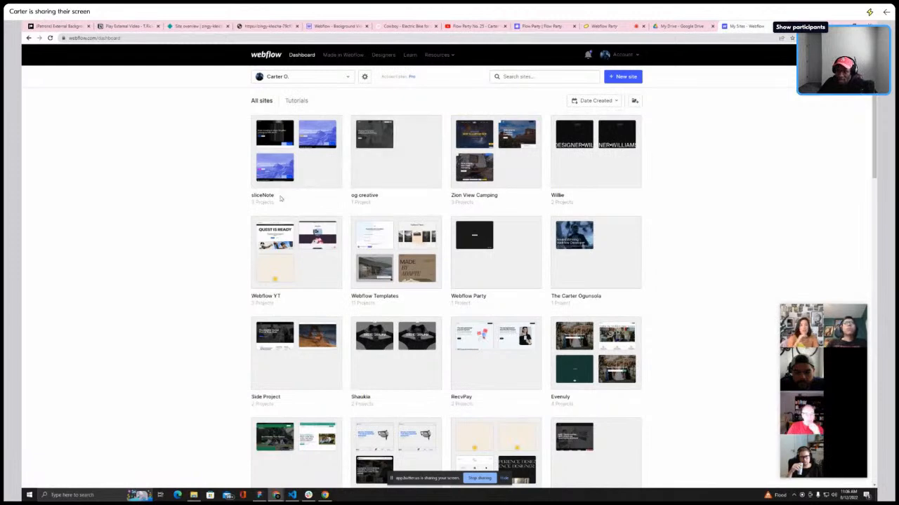
Scroll through the Styleguide page to review its typography headline and color sections
{"action": "mouse_move", "coordinate": [597, 240]}
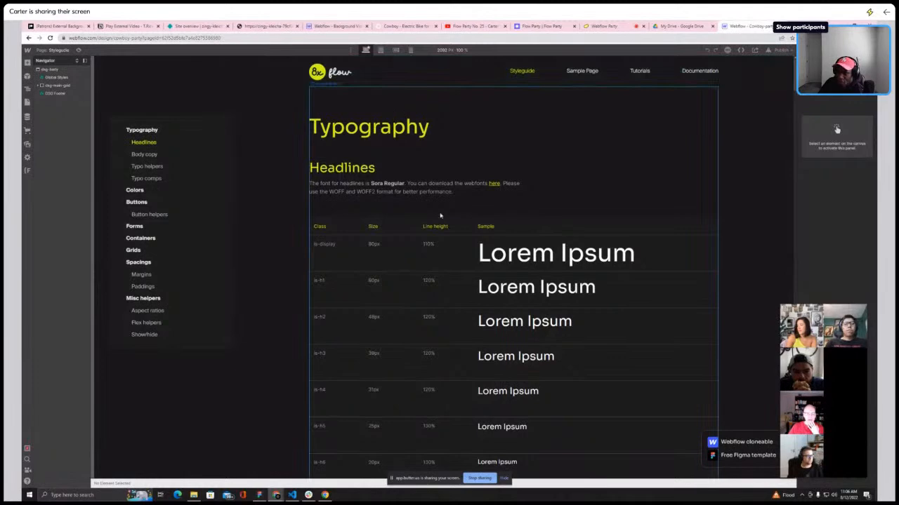
{"action": "scroll", "coordinate": [428, 210], "scroll_direction": "down", "scroll_amount": 3}
{"action": "scroll", "coordinate": [491, 211], "scroll_direction": "up", "scroll_amount": 2}
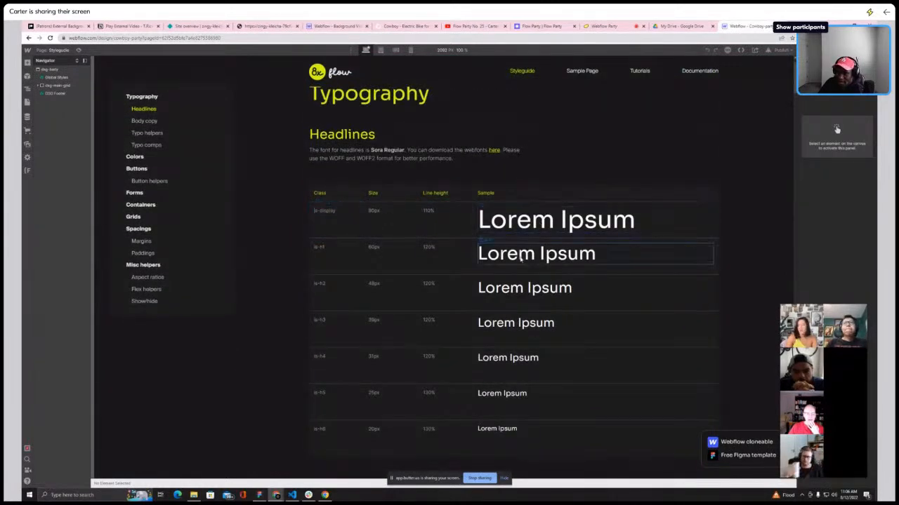
{"action": "scroll", "coordinate": [438, 245], "scroll_direction": "down", "scroll_amount": 2}
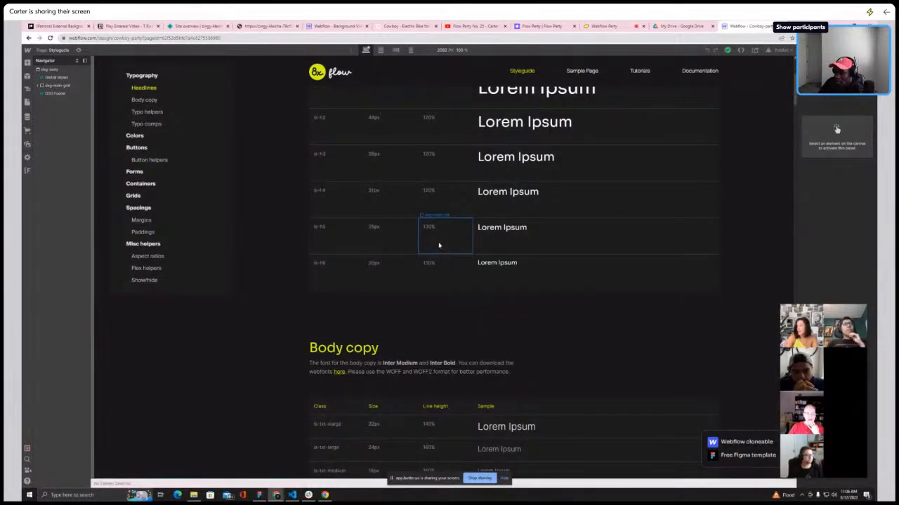
{"action": "scroll", "coordinate": [438, 245], "scroll_direction": "up", "scroll_amount": 2}
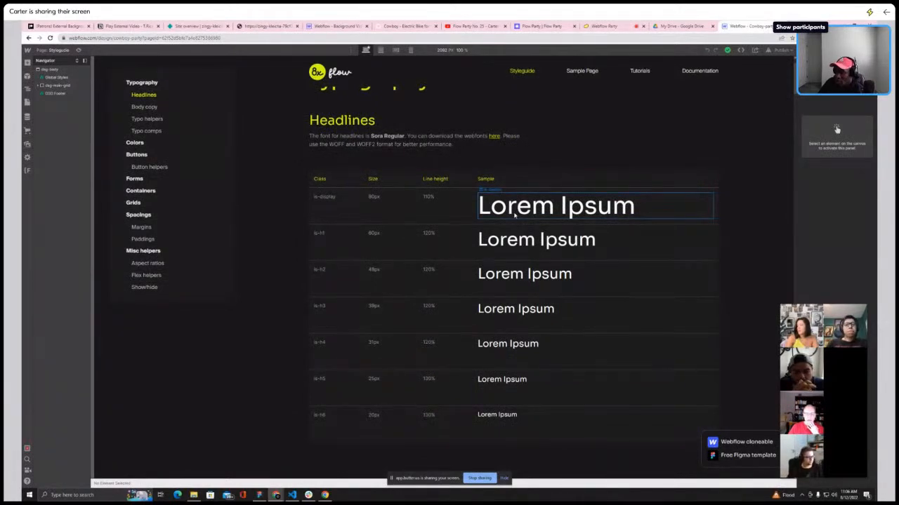
{"action": "scroll", "coordinate": [502, 225], "scroll_direction": "up", "scroll_amount": 1}
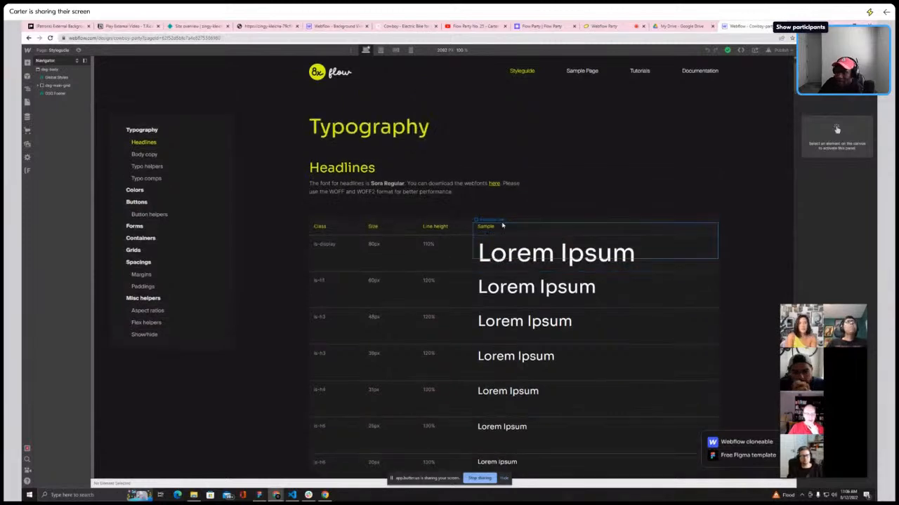
{"action": "scroll", "coordinate": [372, 225], "scroll_direction": "down", "scroll_amount": 7}
{"action": "scroll", "coordinate": [372, 223], "scroll_direction": "up", "scroll_amount": 7}
{"action": "scroll", "coordinate": [415, 223], "scroll_direction": "down", "scroll_amount": 6}
{"action": "scroll", "coordinate": [407, 219], "scroll_direction": "down", "scroll_amount": 20}
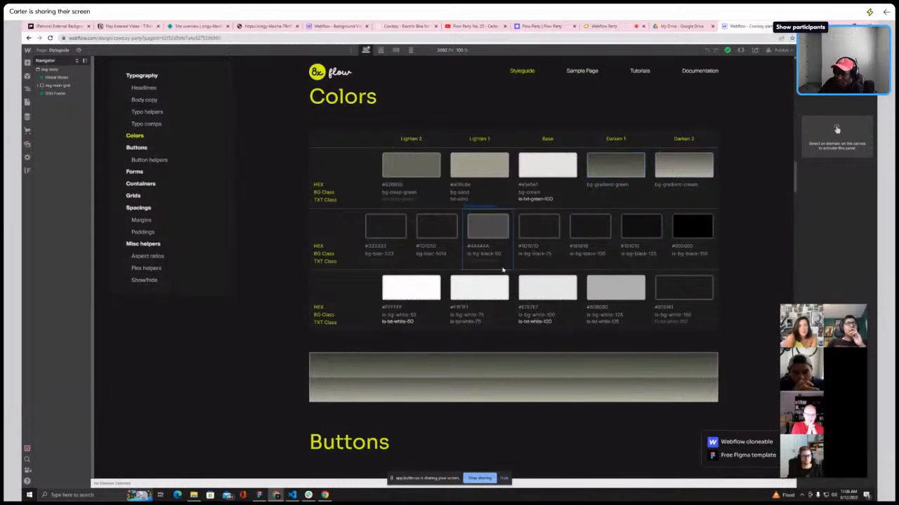
{"action": "scroll", "coordinate": [487, 269], "scroll_direction": "down", "scroll_amount": 1}
{"action": "scroll", "coordinate": [487, 268], "scroll_direction": "up", "scroll_amount": 3}
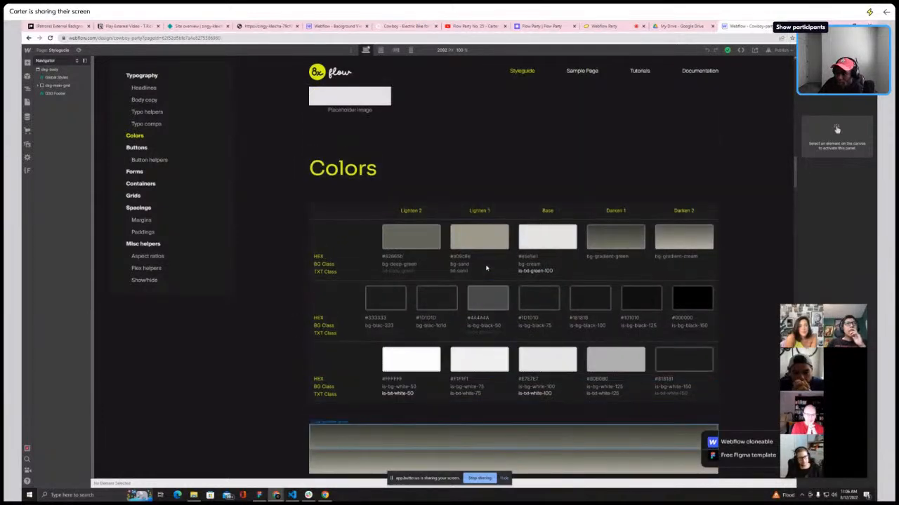
{"action": "scroll", "coordinate": [487, 268], "scroll_direction": "up", "scroll_amount": 15}
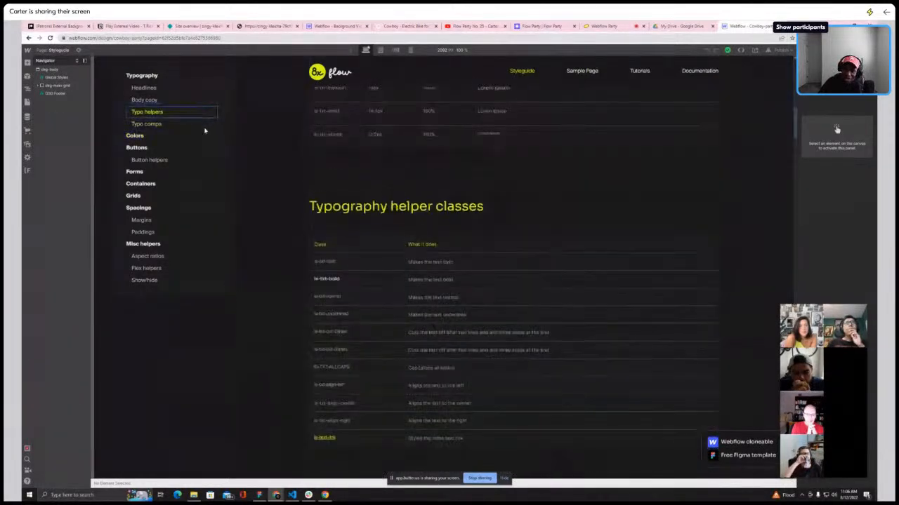
Switch to the Start here page and select its main wrapper element in the navigator
{"action": "left_click", "coordinate": [66, 53]}
{"action": "left_click", "coordinate": [66, 102]}
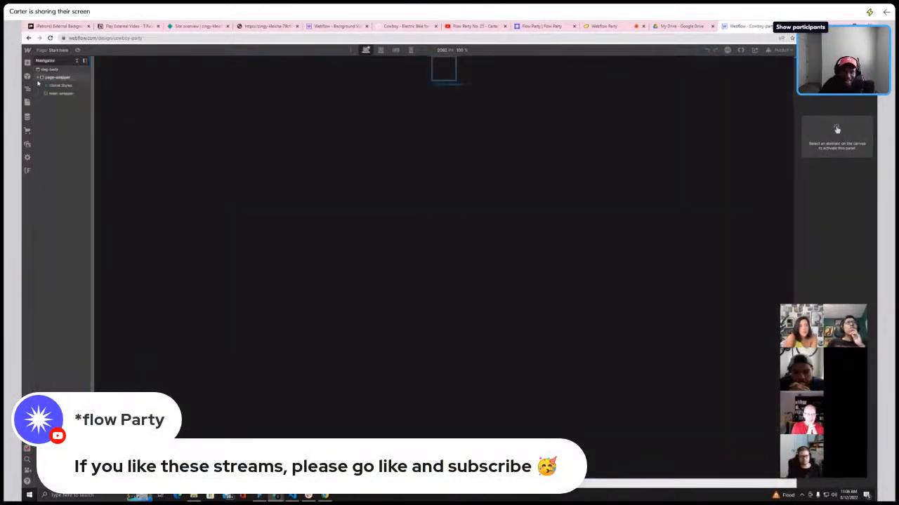
{"action": "left_click", "coordinate": [52, 94]}
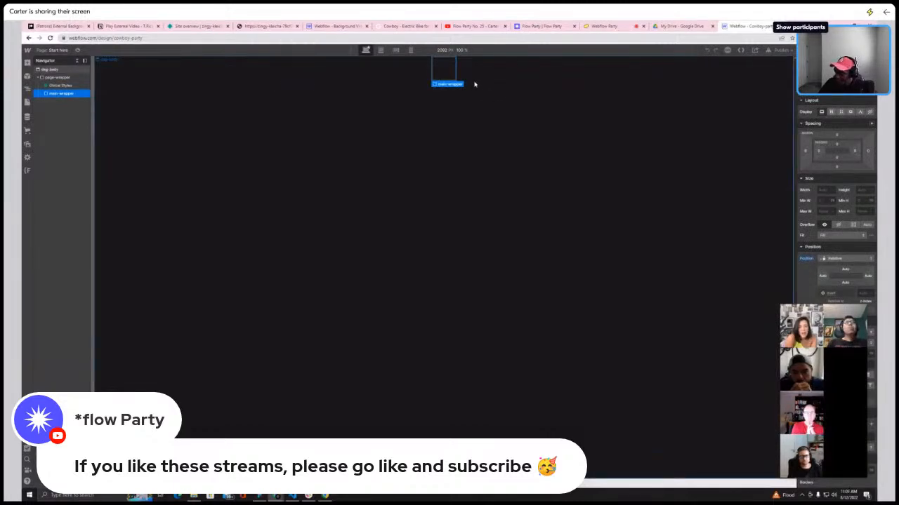
Return to the Styleguide page and scroll down to the headline size samples
{"action": "left_click", "coordinate": [57, 50]}
{"action": "left_click", "coordinate": [96, 113]}
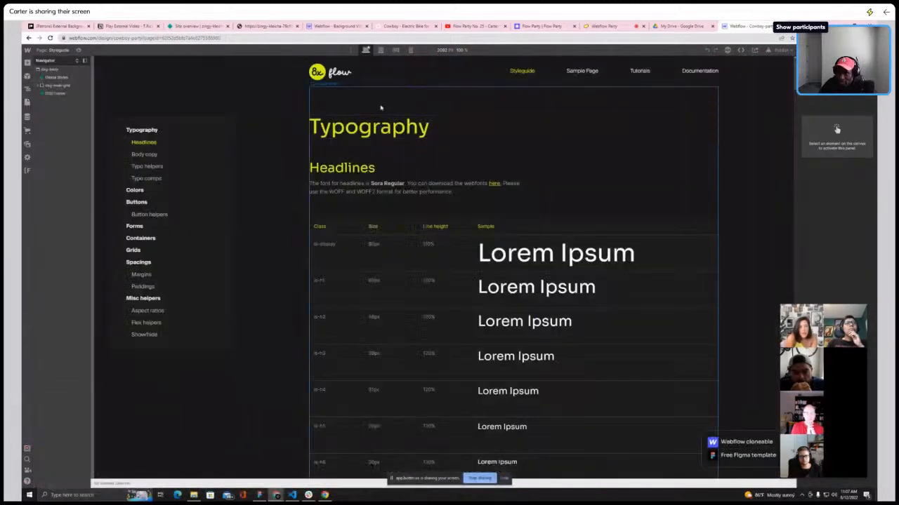
{"action": "scroll", "coordinate": [354, 211], "scroll_direction": "down", "scroll_amount": 2}
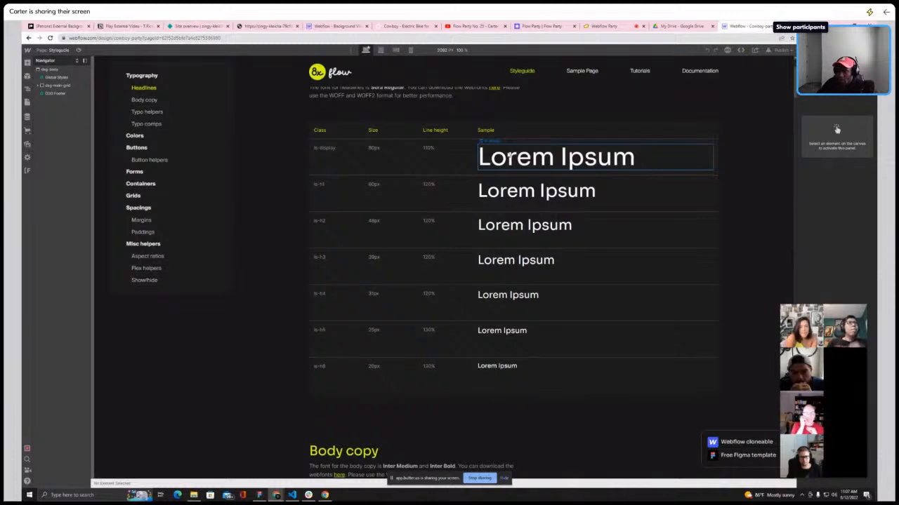
Open cowboy.com in a new browser tab
{"action": "key", "text": "ctrl+t"}
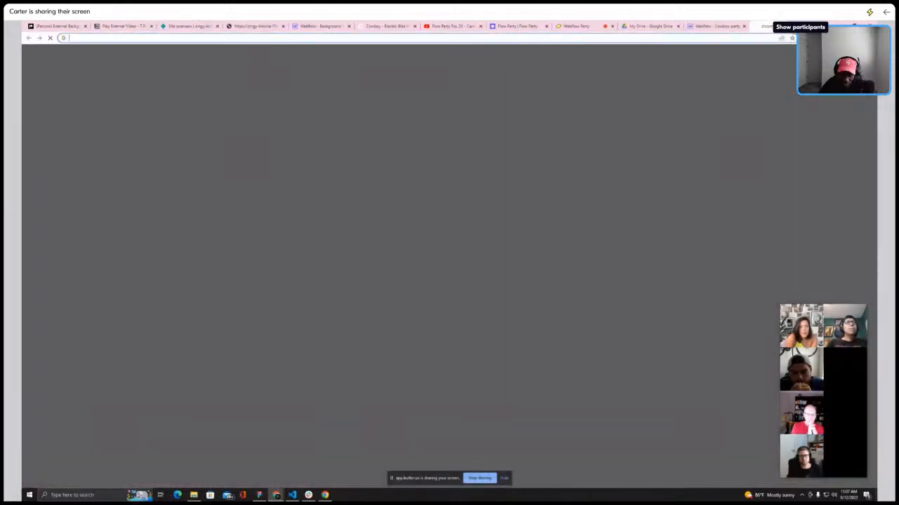
{"action": "type", "text": "c"}
{"action": "key", "text": "Return"}
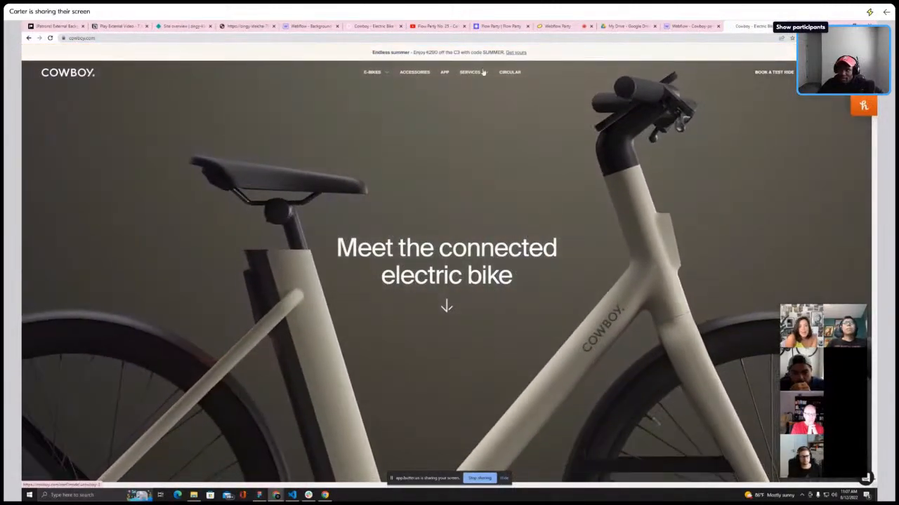
Edit the address to us.cowboy.com and load the US version of the site
{"action": "left_click", "coordinate": [69, 38]}
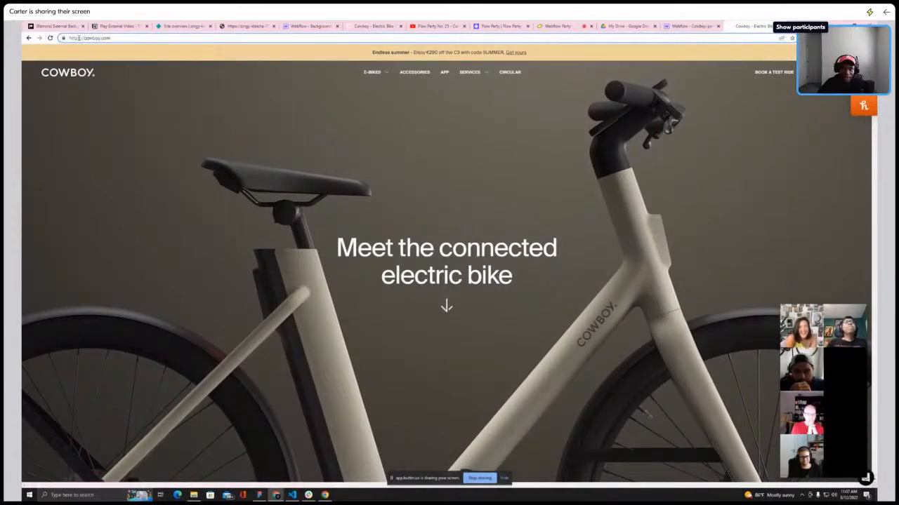
{"action": "left_click", "coordinate": [79, 38]}
{"action": "type", "text": "us."}
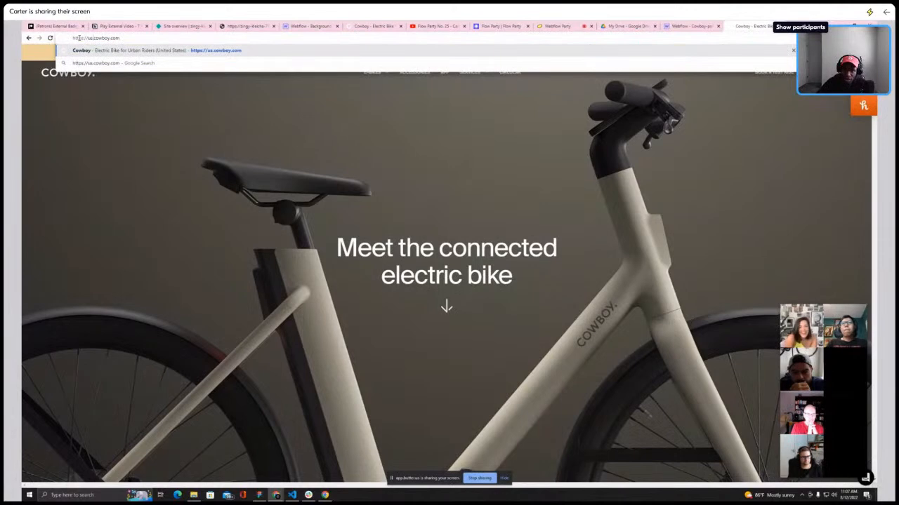
{"action": "key", "text": "Return"}
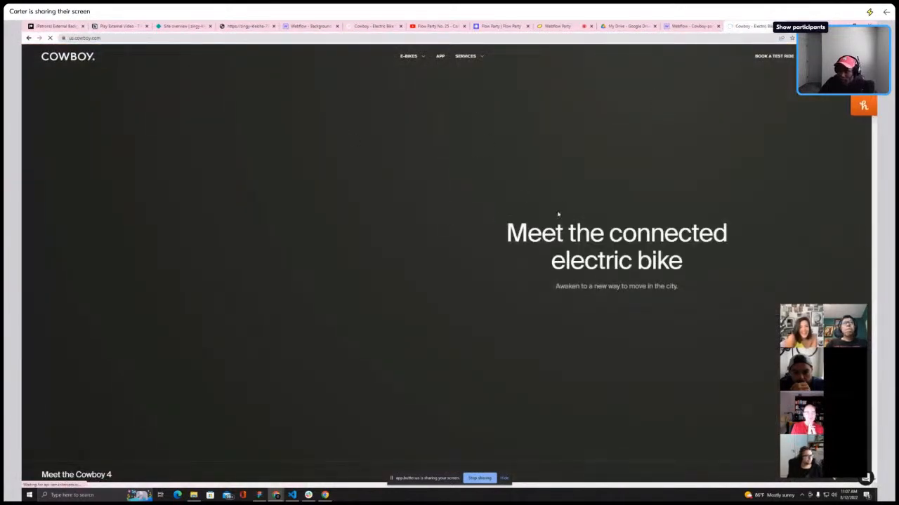
Dismiss the "Before you go, stay for a ride" popup on the homepage
{"action": "scroll", "coordinate": [433, 212], "scroll_direction": "down", "scroll_amount": 4}
{"action": "scroll", "coordinate": [433, 213], "scroll_direction": "up", "scroll_amount": 4}
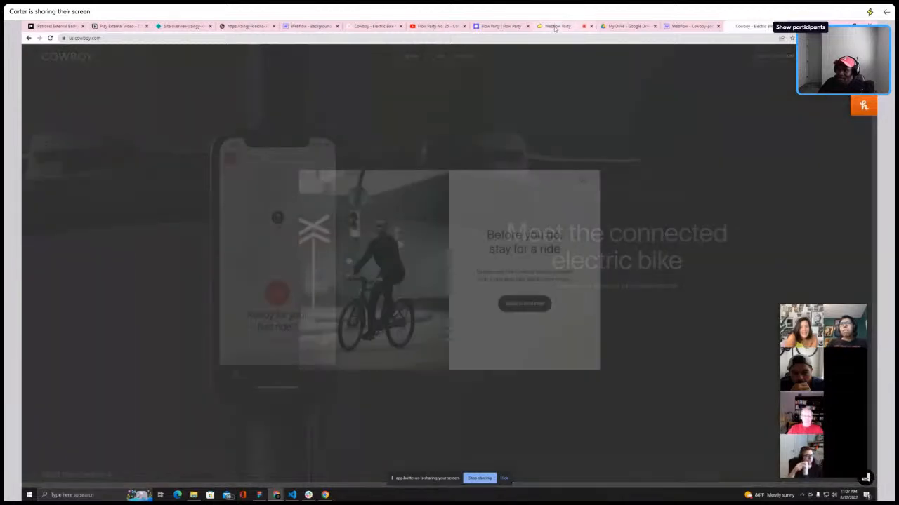
{"action": "left_click", "coordinate": [582, 177]}
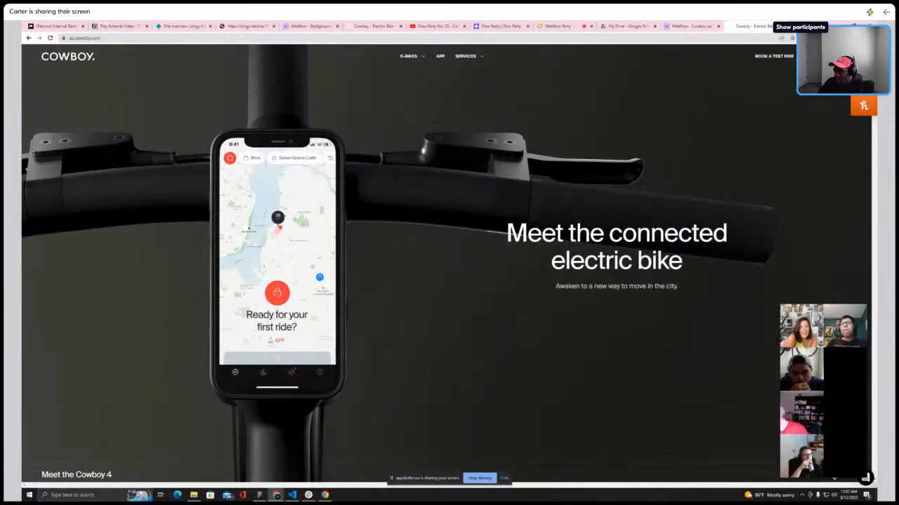
Open the CSS Peeper extension and inspect the "Meet the connected electric bike" headline's typeface and colors
{"action": "left_click", "coordinate": [819, 38]}
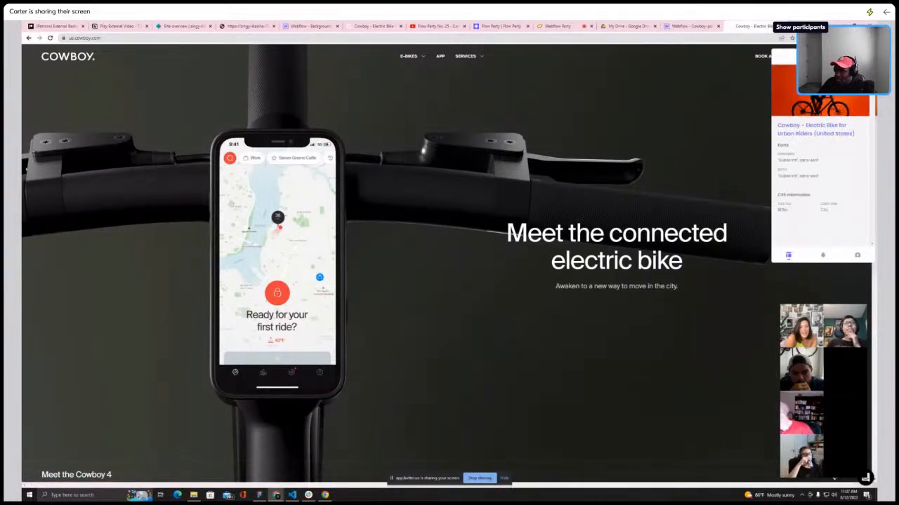
{"action": "left_click", "coordinate": [638, 232]}
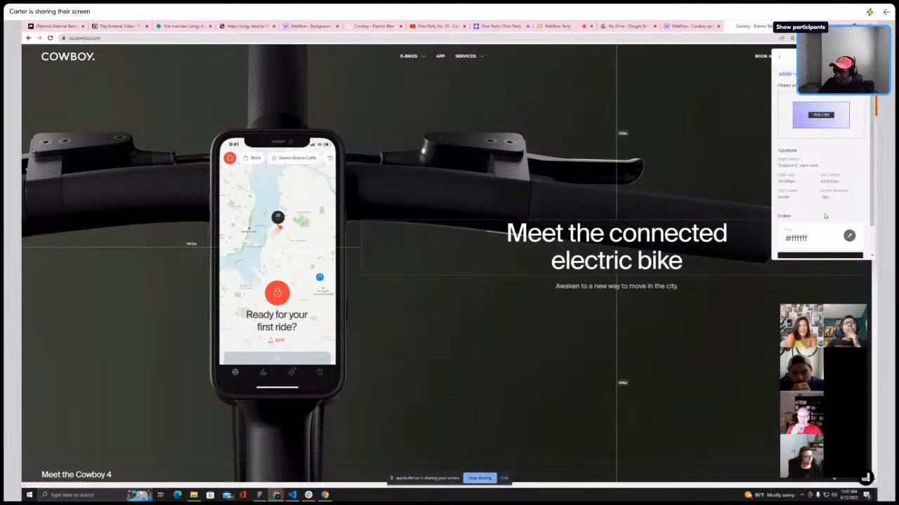
{"action": "scroll", "coordinate": [829, 224], "scroll_direction": "down", "scroll_amount": 1}
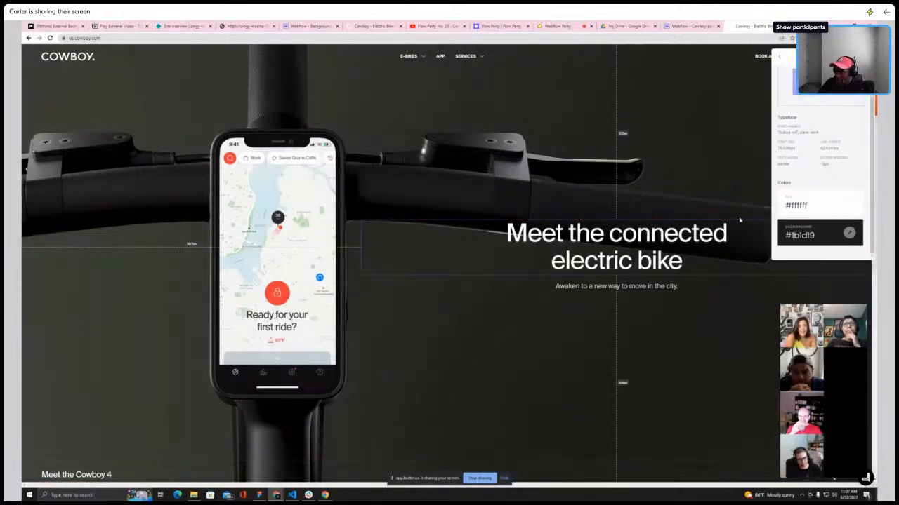
{"action": "scroll", "coordinate": [820, 155], "scroll_direction": "up", "scroll_amount": 1}
{"action": "left_click", "coordinate": [779, 57]}
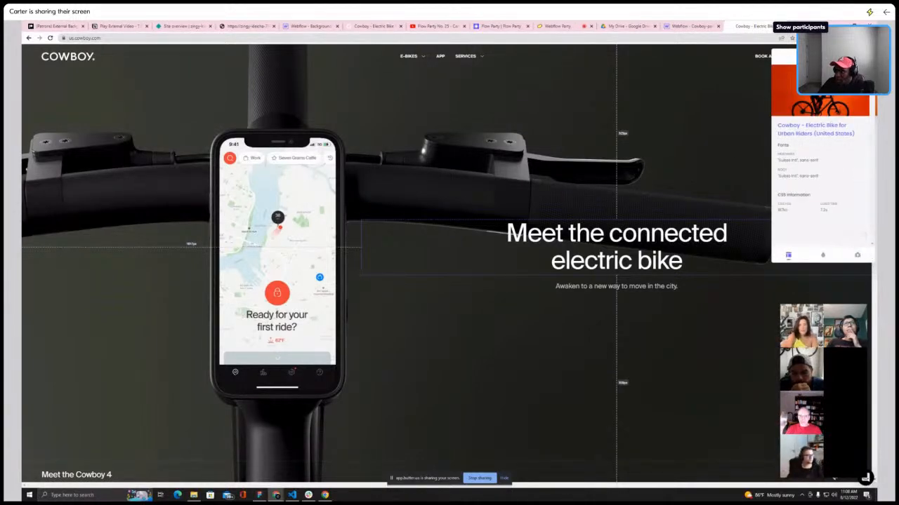
Browse the page's image assets in CSS Peeper, then inspect the popup's close button
{"action": "key", "text": "ctrl+r"}
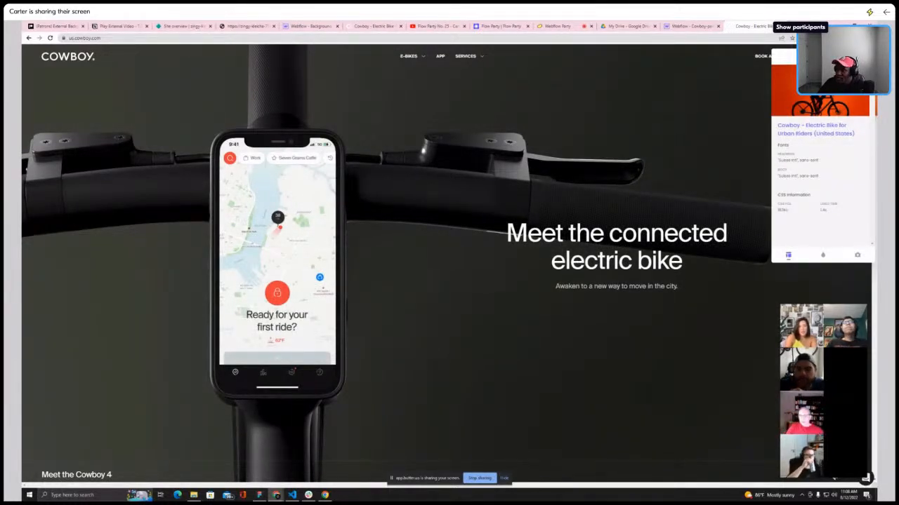
{"action": "left_click", "coordinate": [855, 256]}
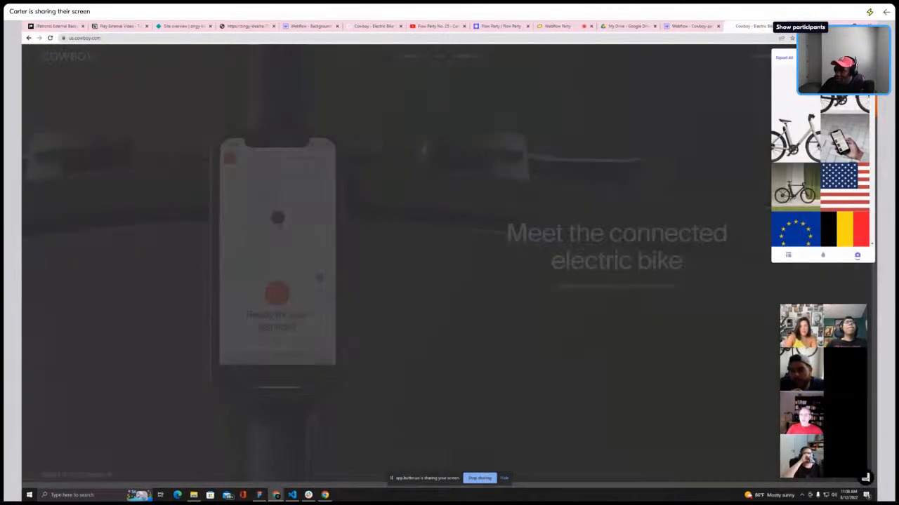
{"action": "scroll", "coordinate": [821, 154], "scroll_direction": "down", "scroll_amount": 15}
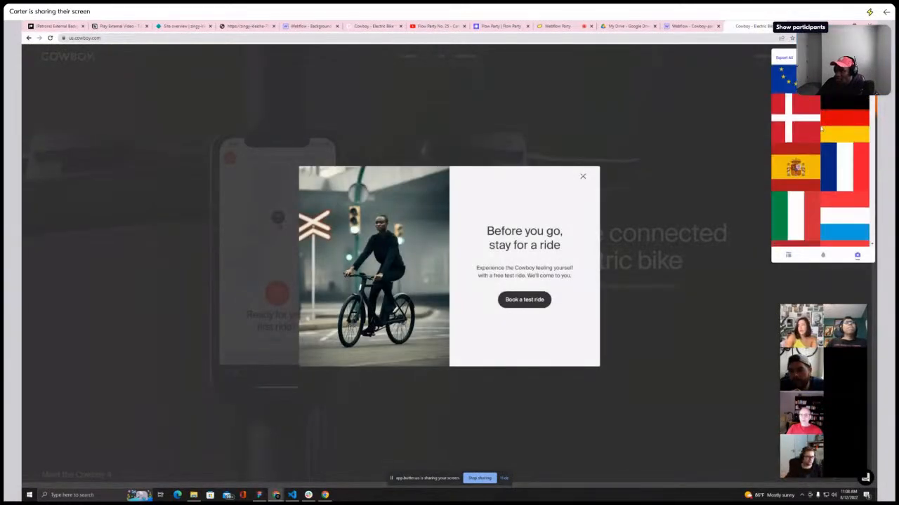
{"action": "scroll", "coordinate": [807, 125], "scroll_direction": "down", "scroll_amount": 10}
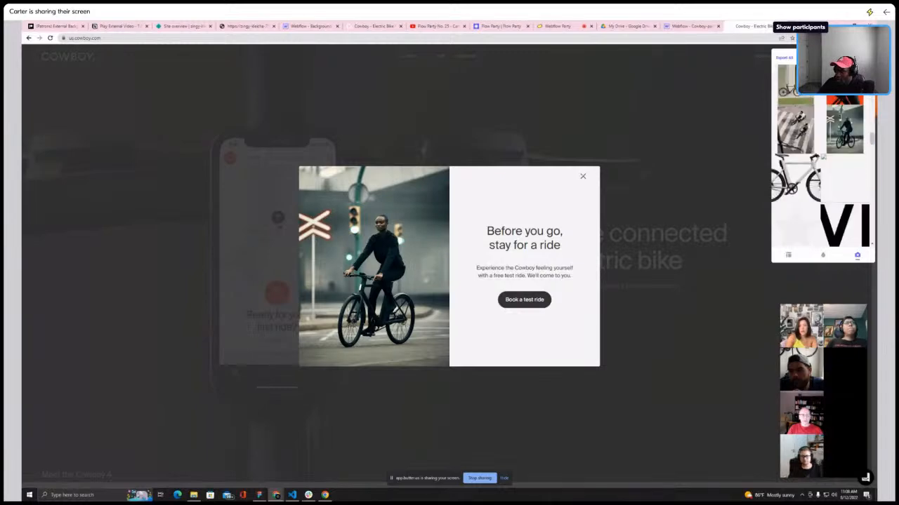
{"action": "scroll", "coordinate": [807, 123], "scroll_direction": "up", "scroll_amount": 10}
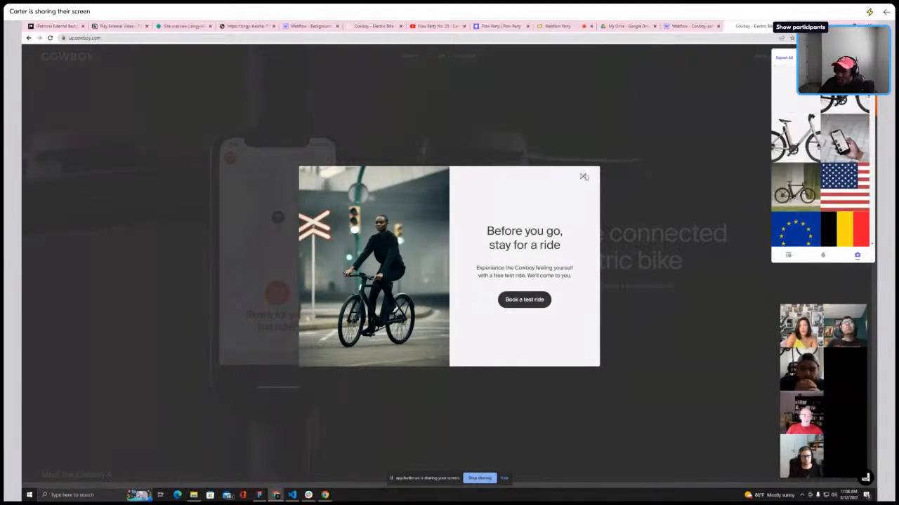
{"action": "left_click", "coordinate": [583, 177]}
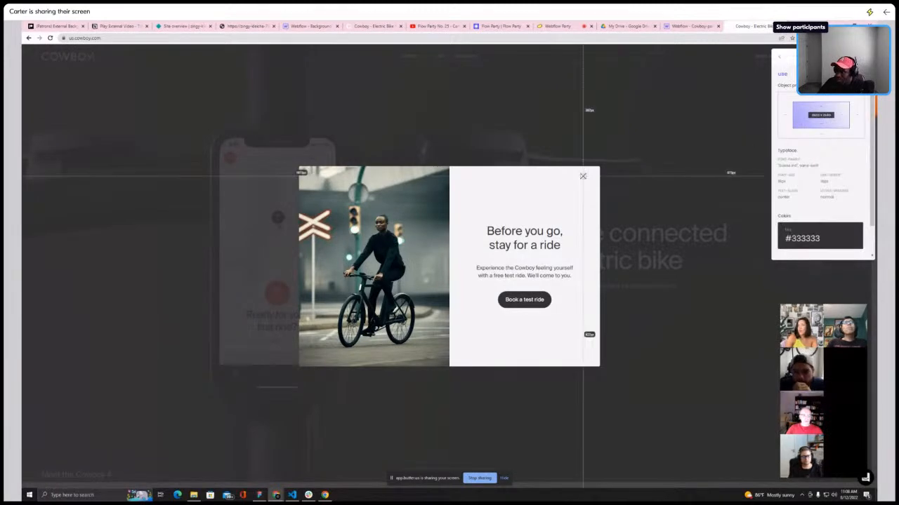
{"action": "key", "text": "ctrl+r"}
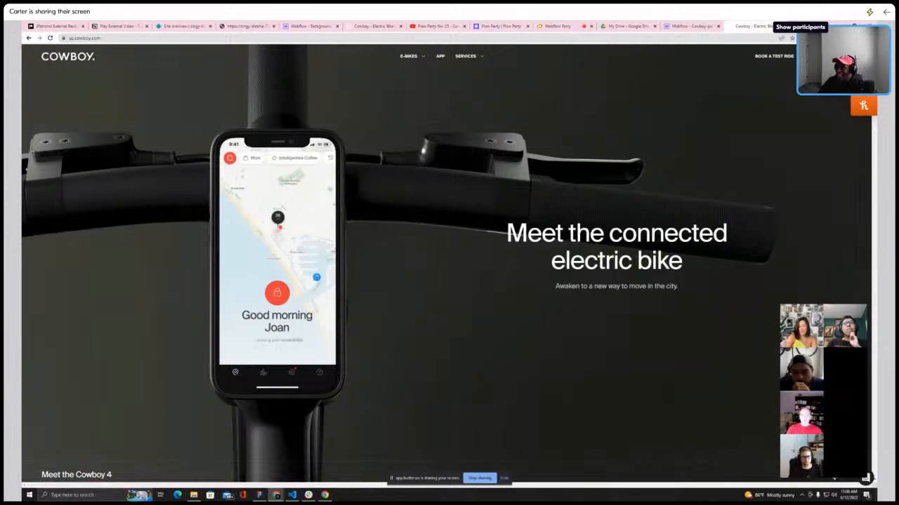
Search Google for css peeper and open the extension's Chrome Web Store page
{"action": "key", "text": "ctrl+t"}
{"action": "type", "text": "css"}
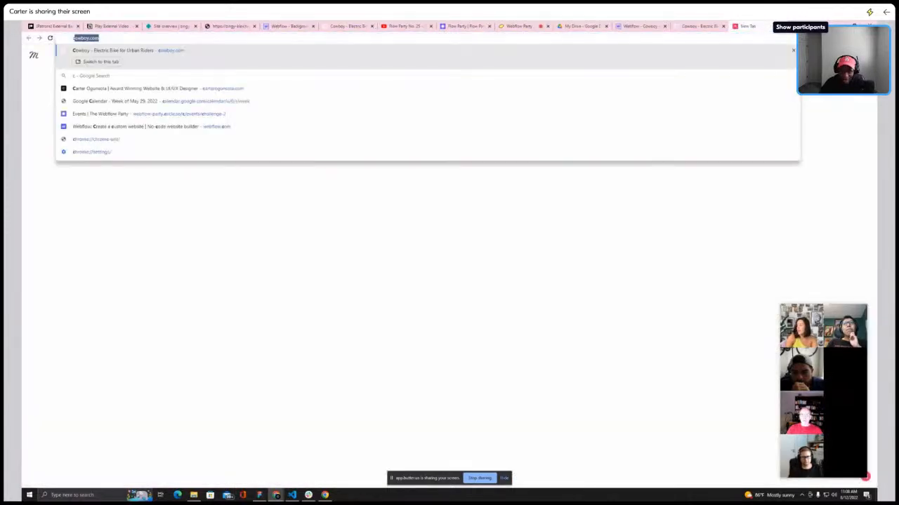
{"action": "type", "text": " peeper"}
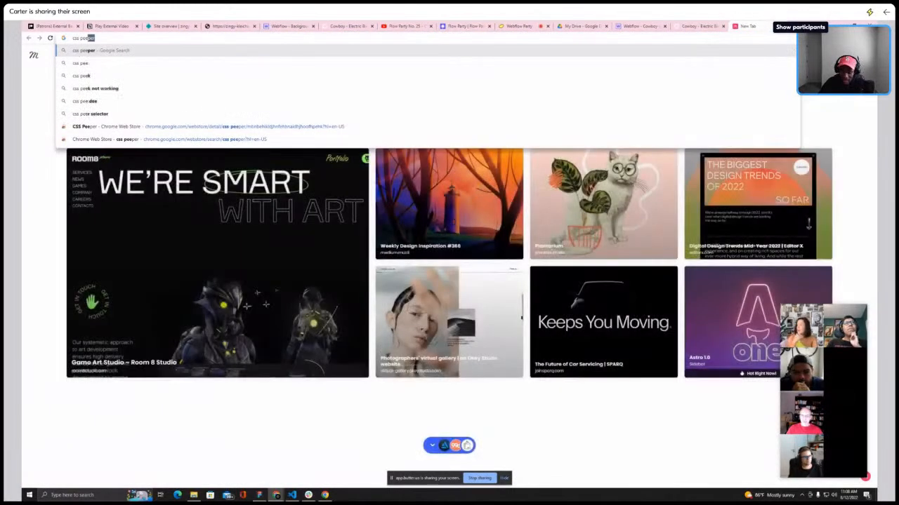
{"action": "key", "text": "Return"}
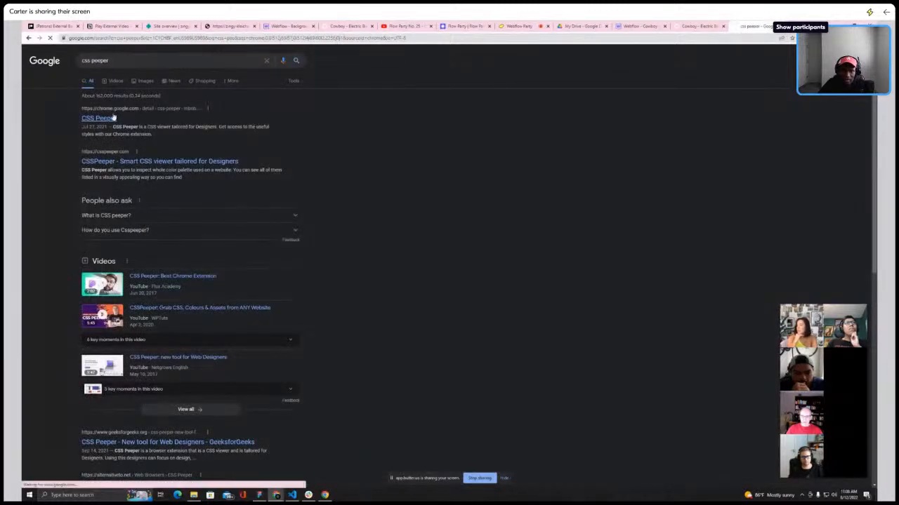
{"action": "left_click", "coordinate": [107, 117]}
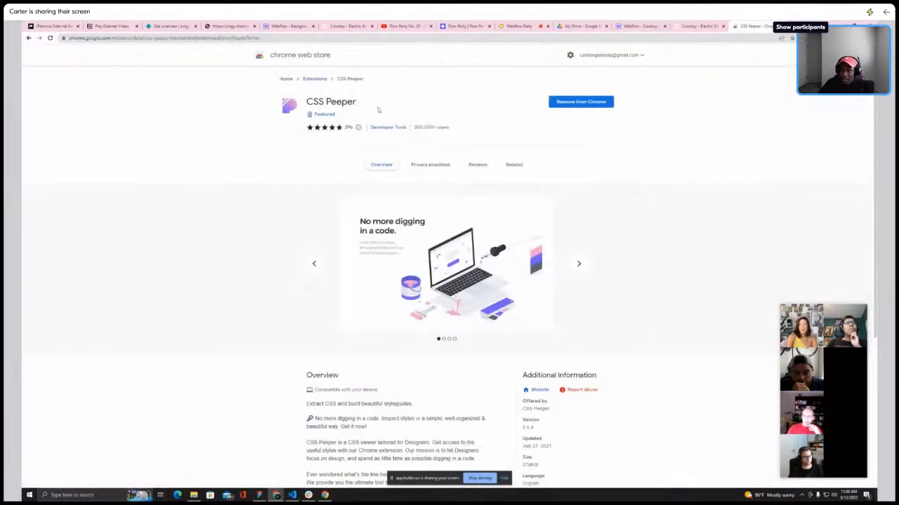
{"action": "mouse_move", "coordinate": [693, 28]}
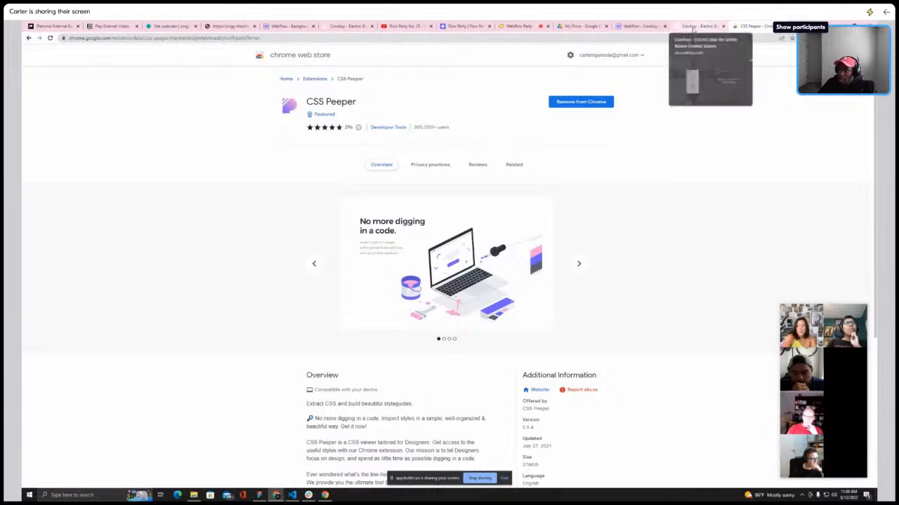
Browse the Cowboy homepage, opening the E-Bikes menu and scrolling through its sections
{"action": "left_click", "coordinate": [693, 27]}
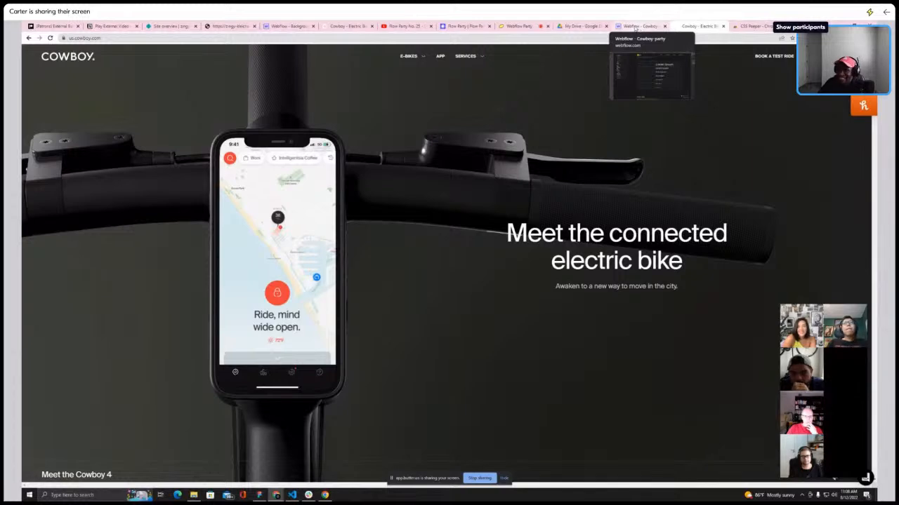
{"action": "left_click", "coordinate": [423, 57]}
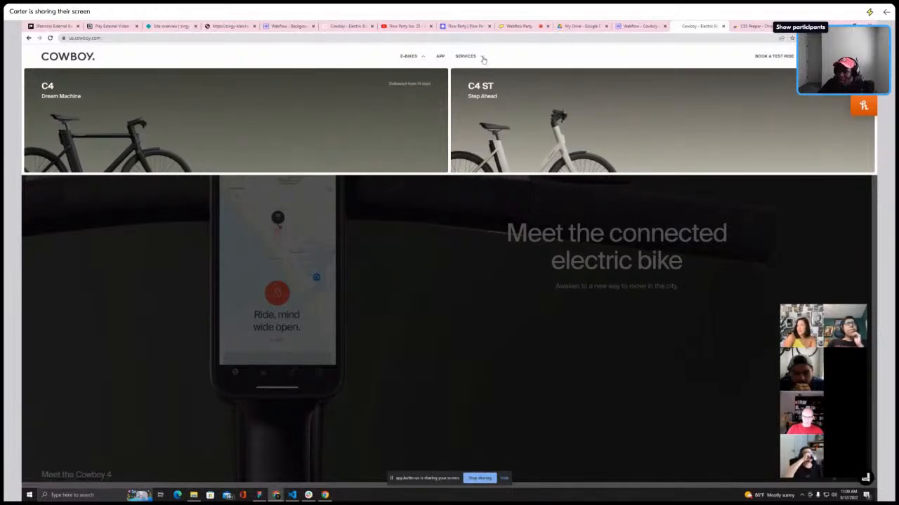
{"action": "mouse_move", "coordinate": [474, 66]}
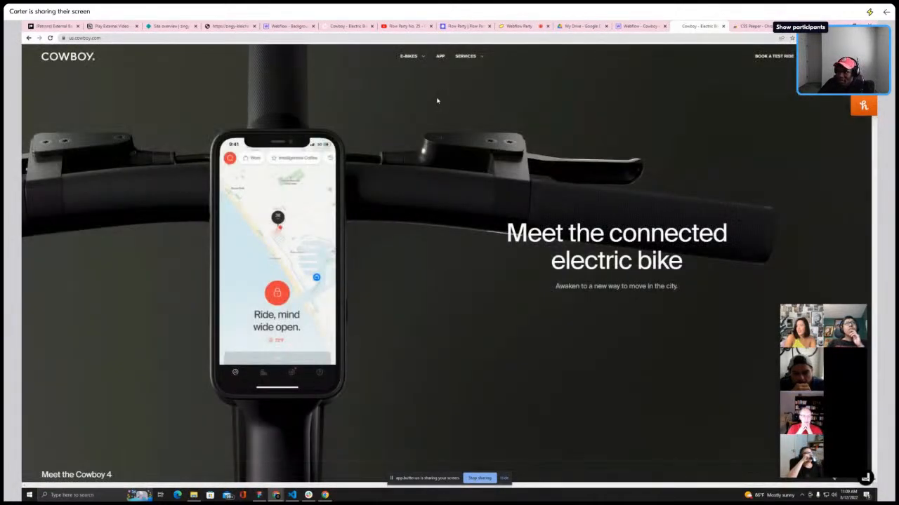
{"action": "scroll", "coordinate": [431, 90], "scroll_direction": "down", "scroll_amount": 10}
{"action": "scroll", "coordinate": [431, 91], "scroll_direction": "down", "scroll_amount": 15}
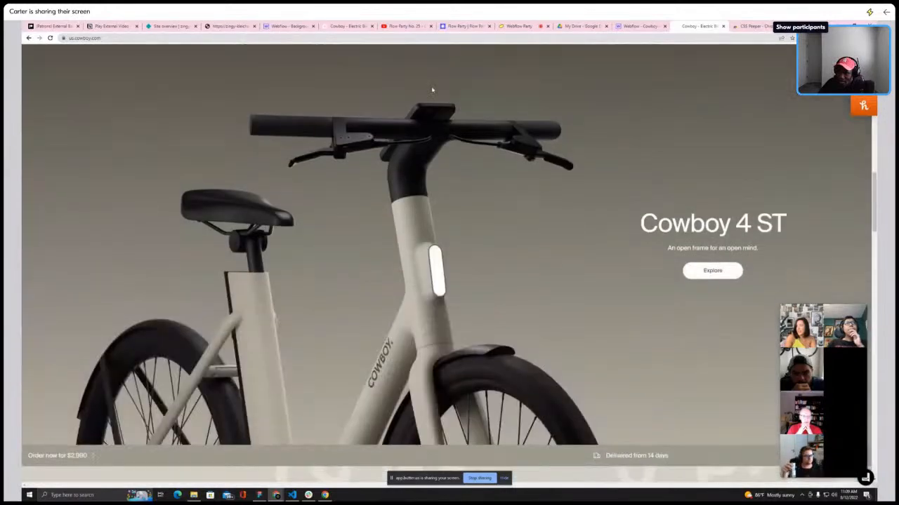
{"action": "scroll", "coordinate": [432, 90], "scroll_direction": "down", "scroll_amount": 3}
{"action": "scroll", "coordinate": [432, 90], "scroll_direction": "up", "scroll_amount": 6}
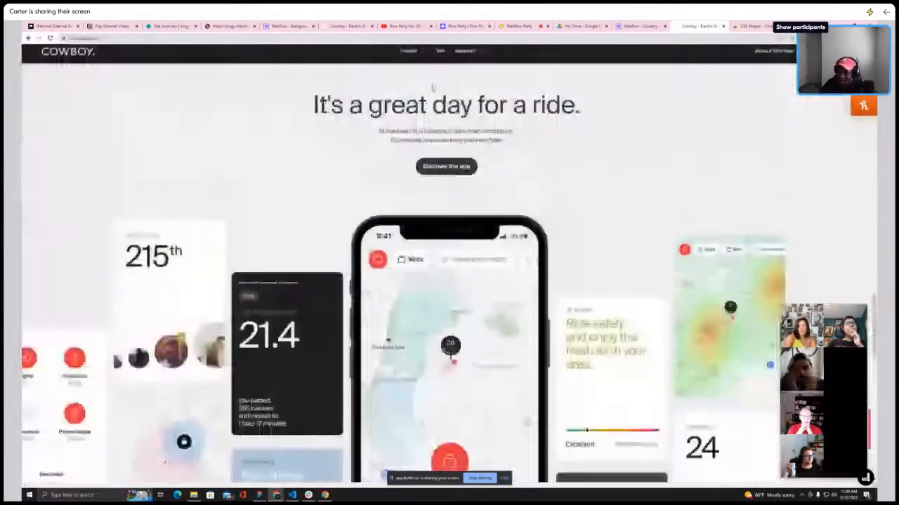
{"action": "scroll", "coordinate": [501, 104], "scroll_direction": "down", "scroll_amount": 10}
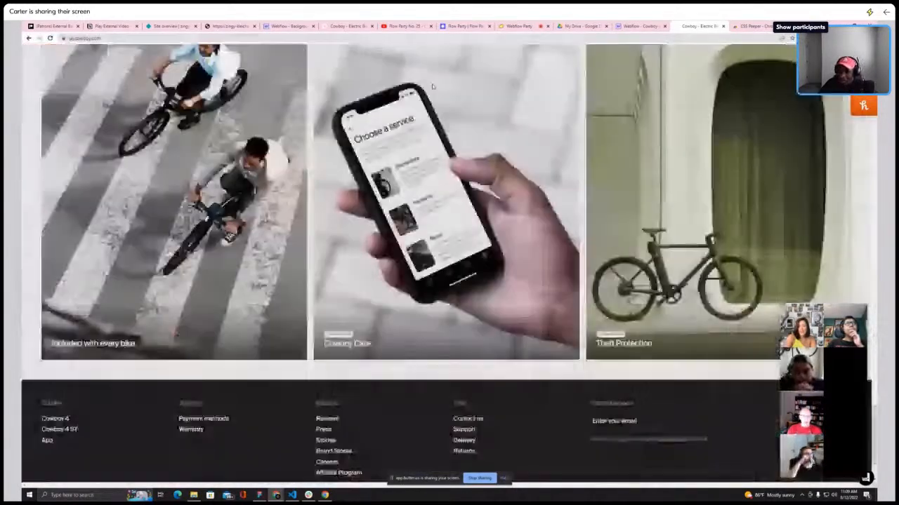
{"action": "scroll", "coordinate": [501, 104], "scroll_direction": "up", "scroll_amount": 5}
{"action": "scroll", "coordinate": [501, 104], "scroll_direction": "up", "scroll_amount": 10}
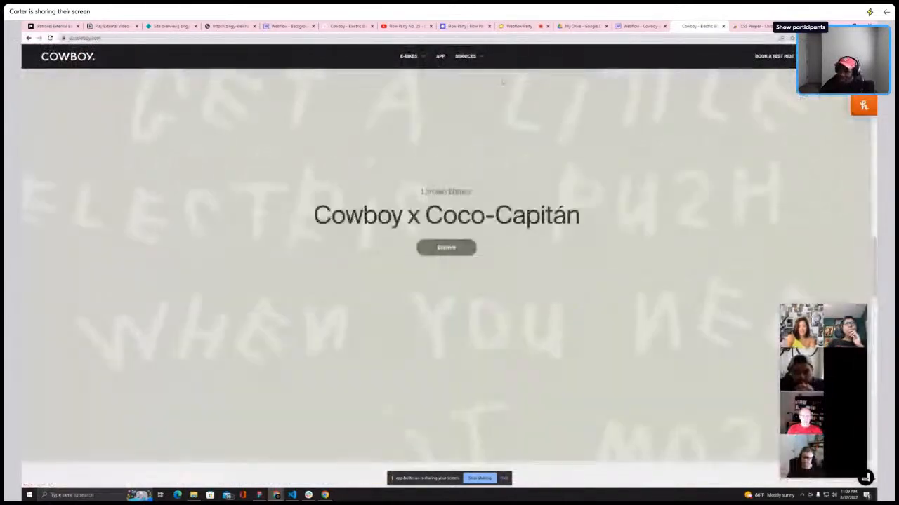
{"action": "scroll", "coordinate": [483, 87], "scroll_direction": "up", "scroll_amount": 2}
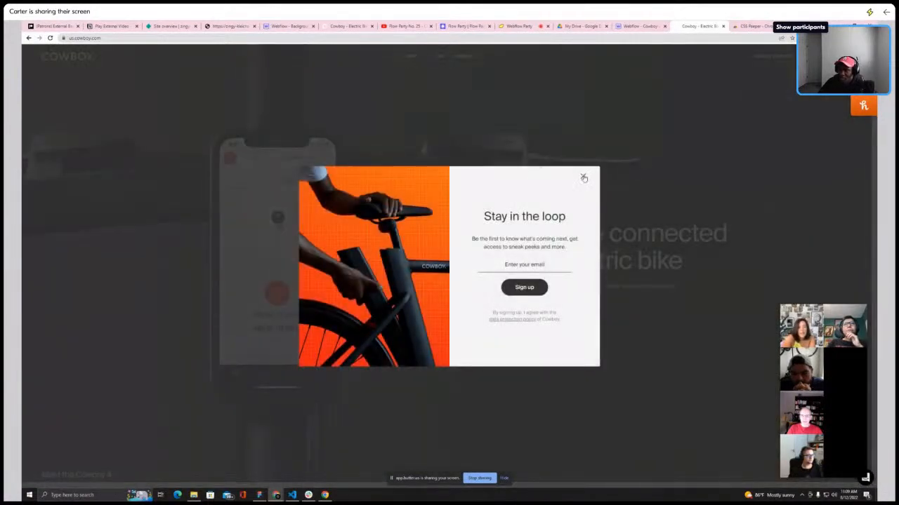
Close the "Stay in the loop" signup popup on the Cowboy homepage
{"action": "left_click", "coordinate": [583, 178]}
{"action": "left_click", "coordinate": [583, 176]}
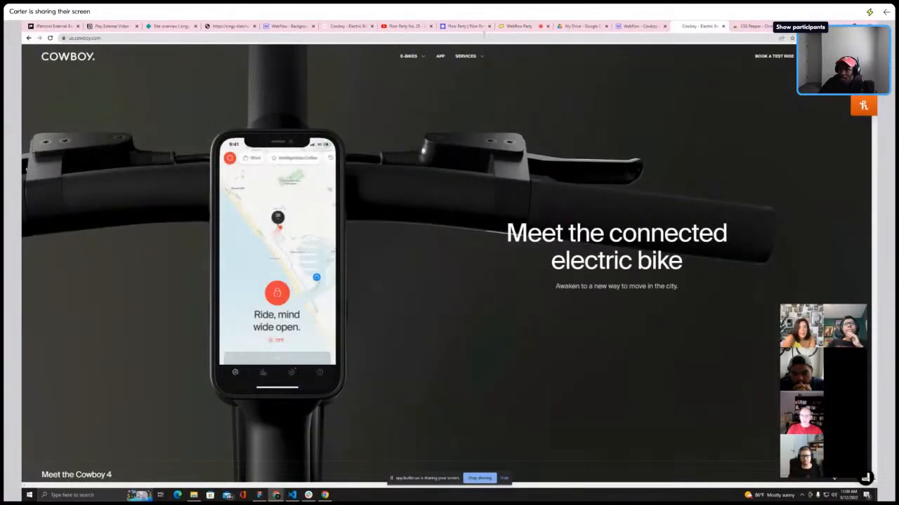
Review the Webflow styleguide's headline, color, button, form and container sections
{"action": "left_click", "coordinate": [639, 26]}
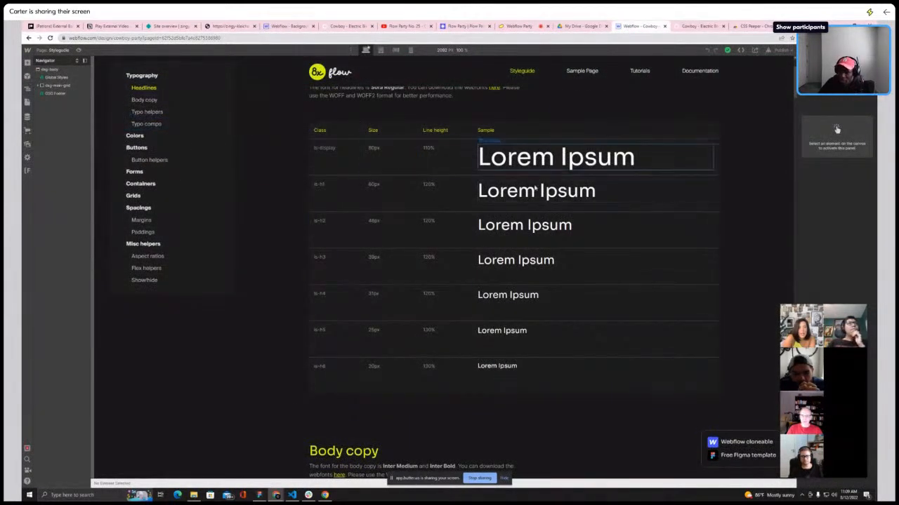
{"action": "scroll", "coordinate": [540, 262], "scroll_direction": "down", "scroll_amount": 1}
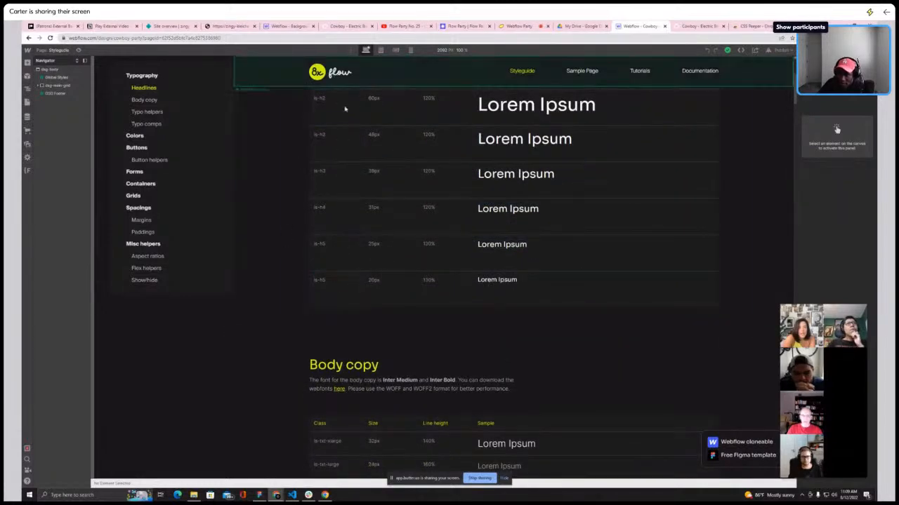
{"action": "scroll", "coordinate": [392, 270], "scroll_direction": "down", "scroll_amount": 8}
{"action": "scroll", "coordinate": [392, 266], "scroll_direction": "down", "scroll_amount": 10}
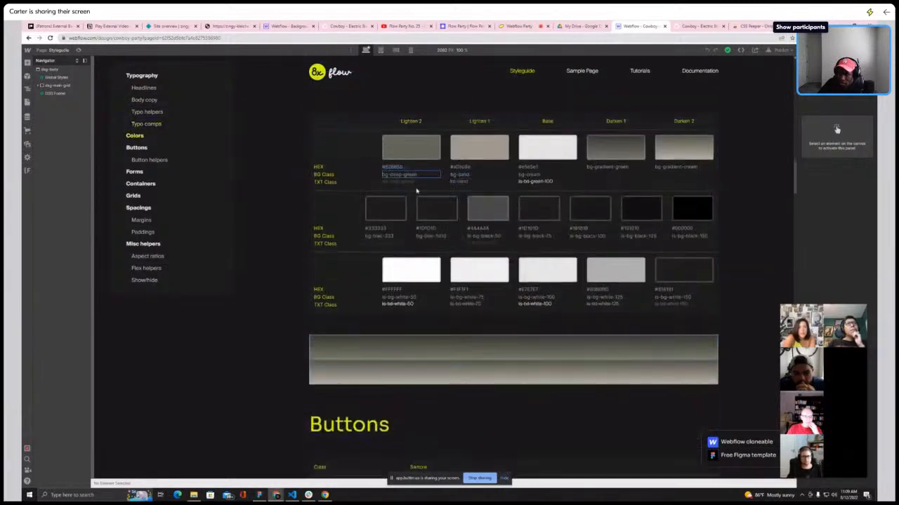
{"action": "scroll", "coordinate": [428, 259], "scroll_direction": "down", "scroll_amount": 3}
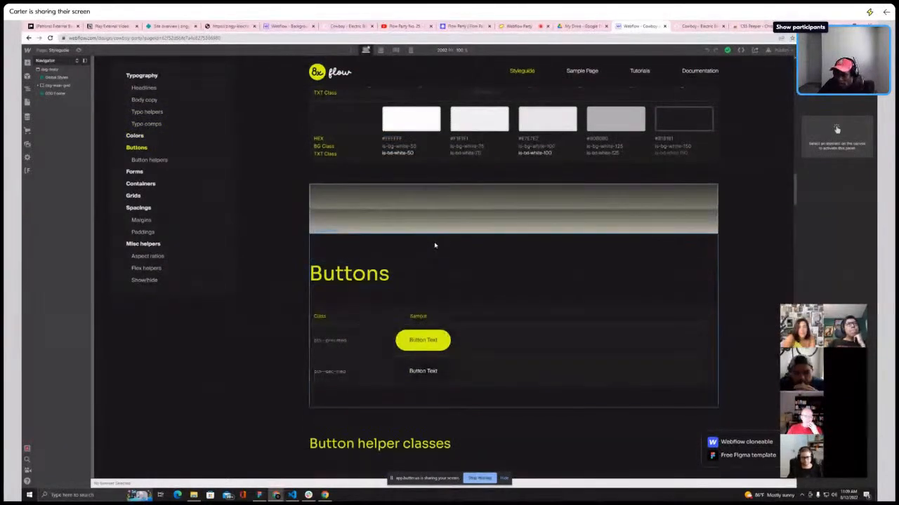
{"action": "scroll", "coordinate": [434, 245], "scroll_direction": "up", "scroll_amount": 4}
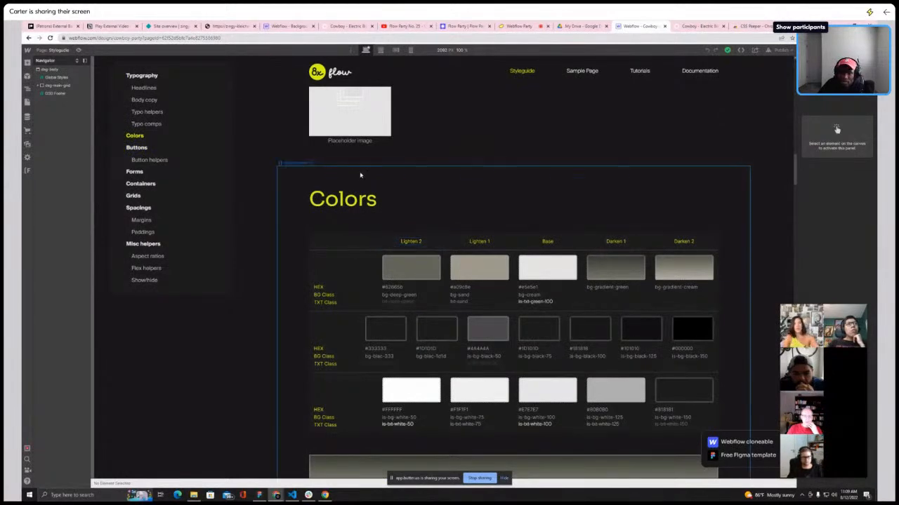
{"action": "scroll", "coordinate": [397, 174], "scroll_direction": "down", "scroll_amount": 8}
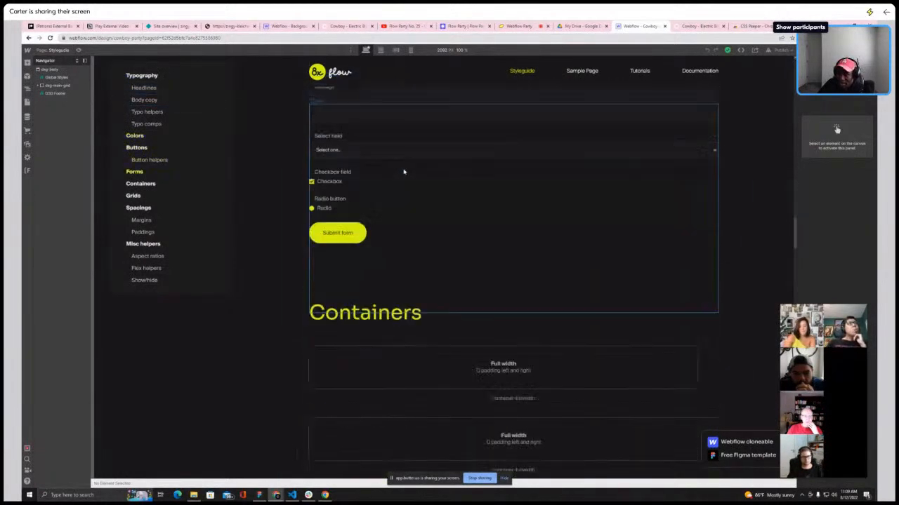
{"action": "scroll", "coordinate": [482, 180], "scroll_direction": "up", "scroll_amount": 3}
{"action": "scroll", "coordinate": [440, 191], "scroll_direction": "down", "scroll_amount": 2}
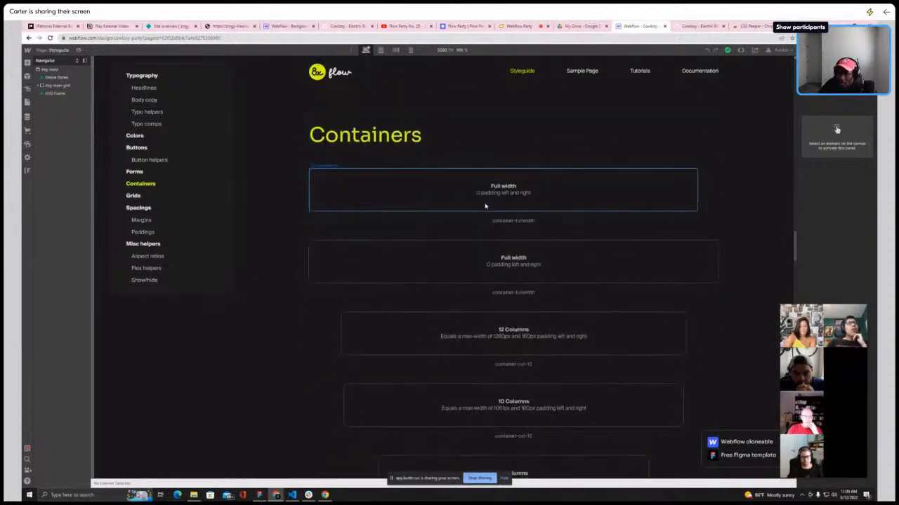
Open the "Start here" page and select its main-wrapper element in the Navigator
{"action": "left_click", "coordinate": [54, 51]}
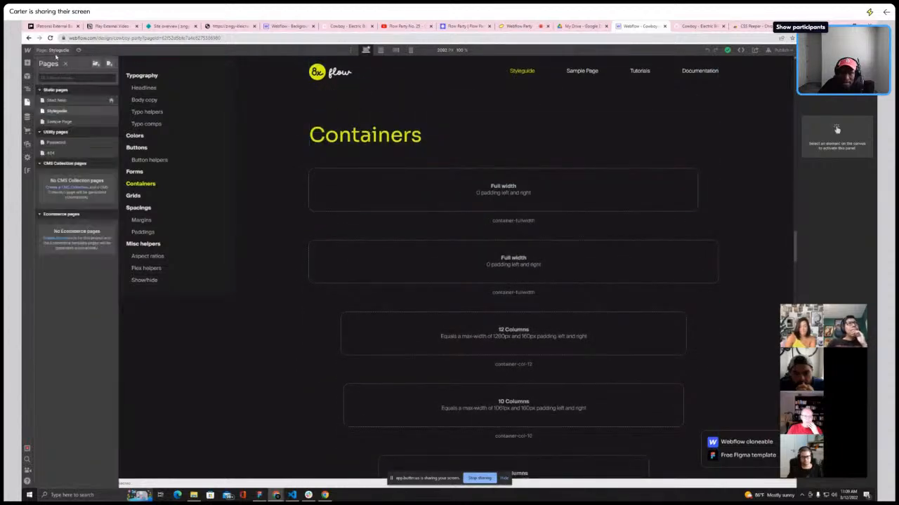
{"action": "left_click", "coordinate": [67, 101]}
{"action": "left_click", "coordinate": [38, 77]}
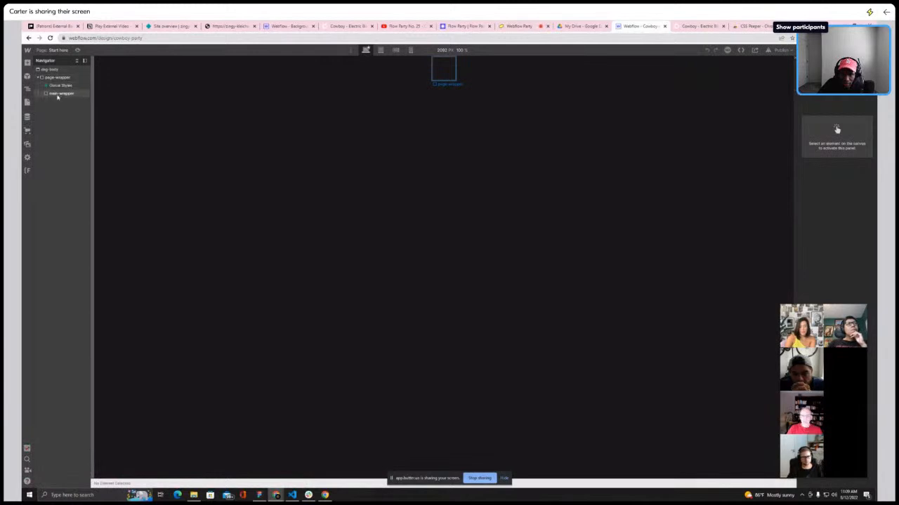
{"action": "left_click", "coordinate": [60, 93]}
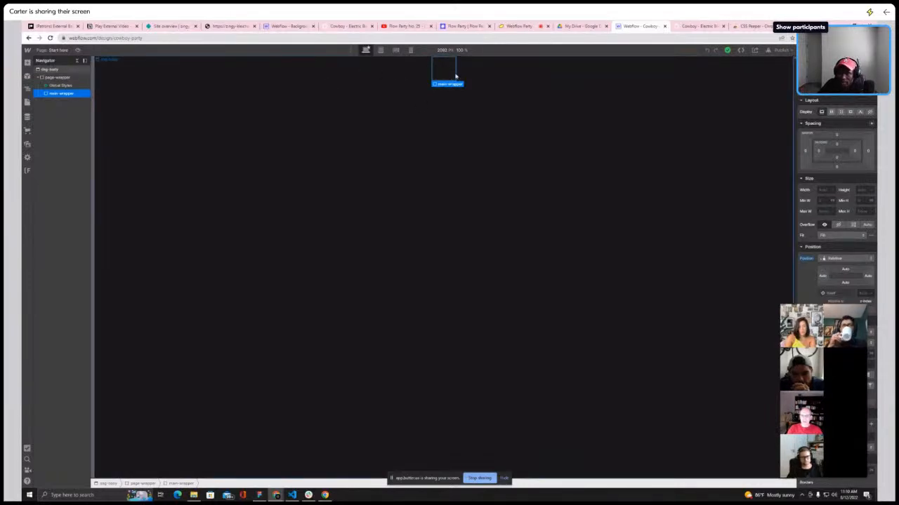
Select the body element and open its background color picker
{"action": "left_click", "coordinate": [57, 70]}
{"action": "scroll", "coordinate": [862, 235], "scroll_direction": "down", "scroll_amount": 4}
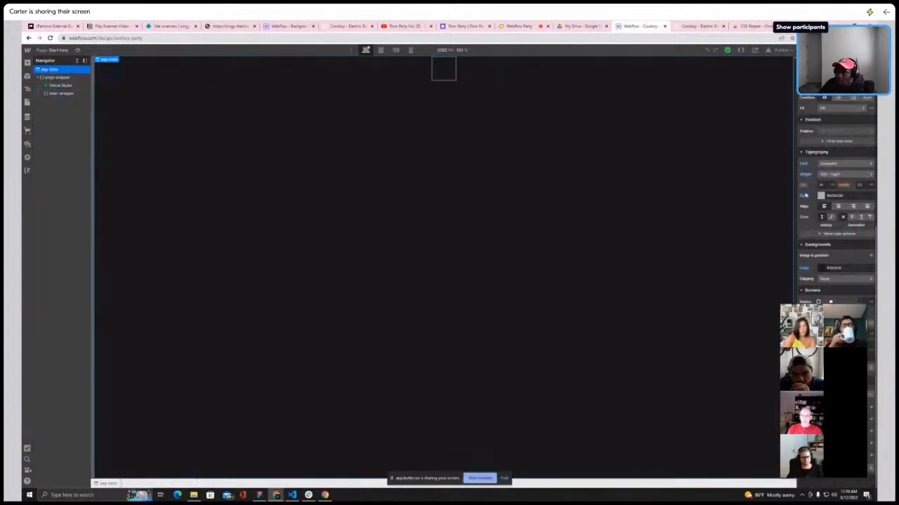
{"action": "left_click", "coordinate": [821, 269]}
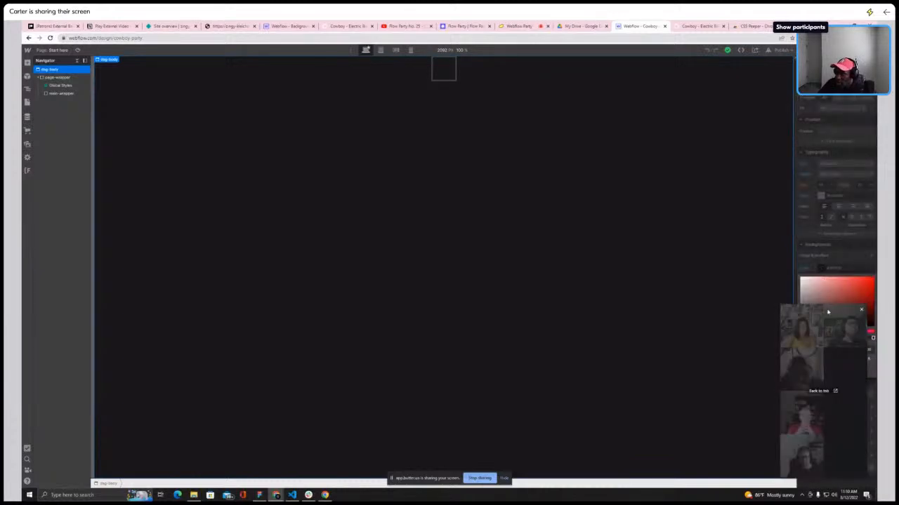
{"action": "left_click_drag", "start_coordinate": [827, 312], "coordinate": [669, 289]}
Add a Div Block inside the main-wrapper
{"action": "left_click", "coordinate": [443, 70]}
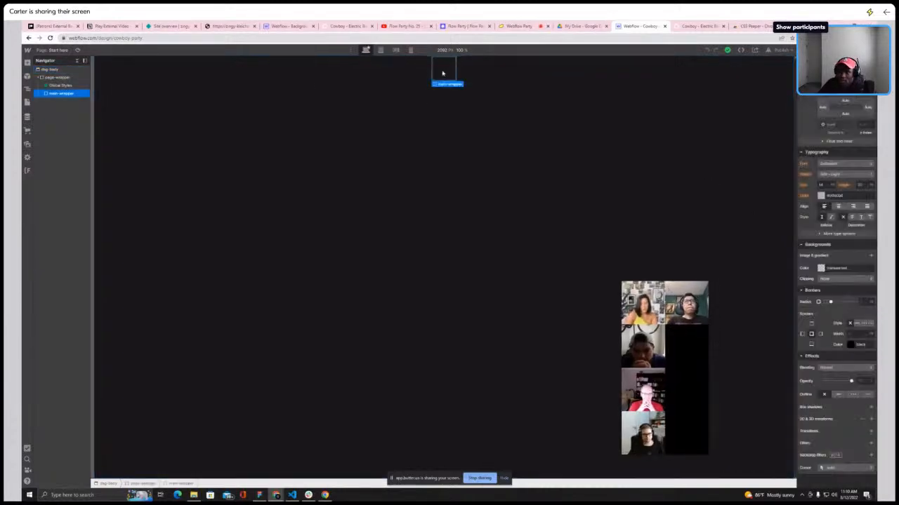
{"action": "left_click", "coordinate": [26, 63]}
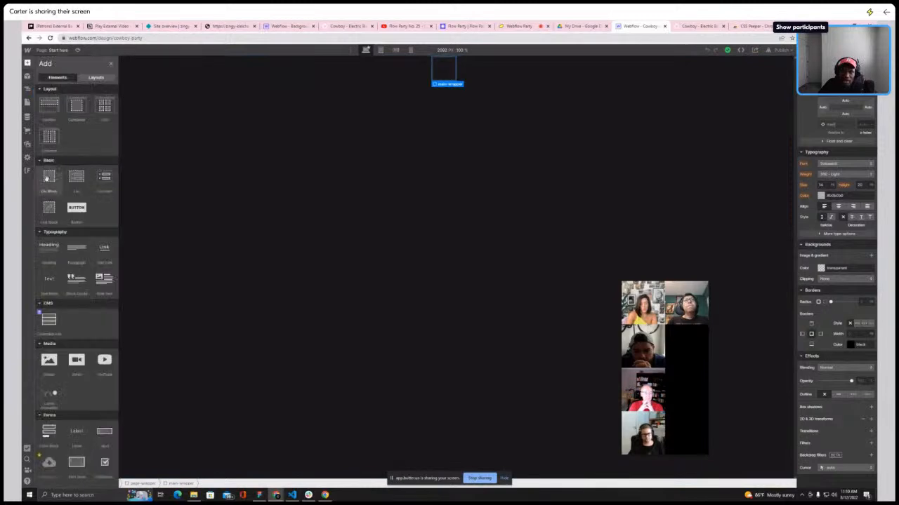
{"action": "left_click_drag", "start_coordinate": [47, 179], "coordinate": [389, 135]}
{"action": "left_click", "coordinate": [42, 94]}
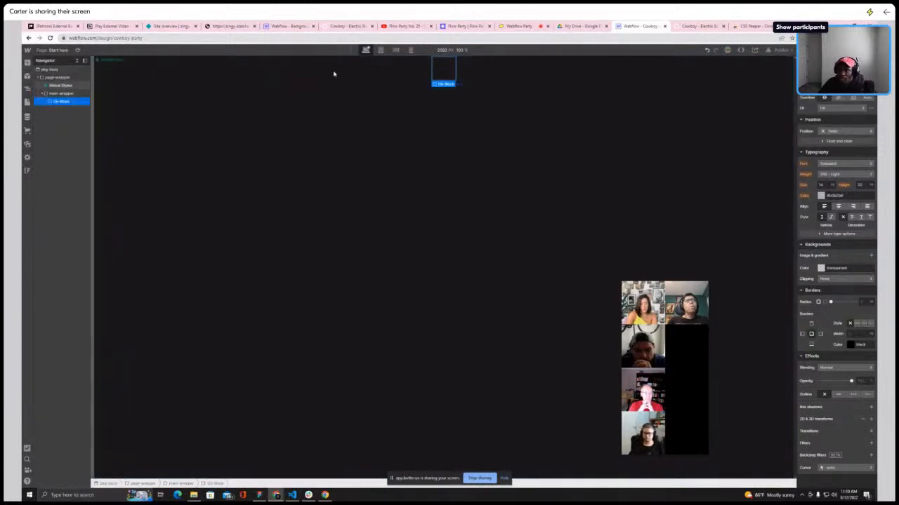
Apply the bg-sand class to the new Div Block
{"action": "left_click", "coordinate": [835, 89]}
{"action": "type", "text": "bg"}
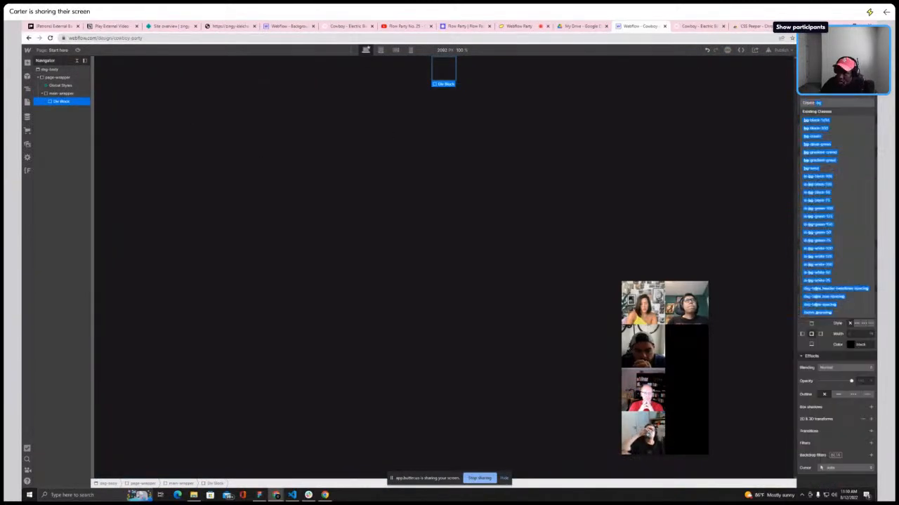
{"action": "type", "text": "-sa"}
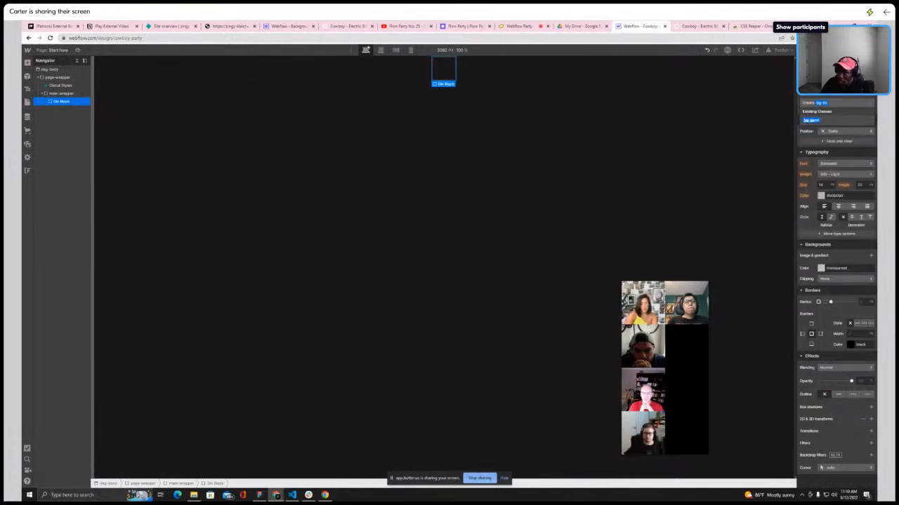
{"action": "key", "text": "Return"}
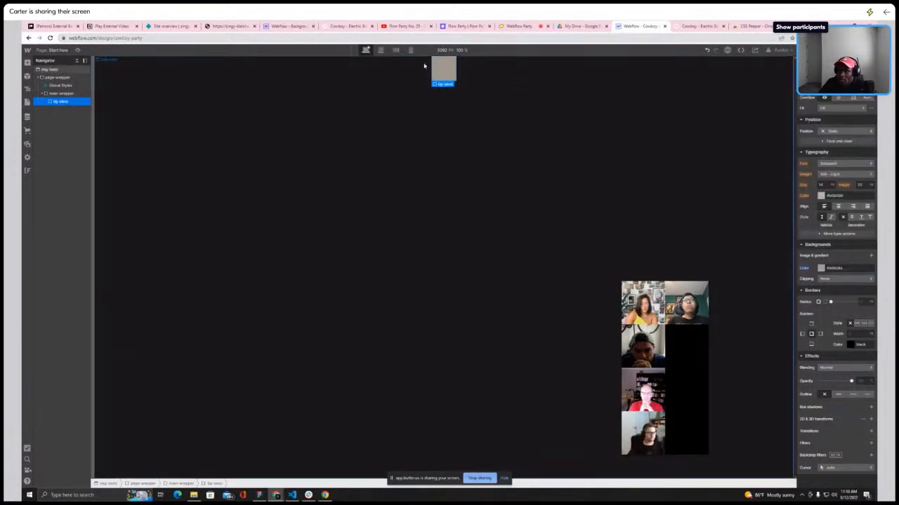
Scroll through the Cowboy homepage sections for reference
{"action": "left_click", "coordinate": [699, 26]}
{"action": "scroll", "coordinate": [494, 149], "scroll_direction": "down", "scroll_amount": 6}
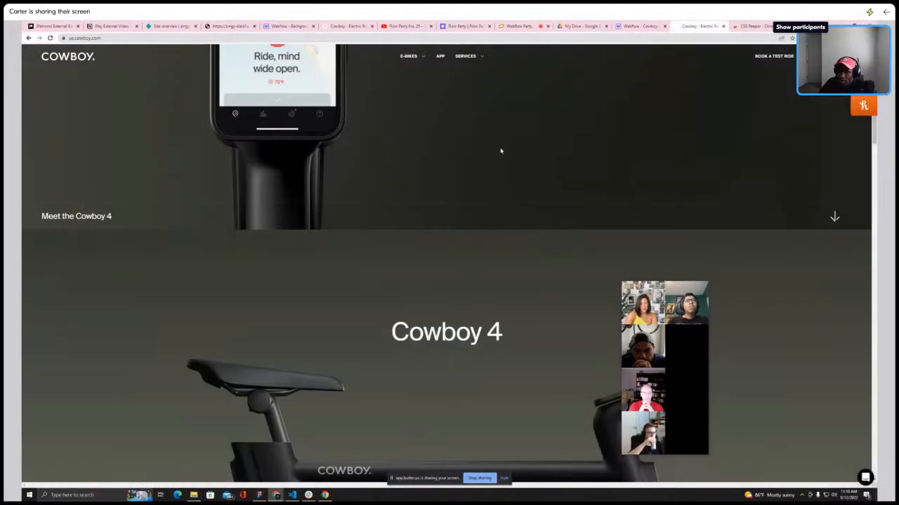
{"action": "scroll", "coordinate": [494, 148], "scroll_direction": "down", "scroll_amount": 10}
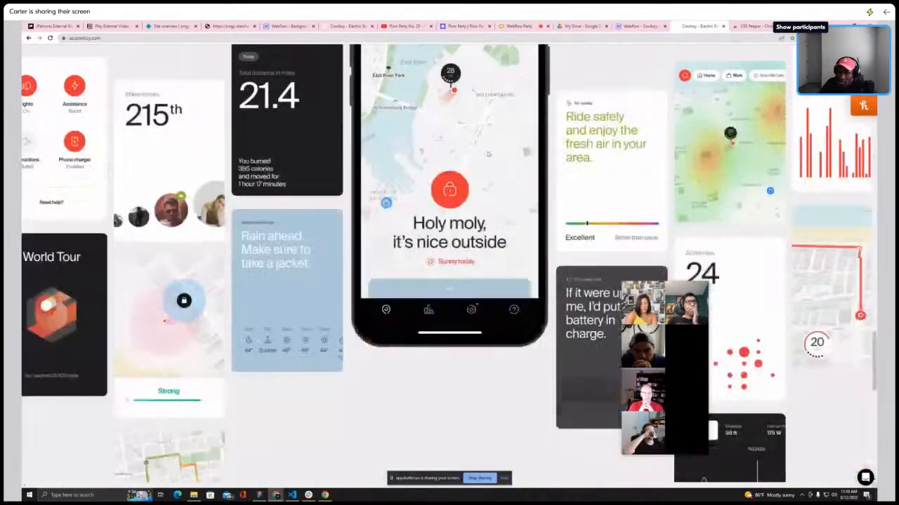
{"action": "scroll", "coordinate": [485, 153], "scroll_direction": "down", "scroll_amount": 10}
{"action": "scroll", "coordinate": [505, 160], "scroll_direction": "up", "scroll_amount": 9}
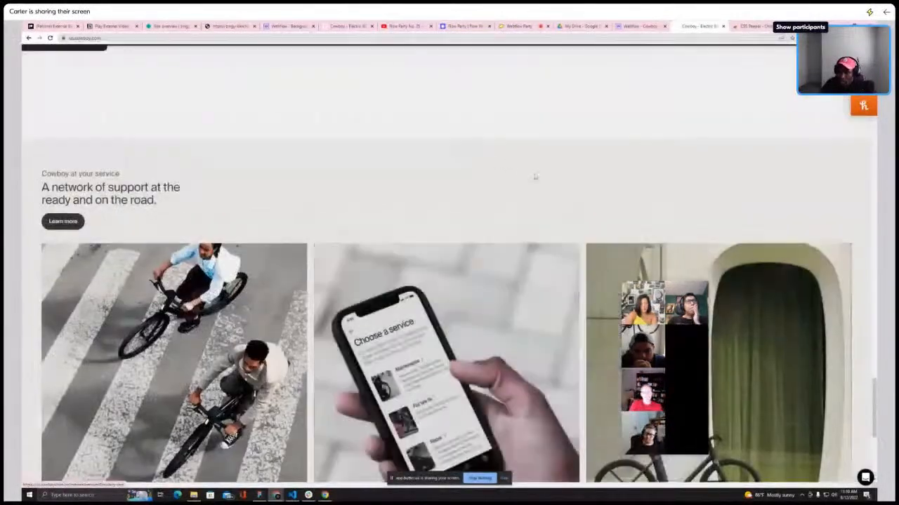
{"action": "scroll", "coordinate": [562, 158], "scroll_direction": "up", "scroll_amount": 15}
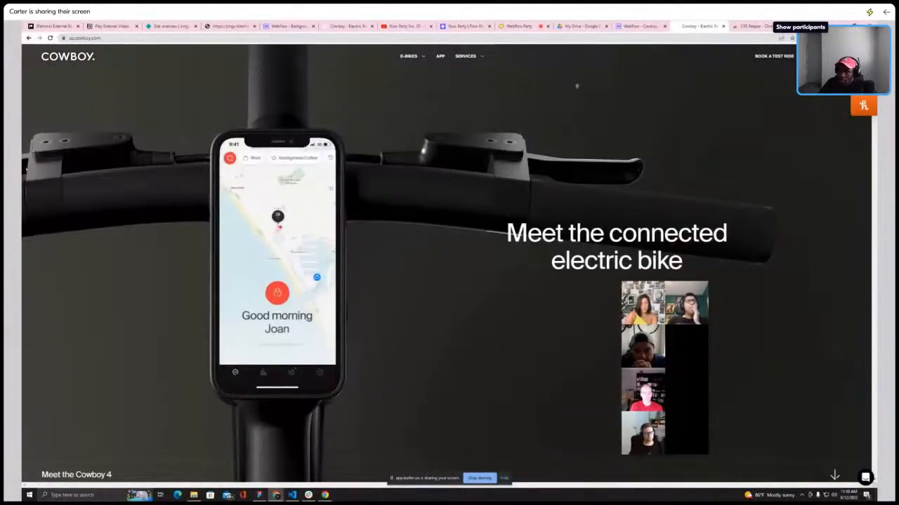
Delete the bg-sand Div Block from the Webflow page
{"action": "left_click", "coordinate": [637, 26]}
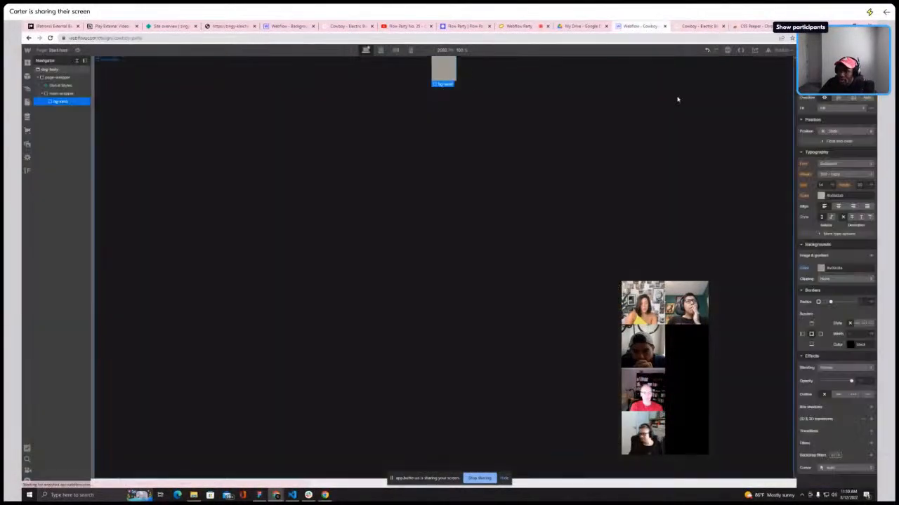
{"action": "key", "text": "Delete"}
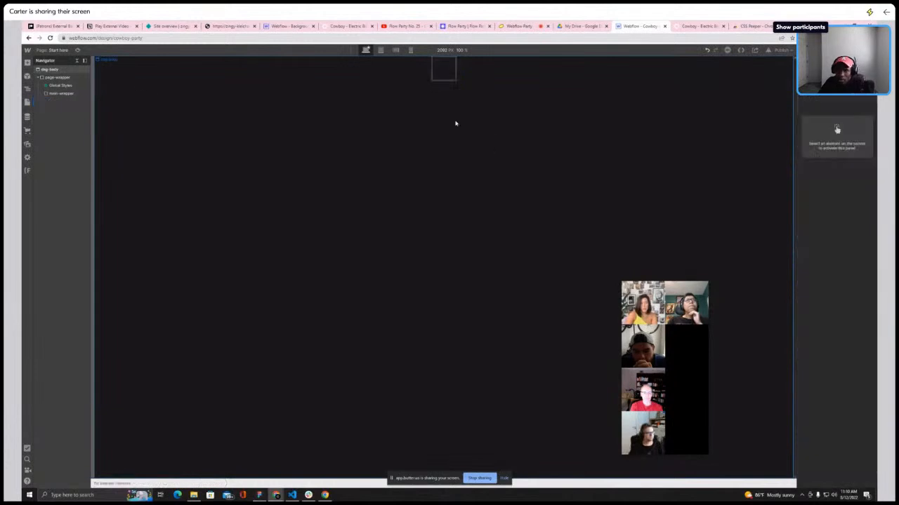
Select the main-wrapper and add a new Div Block inside it
{"action": "left_click", "coordinate": [59, 94]}
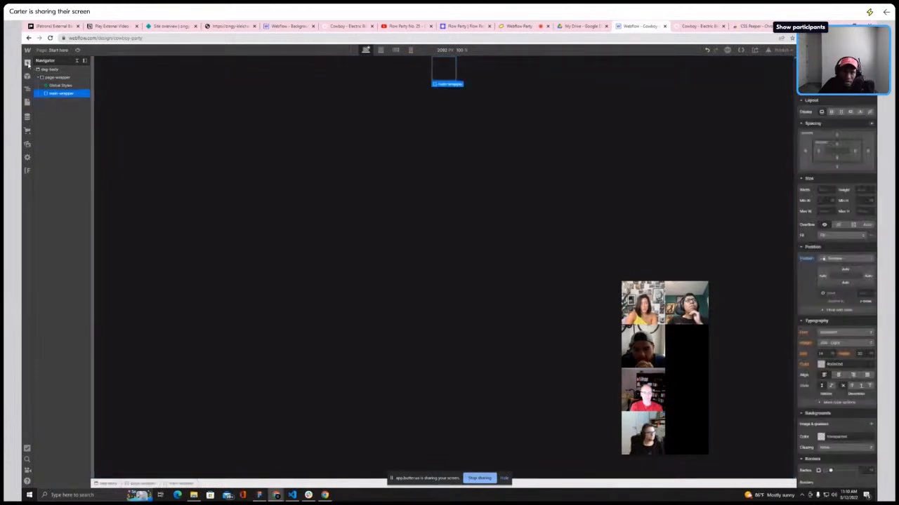
{"action": "left_click", "coordinate": [27, 62]}
{"action": "left_click", "coordinate": [48, 182]}
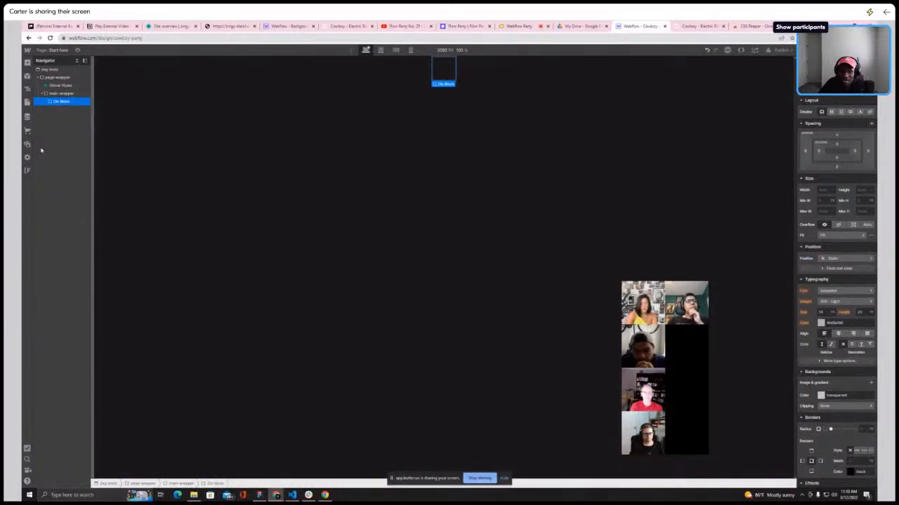
{"action": "left_click", "coordinate": [28, 63]}
{"action": "scroll", "coordinate": [77, 281], "scroll_direction": "down", "scroll_amount": 5}
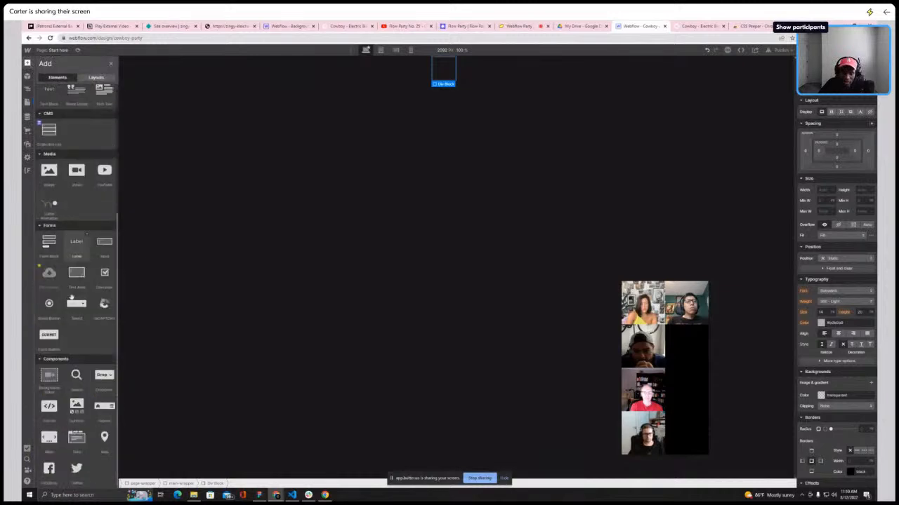
{"action": "left_click", "coordinate": [104, 407]}
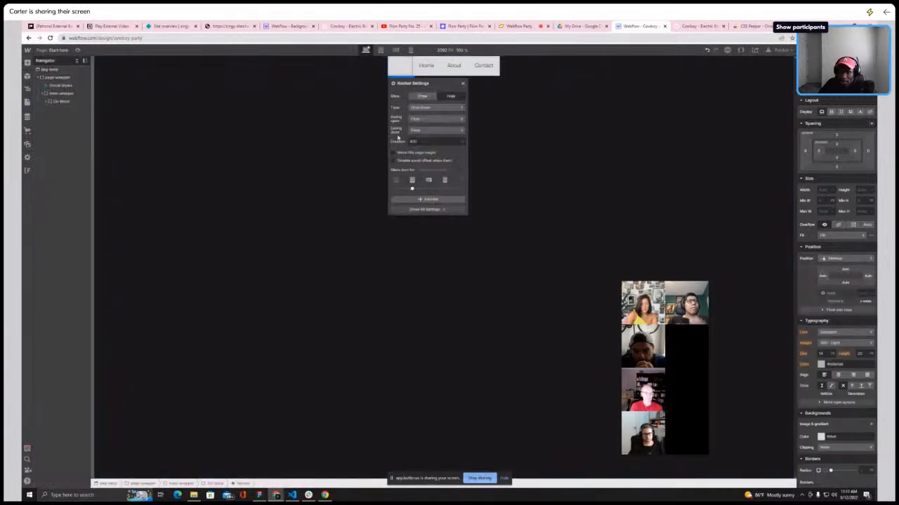
{"action": "left_click", "coordinate": [60, 109]}
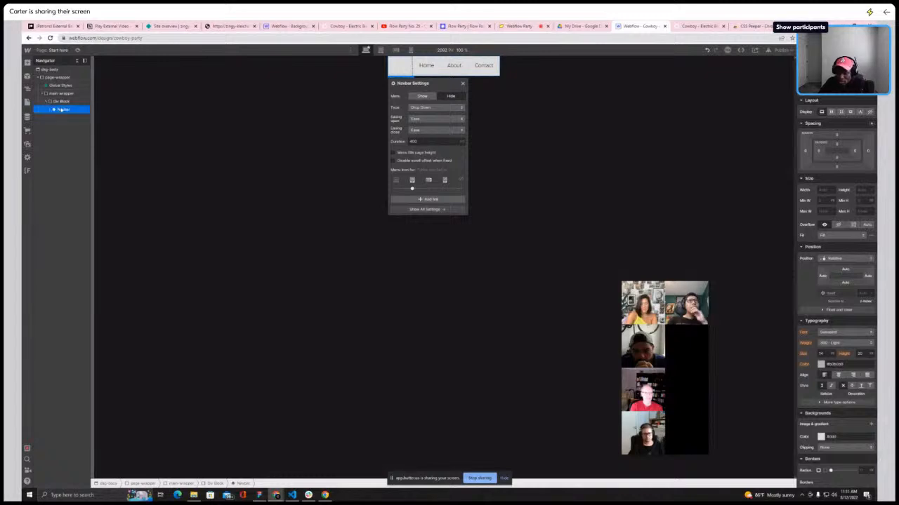
{"action": "key", "text": "Delete"}
Give the Div Block inside main-wrapper a new class named navigation-parent
{"action": "left_click", "coordinate": [62, 102]}
{"action": "left_click", "coordinate": [828, 92]}
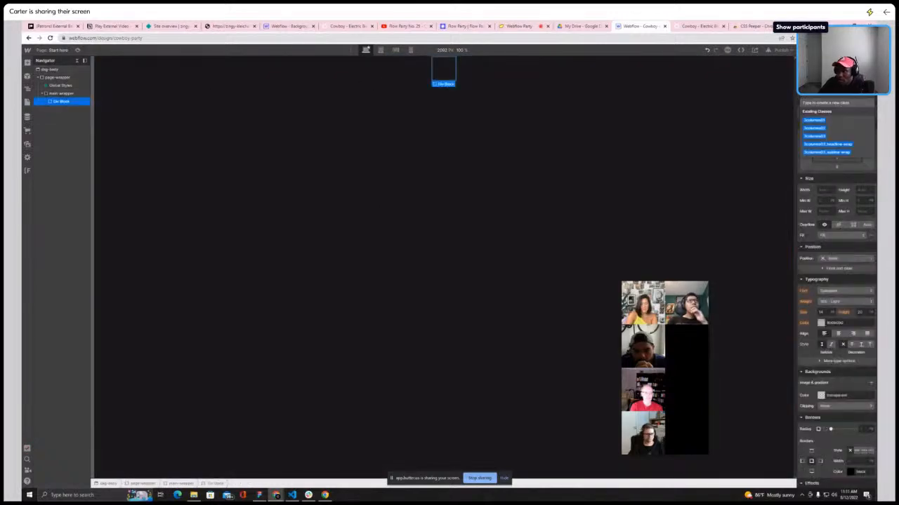
{"action": "type", "text": "nav"}
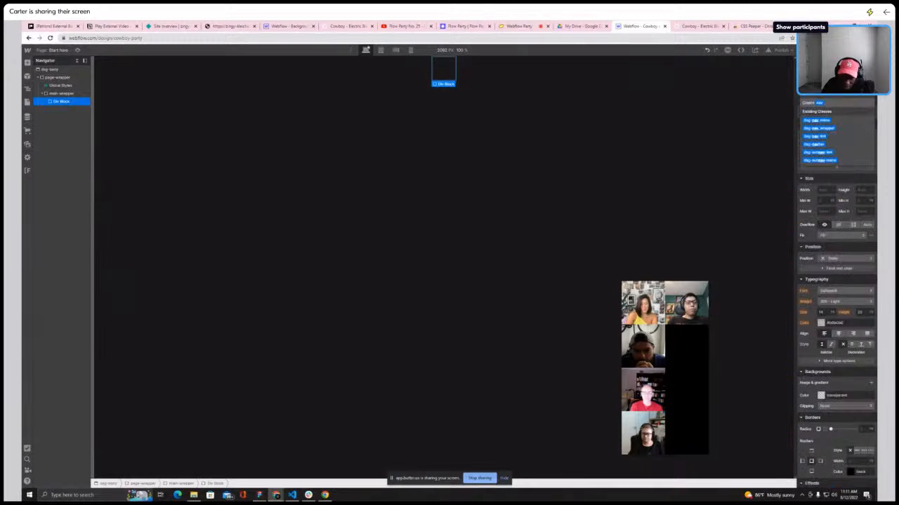
{"action": "type", "text": "igation-wrrent"}
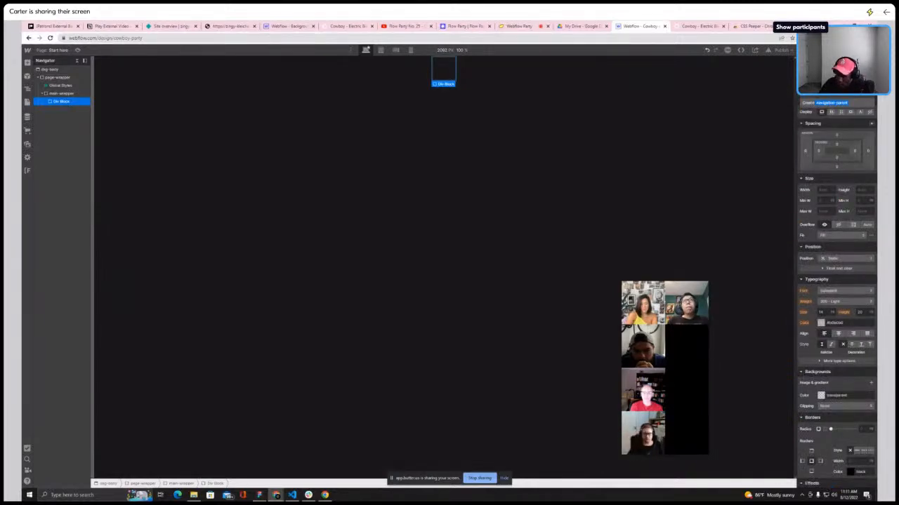
{"action": "key", "text": "Return"}
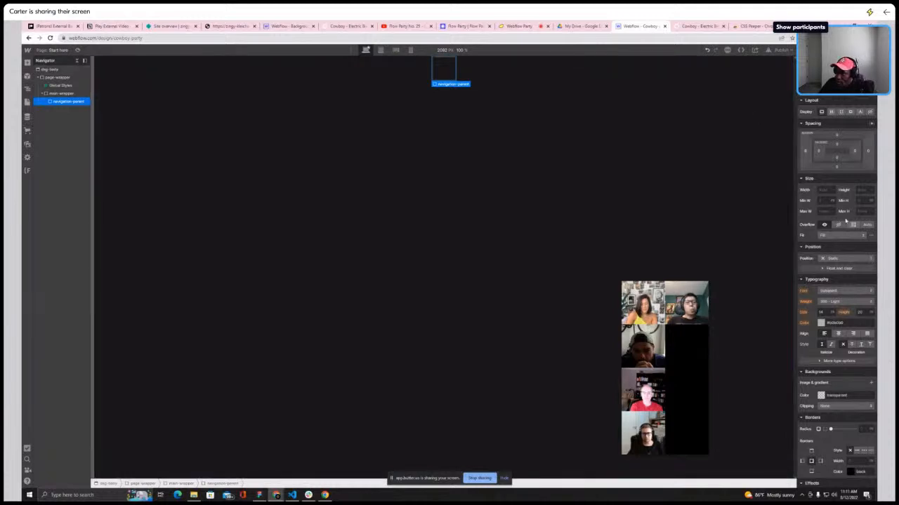
Set the navigation-parent block's width to 100%
{"action": "left_click", "coordinate": [834, 190]}
{"action": "left_click", "coordinate": [836, 148]}
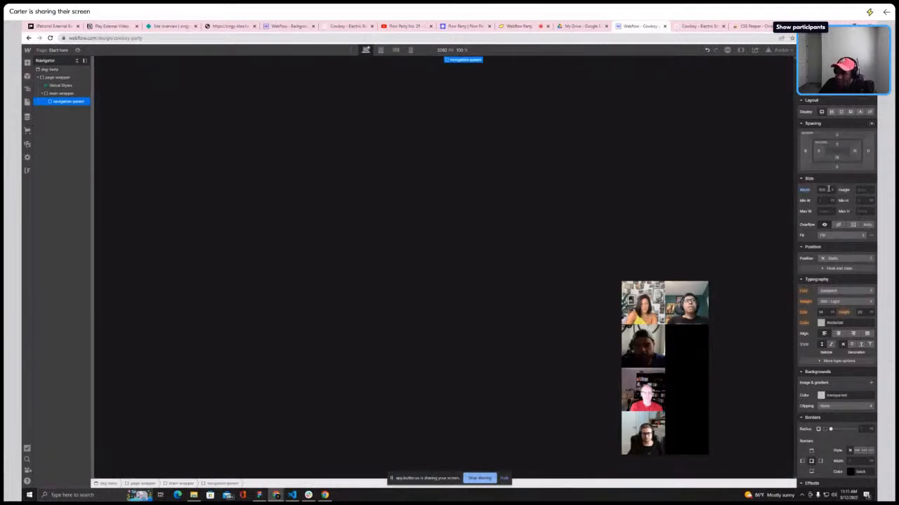
Set the main-wrapper's width in percent
{"action": "left_click", "coordinate": [61, 94]}
{"action": "left_click", "coordinate": [833, 191]}
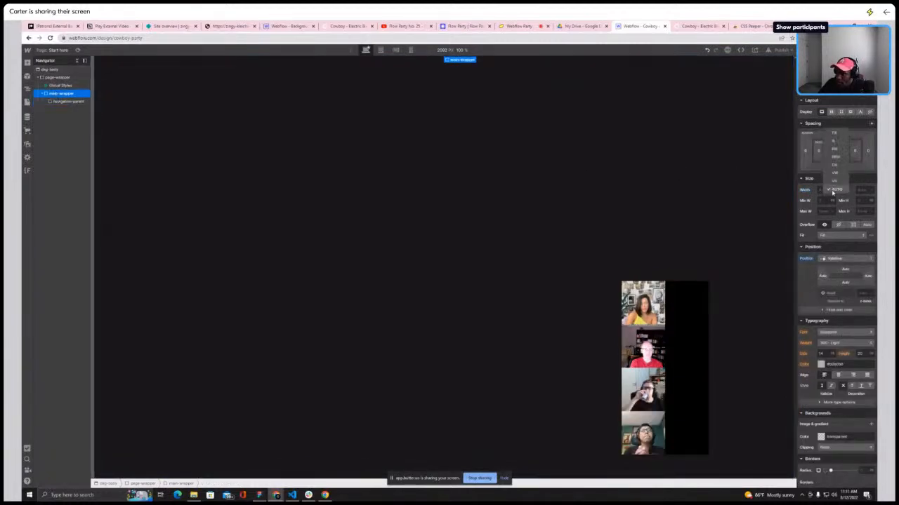
{"action": "left_click", "coordinate": [834, 146]}
{"action": "type", "text": "100"}
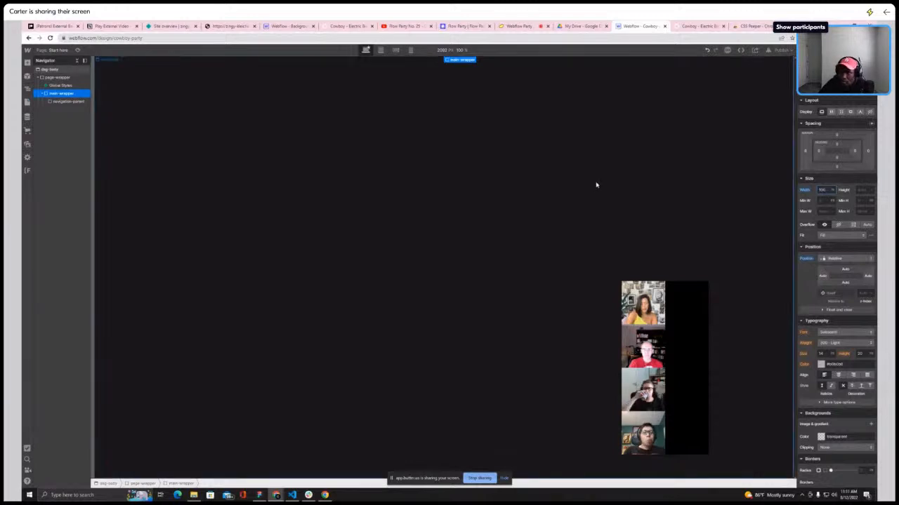
Add a Div Block inside navigation-parent and apply the existing container-lg class to it
{"action": "left_click", "coordinate": [70, 102]}
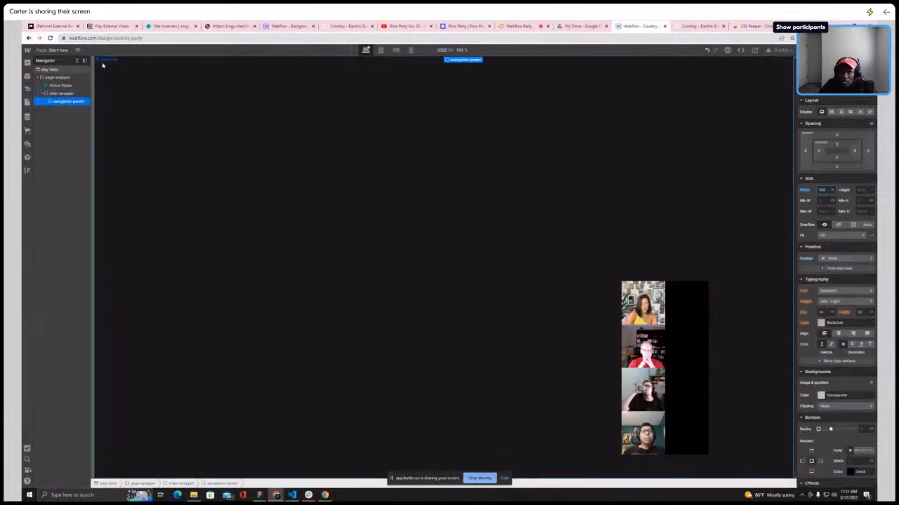
{"action": "left_click", "coordinate": [27, 63]}
{"action": "left_click_drag", "start_coordinate": [47, 179], "coordinate": [68, 110]}
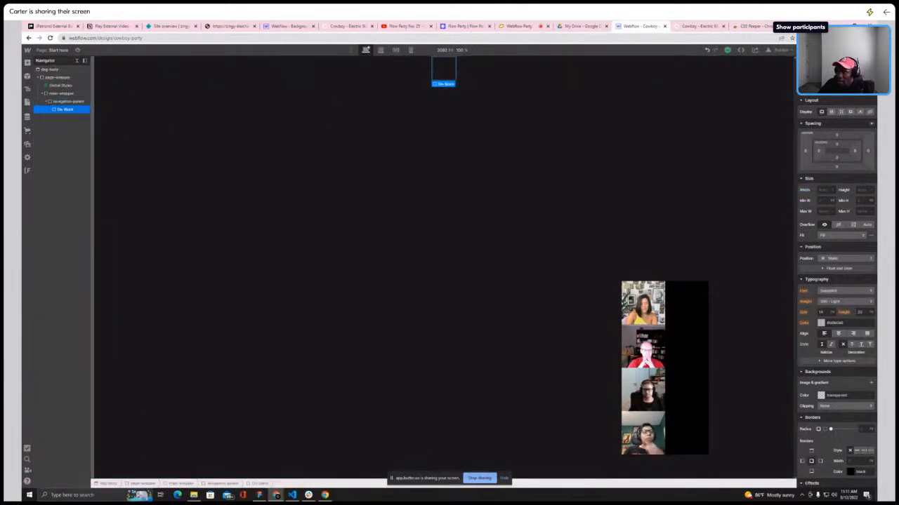
{"action": "key", "text": "ctrl+Return"}
{"action": "type", "text": "cont"}
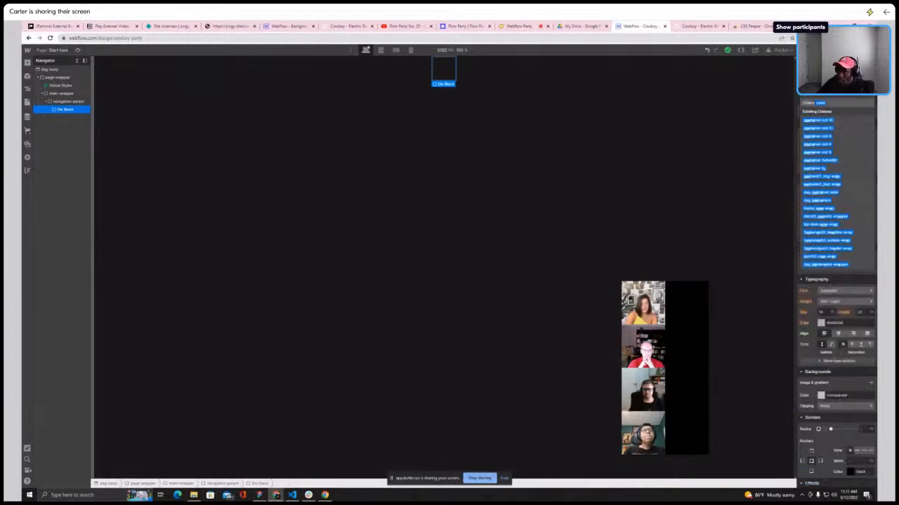
{"action": "key", "text": "BackSpace"}
{"action": "type", "text": "ta"}
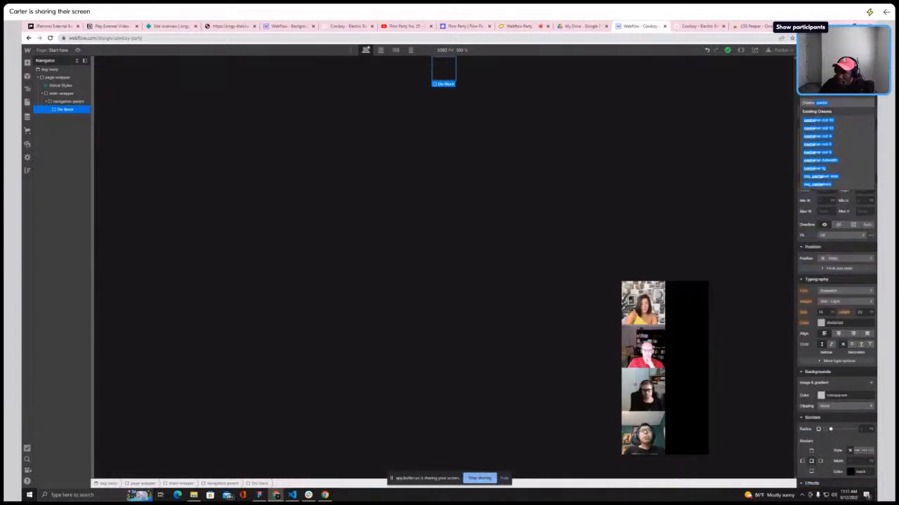
{"action": "left_click", "coordinate": [816, 169]}
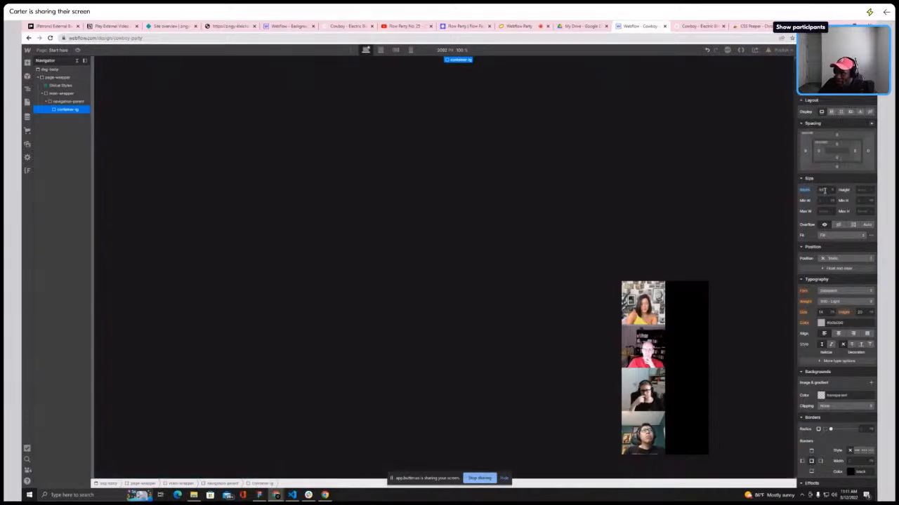
Set the container-lg block's left and right margins to auto
{"action": "left_click", "coordinate": [806, 150]}
{"action": "left_click", "coordinate": [868, 150]}
{"action": "left_click", "coordinate": [868, 151]}
{"action": "left_click", "coordinate": [812, 181]}
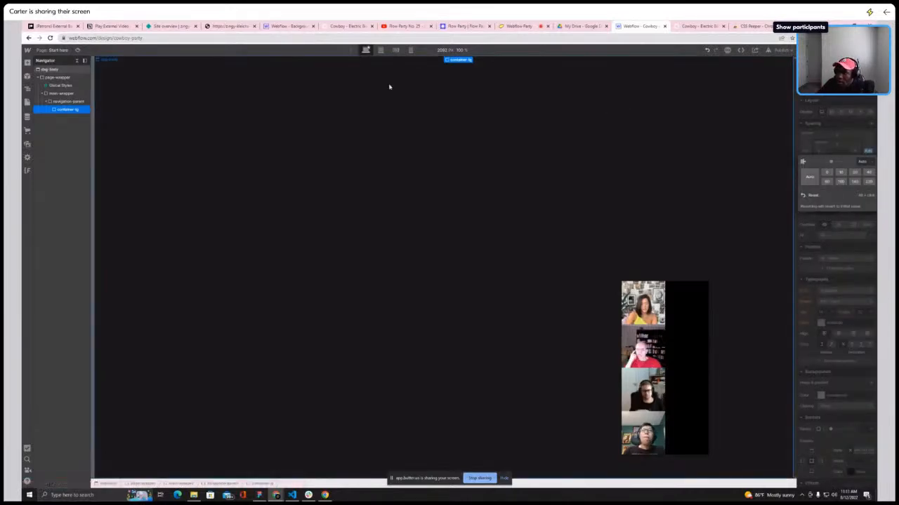
{"action": "left_click", "coordinate": [185, 76]}
{"action": "left_click", "coordinate": [56, 110]}
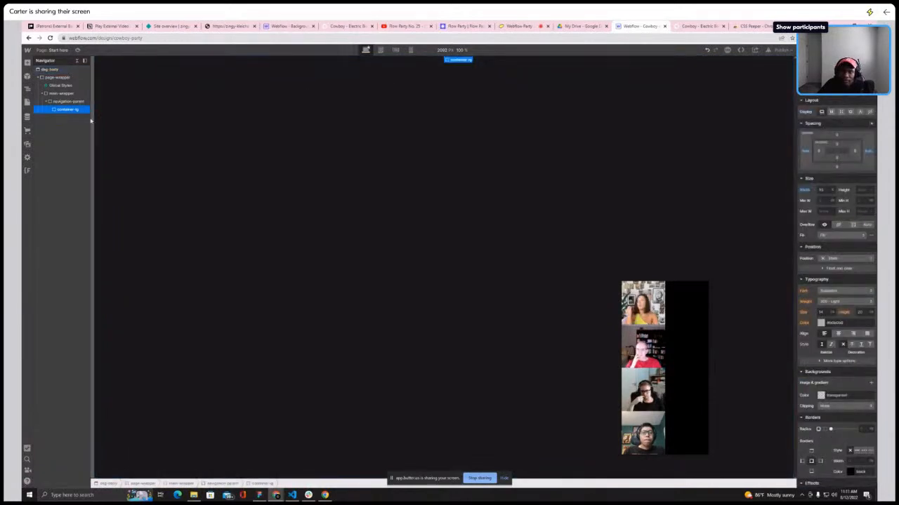
Add a Div Block inside container-lg and give it a new class named navigation
{"action": "left_click", "coordinate": [27, 62]}
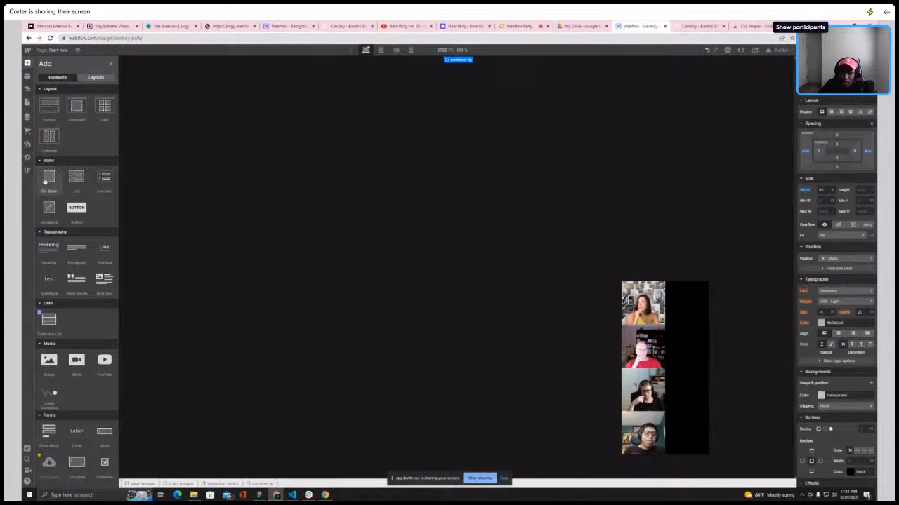
{"action": "left_click_drag", "start_coordinate": [45, 181], "coordinate": [441, 191]}
{"action": "left_click", "coordinate": [832, 89]}
{"action": "type", "text": "navig"}
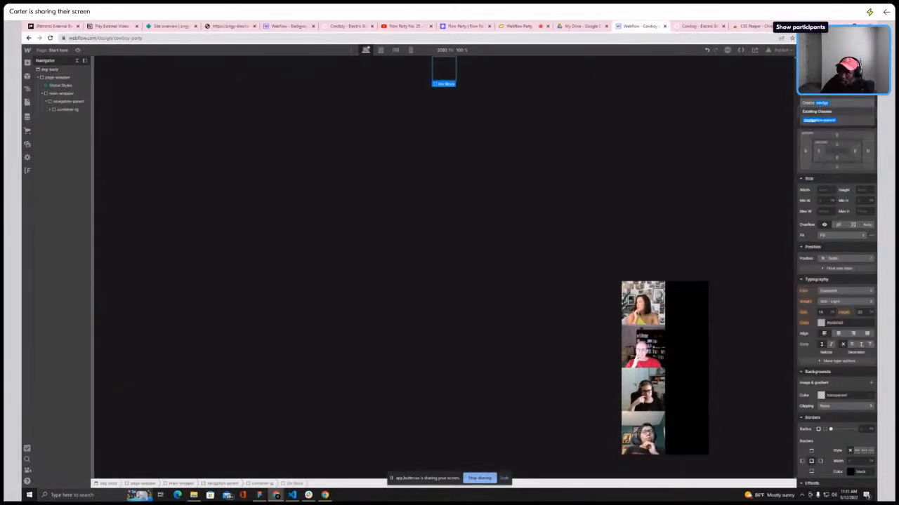
{"action": "type", "text": "at"}
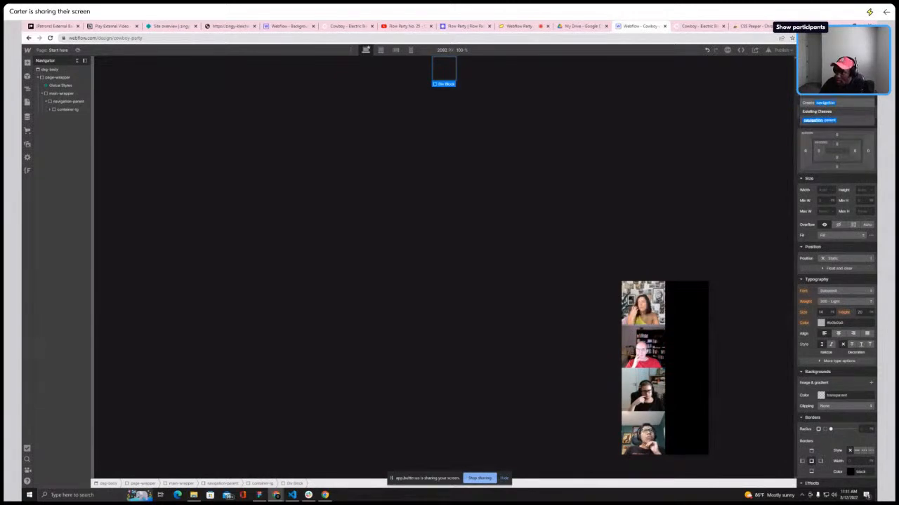
{"action": "type", "text": "ion"}
{"action": "key", "text": "Return"}
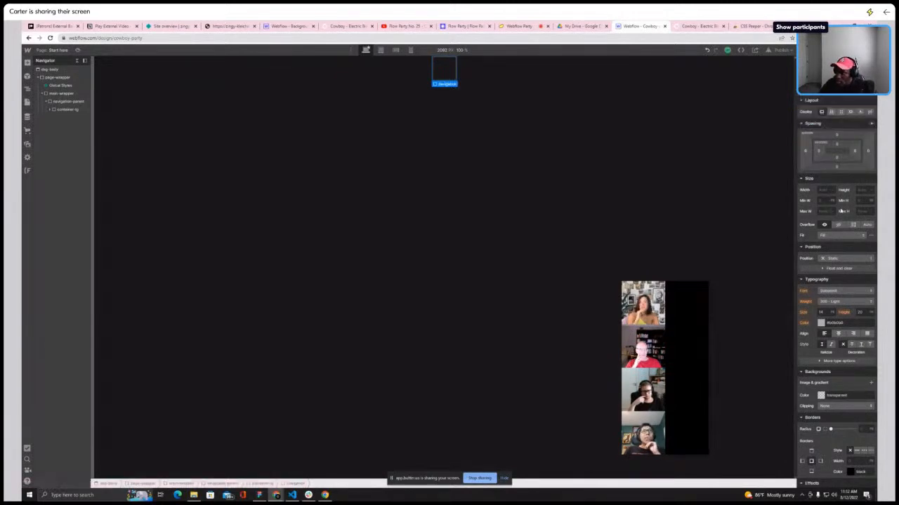
Set the navigation block's width to 100% and check its parent blocks in the hierarchy
{"action": "left_click", "coordinate": [834, 190]}
{"action": "left_click", "coordinate": [834, 142]}
{"action": "left_click", "coordinate": [824, 190]}
{"action": "type", "text": "100"}
{"action": "key", "text": "Return"}
{"action": "left_click", "coordinate": [62, 93]}
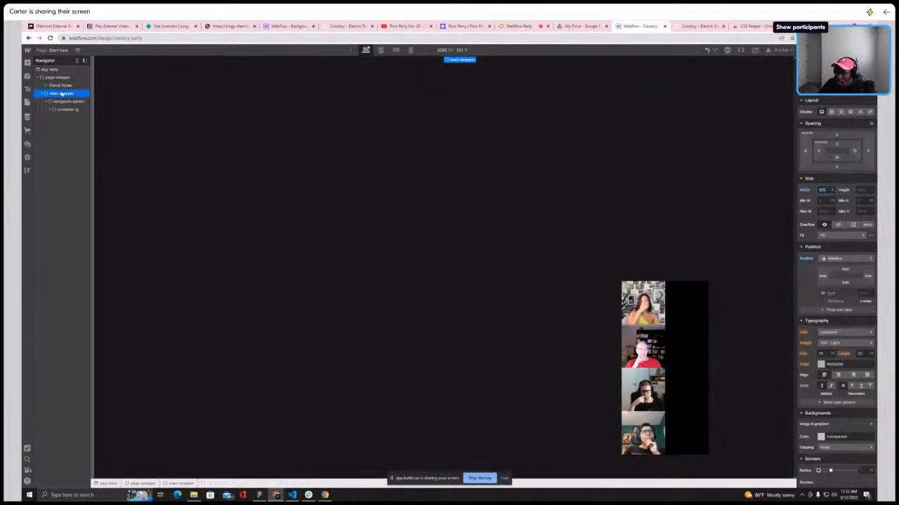
{"action": "left_click", "coordinate": [64, 101]}
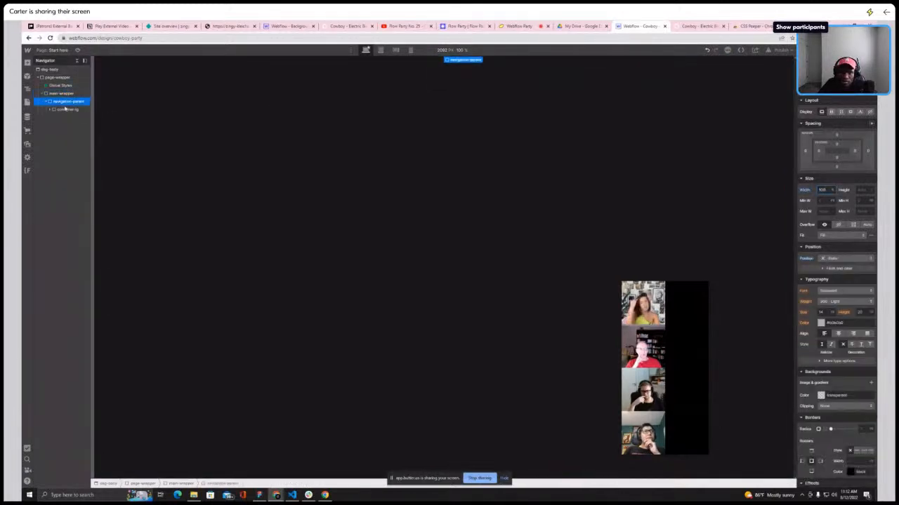
{"action": "left_click", "coordinate": [65, 109]}
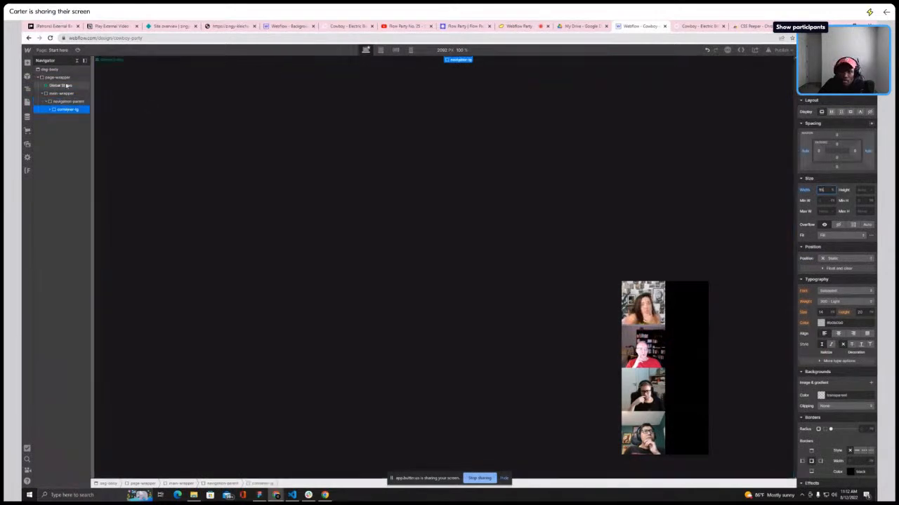
{"action": "left_click", "coordinate": [50, 110]}
{"action": "left_click", "coordinate": [66, 117]}
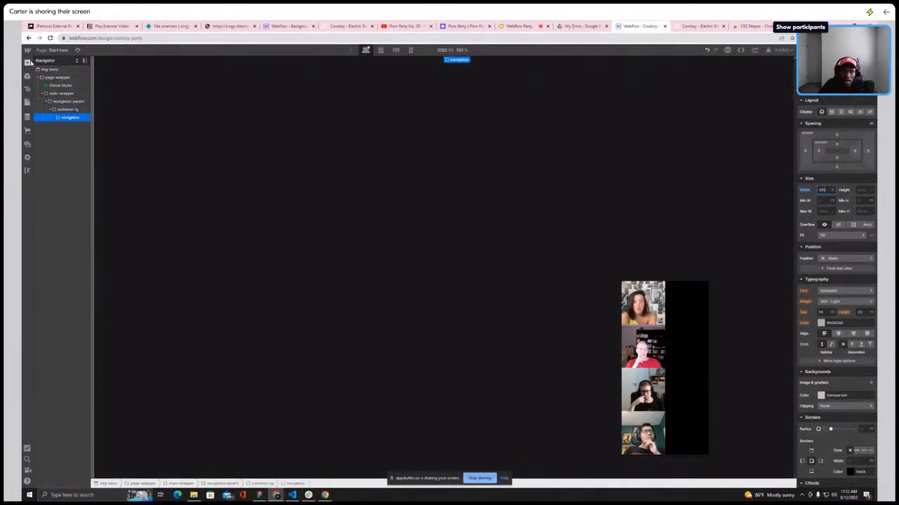
Add a Grid element inside the navigation block after glancing at the Cowboy homepage header
{"action": "left_click", "coordinate": [699, 26]}
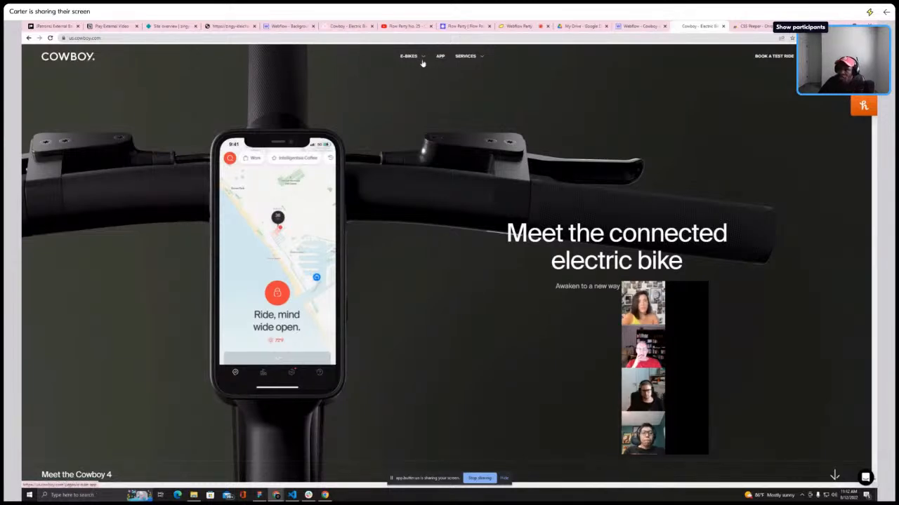
{"action": "left_click", "coordinate": [639, 26]}
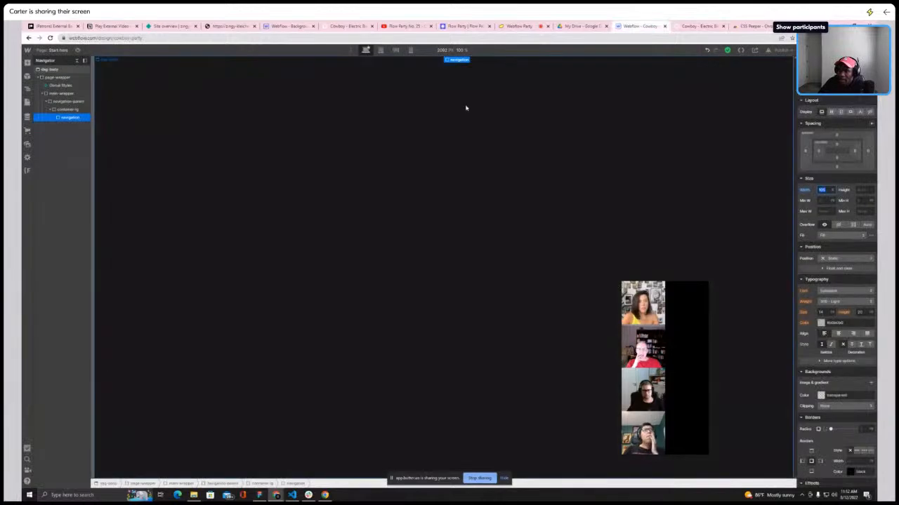
{"action": "left_click", "coordinate": [28, 63]}
{"action": "scroll", "coordinate": [66, 419], "scroll_direction": "down", "scroll_amount": 5}
{"action": "scroll", "coordinate": [70, 402], "scroll_direction": "up", "scroll_amount": 5}
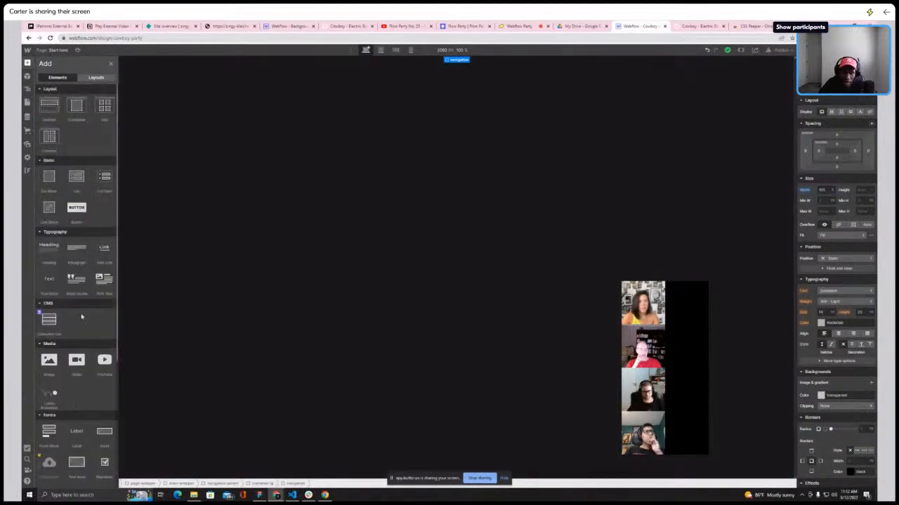
{"action": "left_click", "coordinate": [106, 110]}
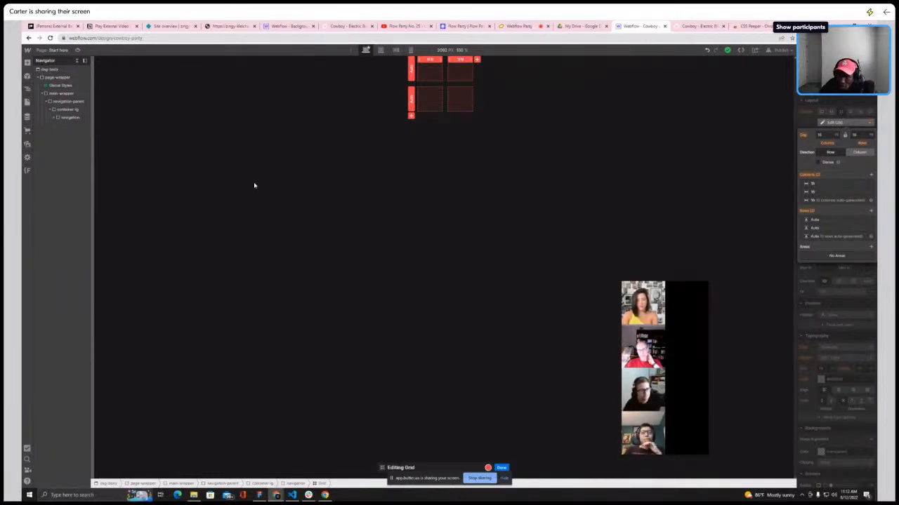
{"action": "left_click", "coordinate": [54, 118]}
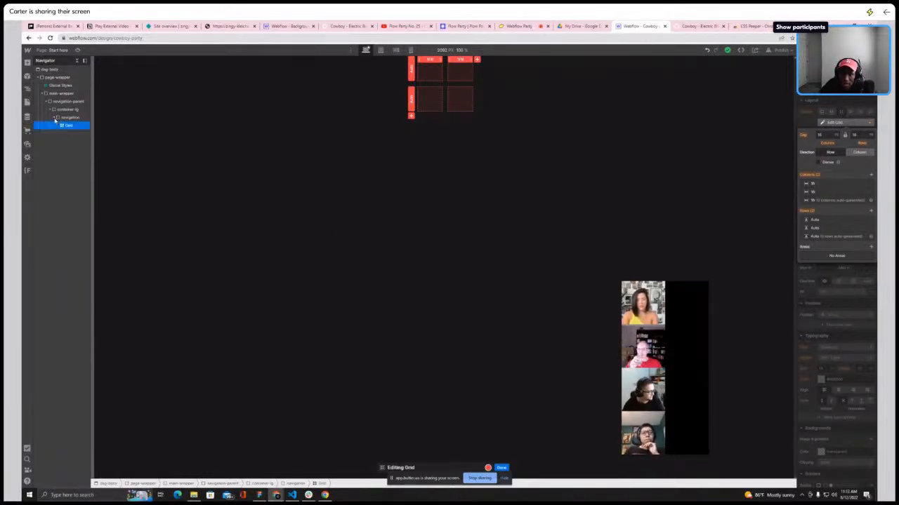
{"action": "key", "text": "Escape"}
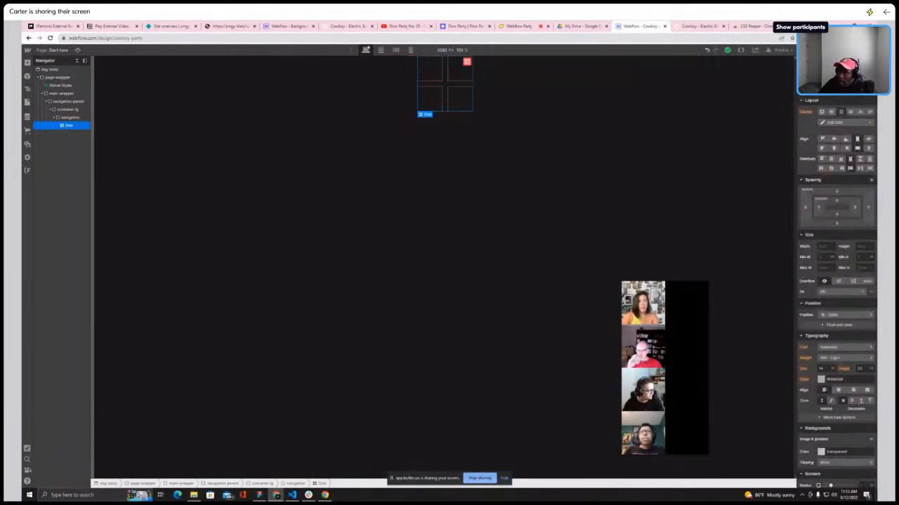
Give the Grid element a new class named nav-grid
{"action": "key", "text": "ctrl+Return"}
{"action": "type", "text": "nav-grid"}
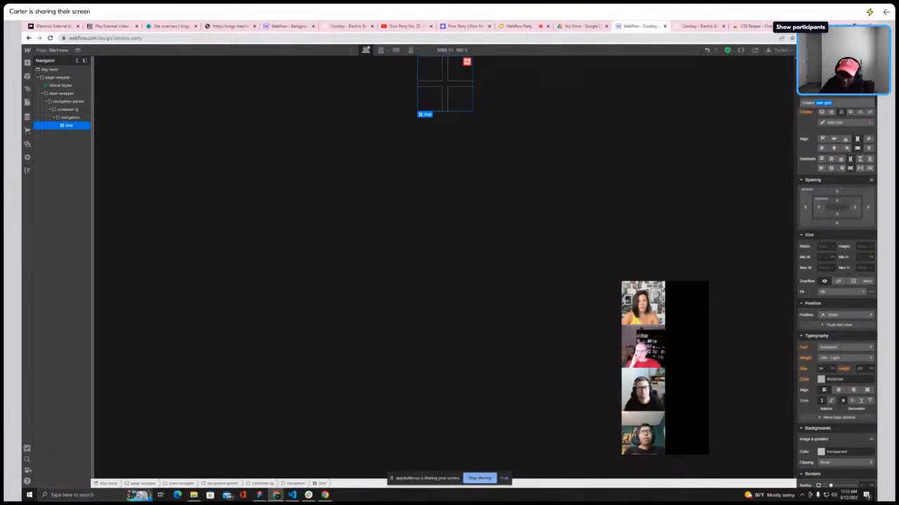
{"action": "key", "text": "Return"}
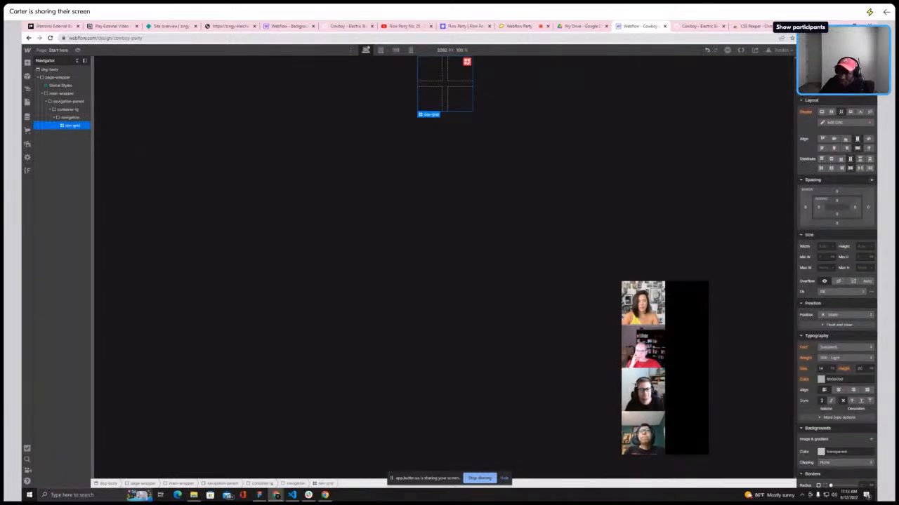
Edit the nav-grid layout to three columns and a single row
{"action": "left_click", "coordinate": [858, 125]}
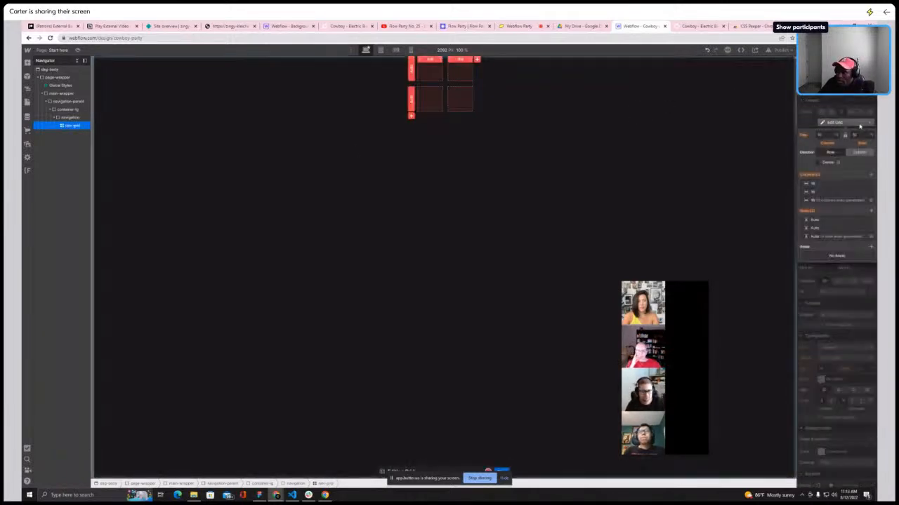
{"action": "left_click", "coordinate": [870, 220]}
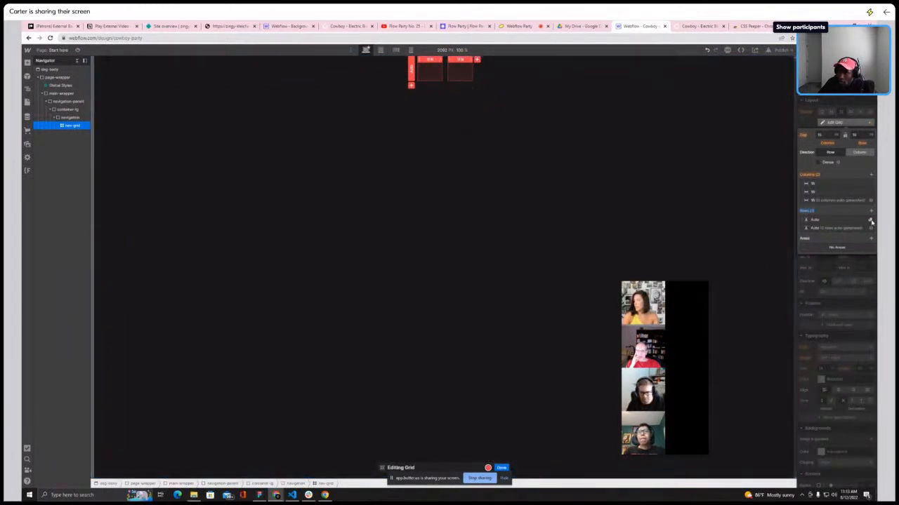
{"action": "left_click", "coordinate": [872, 175]}
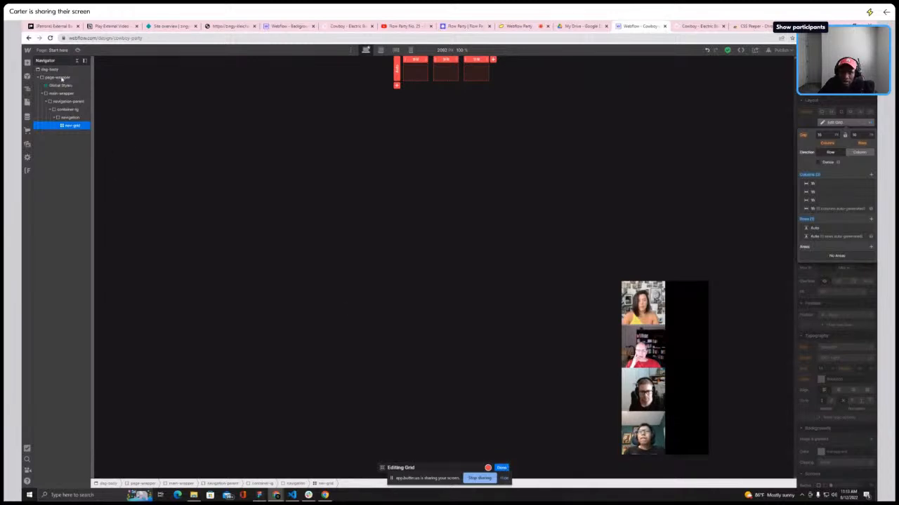
{"action": "left_click", "coordinate": [502, 468]}
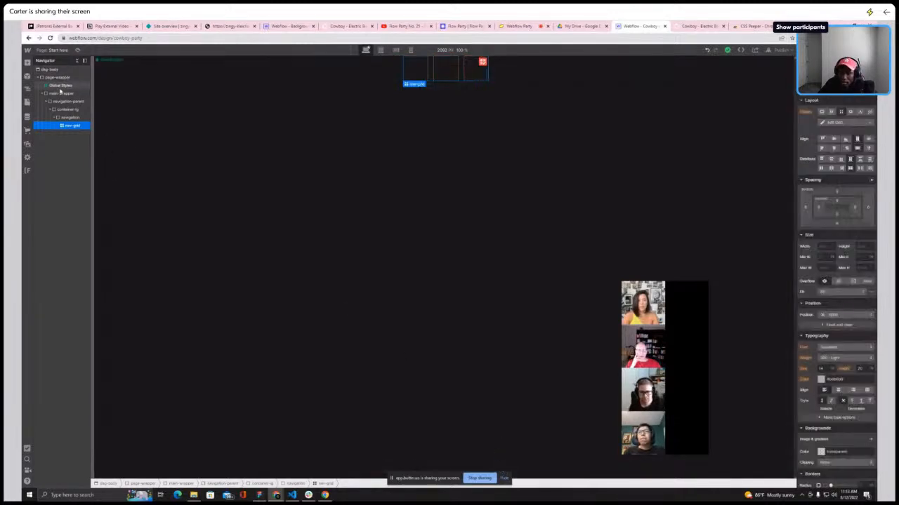
Inspect the nav-grid and its parent blocks' layout and size settings in the hierarchy
{"action": "left_click", "coordinate": [64, 77]}
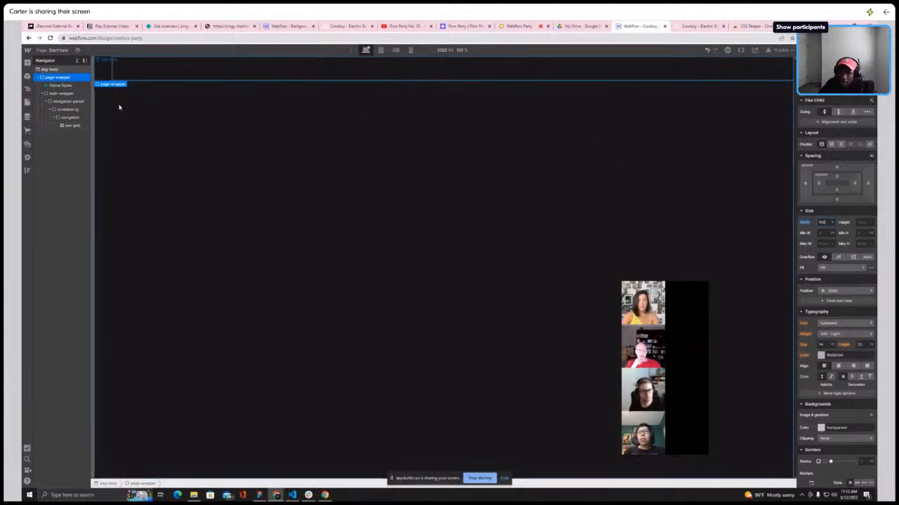
{"action": "left_click", "coordinate": [71, 126]}
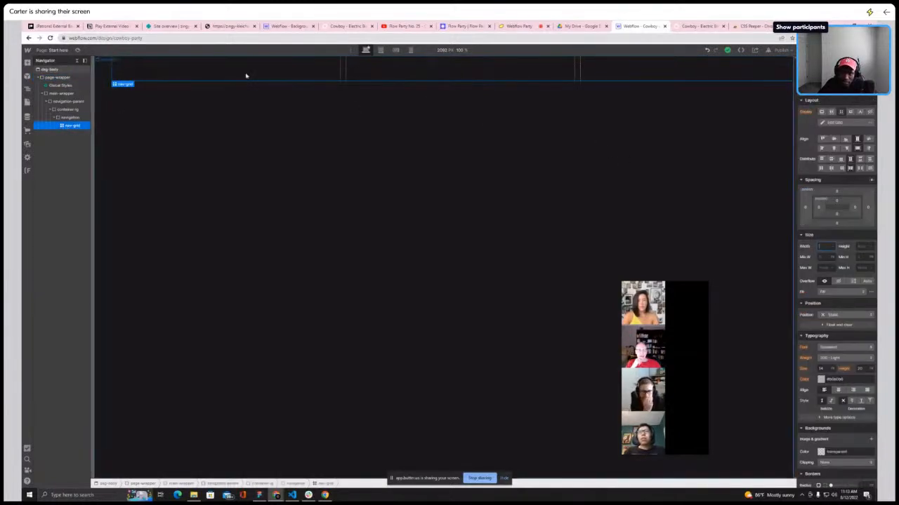
{"action": "left_click", "coordinate": [834, 123]}
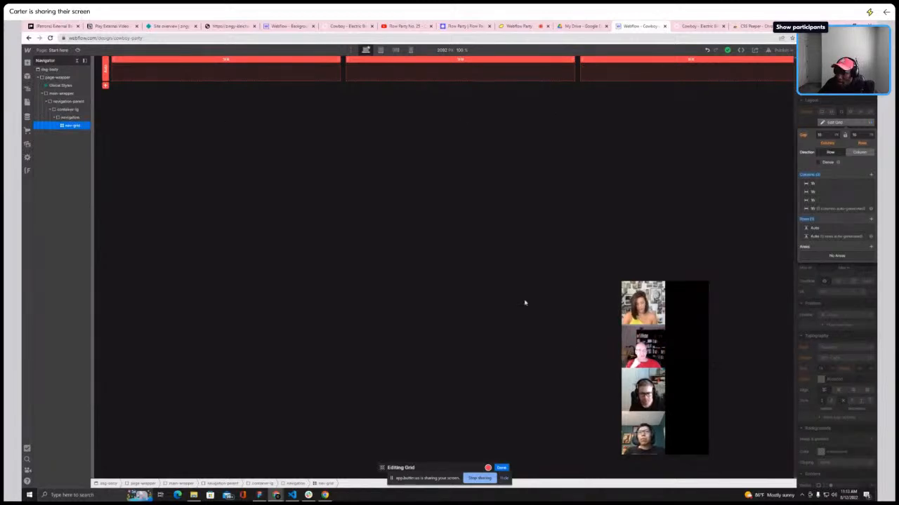
{"action": "left_click", "coordinate": [501, 468]}
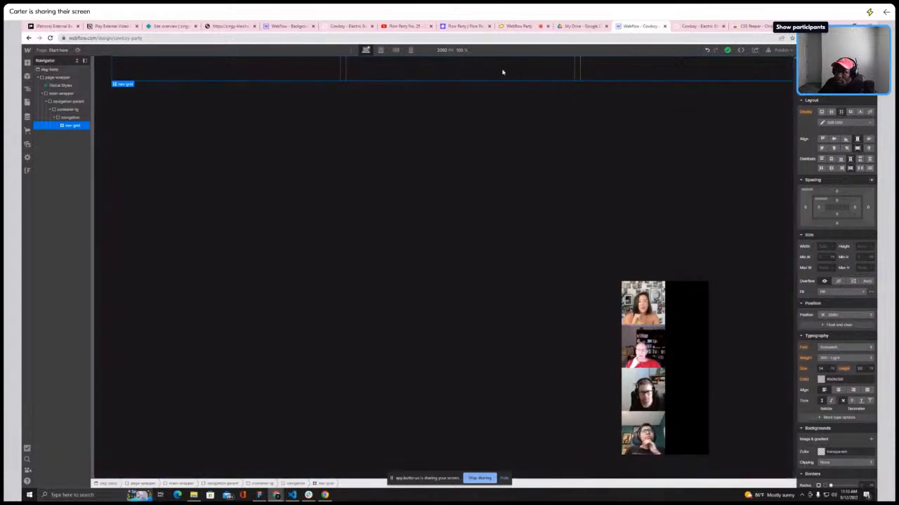
{"action": "left_click", "coordinate": [64, 118]}
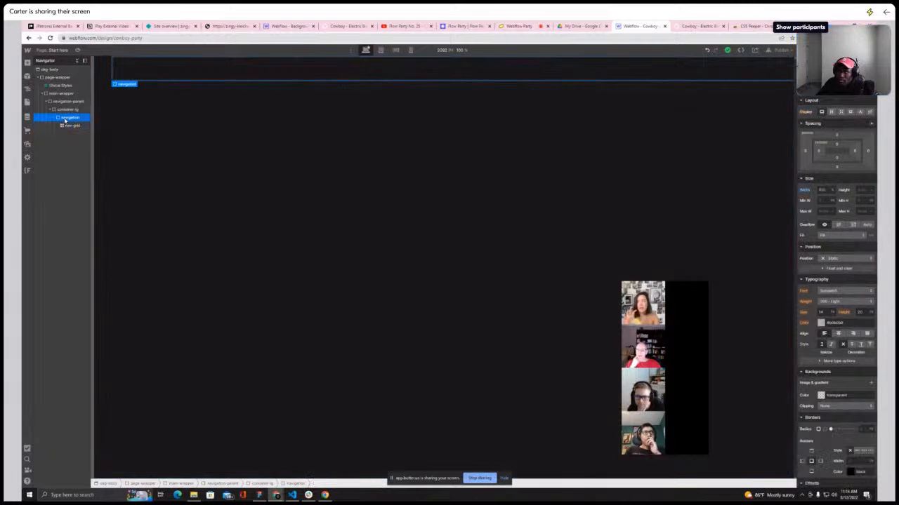
{"action": "left_click", "coordinate": [64, 110]}
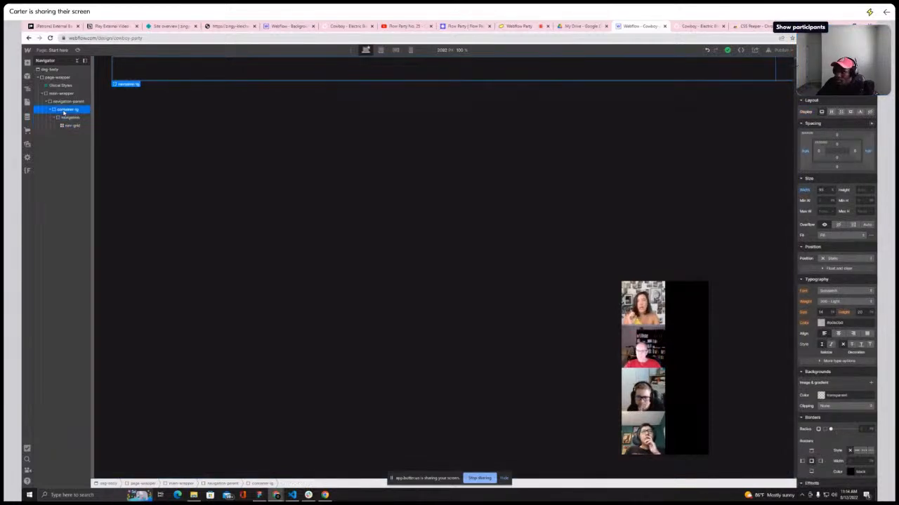
{"action": "left_click", "coordinate": [70, 125]}
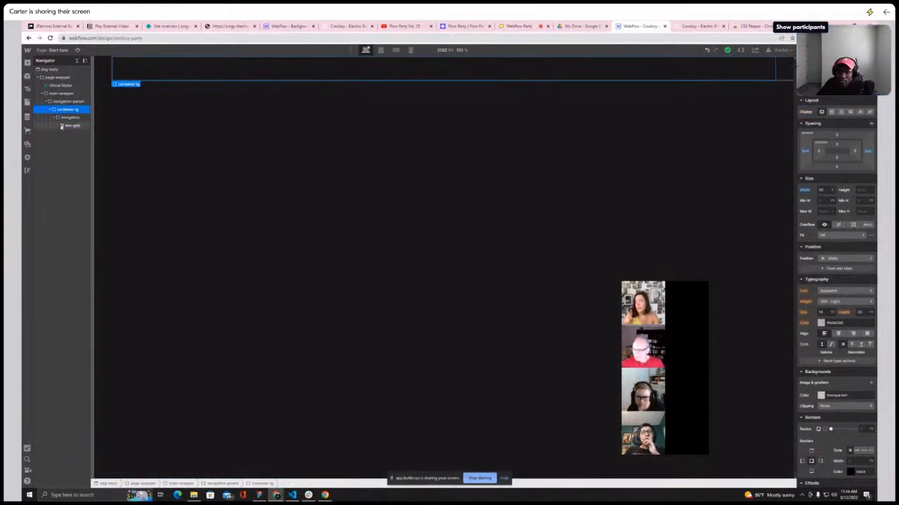
{"action": "left_click", "coordinate": [833, 247]}
{"action": "left_click", "coordinate": [834, 200]}
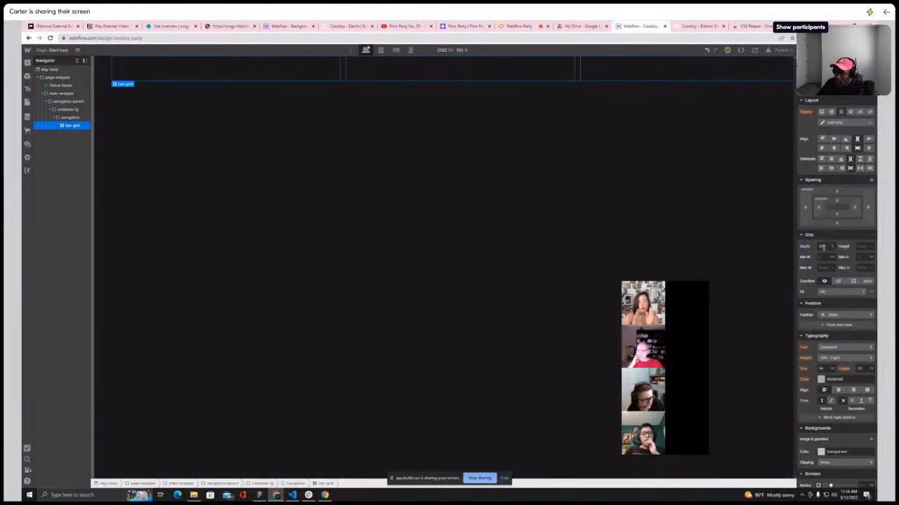
{"action": "left_click", "coordinate": [85, 61]}
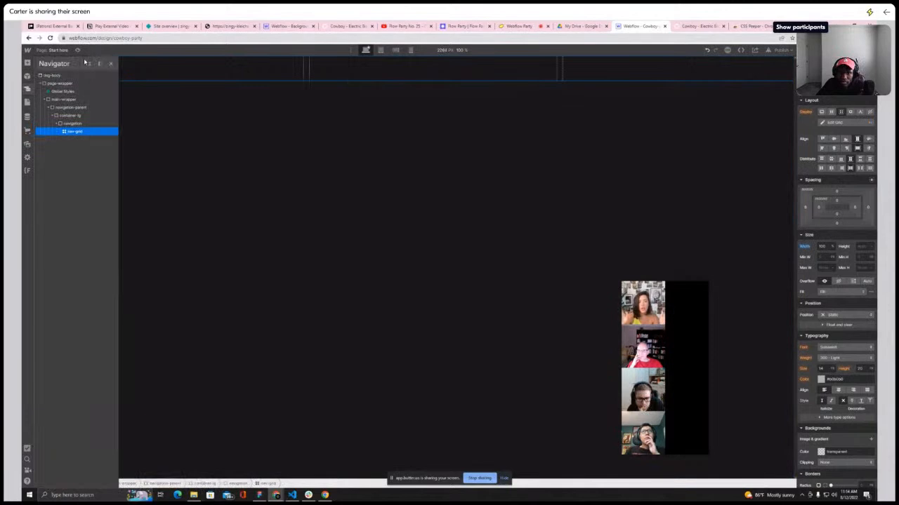
{"action": "left_click", "coordinate": [100, 64]}
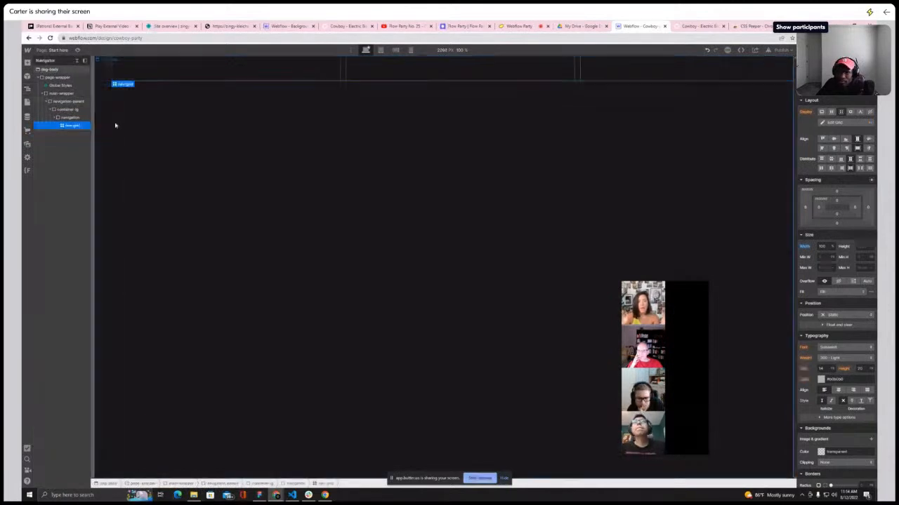
{"action": "left_click", "coordinate": [106, 77]}
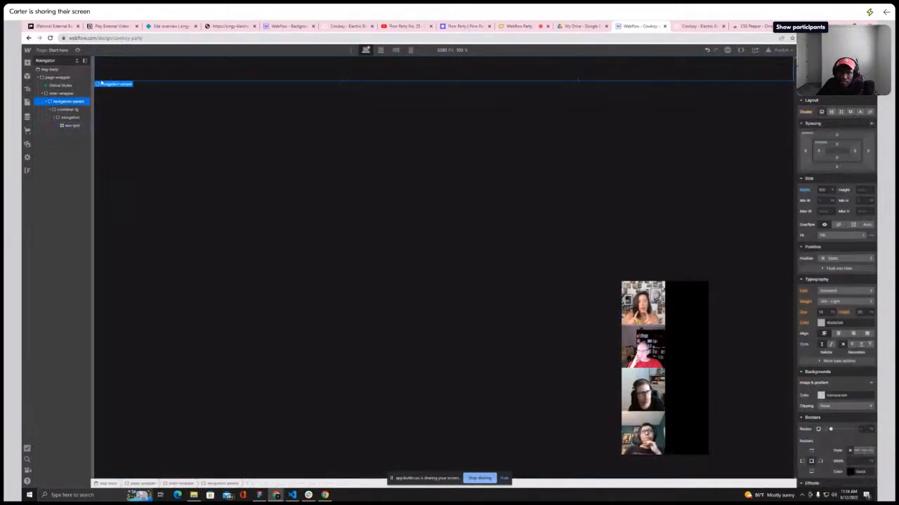
{"action": "left_click", "coordinate": [71, 117]}
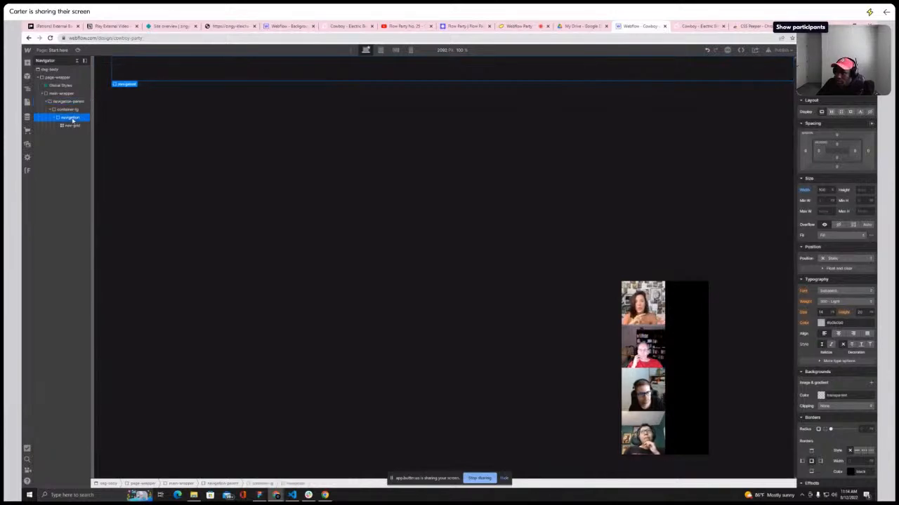
{"action": "left_click", "coordinate": [831, 111]}
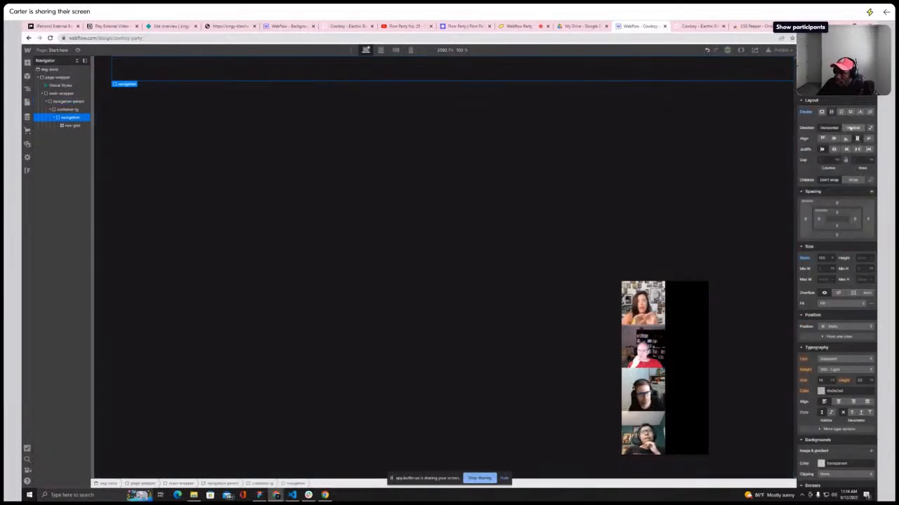
{"action": "left_click", "coordinate": [833, 149]}
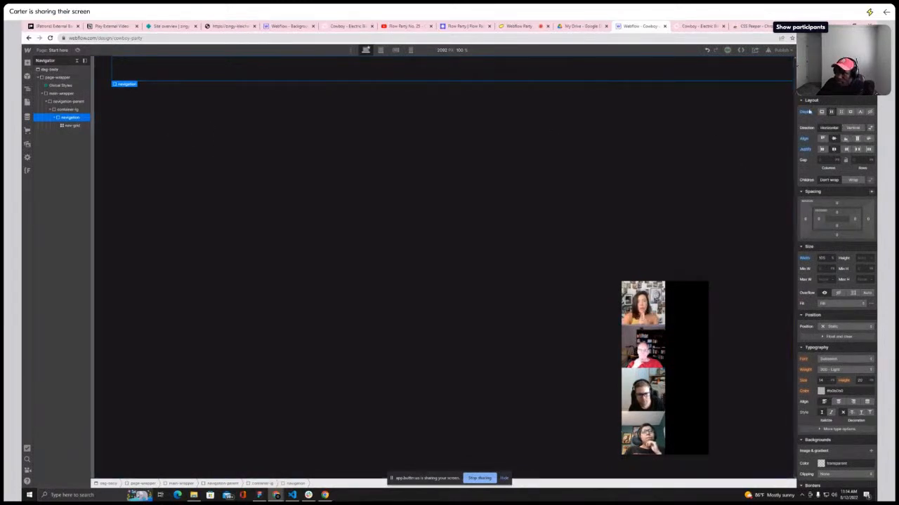
{"action": "left_click", "coordinate": [808, 114], "text": "alt"}
Review the nav-grid's parent blocks and reload the Designer page
{"action": "left_click", "coordinate": [71, 110]}
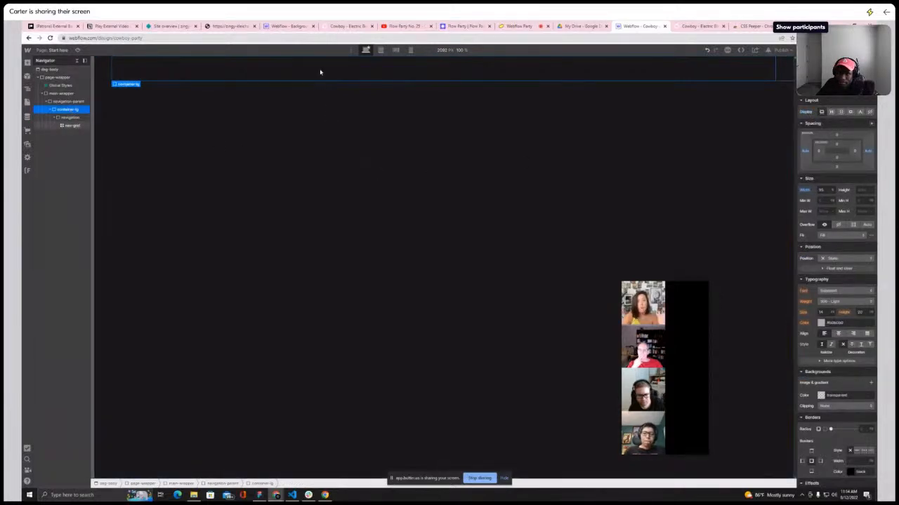
{"action": "left_click", "coordinate": [73, 125]}
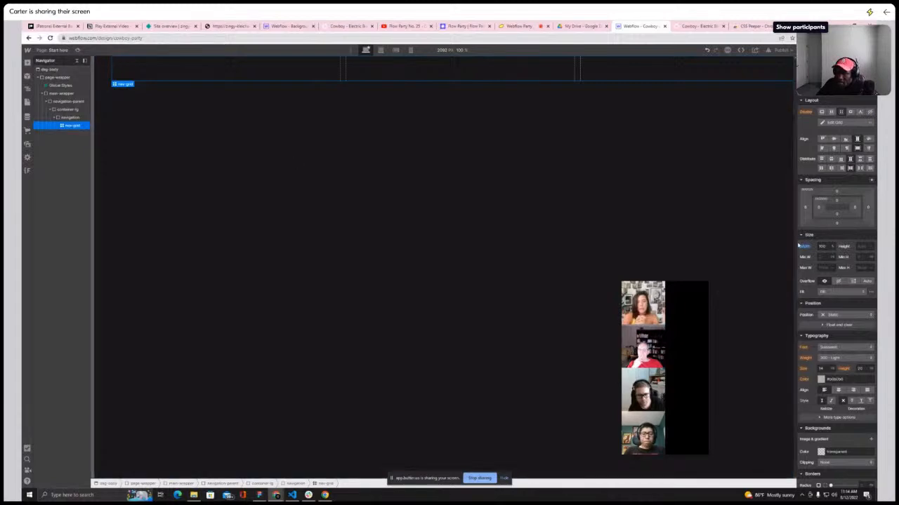
{"action": "left_click", "coordinate": [68, 118]}
{"action": "left_click", "coordinate": [64, 109]}
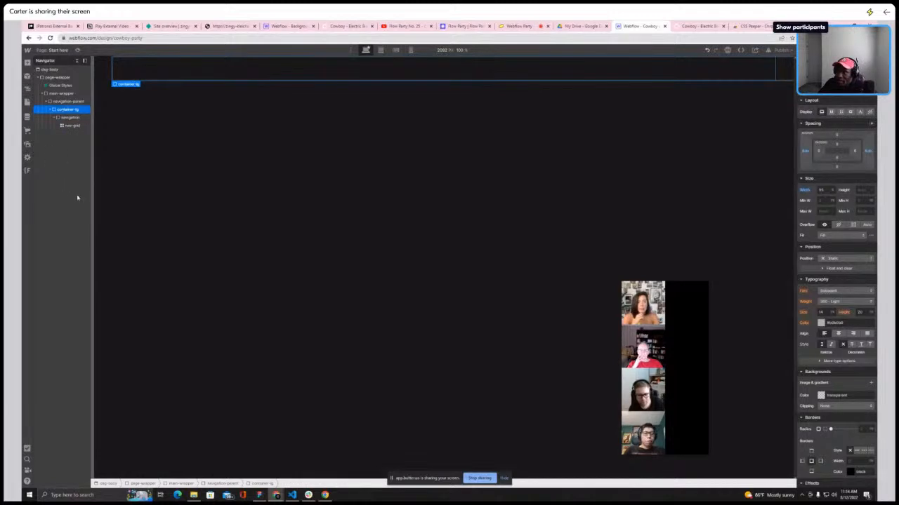
{"action": "left_click", "coordinate": [69, 126]}
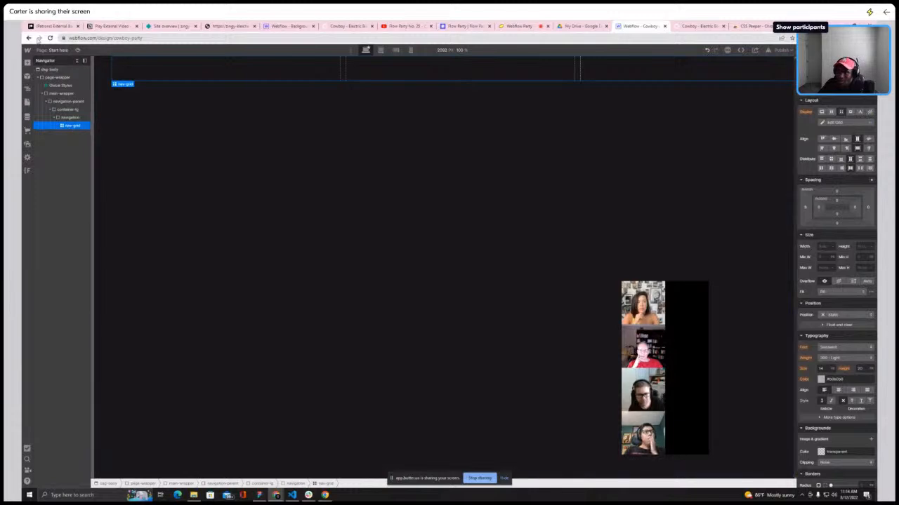
{"action": "left_click", "coordinate": [50, 38]}
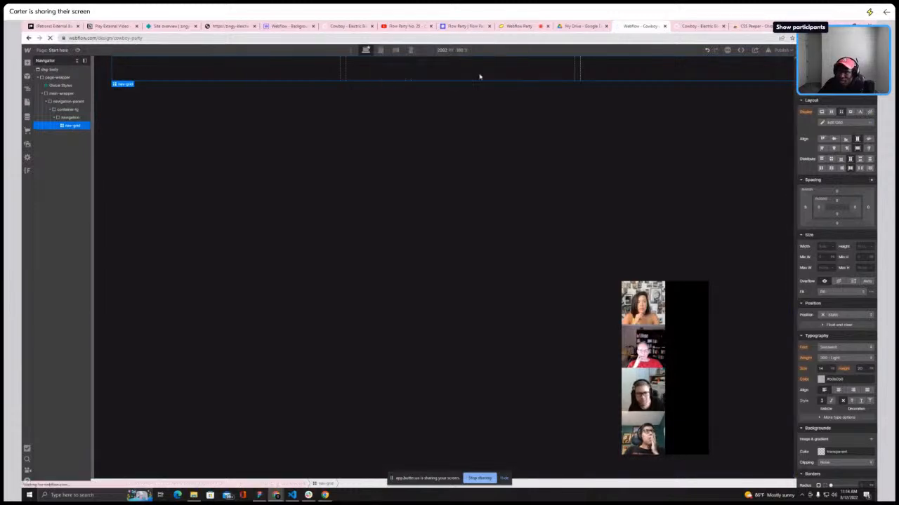
{"action": "left_click", "coordinate": [480, 76]}
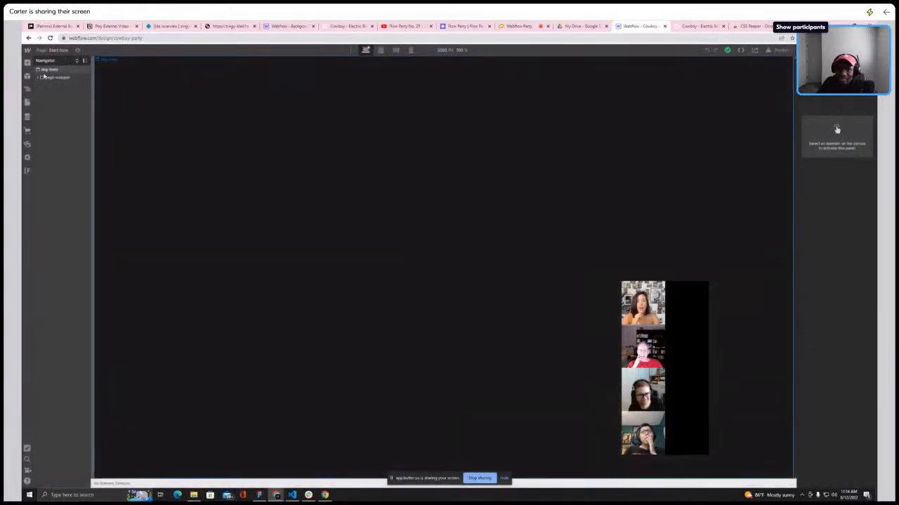
Expand the hierarchy and set the navigation block's width to 100%
{"action": "left_click", "coordinate": [37, 78]}
{"action": "left_click", "coordinate": [41, 94]}
{"action": "left_click", "coordinate": [41, 94]}
{"action": "left_click", "coordinate": [44, 102]}
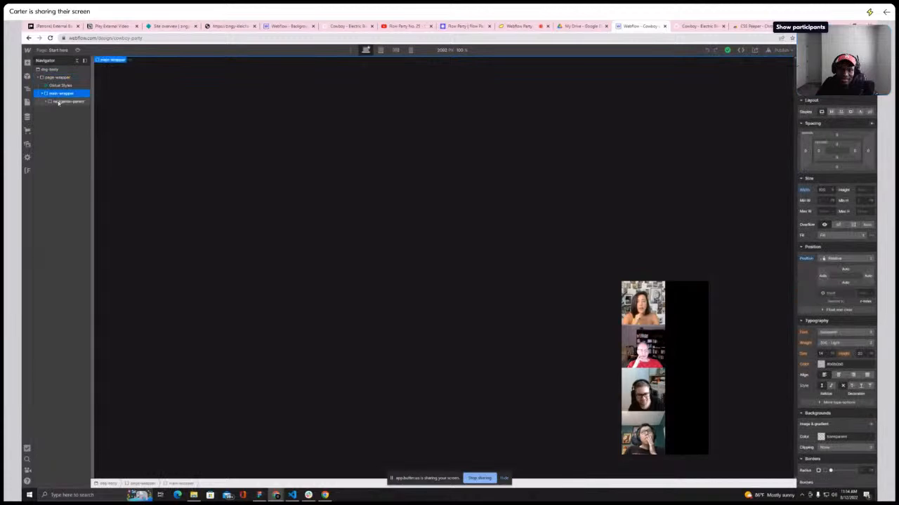
{"action": "left_click", "coordinate": [37, 102]}
{"action": "left_click", "coordinate": [53, 110]}
{"action": "left_click", "coordinate": [57, 118]}
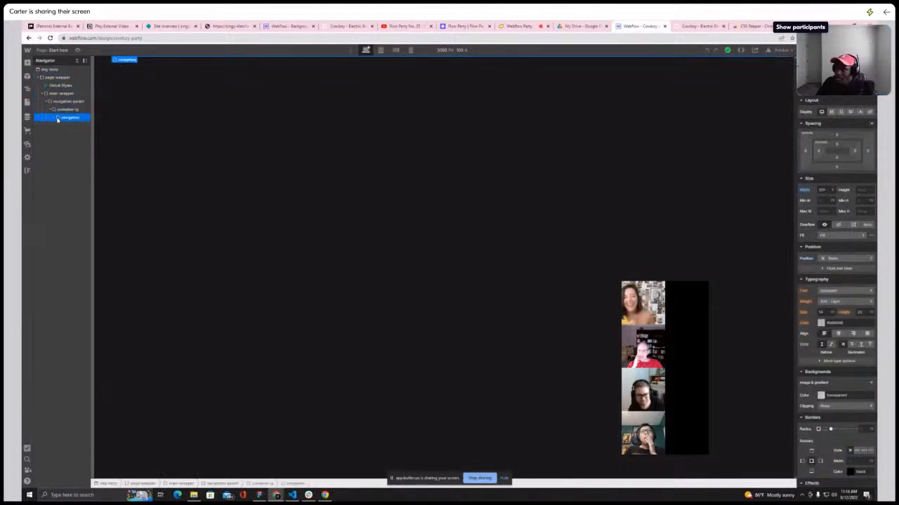
{"action": "type", "text": "100"}
{"action": "key", "text": "Return"}
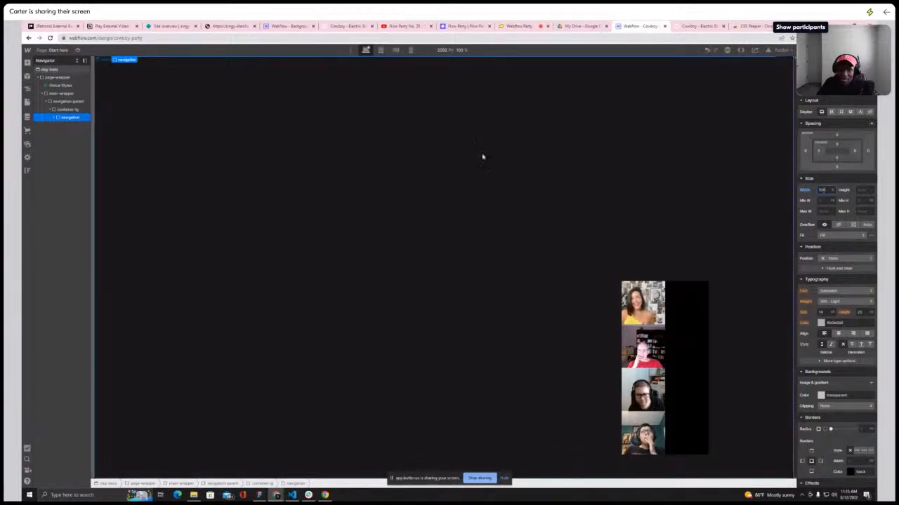
Select the nav-grid and compare it with the header on the Cowboy homepage
{"action": "left_click", "coordinate": [54, 118]}
{"action": "left_click", "coordinate": [68, 126]}
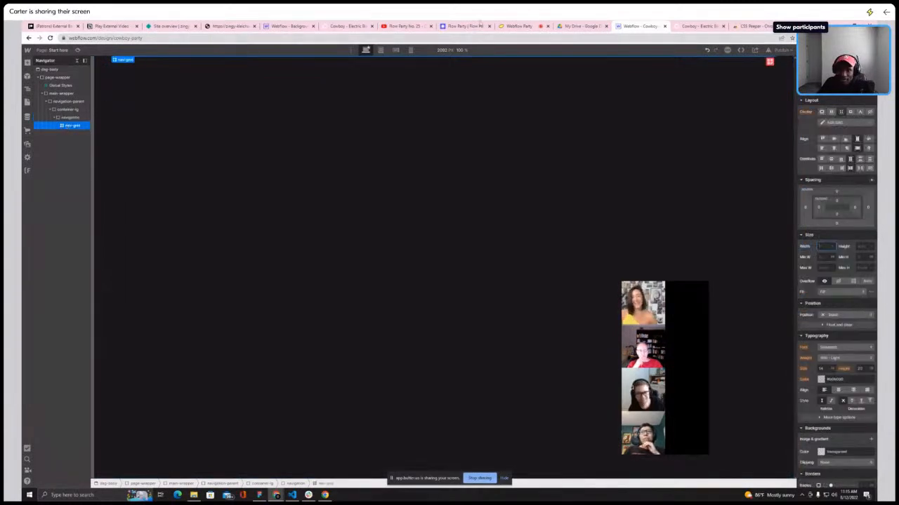
{"action": "left_click", "coordinate": [695, 26]}
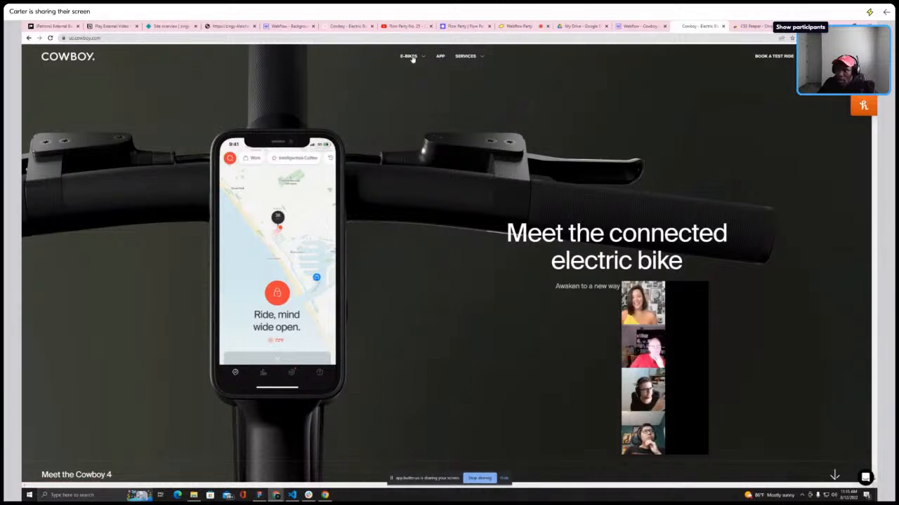
{"action": "left_click", "coordinate": [639, 26]}
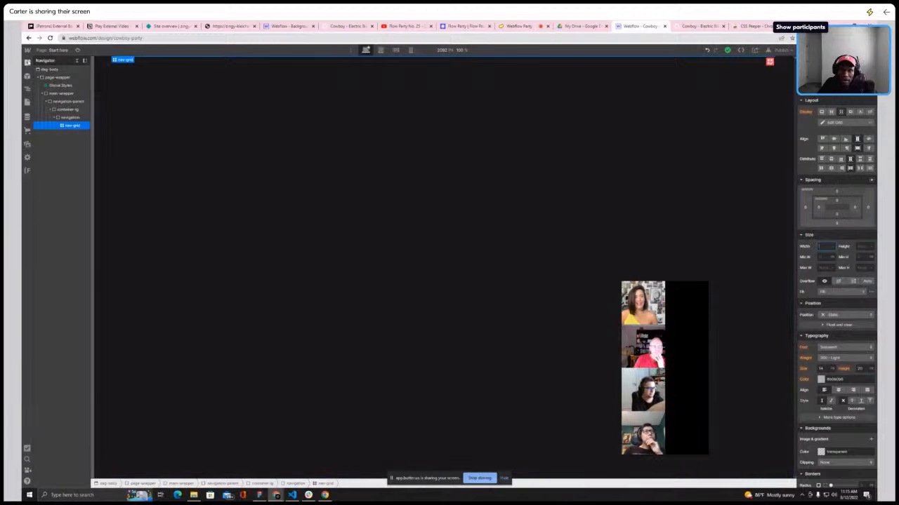
Add a Div Block into the nav-grid
{"action": "left_click", "coordinate": [28, 63]}
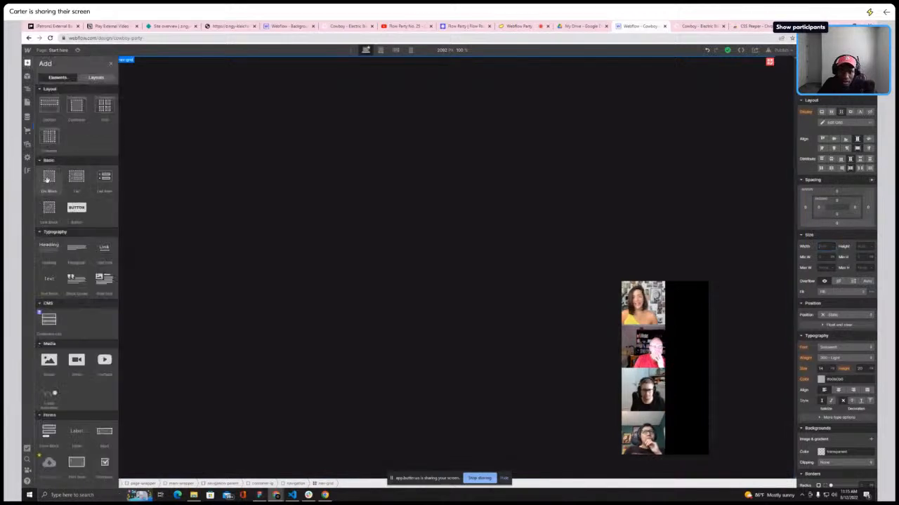
{"action": "left_click_drag", "start_coordinate": [49, 177], "coordinate": [111, 105]}
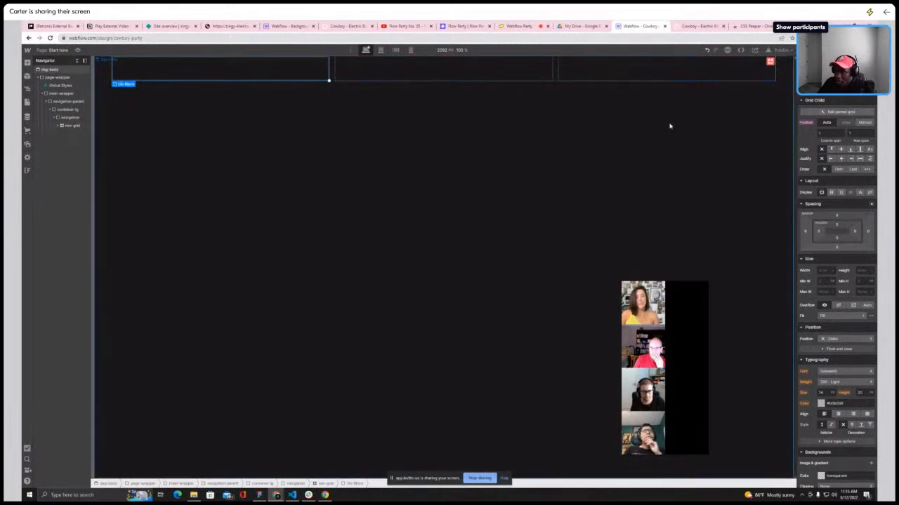
Edit the nav-grid, adding three more rows, and finish grid editing
{"action": "left_click", "coordinate": [840, 112]}
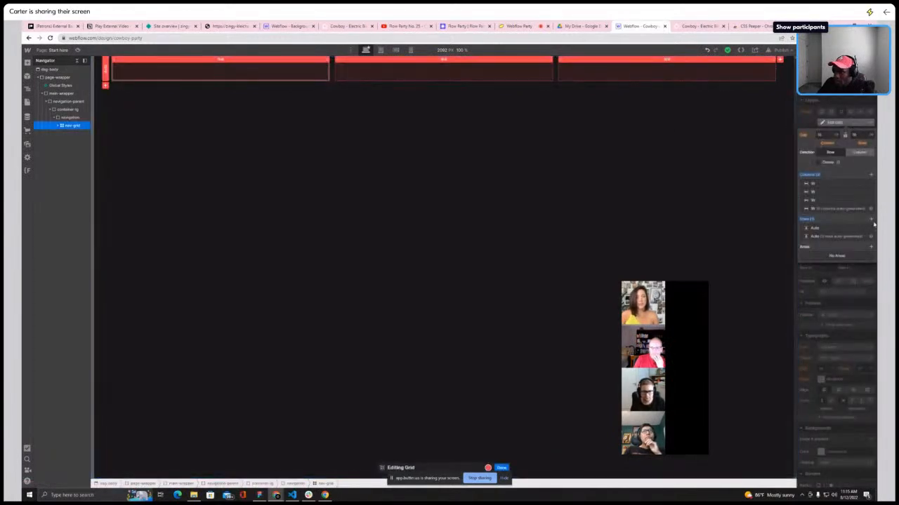
{"action": "left_click", "coordinate": [870, 219]}
{"action": "left_click", "coordinate": [871, 219]}
{"action": "left_click", "coordinate": [870, 219]}
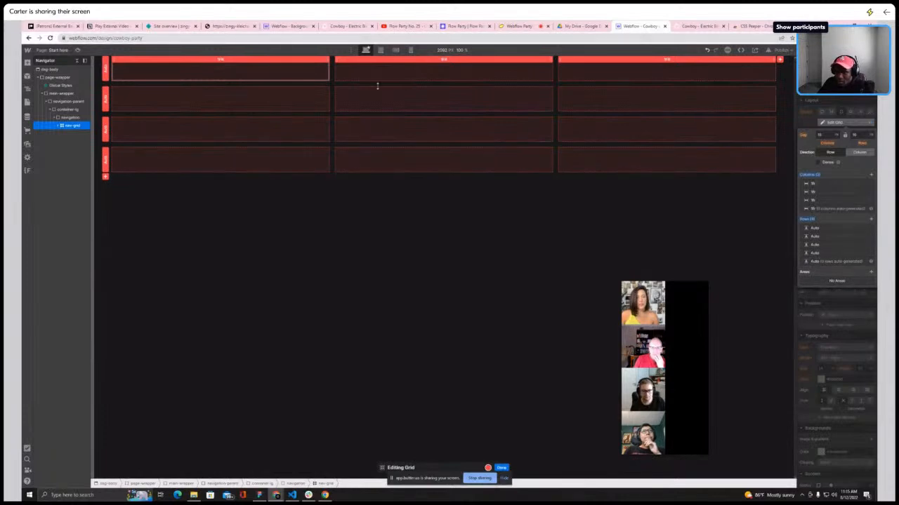
{"action": "left_click", "coordinate": [61, 126]}
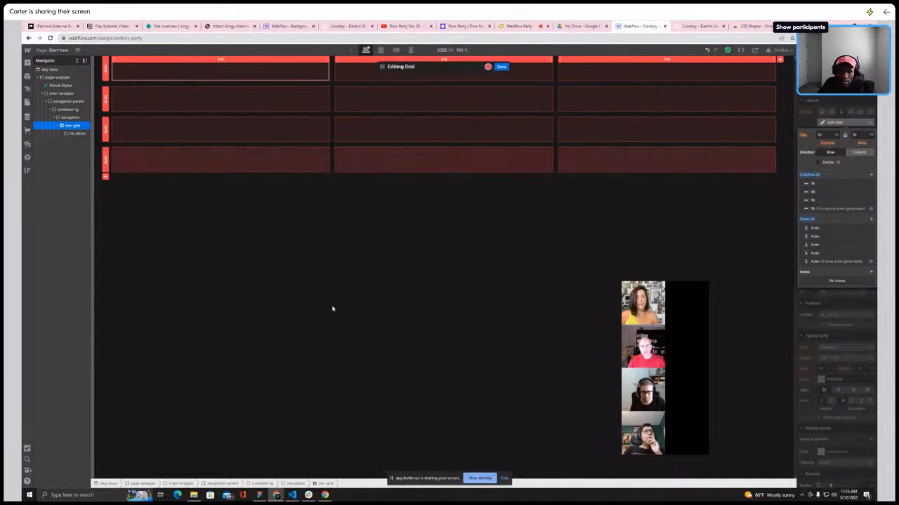
{"action": "left_click", "coordinate": [500, 66]}
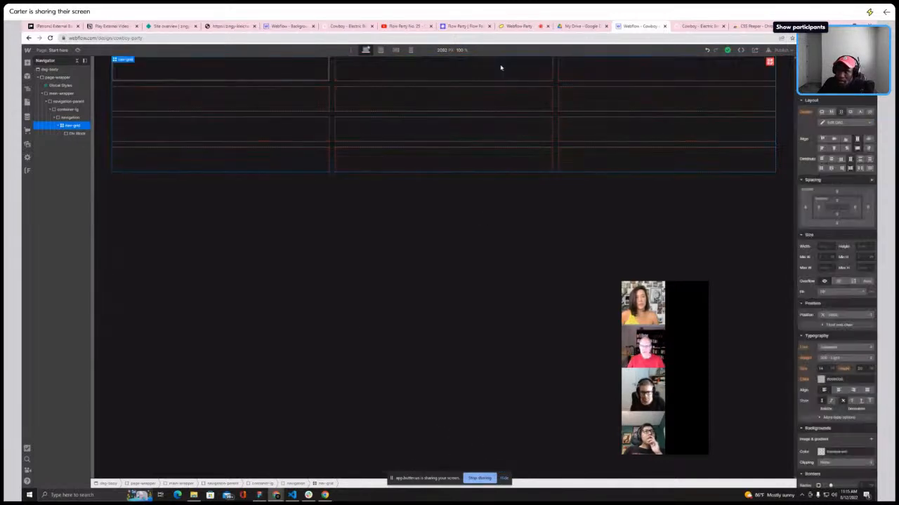
Try placing the div block manually in the grid's bottom-right cell, then undo the grid changes
{"action": "left_click", "coordinate": [66, 134]}
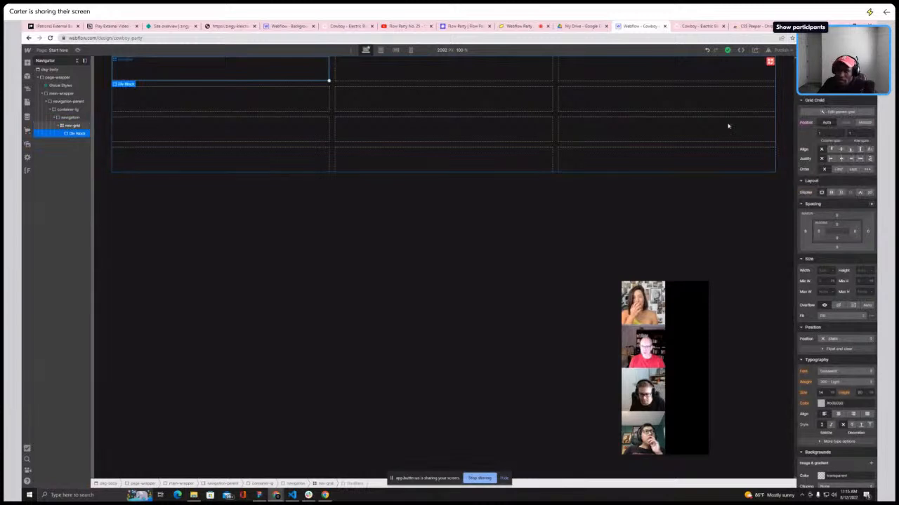
{"action": "left_click", "coordinate": [865, 123]}
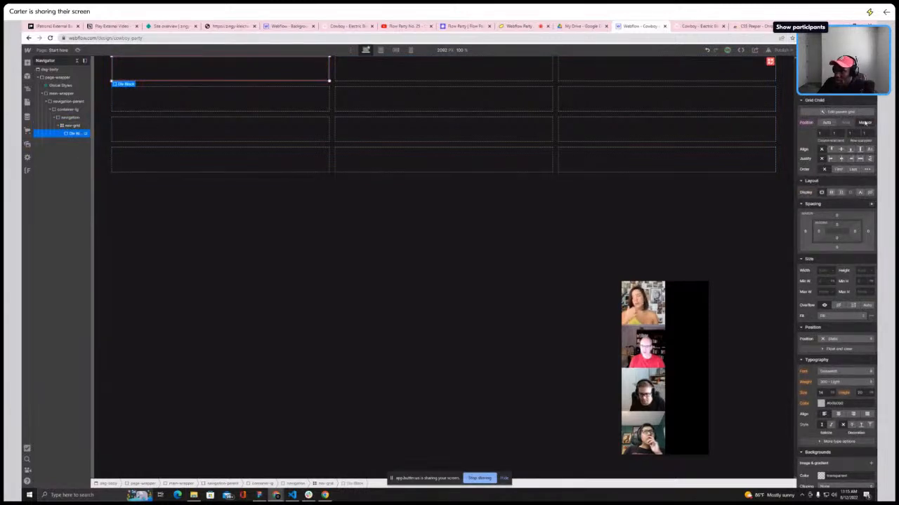
{"action": "left_click_drag", "start_coordinate": [267, 75], "coordinate": [640, 158]}
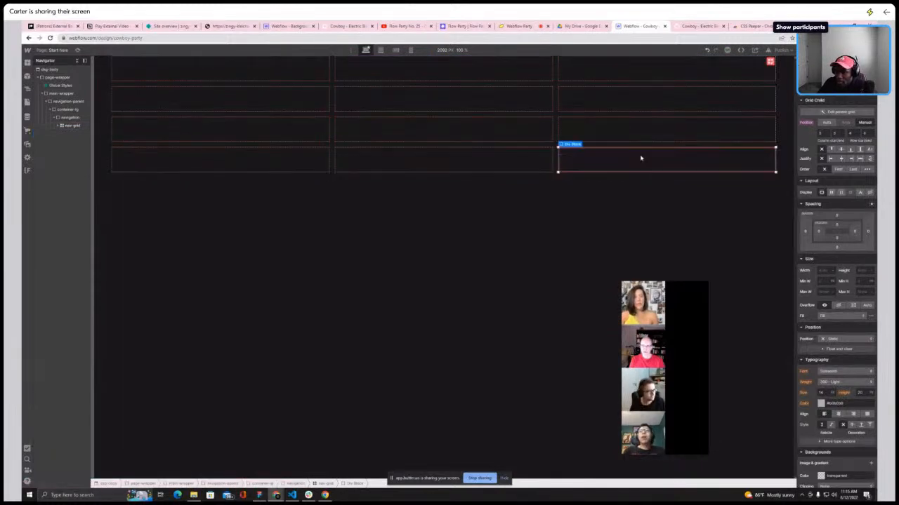
{"action": "left_click", "coordinate": [706, 51]}
{"action": "left_click", "coordinate": [707, 50]}
{"action": "left_click", "coordinate": [707, 51]}
{"action": "left_click", "coordinate": [707, 50]}
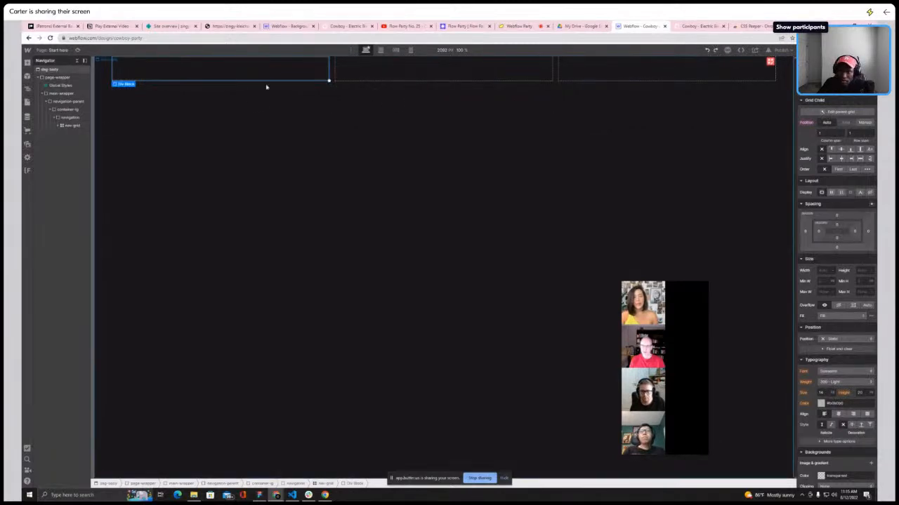
Give the div block in the nav-grid the class nav-logo-parent
{"action": "left_click", "coordinate": [59, 125]}
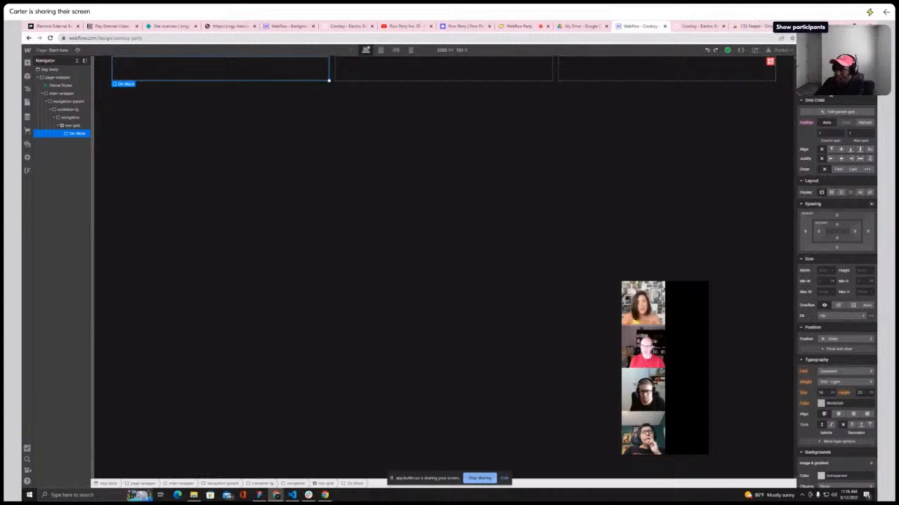
{"action": "key", "text": "ctrl+Return"}
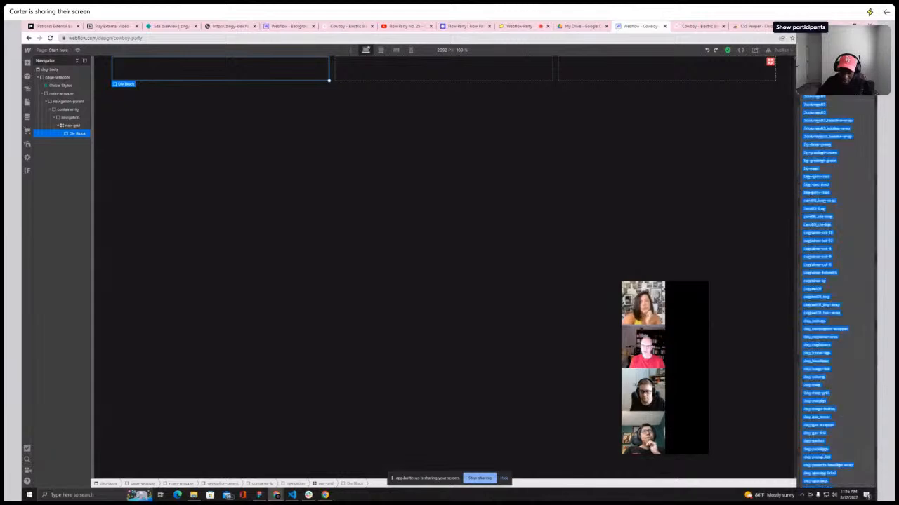
{"action": "type", "text": "nav"}
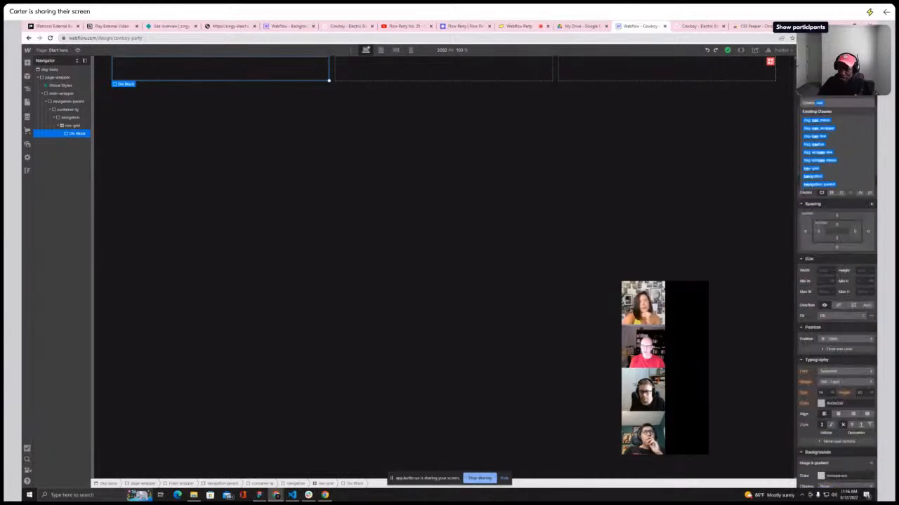
{"action": "type", "text": "-logo-parent"}
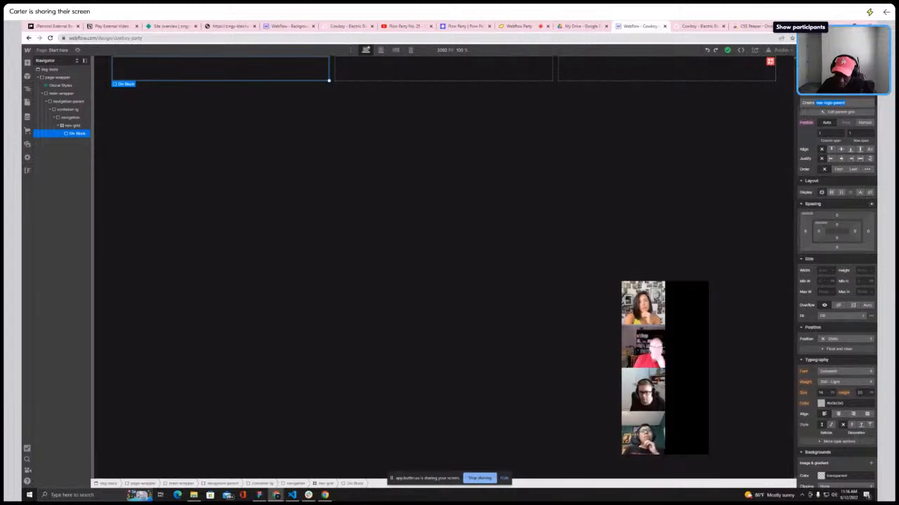
{"action": "key", "text": "Return"}
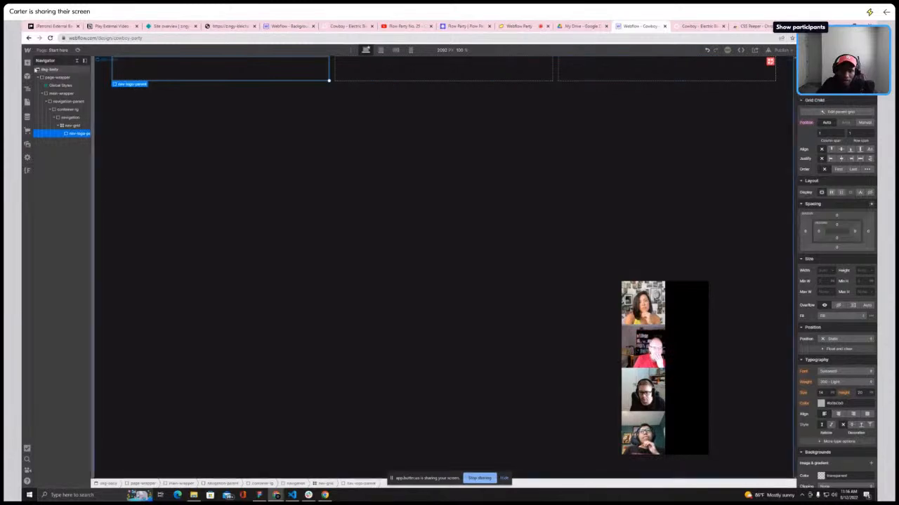
Add an Image element inside nav-logo-parent and browse the image assets for a logo
{"action": "left_click", "coordinate": [26, 62]}
{"action": "left_click", "coordinate": [48, 361]}
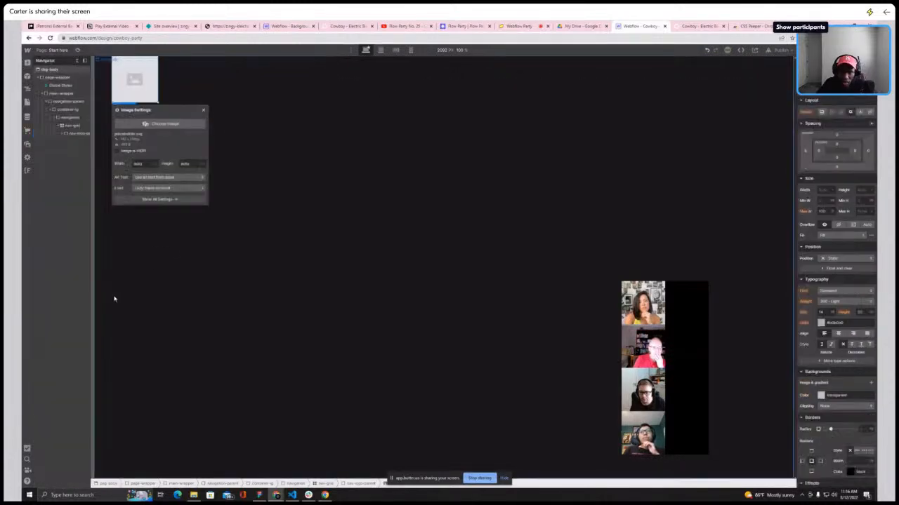
{"action": "left_click", "coordinate": [164, 124]}
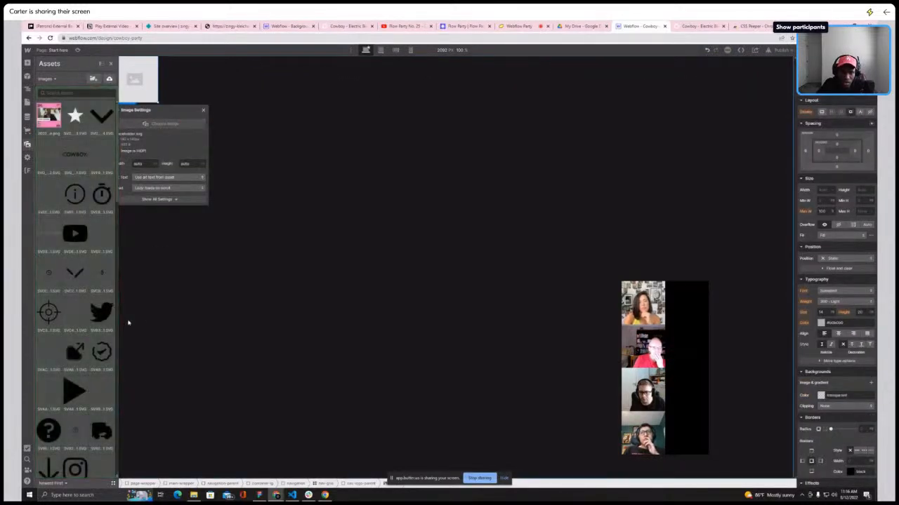
{"action": "left_click", "coordinate": [76, 273]}
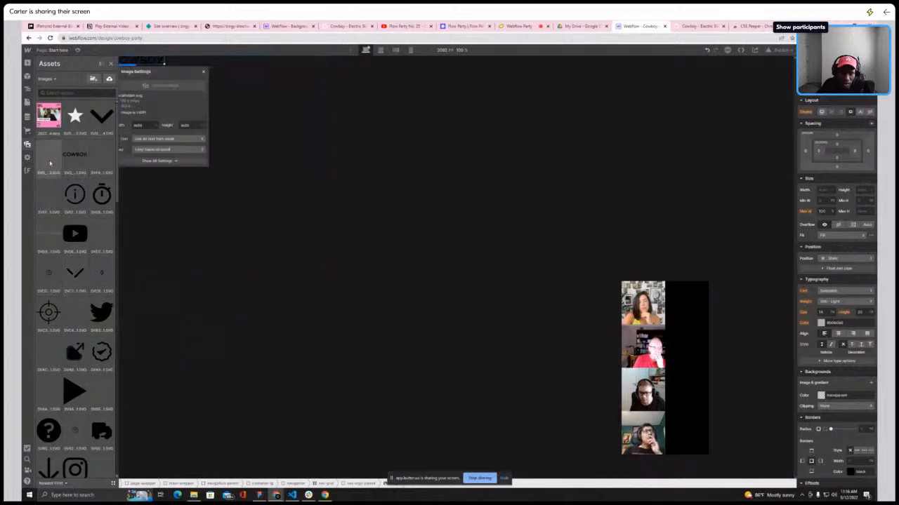
{"action": "scroll", "coordinate": [75, 222], "scroll_direction": "down", "scroll_amount": 4}
{"action": "scroll", "coordinate": [74, 218], "scroll_direction": "down", "scroll_amount": 8}
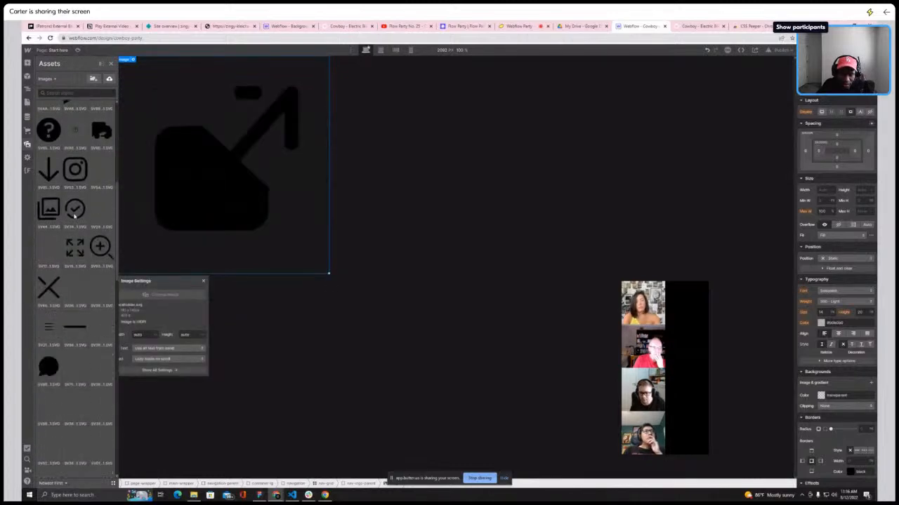
{"action": "scroll", "coordinate": [74, 217], "scroll_direction": "down", "scroll_amount": 20}
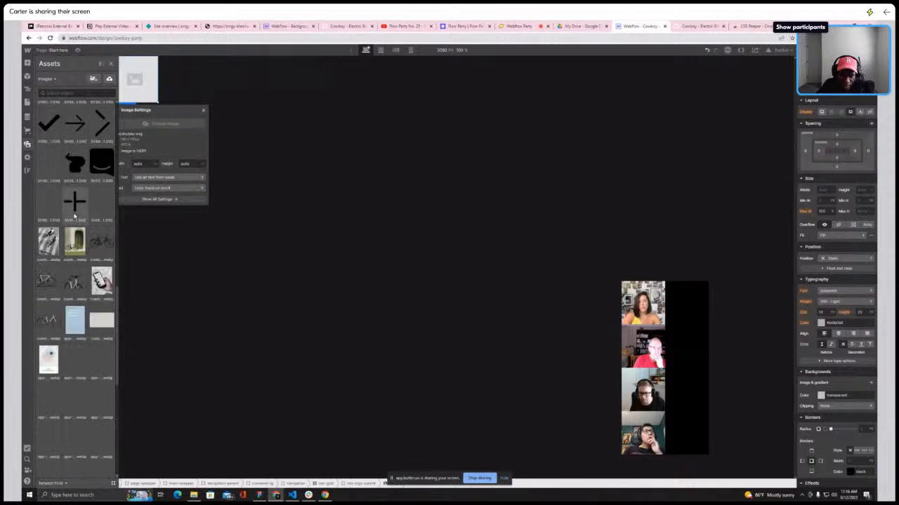
{"action": "scroll", "coordinate": [75, 217], "scroll_direction": "down", "scroll_amount": 1}
{"action": "scroll", "coordinate": [72, 159], "scroll_direction": "up", "scroll_amount": 11}
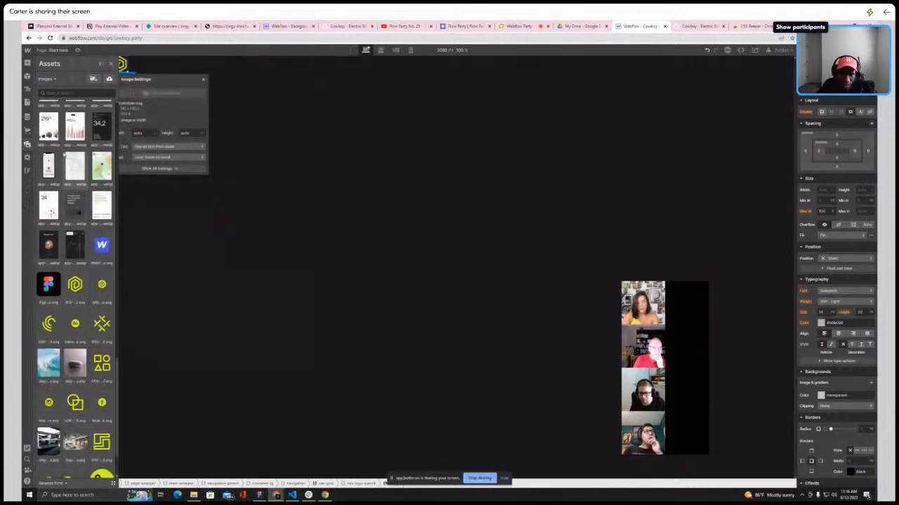
{"action": "scroll", "coordinate": [64, 150], "scroll_direction": "up", "scroll_amount": 10}
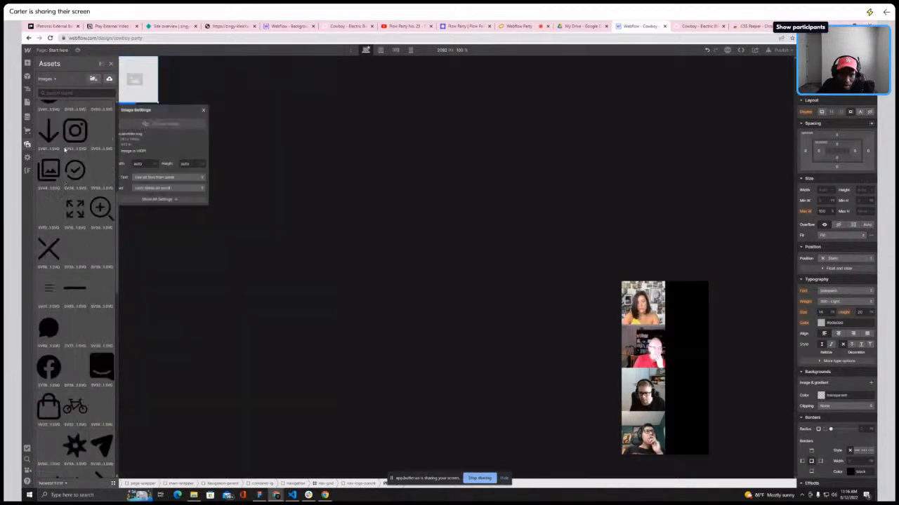
{"action": "scroll", "coordinate": [65, 150], "scroll_direction": "up", "scroll_amount": 3}
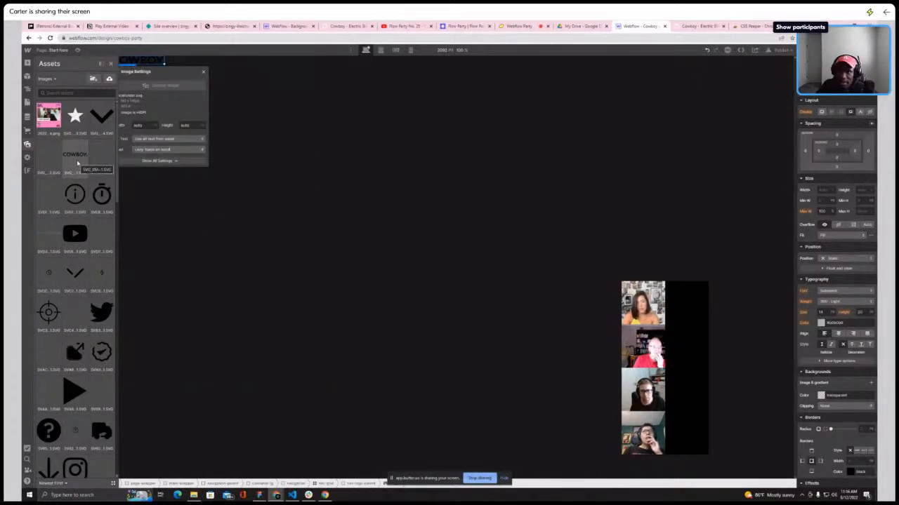
Inspect the logo on the Cowboy homepage with the developer tools and an asset extension
{"action": "left_click", "coordinate": [698, 26]}
{"action": "right_click", "coordinate": [90, 60]}
{"action": "left_click", "coordinate": [113, 106]}
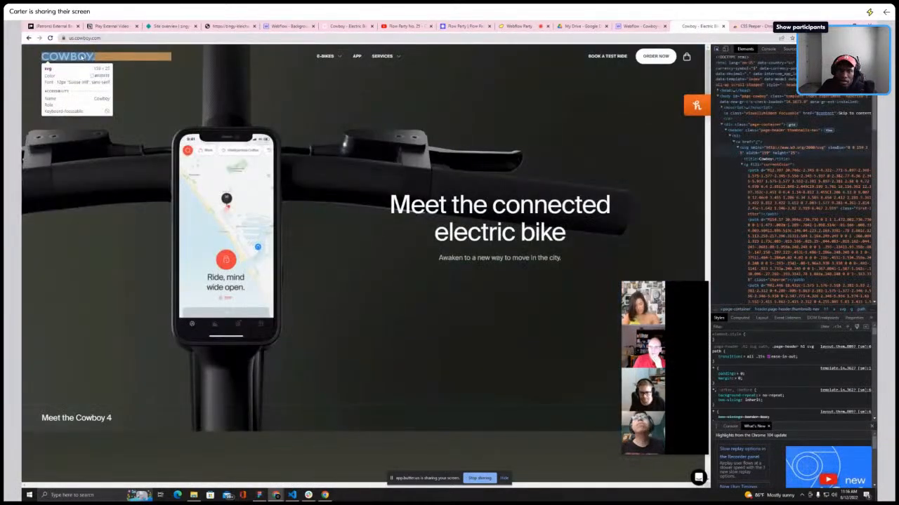
{"action": "left_click", "coordinate": [83, 59]}
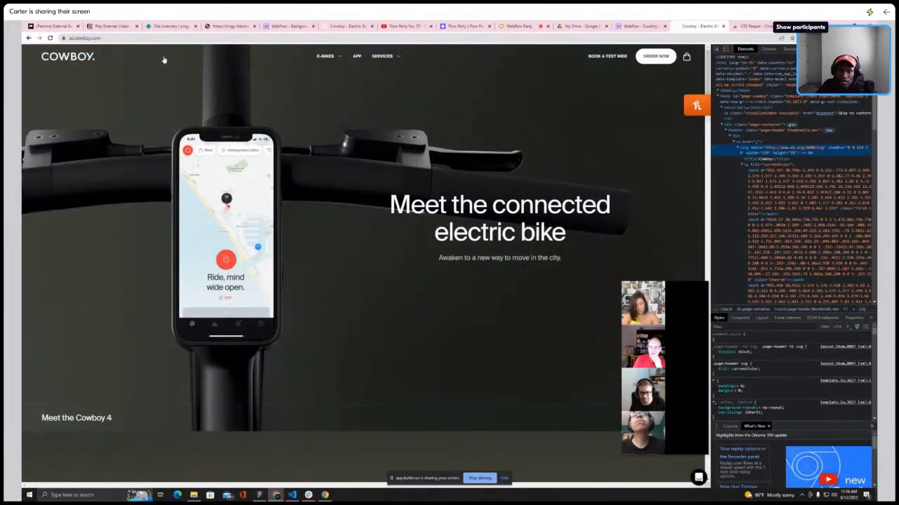
{"action": "left_click", "coordinate": [871, 49]}
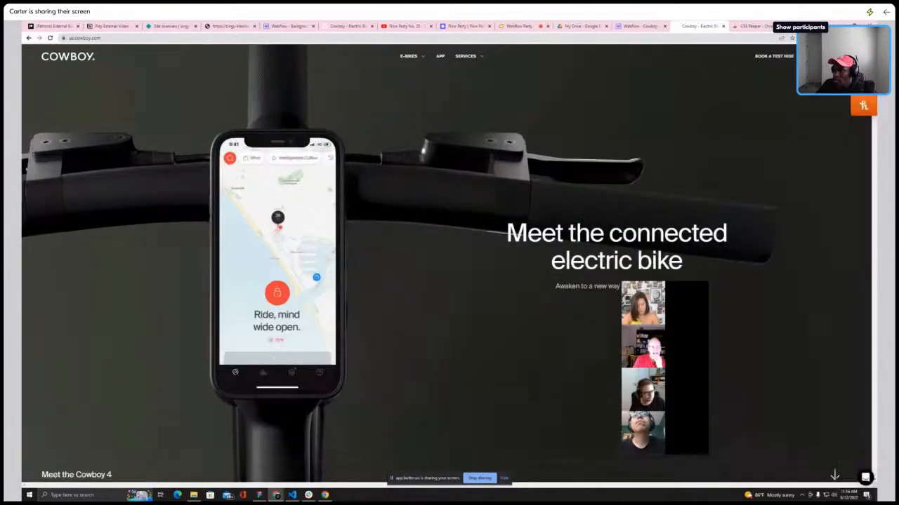
{"action": "left_click", "coordinate": [827, 38]}
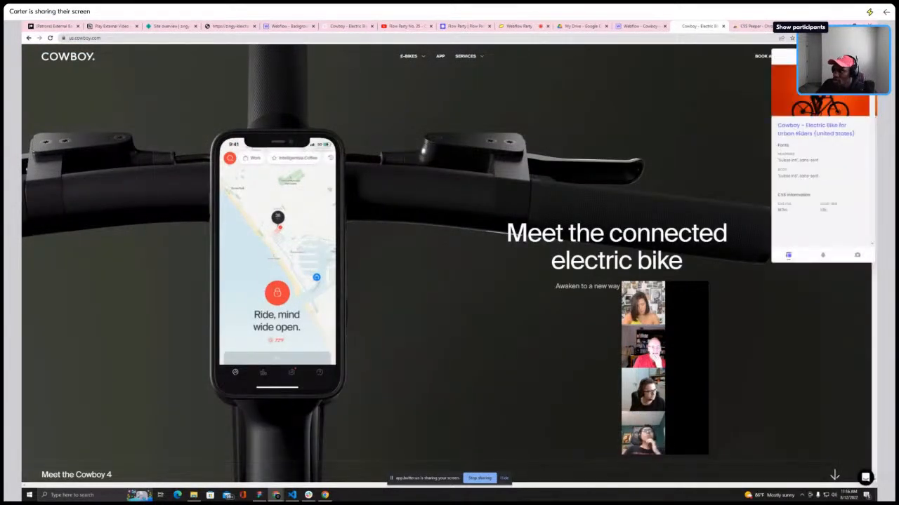
{"action": "left_click", "coordinate": [857, 255]}
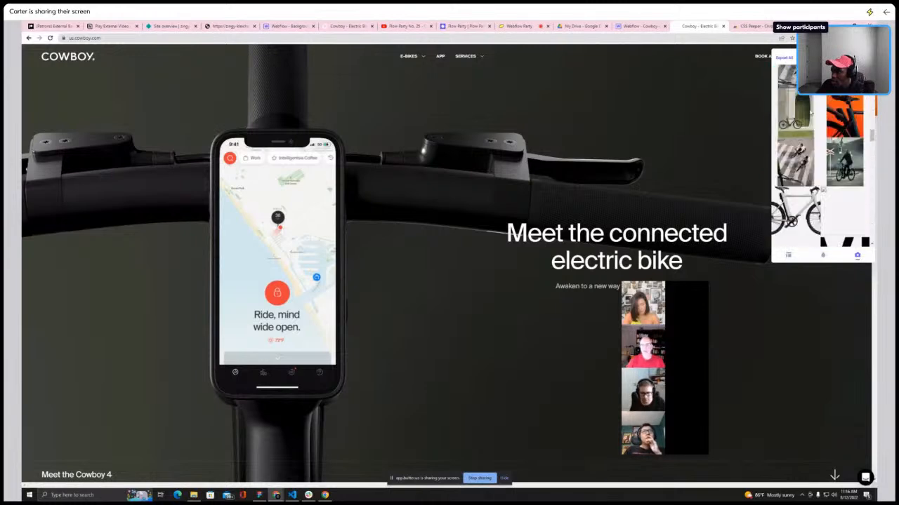
{"action": "left_click", "coordinate": [639, 26]}
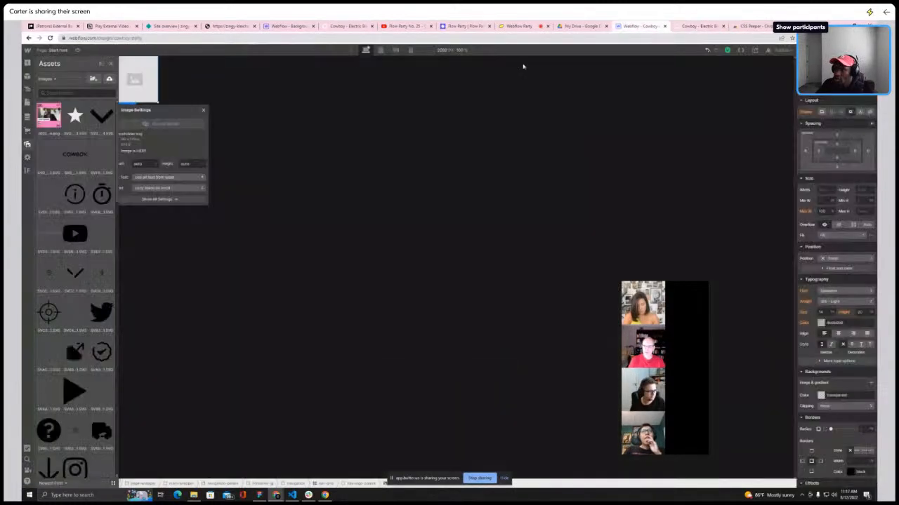
Set the image's source to the COWBOY logo SVG asset and close the image settings
{"action": "left_click", "coordinate": [77, 169]}
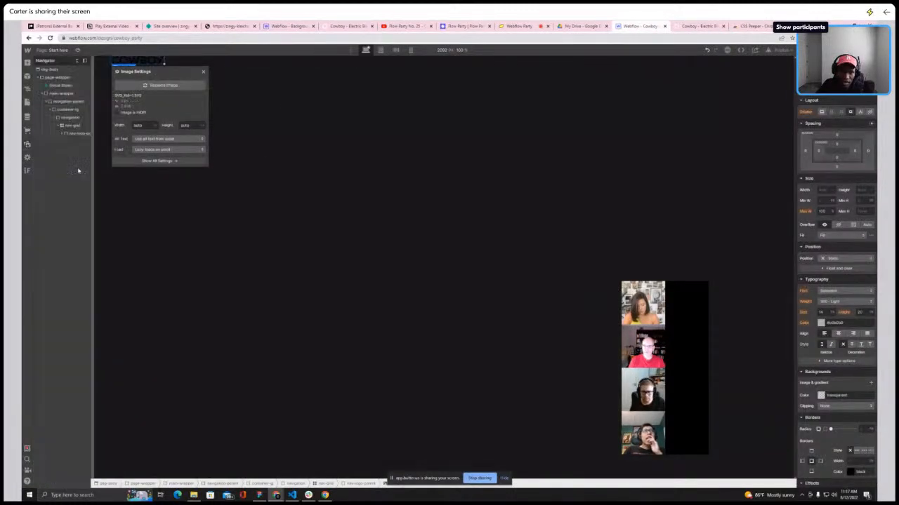
{"action": "left_click", "coordinate": [203, 72]}
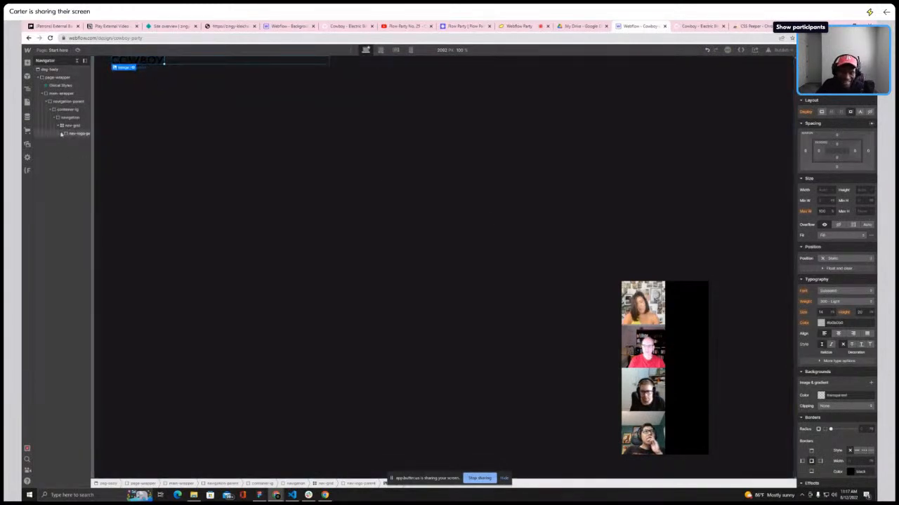
Give the logo image the class nav-logo-img
{"action": "left_click", "coordinate": [61, 134]}
{"action": "left_click", "coordinate": [834, 89]}
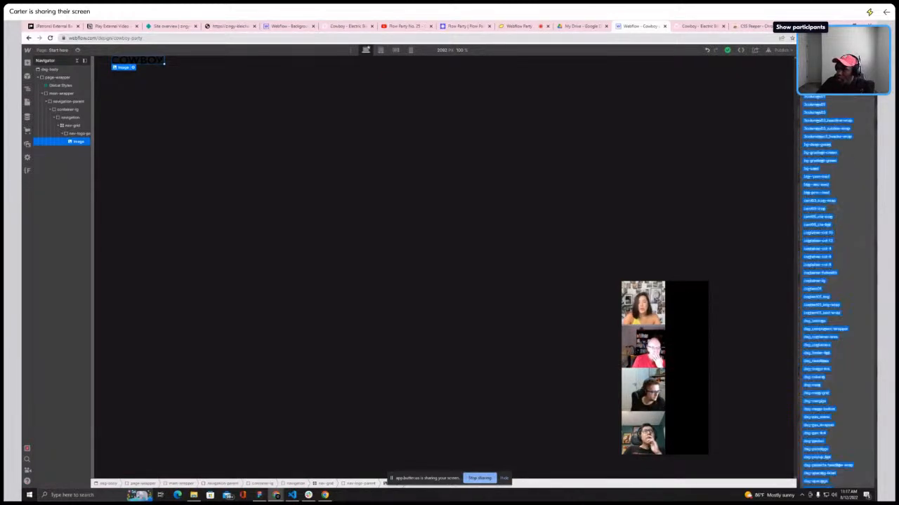
{"action": "type", "text": "av-logo"}
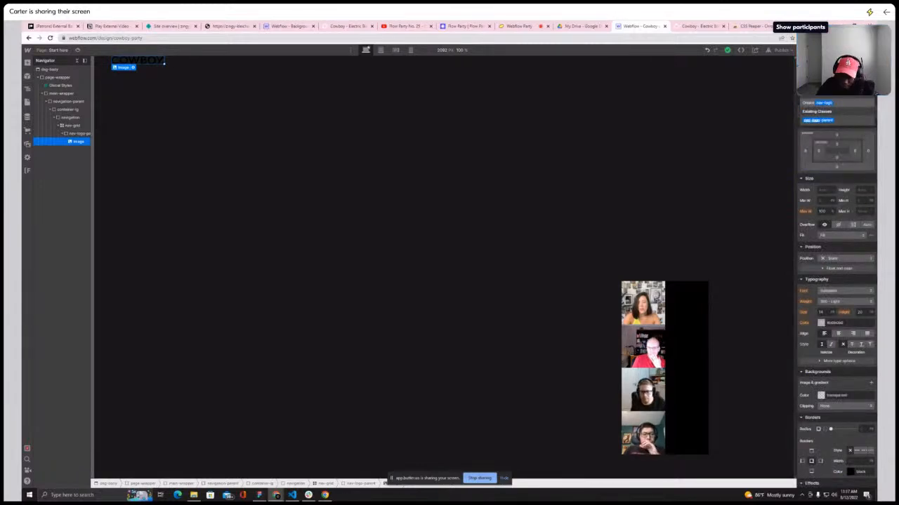
{"action": "key", "text": "Return"}
{"action": "type", "text": "go-img"}
{"action": "key", "text": "Return"}
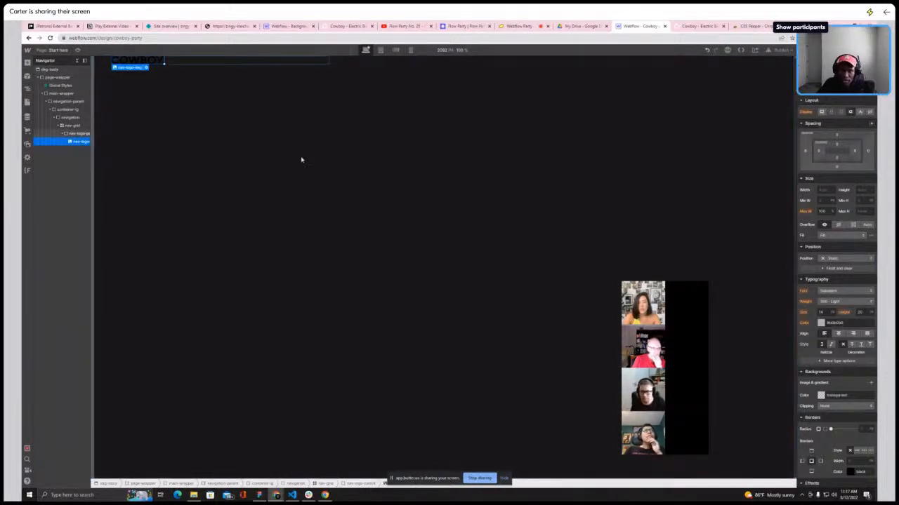
{"action": "scroll", "coordinate": [871, 451], "scroll_direction": "down", "scroll_amount": 3}
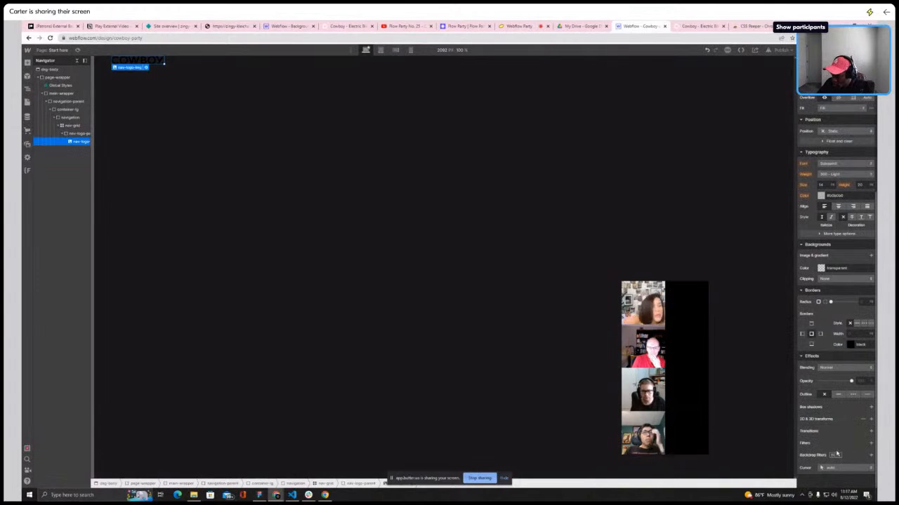
Apply an Invert filter at 100% to the logo image so it appears white
{"action": "left_click", "coordinate": [870, 444]}
{"action": "left_click", "coordinate": [843, 465]}
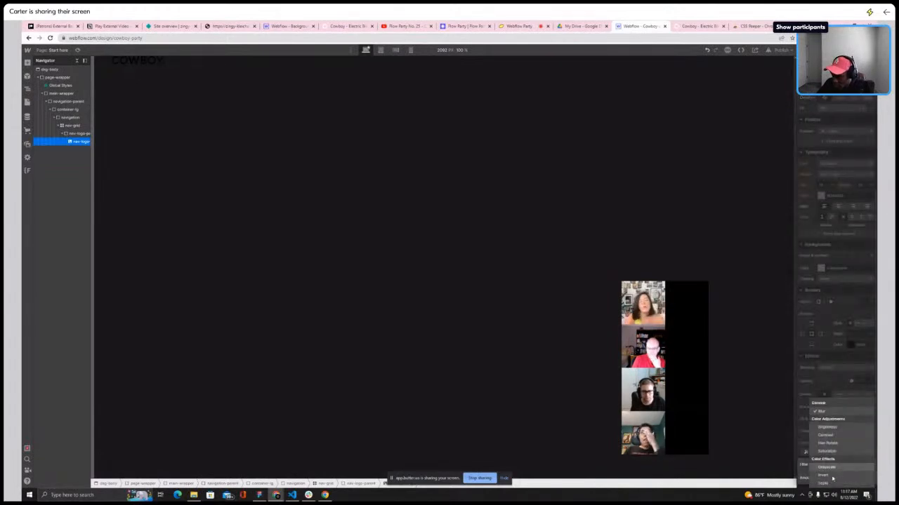
{"action": "left_click", "coordinate": [831, 476]}
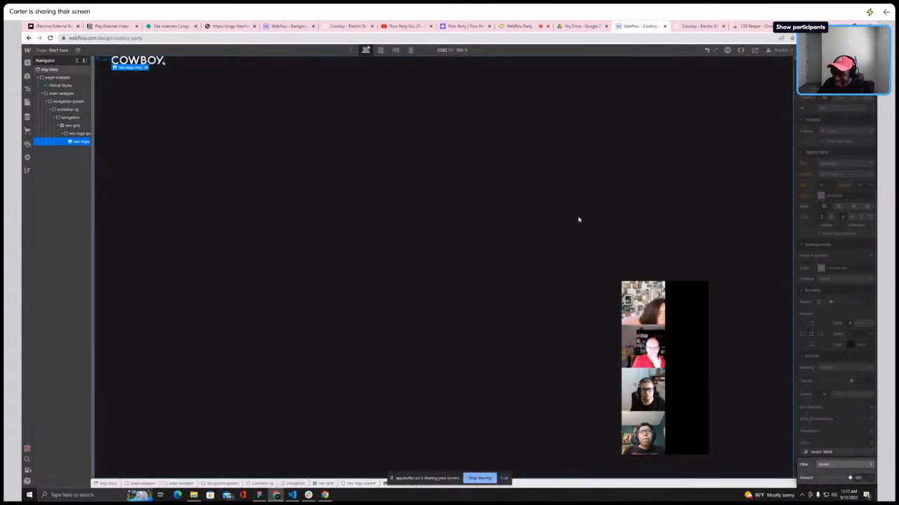
{"action": "left_click", "coordinate": [842, 443]}
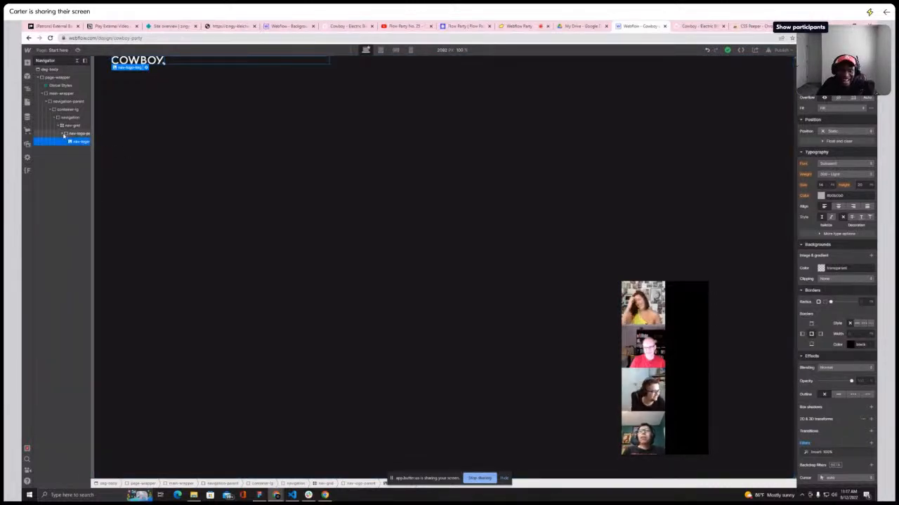
Add a Div Block inside nav-grid, after the logo parent
{"action": "left_click", "coordinate": [64, 134]}
{"action": "left_click", "coordinate": [73, 125]}
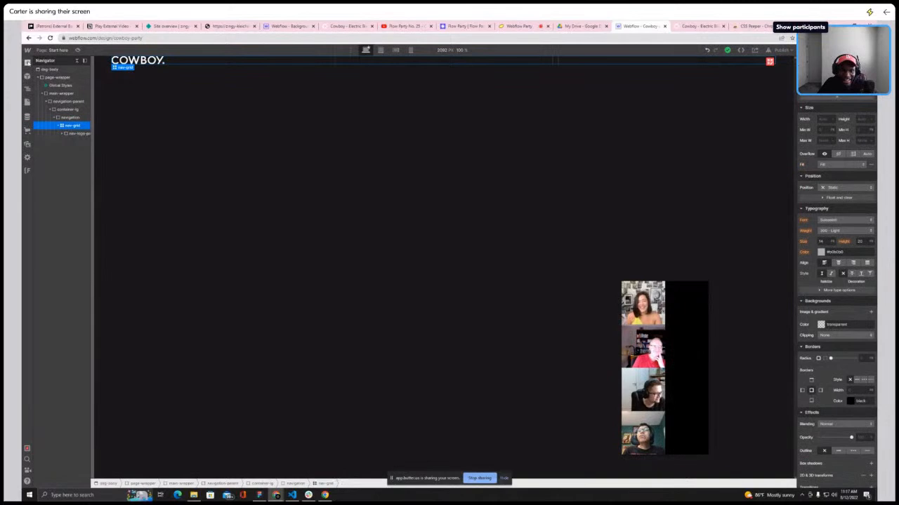
{"action": "left_click", "coordinate": [28, 64]}
{"action": "left_click", "coordinate": [49, 181]}
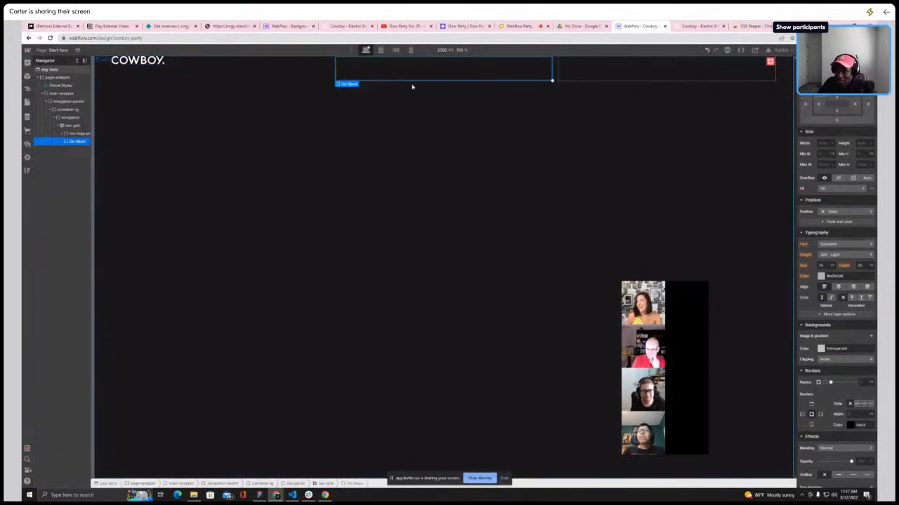
Compare the Webflow canvas with the Cowboy reference site and review the navigation structure
{"action": "left_click", "coordinate": [702, 26]}
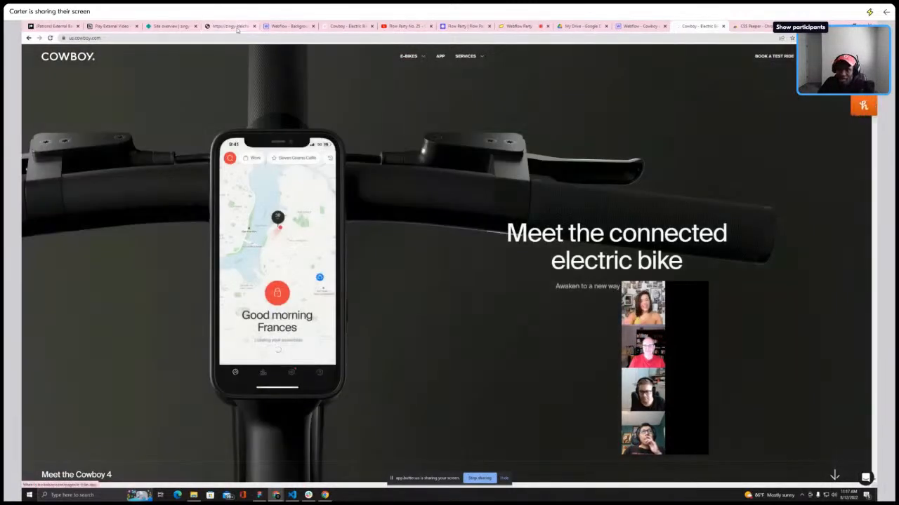
{"action": "left_click", "coordinate": [629, 26]}
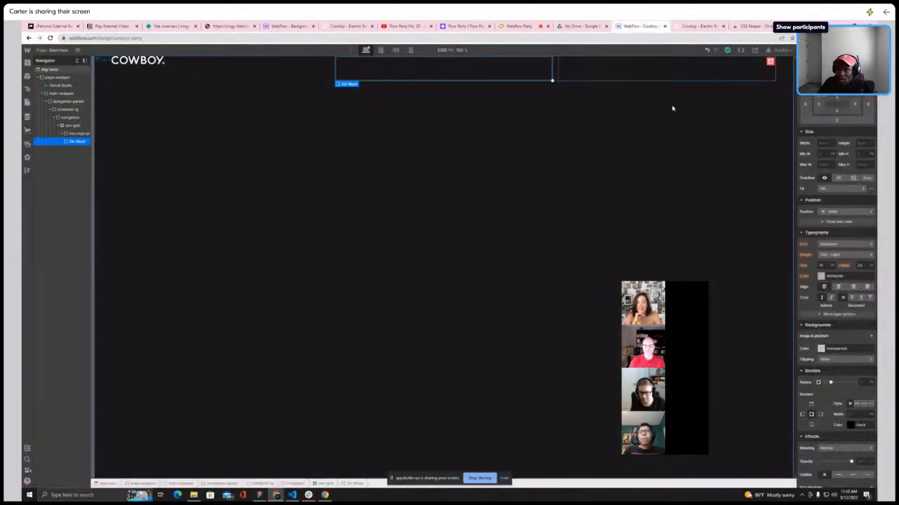
{"action": "left_click", "coordinate": [833, 85]}
{"action": "type", "text": "n"}
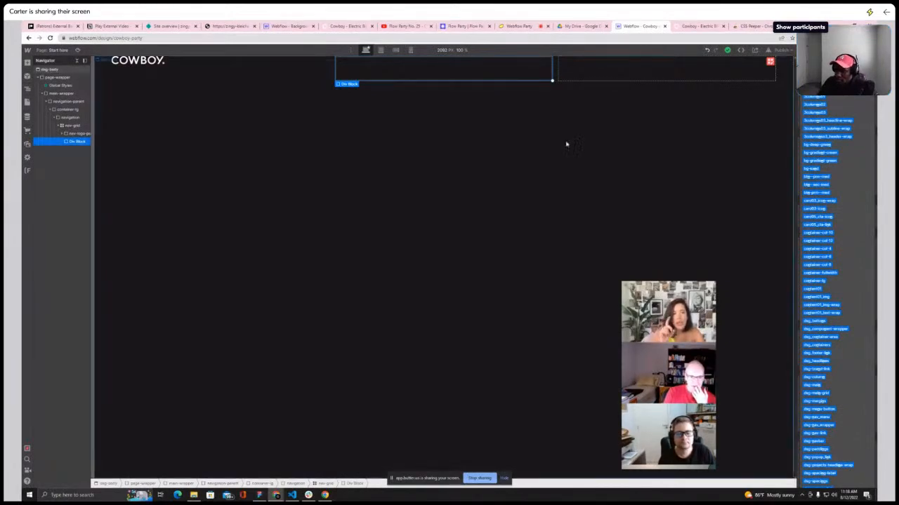
{"action": "left_click", "coordinate": [523, 27]}
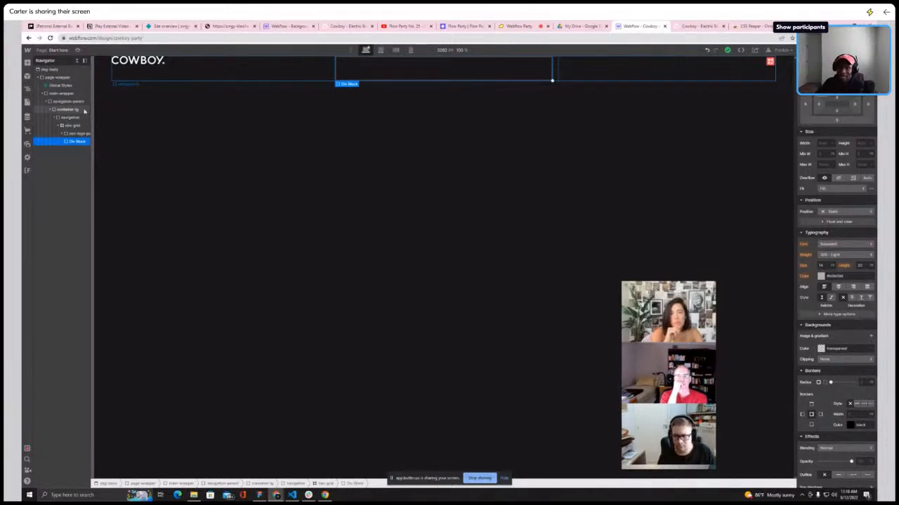
{"action": "left_click", "coordinate": [74, 110]}
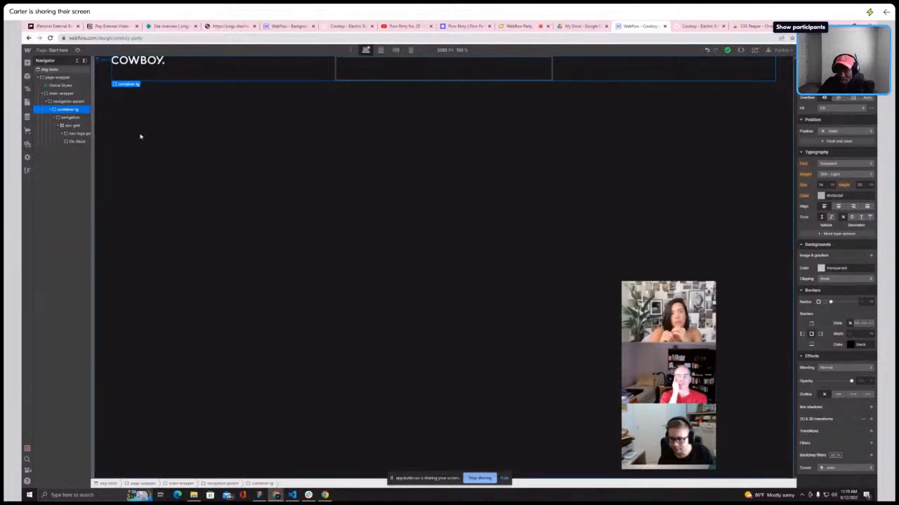
{"action": "left_click", "coordinate": [72, 126]}
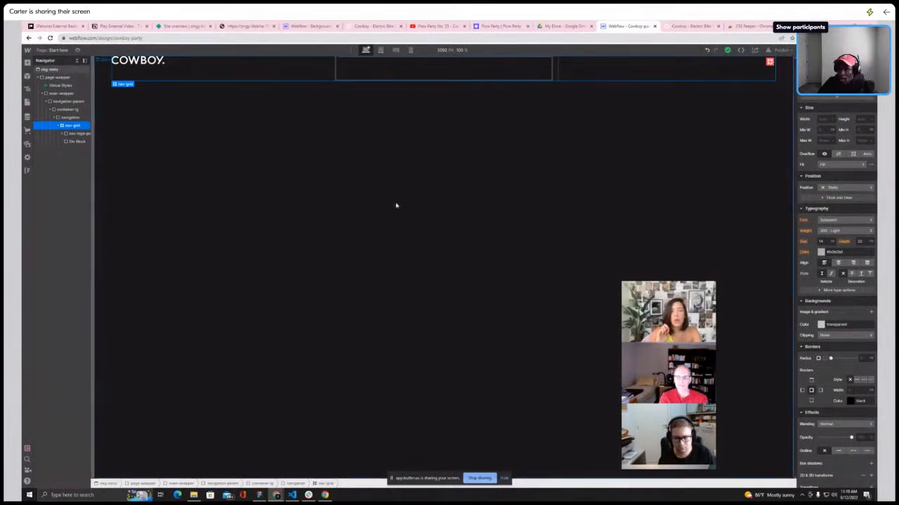
Give the new Div Block the class nav-mid-parent
{"action": "left_click", "coordinate": [401, 71]}
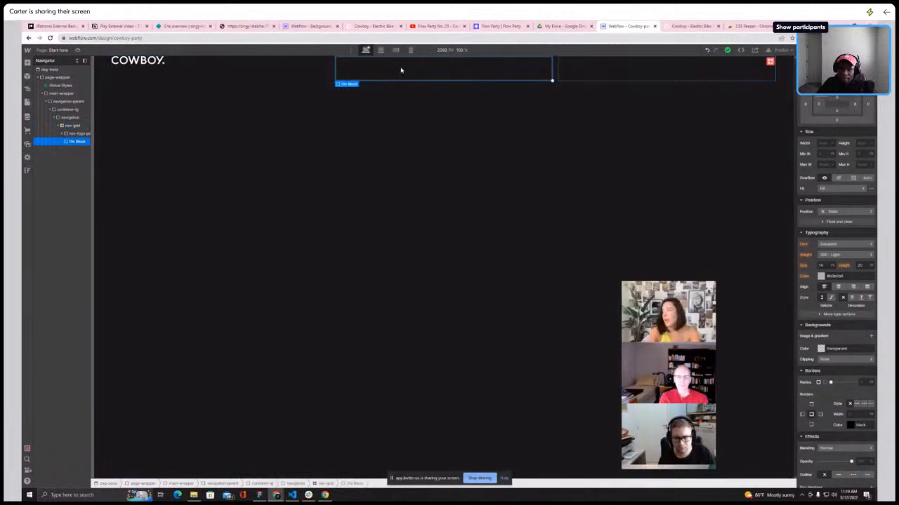
{"action": "mouse_move", "coordinate": [694, 301]}
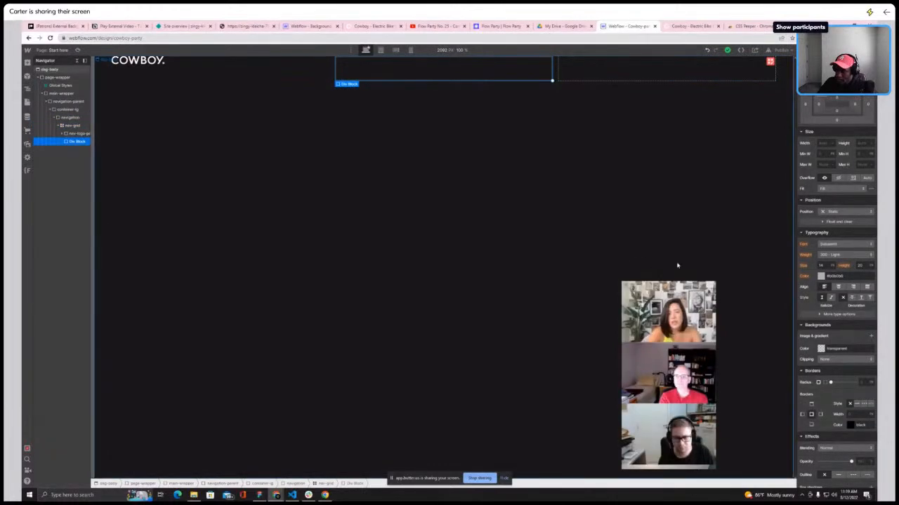
{"action": "left_click_drag", "start_coordinate": [672, 297], "coordinate": [23, 283]}
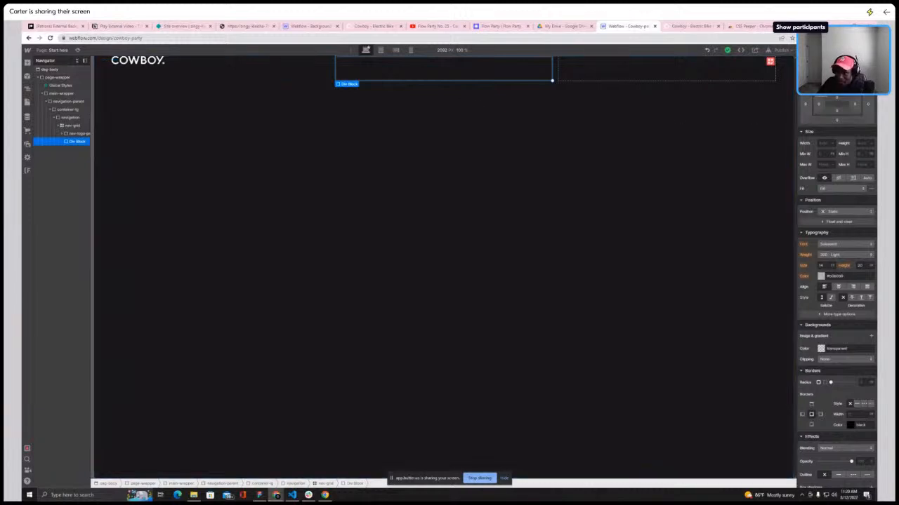
{"action": "key", "text": "ctrl+Return"}
{"action": "left_click", "coordinate": [684, 26]}
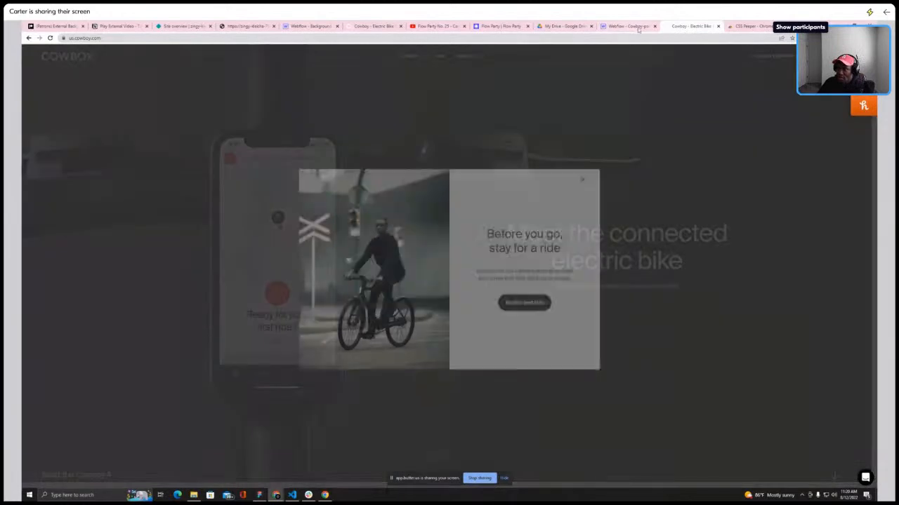
{"action": "left_click", "coordinate": [582, 177]}
{"action": "left_click", "coordinate": [629, 26]}
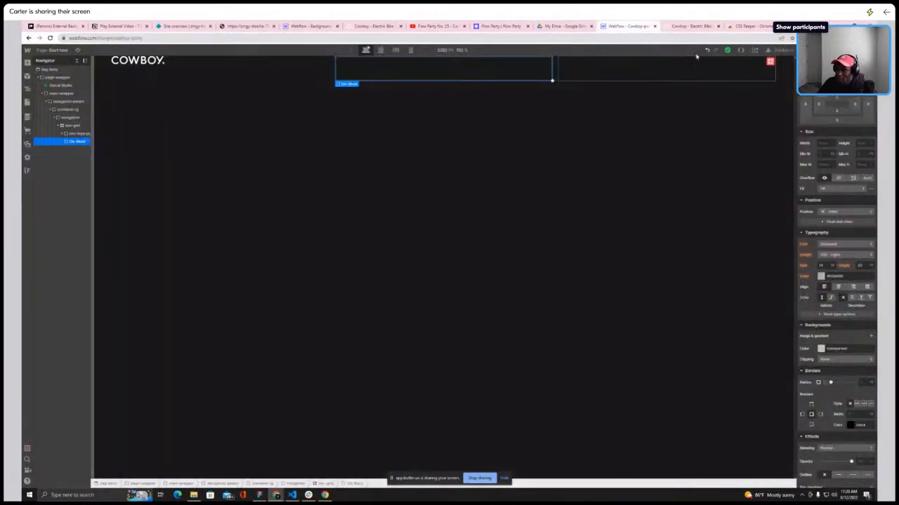
{"action": "type", "text": "nav-mi"}
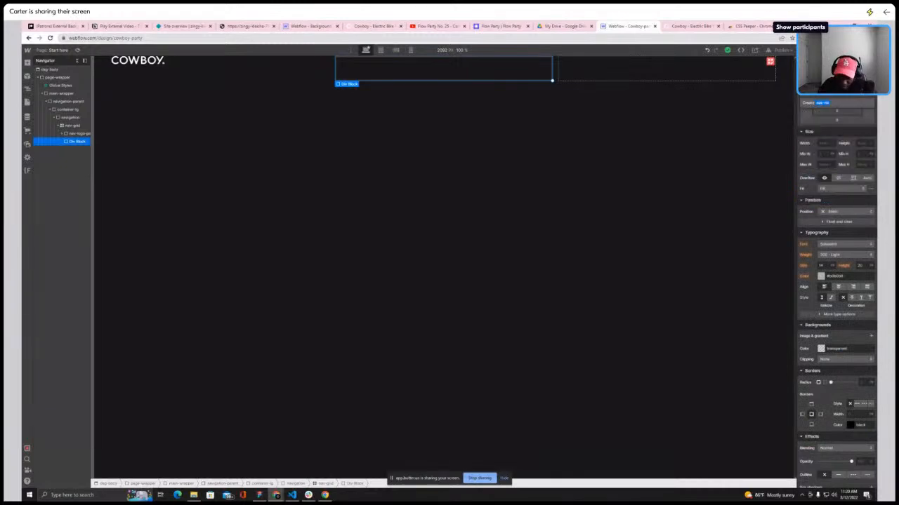
{"action": "type", "text": "d-parent"}
{"action": "key", "text": "Return"}
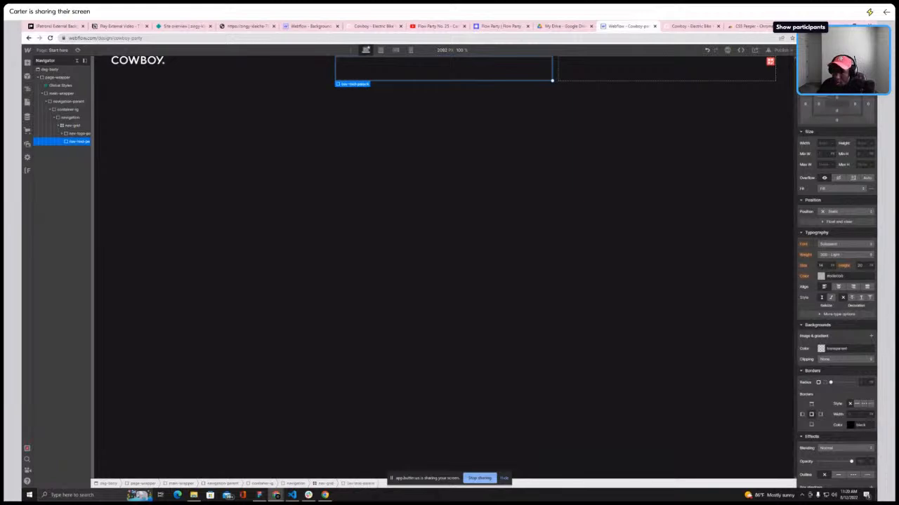
Set nav-mid-parent to a flex layout with space-between justification
{"action": "left_click", "coordinate": [676, 28]}
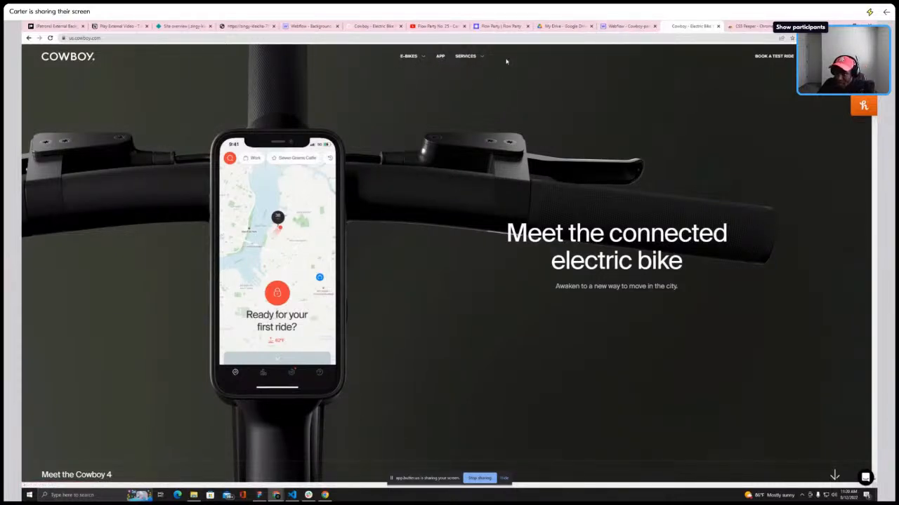
{"action": "left_click", "coordinate": [623, 28]}
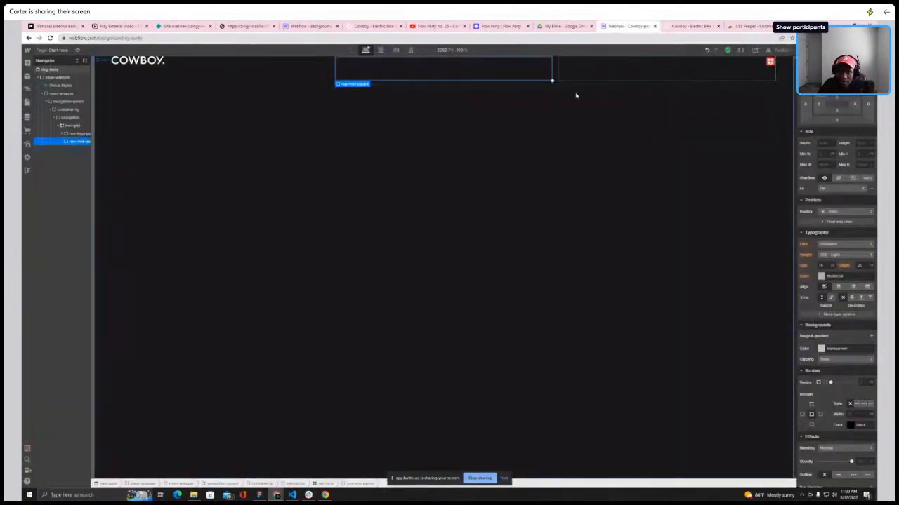
{"action": "scroll", "coordinate": [849, 204], "scroll_direction": "up", "scroll_amount": 3}
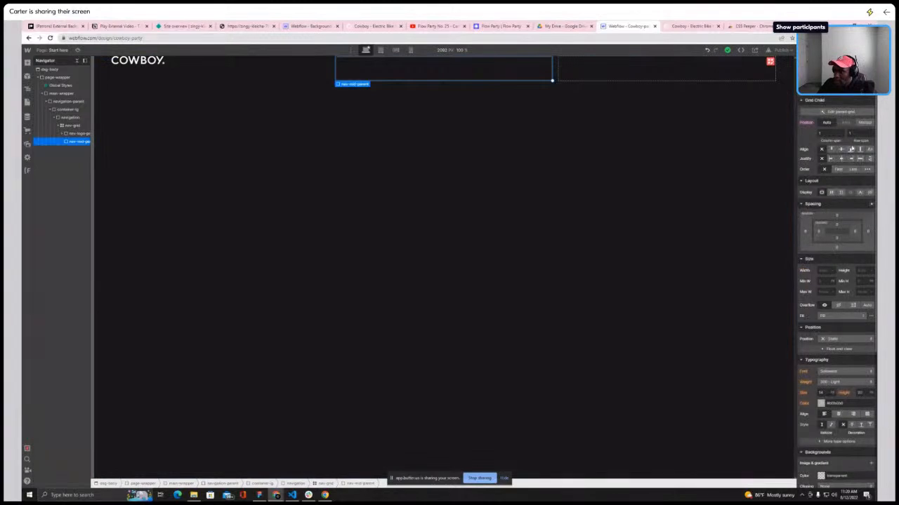
{"action": "left_click", "coordinate": [831, 193]}
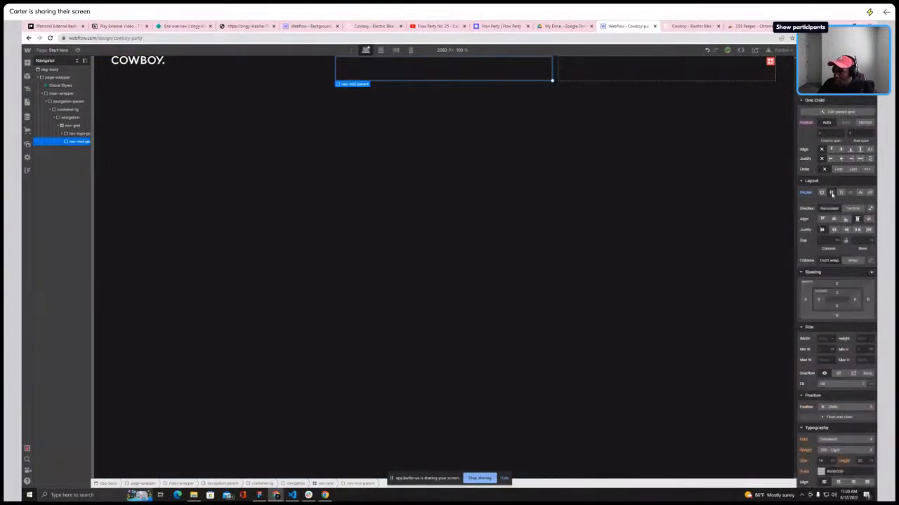
{"action": "left_click", "coordinate": [681, 26]}
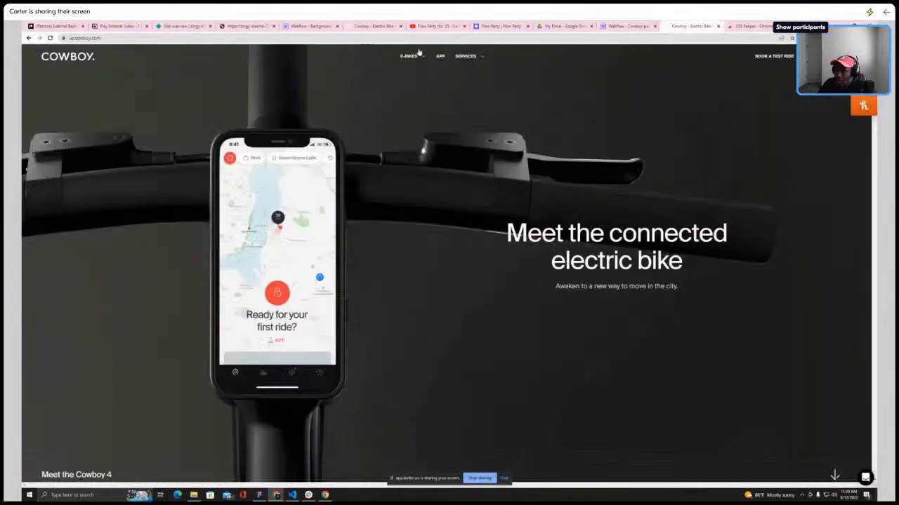
{"action": "left_click", "coordinate": [622, 28]}
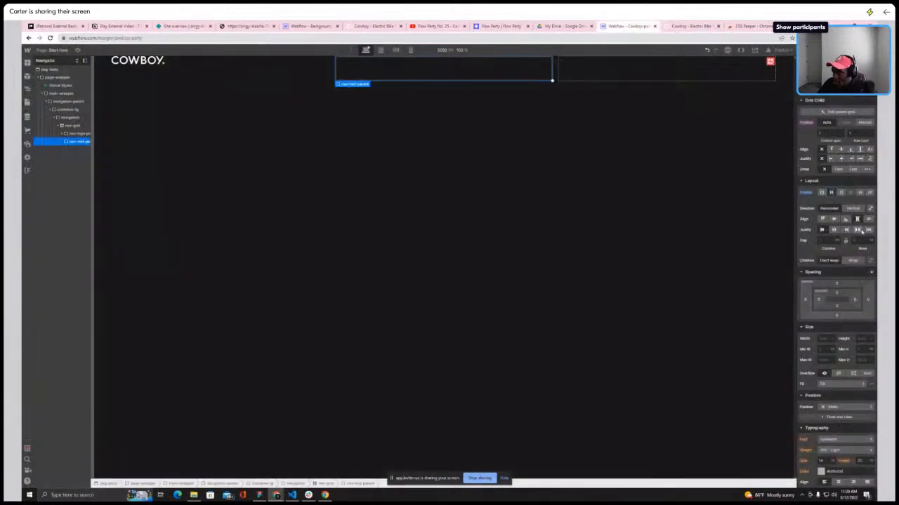
{"action": "left_click", "coordinate": [857, 230]}
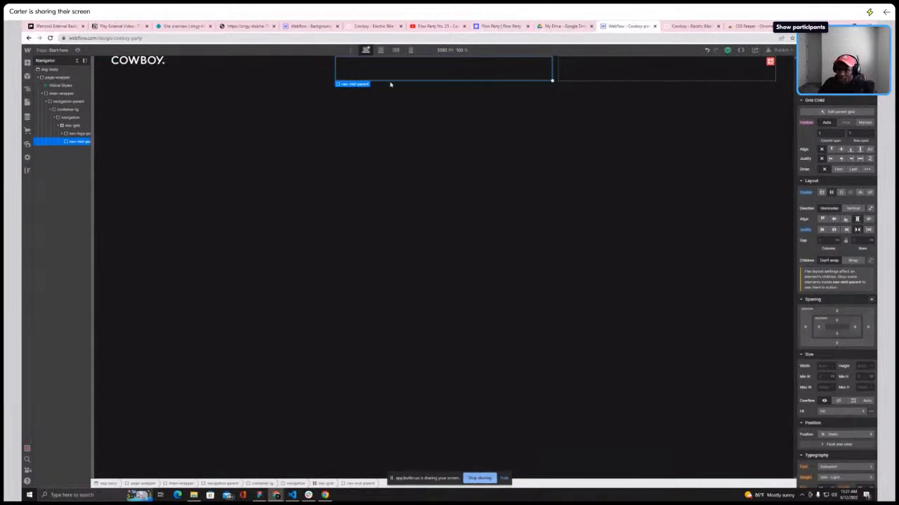
Add a Div Block inside nav-mid-parent and give it the class nav-mid-child
{"action": "left_click", "coordinate": [28, 63]}
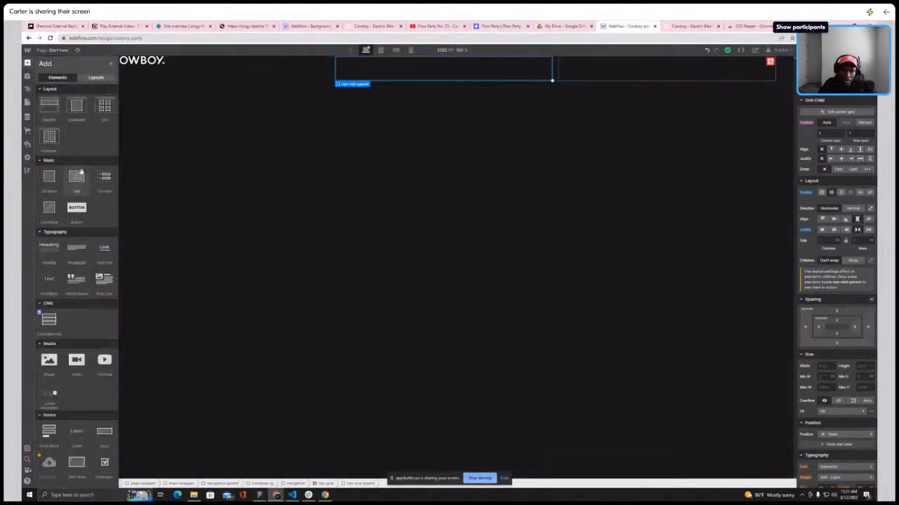
{"action": "left_click", "coordinate": [49, 181]}
{"action": "left_click", "coordinate": [831, 90]}
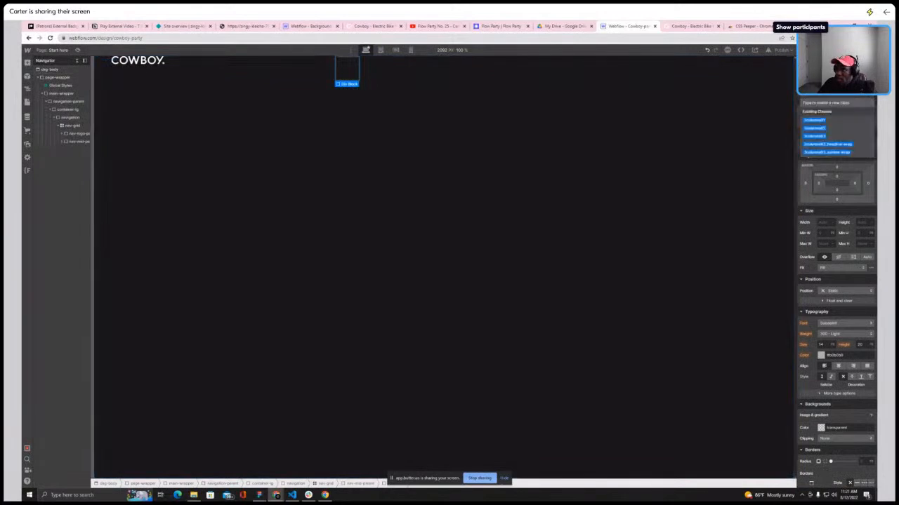
{"action": "type", "text": "nav"}
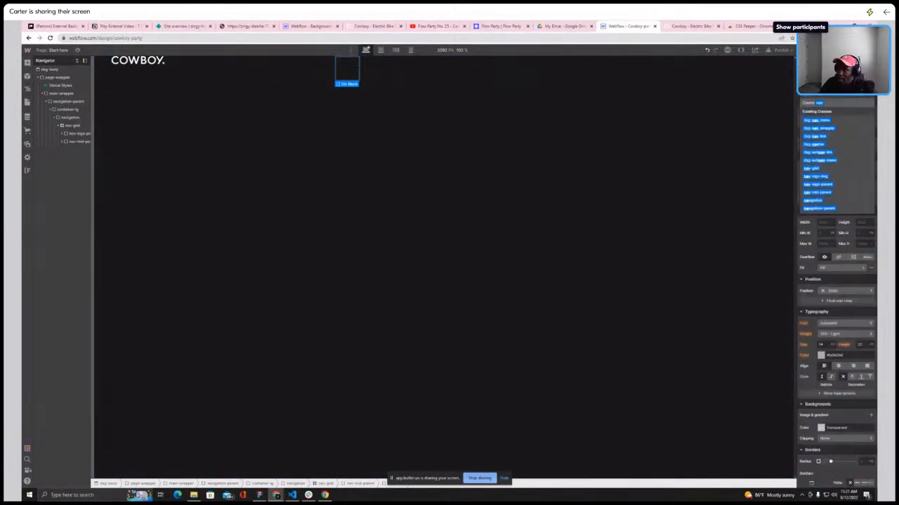
{"action": "type", "text": "-mid"}
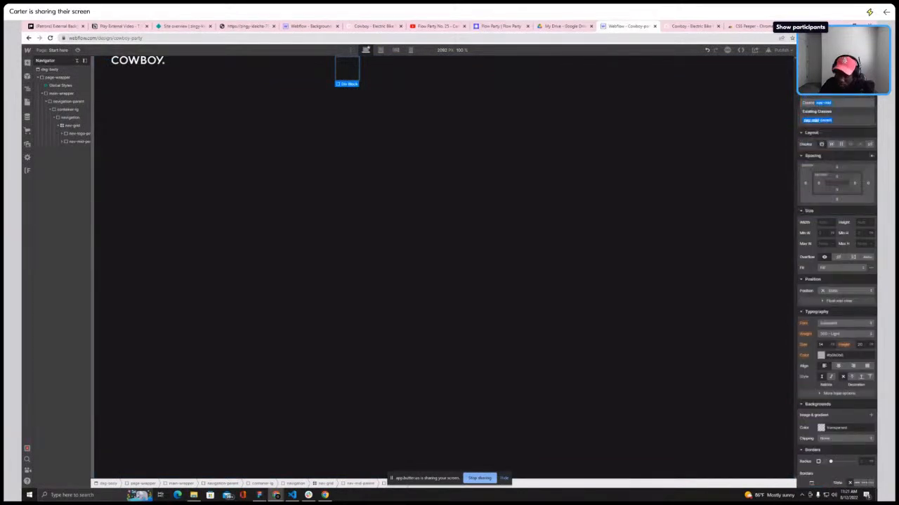
{"action": "type", "text": "-child"}
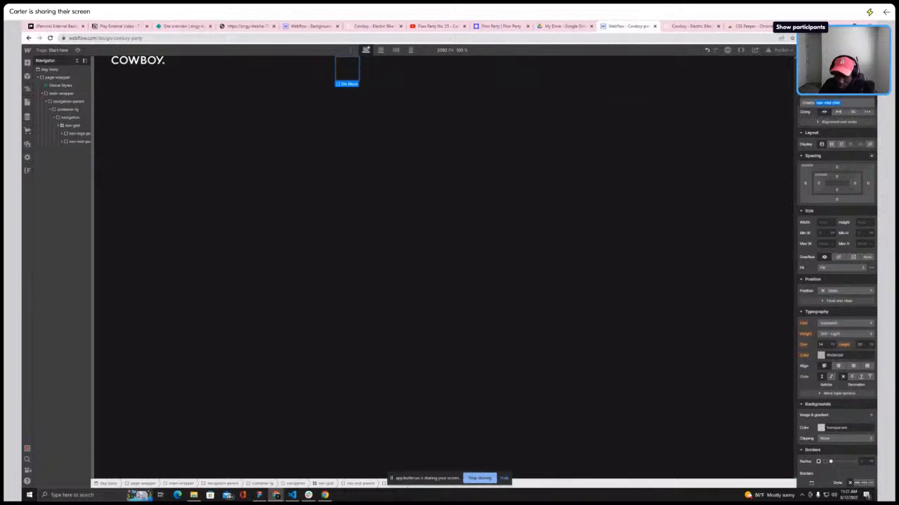
{"action": "key", "text": "Return"}
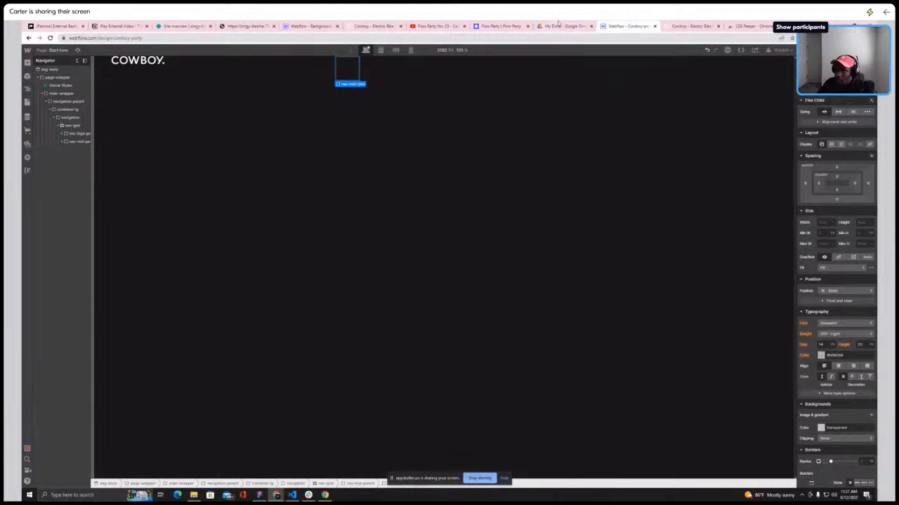
Examine the reference site's navigation menu items and their dropdowns
{"action": "left_click", "coordinate": [691, 26]}
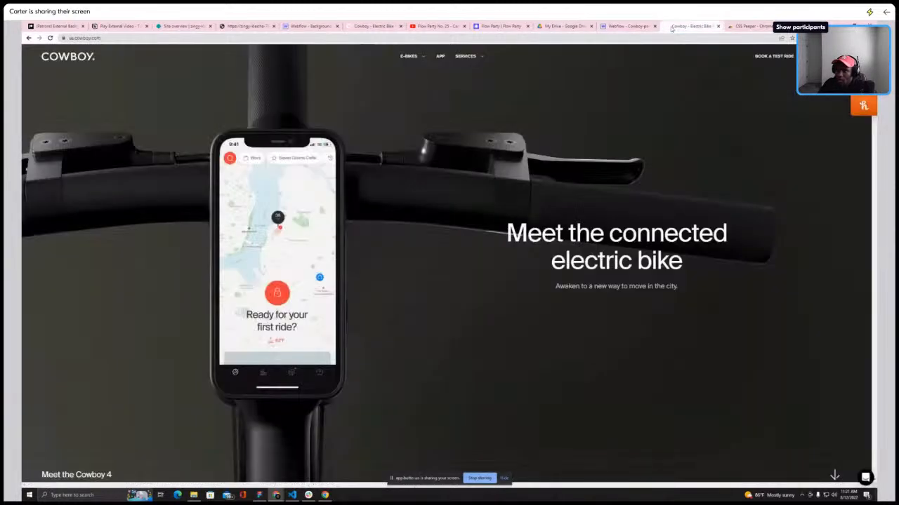
{"action": "left_click", "coordinate": [627, 28]}
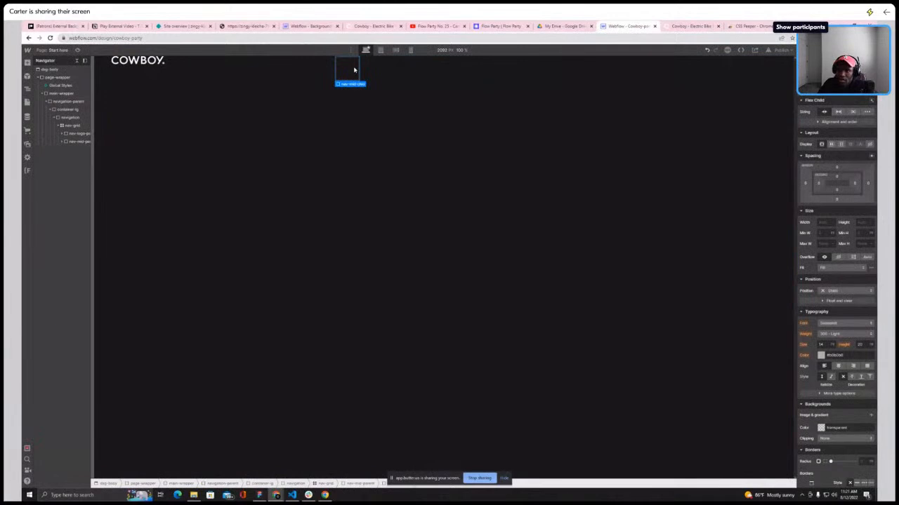
{"action": "left_click", "coordinate": [670, 28]}
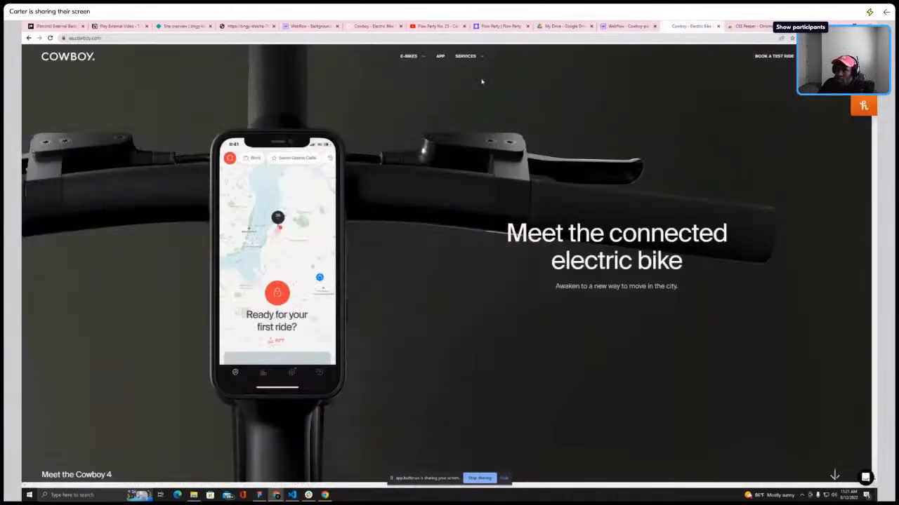
{"action": "mouse_move", "coordinate": [424, 59]}
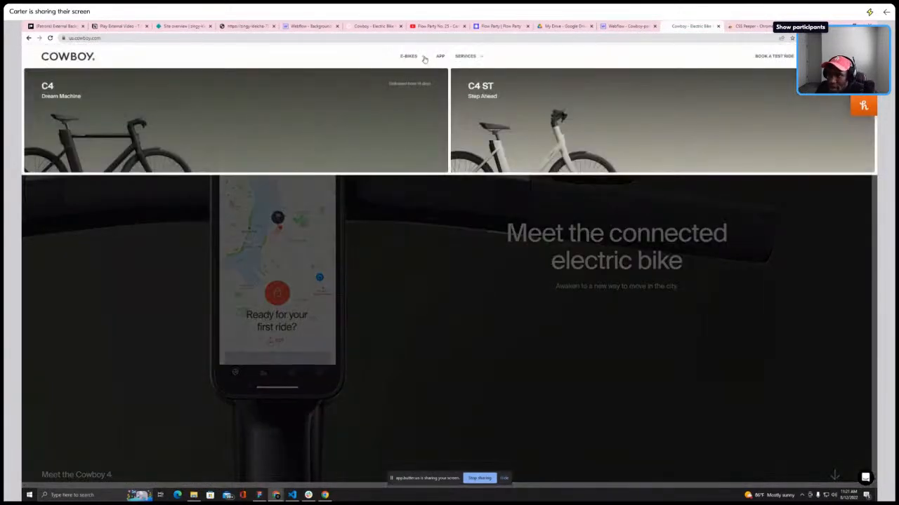
Add a Div Block inside nav-mid-child and give it the class nav-mid-dropdown
{"action": "left_click", "coordinate": [424, 59]}
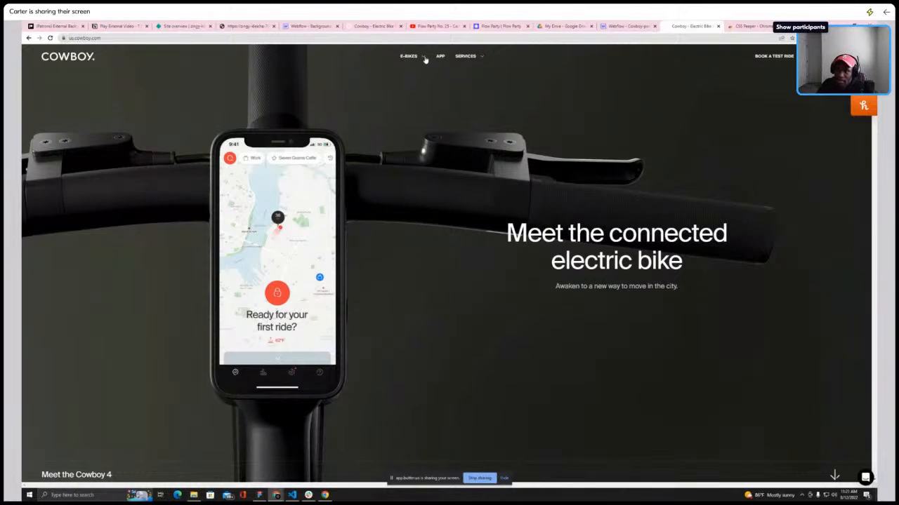
{"action": "left_click", "coordinate": [628, 26]}
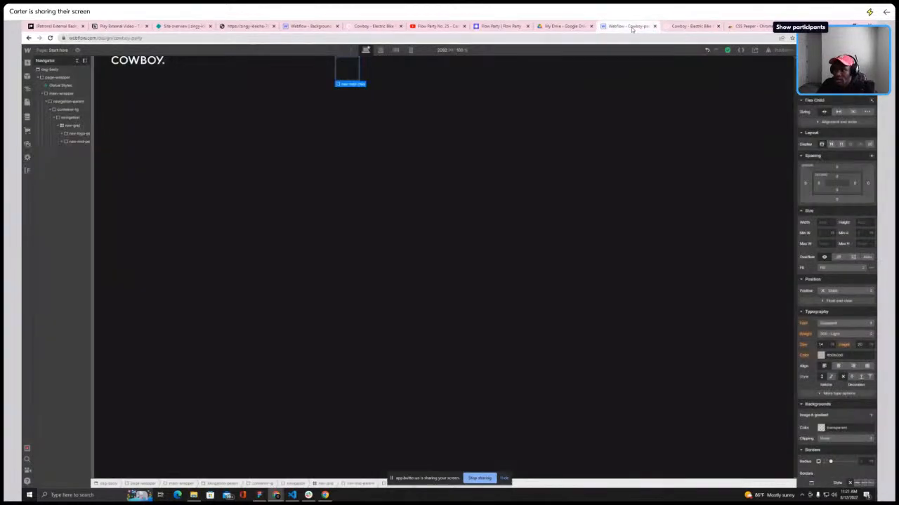
{"action": "left_click", "coordinate": [62, 142]}
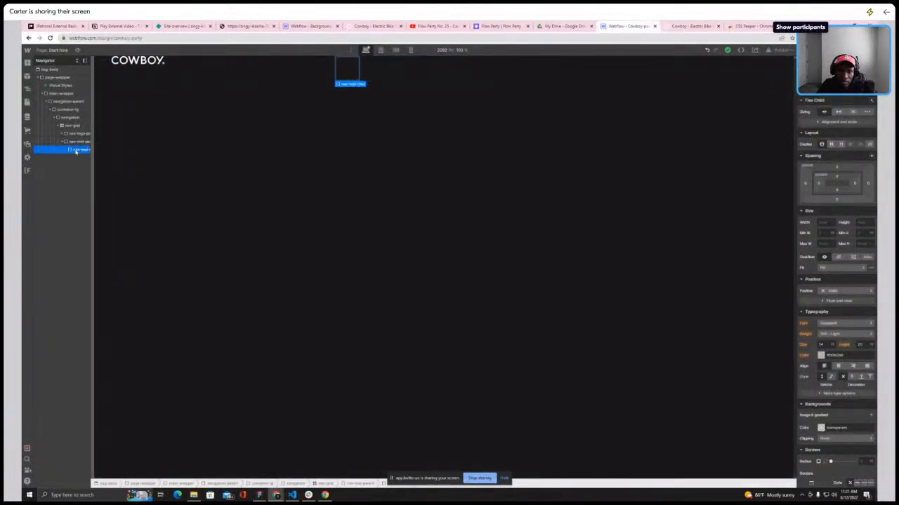
{"action": "left_click", "coordinate": [28, 63]}
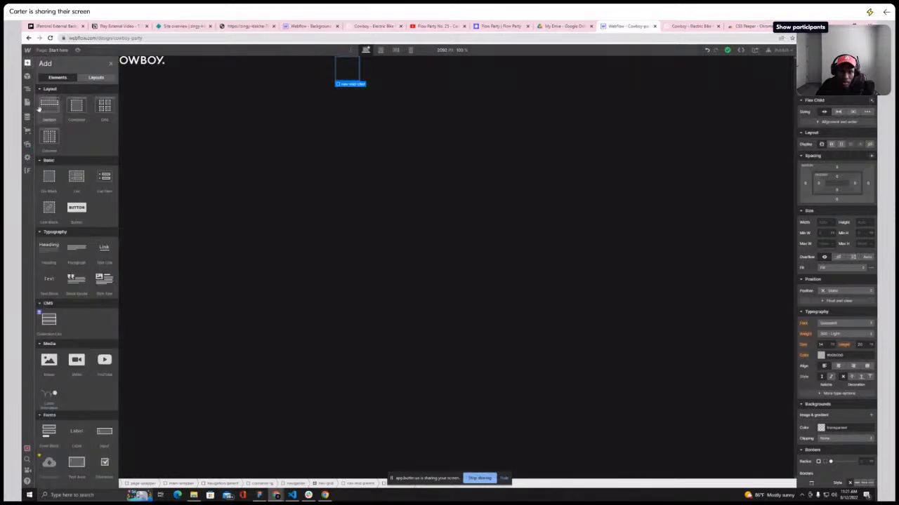
{"action": "left_click", "coordinate": [110, 63]}
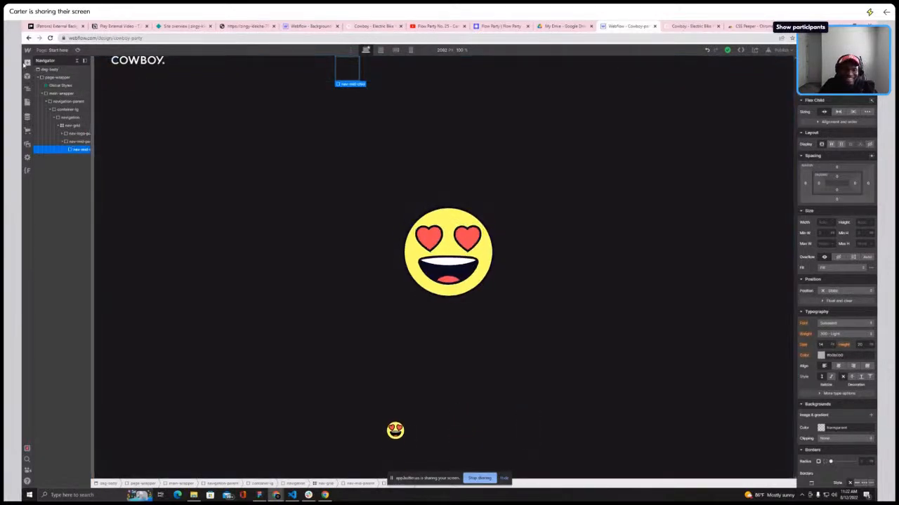
{"action": "left_click", "coordinate": [28, 64]}
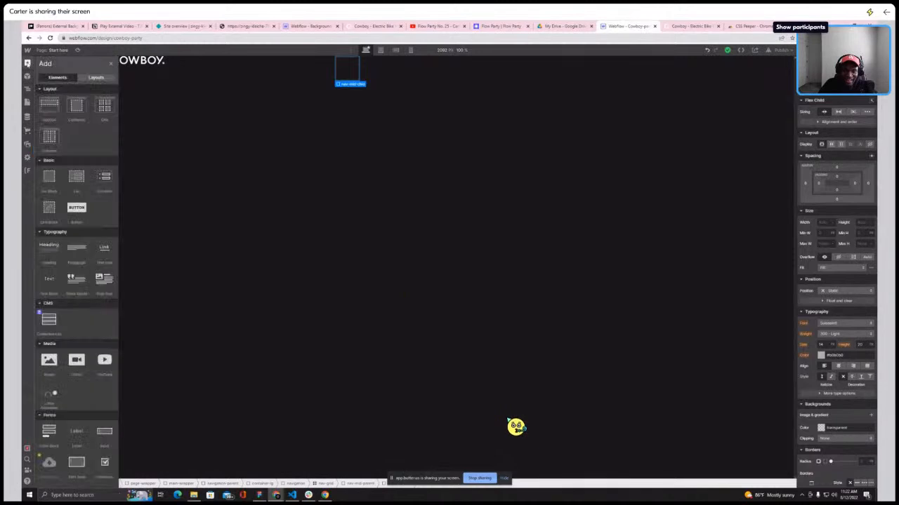
{"action": "left_click", "coordinate": [50, 181]}
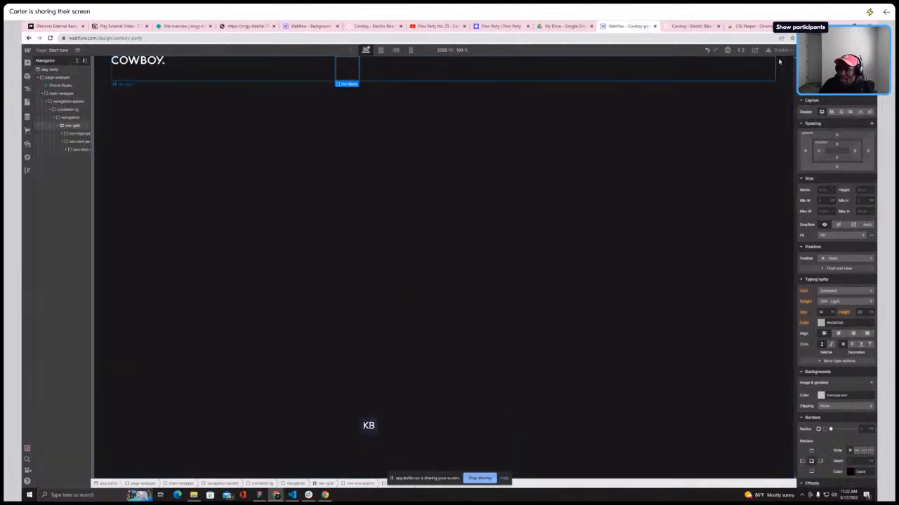
{"action": "left_click", "coordinate": [833, 85]}
{"action": "type", "text": "nav"}
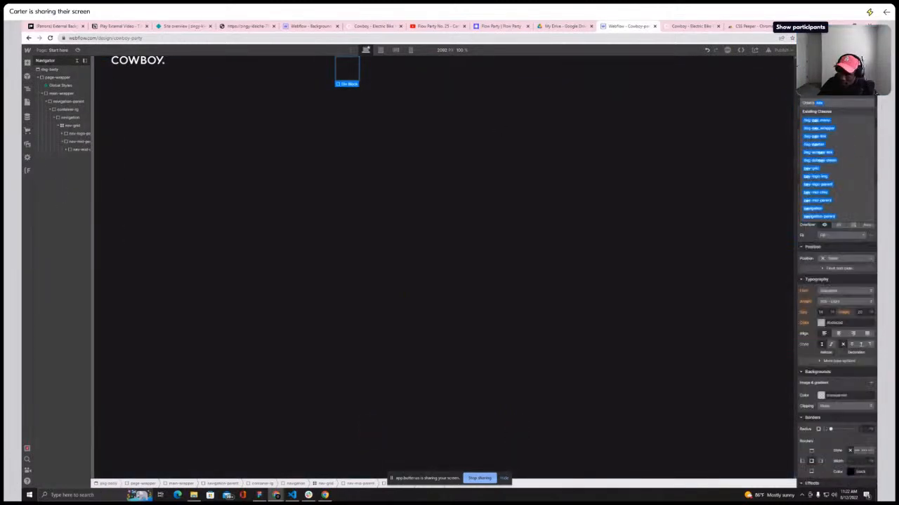
{"action": "type", "text": "-mid-drop"}
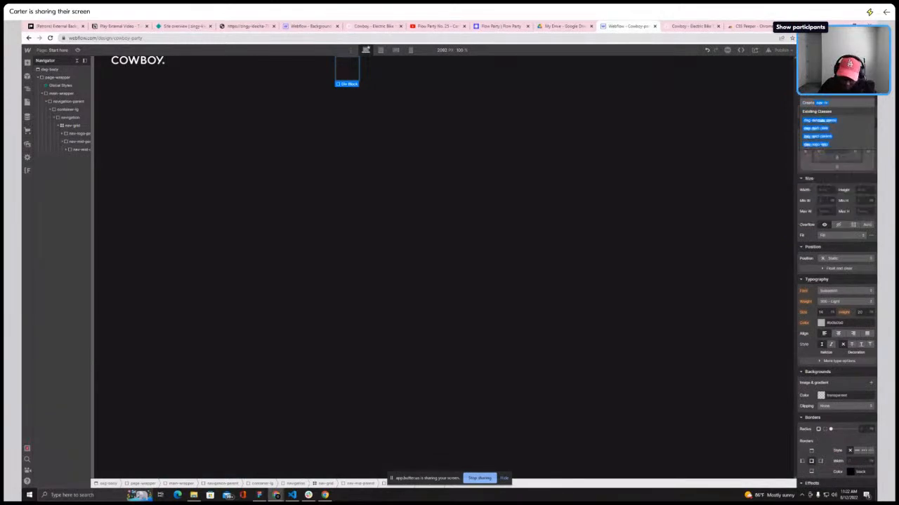
{"action": "key", "text": "Return"}
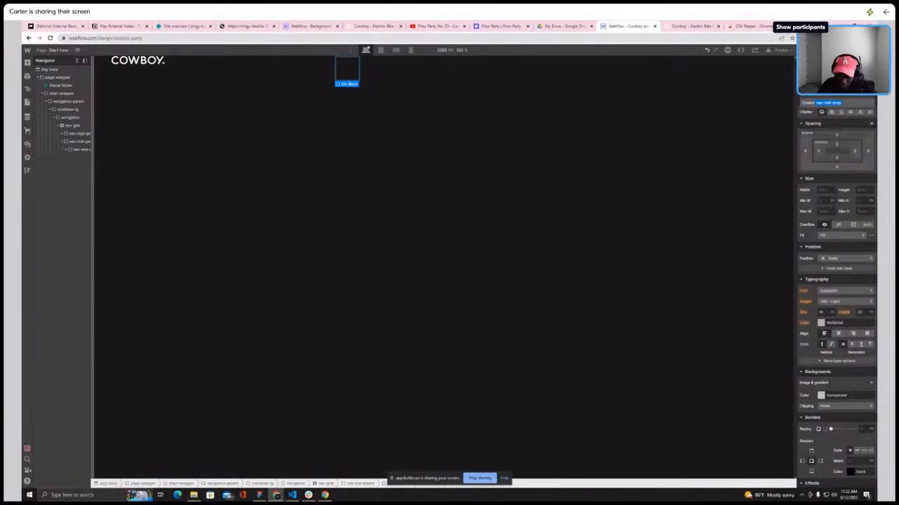
{"action": "type", "text": "down"}
{"action": "key", "text": "Return"}
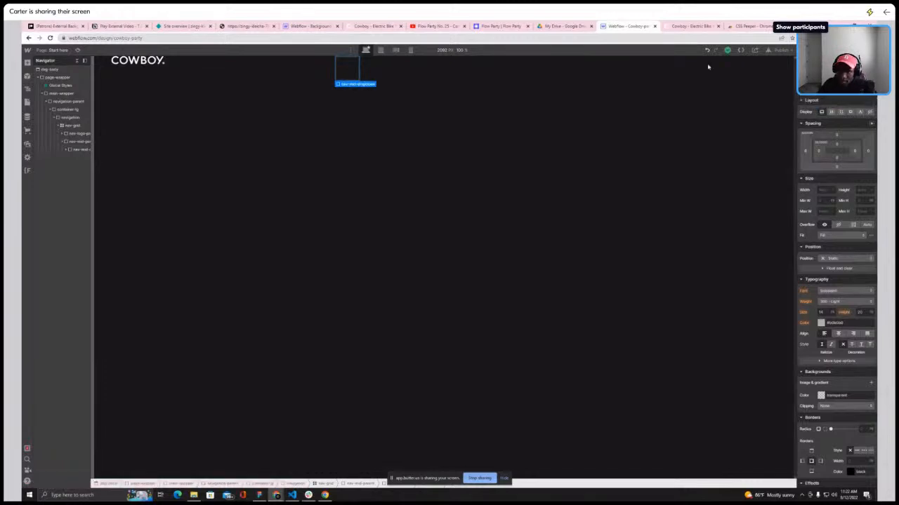
Add a Text Block inside nav-mid-dropdown and replace its text with E-BIKES
{"action": "left_click", "coordinate": [66, 150]}
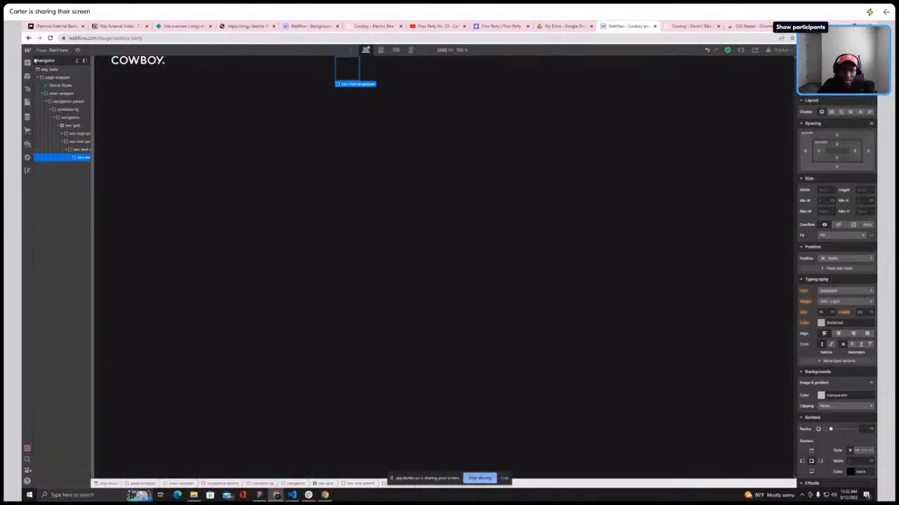
{"action": "left_click", "coordinate": [28, 62]}
{"action": "left_click", "coordinate": [51, 285]}
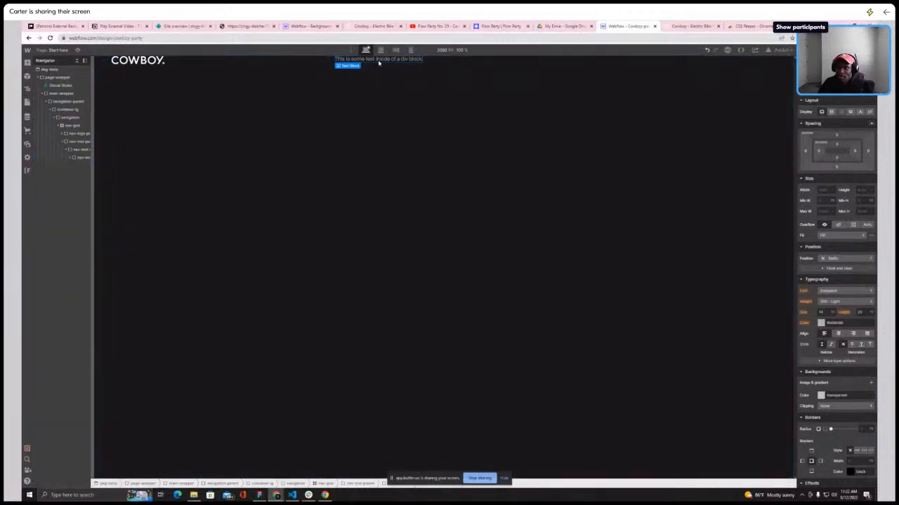
{"action": "left_click", "coordinate": [691, 27]}
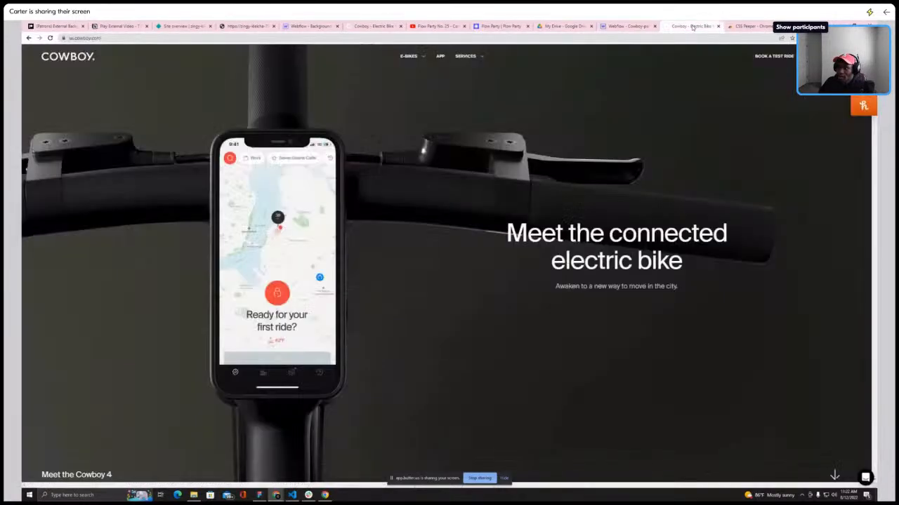
{"action": "left_click", "coordinate": [616, 27]}
{"action": "left_click", "coordinate": [393, 60]}
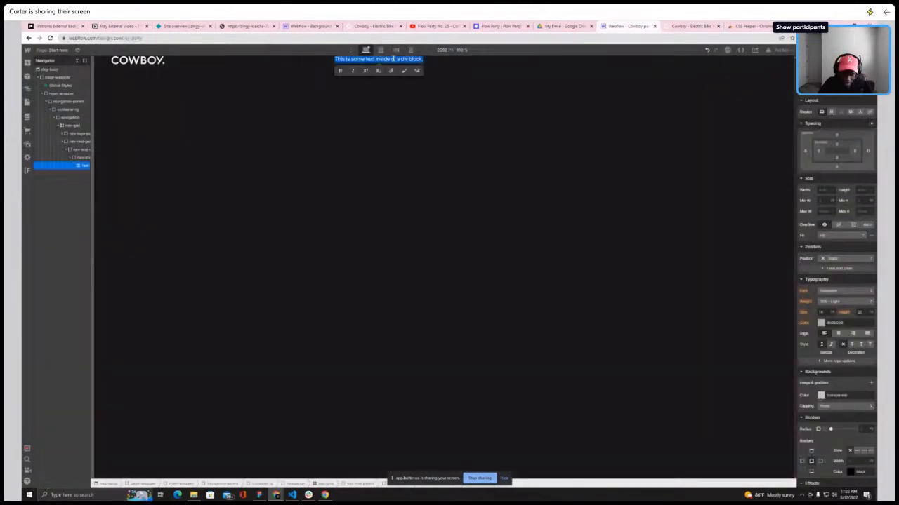
{"action": "key", "text": "BackSpace"}
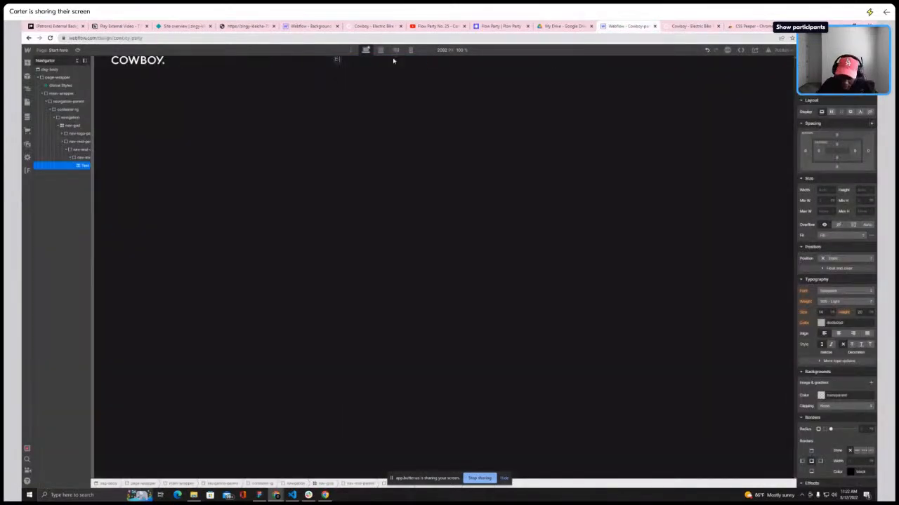
{"action": "type", "text": "E-BIKES"}
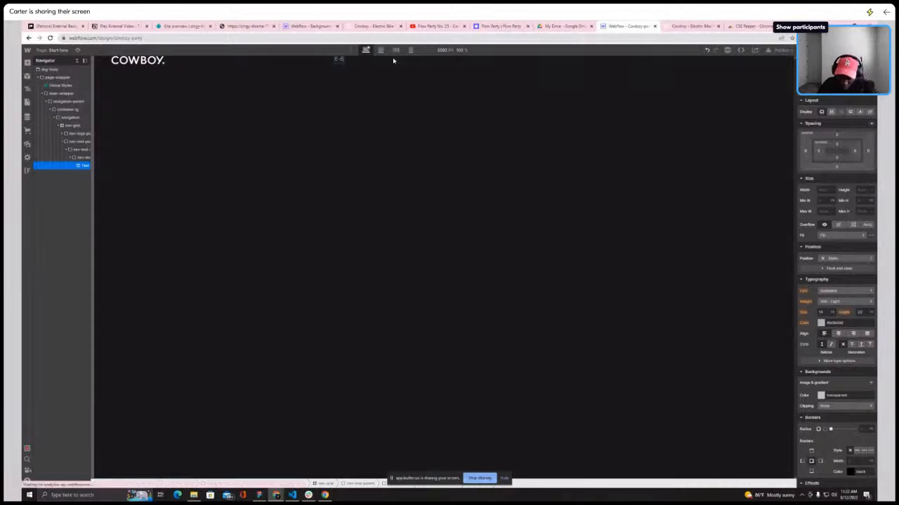
Add a second Text Block inside nav-mid-dropdown
{"action": "left_click", "coordinate": [680, 27]}
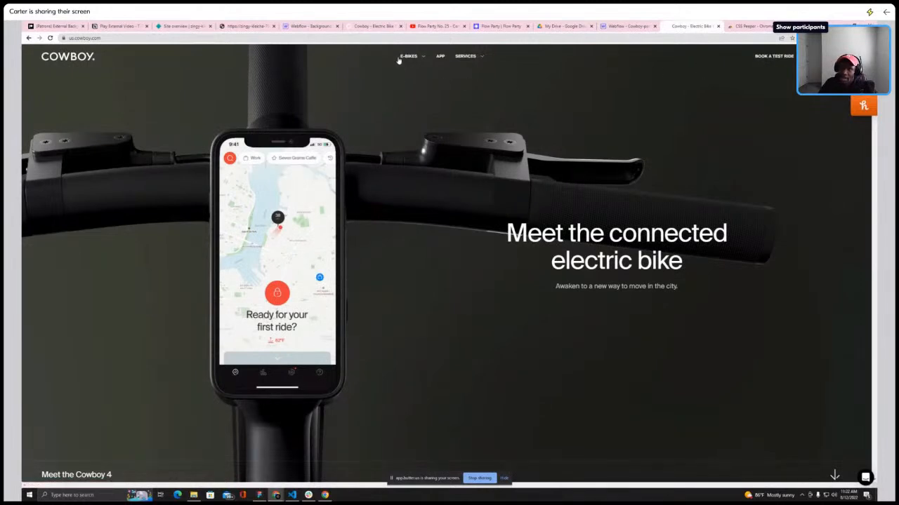
{"action": "left_click", "coordinate": [622, 28]}
{"action": "left_click", "coordinate": [82, 159]}
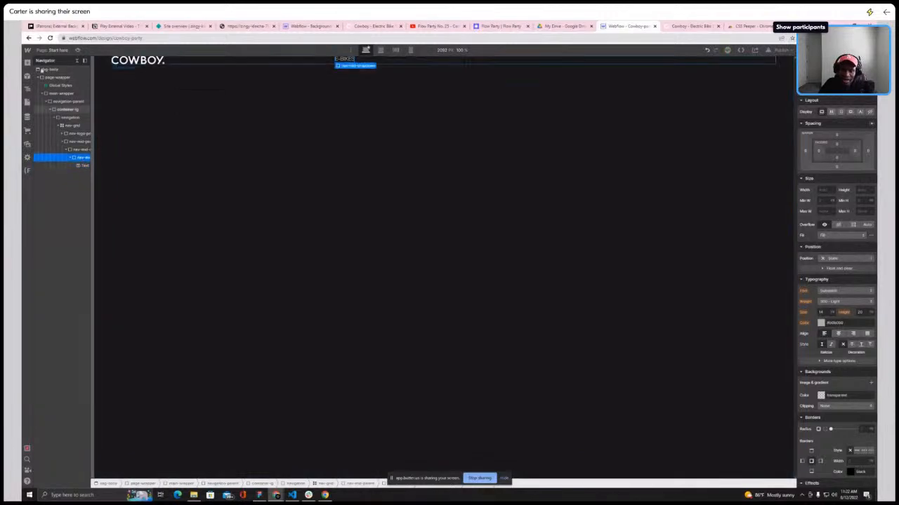
{"action": "right_click", "coordinate": [28, 65]}
{"action": "left_click", "coordinate": [190, 373]}
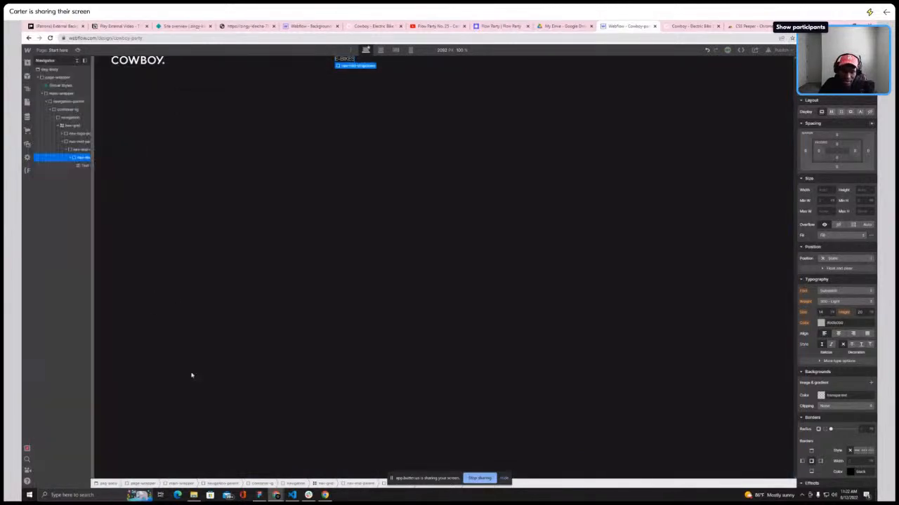
{"action": "left_click", "coordinate": [344, 59]}
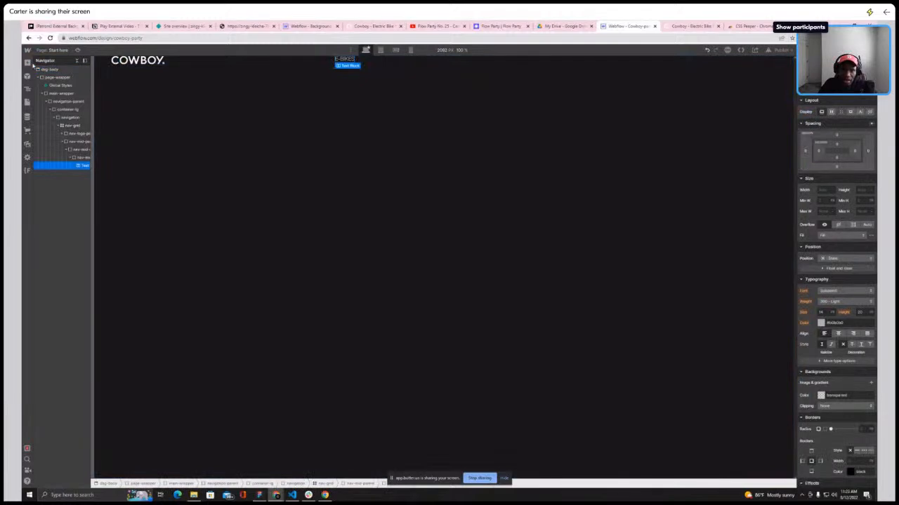
{"action": "left_click", "coordinate": [78, 158]}
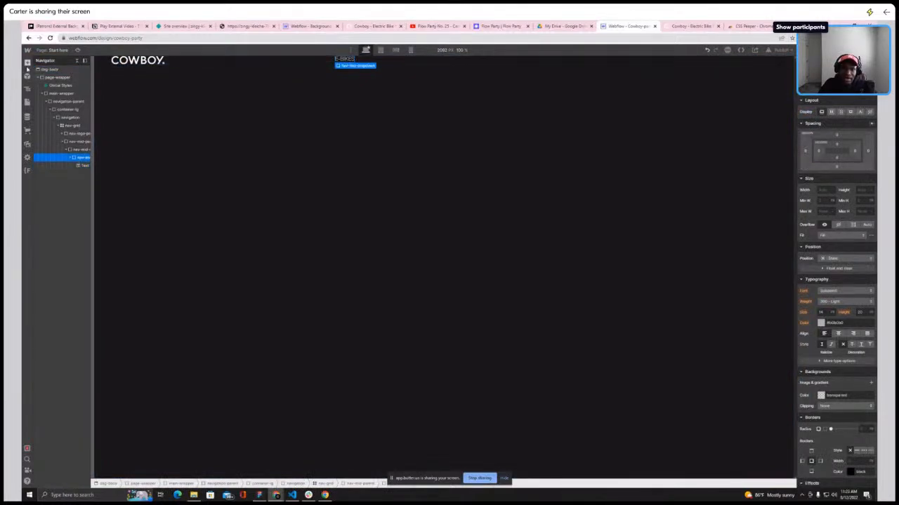
{"action": "key", "text": "a"}
{"action": "left_click", "coordinate": [49, 283]}
Give the second Text Block a new class txt-caps with uppercase capitalization
{"action": "key", "text": "ctrl+Return"}
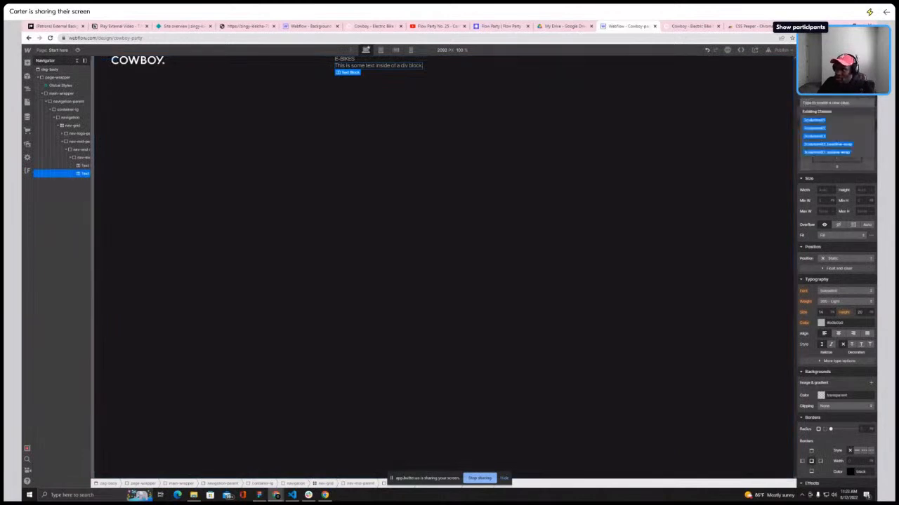
{"action": "type", "text": "tx"}
{"action": "key", "text": "BackSpace"}
{"action": "key", "text": "BackSpace"}
{"action": "type", "text": "txt"}
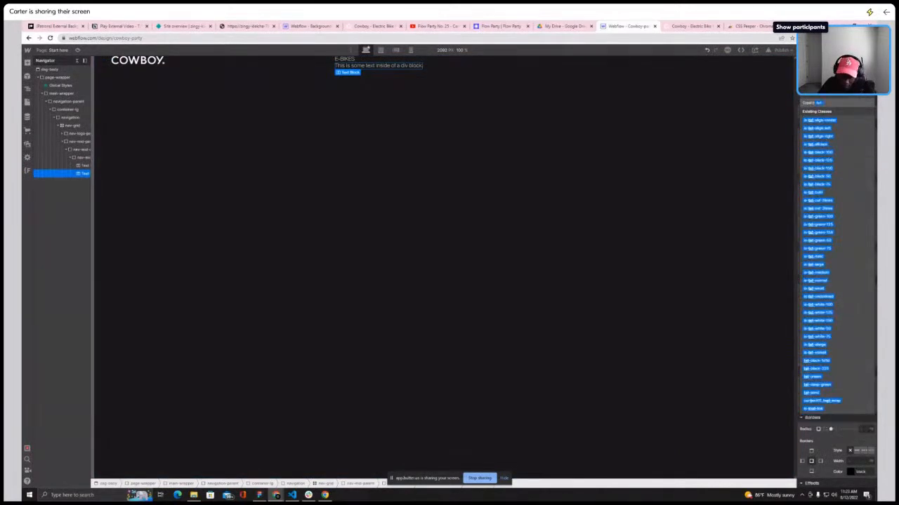
{"action": "type", "text": "-caps"}
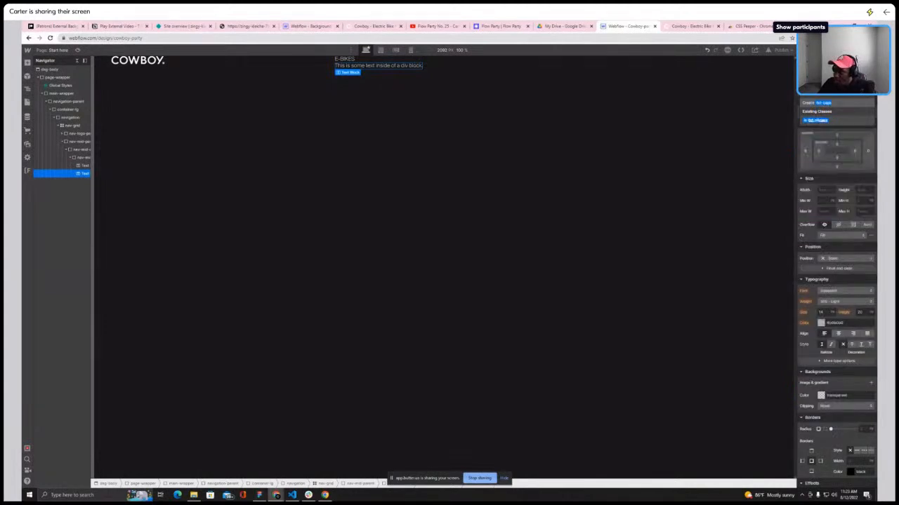
{"action": "key", "text": "Return"}
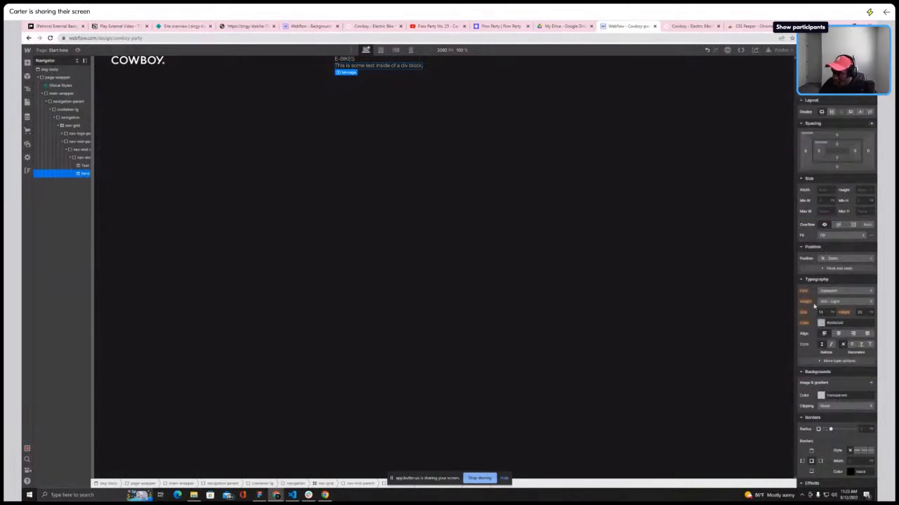
{"action": "left_click", "coordinate": [829, 363]}
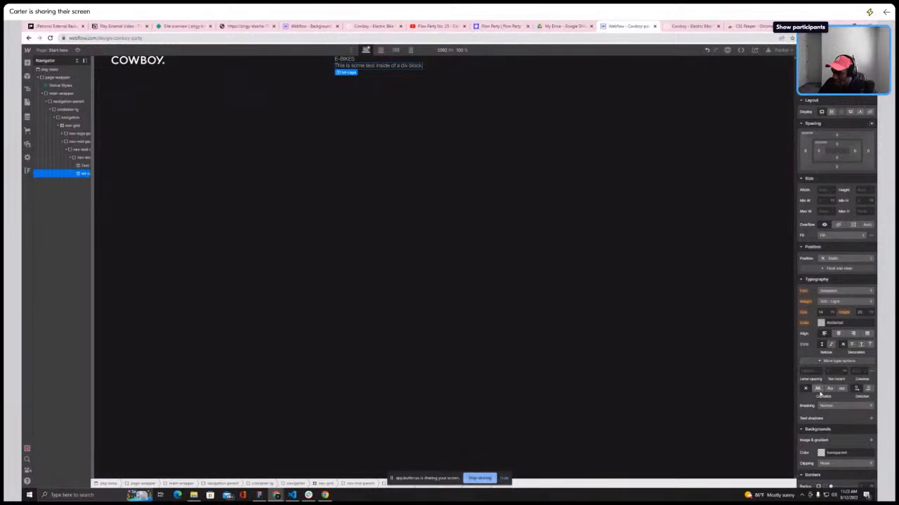
{"action": "left_click", "coordinate": [817, 389]}
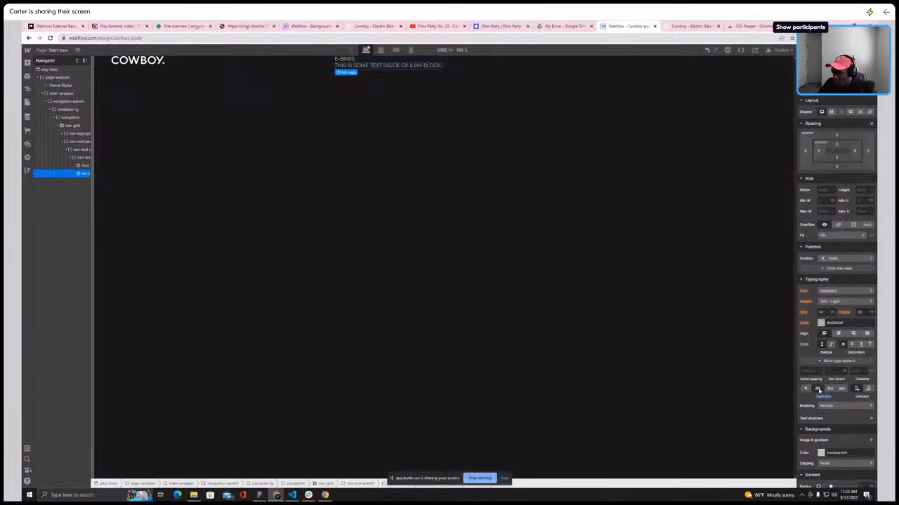
Retype the E-BIKES text in lowercase as e-bikes and apply the txt-caps class to it
{"action": "left_click", "coordinate": [344, 59]}
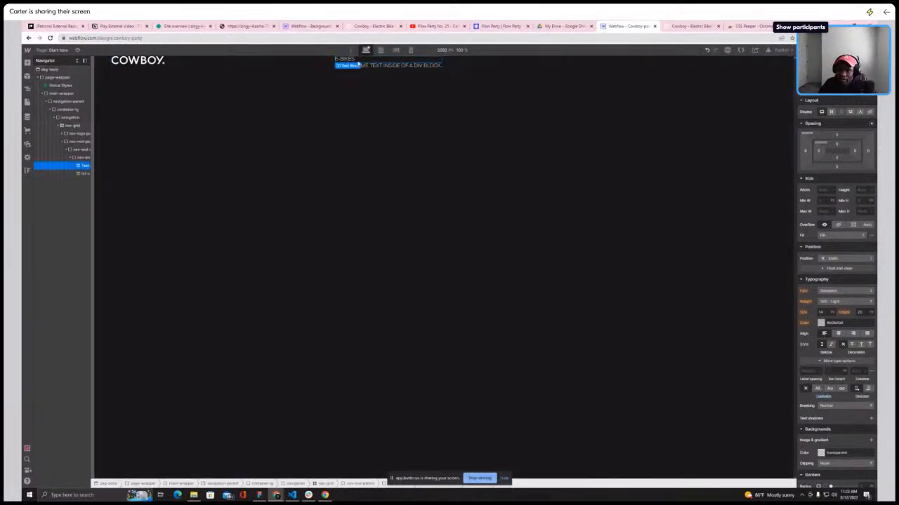
{"action": "double_click", "coordinate": [349, 60]}
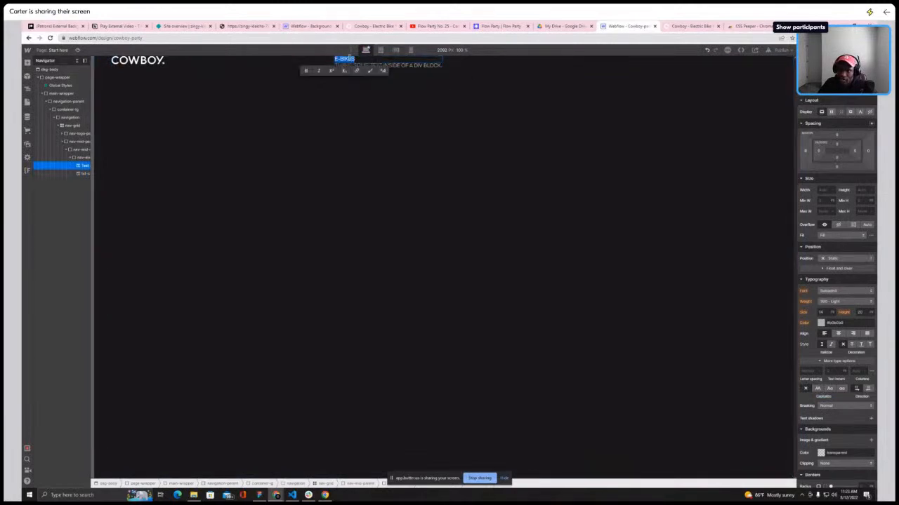
{"action": "key", "text": "BackSpace"}
{"action": "type", "text": "e-bikes"}
{"action": "left_click", "coordinate": [835, 88]}
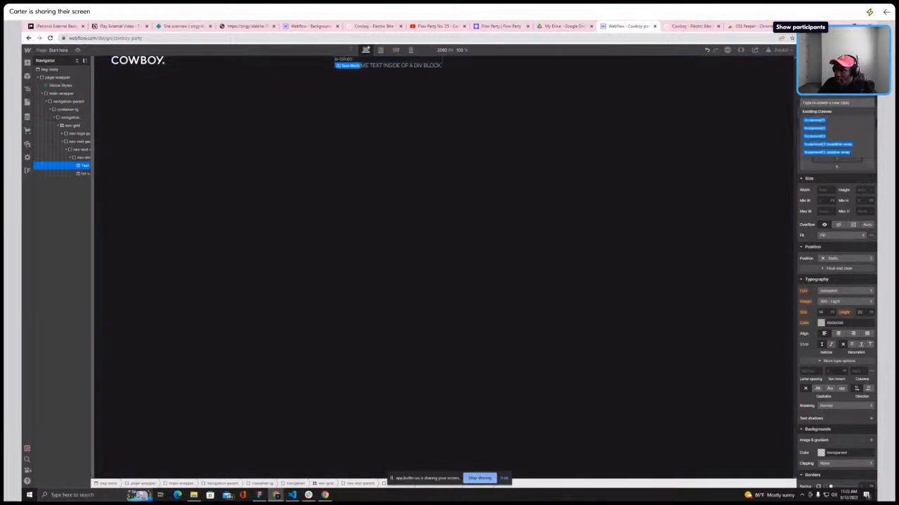
{"action": "type", "text": "txt-ca"}
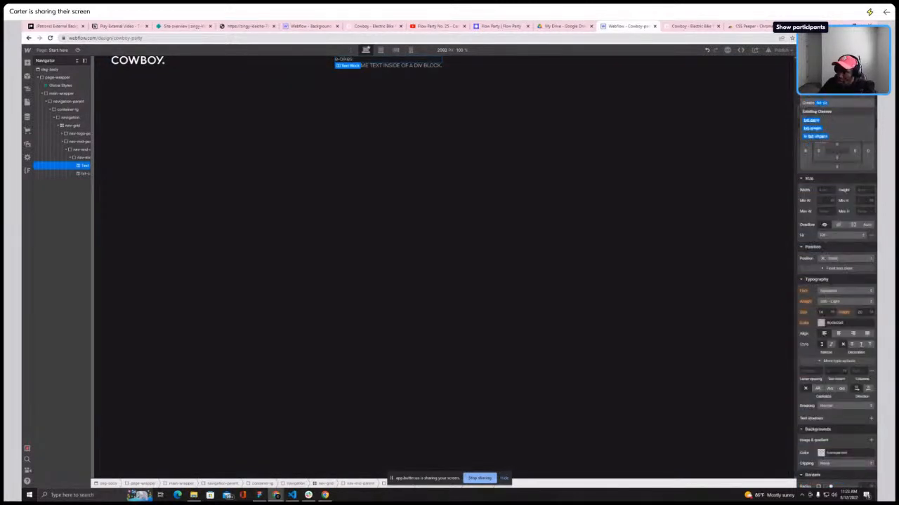
{"action": "left_click", "coordinate": [811, 121]}
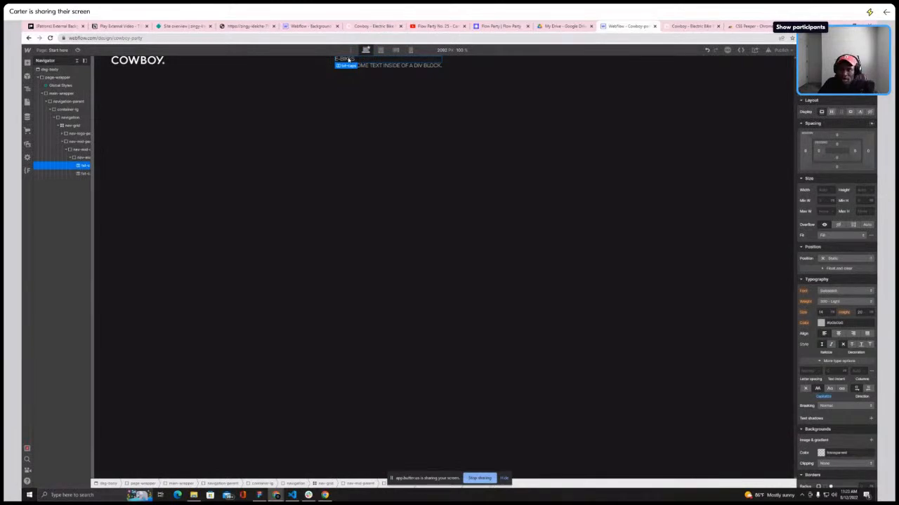
Delete the second Text Block from nav-mid-dropdown
{"action": "left_click", "coordinate": [370, 68]}
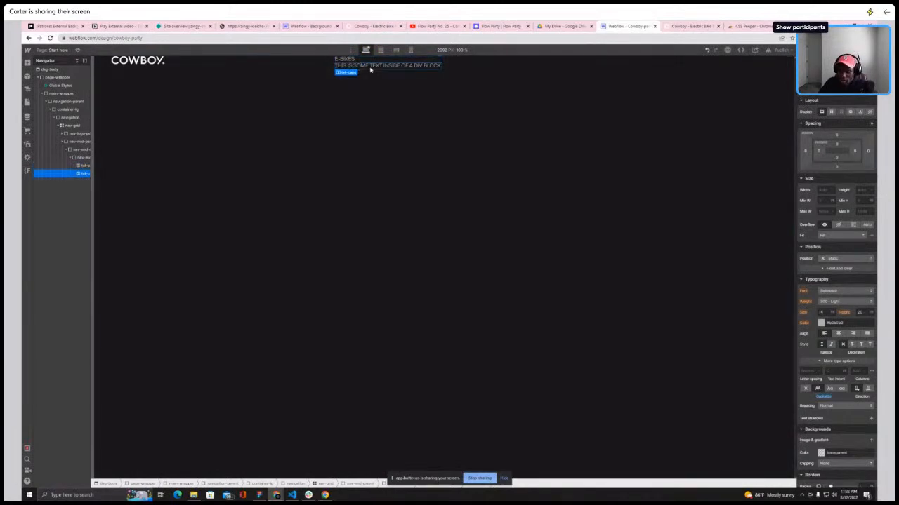
{"action": "key", "text": "Delete"}
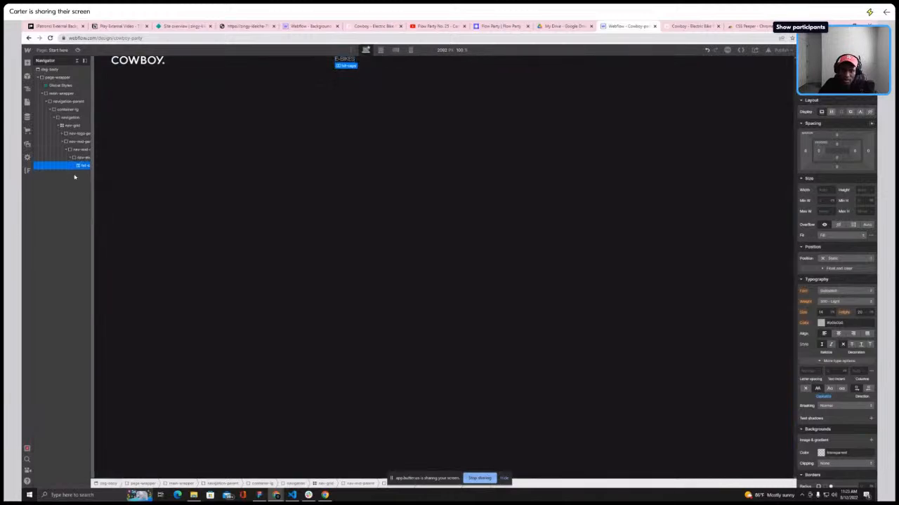
Add an Image element inside nav-mid-child and set nav-mid-child's display to flex
{"action": "left_click", "coordinate": [71, 158]}
{"action": "left_click", "coordinate": [74, 150]}
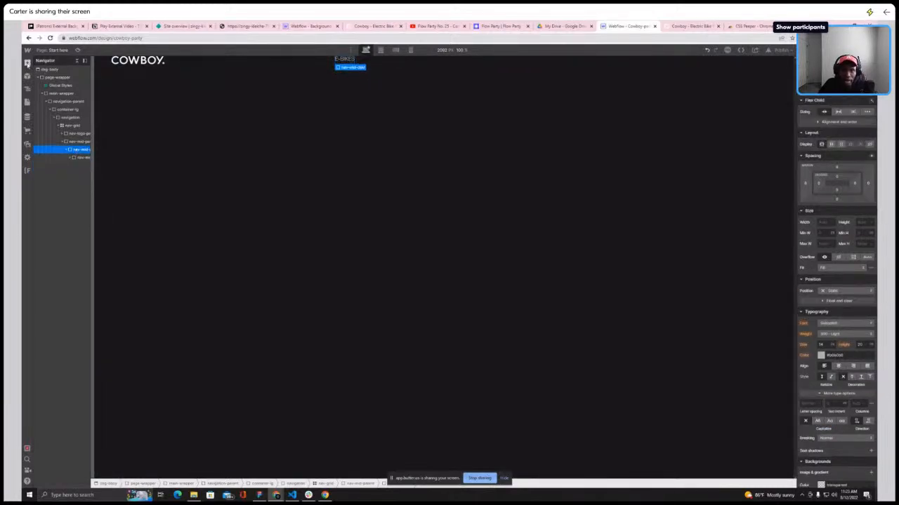
{"action": "left_click", "coordinate": [28, 62]}
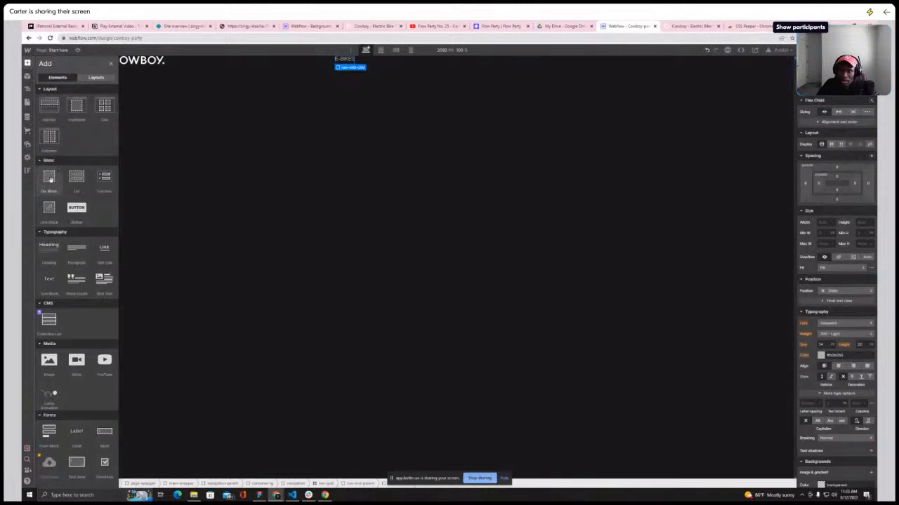
{"action": "left_click", "coordinate": [48, 361]}
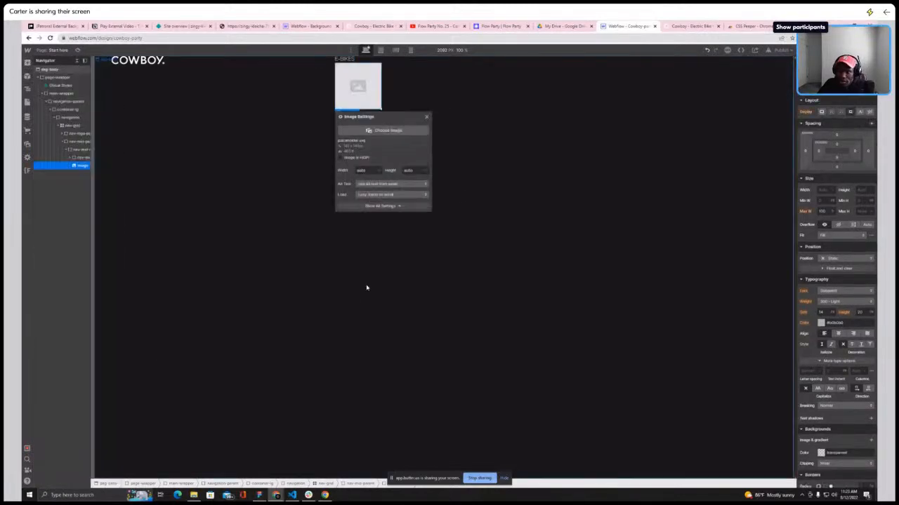
{"action": "left_click", "coordinate": [77, 149]}
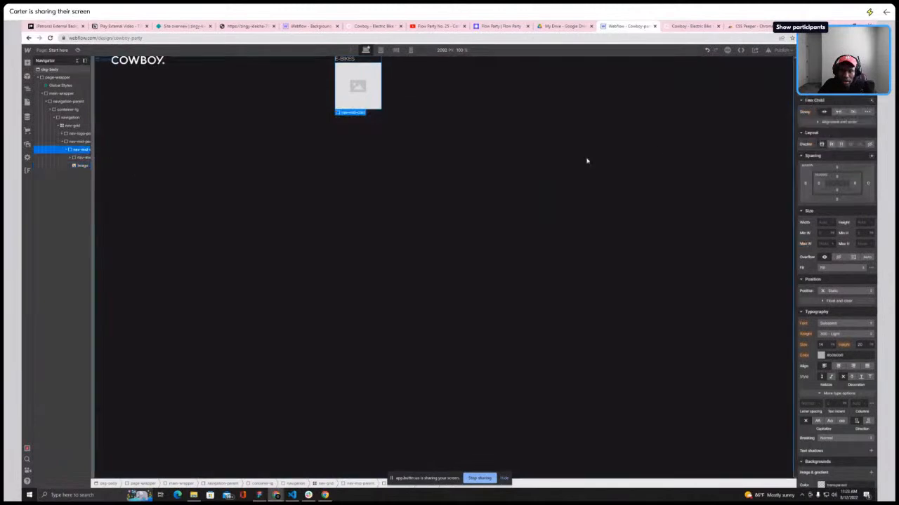
{"action": "left_click", "coordinate": [832, 144]}
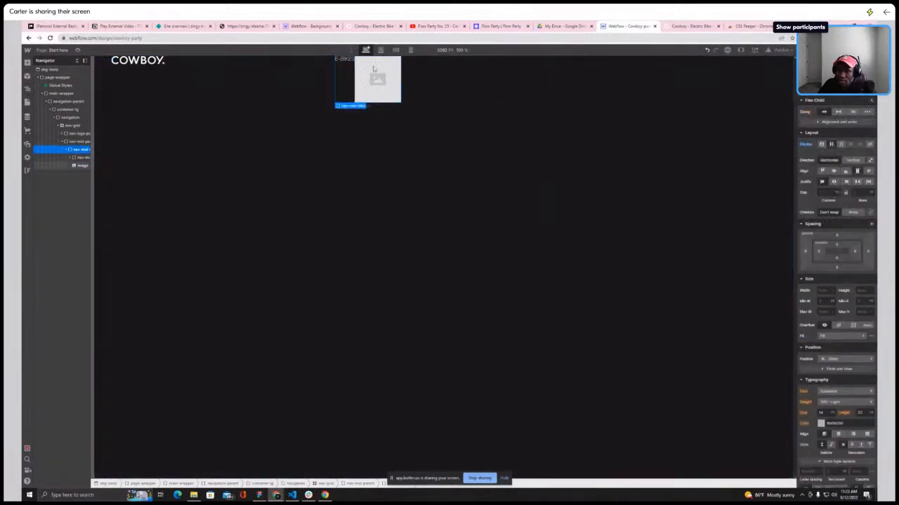
Assign the chevron-down icon asset from the project assets to the new image
{"action": "left_click", "coordinate": [371, 68]}
{"action": "left_click", "coordinate": [376, 106]}
{"action": "left_click", "coordinate": [402, 124]}
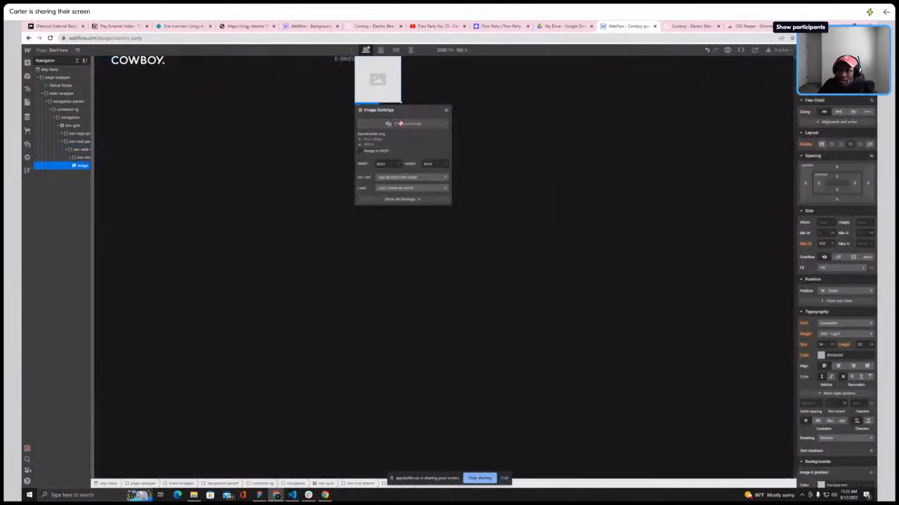
{"action": "scroll", "coordinate": [78, 218], "scroll_direction": "down", "scroll_amount": 2}
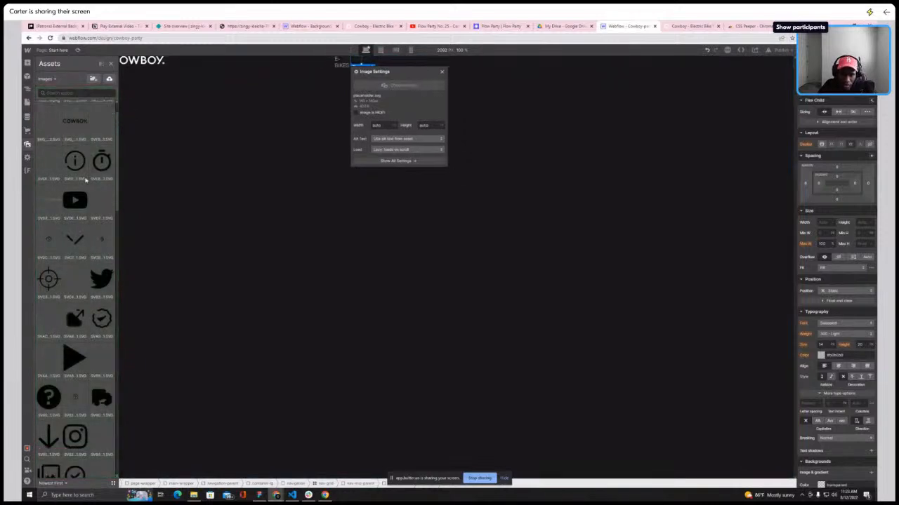
{"action": "scroll", "coordinate": [78, 217], "scroll_direction": "down", "scroll_amount": 3}
{"action": "scroll", "coordinate": [77, 215], "scroll_direction": "up", "scroll_amount": 3}
{"action": "left_click", "coordinate": [76, 207]}
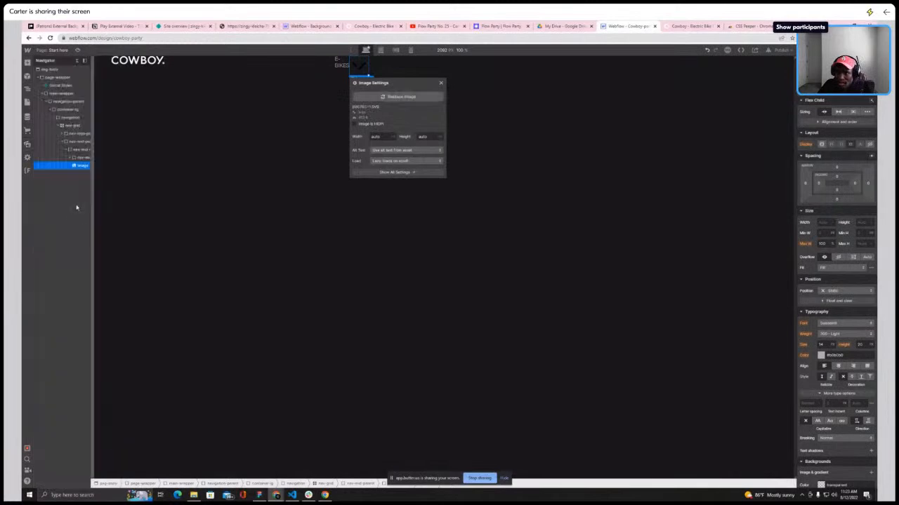
Give the image the class nav-dropdown-icon
{"action": "key", "text": "ctrl+Return"}
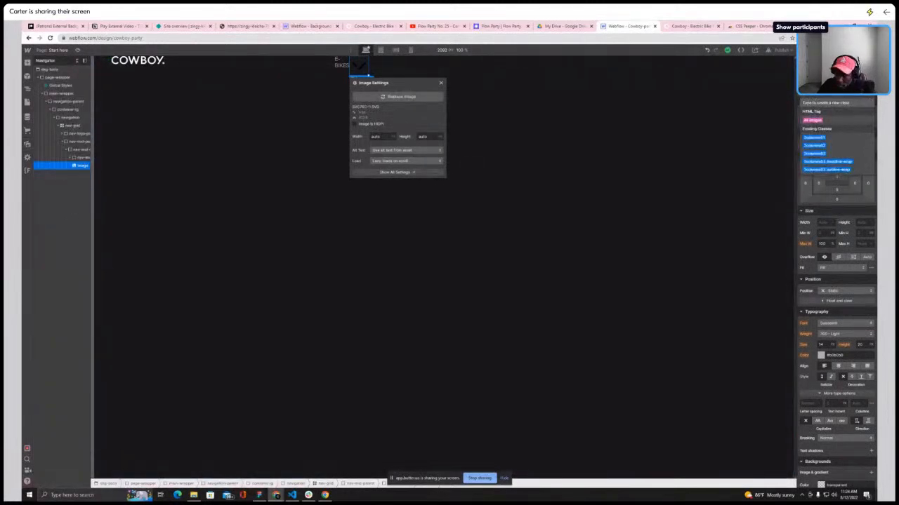
{"action": "type", "text": "nav"}
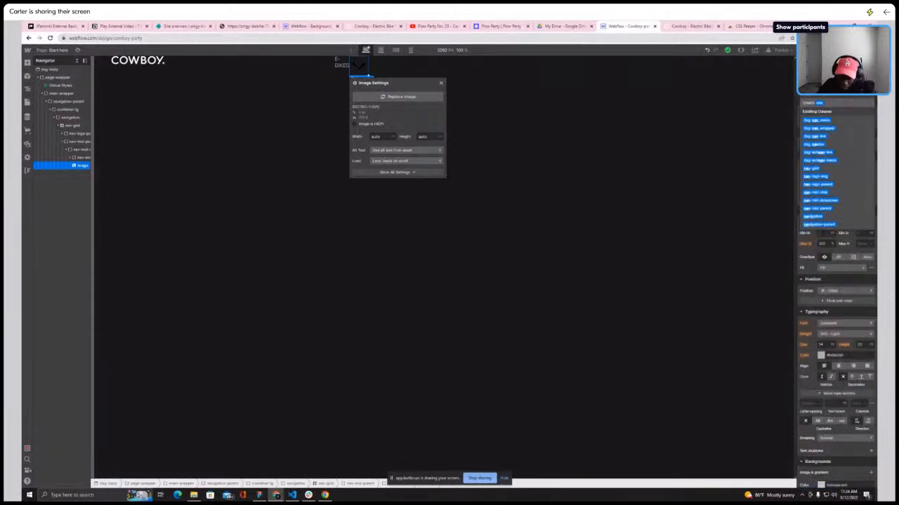
{"action": "type", "text": "-dropdown"}
{"action": "key", "text": "Return"}
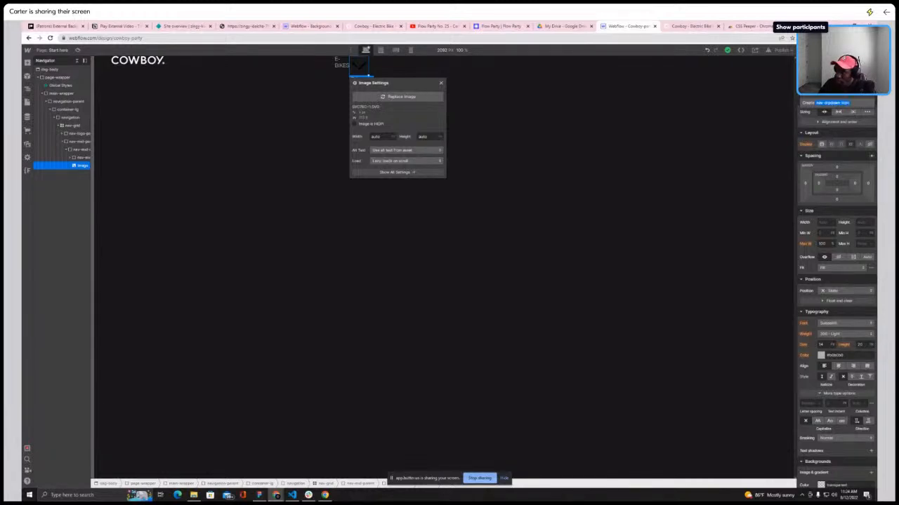
Add an Invert filter at 100% to the dropdown icon so it shows white
{"action": "scroll", "coordinate": [860, 375], "scroll_direction": "down", "scroll_amount": 5}
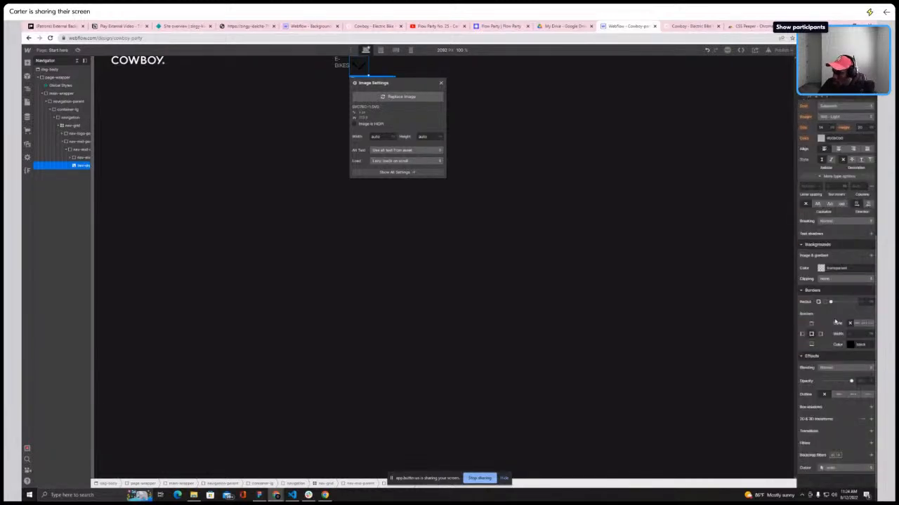
{"action": "left_click", "coordinate": [870, 443]}
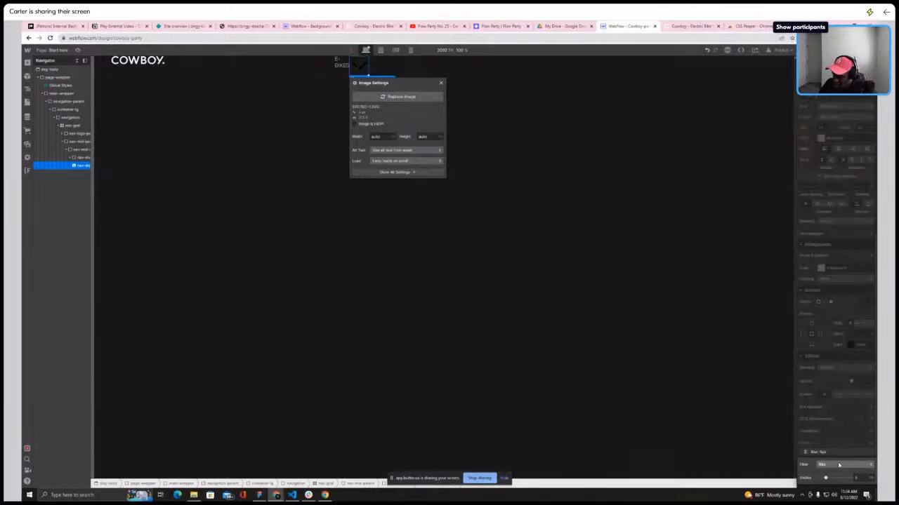
{"action": "left_click", "coordinate": [838, 464]}
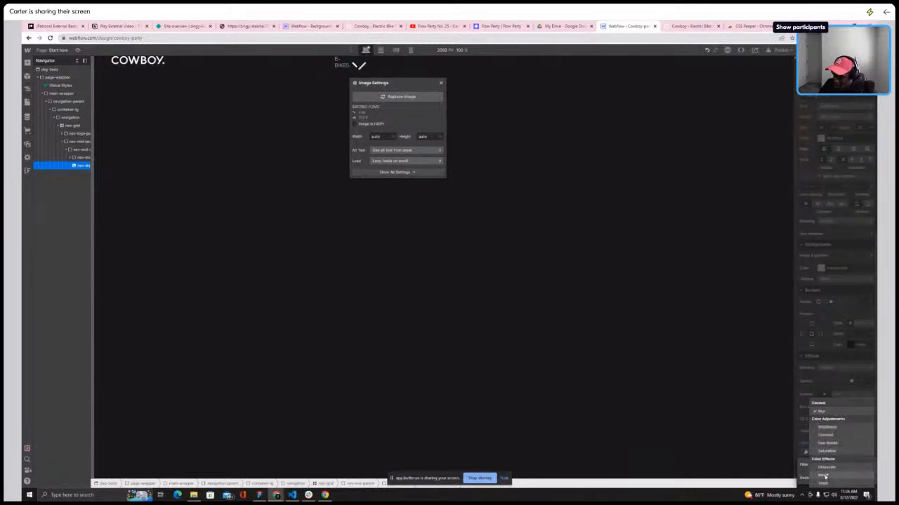
{"action": "left_click", "coordinate": [826, 478]}
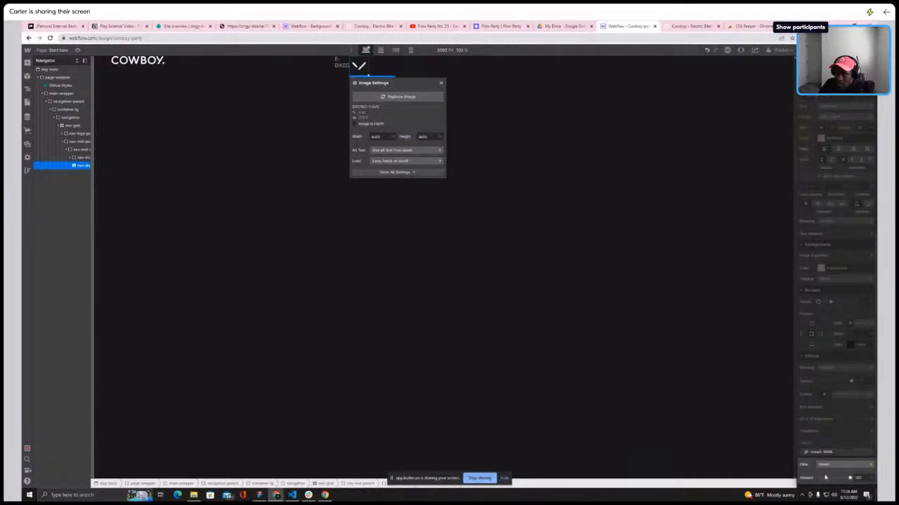
Set the dropdown icon's width to 1 em
{"action": "left_click", "coordinate": [73, 150]}
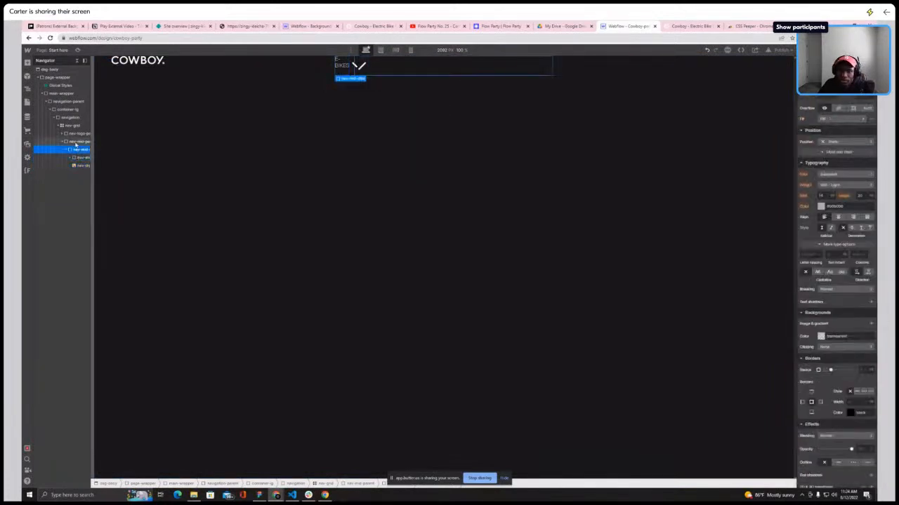
{"action": "left_click", "coordinate": [67, 150]}
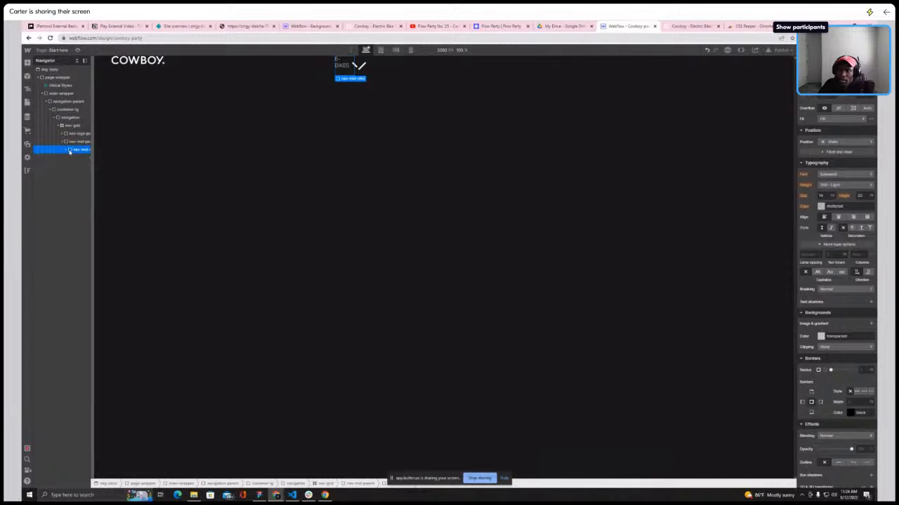
{"action": "left_click", "coordinate": [67, 150]}
{"action": "left_click", "coordinate": [77, 158]}
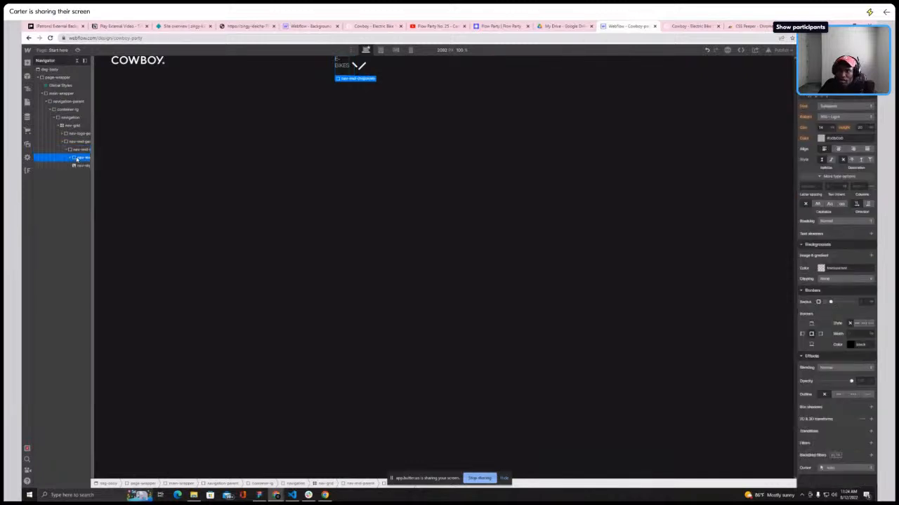
{"action": "left_click", "coordinate": [79, 165]}
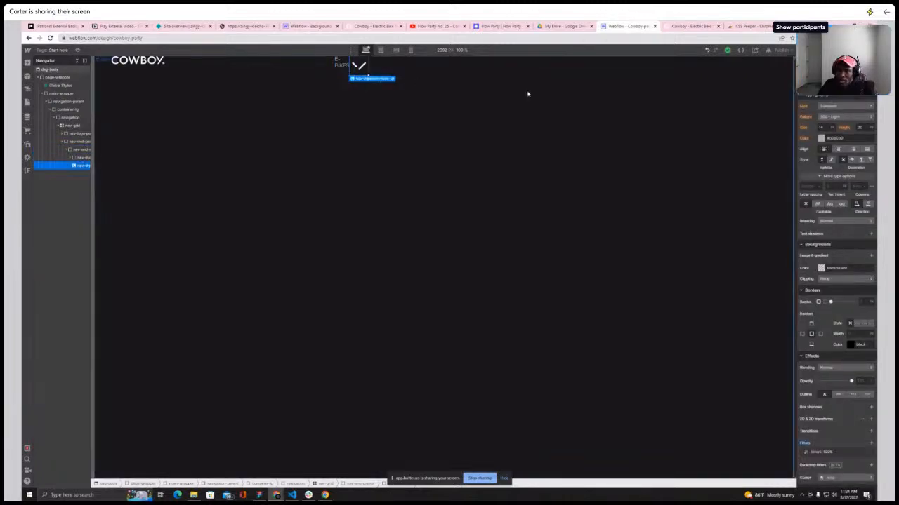
{"action": "scroll", "coordinate": [836, 211], "scroll_direction": "up", "scroll_amount": 5}
{"action": "left_click", "coordinate": [835, 223]}
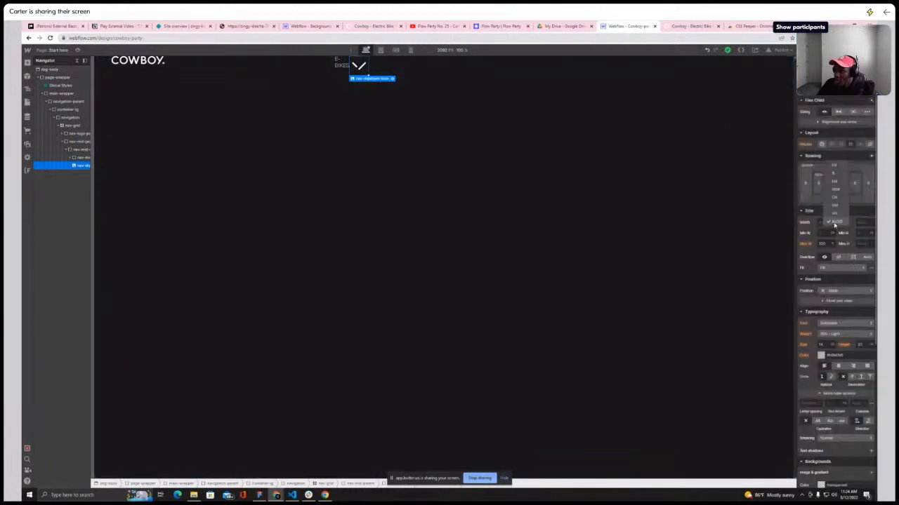
{"action": "left_click", "coordinate": [834, 180]}
{"action": "left_click", "coordinate": [827, 222]}
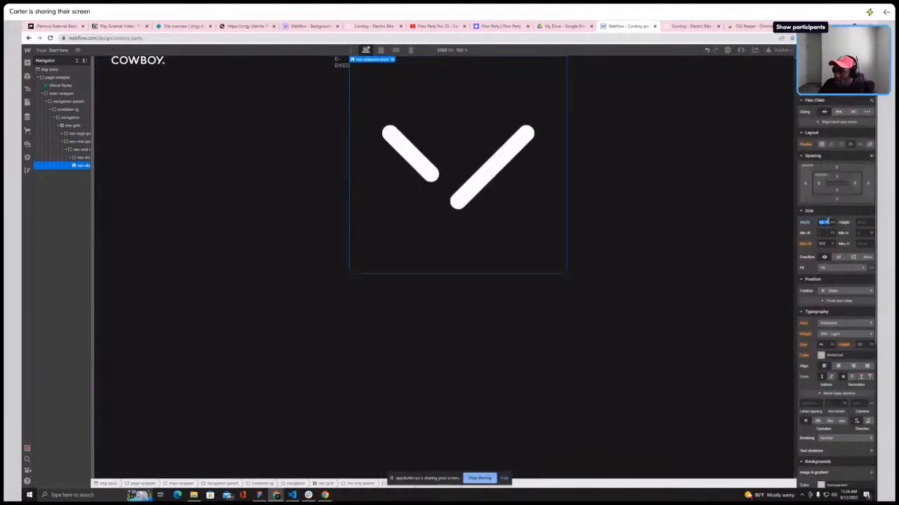
{"action": "type", "text": "1"}
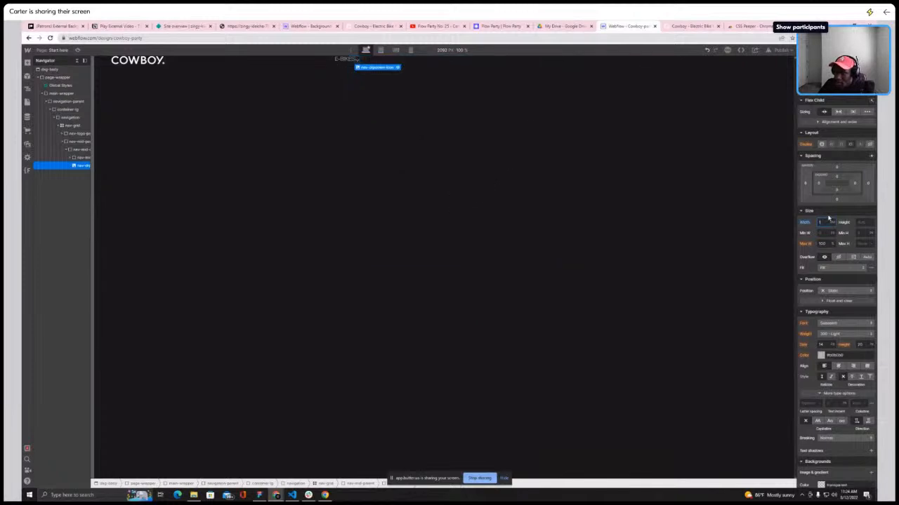
Inspect the E-BIKES dropdown arrow on the live Cowboy site with the CSS inspector
{"action": "left_click", "coordinate": [694, 26]}
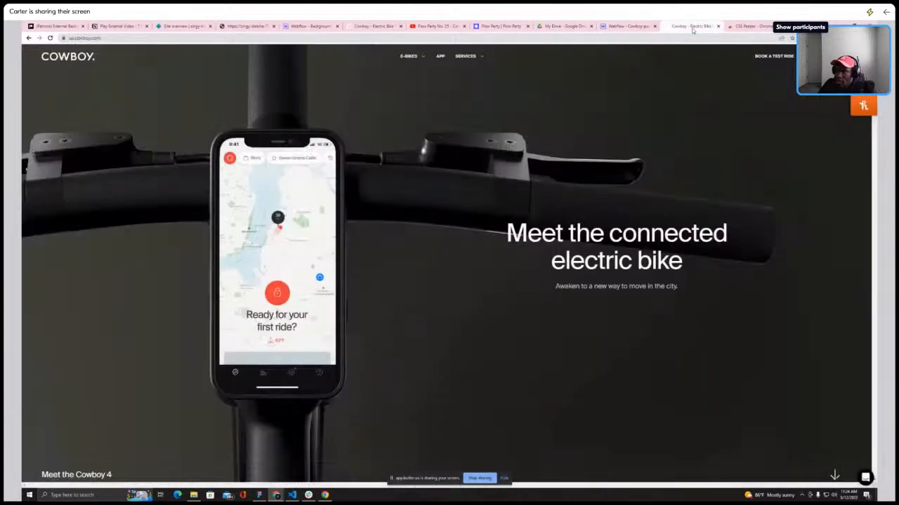
{"action": "left_click", "coordinate": [822, 38]}
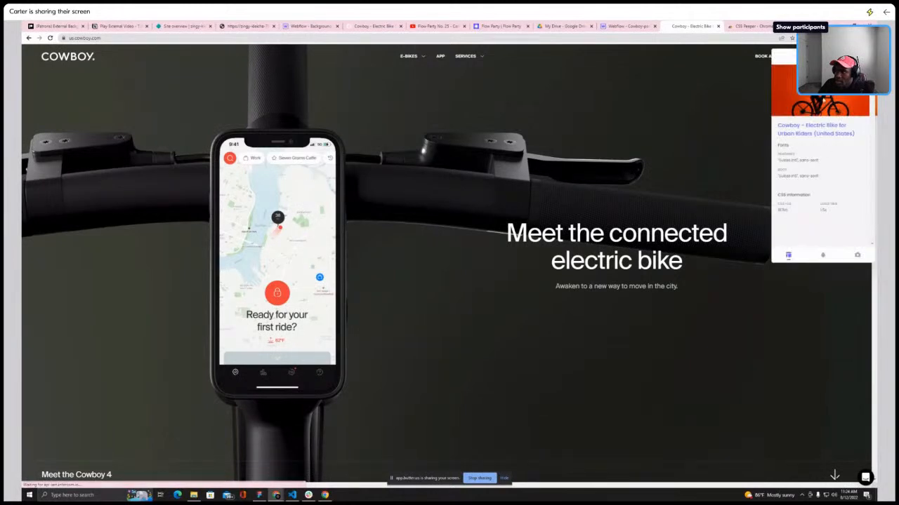
{"action": "left_click", "coordinate": [423, 56]}
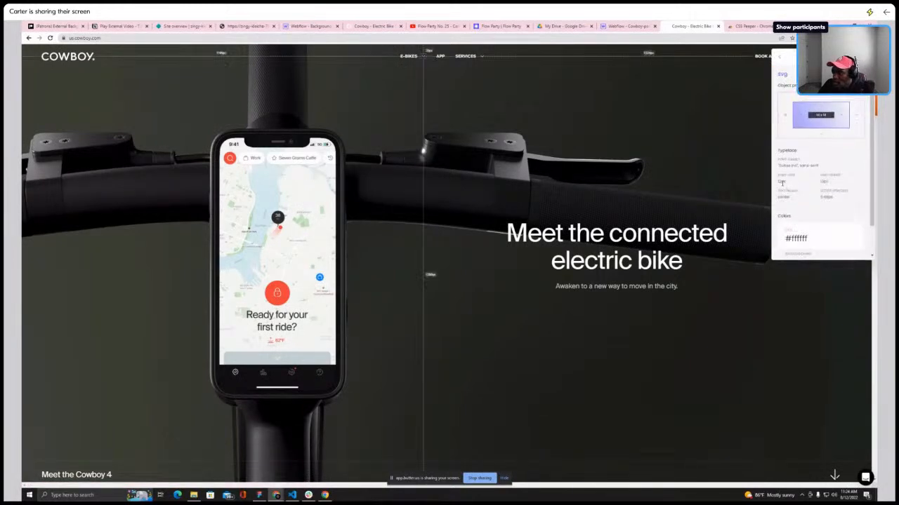
{"action": "left_click", "coordinate": [624, 26]}
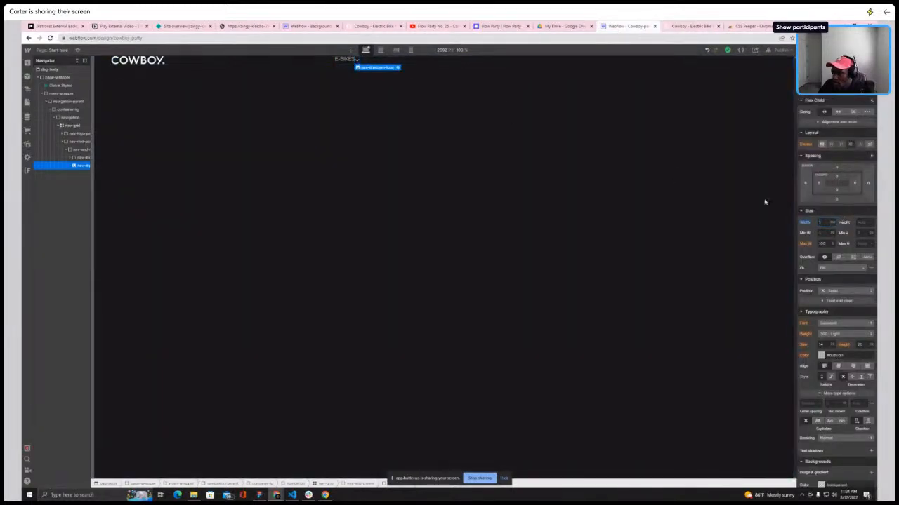
Center-align the items of nav-mid-child vertically
{"action": "left_click", "coordinate": [346, 62]}
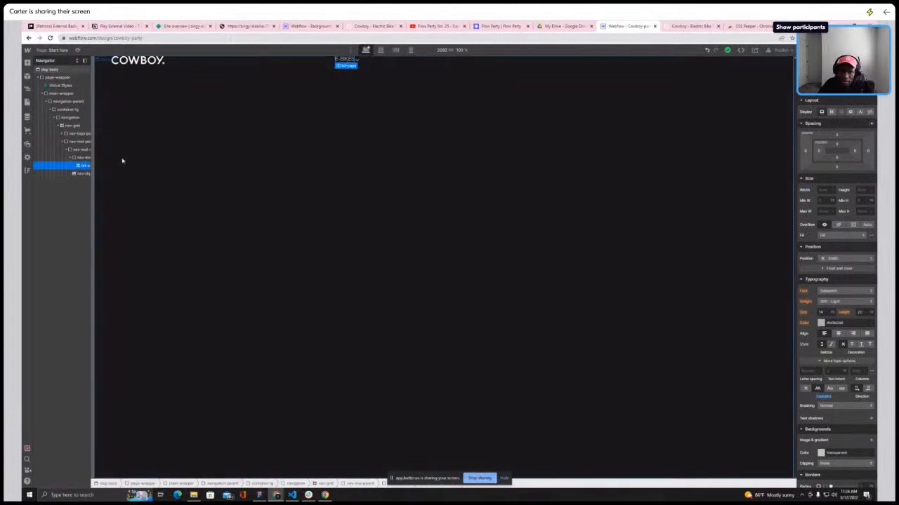
{"action": "left_click", "coordinate": [69, 161]}
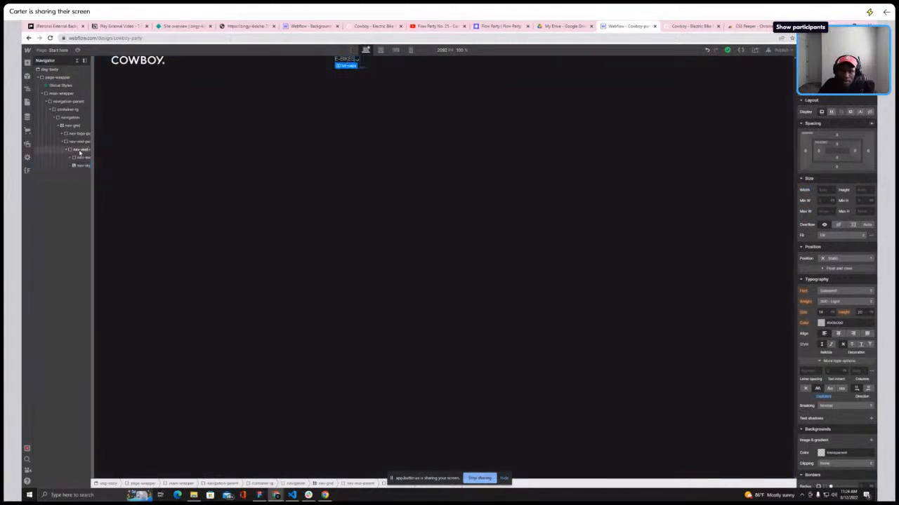
{"action": "left_click", "coordinate": [79, 149]}
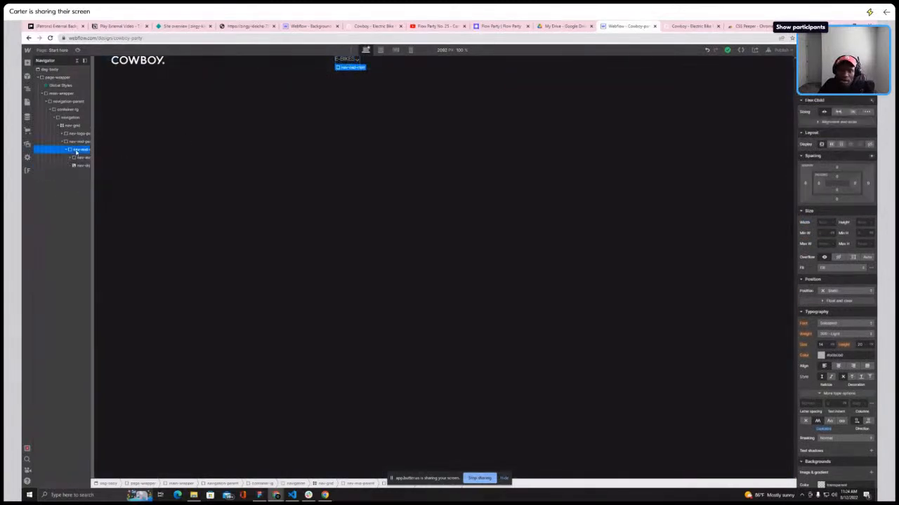
{"action": "left_click", "coordinate": [383, 70]}
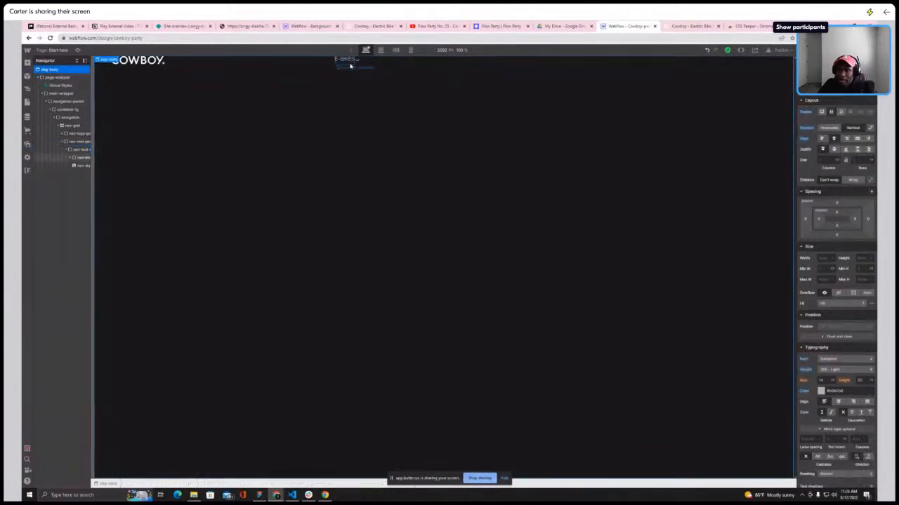
{"action": "left_click", "coordinate": [77, 151]}
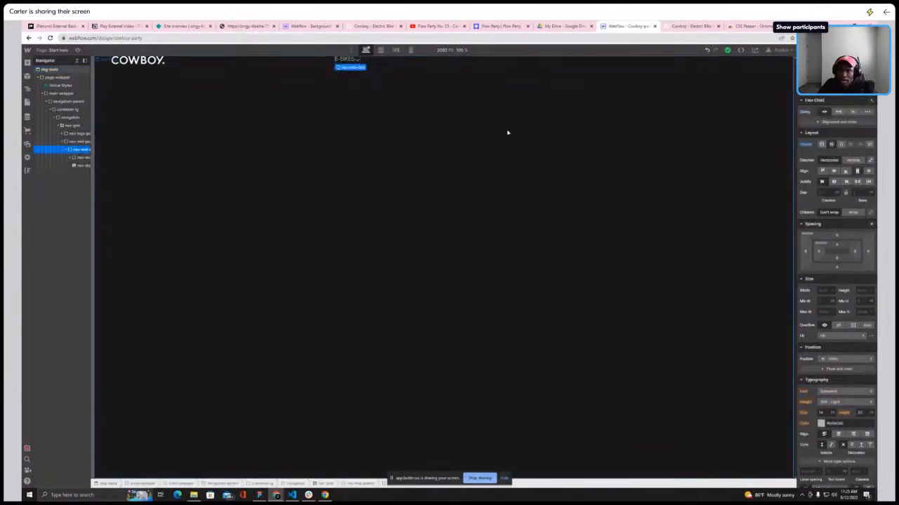
{"action": "left_click", "coordinate": [834, 170]}
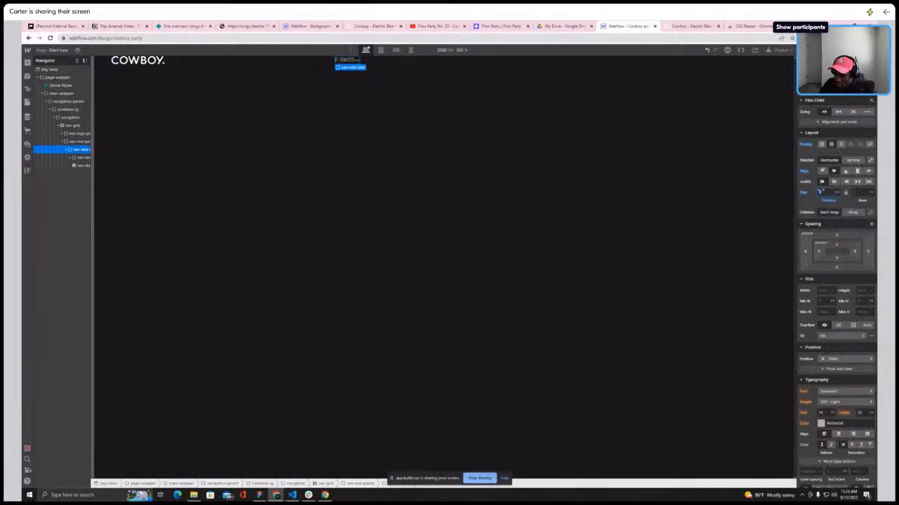
Compare the E-BIKES menu item against the live Cowboy site
{"action": "left_click", "coordinate": [711, 27]}
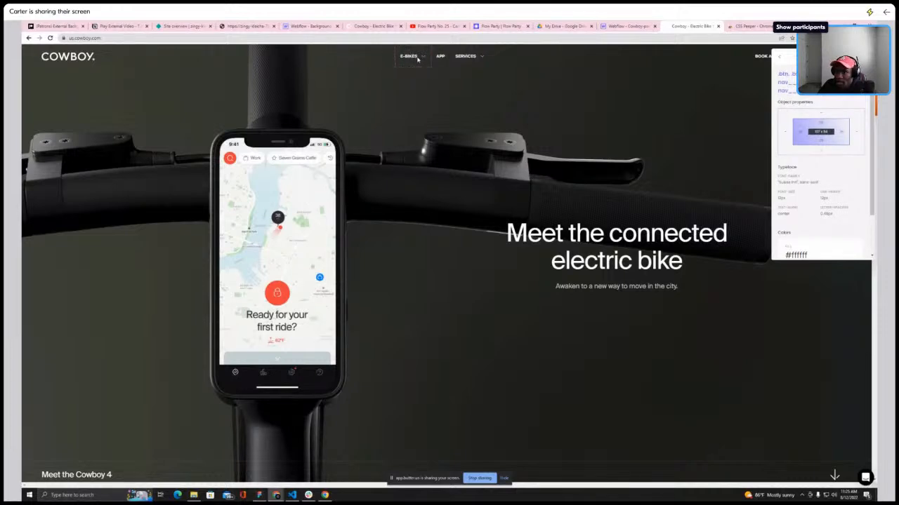
{"action": "left_click", "coordinate": [627, 26]}
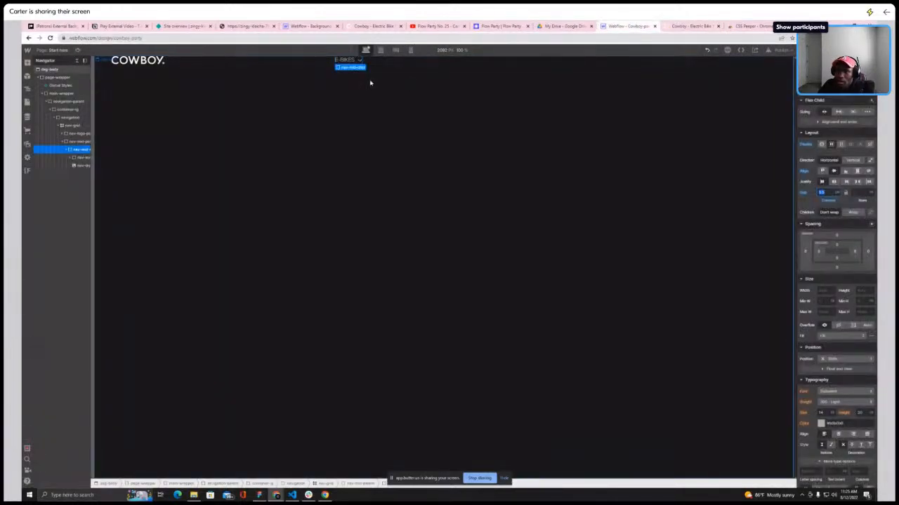
{"action": "left_click", "coordinate": [432, 89]}
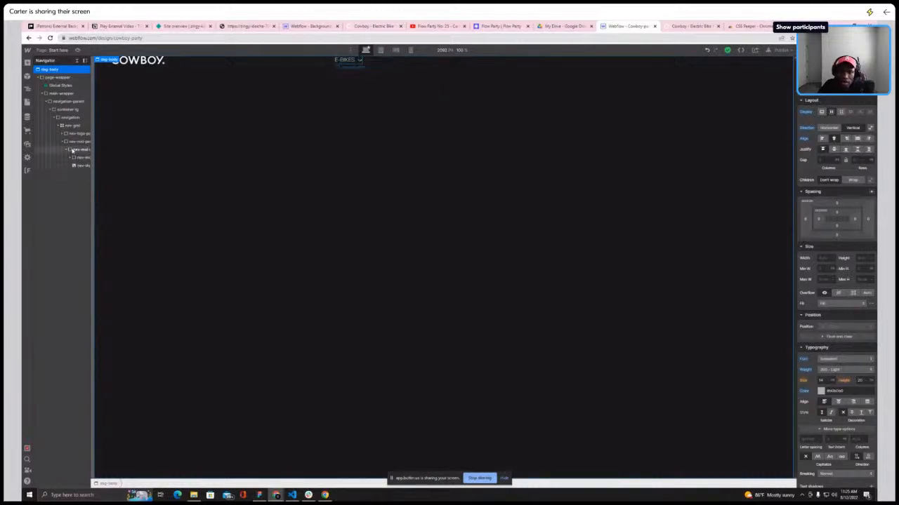
Duplicate the nav-mid-child menu item twice to create three menu items
{"action": "left_click", "coordinate": [65, 150]}
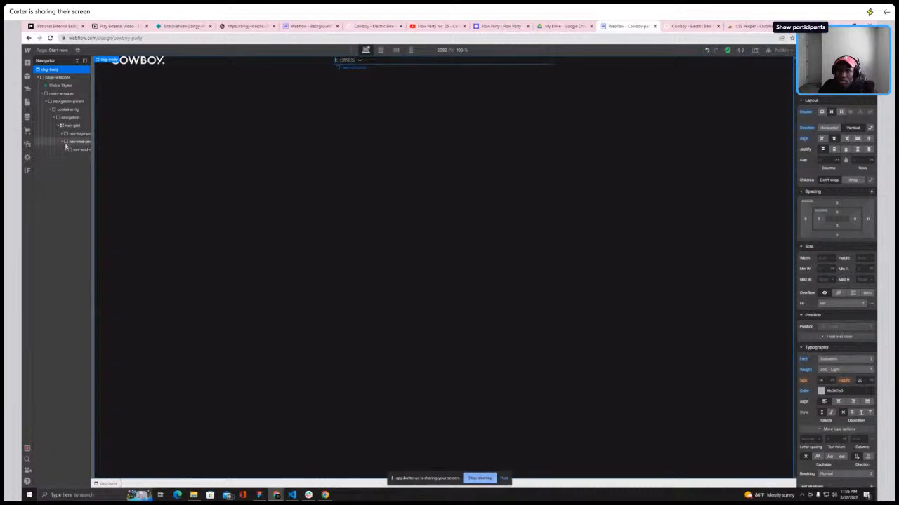
{"action": "right_click", "coordinate": [83, 149]}
{"action": "left_click", "coordinate": [78, 151]}
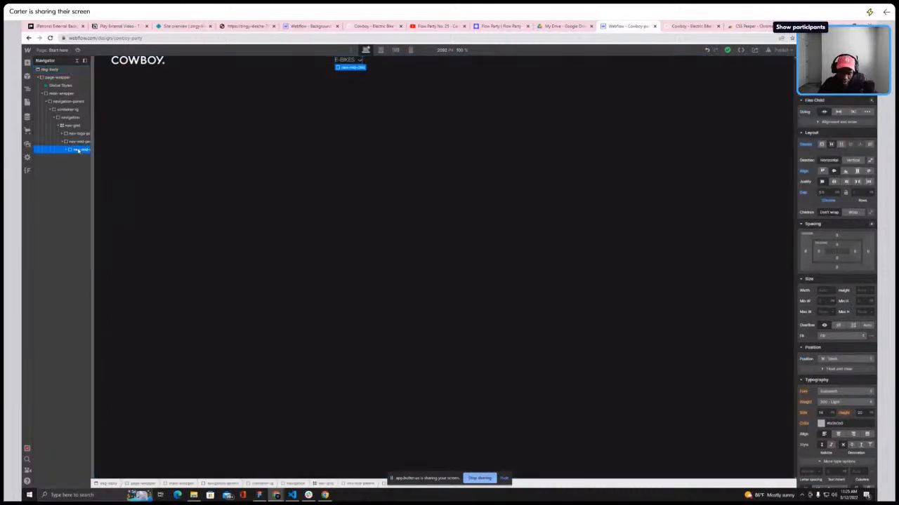
{"action": "key", "text": "ctrl+d"}
{"action": "key", "text": "ctrl+d"}
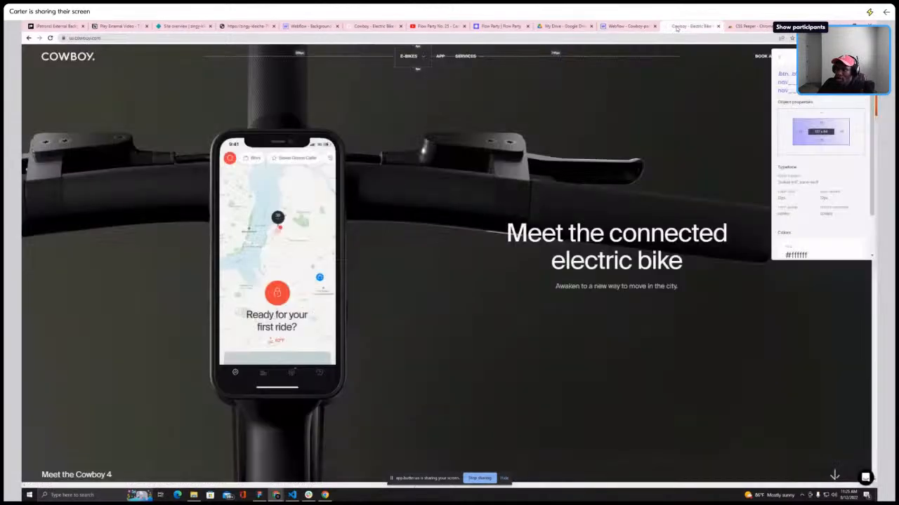
Rename the second and third menu items to APP and SERVICE, checking the live Cowboy site for the labels
{"action": "left_click", "coordinate": [679, 26]}
{"action": "left_click", "coordinate": [635, 26]}
{"action": "double_click", "coordinate": [448, 61]}
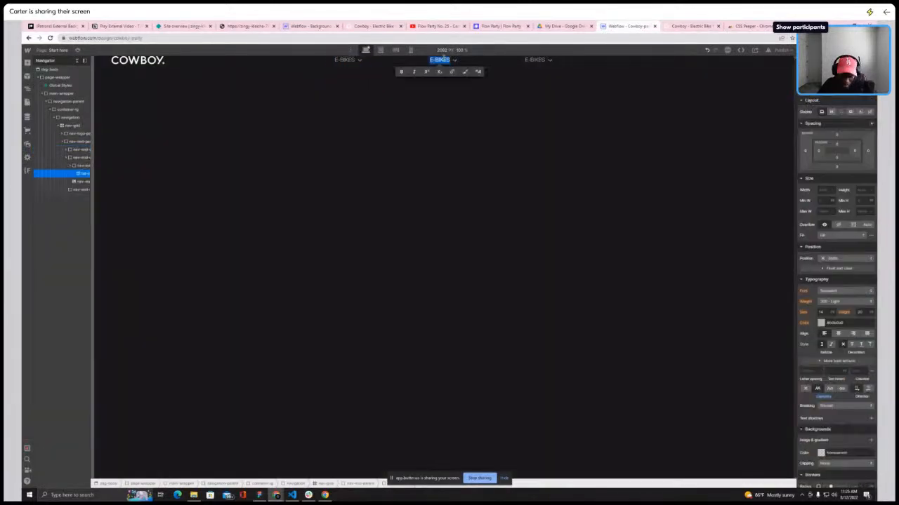
{"action": "type", "text": "APP"}
{"action": "double_click", "coordinate": [533, 60]}
{"action": "type", "text": "SERVICES"}
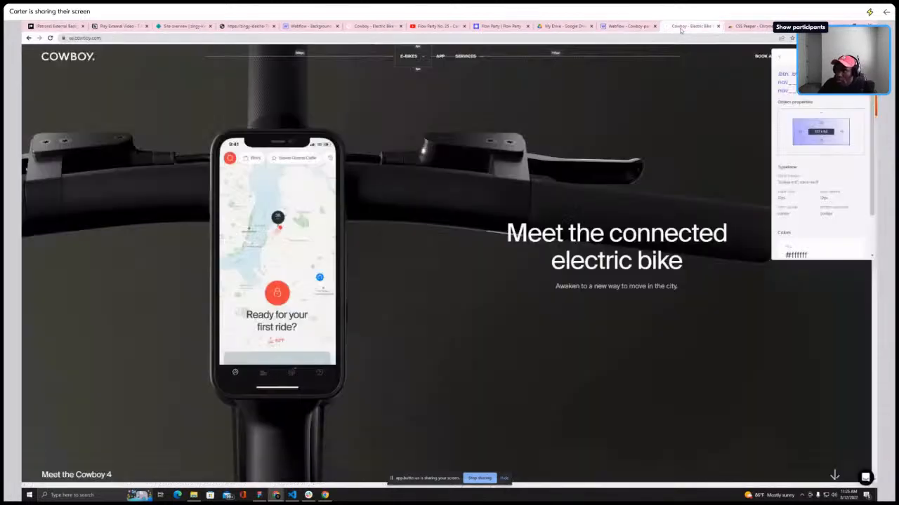
Delete the dropdown arrow icon from the APP menu item, then select nav-mid-parent
{"action": "left_click", "coordinate": [675, 29]}
{"action": "left_click", "coordinate": [625, 25]}
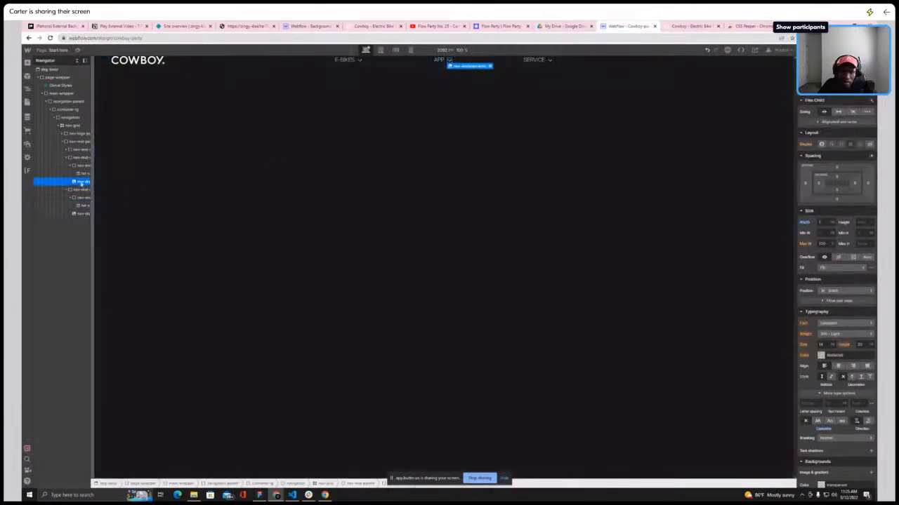
{"action": "key", "text": "Delete"}
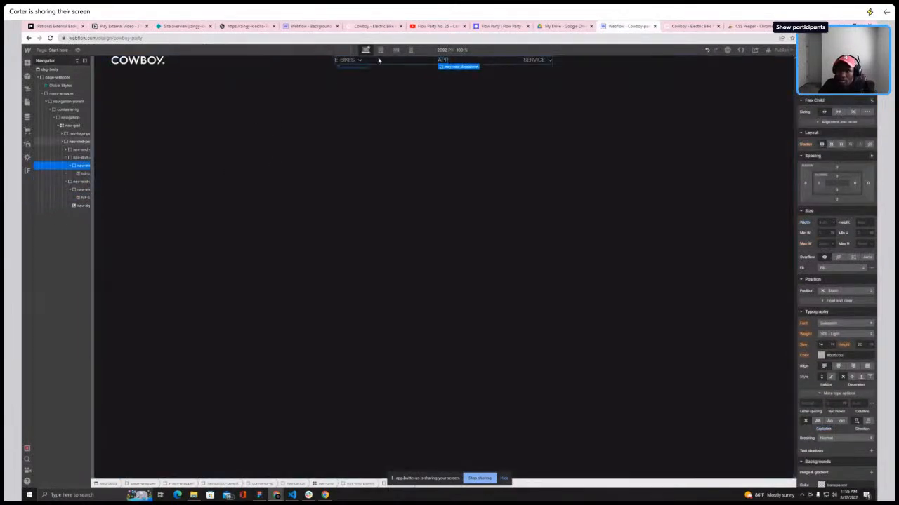
{"action": "left_click", "coordinate": [385, 65]}
{"action": "left_click", "coordinate": [63, 142]}
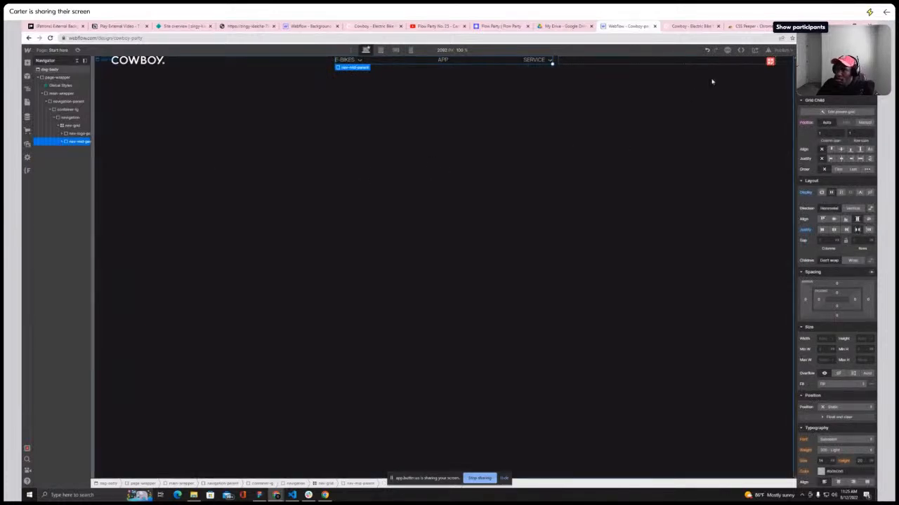
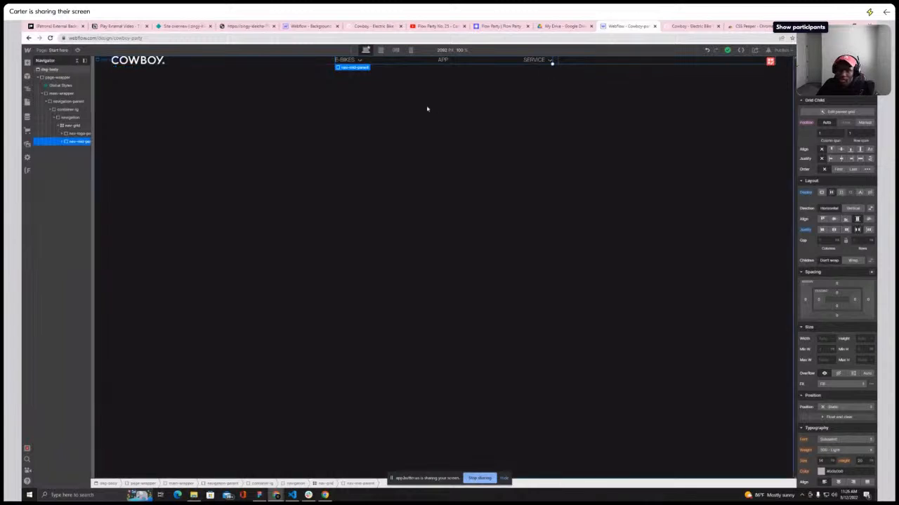
{"action": "left_click", "coordinate": [67, 127]}
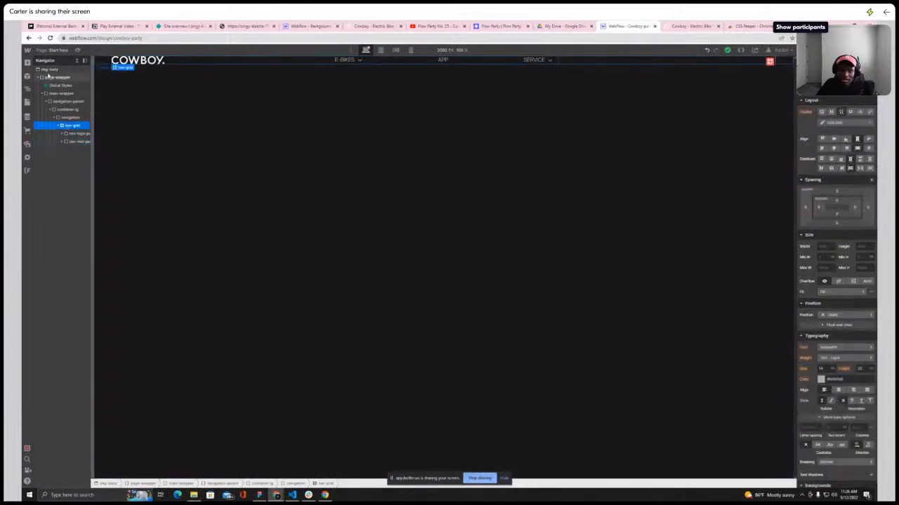
{"action": "left_click", "coordinate": [28, 63]}
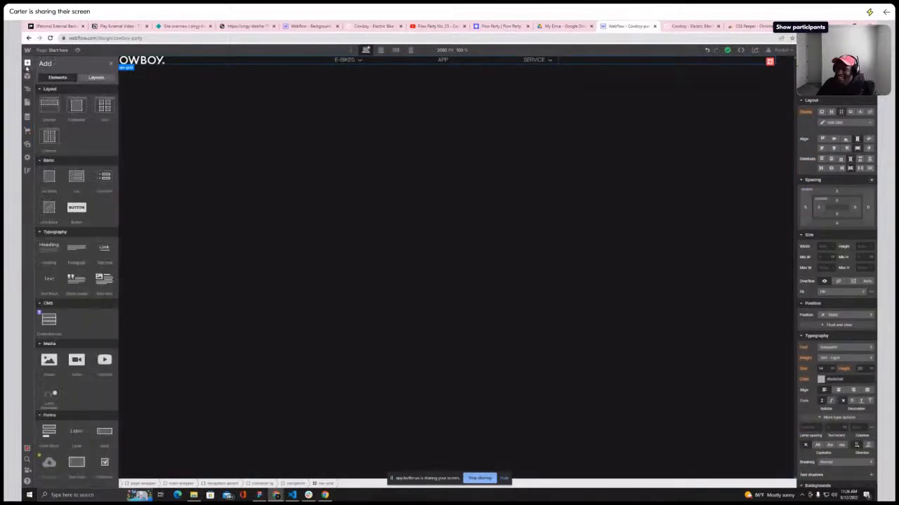
{"action": "left_click", "coordinate": [50, 178]}
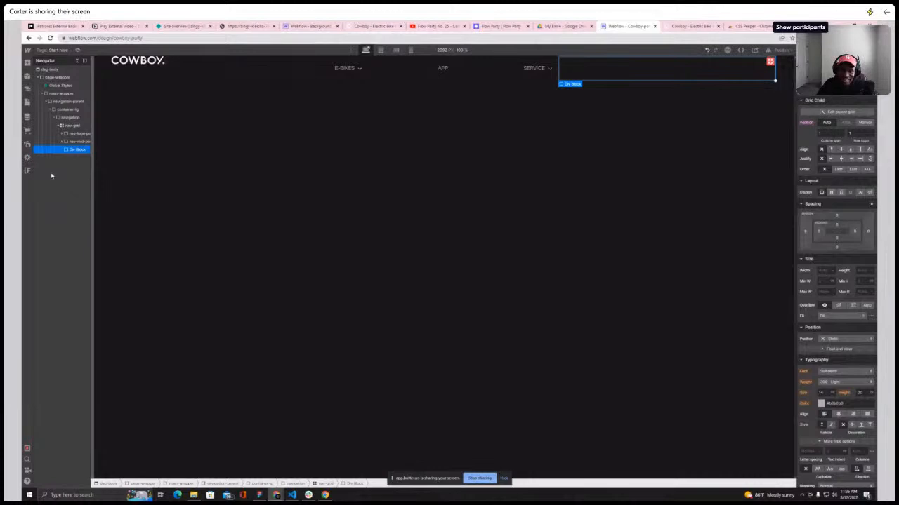
{"action": "key", "text": "Delete"}
Select navigation-parent and inspect the navigation bar styles on the live Cowboy site
{"action": "left_click", "coordinate": [60, 119]}
{"action": "left_click", "coordinate": [54, 118]}
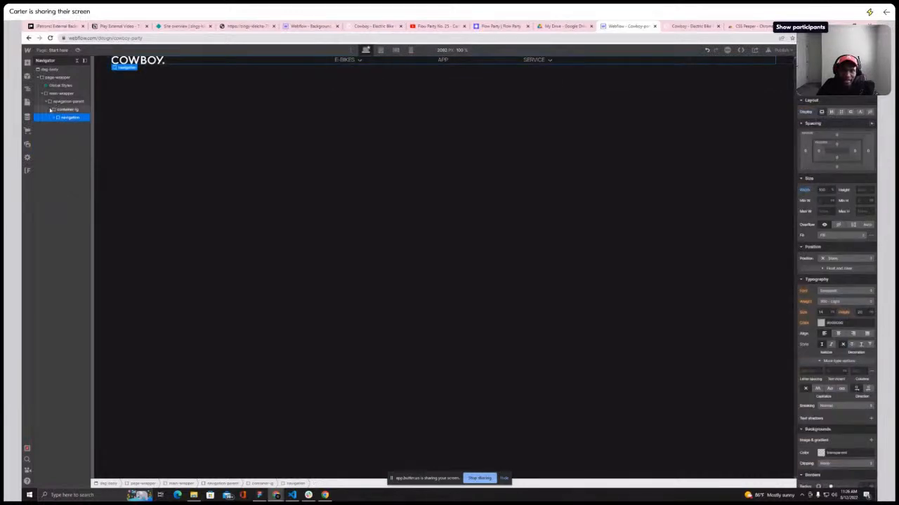
{"action": "left_click", "coordinate": [51, 110]}
{"action": "left_click", "coordinate": [56, 101]}
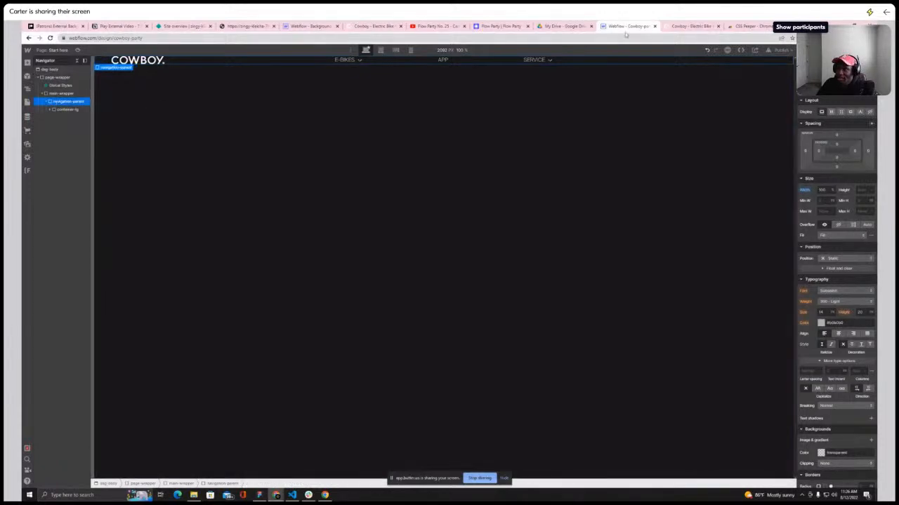
{"action": "left_click", "coordinate": [678, 27]}
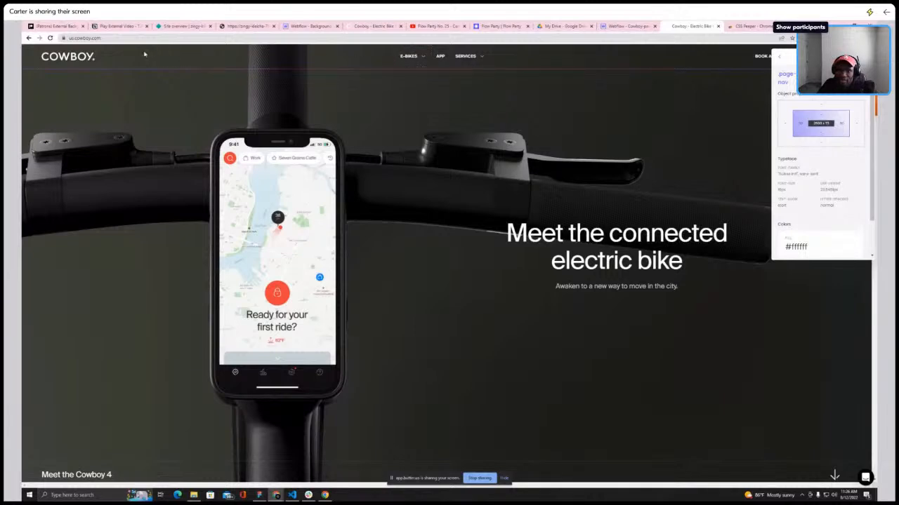
{"action": "scroll", "coordinate": [843, 185], "scroll_direction": "down", "scroll_amount": 1}
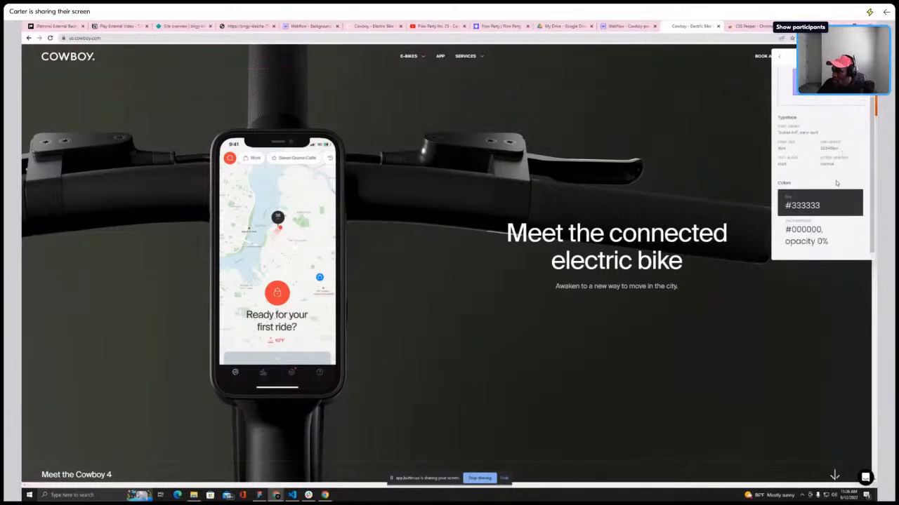
{"action": "left_click", "coordinate": [620, 28]}
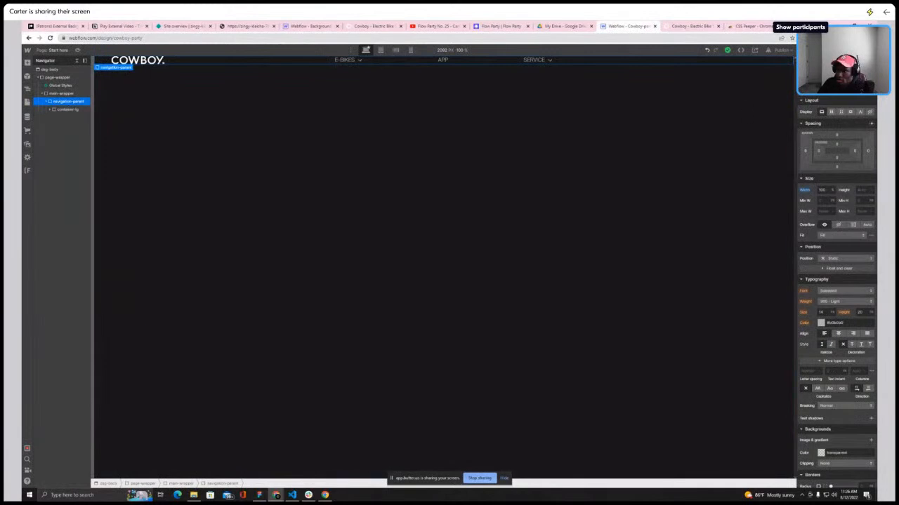
Add top and bottom padding to navigation-parent, checking the spacing against the live Cowboy site
{"action": "left_click", "coordinate": [836, 146]}
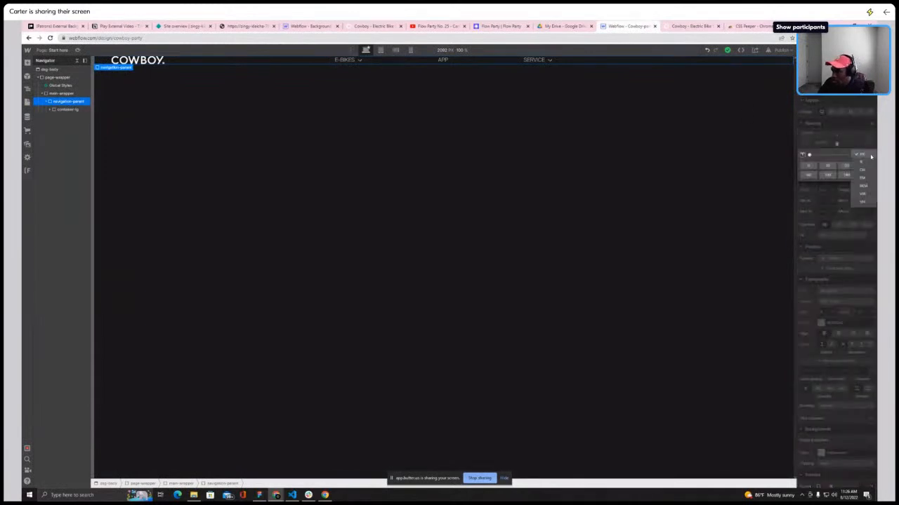
{"action": "left_click", "coordinate": [845, 146]}
{"action": "left_click_drag", "start_coordinate": [845, 145], "coordinate": [838, 146]}
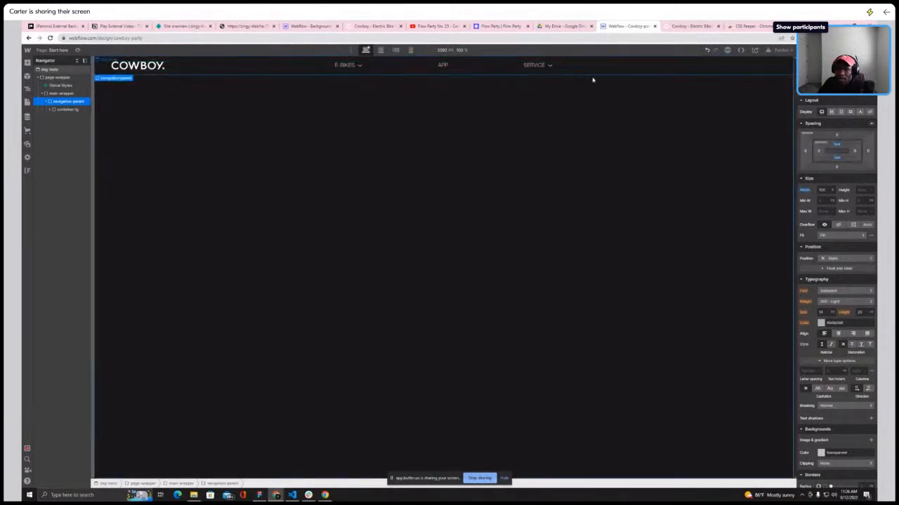
{"action": "left_click", "coordinate": [692, 26]}
{"action": "left_click", "coordinate": [625, 26]}
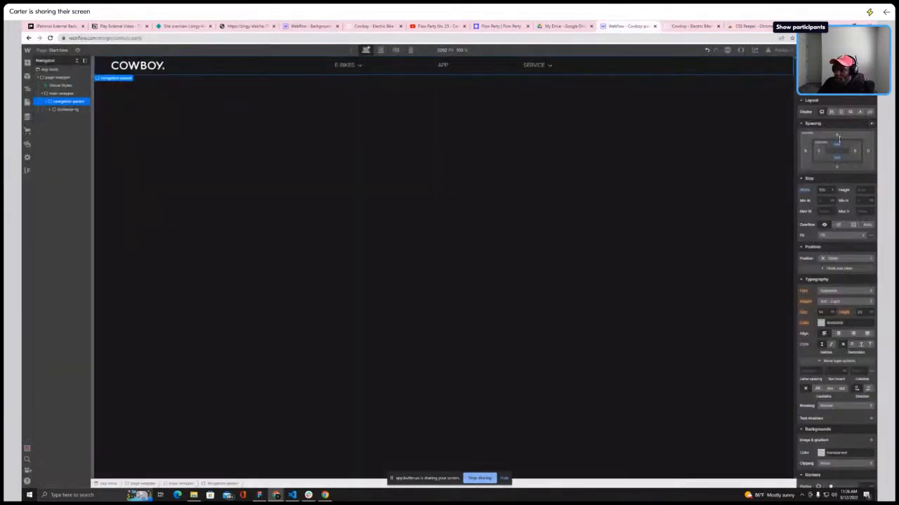
{"action": "left_click_drag", "start_coordinate": [837, 143], "coordinate": [842, 142]}
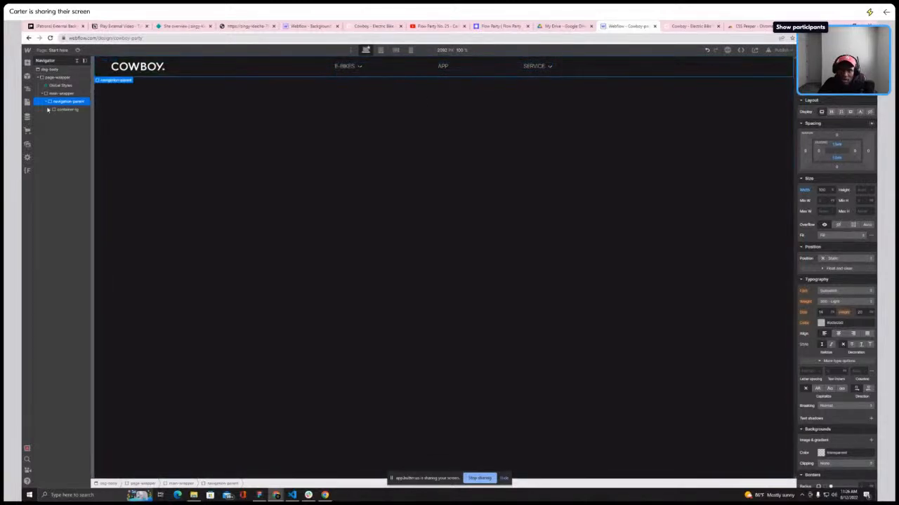
Add a Div Block inside nav-grid after the middle menu, comparing against the live Cowboy site
{"action": "left_click", "coordinate": [49, 109]}
{"action": "left_click", "coordinate": [59, 118]}
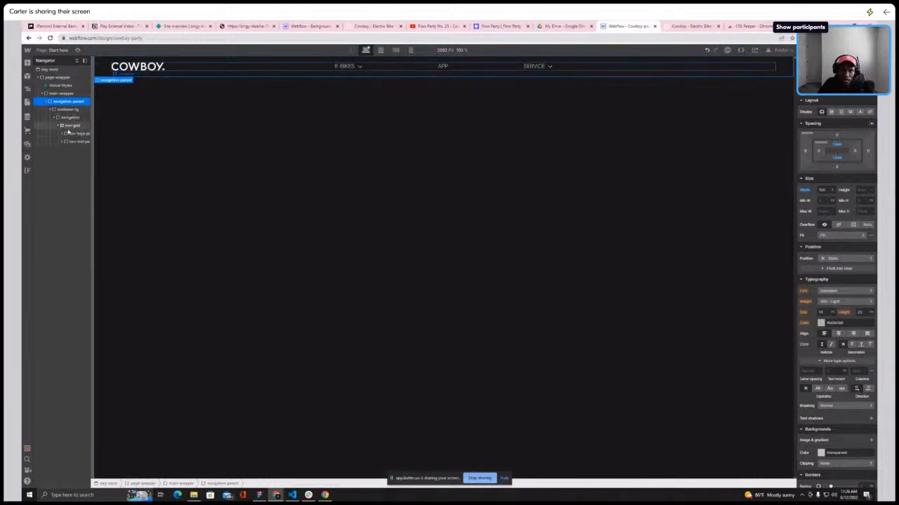
{"action": "left_click", "coordinate": [72, 125]}
{"action": "left_click", "coordinate": [27, 62]}
{"action": "left_click", "coordinate": [49, 180]}
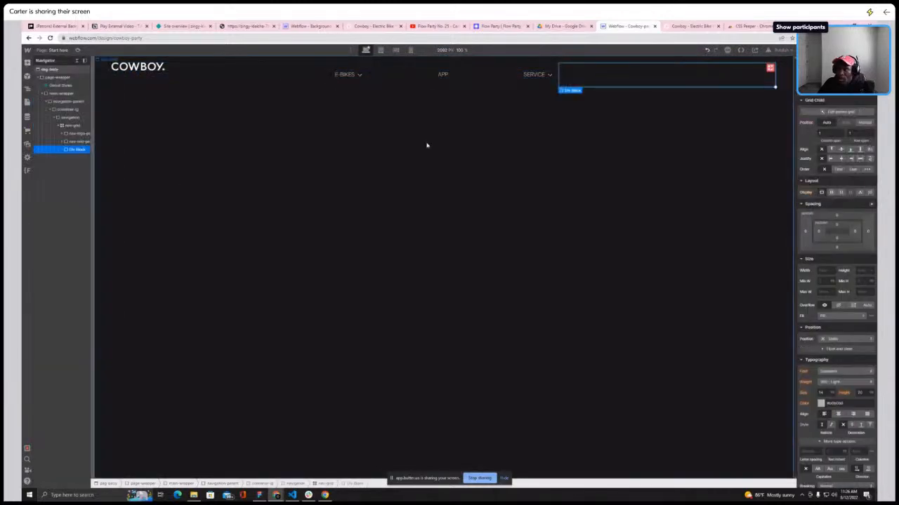
{"action": "left_click", "coordinate": [695, 26]}
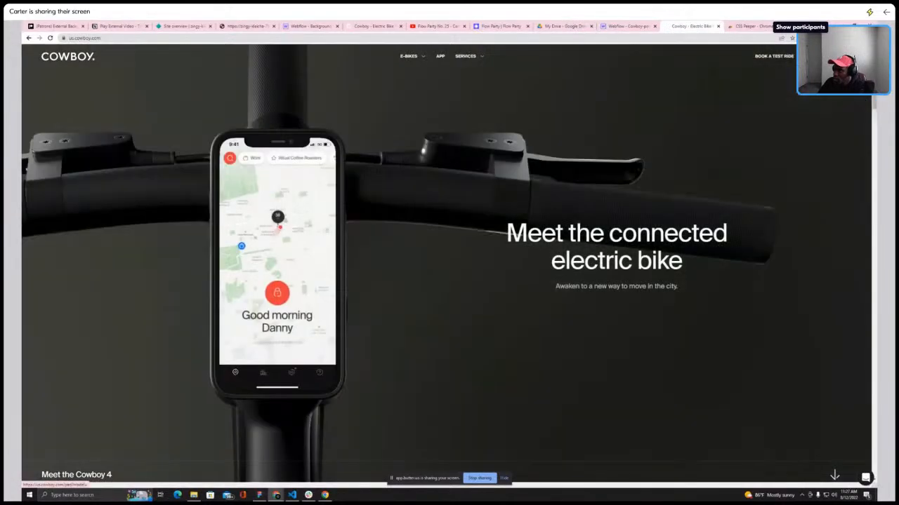
{"action": "left_click", "coordinate": [627, 26]}
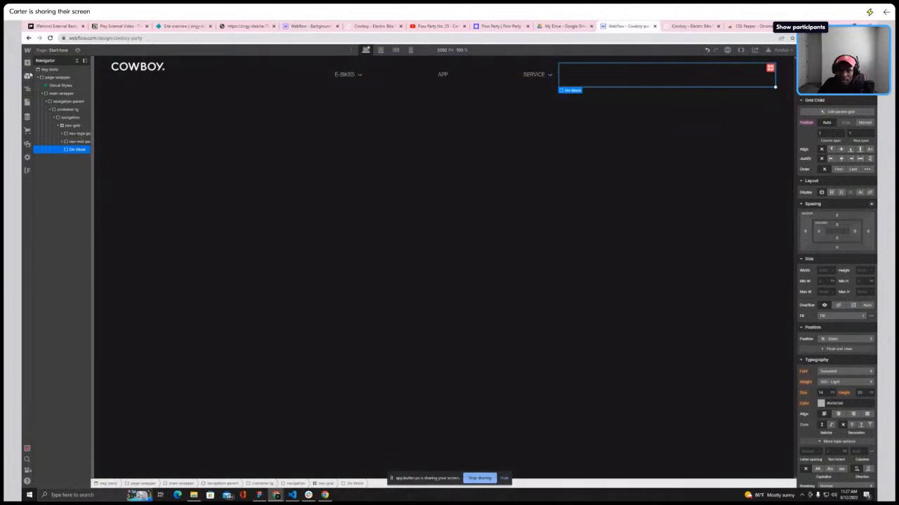
{"action": "left_click", "coordinate": [692, 26]}
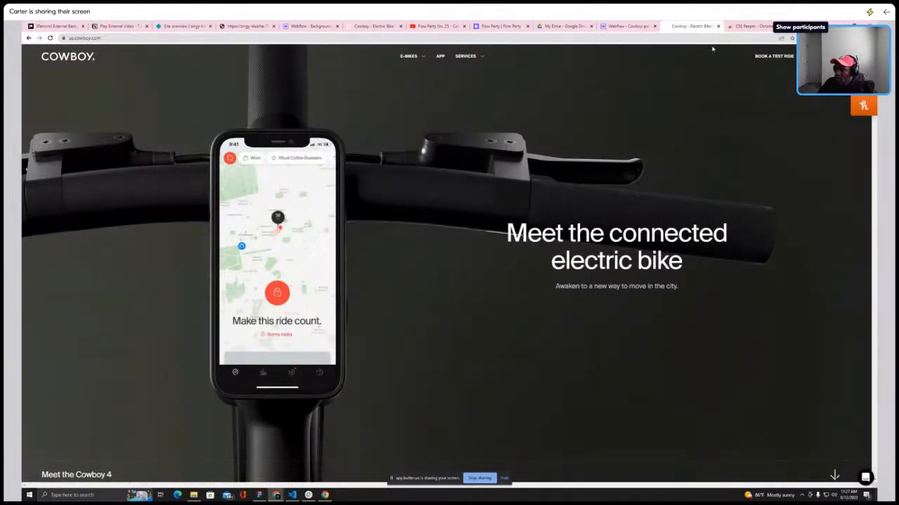
{"action": "left_click", "coordinate": [627, 26]}
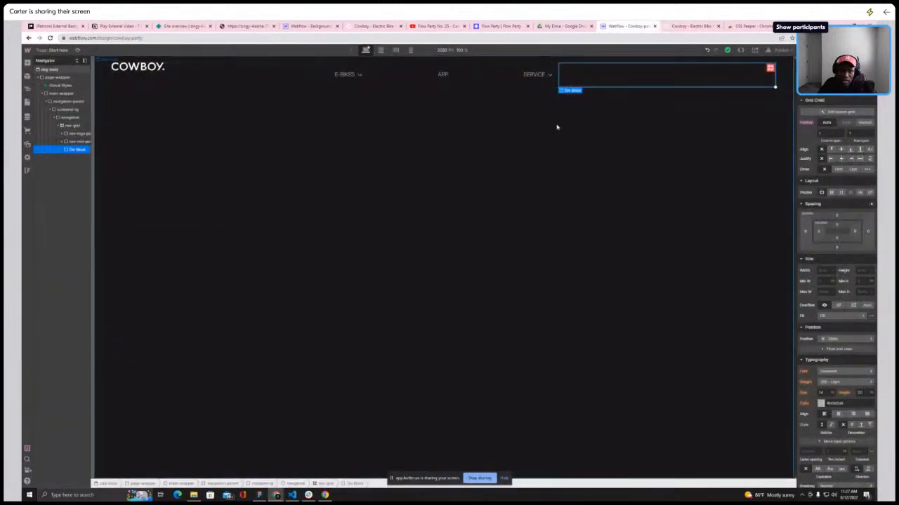
Give the new Div Block the class nav-right-parent
{"action": "left_click", "coordinate": [832, 87]}
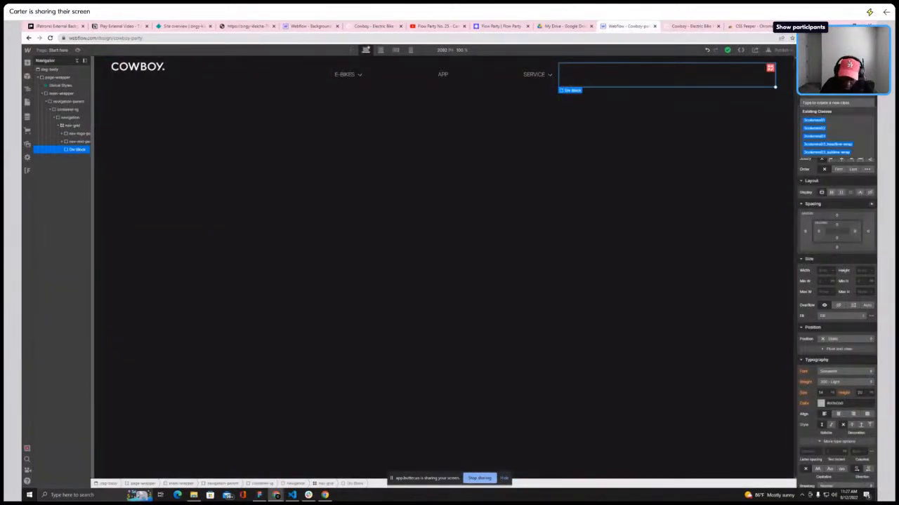
{"action": "type", "text": "nav-"}
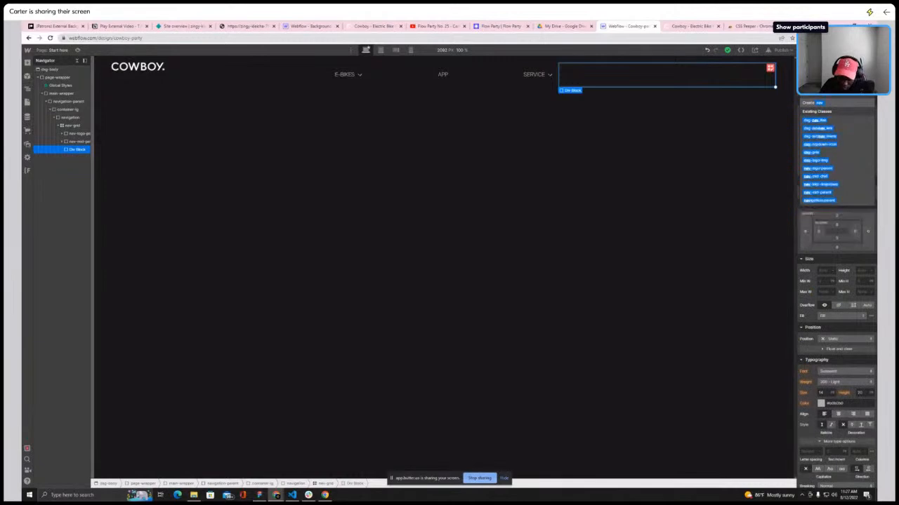
{"action": "type", "text": "lef"}
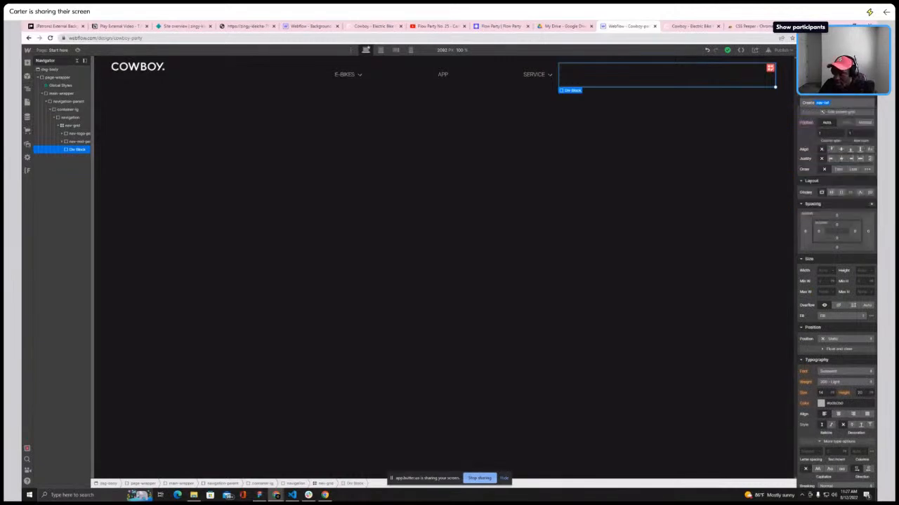
{"action": "key", "text": "BackSpace"}
{"action": "key", "text": "BackSpace"}
{"action": "key", "text": "BackSpace"}
{"action": "type", "text": "right-parent"}
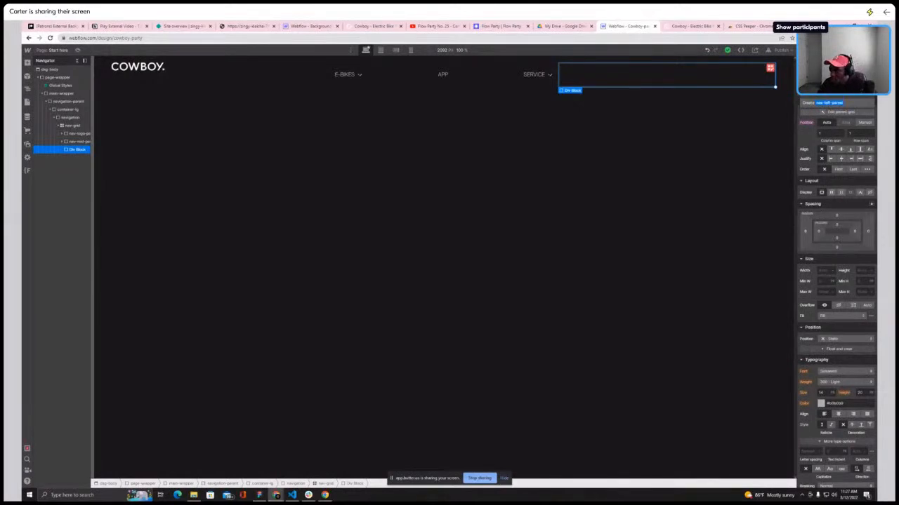
{"action": "key", "text": "Return"}
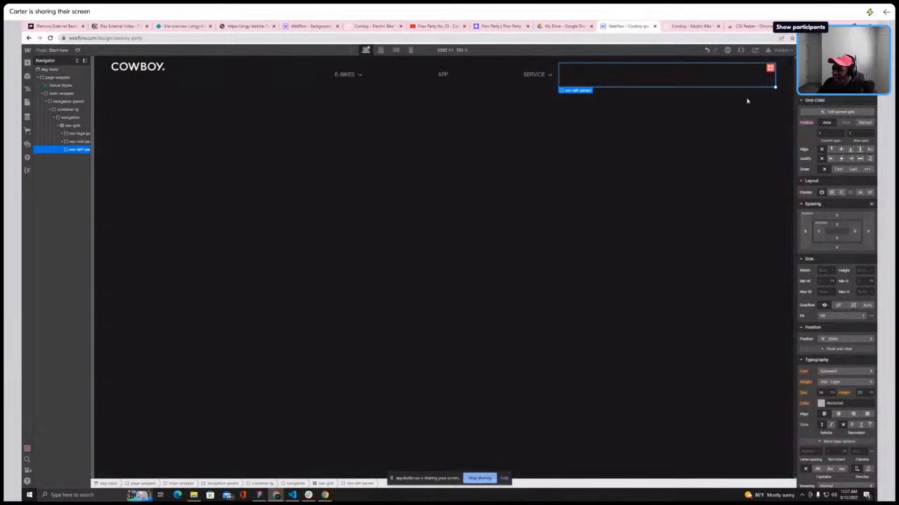
Set nav-right-parent's display to flex after checking the live Cowboy site's right-side navigation
{"action": "left_click", "coordinate": [694, 26]}
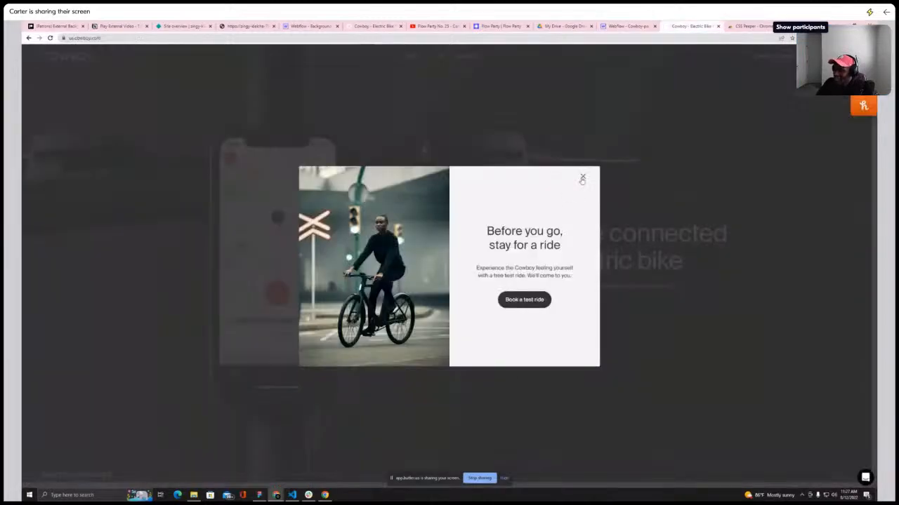
{"action": "left_click", "coordinate": [582, 178]}
{"action": "left_click", "coordinate": [624, 26]}
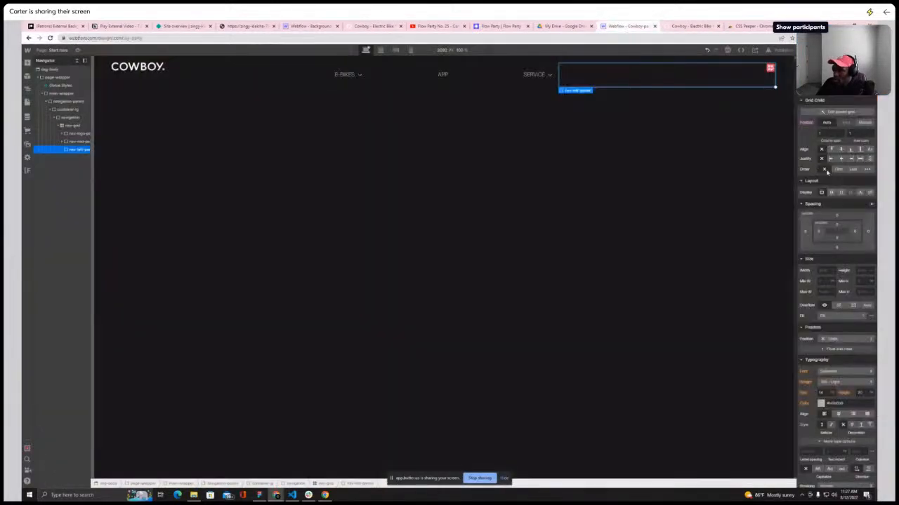
{"action": "left_click", "coordinate": [832, 192]}
{"action": "left_click", "coordinate": [858, 230]}
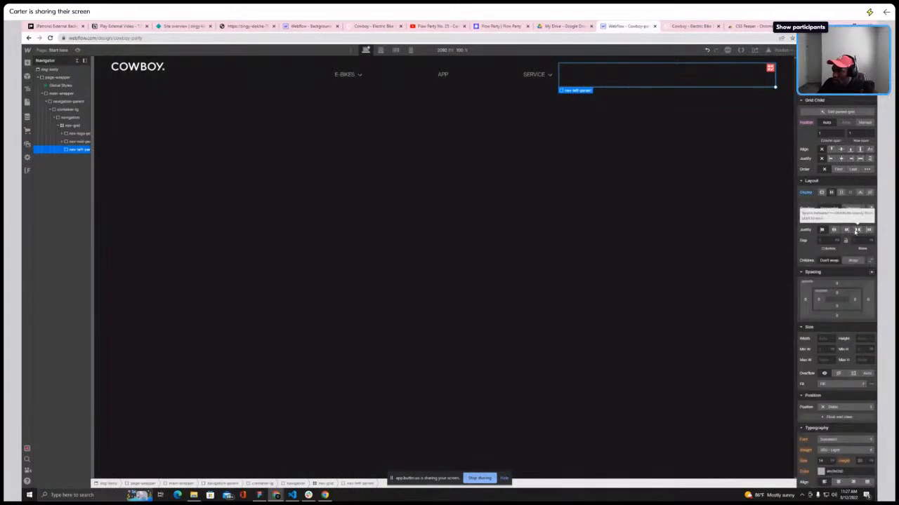
Paste a copy of the APP menu item into nav-right-parent
{"action": "left_click", "coordinate": [681, 28]}
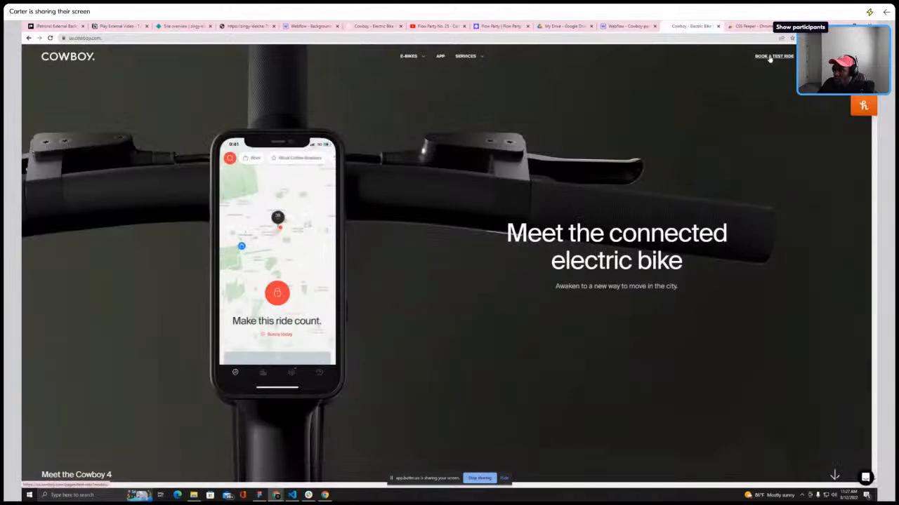
{"action": "key", "text": "ctrl+shift+Tab"}
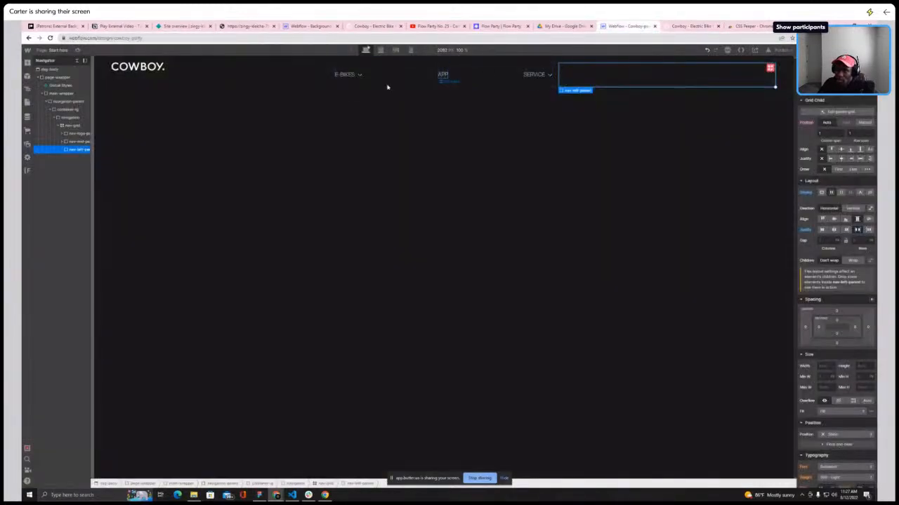
{"action": "left_click", "coordinate": [442, 75]}
{"action": "left_click", "coordinate": [72, 166]}
{"action": "left_click", "coordinate": [80, 206]}
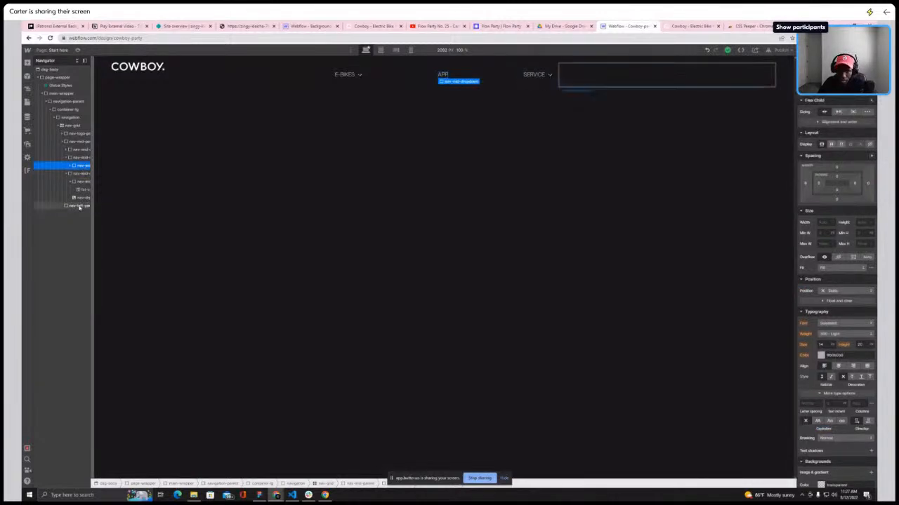
{"action": "key", "text": "ctrl+v"}
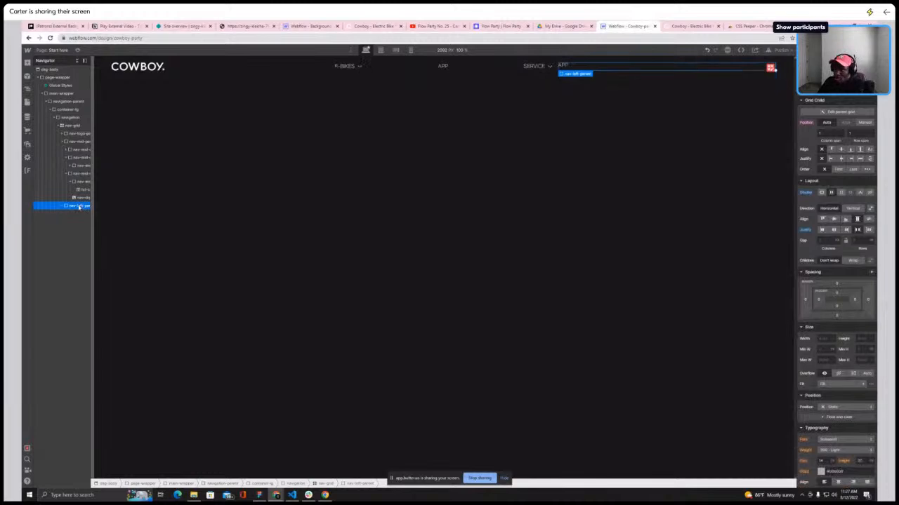
Compare the right-side navigation with the live Cowboy site and expand nav-right-parent in the navigator
{"action": "left_click", "coordinate": [692, 26]}
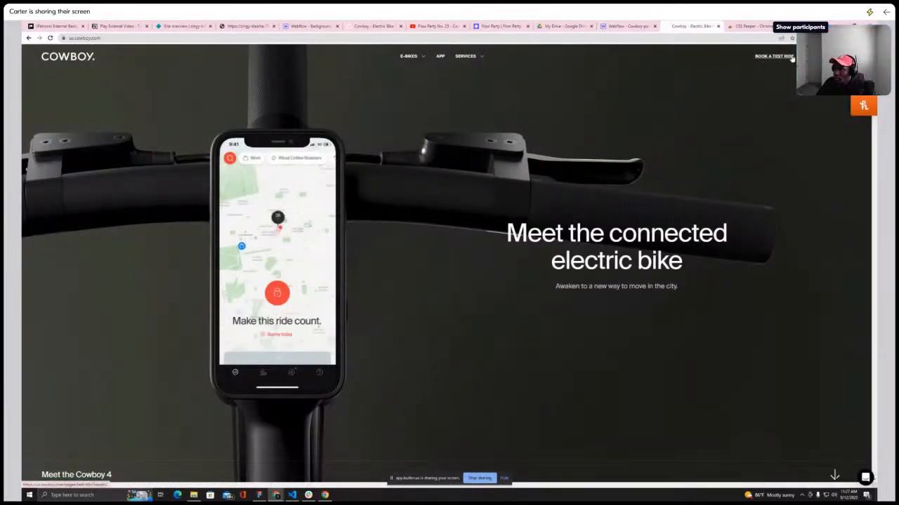
{"action": "left_click", "coordinate": [612, 28]}
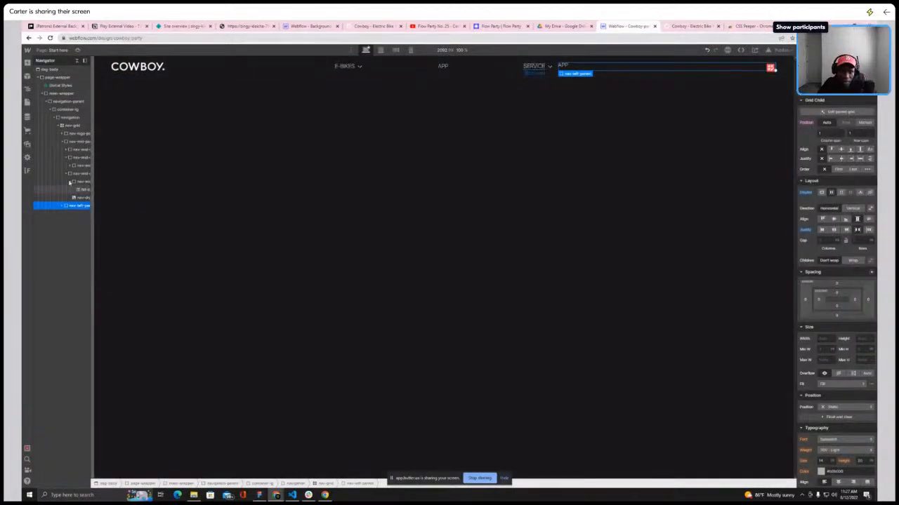
{"action": "left_click", "coordinate": [70, 182]}
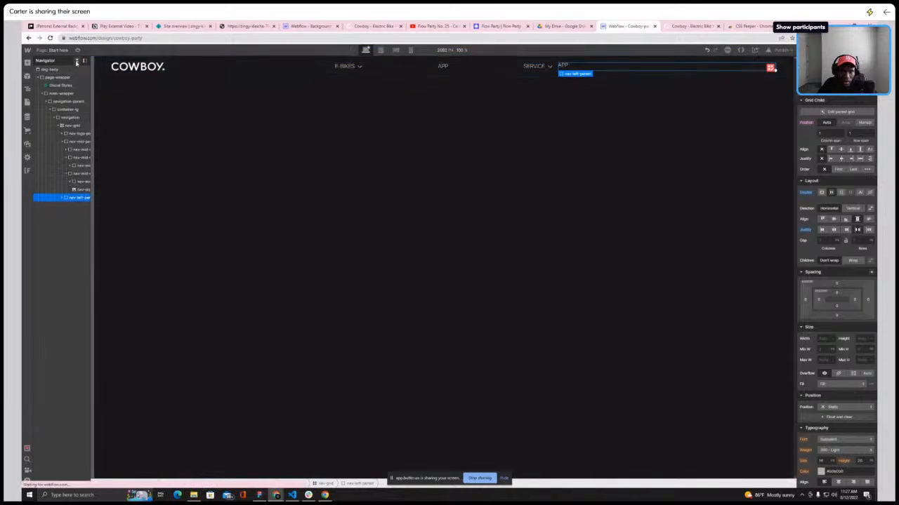
{"action": "left_click", "coordinate": [77, 61]}
{"action": "left_click", "coordinate": [737, 67]}
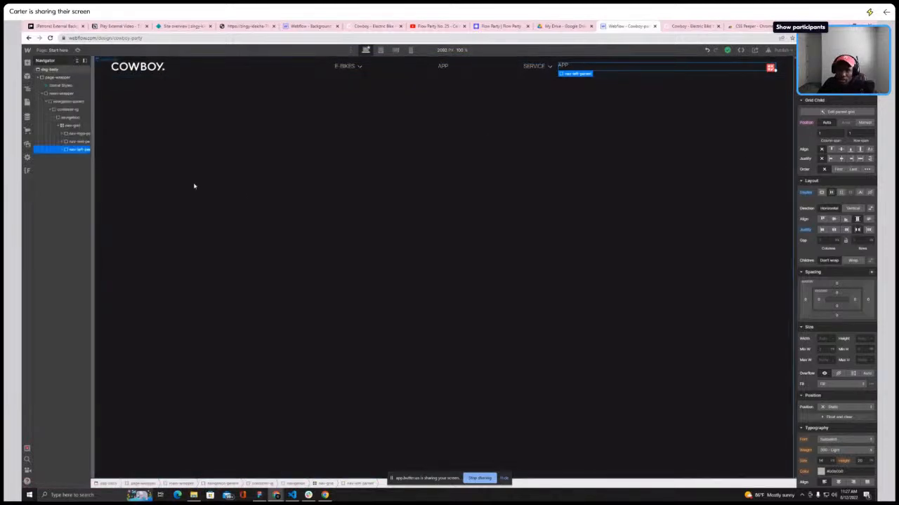
{"action": "left_click", "coordinate": [64, 151]}
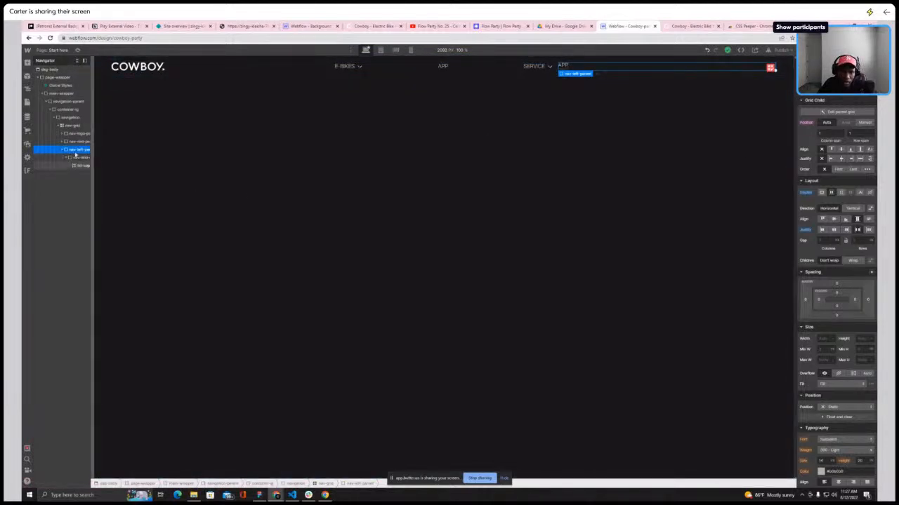
Widen the navigator and add a Div Block after the copied APP menu item in the right-side nav parent
{"action": "left_click", "coordinate": [85, 61]}
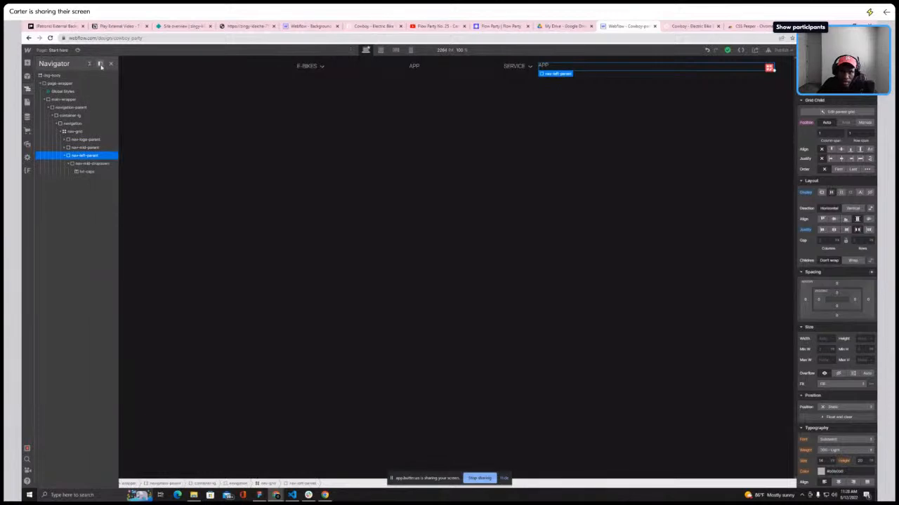
{"action": "left_click", "coordinate": [102, 65]}
{"action": "left_click_drag", "start_coordinate": [103, 119], "coordinate": [118, 119]}
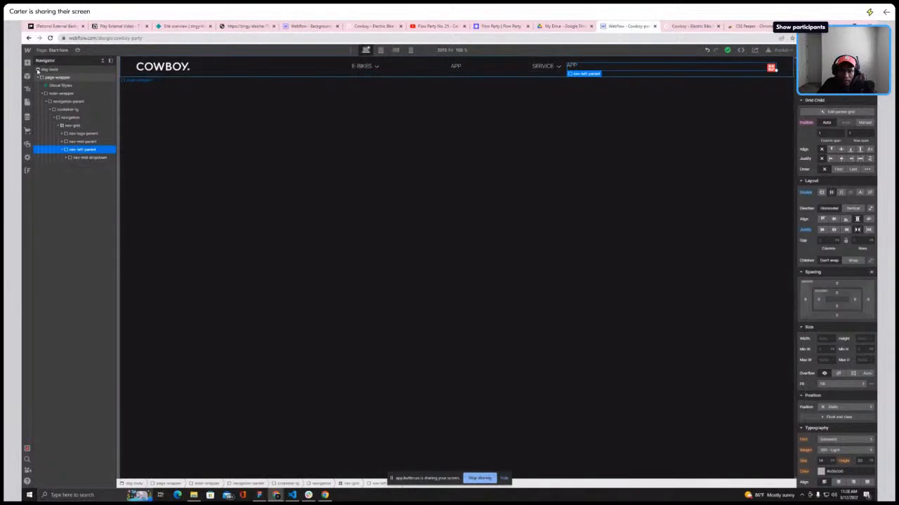
{"action": "key", "text": "a"}
{"action": "left_click", "coordinate": [49, 178]}
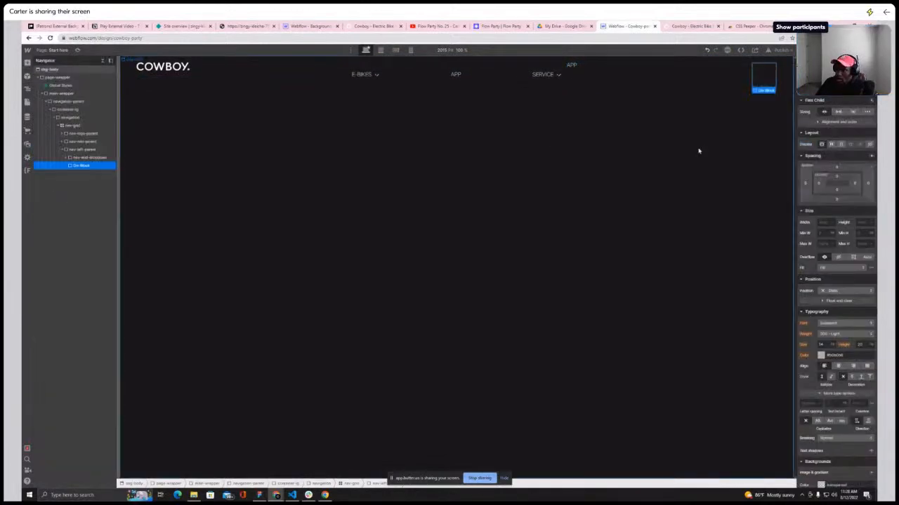
{"action": "key", "text": "ctrl+Return"}
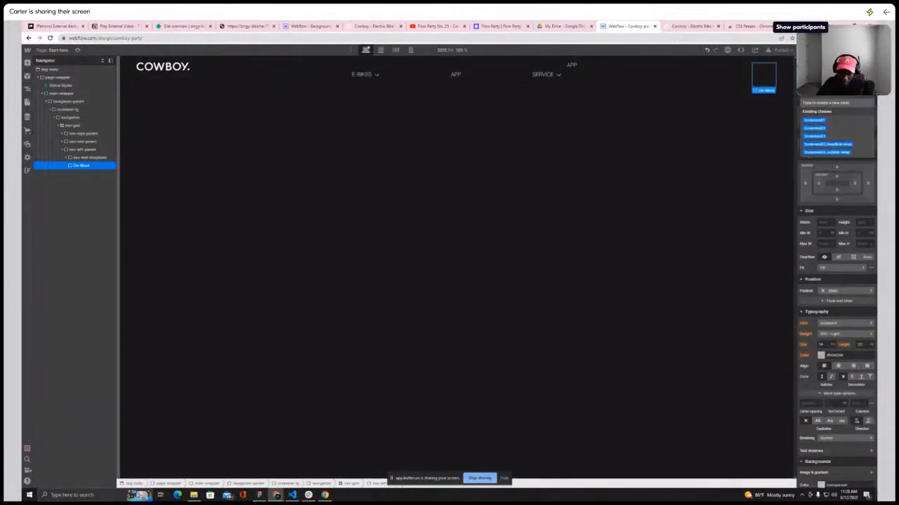
Scroll through the live Cowboy site to examine its hero section and navigation
{"action": "left_click", "coordinate": [692, 26]}
{"action": "scroll", "coordinate": [675, 192], "scroll_direction": "down", "scroll_amount": 5}
{"action": "scroll", "coordinate": [675, 192], "scroll_direction": "down", "scroll_amount": 5}
{"action": "scroll", "coordinate": [460, 191], "scroll_direction": "up", "scroll_amount": 7}
{"action": "scroll", "coordinate": [588, 191], "scroll_direction": "down", "scroll_amount": 3}
{"action": "scroll", "coordinate": [588, 191], "scroll_direction": "down", "scroll_amount": 5}
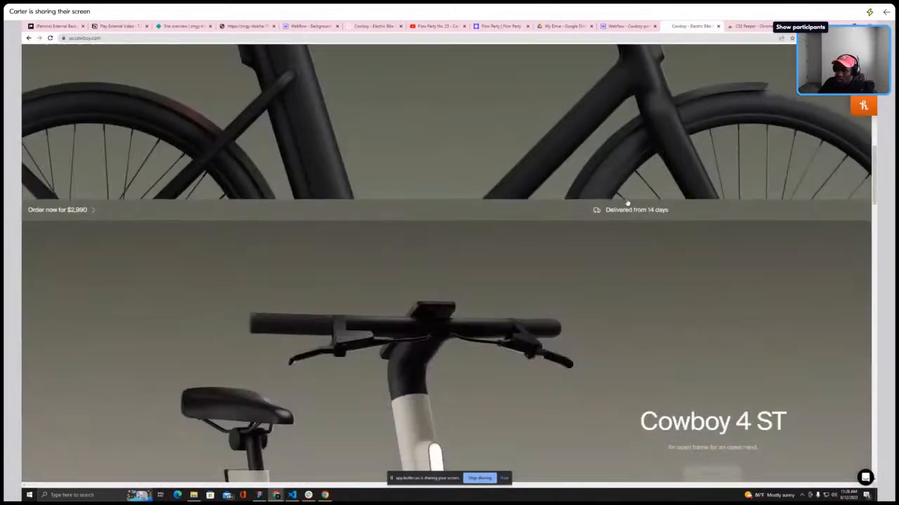
{"action": "scroll", "coordinate": [626, 198], "scroll_direction": "up", "scroll_amount": 5}
{"action": "scroll", "coordinate": [702, 203], "scroll_direction": "up", "scroll_amount": 5}
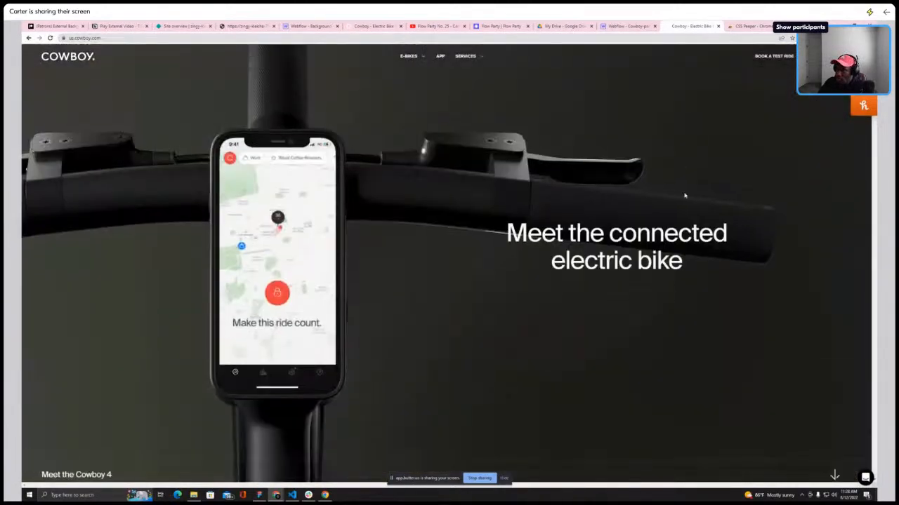
Give the new Div Block the class btn-parent
{"action": "left_click", "coordinate": [640, 27]}
{"action": "left_click", "coordinate": [835, 89]}
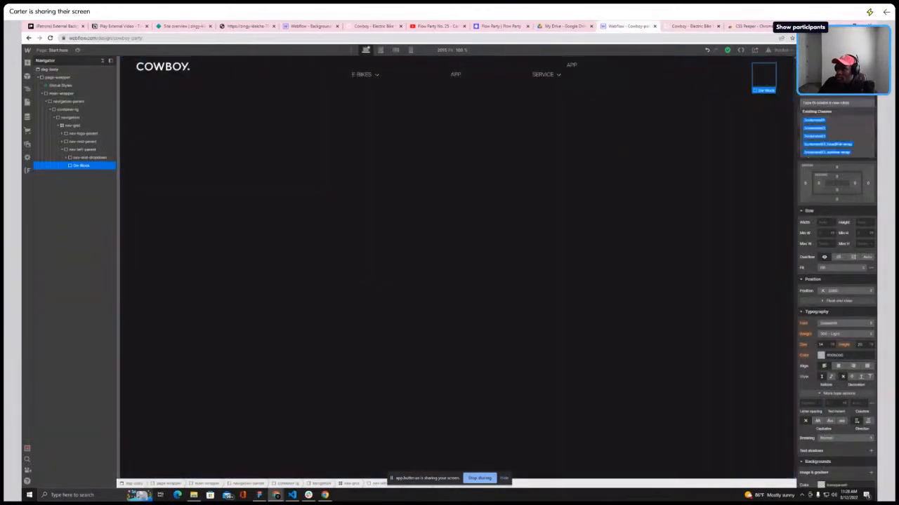
{"action": "type", "text": "btn-parent"}
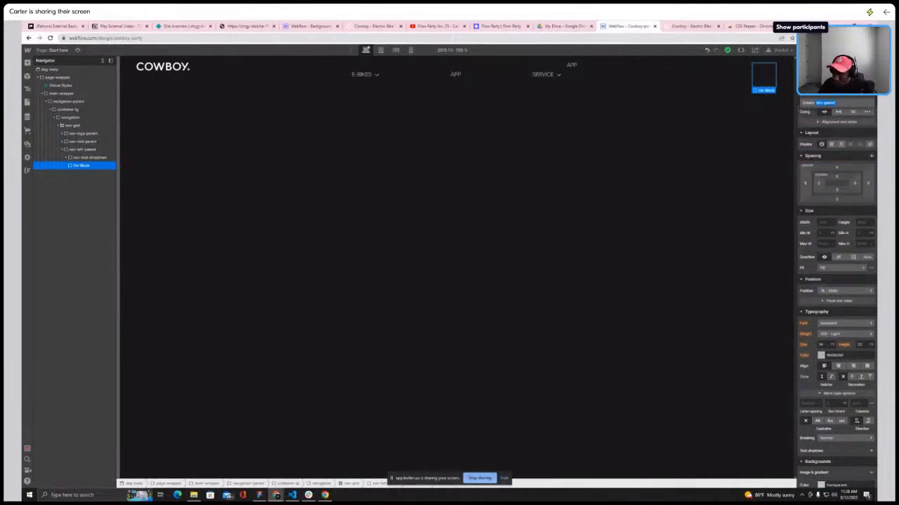
{"action": "key", "text": "Return"}
Inspect the live site's Explore button with the CSS inspector extension
{"action": "left_click", "coordinate": [695, 27]}
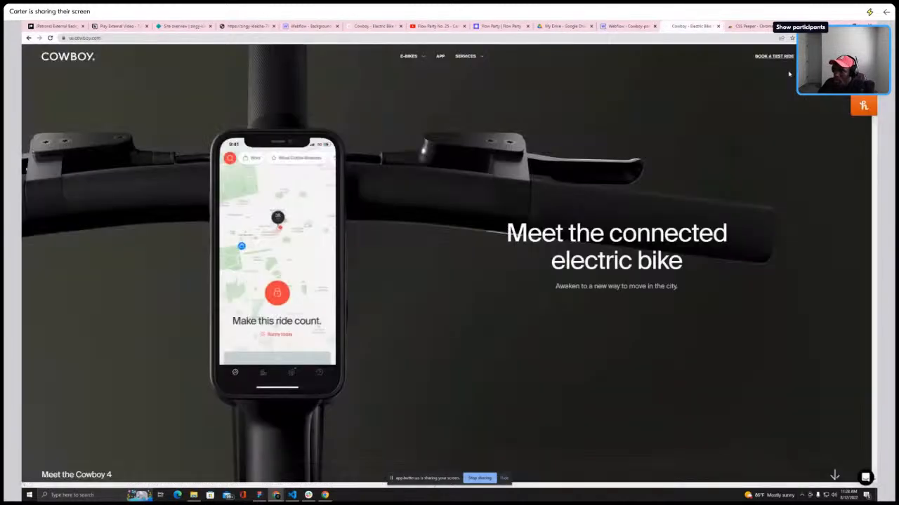
{"action": "scroll", "coordinate": [646, 169], "scroll_direction": "down", "scroll_amount": 5}
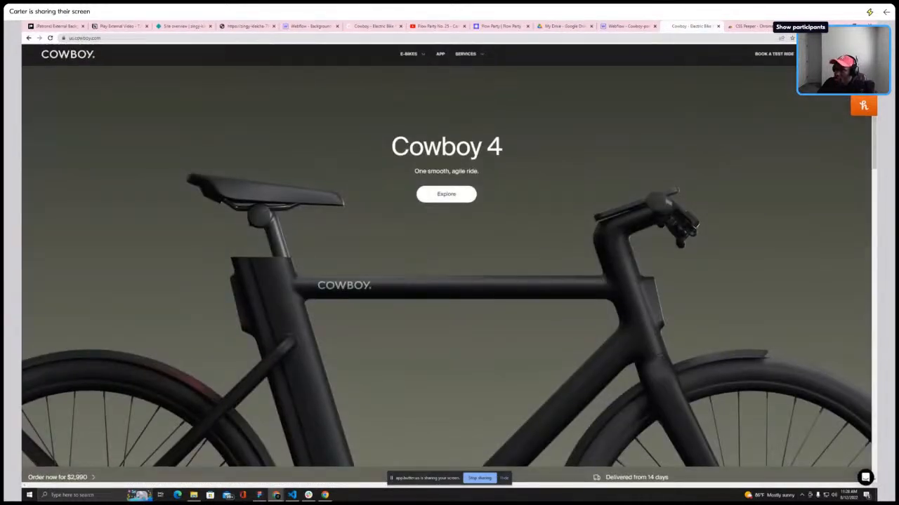
{"action": "left_click", "coordinate": [834, 38]}
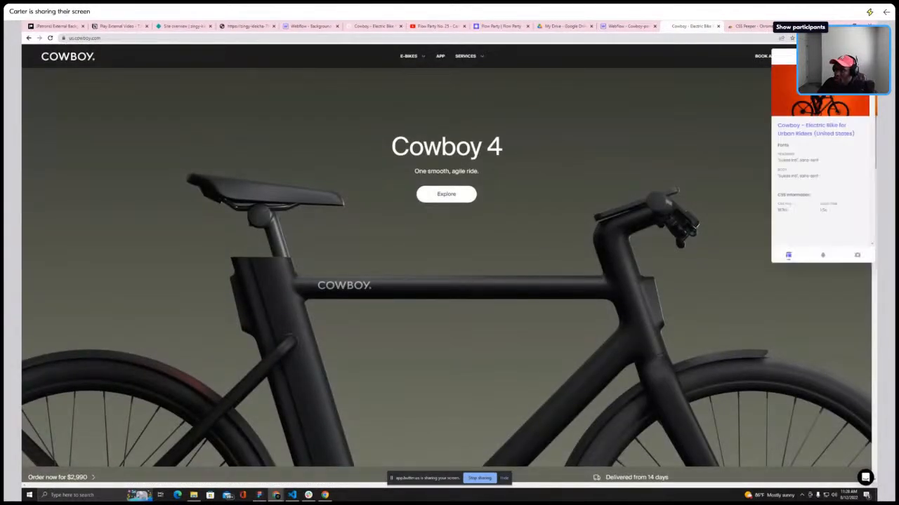
{"action": "left_click", "coordinate": [465, 193]}
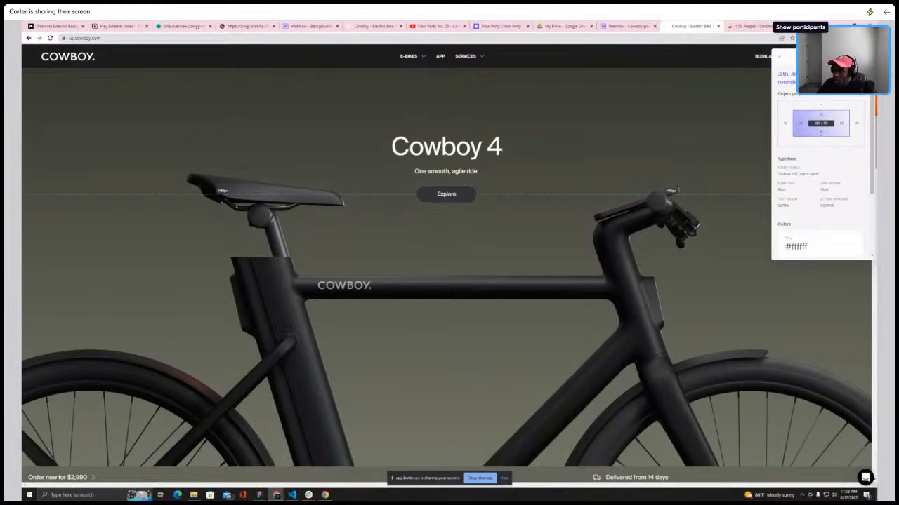
Open btn-parent's padding and convert 15 px and 12 px to em in an online PX to EM converter
{"action": "left_click", "coordinate": [621, 28]}
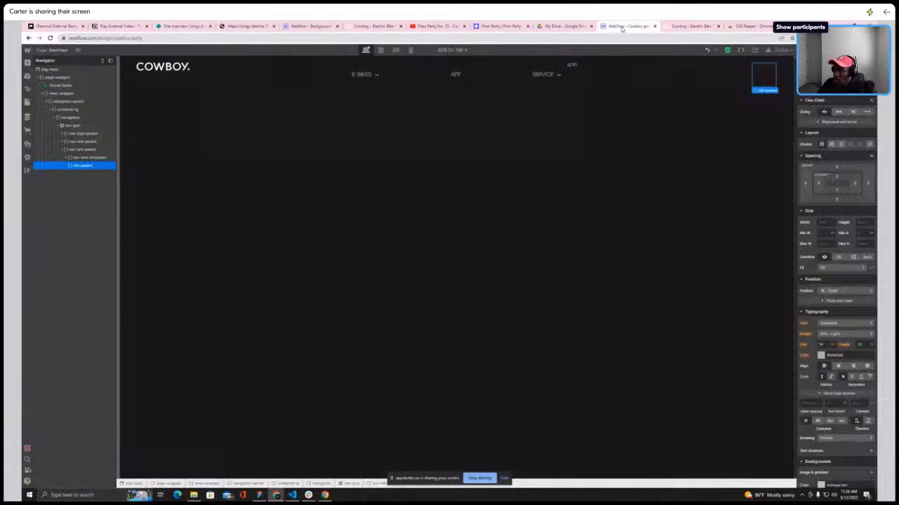
{"action": "left_click", "coordinate": [837, 179]}
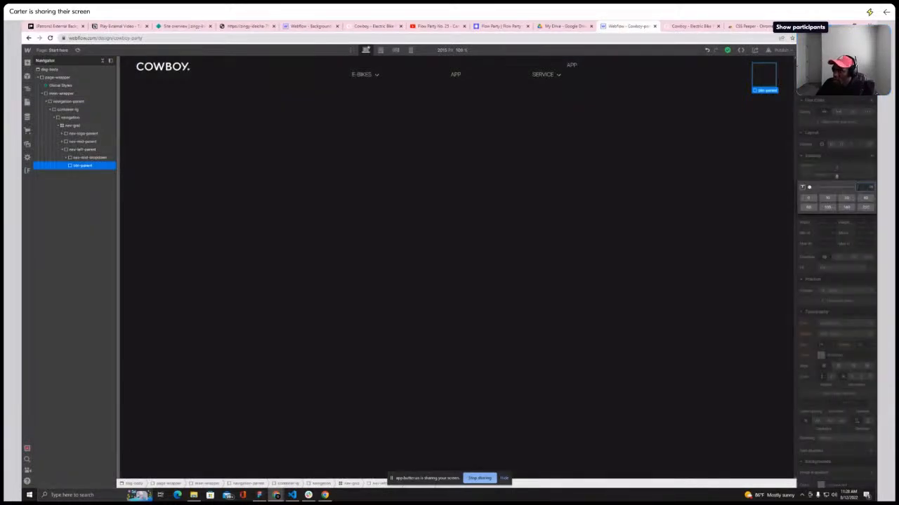
{"action": "key", "text": "ctrl+t"}
{"action": "type", "text": "px to"}
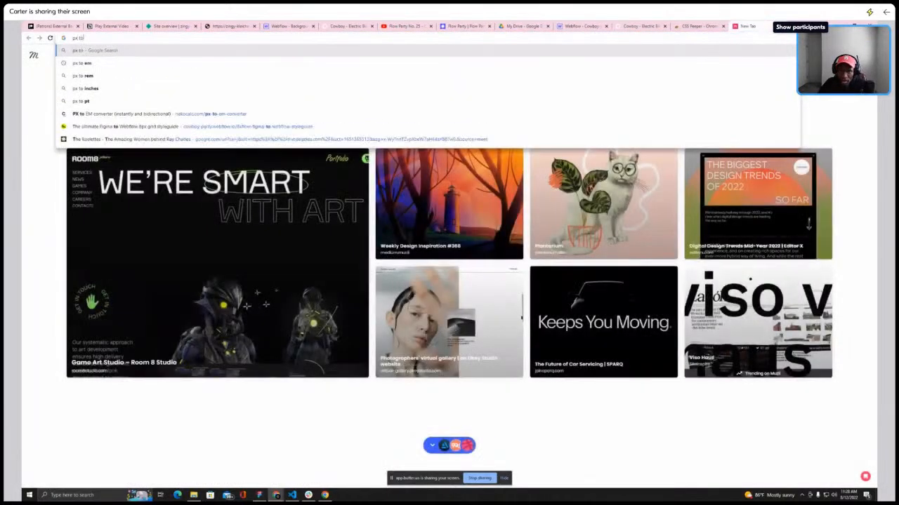
{"action": "left_click", "coordinate": [390, 116]}
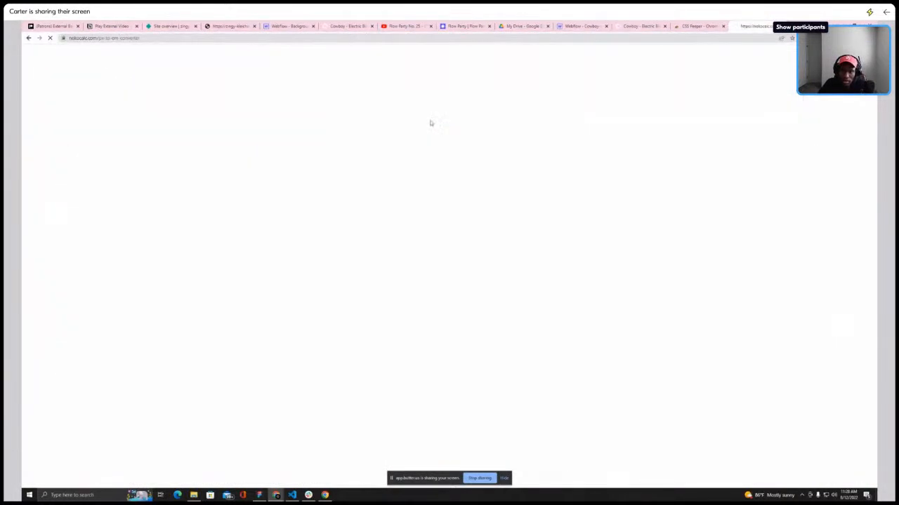
{"action": "left_click", "coordinate": [413, 224]}
{"action": "type", "text": "15"}
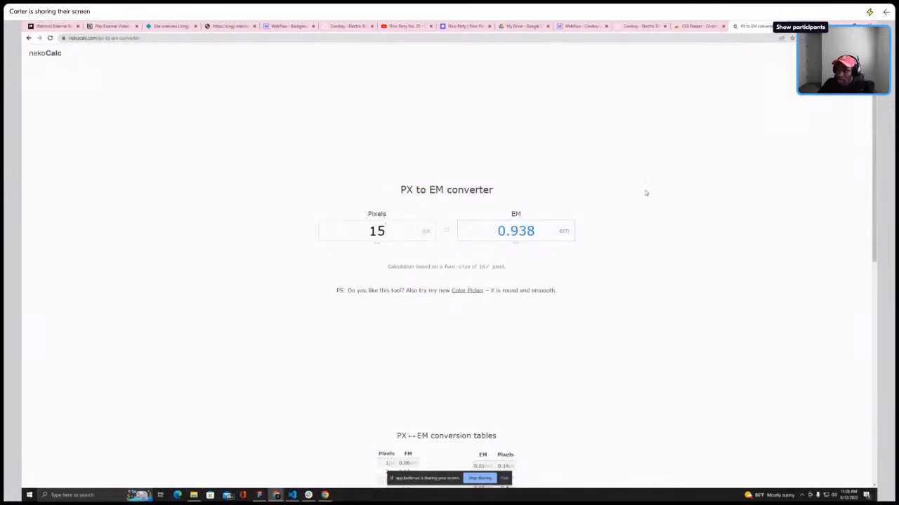
{"action": "double_click", "coordinate": [390, 233]}
{"action": "type", "text": "12"}
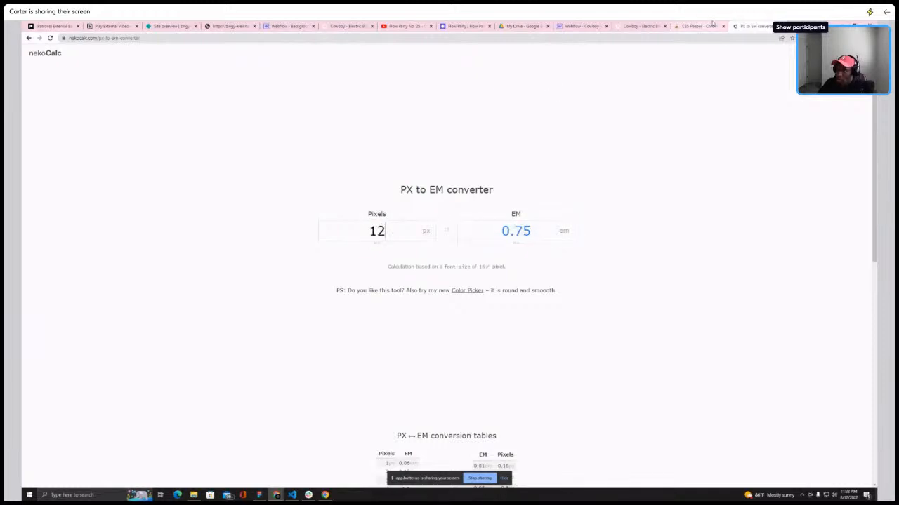
Recheck the live button and convert 20 px to em before returning to the designer
{"action": "left_click", "coordinate": [628, 26]}
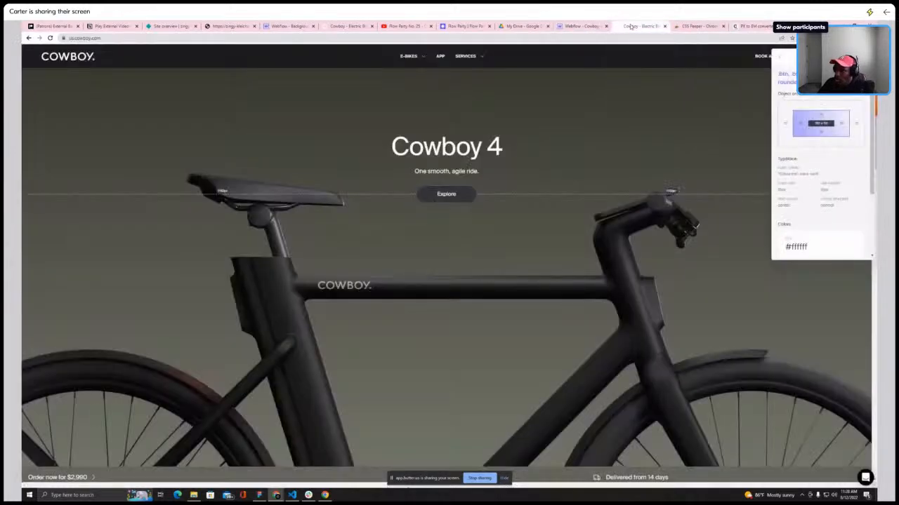
{"action": "left_click", "coordinate": [757, 26]}
{"action": "double_click", "coordinate": [394, 224]}
{"action": "type", "text": "20"}
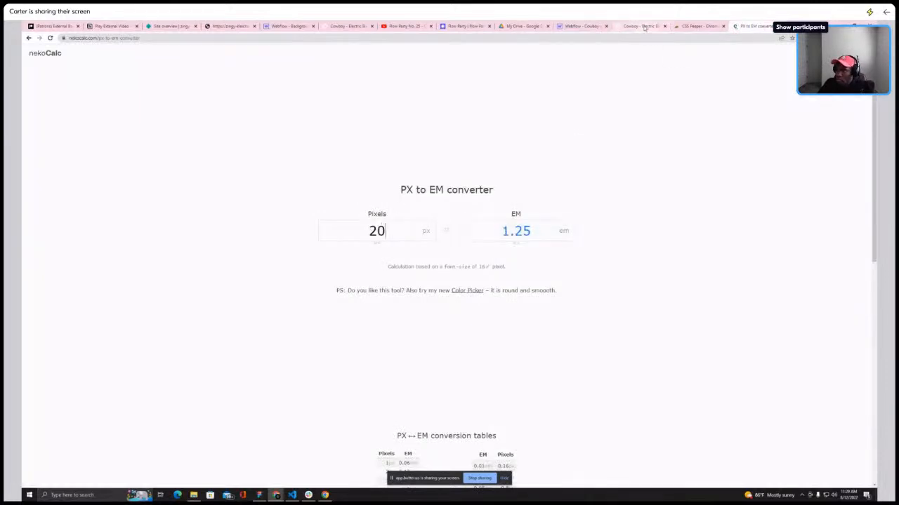
{"action": "left_click", "coordinate": [644, 26]}
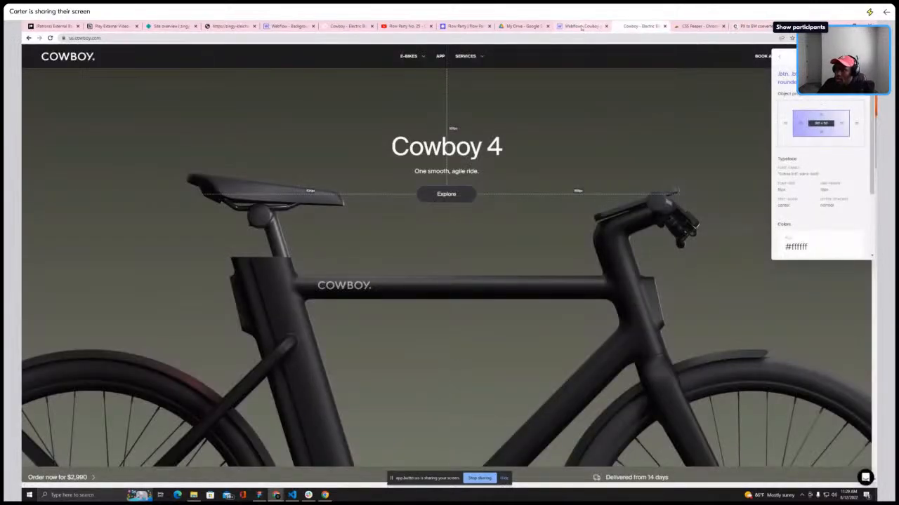
{"action": "left_click", "coordinate": [581, 26]}
Set btn-parent's top and bottom padding using em units
{"action": "left_click", "coordinate": [837, 168]}
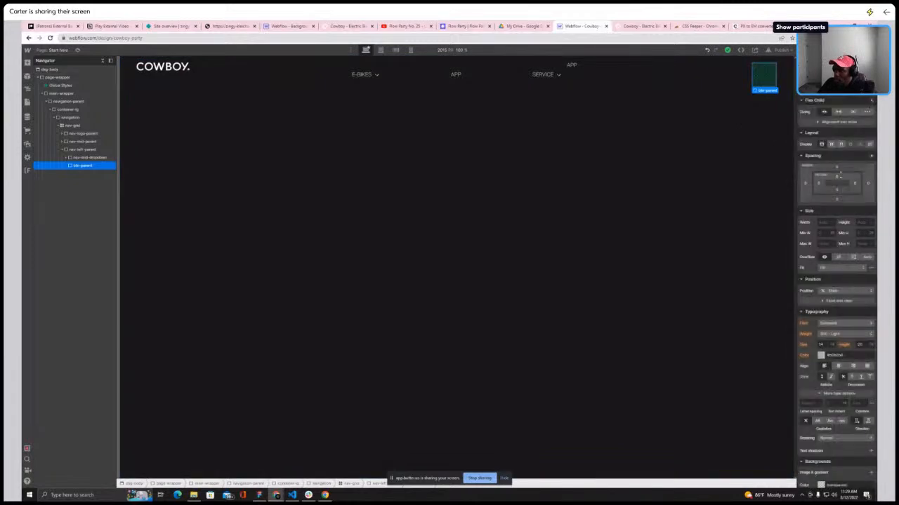
{"action": "left_click", "coordinate": [836, 177]}
{"action": "left_click", "coordinate": [872, 188]}
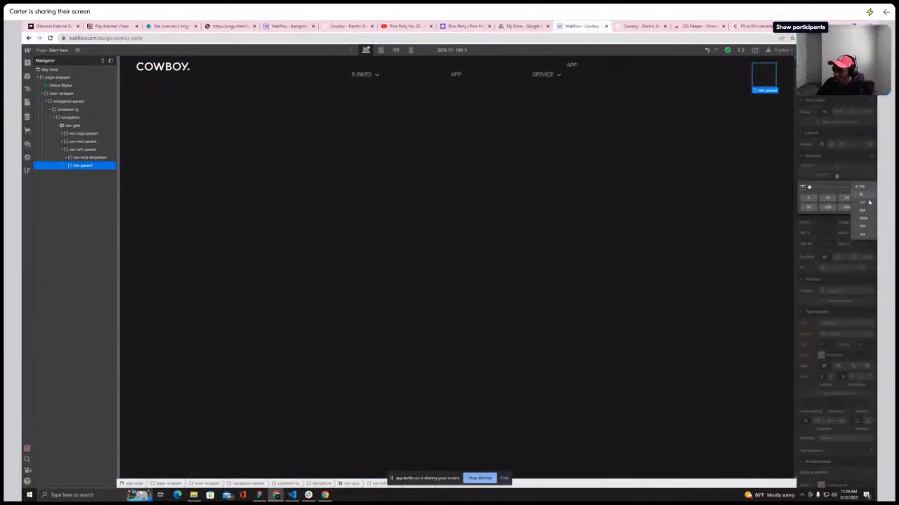
{"action": "left_click", "coordinate": [867, 211]}
{"action": "left_click", "coordinate": [841, 178]}
{"action": "left_click_drag", "start_coordinate": [841, 177], "coordinate": [841, 176]}
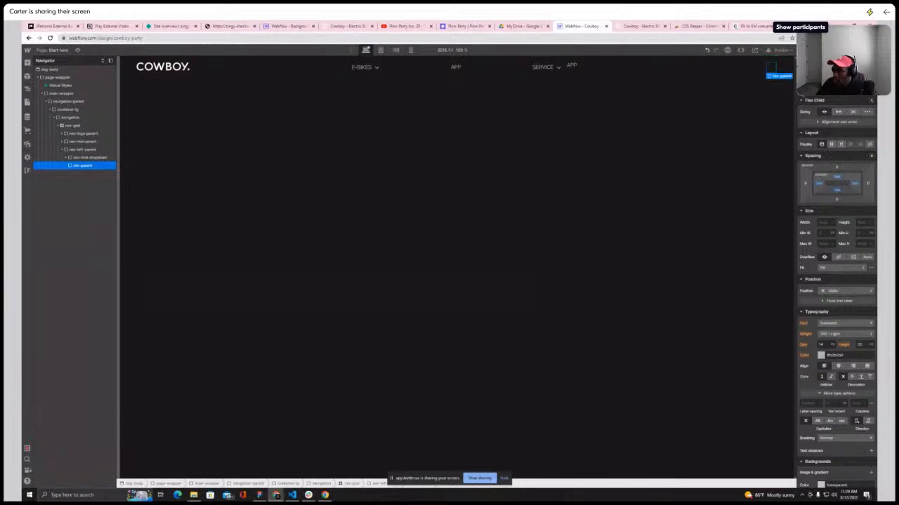
Compare with the converter and live button, then set btn-parent's left and right padding in em
{"action": "left_click", "coordinate": [749, 27]}
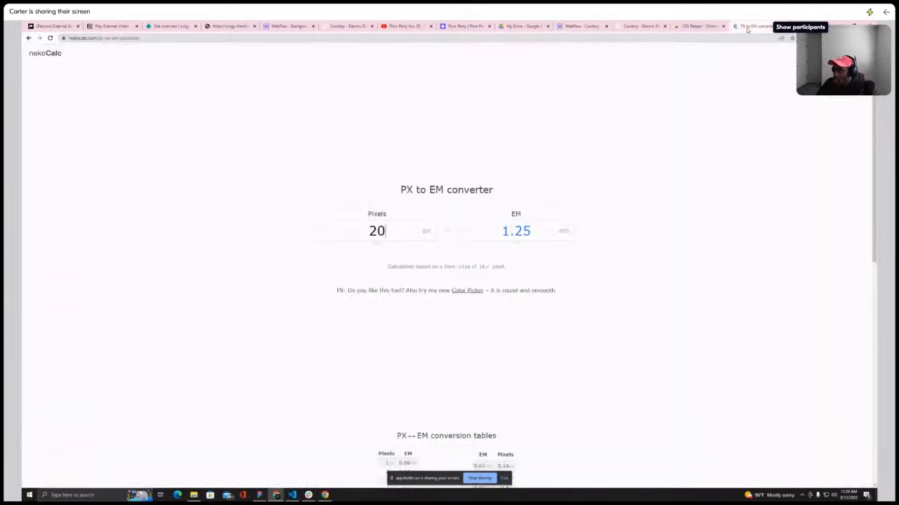
{"action": "left_click", "coordinate": [640, 27]}
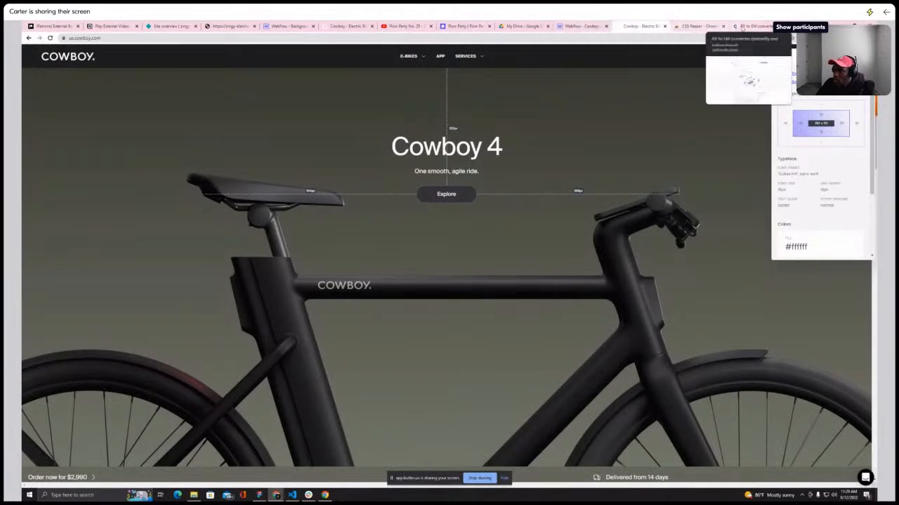
{"action": "left_click", "coordinate": [744, 26]}
{"action": "left_click", "coordinate": [583, 26]}
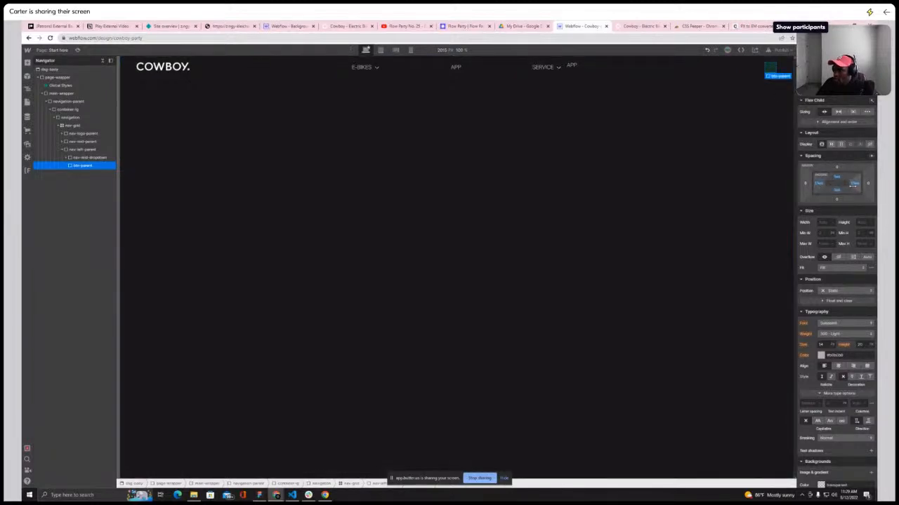
{"action": "key", "text": "alt+space"}
{"action": "key", "text": "Escape"}
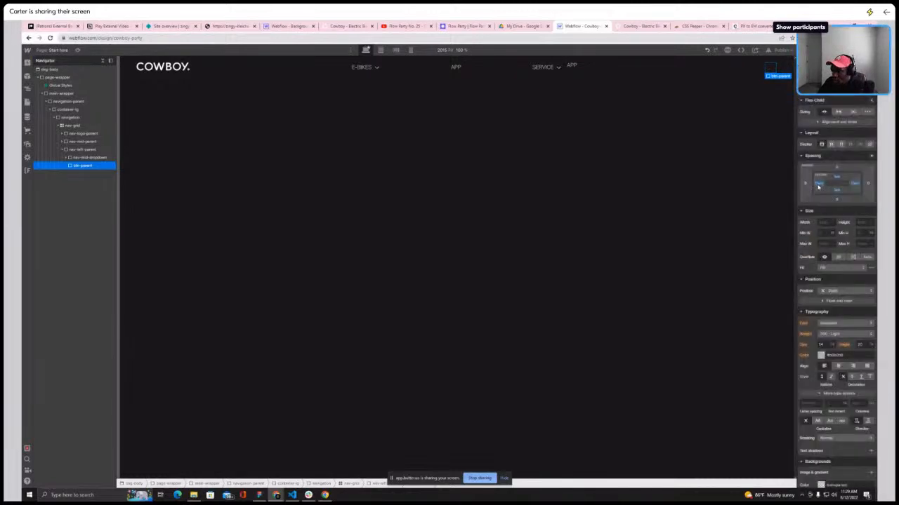
{"action": "left_click", "coordinate": [818, 184]}
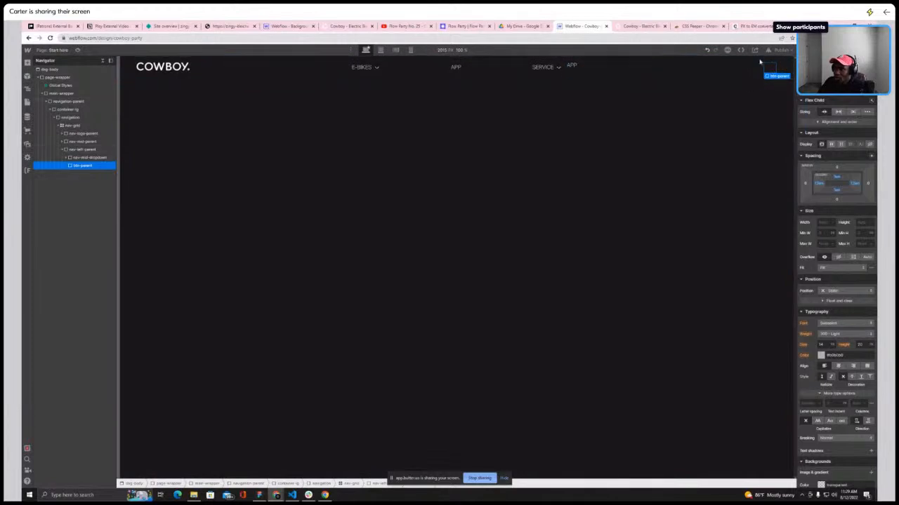
Add the bg-white combo class to btn-parent after checking the live button
{"action": "left_click", "coordinate": [636, 26]}
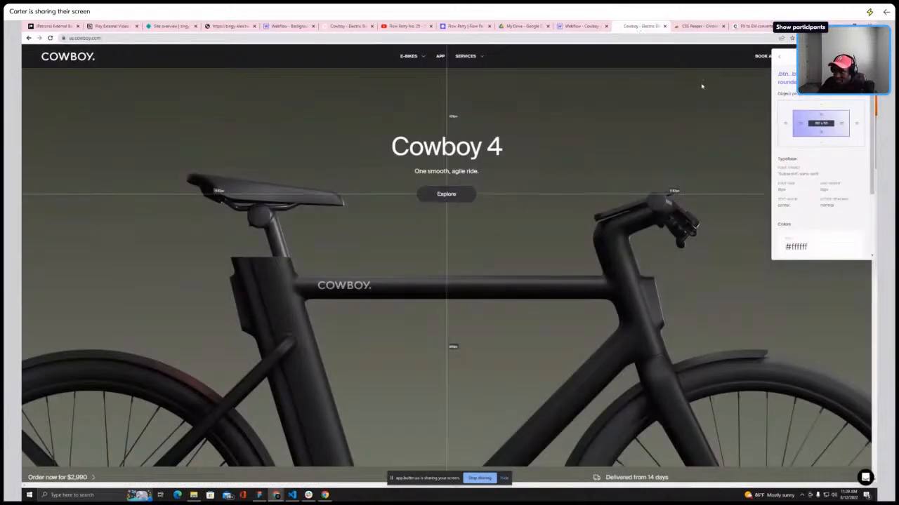
{"action": "left_click", "coordinate": [577, 27]}
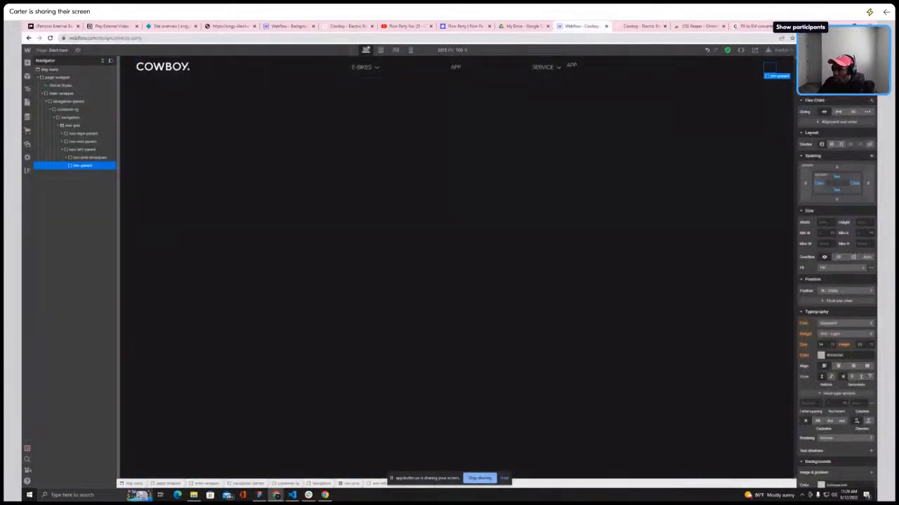
{"action": "type", "text": "bg-wh"}
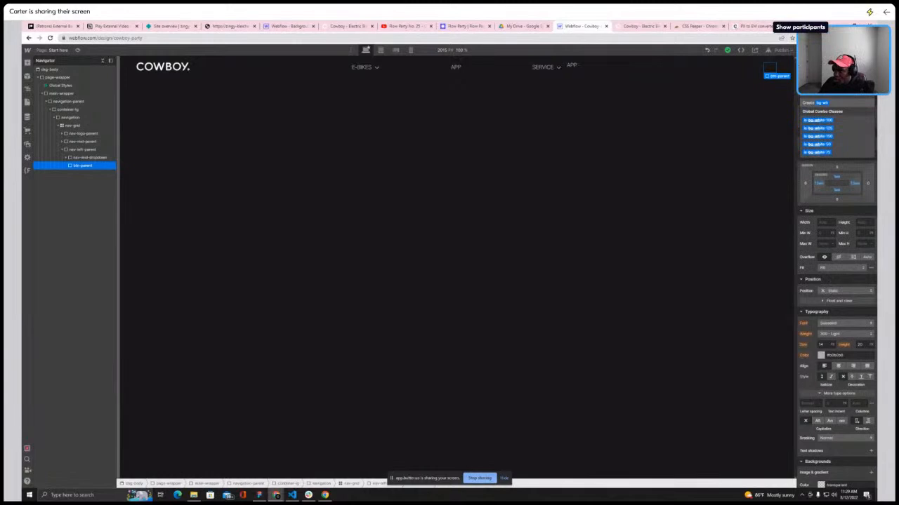
{"action": "left_click", "coordinate": [840, 120]}
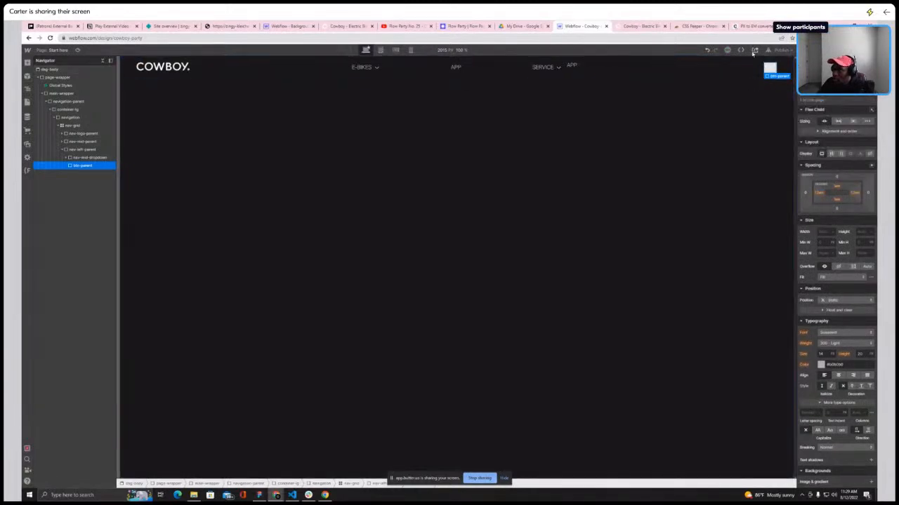
Inspect the live site's Explore button again
{"action": "left_click", "coordinate": [636, 28]}
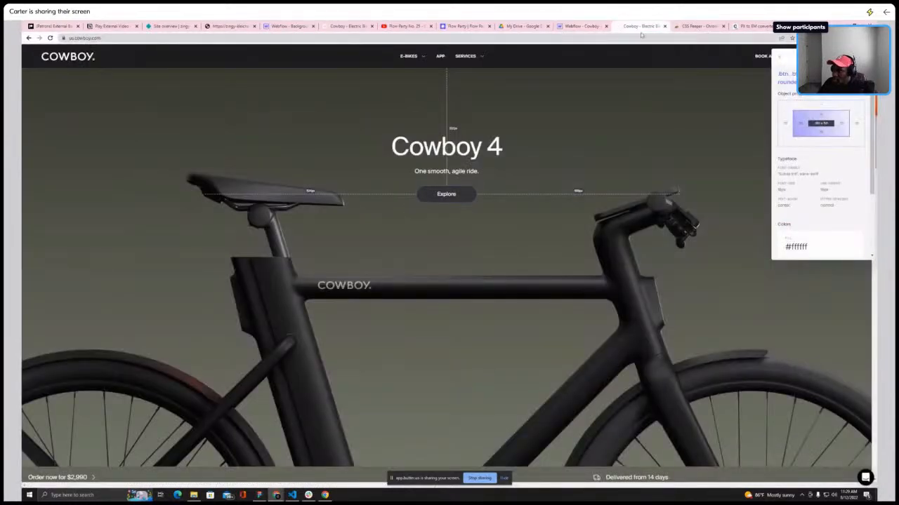
{"action": "left_click", "coordinate": [446, 194]}
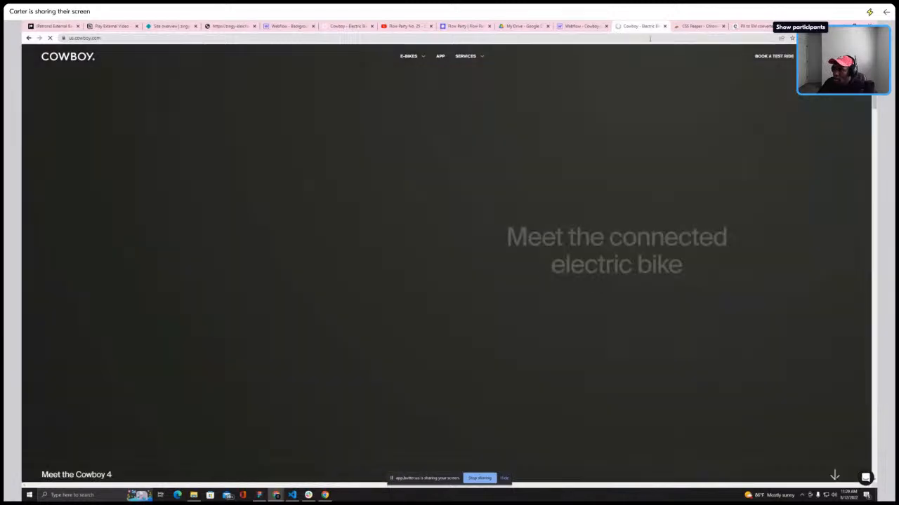
Remove the bg-white combo class from btn-parent and set its background color to white instead
{"action": "left_click", "coordinate": [591, 26]}
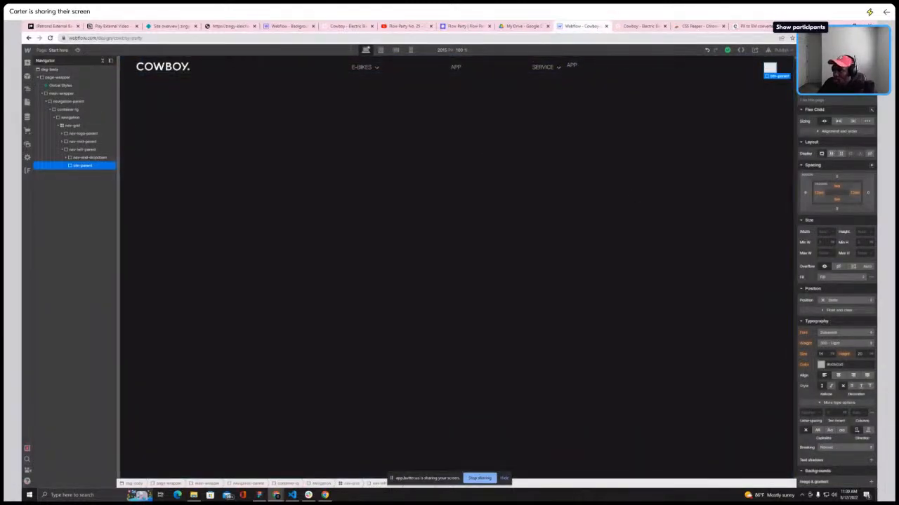
{"action": "left_click", "coordinate": [848, 87]}
{"action": "key", "text": "BackSpace"}
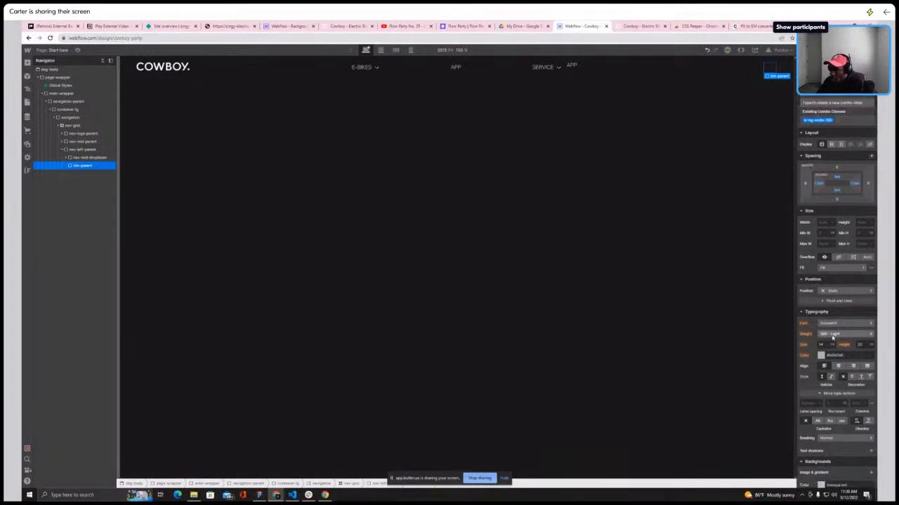
{"action": "scroll", "coordinate": [827, 409], "scroll_direction": "down", "scroll_amount": 3}
{"action": "left_click", "coordinate": [820, 352]}
{"action": "left_click_drag", "start_coordinate": [810, 398], "coordinate": [777, 335]}
{"action": "left_click", "coordinate": [768, 69]}
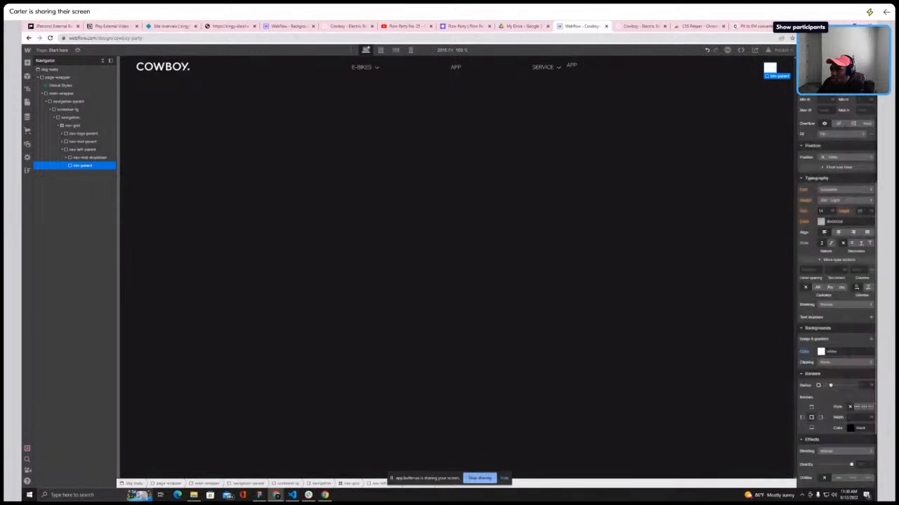
Set btn-parent to flex display with its children centered both vertically and horizontally
{"action": "scroll", "coordinate": [855, 101], "scroll_direction": "up", "scroll_amount": 3}
{"action": "left_click", "coordinate": [832, 144]}
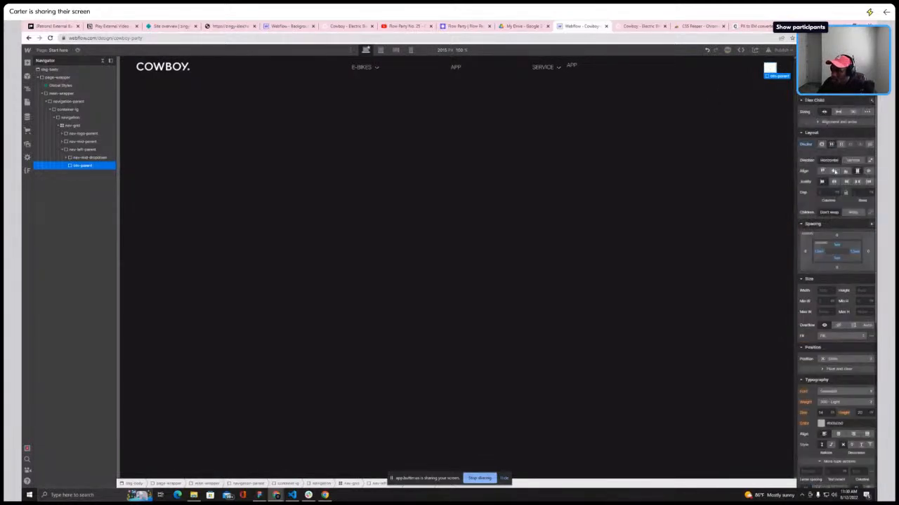
{"action": "left_click", "coordinate": [834, 171]}
{"action": "left_click", "coordinate": [834, 182]}
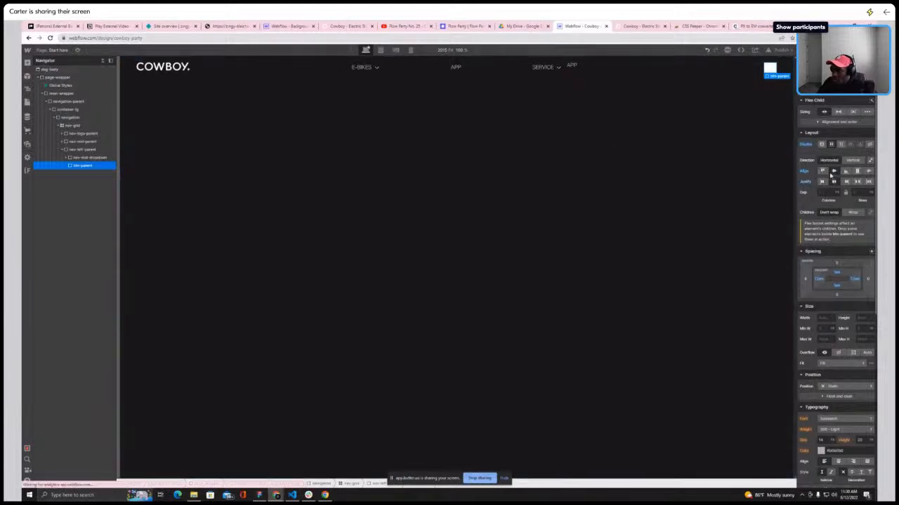
Add a text block inside btn-parent and enter the text ORDER NOW, checking the live site's wording
{"action": "left_click", "coordinate": [27, 64]}
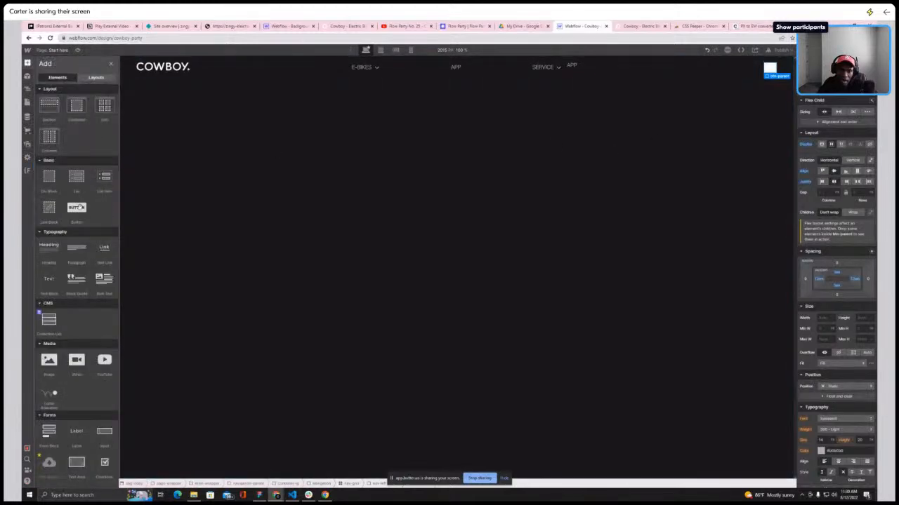
{"action": "left_click", "coordinate": [49, 278]}
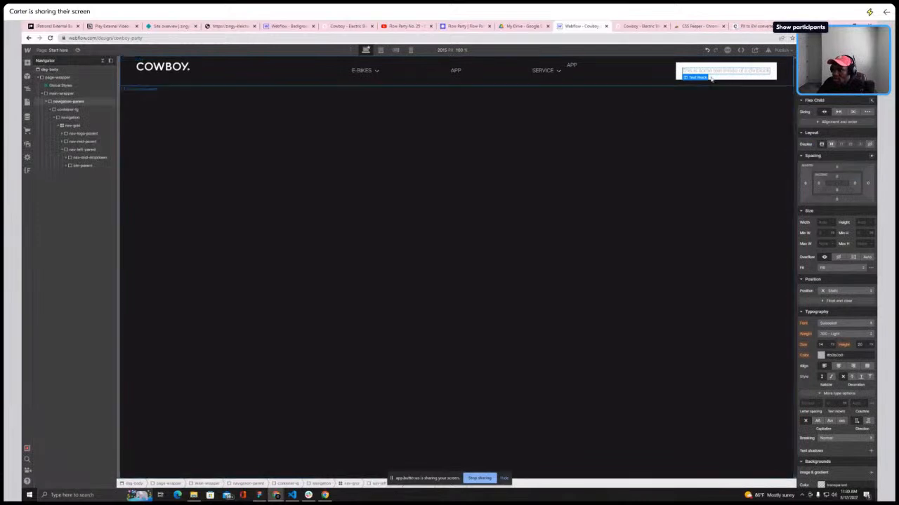
{"action": "left_click", "coordinate": [632, 27]}
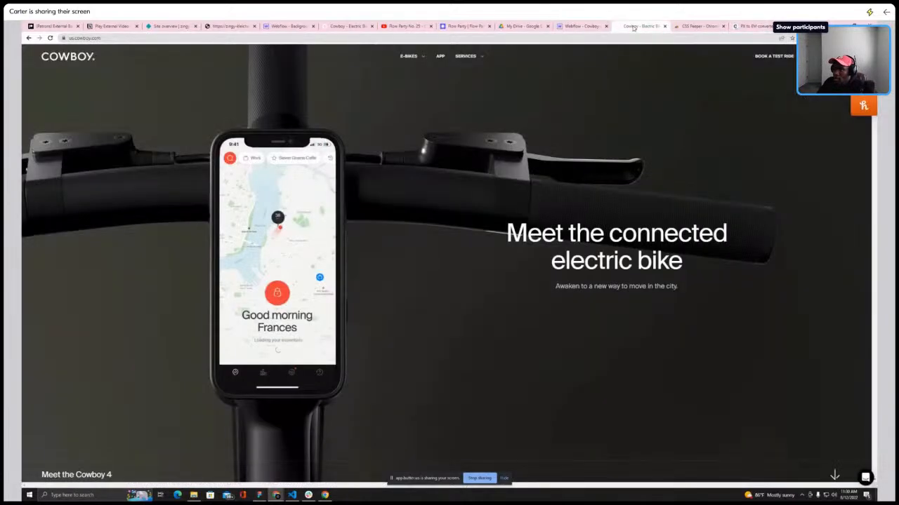
{"action": "left_click", "coordinate": [581, 26]}
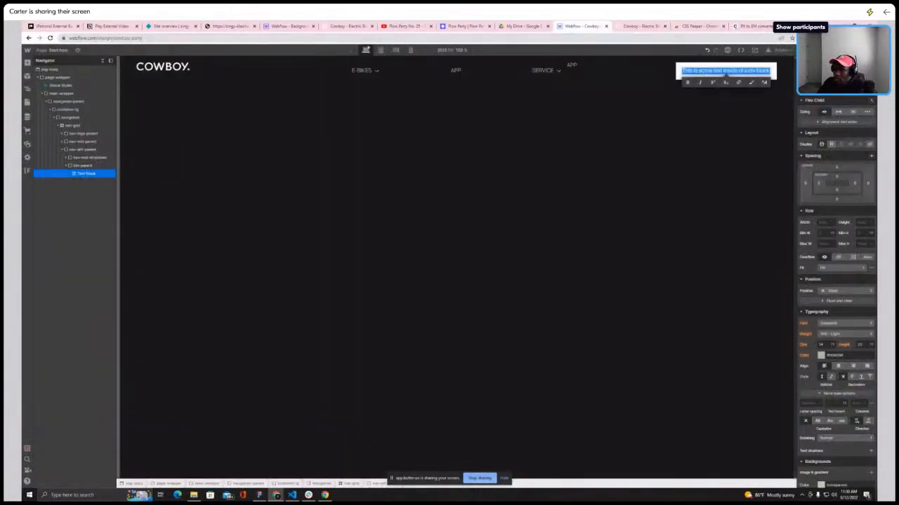
{"action": "type", "text": "ORDERER"}
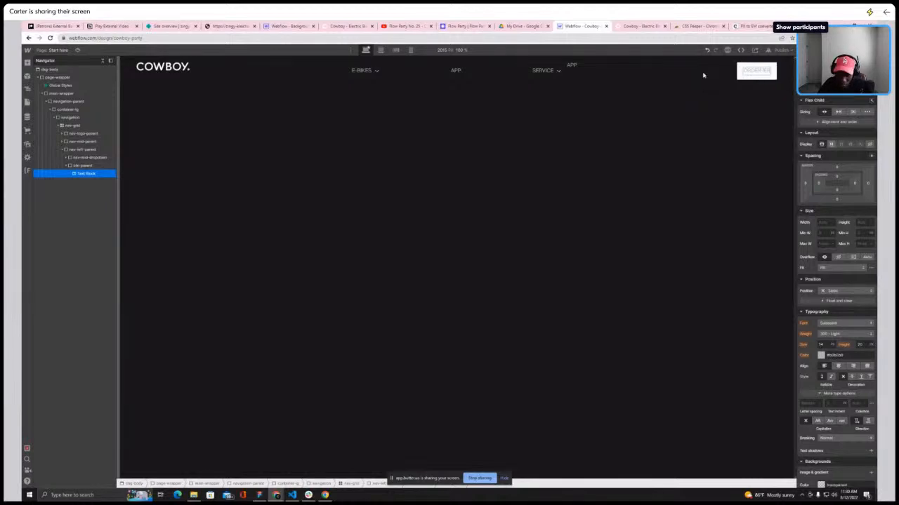
{"action": "left_click", "coordinate": [638, 26]}
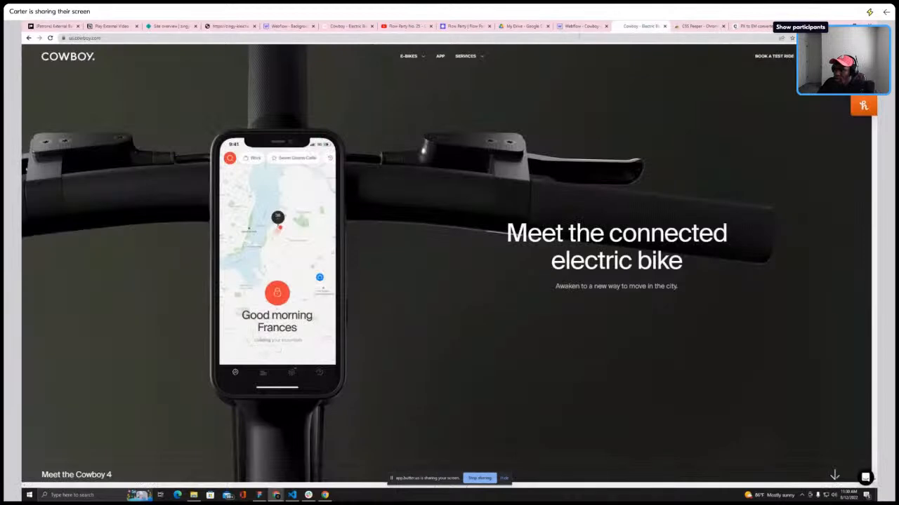
{"action": "left_click", "coordinate": [581, 26]}
{"action": "left_click", "coordinate": [27, 62]}
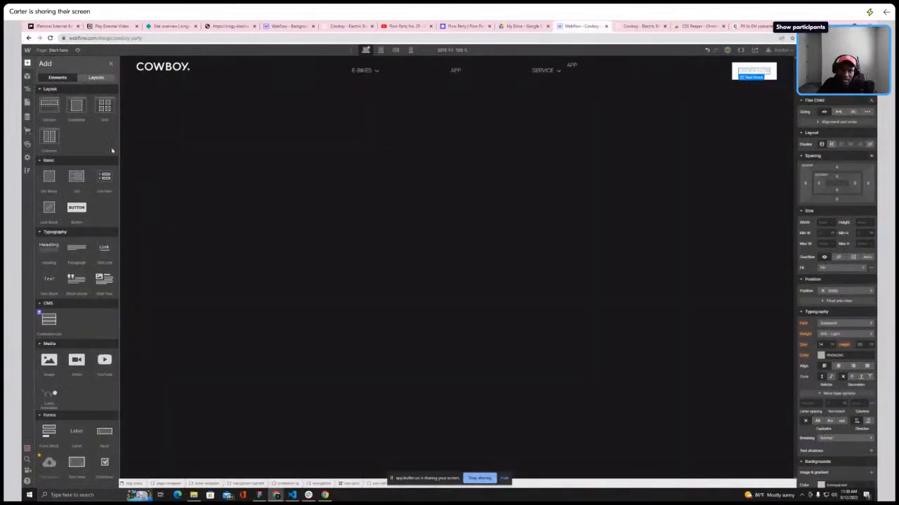
{"action": "scroll", "coordinate": [51, 281], "scroll_direction": "down", "scroll_amount": 3}
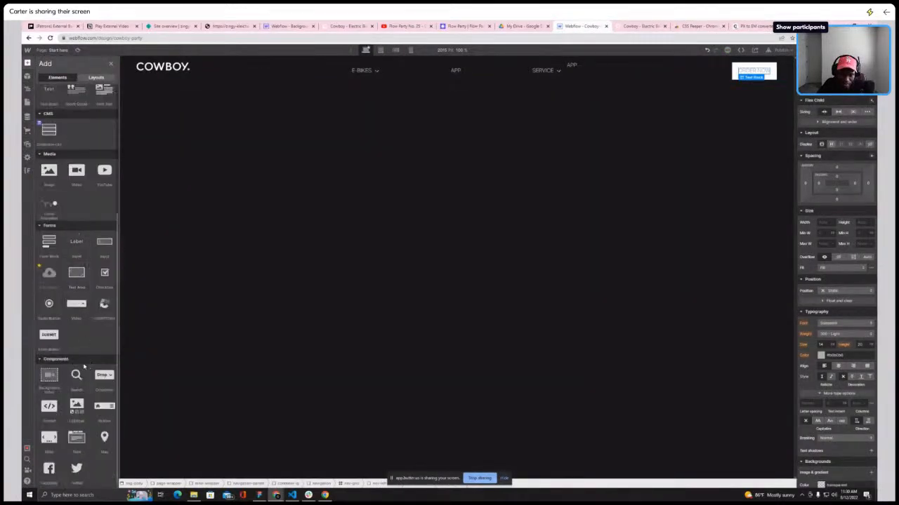
{"action": "scroll", "coordinate": [77, 295], "scroll_direction": "up", "scroll_amount": 4}
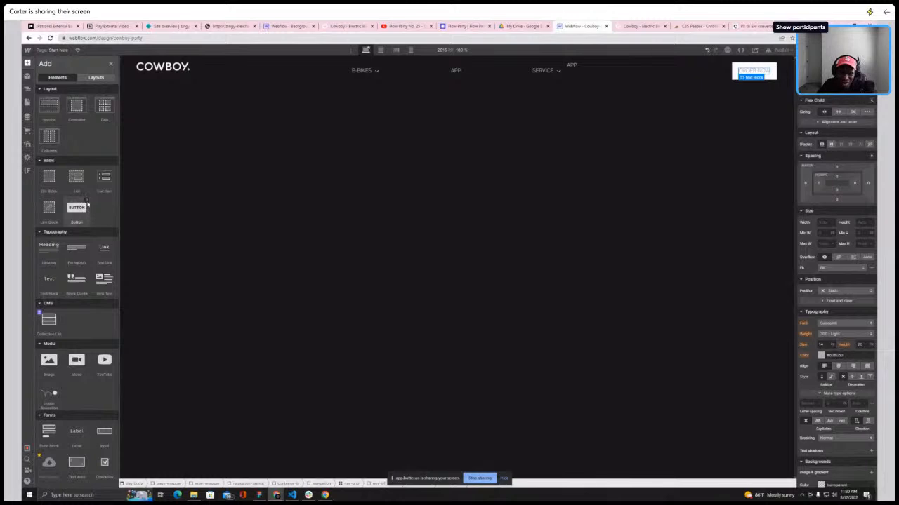
Give btn-parent a border radius so the button gets fully rounded pill-shaped corners
{"action": "left_click_drag", "start_coordinate": [87, 208], "coordinate": [735, 67]}
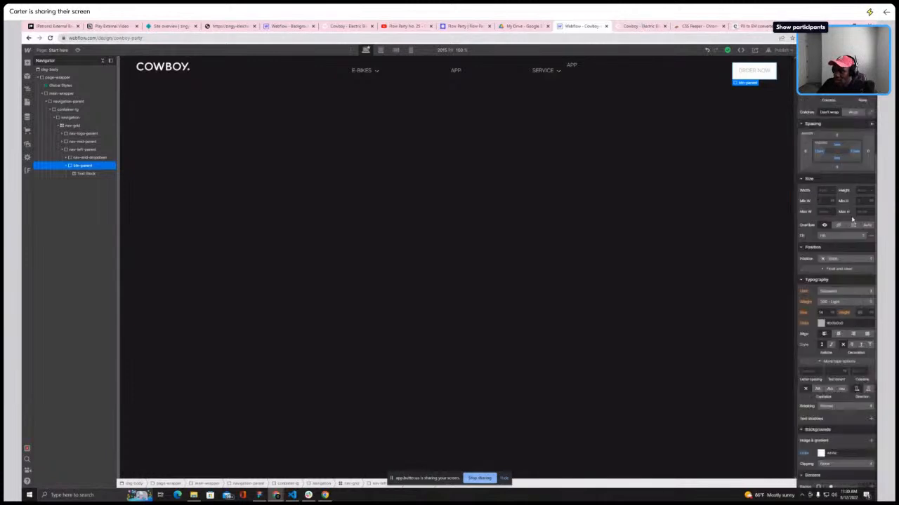
{"action": "scroll", "coordinate": [846, 213], "scroll_direction": "down", "scroll_amount": 5}
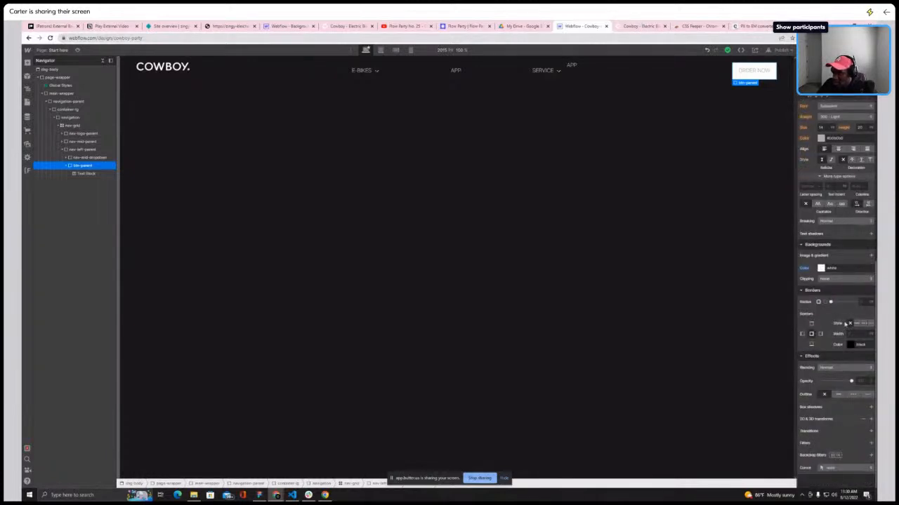
{"action": "left_click", "coordinate": [871, 302]}
{"action": "left_click", "coordinate": [864, 320]}
{"action": "type", "text": "1"}
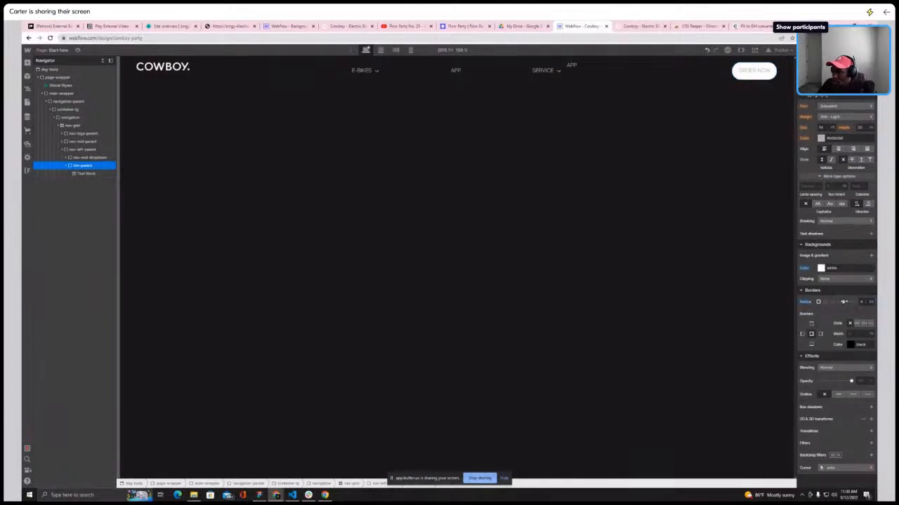
{"action": "left_click", "coordinate": [868, 302]}
{"action": "left_click", "coordinate": [867, 292]}
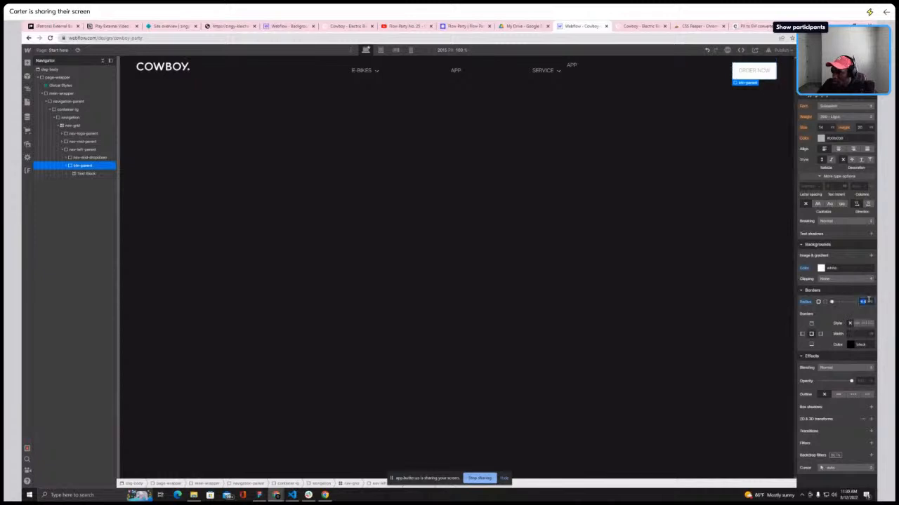
{"action": "key", "text": "Return"}
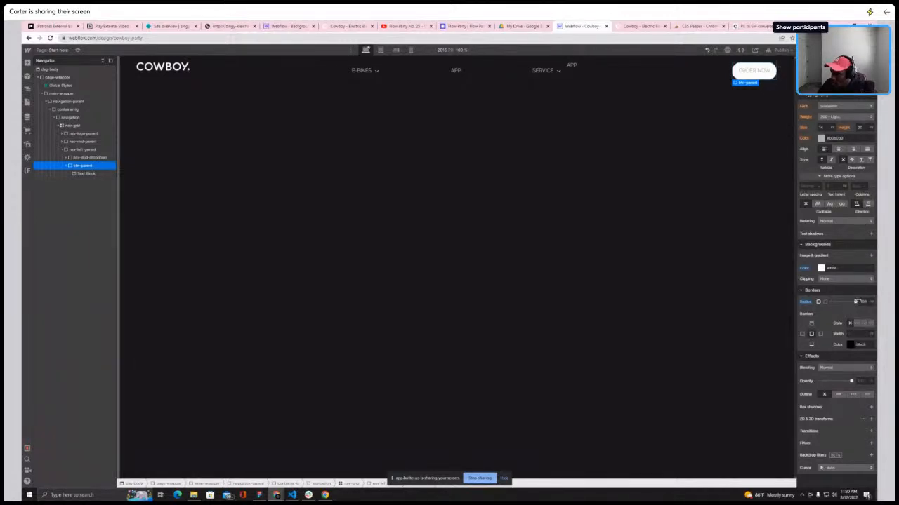
{"action": "mouse_move", "coordinate": [855, 302]}
{"action": "left_mouse_down"}
{"action": "mouse_move", "coordinate": [825, 302]}
{"action": "mouse_move", "coordinate": [840, 302]}
{"action": "left_mouse_up"}
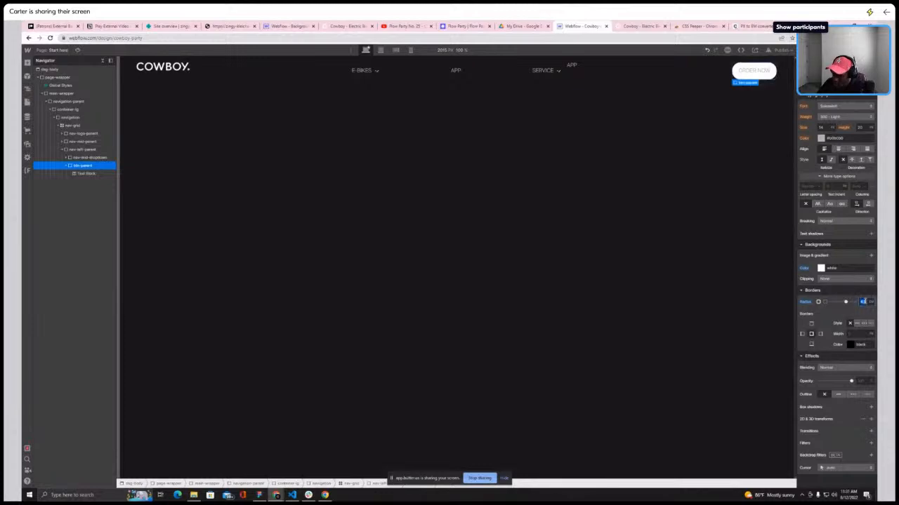
Compare the rounded button with the live site's navigation button
{"action": "left_click", "coordinate": [670, 120]}
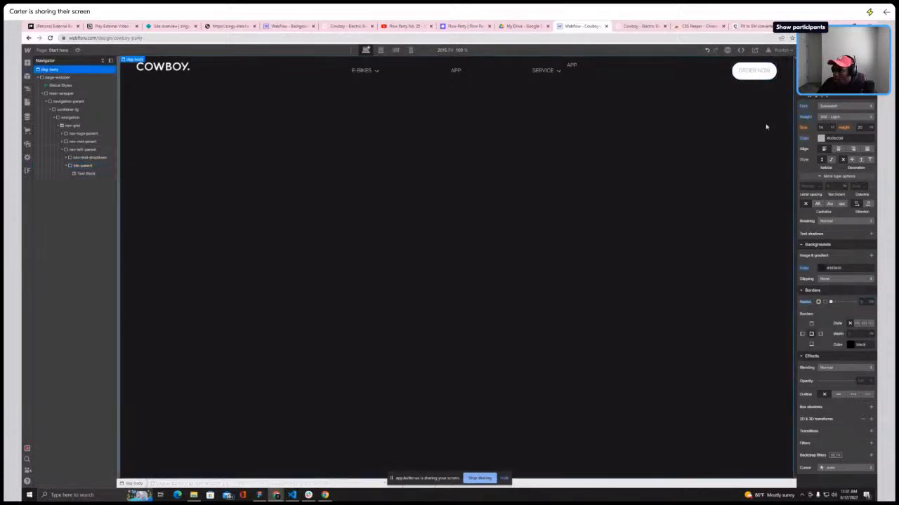
{"action": "left_click", "coordinate": [641, 29]}
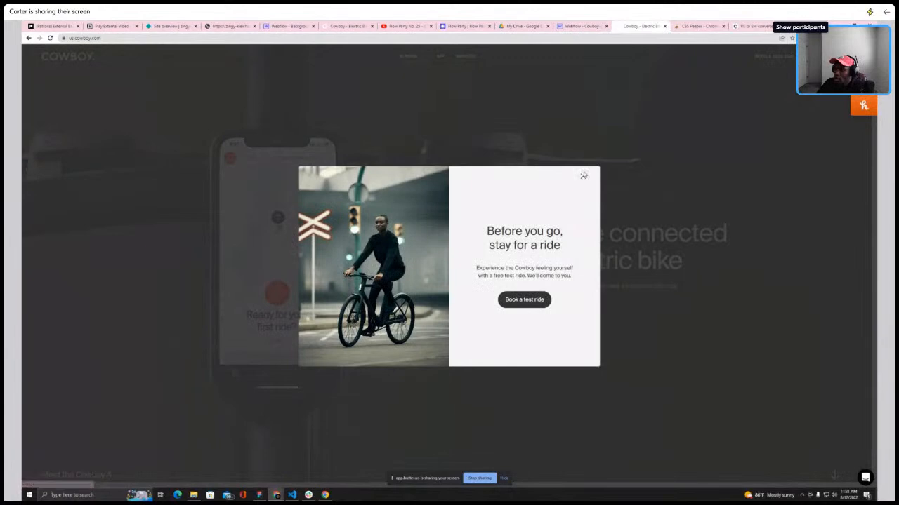
{"action": "left_click", "coordinate": [585, 175]}
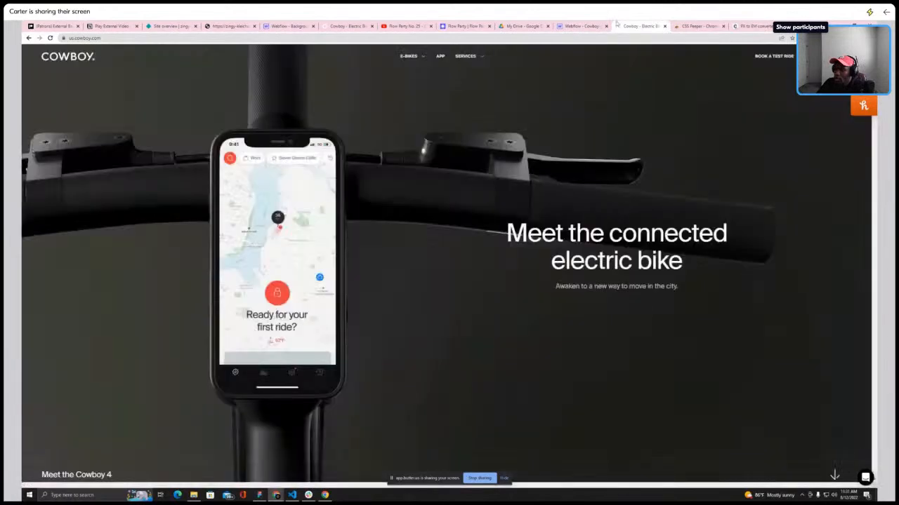
{"action": "left_click", "coordinate": [582, 26]}
Apply the is-txt-black-100 class to the ORDER NOW text block
{"action": "left_click", "coordinate": [750, 73]}
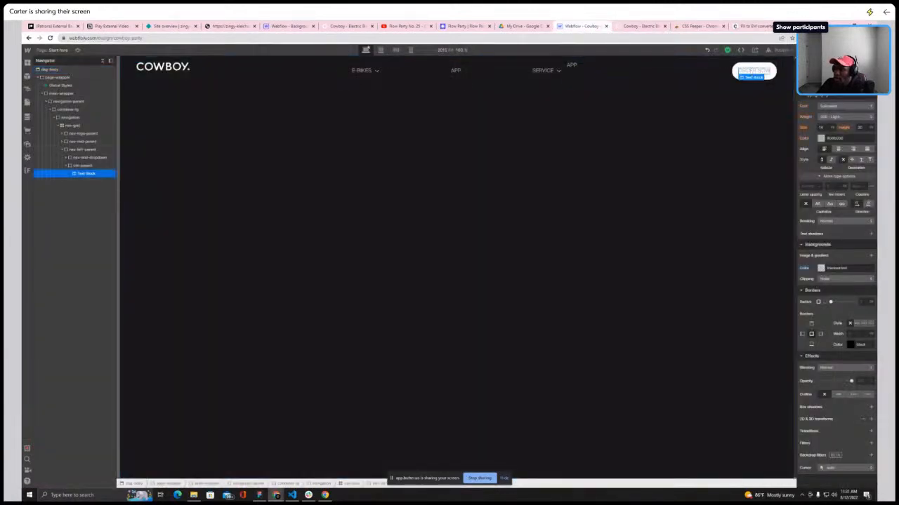
{"action": "key", "text": "ctrl+Return"}
{"action": "type", "text": "txt"}
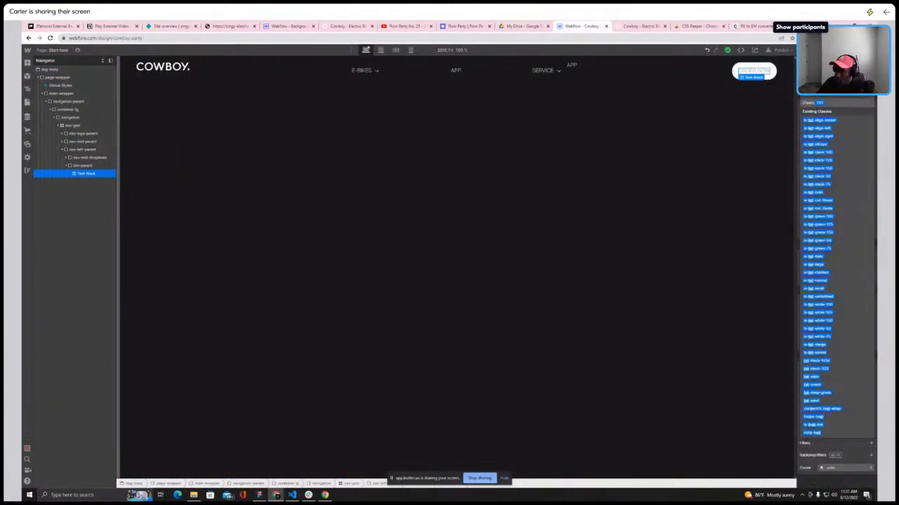
{"action": "key", "text": "BackSpace"}
{"action": "key", "text": "BackSpace"}
{"action": "key", "text": "BackSpace"}
{"action": "type", "text": "txt"}
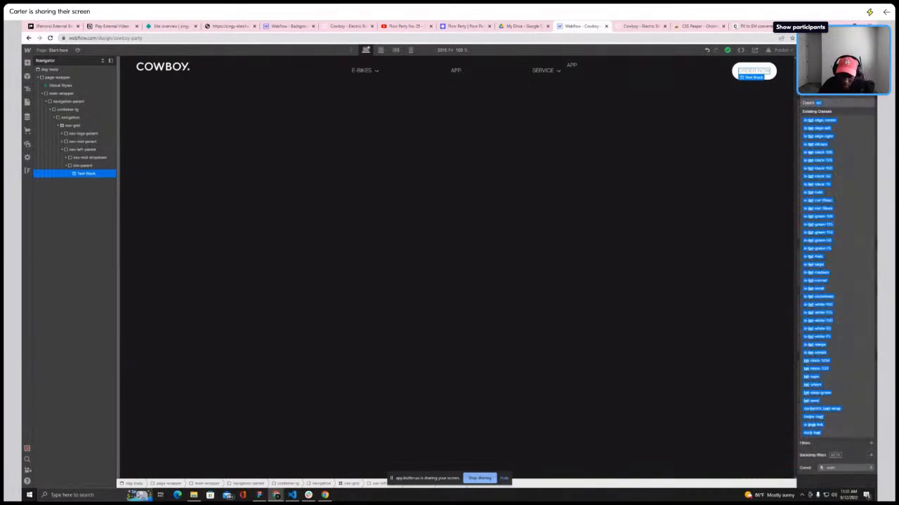
{"action": "type", "text": "-b"}
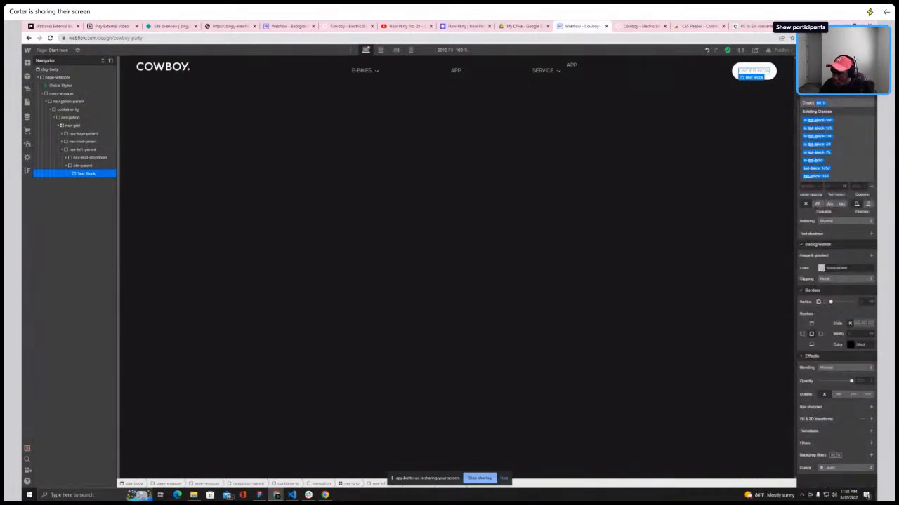
{"action": "left_click", "coordinate": [822, 122]}
{"action": "left_click", "coordinate": [732, 114]}
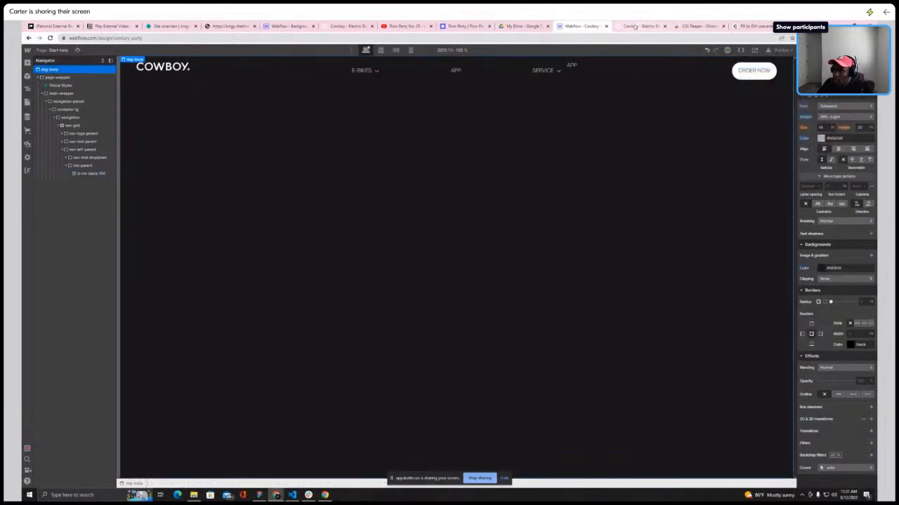
Duplicate nav-end-dropdown and move the copy below btn-parent inside nav-left-parent
{"action": "left_click", "coordinate": [634, 26]}
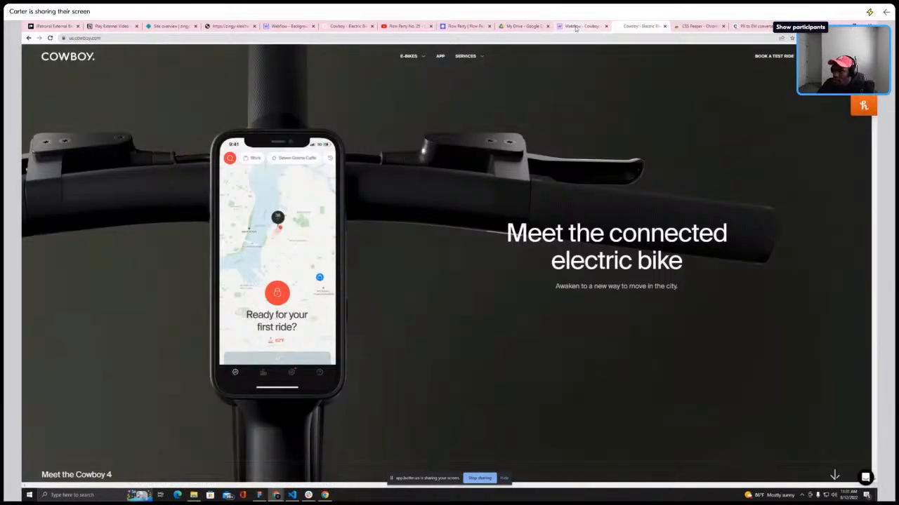
{"action": "left_click", "coordinate": [593, 27]}
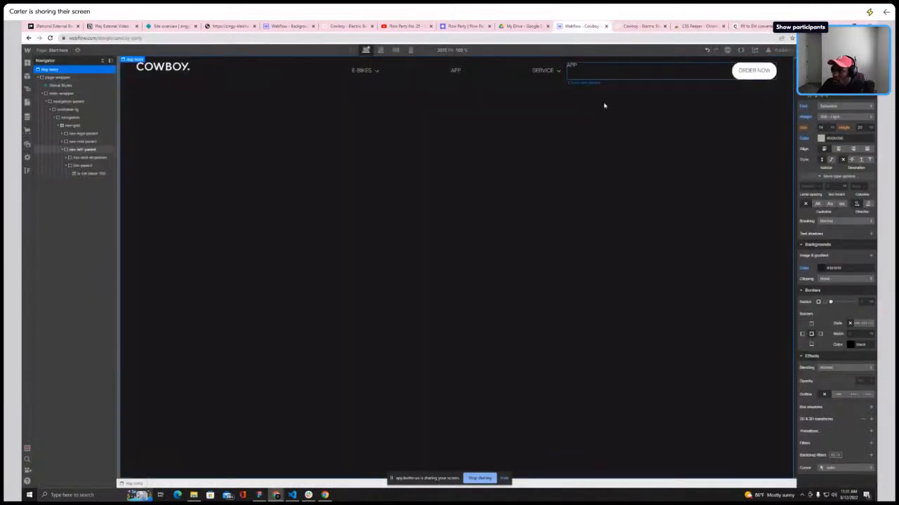
{"action": "left_click", "coordinate": [691, 73]}
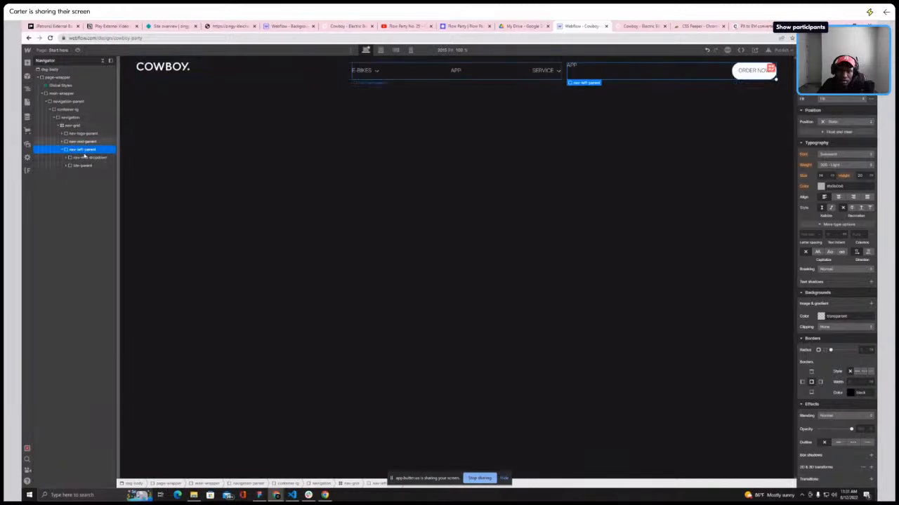
{"action": "left_click", "coordinate": [85, 159]}
{"action": "key", "text": "ctrl+d"}
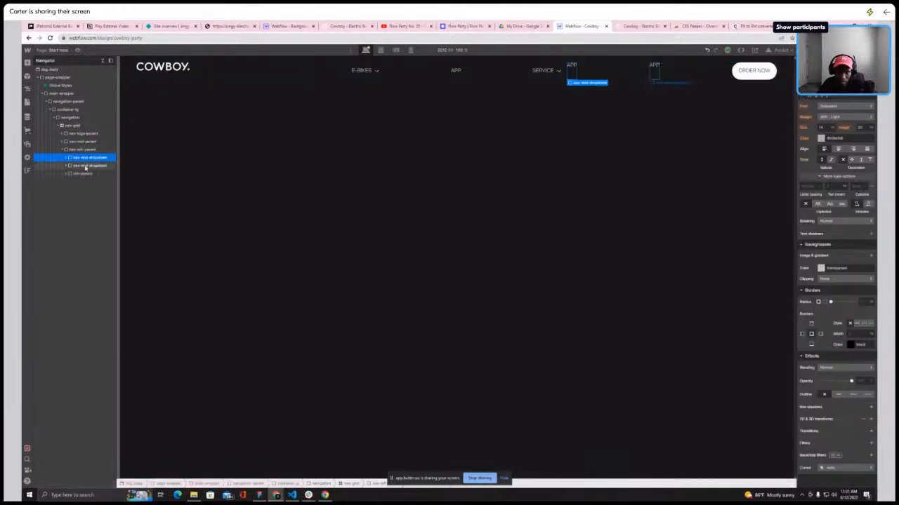
{"action": "left_click_drag", "start_coordinate": [89, 164], "coordinate": [86, 181]}
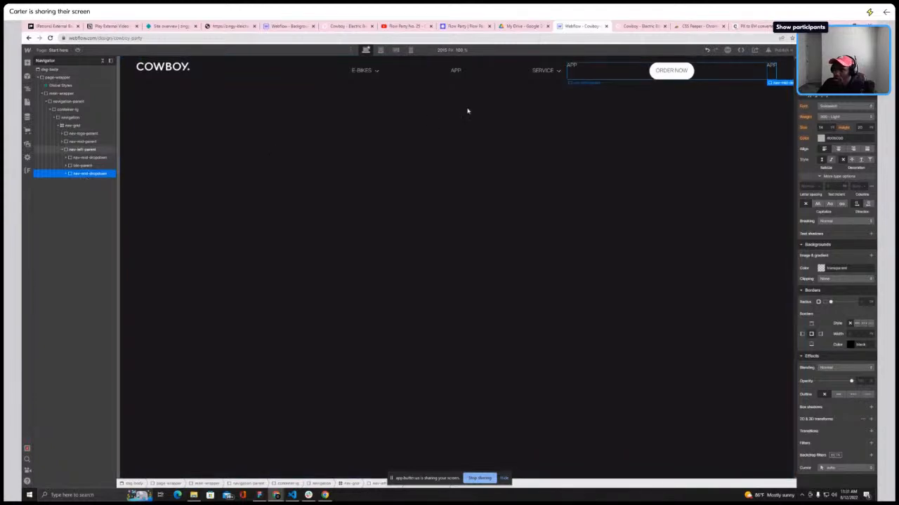
Compare the navigation's right end in the designer with the live Cowboy site
{"action": "left_click", "coordinate": [611, 73]}
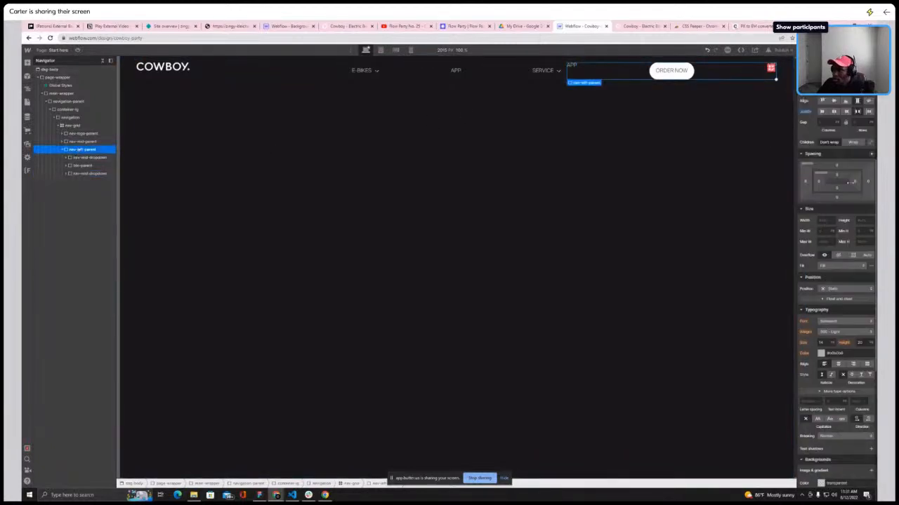
{"action": "scroll", "coordinate": [848, 183], "scroll_direction": "up", "scroll_amount": 3}
{"action": "left_click", "coordinate": [834, 219]}
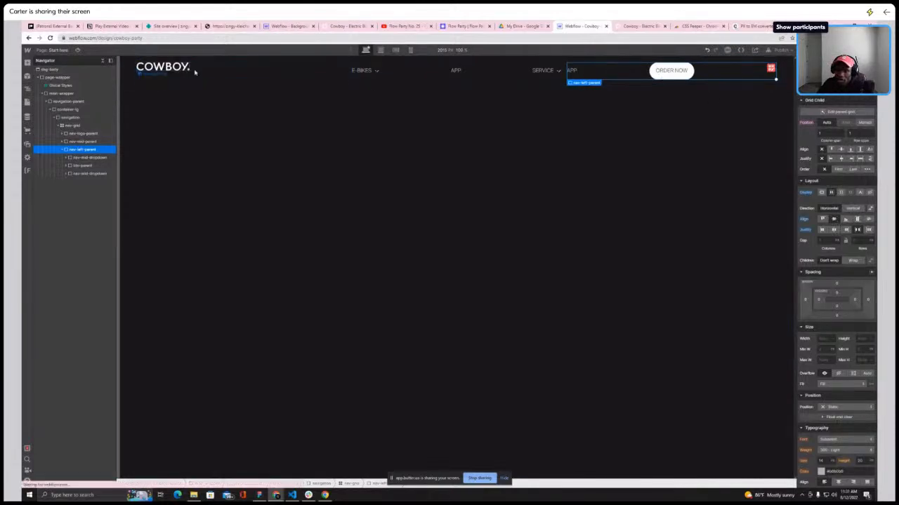
{"action": "left_click", "coordinate": [636, 28]}
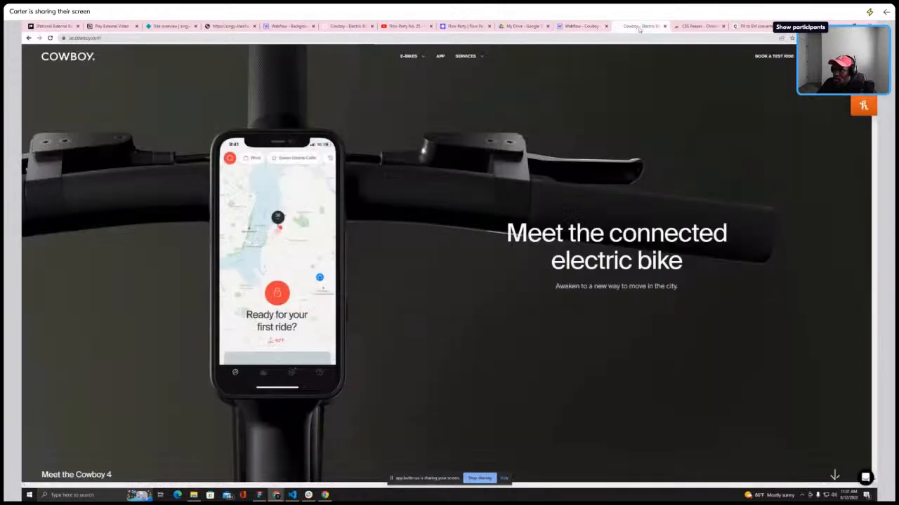
{"action": "left_click", "coordinate": [576, 27]}
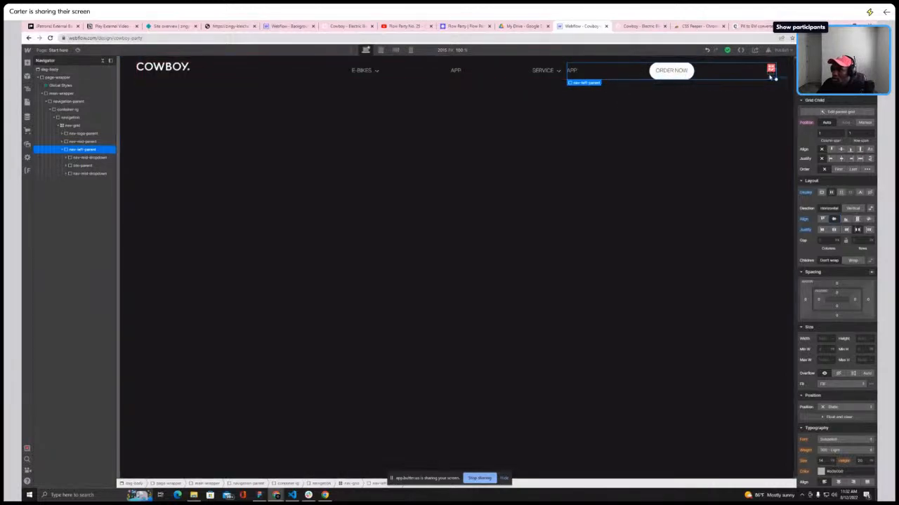
Delete the APP text block inside the duplicated nav-end-dropdown
{"action": "left_click", "coordinate": [772, 72]}
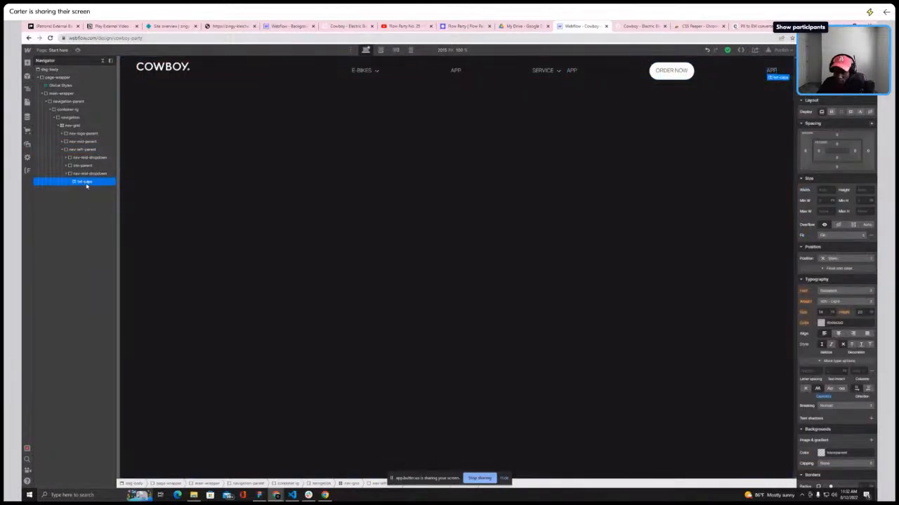
{"action": "key", "text": "Delete"}
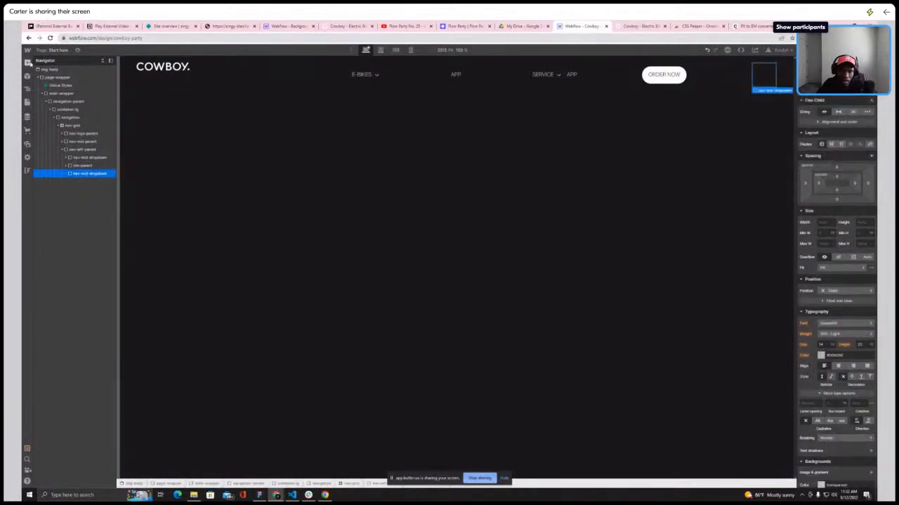
Add an image to the duplicated nav-end-dropdown and set it to the shopping bag SVG asset
{"action": "left_click", "coordinate": [27, 61]}
{"action": "left_click", "coordinate": [49, 361]}
{"action": "left_click", "coordinate": [730, 130]}
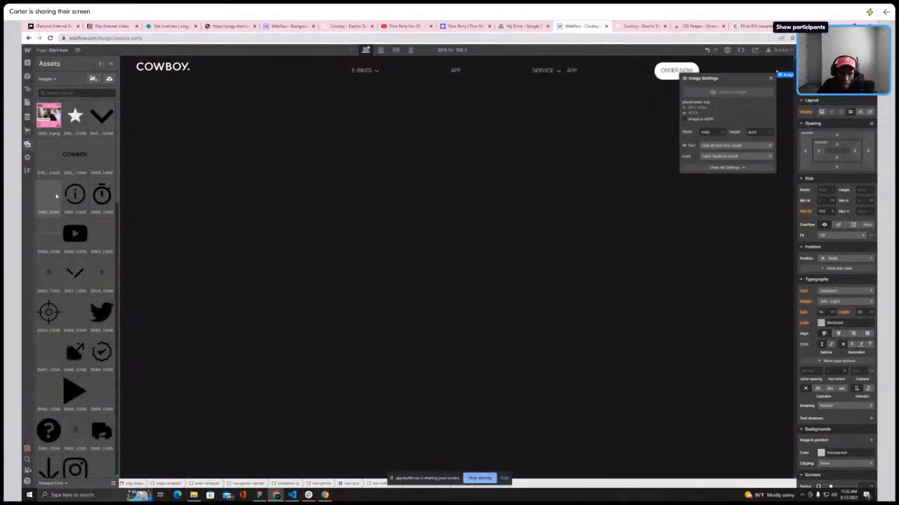
{"action": "scroll", "coordinate": [59, 189], "scroll_direction": "down", "scroll_amount": 2}
{"action": "scroll", "coordinate": [59, 194], "scroll_direction": "down", "scroll_amount": 5}
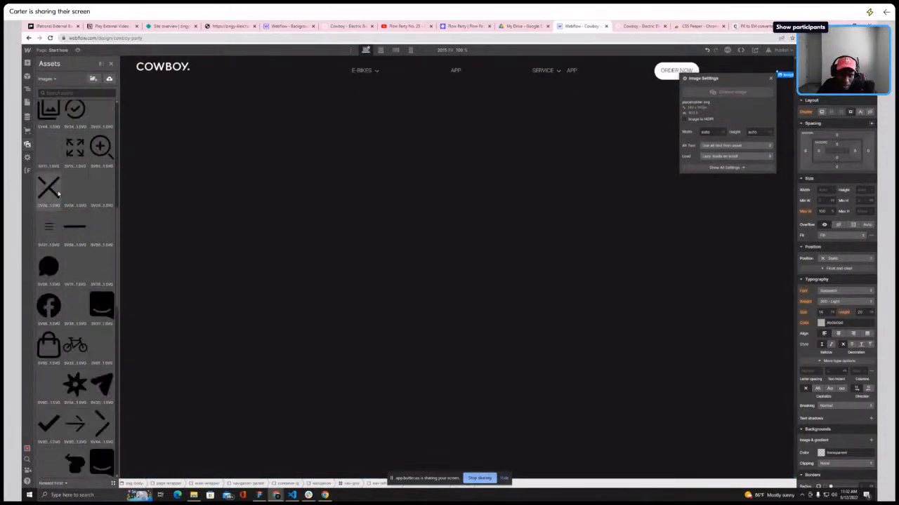
{"action": "scroll", "coordinate": [56, 204], "scroll_direction": "down", "scroll_amount": 1}
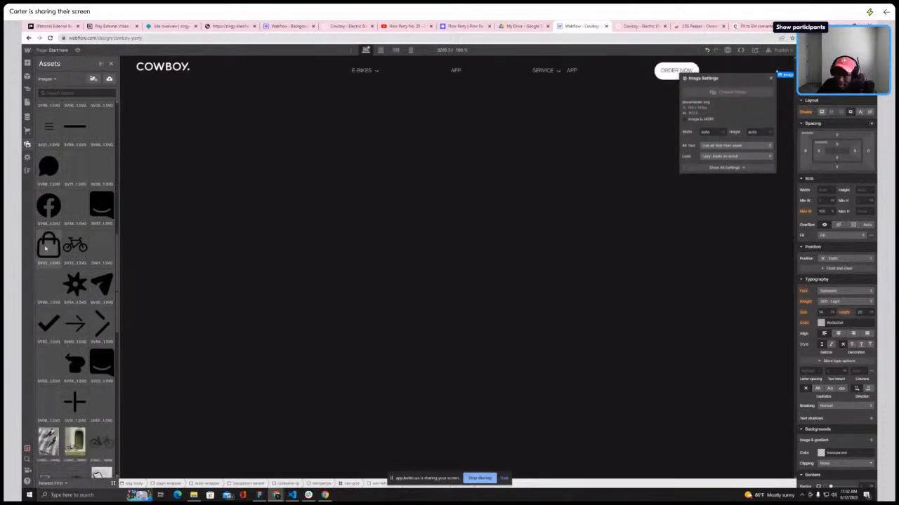
{"action": "left_click", "coordinate": [46, 247]}
{"action": "key", "text": "ctrl+Return"}
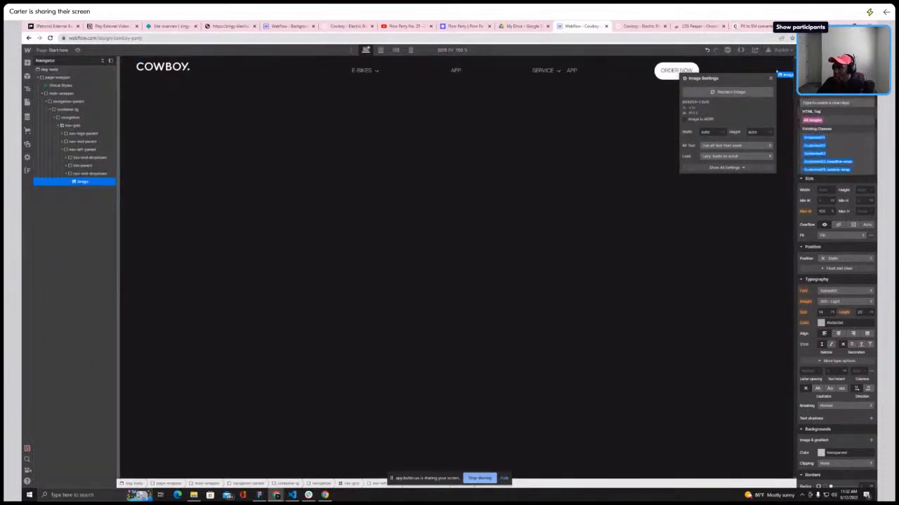
Give the bag image a new class named cart-icon
{"action": "left_click", "coordinate": [771, 79]}
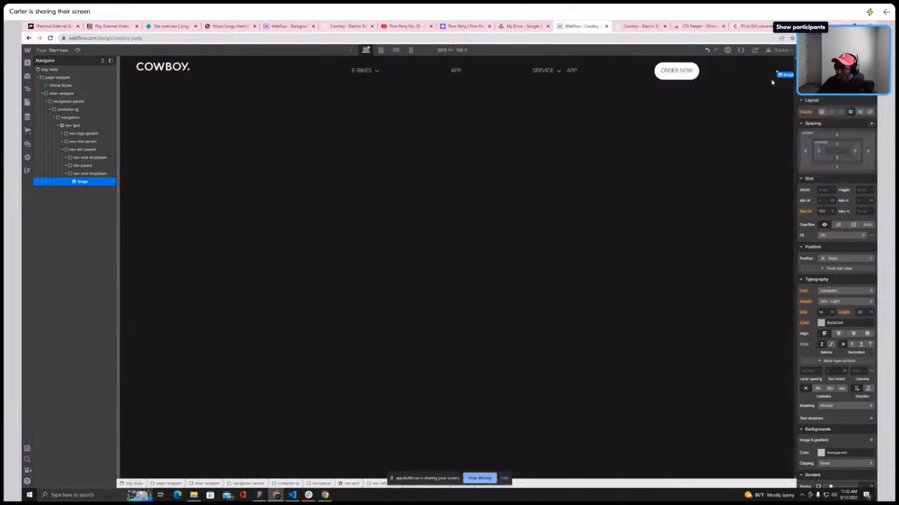
{"action": "left_click", "coordinate": [834, 89]}
{"action": "type", "text": "shop"}
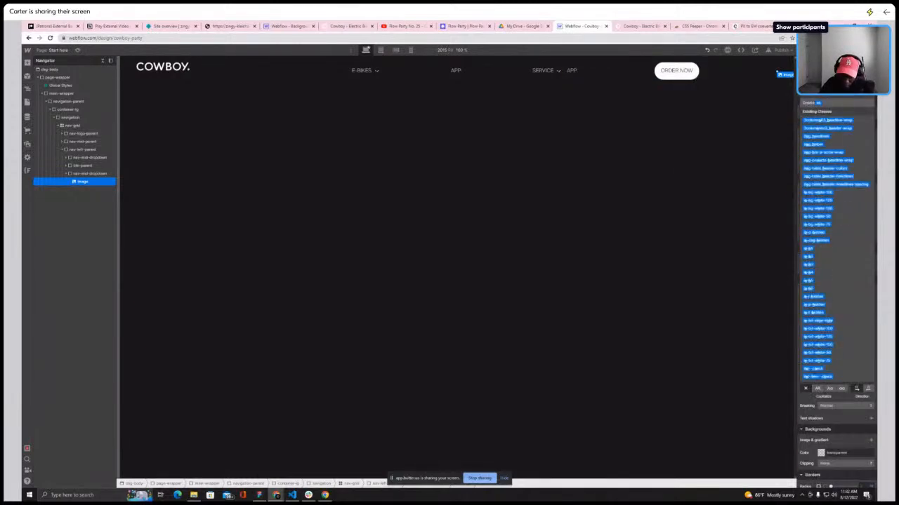
{"action": "key", "text": "BackSpace"}
{"action": "key", "text": "BackSpace"}
{"action": "key", "text": "BackSpace"}
{"action": "key", "text": "BackSpace"}
{"action": "type", "text": "cart-"}
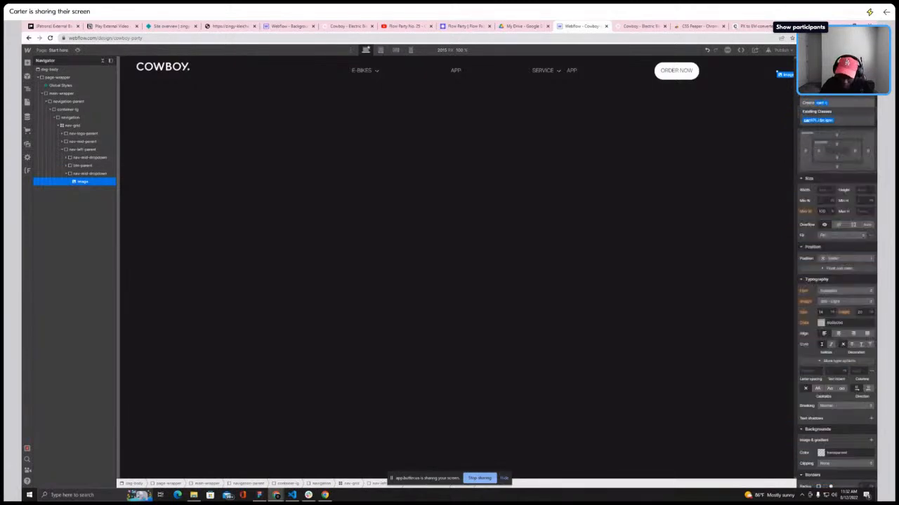
{"action": "type", "text": "icon"}
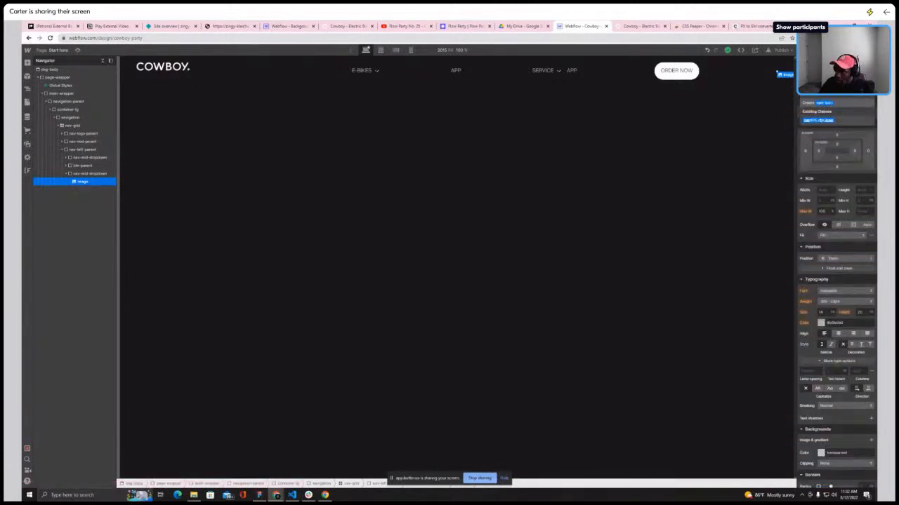
{"action": "key", "text": "Return"}
Add an Invert filter at 100% to cart-icon so the bag shows white
{"action": "scroll", "coordinate": [835, 316], "scroll_direction": "down", "scroll_amount": 5}
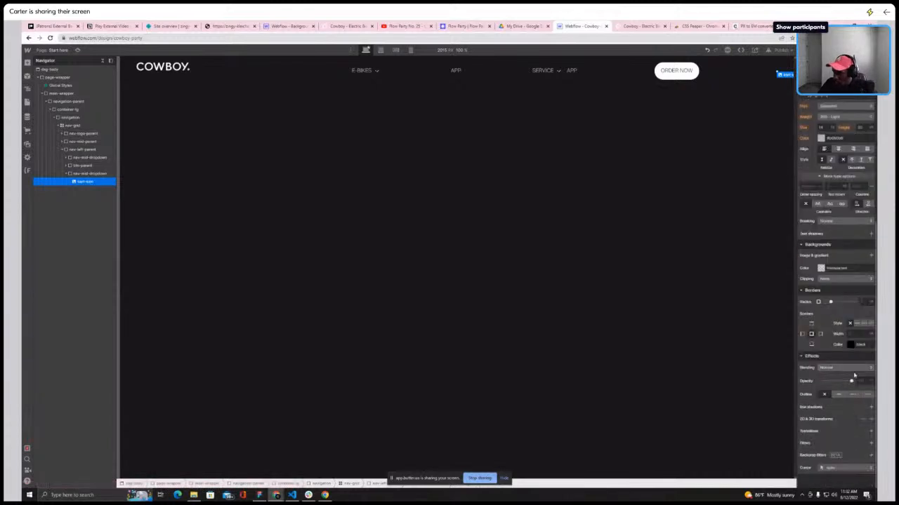
{"action": "left_click", "coordinate": [870, 444]}
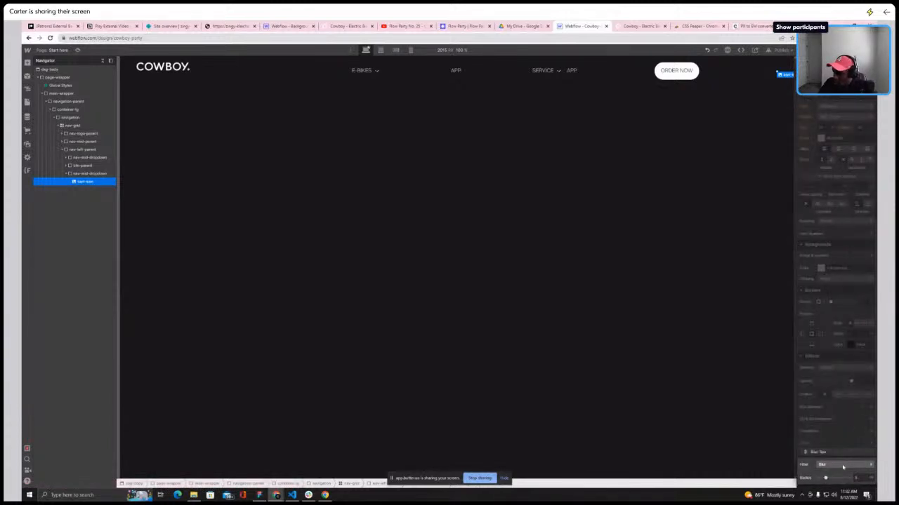
{"action": "left_click", "coordinate": [841, 464]}
{"action": "left_click", "coordinate": [823, 475]}
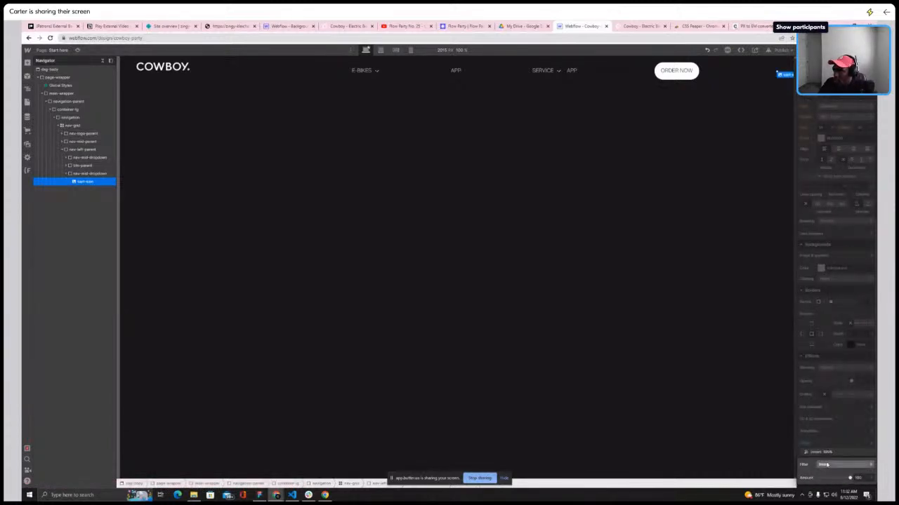
{"action": "left_click", "coordinate": [833, 438]}
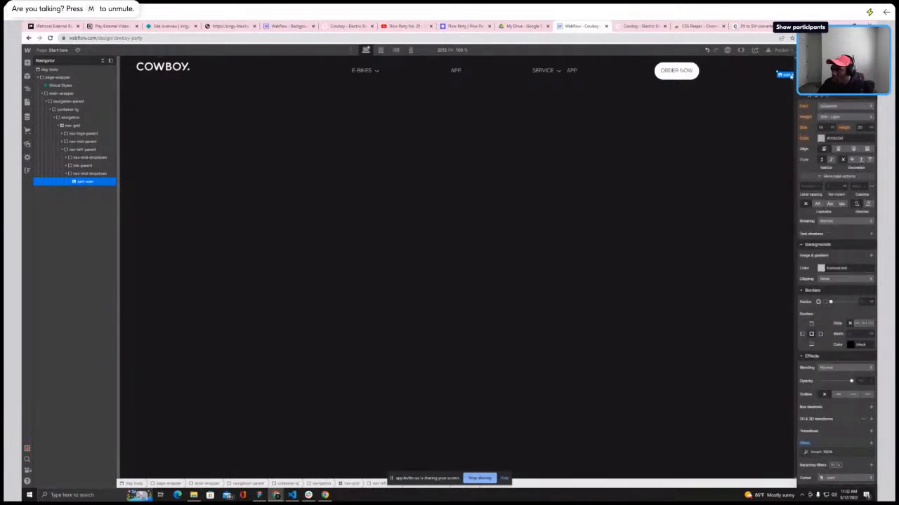
Change cart-icon's width unit and set its width to 2
{"action": "left_click", "coordinate": [826, 51]}
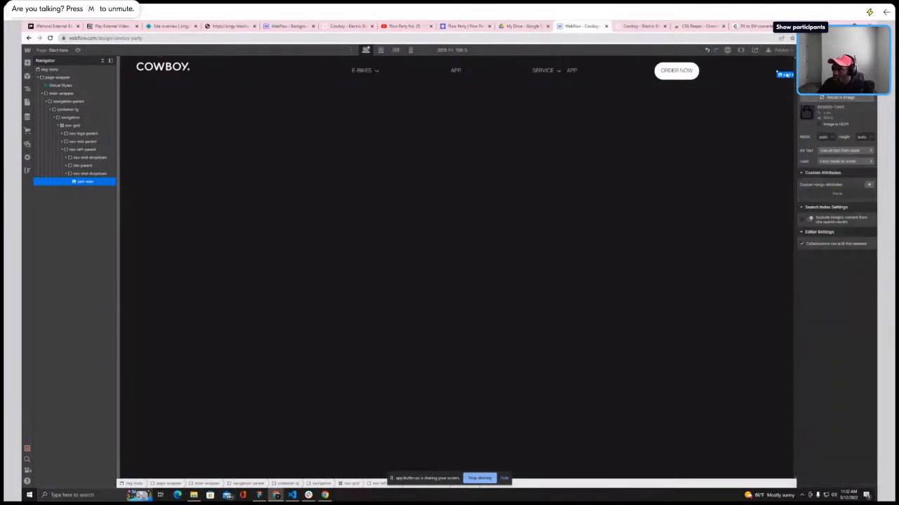
{"action": "left_click", "coordinate": [805, 61]}
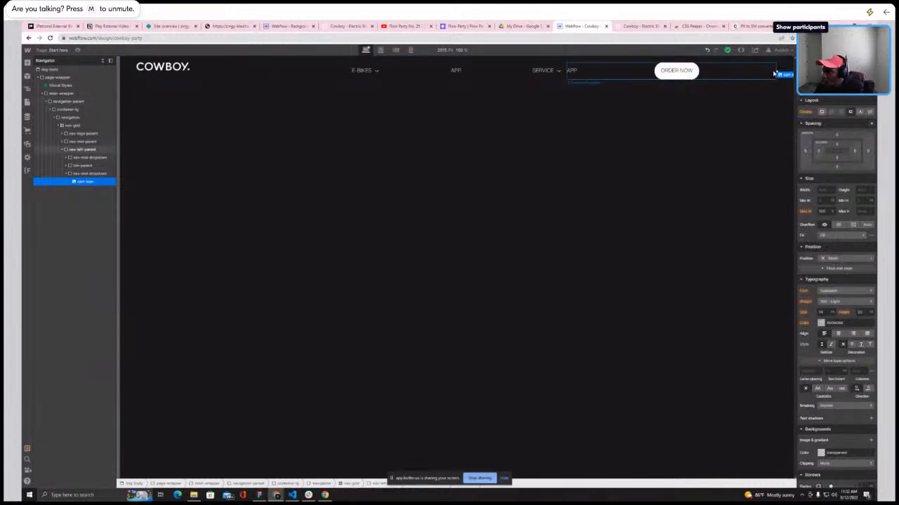
{"action": "mouse_move", "coordinate": [785, 76]}
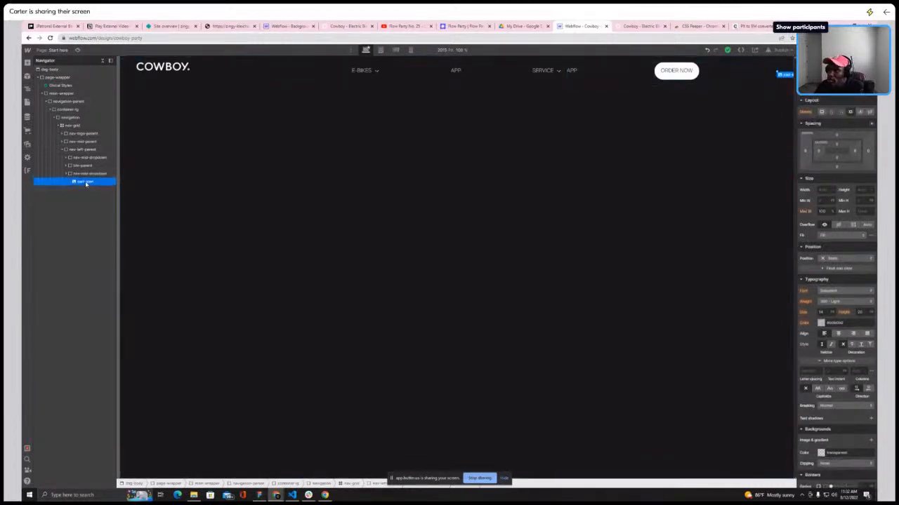
{"action": "left_click", "coordinate": [833, 190]}
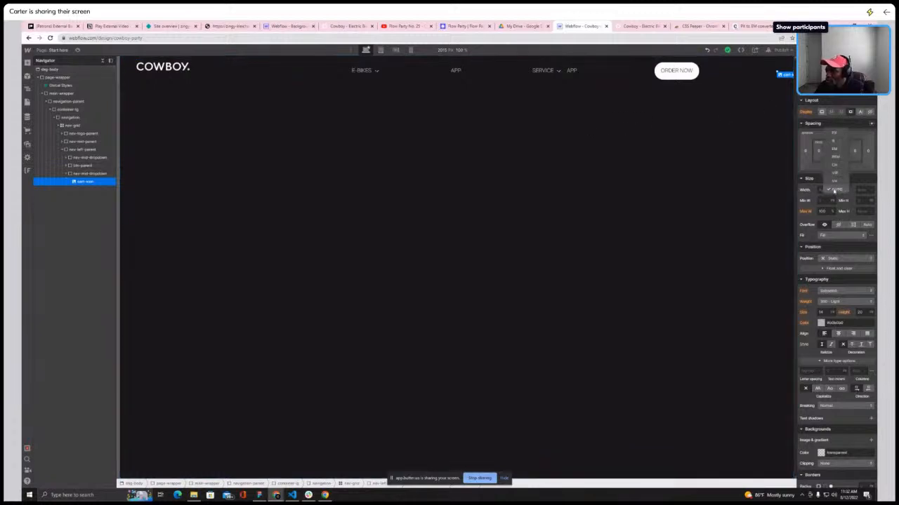
{"action": "left_click", "coordinate": [834, 148]}
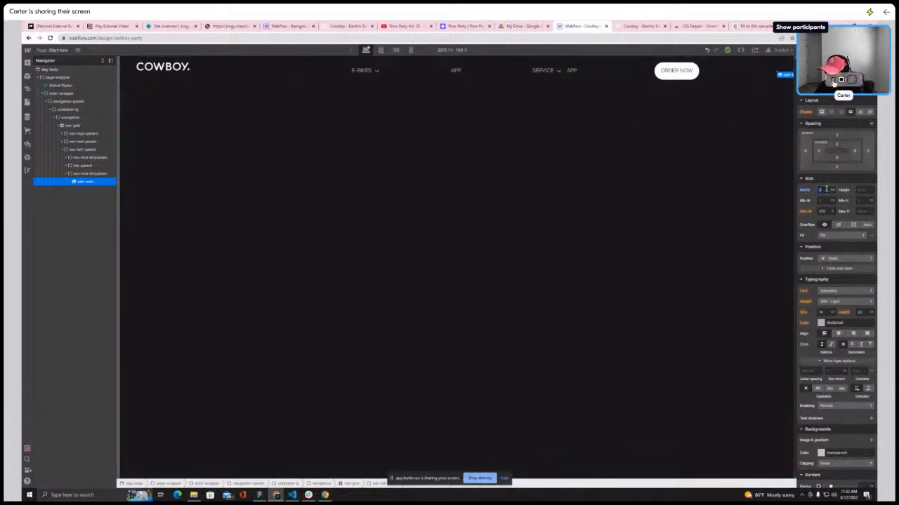
{"action": "type", "text": "2"}
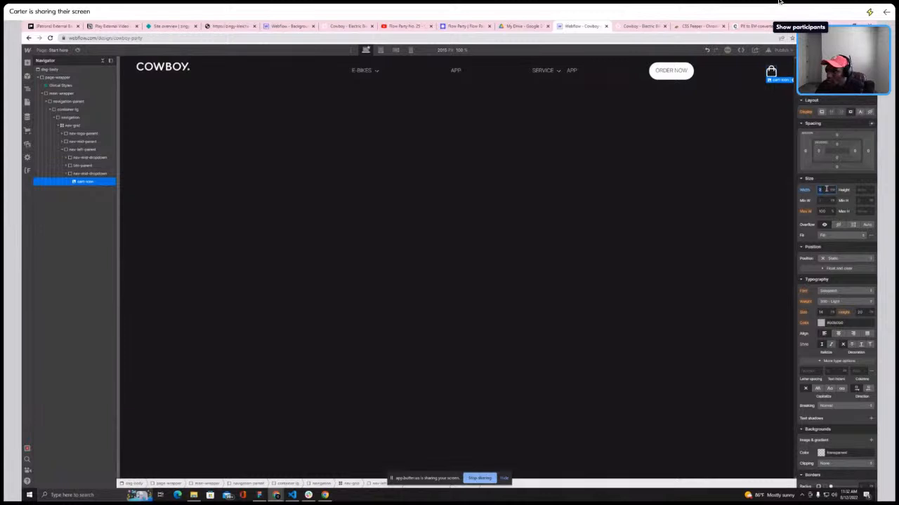
{"action": "type", "text": "1"}
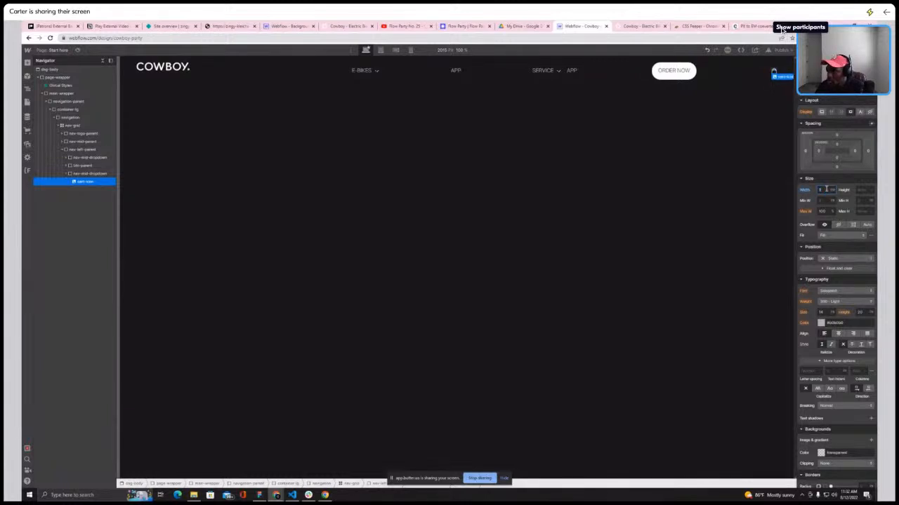
{"action": "type", "text": "2"}
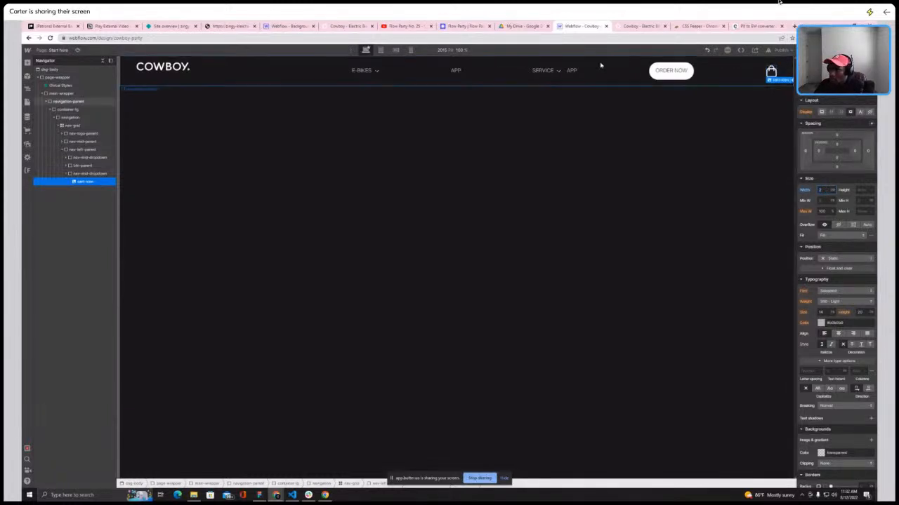
Set nav-grid to a horizontal flex layout with space-between justification and centred alignment
{"action": "left_click", "coordinate": [73, 125]}
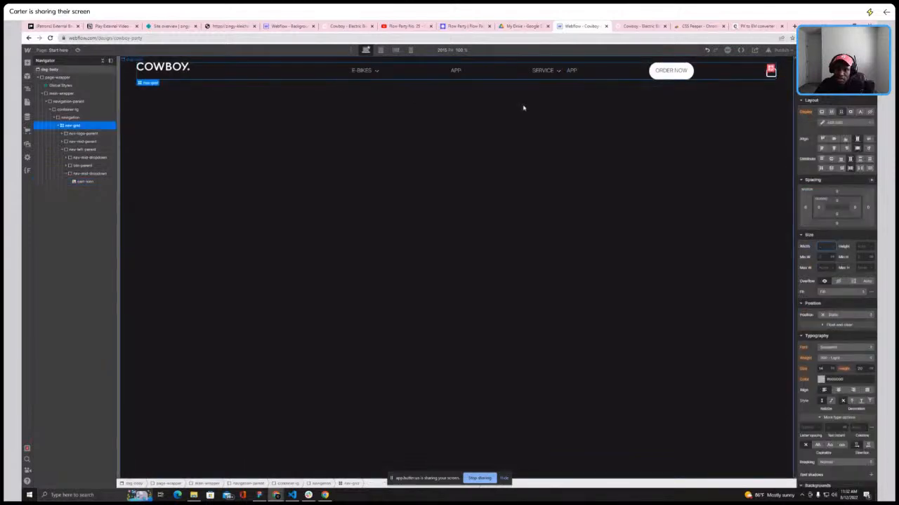
{"action": "left_click", "coordinate": [831, 111]}
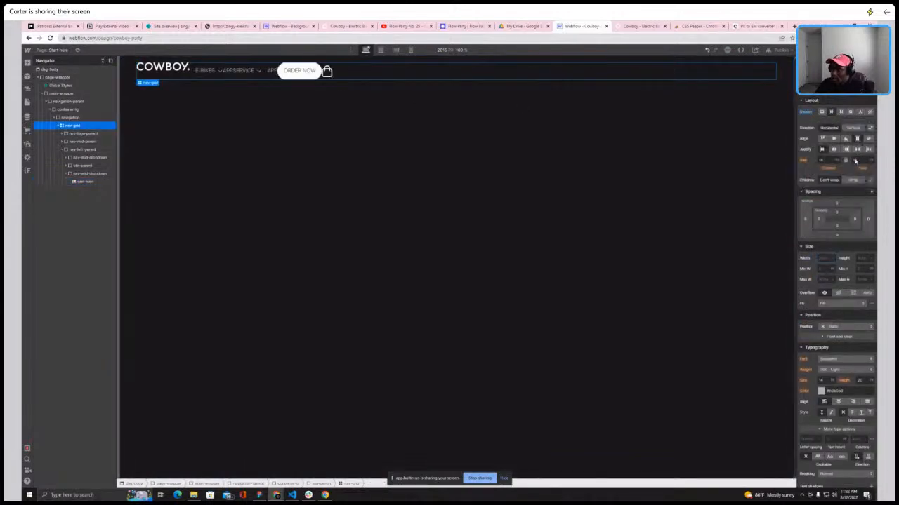
{"action": "left_click", "coordinate": [857, 149]}
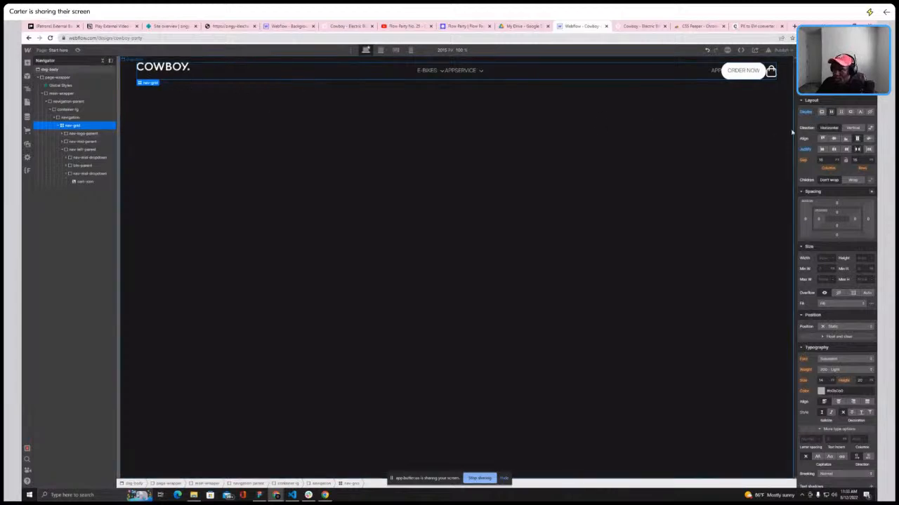
{"action": "left_click", "coordinate": [834, 138]}
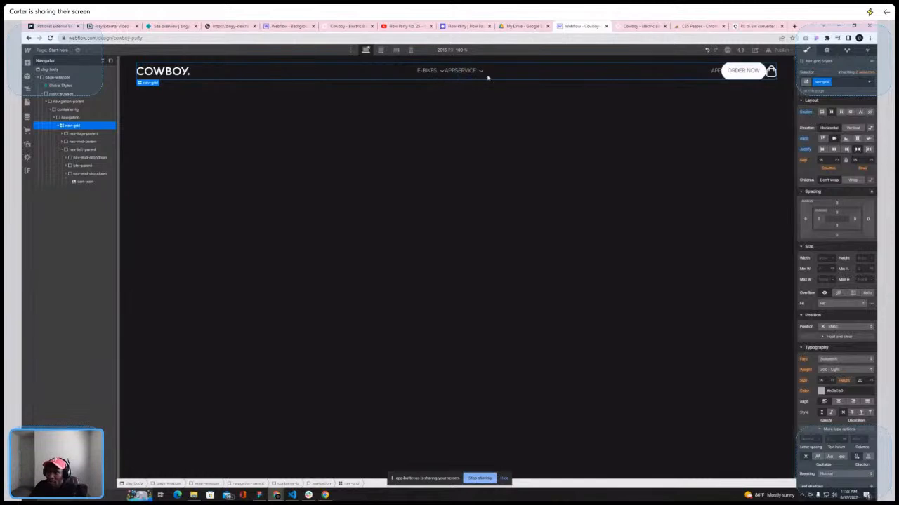
Select nav-mid-parent and set the gap between its menu items to 2
{"action": "left_click", "coordinate": [425, 71]}
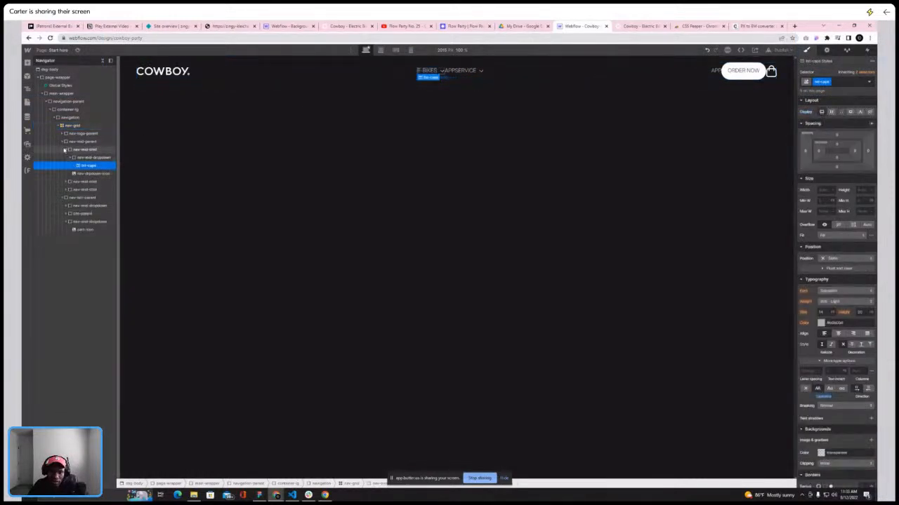
{"action": "left_click", "coordinate": [64, 142]}
{"action": "left_click", "coordinate": [82, 143]}
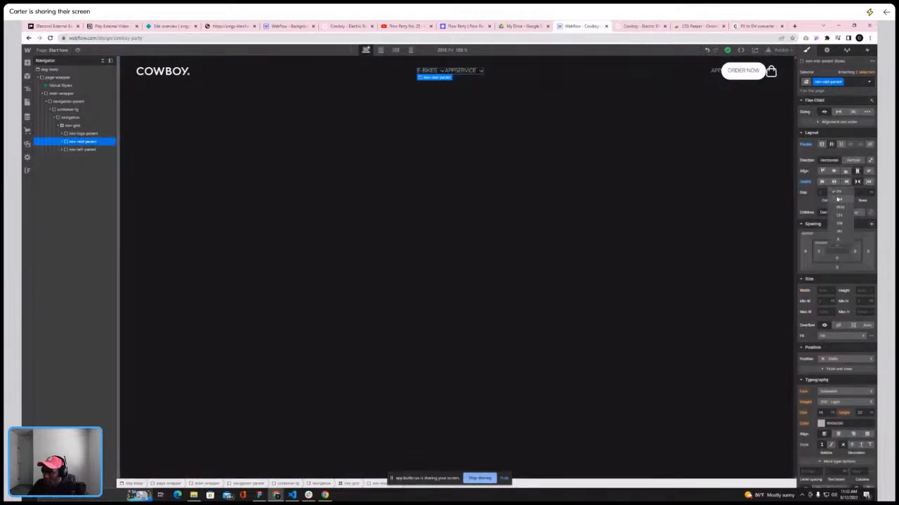
{"action": "left_click", "coordinate": [829, 191]}
{"action": "type", "text": "2"}
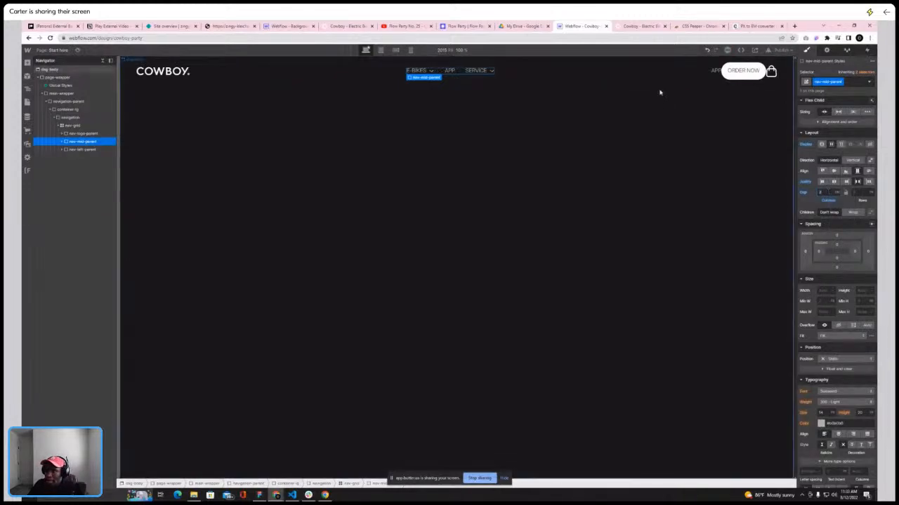
Compare the menu spacing with the live site and confirm the gap value
{"action": "left_click", "coordinate": [638, 26]}
{"action": "left_click", "coordinate": [577, 28]}
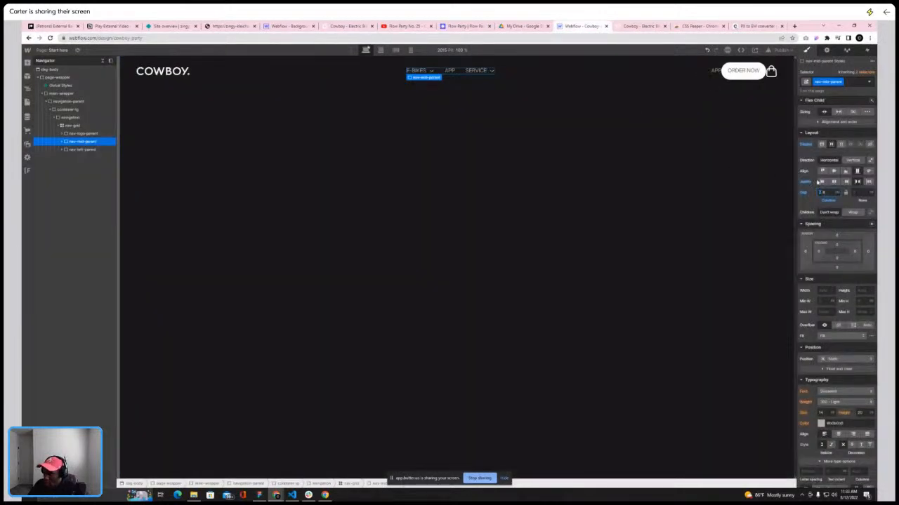
{"action": "key", "text": "Return"}
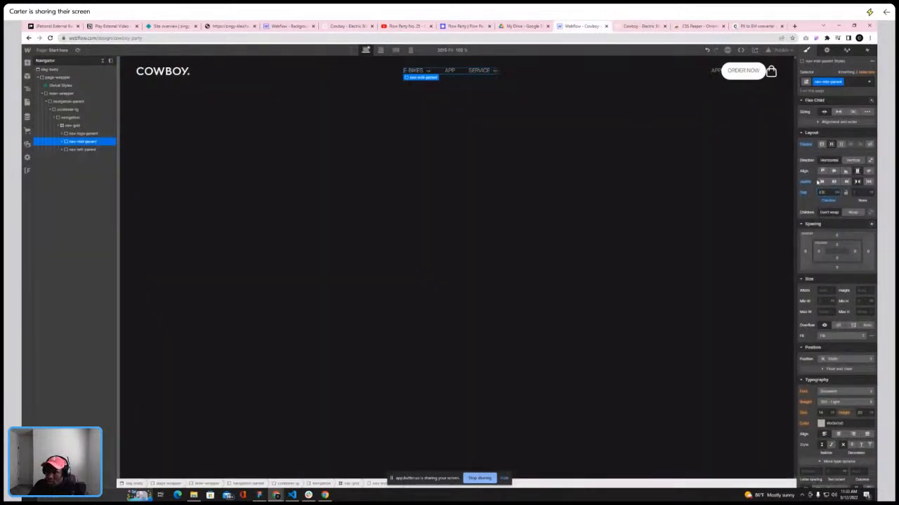
Select nav-left-parent and set a gap between its items, checking the spacing against the live site
{"action": "left_click", "coordinate": [84, 150]}
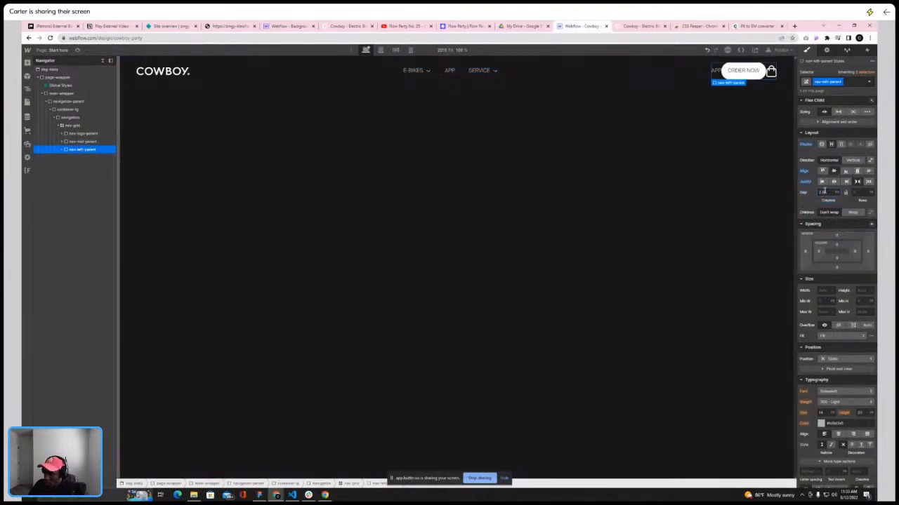
{"action": "key", "text": "Return"}
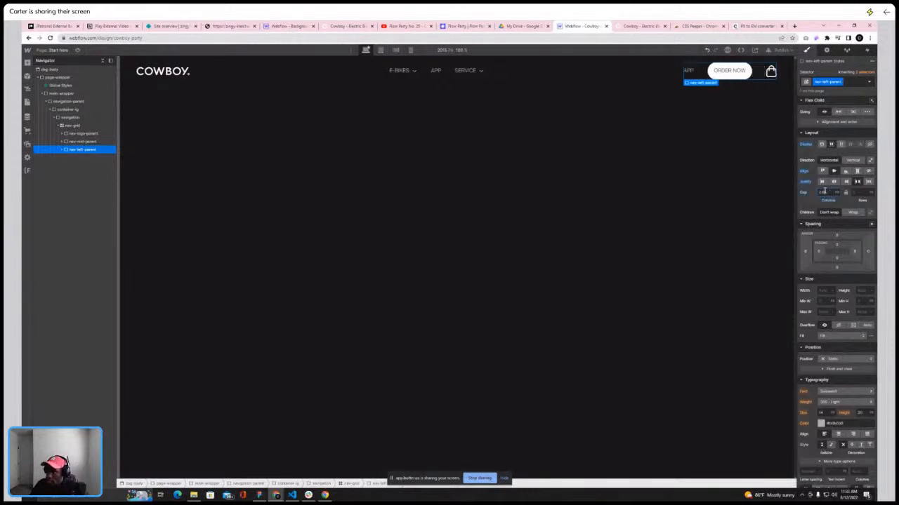
{"action": "left_click", "coordinate": [637, 27]}
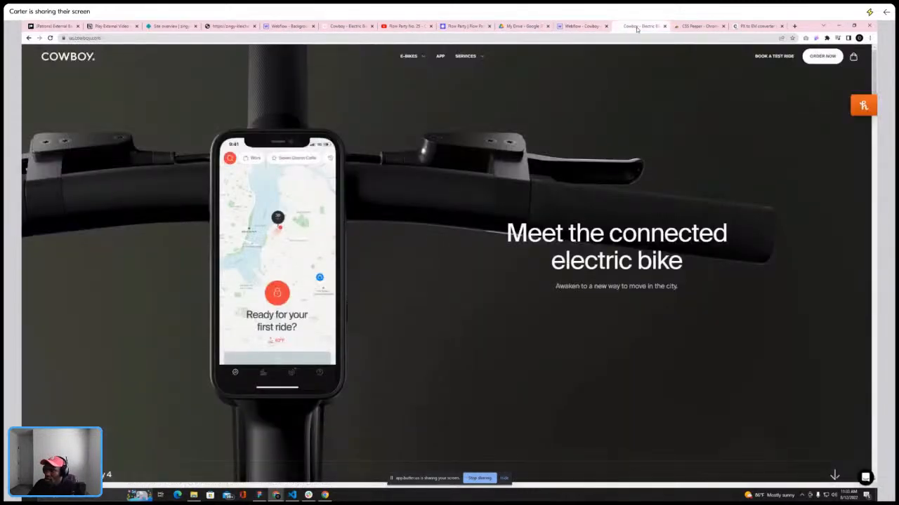
{"action": "left_click", "coordinate": [582, 26]}
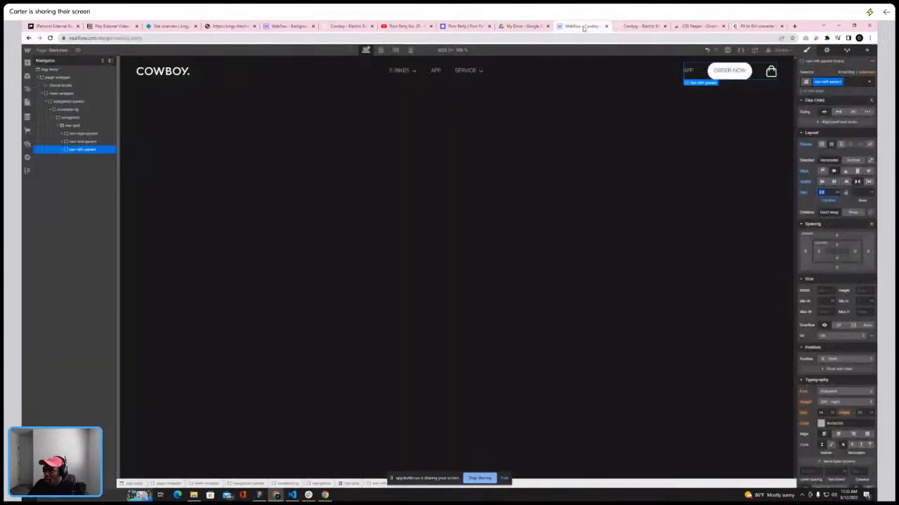
{"action": "left_click", "coordinate": [629, 28]}
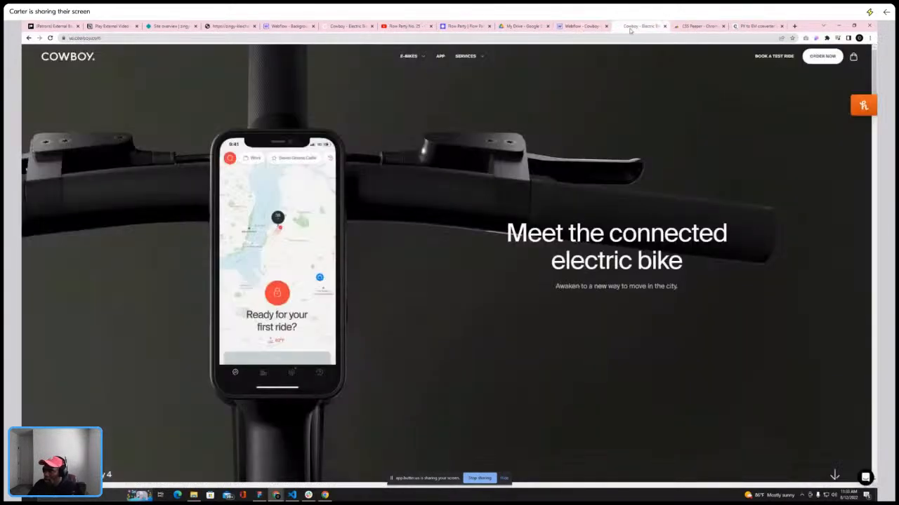
Inspect the live site's navigation links with the browser devtools and an inspector extension
{"action": "right_click", "coordinate": [683, 99]}
{"action": "left_click", "coordinate": [702, 163]}
{"action": "left_click", "coordinate": [716, 50]}
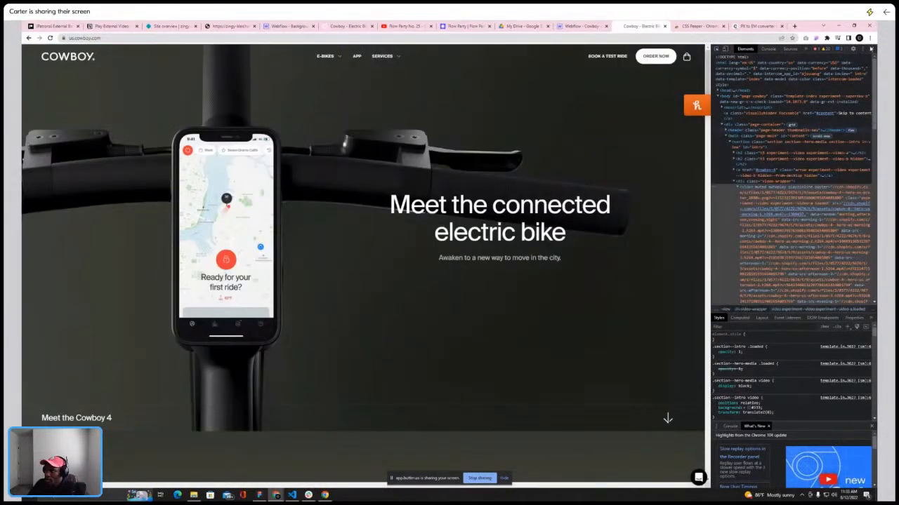
{"action": "key", "text": "F12"}
{"action": "left_click", "coordinate": [814, 38]}
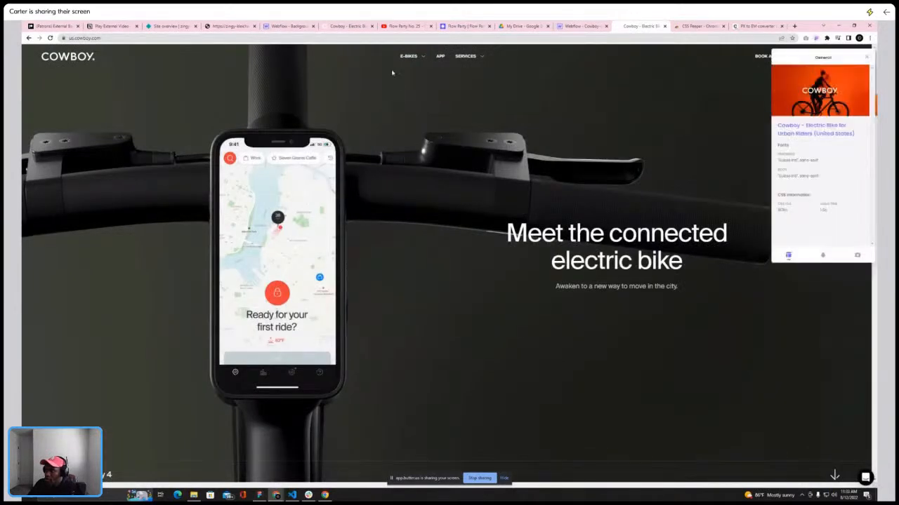
{"action": "left_click", "coordinate": [407, 58]}
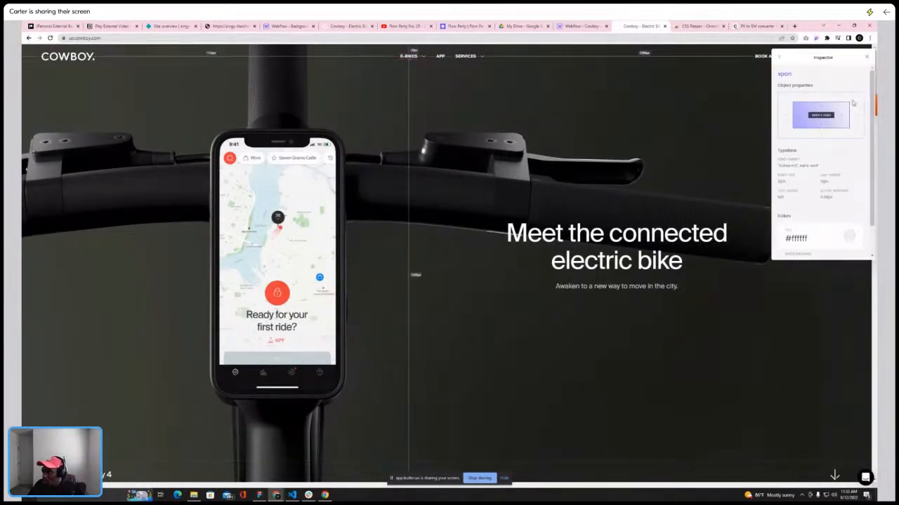
{"action": "left_click", "coordinate": [867, 58]}
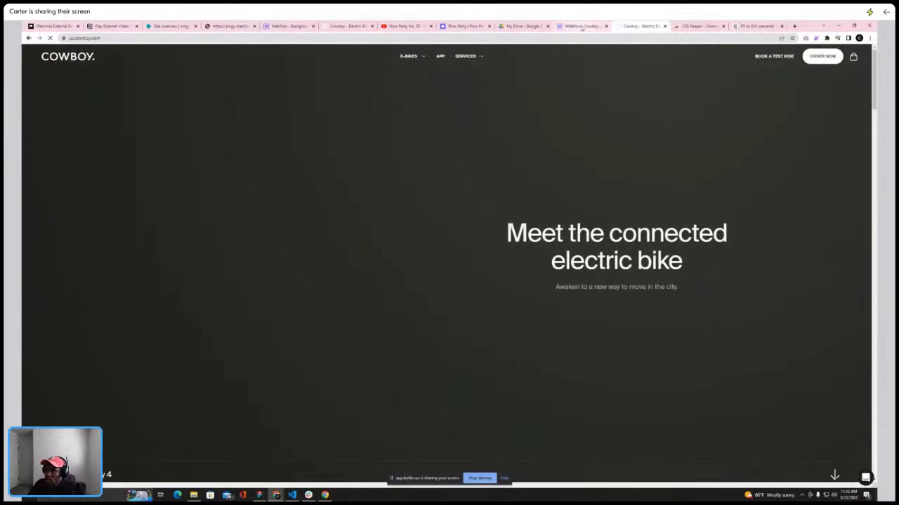
{"action": "left_click", "coordinate": [581, 26]}
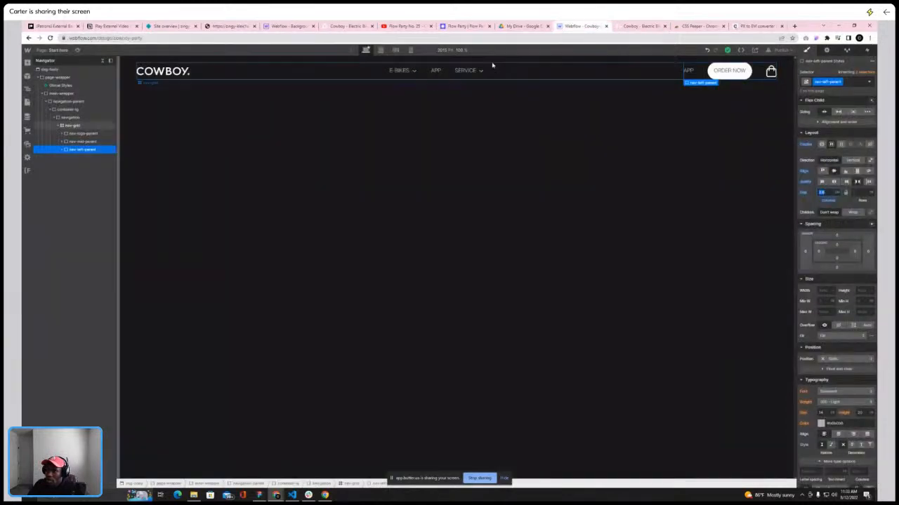
Select the navigation element and set its font size to 12
{"action": "left_click", "coordinate": [69, 118]}
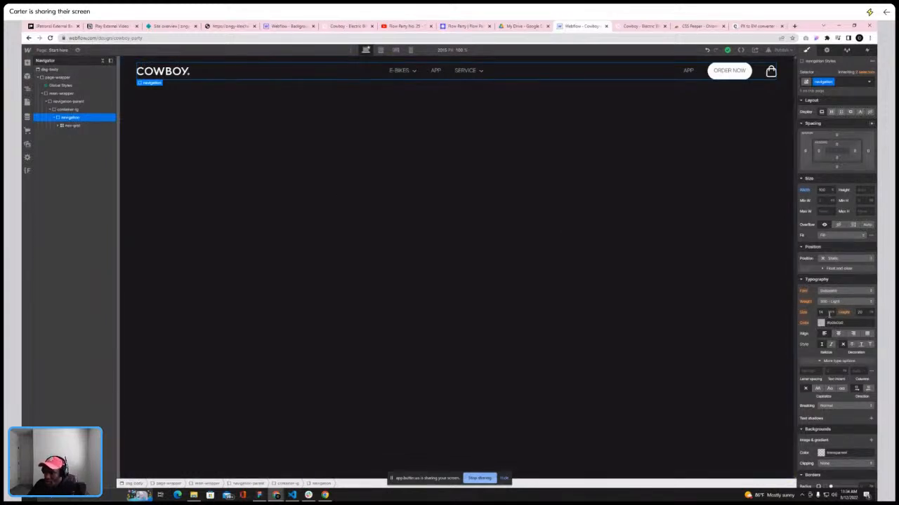
{"action": "type", "text": "12"}
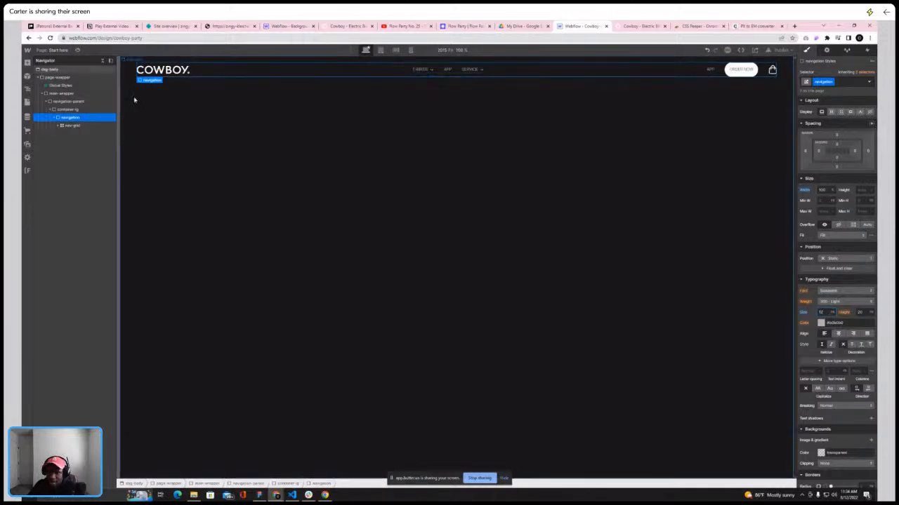
{"action": "left_click", "coordinate": [639, 26]}
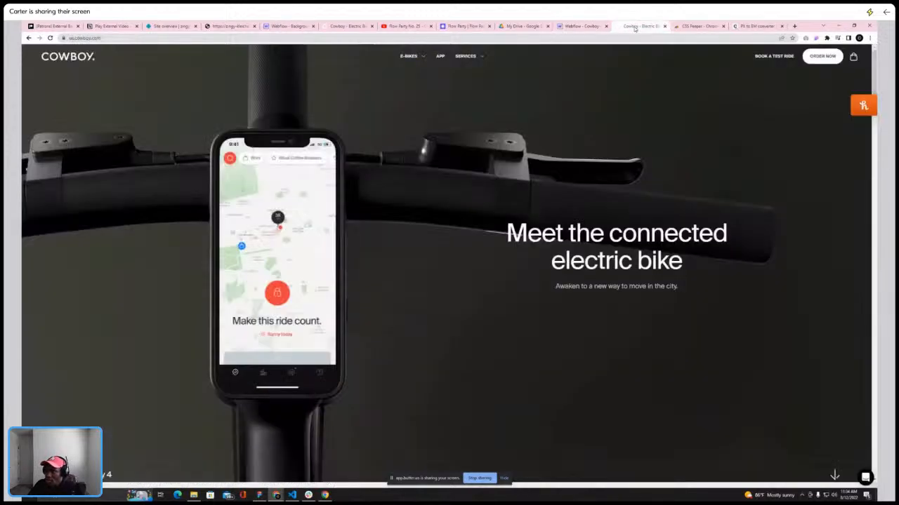
{"action": "left_click", "coordinate": [578, 27]}
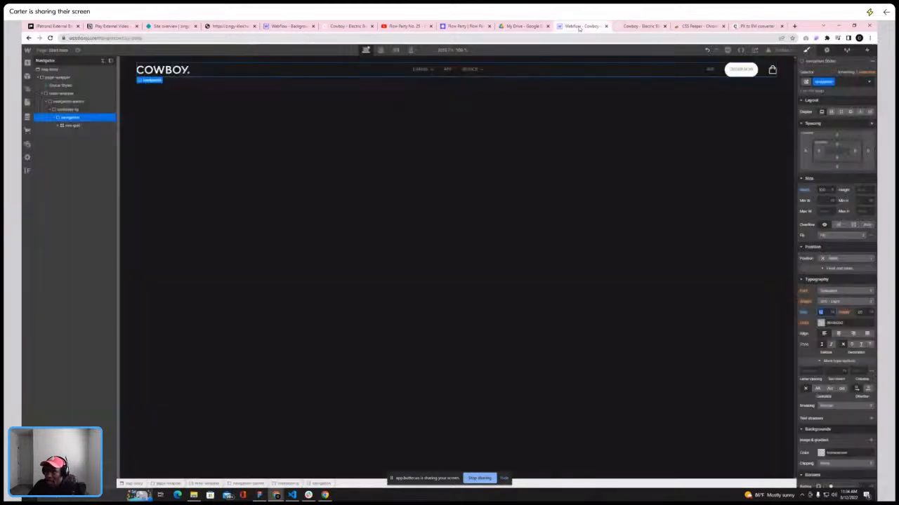
Select the cart icon and inspect the live site's cart icon dimensions with the inspector extension
{"action": "left_click", "coordinate": [771, 72]}
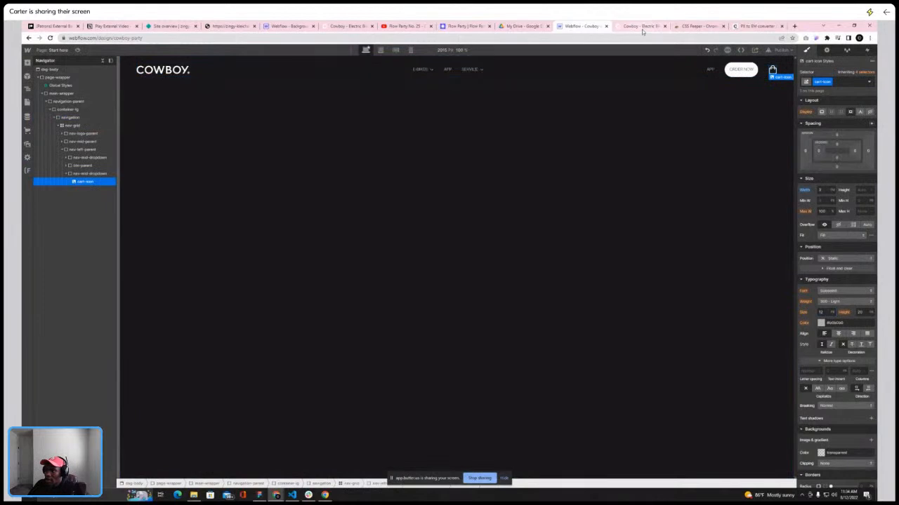
{"action": "left_click", "coordinate": [640, 26]}
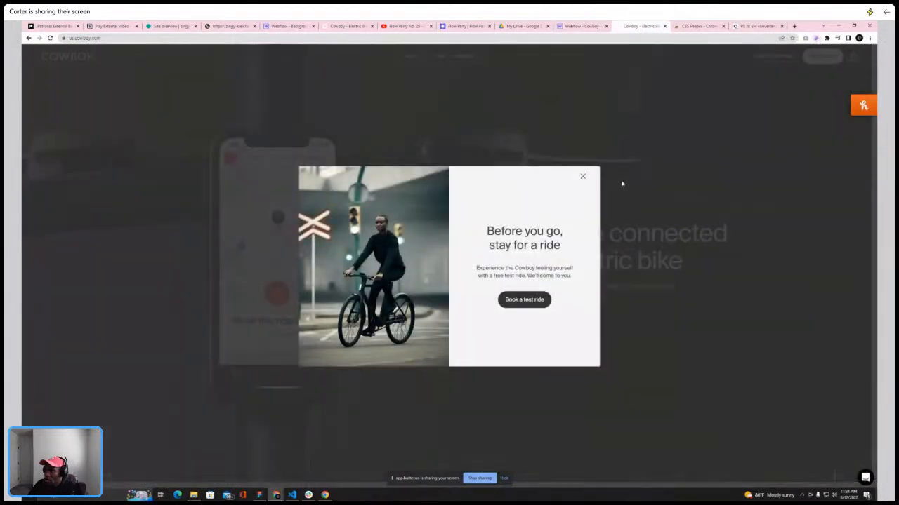
{"action": "left_click", "coordinate": [582, 176]}
{"action": "left_click", "coordinate": [818, 39]}
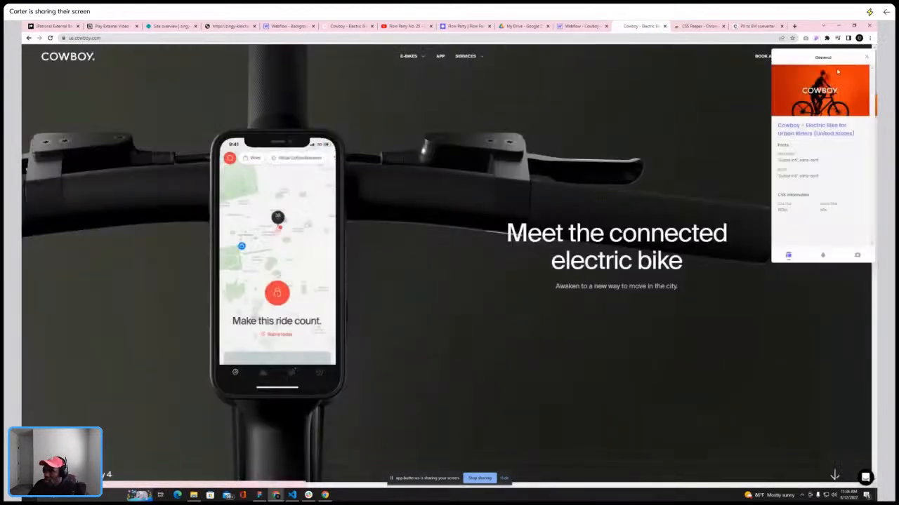
{"action": "left_click_drag", "start_coordinate": [824, 64], "coordinate": [729, 111]}
{"action": "left_click", "coordinate": [854, 58]}
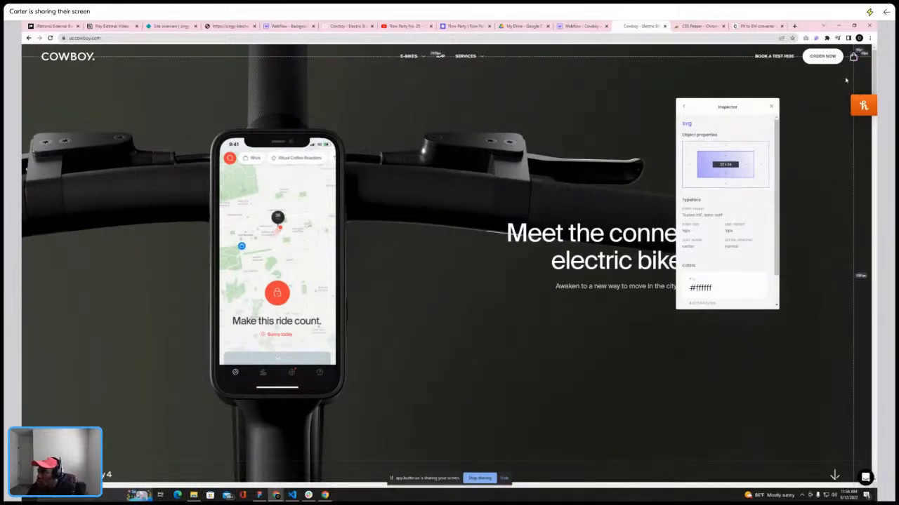
Convert 25 px to em in the converter and set the cart icon's width to the converted value
{"action": "left_click", "coordinate": [757, 26]}
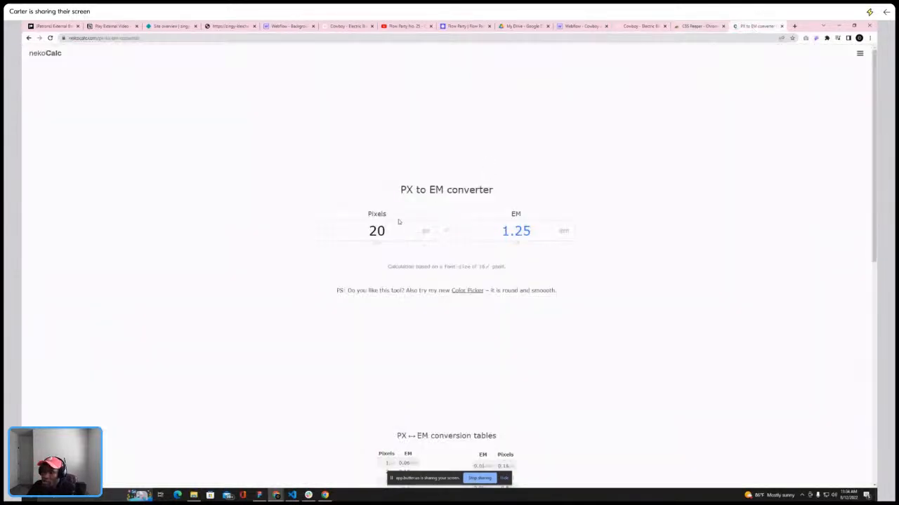
{"action": "double_click", "coordinate": [391, 232]}
{"action": "type", "text": "25"}
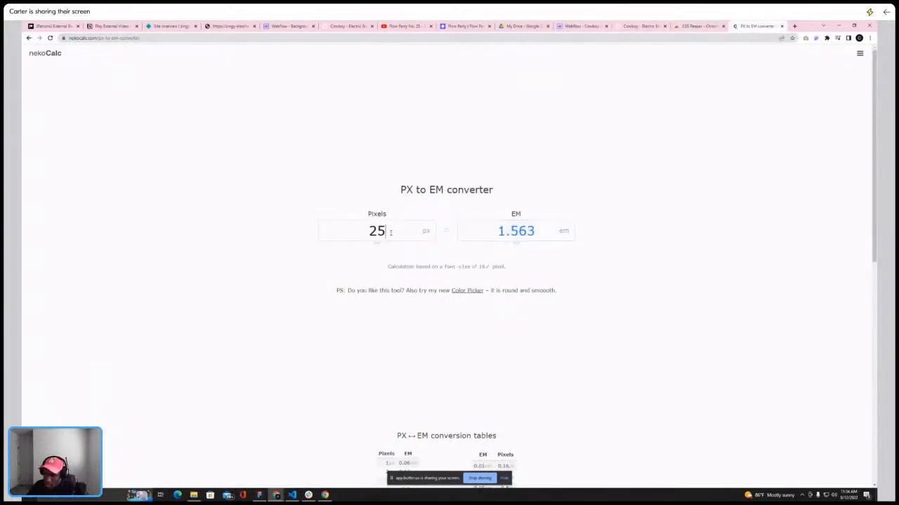
{"action": "left_click", "coordinate": [577, 26]}
{"action": "left_click", "coordinate": [823, 190]}
{"action": "key", "text": "Return"}
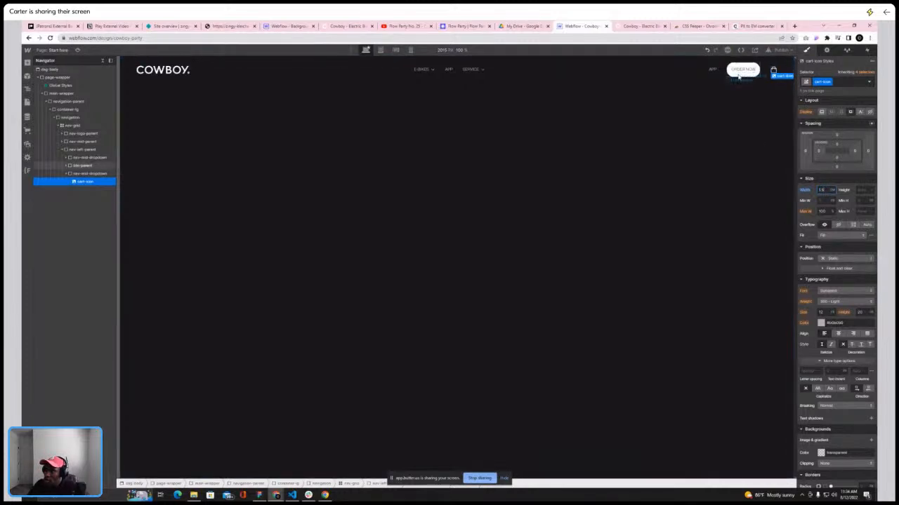
Examine the live site's hero section below the navigation while browsing the navigator tree
{"action": "left_click", "coordinate": [708, 94]}
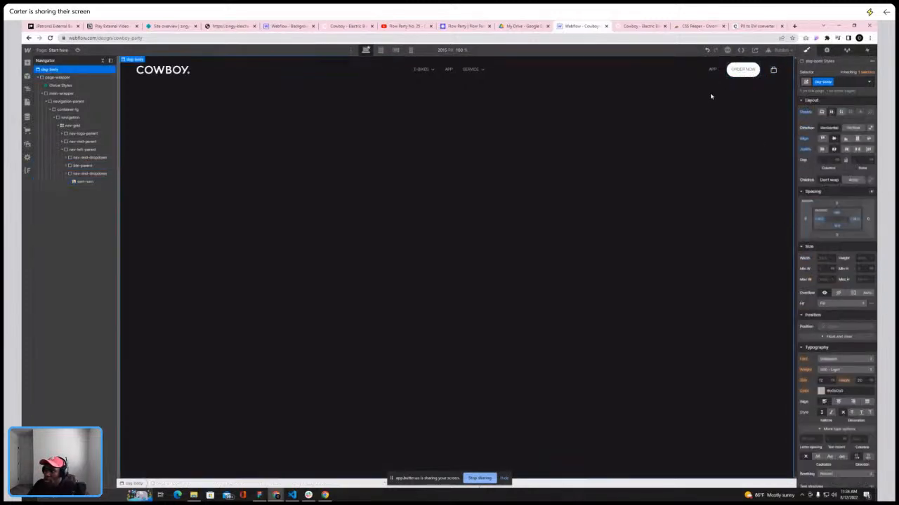
{"action": "left_click", "coordinate": [632, 27]}
{"action": "left_click", "coordinate": [582, 26]}
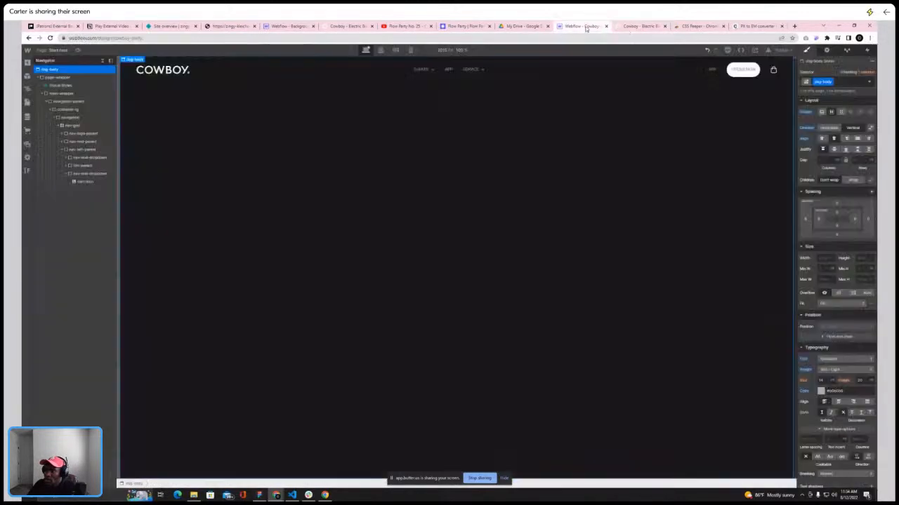
{"action": "left_click", "coordinate": [103, 61]}
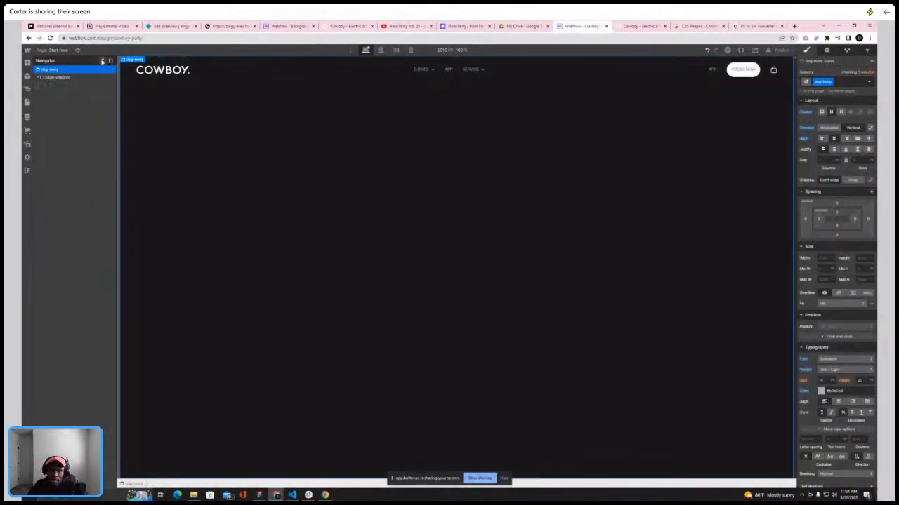
{"action": "left_click", "coordinate": [65, 79]}
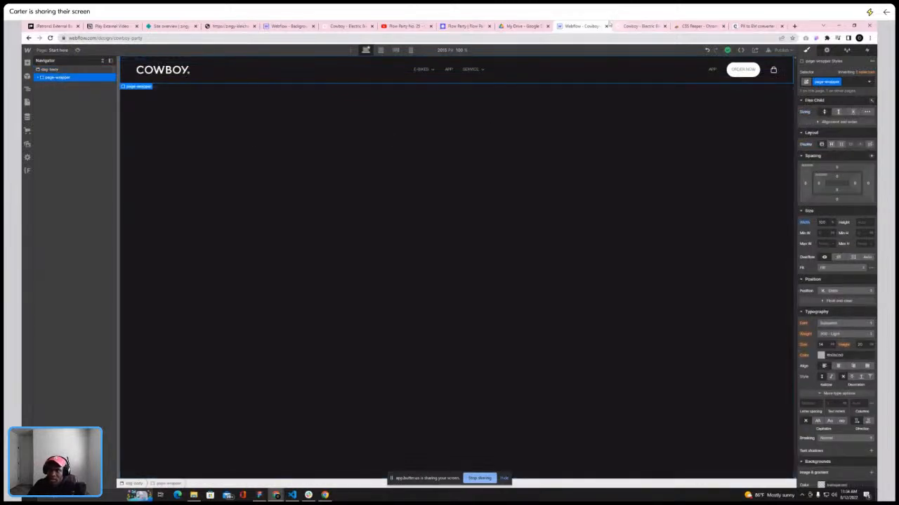
{"action": "left_click", "coordinate": [638, 26]}
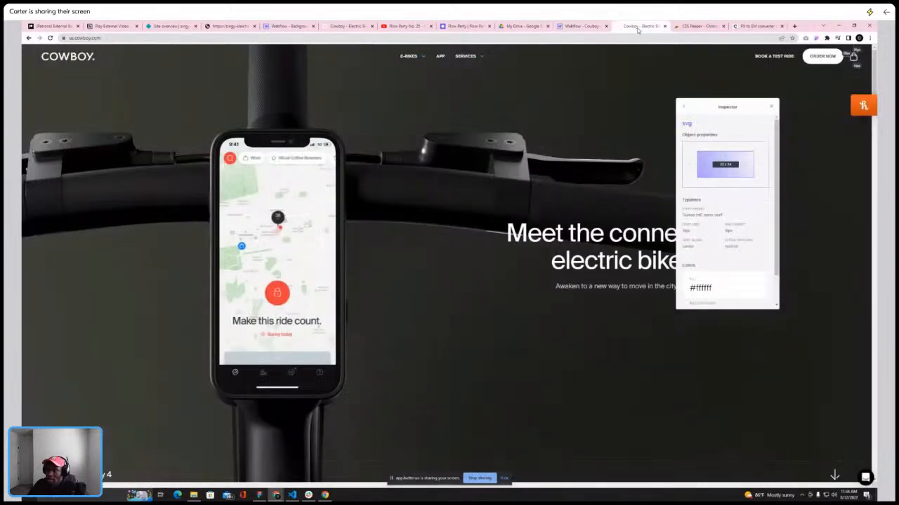
{"action": "left_click", "coordinate": [572, 28]}
{"action": "left_click", "coordinate": [38, 77]}
{"action": "left_click", "coordinate": [43, 94]}
{"action": "left_click", "coordinate": [47, 102]}
{"action": "left_click", "coordinate": [47, 103]}
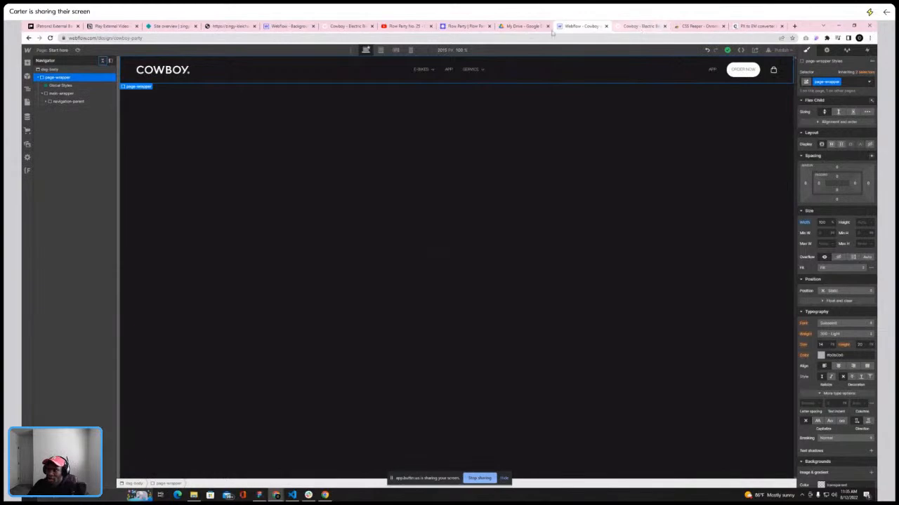
{"action": "left_click", "coordinate": [640, 28]}
{"action": "scroll", "coordinate": [522, 138], "scroll_direction": "down", "scroll_amount": 5}
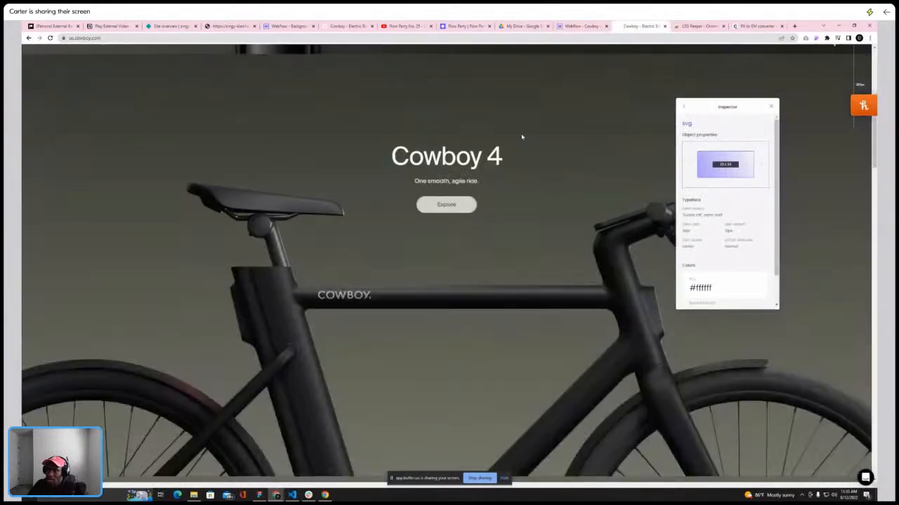
{"action": "scroll", "coordinate": [522, 137], "scroll_direction": "up", "scroll_amount": 3}
{"action": "scroll", "coordinate": [496, 94], "scroll_direction": "down", "scroll_amount": 2}
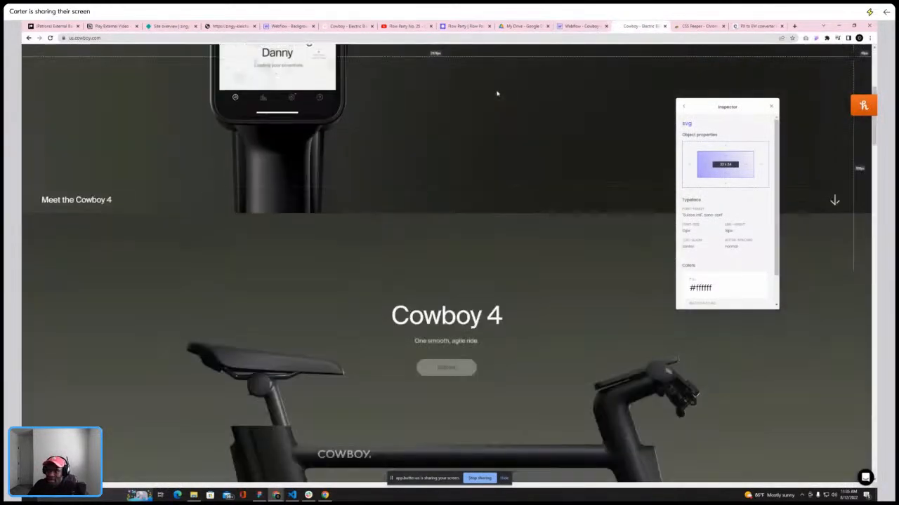
{"action": "scroll", "coordinate": [497, 90], "scroll_direction": "down", "scroll_amount": 3}
{"action": "scroll", "coordinate": [533, 90], "scroll_direction": "up", "scroll_amount": 5}
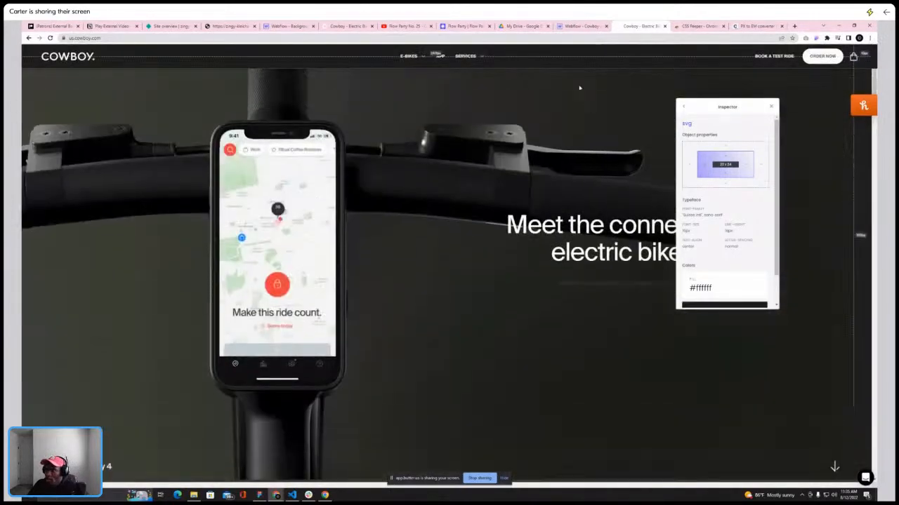
{"action": "left_click", "coordinate": [577, 28]}
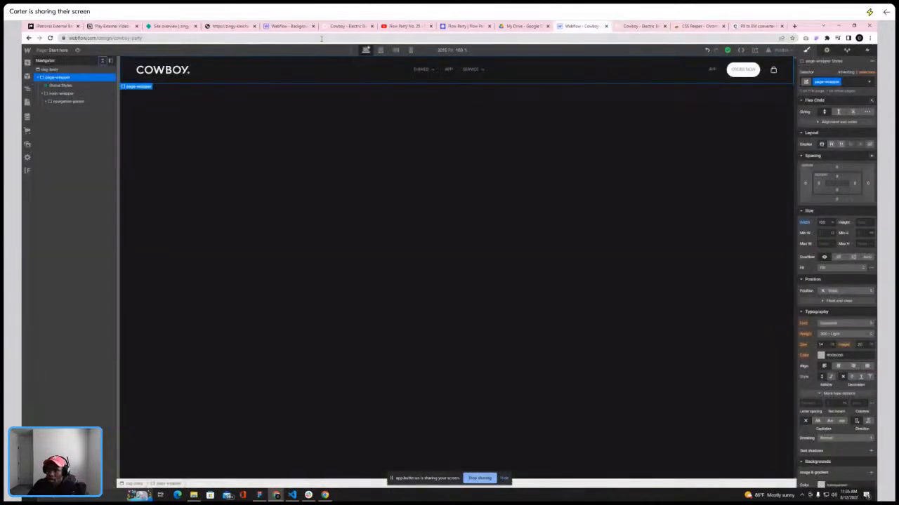
Add a div block inside main-wrapper after navigation-parent and give it the class cowboy-hero-parent
{"action": "left_click", "coordinate": [60, 94]}
{"action": "key", "text": "a"}
{"action": "left_click", "coordinate": [49, 176]}
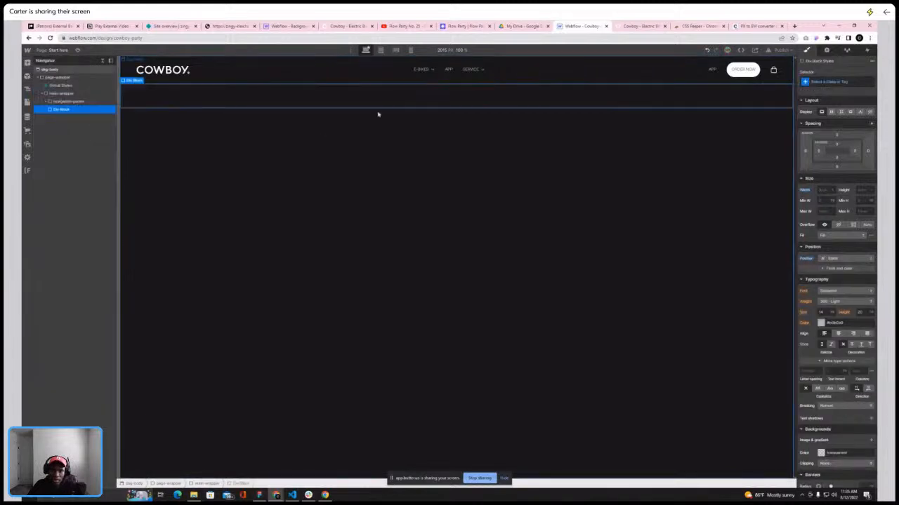
{"action": "left_click", "coordinate": [844, 83]}
{"action": "type", "text": "cowboy-hero-parent"}
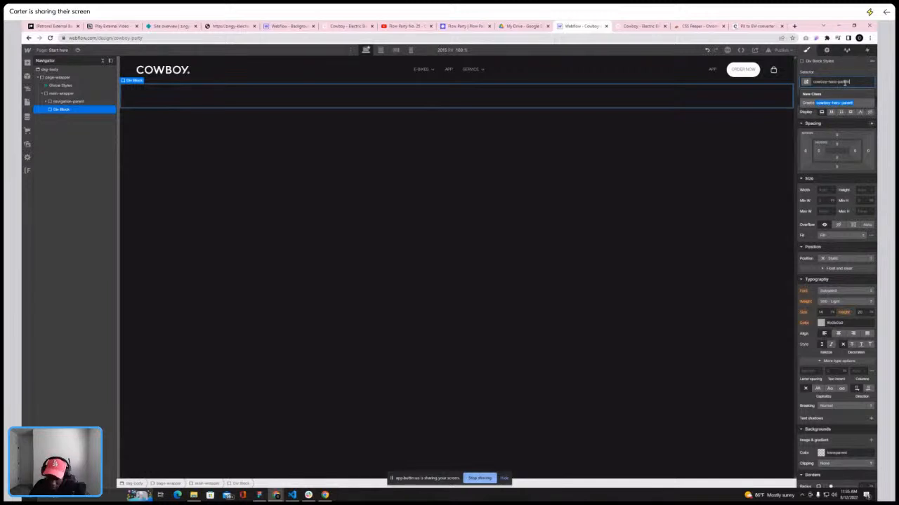
{"action": "key", "text": "Return"}
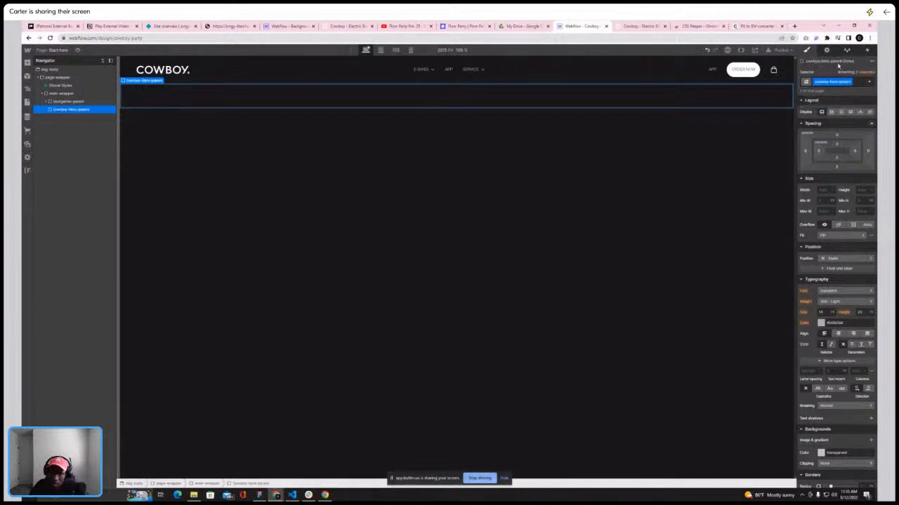
Add a div block inside cowboy-hero-parent and apply the container-lg class to it
{"action": "left_click", "coordinate": [26, 62]}
{"action": "left_click", "coordinate": [49, 177]}
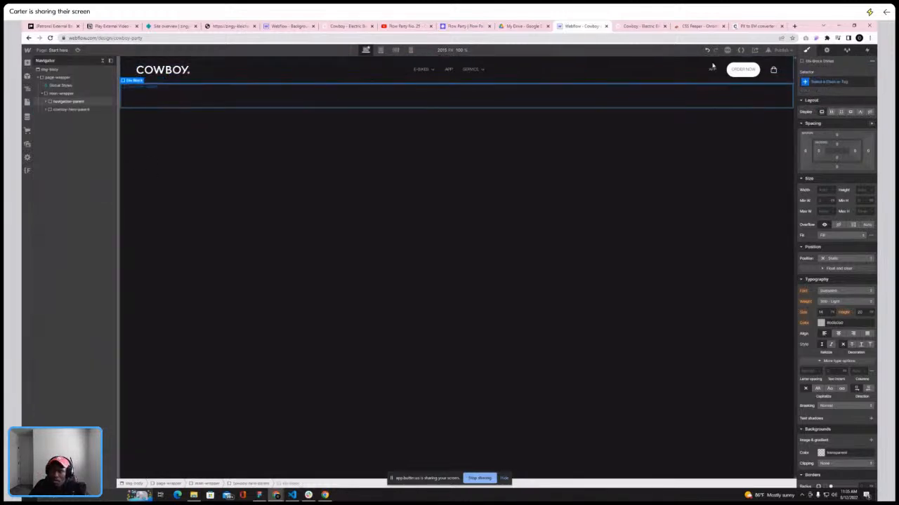
{"action": "left_click", "coordinate": [816, 83]}
{"action": "type", "text": "conta"}
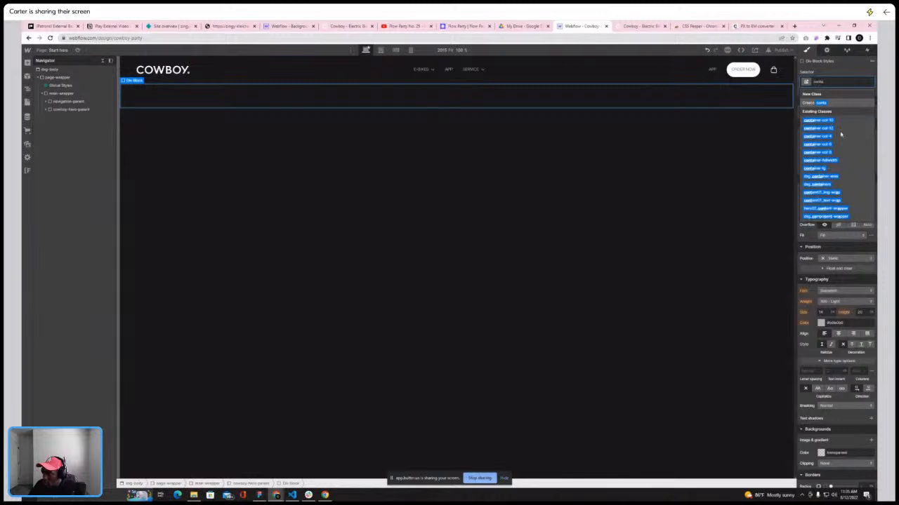
{"action": "left_click", "coordinate": [820, 168]}
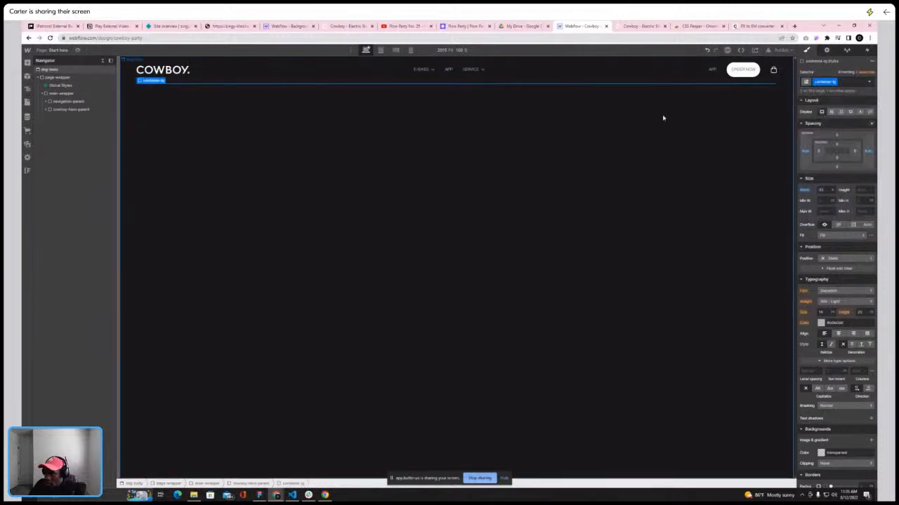
Select container-lg and compare against the live site's hero section layout
{"action": "left_click", "coordinate": [48, 111]}
{"action": "left_click", "coordinate": [50, 117]}
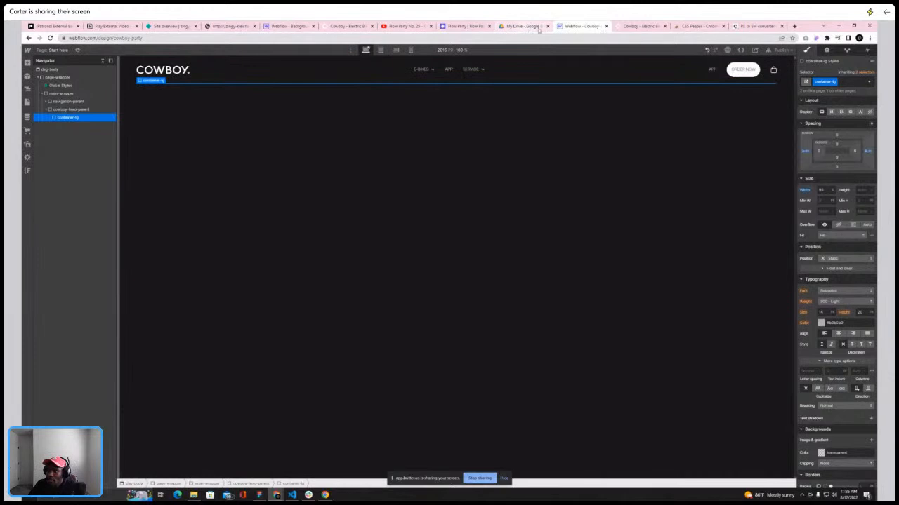
{"action": "left_click", "coordinate": [639, 26]}
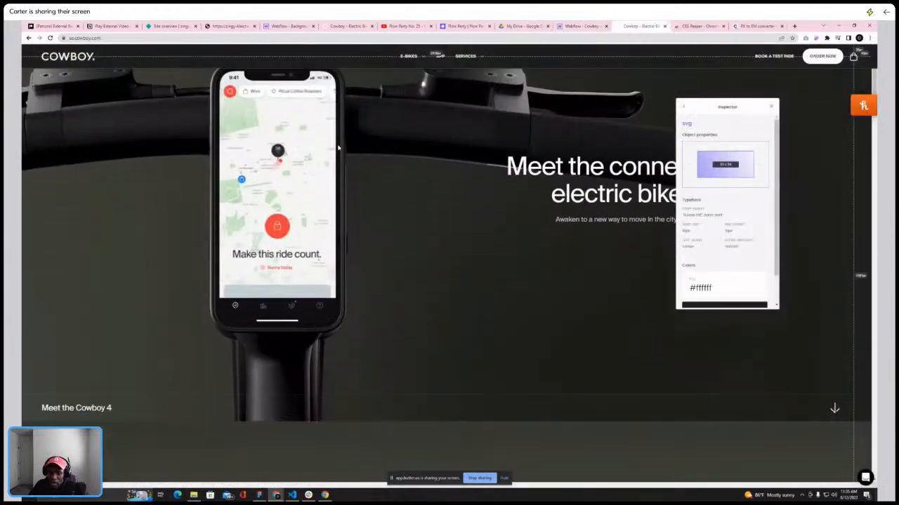
{"action": "scroll", "coordinate": [338, 148], "scroll_direction": "up", "scroll_amount": 2}
{"action": "scroll", "coordinate": [339, 147], "scroll_direction": "down", "scroll_amount": 1}
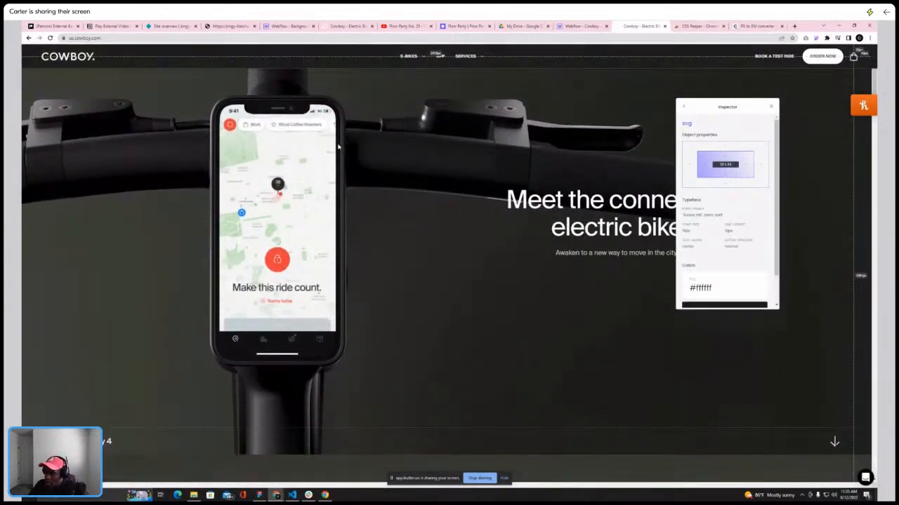
{"action": "scroll", "coordinate": [205, 274], "scroll_direction": "up", "scroll_amount": 1}
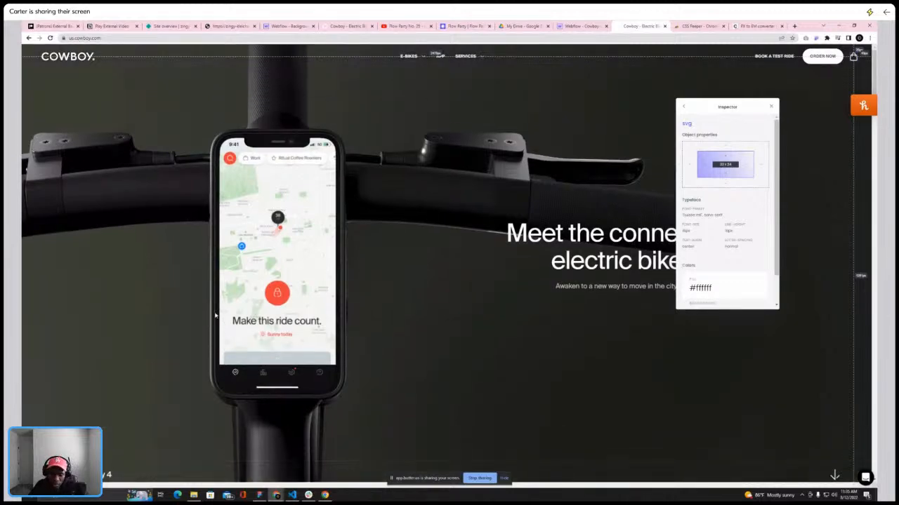
{"action": "scroll", "coordinate": [215, 316], "scroll_direction": "down", "scroll_amount": 3}
{"action": "scroll", "coordinate": [216, 313], "scroll_direction": "up", "scroll_amount": 3}
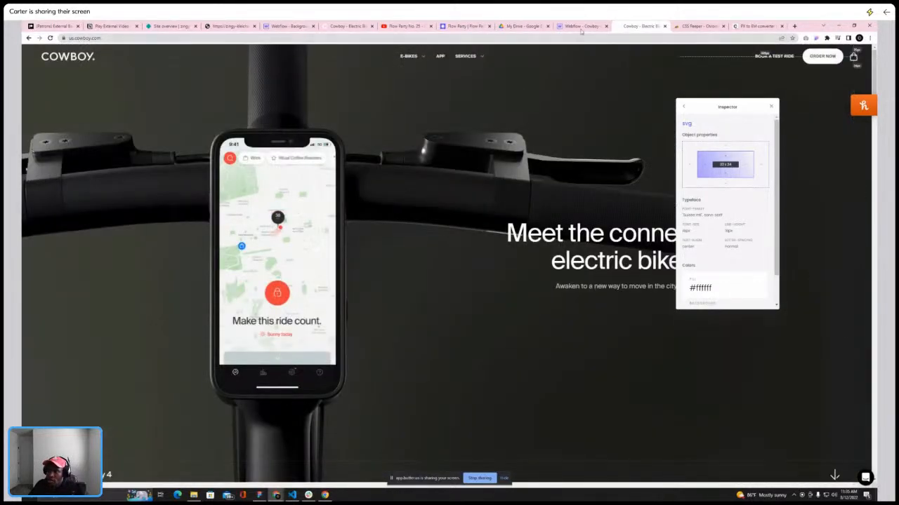
Select cowboy-hero-parent on the canvas and set its height to 100
{"action": "left_click", "coordinate": [582, 27]}
{"action": "left_click", "coordinate": [275, 146]}
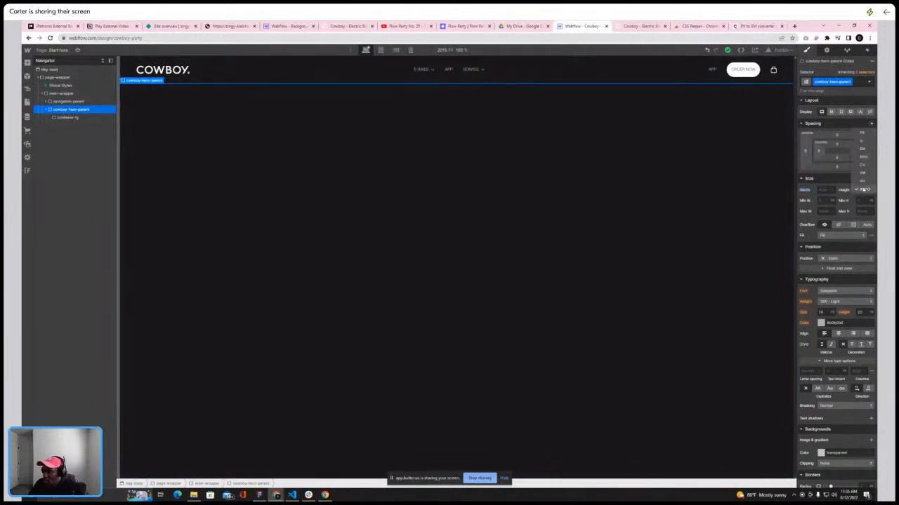
{"action": "type", "text": "100"}
{"action": "key", "text": "Return"}
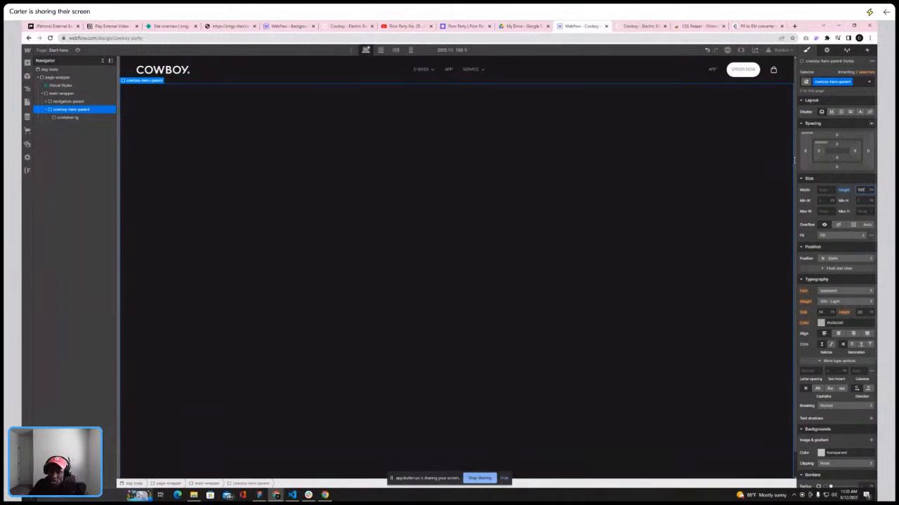
Reload the live site to review its hero video and headline
{"action": "left_click", "coordinate": [73, 118]}
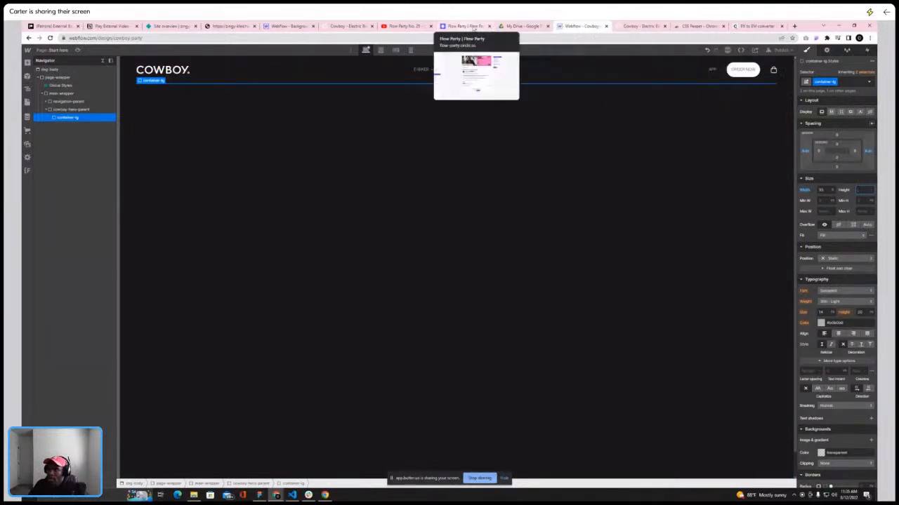
{"action": "left_click", "coordinate": [636, 27]}
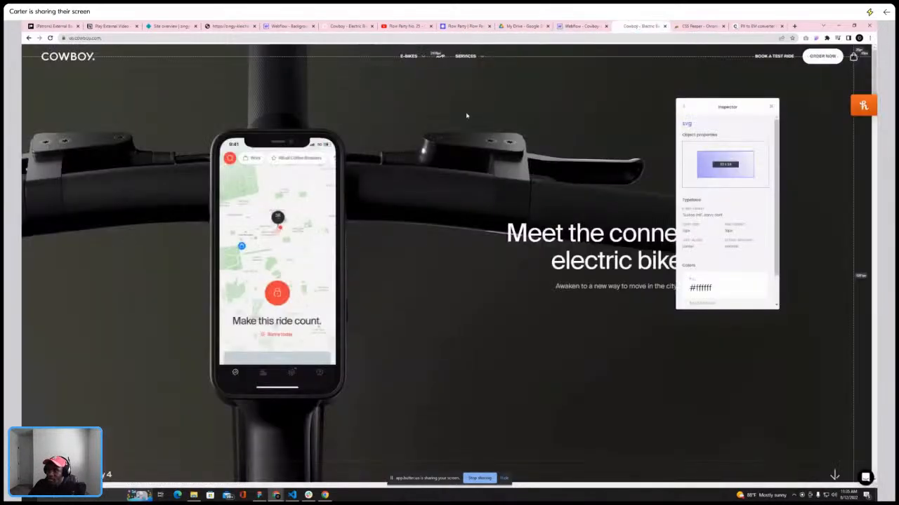
{"action": "left_click", "coordinate": [50, 38]}
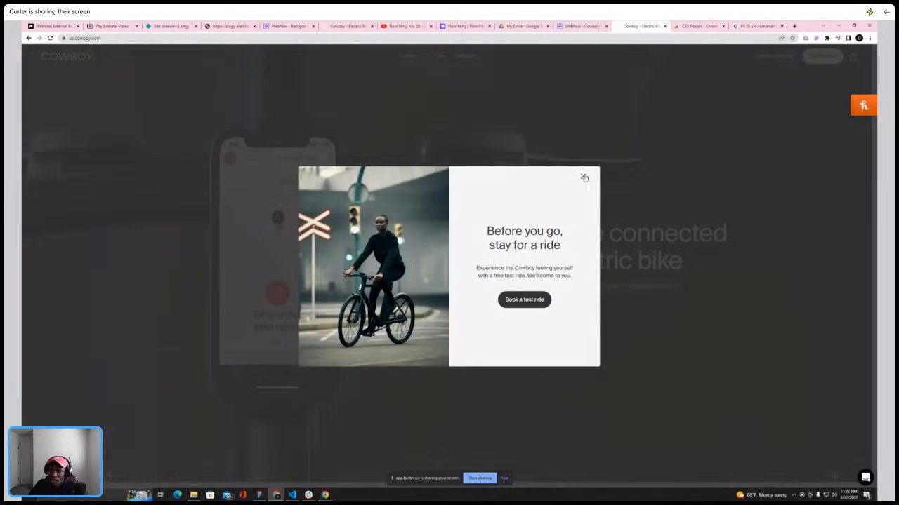
{"action": "left_click", "coordinate": [583, 176]}
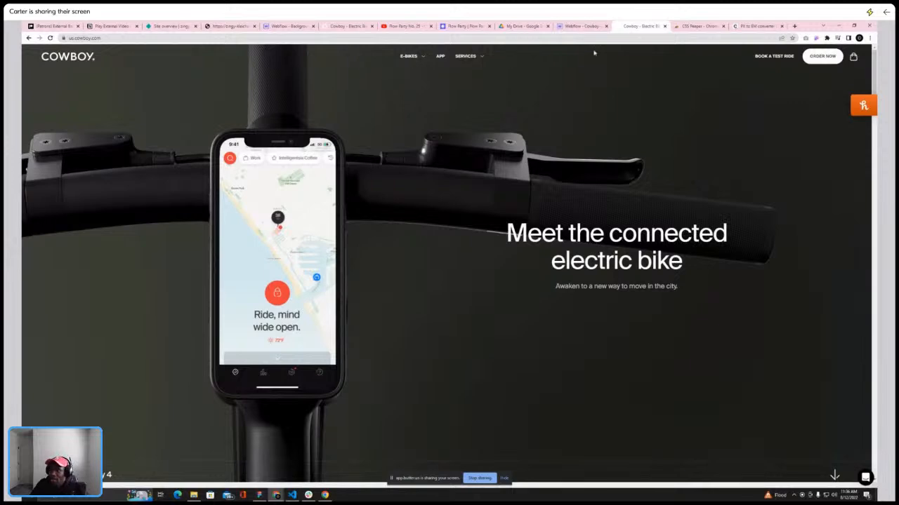
Open the cowboy-hero video in the Cowboy Site Video folder to preview it, then close the player
{"action": "left_click", "coordinate": [193, 495]}
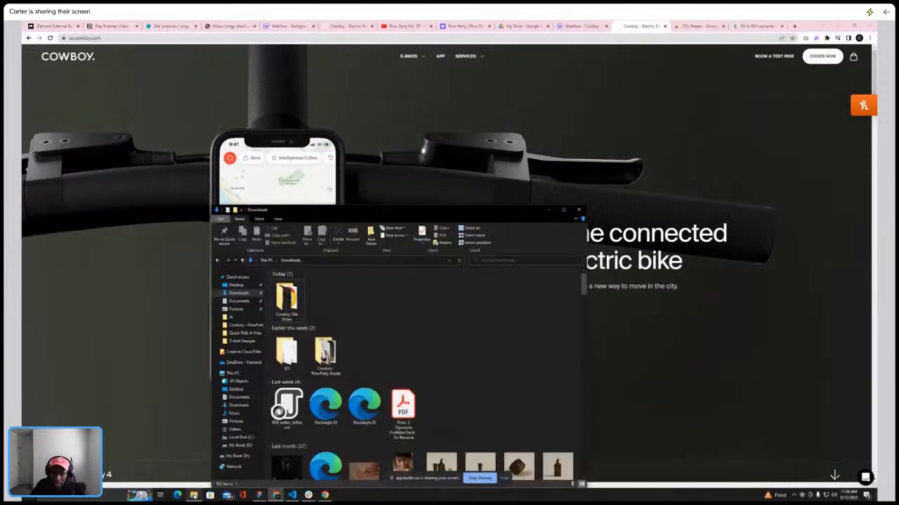
{"action": "double_click", "coordinate": [291, 299]}
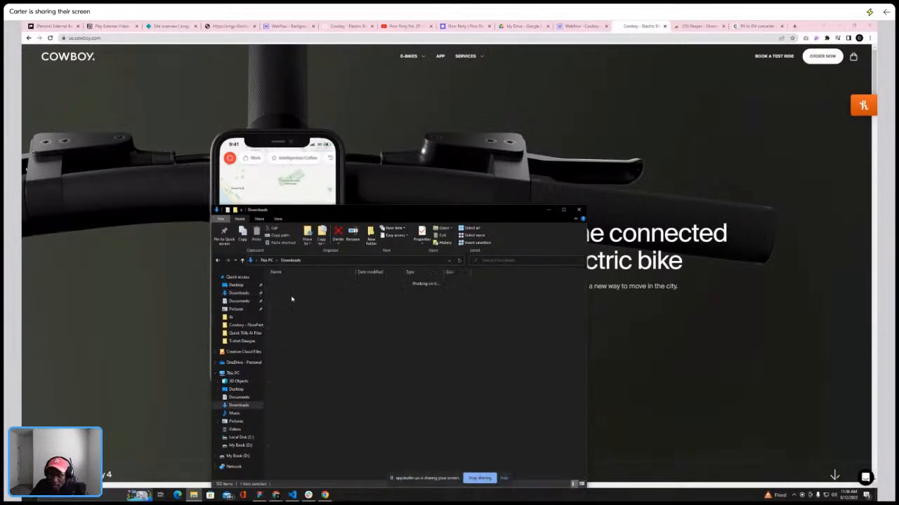
{"action": "left_click", "coordinate": [304, 282]}
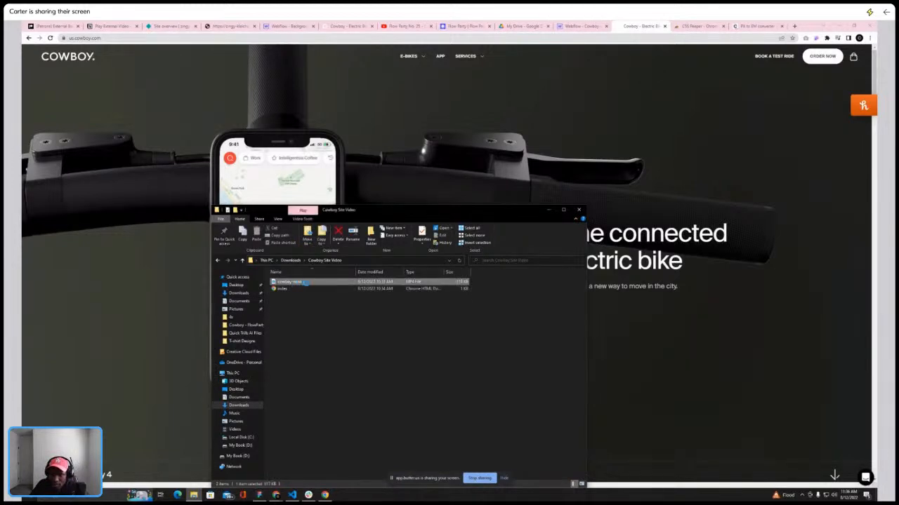
{"action": "right_click", "coordinate": [312, 281]}
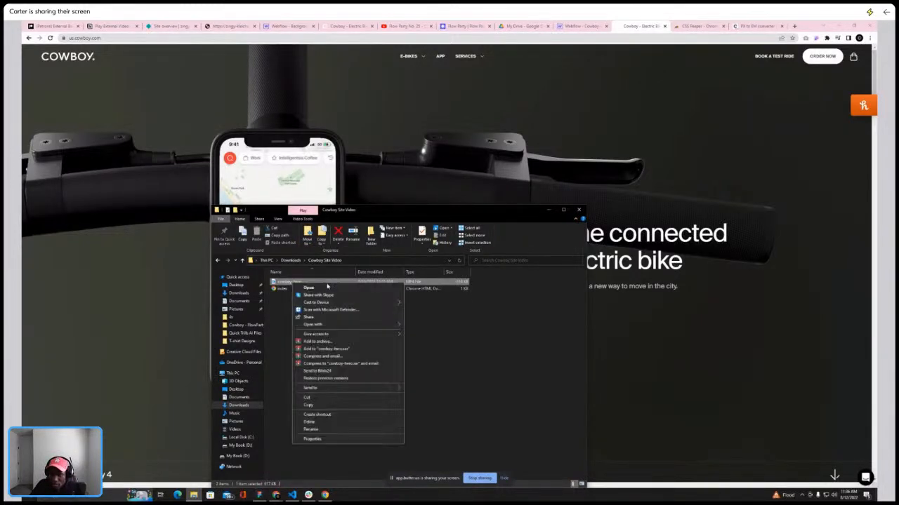
{"action": "left_click", "coordinate": [316, 287]}
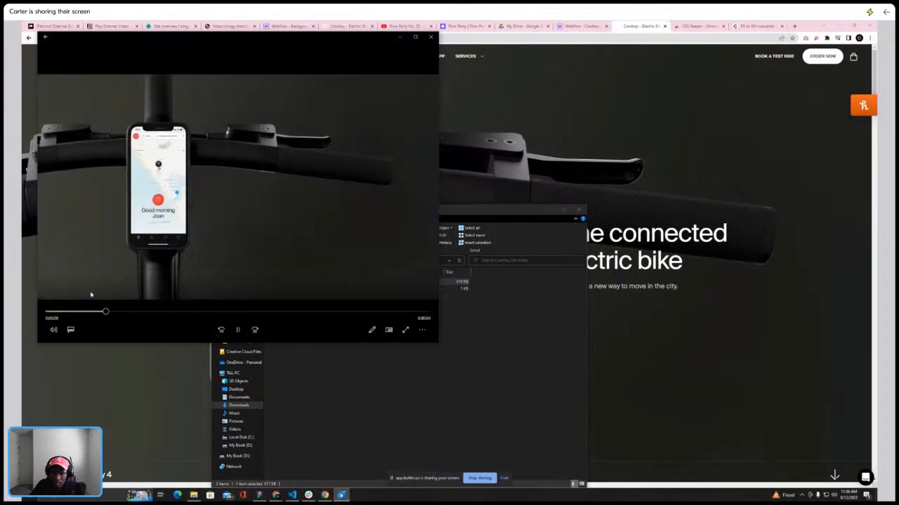
{"action": "left_click", "coordinate": [431, 36]}
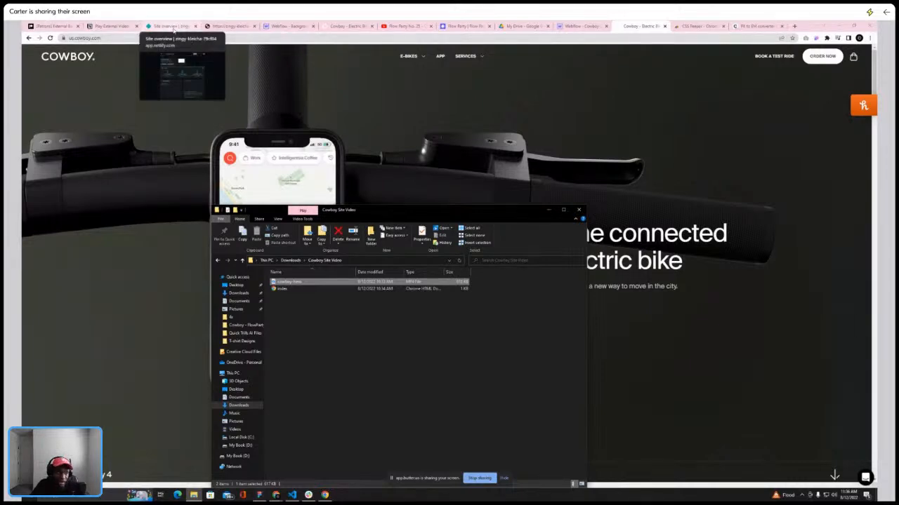
Open the Netlify team overview from the deployed site's page
{"action": "left_click", "coordinate": [171, 26]}
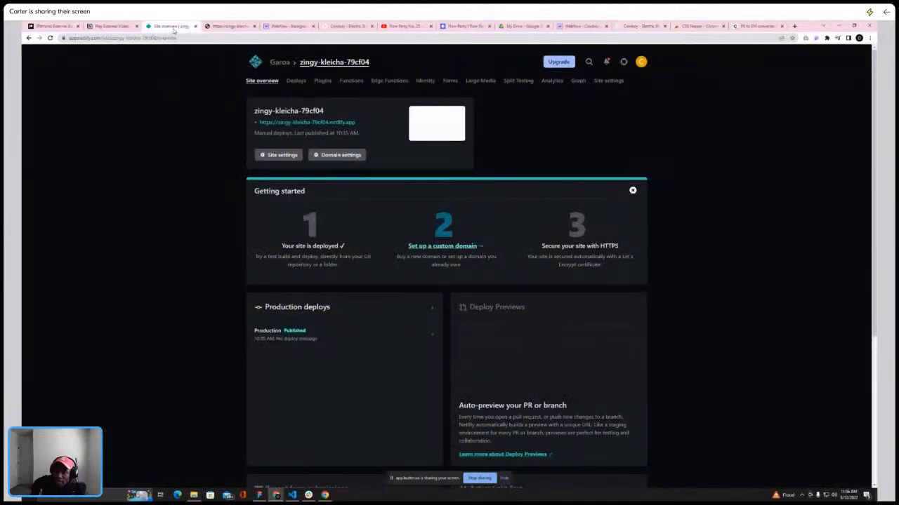
{"action": "left_click", "coordinate": [280, 64]}
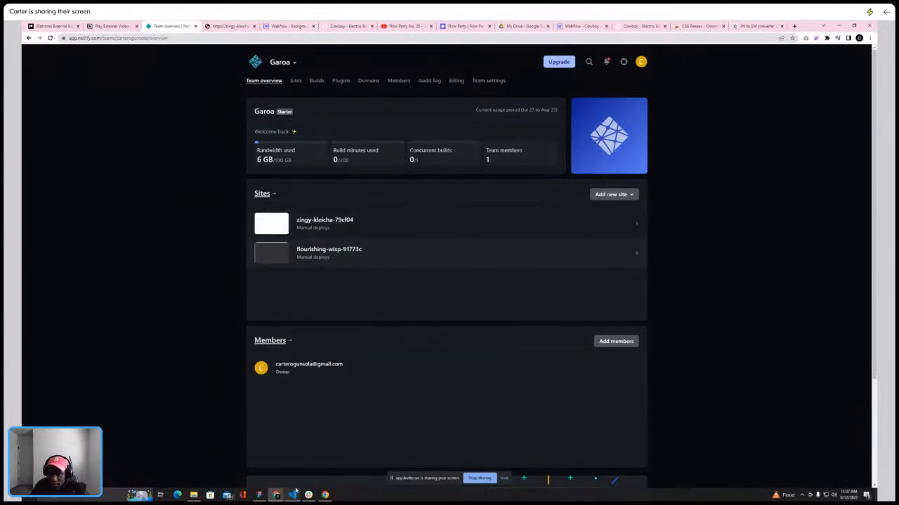
Bring up the index.html file with the video tag in the code editor and enlarge its window
{"action": "left_click", "coordinate": [193, 495]}
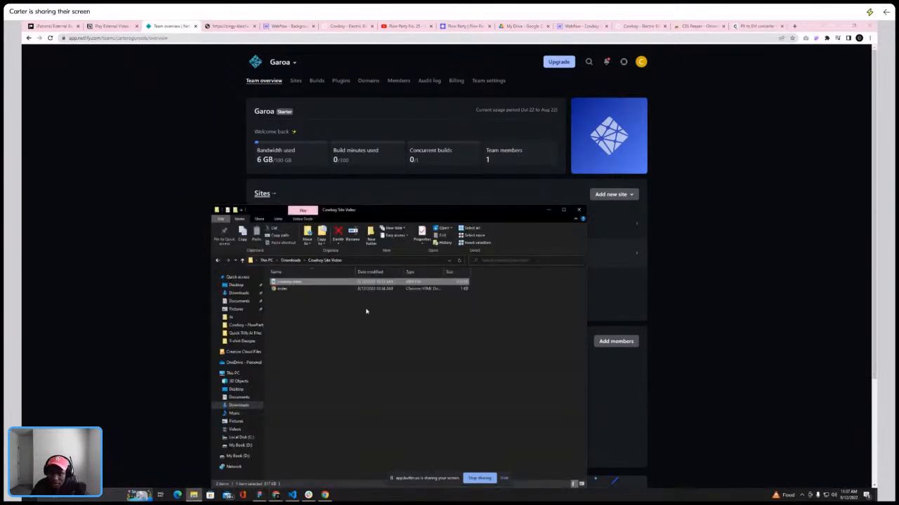
{"action": "left_click", "coordinate": [291, 495]}
{"action": "left_click_drag", "start_coordinate": [193, 161], "coordinate": [408, 132]}
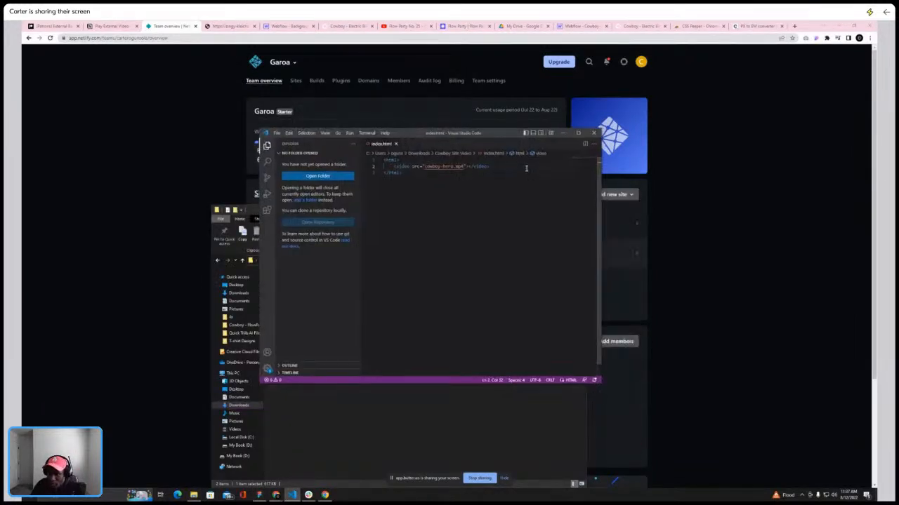
{"action": "left_click_drag", "start_coordinate": [453, 143], "coordinate": [407, 126]}
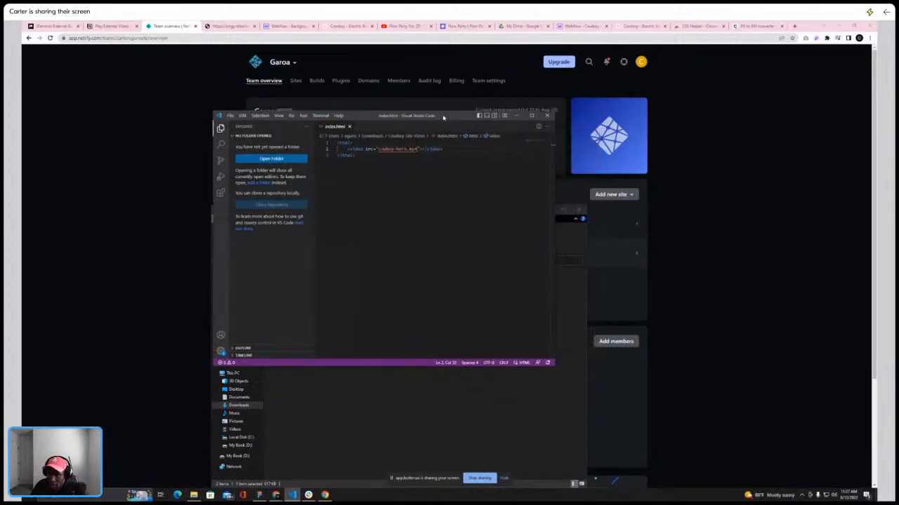
{"action": "left_click_drag", "start_coordinate": [555, 364], "coordinate": [753, 418]}
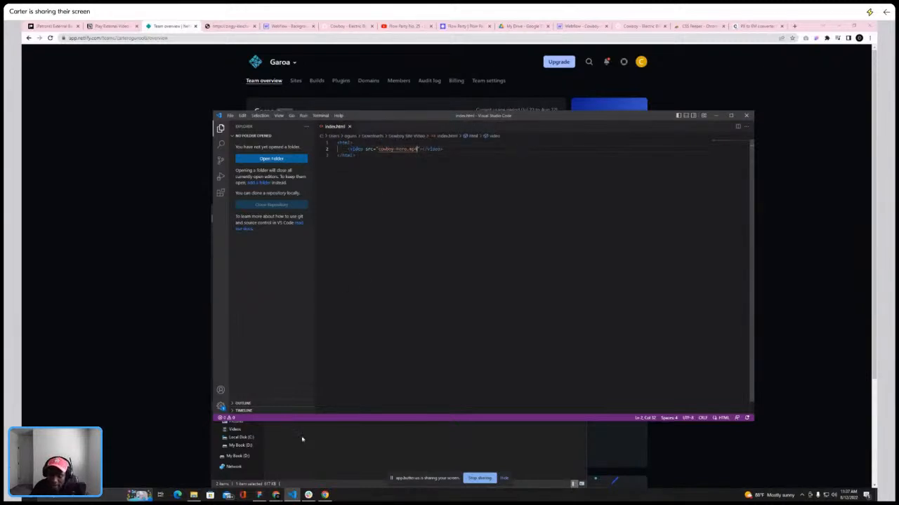
{"action": "left_click", "coordinate": [230, 116]}
{"action": "left_click", "coordinate": [246, 232]}
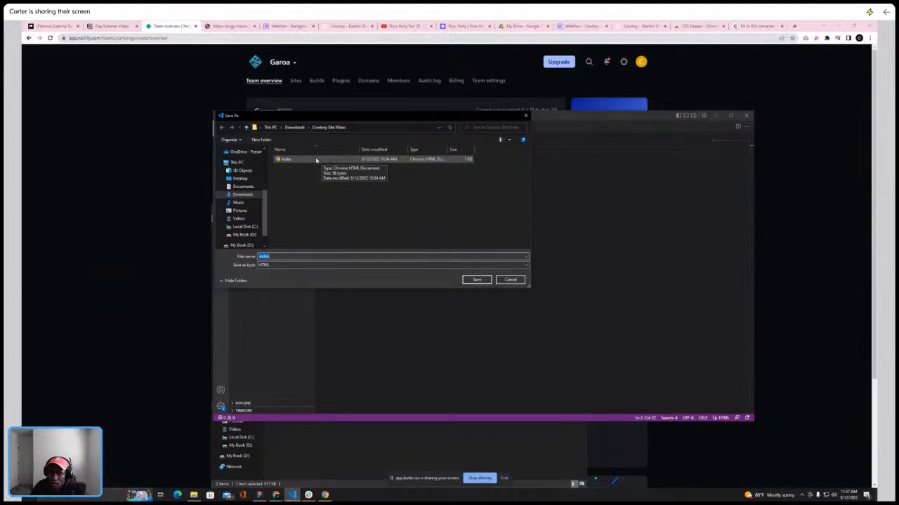
{"action": "left_click", "coordinate": [196, 495]}
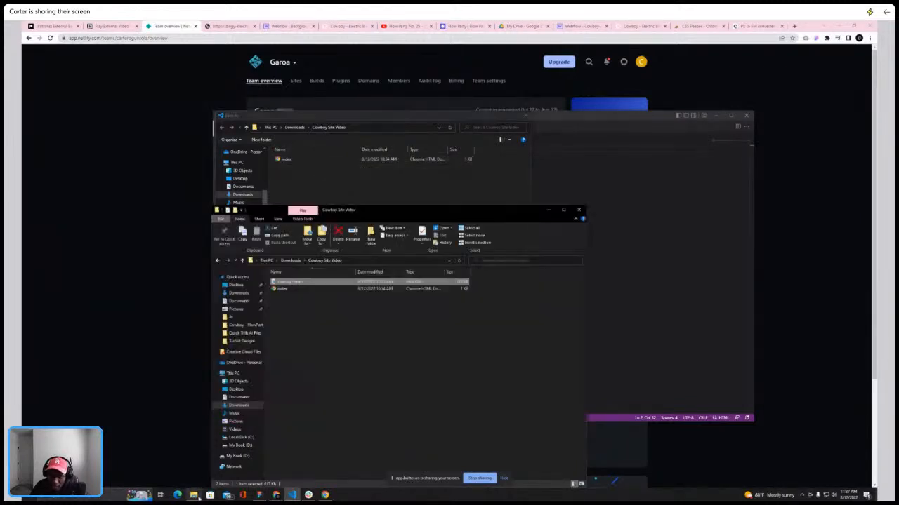
{"action": "left_click", "coordinate": [525, 115]}
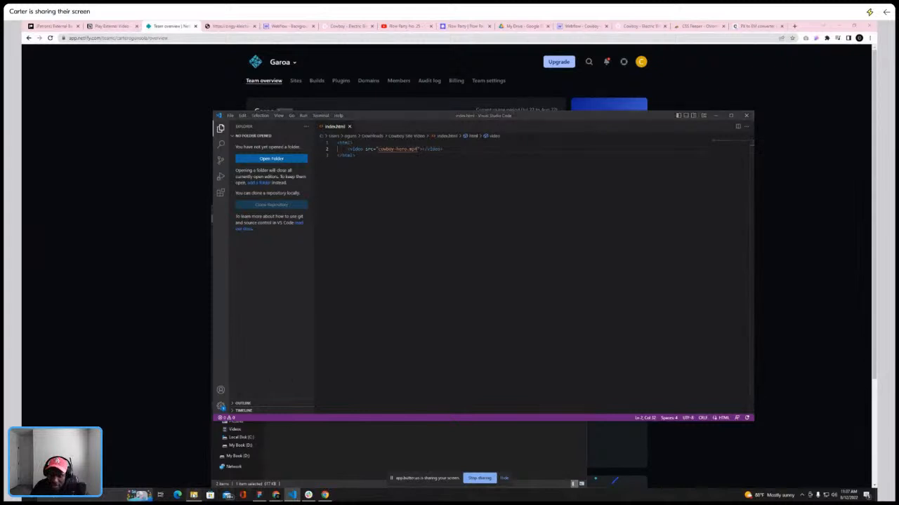
Start a manual deploy from the Netlify sites list, browsing to the Cowboy Site Video folder in Downloads
{"action": "left_click", "coordinate": [193, 495]}
{"action": "left_click", "coordinate": [291, 260]}
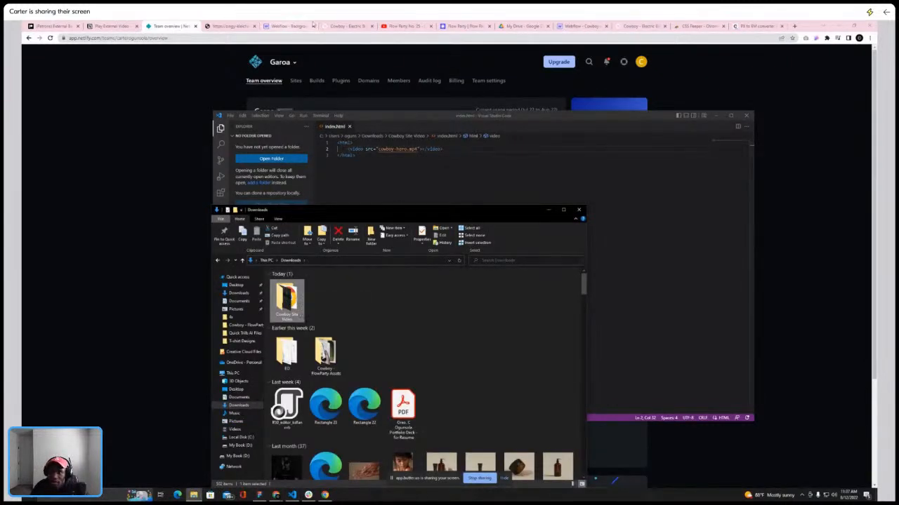
{"action": "left_click", "coordinate": [183, 27]}
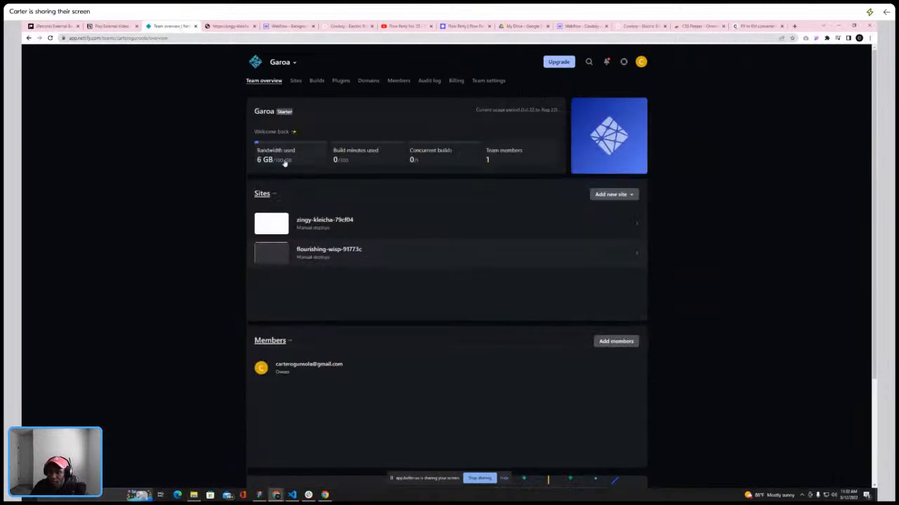
{"action": "left_click", "coordinate": [262, 193]}
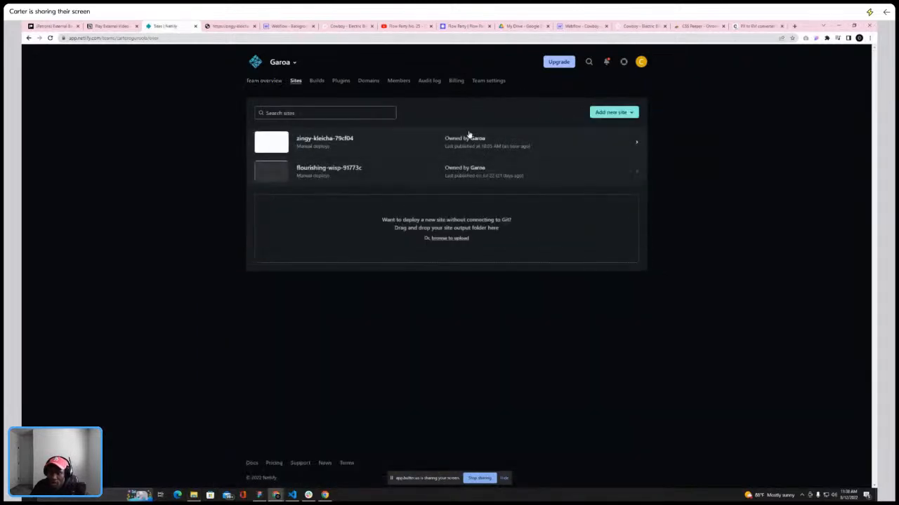
{"action": "left_click", "coordinate": [444, 239]}
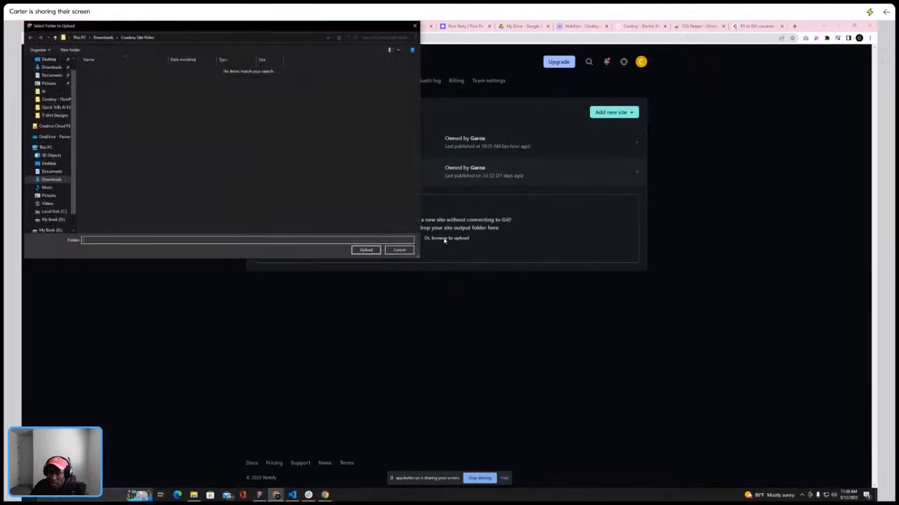
{"action": "left_click", "coordinate": [102, 37]}
{"action": "left_click", "coordinate": [115, 79]}
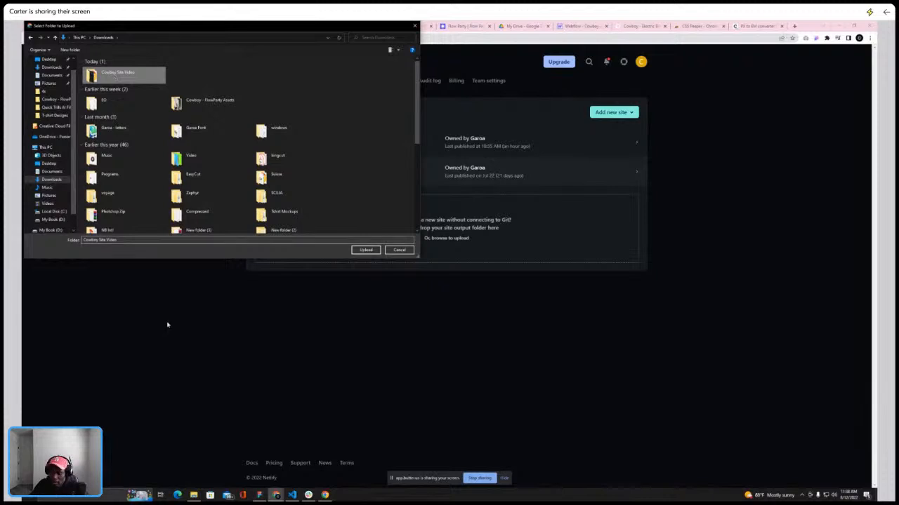
Check the video tag in index.html in the code editor, then minimize the editor
{"action": "left_click", "coordinate": [292, 495]}
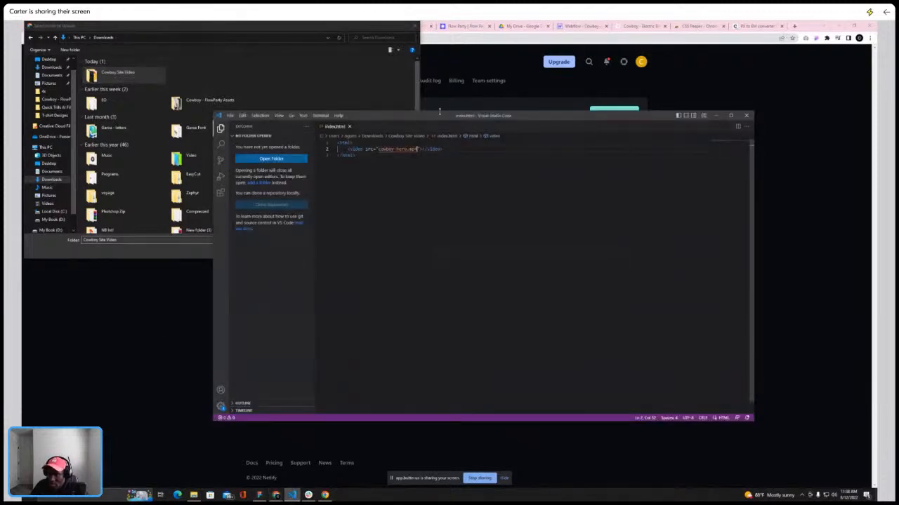
{"action": "left_click_drag", "start_coordinate": [439, 116], "coordinate": [419, 91]}
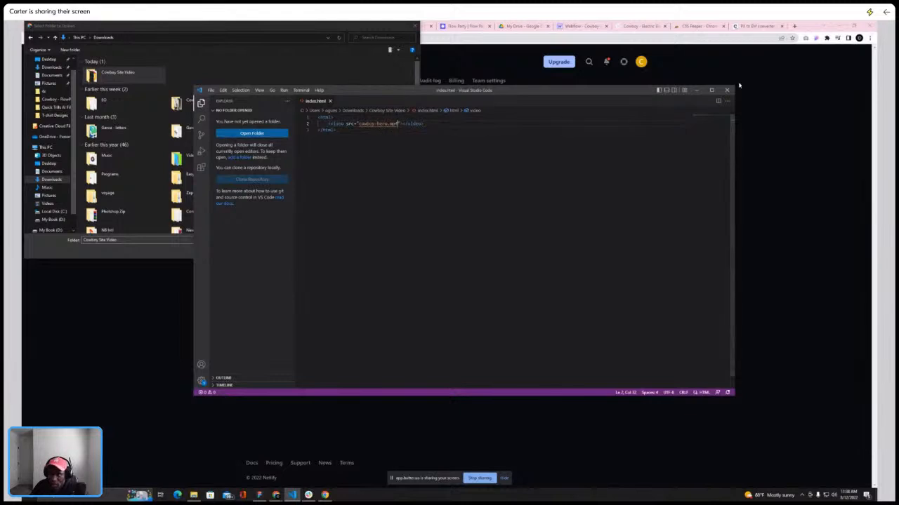
{"action": "left_click", "coordinate": [697, 91]}
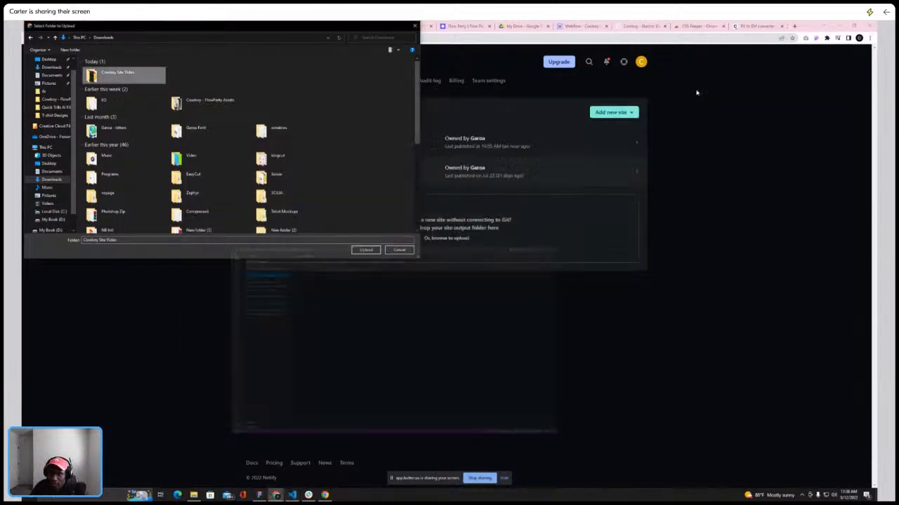
Select the Cowboy Site Video folder and confirm uploading it as a new site
{"action": "double_click", "coordinate": [116, 76]}
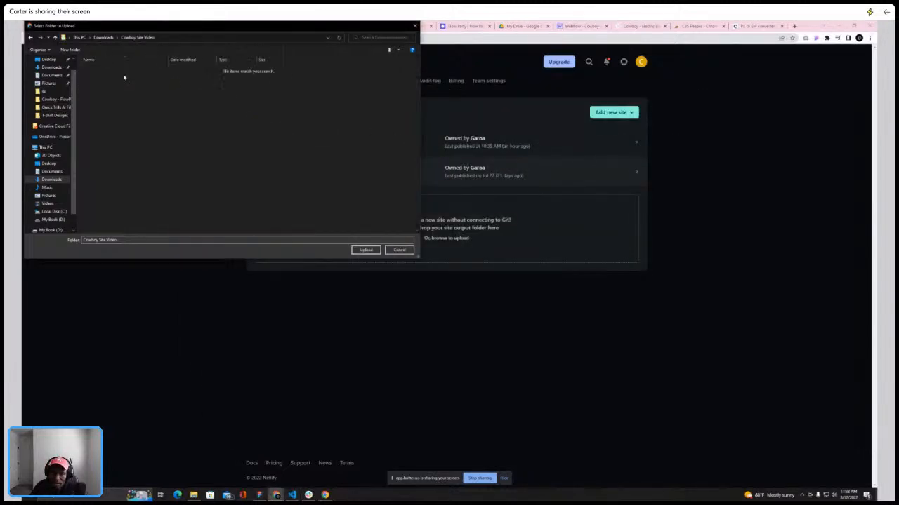
{"action": "left_click", "coordinate": [108, 39]}
{"action": "left_click", "coordinate": [119, 75]}
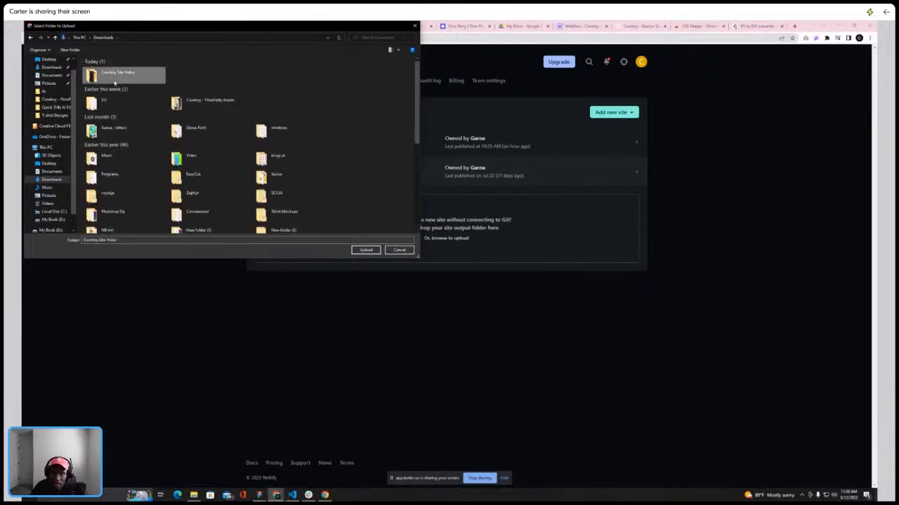
{"action": "left_click", "coordinate": [365, 249]}
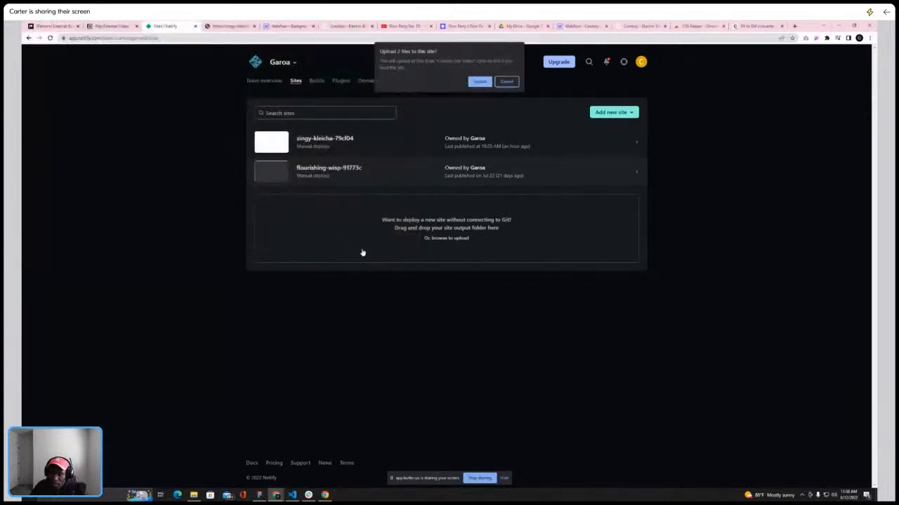
{"action": "left_click", "coordinate": [479, 82]}
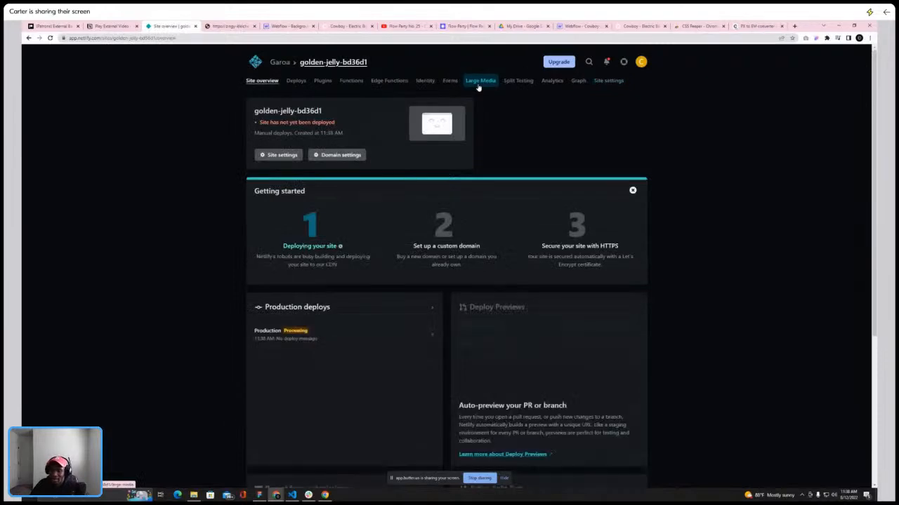
Reload the new site's overview once deployed, open its site address and scroll through the video page
{"action": "scroll", "coordinate": [358, 247], "scroll_direction": "down", "scroll_amount": 2}
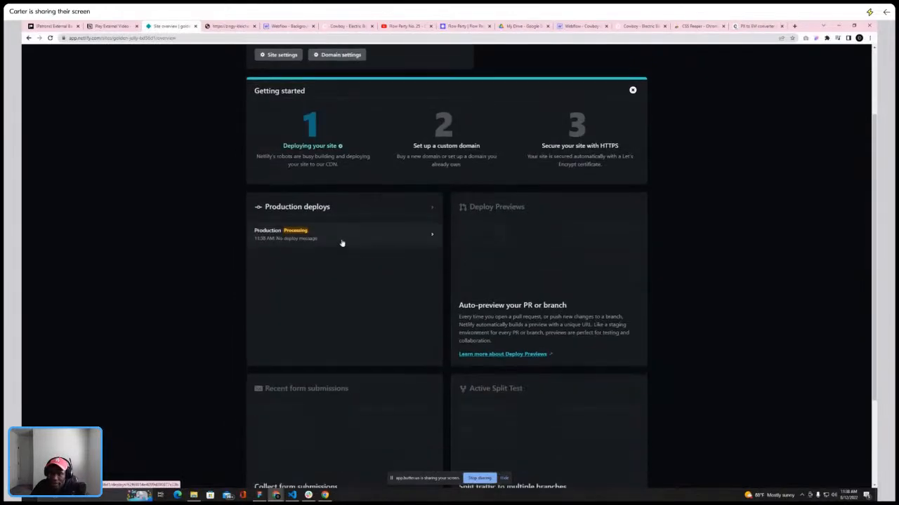
{"action": "scroll", "coordinate": [330, 207], "scroll_direction": "up", "scroll_amount": 2}
{"action": "scroll", "coordinate": [330, 207], "scroll_direction": "down", "scroll_amount": 3}
{"action": "scroll", "coordinate": [331, 207], "scroll_direction": "up", "scroll_amount": 3}
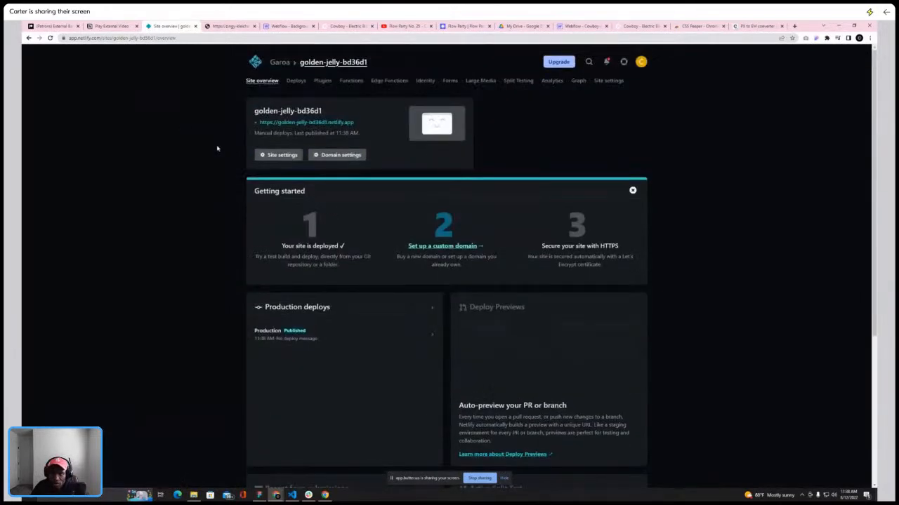
{"action": "left_click", "coordinate": [49, 38]}
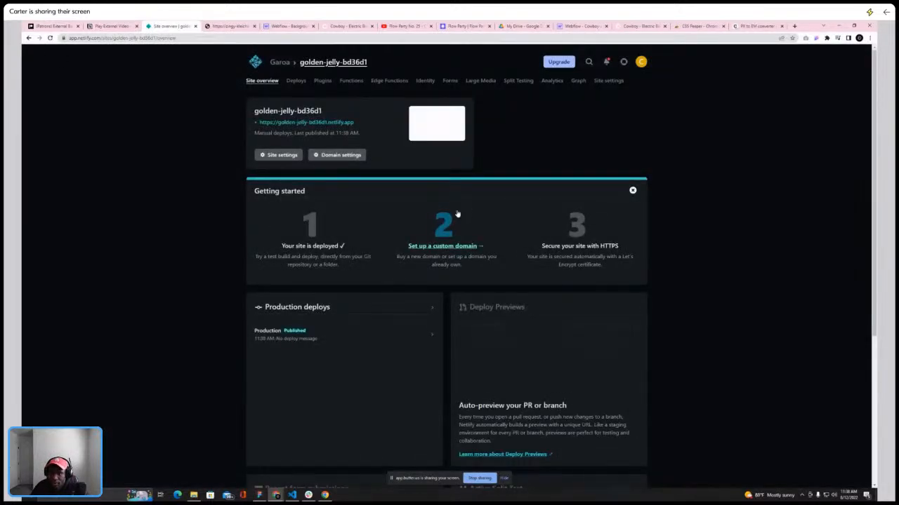
{"action": "left_click", "coordinate": [307, 122]}
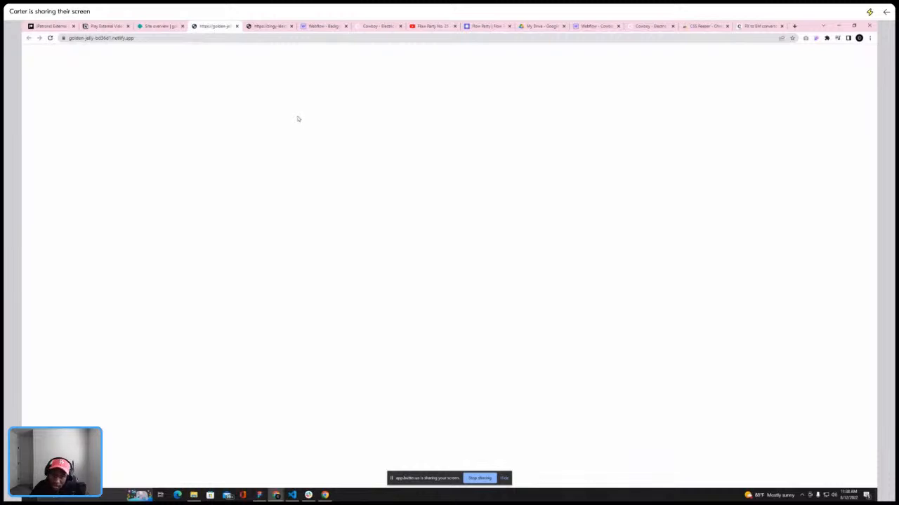
{"action": "scroll", "coordinate": [413, 256], "scroll_direction": "down", "scroll_amount": 5}
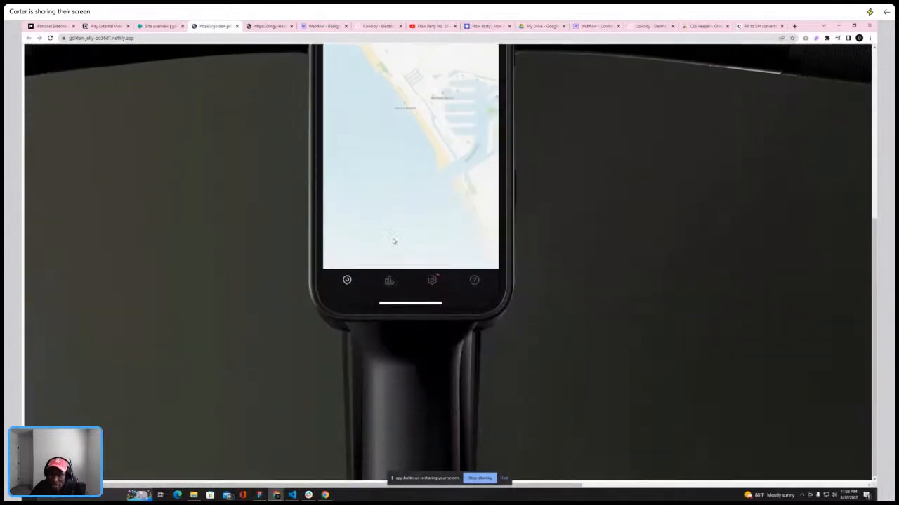
{"action": "scroll", "coordinate": [393, 240], "scroll_direction": "up", "scroll_amount": 5}
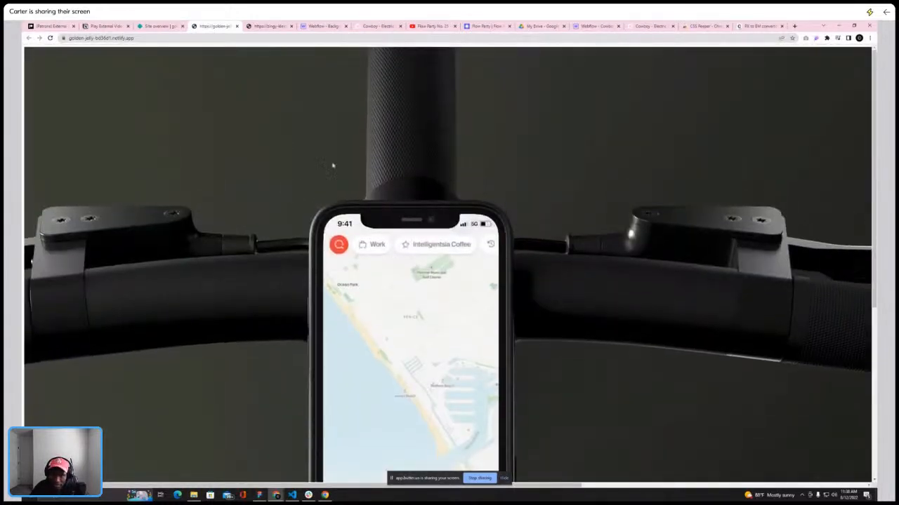
{"action": "scroll", "coordinate": [260, 94], "scroll_direction": "down", "scroll_amount": 5}
{"action": "scroll", "coordinate": [175, 56], "scroll_direction": "up", "scroll_amount": 5}
Open the uploaded video directly at /cowboy-hero.mp4 under the deployed site's address
{"action": "left_click", "coordinate": [166, 38]}
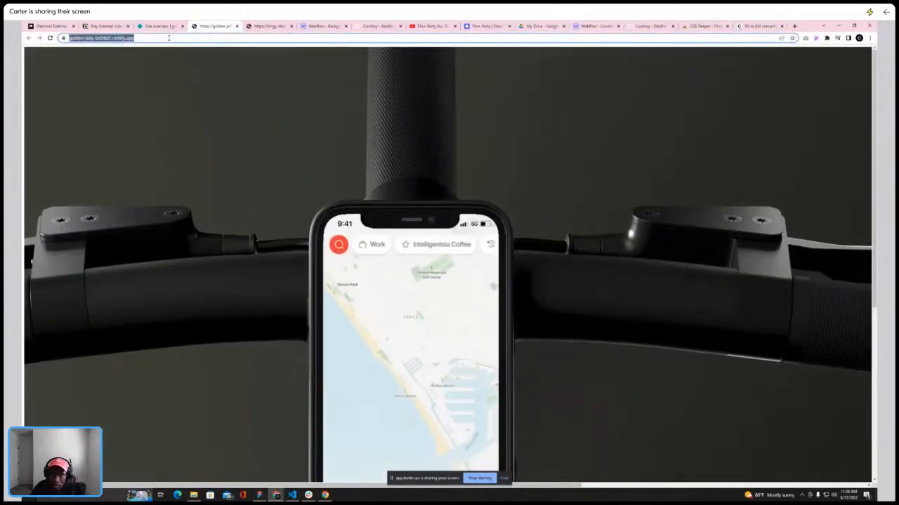
{"action": "type", "text": "//"}
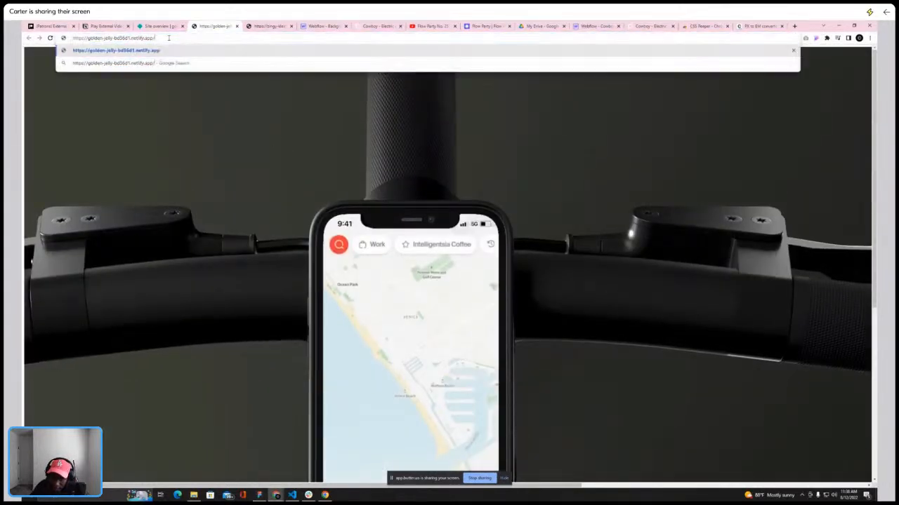
{"action": "left_click", "coordinate": [193, 495]}
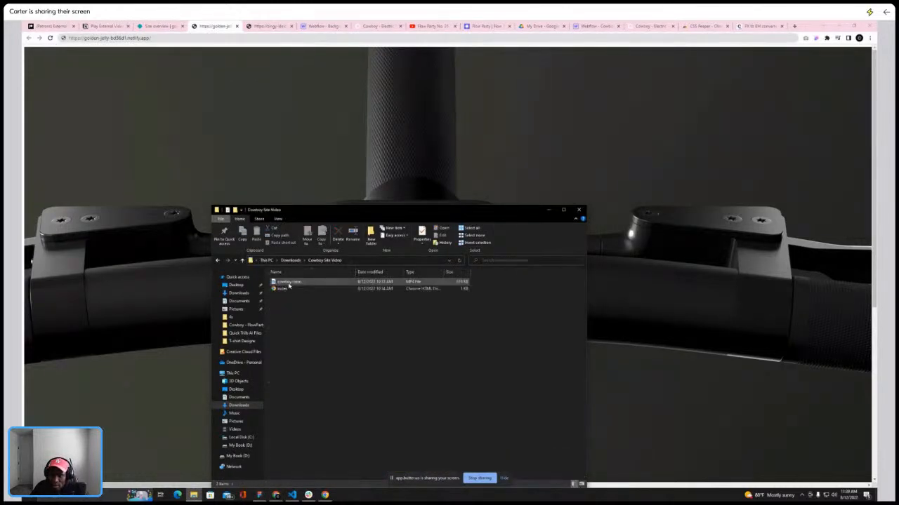
{"action": "left_click", "coordinate": [179, 39]}
{"action": "type", "text": "cowboy-her.mp4"}
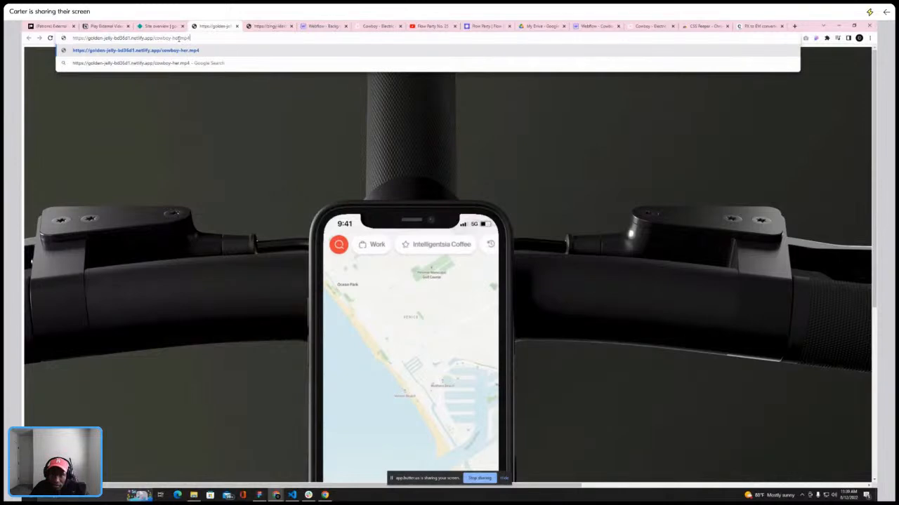
{"action": "key", "text": "Return"}
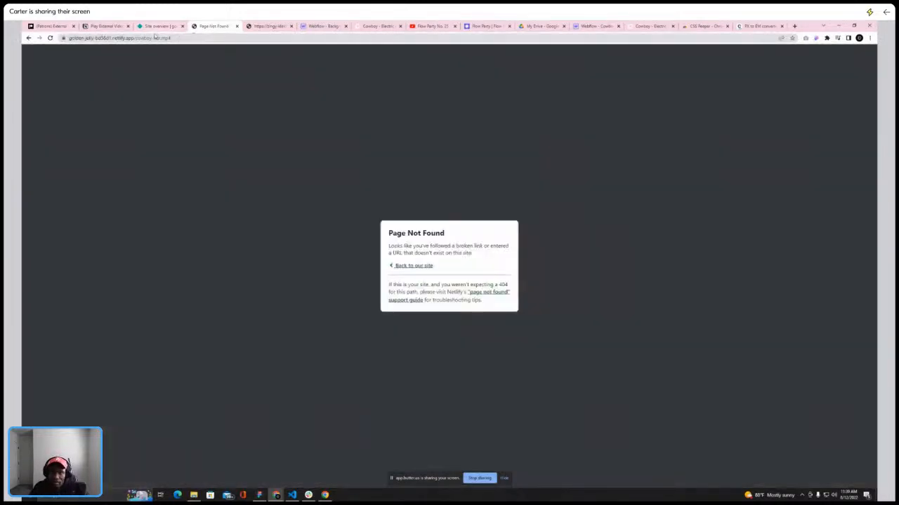
{"action": "left_click", "coordinate": [157, 38]}
{"action": "left_click", "coordinate": [161, 38]}
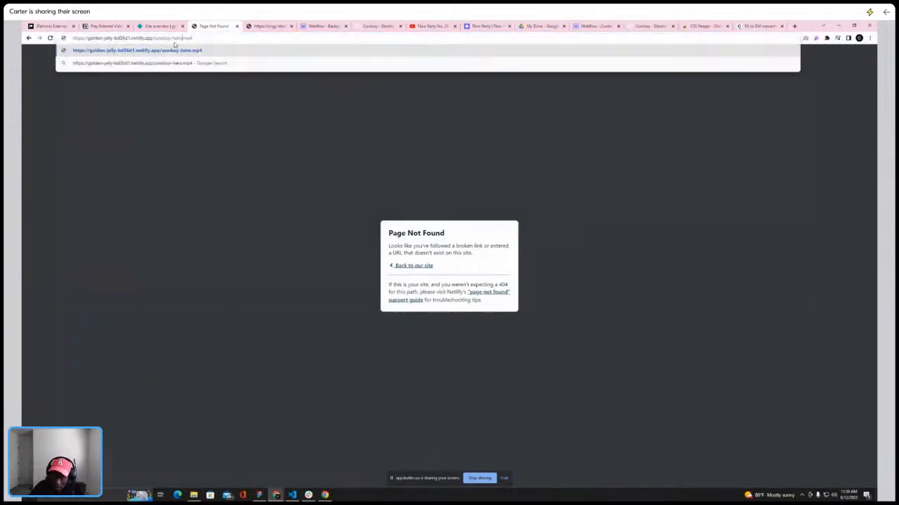
{"action": "key", "text": "Return"}
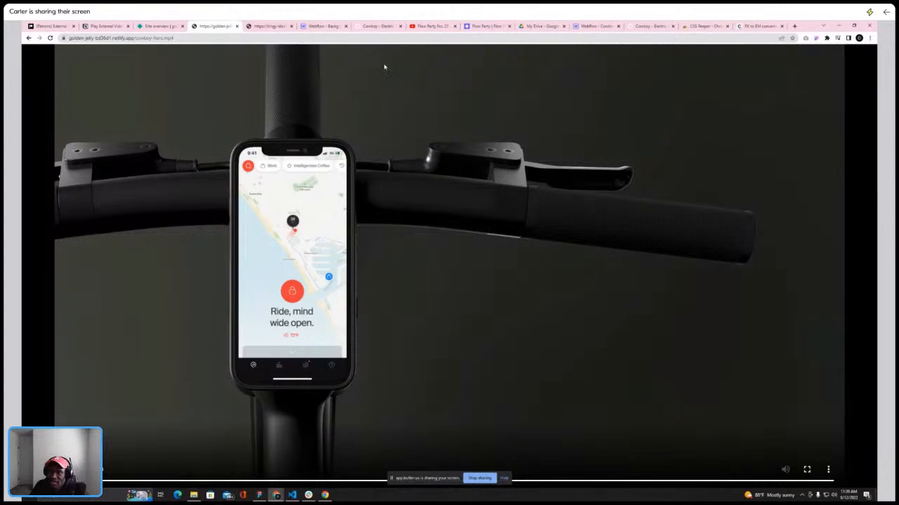
Switch to the Play External Video - T.Ricks notes page and review its HTML and JavaScript embed code
{"action": "left_click", "coordinate": [112, 30]}
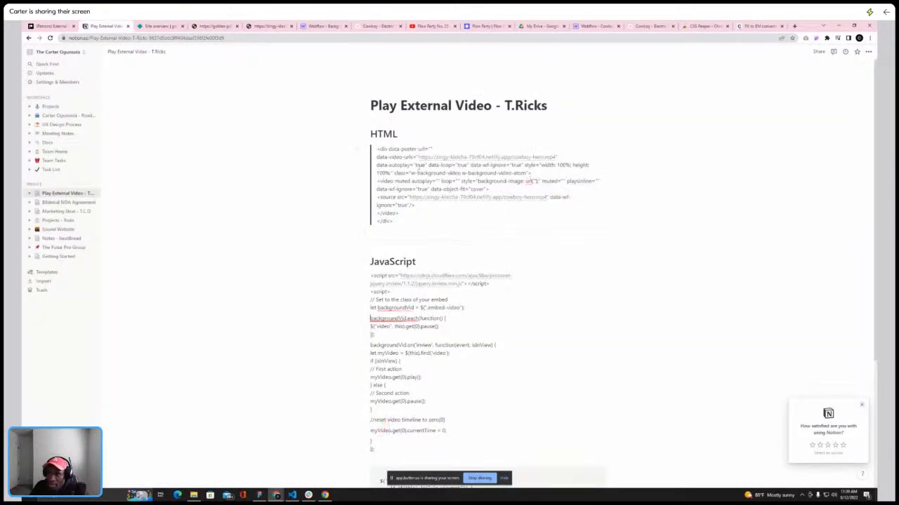
{"action": "scroll", "coordinate": [455, 258], "scroll_direction": "down", "scroll_amount": 2}
{"action": "scroll", "coordinate": [439, 208], "scroll_direction": "up", "scroll_amount": 2}
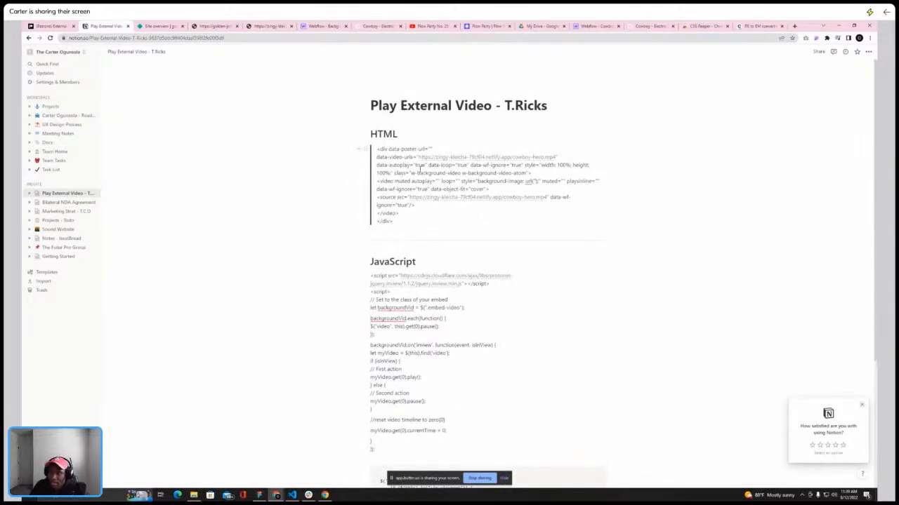
{"action": "left_click_drag", "start_coordinate": [503, 105], "coordinate": [554, 105]}
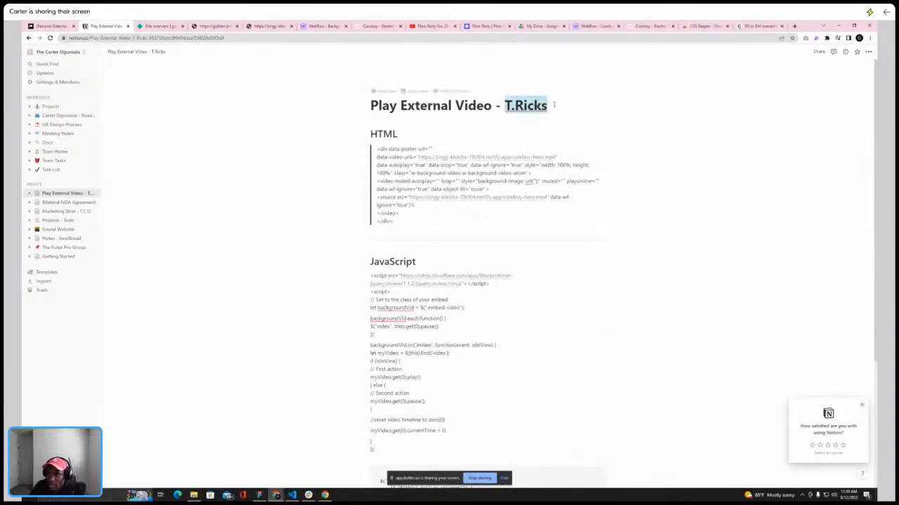
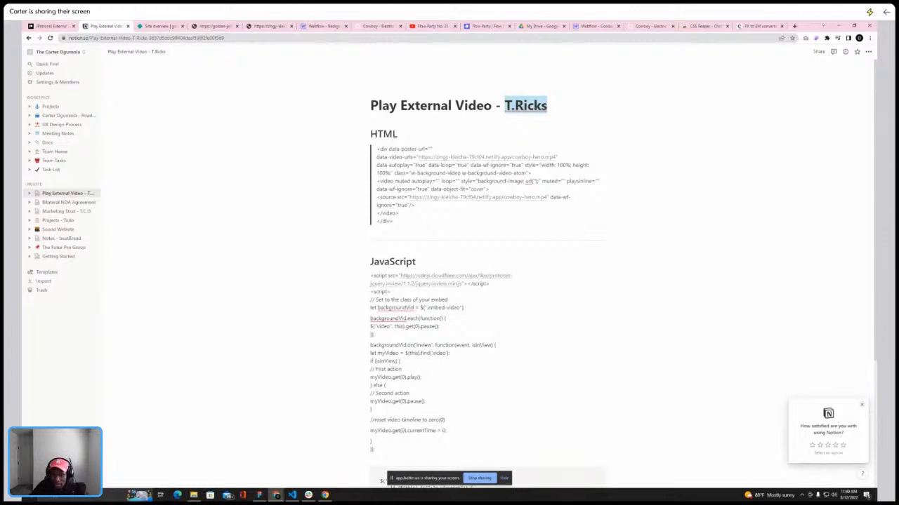
{"action": "mouse_move", "coordinate": [416, 284]}
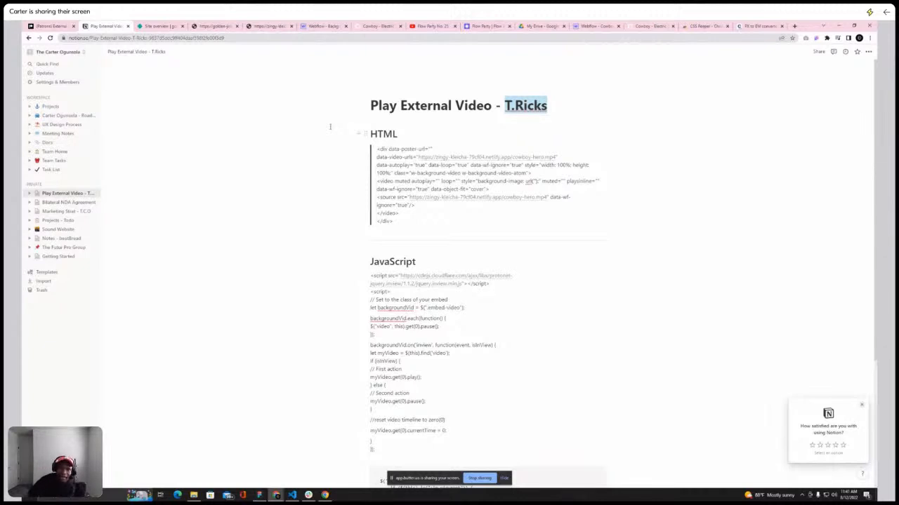
{"action": "left_click", "coordinate": [272, 28]}
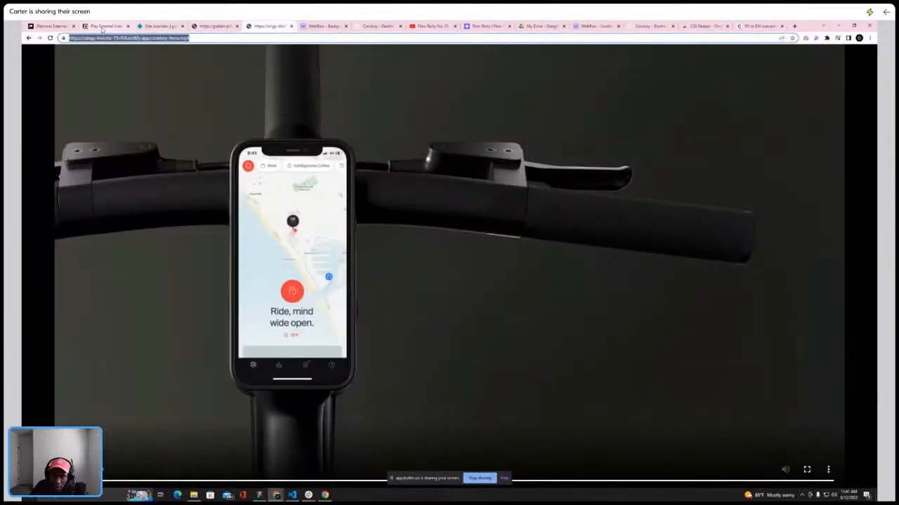
{"action": "left_click", "coordinate": [103, 28]}
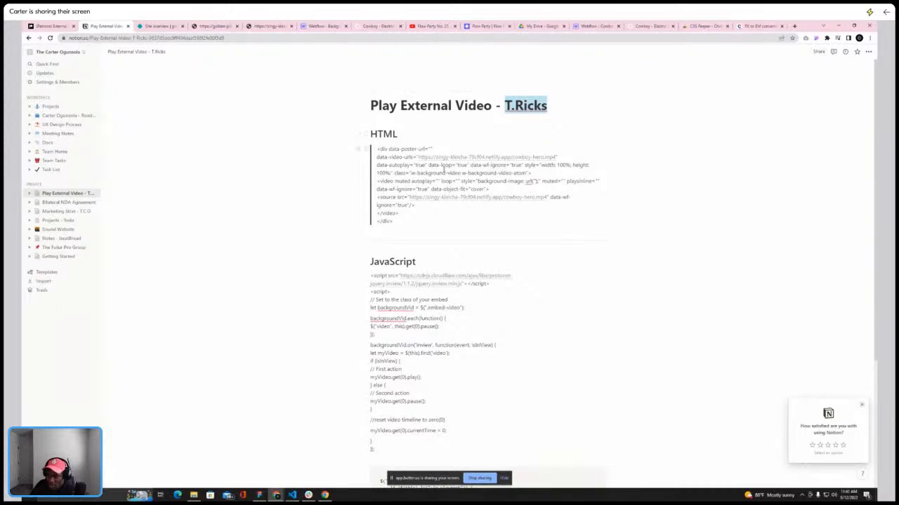
{"action": "scroll", "coordinate": [397, 169], "scroll_direction": "down", "scroll_amount": 2}
{"action": "scroll", "coordinate": [399, 173], "scroll_direction": "up", "scroll_amount": 2}
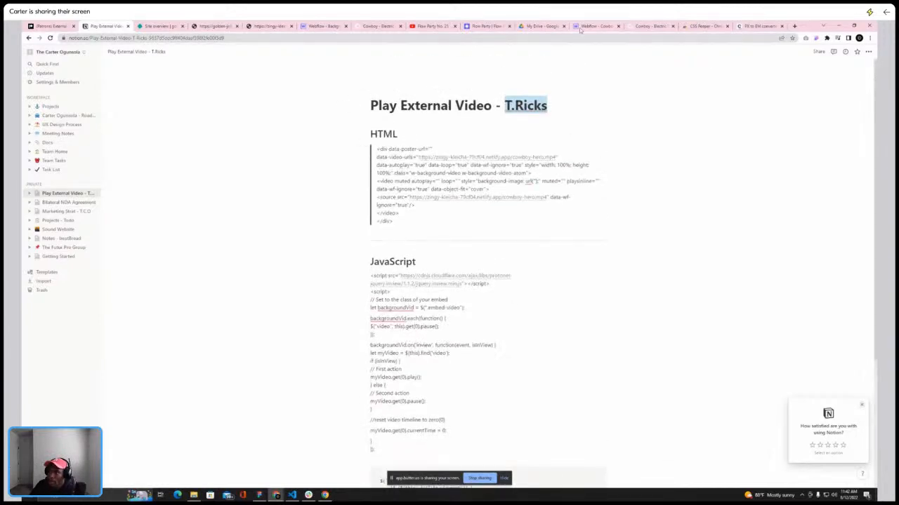
Add an empty HTML Embed element inside the container-lg block of the hero section
{"action": "left_click", "coordinate": [591, 27]}
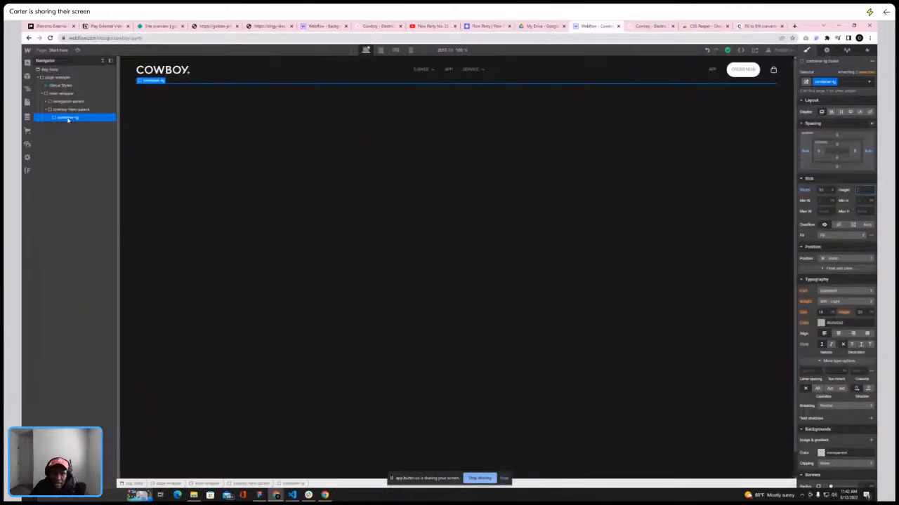
{"action": "key", "text": "a"}
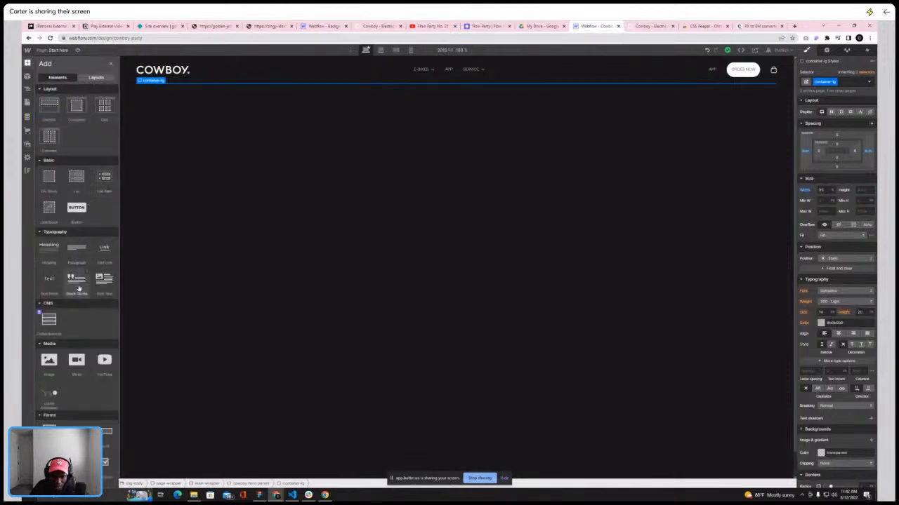
{"action": "scroll", "coordinate": [76, 273], "scroll_direction": "down", "scroll_amount": 4}
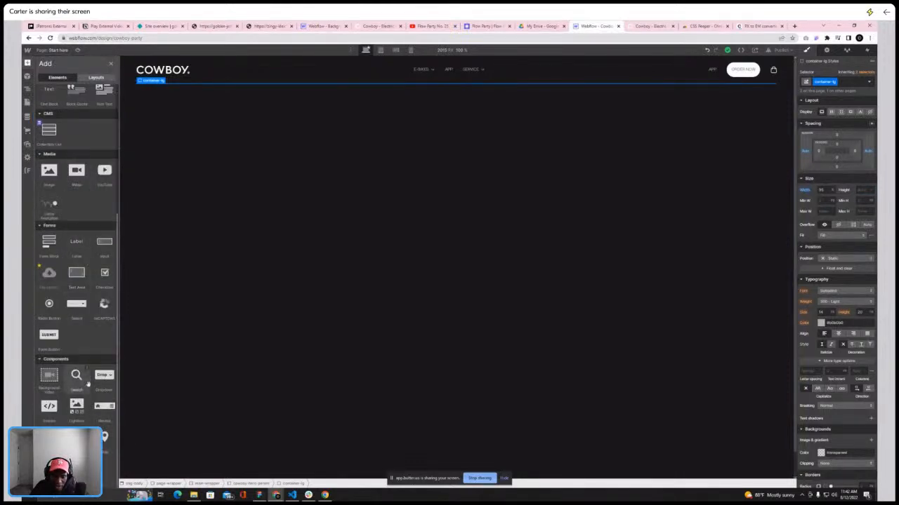
{"action": "left_click", "coordinate": [50, 416]}
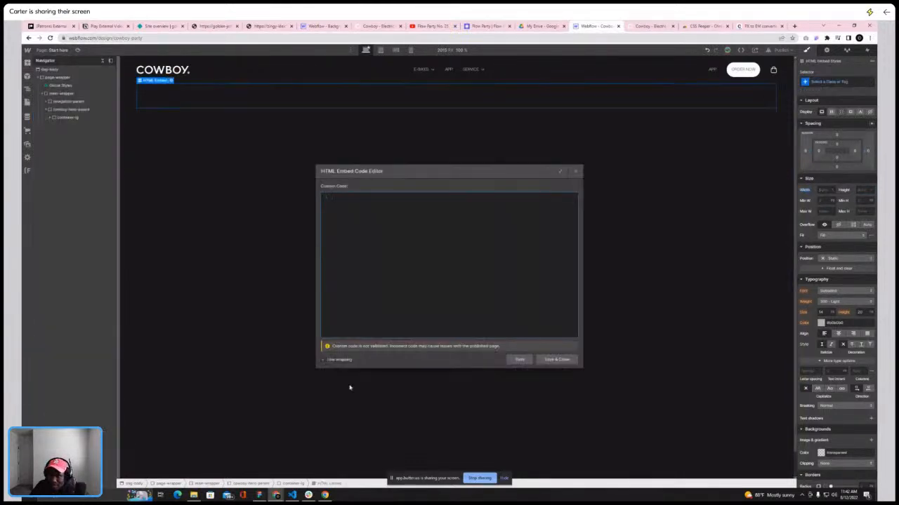
{"action": "left_click", "coordinate": [557, 359]}
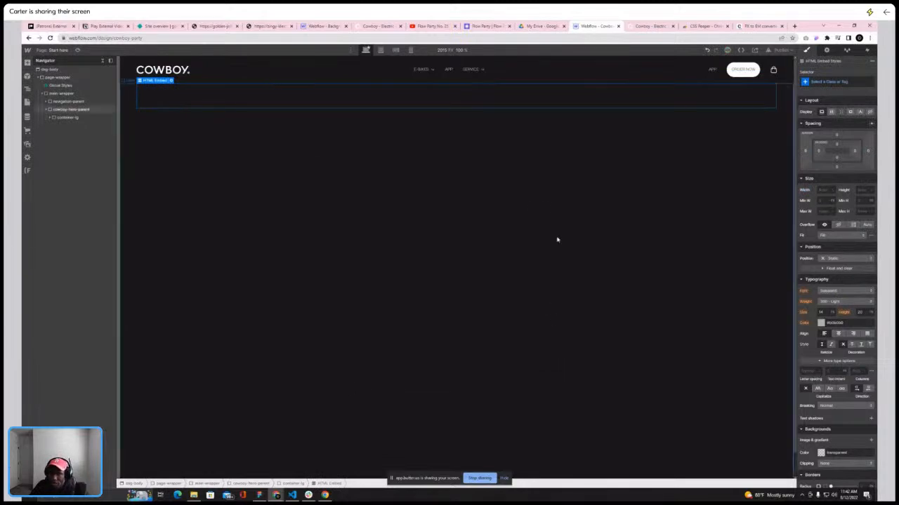
Give the HTML Embed a new class named embed-video, matching the class used in the notes' JavaScript
{"action": "left_click_drag", "start_coordinate": [106, 26], "coordinate": [551, 29]}
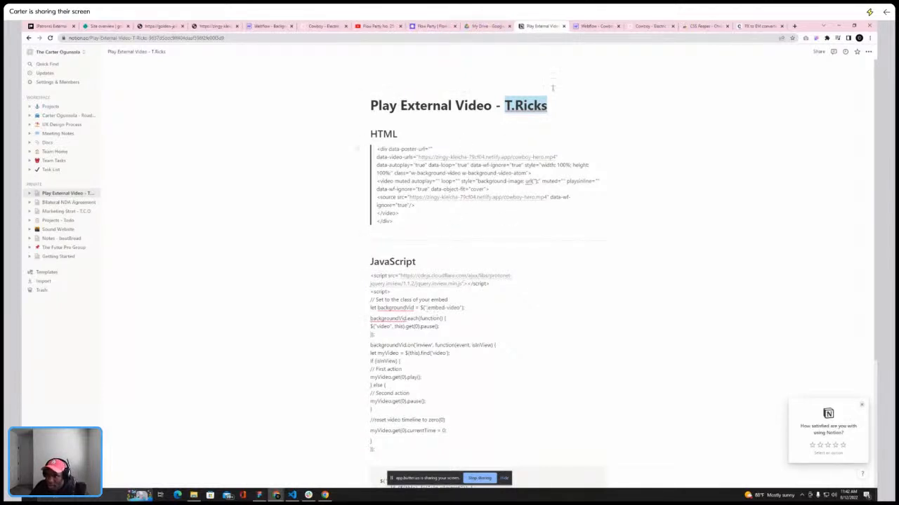
{"action": "left_click_drag", "start_coordinate": [428, 307], "coordinate": [461, 308]}
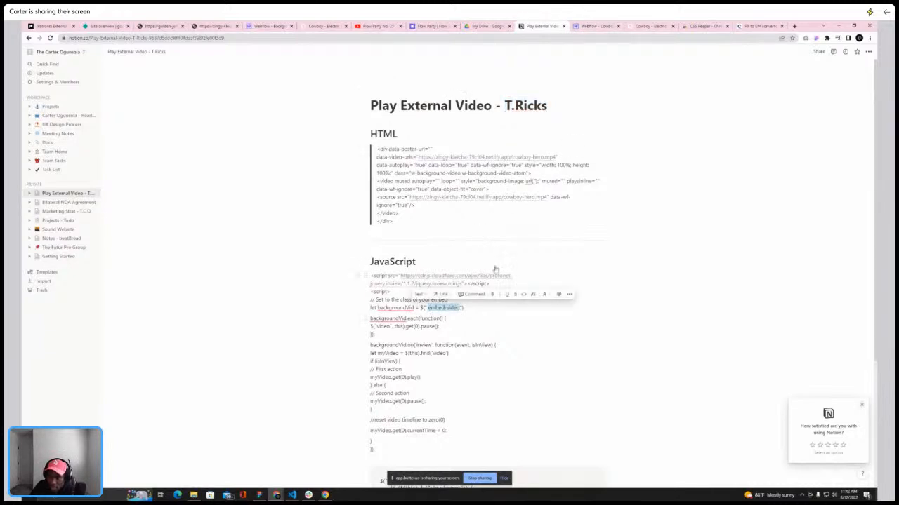
{"action": "left_click", "coordinate": [597, 26]}
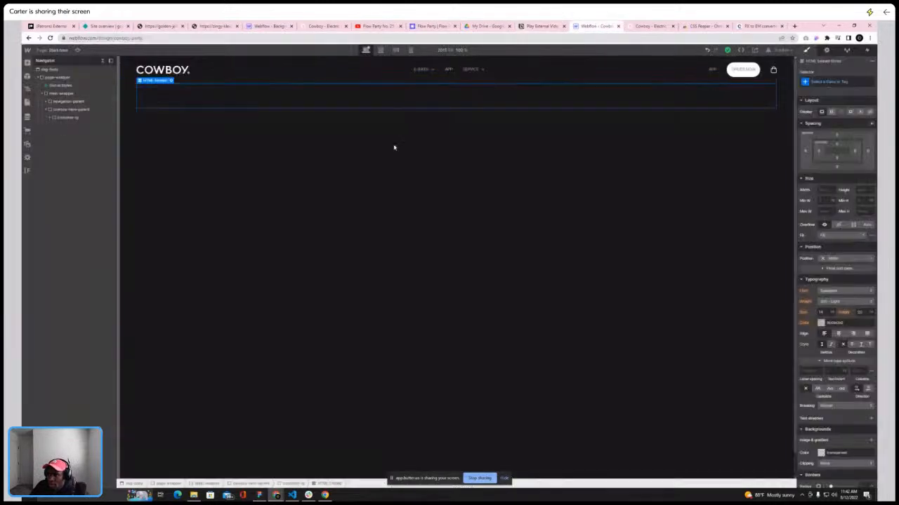
{"action": "left_click", "coordinate": [858, 83]}
{"action": "type", "text": "em"}
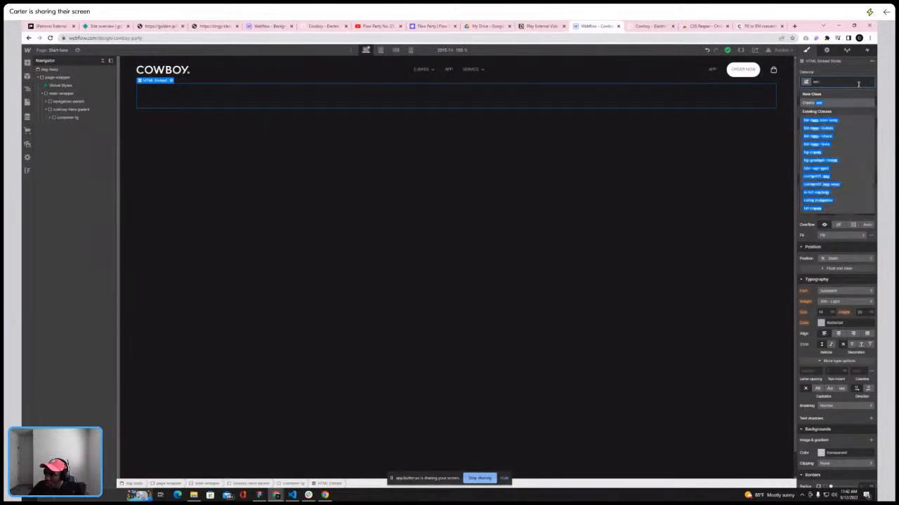
{"action": "type", "text": "bed-video"}
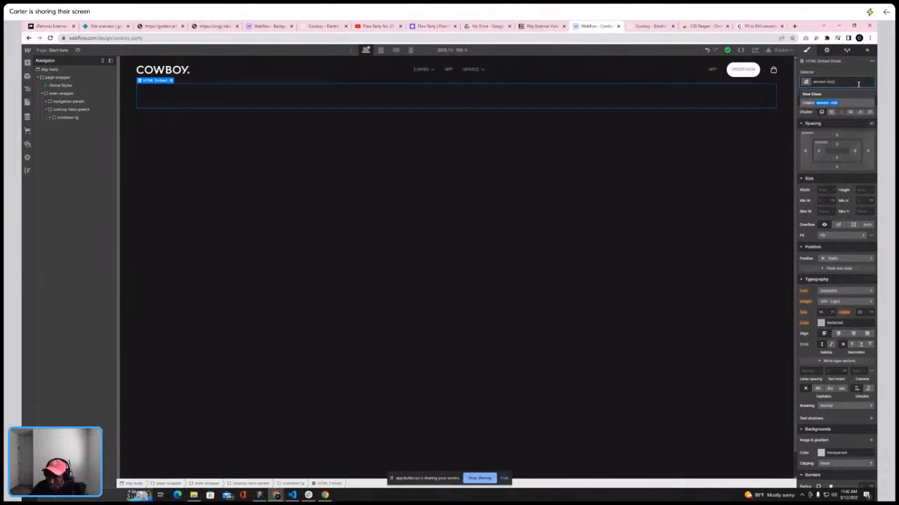
{"action": "key", "text": "Return"}
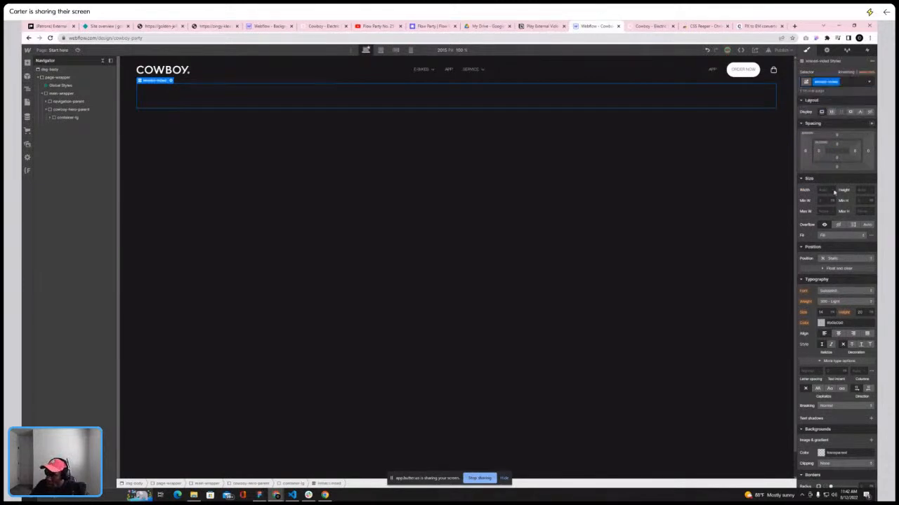
Set the embed-video element's width and height to 100%
{"action": "left_click", "coordinate": [833, 191]}
{"action": "left_click", "coordinate": [835, 141]}
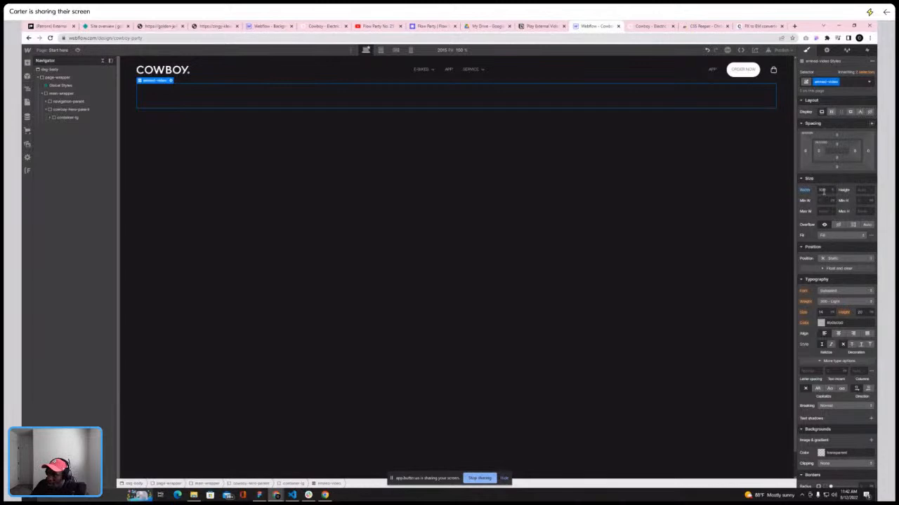
{"action": "left_click", "coordinate": [868, 190]}
{"action": "left_click", "coordinate": [863, 140]}
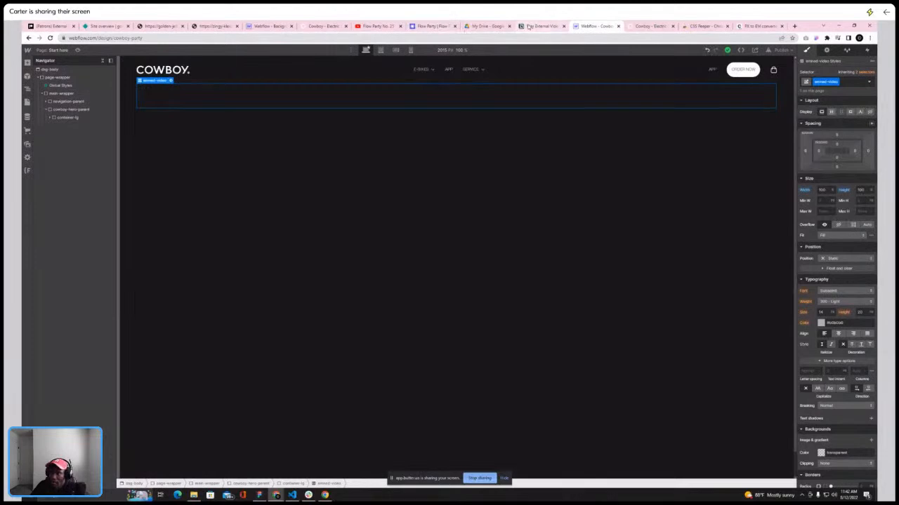
{"action": "left_click", "coordinate": [542, 26]}
{"action": "left_click_drag", "start_coordinate": [378, 148], "coordinate": [407, 218]}
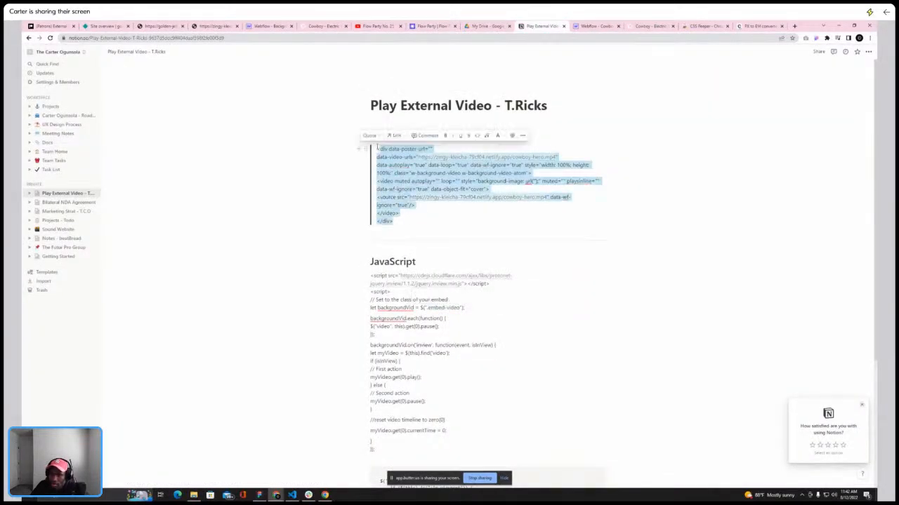
{"action": "left_click", "coordinate": [378, 149]}
{"action": "left_click_drag", "start_coordinate": [378, 149], "coordinate": [425, 223]}
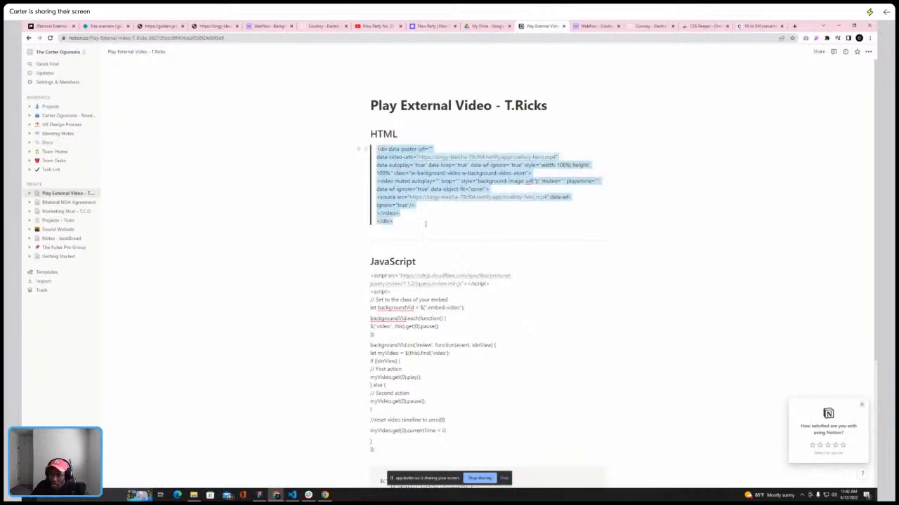
{"action": "left_click", "coordinate": [419, 165]}
{"action": "mouse_move", "coordinate": [443, 162]}
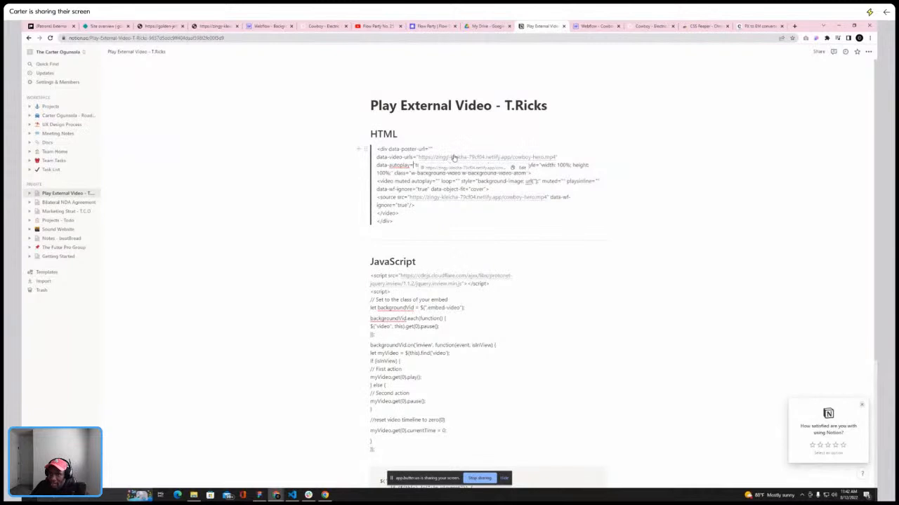
Check the hosted video and the reference Webflow project's page custom code before returning to the Cowboy project
{"action": "left_click", "coordinate": [222, 26]}
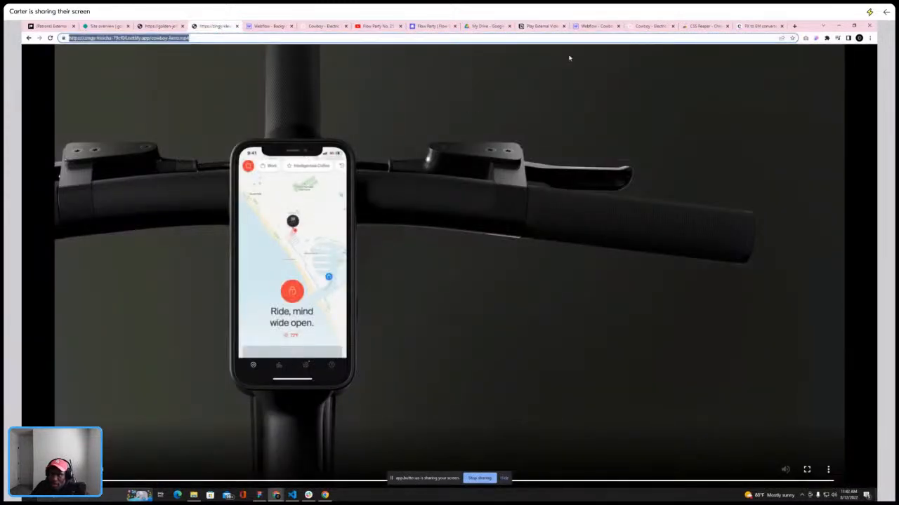
{"action": "left_click", "coordinate": [587, 26]}
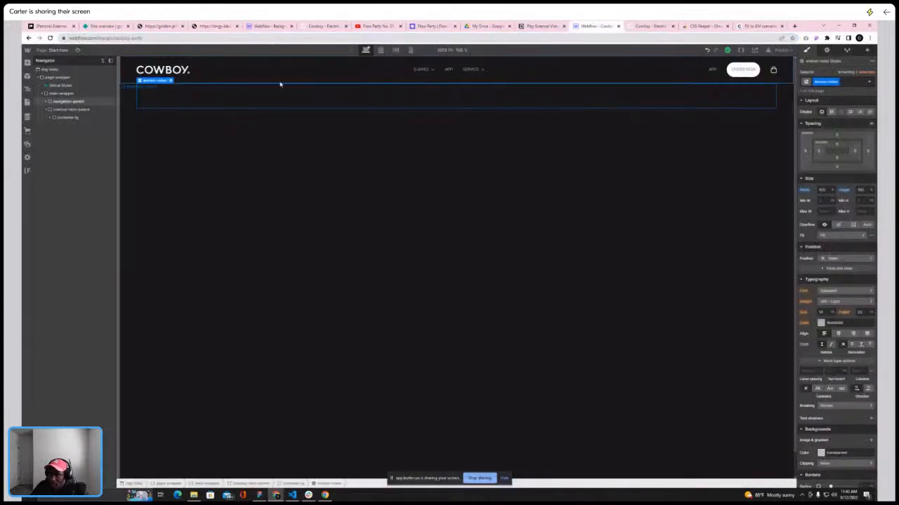
{"action": "left_click", "coordinate": [171, 81]}
{"action": "left_click", "coordinate": [540, 26]}
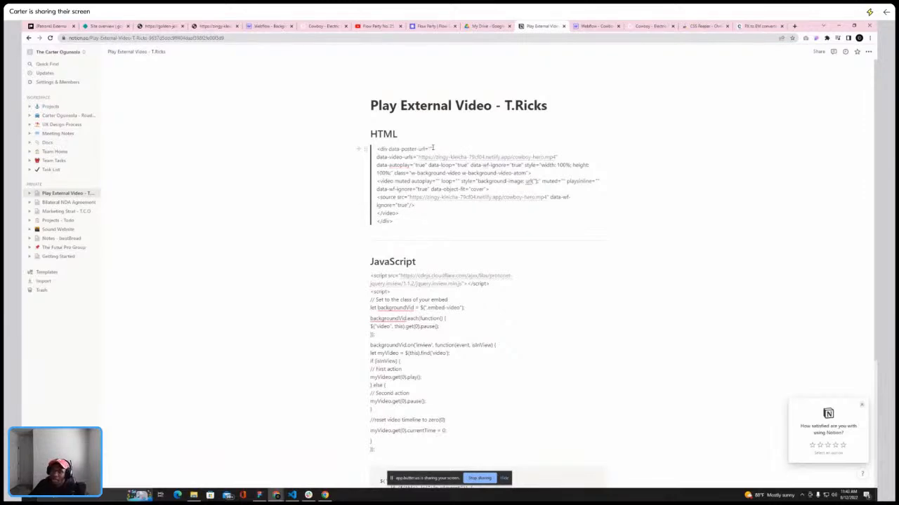
{"action": "left_click", "coordinate": [265, 26]}
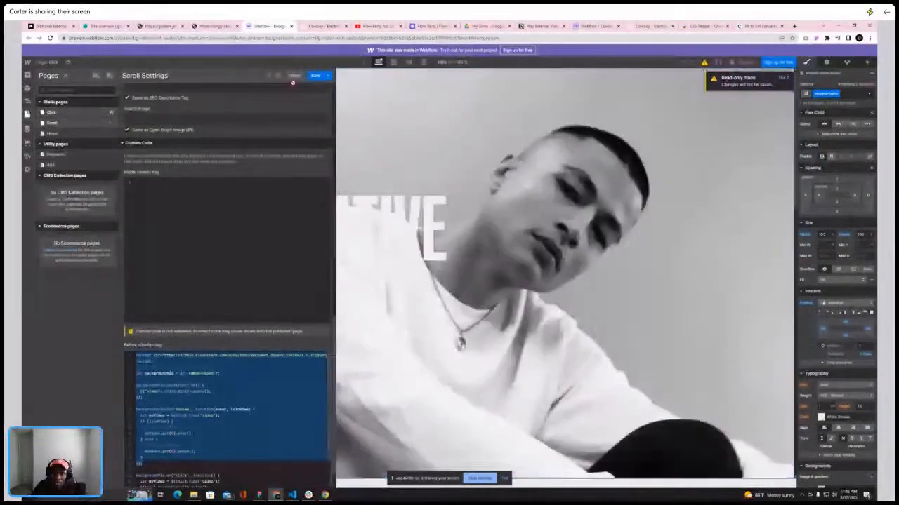
{"action": "left_click", "coordinate": [595, 26]}
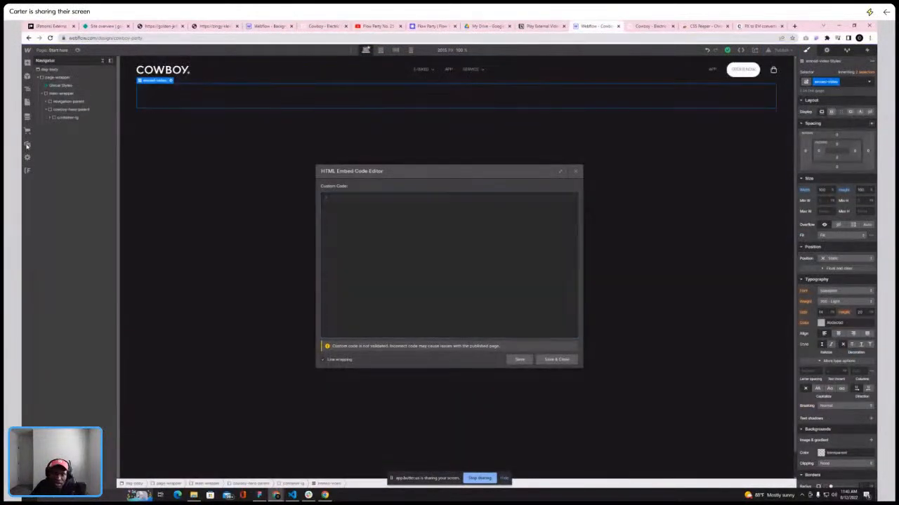
Open the Flow Party image asset from the Assets panel in a new browser tab
{"action": "left_click", "coordinate": [26, 145]}
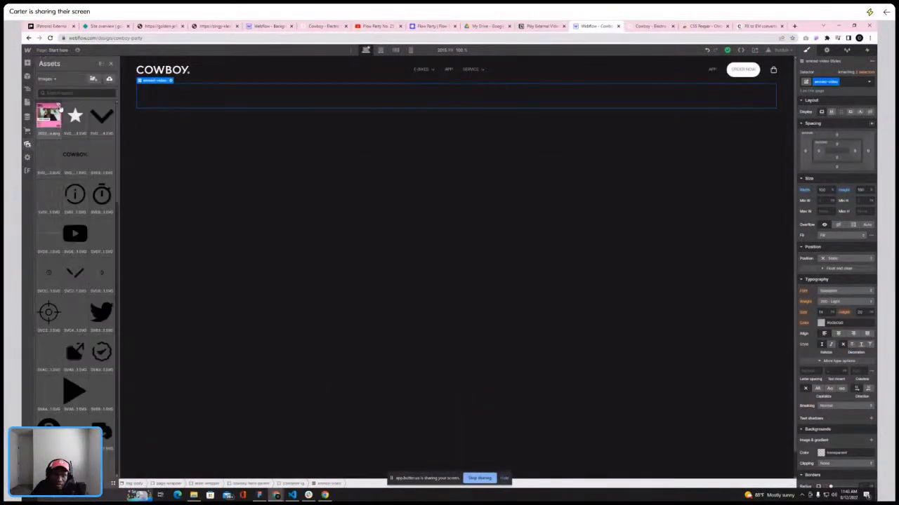
{"action": "left_click", "coordinate": [59, 108]}
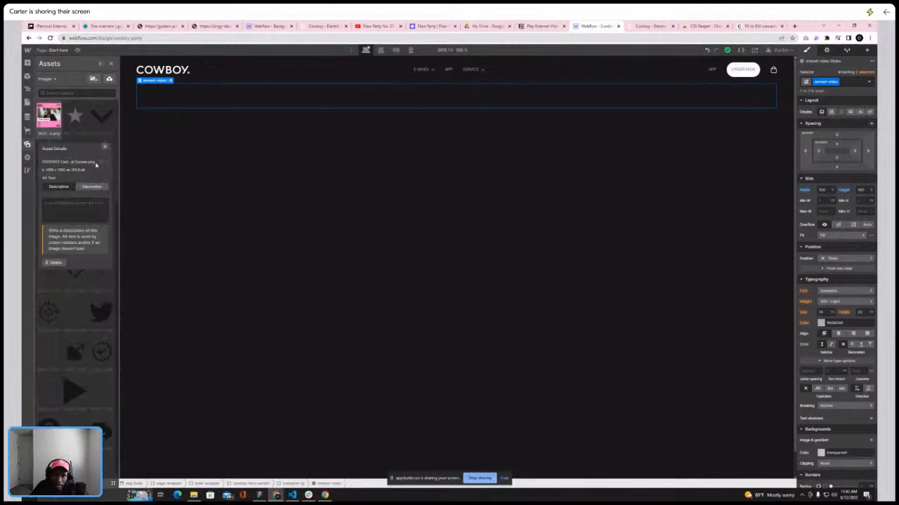
{"action": "left_click", "coordinate": [102, 167]}
{"action": "left_click", "coordinate": [138, 39]}
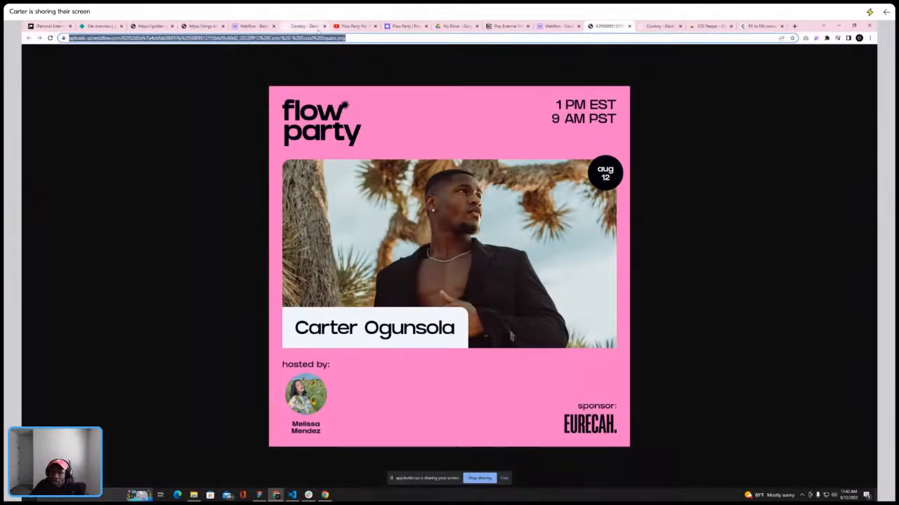
Copy the HTML video code from the notes, paste it into the embed-video element's code editor and save it
{"action": "left_click", "coordinate": [506, 26]}
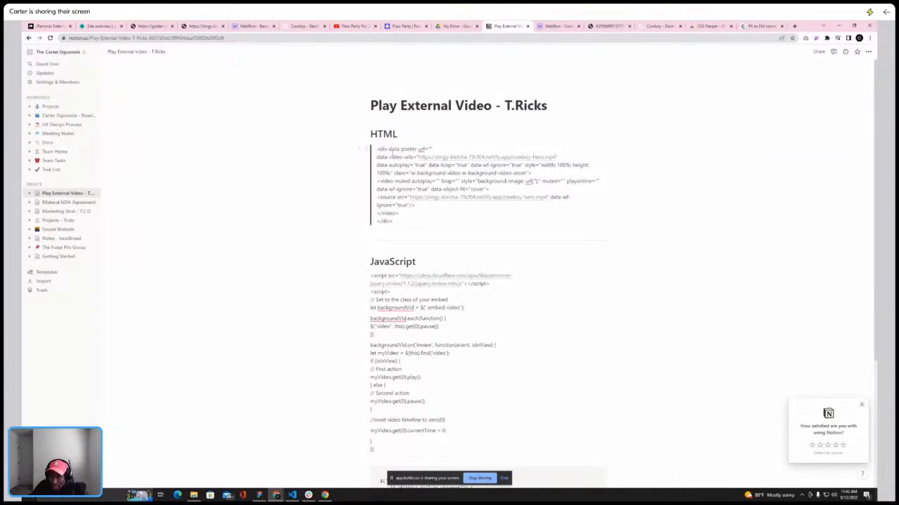
{"action": "left_click_drag", "start_coordinate": [377, 148], "coordinate": [394, 221]}
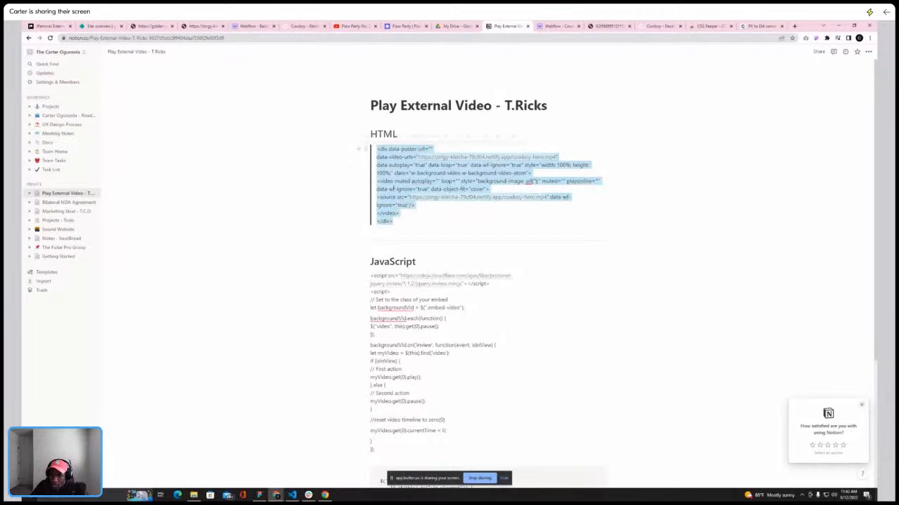
{"action": "right_click", "coordinate": [391, 186]}
{"action": "left_click", "coordinate": [415, 213]}
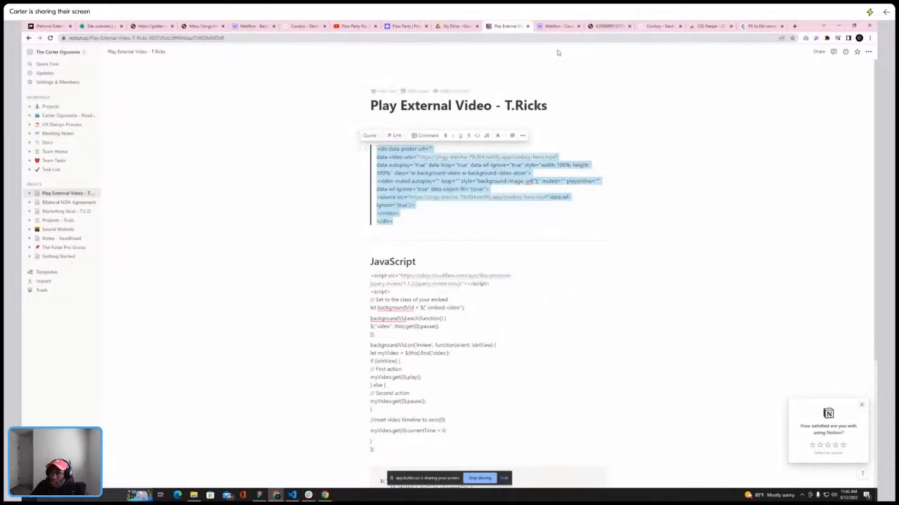
{"action": "left_click", "coordinate": [558, 26]}
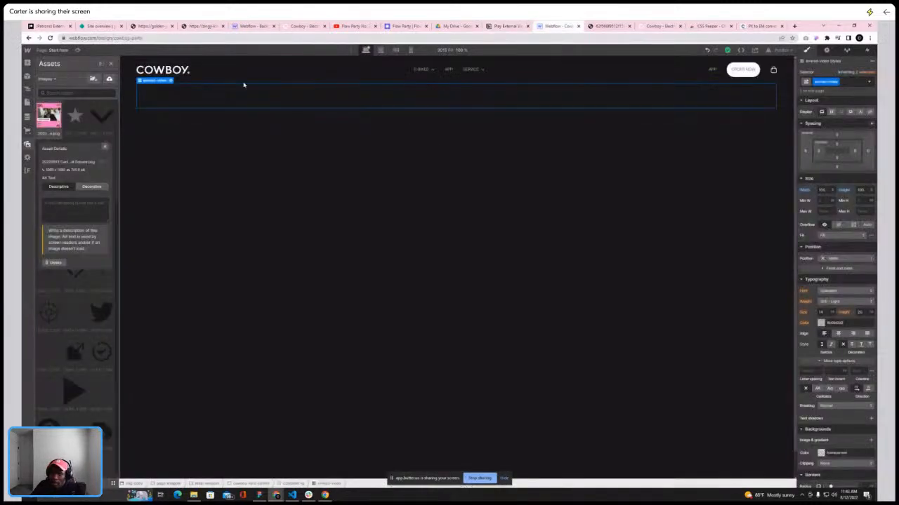
{"action": "left_click", "coordinate": [171, 80]}
{"action": "key", "text": "ctrl+v"}
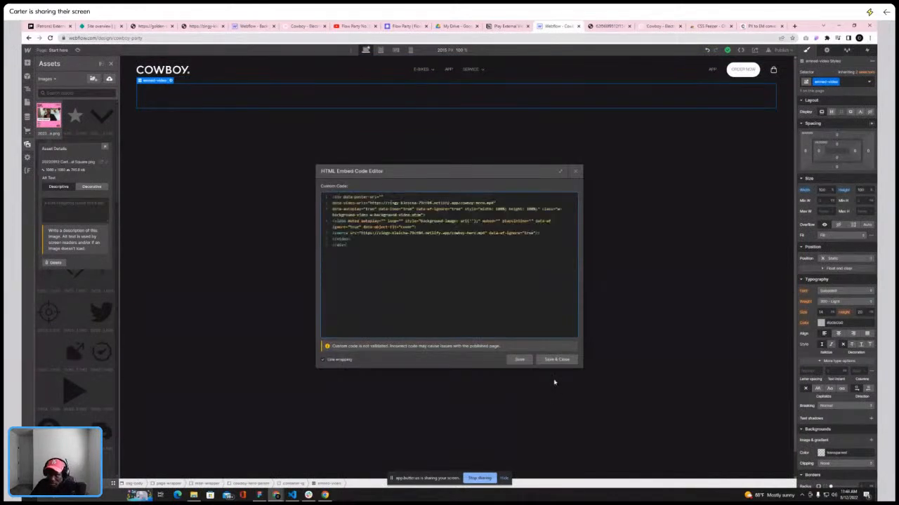
{"action": "left_click", "coordinate": [521, 360]}
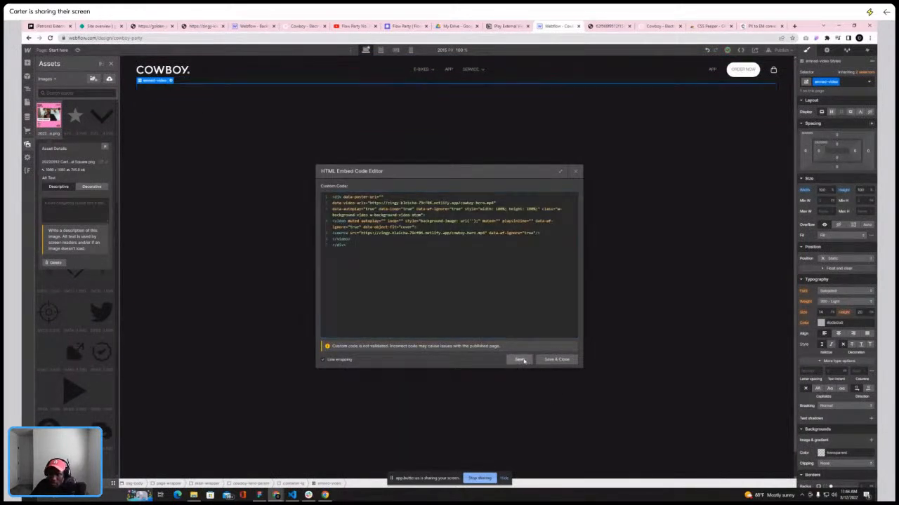
{"action": "left_click", "coordinate": [557, 360]}
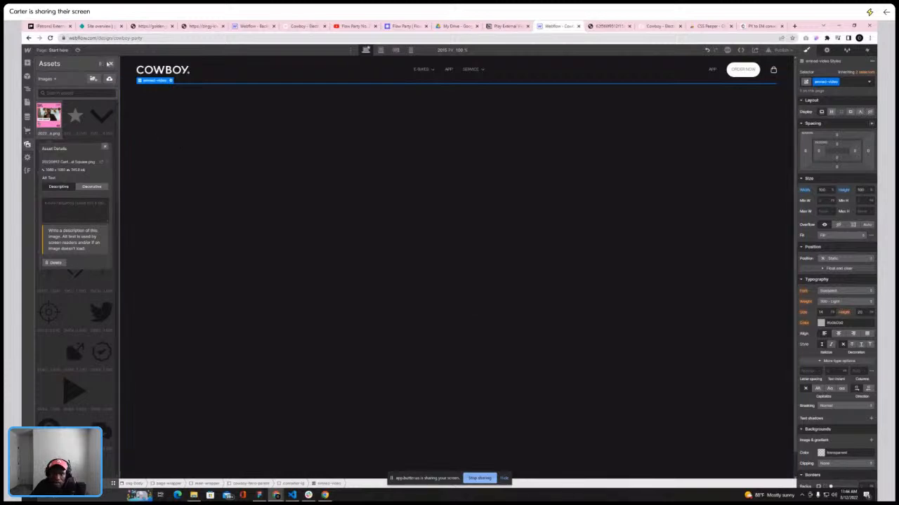
Open the Navigator, select the embed-video element inside container-lg, and change the unit of its height
{"action": "key", "text": "z"}
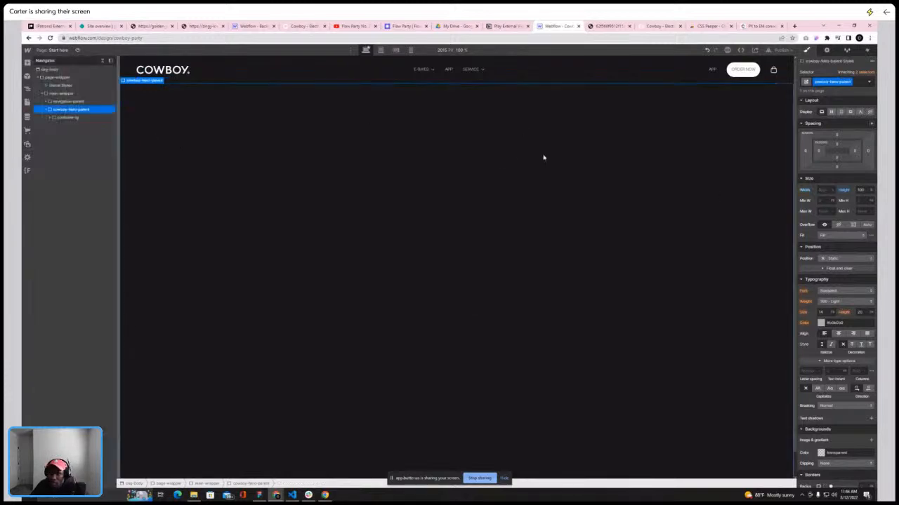
{"action": "left_click", "coordinate": [66, 117]}
{"action": "left_click", "coordinate": [63, 125]}
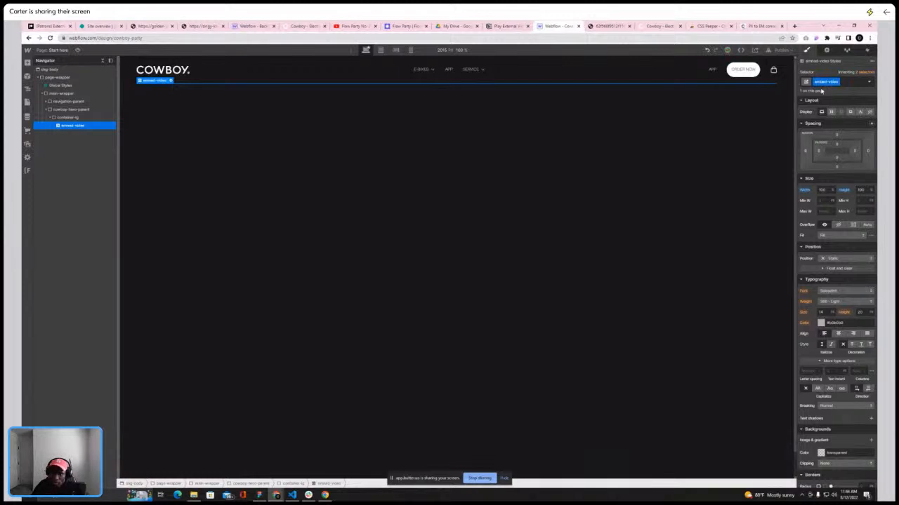
{"action": "left_click", "coordinate": [870, 190]}
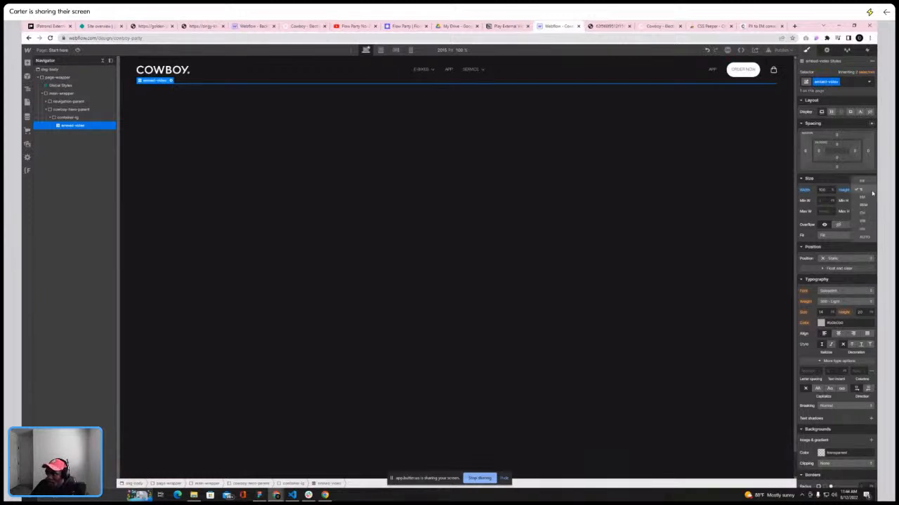
{"action": "left_click", "coordinate": [864, 229]}
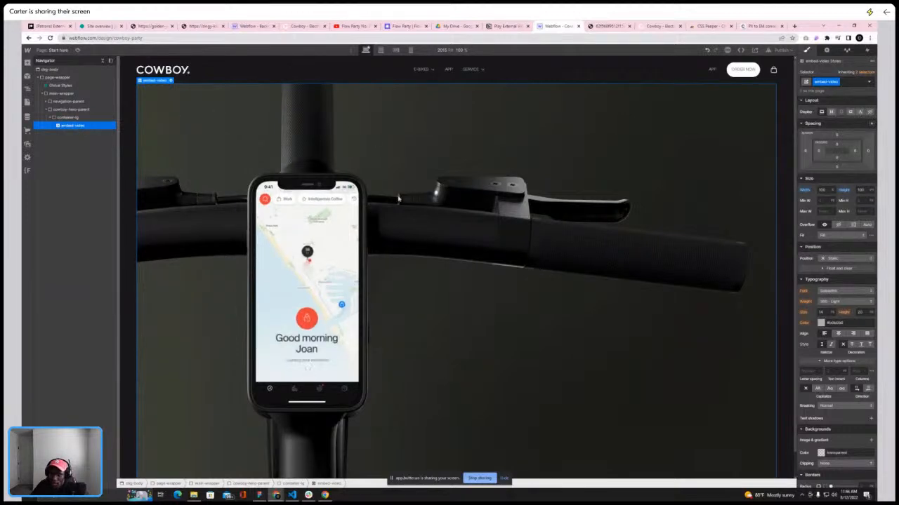
Compare the hero on the canvas with the notes and the live Cowboy homepage
{"action": "scroll", "coordinate": [421, 211], "scroll_direction": "down", "scroll_amount": 1}
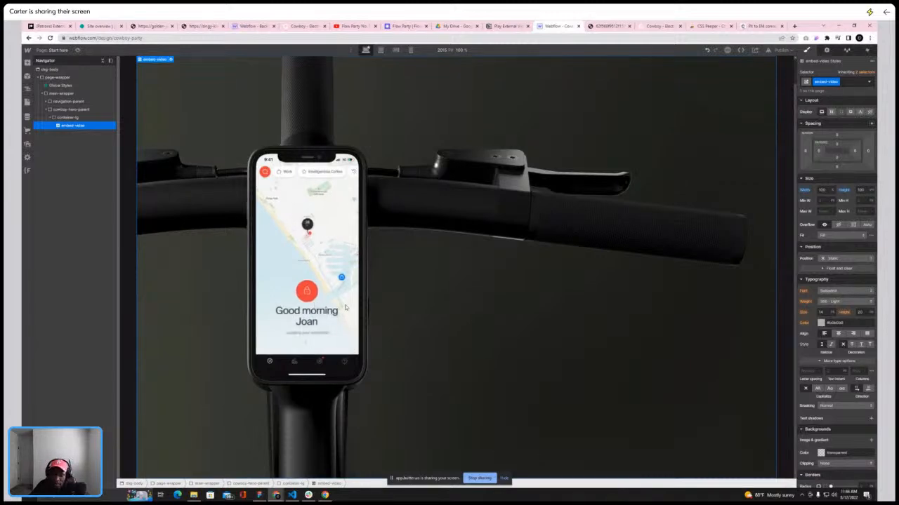
{"action": "scroll", "coordinate": [348, 306], "scroll_direction": "up", "scroll_amount": 1}
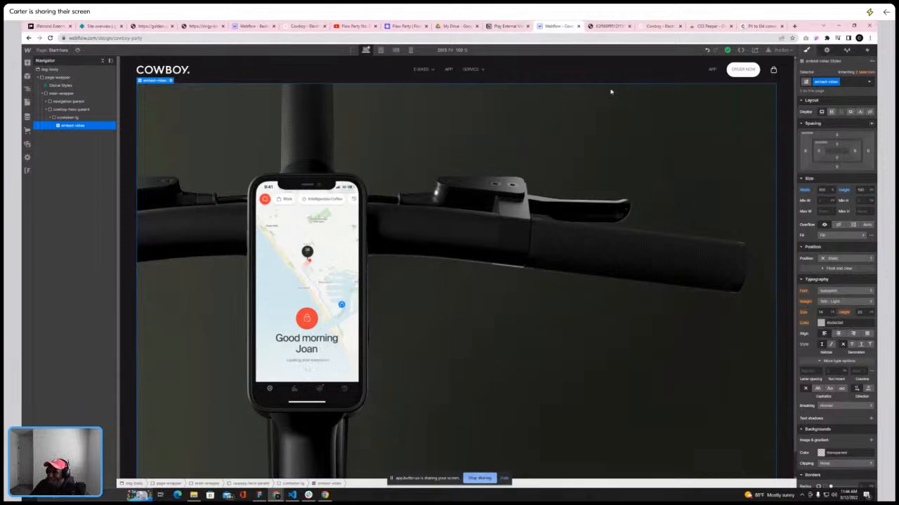
{"action": "left_click", "coordinate": [503, 28]}
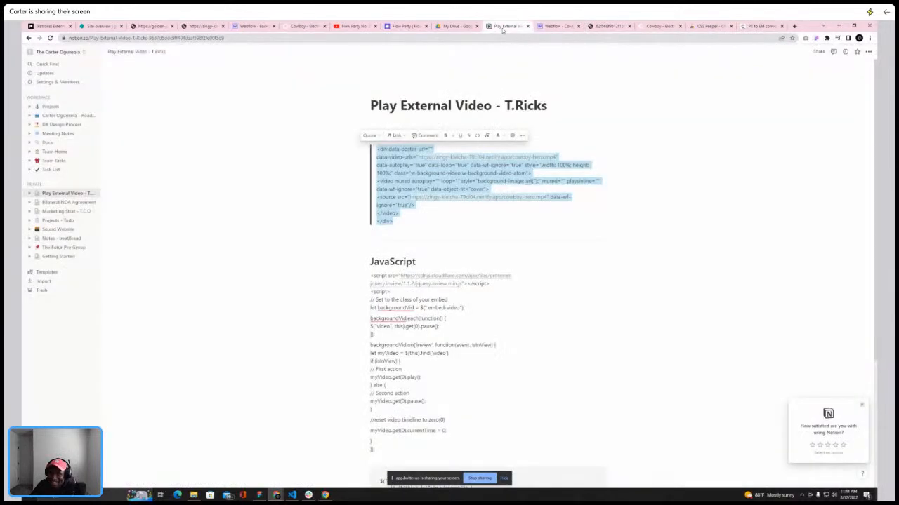
{"action": "left_click", "coordinate": [554, 26]}
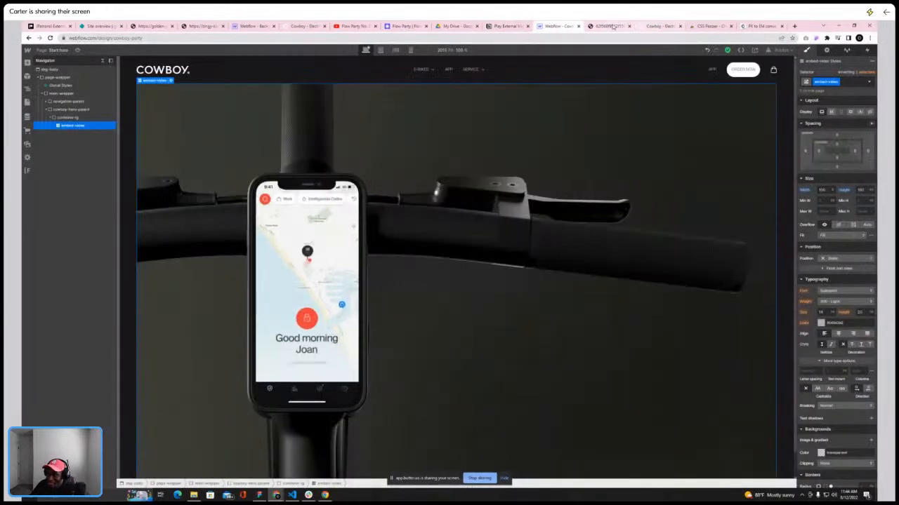
{"action": "left_click", "coordinate": [615, 27]}
{"action": "left_click", "coordinate": [628, 27]}
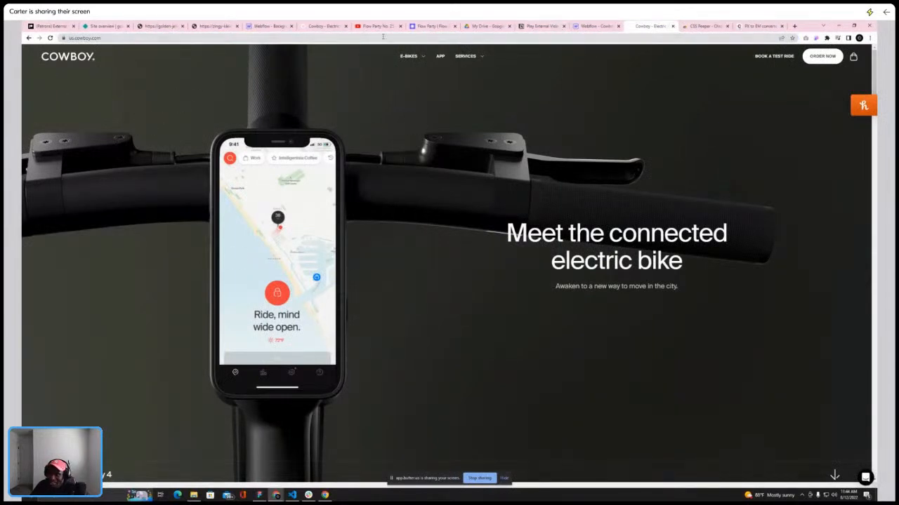
{"action": "left_click", "coordinate": [591, 27]}
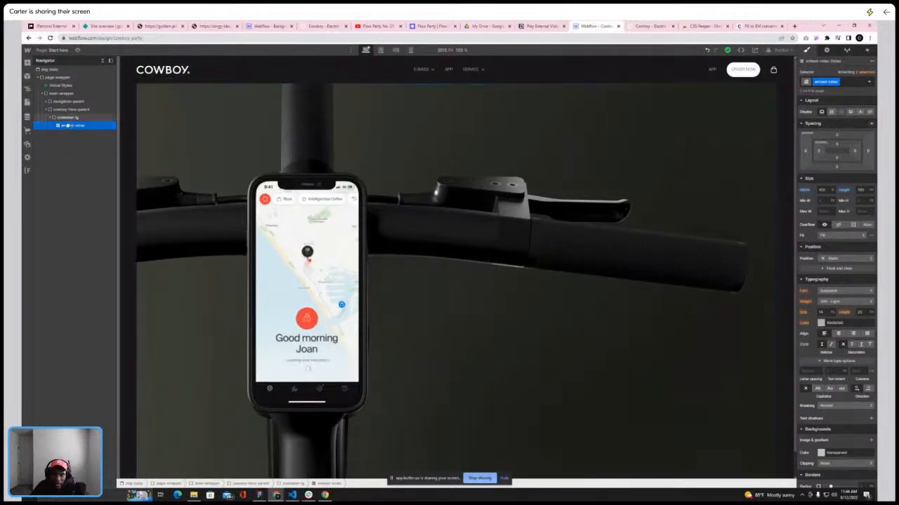
Move the embed-video element above container-lg inside the cowboy-hero-parent
{"action": "left_click_drag", "start_coordinate": [68, 123], "coordinate": [68, 118]}
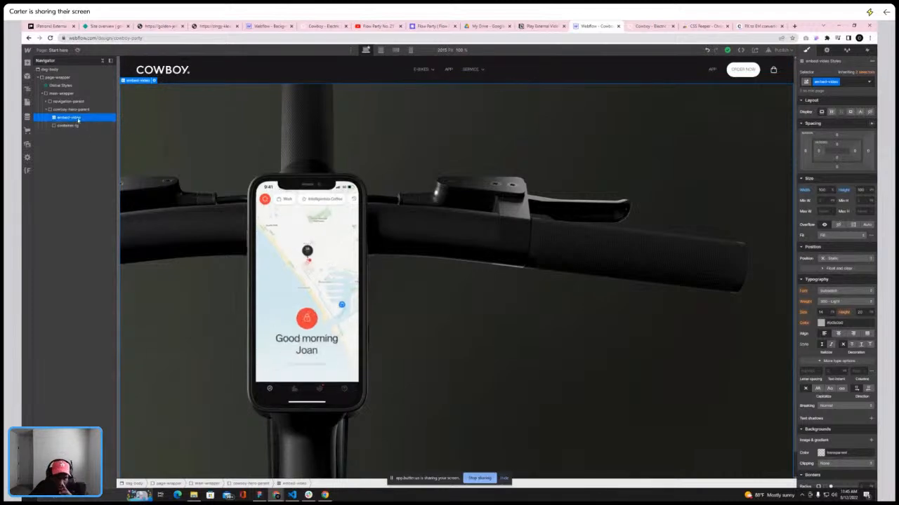
Try setting the embed-video element's position to Relative
{"action": "left_click", "coordinate": [843, 259]}
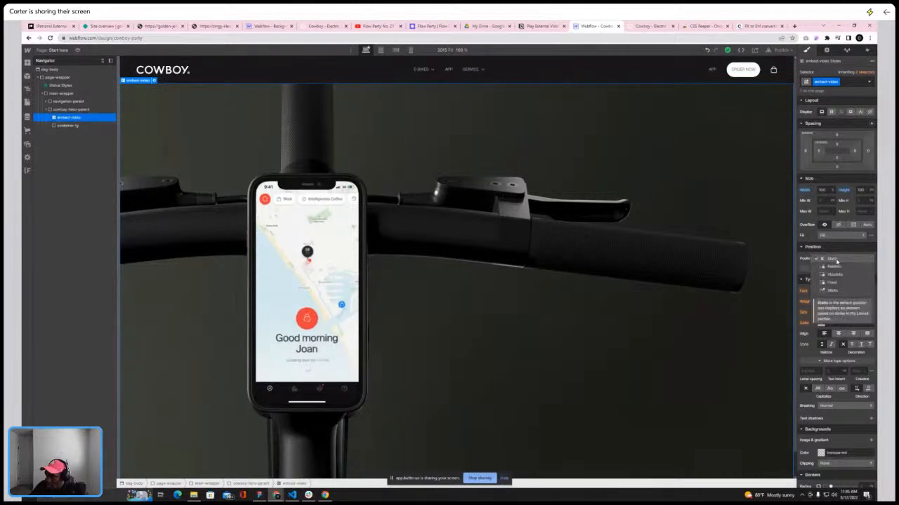
{"action": "left_click", "coordinate": [836, 266]}
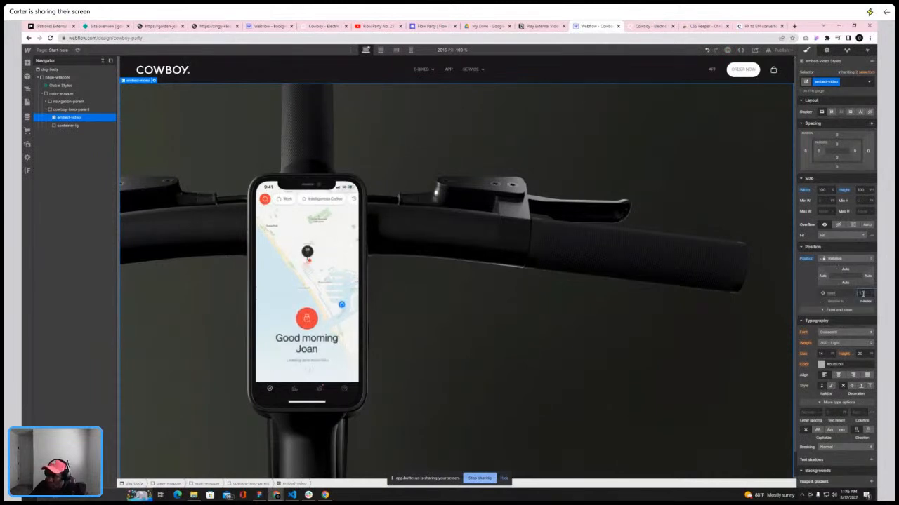
{"action": "left_click", "coordinate": [839, 249]}
{"action": "left_click", "coordinate": [822, 250]}
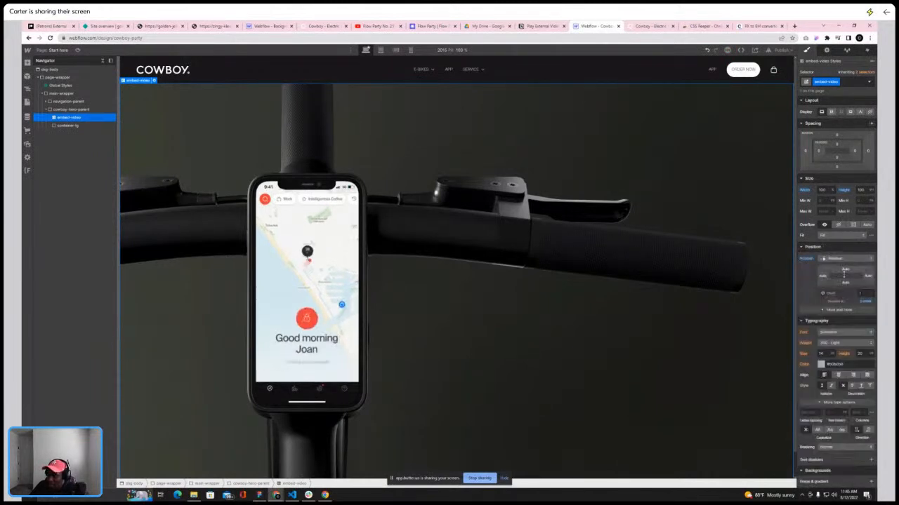
Set the embed-video element's position to Absolute, filling its parent on all sides
{"action": "left_click", "coordinate": [651, 26]}
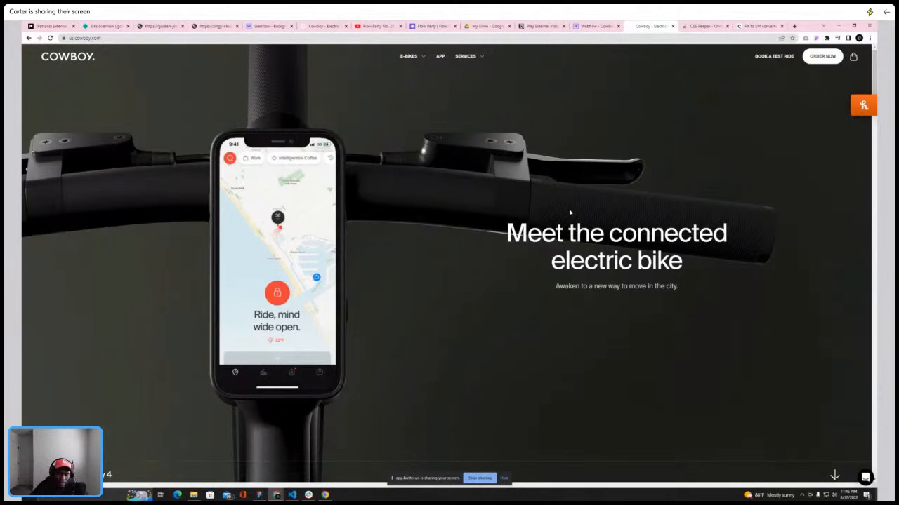
{"action": "left_click", "coordinate": [597, 27]}
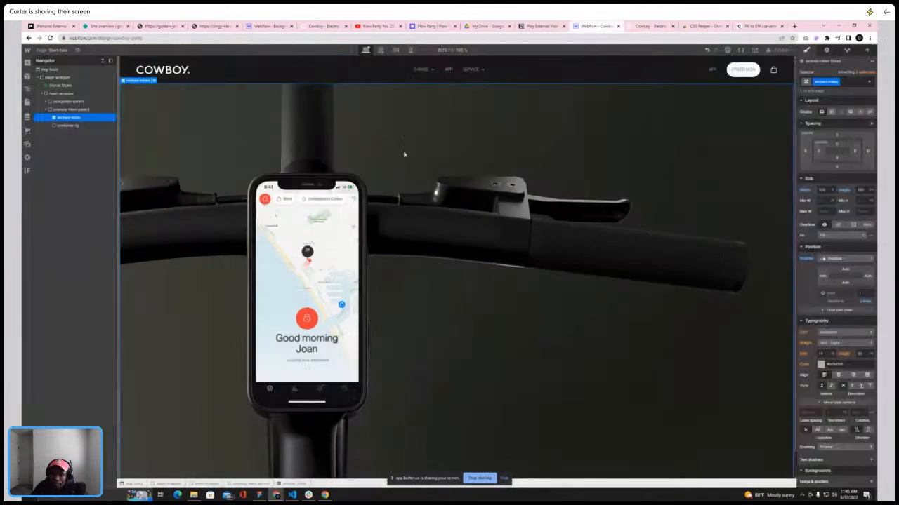
{"action": "left_click", "coordinate": [836, 260]}
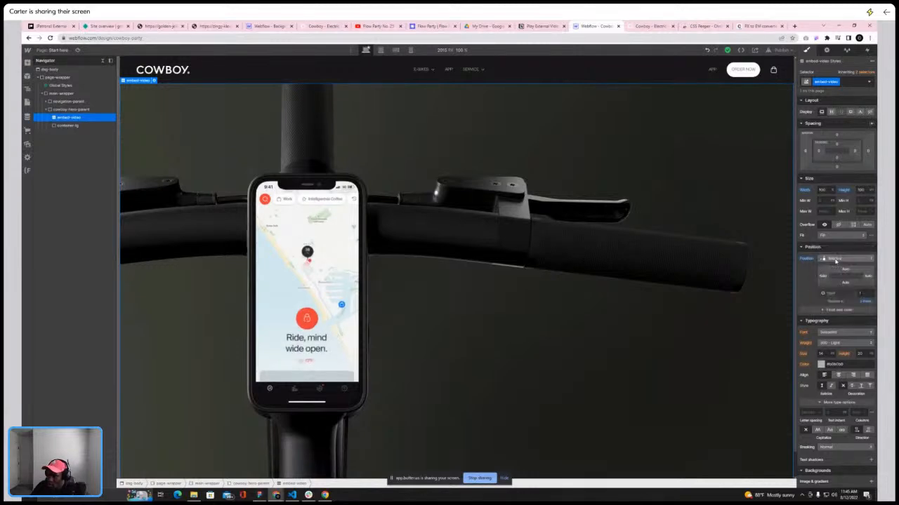
{"action": "left_click", "coordinate": [834, 267]}
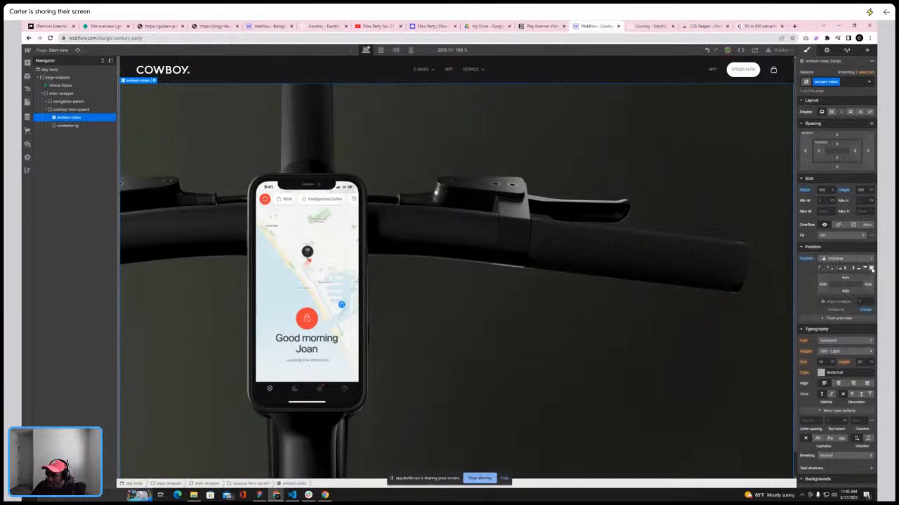
{"action": "left_click", "coordinate": [871, 269]}
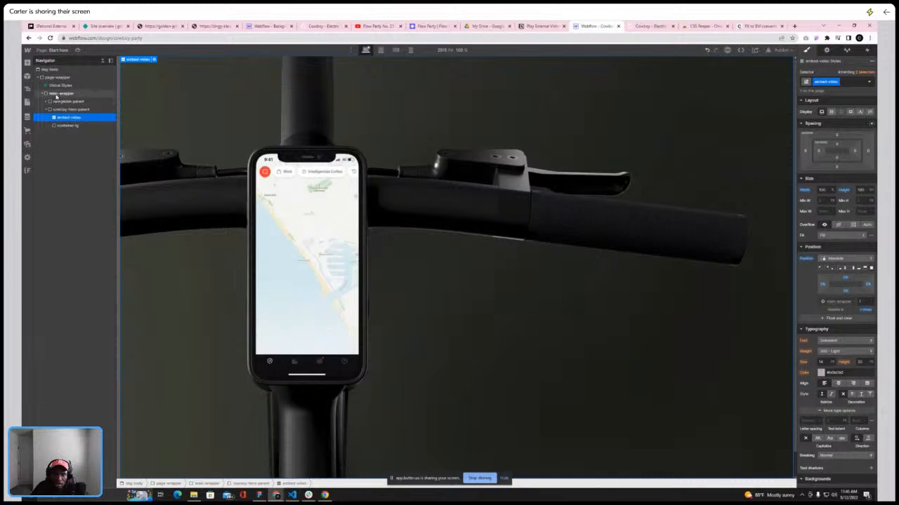
Set the navigation-parent's position to Relative with a z-index of 5
{"action": "left_click", "coordinate": [55, 102]}
{"action": "left_click", "coordinate": [840, 259]}
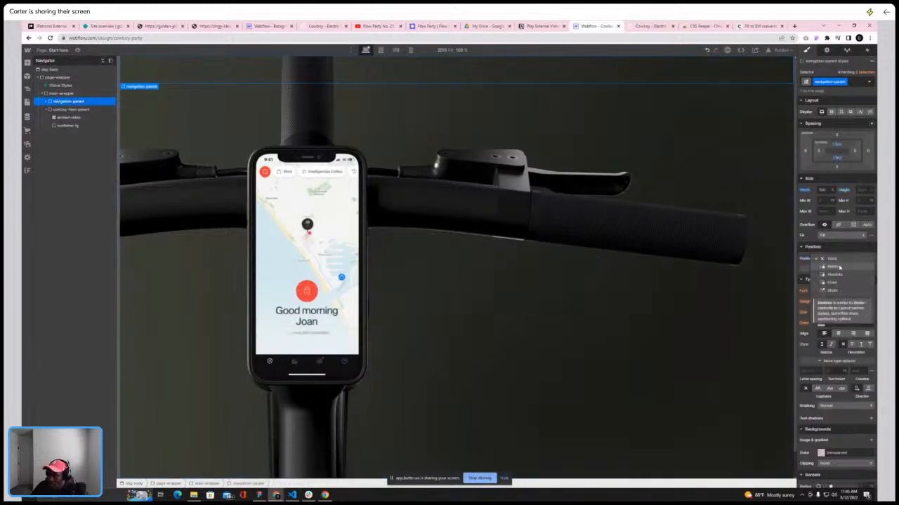
{"action": "left_click", "coordinate": [845, 273]}
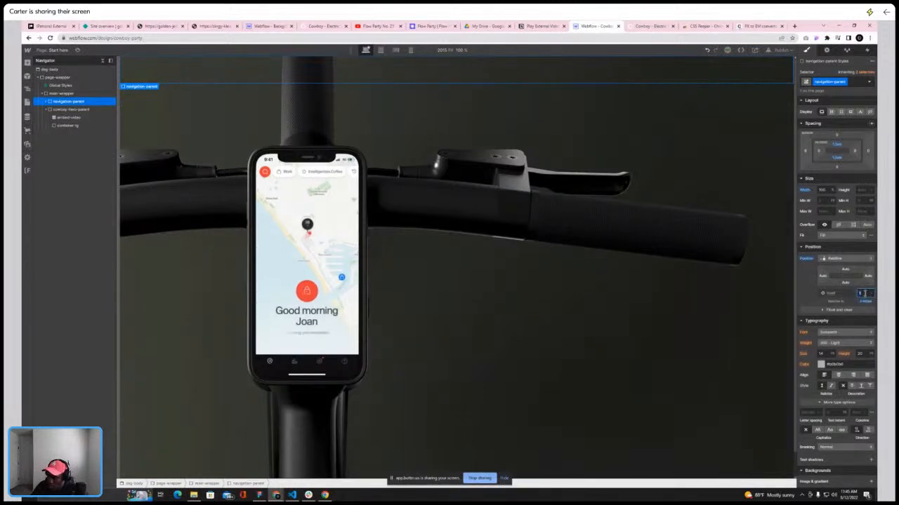
{"action": "type", "text": "5"}
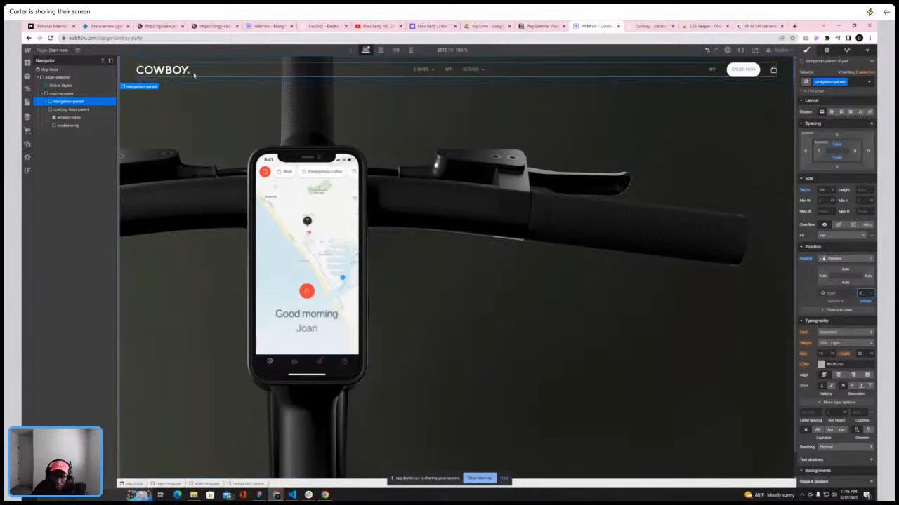
Compare the canvas hero with the live Cowboy site and the video embed notes
{"action": "scroll", "coordinate": [239, 111], "scroll_direction": "down", "scroll_amount": 1}
{"action": "scroll", "coordinate": [239, 110], "scroll_direction": "up", "scroll_amount": 1}
{"action": "left_click", "coordinate": [74, 126]}
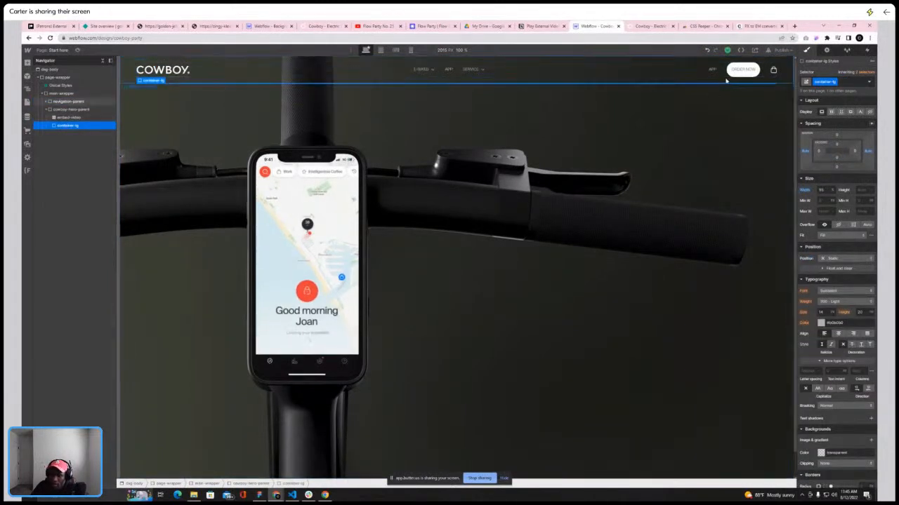
{"action": "left_click", "coordinate": [543, 26]}
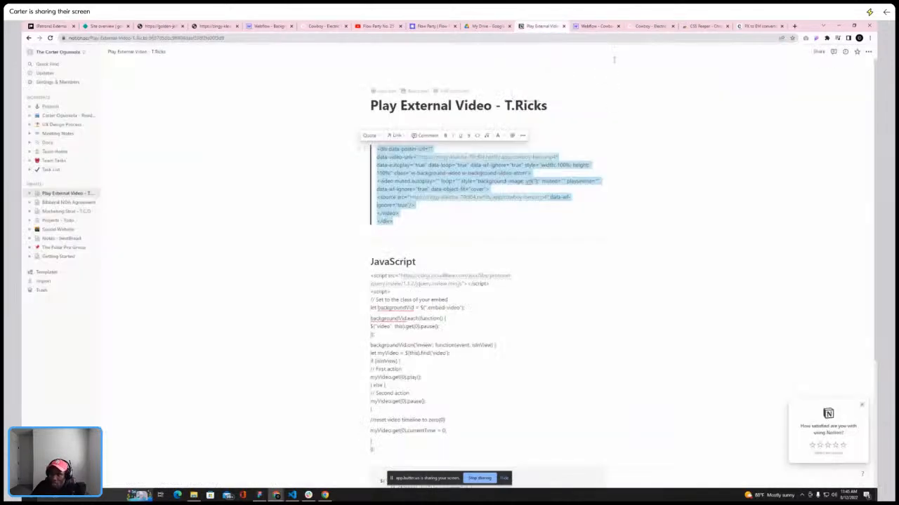
{"action": "left_click", "coordinate": [650, 26]}
{"action": "scroll", "coordinate": [513, 202], "scroll_direction": "down", "scroll_amount": 5}
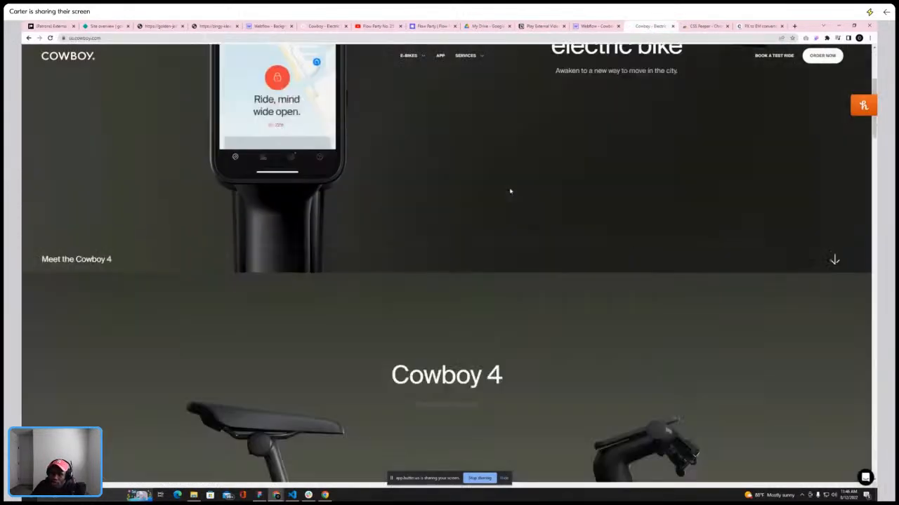
{"action": "scroll", "coordinate": [510, 185], "scroll_direction": "up", "scroll_amount": 5}
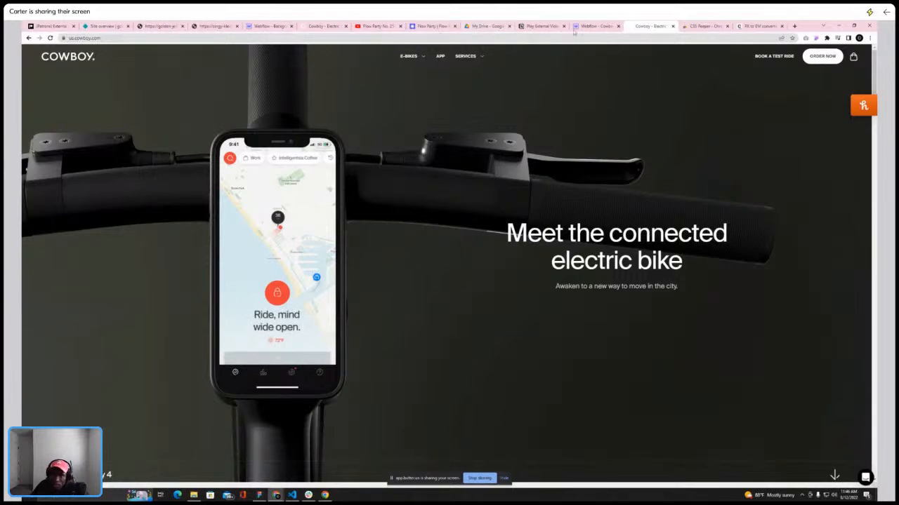
{"action": "left_click", "coordinate": [543, 26]}
{"action": "scroll", "coordinate": [377, 188], "scroll_direction": "down", "scroll_amount": 2}
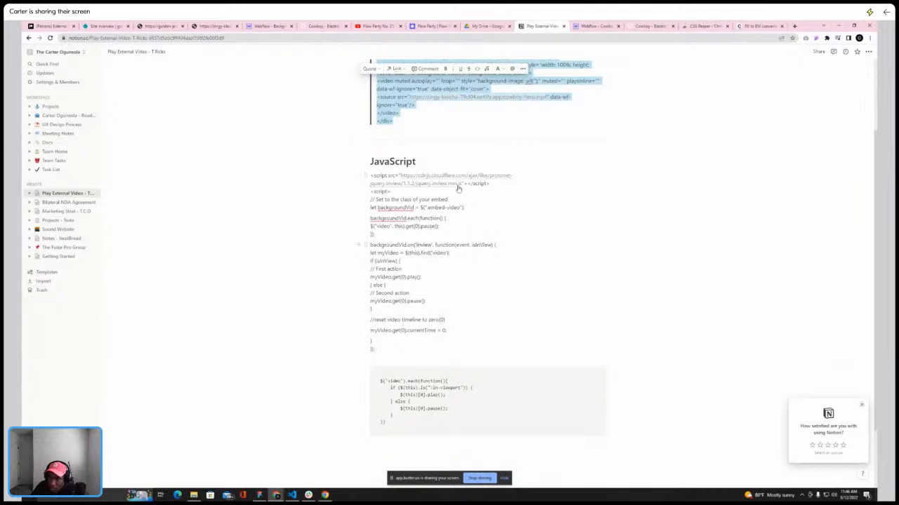
{"action": "left_click", "coordinate": [596, 26]}
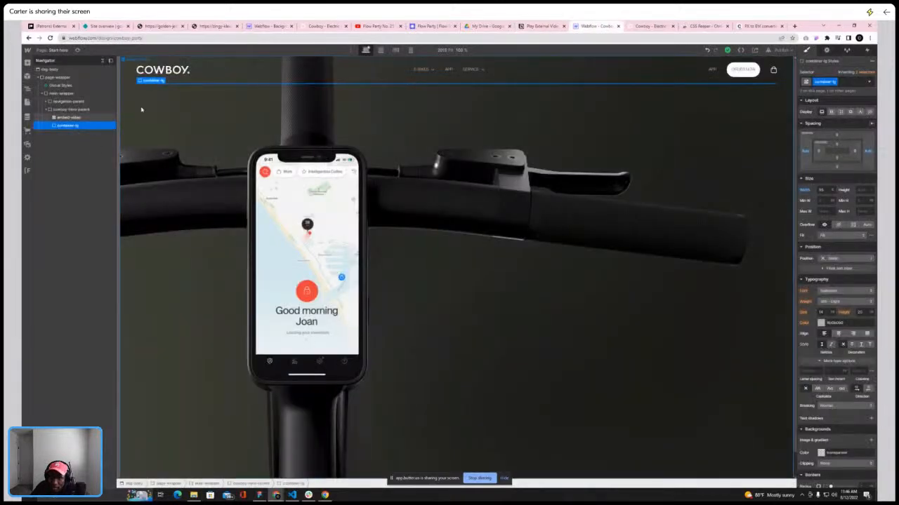
Review the JavaScript snippet in the notes and scroll through the live Cowboy homepage hero
{"action": "left_click", "coordinate": [67, 119]}
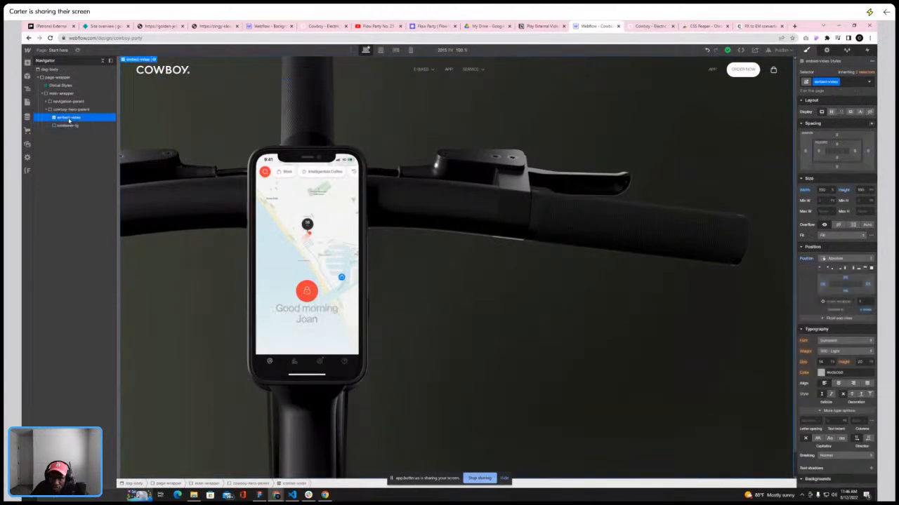
{"action": "left_click", "coordinate": [540, 27]}
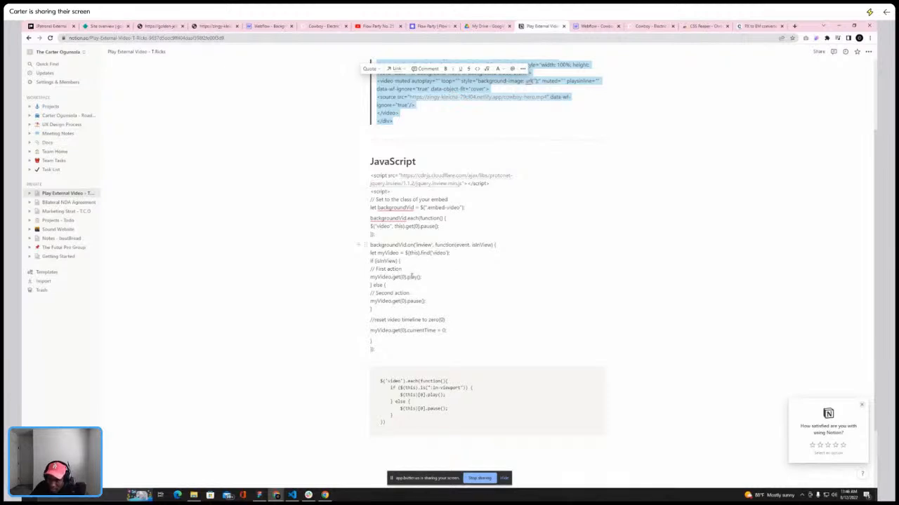
{"action": "left_click_drag", "start_coordinate": [371, 269], "coordinate": [409, 272]}
{"action": "left_click", "coordinate": [407, 261]}
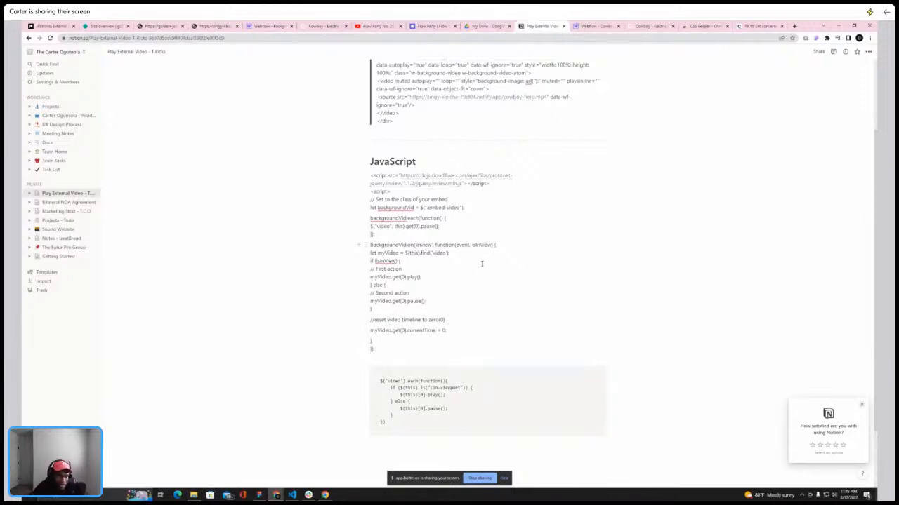
{"action": "left_click", "coordinate": [647, 26]}
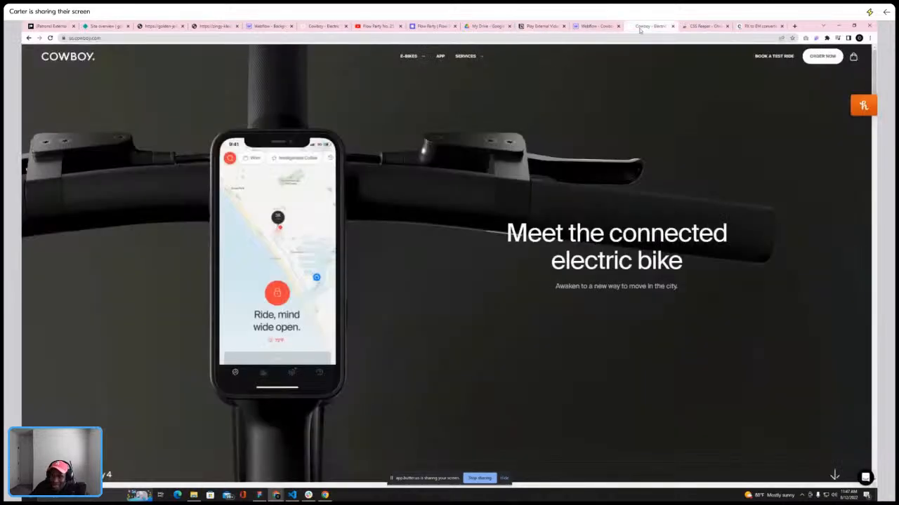
{"action": "scroll", "coordinate": [369, 265], "scroll_direction": "down", "scroll_amount": 10}
{"action": "scroll", "coordinate": [369, 264], "scroll_direction": "up", "scroll_amount": 10}
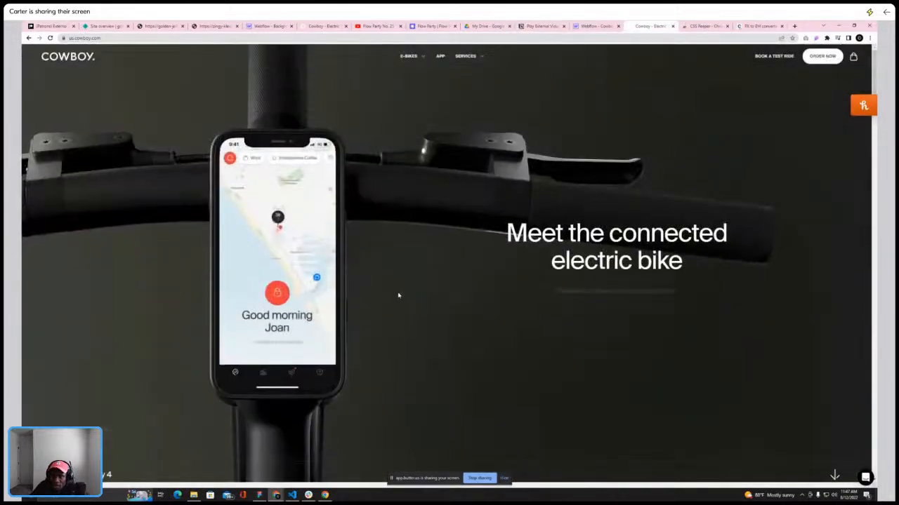
{"action": "scroll", "coordinate": [386, 285], "scroll_direction": "down", "scroll_amount": 10}
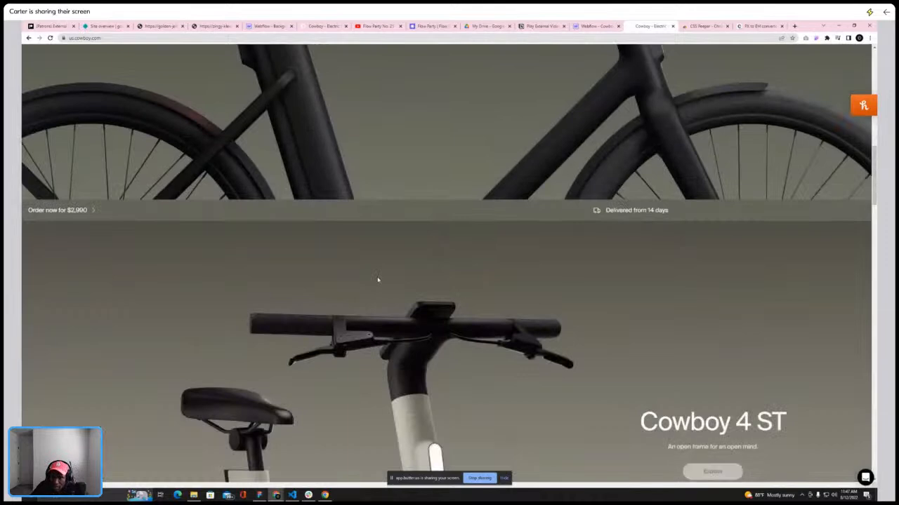
{"action": "scroll", "coordinate": [385, 297], "scroll_direction": "up", "scroll_amount": 5}
{"action": "scroll", "coordinate": [384, 297], "scroll_direction": "up", "scroll_amount": 3}
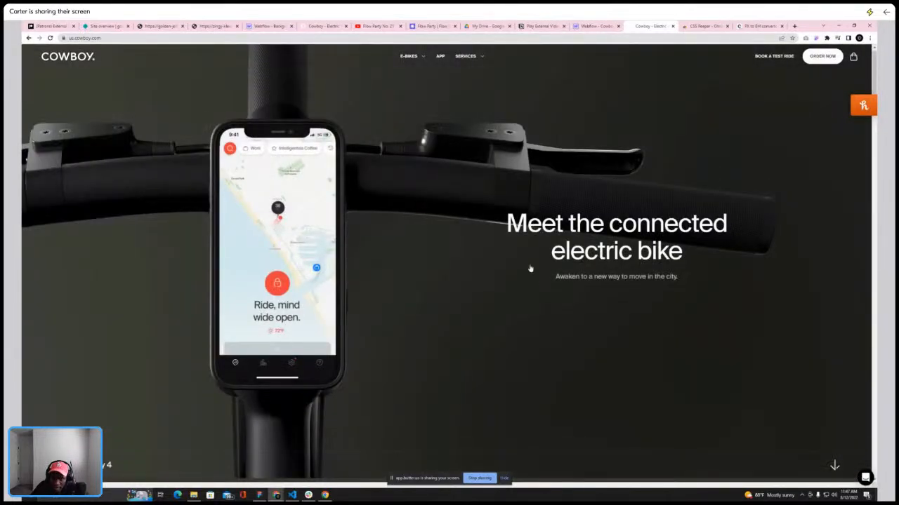
{"action": "scroll", "coordinate": [508, 188], "scroll_direction": "up", "scroll_amount": 1}
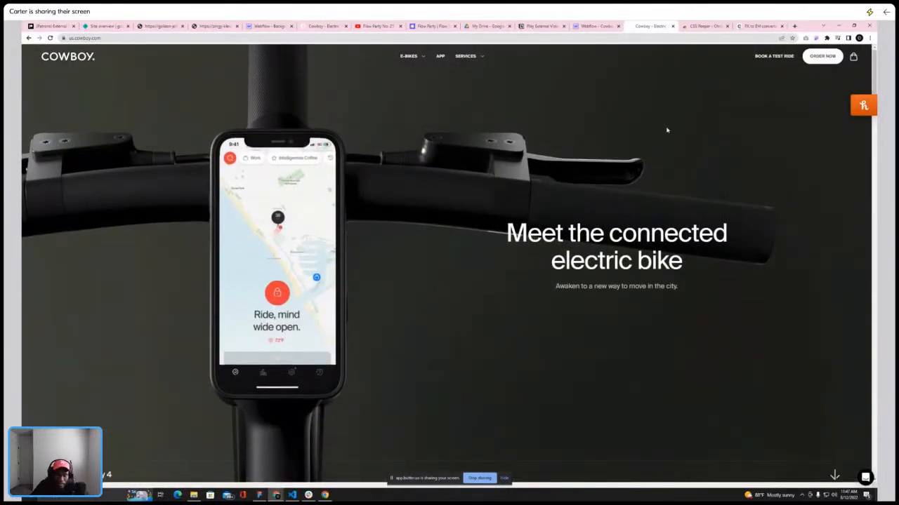
Copy the JavaScript in-view video script from the embed notes
{"action": "left_click", "coordinate": [595, 27]}
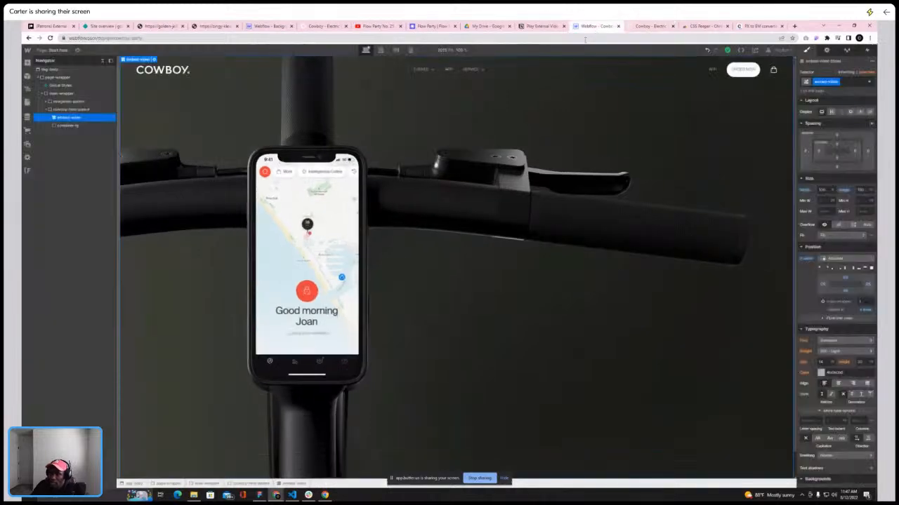
{"action": "left_click", "coordinate": [541, 29]}
{"action": "left_click_drag", "start_coordinate": [371, 175], "coordinate": [421, 349]}
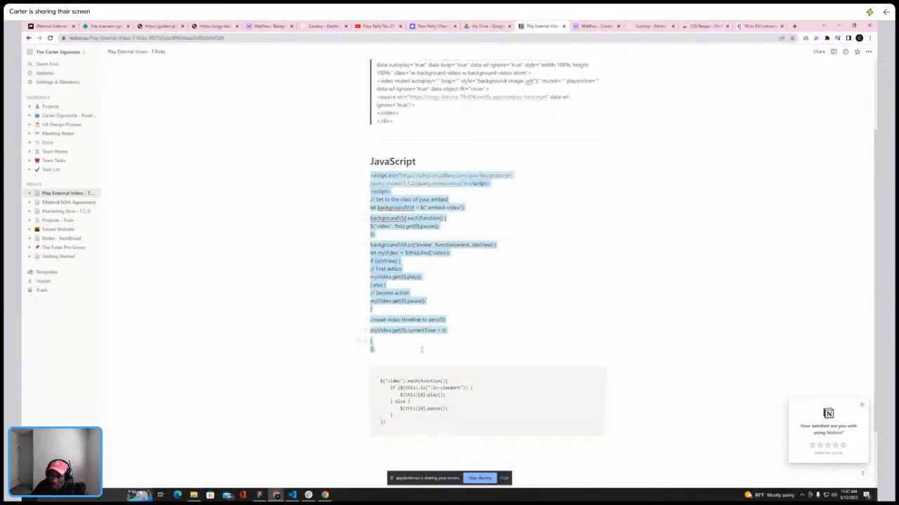
{"action": "scroll", "coordinate": [472, 329], "scroll_direction": "down", "scroll_amount": 2}
{"action": "left_click", "coordinate": [460, 321]}
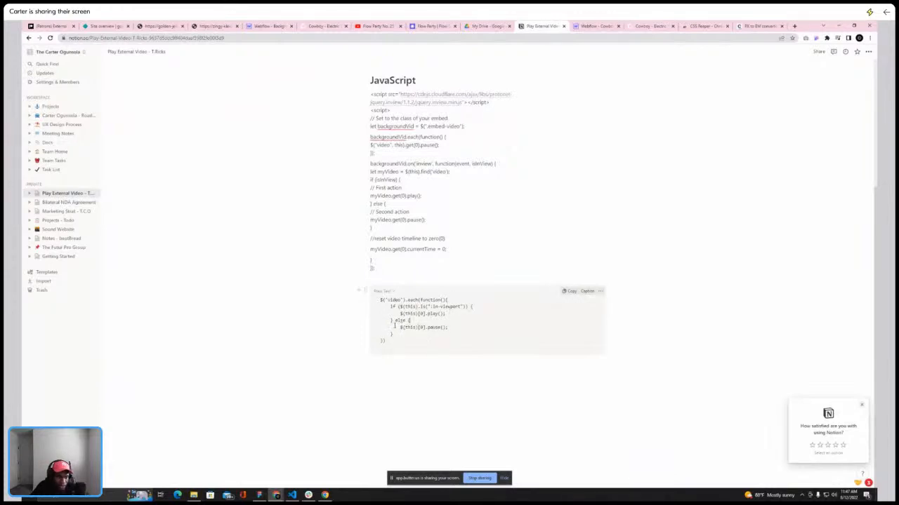
{"action": "scroll", "coordinate": [467, 298], "scroll_direction": "up", "scroll_amount": 4}
{"action": "scroll", "coordinate": [477, 246], "scroll_direction": "down", "scroll_amount": 4}
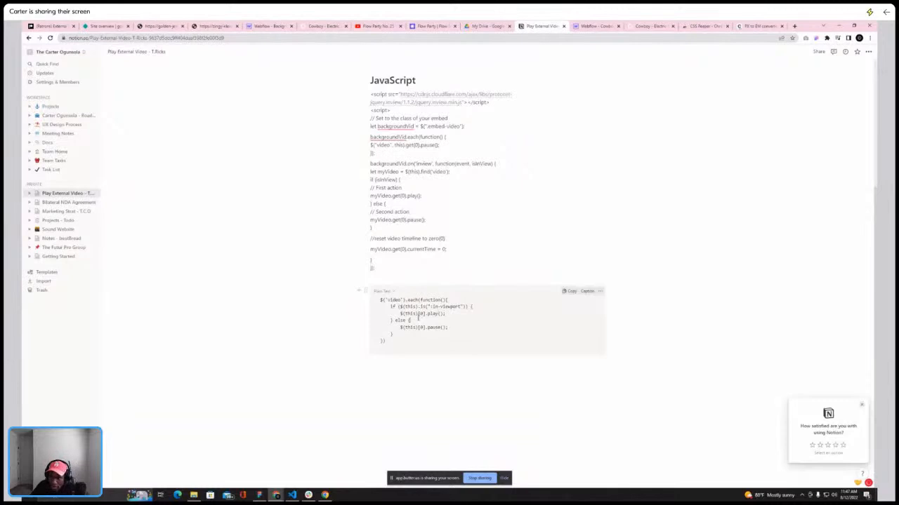
{"action": "scroll", "coordinate": [418, 316], "scroll_direction": "up", "scroll_amount": 3}
{"action": "scroll", "coordinate": [419, 298], "scroll_direction": "down", "scroll_amount": 3}
{"action": "scroll", "coordinate": [360, 182], "scroll_direction": "up", "scroll_amount": 1}
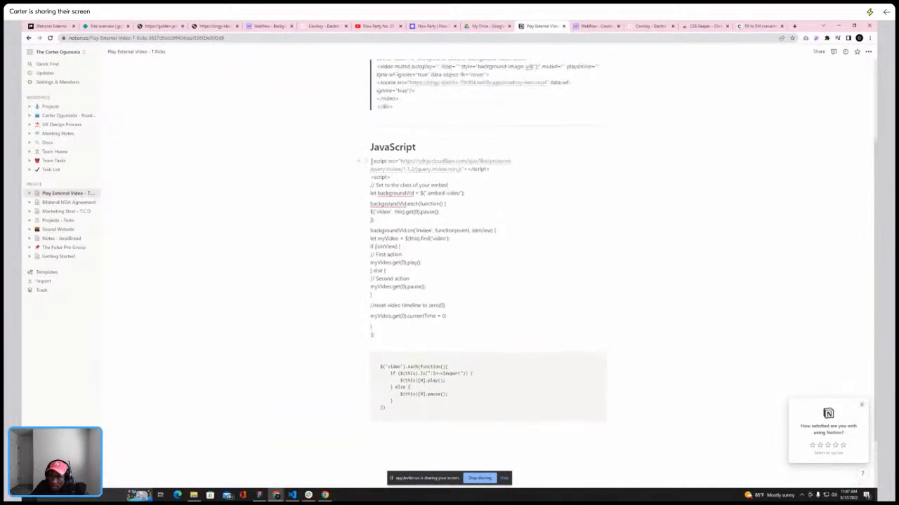
{"action": "left_click_drag", "start_coordinate": [371, 161], "coordinate": [412, 329]}
Paste the script into the Start here page's Before </body> tag custom code and save the page settings
{"action": "left_click", "coordinate": [594, 26]}
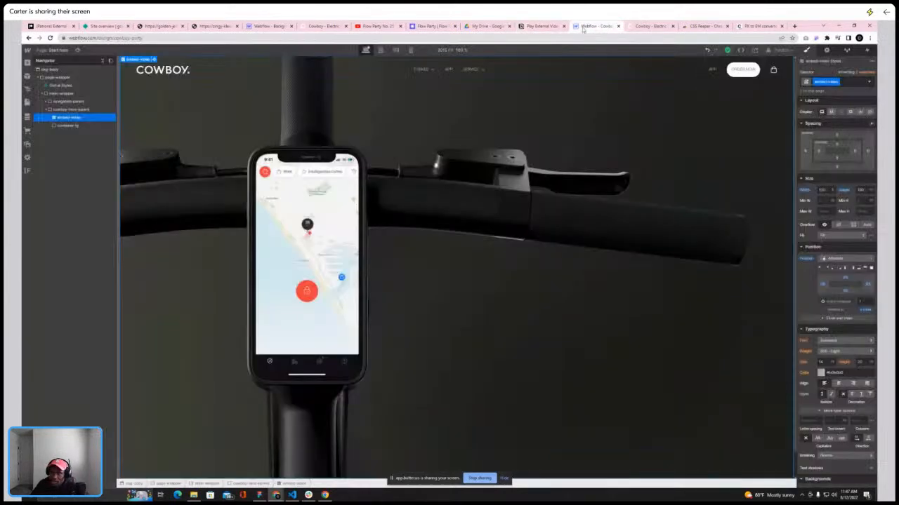
{"action": "left_click", "coordinate": [28, 102]}
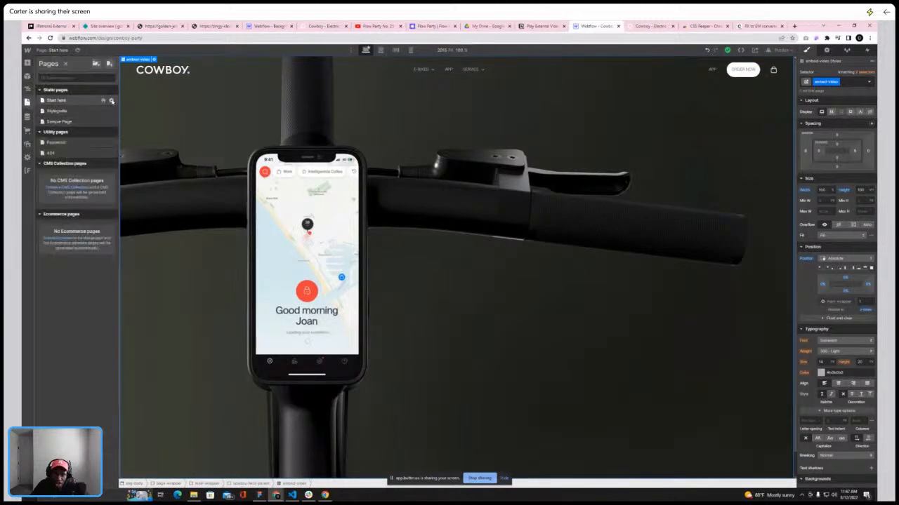
{"action": "left_click", "coordinate": [111, 100]}
{"action": "scroll", "coordinate": [201, 200], "scroll_direction": "down", "scroll_amount": 10}
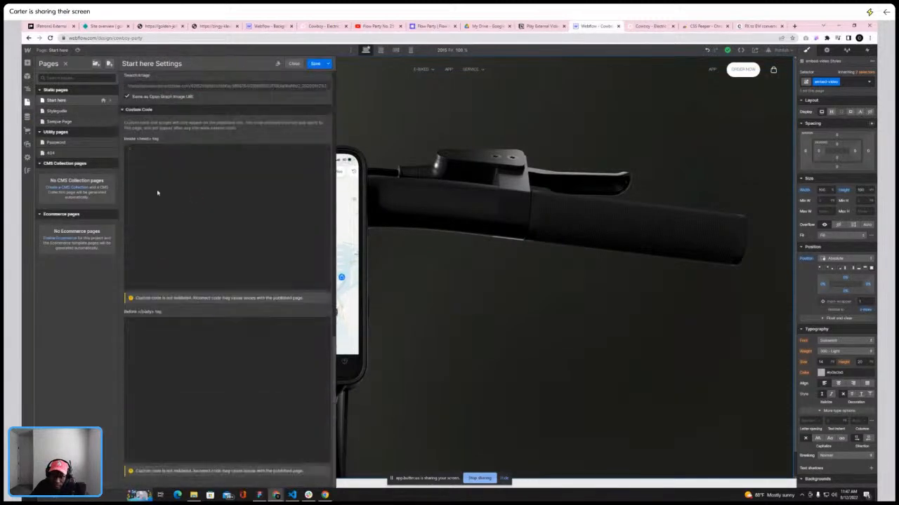
{"action": "left_click", "coordinate": [176, 337]}
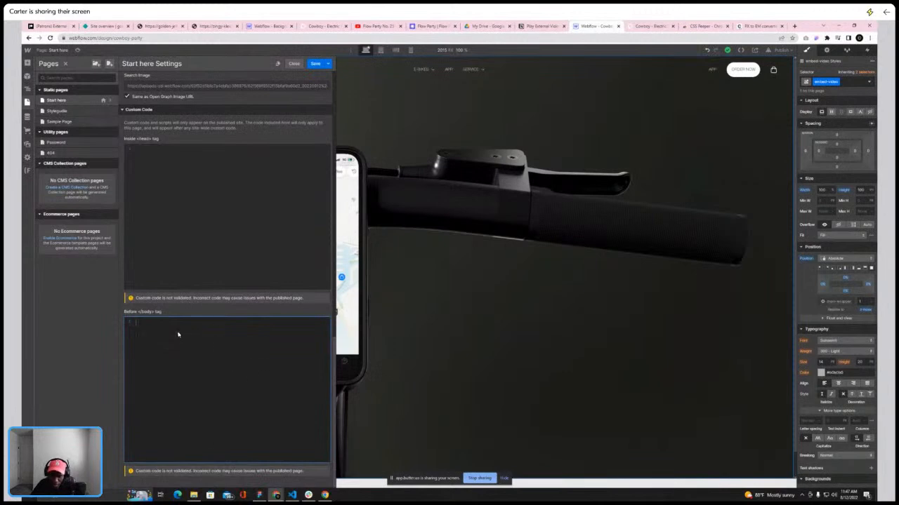
{"action": "key", "text": "ctrl+v"}
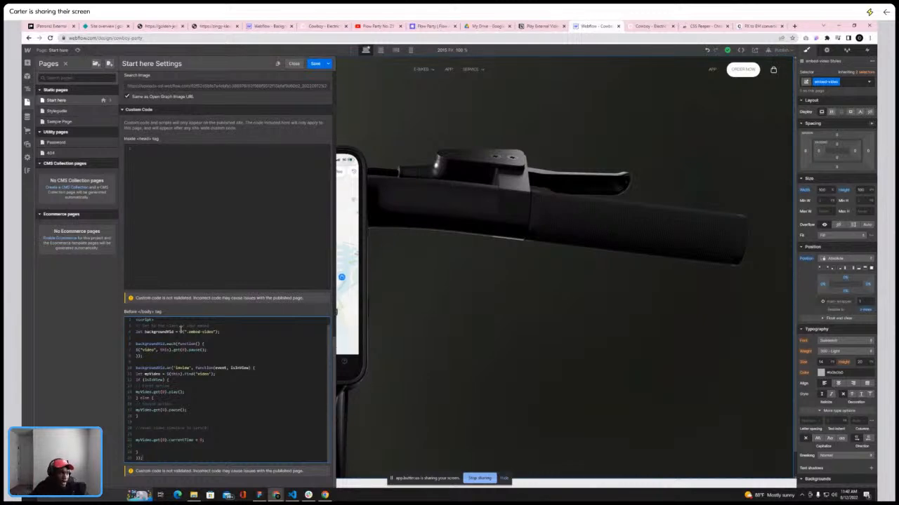
{"action": "left_click", "coordinate": [316, 64]}
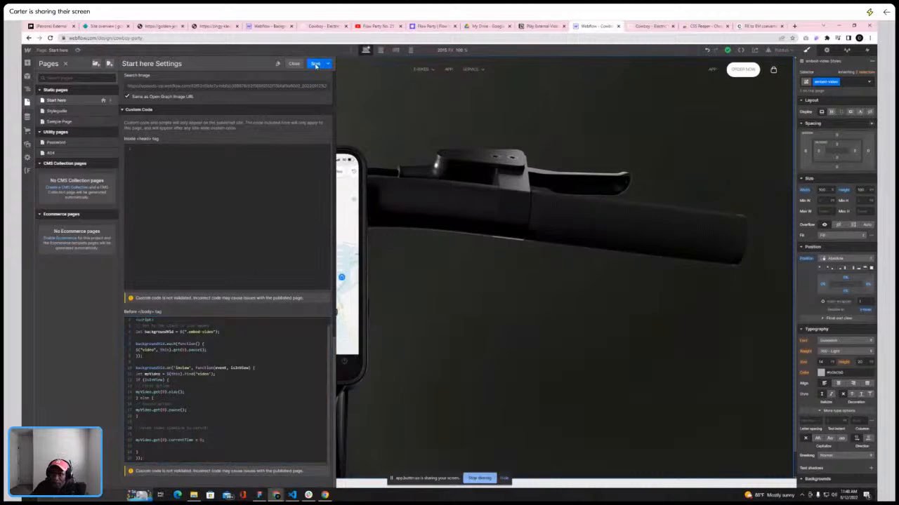
{"action": "left_click", "coordinate": [66, 64]}
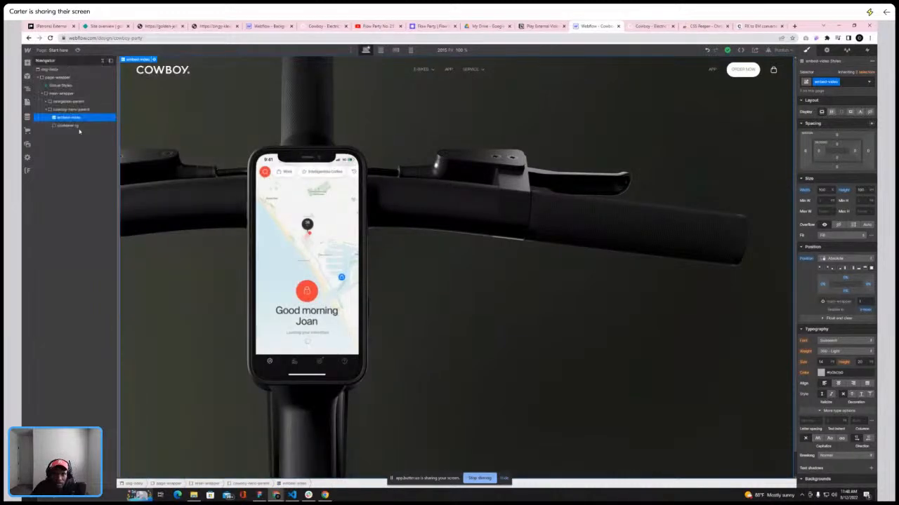
Select the container-lg element inside cowboy-hero-parent
{"action": "left_click", "coordinate": [47, 110]}
{"action": "left_click", "coordinate": [47, 110]}
{"action": "left_click", "coordinate": [68, 125]}
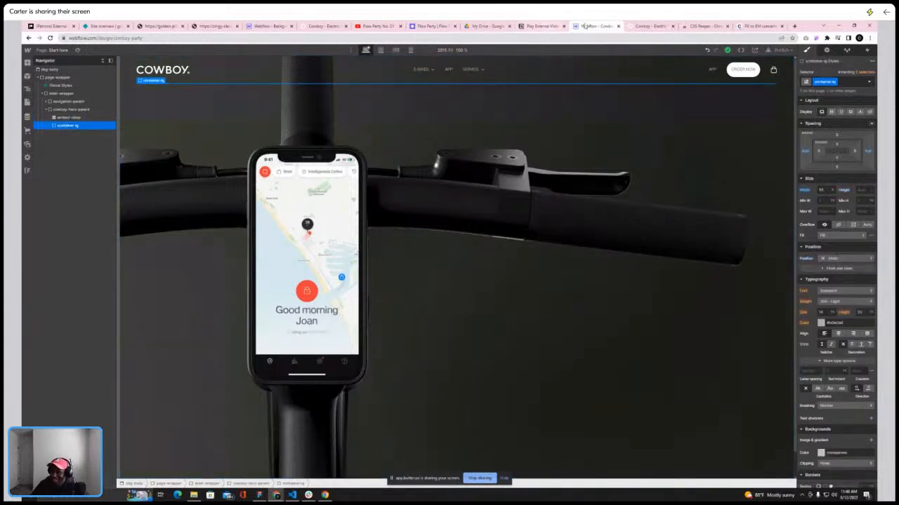
Inspect the live Cowboy hero heading and its width styles in the browser's developer tools
{"action": "left_click", "coordinate": [649, 26]}
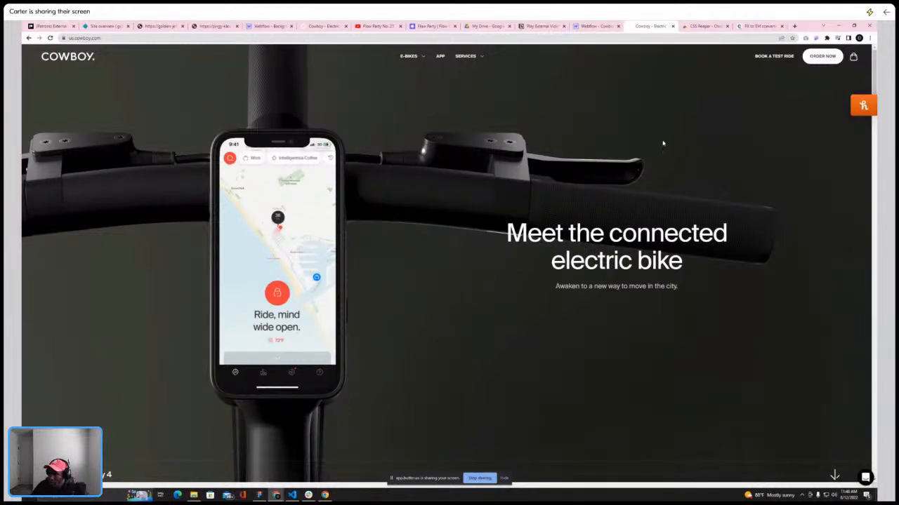
{"action": "right_click", "coordinate": [609, 103]}
{"action": "left_click", "coordinate": [641, 172]}
{"action": "left_click", "coordinate": [717, 48]}
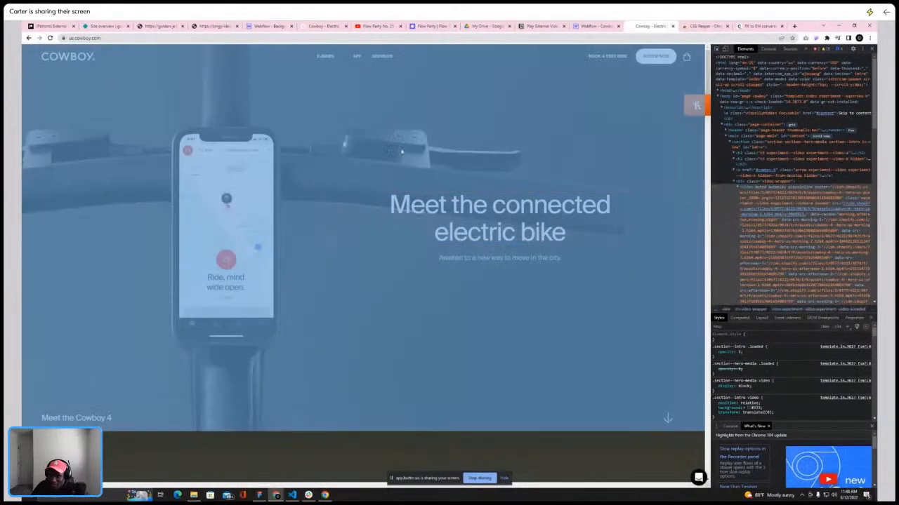
{"action": "left_click", "coordinate": [410, 203]}
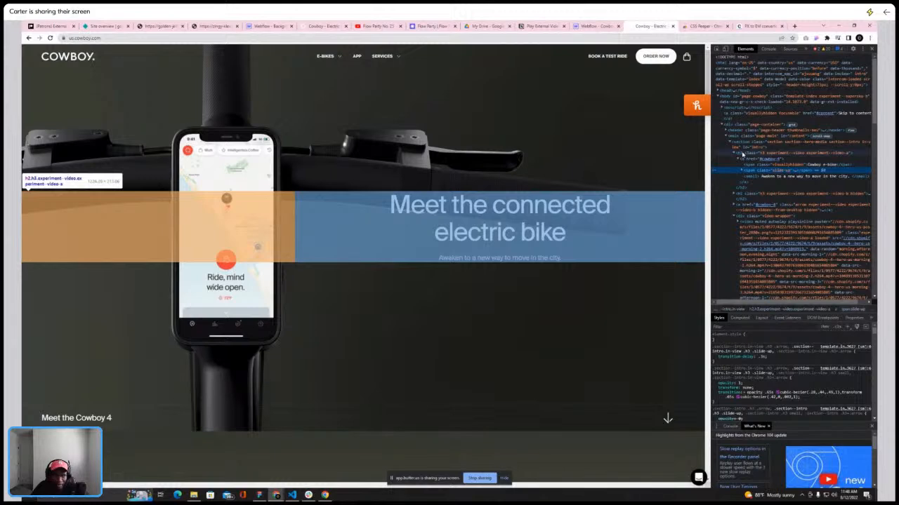
{"action": "left_click", "coordinate": [742, 153]}
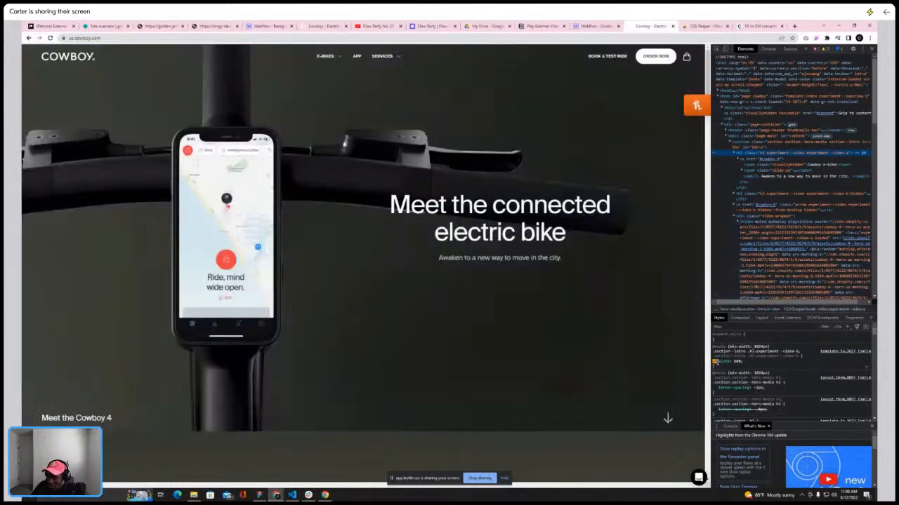
{"action": "left_click", "coordinate": [714, 361]}
{"action": "left_click", "coordinate": [714, 362]}
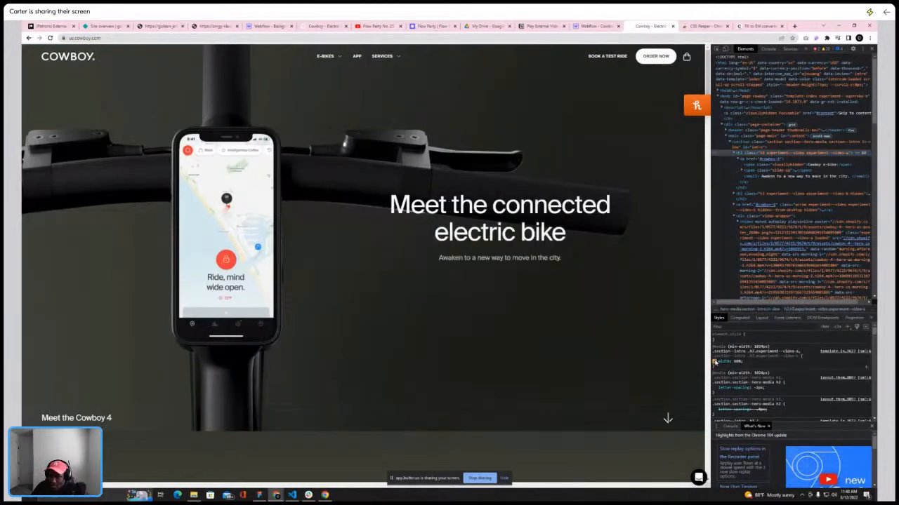
{"action": "left_click", "coordinate": [715, 362]}
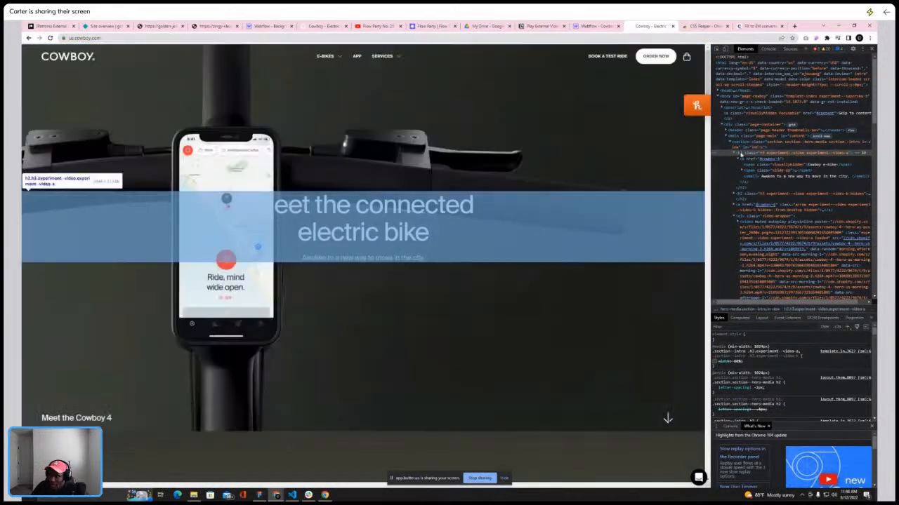
{"action": "left_click", "coordinate": [742, 156]}
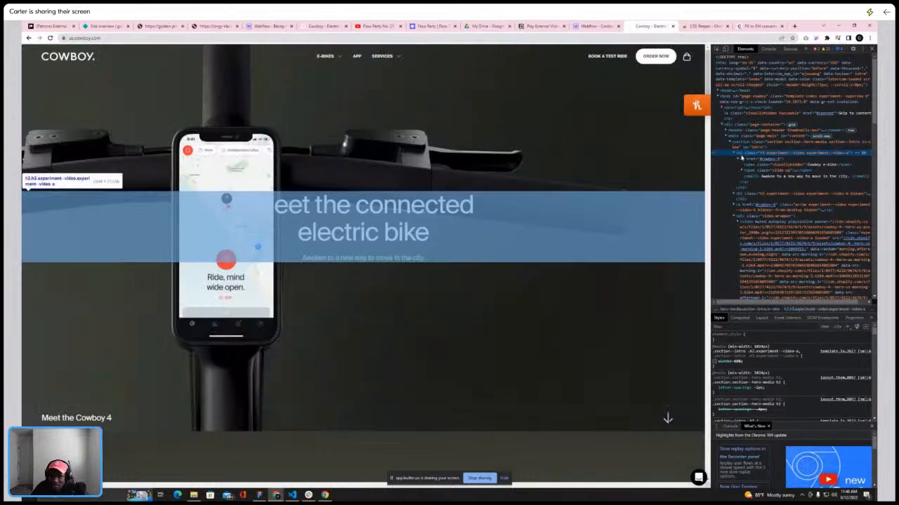
{"action": "left_click", "coordinate": [740, 159]}
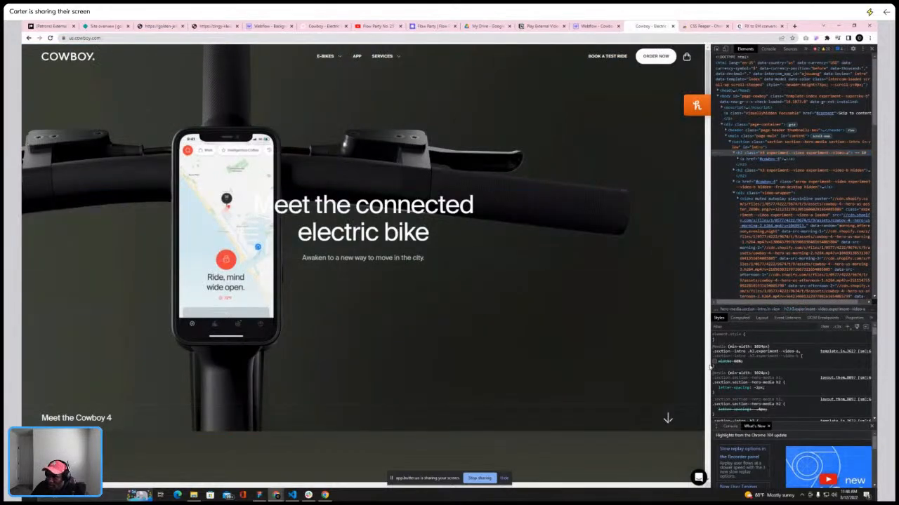
{"action": "left_click", "coordinate": [714, 361]}
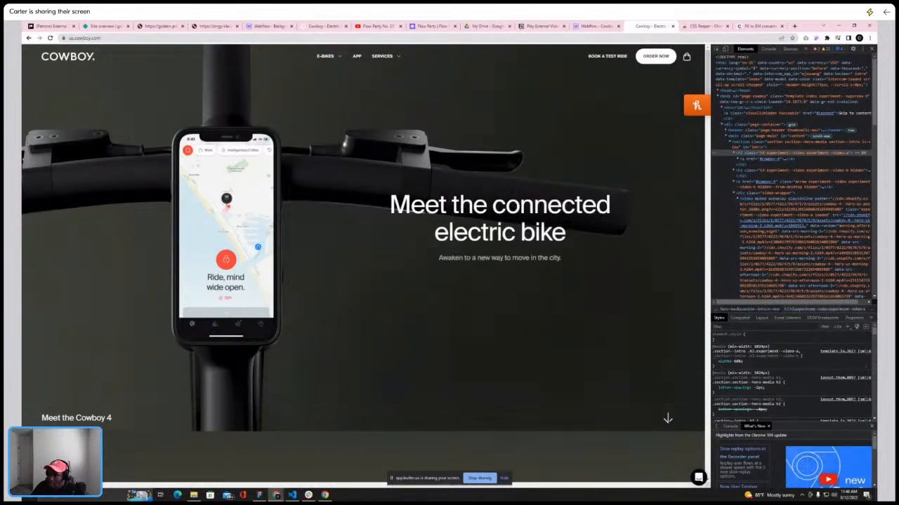
{"action": "left_click", "coordinate": [872, 49]}
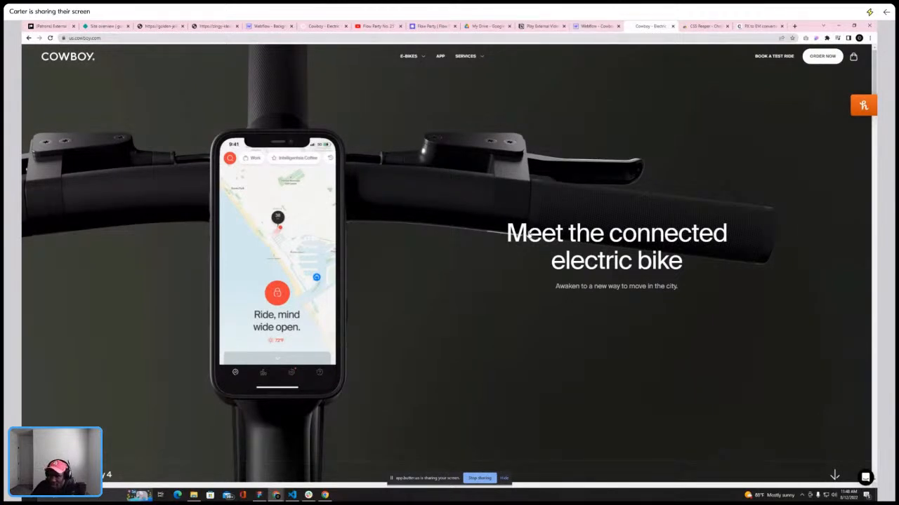
Add a Div Block inside container-lg and give it the new class hero-grid
{"action": "left_click", "coordinate": [595, 26]}
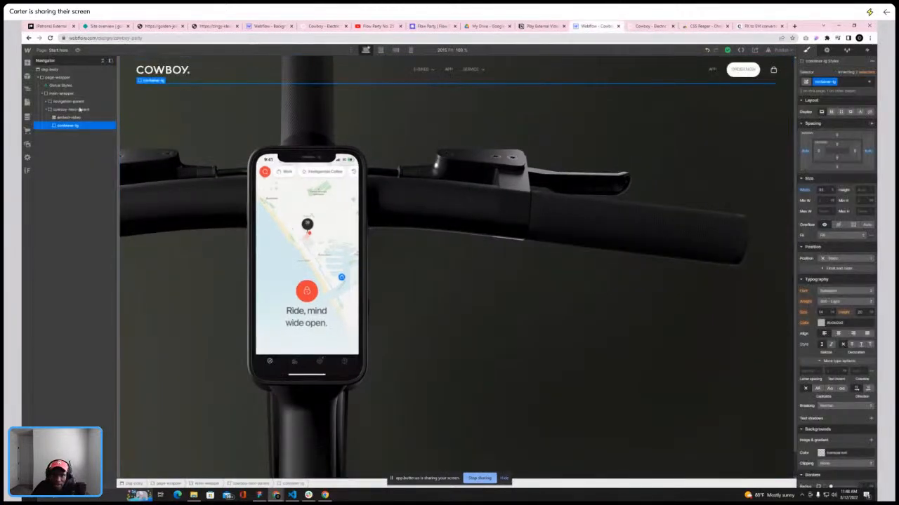
{"action": "left_click", "coordinate": [26, 61]}
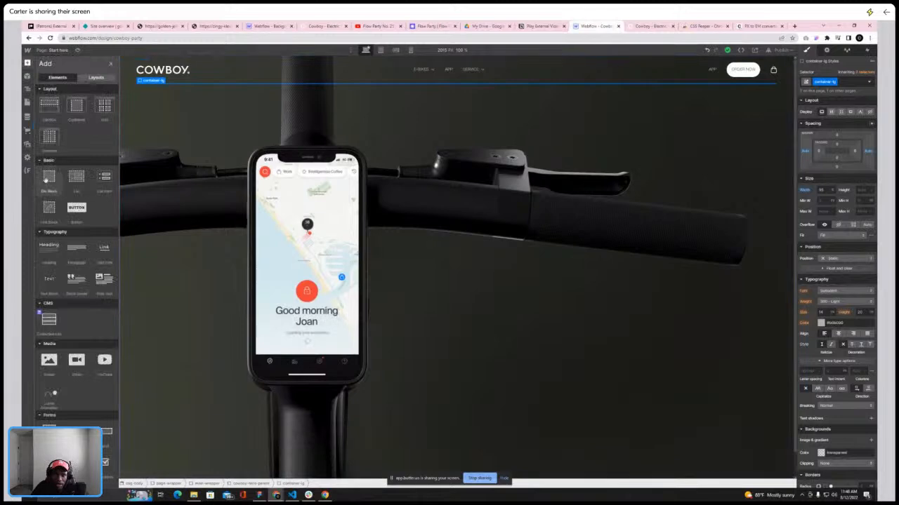
{"action": "left_click", "coordinate": [48, 181]}
{"action": "left_click", "coordinate": [844, 80]}
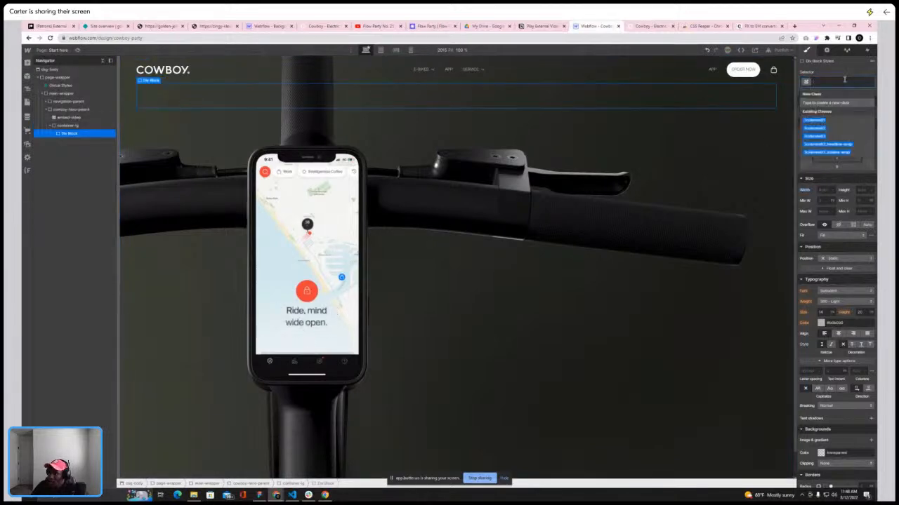
{"action": "type", "text": "er"}
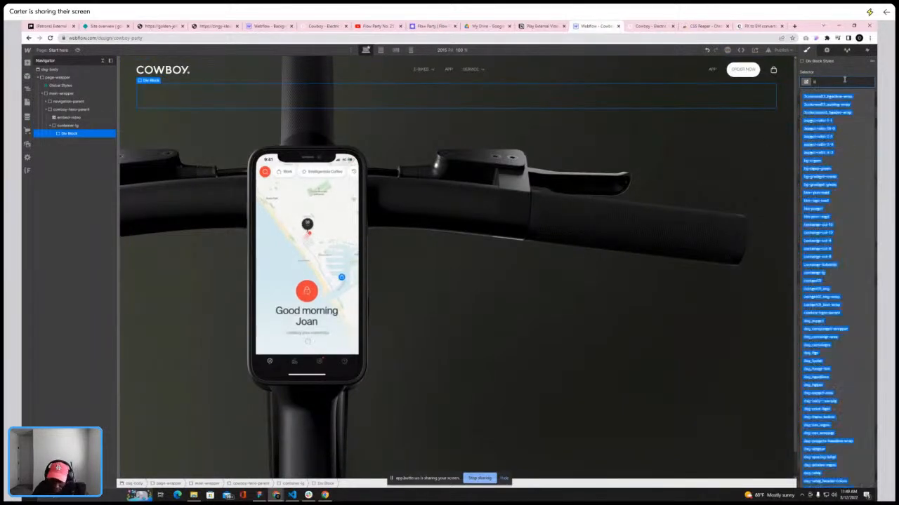
{"action": "type", "text": "ro"}
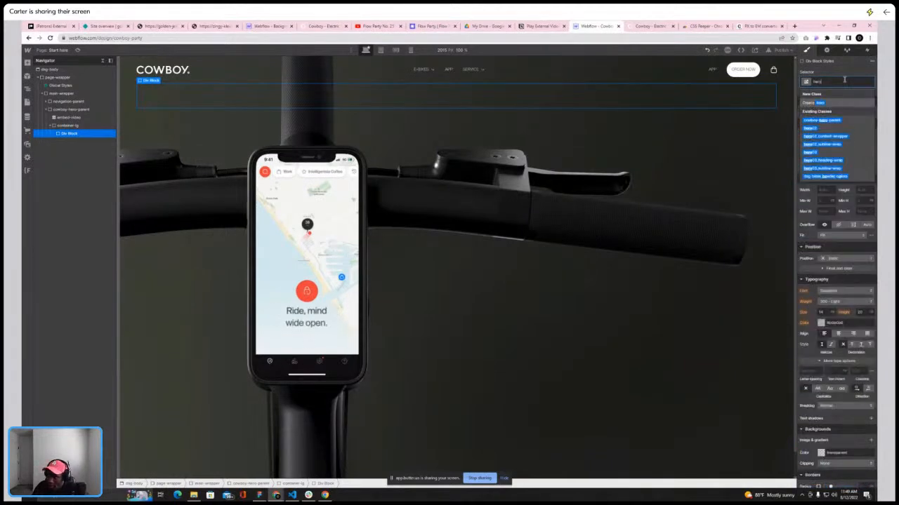
{"action": "type", "text": "-grid"}
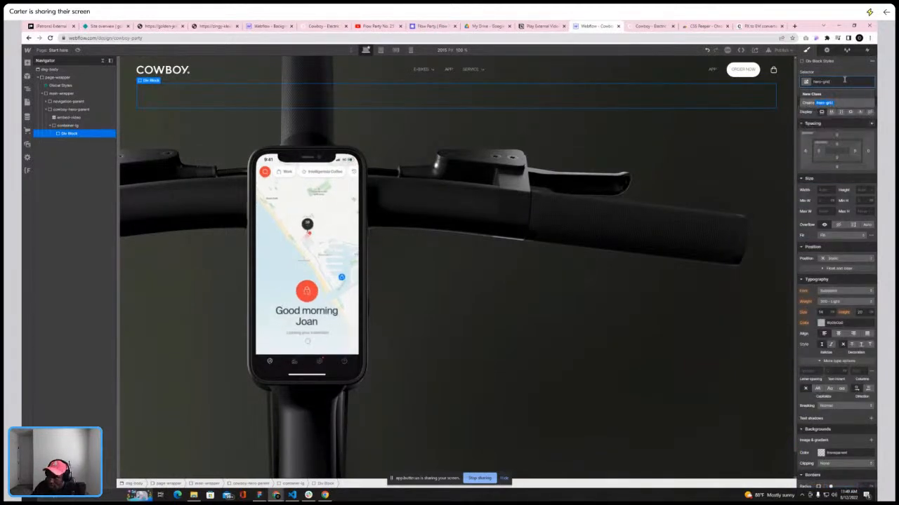
{"action": "key", "text": "Return"}
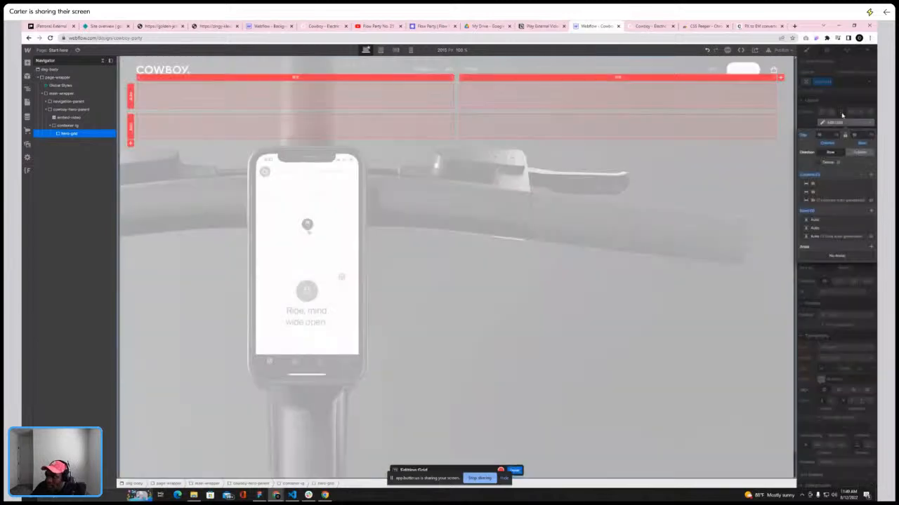
Set hero-grid's display to Grid and remove one of its rows
{"action": "left_click", "coordinate": [840, 111]}
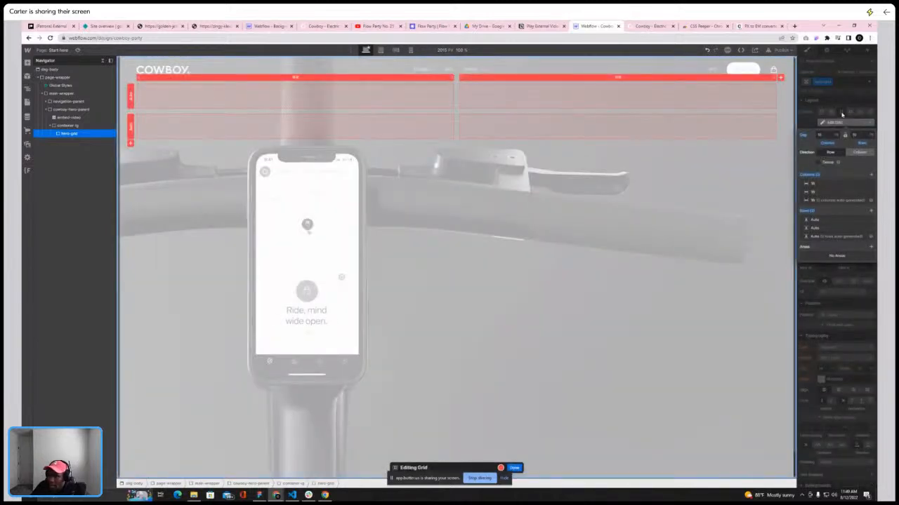
{"action": "left_click", "coordinate": [870, 220]}
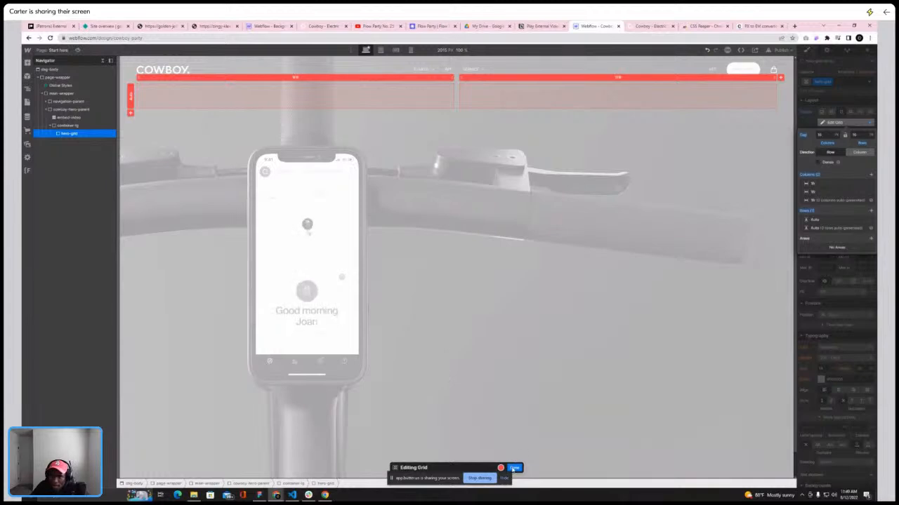
{"action": "left_click", "coordinate": [514, 468]}
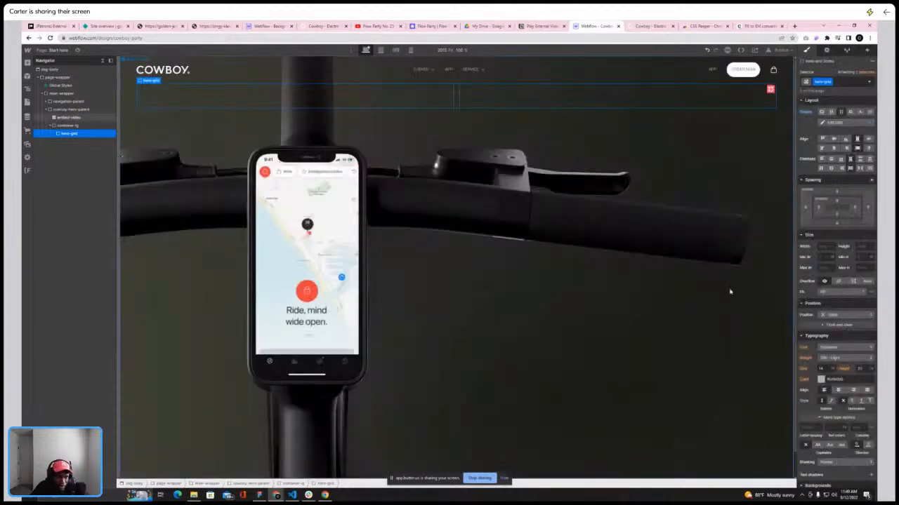
Change hero-grid's height unit and set its height to 100
{"action": "left_click", "coordinate": [871, 247]}
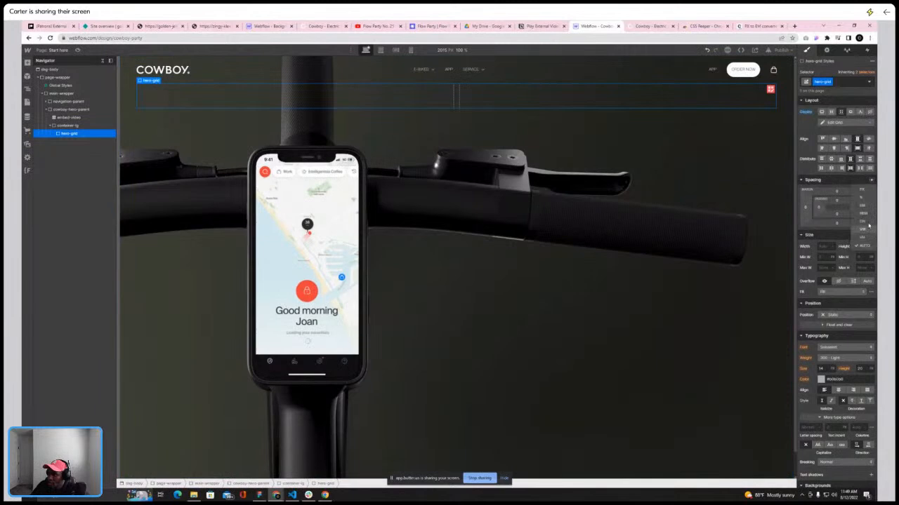
{"action": "left_click", "coordinate": [863, 195]}
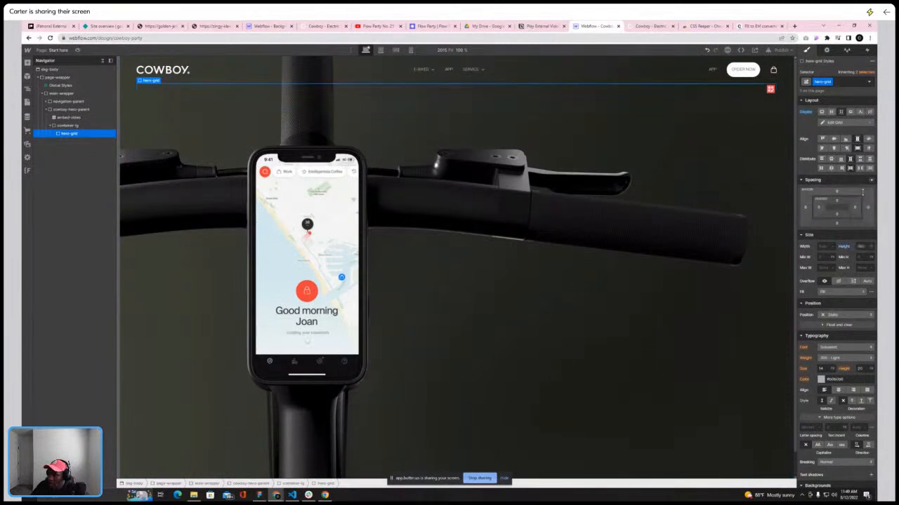
{"action": "left_click", "coordinate": [863, 246]}
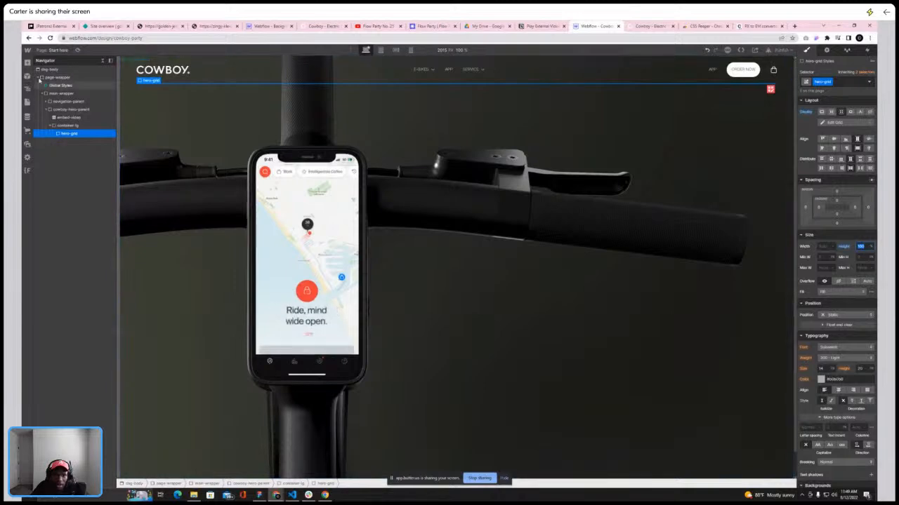
Add a Heading element into hero-grid from the Add panel
{"action": "left_click", "coordinate": [28, 63]}
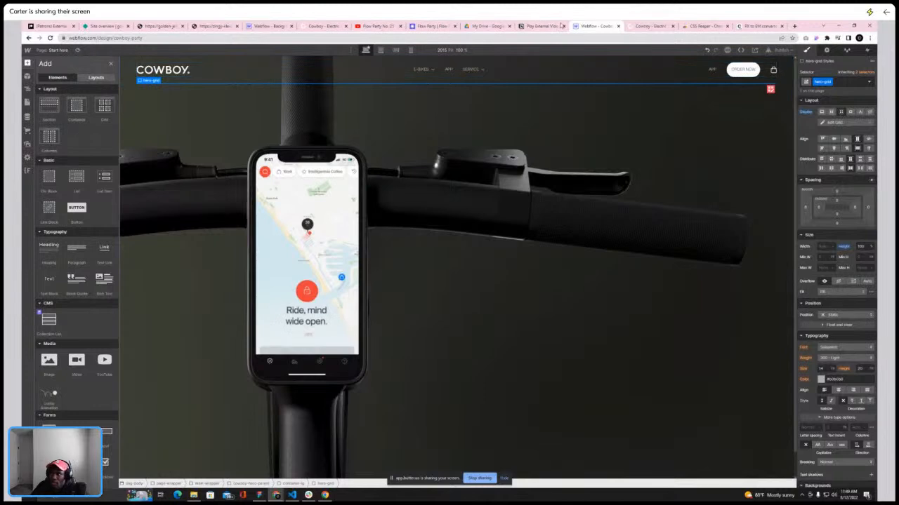
{"action": "left_click", "coordinate": [647, 26]}
{"action": "left_click", "coordinate": [596, 27]}
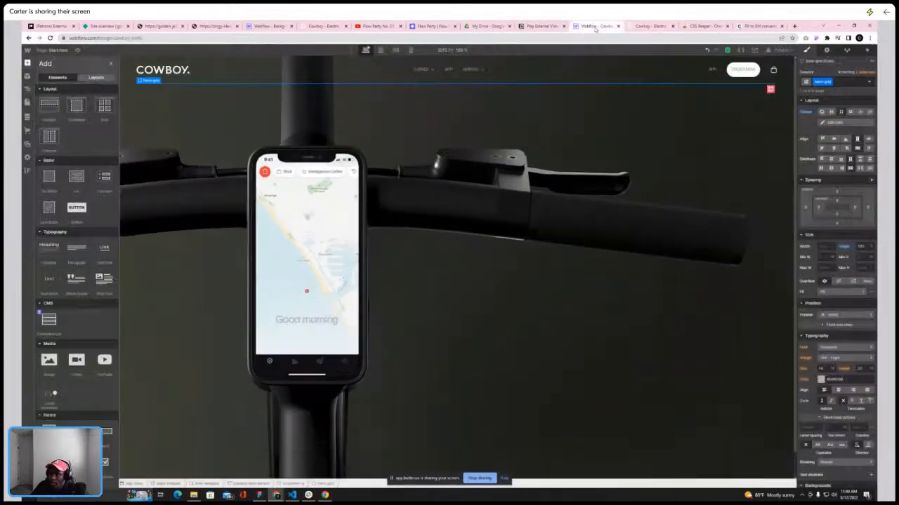
{"action": "left_click", "coordinate": [109, 64]}
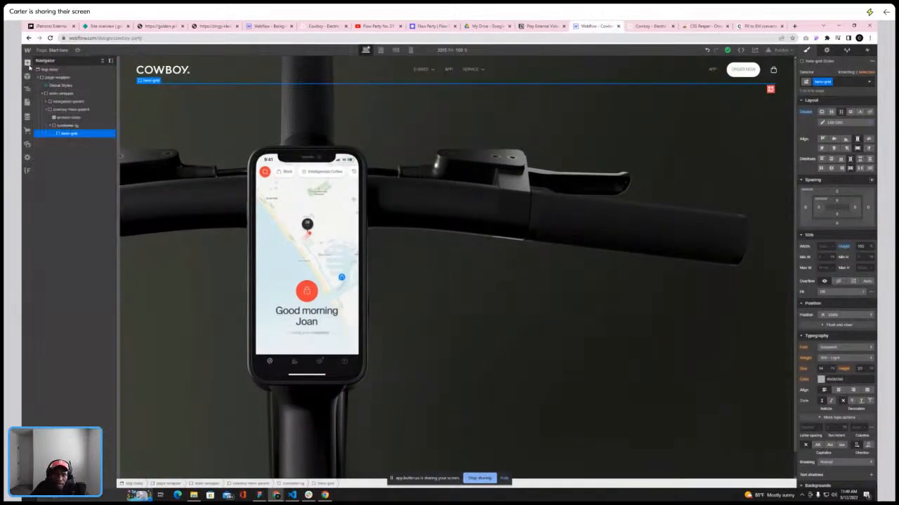
{"action": "left_click", "coordinate": [28, 62]}
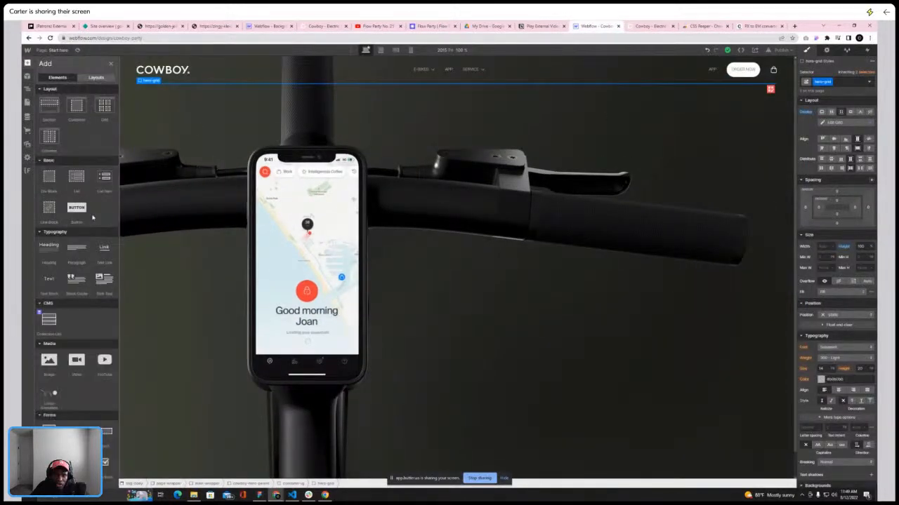
{"action": "left_click", "coordinate": [48, 250]}
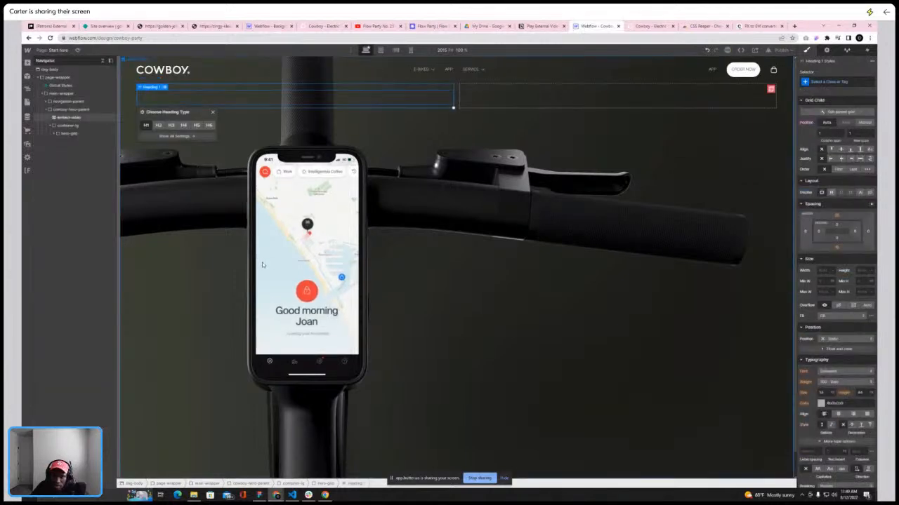
Set hero-grid's position to Relative with a z-index of 5
{"action": "left_click", "coordinate": [65, 134]}
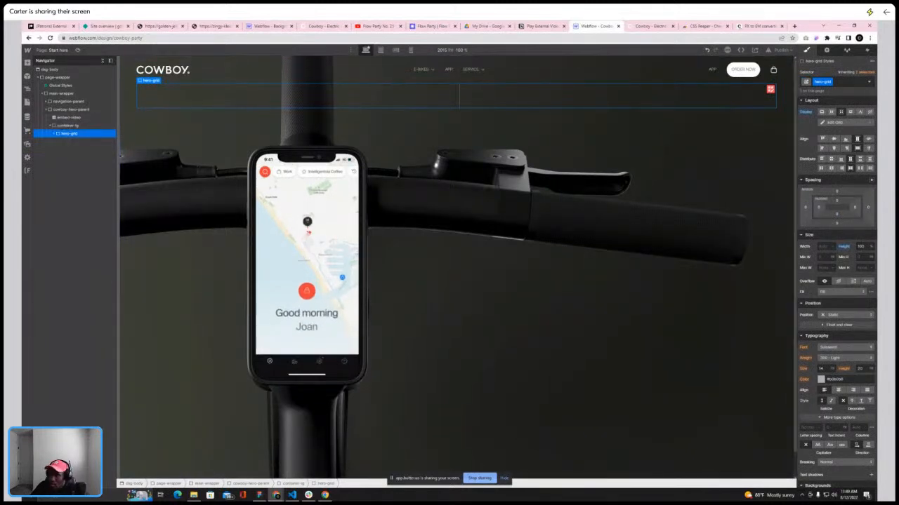
{"action": "left_click", "coordinate": [849, 315]}
{"action": "left_click", "coordinate": [844, 324]}
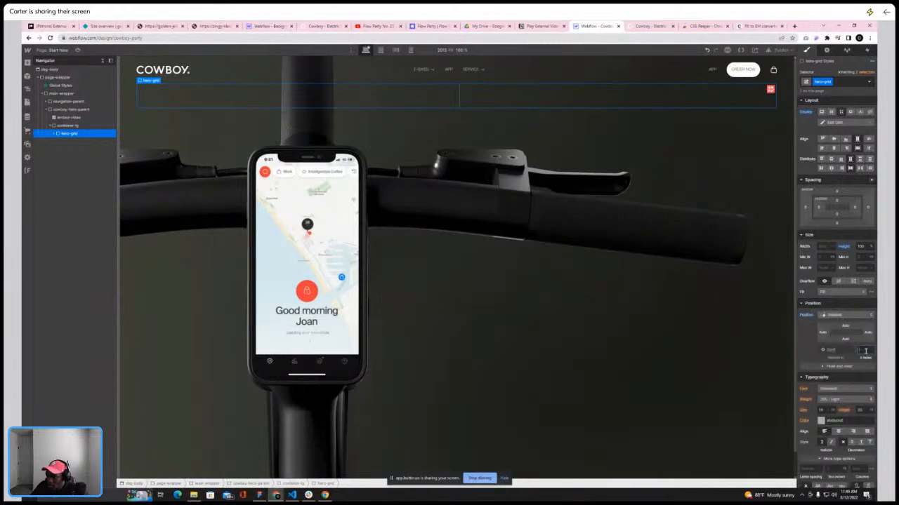
{"action": "type", "text": "5"}
{"action": "key", "text": "Return"}
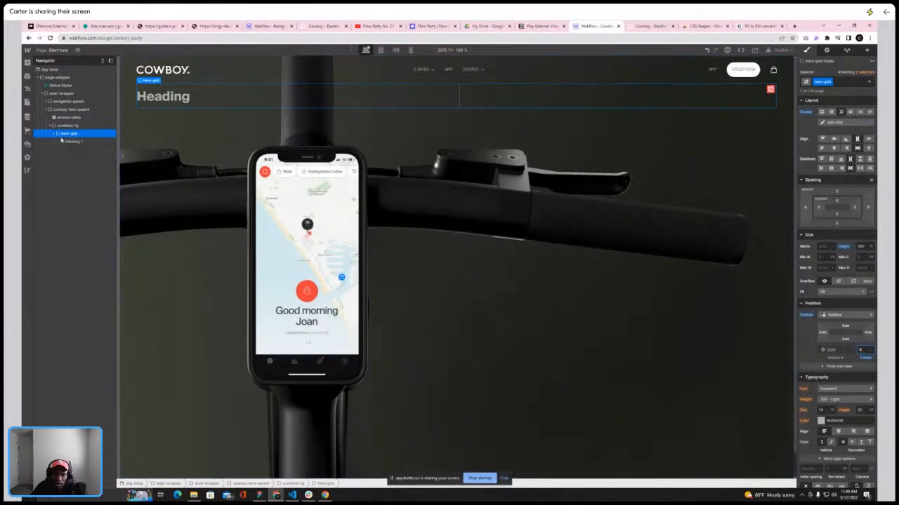
Replace the heading text with "Meet the connected electric bike", matching the live site's hero
{"action": "left_click", "coordinate": [637, 26]}
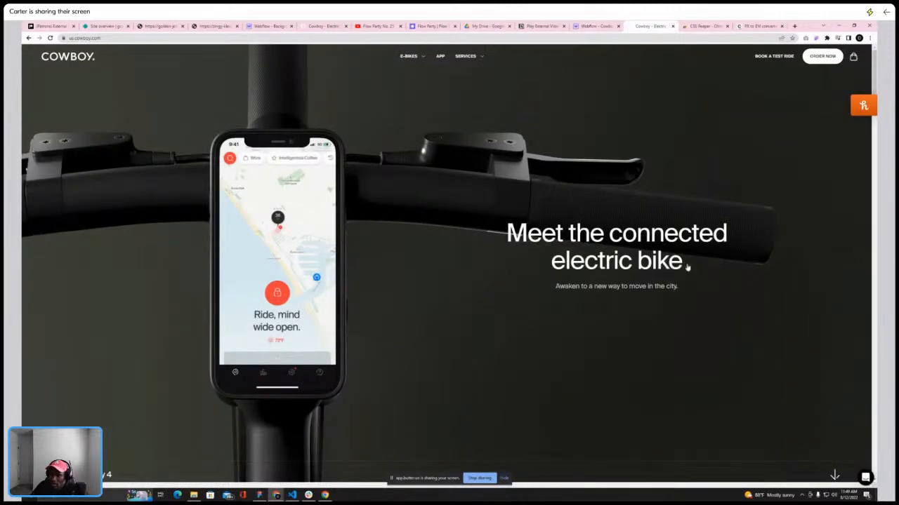
{"action": "left_click", "coordinate": [596, 27]}
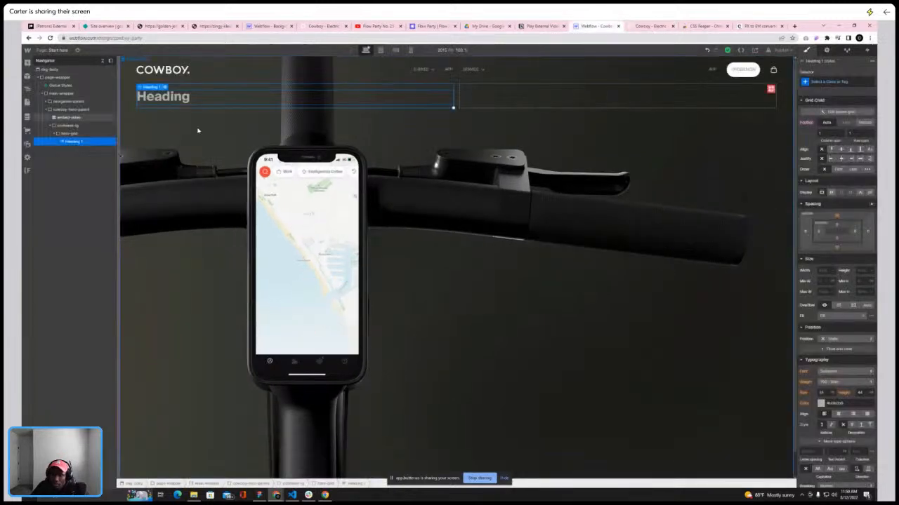
{"action": "double_click", "coordinate": [165, 95]}
{"action": "type", "text": "Meet the connec"}
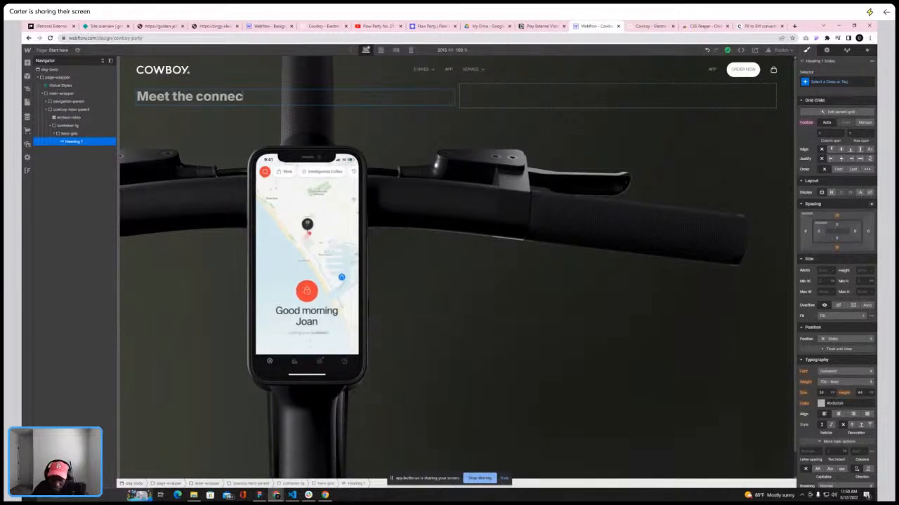
{"action": "type", "text": "ted"}
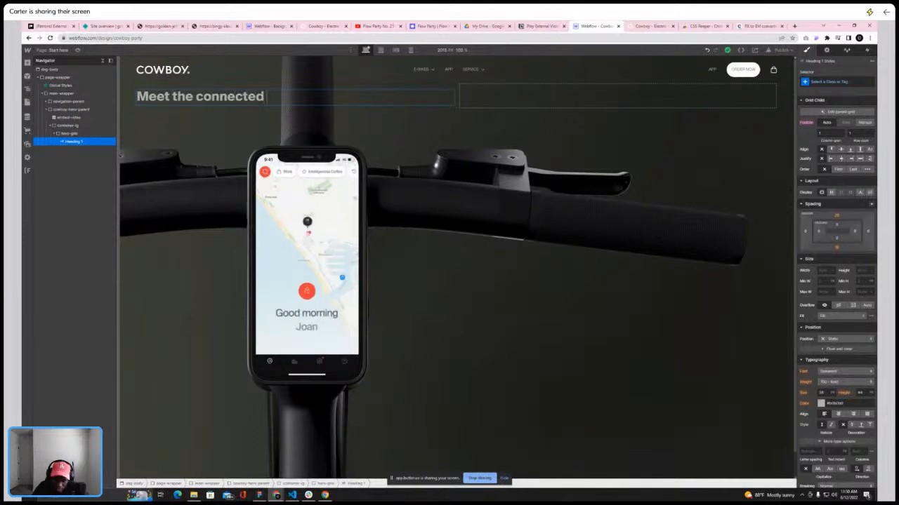
{"action": "type", "text": " electric bike"}
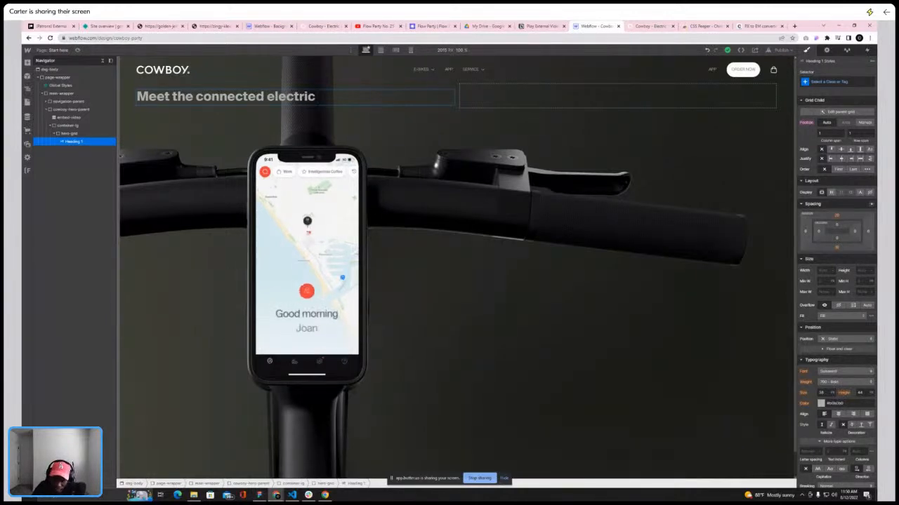
Compare the heading with the live site, then open the Styleguide page
{"action": "left_click", "coordinate": [650, 26]}
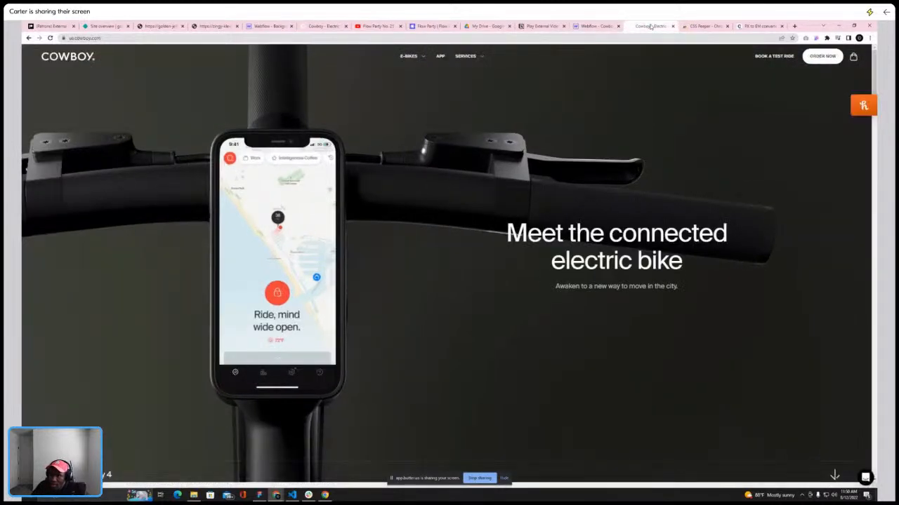
{"action": "left_click", "coordinate": [598, 26]}
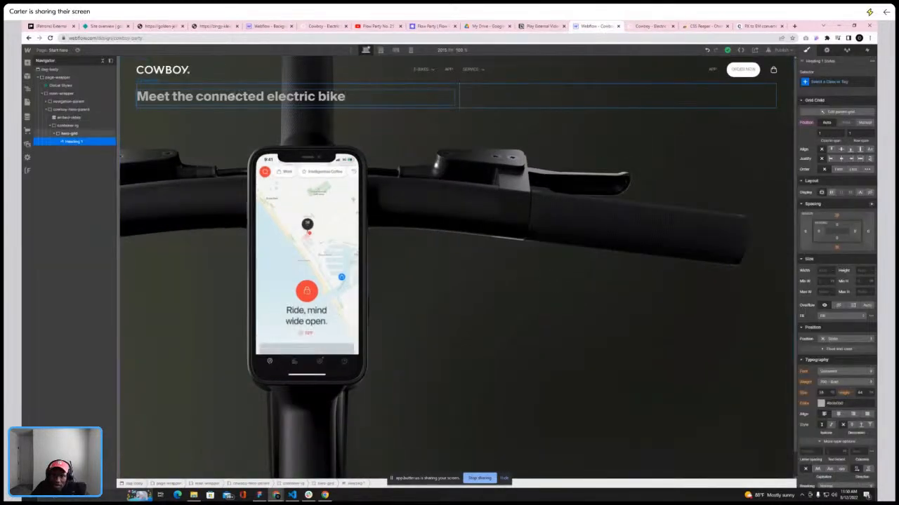
{"action": "left_click", "coordinate": [226, 122]}
{"action": "left_click", "coordinate": [225, 97]}
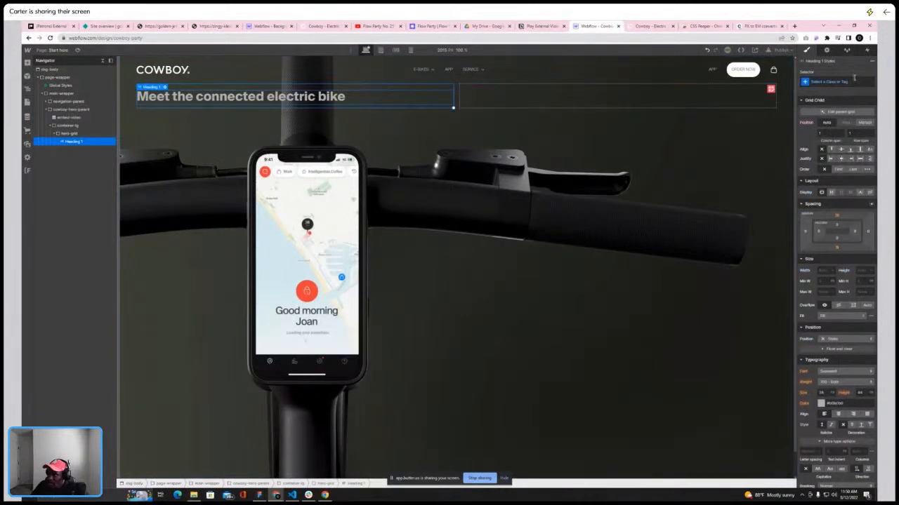
{"action": "left_click", "coordinate": [56, 49]}
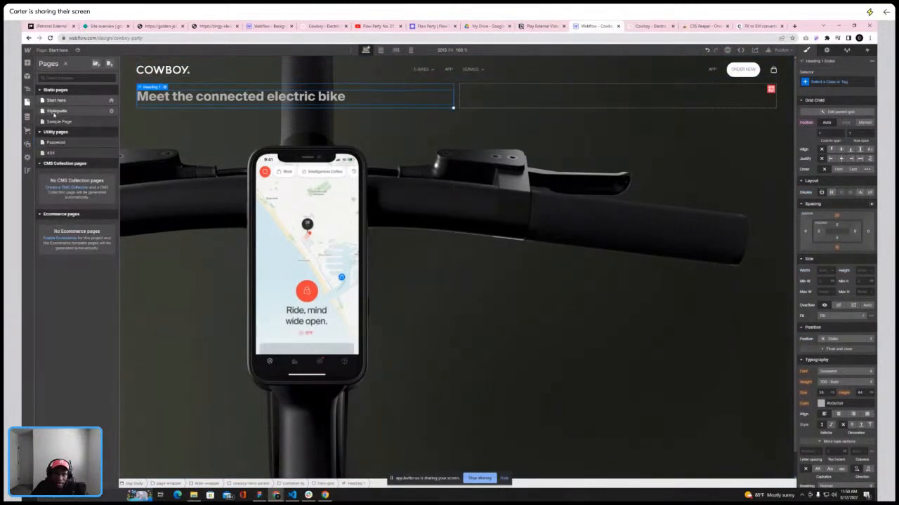
{"action": "left_click", "coordinate": [90, 113]}
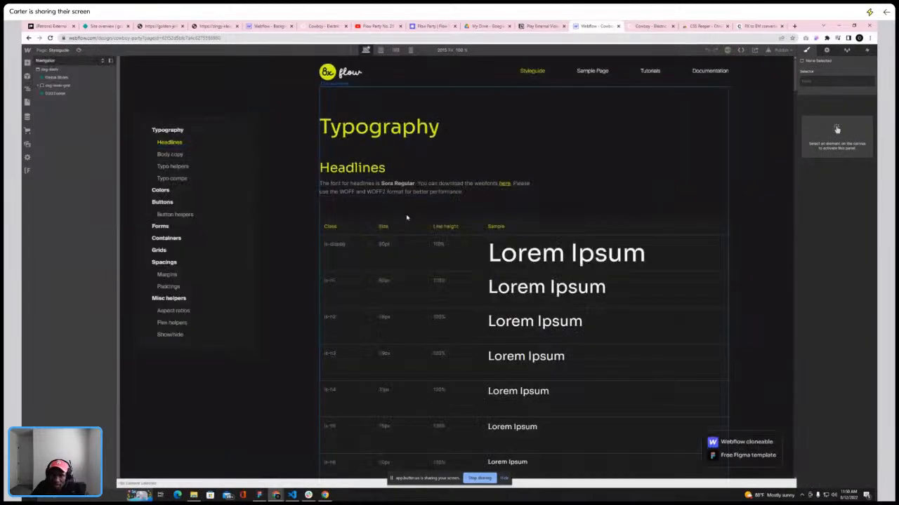
Examine the Styleguide page's headline and typography helper classes, then return to the Start here page
{"action": "scroll", "coordinate": [406, 216], "scroll_direction": "down", "scroll_amount": 3}
{"action": "scroll", "coordinate": [406, 216], "scroll_direction": "up", "scroll_amount": 3}
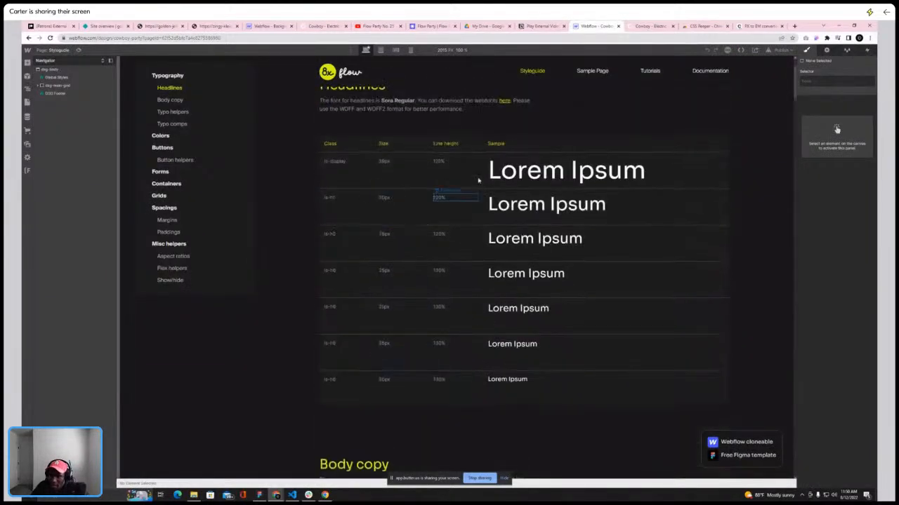
{"action": "scroll", "coordinate": [396, 200], "scroll_direction": "down", "scroll_amount": 2}
{"action": "scroll", "coordinate": [396, 200], "scroll_direction": "down", "scroll_amount": 5}
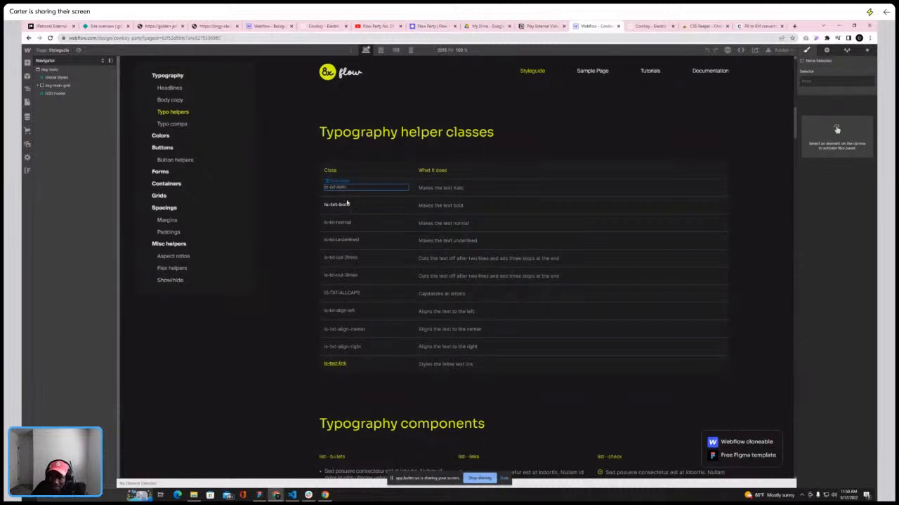
{"action": "left_click", "coordinate": [347, 202]}
{"action": "left_click", "coordinate": [344, 205]}
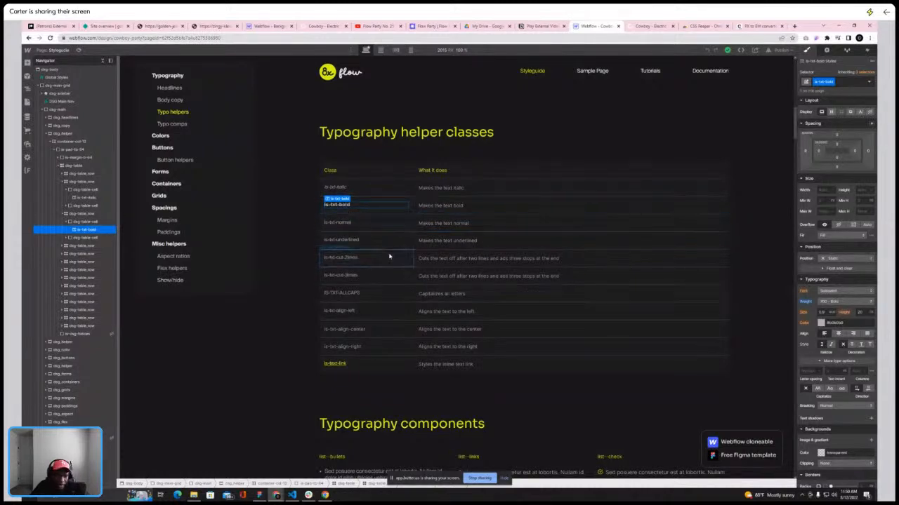
{"action": "left_click", "coordinate": [347, 222]}
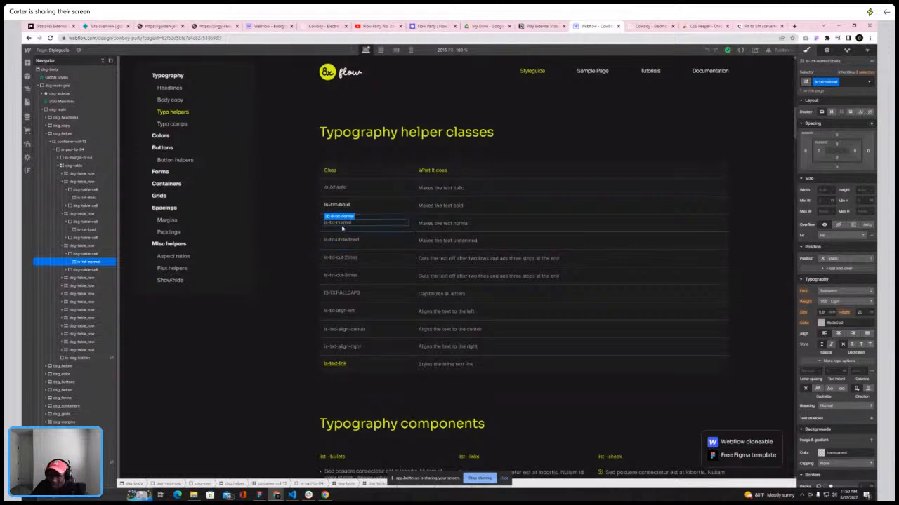
{"action": "left_click", "coordinate": [345, 258]}
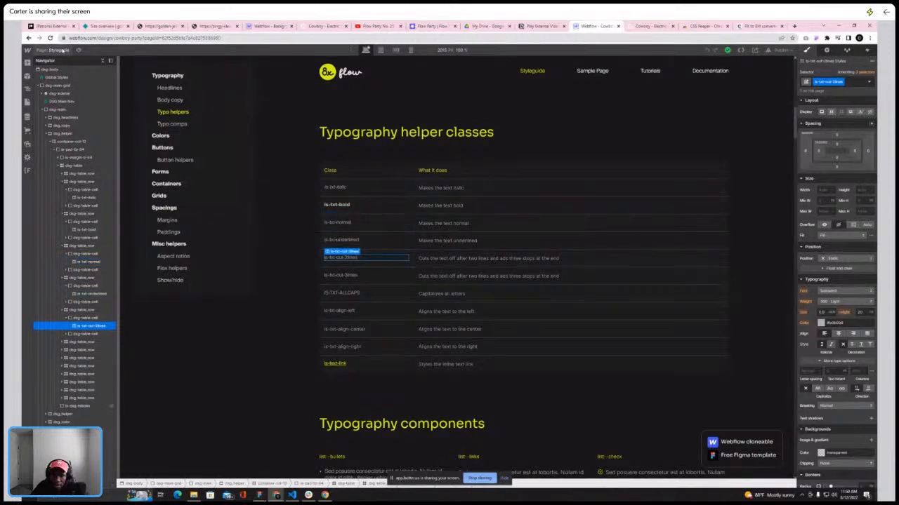
{"action": "key", "text": "p"}
{"action": "left_click", "coordinate": [56, 99]}
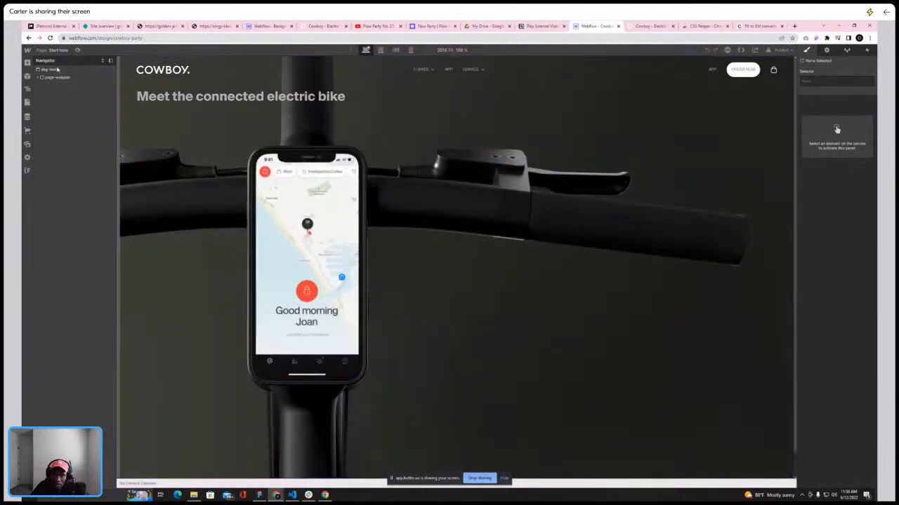
Select the hero heading and search the class selector for existing text and colour classes
{"action": "left_click", "coordinate": [280, 96]}
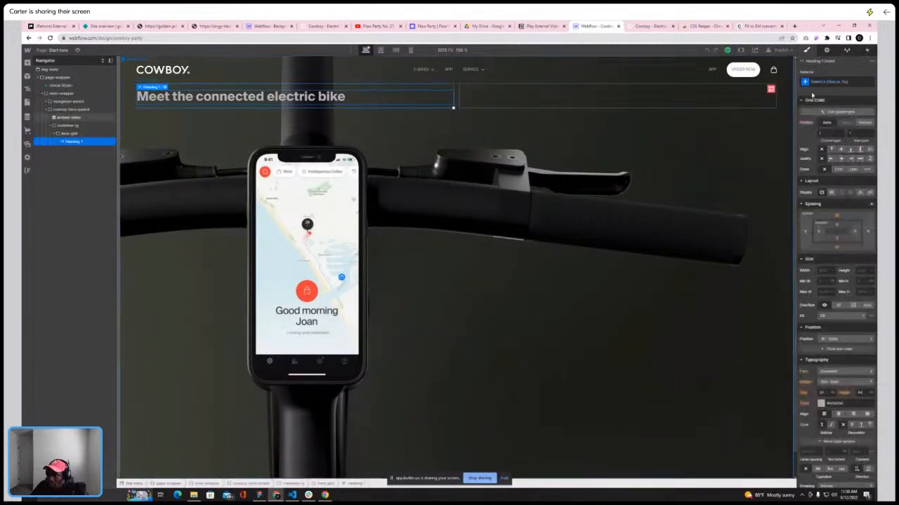
{"action": "left_click", "coordinate": [849, 79]}
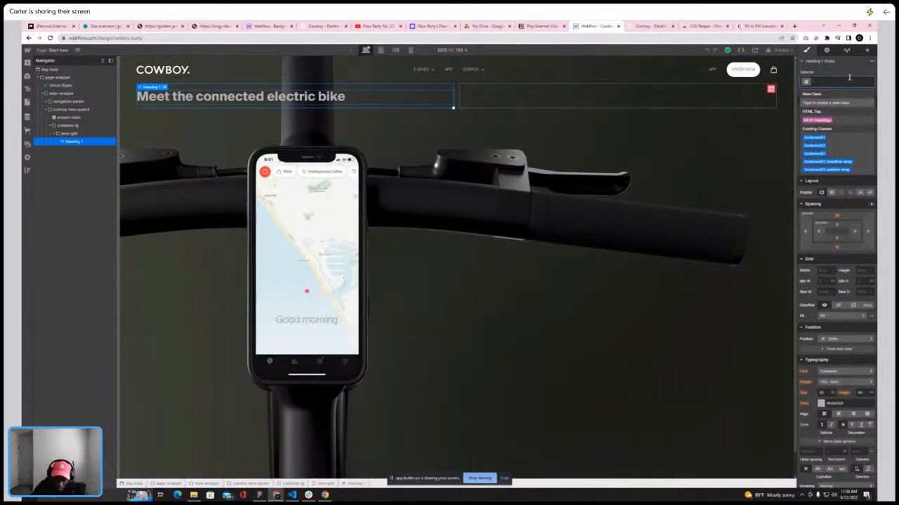
{"action": "type", "text": "t"}
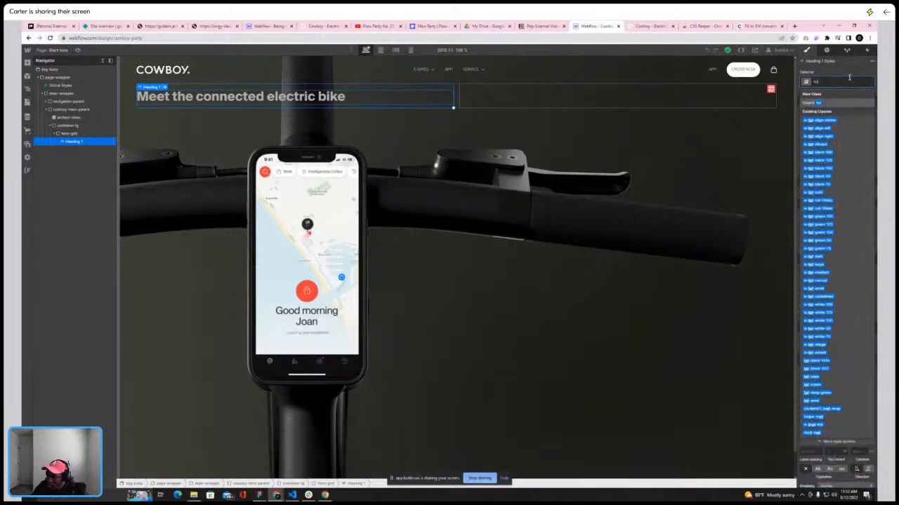
{"action": "type", "text": "xt-re"}
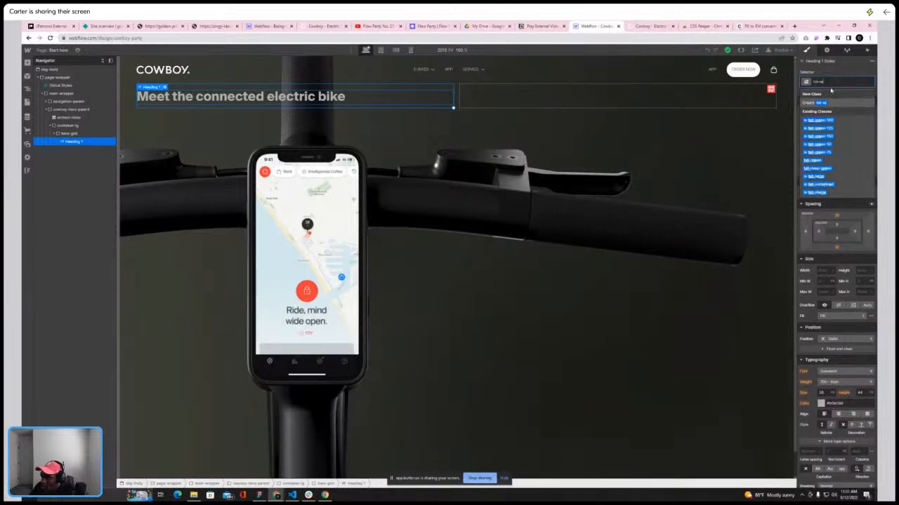
{"action": "type", "text": "-"}
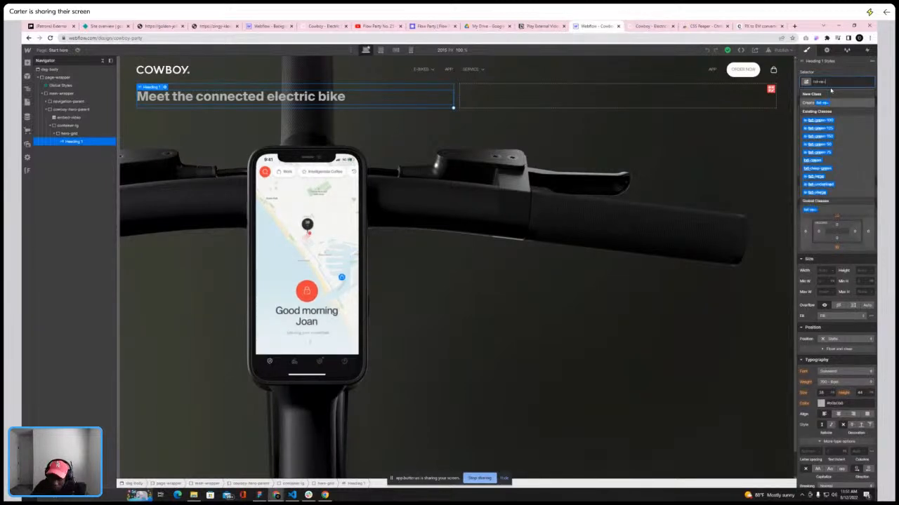
{"action": "key", "text": "BackSpace"}
{"action": "key", "text": "BackSpace"}
{"action": "key", "text": "BackSpace"}
{"action": "key", "text": "BackSpace"}
{"action": "key", "text": "BackSpace"}
{"action": "key", "text": "BackSpace"}
{"action": "key", "text": "BackSpace"}
{"action": "type", "text": "rev-"}
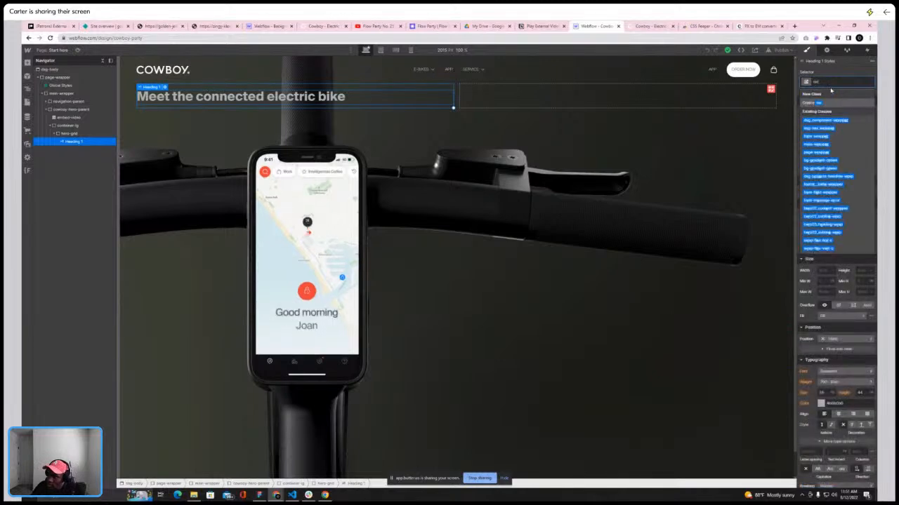
{"action": "type", "text": "gs"}
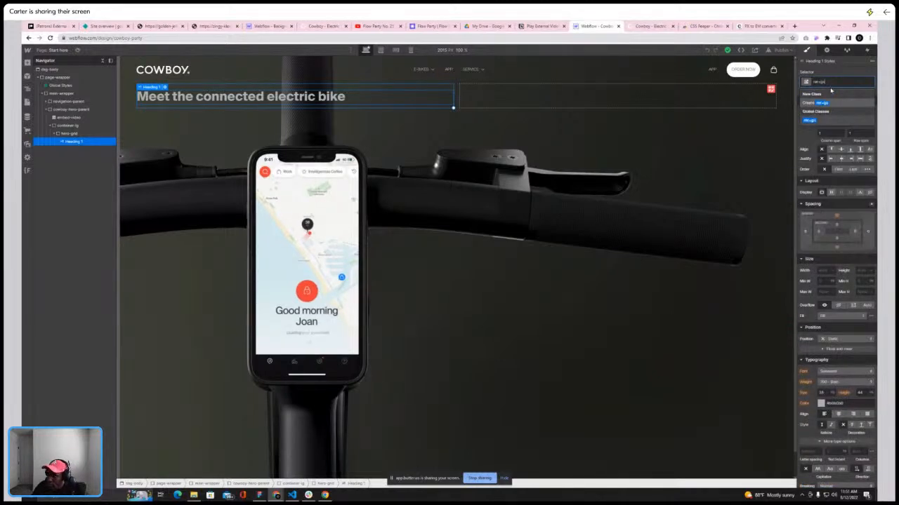
{"action": "key", "text": "BackSpace"}
{"action": "key", "text": "BackSpace"}
{"action": "key", "text": "BackSpace"}
{"action": "key", "text": "BackSpace"}
{"action": "key", "text": "BackSpace"}
{"action": "key", "text": "BackSpace"}
{"action": "type", "text": "refs"}
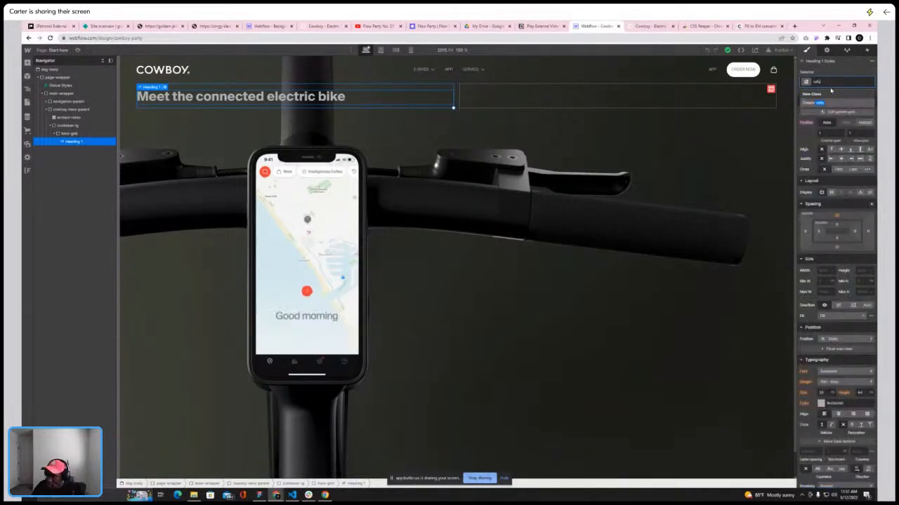
{"action": "key", "text": "BackSpace"}
{"action": "key", "text": "BackSpace"}
{"action": "type", "text": "gl"}
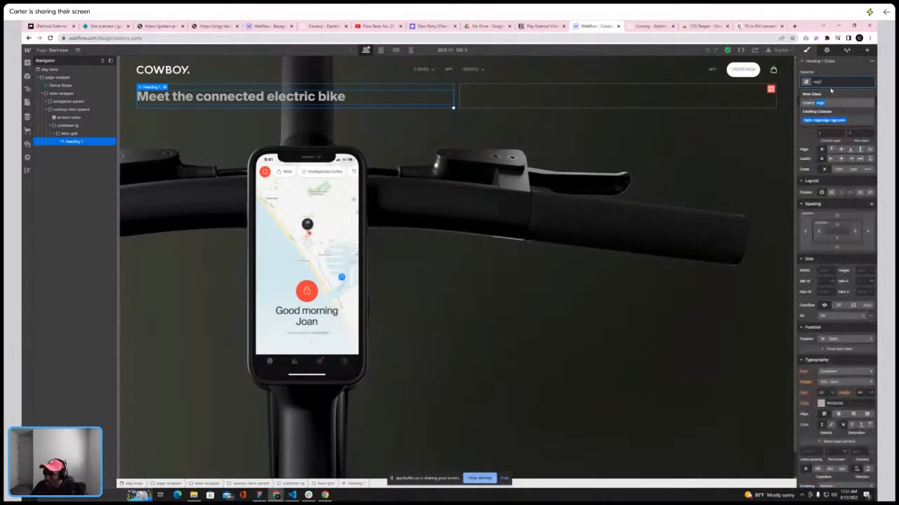
Open the Styleguide page to check the typography helper class names, then return to the Start here page
{"action": "left_click", "coordinate": [27, 76]}
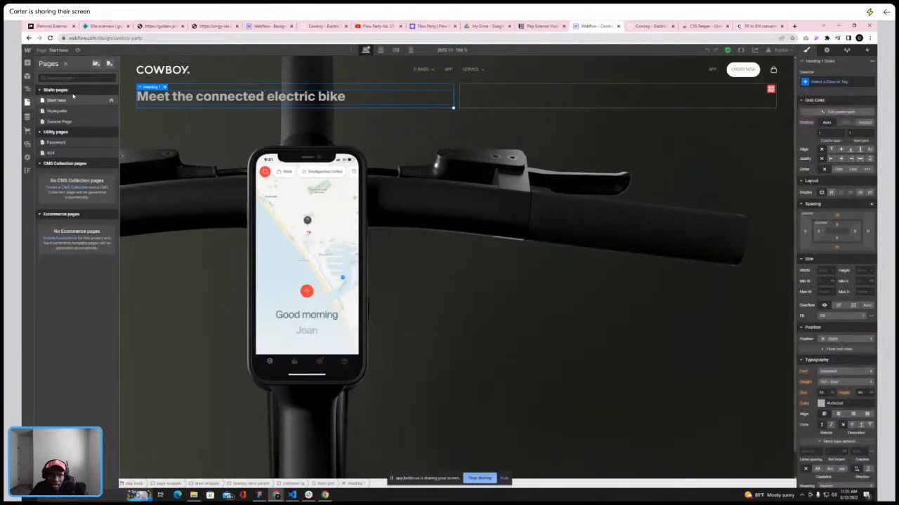
{"action": "left_click", "coordinate": [70, 113]}
{"action": "scroll", "coordinate": [438, 268], "scroll_direction": "down", "scroll_amount": 15}
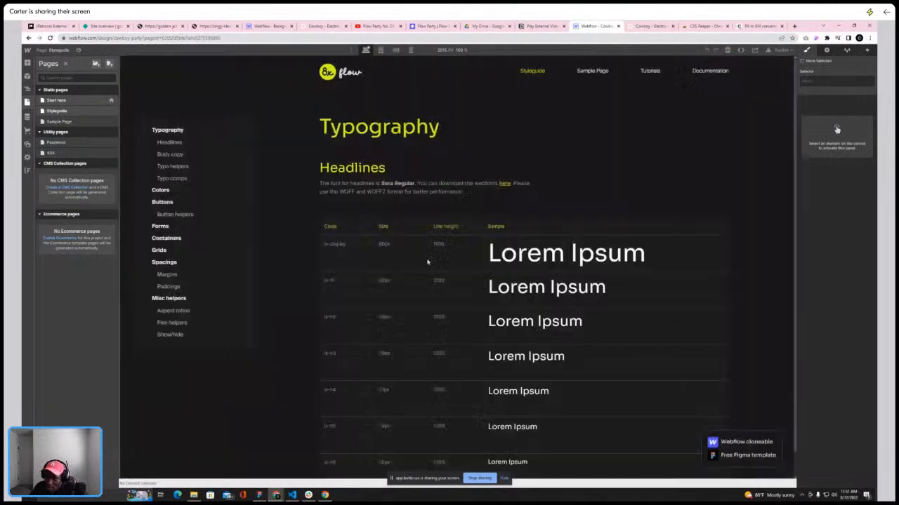
{"action": "scroll", "coordinate": [439, 263], "scroll_direction": "up", "scroll_amount": 8}
{"action": "scroll", "coordinate": [439, 259], "scroll_direction": "down", "scroll_amount": 3}
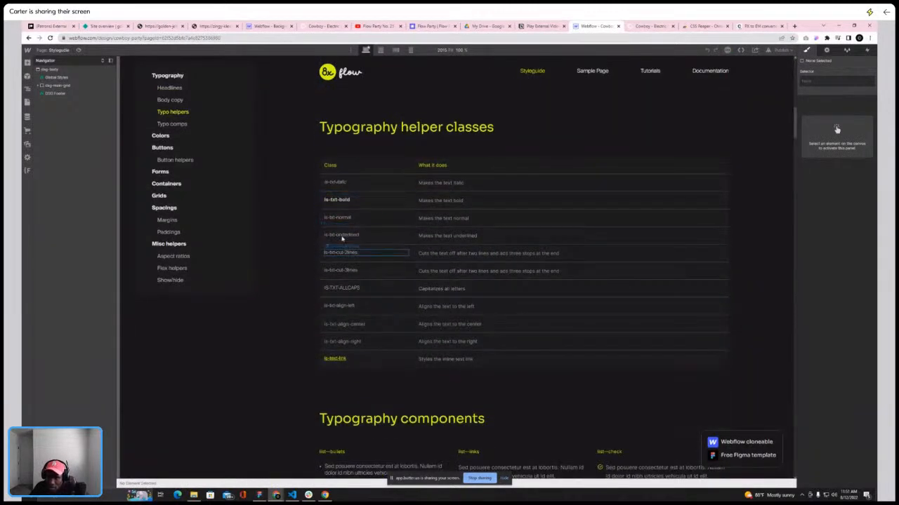
{"action": "left_click", "coordinate": [56, 51]}
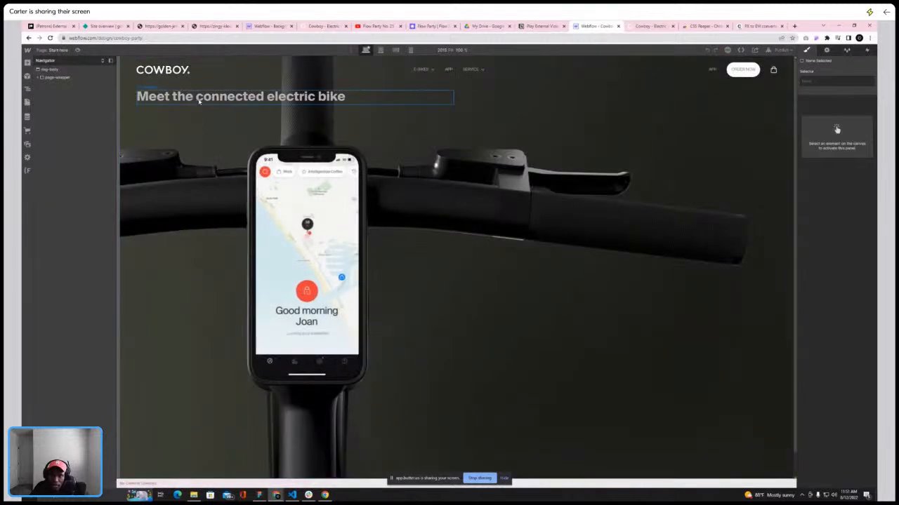
Apply the is-txt-normal class to the hero heading, set its font weight to 400 - Normal, and compare with the live site
{"action": "left_click", "coordinate": [822, 81]}
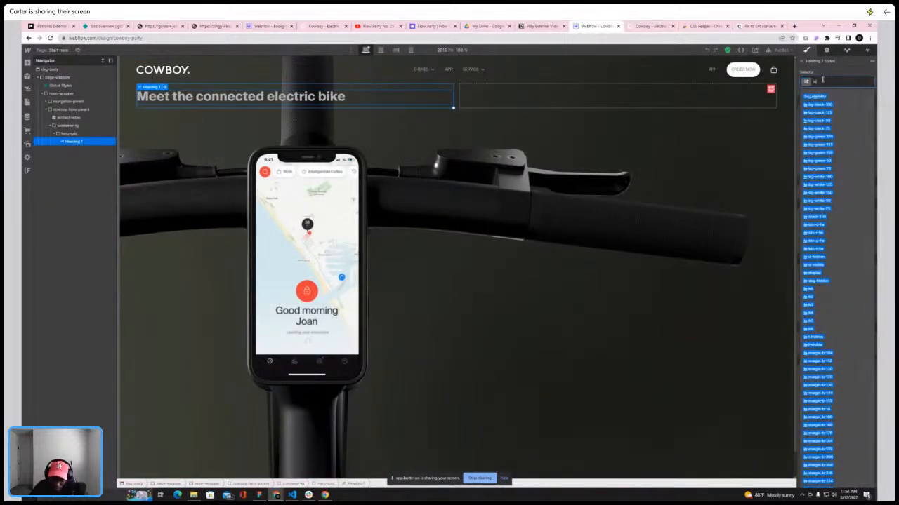
{"action": "type", "text": "is-txt"}
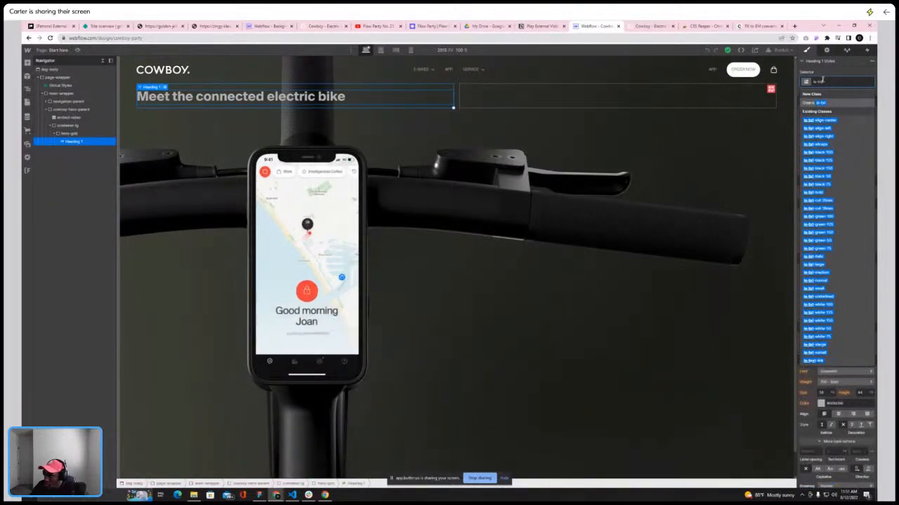
{"action": "type", "text": "-n"}
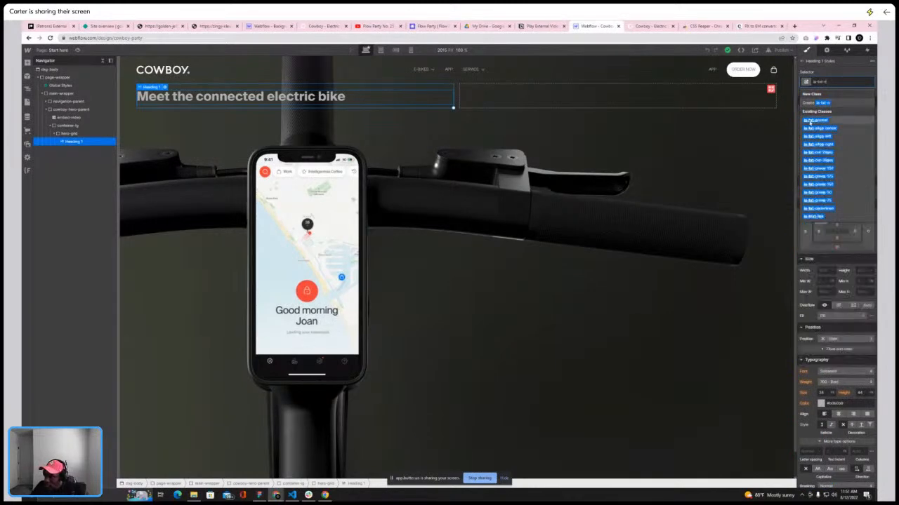
{"action": "left_click", "coordinate": [811, 121]}
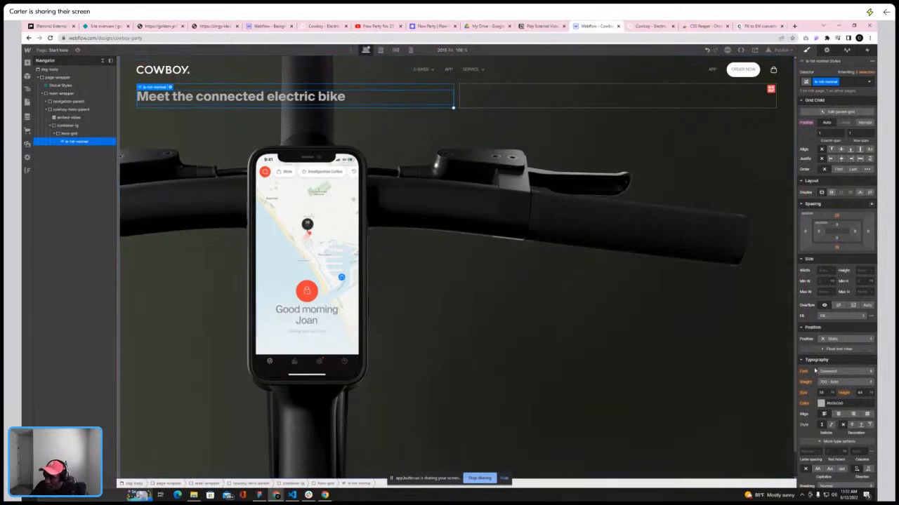
{"action": "left_click", "coordinate": [832, 382]}
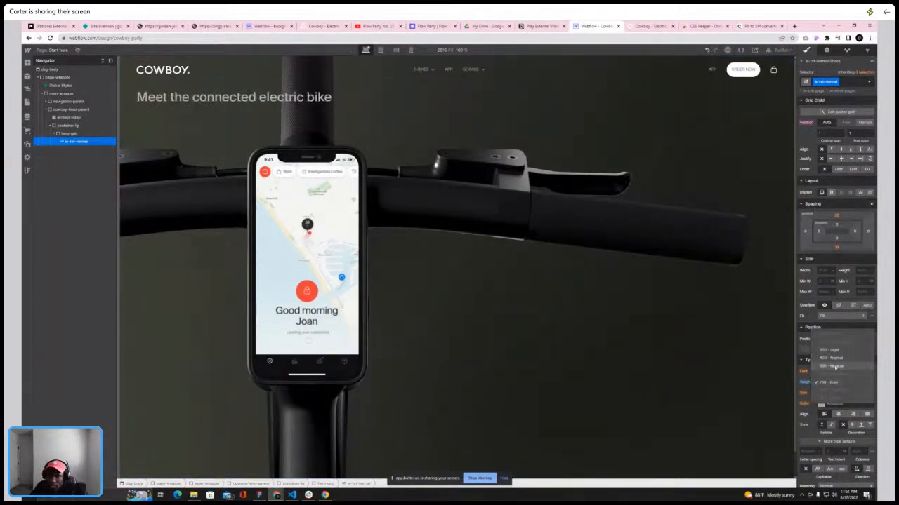
{"action": "left_click", "coordinate": [831, 357]}
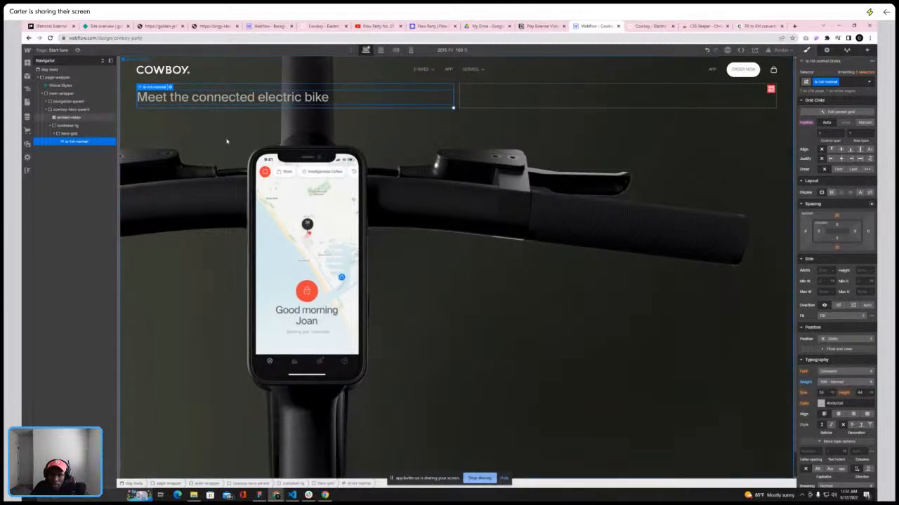
{"action": "left_click", "coordinate": [639, 27]}
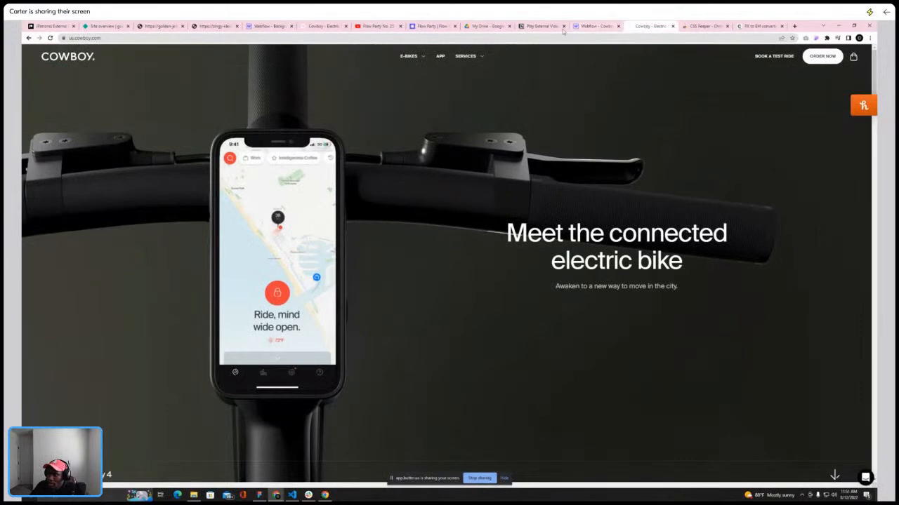
{"action": "left_click", "coordinate": [595, 27]}
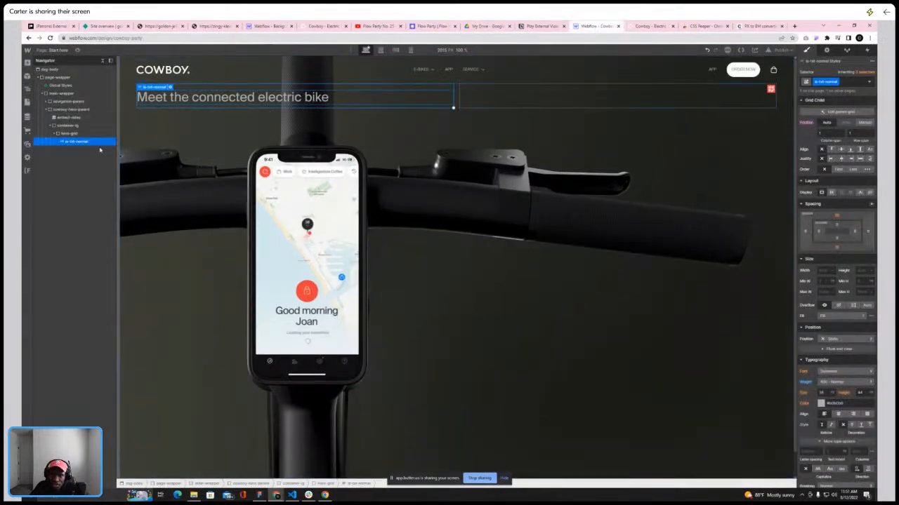
Add a text block to hero-grid, create a txt-white class on it, and set that class's colour to white
{"action": "left_click", "coordinate": [68, 134]}
{"action": "left_click", "coordinate": [27, 63]}
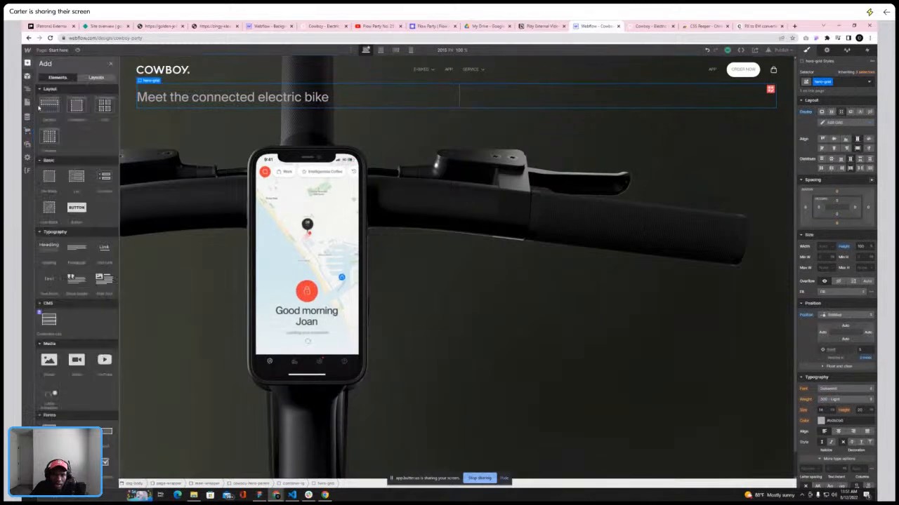
{"action": "left_click", "coordinate": [50, 289]}
{"action": "left_click", "coordinate": [824, 83]}
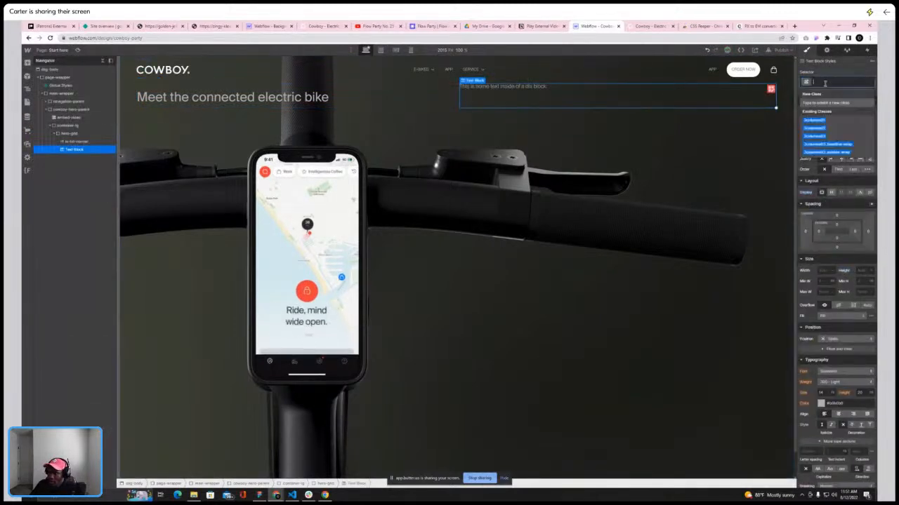
{"action": "type", "text": "txt"}
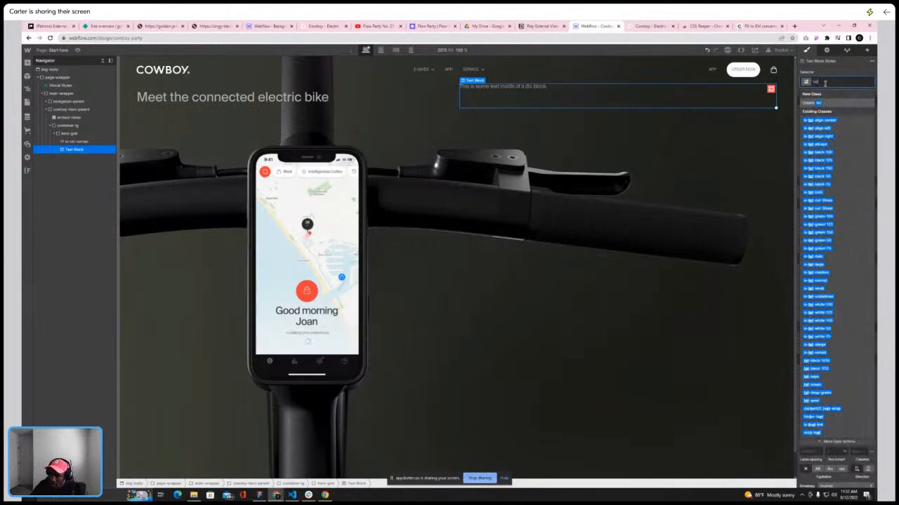
{"action": "type", "text": "-white"}
{"action": "key", "text": "Return"}
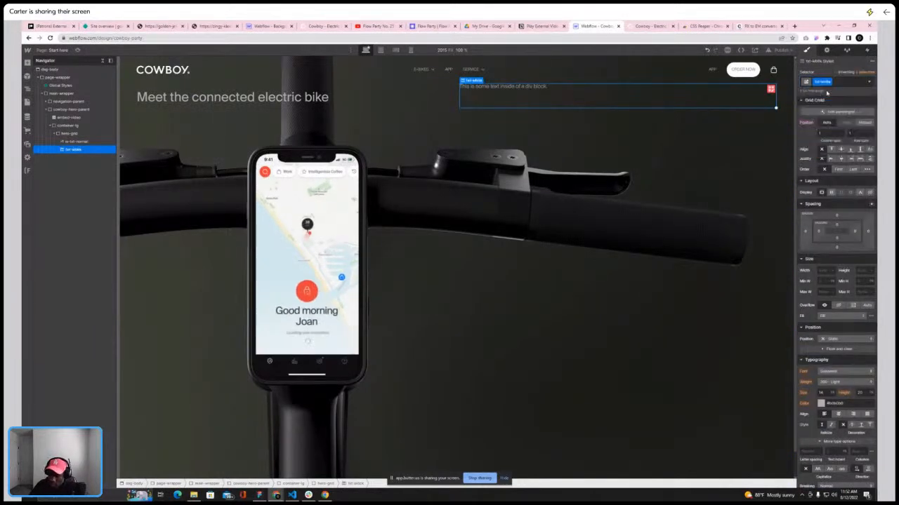
{"action": "left_click", "coordinate": [822, 403]}
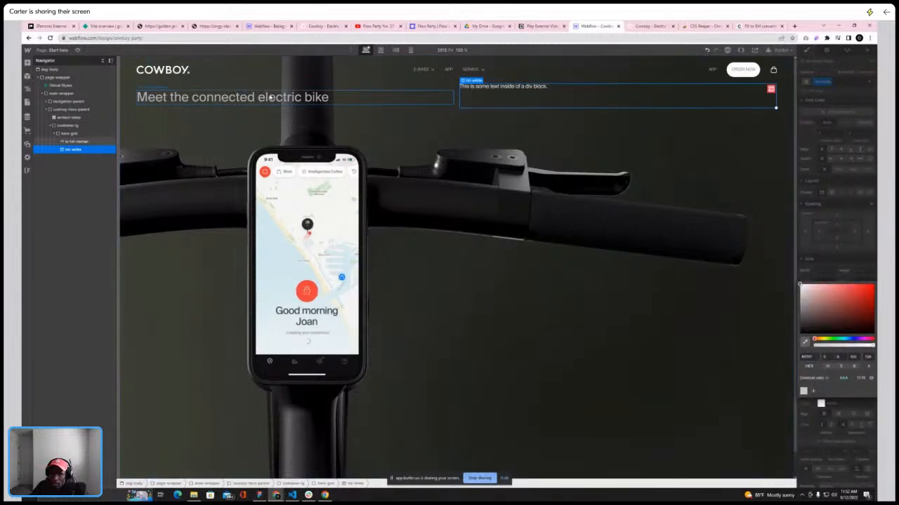
Add the txt-white combo class to the hero heading and delete the temporary text block
{"action": "left_click", "coordinate": [295, 92]}
{"action": "left_click", "coordinate": [850, 80]}
{"action": "type", "text": "txt-wh"}
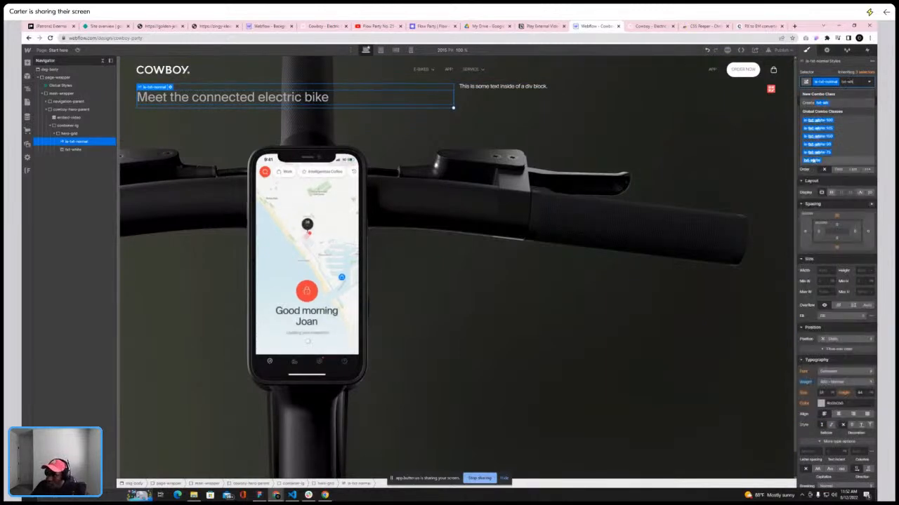
{"action": "left_click", "coordinate": [812, 160]}
{"action": "left_click", "coordinate": [531, 85]}
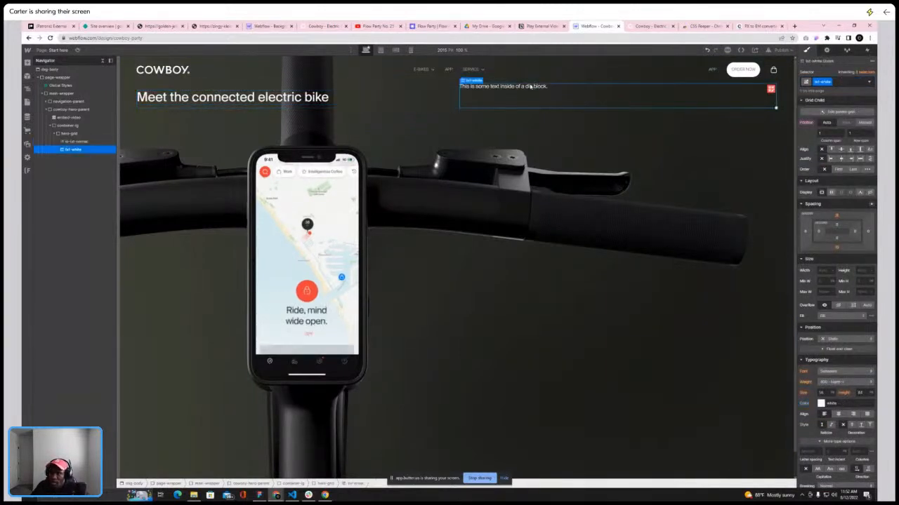
{"action": "key", "text": "Delete"}
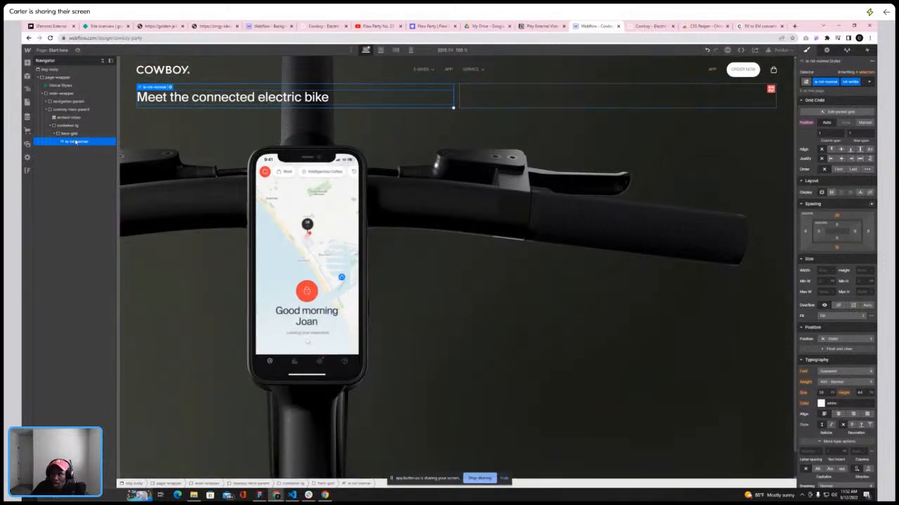
Set the heading's grid position to Manual and move it into the hero grid's right cell
{"action": "left_click", "coordinate": [864, 122]}
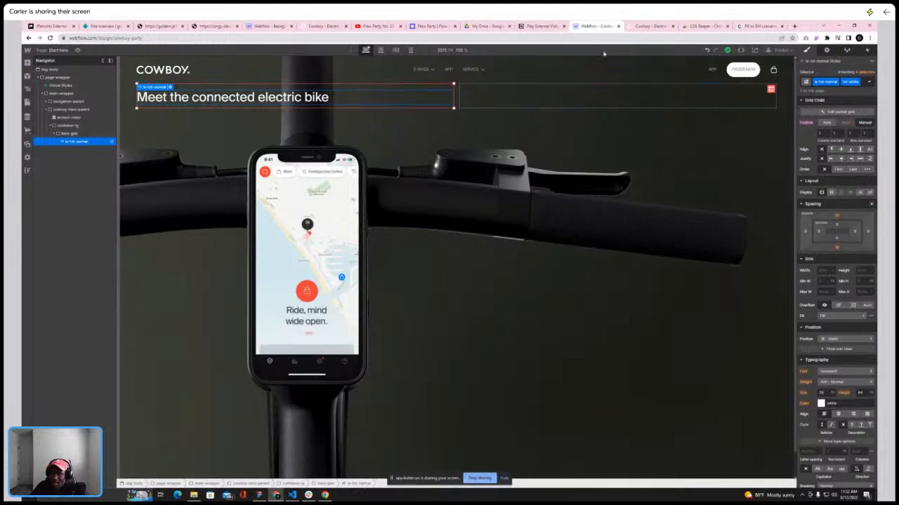
{"action": "left_click", "coordinate": [648, 27]}
{"action": "left_click", "coordinate": [600, 28]}
{"action": "left_click_drag", "start_coordinate": [251, 99], "coordinate": [514, 102]}
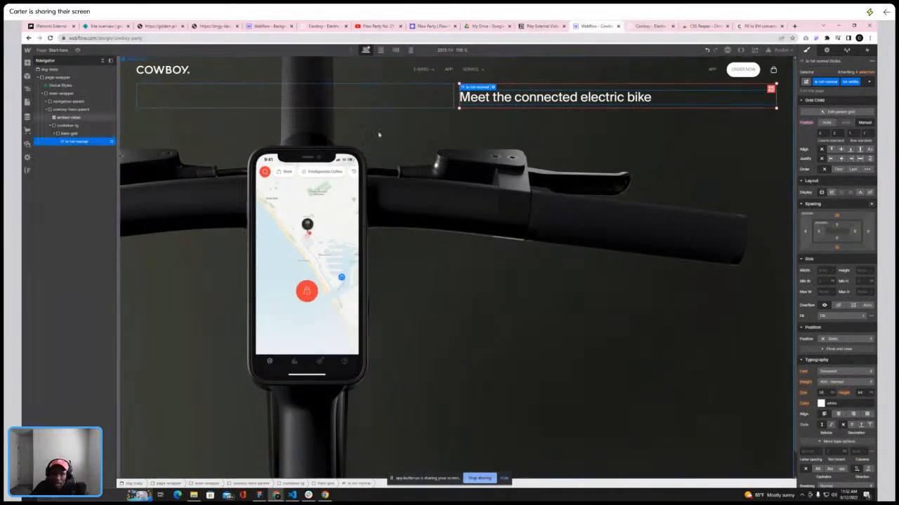
Add a div block to hero-grid and nest the hero heading inside it
{"action": "left_click", "coordinate": [650, 26]}
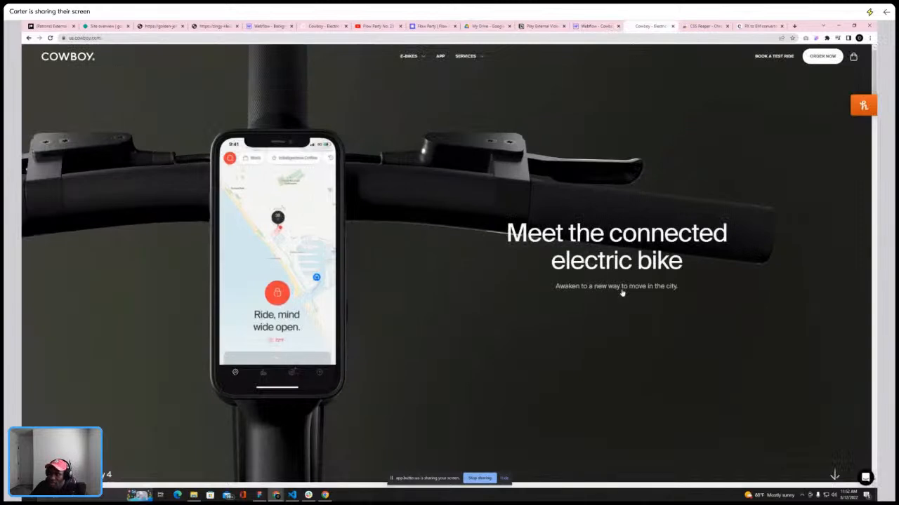
{"action": "left_click", "coordinate": [596, 26]}
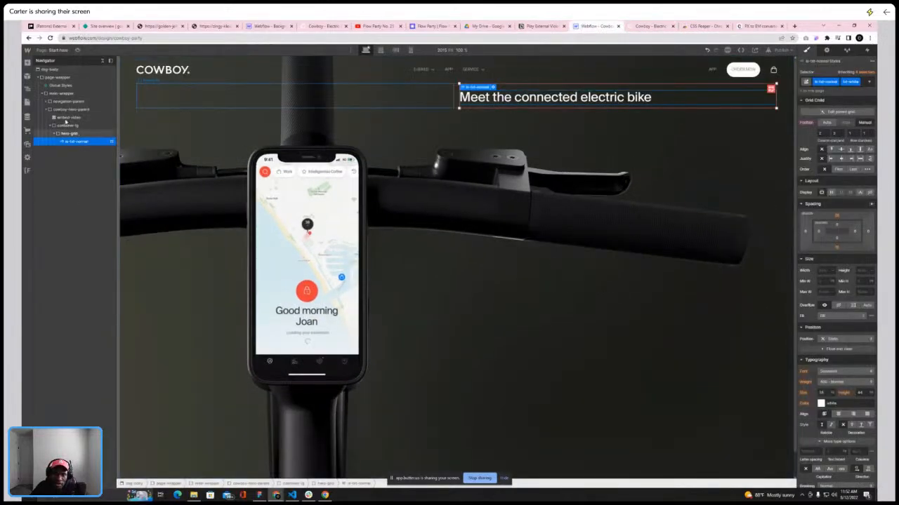
{"action": "left_click", "coordinate": [28, 64]}
{"action": "left_click", "coordinate": [52, 183]}
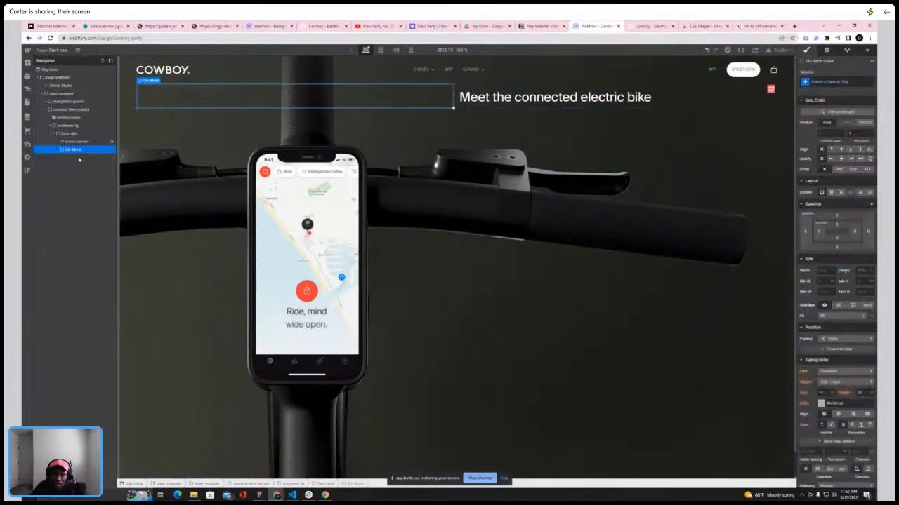
{"action": "left_click_drag", "start_coordinate": [77, 141], "coordinate": [75, 144]}
{"action": "right_click", "coordinate": [75, 144]}
{"action": "left_click", "coordinate": [69, 142]}
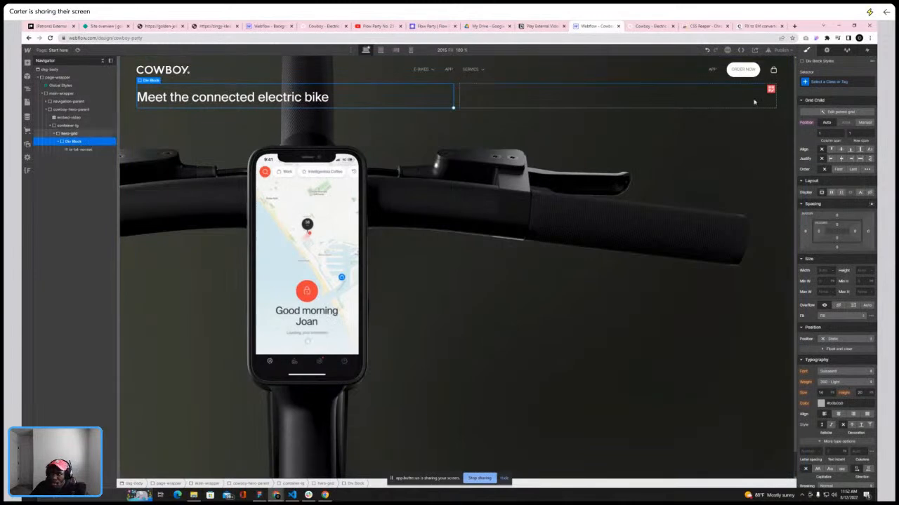
Move the div block holding the hero heading into the hero grid's right cell
{"action": "left_click", "coordinate": [866, 124]}
{"action": "left_click_drag", "start_coordinate": [327, 102], "coordinate": [516, 102]}
{"action": "left_click", "coordinate": [69, 134]}
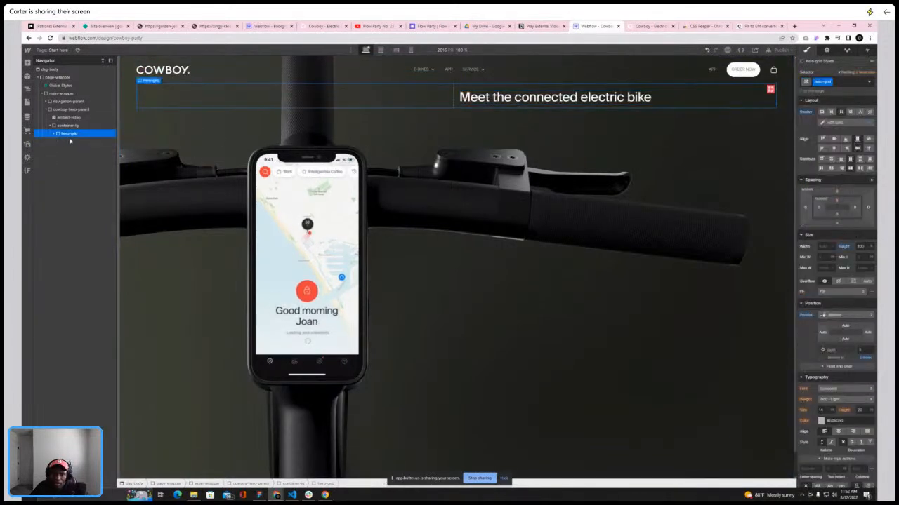
Give the div block a new hero-text-parent class and center-align its text
{"action": "left_click", "coordinate": [55, 133]}
{"action": "left_click", "coordinate": [71, 141]}
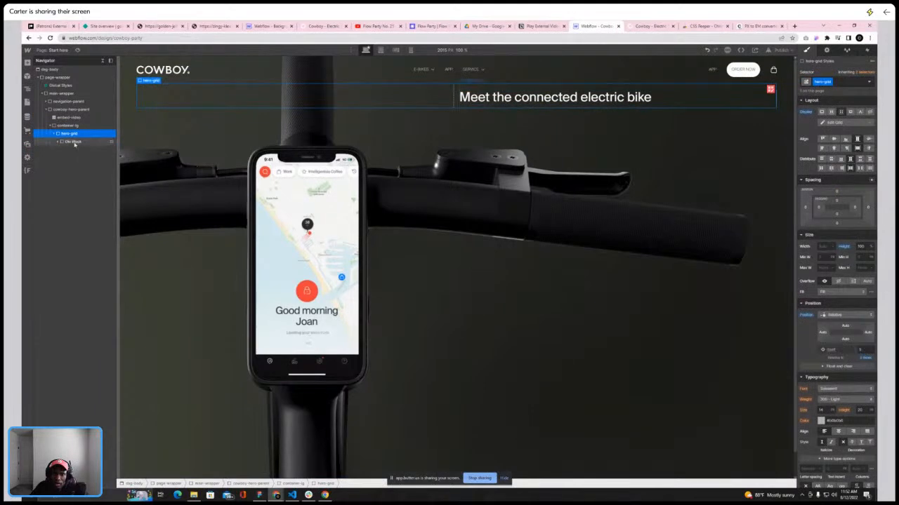
{"action": "left_click", "coordinate": [835, 83]}
{"action": "type", "text": "her"}
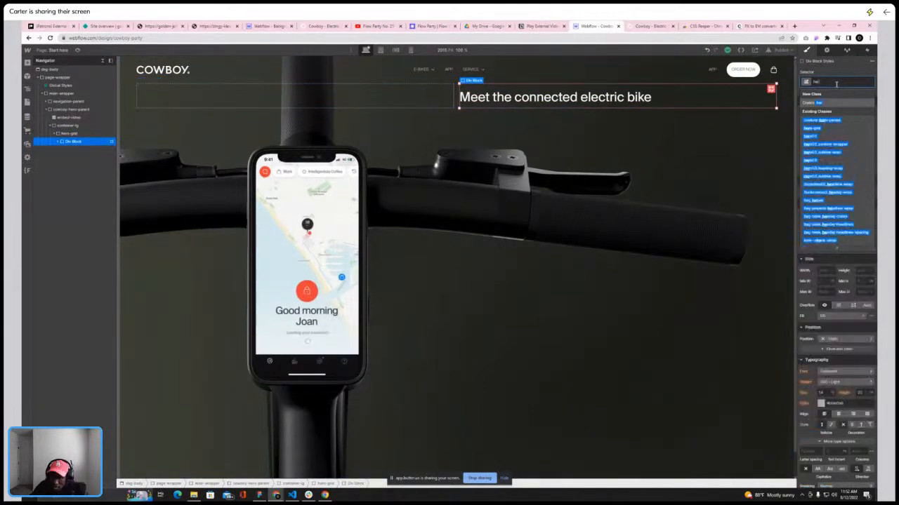
{"action": "type", "text": "o-text-parent"}
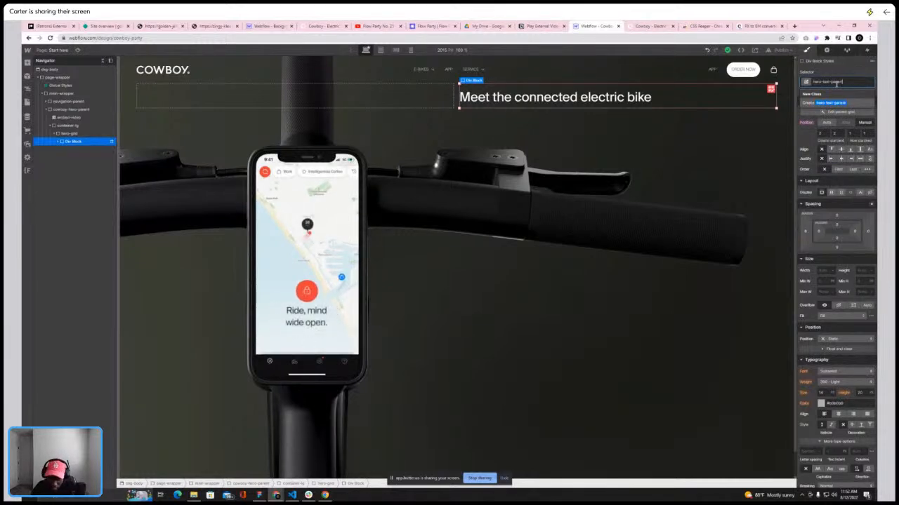
{"action": "key", "text": "Return"}
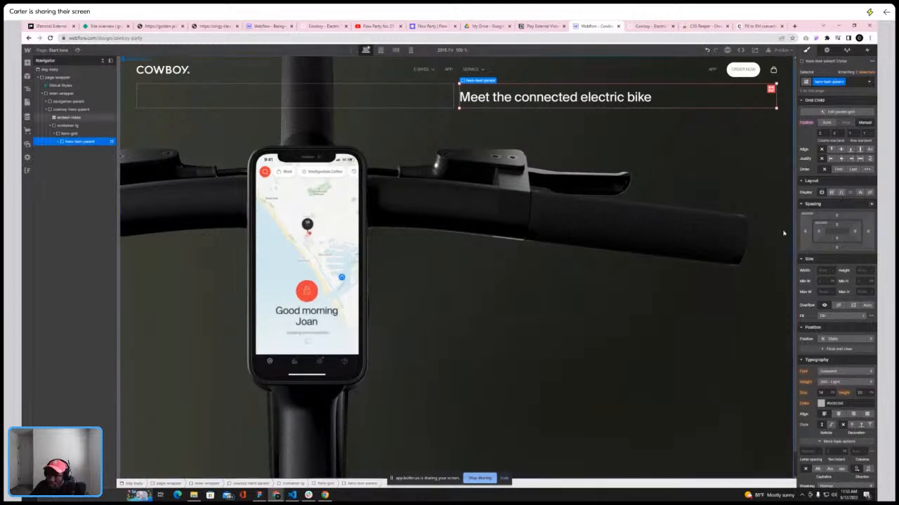
{"action": "left_click", "coordinate": [838, 414]}
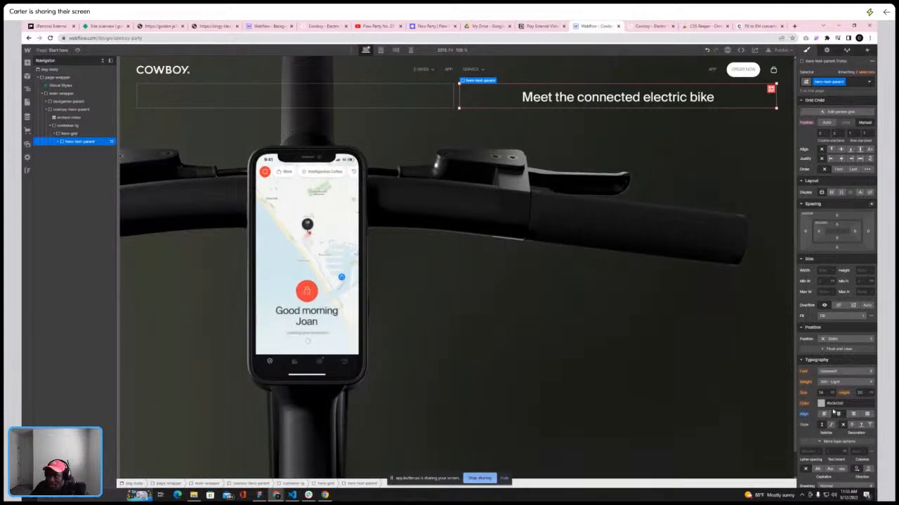
Add a text block inside hero-text-parent below the heading, comparing with the live Cowboy site
{"action": "left_click", "coordinate": [57, 142]}
{"action": "left_click", "coordinate": [77, 149]}
{"action": "left_click", "coordinate": [78, 141]}
{"action": "left_click", "coordinate": [28, 62]}
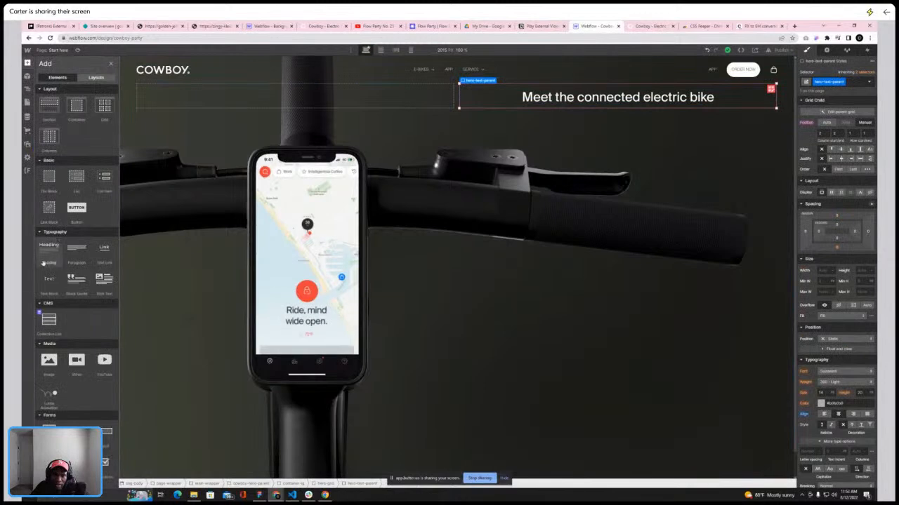
{"action": "left_click", "coordinate": [48, 280]}
{"action": "left_click", "coordinate": [649, 29]}
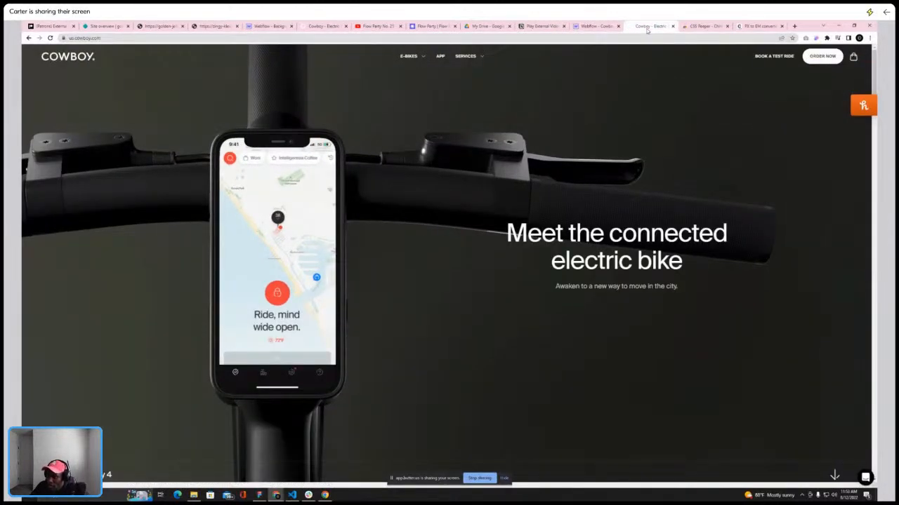
{"action": "left_click", "coordinate": [591, 27]}
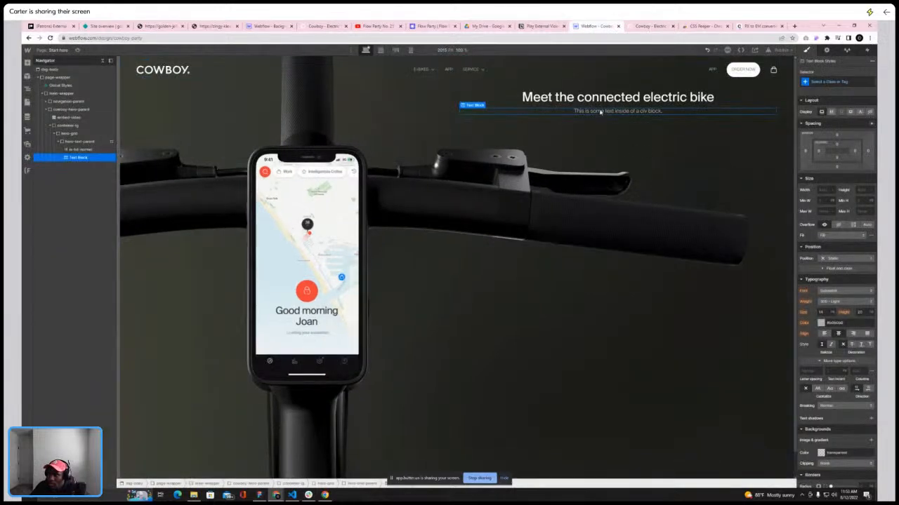
Replace the text block's content with "Awaken to a new way to move in the city."
{"action": "triple_click", "coordinate": [600, 110]}
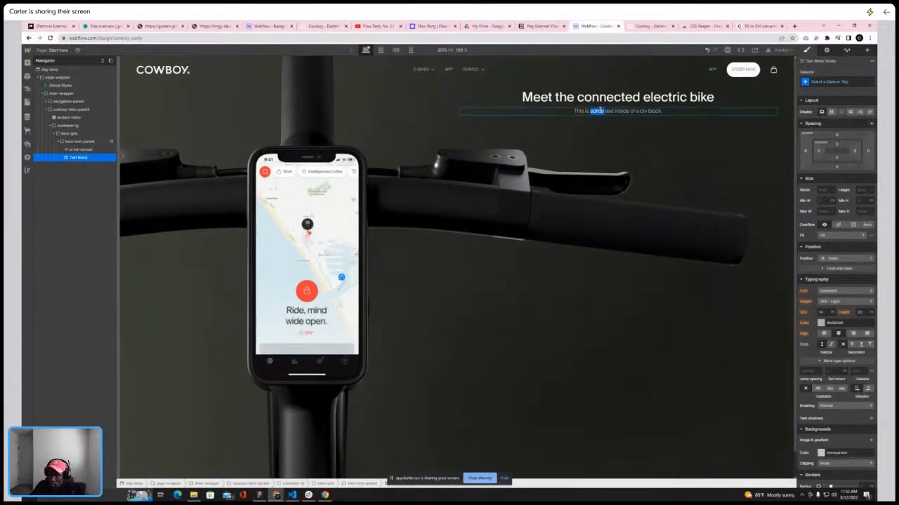
{"action": "type", "text": "Ava"}
{"action": "type", "text": "ken to"}
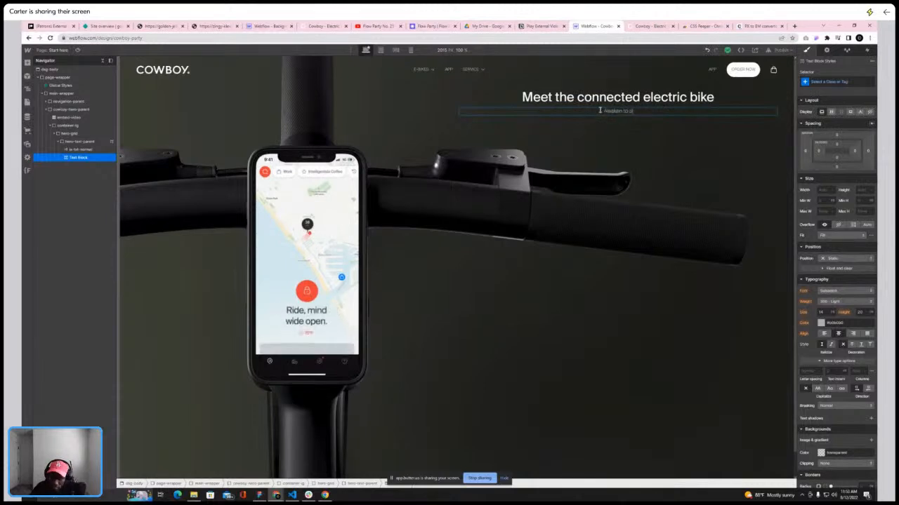
{"action": "type", "text": " a new way to"}
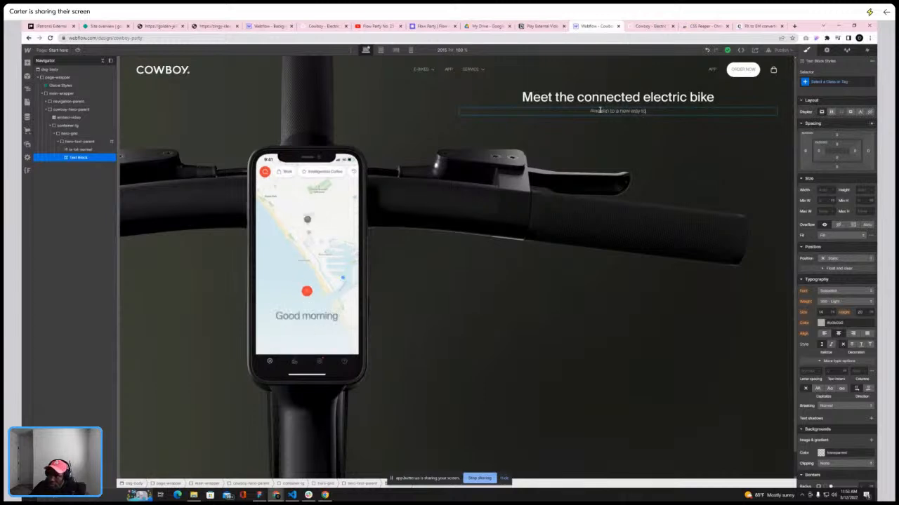
{"action": "type", "text": " move in the ci"}
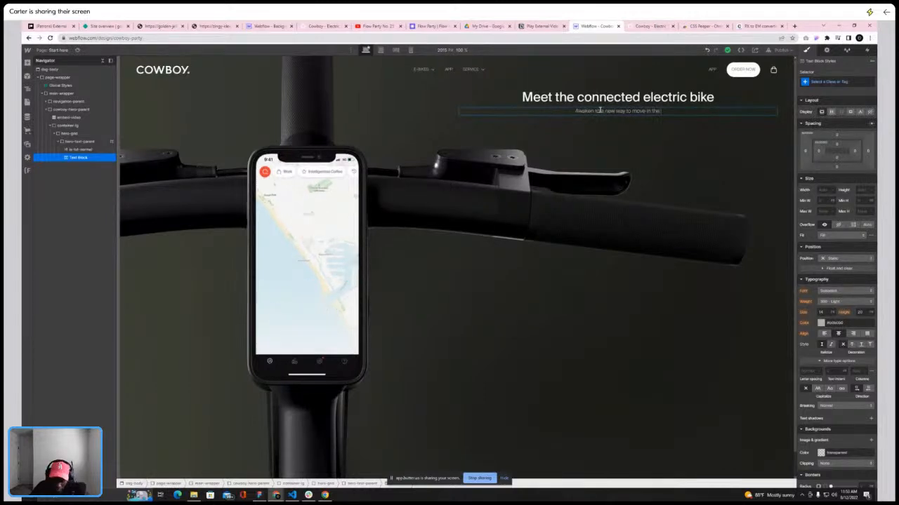
{"action": "type", "text": "ty"}
Inspect the subtitle's typography and colour on the live Cowboy site and compare with the canvas
{"action": "left_click", "coordinate": [646, 27]}
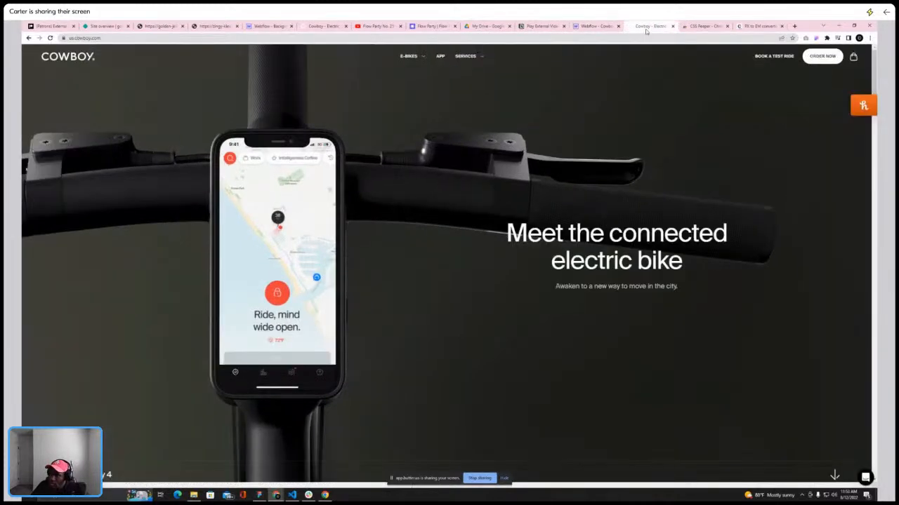
{"action": "left_click", "coordinate": [602, 28]}
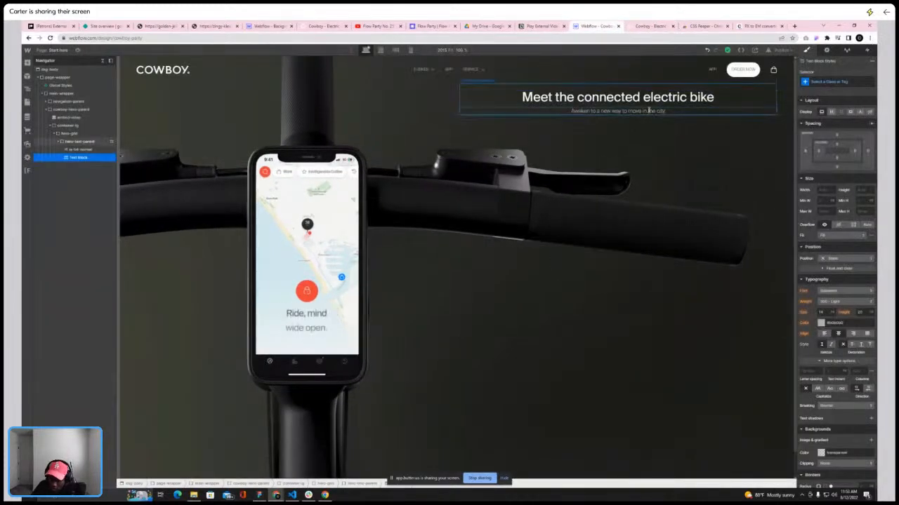
{"action": "left_click", "coordinate": [629, 140]}
{"action": "left_click", "coordinate": [647, 26]}
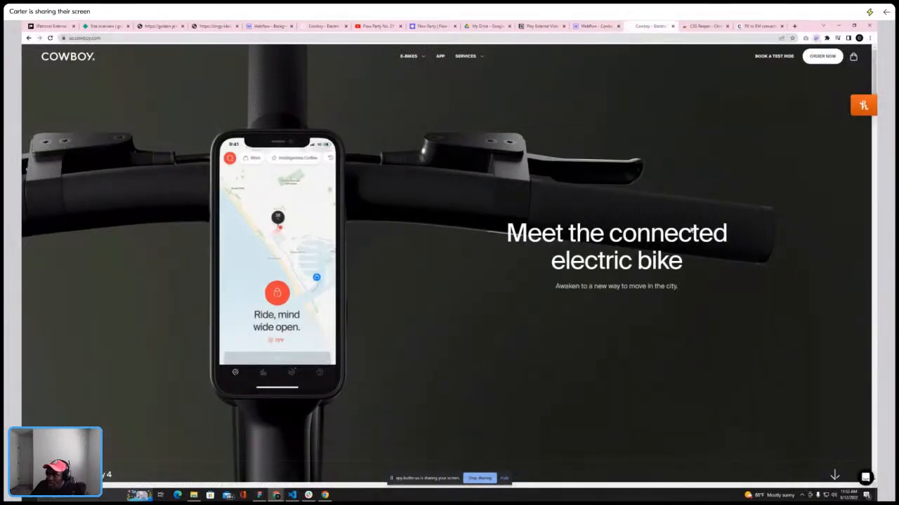
{"action": "left_click", "coordinate": [631, 288]}
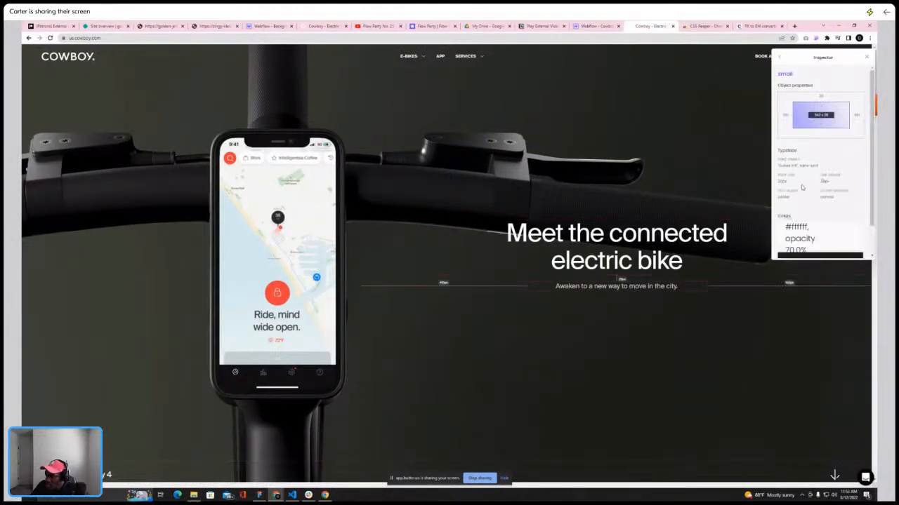
{"action": "left_click", "coordinate": [596, 26]}
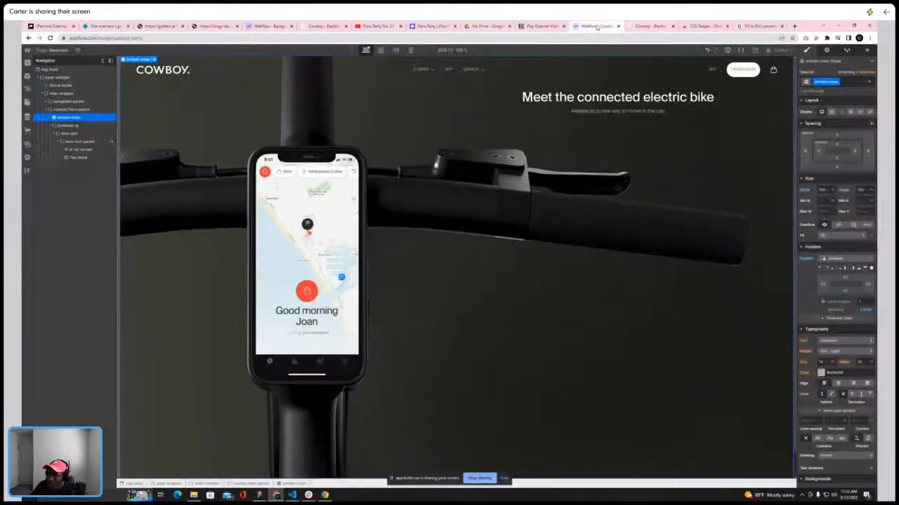
{"action": "left_click", "coordinate": [609, 112]}
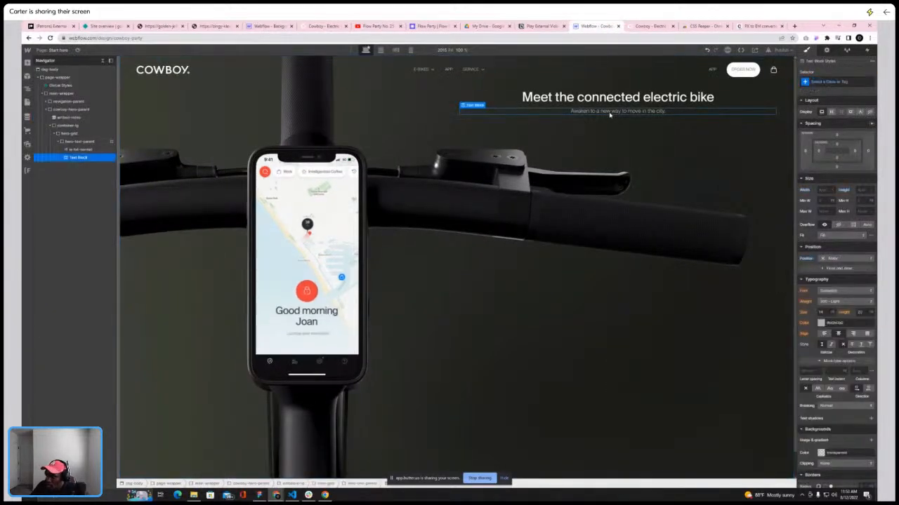
Browse the Styleguide page's headline typography classes, then return to the Start here page
{"action": "left_click", "coordinate": [56, 51]}
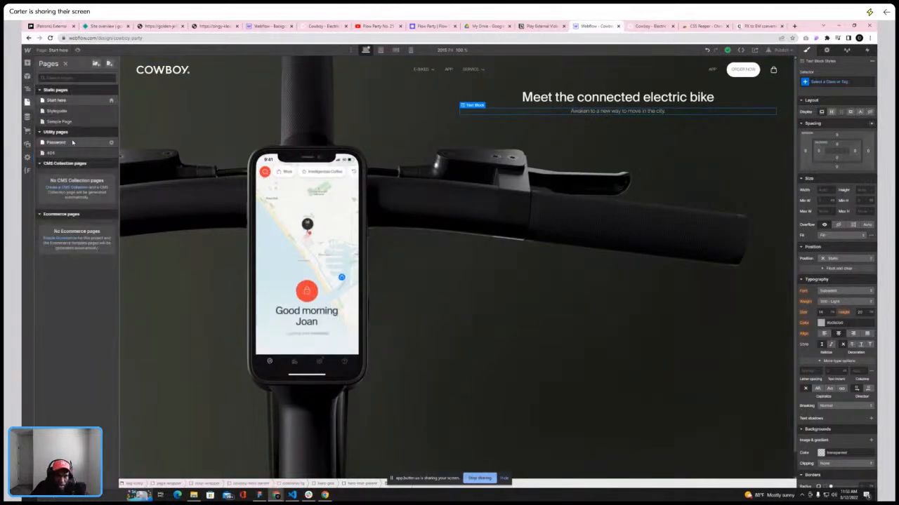
{"action": "left_click", "coordinate": [62, 111]}
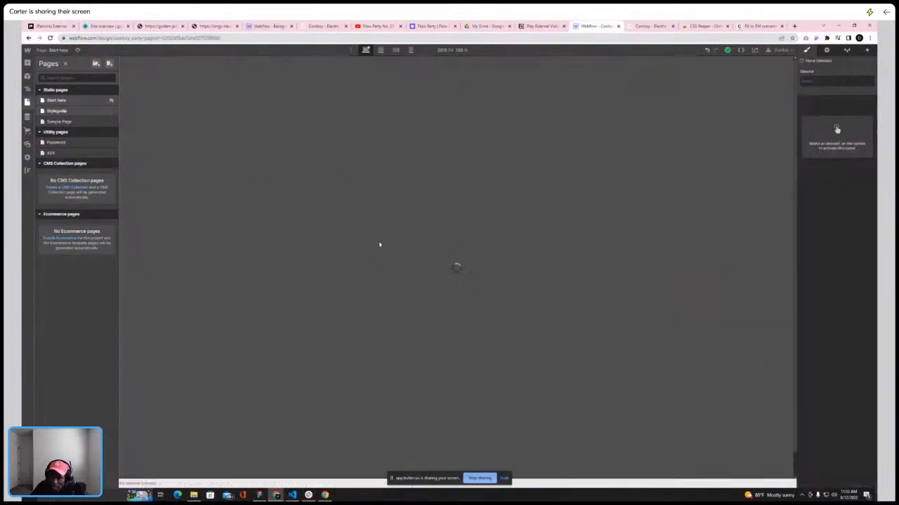
{"action": "scroll", "coordinate": [379, 244], "scroll_direction": "down", "scroll_amount": 8}
{"action": "scroll", "coordinate": [379, 244], "scroll_direction": "up", "scroll_amount": 6}
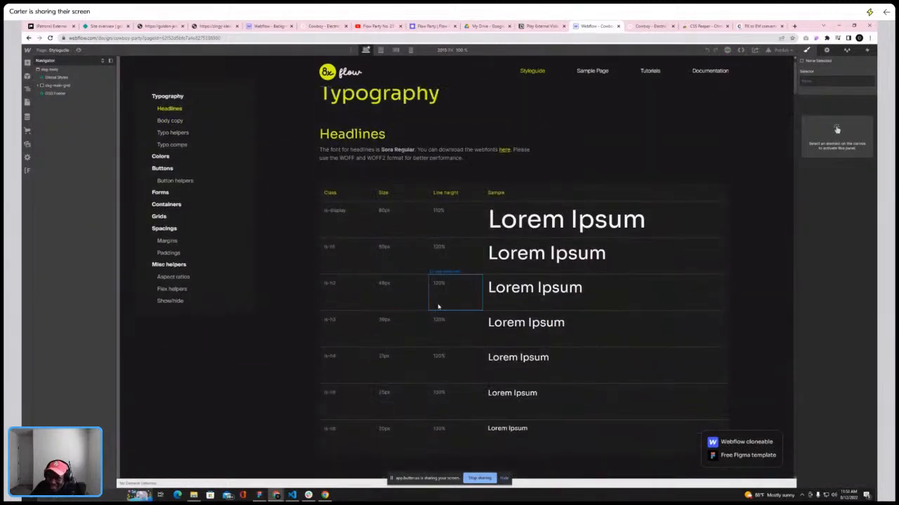
{"action": "scroll", "coordinate": [391, 292], "scroll_direction": "down", "scroll_amount": 1}
{"action": "scroll", "coordinate": [389, 292], "scroll_direction": "down", "scroll_amount": 1}
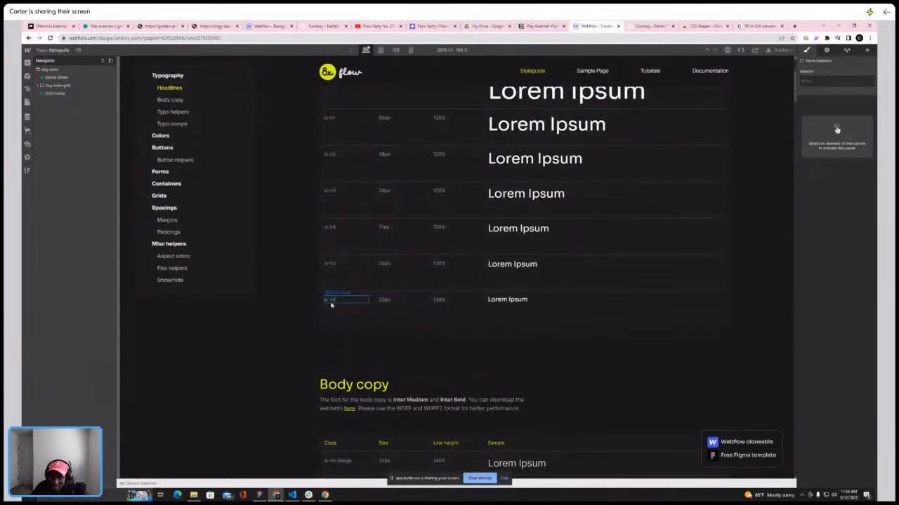
{"action": "left_click", "coordinate": [332, 302]}
{"action": "left_click", "coordinate": [27, 102]}
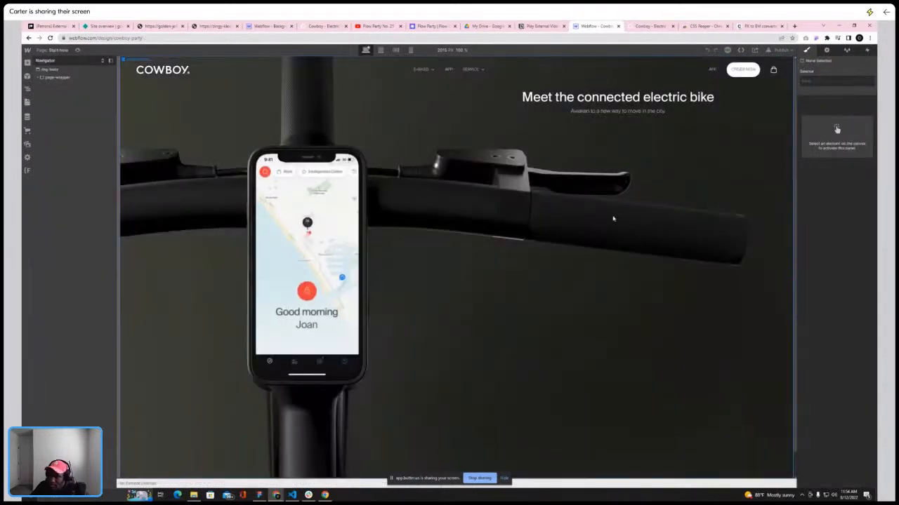
Apply the existing is-txt class to the subtitle text block
{"action": "left_click", "coordinate": [594, 111]}
{"action": "left_click", "coordinate": [836, 79]}
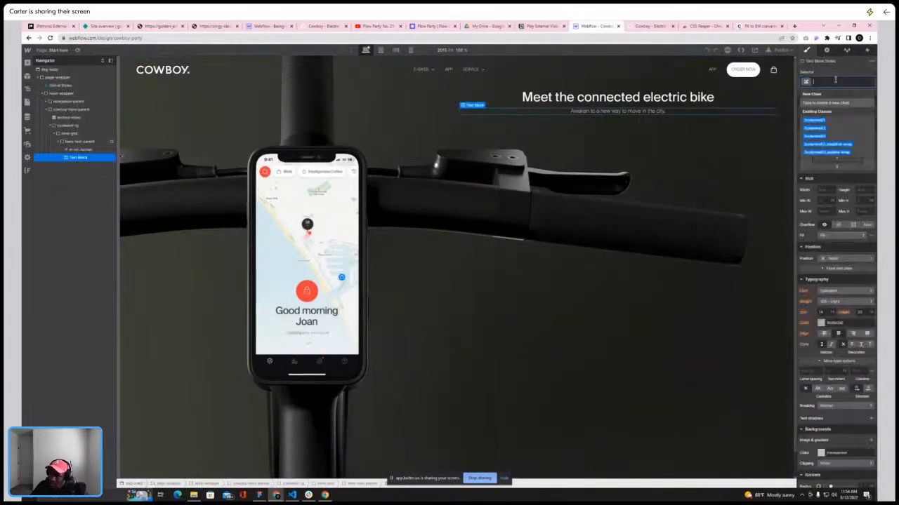
{"action": "type", "text": "is-txt"}
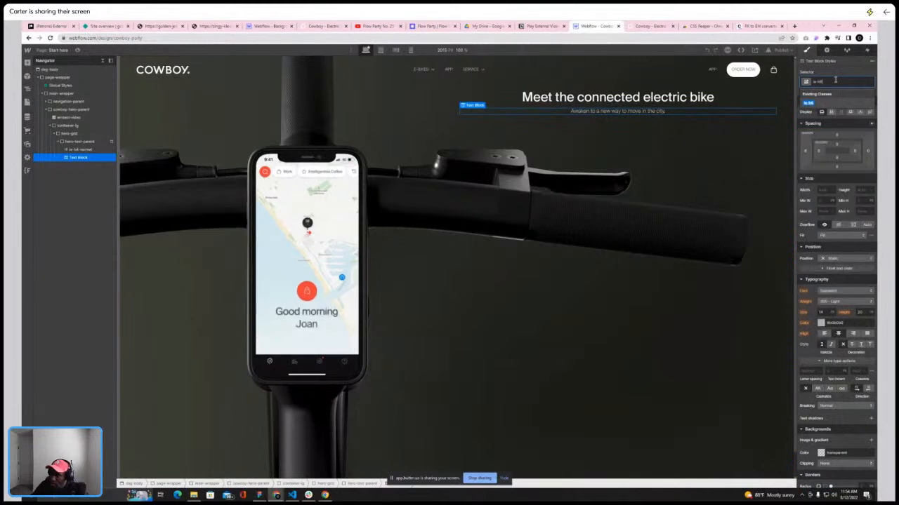
{"action": "left_click", "coordinate": [811, 104]}
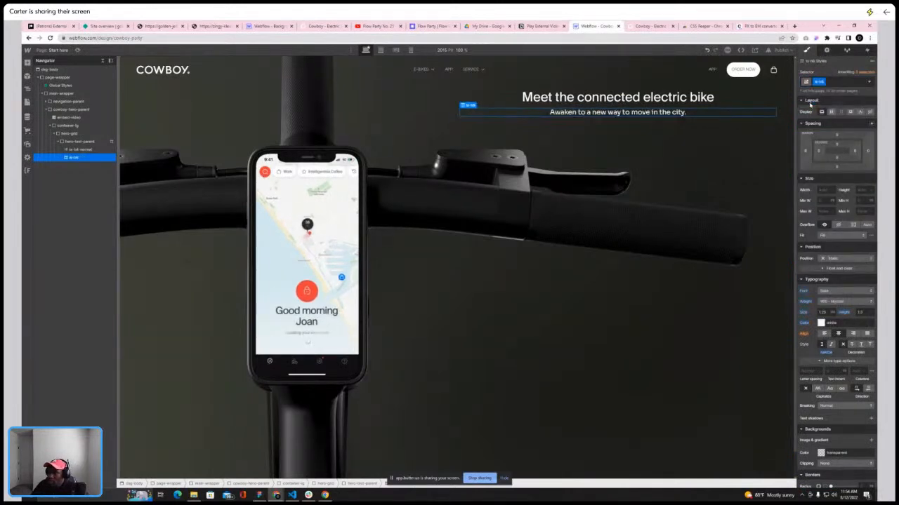
Check the reference subtitle colour, then add an existing txt-black combo class to the subtitle text block
{"action": "left_click", "coordinate": [650, 26]}
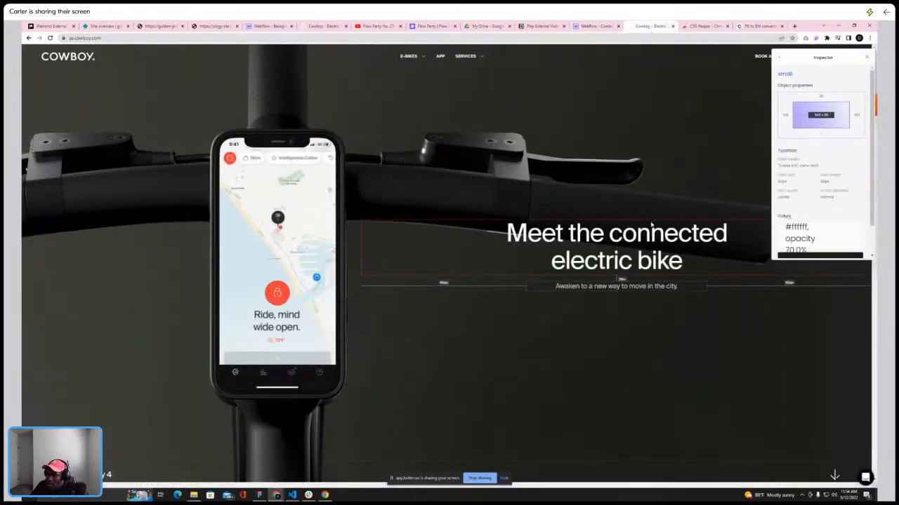
{"action": "scroll", "coordinate": [814, 224], "scroll_direction": "down", "scroll_amount": 2}
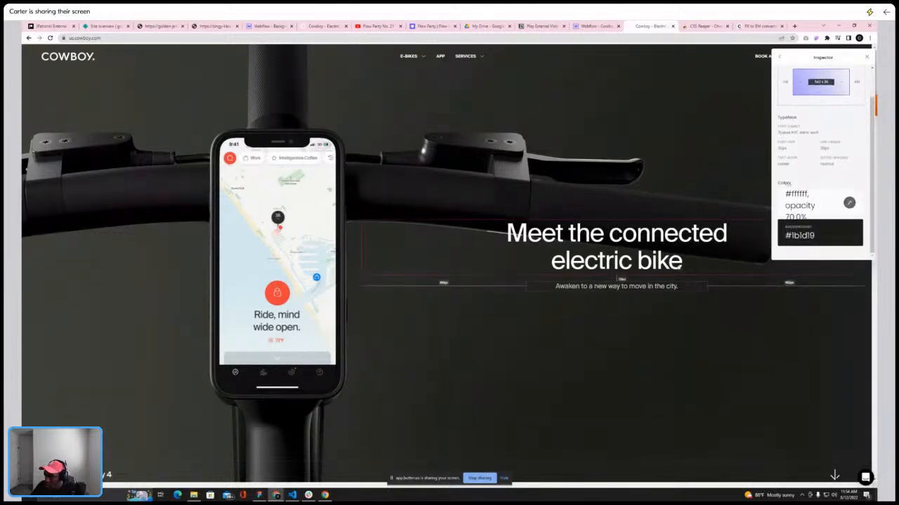
{"action": "left_click", "coordinate": [593, 26]}
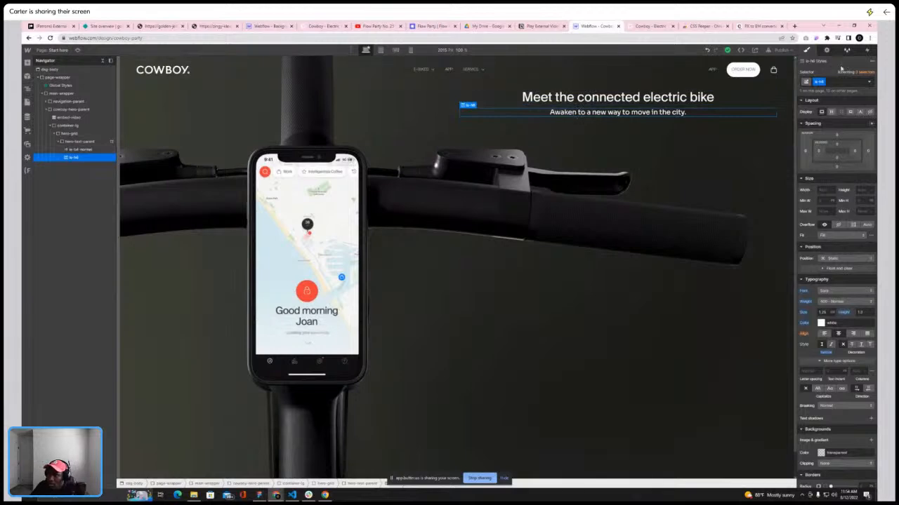
{"action": "left_click", "coordinate": [838, 81]}
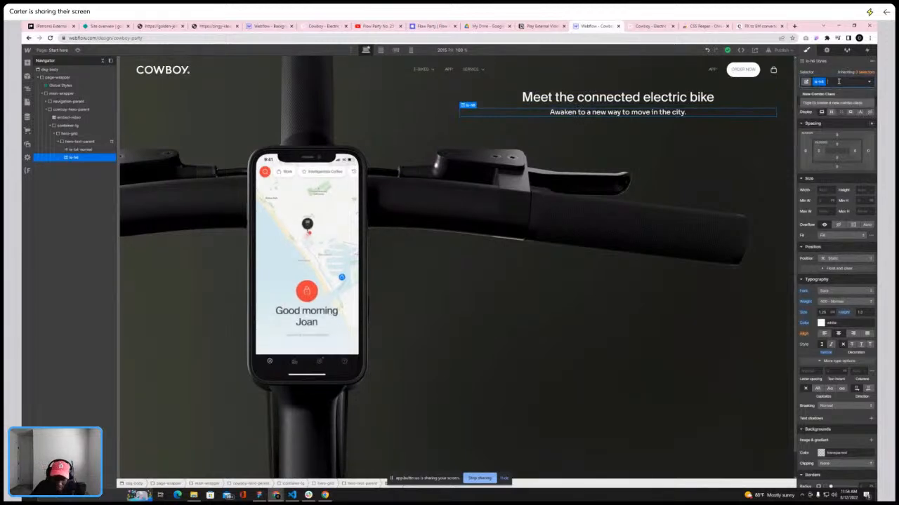
{"action": "type", "text": "txt-xx"}
{"action": "key", "text": "BackSpace"}
{"action": "key", "text": "BackSpace"}
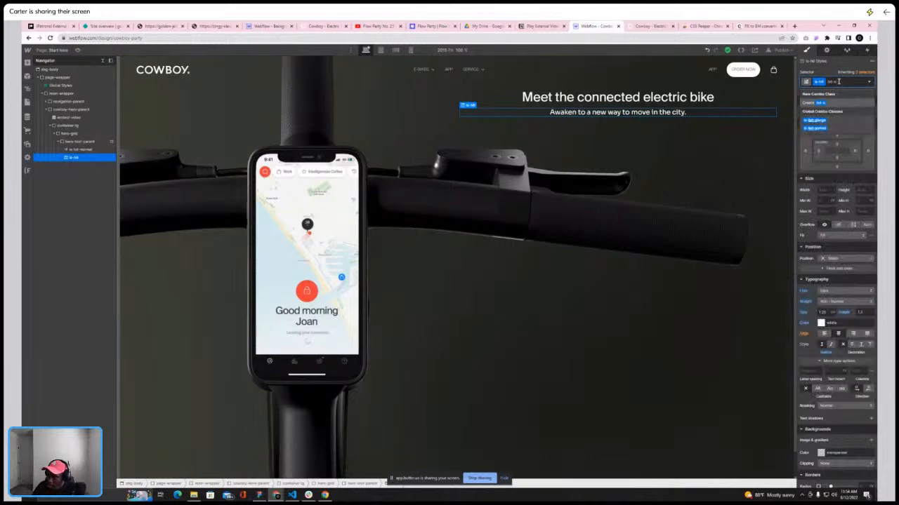
{"action": "type", "text": "nb"}
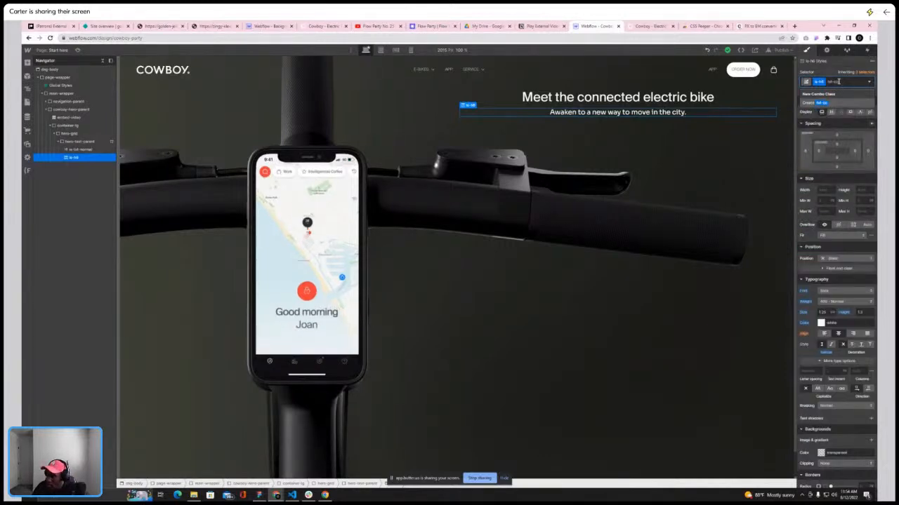
{"action": "key", "text": "BackSpace"}
{"action": "key", "text": "BackSpace"}
{"action": "type", "text": "bl"}
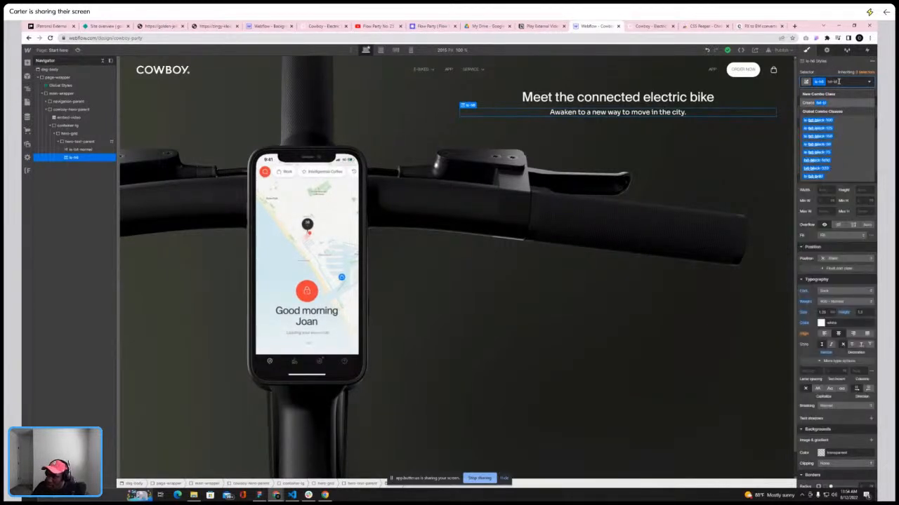
{"action": "left_click", "coordinate": [828, 136]}
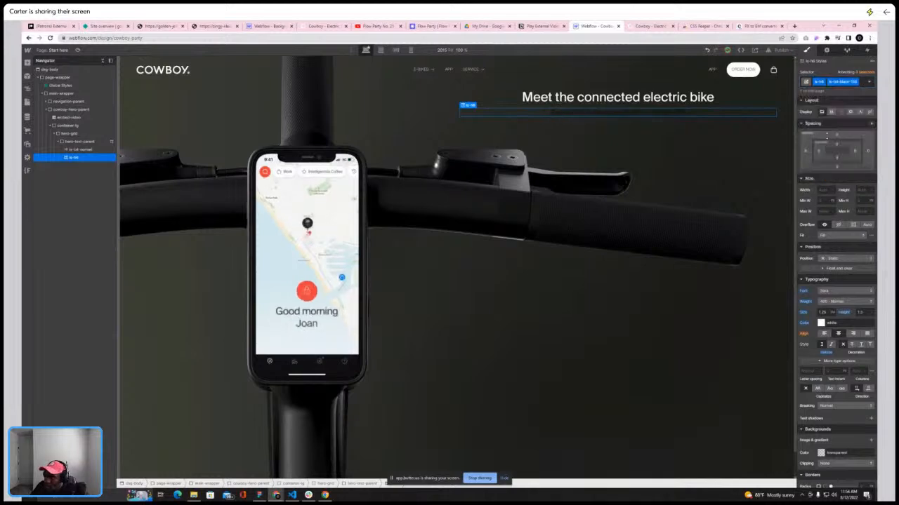
Try a different txt-black shade as the subtitle's combo class, then remove the combo class from the subtitle
{"action": "left_click", "coordinate": [861, 84]}
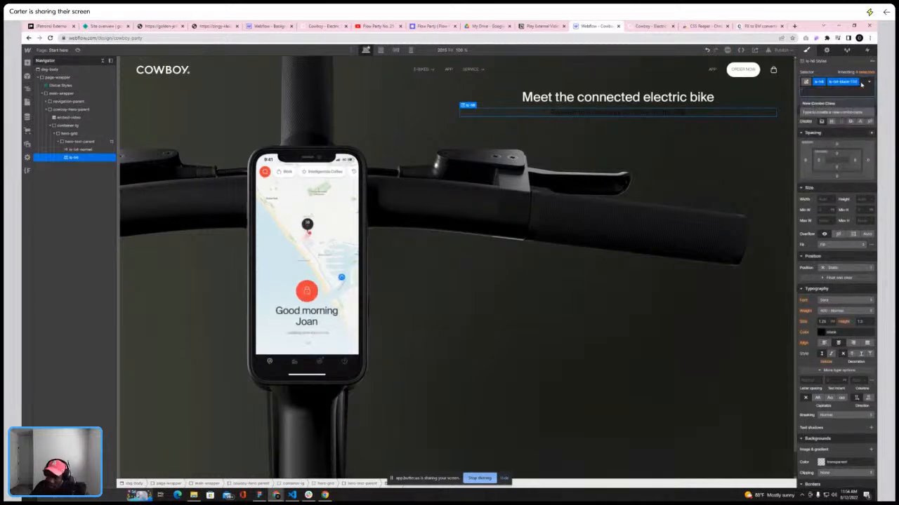
{"action": "type", "text": "txt"}
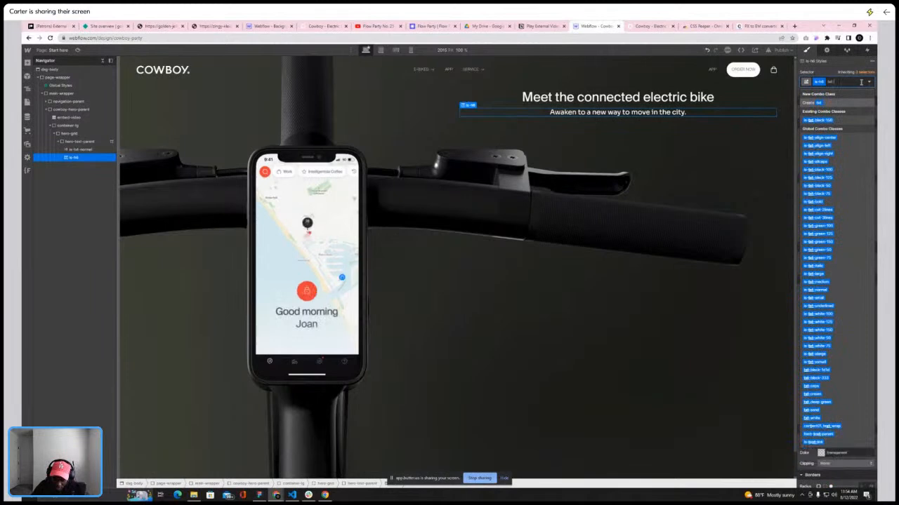
{"action": "type", "text": "-blue"}
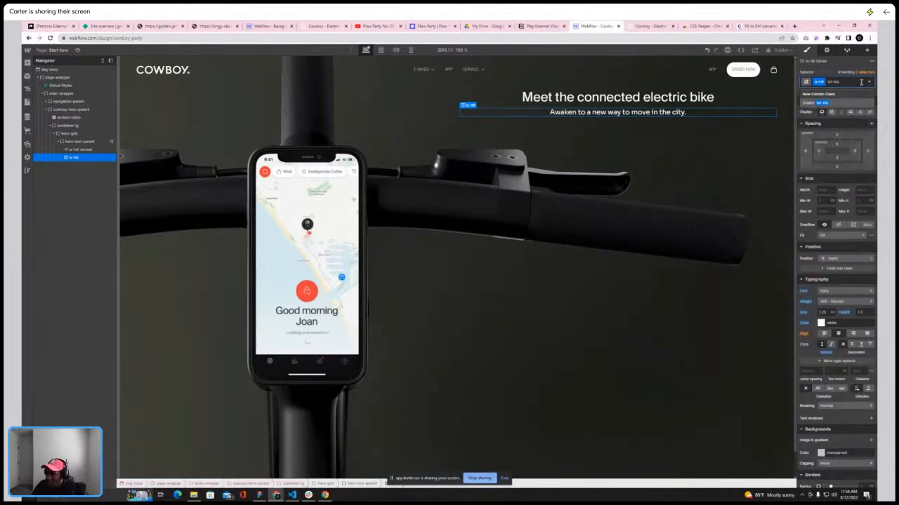
{"action": "key", "text": "BackSpace"}
{"action": "type", "text": "a"}
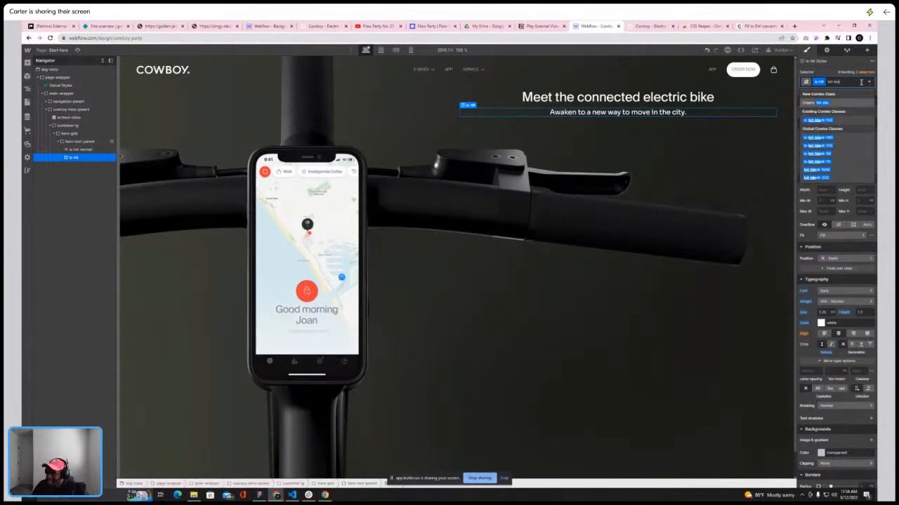
{"action": "left_click", "coordinate": [823, 138]}
{"action": "left_click", "coordinate": [860, 84]}
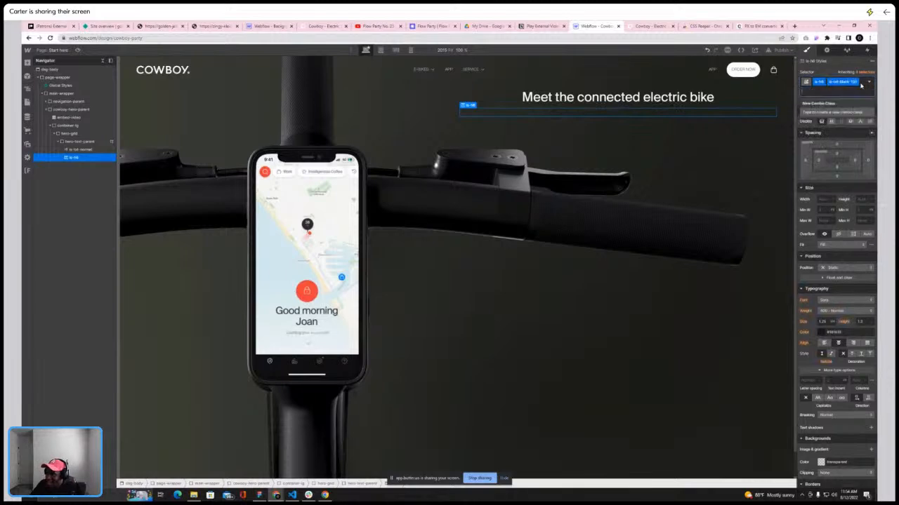
{"action": "key", "text": "BackSpace"}
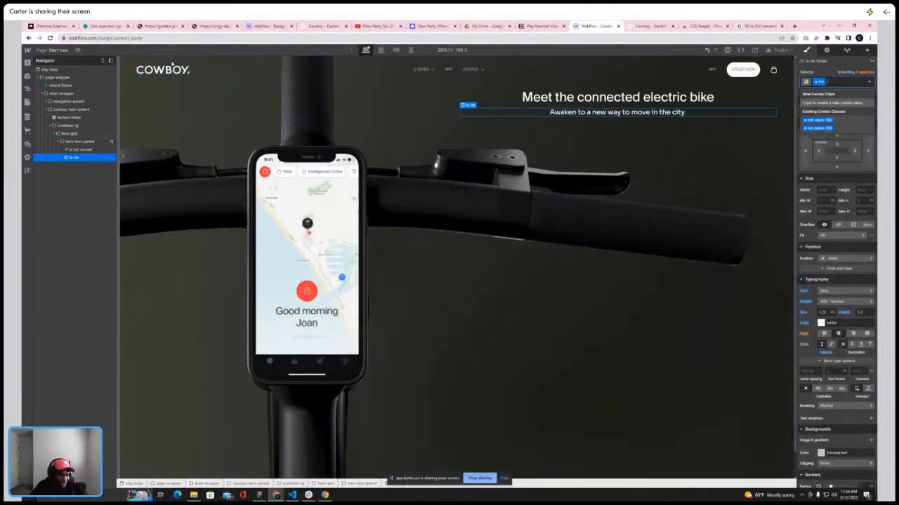
Select the hero heading and inspect its typography on the live Cowboy site with the inspector extension
{"action": "left_click", "coordinate": [650, 26]}
{"action": "left_click", "coordinate": [588, 27]}
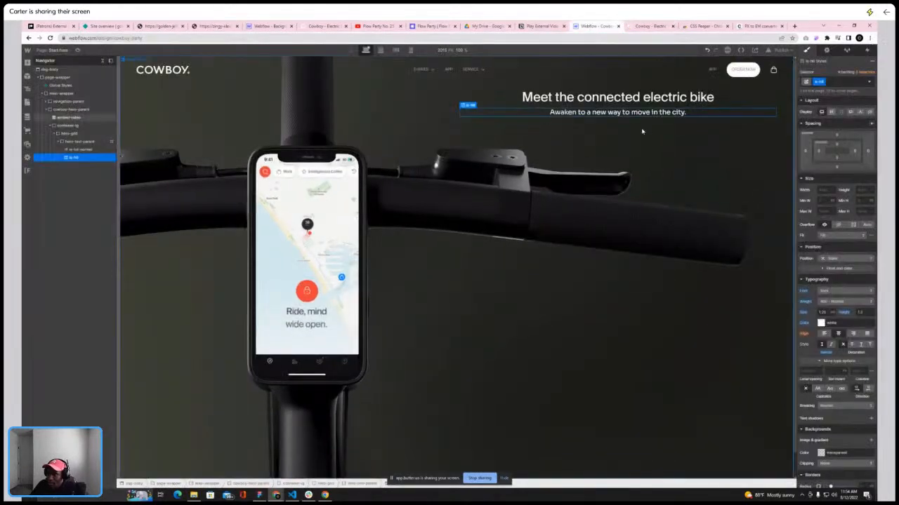
{"action": "left_click", "coordinate": [640, 99]}
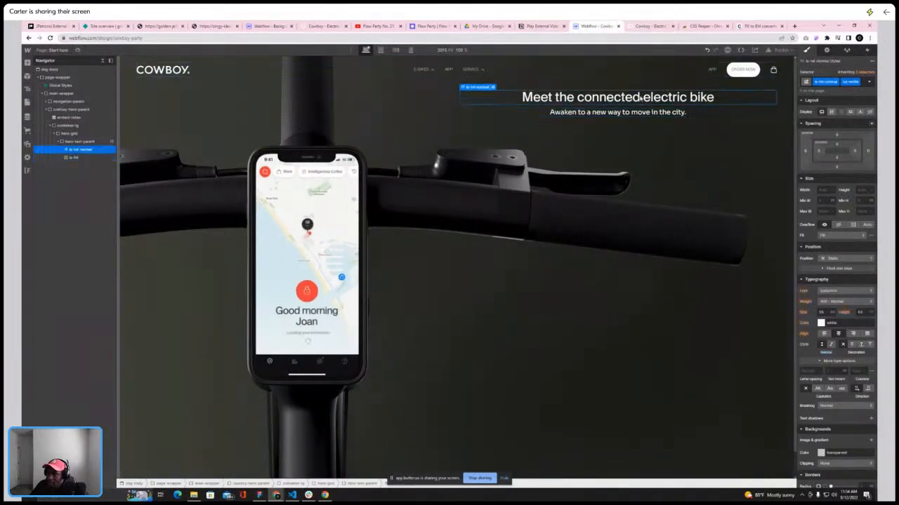
{"action": "left_click", "coordinate": [650, 26]}
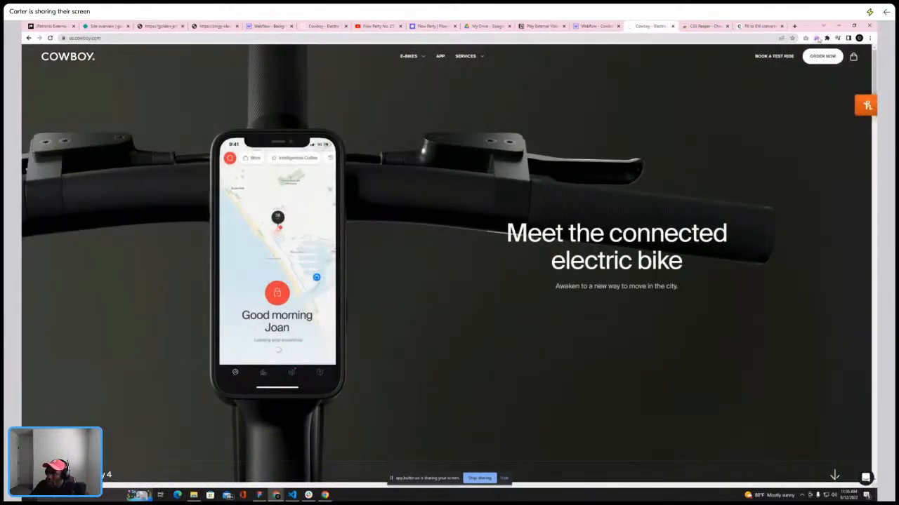
{"action": "left_click", "coordinate": [817, 38]}
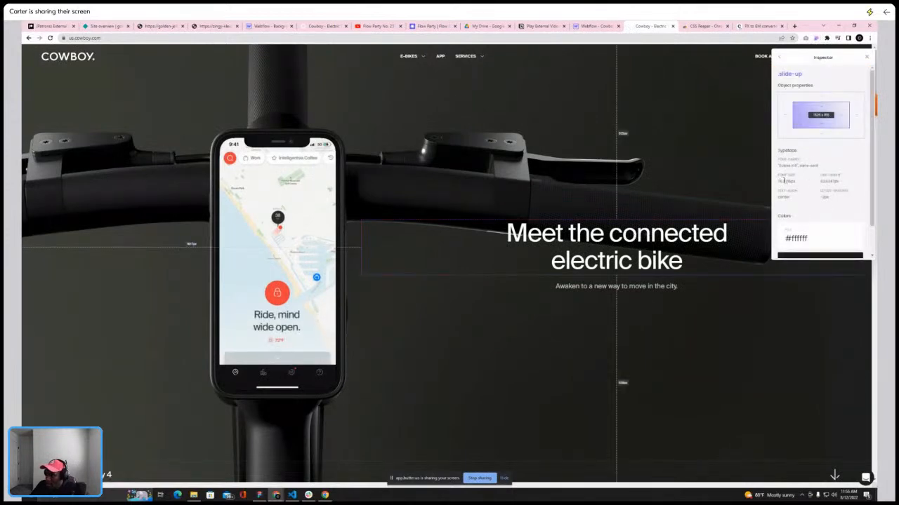
{"action": "left_click", "coordinate": [596, 26]}
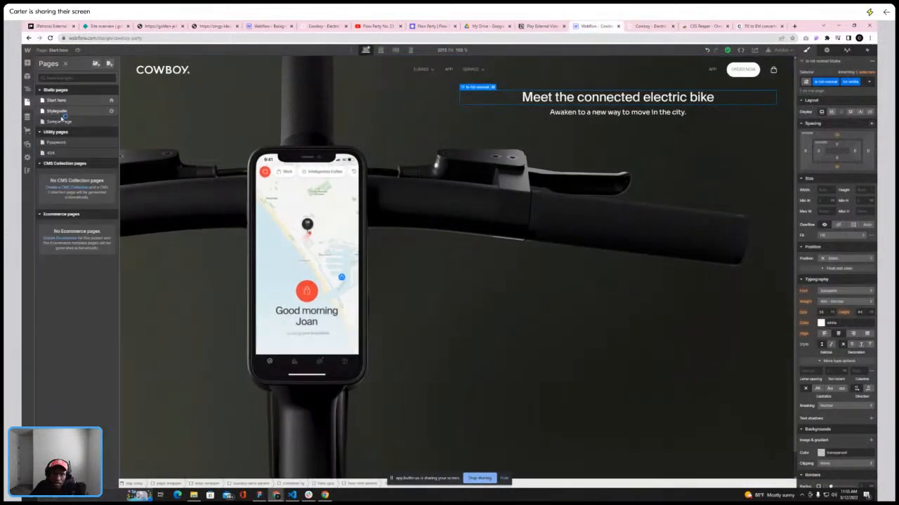
Review the Styleguide page's headline size classes, then return to the Start here page
{"action": "left_click", "coordinate": [61, 116]}
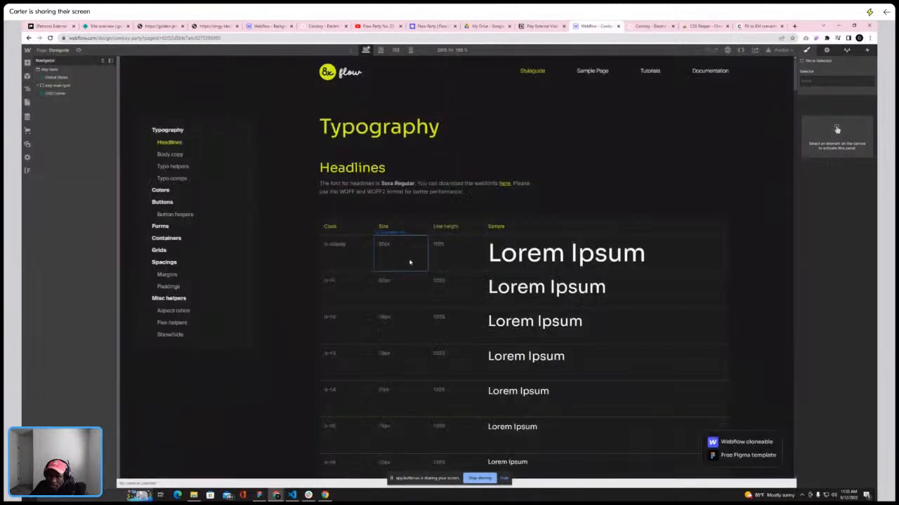
{"action": "scroll", "coordinate": [428, 242], "scroll_direction": "down", "scroll_amount": 2}
{"action": "scroll", "coordinate": [394, 221], "scroll_direction": "up", "scroll_amount": 1}
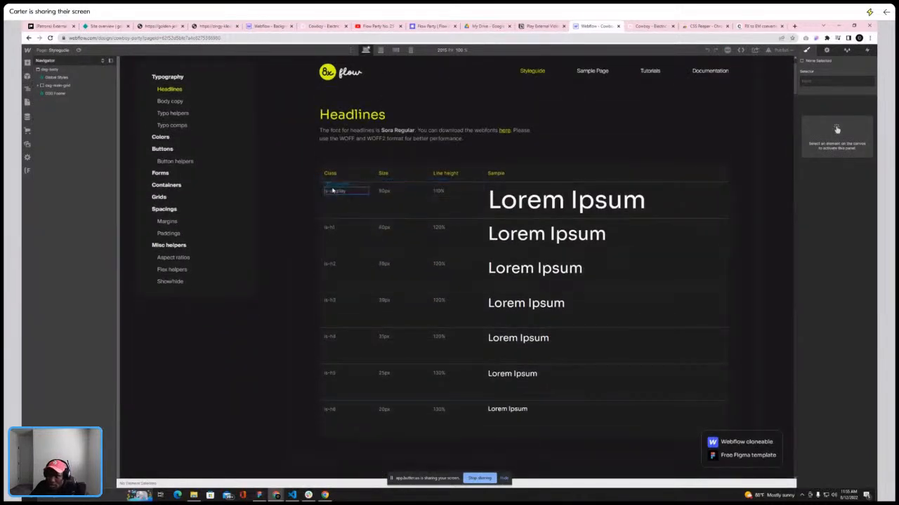
{"action": "left_click", "coordinate": [59, 51]}
{"action": "left_click", "coordinate": [64, 101]}
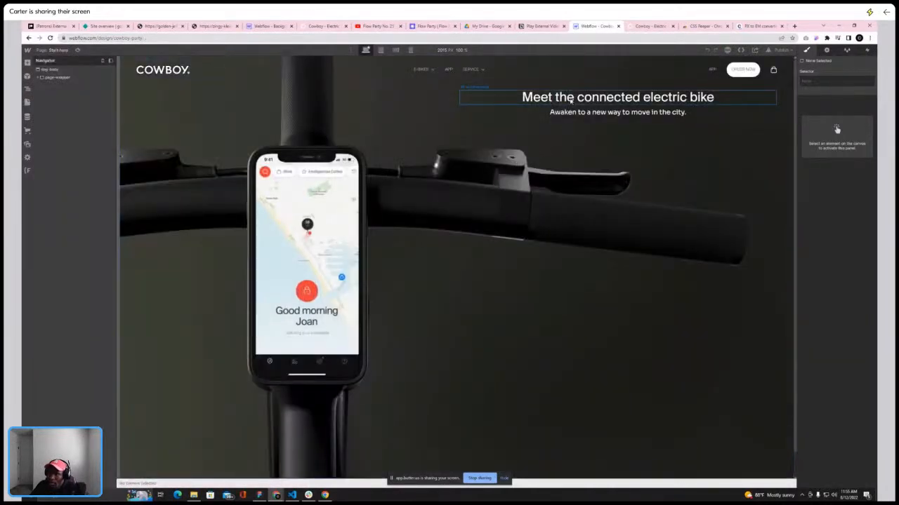
Add the is-display combo class to the hero heading
{"action": "left_click", "coordinate": [570, 100]}
{"action": "left_click", "coordinate": [867, 83]}
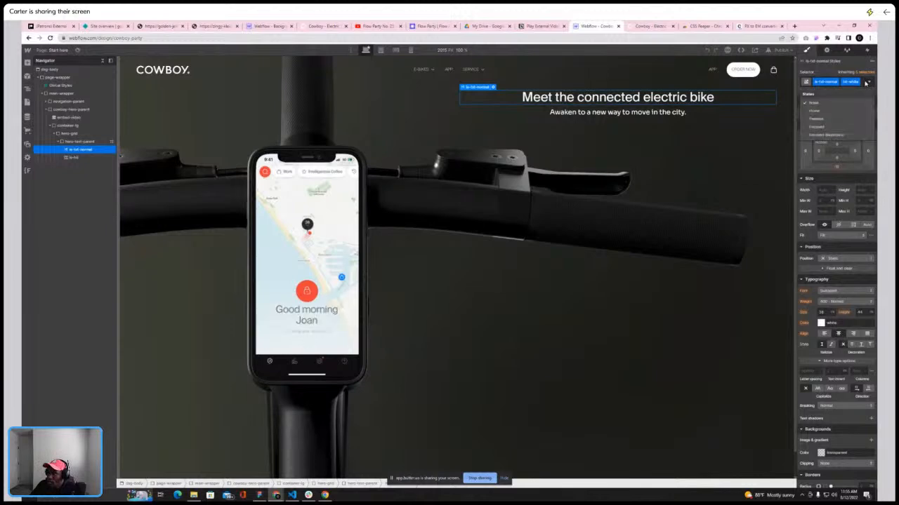
{"action": "left_click", "coordinate": [867, 82]}
{"action": "left_click", "coordinate": [863, 82]}
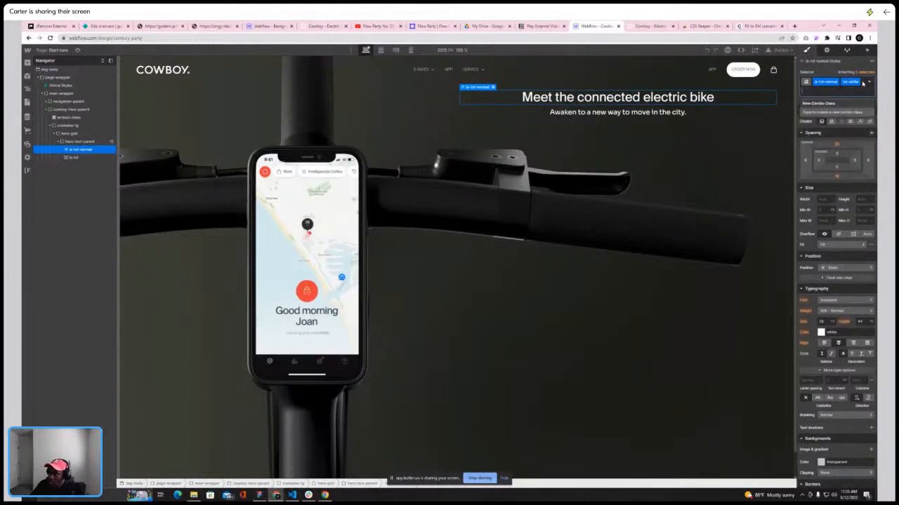
{"action": "type", "text": "is-dis"}
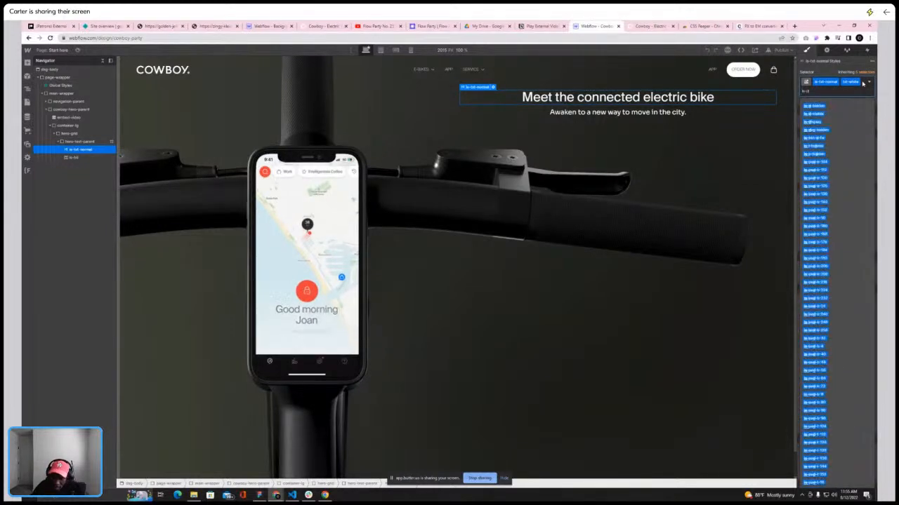
{"action": "left_click", "coordinate": [812, 131]}
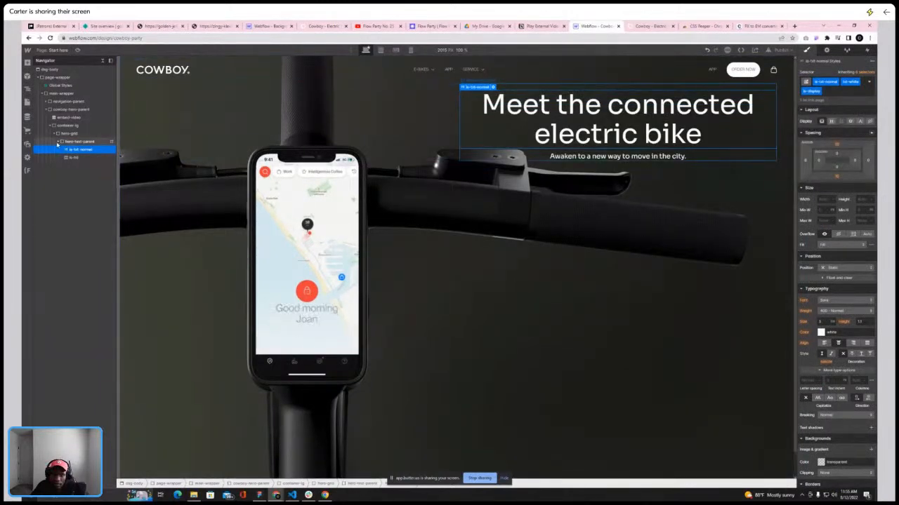
Set the cowboy-hero-parent to flex display with its children centred vertically
{"action": "left_click", "coordinate": [58, 141]}
{"action": "left_click", "coordinate": [70, 133]}
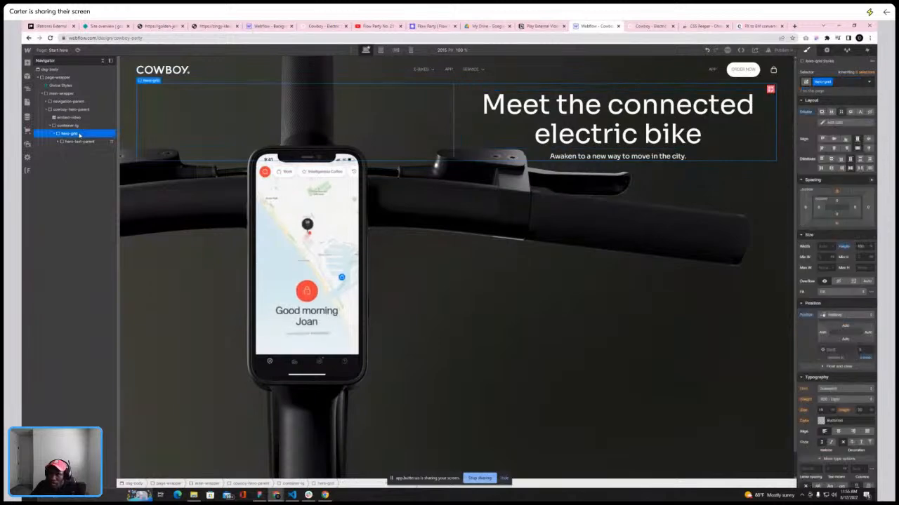
{"action": "left_click", "coordinate": [56, 134]}
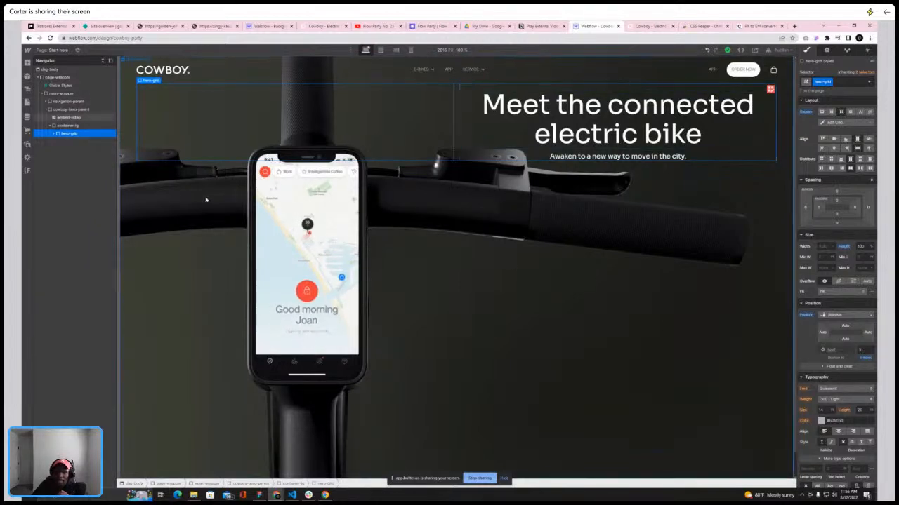
{"action": "left_click", "coordinate": [75, 126]}
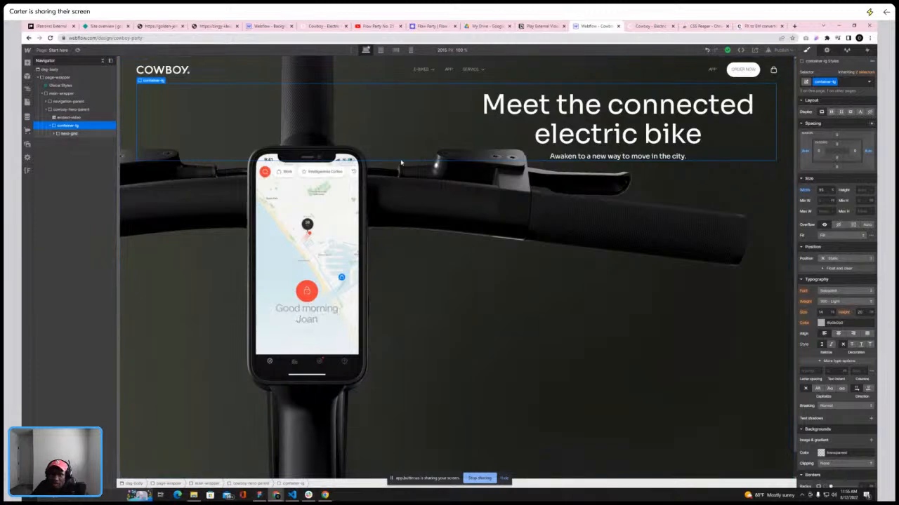
{"action": "left_click", "coordinate": [67, 134]}
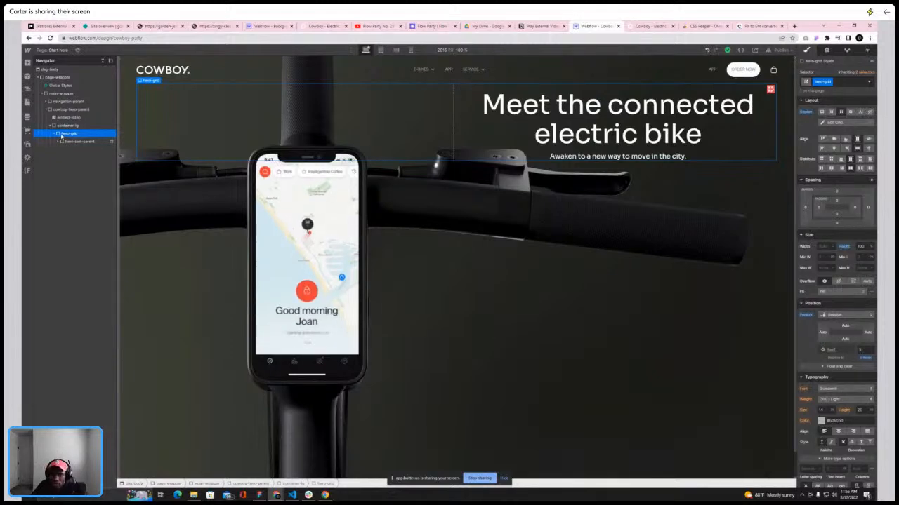
{"action": "left_click", "coordinate": [74, 125]}
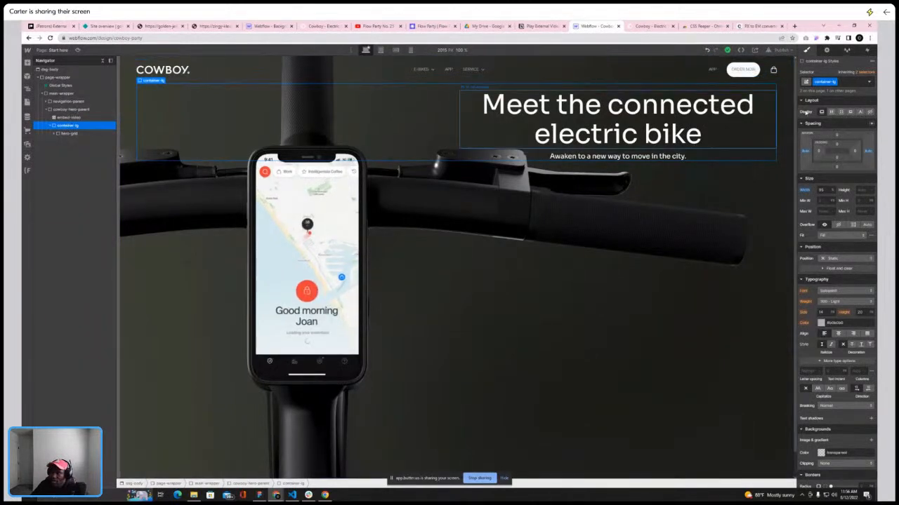
{"action": "left_click", "coordinate": [71, 110]}
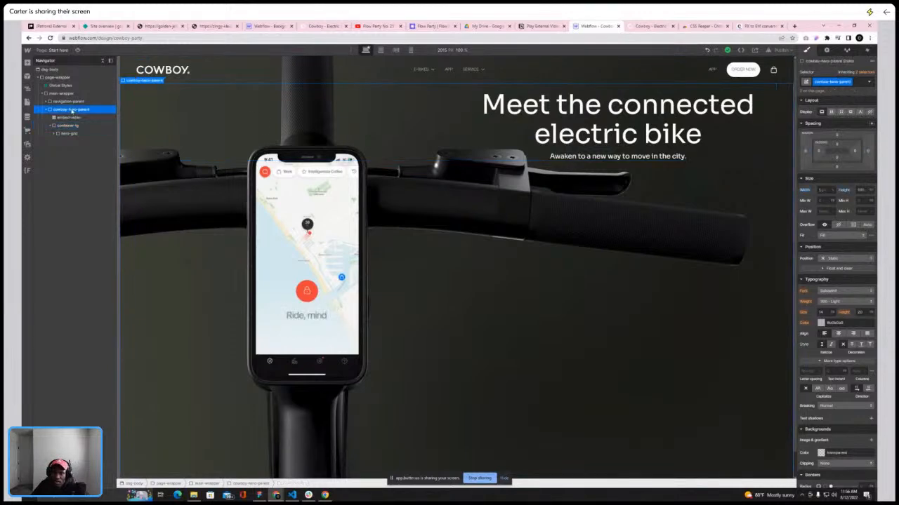
{"action": "left_click", "coordinate": [831, 111]}
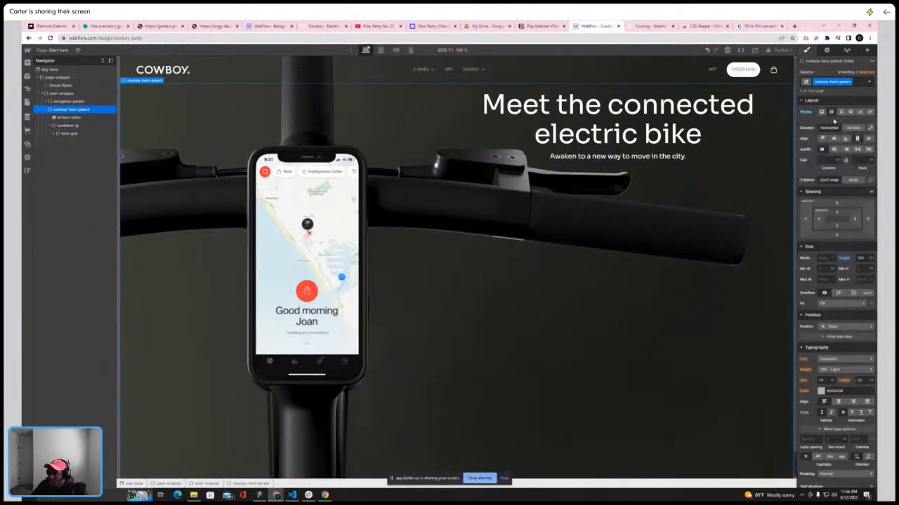
{"action": "left_click", "coordinate": [833, 139]}
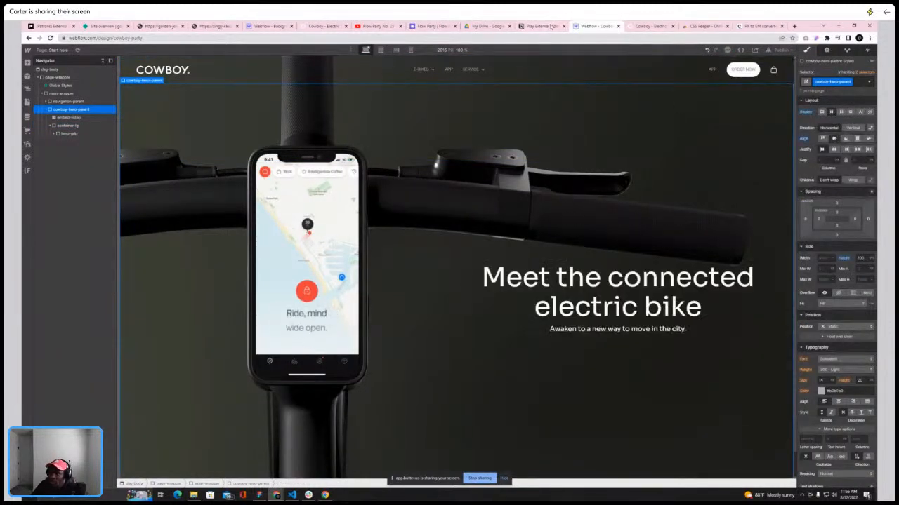
Compare the hero text placement on the live Cowboy site by scrolling through its hero
{"action": "left_click", "coordinate": [649, 28]}
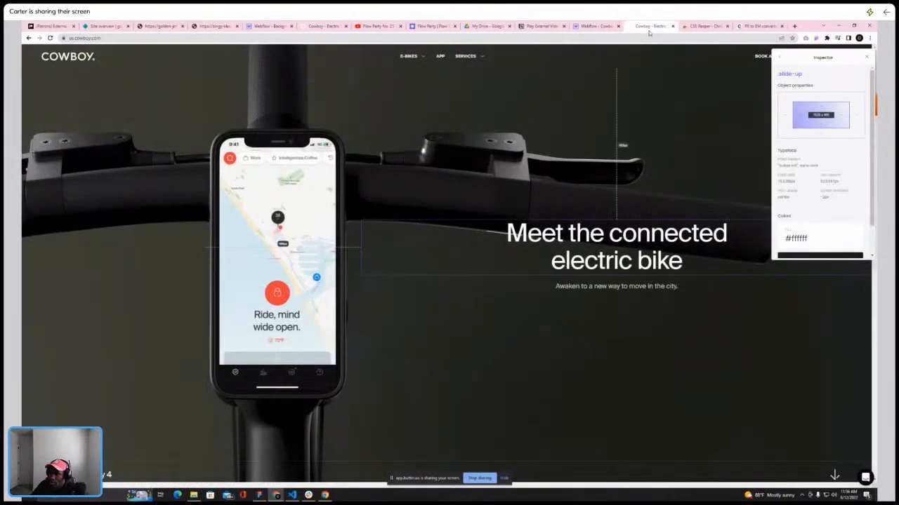
{"action": "scroll", "coordinate": [638, 86], "scroll_direction": "down", "scroll_amount": 3}
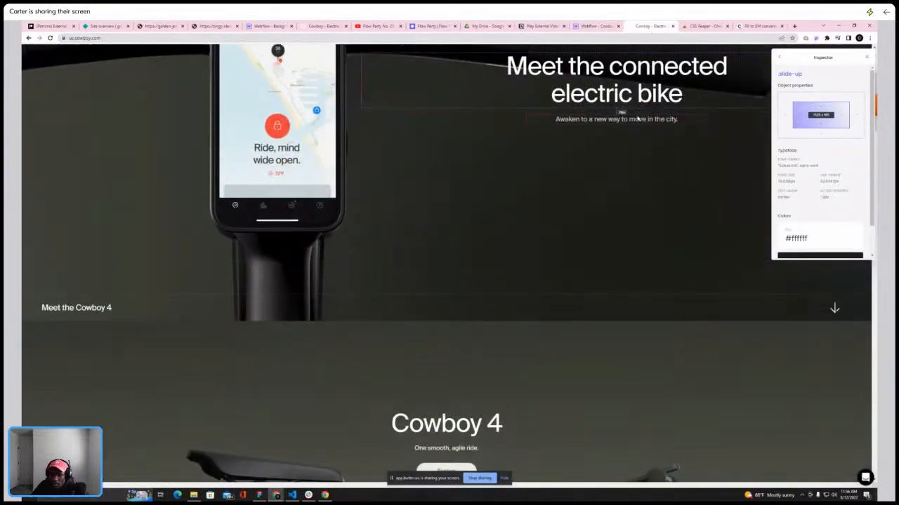
{"action": "scroll", "coordinate": [639, 117], "scroll_direction": "up", "scroll_amount": 3}
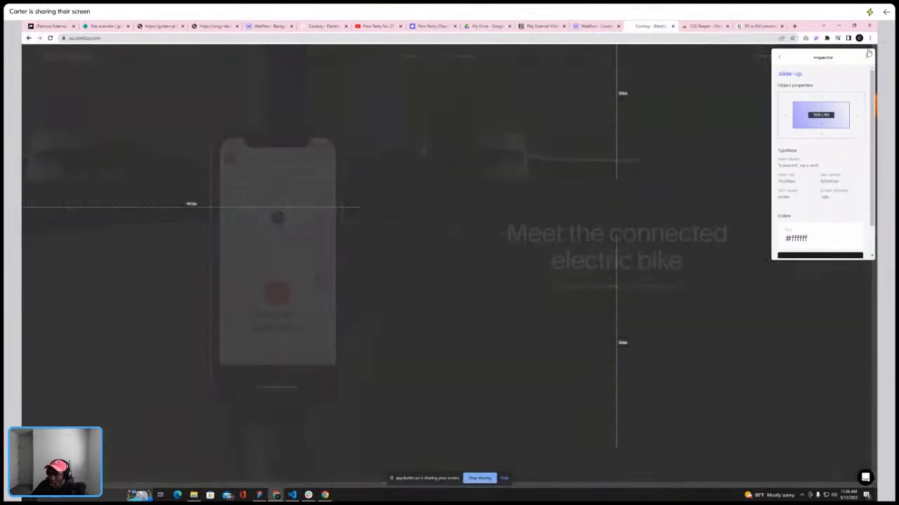
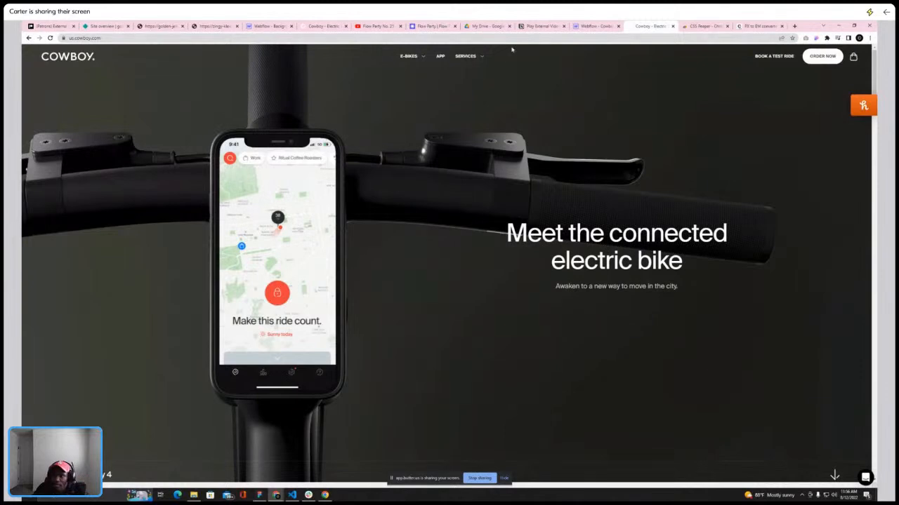
Try setting the hero grid to flex with its text justified to the end, then undo those layout changes
{"action": "left_click", "coordinate": [596, 26]}
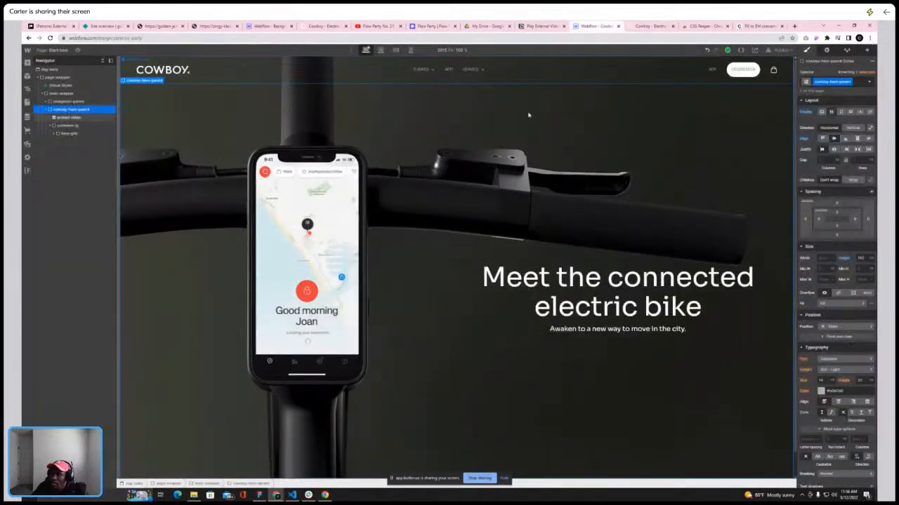
{"action": "left_click", "coordinate": [67, 133]}
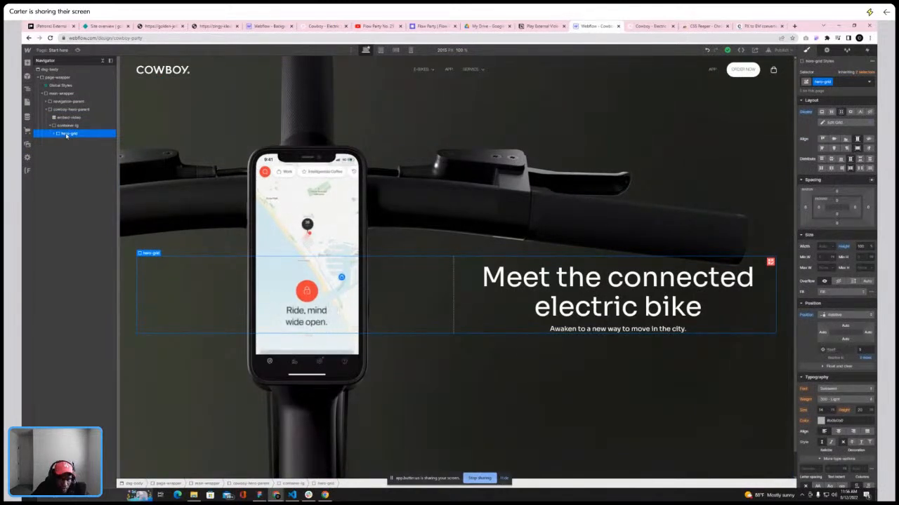
{"action": "left_click", "coordinate": [832, 112]}
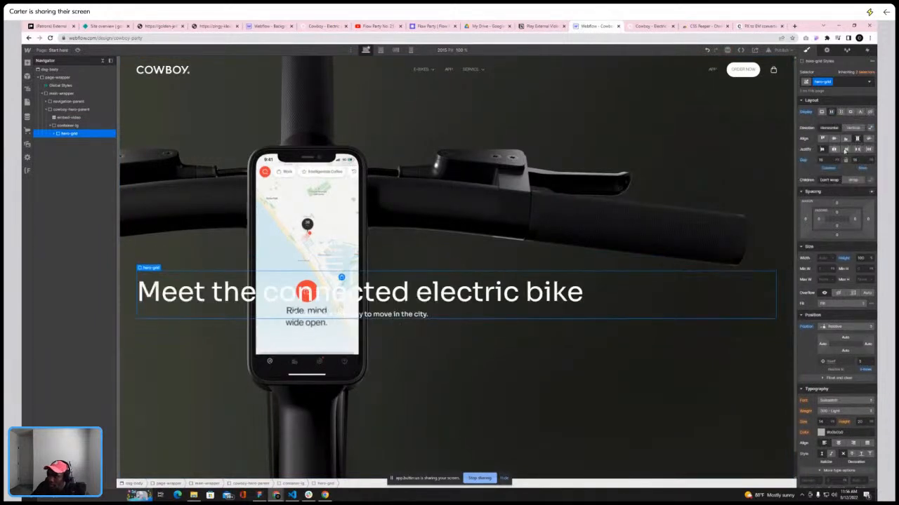
{"action": "left_click", "coordinate": [845, 149]}
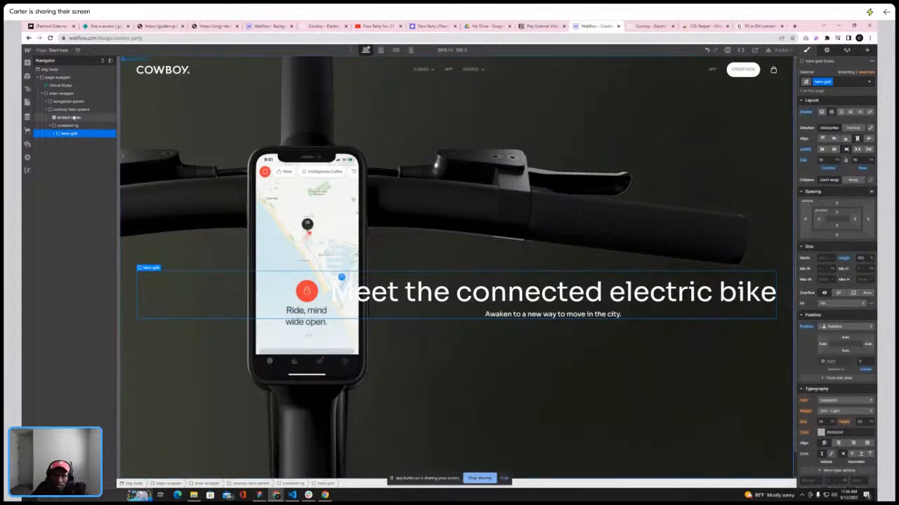
{"action": "left_click", "coordinate": [73, 111]}
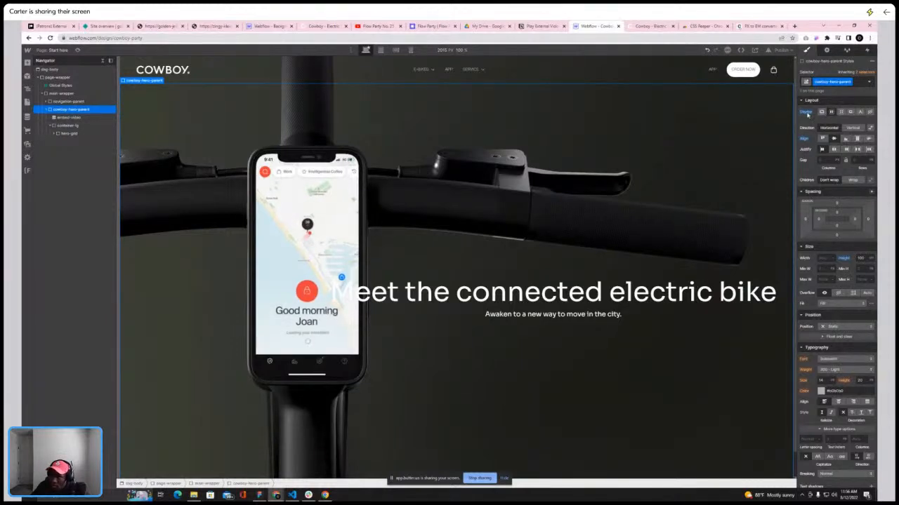
{"action": "left_click", "coordinate": [807, 114], "text": "alt"}
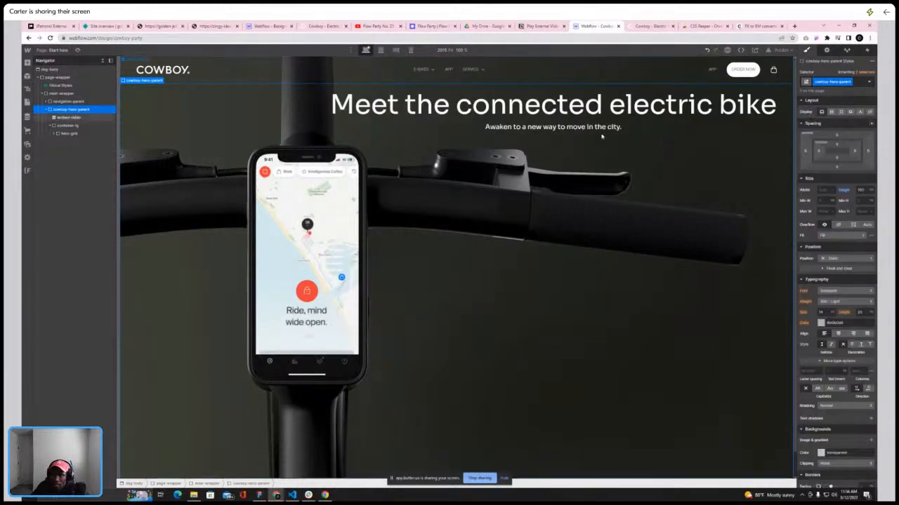
{"action": "left_click", "coordinate": [60, 133]}
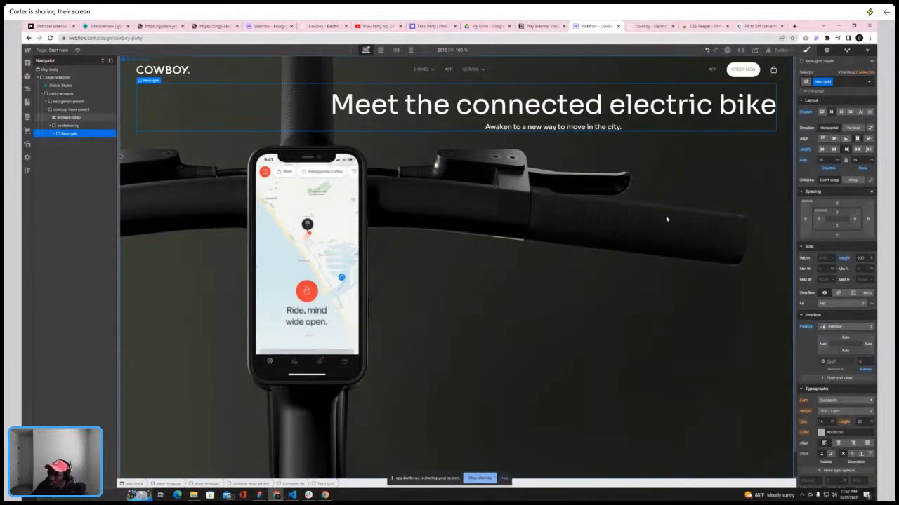
{"action": "left_click", "coordinate": [845, 260], "text": "alt"}
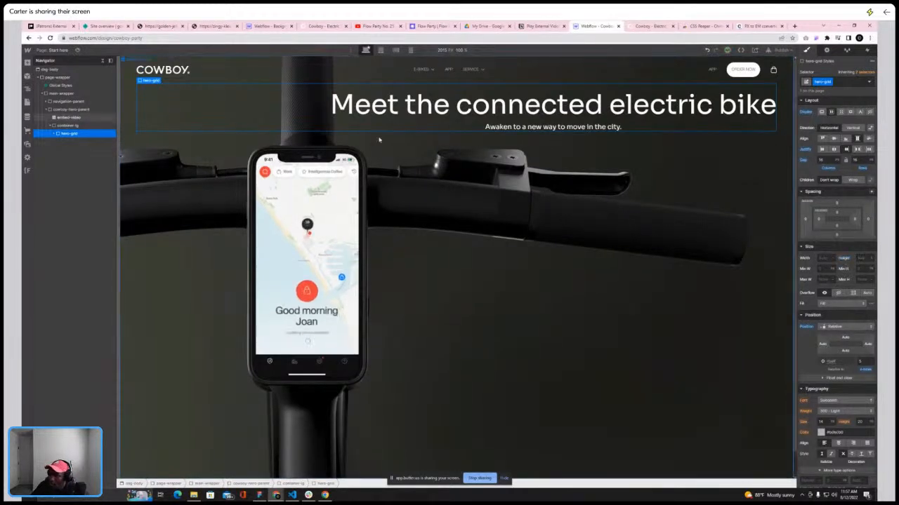
{"action": "left_click", "coordinate": [72, 111]}
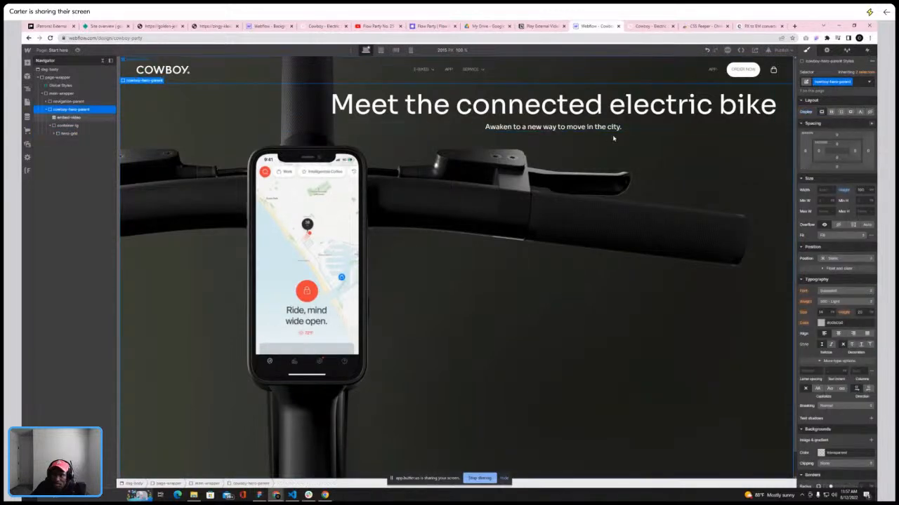
{"action": "left_click", "coordinate": [707, 50]}
{"action": "left_click", "coordinate": [708, 50]}
{"action": "left_click", "coordinate": [707, 50]}
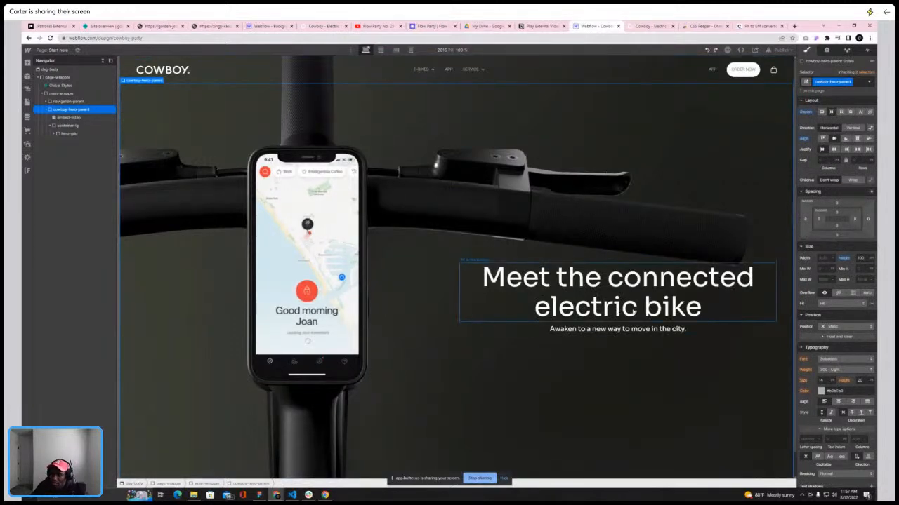
Compare the hero text placement on the live Cowboy site by scrolling through its hero
{"action": "scroll", "coordinate": [634, 309], "scroll_direction": "down", "scroll_amount": 1}
{"action": "scroll", "coordinate": [633, 307], "scroll_direction": "up", "scroll_amount": 1}
{"action": "scroll", "coordinate": [634, 295], "scroll_direction": "down", "scroll_amount": 1}
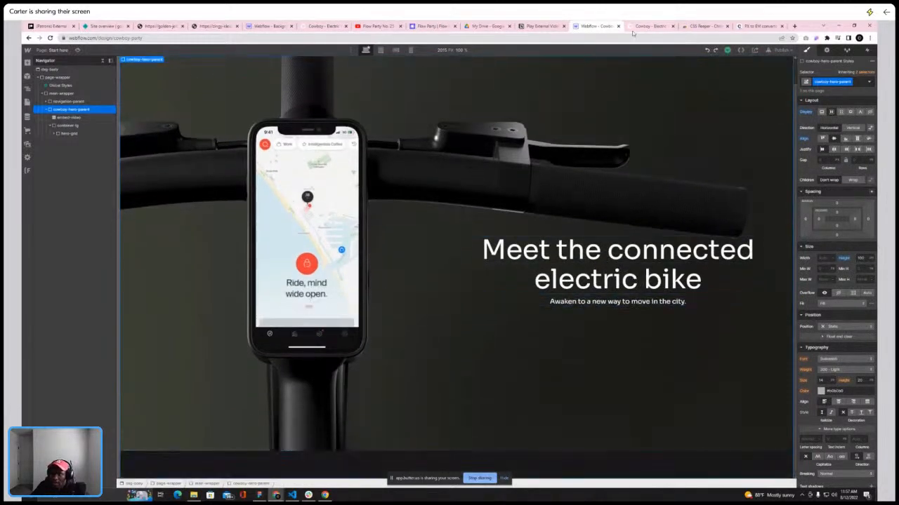
{"action": "left_click", "coordinate": [649, 26]}
{"action": "scroll", "coordinate": [276, 322], "scroll_direction": "down", "scroll_amount": 3}
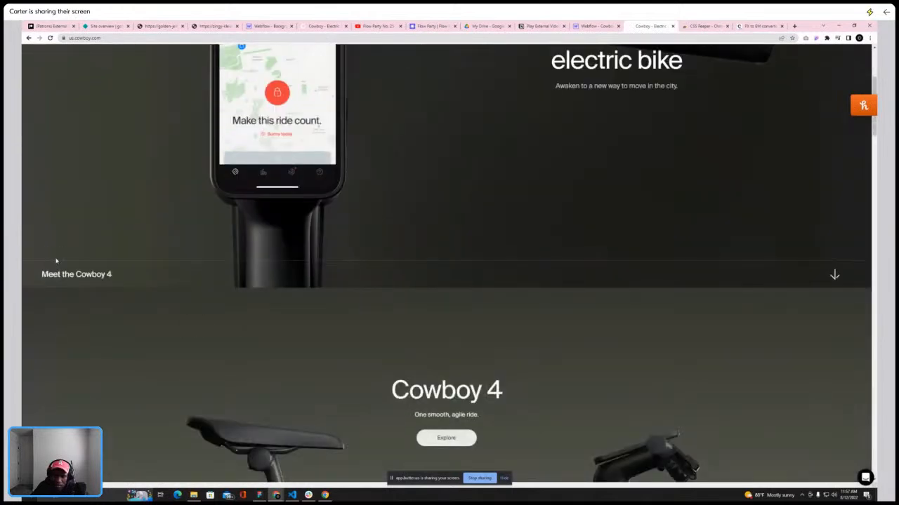
{"action": "scroll", "coordinate": [64, 278], "scroll_direction": "up", "scroll_amount": 2}
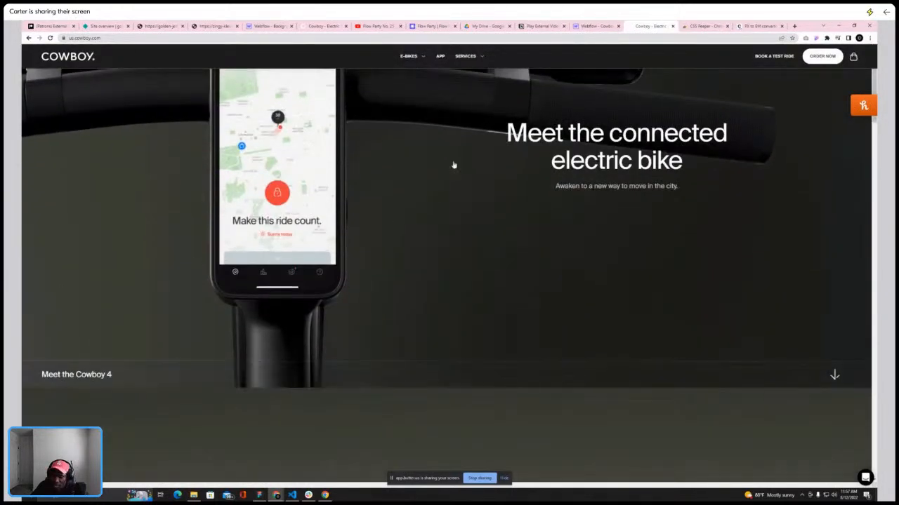
Add a Div Block inside the cowboy-hero-parent
{"action": "left_click", "coordinate": [593, 27]}
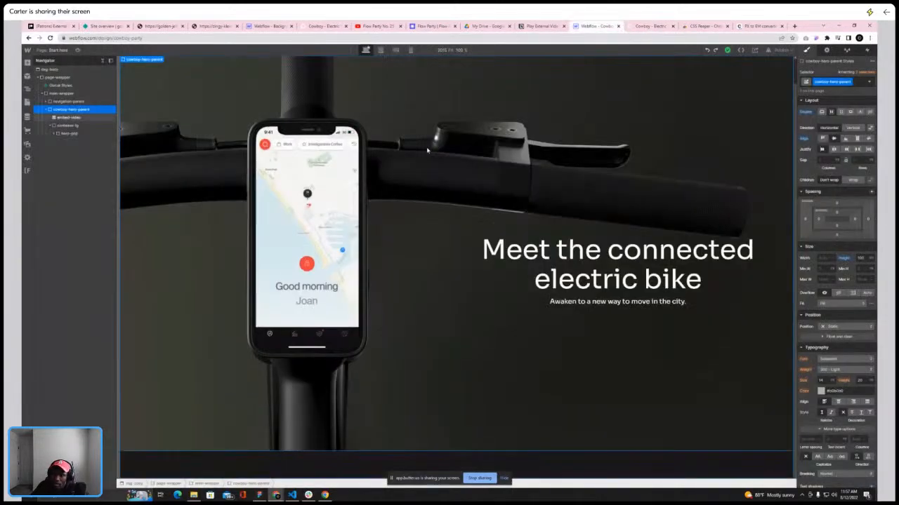
{"action": "left_click", "coordinate": [51, 126]}
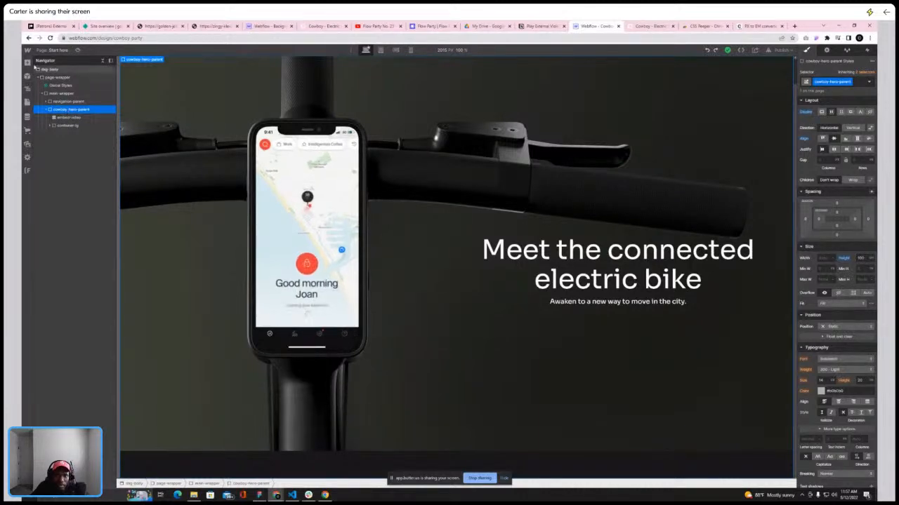
{"action": "left_click", "coordinate": [28, 63]}
{"action": "left_click", "coordinate": [49, 178]}
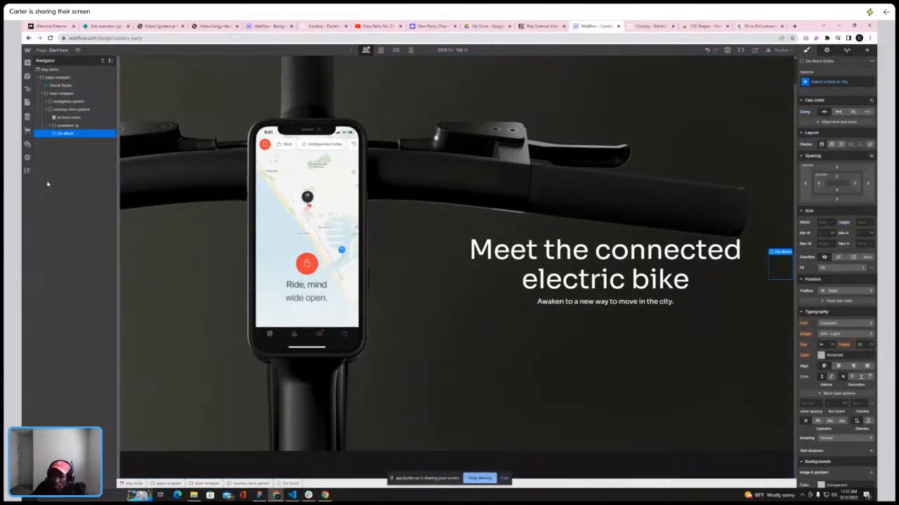
Set the cowboy-hero-parent flex direction to vertical with its children centred
{"action": "left_click", "coordinate": [70, 110]}
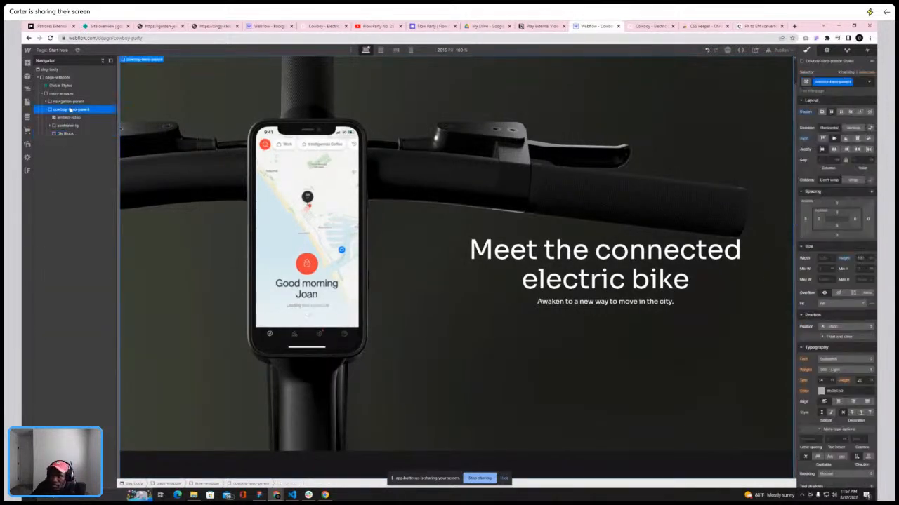
{"action": "left_click", "coordinate": [857, 128]}
{"action": "left_click", "coordinate": [834, 150]}
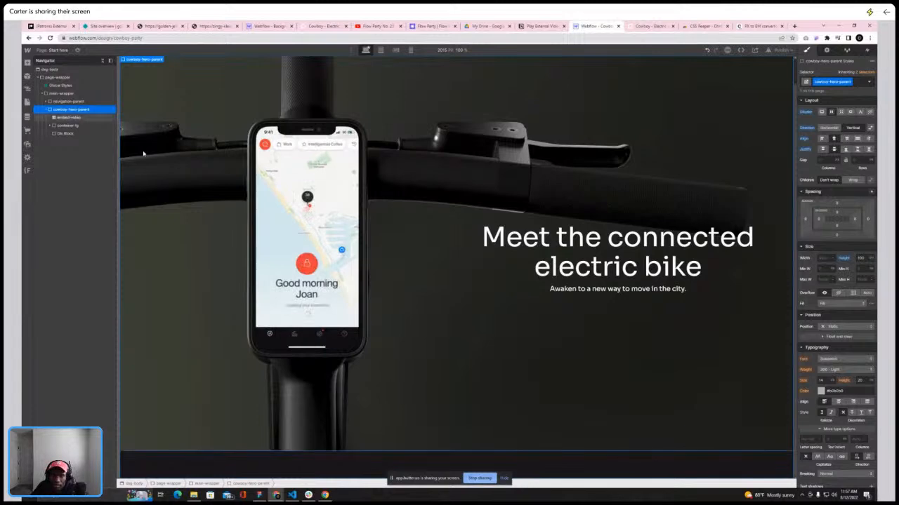
Delete the newly added Div Block
{"action": "left_click", "coordinate": [65, 134]}
{"action": "key", "text": "Delete"}
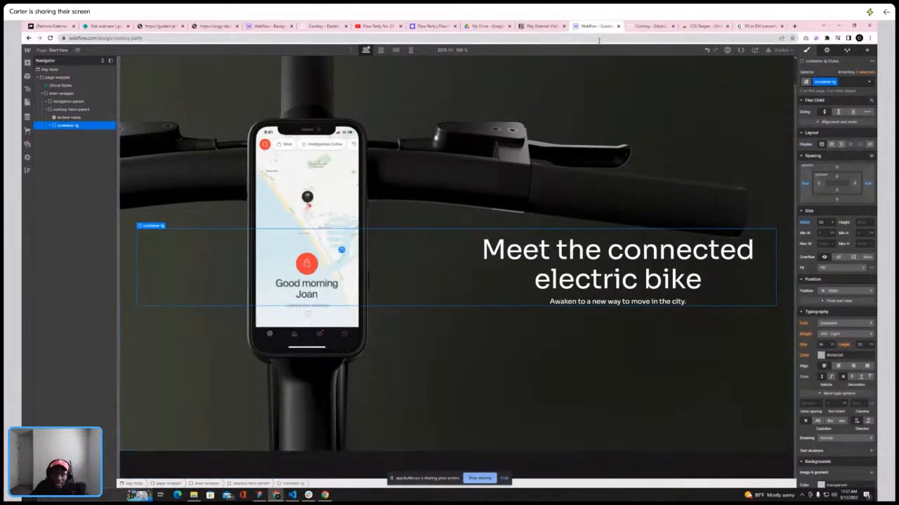
Check the hero layout again on the live Cowboy site, then return to the Webflow designer
{"action": "left_click", "coordinate": [50, 125]}
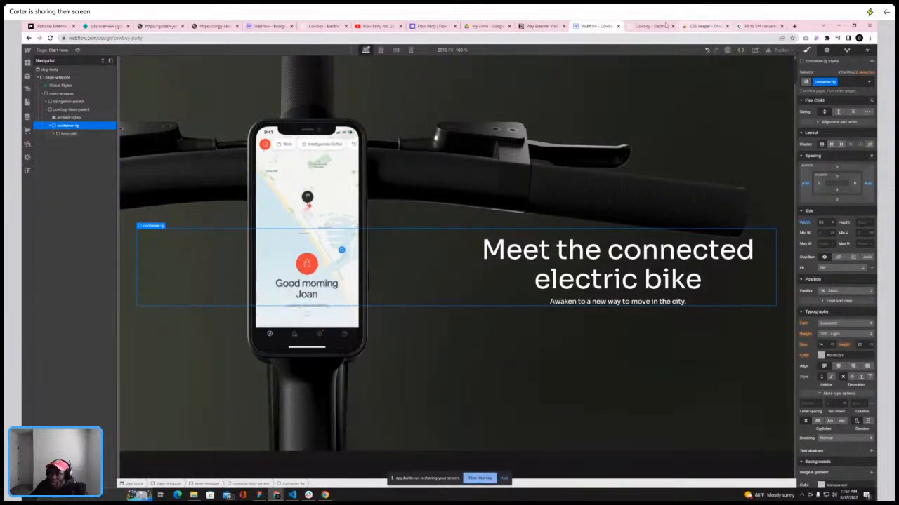
{"action": "left_click", "coordinate": [641, 26]}
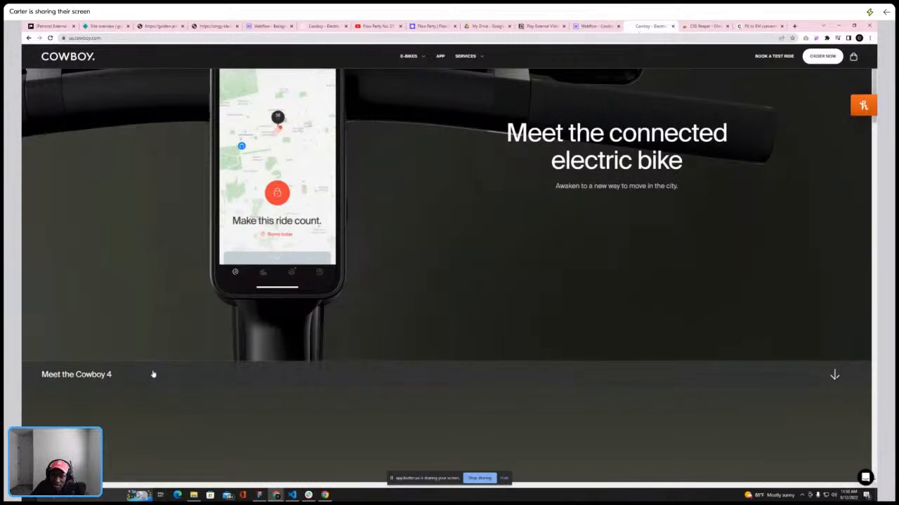
{"action": "scroll", "coordinate": [372, 302], "scroll_direction": "up", "scroll_amount": 2}
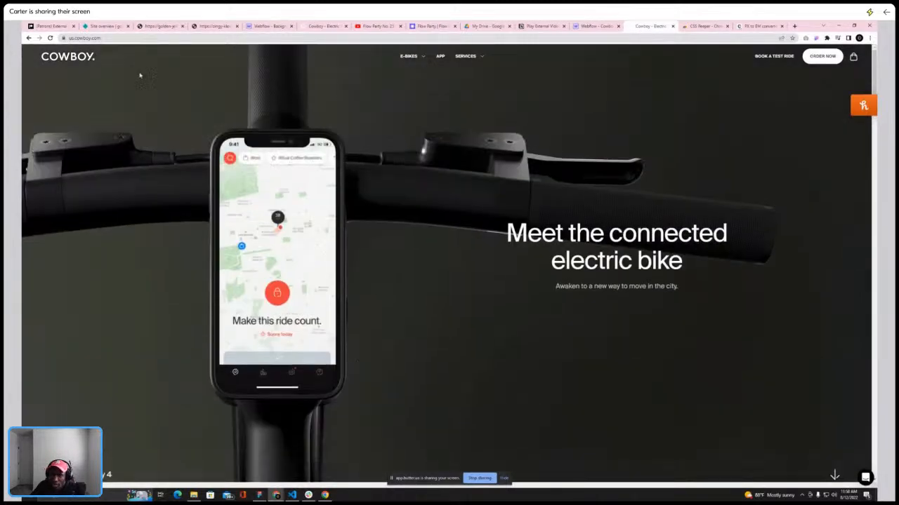
{"action": "scroll", "coordinate": [270, 150], "scroll_direction": "down", "scroll_amount": 2}
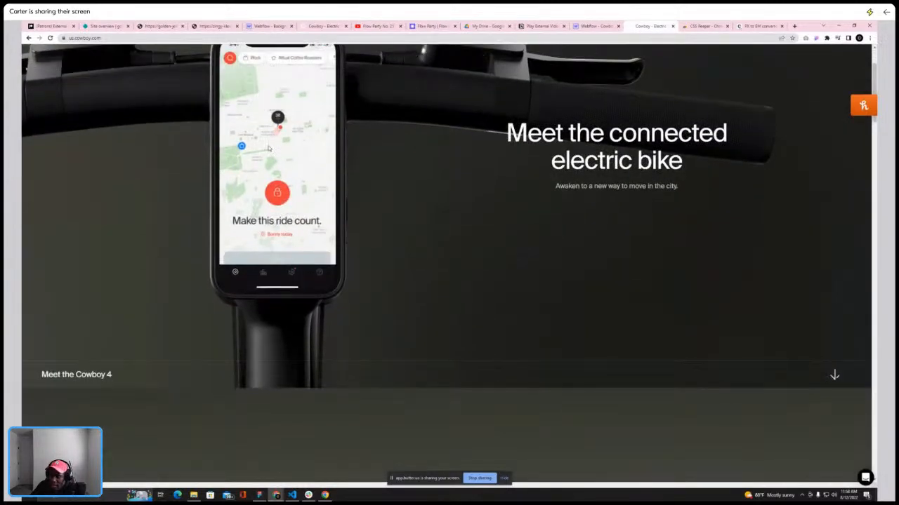
{"action": "left_click", "coordinate": [605, 26]}
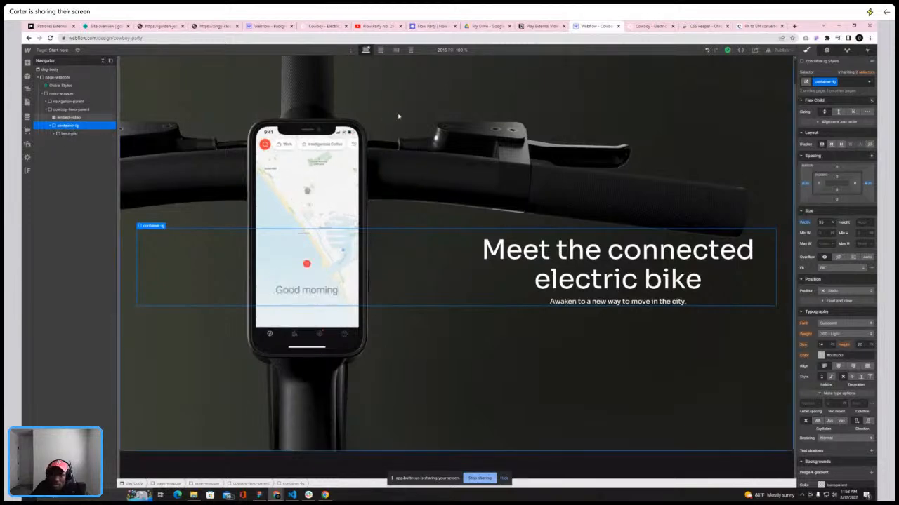
Replace the container's container-lg class with a new class named hero-container
{"action": "left_click", "coordinate": [848, 81]}
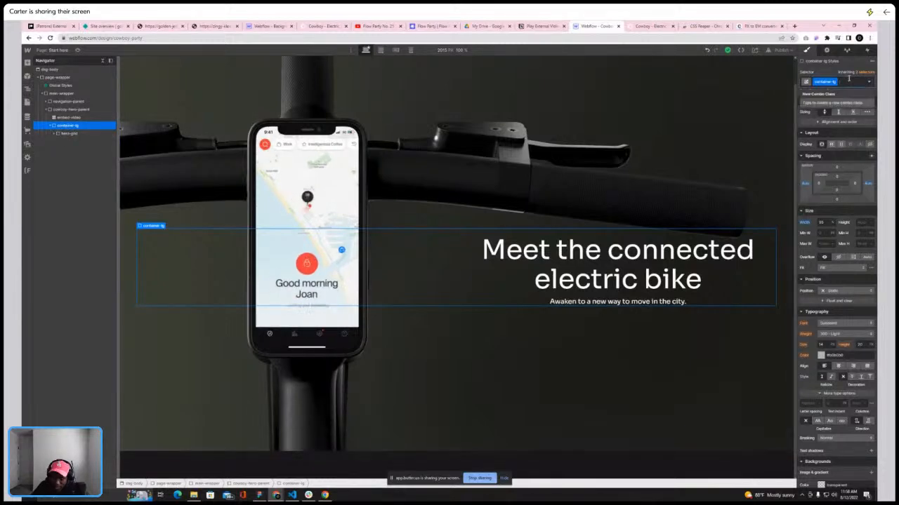
{"action": "key", "text": "BackSpace"}
{"action": "type", "text": "hero-col"}
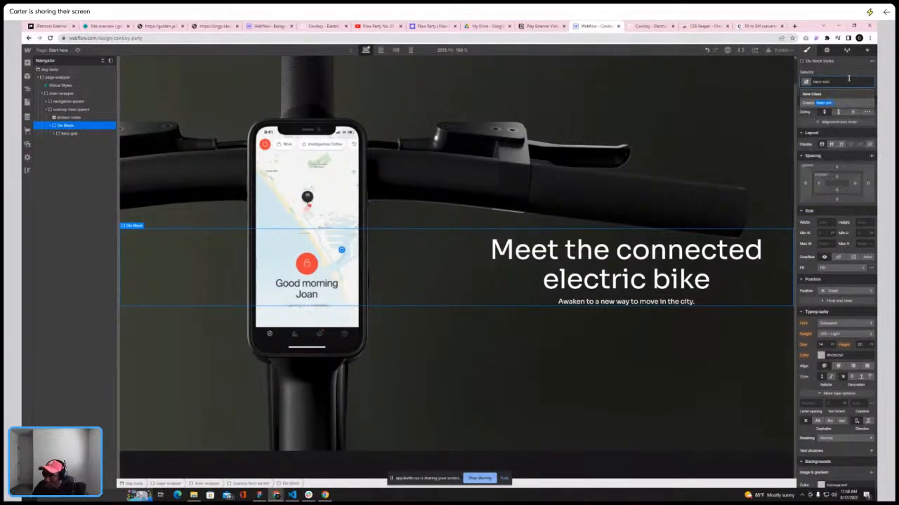
{"action": "key", "text": "BackSpace"}
{"action": "type", "text": "ntainer"}
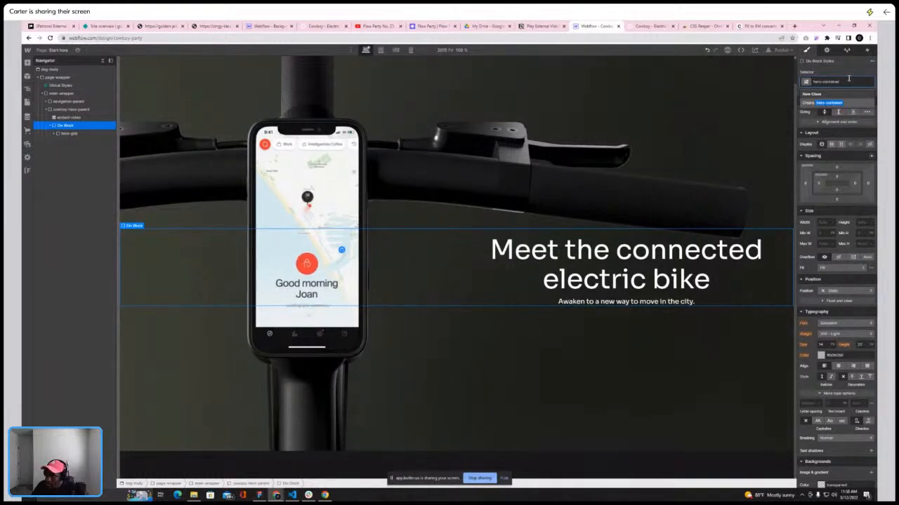
{"action": "key", "text": "Return"}
Set the hero-container's left and right margins to auto
{"action": "left_click", "coordinate": [834, 223]}
{"action": "left_click", "coordinate": [835, 178]}
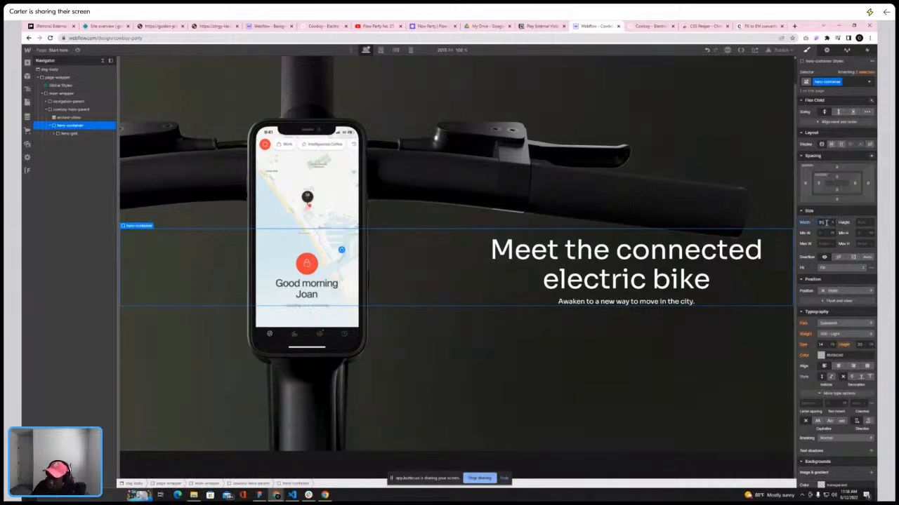
{"action": "key", "text": "Return"}
{"action": "left_click", "coordinate": [805, 183]}
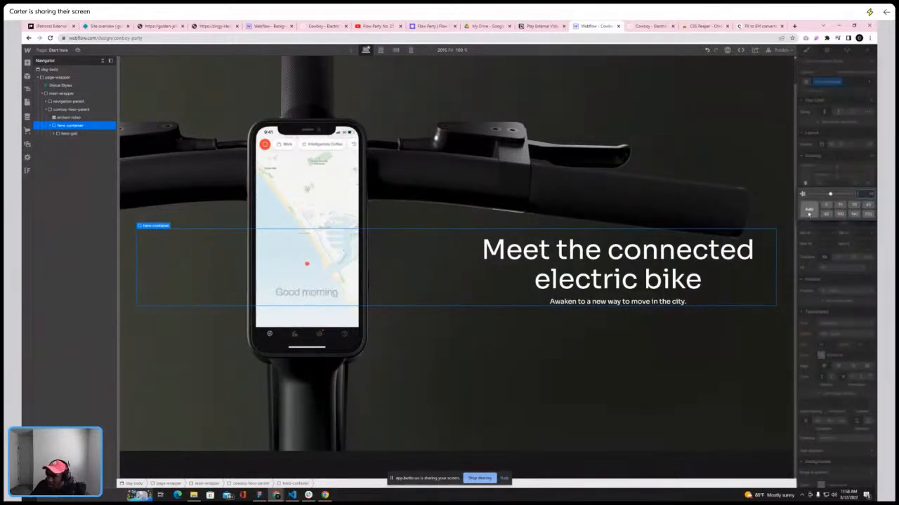
{"action": "left_click", "coordinate": [808, 214]}
{"action": "left_click", "coordinate": [868, 184]}
{"action": "left_click", "coordinate": [869, 184]}
{"action": "left_click", "coordinate": [809, 212]}
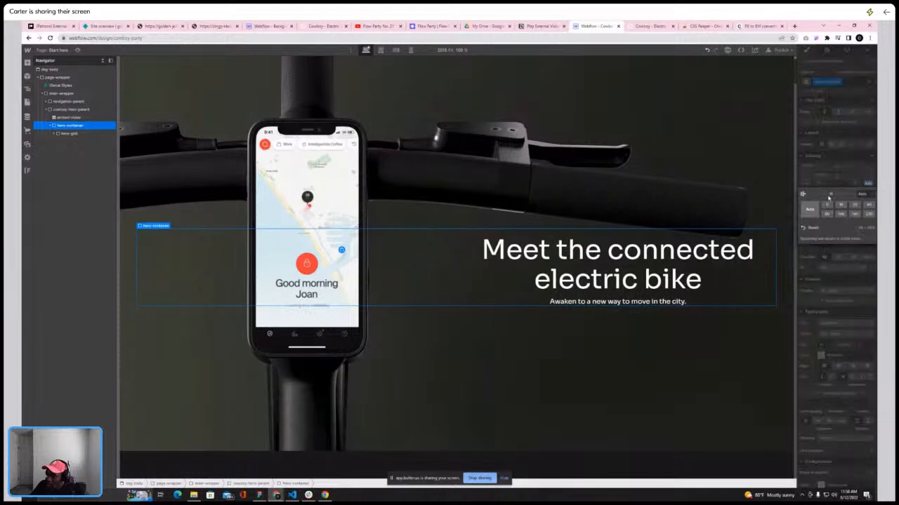
Set the hero-container's height to 100
{"action": "left_click", "coordinate": [861, 162]}
{"action": "left_click", "coordinate": [871, 223]}
{"action": "left_click", "coordinate": [868, 174]}
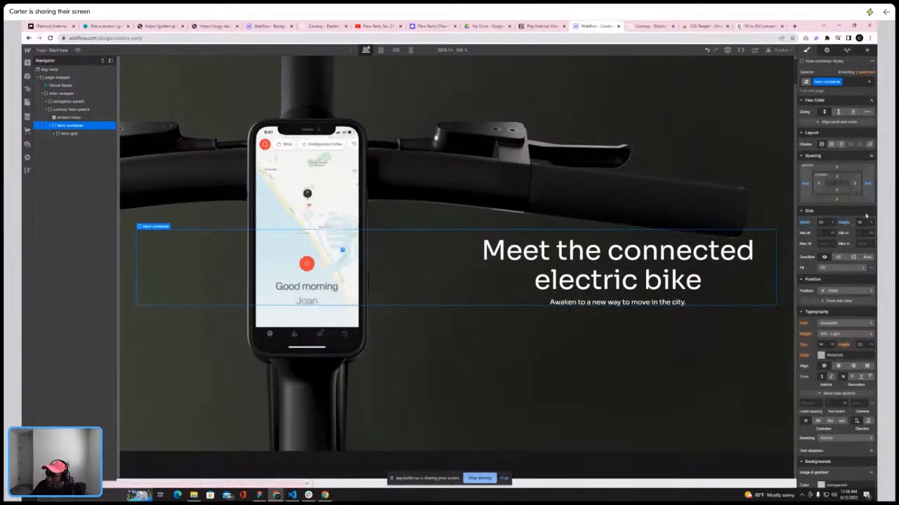
{"action": "type", "text": "100"}
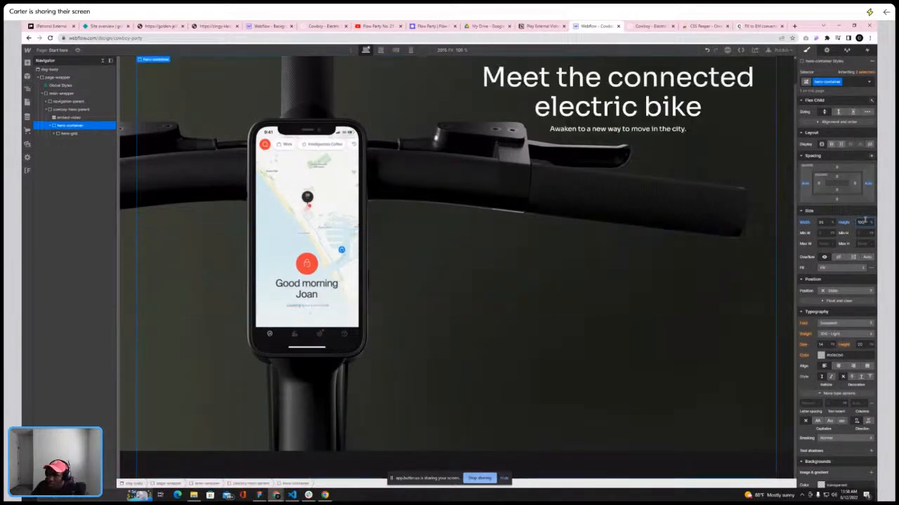
{"action": "scroll", "coordinate": [606, 194], "scroll_direction": "up", "scroll_amount": 1}
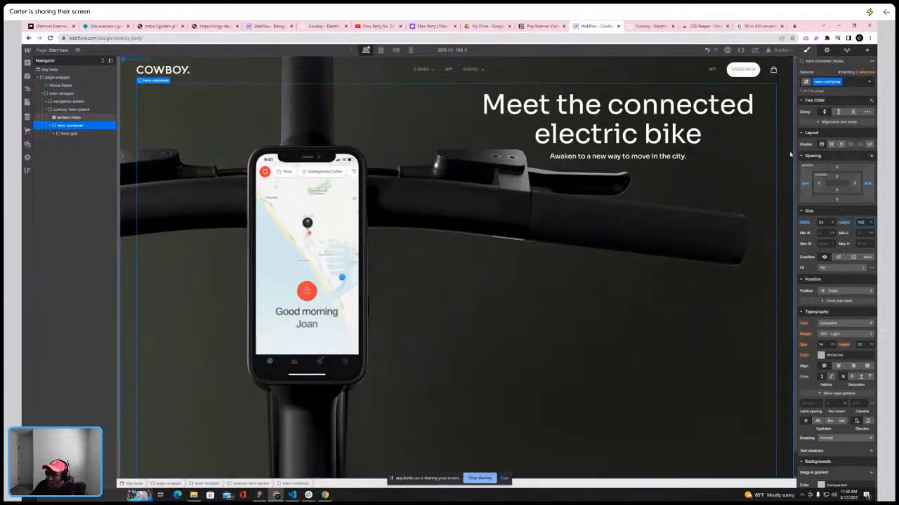
Select the hero-grid and scroll through the hero to inspect its layout
{"action": "left_click", "coordinate": [70, 133]}
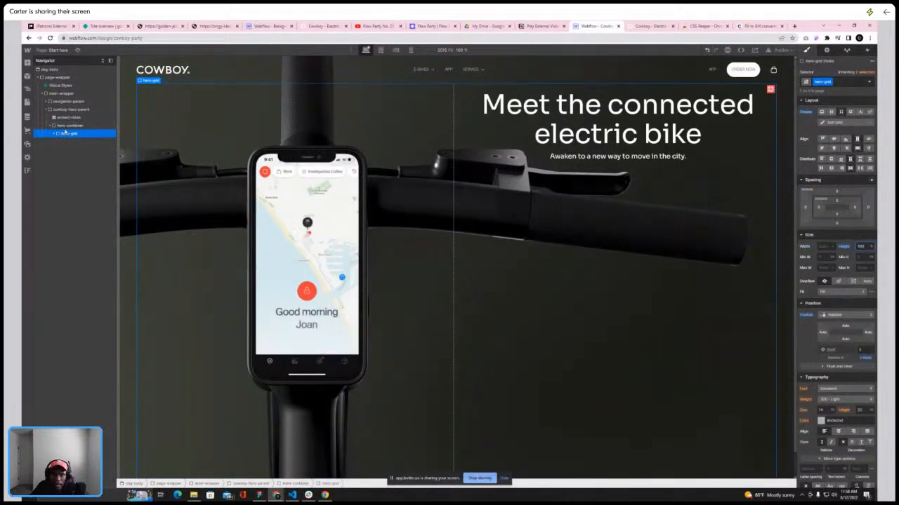
{"action": "scroll", "coordinate": [279, 199], "scroll_direction": "down", "scroll_amount": 1}
{"action": "scroll", "coordinate": [285, 185], "scroll_direction": "up", "scroll_amount": 1}
{"action": "scroll", "coordinate": [260, 189], "scroll_direction": "down", "scroll_amount": 1}
{"action": "scroll", "coordinate": [257, 186], "scroll_direction": "up", "scroll_amount": 1}
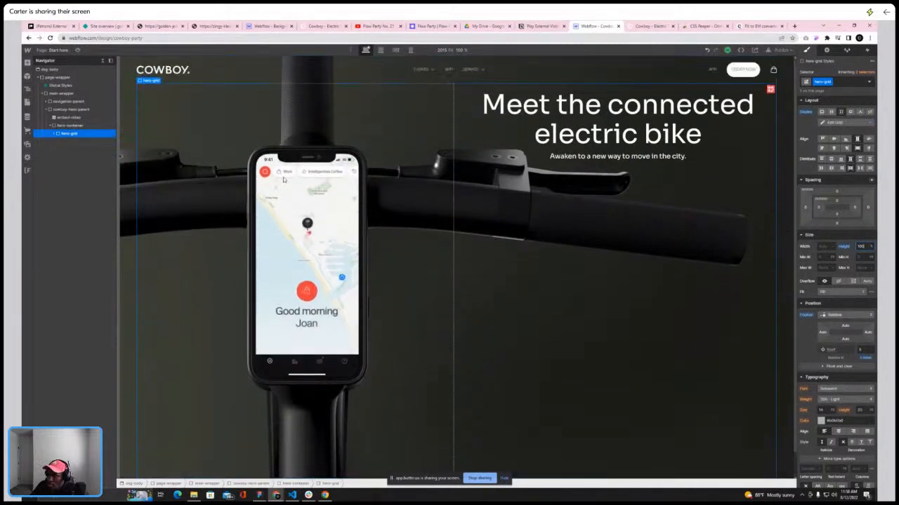
Add a Div Block to the hero and move it below hero-container inside cowboy-hero-parent
{"action": "left_click", "coordinate": [68, 125]}
{"action": "left_click", "coordinate": [28, 63]}
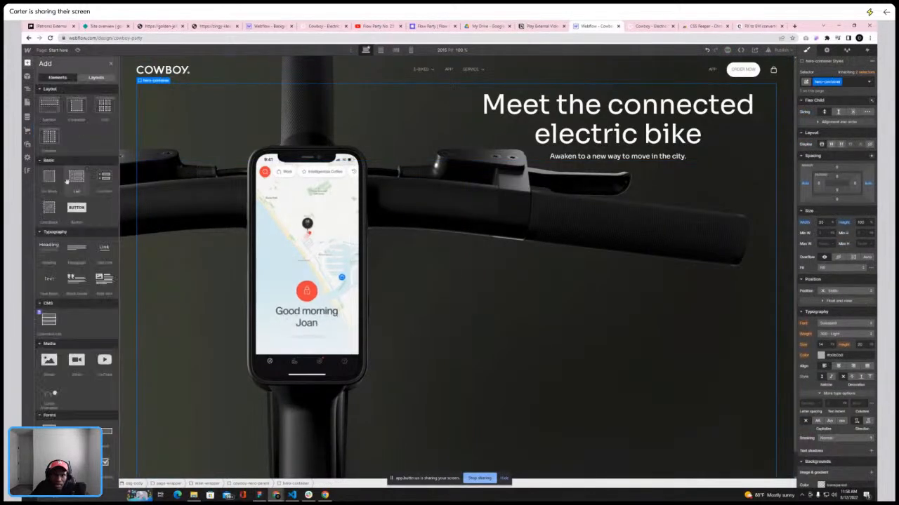
{"action": "left_click", "coordinate": [51, 177]}
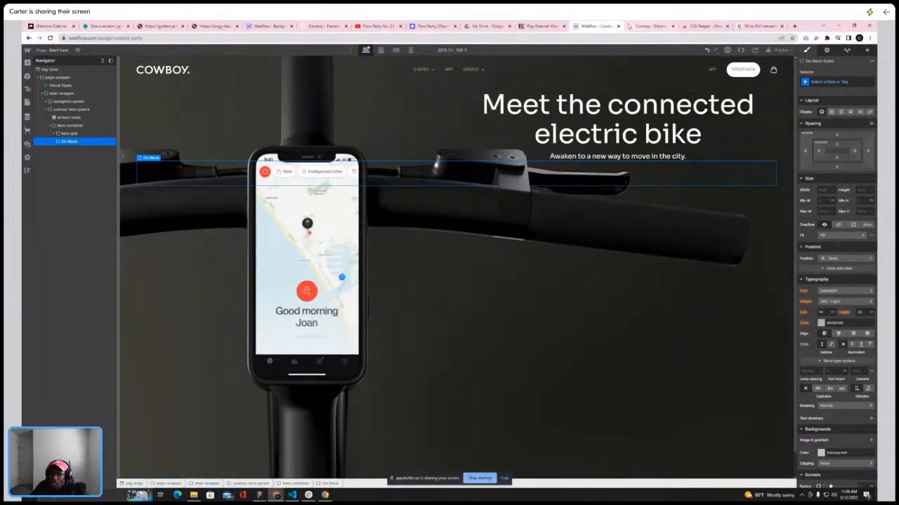
{"action": "left_click_drag", "start_coordinate": [69, 141], "coordinate": [61, 125]}
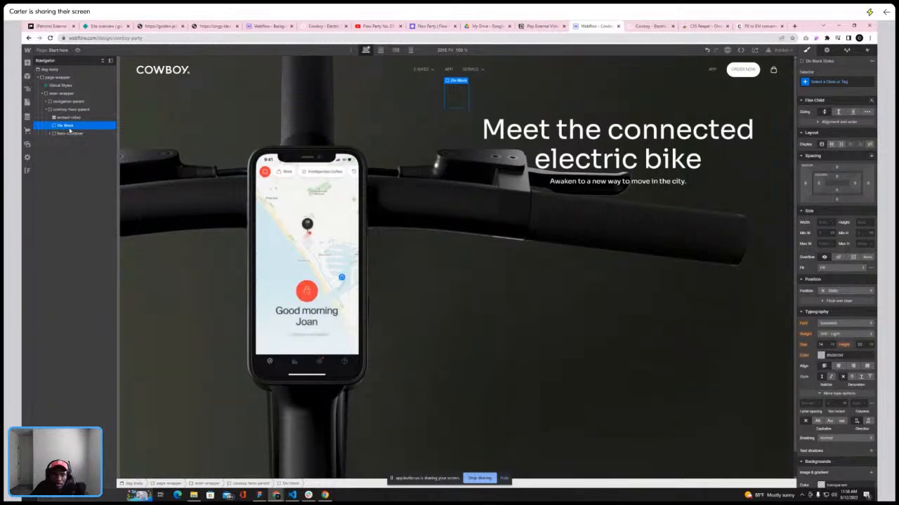
{"action": "left_click_drag", "start_coordinate": [68, 131], "coordinate": [69, 141]}
{"action": "scroll", "coordinate": [351, 186], "scroll_direction": "down", "scroll_amount": 1}
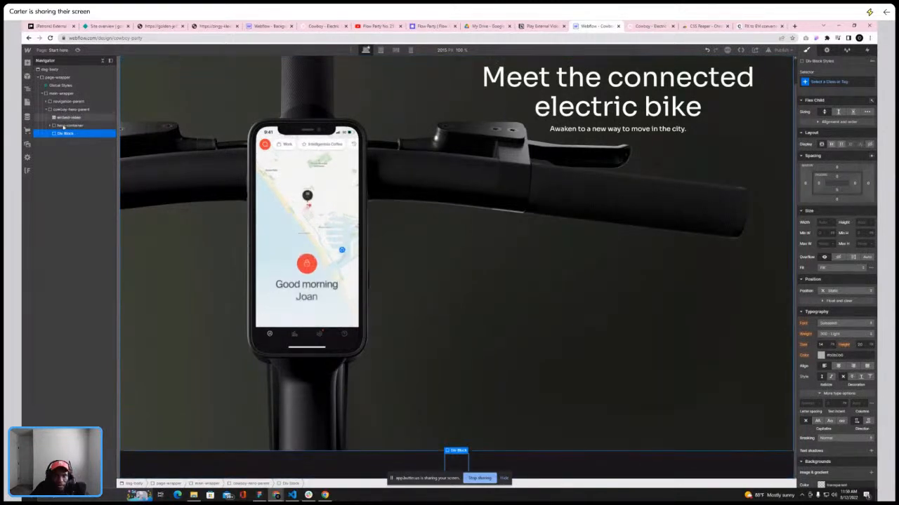
Set the new div block's width to 100 and compare the hero with the live Cowboy site
{"action": "left_click", "coordinate": [823, 222]}
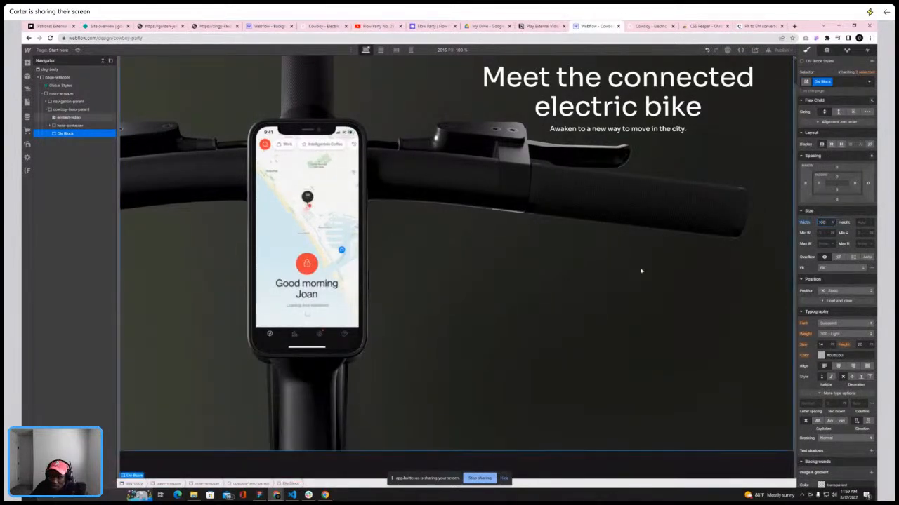
{"action": "left_click", "coordinate": [640, 27]}
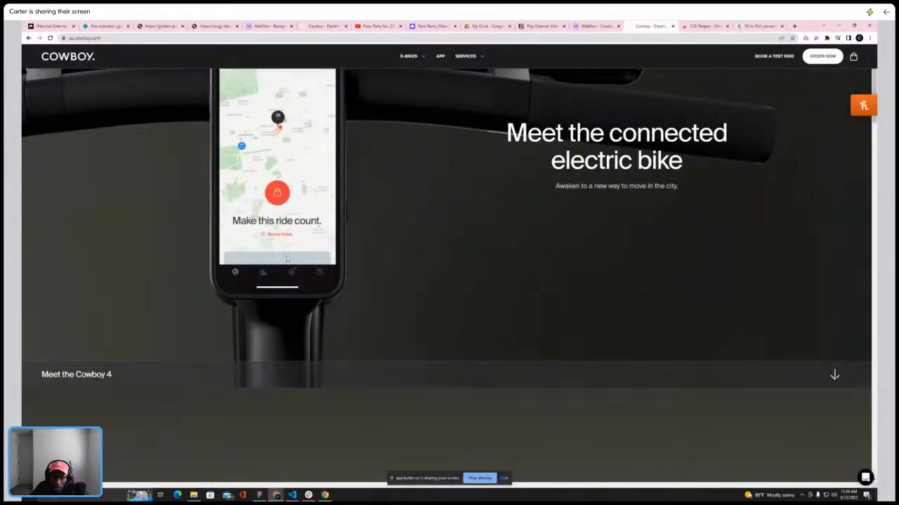
{"action": "mouse_move", "coordinate": [593, 28]}
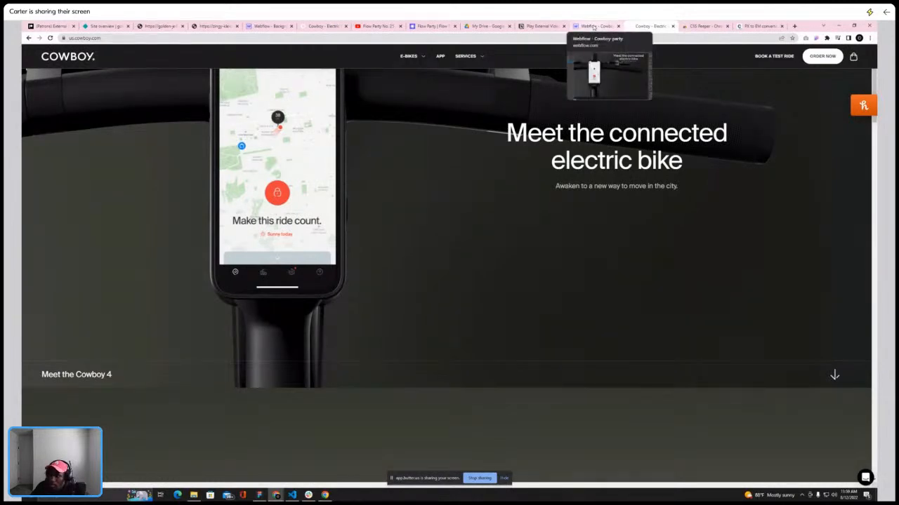
{"action": "left_click", "coordinate": [593, 27]}
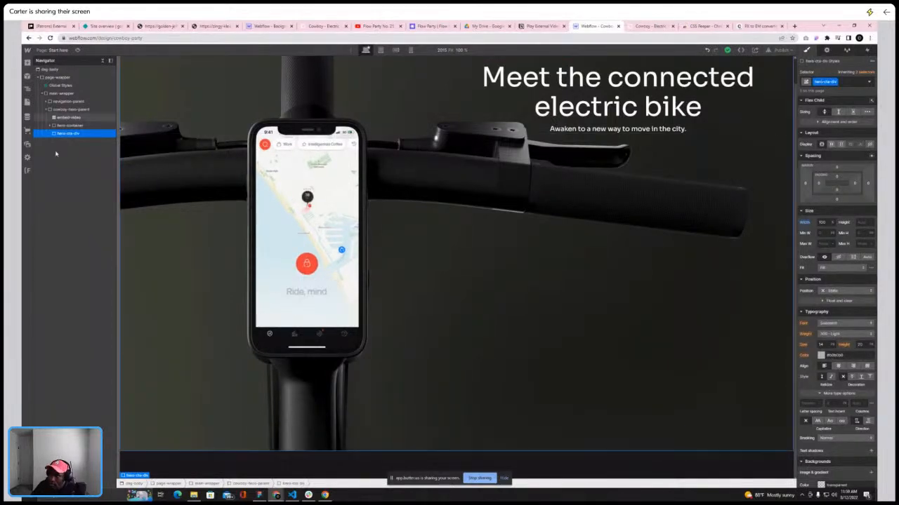
Add a Div Block inside hero-cta-div and apply the existing container-lg class to it
{"action": "left_click", "coordinate": [27, 63]}
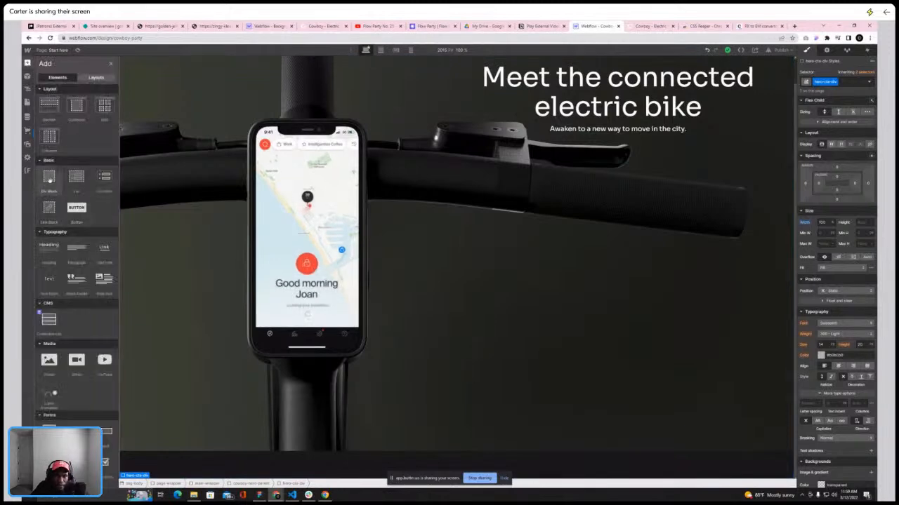
{"action": "left_click", "coordinate": [51, 180]}
{"action": "left_click", "coordinate": [819, 83]}
{"action": "type", "text": "conta"}
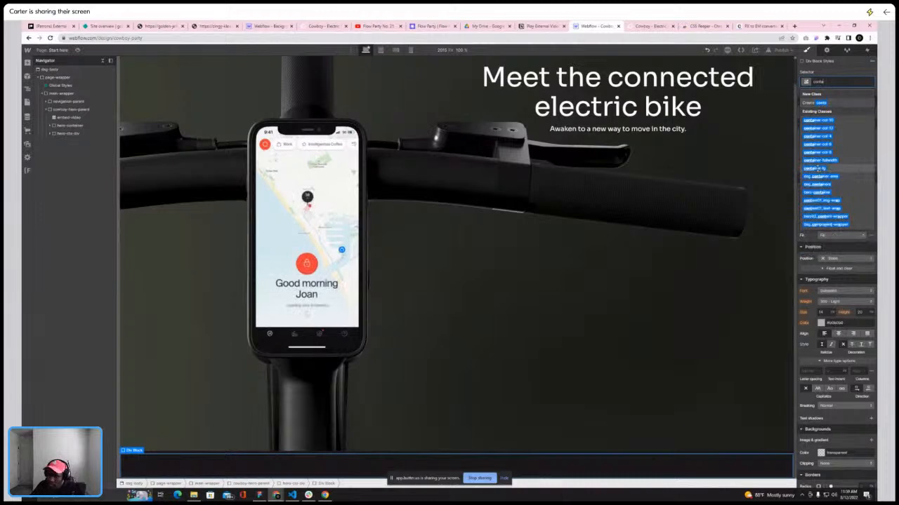
{"action": "left_click", "coordinate": [820, 168]}
{"action": "left_click", "coordinate": [48, 134]}
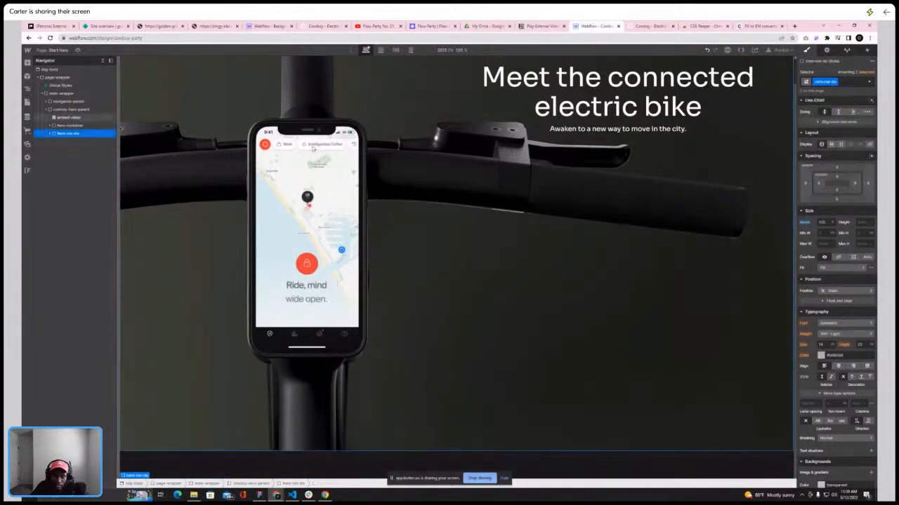
{"action": "left_click", "coordinate": [50, 134]}
{"action": "left_click", "coordinate": [73, 142]}
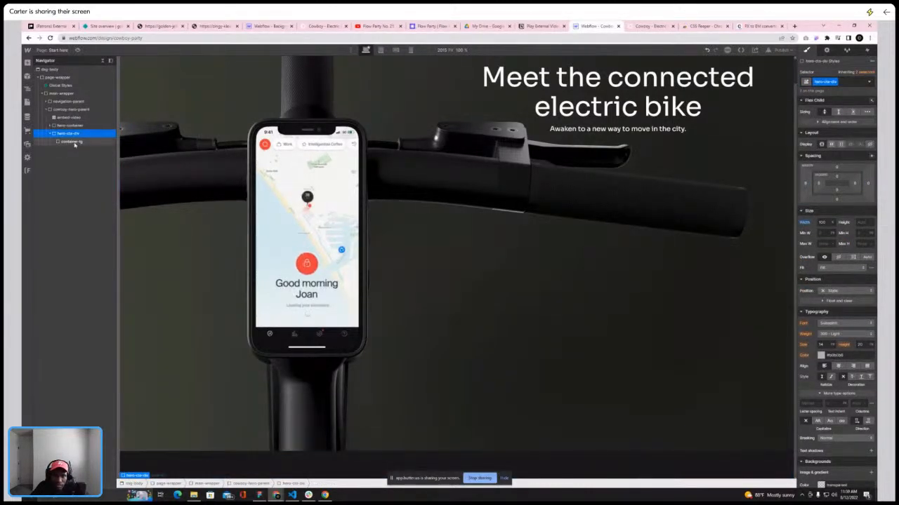
Add a Div Block inside container-lg with new class hero-cta-flex, set to display flex with space-between justification
{"action": "left_click", "coordinate": [72, 94]}
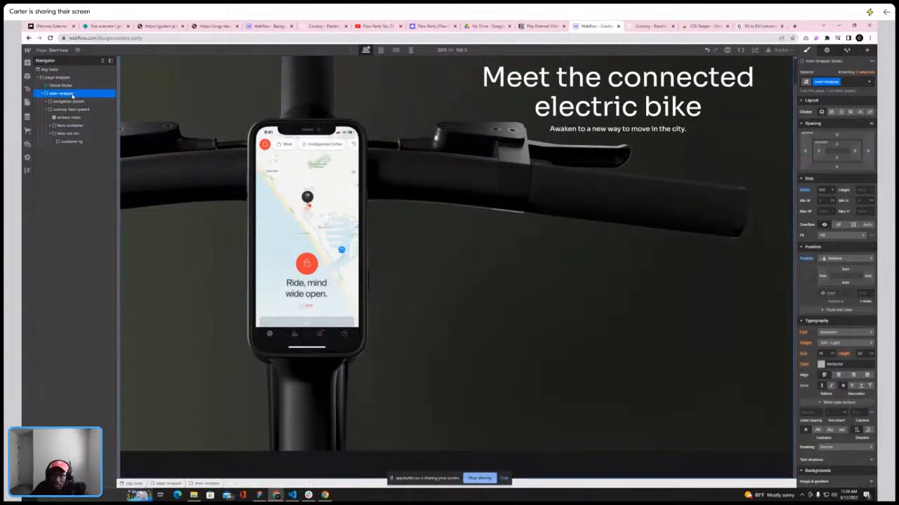
{"action": "left_click", "coordinate": [73, 142]}
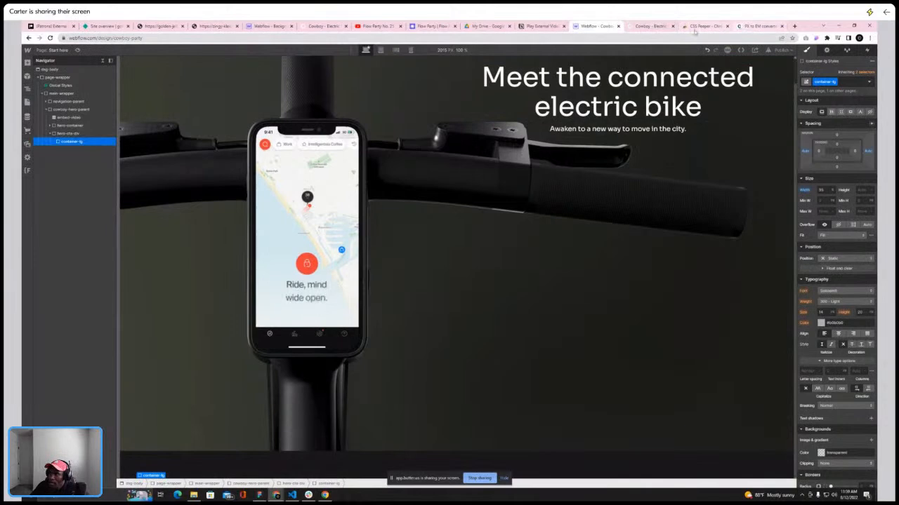
{"action": "left_click", "coordinate": [652, 26]}
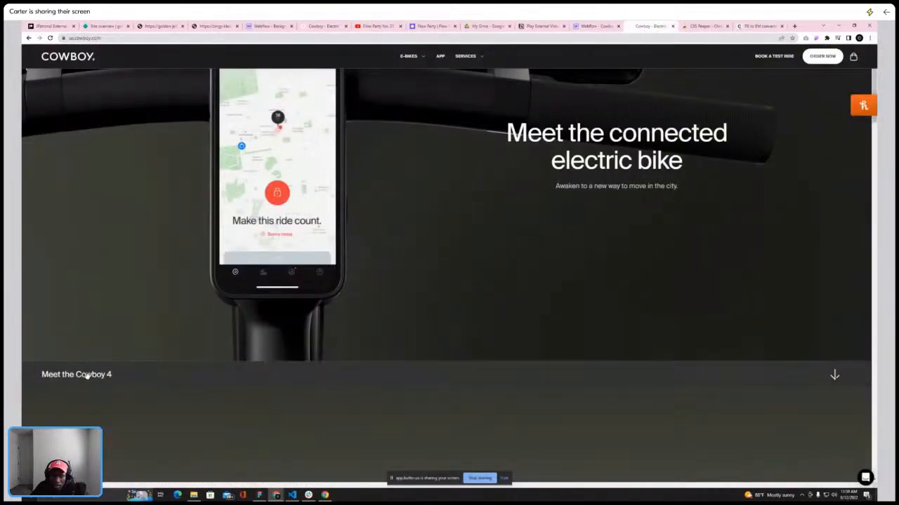
{"action": "left_click", "coordinate": [596, 26]}
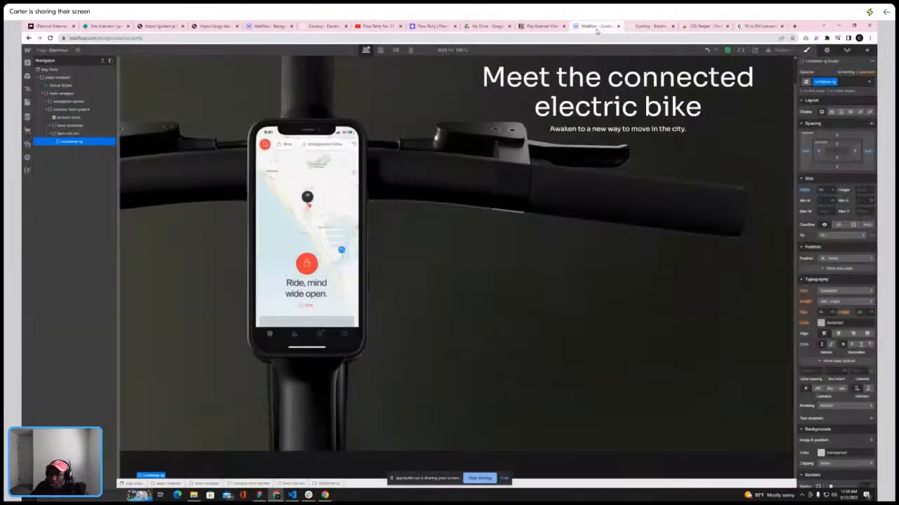
{"action": "left_click", "coordinate": [26, 63]}
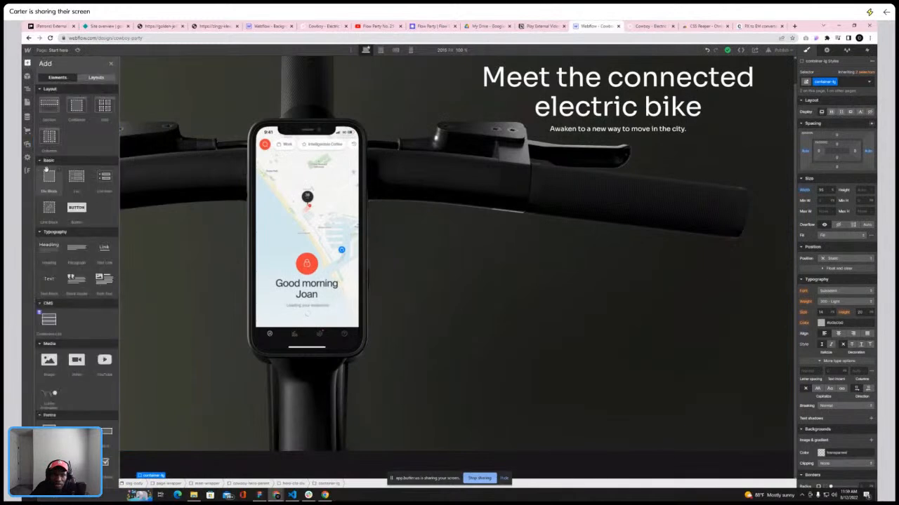
{"action": "left_click", "coordinate": [47, 174]}
{"action": "left_click", "coordinate": [835, 81]}
{"action": "type", "text": "hero-cta-link"}
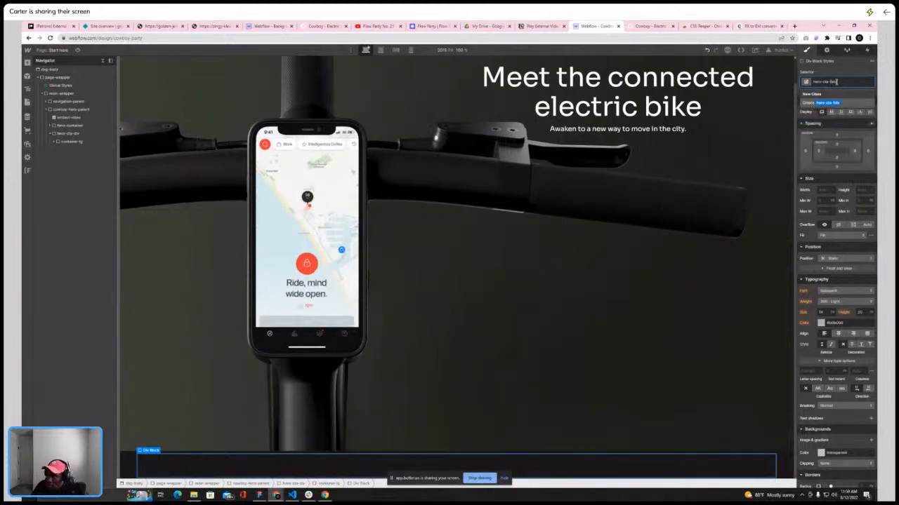
{"action": "key", "text": "Return"}
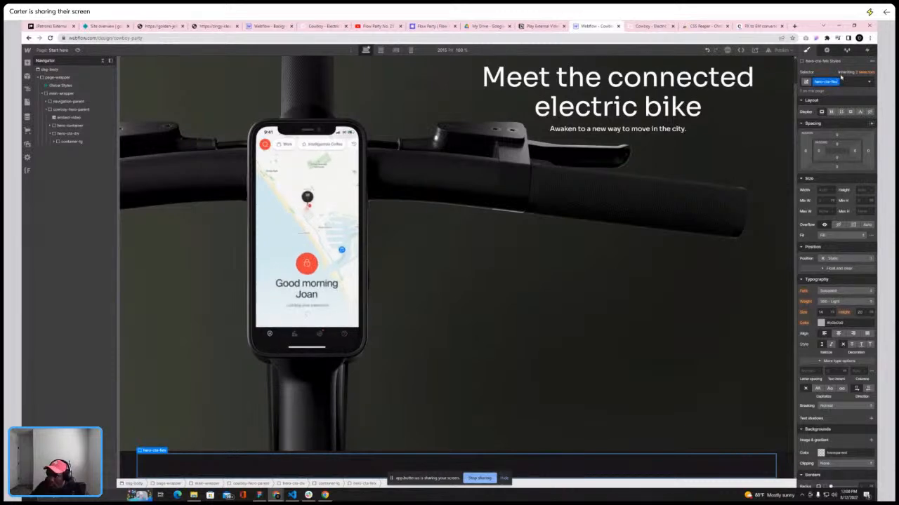
{"action": "left_click", "coordinate": [830, 111]}
{"action": "left_click", "coordinate": [859, 150]}
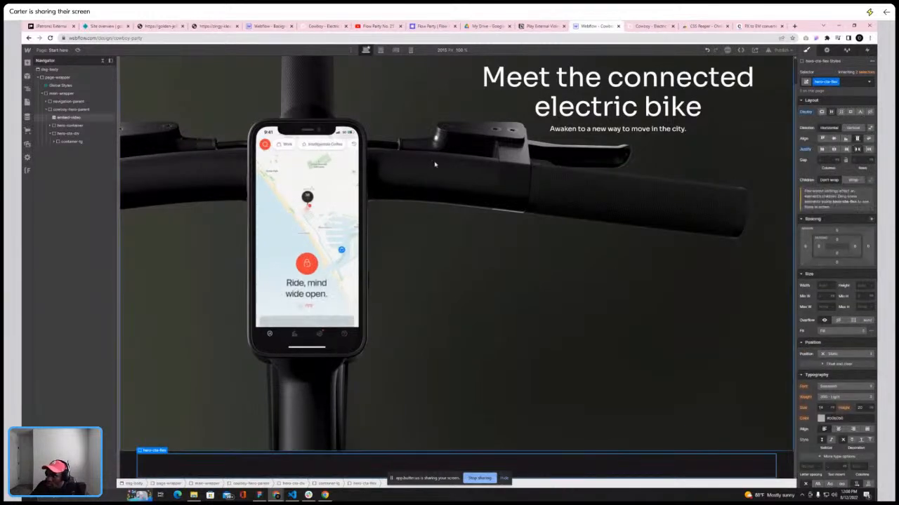
Add a Text Block and an Image inside hero-cta-flex, placing the image after the text
{"action": "left_click", "coordinate": [647, 28]}
{"action": "left_click", "coordinate": [594, 28]}
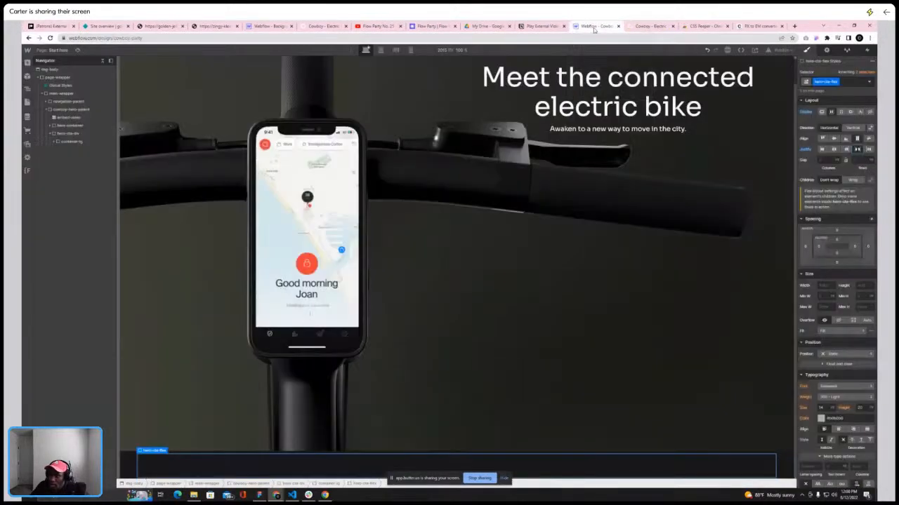
{"action": "right_click", "coordinate": [27, 50]}
{"action": "left_click", "coordinate": [201, 54]}
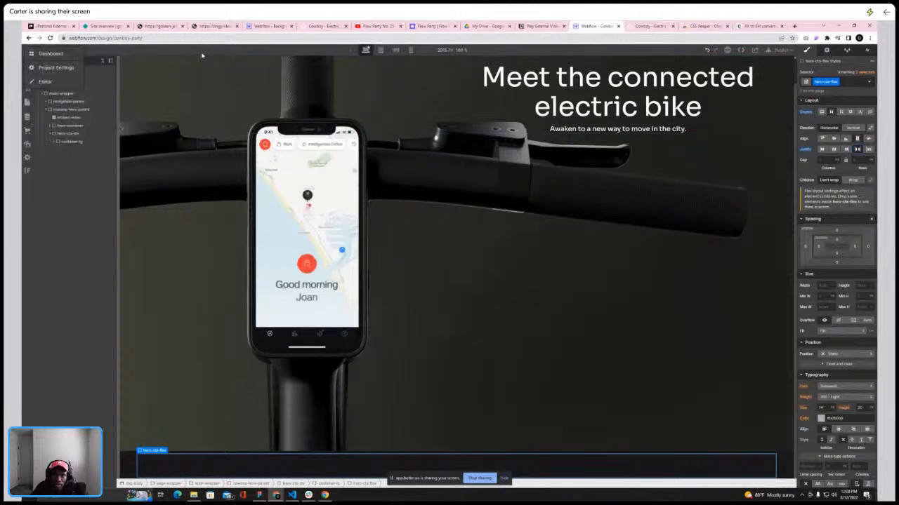
{"action": "left_click", "coordinate": [54, 143]}
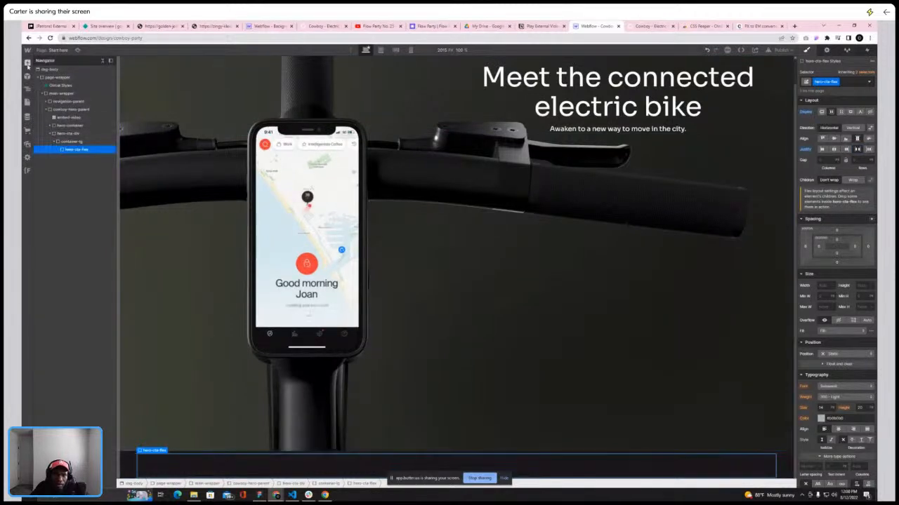
{"action": "left_click", "coordinate": [27, 64]}
{"action": "left_click", "coordinate": [52, 282]}
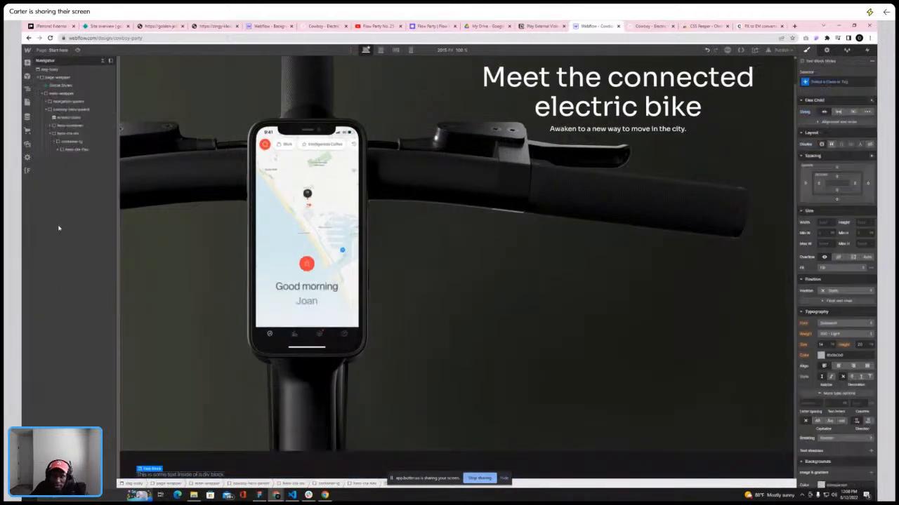
{"action": "left_click", "coordinate": [62, 141]}
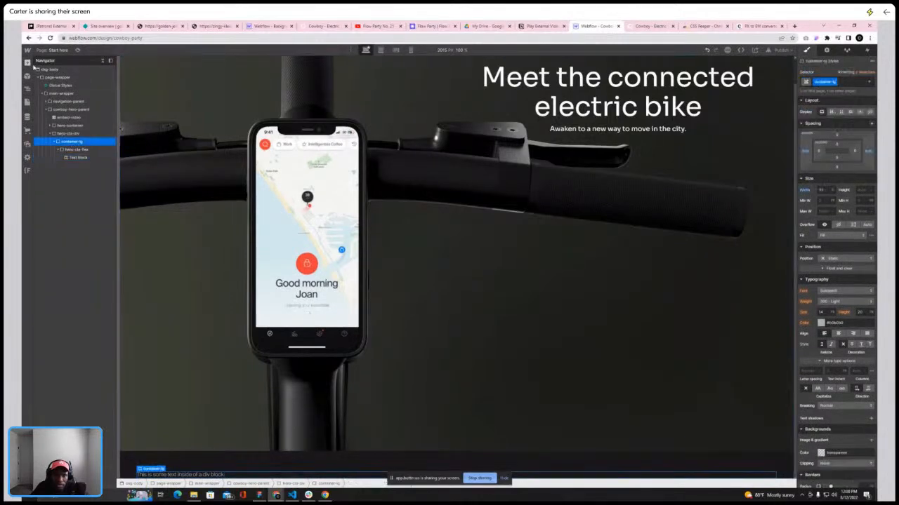
{"action": "left_click", "coordinate": [27, 62]}
{"action": "left_click", "coordinate": [49, 284]}
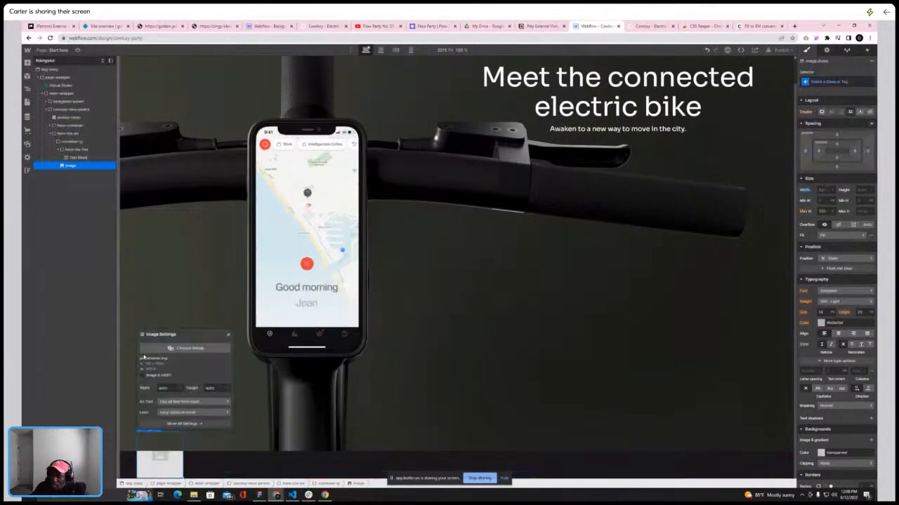
{"action": "mouse_move", "coordinate": [70, 165]}
{"action": "left_mouse_down"}
{"action": "mouse_move", "coordinate": [66, 150]}
{"action": "mouse_move", "coordinate": [76, 161]}
{"action": "left_mouse_up"}
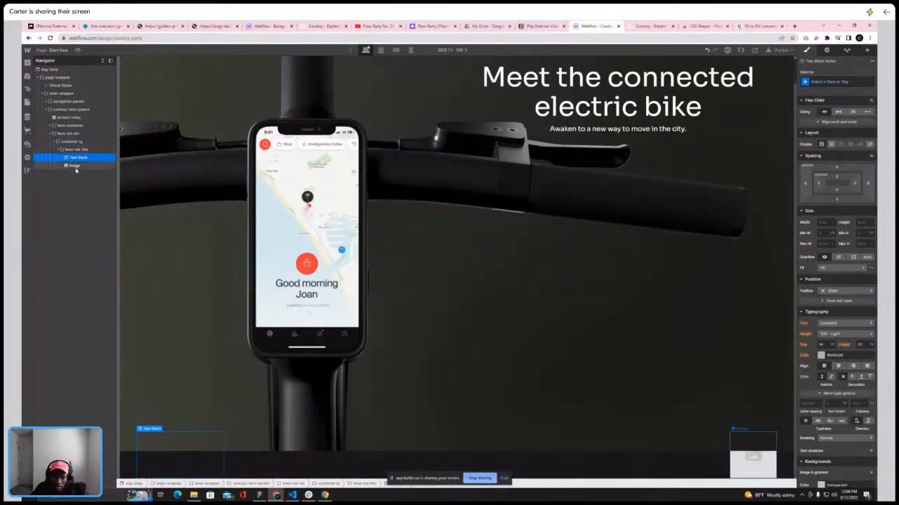
Replace the placeholder image in hero-cta-flex with the arrow SVG from the Assets panel
{"action": "left_click", "coordinate": [75, 167]}
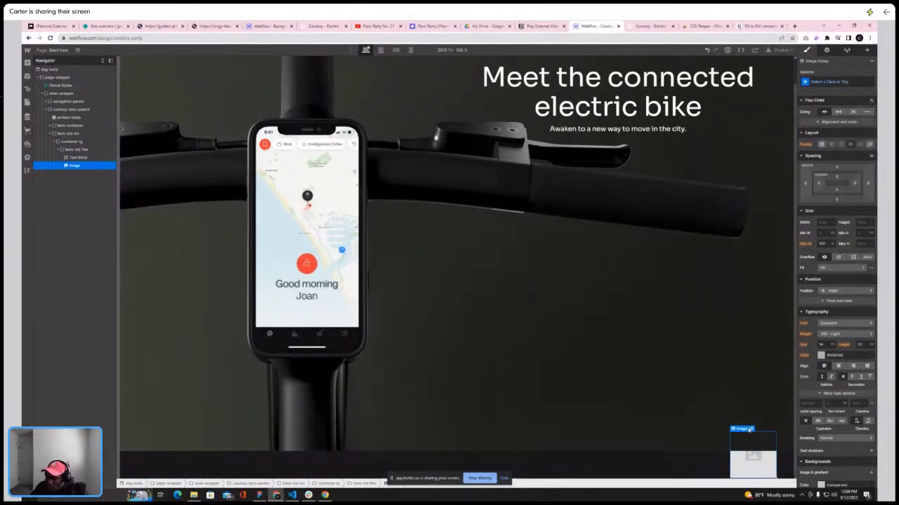
{"action": "left_click", "coordinate": [748, 430]}
{"action": "left_click", "coordinate": [733, 348]}
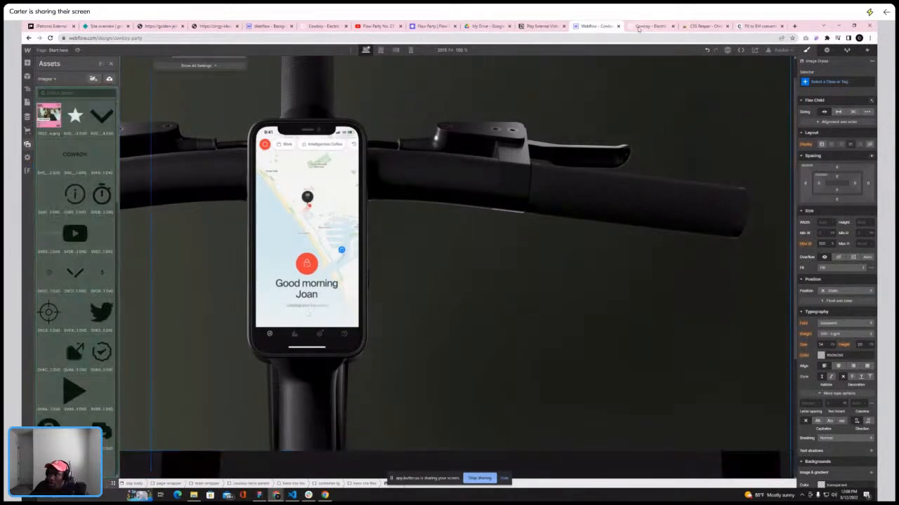
{"action": "left_click", "coordinate": [639, 26]}
{"action": "left_click", "coordinate": [607, 26]}
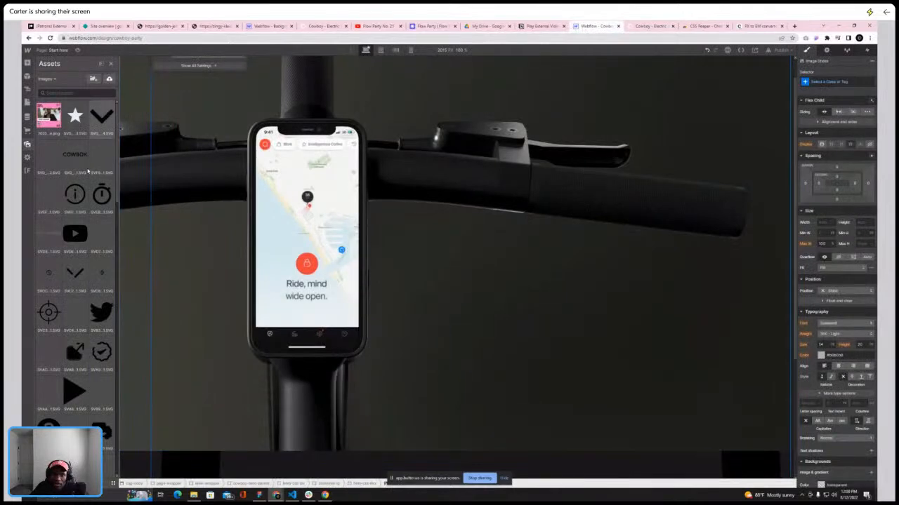
{"action": "scroll", "coordinate": [71, 217], "scroll_direction": "down", "scroll_amount": 3}
{"action": "scroll", "coordinate": [71, 217], "scroll_direction": "down", "scroll_amount": 6}
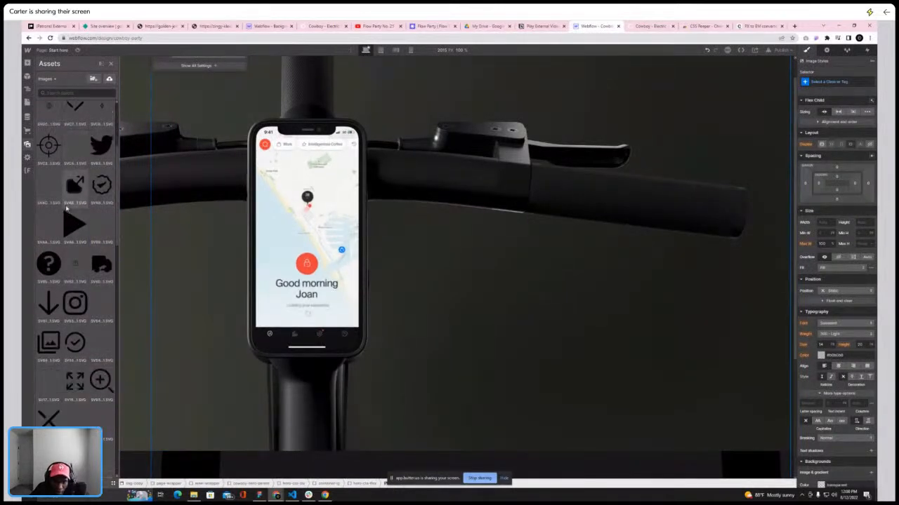
{"action": "left_click", "coordinate": [643, 27]}
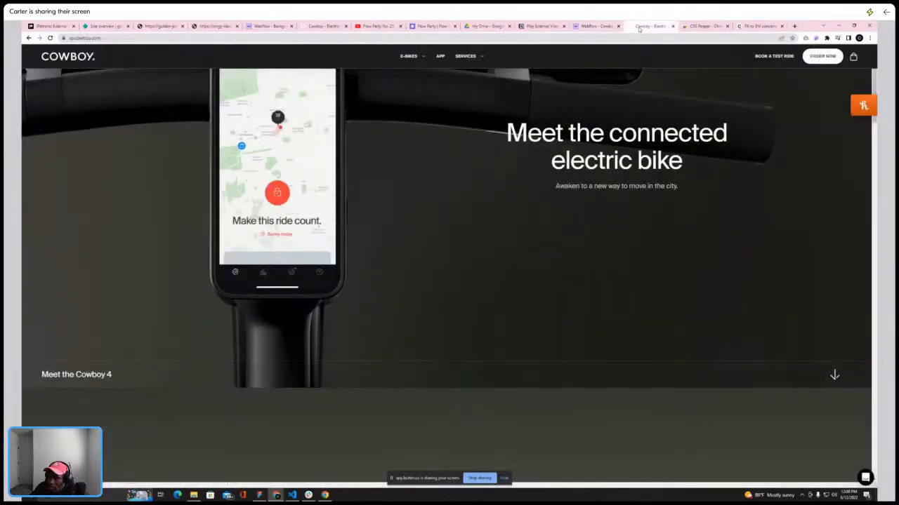
{"action": "left_click", "coordinate": [593, 28]}
{"action": "scroll", "coordinate": [77, 210], "scroll_direction": "down", "scroll_amount": 10}
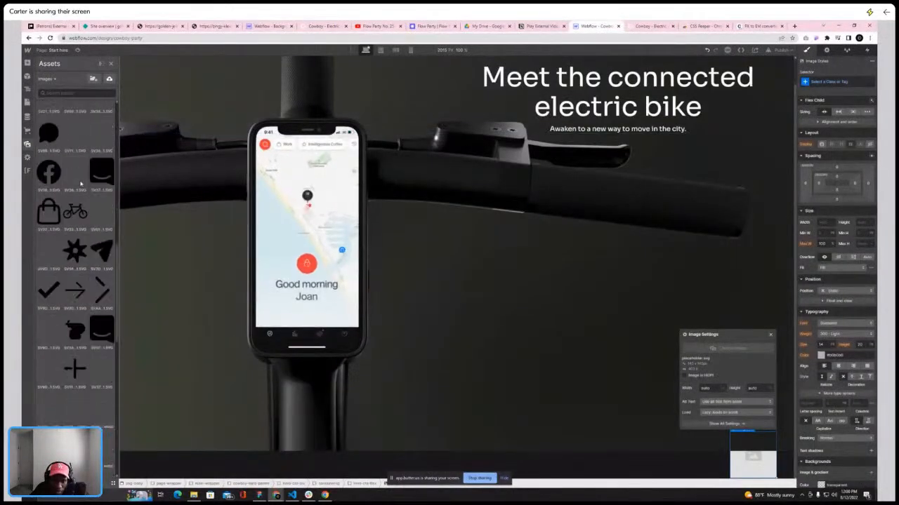
{"action": "scroll", "coordinate": [80, 182], "scroll_direction": "down", "scroll_amount": 5}
{"action": "scroll", "coordinate": [80, 182], "scroll_direction": "up", "scroll_amount": 11}
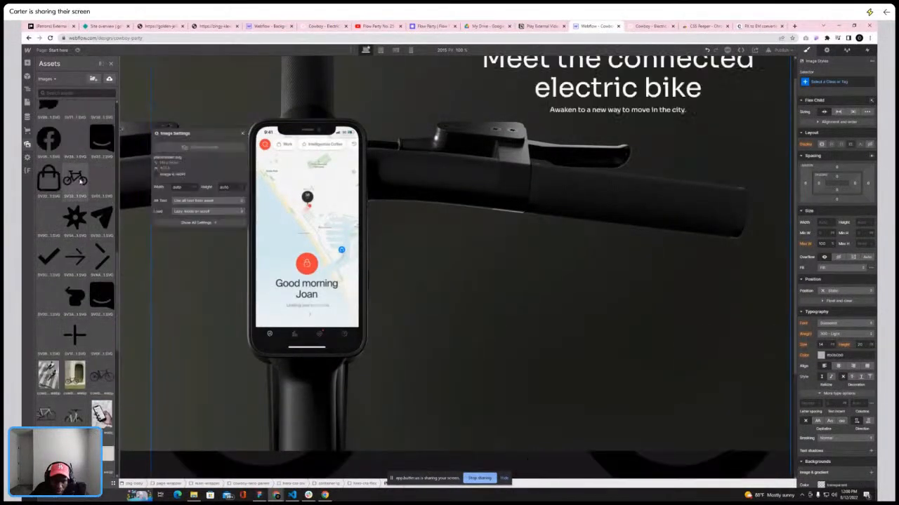
{"action": "scroll", "coordinate": [80, 181], "scroll_direction": "up", "scroll_amount": 15}
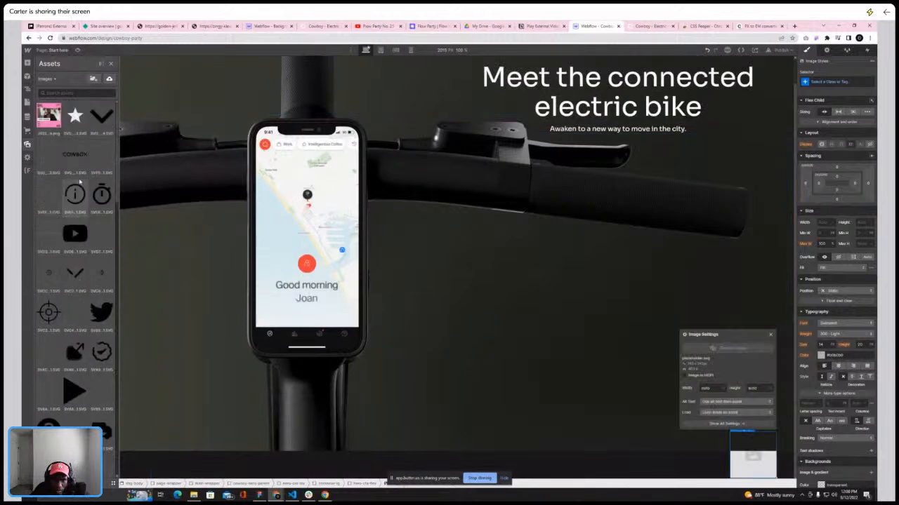
{"action": "scroll", "coordinate": [77, 196], "scroll_direction": "down", "scroll_amount": 10}
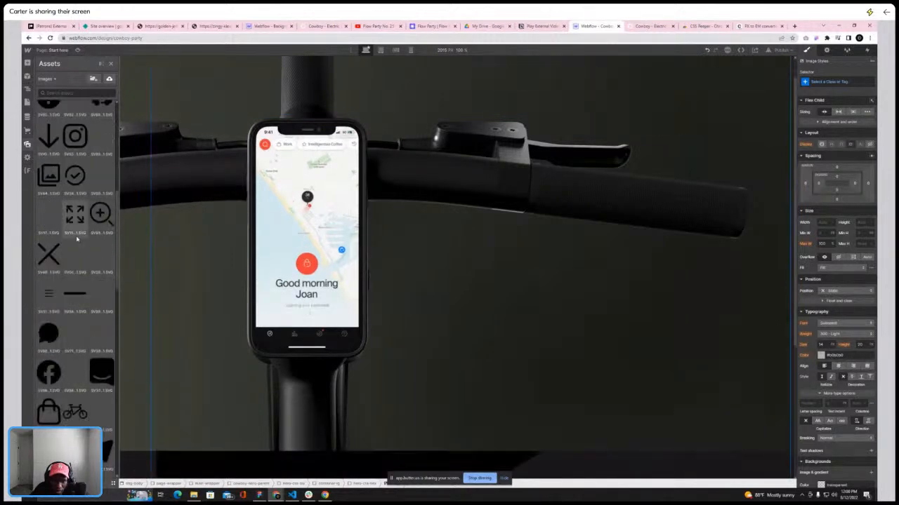
{"action": "scroll", "coordinate": [71, 223], "scroll_direction": "down", "scroll_amount": 2}
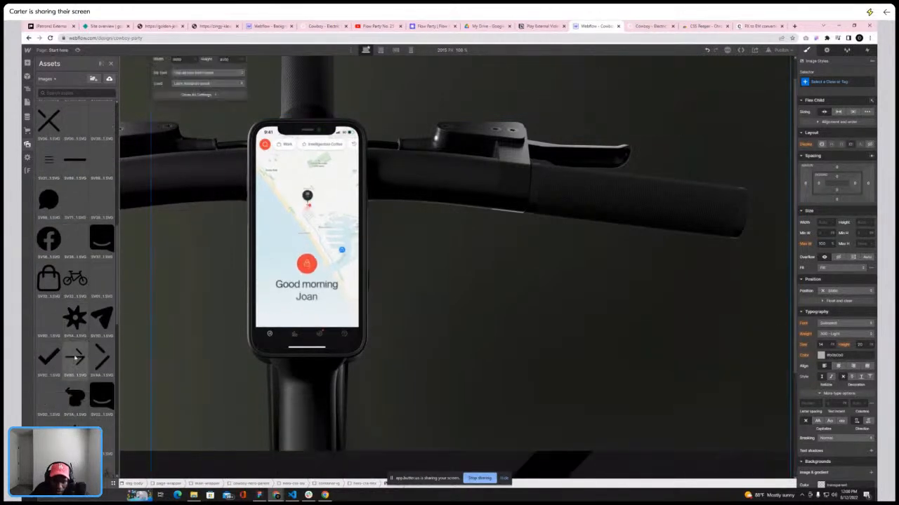
{"action": "key", "text": "z"}
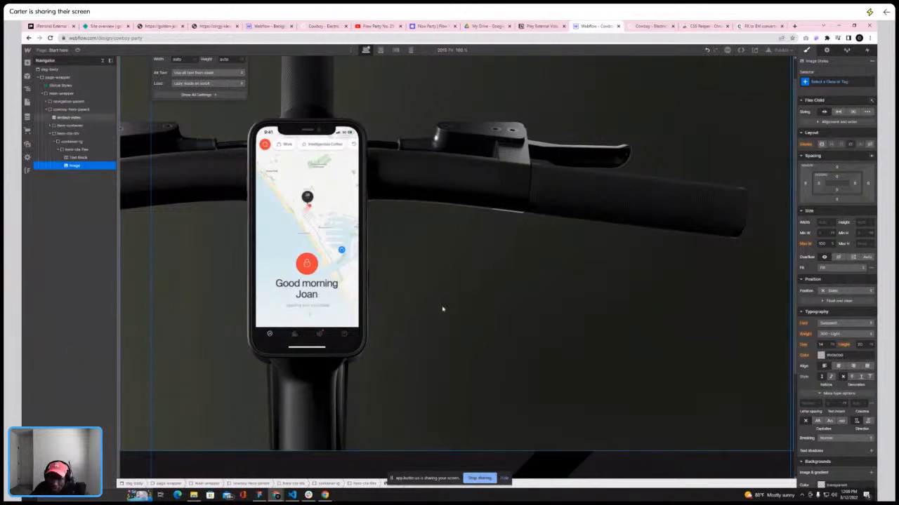
Give the arrow image a new class named cta-arrow-icon
{"action": "scroll", "coordinate": [702, 355], "scroll_direction": "down", "scroll_amount": 3}
{"action": "scroll", "coordinate": [700, 351], "scroll_direction": "up", "scroll_amount": 3}
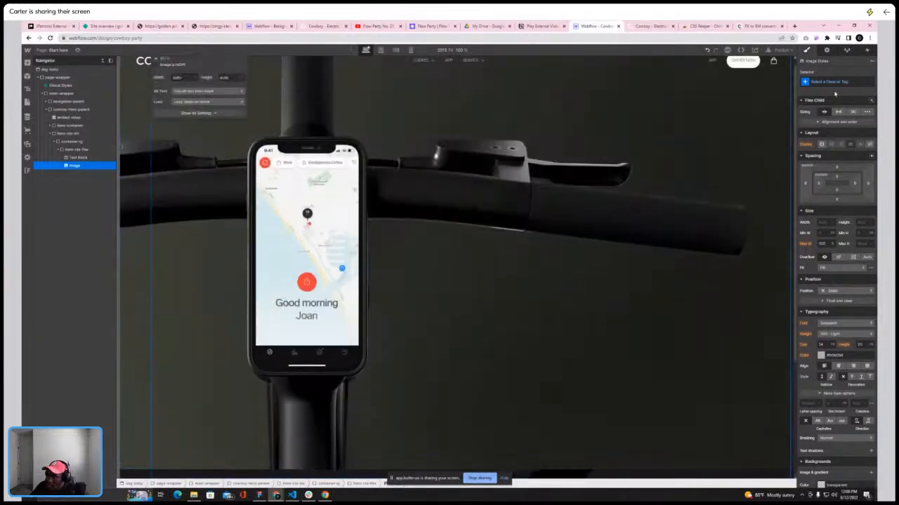
{"action": "left_click", "coordinate": [838, 82]}
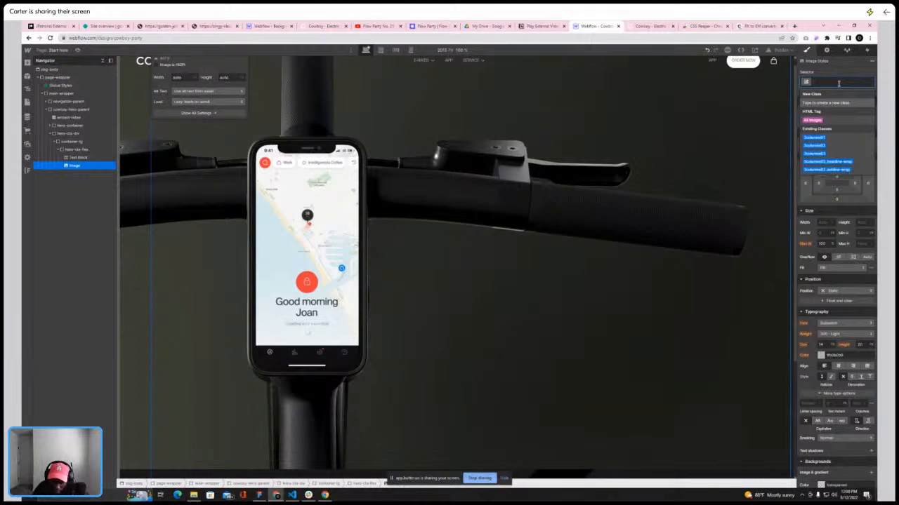
{"action": "type", "text": "cta-w"}
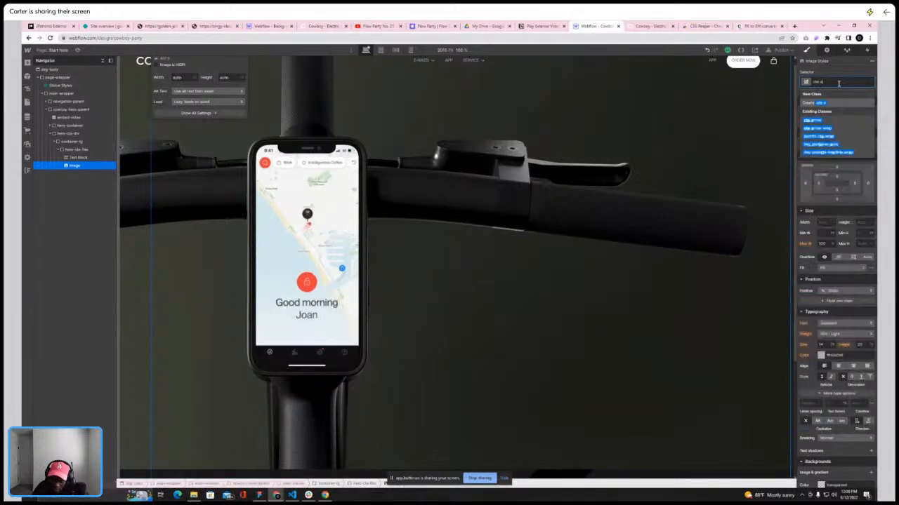
{"action": "type", "text": "rap"}
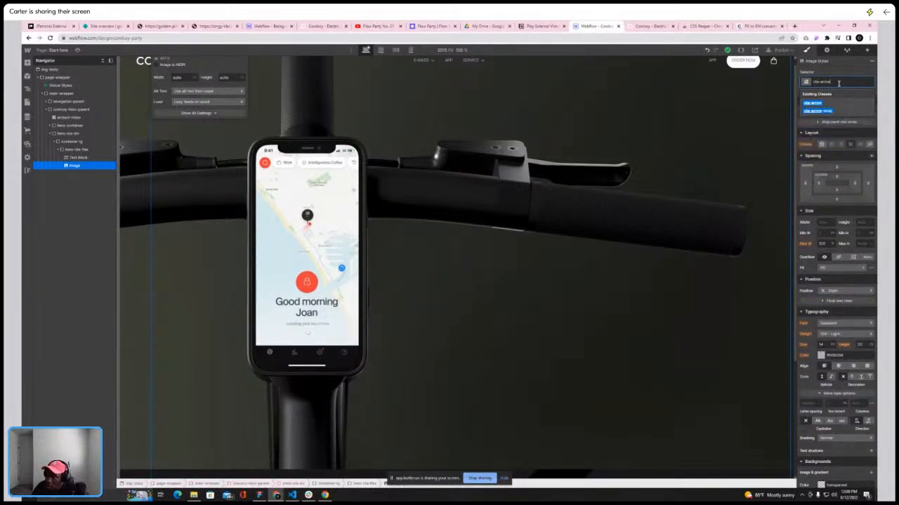
{"action": "type", "text": "-icon"}
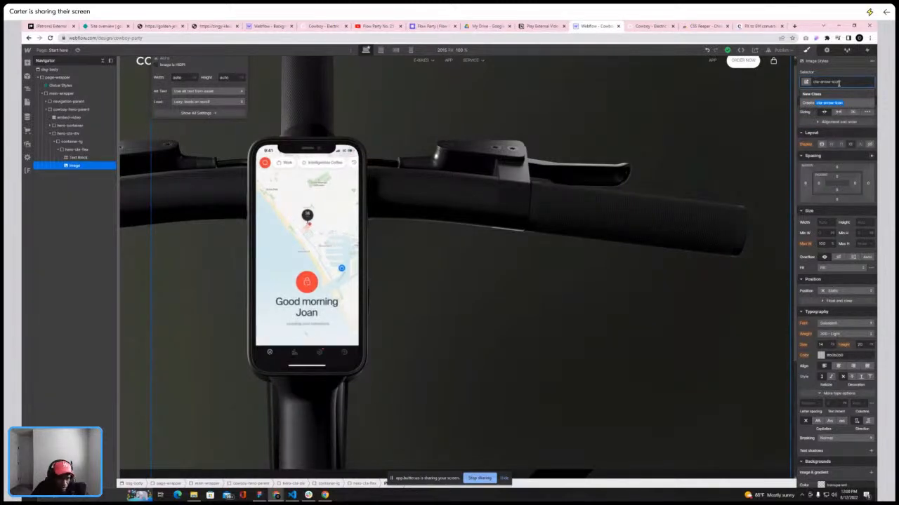
{"action": "key", "text": "Return"}
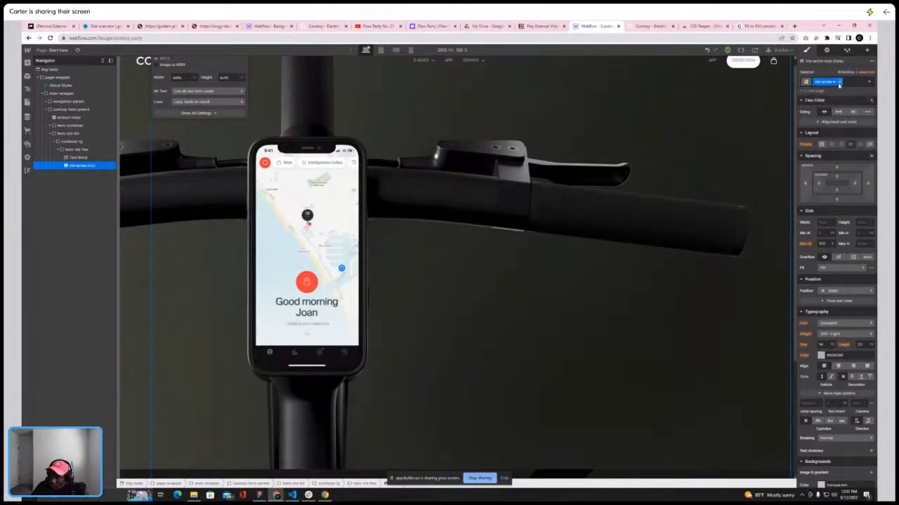
Adjust the width of the cta-arrow-icon image
{"action": "left_click", "coordinate": [825, 222]}
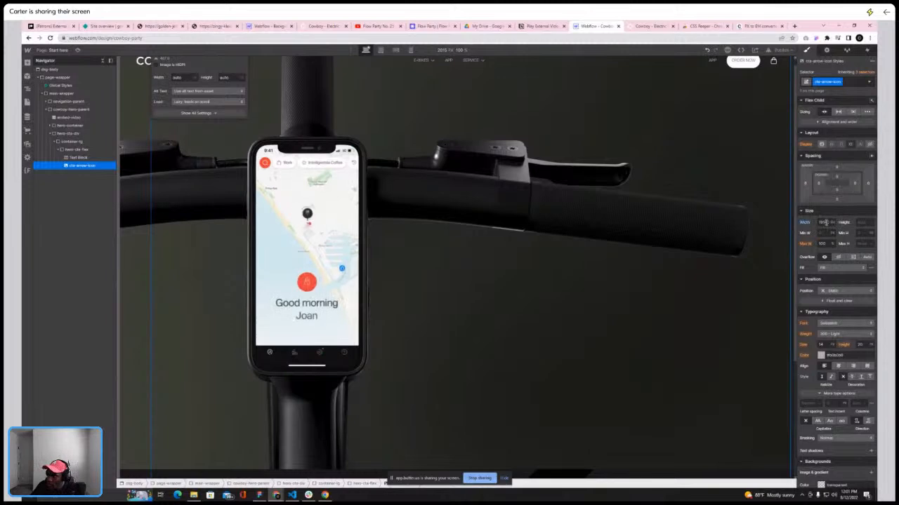
{"action": "type", "text": "1"}
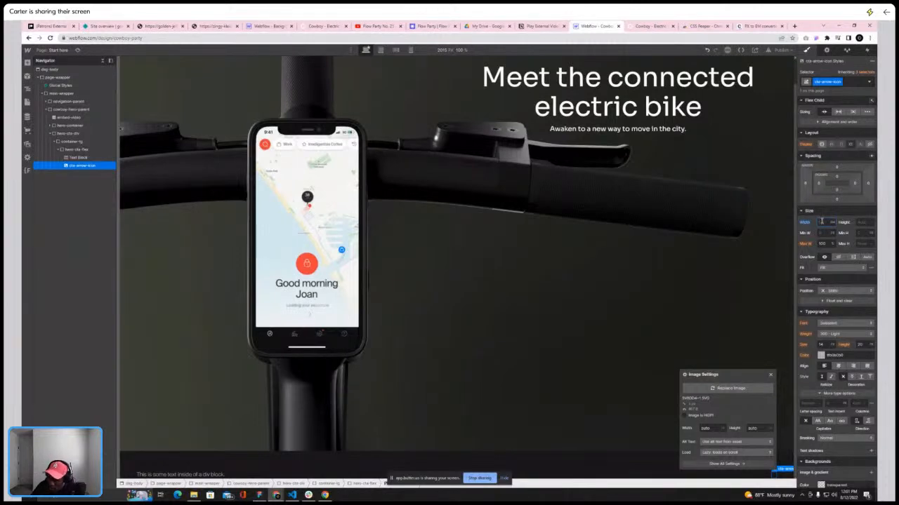
{"action": "key", "text": "BackSpace"}
{"action": "type", "text": "4"}
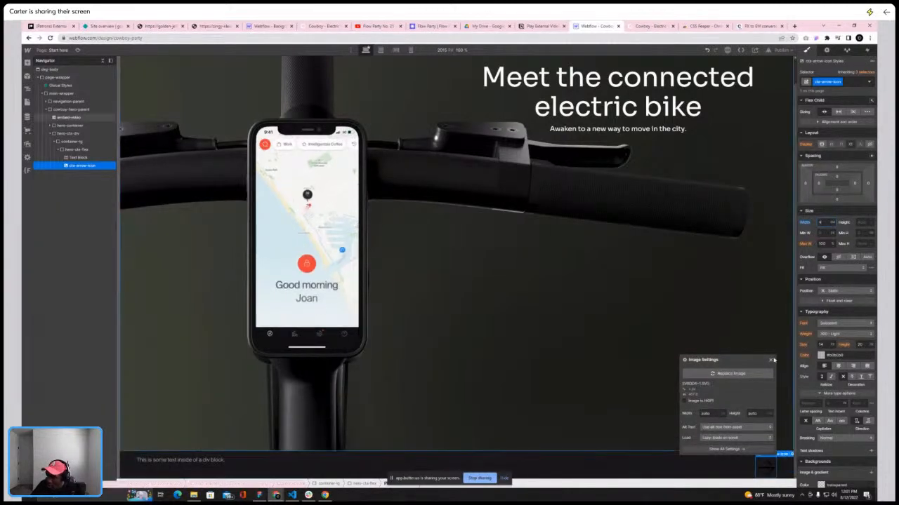
Add a 3D transform rotating the arrow icon 90 degrees
{"action": "left_click", "coordinate": [772, 360]}
{"action": "scroll", "coordinate": [852, 315], "scroll_direction": "down", "scroll_amount": 3}
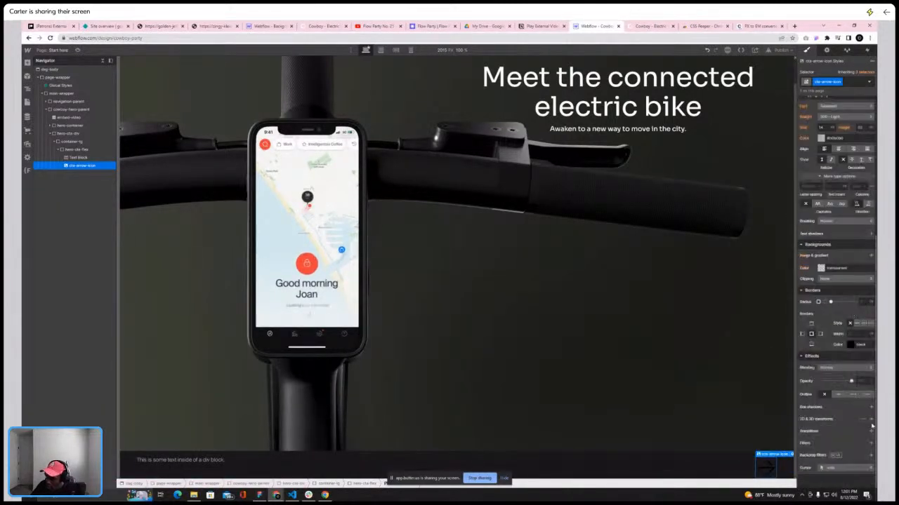
{"action": "left_click", "coordinate": [872, 420]}
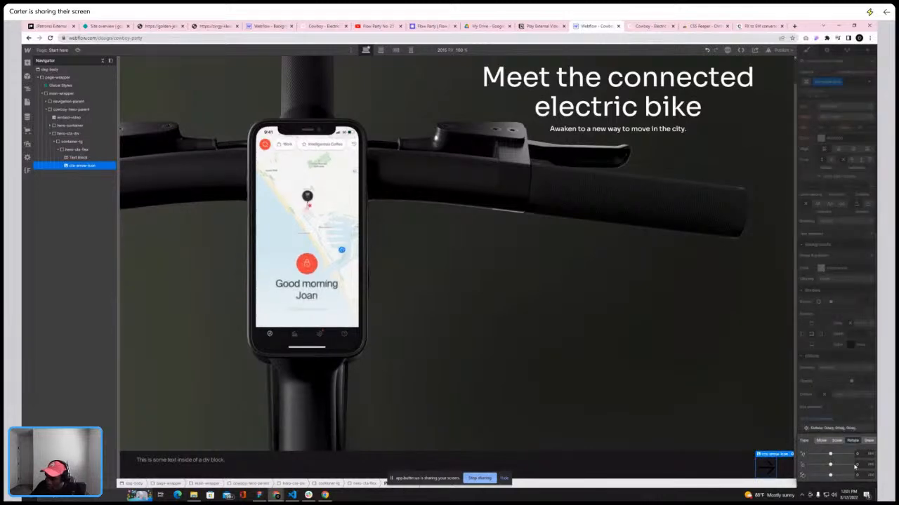
{"action": "left_click_drag", "start_coordinate": [830, 475], "coordinate": [839, 474]}
{"action": "left_click", "coordinate": [863, 454]}
{"action": "type", "text": "90"}
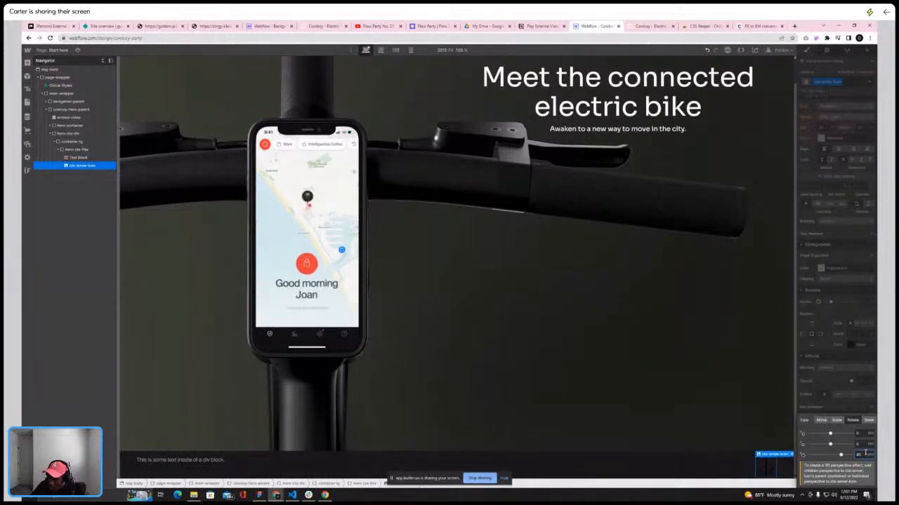
{"action": "left_click", "coordinate": [847, 407]}
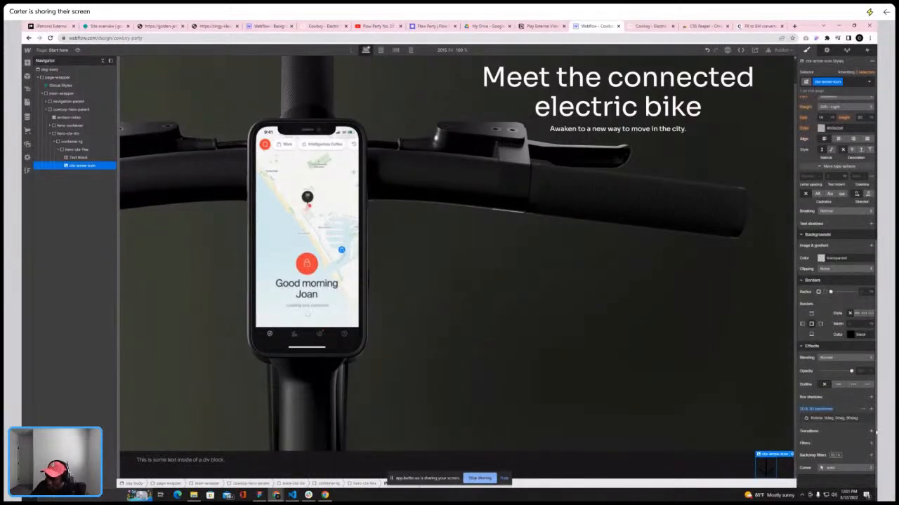
Add an Invert filter to the arrow icon so it appears white
{"action": "left_click", "coordinate": [870, 443]}
{"action": "left_click", "coordinate": [835, 464]}
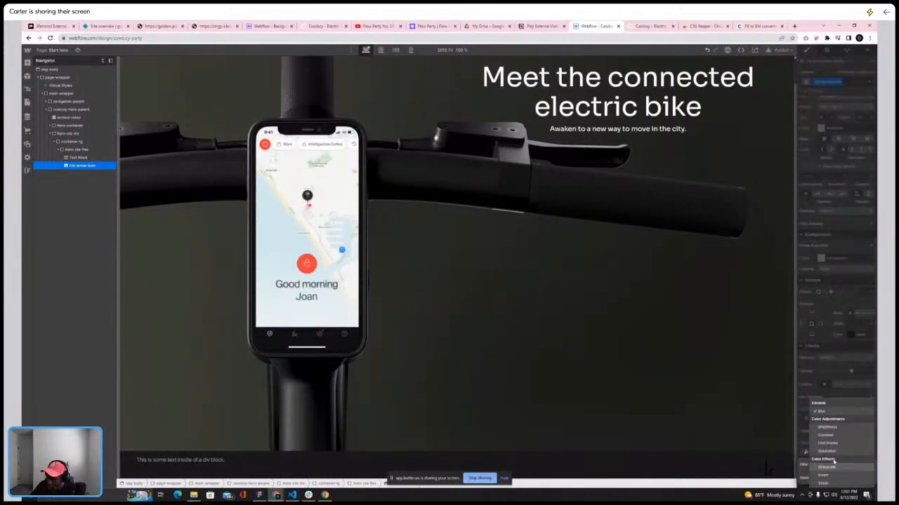
{"action": "left_click", "coordinate": [823, 475]}
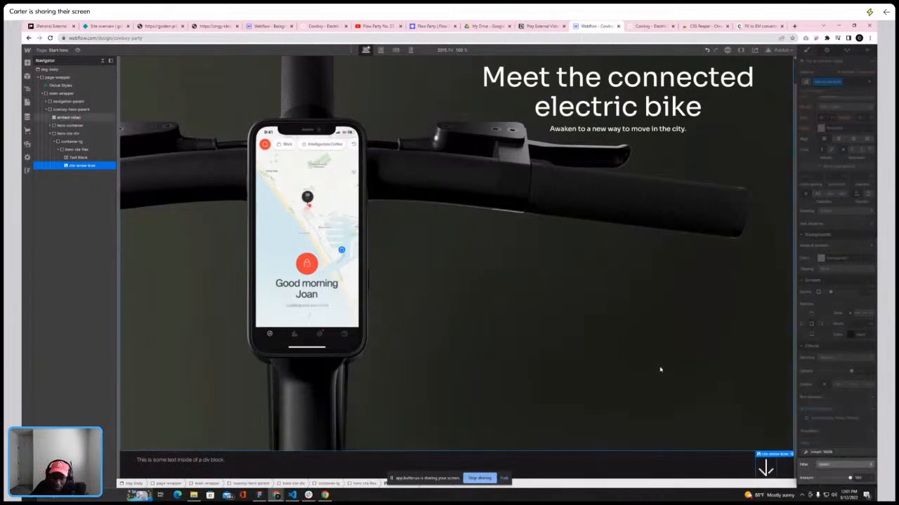
Inspect the 'Meet the Cowboy 4' text styling on the live Cowboy site
{"action": "left_click", "coordinate": [180, 460]}
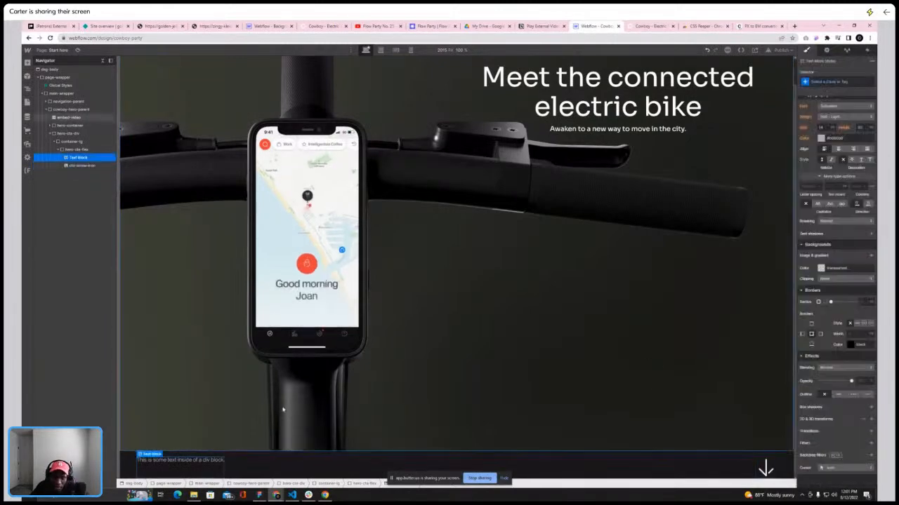
{"action": "left_click", "coordinate": [647, 28]}
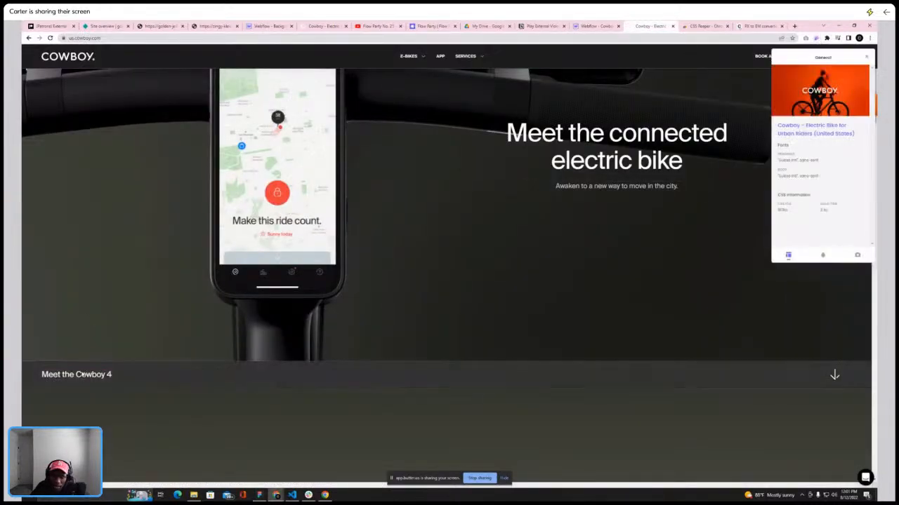
{"action": "left_click", "coordinate": [82, 374]}
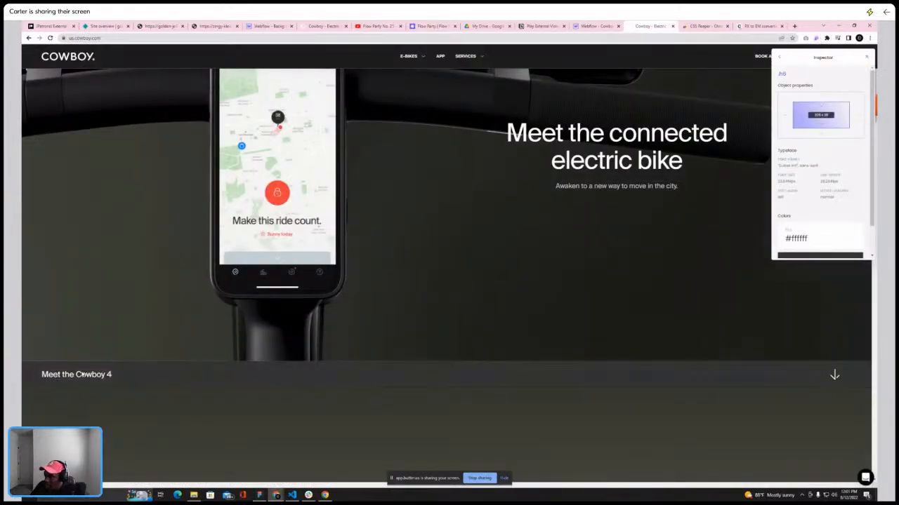
{"action": "left_click", "coordinate": [584, 26]}
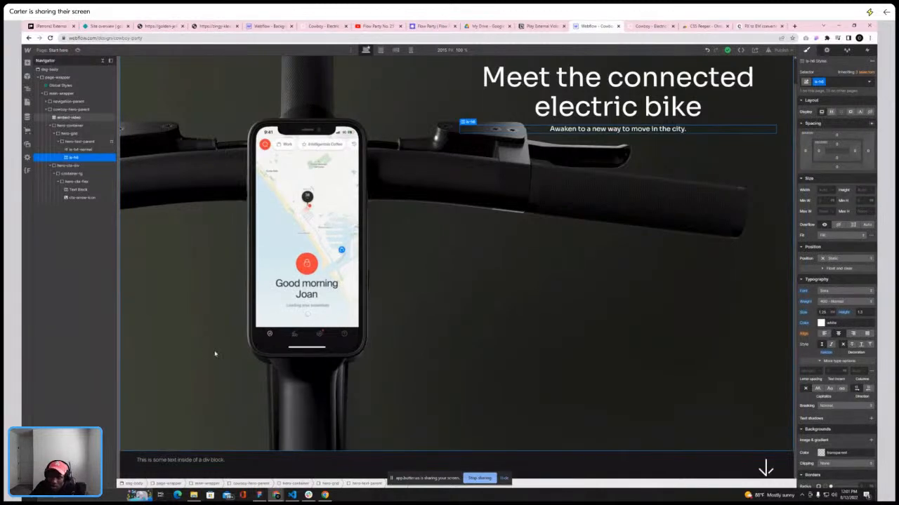
Apply the existing is-h6 class to the CTA text block
{"action": "left_click", "coordinate": [186, 460]}
{"action": "left_click", "coordinate": [836, 83]}
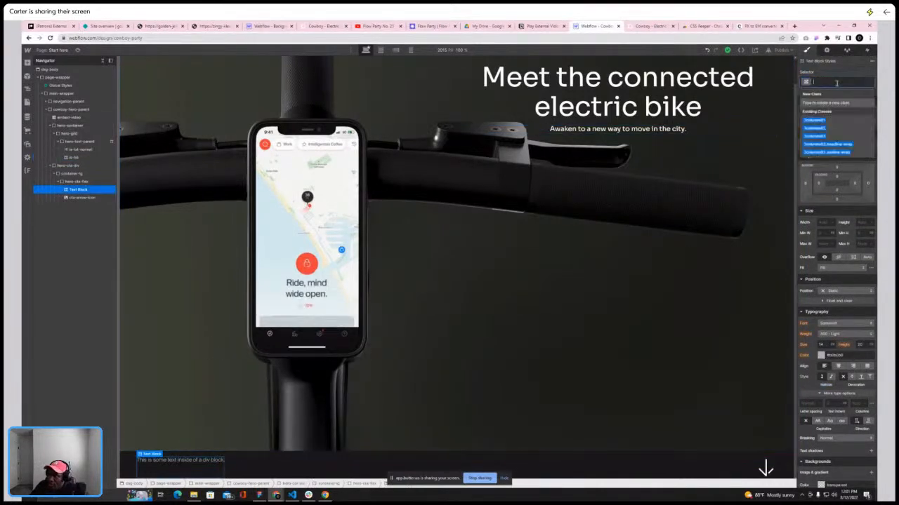
{"action": "type", "text": "is-hi"}
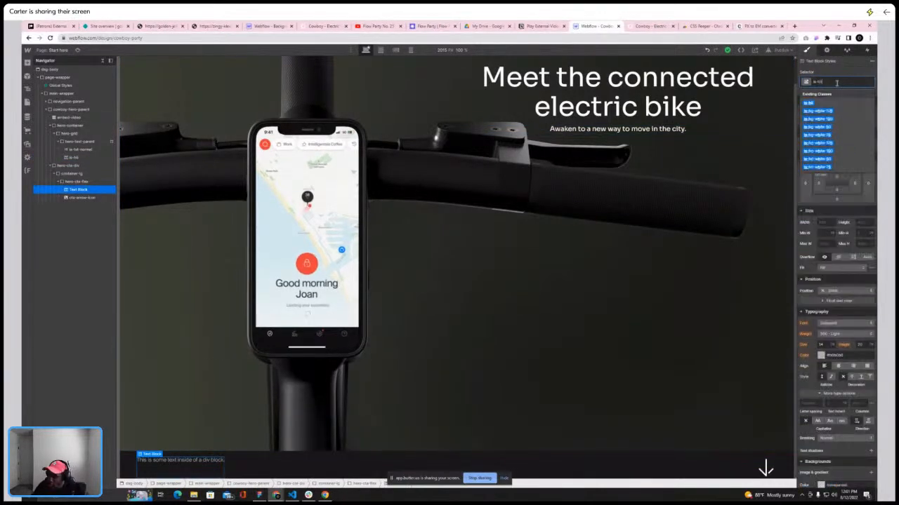
{"action": "left_click", "coordinate": [811, 103]}
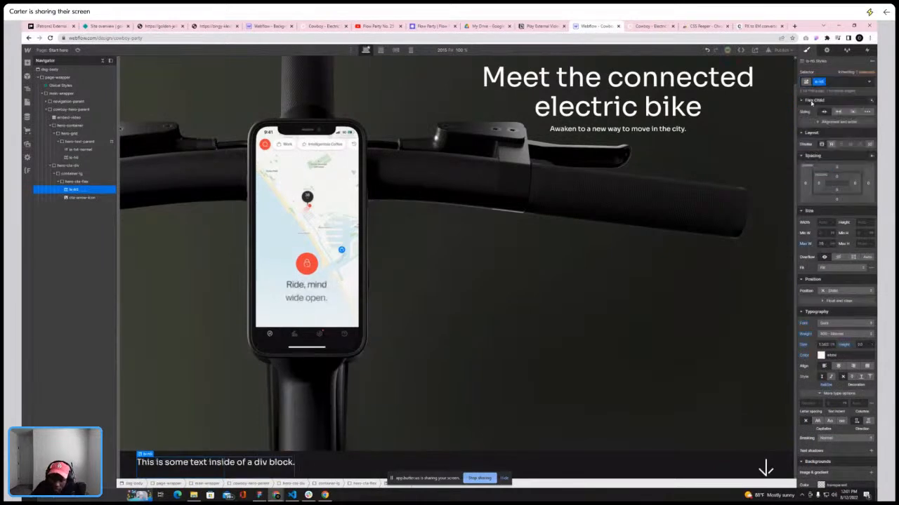
Replace the CTA text block's placeholder text with "Meet the Cowboy 4"
{"action": "left_click", "coordinate": [645, 26]}
{"action": "left_click", "coordinate": [590, 26]}
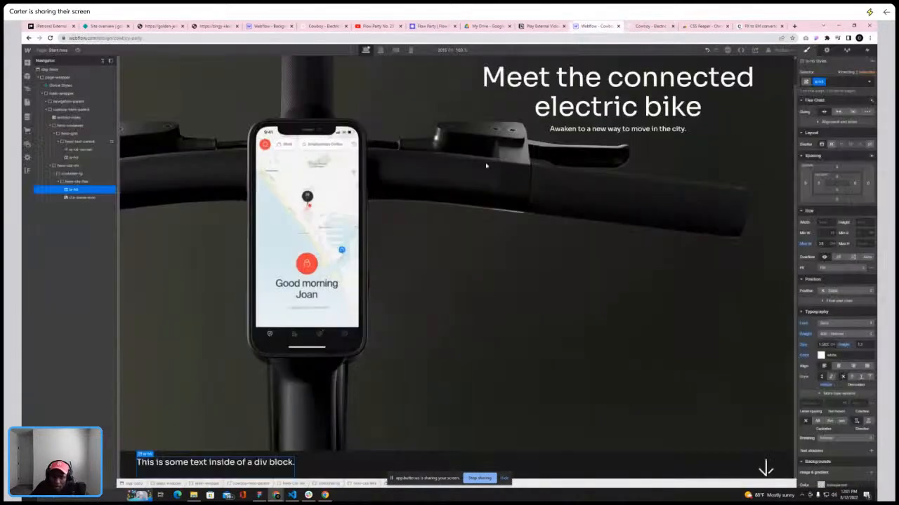
{"action": "double_click", "coordinate": [236, 466]}
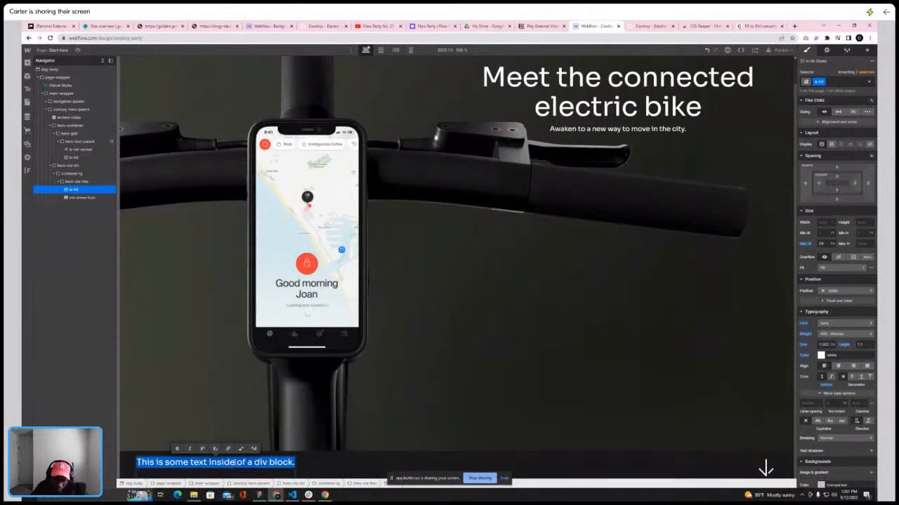
{"action": "type", "text": "Meet the Cowbo"}
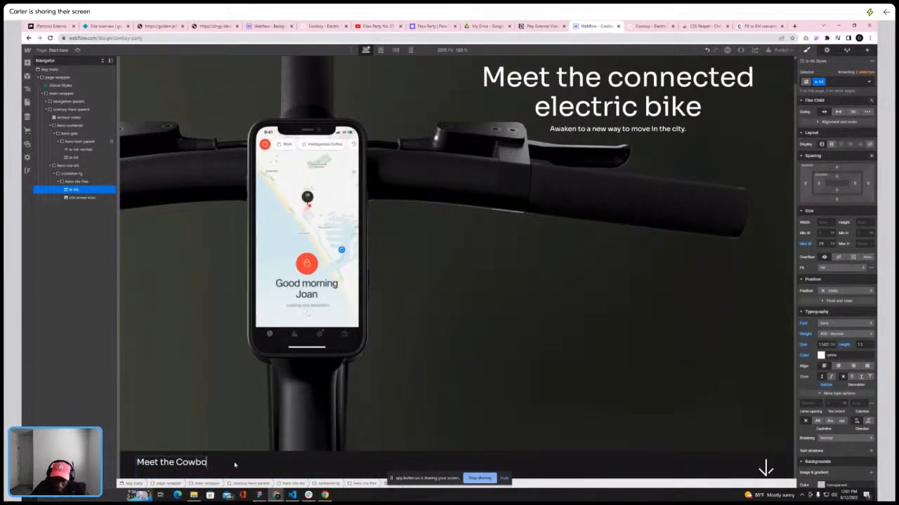
{"action": "left_click", "coordinate": [253, 431]}
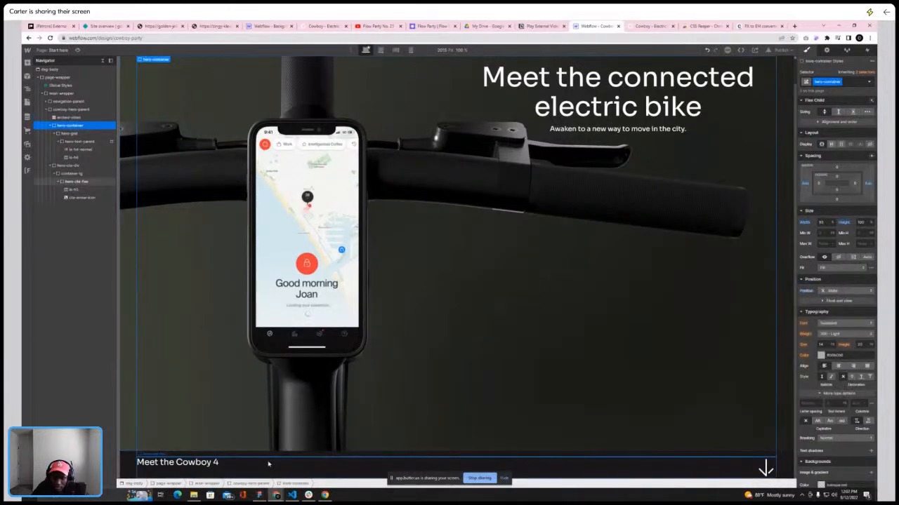
Vertically center the items inside the hero-cta-flex element
{"action": "left_click", "coordinate": [267, 462]}
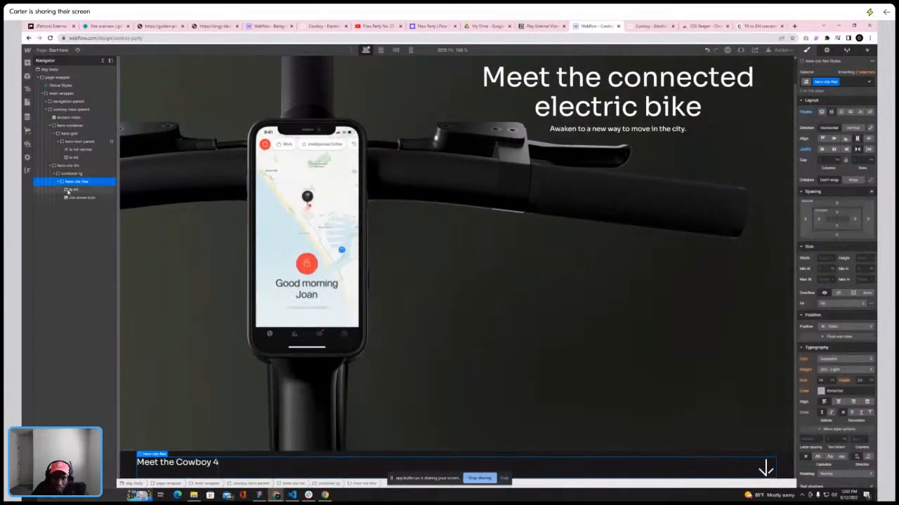
{"action": "left_click", "coordinate": [834, 140]}
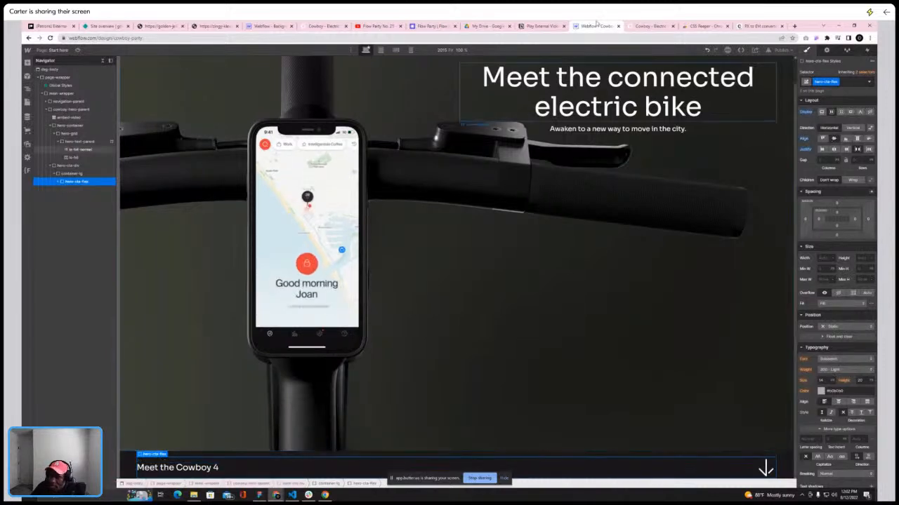
Add a new div block inside container-lg and give it a new class named line-top
{"action": "left_click", "coordinate": [640, 29]}
{"action": "left_click", "coordinate": [608, 28]}
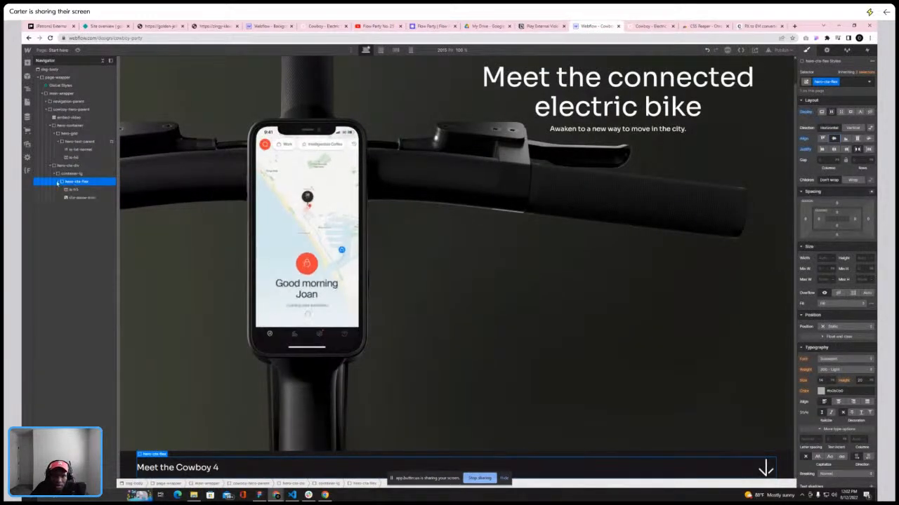
{"action": "left_click", "coordinate": [64, 175]}
{"action": "left_click", "coordinate": [28, 63]}
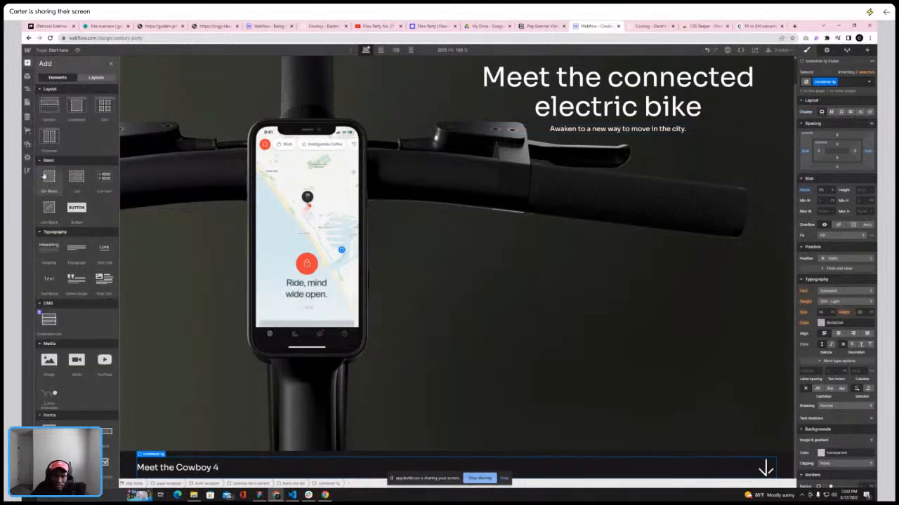
{"action": "left_click", "coordinate": [45, 177]}
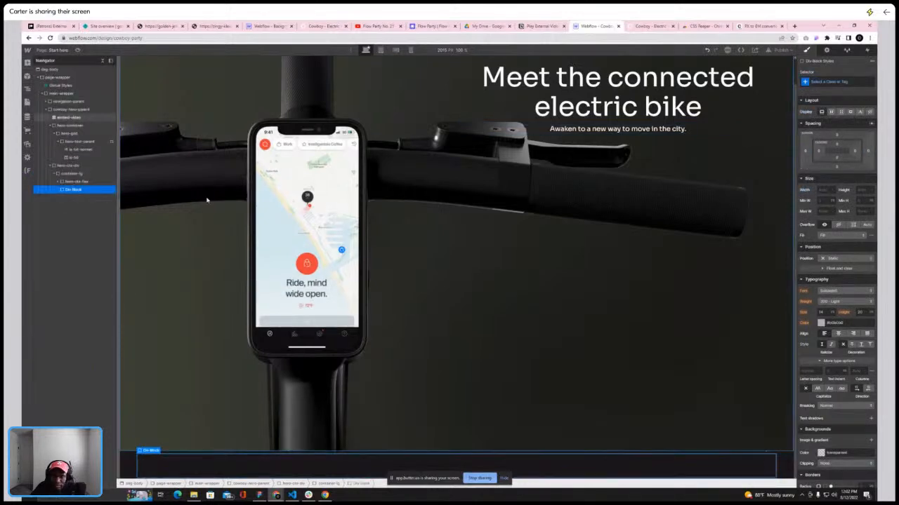
{"action": "left_click", "coordinate": [838, 82]}
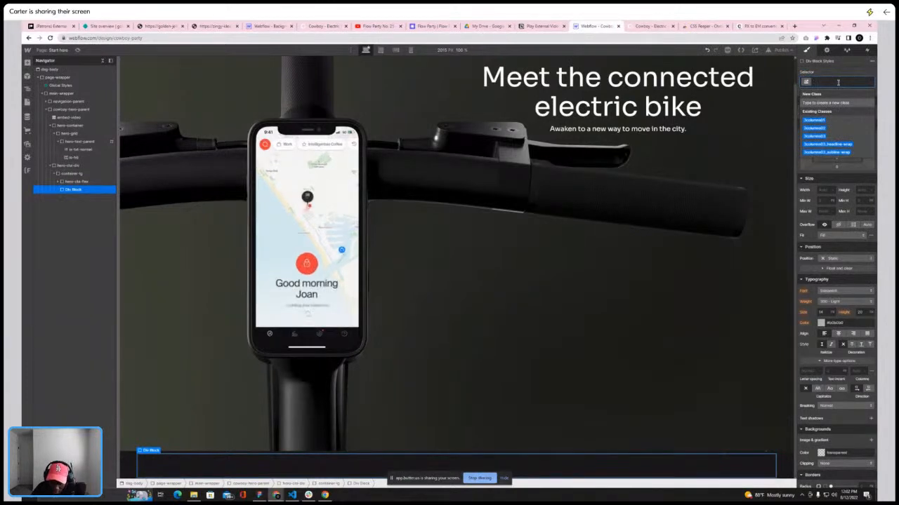
{"action": "type", "text": "line"}
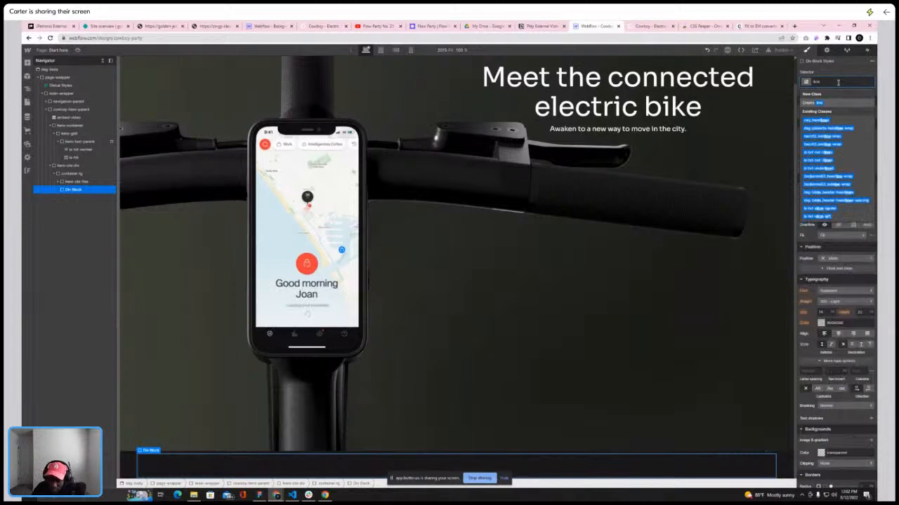
{"action": "type", "text": "-hor"}
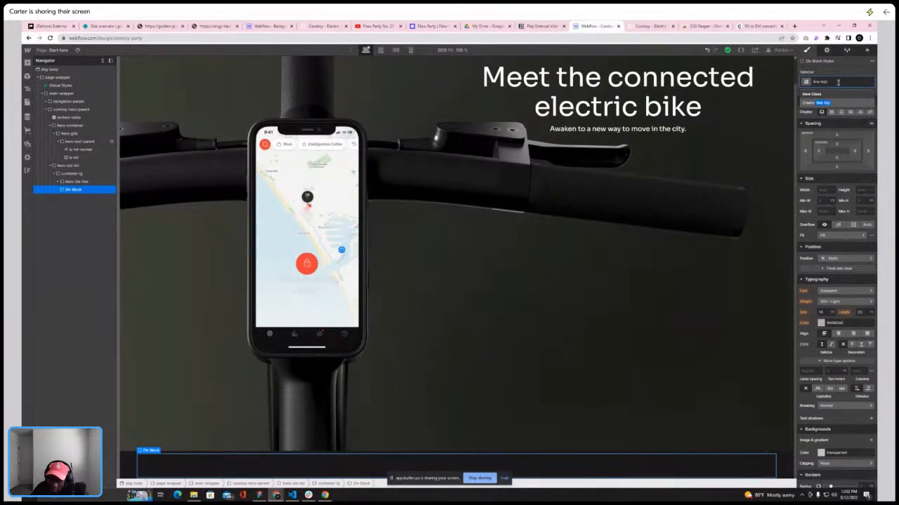
{"action": "key", "text": "Return"}
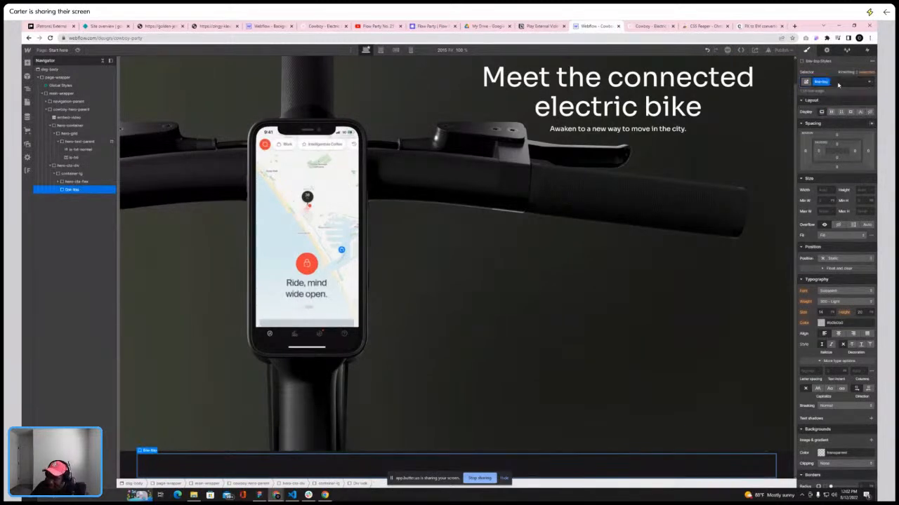
Size line-top to 100% width and 1 px height, and position it absolute, pinned to the top
{"action": "left_click", "coordinate": [834, 156]}
{"action": "left_click", "coordinate": [834, 157]}
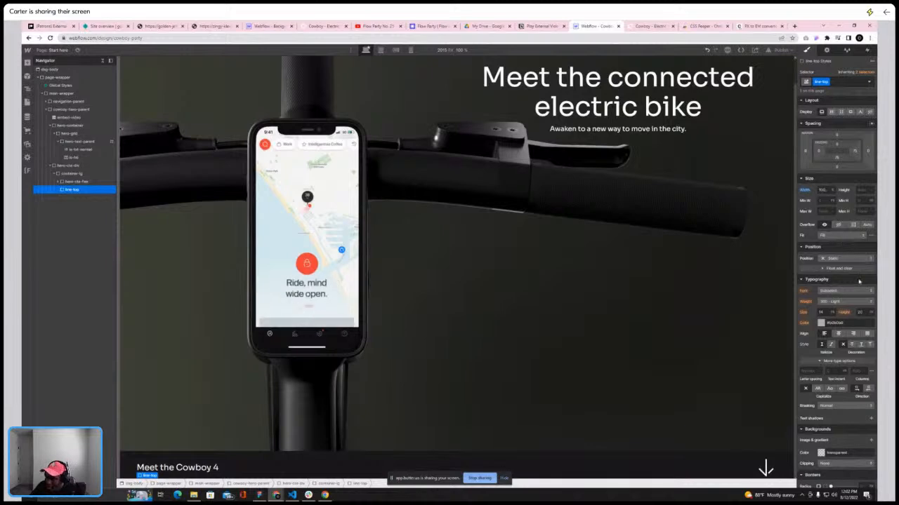
{"action": "left_click", "coordinate": [871, 191]}
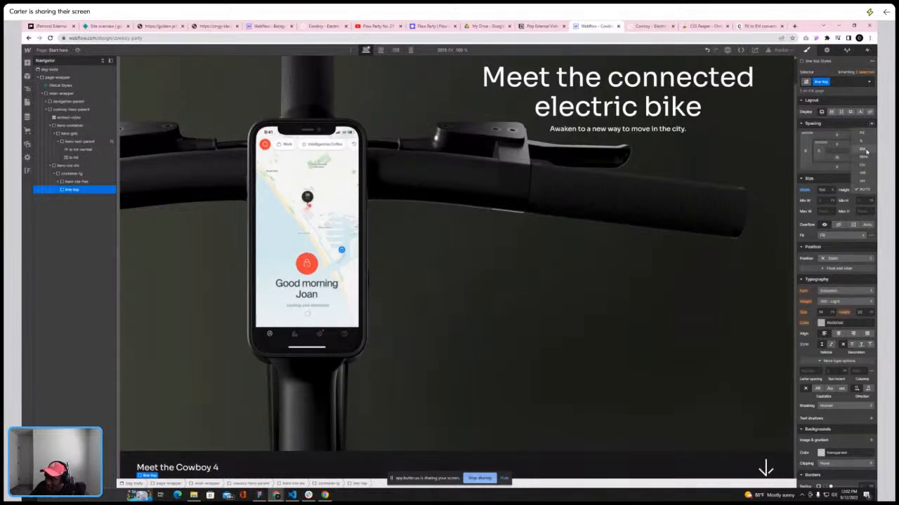
{"action": "left_click", "coordinate": [863, 132]}
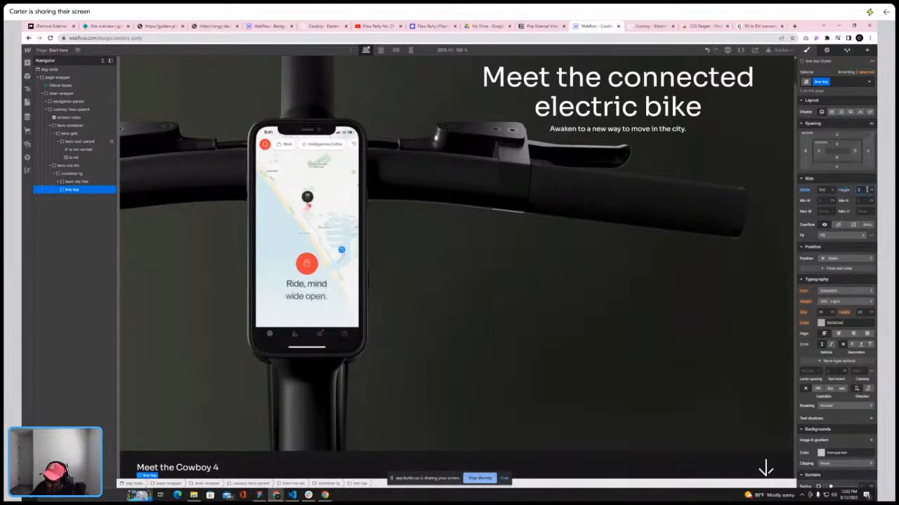
{"action": "left_click", "coordinate": [845, 259]}
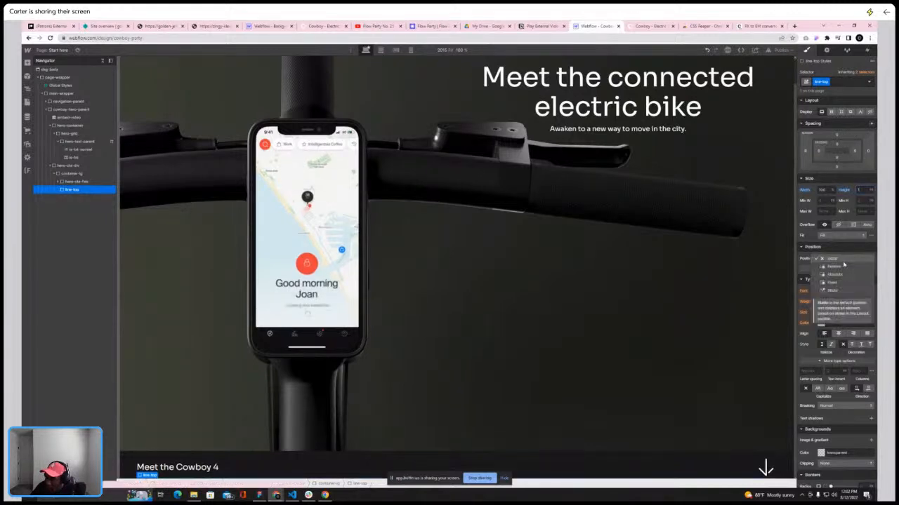
{"action": "left_click", "coordinate": [841, 278]}
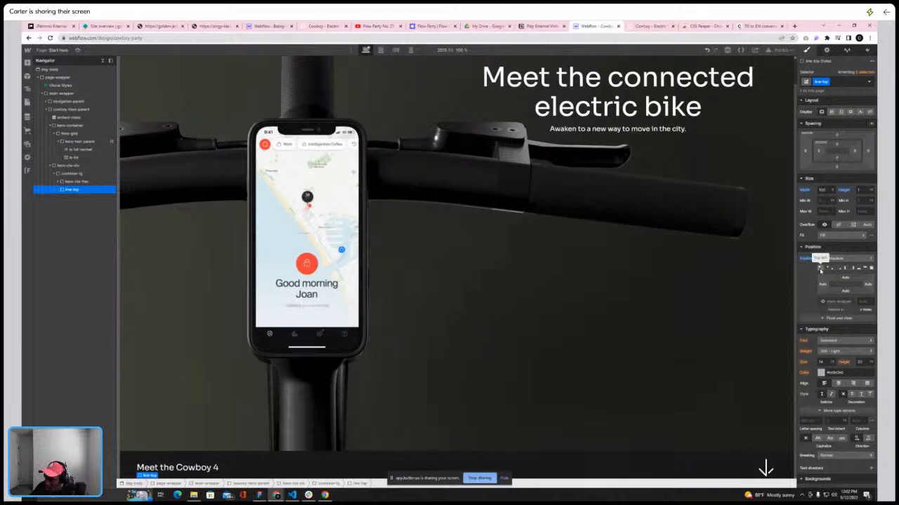
{"action": "left_click", "coordinate": [820, 269]}
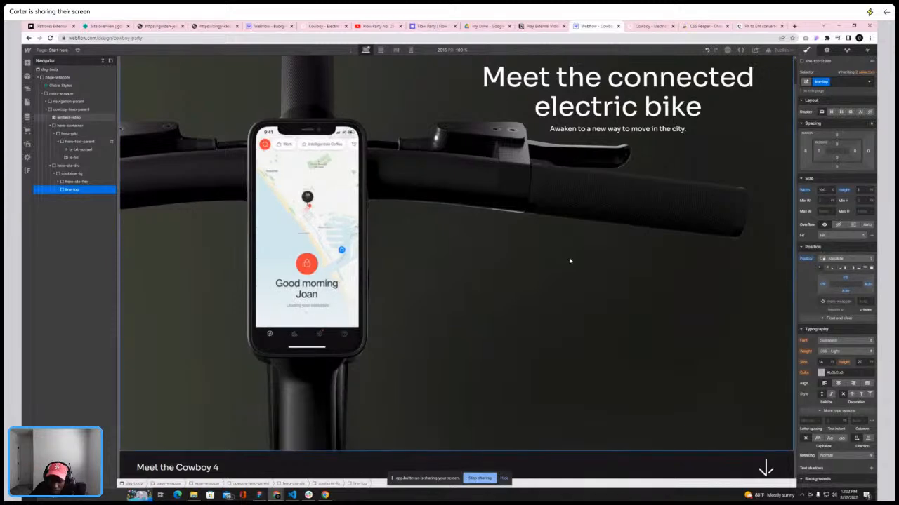
Set the hero-cta-div's position to relative
{"action": "left_click", "coordinate": [75, 168]}
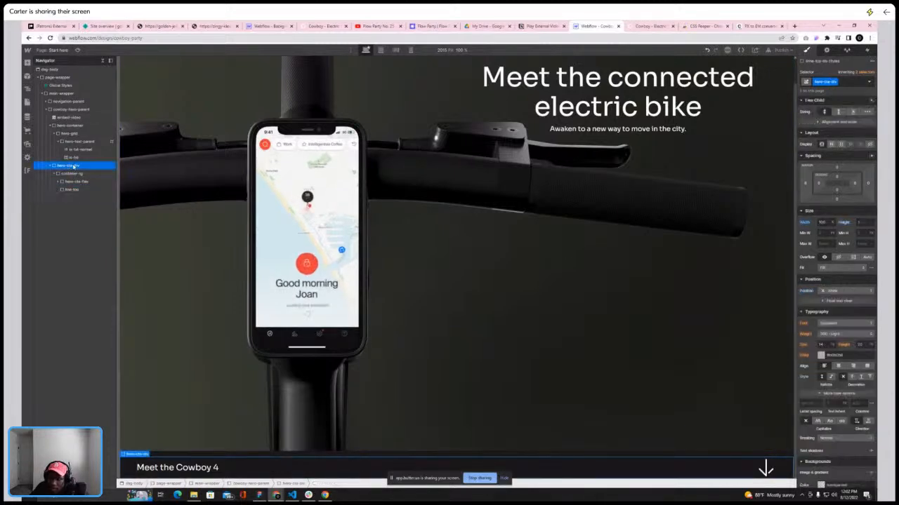
{"action": "left_click", "coordinate": [835, 290]}
{"action": "left_click", "coordinate": [831, 301]}
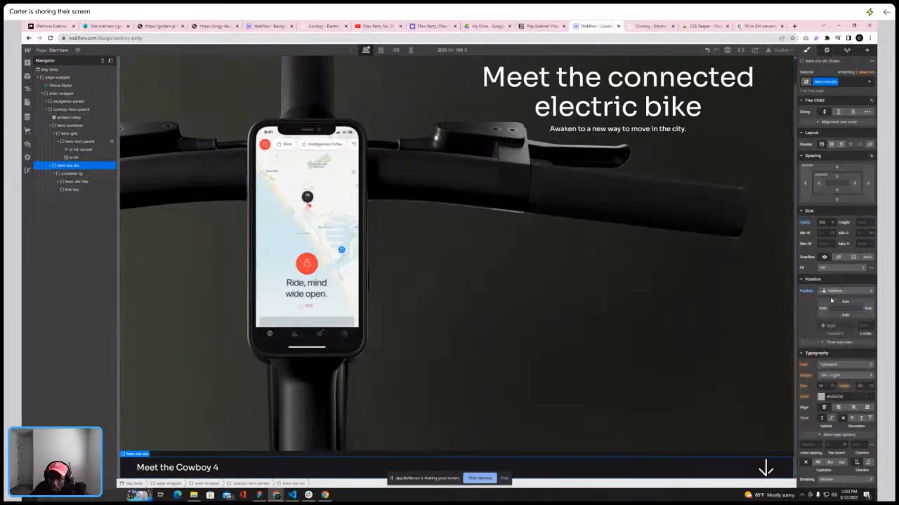
Give line-top a white background color
{"action": "left_click", "coordinate": [78, 189]}
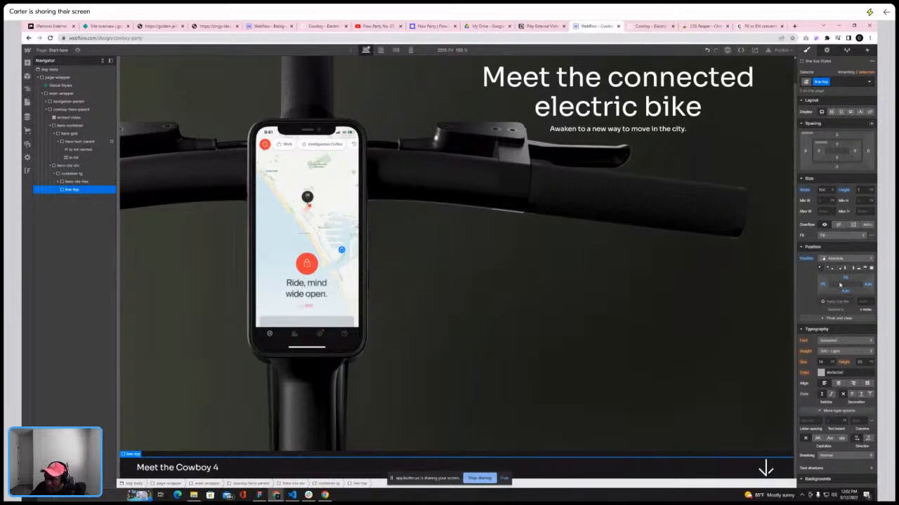
{"action": "scroll", "coordinate": [835, 280], "scroll_direction": "down", "scroll_amount": 3}
{"action": "left_click", "coordinate": [822, 336]}
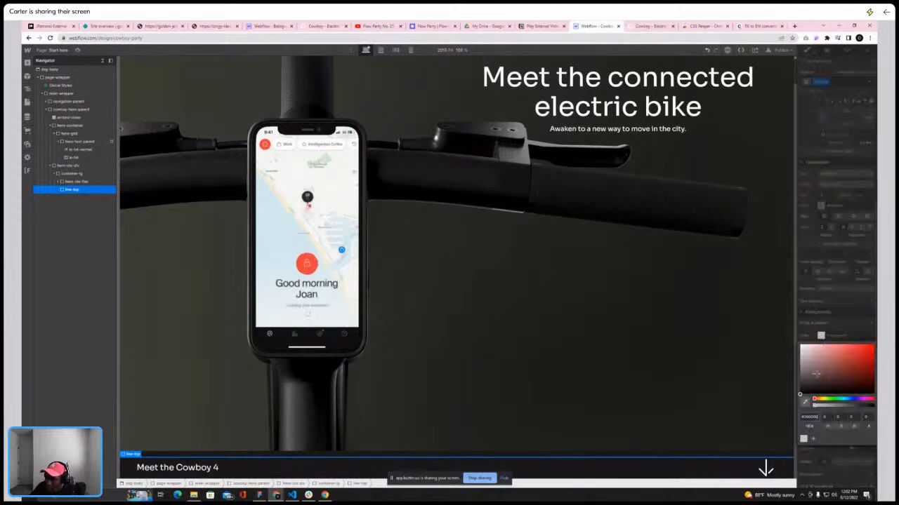
{"action": "left_click_drag", "start_coordinate": [812, 377], "coordinate": [789, 325]}
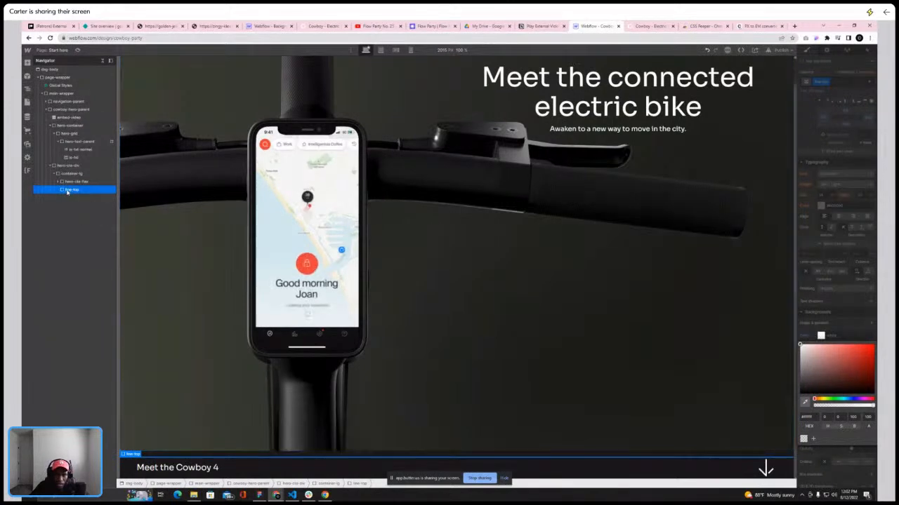
{"action": "left_click", "coordinate": [851, 319]}
{"action": "scroll", "coordinate": [848, 391], "scroll_direction": "up", "scroll_amount": 2}
{"action": "scroll", "coordinate": [848, 391], "scroll_direction": "up", "scroll_amount": 3}
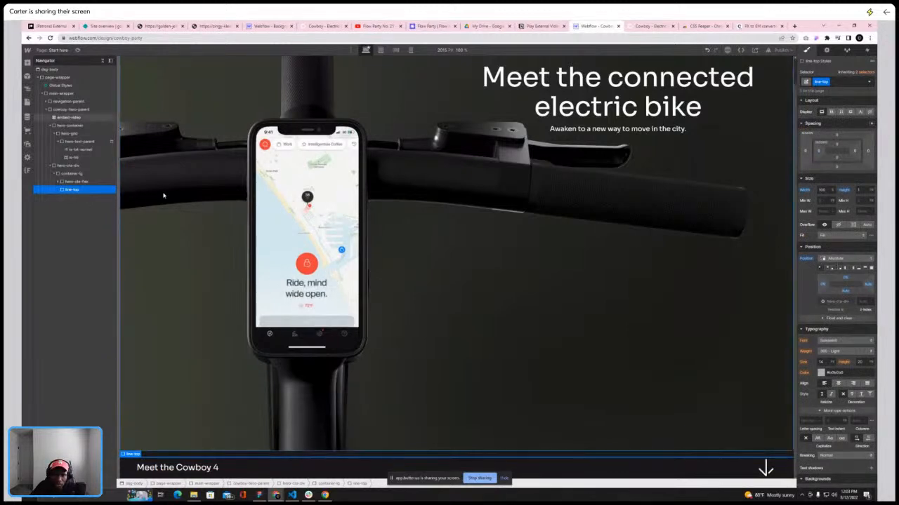
Move line-top out of container-lg so it sits directly inside hero-cta-div above container-lg
{"action": "left_click_drag", "start_coordinate": [68, 190], "coordinate": [54, 182]}
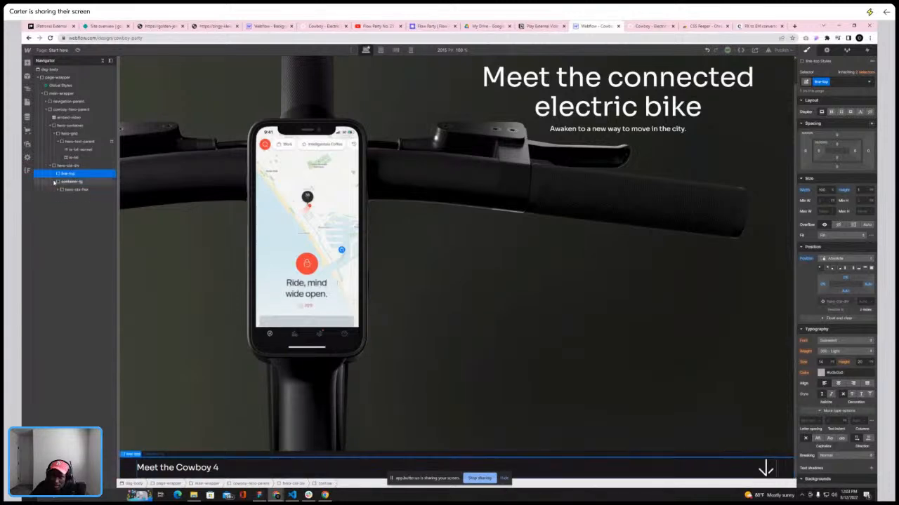
{"action": "left_click", "coordinate": [54, 182]}
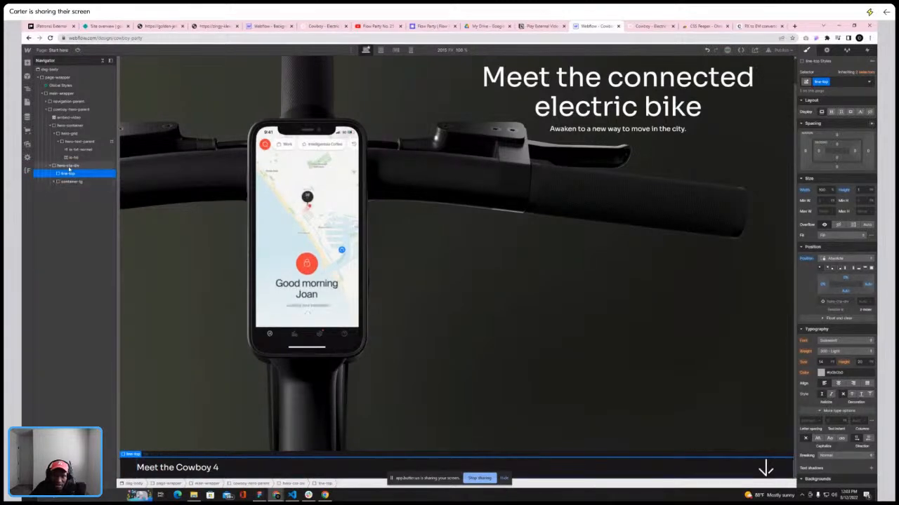
{"action": "left_click", "coordinate": [69, 165]}
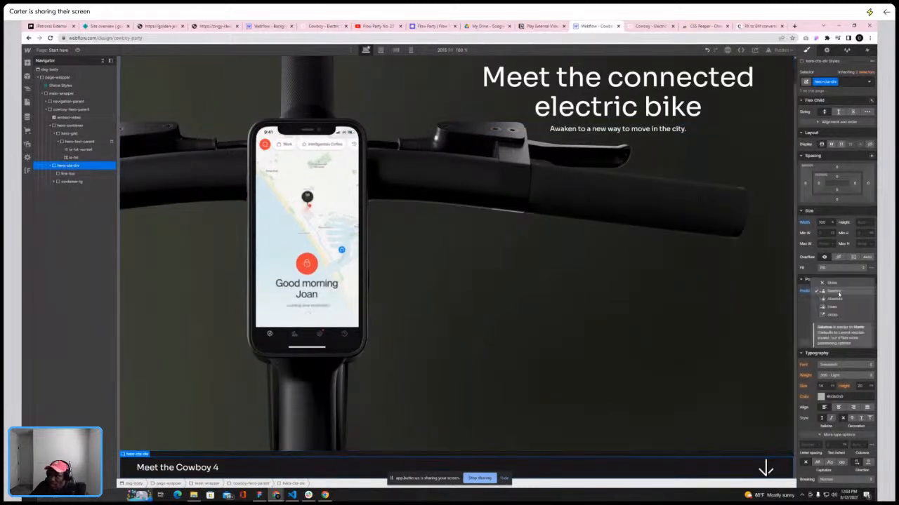
{"action": "left_click", "coordinate": [692, 296]}
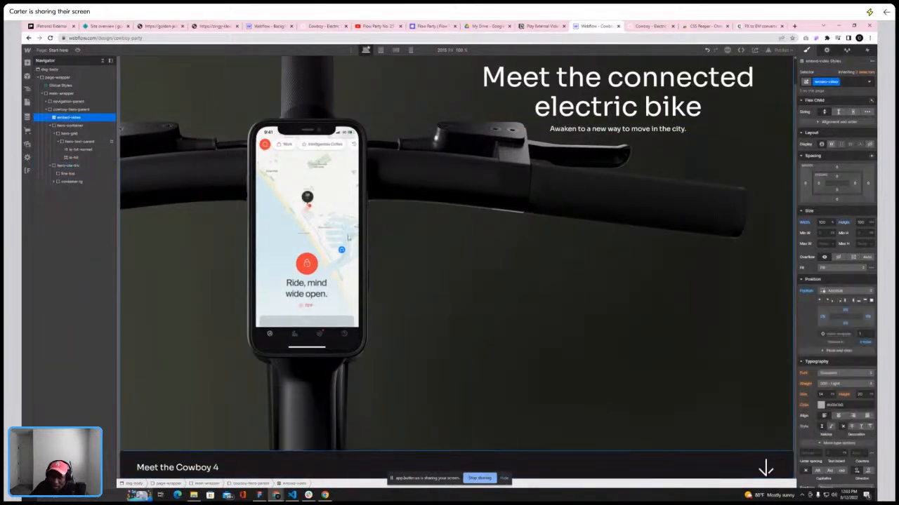
{"action": "left_click", "coordinate": [74, 174]}
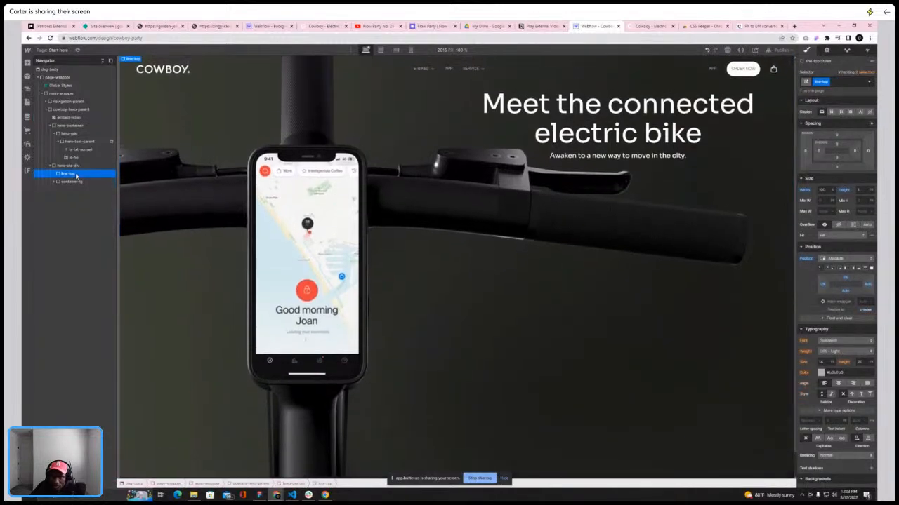
{"action": "left_click", "coordinate": [70, 166]}
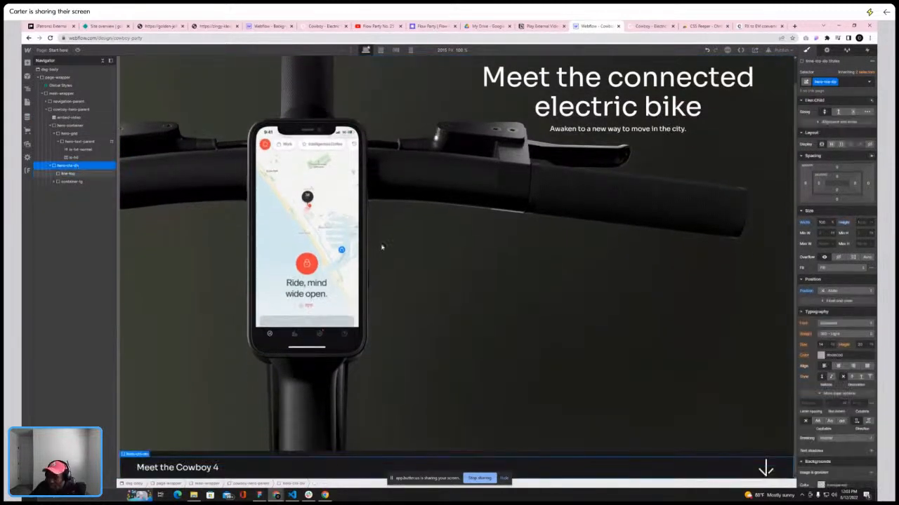
Check the position settings of hero-cta-div, line-top and the embedded video
{"action": "left_click", "coordinate": [844, 292]}
{"action": "left_click", "coordinate": [834, 299]}
{"action": "left_click", "coordinate": [765, 315]}
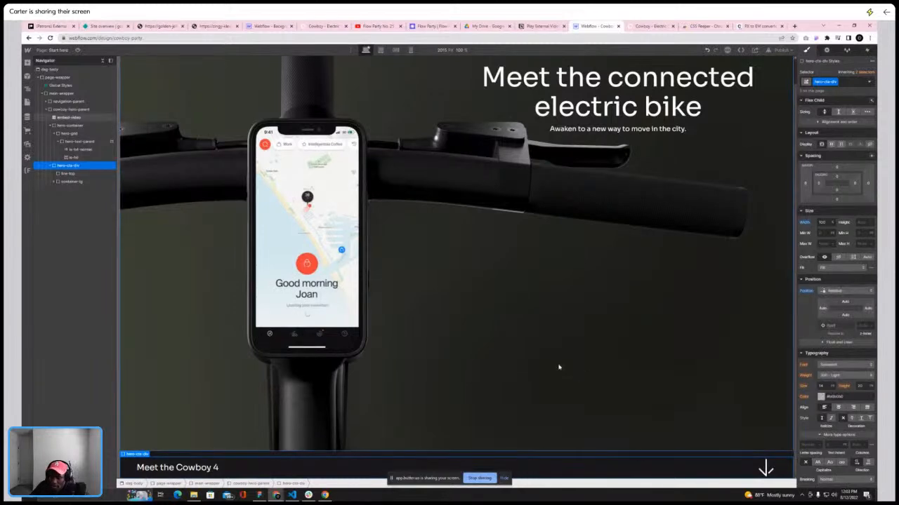
{"action": "left_click", "coordinate": [317, 456]}
{"action": "left_click", "coordinate": [68, 173]}
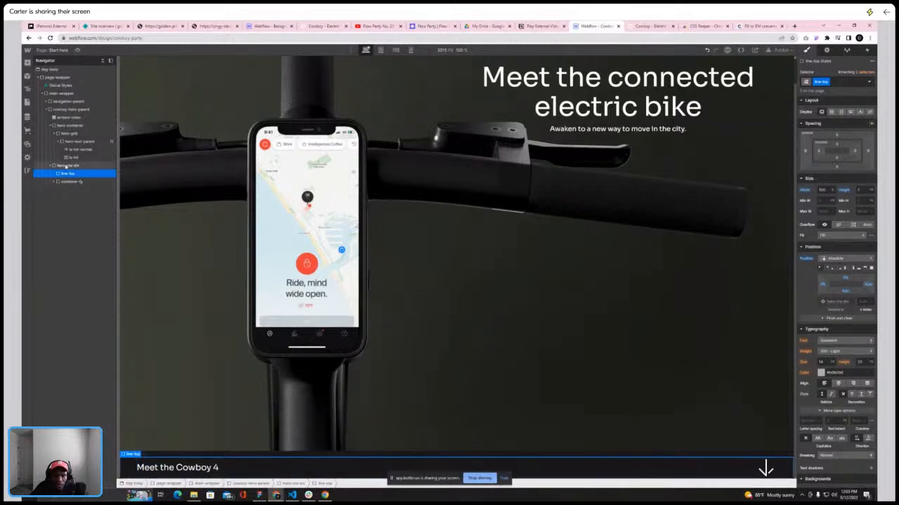
{"action": "left_click", "coordinate": [65, 166]}
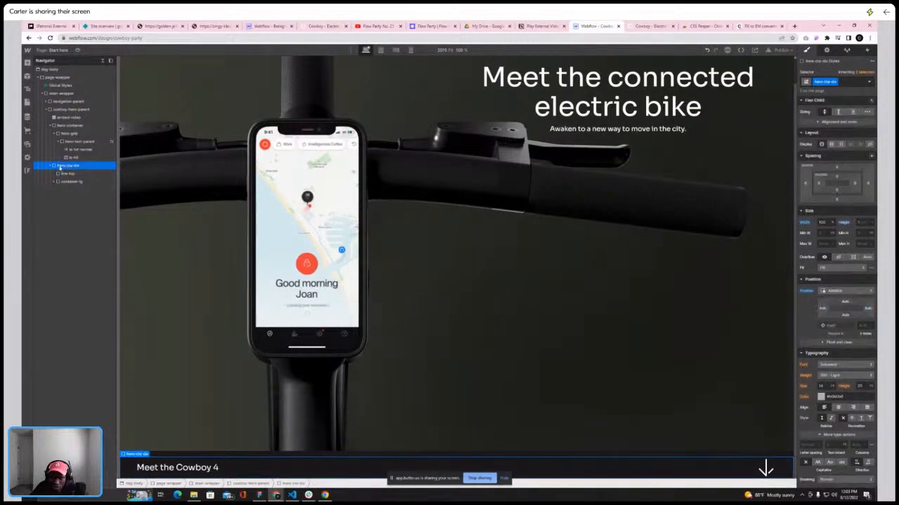
{"action": "scroll", "coordinate": [231, 207], "scroll_direction": "up", "scroll_amount": 1}
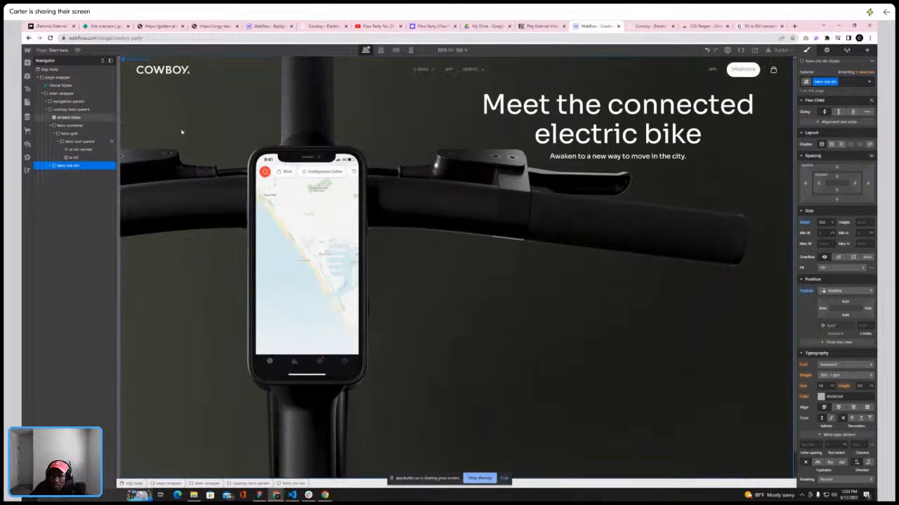
Select cowboy-hero-parent and try switching its height unit
{"action": "left_click", "coordinate": [56, 135]}
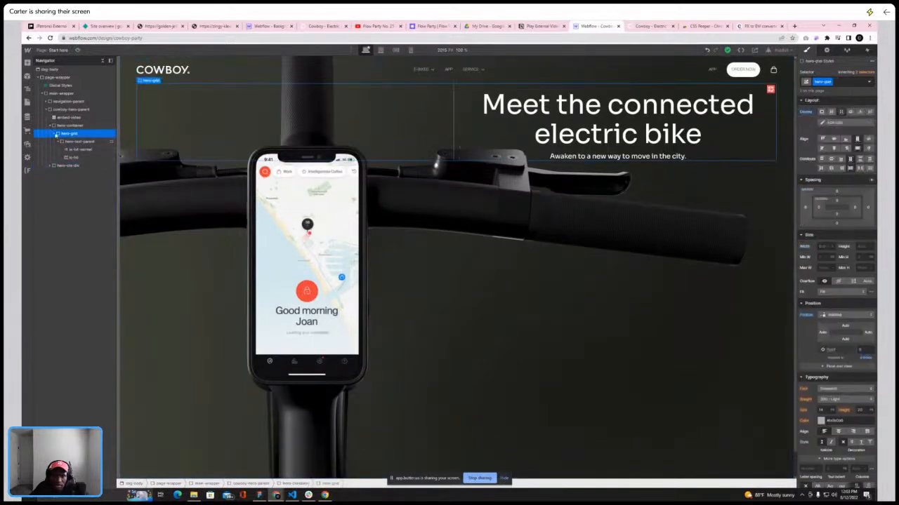
{"action": "left_click", "coordinate": [67, 143]}
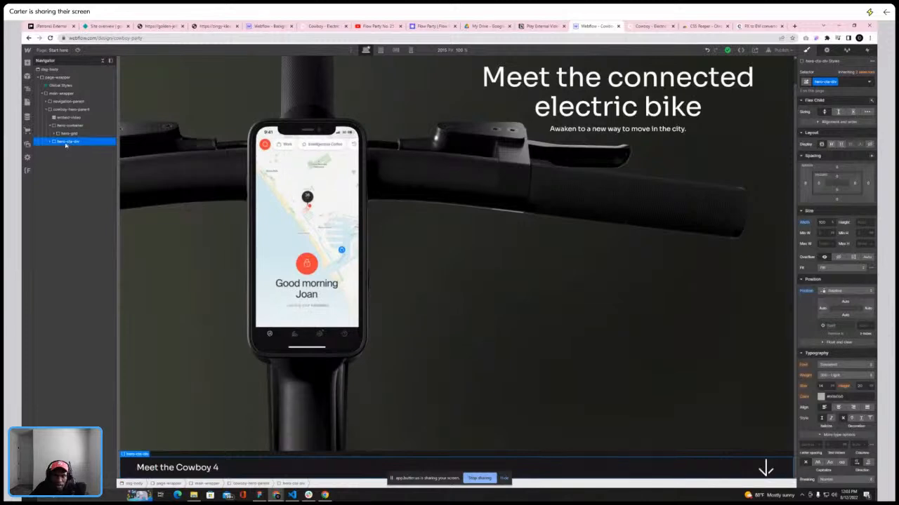
{"action": "left_click", "coordinate": [50, 126]}
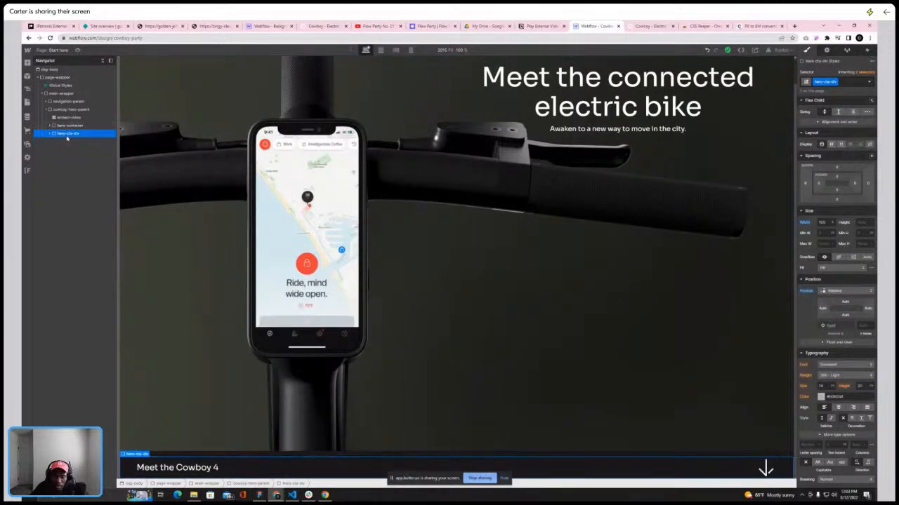
{"action": "left_click", "coordinate": [66, 111]}
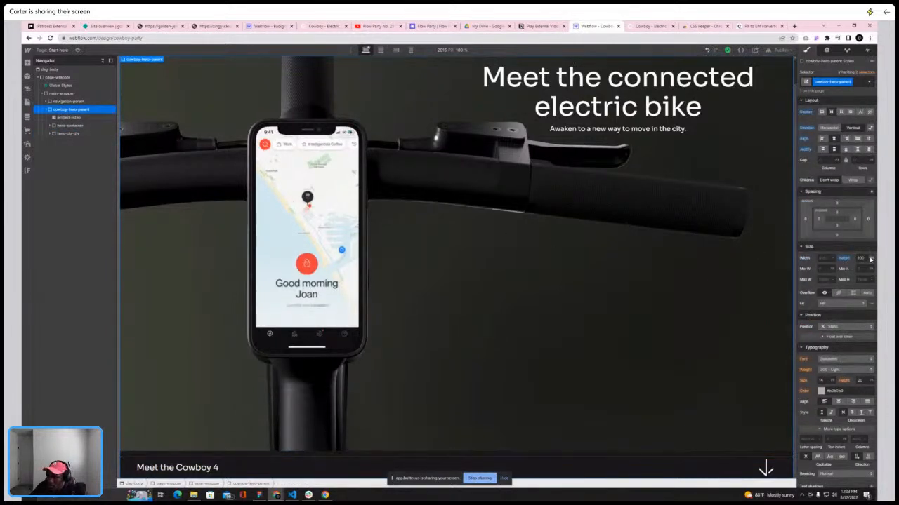
{"action": "left_click", "coordinate": [871, 259]}
{"action": "left_click", "coordinate": [863, 221]}
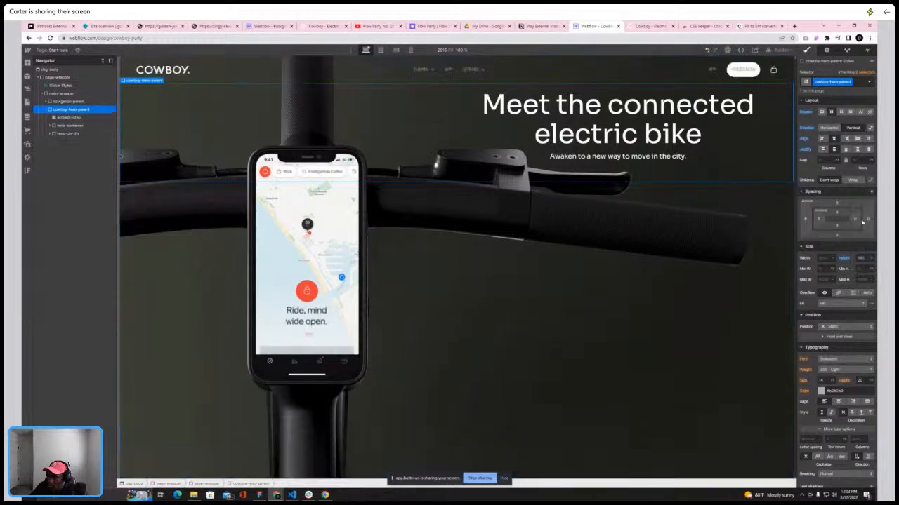
{"action": "left_click", "coordinate": [871, 259]}
{"action": "left_click", "coordinate": [845, 259], "text": "alt"}
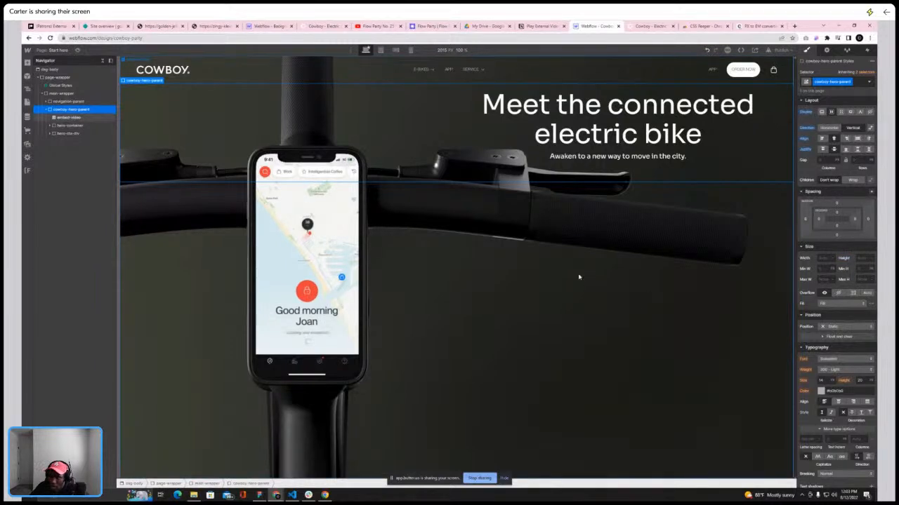
Set hero-cta-div's z-index to 5
{"action": "left_click", "coordinate": [68, 133]}
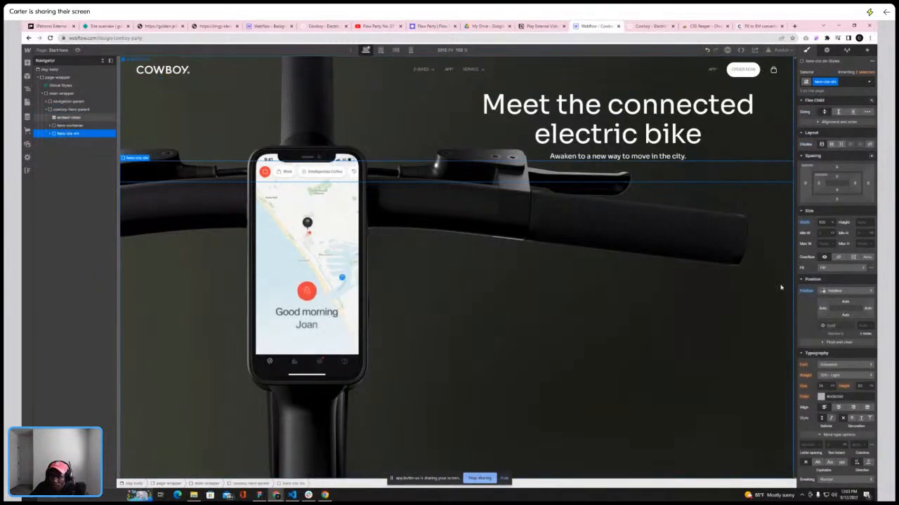
{"action": "type", "text": "5"}
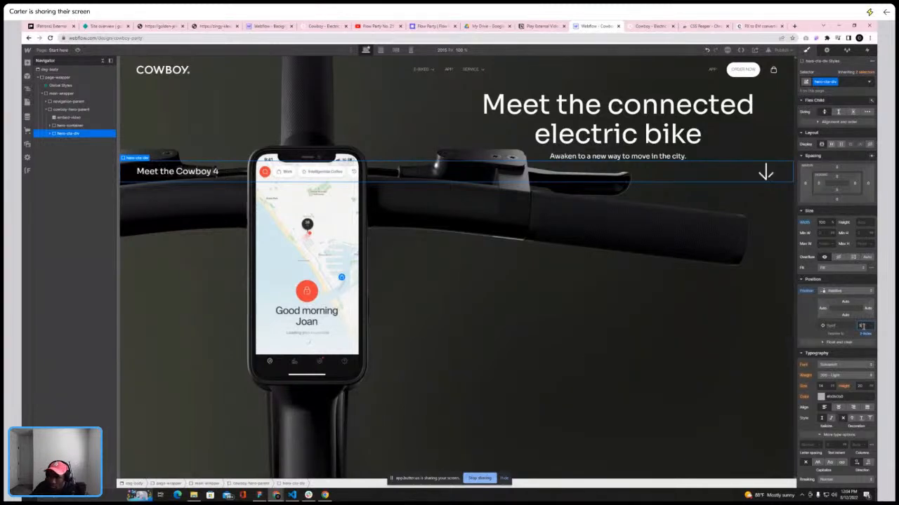
Compare the hero's layer structure with the live Cowboy site
{"action": "left_click", "coordinate": [61, 110]}
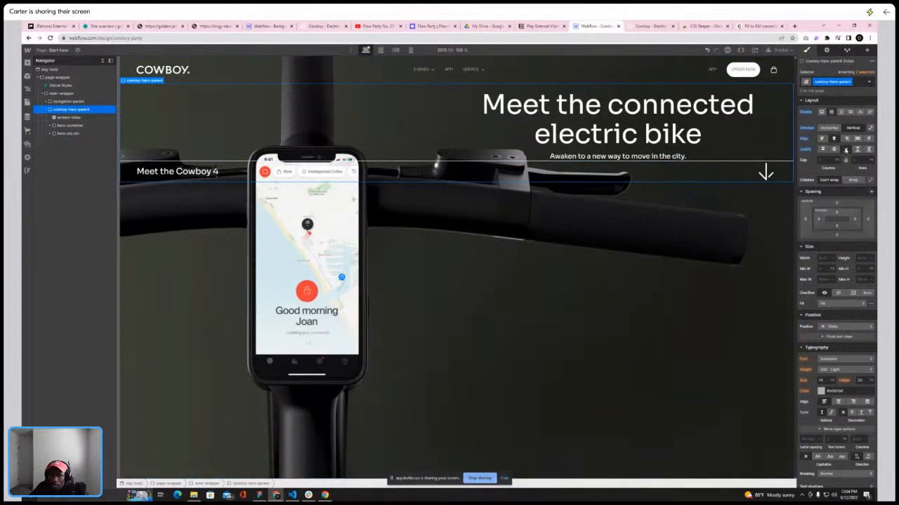
{"action": "left_click", "coordinate": [65, 126]}
{"action": "left_click", "coordinate": [66, 133]}
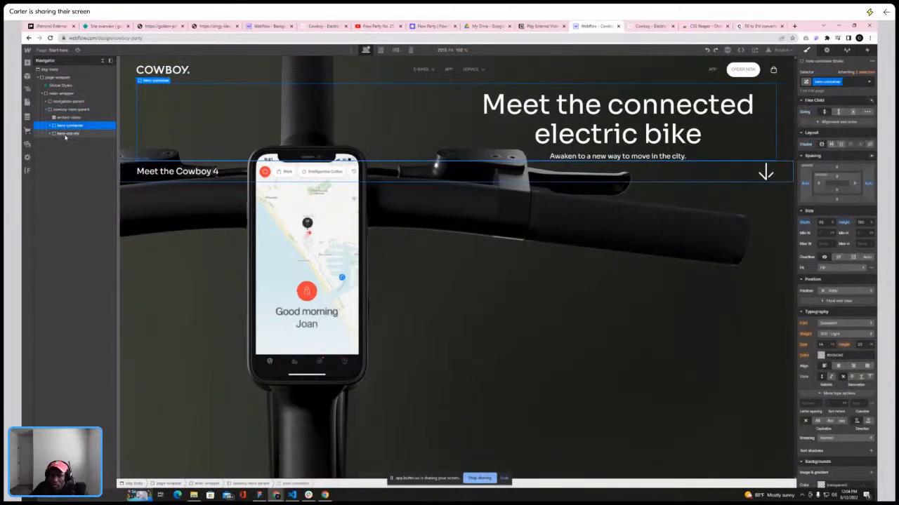
{"action": "left_click", "coordinate": [62, 110]}
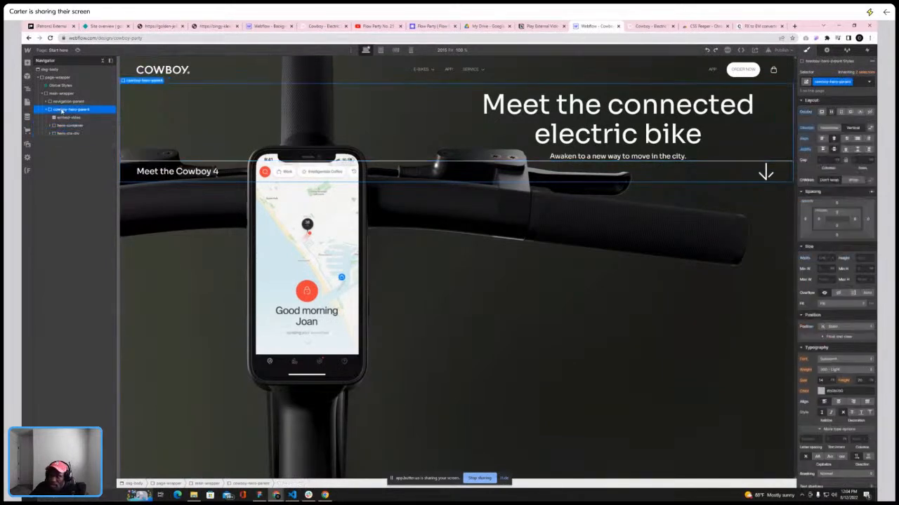
{"action": "left_click", "coordinate": [640, 26]}
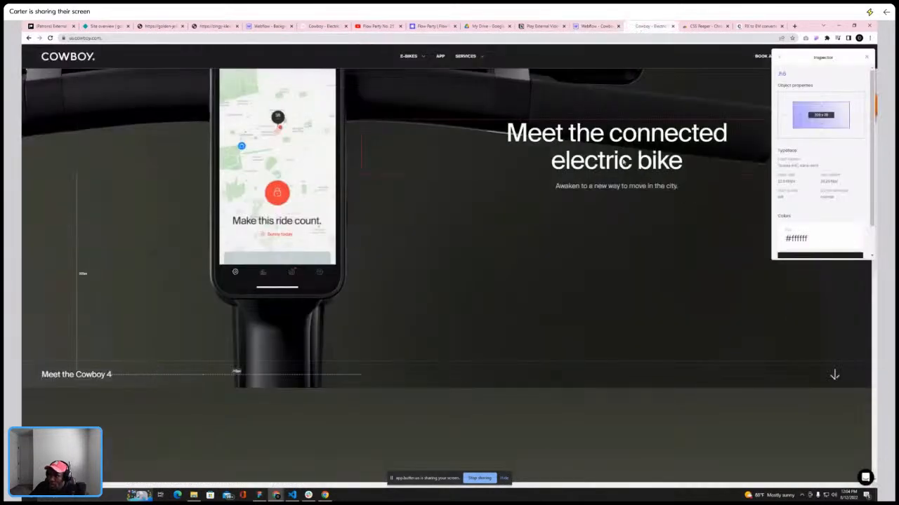
{"action": "left_click", "coordinate": [594, 26]}
{"action": "left_click", "coordinate": [70, 126]}
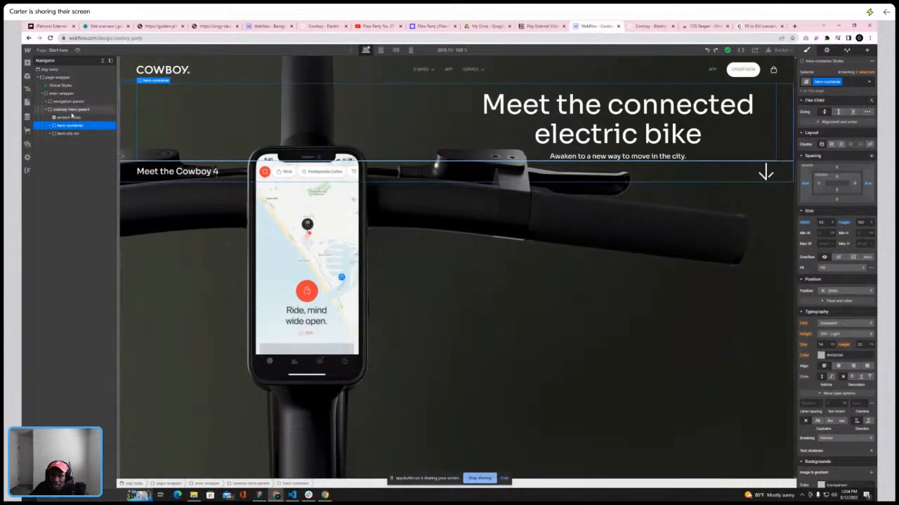
{"action": "left_click", "coordinate": [67, 111]}
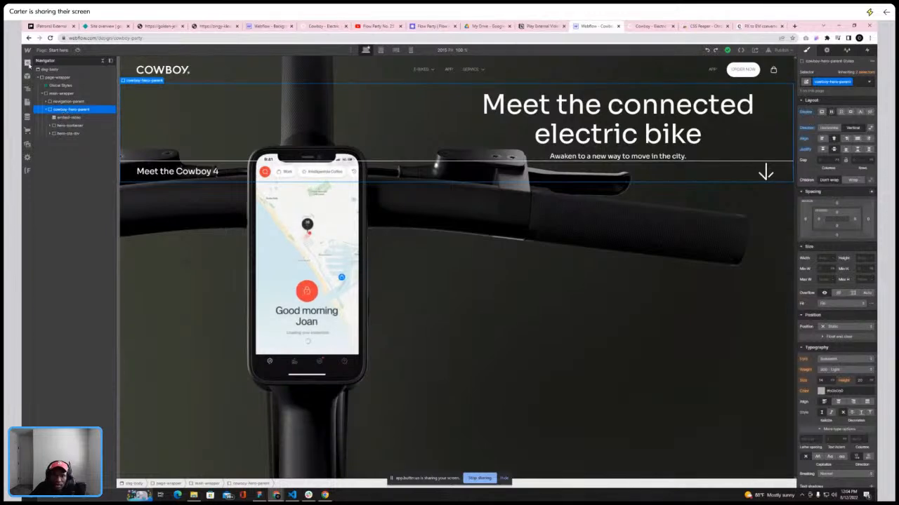
Add a Div Block inside cowboy-hero-parent and move hero-container and hero-cta-div into it
{"action": "left_click", "coordinate": [27, 63]}
{"action": "left_click", "coordinate": [62, 174]}
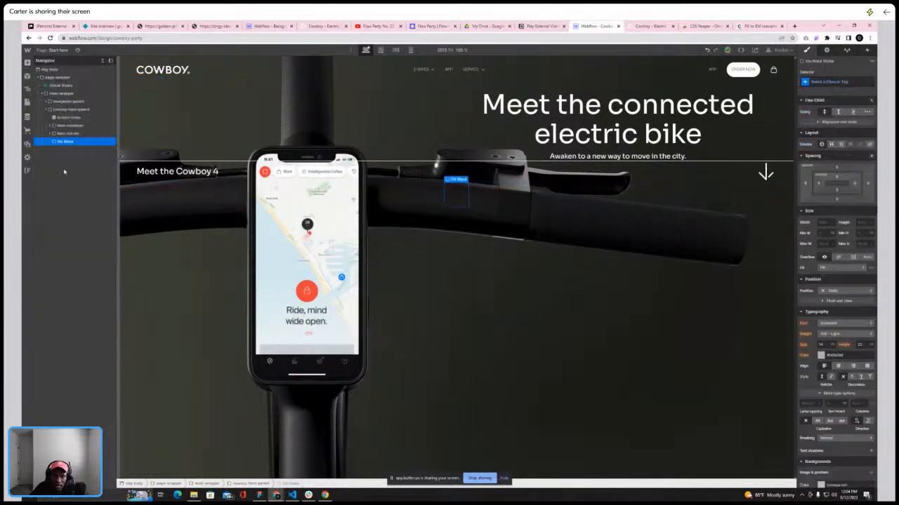
{"action": "mouse_move", "coordinate": [65, 143]}
{"action": "left_mouse_down"}
{"action": "mouse_move", "coordinate": [62, 125]}
{"action": "mouse_move", "coordinate": [74, 140]}
{"action": "left_mouse_up"}
{"action": "left_click", "coordinate": [62, 133]}
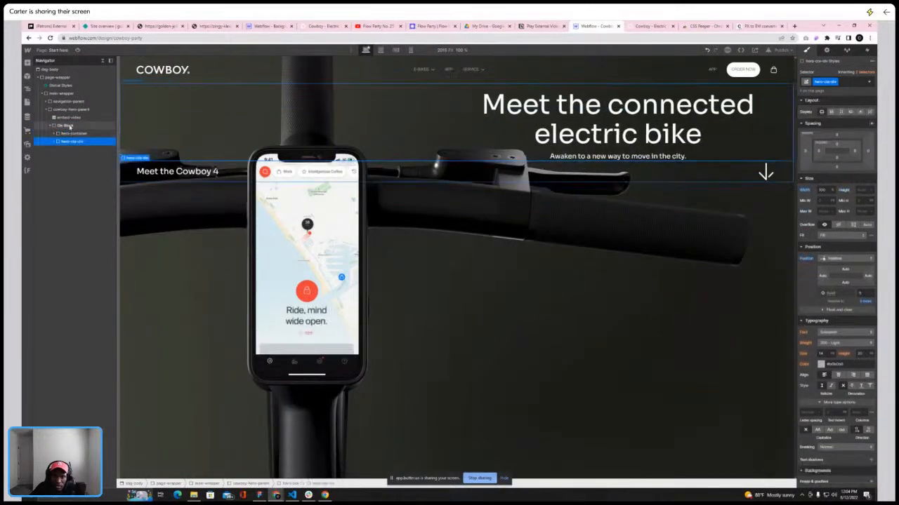
{"action": "left_click", "coordinate": [68, 125]}
{"action": "left_click", "coordinate": [66, 109]}
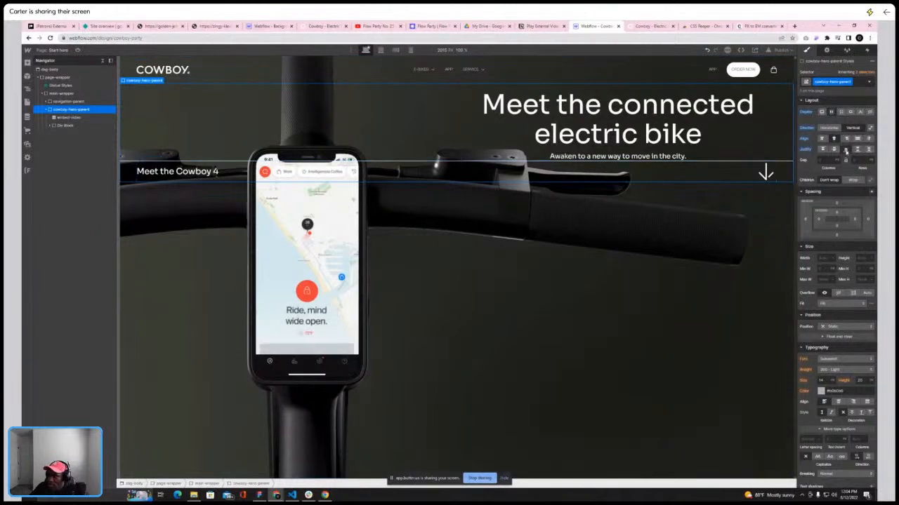
Set cowboy-hero-parent's height to 100
{"action": "left_click", "coordinate": [871, 258]}
{"action": "left_click", "coordinate": [864, 210]}
{"action": "type", "text": "100"}
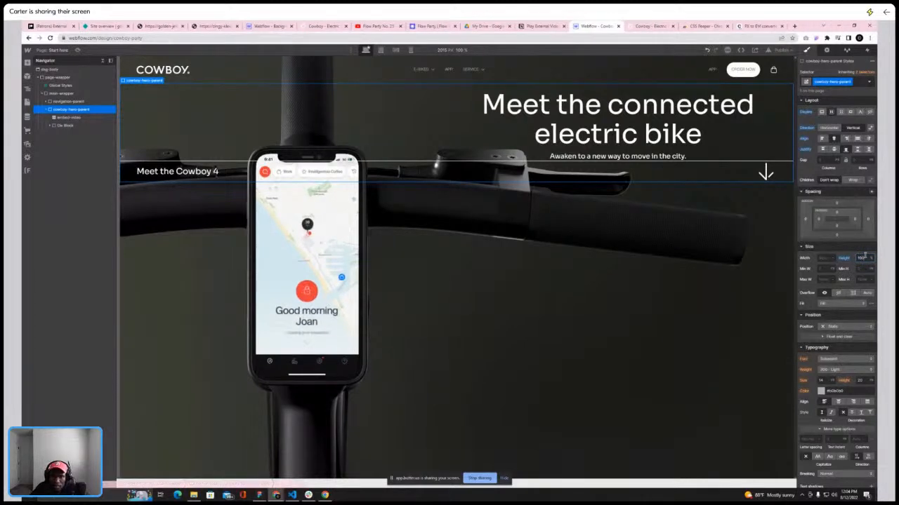
Undo the Div Block wrapping of the hero content
{"action": "left_click", "coordinate": [82, 128]}
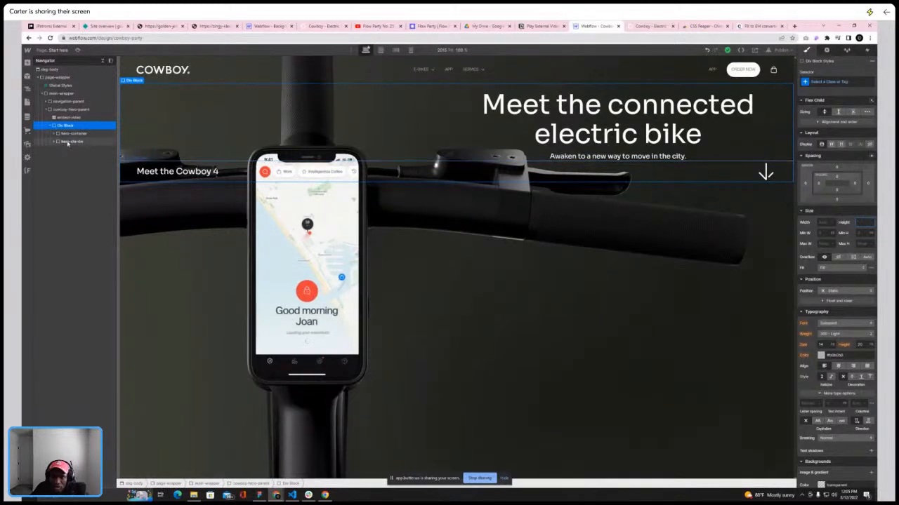
{"action": "left_click", "coordinate": [65, 141]}
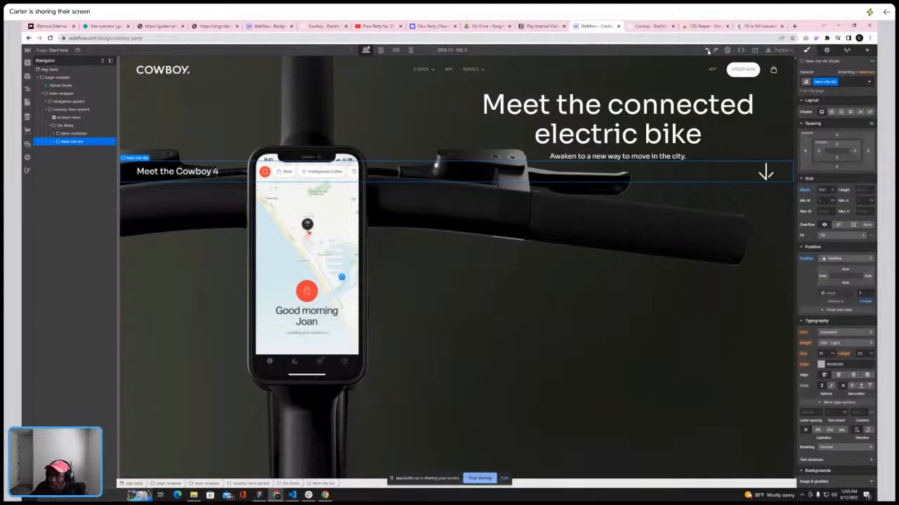
{"action": "left_click", "coordinate": [708, 51]}
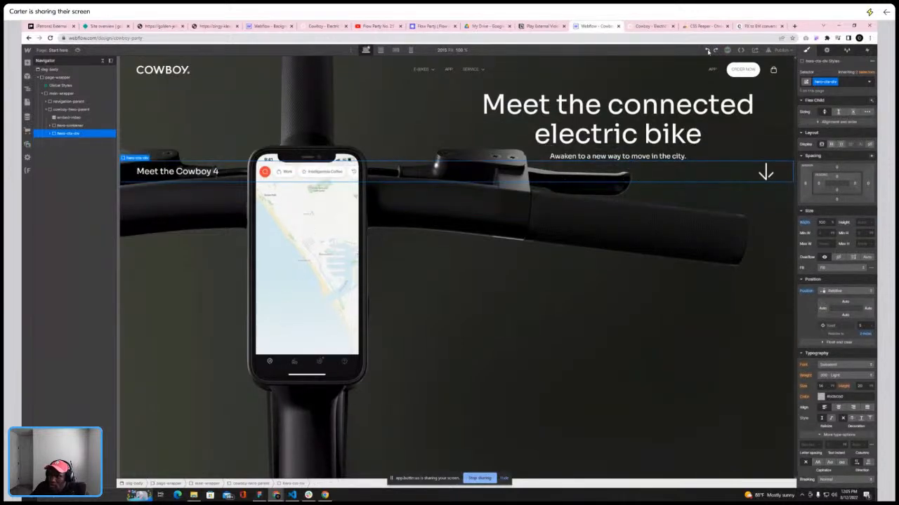
Set cowboy-hero-parent's position to relative
{"action": "left_click", "coordinate": [693, 187]}
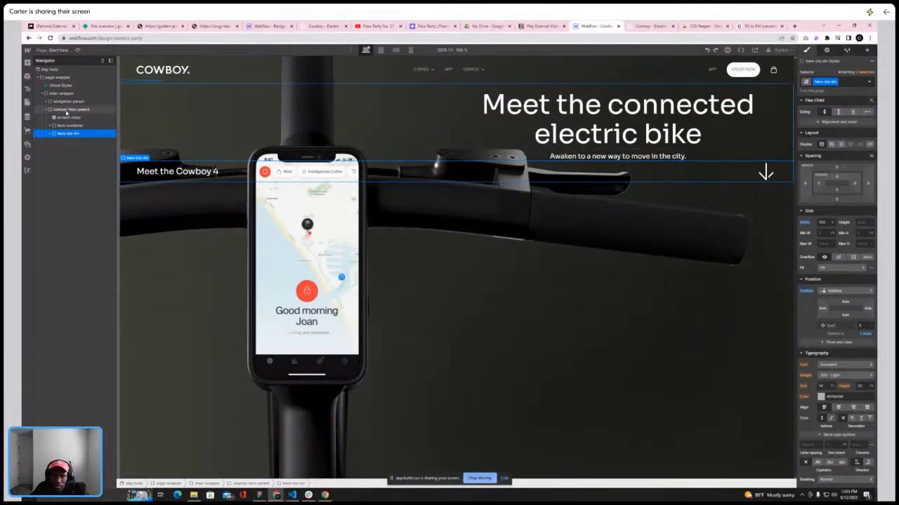
{"action": "left_click", "coordinate": [836, 327]}
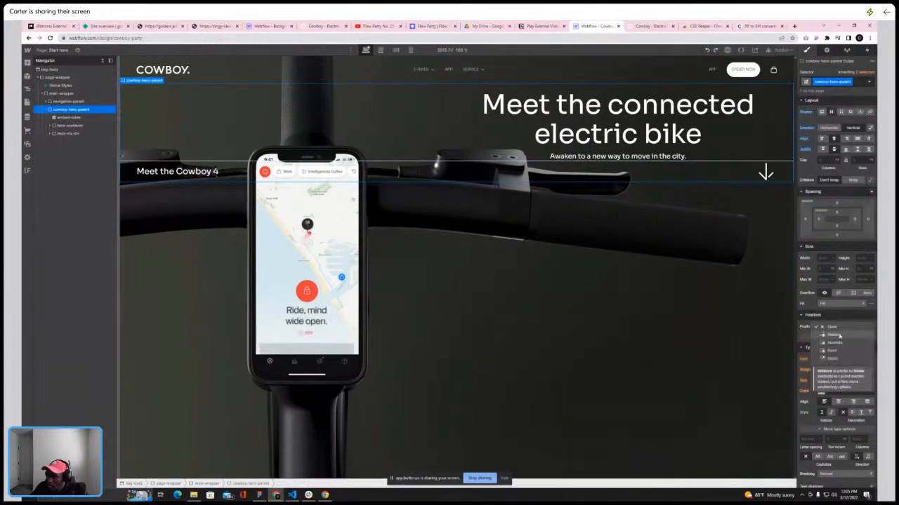
{"action": "left_click", "coordinate": [838, 335]}
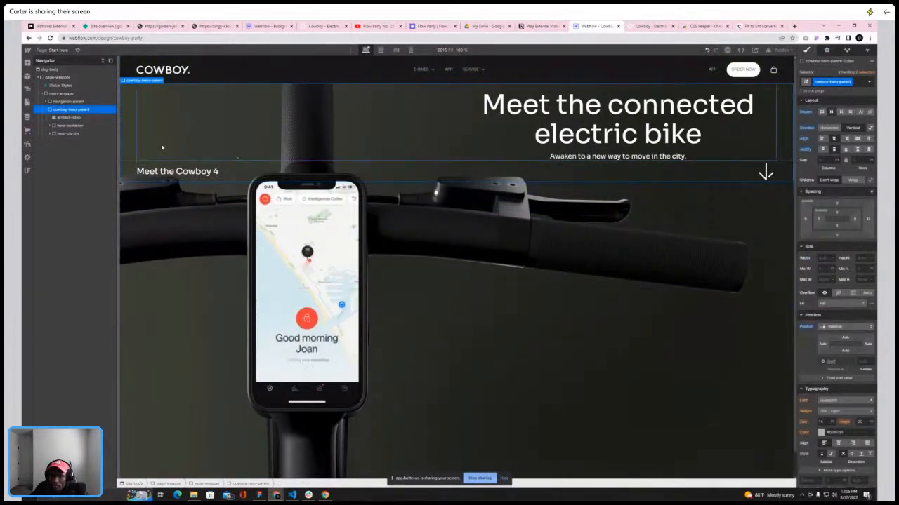
Set hero-cta-div to absolute position pinned to the bottom of its parent
{"action": "left_click", "coordinate": [397, 176]}
{"action": "left_click", "coordinate": [836, 291]}
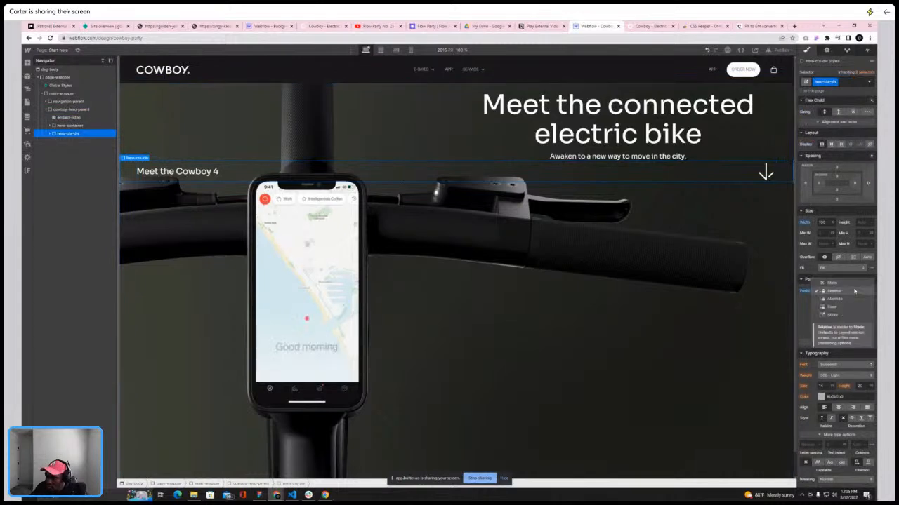
{"action": "left_click", "coordinate": [840, 300]}
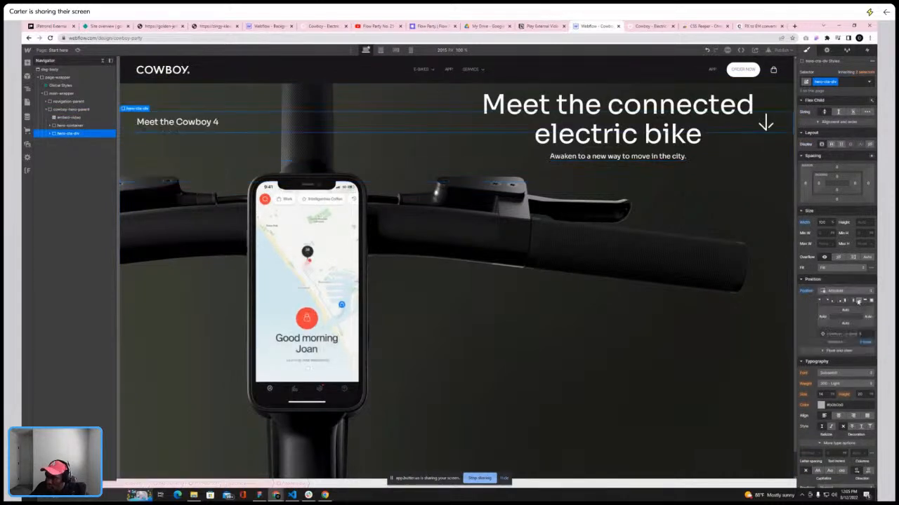
{"action": "left_click", "coordinate": [858, 301]}
Switch cowboy-hero-parent's height unit to viewport height
{"action": "left_click", "coordinate": [73, 110]}
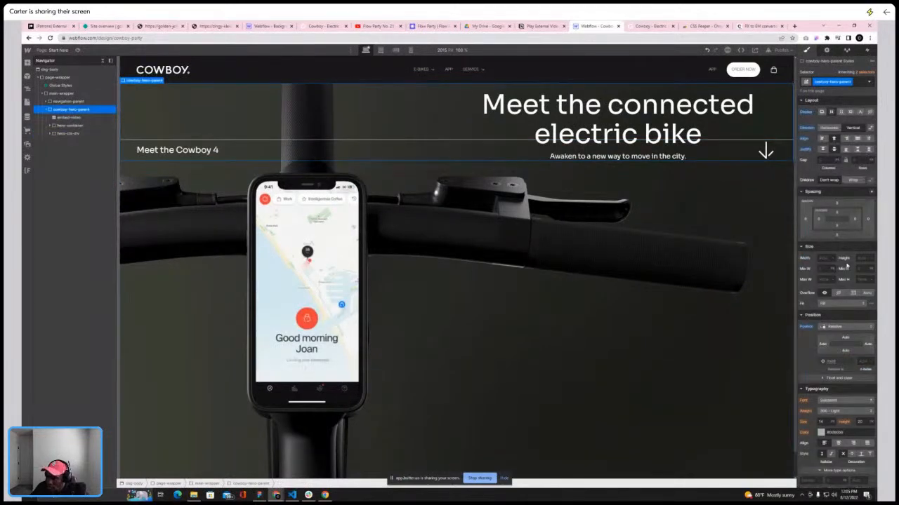
{"action": "left_click", "coordinate": [861, 258]}
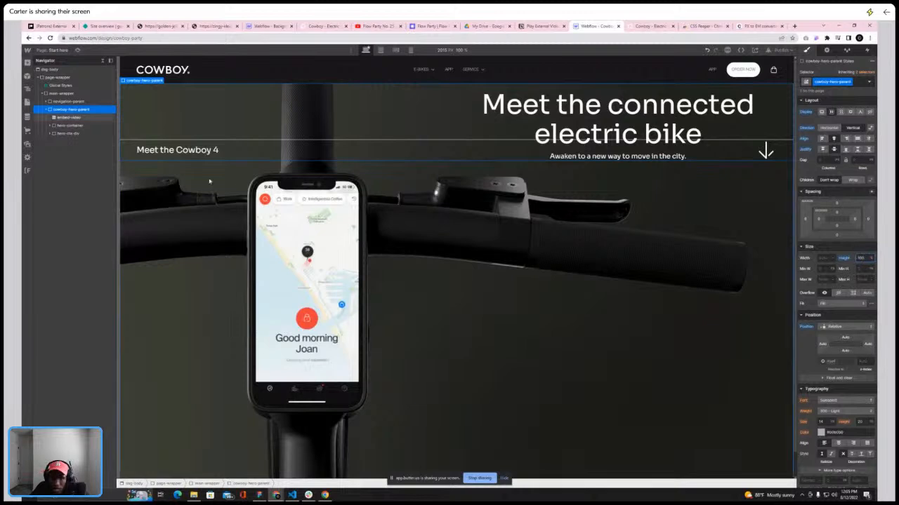
{"action": "left_click", "coordinate": [48, 110]}
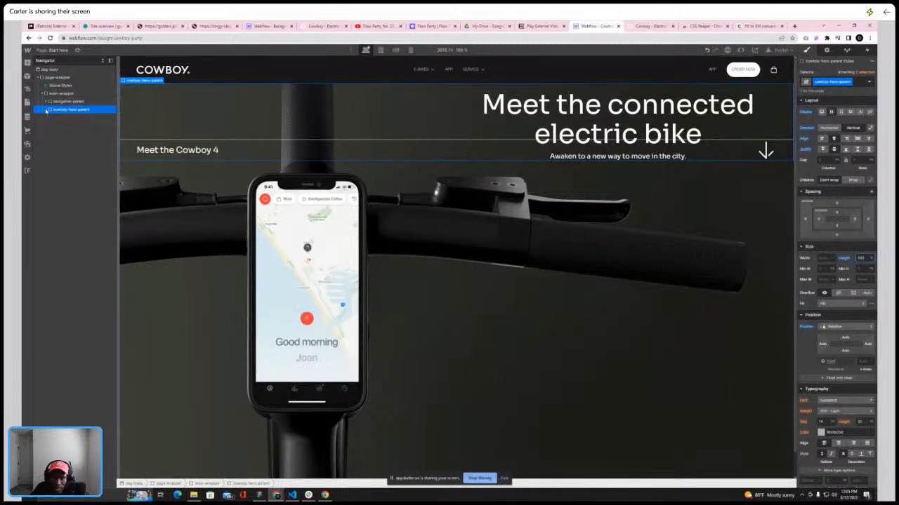
{"action": "left_click", "coordinate": [47, 110]}
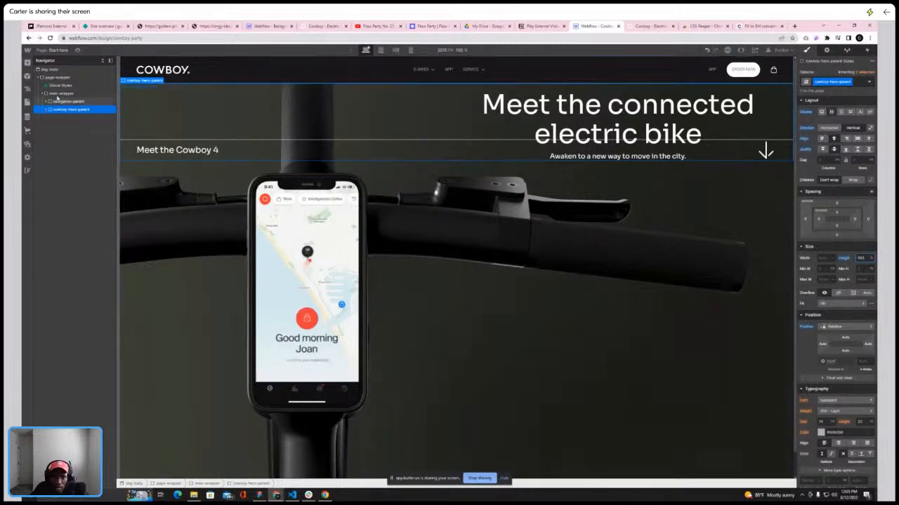
{"action": "left_click", "coordinate": [871, 259]}
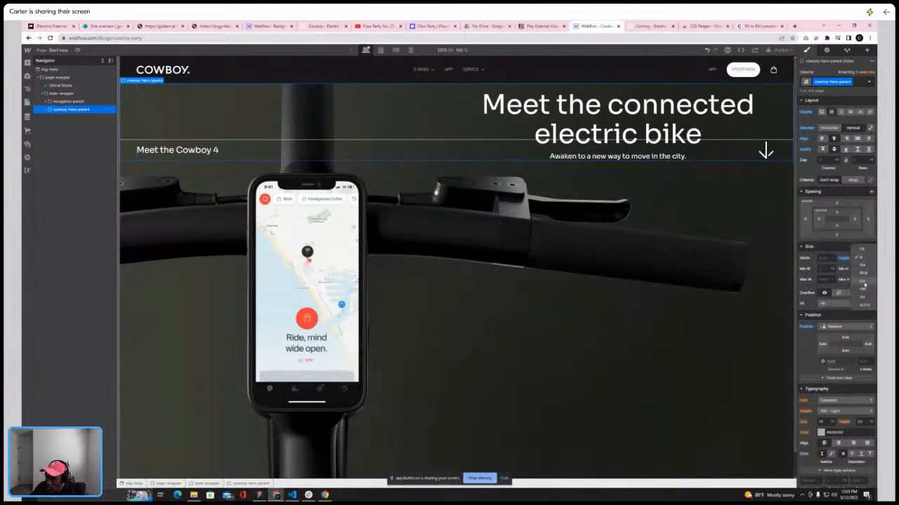
{"action": "left_click", "coordinate": [869, 295]}
Compare the hero's bottom bar with the live Cowboy site
{"action": "scroll", "coordinate": [636, 292], "scroll_direction": "down", "scroll_amount": 1}
{"action": "scroll", "coordinate": [636, 290], "scroll_direction": "up", "scroll_amount": 1}
{"action": "scroll", "coordinate": [636, 284], "scroll_direction": "down", "scroll_amount": 1}
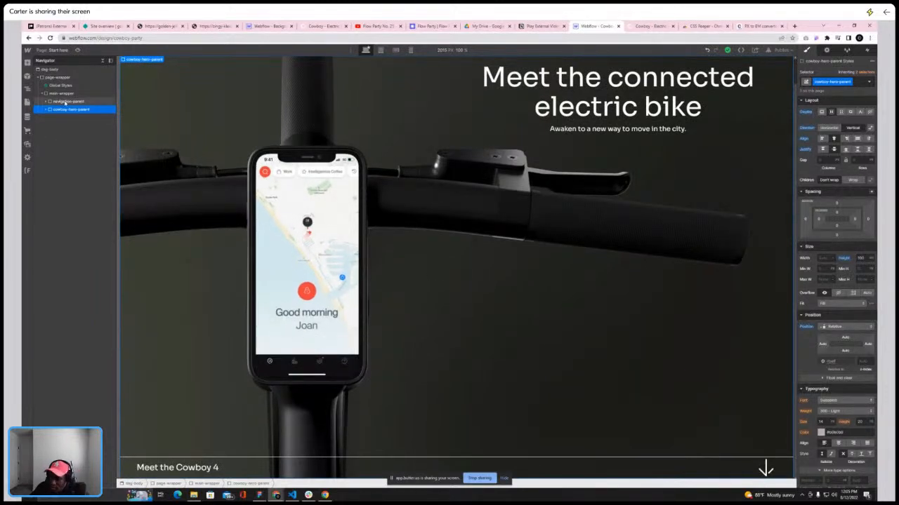
{"action": "left_click", "coordinate": [652, 26]}
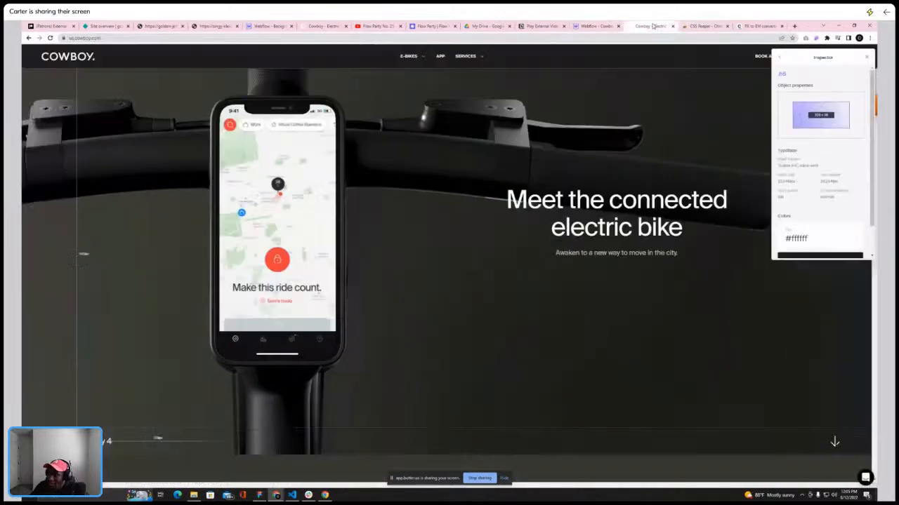
{"action": "left_click", "coordinate": [596, 26]}
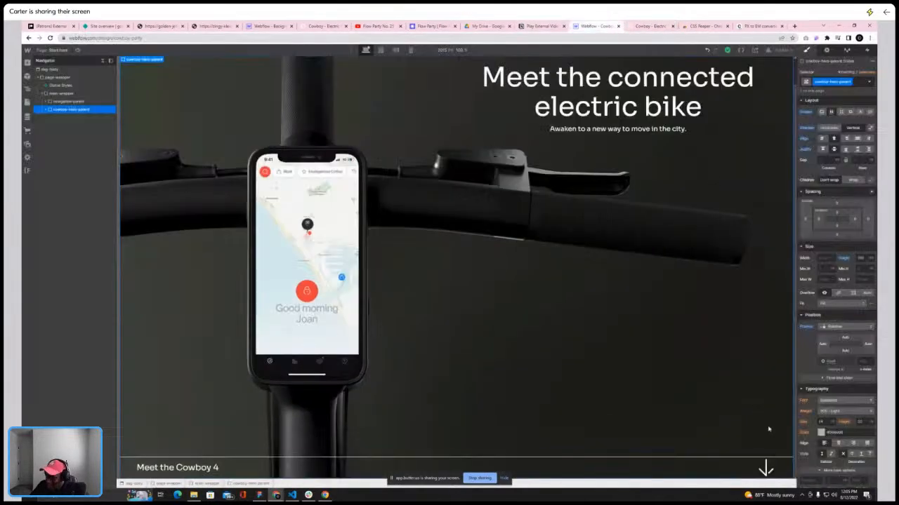
Select the bottom bar's arrow icon and set its width to 2
{"action": "left_click", "coordinate": [765, 469]}
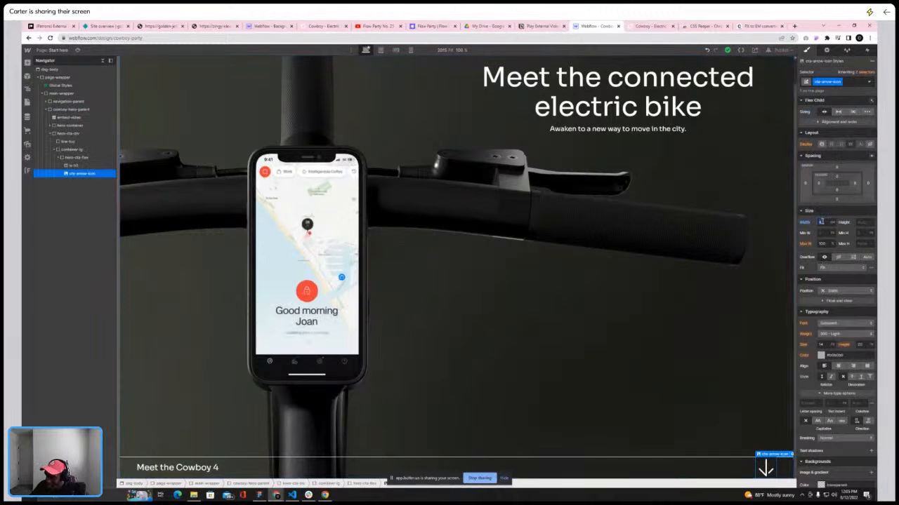
{"action": "type", "text": "2"}
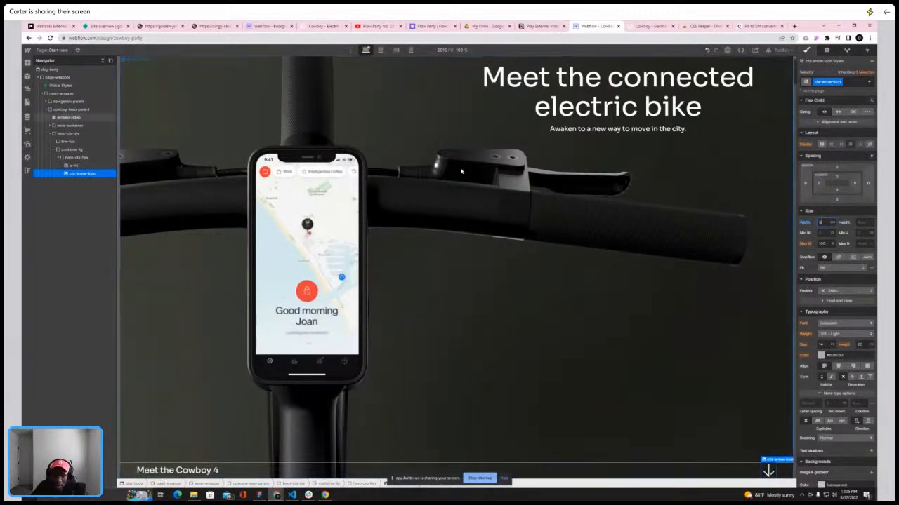
Compare hero-cta-div with the live Cowboy site and reference tabs, then adjust its padding values
{"action": "left_click", "coordinate": [70, 134]}
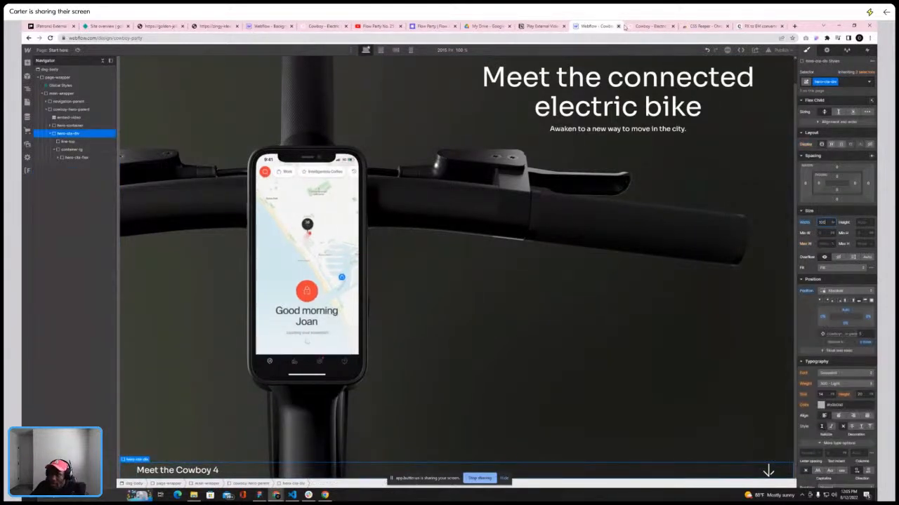
{"action": "left_click", "coordinate": [639, 27]}
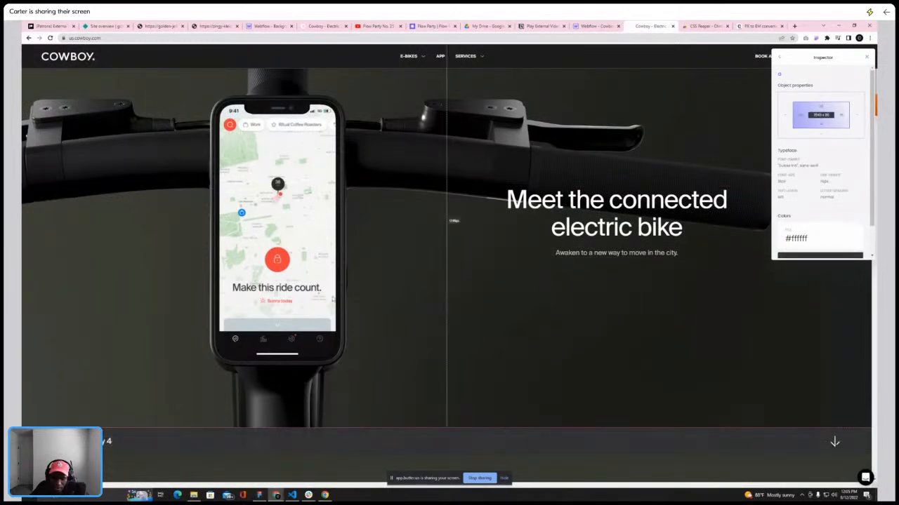
{"action": "left_click", "coordinate": [761, 27]}
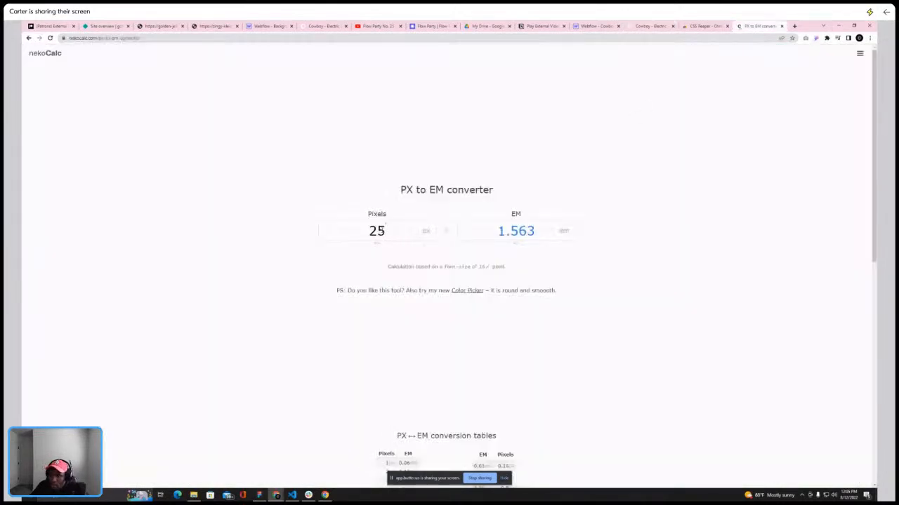
{"action": "left_click", "coordinate": [695, 26]}
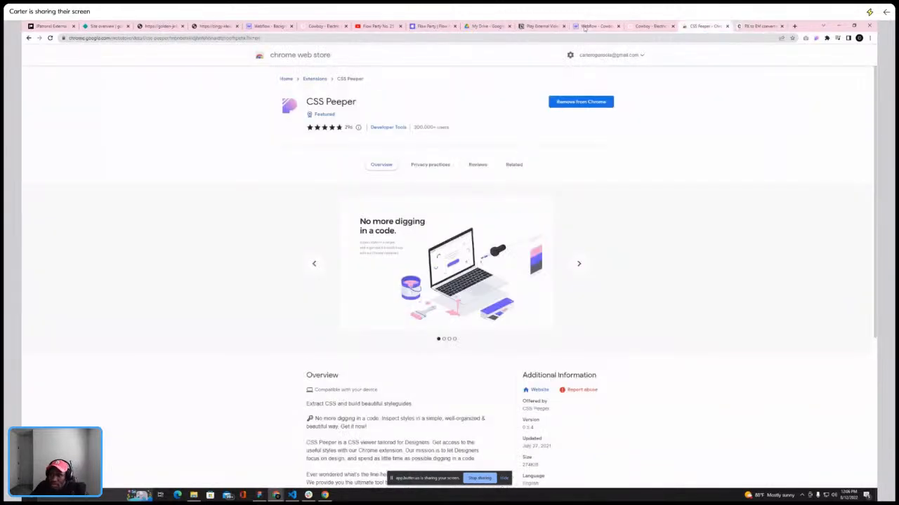
{"action": "left_click", "coordinate": [584, 26]}
{"action": "left_click", "coordinate": [836, 179]}
{"action": "left_click", "coordinate": [862, 187]}
{"action": "left_click", "coordinate": [863, 210]}
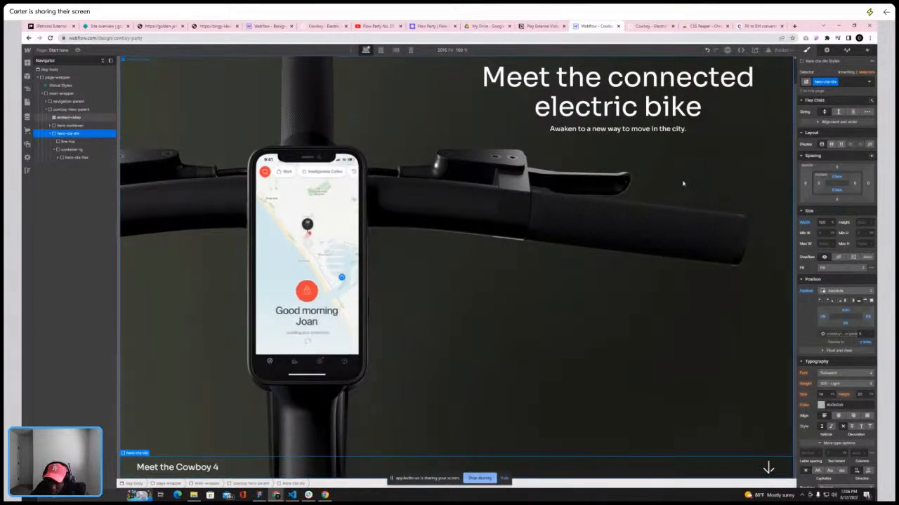
Examine the hero's element structure in the Navigator
{"action": "left_click", "coordinate": [429, 297]}
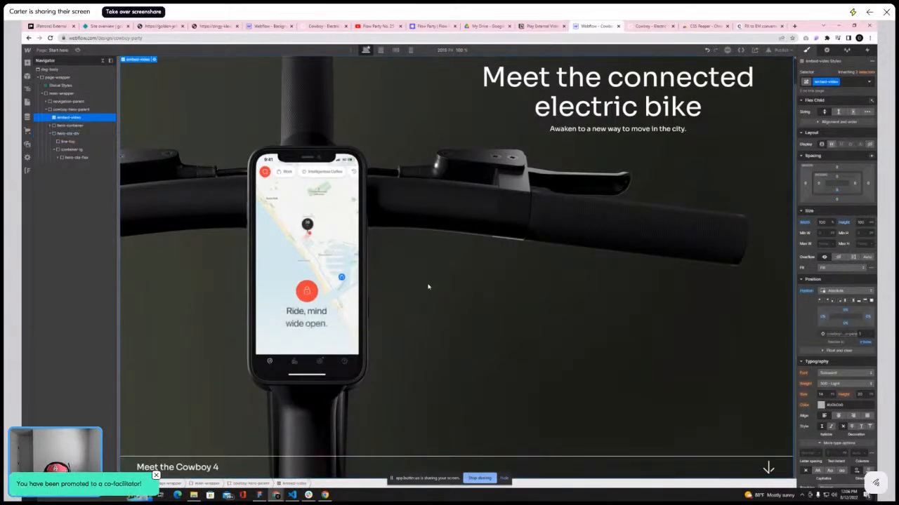
{"action": "left_click", "coordinate": [102, 61]}
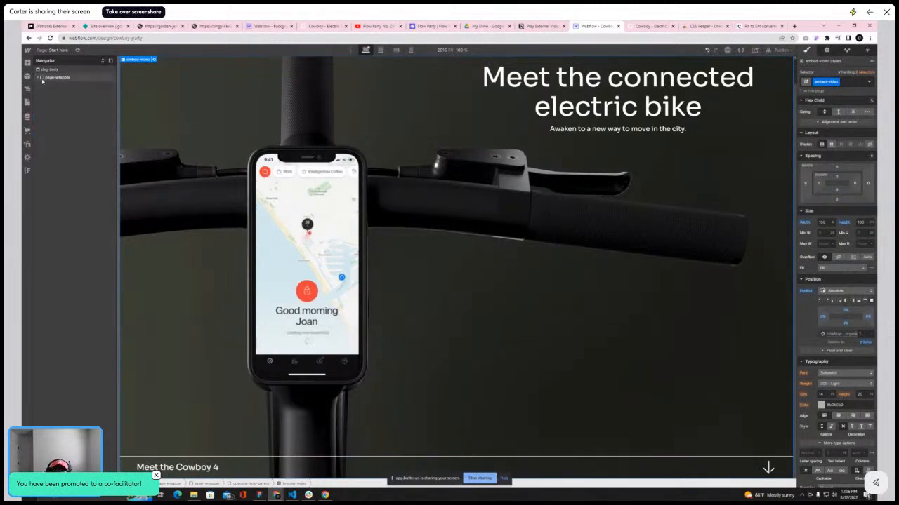
{"action": "left_click", "coordinate": [40, 78]}
{"action": "left_click", "coordinate": [44, 94]}
{"action": "left_click", "coordinate": [60, 110]}
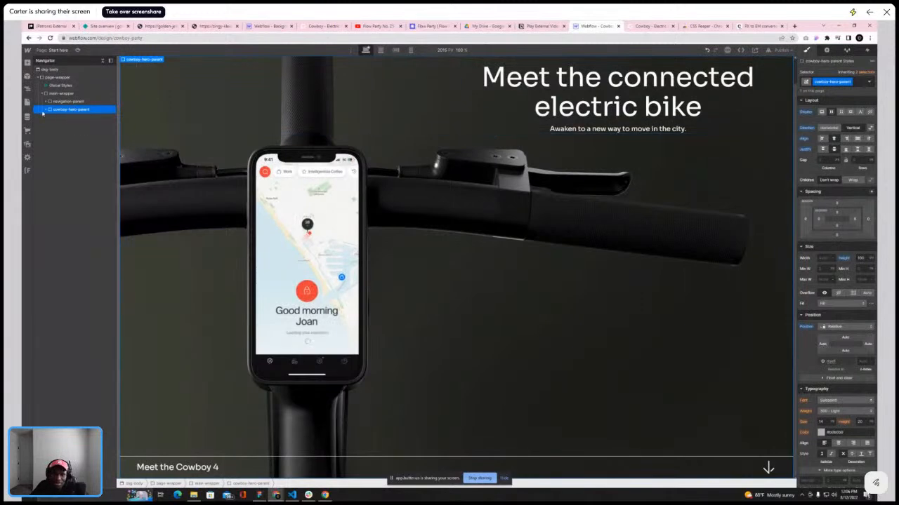
{"action": "left_click", "coordinate": [68, 125]}
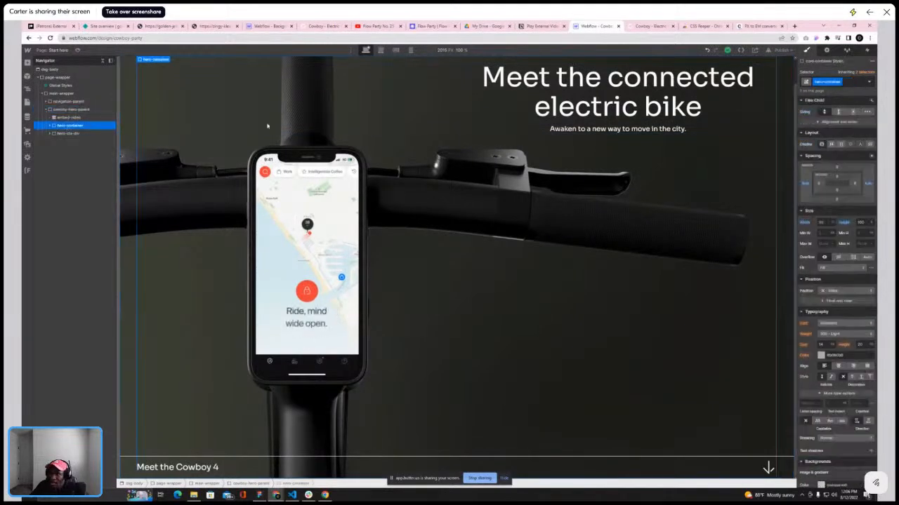
{"action": "left_click", "coordinate": [49, 125]}
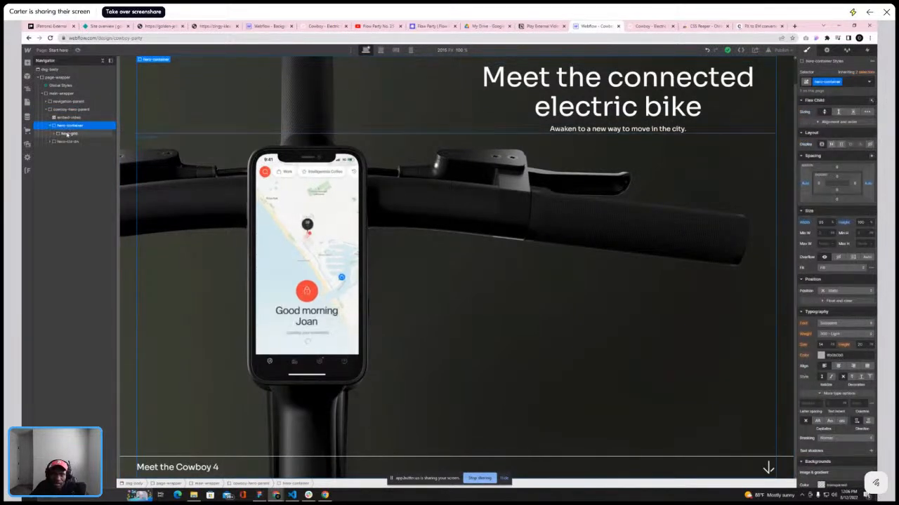
{"action": "left_click", "coordinate": [54, 125]}
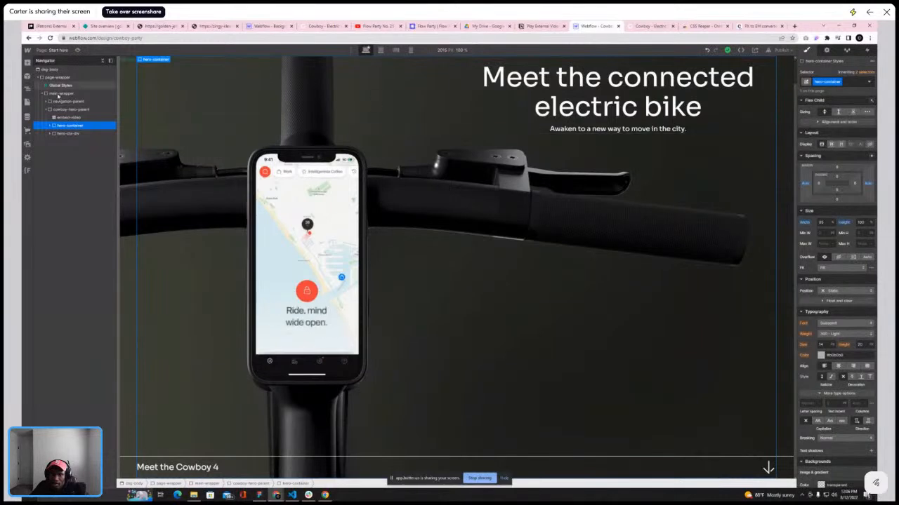
{"action": "left_click", "coordinate": [81, 111]}
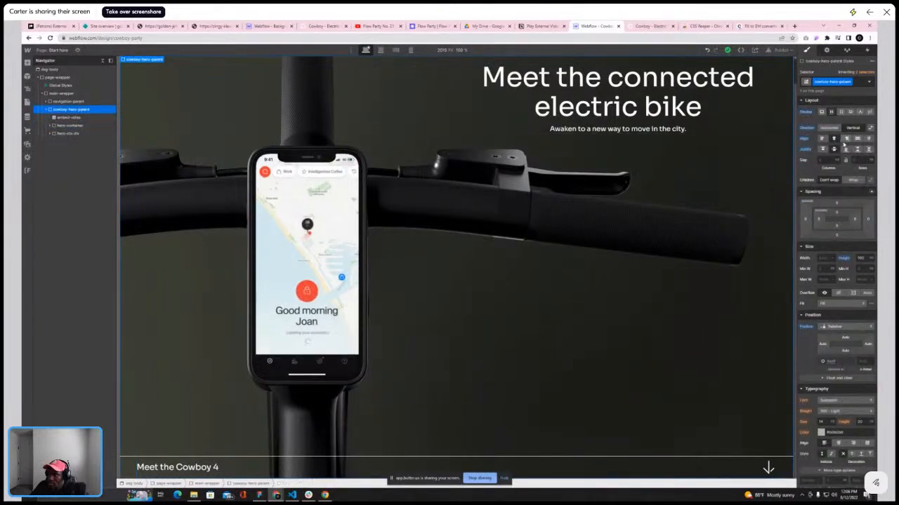
Set hero-container's display to flex with its content centered vertically
{"action": "left_click", "coordinate": [390, 137]}
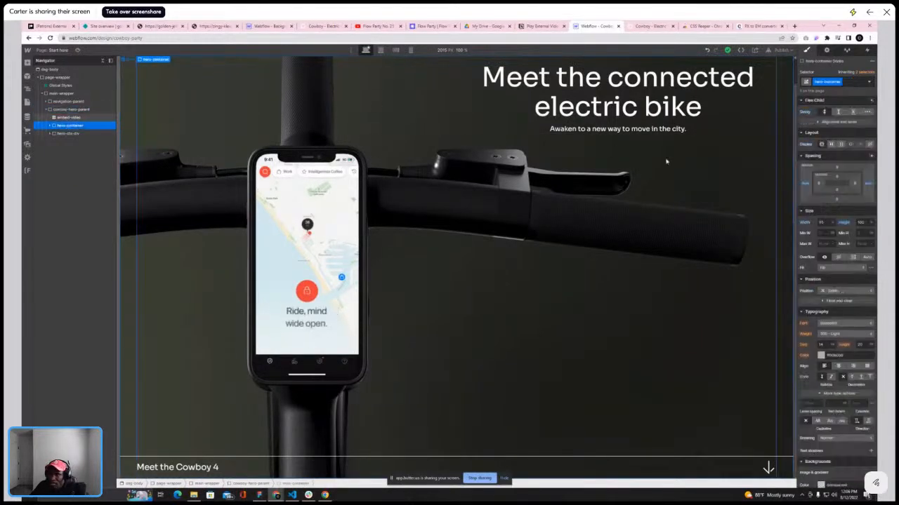
{"action": "left_click", "coordinate": [841, 144]}
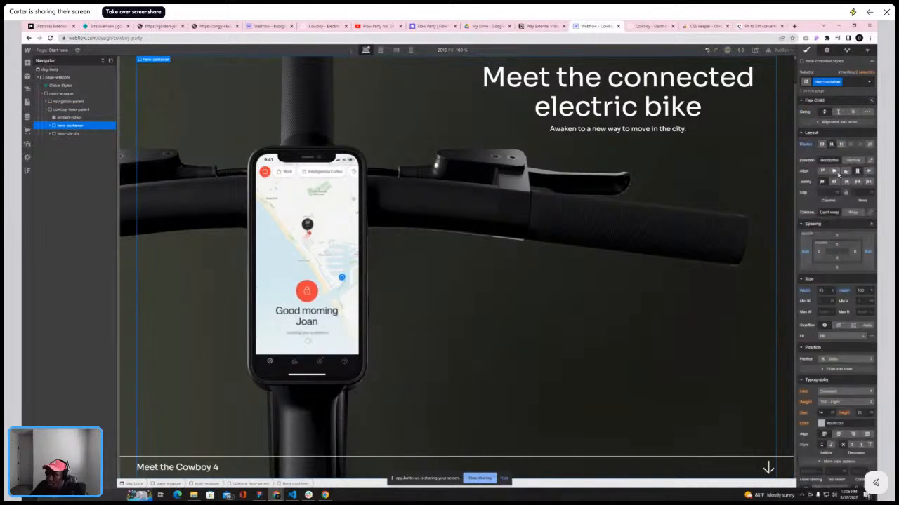
{"action": "left_click", "coordinate": [834, 171]}
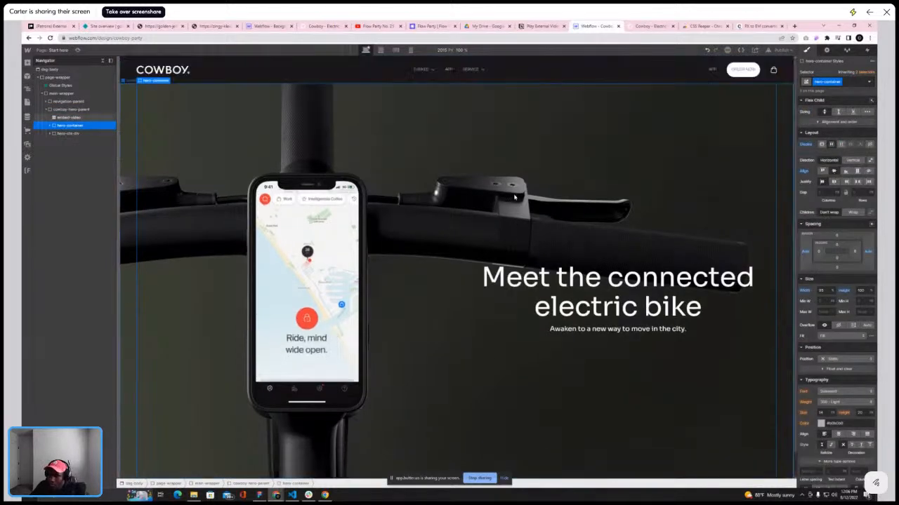
Set navigation-parent's position to fixed
{"action": "scroll", "coordinate": [515, 196], "scroll_direction": "up", "scroll_amount": 1}
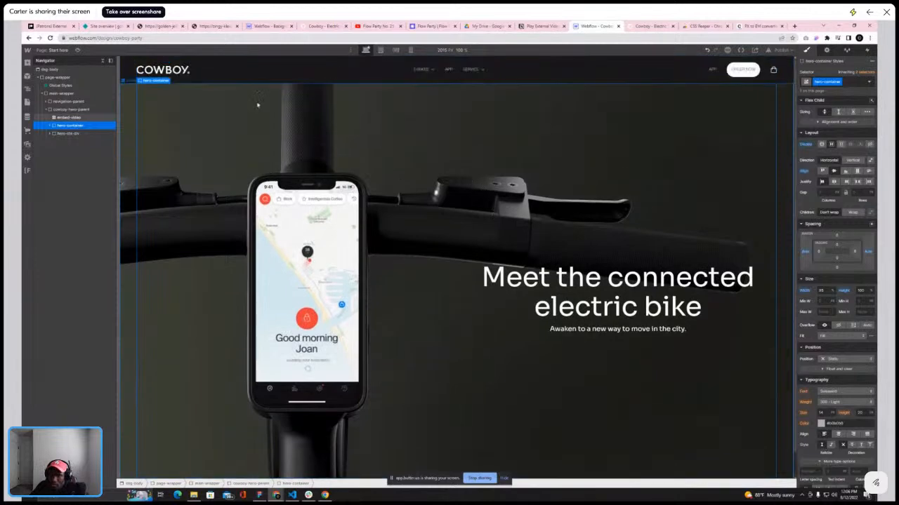
{"action": "left_click", "coordinate": [102, 61]}
{"action": "left_click", "coordinate": [102, 61]}
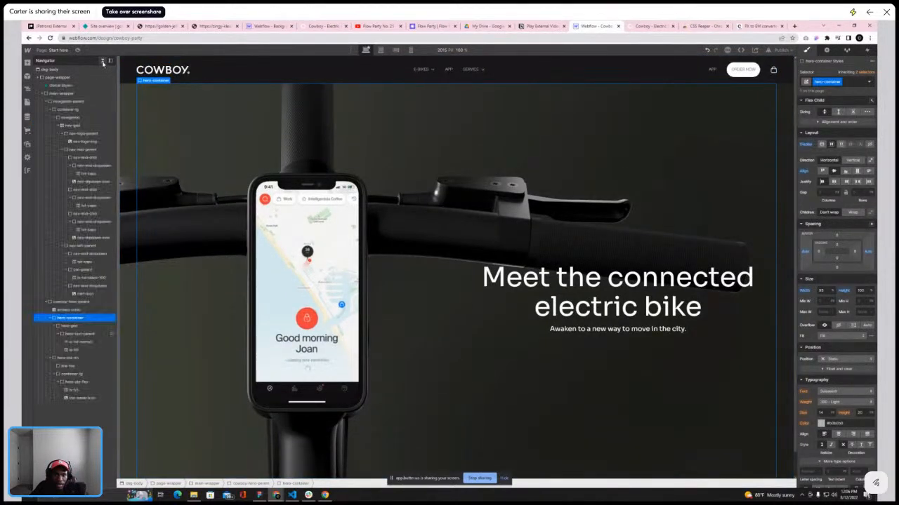
{"action": "left_click", "coordinate": [102, 61]}
{"action": "scroll", "coordinate": [220, 130], "scroll_direction": "down", "scroll_amount": 1}
{"action": "scroll", "coordinate": [219, 128], "scroll_direction": "up", "scroll_amount": 1}
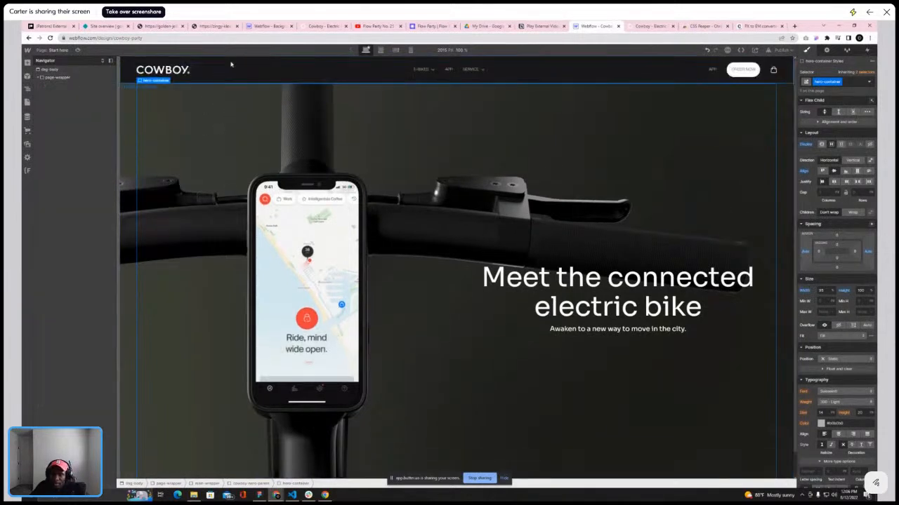
{"action": "left_click", "coordinate": [132, 70]}
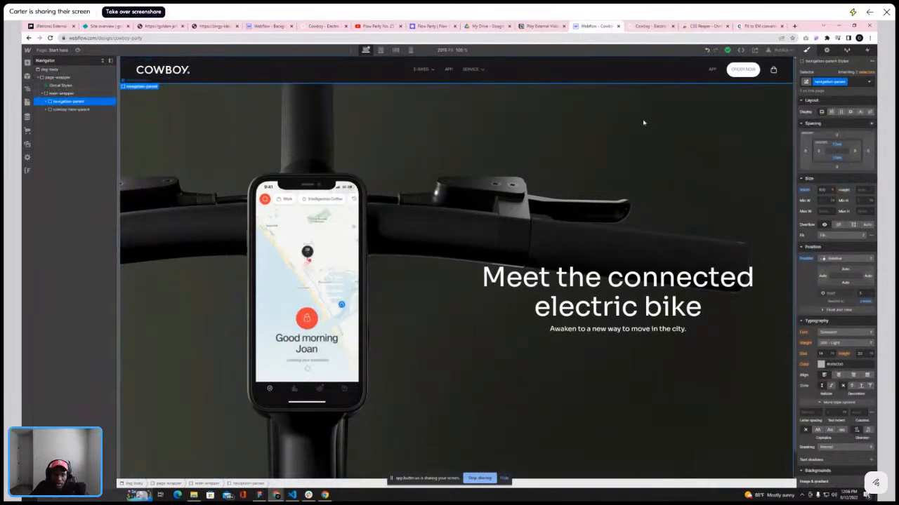
{"action": "left_click", "coordinate": [843, 259]}
{"action": "left_click", "coordinate": [837, 274]}
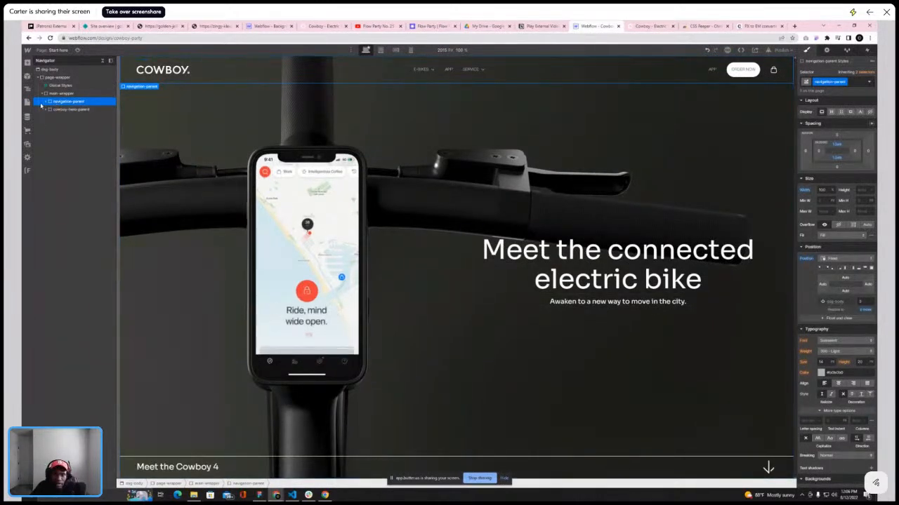
Scroll through the live Cowboy homepage to study the sections below the hero
{"action": "left_click", "coordinate": [635, 27]}
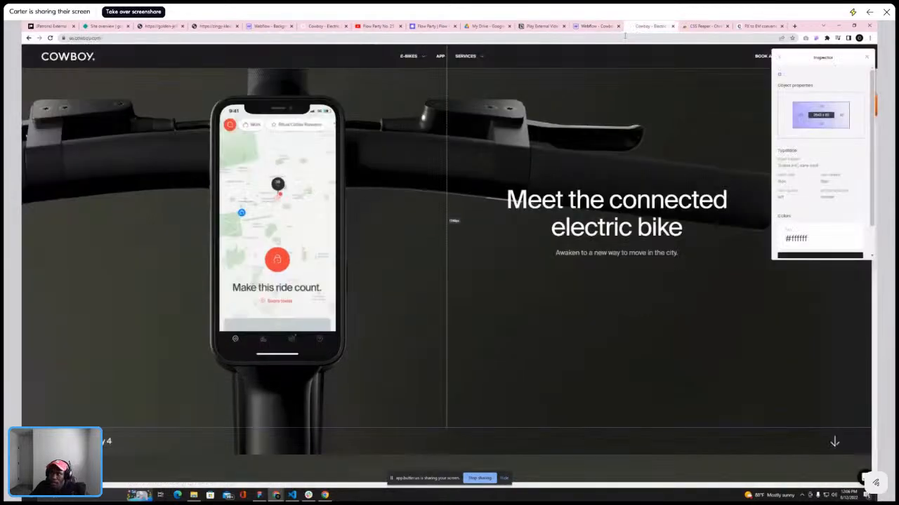
{"action": "scroll", "coordinate": [571, 106], "scroll_direction": "down", "scroll_amount": 5}
{"action": "left_click", "coordinate": [866, 56]}
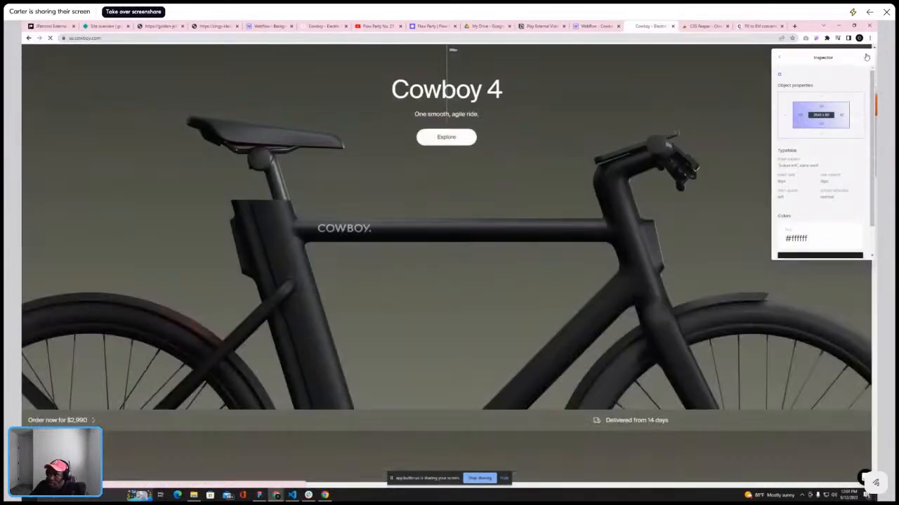
{"action": "scroll", "coordinate": [607, 144], "scroll_direction": "up", "scroll_amount": 5}
{"action": "scroll", "coordinate": [602, 185], "scroll_direction": "down", "scroll_amount": 5}
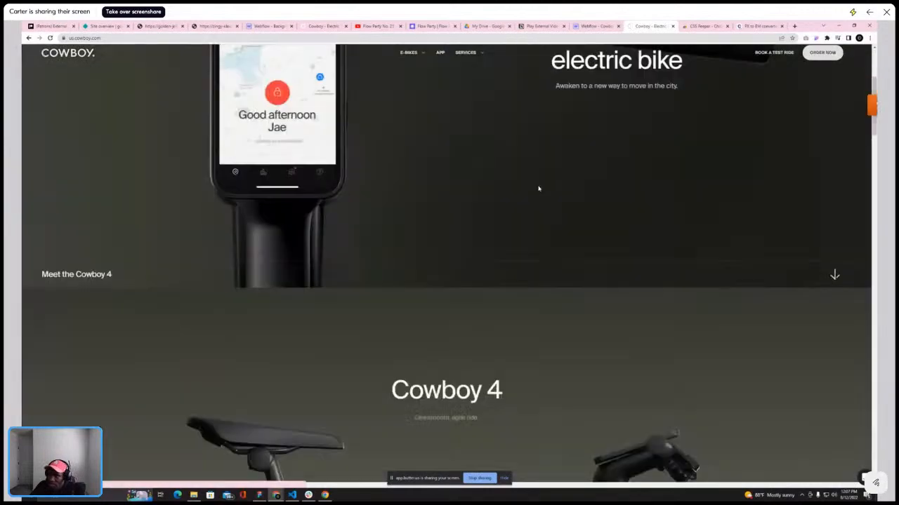
{"action": "scroll", "coordinate": [359, 140], "scroll_direction": "down", "scroll_amount": 2}
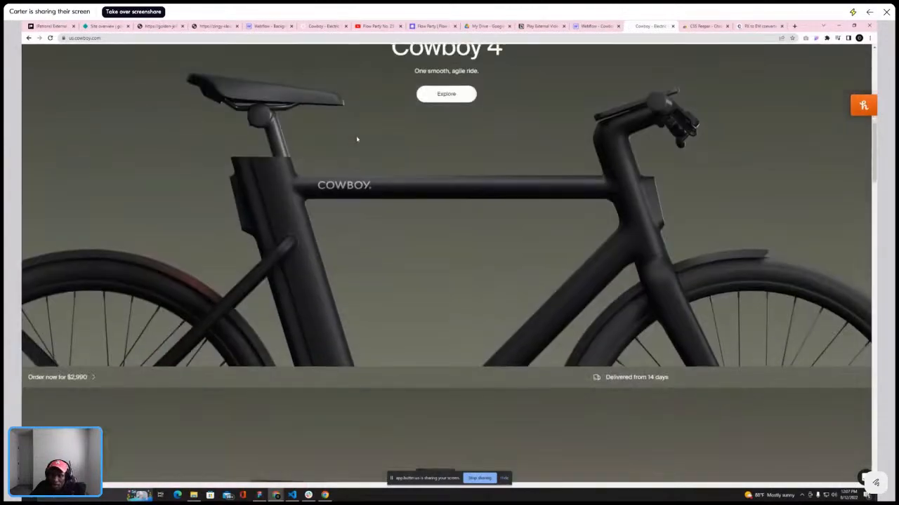
{"action": "scroll", "coordinate": [356, 139], "scroll_direction": "up", "scroll_amount": 3}
{"action": "scroll", "coordinate": [356, 139], "scroll_direction": "down", "scroll_amount": 1}
{"action": "scroll", "coordinate": [355, 135], "scroll_direction": "down", "scroll_amount": 3}
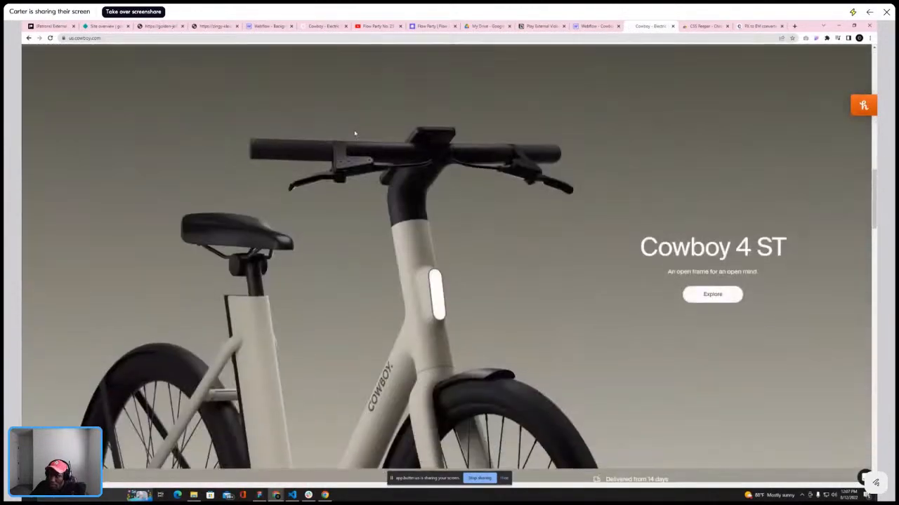
{"action": "scroll", "coordinate": [468, 120], "scroll_direction": "up", "scroll_amount": 4}
Add a div block below the hero and give it the class cowboy4-section
{"action": "left_click", "coordinate": [594, 26]}
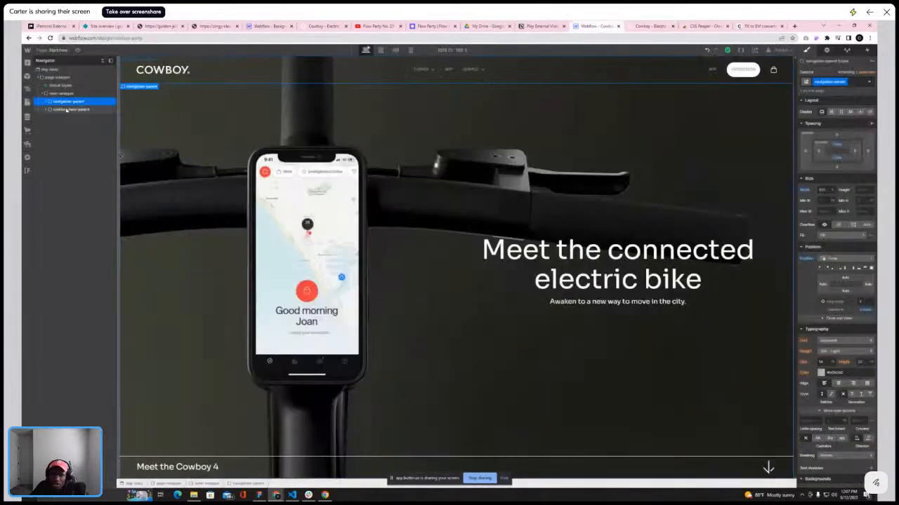
{"action": "left_click", "coordinate": [28, 63]}
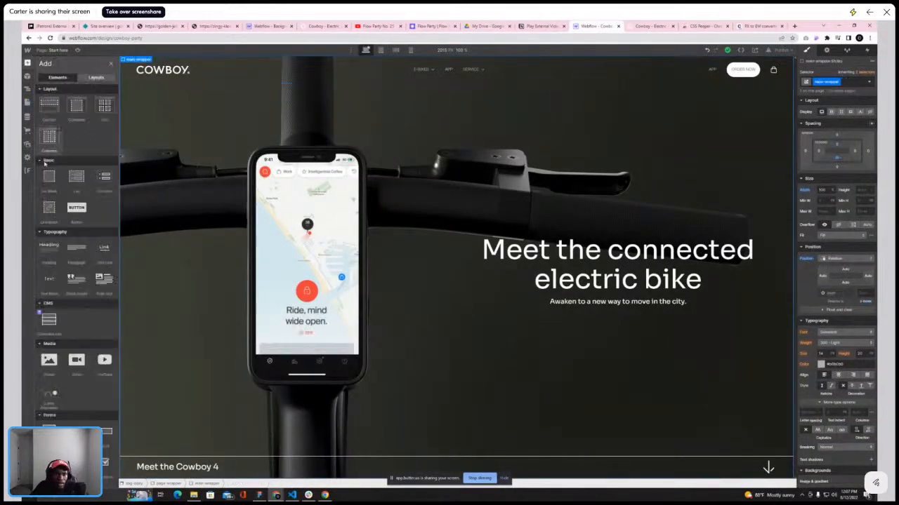
{"action": "left_click", "coordinate": [49, 179]}
{"action": "scroll", "coordinate": [828, 175], "scroll_direction": "down", "scroll_amount": 5}
{"action": "scroll", "coordinate": [653, 151], "scroll_direction": "down", "scroll_amount": 2}
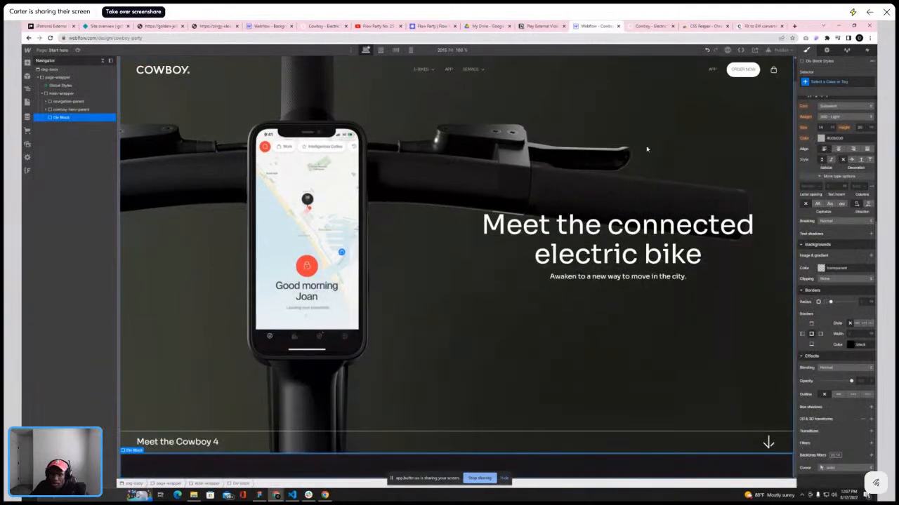
{"action": "left_click", "coordinate": [836, 82]}
{"action": "type", "text": "cow"}
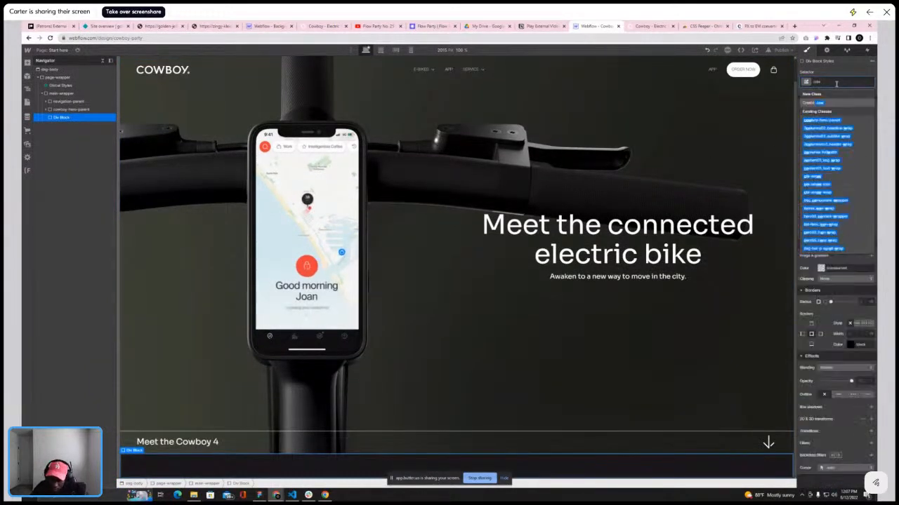
{"action": "type", "text": "boy"}
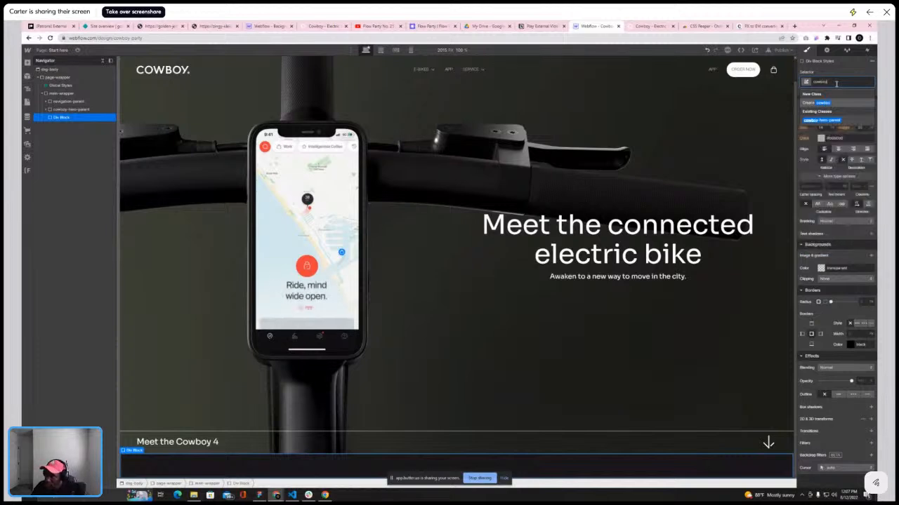
{"action": "type", "text": "4-parent"}
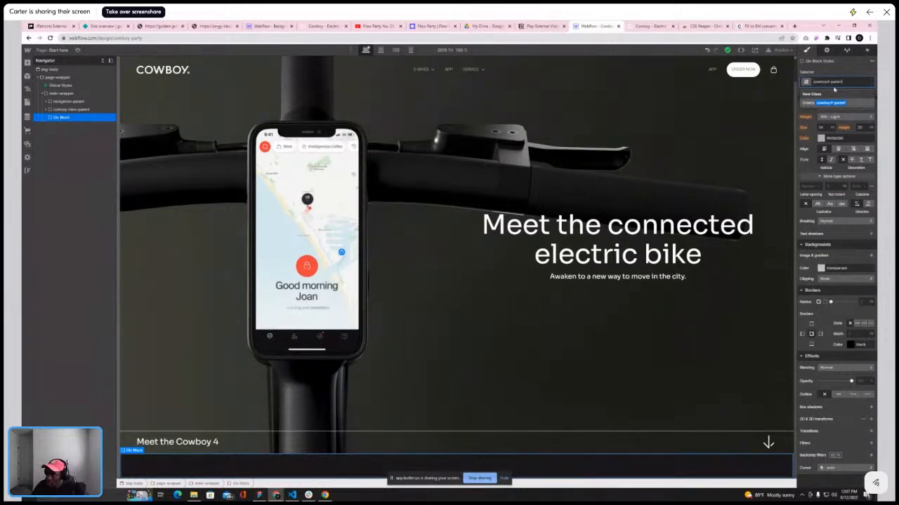
{"action": "key", "text": "BackSpace"}
{"action": "key", "text": "Return"}
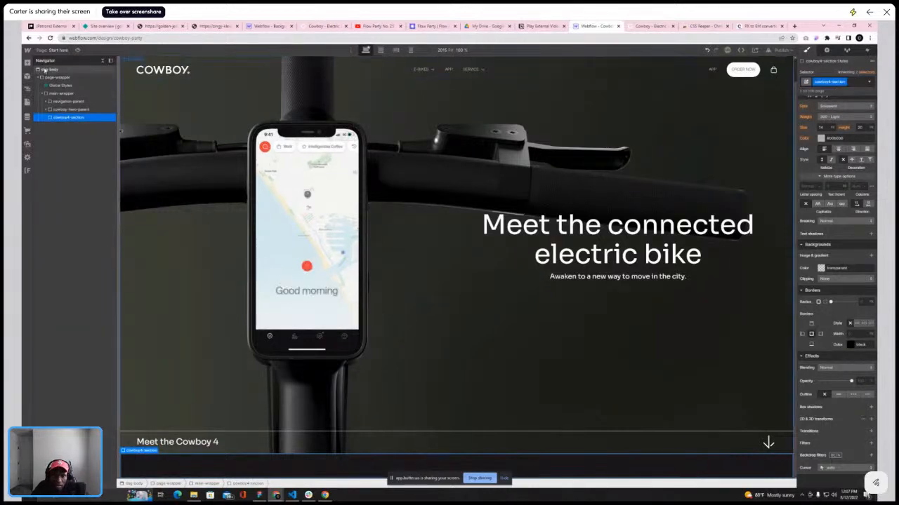
Add another div block inside cowboy4-section
{"action": "key", "text": "a"}
{"action": "left_click", "coordinate": [53, 172]}
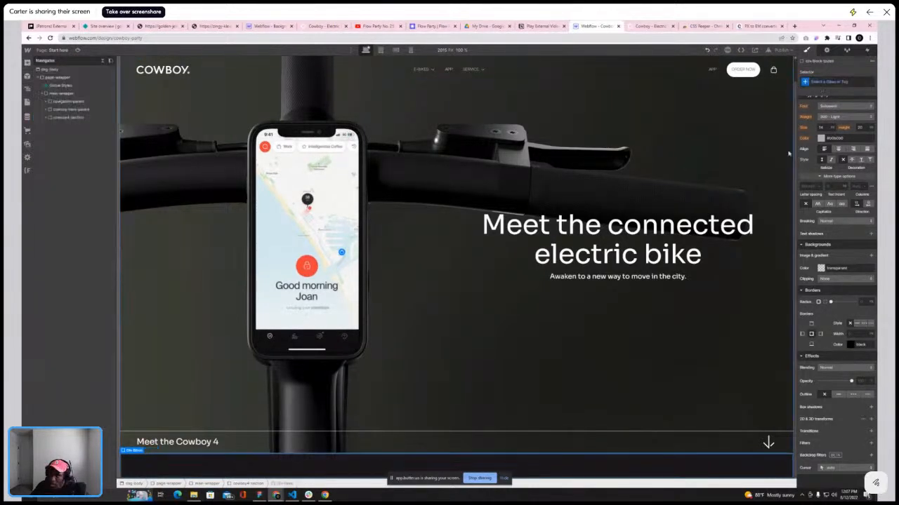
Give the inner div block the existing class container-lg
{"action": "left_click", "coordinate": [823, 84]}
{"action": "type", "text": "cont"}
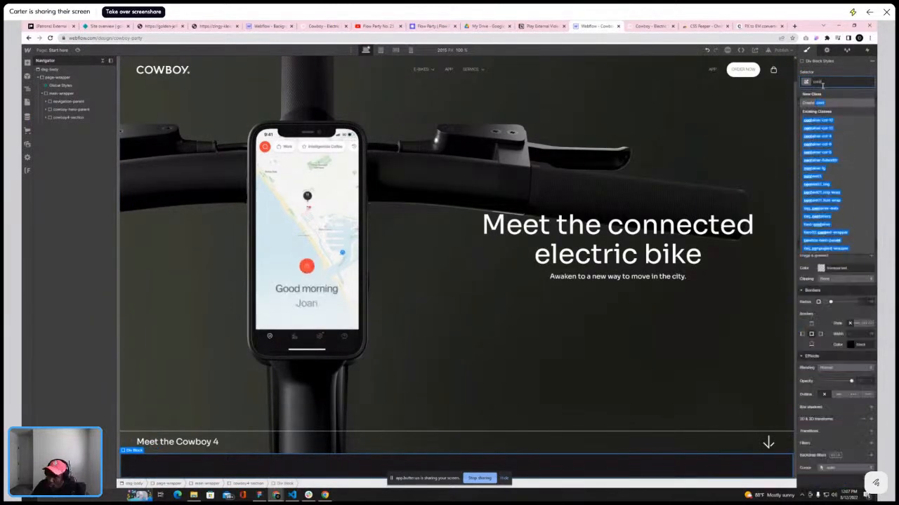
{"action": "type", "text": "e"}
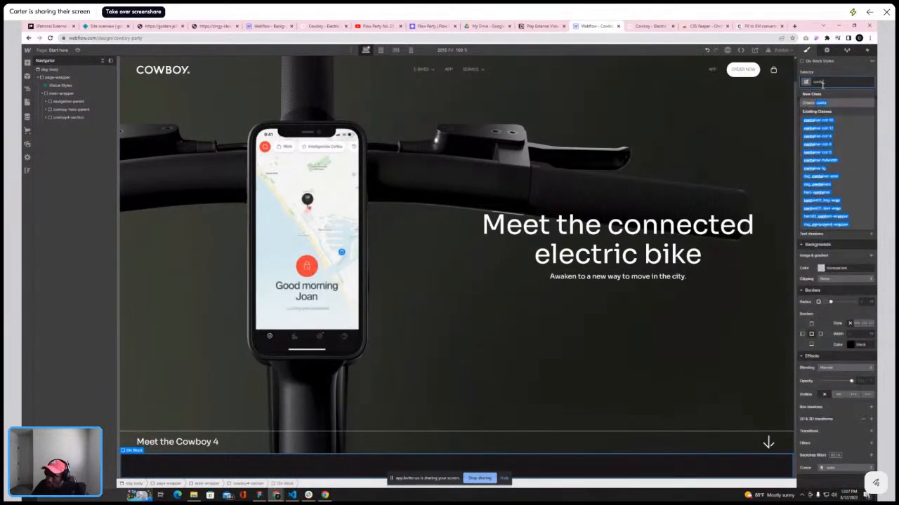
{"action": "left_click", "coordinate": [817, 169]}
Set cowboy4-section to a centered flex layout with a height of 100vh
{"action": "left_click", "coordinate": [69, 117]}
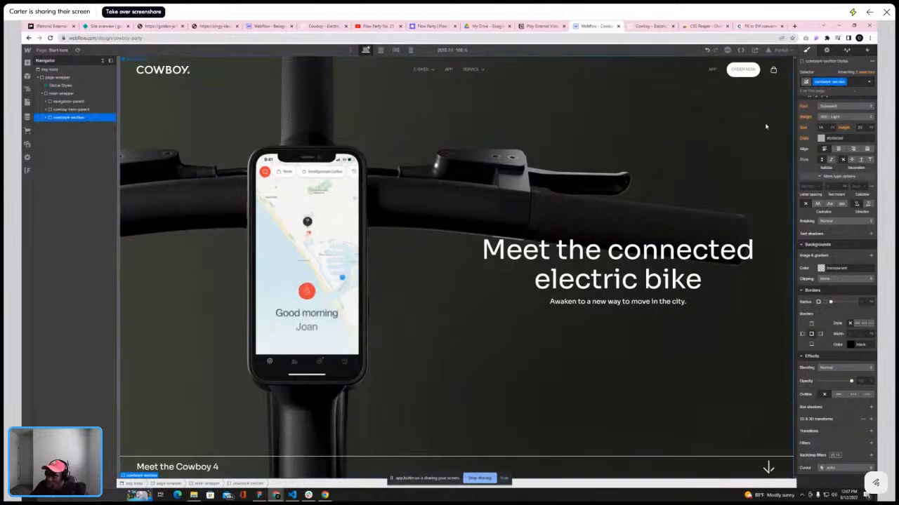
{"action": "left_click", "coordinate": [832, 112]}
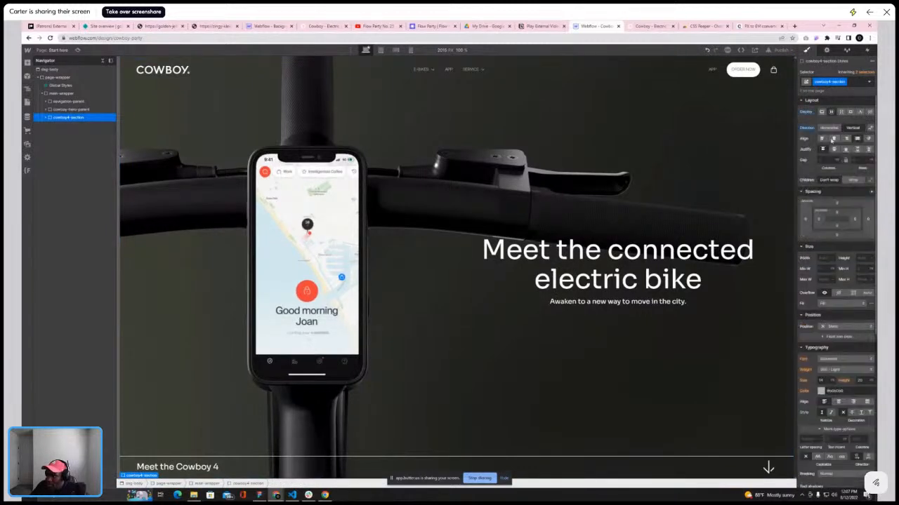
{"action": "left_click", "coordinate": [834, 150]}
{"action": "left_click", "coordinate": [46, 118]}
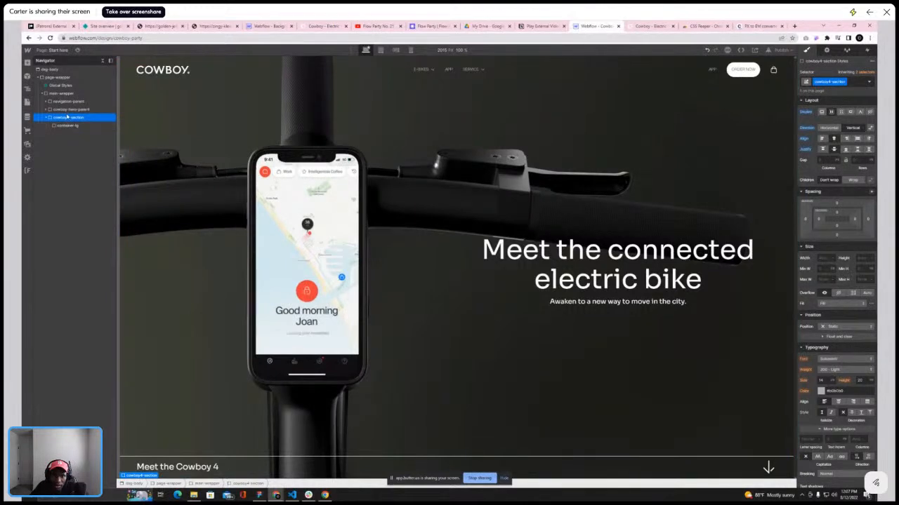
{"action": "left_click", "coordinate": [864, 258]}
{"action": "type", "text": "100vh"}
{"action": "key", "text": "Return"}
{"action": "scroll", "coordinate": [538, 233], "scroll_direction": "down", "scroll_amount": 12}
{"action": "scroll", "coordinate": [528, 217], "scroll_direction": "up", "scroll_amount": 7}
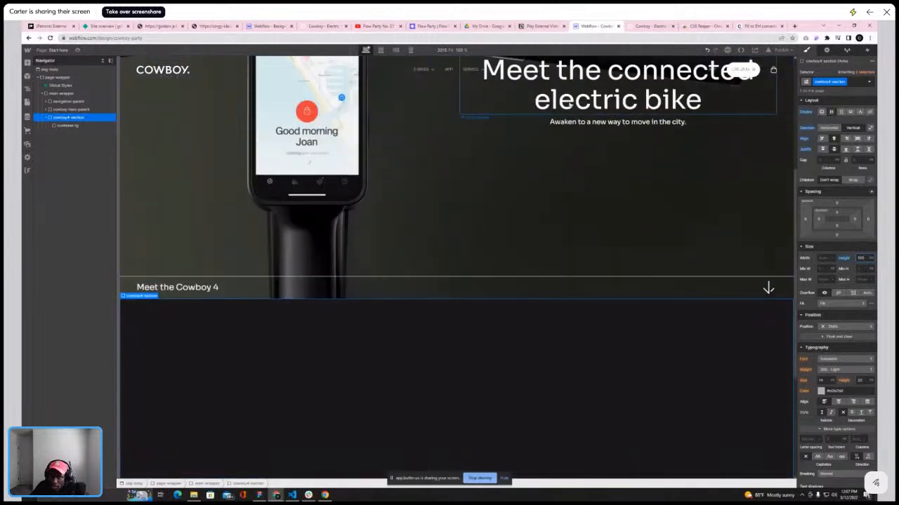
Study the Cowboy 4 section on the live Cowboy homepage
{"action": "key", "text": "ctrl+Tab"}
{"action": "scroll", "coordinate": [551, 203], "scroll_direction": "down", "scroll_amount": 4}
{"action": "scroll", "coordinate": [563, 205], "scroll_direction": "up", "scroll_amount": 5}
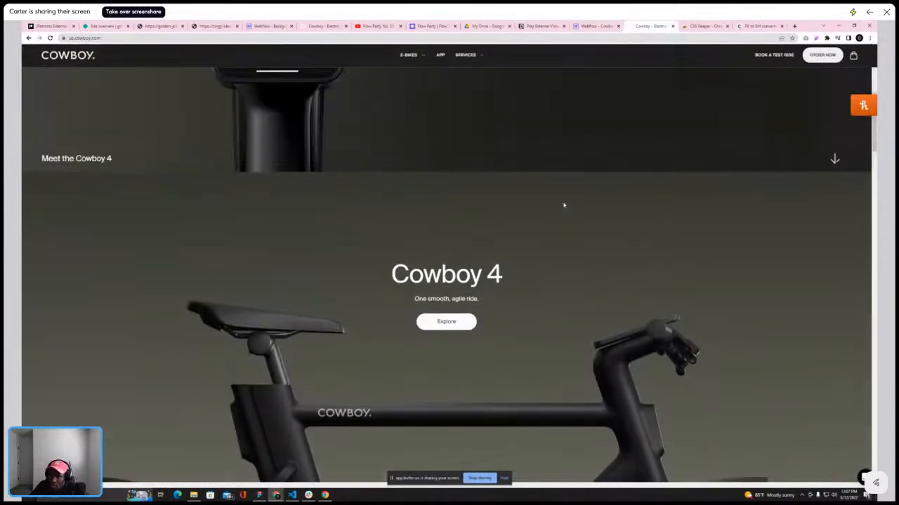
{"action": "scroll", "coordinate": [563, 205], "scroll_direction": "down", "scroll_amount": 2}
{"action": "scroll", "coordinate": [563, 205], "scroll_direction": "down", "scroll_amount": 1}
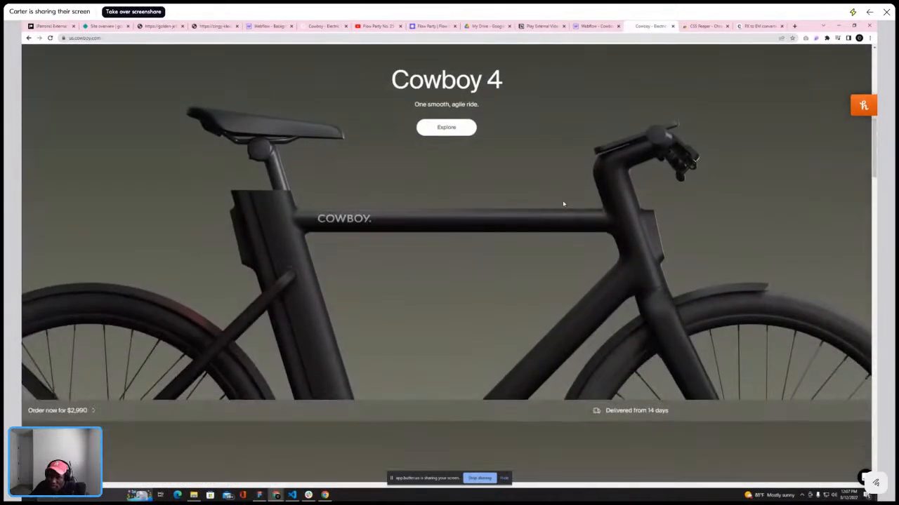
{"action": "scroll", "coordinate": [564, 203], "scroll_direction": "up", "scroll_amount": 2}
{"action": "scroll", "coordinate": [564, 193], "scroll_direction": "down", "scroll_amount": 2}
{"action": "scroll", "coordinate": [563, 186], "scroll_direction": "up", "scroll_amount": 3}
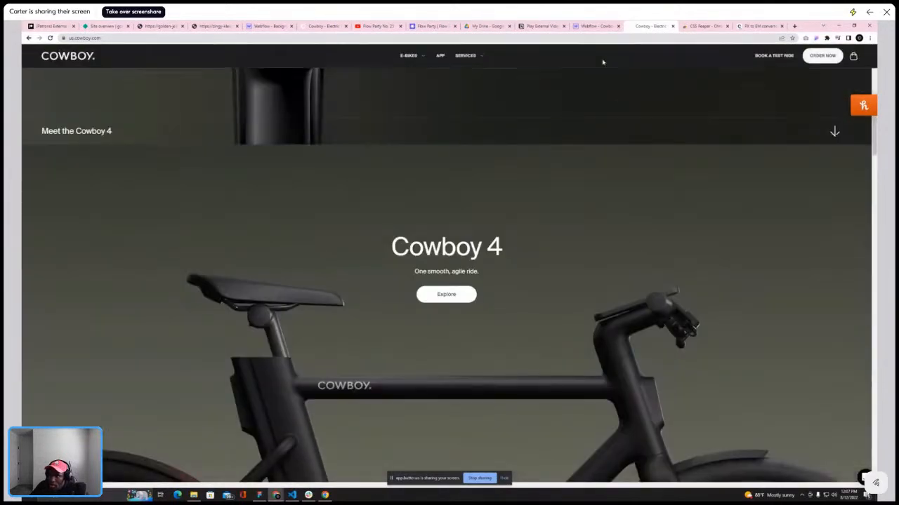
{"action": "scroll", "coordinate": [618, 104], "scroll_direction": "down", "scroll_amount": 2}
{"action": "left_click", "coordinate": [597, 28]}
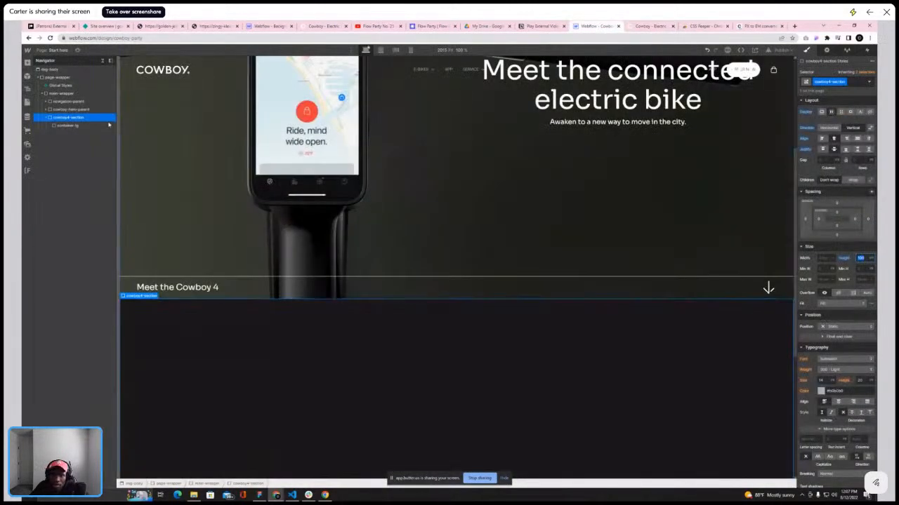
Add an existing bg-gradient combo class to cowboy4-section
{"action": "left_click", "coordinate": [858, 83]}
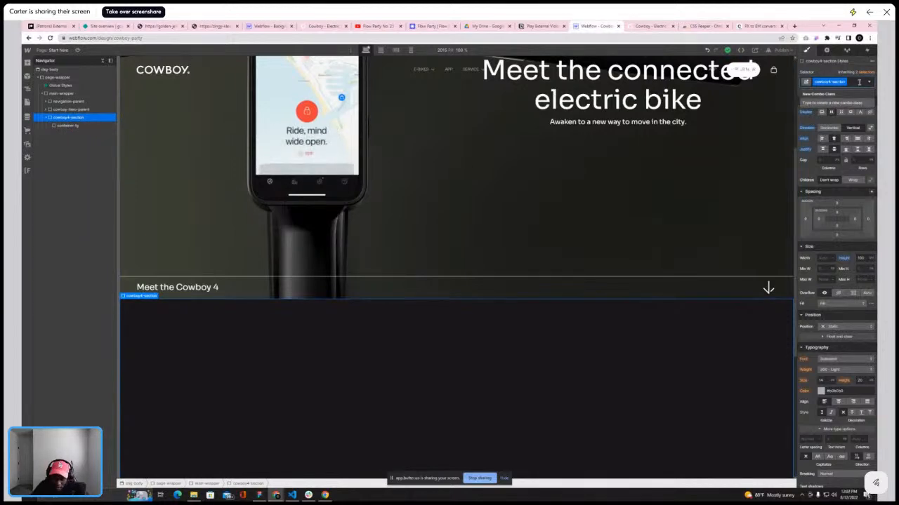
{"action": "type", "text": "bg-gr"}
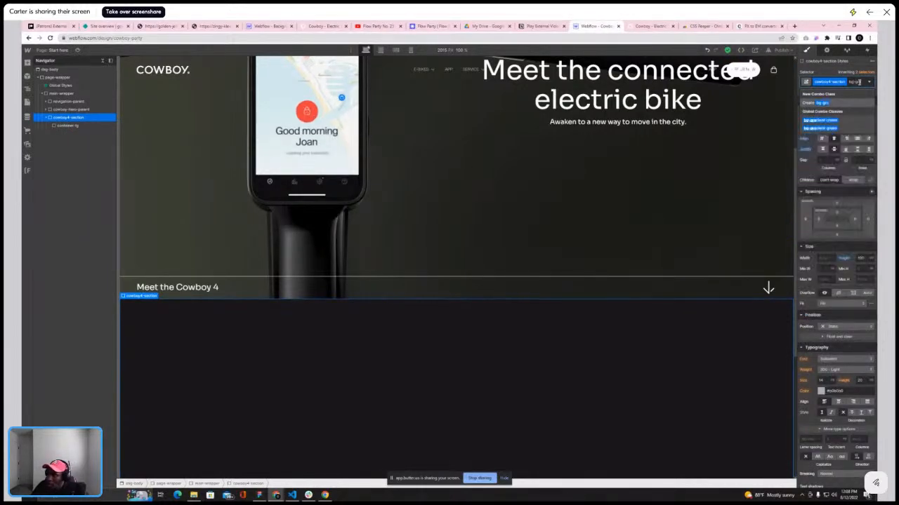
{"action": "type", "text": "e"}
{"action": "left_click", "coordinate": [824, 129]}
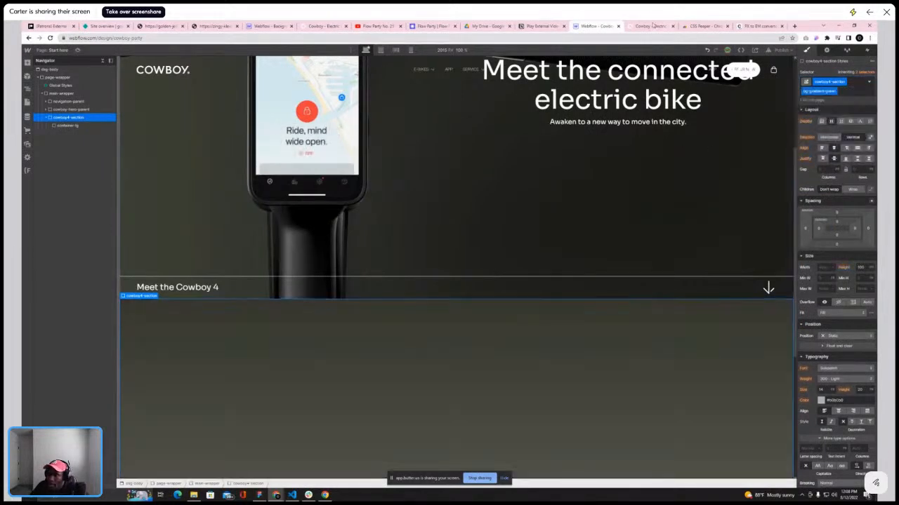
Compare the live Cowboy 4 section with the section in the Webflow canvas
{"action": "left_click", "coordinate": [649, 26]}
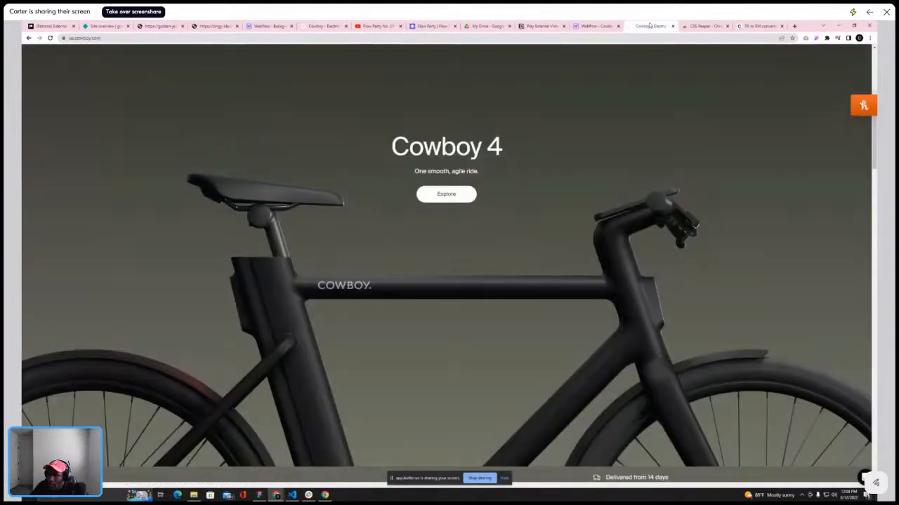
{"action": "left_click", "coordinate": [594, 26]}
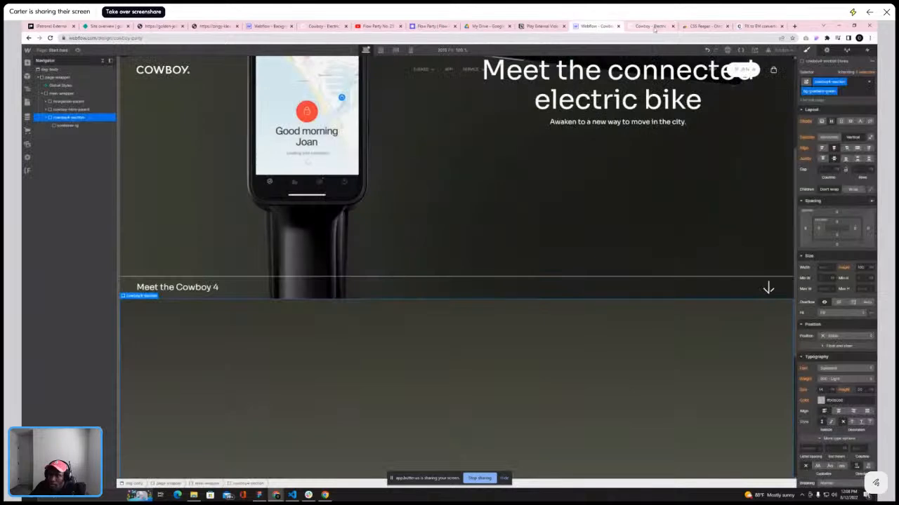
{"action": "left_click", "coordinate": [652, 26]}
{"action": "scroll", "coordinate": [602, 204], "scroll_direction": "down", "scroll_amount": 10}
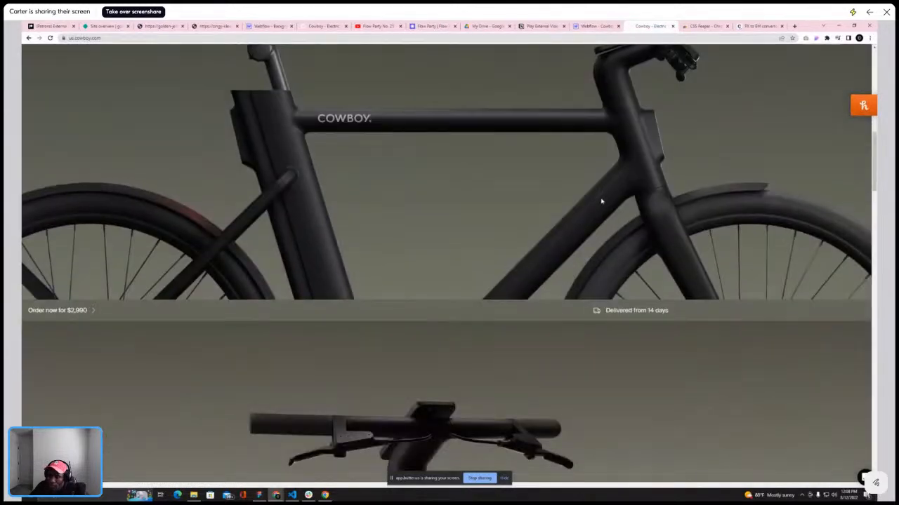
{"action": "scroll", "coordinate": [601, 202], "scroll_direction": "up", "scroll_amount": 3}
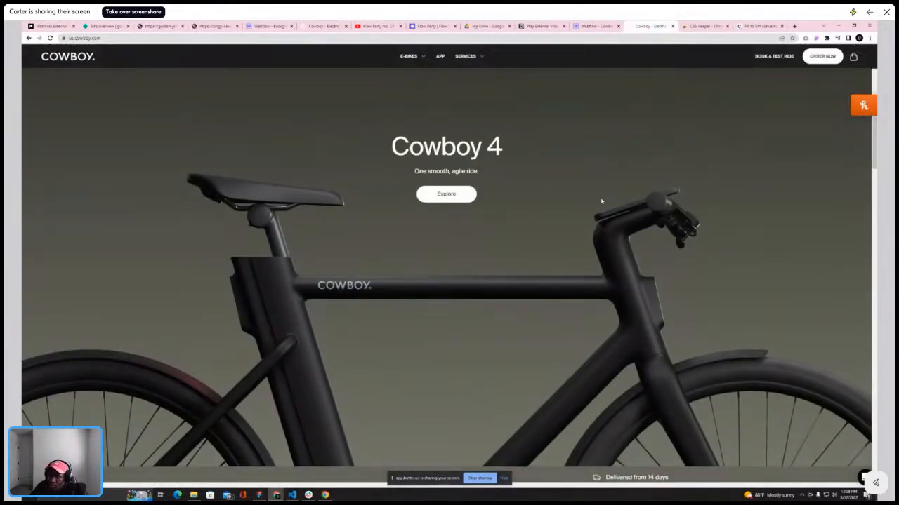
{"action": "scroll", "coordinate": [601, 202], "scroll_direction": "down", "scroll_amount": 5}
{"action": "scroll", "coordinate": [605, 199], "scroll_direction": "up", "scroll_amount": 5}
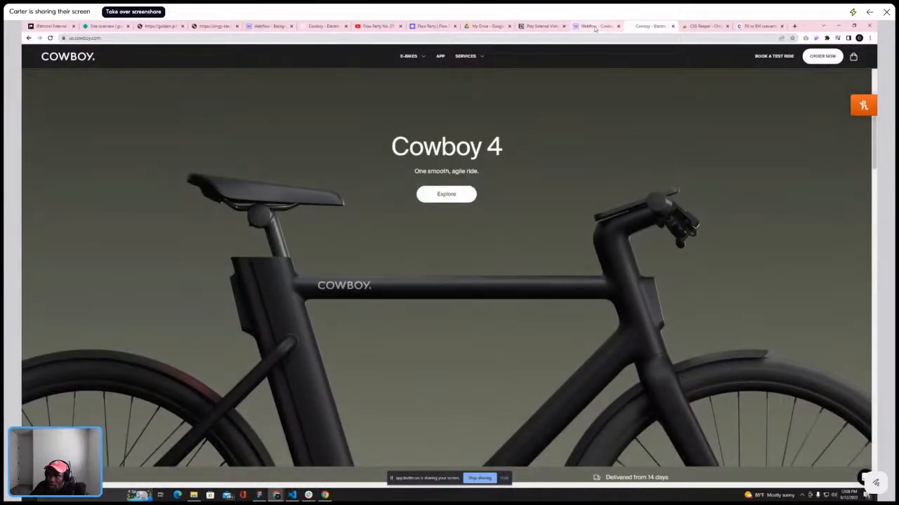
{"action": "left_click", "coordinate": [595, 26]}
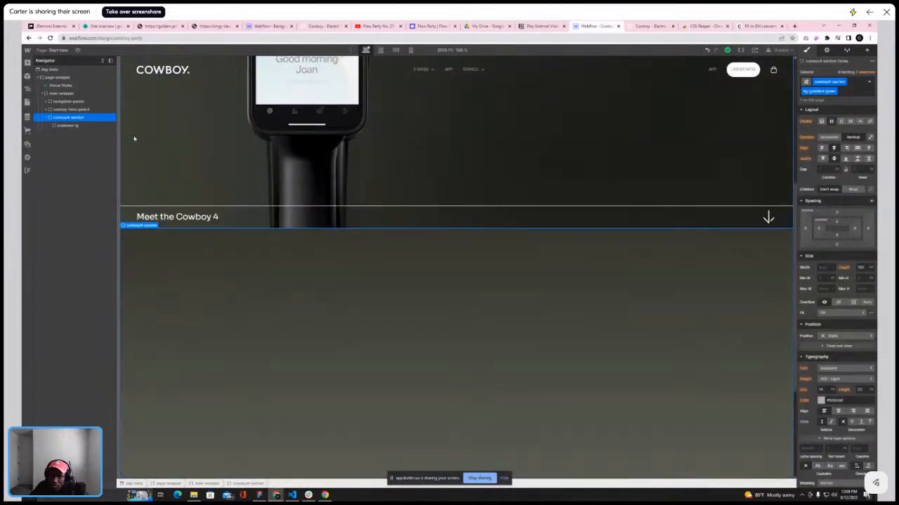
{"action": "left_click", "coordinate": [68, 125]}
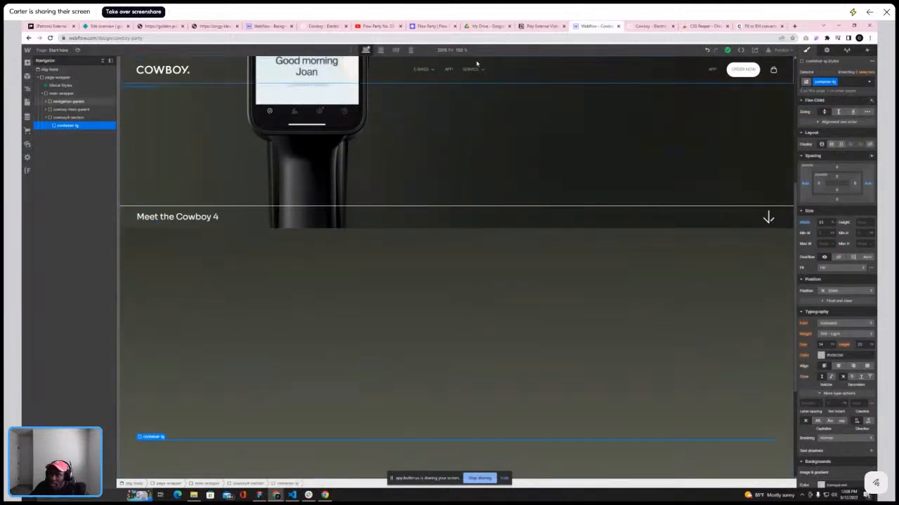
{"action": "left_click", "coordinate": [642, 27]}
{"action": "left_click", "coordinate": [585, 29]}
{"action": "left_click", "coordinate": [640, 30]}
{"action": "left_click", "coordinate": [592, 28]}
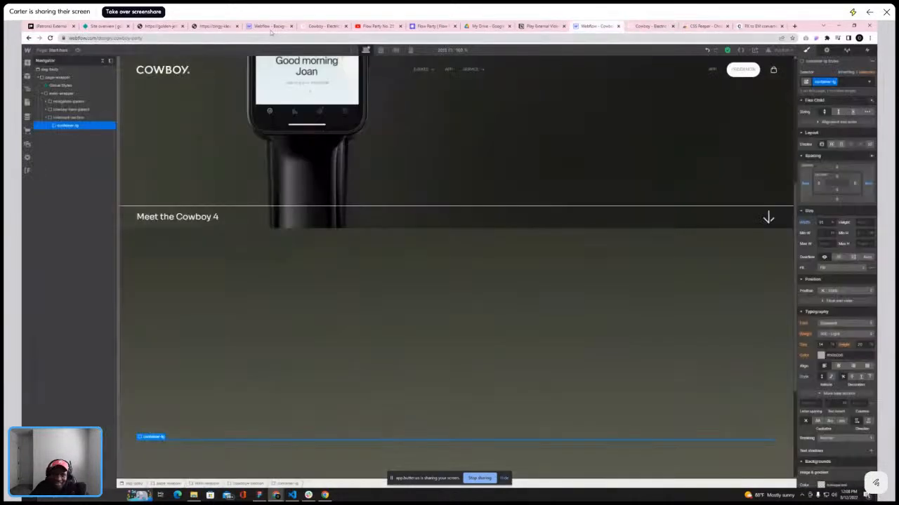
{"action": "left_click", "coordinate": [27, 63]}
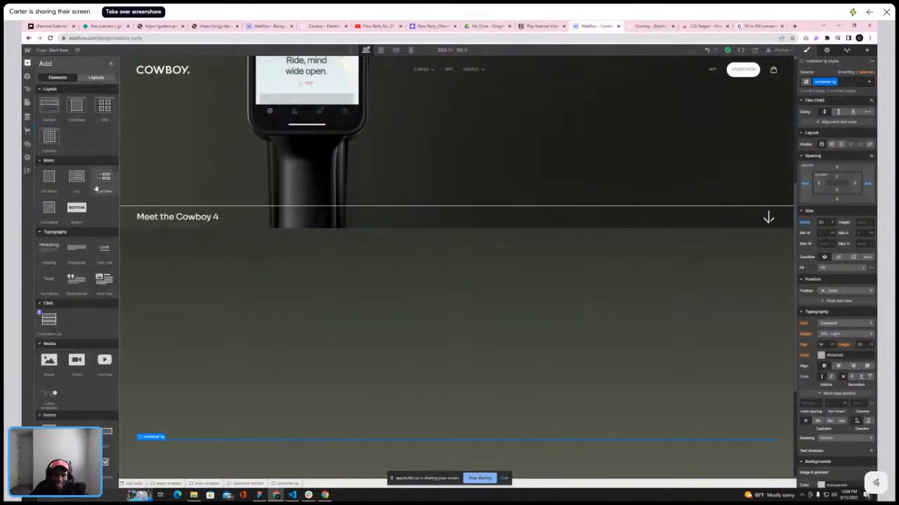
{"action": "left_click", "coordinate": [48, 253]}
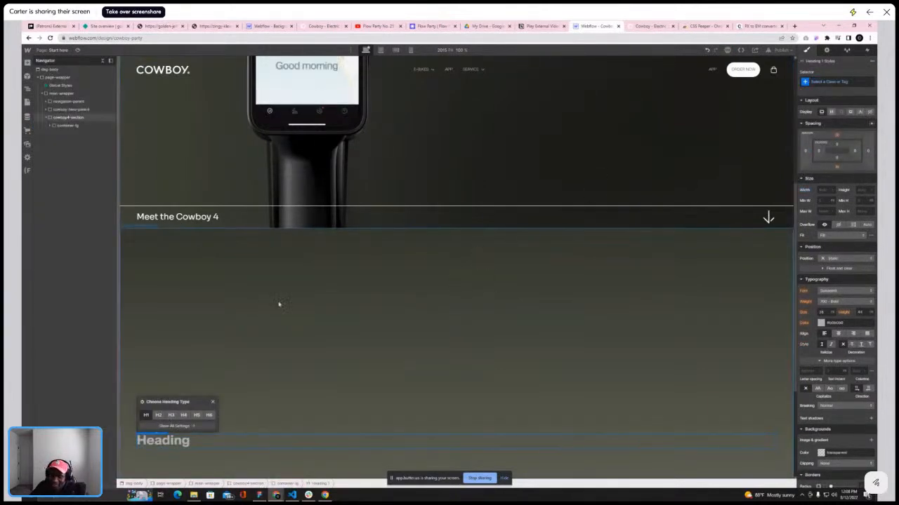
{"action": "key", "text": "Delete"}
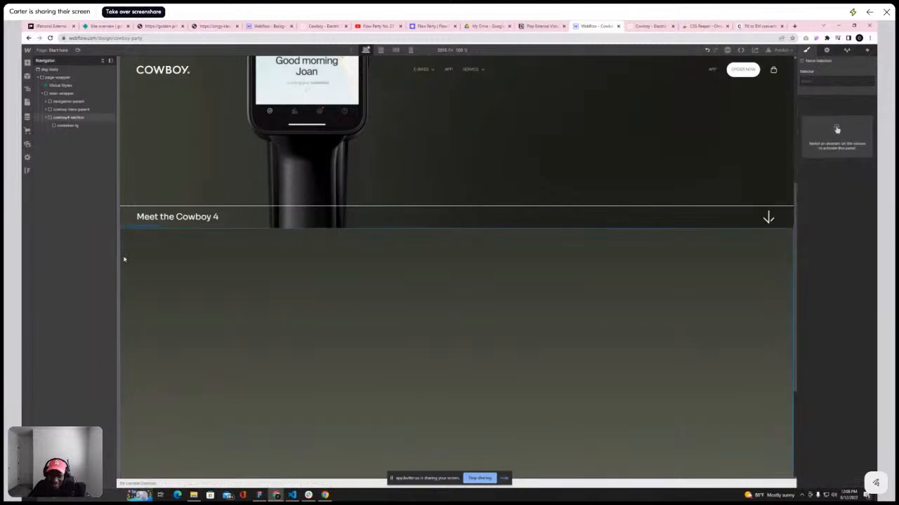
Add a text block inside container-lg and give it the class is-display
{"action": "left_click", "coordinate": [67, 126]}
{"action": "key", "text": "a"}
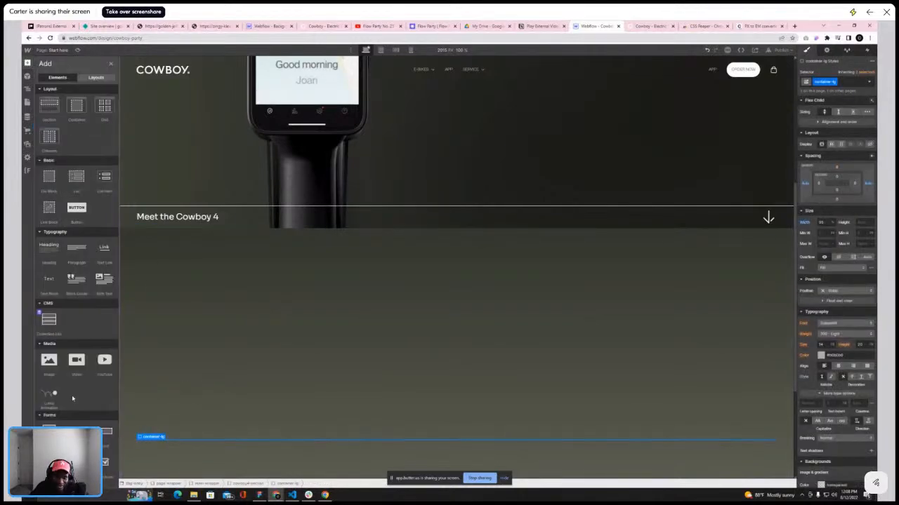
{"action": "left_click", "coordinate": [47, 284]}
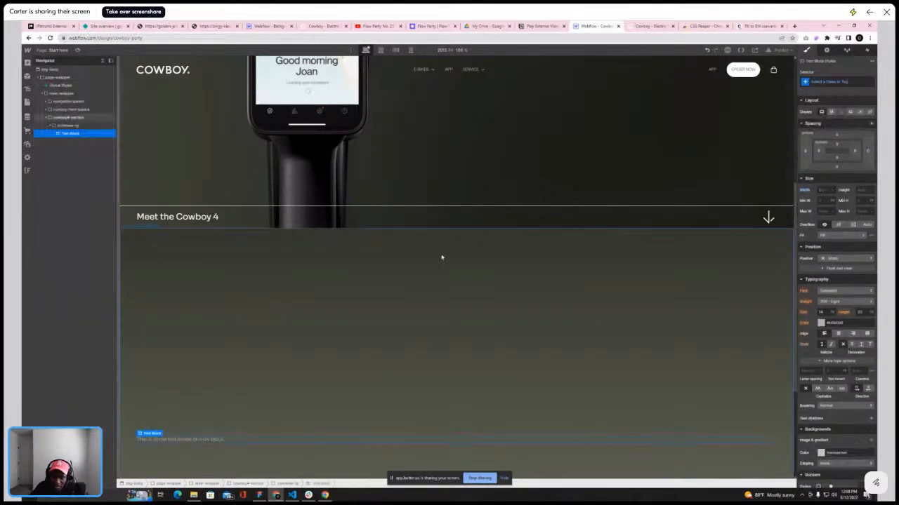
{"action": "left_click", "coordinate": [833, 81]}
{"action": "type", "text": "is-di"}
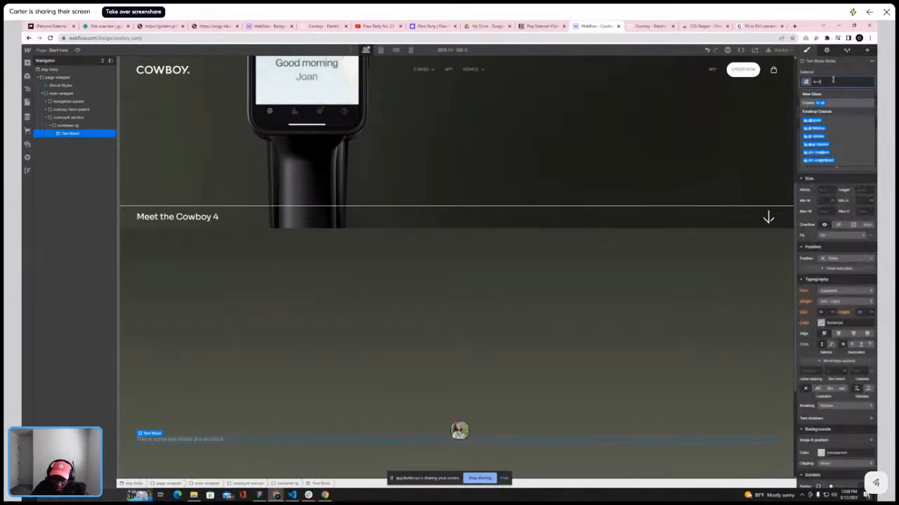
{"action": "left_click", "coordinate": [812, 121]}
Change the text block's text to Cowboy 4
{"action": "left_click", "coordinate": [650, 26]}
{"action": "left_click", "coordinate": [596, 27]}
{"action": "double_click", "coordinate": [443, 441]}
{"action": "type", "text": "Cow"}
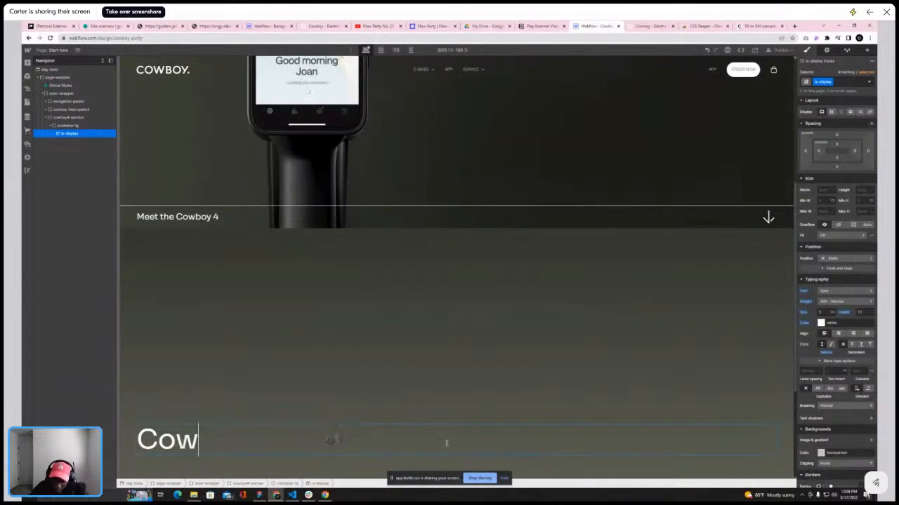
{"action": "type", "text": "boy 4"}
{"action": "left_click", "coordinate": [449, 372]}
{"action": "left_click", "coordinate": [246, 440]}
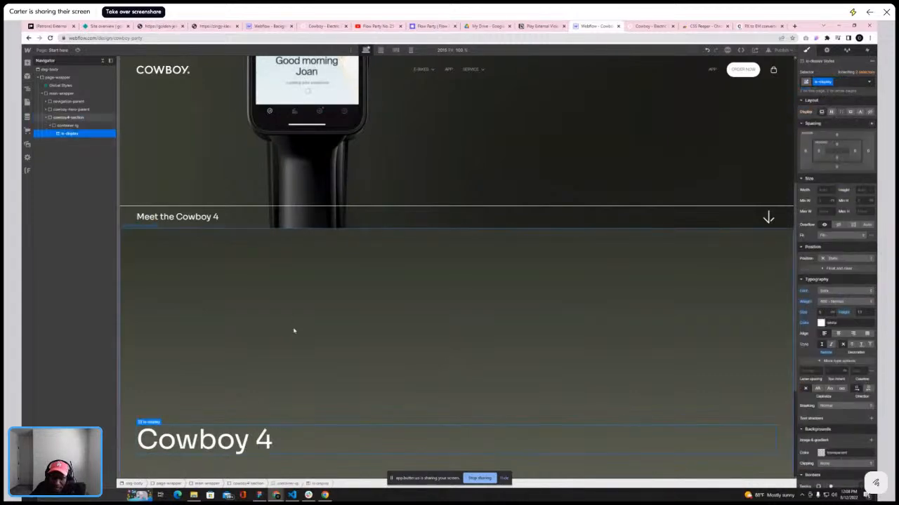
Scroll through the live Cowboy homepage to study the Cowboy 4 and following sections
{"action": "left_click", "coordinate": [650, 27]}
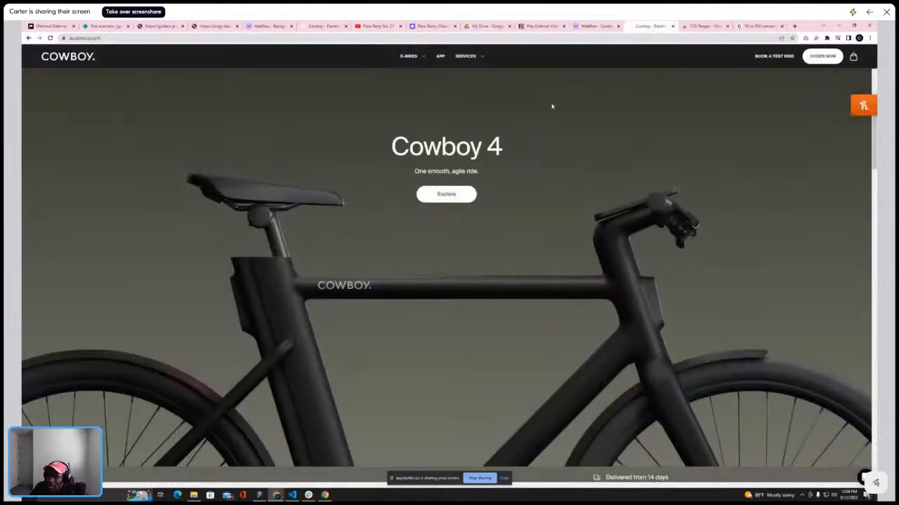
{"action": "scroll", "coordinate": [552, 106], "scroll_direction": "down", "scroll_amount": 10}
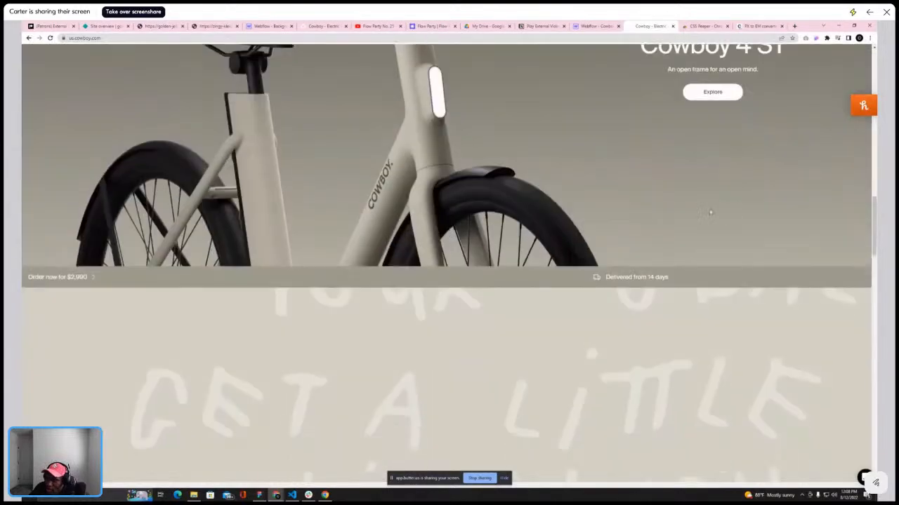
{"action": "scroll", "coordinate": [725, 213], "scroll_direction": "down", "scroll_amount": 10}
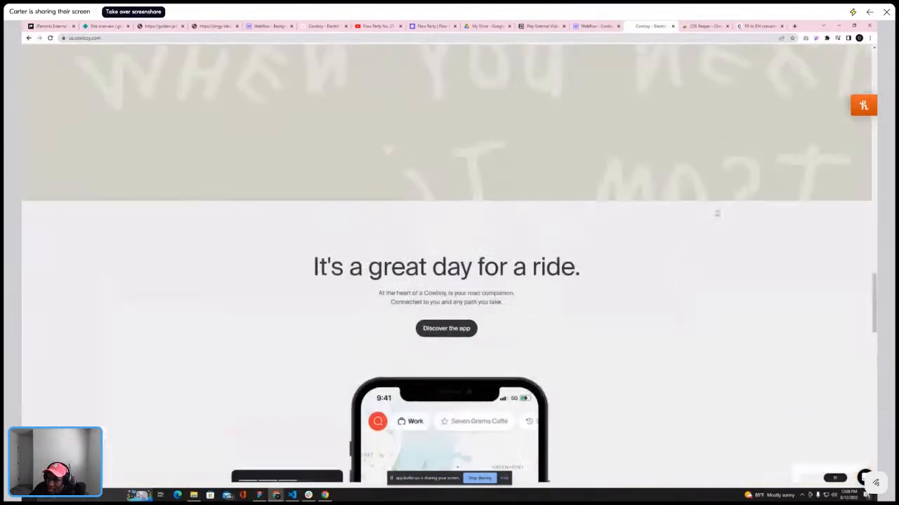
{"action": "scroll", "coordinate": [716, 214], "scroll_direction": "up", "scroll_amount": 20}
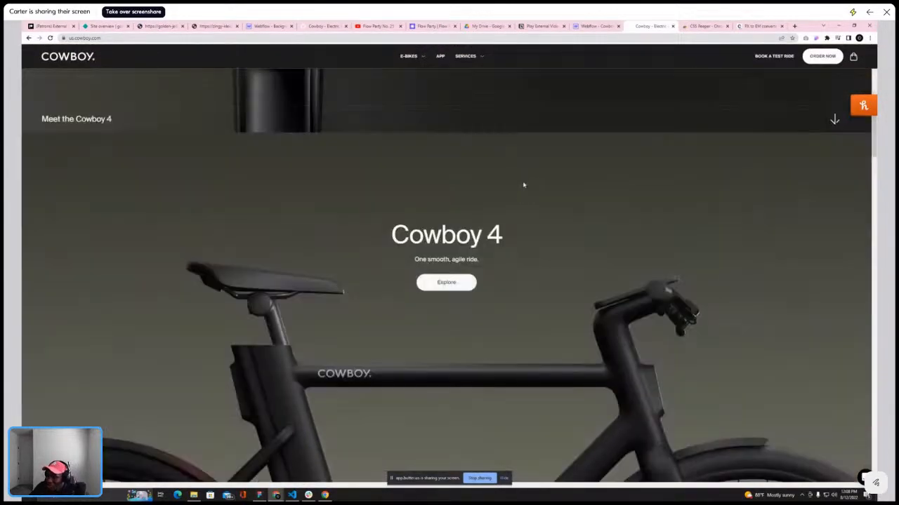
{"action": "scroll", "coordinate": [531, 208], "scroll_direction": "down", "scroll_amount": 5}
{"action": "scroll", "coordinate": [579, 205], "scroll_direction": "up", "scroll_amount": 5}
{"action": "scroll", "coordinate": [492, 215], "scroll_direction": "down", "scroll_amount": 5}
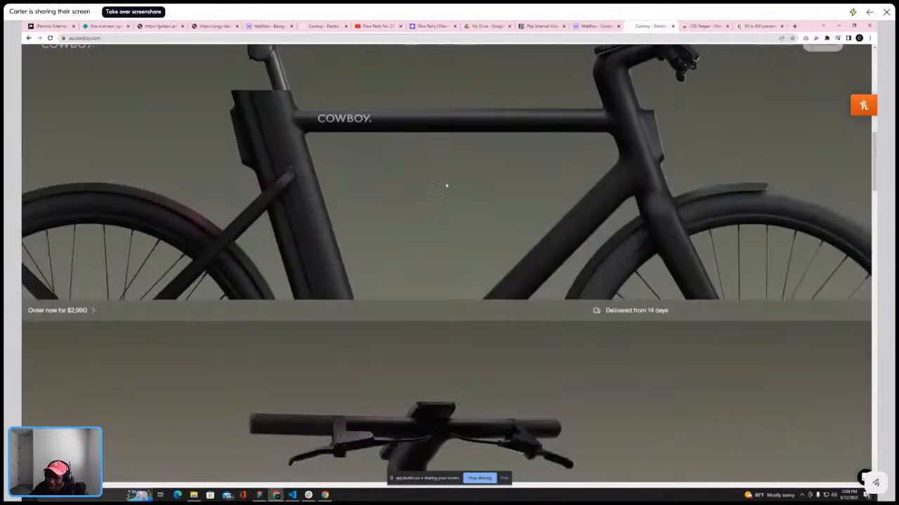
{"action": "scroll", "coordinate": [428, 191], "scroll_direction": "up", "scroll_amount": 5}
{"action": "scroll", "coordinate": [475, 192], "scroll_direction": "down", "scroll_amount": 8}
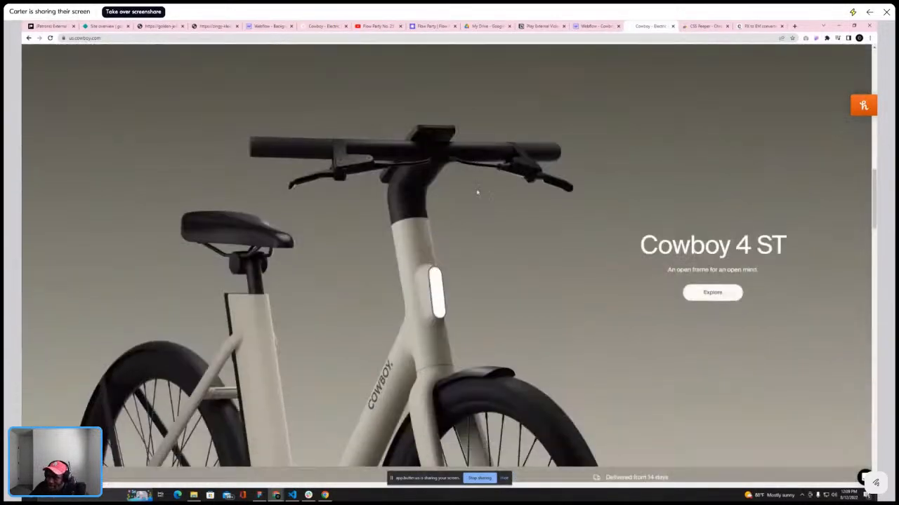
Add a div block inside container-lg of the Cowboy 4 section, above the Cowboy 4 heading
{"action": "scroll", "coordinate": [477, 192], "scroll_direction": "up", "scroll_amount": 6}
{"action": "left_click", "coordinate": [598, 28]}
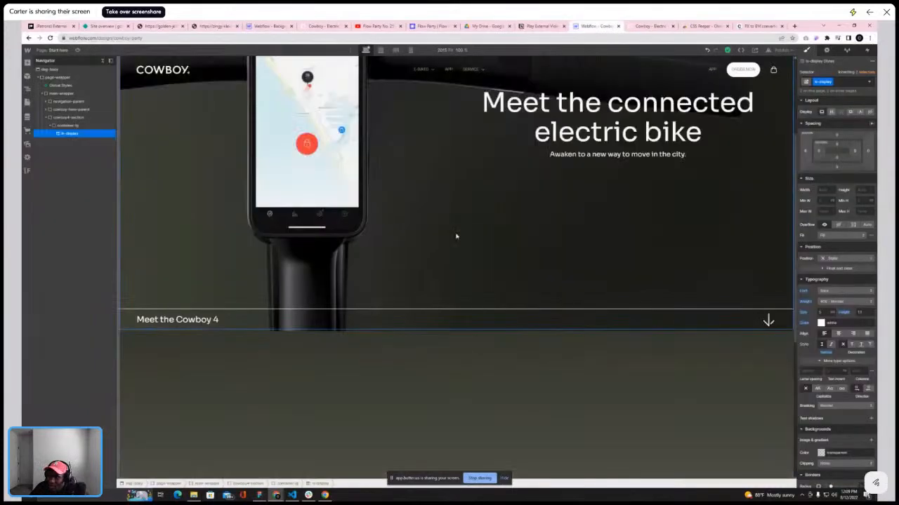
{"action": "scroll", "coordinate": [483, 227], "scroll_direction": "down", "scroll_amount": 3}
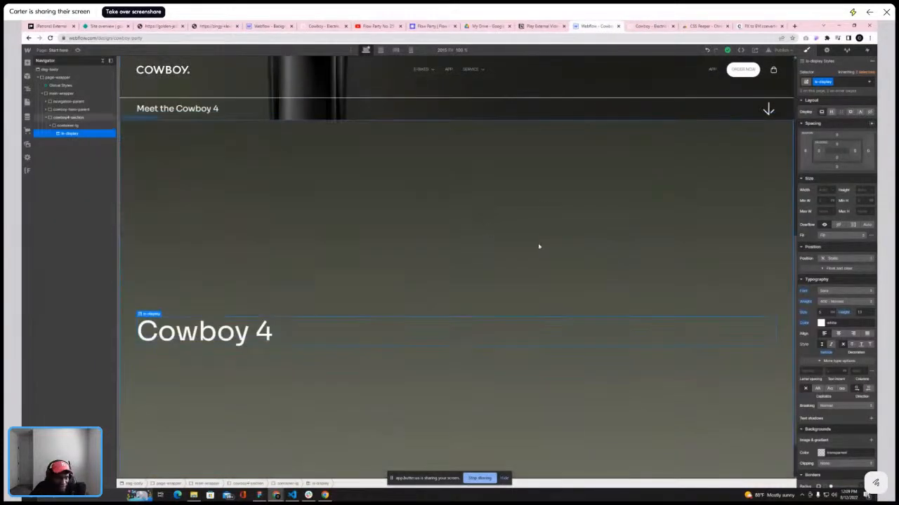
{"action": "scroll", "coordinate": [538, 247], "scroll_direction": "down", "scroll_amount": 1}
{"action": "left_click", "coordinate": [66, 125]}
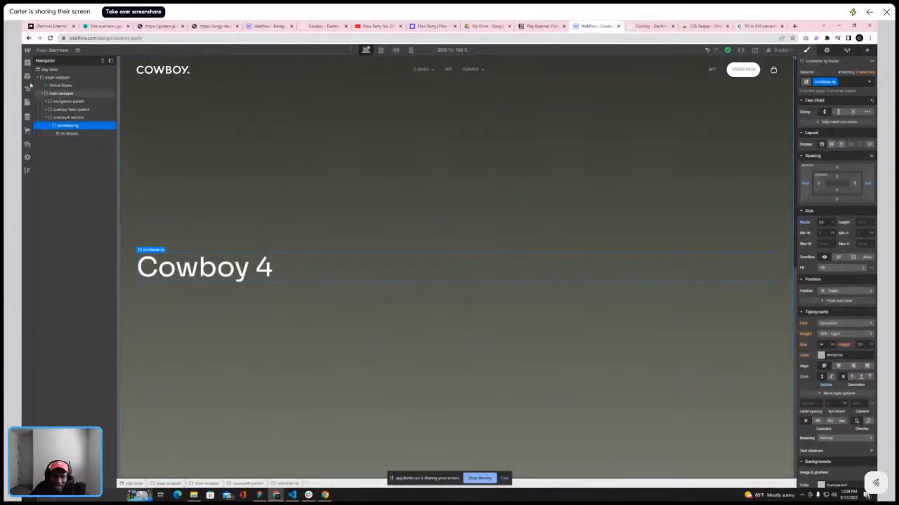
{"action": "left_click", "coordinate": [27, 63]}
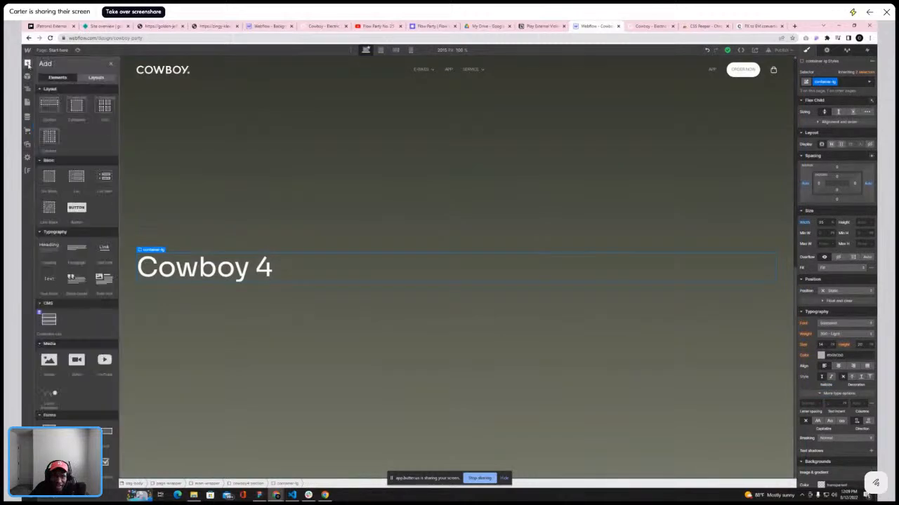
{"action": "left_click", "coordinate": [50, 177]}
{"action": "left_click_drag", "start_coordinate": [71, 142], "coordinate": [70, 132]}
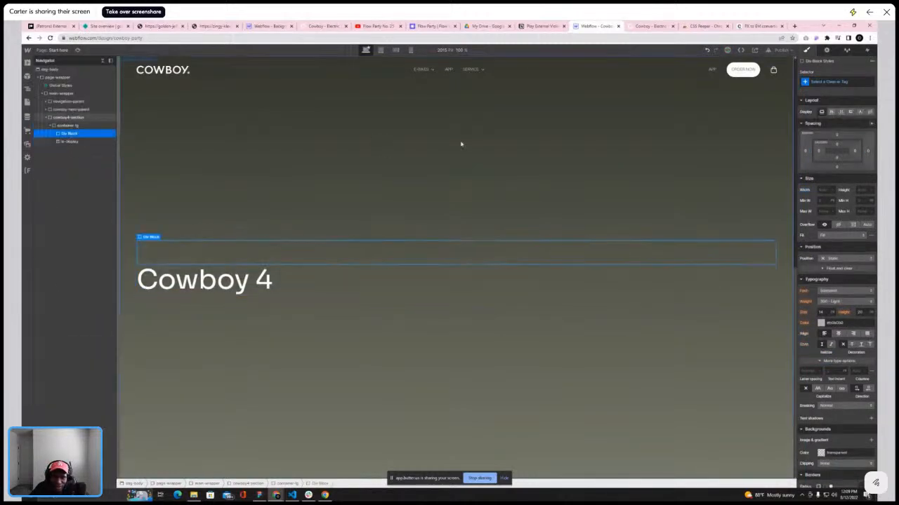
Give the new div block the class cowboy4-hero-parent
{"action": "left_click", "coordinate": [839, 81]}
{"action": "type", "text": "cowb"}
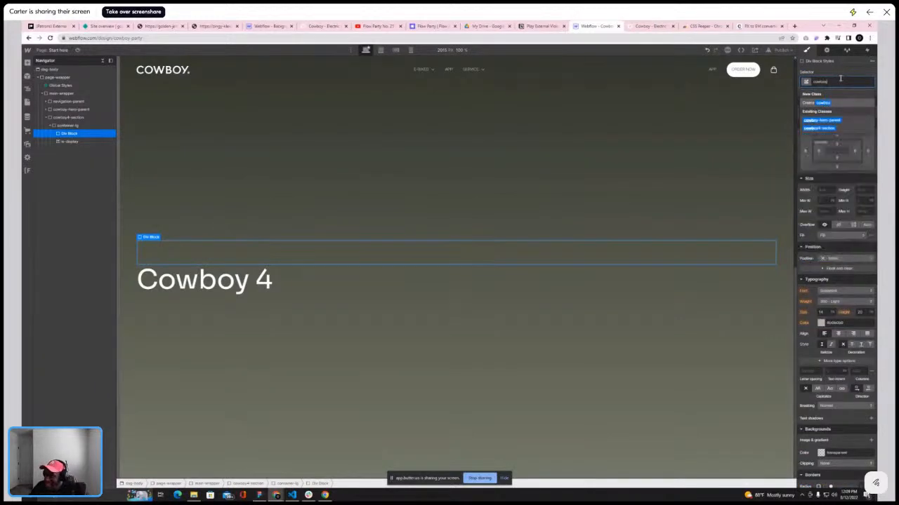
{"action": "type", "text": "oy4"}
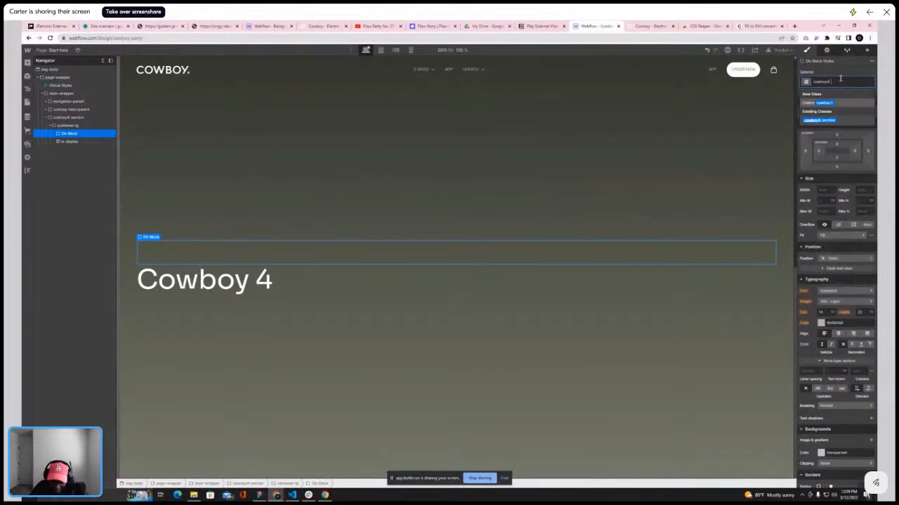
{"action": "type", "text": "-hero"}
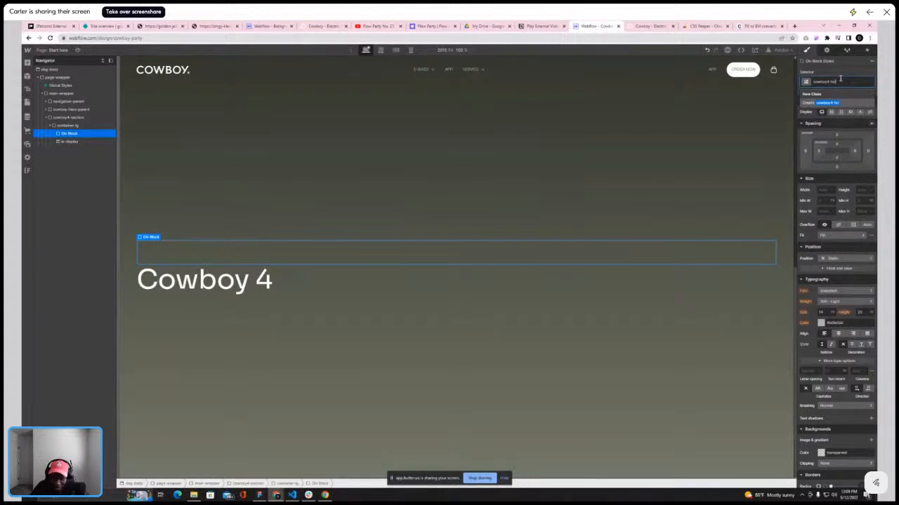
{"action": "type", "text": "-parent"}
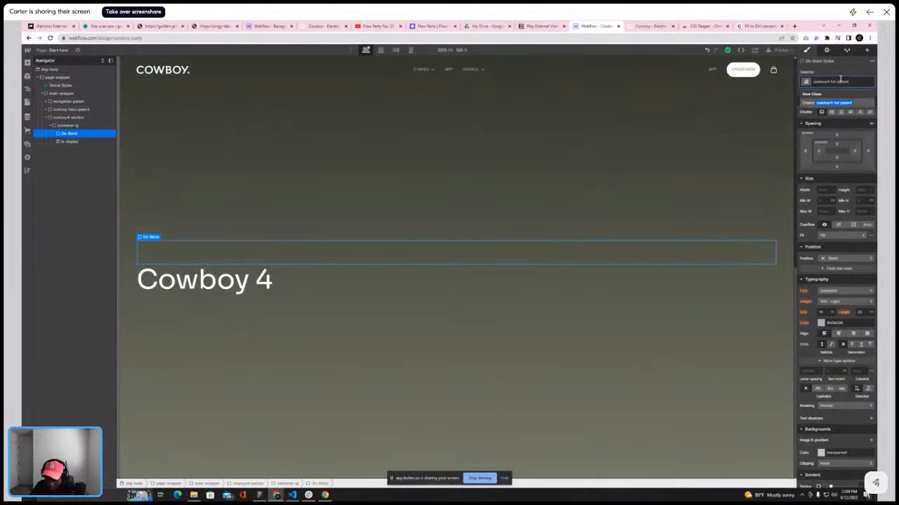
{"action": "key", "text": "Return"}
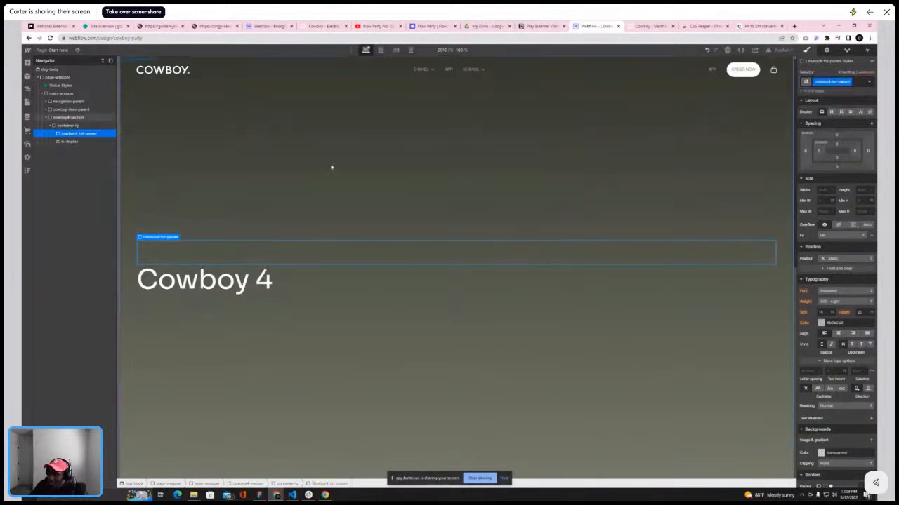
Nest the is-display heading inside cowboy4-hero-parent and set that div to flex with vertical direction
{"action": "left_click_drag", "start_coordinate": [73, 142], "coordinate": [74, 137]}
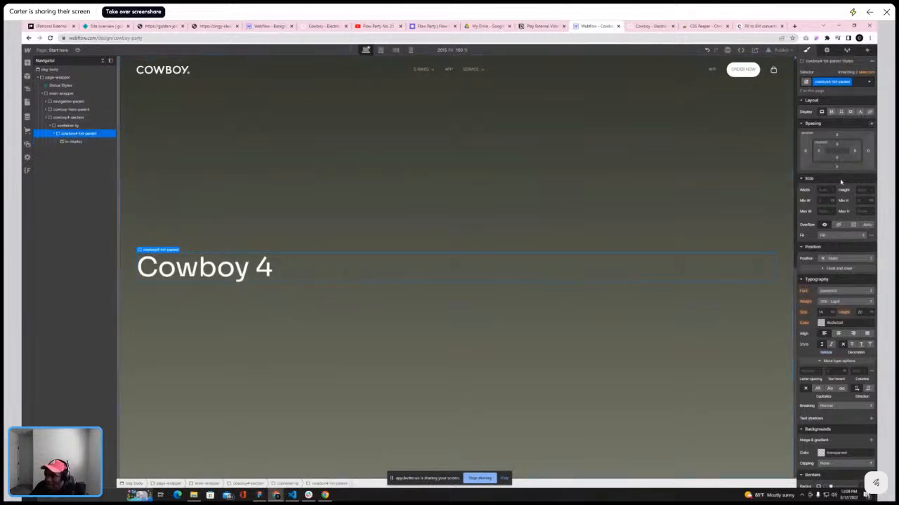
{"action": "left_click", "coordinate": [837, 333]}
{"action": "left_click", "coordinate": [831, 112]}
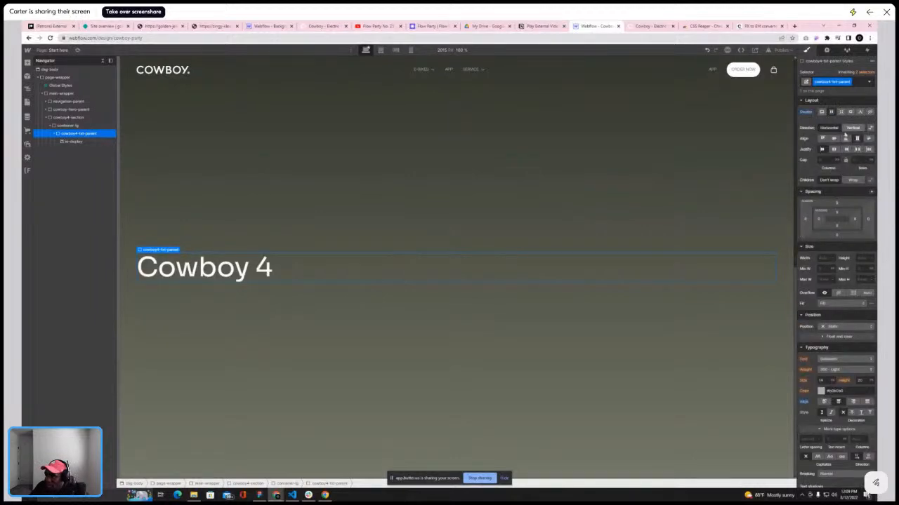
{"action": "left_click", "coordinate": [851, 129]}
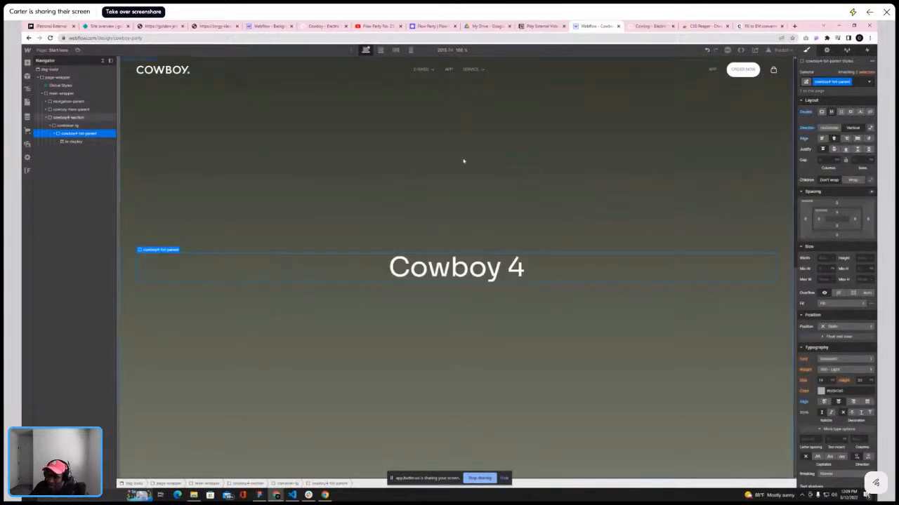
Add a text block inside cowboy4-hero-parent below the Cowboy 4 heading
{"action": "left_click", "coordinate": [75, 142]}
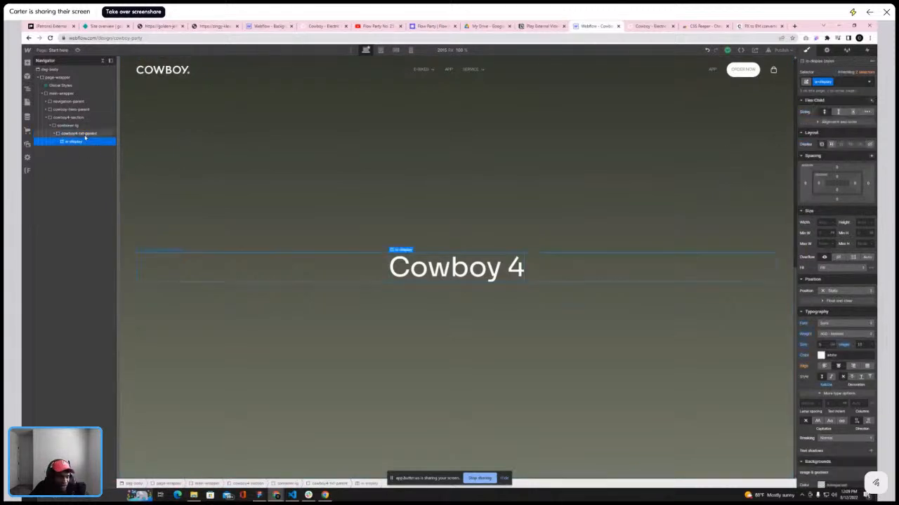
{"action": "left_click", "coordinate": [81, 133]}
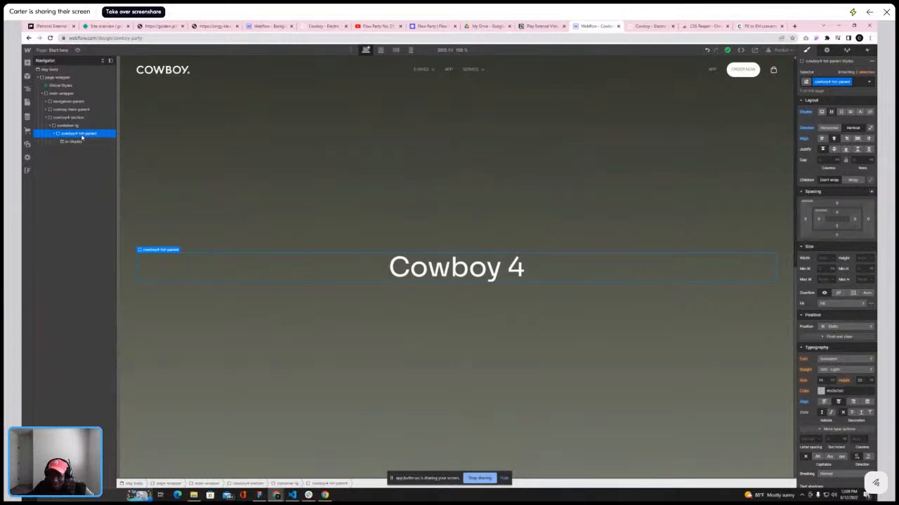
{"action": "left_click", "coordinate": [27, 62]}
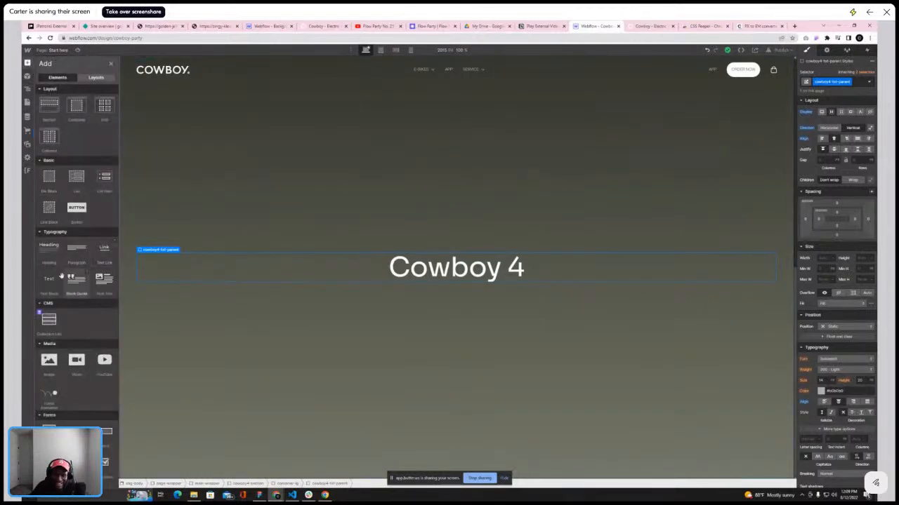
{"action": "left_click", "coordinate": [44, 282]}
Replace the text block's placeholder with the live site's subtitle One smooth, agile ride
{"action": "left_click", "coordinate": [637, 26]}
{"action": "scroll", "coordinate": [585, 200], "scroll_direction": "down", "scroll_amount": 3}
{"action": "scroll", "coordinate": [584, 201], "scroll_direction": "up", "scroll_amount": 6}
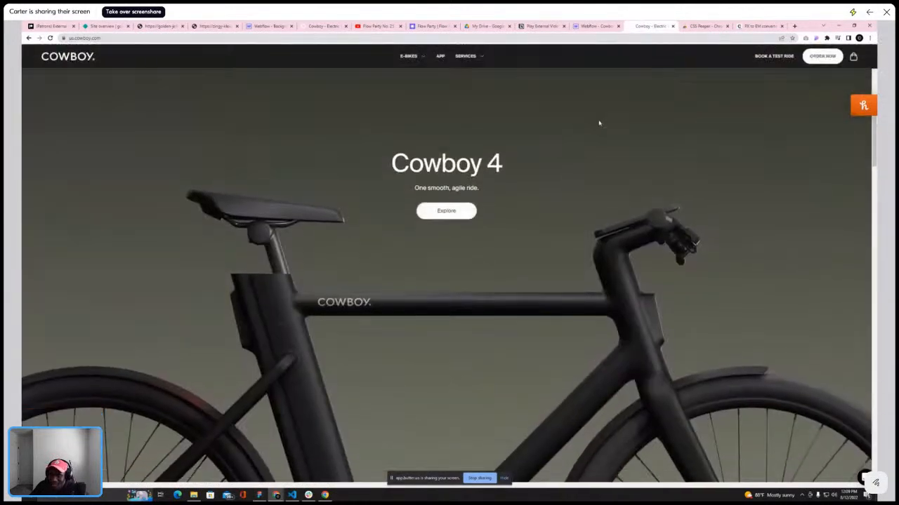
{"action": "left_click", "coordinate": [597, 27]}
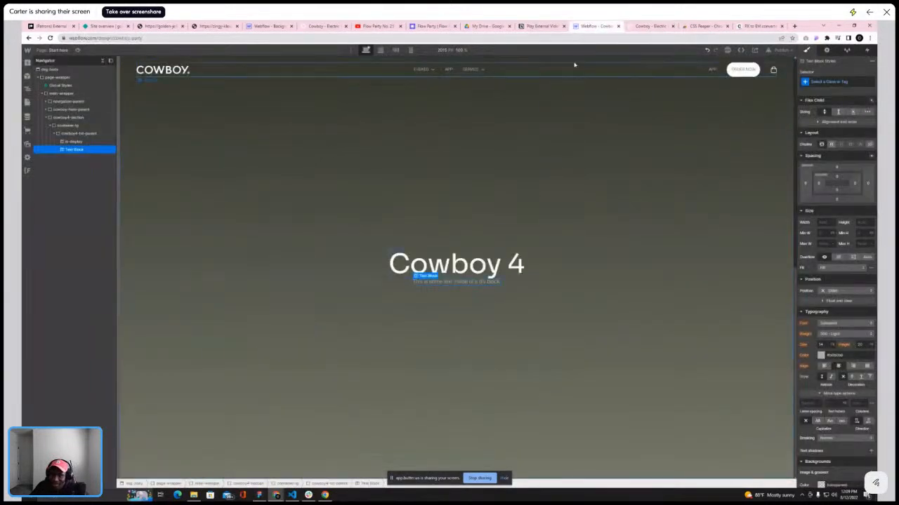
{"action": "left_click", "coordinate": [636, 27]}
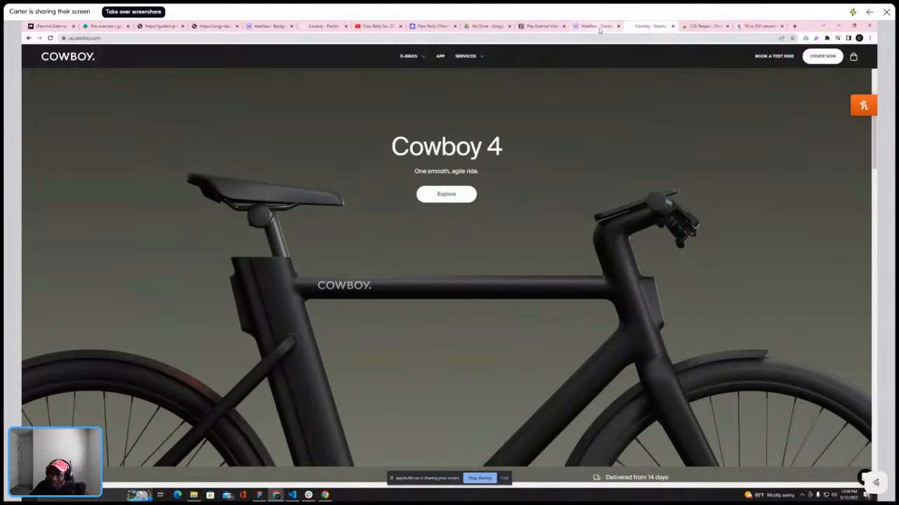
{"action": "left_click", "coordinate": [596, 27]}
{"action": "right_click", "coordinate": [452, 282]}
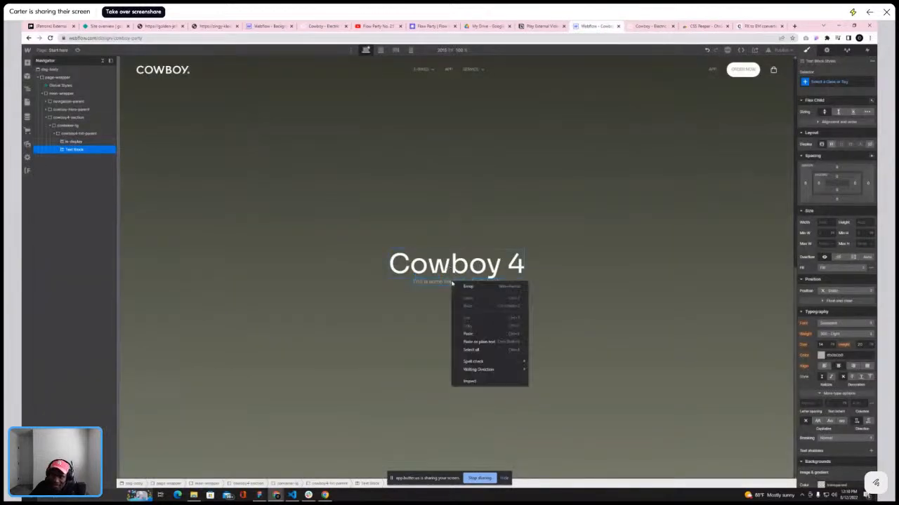
{"action": "double_click", "coordinate": [447, 281]}
{"action": "key", "text": "BackSpace"}
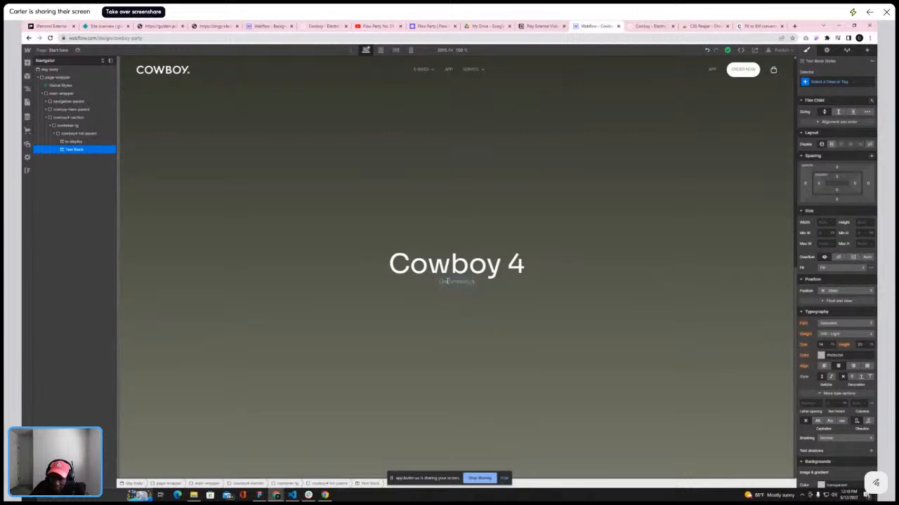
{"action": "type", "text": "it"}
Copy the ORDER NOW button from the navigation bar
{"action": "left_click", "coordinate": [636, 26]}
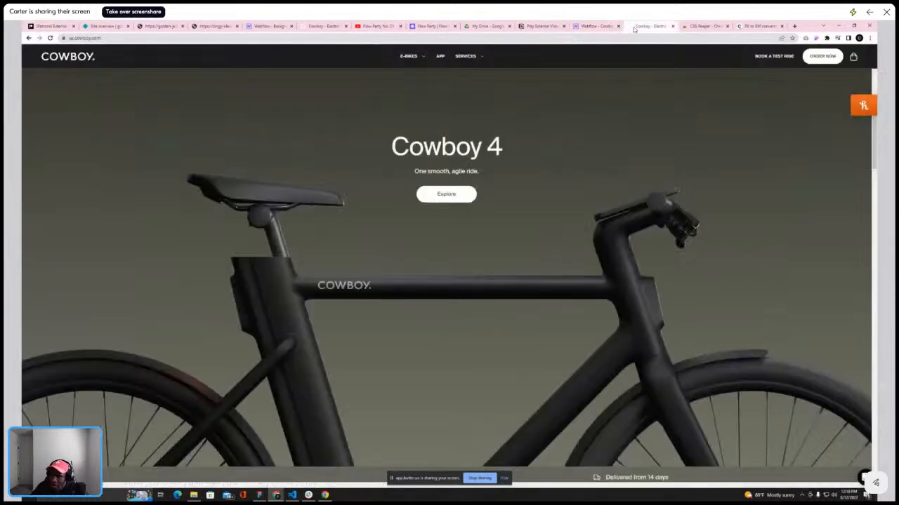
{"action": "left_click", "coordinate": [596, 26]}
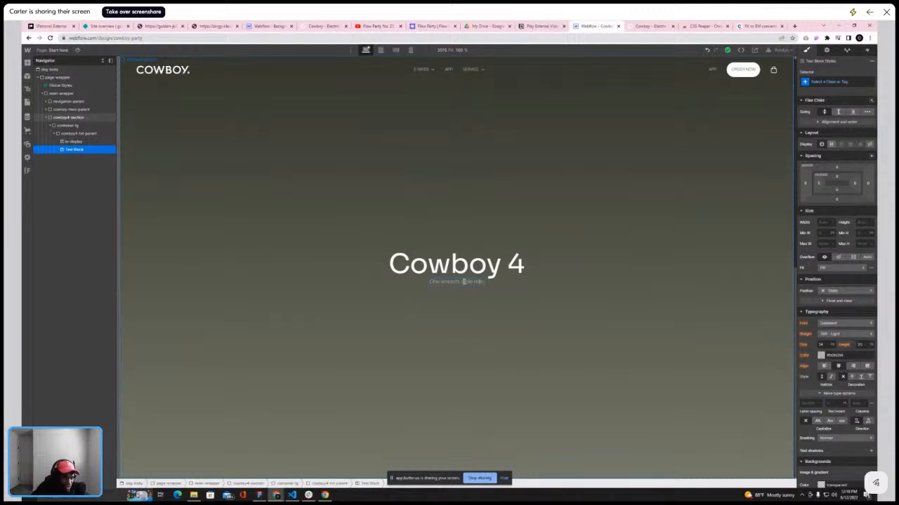
{"action": "left_click", "coordinate": [646, 26]}
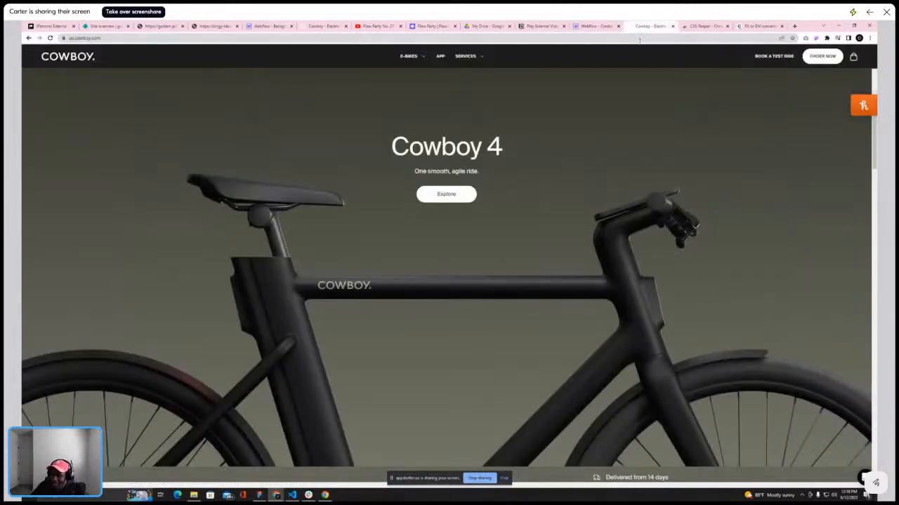
{"action": "left_click", "coordinate": [597, 26]}
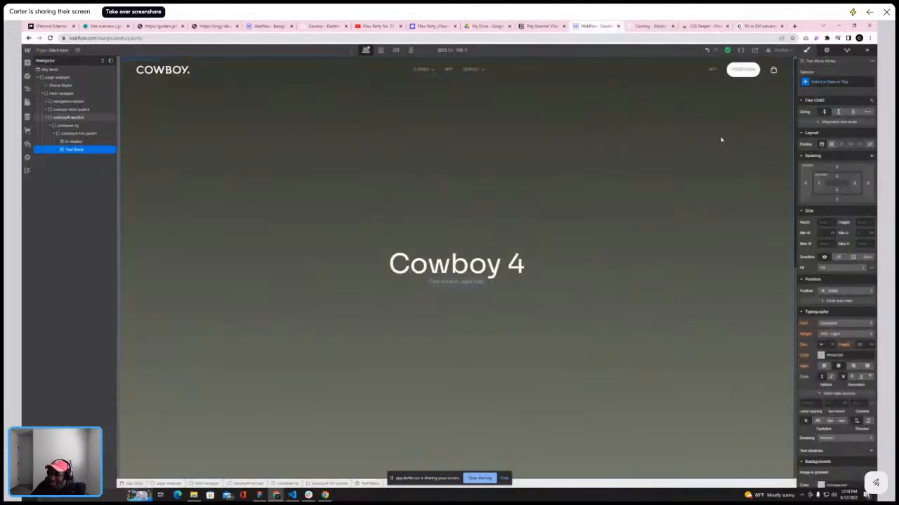
{"action": "left_click", "coordinate": [741, 70]}
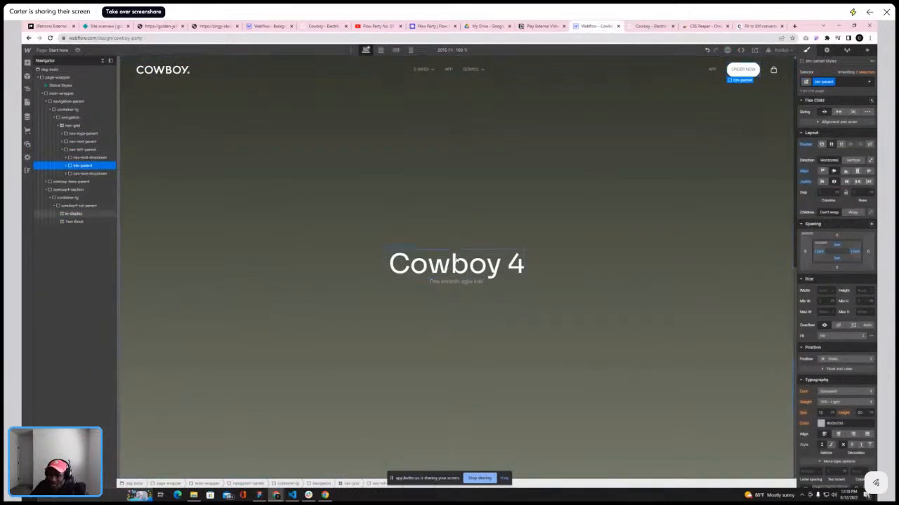
Wrap cowboy4-hero-parent in a new div block inside container-lg and paste the ORDER NOW button into it
{"action": "left_click", "coordinate": [457, 262]}
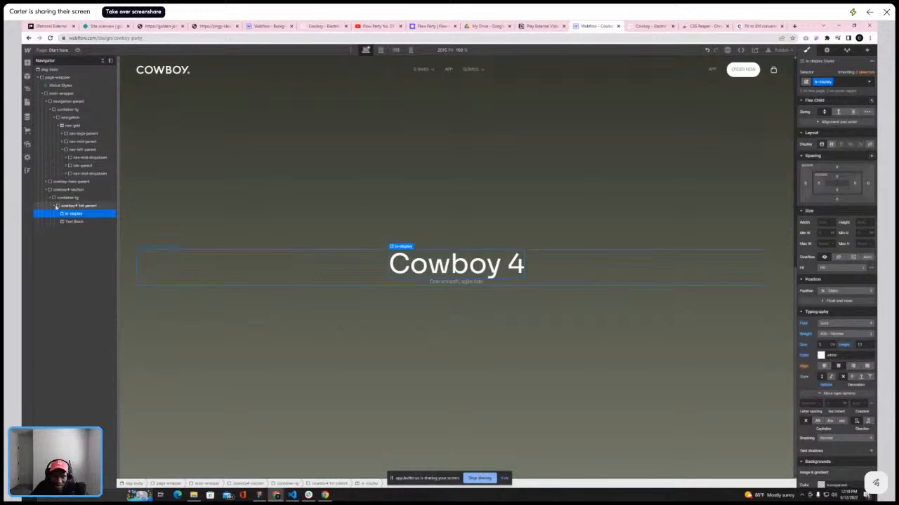
{"action": "left_click", "coordinate": [57, 207]}
{"action": "left_click", "coordinate": [55, 207]}
{"action": "left_click", "coordinate": [59, 198]}
{"action": "left_click", "coordinate": [27, 64]}
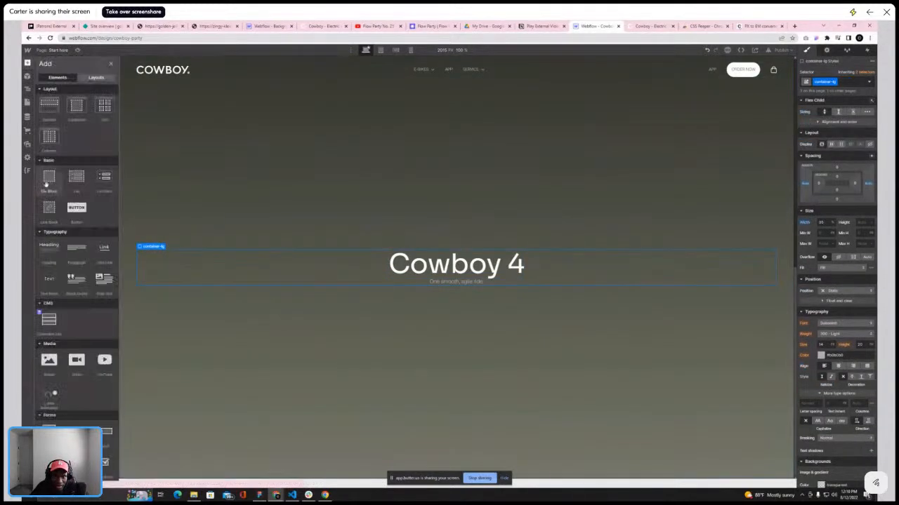
{"action": "left_click", "coordinate": [47, 185]}
{"action": "left_click_drag", "start_coordinate": [65, 213], "coordinate": [66, 208]}
{"action": "left_click", "coordinate": [67, 206]}
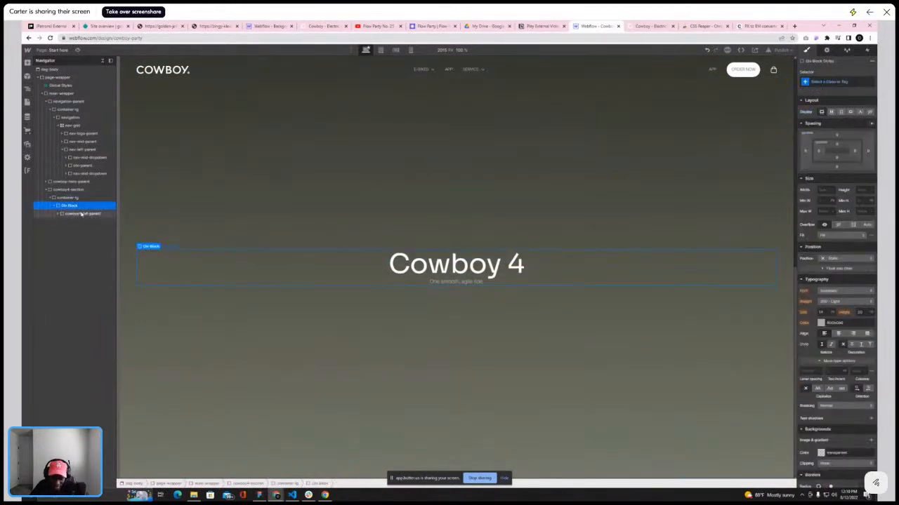
{"action": "key", "text": "ctrl+v"}
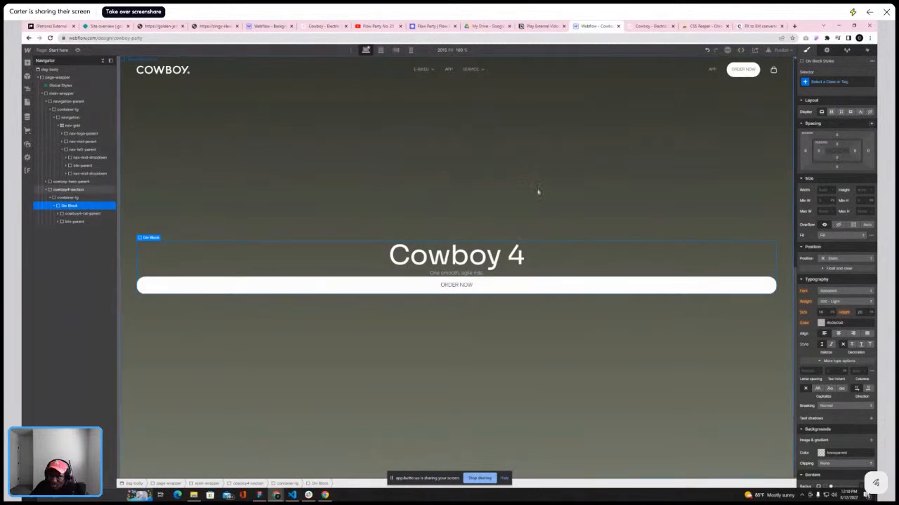
Give the outer div the class cowboy4-parent and set it to flex with vertical direction
{"action": "left_click", "coordinate": [836, 81]}
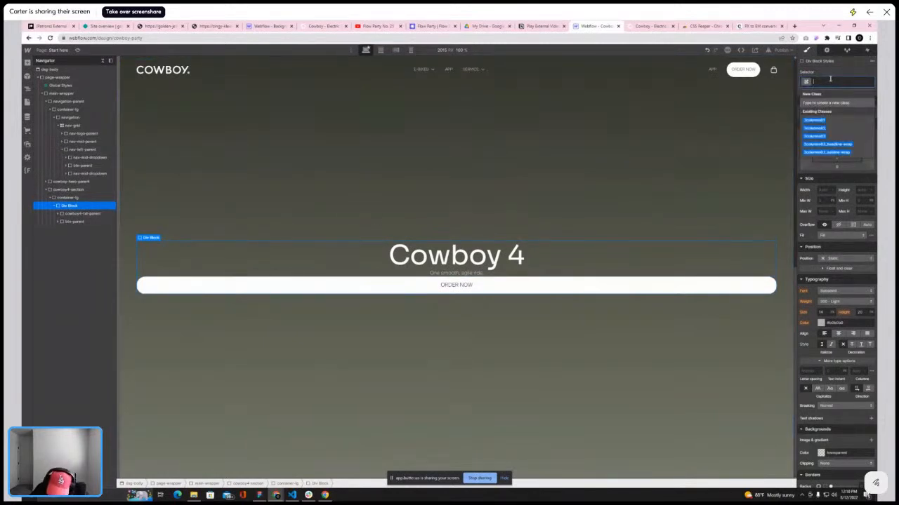
{"action": "type", "text": "cowb"}
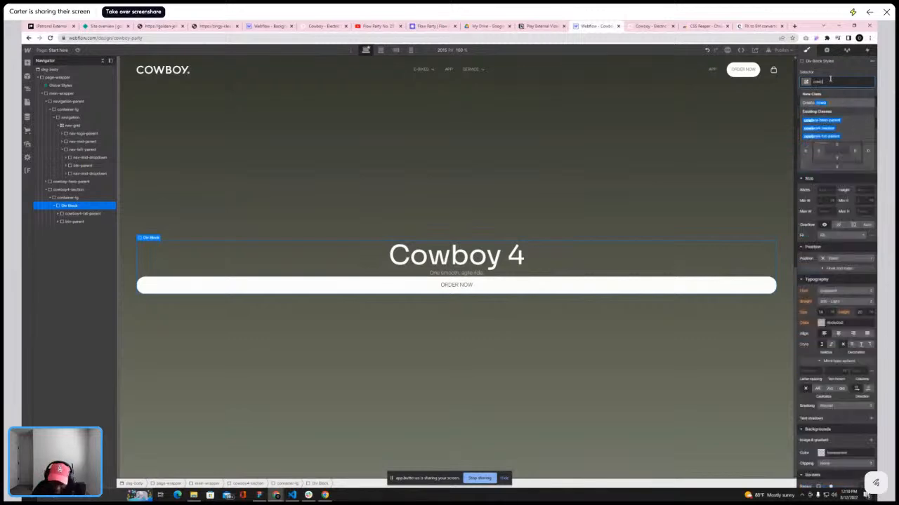
{"action": "type", "text": "oy4-pa"}
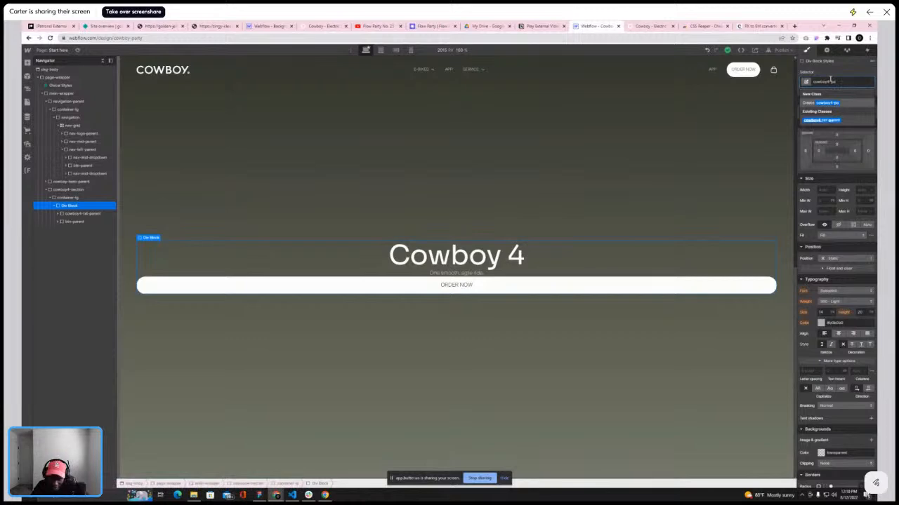
{"action": "type", "text": "rent"}
{"action": "key", "text": "Return"}
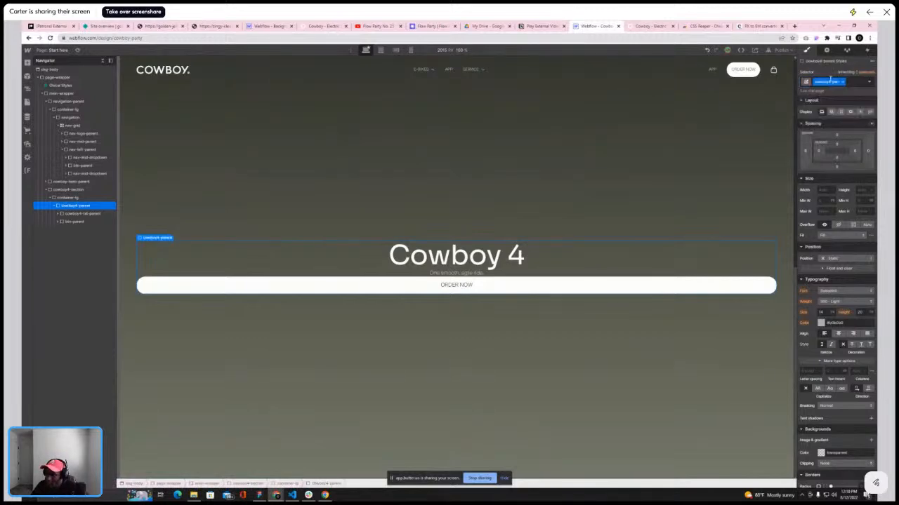
{"action": "left_click", "coordinate": [831, 112]}
{"action": "left_click", "coordinate": [852, 128]}
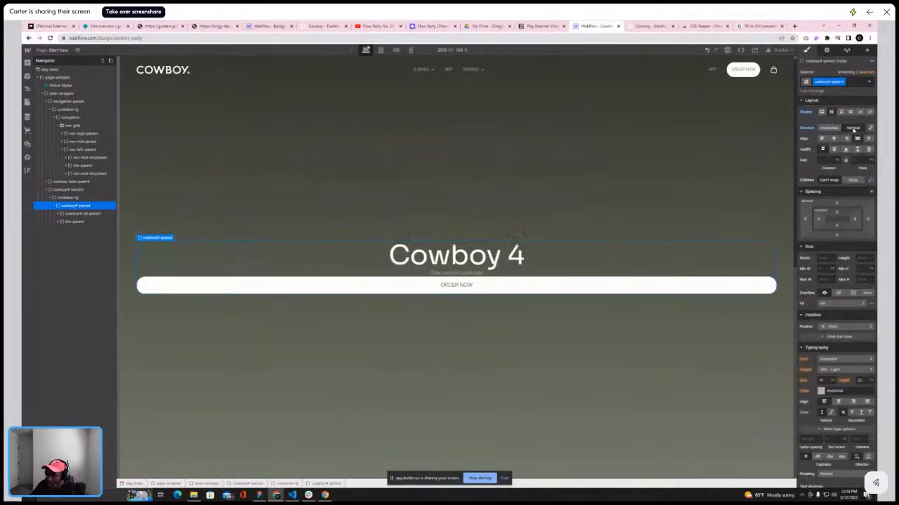
Center-align cowboy4-parent's children and give cowboy4-txt-parent a gap of 1 em
{"action": "left_click", "coordinate": [834, 138]}
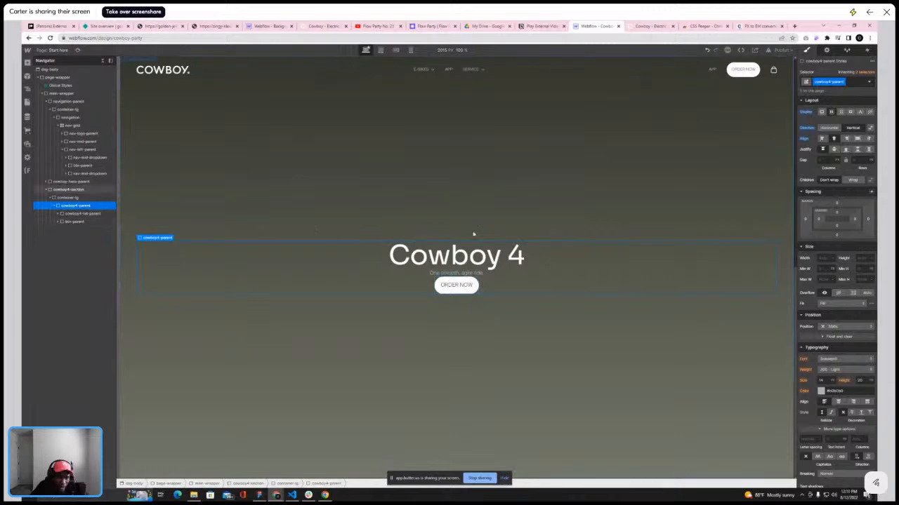
{"action": "left_click", "coordinate": [81, 213]}
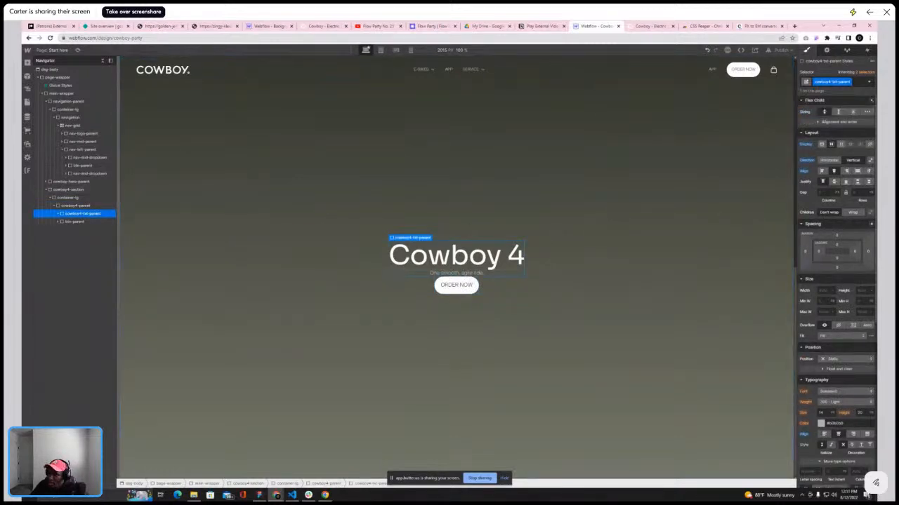
{"action": "left_click", "coordinate": [862, 193]}
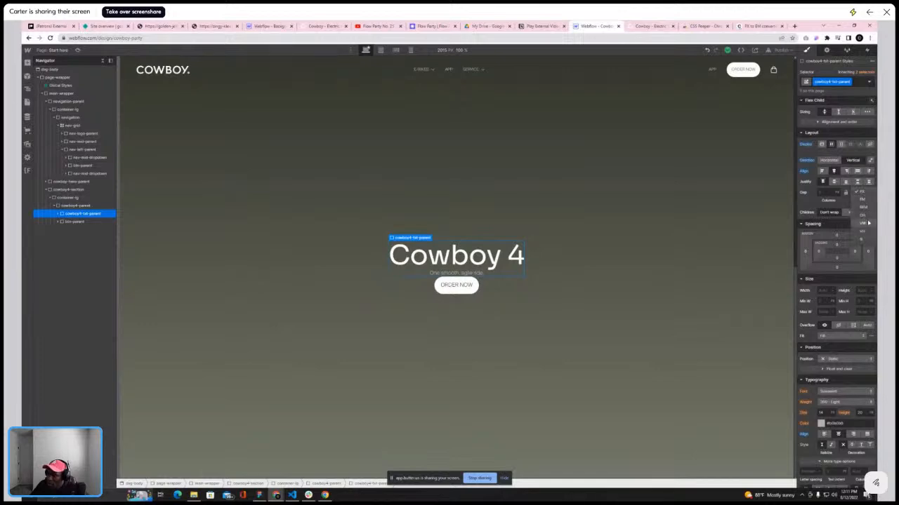
{"action": "left_click", "coordinate": [862, 199]}
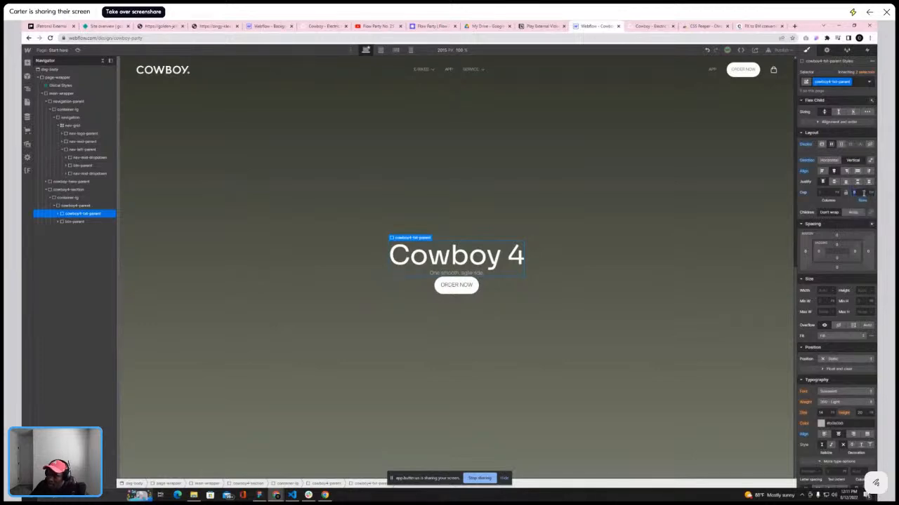
{"action": "key", "text": "Up"}
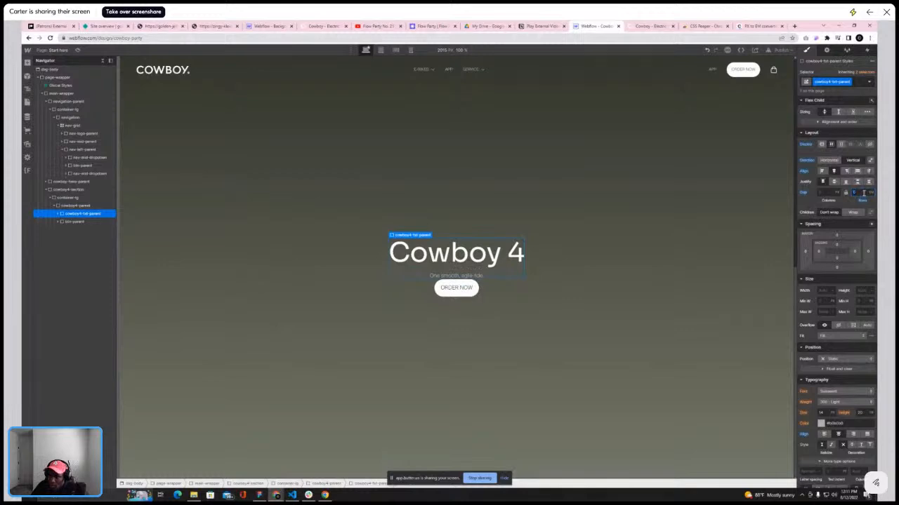
Compare with the live site and set cowboy4-parent's gap to 1.8 em
{"action": "left_click", "coordinate": [657, 28]}
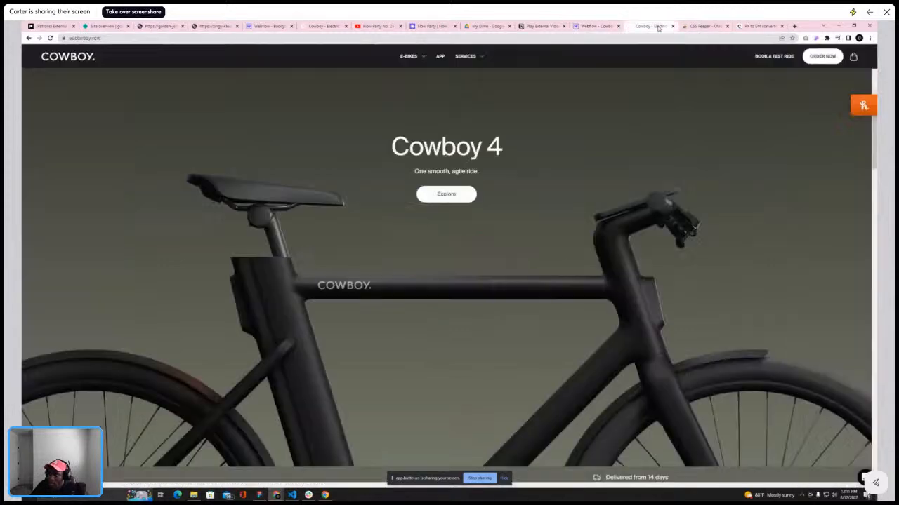
{"action": "left_click", "coordinate": [597, 26]}
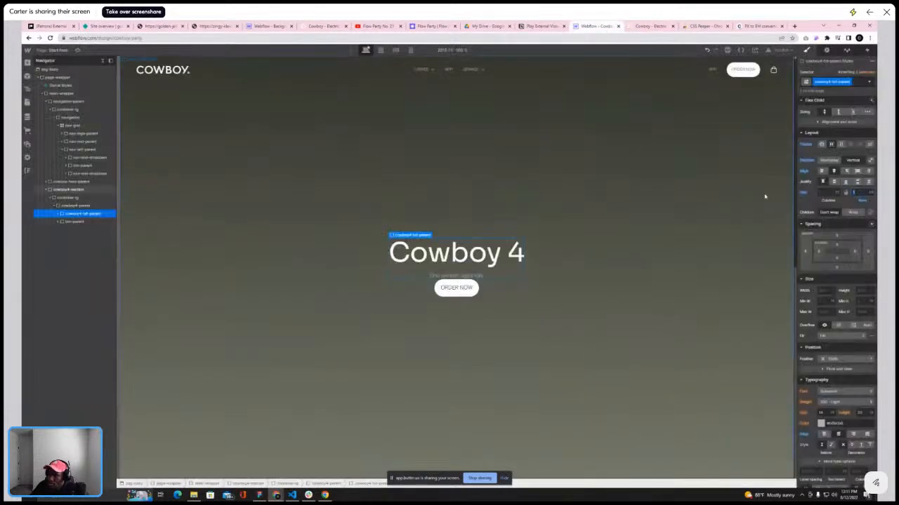
{"action": "left_click", "coordinate": [79, 206]}
{"action": "left_click", "coordinate": [863, 160]}
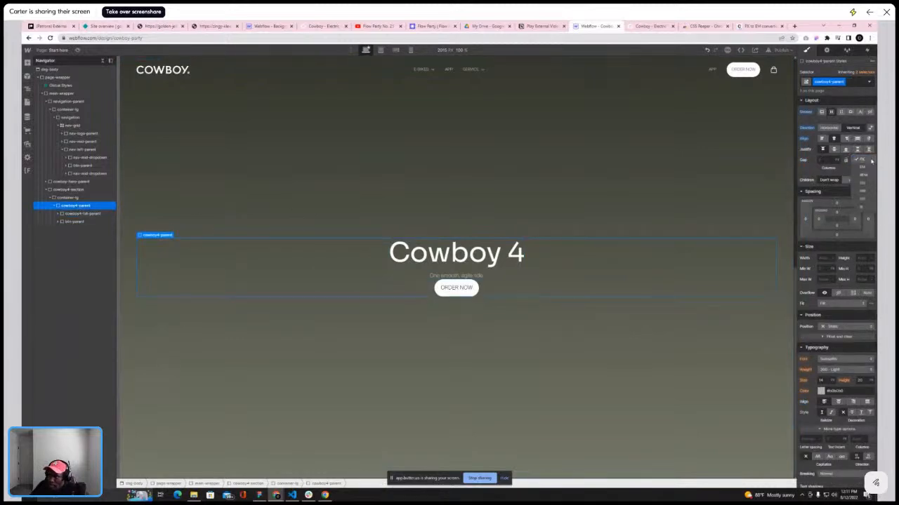
{"action": "left_click", "coordinate": [864, 169]}
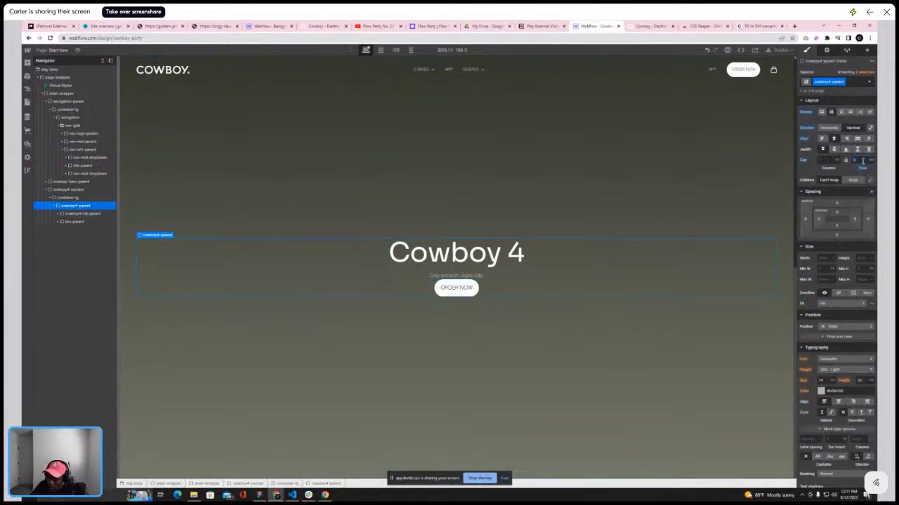
{"action": "key", "text": "Return"}
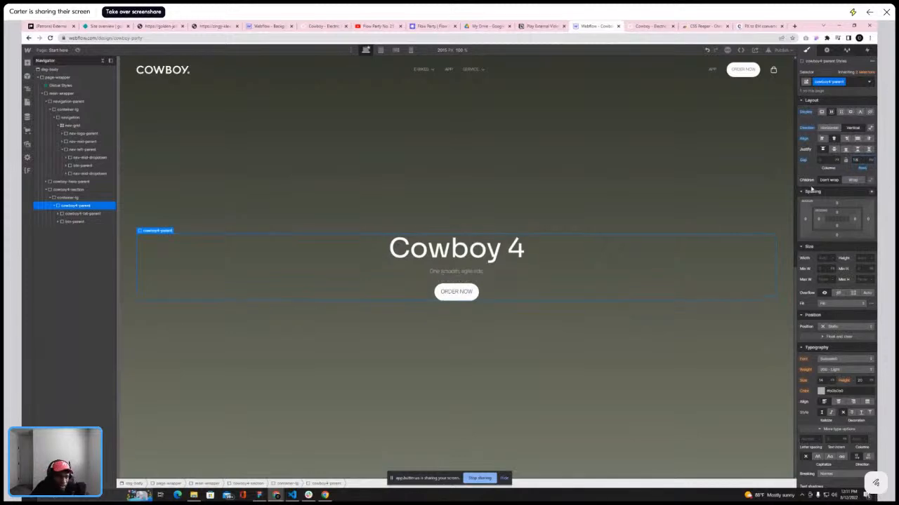
Compare the Webflow Cowboy 4 section's spacing and button against the live Cowboy site's hero
{"action": "left_click", "coordinate": [652, 27]}
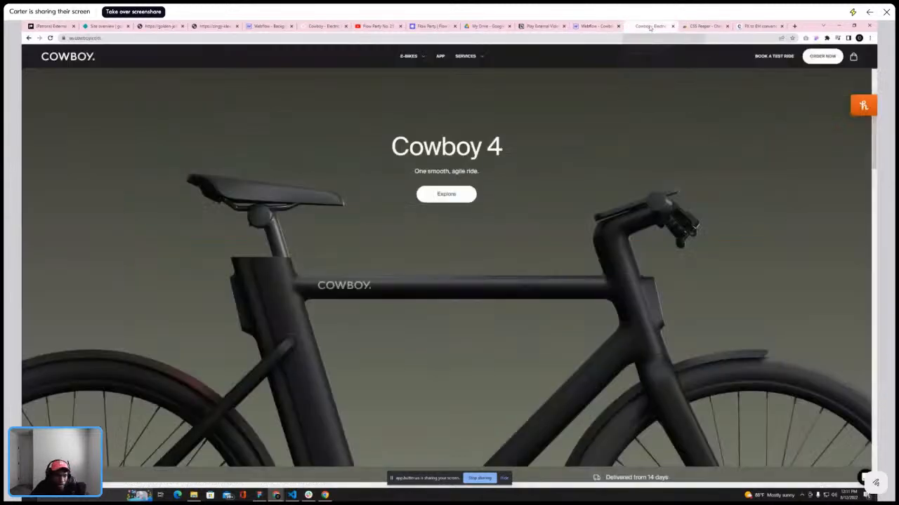
{"action": "left_click", "coordinate": [596, 26]}
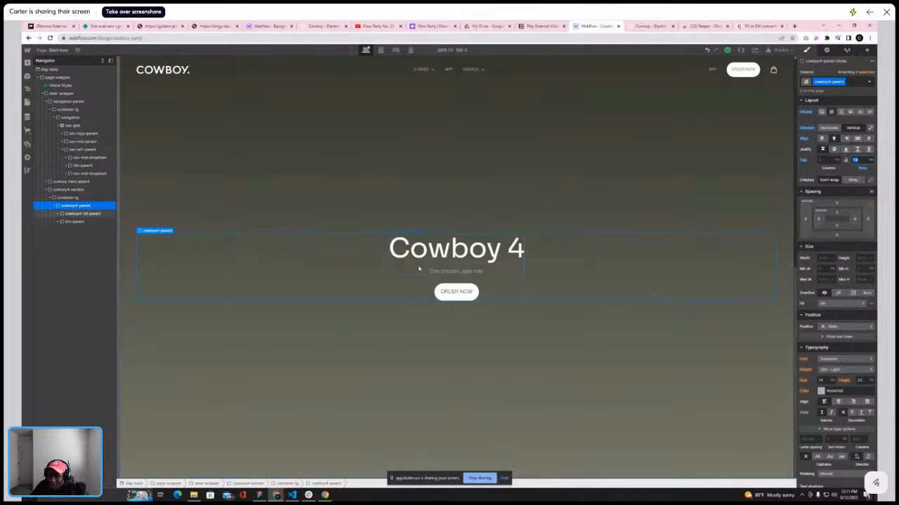
{"action": "left_click", "coordinate": [643, 29]}
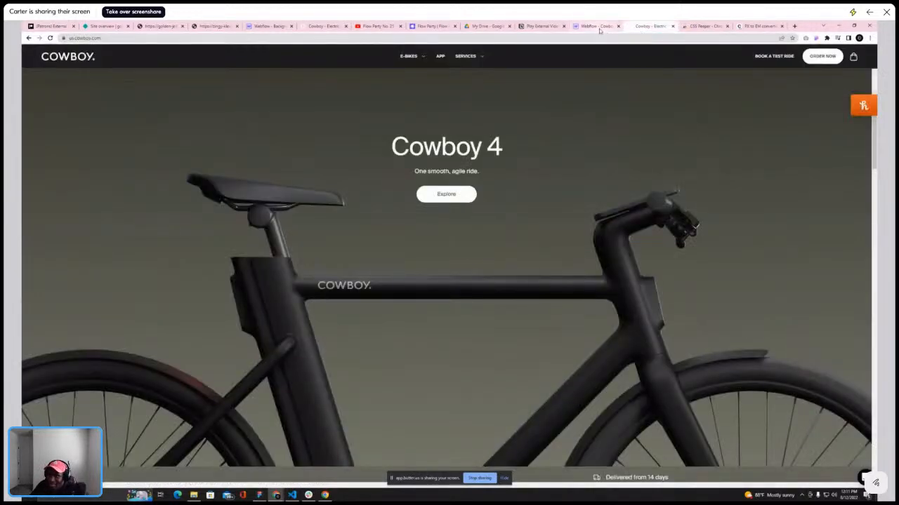
{"action": "left_click", "coordinate": [598, 28]}
{"action": "left_click", "coordinate": [457, 292]}
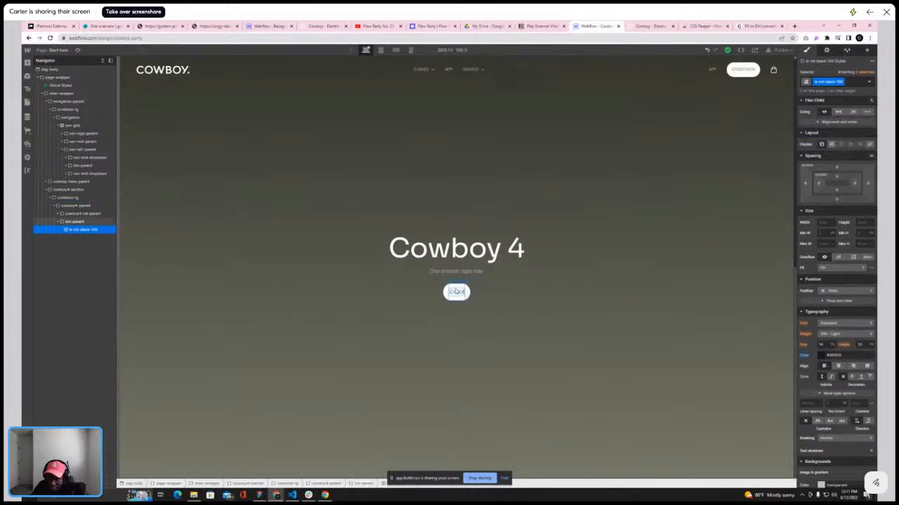
{"action": "left_click", "coordinate": [569, 252]}
{"action": "left_click", "coordinate": [557, 217]}
{"action": "left_click", "coordinate": [651, 26]}
{"action": "scroll", "coordinate": [648, 147], "scroll_direction": "up", "scroll_amount": 3}
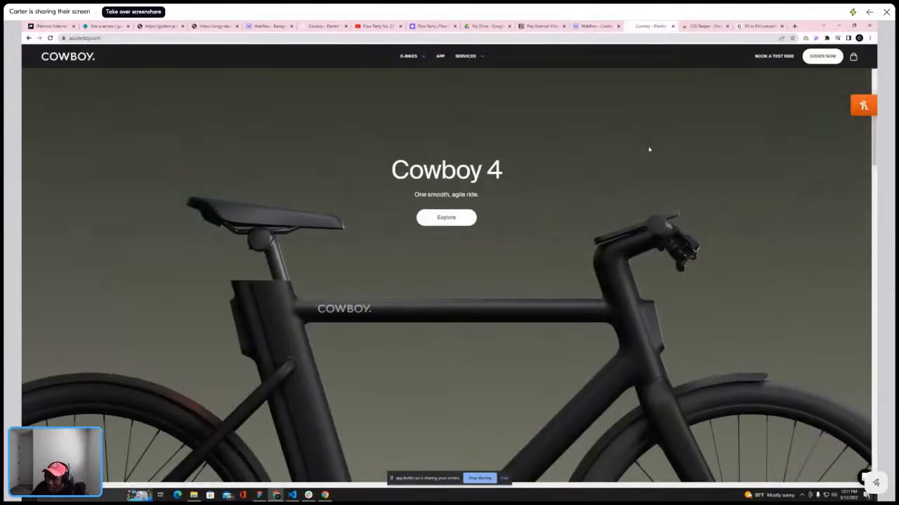
{"action": "scroll", "coordinate": [648, 145], "scroll_direction": "down", "scroll_amount": 5}
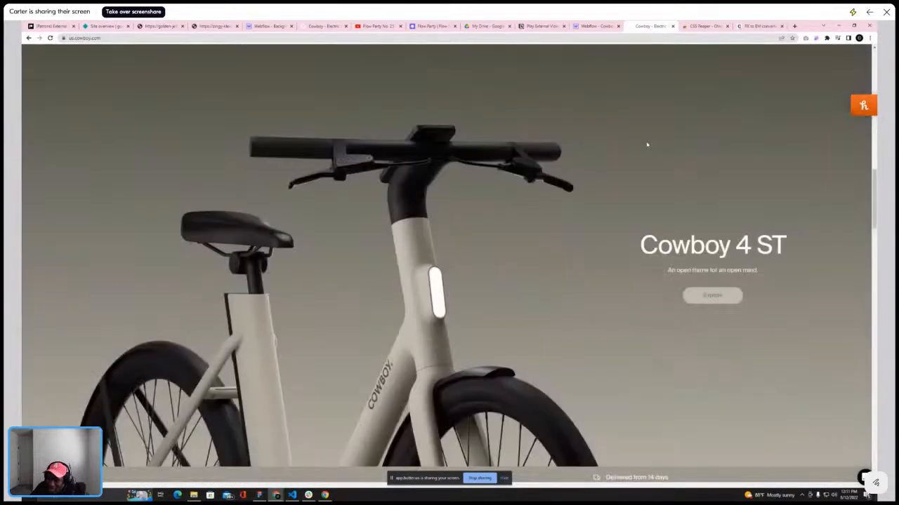
{"action": "scroll", "coordinate": [648, 144], "scroll_direction": "up", "scroll_amount": 4}
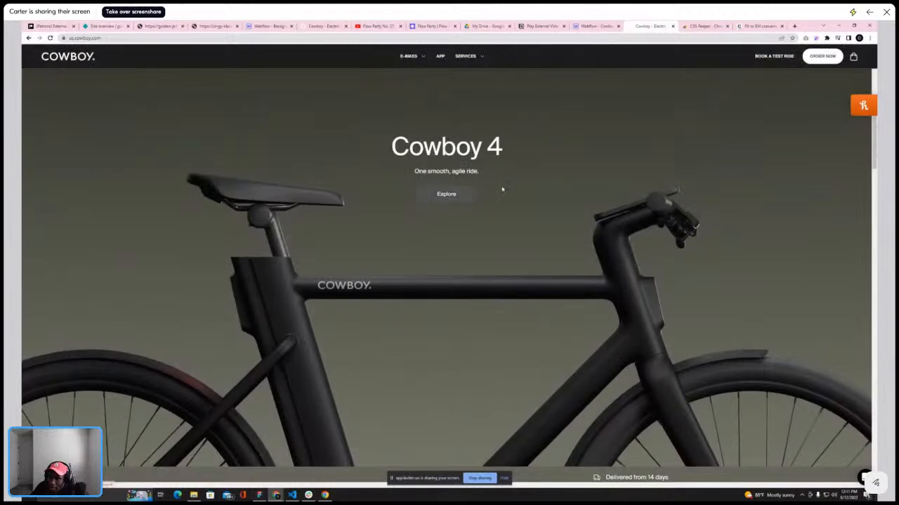
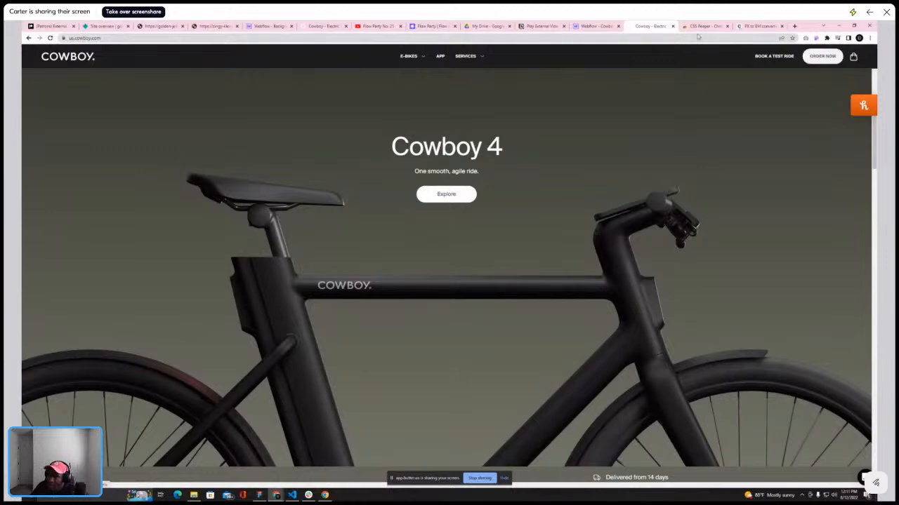
Duplicate the Explore button's class, name the copy btn-secondary, and widen its horizontal padding
{"action": "left_click", "coordinate": [600, 27]}
{"action": "left_click", "coordinate": [455, 289]}
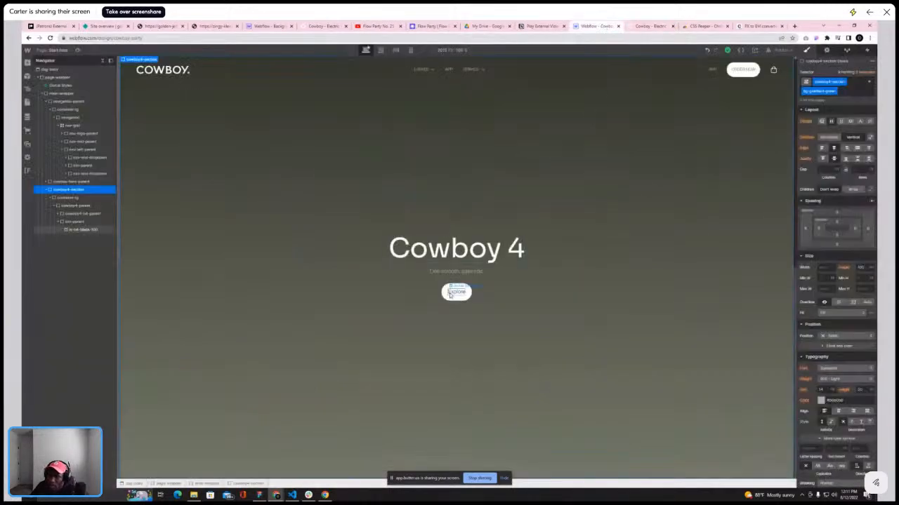
{"action": "left_click", "coordinate": [832, 81]}
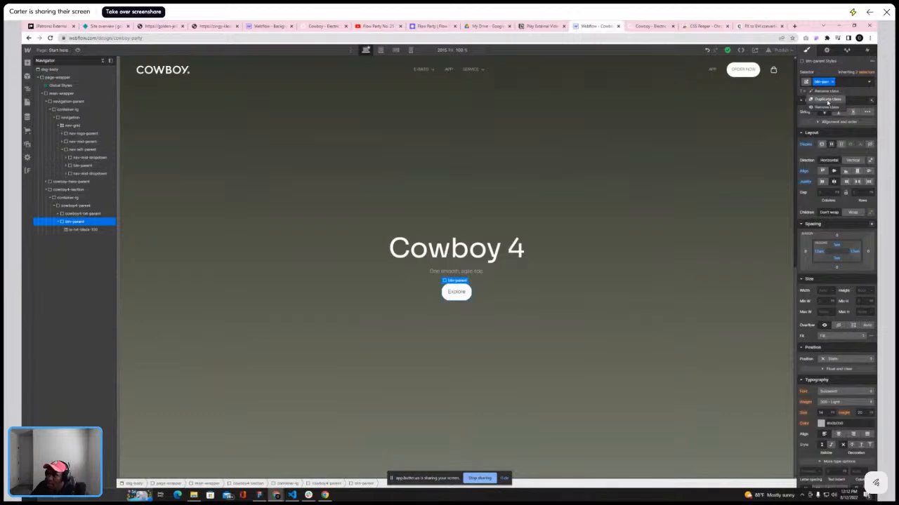
{"action": "left_click", "coordinate": [827, 100]}
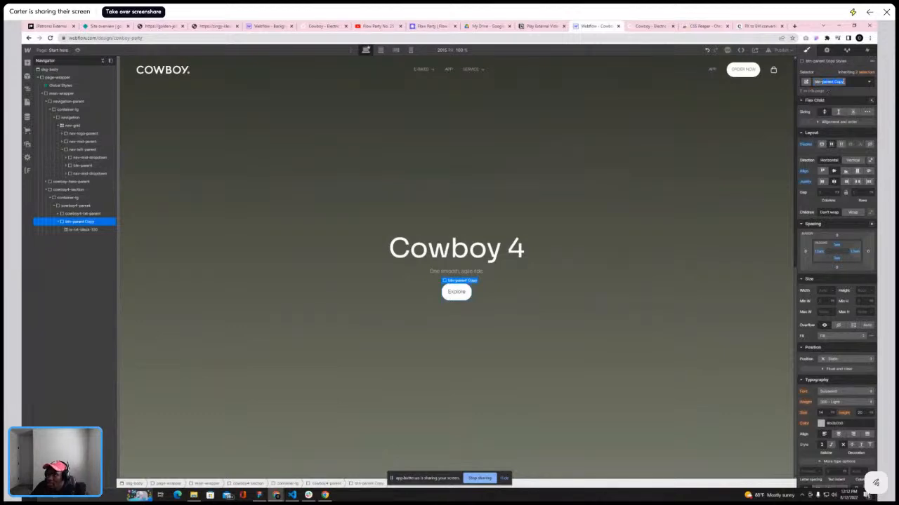
{"action": "type", "text": "btn-al"}
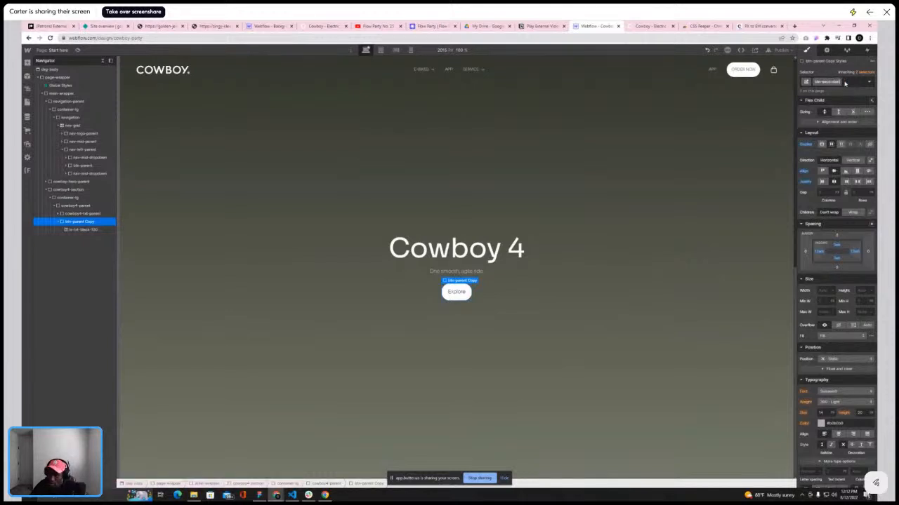
{"action": "key", "text": "Return"}
{"action": "left_click_drag", "start_coordinate": [818, 252], "coordinate": [827, 251]}
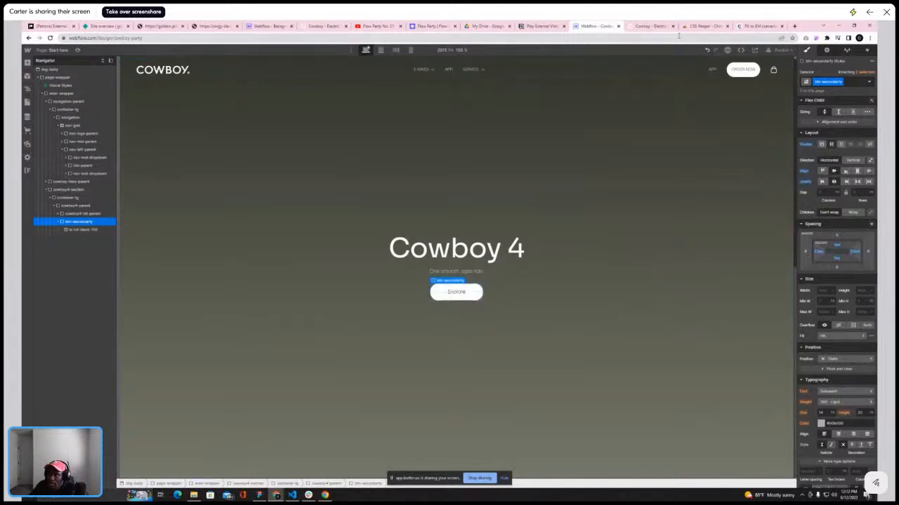
Inspect the Explore button on the live Cowboy site with the inspector extension
{"action": "left_click", "coordinate": [649, 26]}
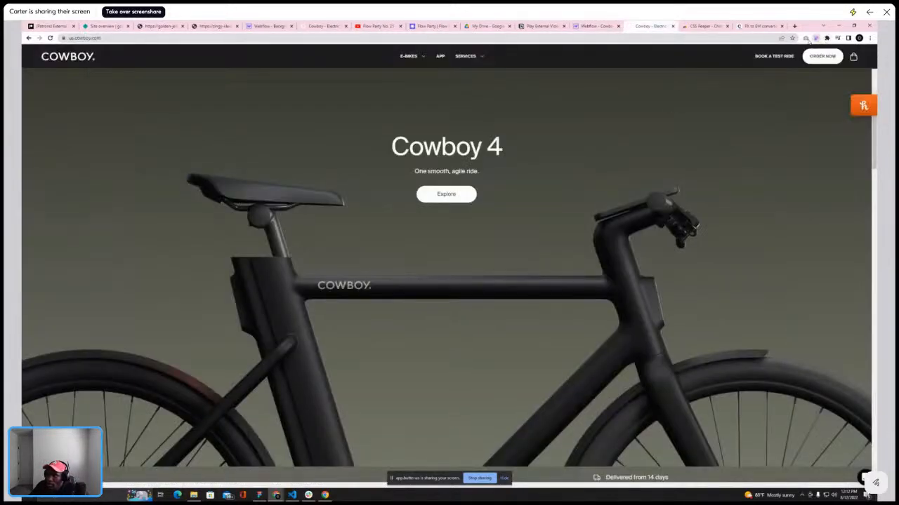
{"action": "left_click", "coordinate": [816, 39]}
{"action": "left_click", "coordinate": [446, 194]}
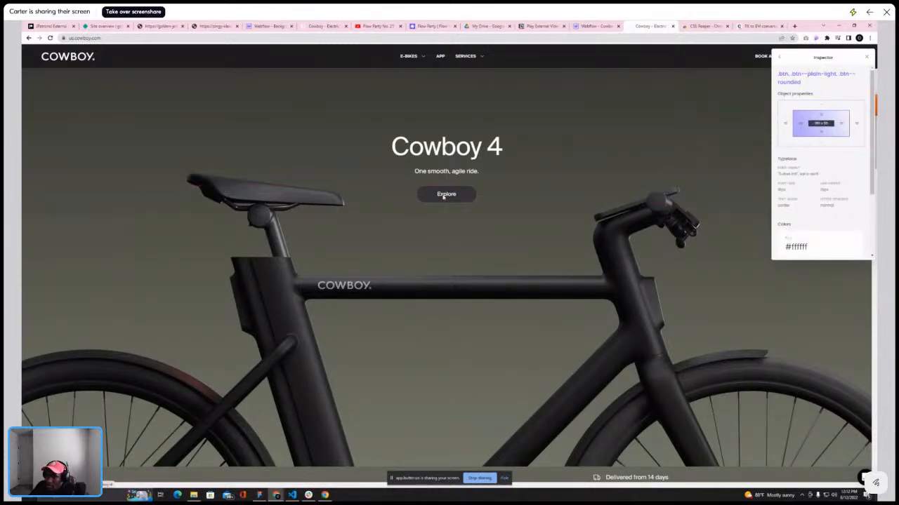
Adjust the btn-secondary button's right padding in the designer
{"action": "left_click", "coordinate": [595, 26]}
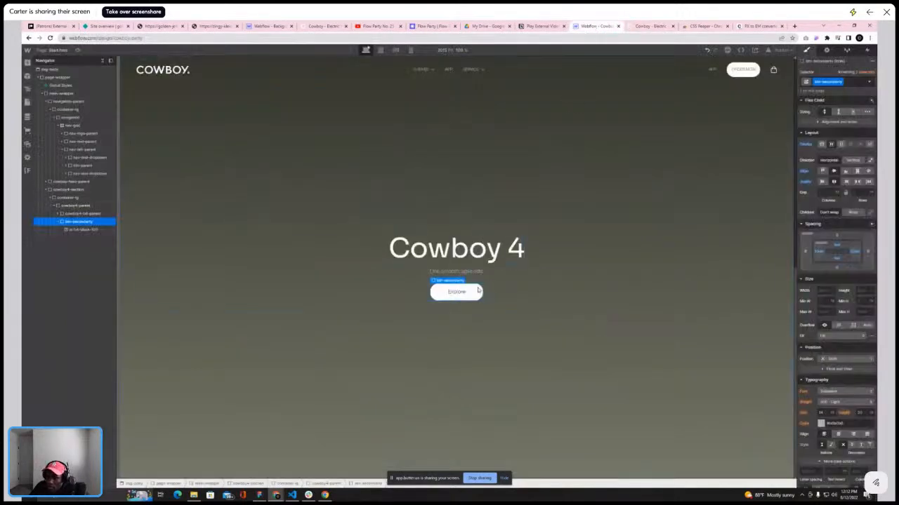
{"action": "left_click_drag", "start_coordinate": [854, 252], "coordinate": [852, 257]}
{"action": "double_click", "coordinate": [839, 82]}
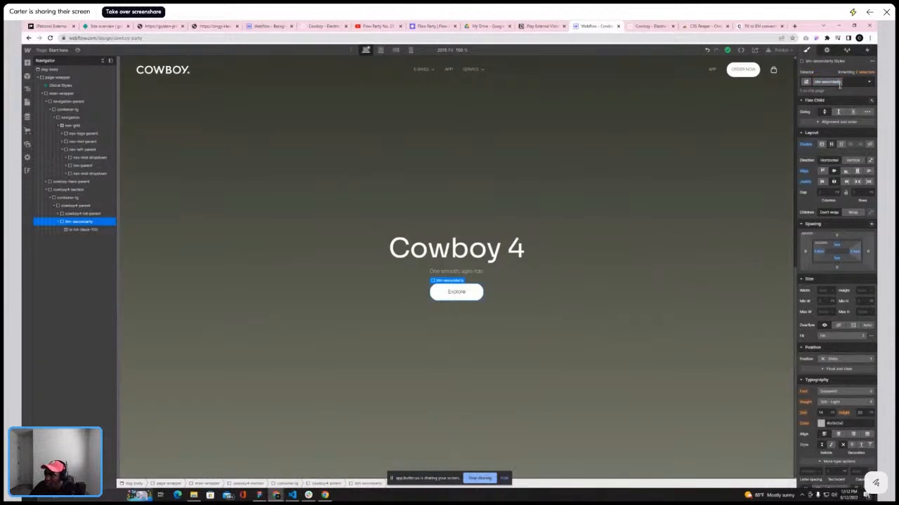
Compare the Cowboy 4 section's layout in the designer with the live site while scrolling
{"action": "scroll", "coordinate": [427, 199], "scroll_direction": "up", "scroll_amount": 5}
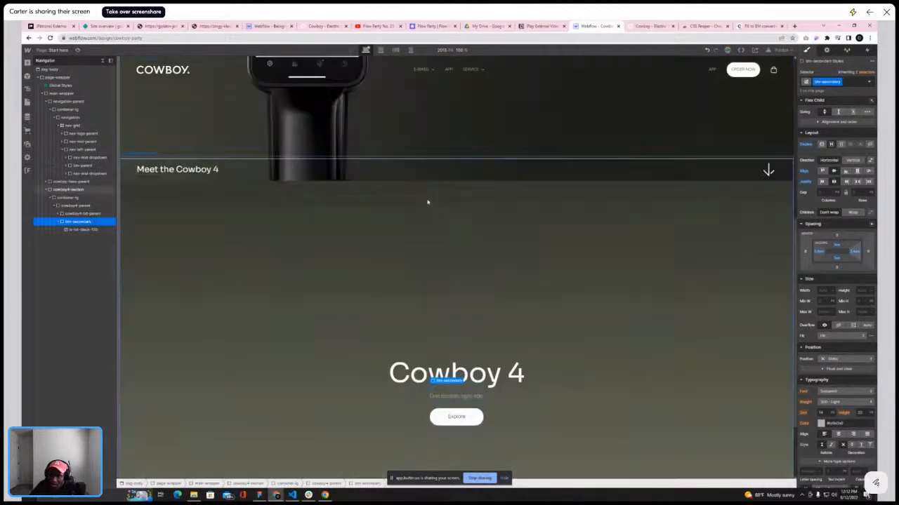
{"action": "scroll", "coordinate": [427, 199], "scroll_direction": "down", "scroll_amount": 4}
{"action": "left_click", "coordinate": [649, 26]}
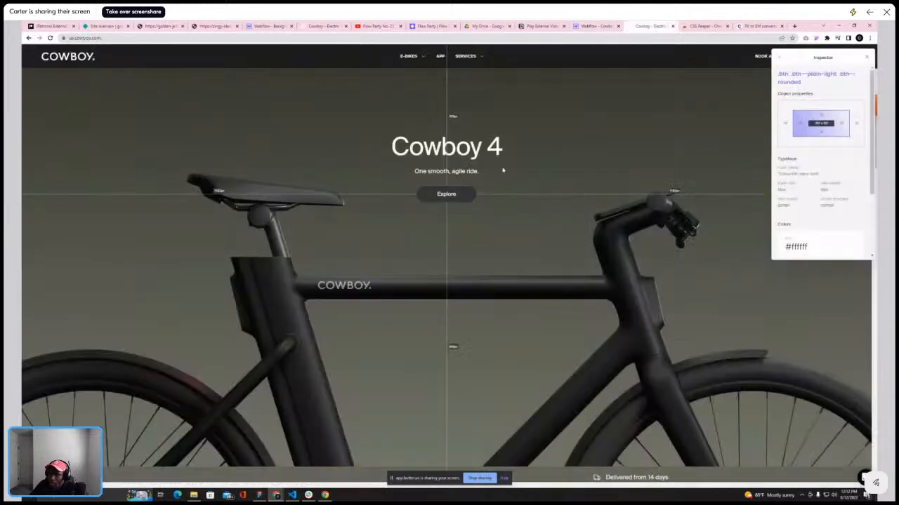
{"action": "scroll", "coordinate": [490, 185], "scroll_direction": "up", "scroll_amount": 2}
{"action": "scroll", "coordinate": [450, 181], "scroll_direction": "down", "scroll_amount": 1}
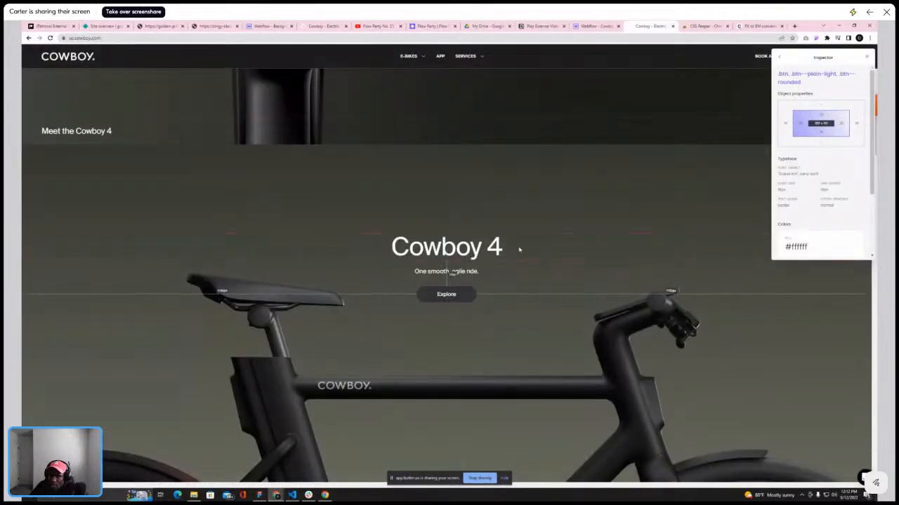
{"action": "scroll", "coordinate": [503, 303], "scroll_direction": "down", "scroll_amount": 3}
{"action": "scroll", "coordinate": [505, 295], "scroll_direction": "up", "scroll_amount": 2}
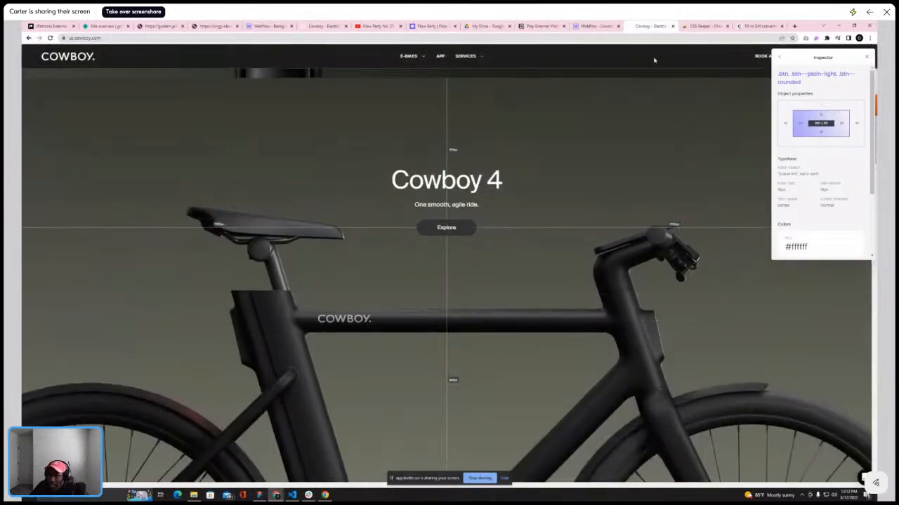
{"action": "left_click", "coordinate": [592, 26]}
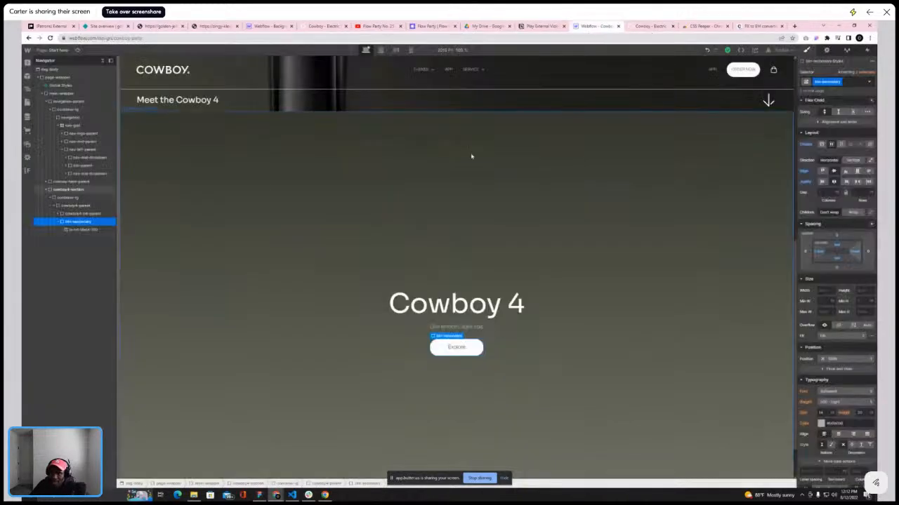
Select the cowboy4-section and compare its position against the live Cowboy site
{"action": "left_click", "coordinate": [260, 181]}
{"action": "left_click", "coordinate": [50, 199]}
{"action": "left_click", "coordinate": [51, 199]}
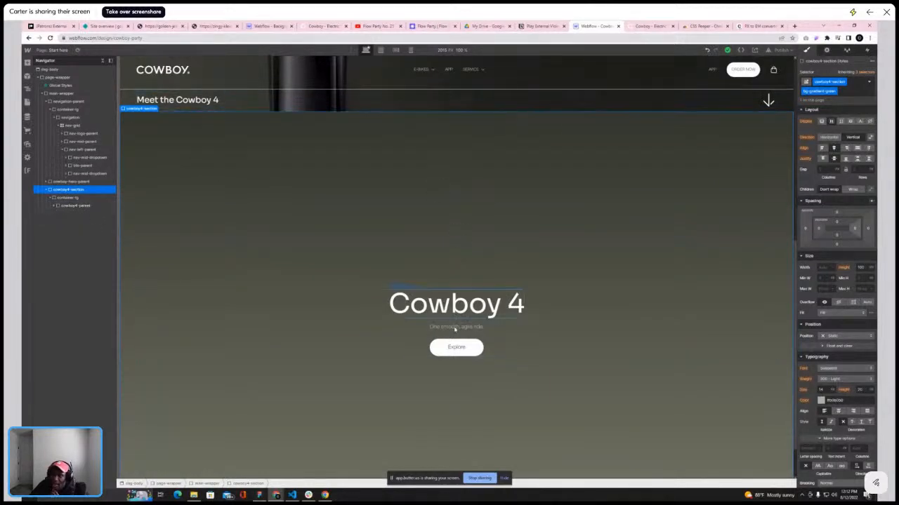
{"action": "scroll", "coordinate": [382, 338], "scroll_direction": "down", "scroll_amount": 1}
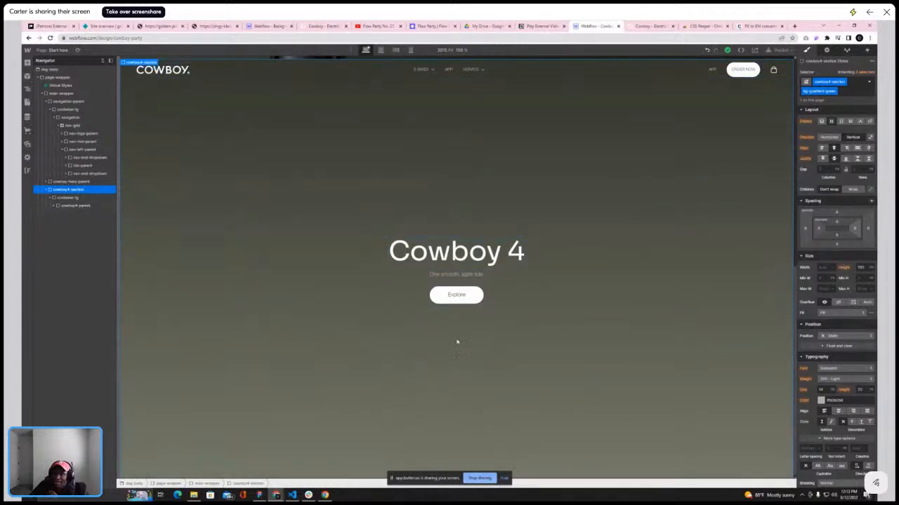
{"action": "key", "text": "ctrl+Tab"}
{"action": "scroll", "coordinate": [553, 277], "scroll_direction": "down", "scroll_amount": 3}
{"action": "scroll", "coordinate": [552, 277], "scroll_direction": "up", "scroll_amount": 5}
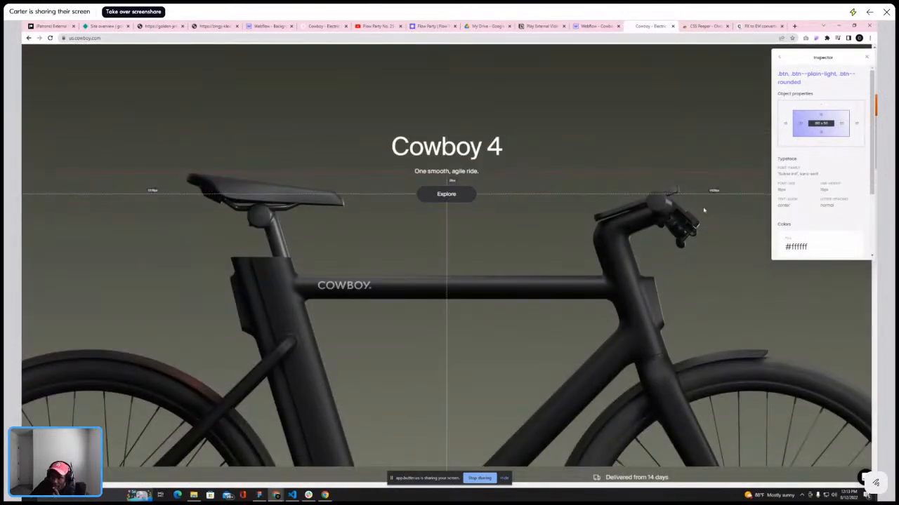
{"action": "scroll", "coordinate": [608, 257], "scroll_direction": "up", "scroll_amount": 2}
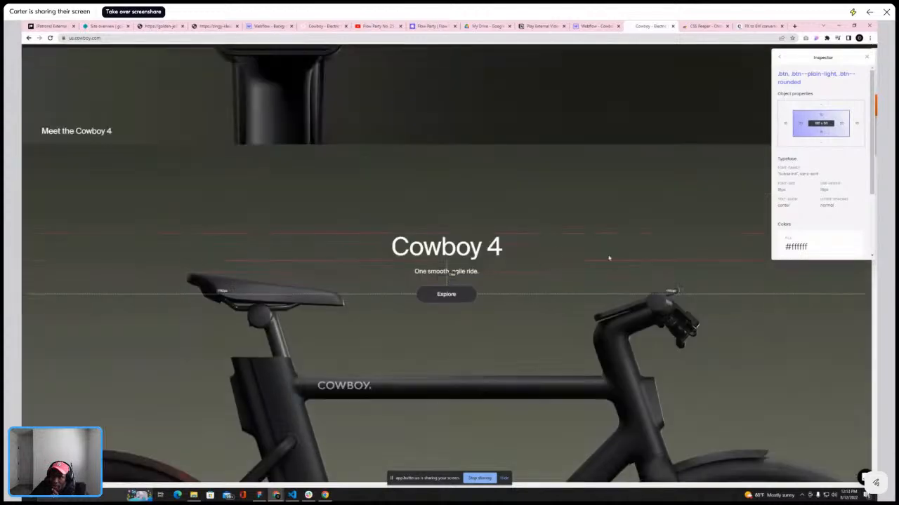
{"action": "left_click", "coordinate": [595, 26]}
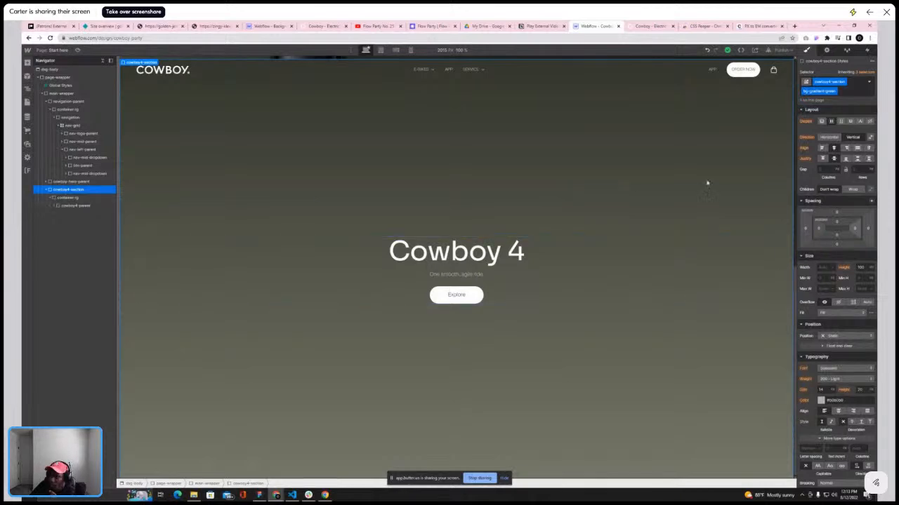
{"action": "left_click", "coordinate": [849, 93]}
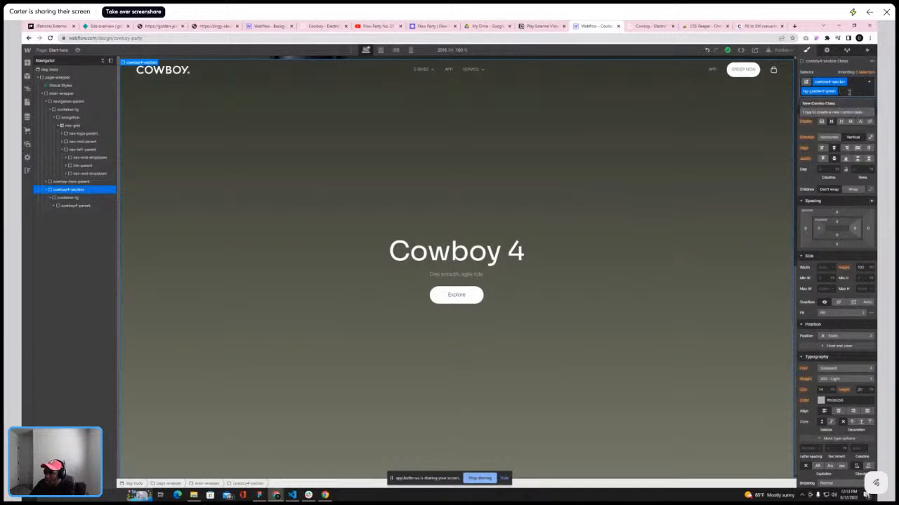
{"action": "key", "text": "BackSpace"}
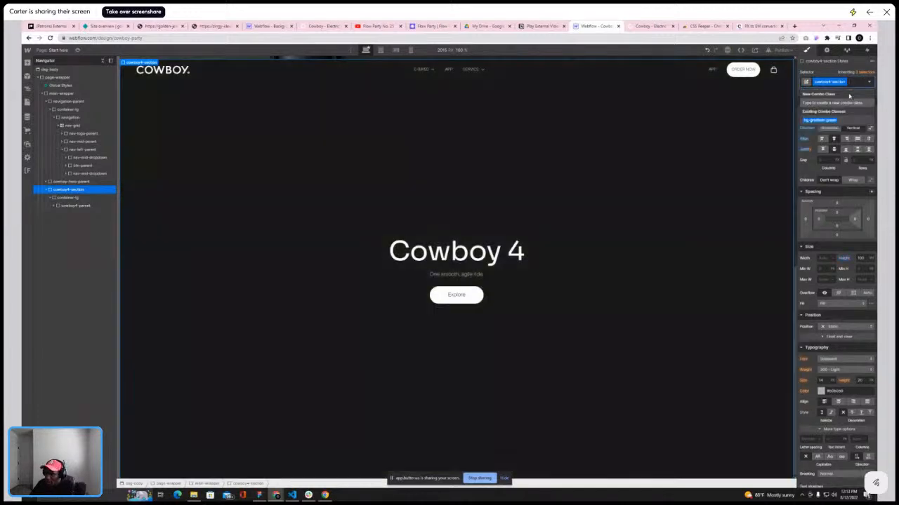
{"action": "left_click", "coordinate": [824, 150]}
{"action": "left_click", "coordinate": [856, 83]}
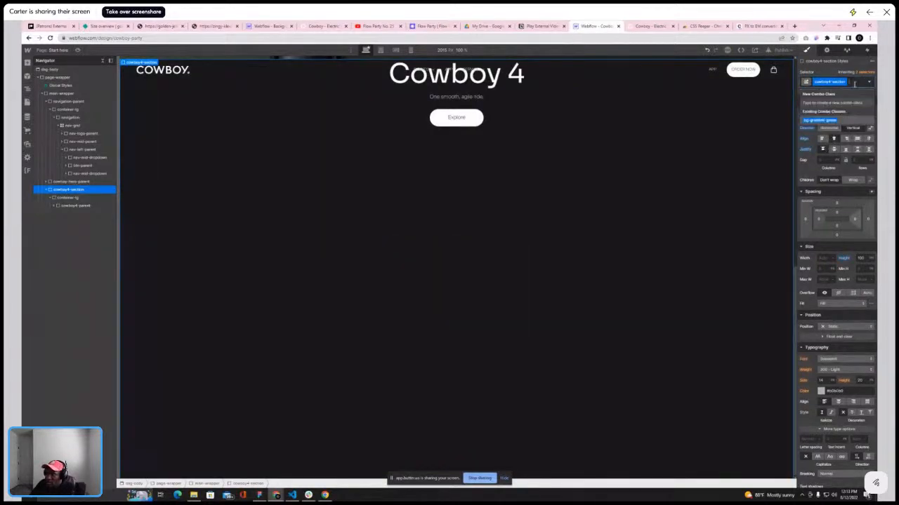
{"action": "left_click", "coordinate": [833, 120]}
{"action": "scroll", "coordinate": [691, 184], "scroll_direction": "up", "scroll_amount": 6}
{"action": "scroll", "coordinate": [691, 185], "scroll_direction": "down", "scroll_amount": 1}
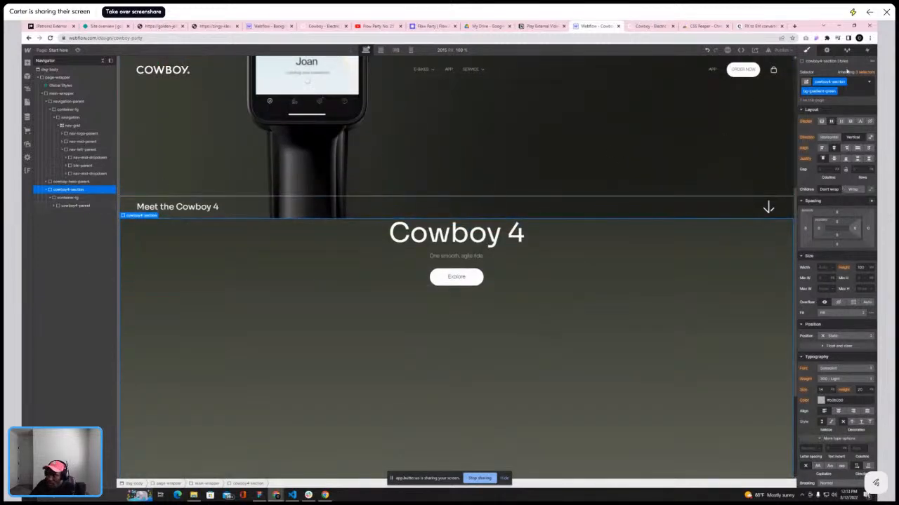
Add top padding to the cowboy4-section using VH units
{"action": "mouse_move", "coordinate": [855, 73]}
{"action": "left_click", "coordinate": [857, 215]}
{"action": "left_click", "coordinate": [872, 224]}
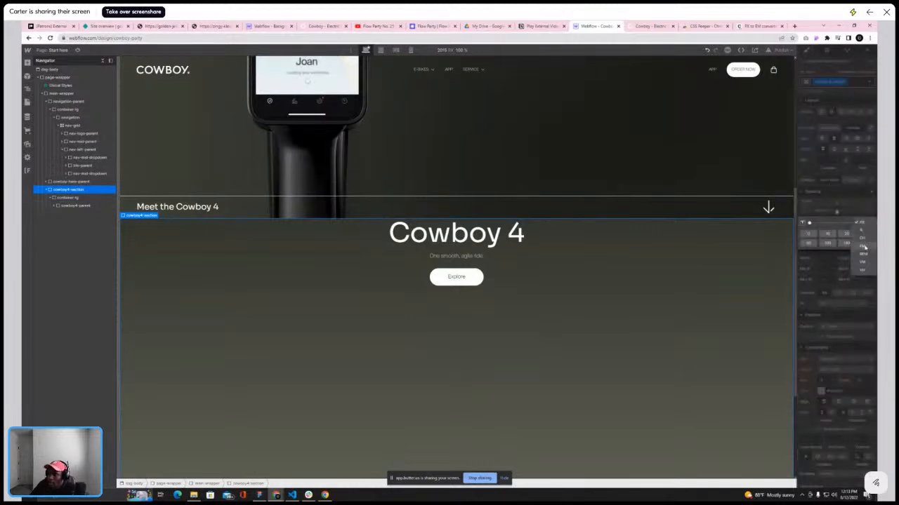
{"action": "left_click", "coordinate": [863, 247]}
{"action": "left_click", "coordinate": [840, 215]}
{"action": "left_click_drag", "start_coordinate": [841, 215], "coordinate": [846, 233]}
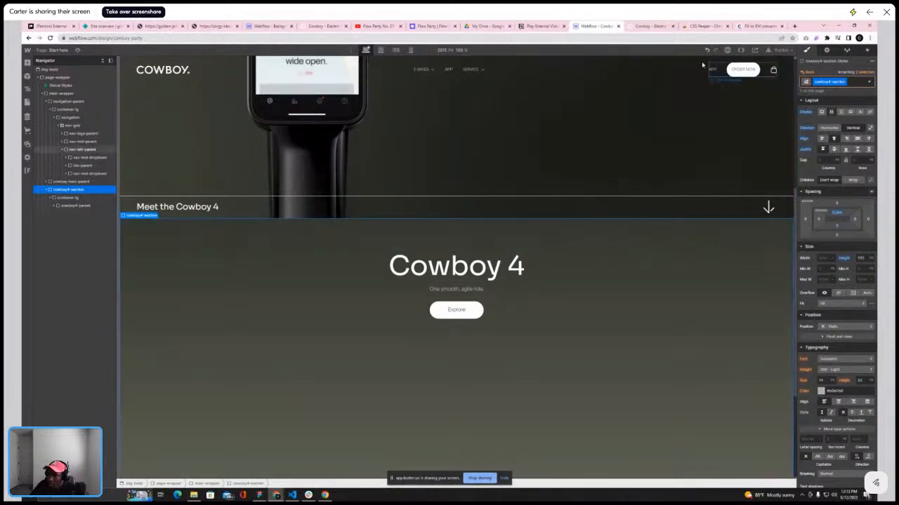
Convert 42 px to em in the PX to EM converter and fine-tune the section's top padding
{"action": "left_click", "coordinate": [758, 26]}
{"action": "left_click", "coordinate": [650, 26]}
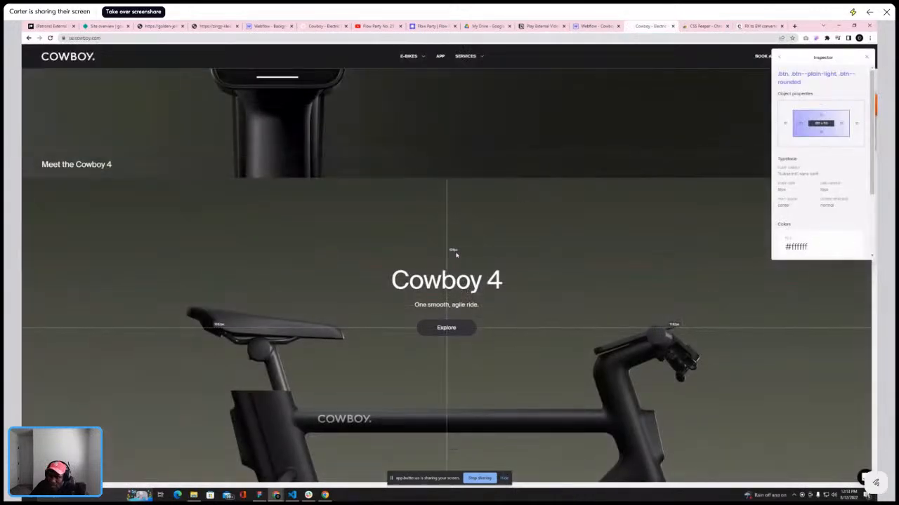
{"action": "left_click", "coordinate": [756, 27]}
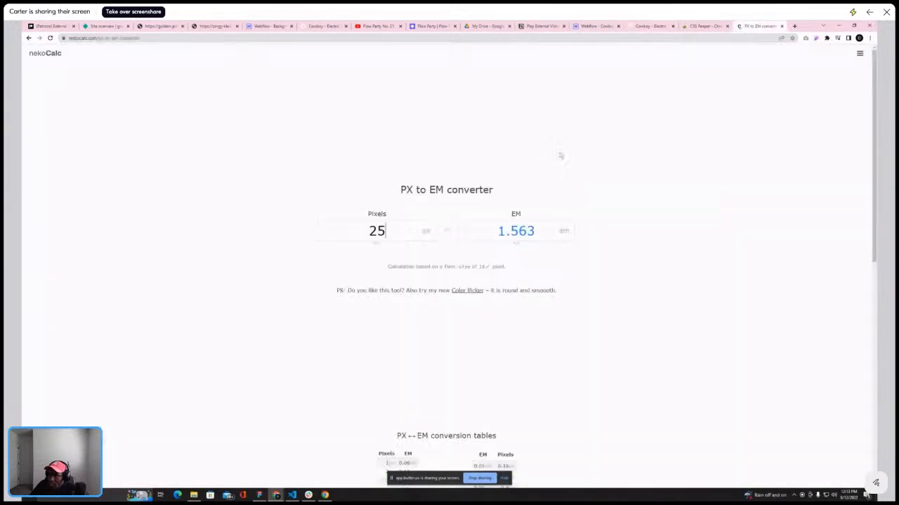
{"action": "double_click", "coordinate": [411, 233]}
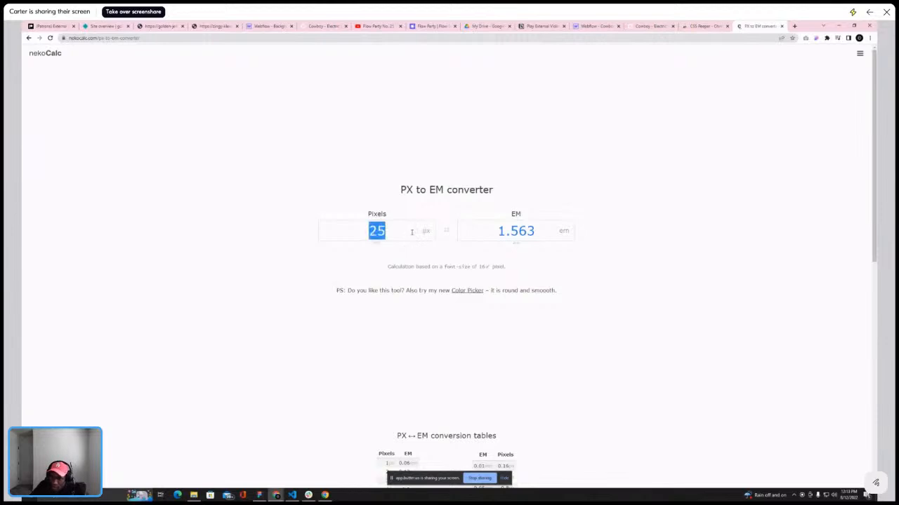
{"action": "type", "text": "12"}
{"action": "key", "text": "BackSpace"}
{"action": "key", "text": "BackSpace"}
{"action": "type", "text": "42"}
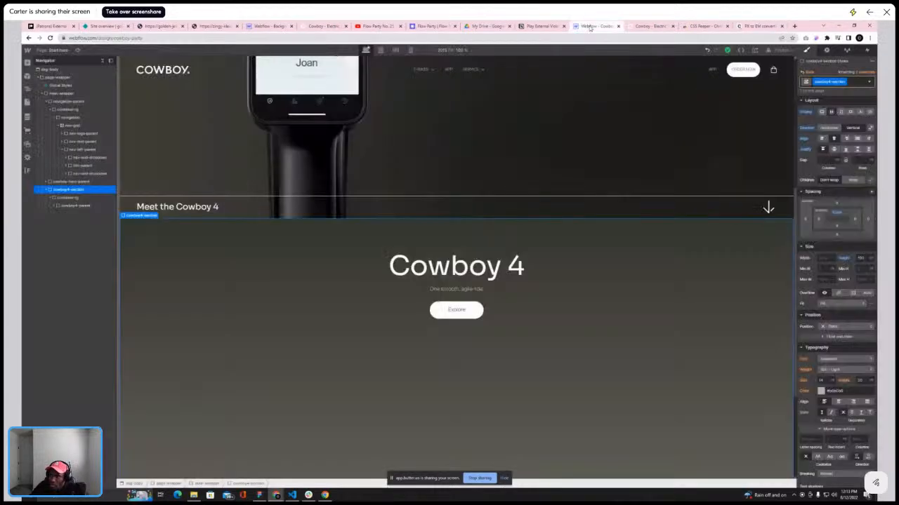
{"action": "left_click", "coordinate": [595, 26]}
{"action": "left_click_drag", "start_coordinate": [838, 213], "coordinate": [840, 212]}
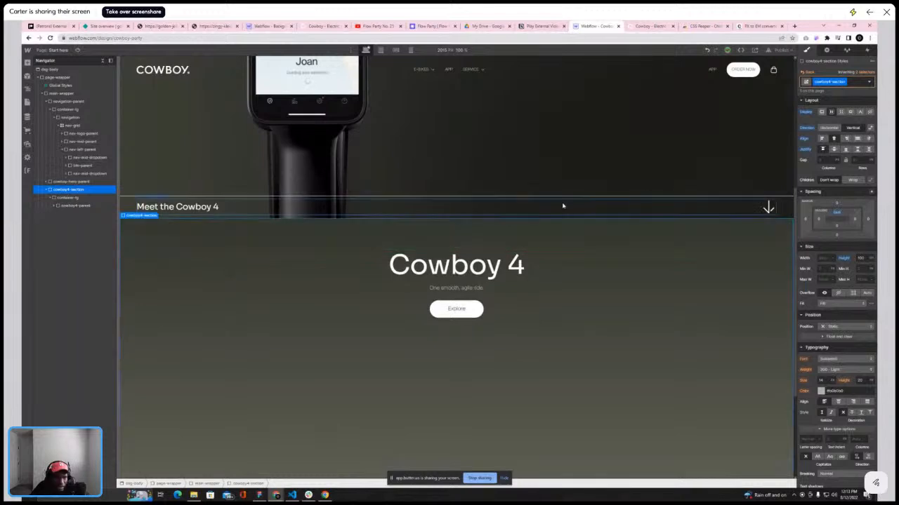
Select the cowboy4-parent and container-lg elements and compare the hero's placement with the live site
{"action": "left_click", "coordinate": [73, 205]}
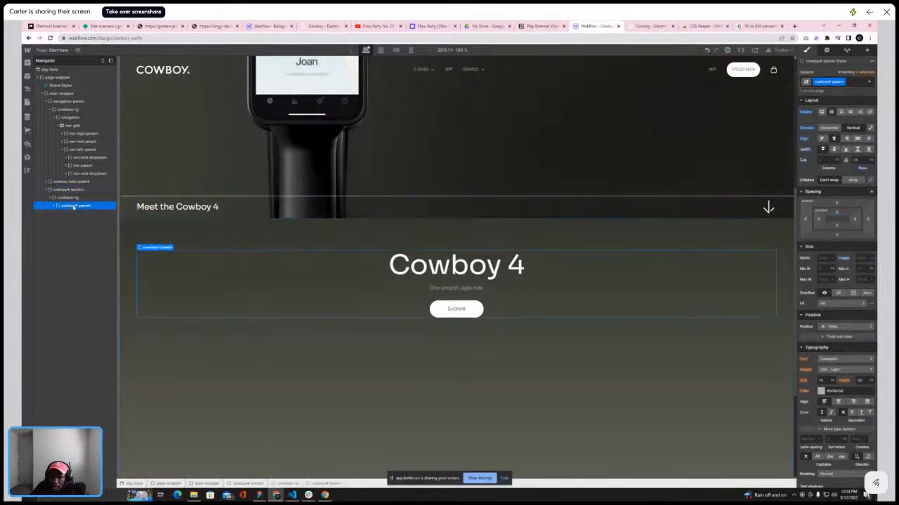
{"action": "scroll", "coordinate": [246, 244], "scroll_direction": "down", "scroll_amount": 2}
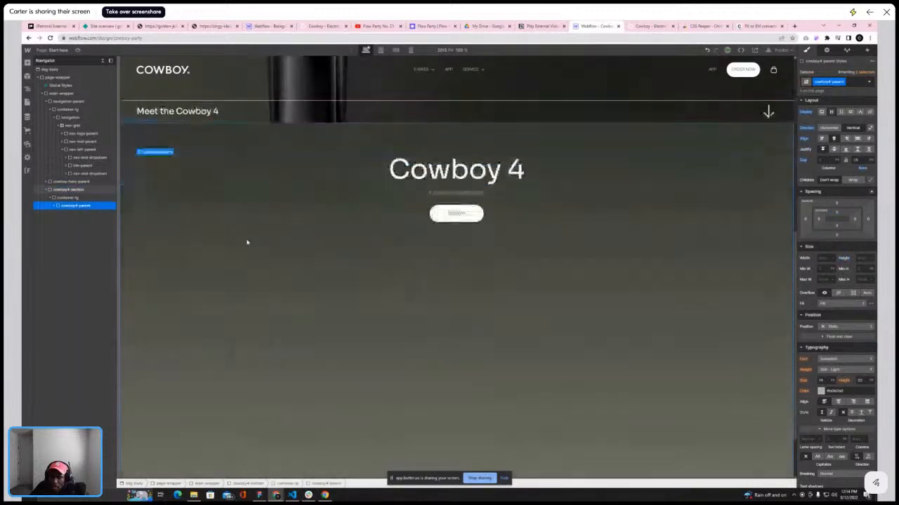
{"action": "left_click", "coordinate": [645, 28]}
{"action": "scroll", "coordinate": [534, 171], "scroll_direction": "down", "scroll_amount": 2}
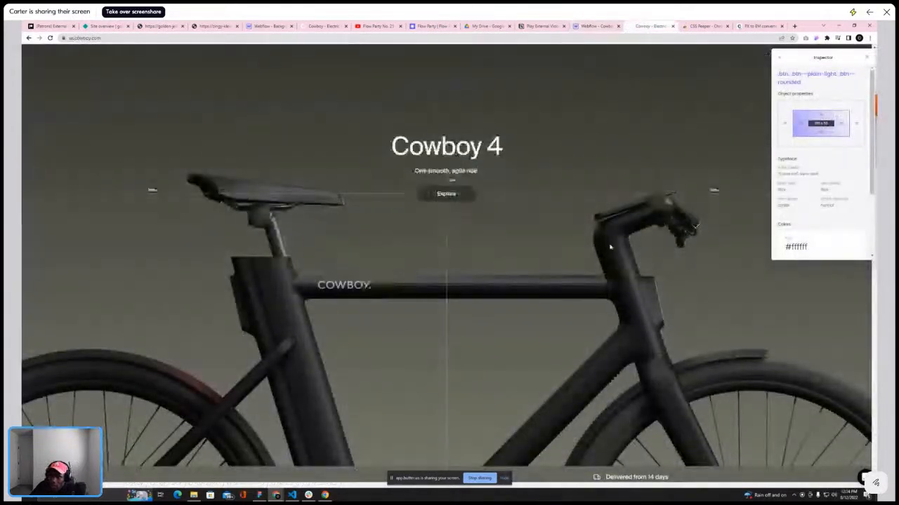
{"action": "left_click", "coordinate": [596, 26]}
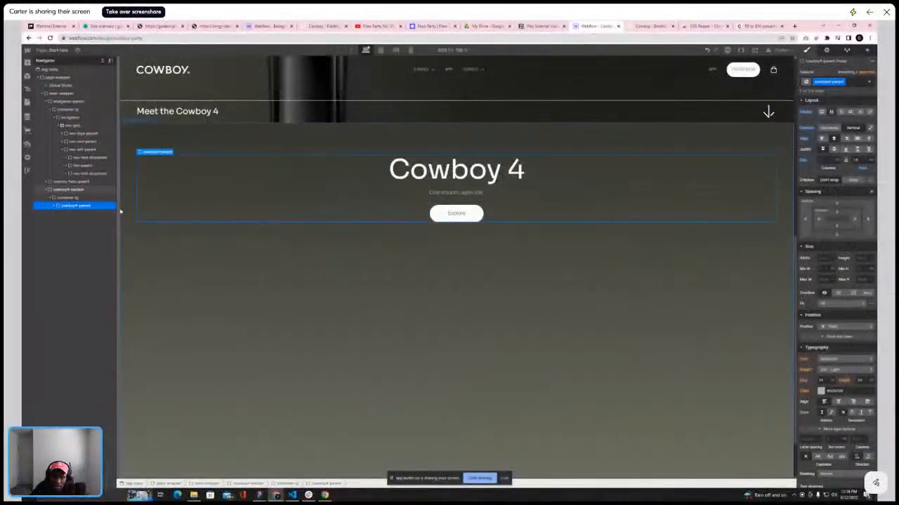
{"action": "left_click", "coordinate": [68, 197]}
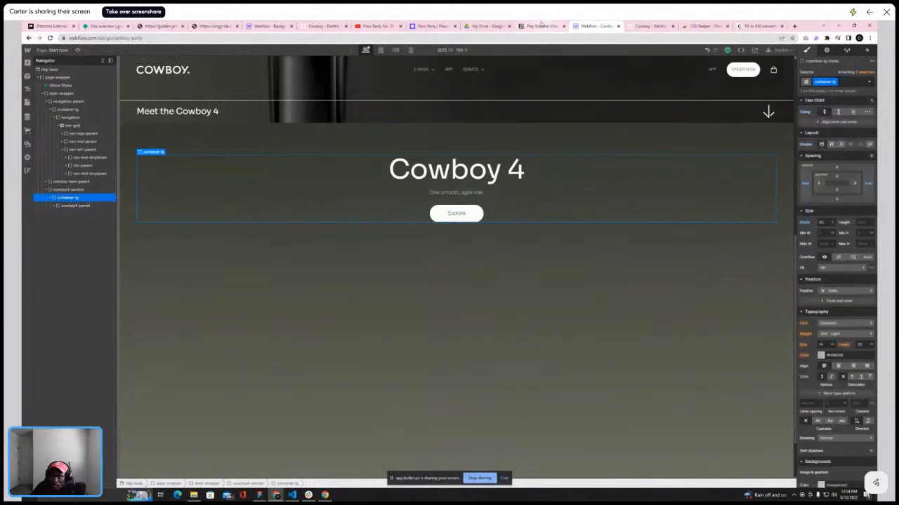
{"action": "left_click", "coordinate": [636, 28]}
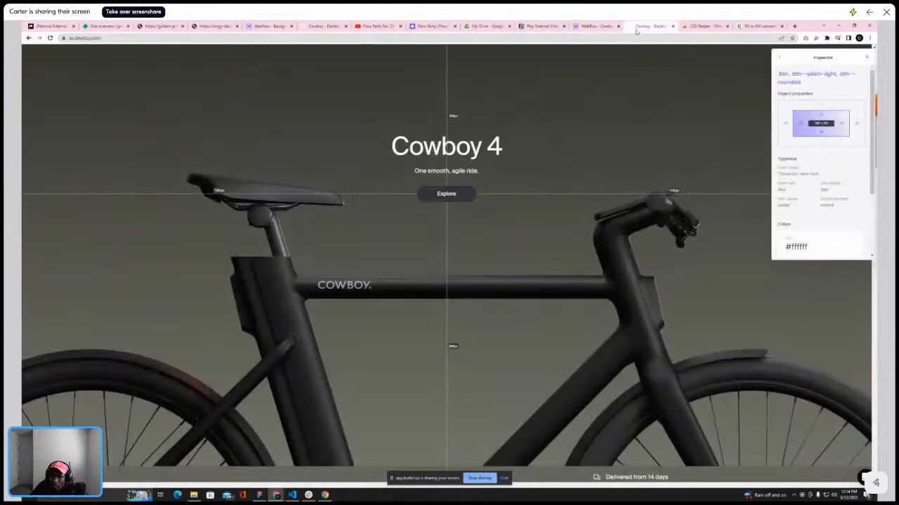
Add a div block inside container-lg of the cowboy4-section and give it the class cowboy4-img-parent
{"action": "left_click", "coordinate": [600, 27]}
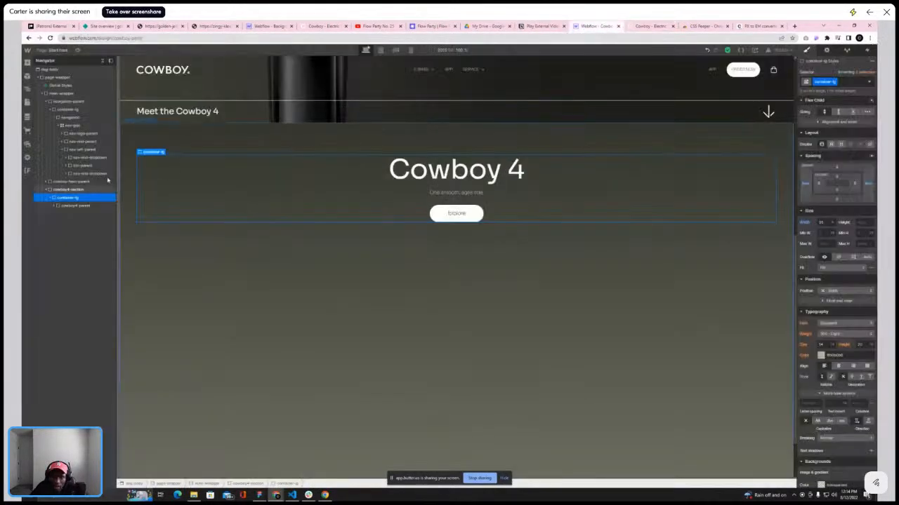
{"action": "left_click", "coordinate": [50, 197]}
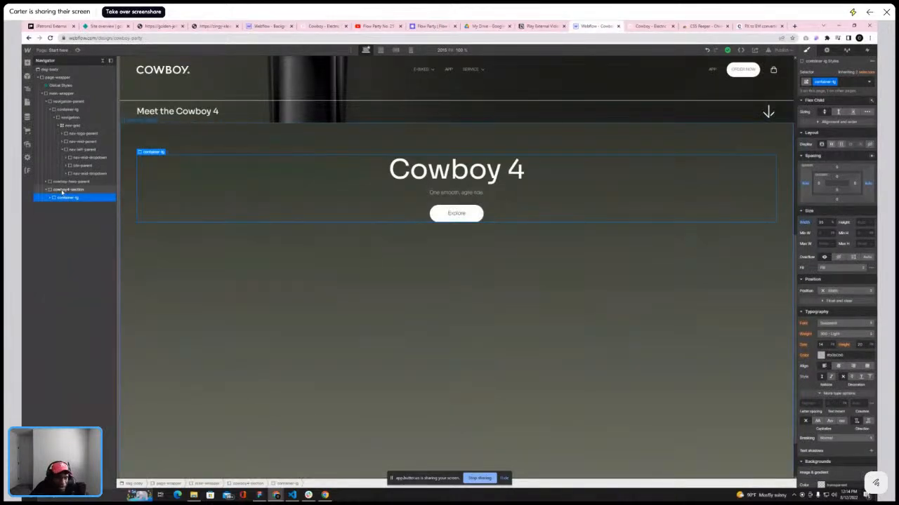
{"action": "left_click", "coordinate": [644, 27]}
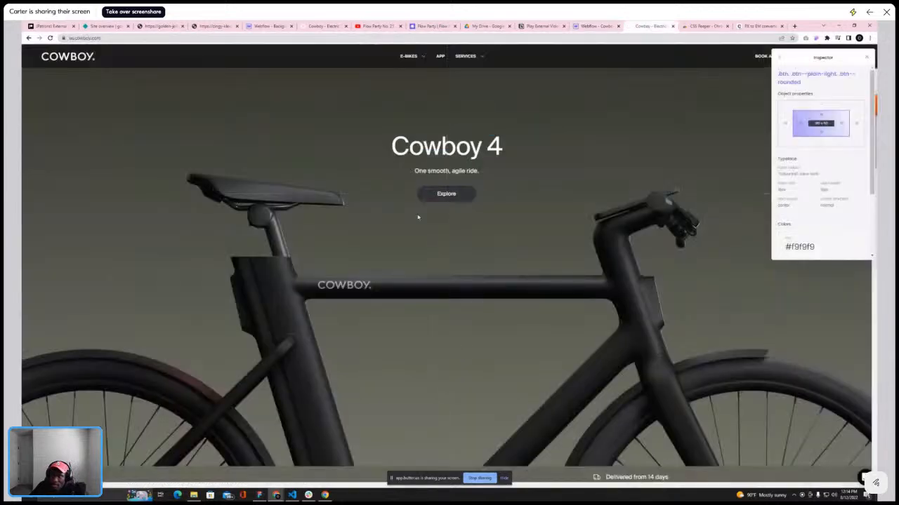
{"action": "key", "text": "ctrl+shift+Tab"}
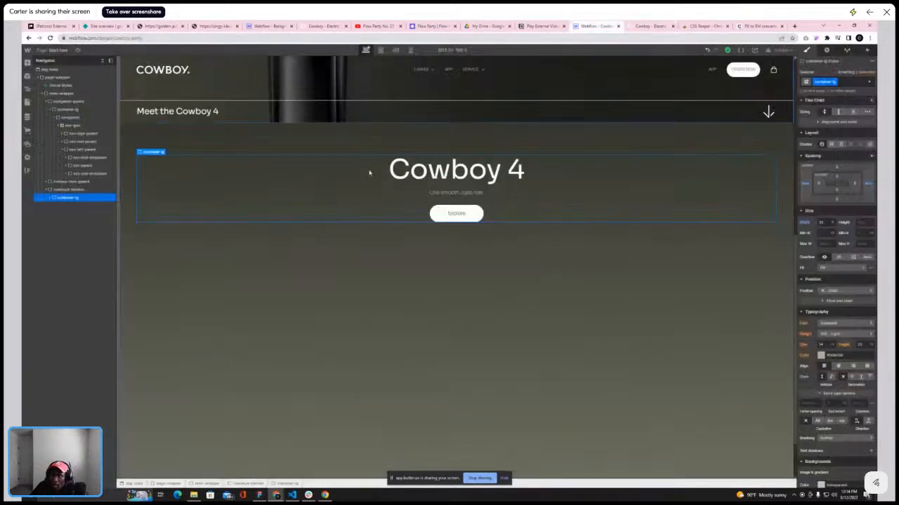
{"action": "left_click", "coordinate": [51, 198]}
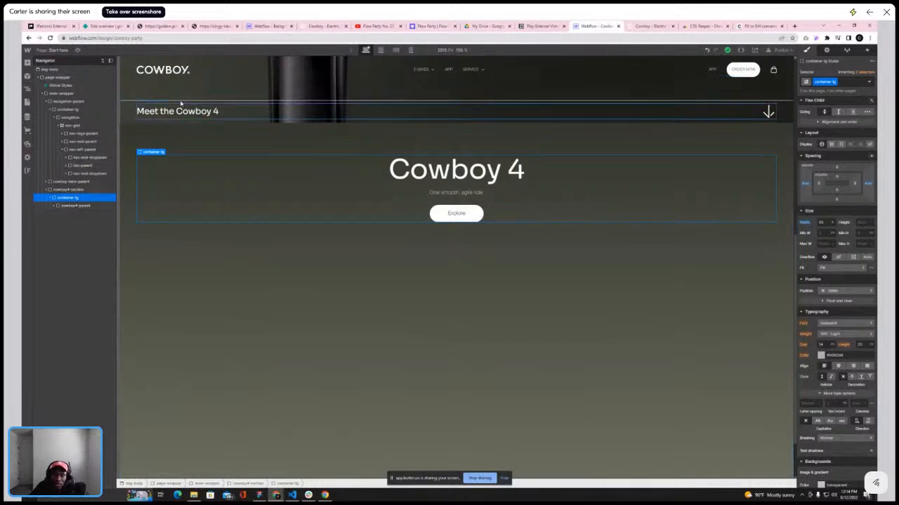
{"action": "left_click", "coordinate": [73, 206]}
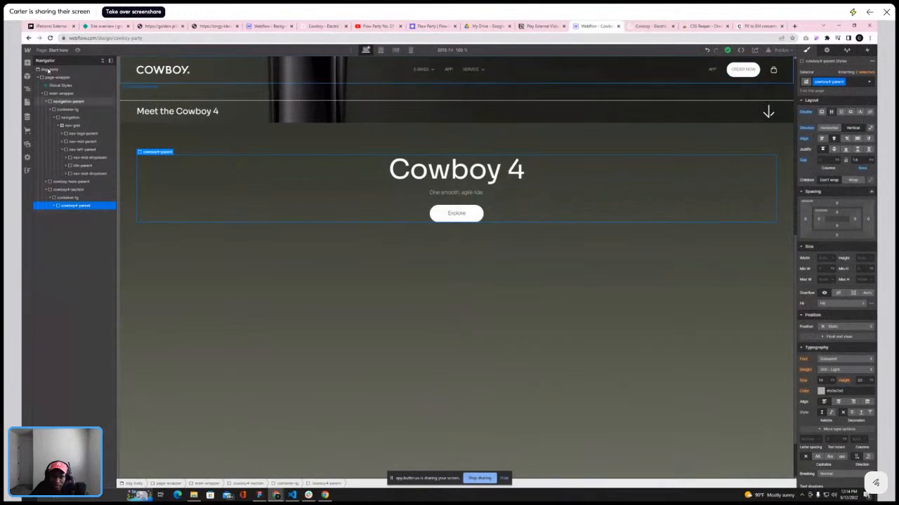
{"action": "left_click", "coordinate": [79, 197]}
{"action": "left_click", "coordinate": [28, 63]}
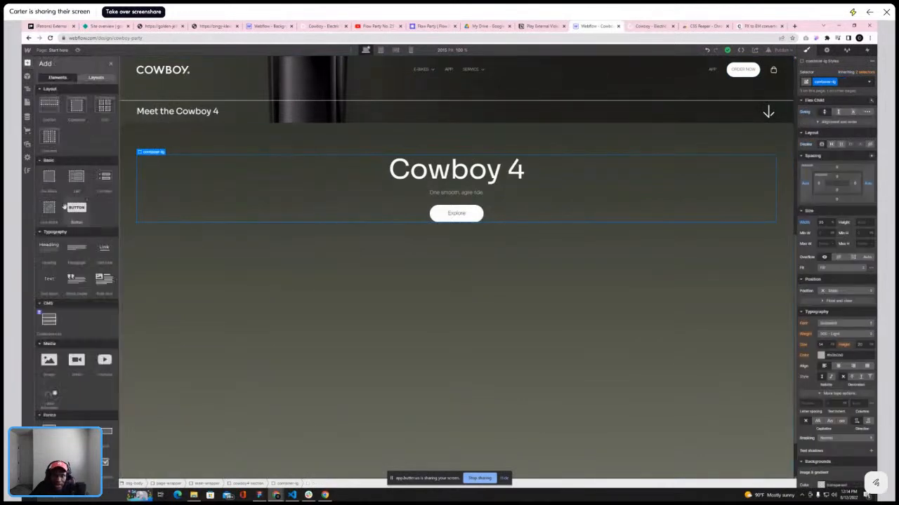
{"action": "left_click", "coordinate": [49, 179]}
{"action": "left_click", "coordinate": [838, 81]}
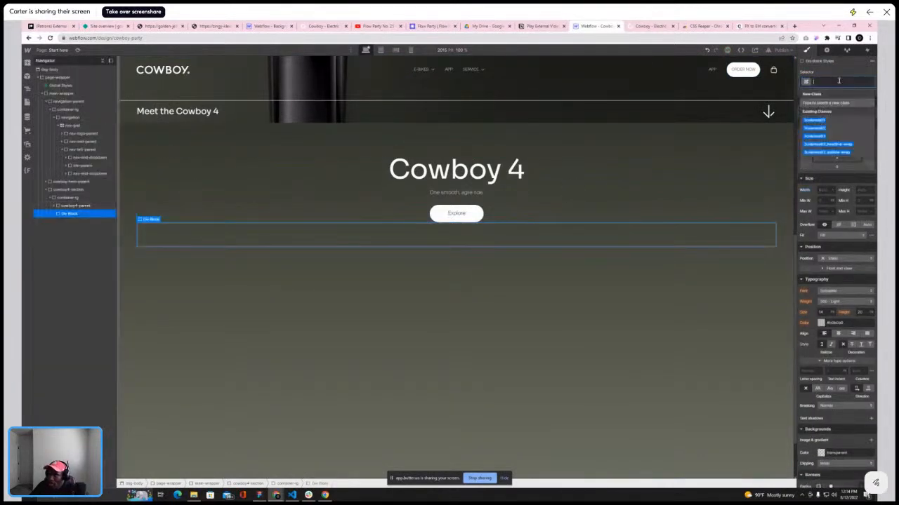
{"action": "type", "text": "cow"}
{"action": "type", "text": "boy"}
{"action": "type", "text": "4-inn"}
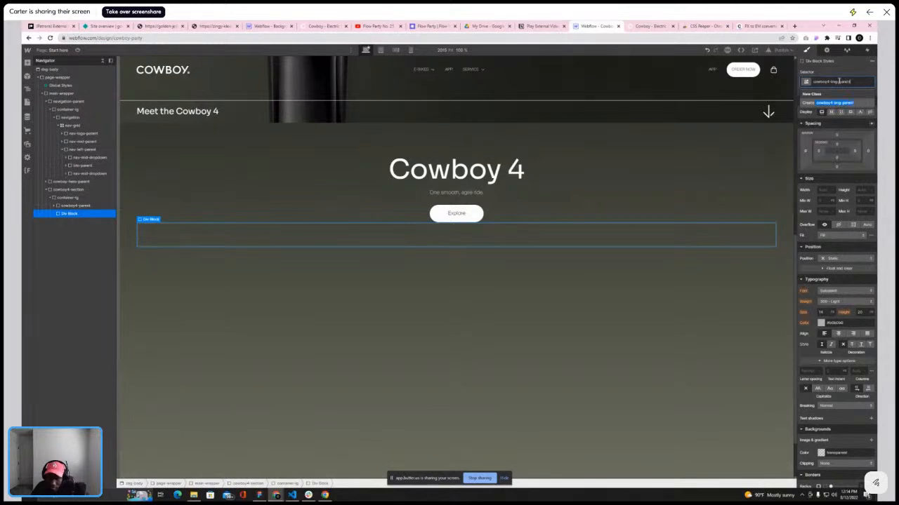
{"action": "key", "text": "Return"}
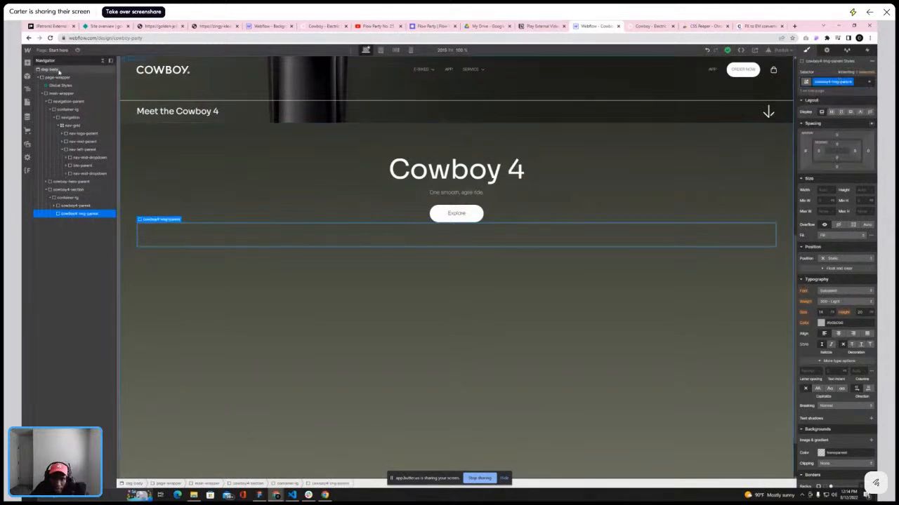
Place an image element inside cowboy4-img-parent and set it to the Cowboy 4 black bike asset
{"action": "left_click", "coordinate": [27, 61]}
{"action": "left_click_drag", "start_coordinate": [50, 365], "coordinate": [264, 235]}
{"action": "left_click", "coordinate": [188, 290]}
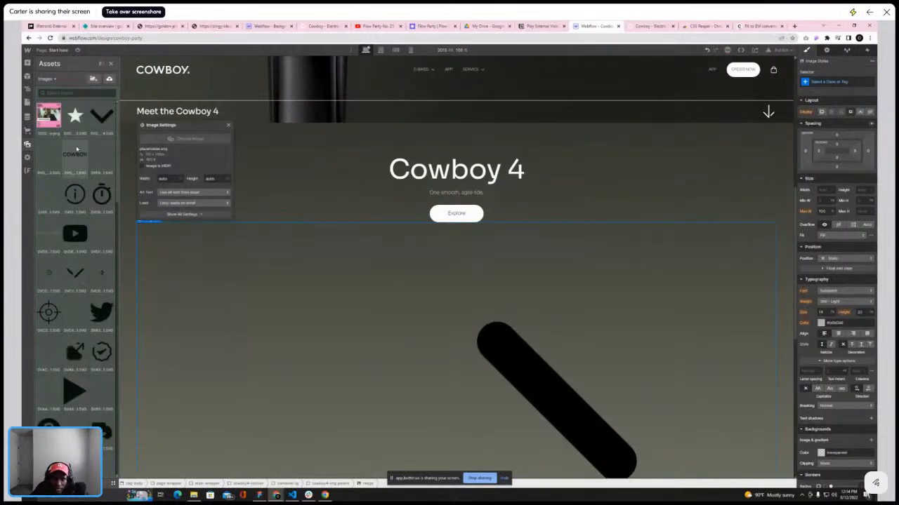
{"action": "scroll", "coordinate": [43, 240], "scroll_direction": "down", "scroll_amount": 1}
{"action": "scroll", "coordinate": [42, 240], "scroll_direction": "down", "scroll_amount": 6}
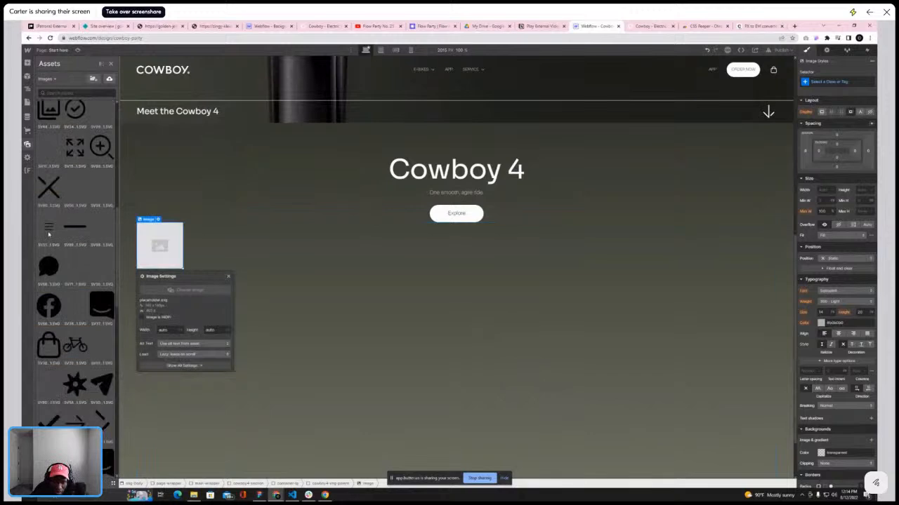
{"action": "scroll", "coordinate": [49, 236], "scroll_direction": "down", "scroll_amount": 3}
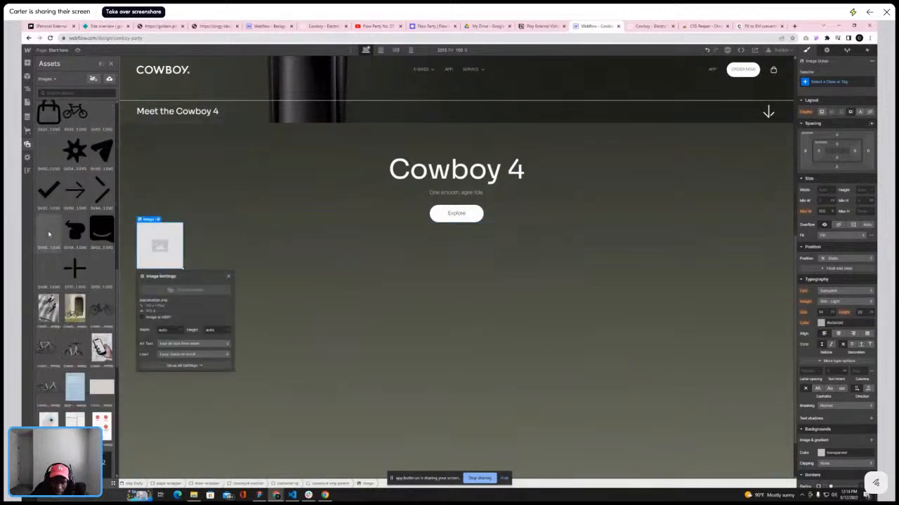
{"action": "left_click", "coordinate": [649, 26]}
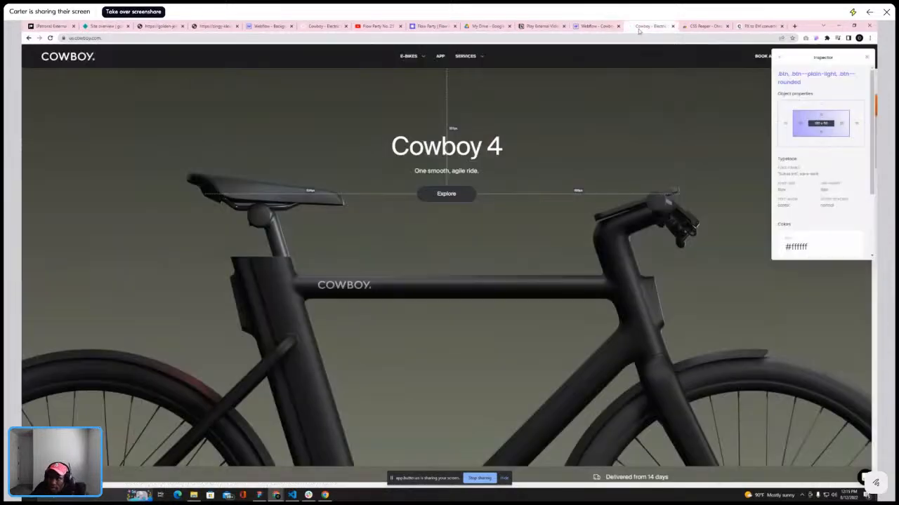
{"action": "left_click", "coordinate": [596, 26]}
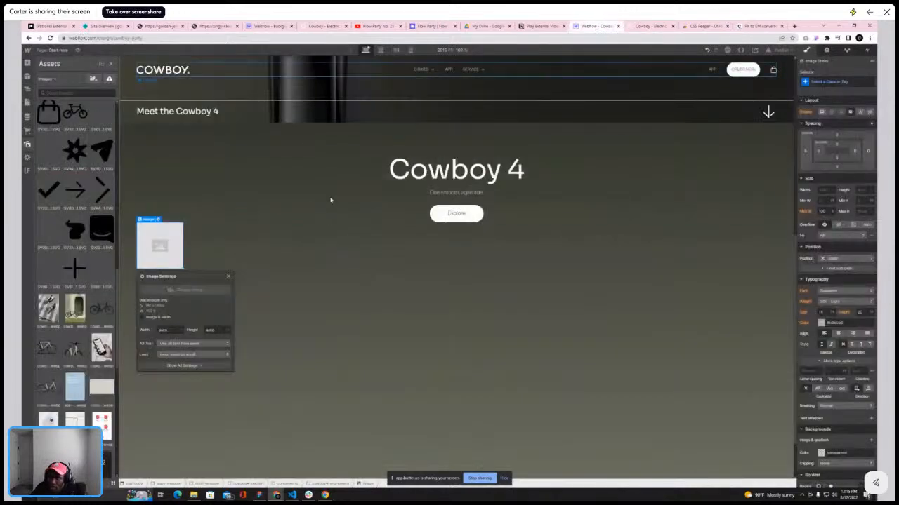
{"action": "left_click", "coordinate": [106, 309]}
{"action": "key", "text": "z"}
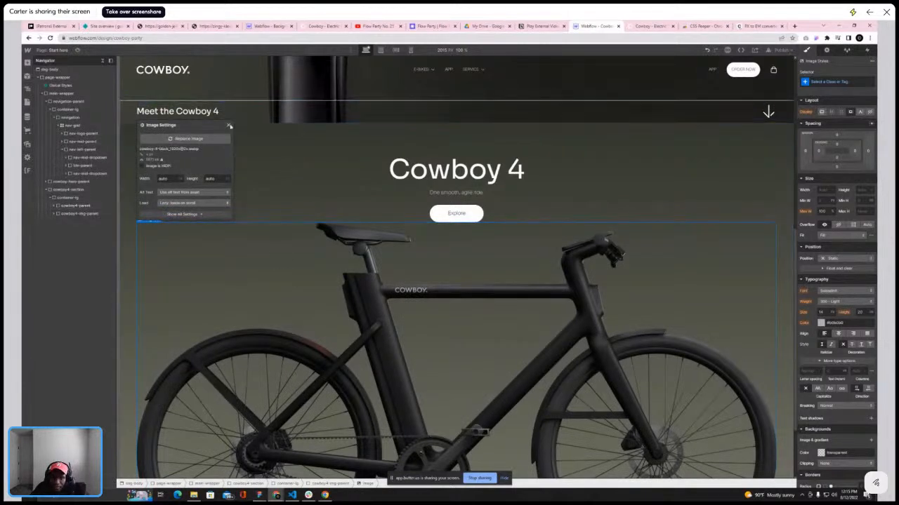
Give the bike image the class cowboy-black-img and close its image settings
{"action": "left_click", "coordinate": [356, 240]}
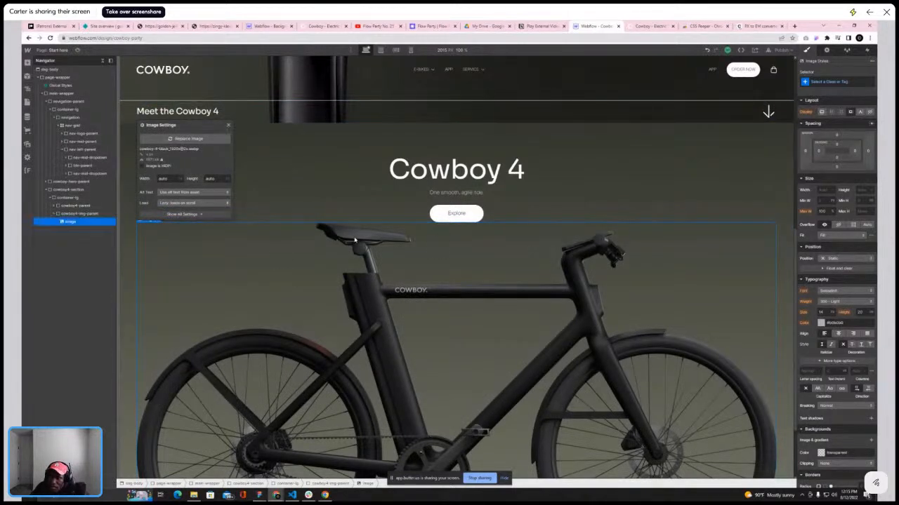
{"action": "left_click", "coordinate": [824, 82]}
{"action": "type", "text": "cowbo"}
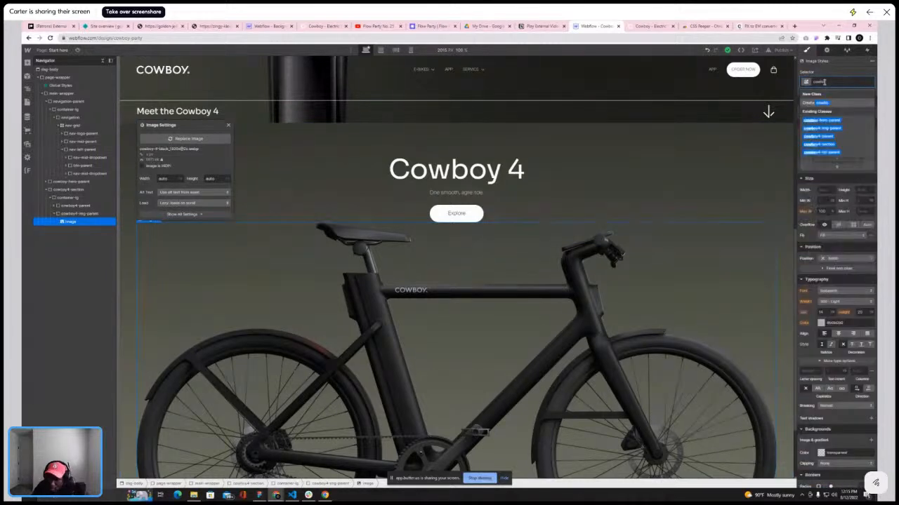
{"action": "type", "text": "y-4-img"}
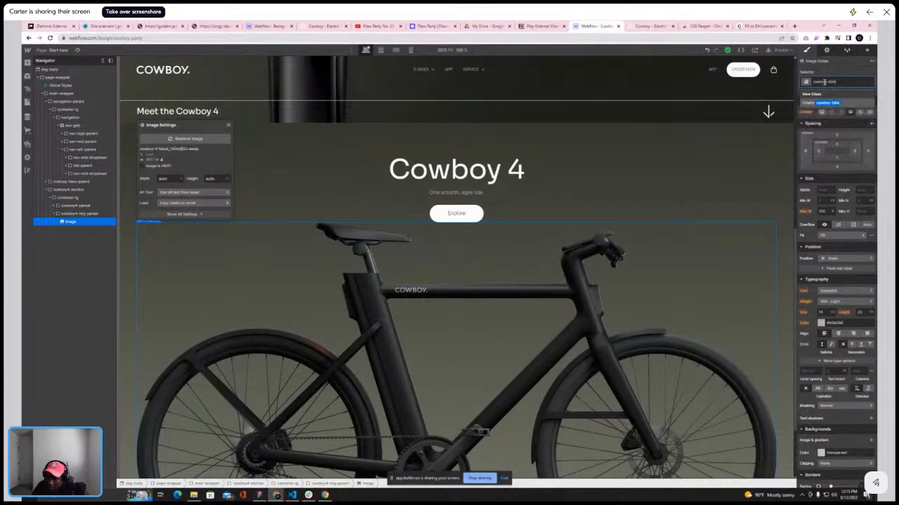
{"action": "type", "text": "-4"}
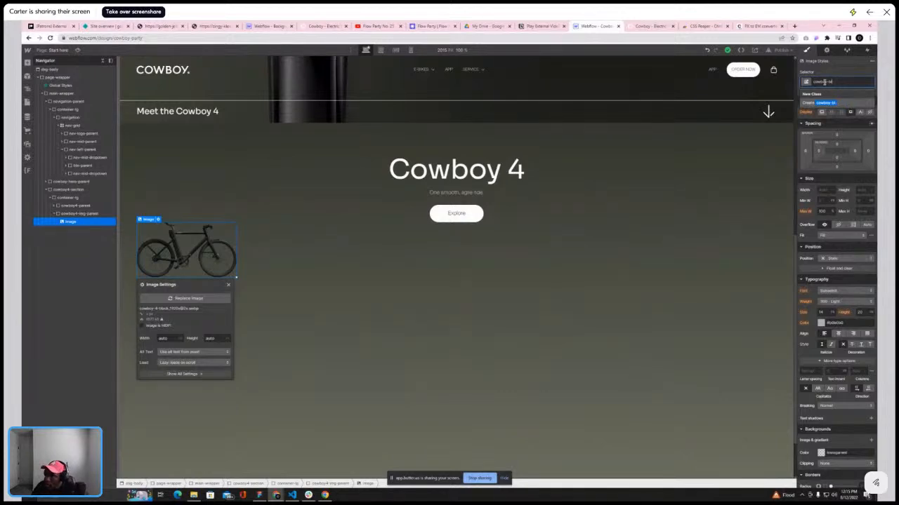
{"action": "key", "text": "BackSpace"}
{"action": "key", "text": "BackSpace"}
{"action": "type", "text": "4-img"}
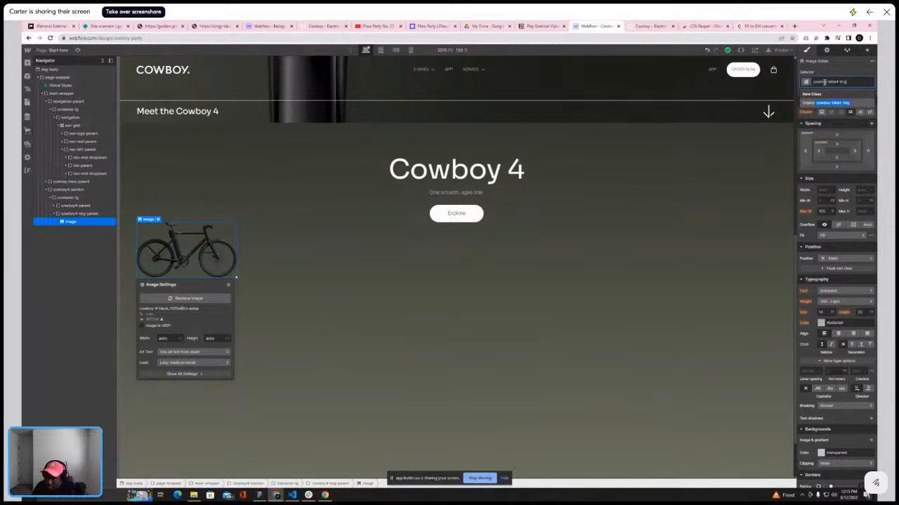
{"action": "key", "text": "Return"}
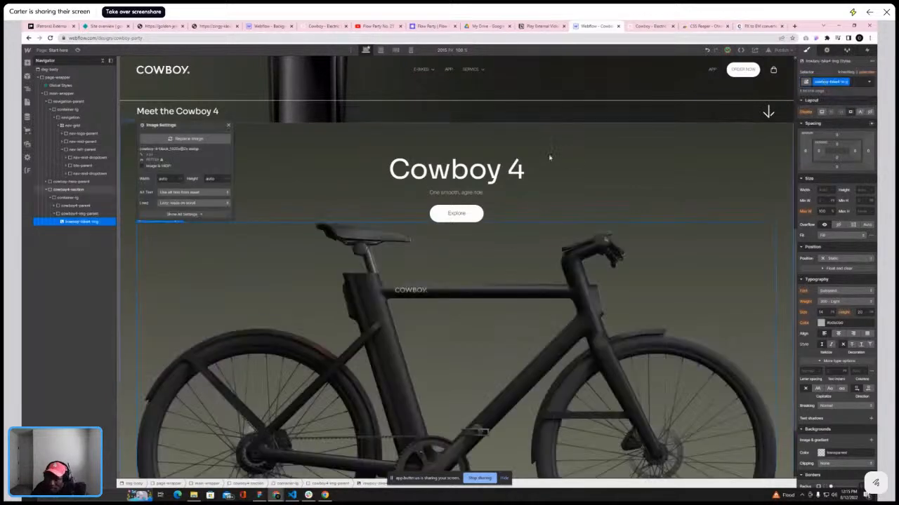
{"action": "left_click", "coordinate": [228, 125]}
{"action": "scroll", "coordinate": [418, 206], "scroll_direction": "down", "scroll_amount": 2}
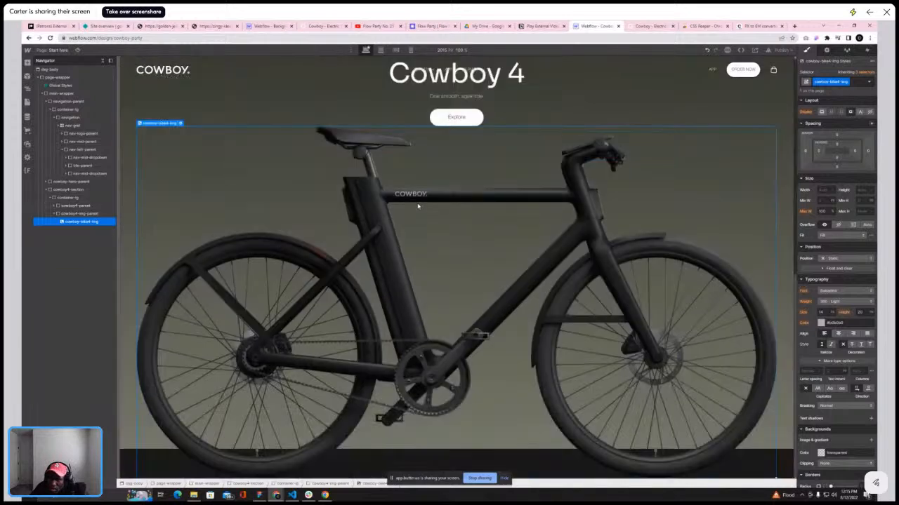
Compare the bike image's placement in the section against the live Cowboy site
{"action": "left_click", "coordinate": [54, 214]}
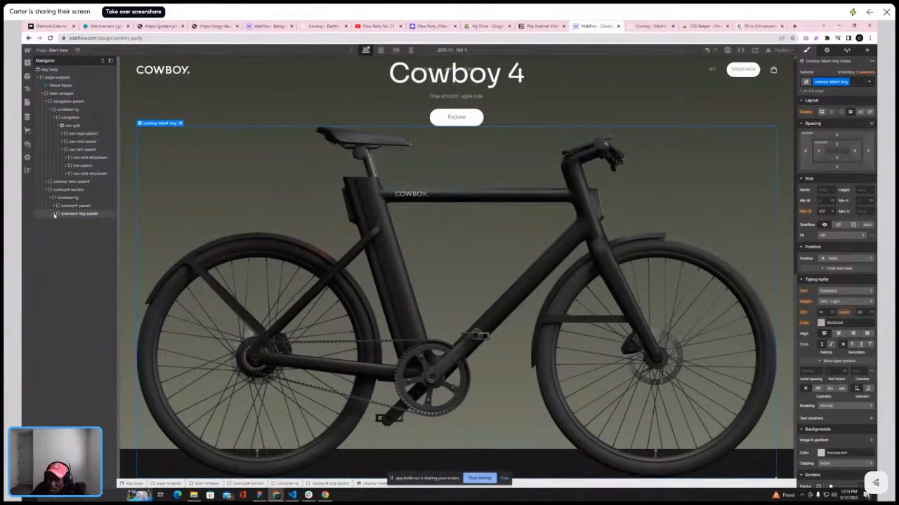
{"action": "left_click", "coordinate": [647, 28]}
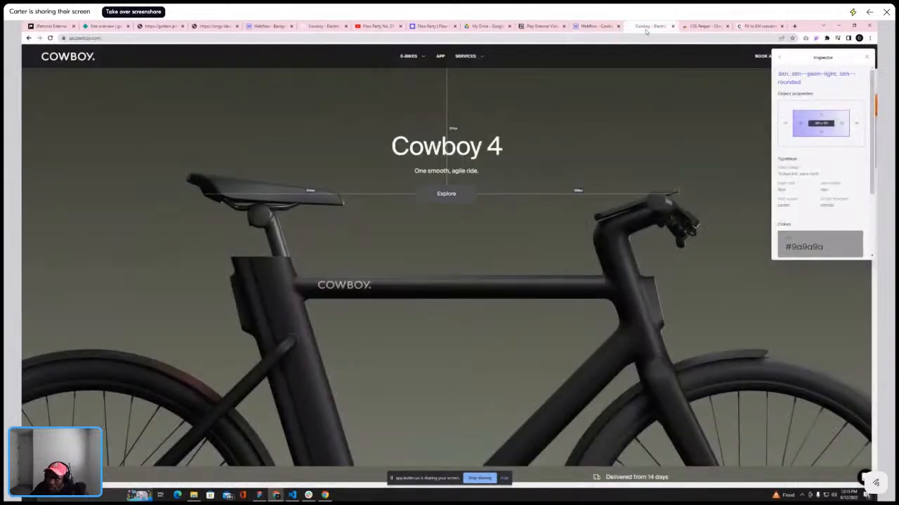
{"action": "scroll", "coordinate": [574, 174], "scroll_direction": "down", "scroll_amount": 3}
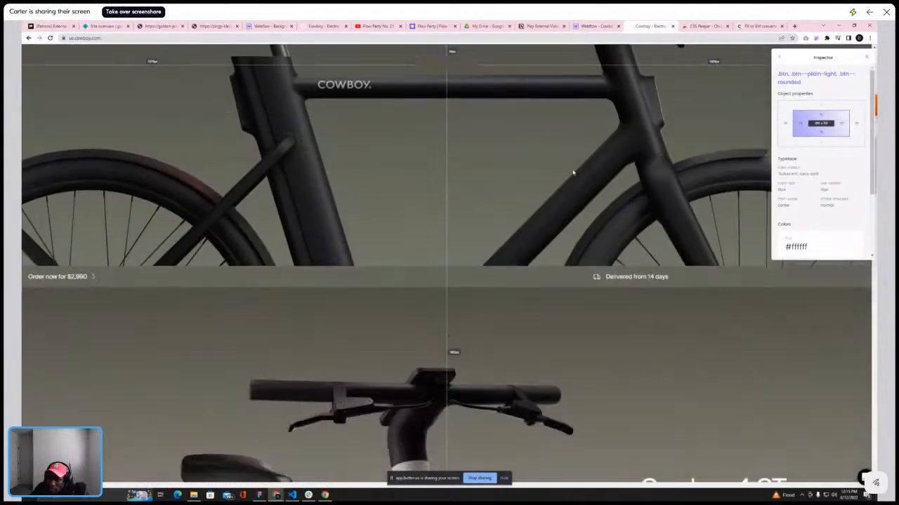
{"action": "scroll", "coordinate": [574, 172], "scroll_direction": "up", "scroll_amount": 3}
{"action": "scroll", "coordinate": [573, 172], "scroll_direction": "down", "scroll_amount": 1}
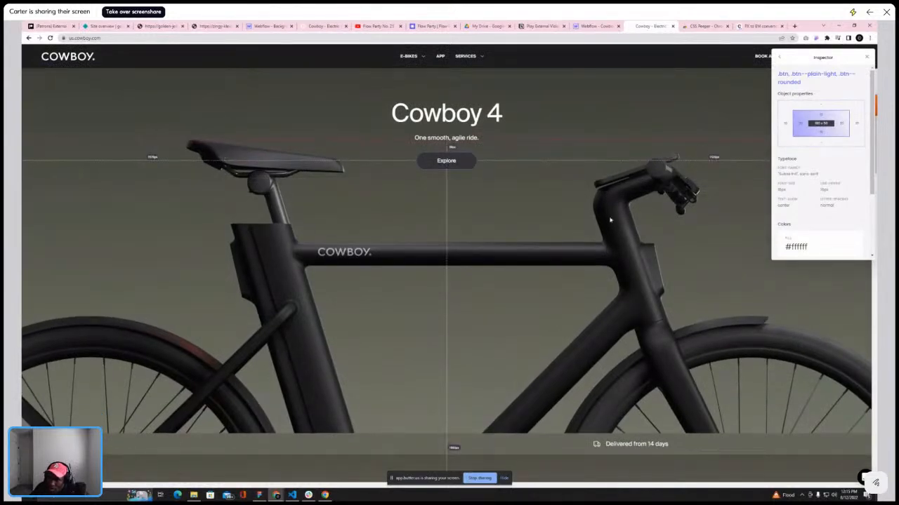
{"action": "scroll", "coordinate": [610, 221], "scroll_direction": "down", "scroll_amount": 2}
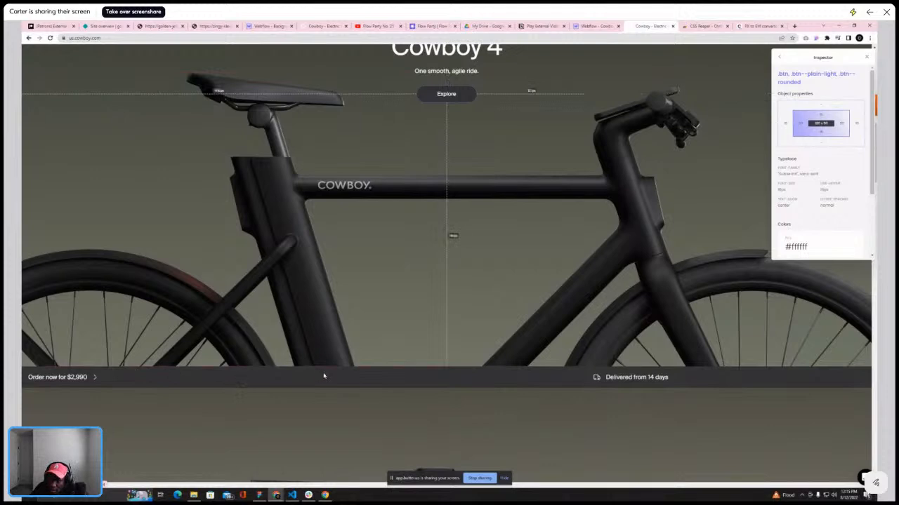
{"action": "scroll", "coordinate": [316, 372], "scroll_direction": "up", "scroll_amount": 2}
{"action": "scroll", "coordinate": [292, 363], "scroll_direction": "down", "scroll_amount": 3}
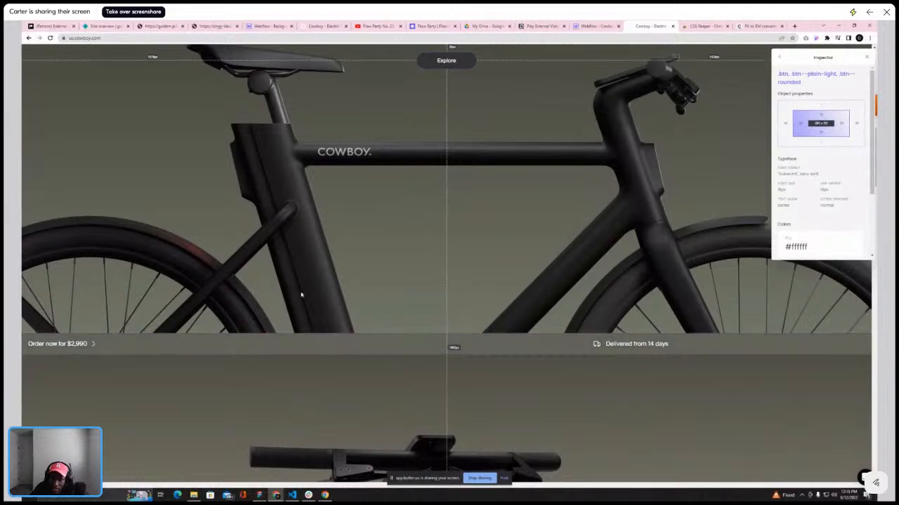
{"action": "key", "text": "ctrl+shift+Tab"}
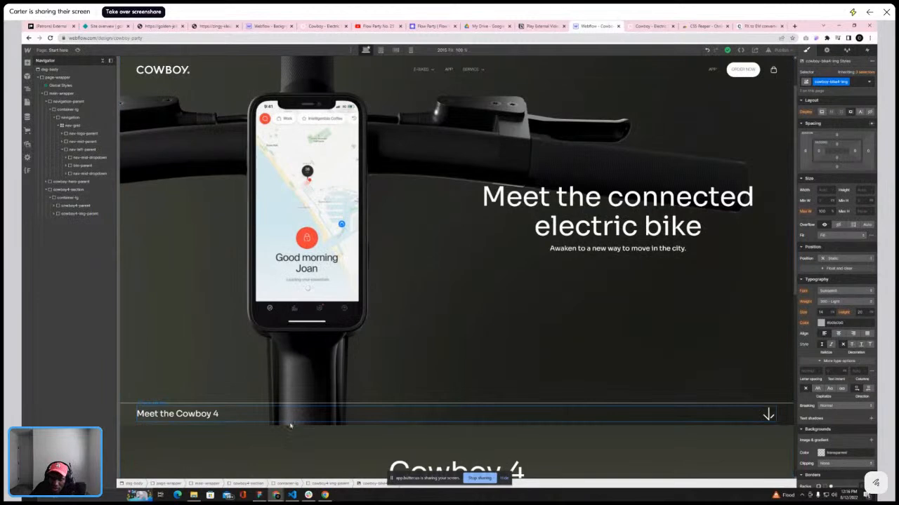
Inspect the hero-sts-div and the cowboy4-section, including the section's inherited selectors
{"action": "left_click", "coordinate": [288, 421]}
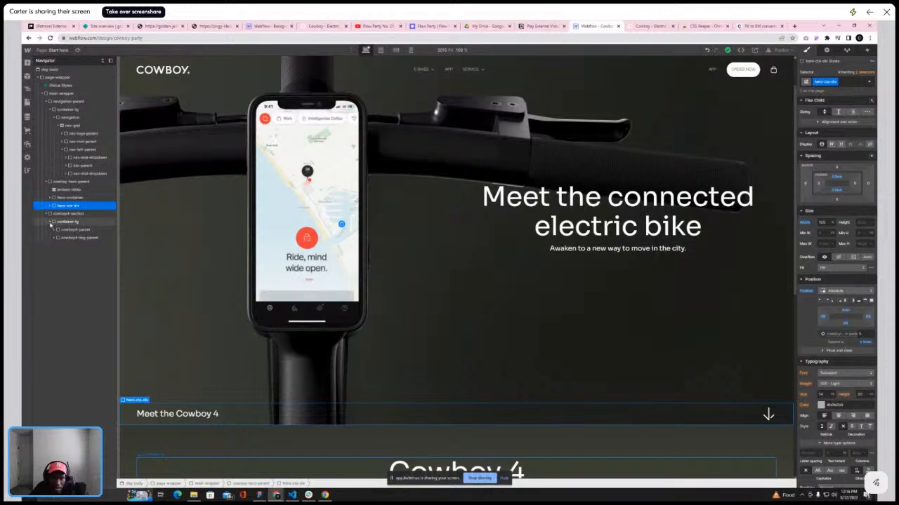
{"action": "left_click", "coordinate": [66, 213]}
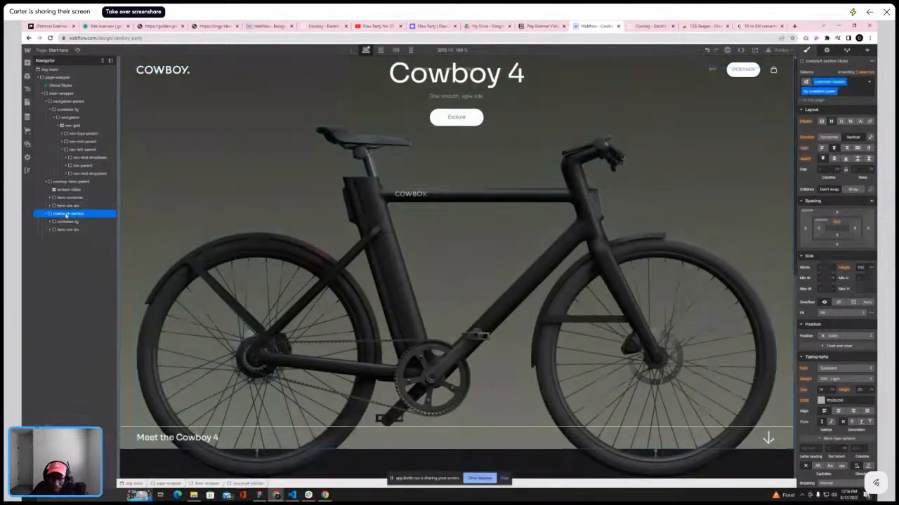
{"action": "left_click", "coordinate": [67, 230]}
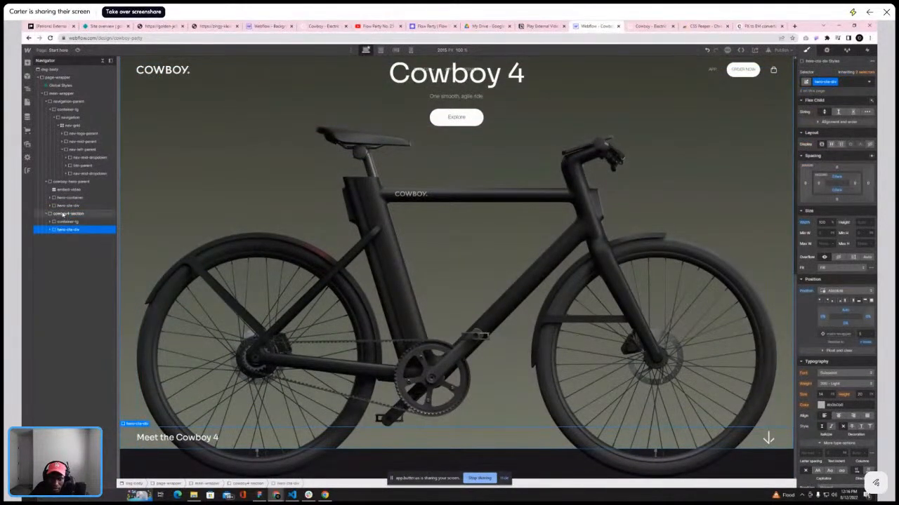
{"action": "left_click", "coordinate": [63, 214]}
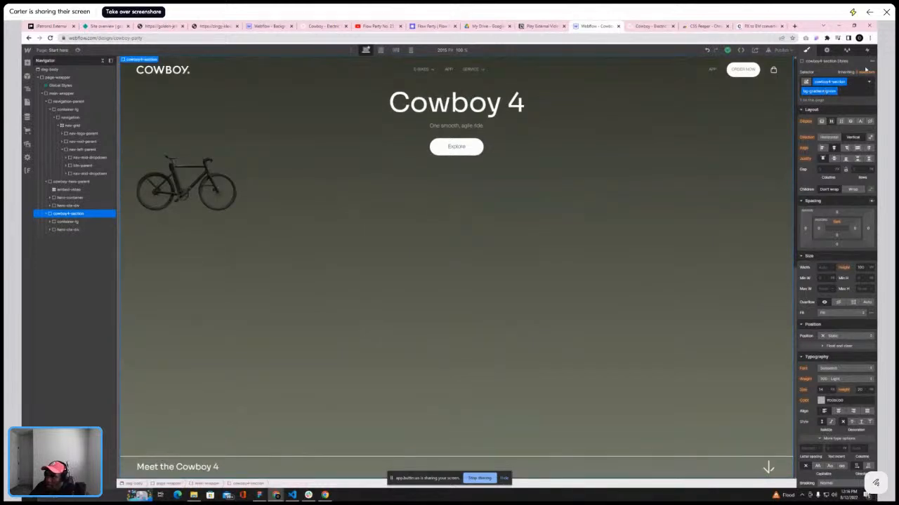
{"action": "left_click", "coordinate": [865, 71]}
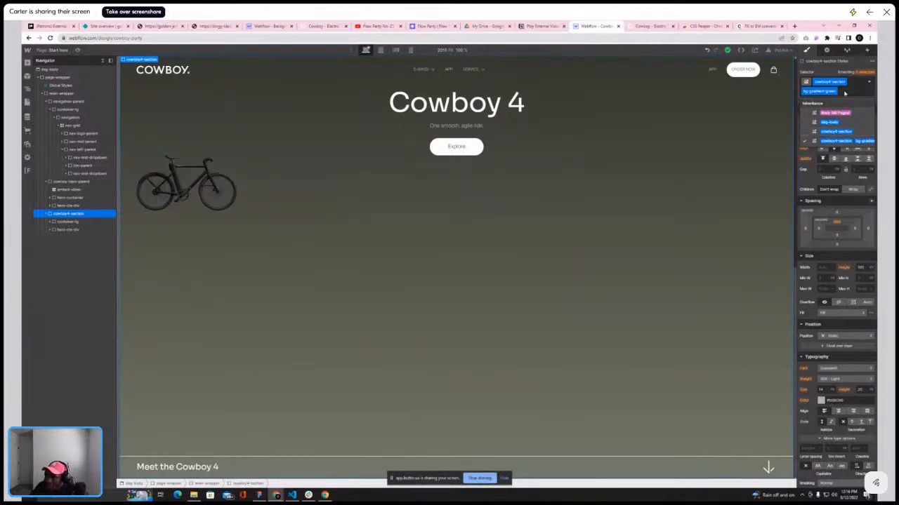
Set the cowboy4-section base class's position to Relative
{"action": "left_click", "coordinate": [835, 271]}
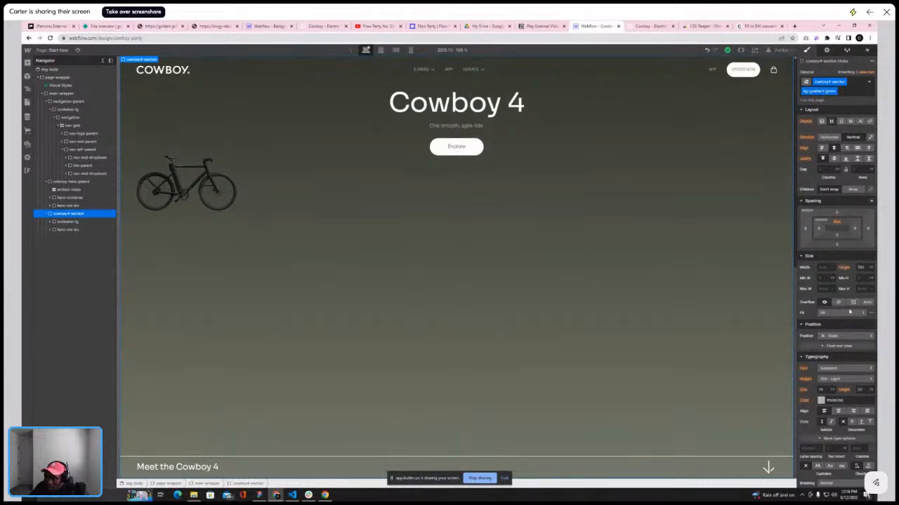
{"action": "scroll", "coordinate": [842, 176], "scroll_direction": "down", "scroll_amount": 2}
{"action": "left_click", "coordinate": [868, 71]}
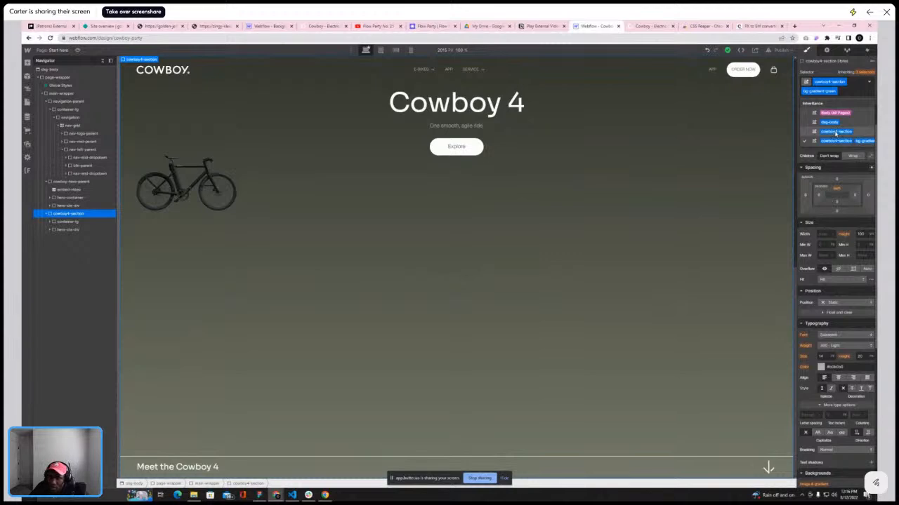
{"action": "left_click", "coordinate": [836, 132]}
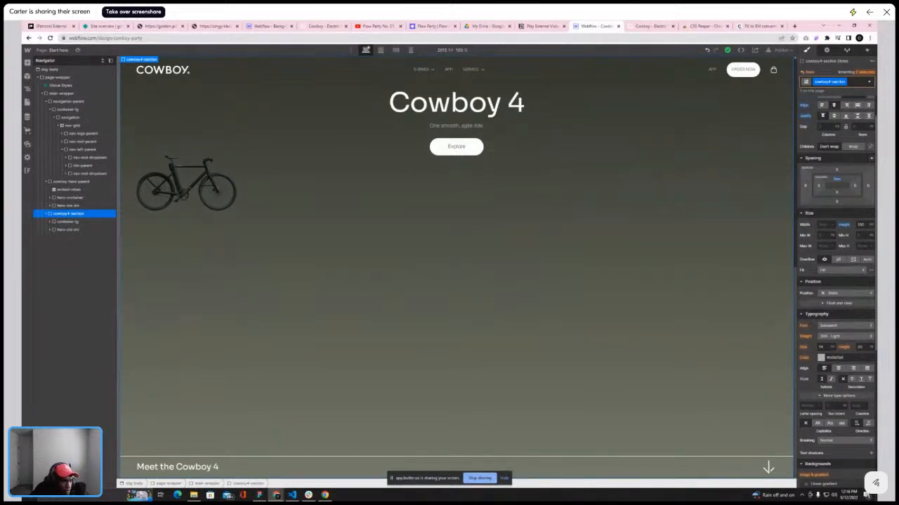
{"action": "left_click", "coordinate": [82, 231]}
{"action": "left_click", "coordinate": [90, 214]}
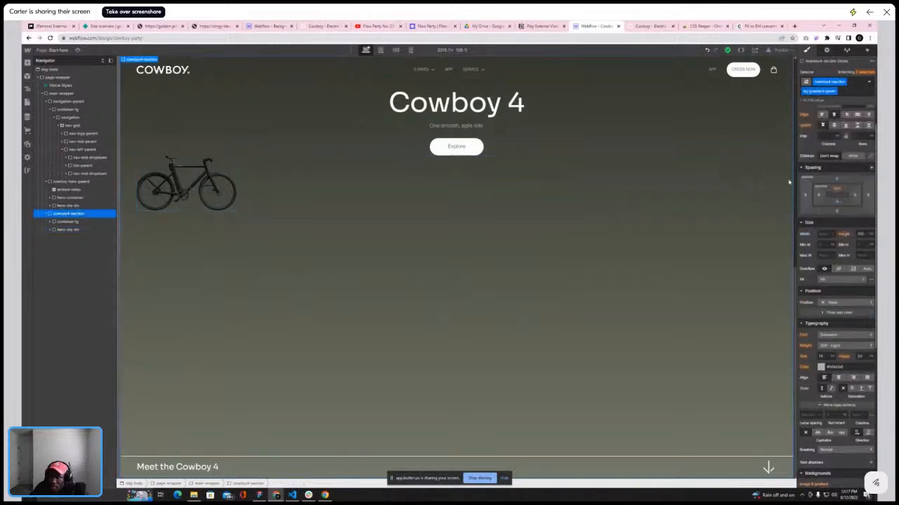
{"action": "left_click", "coordinate": [867, 73]}
{"action": "left_click", "coordinate": [842, 131]}
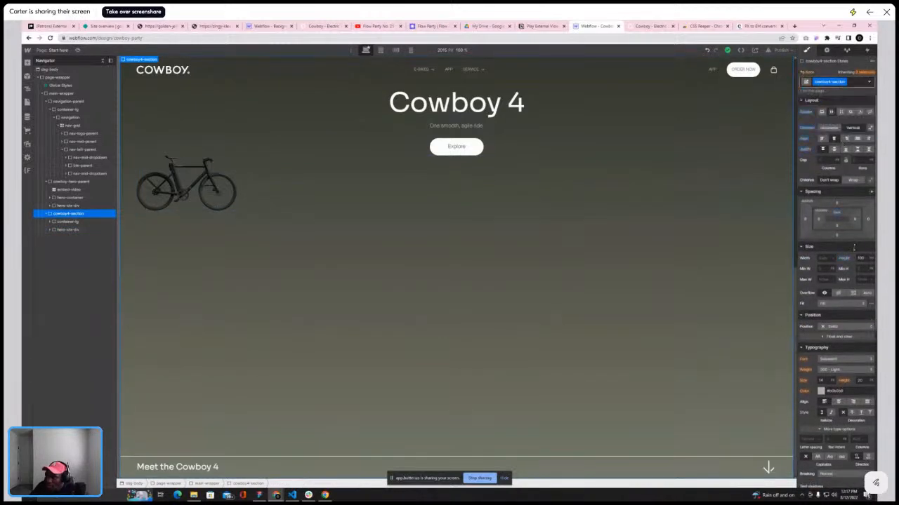
{"action": "left_click", "coordinate": [845, 326]}
{"action": "left_click", "coordinate": [832, 338]}
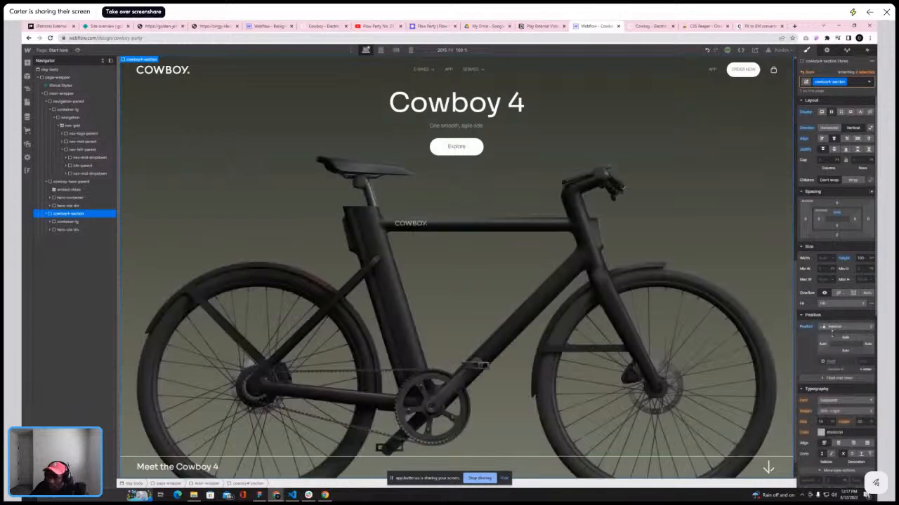
Compare the enlarged bike in the Cowboy 4 section against the live Cowboy site
{"action": "scroll", "coordinate": [489, 230], "scroll_direction": "down", "scroll_amount": 1}
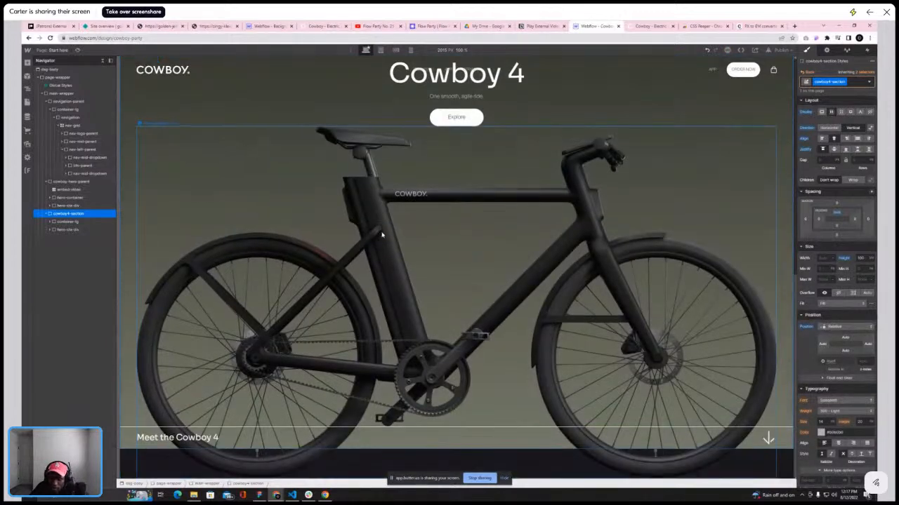
{"action": "scroll", "coordinate": [382, 236], "scroll_direction": "up", "scroll_amount": 2}
{"action": "scroll", "coordinate": [382, 236], "scroll_direction": "down", "scroll_amount": 2}
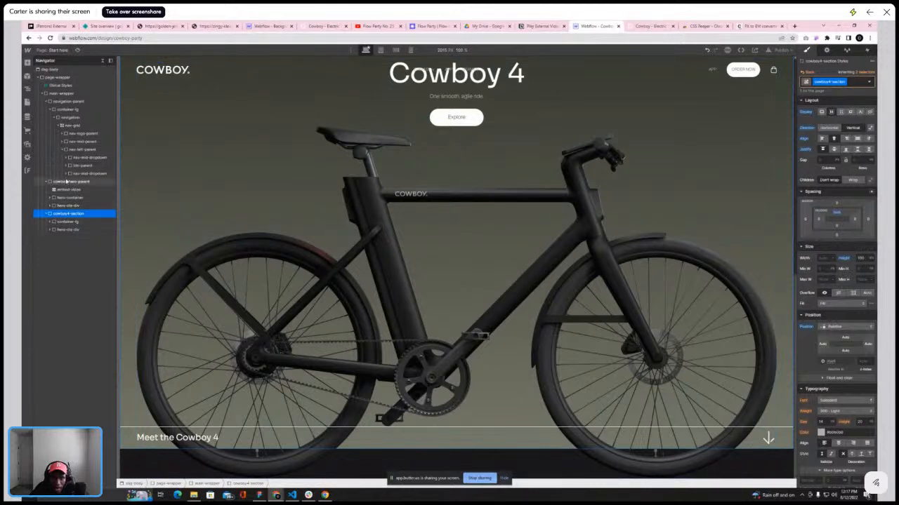
{"action": "scroll", "coordinate": [767, 307], "scroll_direction": "up", "scroll_amount": 1}
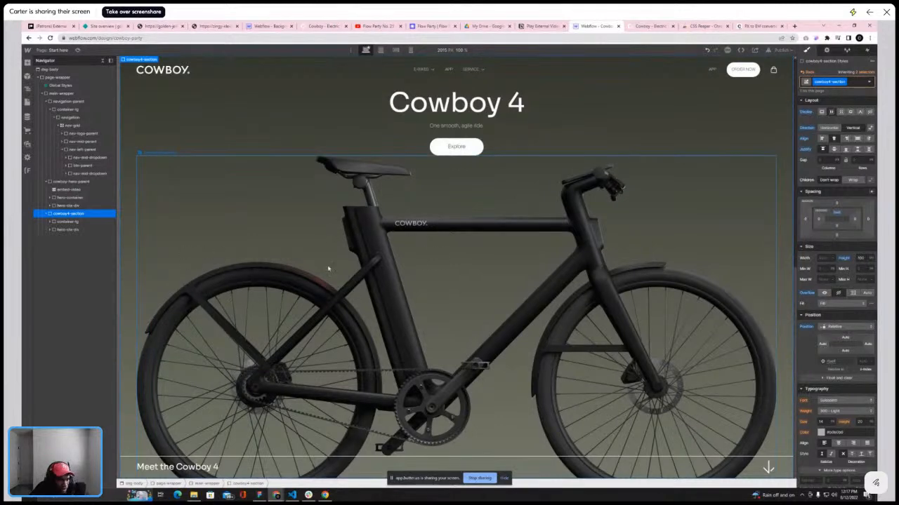
{"action": "scroll", "coordinate": [421, 249], "scroll_direction": "up", "scroll_amount": 3}
{"action": "scroll", "coordinate": [415, 256], "scroll_direction": "down", "scroll_amount": 3}
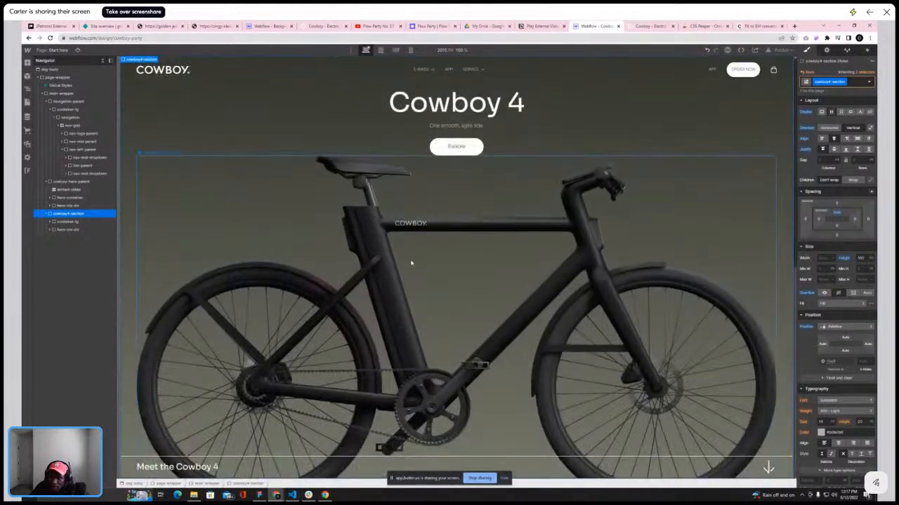
{"action": "left_click", "coordinate": [73, 230]}
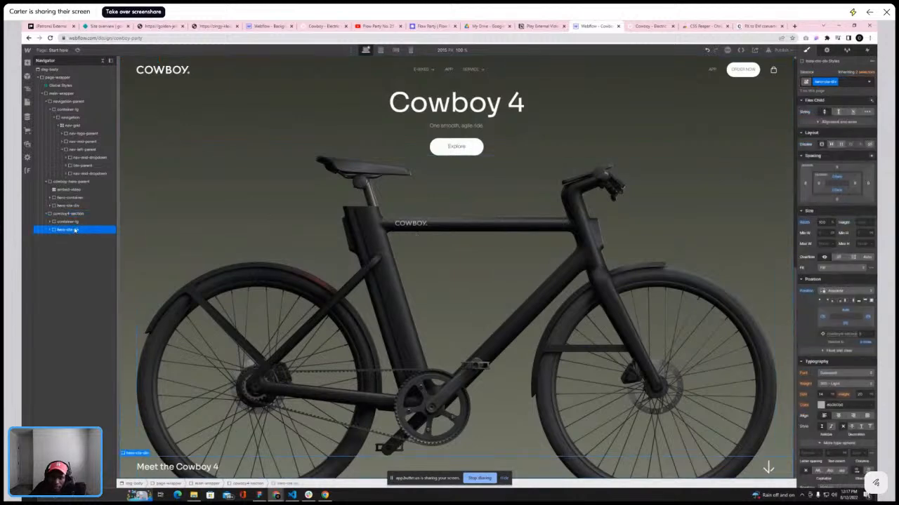
{"action": "left_click", "coordinate": [647, 28]}
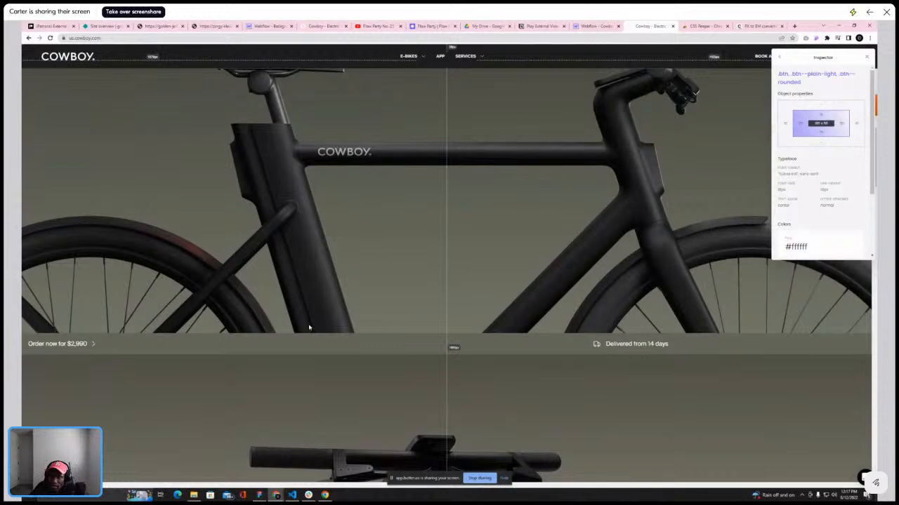
{"action": "left_click", "coordinate": [595, 26]}
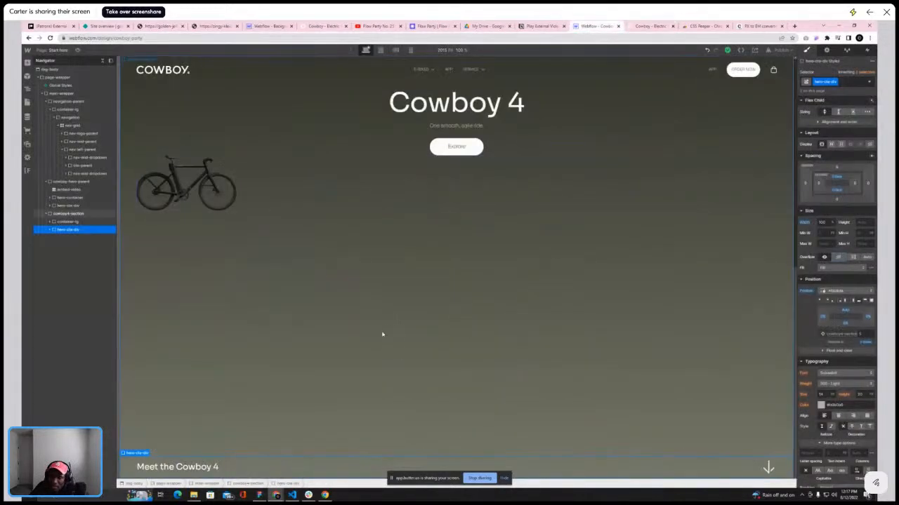
Set the cowboy-black-img bike image's width to 500 px
{"action": "left_click", "coordinate": [205, 199]}
{"action": "left_click", "coordinate": [833, 190]}
{"action": "left_click", "coordinate": [838, 149]}
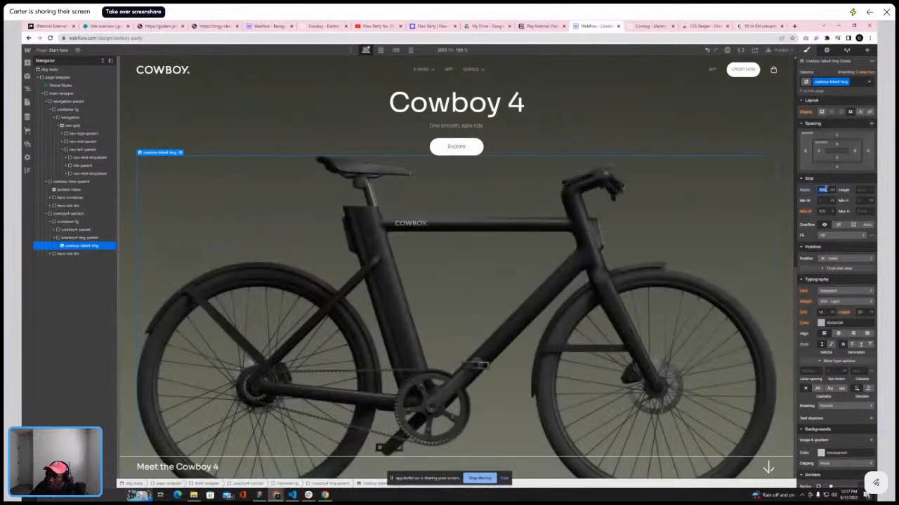
{"action": "type", "text": "5"}
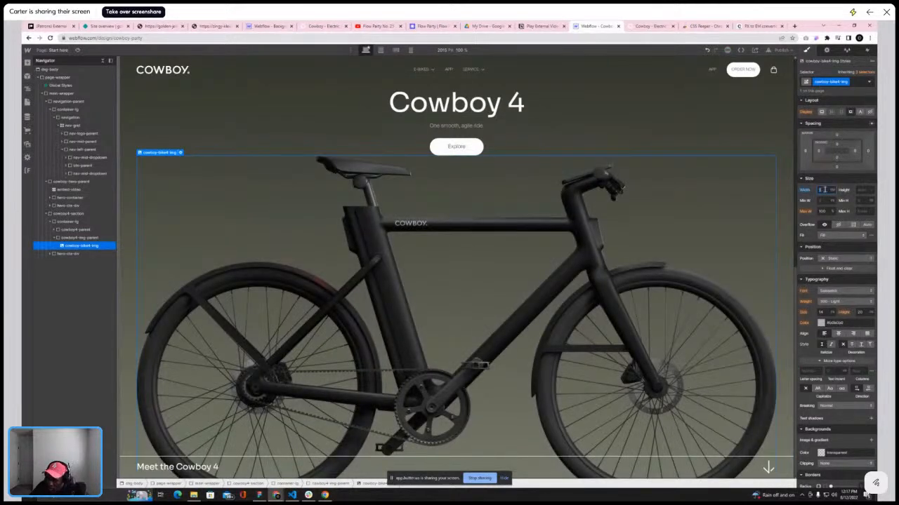
{"action": "type", "text": "00"}
{"action": "key", "text": "Return"}
{"action": "type", "text": "200"}
{"action": "key", "text": "Return"}
{"action": "left_click", "coordinate": [802, 191]}
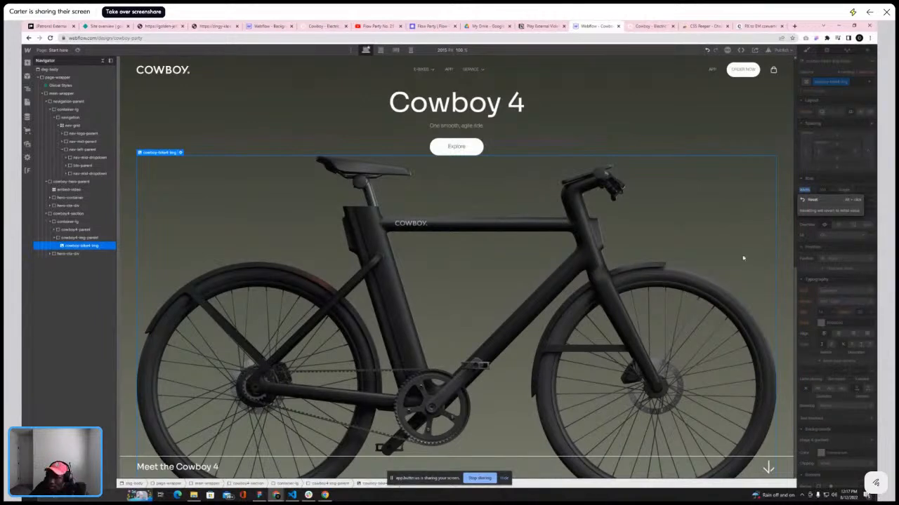
{"action": "scroll", "coordinate": [645, 295], "scroll_direction": "up", "scroll_amount": 5}
{"action": "scroll", "coordinate": [645, 295], "scroll_direction": "down", "scroll_amount": 5}
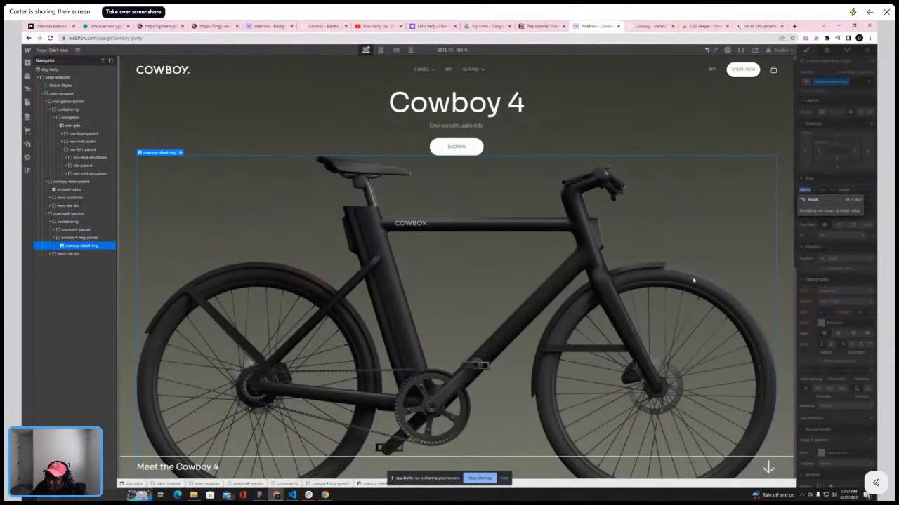
Try adjusting the widths of cowboy4-img-parent and the bike image
{"action": "left_click", "coordinate": [85, 237]}
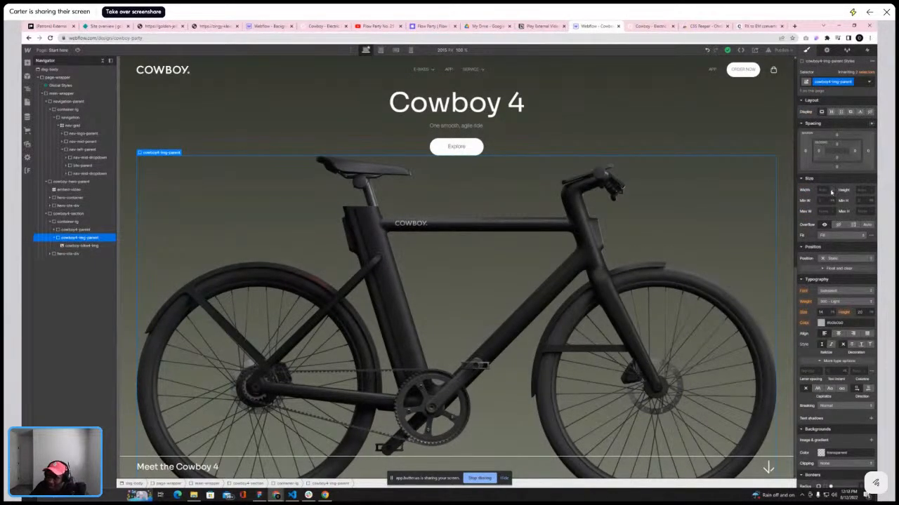
{"action": "left_click", "coordinate": [832, 190]}
{"action": "left_click", "coordinate": [835, 151]}
{"action": "left_click", "coordinate": [823, 191]}
{"action": "key", "text": "BackSpace"}
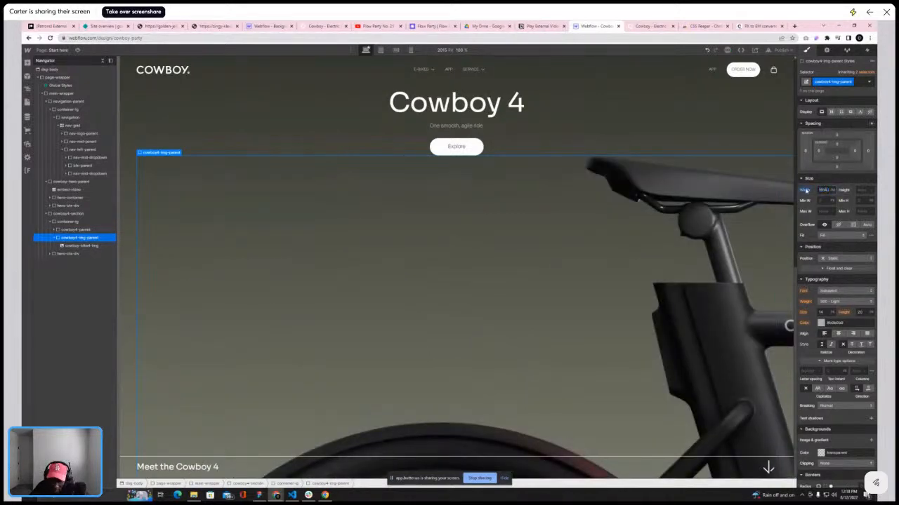
{"action": "left_click", "coordinate": [71, 245]}
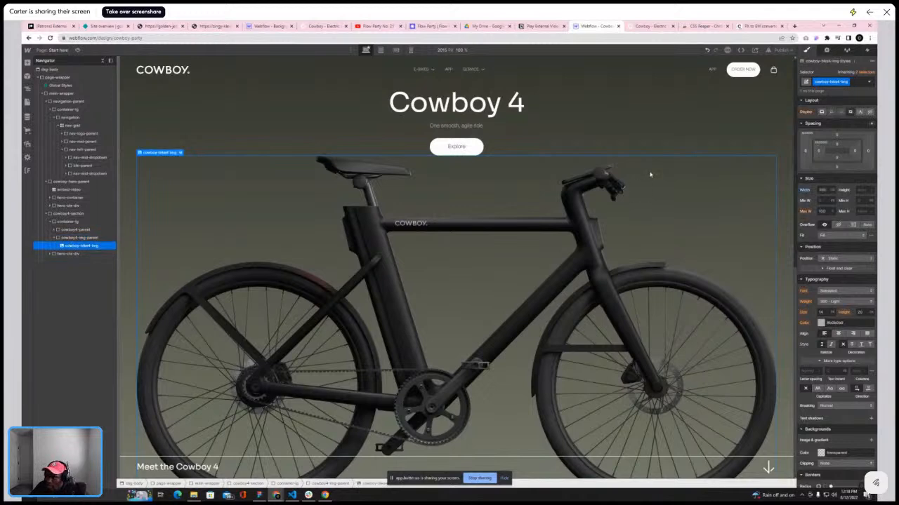
{"action": "left_click", "coordinate": [824, 189]}
{"action": "type", "text": "1"}
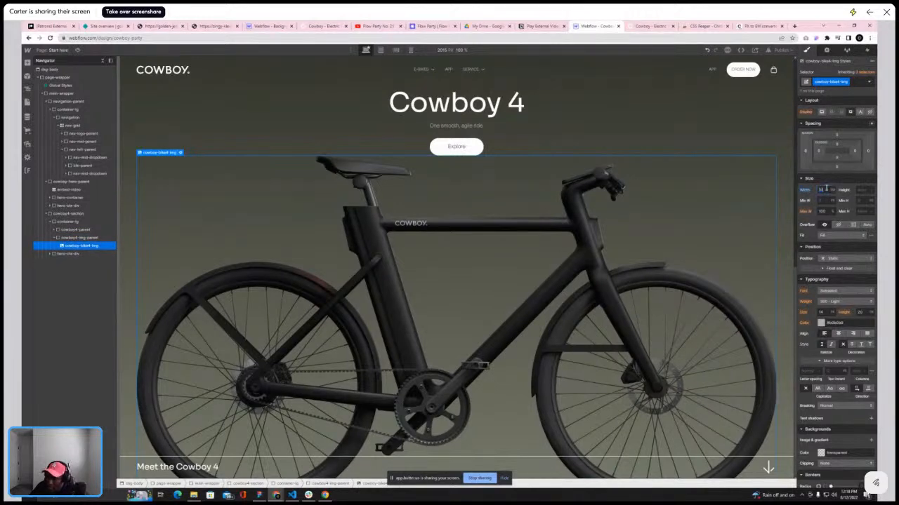
{"action": "type", "text": "600"}
Try 100 and 50 as the cowboy4-img-parent width, then reset its width
{"action": "left_click", "coordinate": [91, 238]}
{"action": "left_click", "coordinate": [829, 190]}
{"action": "left_click", "coordinate": [833, 189]}
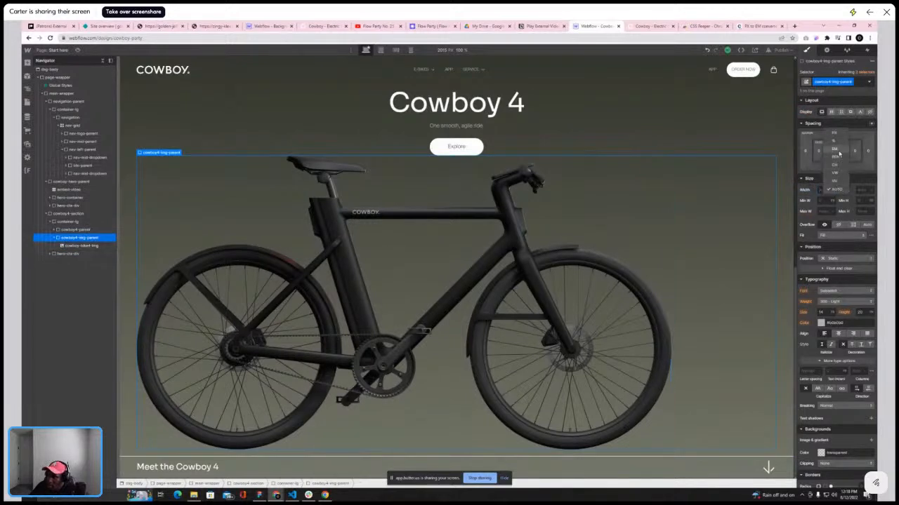
{"action": "left_click", "coordinate": [836, 151]}
{"action": "type", "text": "100"}
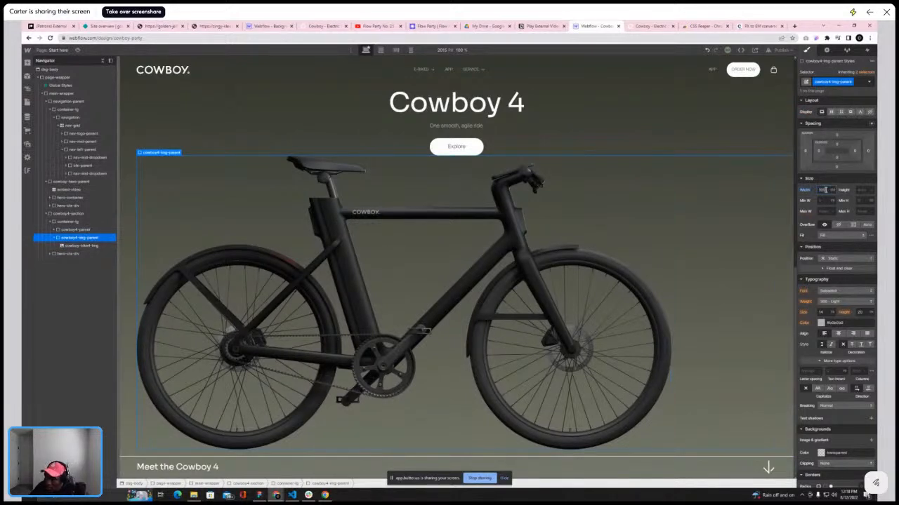
{"action": "left_click", "coordinate": [83, 246]}
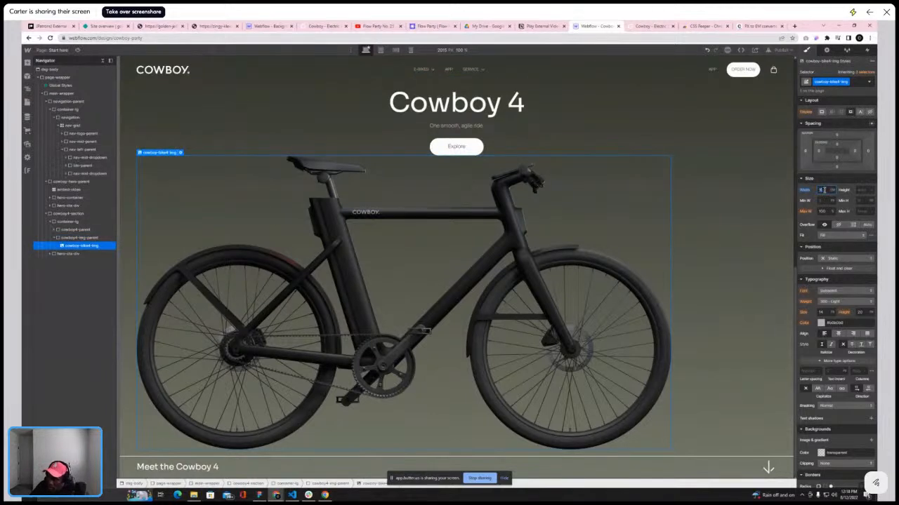
{"action": "left_click", "coordinate": [88, 237]}
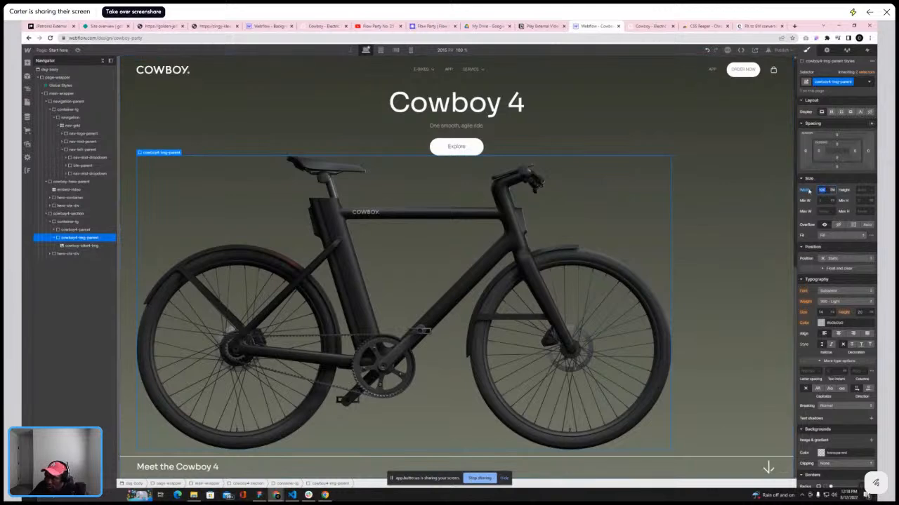
{"action": "left_click", "coordinate": [806, 190], "text": "alt"}
{"action": "left_click", "coordinate": [831, 191]}
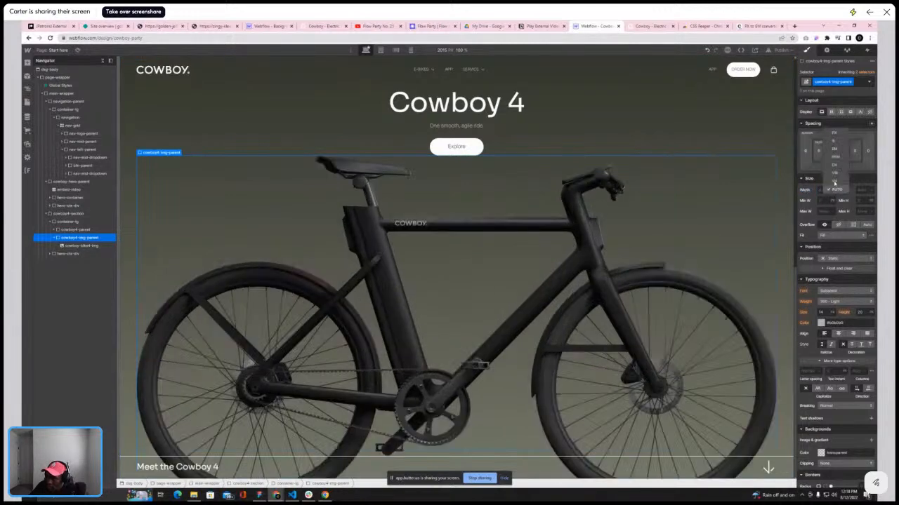
{"action": "left_click", "coordinate": [835, 149]}
{"action": "type", "text": "1000"}
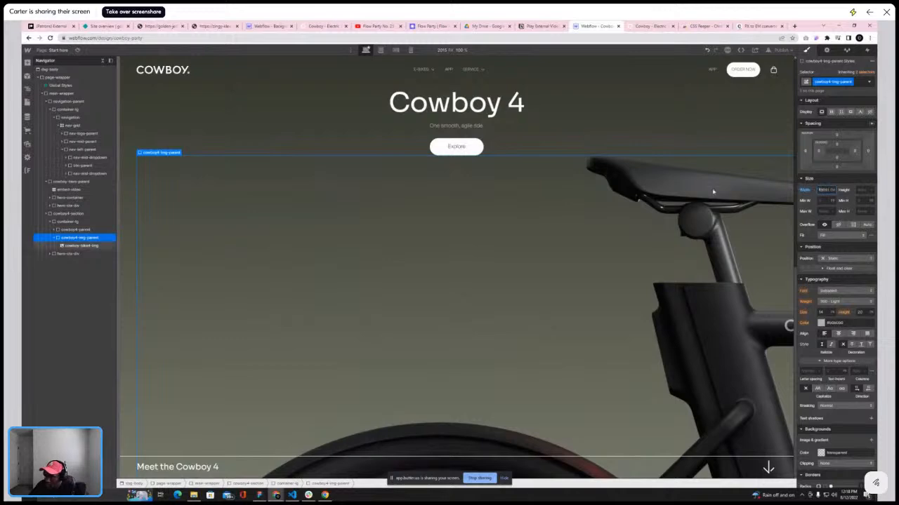
{"action": "double_click", "coordinate": [821, 190]}
{"action": "type", "text": "50"}
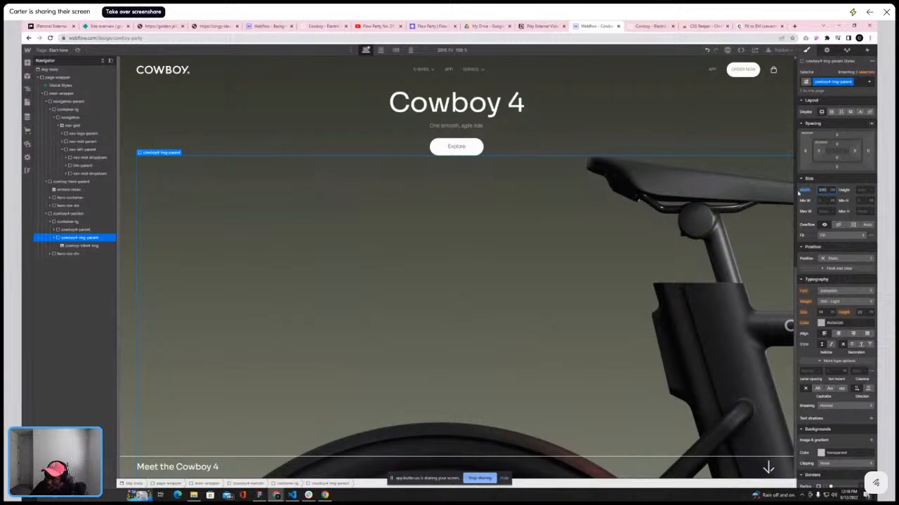
{"action": "left_click", "coordinate": [802, 191], "text": "alt"}
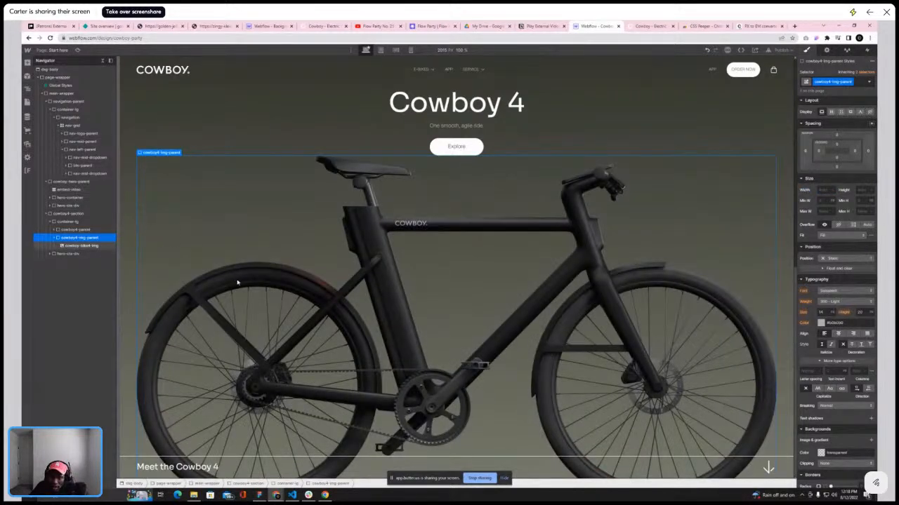
Compare the bike image's size and placement with the live Cowboy site
{"action": "left_click", "coordinate": [76, 246]}
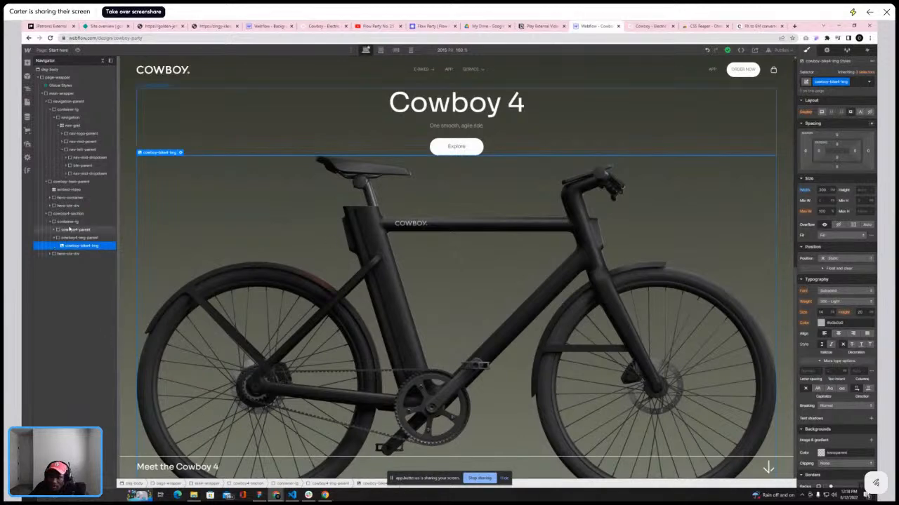
{"action": "scroll", "coordinate": [379, 350], "scroll_direction": "up", "scroll_amount": 5}
{"action": "scroll", "coordinate": [396, 350], "scroll_direction": "down", "scroll_amount": 5}
{"action": "left_click", "coordinate": [650, 26]}
{"action": "scroll", "coordinate": [525, 197], "scroll_direction": "up", "scroll_amount": 3}
{"action": "scroll", "coordinate": [526, 207], "scroll_direction": "down", "scroll_amount": 3}
{"action": "scroll", "coordinate": [612, 134], "scroll_direction": "up", "scroll_amount": 3}
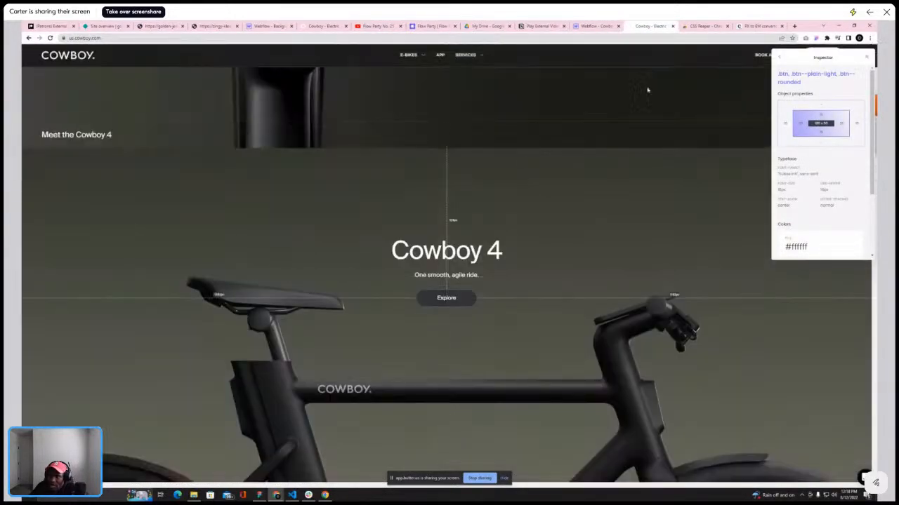
{"action": "scroll", "coordinate": [577, 148], "scroll_direction": "down", "scroll_amount": 3}
{"action": "left_click", "coordinate": [600, 26]}
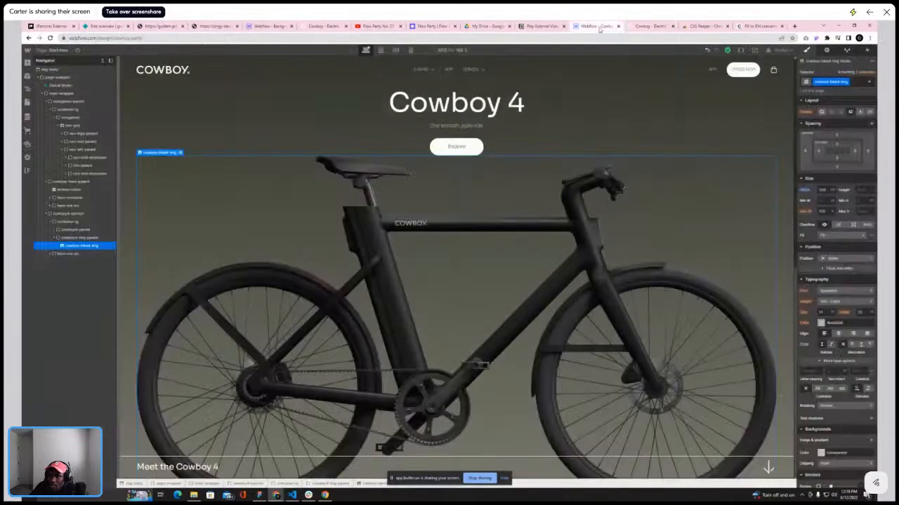
Set the cowboy4-img-parent's position to Relative
{"action": "left_click", "coordinate": [57, 238]}
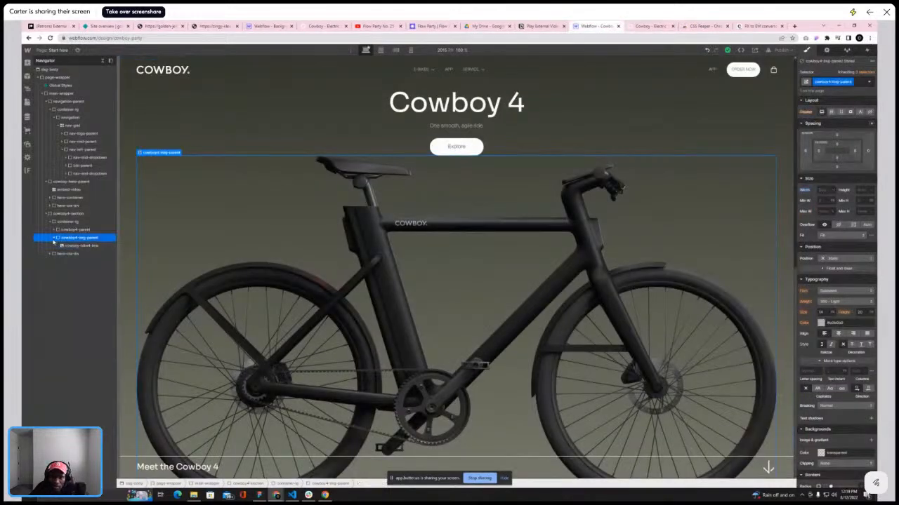
{"action": "left_click", "coordinate": [862, 259]}
{"action": "left_click", "coordinate": [835, 275]}
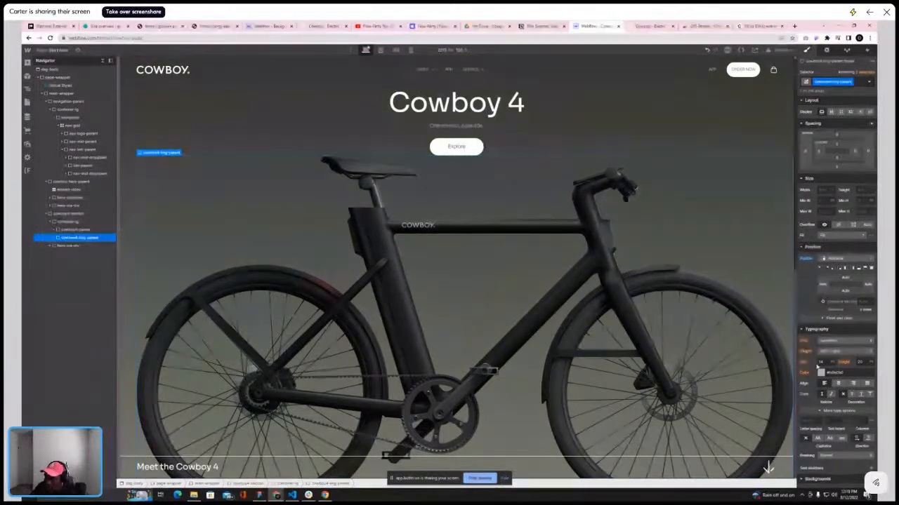
{"action": "scroll", "coordinate": [820, 360], "scroll_direction": "down", "scroll_amount": 5}
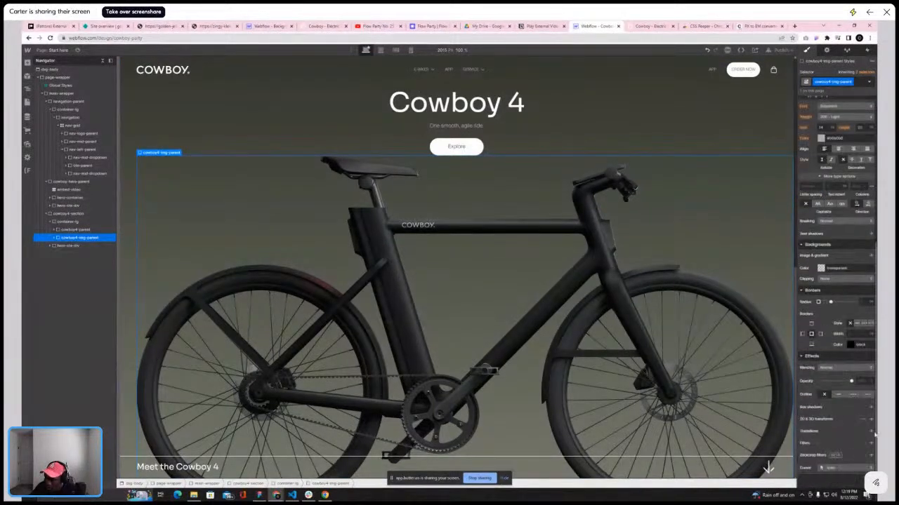
Add a scale transform to cowboy4-img-parent to enlarge the bike image
{"action": "left_click", "coordinate": [870, 419]}
{"action": "left_click", "coordinate": [836, 440]}
{"action": "left_click_drag", "start_coordinate": [829, 454], "coordinate": [833, 453]}
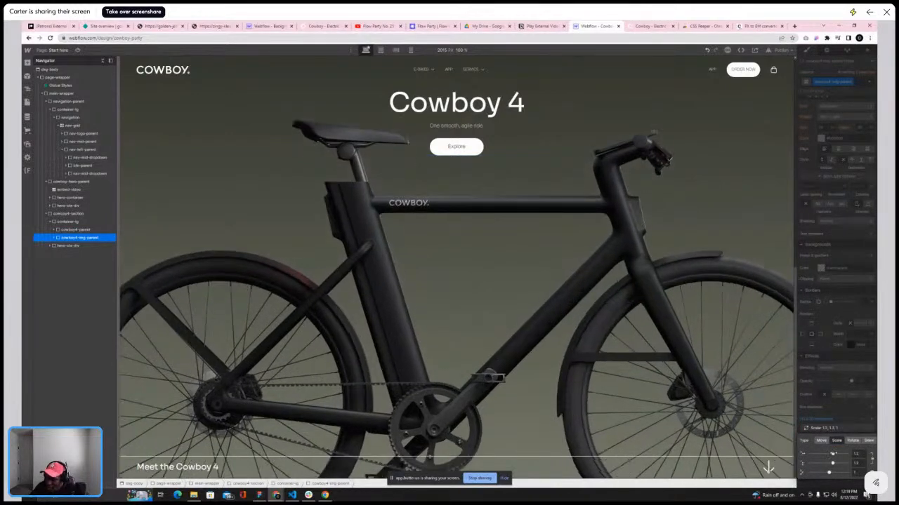
{"action": "left_click_drag", "start_coordinate": [833, 453], "coordinate": [835, 453]}
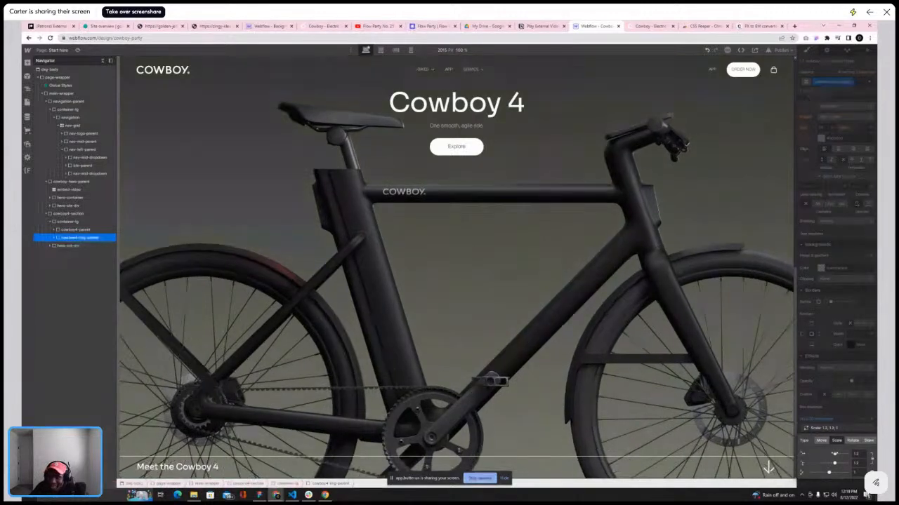
Make cowboy4-img-parent absolutely positioned and lower it by increasing its top offset
{"action": "left_click", "coordinate": [841, 342]}
{"action": "scroll", "coordinate": [840, 341], "scroll_direction": "up", "scroll_amount": 7}
{"action": "left_click", "coordinate": [845, 278]}
{"action": "left_click", "coordinate": [871, 288]}
{"action": "left_click", "coordinate": [863, 256]}
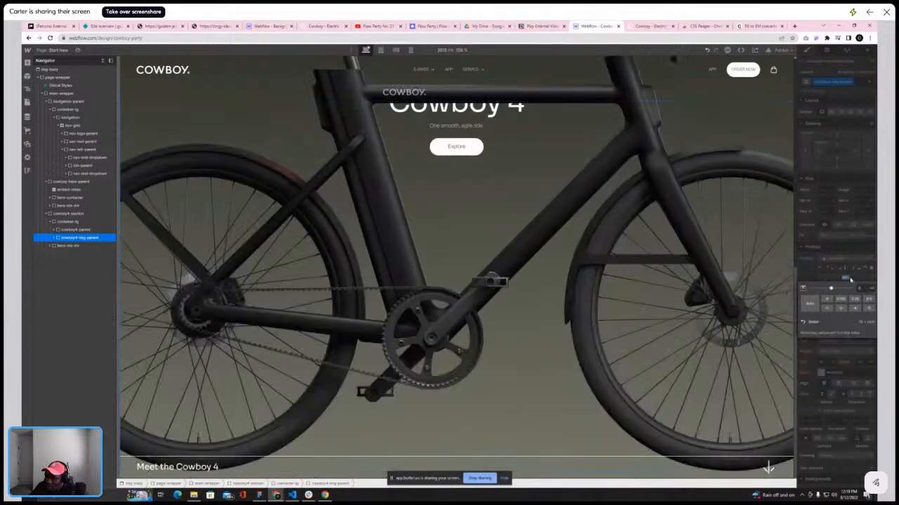
{"action": "left_click", "coordinate": [849, 279]}
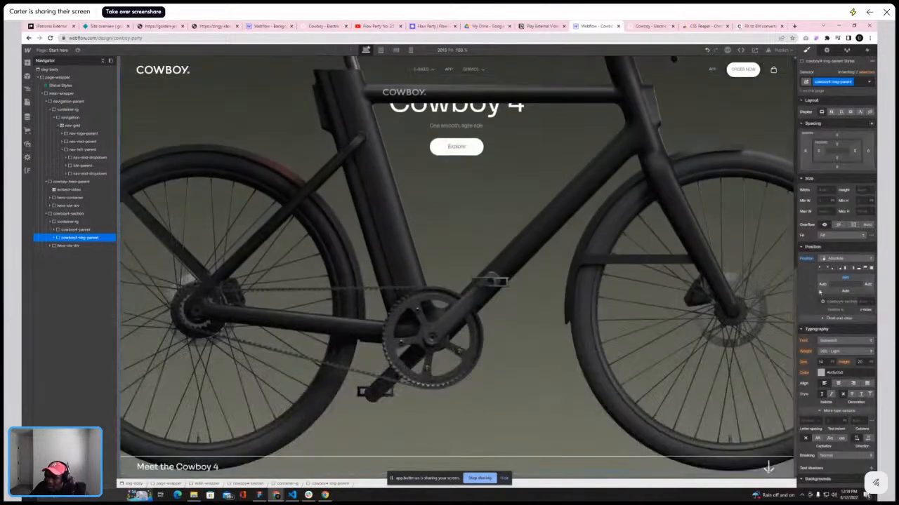
{"action": "left_click_drag", "start_coordinate": [848, 279], "coordinate": [860, 366]}
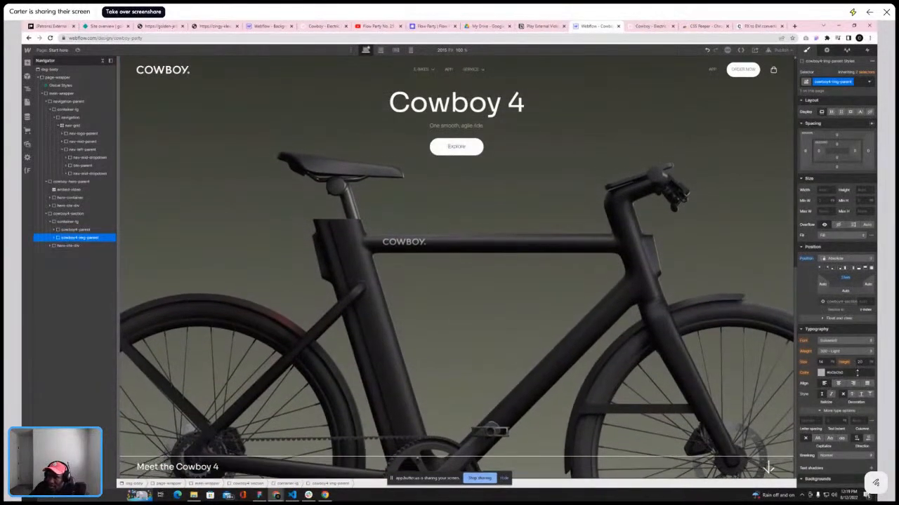
Compare with the live Cowboy site and raise cowboy4-img-parent's top offset slightly
{"action": "left_click", "coordinate": [641, 28]}
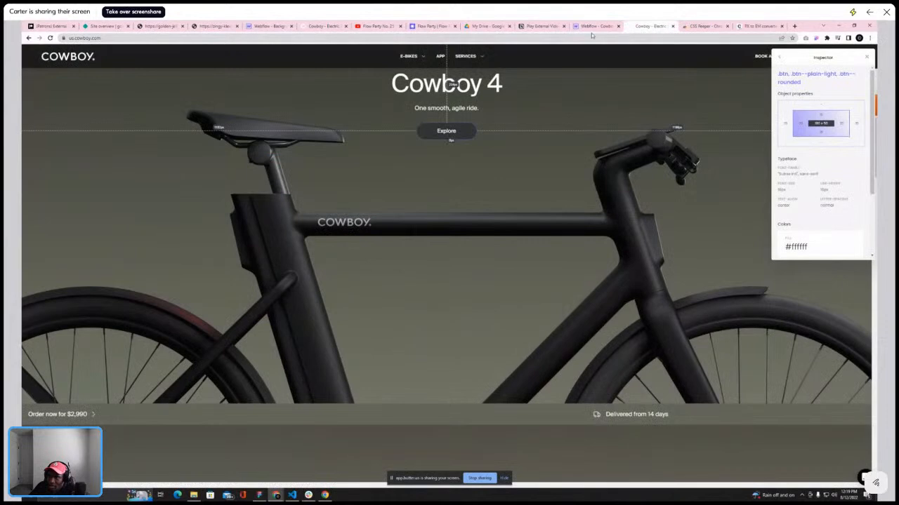
{"action": "left_click", "coordinate": [593, 27]}
{"action": "left_click_drag", "start_coordinate": [850, 278], "coordinate": [848, 261]}
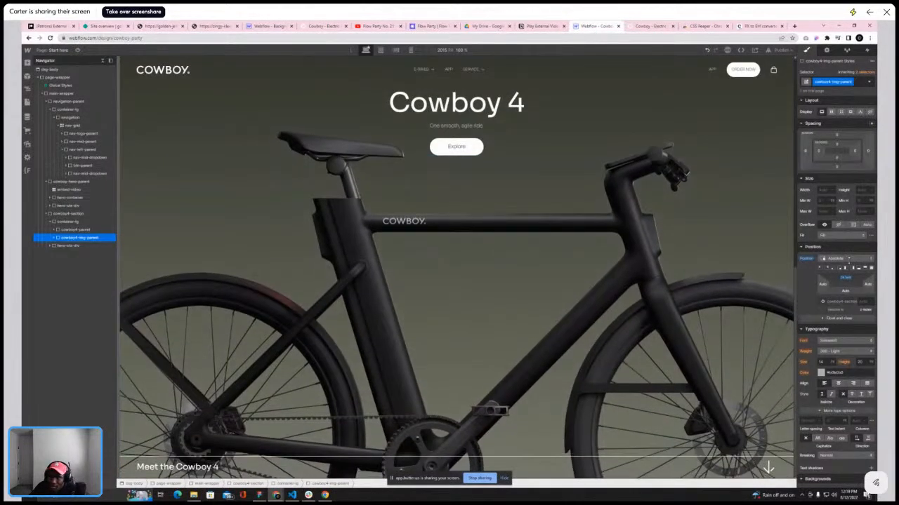
Set cowboy4-img-parent's scale transform to 1.4 on X and Y
{"action": "left_click", "coordinate": [652, 27]}
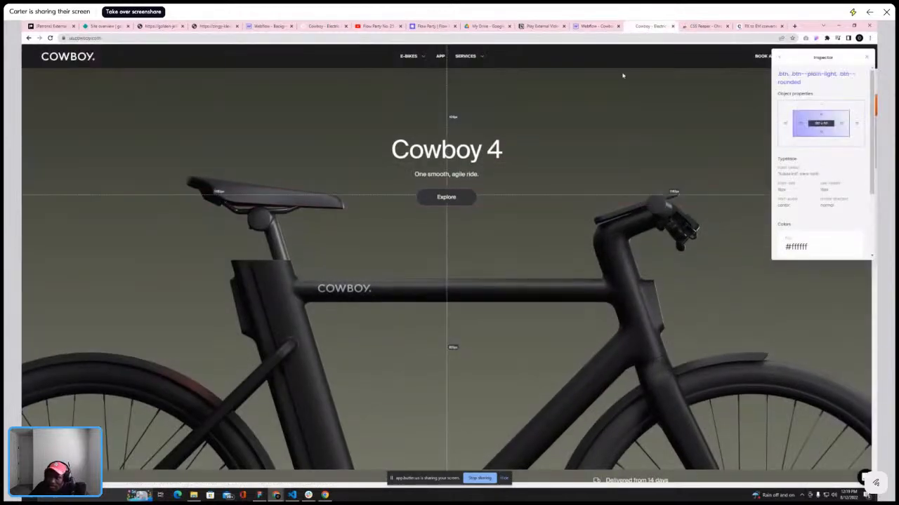
{"action": "left_click", "coordinate": [577, 28]}
{"action": "scroll", "coordinate": [839, 281], "scroll_direction": "down", "scroll_amount": 5}
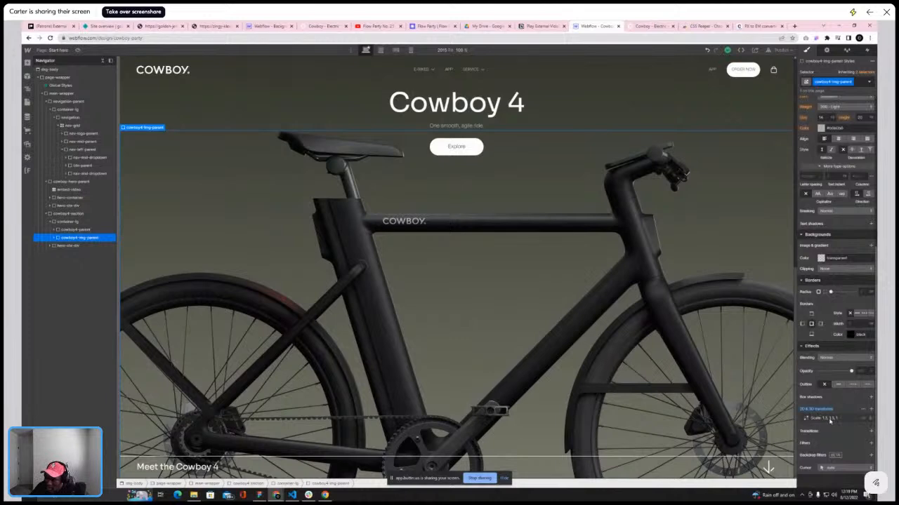
{"action": "left_click", "coordinate": [831, 419]}
{"action": "left_click_drag", "start_coordinate": [834, 444], "coordinate": [836, 443]}
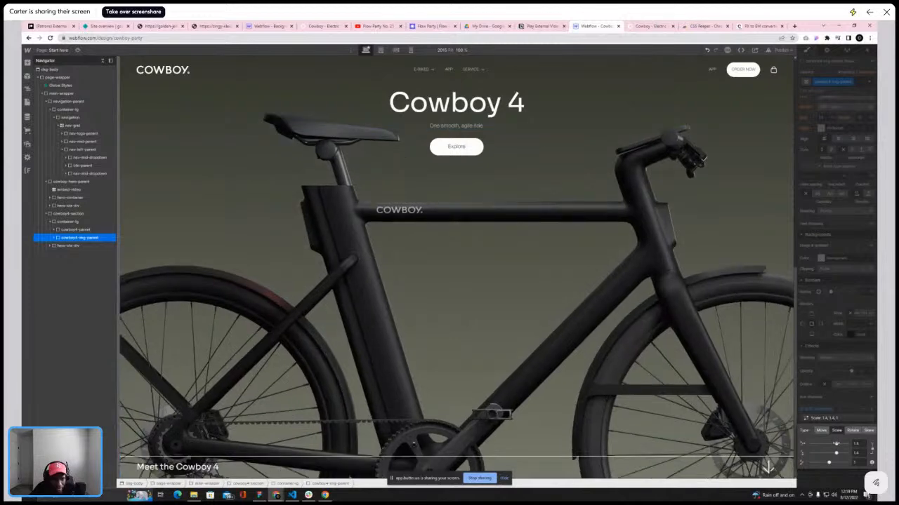
Fine-tune cowboy4-img-parent's top offset so the bike sits below the Cowboy 4 heading
{"action": "scroll", "coordinate": [597, 251], "scroll_direction": "up", "scroll_amount": 4}
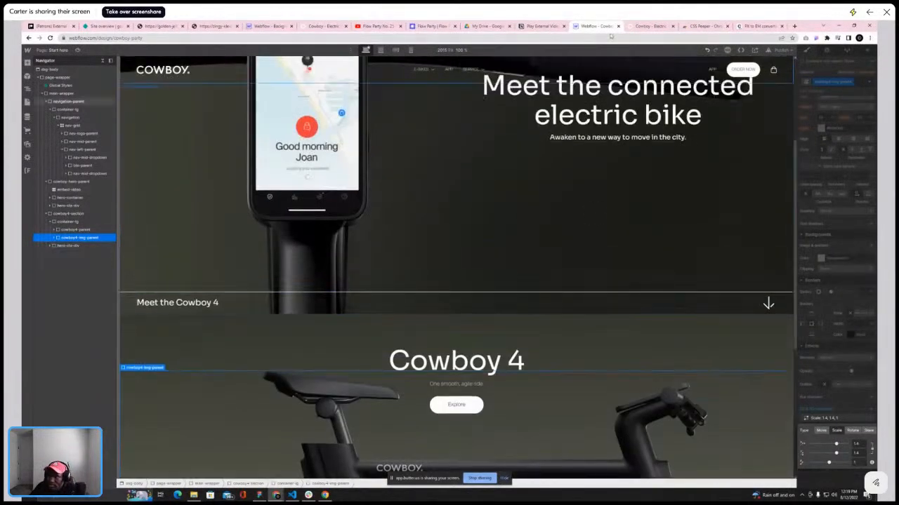
{"action": "left_click", "coordinate": [818, 205]}
{"action": "scroll", "coordinate": [821, 211], "scroll_direction": "up", "scroll_amount": 4}
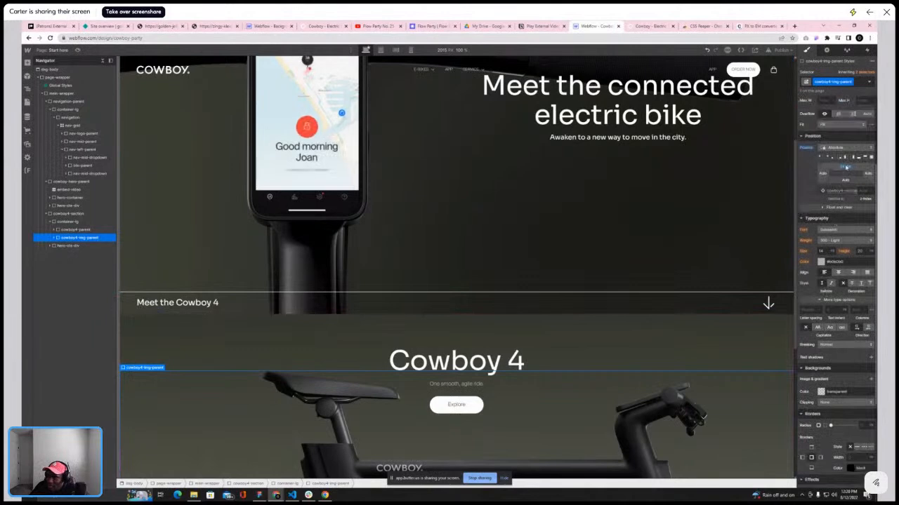
{"action": "scroll", "coordinate": [781, 191], "scroll_direction": "down", "scroll_amount": 5}
{"action": "left_click_drag", "start_coordinate": [846, 169], "coordinate": [846, 179]}
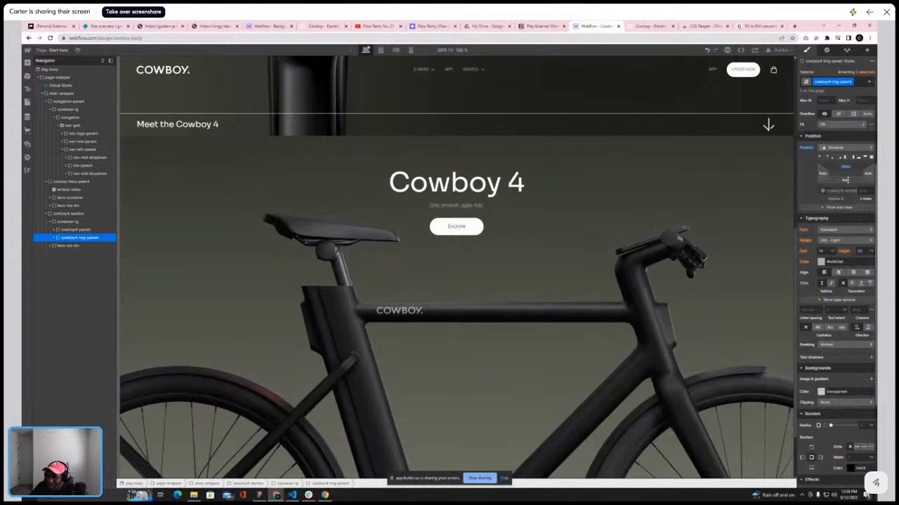
{"action": "scroll", "coordinate": [663, 184], "scroll_direction": "up", "scroll_amount": 2}
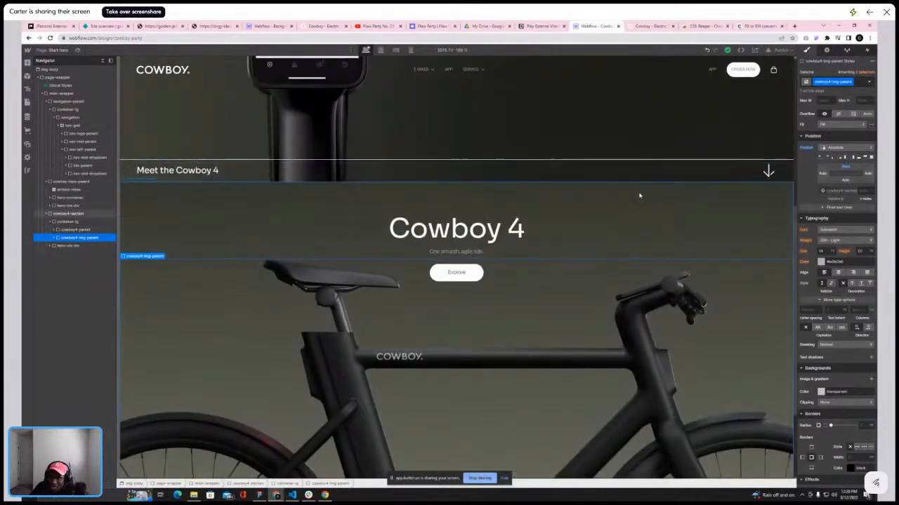
{"action": "scroll", "coordinate": [642, 194], "scroll_direction": "down", "scroll_amount": 3}
{"action": "scroll", "coordinate": [688, 200], "scroll_direction": "down", "scroll_amount": 3}
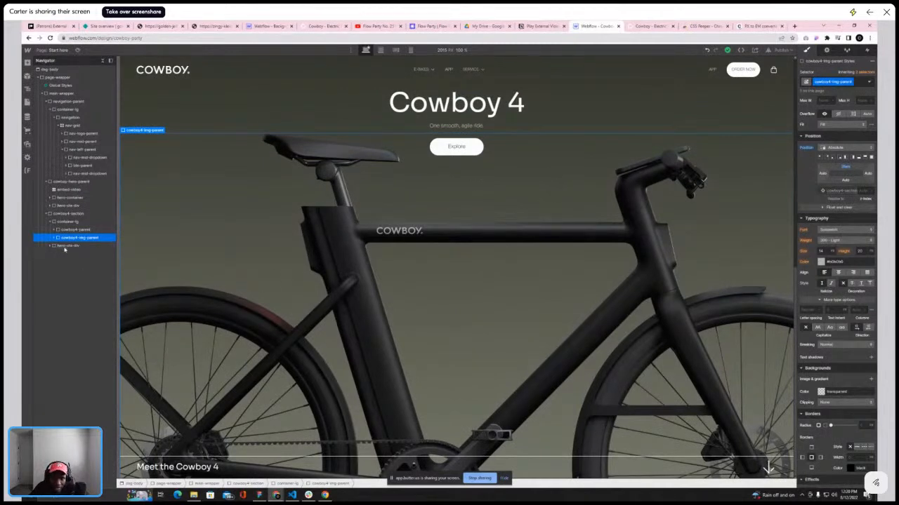
Collapse the cowboy4-section and cowboy-hero-parent branches in the navigator
{"action": "left_click", "coordinate": [47, 213]}
{"action": "left_click", "coordinate": [47, 182]}
{"action": "scroll", "coordinate": [336, 222], "scroll_direction": "up", "scroll_amount": 5}
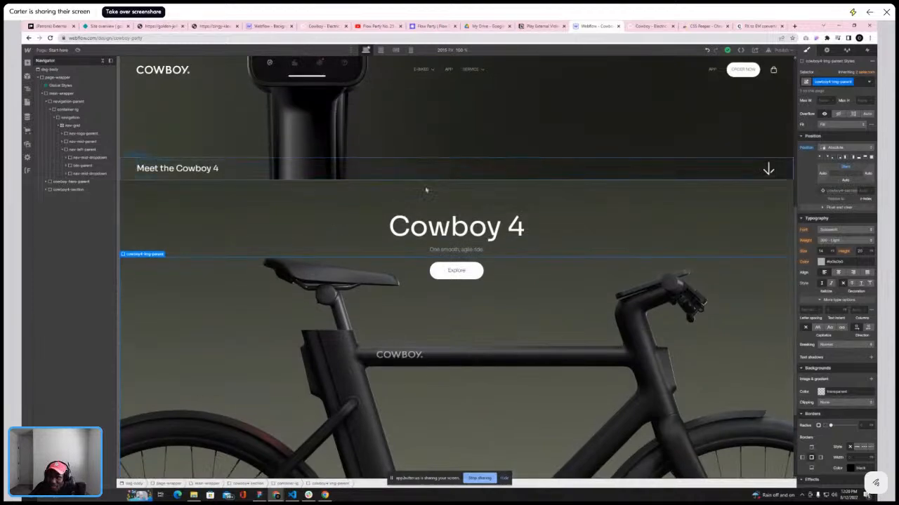
{"action": "scroll", "coordinate": [449, 174], "scroll_direction": "down", "scroll_amount": 5}
{"action": "scroll", "coordinate": [722, 189], "scroll_direction": "up", "scroll_amount": 5}
{"action": "scroll", "coordinate": [722, 190], "scroll_direction": "down", "scroll_amount": 5}
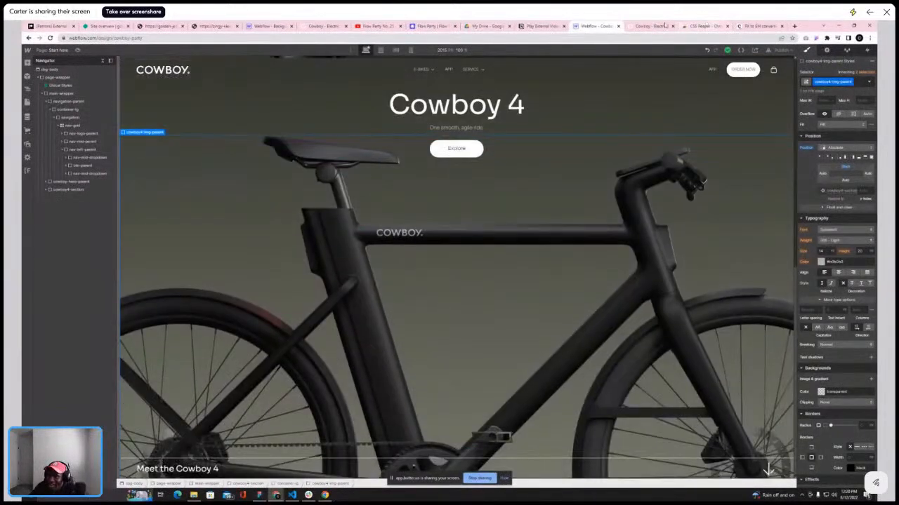
Compare how the hero section scrolls on the live Cowboy site with the Webflow canvas
{"action": "left_click", "coordinate": [650, 26]}
{"action": "scroll", "coordinate": [645, 132], "scroll_direction": "up", "scroll_amount": 2}
{"action": "scroll", "coordinate": [645, 132], "scroll_direction": "down", "scroll_amount": 5}
{"action": "scroll", "coordinate": [639, 128], "scroll_direction": "up", "scroll_amount": 5}
{"action": "scroll", "coordinate": [575, 144], "scroll_direction": "down", "scroll_amount": 4}
{"action": "scroll", "coordinate": [519, 159], "scroll_direction": "up", "scroll_amount": 5}
{"action": "scroll", "coordinate": [470, 147], "scroll_direction": "down", "scroll_amount": 5}
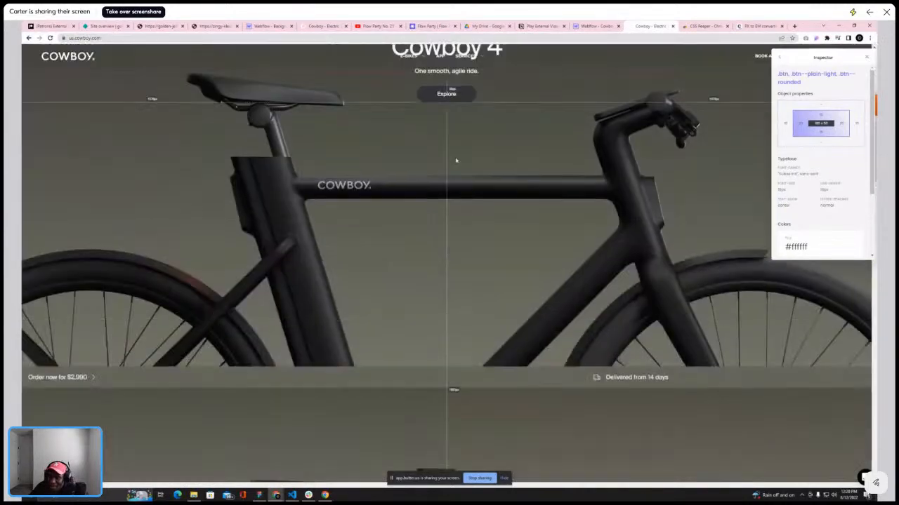
{"action": "scroll", "coordinate": [457, 161], "scroll_direction": "up", "scroll_amount": 4}
{"action": "scroll", "coordinate": [459, 138], "scroll_direction": "down", "scroll_amount": 1}
{"action": "left_click", "coordinate": [579, 26]}
{"action": "scroll", "coordinate": [388, 140], "scroll_direction": "up", "scroll_amount": 2}
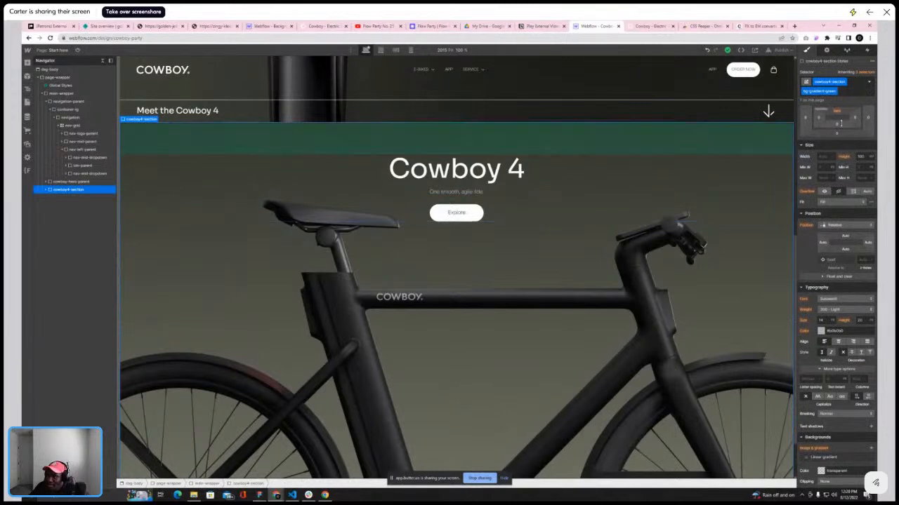
Adjust the top padding of cowboy4-section
{"action": "left_click", "coordinate": [860, 71]}
{"action": "left_click", "coordinate": [835, 133]}
{"action": "scroll", "coordinate": [840, 136], "scroll_direction": "up", "scroll_amount": 1}
{"action": "left_click_drag", "start_coordinate": [845, 137], "coordinate": [845, 141]}
{"action": "left_click", "coordinate": [837, 135]}
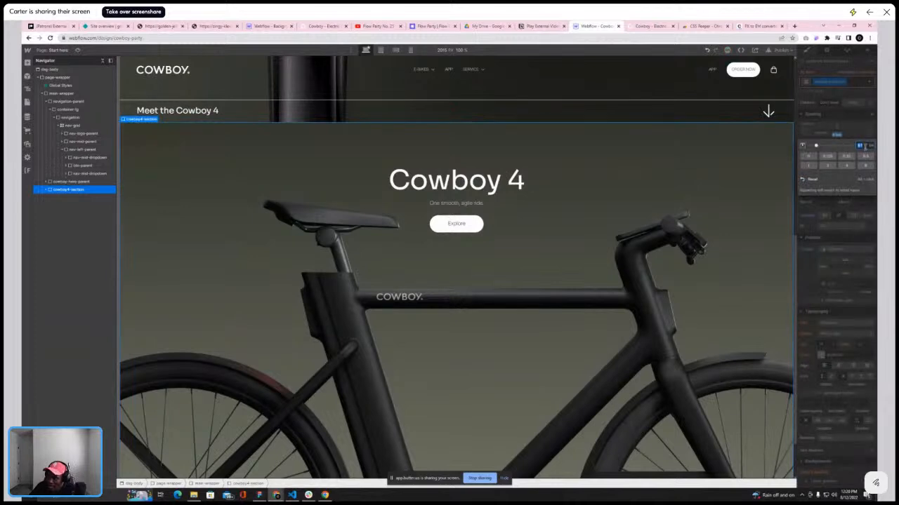
{"action": "key", "text": "Return"}
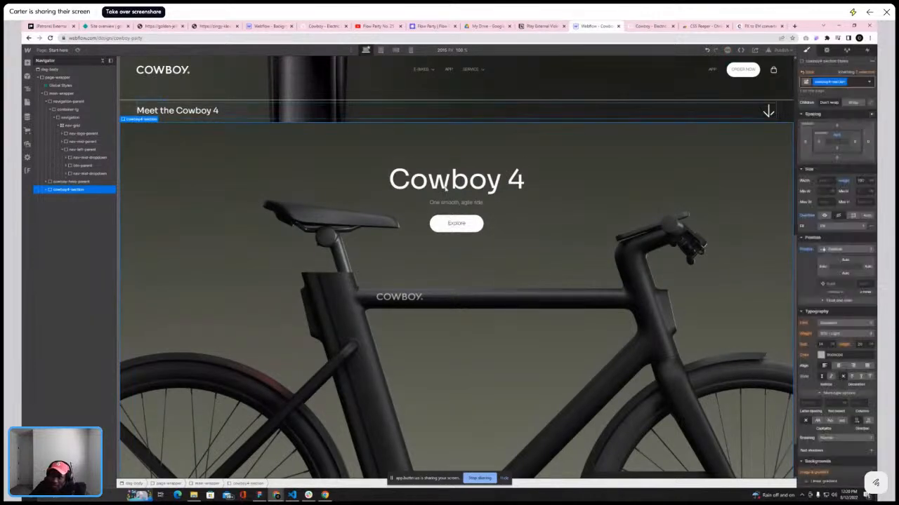
Collapse the navigator tree and review the sections below the hero on the live Cowboy site
{"action": "left_click", "coordinate": [102, 61]}
{"action": "scroll", "coordinate": [300, 198], "scroll_direction": "down", "scroll_amount": 2}
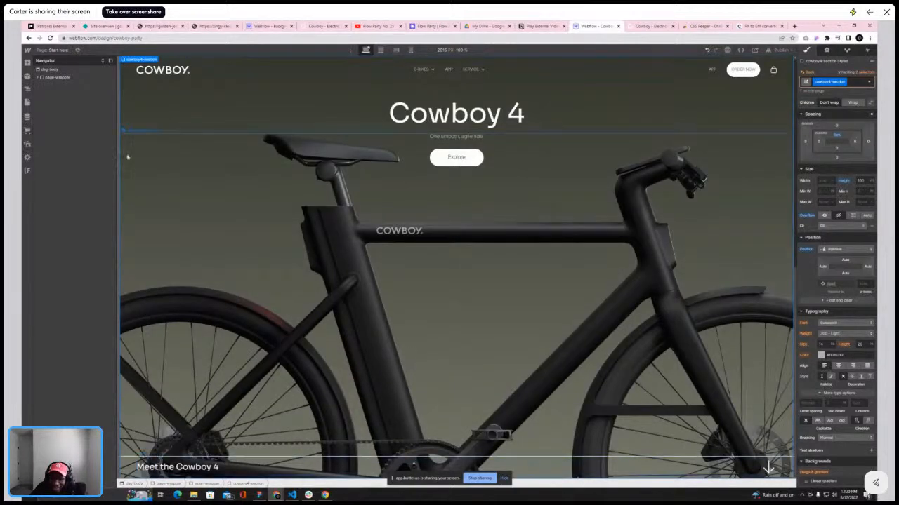
{"action": "left_click", "coordinate": [645, 27]}
{"action": "scroll", "coordinate": [610, 179], "scroll_direction": "down", "scroll_amount": 5}
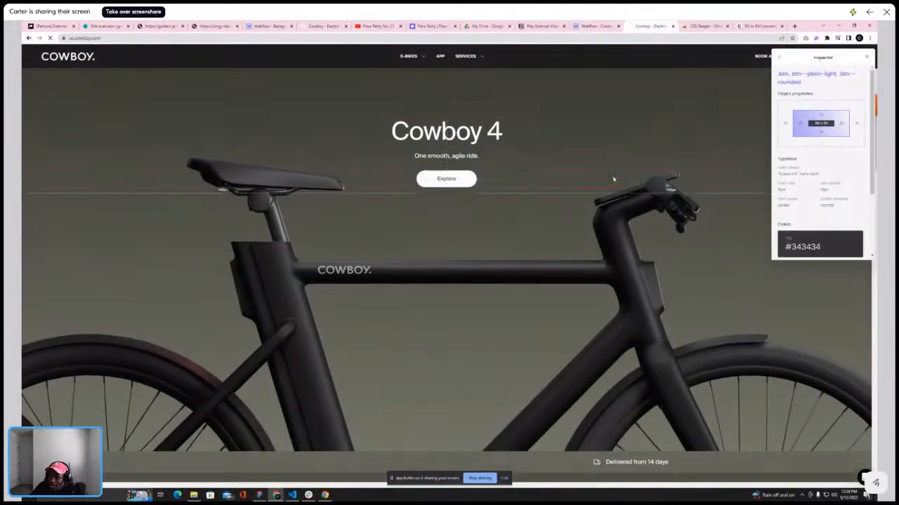
{"action": "scroll", "coordinate": [568, 199], "scroll_direction": "down", "scroll_amount": 10}
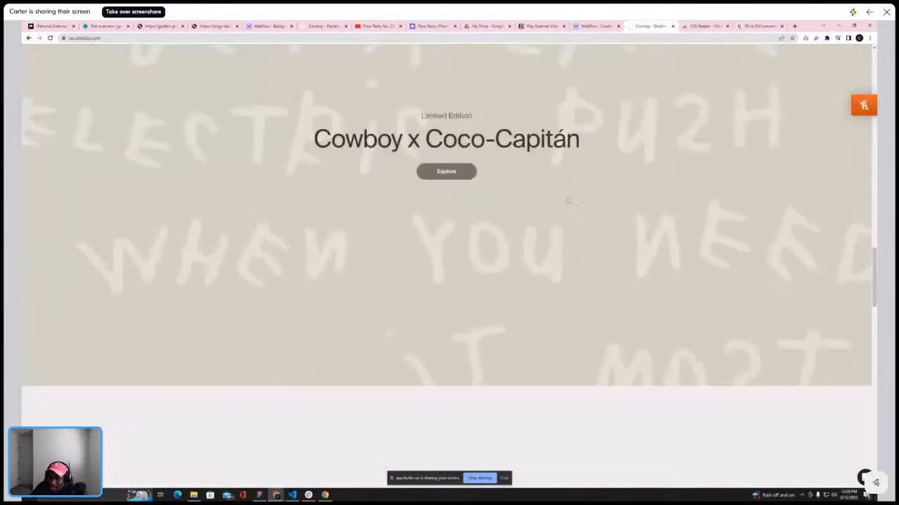
{"action": "scroll", "coordinate": [567, 204], "scroll_direction": "up", "scroll_amount": 5}
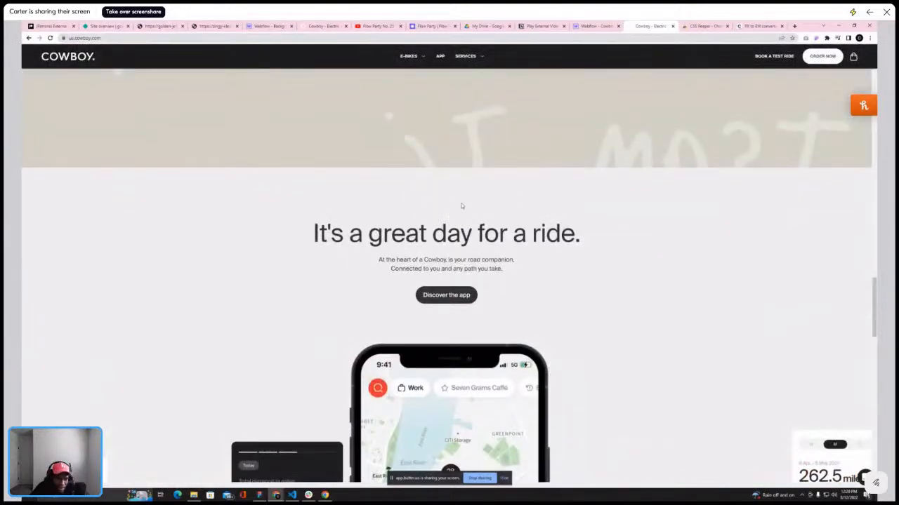
{"action": "scroll", "coordinate": [484, 197], "scroll_direction": "down", "scroll_amount": 4}
{"action": "scroll", "coordinate": [484, 197], "scroll_direction": "up", "scroll_amount": 3}
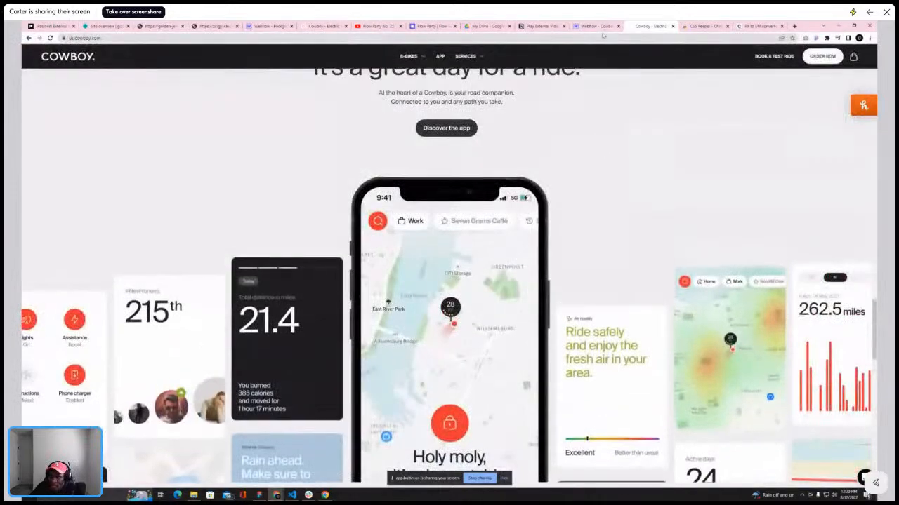
Add a Div Block inside main-wrapper below cowboy4-section
{"action": "left_click", "coordinate": [595, 26]}
{"action": "left_click", "coordinate": [40, 77]}
{"action": "left_click", "coordinate": [62, 93]}
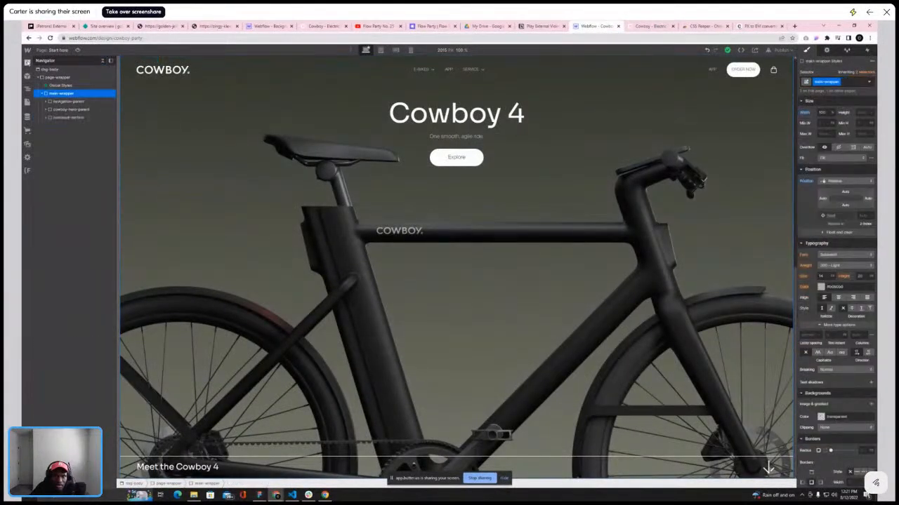
{"action": "key", "text": "a"}
{"action": "left_click", "coordinate": [46, 174]}
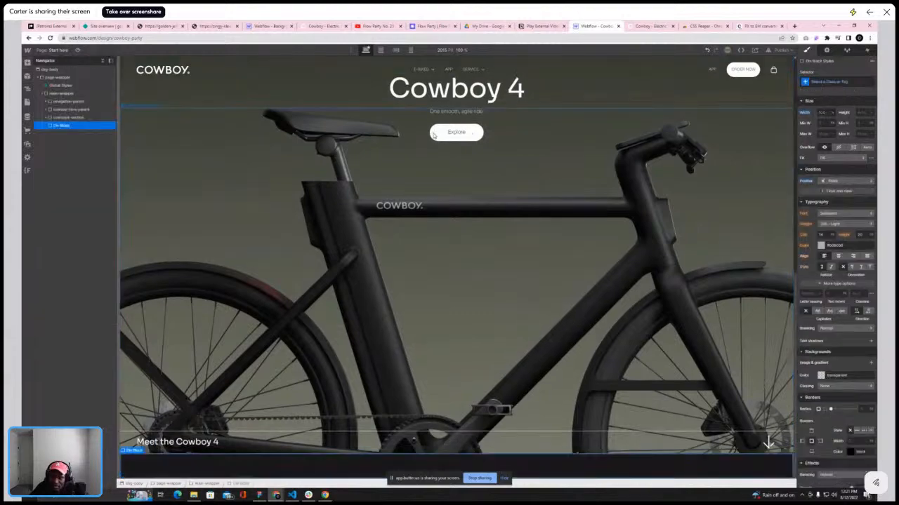
Examine the app section with the phone and cards on the live Cowboy site
{"action": "left_click", "coordinate": [651, 26]}
{"action": "scroll", "coordinate": [578, 119], "scroll_direction": "up", "scroll_amount": 2}
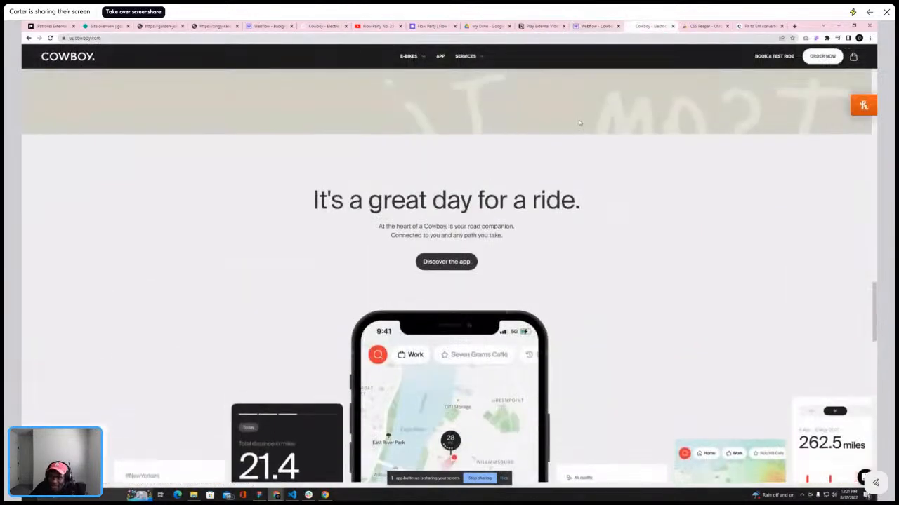
{"action": "scroll", "coordinate": [578, 119], "scroll_direction": "down", "scroll_amount": 2}
{"action": "scroll", "coordinate": [578, 120], "scroll_direction": "down", "scroll_amount": 3}
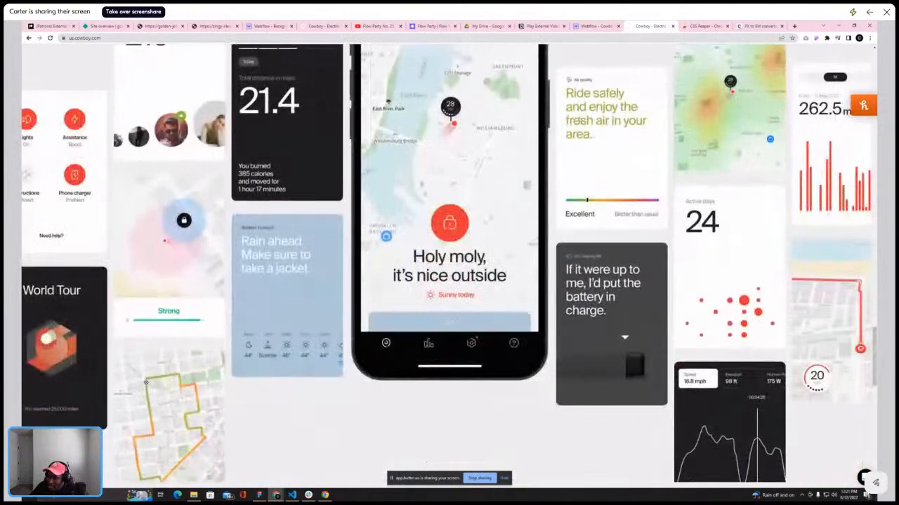
{"action": "scroll", "coordinate": [578, 120], "scroll_direction": "up", "scroll_amount": 3}
Give the new Div Block the class parallax-section
{"action": "left_click", "coordinate": [596, 26]}
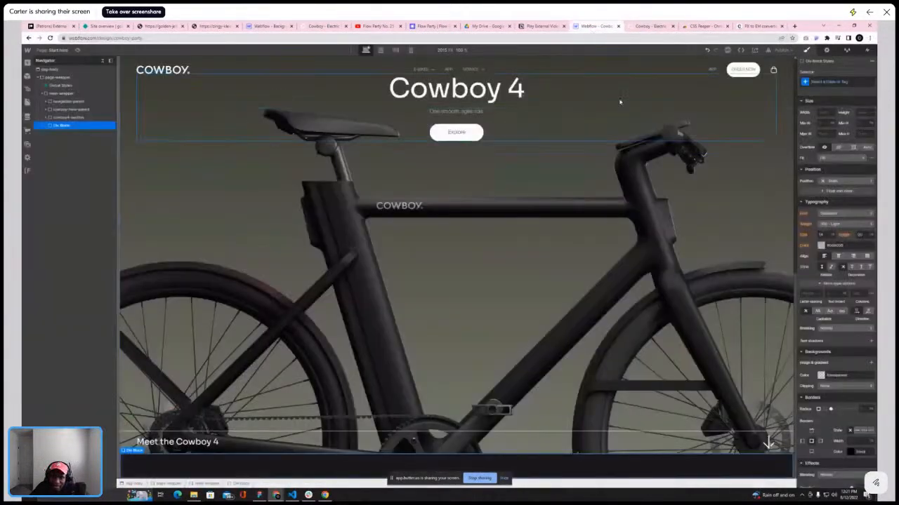
{"action": "left_click", "coordinate": [849, 83]}
{"action": "type", "text": "pr"}
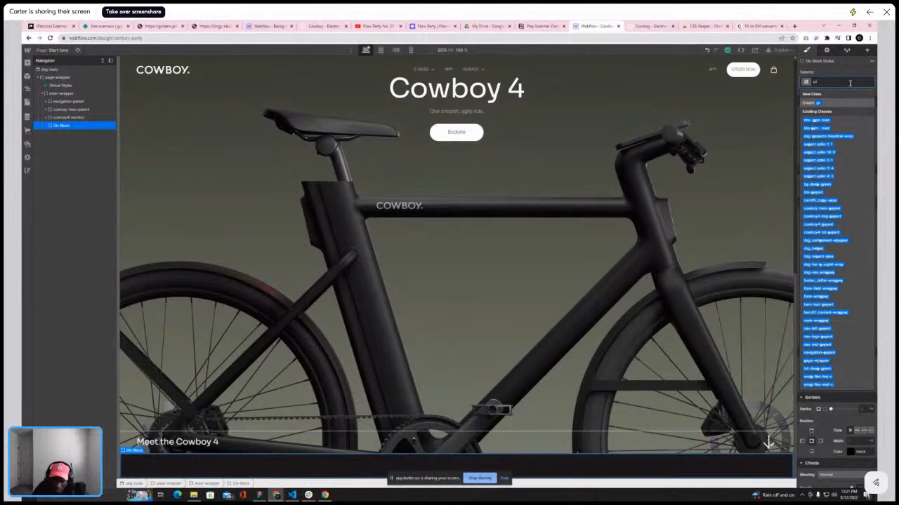
{"action": "key", "text": "BackSpace"}
{"action": "type", "text": "arallax-section"}
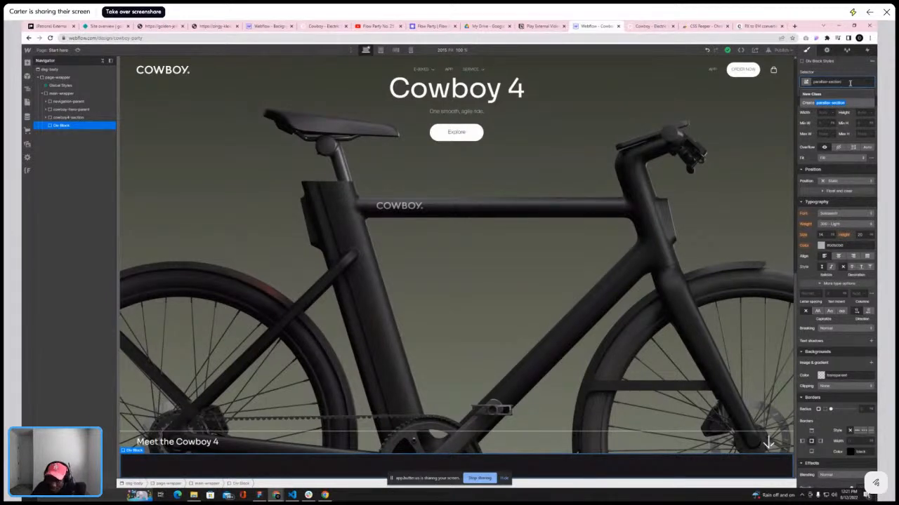
{"action": "key", "text": "Return"}
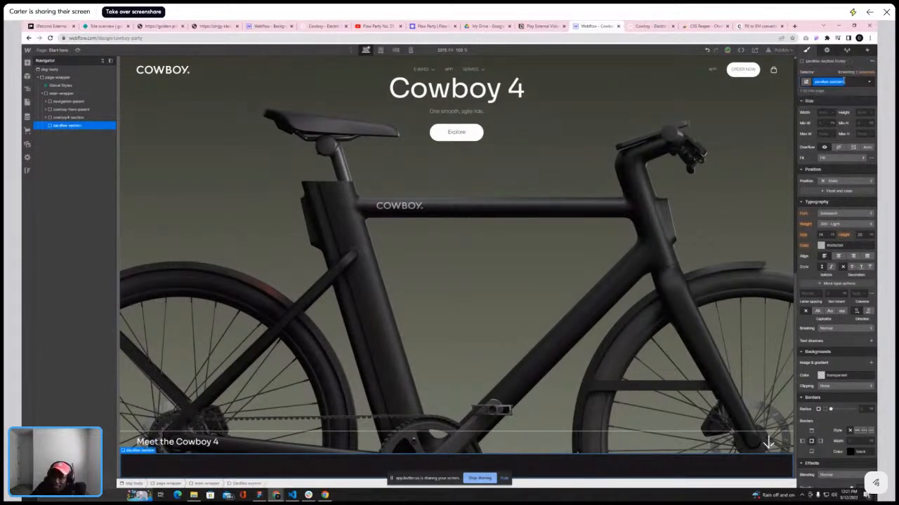
Examine the app section heading, phone and cards on the live Cowboy site
{"action": "left_click", "coordinate": [650, 26]}
{"action": "scroll", "coordinate": [656, 139], "scroll_direction": "down", "scroll_amount": 3}
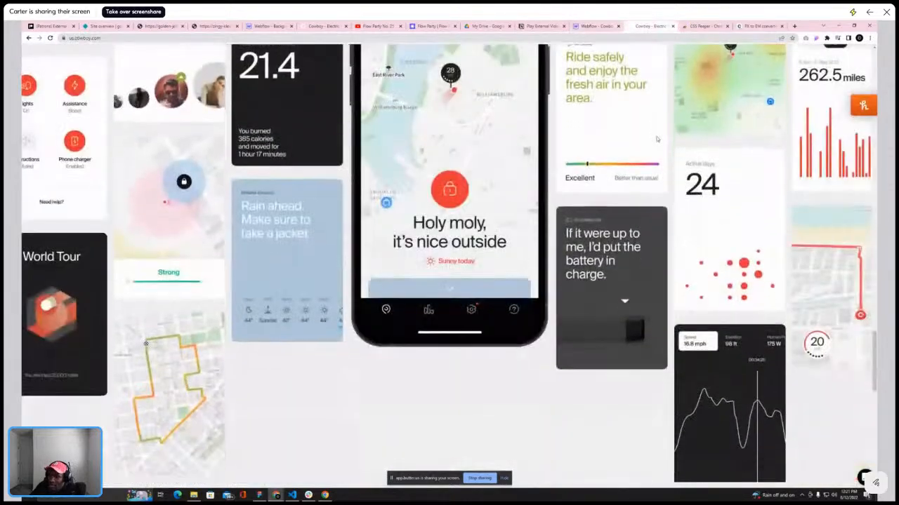
{"action": "scroll", "coordinate": [657, 139], "scroll_direction": "down", "scroll_amount": 5}
{"action": "scroll", "coordinate": [657, 137], "scroll_direction": "up", "scroll_amount": 6}
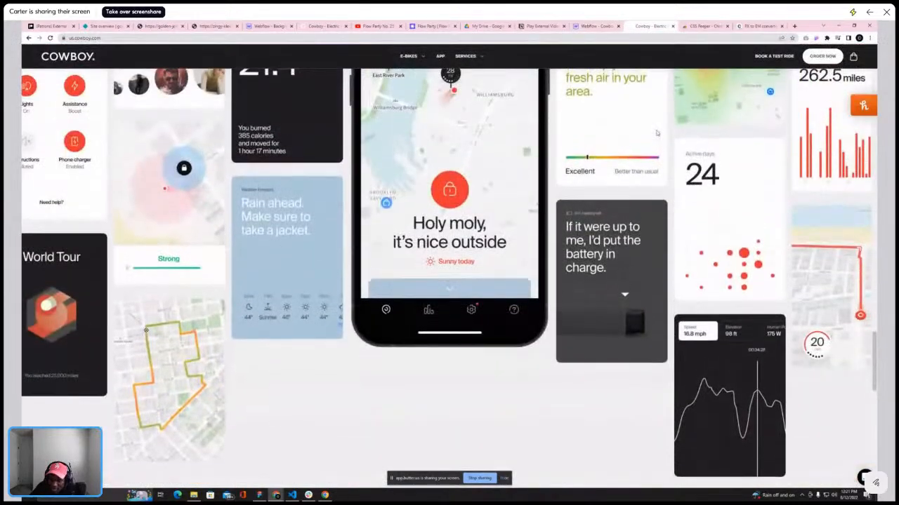
{"action": "scroll", "coordinate": [657, 133], "scroll_direction": "down", "scroll_amount": 1}
{"action": "scroll", "coordinate": [657, 132], "scroll_direction": "up", "scroll_amount": 1}
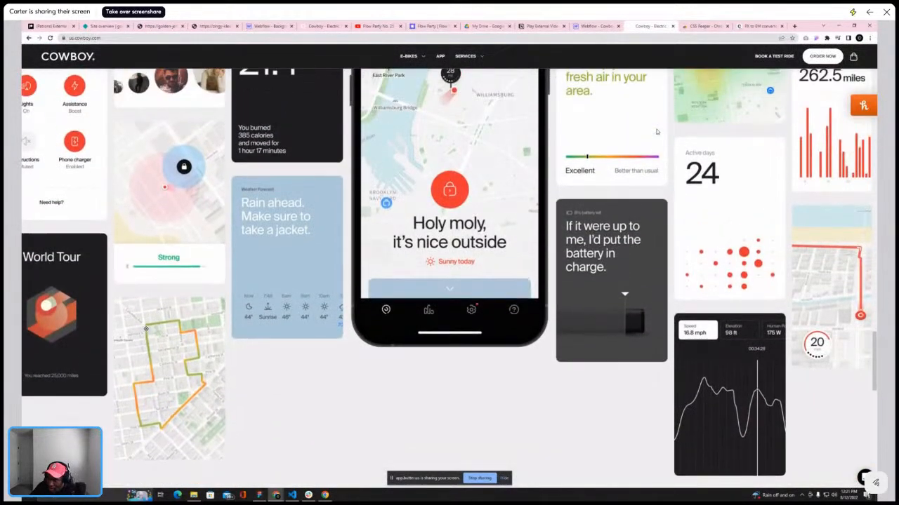
{"action": "scroll", "coordinate": [656, 131], "scroll_direction": "up", "scroll_amount": 5}
{"action": "scroll", "coordinate": [657, 131], "scroll_direction": "up", "scroll_amount": 2}
{"action": "scroll", "coordinate": [656, 130], "scroll_direction": "down", "scroll_amount": 6}
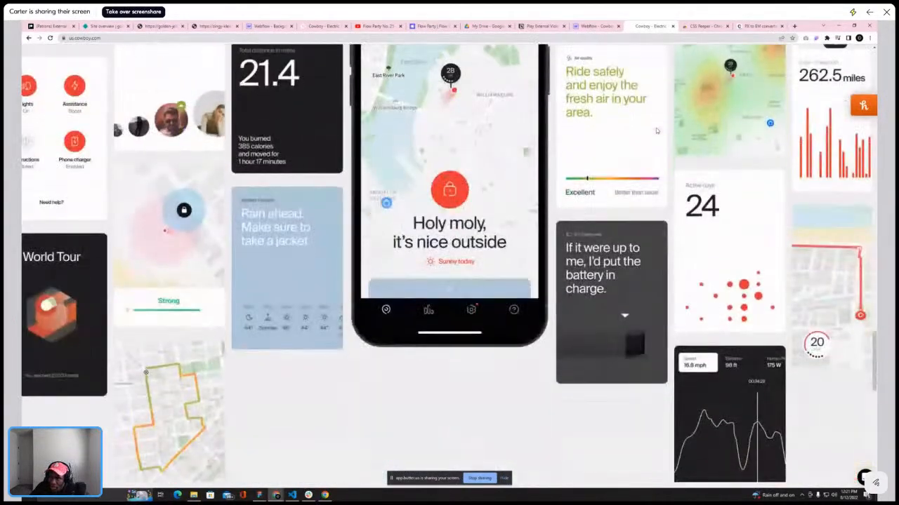
{"action": "scroll", "coordinate": [656, 127], "scroll_direction": "down", "scroll_amount": 4}
{"action": "scroll", "coordinate": [655, 128], "scroll_direction": "up", "scroll_amount": 3}
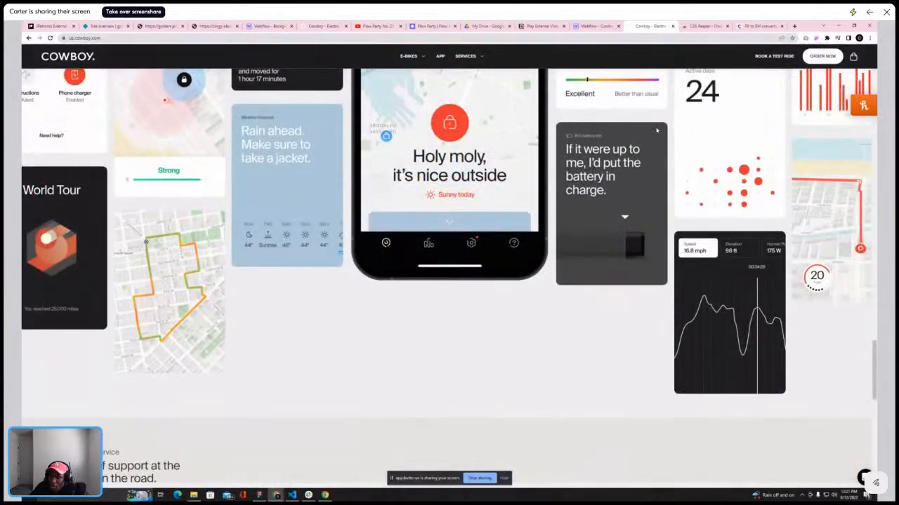
{"action": "scroll", "coordinate": [656, 131], "scroll_direction": "up", "scroll_amount": 2}
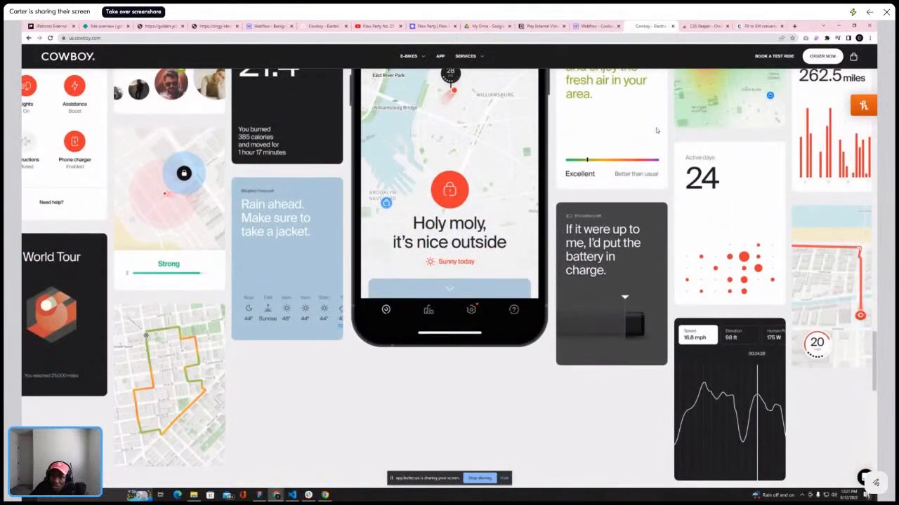
{"action": "scroll", "coordinate": [656, 131], "scroll_direction": "up", "scroll_amount": 6}
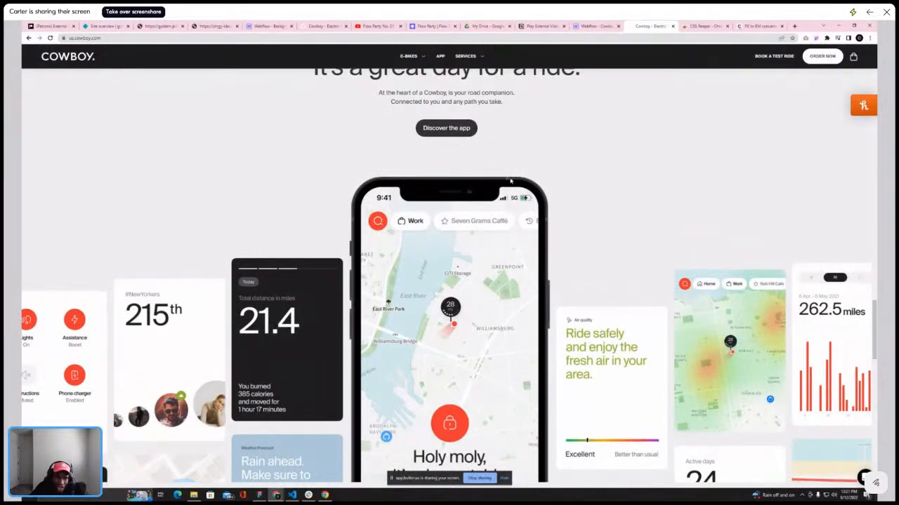
{"action": "scroll", "coordinate": [510, 181], "scroll_direction": "up", "scroll_amount": 3}
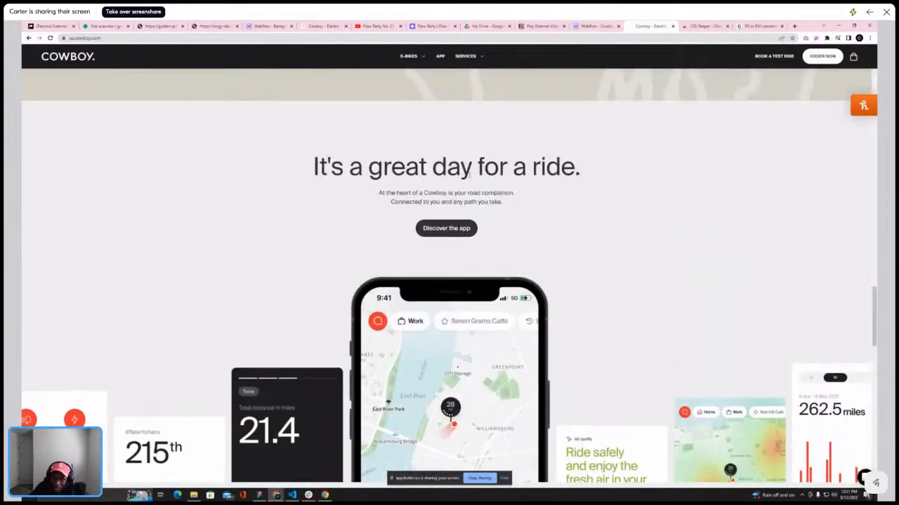
{"action": "scroll", "coordinate": [365, 176], "scroll_direction": "down", "scroll_amount": 1}
{"action": "scroll", "coordinate": [365, 176], "scroll_direction": "down", "scroll_amount": 1}
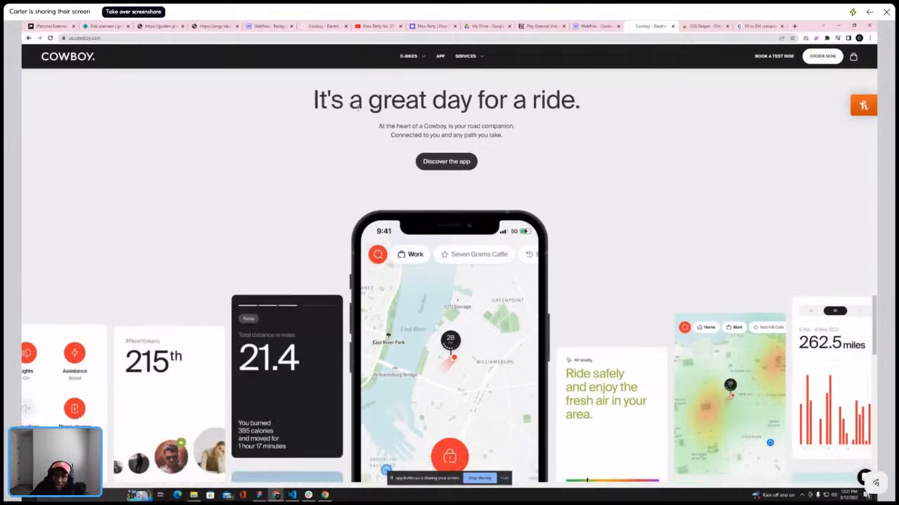
{"action": "left_click_drag", "start_coordinate": [312, 99], "coordinate": [471, 100]}
{"action": "scroll", "coordinate": [494, 203], "scroll_direction": "down", "scroll_amount": 5}
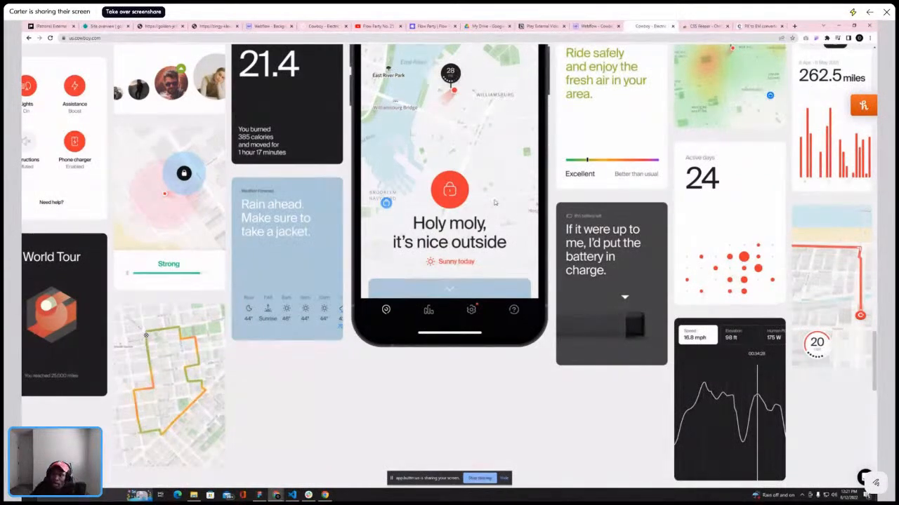
{"action": "scroll", "coordinate": [505, 273], "scroll_direction": "down", "scroll_amount": 3}
{"action": "scroll", "coordinate": [387, 286], "scroll_direction": "up", "scroll_amount": 6}
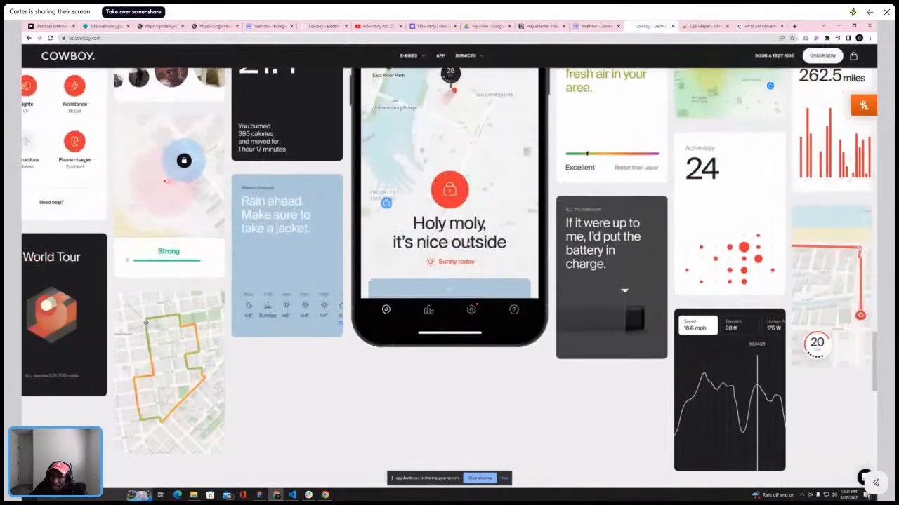
{"action": "scroll", "coordinate": [344, 209], "scroll_direction": "up", "scroll_amount": 3}
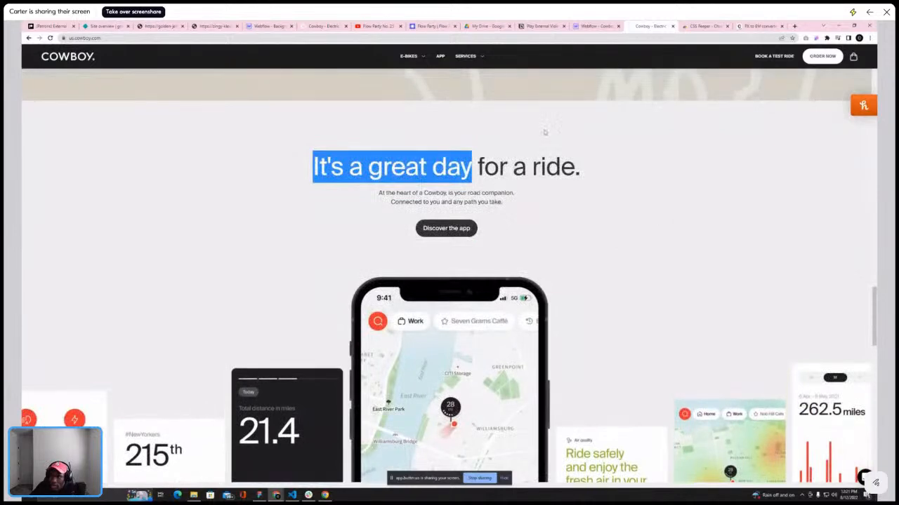
{"action": "left_click", "coordinate": [539, 124]}
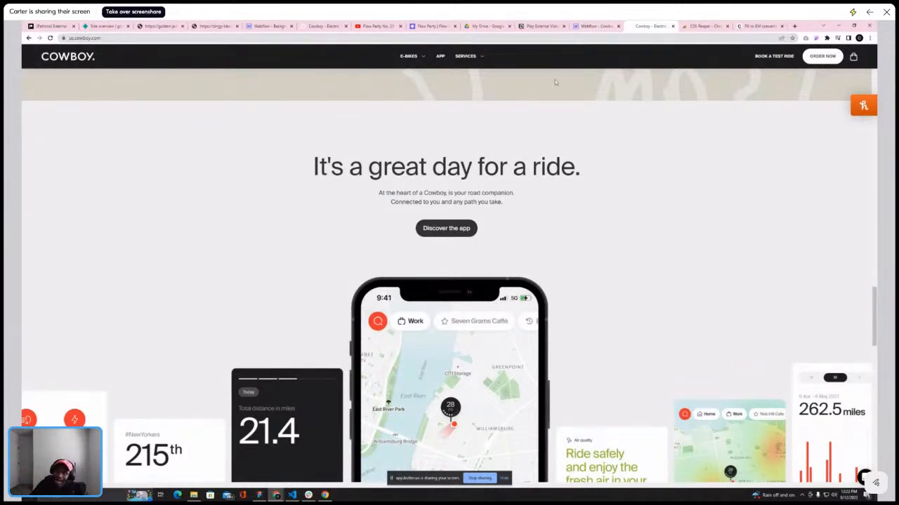
Open the height setting of parallax-section in the size settings and review the section on the canvas
{"action": "left_click", "coordinate": [593, 26]}
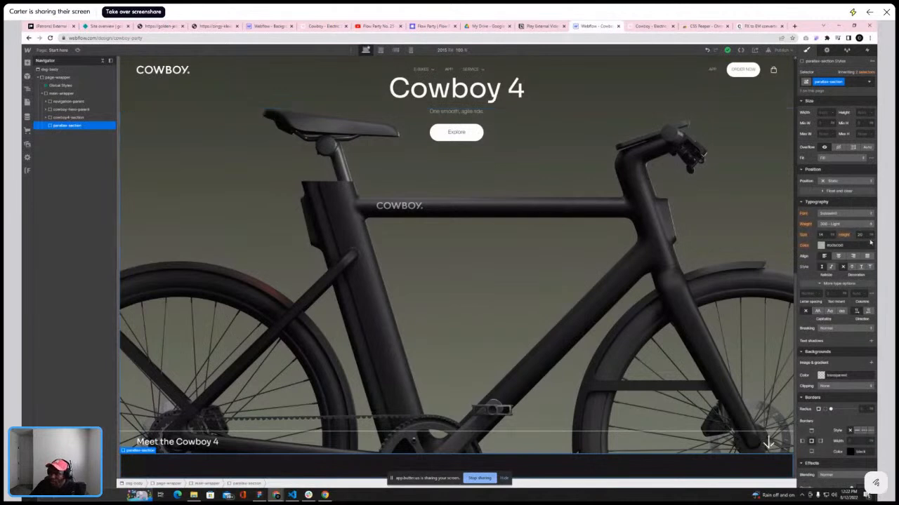
{"action": "scroll", "coordinate": [870, 232], "scroll_direction": "up", "scroll_amount": 2}
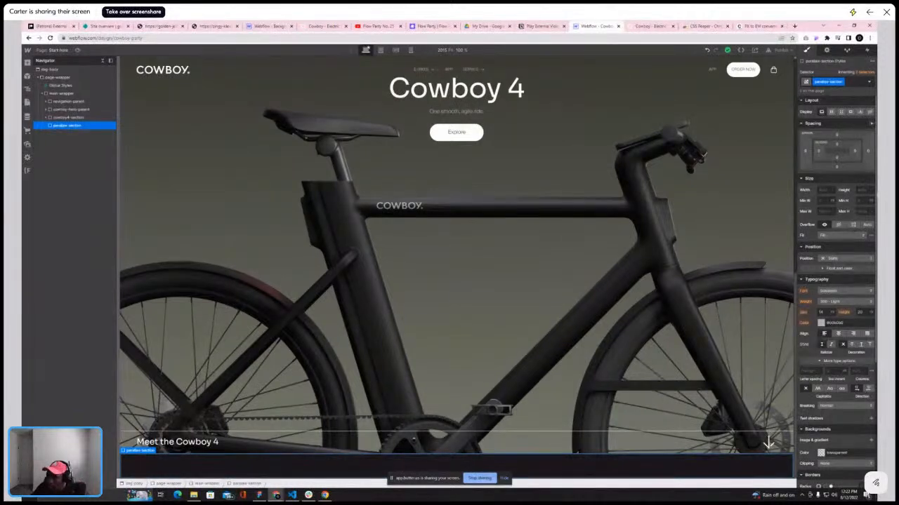
{"action": "left_click", "coordinate": [867, 190]}
{"action": "left_click", "coordinate": [864, 182]}
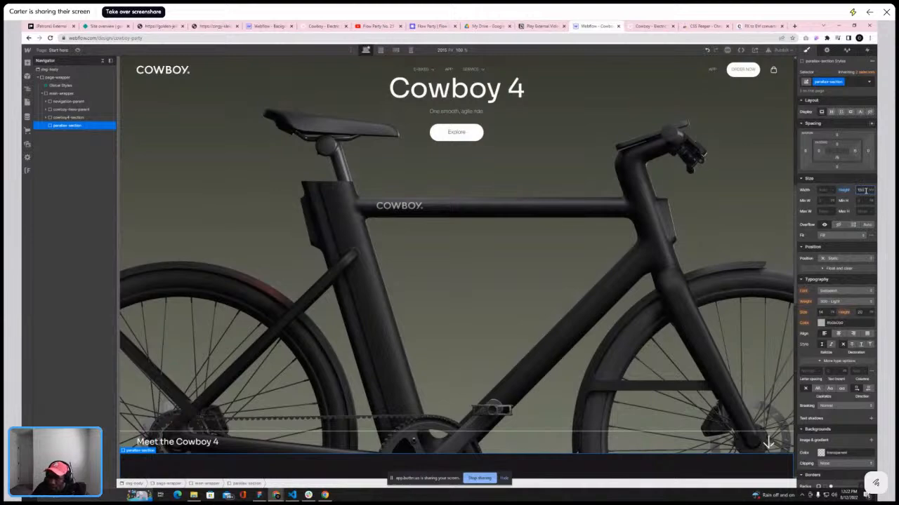
{"action": "scroll", "coordinate": [581, 245], "scroll_direction": "down", "scroll_amount": 6}
{"action": "scroll", "coordinate": [580, 242], "scroll_direction": "up", "scroll_amount": 1}
{"action": "scroll", "coordinate": [580, 239], "scroll_direction": "up", "scroll_amount": 3}
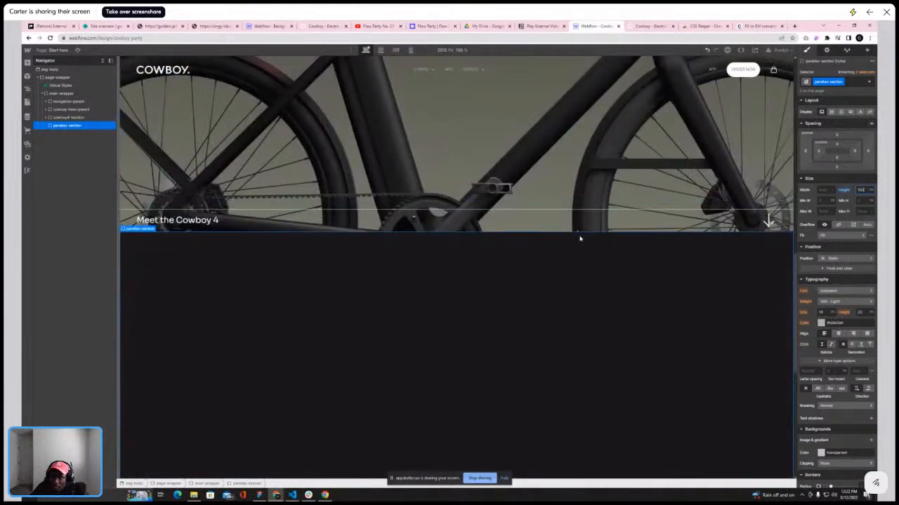
Copy the live app section's background colour with the inspector and set parallax-section's background colour to #efefef
{"action": "left_click", "coordinate": [641, 27]}
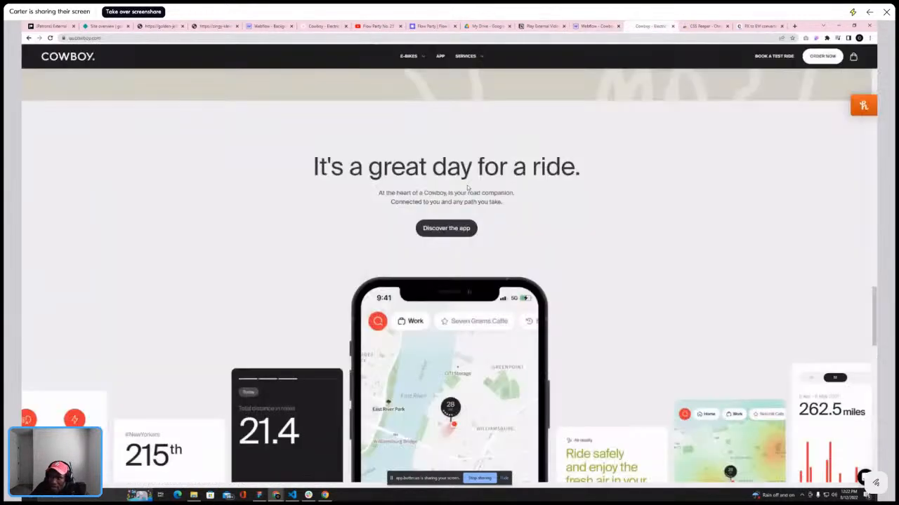
{"action": "left_click", "coordinate": [816, 38]}
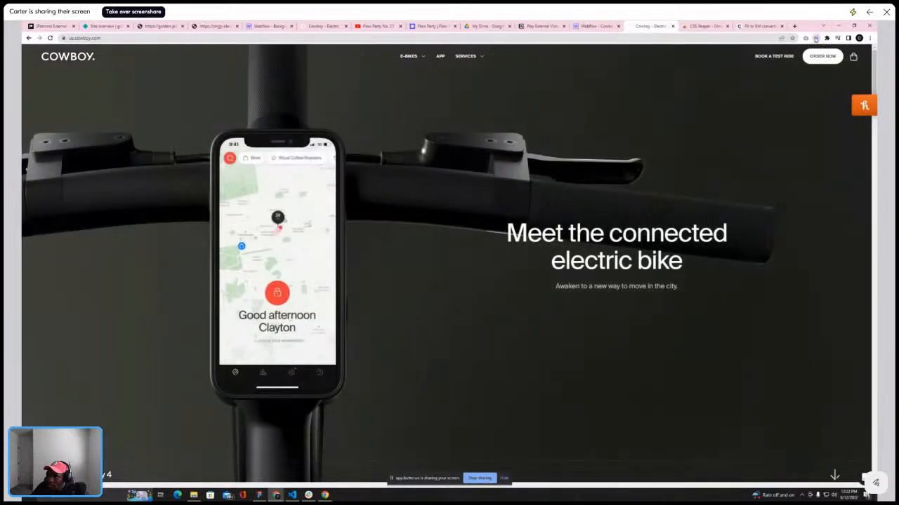
{"action": "left_click", "coordinate": [815, 39]}
{"action": "scroll", "coordinate": [596, 216], "scroll_direction": "down", "scroll_amount": 15}
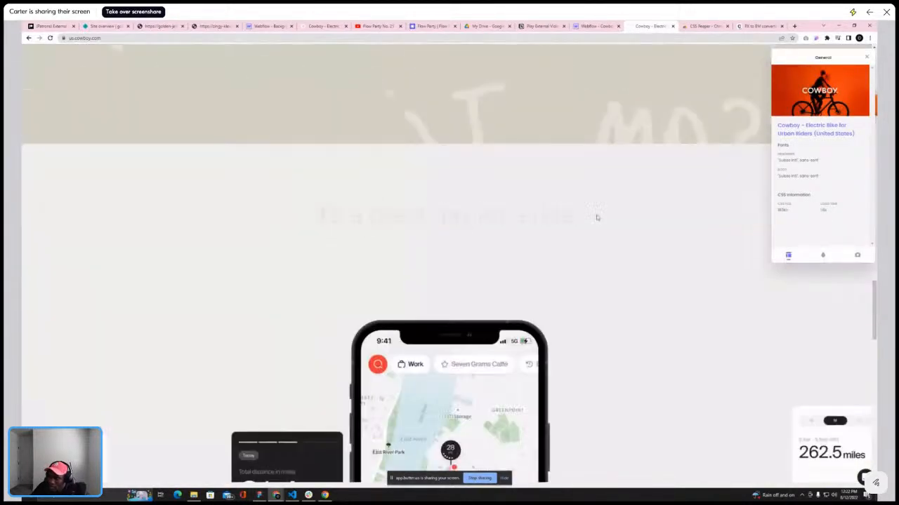
{"action": "left_click", "coordinate": [608, 170]}
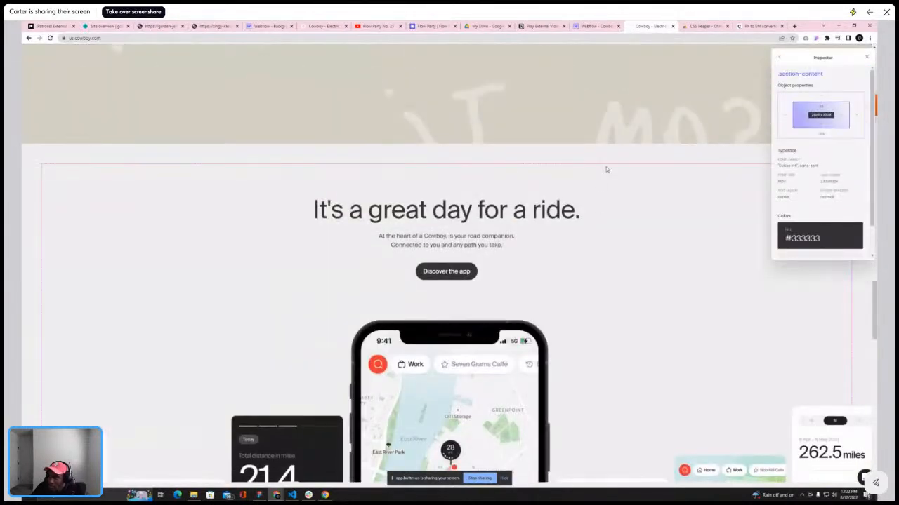
{"action": "scroll", "coordinate": [850, 203], "scroll_direction": "down", "scroll_amount": 1}
{"action": "left_click_drag", "start_coordinate": [816, 236], "coordinate": [775, 241]}
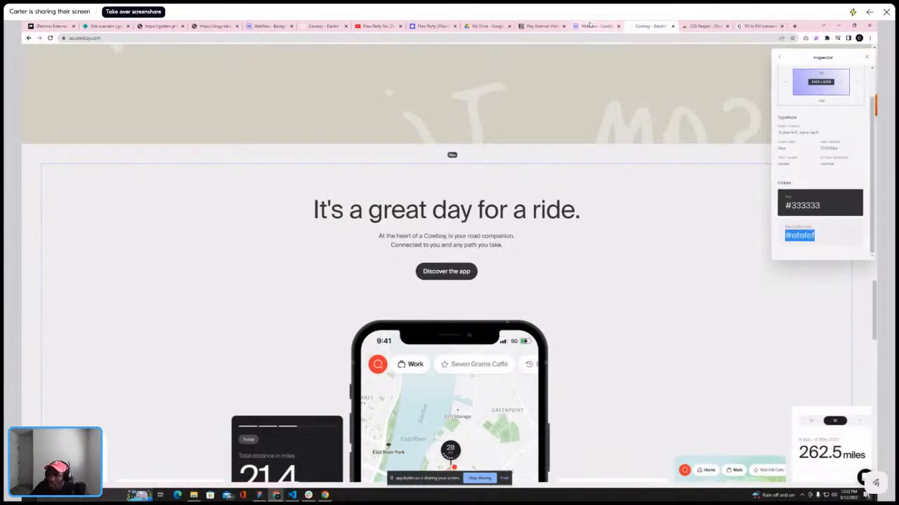
{"action": "left_click", "coordinate": [593, 26]}
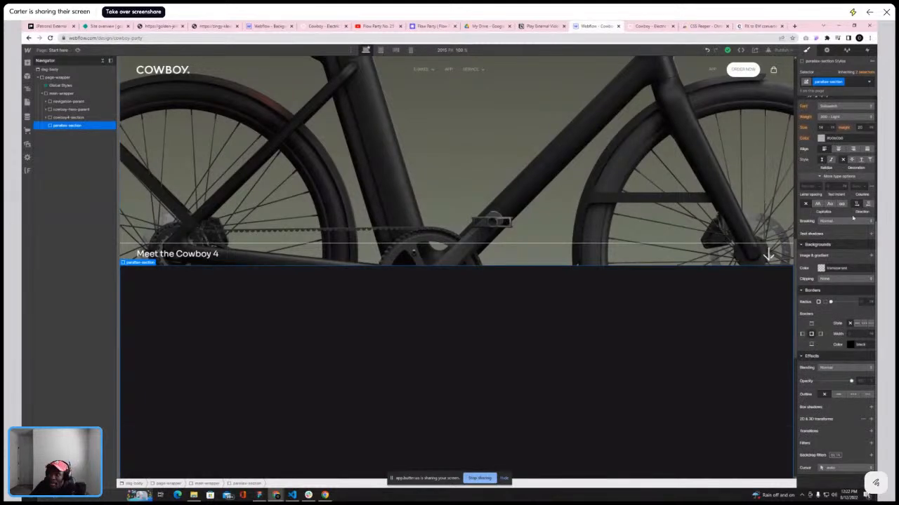
{"action": "left_click", "coordinate": [820, 268]}
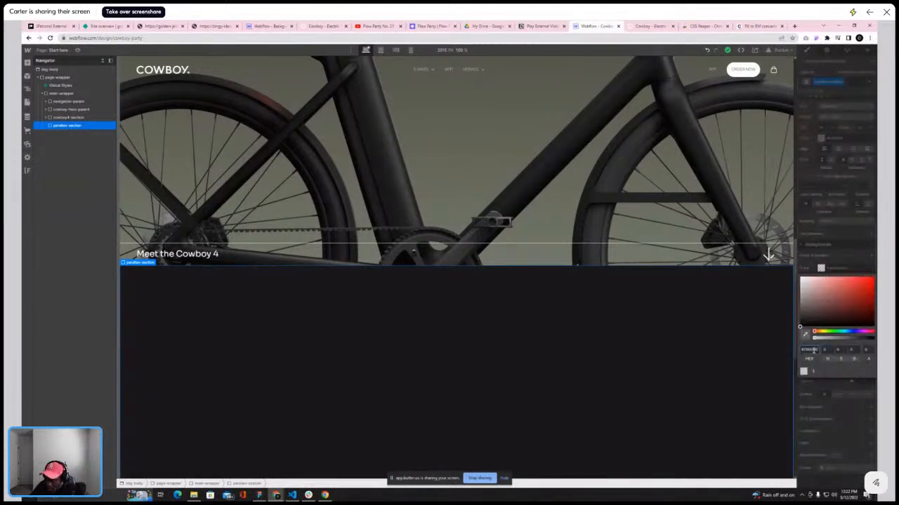
{"action": "key", "text": "Return"}
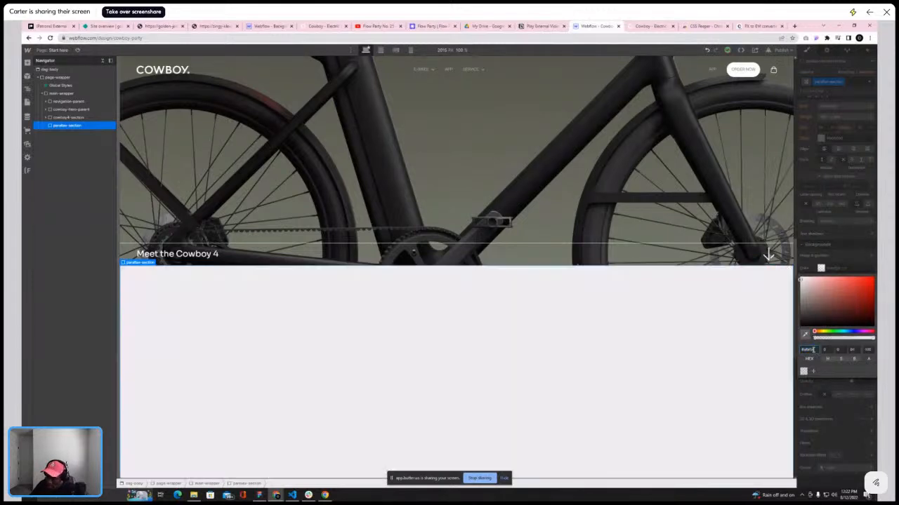
Compare the light parallax-section on the canvas with the live site's app section
{"action": "scroll", "coordinate": [596, 363], "scroll_direction": "down", "scroll_amount": 7}
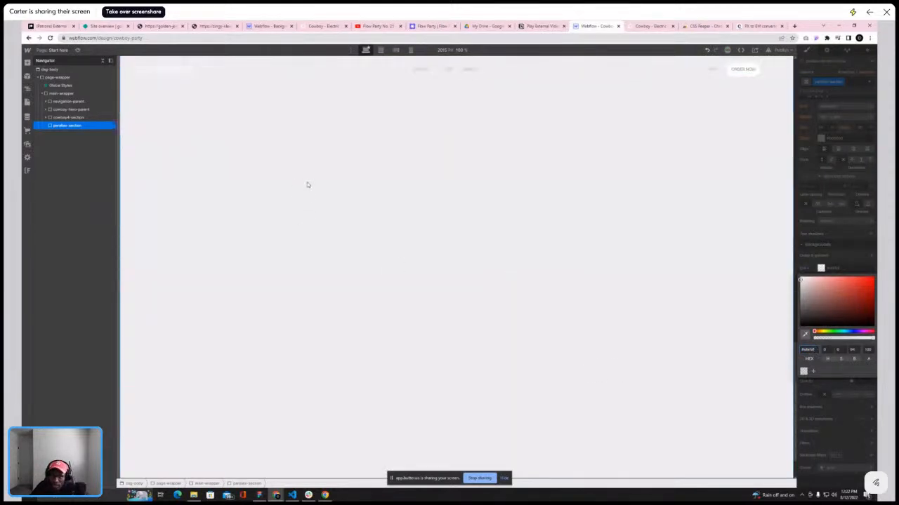
{"action": "scroll", "coordinate": [541, 155], "scroll_direction": "down", "scroll_amount": 2}
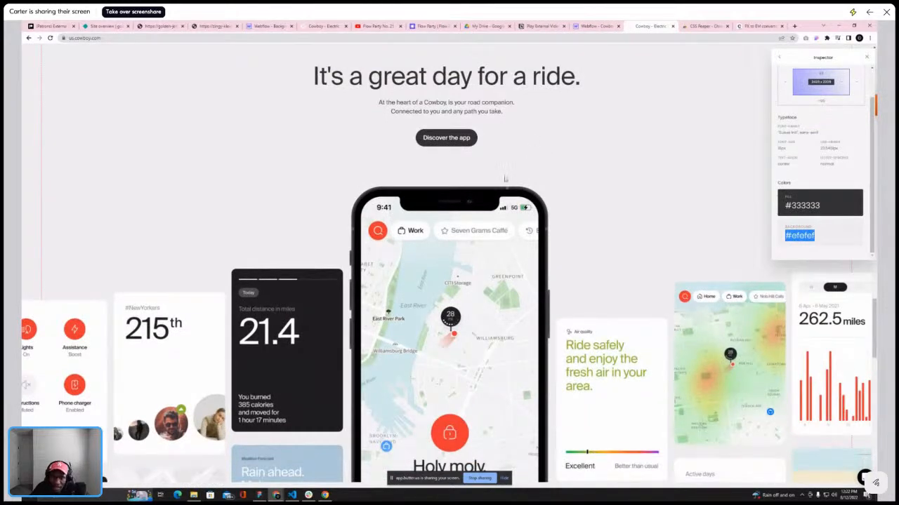
{"action": "scroll", "coordinate": [491, 144], "scroll_direction": "up", "scroll_amount": 2}
{"action": "scroll", "coordinate": [480, 151], "scroll_direction": "down", "scroll_amount": 1}
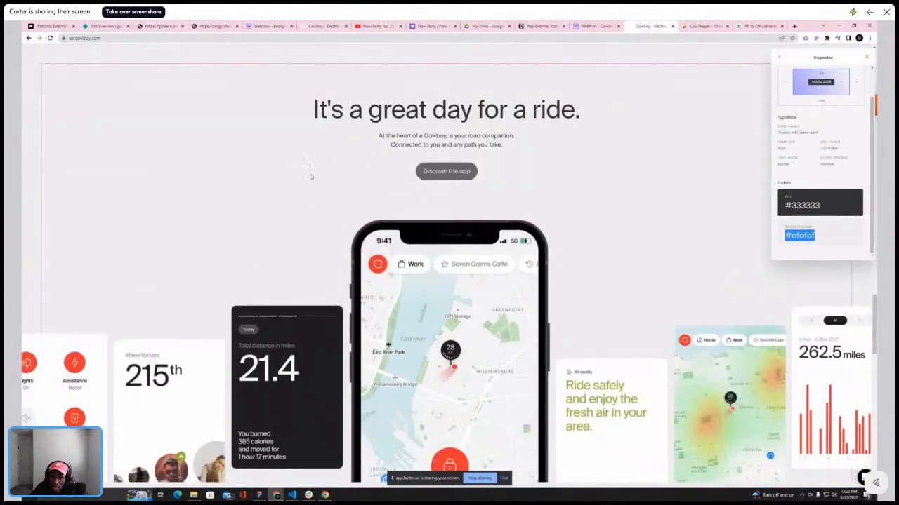
{"action": "scroll", "coordinate": [163, 242], "scroll_direction": "down", "scroll_amount": 3}
{"action": "scroll", "coordinate": [121, 275], "scroll_direction": "up", "scroll_amount": 4}
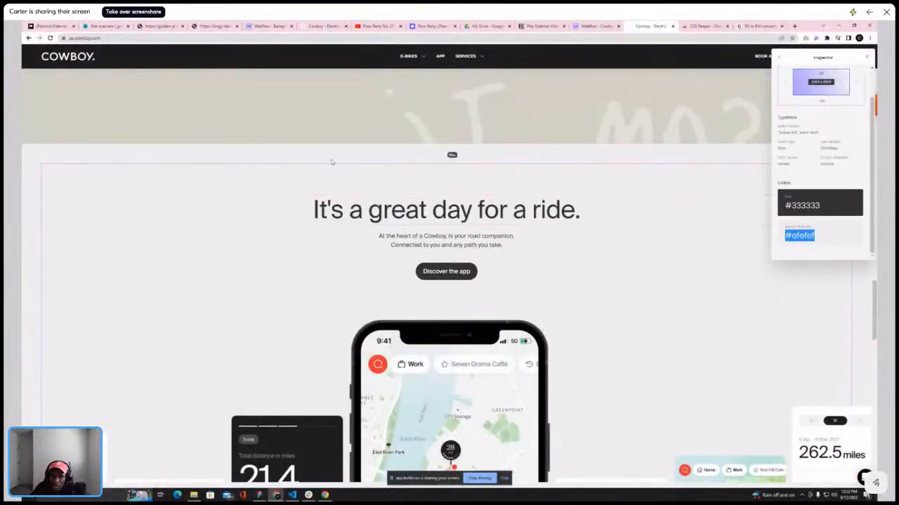
{"action": "left_click", "coordinate": [582, 28]}
{"action": "scroll", "coordinate": [430, 191], "scroll_direction": "up", "scroll_amount": 13}
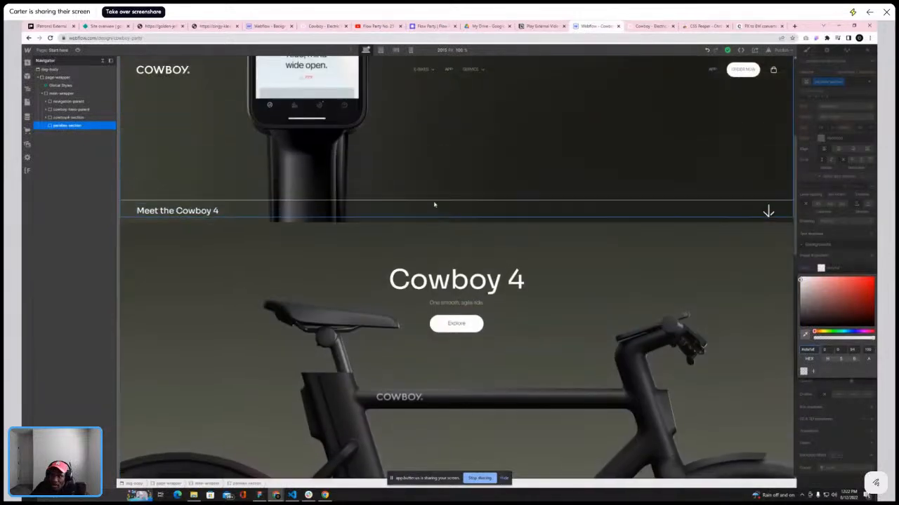
{"action": "scroll", "coordinate": [434, 204], "scroll_direction": "down", "scroll_amount": 7}
Review the phone and card layout of the live app section against the canvas once more
{"action": "left_click", "coordinate": [649, 26]}
{"action": "scroll", "coordinate": [479, 262], "scroll_direction": "down", "scroll_amount": 2}
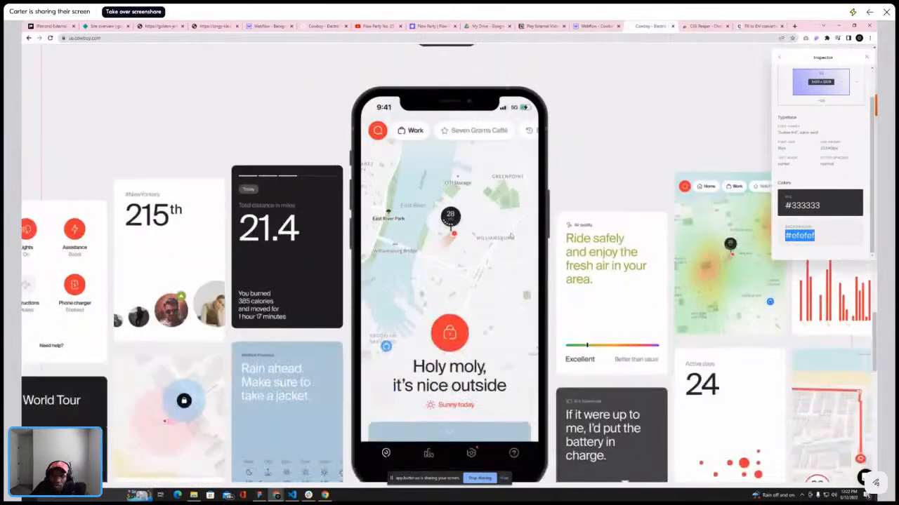
{"action": "scroll", "coordinate": [479, 261], "scroll_direction": "down", "scroll_amount": 4}
{"action": "scroll", "coordinate": [479, 262], "scroll_direction": "up", "scroll_amount": 3}
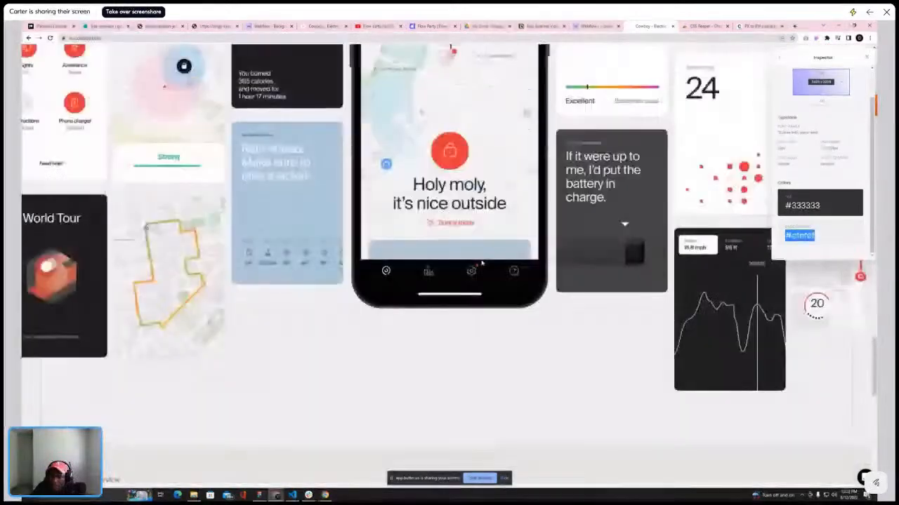
{"action": "scroll", "coordinate": [437, 263], "scroll_direction": "down", "scroll_amount": 4}
{"action": "scroll", "coordinate": [437, 263], "scroll_direction": "up", "scroll_amount": 4}
{"action": "scroll", "coordinate": [463, 268], "scroll_direction": "up", "scroll_amount": 5}
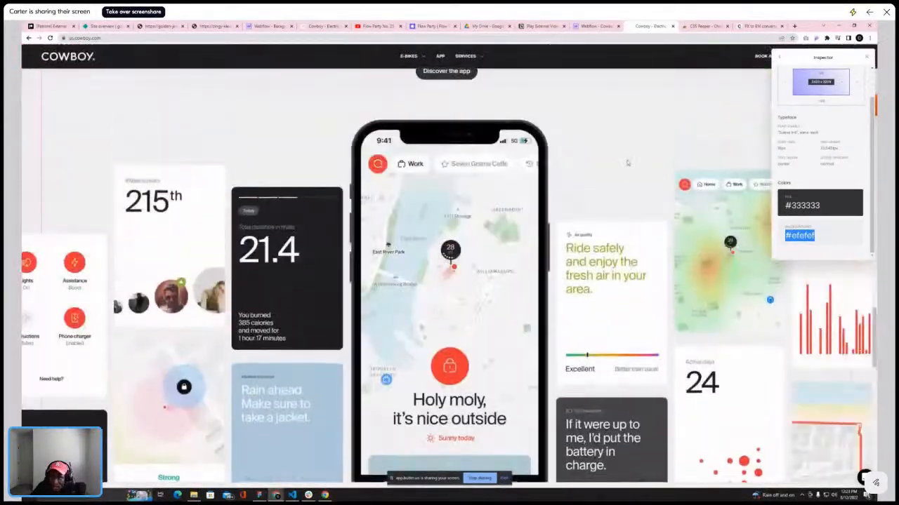
{"action": "left_click", "coordinate": [583, 26]}
{"action": "scroll", "coordinate": [476, 199], "scroll_direction": "down", "scroll_amount": 3}
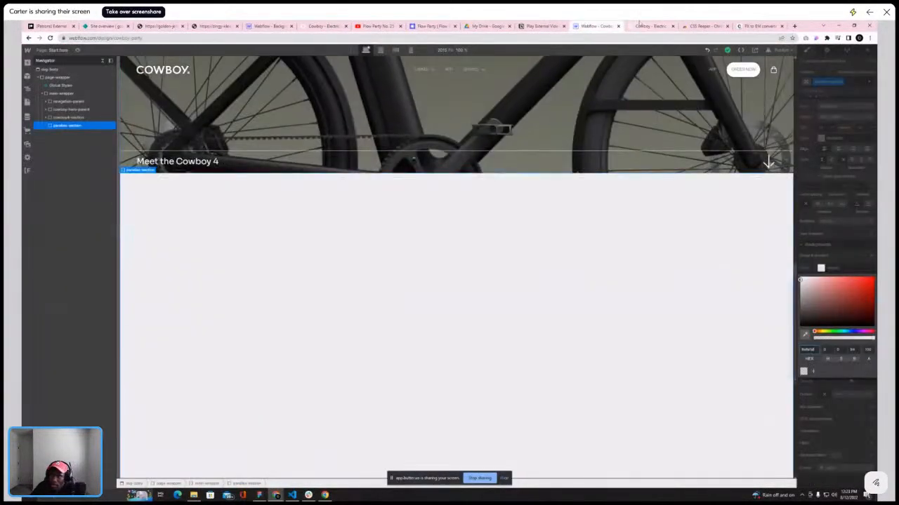
{"action": "left_click", "coordinate": [649, 26]}
{"action": "scroll", "coordinate": [569, 86], "scroll_direction": "up", "scroll_amount": 3}
{"action": "scroll", "coordinate": [554, 119], "scroll_direction": "up", "scroll_amount": 10}
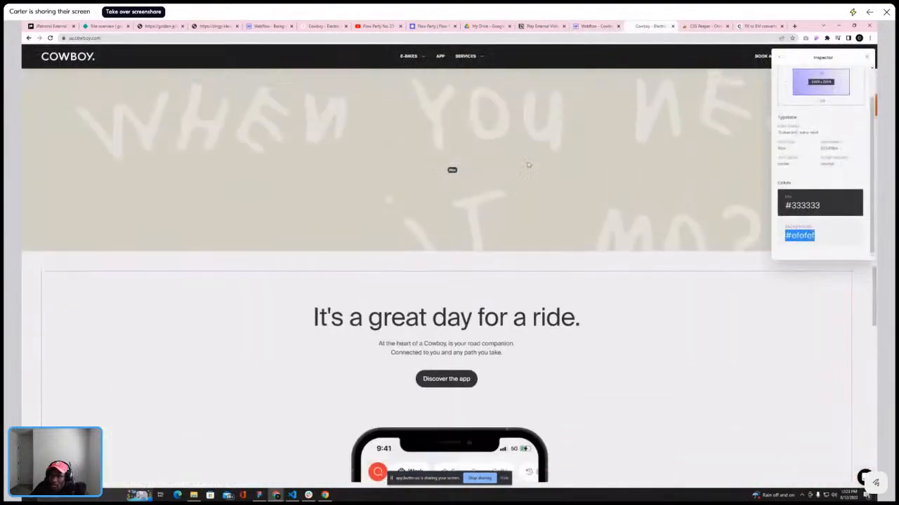
Paste a copy of the cowboy4-parent hero text block inside parallax-section
{"action": "scroll", "coordinate": [487, 164], "scroll_direction": "up", "scroll_amount": 5}
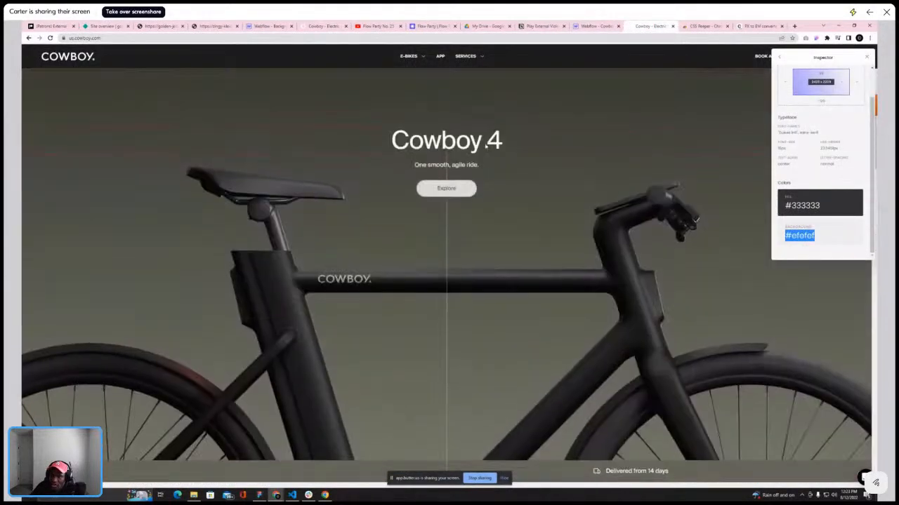
{"action": "key", "text": "ctrl+shift+Tab"}
{"action": "scroll", "coordinate": [518, 133], "scroll_direction": "up", "scroll_amount": 10}
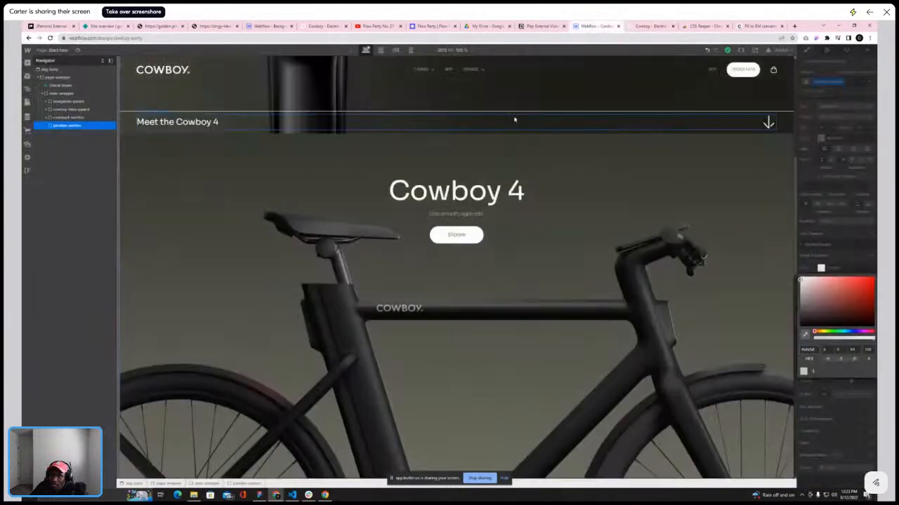
{"action": "left_click", "coordinate": [555, 203]}
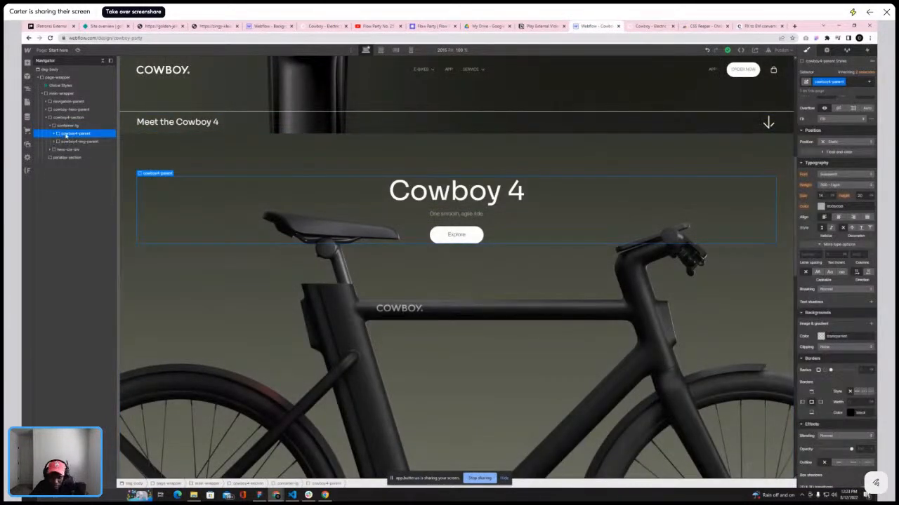
{"action": "left_click", "coordinate": [62, 158]}
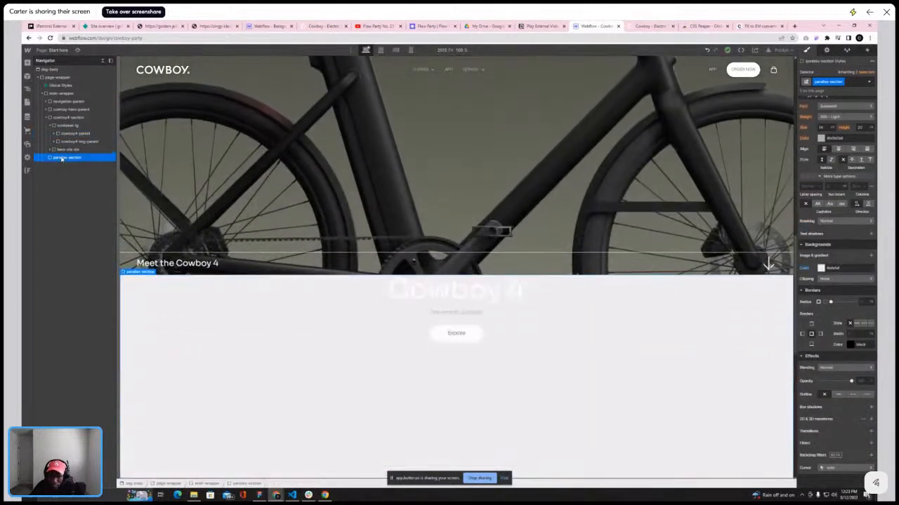
{"action": "left_click", "coordinate": [47, 158]}
{"action": "left_click", "coordinate": [62, 166]}
Rename the copied block's class to parallax-text-parent
{"action": "left_click", "coordinate": [843, 83]}
{"action": "left_click", "coordinate": [835, 98]}
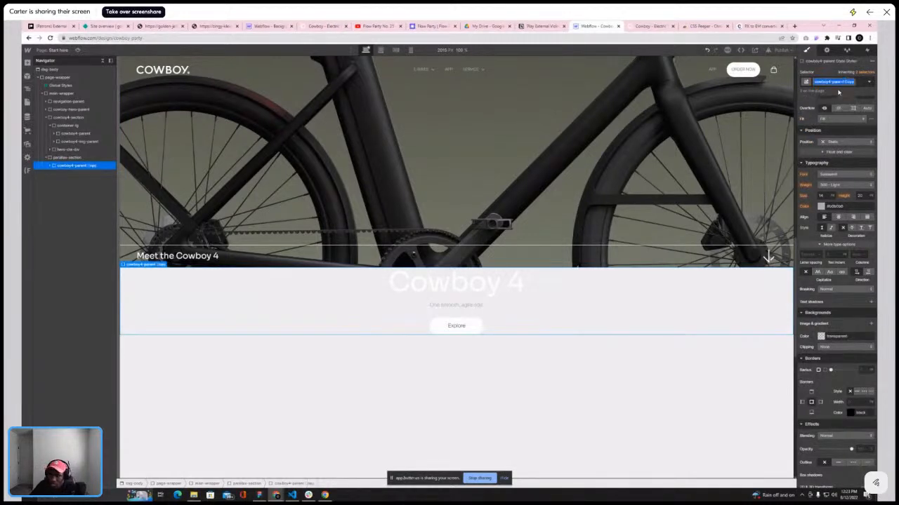
{"action": "type", "text": "c"}
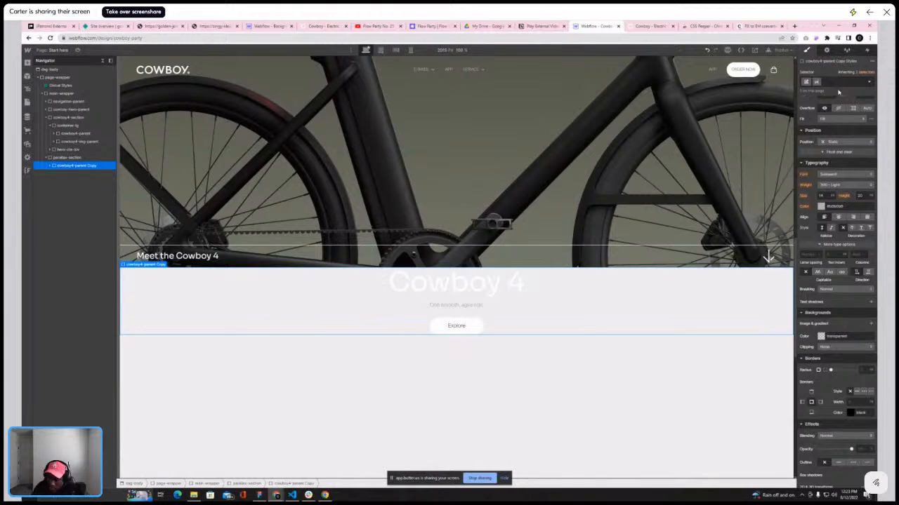
{"action": "type", "text": "arallax-t"}
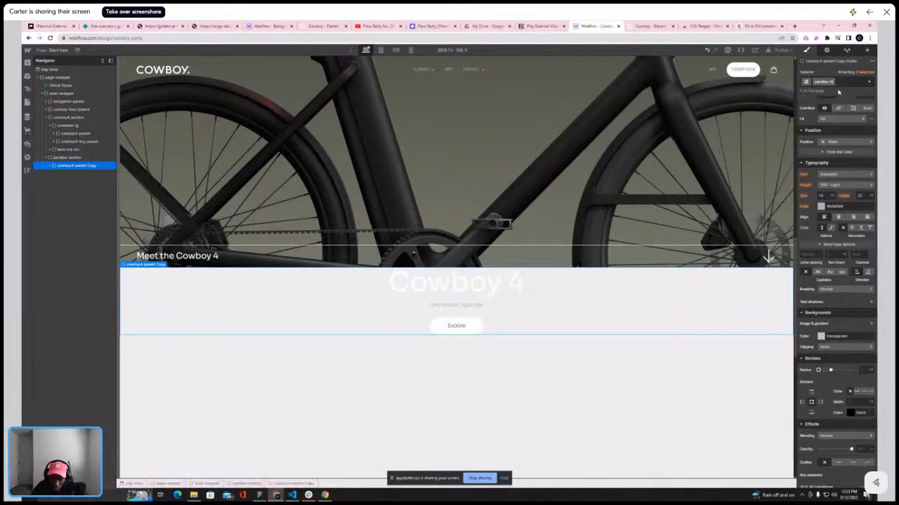
{"action": "type", "text": "ext-parent"}
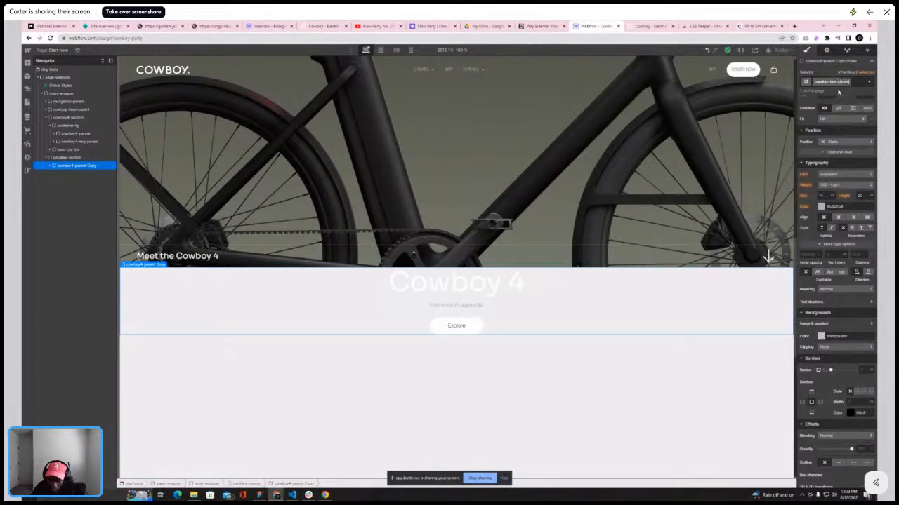
{"action": "key", "text": "BackSpace"}
{"action": "key", "text": "BackSpace"}
{"action": "key", "text": "BackSpace"}
{"action": "key", "text": "BackSpace"}
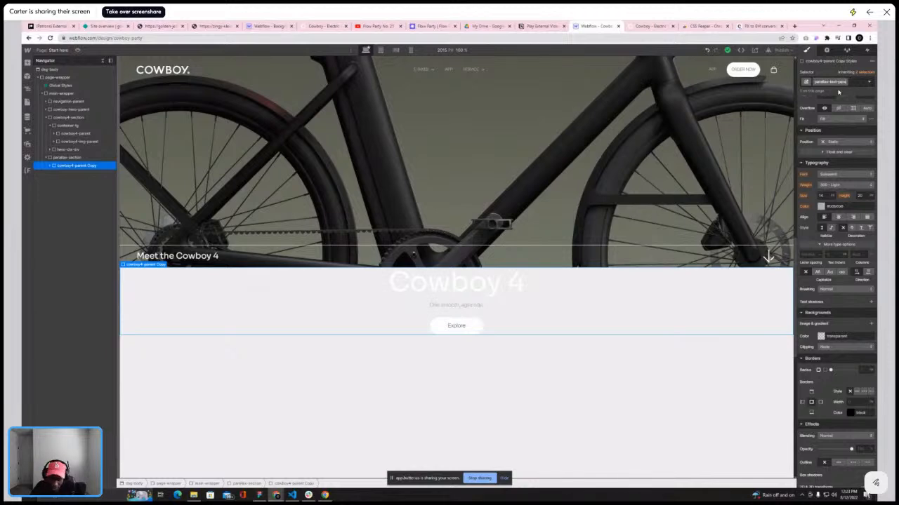
{"action": "key", "text": "Return"}
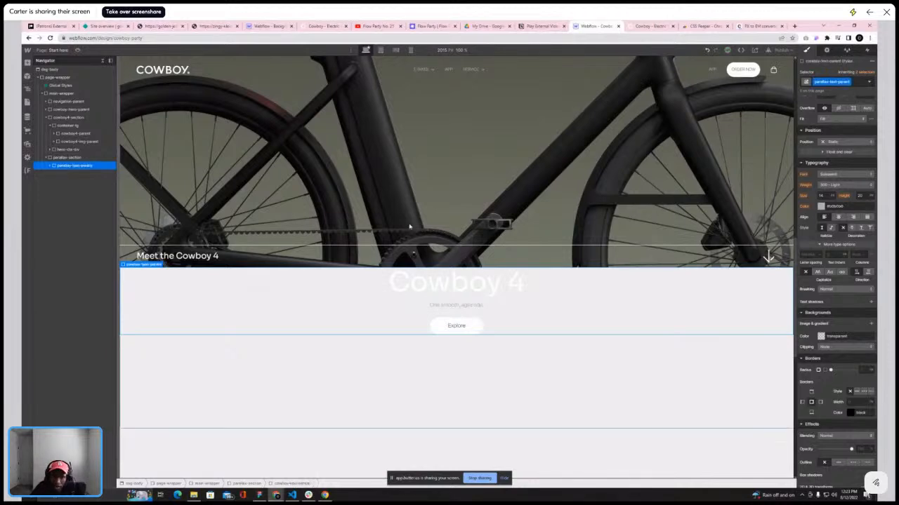
Add top padding to parallax-section and change the padding's unit
{"action": "left_click", "coordinate": [70, 157]}
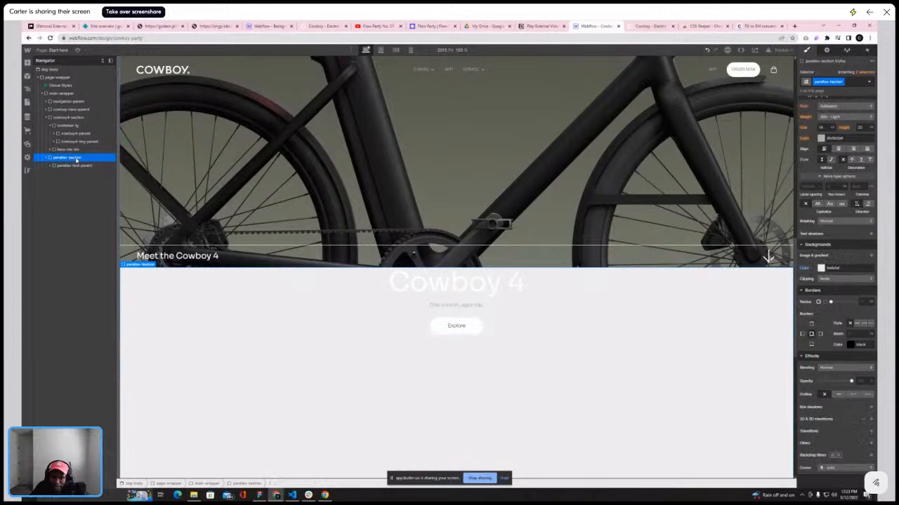
{"action": "scroll", "coordinate": [836, 154], "scroll_direction": "up", "scroll_amount": 5}
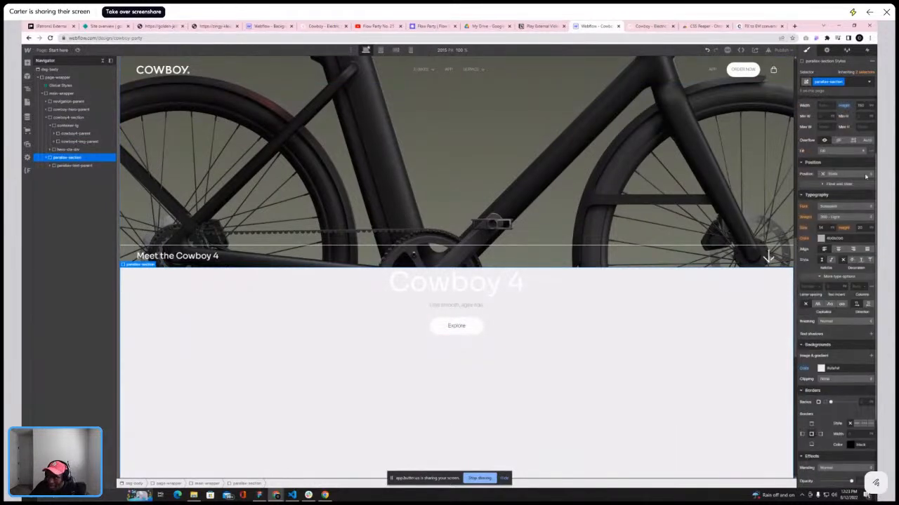
{"action": "left_click", "coordinate": [836, 147]}
{"action": "left_click", "coordinate": [869, 154]}
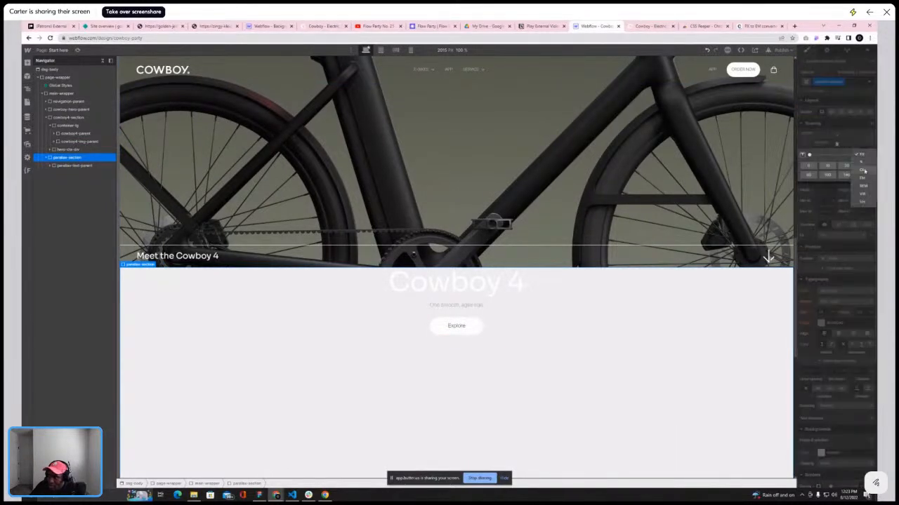
{"action": "left_click", "coordinate": [863, 178]}
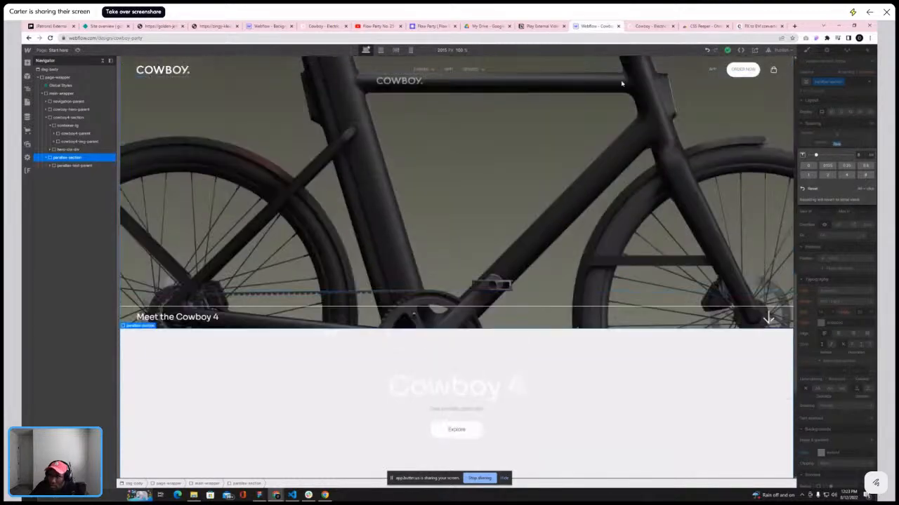
Change the copied heading's text to "It's a great day for a ride", matching the live app section
{"action": "left_click", "coordinate": [649, 26]}
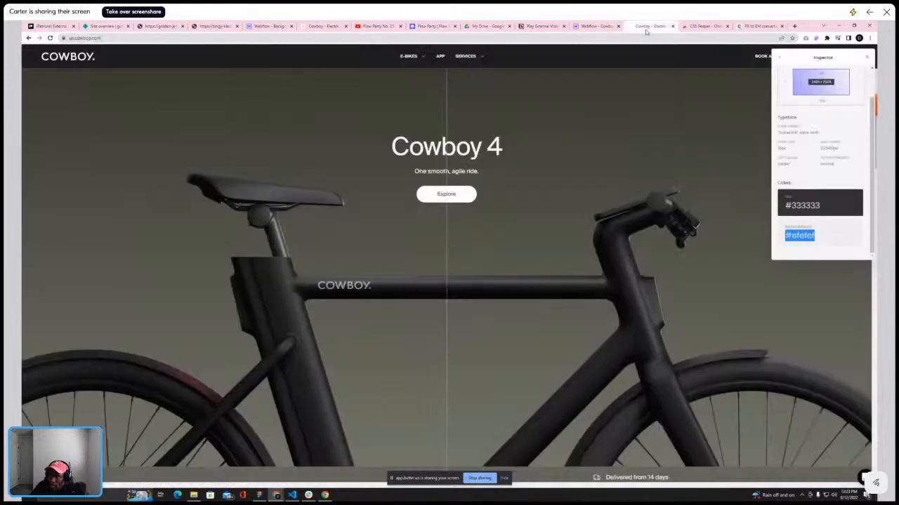
{"action": "scroll", "coordinate": [562, 224], "scroll_direction": "down", "scroll_amount": 1}
{"action": "scroll", "coordinate": [562, 223], "scroll_direction": "down", "scroll_amount": 10}
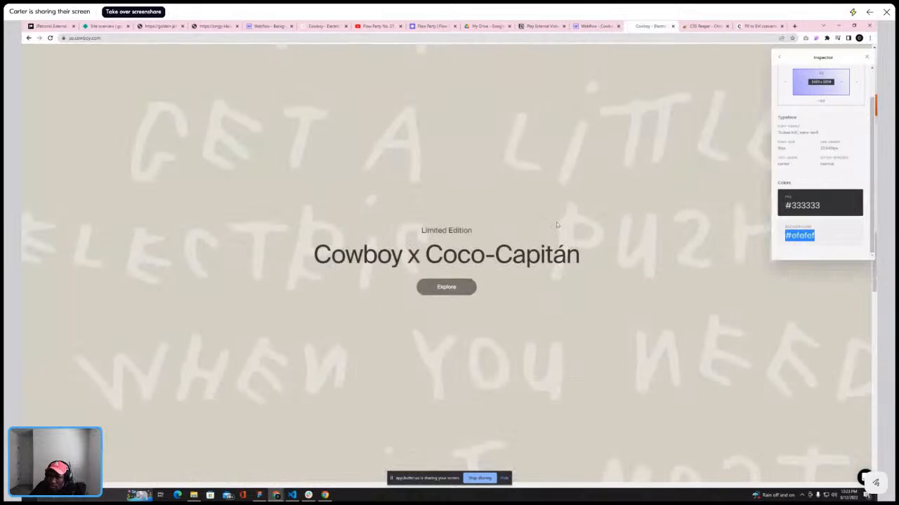
{"action": "scroll", "coordinate": [555, 220], "scroll_direction": "up", "scroll_amount": 2}
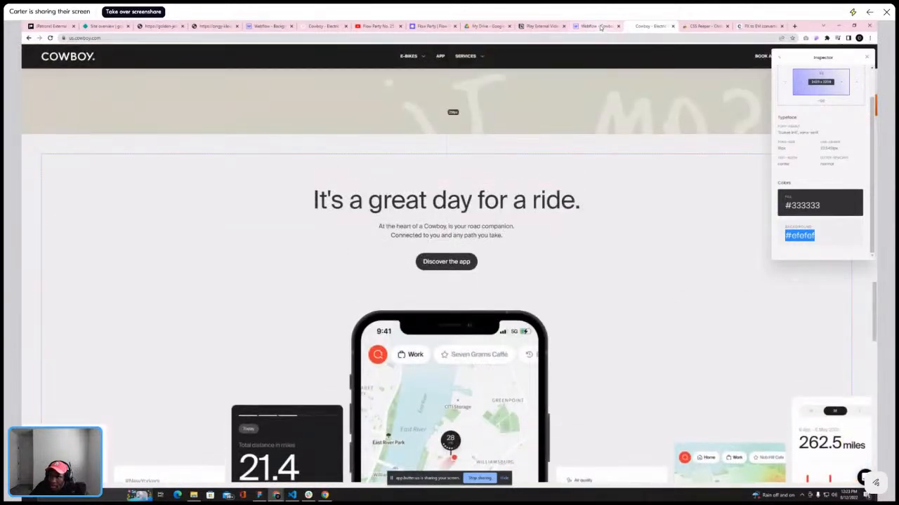
{"action": "left_click", "coordinate": [596, 26]}
{"action": "double_click", "coordinate": [461, 389]}
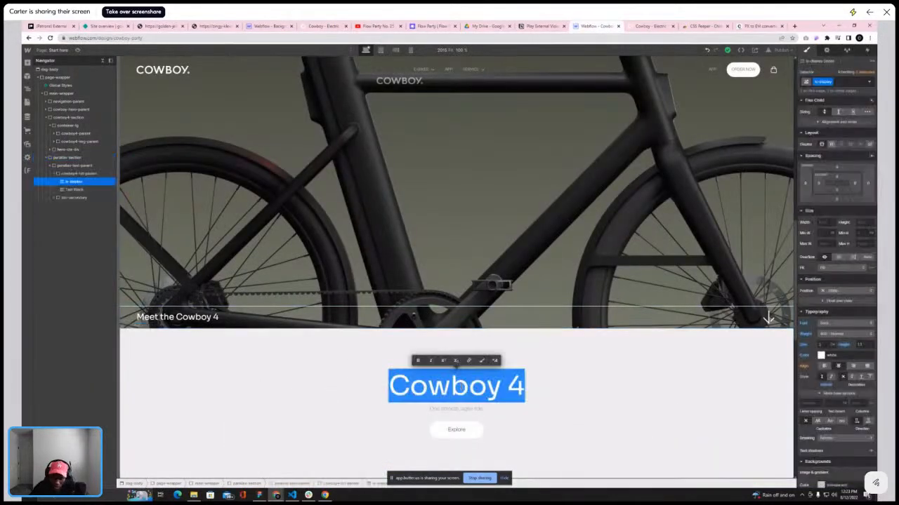
{"action": "key", "text": "BackSpace"}
{"action": "type", "text": "It's a gr"}
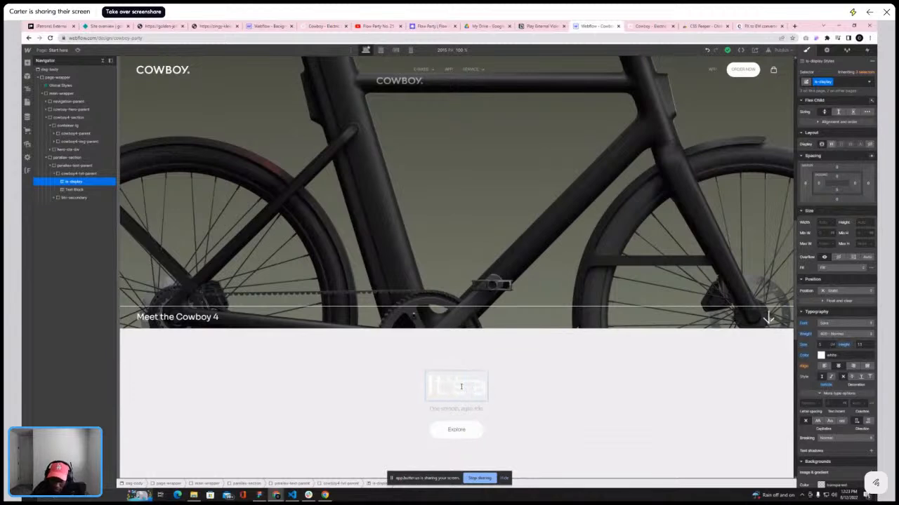
{"action": "key", "text": "BackSpace"}
{"action": "key", "text": "BackSpace"}
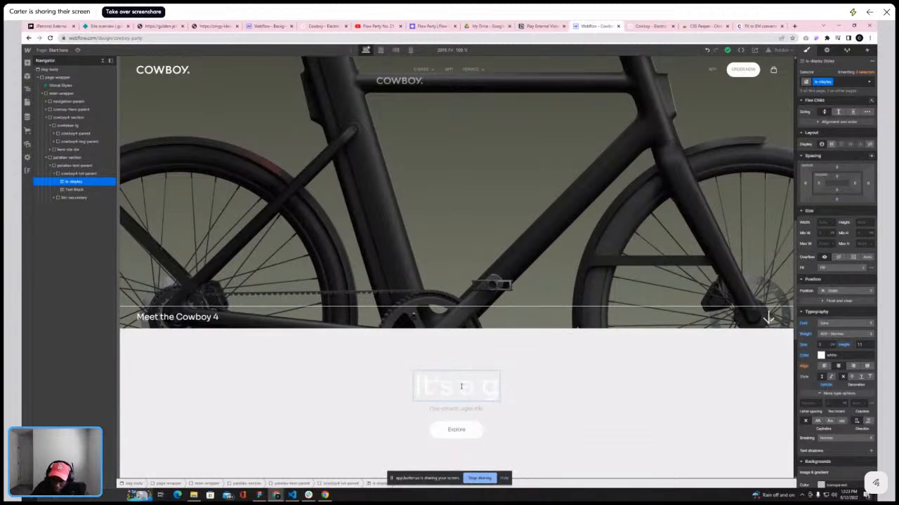
{"action": "type", "text": "reat day"}
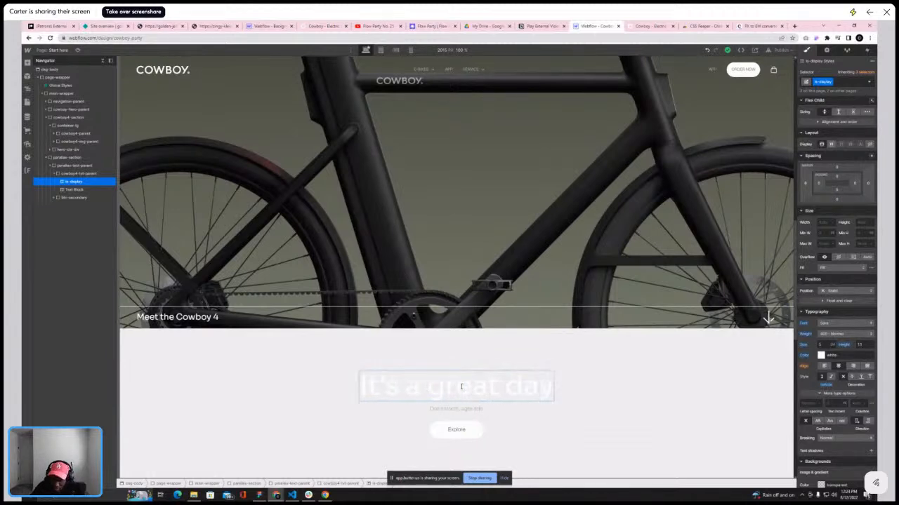
{"action": "type", "text": " fro"}
{"action": "key", "text": "BackSpace"}
{"action": "key", "text": "BackSpace"}
{"action": "type", "text": "or"}
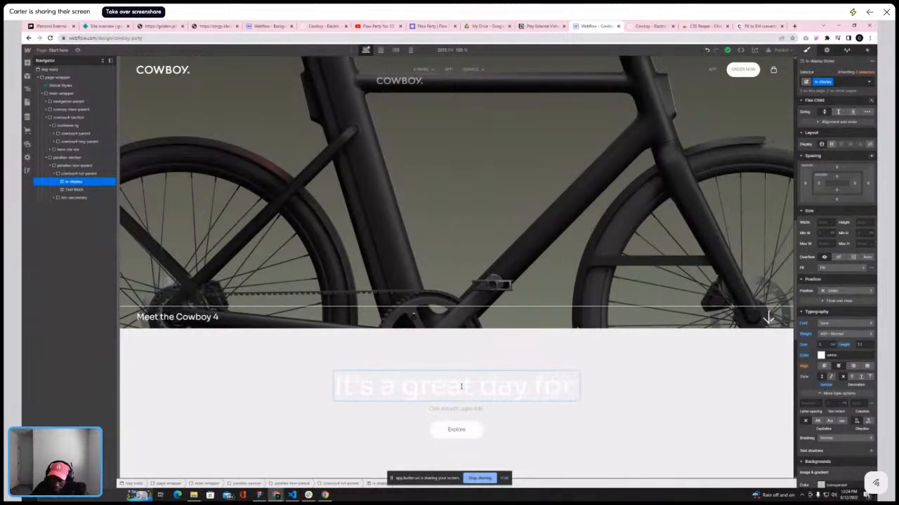
{"action": "type", "text": " a ride"}
{"action": "key", "text": "Escape"}
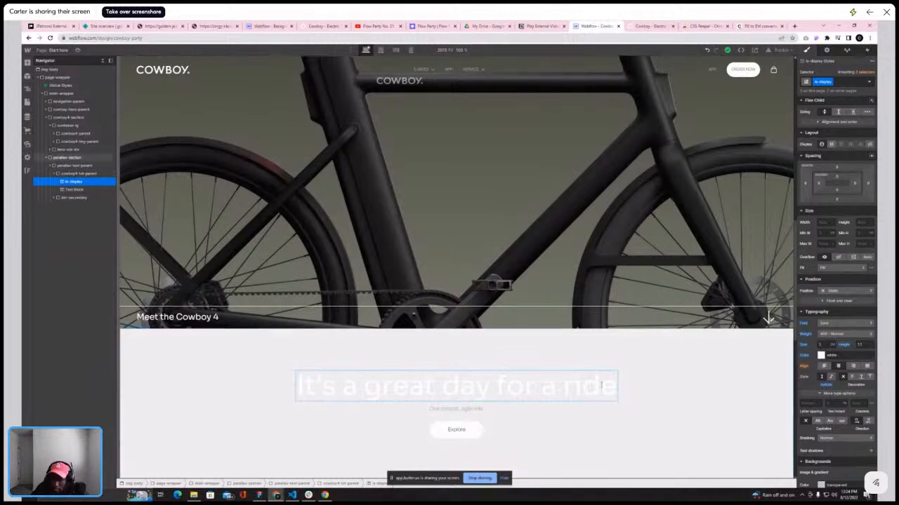
Turn on Enable Copy in the Absolute Enable Right Click extension for the live Cowboy site
{"action": "left_click", "coordinate": [640, 26]}
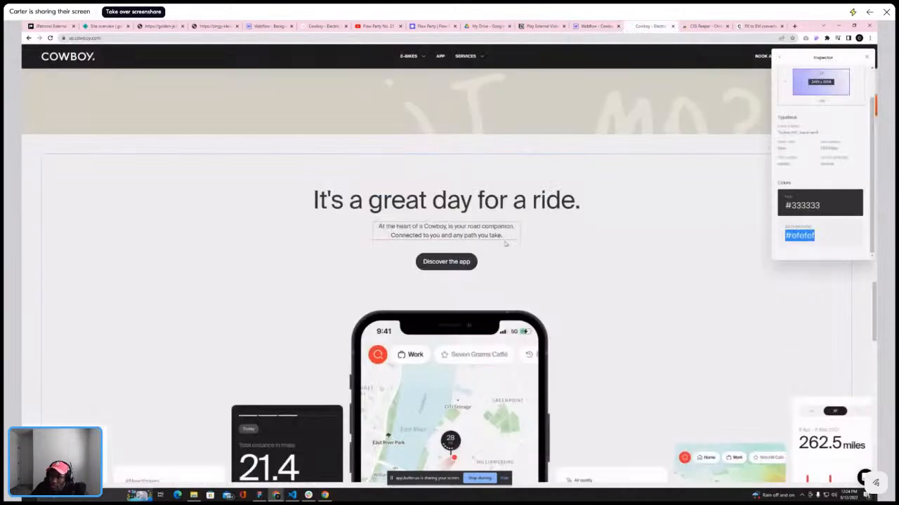
{"action": "left_click", "coordinate": [452, 230]}
{"action": "right_click", "coordinate": [452, 232]}
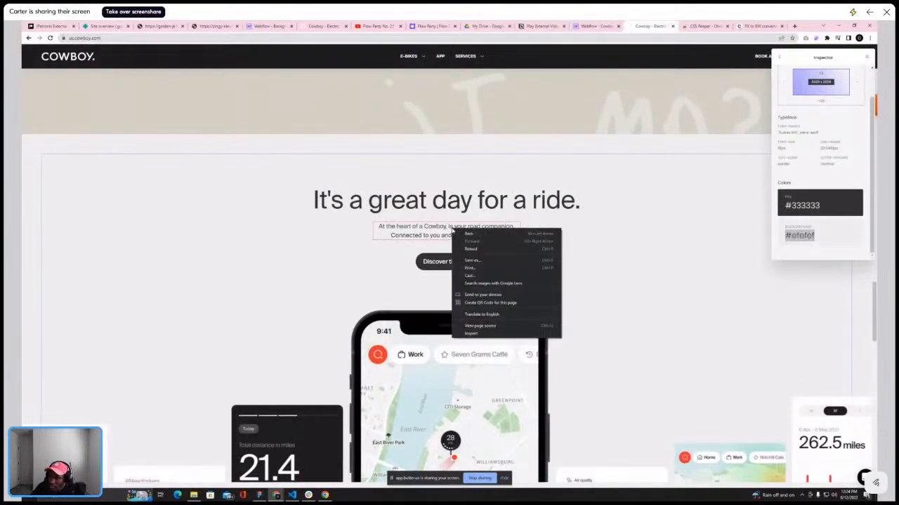
{"action": "key", "text": "Escape"}
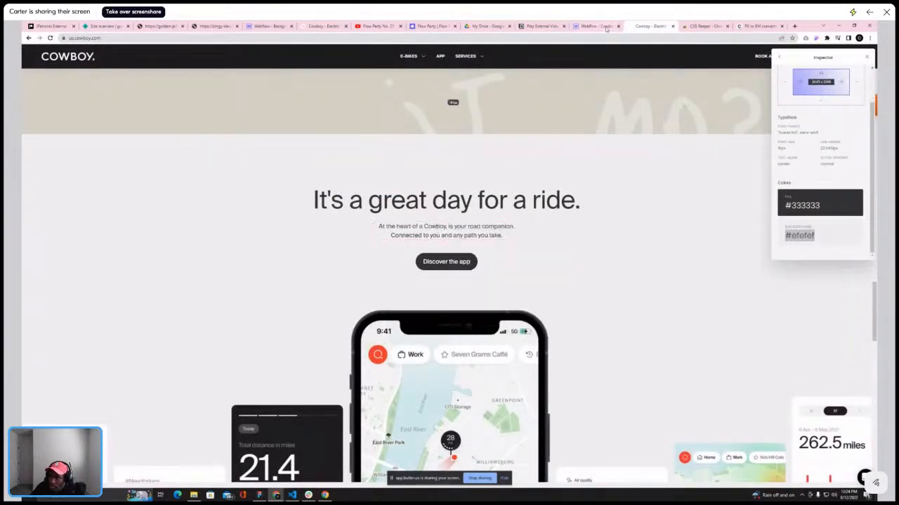
{"action": "left_click", "coordinate": [594, 27]}
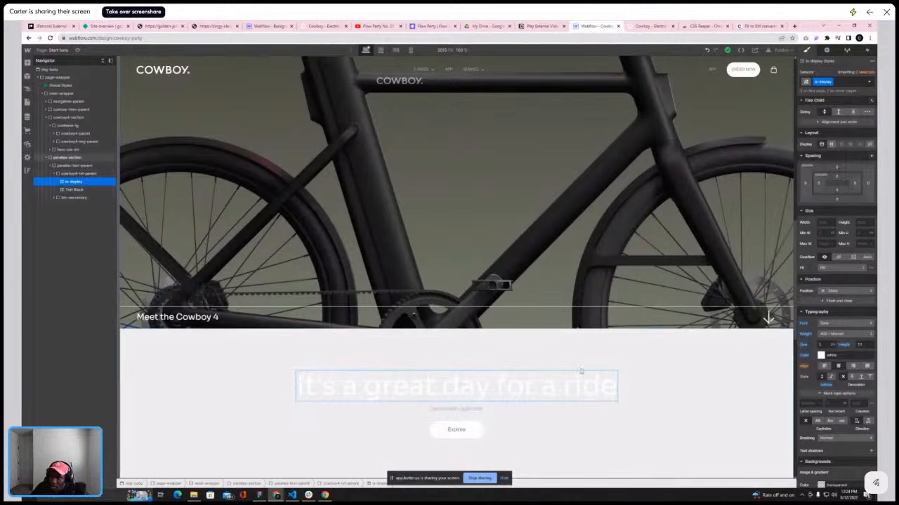
{"action": "left_click", "coordinate": [650, 26]}
{"action": "left_click", "coordinate": [826, 37]}
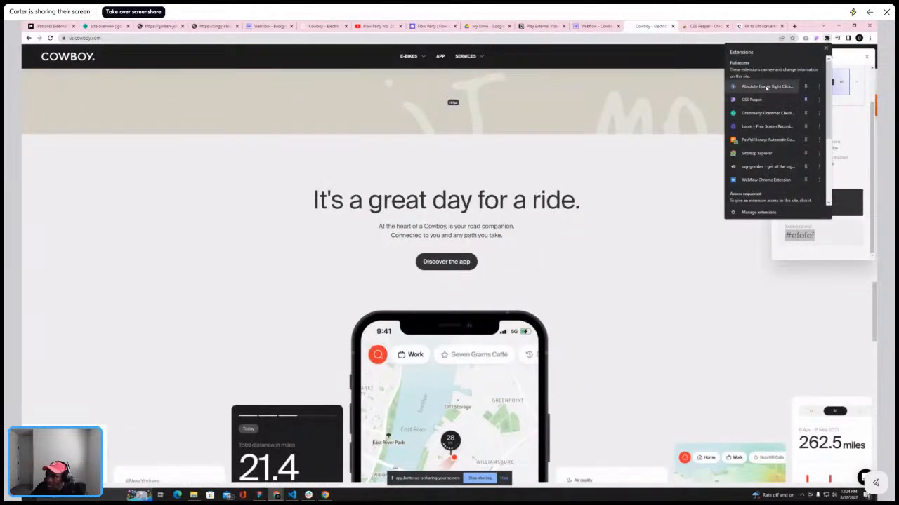
{"action": "left_click", "coordinate": [767, 86]}
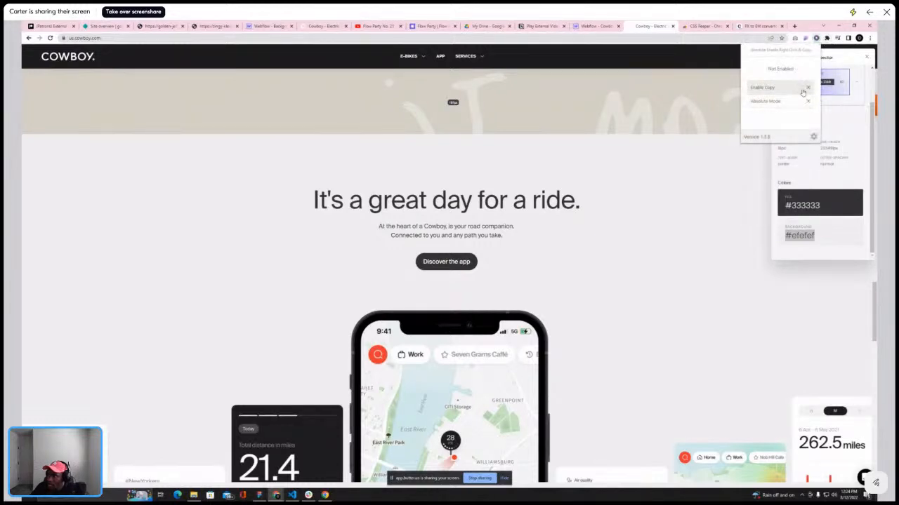
{"action": "left_click", "coordinate": [788, 89]}
Copy the subtitle text "At the heart of a Cowboy is your road companion. Connected to you and any path you take." from the live site
{"action": "scroll", "coordinate": [693, 152], "scroll_direction": "down", "scroll_amount": 1}
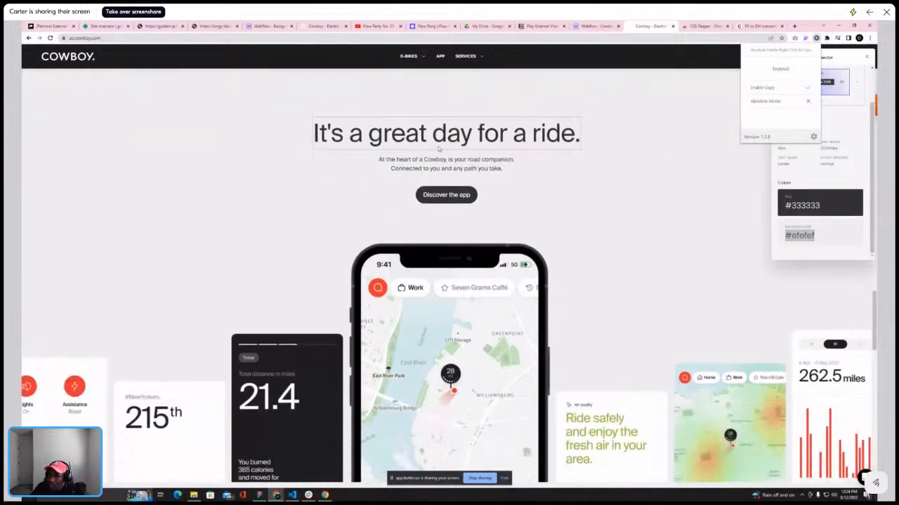
{"action": "left_click", "coordinate": [381, 161]}
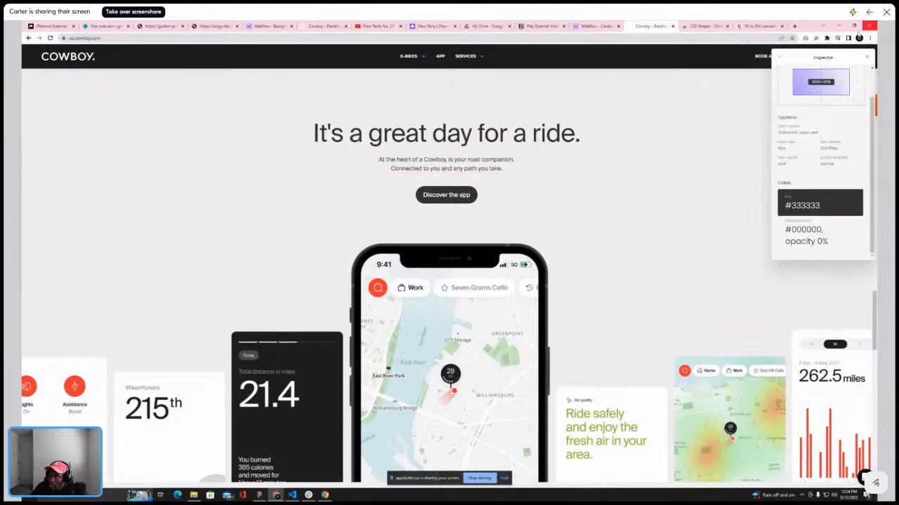
{"action": "left_click", "coordinate": [865, 60]}
{"action": "scroll", "coordinate": [560, 197], "scroll_direction": "down", "scroll_amount": 10}
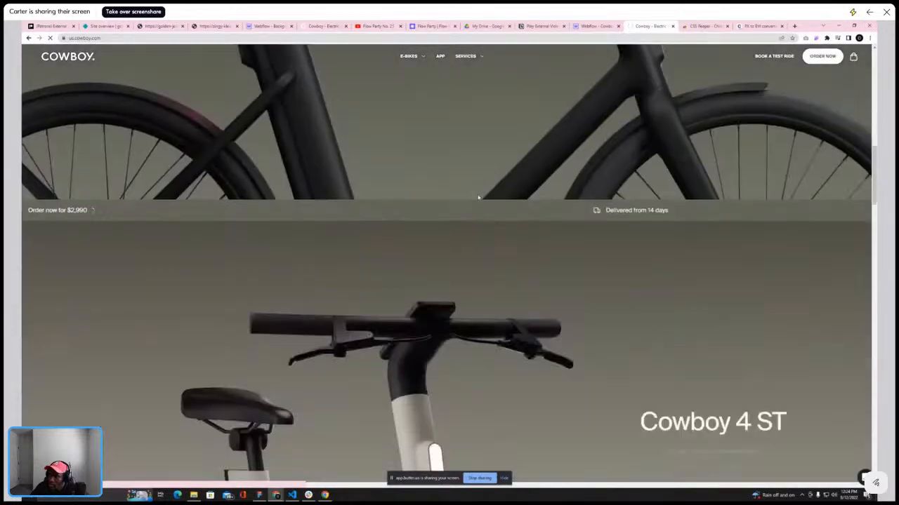
{"action": "scroll", "coordinate": [543, 193], "scroll_direction": "down", "scroll_amount": 10}
{"action": "scroll", "coordinate": [543, 194], "scroll_direction": "up", "scroll_amount": 5}
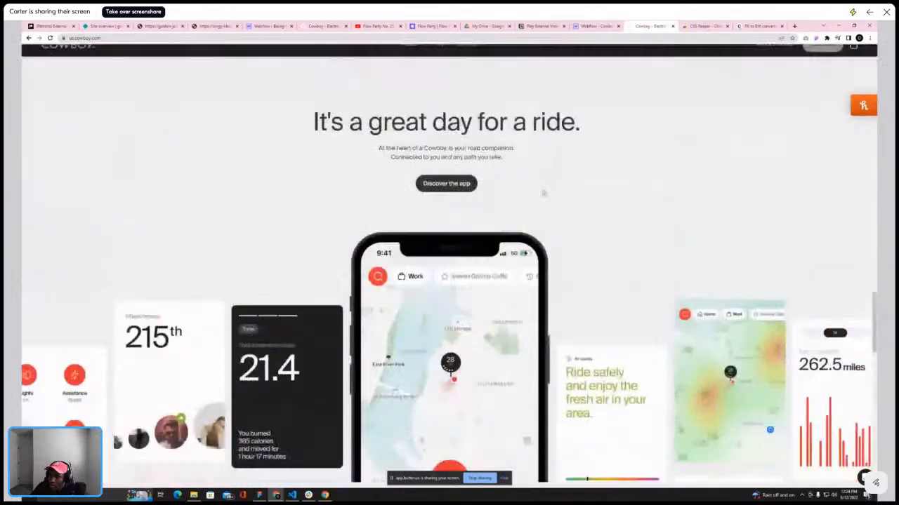
{"action": "left_click", "coordinate": [826, 38]}
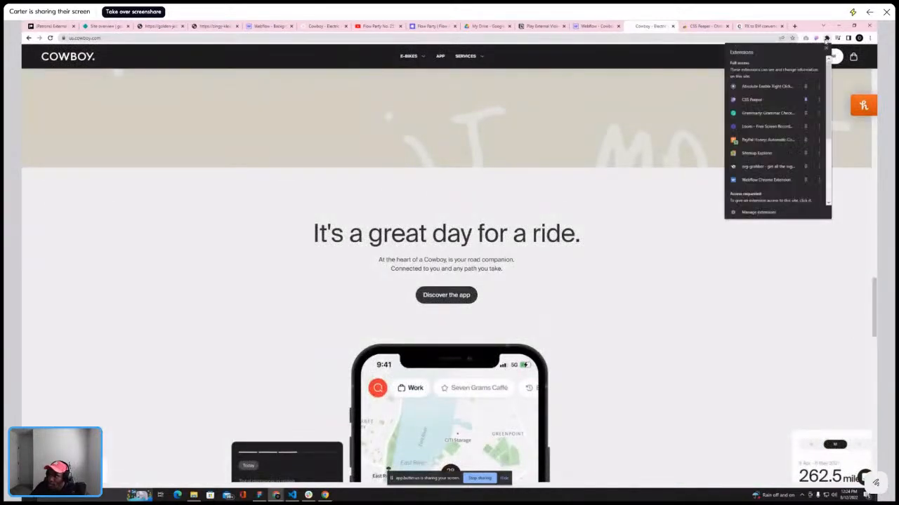
{"action": "left_click", "coordinate": [781, 87]}
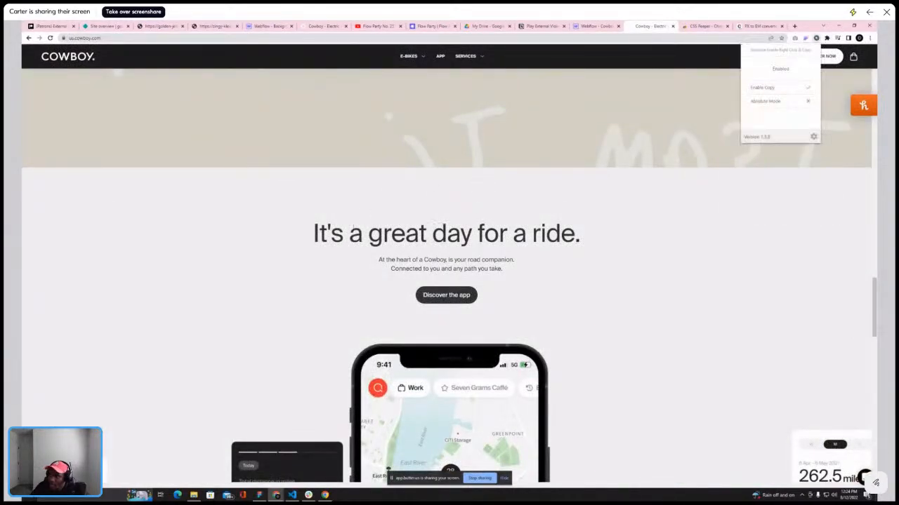
{"action": "left_click_drag", "start_coordinate": [379, 260], "coordinate": [510, 273]}
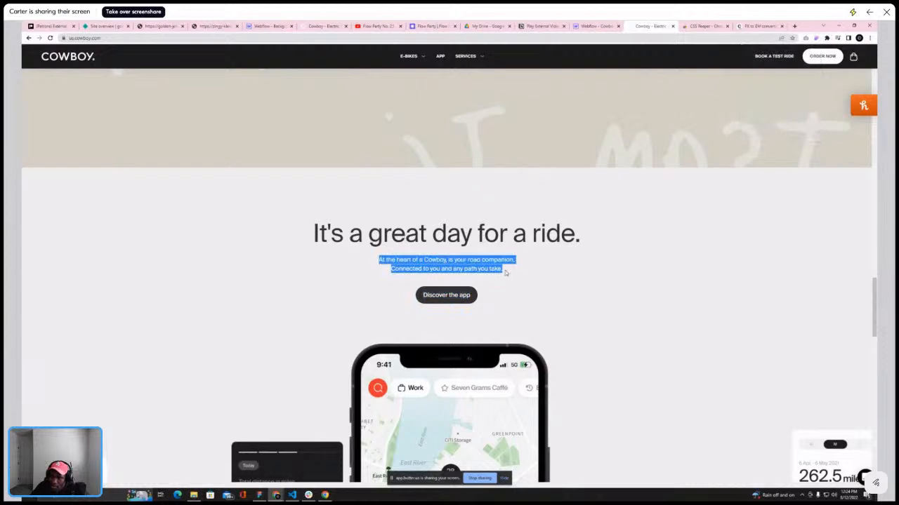
{"action": "right_click", "coordinate": [511, 267]}
{"action": "left_click", "coordinate": [533, 274]}
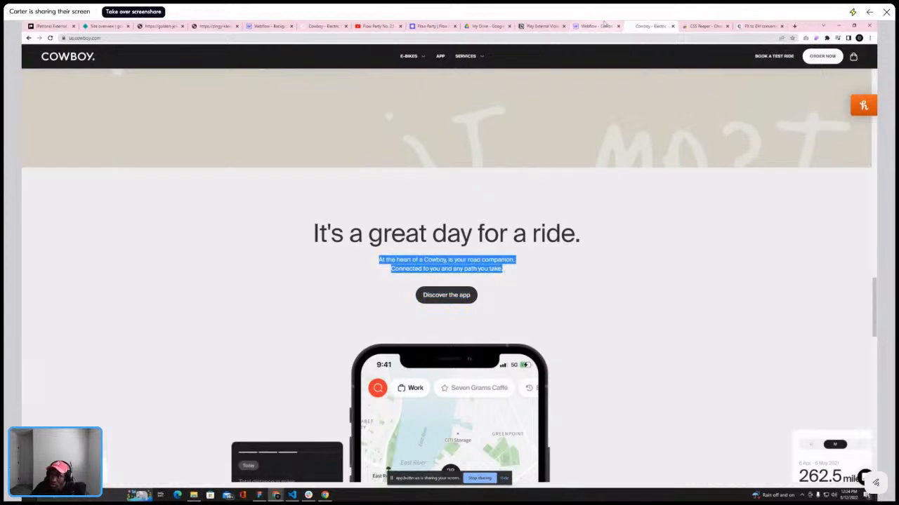
Paste the copied subtitle as plain text into the Webflow subtitle text block below the heading
{"action": "left_click", "coordinate": [596, 26]}
{"action": "scroll", "coordinate": [578, 187], "scroll_direction": "down", "scroll_amount": 2}
{"action": "double_click", "coordinate": [457, 281]}
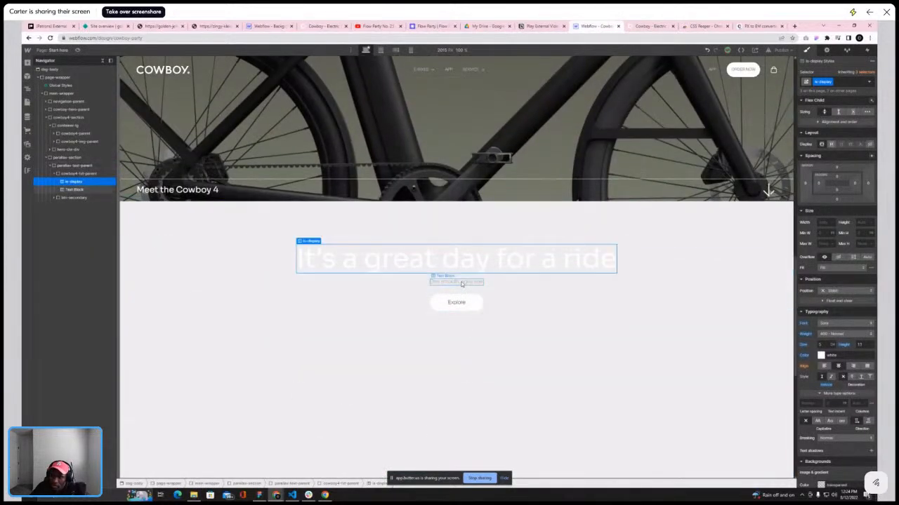
{"action": "right_click", "coordinate": [447, 282]}
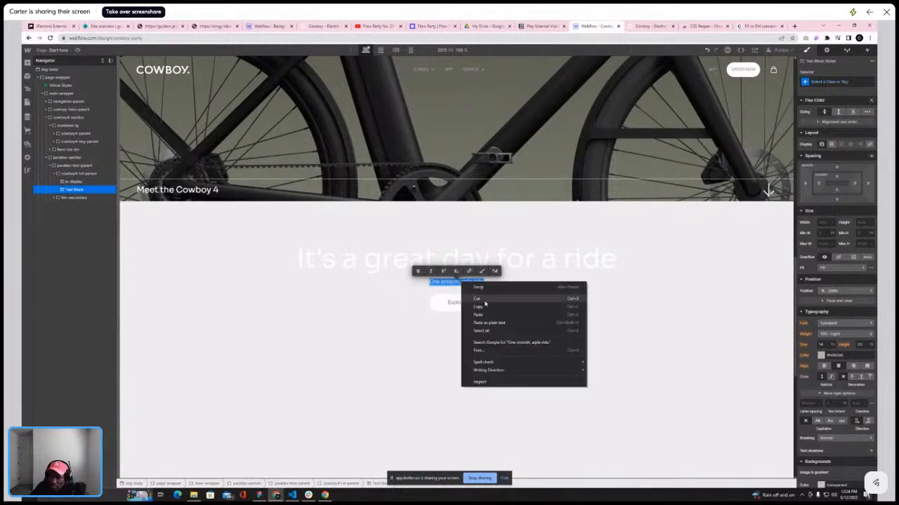
{"action": "left_click", "coordinate": [490, 322]}
{"action": "left_click", "coordinate": [388, 308]}
{"action": "left_click", "coordinate": [387, 283]}
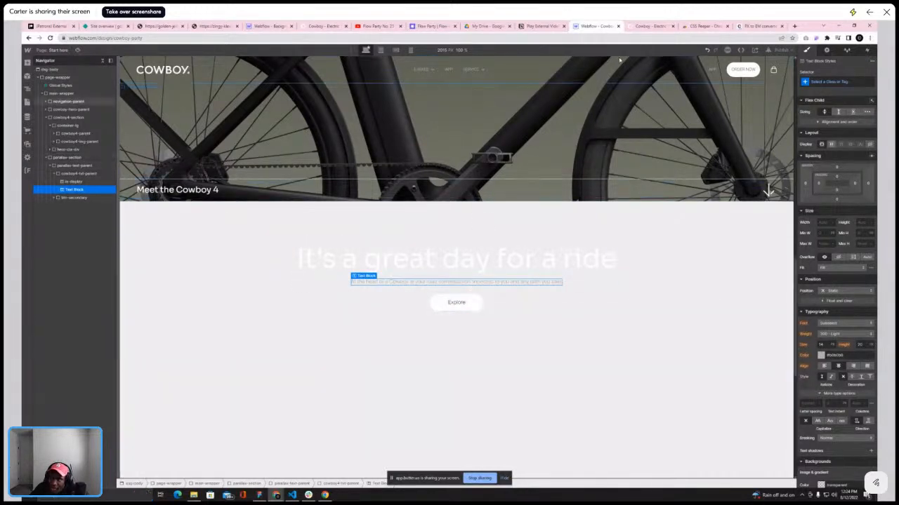
Compare the subtitle with the live site and inspect the heading's and subtitle's classes
{"action": "left_click", "coordinate": [649, 28]}
{"action": "left_click", "coordinate": [458, 258]}
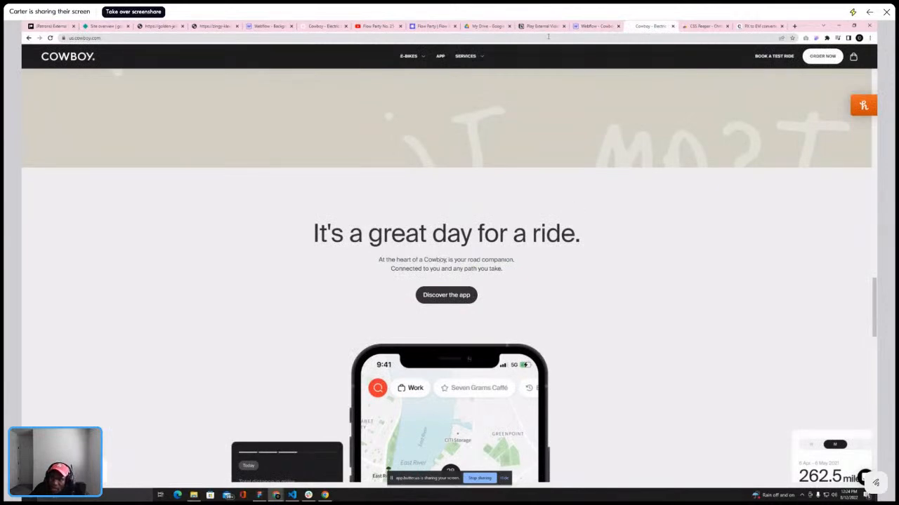
{"action": "left_click", "coordinate": [593, 26]}
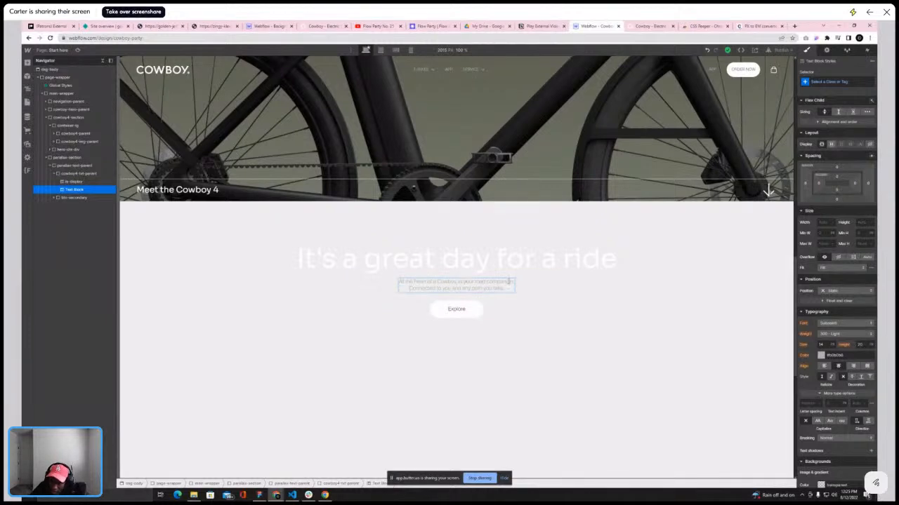
{"action": "left_click", "coordinate": [540, 289]}
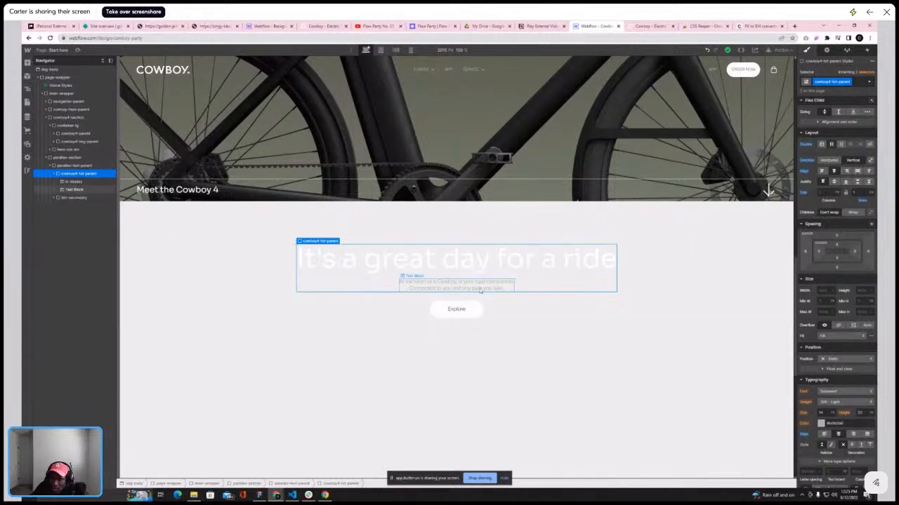
{"action": "left_click", "coordinate": [427, 261]}
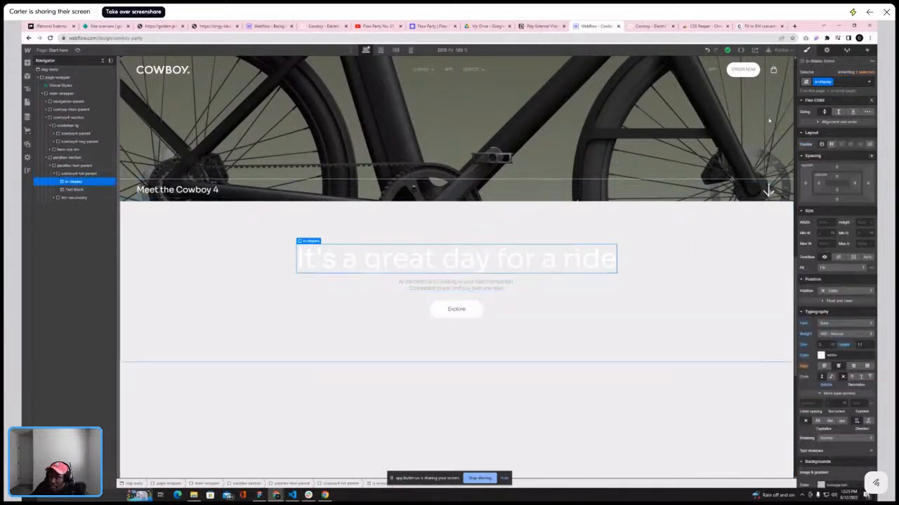
{"action": "left_click", "coordinate": [849, 82]}
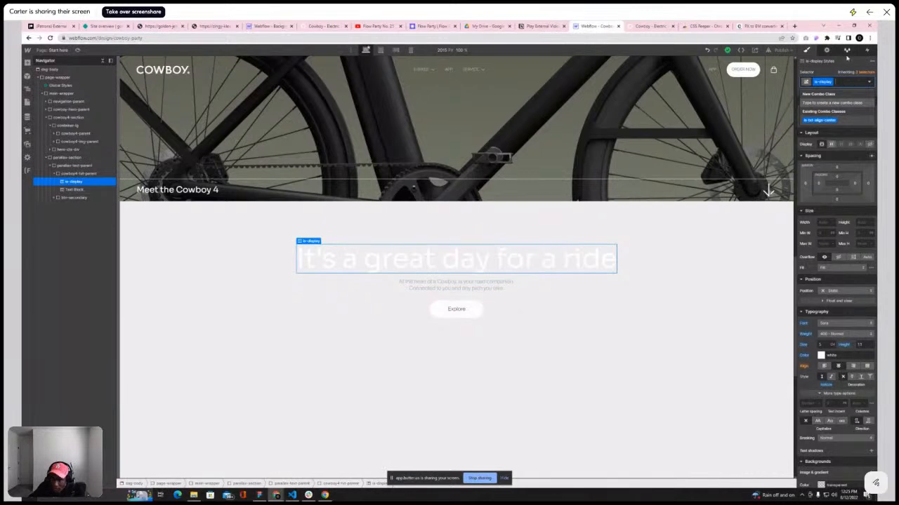
{"action": "left_click", "coordinate": [466, 288]}
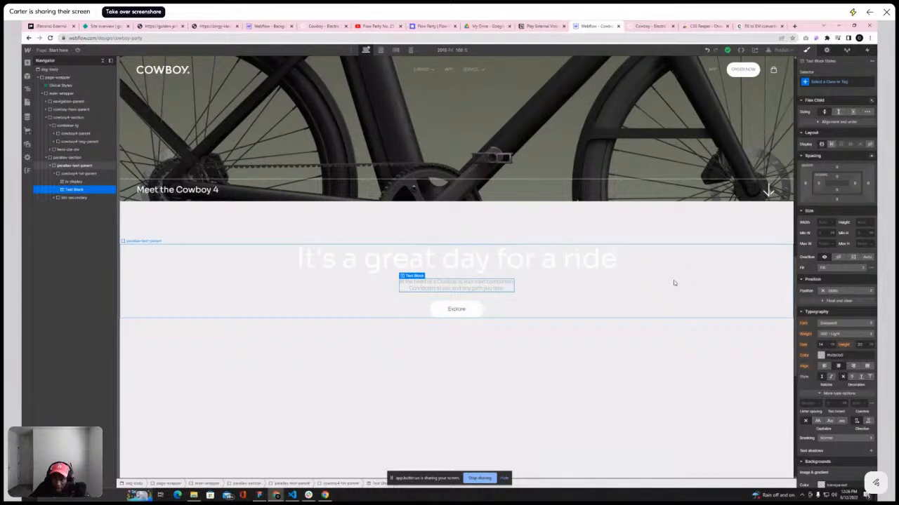
Remove the line break inside the pasted subtitle so it reads as one paragraph
{"action": "right_click", "coordinate": [673, 283]}
{"action": "left_click", "coordinate": [411, 287]}
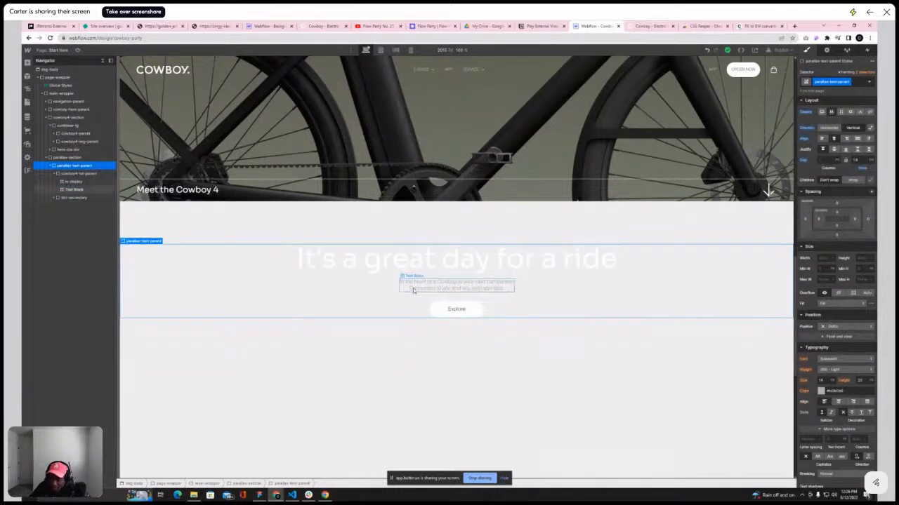
{"action": "key", "text": "BackSpace"}
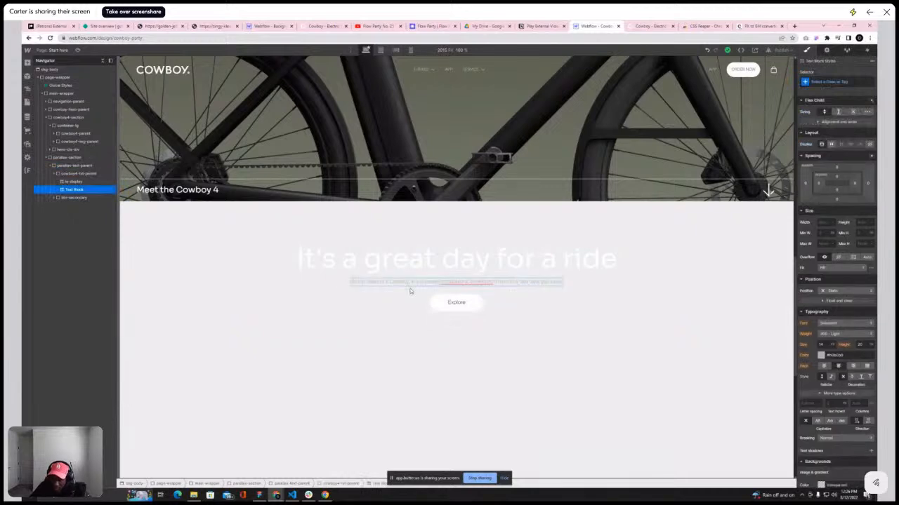
Add a Div Block inside cowboy4-txt-parent and place the subtitle text block within it
{"action": "left_click", "coordinate": [80, 174]}
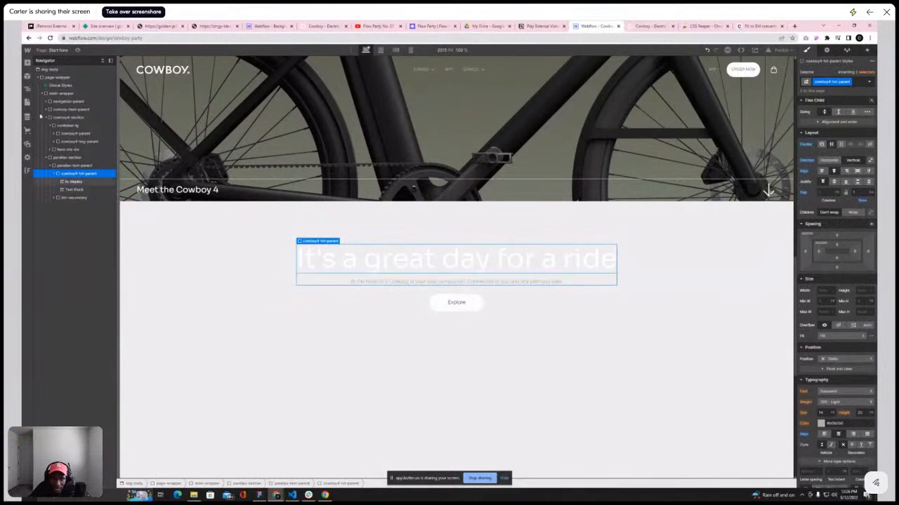
{"action": "left_click", "coordinate": [28, 63]}
{"action": "left_click_drag", "start_coordinate": [49, 179], "coordinate": [70, 195]}
{"action": "left_click", "coordinate": [72, 189]}
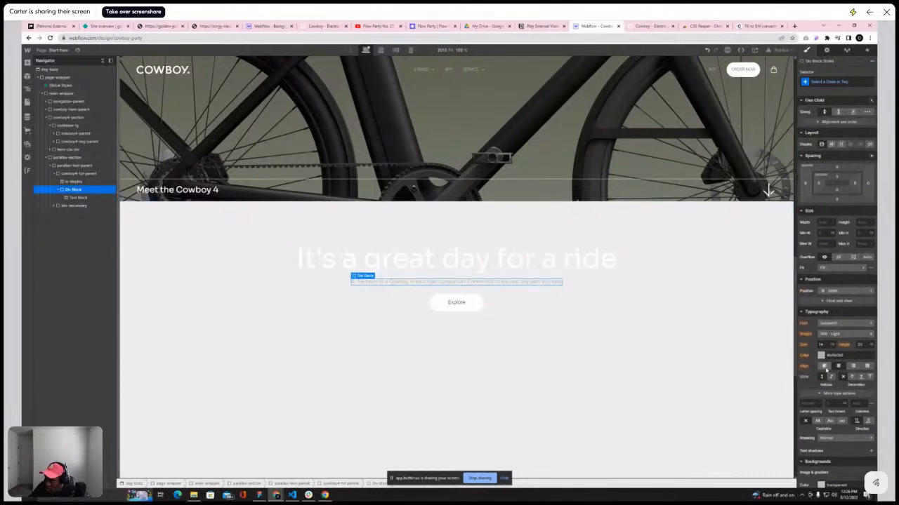
Set the Div Block's maximum width to 14, choosing its unit, so the subtitle wraps onto two lines
{"action": "scroll", "coordinate": [866, 337], "scroll_direction": "down", "scroll_amount": 2}
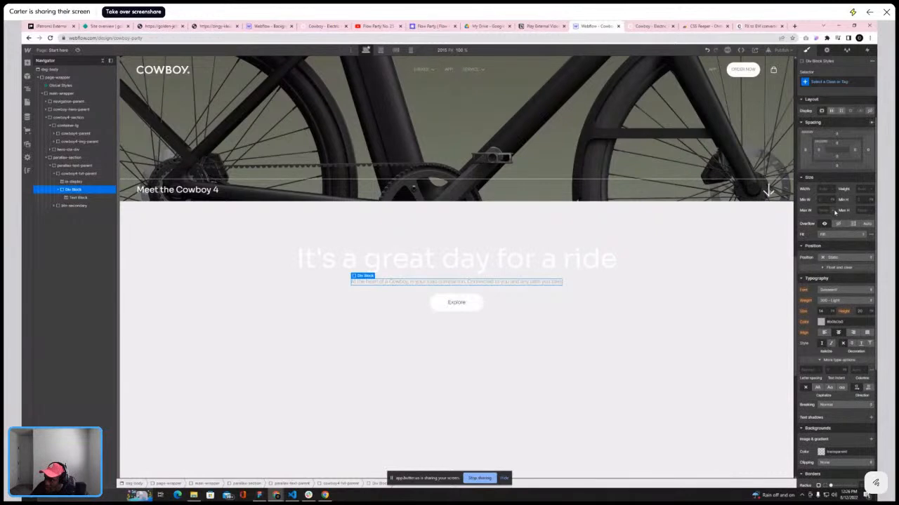
{"action": "left_click", "coordinate": [834, 210]}
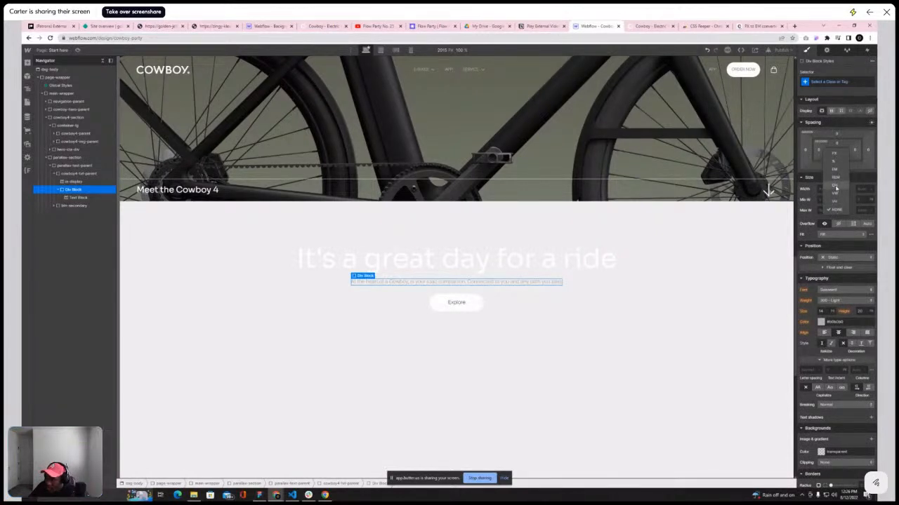
{"action": "left_click", "coordinate": [836, 188]}
{"action": "left_click", "coordinate": [822, 210]}
{"action": "type", "text": "12"}
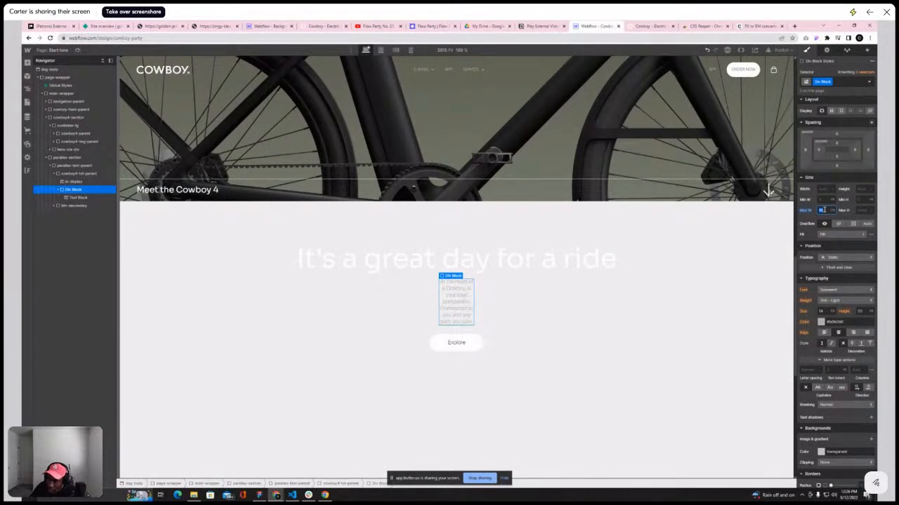
{"action": "key", "text": "Return"}
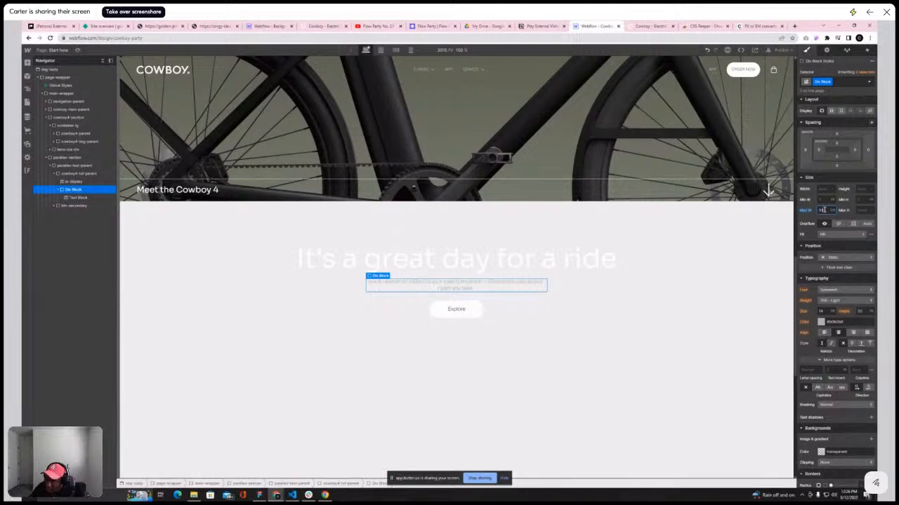
{"action": "key", "text": "shift+Down"}
{"action": "key", "text": "shift+Down"}
{"action": "key", "text": "shift+Down"}
{"action": "key", "text": "shift+Down"}
{"action": "key", "text": "shift+Down"}
{"action": "key", "text": "shift+Down"}
{"action": "key", "text": "shift+Down"}
{"action": "key", "text": "shift+Down"}
{"action": "key", "text": "shift+Down"}
{"action": "key", "text": "shift+Down"}
{"action": "key", "text": "shift+Down"}
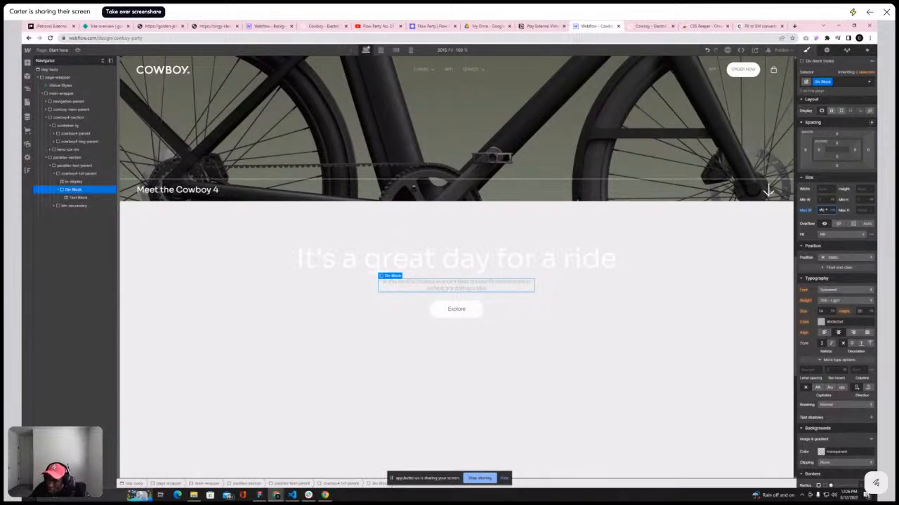
{"action": "key", "text": "shift+Down"}
{"action": "key", "text": "shift+Down"}
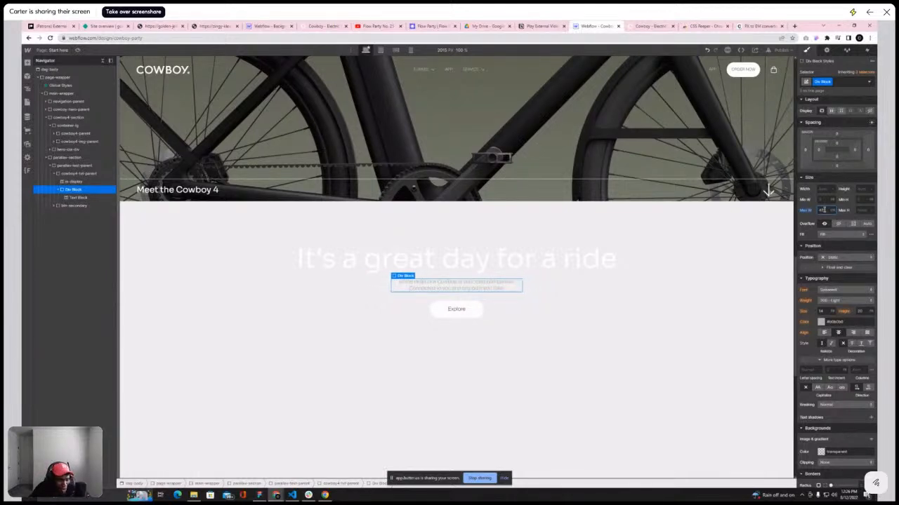
{"action": "key", "text": "shift+Down"}
{"action": "key", "text": "shift+Down"}
{"action": "key", "text": "shift+Down"}
{"action": "key", "text": "shift+Down"}
{"action": "key", "text": "shift+Down"}
{"action": "key", "text": "shift+Up"}
{"action": "key", "text": "shift+Up"}
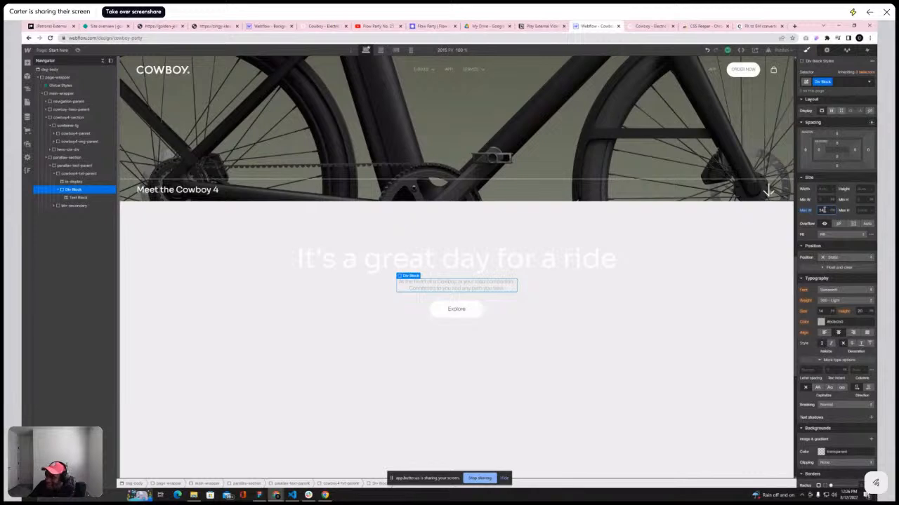
{"action": "left_click", "coordinate": [833, 211]}
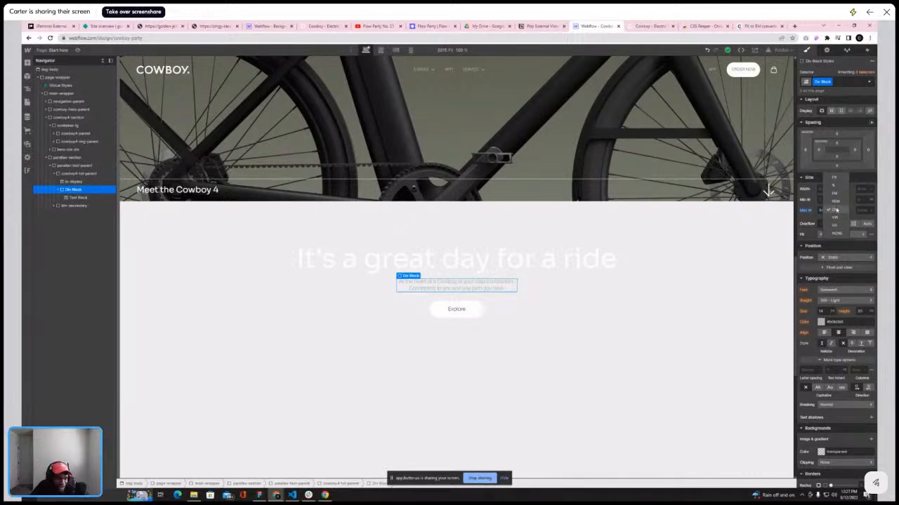
{"action": "left_click", "coordinate": [836, 210]}
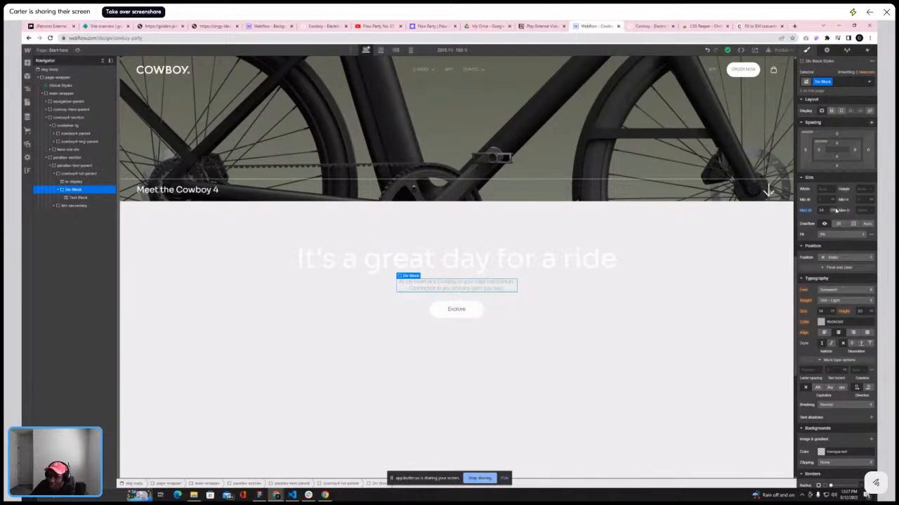
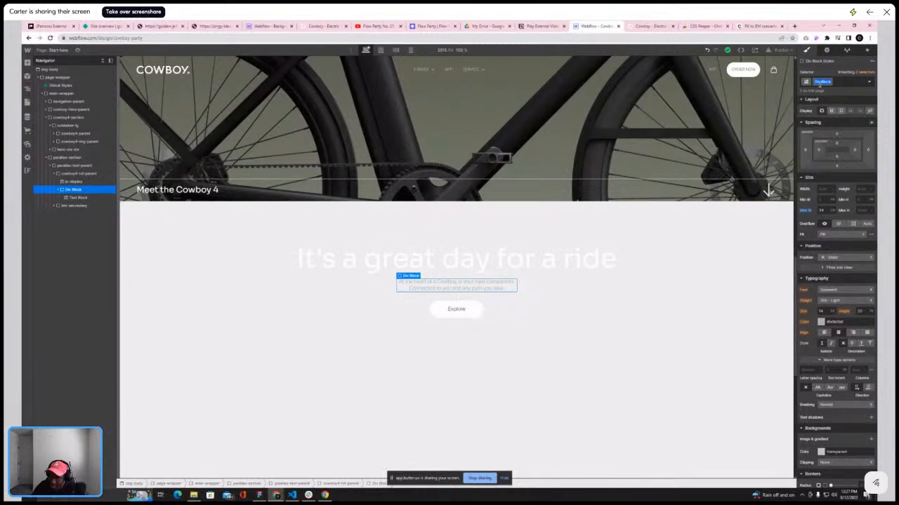
Give the new Div Block the class txt-description
{"action": "type", "text": "txt"}
{"action": "type", "text": " abo"}
{"action": "type", "text": "ed"}
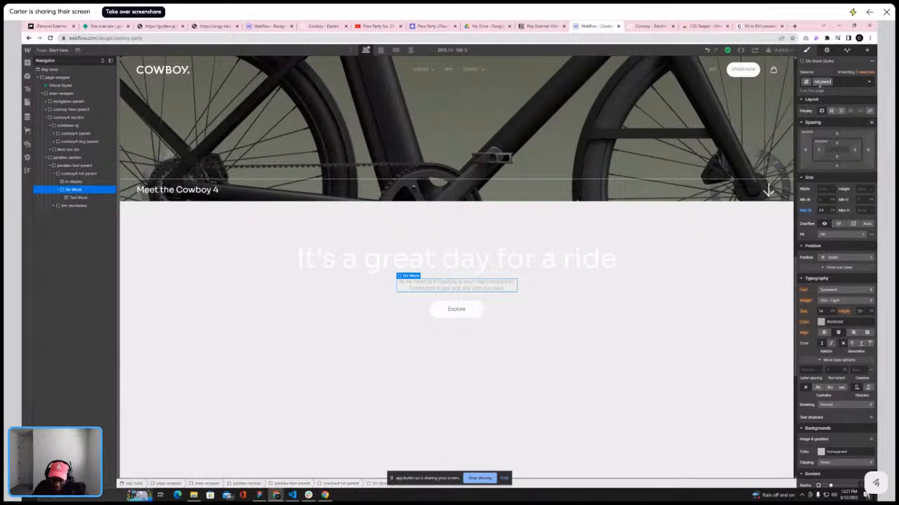
{"action": "type", "text": "iption"}
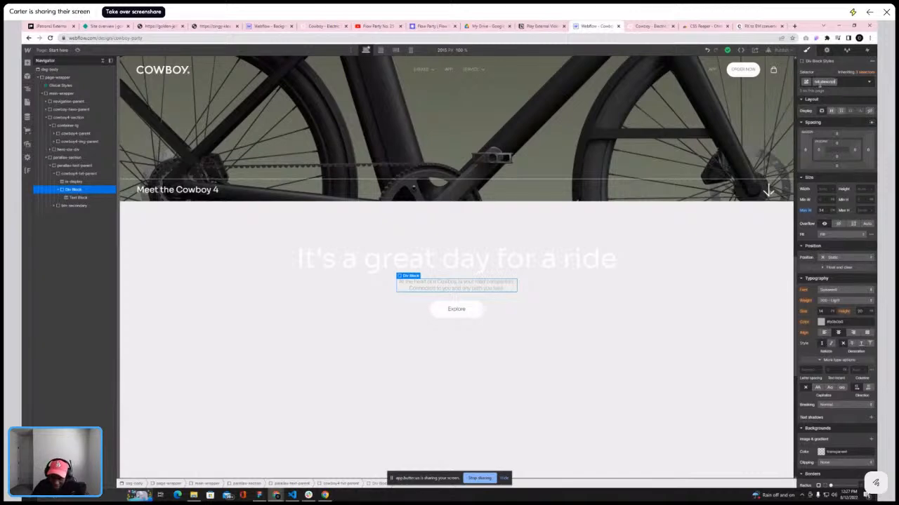
{"action": "key", "text": "Return"}
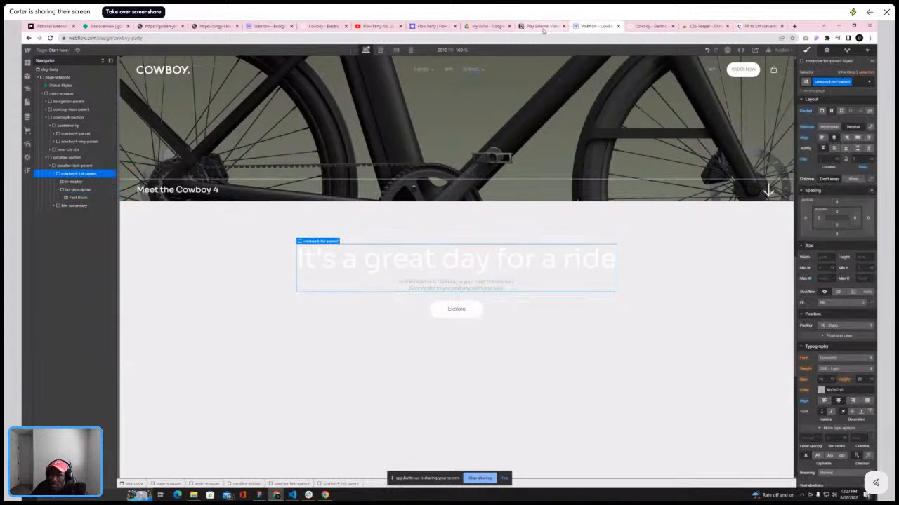
Try a darker text colour on cowboy4-txt-parent after comparing with the live site, then undo it
{"action": "left_click", "coordinate": [641, 26]}
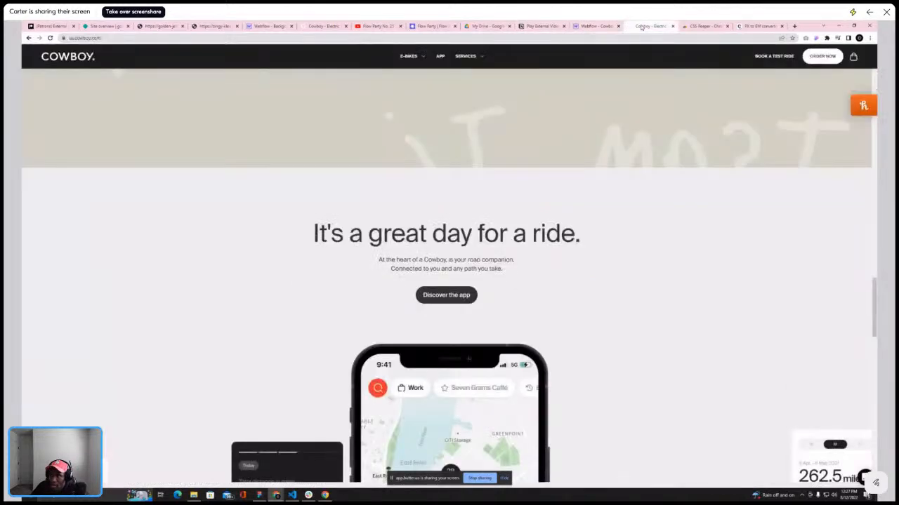
{"action": "left_click", "coordinate": [602, 26]}
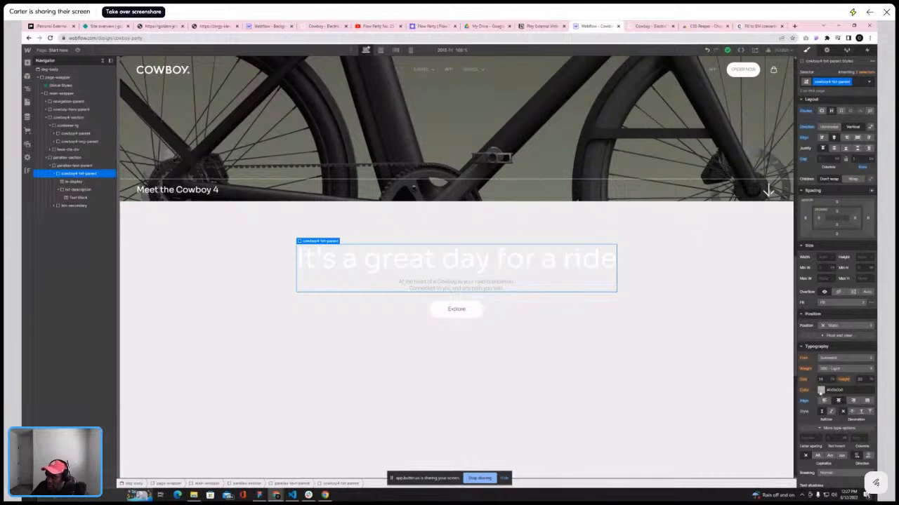
{"action": "left_click", "coordinate": [821, 390]}
{"action": "left_click_drag", "start_coordinate": [761, 347], "coordinate": [763, 348]}
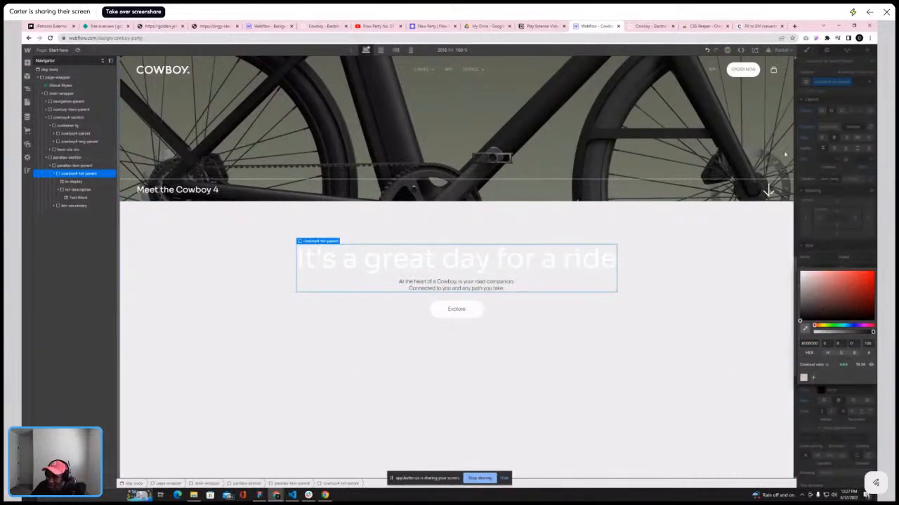
{"action": "left_click", "coordinate": [707, 50]}
{"action": "left_click", "coordinate": [849, 232]}
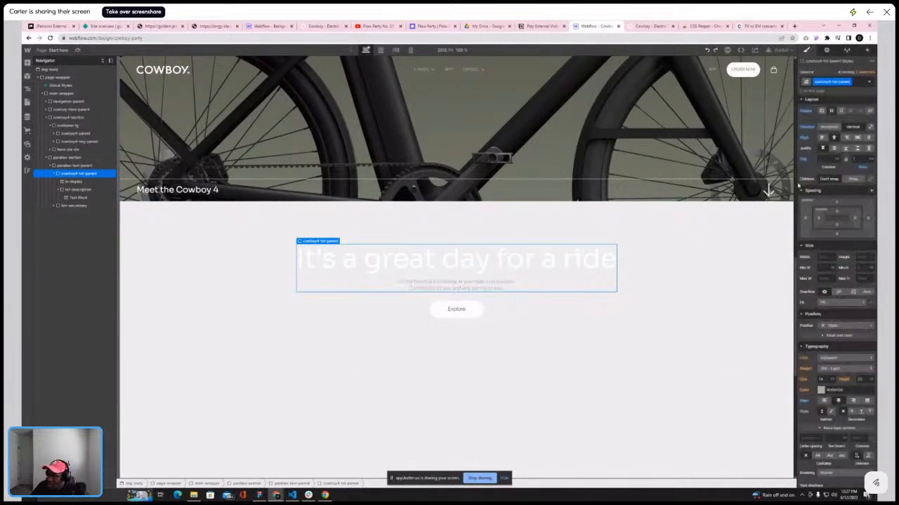
Try adding a txt-black combo class to the heading, then remove it
{"action": "left_click", "coordinate": [354, 263]}
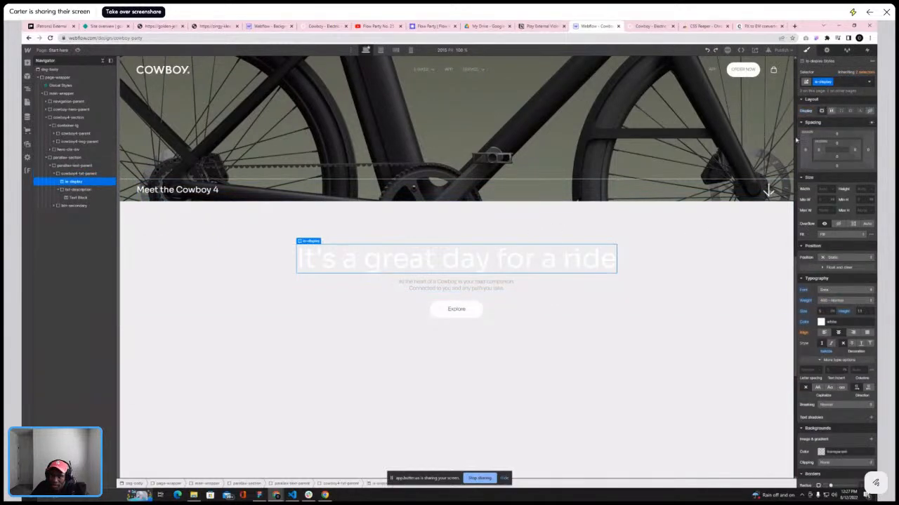
{"action": "left_click", "coordinate": [845, 82]}
{"action": "type", "text": "txt"}
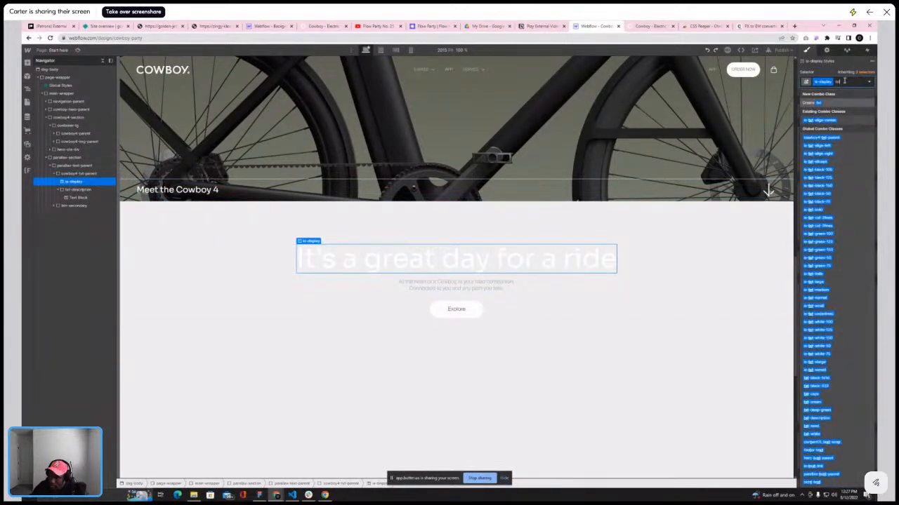
{"action": "type", "text": "-bl"}
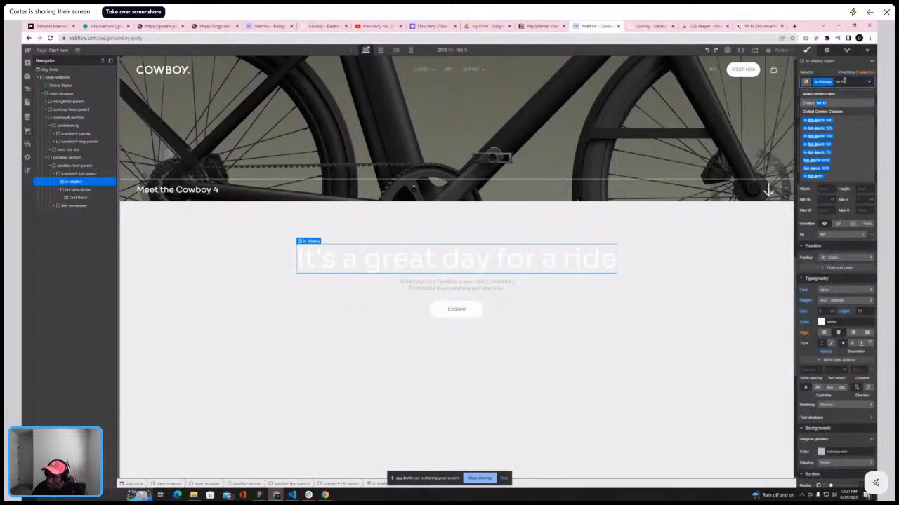
{"action": "left_click", "coordinate": [820, 120]}
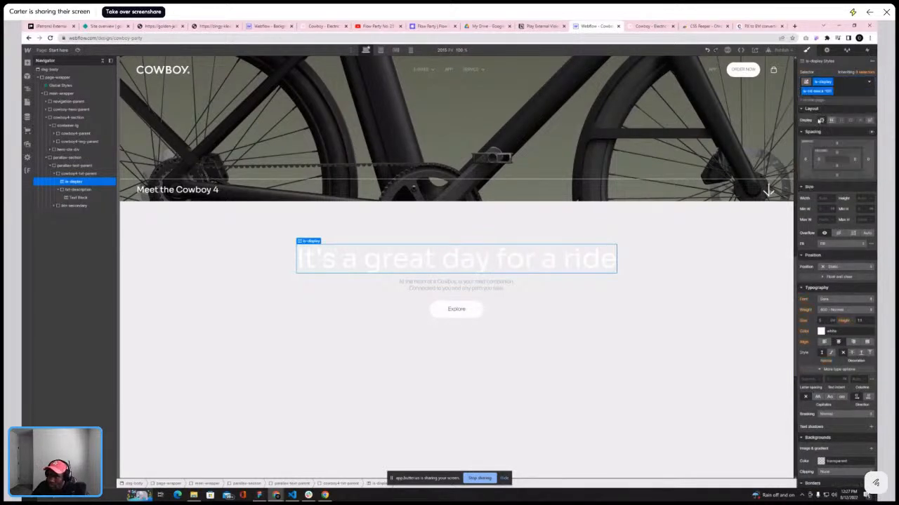
{"action": "left_click", "coordinate": [841, 91]}
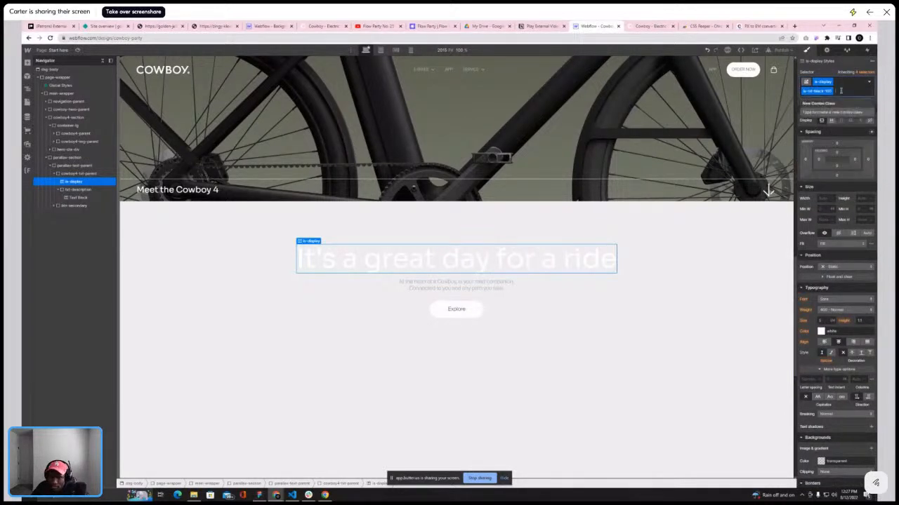
{"action": "key", "text": "BackSpace"}
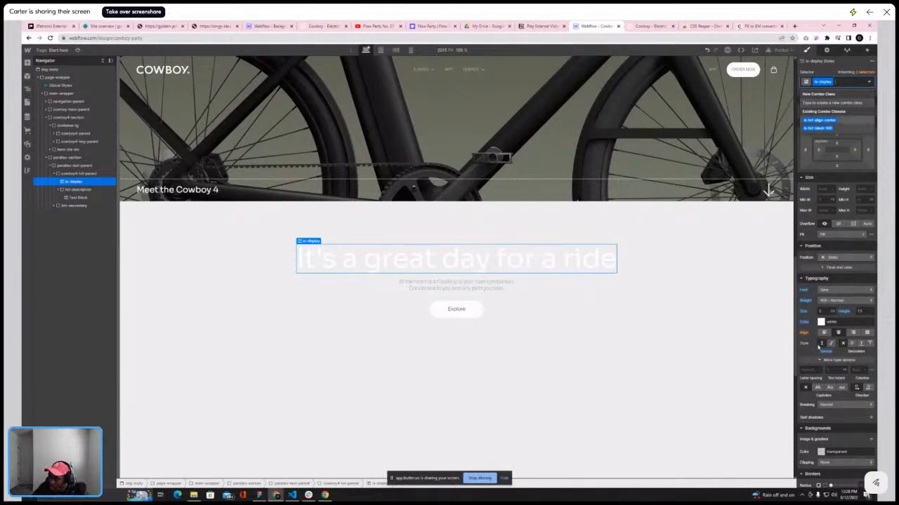
Clear the heading's colour setting and add the tx-txt-black-100 combo class to it
{"action": "left_click", "coordinate": [805, 323]}
{"action": "left_click", "coordinate": [806, 323], "text": "alt"}
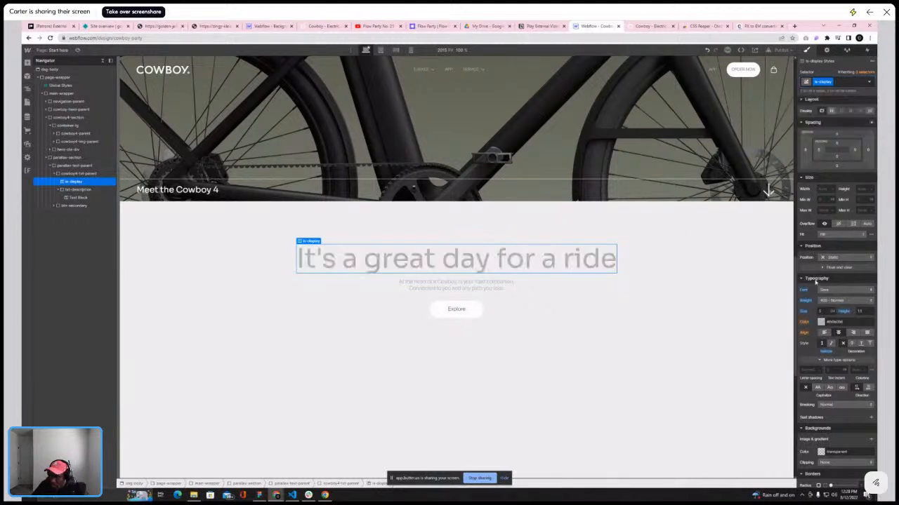
{"action": "left_click", "coordinate": [839, 81]}
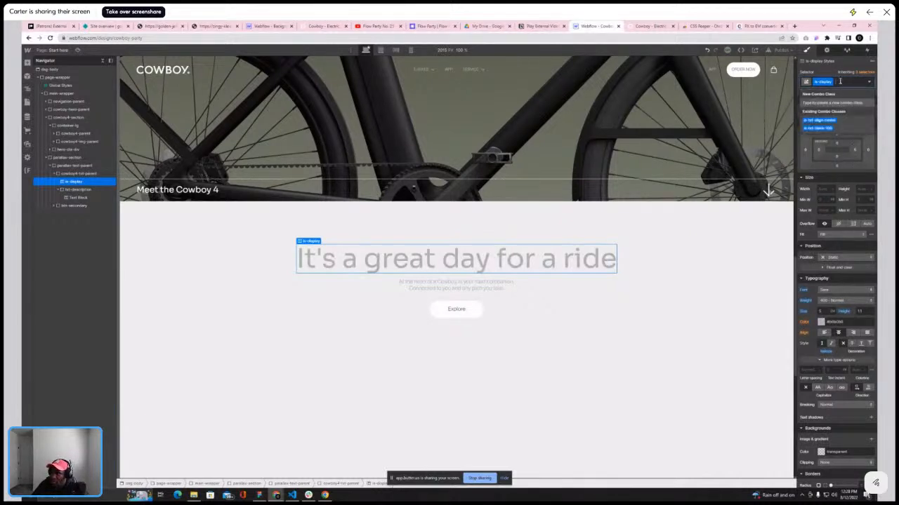
{"action": "type", "text": "txt"}
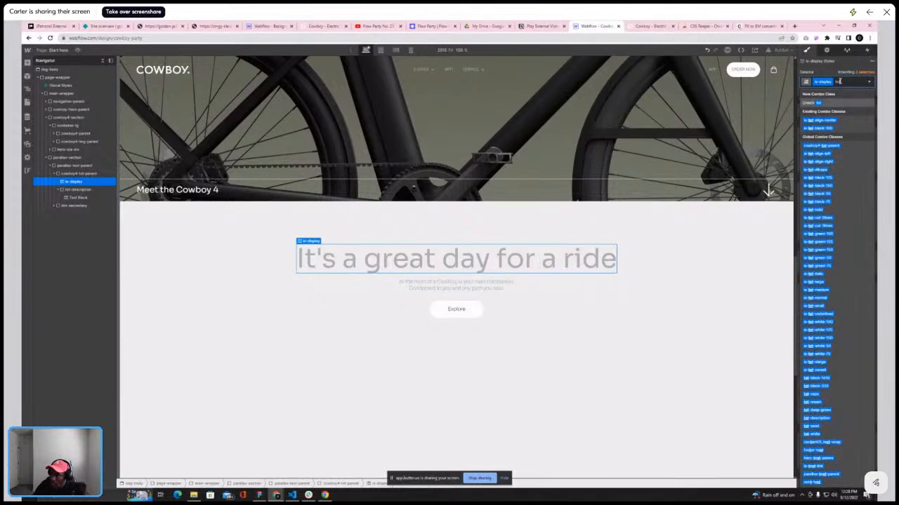
{"action": "type", "text": "-bl"}
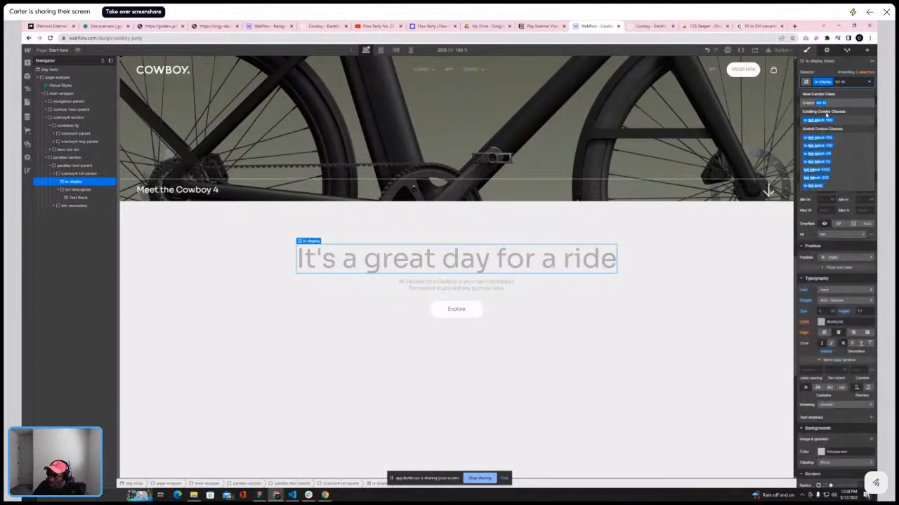
{"action": "left_click", "coordinate": [824, 121]}
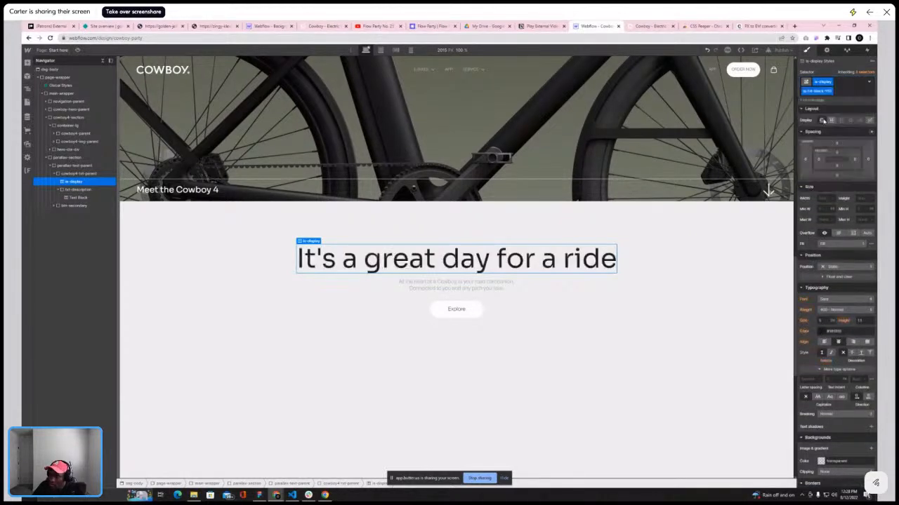
Assign the tx-txt-black-125 class to the subtitle text block
{"action": "left_click", "coordinate": [479, 285]}
{"action": "left_click", "coordinate": [837, 83]}
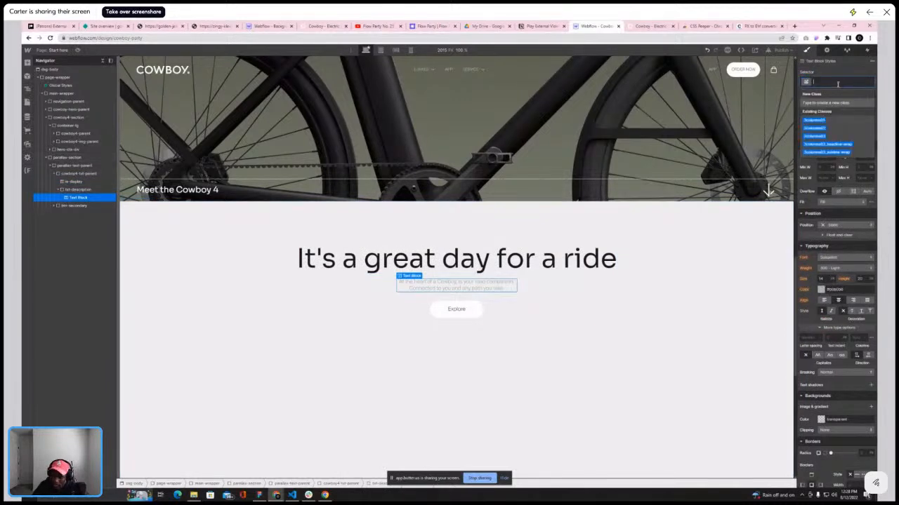
{"action": "type", "text": "is"}
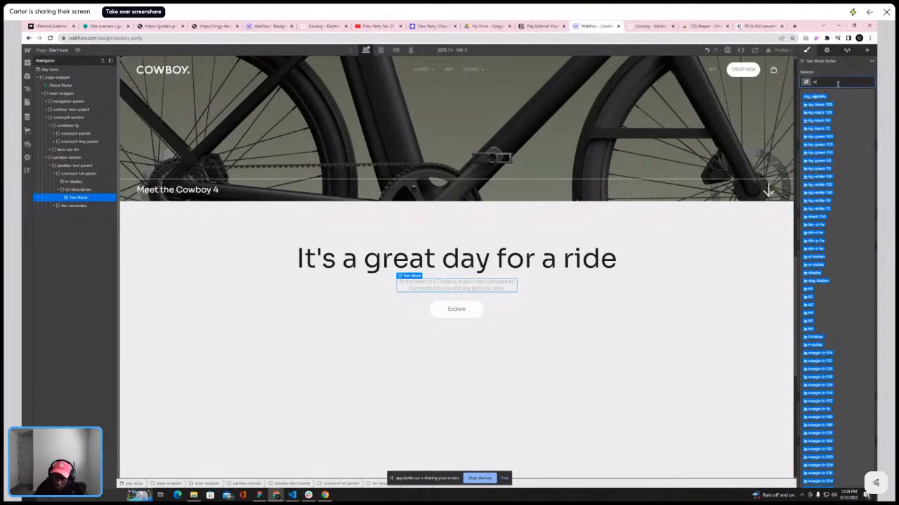
{"action": "type", "text": "-txt-b"}
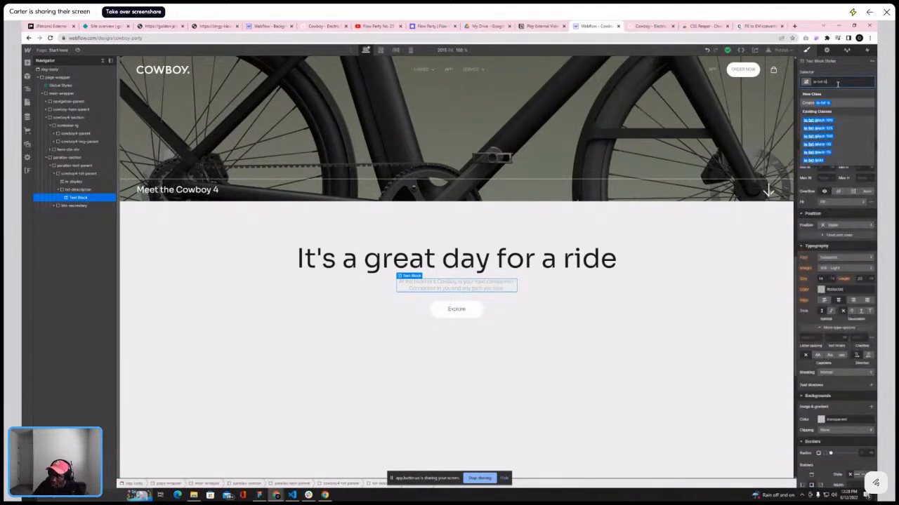
{"action": "left_click", "coordinate": [825, 128]}
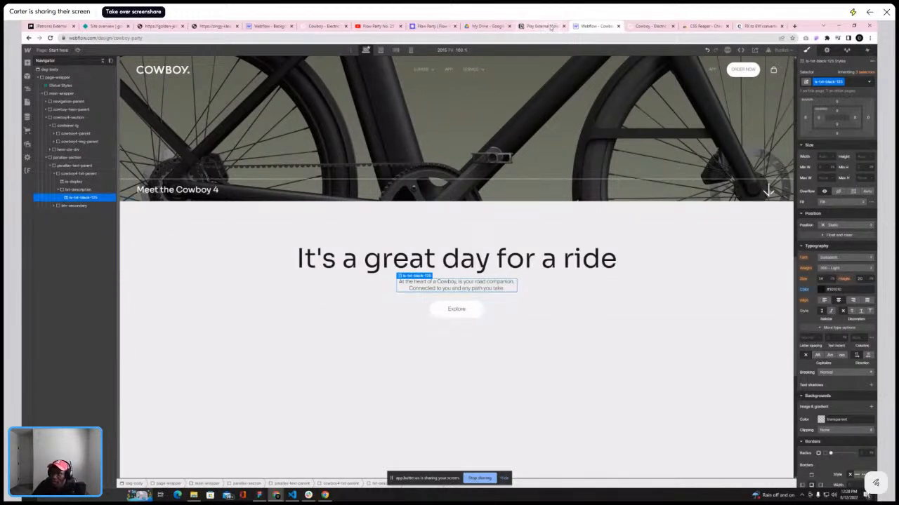
Change the button's label from Explore to Discover the app, matching the live site
{"action": "left_click", "coordinate": [650, 27]}
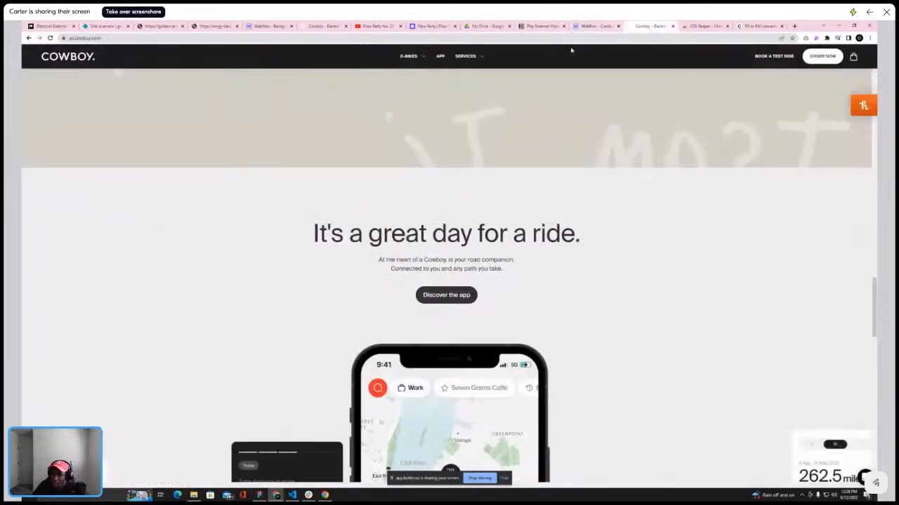
{"action": "left_click", "coordinate": [591, 27]}
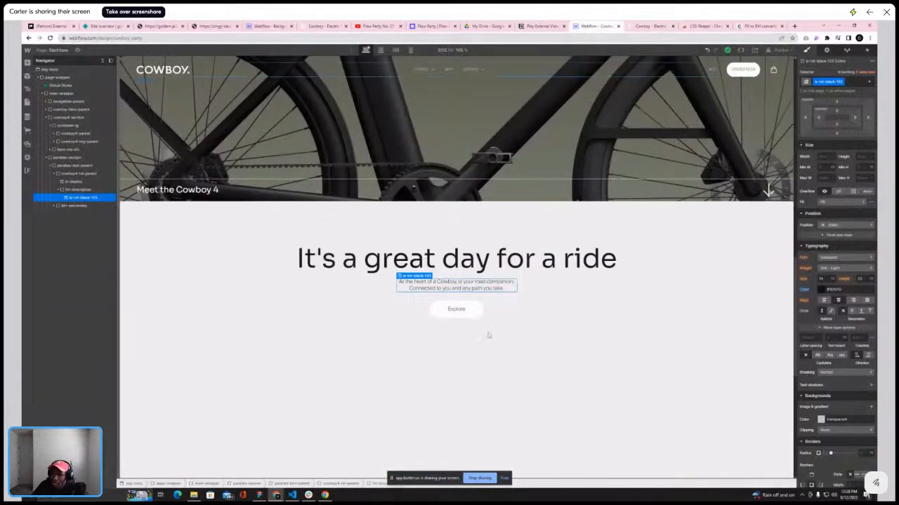
{"action": "double_click", "coordinate": [456, 309]}
{"action": "key", "text": "BackSpace"}
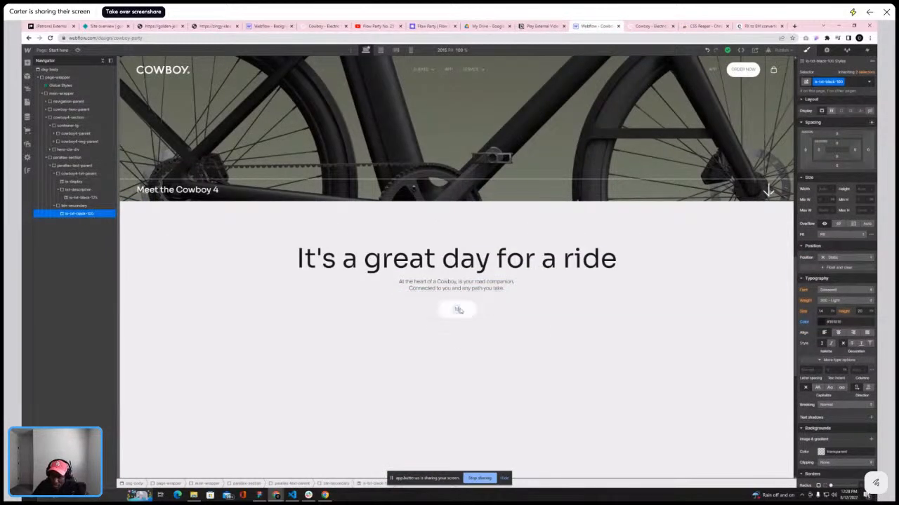
{"action": "type", "text": "Dis"}
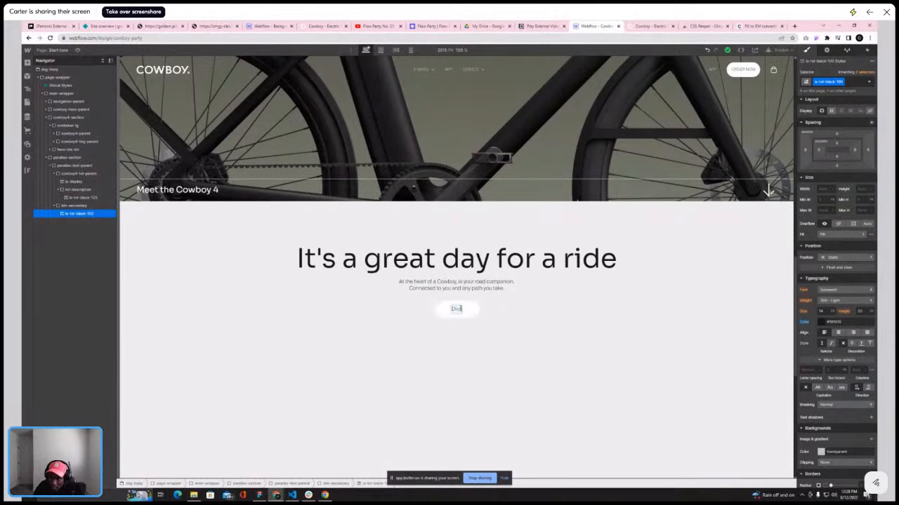
{"action": "type", "text": "c"}
{"action": "key", "text": "BackSpace"}
{"action": "type", "text": "cover"}
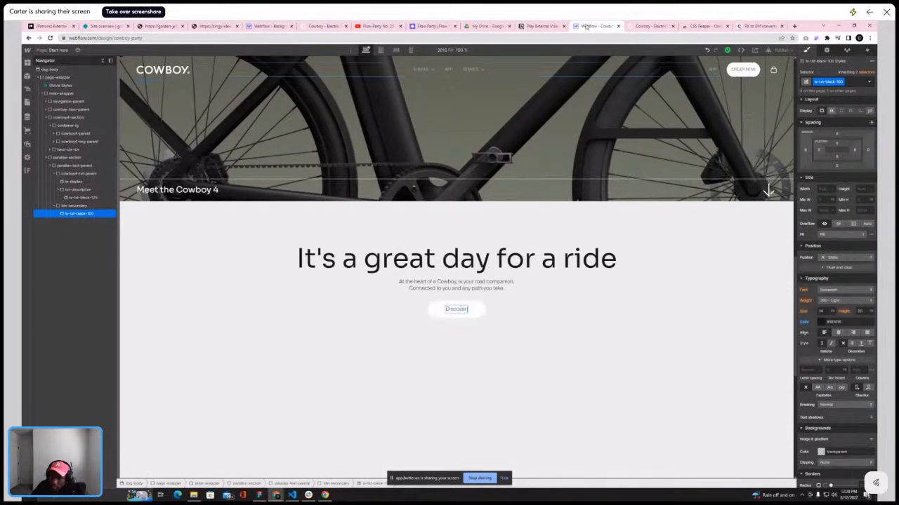
{"action": "left_click", "coordinate": [649, 26]}
{"action": "left_click", "coordinate": [596, 26]}
{"action": "type", "text": "over the app"}
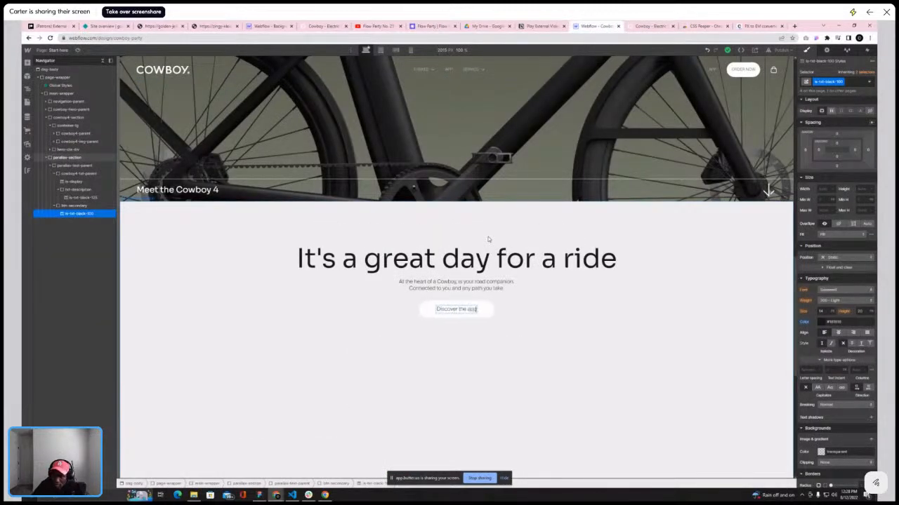
Examine the live site's app section with the phone mockup and surrounding cards
{"action": "left_click", "coordinate": [645, 26]}
{"action": "scroll", "coordinate": [450, 222], "scroll_direction": "down", "scroll_amount": 5}
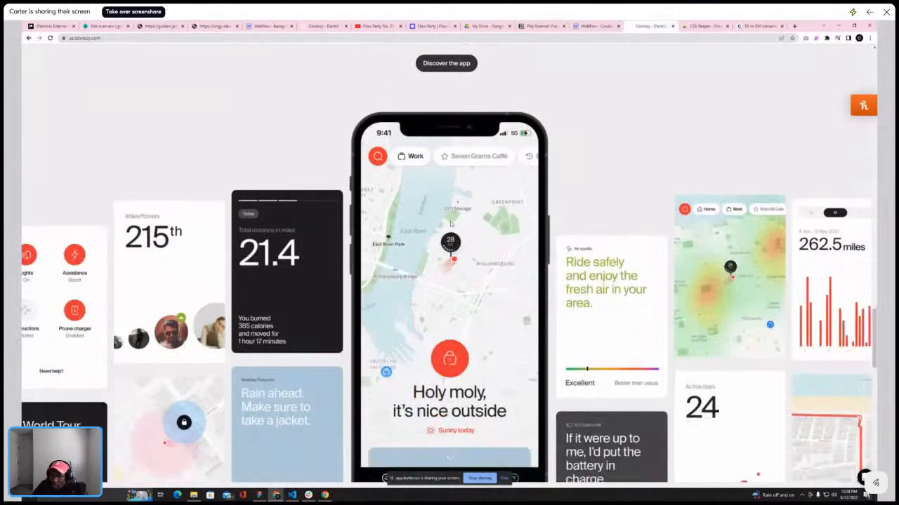
{"action": "scroll", "coordinate": [449, 222], "scroll_direction": "up", "scroll_amount": 4}
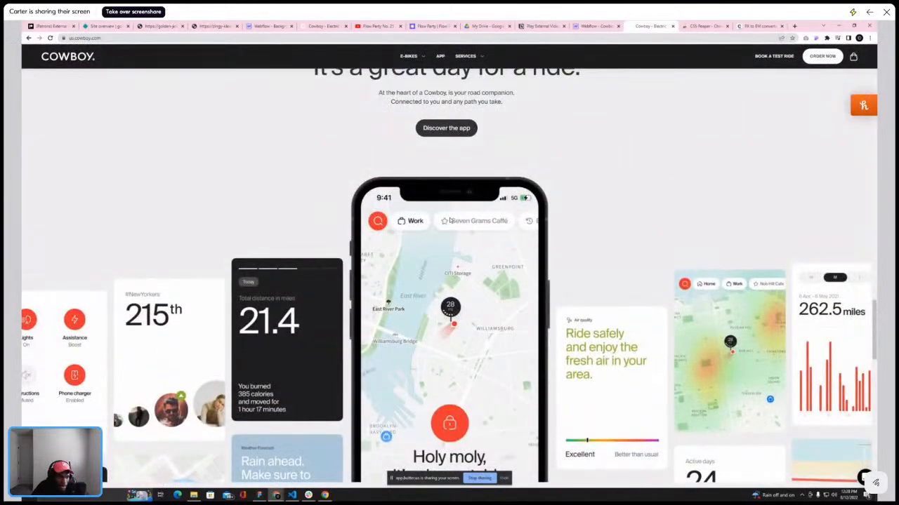
{"action": "scroll", "coordinate": [450, 219], "scroll_direction": "down", "scroll_amount": 1}
{"action": "scroll", "coordinate": [449, 221], "scroll_direction": "down", "scroll_amount": 3}
{"action": "scroll", "coordinate": [448, 223], "scroll_direction": "up", "scroll_amount": 2}
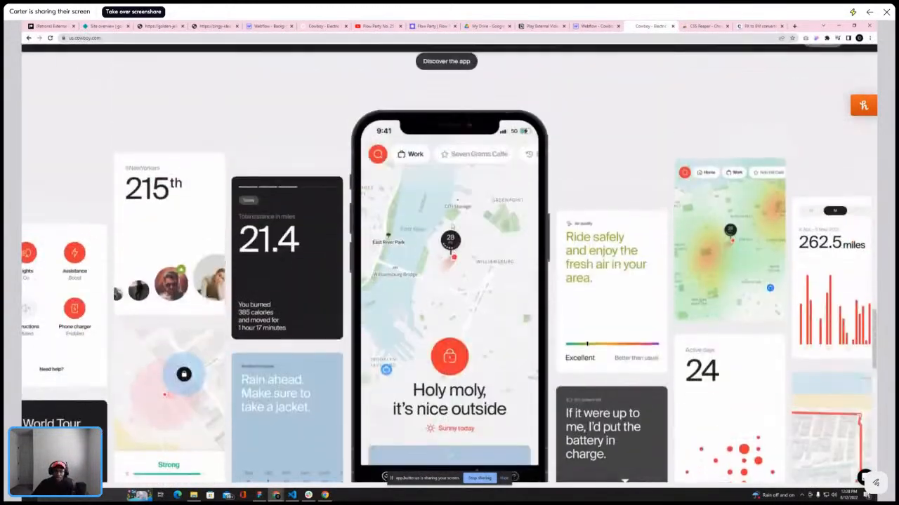
{"action": "scroll", "coordinate": [448, 225], "scroll_direction": "up", "scroll_amount": 3}
{"action": "scroll", "coordinate": [449, 231], "scroll_direction": "down", "scroll_amount": 5}
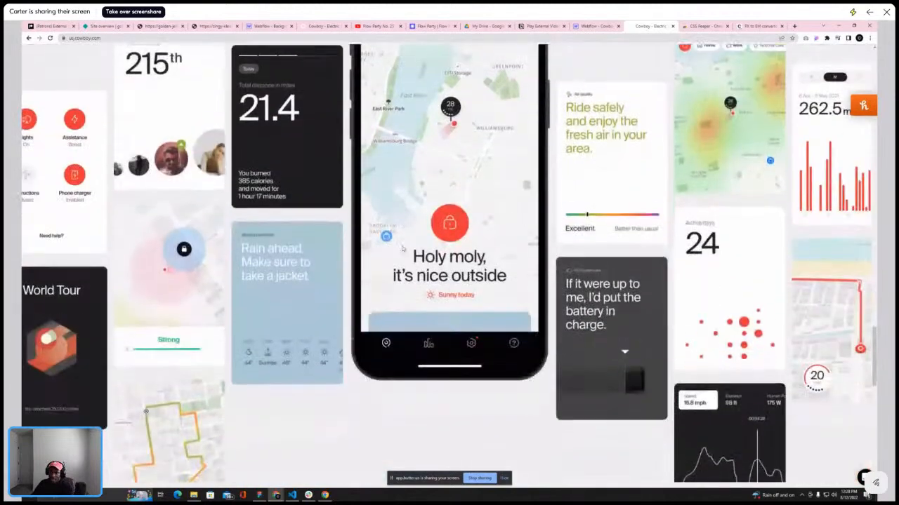
{"action": "scroll", "coordinate": [450, 244], "scroll_direction": "up", "scroll_amount": 2}
{"action": "scroll", "coordinate": [449, 246], "scroll_direction": "up", "scroll_amount": 1}
{"action": "scroll", "coordinate": [449, 245], "scroll_direction": "down", "scroll_amount": 4}
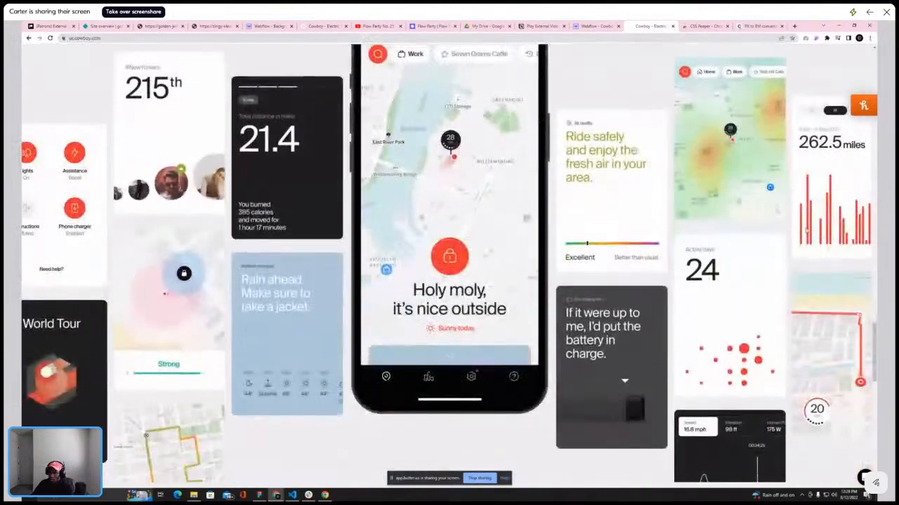
{"action": "scroll", "coordinate": [814, 260], "scroll_direction": "down", "scroll_amount": 1}
{"action": "scroll", "coordinate": [825, 267], "scroll_direction": "up", "scroll_amount": 3}
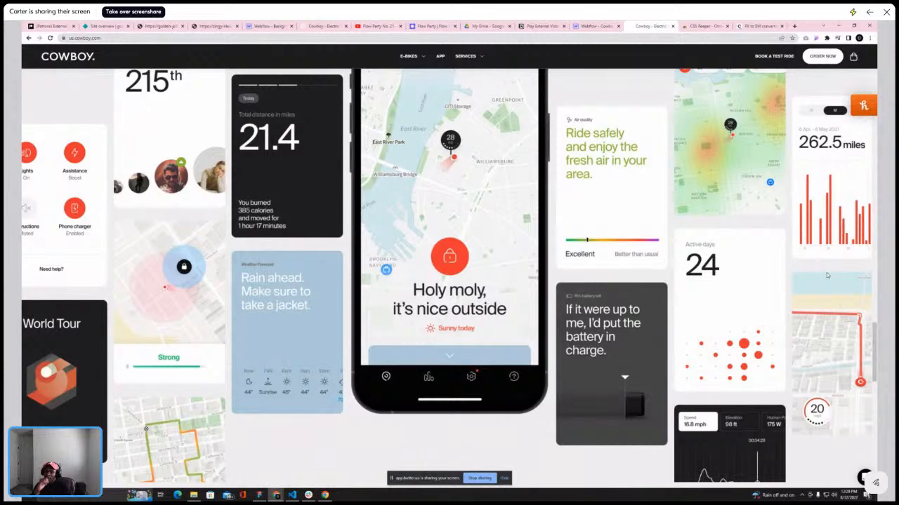
{"action": "scroll", "coordinate": [819, 259], "scroll_direction": "up", "scroll_amount": 1}
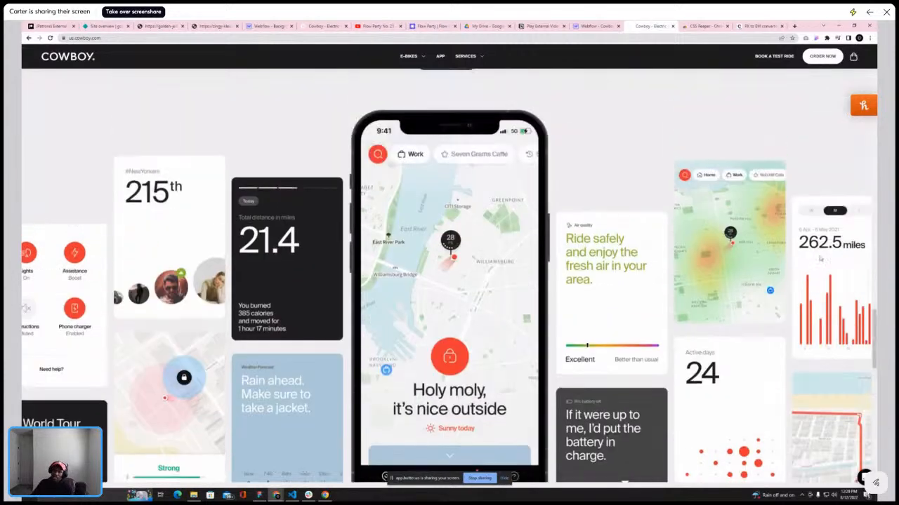
Study how the cards are arranged in columns around the phone mockup while scrolling the live site
{"action": "scroll", "coordinate": [819, 259], "scroll_direction": "up", "scroll_amount": 2}
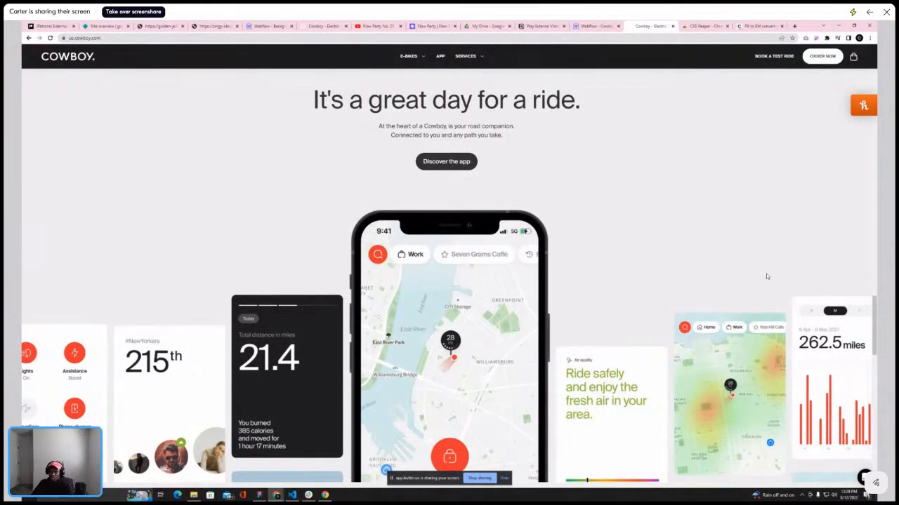
{"action": "scroll", "coordinate": [766, 276], "scroll_direction": "down", "scroll_amount": 2}
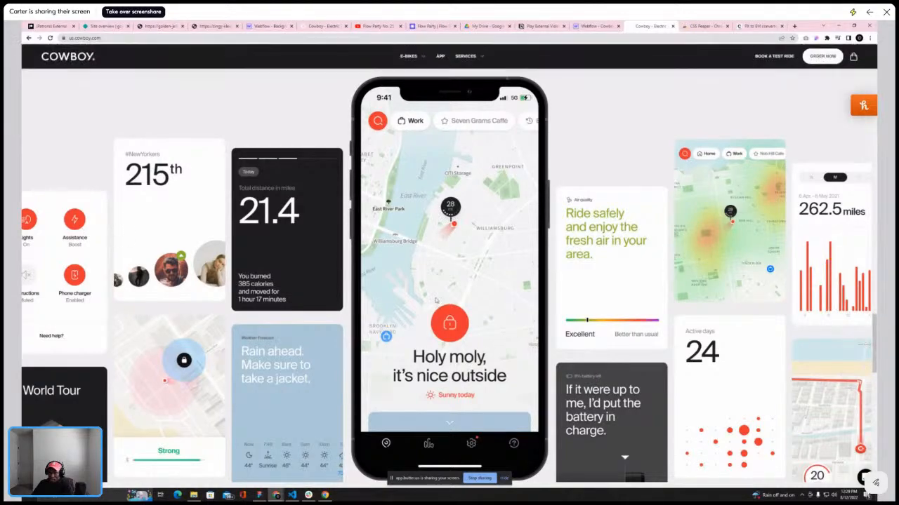
{"action": "scroll", "coordinate": [709, 266], "scroll_direction": "down", "scroll_amount": 6}
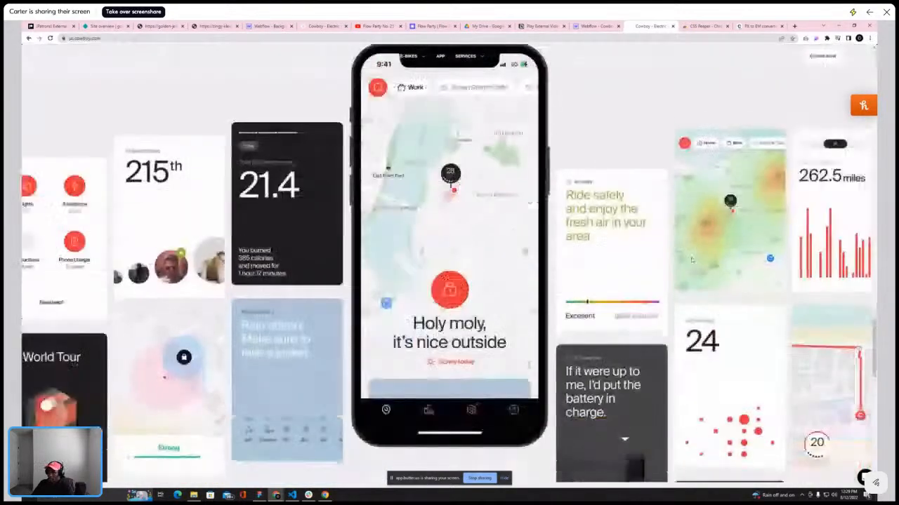
{"action": "scroll", "coordinate": [728, 236], "scroll_direction": "up", "scroll_amount": 6}
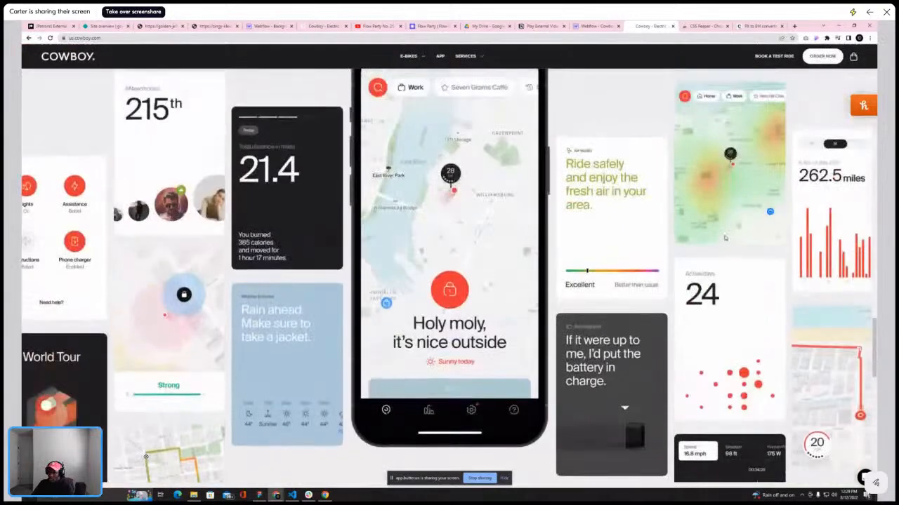
{"action": "scroll", "coordinate": [726, 242], "scroll_direction": "down", "scroll_amount": 4}
{"action": "scroll", "coordinate": [725, 240], "scroll_direction": "up", "scroll_amount": 2}
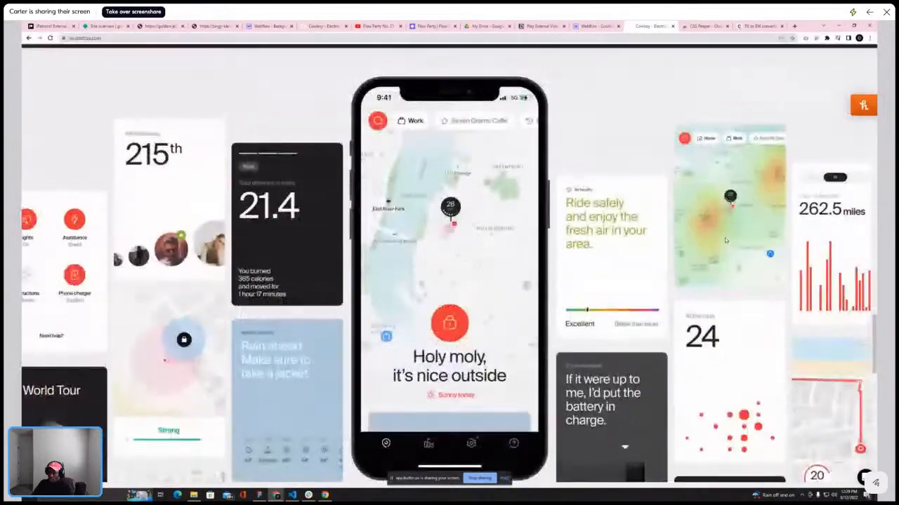
{"action": "scroll", "coordinate": [724, 240], "scroll_direction": "down", "scroll_amount": 4}
{"action": "scroll", "coordinate": [725, 240], "scroll_direction": "up", "scroll_amount": 4}
{"action": "scroll", "coordinate": [725, 241], "scroll_direction": "up", "scroll_amount": 3}
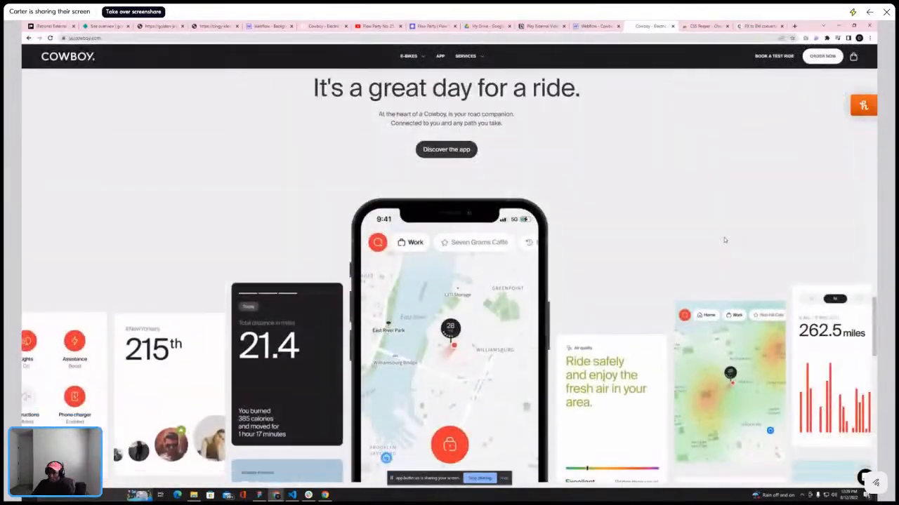
{"action": "scroll", "coordinate": [724, 241], "scroll_direction": "down", "scroll_amount": 3}
{"action": "scroll", "coordinate": [725, 240], "scroll_direction": "up", "scroll_amount": 2}
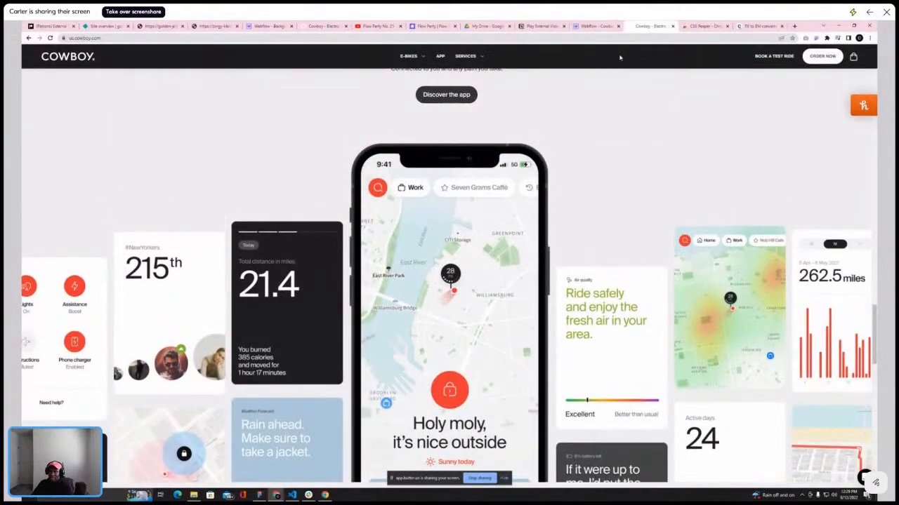
{"action": "scroll", "coordinate": [570, 164], "scroll_direction": "up", "scroll_amount": 2}
{"action": "scroll", "coordinate": [562, 183], "scroll_direction": "down", "scroll_amount": 2}
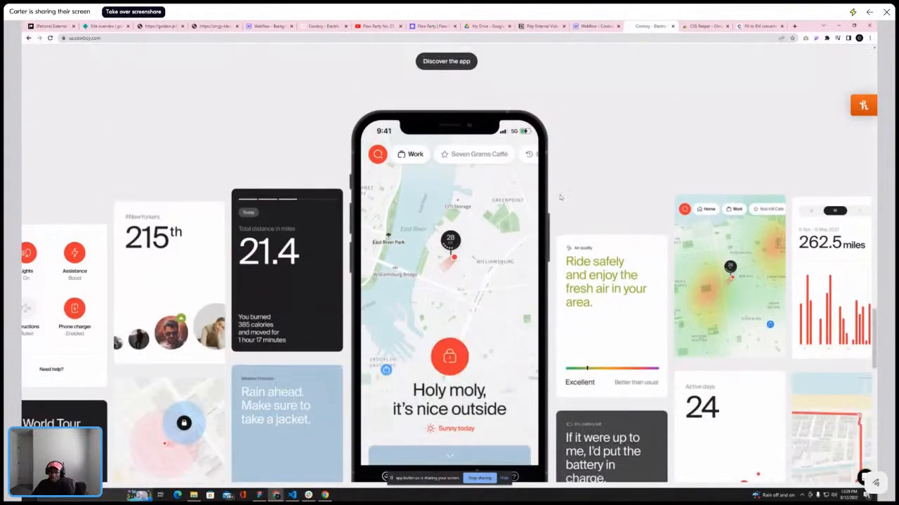
{"action": "scroll", "coordinate": [558, 192], "scroll_direction": "down", "scroll_amount": 3}
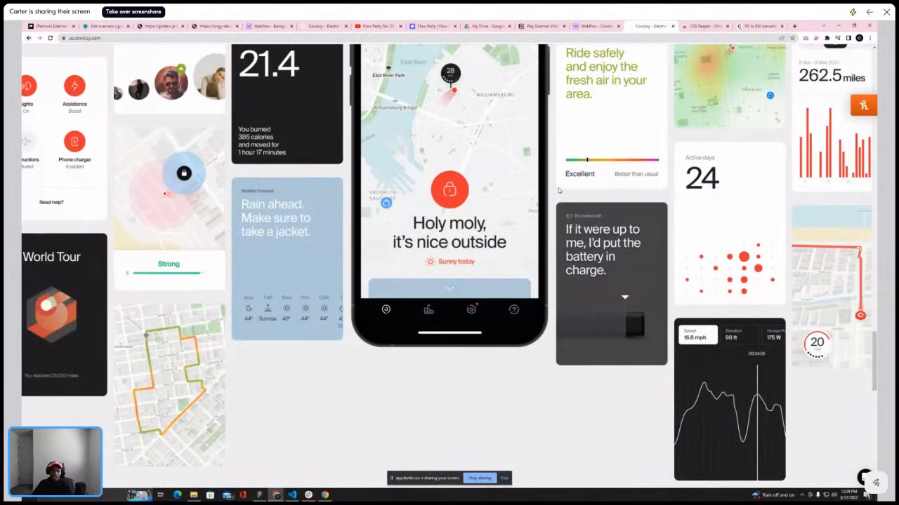
{"action": "scroll", "coordinate": [545, 203], "scroll_direction": "up", "scroll_amount": 2}
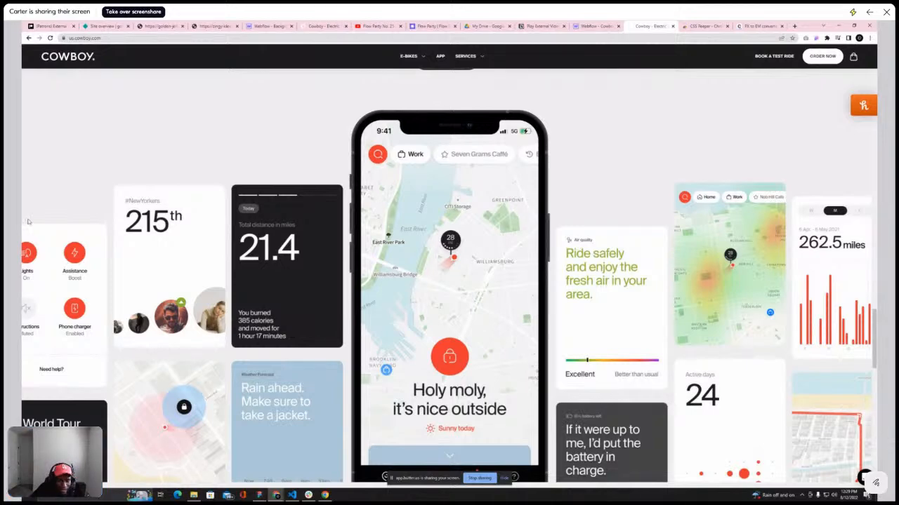
{"action": "scroll", "coordinate": [570, 126], "scroll_direction": "up", "scroll_amount": 1}
{"action": "scroll", "coordinate": [570, 125], "scroll_direction": "up", "scroll_amount": 2}
{"action": "scroll", "coordinate": [570, 125], "scroll_direction": "down", "scroll_amount": 2}
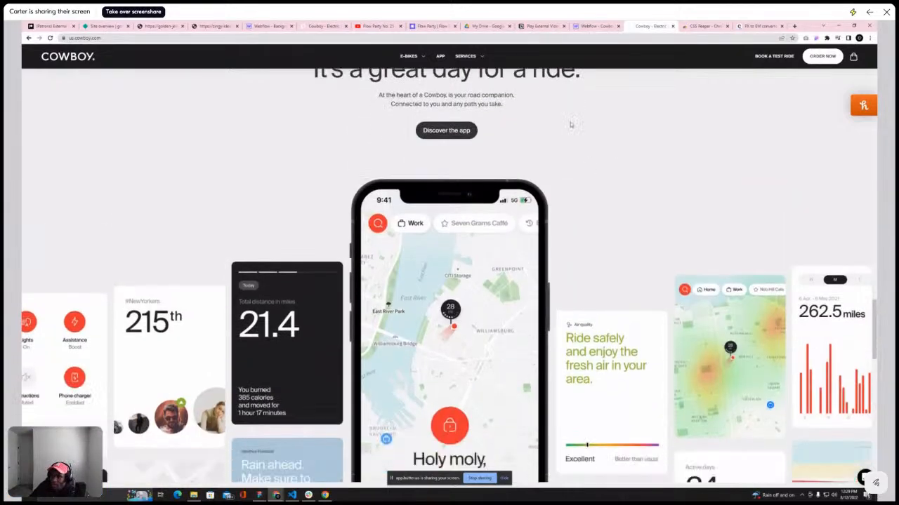
Add a div block inside the parallax section, below the parallax text parent
{"action": "left_click", "coordinate": [595, 27]}
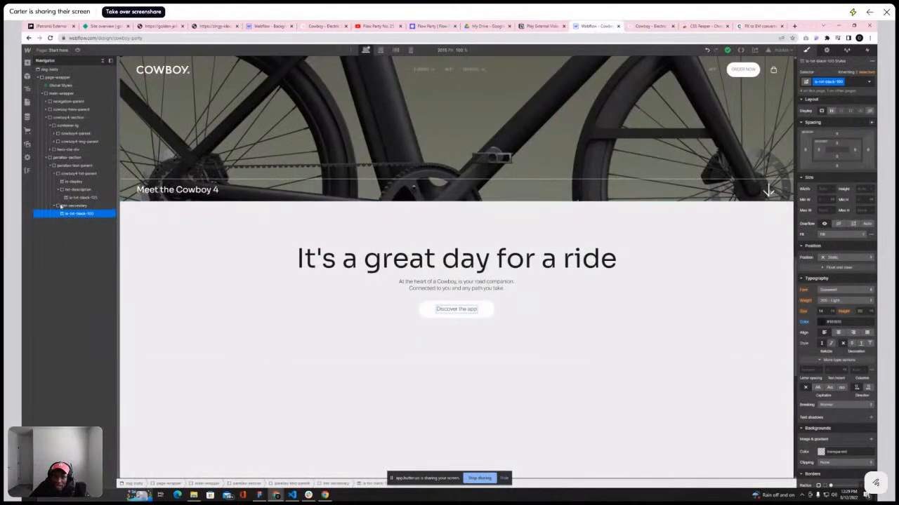
{"action": "left_click", "coordinate": [55, 173]}
{"action": "left_click", "coordinate": [54, 165]}
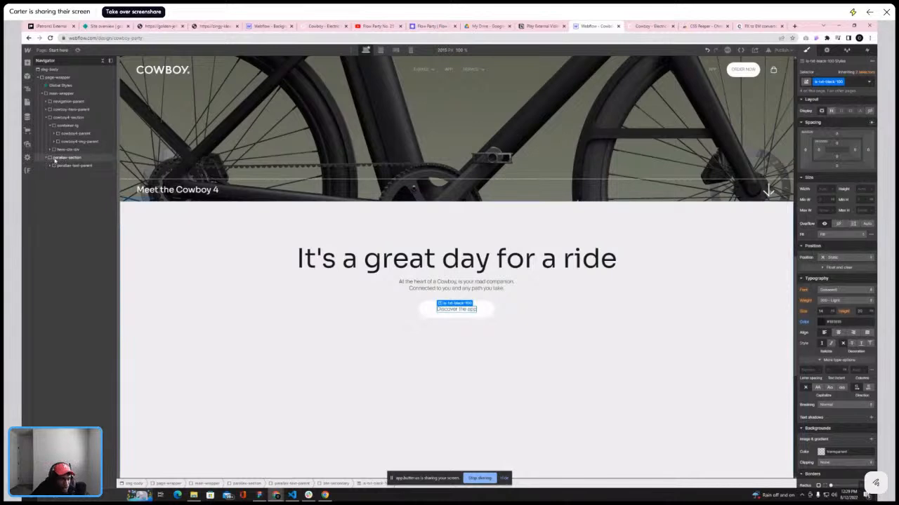
{"action": "left_click", "coordinate": [55, 158]}
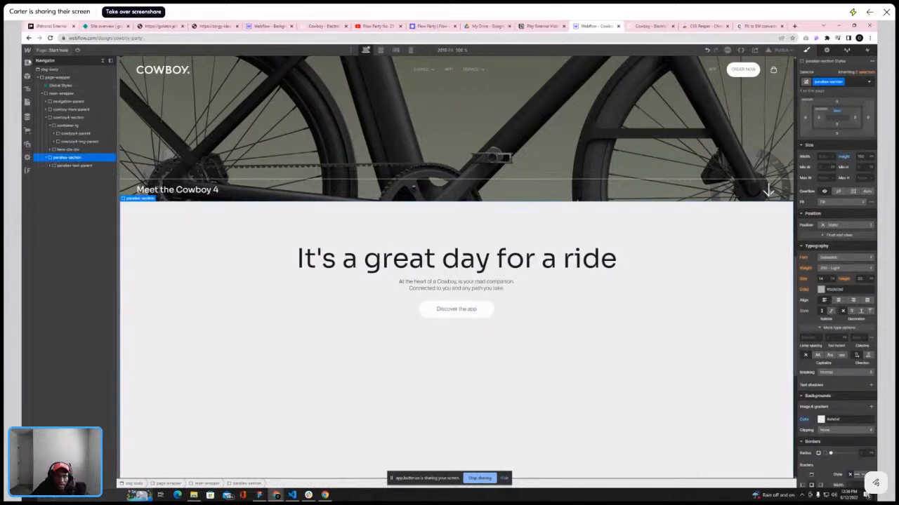
{"action": "key", "text": "a"}
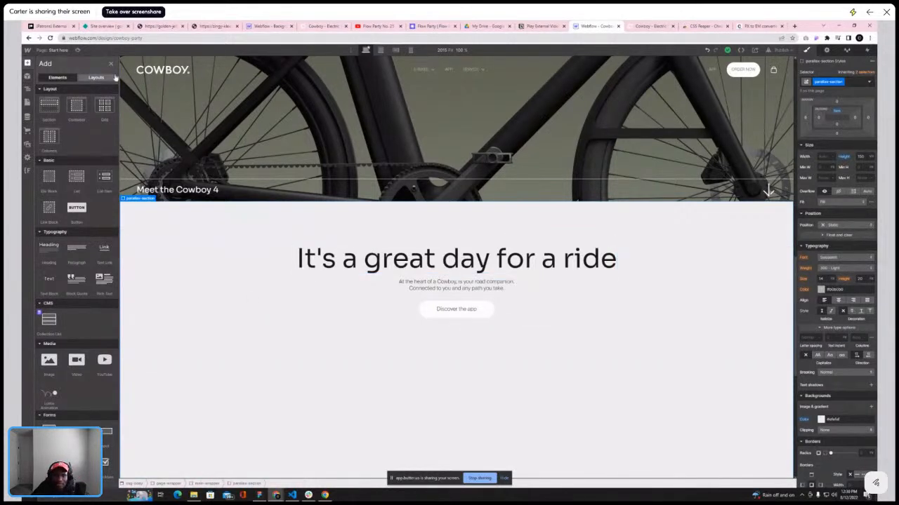
{"action": "left_click", "coordinate": [111, 64]}
{"action": "left_click", "coordinate": [62, 166]}
{"action": "left_click", "coordinate": [63, 158]}
{"action": "left_click", "coordinate": [27, 64]}
{"action": "left_click", "coordinate": [47, 182]}
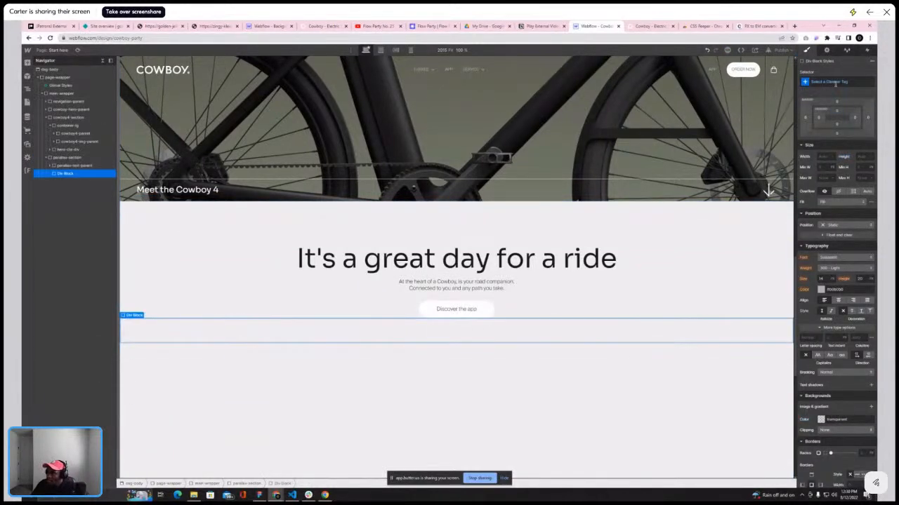
Create and assign a new class named parallax-grid to the new div block
{"action": "left_click", "coordinate": [836, 82]}
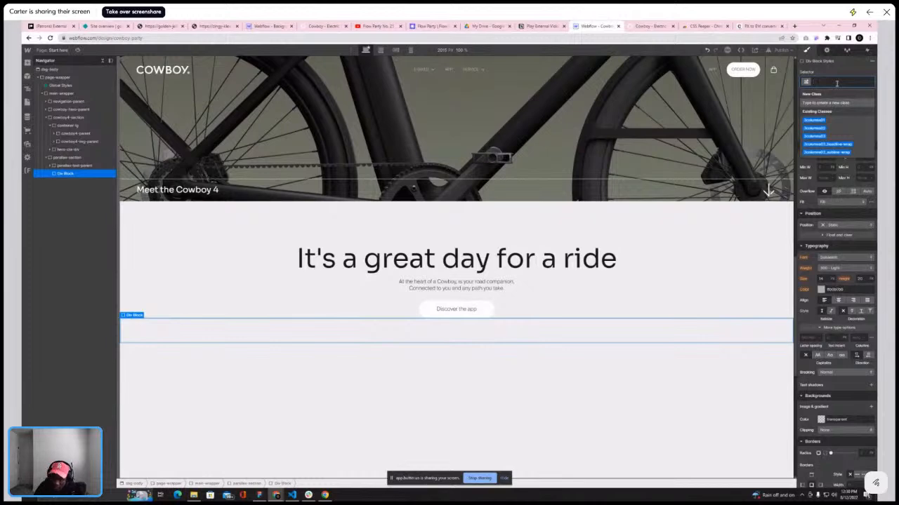
{"action": "type", "text": "p"}
{"action": "key", "text": "BackSpace"}
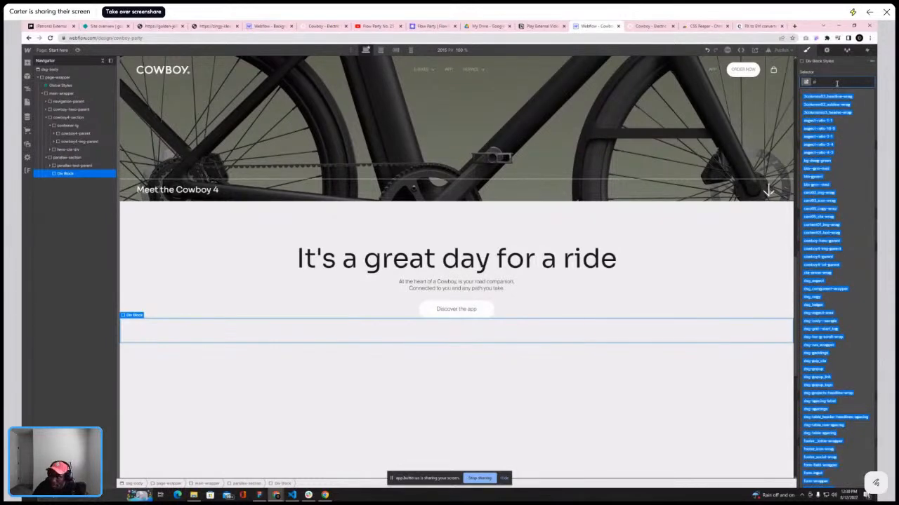
{"action": "type", "text": "paral"}
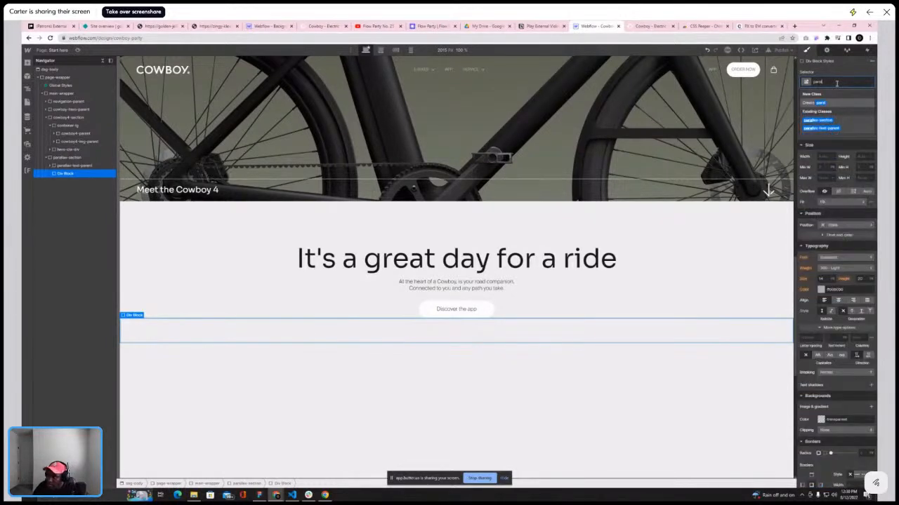
{"action": "type", "text": "lax-grid"}
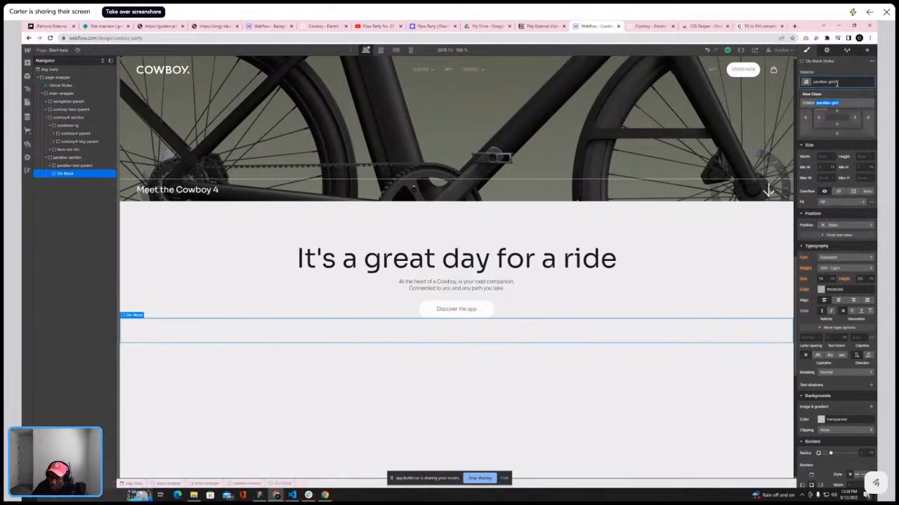
{"action": "key", "text": "Return"}
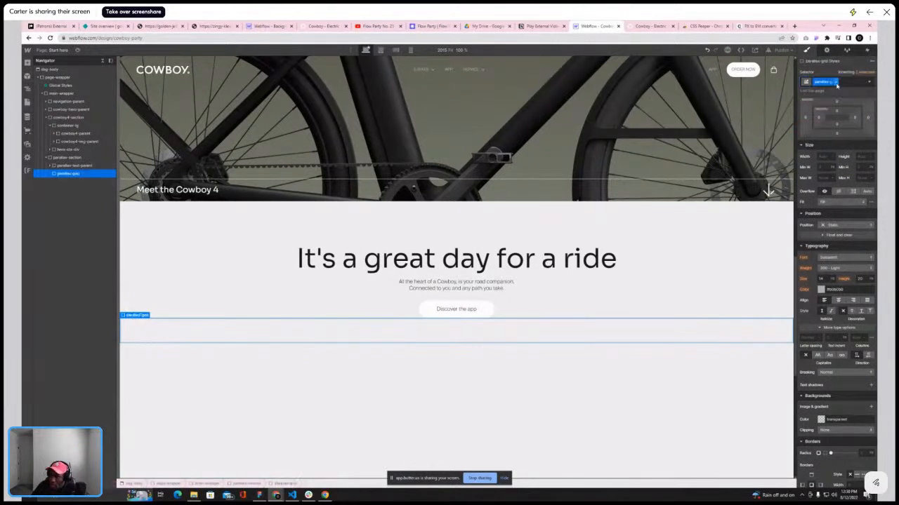
Make parallax-grid a grid with one row and seven columns, widening the fourth column for the phone
{"action": "scroll", "coordinate": [837, 133], "scroll_direction": "up", "scroll_amount": 1}
{"action": "left_click", "coordinate": [841, 113]}
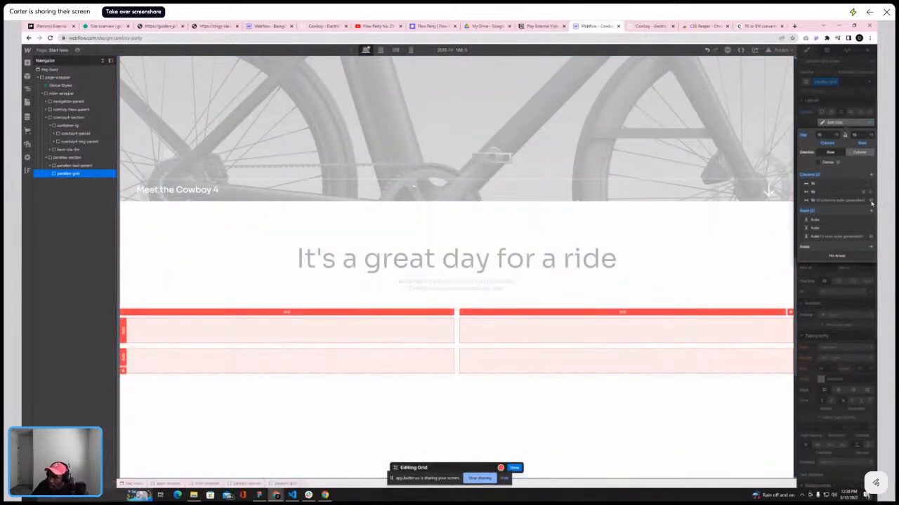
{"action": "left_click", "coordinate": [871, 220]}
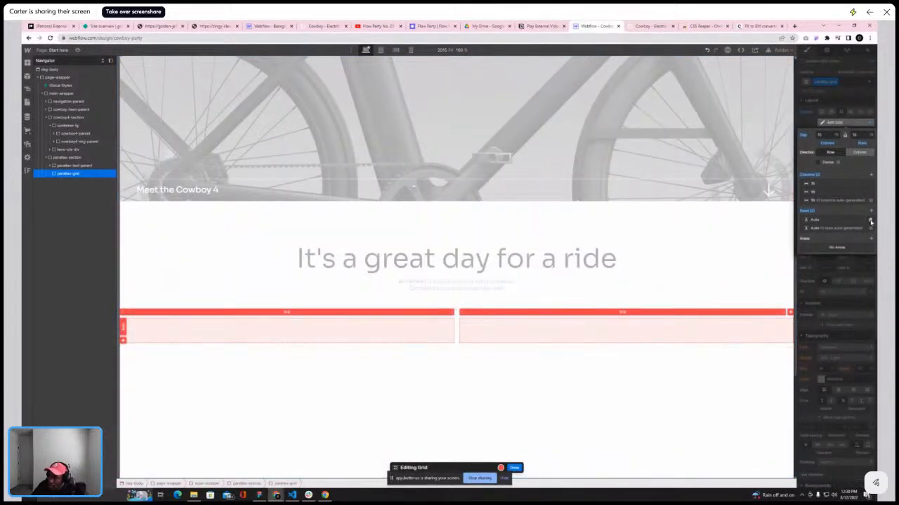
{"action": "left_click", "coordinate": [870, 177]}
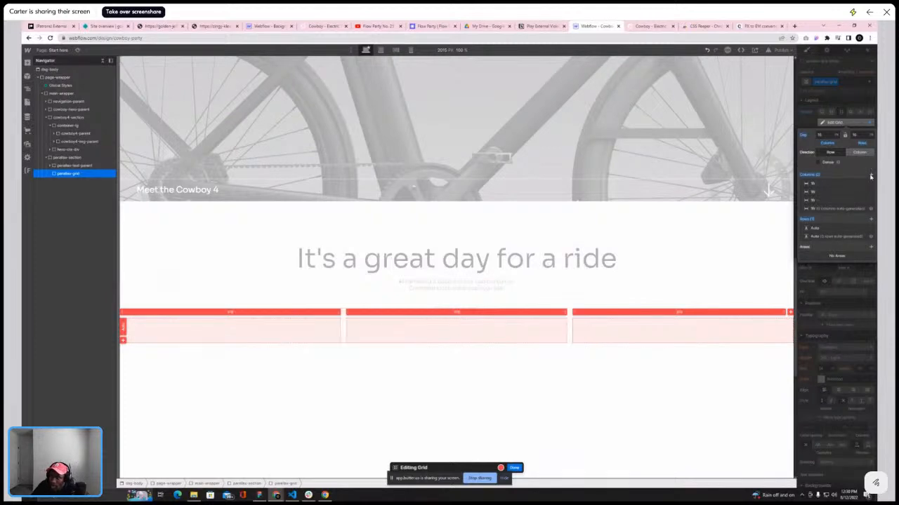
{"action": "left_click", "coordinate": [871, 176]}
{"action": "left_click", "coordinate": [870, 177]}
{"action": "left_click", "coordinate": [871, 177]}
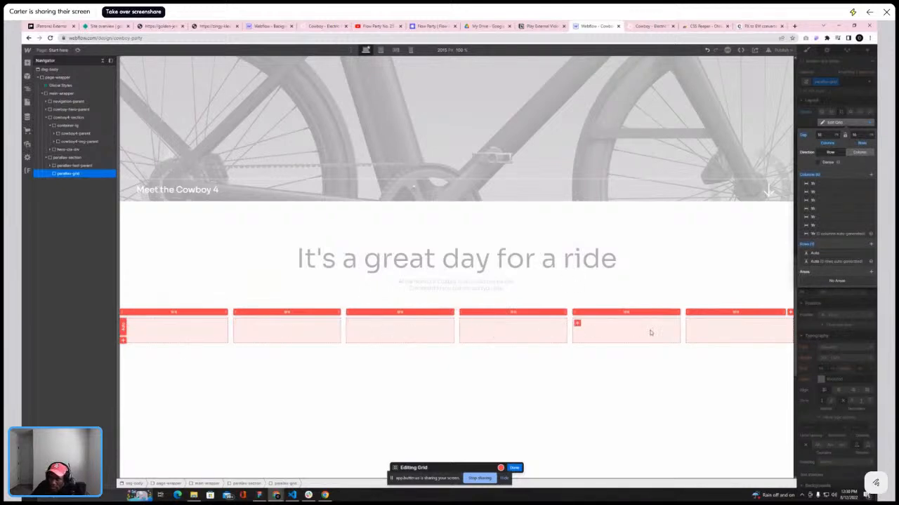
{"action": "left_click", "coordinate": [871, 176]}
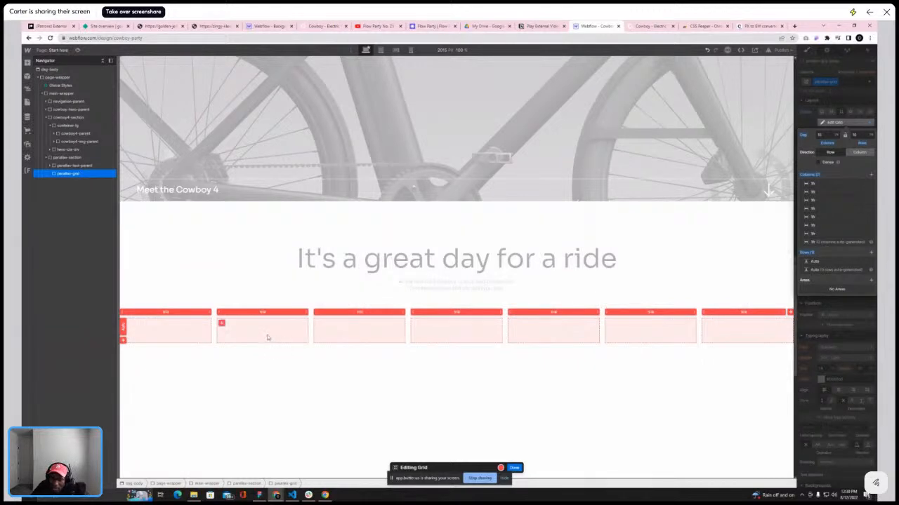
{"action": "left_click_drag", "start_coordinate": [504, 317], "coordinate": [531, 312]}
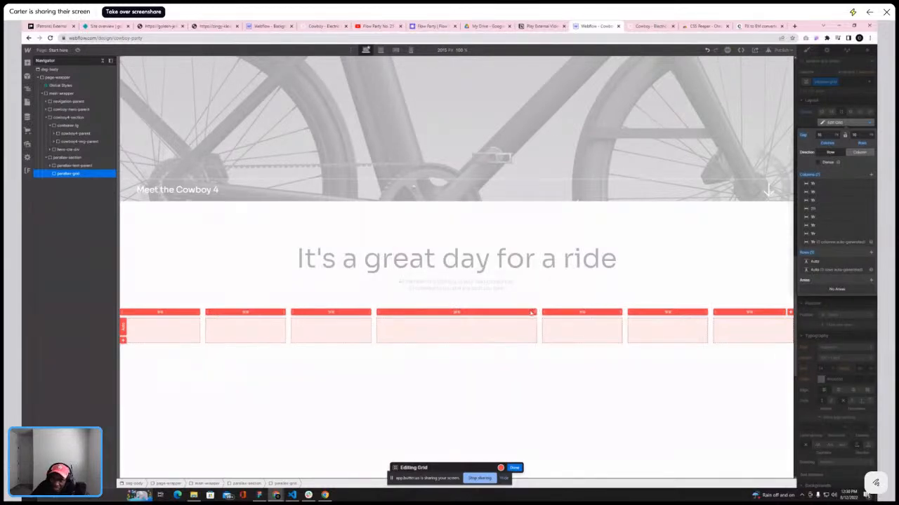
Compare the grid's columns with the card arrangement on the live site's app section
{"action": "left_click", "coordinate": [640, 26]}
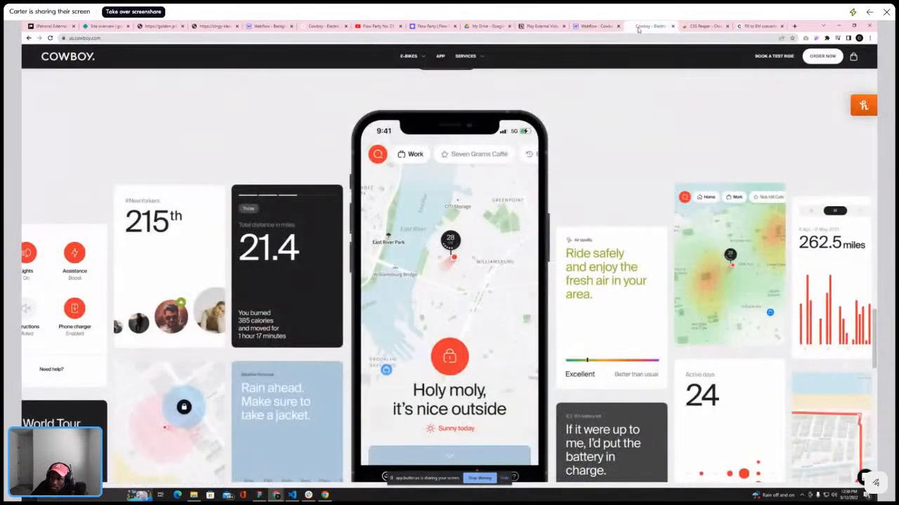
{"action": "left_click", "coordinate": [598, 27]}
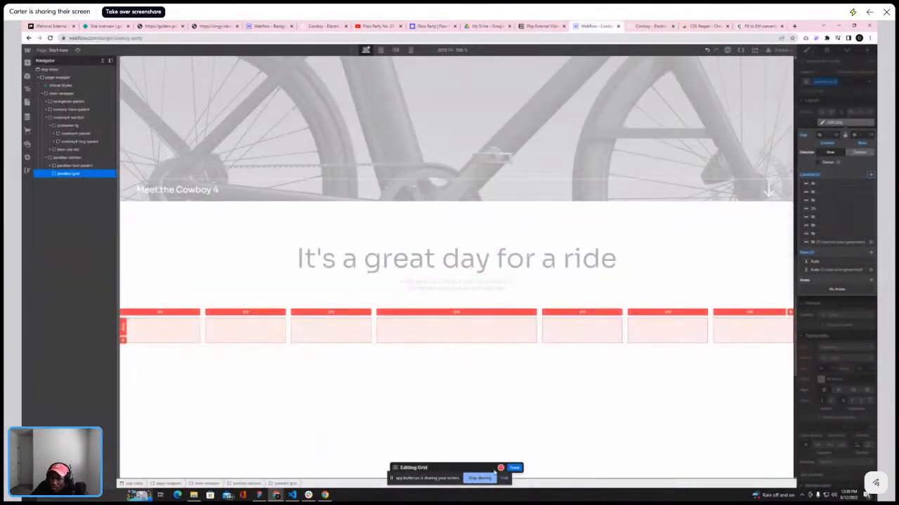
{"action": "key", "text": "ctrl+Tab"}
{"action": "scroll", "coordinate": [427, 211], "scroll_direction": "down", "scroll_amount": 10}
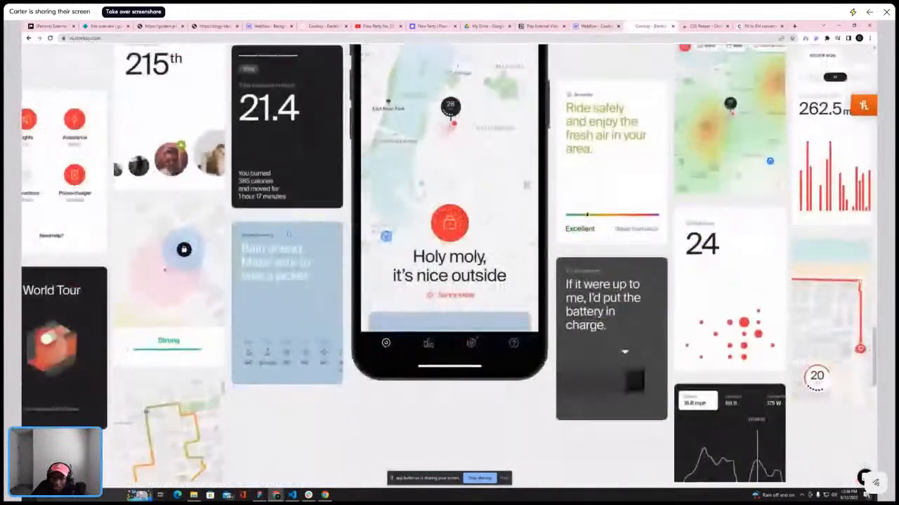
{"action": "scroll", "coordinate": [58, 164], "scroll_direction": "up", "scroll_amount": 3}
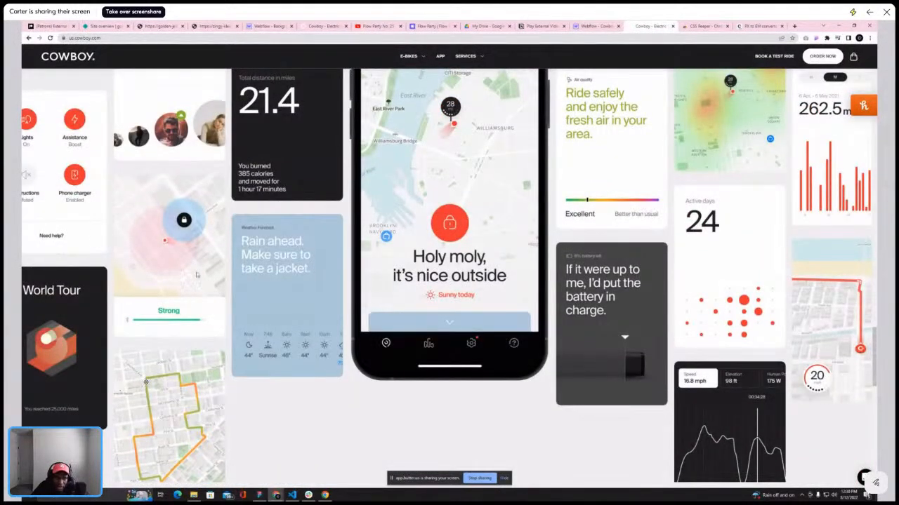
{"action": "scroll", "coordinate": [559, 191], "scroll_direction": "up", "scroll_amount": 1}
{"action": "scroll", "coordinate": [574, 101], "scroll_direction": "up", "scroll_amount": 2}
{"action": "scroll", "coordinate": [574, 123], "scroll_direction": "down", "scroll_amount": 3}
{"action": "scroll", "coordinate": [577, 118], "scroll_direction": "up", "scroll_amount": 3}
{"action": "scroll", "coordinate": [573, 123], "scroll_direction": "down", "scroll_amount": 2}
{"action": "scroll", "coordinate": [573, 122], "scroll_direction": "up", "scroll_amount": 3}
{"action": "scroll", "coordinate": [573, 122], "scroll_direction": "down", "scroll_amount": 2}
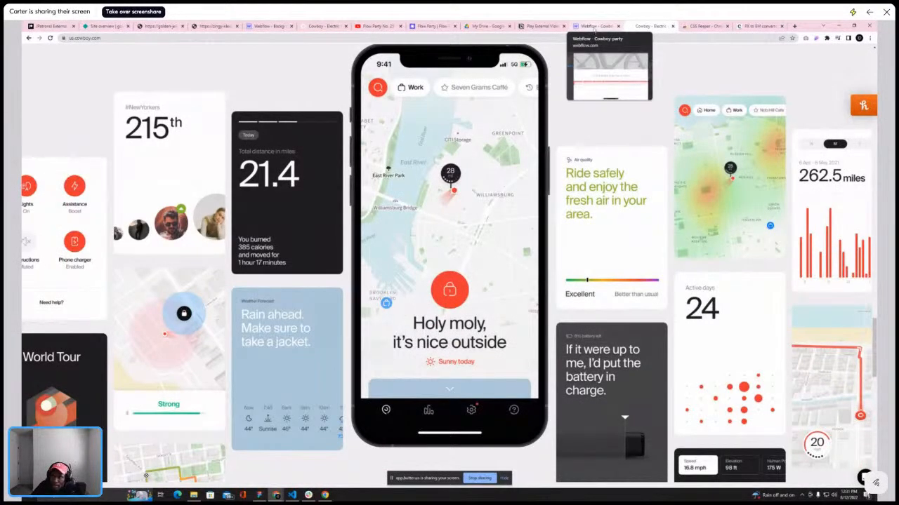
{"action": "left_click", "coordinate": [594, 26]}
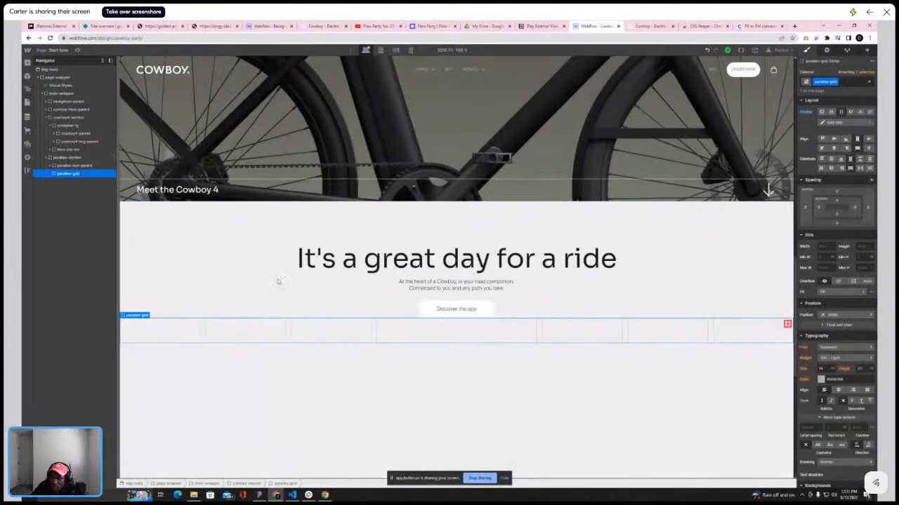
Add a div block as the first child inside the parallax-grid
{"action": "key", "text": "a"}
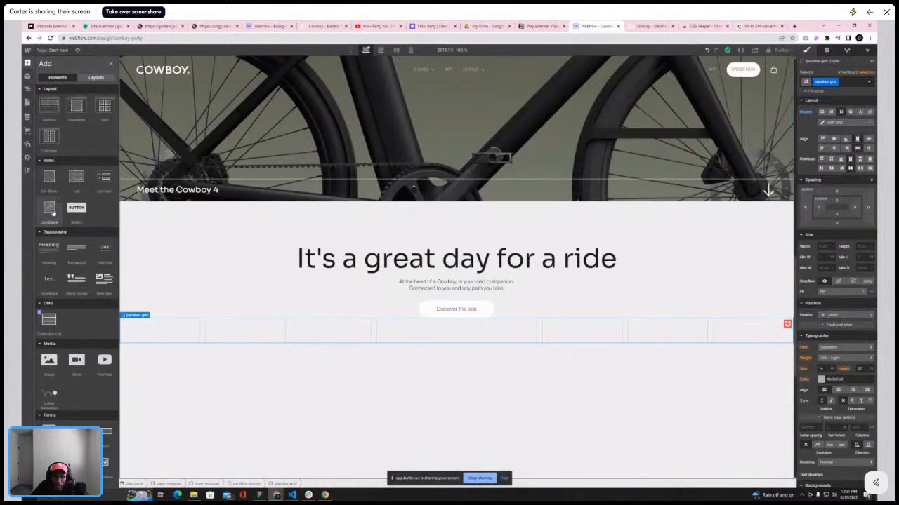
{"action": "left_click", "coordinate": [51, 181]}
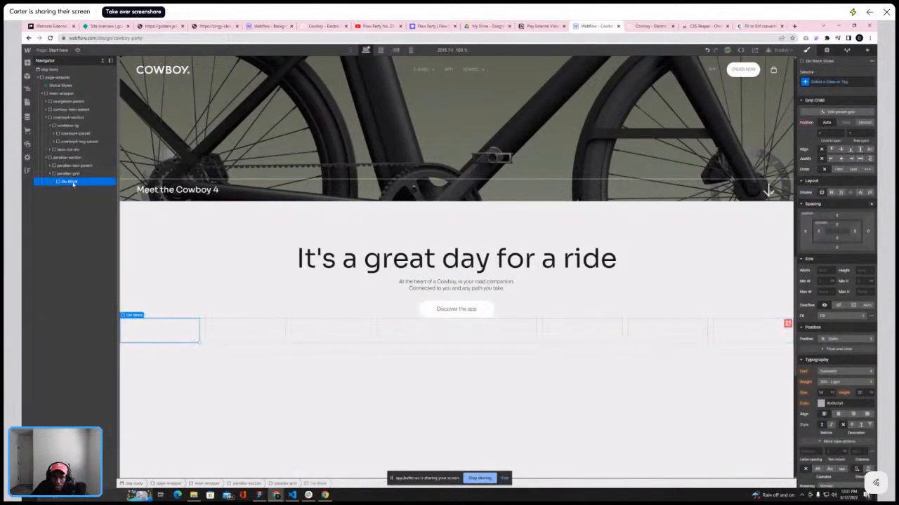
Create and assign a new class named parallax-hr-flex to the first div block in the grid
{"action": "left_click", "coordinate": [853, 79]}
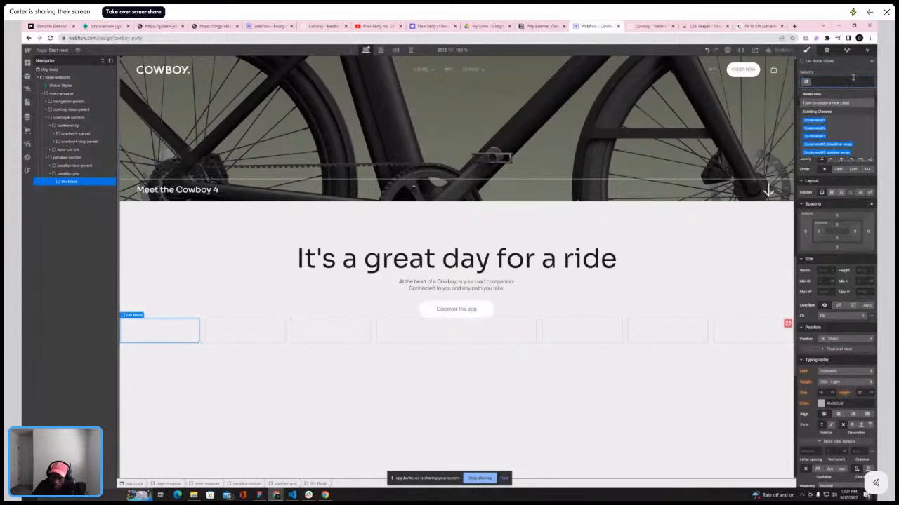
{"action": "type", "text": "p"}
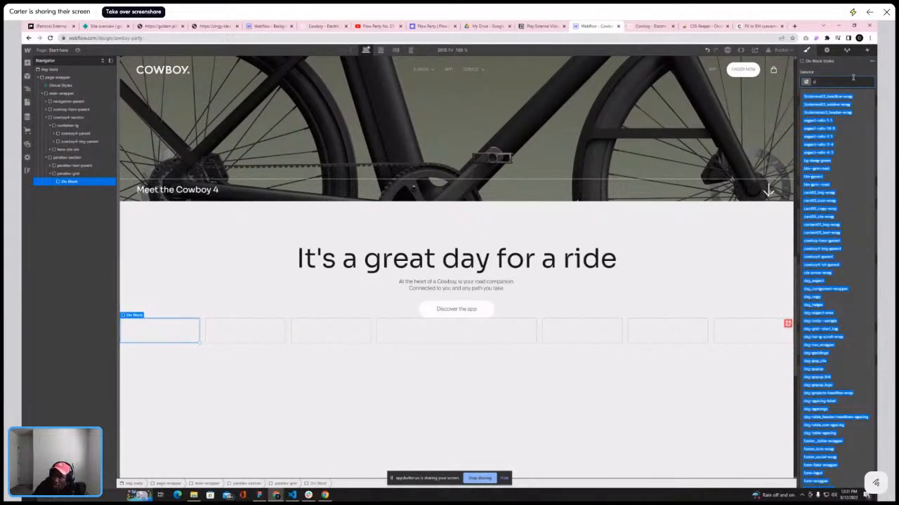
{"action": "key", "text": "BackSpace"}
{"action": "type", "text": "p"}
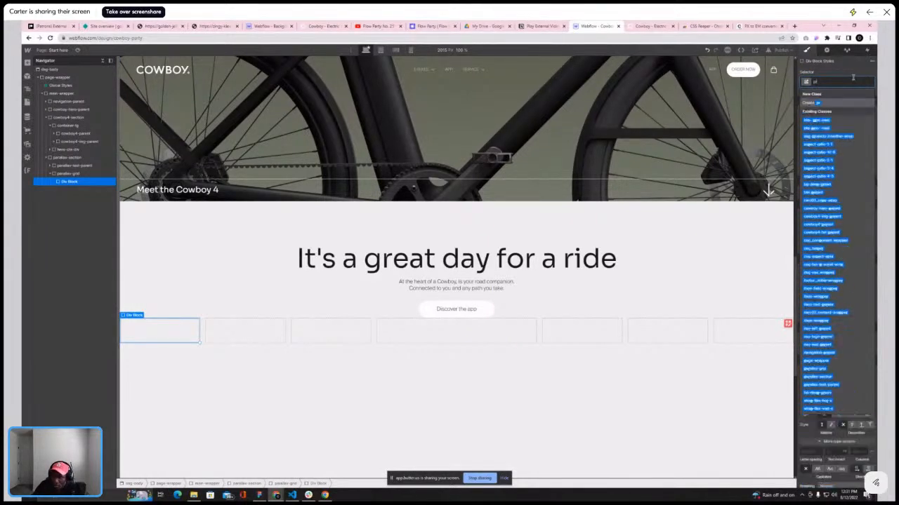
{"action": "type", "text": "a"}
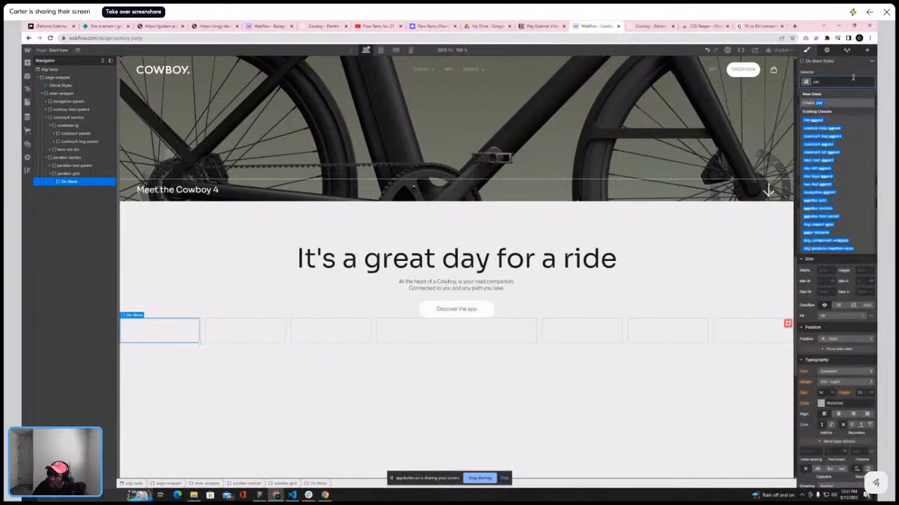
{"action": "type", "text": "rallax-h-i"}
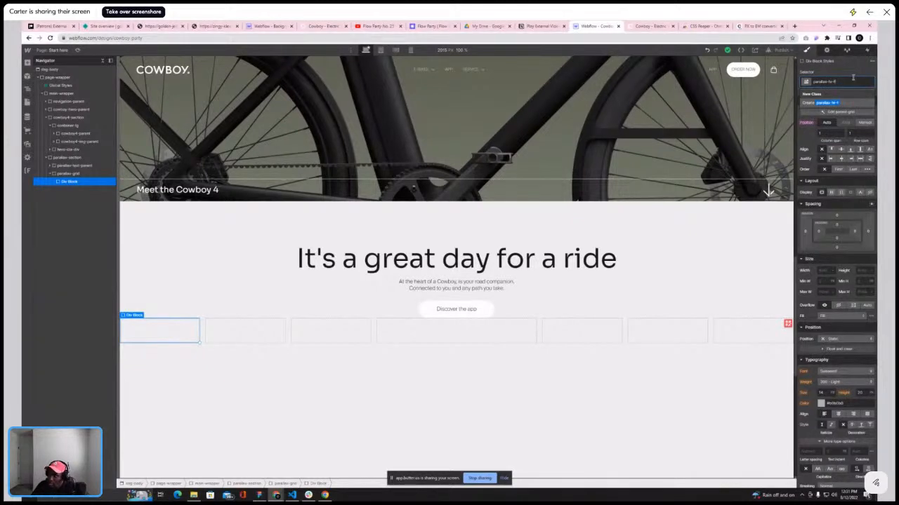
{"action": "type", "text": "r-flex"}
{"action": "key", "text": "Return"}
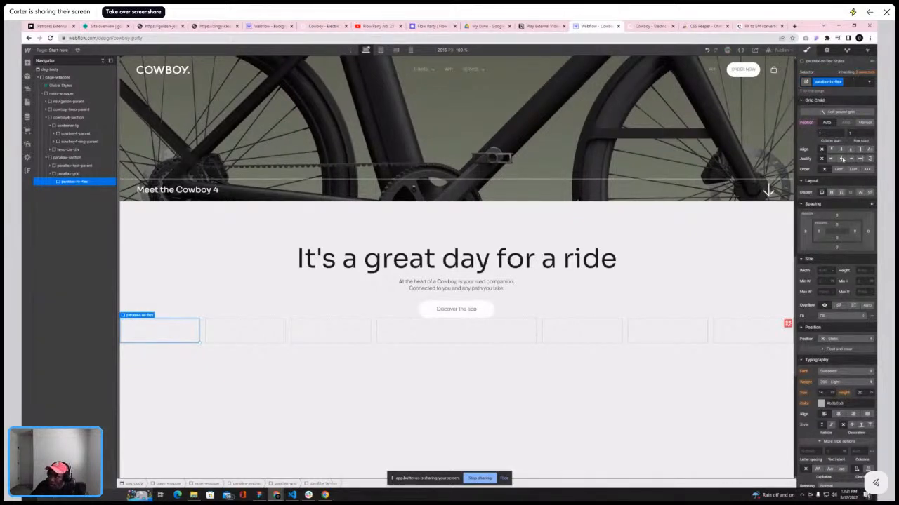
Set parallax-hr-flex to a vertical flex layout with a gap between its children
{"action": "left_click", "coordinate": [831, 191]}
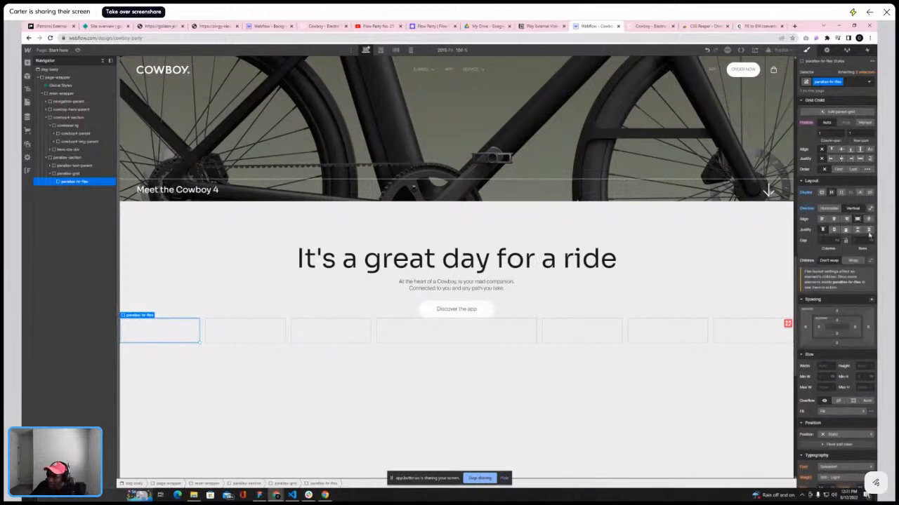
{"action": "left_click", "coordinate": [871, 242]}
{"action": "left_click", "coordinate": [863, 250]}
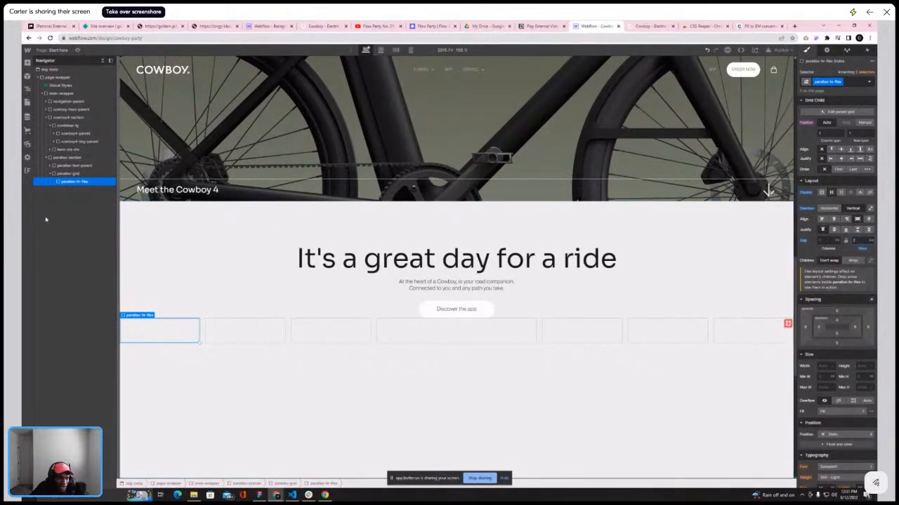
Add a div block inside parallax-hr-flex and give it a new class named parallax-sm-img
{"action": "left_click", "coordinate": [650, 26]}
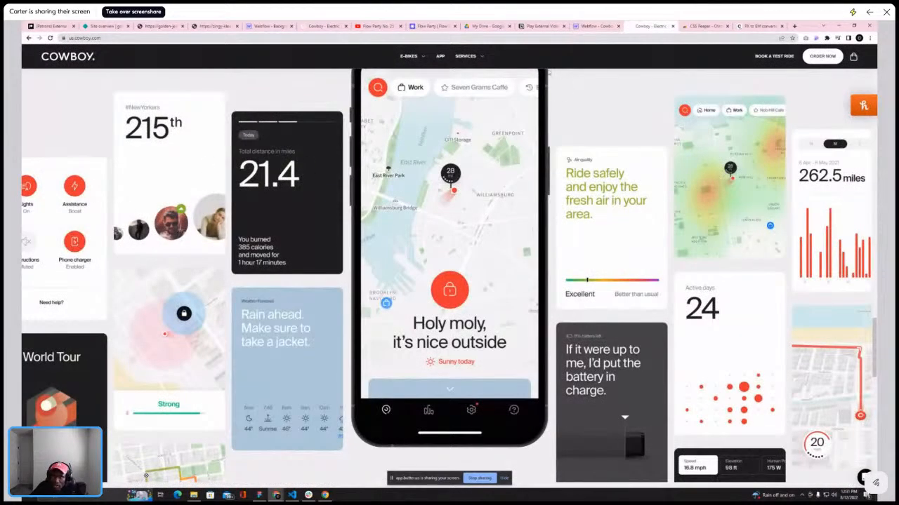
{"action": "left_click", "coordinate": [597, 25]}
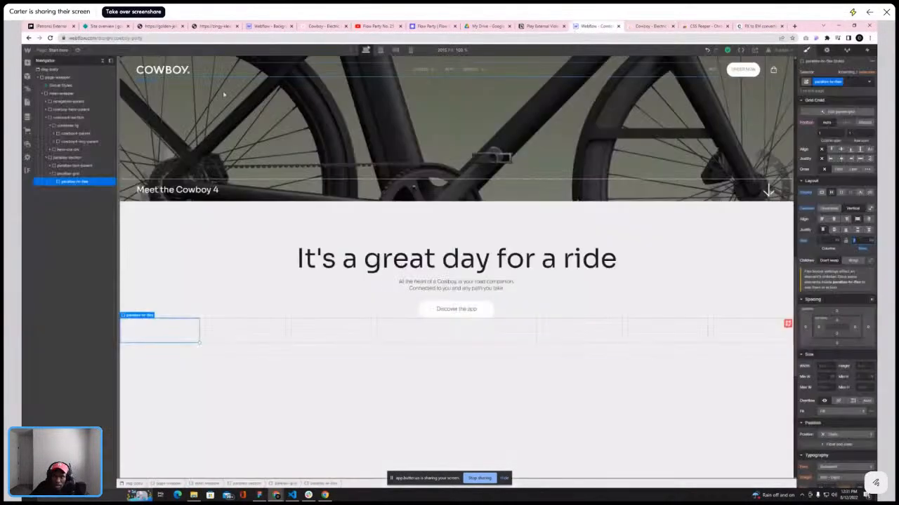
{"action": "left_click", "coordinate": [27, 62]}
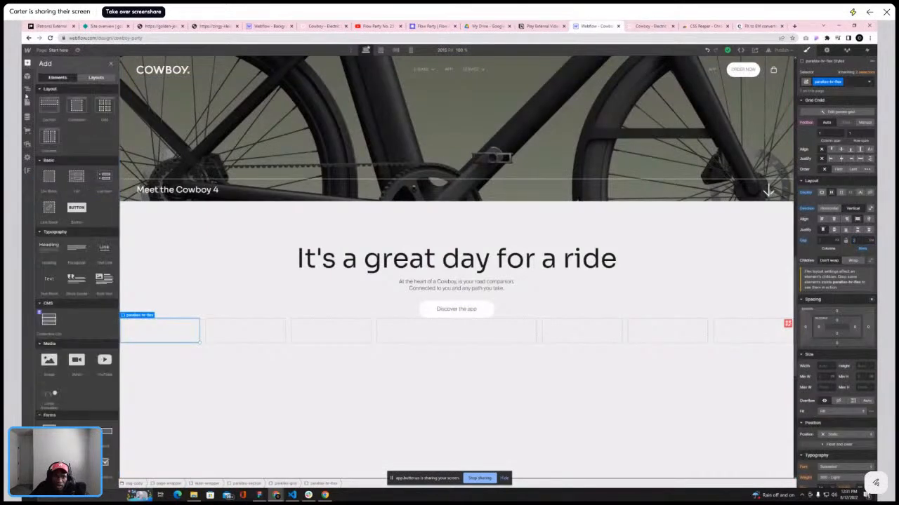
{"action": "left_click", "coordinate": [48, 179]}
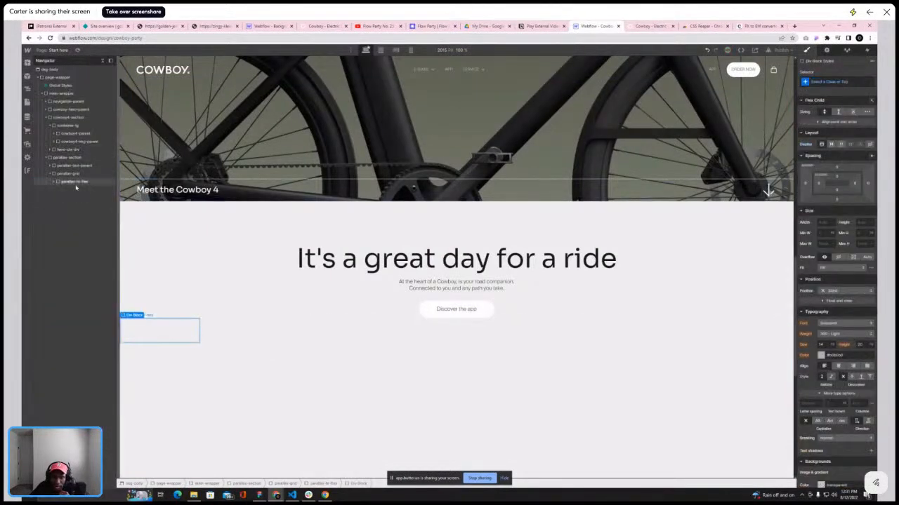
{"action": "left_click", "coordinate": [844, 81]}
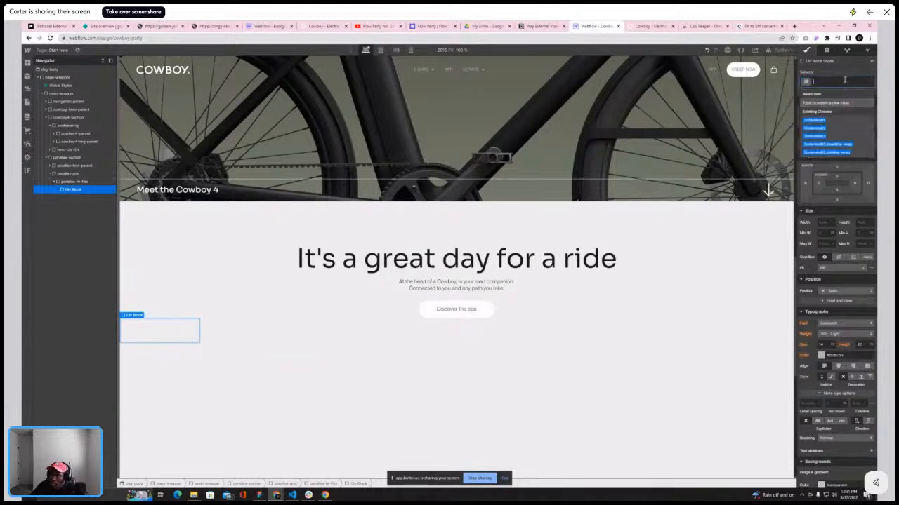
{"action": "type", "text": "pa"}
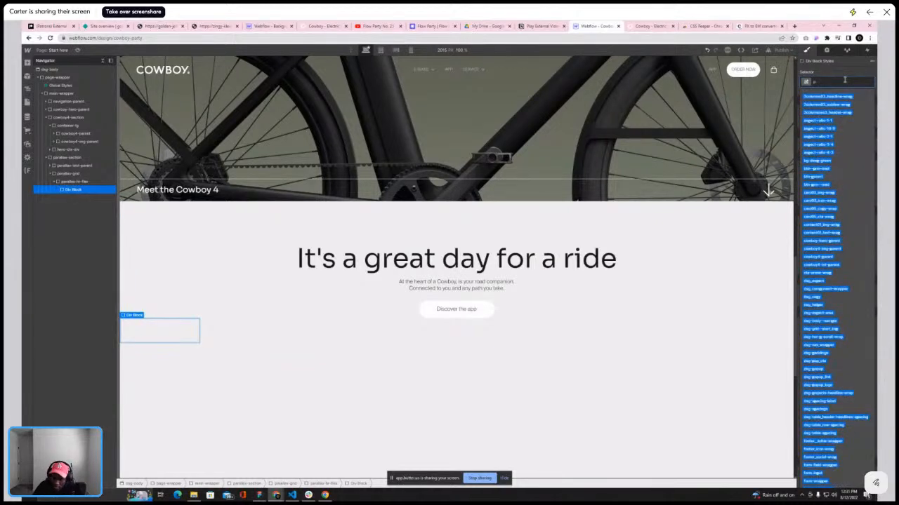
{"action": "type", "text": "rall"}
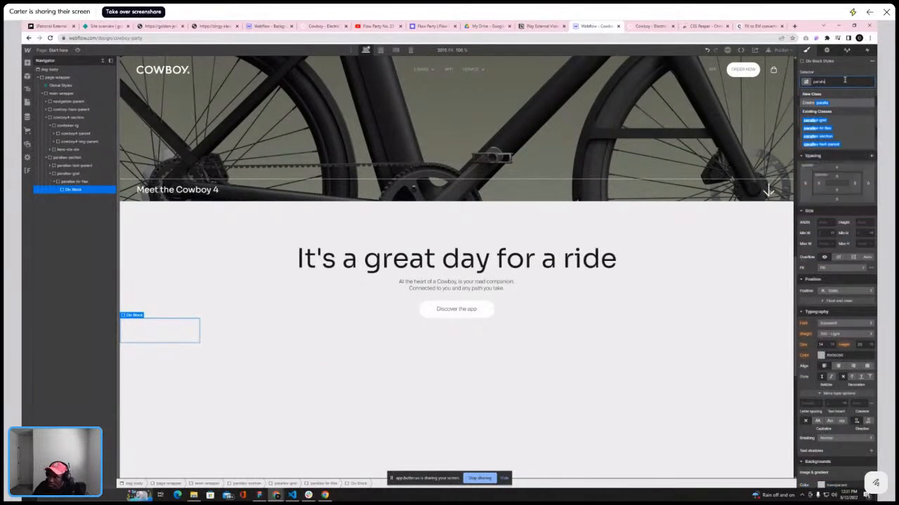
{"action": "type", "text": "ax-sm"}
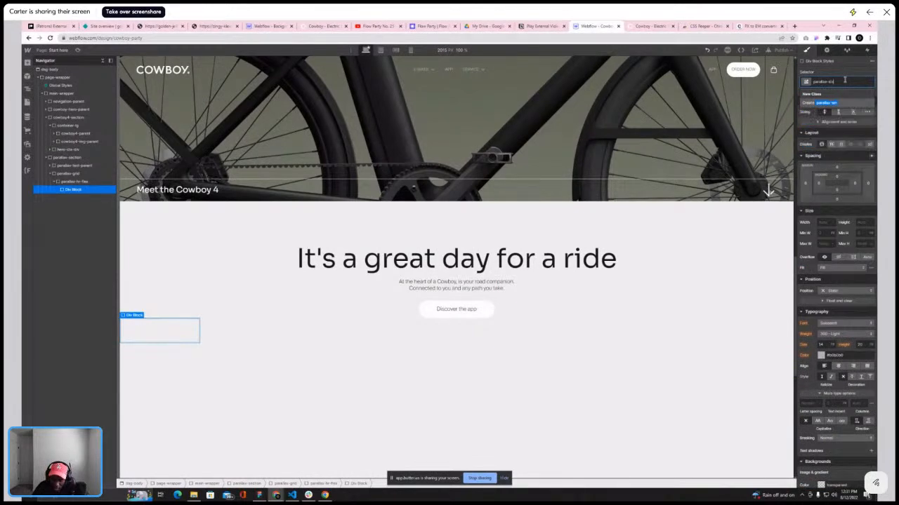
{"action": "type", "text": "-img"}
{"action": "key", "text": "Return"}
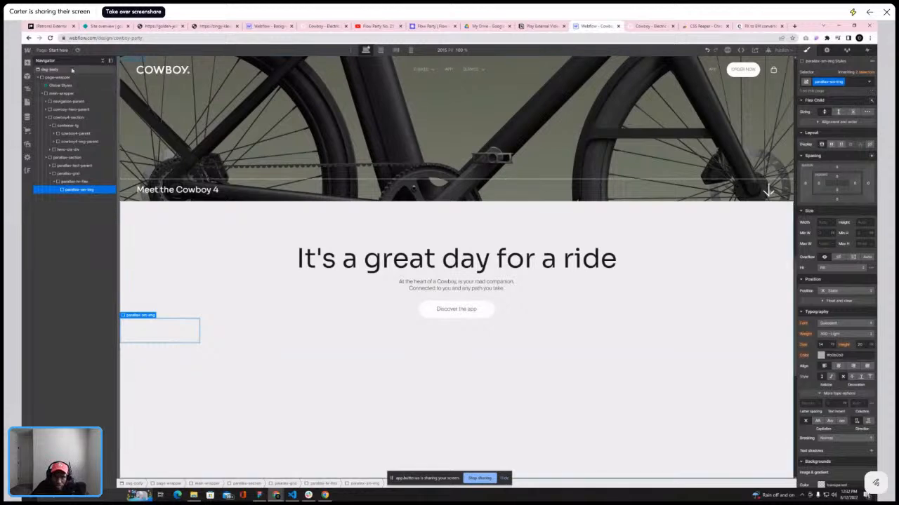
Insert an image into that div and set its source to the app control settings card asset
{"action": "left_click", "coordinate": [27, 62]}
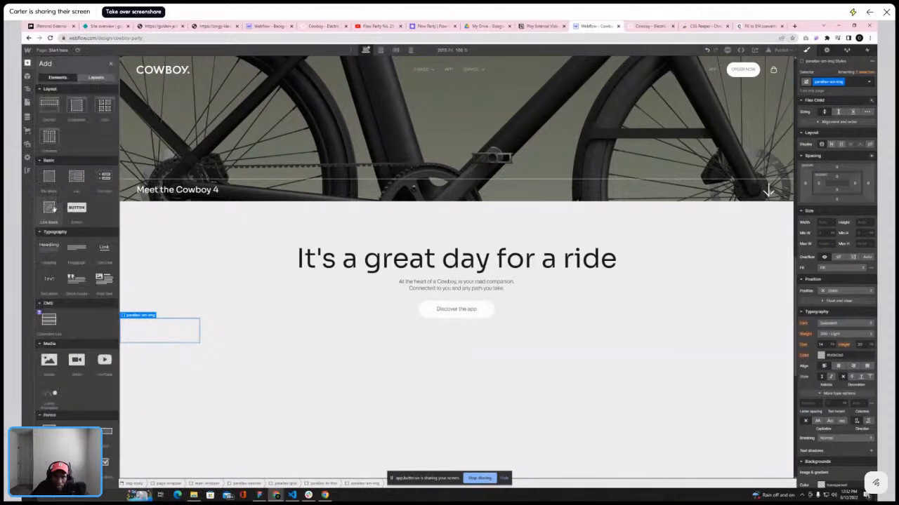
{"action": "left_click", "coordinate": [49, 359]}
{"action": "left_click", "coordinate": [169, 342]}
{"action": "scroll", "coordinate": [46, 169], "scroll_direction": "down", "scroll_amount": 10}
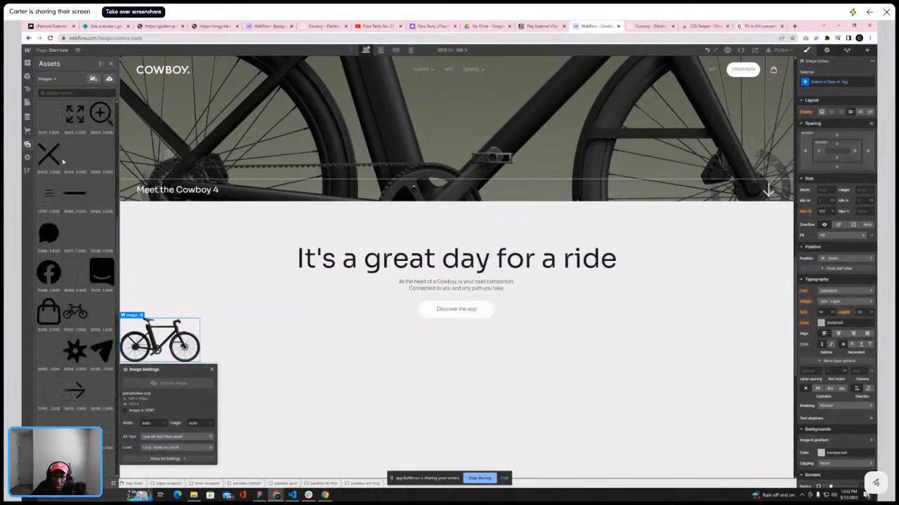
{"action": "scroll", "coordinate": [62, 161], "scroll_direction": "down", "scroll_amount": 1}
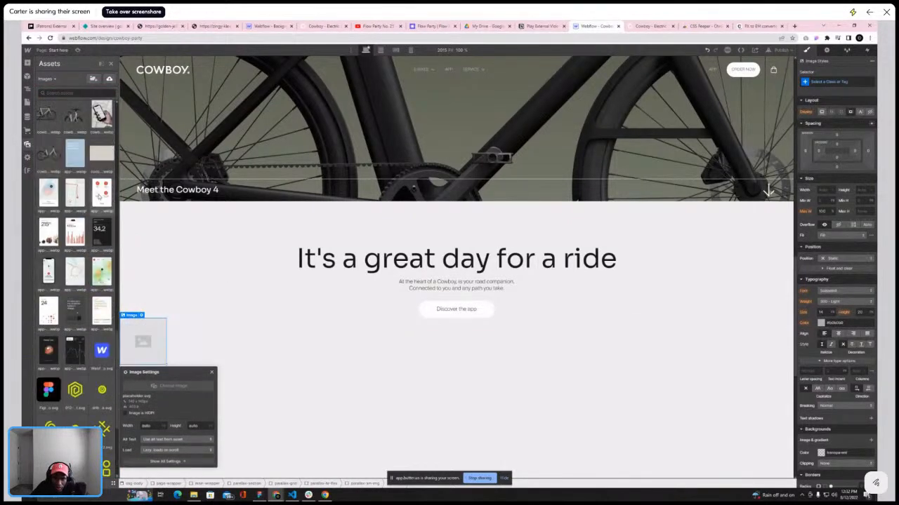
{"action": "left_click", "coordinate": [102, 191]}
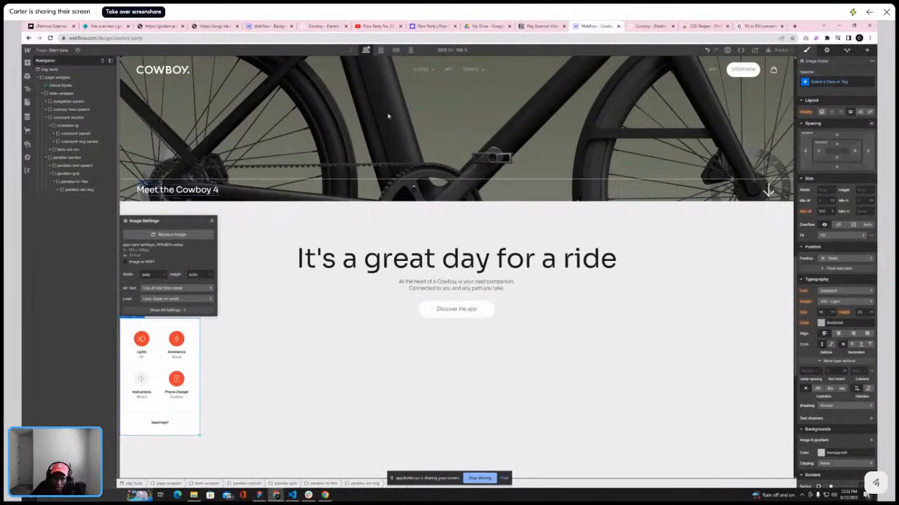
Rename the image wrapper's class to parallax-sm-parent
{"action": "left_click", "coordinate": [652, 26]}
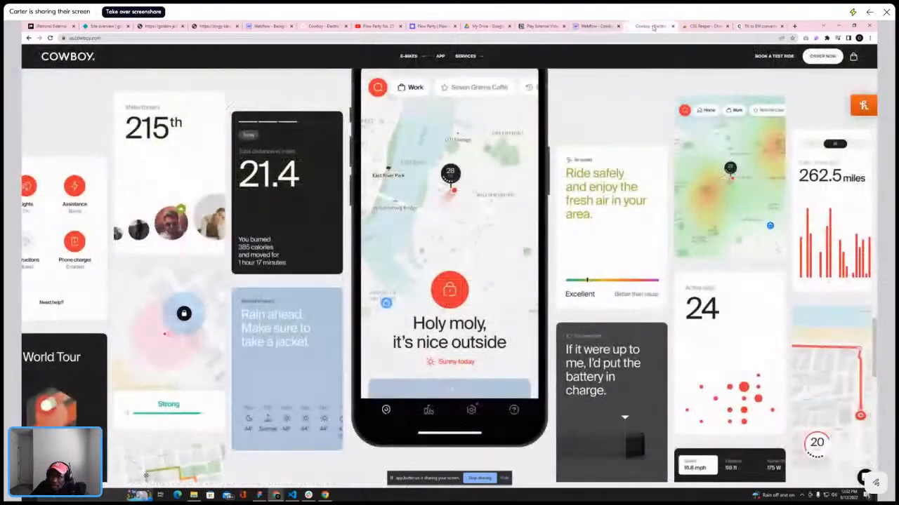
{"action": "left_click", "coordinate": [596, 26]}
{"action": "left_click", "coordinate": [94, 190]}
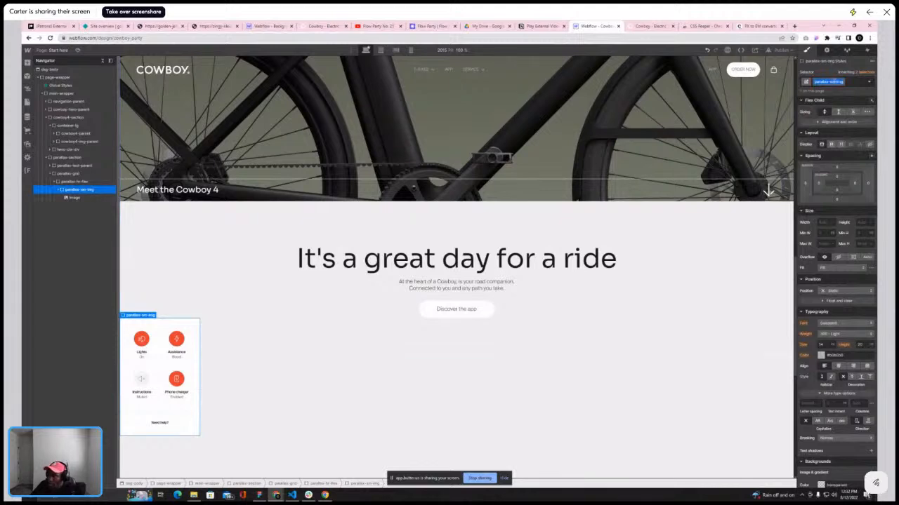
{"action": "left_click", "coordinate": [847, 83]}
{"action": "key", "text": "BackSpace"}
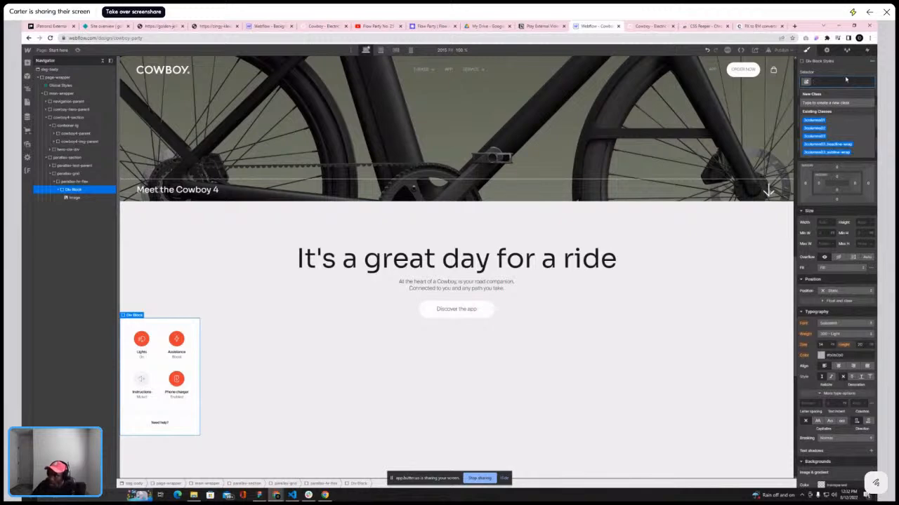
{"action": "key", "text": "ctrl+z"}
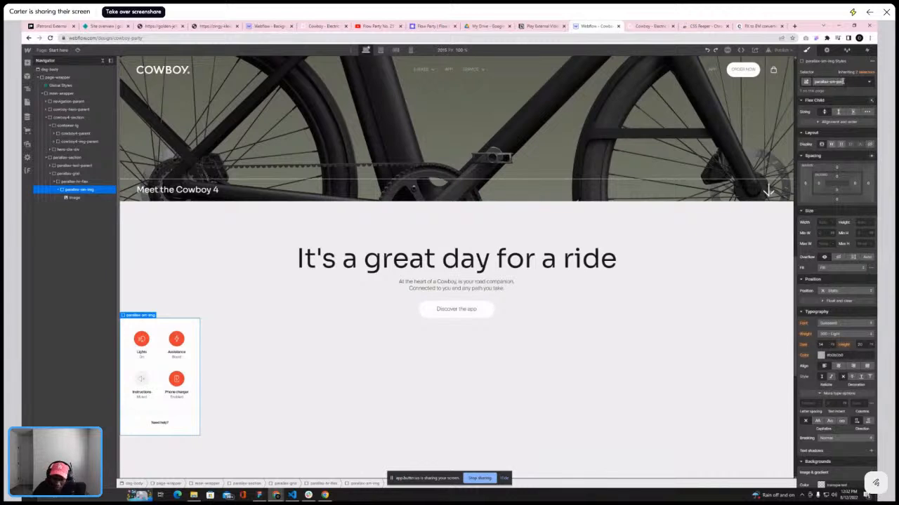
{"action": "key", "text": "Return"}
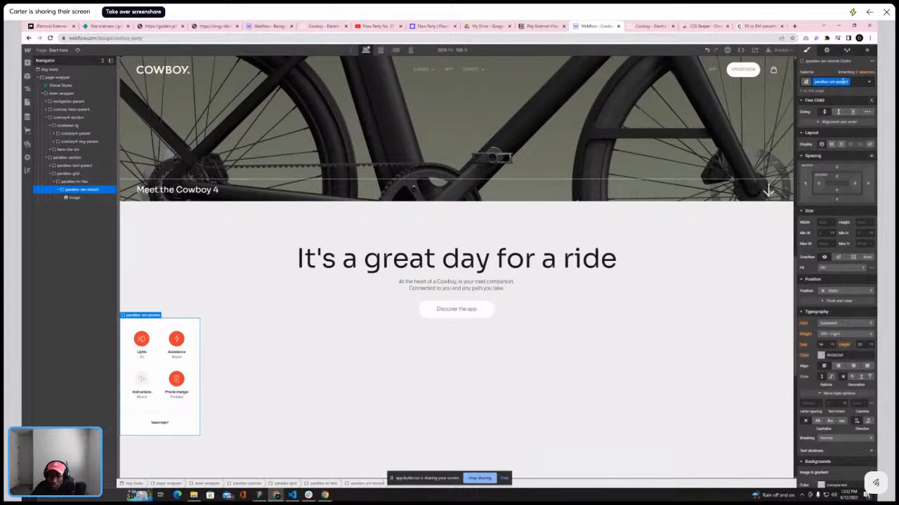
Create and assign a new class named parallax-sm-img to the image
{"action": "left_click", "coordinate": [79, 199]}
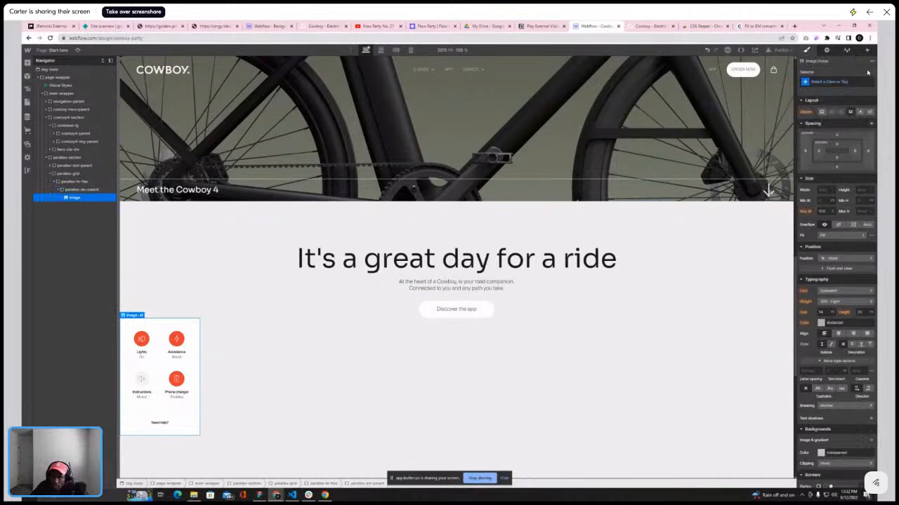
{"action": "left_click", "coordinate": [846, 81]}
{"action": "type", "text": "para"}
{"action": "key", "text": "BackSpace"}
{"action": "key", "text": "BackSpace"}
{"action": "type", "text": "ral"}
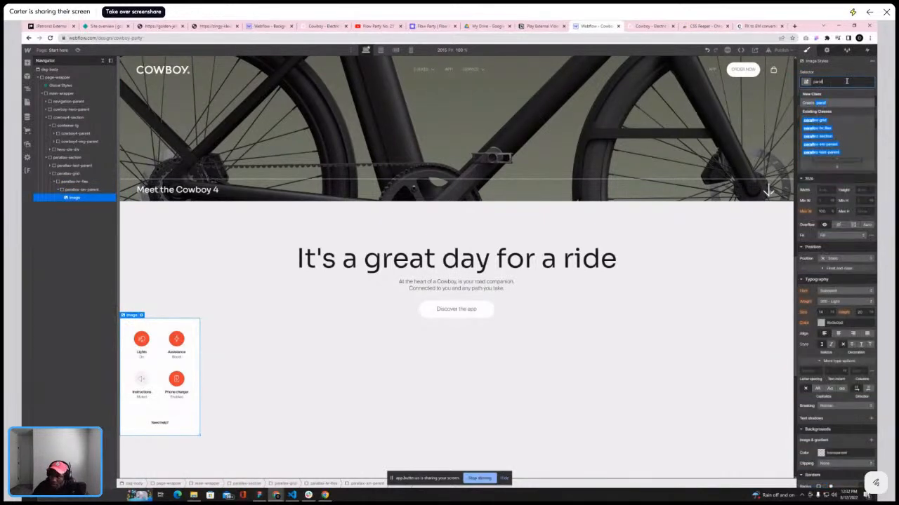
{"action": "type", "text": "lax-0"}
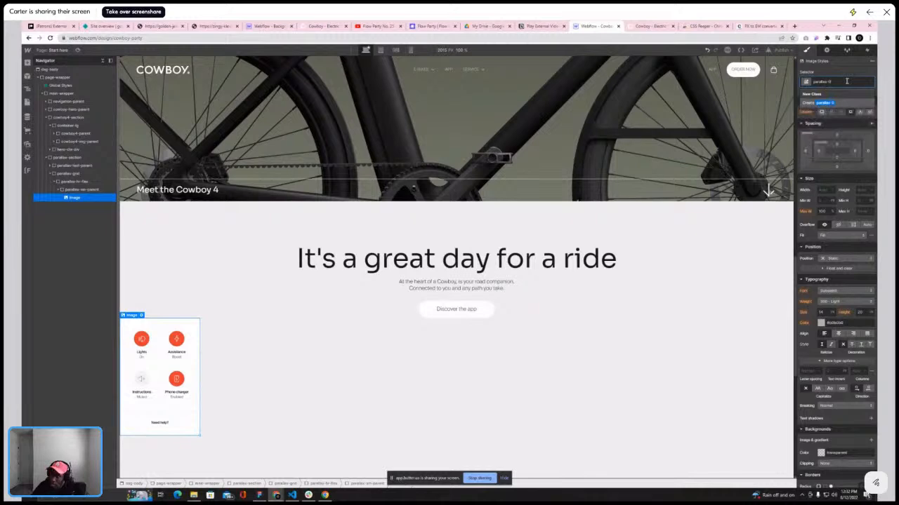
{"action": "key", "text": "BackSpace"}
{"action": "type", "text": "sm-im"}
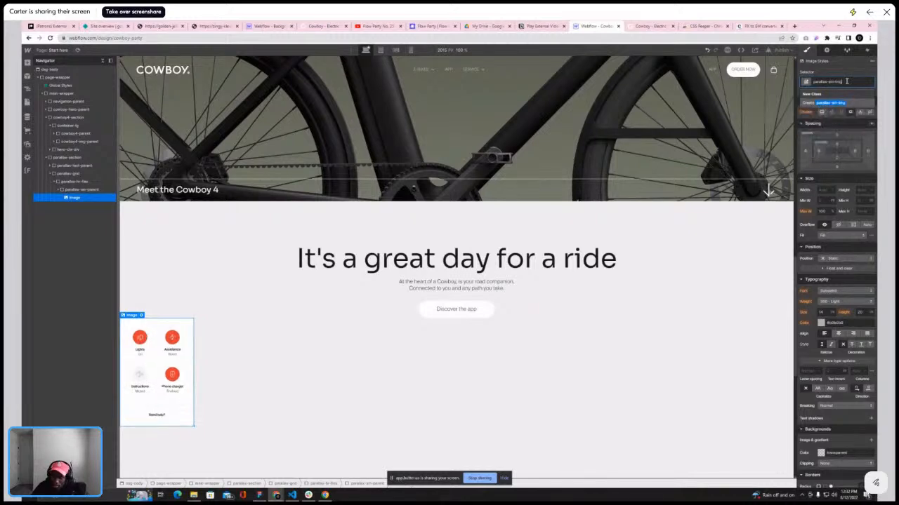
{"action": "type", "text": "g"}
{"action": "key", "text": "Return"}
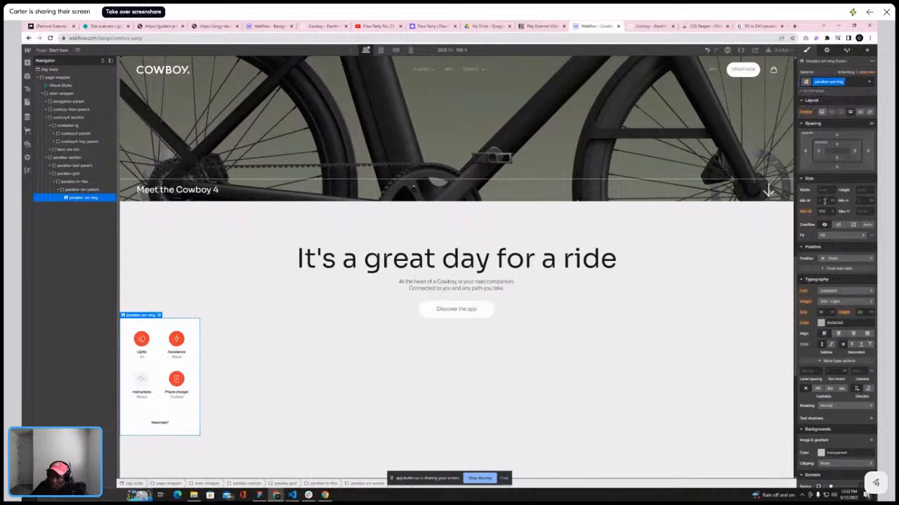
Adjust the border radius of the parallax-sm-parent div
{"action": "left_click", "coordinate": [106, 190]}
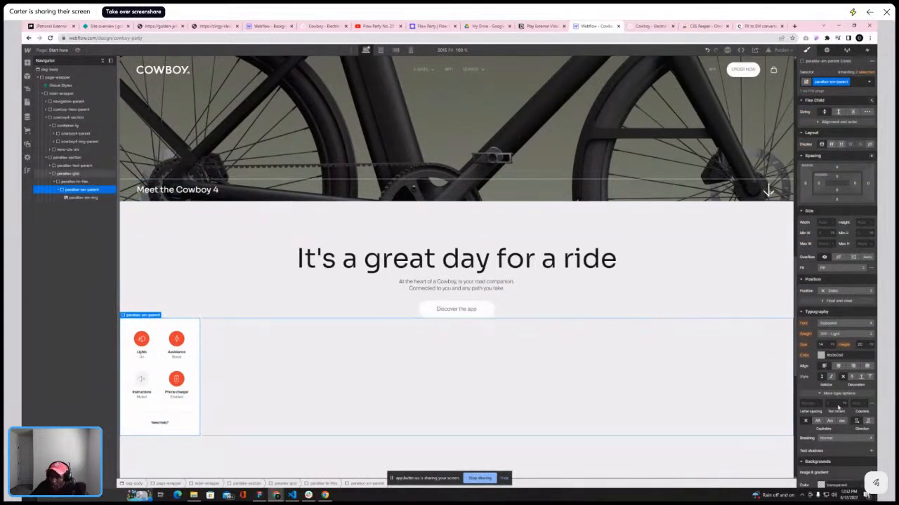
{"action": "scroll", "coordinate": [845, 411], "scroll_direction": "down", "scroll_amount": 5}
{"action": "left_click", "coordinate": [870, 303]}
{"action": "left_click", "coordinate": [869, 317]}
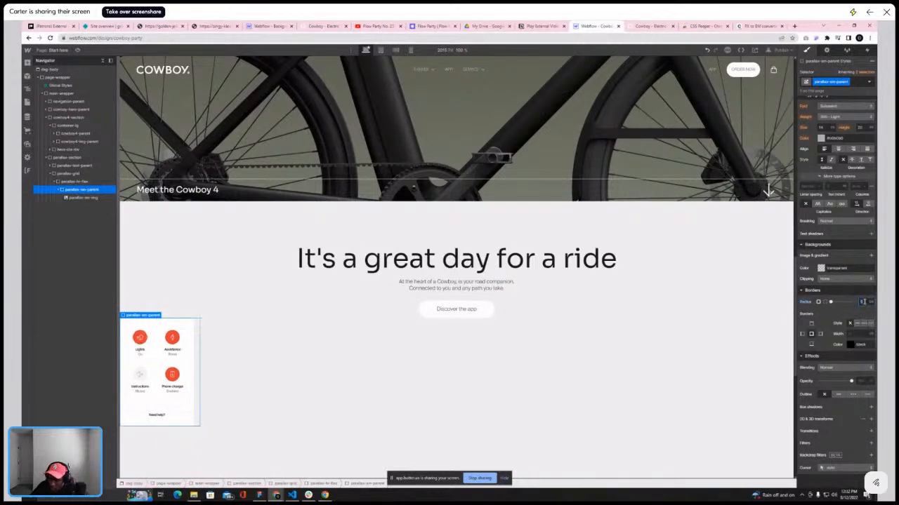
{"action": "left_click", "coordinate": [73, 198]}
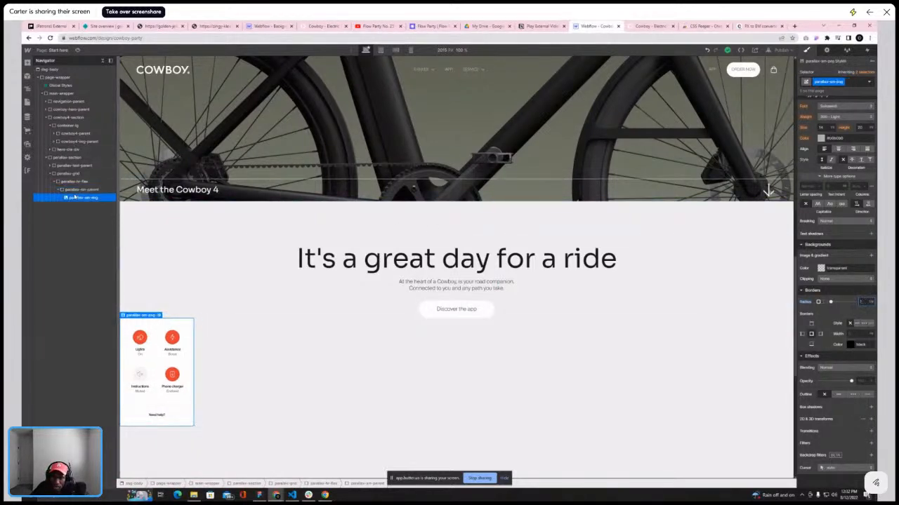
{"action": "scroll", "coordinate": [863, 235], "scroll_direction": "up", "scroll_amount": 4}
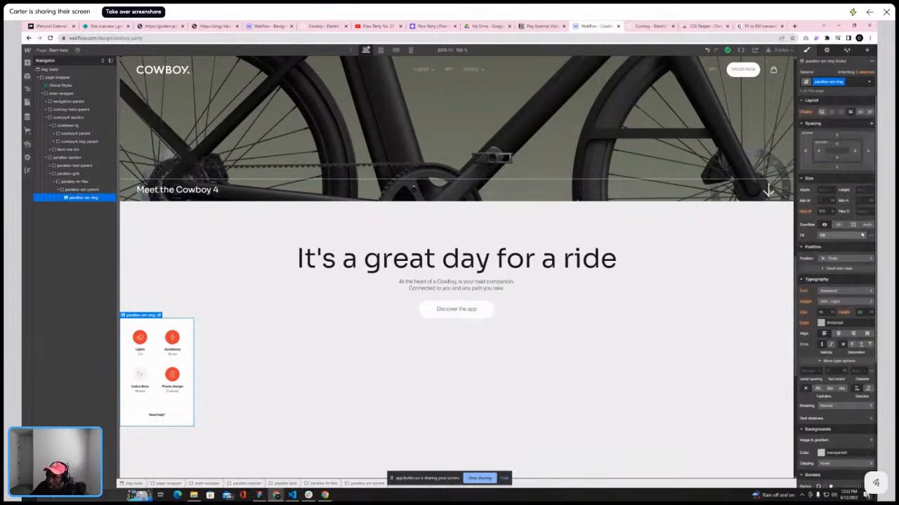
{"action": "left_click", "coordinate": [836, 191]}
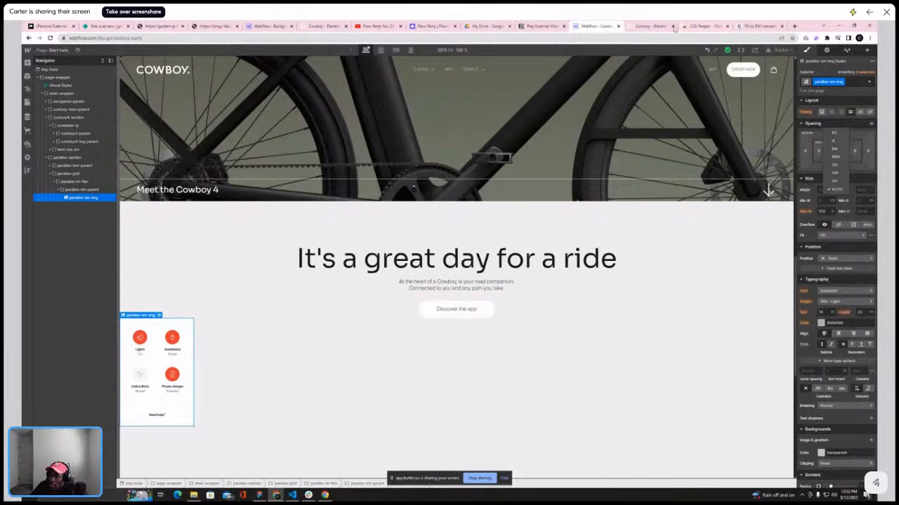
Inspect the reference Cowboy site's app section layout using the CSS inspector extension and developer tools
{"action": "left_click", "coordinate": [645, 26]}
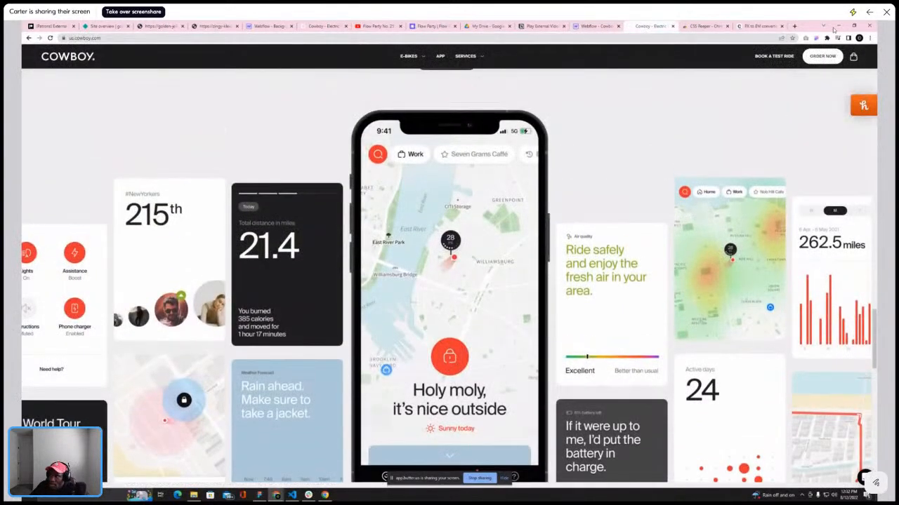
{"action": "left_click", "coordinate": [818, 38]}
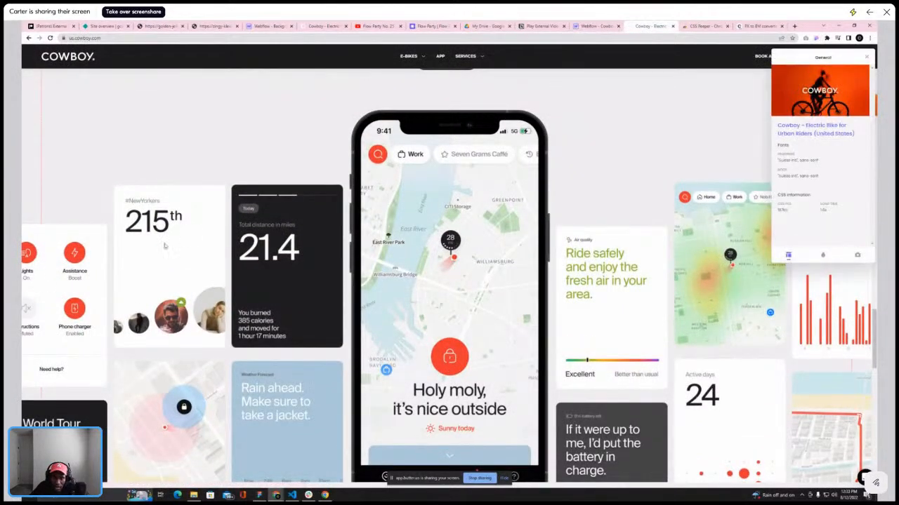
{"action": "scroll", "coordinate": [113, 226], "scroll_direction": "down", "scroll_amount": 3}
{"action": "scroll", "coordinate": [70, 220], "scroll_direction": "up", "scroll_amount": 2}
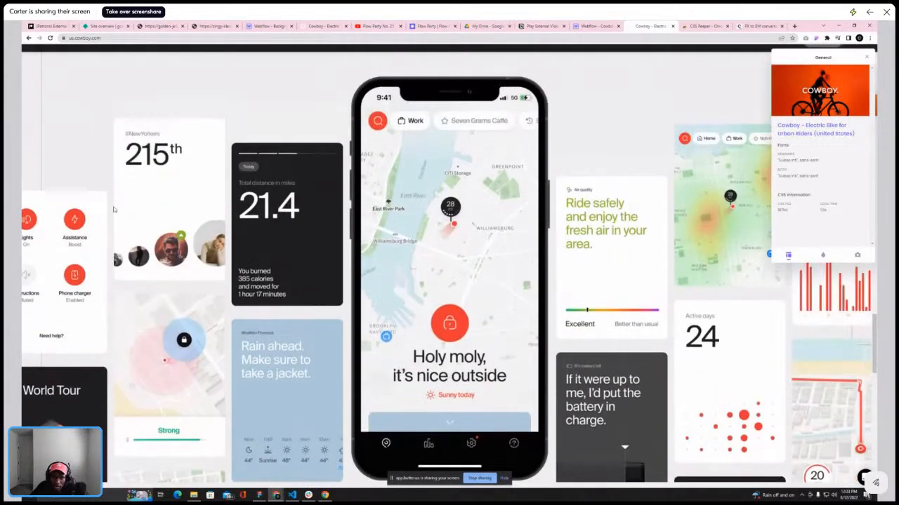
{"action": "left_click", "coordinate": [55, 221]}
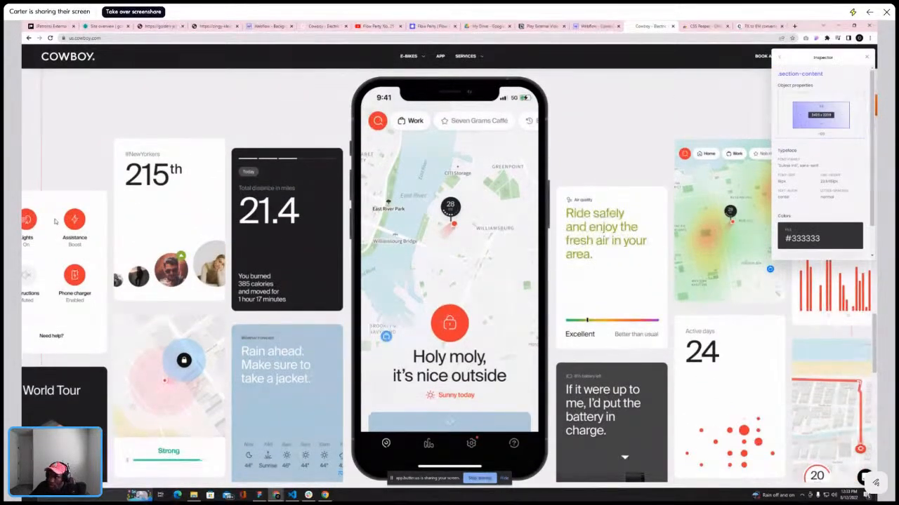
{"action": "right_click", "coordinate": [864, 55]}
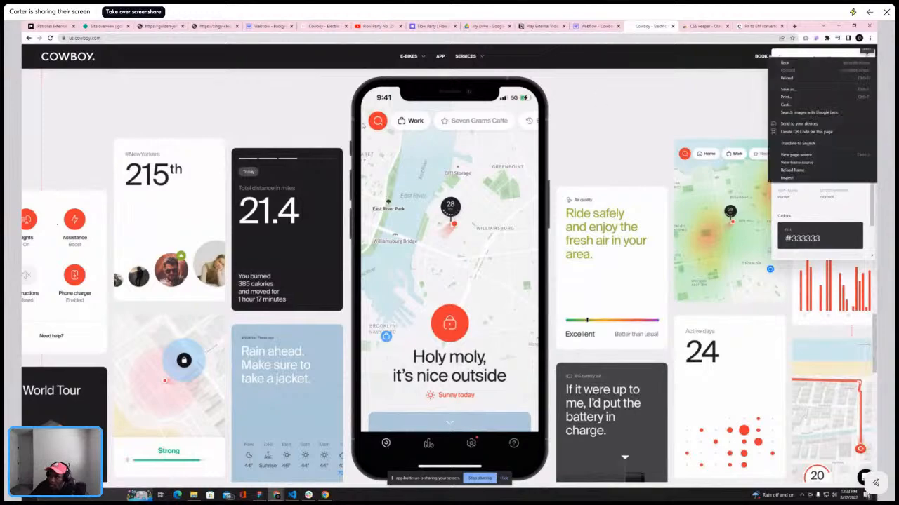
{"action": "right_click", "coordinate": [316, 110]}
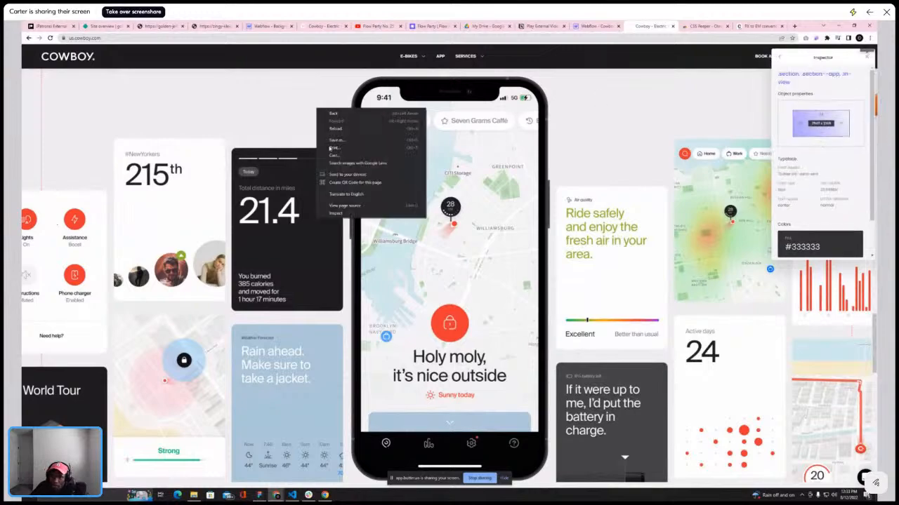
{"action": "left_click", "coordinate": [335, 214]}
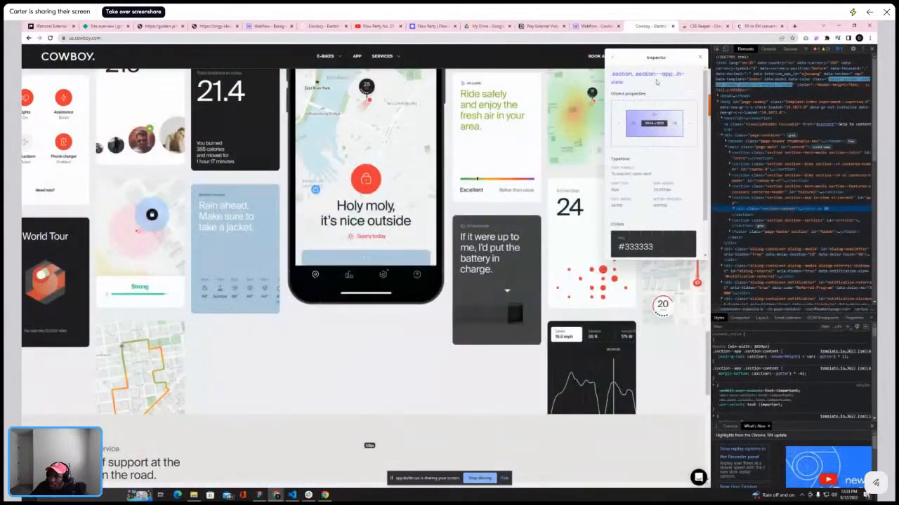
{"action": "left_click", "coordinate": [716, 49]}
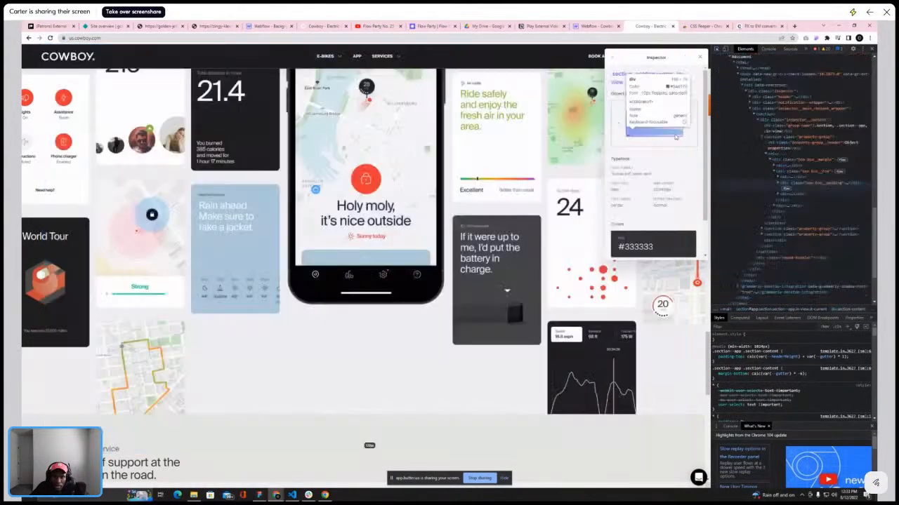
{"action": "left_click", "coordinate": [872, 49]}
{"action": "left_click", "coordinate": [595, 26]}
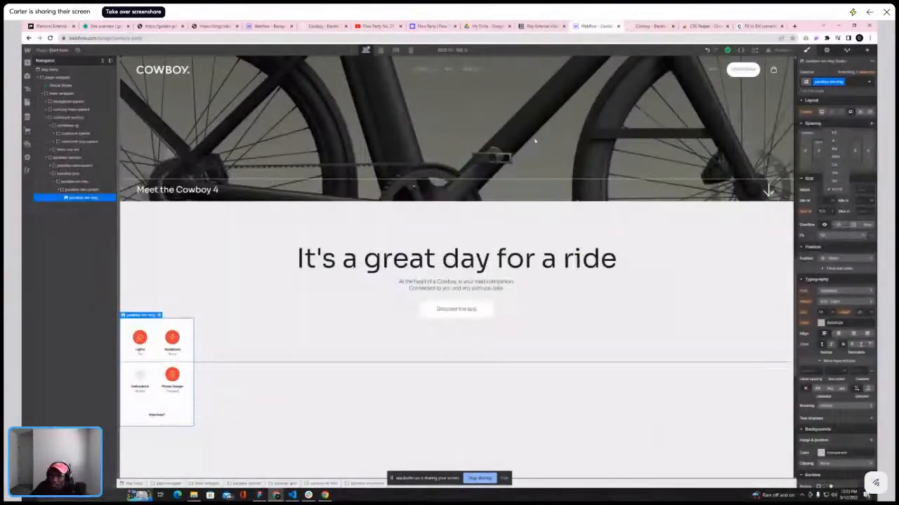
Set the parallax-sm-img image's width to 100% and its fit to Cover
{"action": "left_click", "coordinate": [70, 189]}
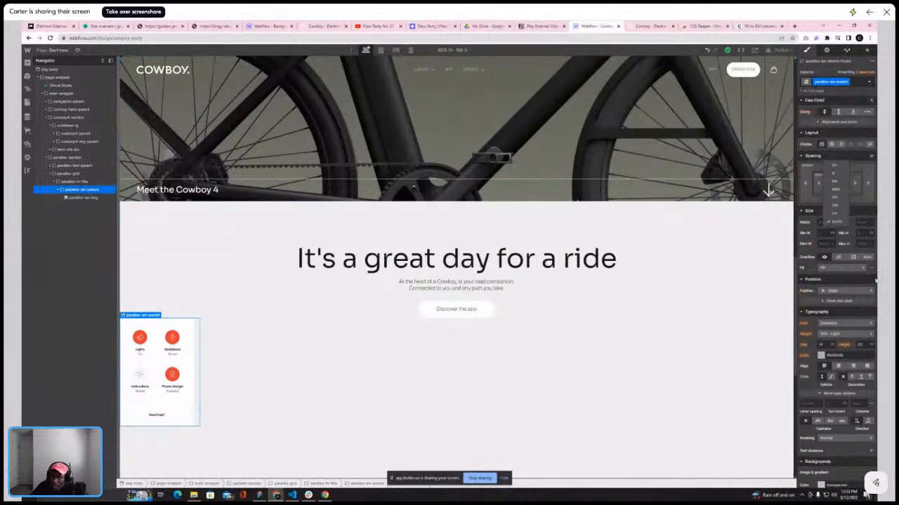
{"action": "left_click", "coordinate": [84, 197]}
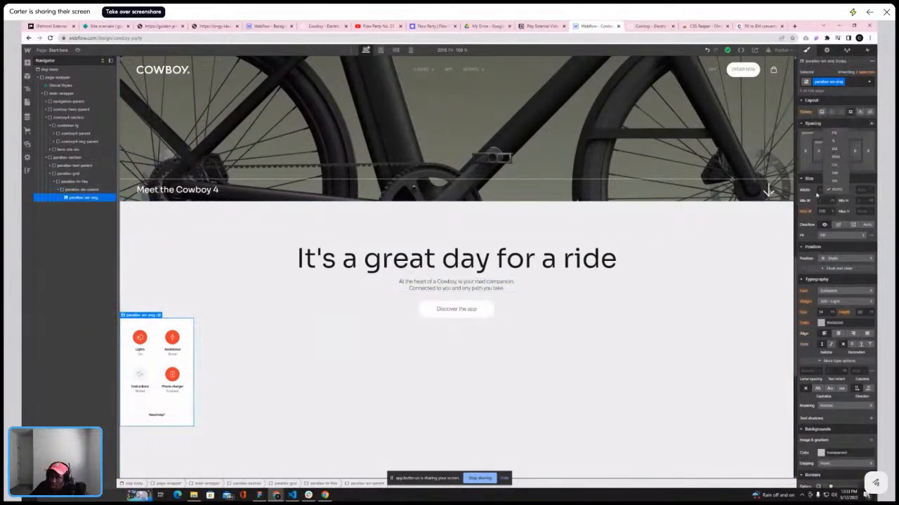
{"action": "left_click", "coordinate": [836, 190]}
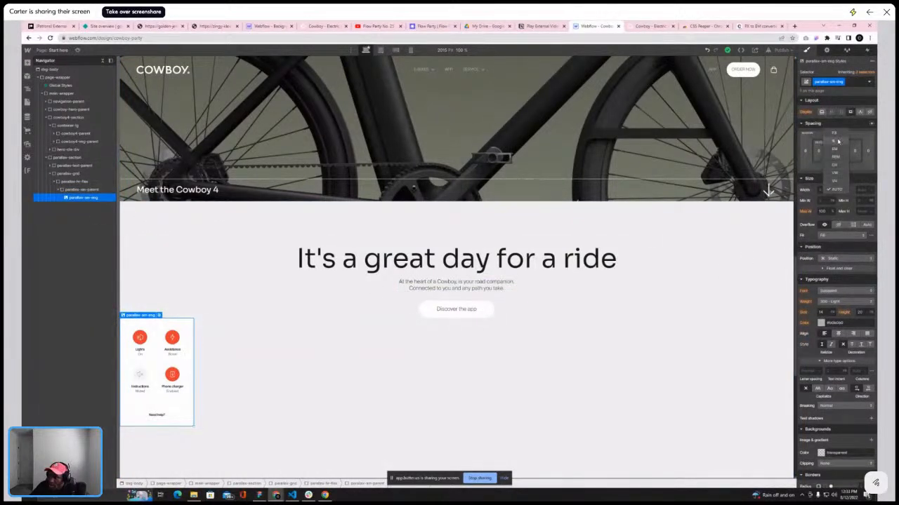
{"action": "left_click", "coordinate": [836, 142]}
{"action": "left_click", "coordinate": [826, 190]}
{"action": "type", "text": "100"}
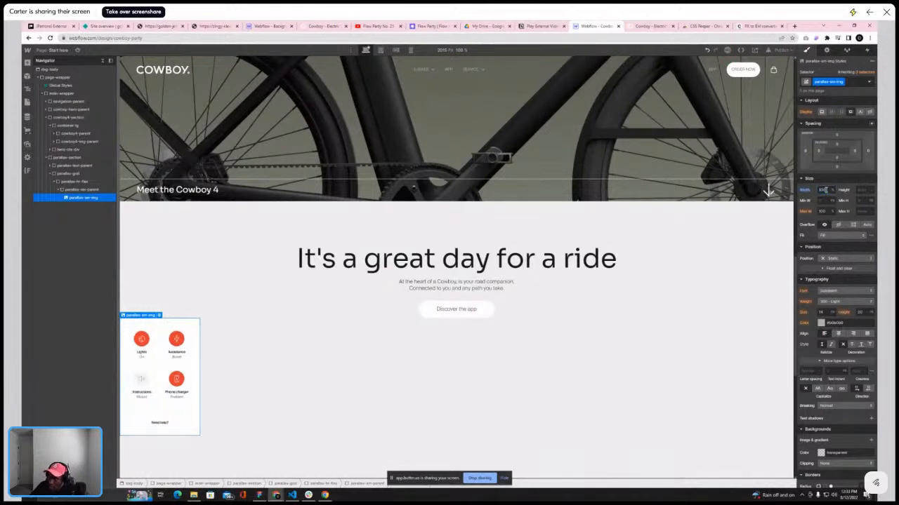
{"action": "left_click", "coordinate": [841, 236]}
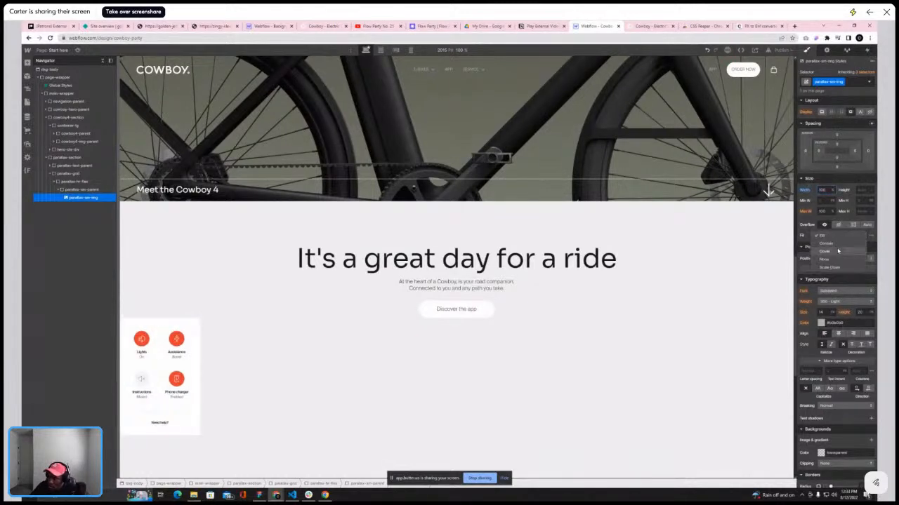
{"action": "left_click", "coordinate": [838, 250]}
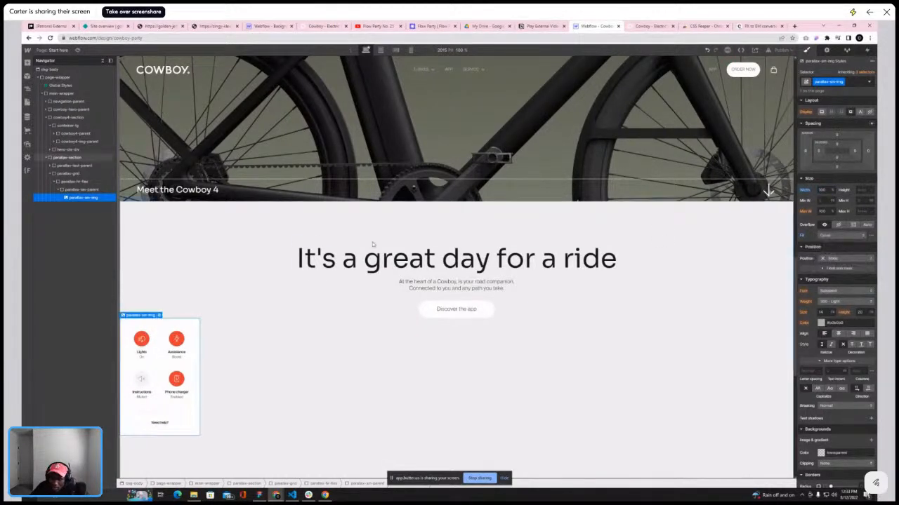
Paste a copy of the parallax-sm-parent card below the first one inside the parallax-fr-flex column
{"action": "left_click", "coordinate": [86, 191]}
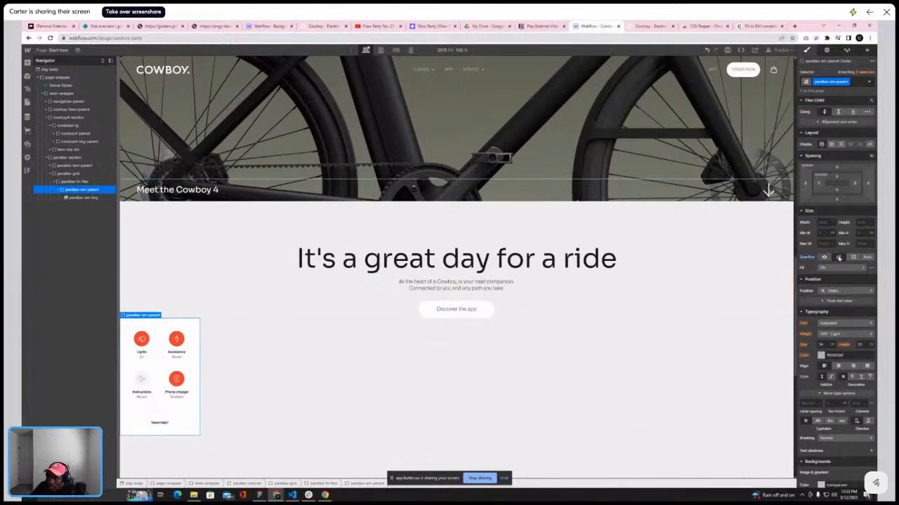
{"action": "left_click", "coordinate": [218, 251]}
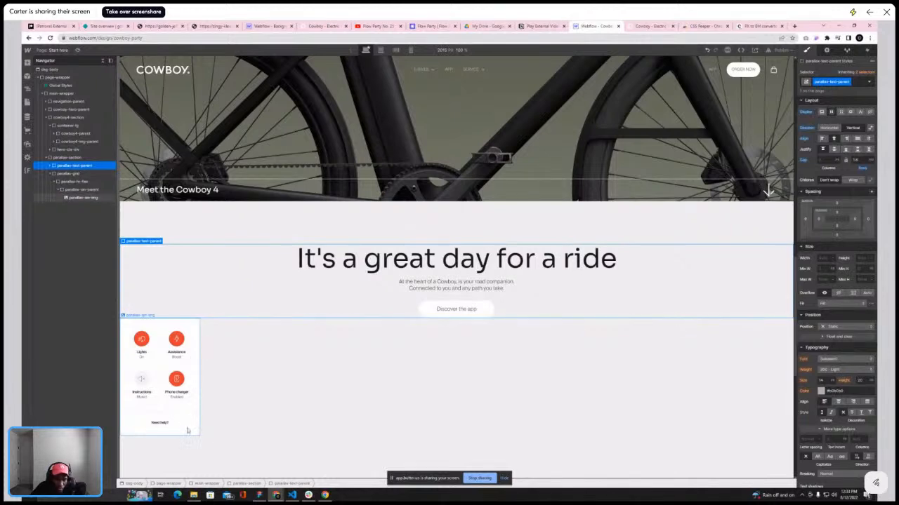
{"action": "left_click", "coordinate": [541, 26]}
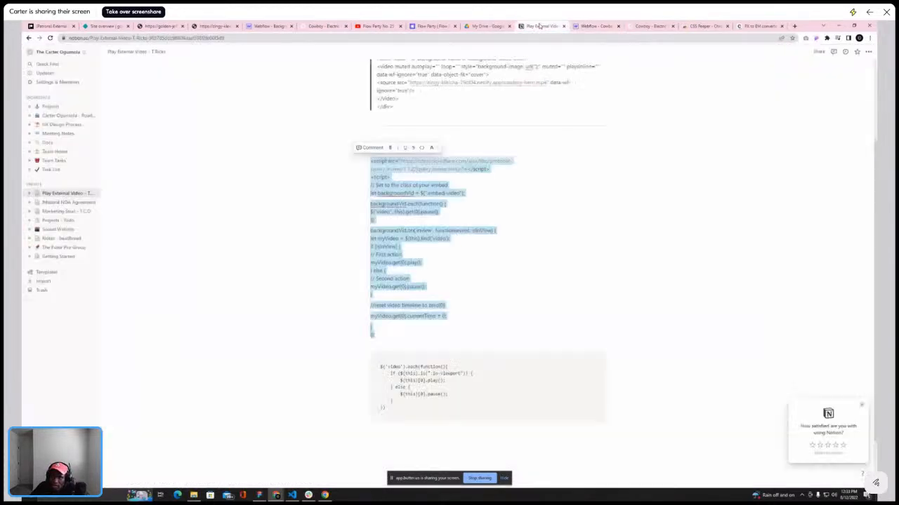
{"action": "left_click", "coordinate": [635, 26]}
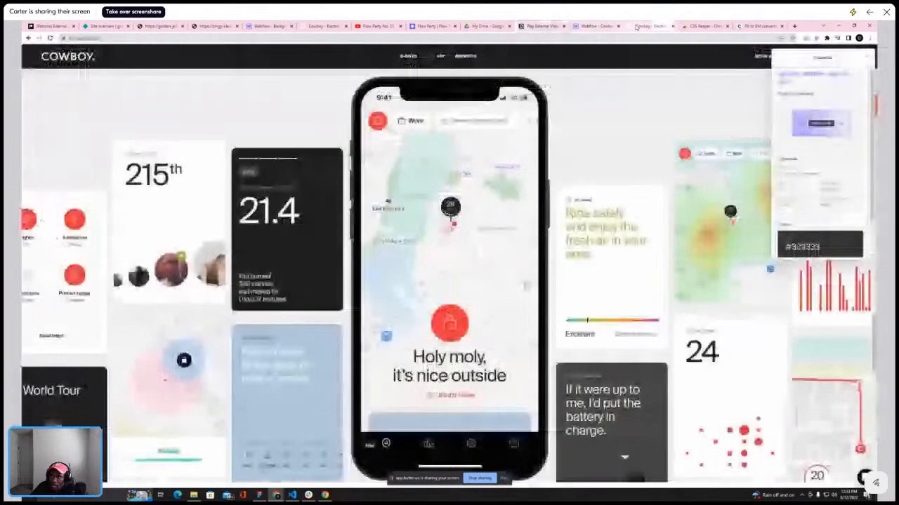
{"action": "left_click", "coordinate": [597, 26]}
{"action": "left_click", "coordinate": [64, 191]}
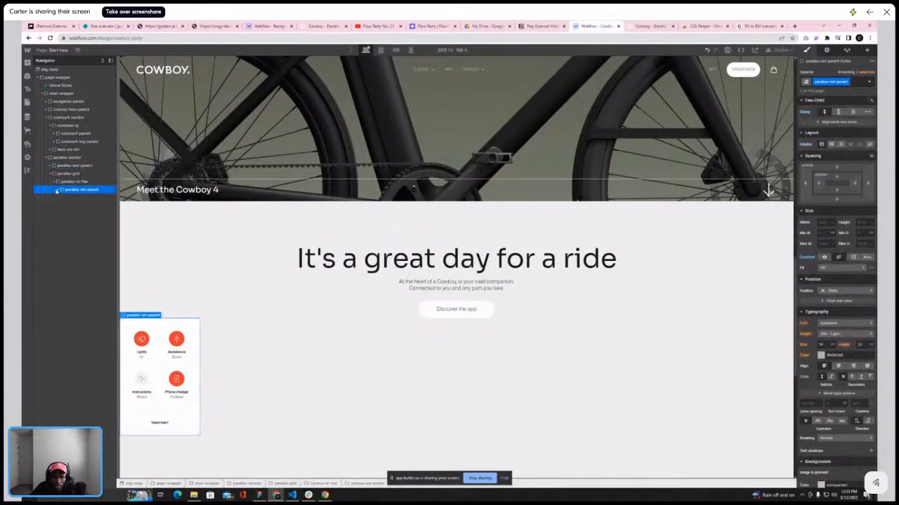
{"action": "key", "text": "ctrl+v"}
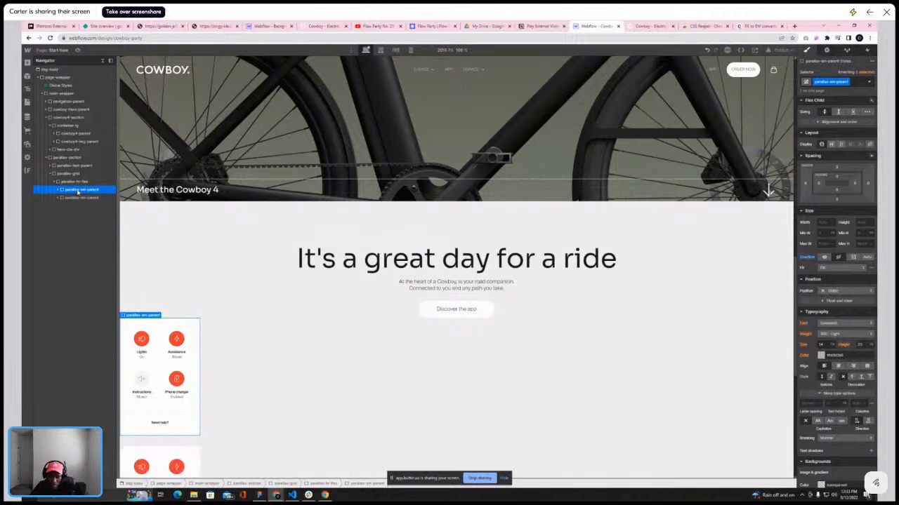
Replace the image in the second card with the World Tour card asset
{"action": "scroll", "coordinate": [198, 267], "scroll_direction": "down", "scroll_amount": 5}
{"action": "scroll", "coordinate": [197, 267], "scroll_direction": "up", "scroll_amount": 3}
{"action": "scroll", "coordinate": [197, 267], "scroll_direction": "down", "scroll_amount": 2}
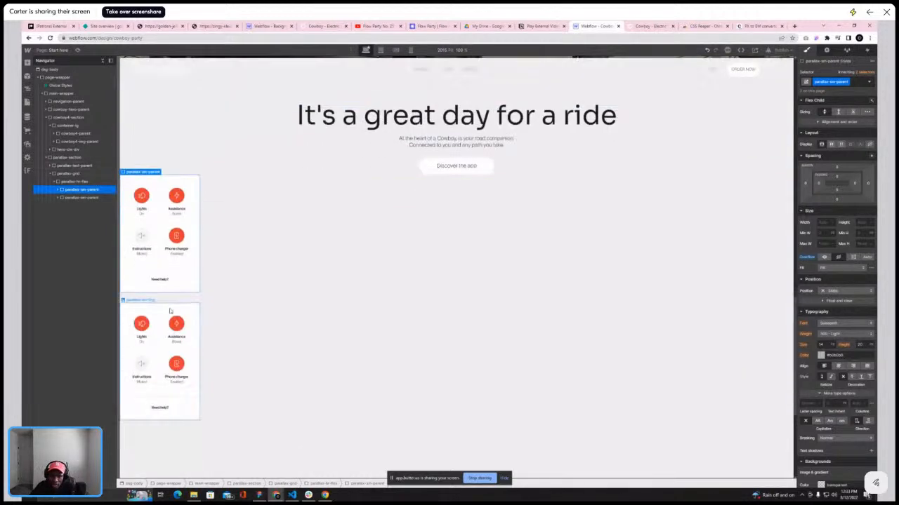
{"action": "left_click", "coordinate": [644, 28]}
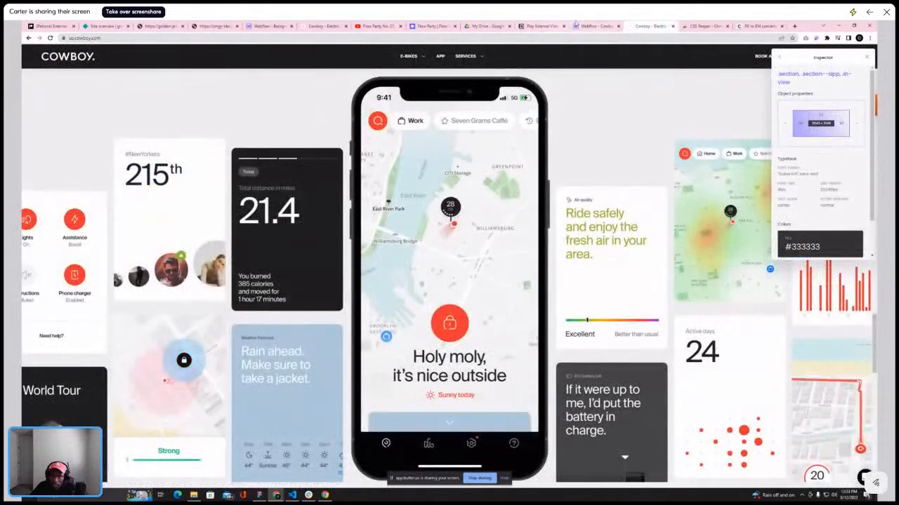
{"action": "left_click", "coordinate": [595, 26]}
{"action": "left_click", "coordinate": [168, 299]}
{"action": "left_click", "coordinate": [159, 299]}
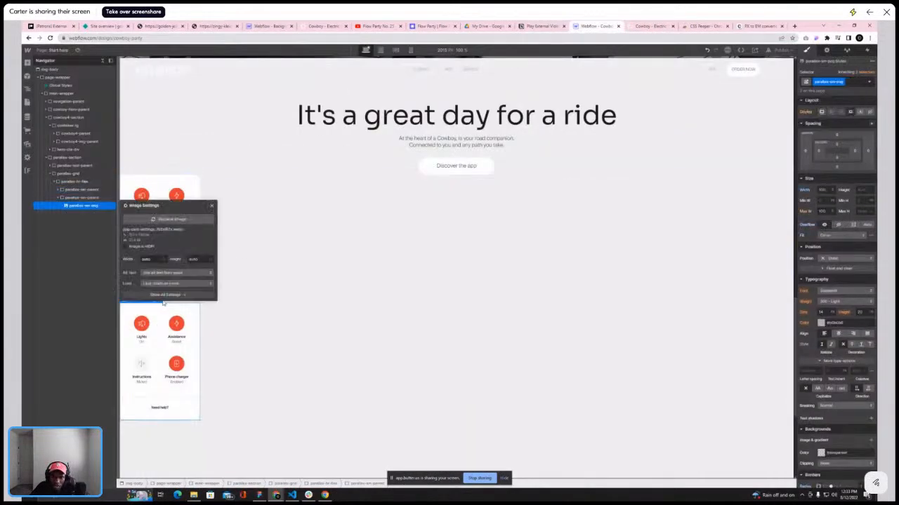
{"action": "left_click", "coordinate": [168, 219]}
{"action": "scroll", "coordinate": [50, 283], "scroll_direction": "down", "scroll_amount": 10}
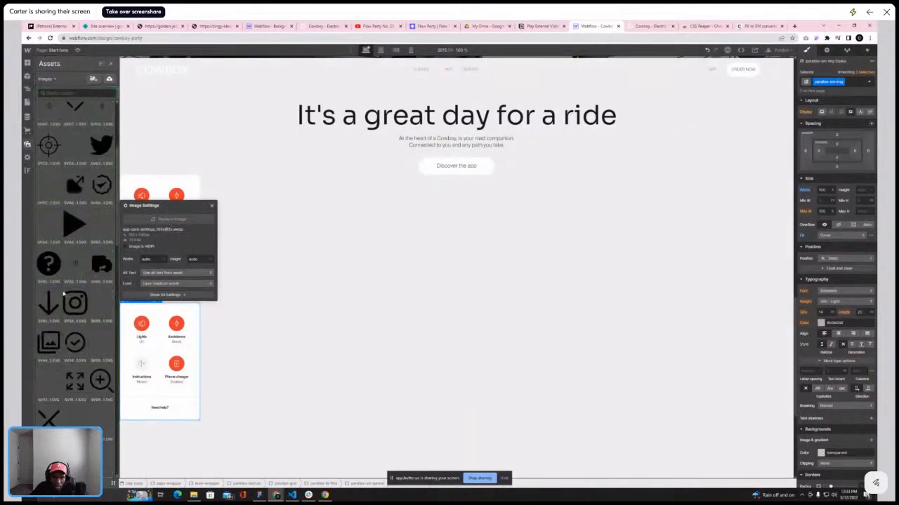
{"action": "scroll", "coordinate": [63, 293], "scroll_direction": "down", "scroll_amount": 5}
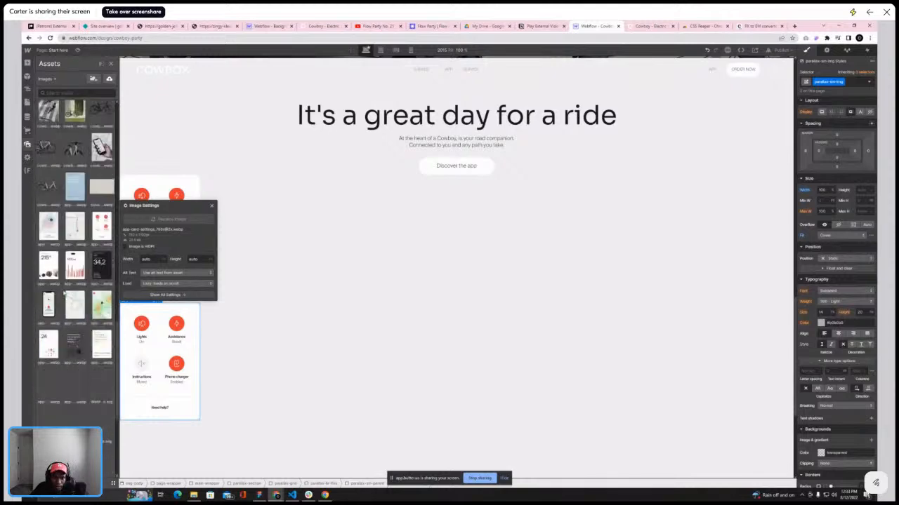
{"action": "left_click", "coordinate": [65, 294]}
{"action": "scroll", "coordinate": [64, 294], "scroll_direction": "down", "scroll_amount": 2}
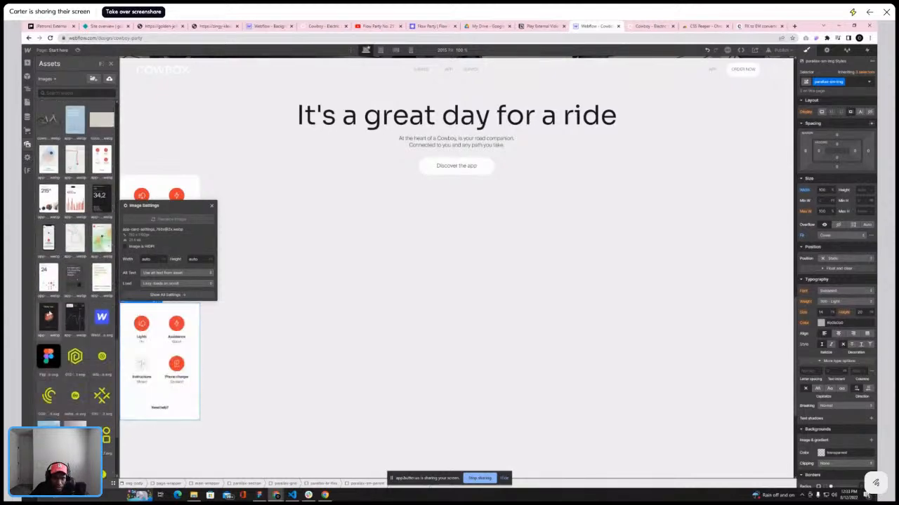
{"action": "left_click", "coordinate": [51, 314]}
Duplicate the parallax-fr-flex column twice to create three columns in the parallax grid
{"action": "left_click", "coordinate": [59, 198]}
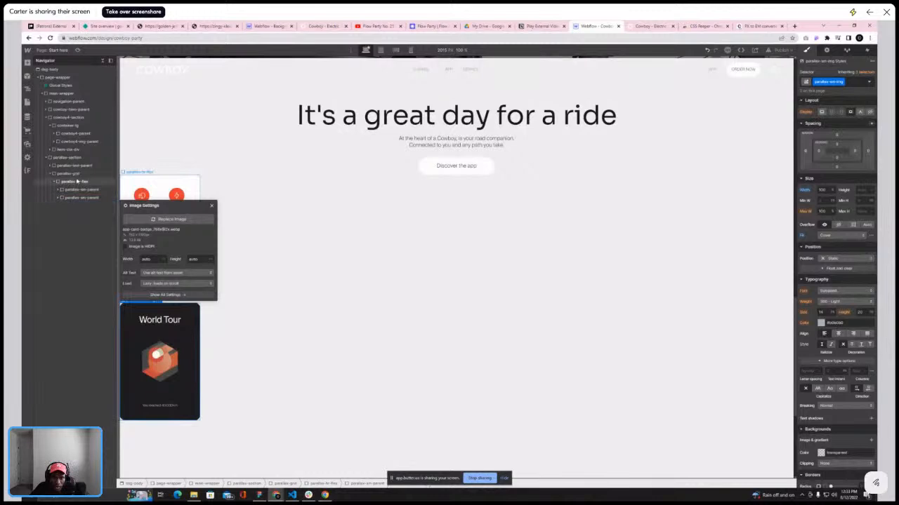
{"action": "left_click", "coordinate": [75, 181]}
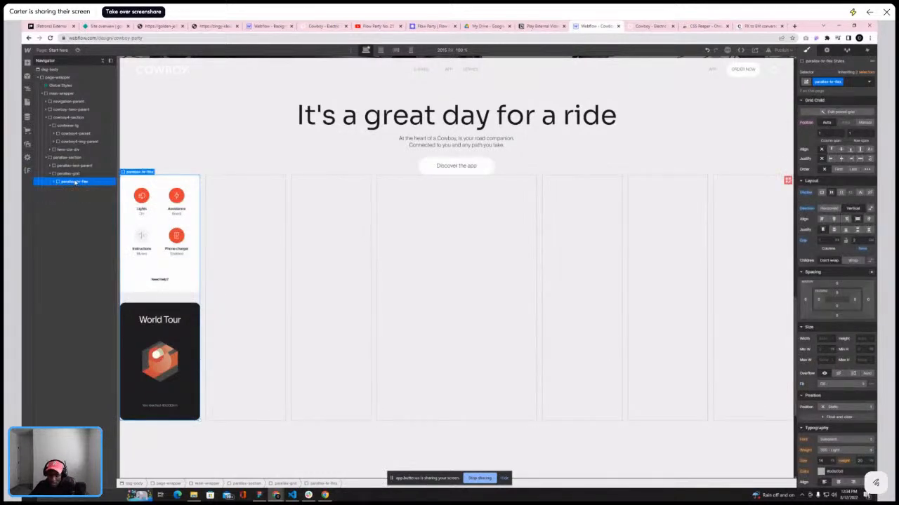
{"action": "key", "text": "ctrl+d"}
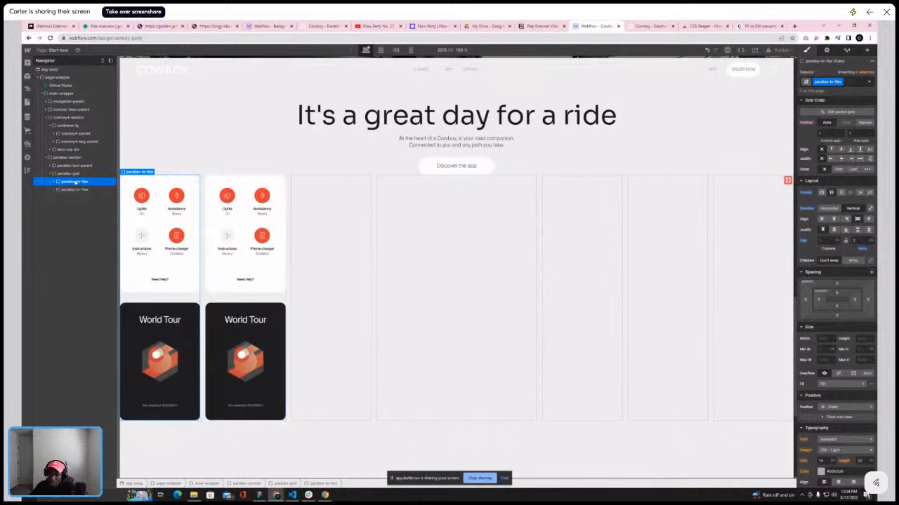
{"action": "key", "text": "ctrl+d"}
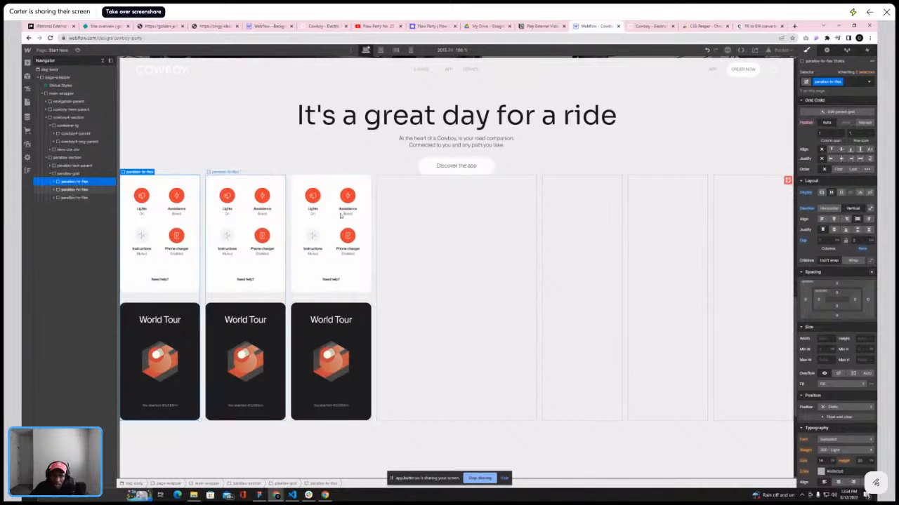
{"action": "left_click", "coordinate": [643, 27]}
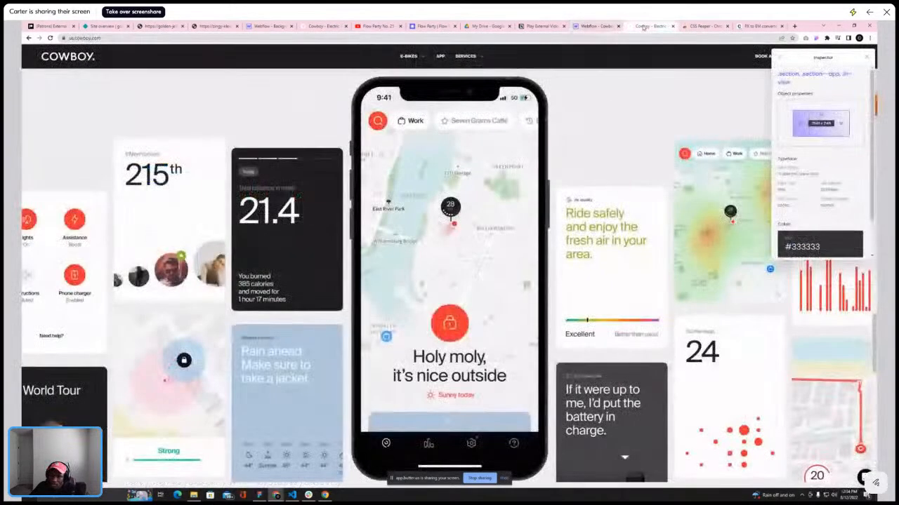
Paste a copy of the app card into the second column of the parallax grid
{"action": "scroll", "coordinate": [195, 177], "scroll_direction": "down", "scroll_amount": 3}
{"action": "scroll", "coordinate": [195, 177], "scroll_direction": "up", "scroll_amount": 5}
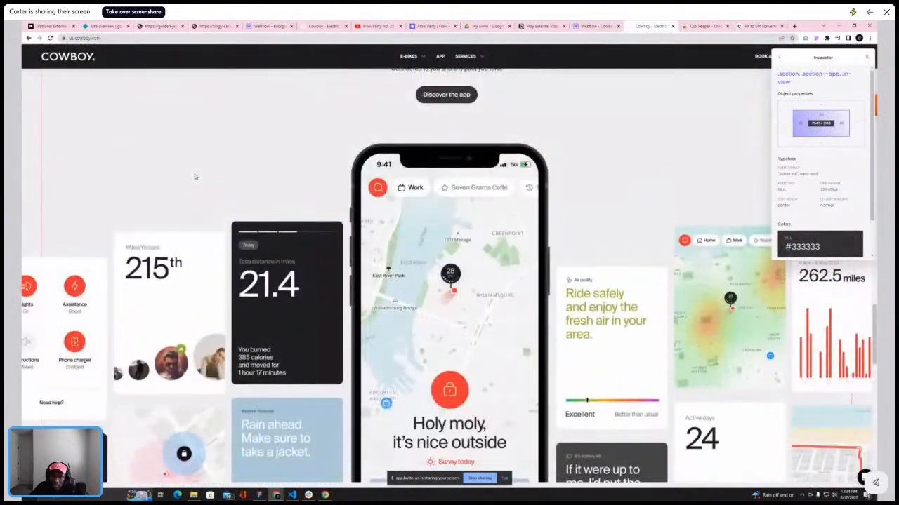
{"action": "scroll", "coordinate": [196, 177], "scroll_direction": "down", "scroll_amount": 5}
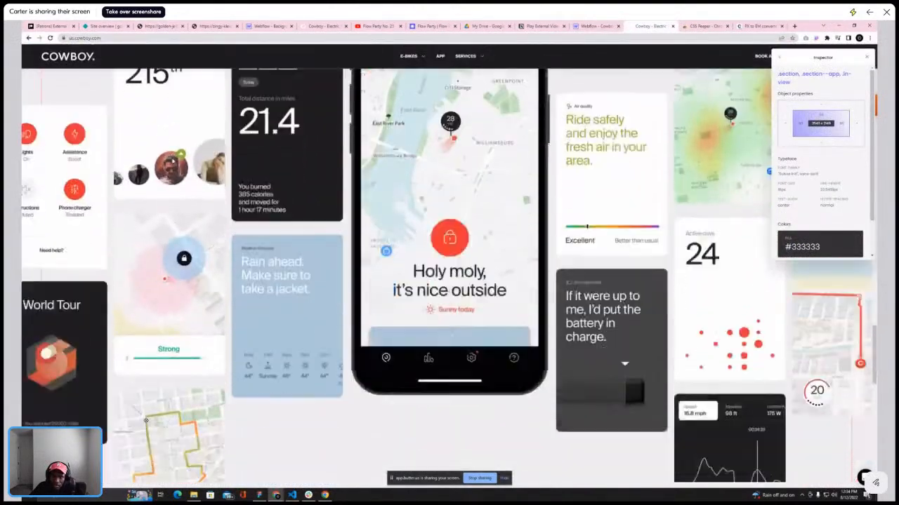
{"action": "left_click", "coordinate": [596, 27]}
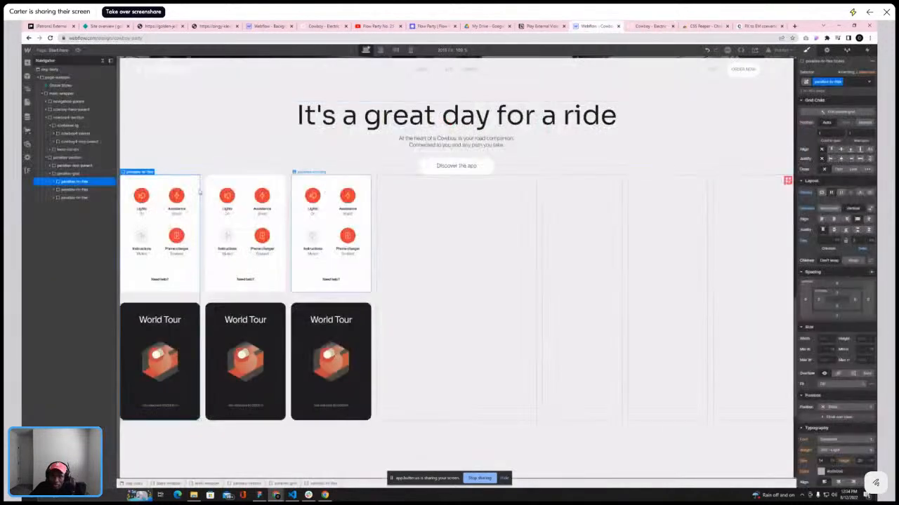
{"action": "left_click", "coordinate": [73, 205]}
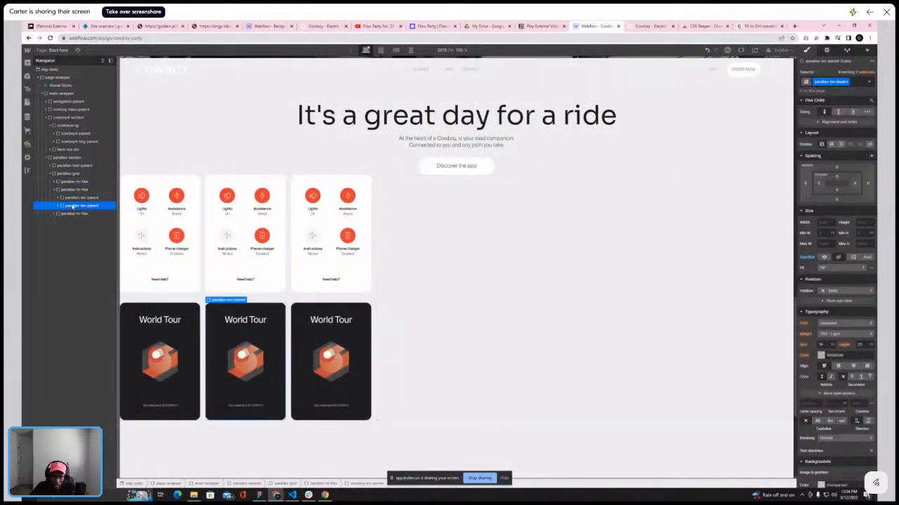
{"action": "key", "text": "ctrl+v"}
{"action": "scroll", "coordinate": [255, 216], "scroll_direction": "down", "scroll_amount": 3}
{"action": "scroll", "coordinate": [255, 218], "scroll_direction": "up", "scroll_amount": 3}
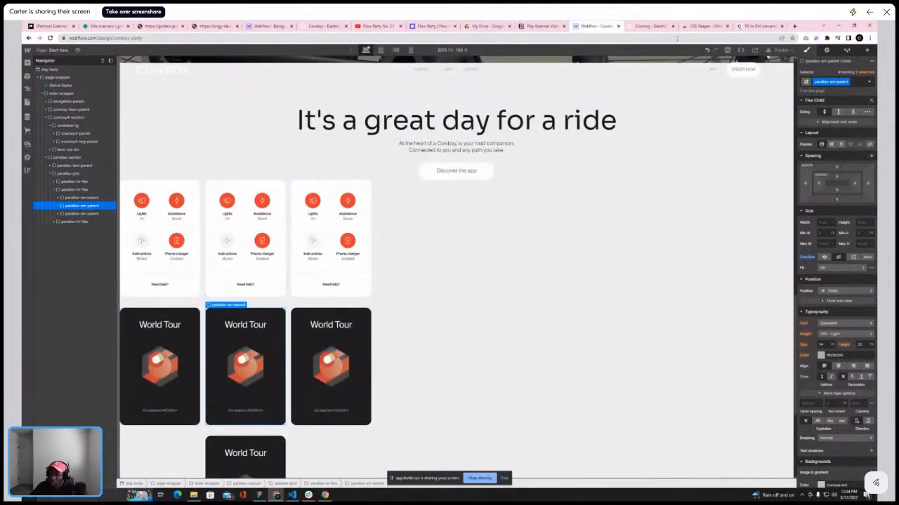
Replace the top card image in the second column with the 215th stats card asset
{"action": "left_click", "coordinate": [642, 29]}
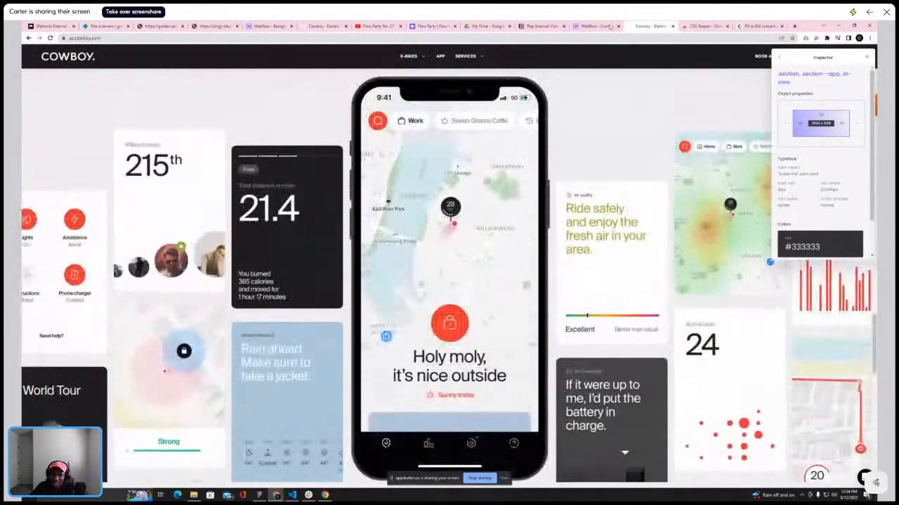
{"action": "key", "text": "ctrl+shift+Tab"}
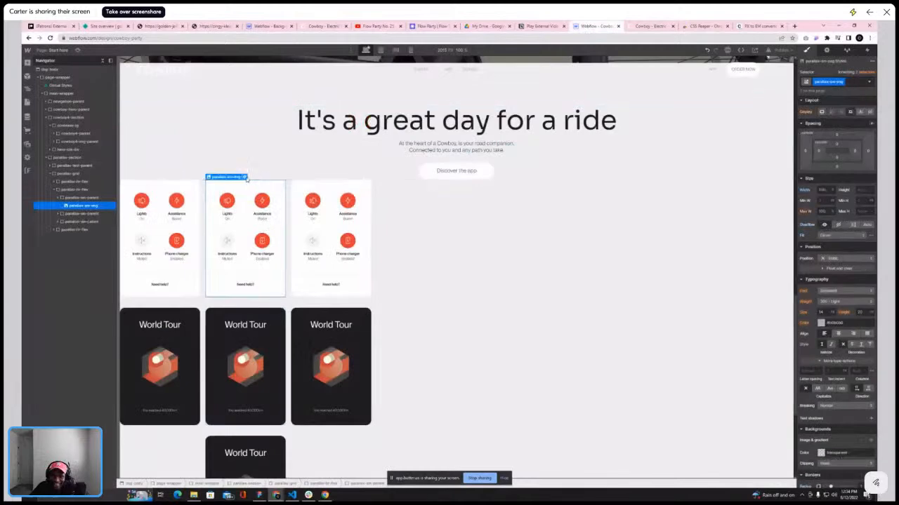
{"action": "double_click", "coordinate": [242, 234]}
{"action": "left_click", "coordinate": [254, 318]}
{"action": "scroll", "coordinate": [80, 222], "scroll_direction": "down", "scroll_amount": 5}
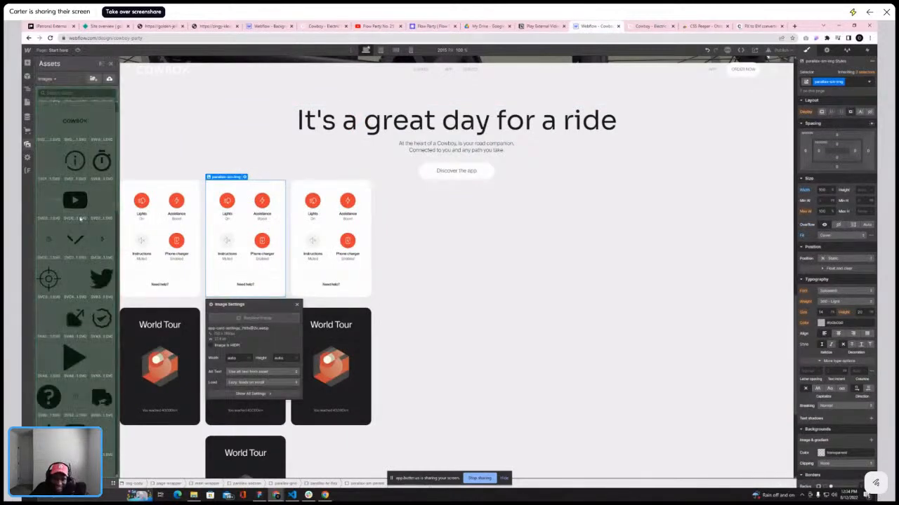
{"action": "scroll", "coordinate": [80, 222], "scroll_direction": "down", "scroll_amount": 5}
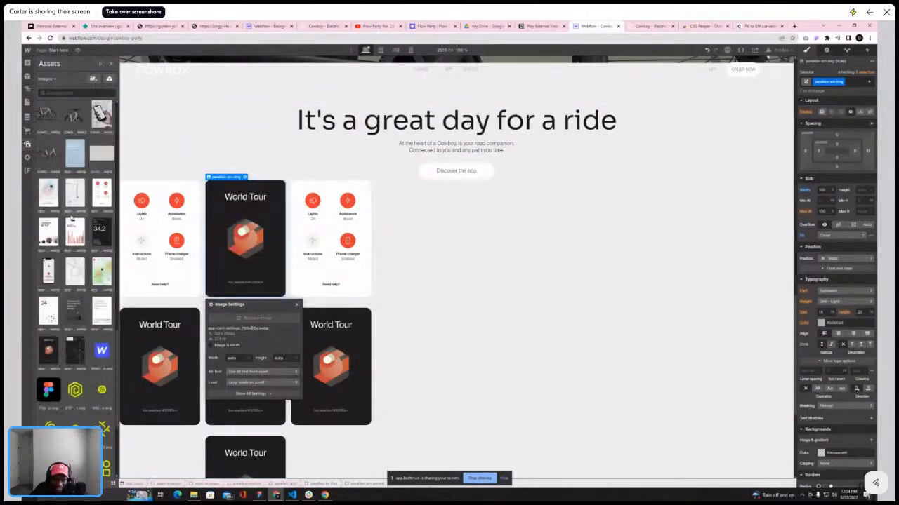
{"action": "left_click", "coordinate": [52, 232]}
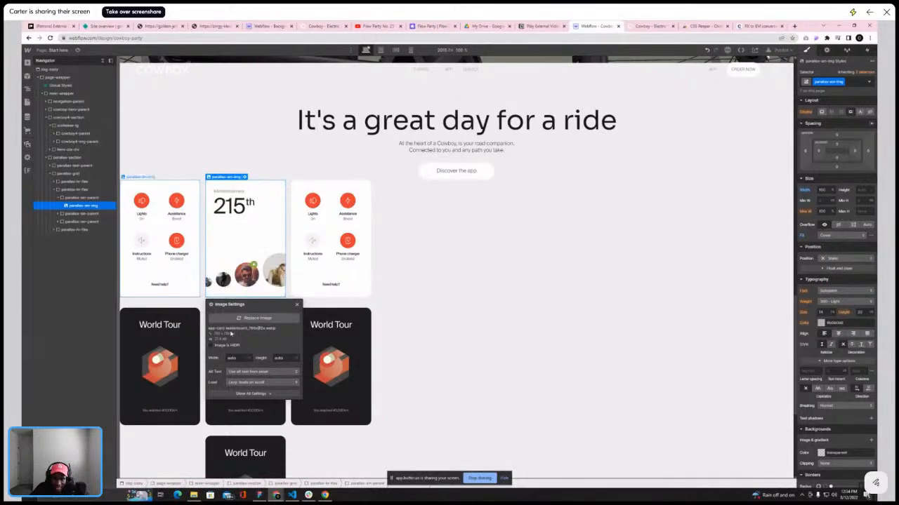
{"action": "left_click", "coordinate": [297, 305]}
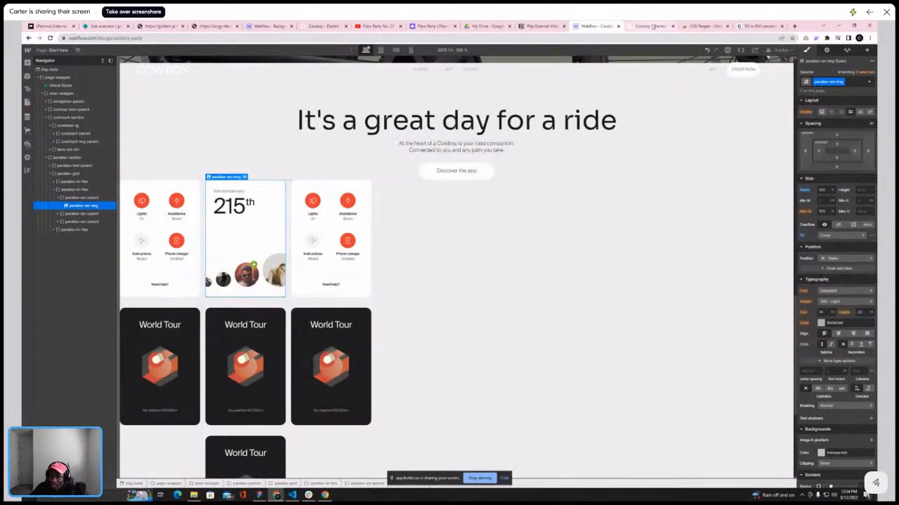
Replace the second card image in the second column with the map card showing the Strong bar
{"action": "left_click", "coordinate": [651, 26]}
{"action": "scroll", "coordinate": [166, 203], "scroll_direction": "down", "scroll_amount": 3}
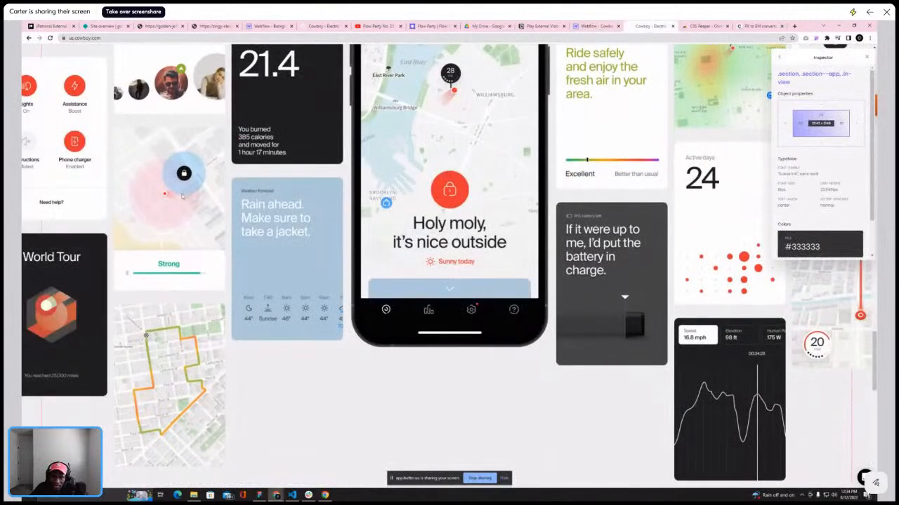
{"action": "scroll", "coordinate": [181, 197], "scroll_direction": "down", "scroll_amount": 2}
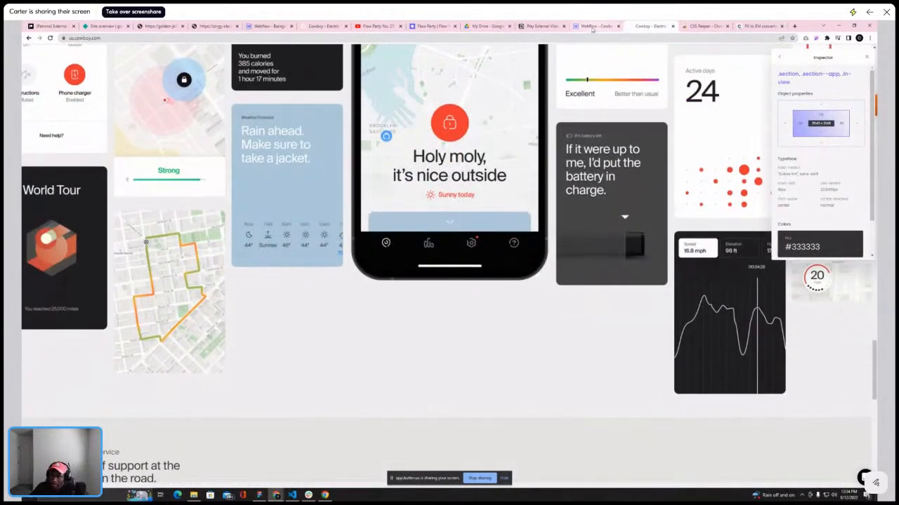
{"action": "left_click", "coordinate": [592, 27]}
{"action": "double_click", "coordinate": [249, 249]}
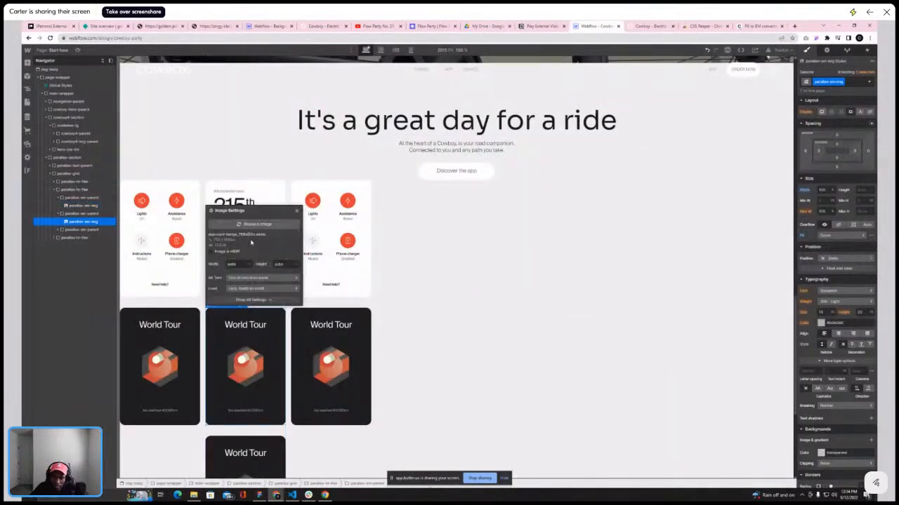
{"action": "left_click", "coordinate": [252, 224]}
{"action": "scroll", "coordinate": [64, 279], "scroll_direction": "down", "scroll_amount": 5}
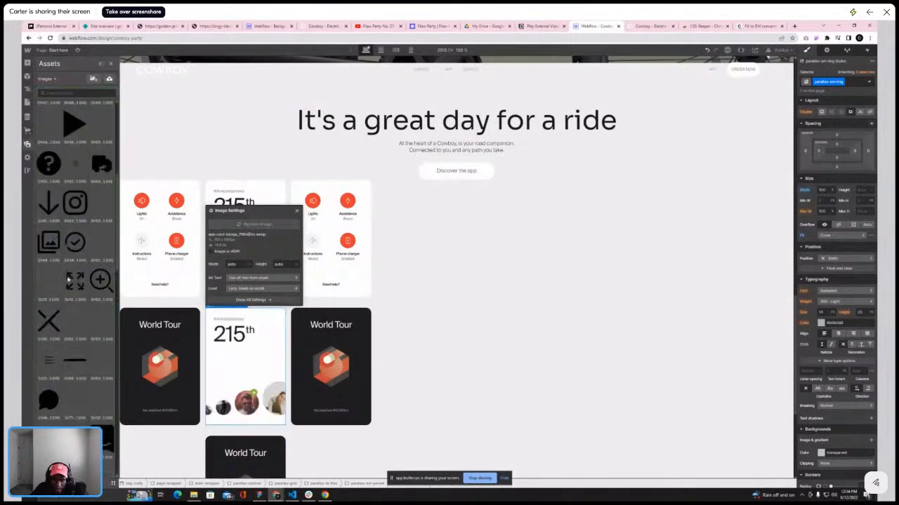
{"action": "scroll", "coordinate": [64, 278], "scroll_direction": "down", "scroll_amount": 5}
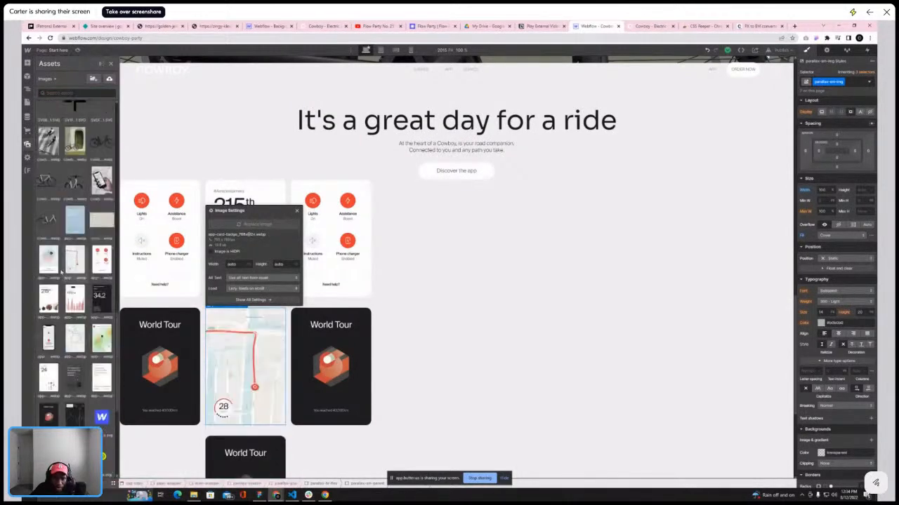
{"action": "left_click", "coordinate": [68, 261]}
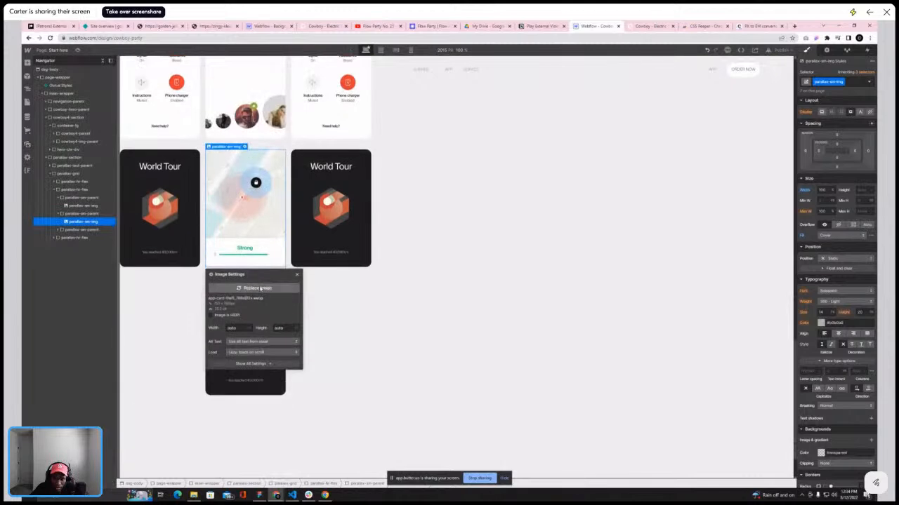
Replace the third card image in the second column with the red route map card
{"action": "left_click", "coordinate": [240, 380]}
{"action": "left_click", "coordinate": [248, 280]}
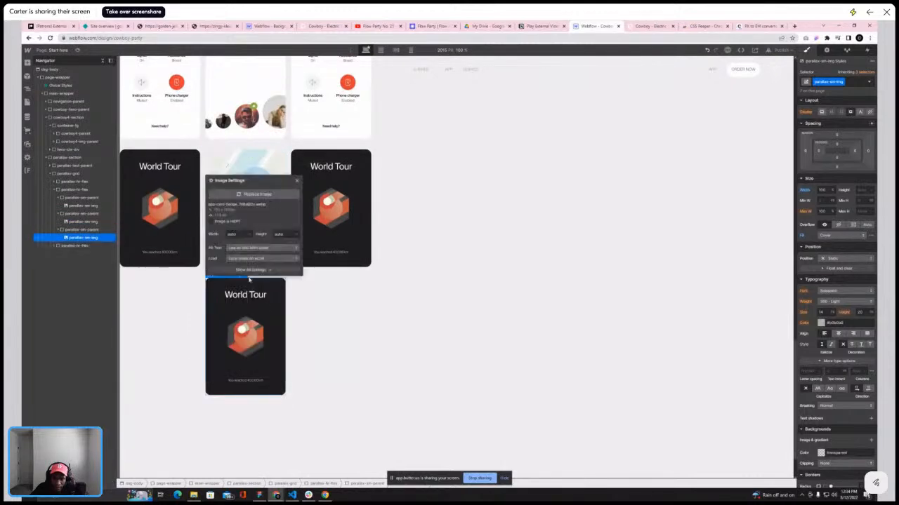
{"action": "left_click", "coordinate": [254, 194]}
{"action": "scroll", "coordinate": [64, 279], "scroll_direction": "down", "scroll_amount": 10}
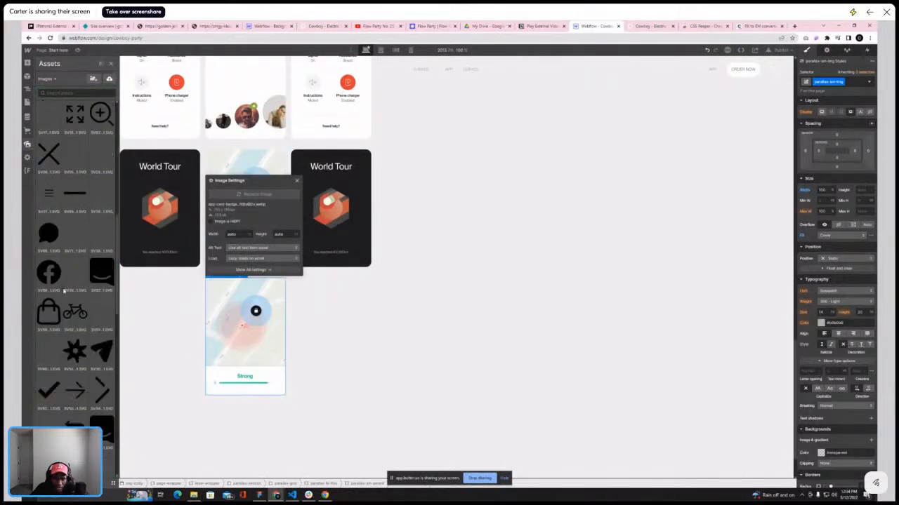
{"action": "scroll", "coordinate": [64, 290], "scroll_direction": "down", "scroll_amount": 5}
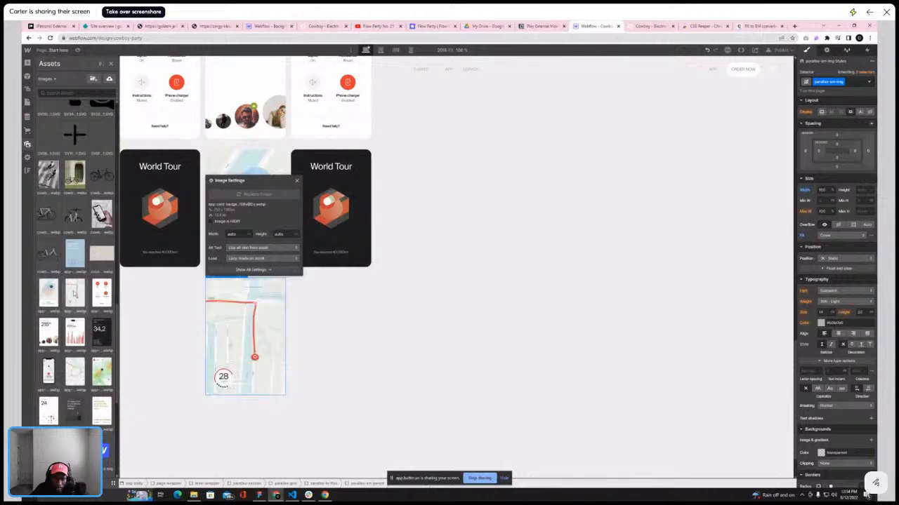
{"action": "left_click", "coordinate": [93, 288]}
{"action": "left_click", "coordinate": [297, 182]}
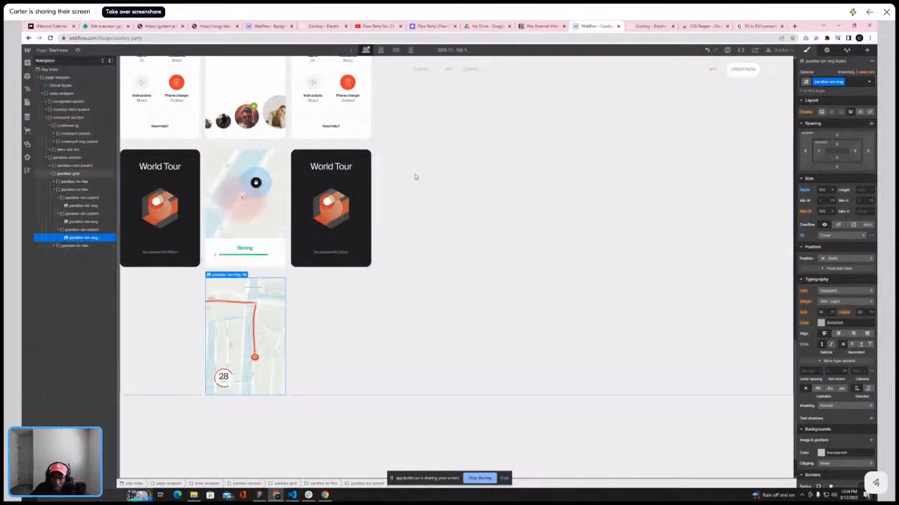
Swap the third card image in the second column for the orange and green route map card
{"action": "left_click", "coordinate": [420, 204]}
{"action": "scroll", "coordinate": [424, 218], "scroll_direction": "up", "scroll_amount": 5}
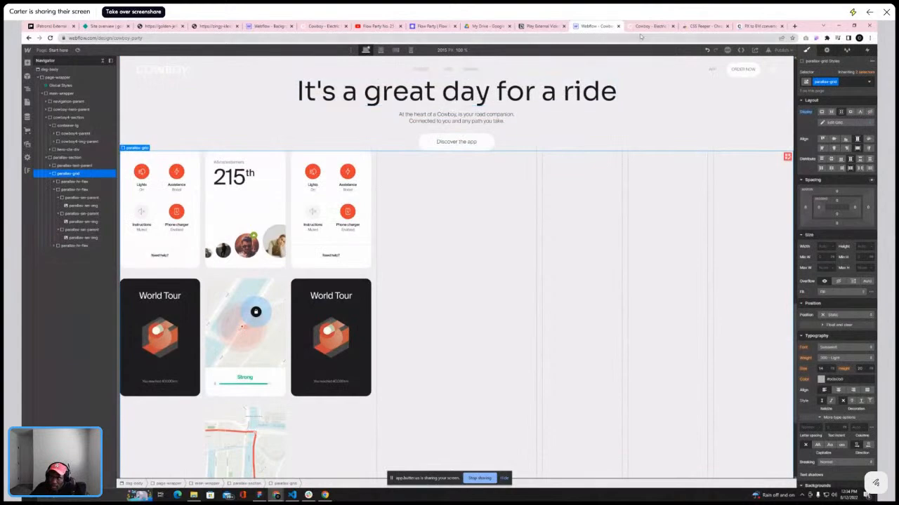
{"action": "key", "text": "ctrl+Tab"}
{"action": "scroll", "coordinate": [523, 152], "scroll_direction": "up", "scroll_amount": 1}
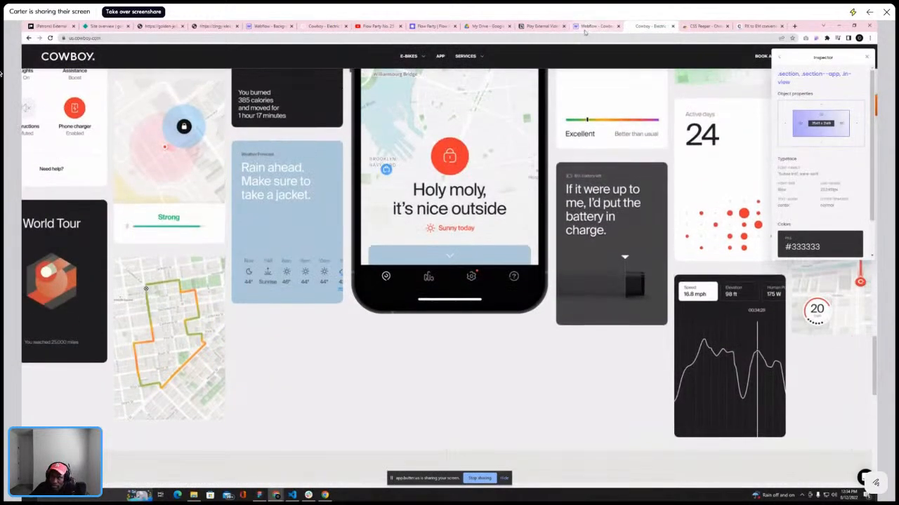
{"action": "key", "text": "ctrl+shift+Tab"}
{"action": "scroll", "coordinate": [267, 336], "scroll_direction": "down", "scroll_amount": 5}
{"action": "double_click", "coordinate": [234, 303]}
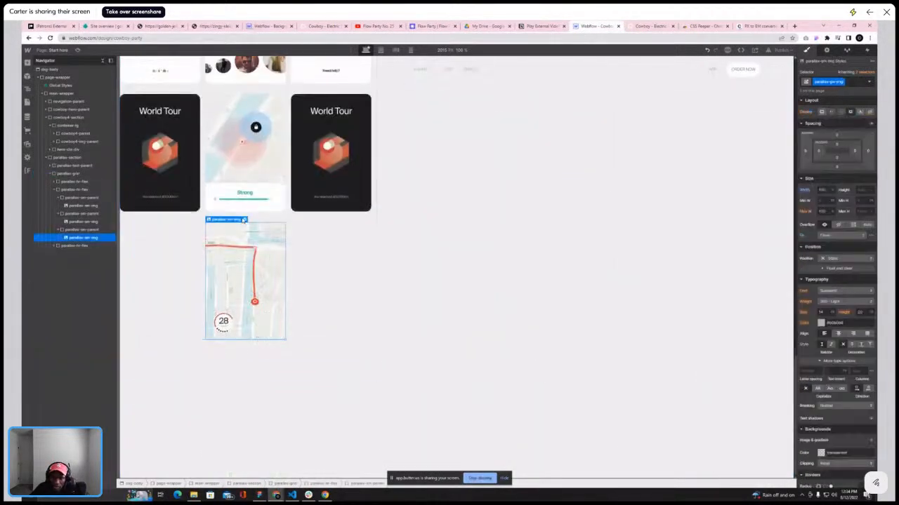
{"action": "scroll", "coordinate": [68, 248], "scroll_direction": "down", "scroll_amount": 15}
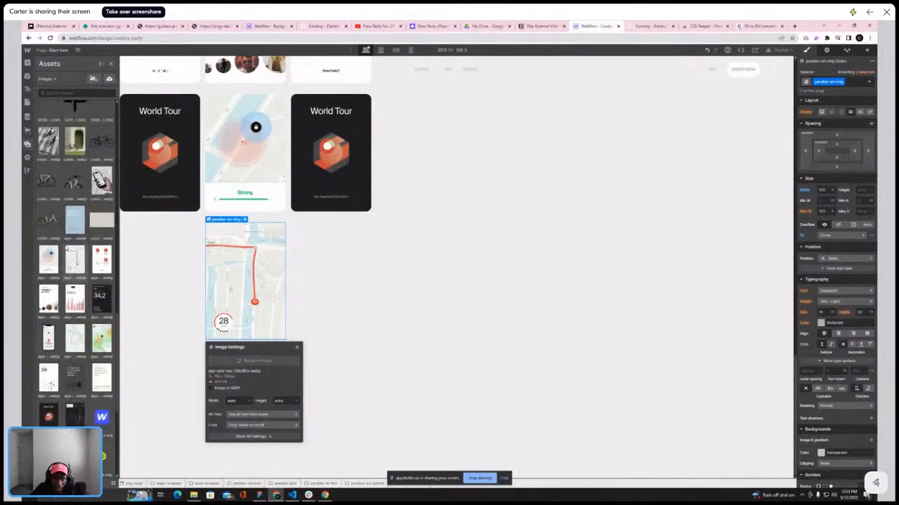
{"action": "scroll", "coordinate": [68, 248], "scroll_direction": "down", "scroll_amount": 2}
{"action": "left_click", "coordinate": [70, 238]}
{"action": "scroll", "coordinate": [66, 248], "scroll_direction": "down", "scroll_amount": 2}
{"action": "scroll", "coordinate": [67, 248], "scroll_direction": "up", "scroll_amount": 1}
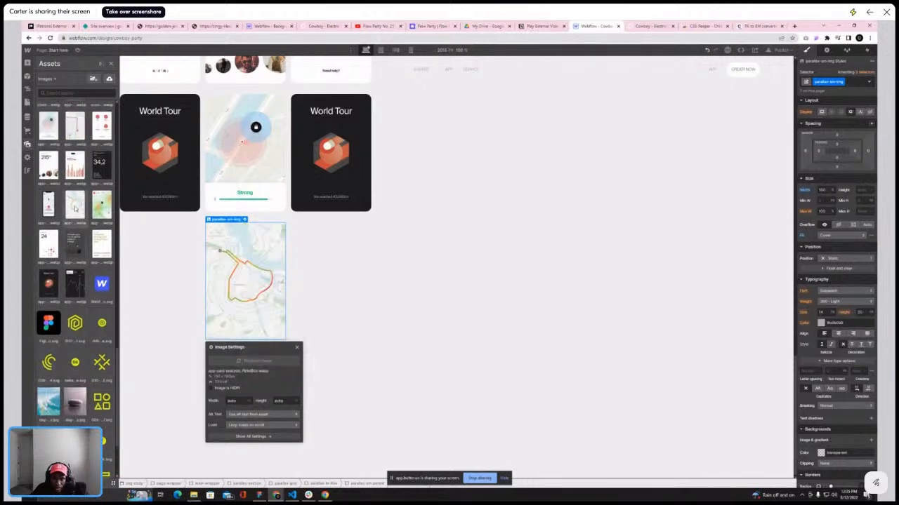
{"action": "key", "text": "z"}
Replace the top card image in the third column with the 34,2 distance card, checking the reference site's layout
{"action": "left_click", "coordinate": [650, 26]}
{"action": "scroll", "coordinate": [274, 184], "scroll_direction": "up", "scroll_amount": 3}
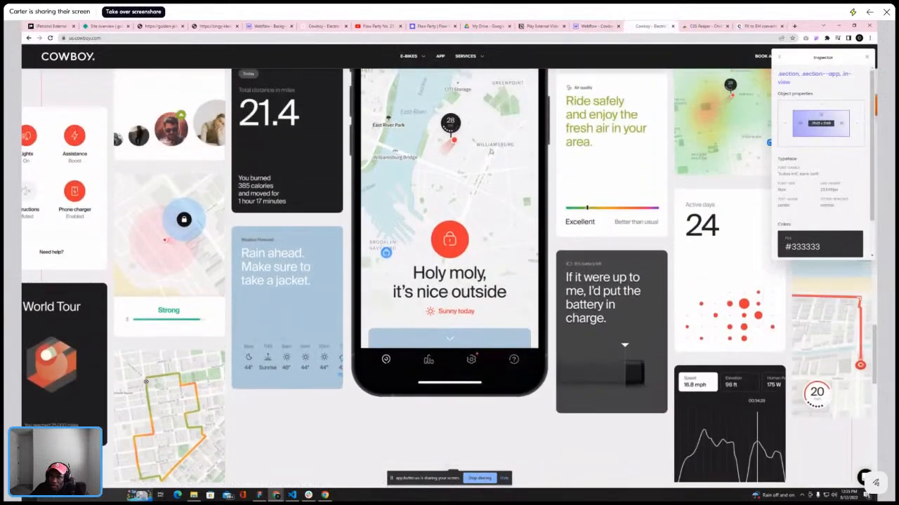
{"action": "scroll", "coordinate": [274, 184], "scroll_direction": "down", "scroll_amount": 3}
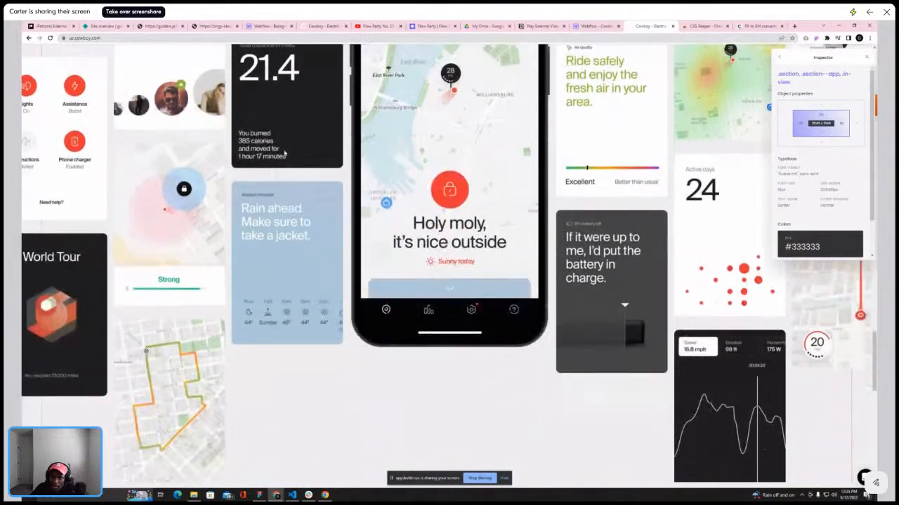
{"action": "left_click", "coordinate": [576, 28]}
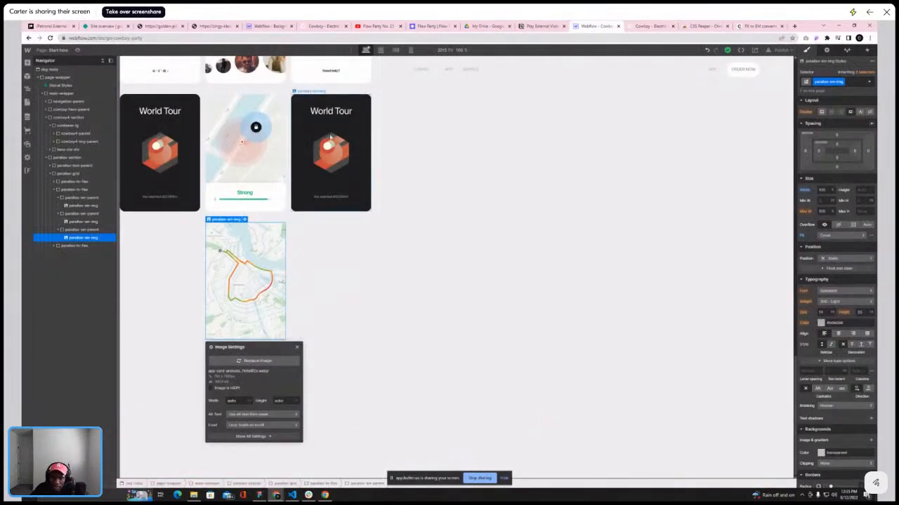
{"action": "scroll", "coordinate": [319, 241], "scroll_direction": "up", "scroll_amount": 5}
{"action": "left_click", "coordinate": [321, 226]}
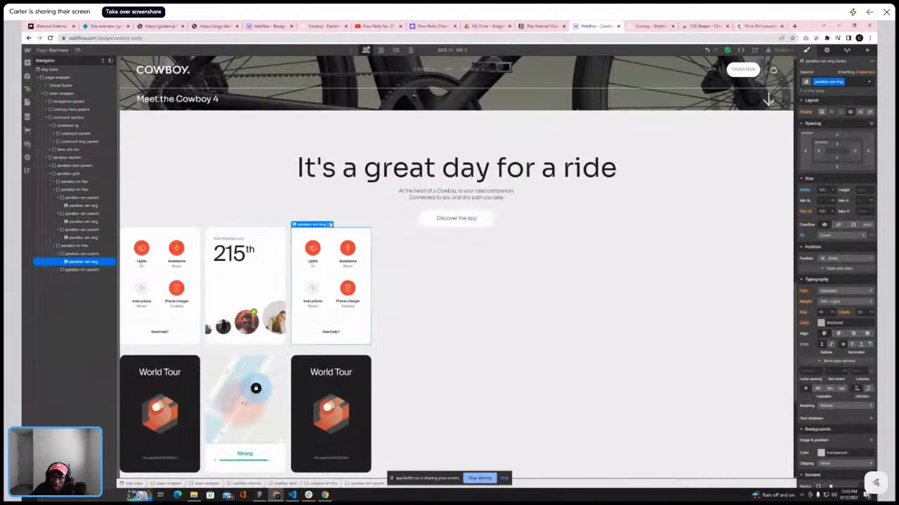
{"action": "left_click", "coordinate": [330, 225]}
{"action": "left_click", "coordinate": [335, 367]}
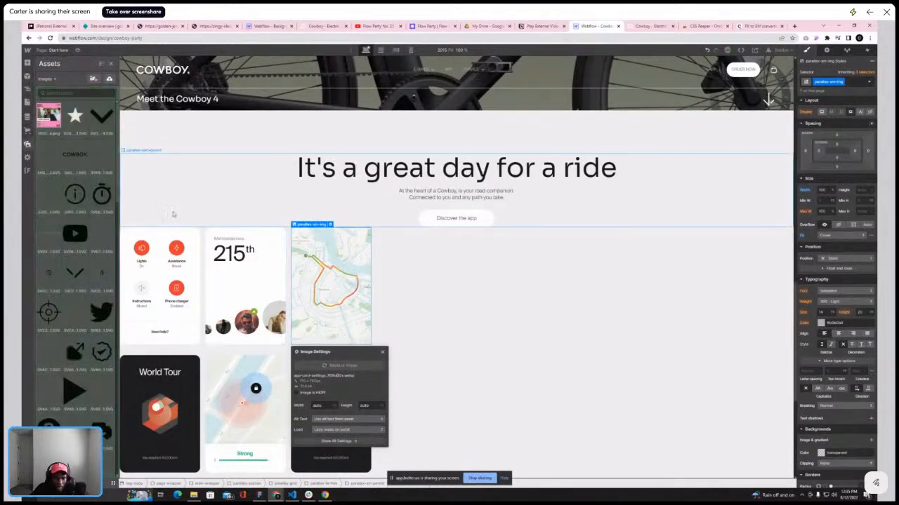
{"action": "scroll", "coordinate": [60, 213], "scroll_direction": "down", "scroll_amount": 6}
{"action": "scroll", "coordinate": [60, 213], "scroll_direction": "down", "scroll_amount": 10}
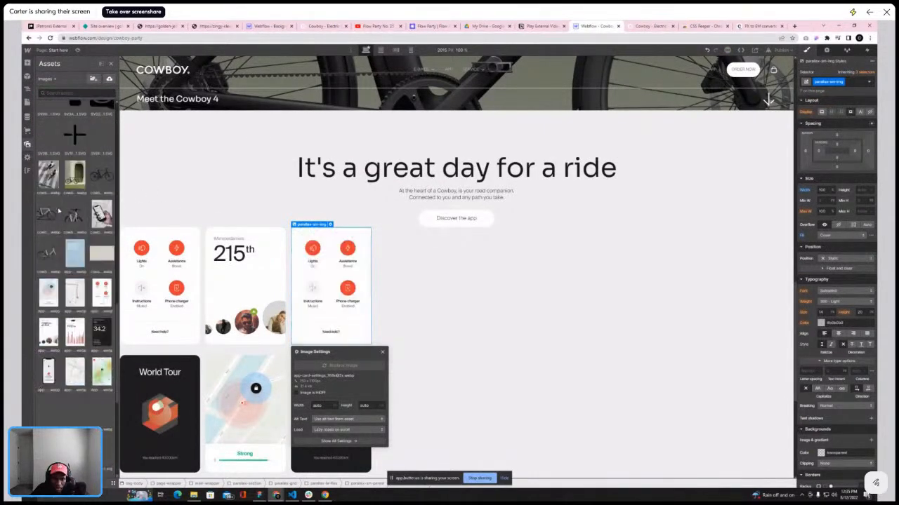
{"action": "scroll", "coordinate": [56, 330], "scroll_direction": "down", "scroll_amount": 4}
{"action": "scroll", "coordinate": [64, 323], "scroll_direction": "up", "scroll_amount": 4}
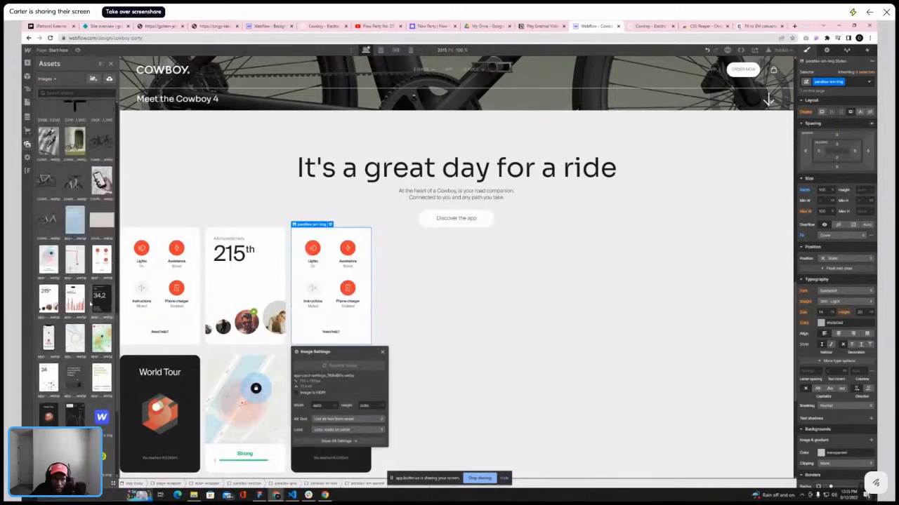
{"action": "scroll", "coordinate": [77, 299], "scroll_direction": "down", "scroll_amount": 2}
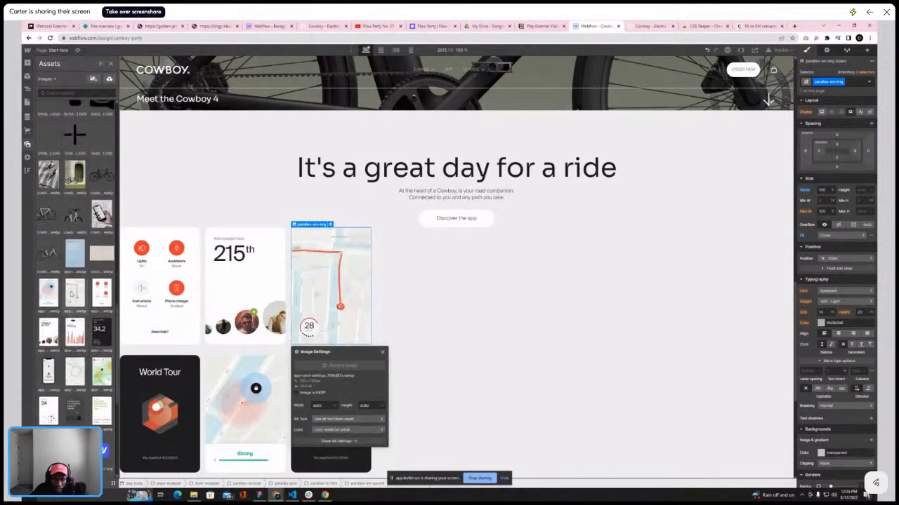
{"action": "scroll", "coordinate": [71, 295], "scroll_direction": "down", "scroll_amount": 1}
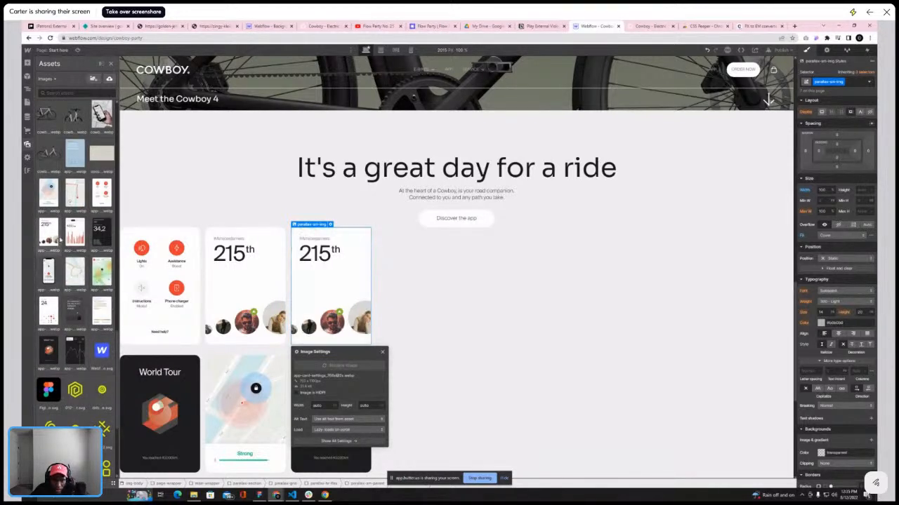
{"action": "left_click", "coordinate": [652, 27]}
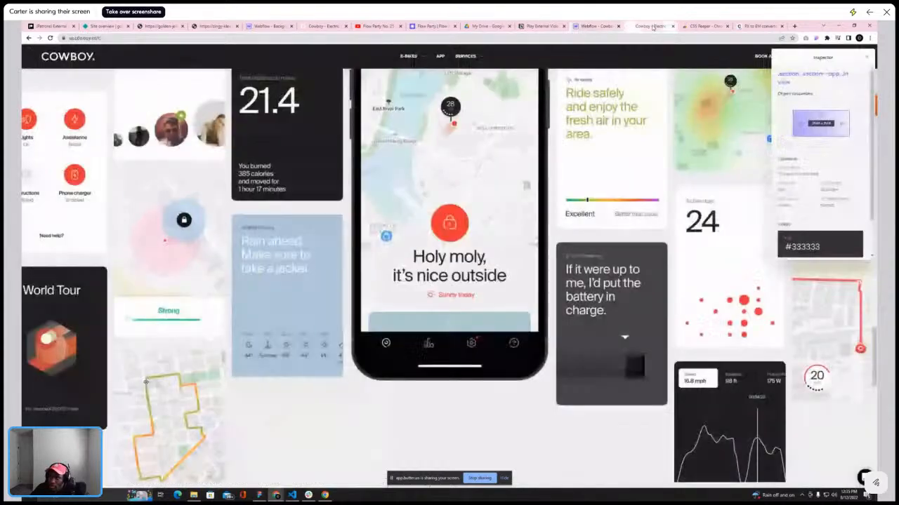
{"action": "left_click", "coordinate": [592, 26]}
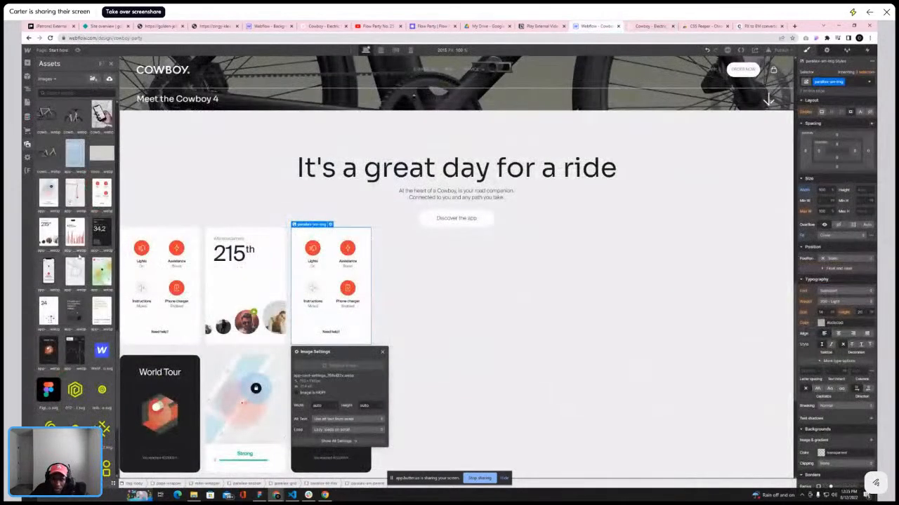
{"action": "scroll", "coordinate": [89, 255], "scroll_direction": "down", "scroll_amount": 2}
{"action": "scroll", "coordinate": [89, 256], "scroll_direction": "up", "scroll_amount": 2}
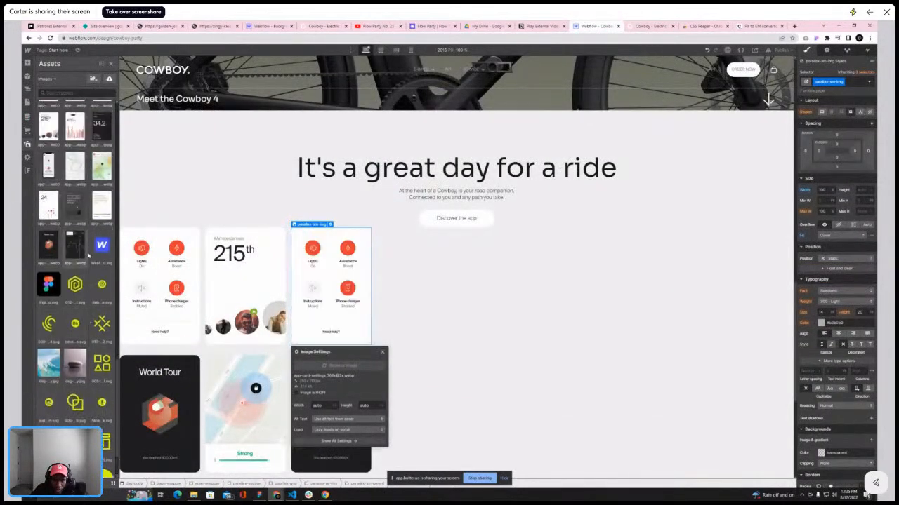
{"action": "scroll", "coordinate": [95, 180], "scroll_direction": "up", "scroll_amount": 1}
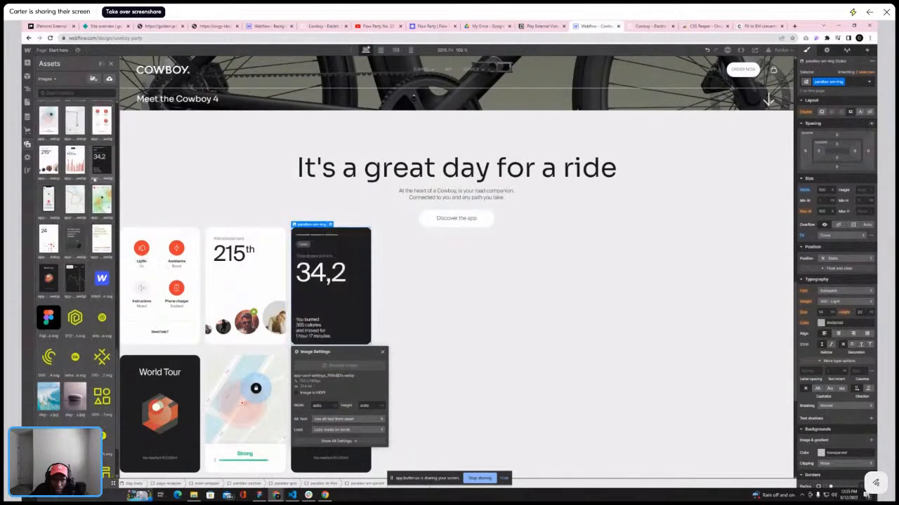
{"action": "key", "text": "z"}
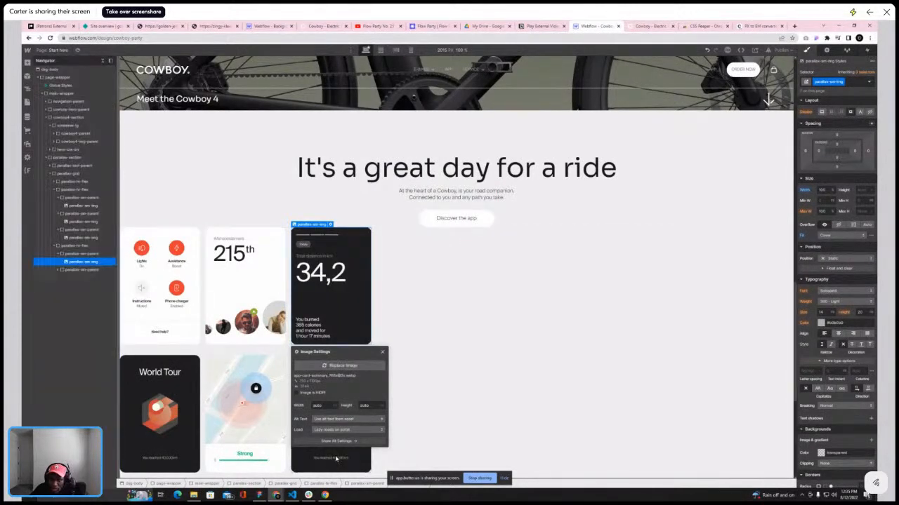
Replace the second card image in the third column with the blue 'Rain ahead' weather card
{"action": "left_click", "coordinate": [345, 395]}
{"action": "left_click", "coordinate": [330, 352]}
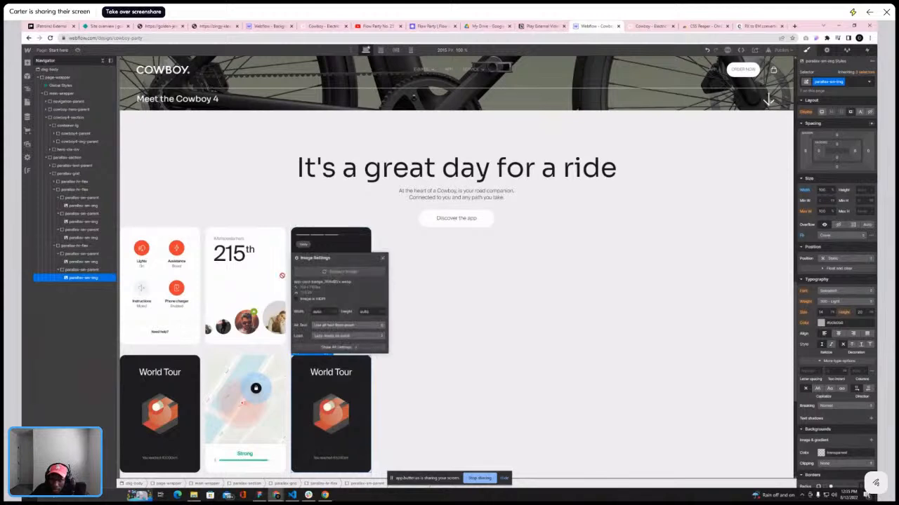
{"action": "left_click", "coordinate": [337, 271]}
{"action": "scroll", "coordinate": [70, 278], "scroll_direction": "down", "scroll_amount": 3}
{"action": "scroll", "coordinate": [71, 279], "scroll_direction": "down", "scroll_amount": 3}
{"action": "left_click", "coordinate": [75, 345]}
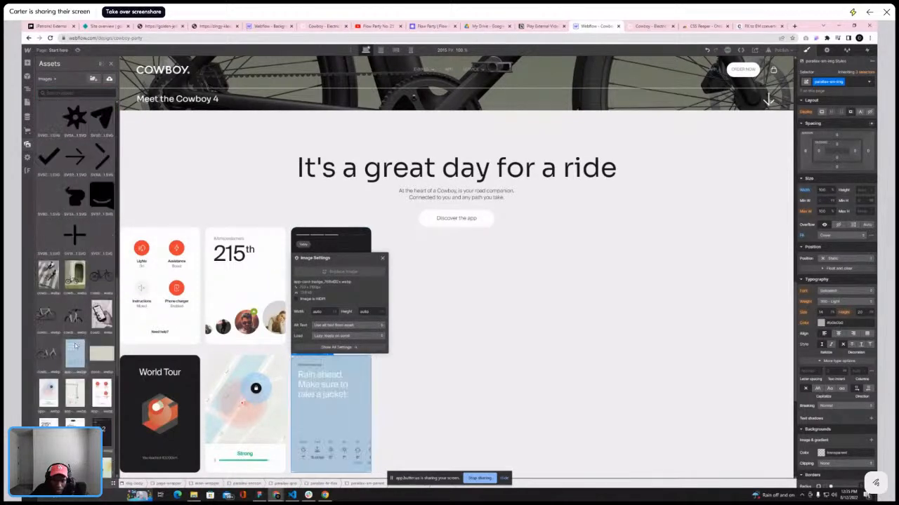
Add a Div Block inside the parallax grid as a new column
{"action": "left_click", "coordinate": [463, 262]}
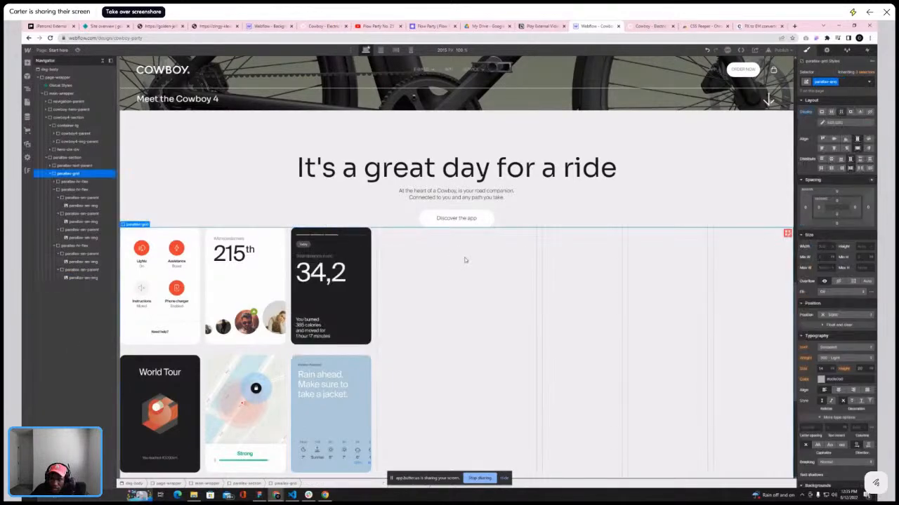
{"action": "left_click", "coordinate": [54, 190]}
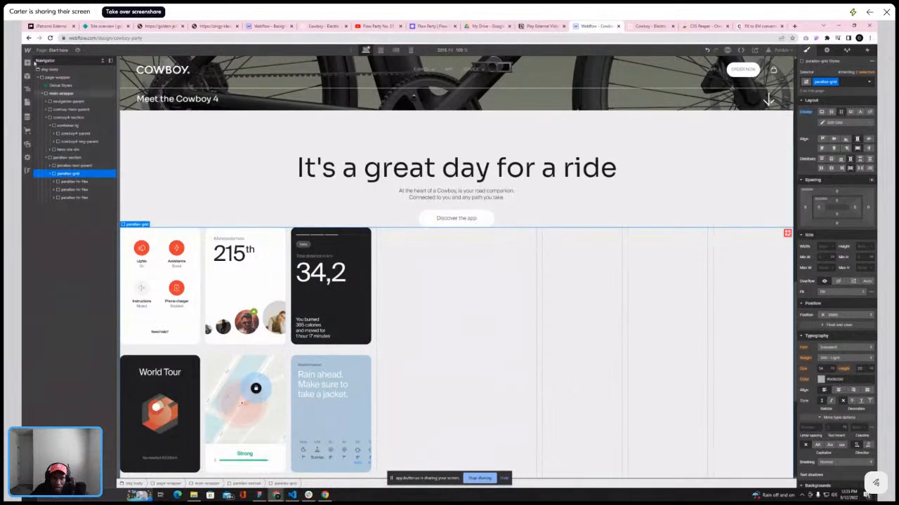
{"action": "left_click", "coordinate": [27, 62]}
{"action": "left_click", "coordinate": [49, 176]}
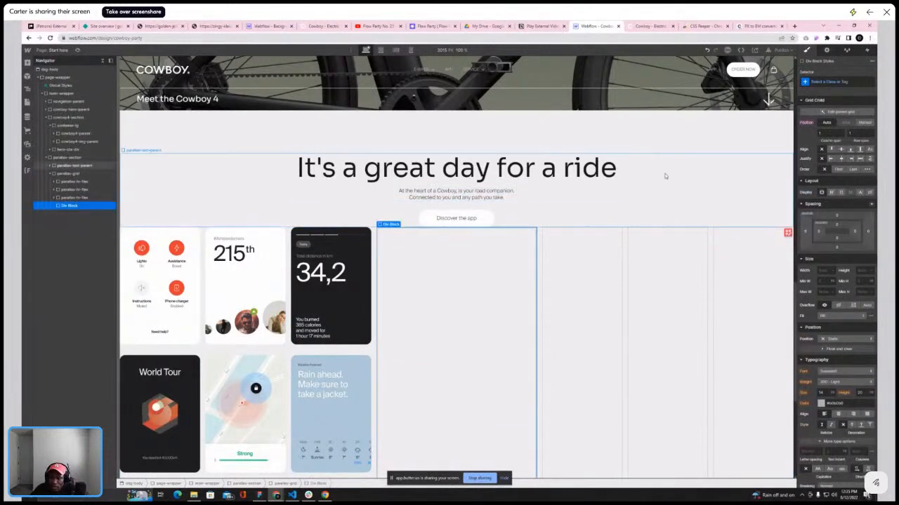
Give the new div block the class parallax-main
{"action": "left_click", "coordinate": [839, 81]}
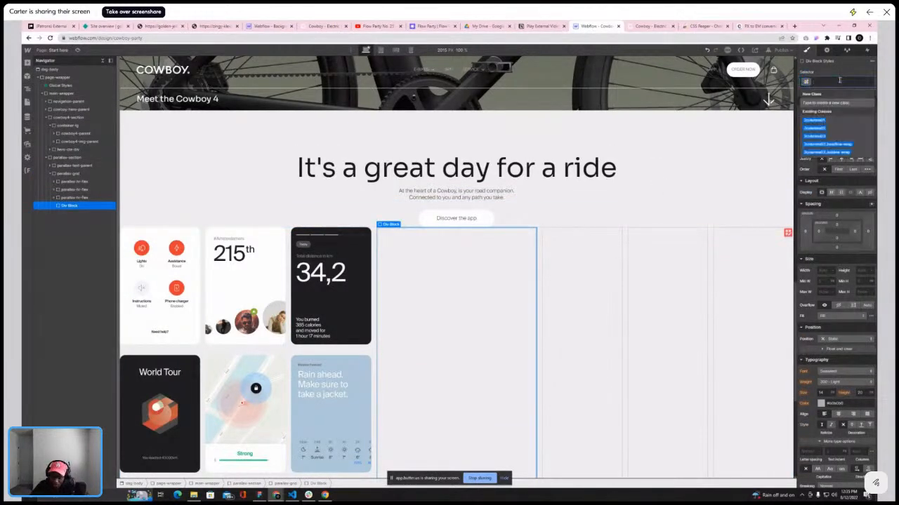
{"action": "type", "text": "p"}
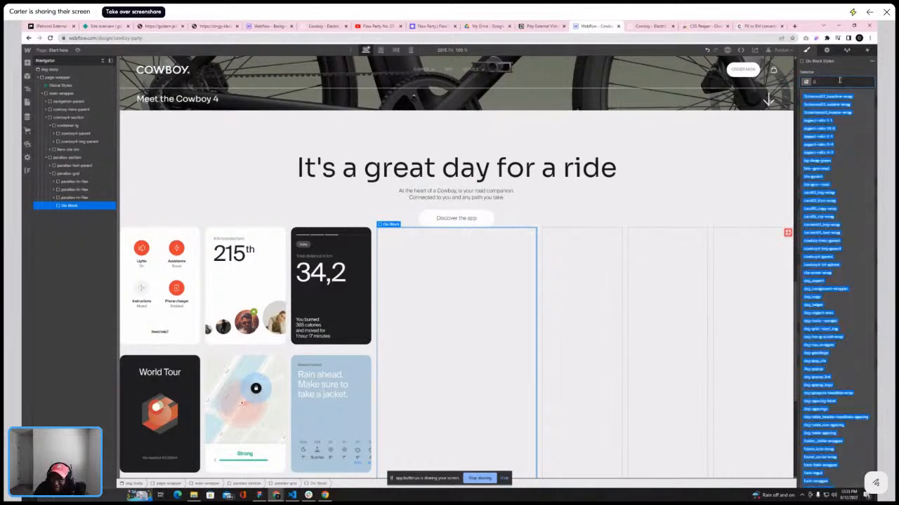
{"action": "type", "text": "aralla"}
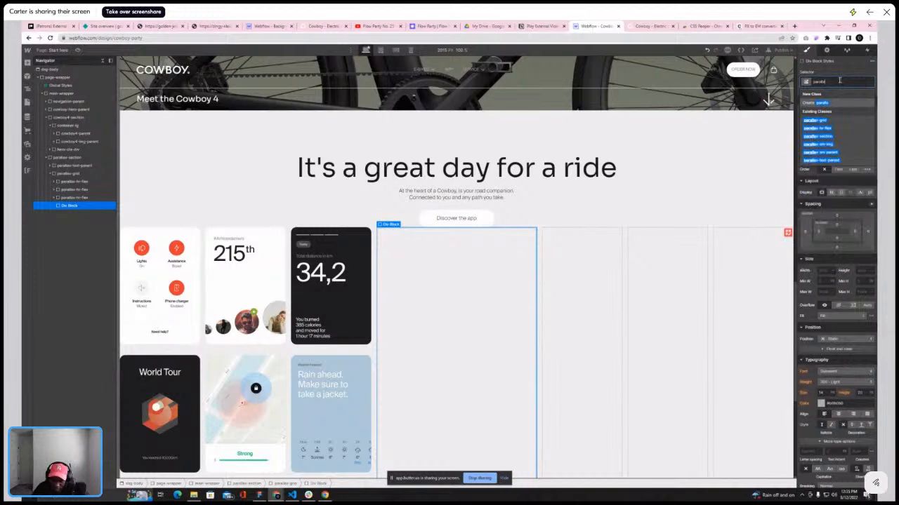
{"action": "type", "text": "x-main"}
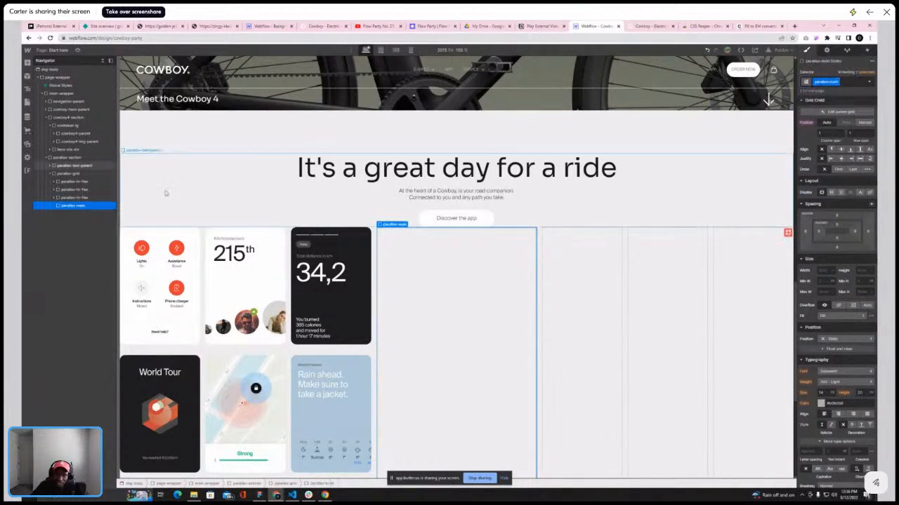
Duplicate the parallax-fr-flex column and place three copies after parallax-main
{"action": "left_click", "coordinate": [89, 197]}
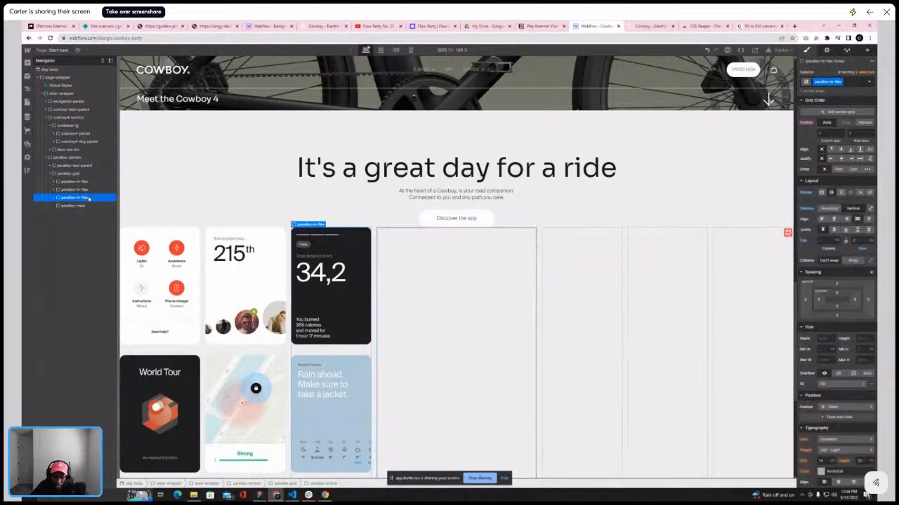
{"action": "key", "text": "ctrl+d"}
{"action": "left_click", "coordinate": [83, 206]}
{"action": "left_click_drag", "start_coordinate": [83, 205], "coordinate": [82, 222]}
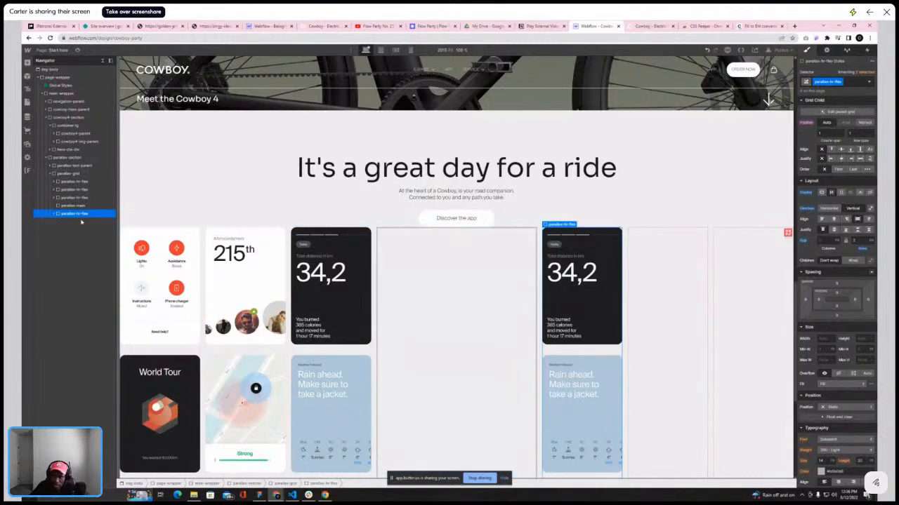
{"action": "left_click", "coordinate": [83, 207]}
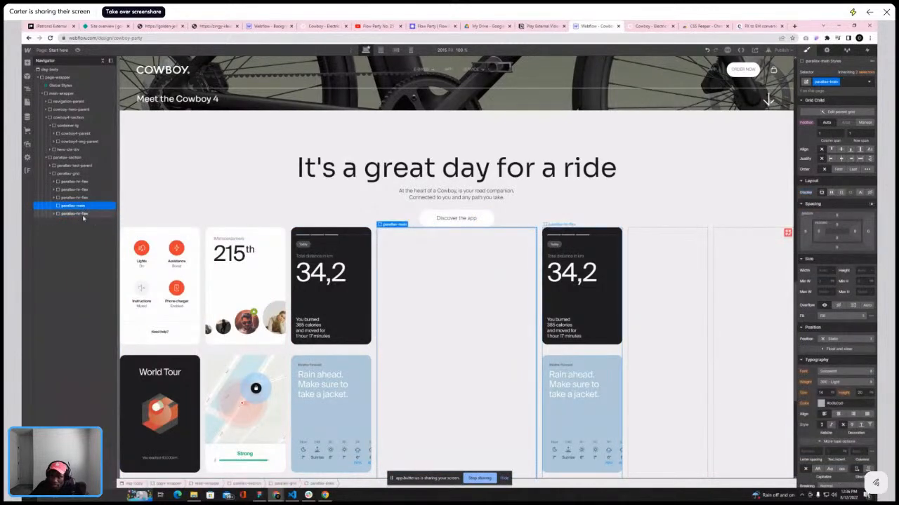
{"action": "left_click", "coordinate": [83, 215]}
{"action": "key", "text": "ctrl+d"}
{"action": "key", "text": "ctrl+d"}
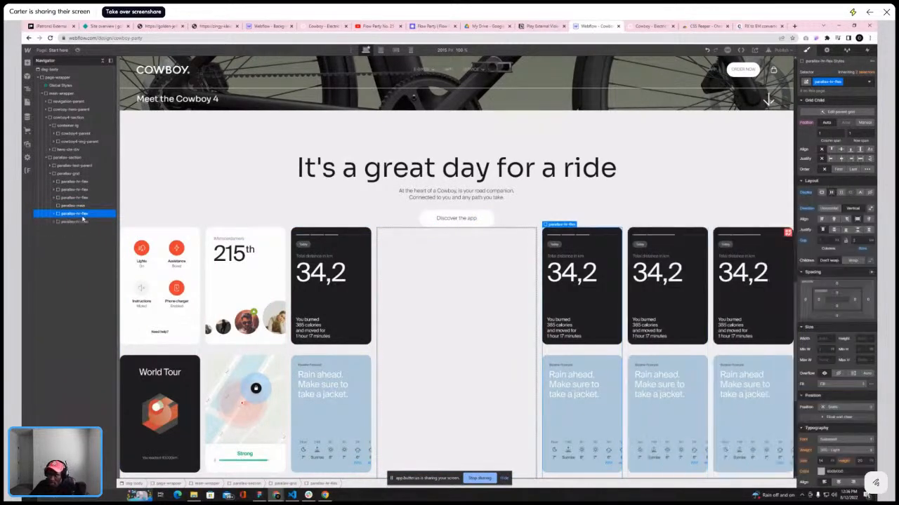
Compare the new columns with the reference site's app section layout
{"action": "scroll", "coordinate": [651, 88], "scroll_direction": "down", "scroll_amount": 2}
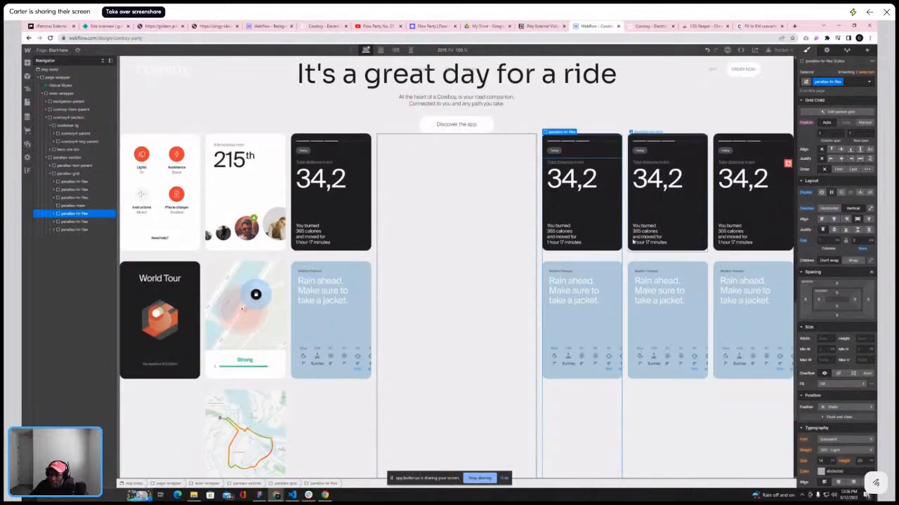
{"action": "left_click", "coordinate": [649, 26]}
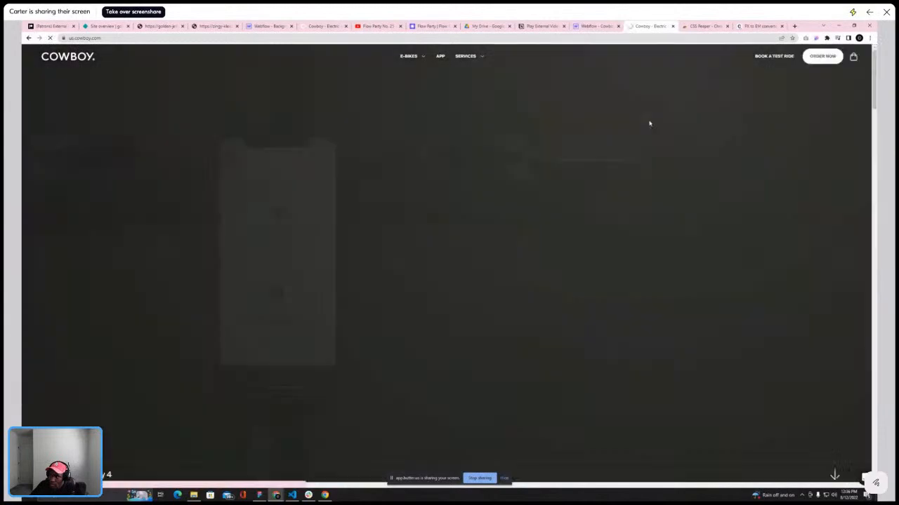
{"action": "scroll", "coordinate": [572, 217], "scroll_direction": "down", "scroll_amount": 15}
{"action": "scroll", "coordinate": [588, 213], "scroll_direction": "down", "scroll_amount": 17}
{"action": "scroll", "coordinate": [607, 190], "scroll_direction": "up", "scroll_amount": 3}
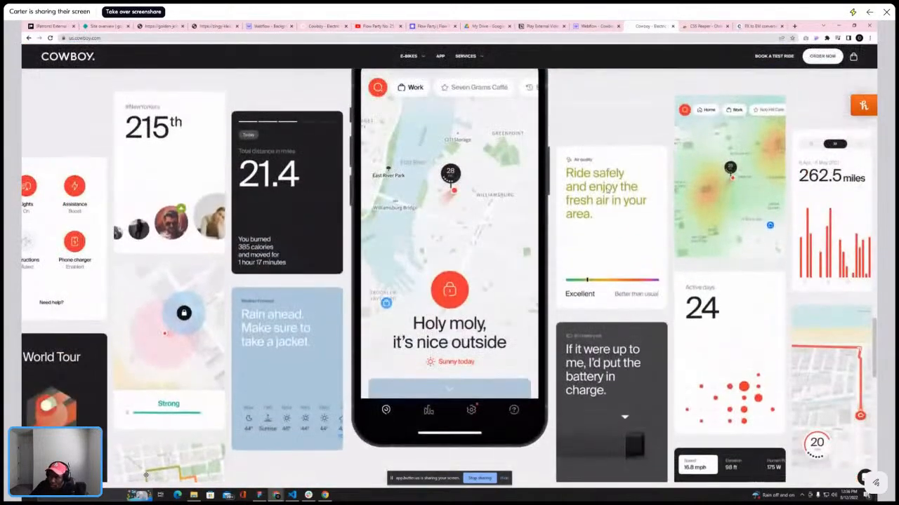
{"action": "scroll", "coordinate": [608, 188], "scroll_direction": "down", "scroll_amount": 1}
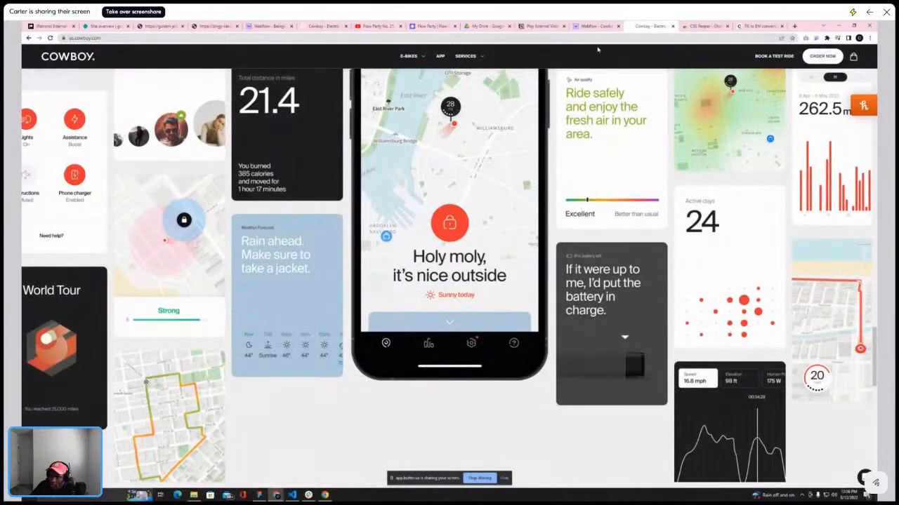
{"action": "left_click", "coordinate": [612, 26]}
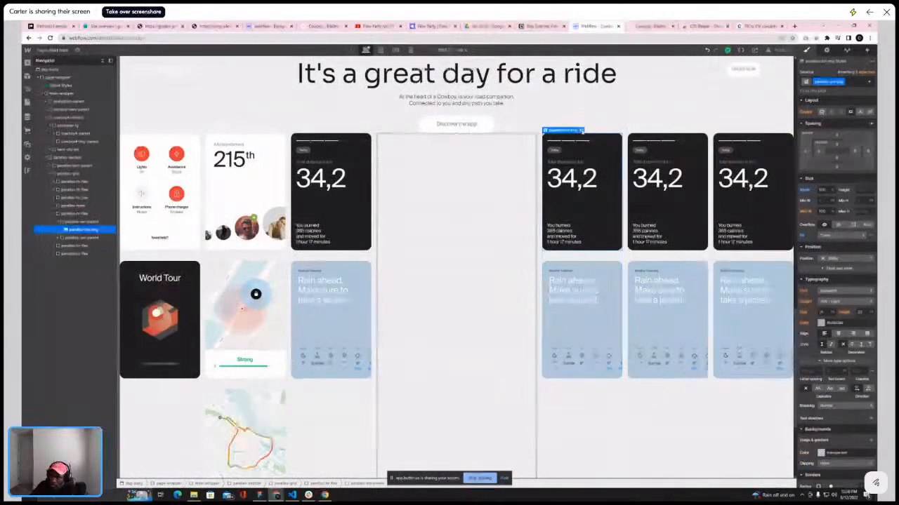
Replace the top card image in the column after parallax-main with the 'Ride safely' air quality card
{"action": "double_click", "coordinate": [581, 224]}
{"action": "left_click", "coordinate": [584, 272]}
{"action": "scroll", "coordinate": [105, 249], "scroll_direction": "down", "scroll_amount": 10}
{"action": "scroll", "coordinate": [109, 249], "scroll_direction": "down", "scroll_amount": 7}
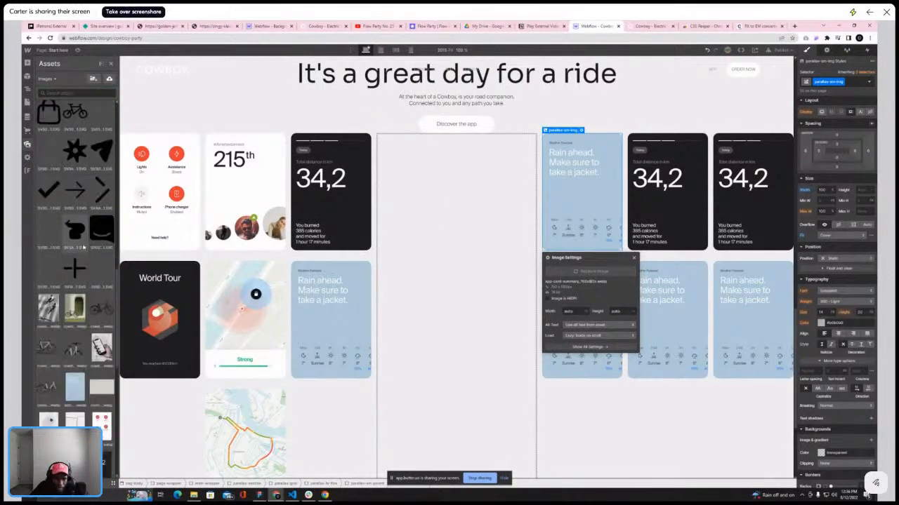
{"action": "left_click", "coordinate": [96, 232]}
{"action": "scroll", "coordinate": [79, 261], "scroll_direction": "down", "scroll_amount": 3}
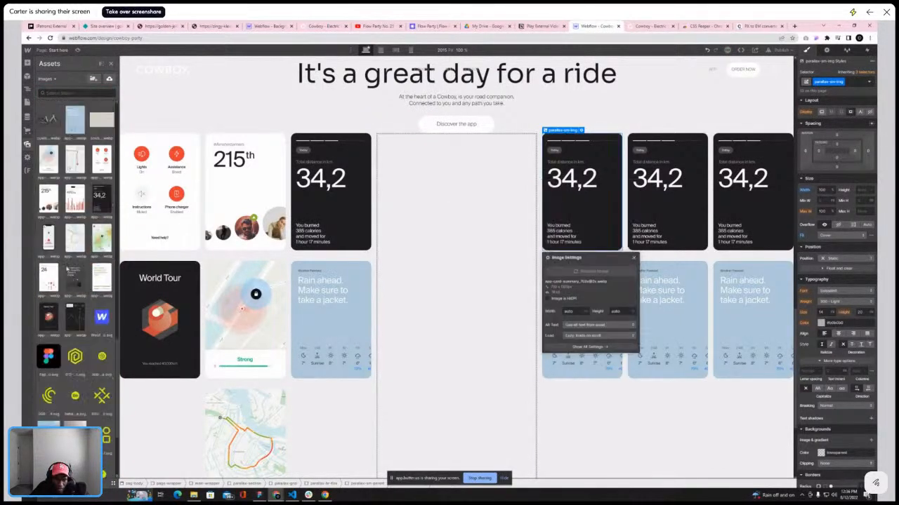
{"action": "left_click", "coordinate": [98, 272]}
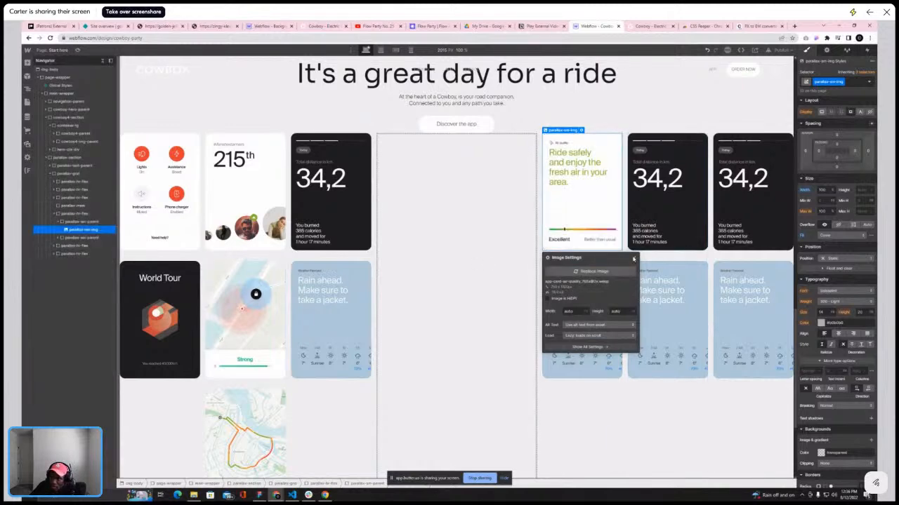
Replace the lower card image in the column after parallax-main with the battery charge card
{"action": "left_click", "coordinate": [634, 257]}
{"action": "left_click", "coordinate": [583, 296]}
{"action": "left_click", "coordinate": [582, 258]}
{"action": "left_click", "coordinate": [588, 178]}
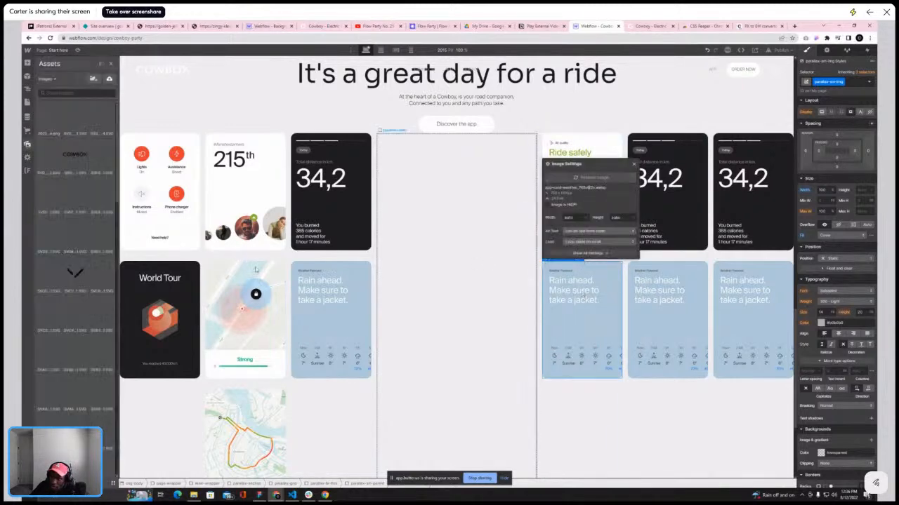
{"action": "scroll", "coordinate": [63, 336], "scroll_direction": "down", "scroll_amount": 3}
{"action": "scroll", "coordinate": [62, 336], "scroll_direction": "down", "scroll_amount": 10}
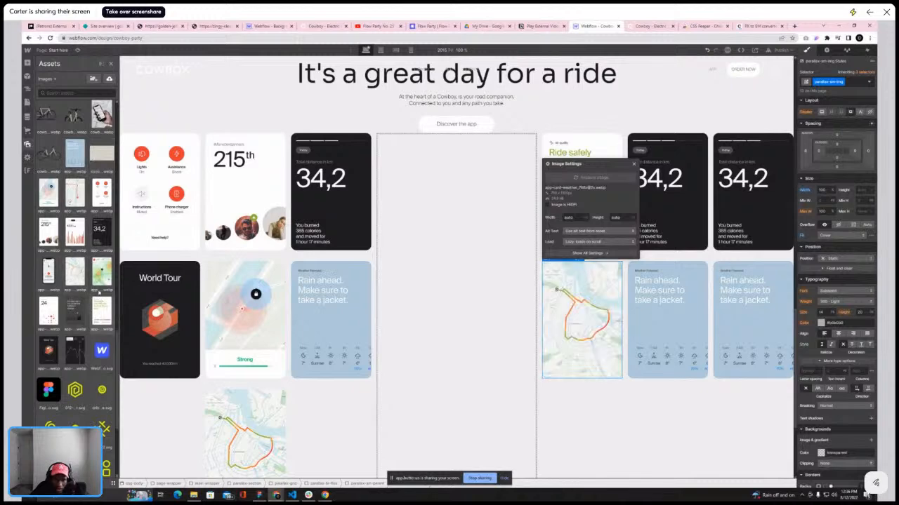
{"action": "left_click", "coordinate": [98, 310]}
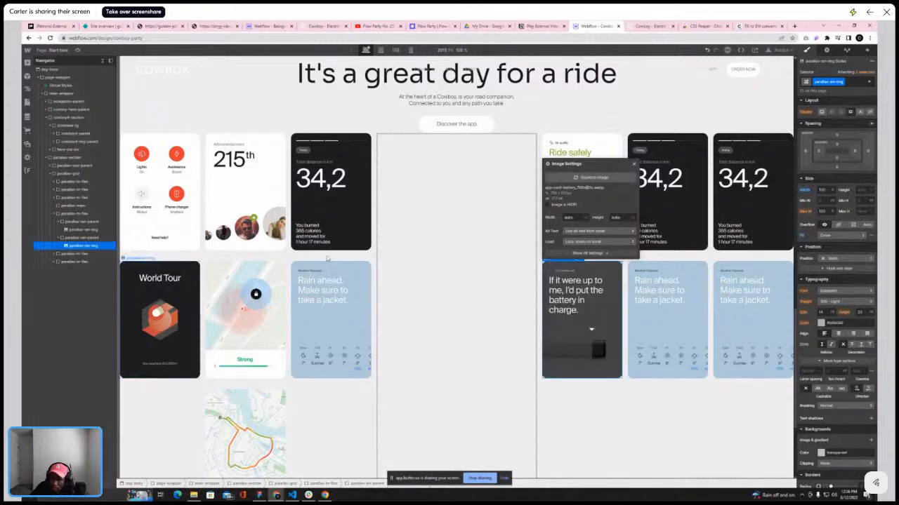
Compare the card arrangement with the reference site's app section
{"action": "left_click", "coordinate": [647, 27]}
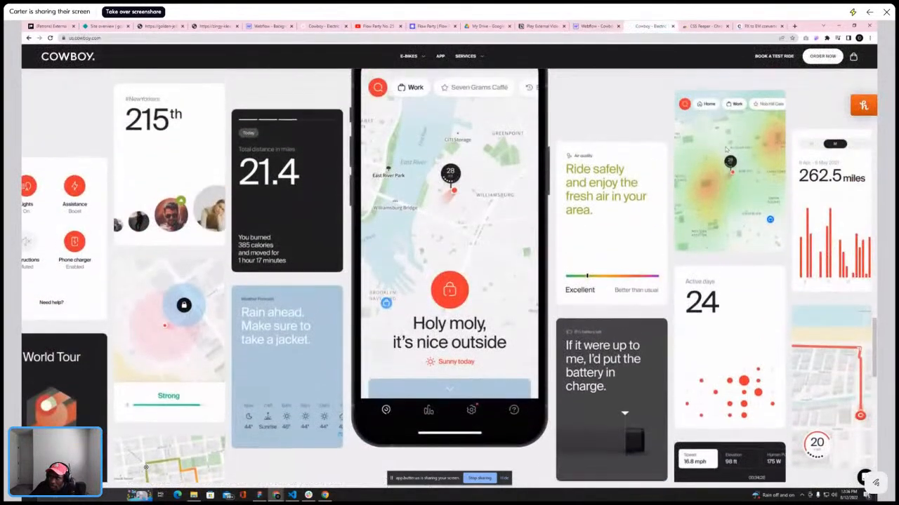
{"action": "scroll", "coordinate": [725, 150], "scroll_direction": "down", "scroll_amount": 3}
{"action": "scroll", "coordinate": [725, 150], "scroll_direction": "up", "scroll_amount": 1}
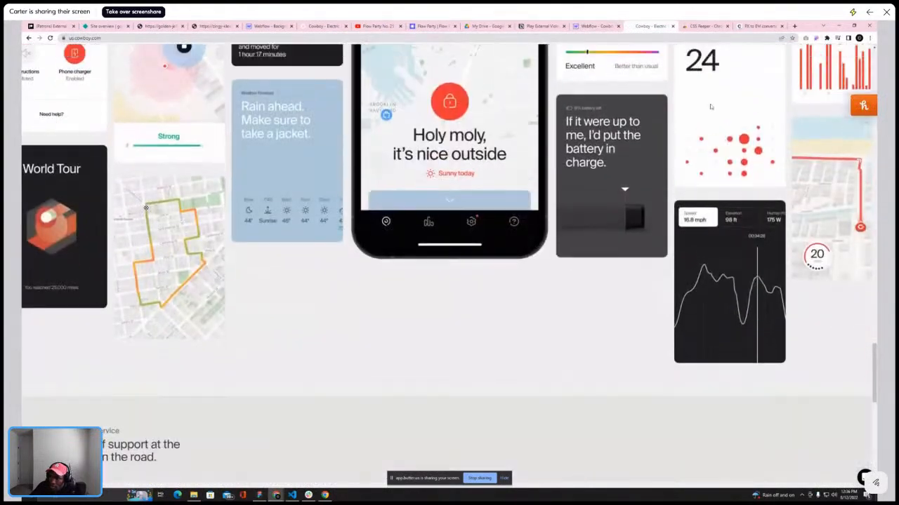
{"action": "left_click", "coordinate": [596, 27]}
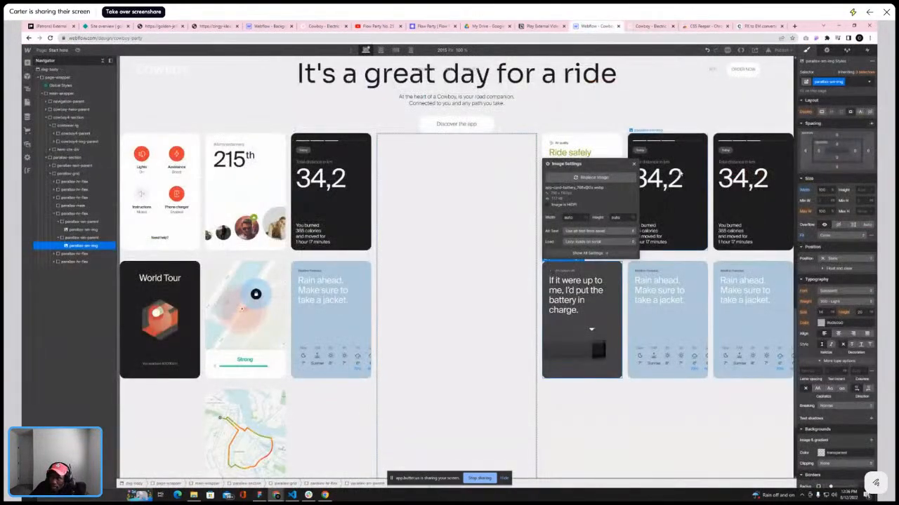
Replace the top card image in the second new column with the heatmap map card
{"action": "left_click", "coordinate": [671, 190]}
{"action": "left_click", "coordinate": [666, 271]}
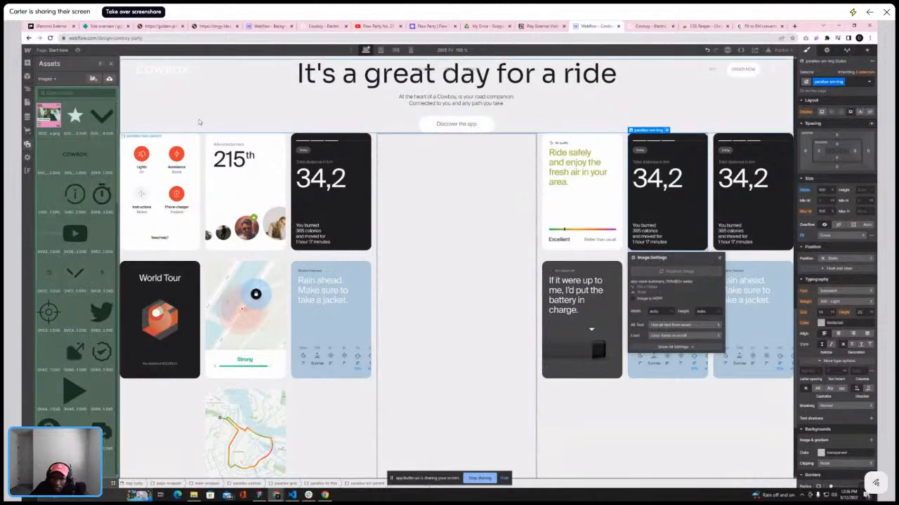
{"action": "left_click", "coordinate": [51, 116]}
{"action": "scroll", "coordinate": [80, 193], "scroll_direction": "down", "scroll_amount": 10}
{"action": "scroll", "coordinate": [81, 193], "scroll_direction": "down", "scroll_amount": 6}
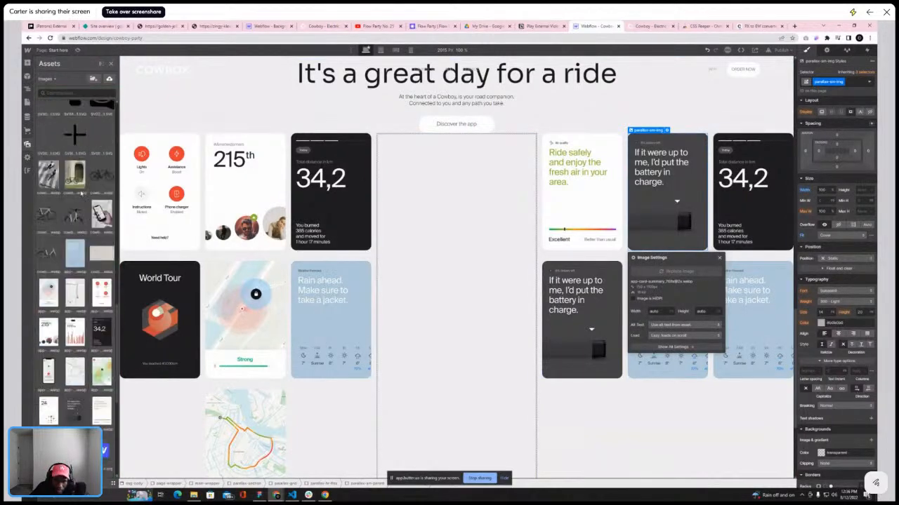
{"action": "scroll", "coordinate": [51, 289], "scroll_direction": "down", "scroll_amount": 1}
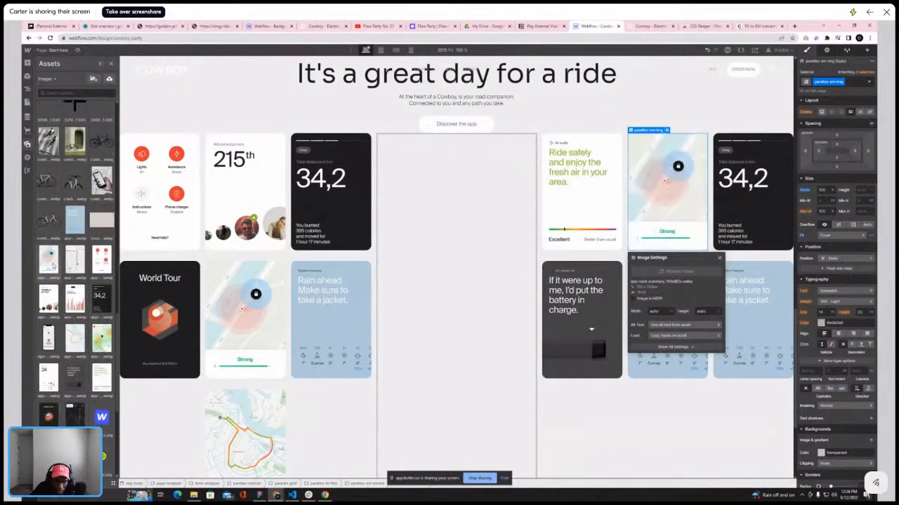
{"action": "scroll", "coordinate": [52, 265], "scroll_direction": "down", "scroll_amount": 2}
{"action": "left_click", "coordinate": [104, 312]}
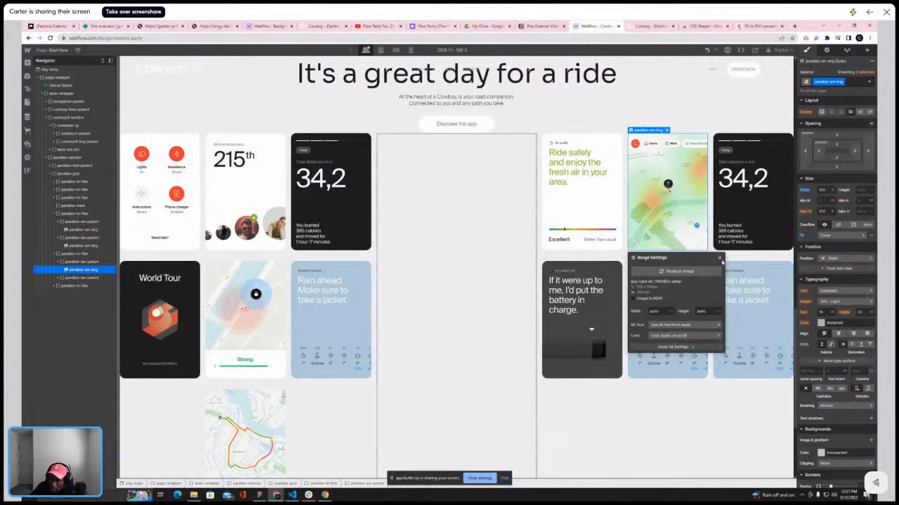
Replace the lower card image in the second new column with the 'Active days 24' card
{"action": "left_click", "coordinate": [719, 258]}
{"action": "left_click", "coordinate": [665, 262]}
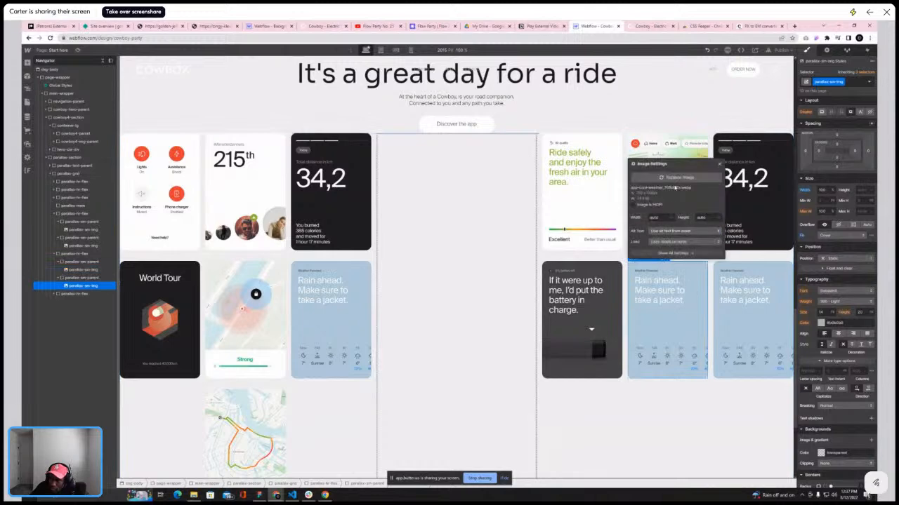
{"action": "left_click", "coordinate": [678, 178]}
{"action": "scroll", "coordinate": [82, 307], "scroll_direction": "down", "scroll_amount": 3}
{"action": "scroll", "coordinate": [82, 306], "scroll_direction": "down", "scroll_amount": 10}
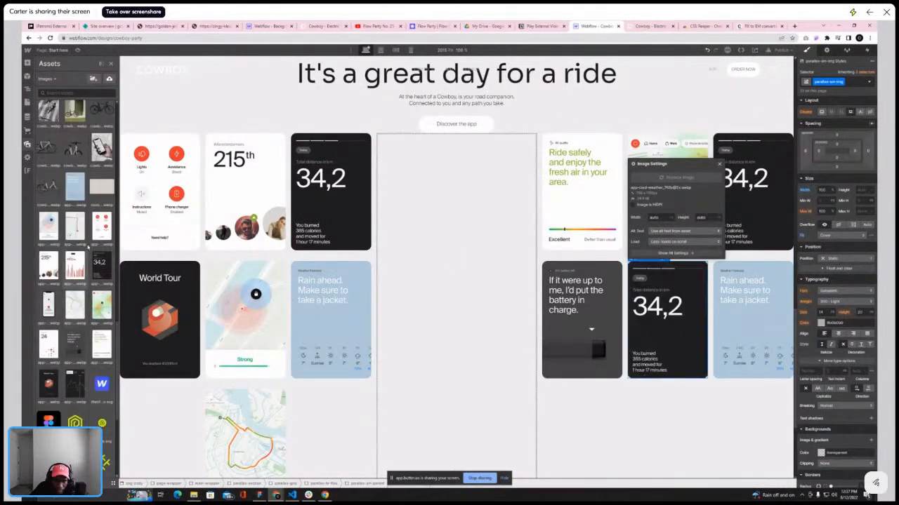
{"action": "left_click", "coordinate": [49, 341]}
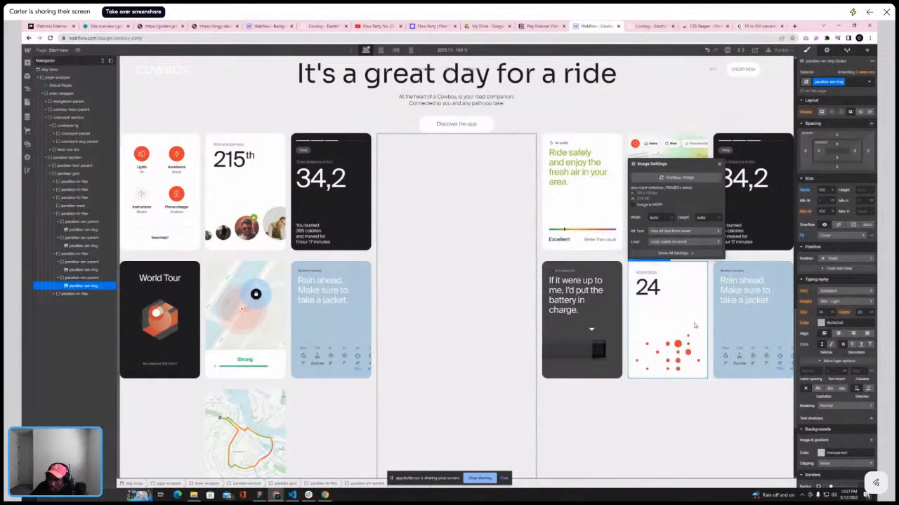
Duplicate the active-days card wrapper to add a third card in that column
{"action": "left_click", "coordinate": [77, 271]}
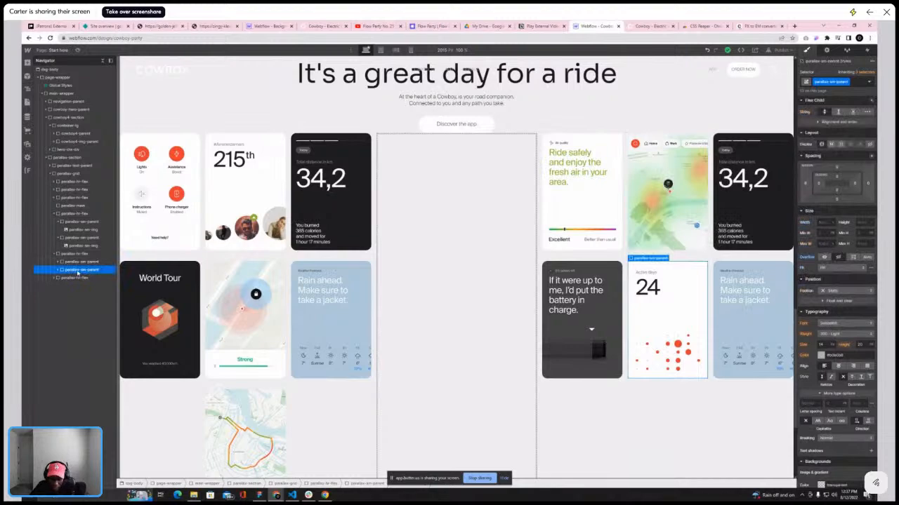
{"action": "key", "text": "ctrl+d"}
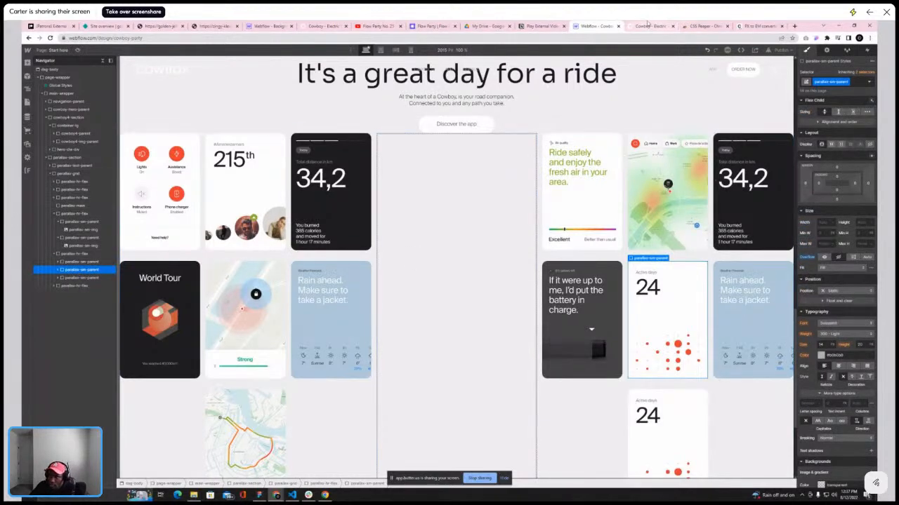
{"action": "left_click", "coordinate": [647, 26]}
{"action": "left_click", "coordinate": [619, 28]}
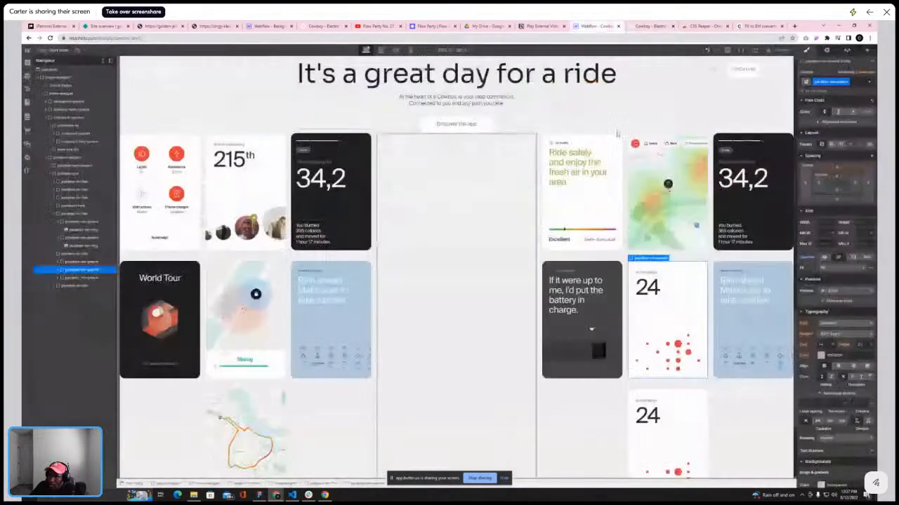
Replace the duplicated card's image with the speed and elevation chart card
{"action": "left_click", "coordinate": [661, 403]}
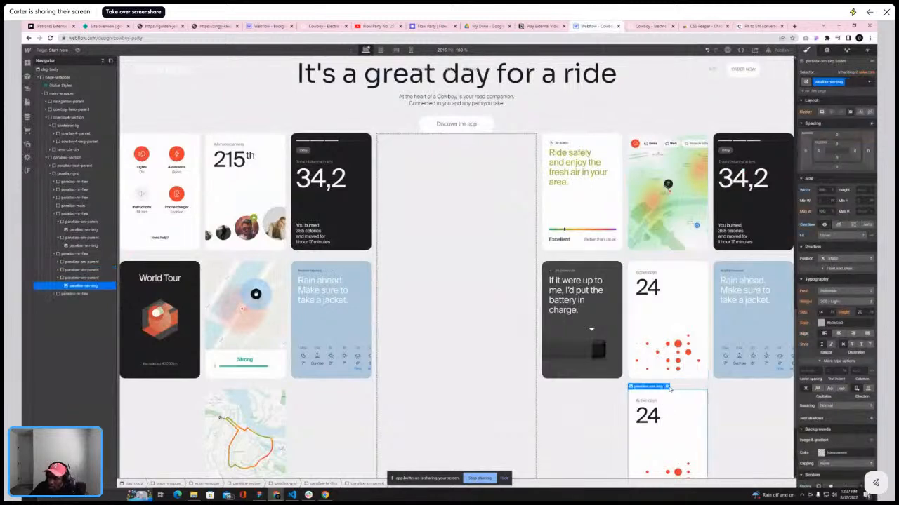
{"action": "double_click", "coordinate": [672, 391]}
{"action": "left_click", "coordinate": [667, 307]}
{"action": "scroll", "coordinate": [75, 300], "scroll_direction": "down", "scroll_amount": 10}
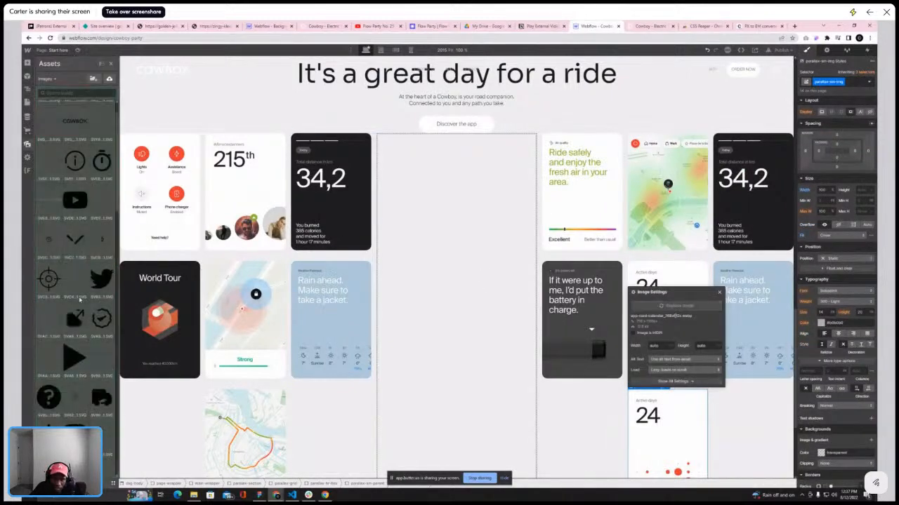
{"action": "scroll", "coordinate": [76, 300], "scroll_direction": "down", "scroll_amount": 15}
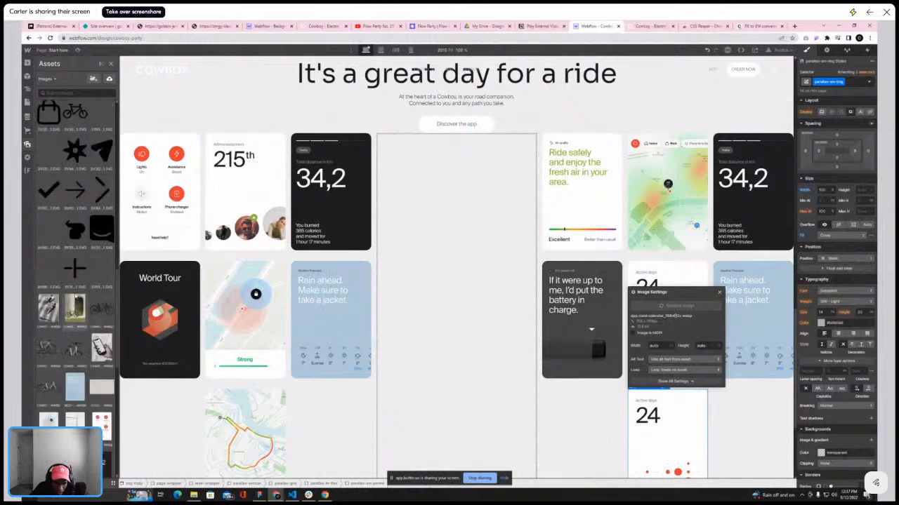
{"action": "left_click", "coordinate": [77, 284]}
{"action": "left_click", "coordinate": [77, 381]}
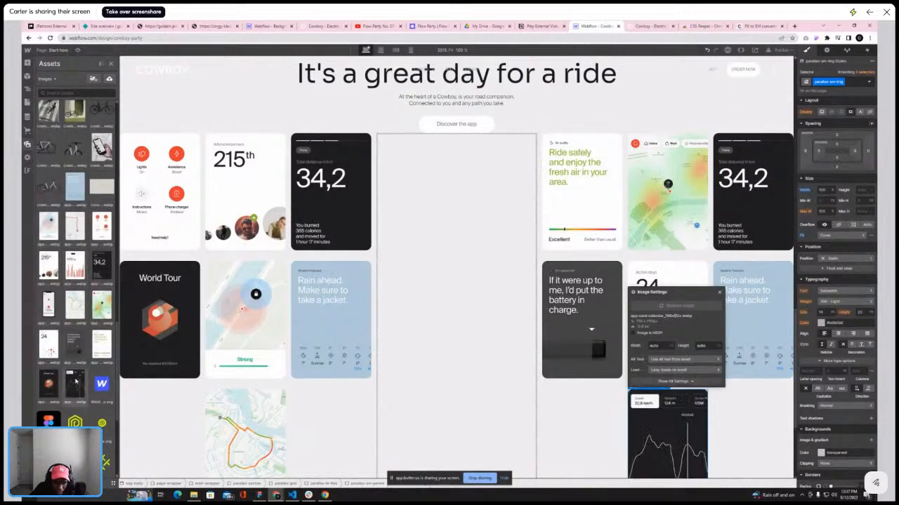
Check the reference site's card order for the remaining column
{"action": "left_click", "coordinate": [651, 26]}
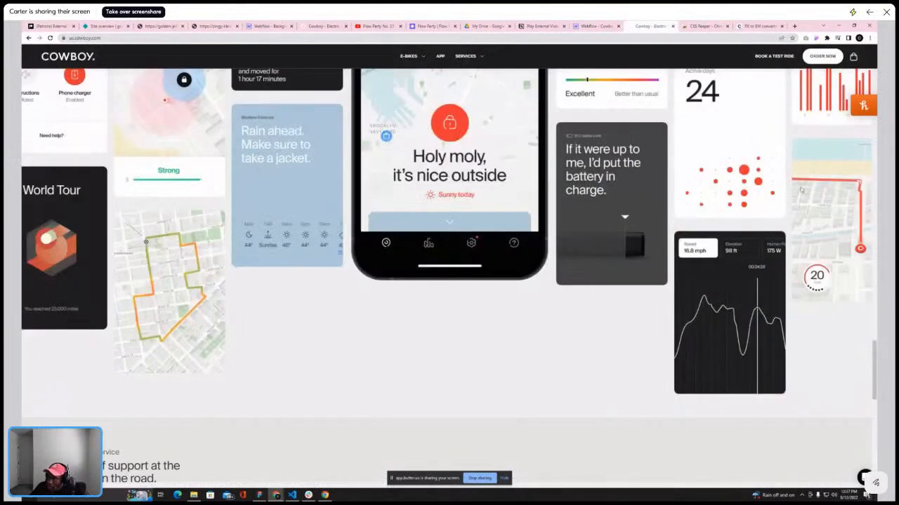
{"action": "scroll", "coordinate": [845, 198], "scroll_direction": "down", "scroll_amount": 2}
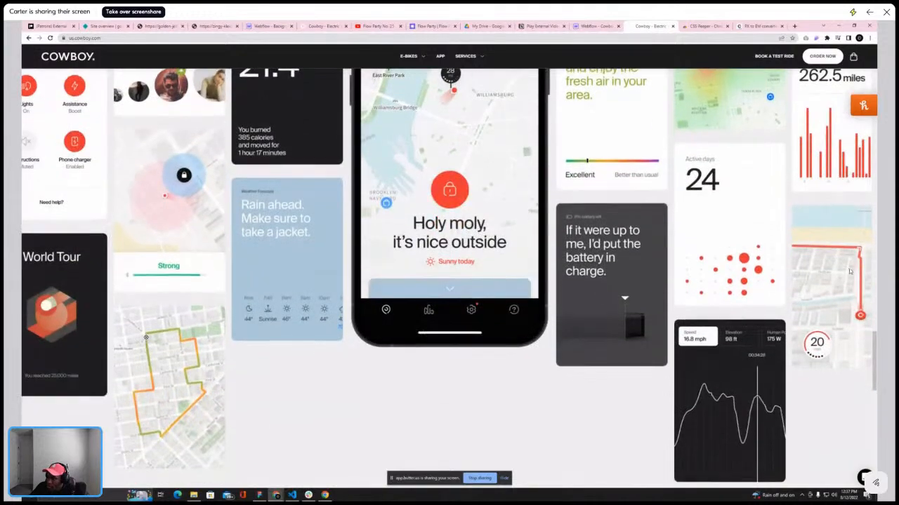
{"action": "left_click", "coordinate": [601, 26]}
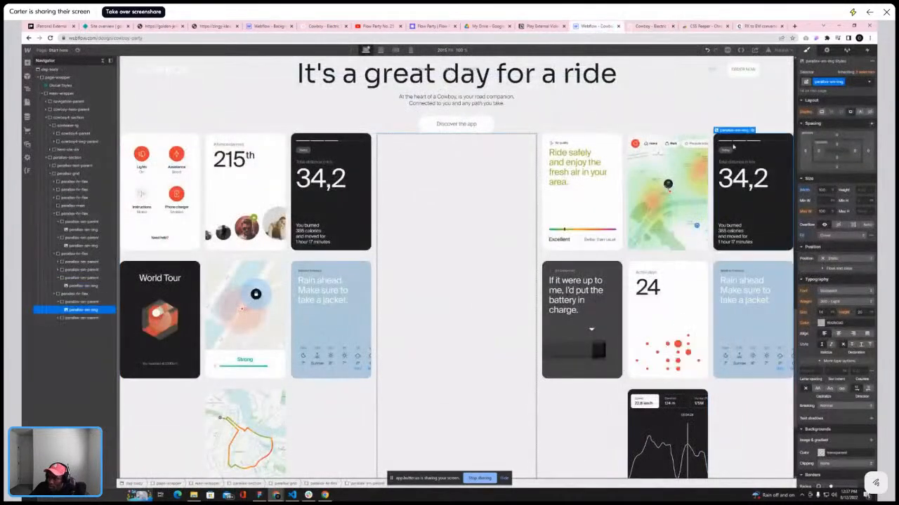
Replace the top card image in the third new column with the 423,1 km distance chart card
{"action": "left_click", "coordinate": [753, 131]}
{"action": "left_click", "coordinate": [748, 271]}
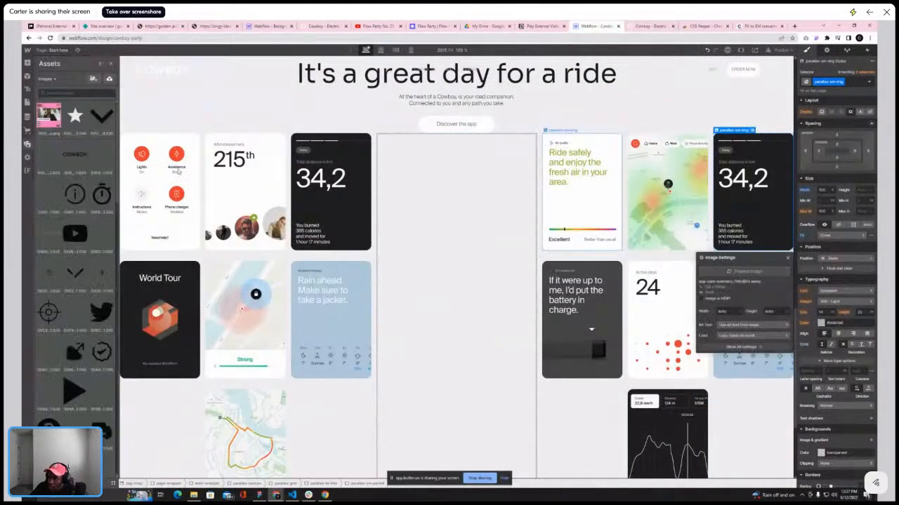
{"action": "scroll", "coordinate": [67, 251], "scroll_direction": "down", "scroll_amount": 2}
{"action": "scroll", "coordinate": [67, 251], "scroll_direction": "down", "scroll_amount": 5}
{"action": "left_click", "coordinate": [76, 261]}
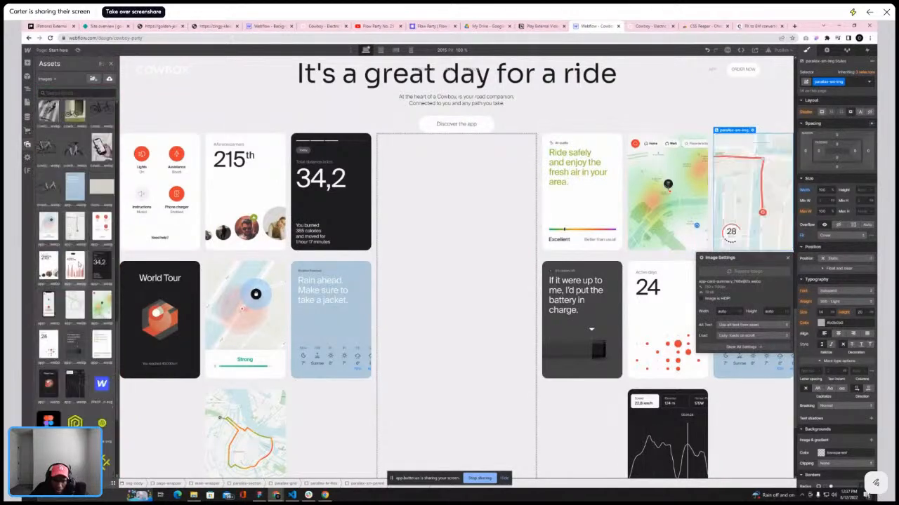
Replace the lower card image in the third new column with the red route map card
{"action": "left_click", "coordinate": [730, 363]}
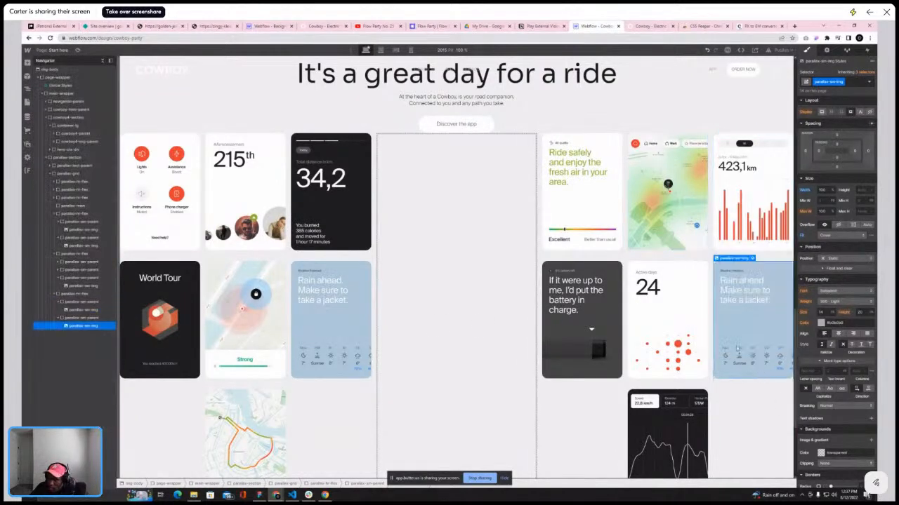
{"action": "left_click", "coordinate": [752, 259]}
{"action": "left_click", "coordinate": [730, 178]}
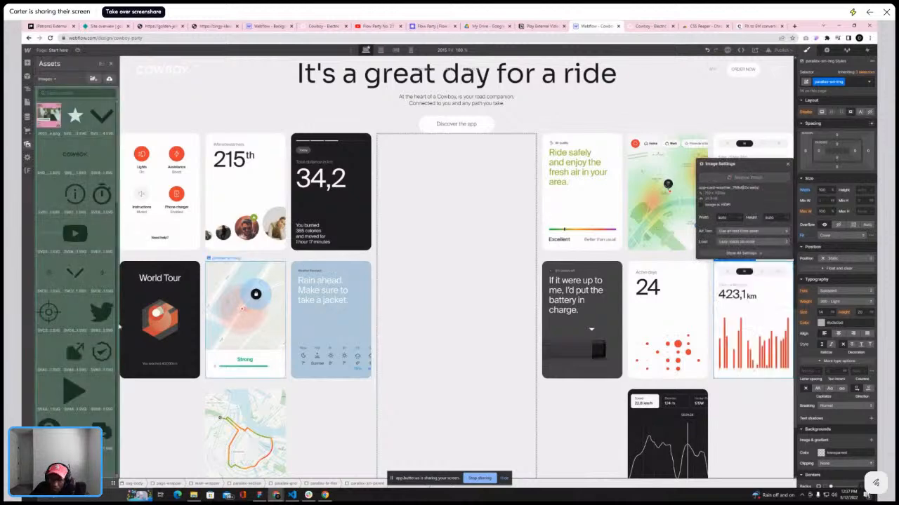
{"action": "scroll", "coordinate": [65, 330], "scroll_direction": "down", "scroll_amount": 6}
{"action": "scroll", "coordinate": [65, 330], "scroll_direction": "down", "scroll_amount": 6}
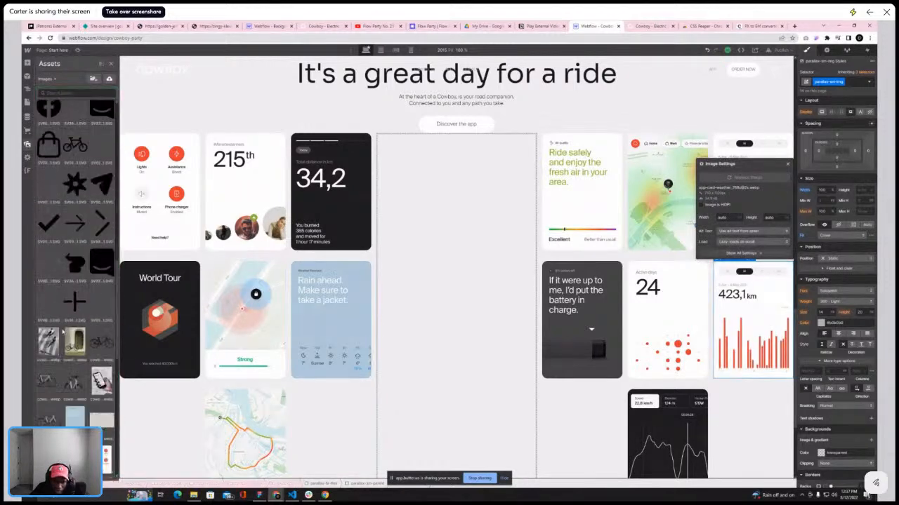
{"action": "left_click", "coordinate": [75, 354]}
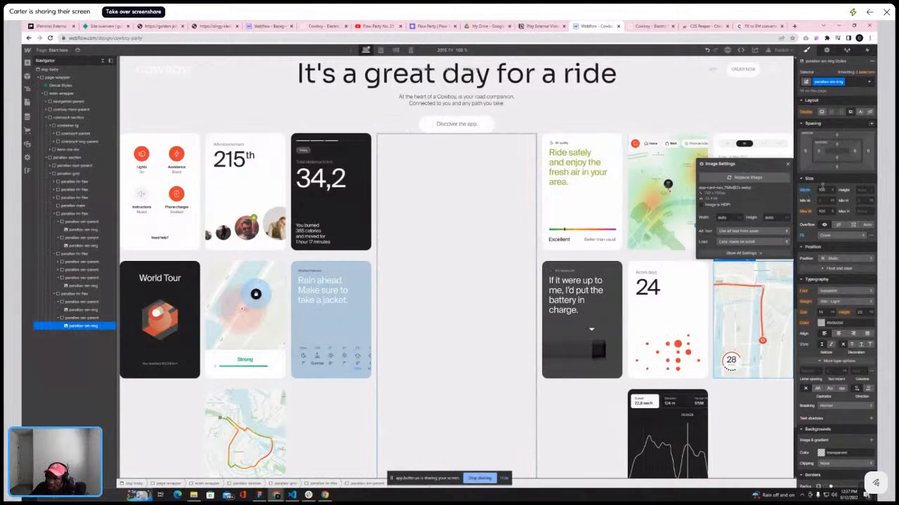
{"action": "left_click", "coordinate": [787, 164]}
Insert an image into the empty center column and set it to the phone app screen image
{"action": "left_click", "coordinate": [458, 199]}
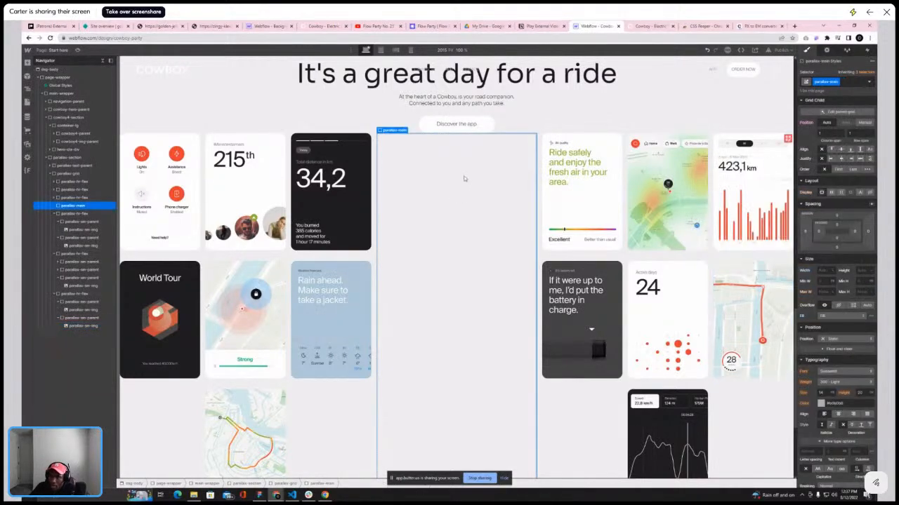
{"action": "left_click", "coordinate": [652, 26]}
{"action": "scroll", "coordinate": [551, 133], "scroll_direction": "up", "scroll_amount": 2}
{"action": "left_click", "coordinate": [597, 26]}
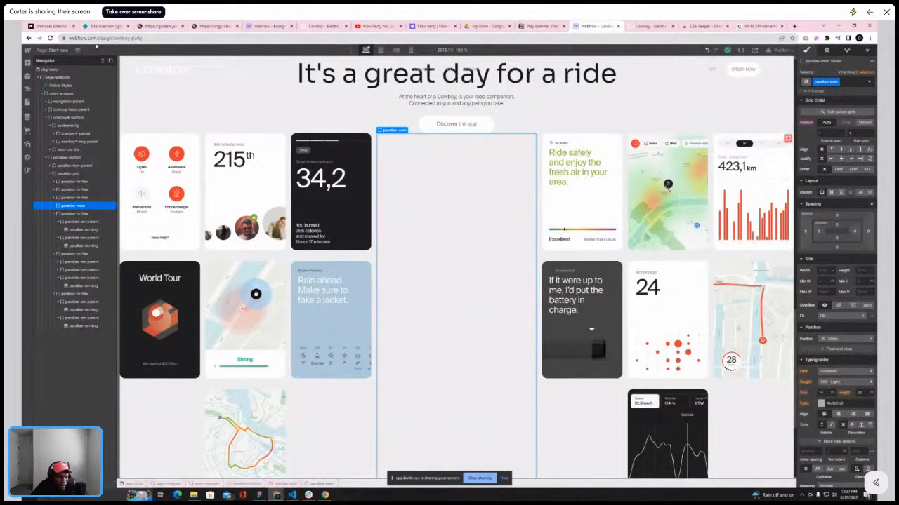
{"action": "key", "text": "a"}
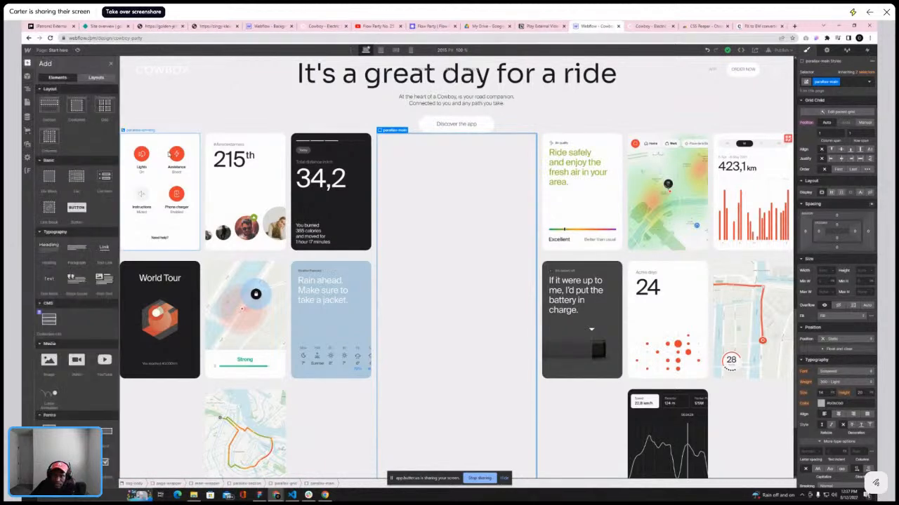
{"action": "left_click", "coordinate": [56, 362]}
{"action": "left_click", "coordinate": [447, 202]}
{"action": "scroll", "coordinate": [49, 200], "scroll_direction": "down", "scroll_amount": 10}
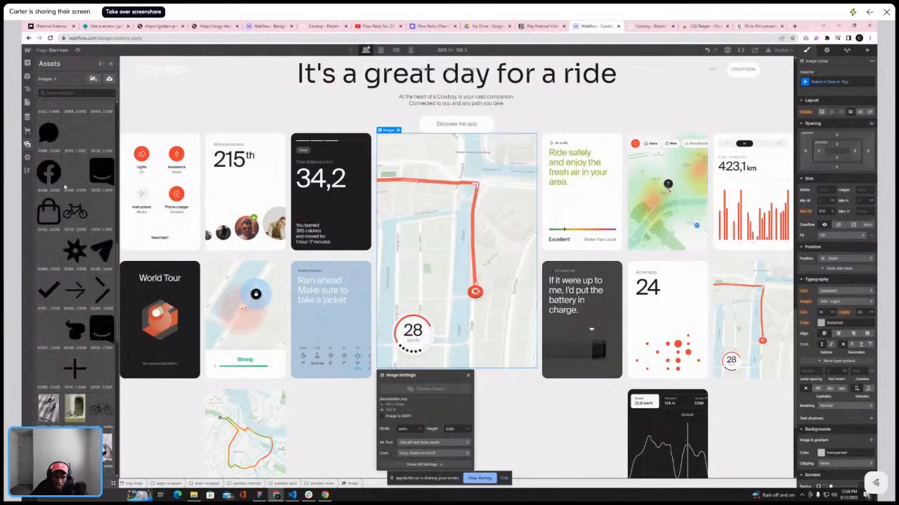
{"action": "scroll", "coordinate": [64, 186], "scroll_direction": "down", "scroll_amount": 10}
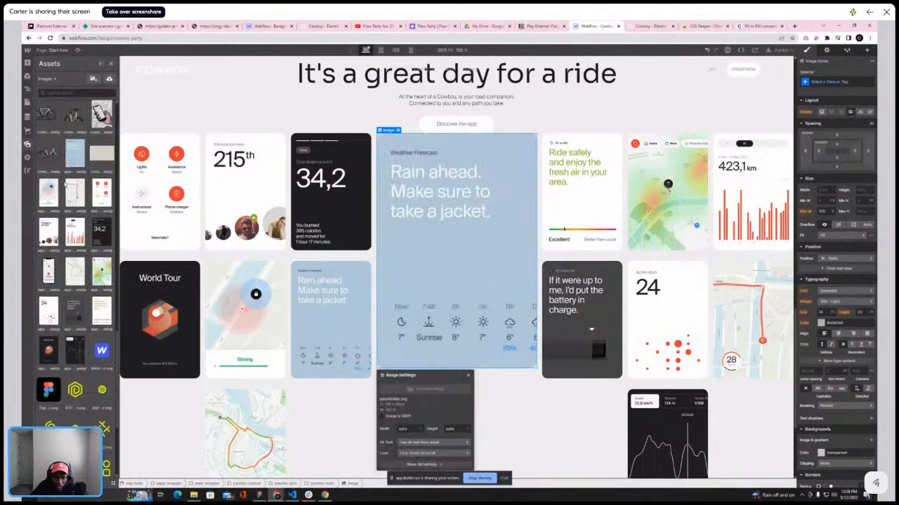
{"action": "scroll", "coordinate": [64, 186], "scroll_direction": "down", "scroll_amount": 2}
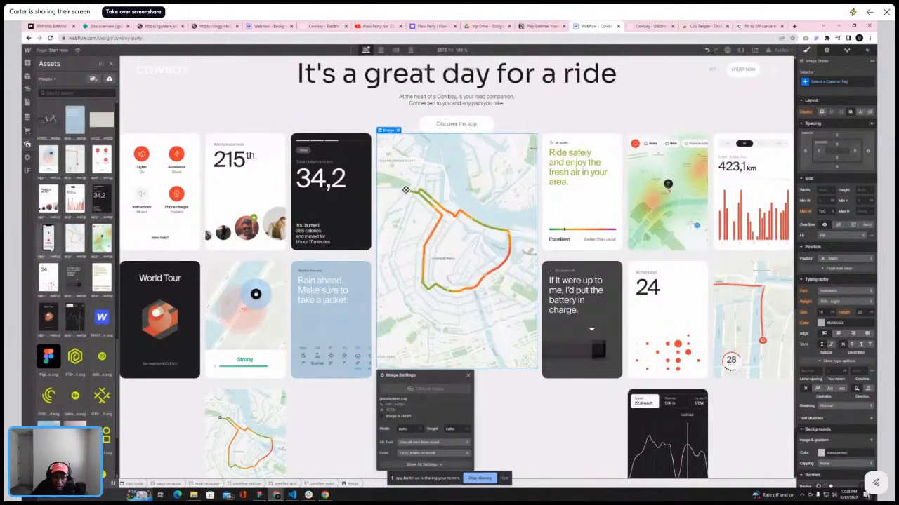
{"action": "left_click", "coordinate": [50, 243]}
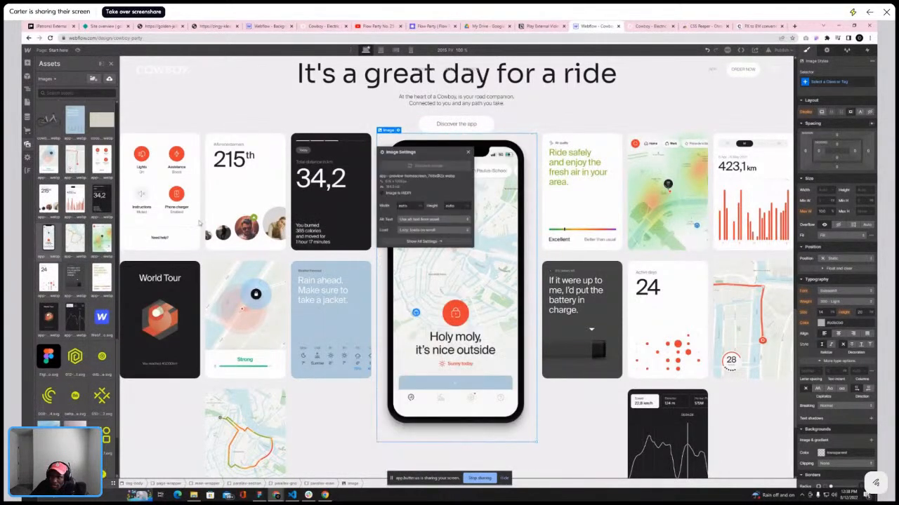
{"action": "left_click", "coordinate": [469, 153]}
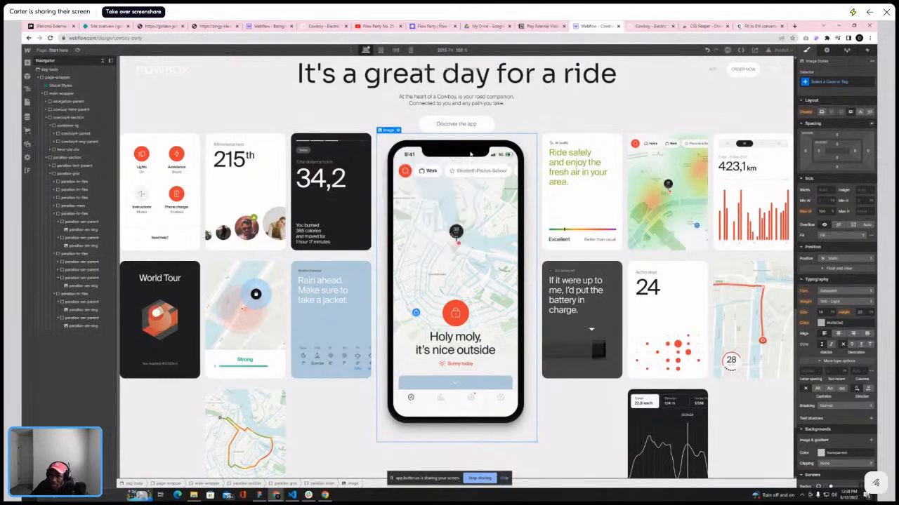
Give the phone image a new class named parallax-main-img
{"action": "left_click", "coordinate": [835, 80]}
{"action": "type", "text": "para"}
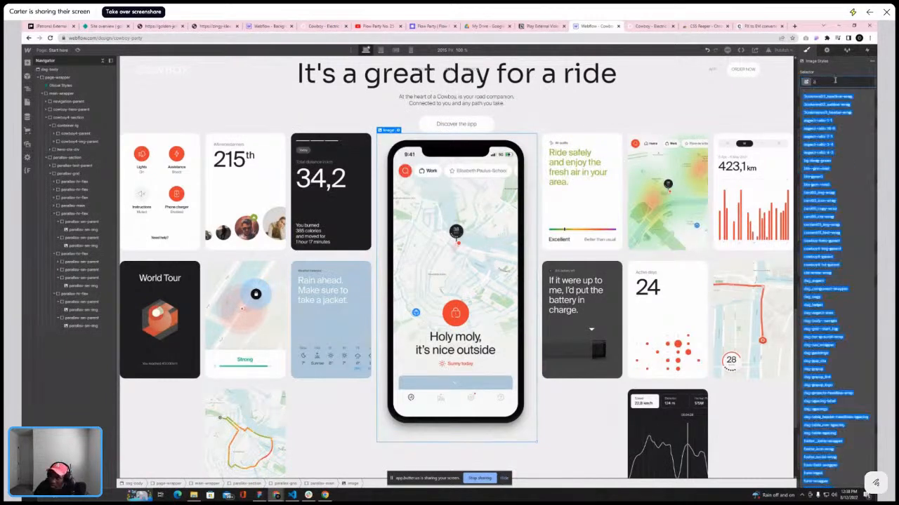
{"action": "type", "text": "llax-main"}
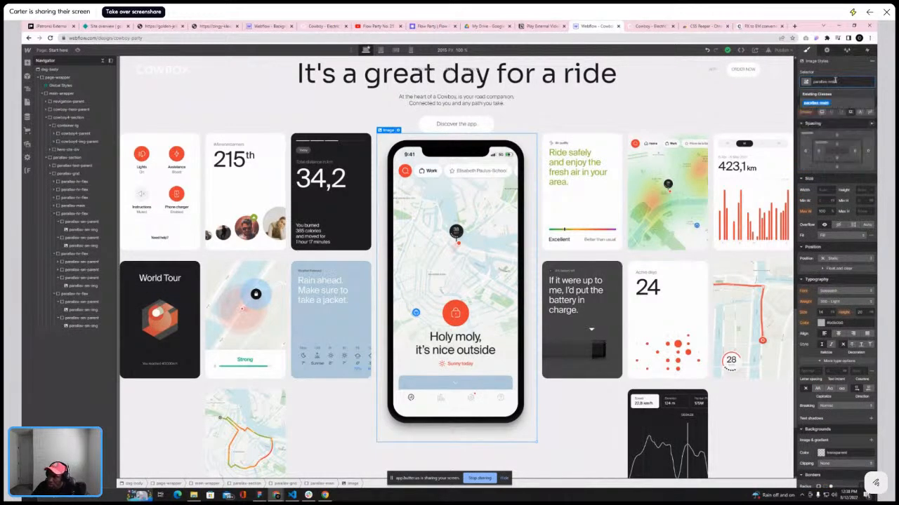
{"action": "type", "text": "-"}
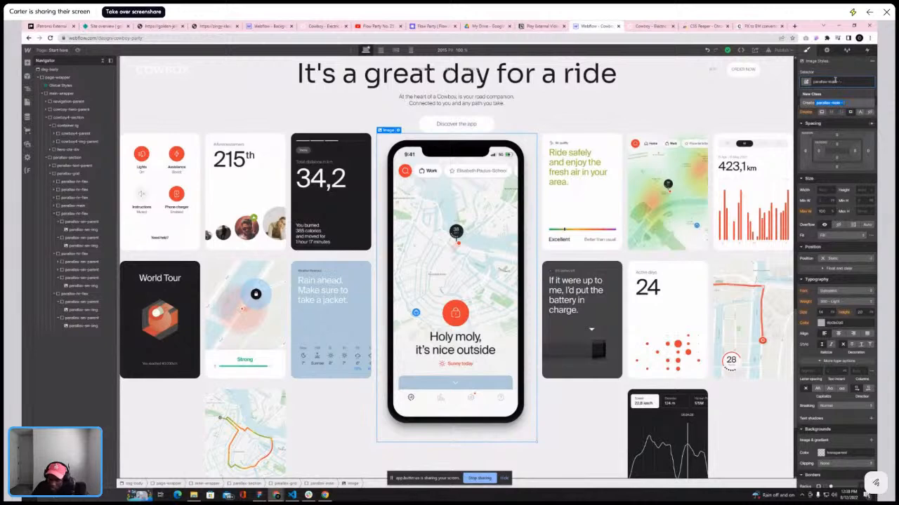
{"action": "type", "text": "img"}
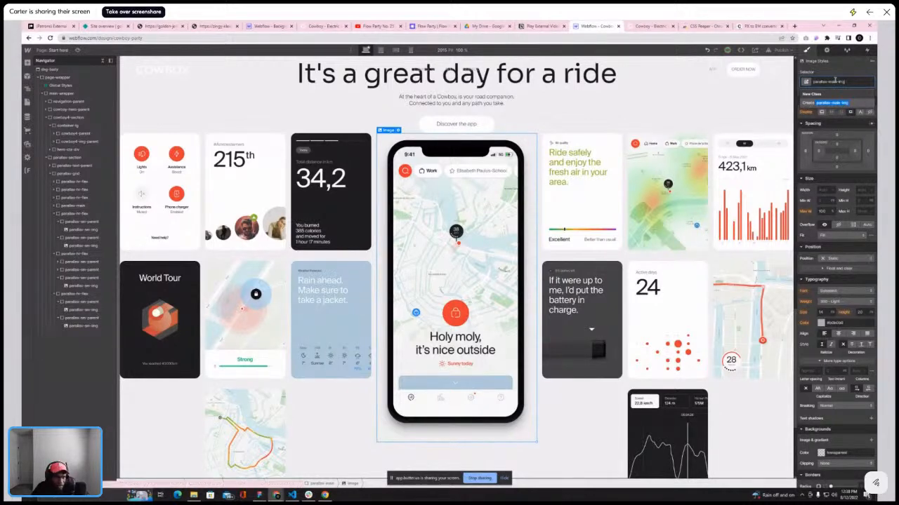
{"action": "key", "text": "Return"}
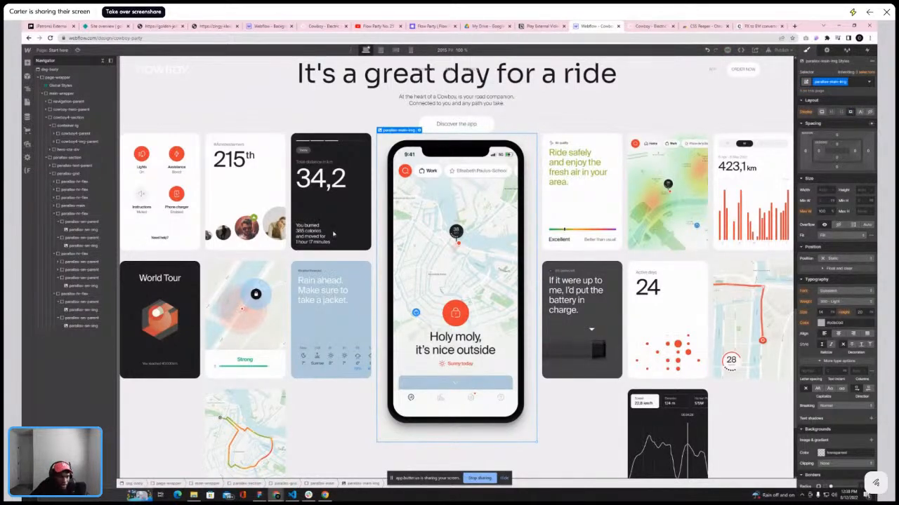
Compare the section's heading and phone layout with the reference site
{"action": "scroll", "coordinate": [415, 203], "scroll_direction": "up", "scroll_amount": 2}
{"action": "scroll", "coordinate": [522, 181], "scroll_direction": "down", "scroll_amount": 2}
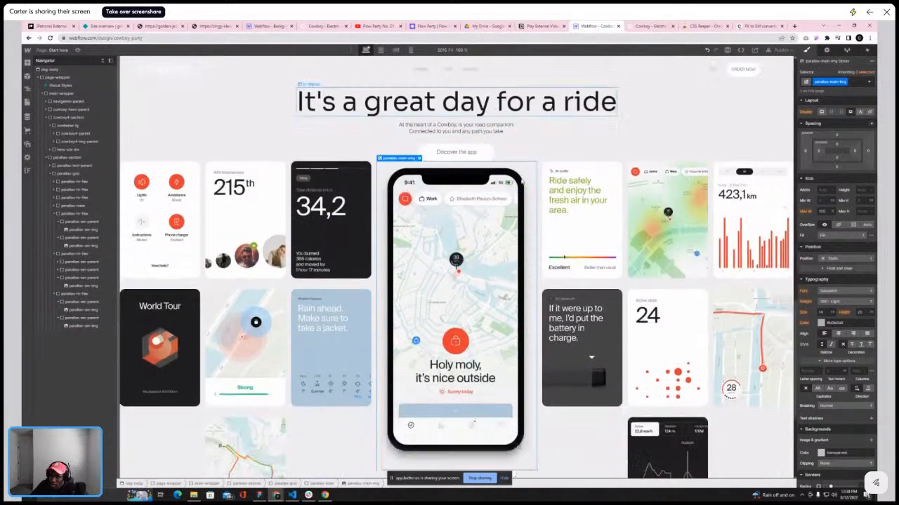
{"action": "left_click", "coordinate": [650, 27]}
{"action": "scroll", "coordinate": [578, 131], "scroll_direction": "up", "scroll_amount": 3}
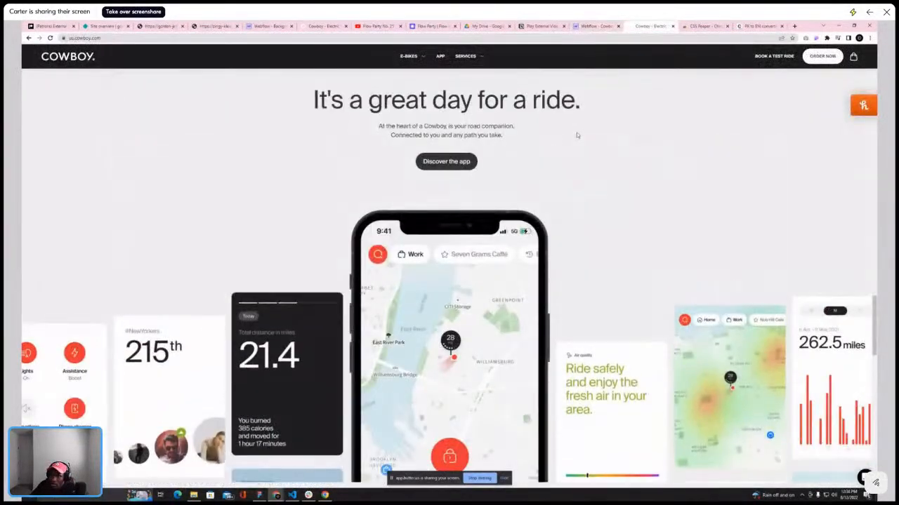
{"action": "scroll", "coordinate": [428, 194], "scroll_direction": "down", "scroll_amount": 2}
{"action": "scroll", "coordinate": [492, 140], "scroll_direction": "up", "scroll_amount": 2}
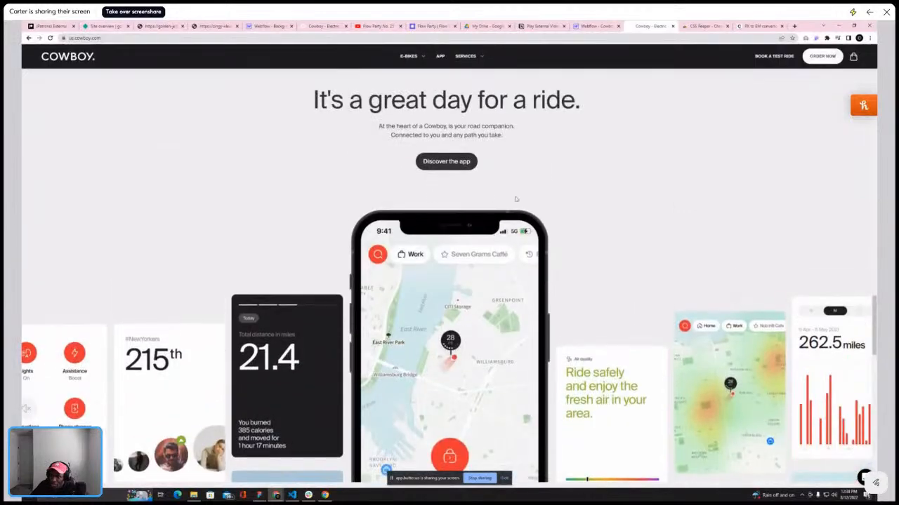
{"action": "scroll", "coordinate": [562, 84], "scroll_direction": "down", "scroll_amount": 2}
{"action": "left_click", "coordinate": [596, 26]}
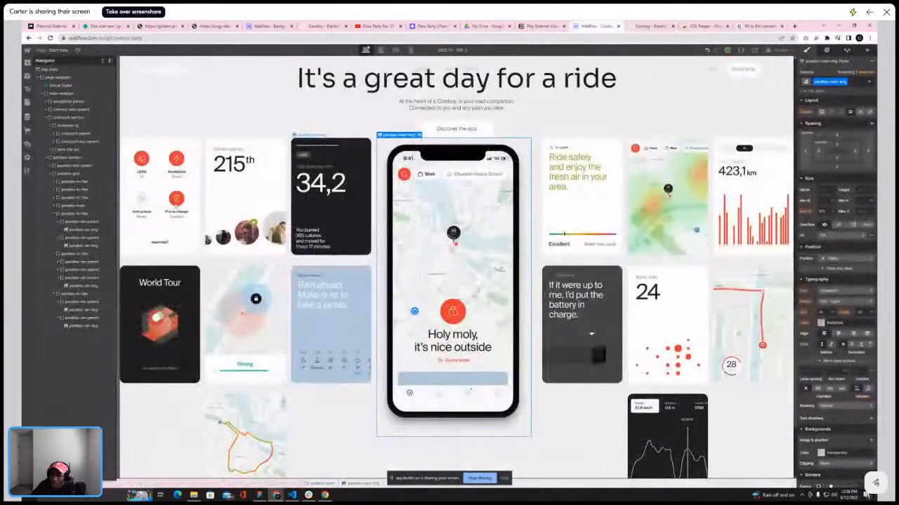
Set the parallax section to a vertical flex layout with a gap of 8
{"action": "left_click", "coordinate": [103, 62]}
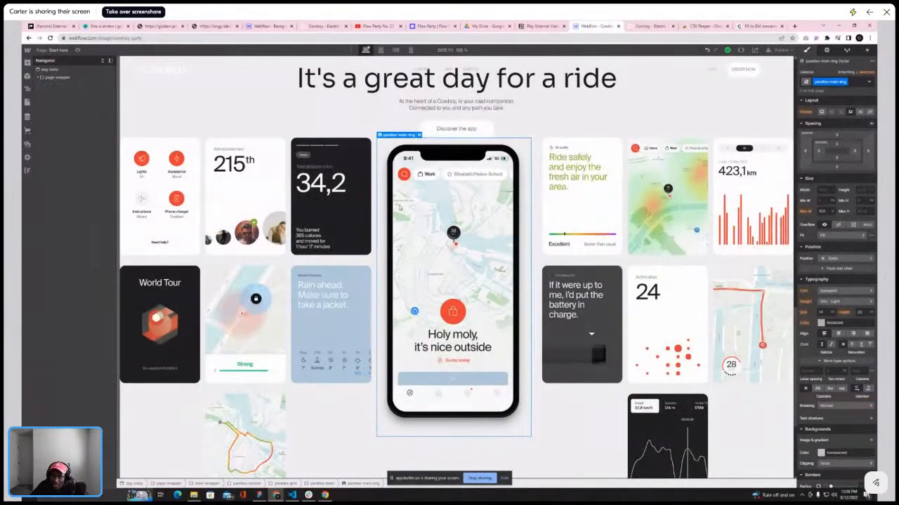
{"action": "left_click", "coordinate": [54, 174]}
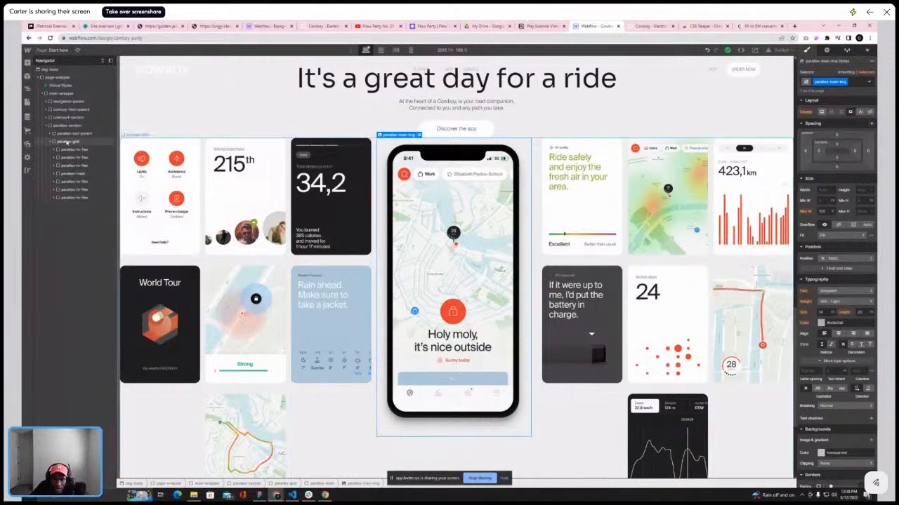
{"action": "left_click", "coordinate": [67, 142]}
{"action": "left_click", "coordinate": [50, 142]}
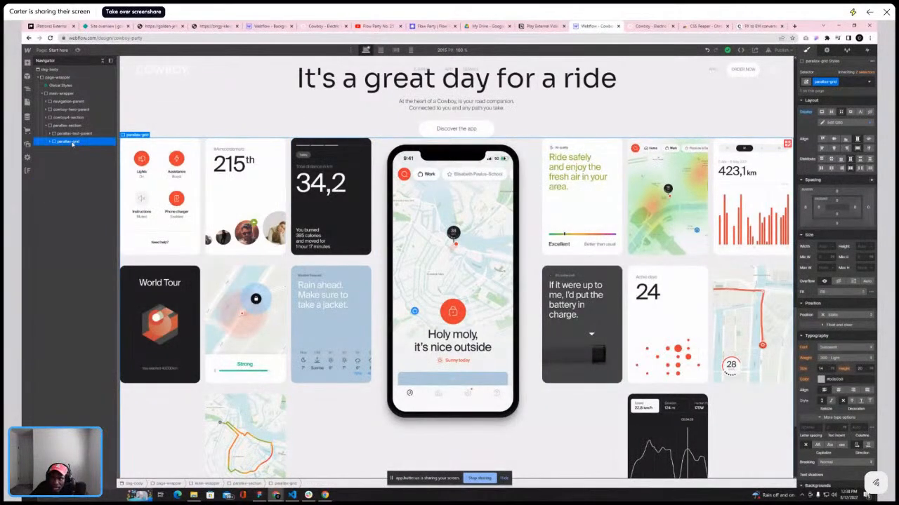
{"action": "left_click", "coordinate": [68, 125]}
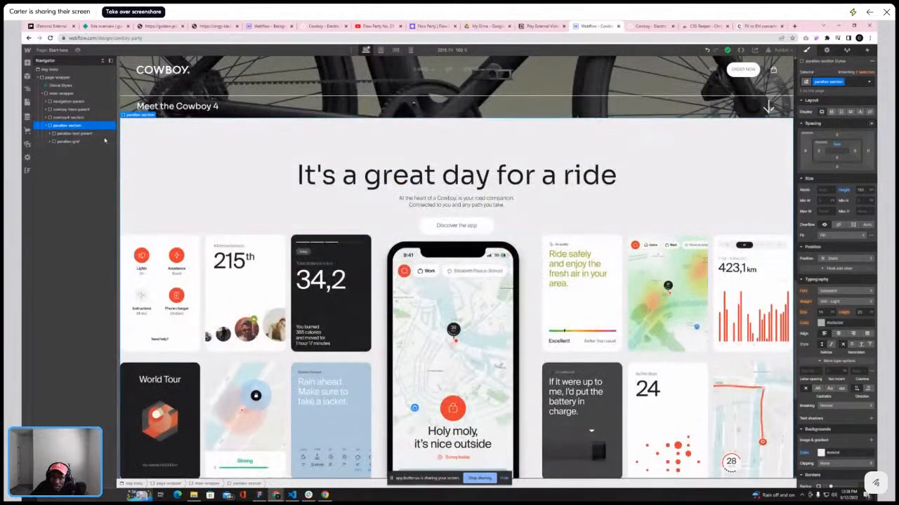
{"action": "left_click", "coordinate": [831, 113]}
{"action": "left_click", "coordinate": [853, 128]}
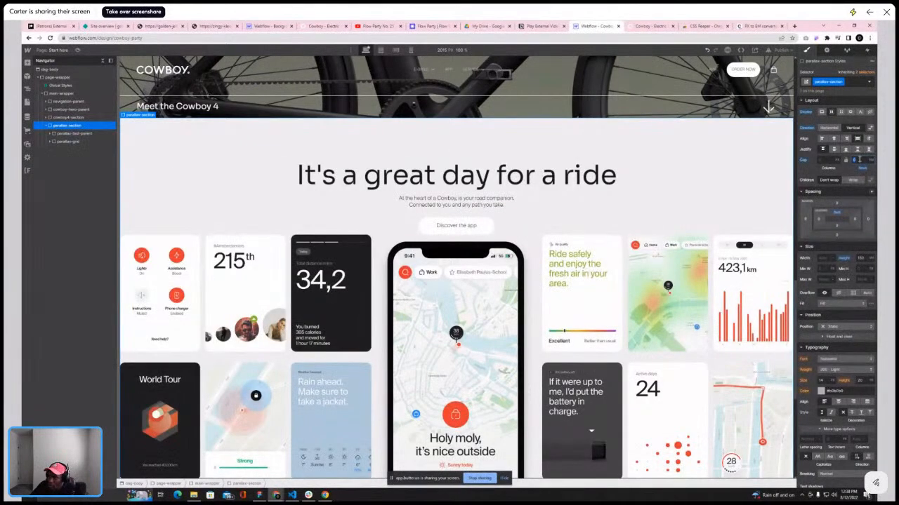
{"action": "type", "text": "6"}
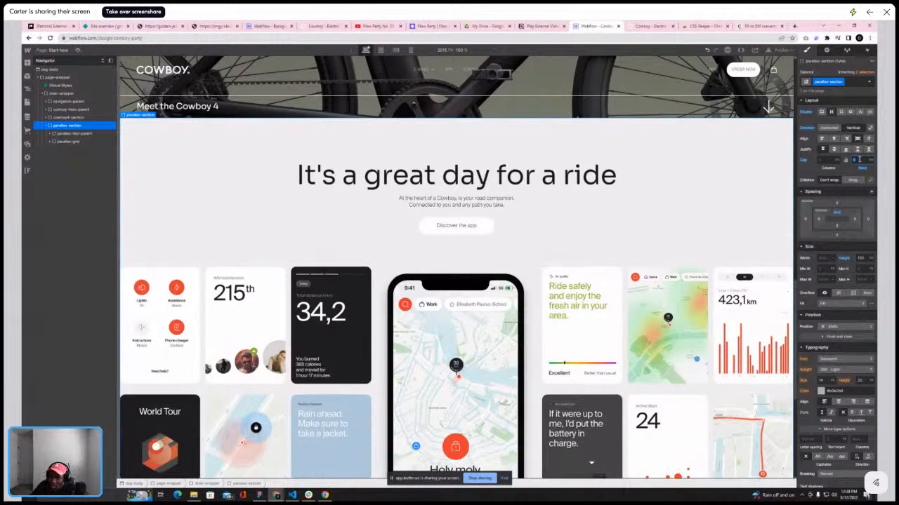
{"action": "key", "text": "BackSpace"}
{"action": "type", "text": "8"}
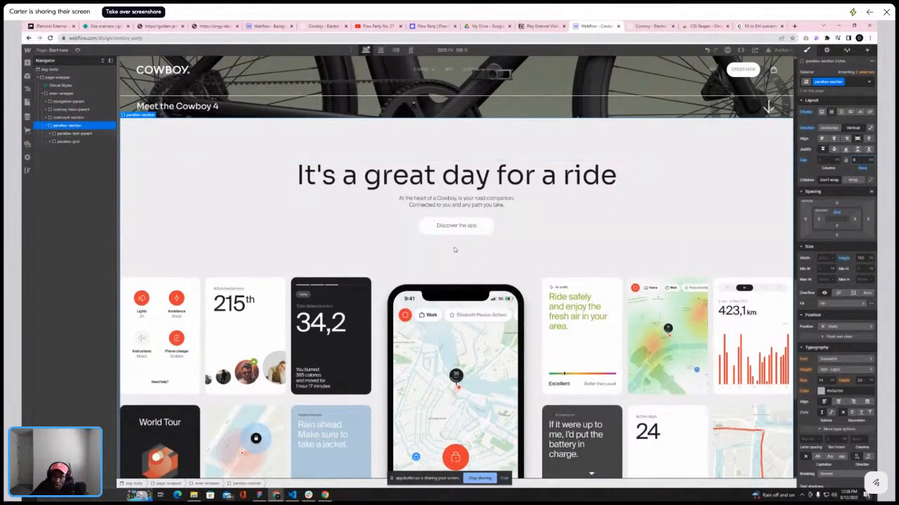
Review the section against the reference site and examine the phone image's size settings
{"action": "scroll", "coordinate": [453, 251], "scroll_direction": "down", "scroll_amount": 2}
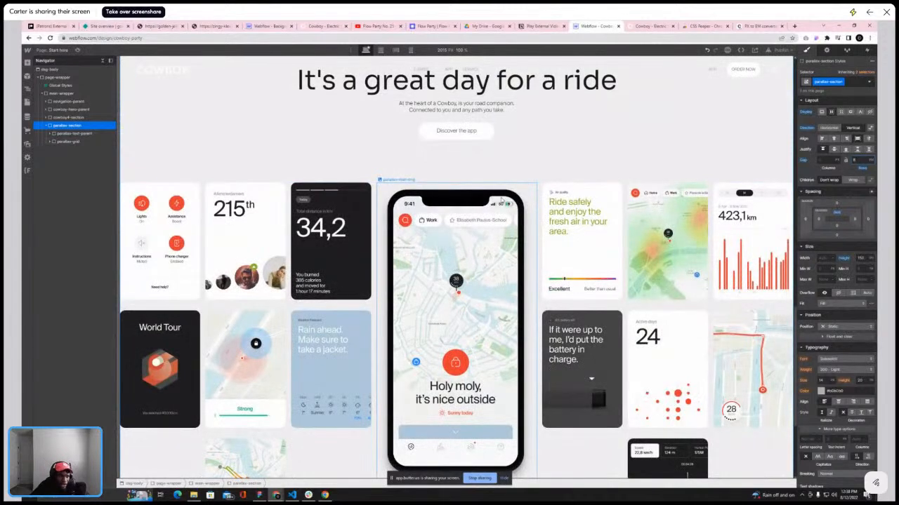
{"action": "scroll", "coordinate": [496, 252], "scroll_direction": "down", "scroll_amount": 5}
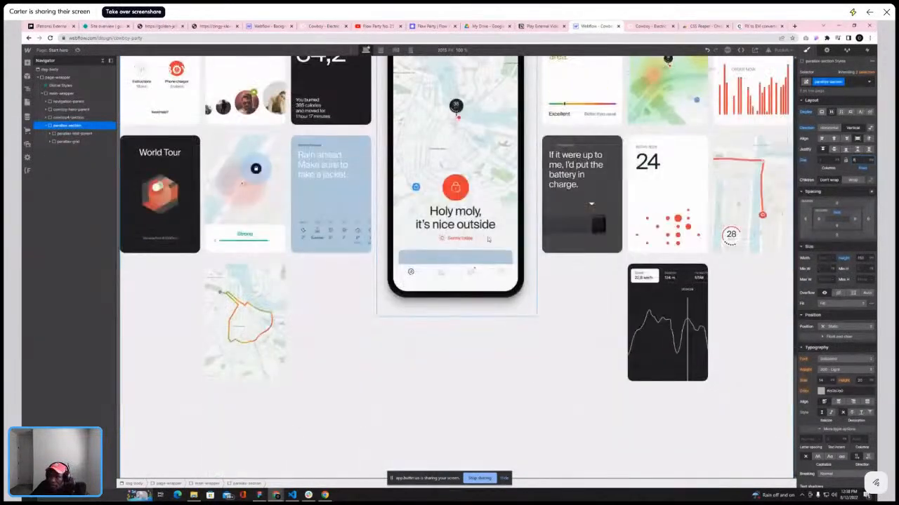
{"action": "scroll", "coordinate": [490, 239], "scroll_direction": "up", "scroll_amount": 4}
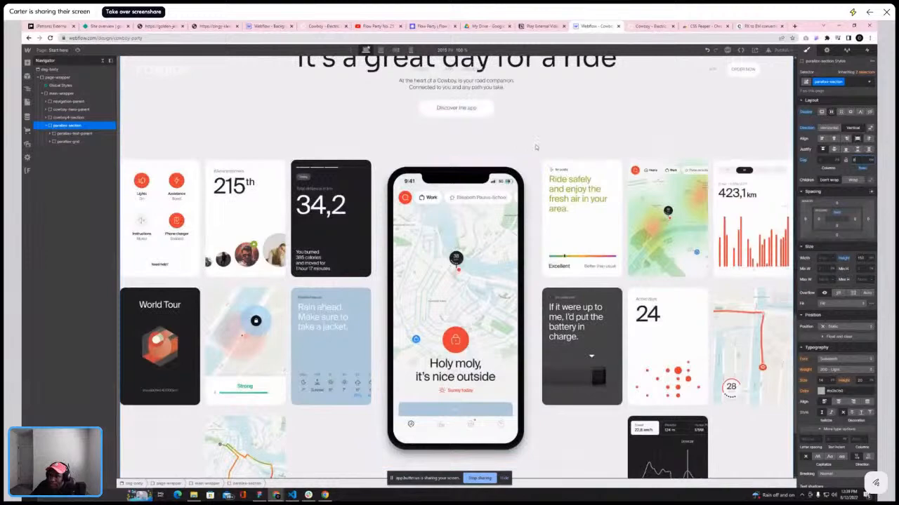
{"action": "left_click", "coordinate": [649, 28]}
{"action": "left_click", "coordinate": [588, 26]}
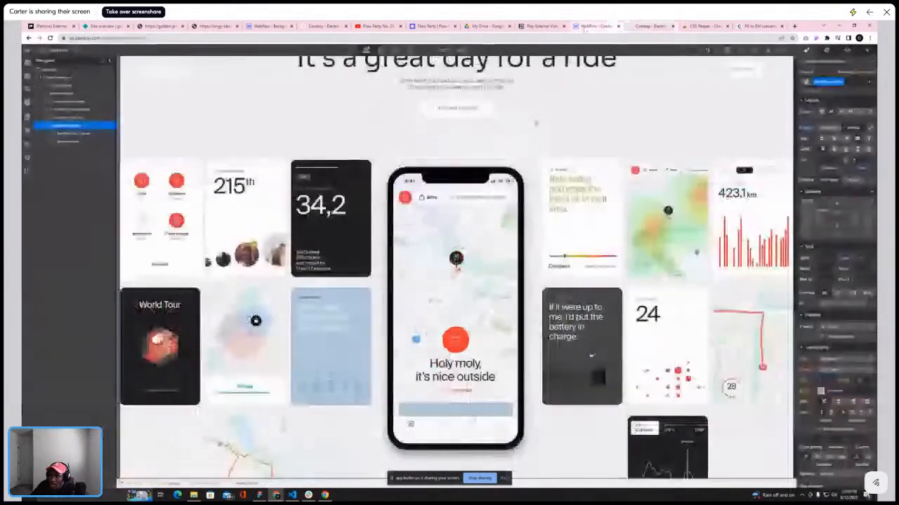
{"action": "left_click", "coordinate": [466, 188]}
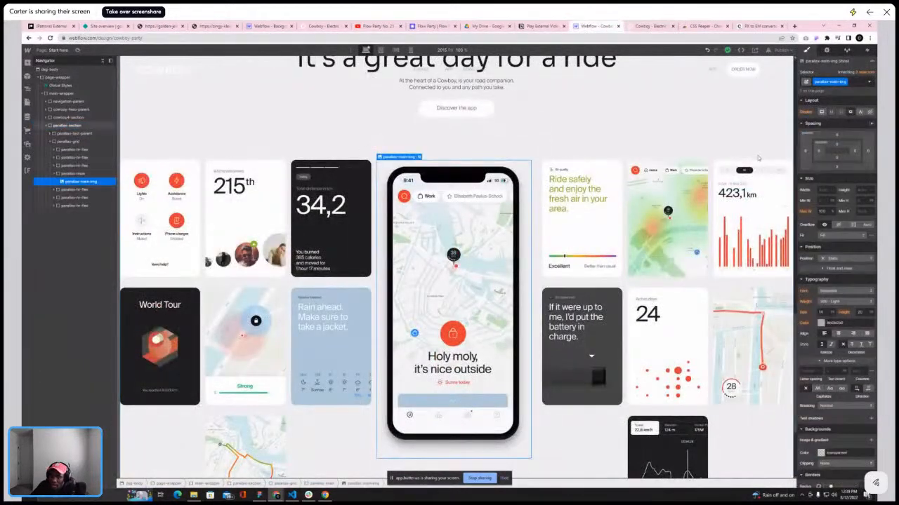
{"action": "left_click", "coordinate": [832, 192]}
{"action": "left_click", "coordinate": [835, 153]}
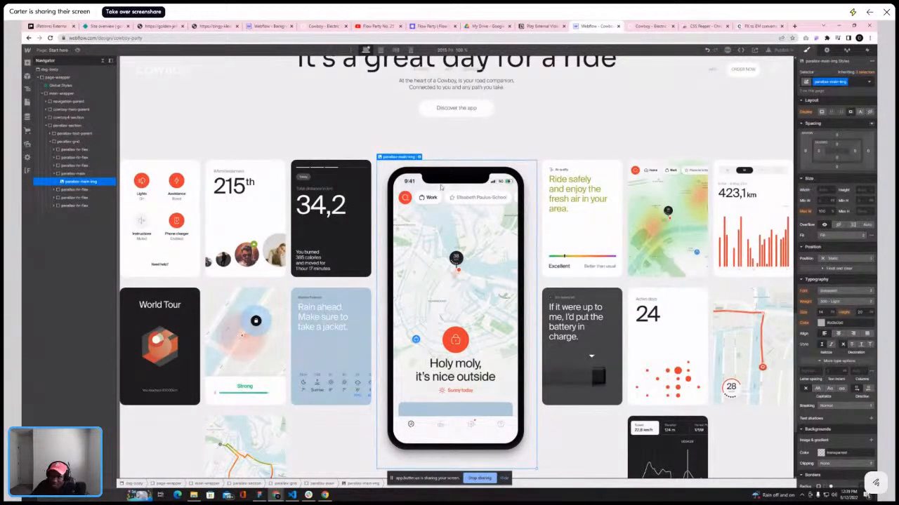
{"action": "scroll", "coordinate": [441, 187], "scroll_direction": "down", "scroll_amount": 1}
Select the phone image inside parallax-main and add a scale transform of about 1.1 on both axes
{"action": "left_click", "coordinate": [65, 174]}
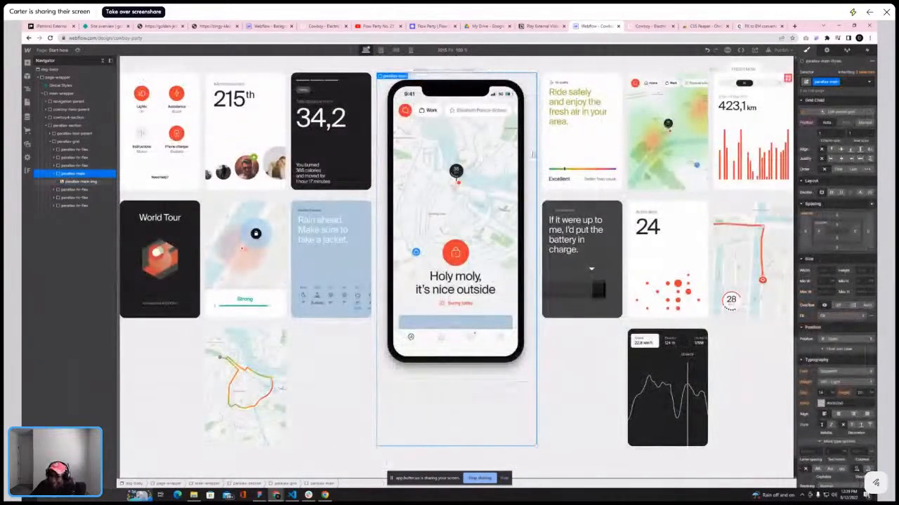
{"action": "scroll", "coordinate": [518, 160], "scroll_direction": "up", "scroll_amount": 2}
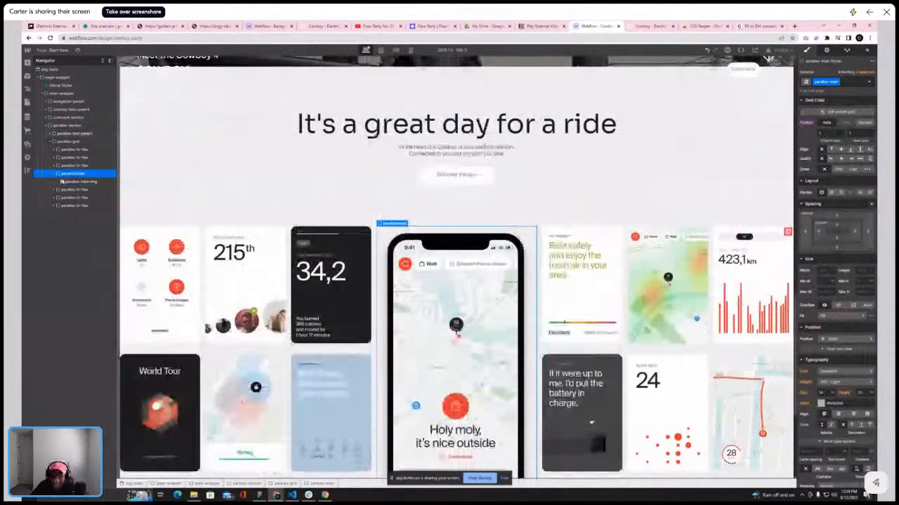
{"action": "left_click", "coordinate": [73, 181]}
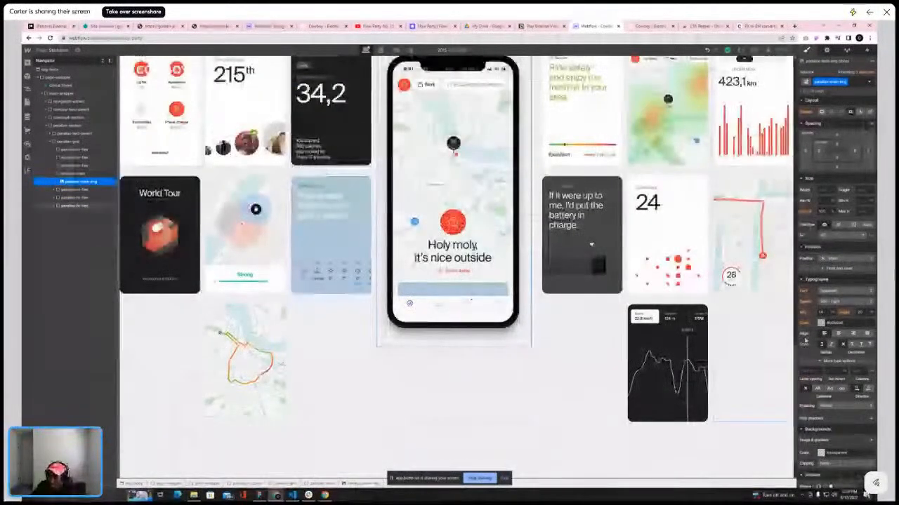
{"action": "scroll", "coordinate": [850, 381], "scroll_direction": "down", "scroll_amount": 3}
{"action": "left_click", "coordinate": [871, 420]}
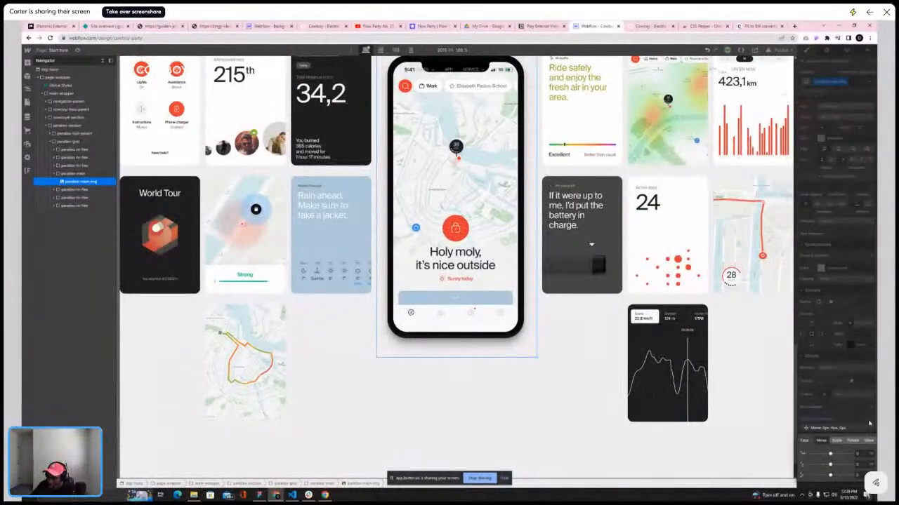
{"action": "left_click", "coordinate": [836, 441]}
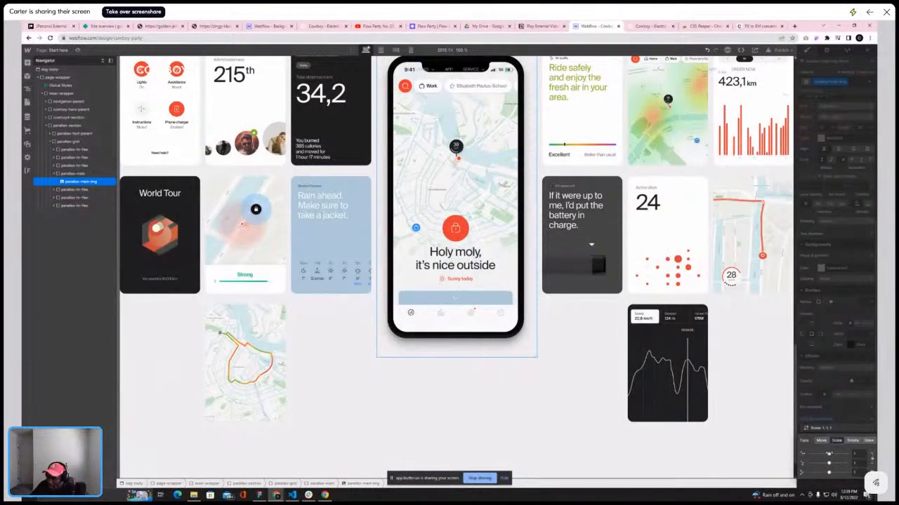
{"action": "left_click_drag", "start_coordinate": [829, 453], "coordinate": [831, 454]}
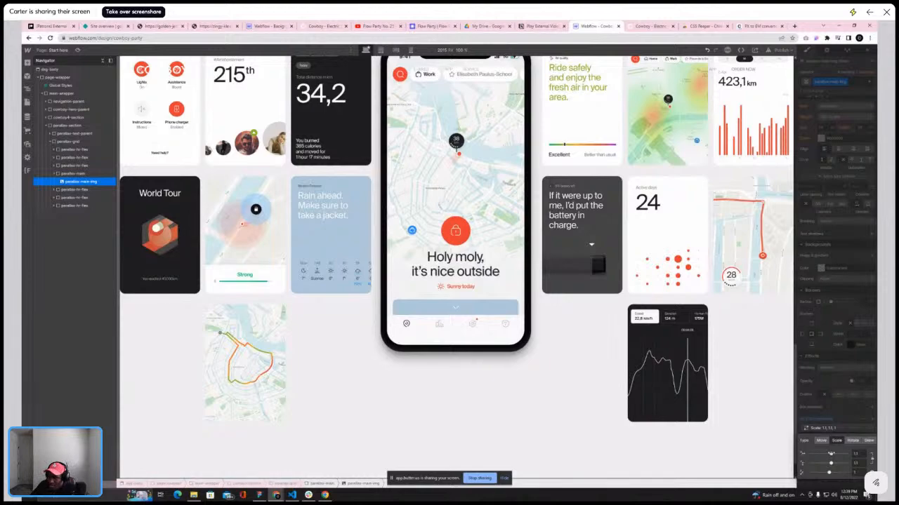
Compare the parallax section's phone and card layout against the reference Cowboy site, previewing the design
{"action": "scroll", "coordinate": [403, 184], "scroll_direction": "up", "scroll_amount": 3}
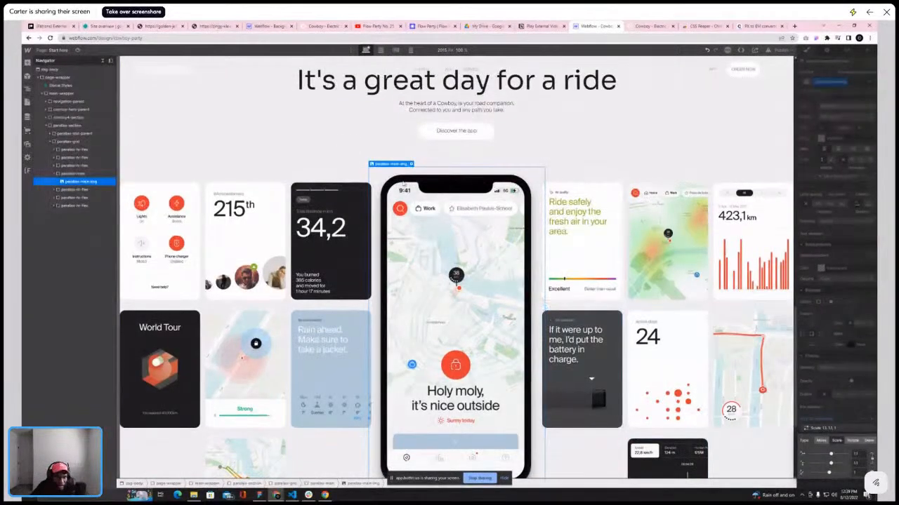
{"action": "left_click", "coordinate": [646, 26]}
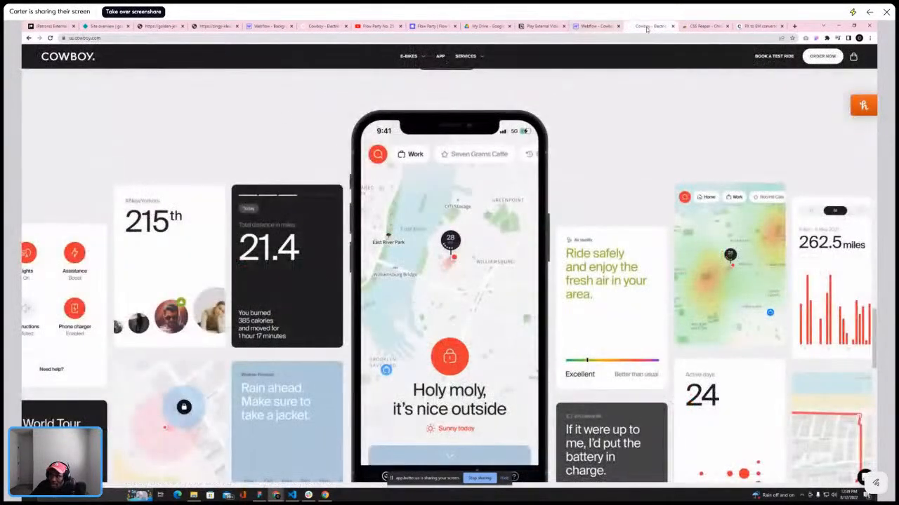
{"action": "left_click", "coordinate": [595, 26]}
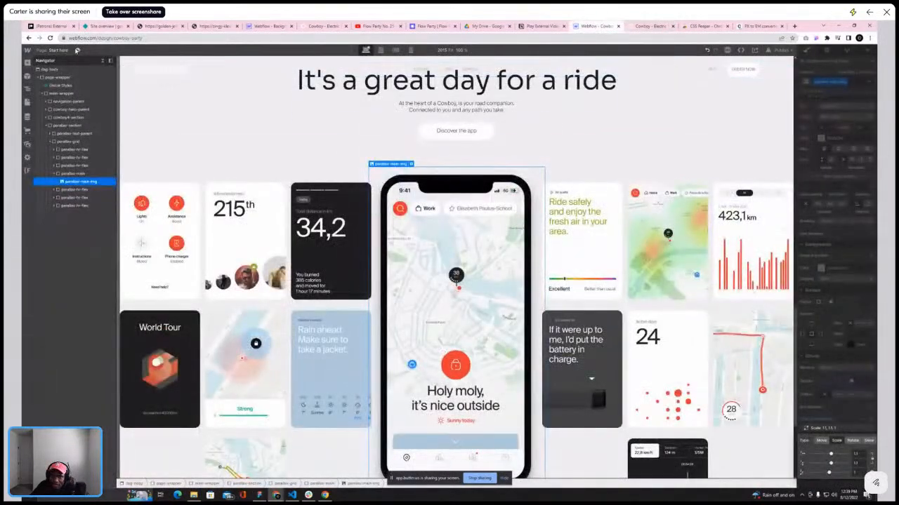
{"action": "key", "text": "ctrl+shift+p"}
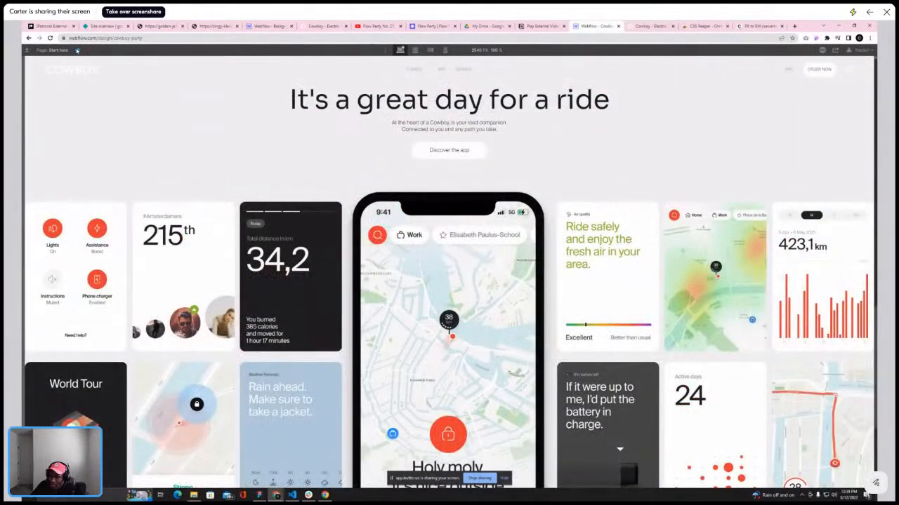
{"action": "key", "text": "ctrl+shift+p"}
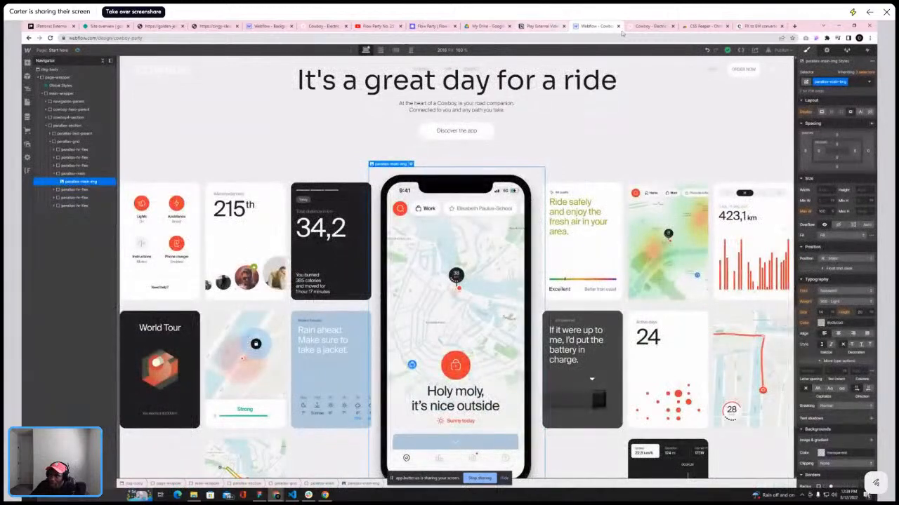
{"action": "left_click", "coordinate": [647, 26]}
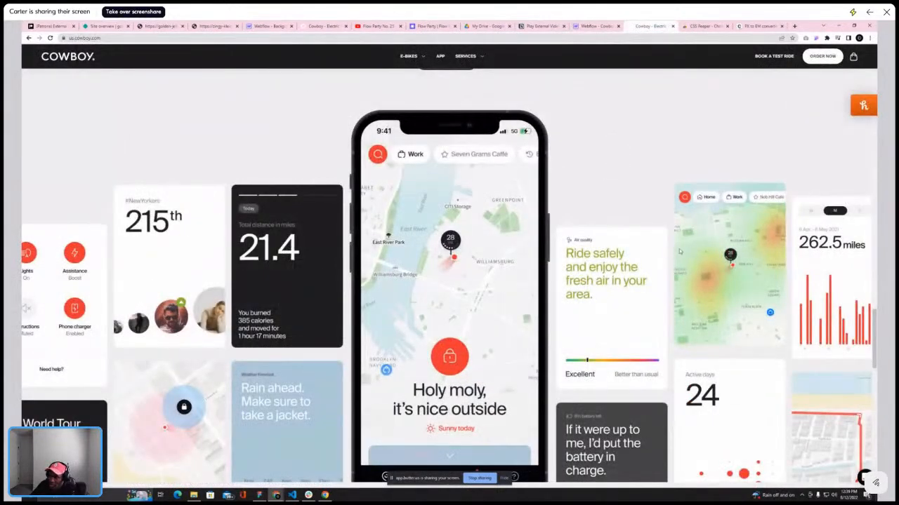
{"action": "left_click", "coordinate": [597, 26]}
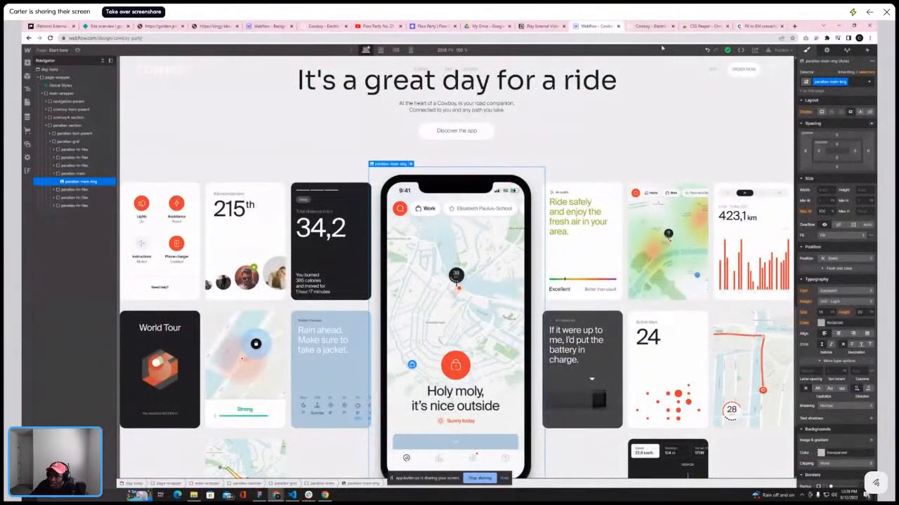
{"action": "left_click", "coordinate": [651, 26]}
{"action": "scroll", "coordinate": [866, 209], "scroll_direction": "down", "scroll_amount": 4}
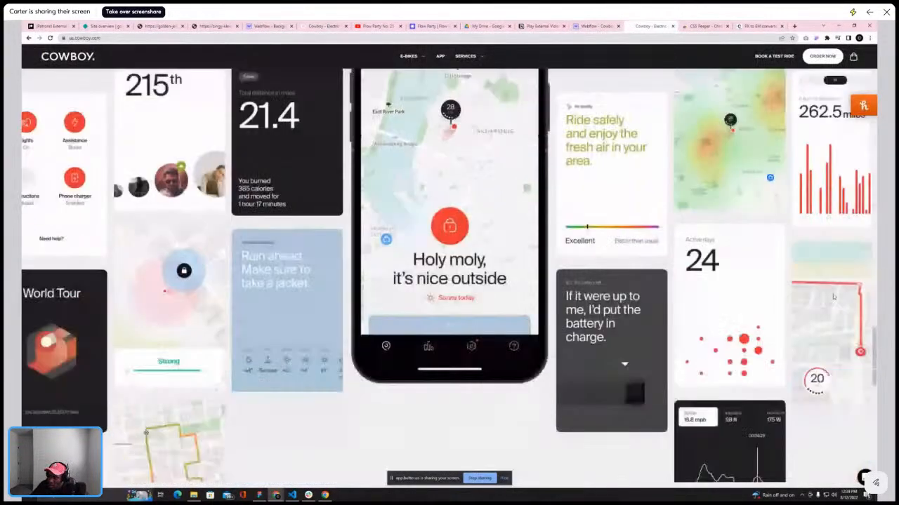
{"action": "scroll", "coordinate": [866, 209], "scroll_direction": "up", "scroll_amount": 3}
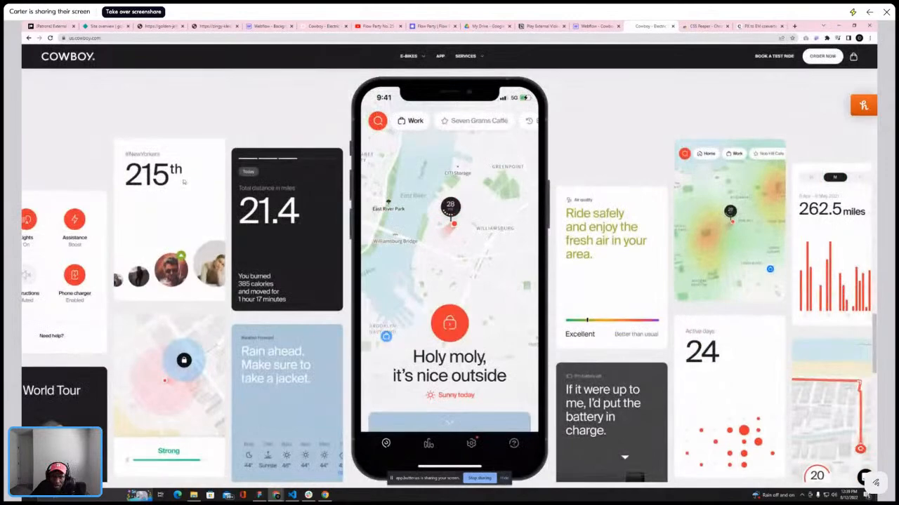
{"action": "left_click", "coordinate": [592, 26]}
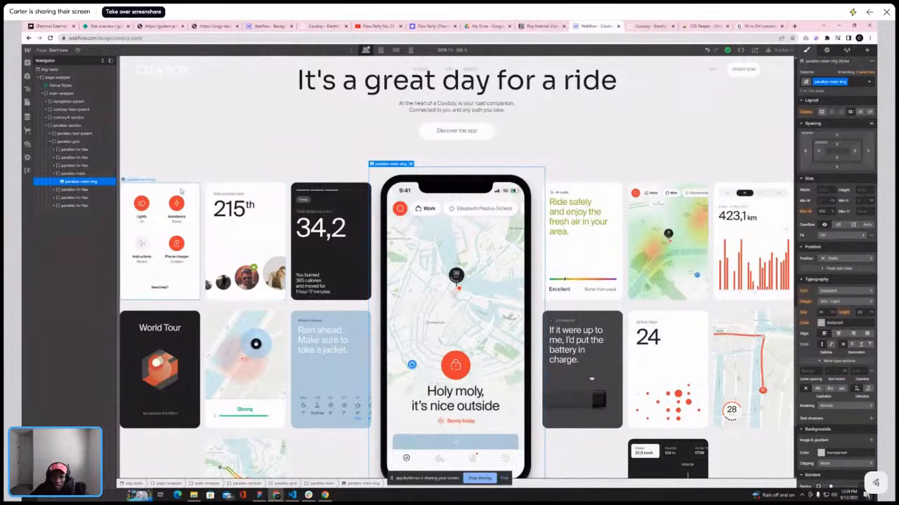
Center the parallax grid with auto left and right margins and adjust its width
{"action": "left_click", "coordinate": [202, 191]}
{"action": "left_click", "coordinate": [51, 143]}
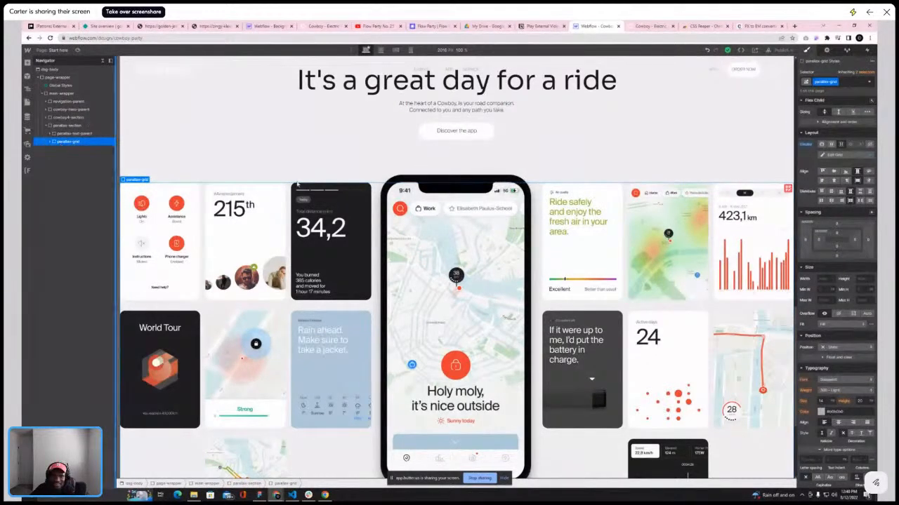
{"action": "left_click", "coordinate": [806, 239]}
{"action": "left_click", "coordinate": [812, 265]}
{"action": "left_click", "coordinate": [867, 240]}
{"action": "left_click", "coordinate": [868, 240]}
{"action": "left_click", "coordinate": [812, 266]}
{"action": "left_click", "coordinate": [822, 310]}
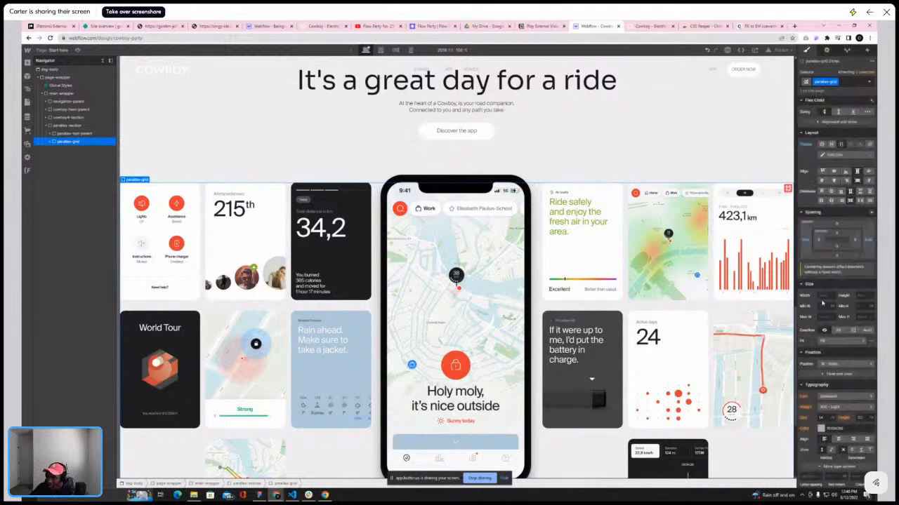
{"action": "scroll", "coordinate": [829, 289], "scroll_direction": "down", "scroll_amount": 1}
{"action": "left_click", "coordinate": [825, 279]}
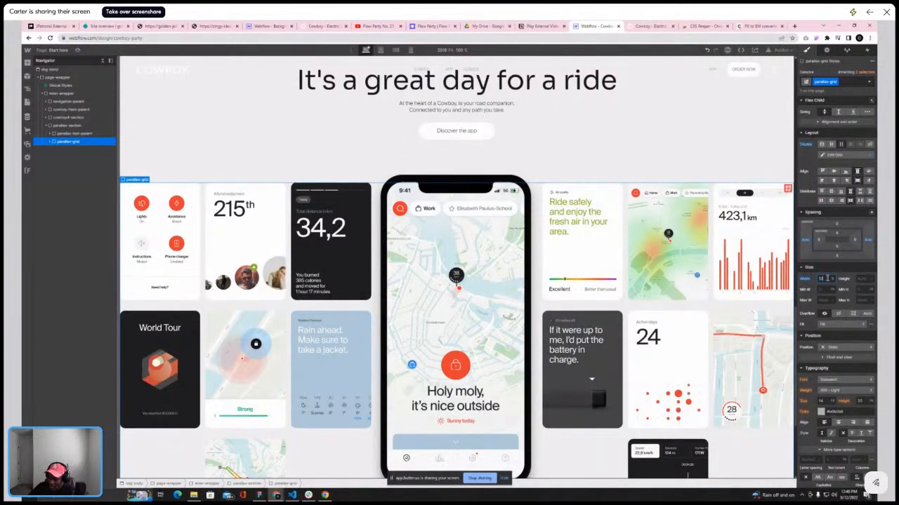
{"action": "key", "text": "Return"}
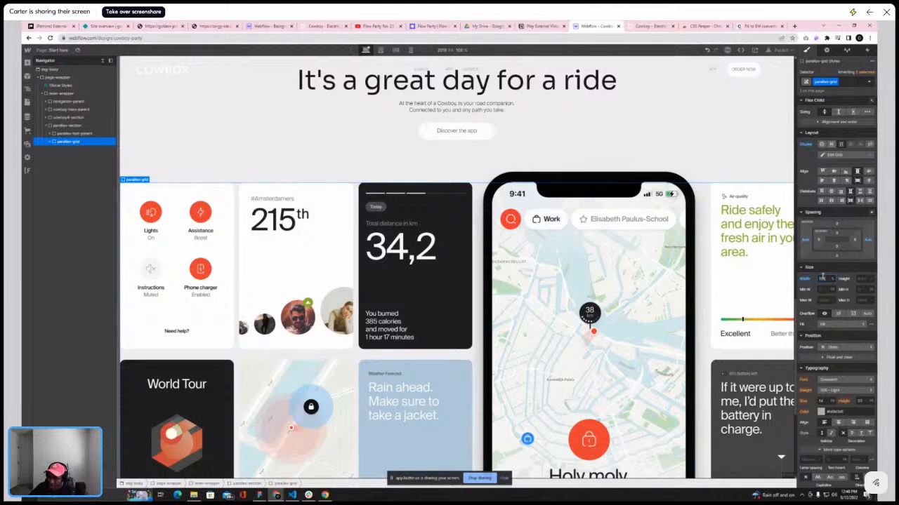
{"action": "key", "text": "Return"}
Preview the page and set the parallax section's flex items to align to the center
{"action": "left_click", "coordinate": [75, 125]}
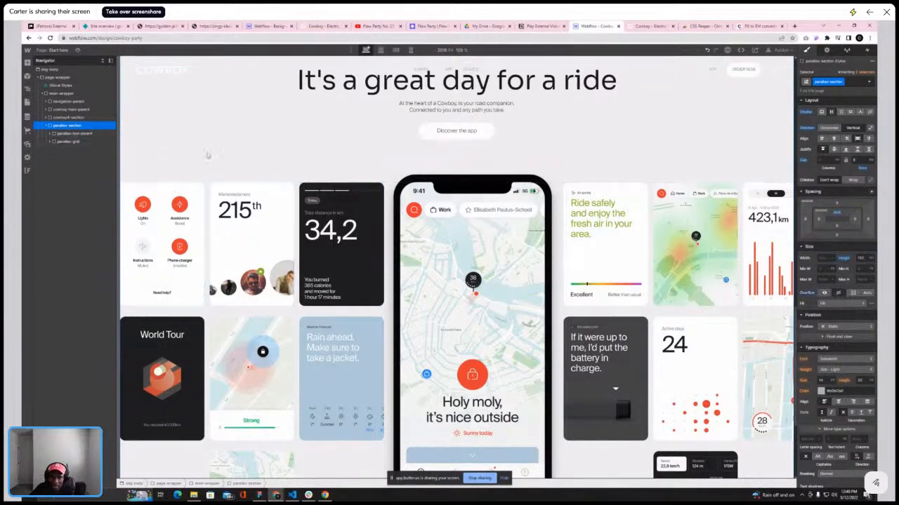
{"action": "left_click", "coordinate": [70, 142]}
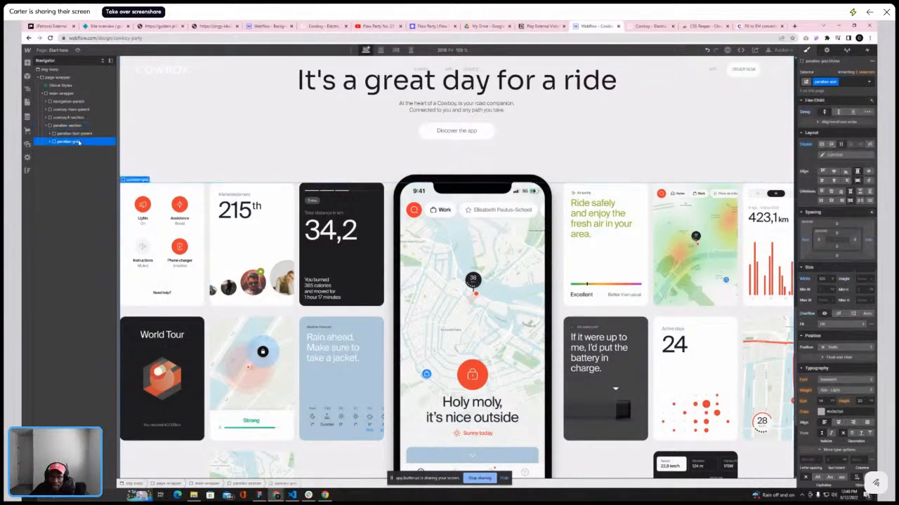
{"action": "left_click", "coordinate": [73, 126]}
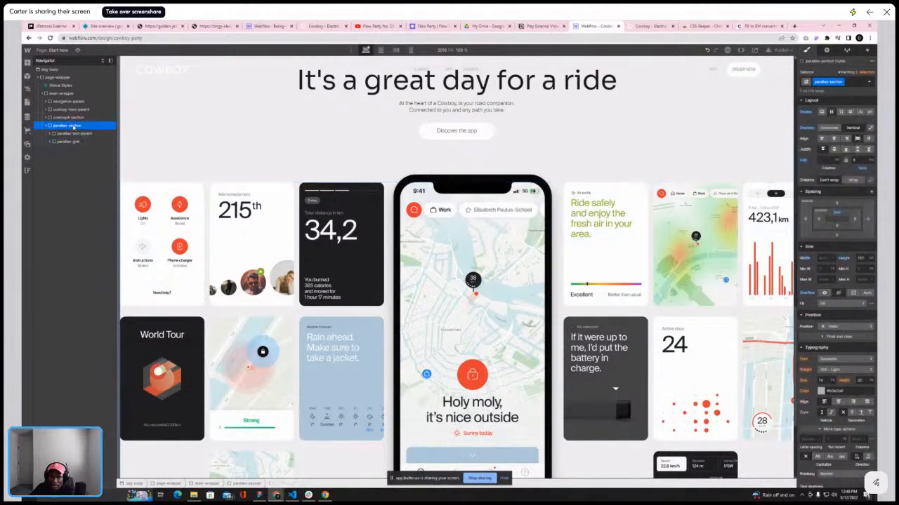
{"action": "left_click", "coordinate": [70, 142]}
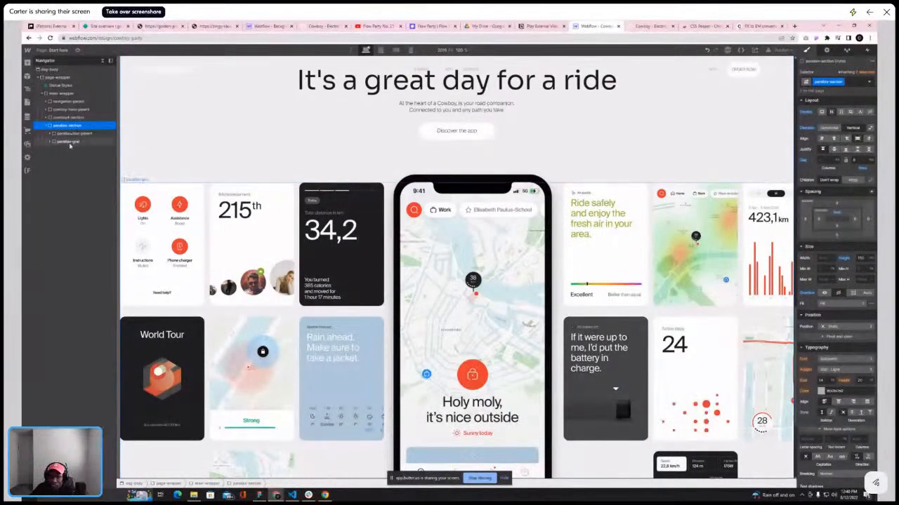
{"action": "left_click", "coordinate": [77, 49]}
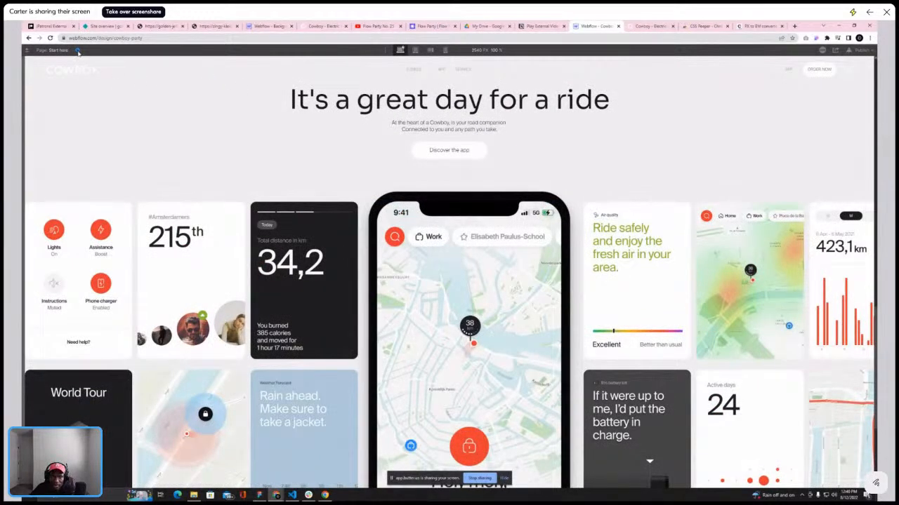
{"action": "left_click", "coordinate": [78, 51]}
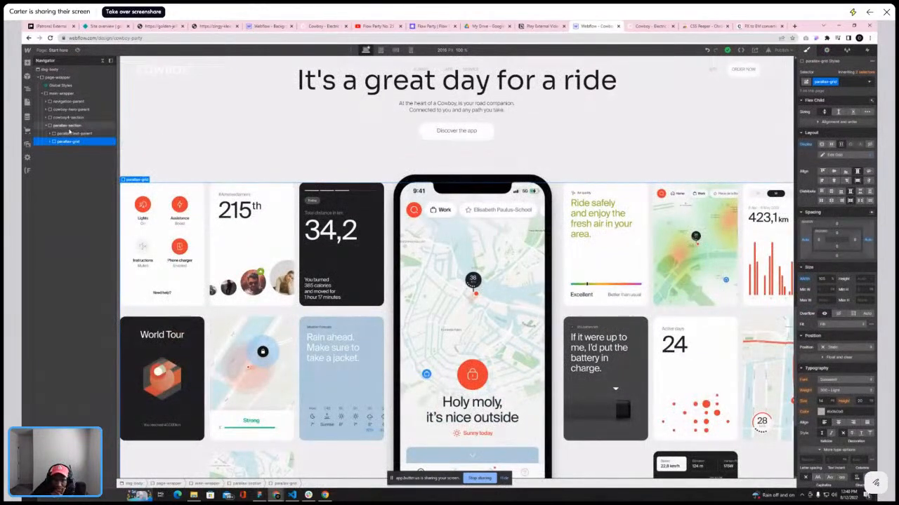
{"action": "left_click", "coordinate": [69, 130]}
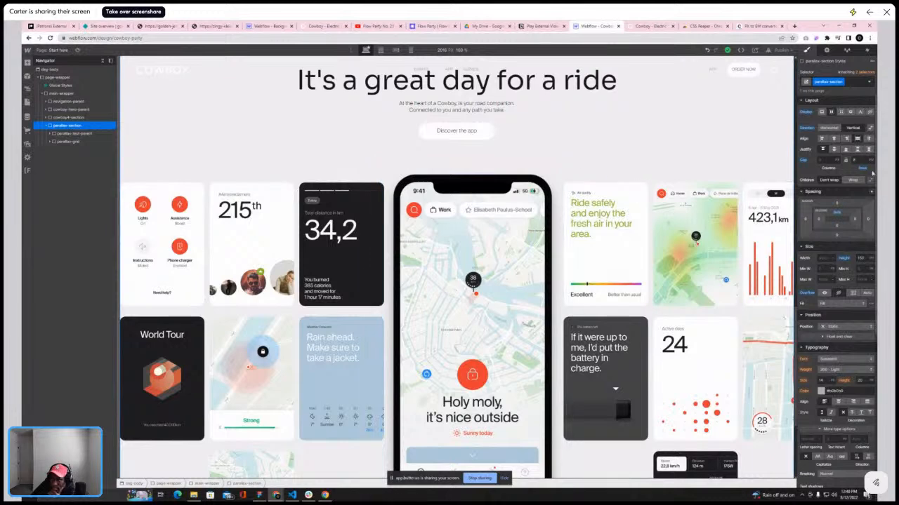
{"action": "left_click", "coordinate": [834, 138]}
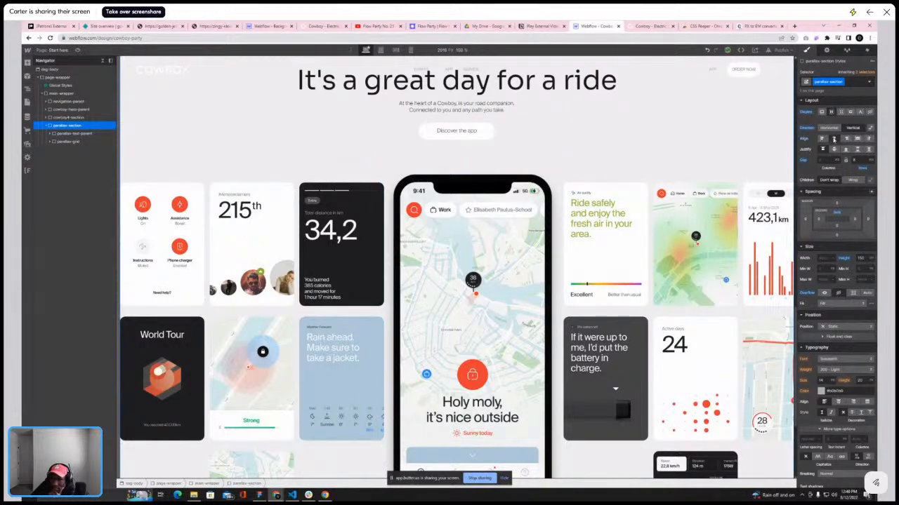
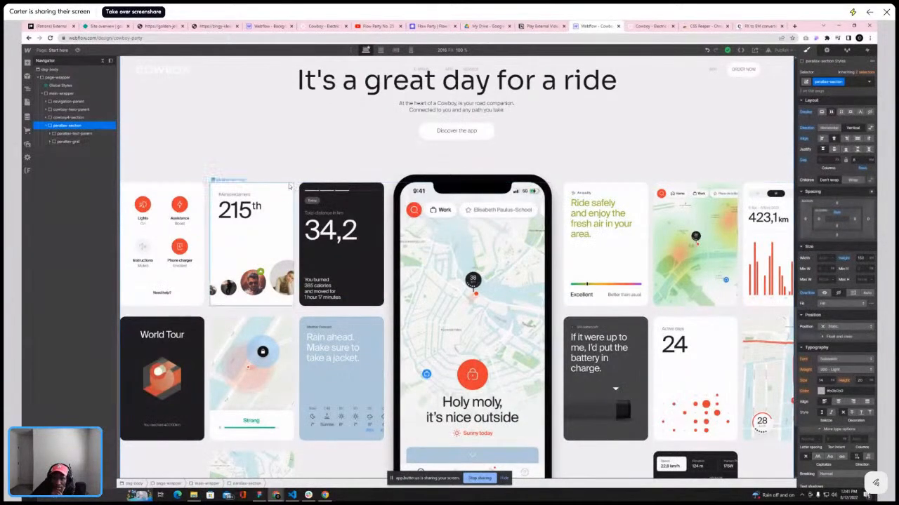
Add a Div Block inside the parallax section
{"action": "left_click", "coordinate": [70, 142]}
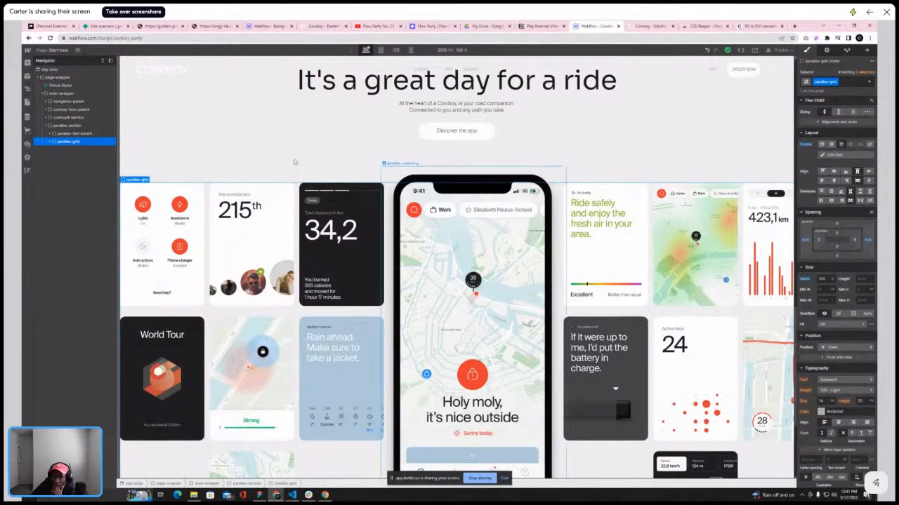
{"action": "left_click", "coordinate": [67, 125]}
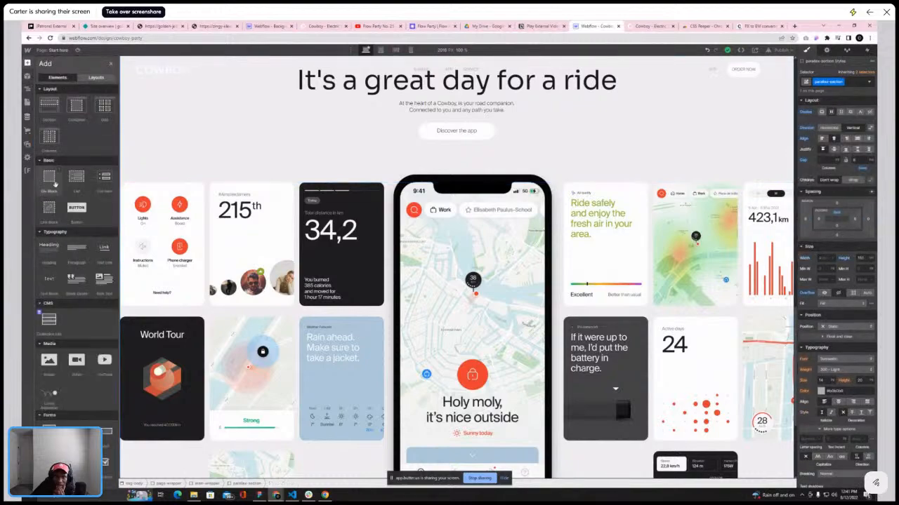
{"action": "left_click", "coordinate": [65, 142]}
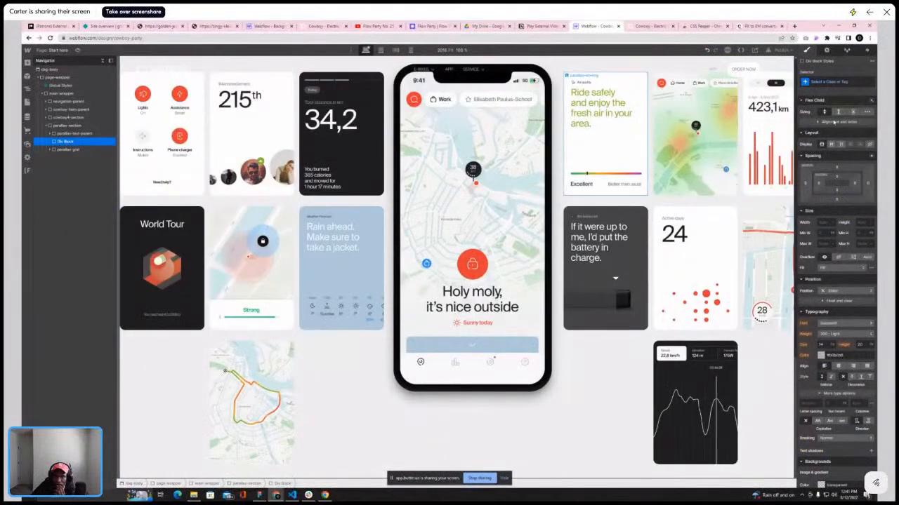
Give the new div block the class parallax-container and adjust its width
{"action": "left_click", "coordinate": [836, 82]}
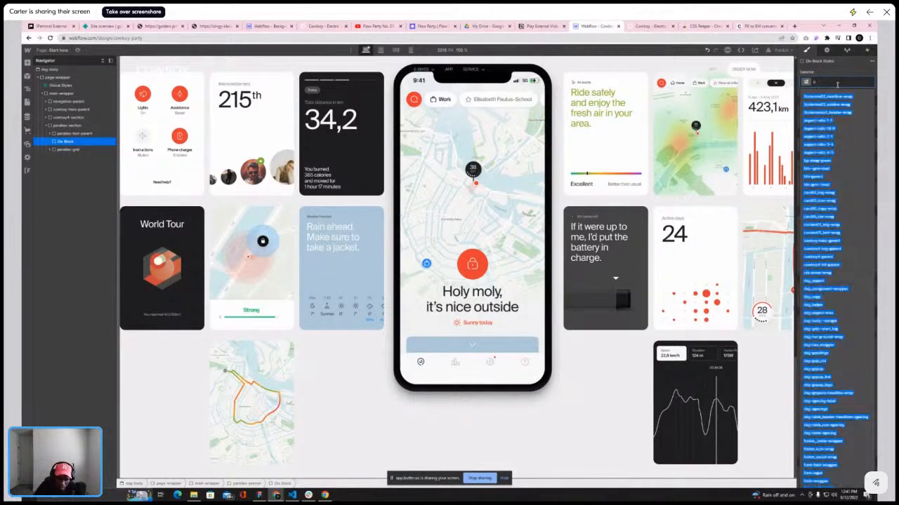
{"action": "type", "text": "parallax-cont"}
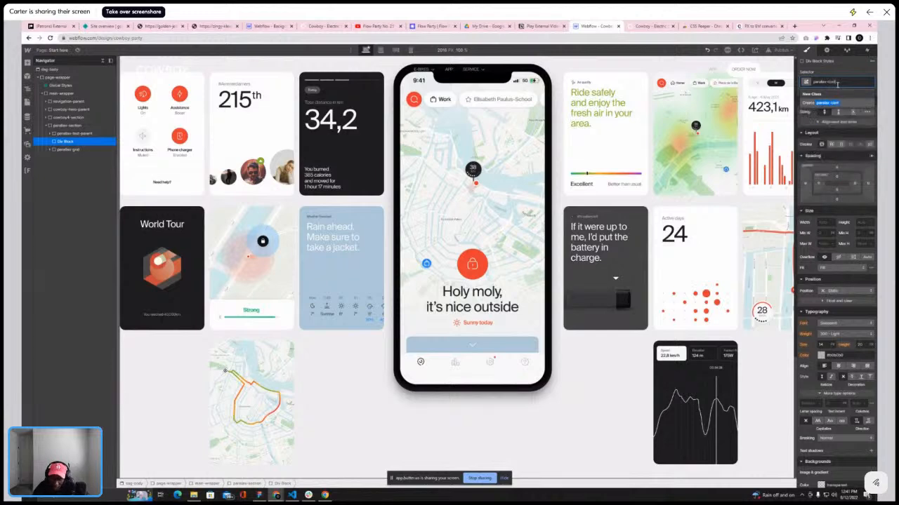
{"action": "type", "text": "ent"}
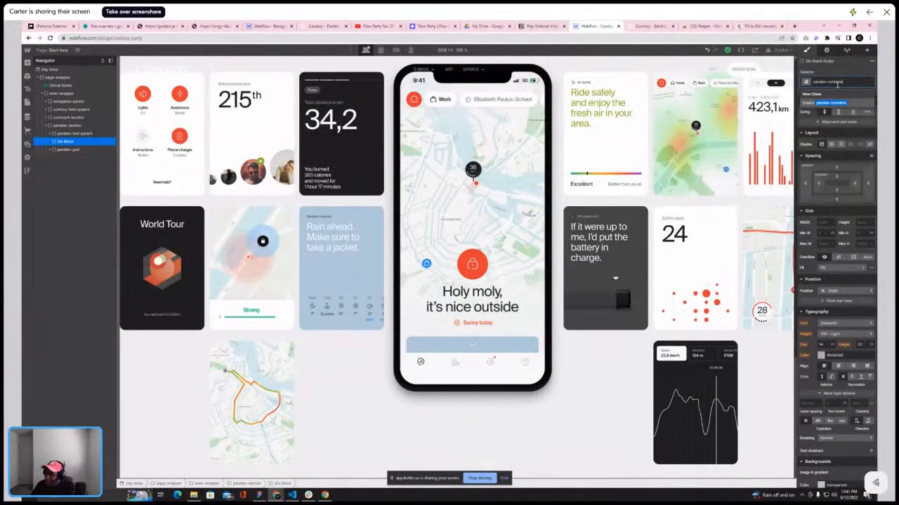
{"action": "key", "text": "Return"}
{"action": "left_click", "coordinate": [832, 223]}
{"action": "left_click", "coordinate": [835, 177]}
{"action": "left_click", "coordinate": [824, 221]}
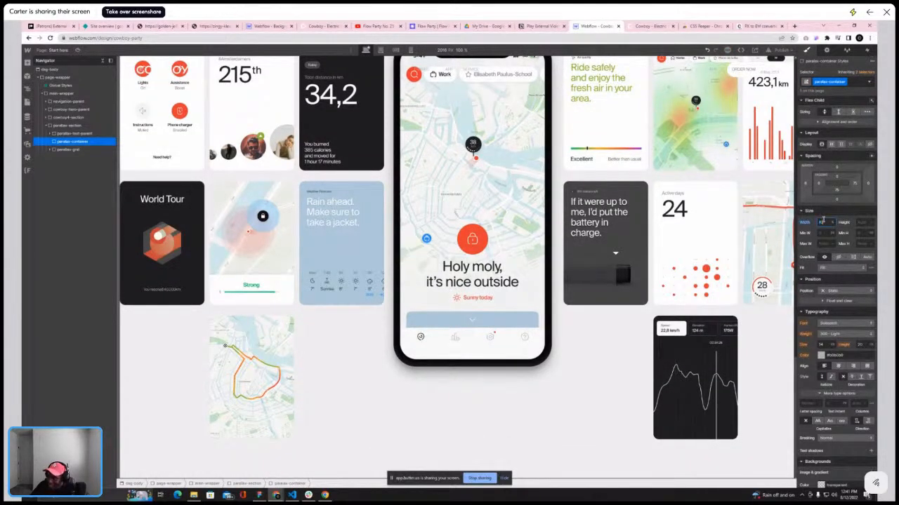
Select the parallax grid inside the container and reset its width value
{"action": "scroll", "coordinate": [608, 201], "scroll_direction": "up", "scroll_amount": 12}
{"action": "left_click", "coordinate": [70, 150]}
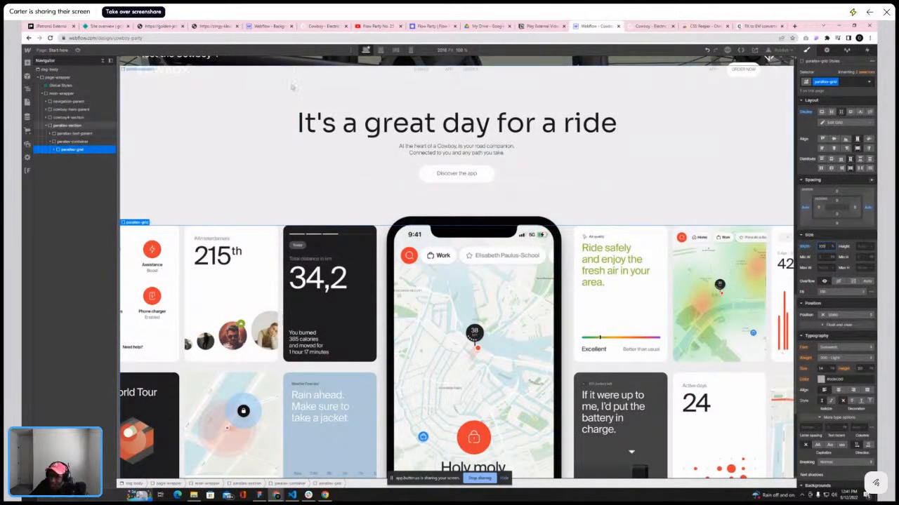
{"action": "left_click", "coordinate": [78, 50]}
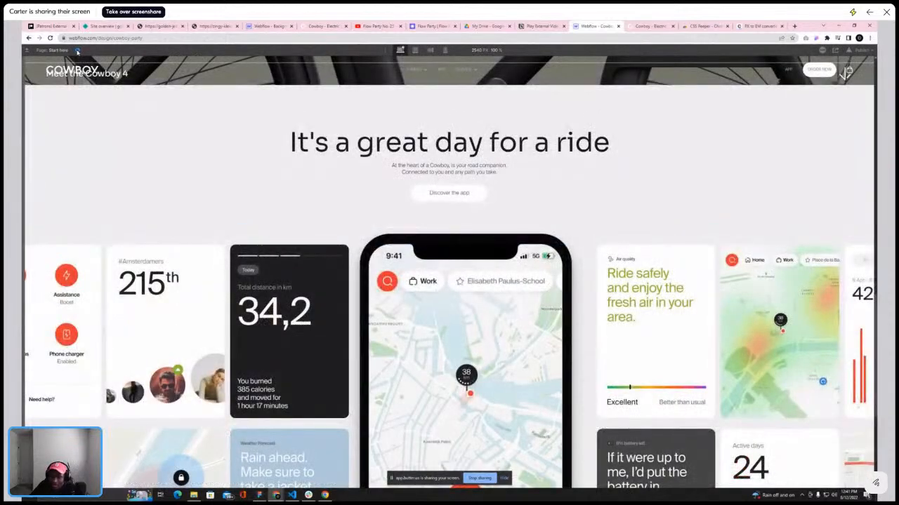
{"action": "left_click", "coordinate": [77, 50]}
{"action": "left_click", "coordinate": [81, 143]}
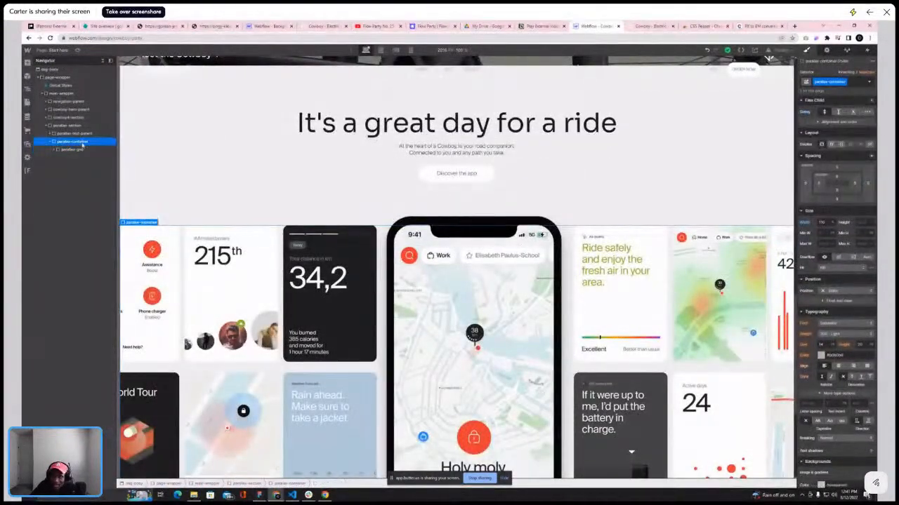
{"action": "left_click", "coordinate": [76, 149]}
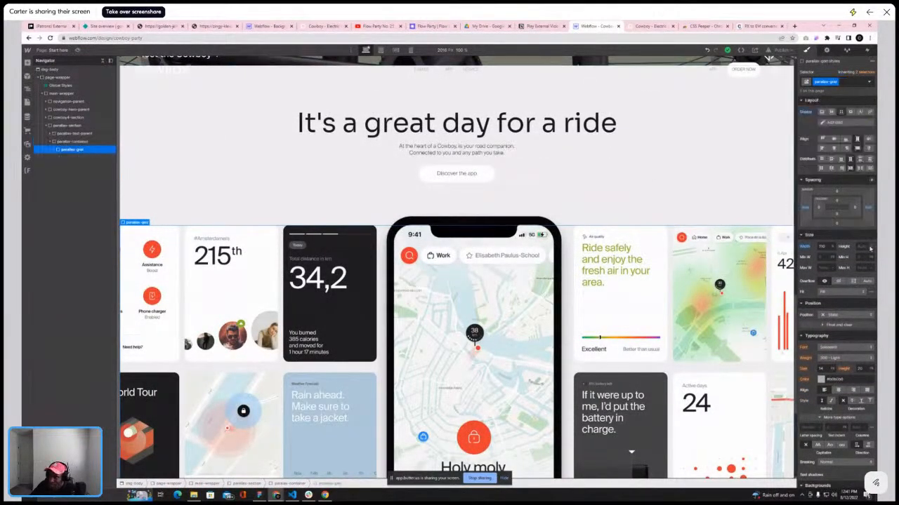
{"action": "left_click", "coordinate": [806, 247], "text": "alt"}
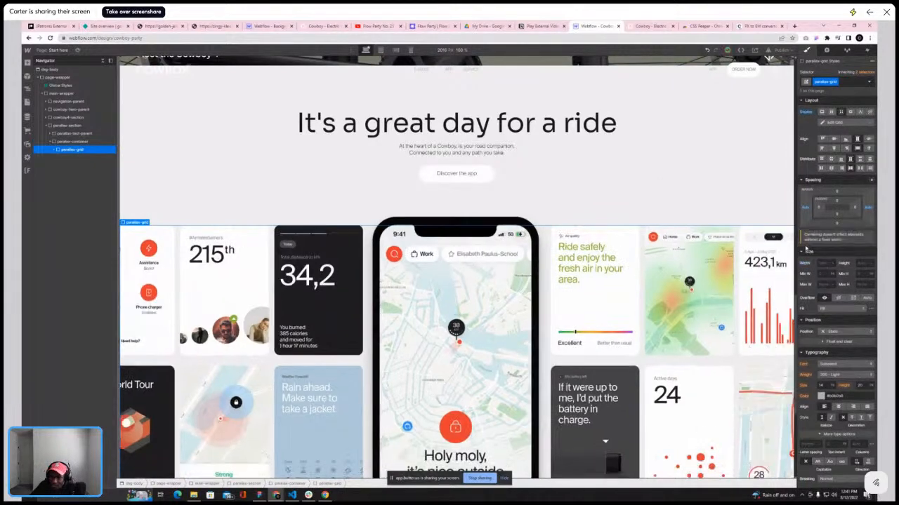
Preview the page and compare the parallax grid against the reference Cowboy site
{"action": "key", "text": "ctrl+shift+p"}
{"action": "scroll", "coordinate": [206, 126], "scroll_direction": "down", "scroll_amount": 4}
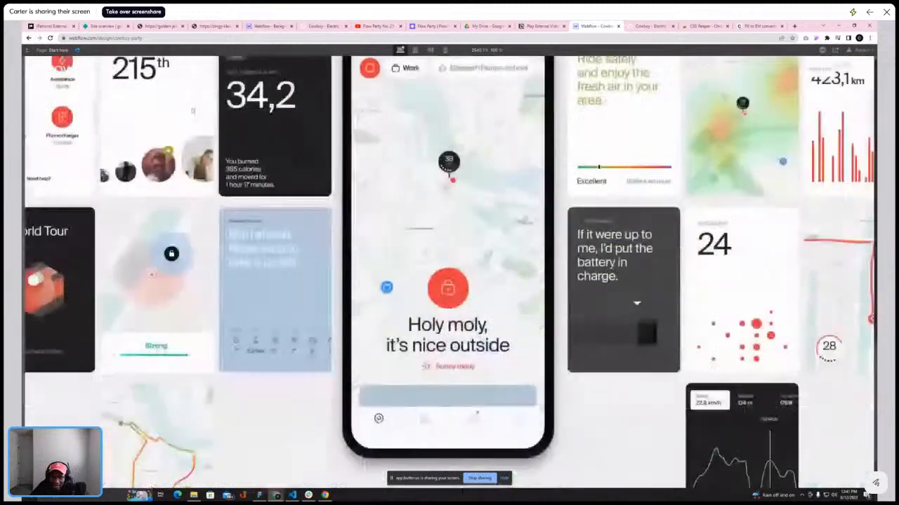
{"action": "scroll", "coordinate": [205, 126], "scroll_direction": "up", "scroll_amount": 4}
{"action": "scroll", "coordinate": [206, 125], "scroll_direction": "down", "scroll_amount": 3}
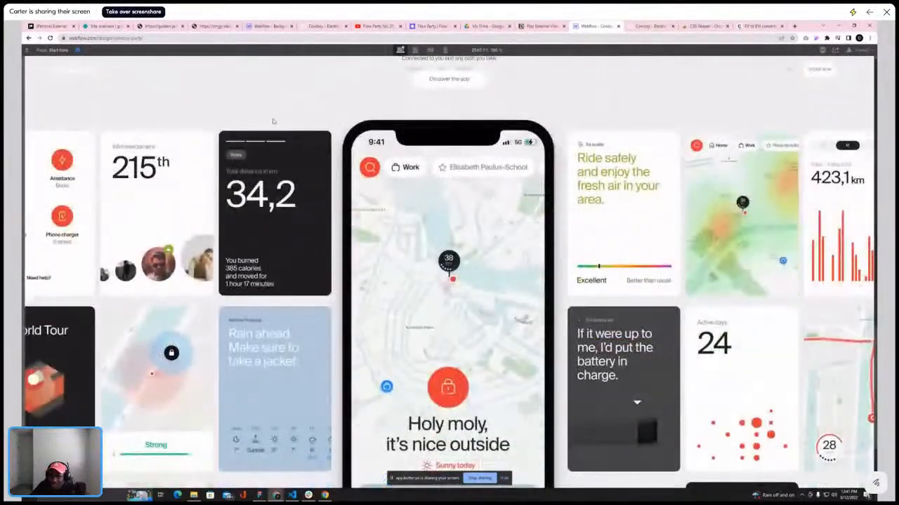
{"action": "left_click", "coordinate": [639, 28]}
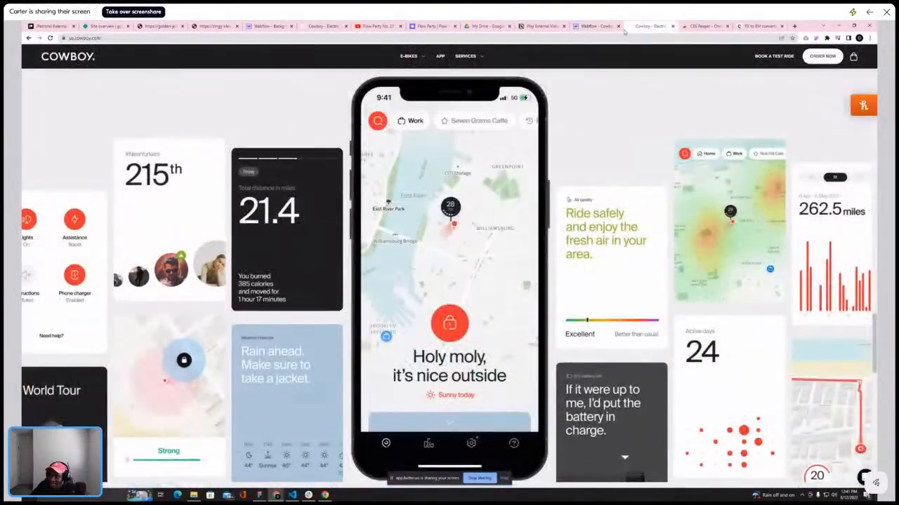
{"action": "left_click", "coordinate": [597, 26]}
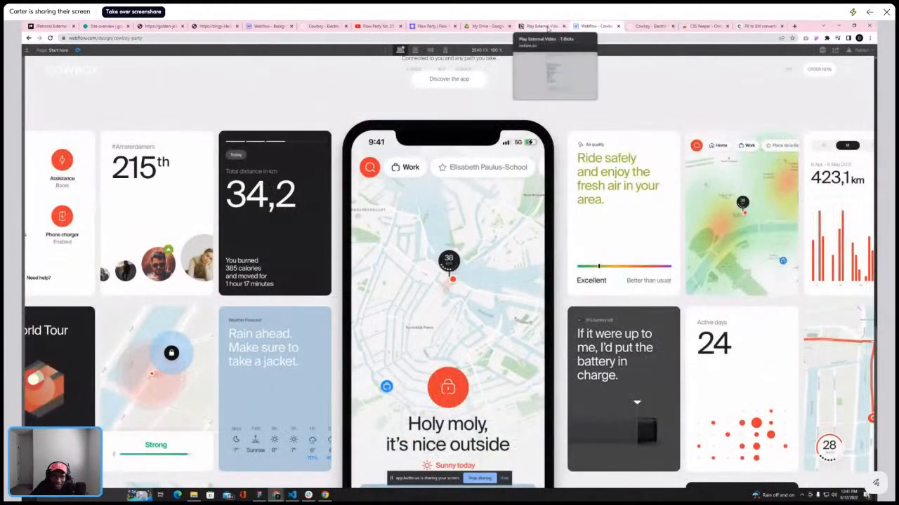
{"action": "left_click", "coordinate": [79, 50]}
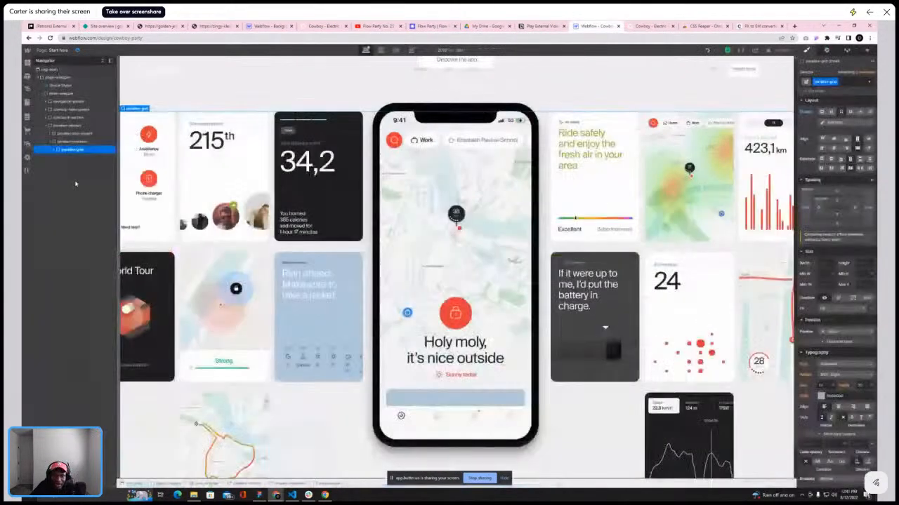
Set the parallax container's width to 108
{"action": "left_click", "coordinate": [72, 142]}
{"action": "left_click", "coordinate": [820, 222]}
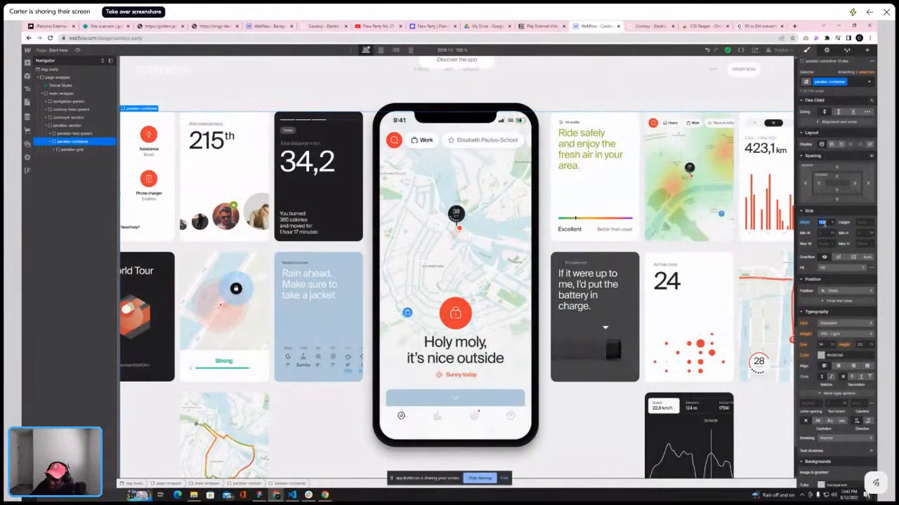
{"action": "type", "text": "108"}
{"action": "key", "text": "Return"}
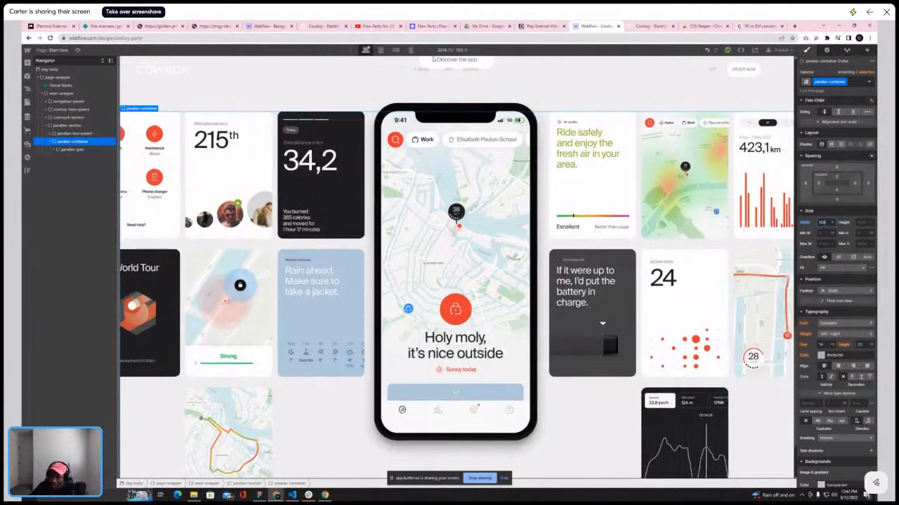
Compare the parallax grid's size and position in the designer with the reference Cowboy site
{"action": "left_click", "coordinate": [103, 62]}
{"action": "scroll", "coordinate": [262, 135], "scroll_direction": "up", "scroll_amount": 3}
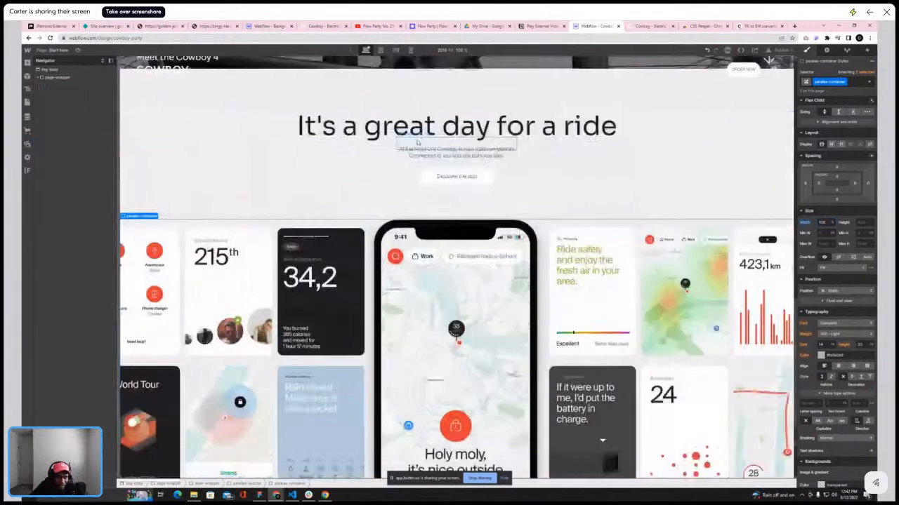
{"action": "left_click", "coordinate": [649, 26]}
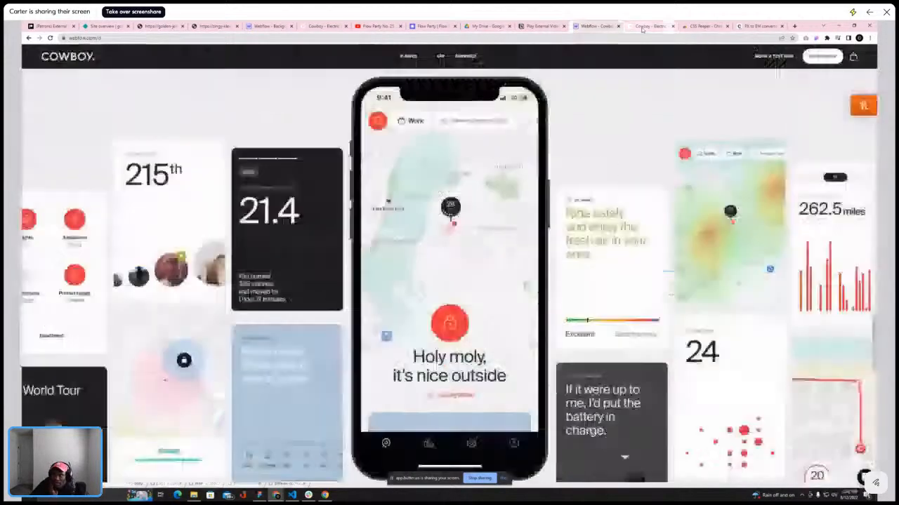
{"action": "scroll", "coordinate": [602, 138], "scroll_direction": "up", "scroll_amount": 5}
{"action": "scroll", "coordinate": [602, 138], "scroll_direction": "up", "scroll_amount": 2}
{"action": "scroll", "coordinate": [602, 136], "scroll_direction": "down", "scroll_amount": 5}
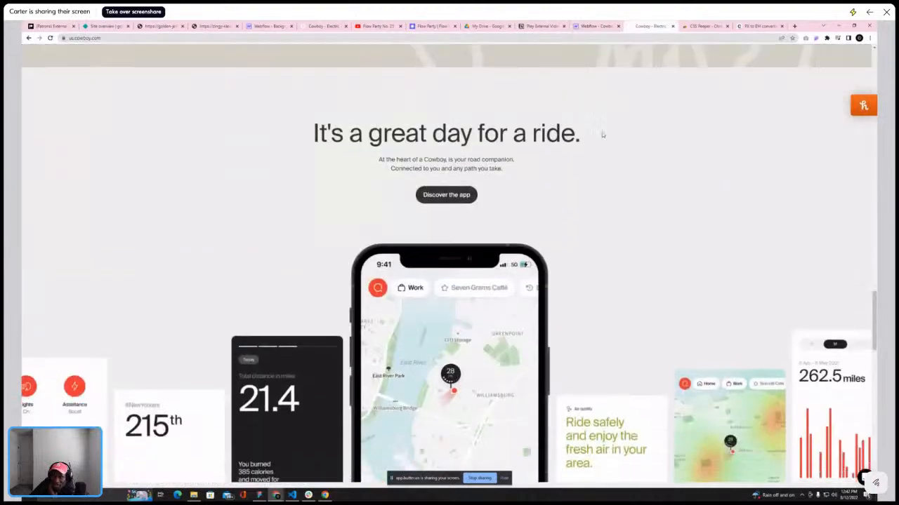
{"action": "scroll", "coordinate": [601, 133], "scroll_direction": "down", "scroll_amount": 2}
{"action": "scroll", "coordinate": [602, 134], "scroll_direction": "up", "scroll_amount": 5}
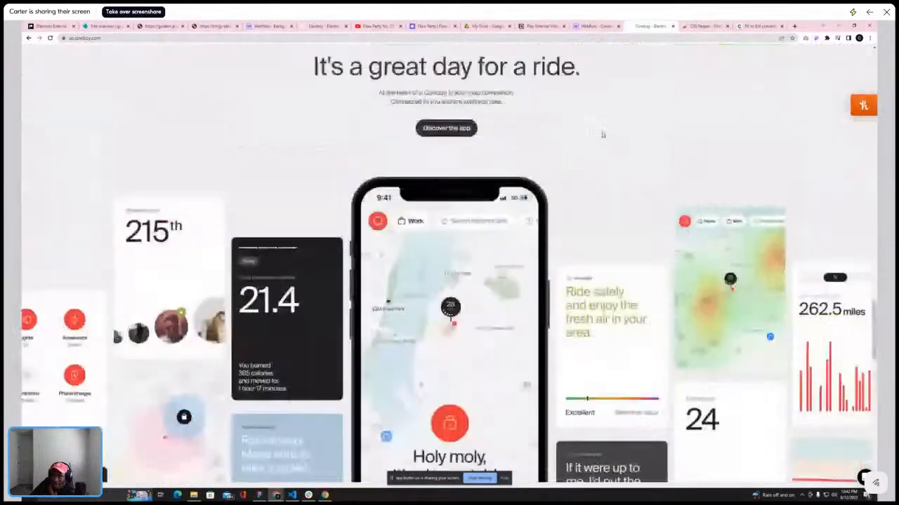
{"action": "scroll", "coordinate": [582, 132], "scroll_direction": "down", "scroll_amount": 3}
{"action": "scroll", "coordinate": [572, 130], "scroll_direction": "down", "scroll_amount": 5}
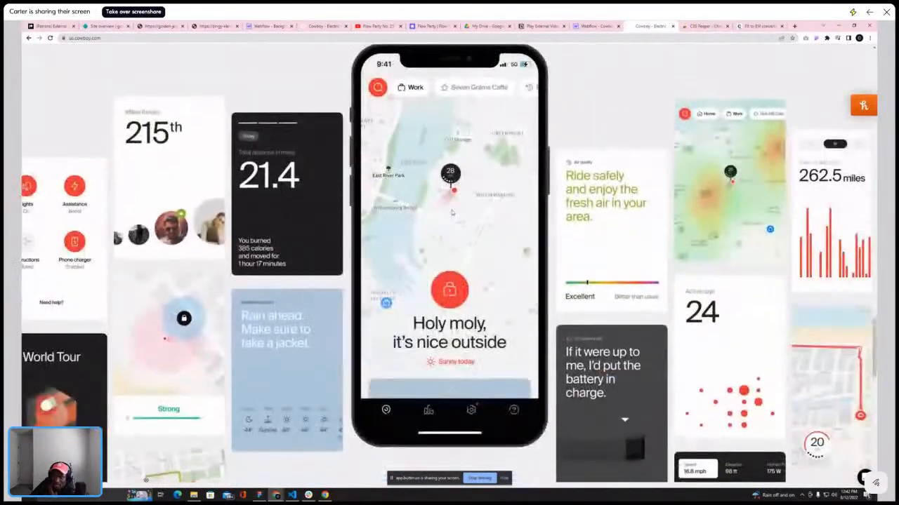
{"action": "scroll", "coordinate": [452, 211], "scroll_direction": "up", "scroll_amount": 2}
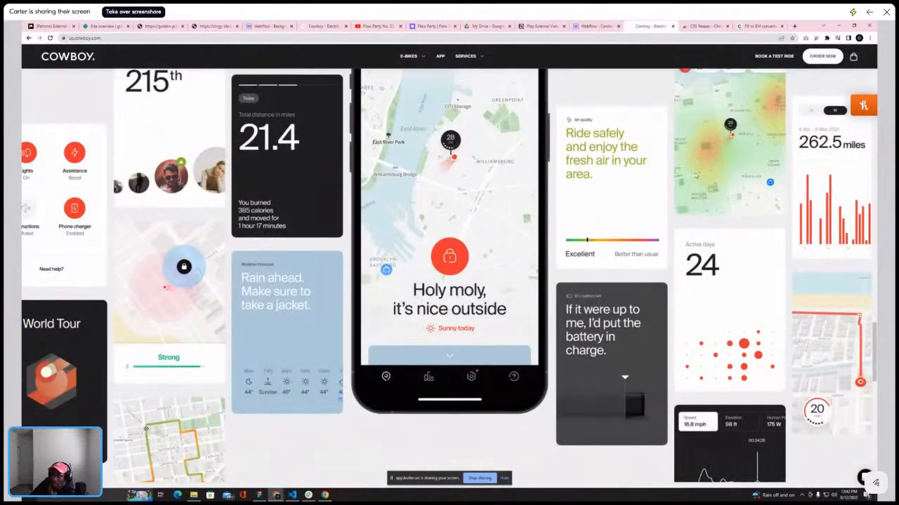
{"action": "left_click", "coordinate": [592, 26]}
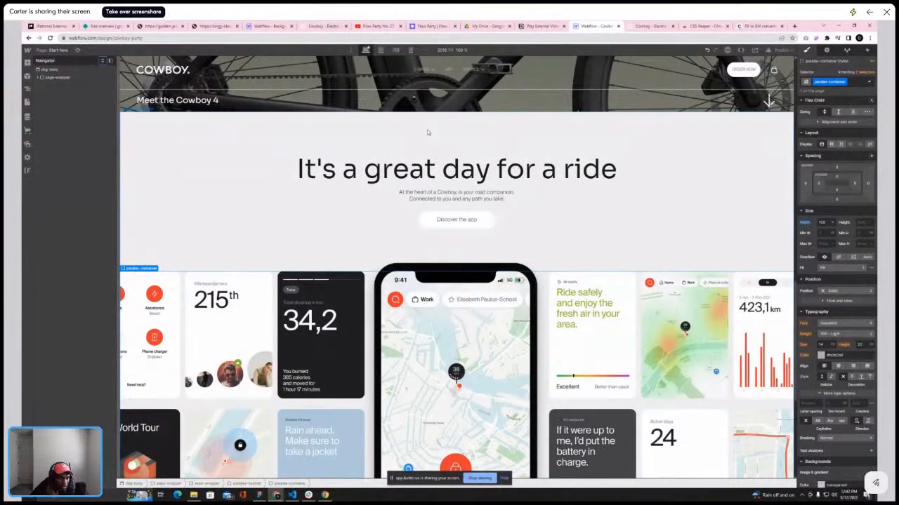
{"action": "scroll", "coordinate": [413, 146], "scroll_direction": "down", "scroll_amount": 2}
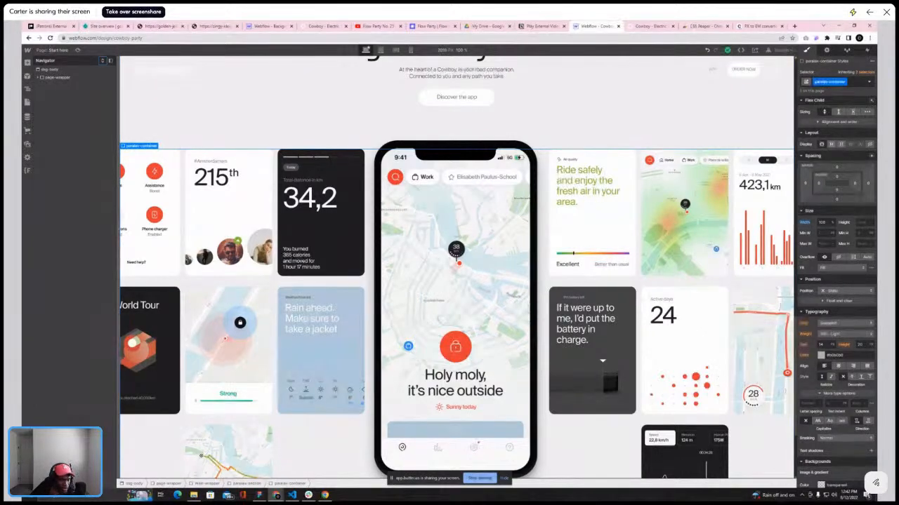
Expand the navigator to the parallax container and adjust its left and right padding
{"action": "left_click", "coordinate": [38, 77]}
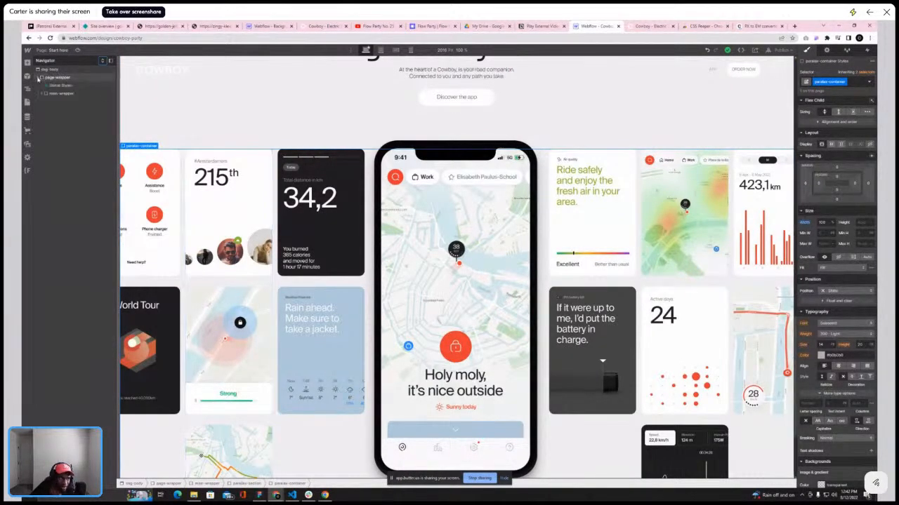
{"action": "left_click", "coordinate": [43, 94]}
{"action": "left_click", "coordinate": [67, 125]}
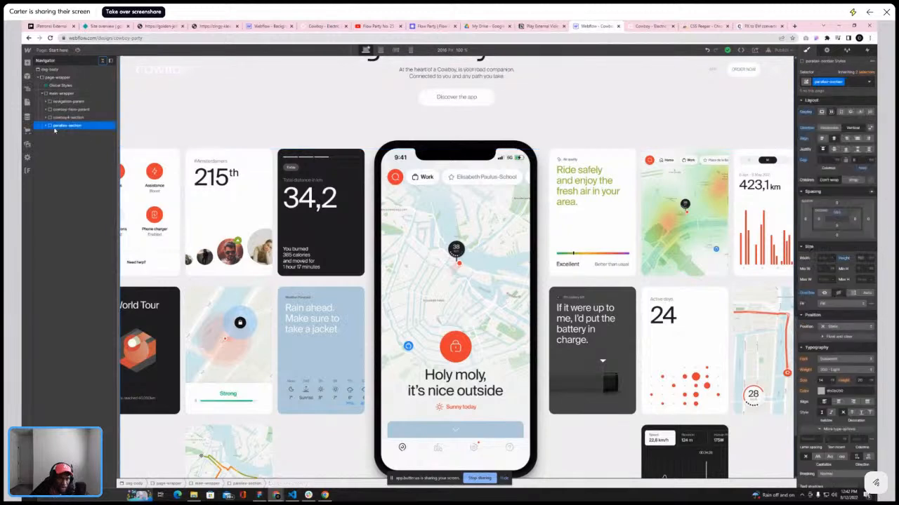
{"action": "left_click", "coordinate": [46, 125]}
{"action": "left_click", "coordinate": [59, 141]}
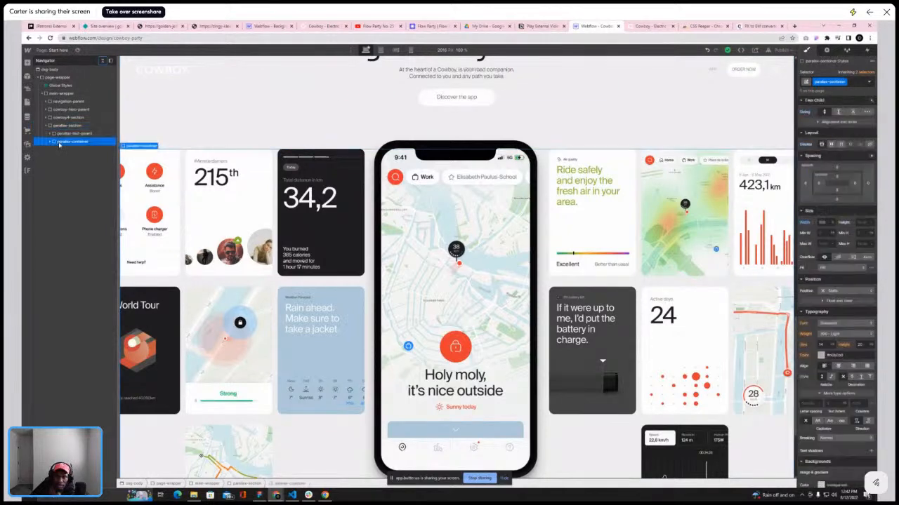
{"action": "mouse_move", "coordinate": [819, 183]}
{"action": "left_mouse_down"}
{"action": "mouse_move", "coordinate": [844, 186]}
{"action": "mouse_move", "coordinate": [816, 186]}
{"action": "left_mouse_up"}
{"action": "left_click_drag", "start_coordinate": [854, 189], "coordinate": [826, 186]}
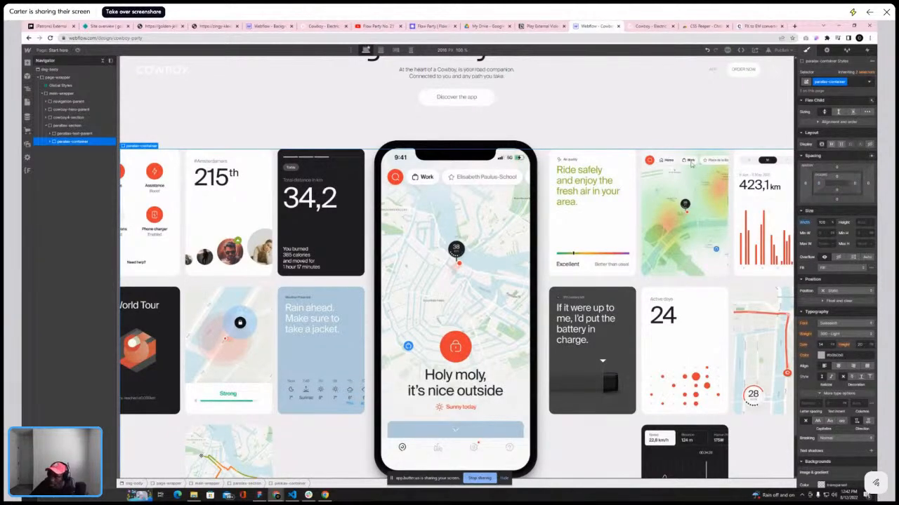
Select the parallax section and compare its layout with the reference Cowboy site
{"action": "left_click", "coordinate": [65, 126]}
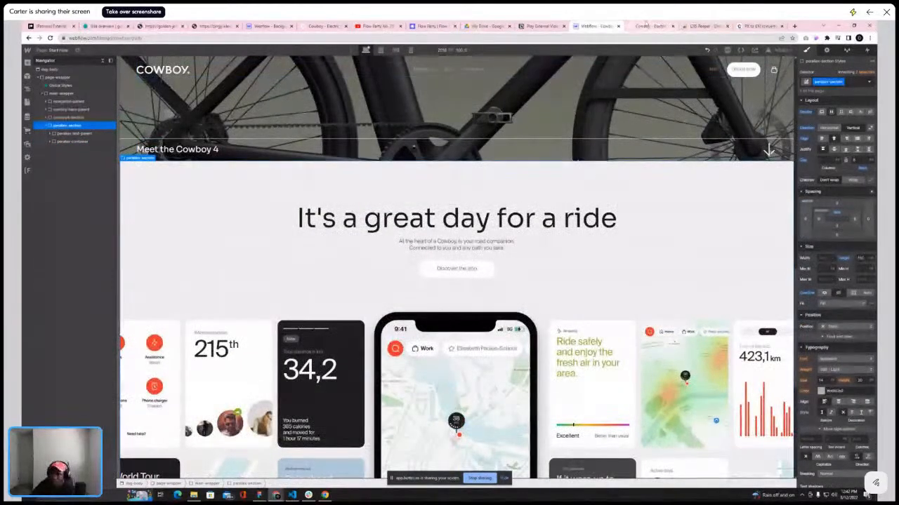
{"action": "left_click", "coordinate": [658, 26]}
{"action": "scroll", "coordinate": [549, 164], "scroll_direction": "up", "scroll_amount": 7}
{"action": "scroll", "coordinate": [550, 162], "scroll_direction": "down", "scroll_amount": 4}
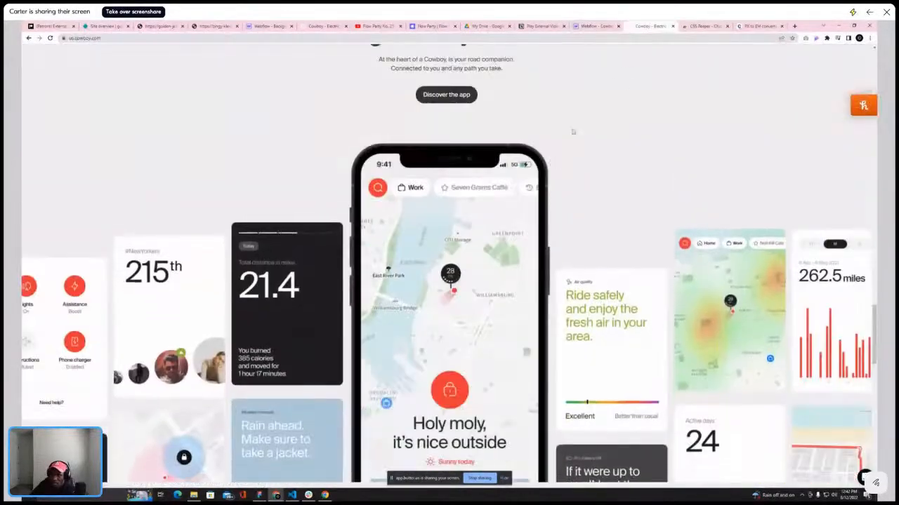
{"action": "left_click", "coordinate": [595, 26]}
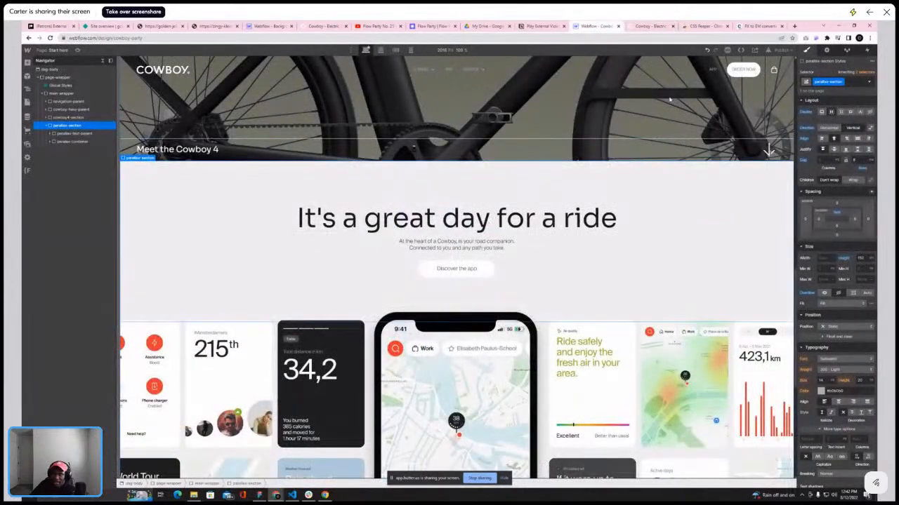
Add a While scrolling in view interaction to the parallax section with a new scroll animation named cowboy-parallax
{"action": "left_click", "coordinate": [869, 52]}
{"action": "left_click", "coordinate": [872, 70]}
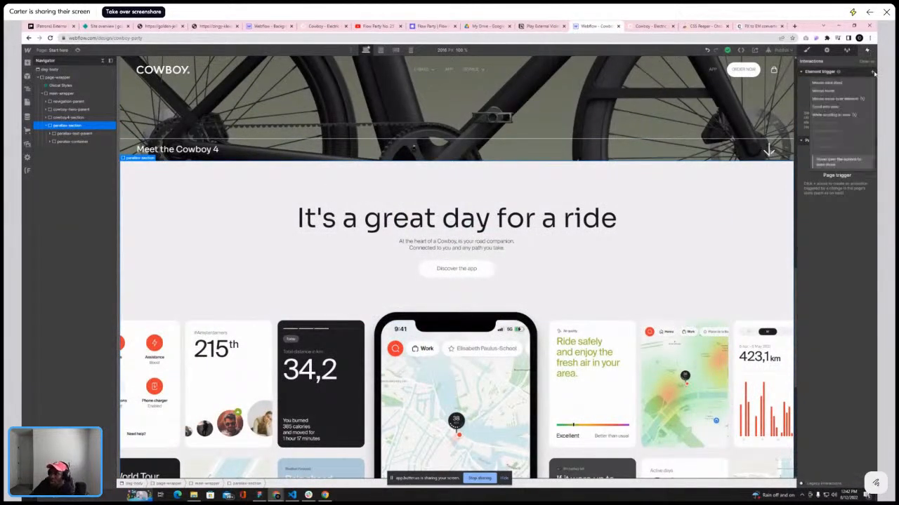
{"action": "left_click", "coordinate": [846, 116]}
{"action": "left_click", "coordinate": [845, 108]}
{"action": "left_click", "coordinate": [839, 125]}
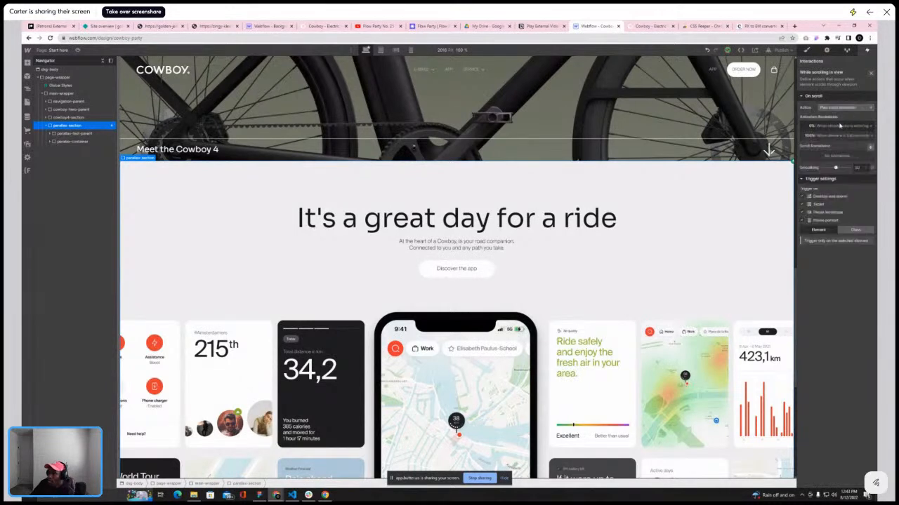
{"action": "left_click", "coordinate": [871, 148]}
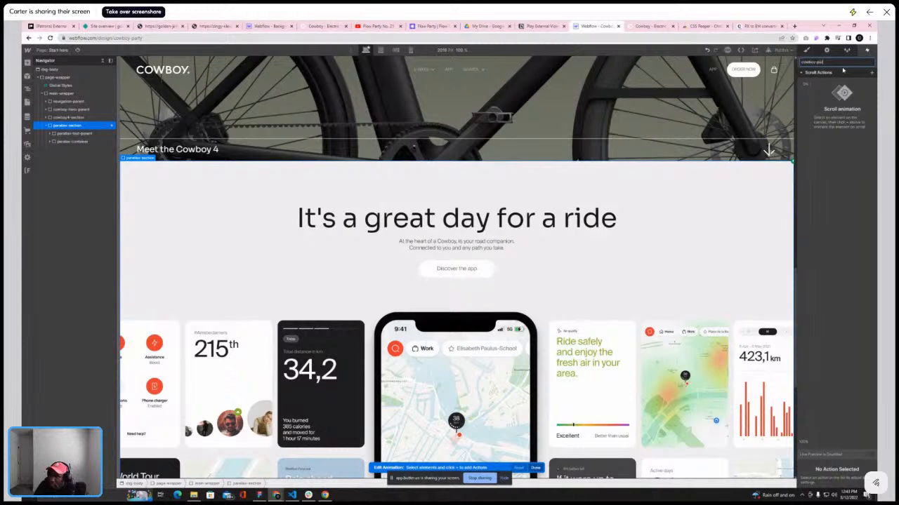
{"action": "key", "text": "Return"}
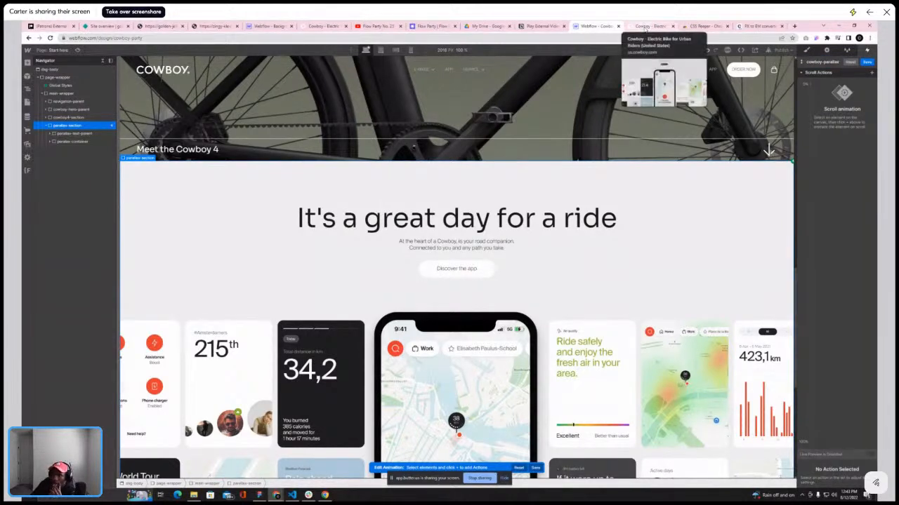
Scroll through the reference Cowboy site's app section to study how its cards move while scrolling
{"action": "left_click", "coordinate": [644, 28]}
{"action": "scroll", "coordinate": [446, 202], "scroll_direction": "up", "scroll_amount": 3}
{"action": "scroll", "coordinate": [446, 202], "scroll_direction": "up", "scroll_amount": 2}
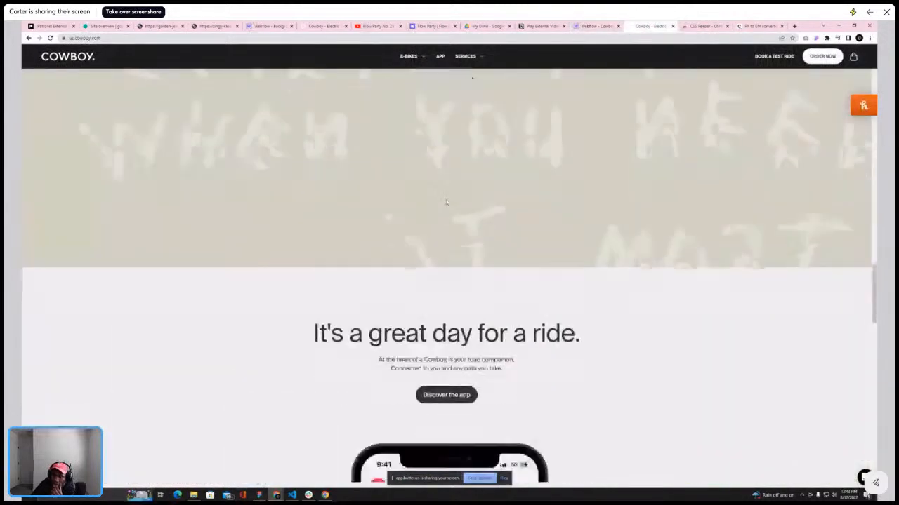
{"action": "scroll", "coordinate": [446, 200], "scroll_direction": "down", "scroll_amount": 3}
{"action": "scroll", "coordinate": [446, 203], "scroll_direction": "up", "scroll_amount": 2}
{"action": "scroll", "coordinate": [447, 202], "scroll_direction": "down", "scroll_amount": 3}
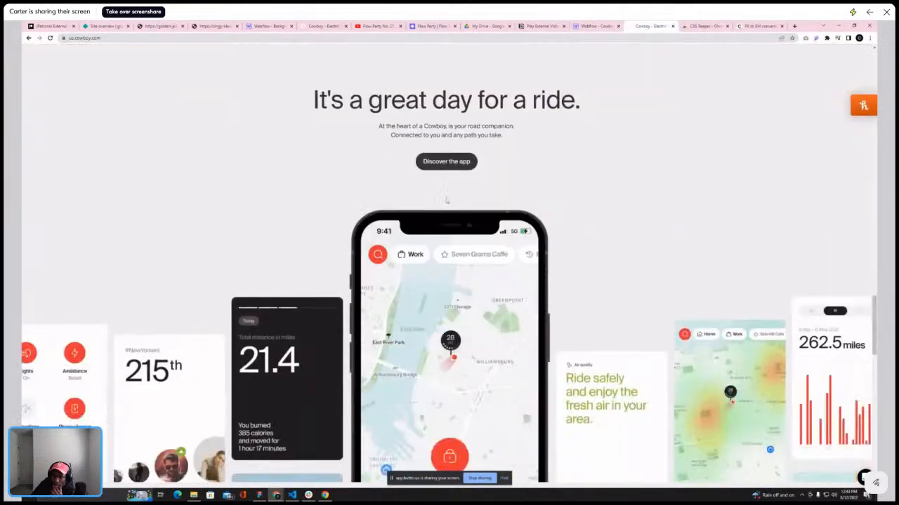
{"action": "scroll", "coordinate": [446, 198], "scroll_direction": "down", "scroll_amount": 2}
{"action": "scroll", "coordinate": [446, 199], "scroll_direction": "up", "scroll_amount": 2}
{"action": "scroll", "coordinate": [445, 199], "scroll_direction": "down", "scroll_amount": 2}
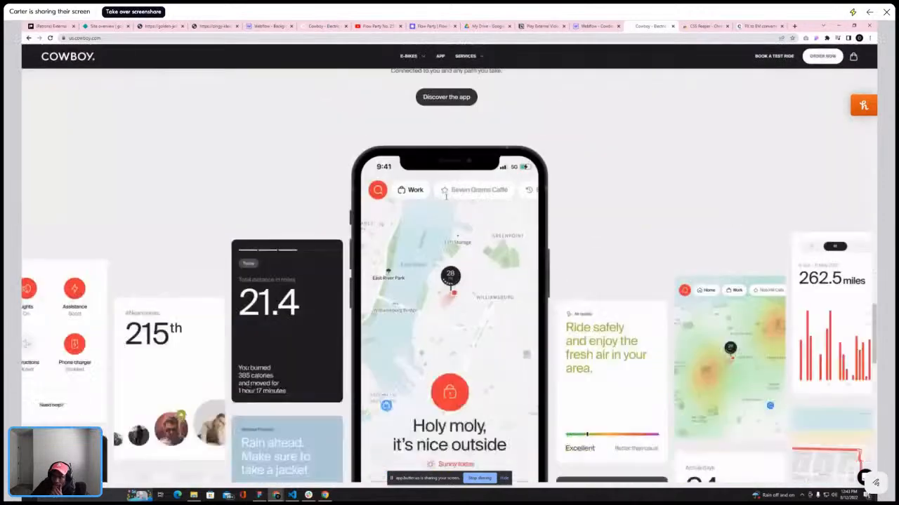
{"action": "scroll", "coordinate": [446, 199], "scroll_direction": "up", "scroll_amount": 3}
{"action": "scroll", "coordinate": [447, 199], "scroll_direction": "down", "scroll_amount": 3}
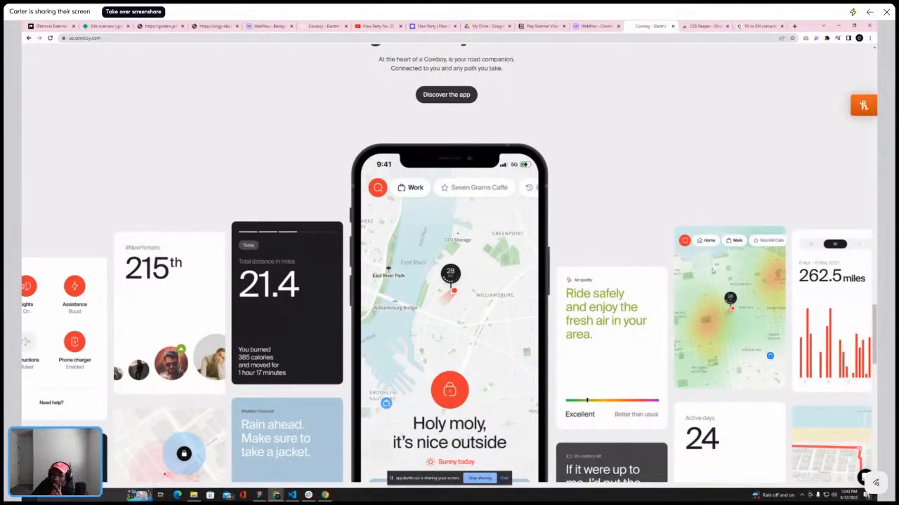
{"action": "mouse_move", "coordinate": [589, 30]}
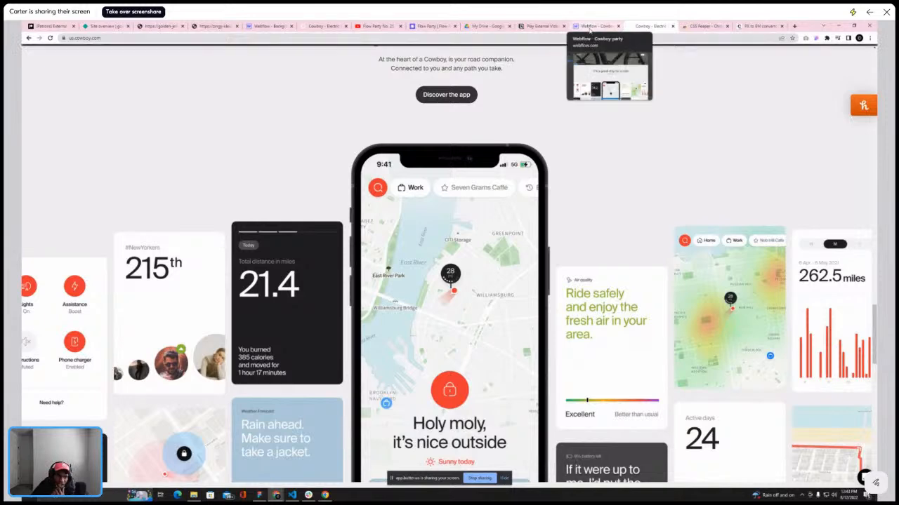
{"action": "scroll", "coordinate": [185, 217], "scroll_direction": "up", "scroll_amount": 3}
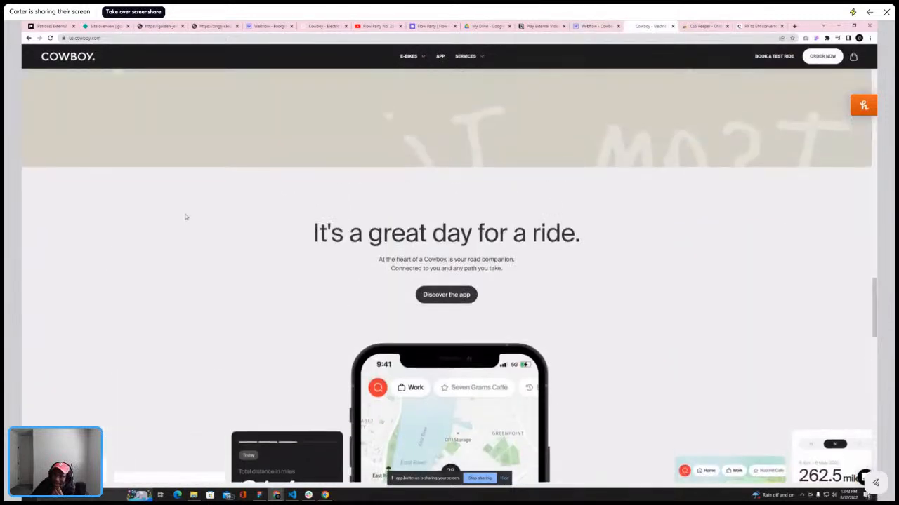
{"action": "scroll", "coordinate": [185, 217], "scroll_direction": "down", "scroll_amount": 3}
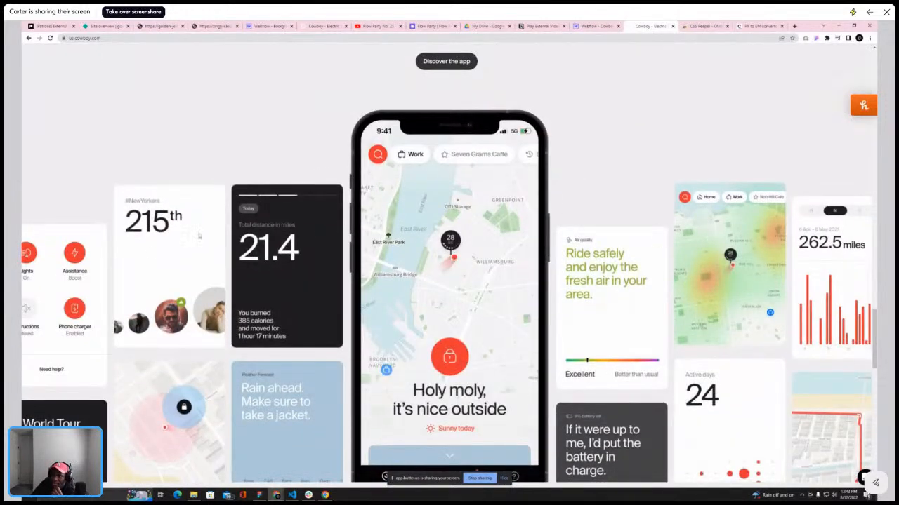
{"action": "scroll", "coordinate": [161, 265], "scroll_direction": "up", "scroll_amount": 2}
{"action": "scroll", "coordinate": [156, 262], "scroll_direction": "down", "scroll_amount": 2}
{"action": "scroll", "coordinate": [130, 264], "scroll_direction": "up", "scroll_amount": 2}
{"action": "scroll", "coordinate": [129, 265], "scroll_direction": "down", "scroll_amount": 3}
{"action": "scroll", "coordinate": [130, 263], "scroll_direction": "up", "scroll_amount": 1}
{"action": "scroll", "coordinate": [130, 264], "scroll_direction": "up", "scroll_amount": 2}
{"action": "scroll", "coordinate": [130, 264], "scroll_direction": "down", "scroll_amount": 5}
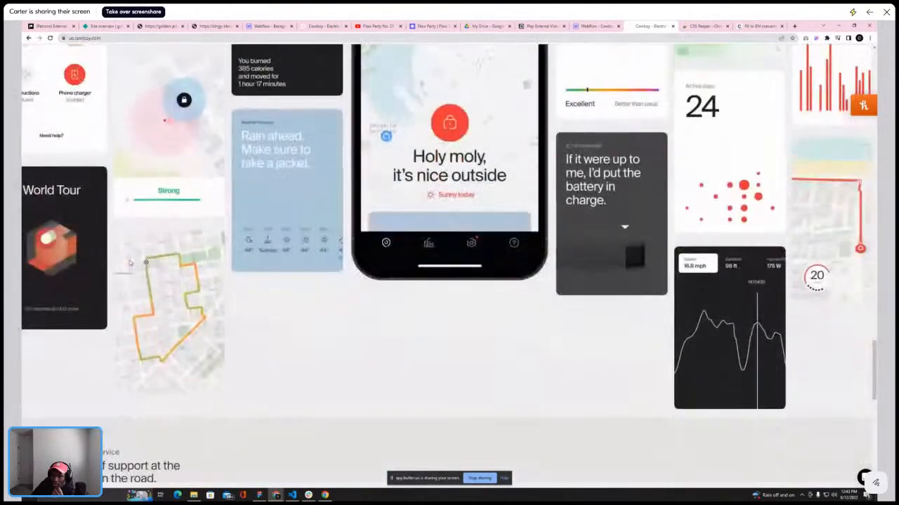
{"action": "scroll", "coordinate": [129, 262], "scroll_direction": "up", "scroll_amount": 3}
{"action": "scroll", "coordinate": [129, 264], "scroll_direction": "up", "scroll_amount": 3}
{"action": "scroll", "coordinate": [129, 263], "scroll_direction": "down", "scroll_amount": 2}
Back in the designer, select the first parallax-hr-flex column of the grid and add a pr combo class to it
{"action": "left_click", "coordinate": [595, 26]}
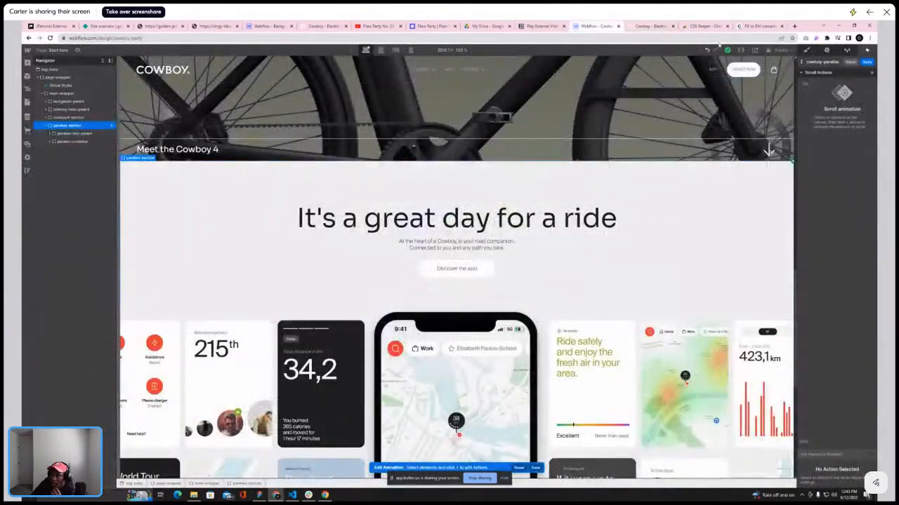
{"action": "left_click", "coordinate": [806, 49]}
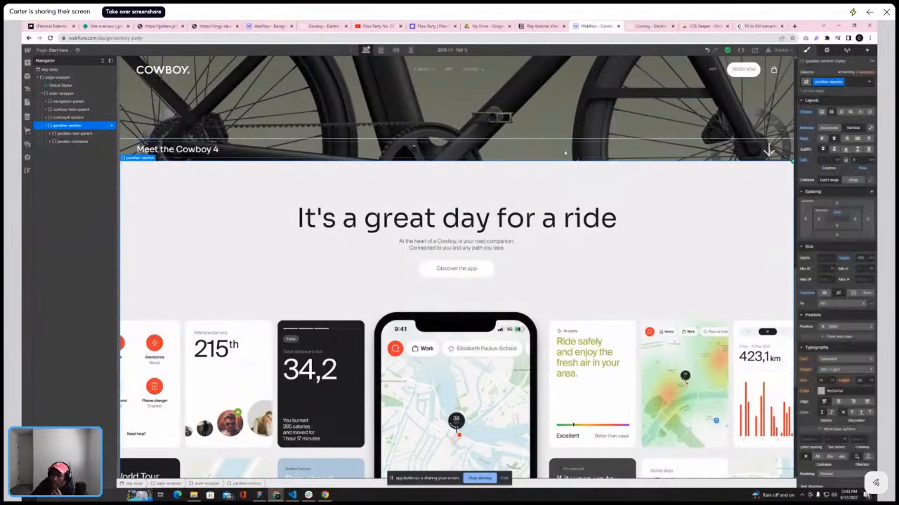
{"action": "scroll", "coordinate": [280, 344], "scroll_direction": "down", "scroll_amount": 1}
{"action": "scroll", "coordinate": [280, 344], "scroll_direction": "down", "scroll_amount": 3}
{"action": "left_click", "coordinate": [242, 234]}
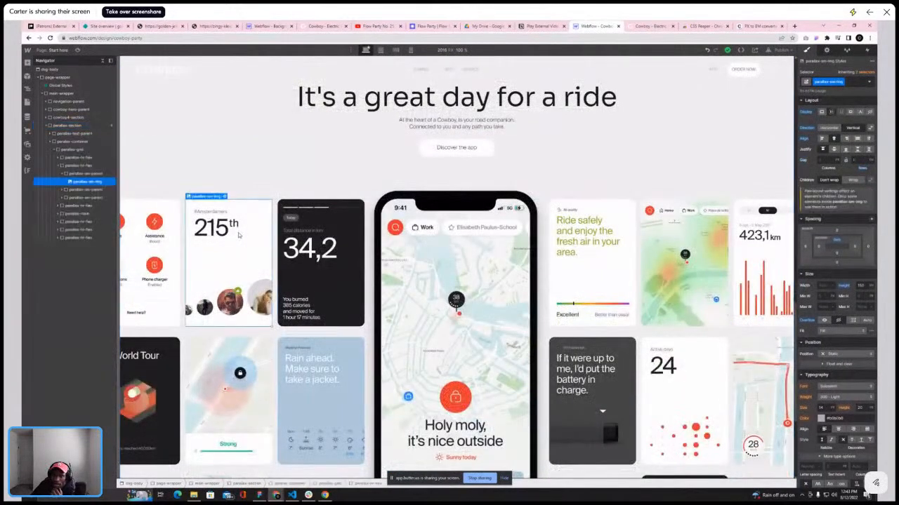
{"action": "left_click", "coordinate": [63, 173]}
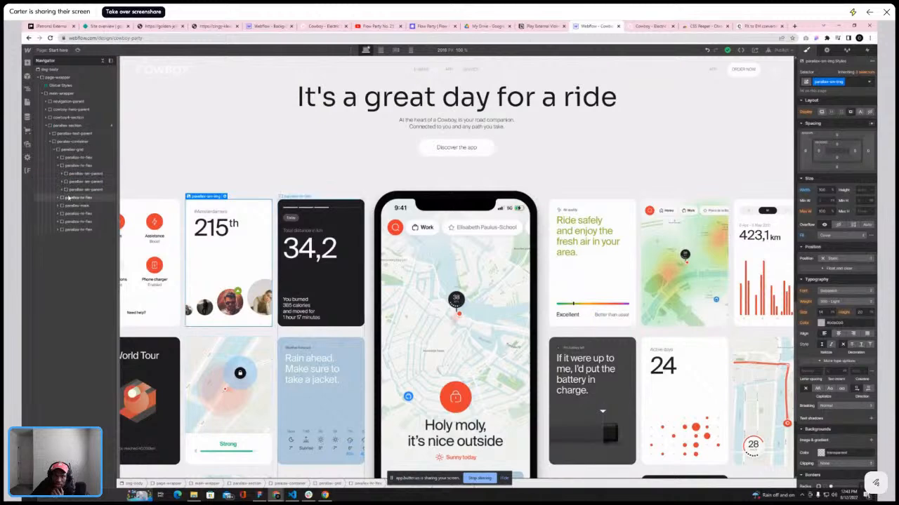
{"action": "left_click", "coordinate": [59, 166]}
{"action": "left_click", "coordinate": [76, 166]}
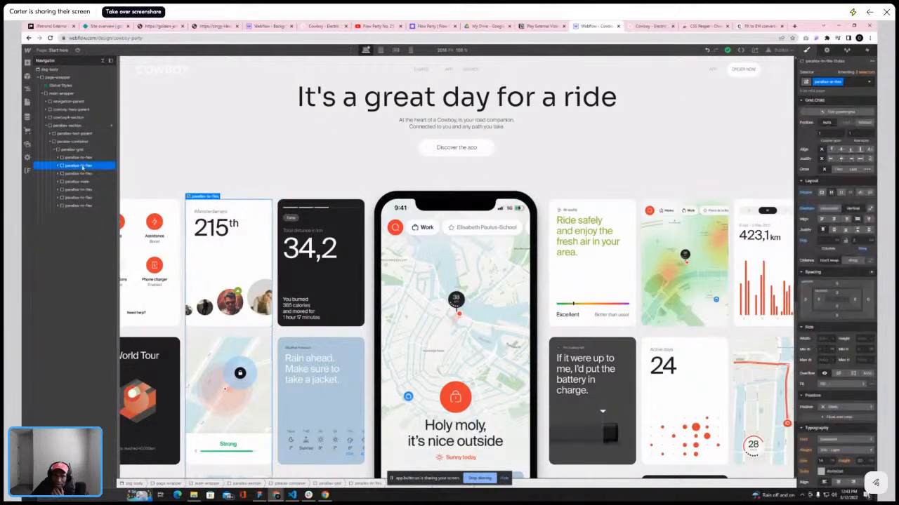
{"action": "left_click", "coordinate": [853, 83]}
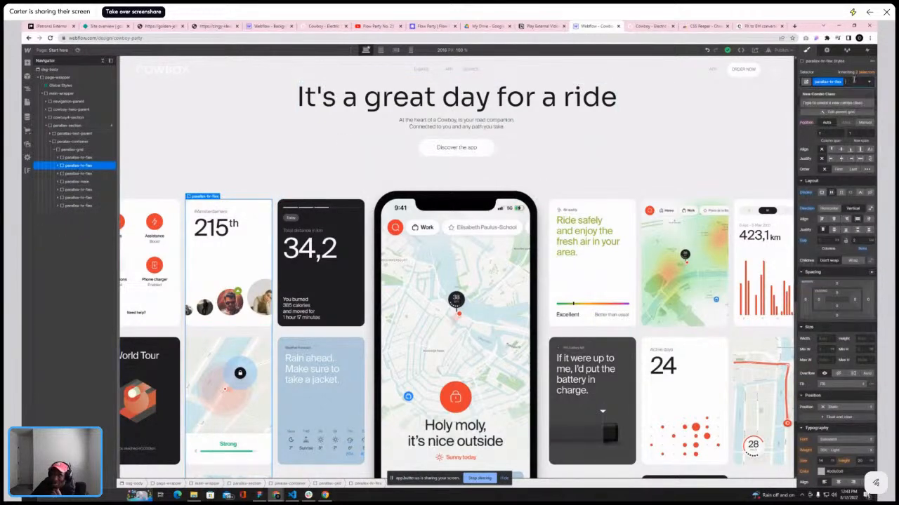
{"action": "type", "text": "pr-1"}
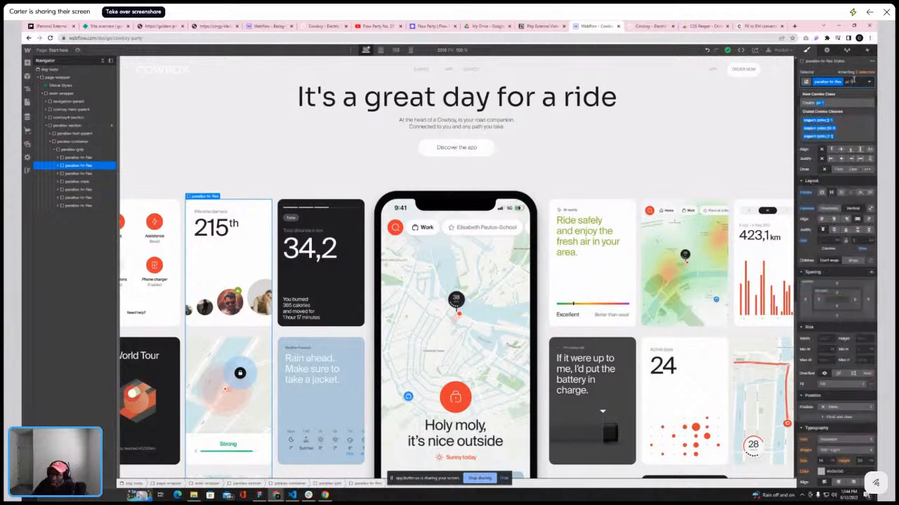
{"action": "key", "text": "Return"}
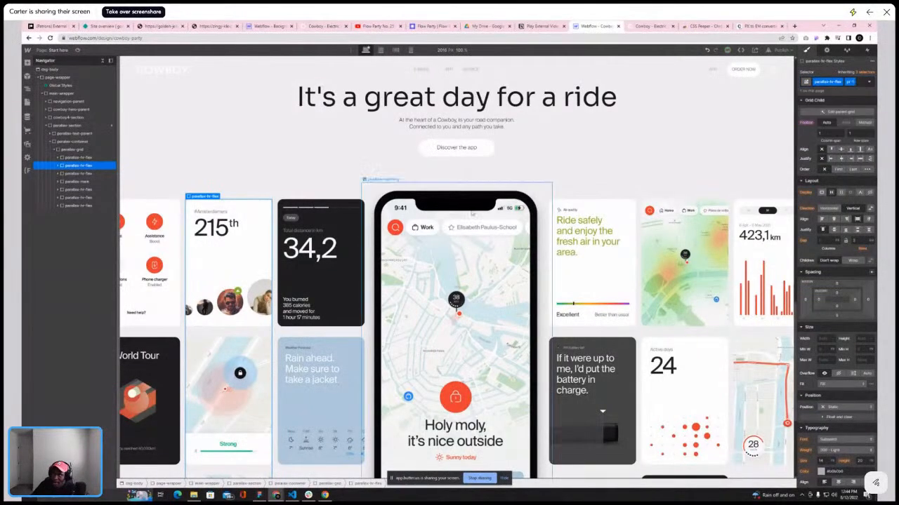
Add a pr combo class to the second parallax-hr-flex column
{"action": "left_click", "coordinate": [96, 175]}
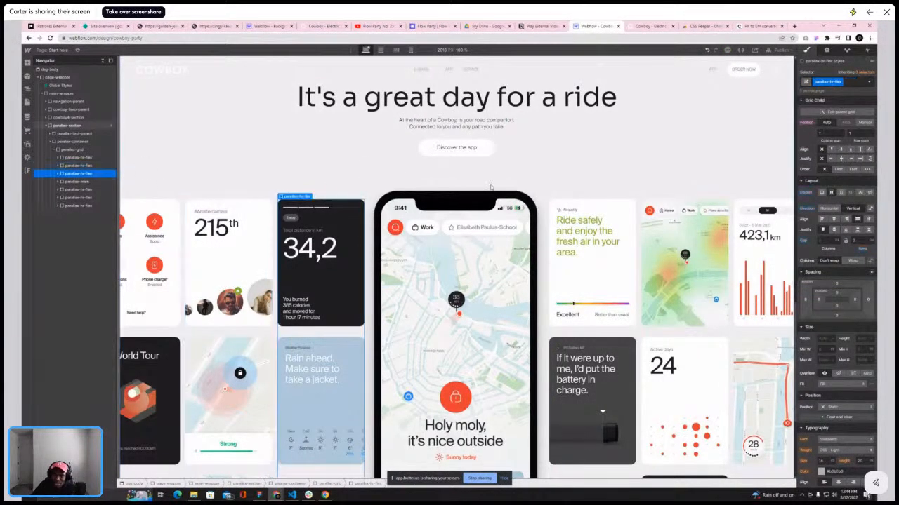
{"action": "left_click", "coordinate": [850, 83]}
{"action": "type", "text": "p"}
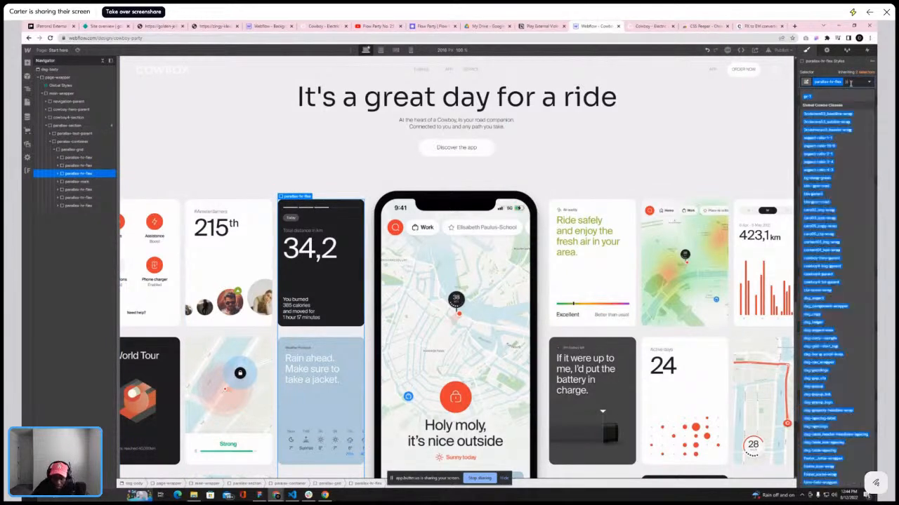
{"action": "type", "text": "r"}
{"action": "key", "text": "Return"}
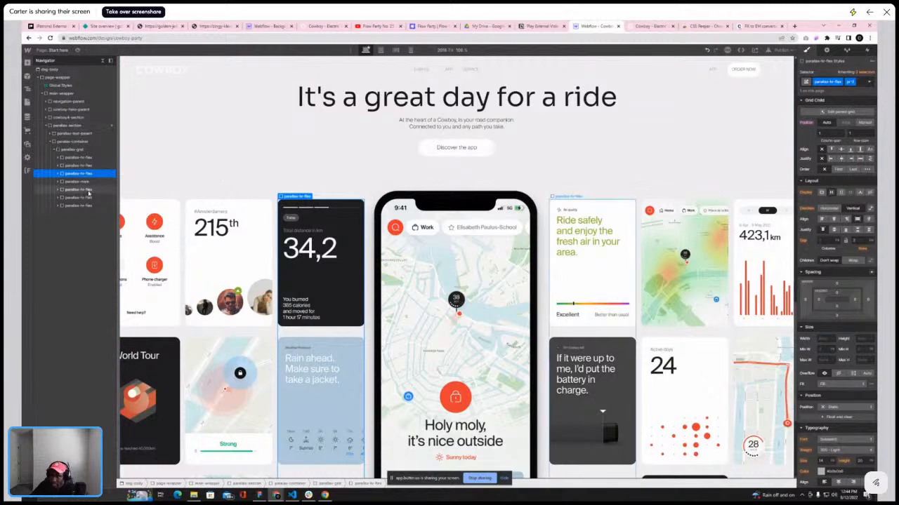
Add a pr- combo class to the third parallax-hr-flex column
{"action": "left_click", "coordinate": [78, 190]}
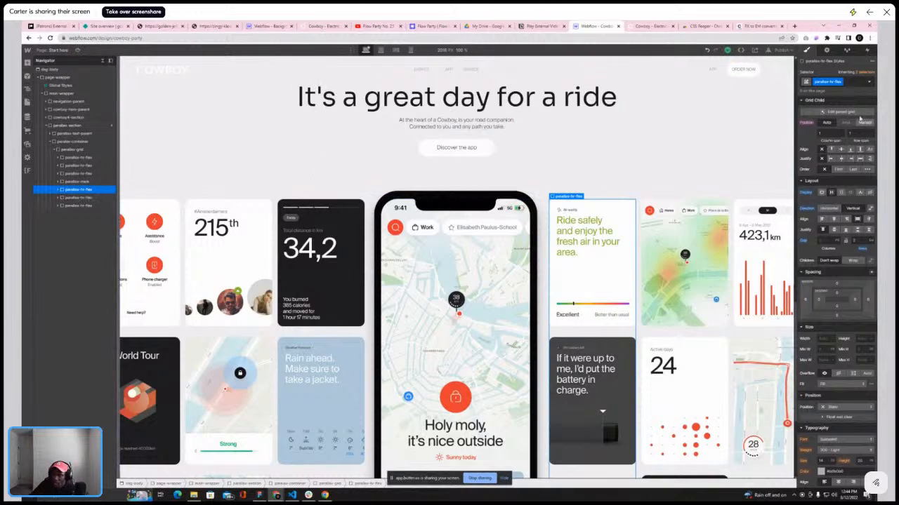
{"action": "left_click", "coordinate": [853, 82]}
{"action": "type", "text": "pr-"}
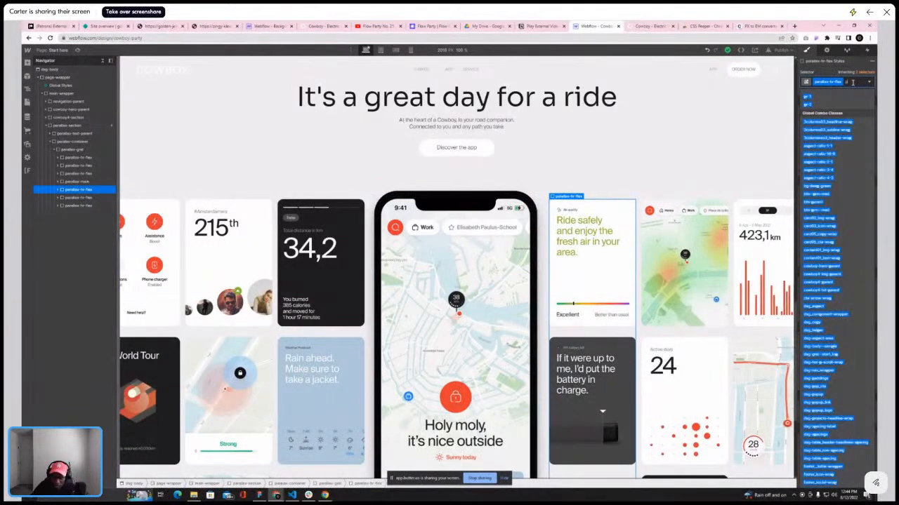
{"action": "key", "text": "Return"}
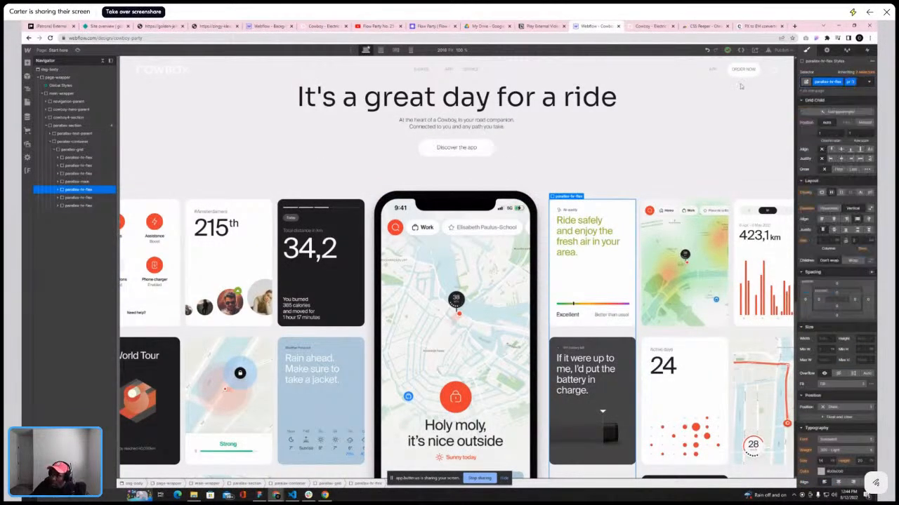
Select the fourth parallax-hr-flex column and add the pr-4 combo class to it
{"action": "left_click", "coordinate": [78, 198]}
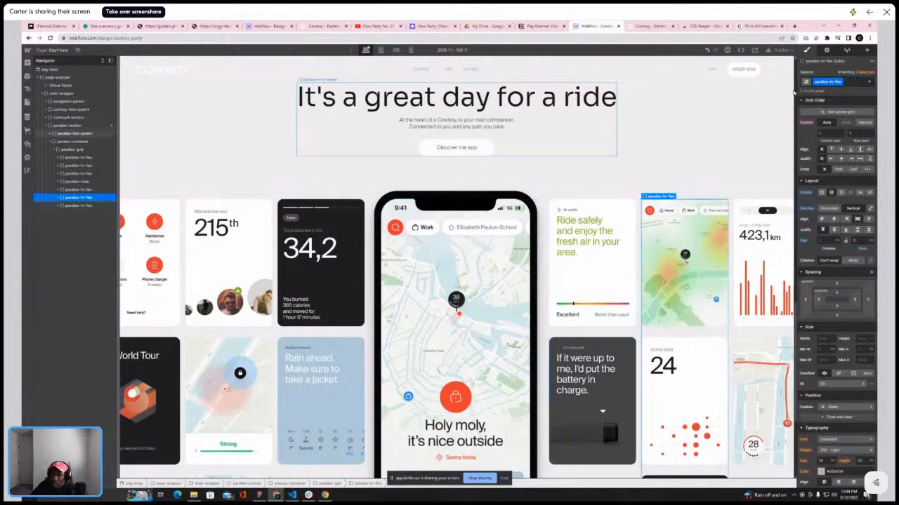
{"action": "left_click", "coordinate": [83, 189]}
{"action": "left_click", "coordinate": [83, 197]}
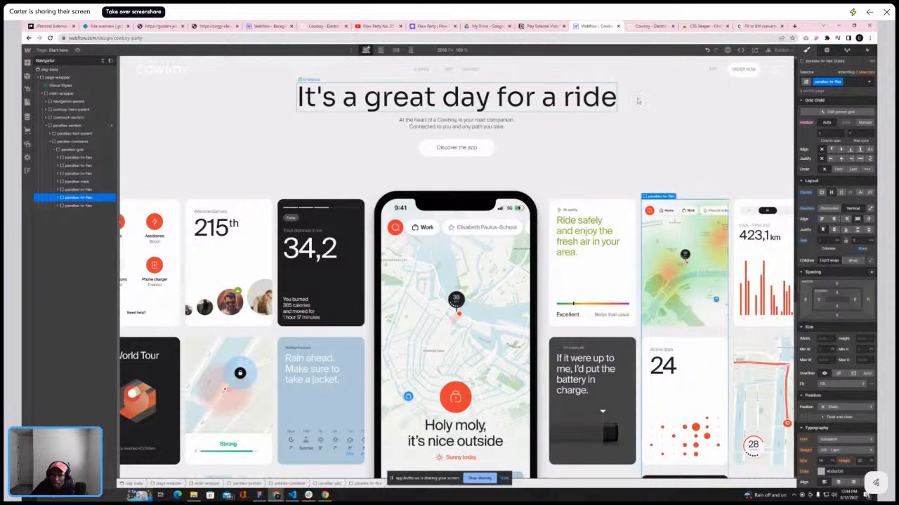
{"action": "left_click", "coordinate": [855, 81]}
{"action": "type", "text": "pr-4"}
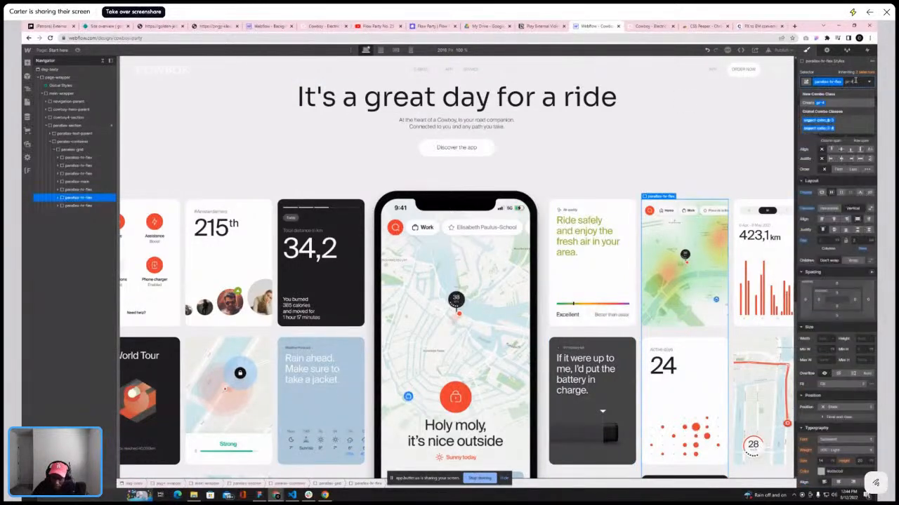
{"action": "key", "text": "Return"}
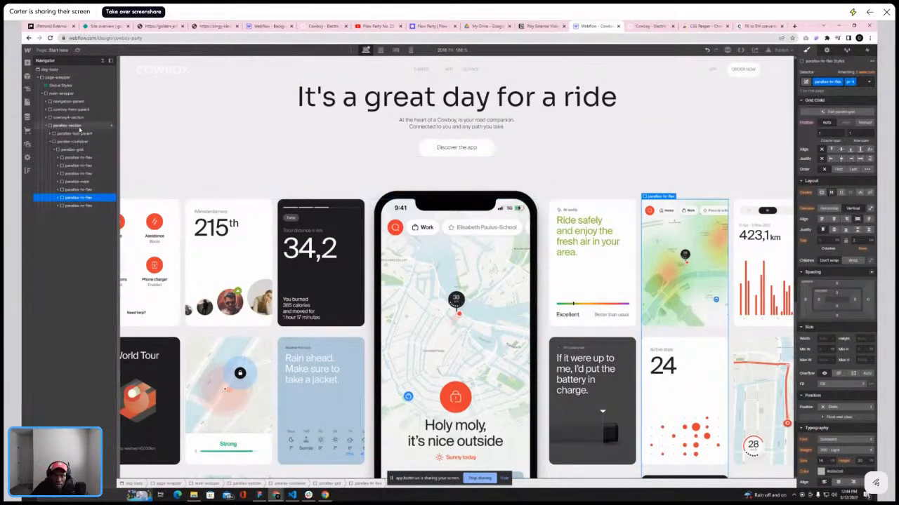
Open the cowboy-parallax scroll animation on the parallax section for editing and select the second parallax-hr-flex column
{"action": "left_click", "coordinate": [69, 125]}
{"action": "left_click", "coordinate": [866, 51]}
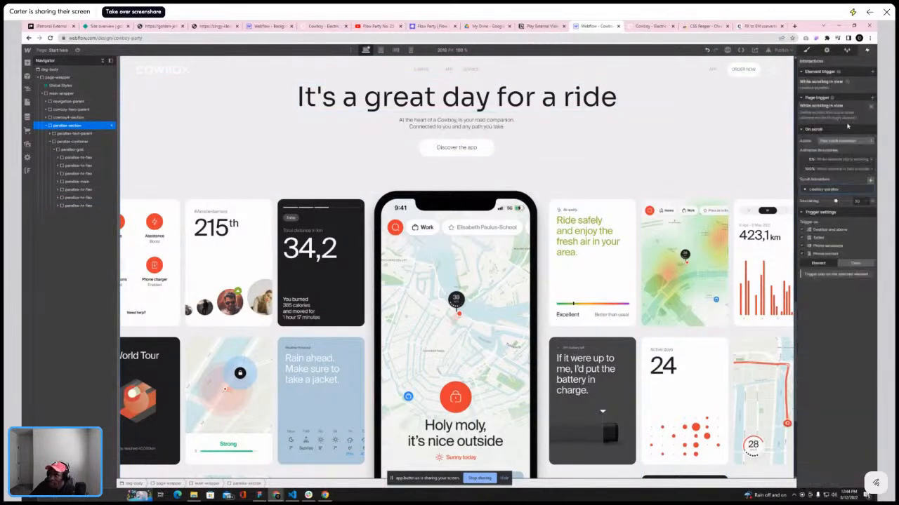
{"action": "left_click", "coordinate": [862, 156]}
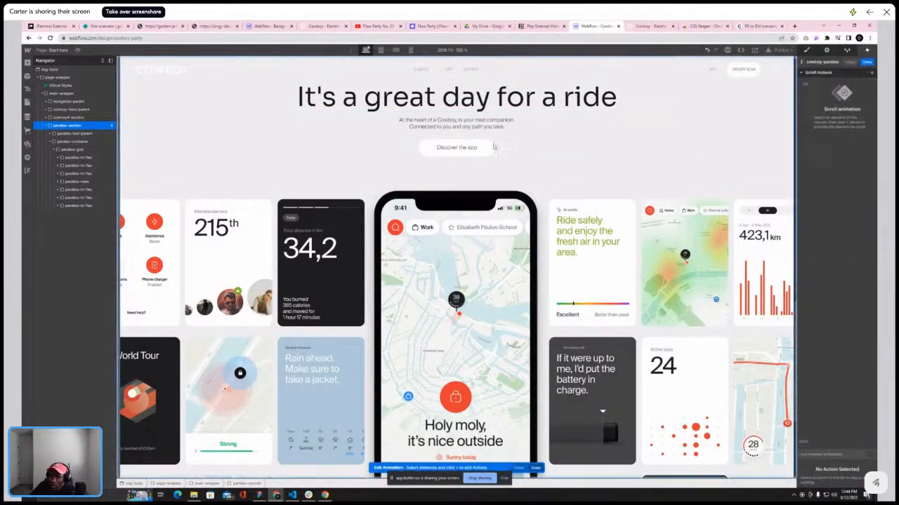
{"action": "left_click", "coordinate": [227, 211]}
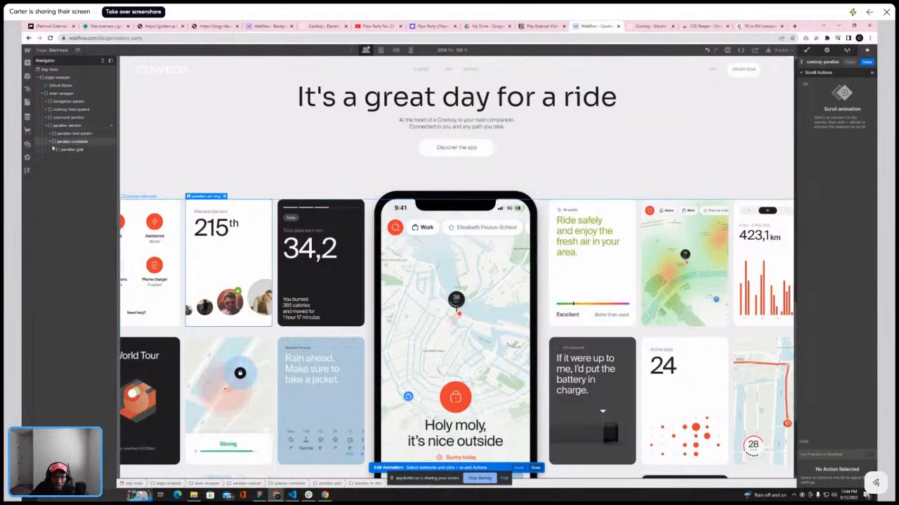
{"action": "left_click", "coordinate": [76, 165]}
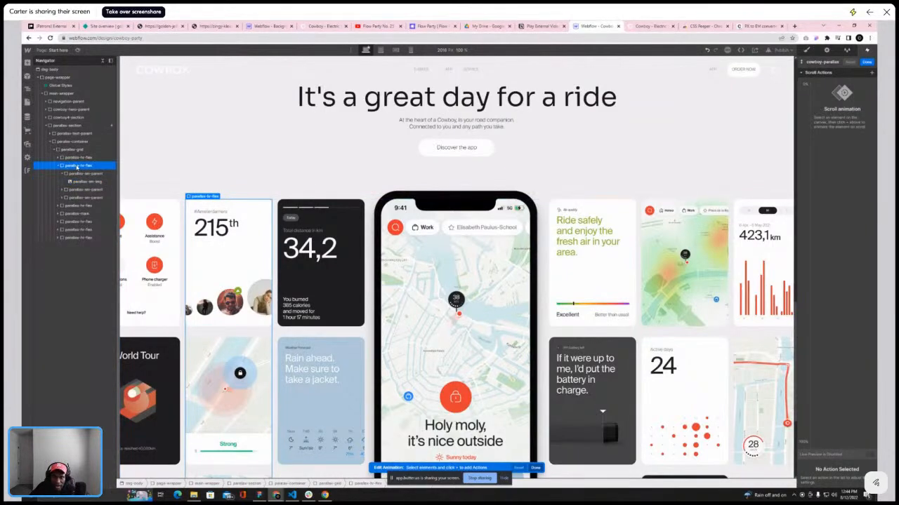
{"action": "scroll", "coordinate": [412, 201], "scroll_direction": "up", "scroll_amount": 5}
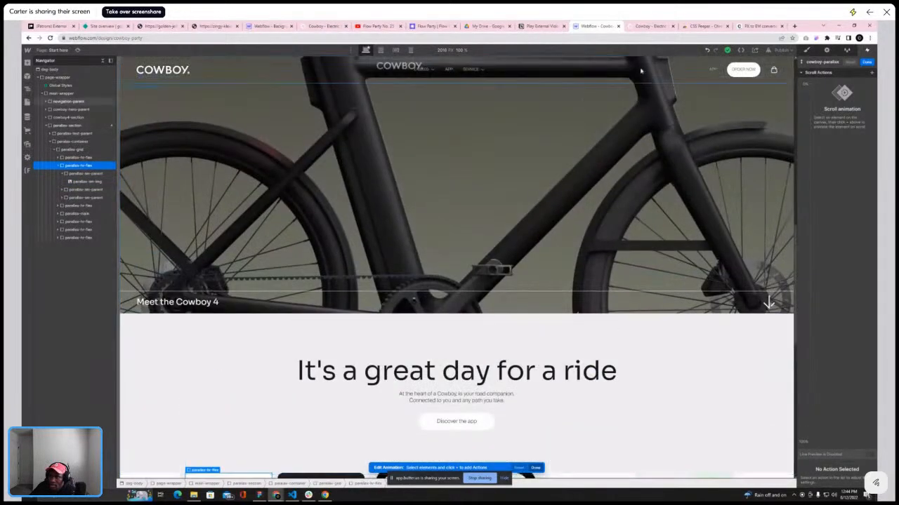
Scroll through the reference Cowboy site's app card section to study how the columns move
{"action": "left_click", "coordinate": [647, 26]}
{"action": "scroll", "coordinate": [489, 171], "scroll_direction": "up", "scroll_amount": 5}
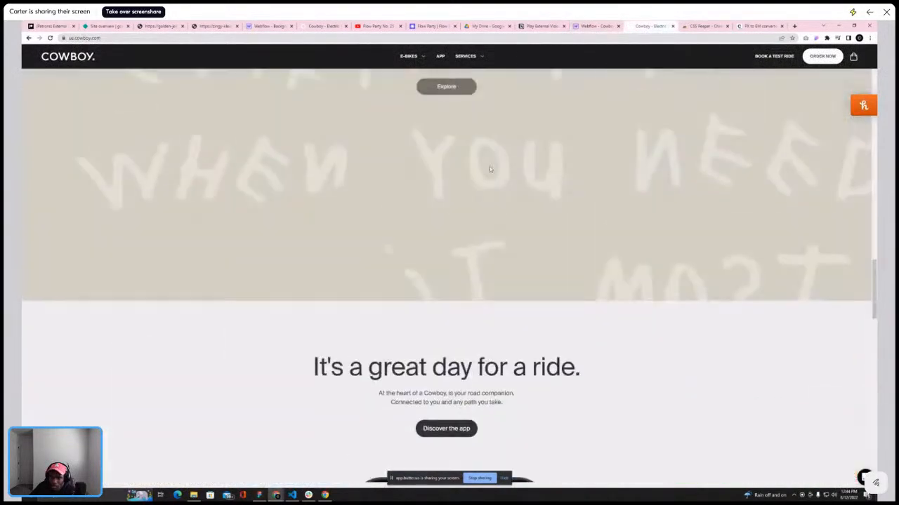
{"action": "scroll", "coordinate": [489, 167], "scroll_direction": "down", "scroll_amount": 2}
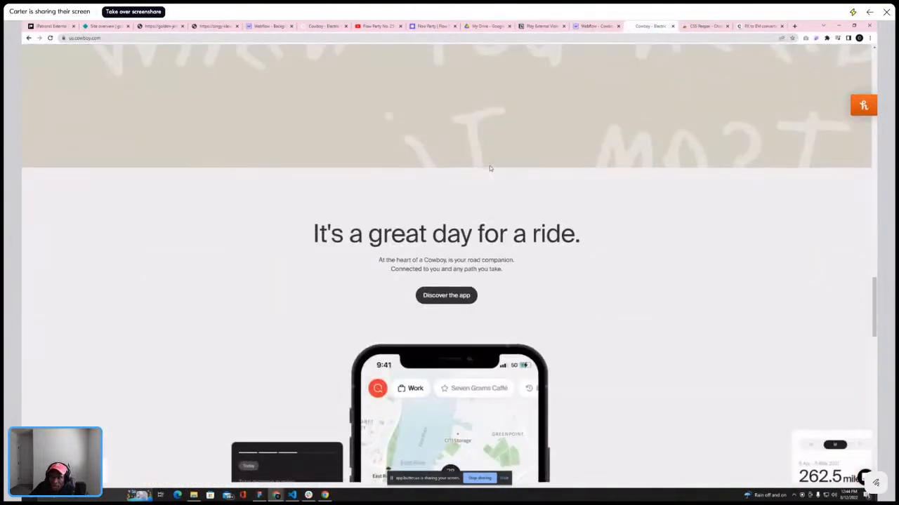
{"action": "scroll", "coordinate": [489, 166], "scroll_direction": "up", "scroll_amount": 2}
{"action": "scroll", "coordinate": [489, 169], "scroll_direction": "down", "scroll_amount": 5}
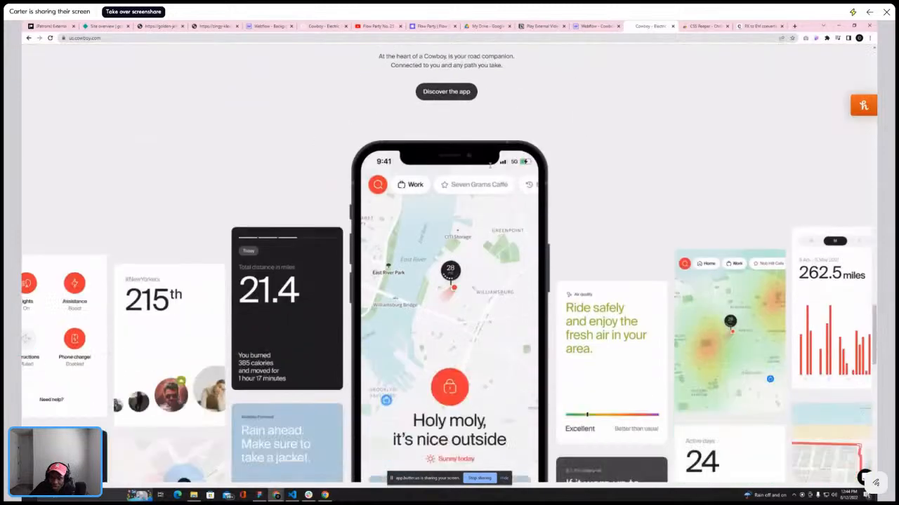
{"action": "scroll", "coordinate": [489, 172], "scroll_direction": "down", "scroll_amount": 5}
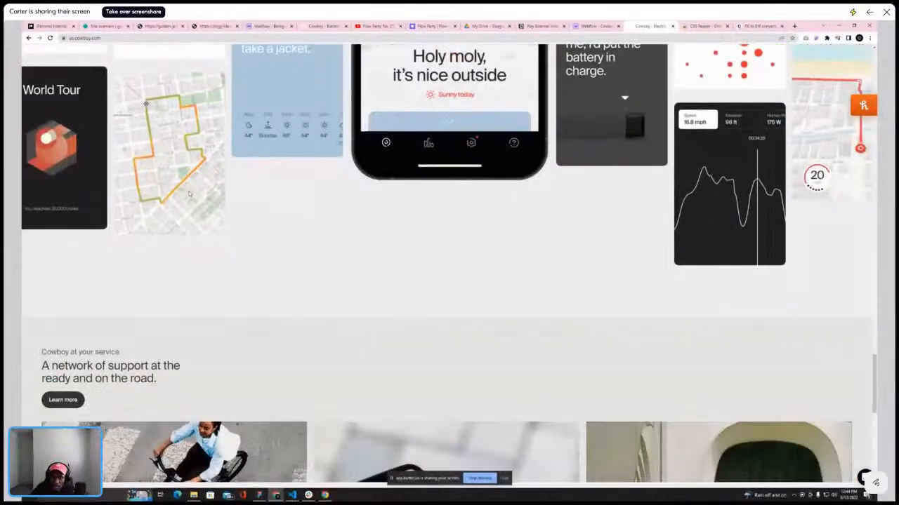
{"action": "scroll", "coordinate": [181, 196], "scroll_direction": "down", "scroll_amount": 1}
{"action": "scroll", "coordinate": [181, 196], "scroll_direction": "up", "scroll_amount": 3}
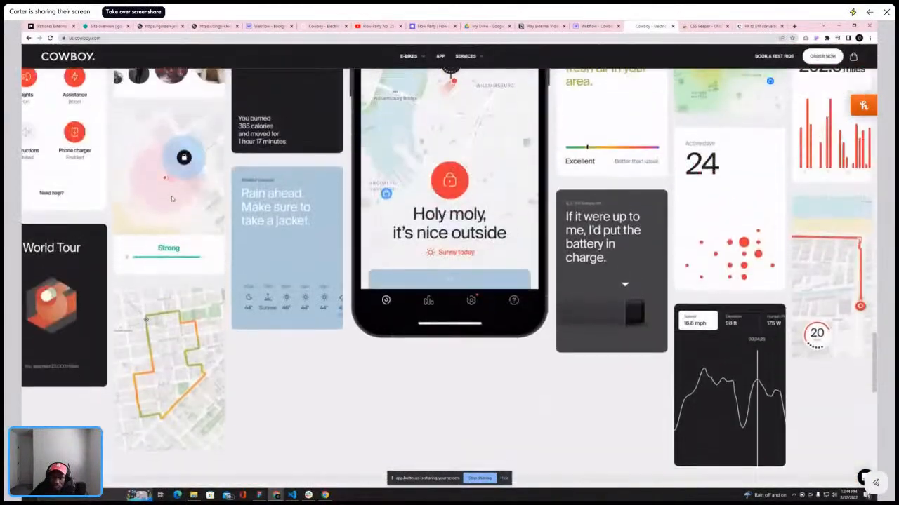
{"action": "scroll", "coordinate": [172, 198], "scroll_direction": "down", "scroll_amount": 2}
{"action": "scroll", "coordinate": [171, 199], "scroll_direction": "down", "scroll_amount": 4}
{"action": "scroll", "coordinate": [172, 198], "scroll_direction": "up", "scroll_amount": 6}
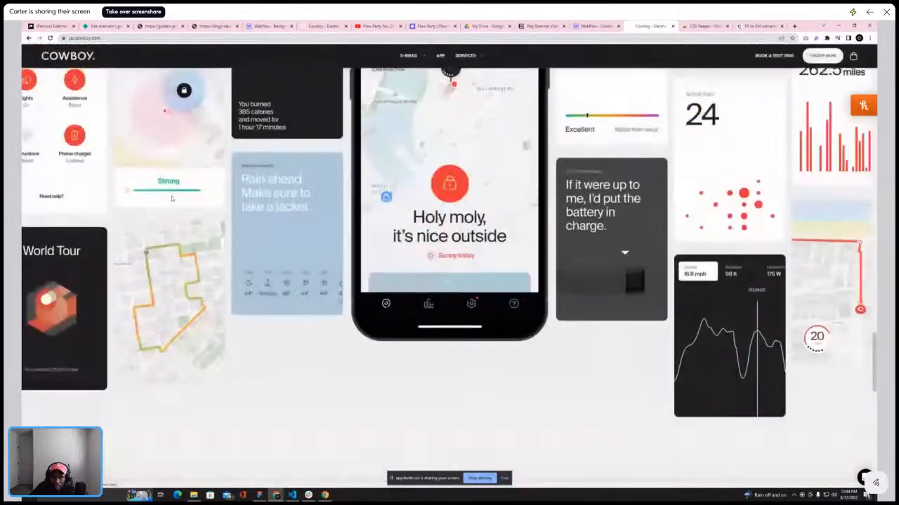
{"action": "scroll", "coordinate": [171, 199], "scroll_direction": "down", "scroll_amount": 1}
{"action": "scroll", "coordinate": [171, 198], "scroll_direction": "up", "scroll_amount": 7}
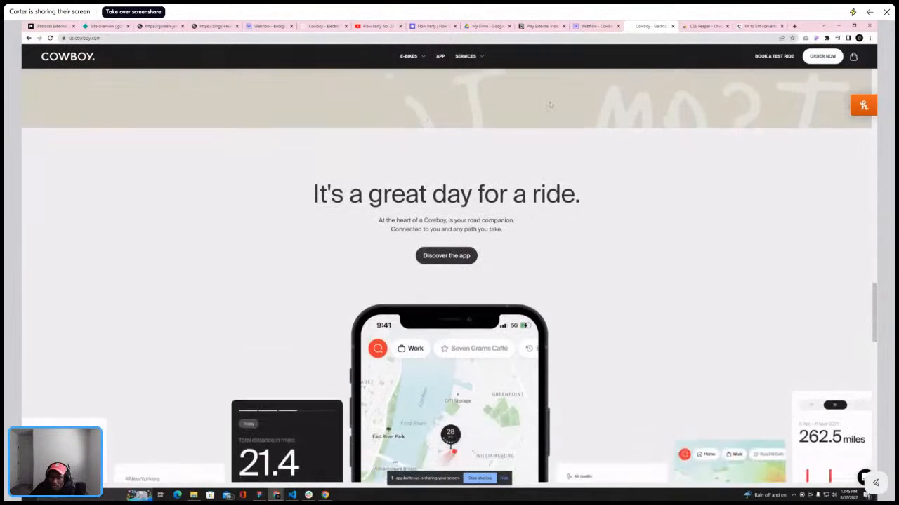
Back in the designer, add a Move action at the 0% keyframe for the parallax-hr-flex column
{"action": "left_click", "coordinate": [595, 26]}
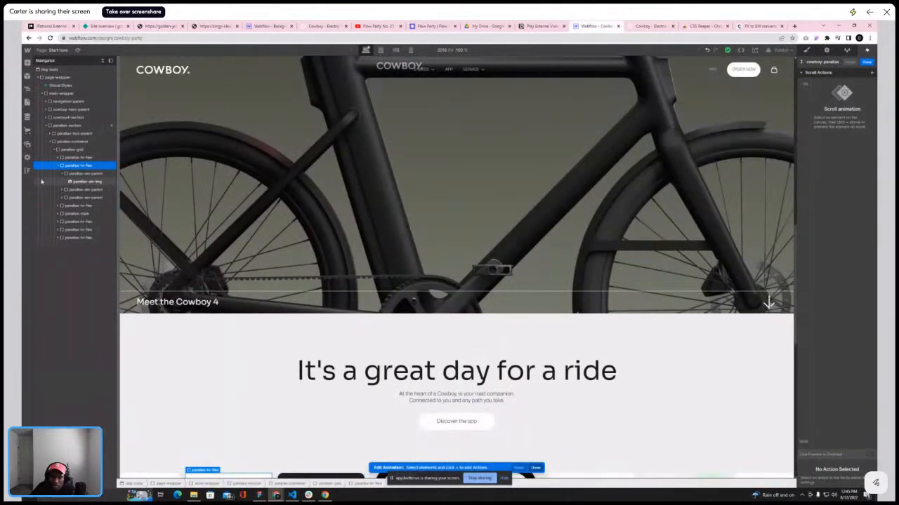
{"action": "left_click", "coordinate": [58, 165]}
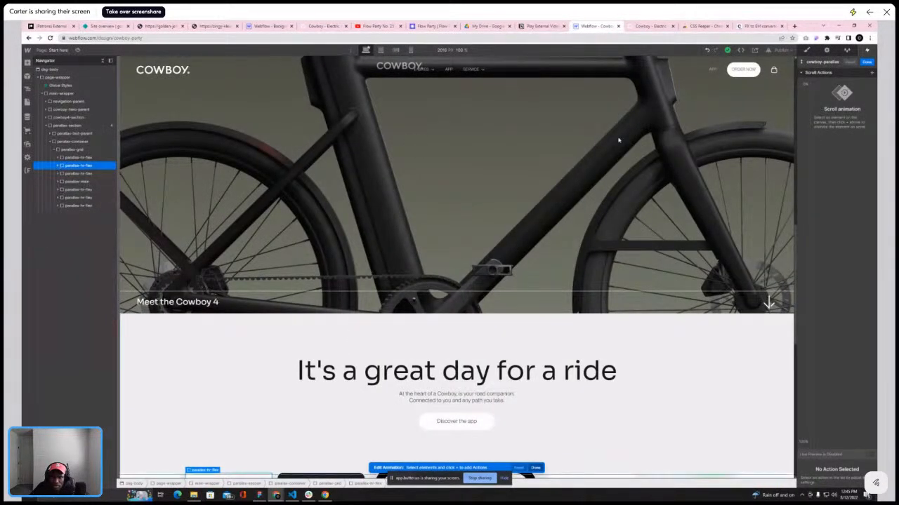
{"action": "left_click", "coordinate": [812, 86]}
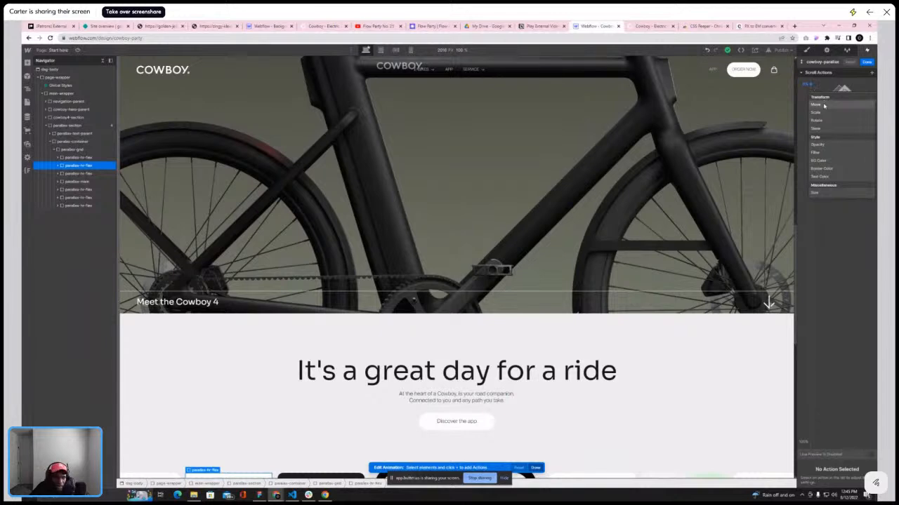
{"action": "left_click", "coordinate": [818, 105]}
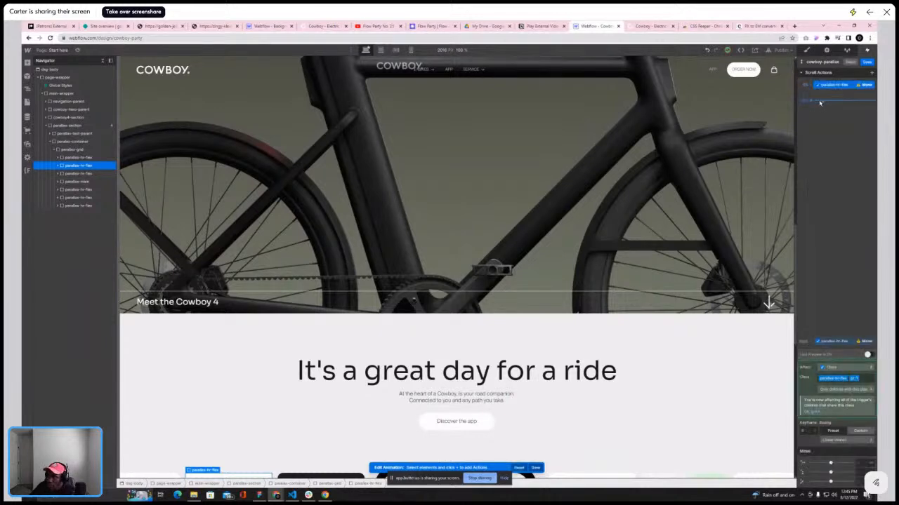
Scroll the reference site's app section again to observe the parallax motion of the card columns
{"action": "left_click", "coordinate": [640, 28]}
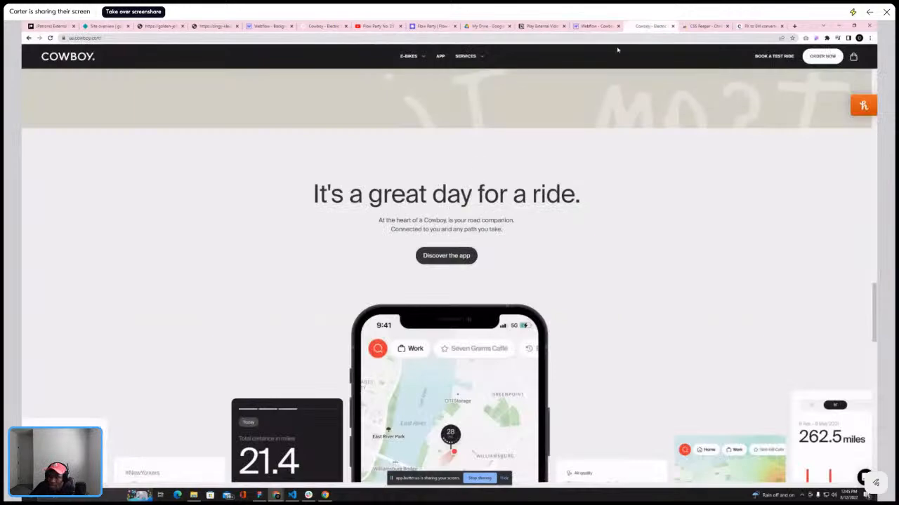
{"action": "scroll", "coordinate": [236, 295], "scroll_direction": "down", "scroll_amount": 5}
{"action": "scroll", "coordinate": [196, 288], "scroll_direction": "up", "scroll_amount": 5}
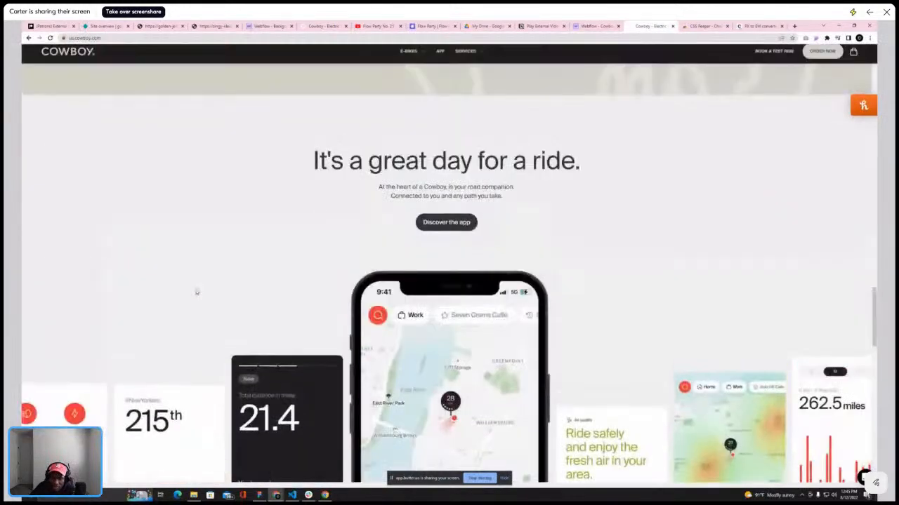
{"action": "scroll", "coordinate": [200, 290], "scroll_direction": "down", "scroll_amount": 1}
{"action": "scroll", "coordinate": [196, 295], "scroll_direction": "down", "scroll_amount": 3}
{"action": "scroll", "coordinate": [183, 274], "scroll_direction": "up", "scroll_amount": 4}
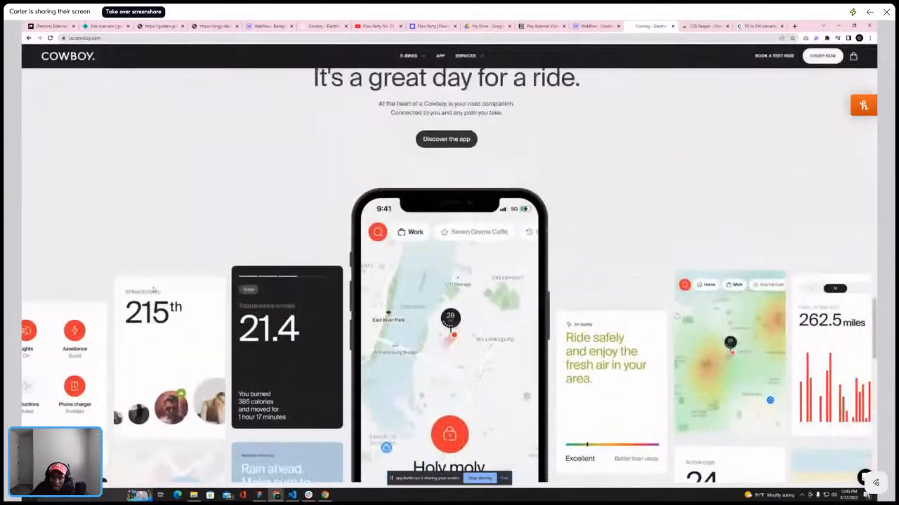
{"action": "scroll", "coordinate": [169, 344], "scroll_direction": "up", "scroll_amount": 2}
{"action": "scroll", "coordinate": [165, 355], "scroll_direction": "down", "scroll_amount": 3}
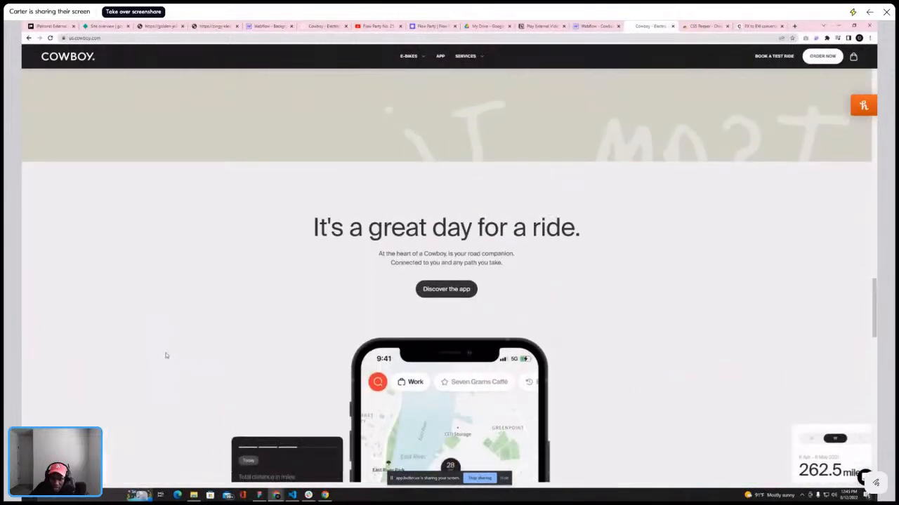
{"action": "scroll", "coordinate": [166, 355], "scroll_direction": "up", "scroll_amount": 2}
{"action": "scroll", "coordinate": [166, 356], "scroll_direction": "down", "scroll_amount": 1}
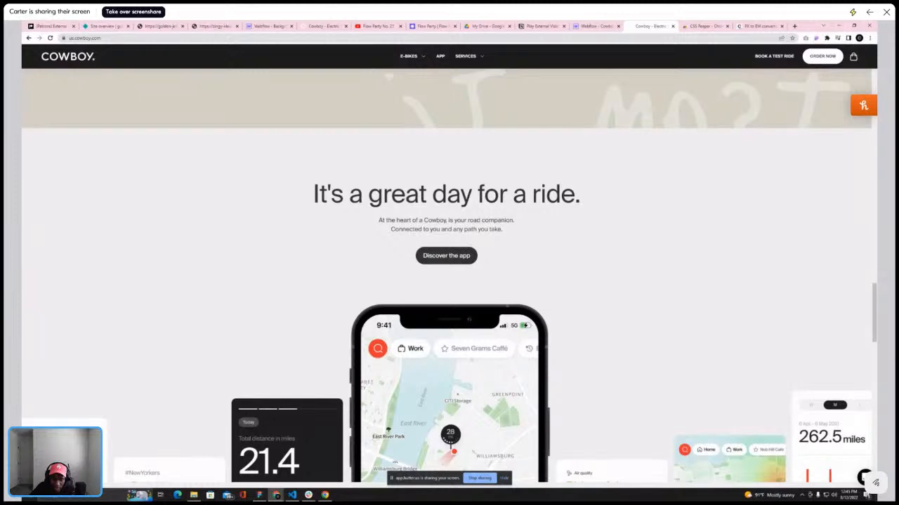
Back in the designer, adjust the Move action's settings at the 0% keyframe
{"action": "left_click", "coordinate": [590, 27]}
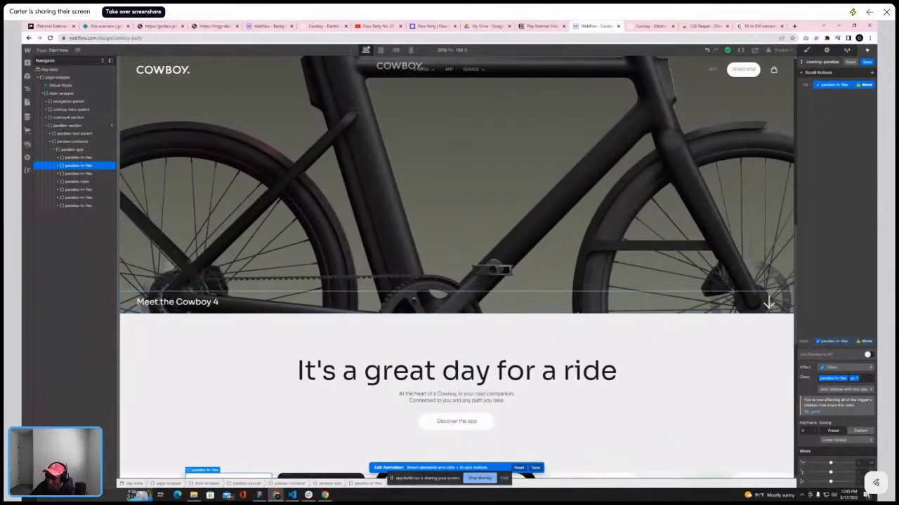
{"action": "left_click", "coordinate": [871, 464]}
{"action": "left_click", "coordinate": [862, 437]}
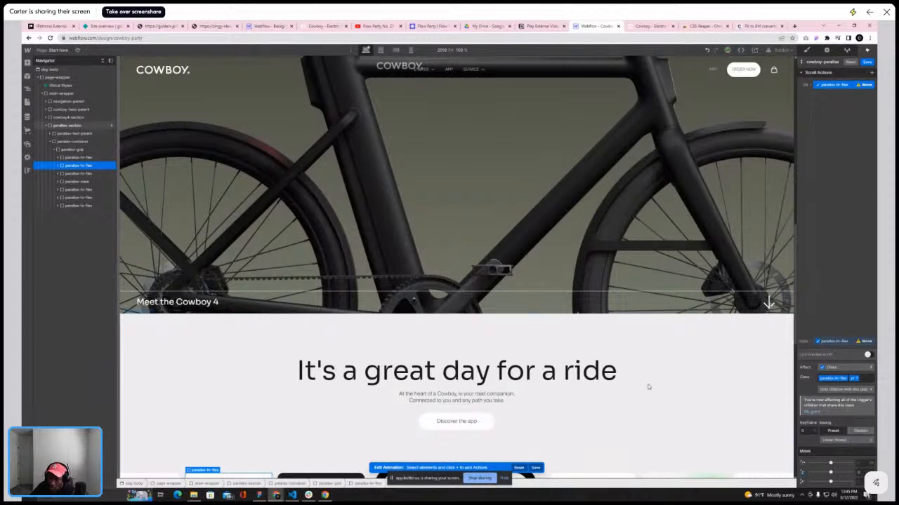
{"action": "scroll", "coordinate": [646, 382], "scroll_direction": "down", "scroll_amount": 2}
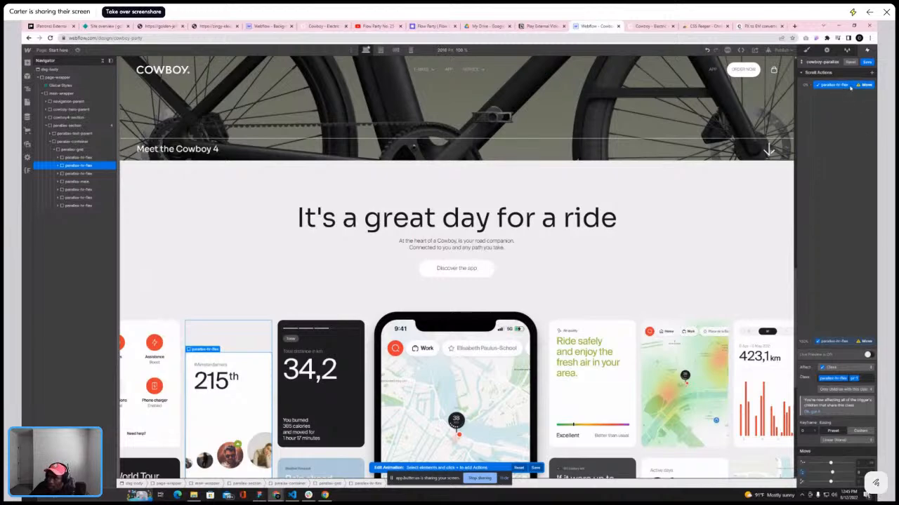
Select the 100% keyframe and change the unit of the column's Y movement
{"action": "left_click", "coordinate": [838, 341]}
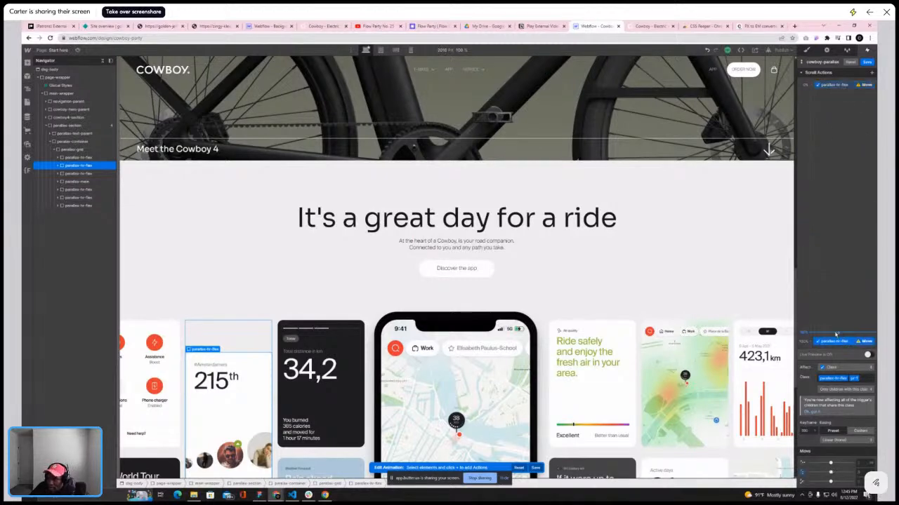
{"action": "left_click", "coordinate": [869, 448]}
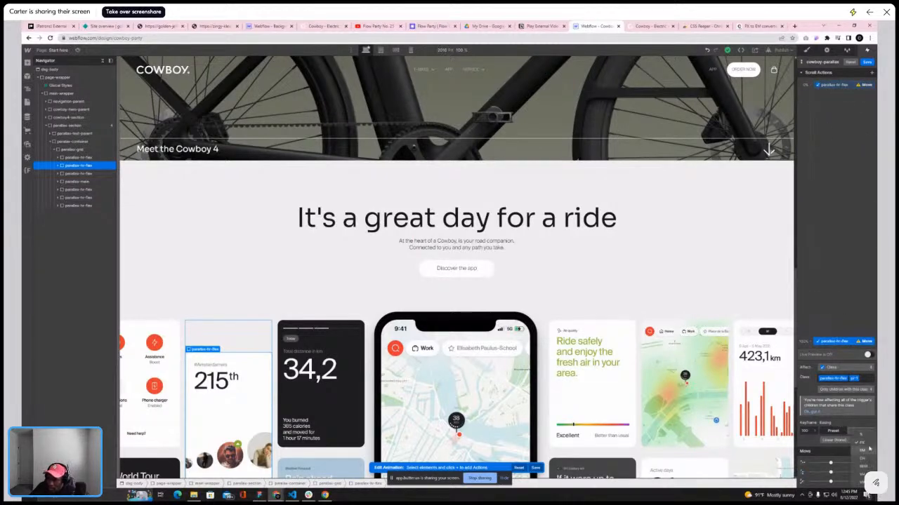
{"action": "left_click", "coordinate": [861, 436]}
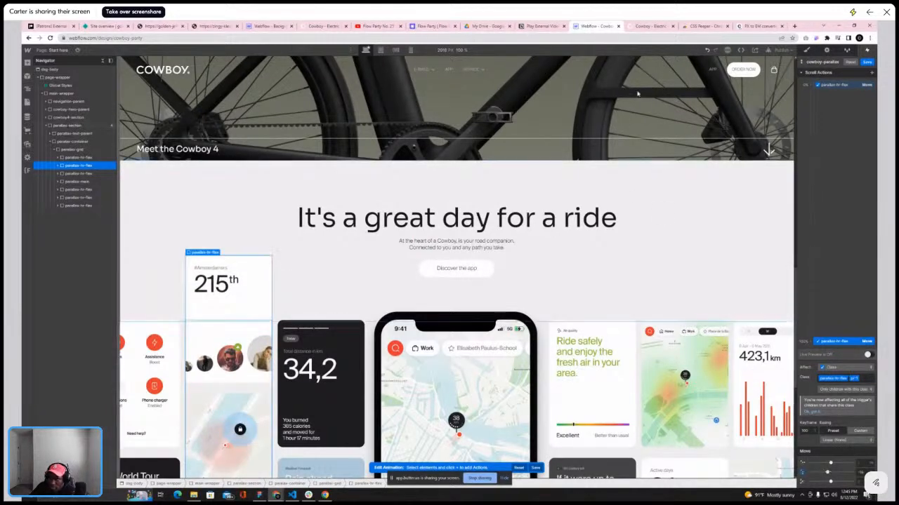
Scroll the reference site's card section once more to compare the column movement
{"action": "left_click", "coordinate": [640, 26]}
{"action": "scroll", "coordinate": [522, 244], "scroll_direction": "down", "scroll_amount": 3}
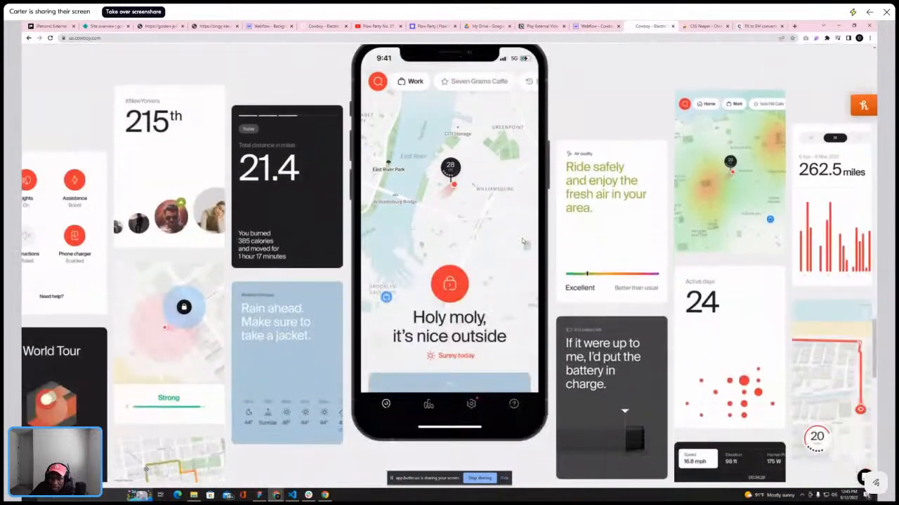
{"action": "scroll", "coordinate": [521, 239], "scroll_direction": "down", "scroll_amount": 2}
{"action": "scroll", "coordinate": [522, 239], "scroll_direction": "down", "scroll_amount": 3}
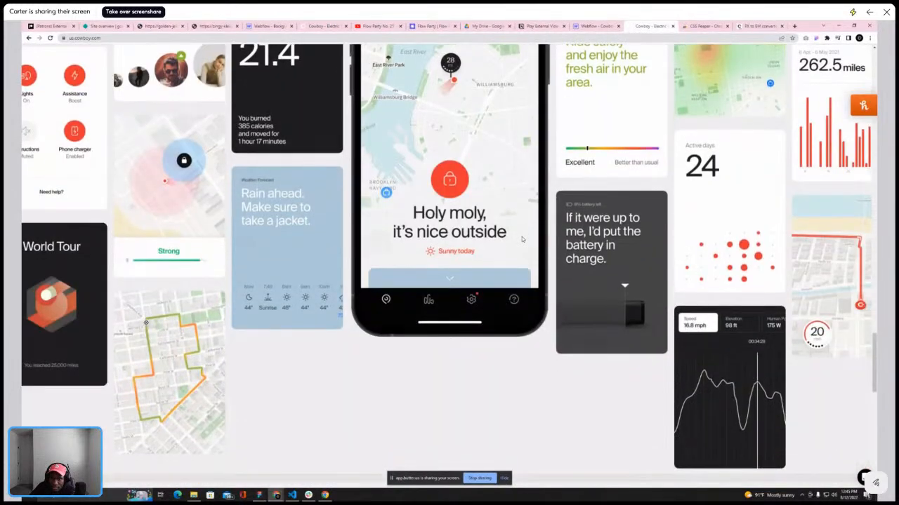
{"action": "scroll", "coordinate": [521, 235], "scroll_direction": "up", "scroll_amount": 4}
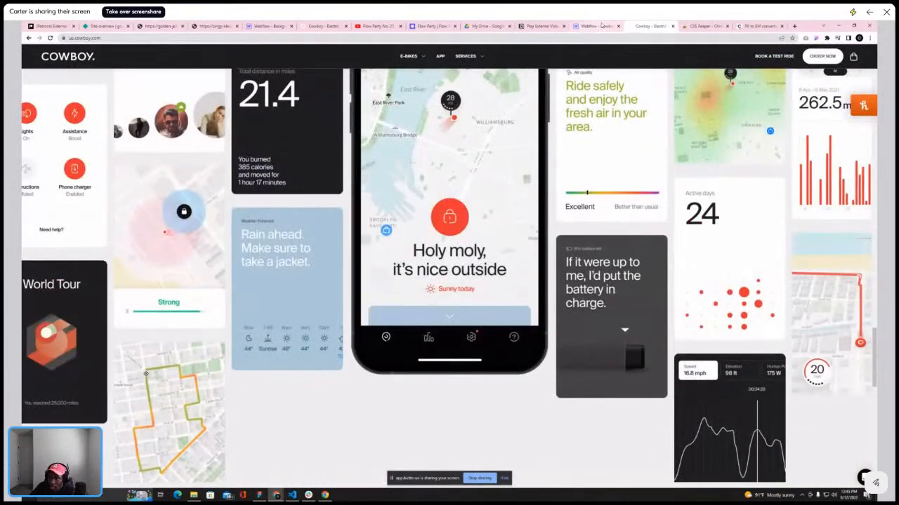
Back in the designer, scroll the canvas to preview the column's parallax movement
{"action": "left_click", "coordinate": [603, 26]}
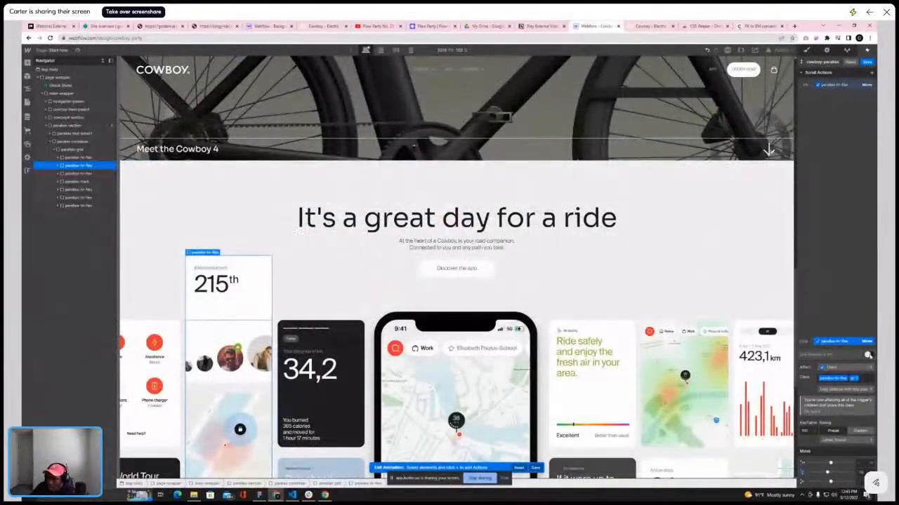
{"action": "scroll", "coordinate": [597, 227], "scroll_direction": "up", "scroll_amount": 3}
{"action": "scroll", "coordinate": [598, 227], "scroll_direction": "down", "scroll_amount": 5}
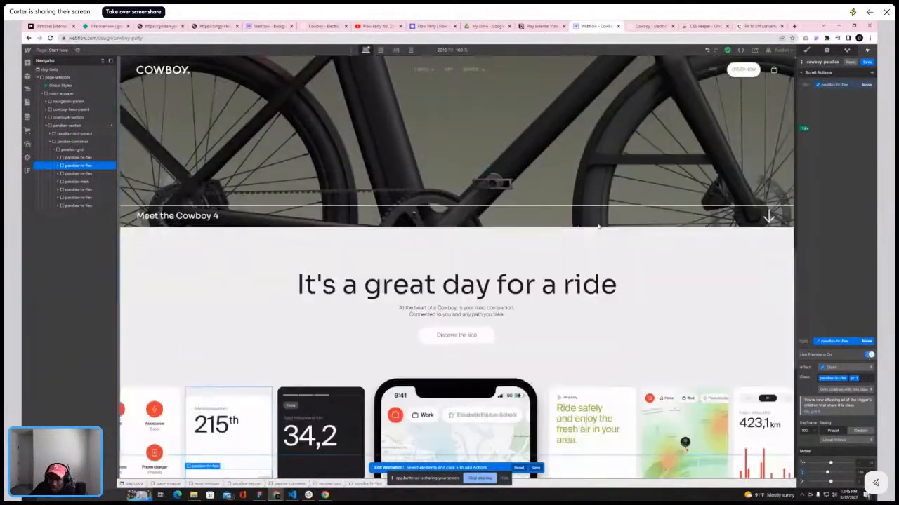
{"action": "scroll", "coordinate": [599, 226], "scroll_direction": "up", "scroll_amount": 1}
{"action": "scroll", "coordinate": [598, 225], "scroll_direction": "down", "scroll_amount": 4}
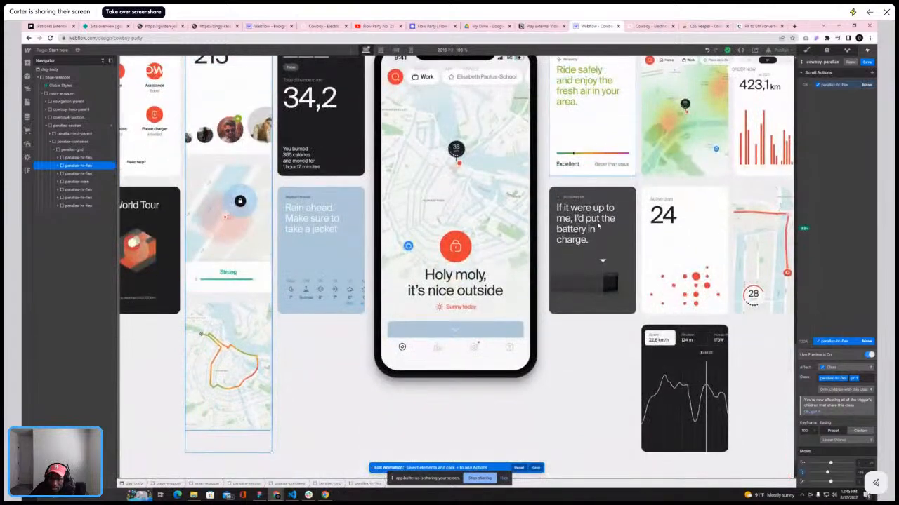
{"action": "scroll", "coordinate": [597, 225], "scroll_direction": "up", "scroll_amount": 5}
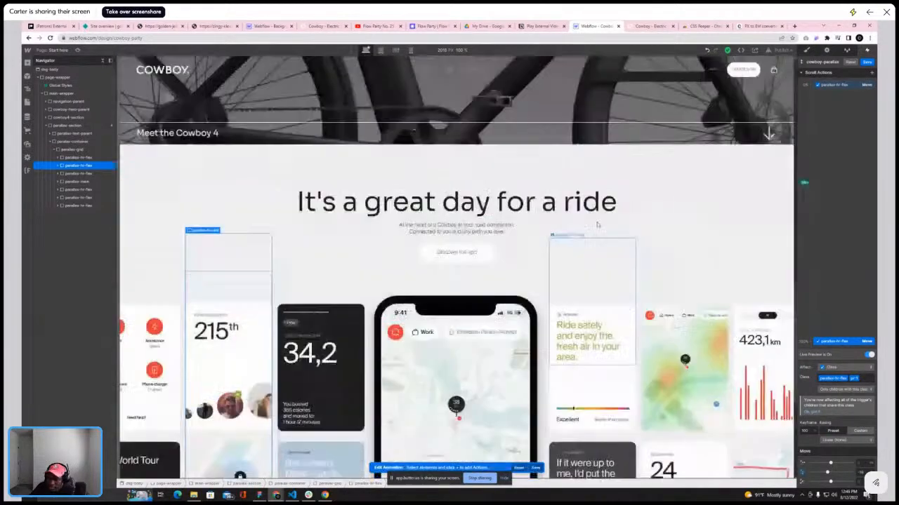
{"action": "scroll", "coordinate": [597, 224], "scroll_direction": "down", "scroll_amount": 2}
{"action": "scroll", "coordinate": [597, 224], "scroll_direction": "down", "scroll_amount": 3}
{"action": "scroll", "coordinate": [598, 222], "scroll_direction": "up", "scroll_amount": 4}
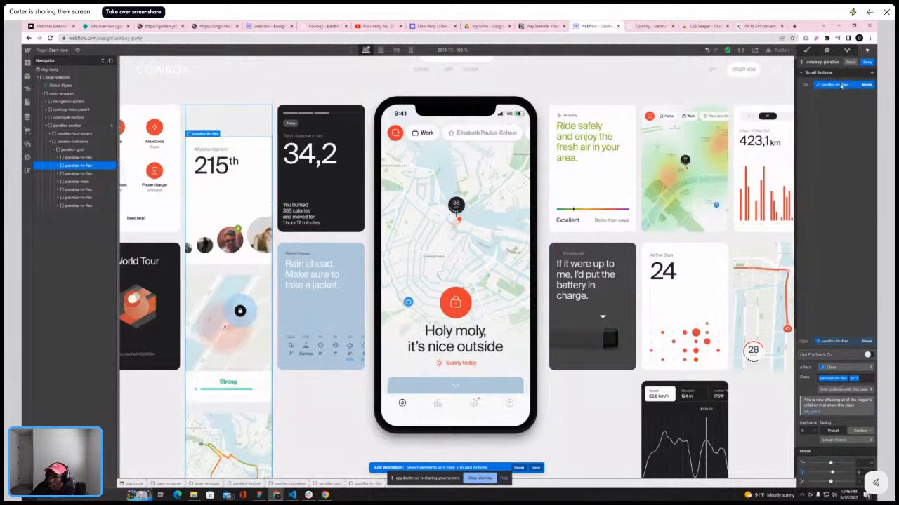
Duplicate the column's Move scroll action three times so the animation holds four Move actions
{"action": "left_click", "coordinate": [841, 85]}
{"action": "left_click", "coordinate": [844, 109]}
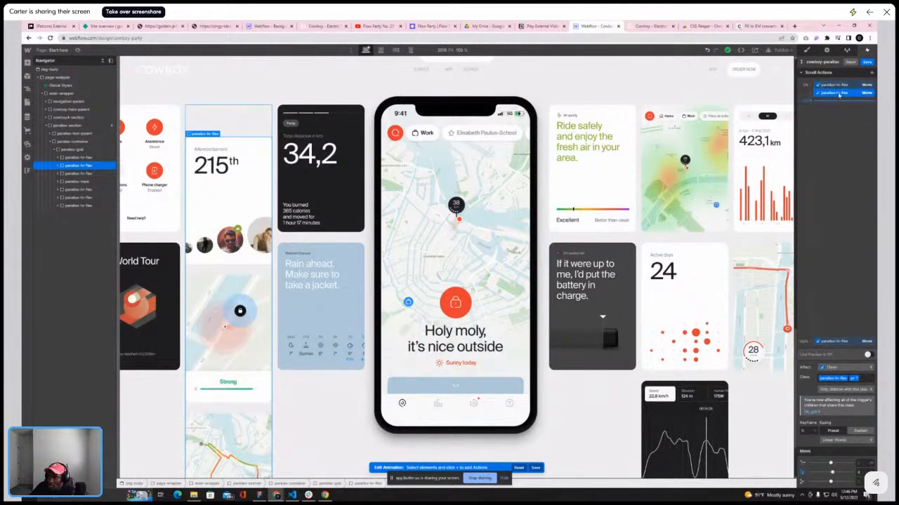
{"action": "right_click", "coordinate": [838, 93]}
{"action": "left_click", "coordinate": [842, 118]}
{"action": "right_click", "coordinate": [840, 104]}
{"action": "left_click", "coordinate": [842, 127]}
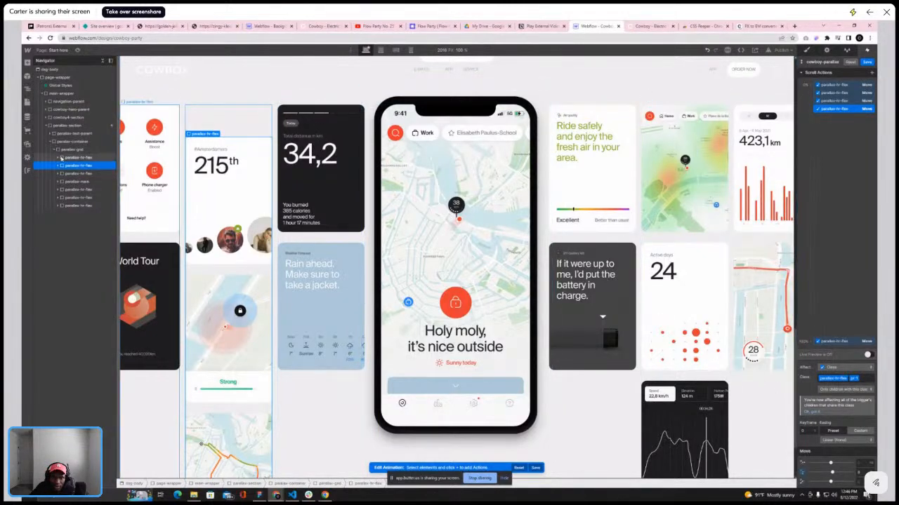
Try to change the second Move action's target to the third parallax-hr-flex column
{"action": "left_click", "coordinate": [82, 174]}
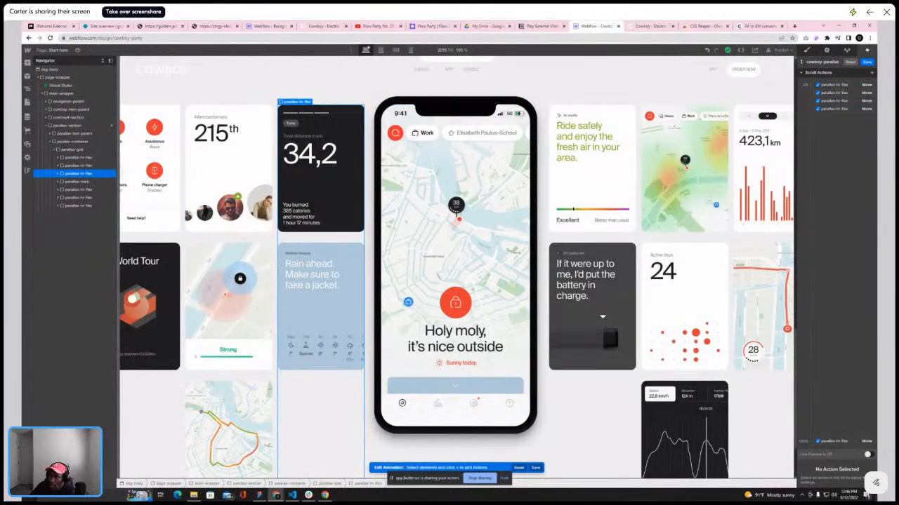
{"action": "left_click", "coordinate": [842, 440]}
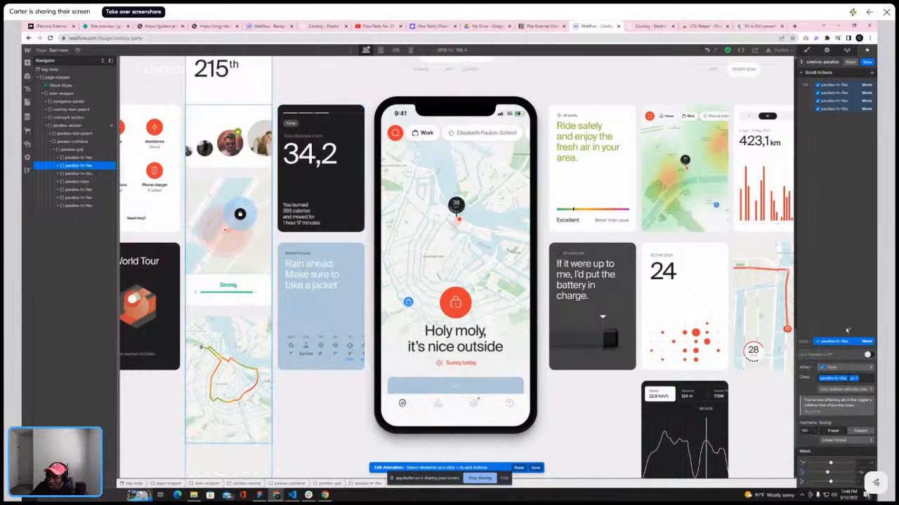
{"action": "left_click", "coordinate": [848, 94]}
{"action": "right_click", "coordinate": [848, 94]}
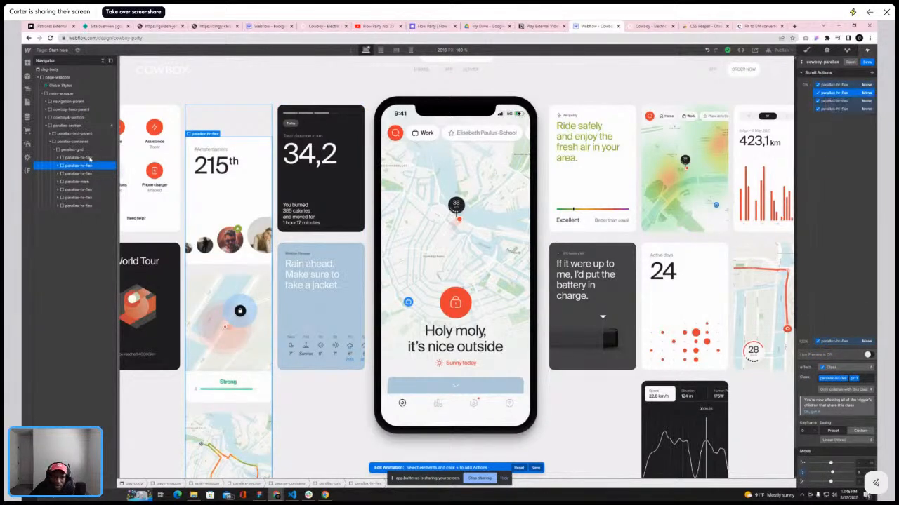
{"action": "left_click", "coordinate": [90, 159]}
{"action": "left_click", "coordinate": [842, 93]}
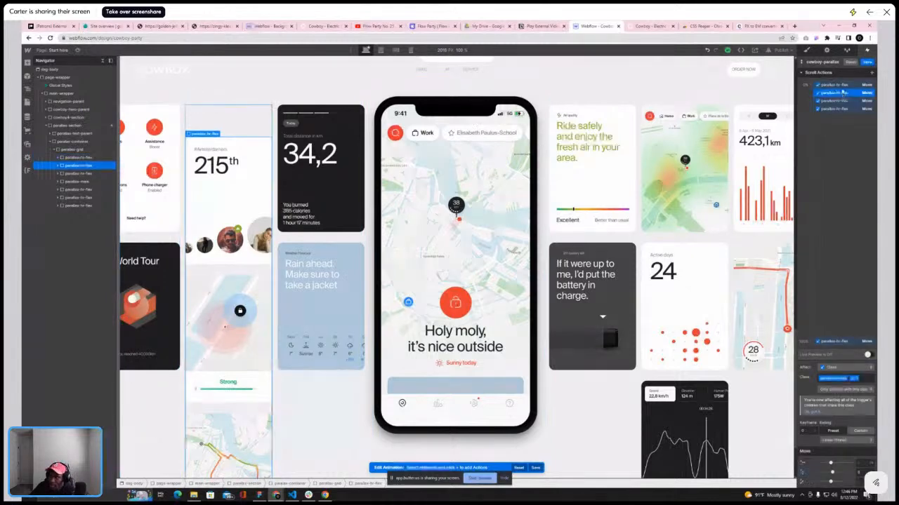
{"action": "right_click", "coordinate": [840, 95]}
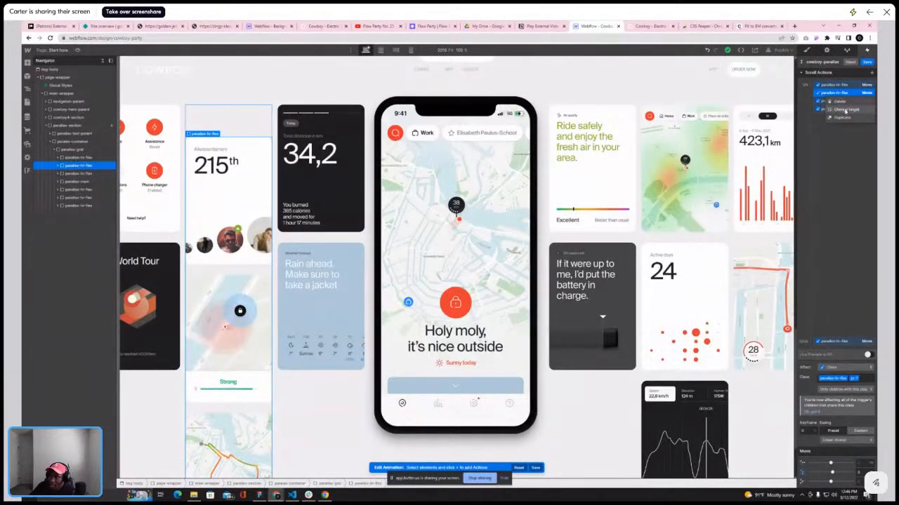
{"action": "left_click", "coordinate": [847, 111]}
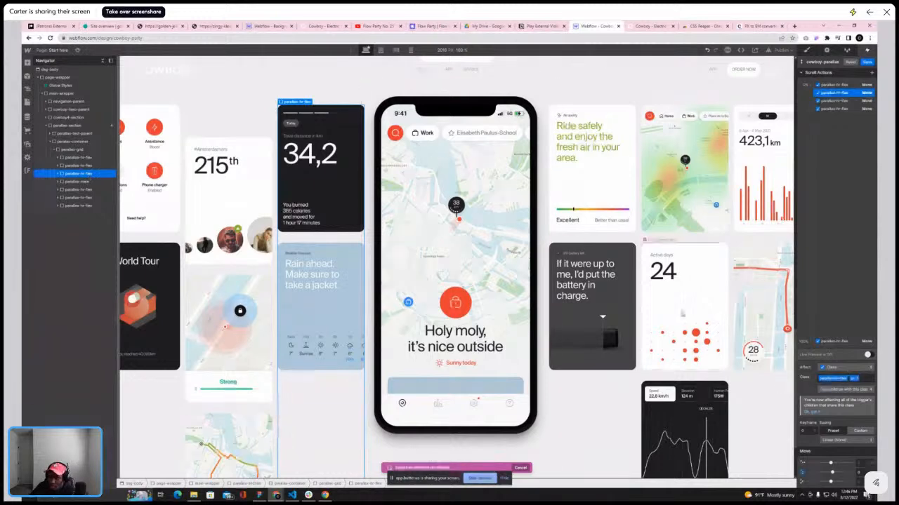
{"action": "left_click", "coordinate": [84, 166]}
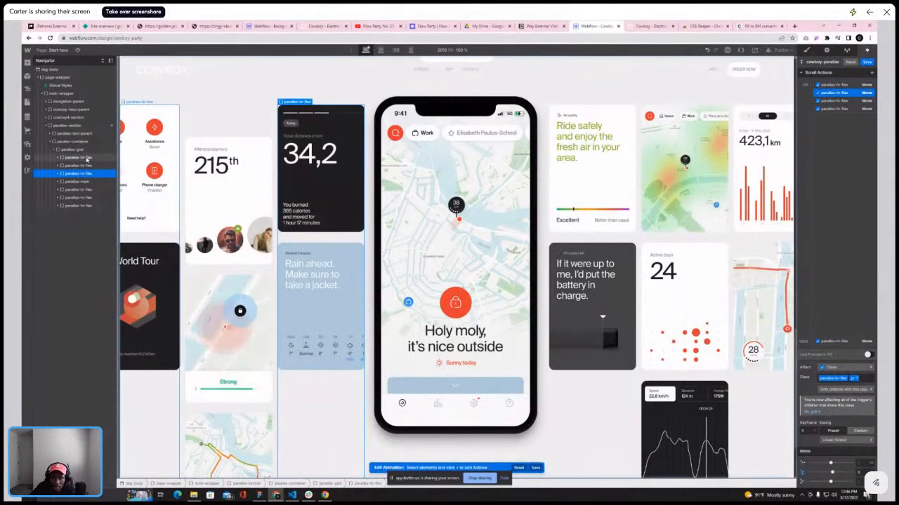
{"action": "left_click", "coordinate": [83, 173]}
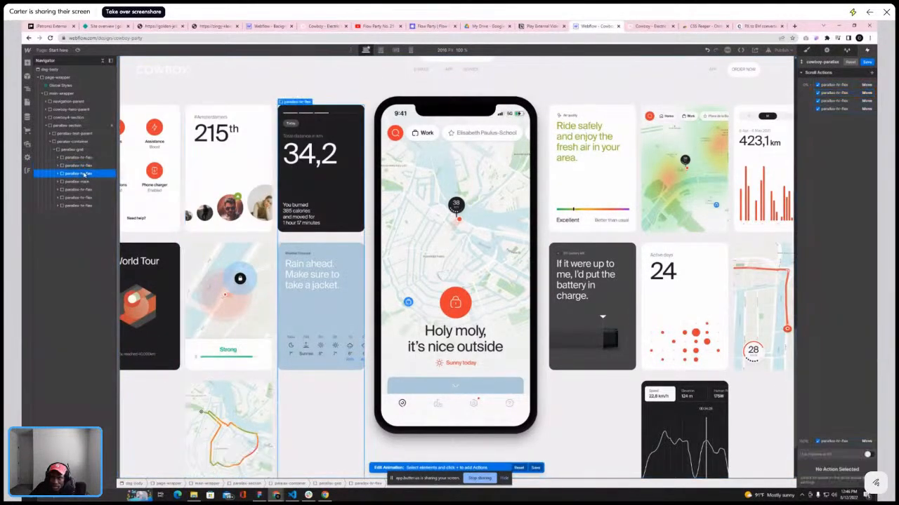
Change the second Move action's target to the third parallax-hr-flex column and open its 0% and 100% keyframes
{"action": "left_click", "coordinate": [851, 93]}
{"action": "right_click", "coordinate": [849, 94]}
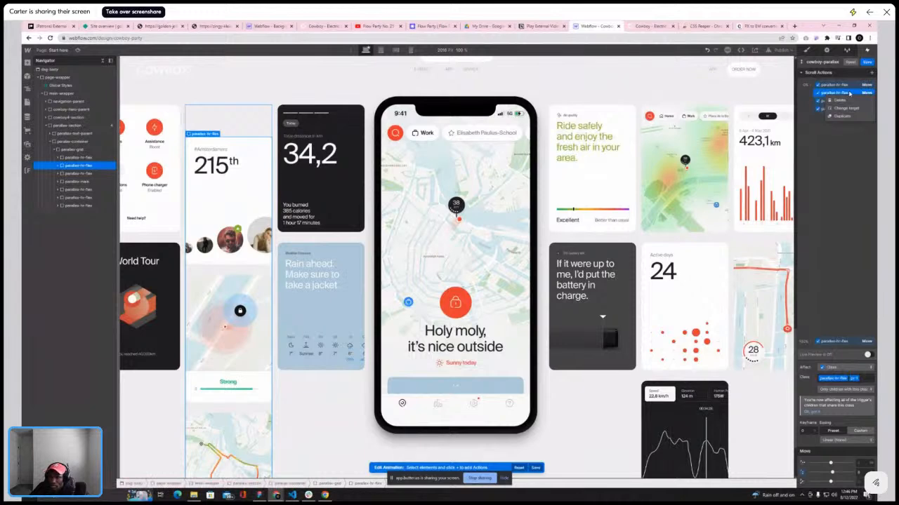
{"action": "left_click", "coordinate": [88, 173]}
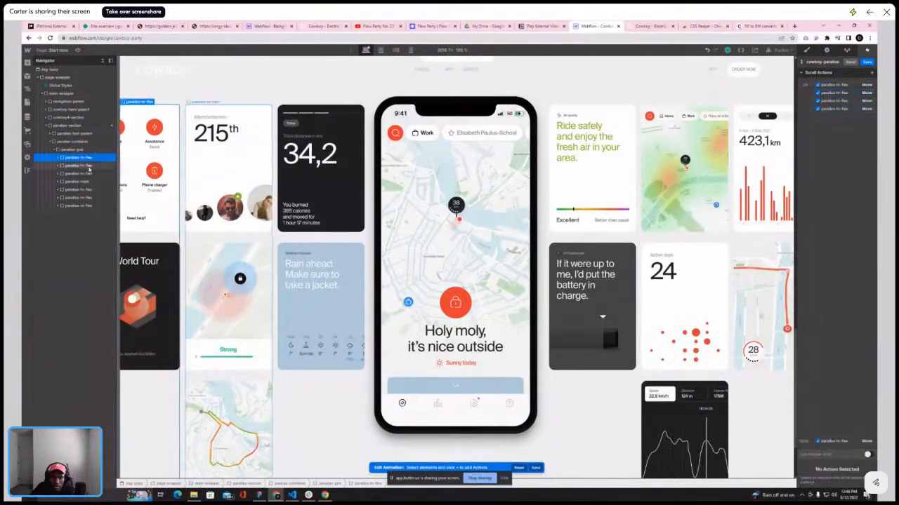
{"action": "left_click", "coordinate": [862, 93]}
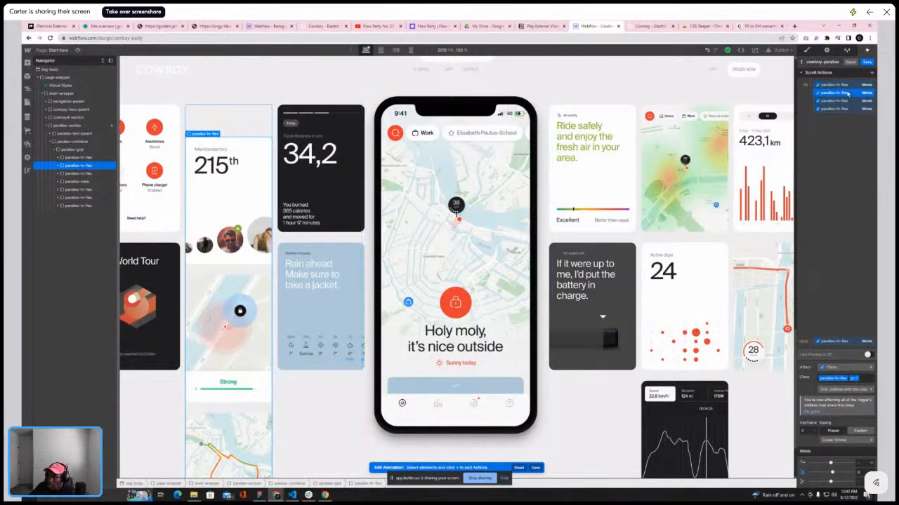
{"action": "left_click", "coordinate": [848, 94]}
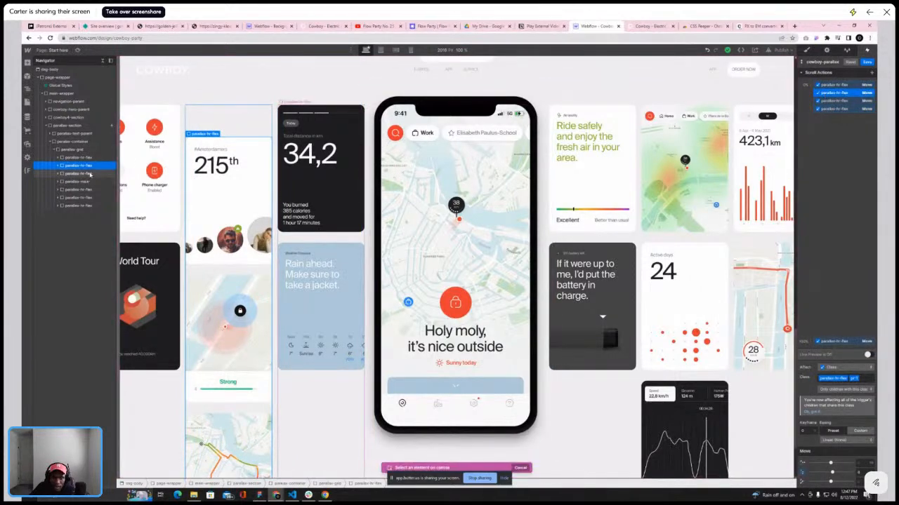
{"action": "left_click", "coordinate": [89, 173]}
{"action": "left_click", "coordinate": [90, 174]}
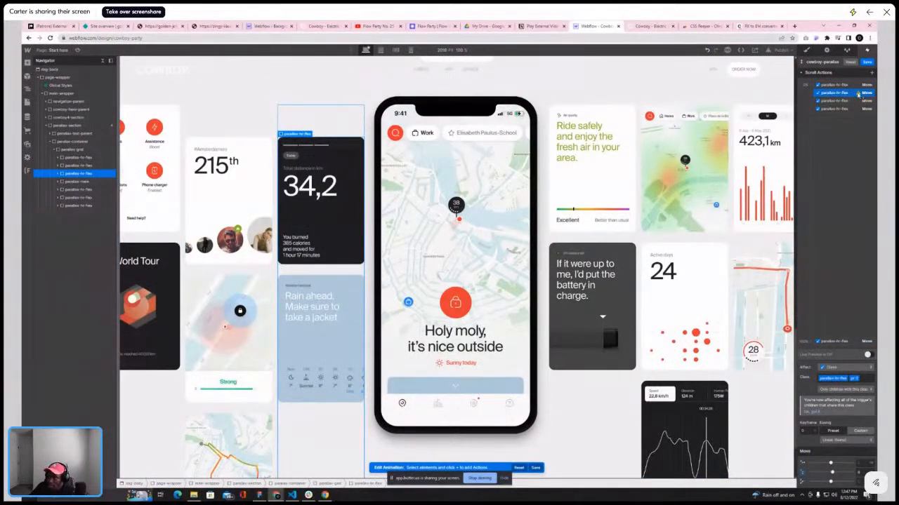
{"action": "left_click", "coordinate": [823, 346]}
{"action": "left_click", "coordinate": [828, 363]}
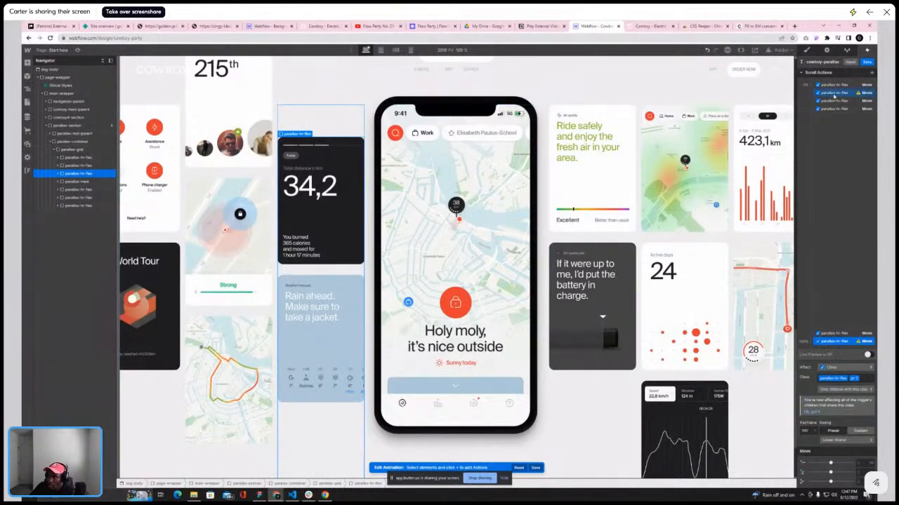
Switch between the reference site and the designer, scrolling the card section to compare the columns' movement
{"action": "left_click", "coordinate": [541, 27]}
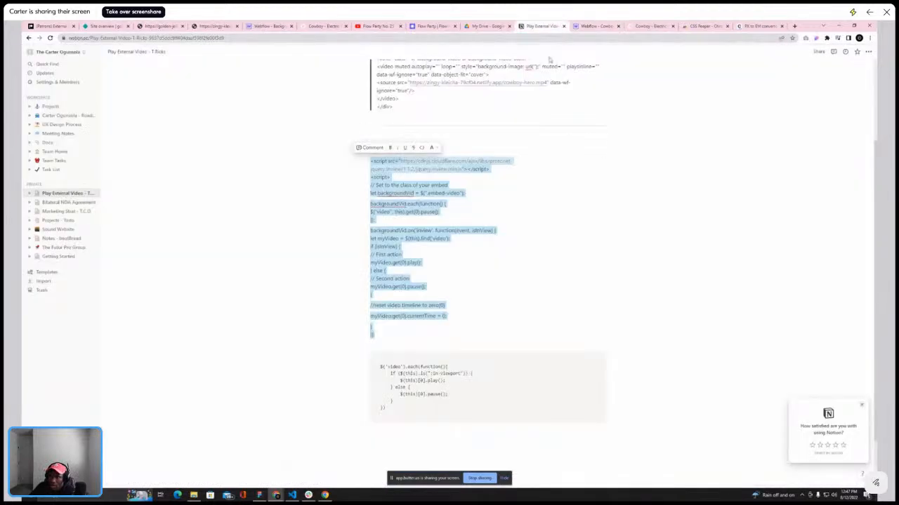
{"action": "left_click", "coordinate": [644, 27]}
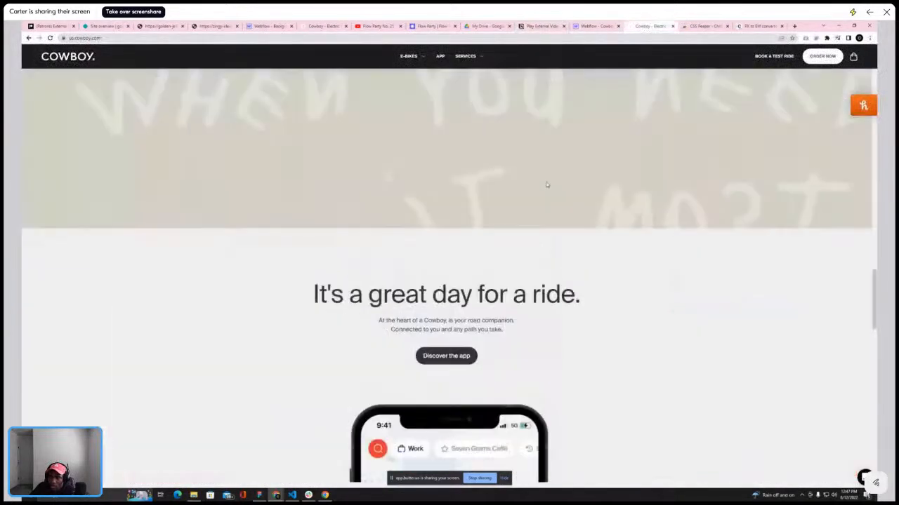
{"action": "scroll", "coordinate": [546, 182], "scroll_direction": "down", "scroll_amount": 3}
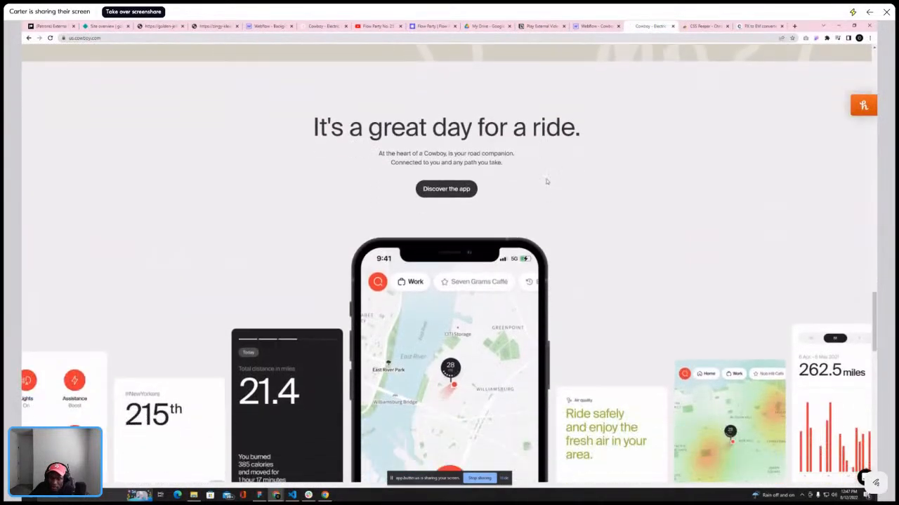
{"action": "left_click", "coordinate": [595, 26]}
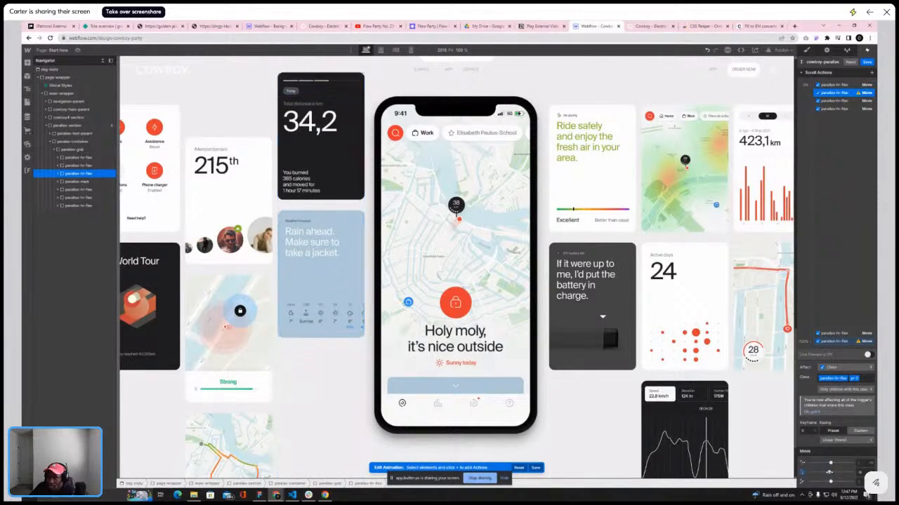
{"action": "scroll", "coordinate": [599, 235], "scroll_direction": "up", "scroll_amount": 5}
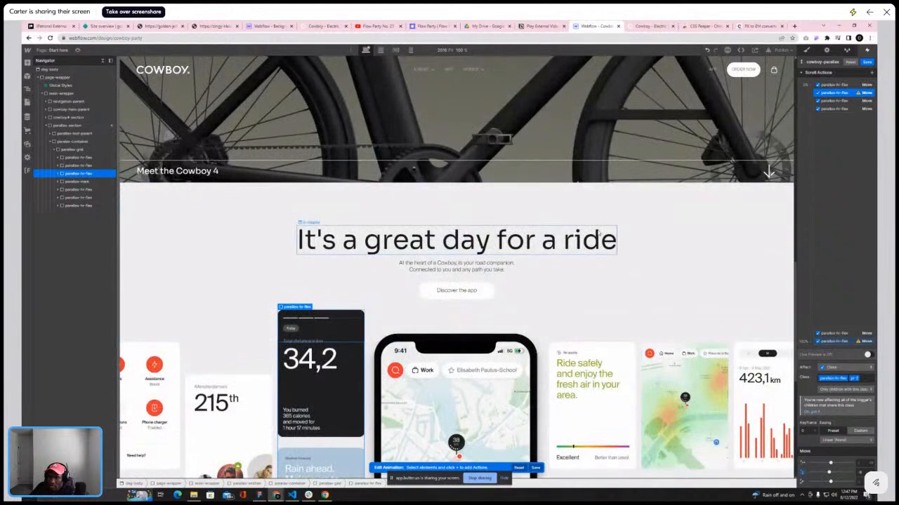
{"action": "left_click", "coordinate": [649, 26]}
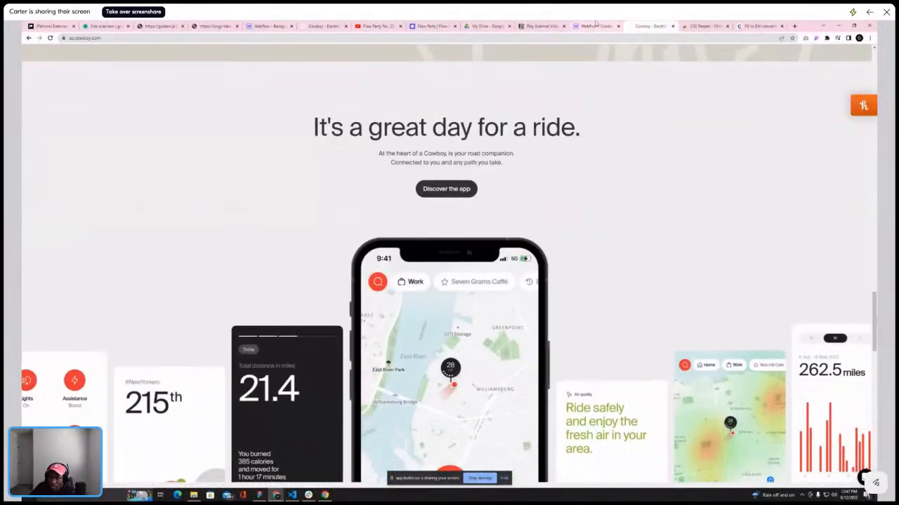
{"action": "left_click", "coordinate": [596, 26]}
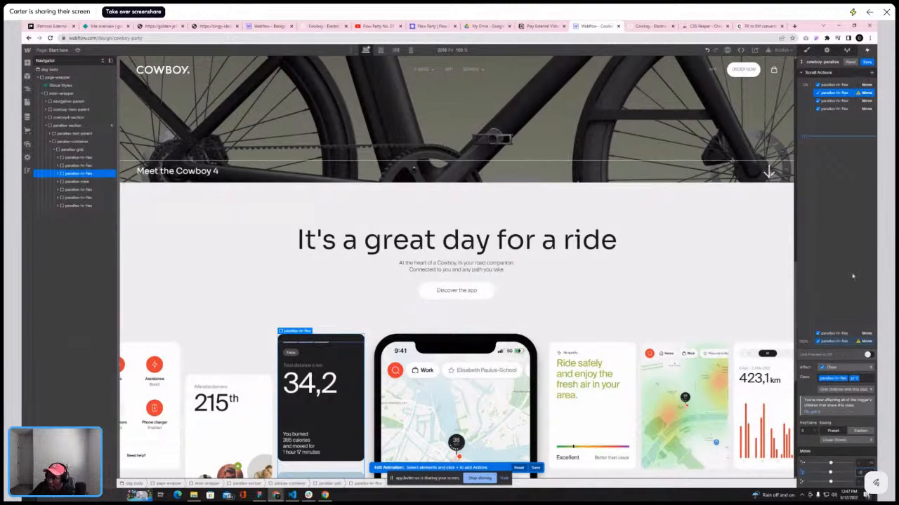
{"action": "left_click", "coordinate": [645, 25]}
{"action": "scroll", "coordinate": [586, 153], "scroll_direction": "down", "scroll_amount": 10}
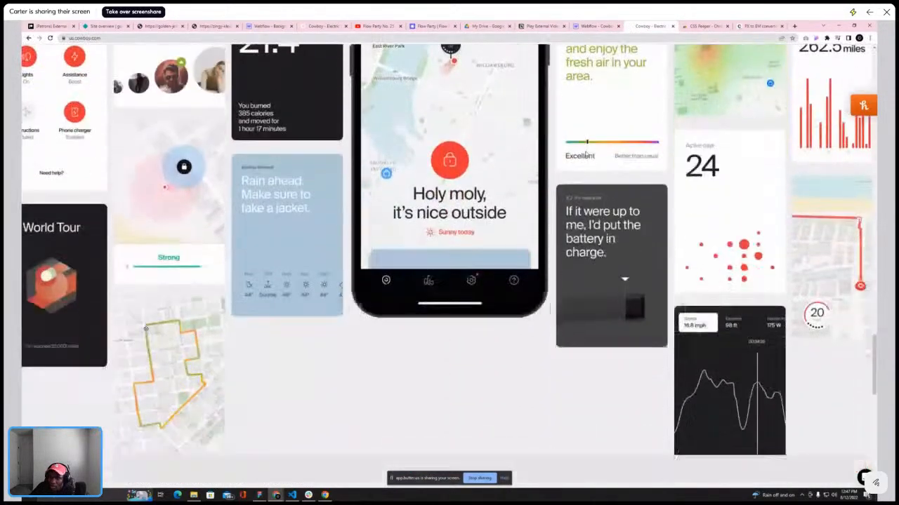
{"action": "scroll", "coordinate": [586, 153], "scroll_direction": "down", "scroll_amount": 2}
{"action": "scroll", "coordinate": [585, 153], "scroll_direction": "up", "scroll_amount": 5}
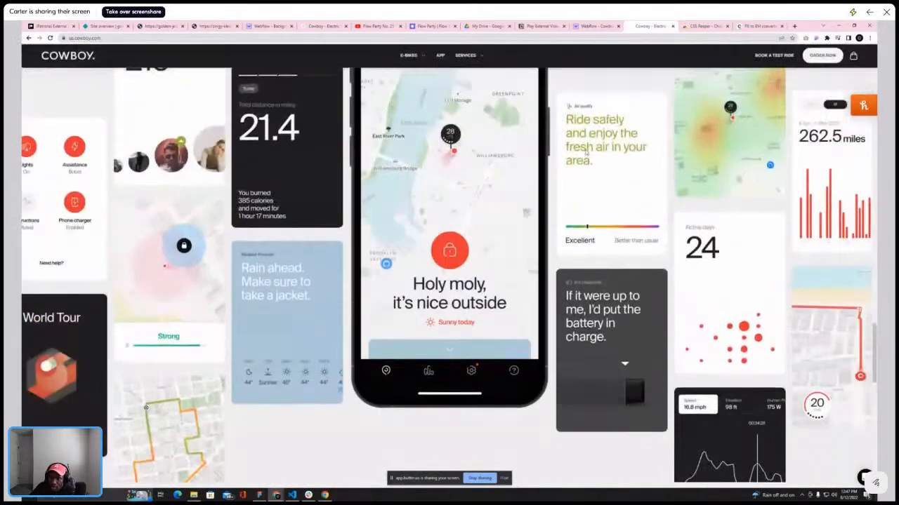
{"action": "scroll", "coordinate": [585, 153], "scroll_direction": "down", "scroll_amount": 5}
{"action": "scroll", "coordinate": [586, 153], "scroll_direction": "up", "scroll_amount": 3}
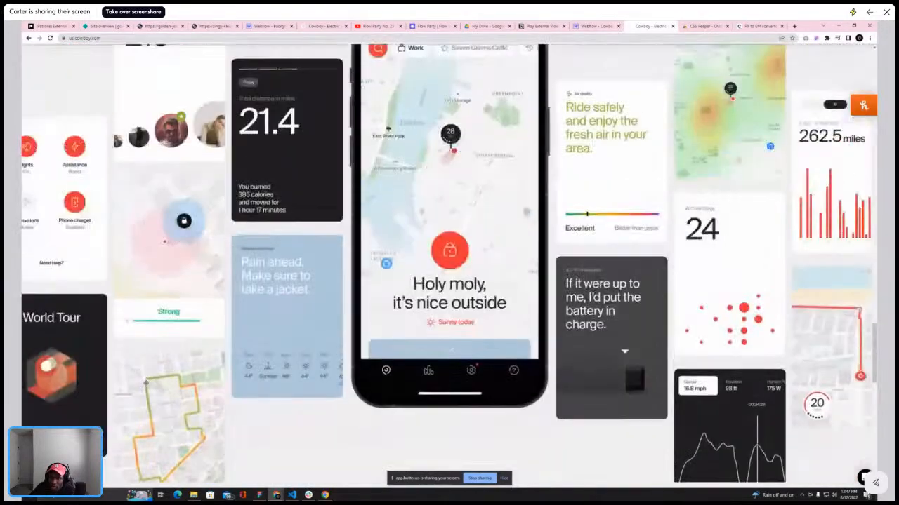
{"action": "left_click", "coordinate": [602, 26]}
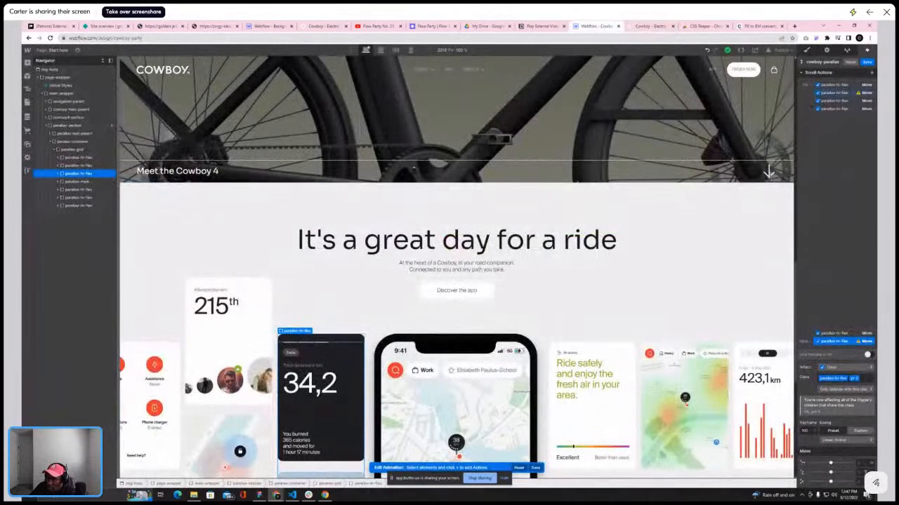
Adjust the 100% keyframe's Move settings for the third column and turn on Live Preview
{"action": "left_click", "coordinate": [870, 473]}
{"action": "left_click", "coordinate": [864, 437]}
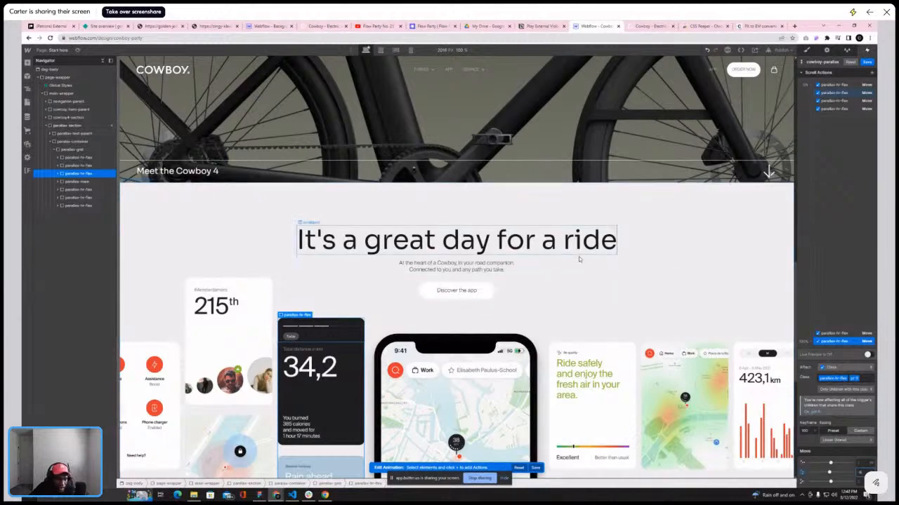
{"action": "scroll", "coordinate": [585, 310], "scroll_direction": "down", "scroll_amount": 3}
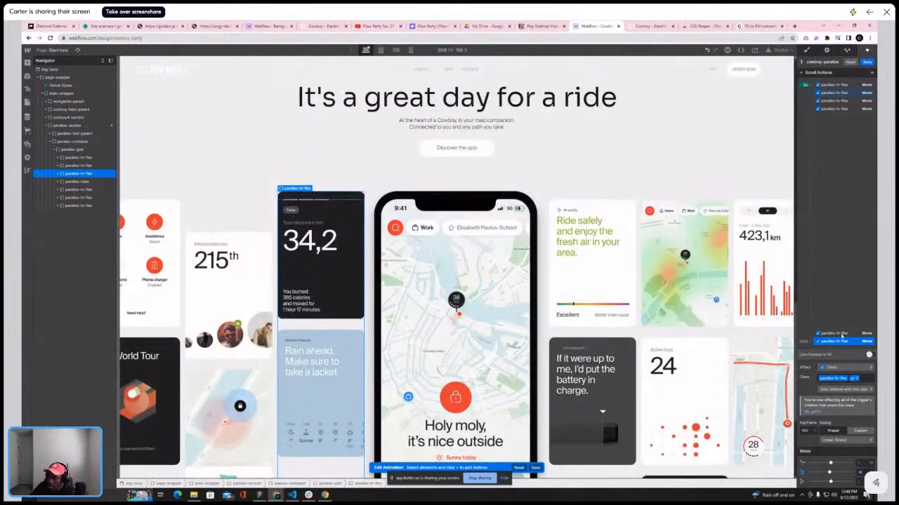
{"action": "left_click", "coordinate": [868, 356]}
Scroll the canvas preview and the reference site to compare the columns' parallax movement
{"action": "scroll", "coordinate": [534, 203], "scroll_direction": "up", "scroll_amount": 5}
{"action": "scroll", "coordinate": [534, 203], "scroll_direction": "down", "scroll_amount": 7}
{"action": "scroll", "coordinate": [533, 203], "scroll_direction": "up", "scroll_amount": 4}
{"action": "scroll", "coordinate": [534, 203], "scroll_direction": "down", "scroll_amount": 3}
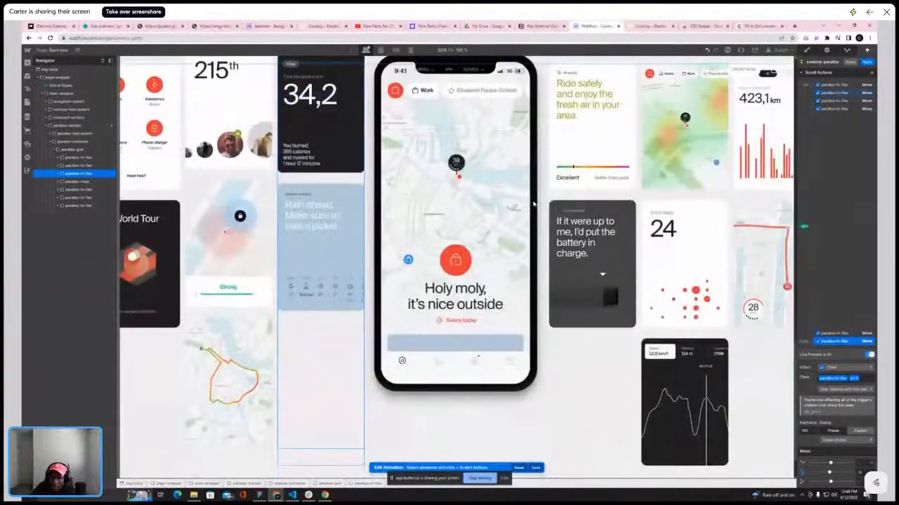
{"action": "scroll", "coordinate": [533, 202], "scroll_direction": "up", "scroll_amount": 4}
{"action": "scroll", "coordinate": [534, 203], "scroll_direction": "down", "scroll_amount": 5}
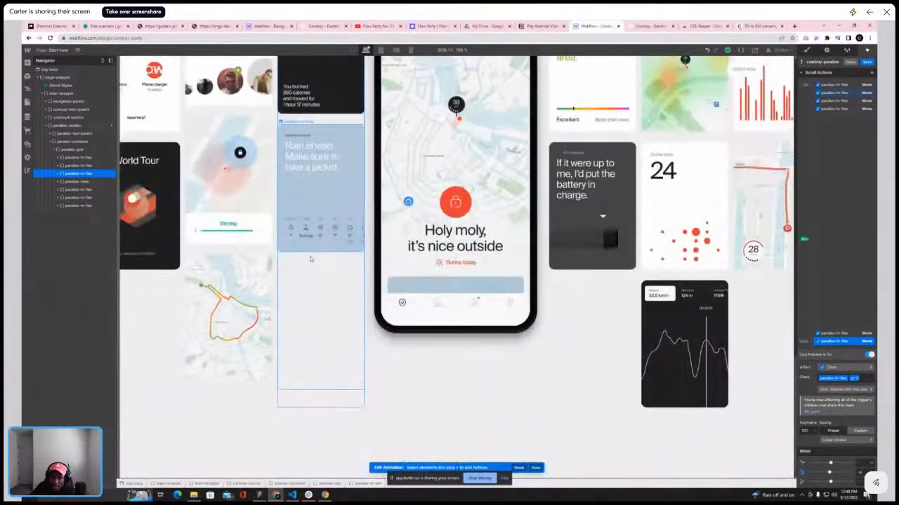
{"action": "scroll", "coordinate": [309, 259], "scroll_direction": "up", "scroll_amount": 4}
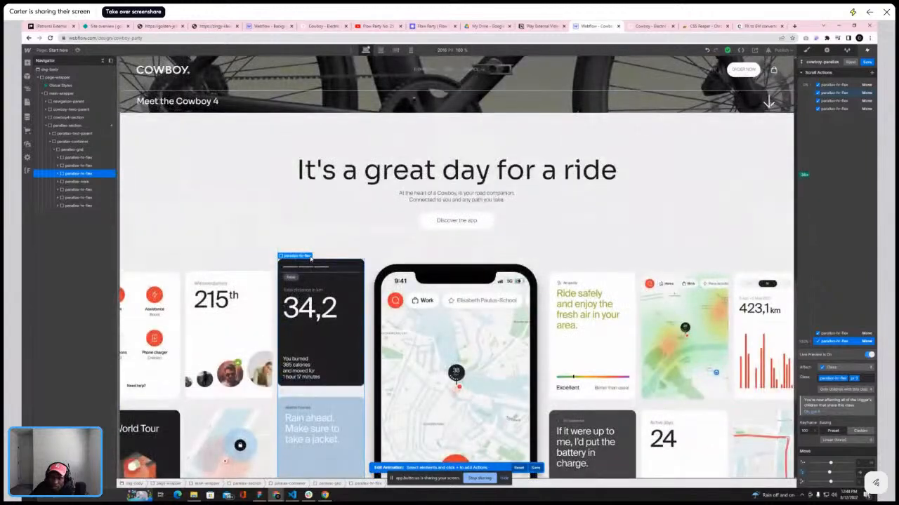
{"action": "scroll", "coordinate": [309, 259], "scroll_direction": "down", "scroll_amount": 3}
{"action": "scroll", "coordinate": [310, 259], "scroll_direction": "down", "scroll_amount": 1}
{"action": "scroll", "coordinate": [310, 259], "scroll_direction": "up", "scroll_amount": 5}
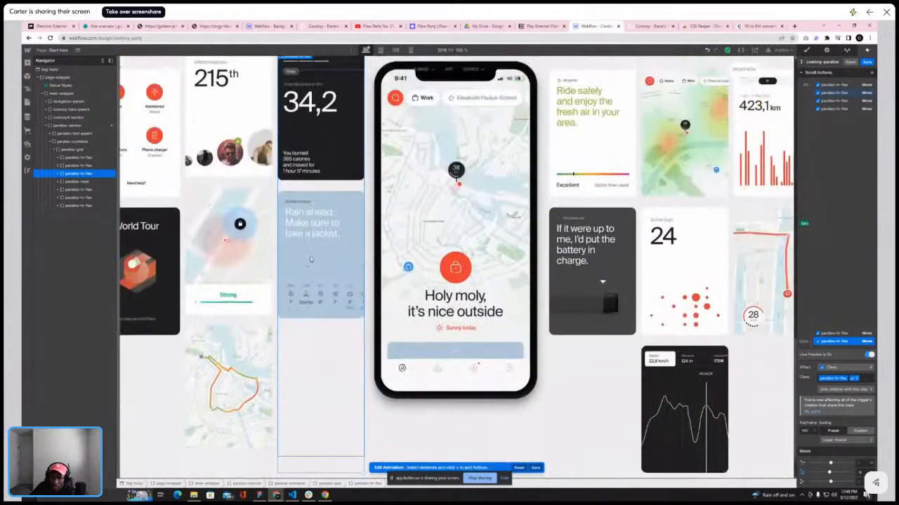
{"action": "scroll", "coordinate": [311, 259], "scroll_direction": "down", "scroll_amount": 5}
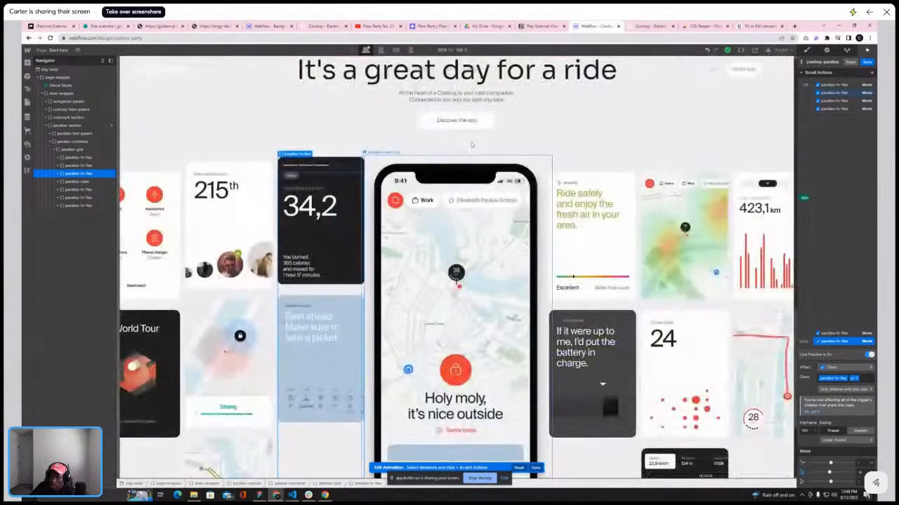
{"action": "left_click", "coordinate": [648, 28]}
{"action": "scroll", "coordinate": [608, 169], "scroll_direction": "up", "scroll_amount": 3}
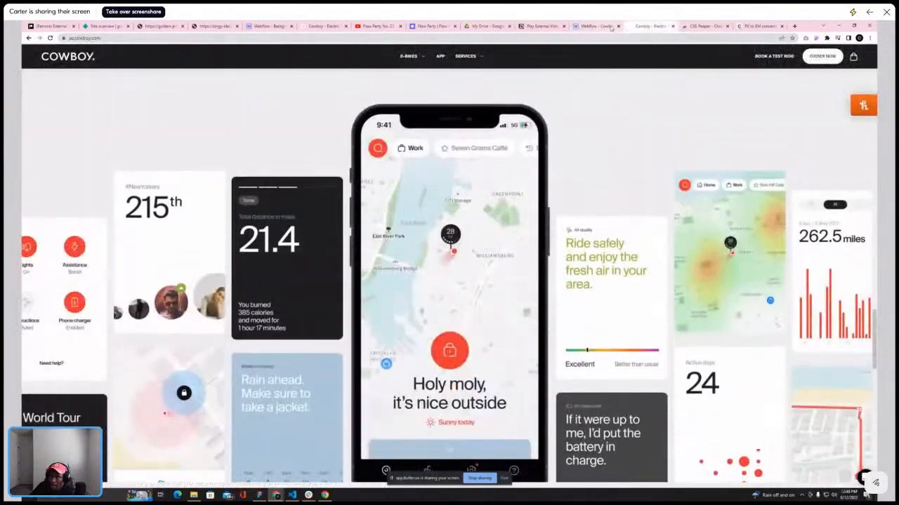
Change the third Move action's target to the parallax-hr-flex column holding the "Ride safely" card
{"action": "left_click", "coordinate": [609, 27]}
{"action": "left_click", "coordinate": [834, 101]}
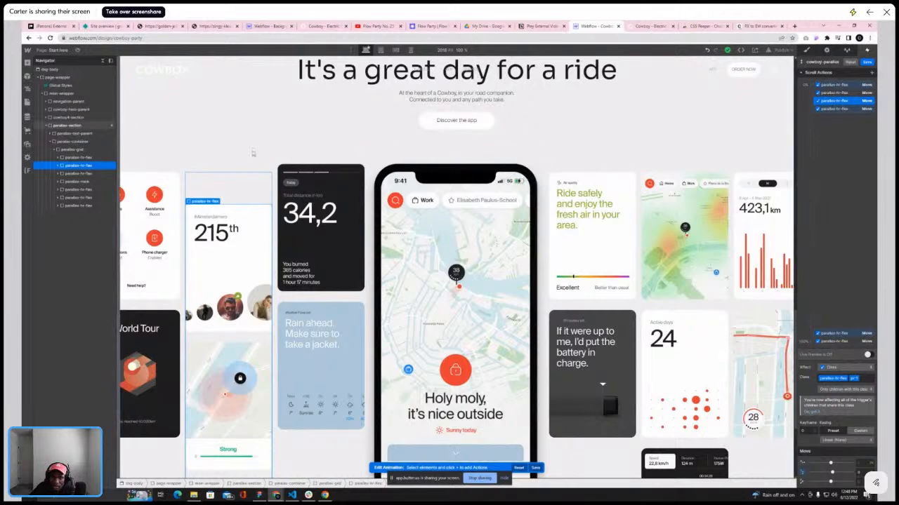
{"action": "right_click", "coordinate": [845, 102]}
{"action": "left_click", "coordinate": [845, 117]}
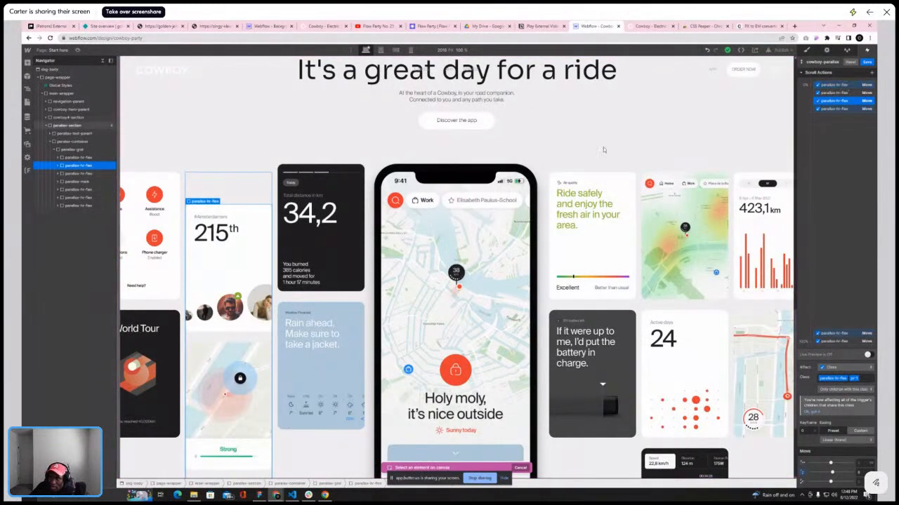
{"action": "left_click", "coordinate": [82, 190]}
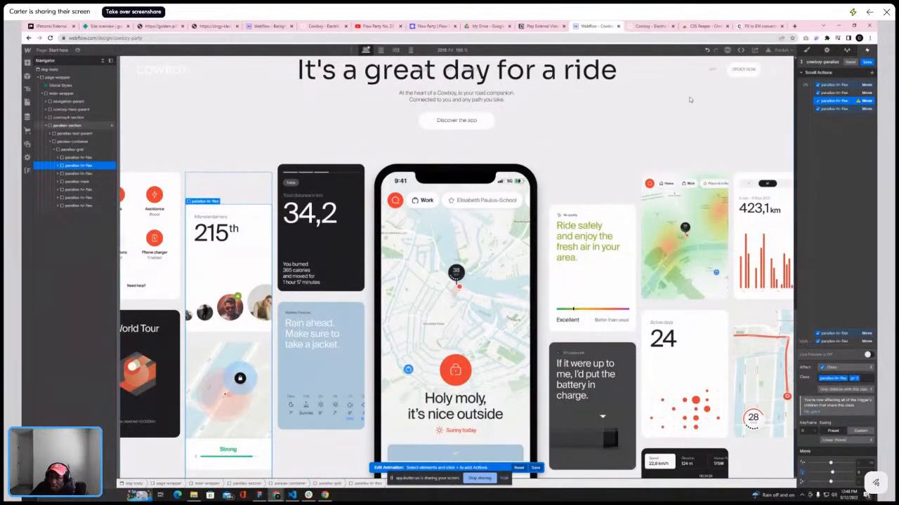
Switch between the reference site and the designer, scrolling both to compare the columns' parallax movement
{"action": "left_click", "coordinate": [649, 26]}
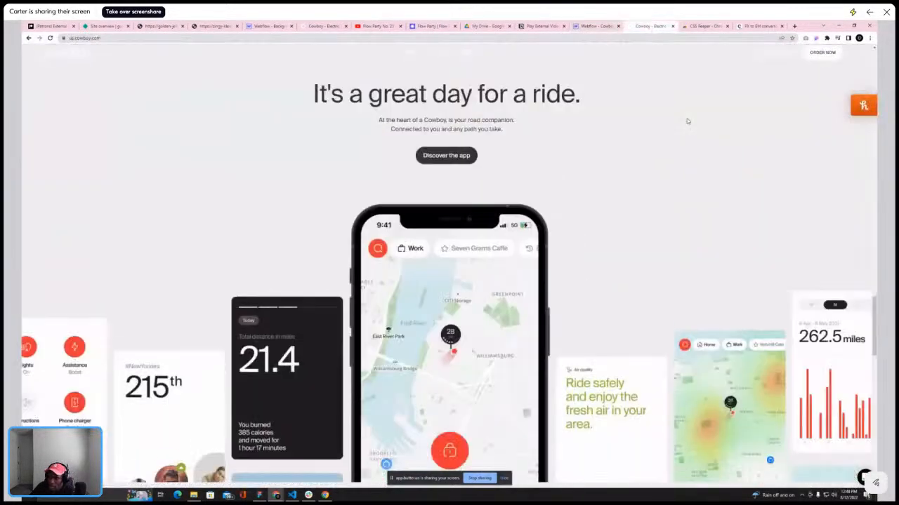
{"action": "scroll", "coordinate": [686, 118], "scroll_direction": "down", "scroll_amount": 3}
{"action": "scroll", "coordinate": [687, 118], "scroll_direction": "up", "scroll_amount": 5}
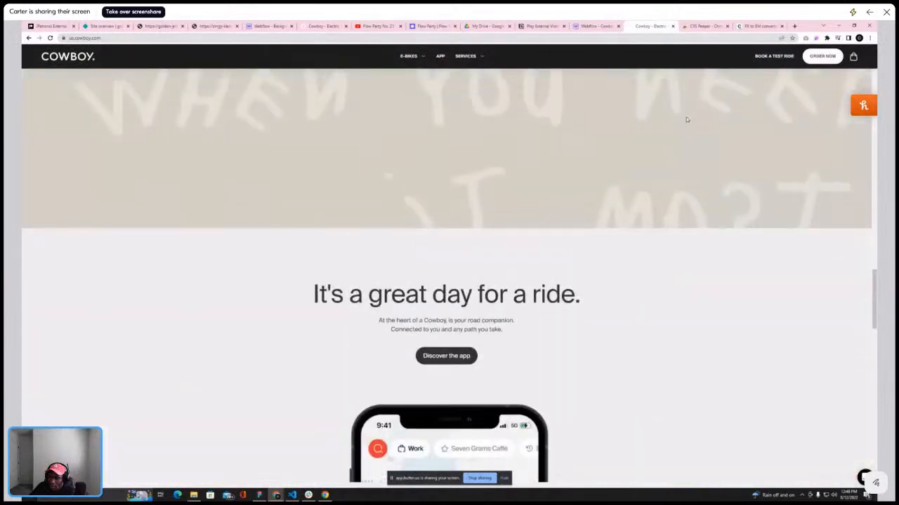
{"action": "scroll", "coordinate": [686, 117], "scroll_direction": "down", "scroll_amount": 3}
{"action": "scroll", "coordinate": [580, 330], "scroll_direction": "down", "scroll_amount": 1}
{"action": "scroll", "coordinate": [580, 324], "scroll_direction": "up", "scroll_amount": 1}
{"action": "left_click", "coordinate": [597, 26]}
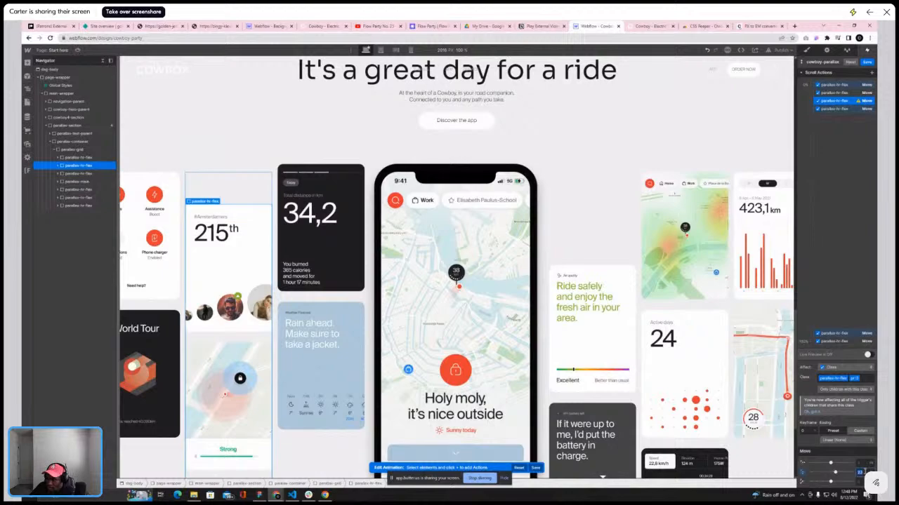
{"action": "left_click", "coordinate": [652, 26]}
{"action": "scroll", "coordinate": [628, 264], "scroll_direction": "down", "scroll_amount": 3}
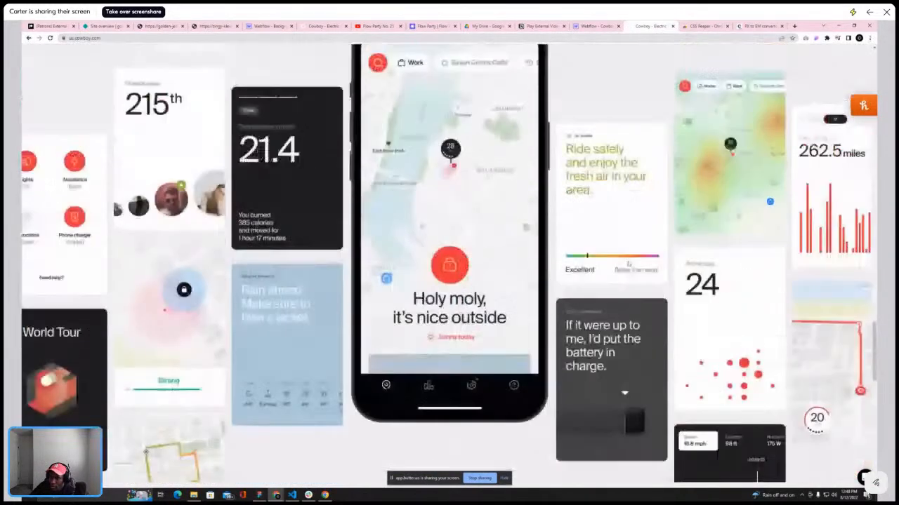
{"action": "scroll", "coordinate": [629, 263], "scroll_direction": "up", "scroll_amount": 5}
{"action": "scroll", "coordinate": [628, 259], "scroll_direction": "down", "scroll_amount": 8}
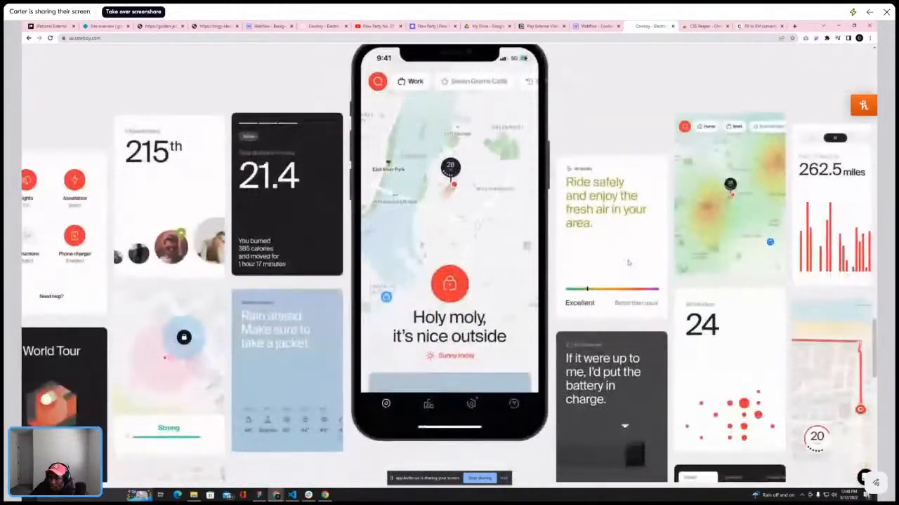
{"action": "scroll", "coordinate": [628, 260], "scroll_direction": "down", "scroll_amount": 3}
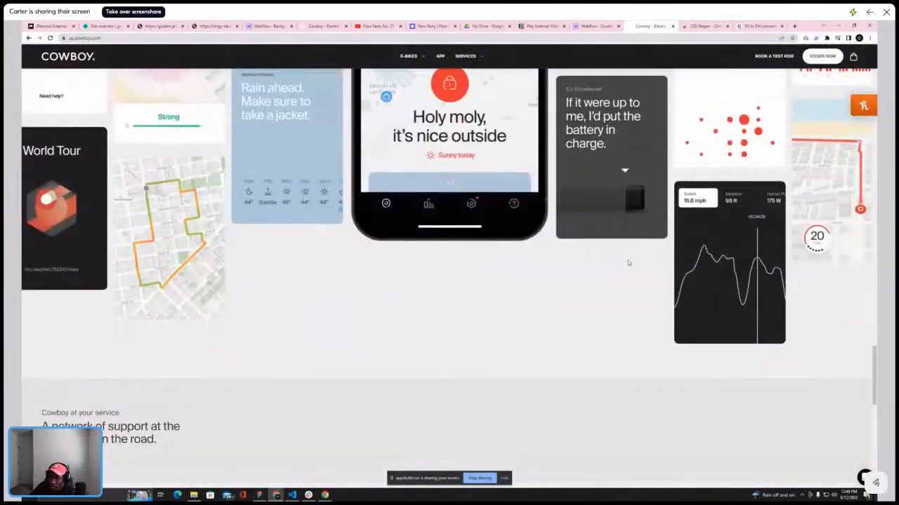
{"action": "scroll", "coordinate": [641, 127], "scroll_direction": "up", "scroll_amount": 4}
{"action": "key", "text": "ctrl+shift+Tab"}
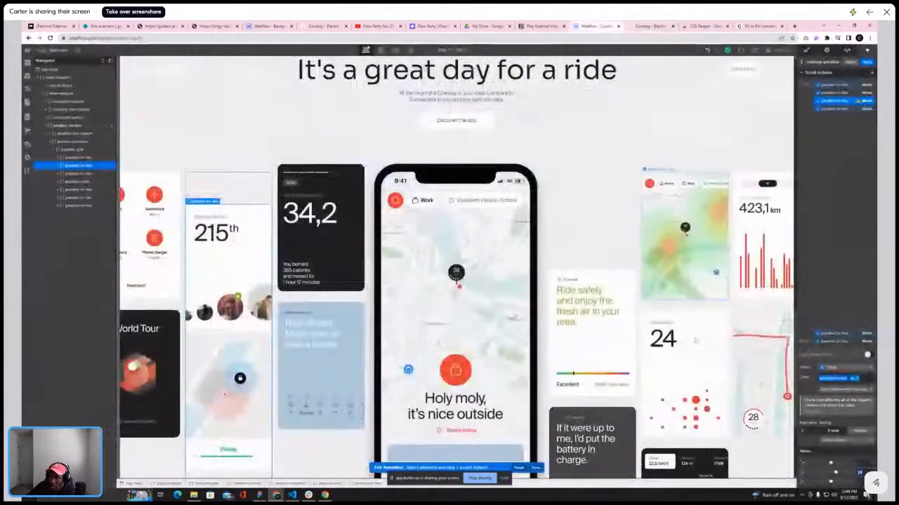
{"action": "scroll", "coordinate": [648, 328], "scroll_direction": "down", "scroll_amount": 5}
{"action": "scroll", "coordinate": [648, 327], "scroll_direction": "up", "scroll_amount": 2}
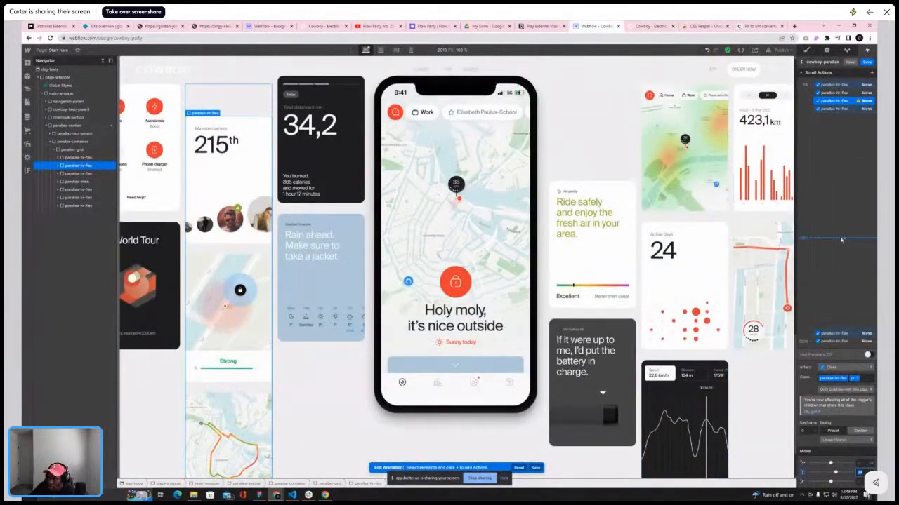
Retarget the 100% keyframe's Move to the "Ride safely" column and change its Move unit
{"action": "left_click", "coordinate": [808, 342]}
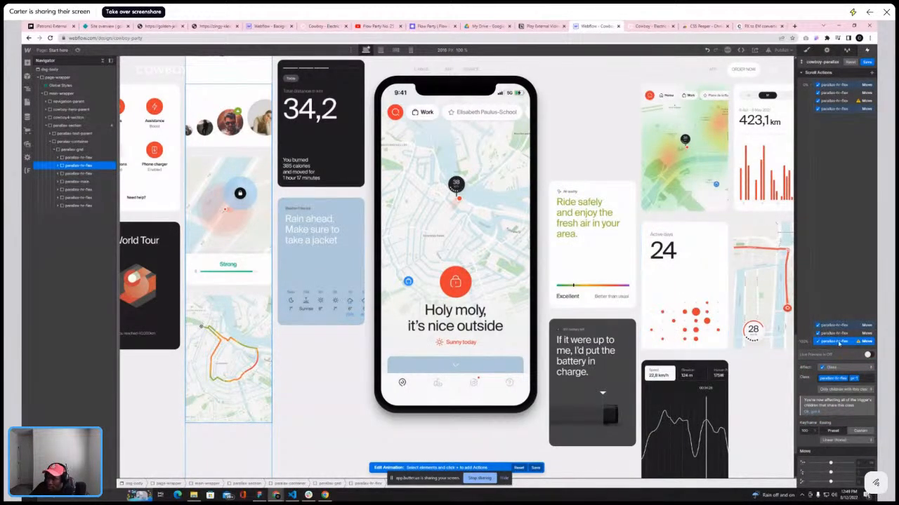
{"action": "left_click", "coordinate": [867, 355]}
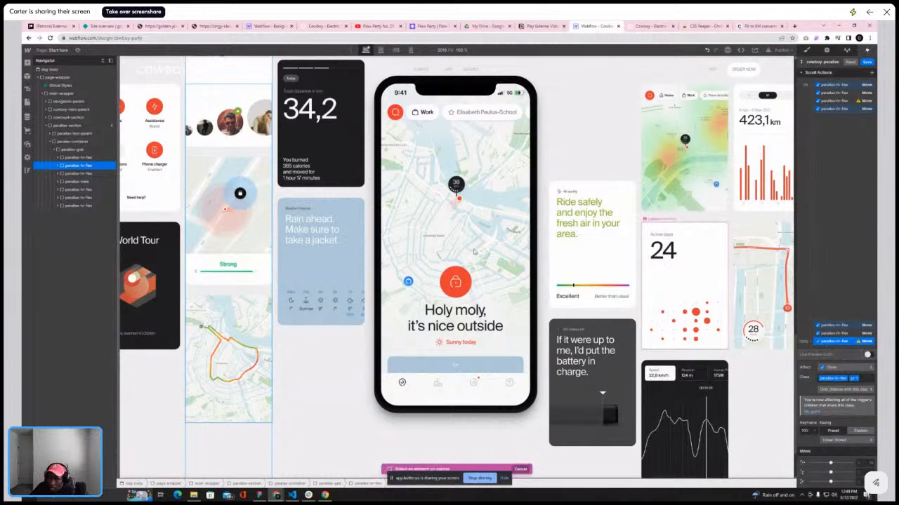
{"action": "left_click", "coordinate": [86, 190]}
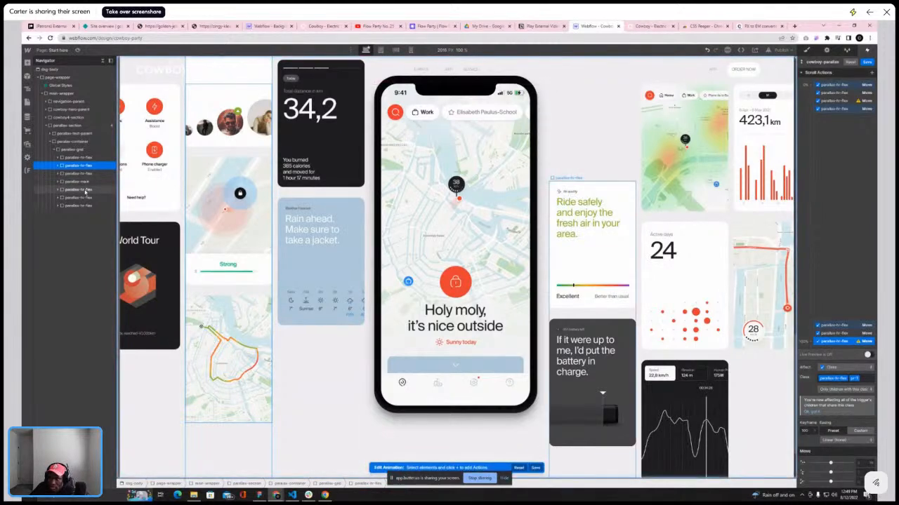
{"action": "left_click", "coordinate": [86, 190]}
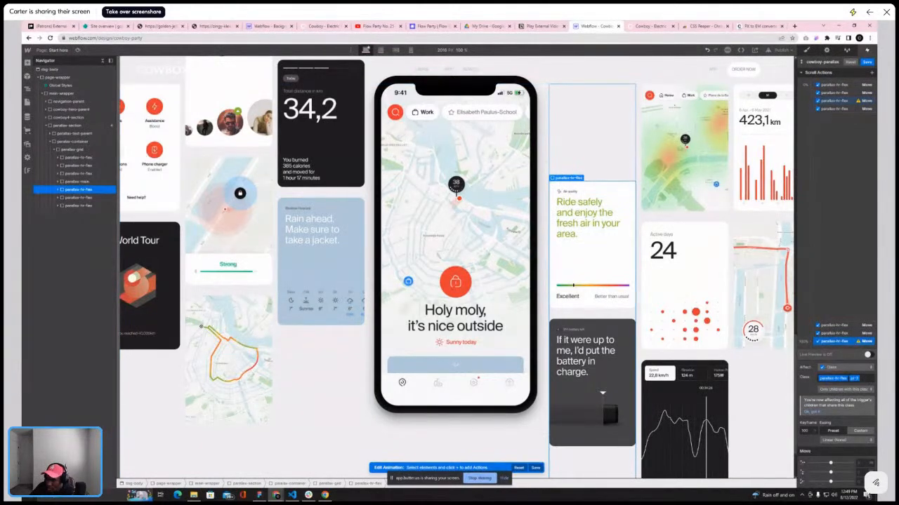
{"action": "left_click", "coordinate": [865, 432]}
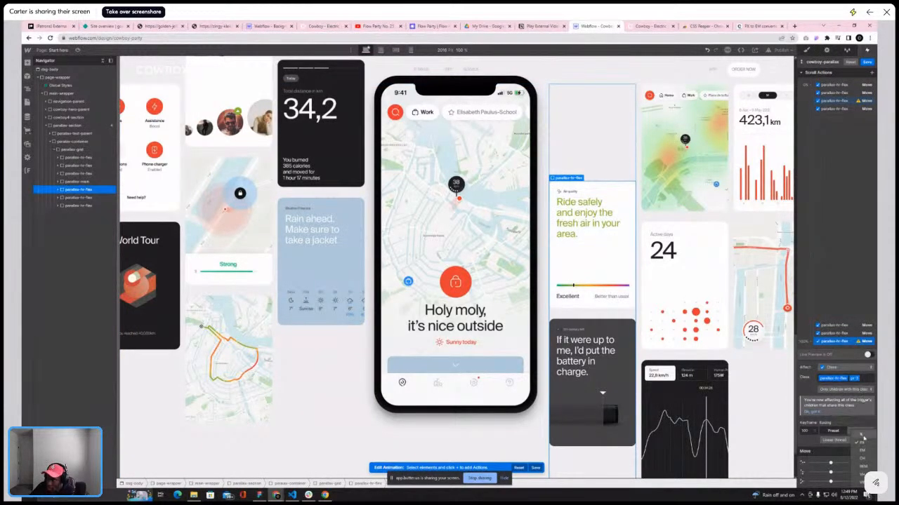
{"action": "left_click", "coordinate": [863, 439]}
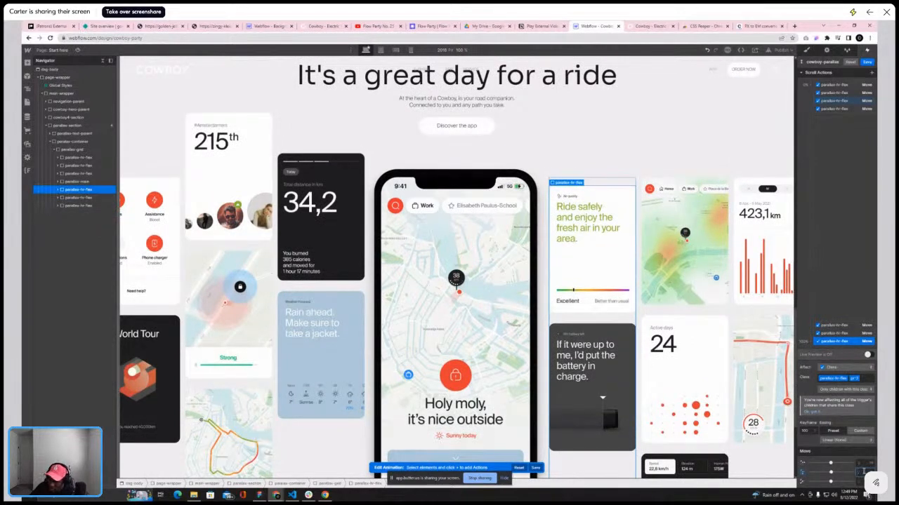
{"action": "key", "text": "Down"}
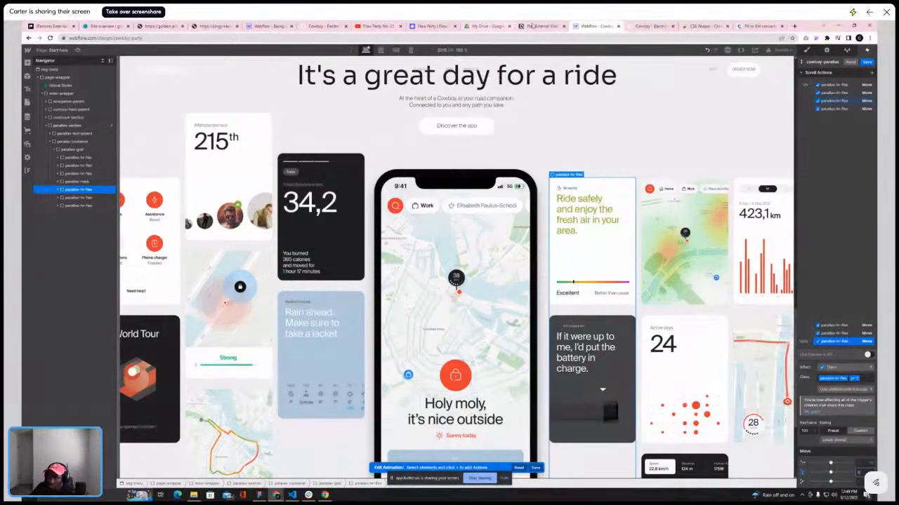
Review the second column's keyframes and scroll the reference site to compare its card movement
{"action": "left_click", "coordinate": [639, 26]}
{"action": "scroll", "coordinate": [520, 153], "scroll_direction": "up", "scroll_amount": 5}
{"action": "scroll", "coordinate": [521, 153], "scroll_direction": "down", "scroll_amount": 9}
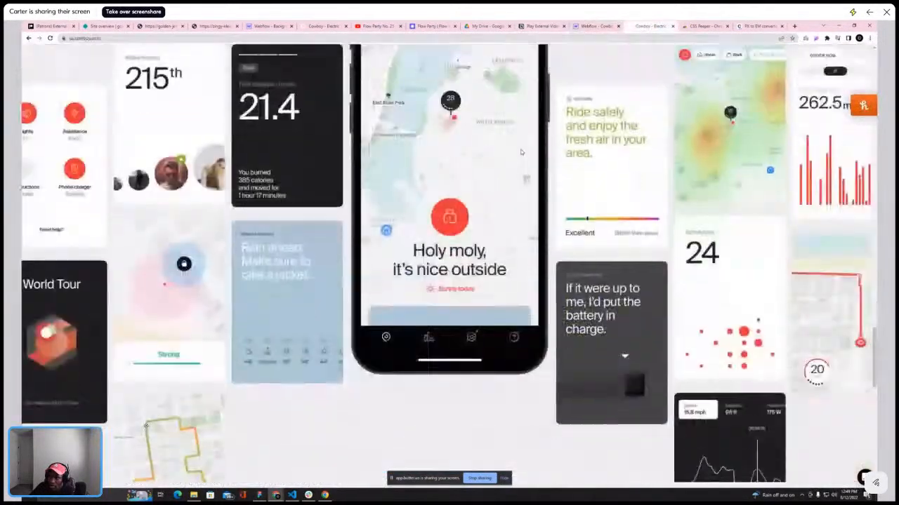
{"action": "scroll", "coordinate": [521, 151], "scroll_direction": "up", "scroll_amount": 8}
{"action": "left_click", "coordinate": [595, 26]}
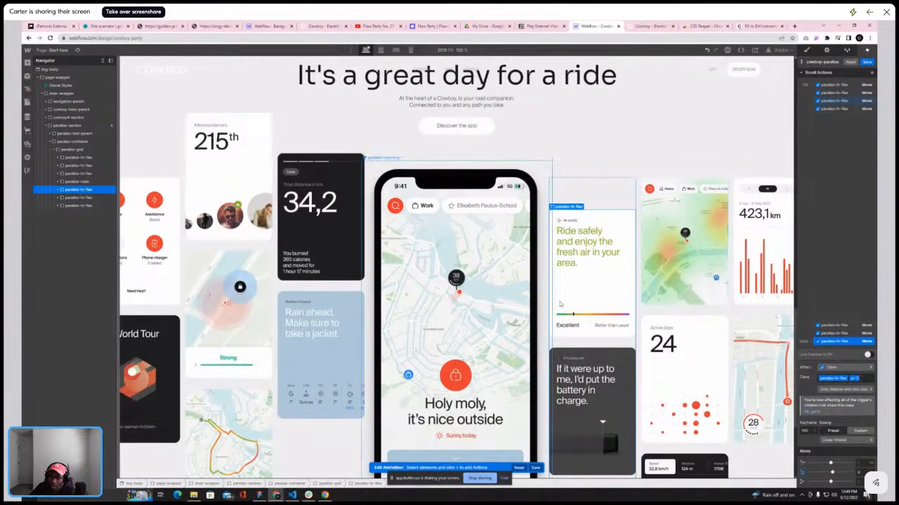
{"action": "left_click", "coordinate": [844, 333]}
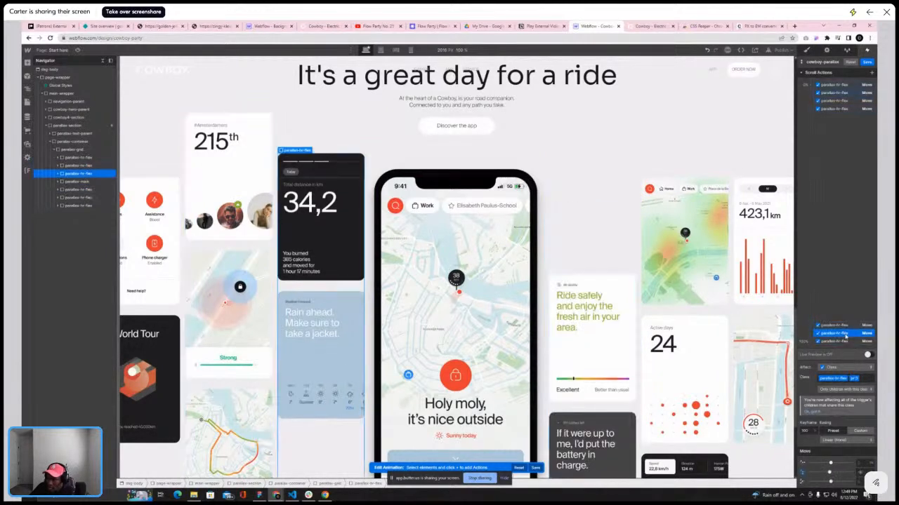
{"action": "left_click", "coordinate": [845, 341]}
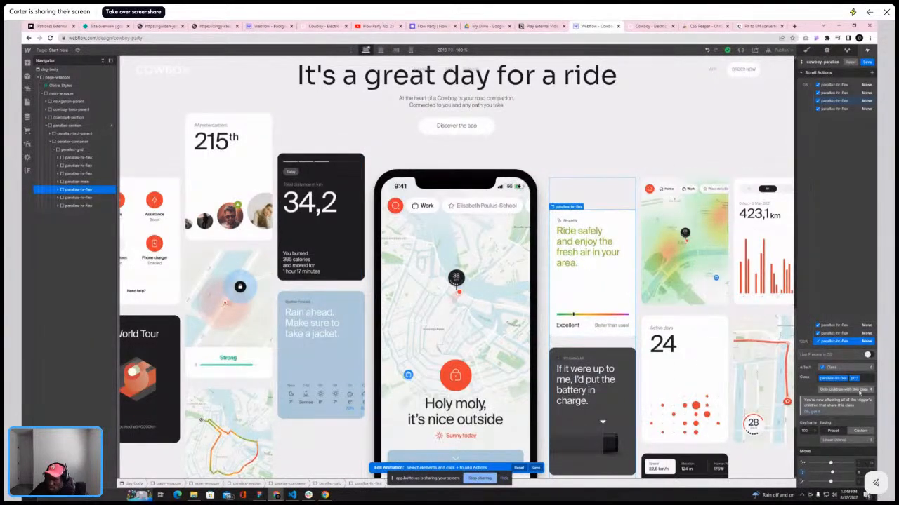
{"action": "left_click", "coordinate": [644, 30]}
{"action": "scroll", "coordinate": [618, 91], "scroll_direction": "down", "scroll_amount": 3}
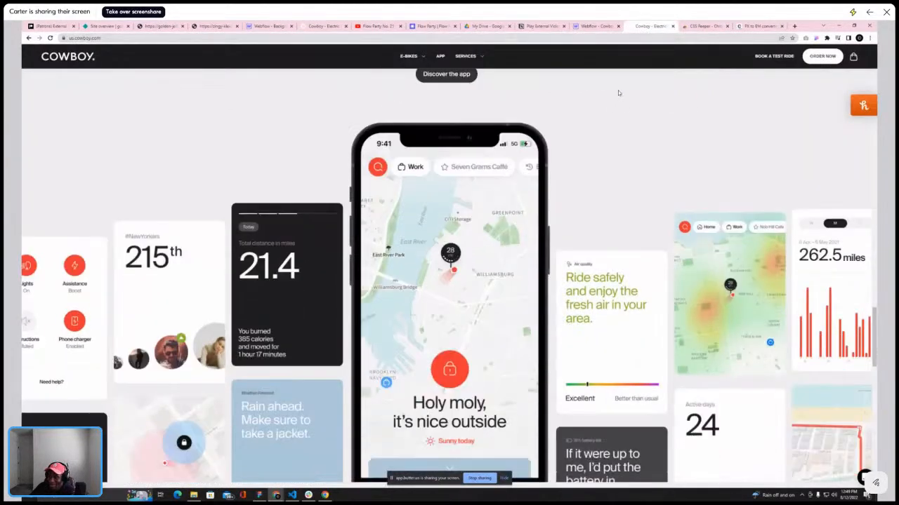
{"action": "scroll", "coordinate": [623, 105], "scroll_direction": "up", "scroll_amount": 2}
{"action": "scroll", "coordinate": [623, 105], "scroll_direction": "up", "scroll_amount": 2}
{"action": "scroll", "coordinate": [622, 104], "scroll_direction": "down", "scroll_amount": 2}
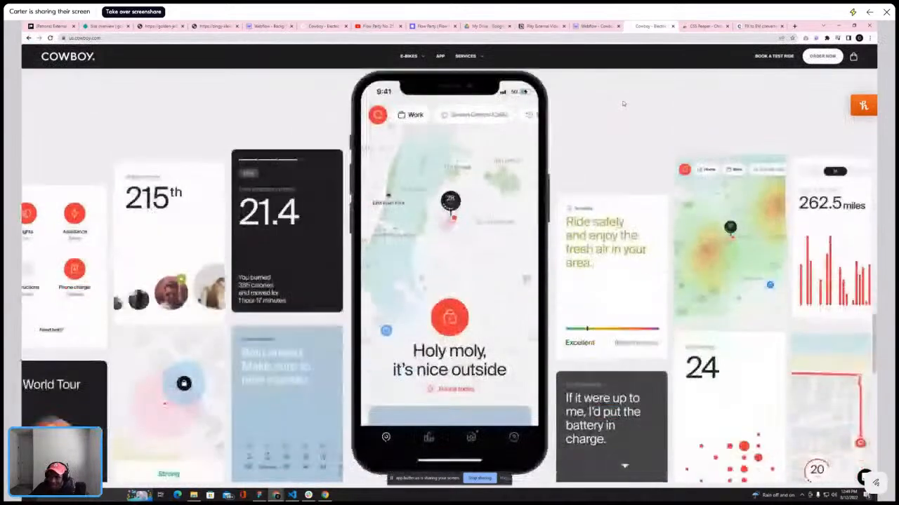
{"action": "scroll", "coordinate": [623, 103], "scroll_direction": "up", "scroll_amount": 4}
{"action": "scroll", "coordinate": [623, 103], "scroll_direction": "down", "scroll_amount": 2}
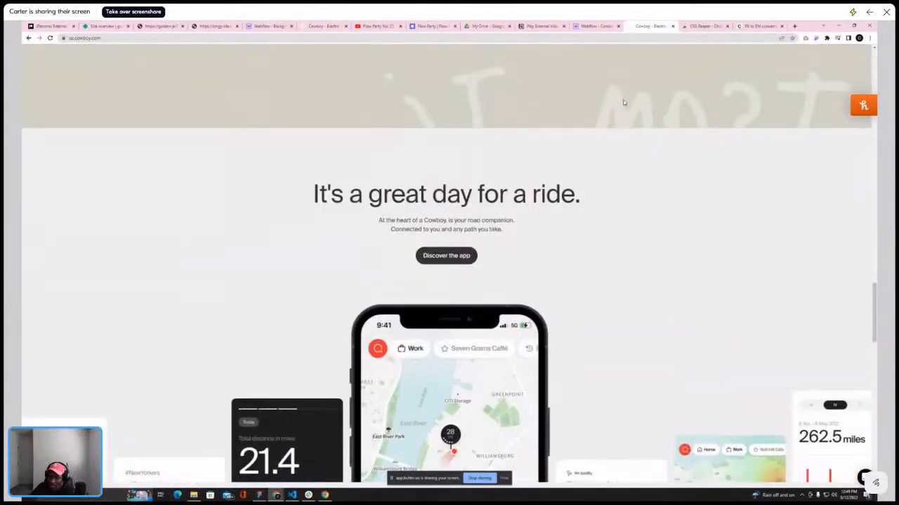
{"action": "left_click", "coordinate": [608, 26]}
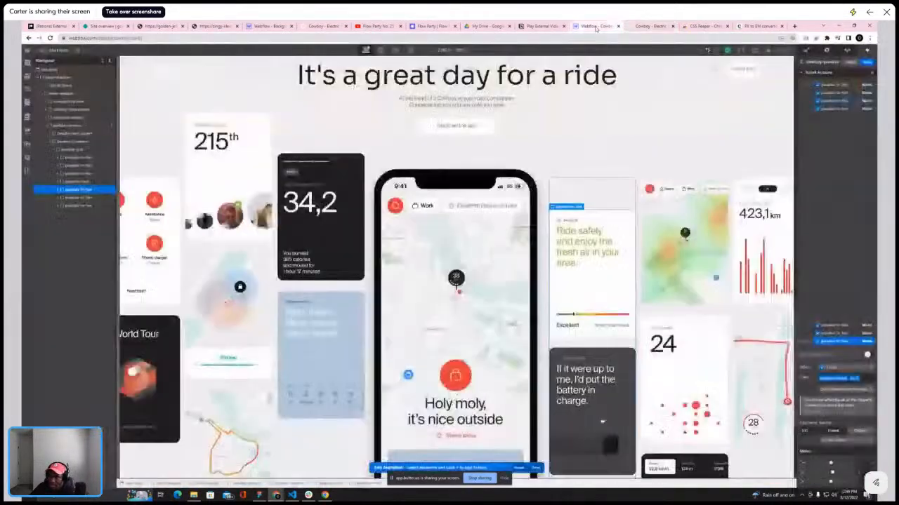
Change the fourth Move action's target to the parallax-hr-flex column with the heat map and "24" card
{"action": "left_click", "coordinate": [832, 84]}
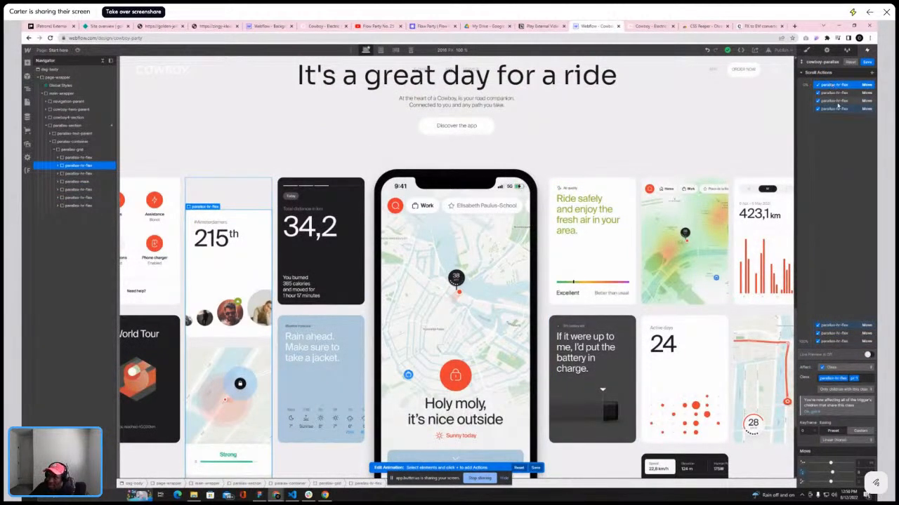
{"action": "left_click", "coordinate": [837, 109]}
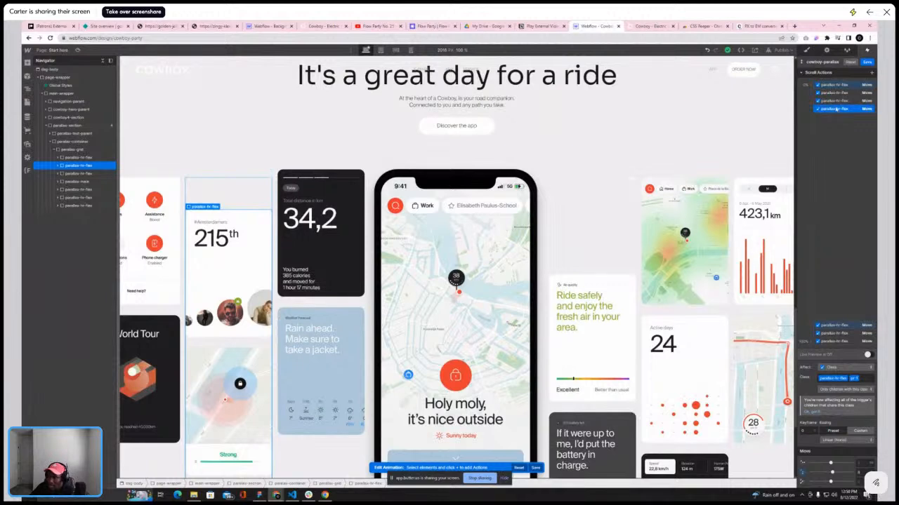
{"action": "right_click", "coordinate": [845, 113]}
{"action": "left_click", "coordinate": [846, 128]}
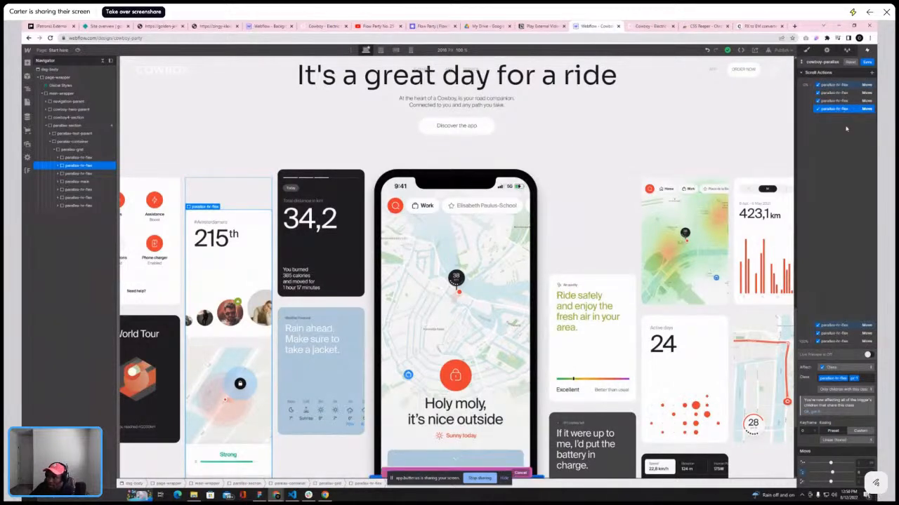
{"action": "left_click", "coordinate": [82, 199]}
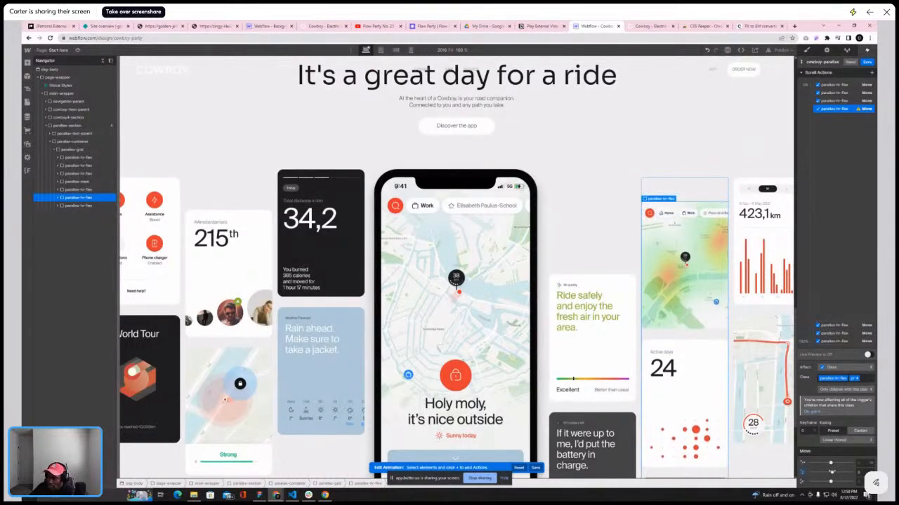
Set the heat-map column's Move value to 10 after checking the reference site
{"action": "left_click", "coordinate": [650, 27]}
{"action": "scroll", "coordinate": [690, 249], "scroll_direction": "up", "scroll_amount": 1}
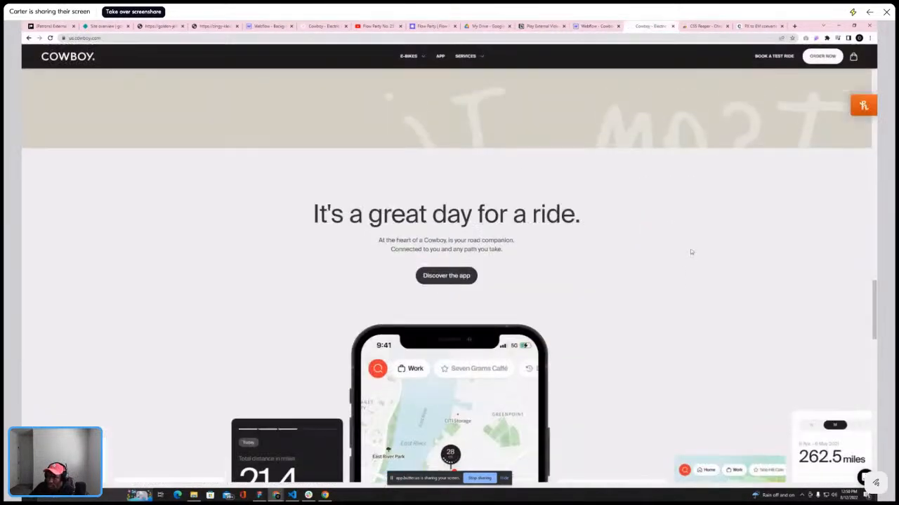
{"action": "scroll", "coordinate": [690, 249], "scroll_direction": "down", "scroll_amount": 2}
{"action": "scroll", "coordinate": [690, 251], "scroll_direction": "up", "scroll_amount": 1}
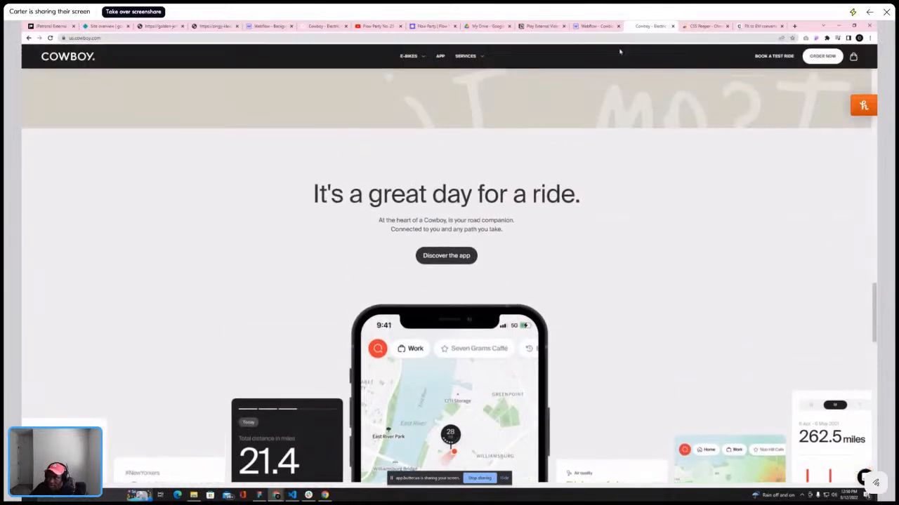
{"action": "left_click", "coordinate": [596, 27]}
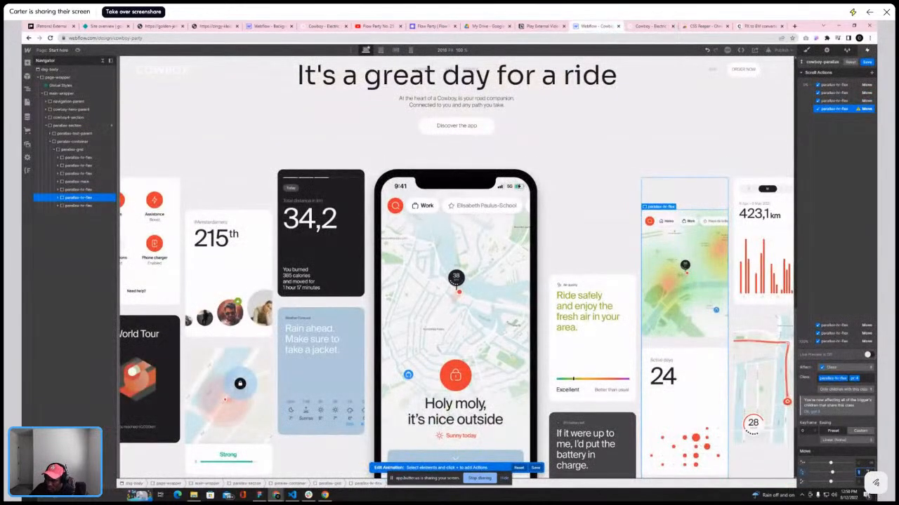
{"action": "type", "text": "10"}
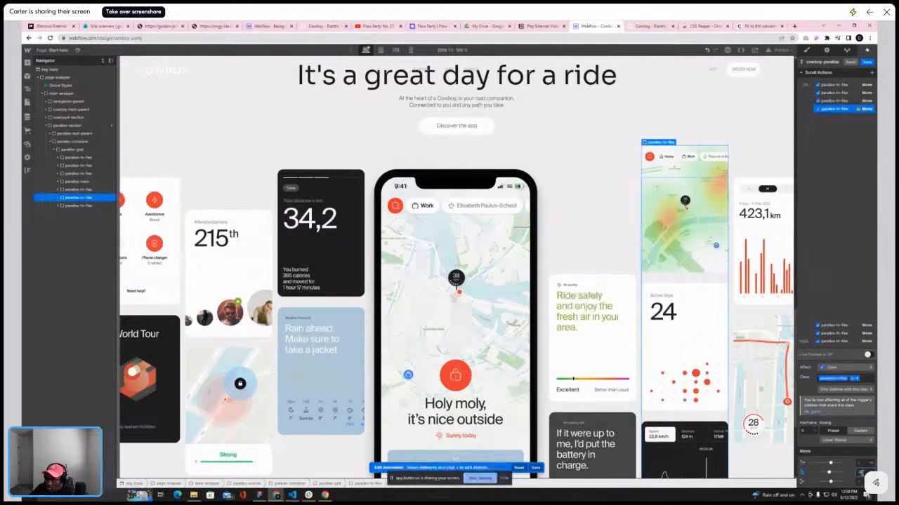
{"action": "scroll", "coordinate": [635, 411], "scroll_direction": "up", "scroll_amount": 4}
{"action": "scroll", "coordinate": [635, 411], "scroll_direction": "down", "scroll_amount": 3}
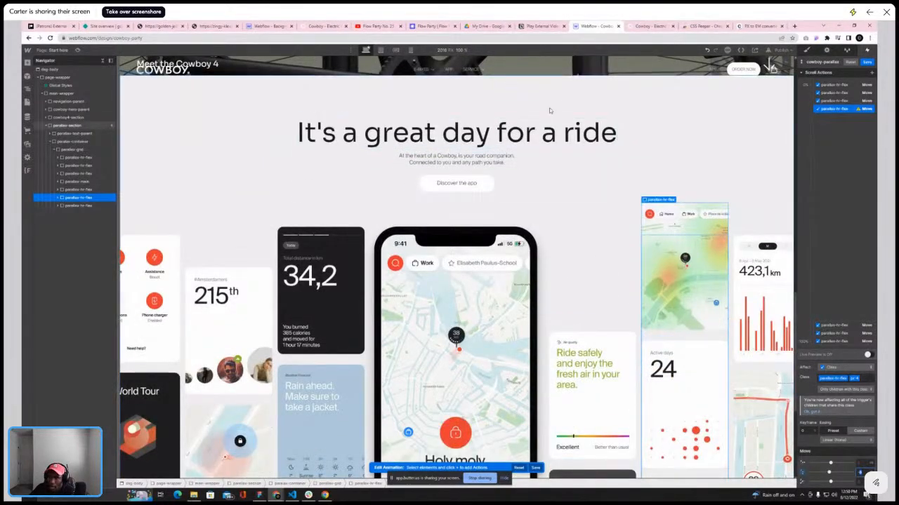
Scroll the reference site's app section to compare its card movement with the canvas
{"action": "left_click", "coordinate": [650, 26]}
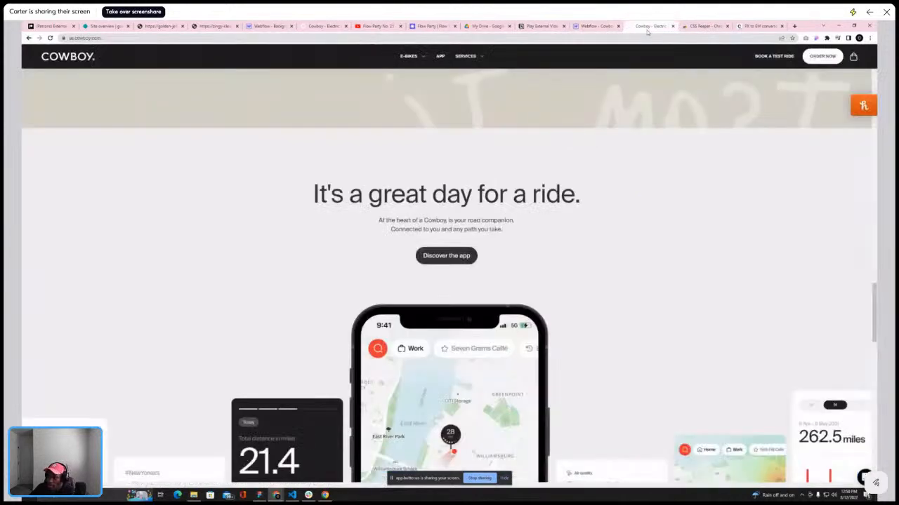
{"action": "scroll", "coordinate": [656, 138], "scroll_direction": "down", "scroll_amount": 2}
{"action": "scroll", "coordinate": [655, 136], "scroll_direction": "up", "scroll_amount": 5}
{"action": "scroll", "coordinate": [636, 88], "scroll_direction": "down", "scroll_amount": 3}
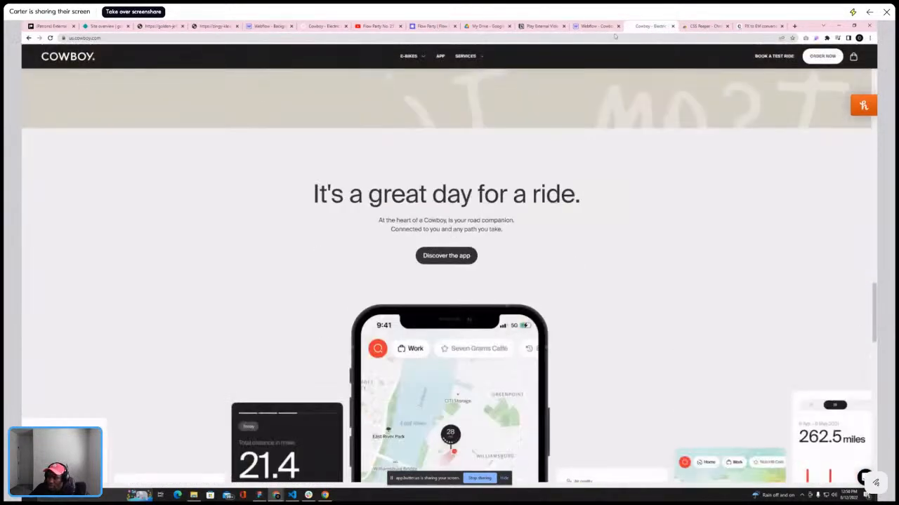
{"action": "left_click", "coordinate": [595, 26]}
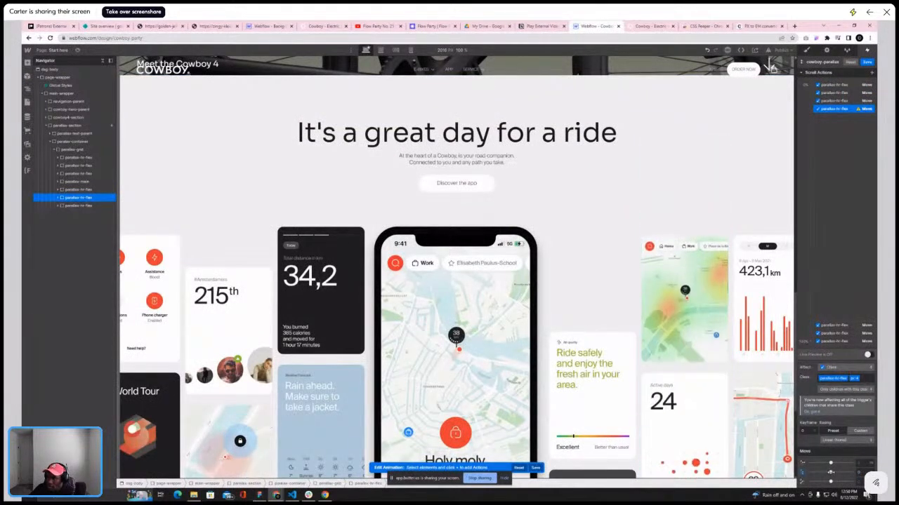
Adjust the Move values on the heat-map column's keyframes while checking the reference site's card motion
{"action": "left_click_drag", "start_coordinate": [832, 473], "coordinate": [835, 472]}
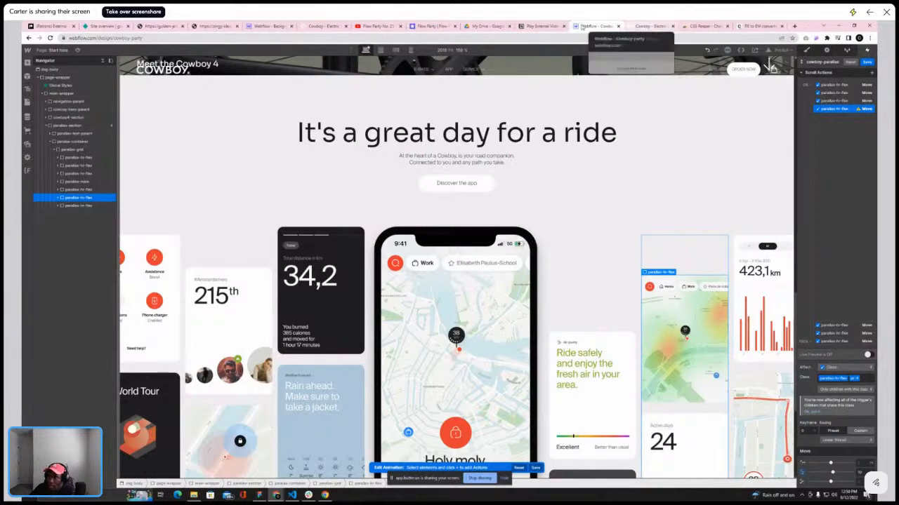
{"action": "left_click", "coordinate": [645, 26]}
{"action": "scroll", "coordinate": [635, 163], "scroll_direction": "down", "scroll_amount": 8}
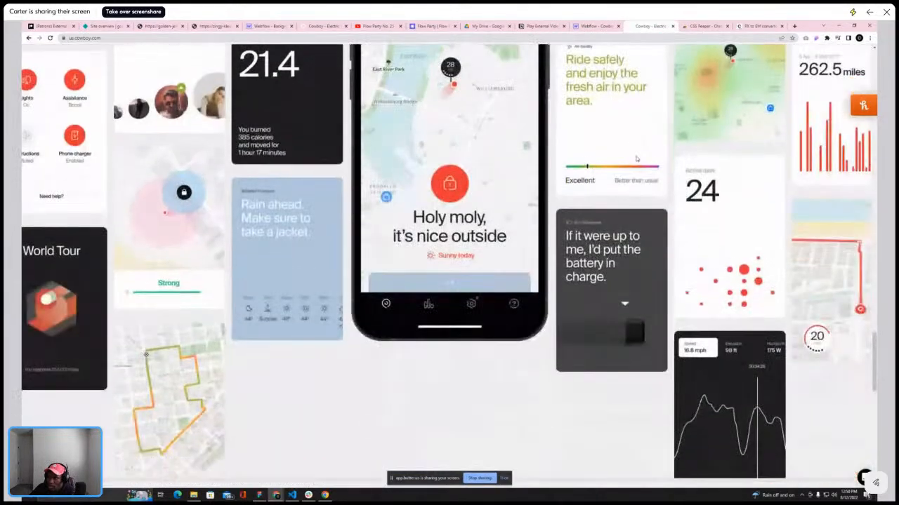
{"action": "scroll", "coordinate": [637, 157], "scroll_direction": "up", "scroll_amount": 4}
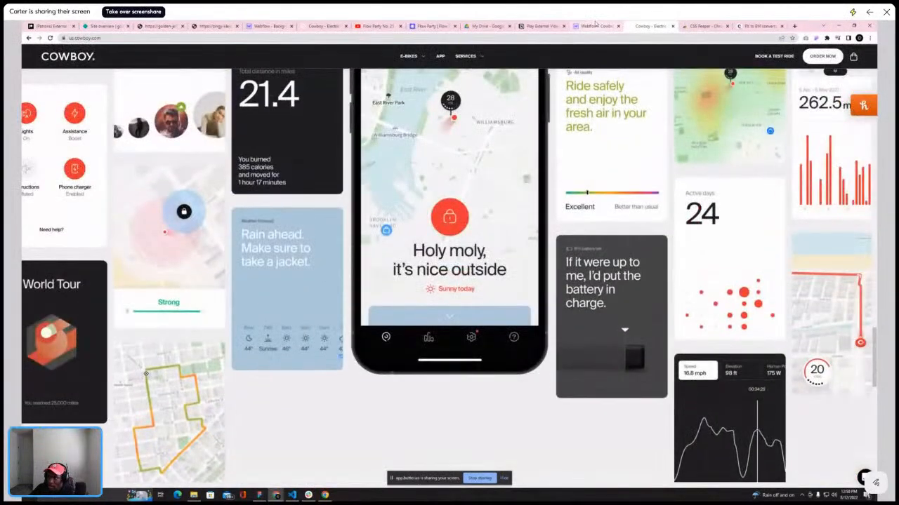
{"action": "left_click", "coordinate": [596, 26]}
{"action": "left_click", "coordinate": [842, 325]}
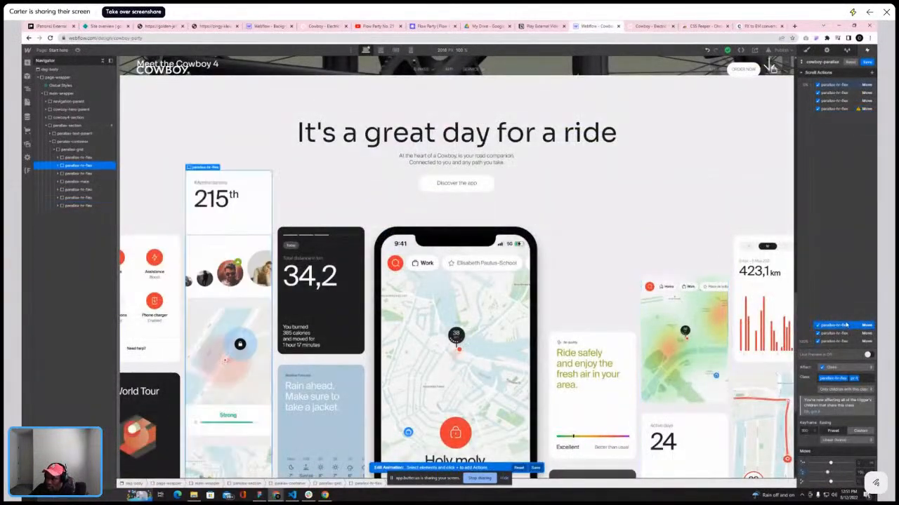
{"action": "left_click", "coordinate": [832, 110]}
{"action": "left_click", "coordinate": [818, 341]}
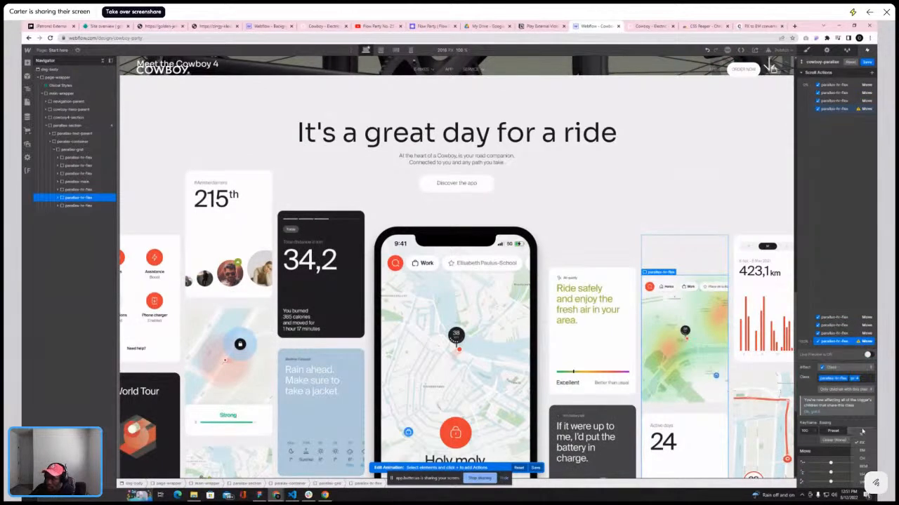
{"action": "left_click", "coordinate": [830, 472]}
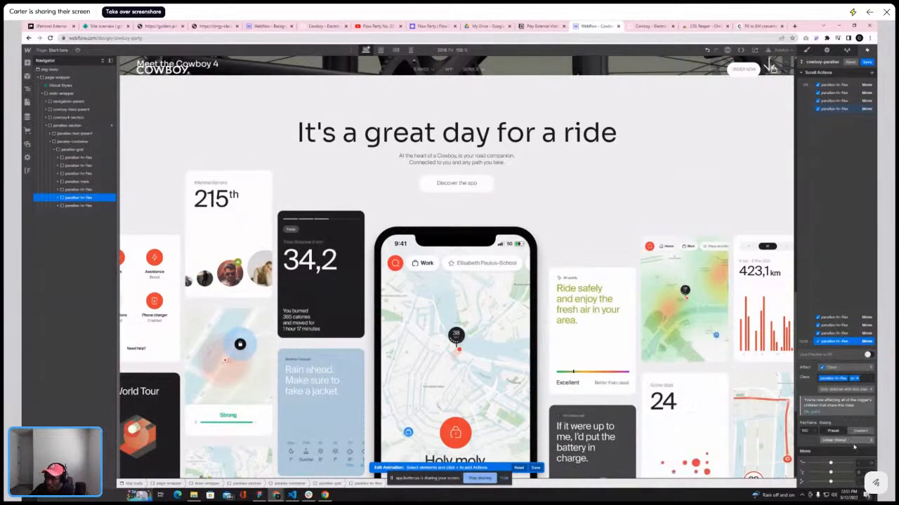
{"action": "left_click", "coordinate": [844, 318]}
{"action": "left_click", "coordinate": [844, 342]}
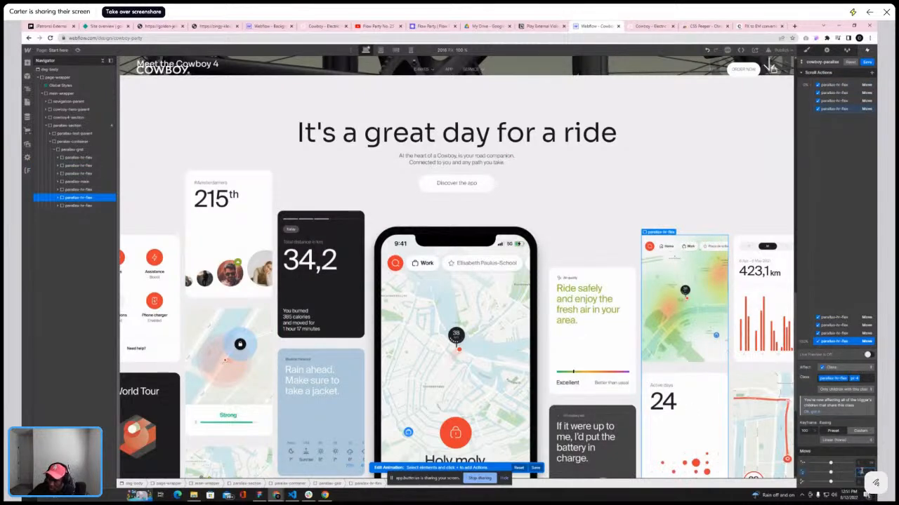
{"action": "key", "text": "Return"}
Scroll the canvas to check the columns' motion and save the cowboy-parallax scroll animation
{"action": "scroll", "coordinate": [747, 374], "scroll_direction": "down", "scroll_amount": 3}
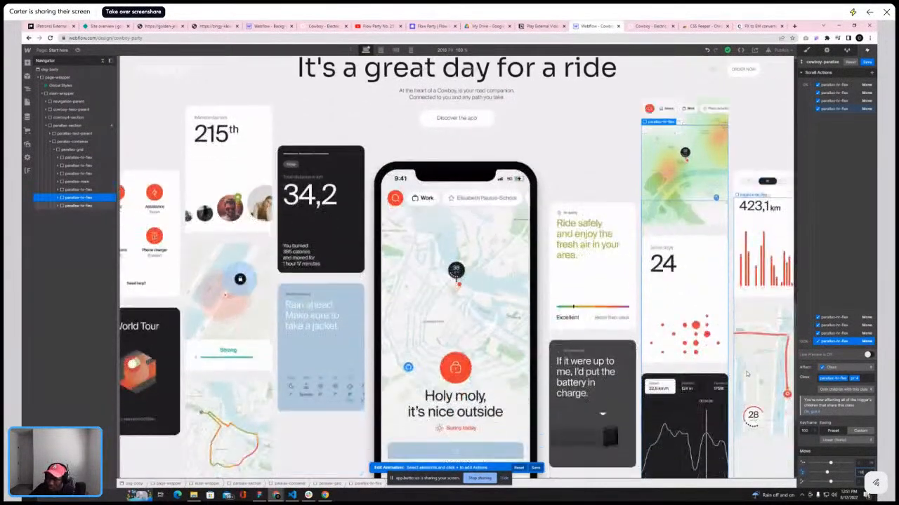
{"action": "scroll", "coordinate": [747, 374], "scroll_direction": "up", "scroll_amount": 2}
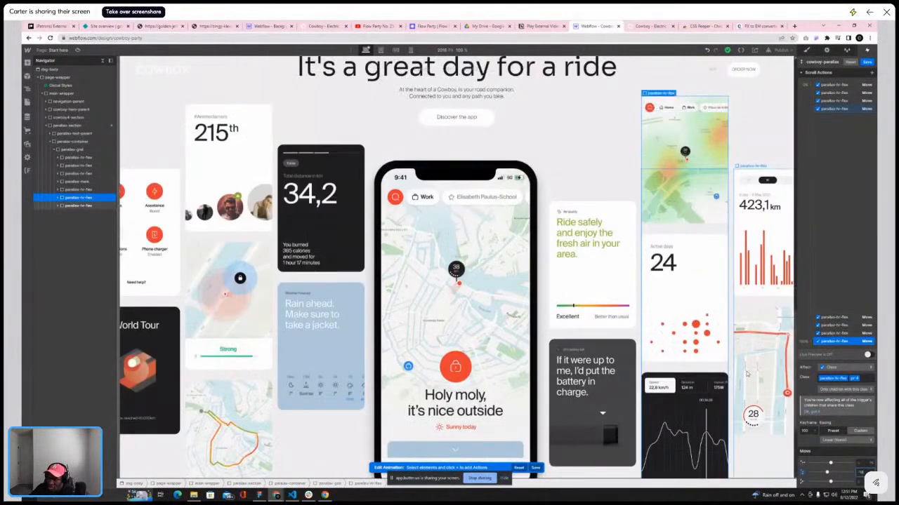
{"action": "scroll", "coordinate": [747, 374], "scroll_direction": "up", "scroll_amount": 3}
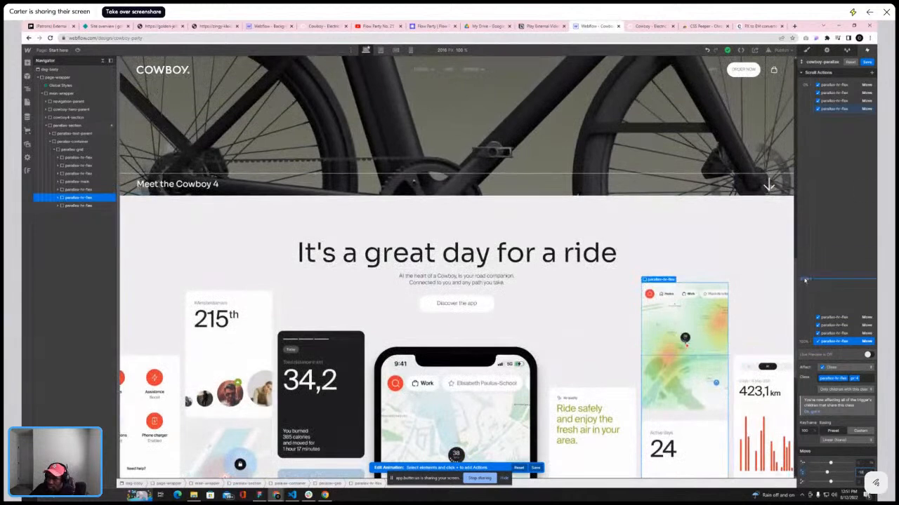
{"action": "left_click", "coordinate": [867, 63]}
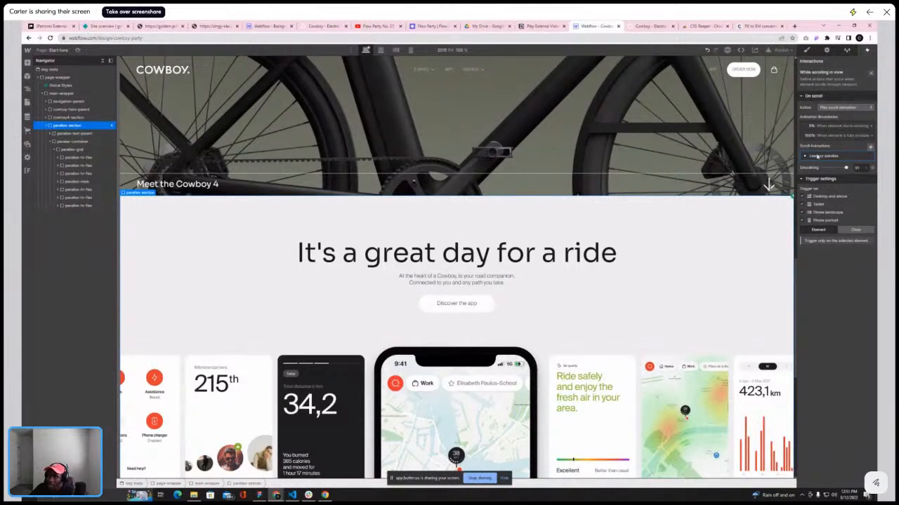
Preview the page and scroll through the app section to examine the parallax columns
{"action": "left_click", "coordinate": [79, 50]}
{"action": "scroll", "coordinate": [345, 124], "scroll_direction": "up", "scroll_amount": 5}
{"action": "scroll", "coordinate": [345, 124], "scroll_direction": "down", "scroll_amount": 8}
{"action": "scroll", "coordinate": [344, 121], "scroll_direction": "down", "scroll_amount": 5}
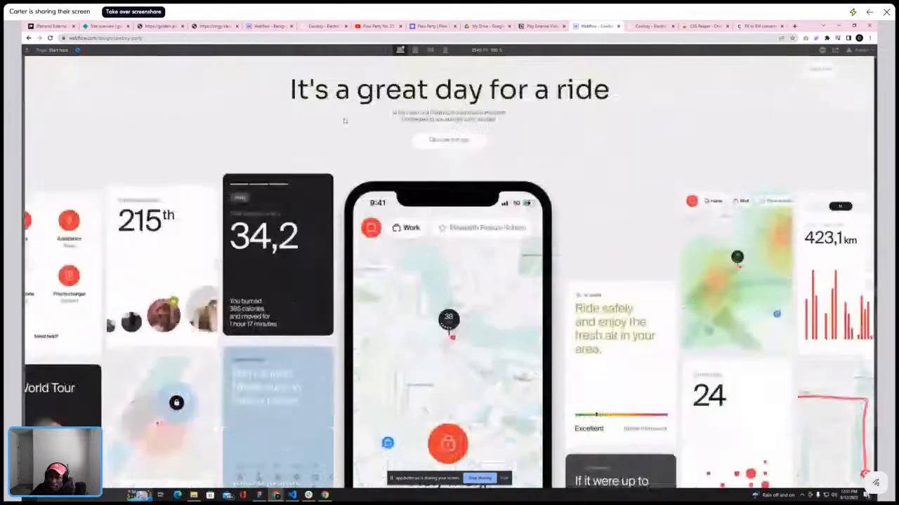
{"action": "scroll", "coordinate": [344, 121], "scroll_direction": "up", "scroll_amount": 5}
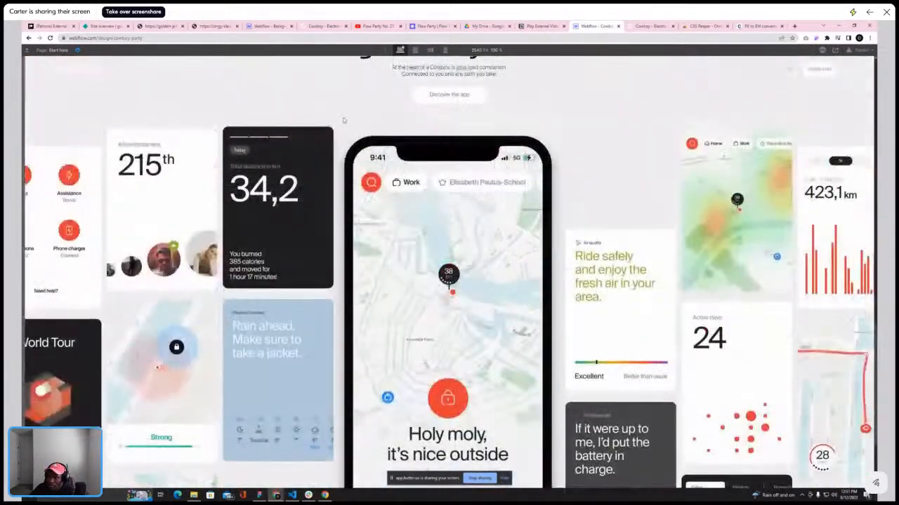
{"action": "scroll", "coordinate": [344, 120], "scroll_direction": "down", "scroll_amount": 5}
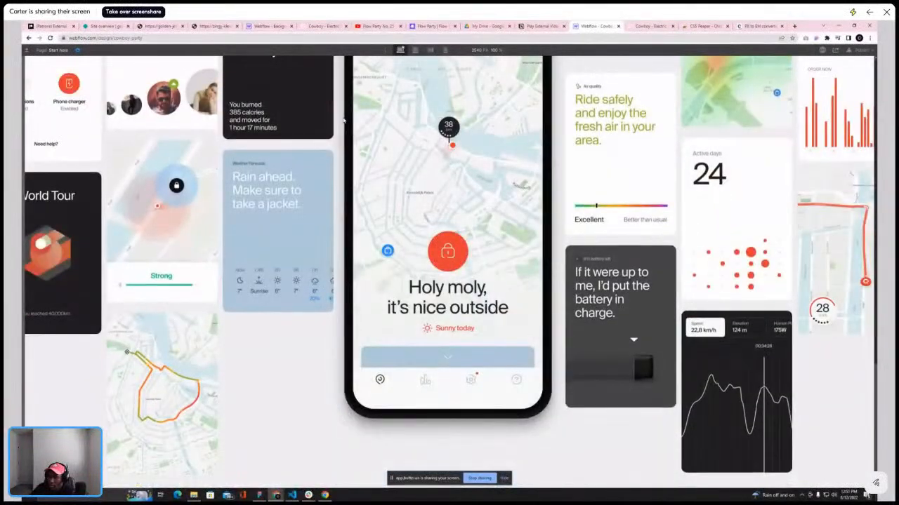
{"action": "scroll", "coordinate": [344, 121], "scroll_direction": "up", "scroll_amount": 5}
{"action": "scroll", "coordinate": [344, 121], "scroll_direction": "down", "scroll_amount": 5}
{"action": "scroll", "coordinate": [344, 121], "scroll_direction": "down", "scroll_amount": 2}
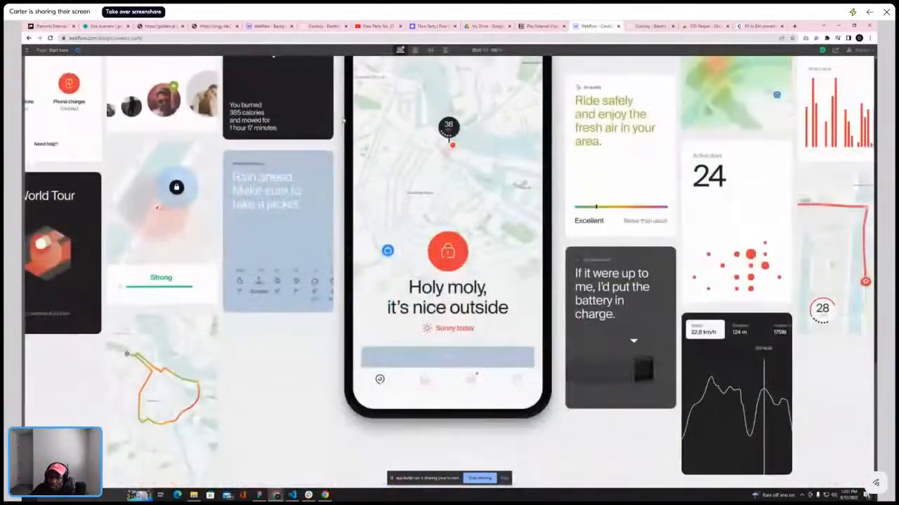
{"action": "scroll", "coordinate": [391, 388], "scroll_direction": "up", "scroll_amount": 5}
{"action": "scroll", "coordinate": [391, 389], "scroll_direction": "down", "scroll_amount": 5}
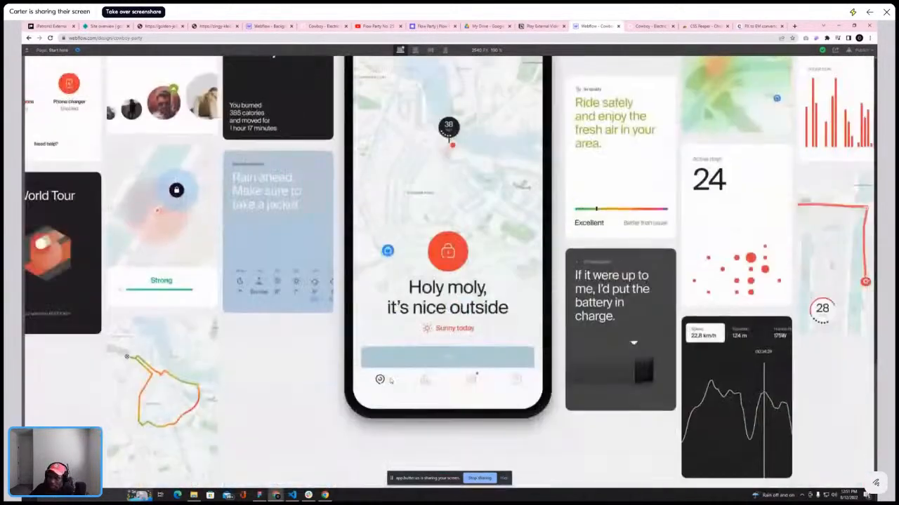
{"action": "scroll", "coordinate": [391, 380], "scroll_direction": "up", "scroll_amount": 5}
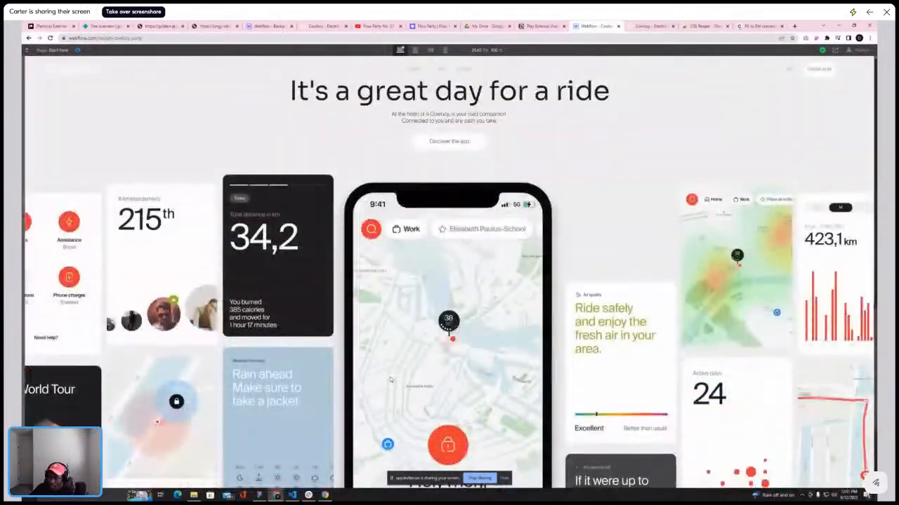
{"action": "scroll", "coordinate": [391, 380], "scroll_direction": "down", "scroll_amount": 5}
{"action": "scroll", "coordinate": [391, 380], "scroll_direction": "up", "scroll_amount": 8}
{"action": "scroll", "coordinate": [391, 377], "scroll_direction": "down", "scroll_amount": 3}
{"action": "scroll", "coordinate": [391, 378], "scroll_direction": "down", "scroll_amount": 5}
{"action": "scroll", "coordinate": [391, 376], "scroll_direction": "up", "scroll_amount": 5}
{"action": "scroll", "coordinate": [391, 375], "scroll_direction": "up", "scroll_amount": 2}
{"action": "scroll", "coordinate": [391, 375], "scroll_direction": "down", "scroll_amount": 4}
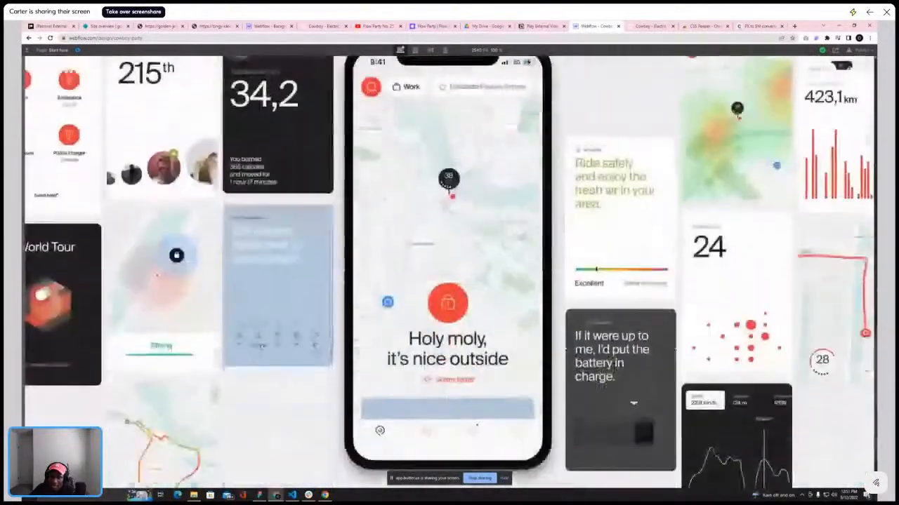
{"action": "scroll", "coordinate": [656, 327], "scroll_direction": "up", "scroll_amount": 6}
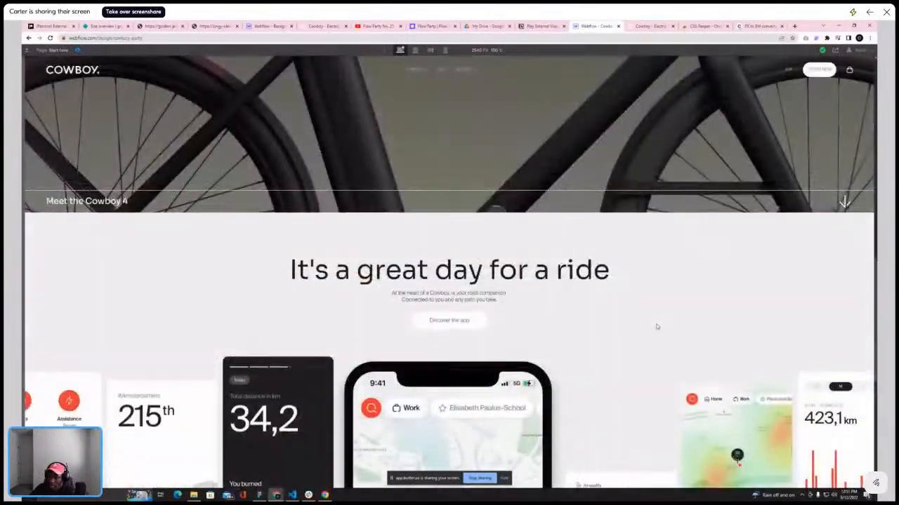
{"action": "scroll", "coordinate": [657, 326], "scroll_direction": "down", "scroll_amount": 5}
{"action": "scroll", "coordinate": [655, 325], "scroll_direction": "up", "scroll_amount": 6}
{"action": "scroll", "coordinate": [655, 324], "scroll_direction": "down", "scroll_amount": 5}
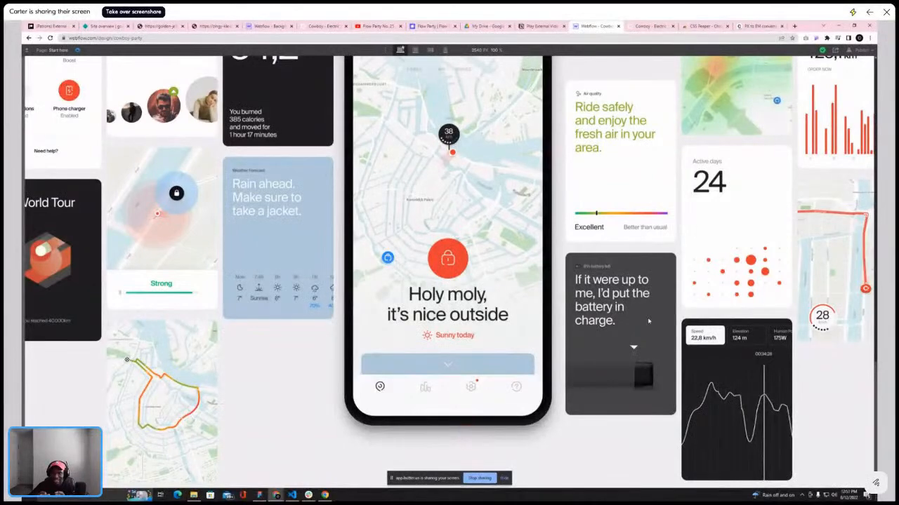
{"action": "scroll", "coordinate": [648, 259], "scroll_direction": "up", "scroll_amount": 5}
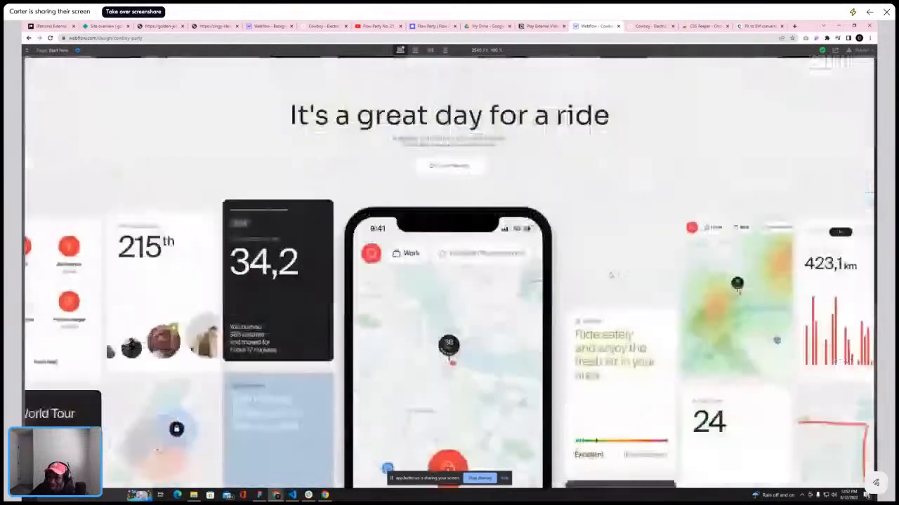
{"action": "scroll", "coordinate": [631, 261], "scroll_direction": "down", "scroll_amount": 4}
{"action": "scroll", "coordinate": [608, 264], "scroll_direction": "up", "scroll_amount": 6}
{"action": "scroll", "coordinate": [616, 239], "scroll_direction": "up", "scroll_amount": 5}
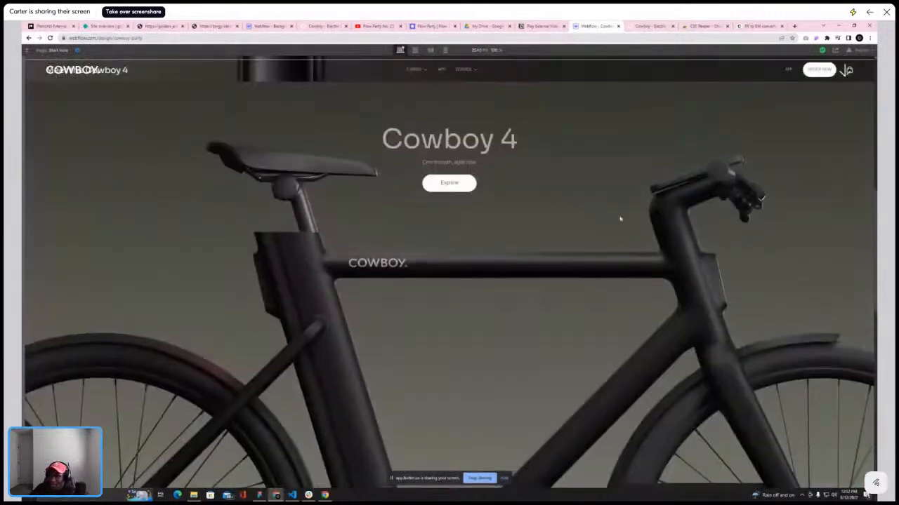
Scroll through the reference site's app section to compare its parallax with the preview
{"action": "left_click", "coordinate": [650, 27]}
{"action": "scroll", "coordinate": [518, 190], "scroll_direction": "down", "scroll_amount": 4}
{"action": "scroll", "coordinate": [517, 190], "scroll_direction": "down", "scroll_amount": 7}
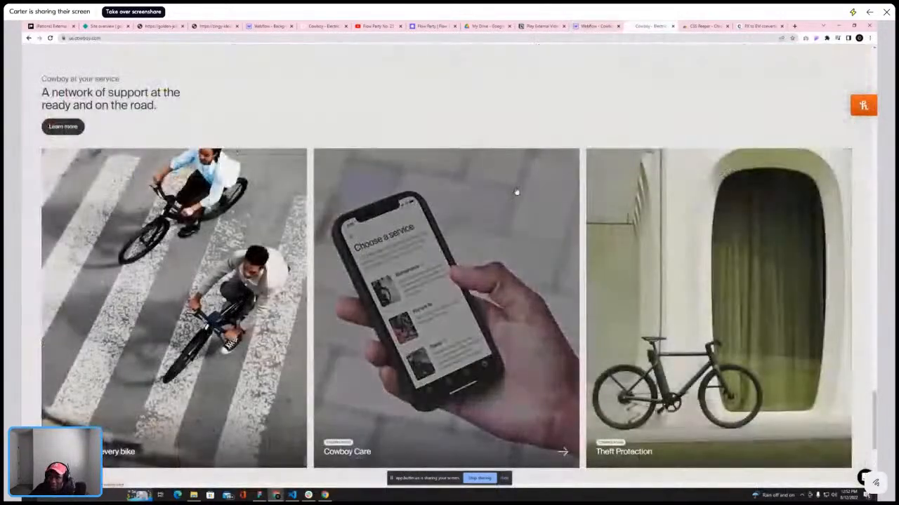
{"action": "scroll", "coordinate": [517, 186], "scroll_direction": "up", "scroll_amount": 7}
{"action": "scroll", "coordinate": [578, 198], "scroll_direction": "up", "scroll_amount": 9}
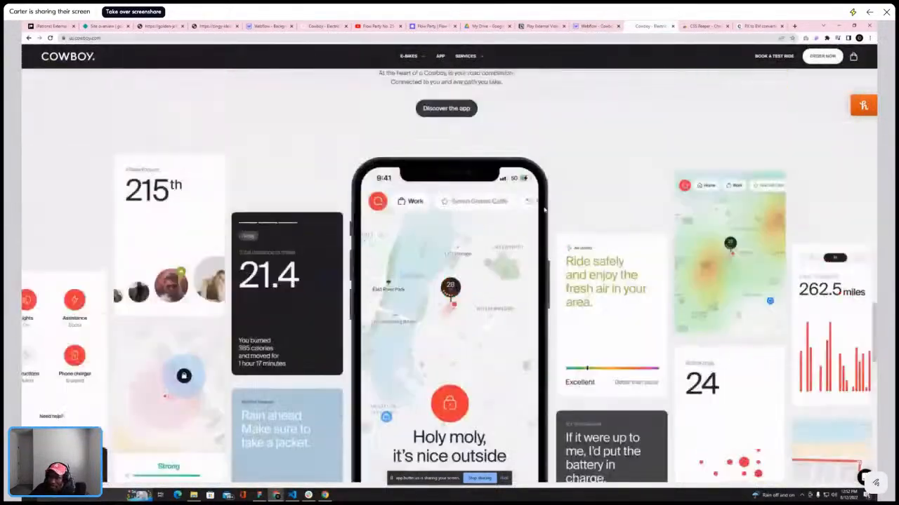
{"action": "scroll", "coordinate": [555, 204], "scroll_direction": "down", "scroll_amount": 3}
{"action": "scroll", "coordinate": [537, 203], "scroll_direction": "down", "scroll_amount": 8}
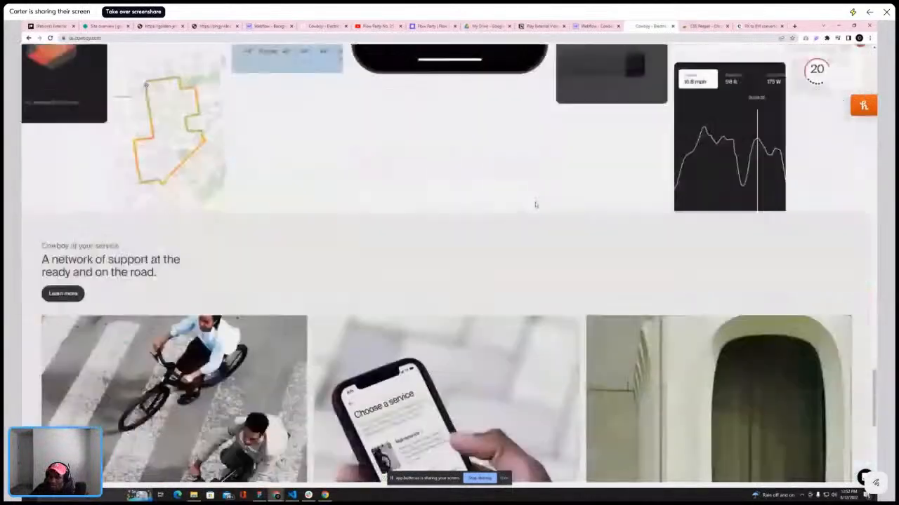
{"action": "scroll", "coordinate": [535, 201], "scroll_direction": "up", "scroll_amount": 3}
{"action": "scroll", "coordinate": [577, 172], "scroll_direction": "down", "scroll_amount": 1}
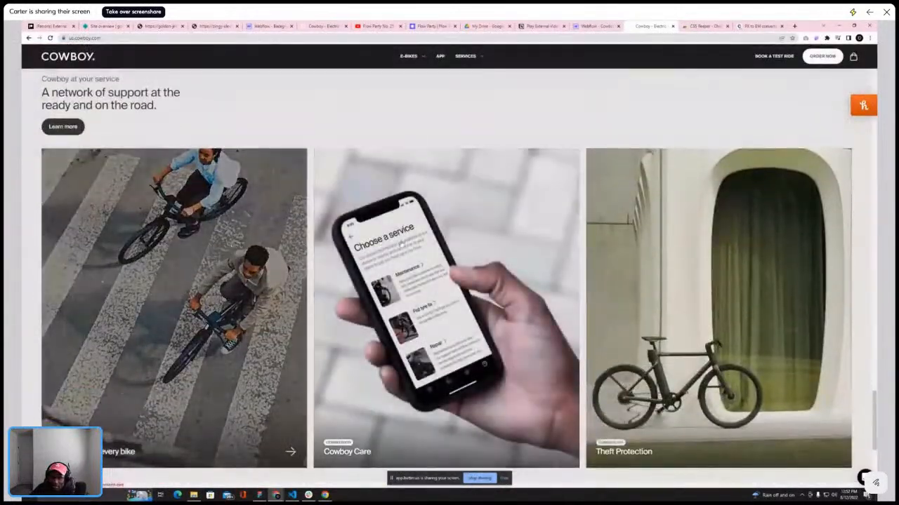
{"action": "scroll", "coordinate": [378, 292], "scroll_direction": "up", "scroll_amount": 1}
{"action": "scroll", "coordinate": [378, 292], "scroll_direction": "down", "scroll_amount": 1}
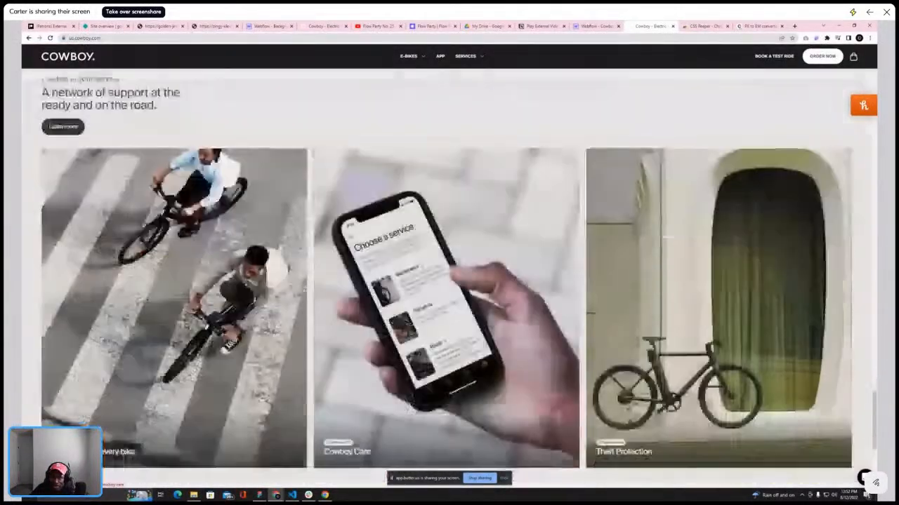
{"action": "left_click", "coordinate": [596, 26]}
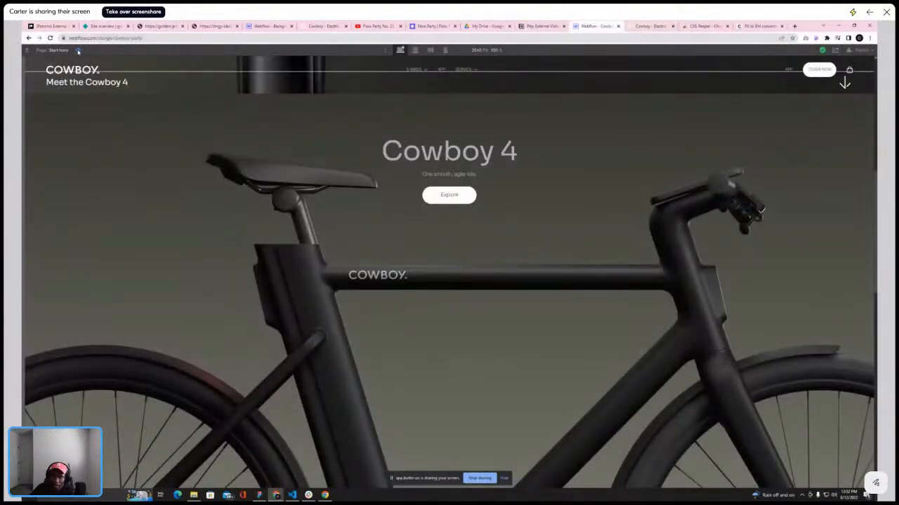
Exit preview and collapse the page structure in the navigator
{"action": "left_click", "coordinate": [78, 51]}
{"action": "left_click", "coordinate": [103, 62]}
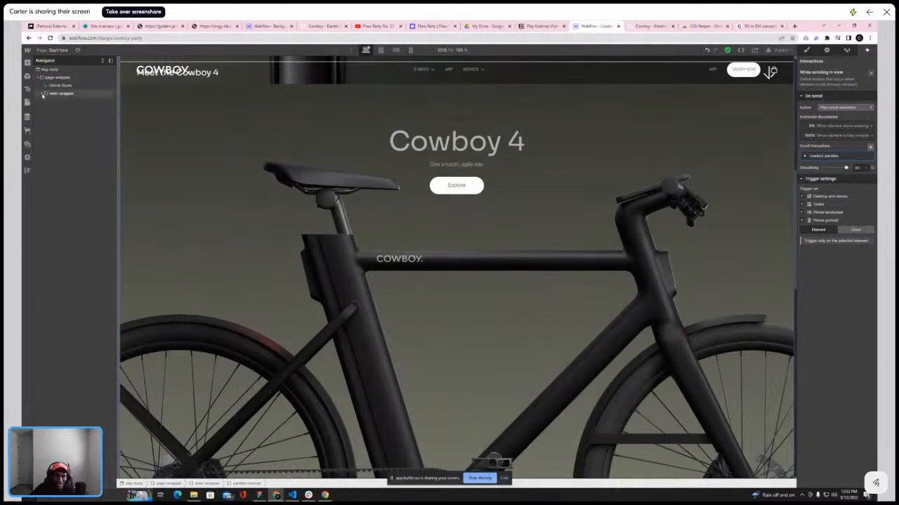
{"action": "left_click", "coordinate": [42, 93]}
{"action": "scroll", "coordinate": [326, 165], "scroll_direction": "up", "scroll_amount": 10}
{"action": "scroll", "coordinate": [513, 233], "scroll_direction": "down", "scroll_amount": 14}
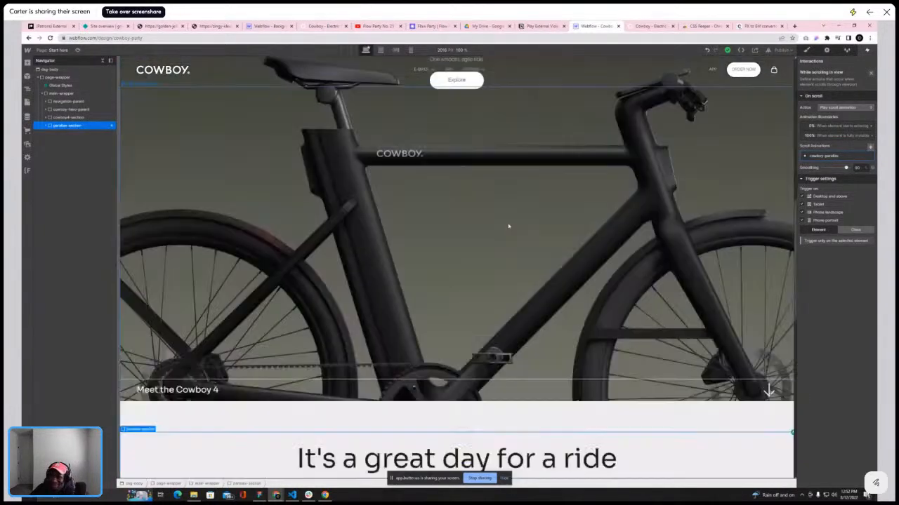
{"action": "scroll", "coordinate": [602, 259], "scroll_direction": "up", "scroll_amount": 3}
Select the page body and open the Add elements panel
{"action": "left_click", "coordinate": [49, 69]}
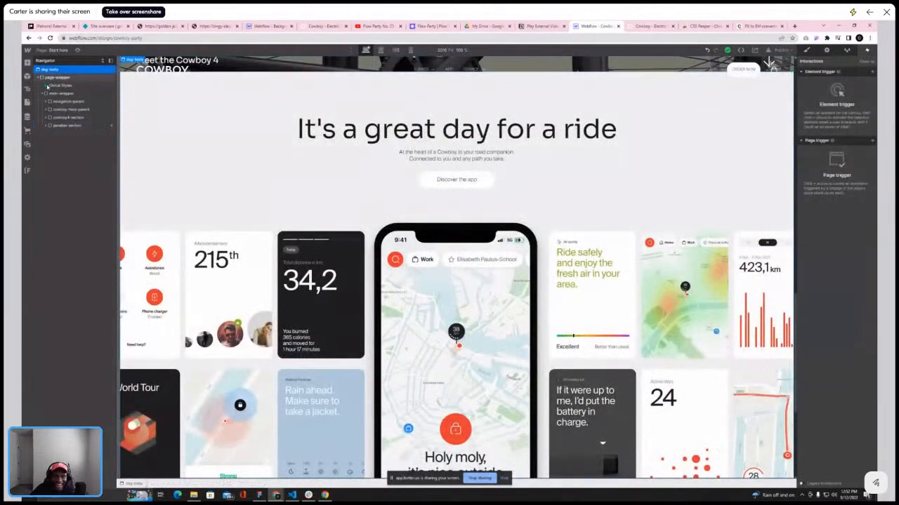
{"action": "left_click", "coordinate": [55, 94]}
{"action": "left_click", "coordinate": [27, 62]}
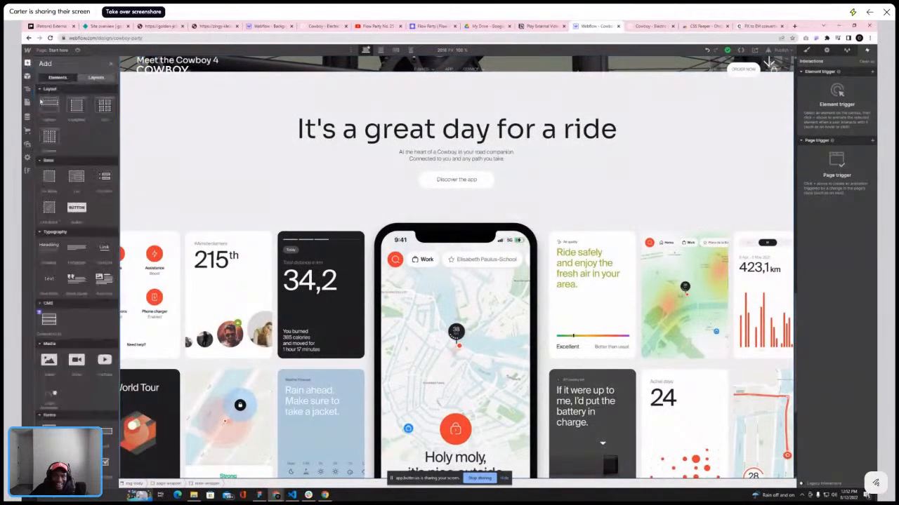
Add a Div Block to the end of the page body
{"action": "left_click", "coordinate": [88, 175]}
{"action": "scroll", "coordinate": [450, 267], "scroll_direction": "down", "scroll_amount": 5}
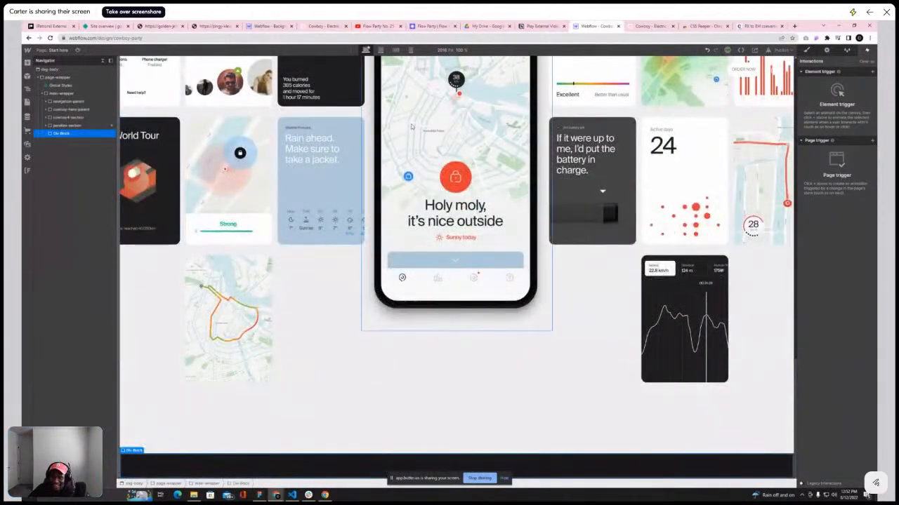
Scroll through the reference site's app section and lower page to study its parallax behavior
{"action": "left_click", "coordinate": [642, 27]}
{"action": "scroll", "coordinate": [523, 180], "scroll_direction": "down", "scroll_amount": 3}
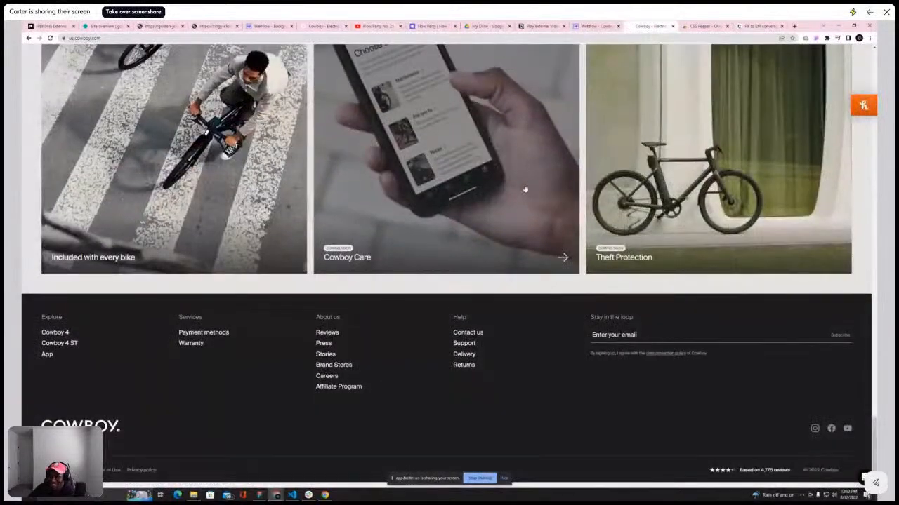
{"action": "scroll", "coordinate": [523, 181], "scroll_direction": "up", "scroll_amount": 4}
{"action": "scroll", "coordinate": [523, 183], "scroll_direction": "down", "scroll_amount": 1}
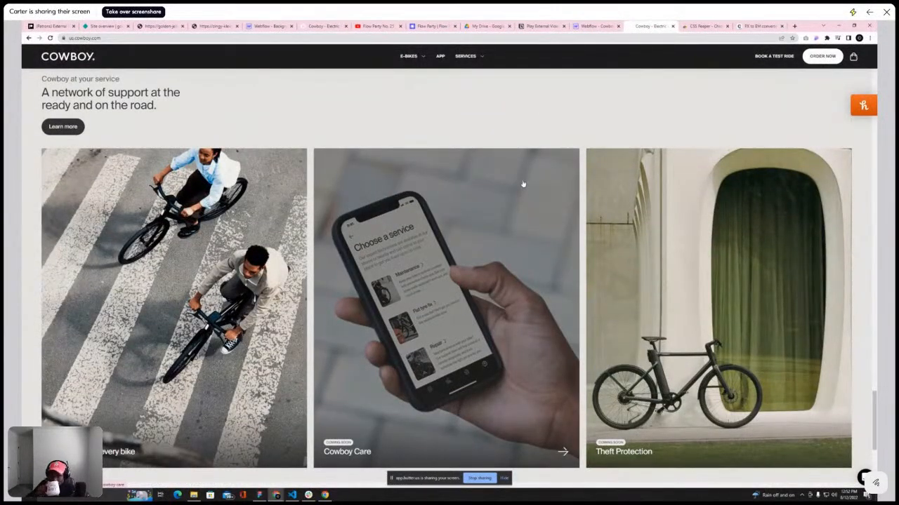
{"action": "scroll", "coordinate": [522, 184], "scroll_direction": "up", "scroll_amount": 7}
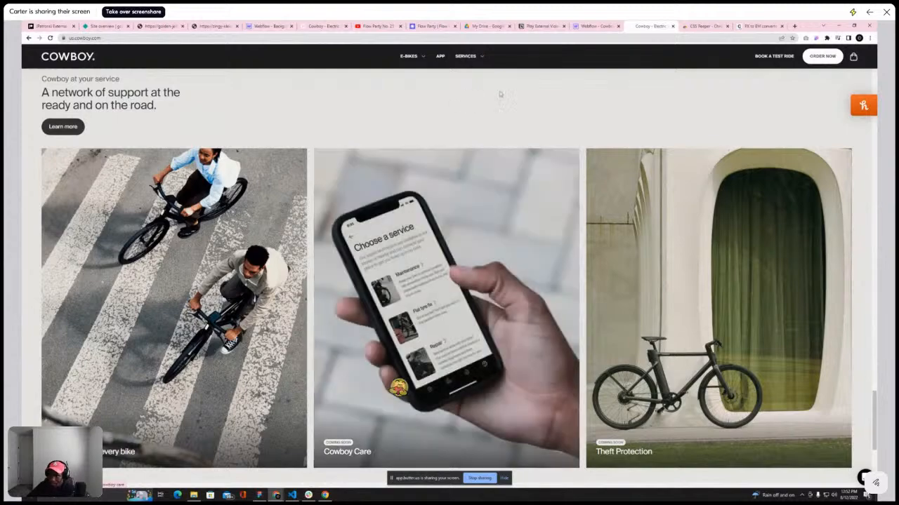
{"action": "scroll", "coordinate": [507, 201], "scroll_direction": "up", "scroll_amount": 20}
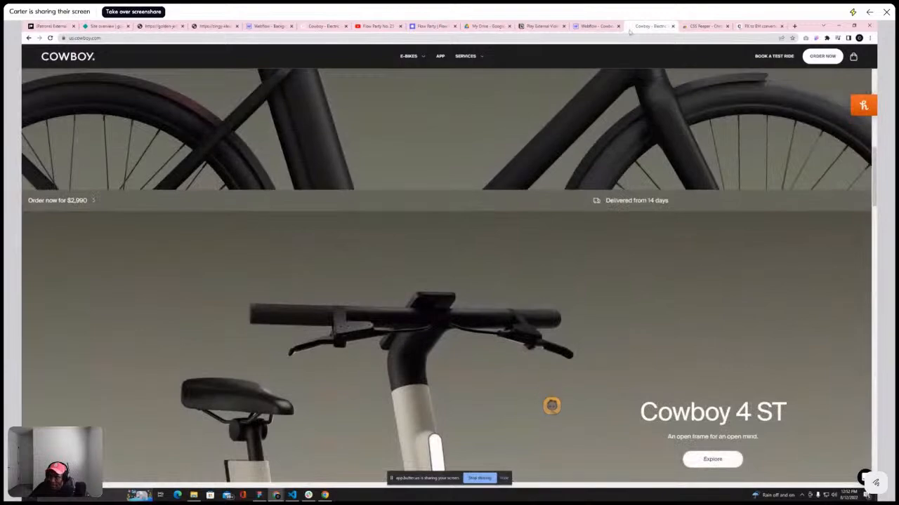
{"action": "scroll", "coordinate": [460, 123], "scroll_direction": "down", "scroll_amount": 10}
{"action": "scroll", "coordinate": [453, 138], "scroll_direction": "down", "scroll_amount": 10}
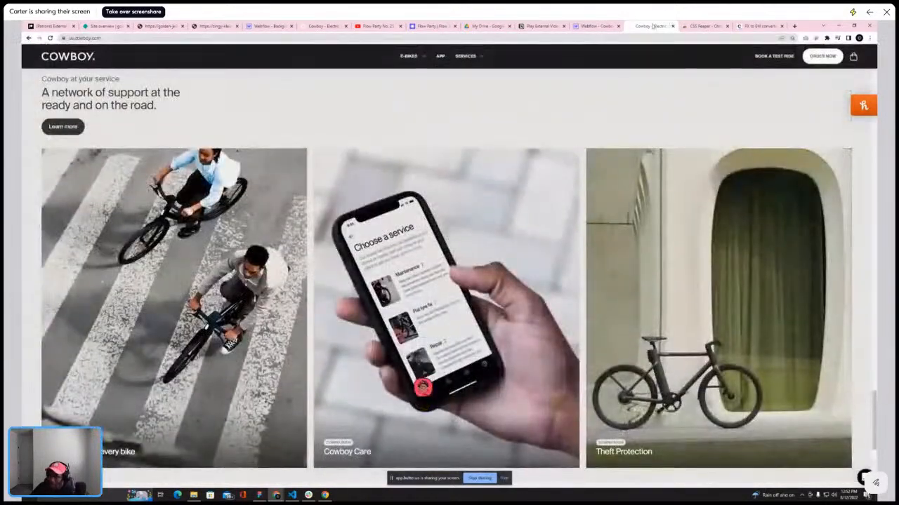
Publish the site to the cowboy-party.webflow.io domain and open the published page
{"action": "left_click", "coordinate": [590, 26]}
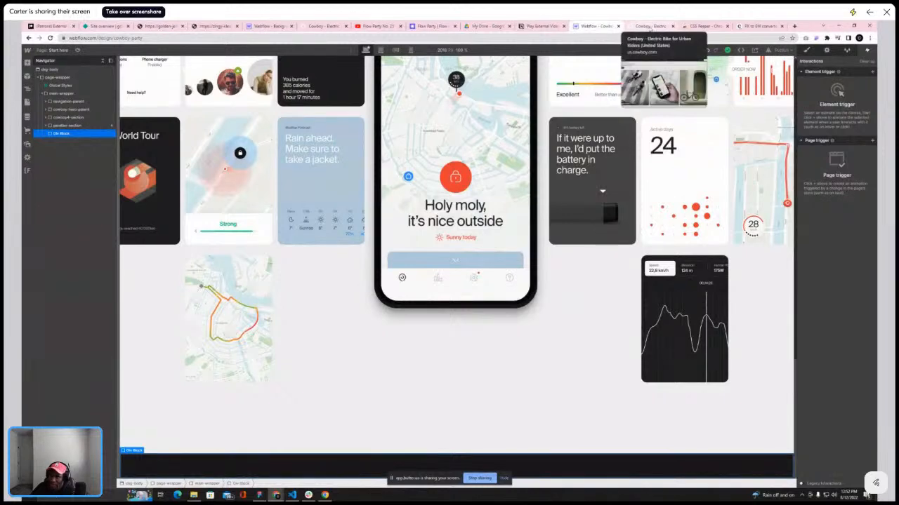
{"action": "left_click", "coordinate": [779, 51]}
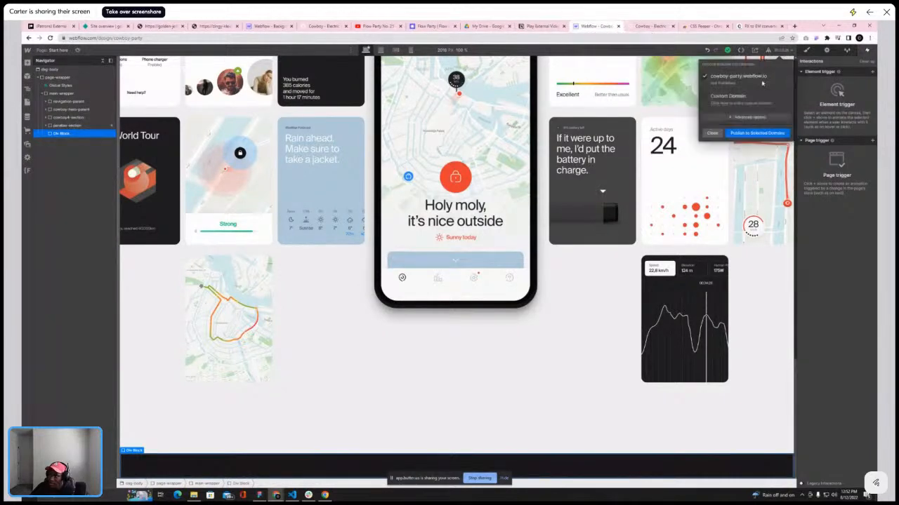
{"action": "left_click", "coordinate": [746, 135]}
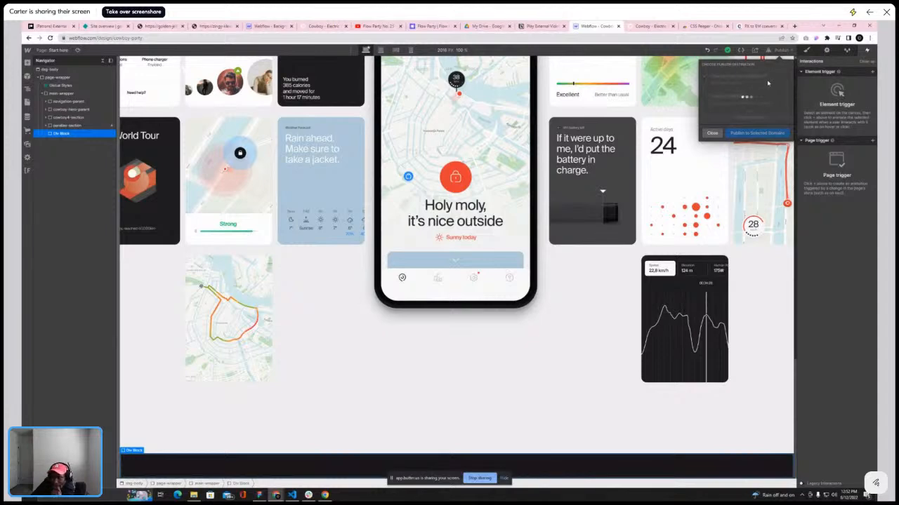
{"action": "left_click", "coordinate": [771, 77]}
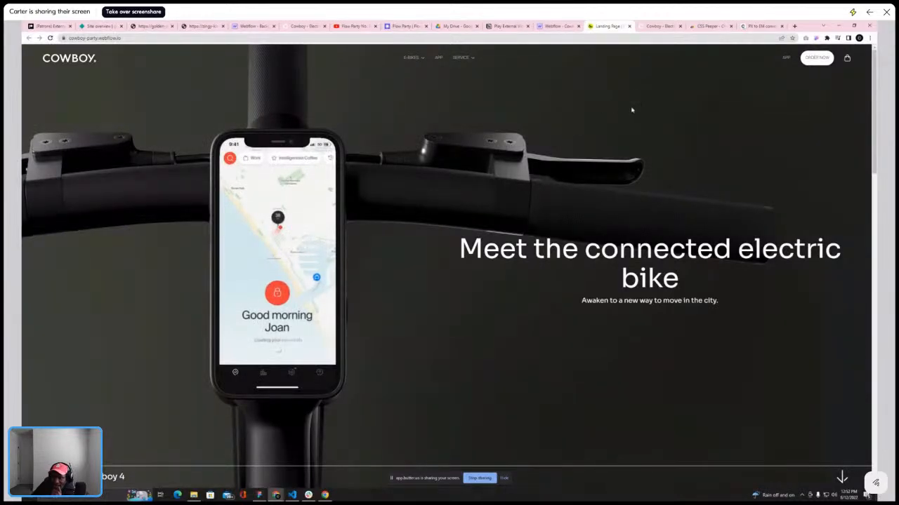
Scroll through the published page's hero and app sections to check the parallax
{"action": "scroll", "coordinate": [632, 109], "scroll_direction": "down", "scroll_amount": 5}
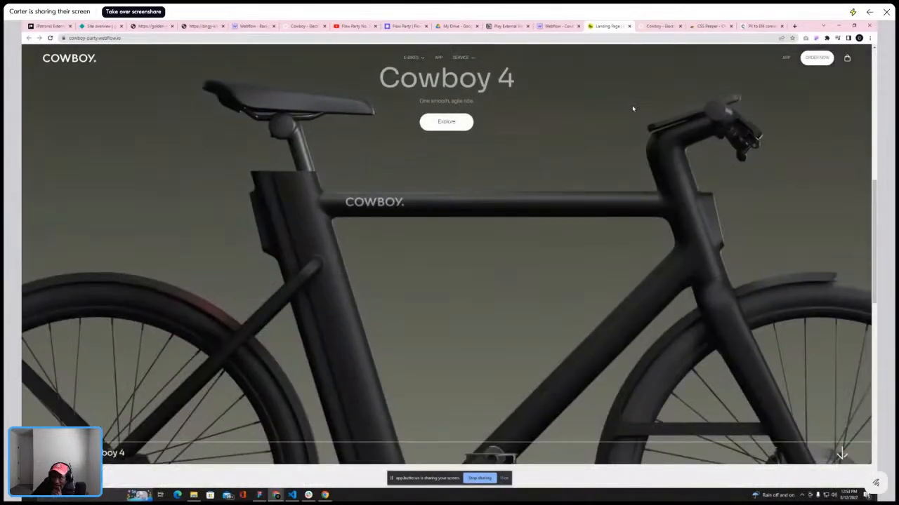
{"action": "scroll", "coordinate": [632, 110], "scroll_direction": "down", "scroll_amount": 10}
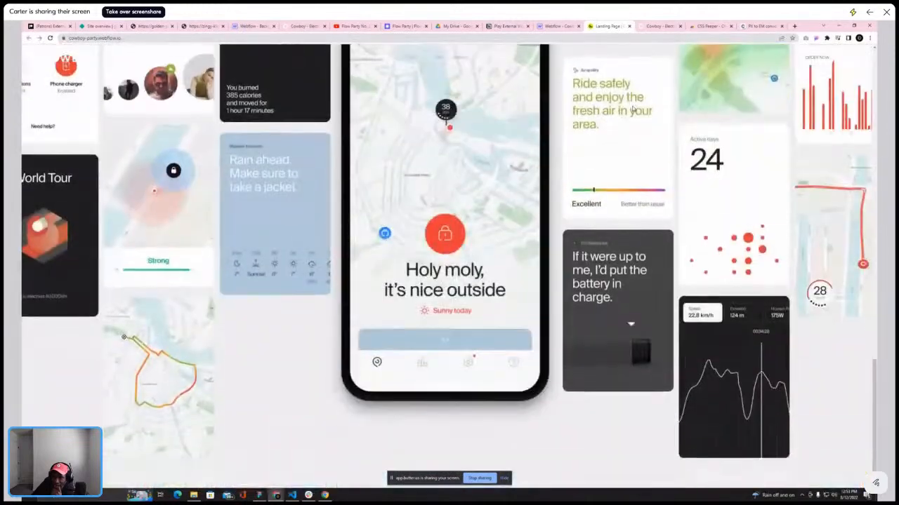
{"action": "scroll", "coordinate": [632, 111], "scroll_direction": "up", "scroll_amount": 12}
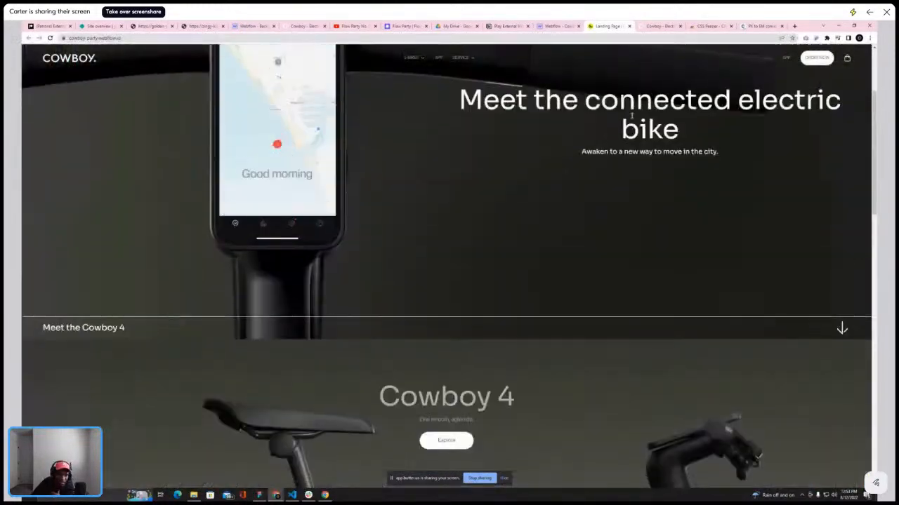
{"action": "scroll", "coordinate": [632, 116], "scroll_direction": "down", "scroll_amount": 5}
{"action": "scroll", "coordinate": [632, 117], "scroll_direction": "down", "scroll_amount": 4}
{"action": "scroll", "coordinate": [631, 116], "scroll_direction": "up", "scroll_amount": 4}
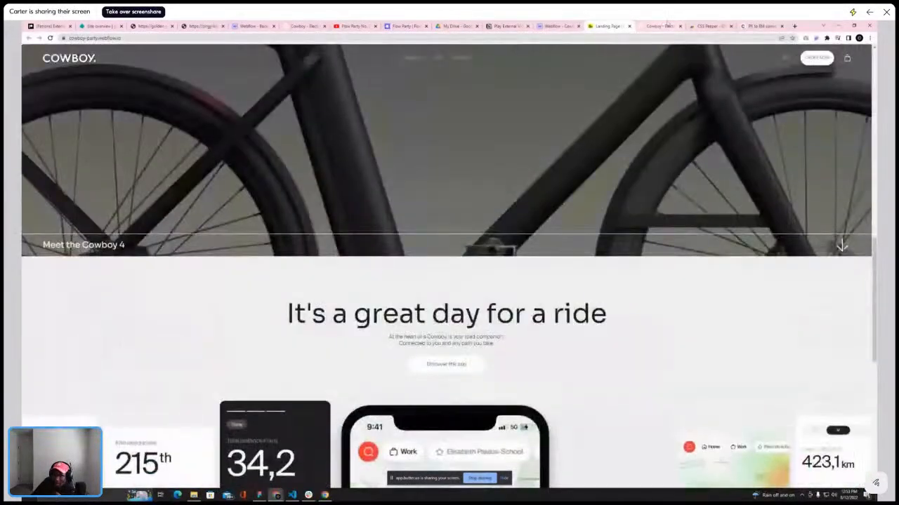
Switch between the reference site and the published page to compare the app section side by side
{"action": "left_click", "coordinate": [660, 26]}
{"action": "scroll", "coordinate": [617, 115], "scroll_direction": "down", "scroll_amount": 3}
{"action": "scroll", "coordinate": [617, 115], "scroll_direction": "up", "scroll_amount": 8}
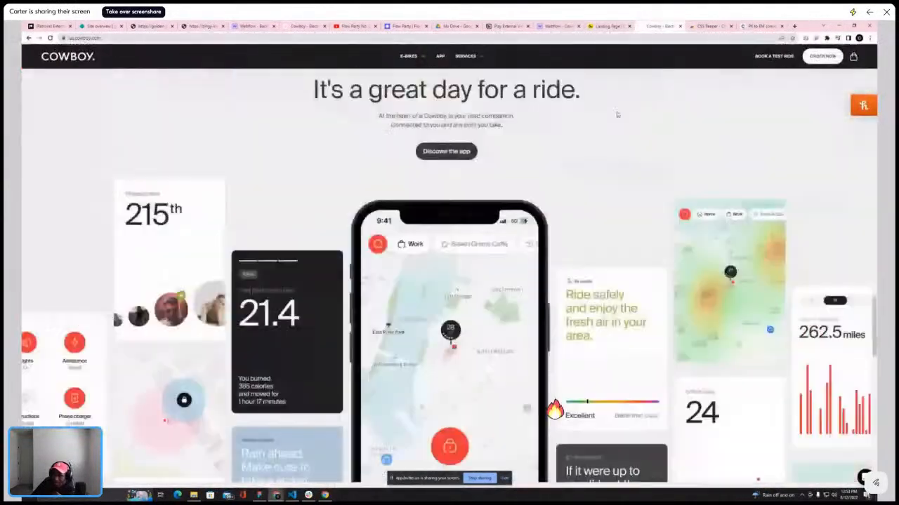
{"action": "scroll", "coordinate": [617, 119], "scroll_direction": "up", "scroll_amount": 3}
{"action": "scroll", "coordinate": [617, 123], "scroll_direction": "down", "scroll_amount": 2}
{"action": "key", "text": "ctrl+Tab"}
{"action": "scroll", "coordinate": [650, 96], "scroll_direction": "down", "scroll_amount": 1}
{"action": "scroll", "coordinate": [632, 102], "scroll_direction": "up", "scroll_amount": 1}
{"action": "key", "text": "ctrl+shift+Tab"}
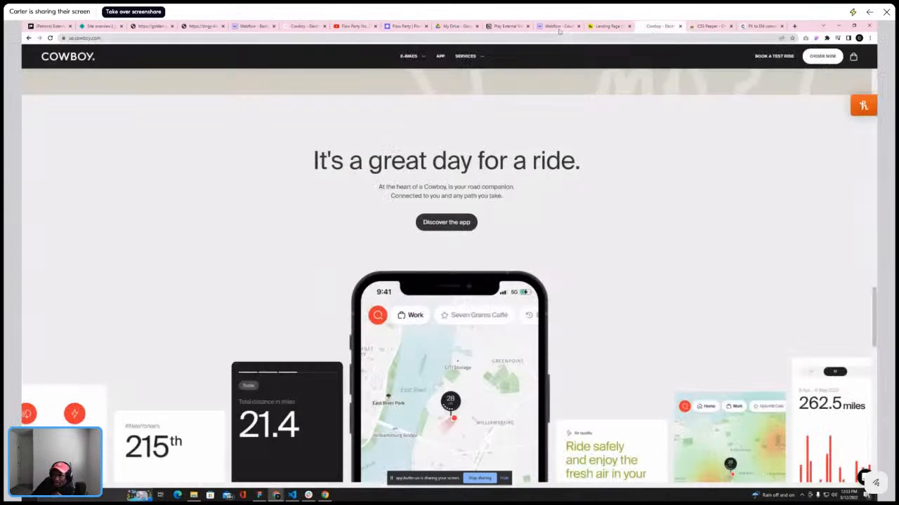
{"action": "left_click", "coordinate": [611, 26]}
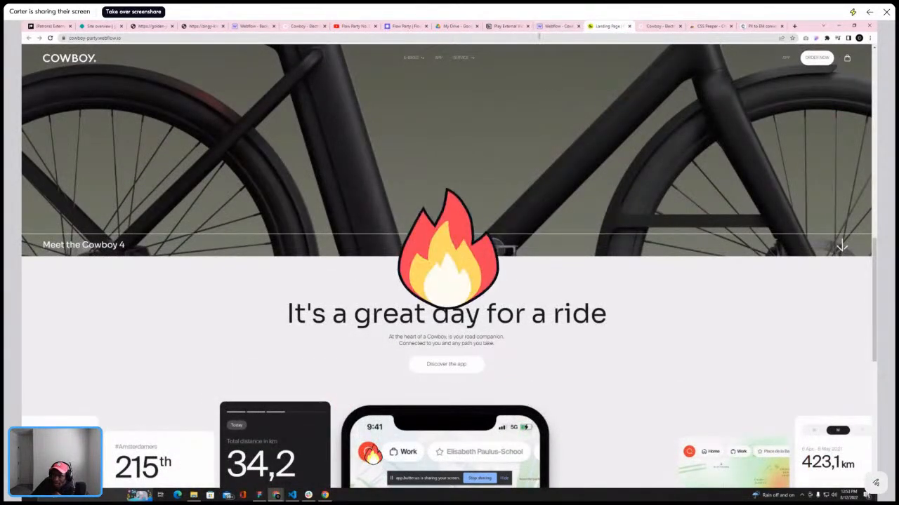
Replace the app section heading's classes with the te-h1 class
{"action": "left_click", "coordinate": [553, 28]}
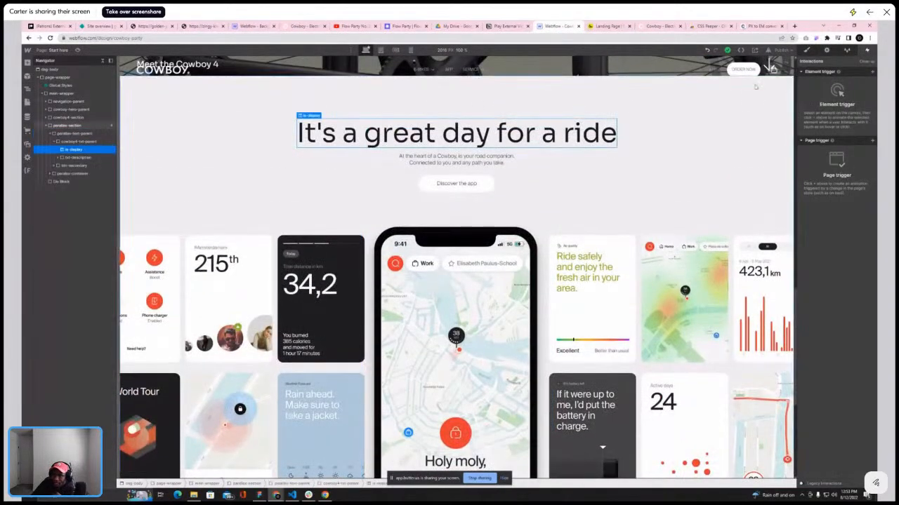
{"action": "left_click", "coordinate": [808, 50]}
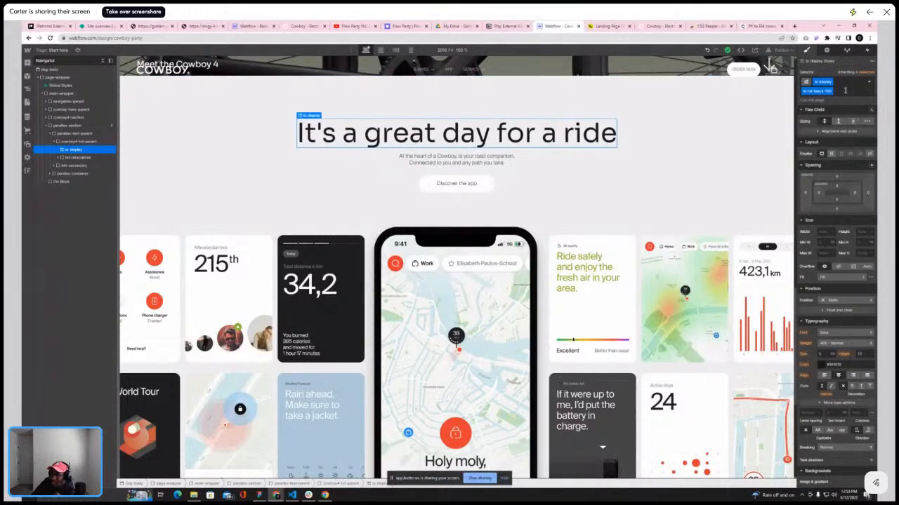
{"action": "left_click", "coordinate": [845, 90]}
{"action": "key", "text": "BackSpace"}
{"action": "key", "text": "BackSpace"}
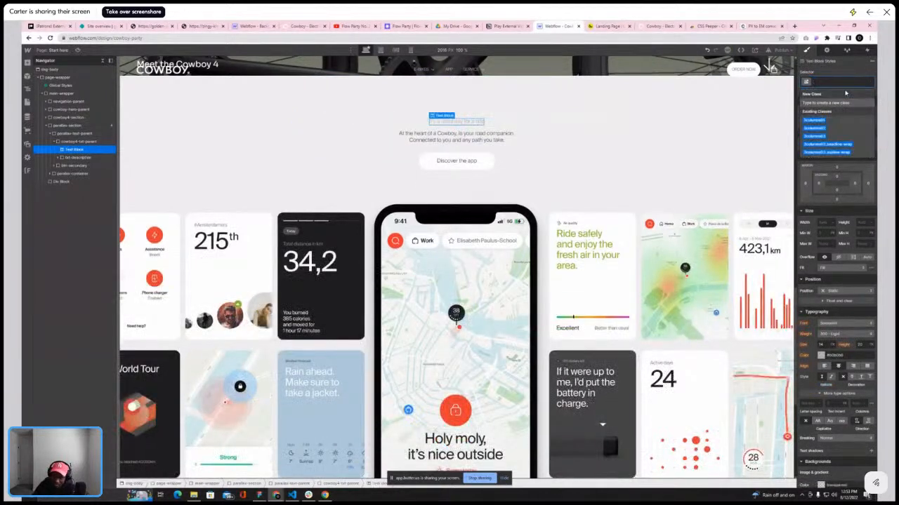
{"action": "type", "text": "te-h"}
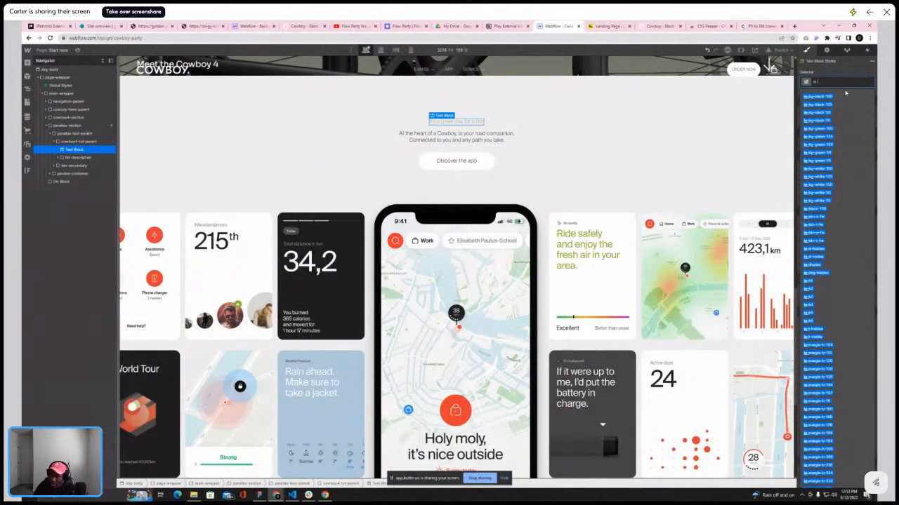
{"action": "type", "text": "1"}
{"action": "left_click", "coordinate": [810, 105]}
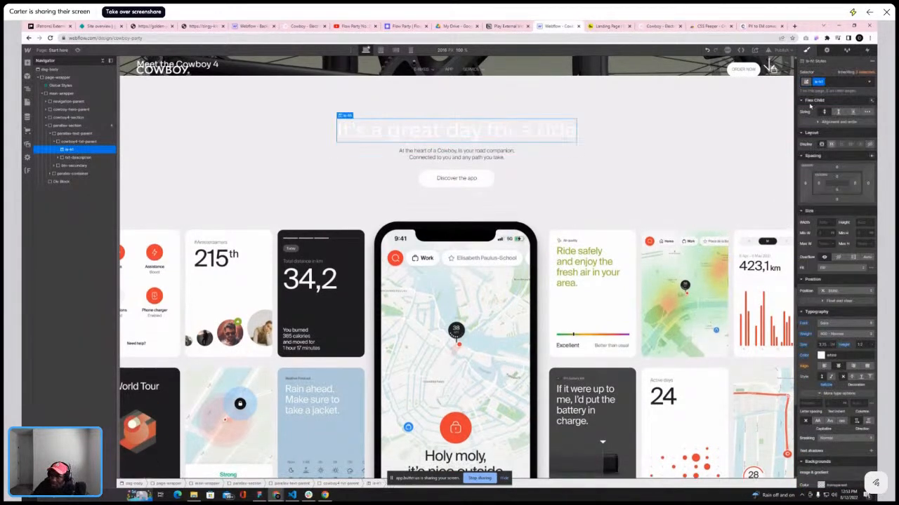
Add a black text combo class to the heading and deselect it
{"action": "left_click", "coordinate": [839, 78]}
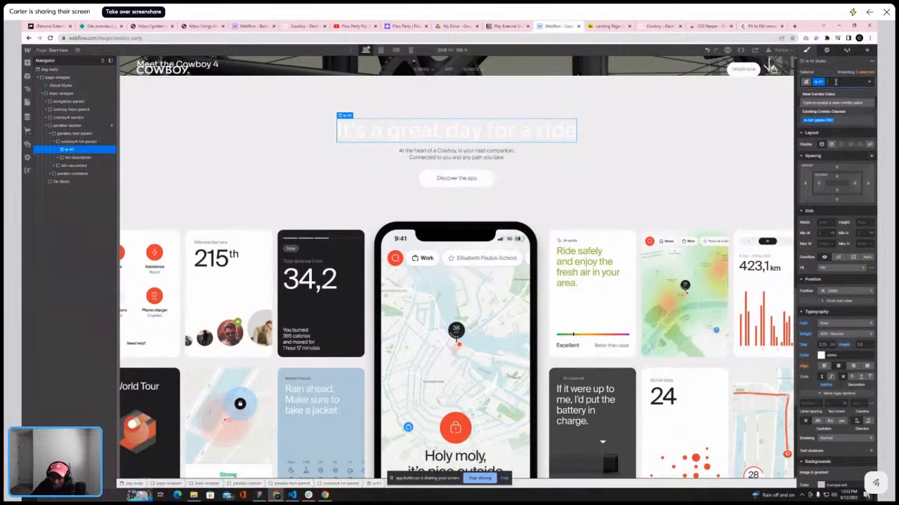
{"action": "type", "text": "te-"}
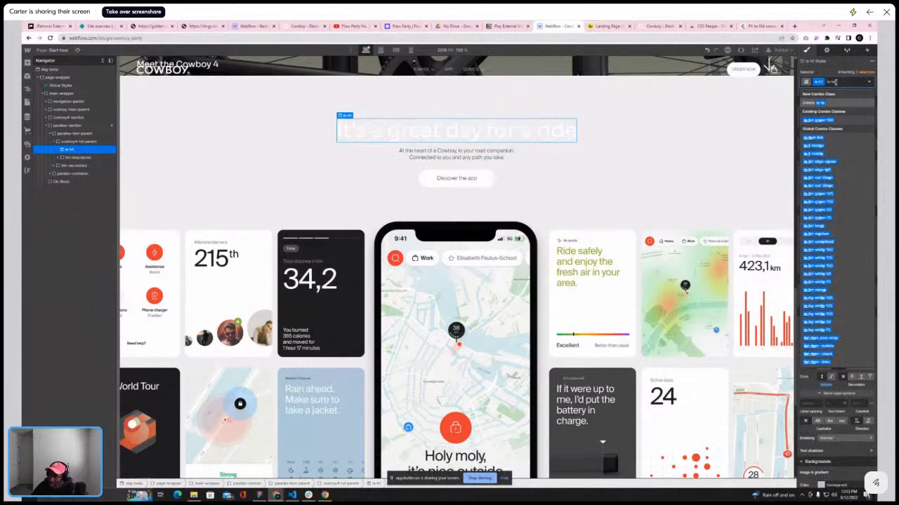
{"action": "key", "text": "BackSpace"}
{"action": "type", "text": "xt"}
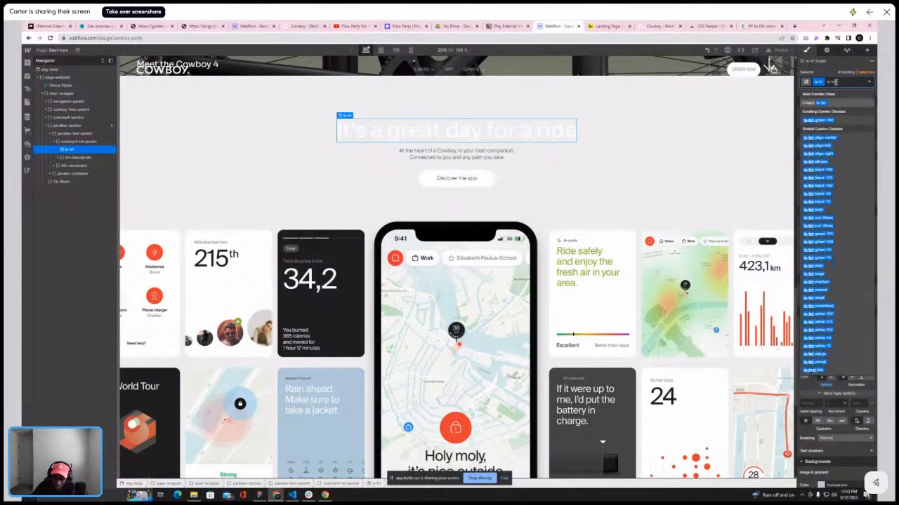
{"action": "type", "text": "-b"}
{"action": "left_click", "coordinate": [819, 121]}
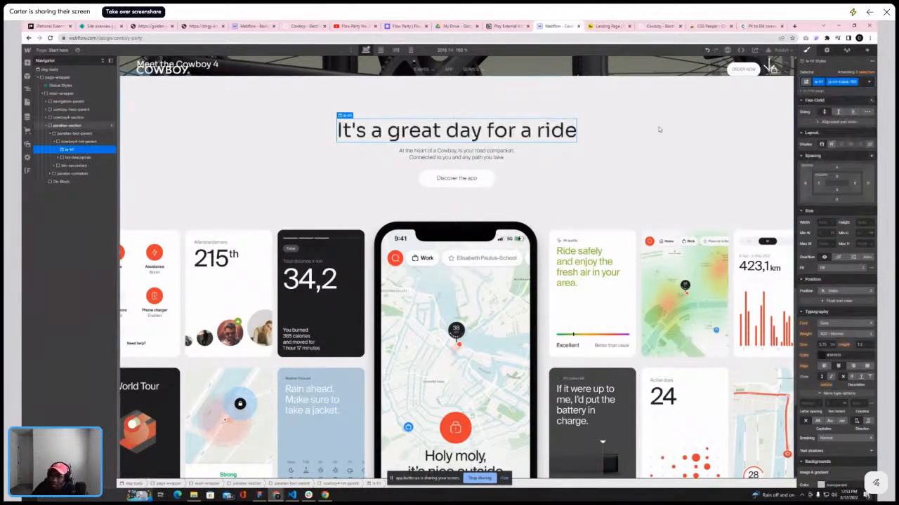
{"action": "left_click", "coordinate": [660, 128]}
Collapse the navigator tree and select the empty Div Block at the end of the main wrapper
{"action": "scroll", "coordinate": [645, 127], "scroll_direction": "down", "scroll_amount": 1}
{"action": "scroll", "coordinate": [661, 127], "scroll_direction": "up", "scroll_amount": 2}
{"action": "scroll", "coordinate": [661, 128], "scroll_direction": "down", "scroll_amount": 5}
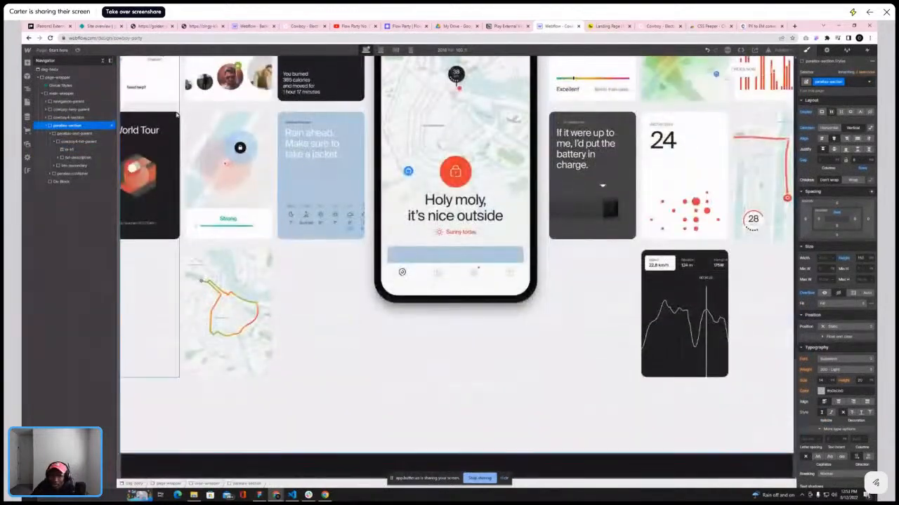
{"action": "left_click", "coordinate": [103, 61]}
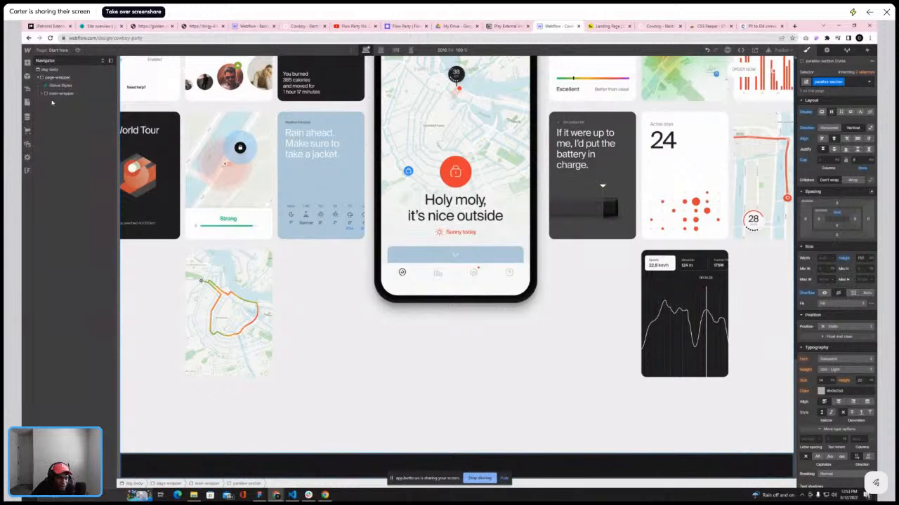
{"action": "left_click", "coordinate": [42, 94]}
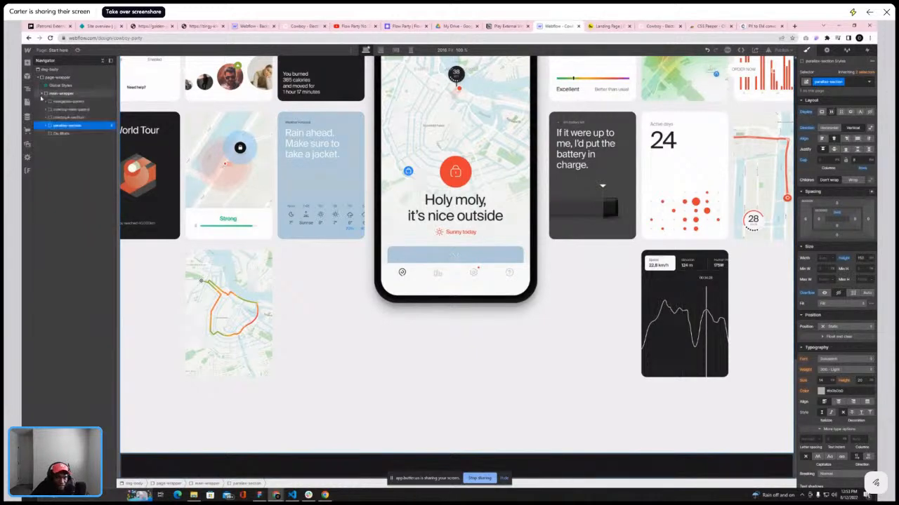
{"action": "left_click", "coordinate": [57, 134]}
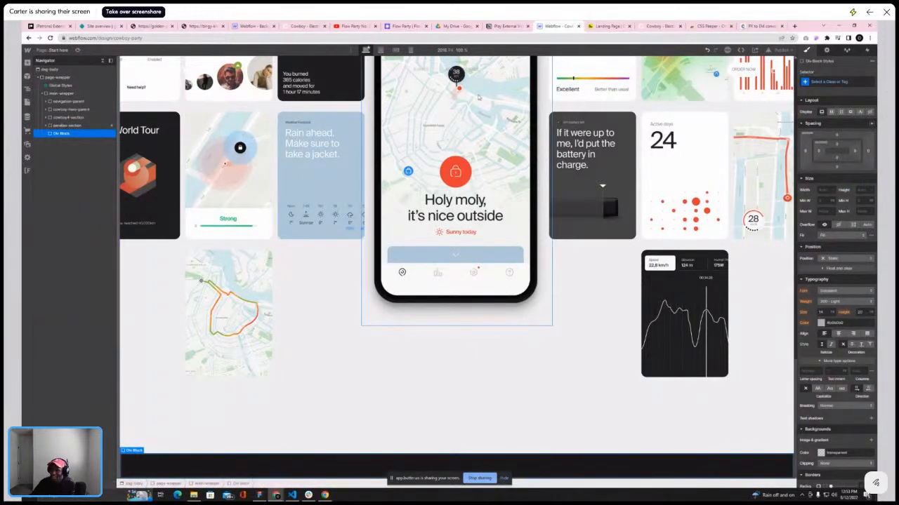
Scroll through the published page and the reference site again to compare their app sections
{"action": "left_click", "coordinate": [591, 26]}
{"action": "scroll", "coordinate": [492, 147], "scroll_direction": "down", "scroll_amount": 5}
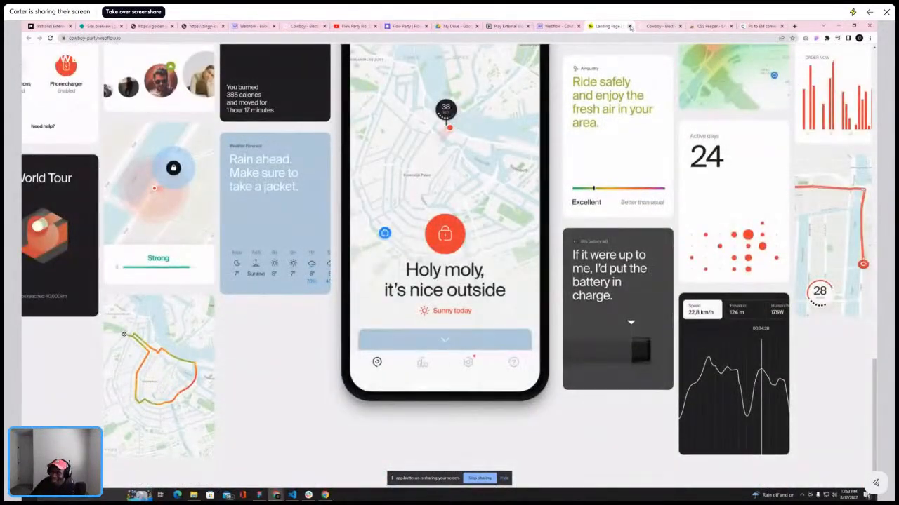
{"action": "left_click", "coordinate": [630, 26]}
{"action": "scroll", "coordinate": [437, 158], "scroll_direction": "down", "scroll_amount": 10}
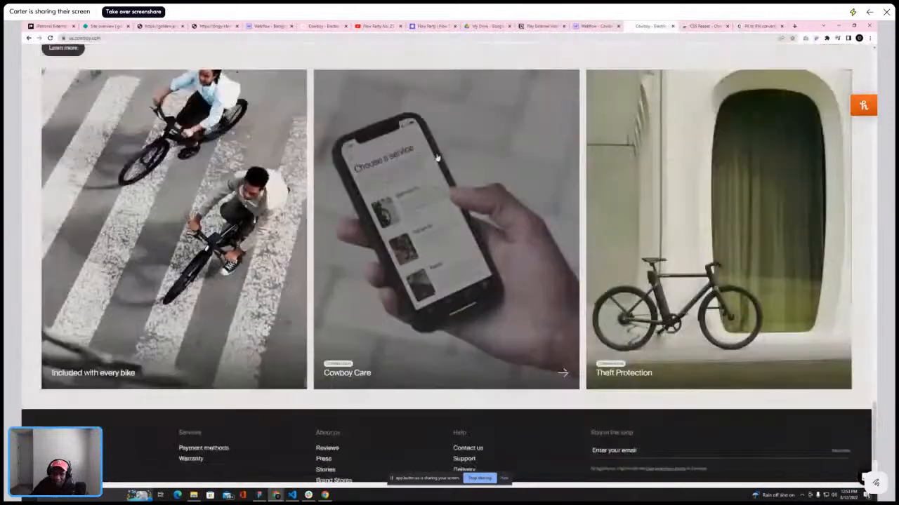
{"action": "scroll", "coordinate": [459, 110], "scroll_direction": "up", "scroll_amount": 5}
{"action": "scroll", "coordinate": [459, 106], "scroll_direction": "down", "scroll_amount": 2}
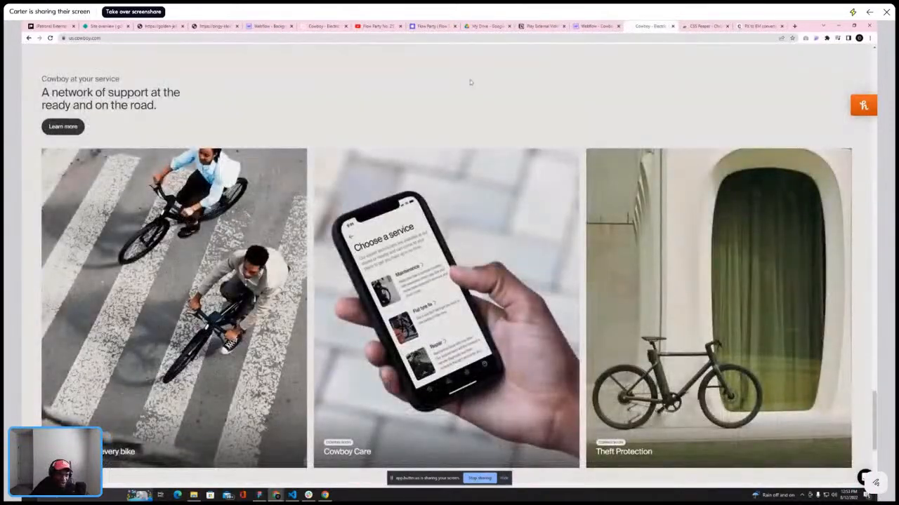
{"action": "scroll", "coordinate": [473, 88], "scroll_direction": "up", "scroll_amount": 2}
{"action": "scroll", "coordinate": [511, 92], "scroll_direction": "down", "scroll_amount": 2}
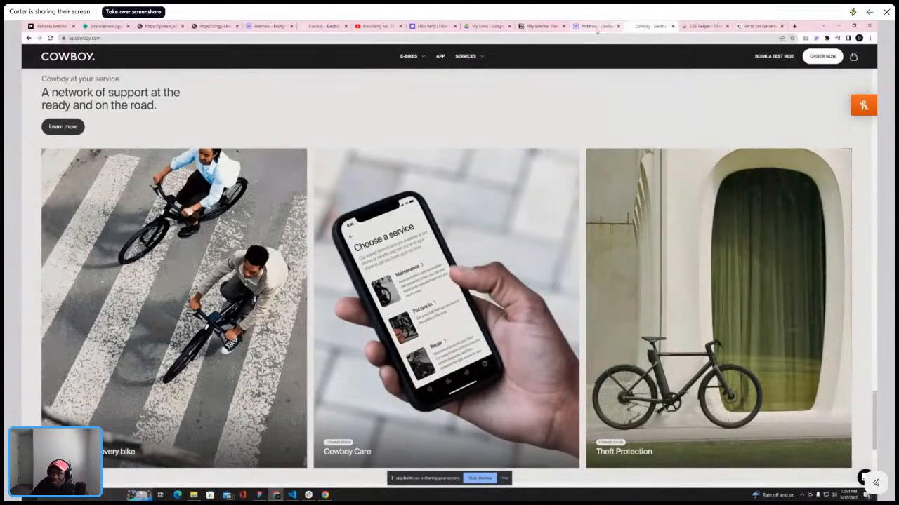
{"action": "mouse_move", "coordinate": [596, 29]}
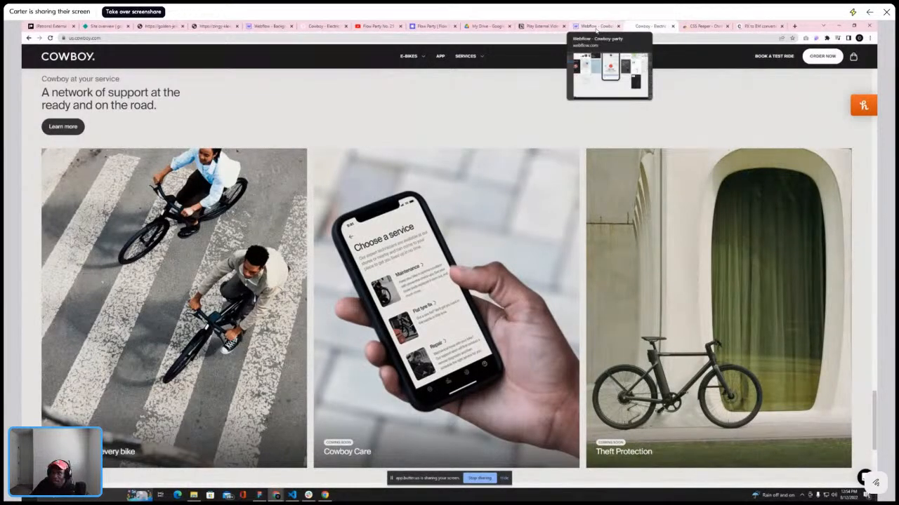
Compare the reference site's service section with the app section on the Webflow canvas by switching between tabs
{"action": "scroll", "coordinate": [569, 119], "scroll_direction": "up", "scroll_amount": 2}
{"action": "scroll", "coordinate": [569, 118], "scroll_direction": "down", "scroll_amount": 2}
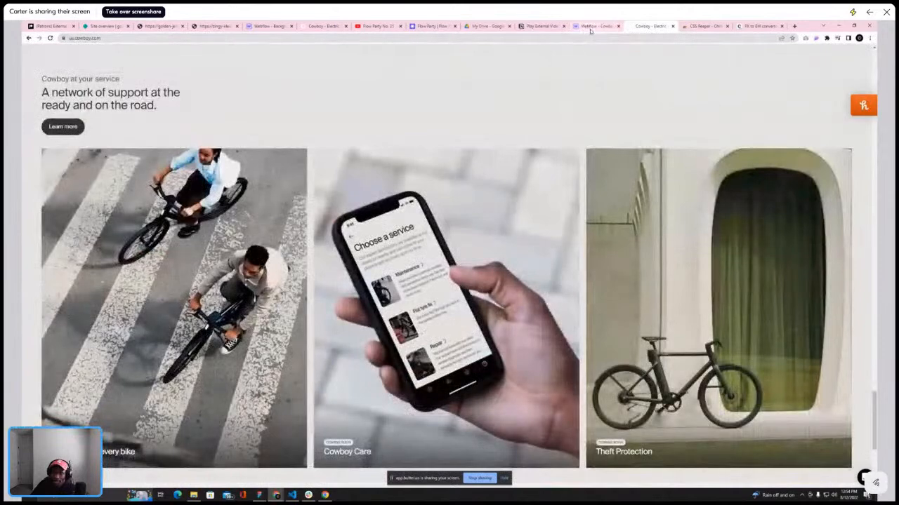
{"action": "left_click", "coordinate": [592, 26]}
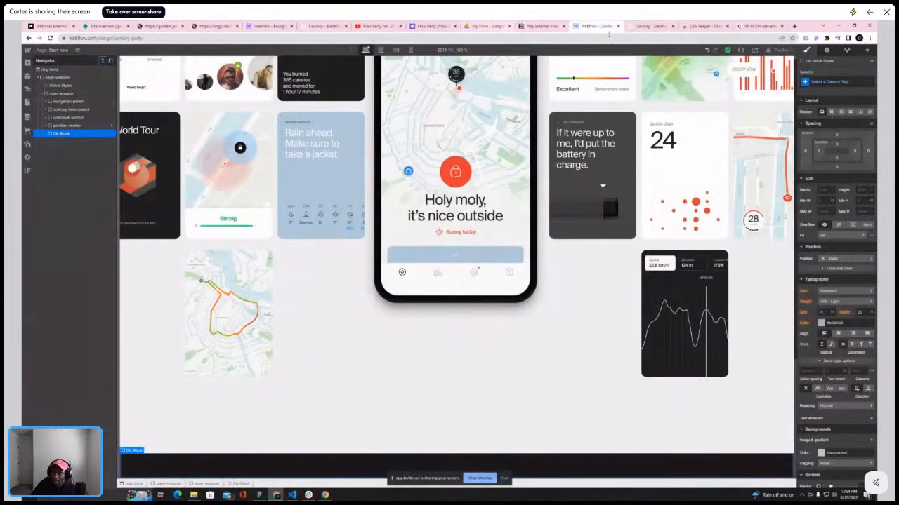
{"action": "left_click", "coordinate": [650, 26]}
{"action": "scroll", "coordinate": [247, 198], "scroll_direction": "down", "scroll_amount": 2}
{"action": "scroll", "coordinate": [247, 198], "scroll_direction": "down", "scroll_amount": 2}
{"action": "scroll", "coordinate": [247, 197], "scroll_direction": "up", "scroll_amount": 2}
{"action": "scroll", "coordinate": [108, 191], "scroll_direction": "up", "scroll_amount": 1}
{"action": "scroll", "coordinate": [108, 193], "scroll_direction": "down", "scroll_amount": 1}
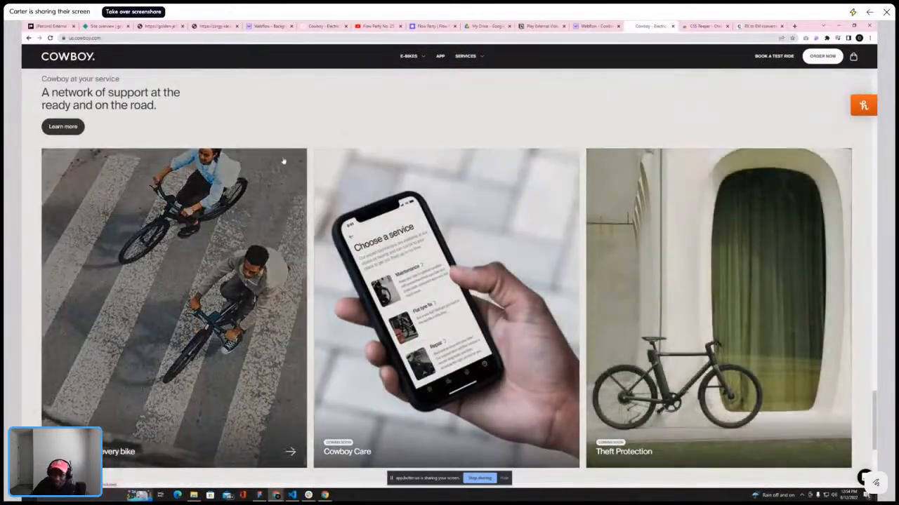
{"action": "left_click", "coordinate": [595, 26]}
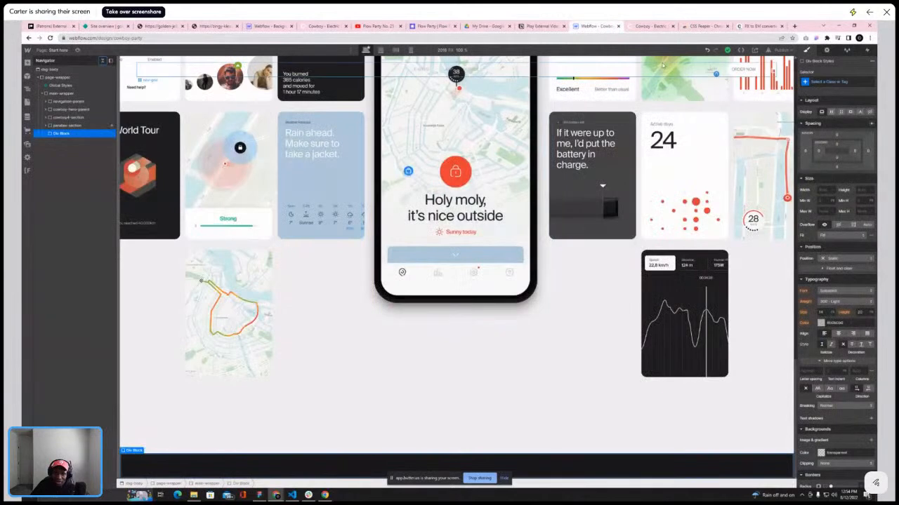
Give the empty Div Block a new class named comingsoon-section
{"action": "left_click", "coordinate": [838, 81]}
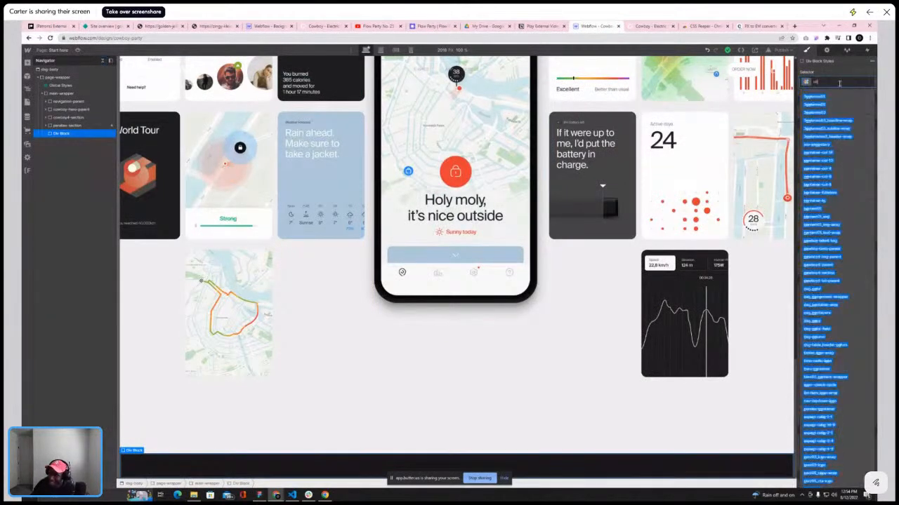
{"action": "type", "text": "comin"}
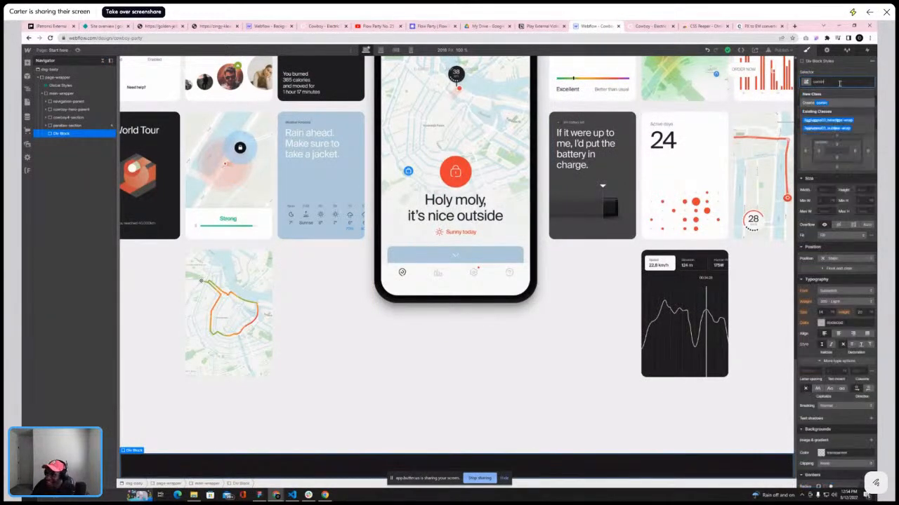
{"action": "type", "text": "gsoon-section"}
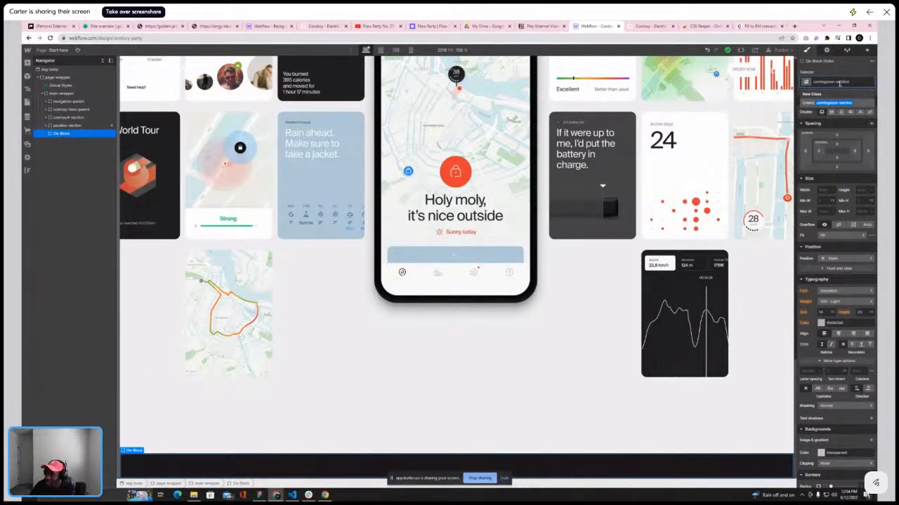
{"action": "key", "text": "Return"}
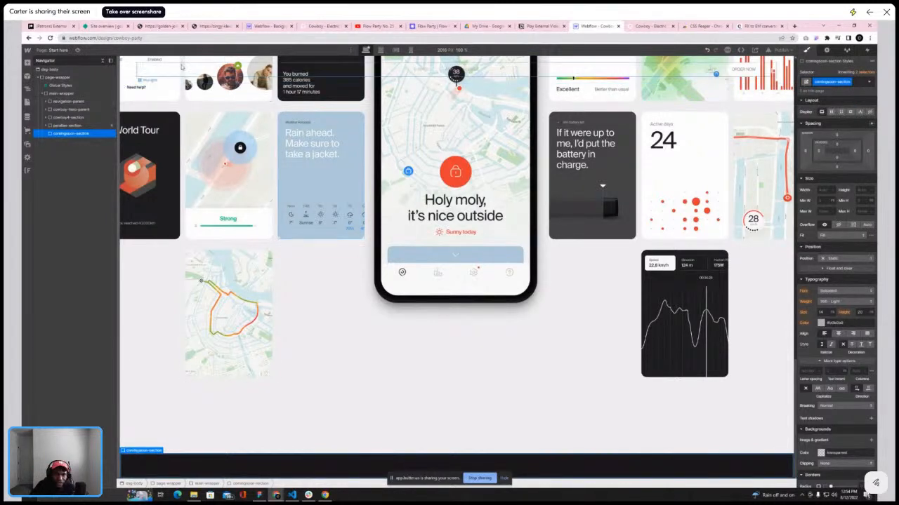
Add a Div Block inside the comingsoon-section, assign it the existing container-lg class, and expand it in the navigator
{"action": "left_click", "coordinate": [28, 63]}
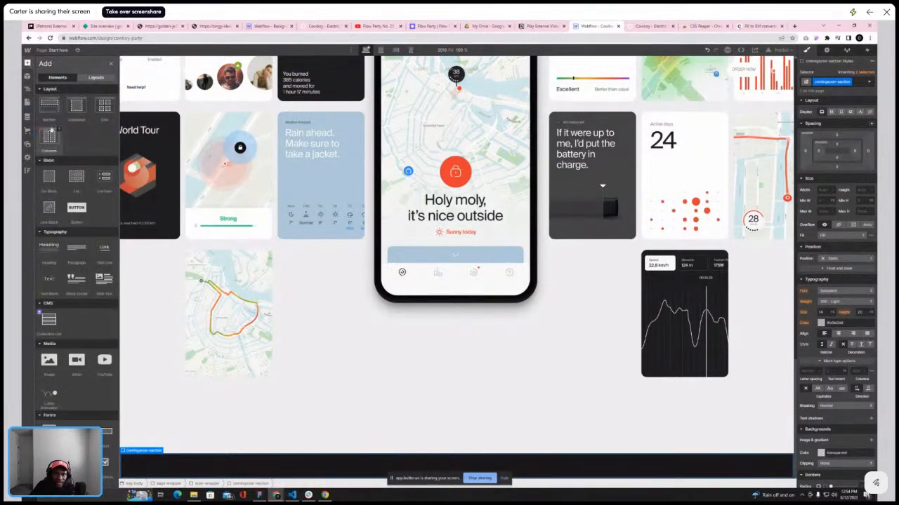
{"action": "left_click", "coordinate": [50, 180]}
{"action": "left_click", "coordinate": [840, 85]}
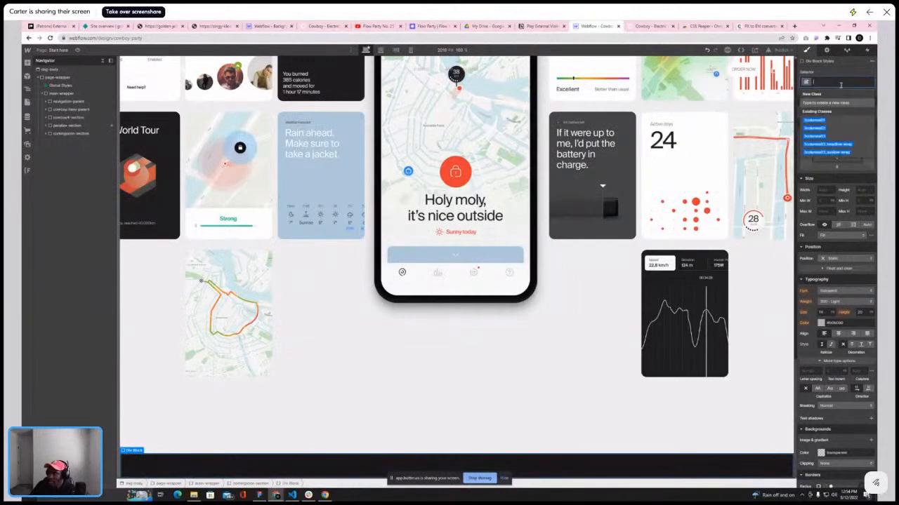
{"action": "type", "text": "conta"}
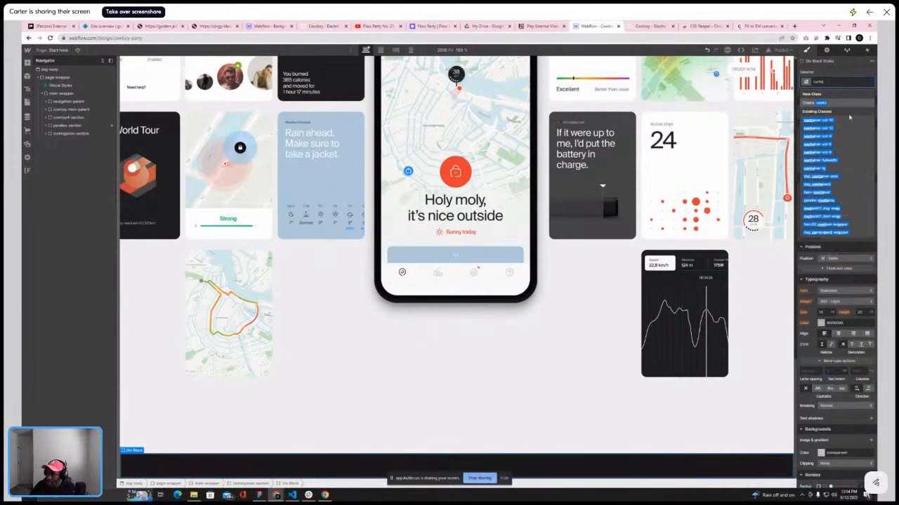
{"action": "left_click", "coordinate": [820, 169]}
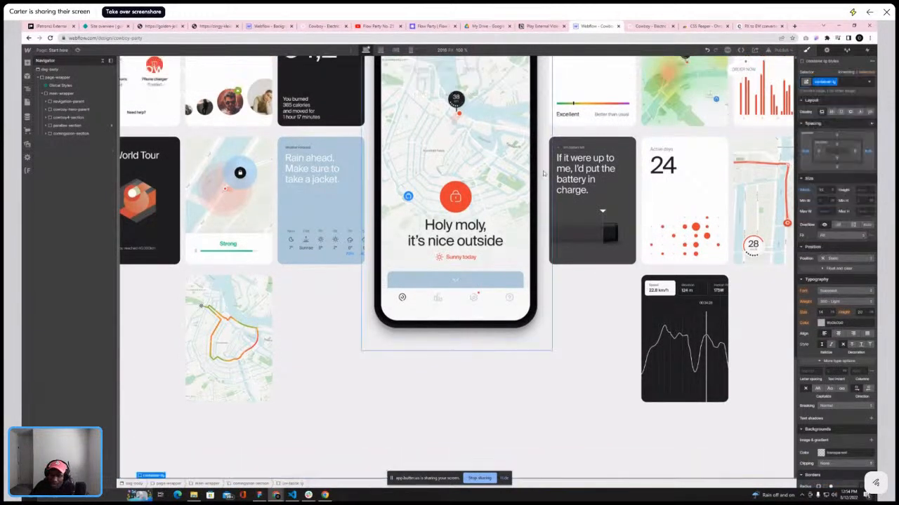
{"action": "left_click", "coordinate": [49, 135]}
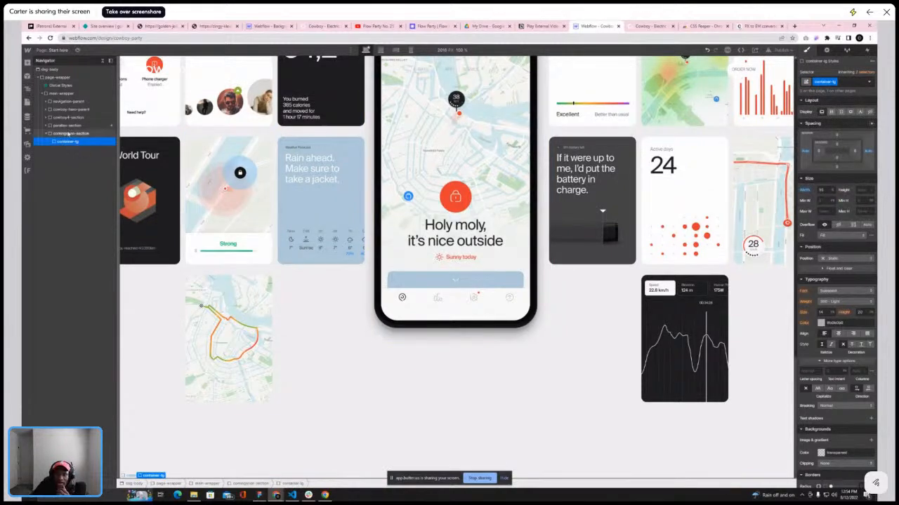
Select the parallax section and scroll through its card grid on the canvas
{"action": "left_click", "coordinate": [68, 126]}
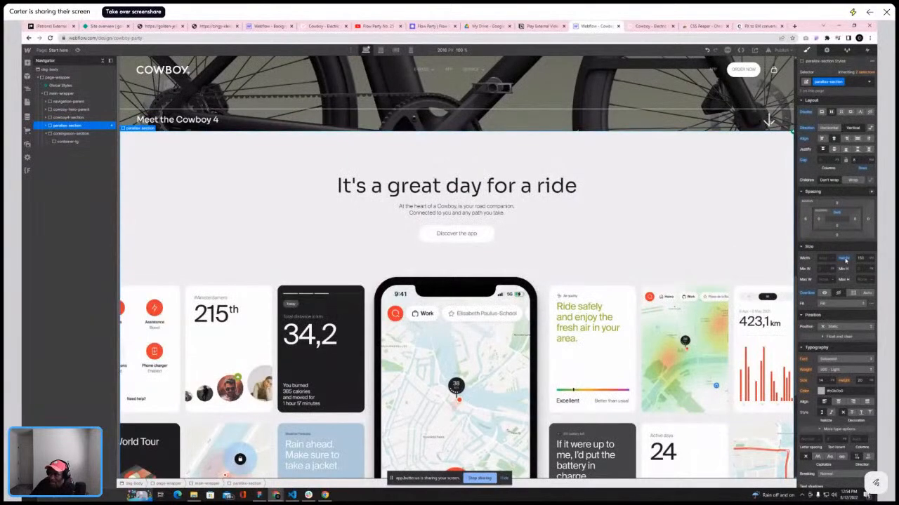
{"action": "scroll", "coordinate": [652, 302], "scroll_direction": "down", "scroll_amount": 3}
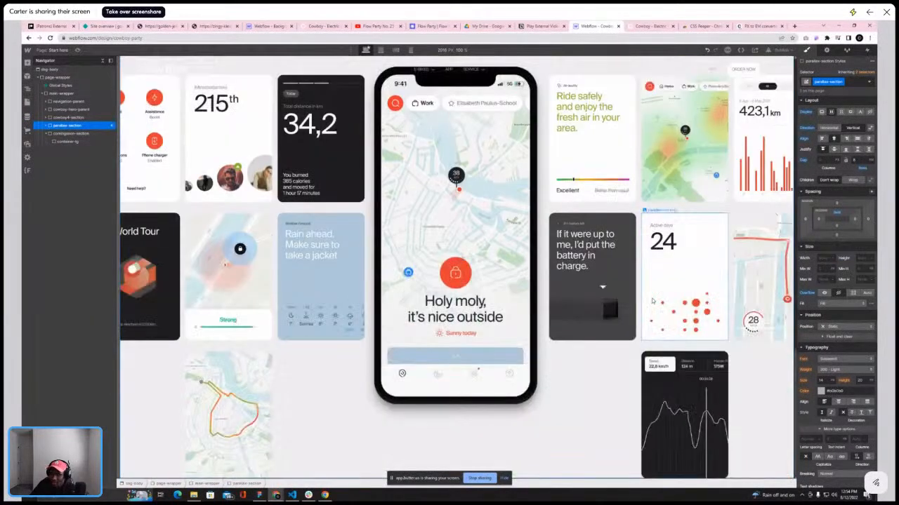
{"action": "scroll", "coordinate": [652, 302], "scroll_direction": "up", "scroll_amount": 5}
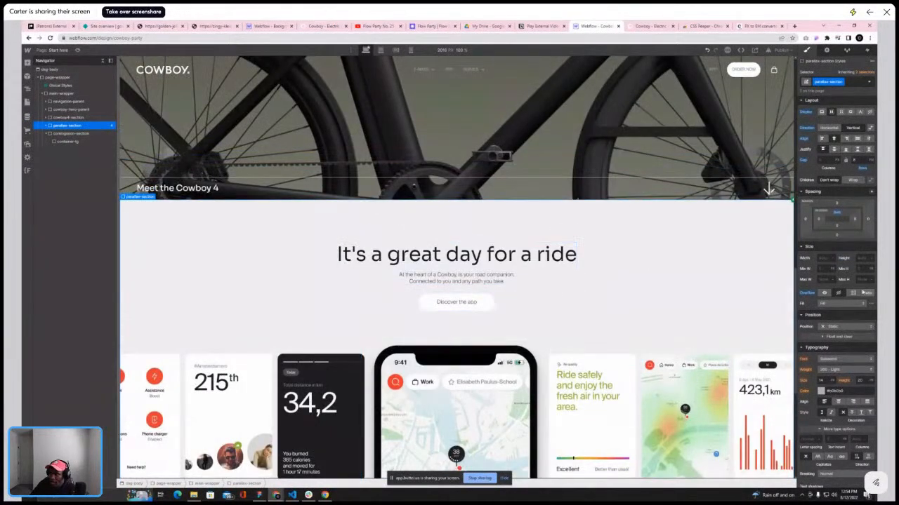
{"action": "left_click_drag", "start_coordinate": [840, 215], "coordinate": [841, 217]}
{"action": "scroll", "coordinate": [663, 270], "scroll_direction": "down", "scroll_amount": 2}
{"action": "scroll", "coordinate": [662, 272], "scroll_direction": "down", "scroll_amount": 4}
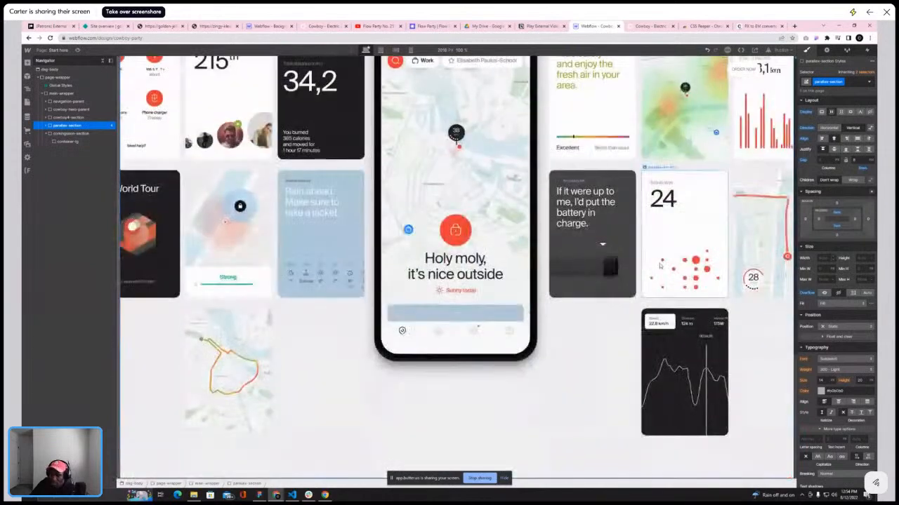
{"action": "scroll", "coordinate": [666, 264], "scroll_direction": "up", "scroll_amount": 1}
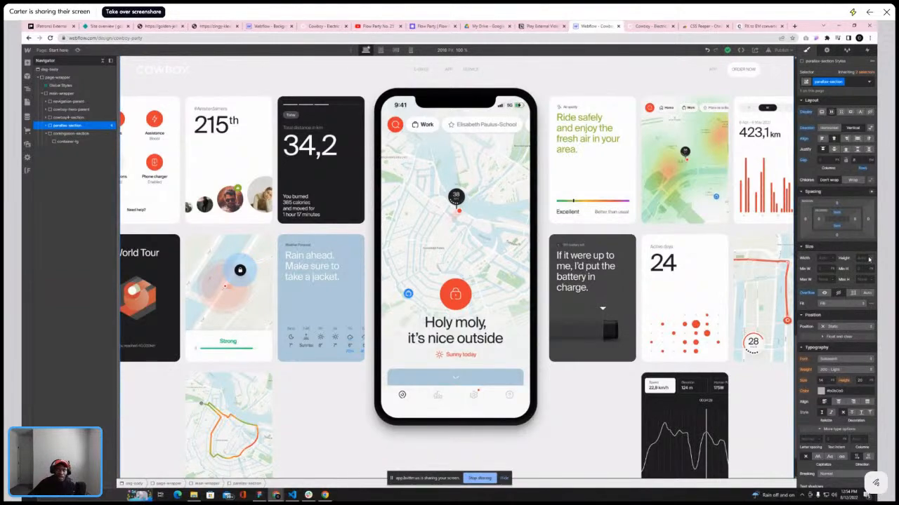
{"action": "scroll", "coordinate": [351, 143], "scroll_direction": "up", "scroll_amount": 3}
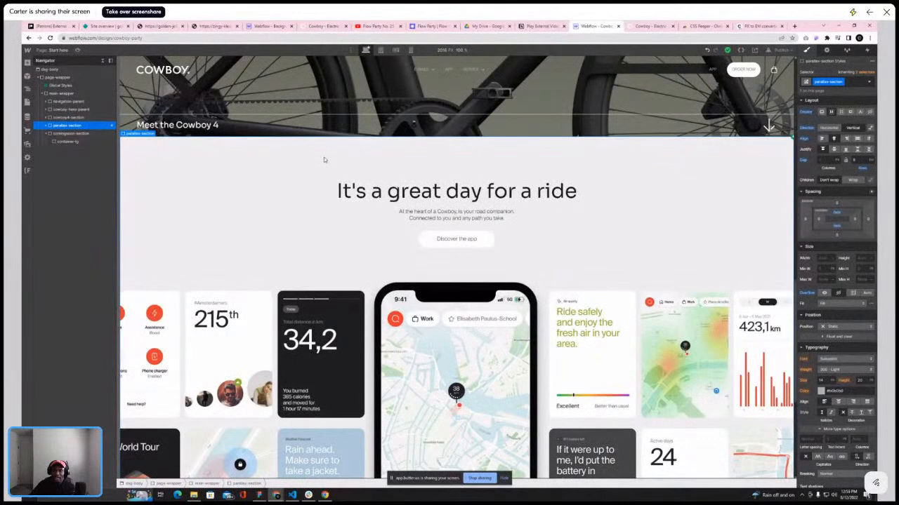
{"action": "scroll", "coordinate": [324, 160], "scroll_direction": "down", "scroll_amount": 1}
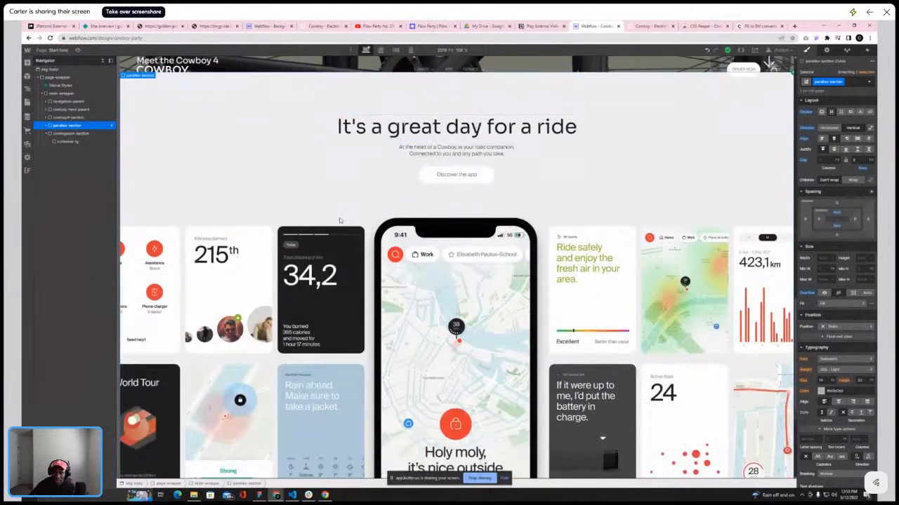
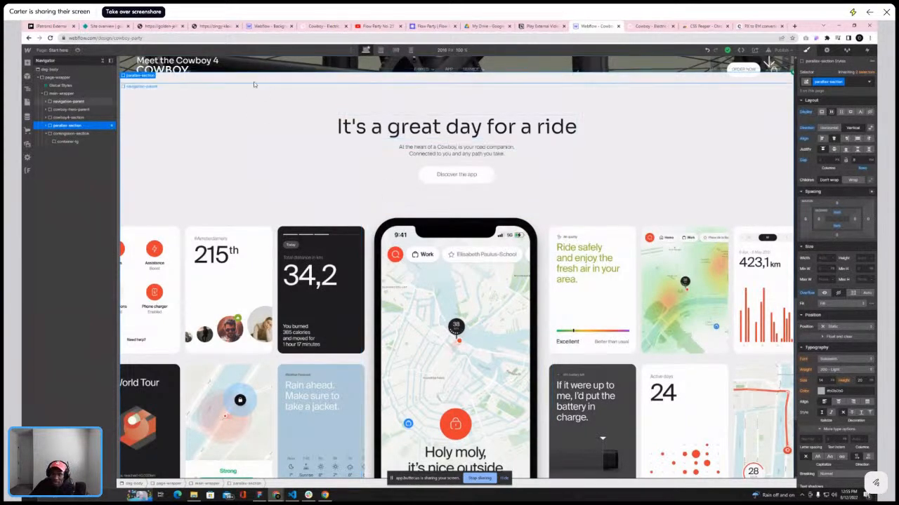
Set the comingsoon-section's height to 100
{"action": "scroll", "coordinate": [213, 223], "scroll_direction": "up", "scroll_amount": 3}
{"action": "scroll", "coordinate": [212, 223], "scroll_direction": "down", "scroll_amount": 3}
{"action": "scroll", "coordinate": [212, 224], "scroll_direction": "down", "scroll_amount": 1}
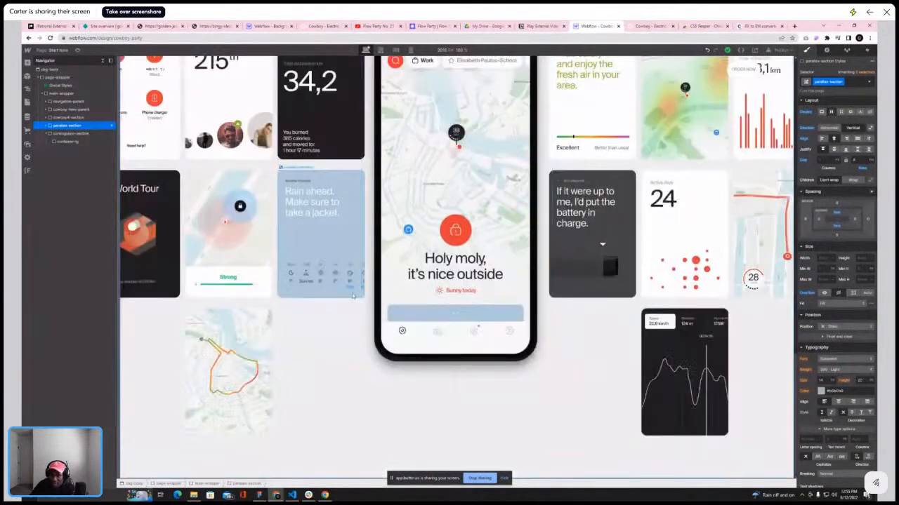
{"action": "left_click", "coordinate": [59, 135]}
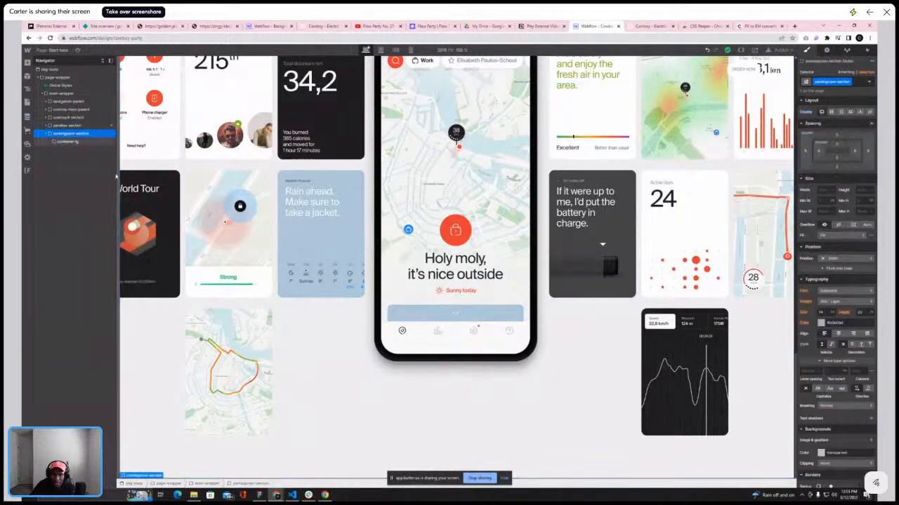
{"action": "left_click", "coordinate": [872, 191]}
{"action": "left_click", "coordinate": [868, 181]}
{"action": "type", "text": "100"}
{"action": "key", "text": "Return"}
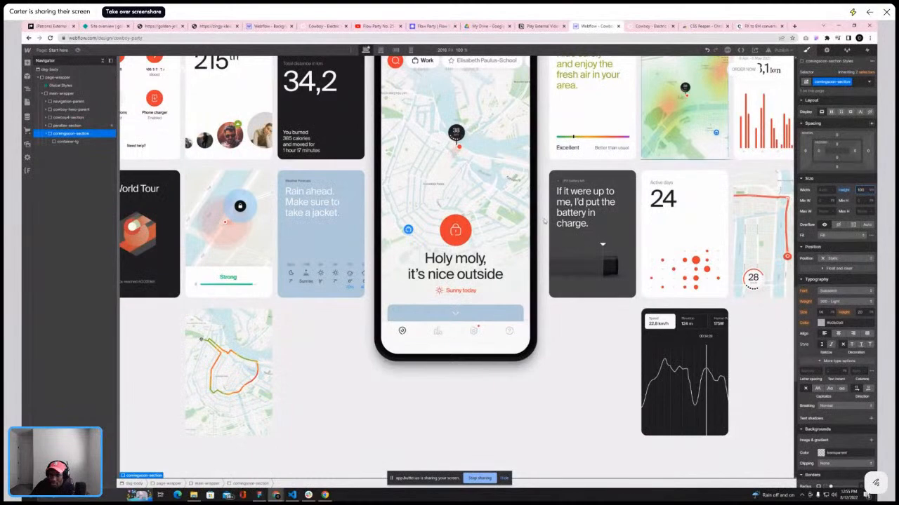
Compare the reference site's service section with the new dark section on the canvas by switching between tabs
{"action": "scroll", "coordinate": [481, 285], "scroll_direction": "down", "scroll_amount": 10}
{"action": "scroll", "coordinate": [528, 323], "scroll_direction": "up", "scroll_amount": 7}
{"action": "scroll", "coordinate": [555, 323], "scroll_direction": "down", "scroll_amount": 2}
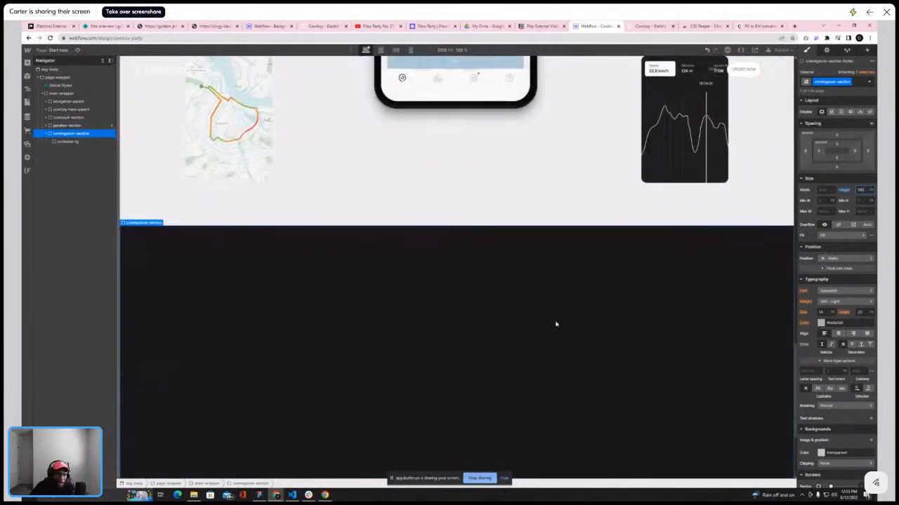
{"action": "left_click", "coordinate": [68, 141]}
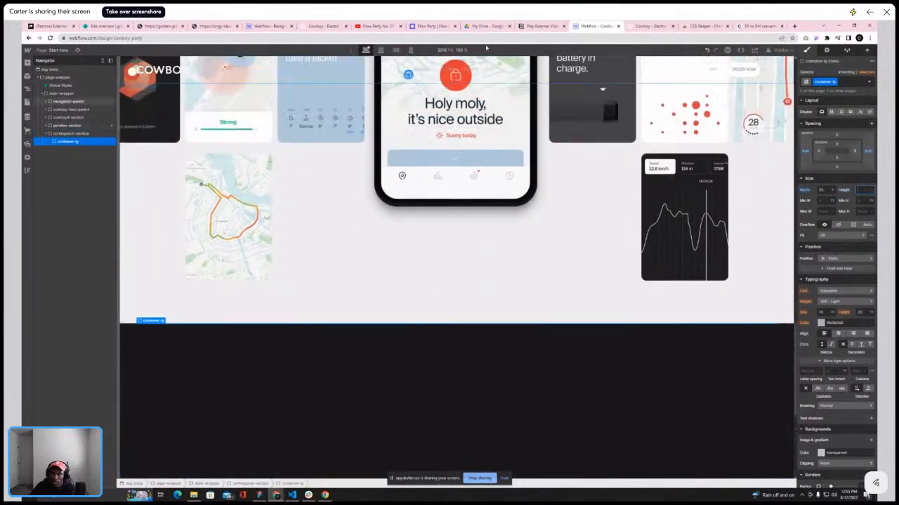
{"action": "left_click", "coordinate": [649, 26]}
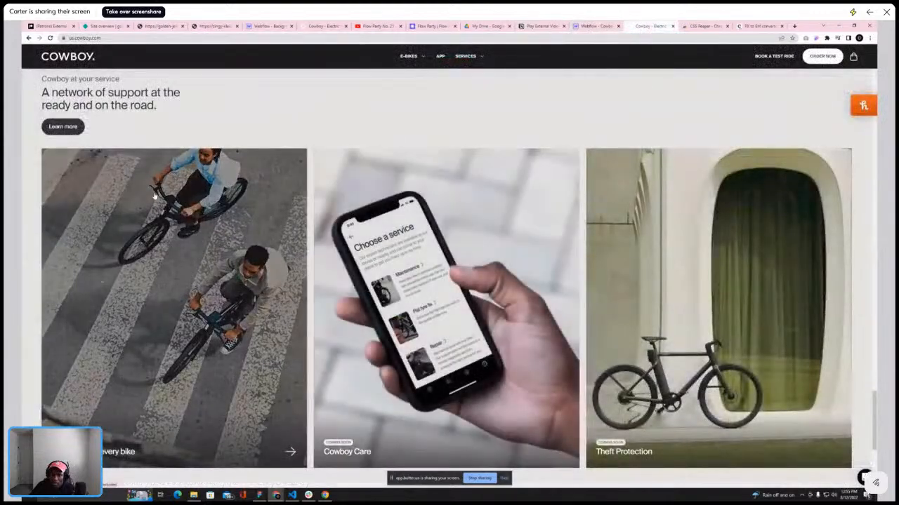
{"action": "scroll", "coordinate": [163, 185], "scroll_direction": "down", "scroll_amount": 1}
{"action": "scroll", "coordinate": [163, 185], "scroll_direction": "up", "scroll_amount": 3}
{"action": "scroll", "coordinate": [163, 185], "scroll_direction": "down", "scroll_amount": 2}
{"action": "scroll", "coordinate": [162, 182], "scroll_direction": "up", "scroll_amount": 2}
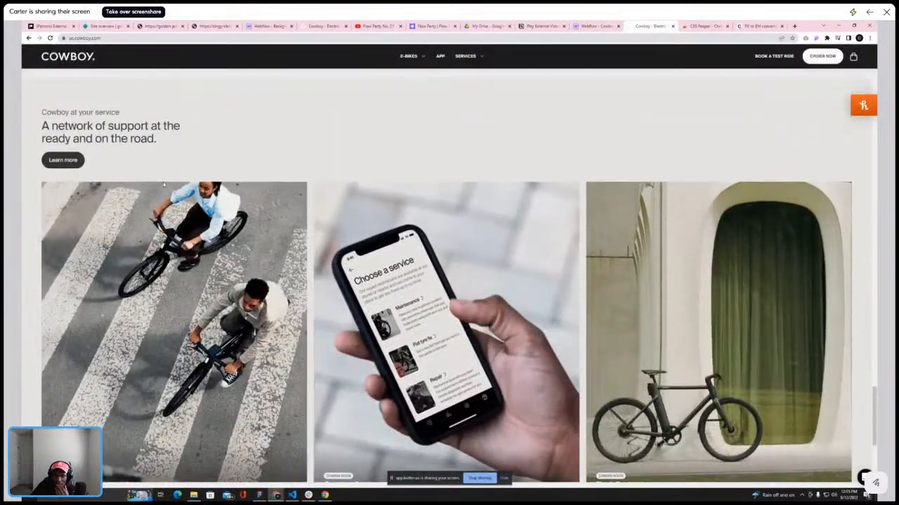
{"action": "scroll", "coordinate": [163, 181], "scroll_direction": "down", "scroll_amount": 1}
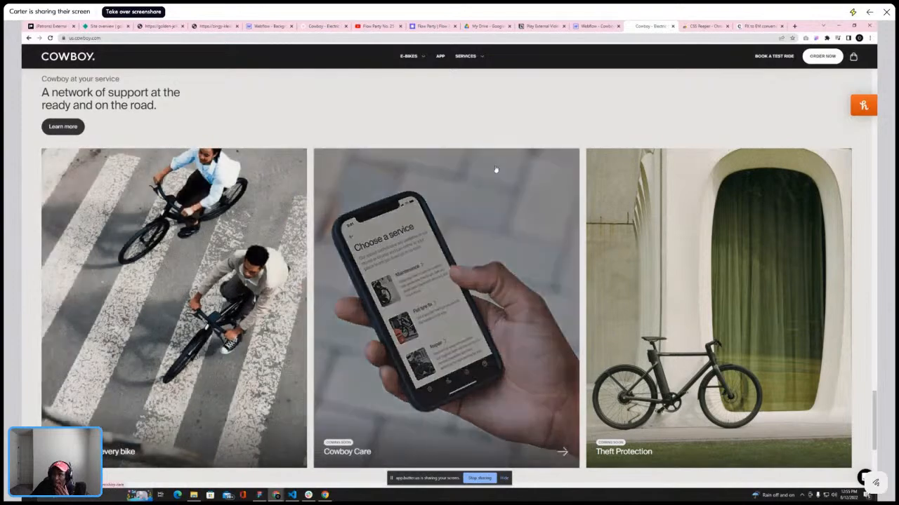
{"action": "left_click", "coordinate": [595, 27]}
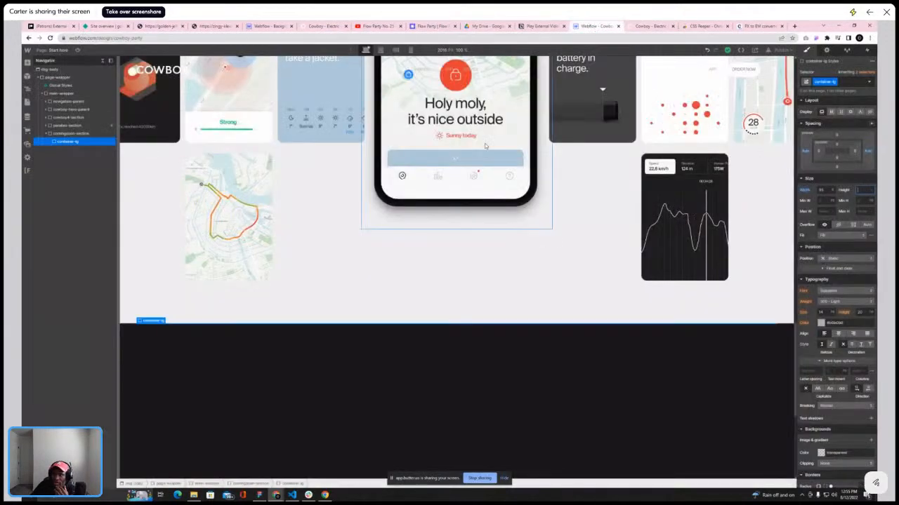
Add a Grid inside the container-lg and edit it to three columns
{"action": "left_click", "coordinate": [28, 63]}
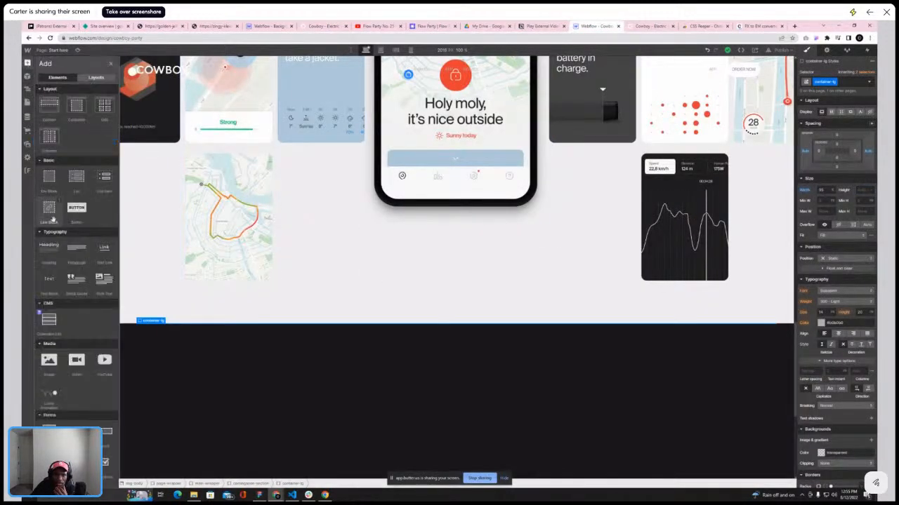
{"action": "left_click", "coordinate": [103, 106]}
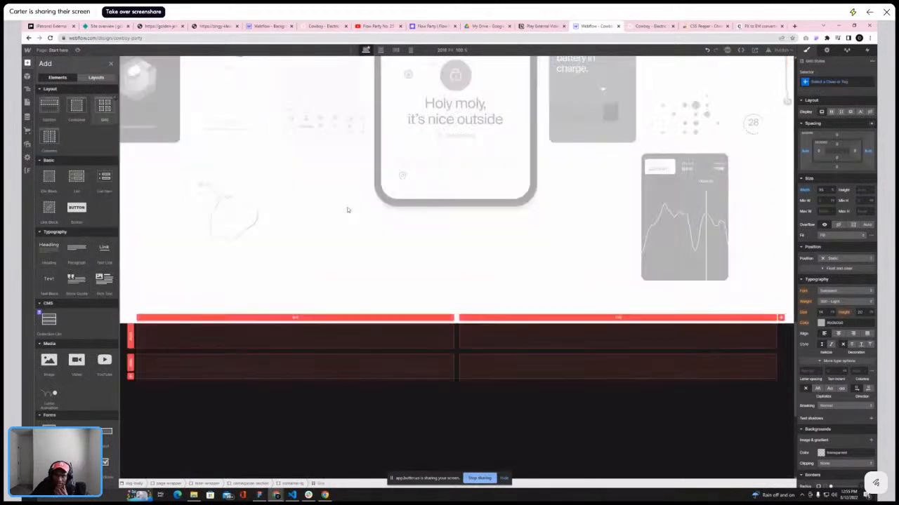
{"action": "left_click", "coordinate": [871, 221]}
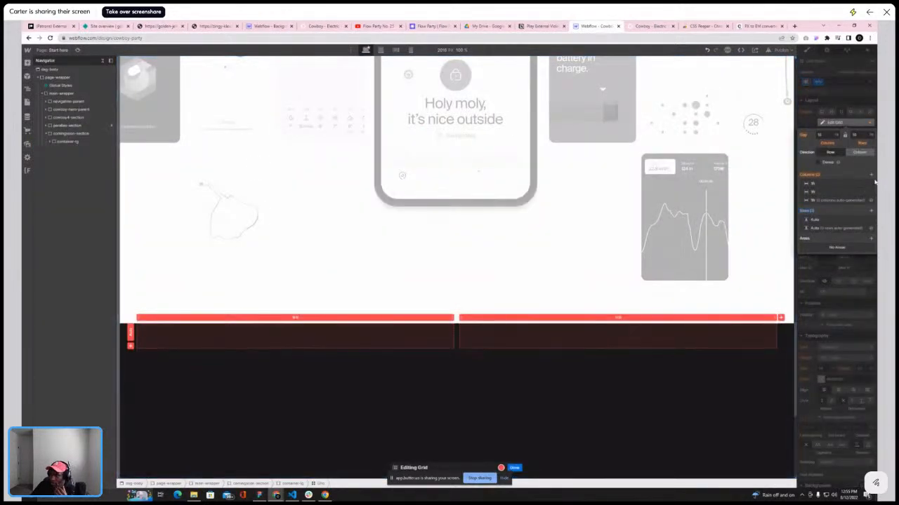
{"action": "left_click", "coordinate": [871, 174]}
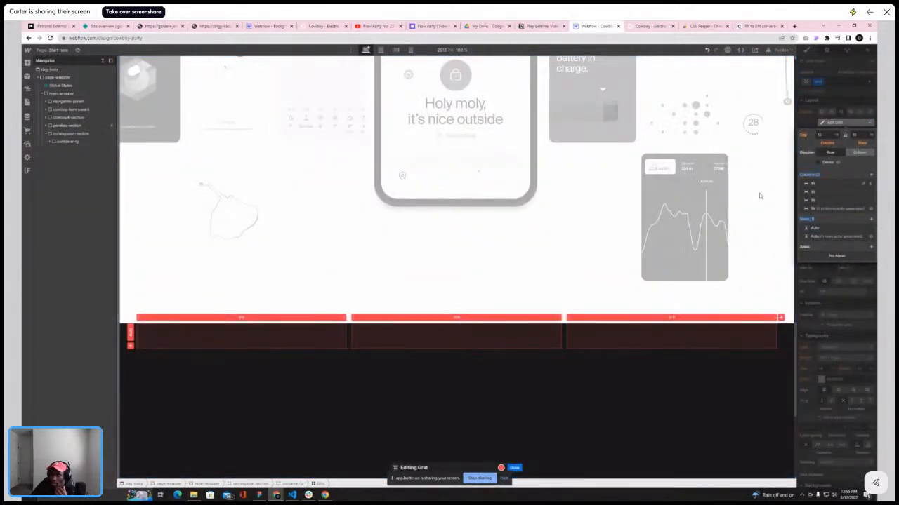
Give the grid a new class named comingsoon-grid
{"action": "left_click", "coordinate": [53, 142]}
{"action": "left_click", "coordinate": [820, 83]}
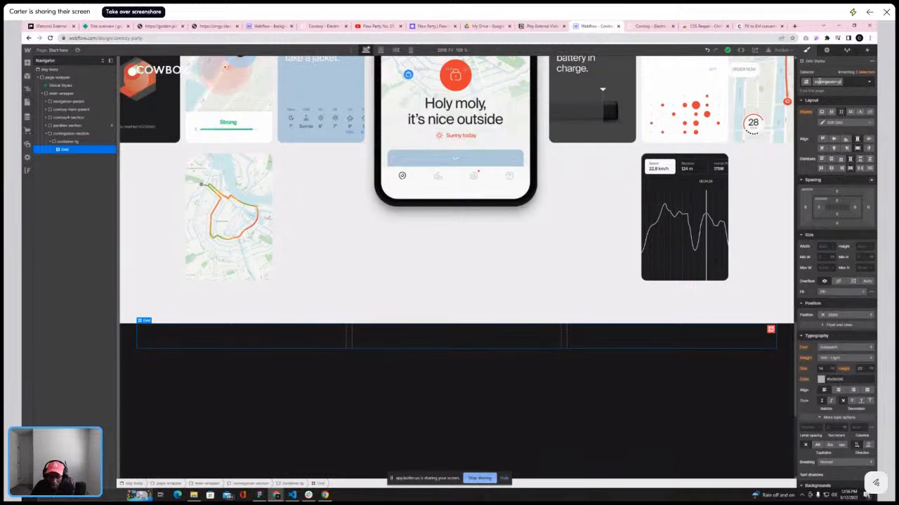
{"action": "key", "text": "Return"}
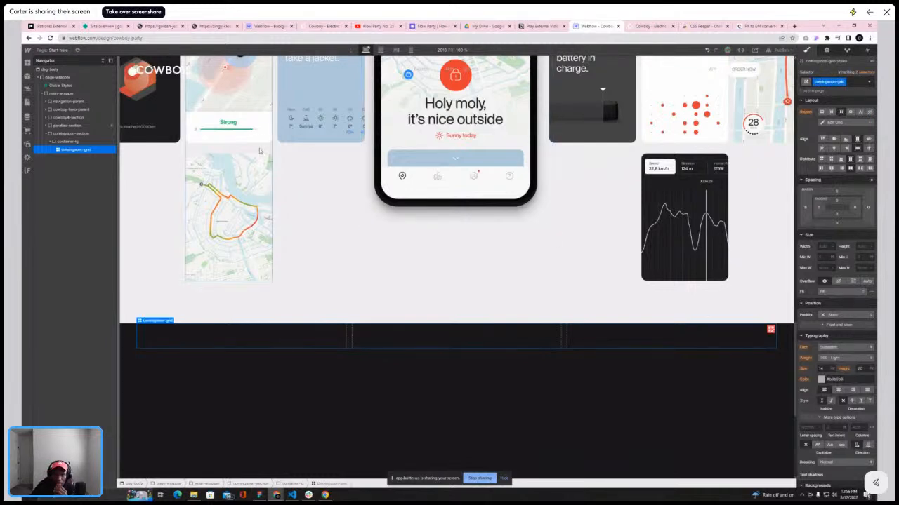
Make the comingsoon-section a vertical flex container with its content centered
{"action": "left_click", "coordinate": [71, 133]}
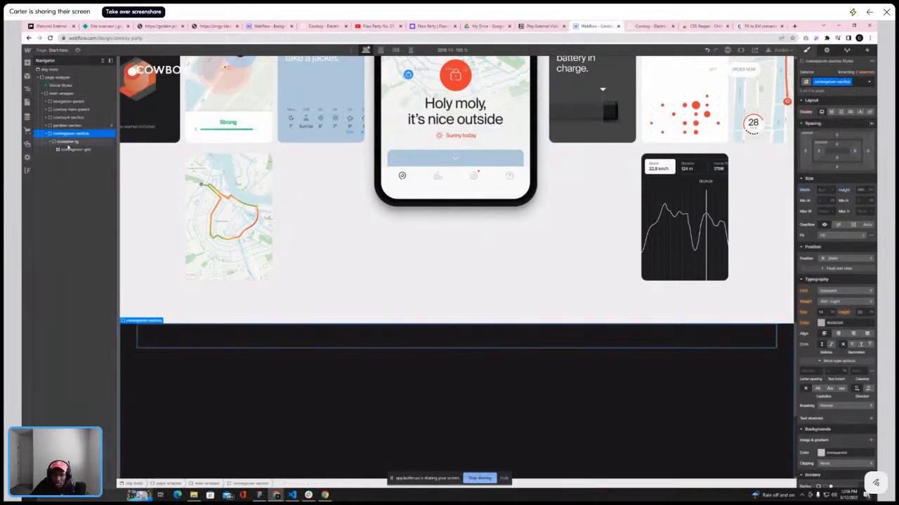
{"action": "left_click", "coordinate": [831, 113]}
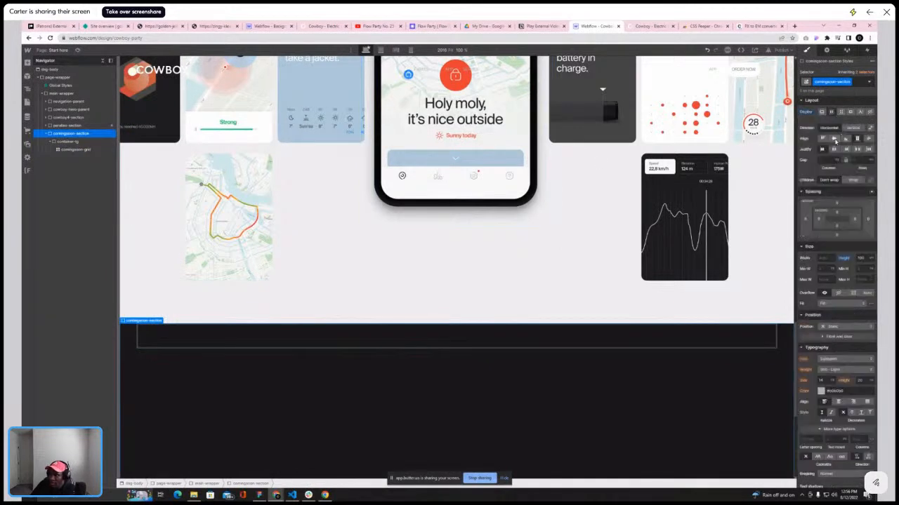
{"action": "left_click", "coordinate": [834, 139]}
{"action": "left_click", "coordinate": [854, 128]}
{"action": "left_click", "coordinate": [834, 139]}
{"action": "left_click", "coordinate": [834, 150]}
{"action": "scroll", "coordinate": [698, 167], "scroll_direction": "down", "scroll_amount": 8}
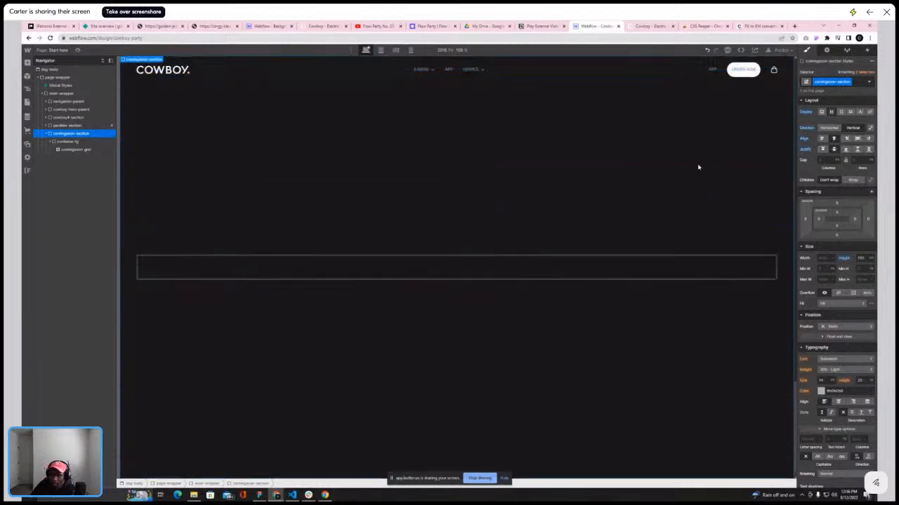
Add a Div Block into the first cell of the comingsoon-grid
{"action": "left_click", "coordinate": [485, 267]}
{"action": "scroll", "coordinate": [495, 243], "scroll_direction": "up", "scroll_amount": 3}
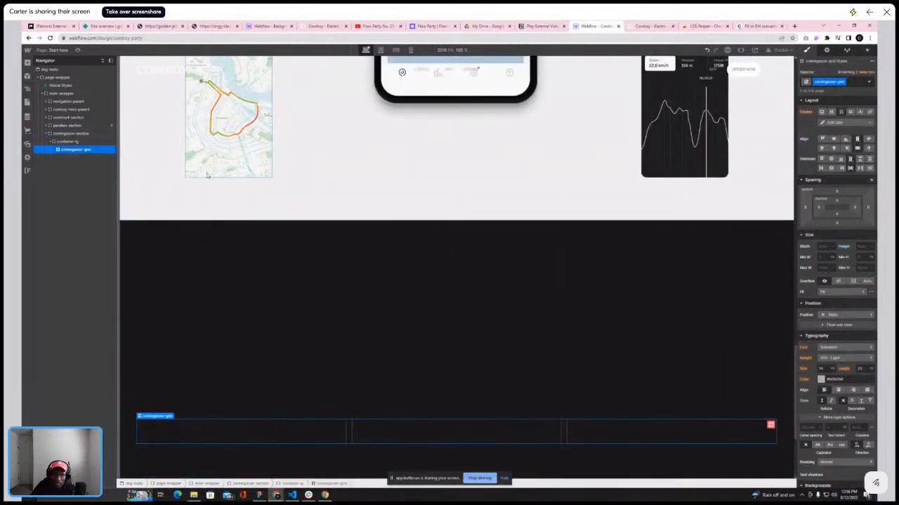
{"action": "left_click", "coordinate": [79, 142]}
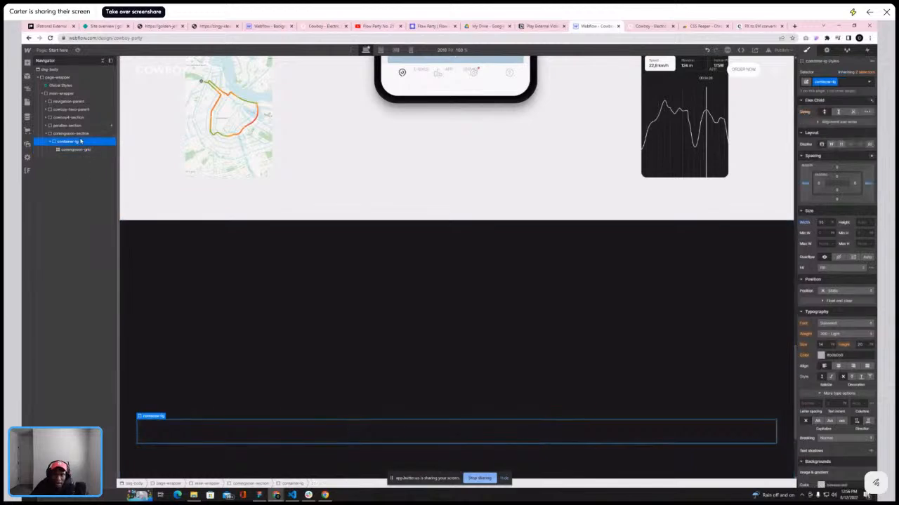
{"action": "left_click", "coordinate": [76, 149]}
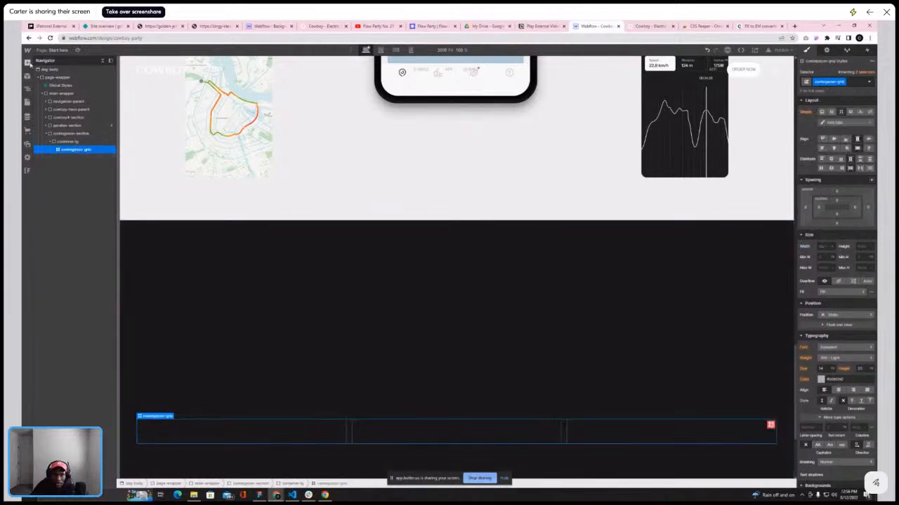
{"action": "left_click", "coordinate": [27, 62]}
{"action": "left_click", "coordinate": [49, 181]}
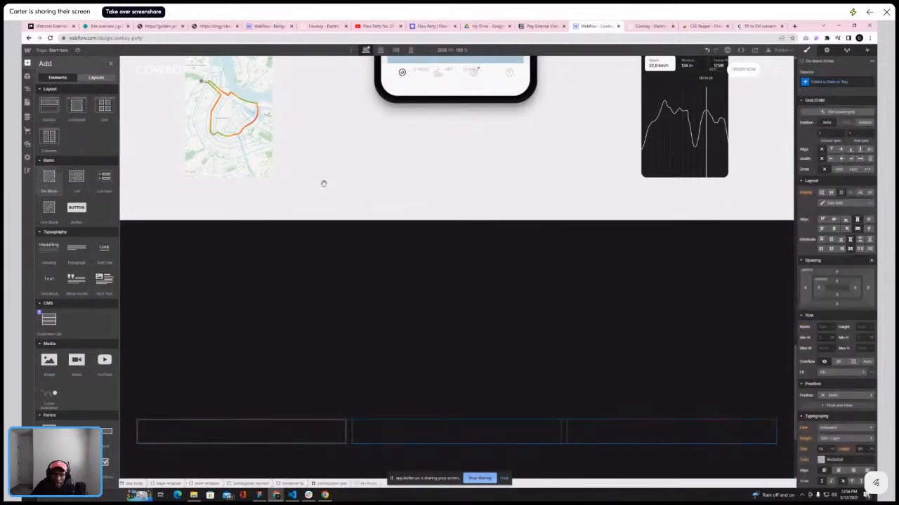
Give the Div Block a new class named comingsoon-child
{"action": "left_click", "coordinate": [834, 81]}
{"action": "type", "text": "coming"}
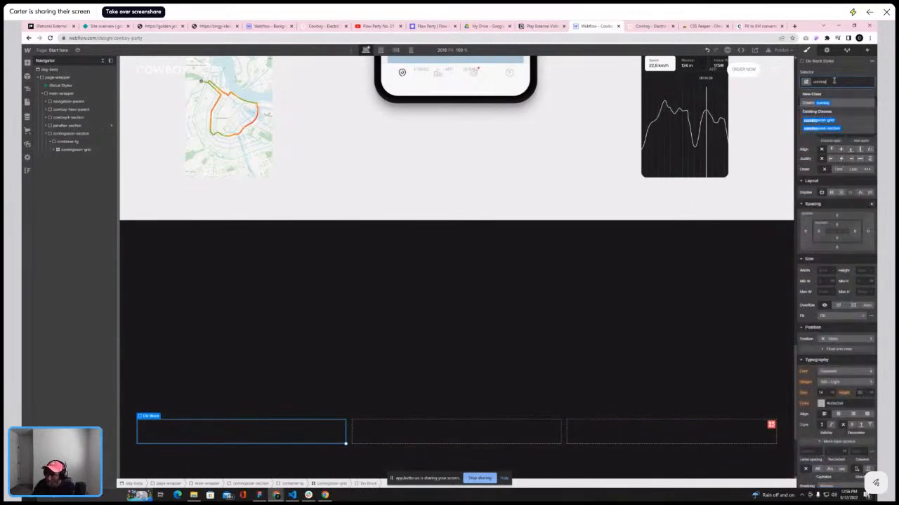
{"action": "type", "text": "soon"}
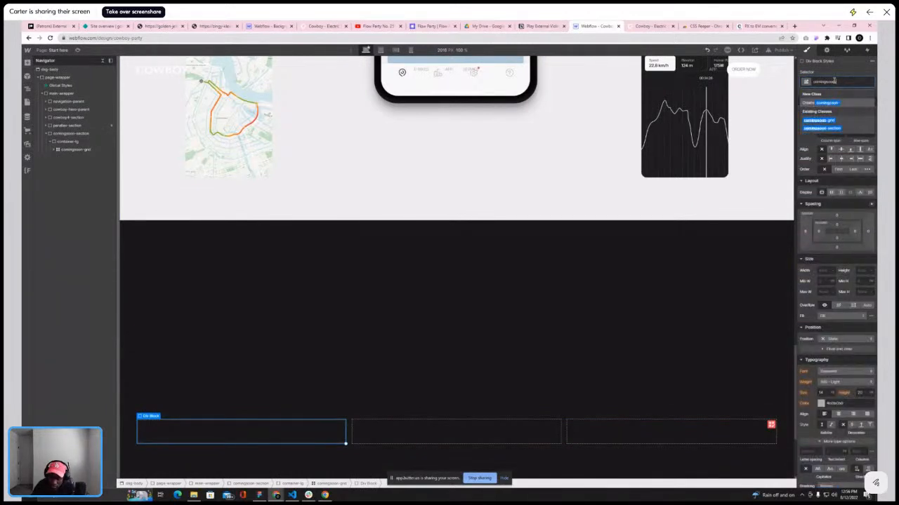
{"action": "type", "text": "-child"}
{"action": "key", "text": "Return"}
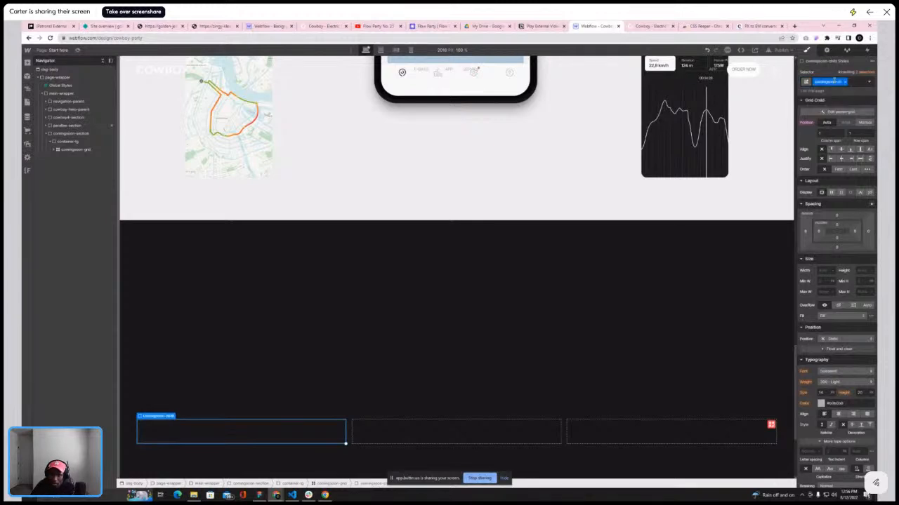
Inspect the parallax section's background color setting
{"action": "left_click", "coordinate": [88, 134]}
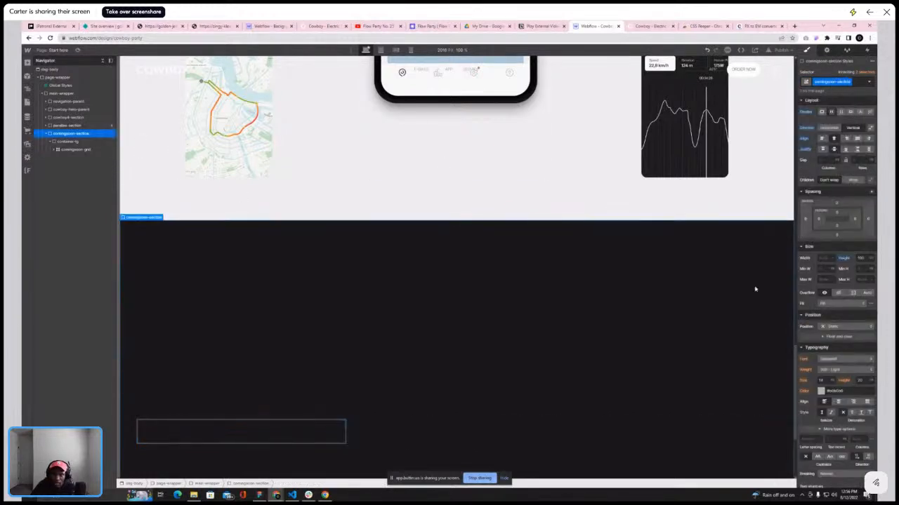
{"action": "left_click", "coordinate": [509, 204]}
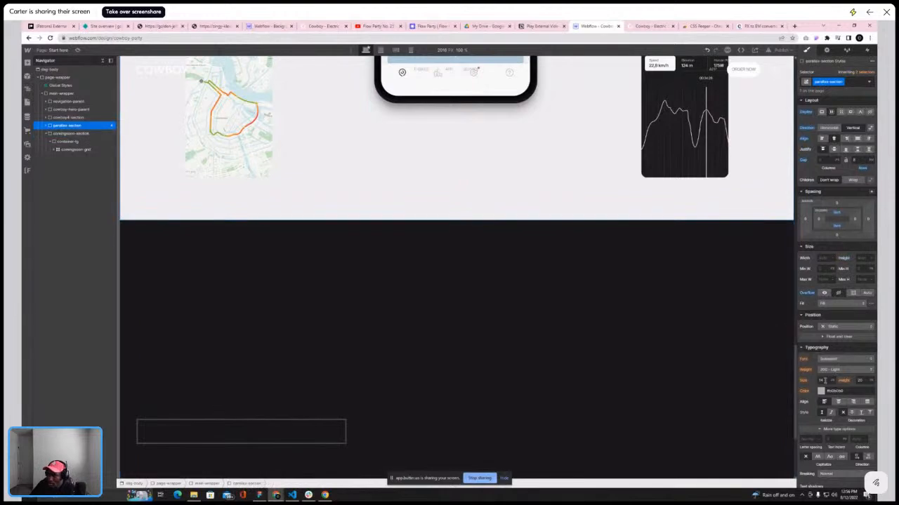
{"action": "scroll", "coordinate": [492, 235], "scroll_direction": "up", "scroll_amount": 5}
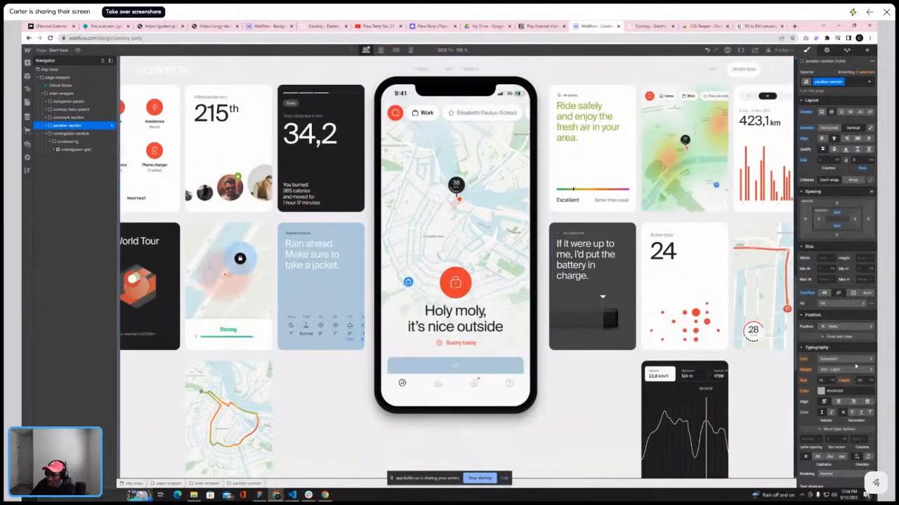
{"action": "scroll", "coordinate": [843, 393], "scroll_direction": "down", "scroll_amount": 3}
{"action": "left_click", "coordinate": [847, 419]}
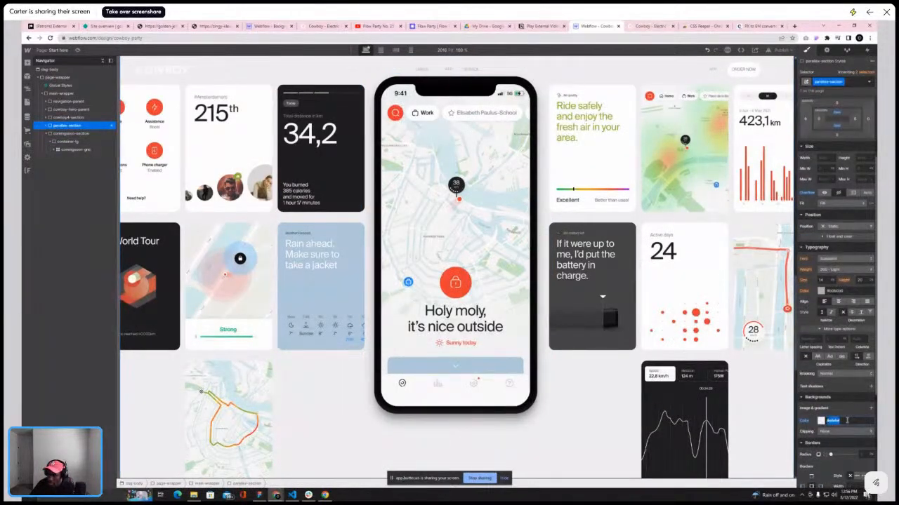
{"action": "scroll", "coordinate": [564, 369], "scroll_direction": "down", "scroll_amount": 4}
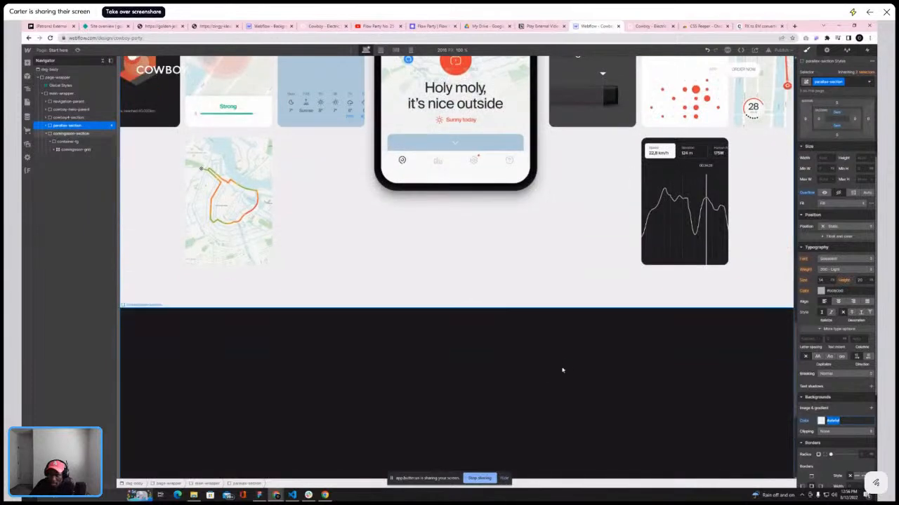
{"action": "left_click", "coordinate": [627, 335]}
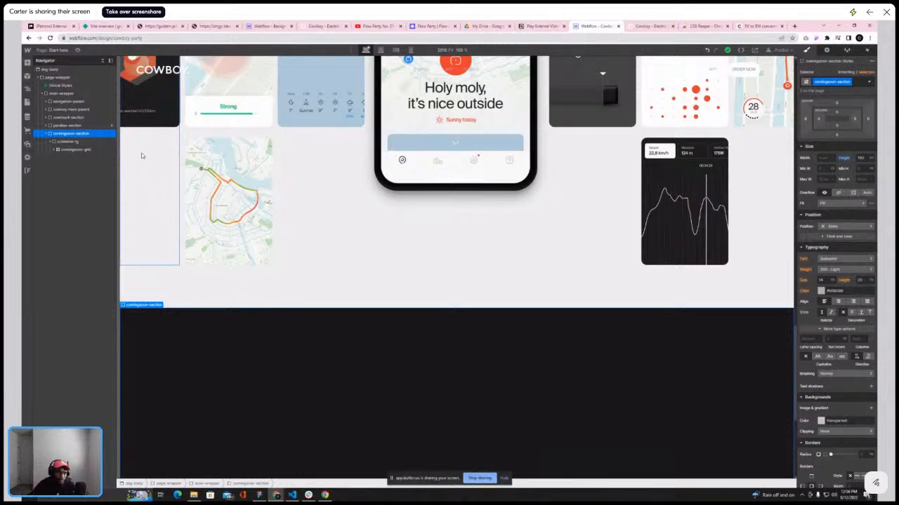
Paste the copied parallax background color into the comingsoon-section's background color
{"action": "scroll", "coordinate": [304, 156], "scroll_direction": "up", "scroll_amount": 2}
{"action": "scroll", "coordinate": [304, 156], "scroll_direction": "down", "scroll_amount": 5}
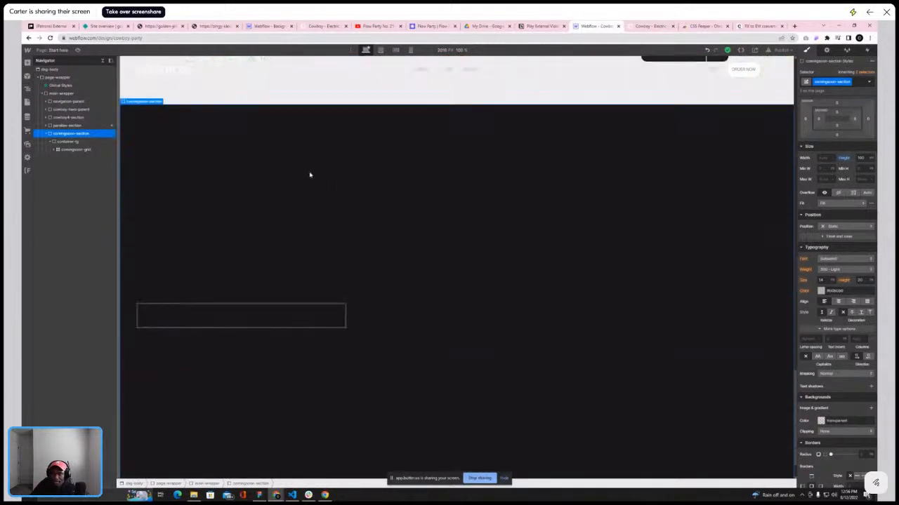
{"action": "left_click", "coordinate": [220, 311]}
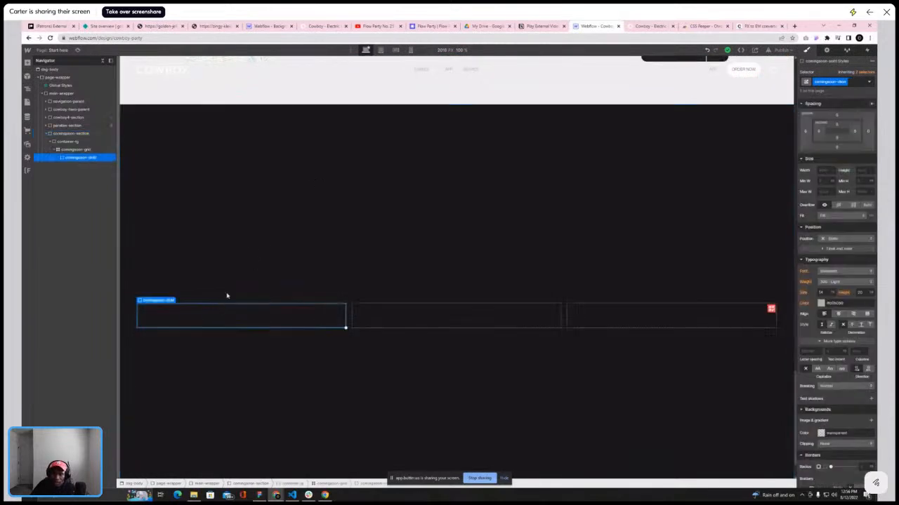
{"action": "left_click", "coordinate": [71, 133]}
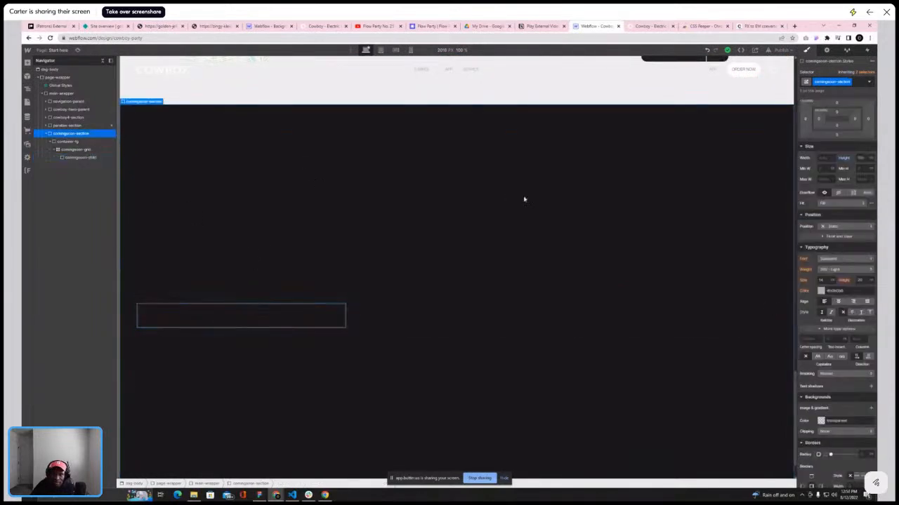
{"action": "left_click", "coordinate": [840, 420]}
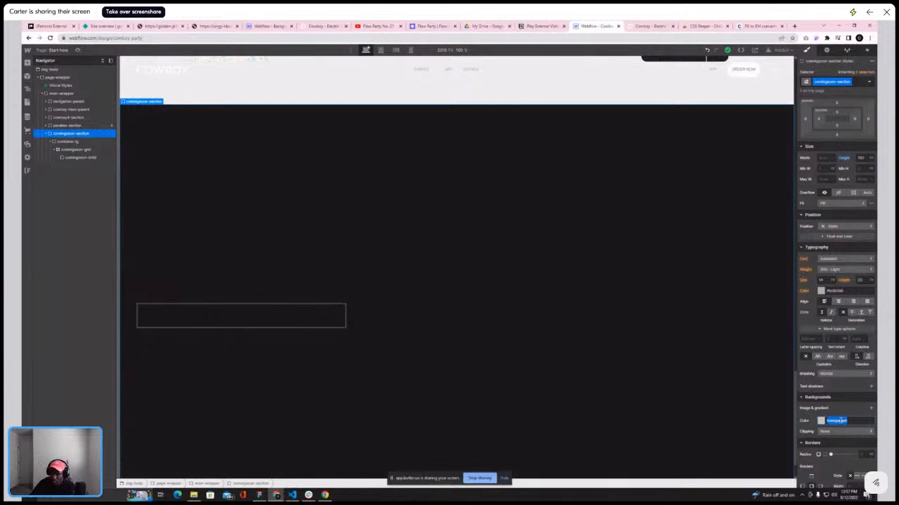
{"action": "type", "text": "#efefef"}
{"action": "key", "text": "Return"}
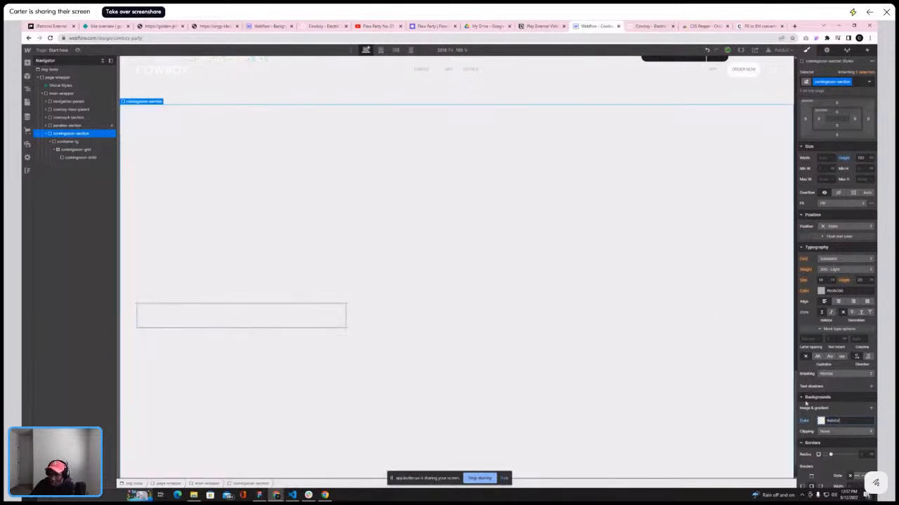
Increase the height of the comingsoon-child div so the grid cells become tall columns
{"action": "scroll", "coordinate": [649, 294], "scroll_direction": "up", "scroll_amount": 4}
{"action": "scroll", "coordinate": [562, 288], "scroll_direction": "down", "scroll_amount": 4}
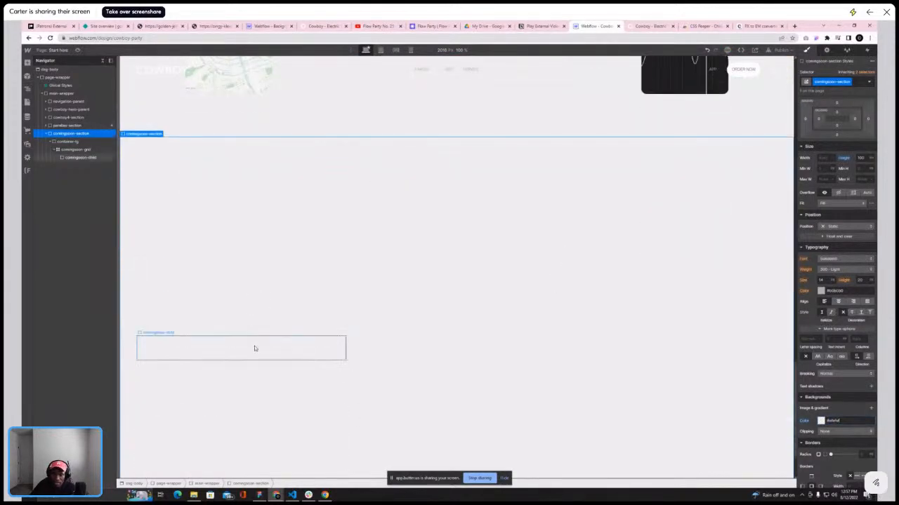
{"action": "left_click", "coordinate": [256, 337]}
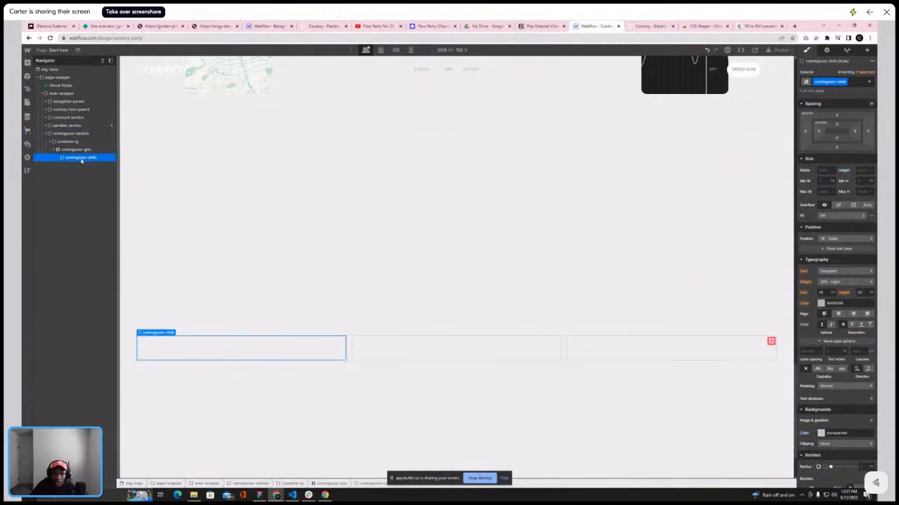
{"action": "left_click", "coordinate": [871, 172]}
{"action": "left_click", "coordinate": [864, 129]}
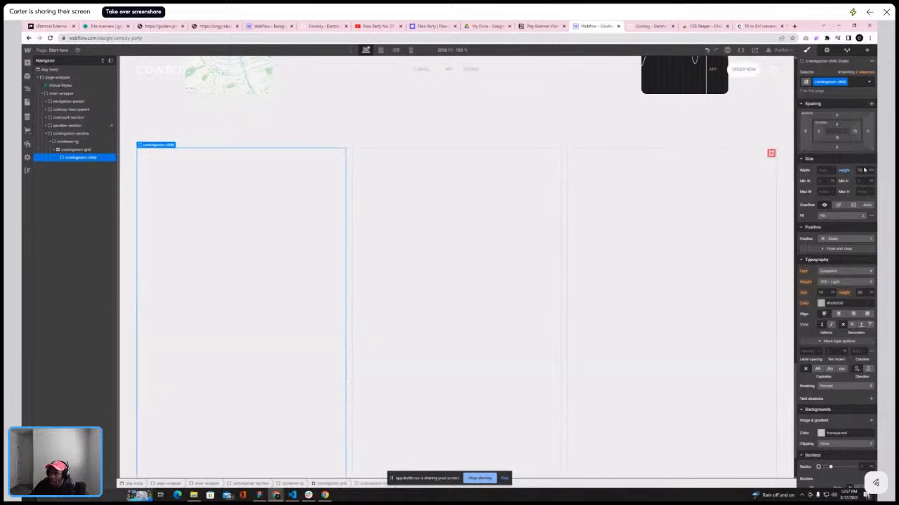
{"action": "key", "text": "Return"}
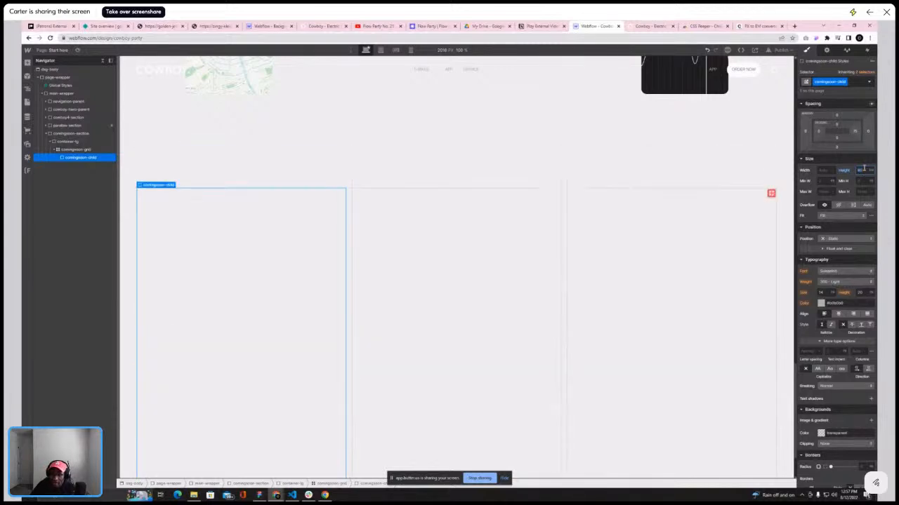
{"action": "scroll", "coordinate": [691, 197], "scroll_direction": "down", "scroll_amount": 2}
{"action": "scroll", "coordinate": [690, 197], "scroll_direction": "up", "scroll_amount": 2}
{"action": "scroll", "coordinate": [691, 197], "scroll_direction": "down", "scroll_amount": 2}
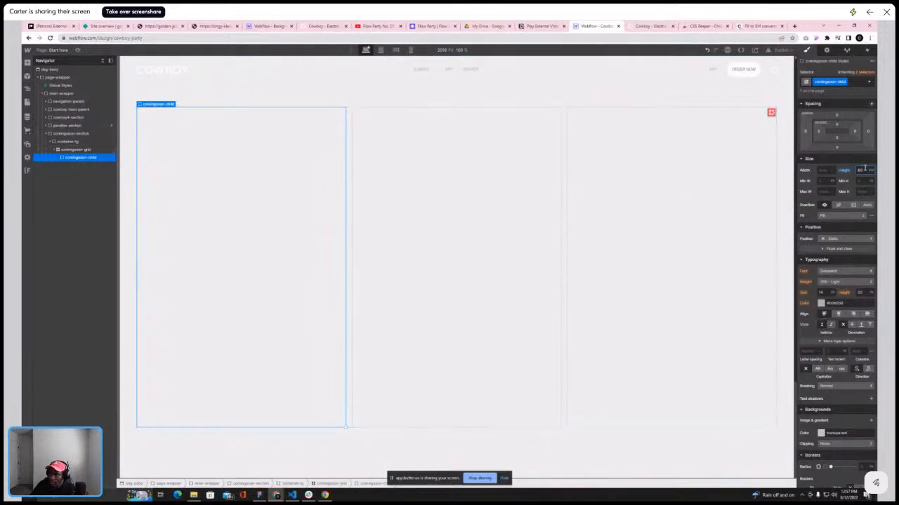
{"action": "scroll", "coordinate": [471, 195], "scroll_direction": "up", "scroll_amount": 2}
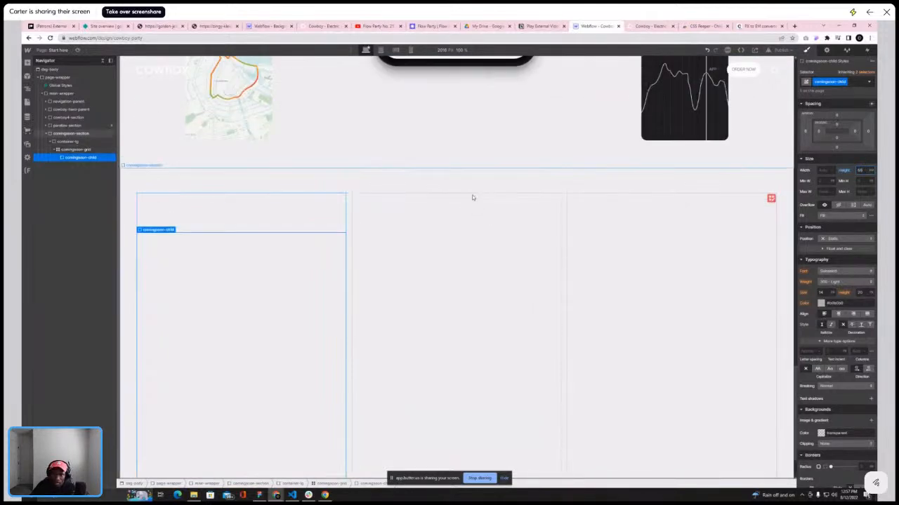
Compare against the reference site's three-image service section in the other tab
{"action": "left_click", "coordinate": [649, 26]}
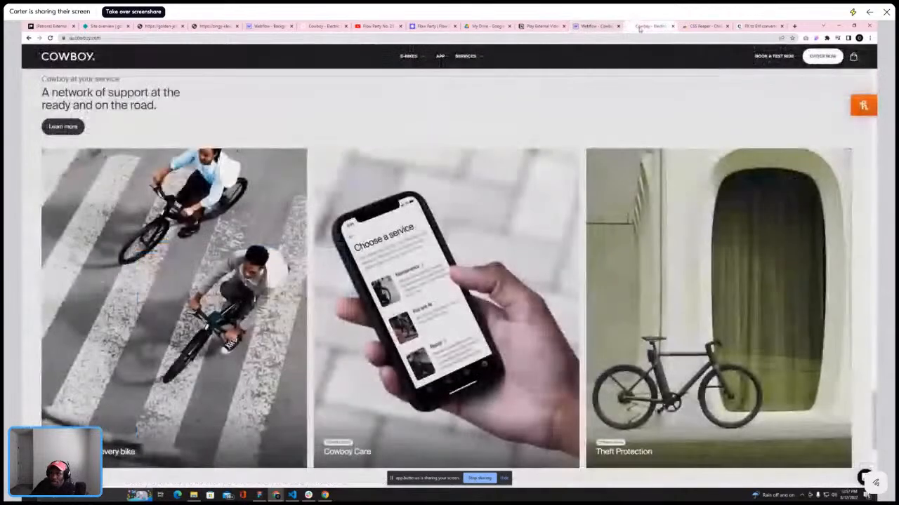
{"action": "scroll", "coordinate": [146, 231], "scroll_direction": "down", "scroll_amount": 1}
{"action": "scroll", "coordinate": [146, 231], "scroll_direction": "up", "scroll_amount": 1}
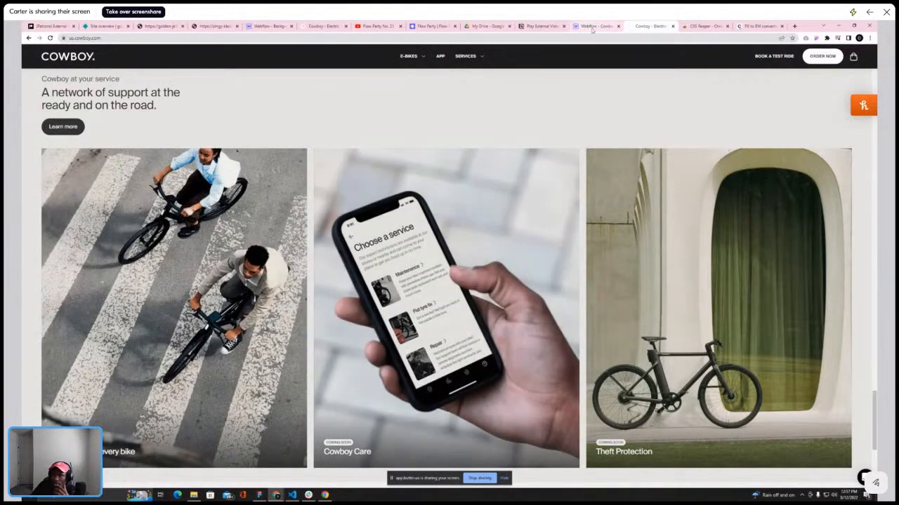
{"action": "left_click", "coordinate": [592, 26]}
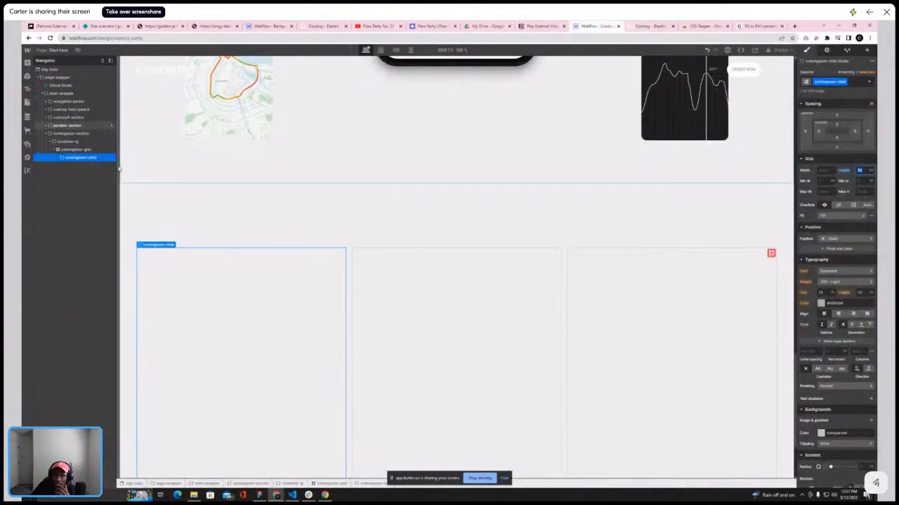
Add a Div Block inside comingsoon-child and give it the new class comingsoon-img-parent
{"action": "left_click", "coordinate": [27, 63]}
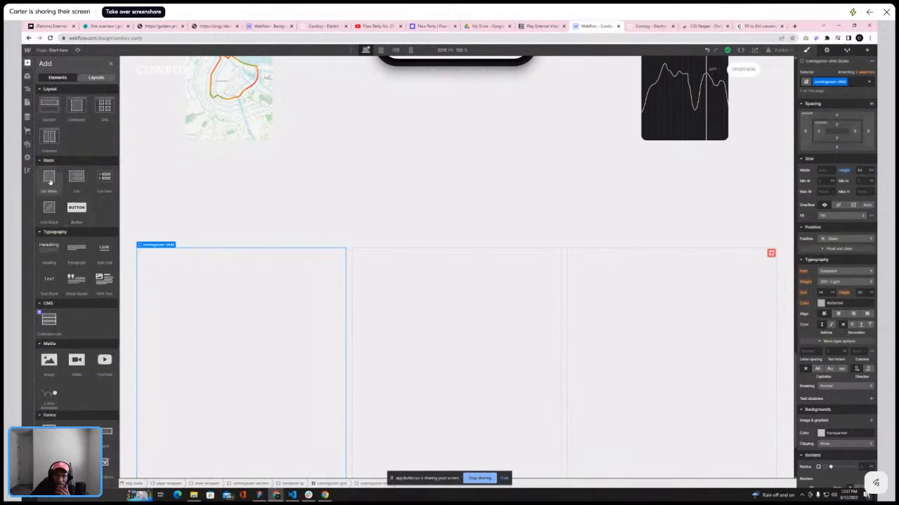
{"action": "left_click_drag", "start_coordinate": [48, 179], "coordinate": [63, 158]}
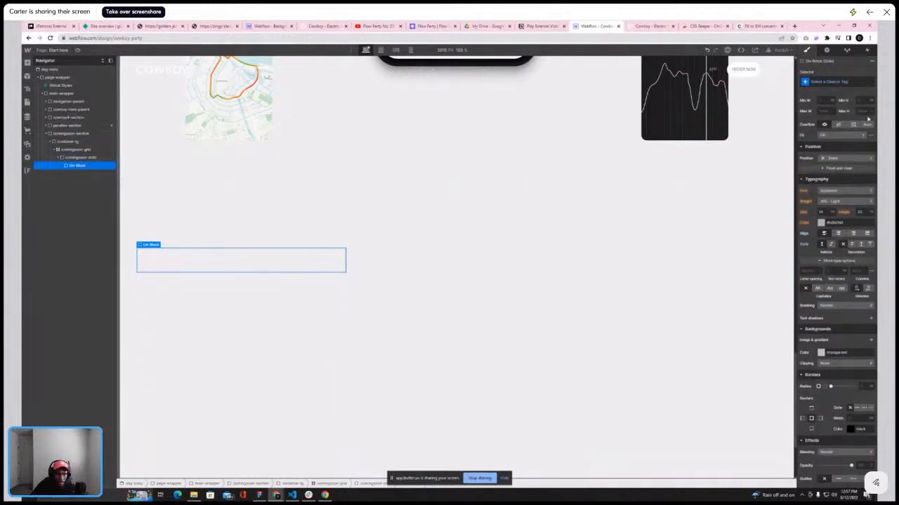
{"action": "left_click", "coordinate": [835, 82]}
{"action": "type", "text": "comp"}
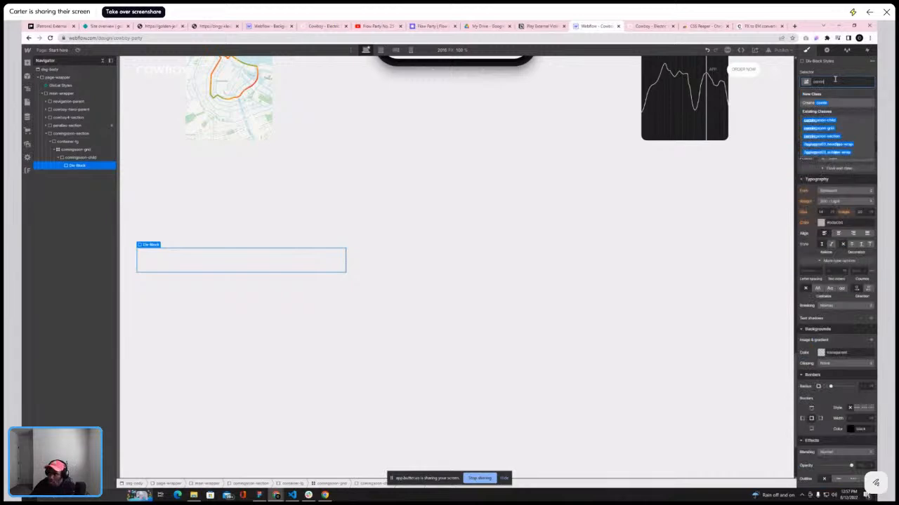
{"action": "type", "text": "ning"}
{"action": "key", "text": "BackSpace"}
{"action": "key", "text": "BackSpace"}
{"action": "type", "text": "ngsoon-in"}
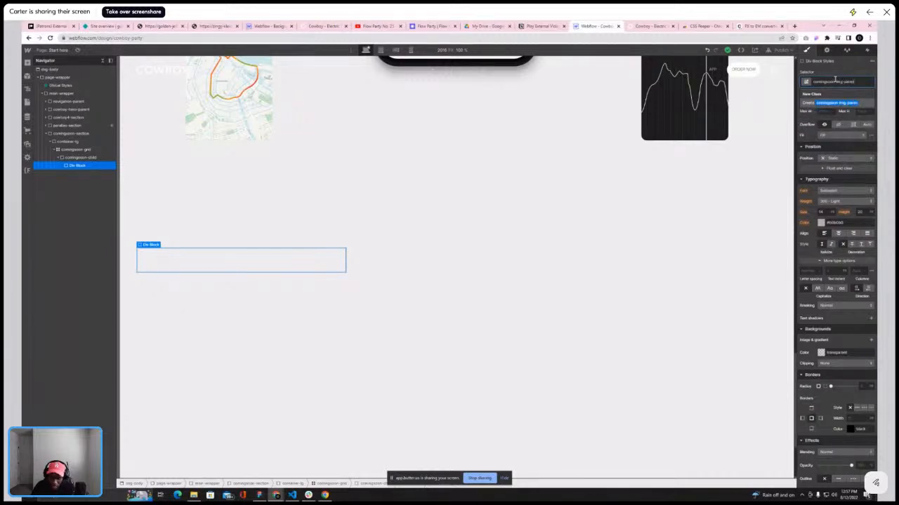
{"action": "type", "text": "g-parent"}
{"action": "key", "text": "Return"}
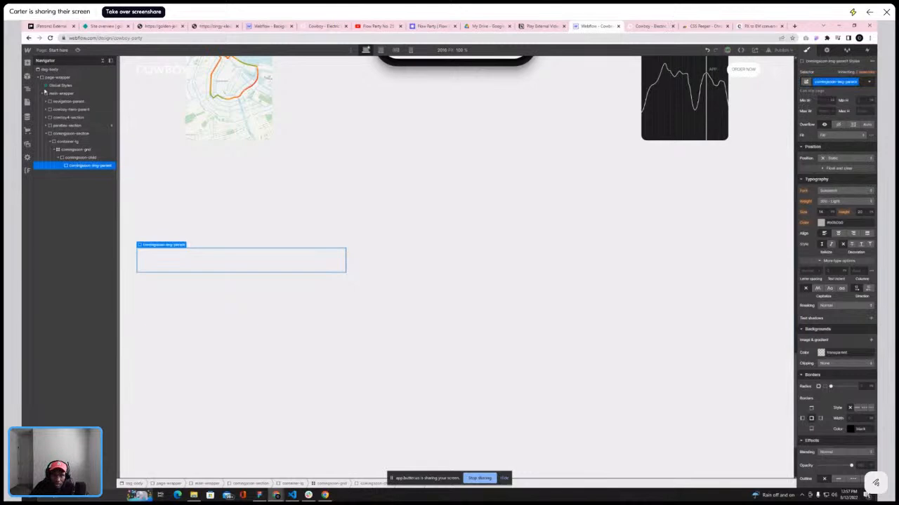
Add an Image inside comingsoon-img-parent and assign it the cyclists-on-a-crosswalk asset
{"action": "left_click", "coordinate": [28, 63]}
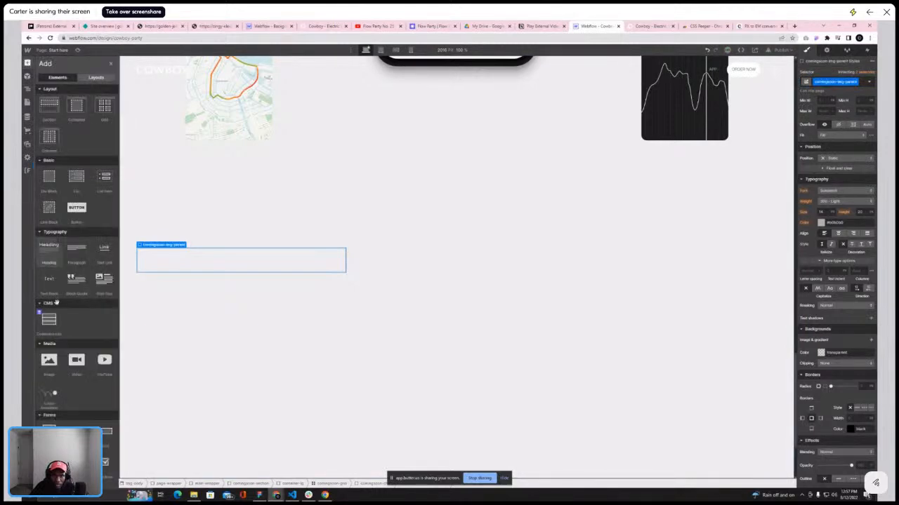
{"action": "left_click", "coordinate": [48, 359]}
{"action": "left_click", "coordinate": [179, 317]}
{"action": "scroll", "coordinate": [81, 302], "scroll_direction": "down", "scroll_amount": 4}
{"action": "scroll", "coordinate": [81, 301], "scroll_direction": "down", "scroll_amount": 10}
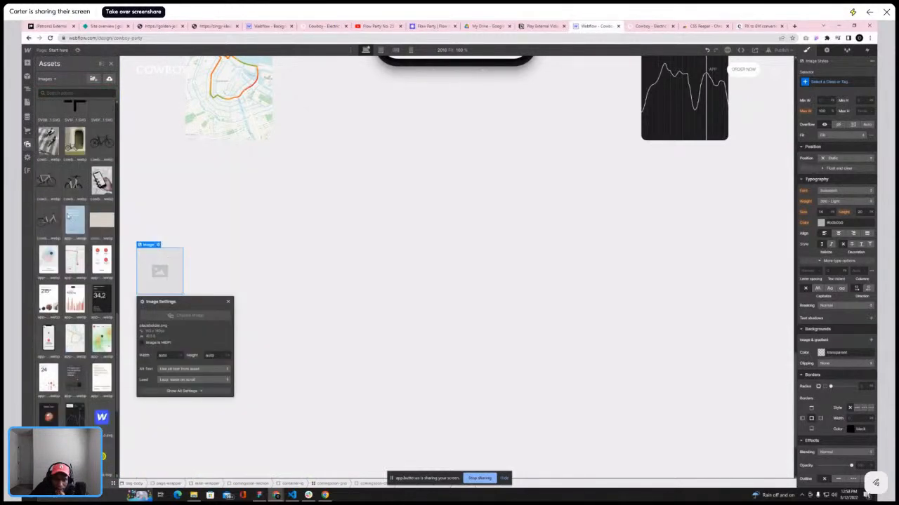
{"action": "left_click", "coordinate": [48, 143]}
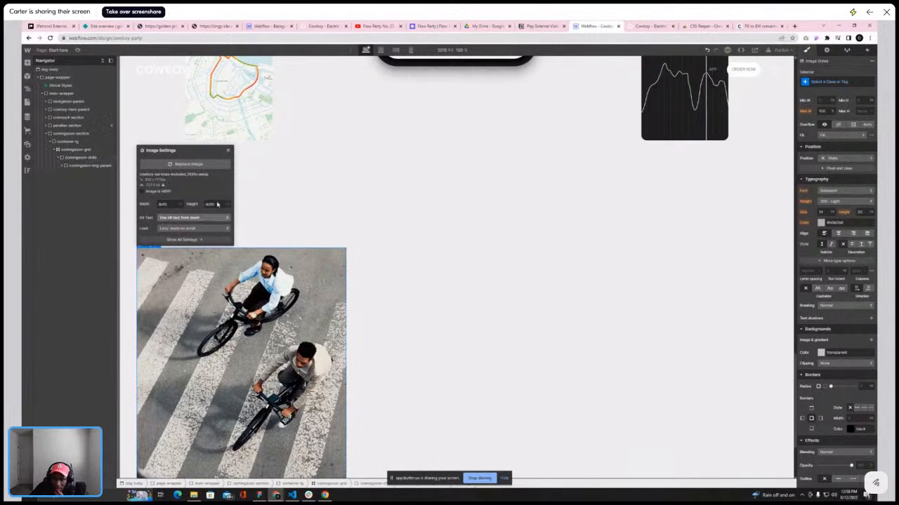
{"action": "left_click", "coordinate": [230, 151]}
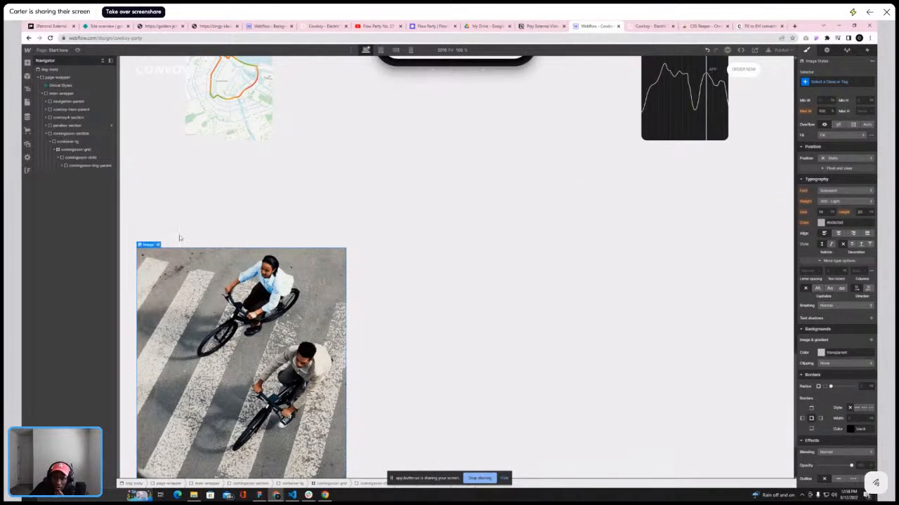
Set the comingsoon-grid's position to Relative
{"action": "left_click", "coordinate": [89, 157]}
{"action": "left_click", "coordinate": [82, 149]}
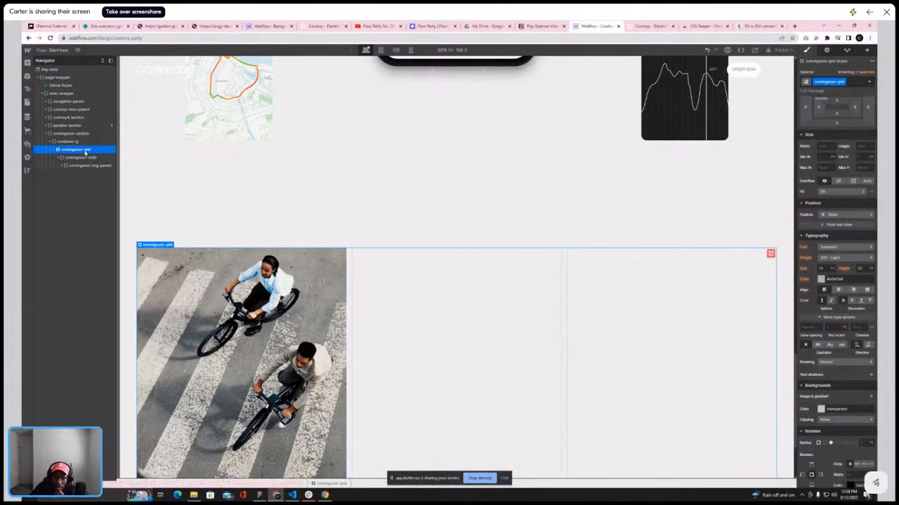
{"action": "left_click", "coordinate": [846, 214]}
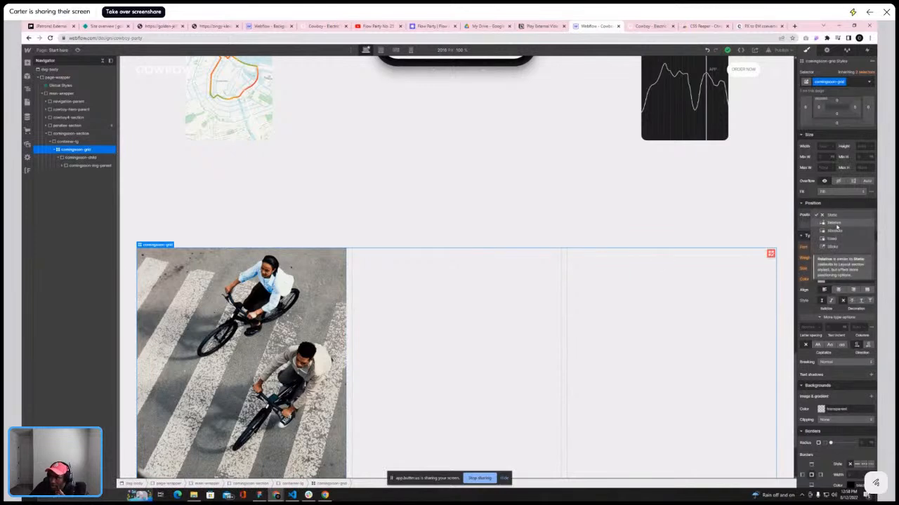
{"action": "left_click", "coordinate": [843, 226]}
Set the comingsoon-child's position to Relative
{"action": "left_click", "coordinate": [81, 157]}
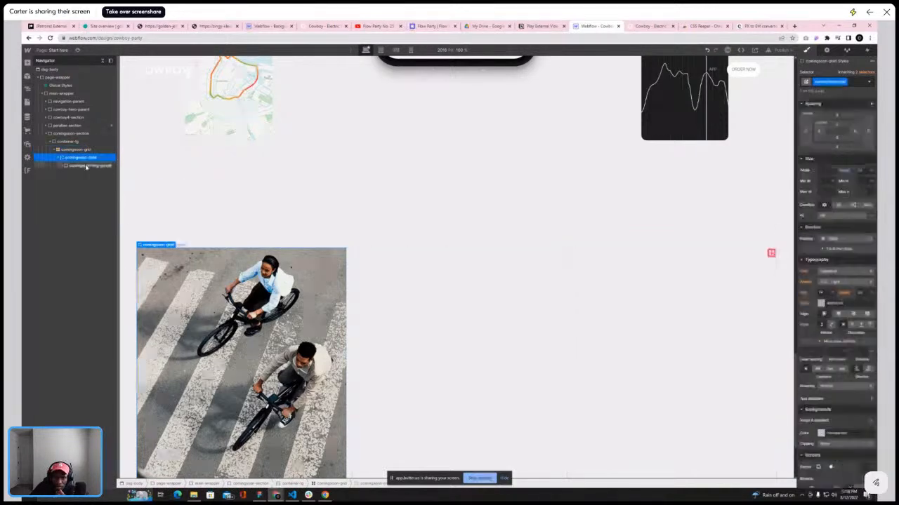
{"action": "left_click", "coordinate": [843, 239]}
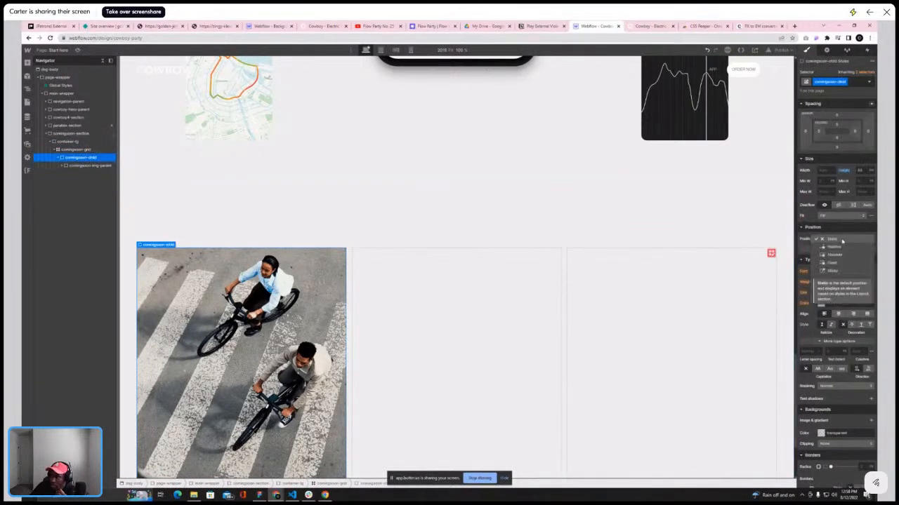
{"action": "left_click", "coordinate": [837, 248]}
Set the comingsoon-img-parent's position to Absolute
{"action": "left_click", "coordinate": [89, 165]}
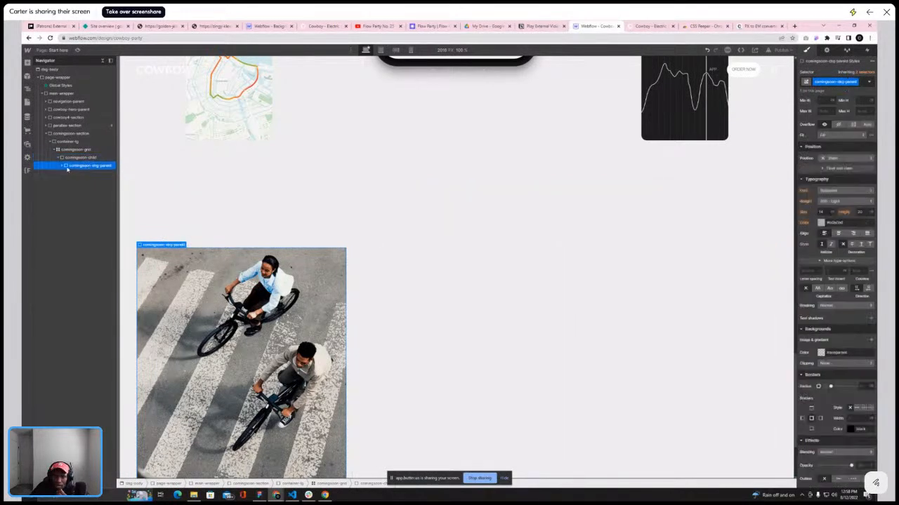
{"action": "left_click", "coordinate": [839, 158]}
{"action": "left_click", "coordinate": [833, 175]}
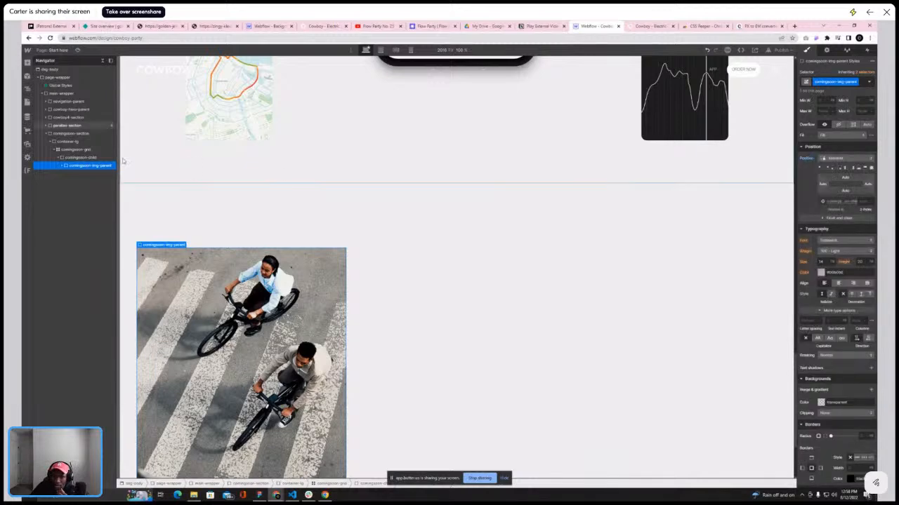
Add a second Div Block inside comingsoon-child, below comingsoon-img-parent, and select it
{"action": "left_click", "coordinate": [73, 158]}
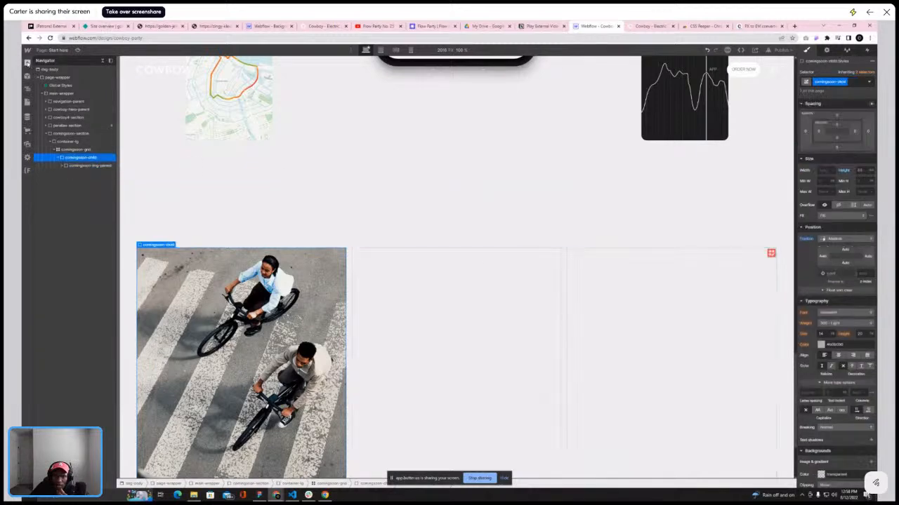
{"action": "key", "text": "a"}
{"action": "left_click", "coordinate": [49, 178]}
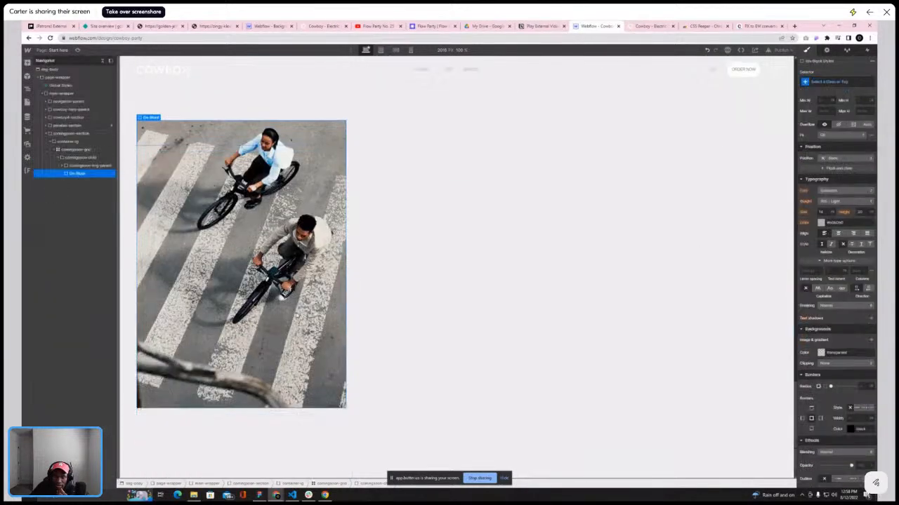
{"action": "left_click", "coordinate": [74, 158]}
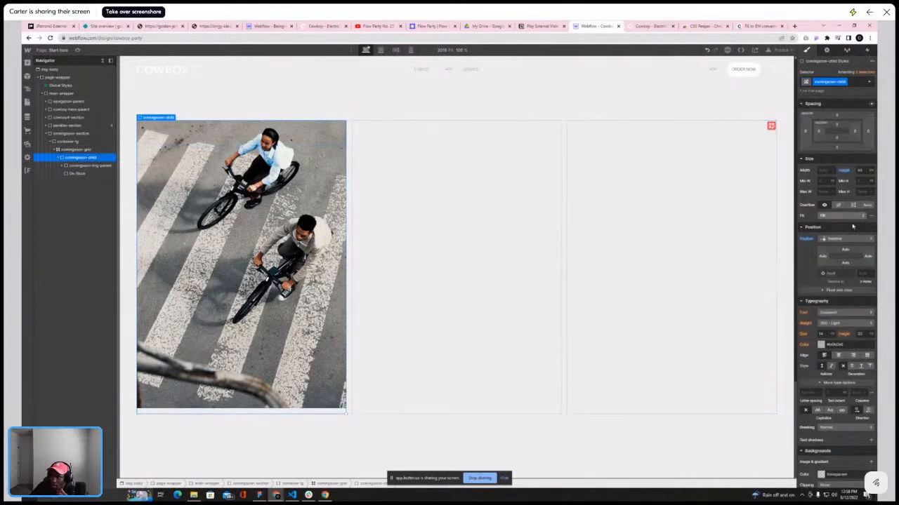
{"action": "scroll", "coordinate": [867, 176], "scroll_direction": "up", "scroll_amount": 3}
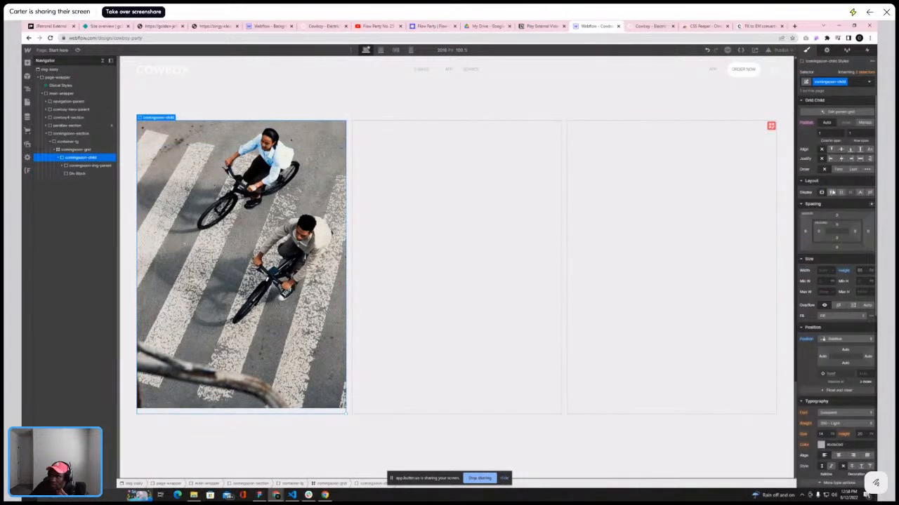
{"action": "left_click", "coordinate": [81, 167]}
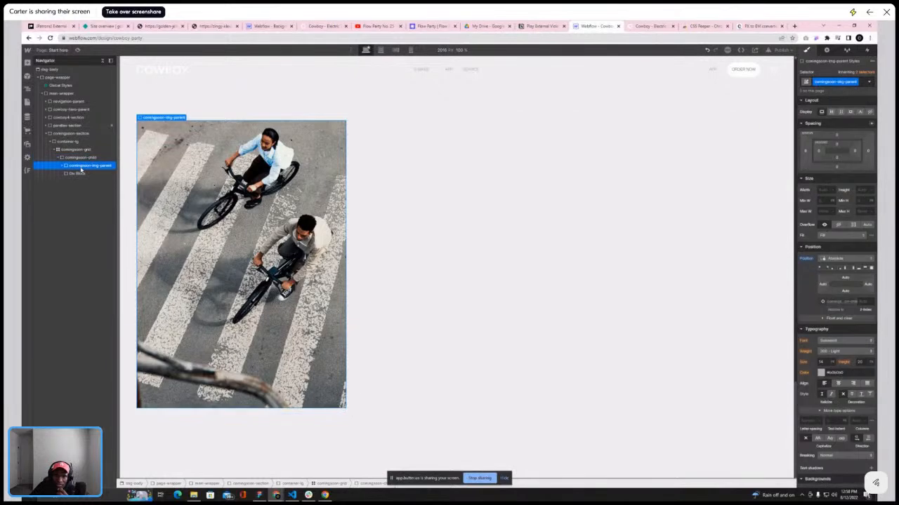
{"action": "left_click", "coordinate": [81, 174]}
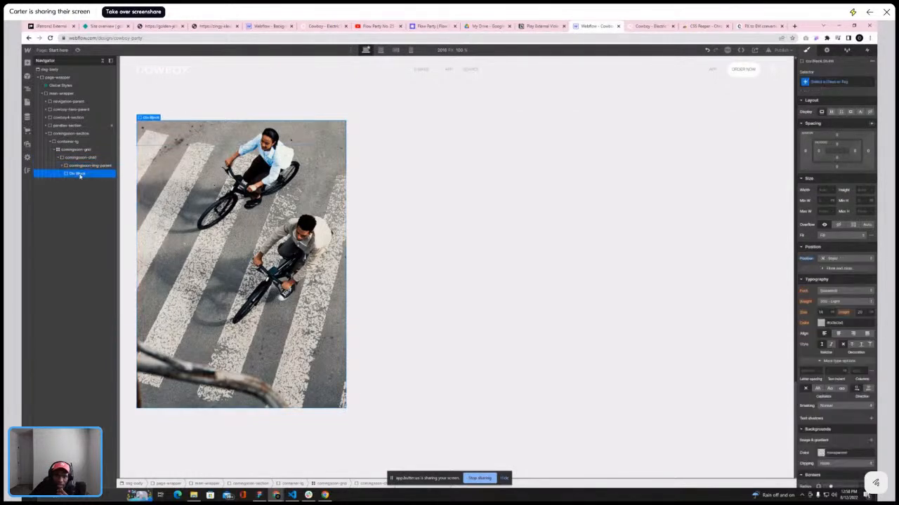
Make comingsoon-child a vertical flex container and set its justification
{"action": "left_click", "coordinate": [106, 160]}
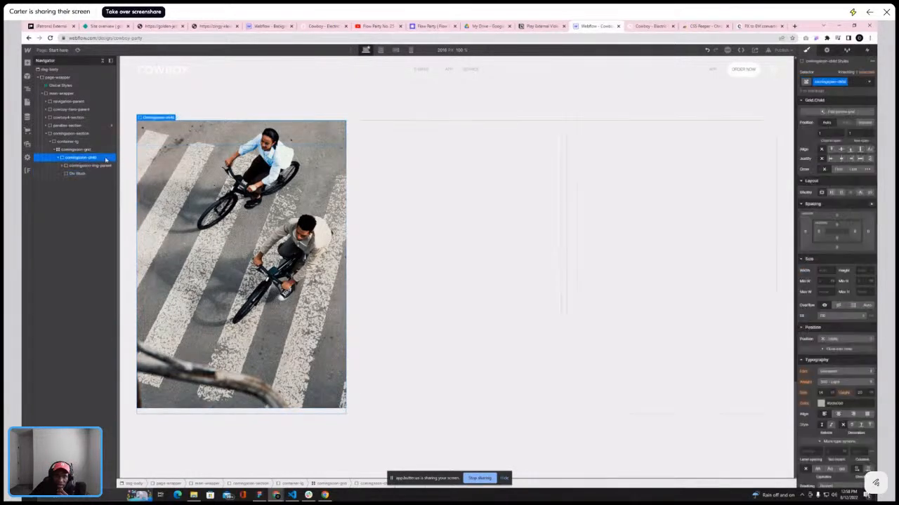
{"action": "left_click", "coordinate": [831, 192]}
{"action": "left_click", "coordinate": [853, 209]}
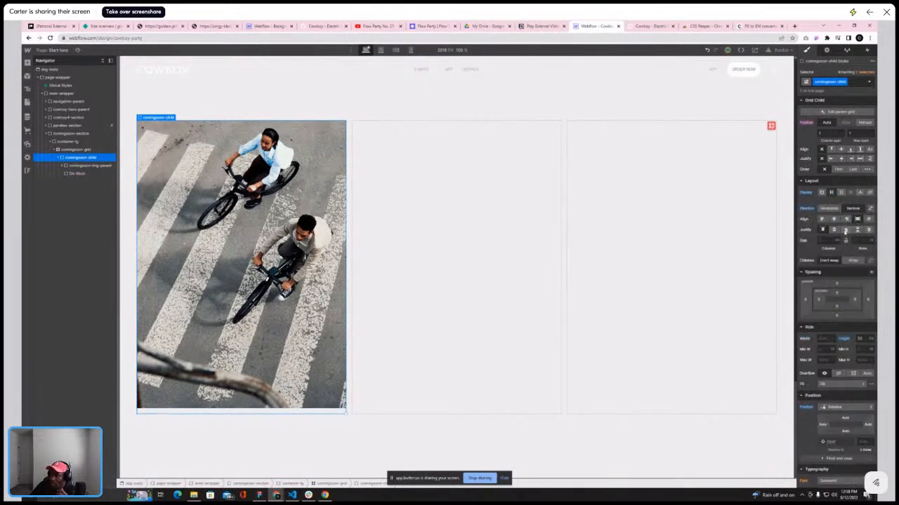
{"action": "left_click", "coordinate": [844, 230]}
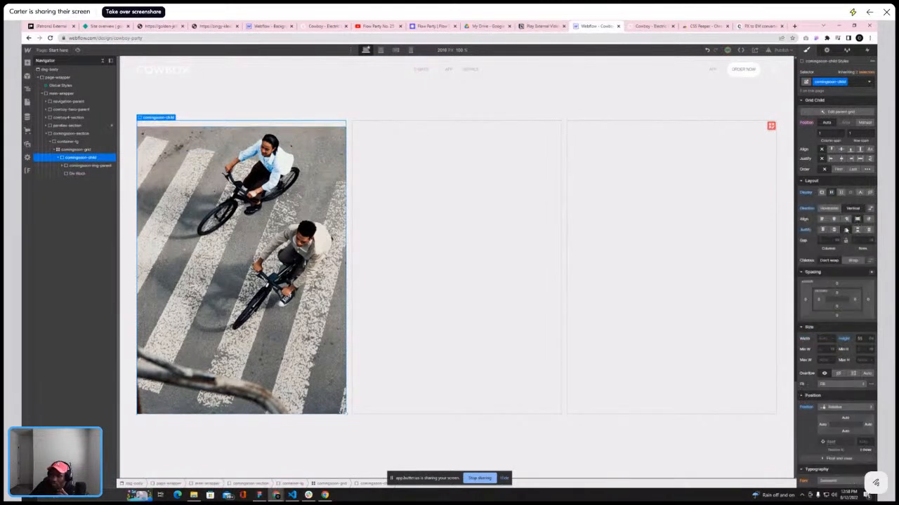
Give the new Div Block under comingsoon-img-parent the class comingsoon-btm
{"action": "left_click", "coordinate": [77, 173]}
{"action": "left_click", "coordinate": [83, 166]}
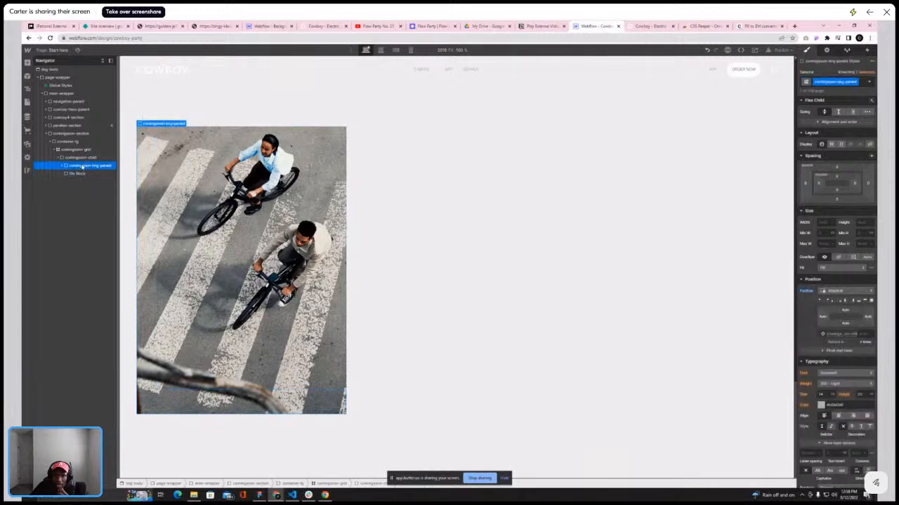
{"action": "left_click", "coordinate": [78, 173]}
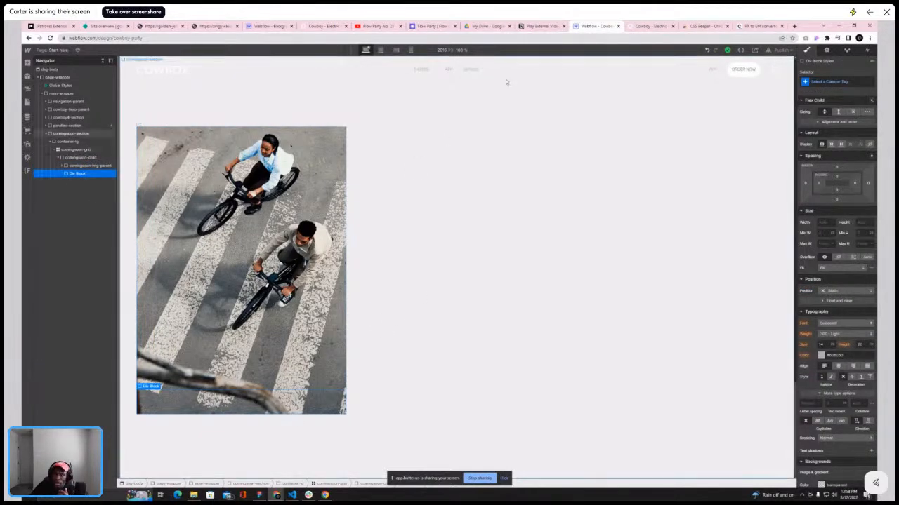
{"action": "left_click", "coordinate": [649, 26]}
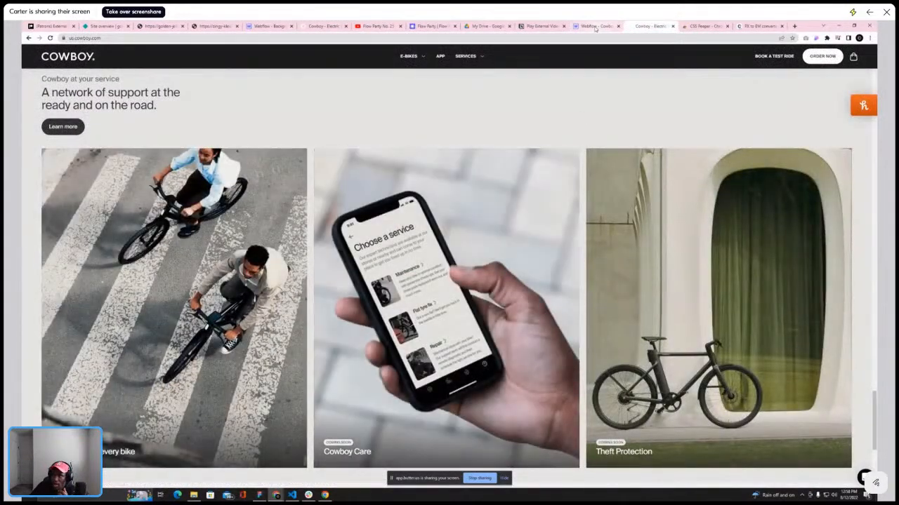
{"action": "left_click", "coordinate": [594, 26]}
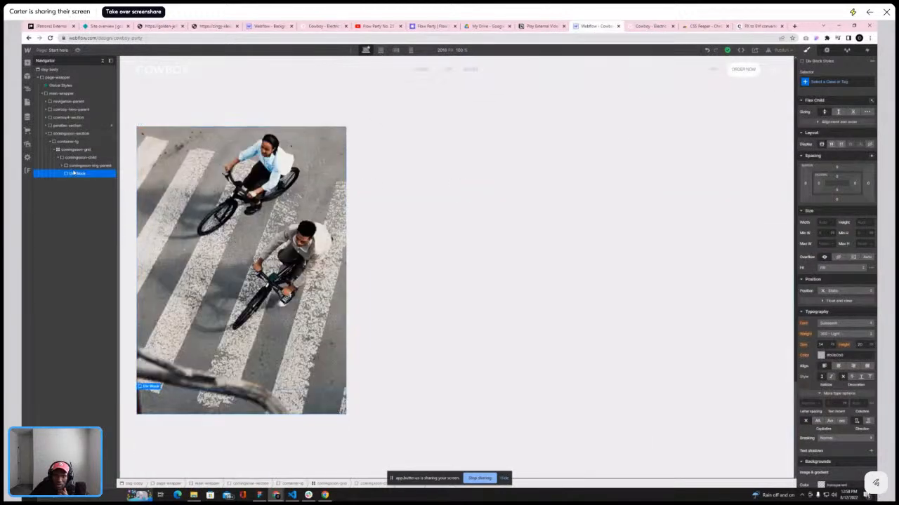
{"action": "left_click", "coordinate": [837, 82]}
{"action": "type", "text": "comin"}
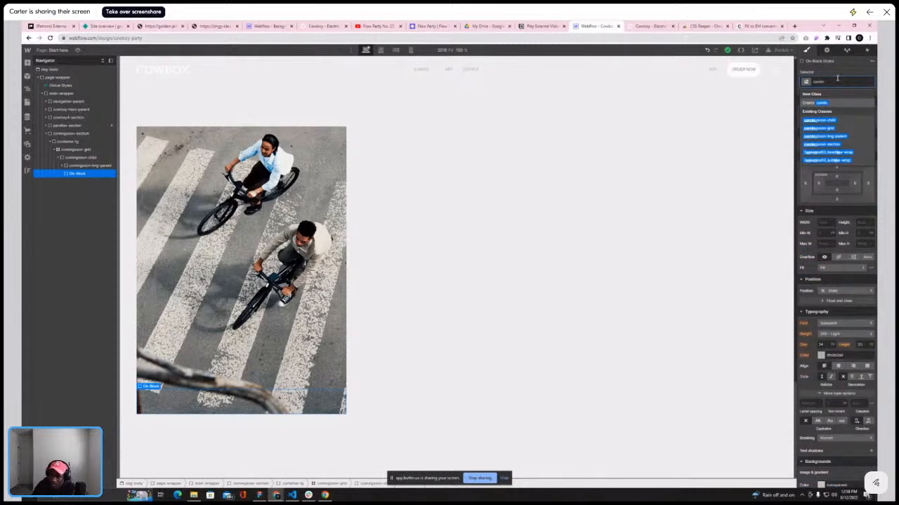
{"action": "type", "text": "gsoon"}
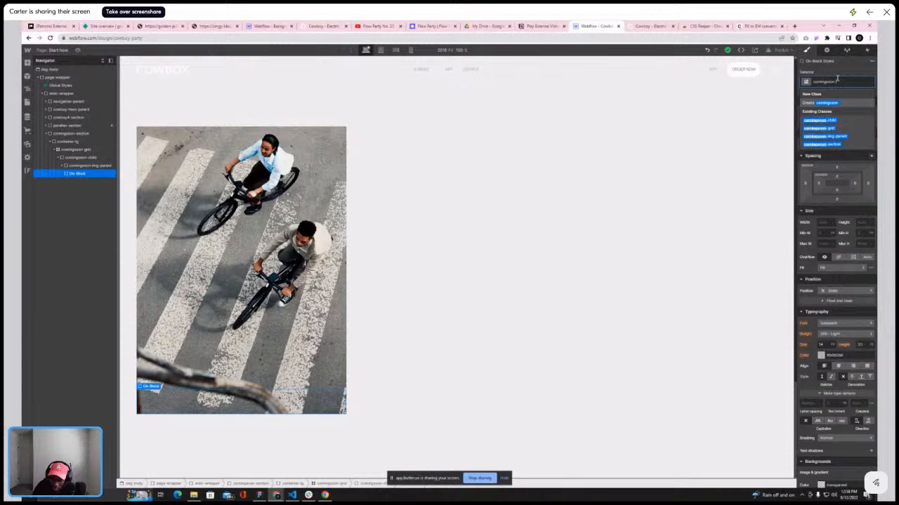
{"action": "type", "text": "-flex"}
{"action": "key", "text": "Return"}
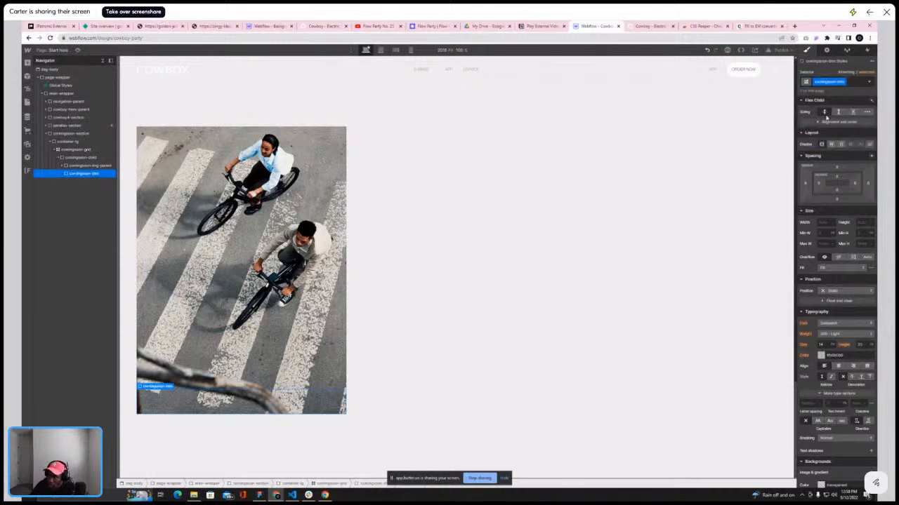
Set comingsoon-btm to display flex with its items justified apart
{"action": "left_click", "coordinate": [833, 144]}
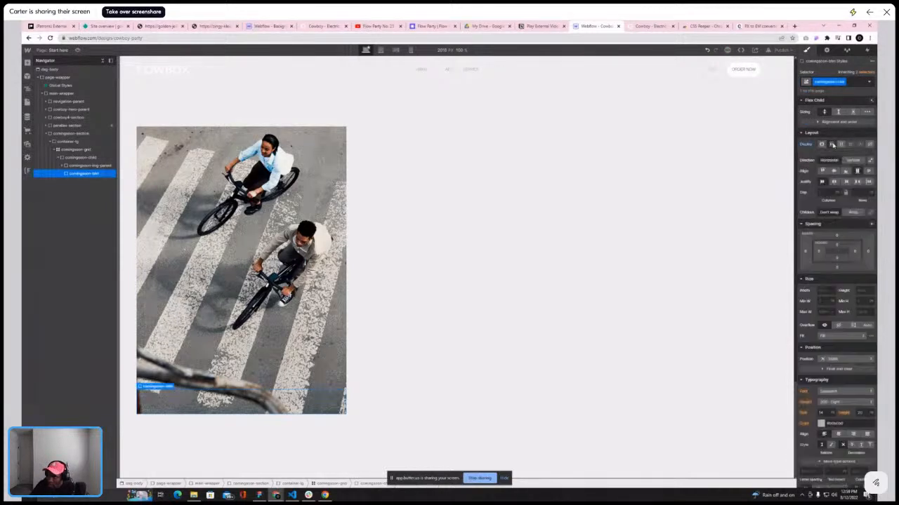
{"action": "left_click", "coordinate": [857, 182]}
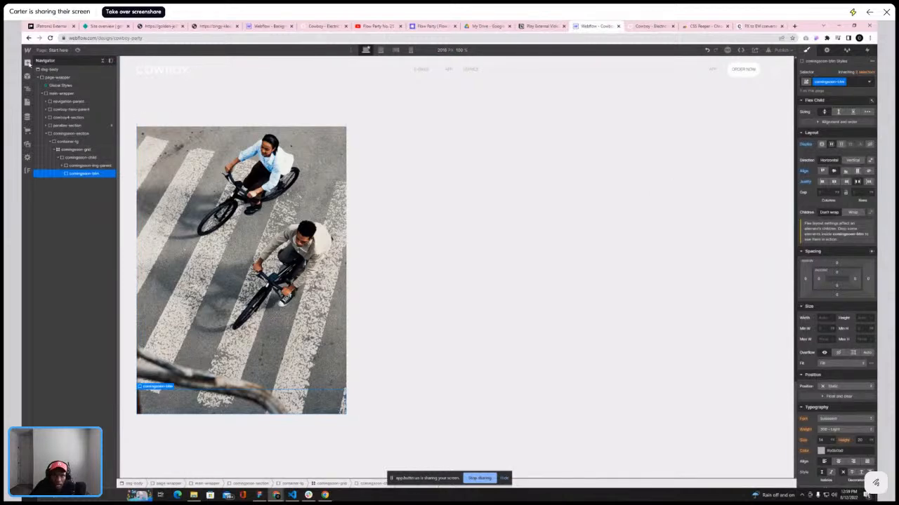
Add a Text Block inside comingsoon-btm and set comingsoon-btm's position to Relative
{"action": "left_click", "coordinate": [27, 63]}
{"action": "left_click", "coordinate": [52, 285]}
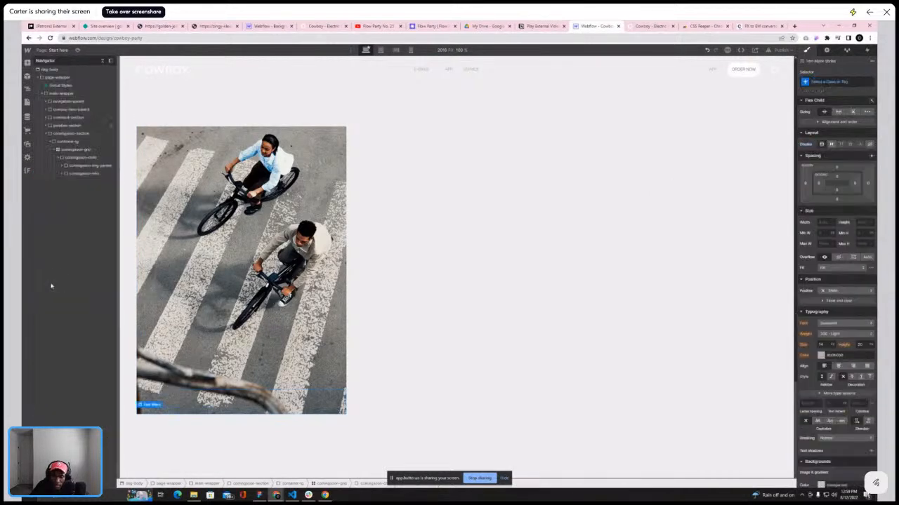
{"action": "left_click", "coordinate": [81, 173]}
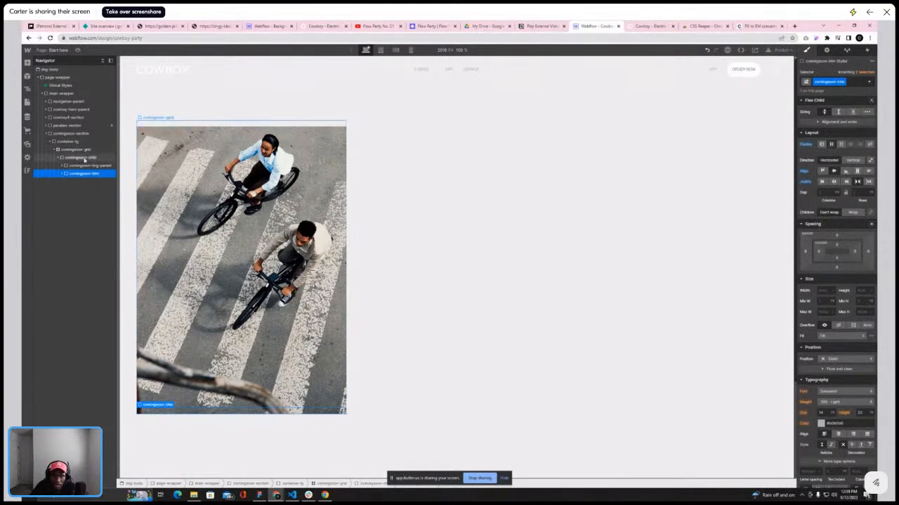
{"action": "left_click", "coordinate": [842, 360]}
{"action": "left_click", "coordinate": [846, 407]}
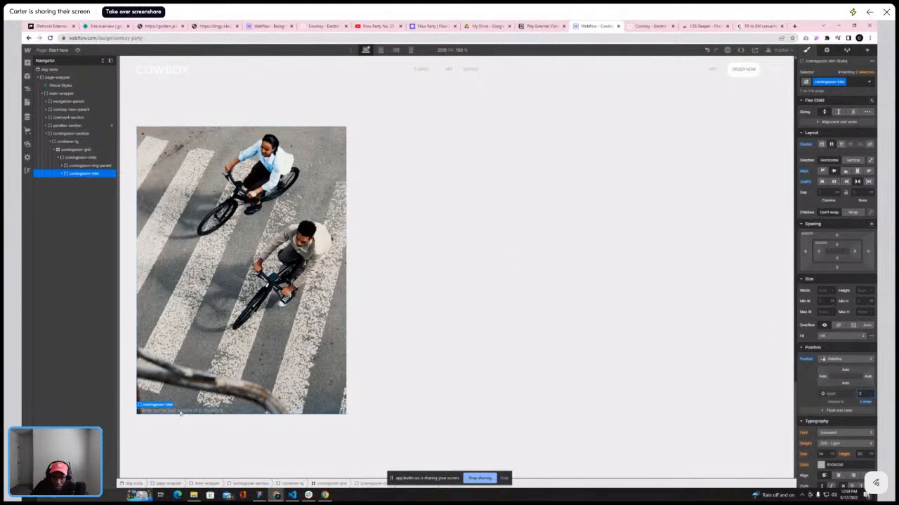
Replace the text block's placeholder text with "Included with every bike" to match the reference card
{"action": "left_click", "coordinate": [652, 27]}
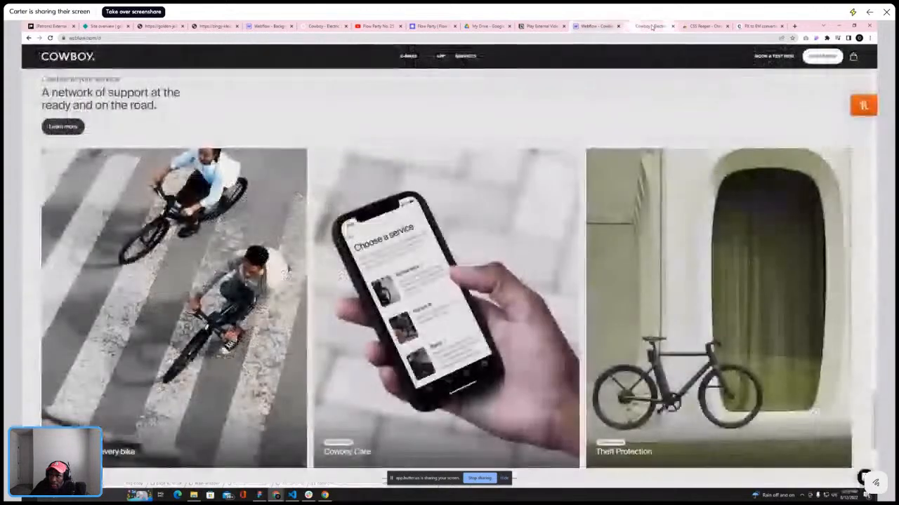
{"action": "left_click", "coordinate": [597, 26]}
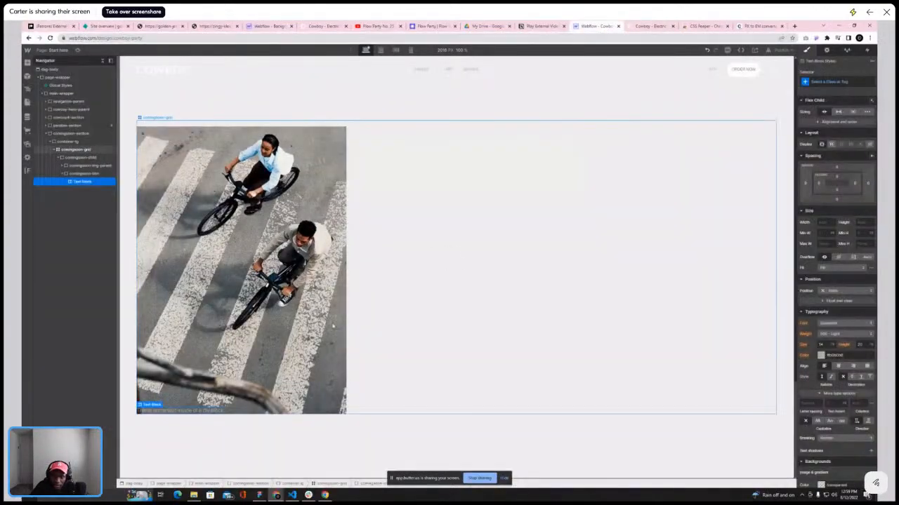
{"action": "double_click", "coordinate": [205, 411]}
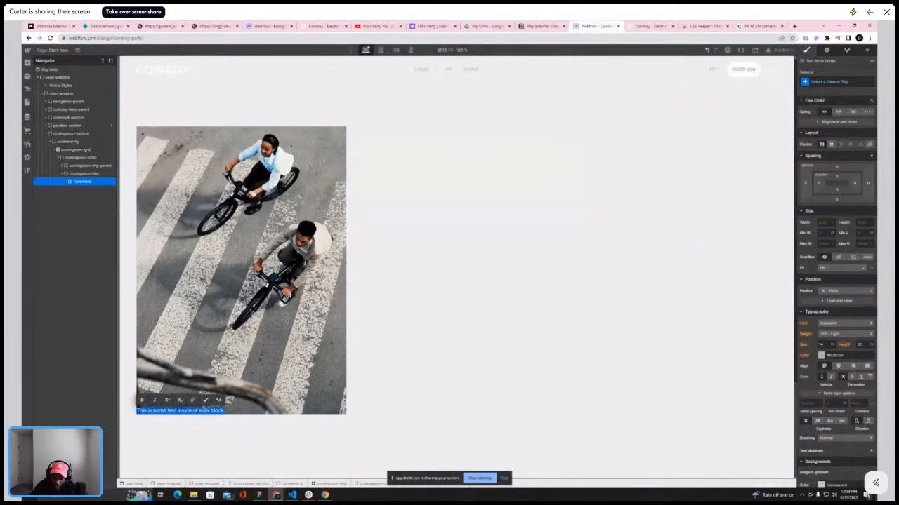
{"action": "key", "text": "BackSpace"}
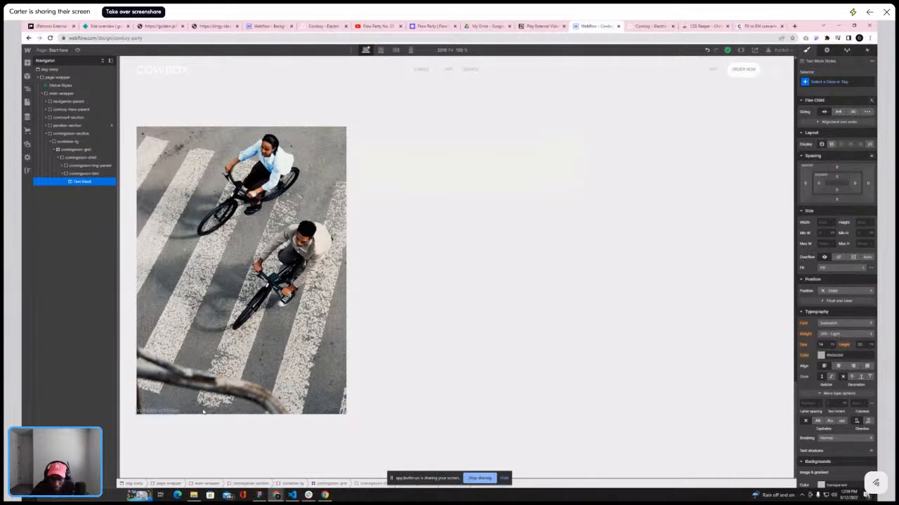
Add an Image element to comingsoon-btm and assign the arrow SVG asset to it
{"action": "left_click", "coordinate": [83, 174]}
{"action": "left_click", "coordinate": [28, 62]}
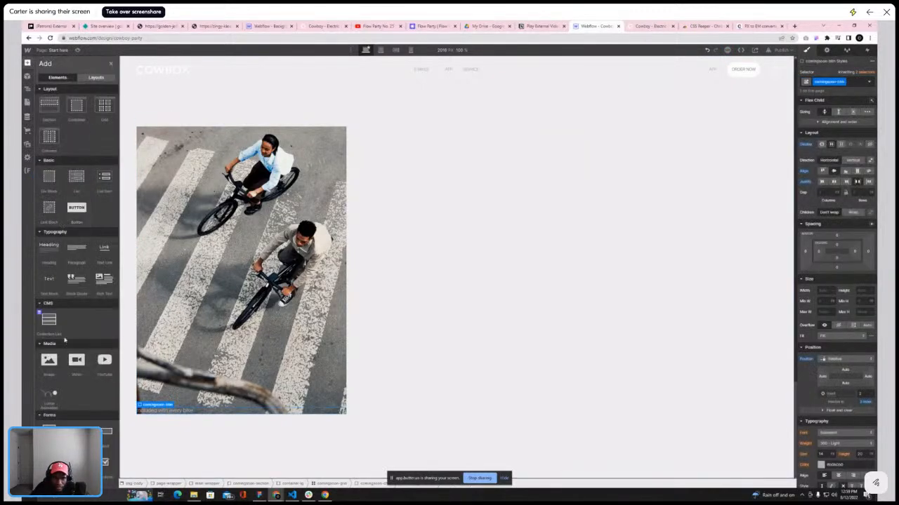
{"action": "left_click", "coordinate": [50, 365]}
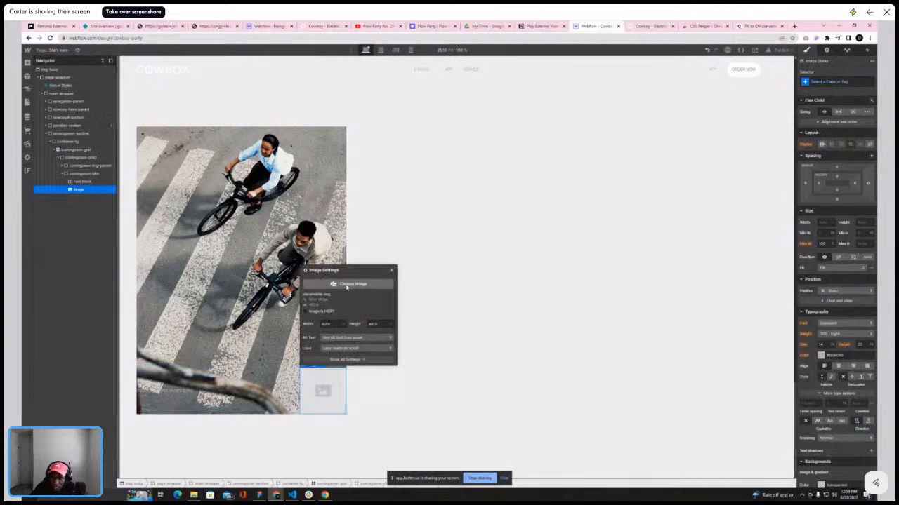
{"action": "left_click", "coordinate": [362, 285]}
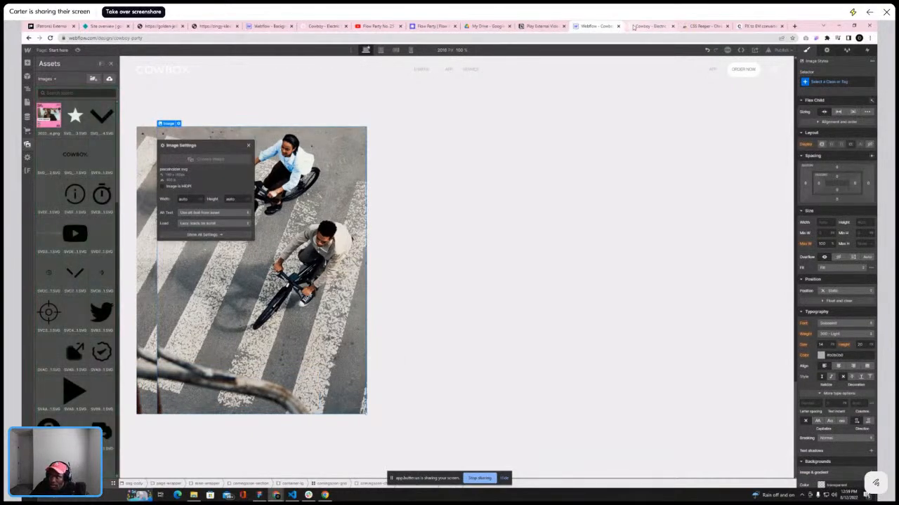
{"action": "left_click", "coordinate": [649, 26]}
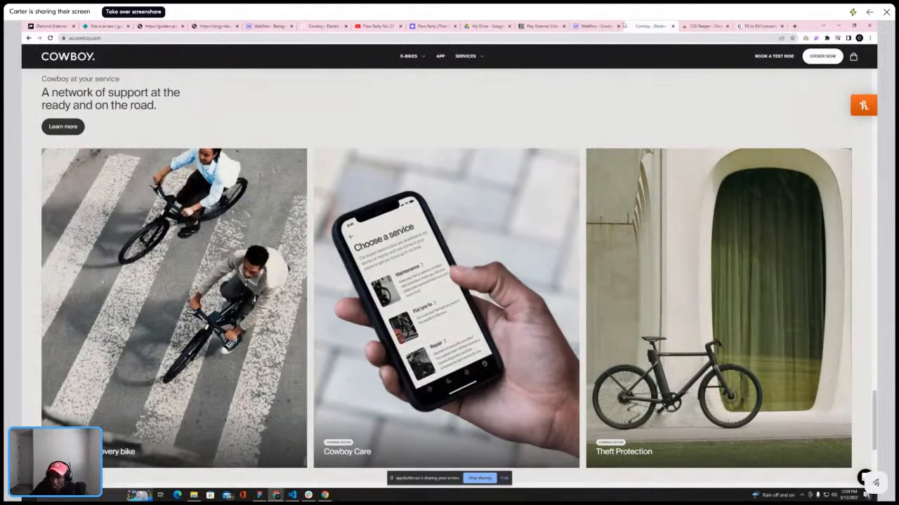
{"action": "left_click", "coordinate": [595, 26]}
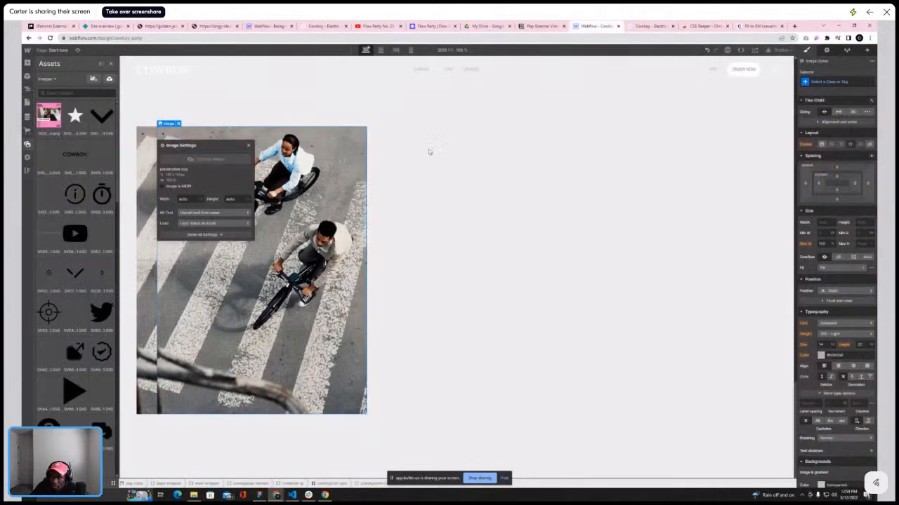
{"action": "left_click", "coordinate": [249, 147]}
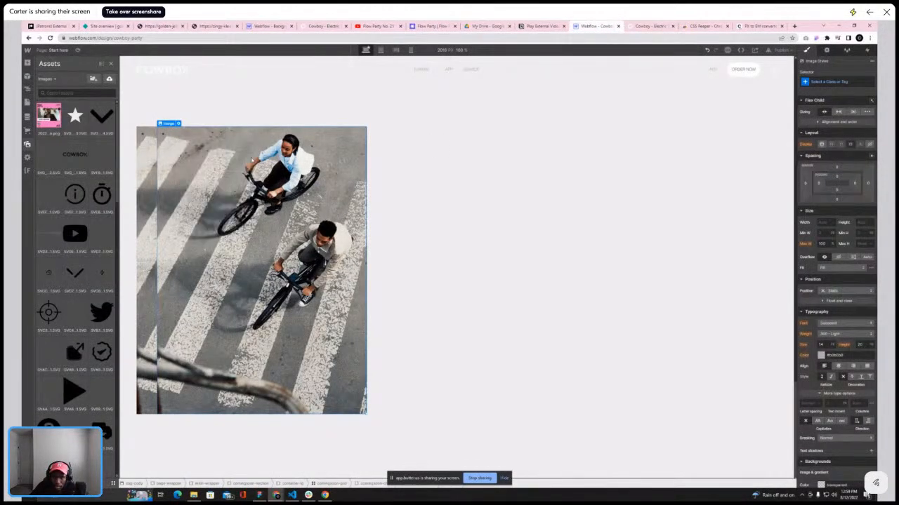
{"action": "left_click", "coordinate": [178, 124]}
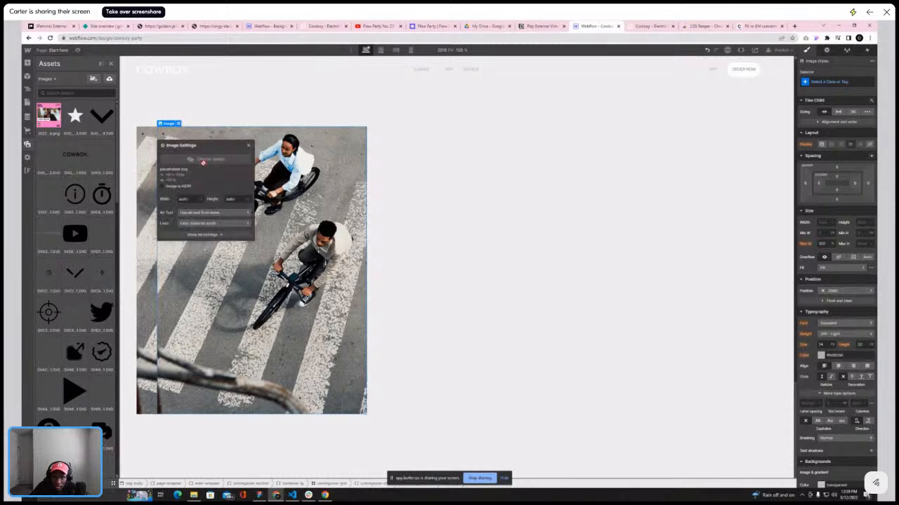
{"action": "scroll", "coordinate": [47, 240], "scroll_direction": "down", "scroll_amount": 1}
{"action": "scroll", "coordinate": [102, 315], "scroll_direction": "down", "scroll_amount": 7}
{"action": "left_click", "coordinate": [99, 302]}
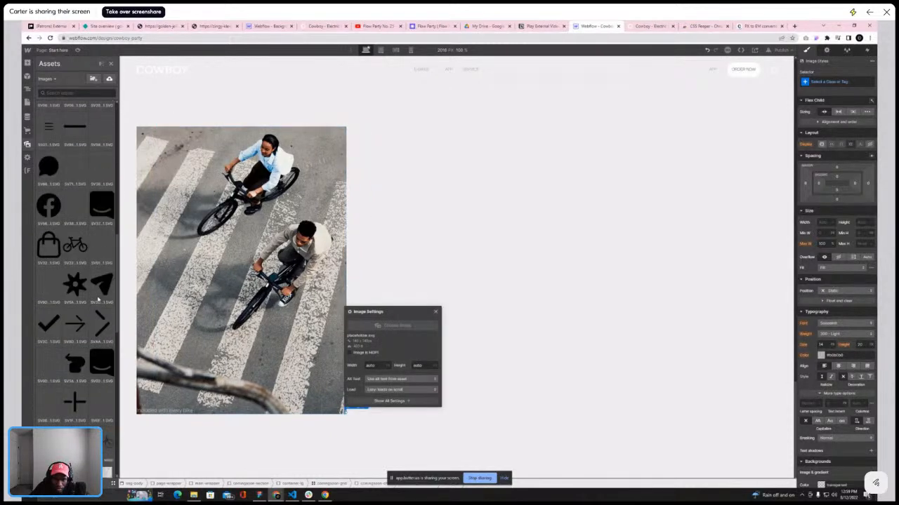
{"action": "left_click", "coordinate": [83, 323]}
{"action": "key", "text": "z"}
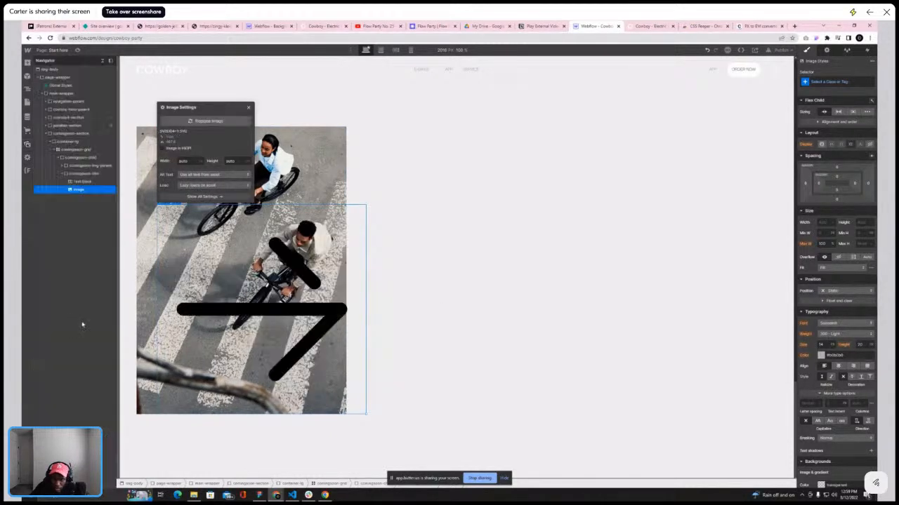
Reduce the arrow image's width so it sits small beside the text, as in the reference card
{"action": "left_click", "coordinate": [82, 174]}
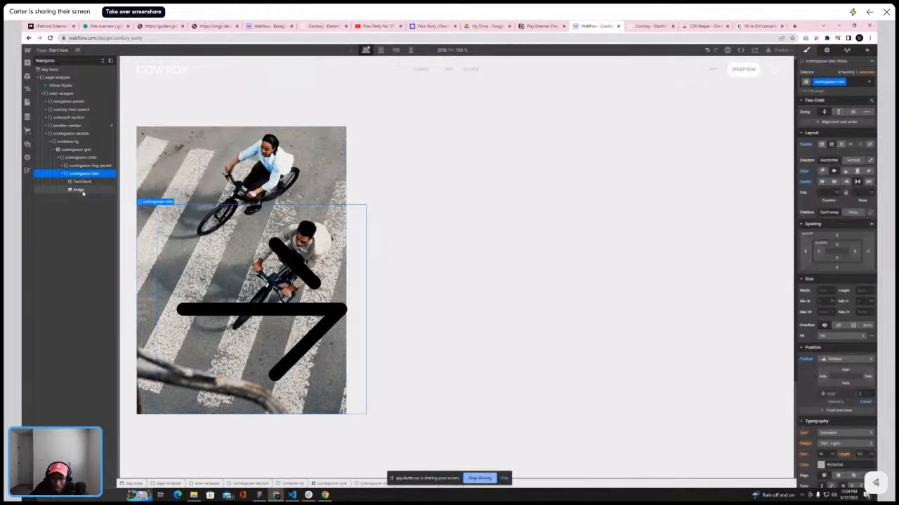
{"action": "left_click", "coordinate": [77, 190]}
{"action": "left_click", "coordinate": [834, 223]}
{"action": "left_click", "coordinate": [835, 182]}
{"action": "left_click", "coordinate": [826, 222]}
{"action": "type", "text": "1"}
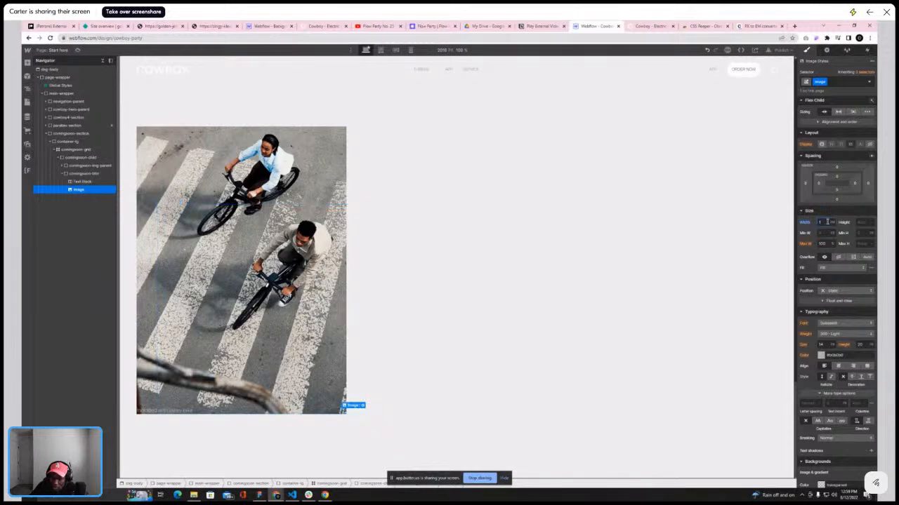
{"action": "key", "text": "BackSpace"}
{"action": "type", "text": "4"}
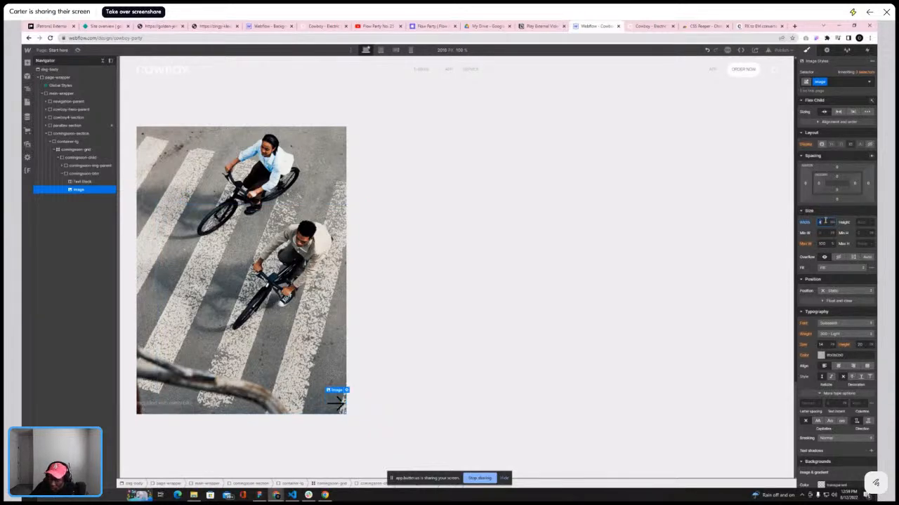
{"action": "type", "text": "2"}
{"action": "key", "text": "Return"}
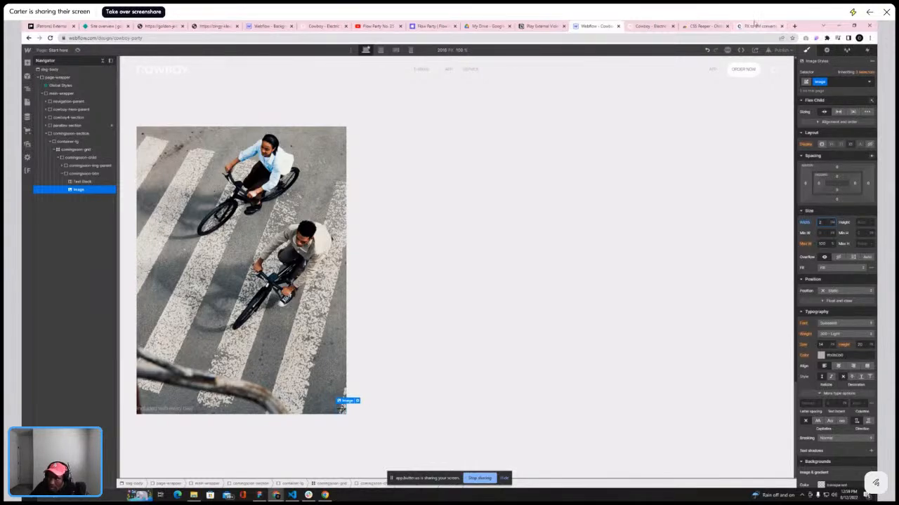
{"action": "left_click", "coordinate": [651, 26]}
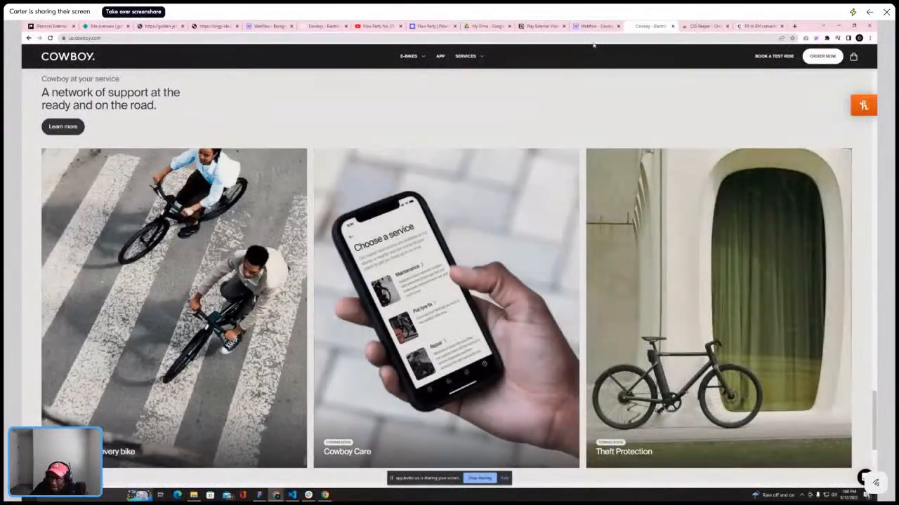
{"action": "left_click", "coordinate": [597, 26]}
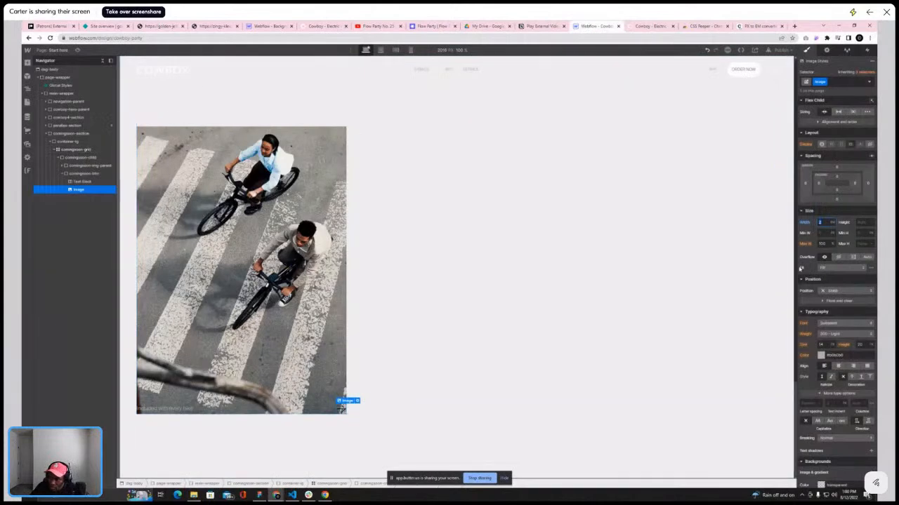
{"action": "key", "text": "Return"}
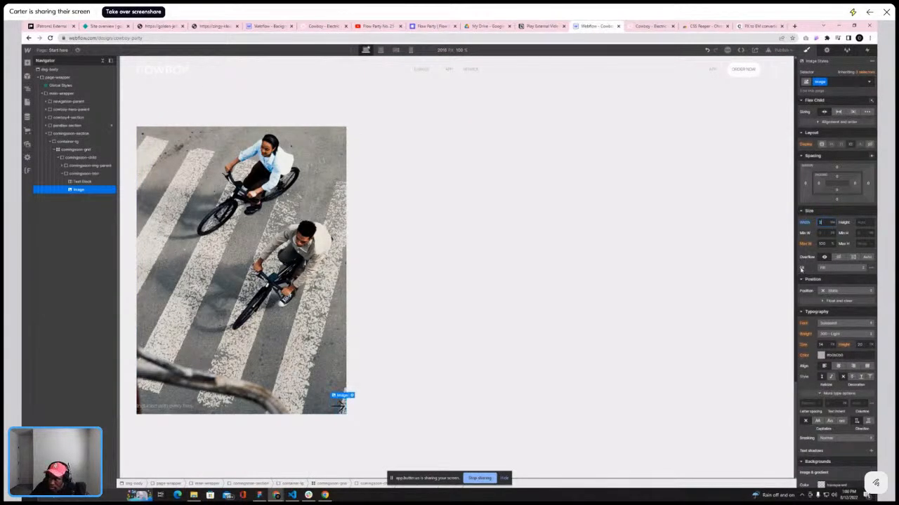
Apply the is-h6 class to the card's text block
{"action": "key", "text": "Return"}
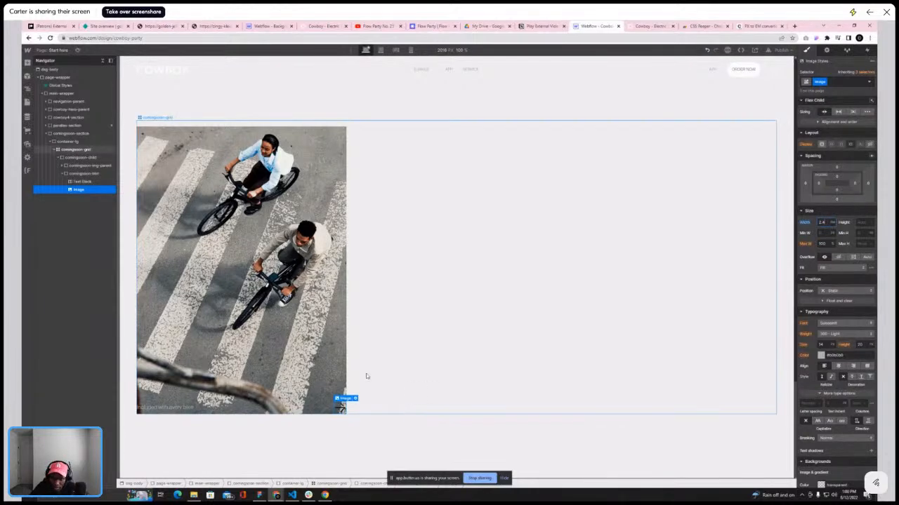
{"action": "left_click", "coordinate": [632, 26]}
{"action": "left_click", "coordinate": [593, 26]}
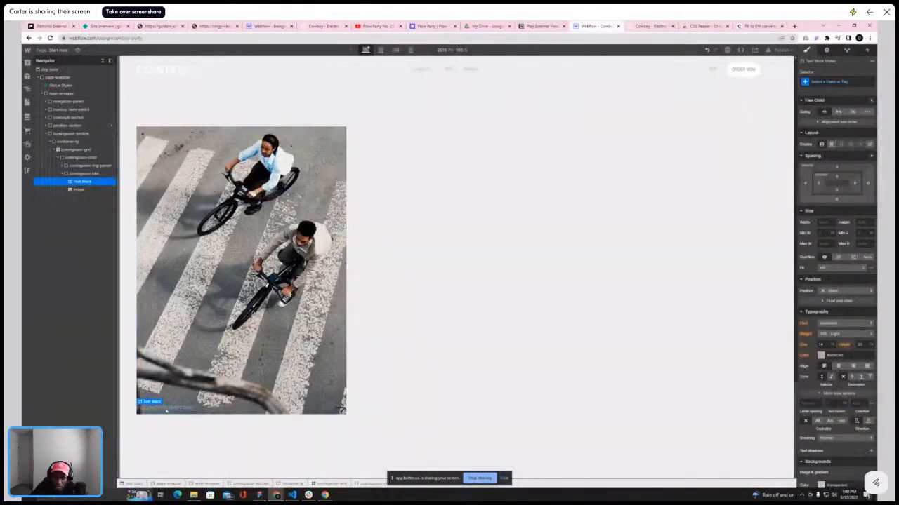
{"action": "left_click", "coordinate": [839, 83]}
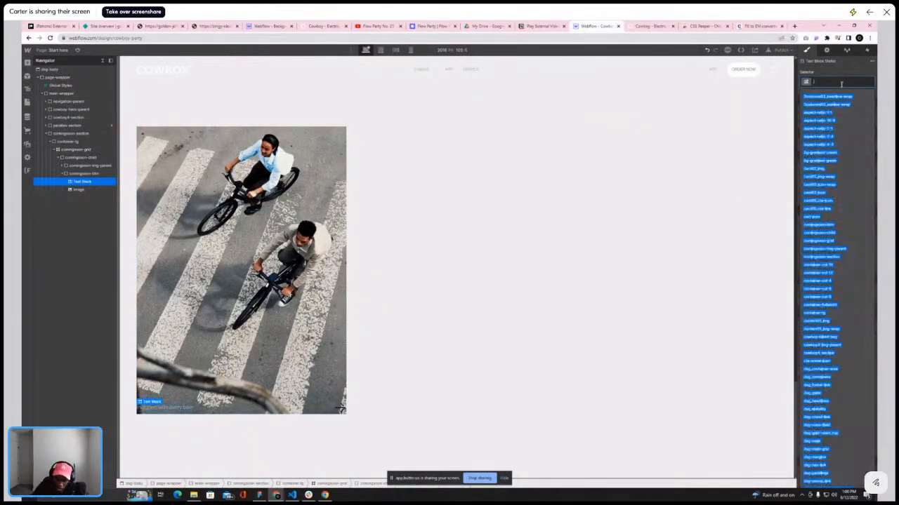
{"action": "type", "text": "is-h6"}
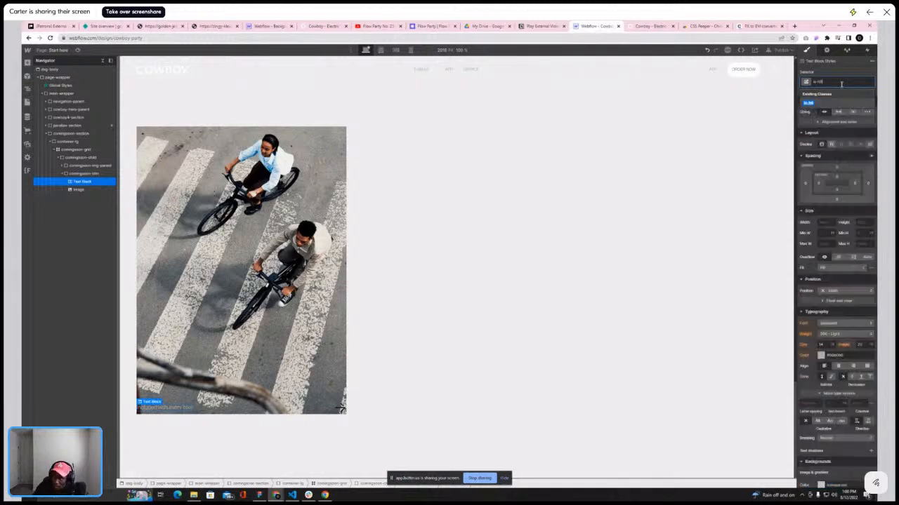
{"action": "key", "text": "Return"}
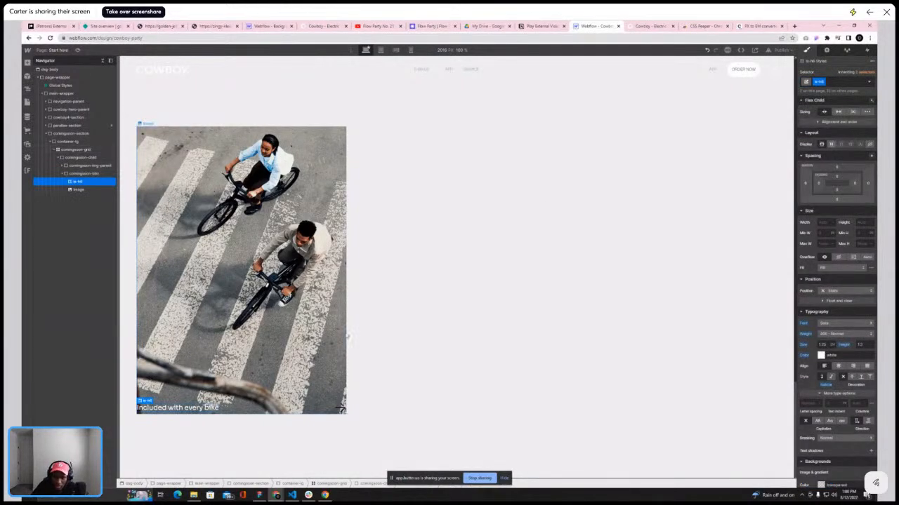
Give the arrow image the class comingsoon-arrow and add an Invert filter at 100%
{"action": "left_click", "coordinate": [340, 408]}
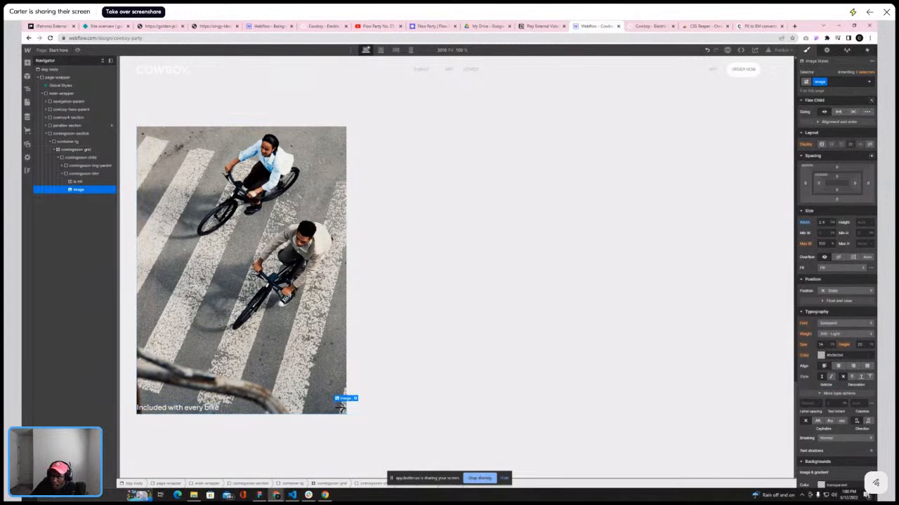
{"action": "type", "text": "comingsoon-img"}
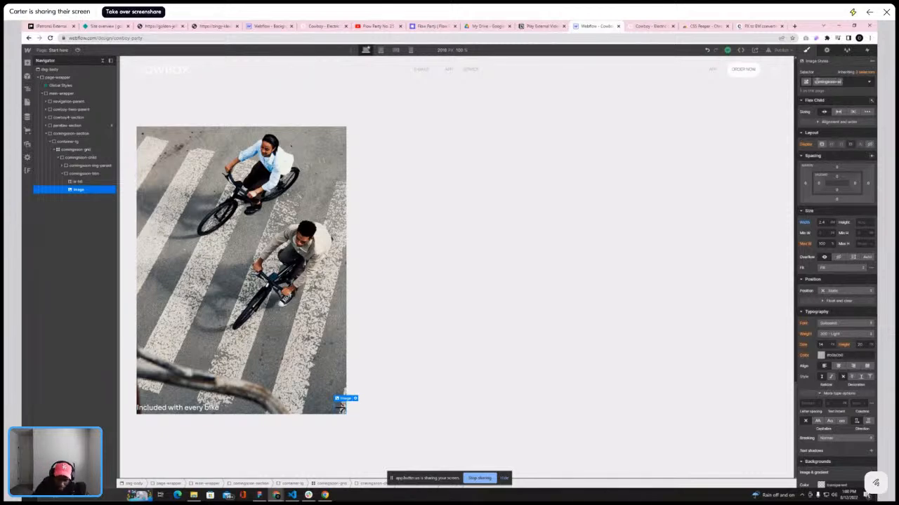
{"action": "key", "text": "Return"}
{"action": "scroll", "coordinate": [869, 362], "scroll_direction": "down", "scroll_amount": 3}
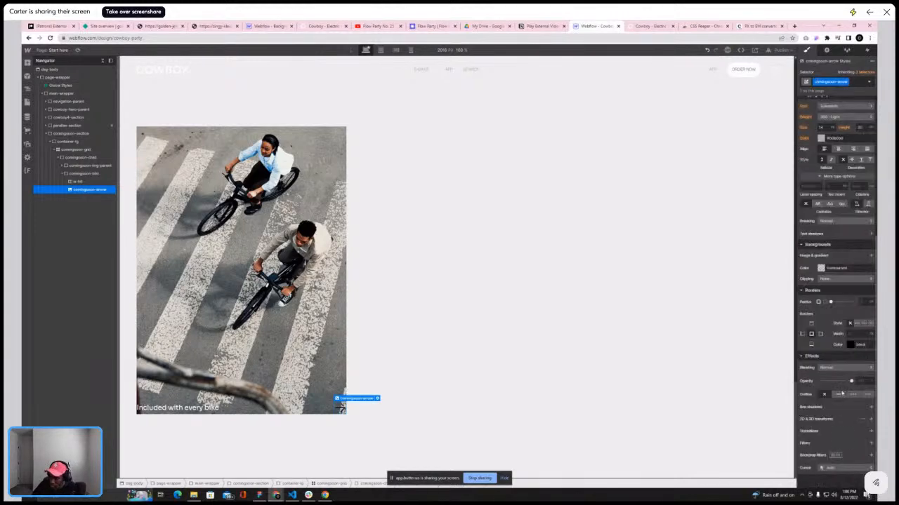
{"action": "left_click", "coordinate": [870, 444]}
{"action": "left_click", "coordinate": [842, 455]}
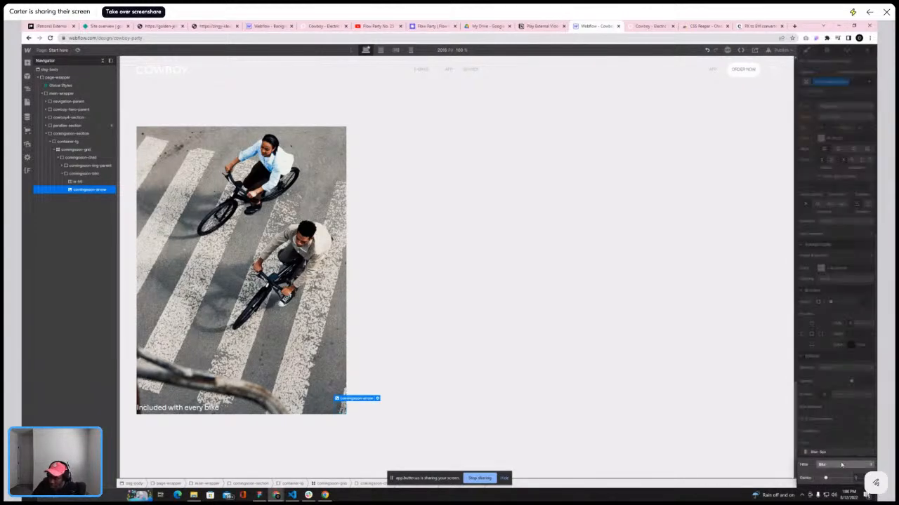
{"action": "left_click", "coordinate": [841, 463]}
{"action": "left_click", "coordinate": [830, 476]}
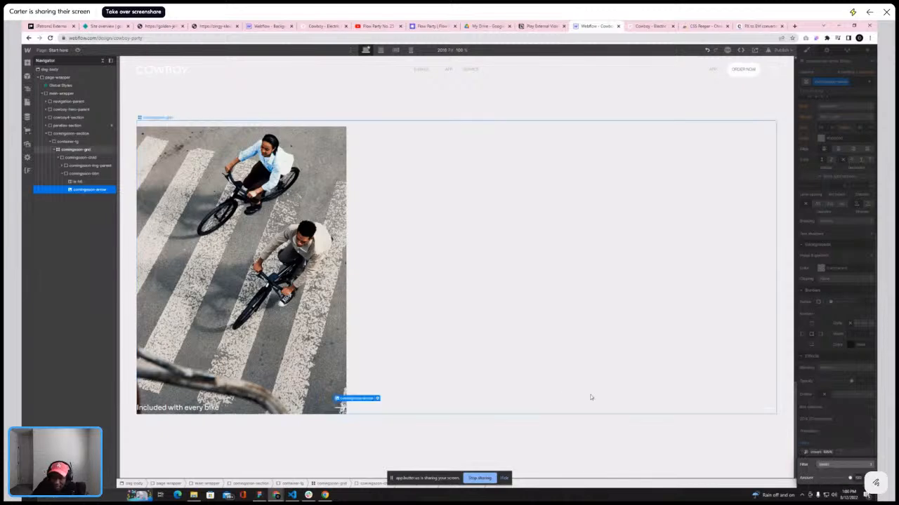
Inspect the reference service card's styles with the inspector extension
{"action": "left_click", "coordinate": [64, 173]}
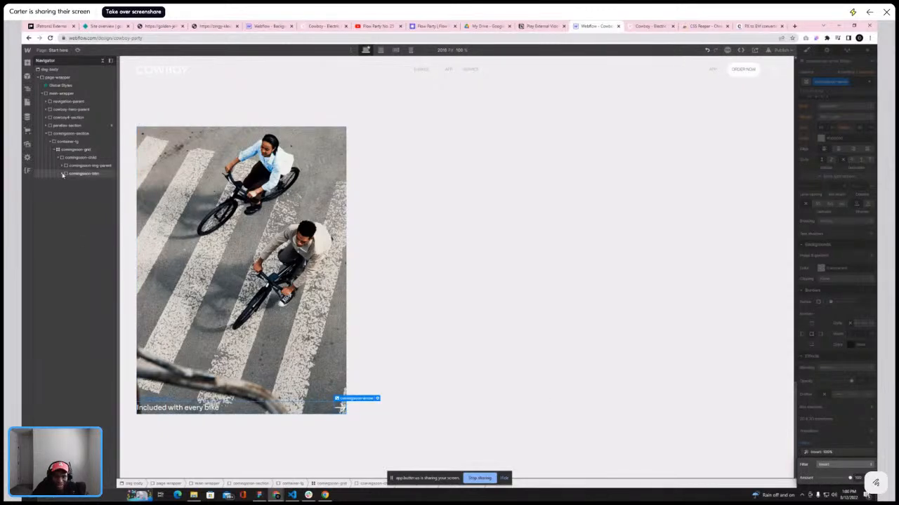
{"action": "left_click", "coordinate": [645, 26]}
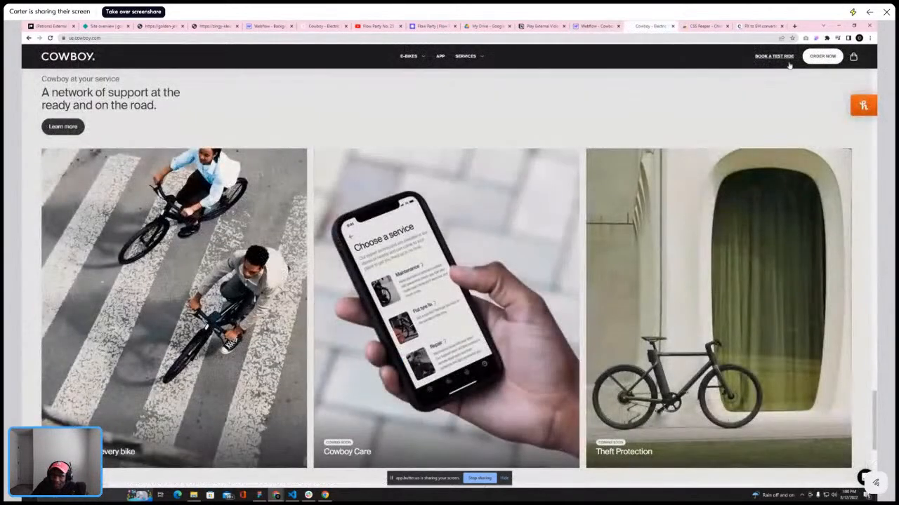
{"action": "left_click", "coordinate": [816, 38]}
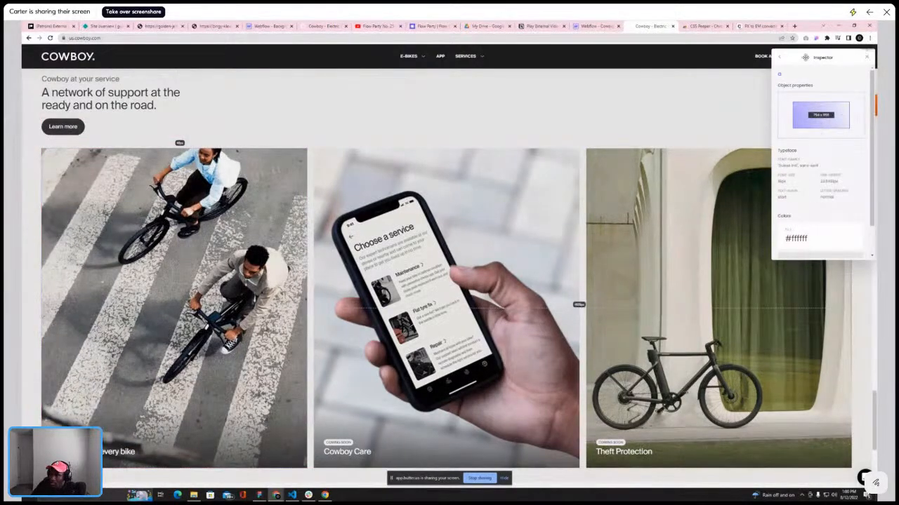
{"action": "left_click_drag", "start_coordinate": [803, 58], "coordinate": [824, 57]}
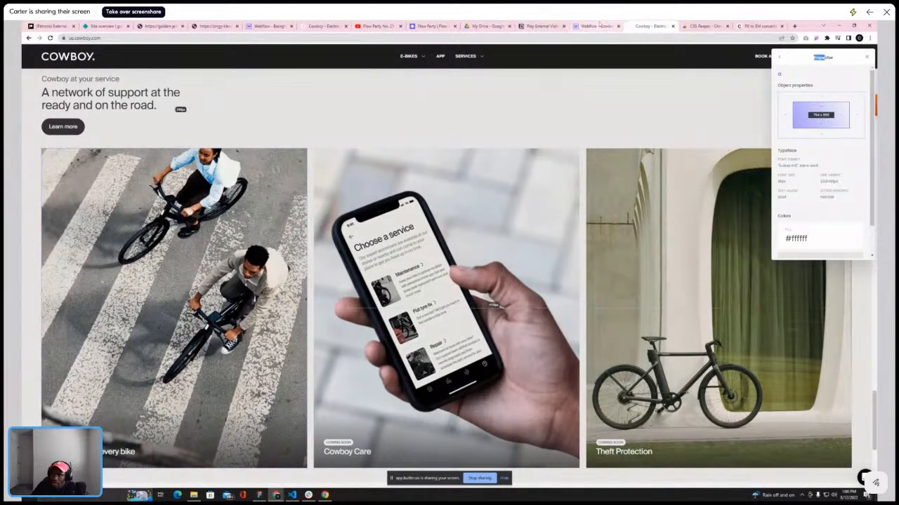
{"action": "left_click", "coordinate": [597, 26]}
Set comingsoon-img-parent's height to 100%
{"action": "left_click", "coordinate": [65, 158]}
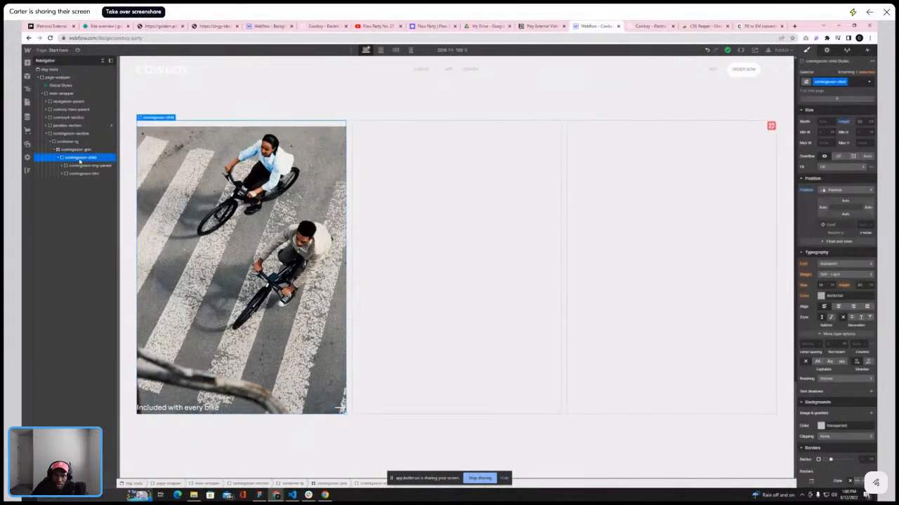
{"action": "left_click", "coordinate": [81, 166]}
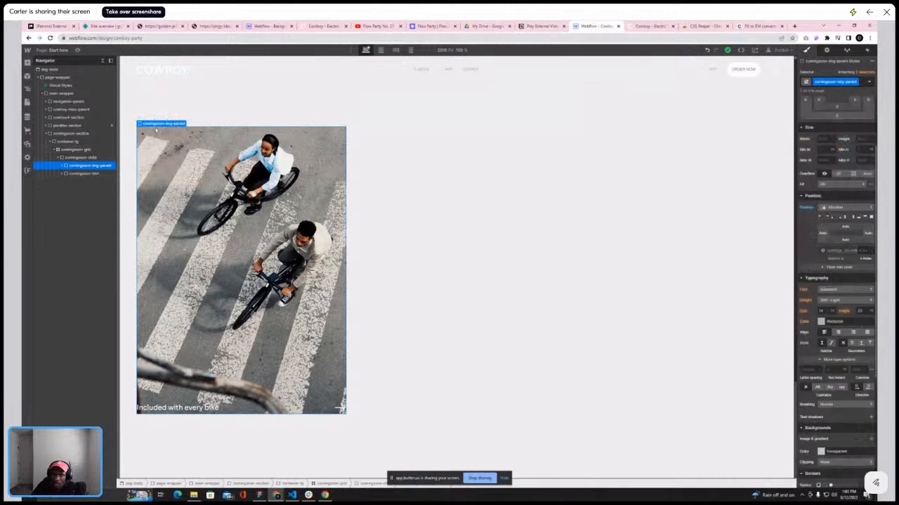
{"action": "left_click", "coordinate": [84, 157]}
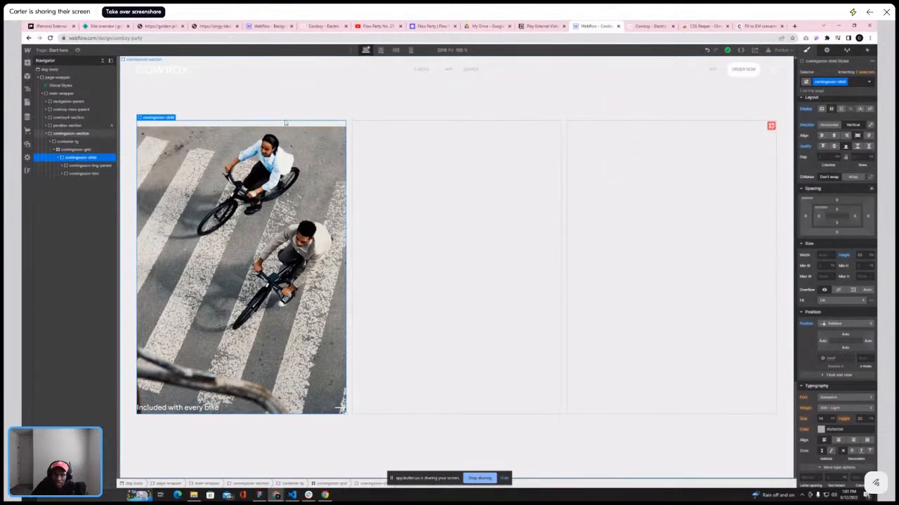
{"action": "left_click", "coordinate": [105, 165]}
{"action": "left_click", "coordinate": [871, 206]}
{"action": "left_click", "coordinate": [863, 158]}
{"action": "left_click", "coordinate": [864, 205]}
{"action": "type", "text": "100"}
{"action": "key", "text": "Return"}
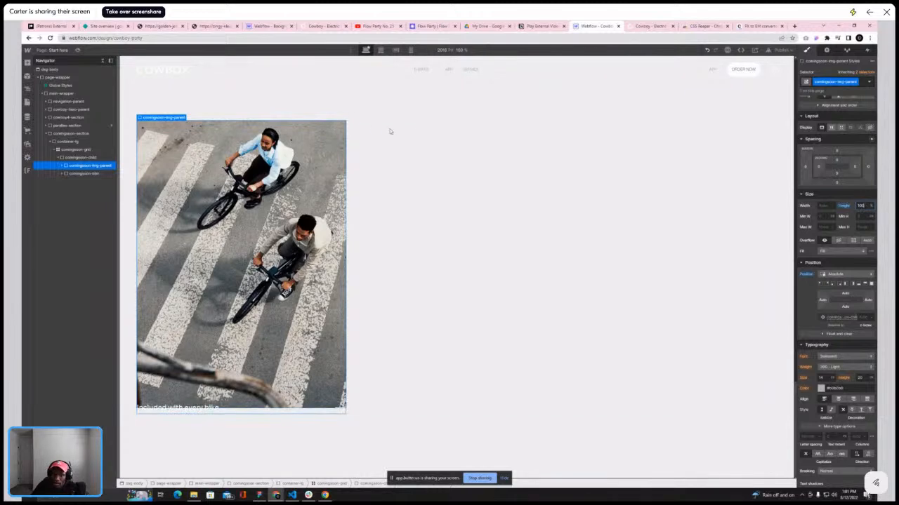
Set the card image's fit to Cover and its width and height to 100%
{"action": "left_click", "coordinate": [62, 167]}
{"action": "left_click", "coordinate": [77, 173]}
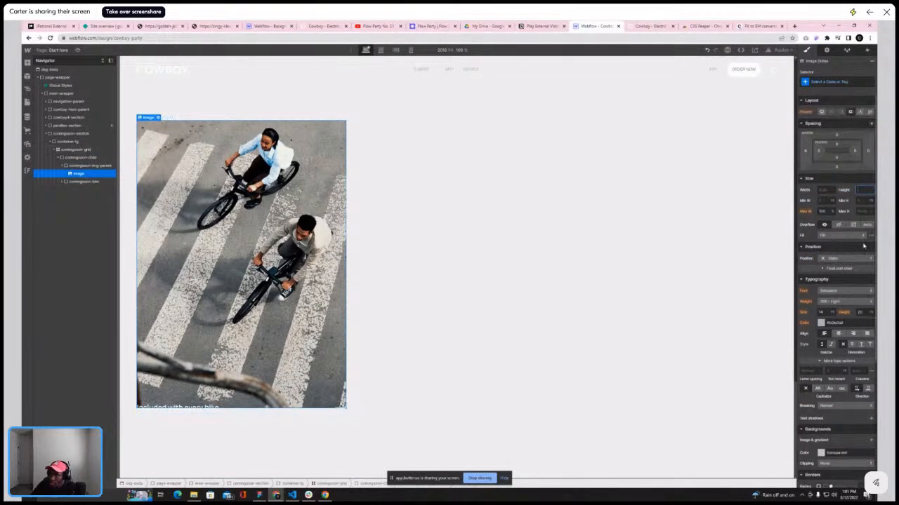
{"action": "left_click", "coordinate": [839, 259]}
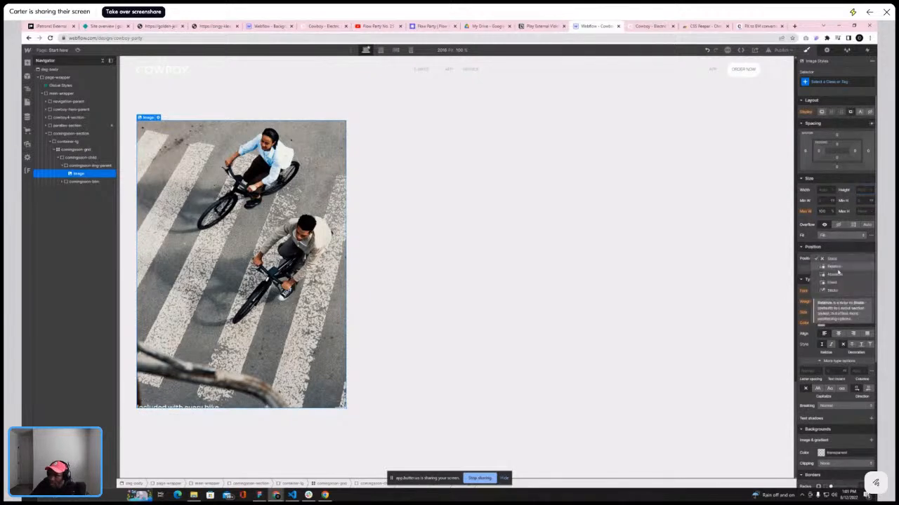
{"action": "left_click", "coordinate": [836, 236]}
{"action": "left_click", "coordinate": [835, 235]}
{"action": "left_click", "coordinate": [832, 253]}
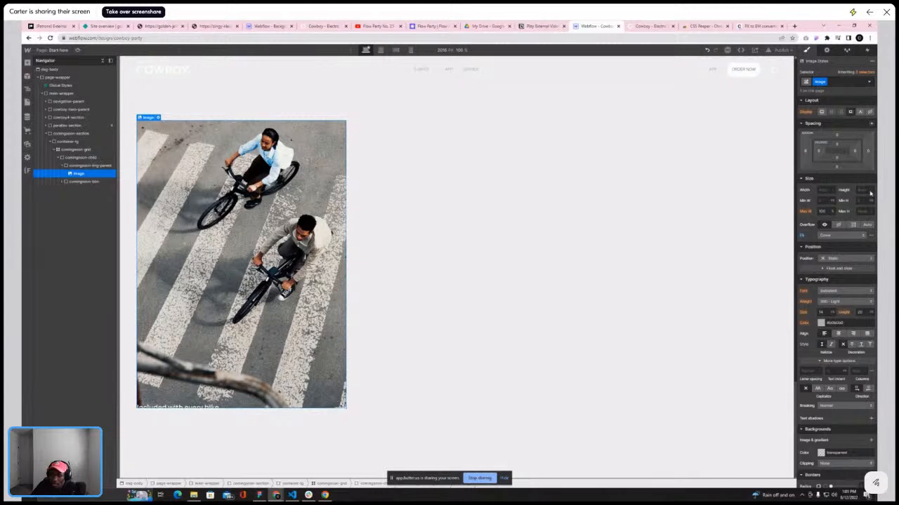
{"action": "left_click", "coordinate": [833, 190]}
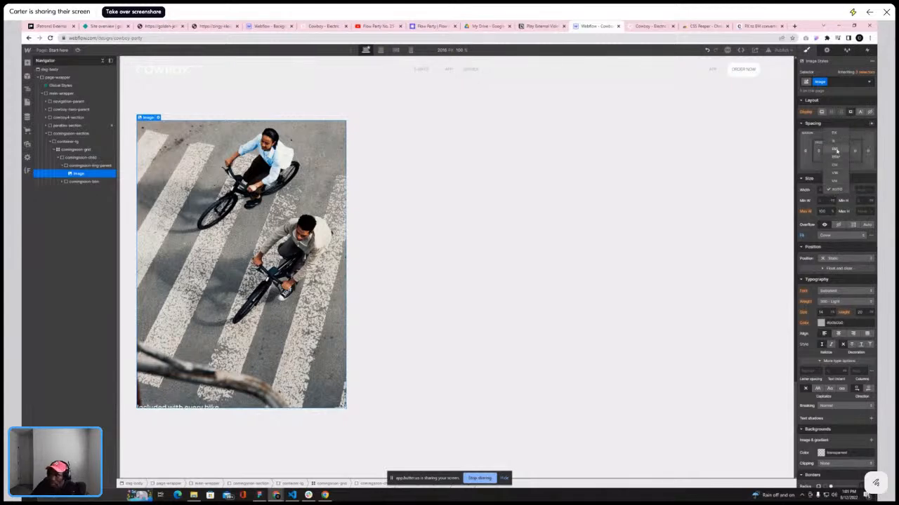
{"action": "left_click", "coordinate": [836, 142]}
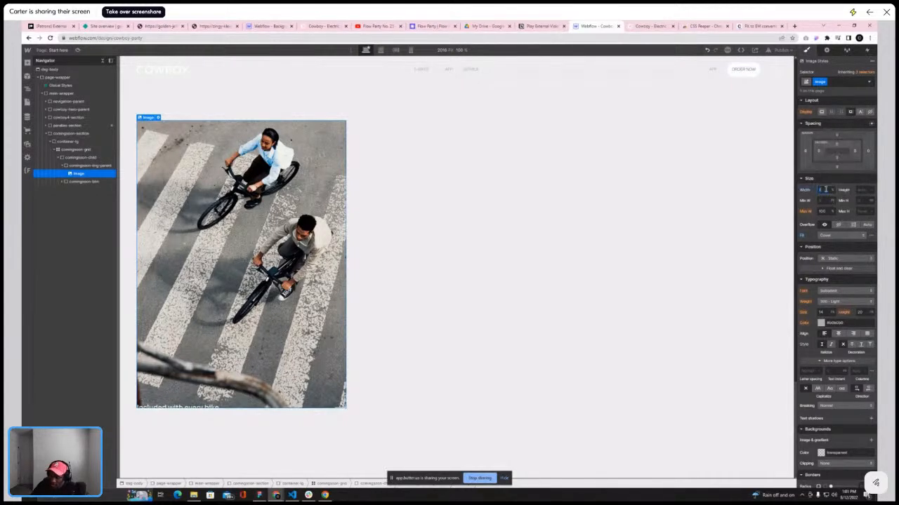
{"action": "key", "text": "Tab"}
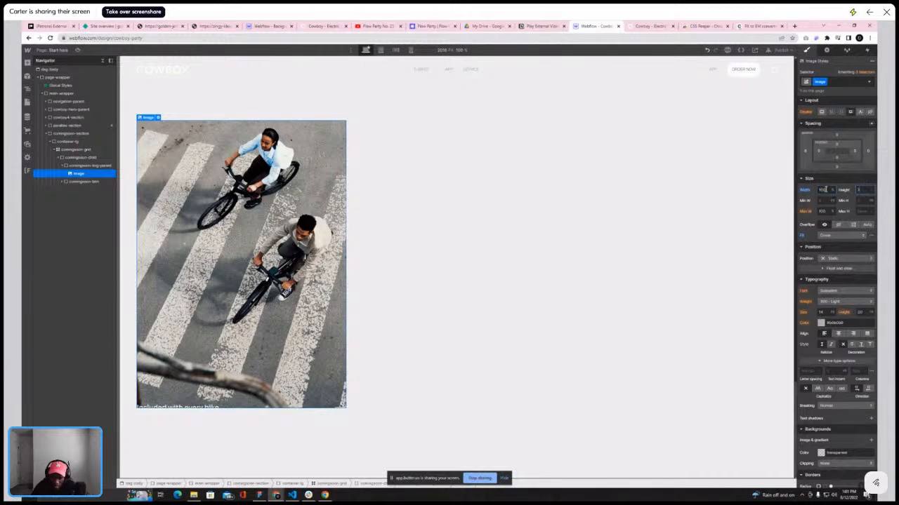
{"action": "type", "text": "100%"}
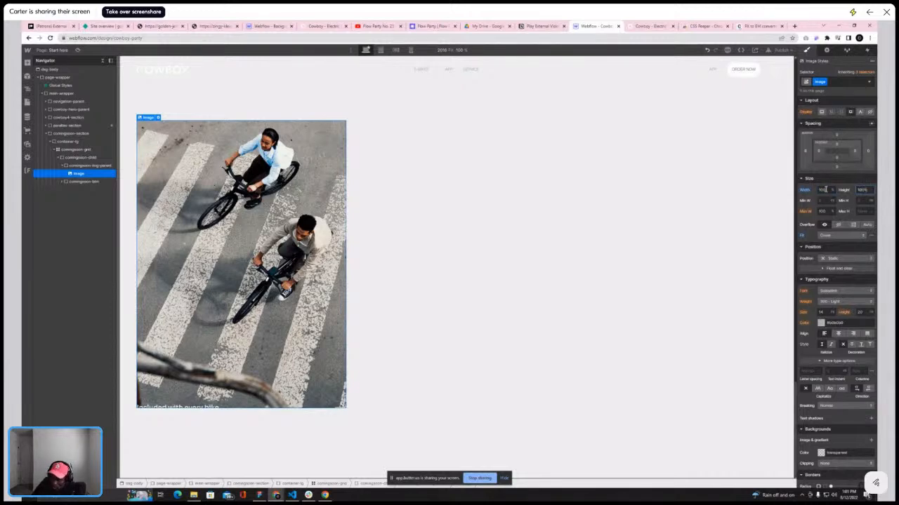
{"action": "key", "text": "Return"}
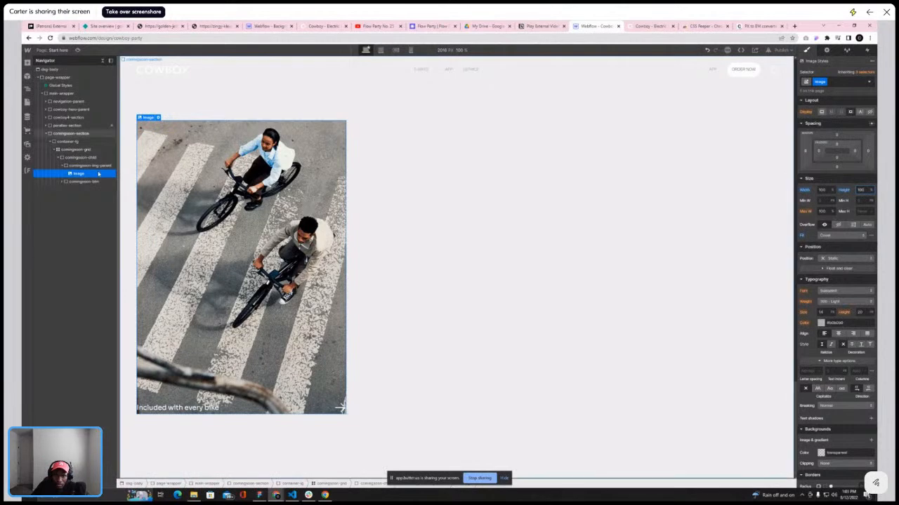
Give the card image the class comingsoon-img
{"action": "left_click", "coordinate": [61, 166]}
{"action": "left_click", "coordinate": [68, 167]}
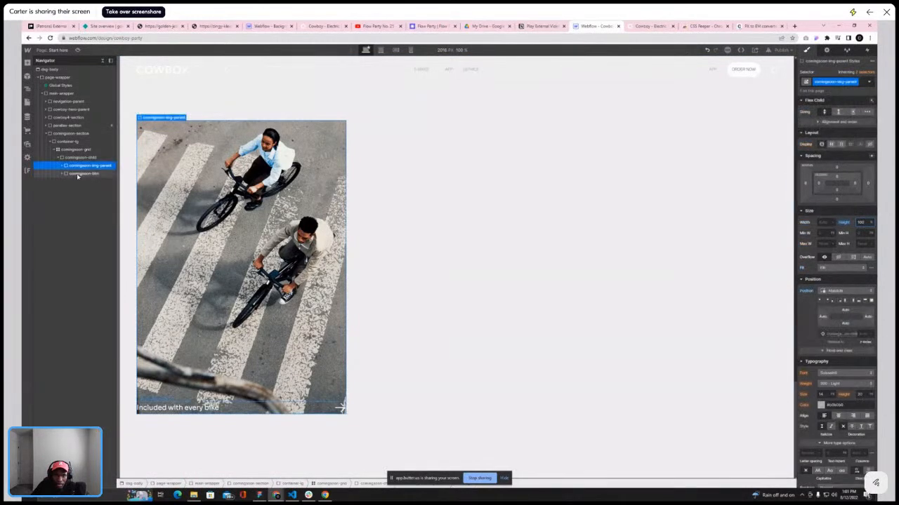
{"action": "left_click", "coordinate": [62, 166]}
{"action": "left_click", "coordinate": [77, 173]}
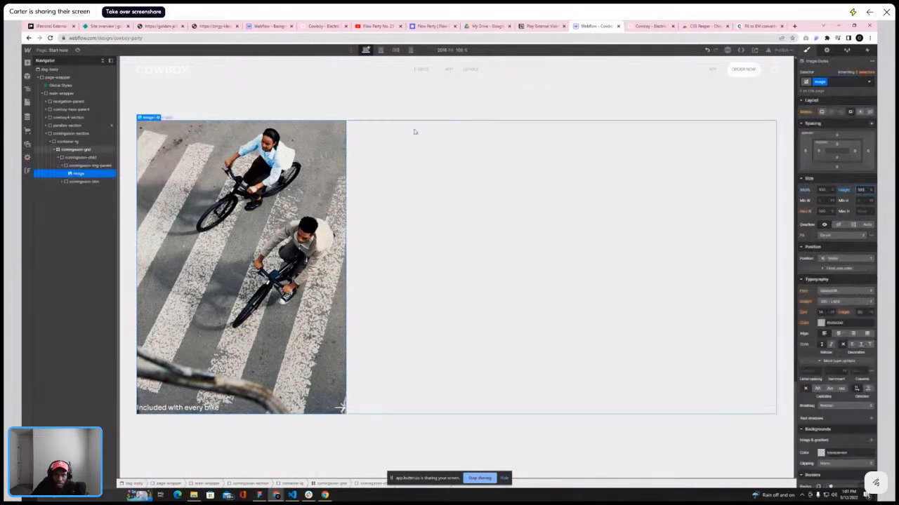
{"action": "left_click", "coordinate": [820, 81]}
{"action": "type", "text": "comingsoon-img"}
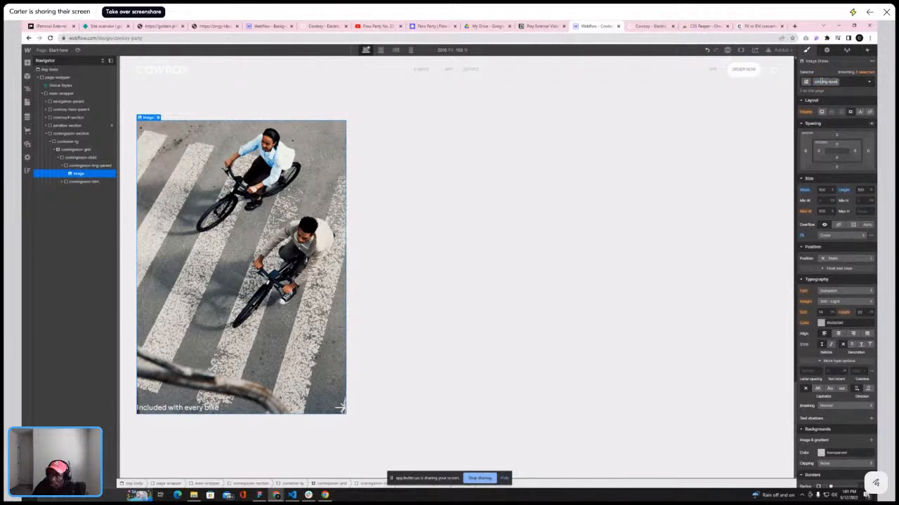
{"action": "key", "text": "BackSpace"}
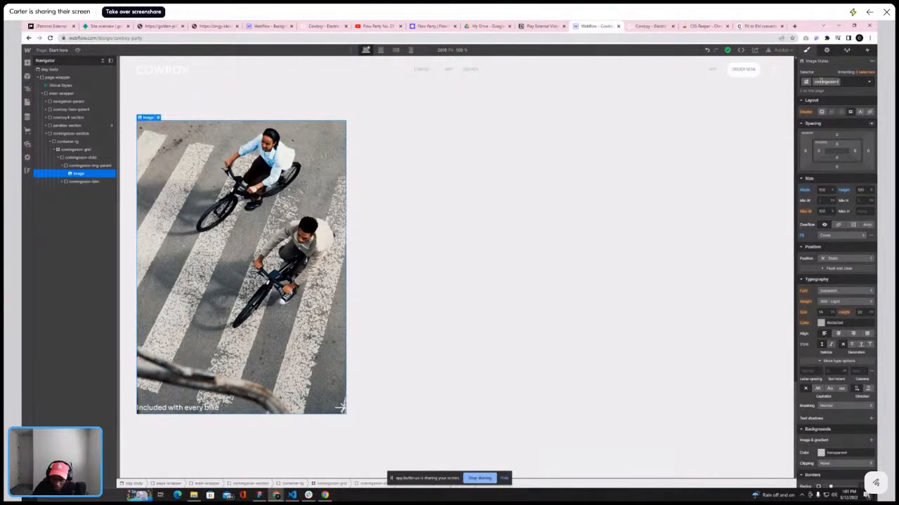
{"action": "key", "text": "Return"}
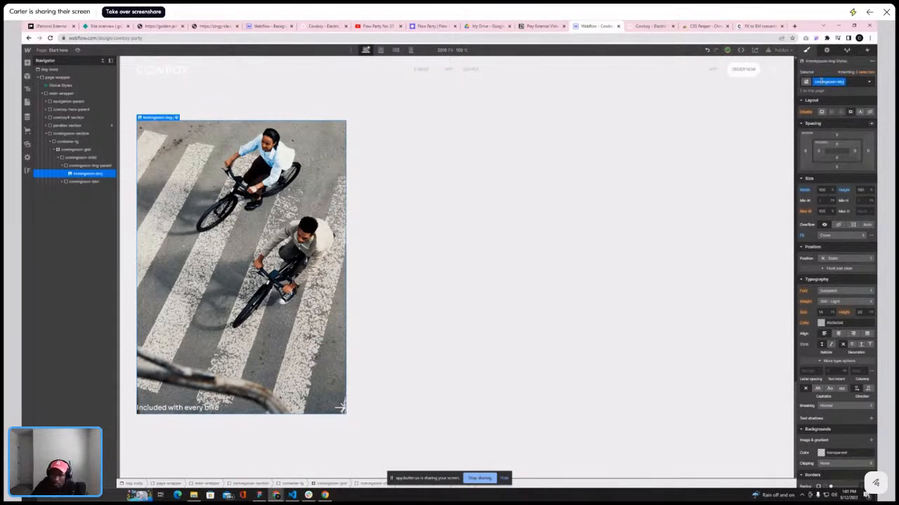
Add 0.7em padding on all sides of comingsoon-child
{"action": "left_click", "coordinate": [66, 166]}
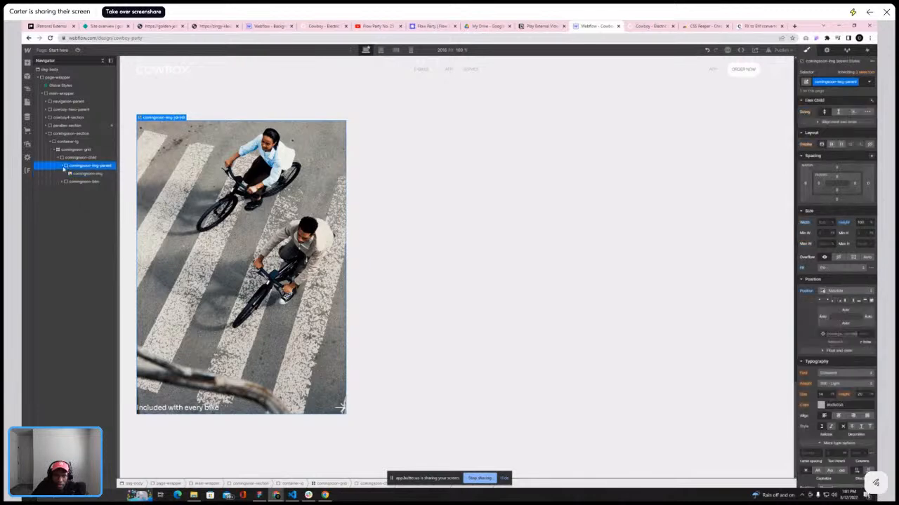
{"action": "left_click", "coordinate": [70, 159]}
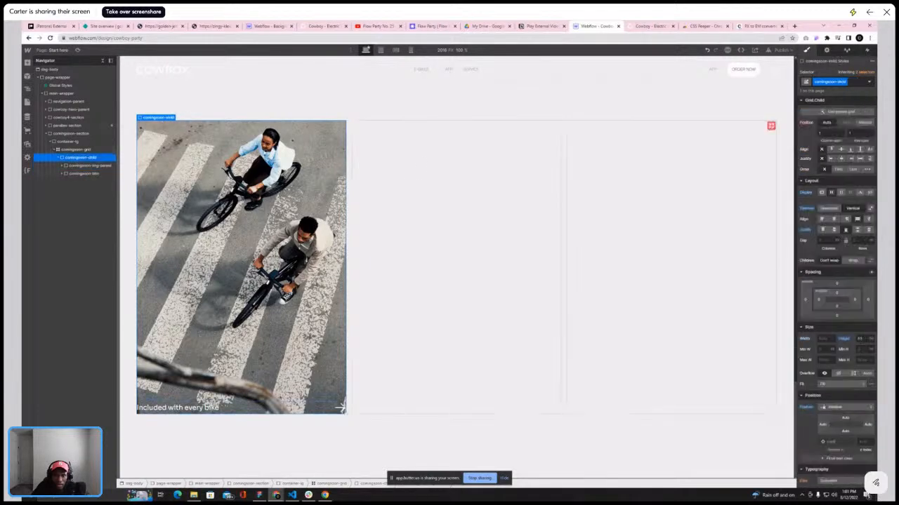
{"action": "left_click", "coordinate": [837, 295]}
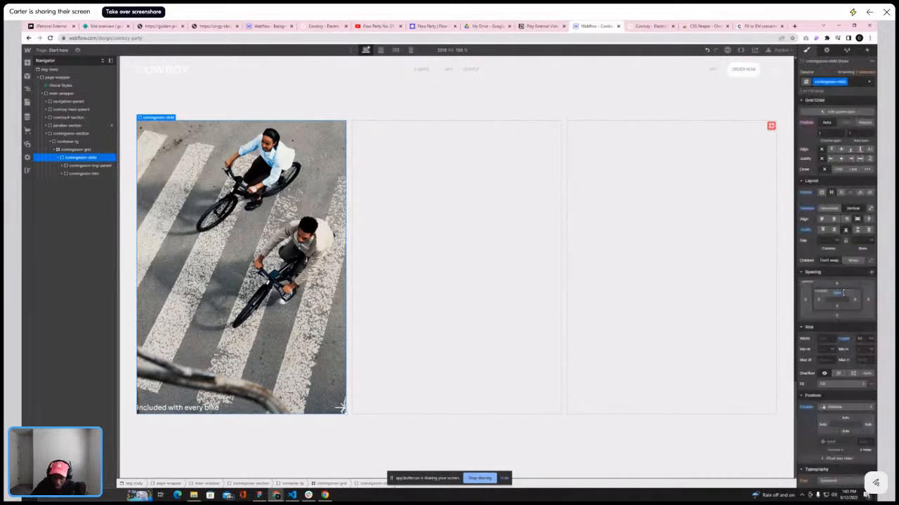
{"action": "type", "text": "0.7em"}
{"action": "key", "text": "shift+Return"}
{"action": "left_click_drag", "start_coordinate": [845, 293], "coordinate": [844, 295]}
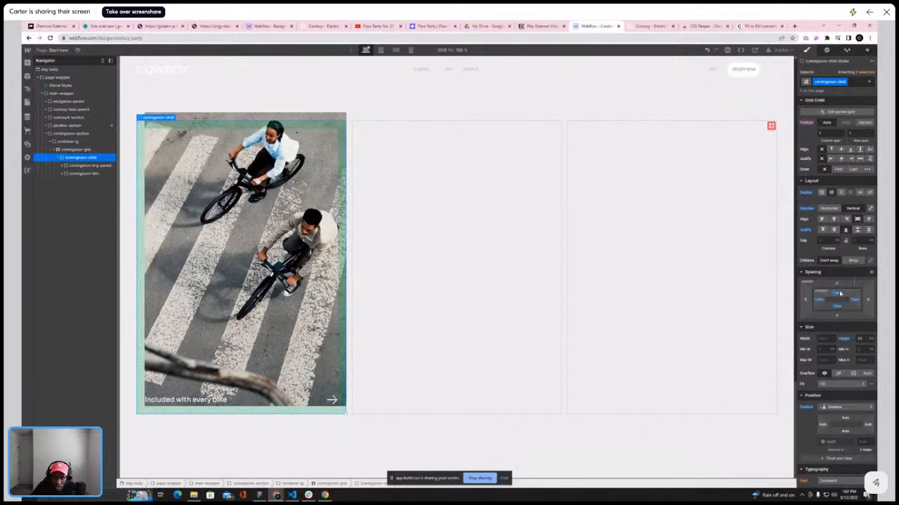
Undo the padding change and make comingsoon-img-parent fill its whole card with absolute positioning
{"action": "key", "text": "ctrl+z"}
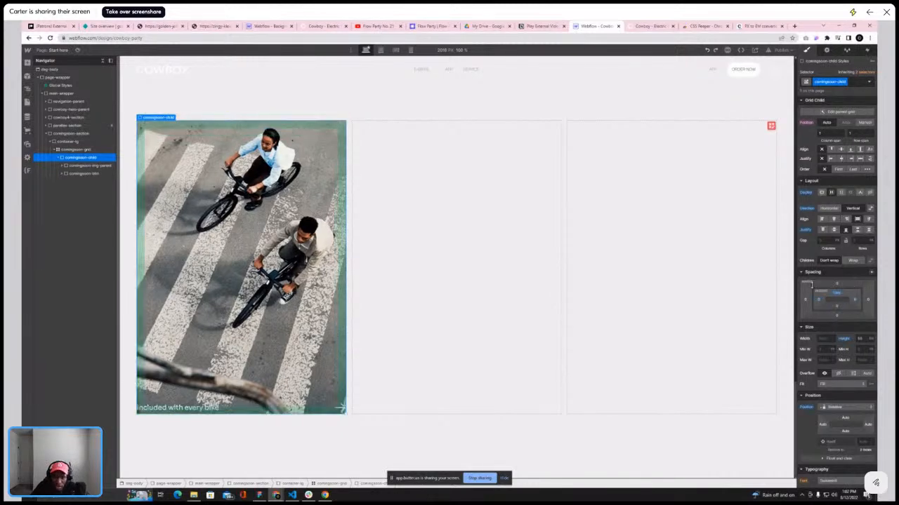
{"action": "left_click", "coordinate": [80, 174]}
{"action": "left_click", "coordinate": [76, 165]}
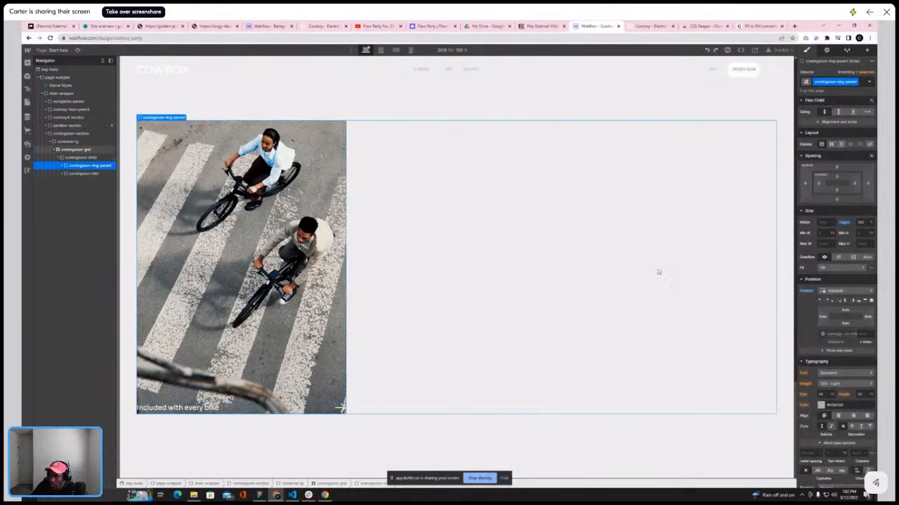
{"action": "left_click", "coordinate": [871, 301]}
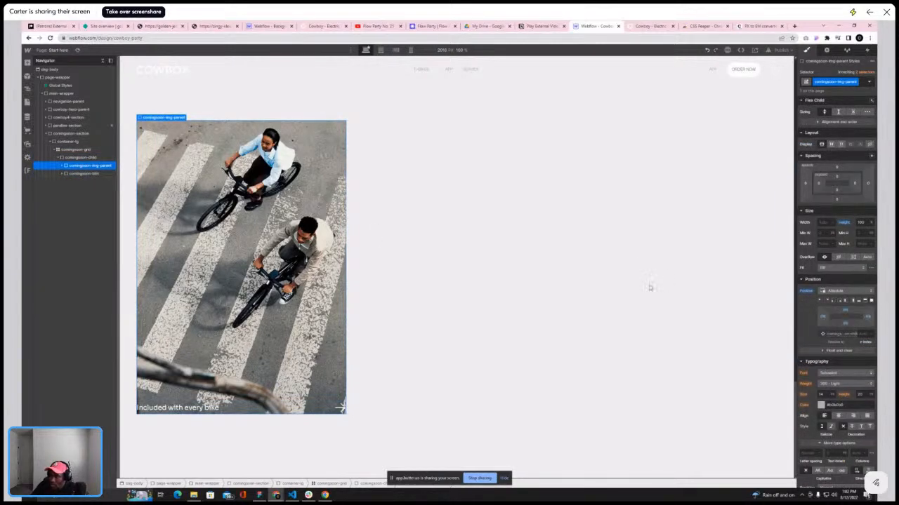
Add padding on all sides of comingsoon-child by dragging its padding control
{"action": "left_click", "coordinate": [78, 157]}
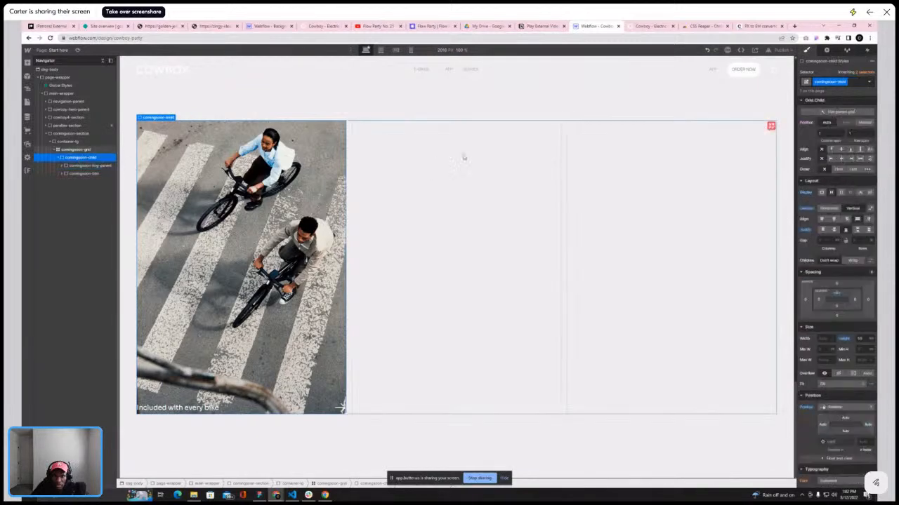
{"action": "left_click", "coordinate": [853, 209]}
{"action": "left_click_drag", "start_coordinate": [837, 292], "coordinate": [831, 299]}
{"action": "left_click", "coordinate": [108, 166]}
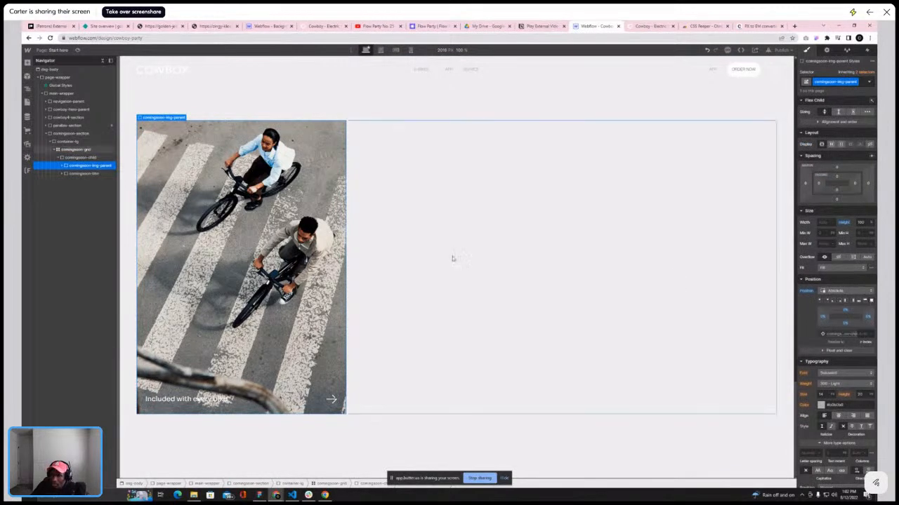
{"action": "left_click", "coordinate": [83, 174]}
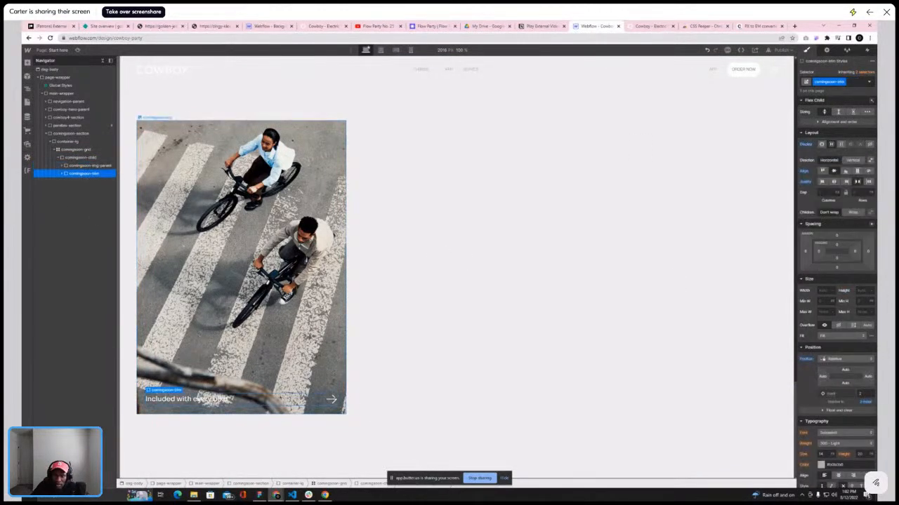
{"action": "left_click", "coordinate": [79, 157]}
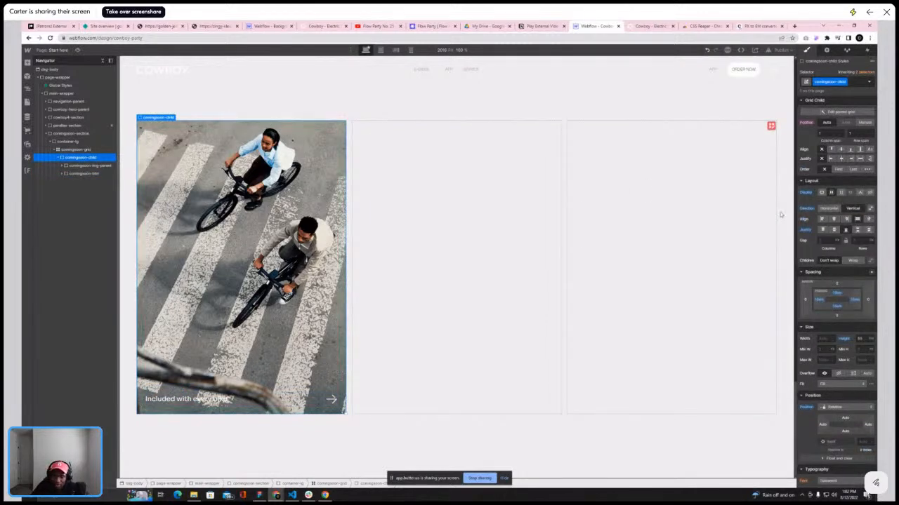
Compare the card with the reference Cowboy service section in the other browser tab
{"action": "left_click", "coordinate": [649, 26]}
{"action": "left_click", "coordinate": [594, 26]}
{"action": "left_click", "coordinate": [649, 26]}
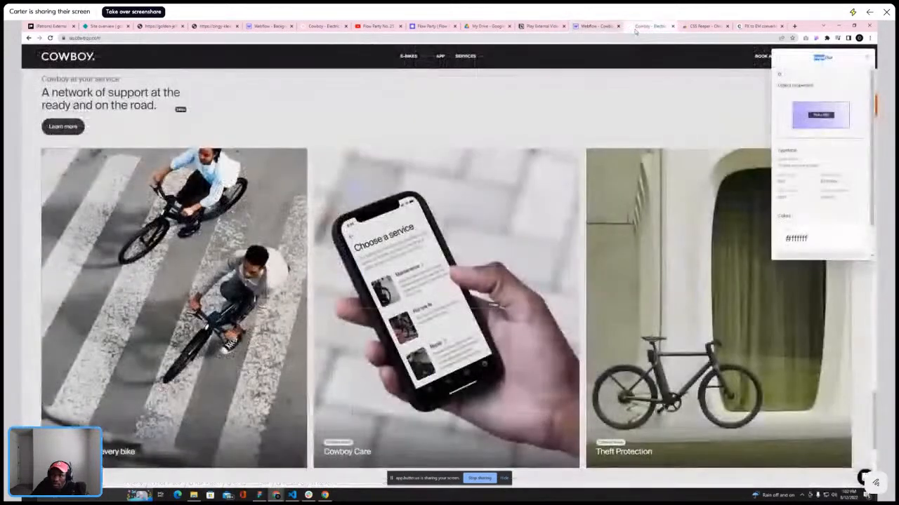
{"action": "left_click", "coordinate": [594, 26]}
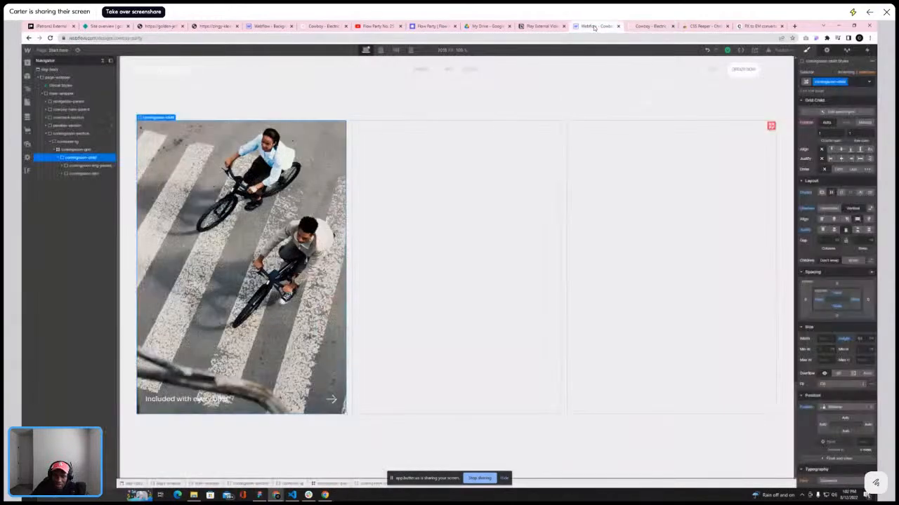
Add a div block inside comingsoon-img-parent and place it above the card image
{"action": "left_click", "coordinate": [214, 188]}
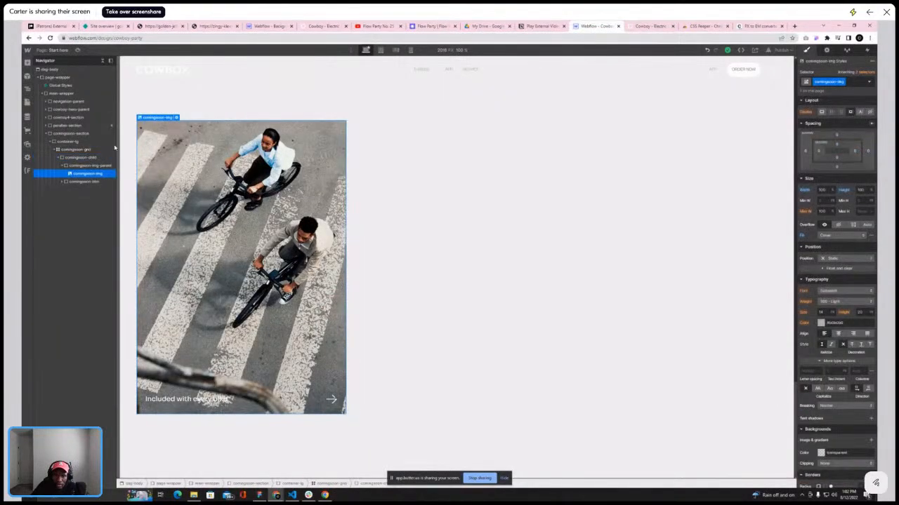
{"action": "scroll", "coordinate": [867, 407], "scroll_direction": "down", "scroll_amount": 3}
{"action": "scroll", "coordinate": [867, 405], "scroll_direction": "up", "scroll_amount": 3}
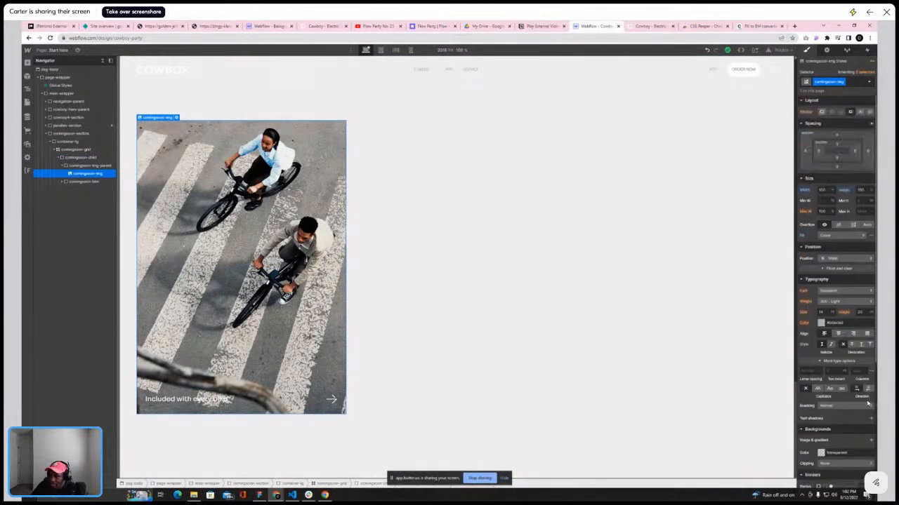
{"action": "left_click", "coordinate": [62, 167]}
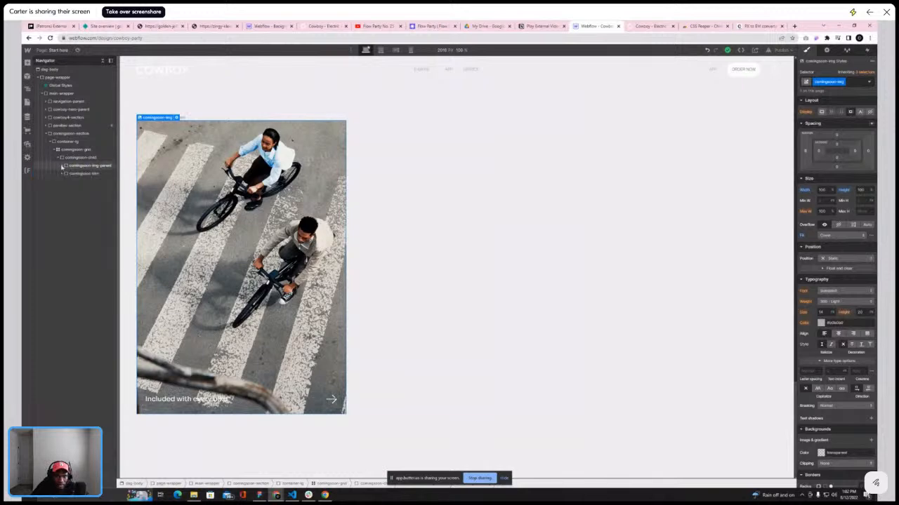
{"action": "left_click", "coordinate": [66, 174]}
{"action": "left_click", "coordinate": [63, 166]}
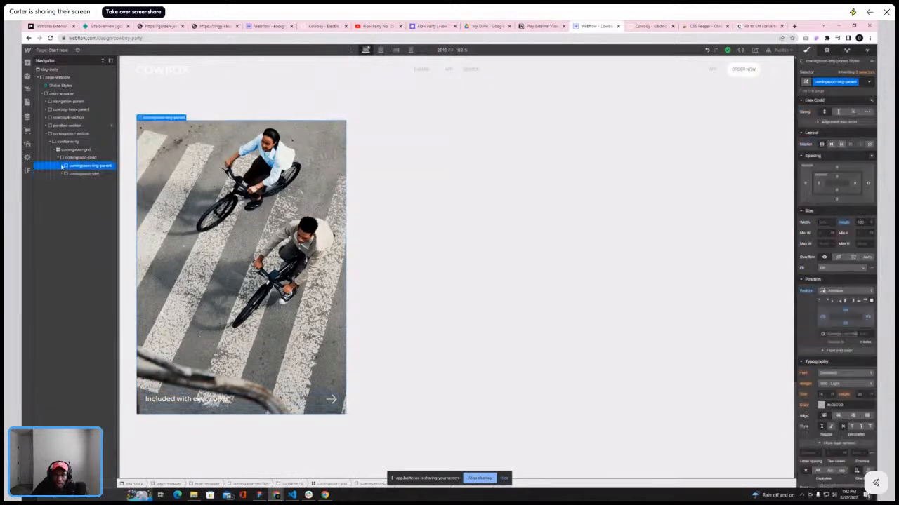
{"action": "left_click", "coordinate": [66, 158]}
{"action": "left_click", "coordinate": [63, 167]}
{"action": "left_click", "coordinate": [77, 166]}
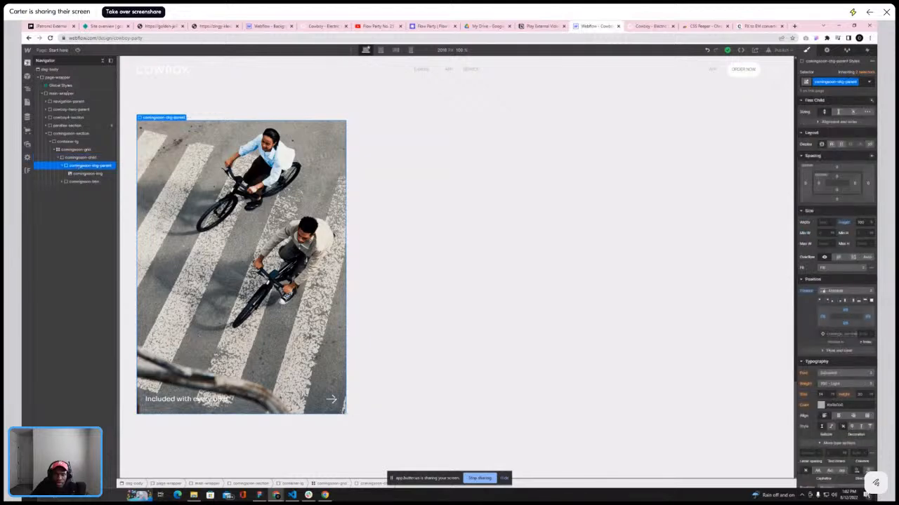
{"action": "left_click", "coordinate": [27, 62]}
{"action": "left_click", "coordinate": [49, 175]}
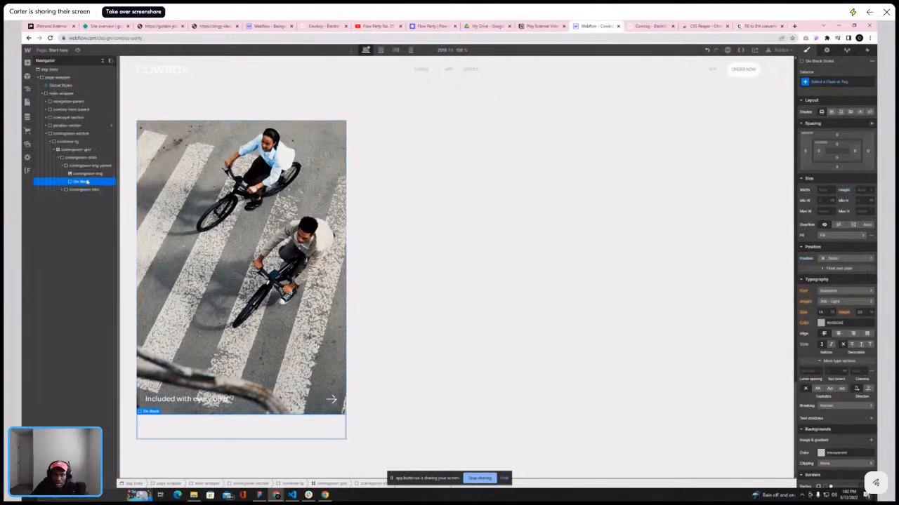
{"action": "left_click_drag", "start_coordinate": [86, 174], "coordinate": [85, 169]}
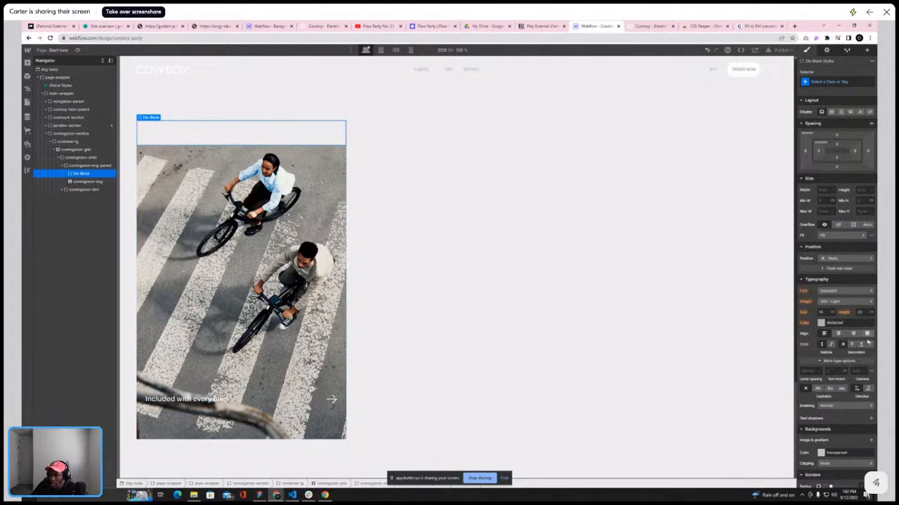
Set the new div block to absolute position and give it an img-overlay class
{"action": "left_click", "coordinate": [853, 259]}
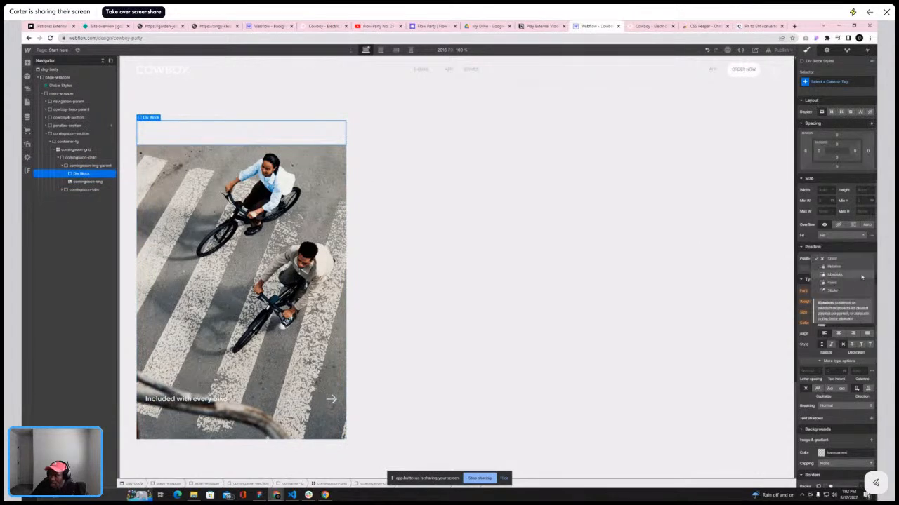
{"action": "left_click", "coordinate": [839, 274]}
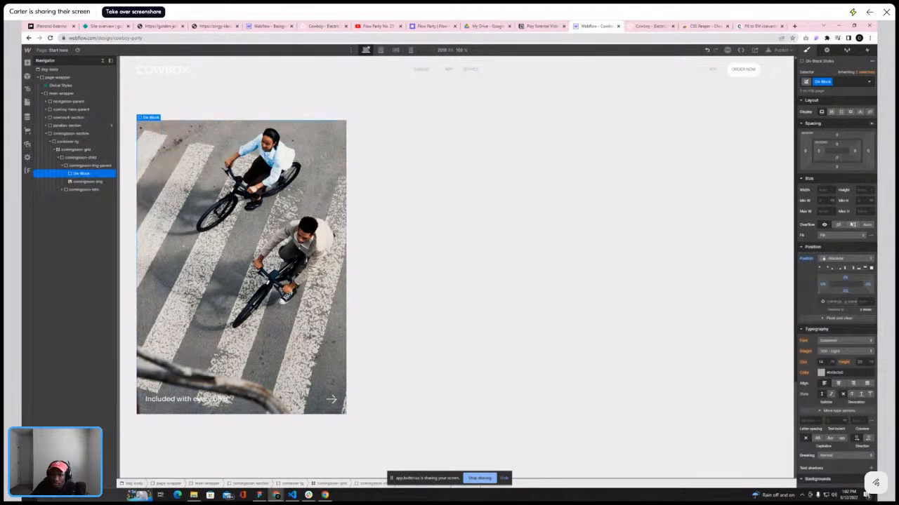
{"action": "key", "text": "BackSpace"}
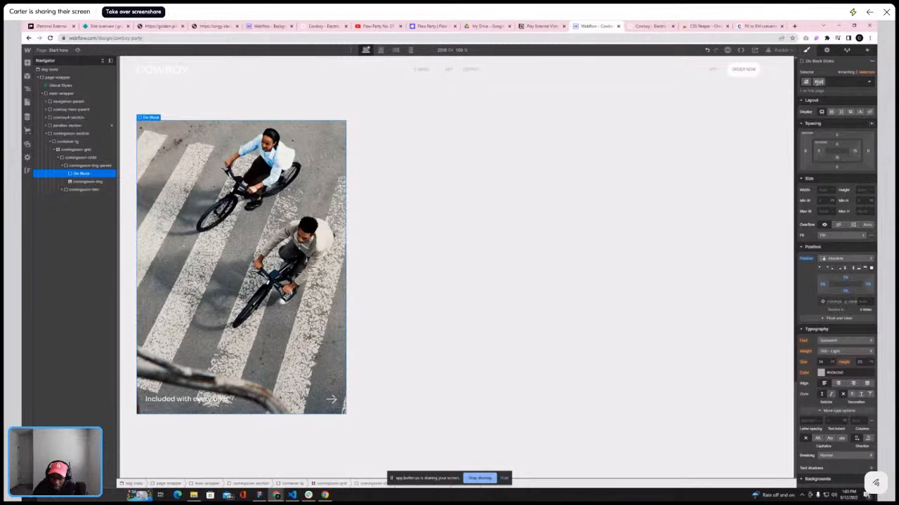
{"action": "type", "text": "img-overlay"}
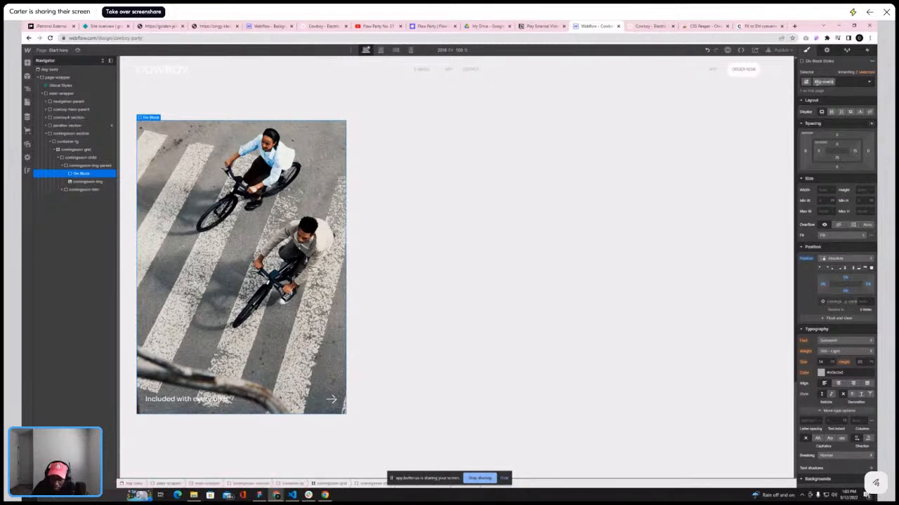
{"action": "key", "text": "Return"}
Set the overlay's background color to black and lower its alpha to nearly transparent
{"action": "scroll", "coordinate": [813, 373], "scroll_direction": "down", "scroll_amount": 3}
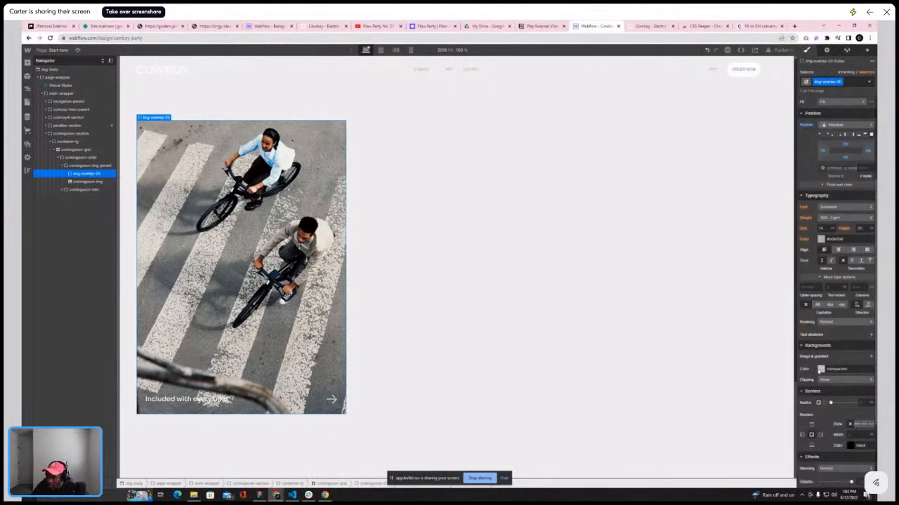
{"action": "left_click", "coordinate": [818, 370]}
{"action": "left_click", "coordinate": [848, 318]}
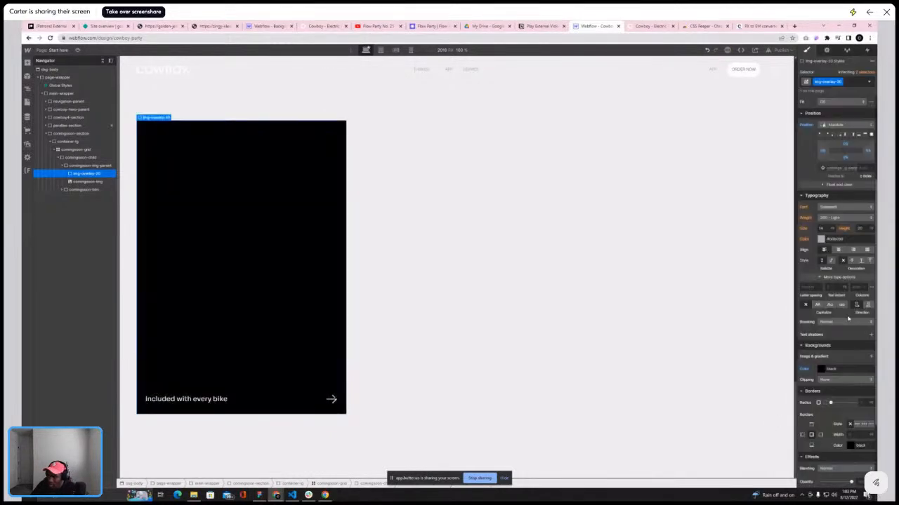
{"action": "left_click", "coordinate": [821, 370]}
{"action": "left_click", "coordinate": [820, 438]}
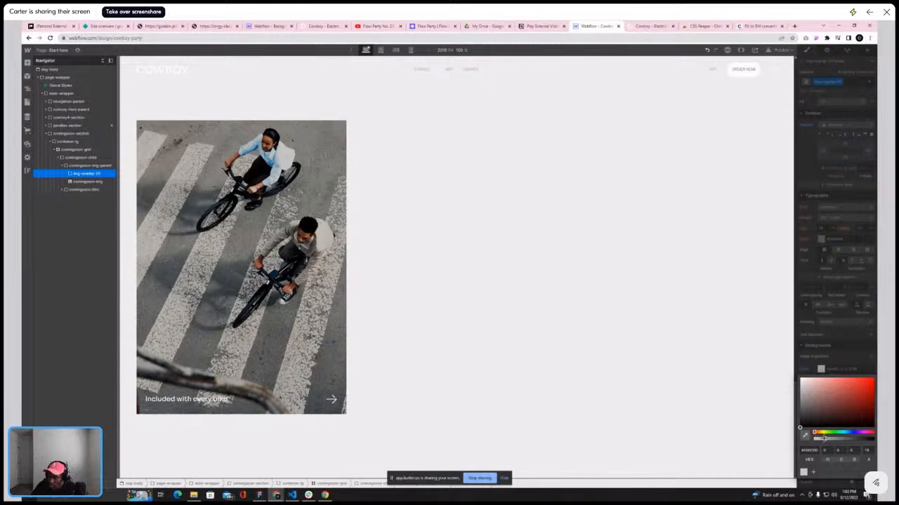
{"action": "left_click_drag", "start_coordinate": [824, 439], "coordinate": [818, 438]}
{"action": "left_click", "coordinate": [186, 140]}
{"action": "left_click", "coordinate": [87, 181]}
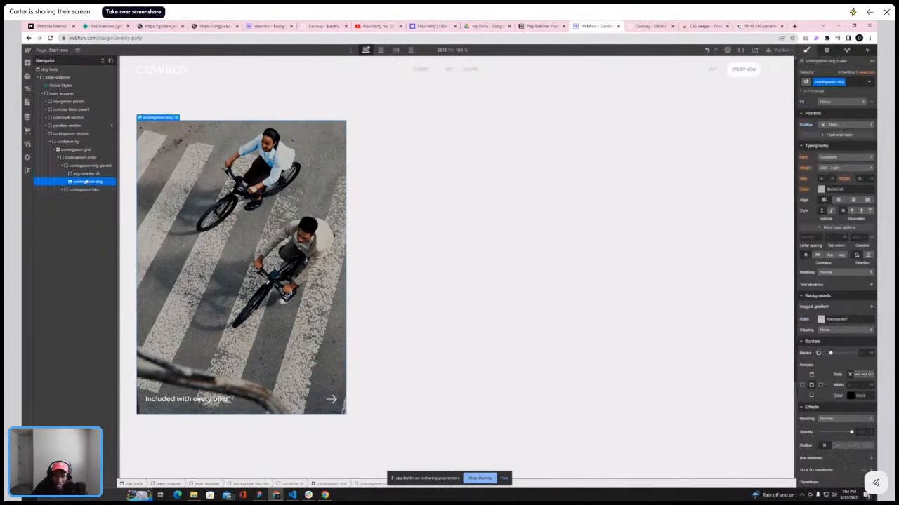
{"action": "left_click", "coordinate": [62, 166]}
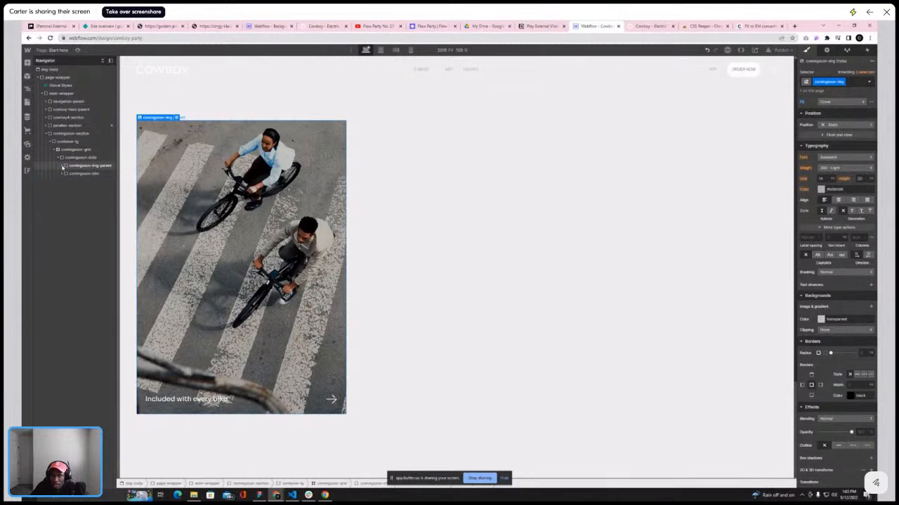
{"action": "scroll", "coordinate": [372, 170], "scroll_direction": "up", "scroll_amount": 3}
{"action": "scroll", "coordinate": [550, 248], "scroll_direction": "up", "scroll_amount": 3}
{"action": "scroll", "coordinate": [551, 246], "scroll_direction": "down", "scroll_amount": 5}
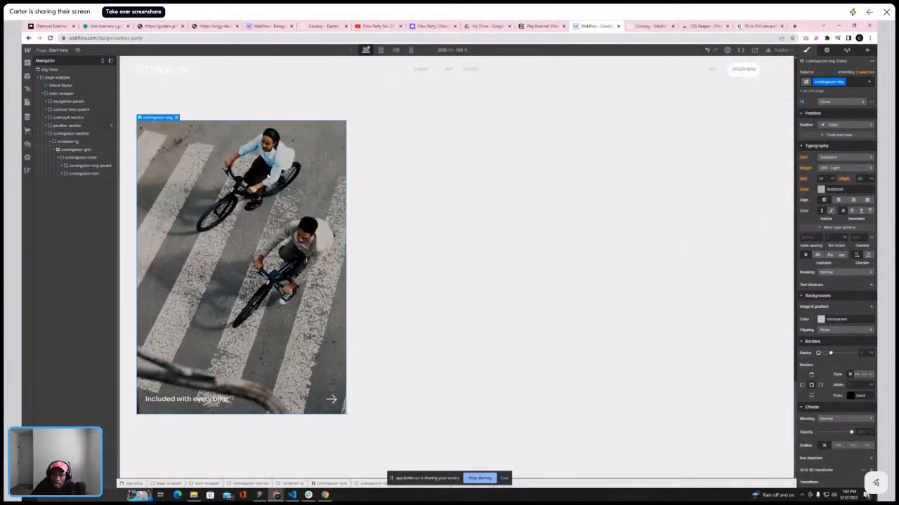
{"action": "left_click", "coordinate": [64, 159]}
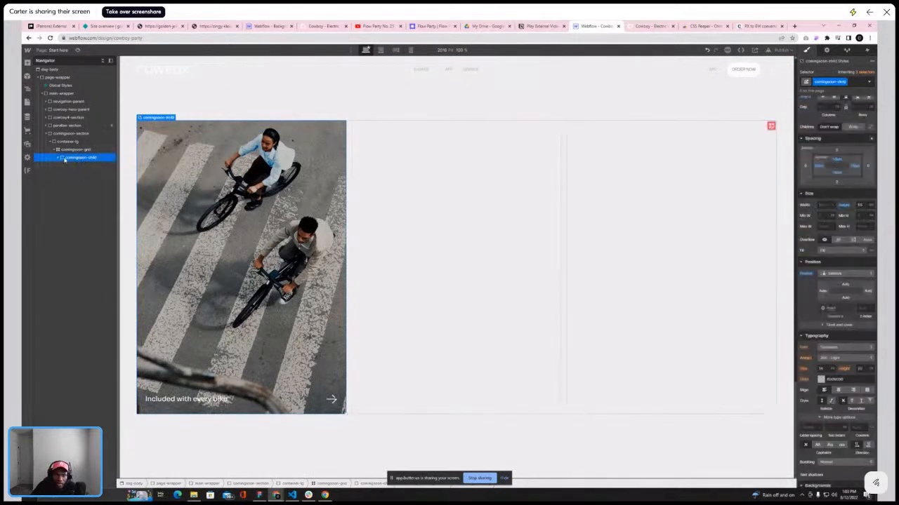
{"action": "key", "text": "ctrl+d"}
{"action": "key", "text": "ctrl+d"}
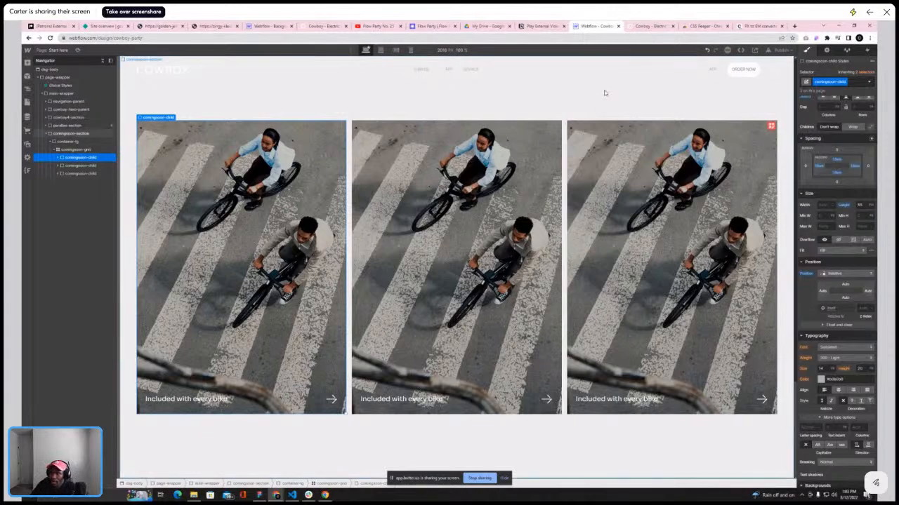
{"action": "left_click", "coordinate": [96, 174]}
{"action": "key", "text": "Delete"}
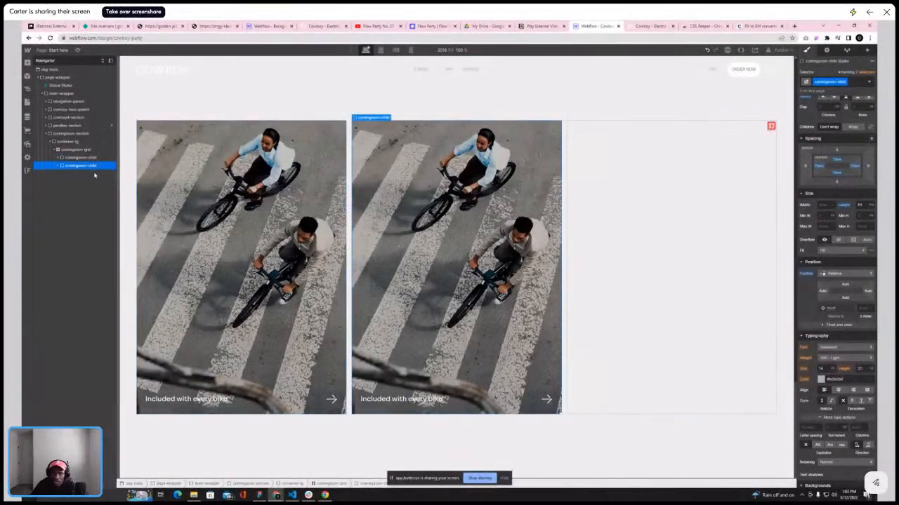
{"action": "key", "text": "Delete"}
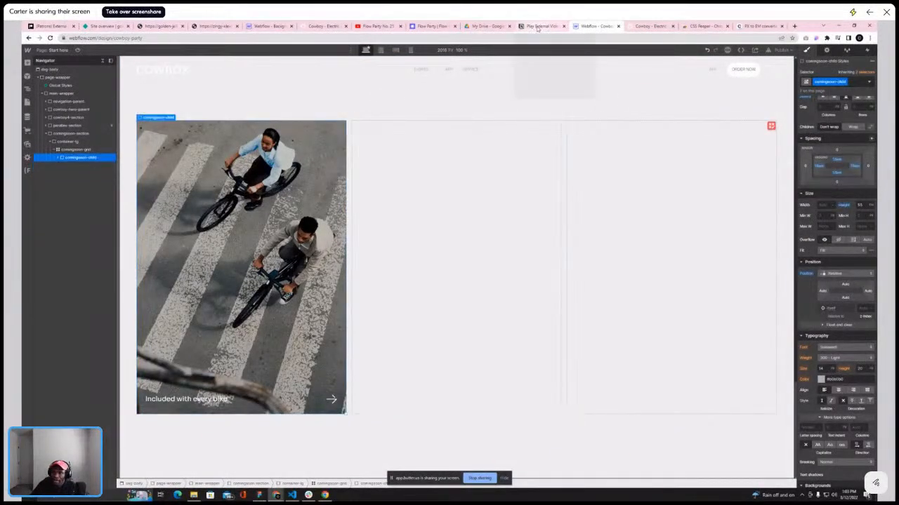
Compare the cards with the reference service section in the other tab
{"action": "left_click", "coordinate": [650, 26]}
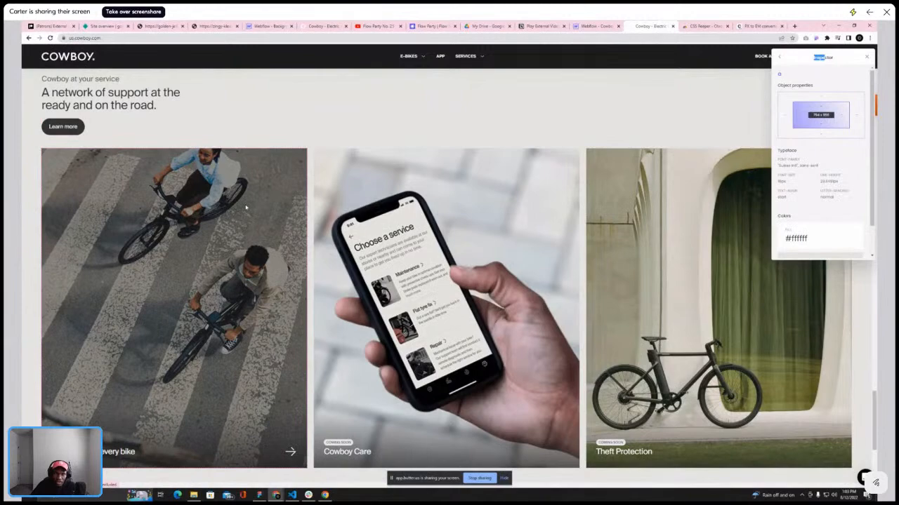
{"action": "left_click", "coordinate": [597, 26]}
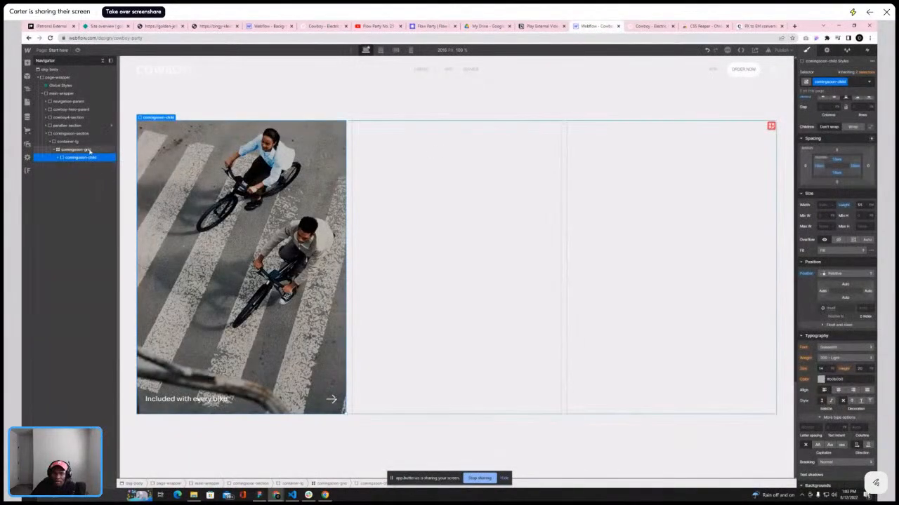
Make the overlay's black background fully opaque and set the overlay's opacity to 0
{"action": "left_click", "coordinate": [147, 190]}
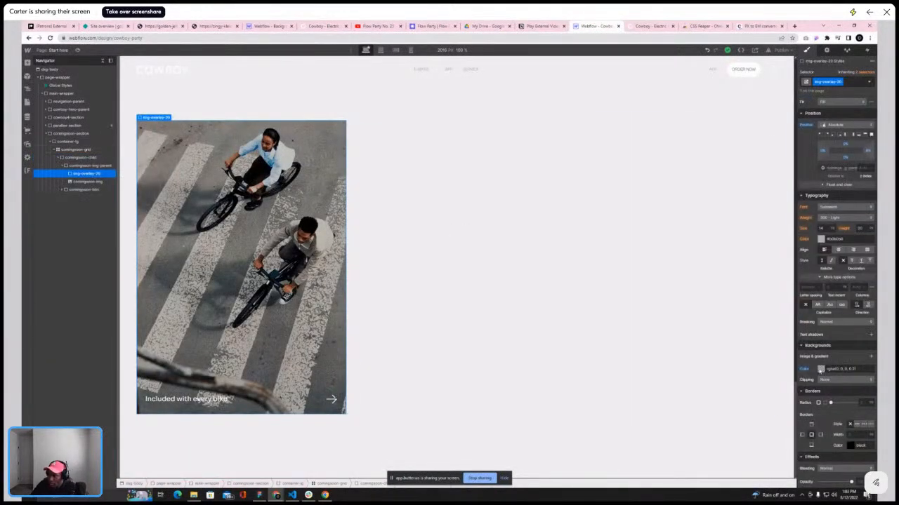
{"action": "left_click", "coordinate": [820, 369]}
{"action": "left_click_drag", "start_coordinate": [827, 439], "coordinate": [874, 439]}
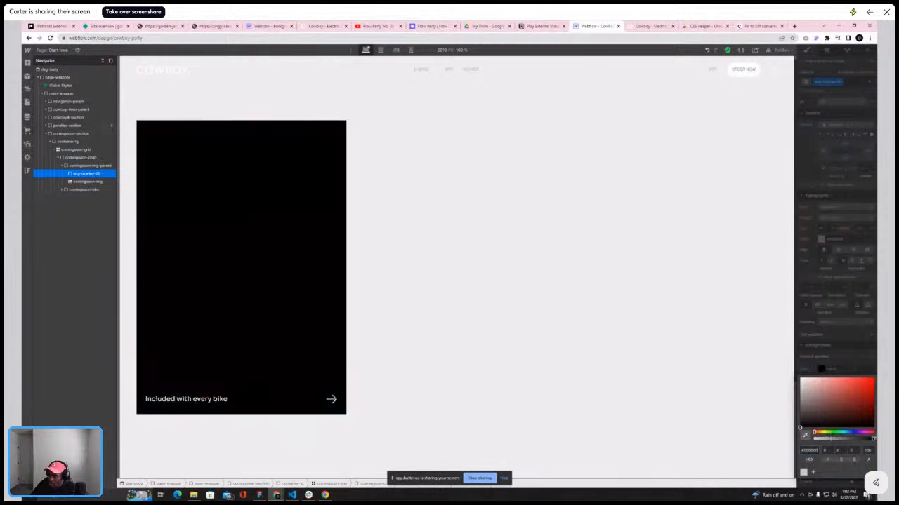
{"action": "left_click", "coordinate": [834, 355]}
{"action": "scroll", "coordinate": [836, 411], "scroll_direction": "down", "scroll_amount": 3}
{"action": "left_click_drag", "start_coordinate": [851, 380], "coordinate": [820, 383]}
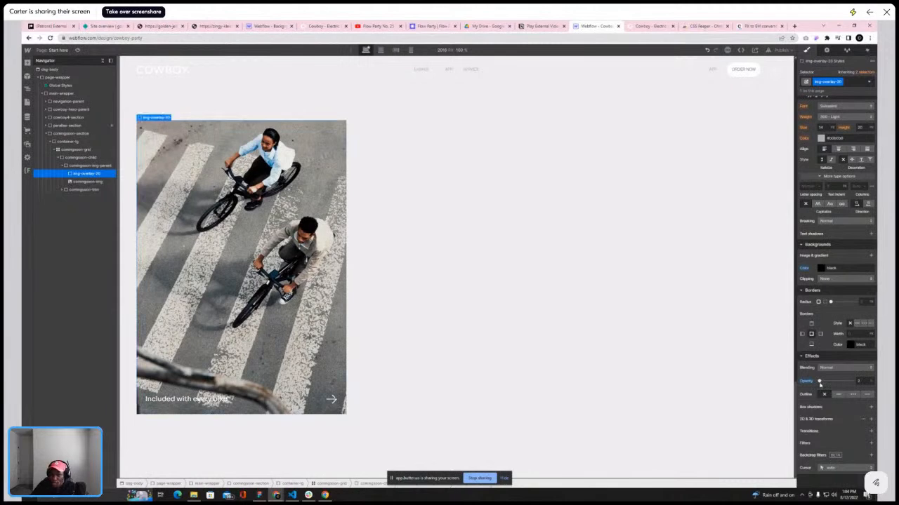
Set the img-overlay's opacity to 10%
{"action": "left_click_drag", "start_coordinate": [819, 383], "coordinate": [824, 381]}
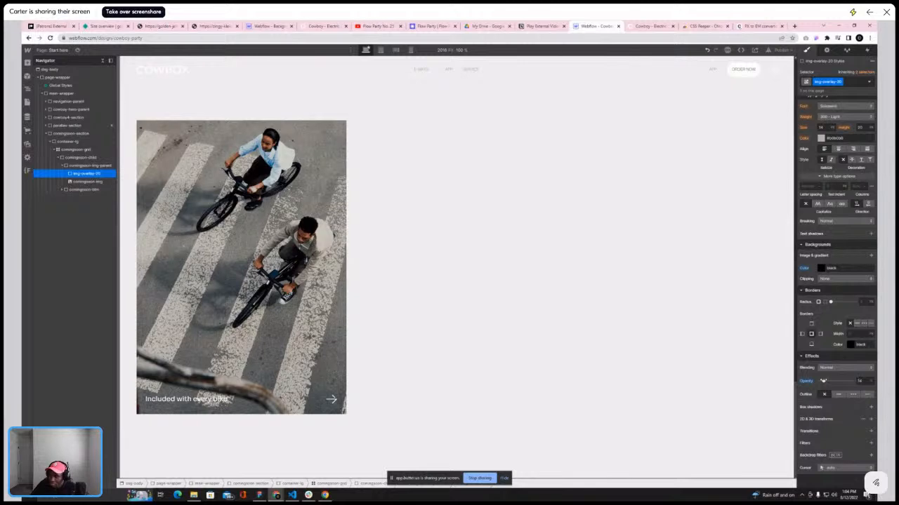
{"action": "right_click", "coordinate": [824, 381]}
{"action": "key", "text": "Escape"}
{"action": "left_click", "coordinate": [859, 380]}
{"action": "type", "text": "10"}
{"action": "key", "text": "Return"}
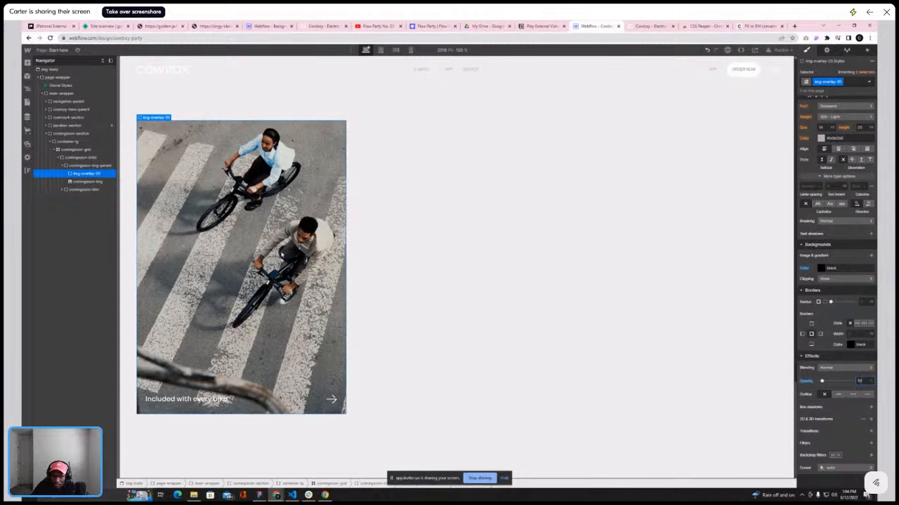
{"action": "left_click", "coordinate": [861, 381]}
{"action": "type", "text": "10"}
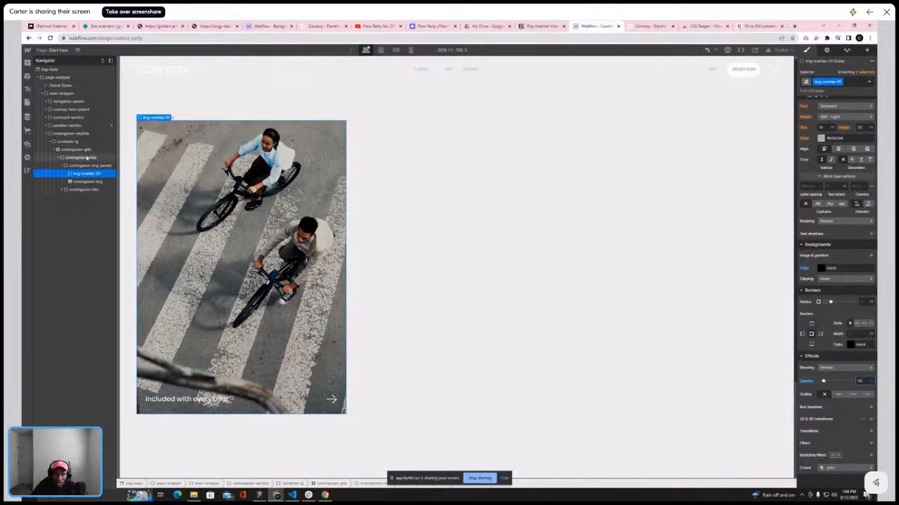
Select the coming-soon-child card and add a Mouse hover interaction to it, checking the reference card
{"action": "left_click", "coordinate": [61, 166]}
{"action": "left_click", "coordinate": [77, 158]}
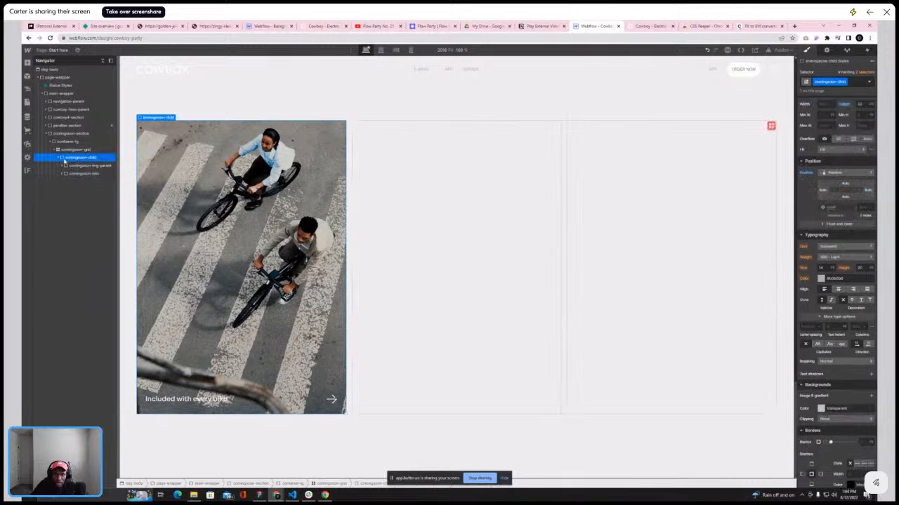
{"action": "left_click", "coordinate": [59, 158]}
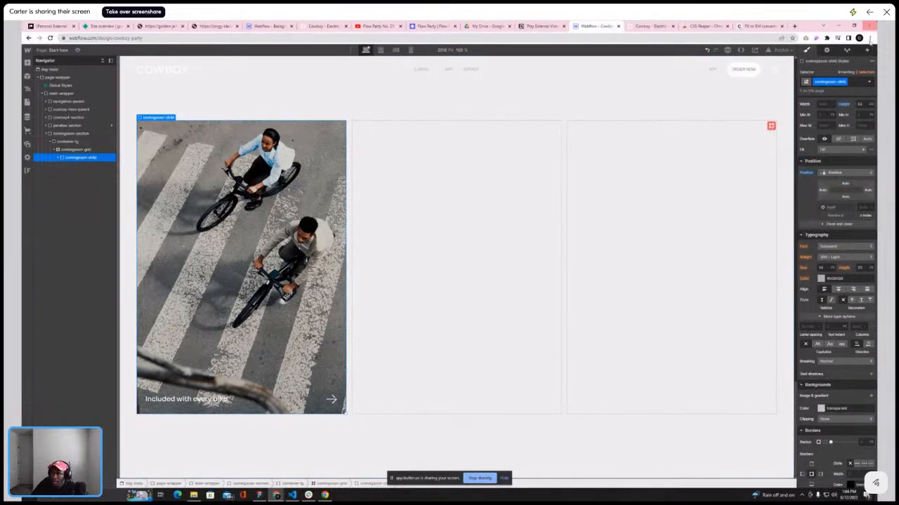
{"action": "left_click", "coordinate": [866, 50]}
{"action": "left_click", "coordinate": [871, 72]}
{"action": "left_click", "coordinate": [842, 90]}
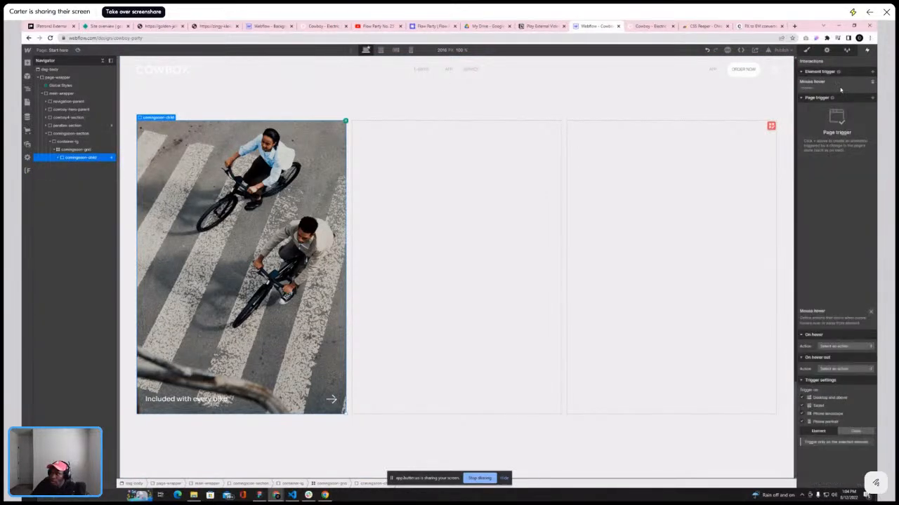
{"action": "left_click", "coordinate": [649, 26]}
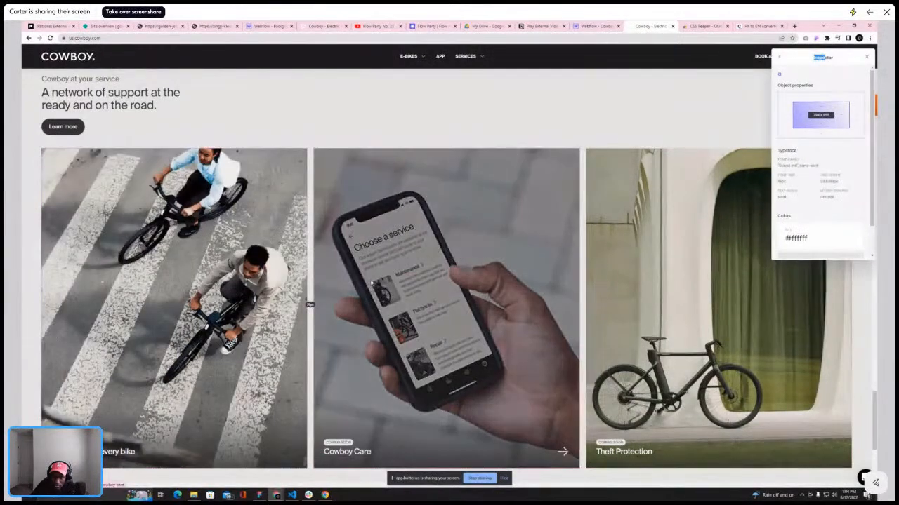
{"action": "left_click", "coordinate": [591, 26]}
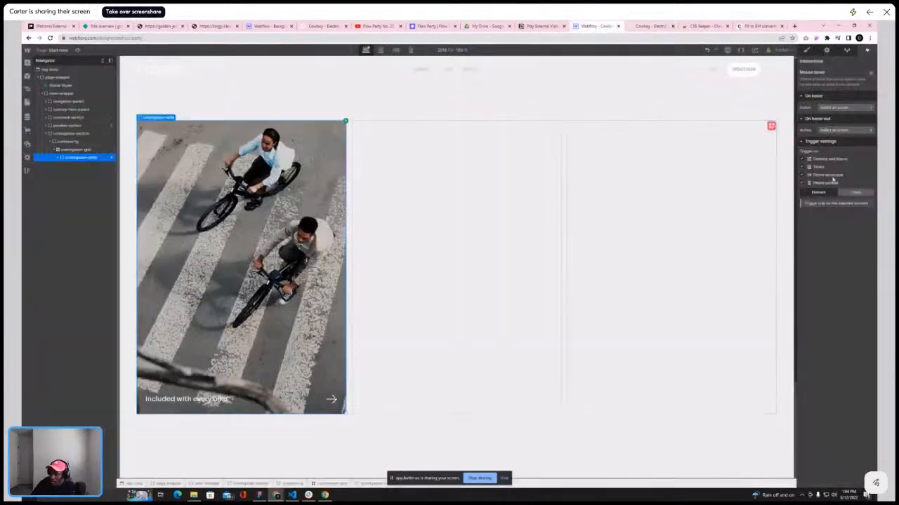
Make the hover action start a new timed animation named coming-soon-in
{"action": "left_click", "coordinate": [853, 108]}
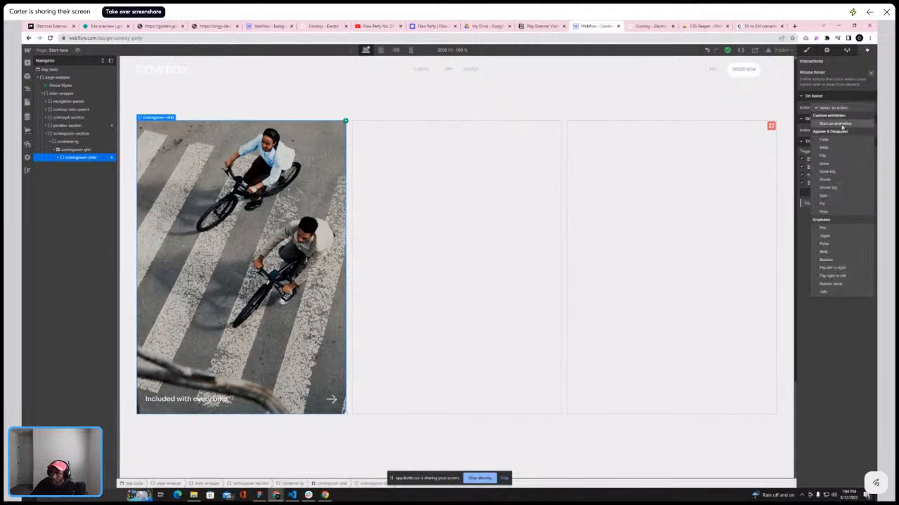
{"action": "left_click", "coordinate": [842, 124]}
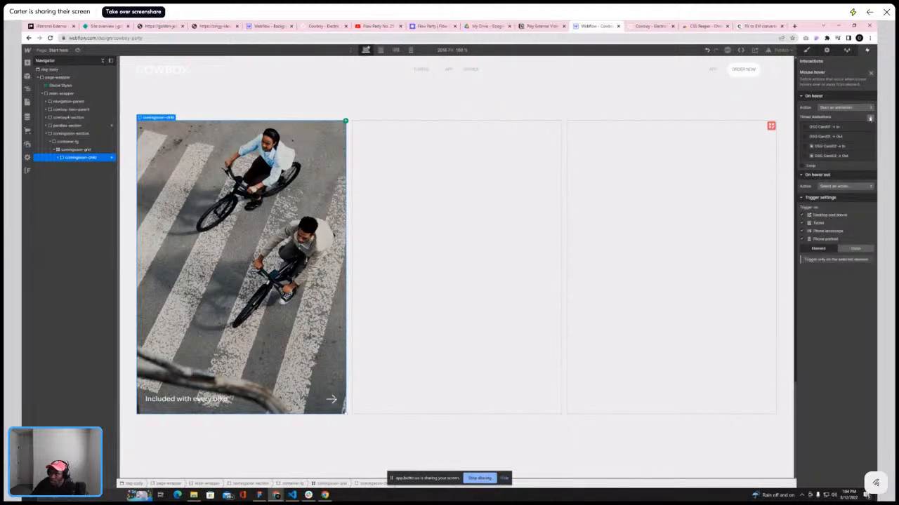
{"action": "left_click", "coordinate": [869, 119]}
{"action": "type", "text": "coming-soon-in"}
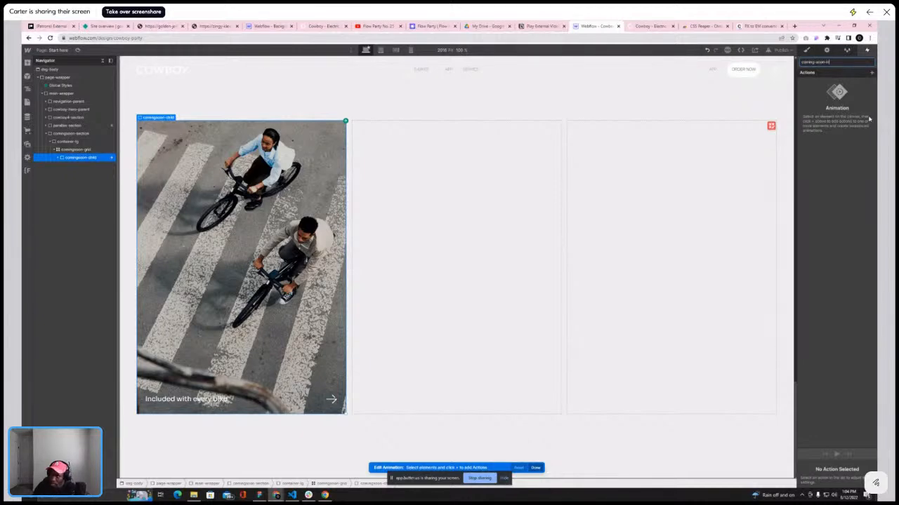
{"action": "key", "text": "Return"}
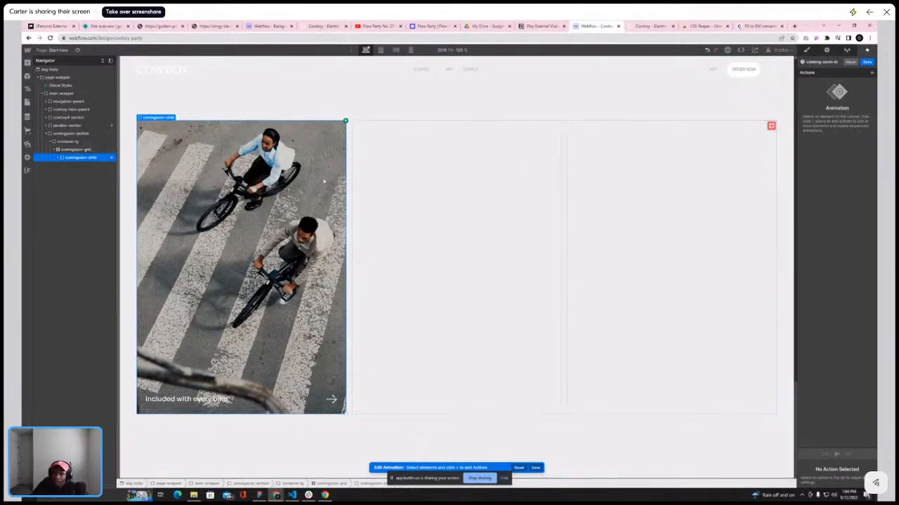
Add an Opacity action for the img-overlay class, set it as the initial state and lower its opacity
{"action": "left_click", "coordinate": [296, 184]}
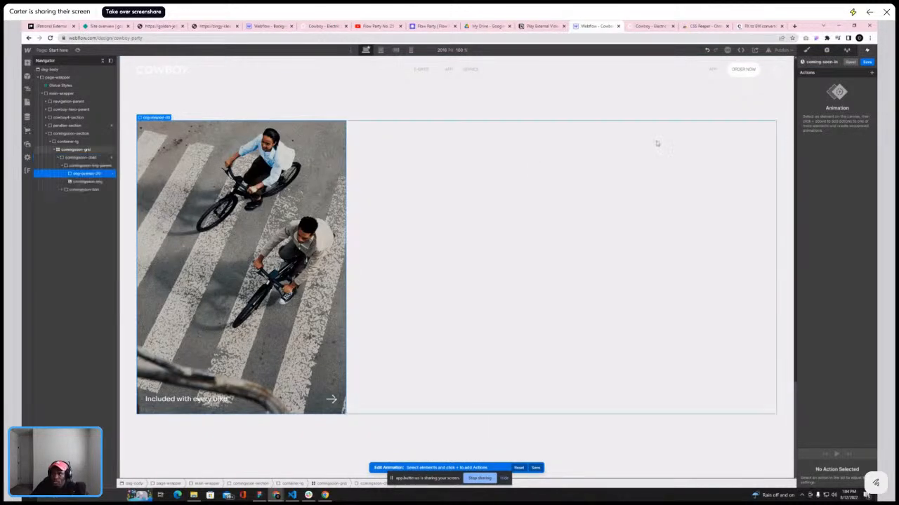
{"action": "left_click", "coordinate": [871, 72]}
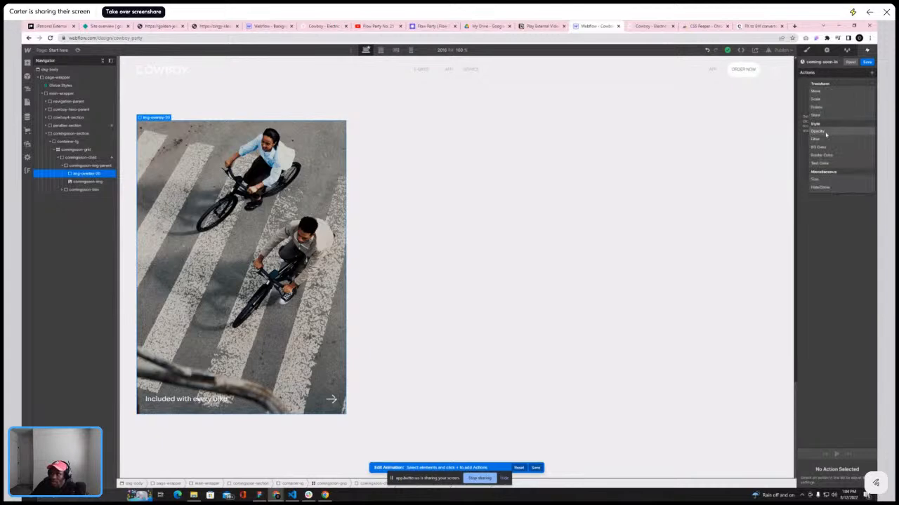
{"action": "left_click", "coordinate": [835, 134]}
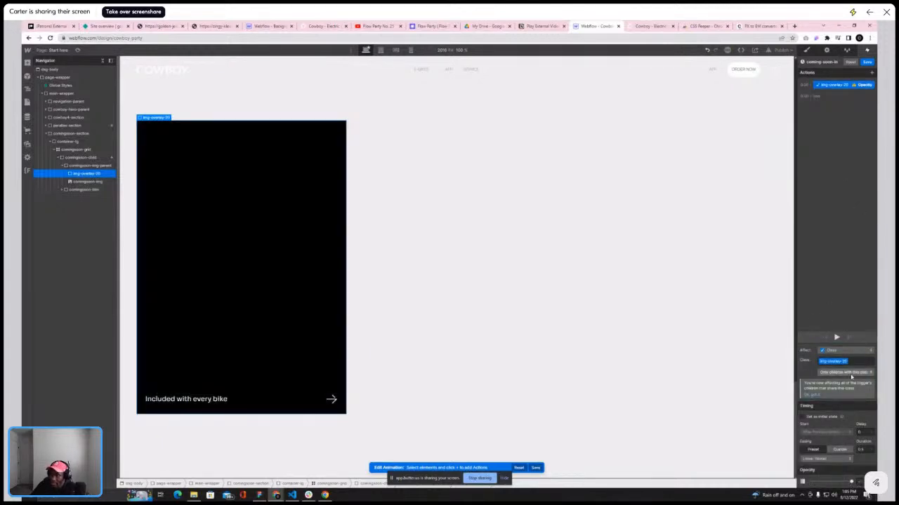
{"action": "left_click", "coordinate": [802, 417]}
{"action": "left_click_drag", "start_coordinate": [852, 481], "coordinate": [816, 481]}
{"action": "left_click", "coordinate": [860, 481]}
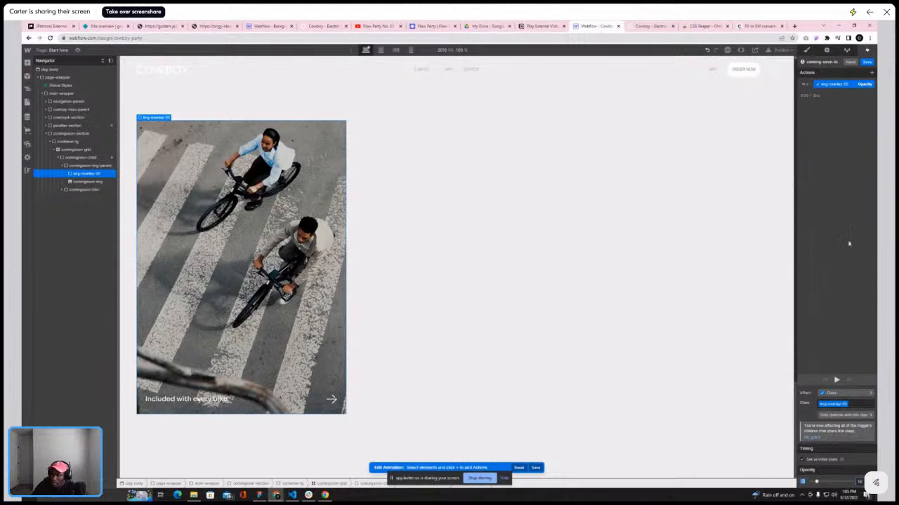
Add a second Opacity action for the img-overlay class and compare with the reference cards
{"action": "left_click", "coordinate": [814, 94]}
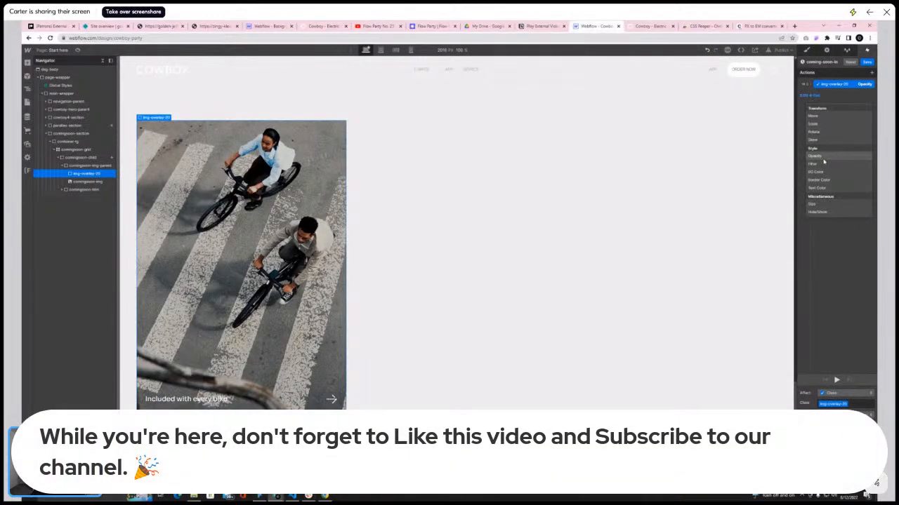
{"action": "left_click", "coordinate": [814, 156]}
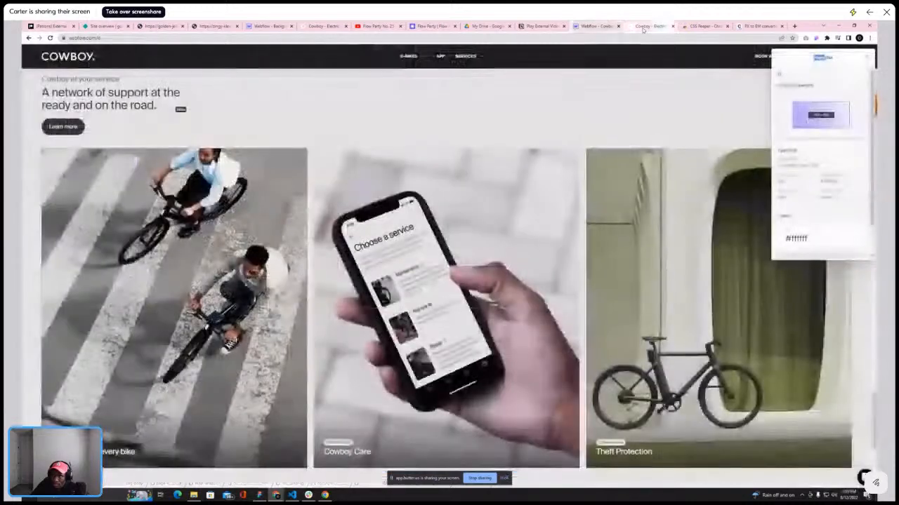
{"action": "left_click", "coordinate": [649, 26]}
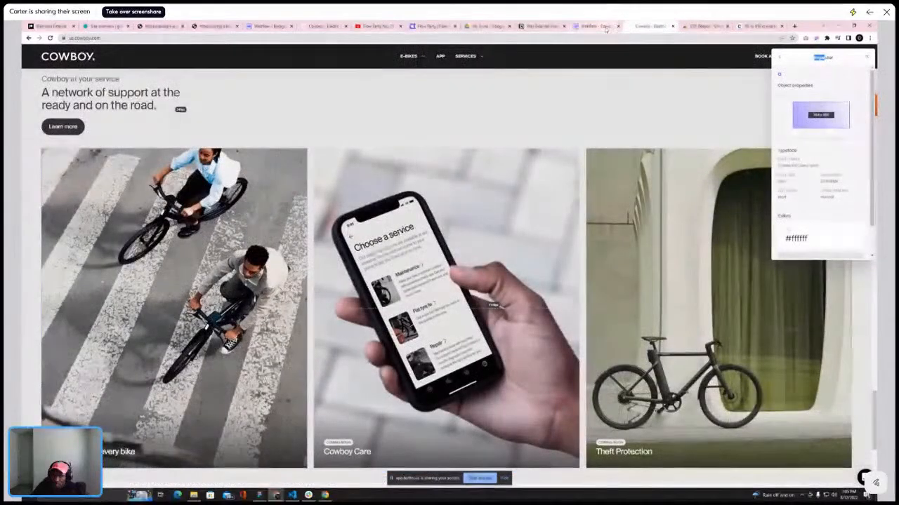
{"action": "left_click", "coordinate": [609, 28]}
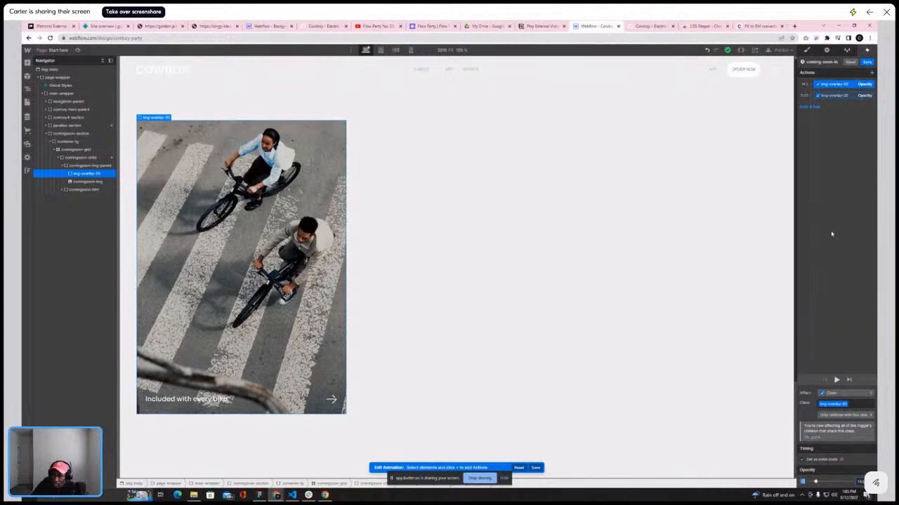
Set the second opacity action to 35% with Ease easing and preview the hover animation
{"action": "left_click", "coordinate": [856, 96]}
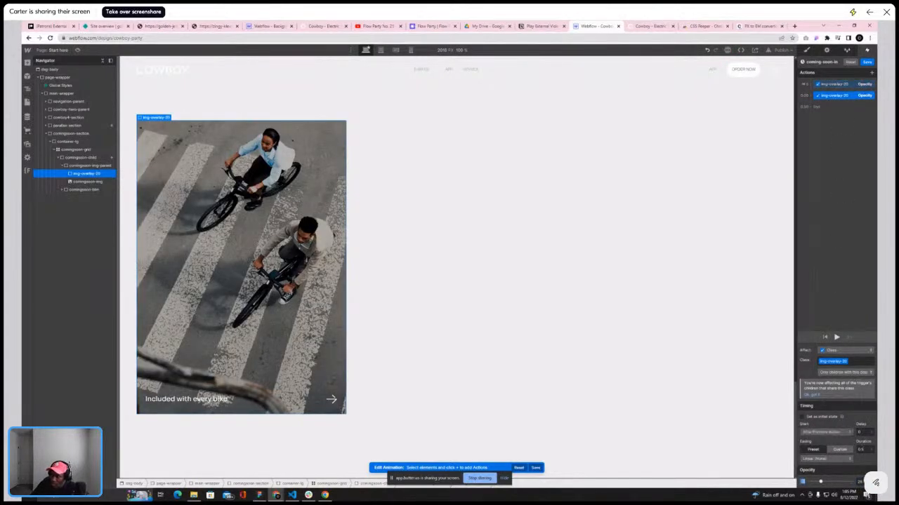
{"action": "type", "text": "35"}
{"action": "key", "text": "Return"}
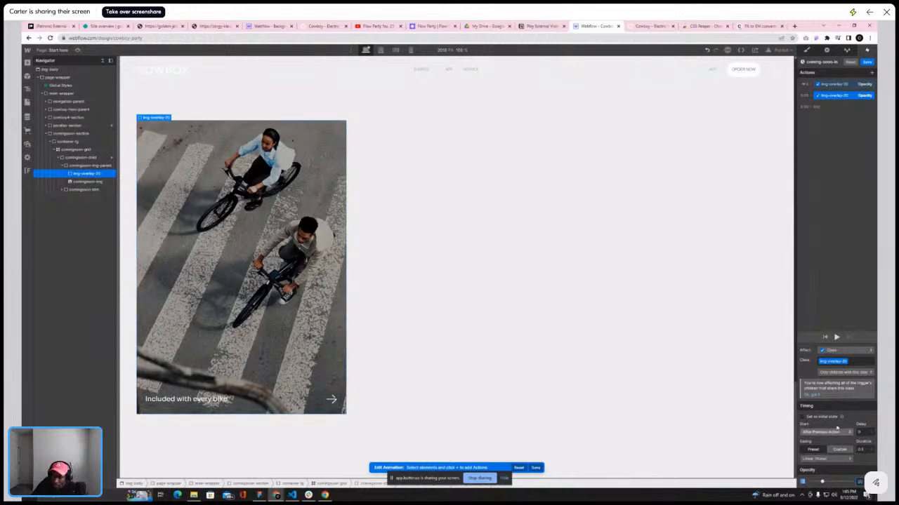
{"action": "left_click", "coordinate": [825, 458]}
{"action": "left_click", "coordinate": [819, 156]}
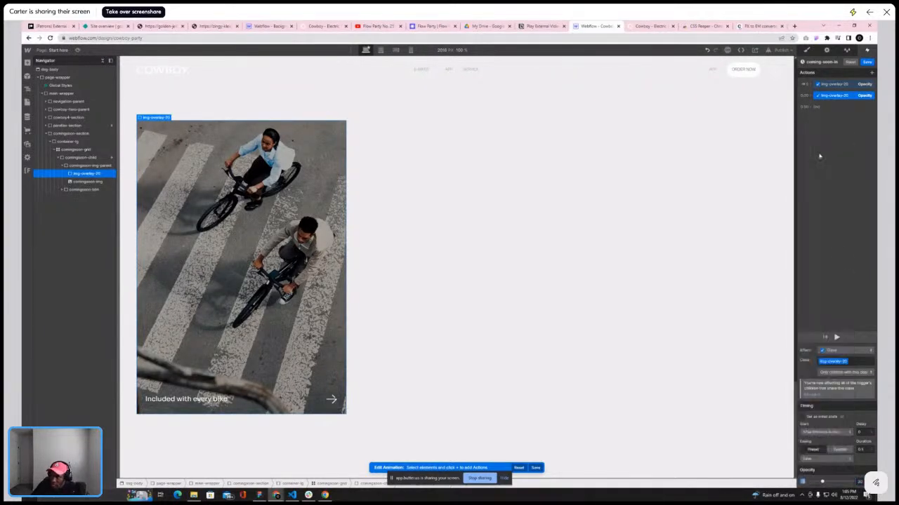
{"action": "left_click", "coordinate": [836, 338]}
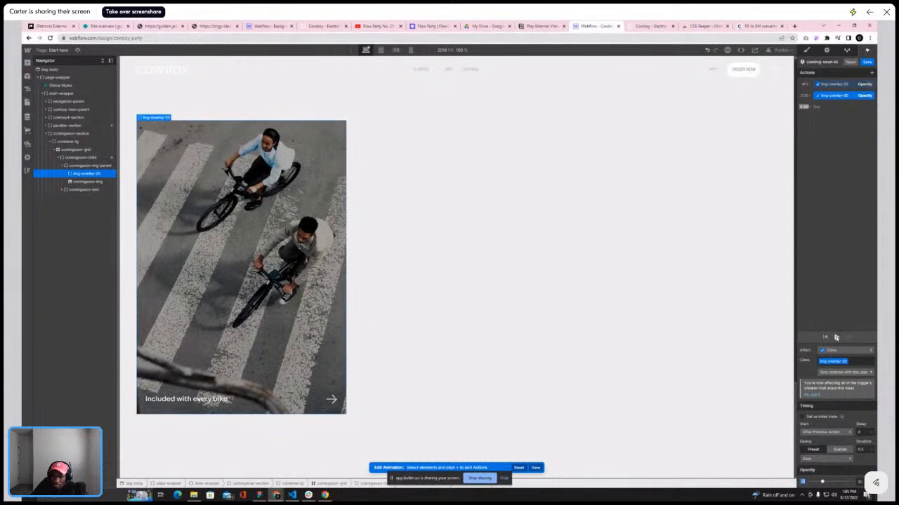
Adjust the first opacity action's value and preview the animation again
{"action": "left_click", "coordinate": [822, 85]}
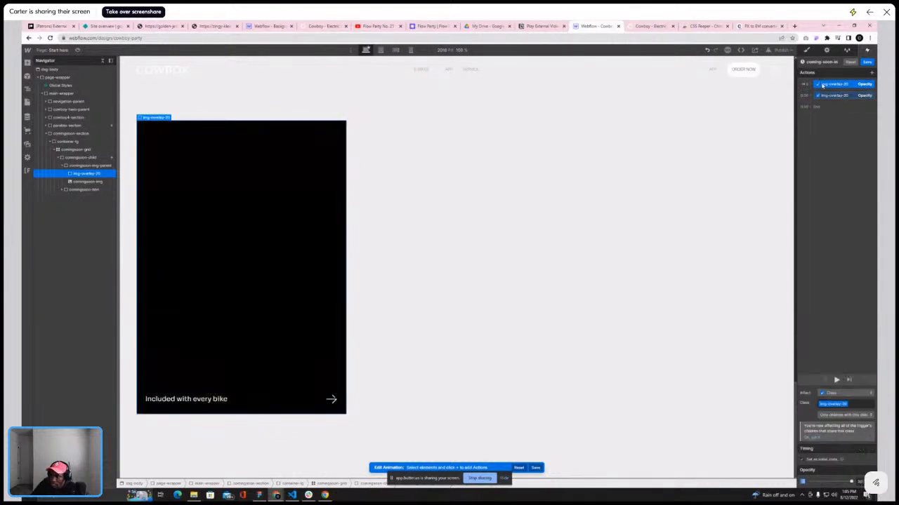
{"action": "left_click", "coordinate": [861, 481]}
{"action": "key", "text": "Return"}
{"action": "left_click", "coordinate": [840, 97]}
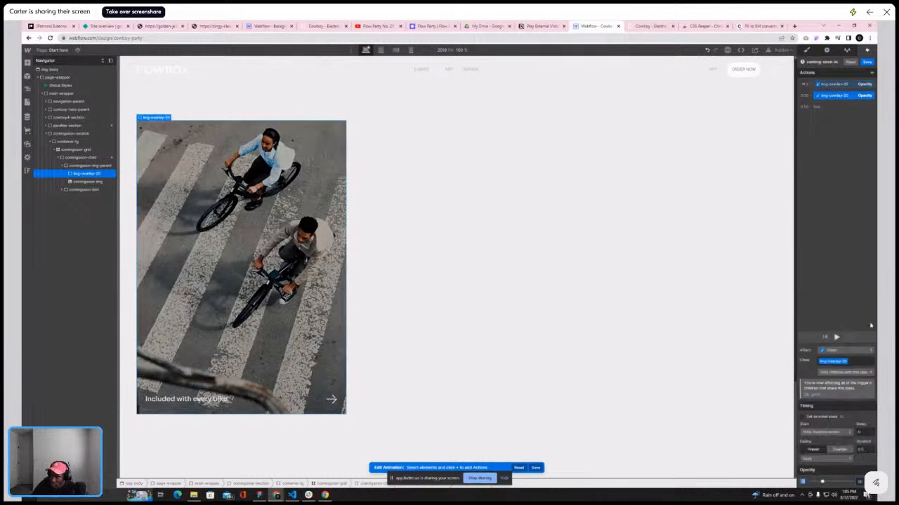
{"action": "left_click", "coordinate": [836, 337]}
{"action": "left_click", "coordinate": [836, 337]}
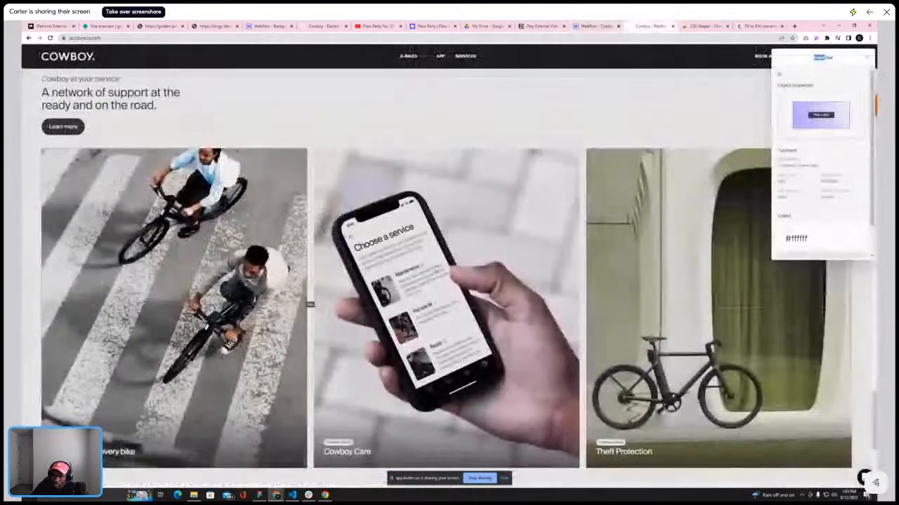
Set the second opacity action to 50% after checking the reference, and preview the animation
{"action": "left_click", "coordinate": [650, 26]}
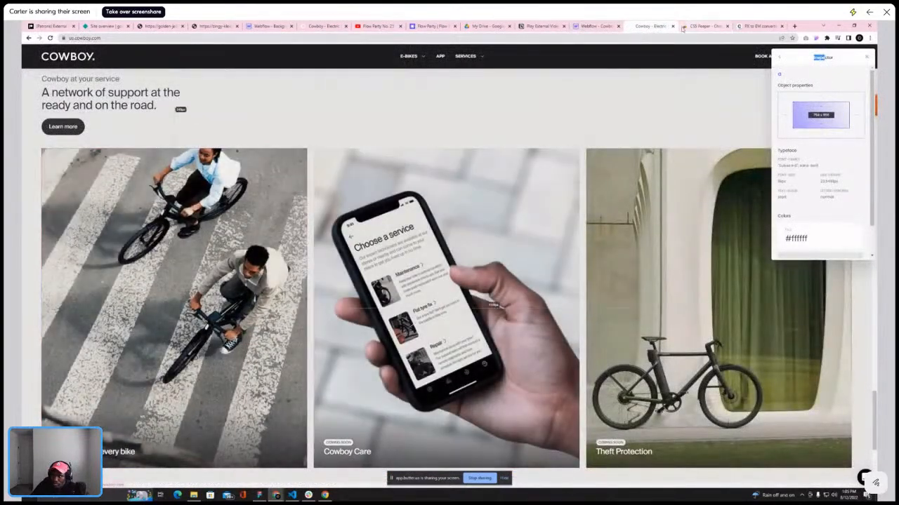
{"action": "left_click", "coordinate": [580, 26]}
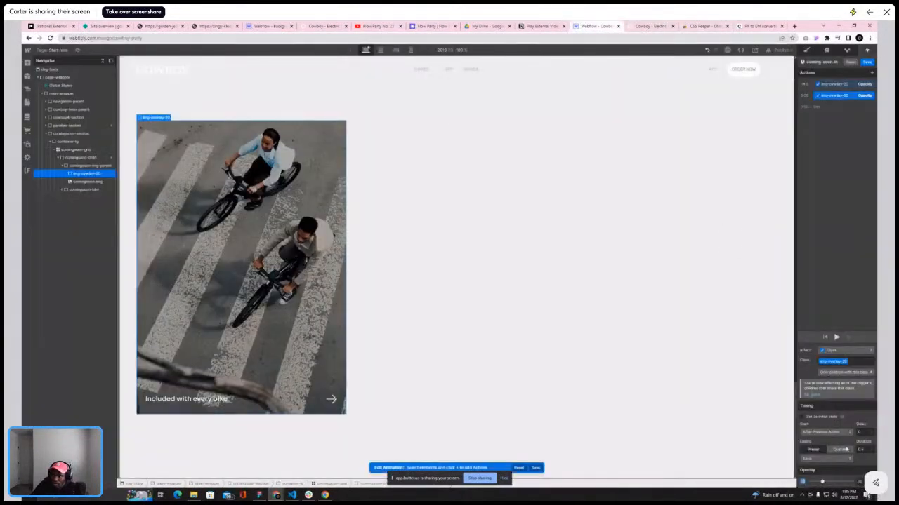
{"action": "type", "text": "50"}
{"action": "key", "text": "Return"}
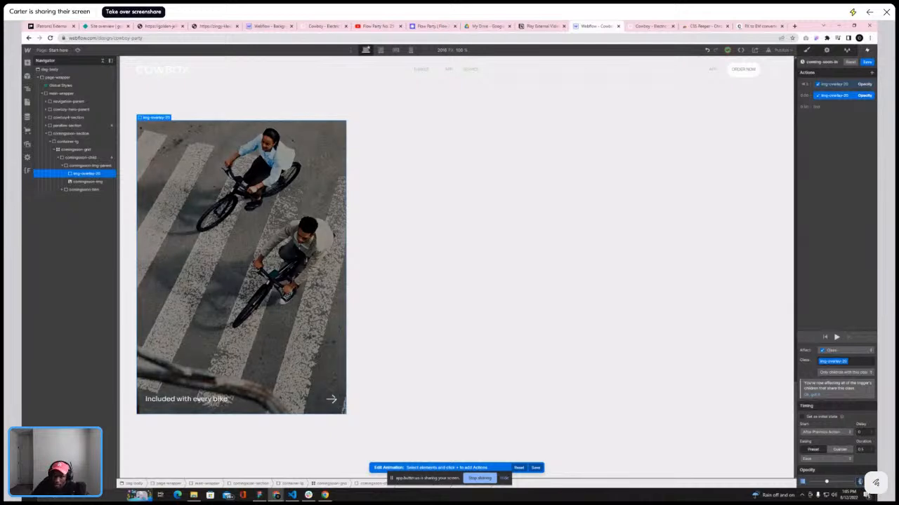
{"action": "left_click", "coordinate": [836, 337]}
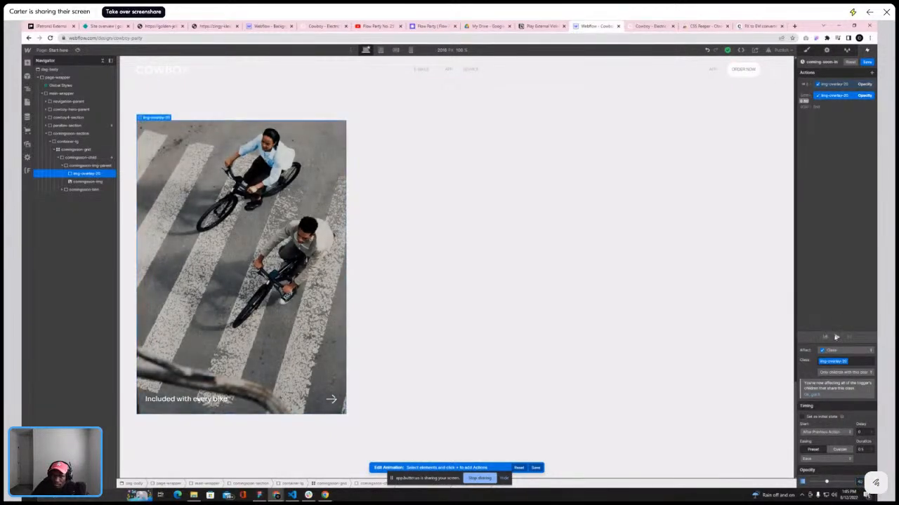
{"action": "left_click", "coordinate": [836, 337]}
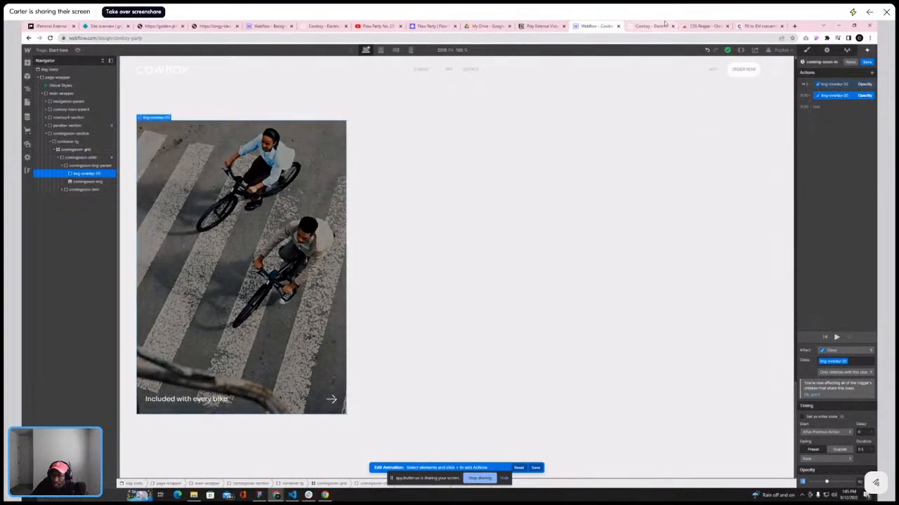
Adjust the second action's duration after checking the reference, and preview the animation
{"action": "left_click", "coordinate": [641, 27]}
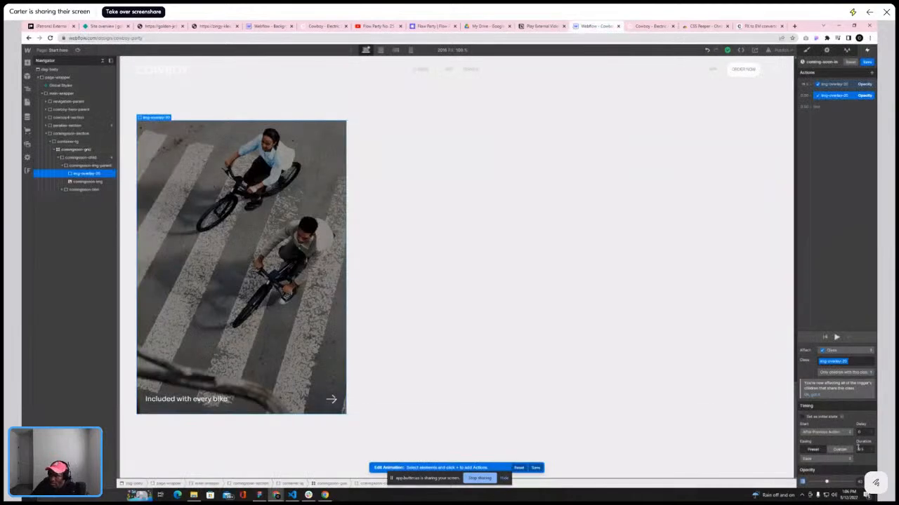
{"action": "left_click", "coordinate": [860, 450]}
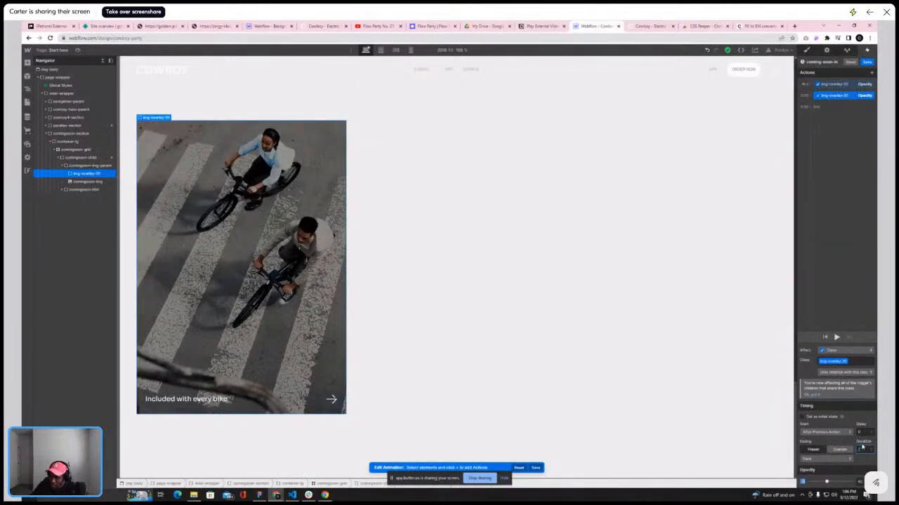
{"action": "left_click", "coordinate": [836, 337]}
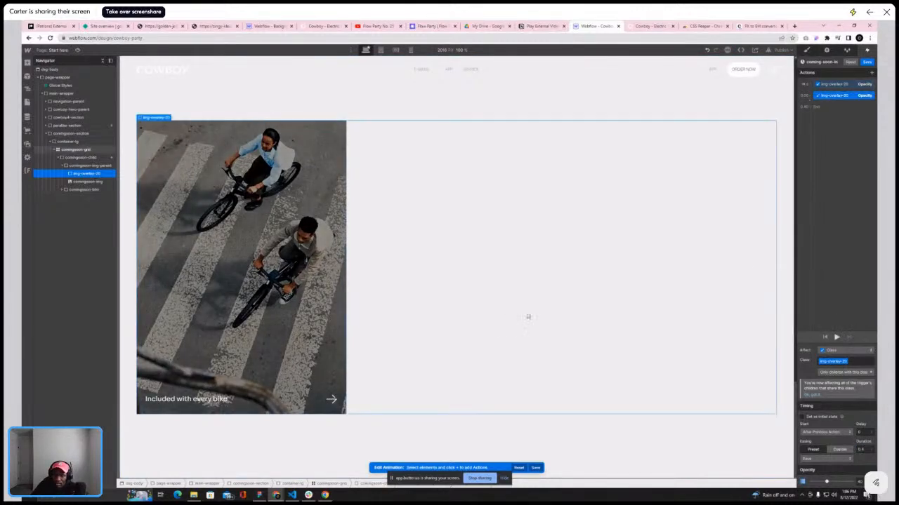
Add a Move action for the coming-soon arrow in the first group, offsetting it -40 horizontally
{"action": "left_click", "coordinate": [331, 399]}
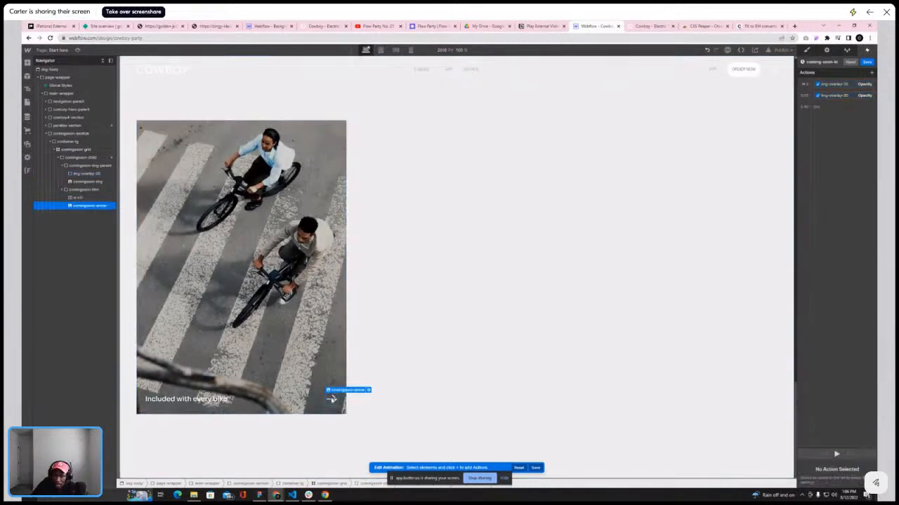
{"action": "left_click", "coordinate": [811, 85]}
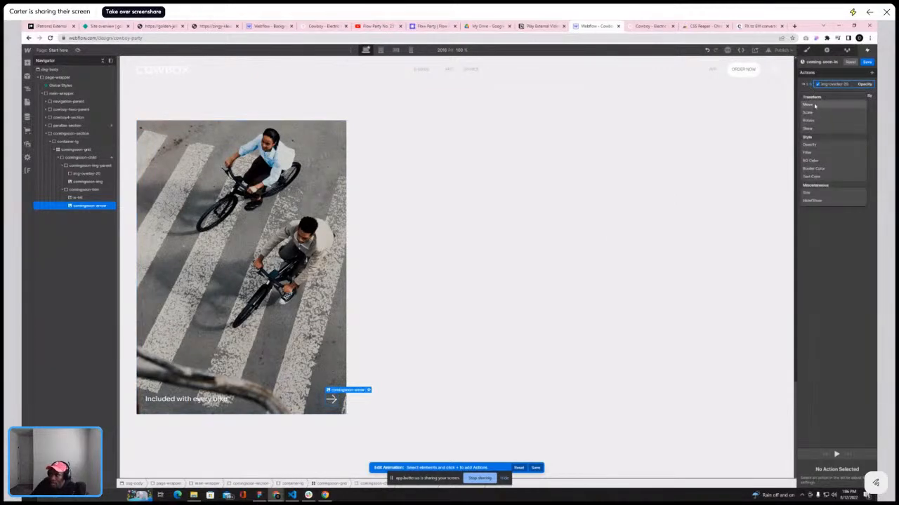
{"action": "left_click", "coordinate": [814, 106]}
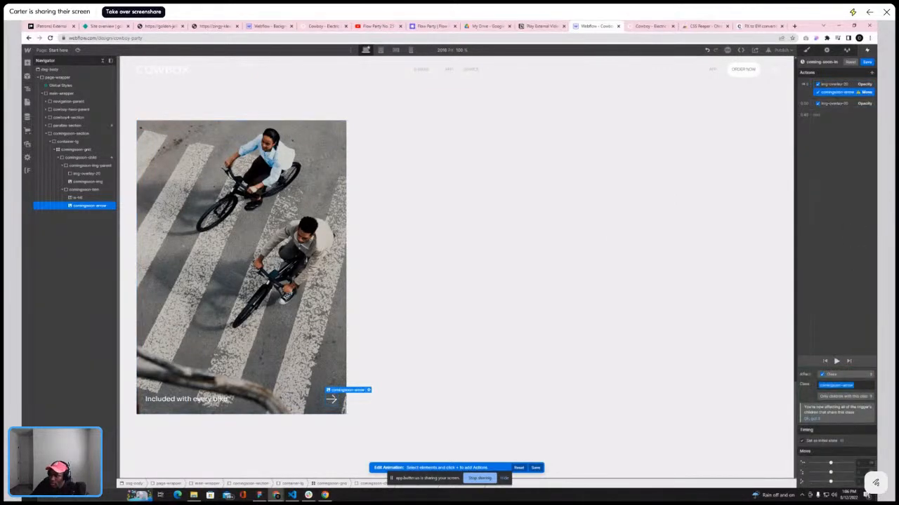
{"action": "left_click", "coordinate": [868, 465]}
{"action": "left_click", "coordinate": [863, 435]}
{"action": "left_click_drag", "start_coordinate": [831, 472], "coordinate": [828, 473]}
{"action": "left_click", "coordinate": [869, 464]}
{"action": "left_click", "coordinate": [861, 437]}
{"action": "left_click_drag", "start_coordinate": [831, 462], "coordinate": [821, 462]}
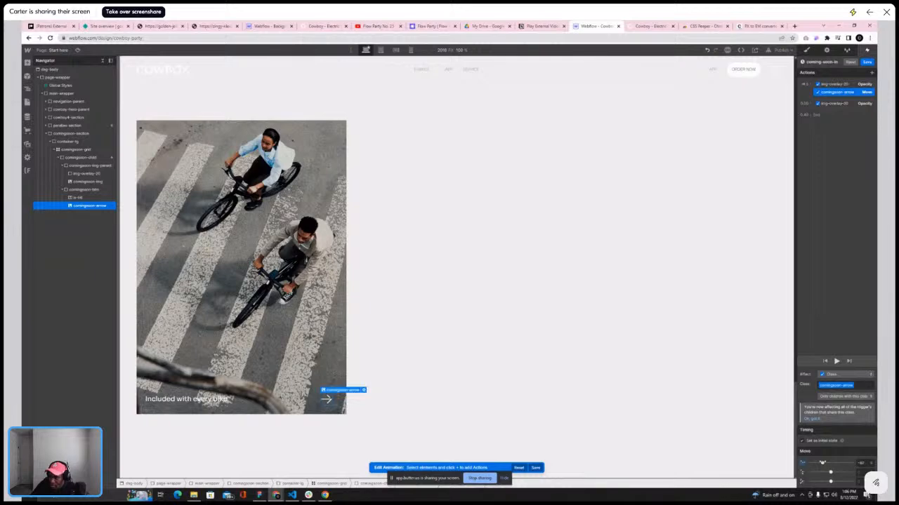
Add a Move action for the arrow in the second group and give it Out Quart easing after checking the reference
{"action": "left_click", "coordinate": [810, 104]}
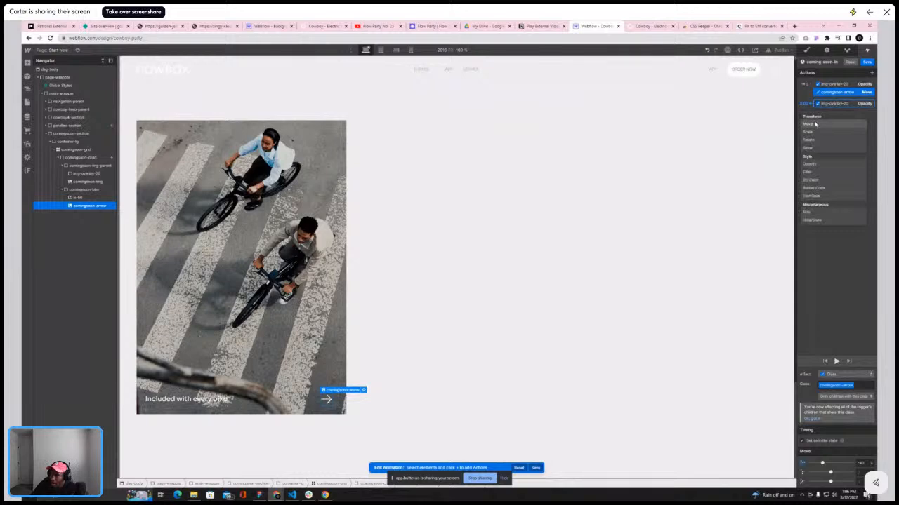
{"action": "left_click", "coordinate": [814, 124]}
{"action": "left_click", "coordinate": [862, 433]}
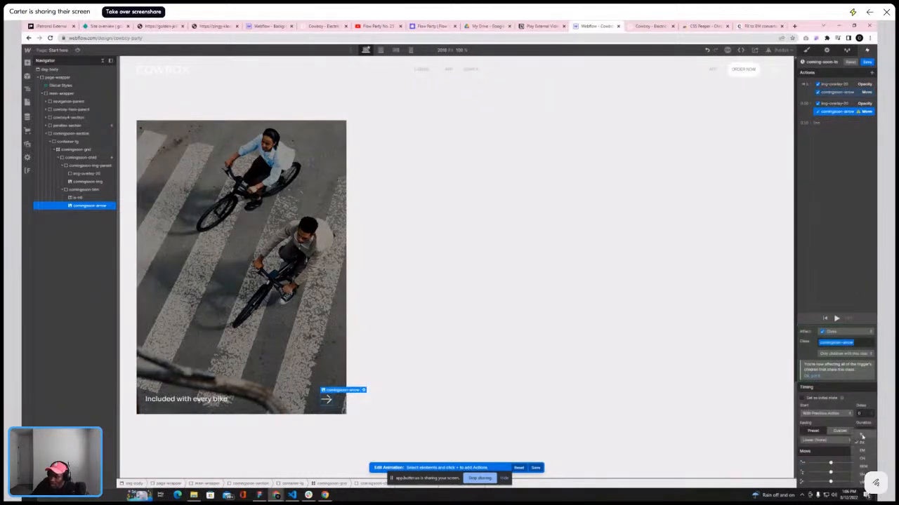
{"action": "left_click", "coordinate": [862, 436]}
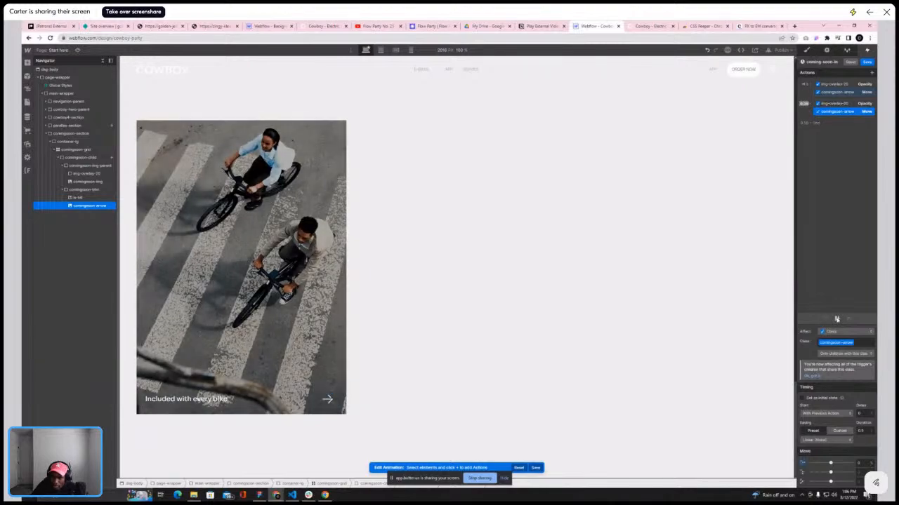
{"action": "left_click", "coordinate": [652, 27]}
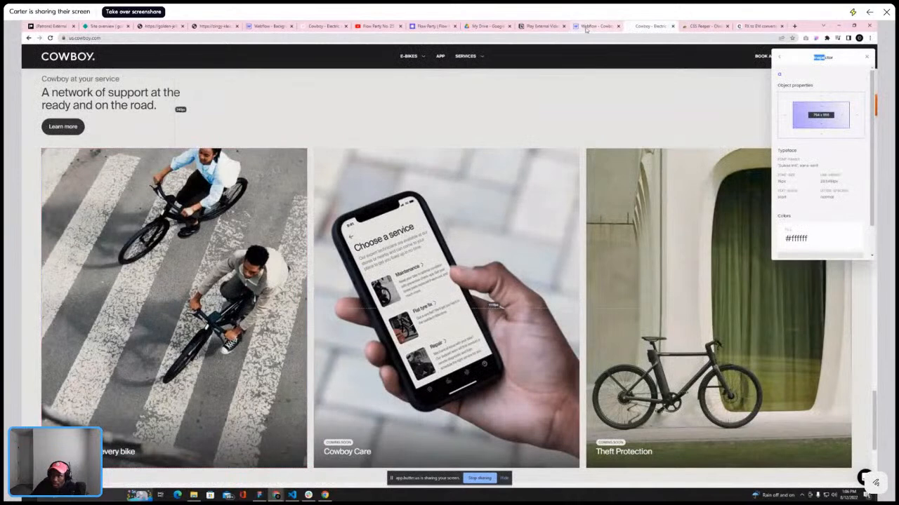
{"action": "left_click", "coordinate": [588, 27]}
{"action": "left_click", "coordinate": [818, 442]}
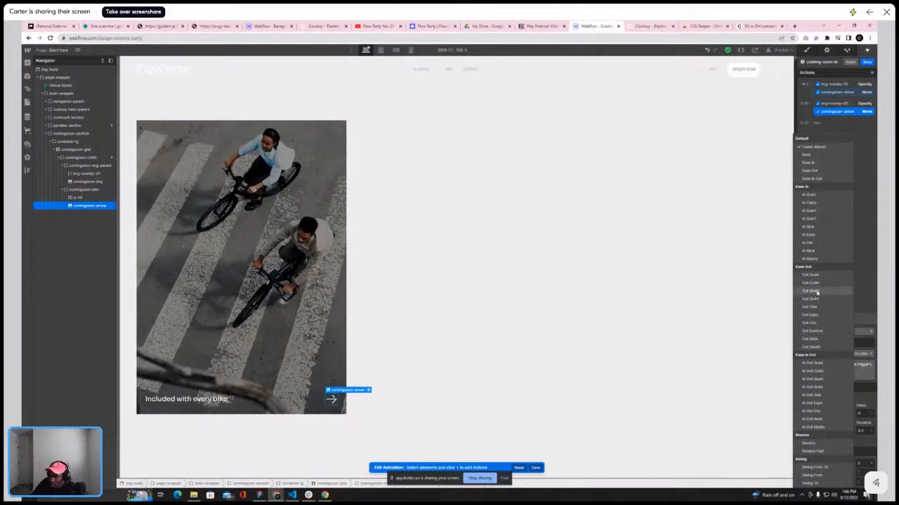
{"action": "left_click", "coordinate": [816, 290]}
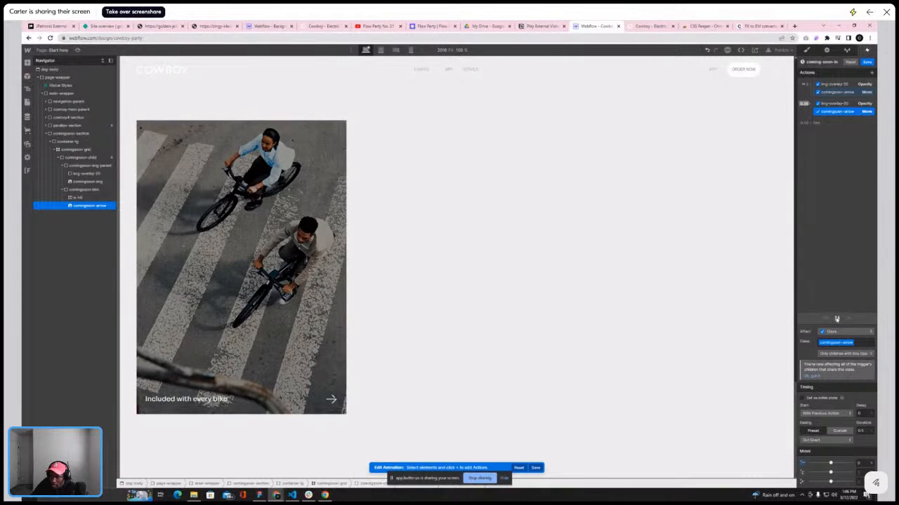
Add an Opacity action for the coming-soon arrow to the first group
{"action": "left_click", "coordinate": [838, 92]}
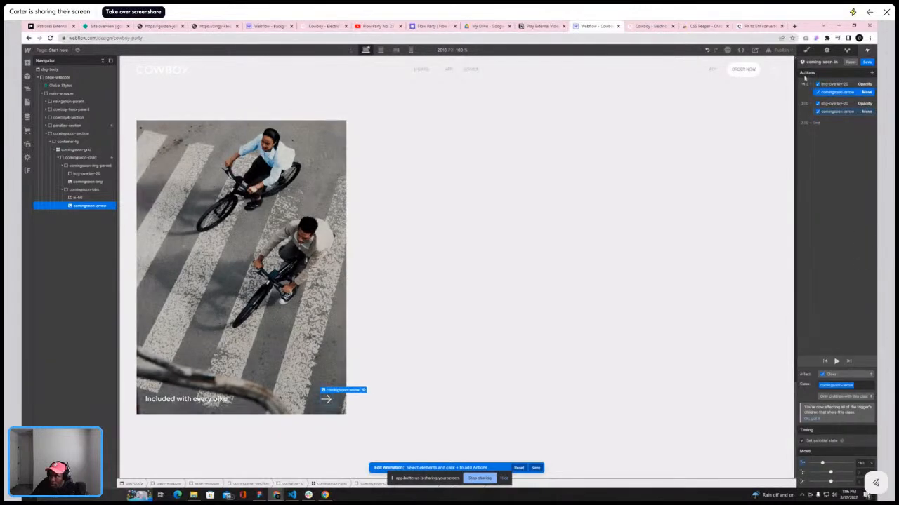
{"action": "left_click", "coordinate": [863, 84]}
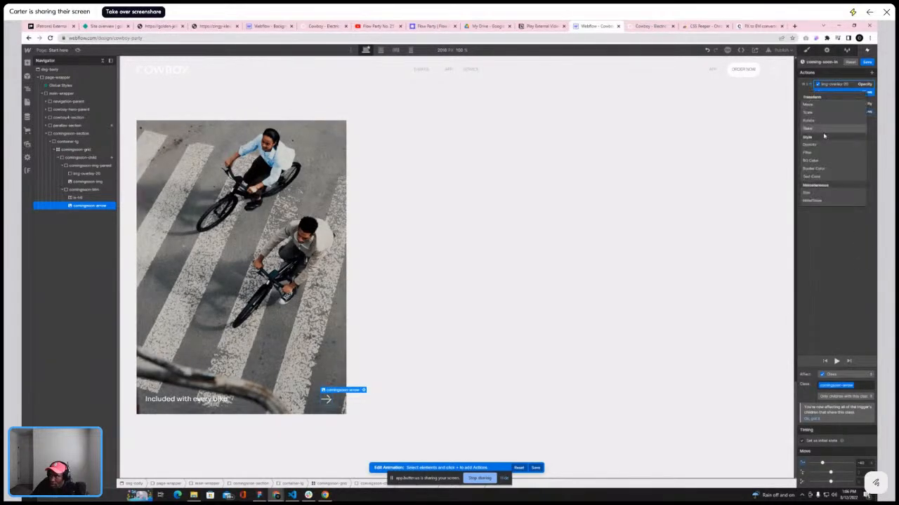
{"action": "left_click", "coordinate": [867, 92]}
{"action": "left_click", "coordinate": [811, 85]}
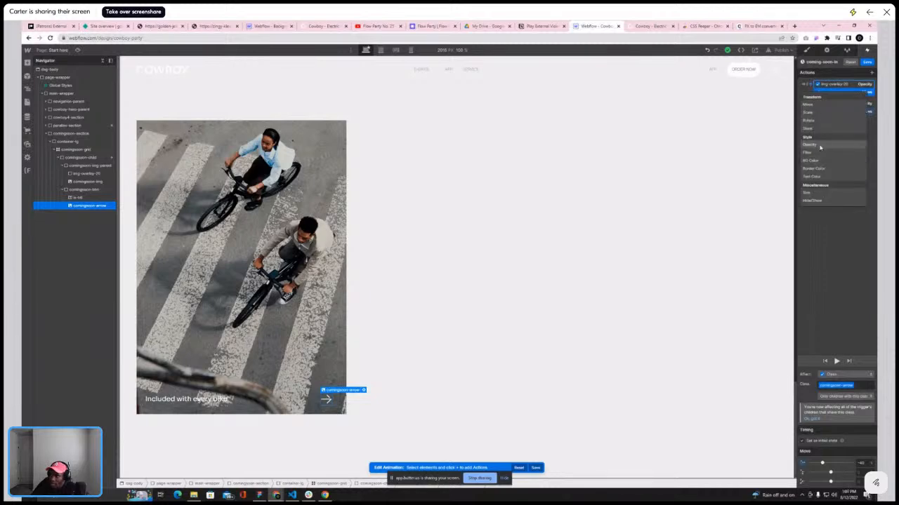
{"action": "left_click", "coordinate": [826, 145]}
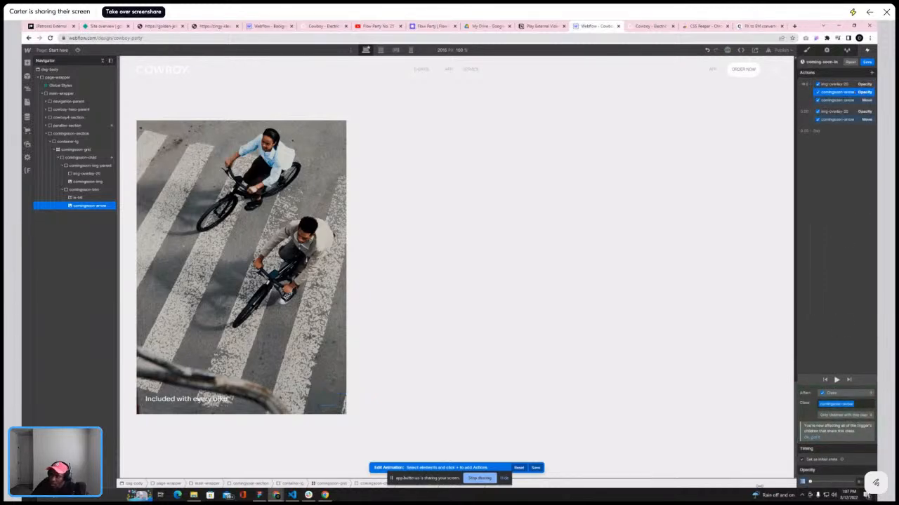
Add an Opacity action for the arrow to the second group with Ease easing and preview the animation
{"action": "left_click", "coordinate": [822, 120]}
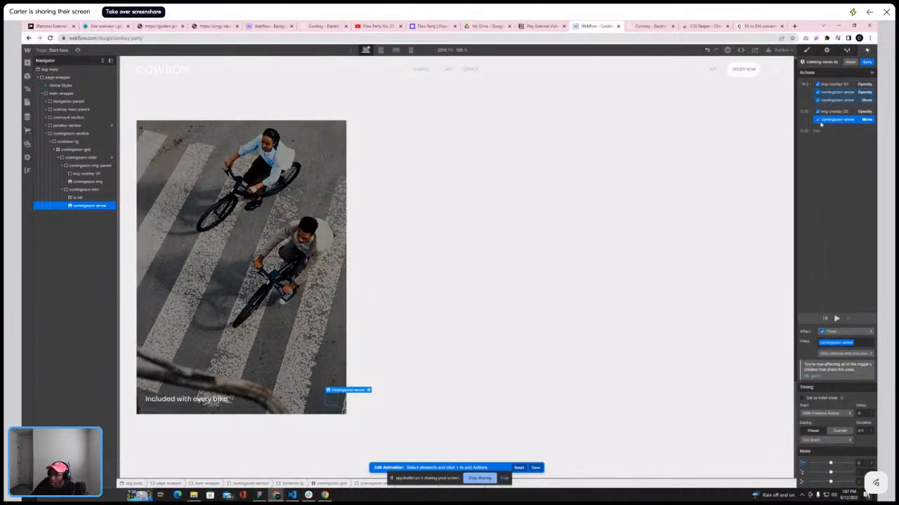
{"action": "left_click", "coordinate": [812, 113]}
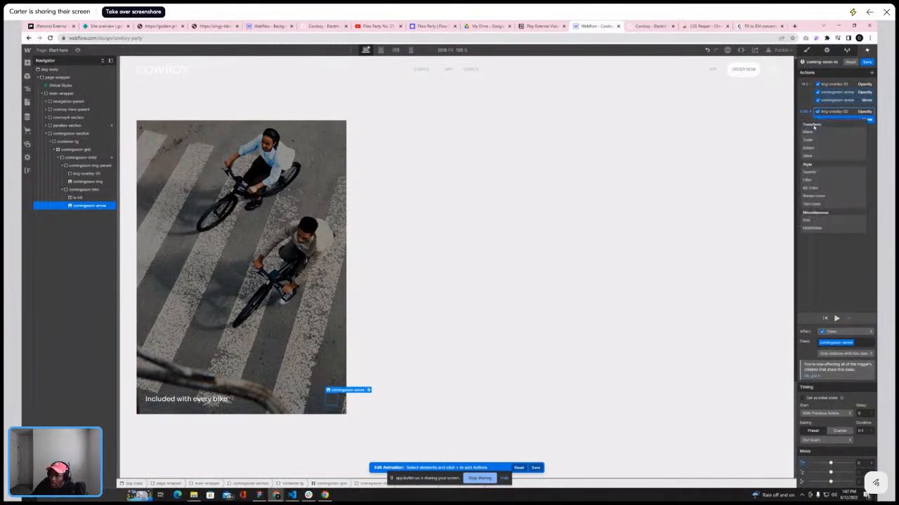
{"action": "left_click", "coordinate": [810, 171]}
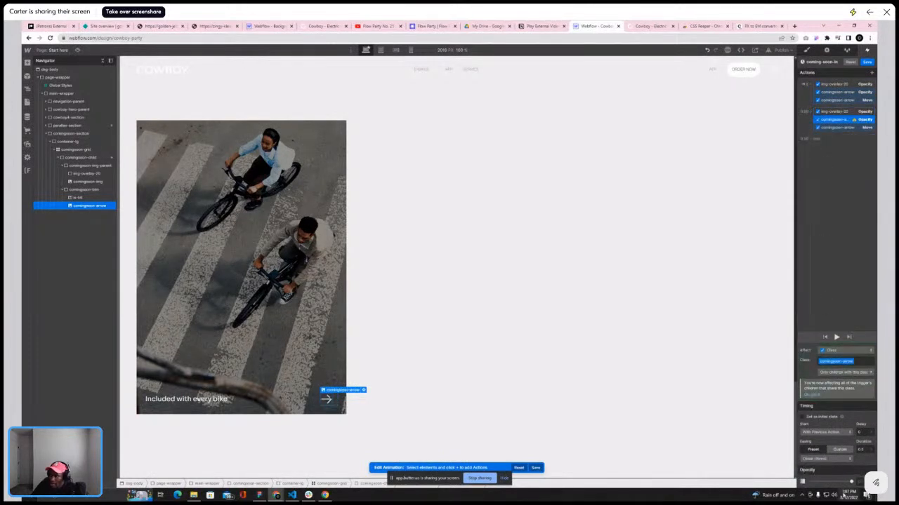
{"action": "left_click", "coordinate": [826, 459]}
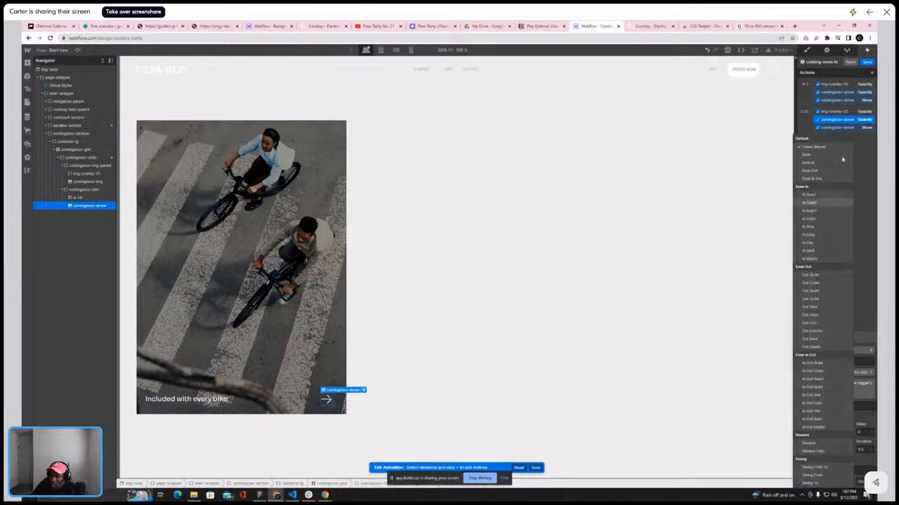
{"action": "left_click", "coordinate": [817, 316]}
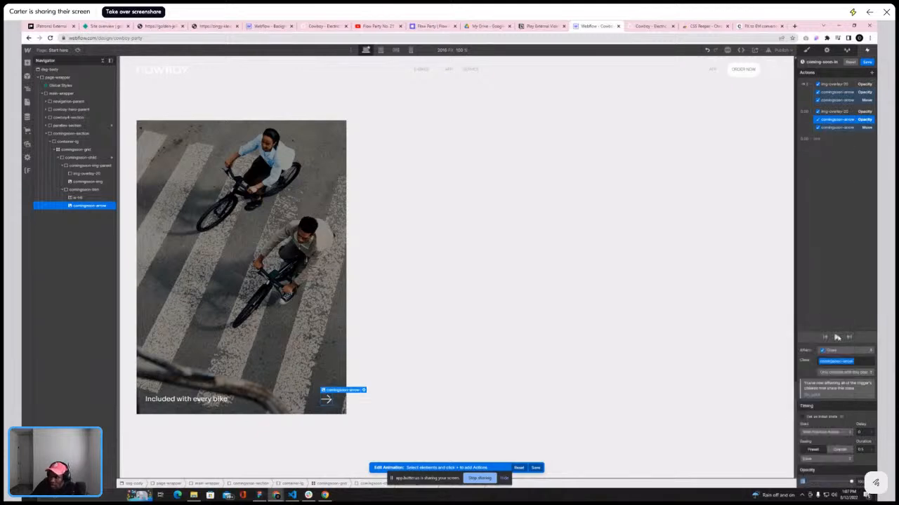
{"action": "left_click", "coordinate": [836, 338]}
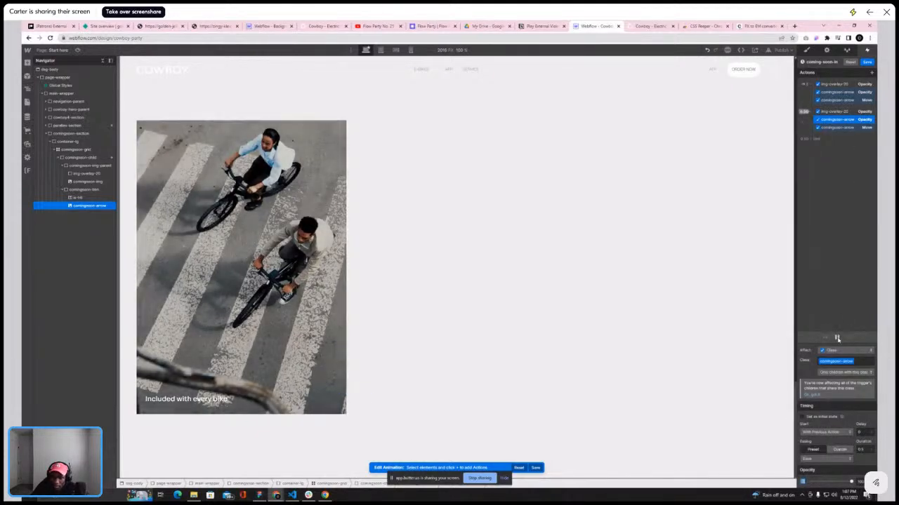
Compare the arrow animation with the reference card and preview the second group's arrow actions again
{"action": "left_click", "coordinate": [649, 26]}
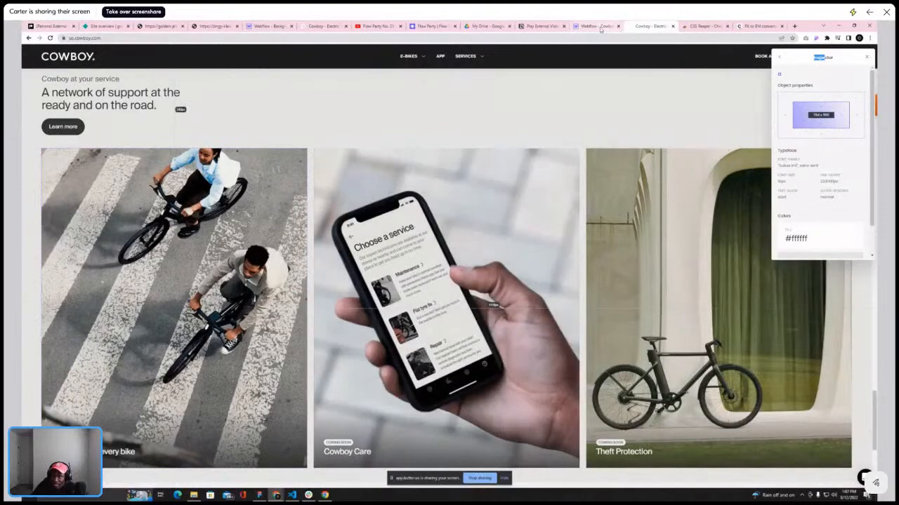
{"action": "left_click", "coordinate": [595, 26]}
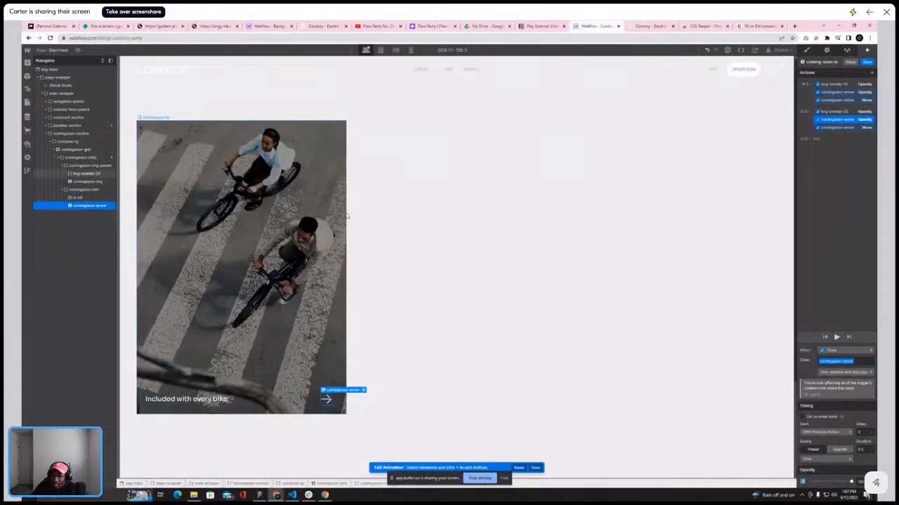
{"action": "left_click", "coordinate": [836, 337]}
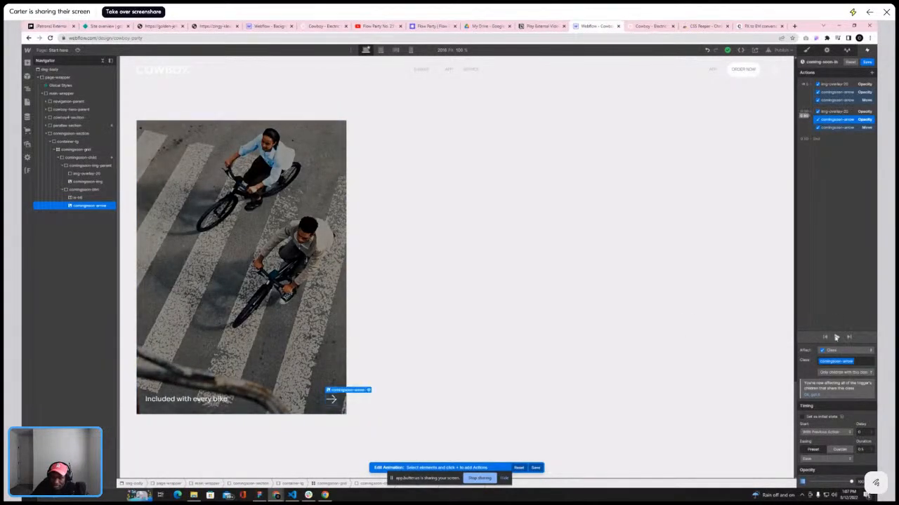
{"action": "left_click", "coordinate": [844, 128], "text": "shift"}
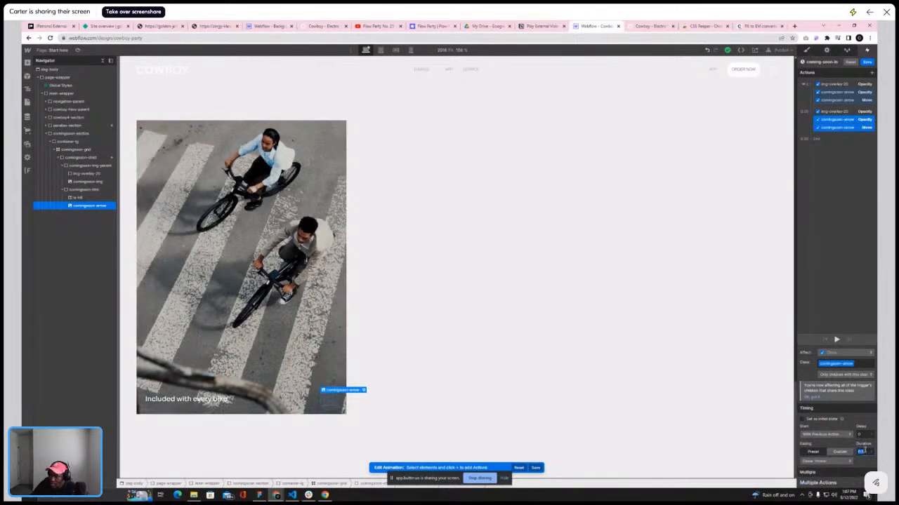
{"action": "left_click", "coordinate": [836, 341]}
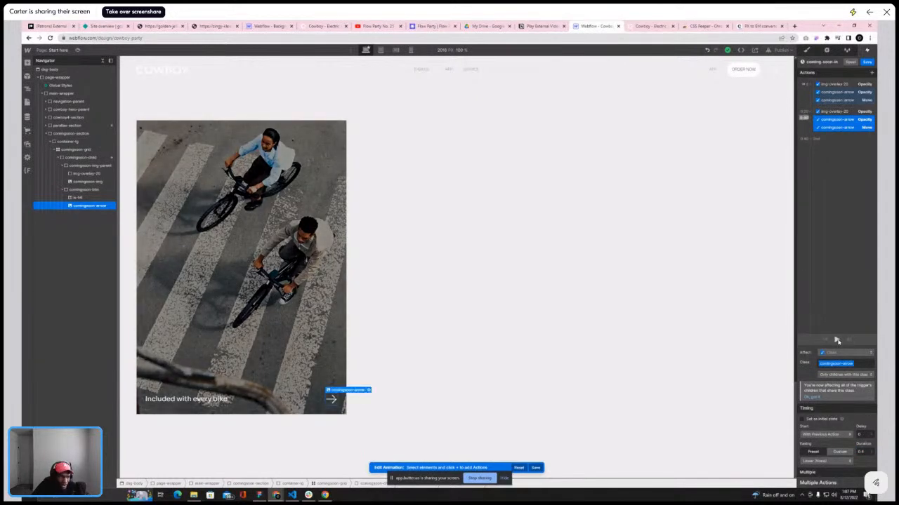
Save the coming-soon-in animation and set the hover-out trigger to start an animation
{"action": "left_click", "coordinate": [867, 62]}
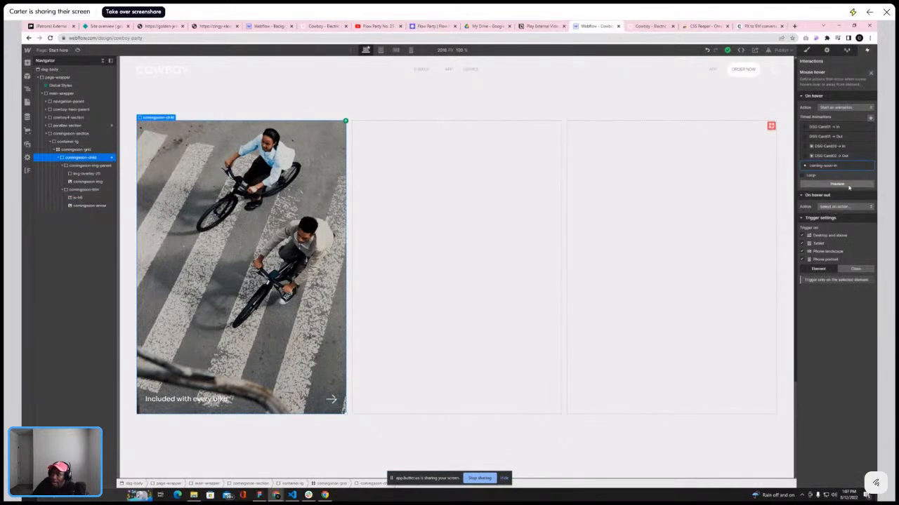
{"action": "left_click", "coordinate": [846, 206]}
{"action": "left_click", "coordinate": [842, 221]}
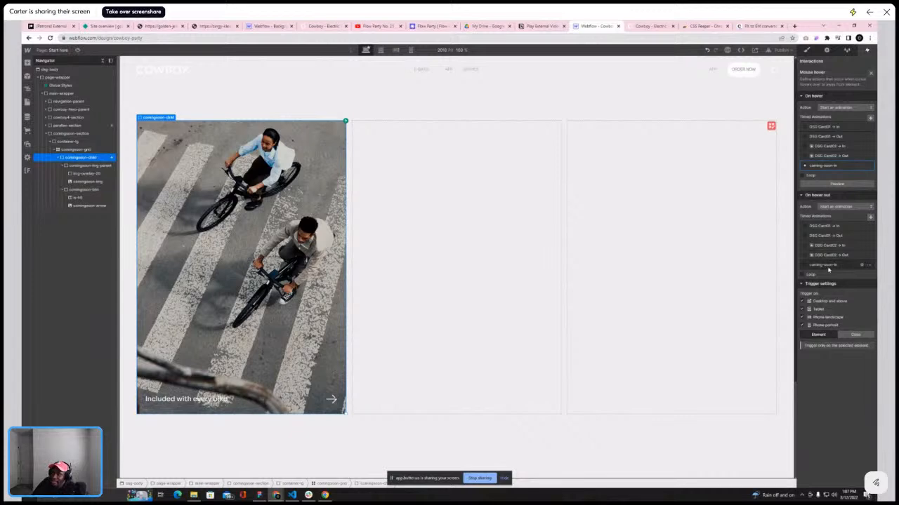
Duplicate the coming-soon-in animation under hover out and open the copy for editing
{"action": "left_click", "coordinate": [869, 266]}
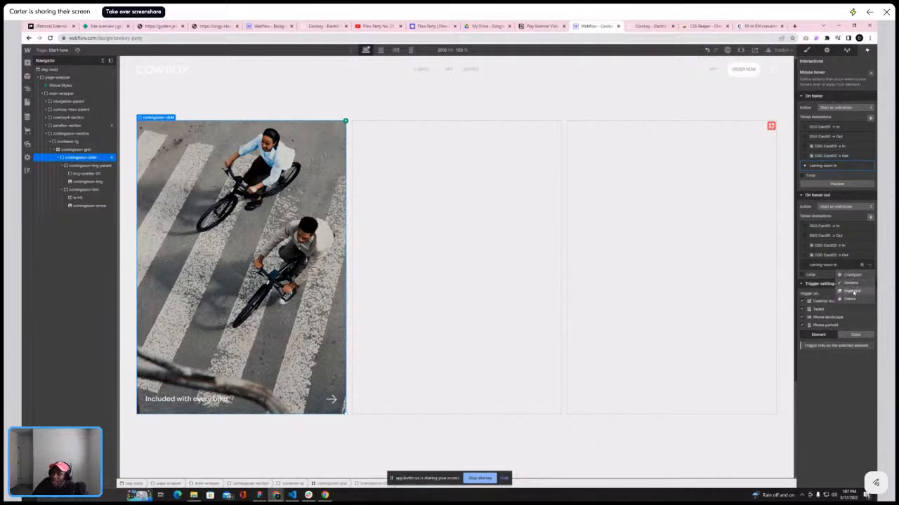
{"action": "left_click", "coordinate": [852, 290]}
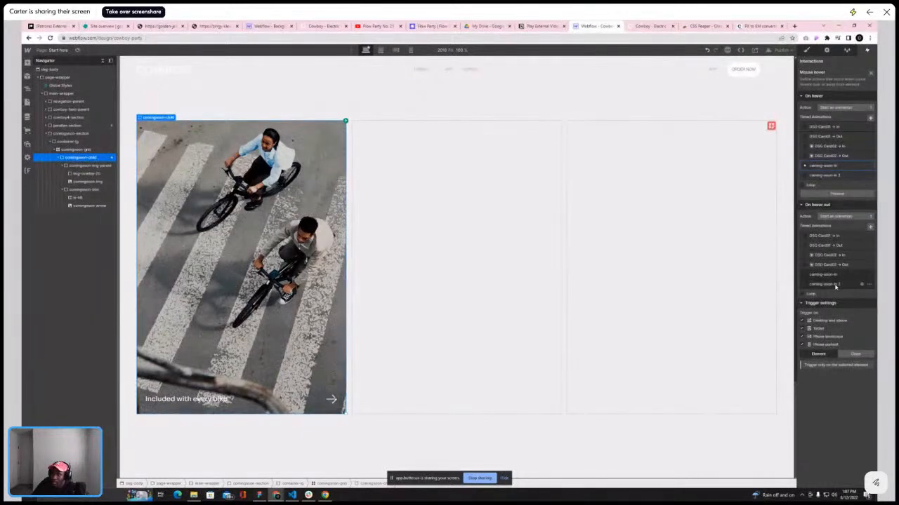
{"action": "left_click", "coordinate": [856, 286]}
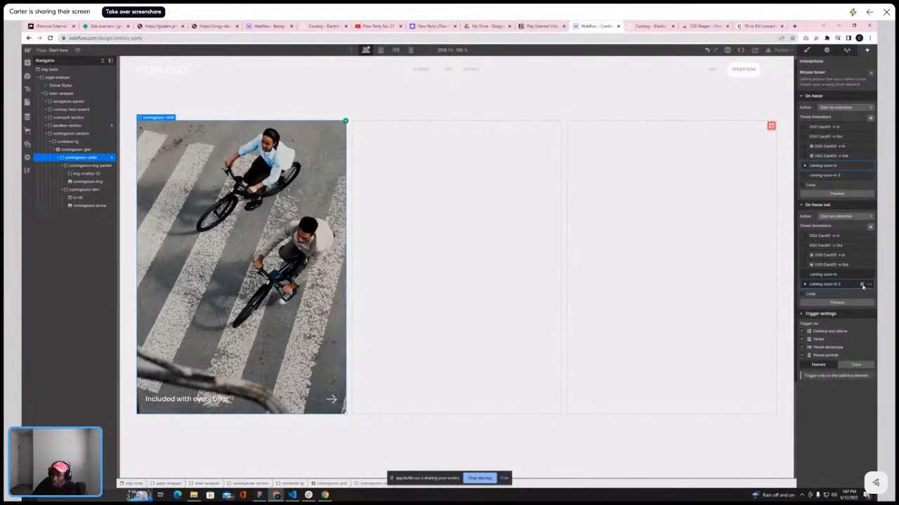
{"action": "left_click", "coordinate": [862, 285]}
Rename the duplicated animation to coming-soon-out
{"action": "left_click", "coordinate": [838, 62]}
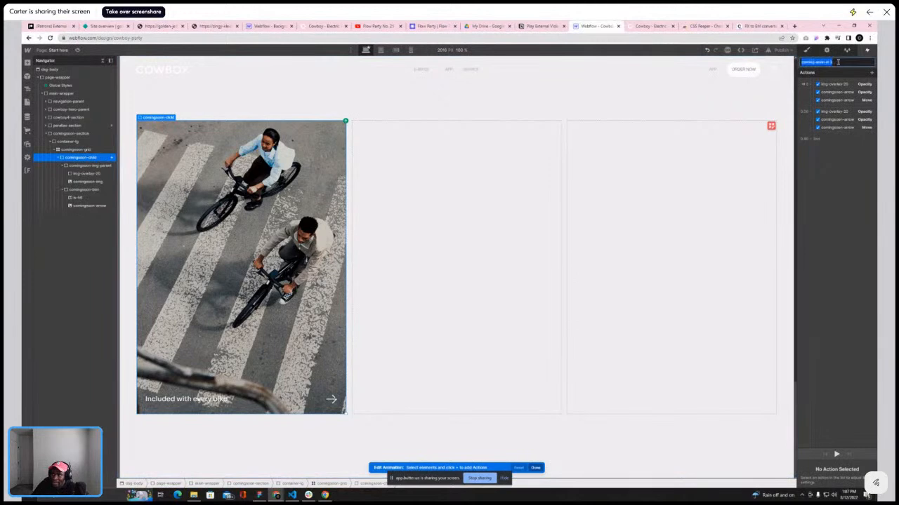
{"action": "left_click", "coordinate": [848, 62]}
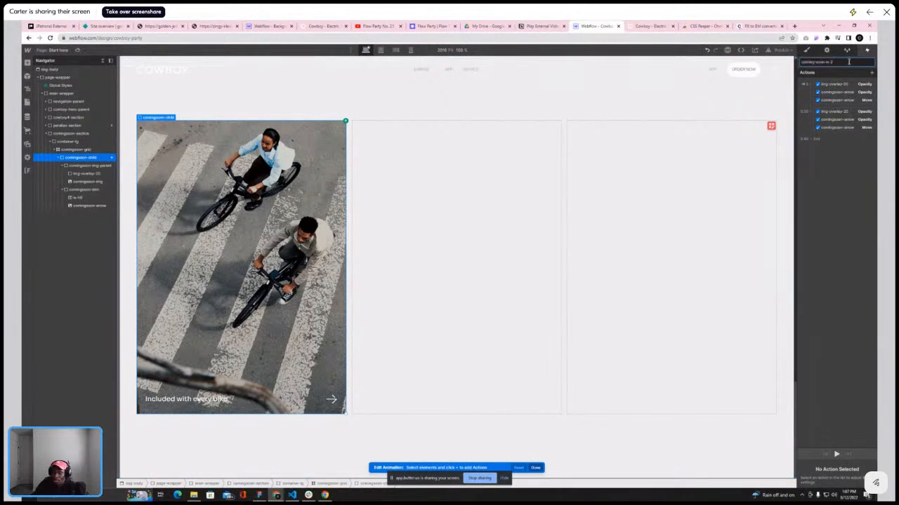
{"action": "type", "text": "out"}
{"action": "left_click", "coordinate": [847, 145]}
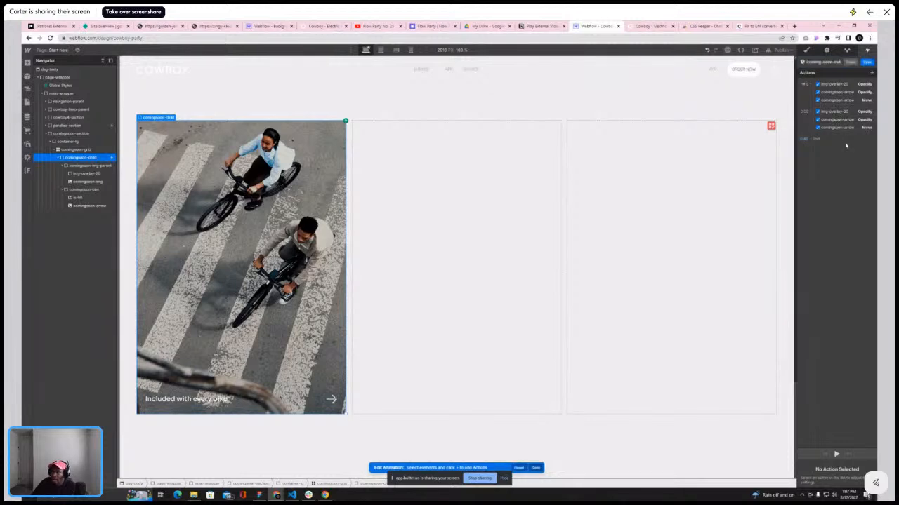
Select both img-overlay opacity actions in coming-soon-out, change their easing, and set their duration to 0.4 s
{"action": "left_click", "coordinate": [833, 100]}
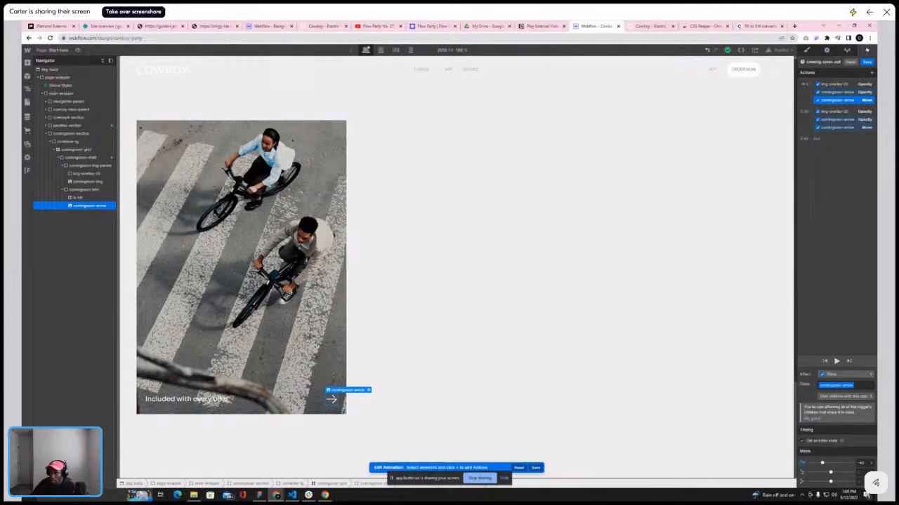
{"action": "left_click", "coordinate": [835, 85], "text": "shift"}
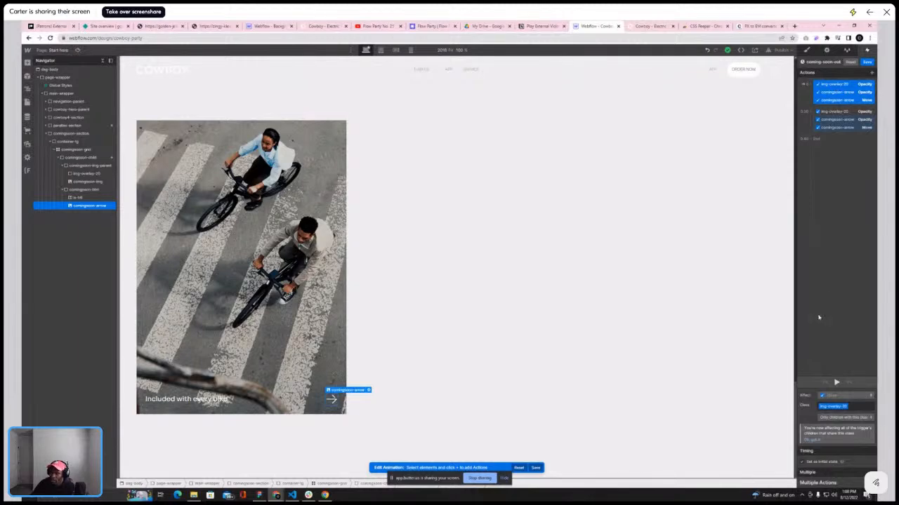
{"action": "left_click", "coordinate": [802, 462]}
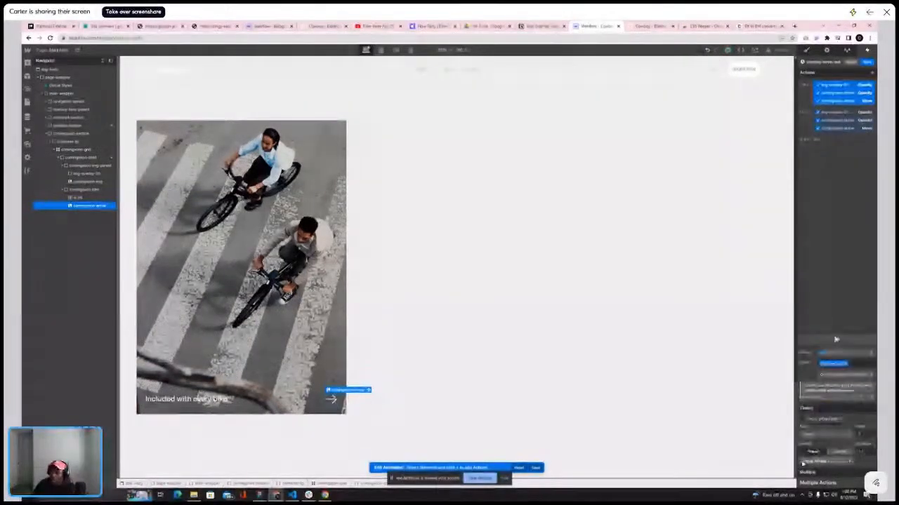
{"action": "left_click", "coordinate": [837, 114]}
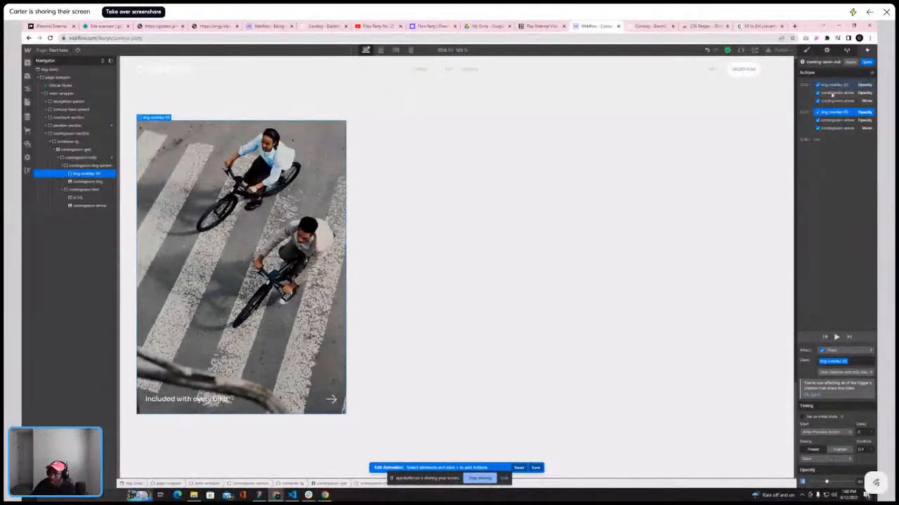
{"action": "left_click", "coordinate": [833, 86]}
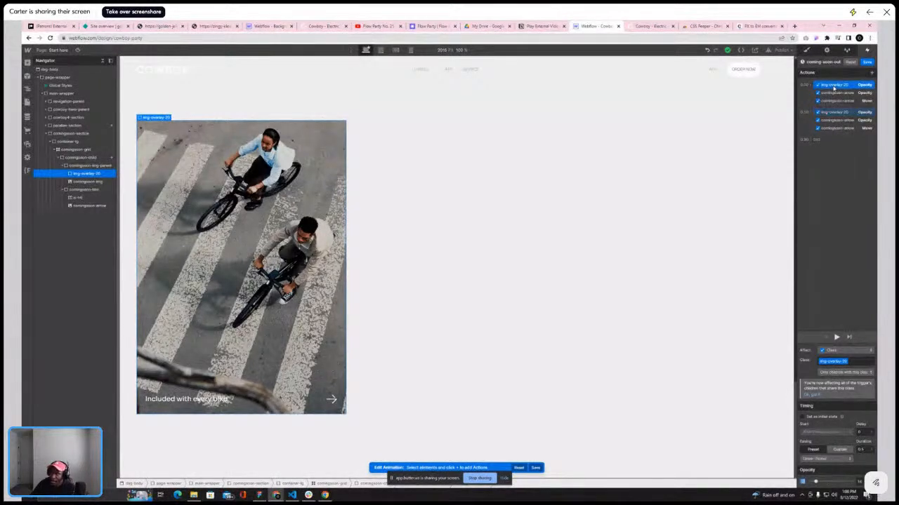
{"action": "left_click", "coordinate": [835, 112]}
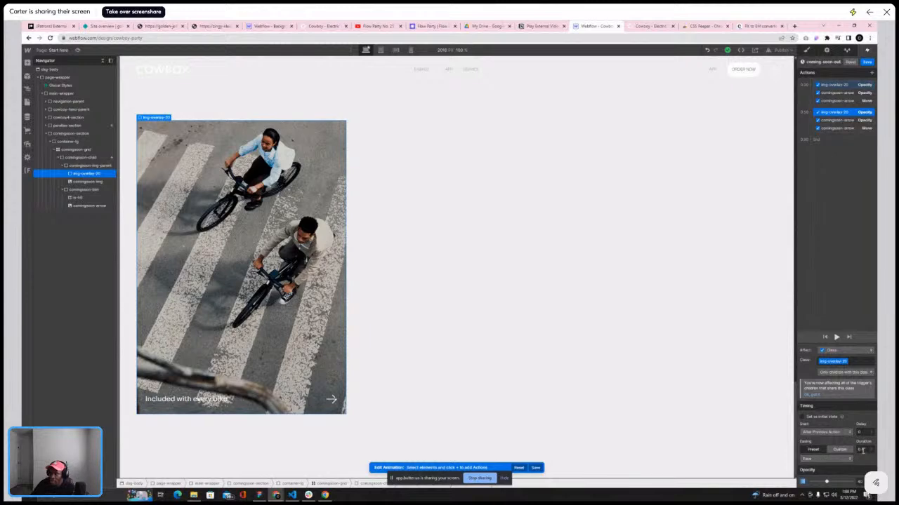
{"action": "left_click", "coordinate": [848, 85]}
{"action": "left_click", "coordinate": [824, 458]}
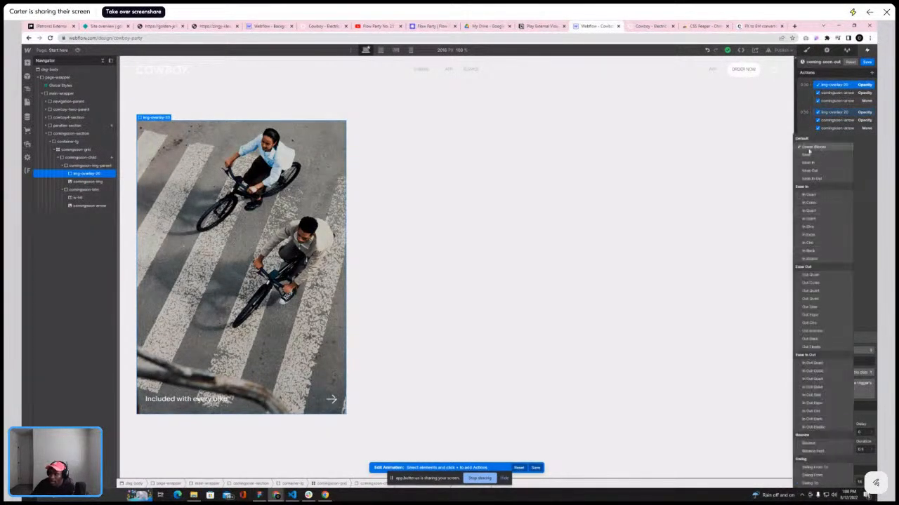
{"action": "left_click", "coordinate": [818, 149]}
{"action": "left_click", "coordinate": [861, 450]}
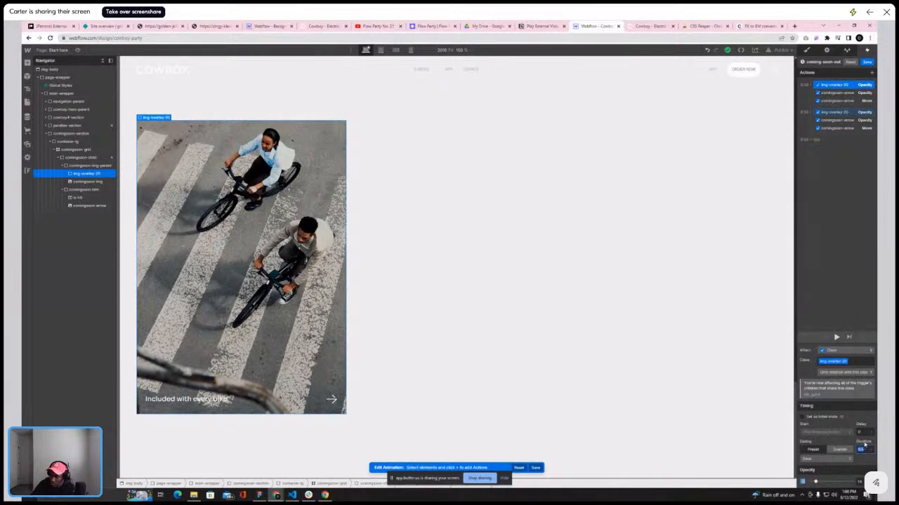
{"action": "type", "text": ".4"}
Select both coming-soon-arrow opacity actions and adjust their duration and easing
{"action": "left_click", "coordinate": [843, 93]}
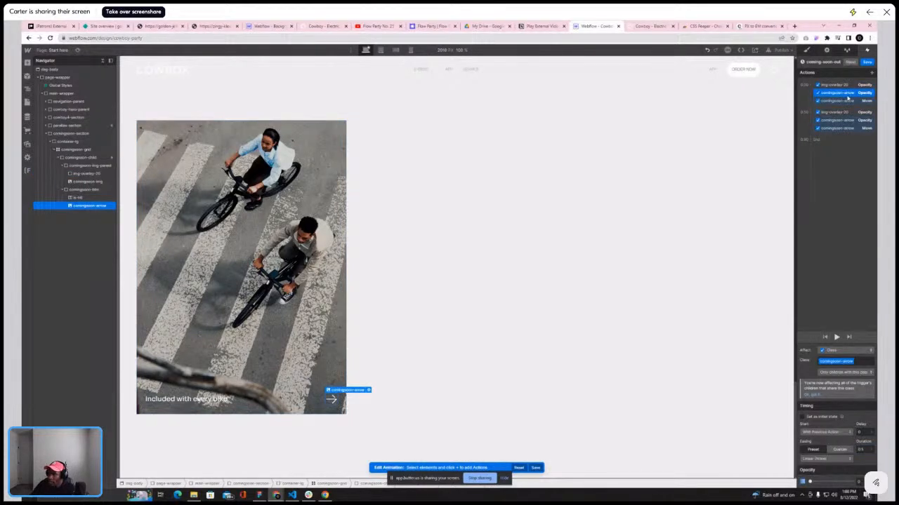
{"action": "left_click", "coordinate": [845, 121]}
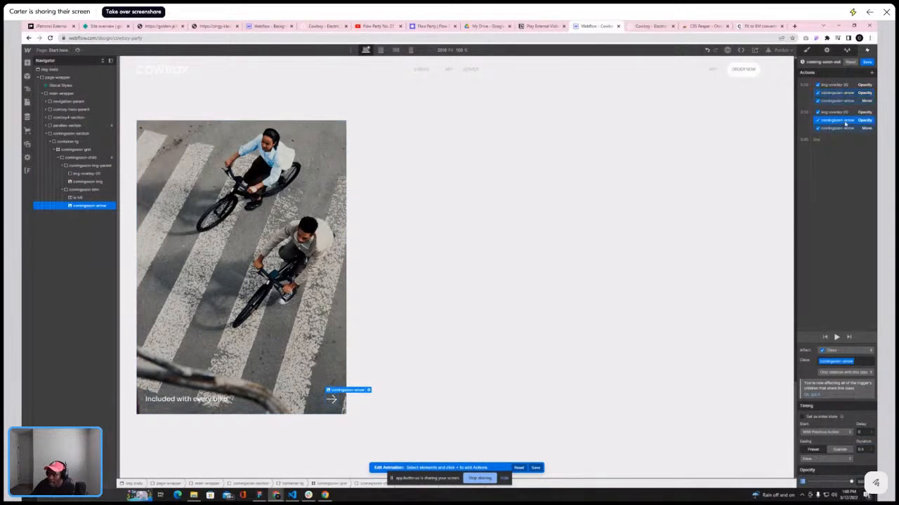
{"action": "left_click", "coordinate": [850, 94]}
{"action": "left_click", "coordinate": [864, 450]}
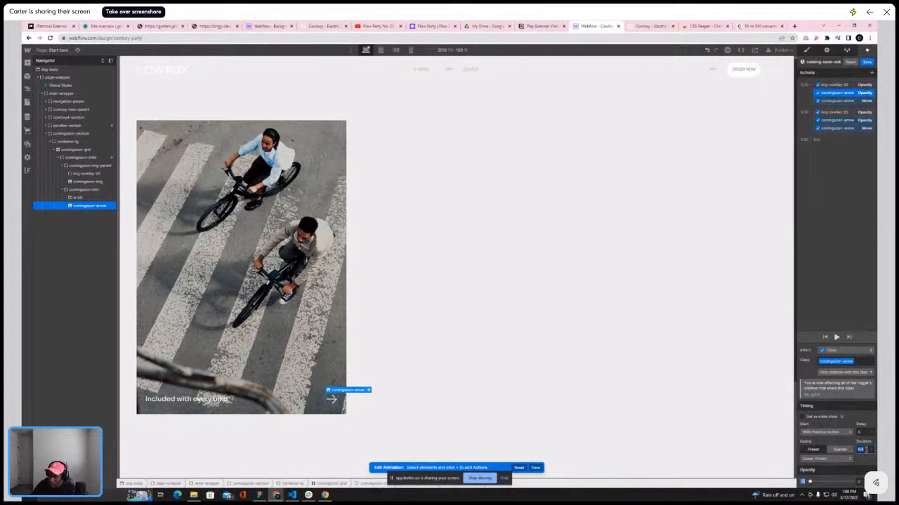
{"action": "left_click", "coordinate": [840, 460]}
{"action": "left_click", "coordinate": [813, 155]}
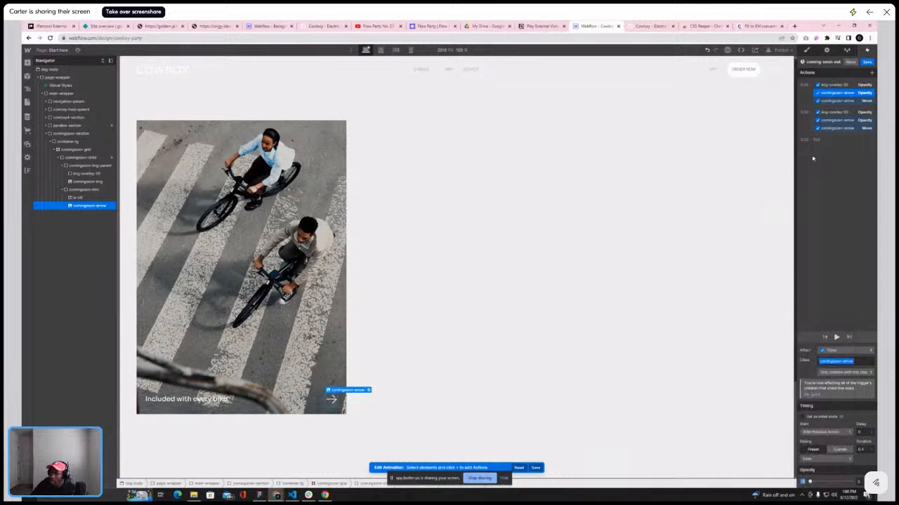
Adjust the easing and duration of the coming-soon-arrow move action
{"action": "left_click", "coordinate": [843, 102]}
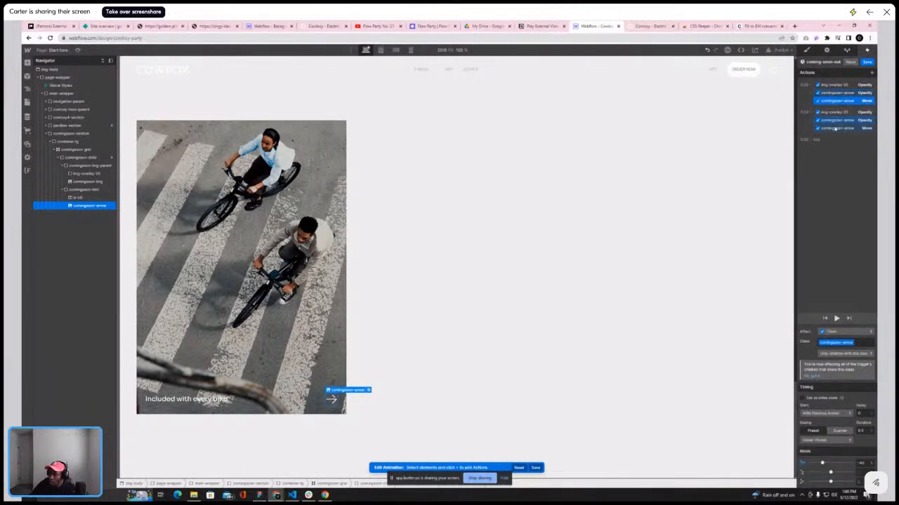
{"action": "left_click", "coordinate": [837, 129]}
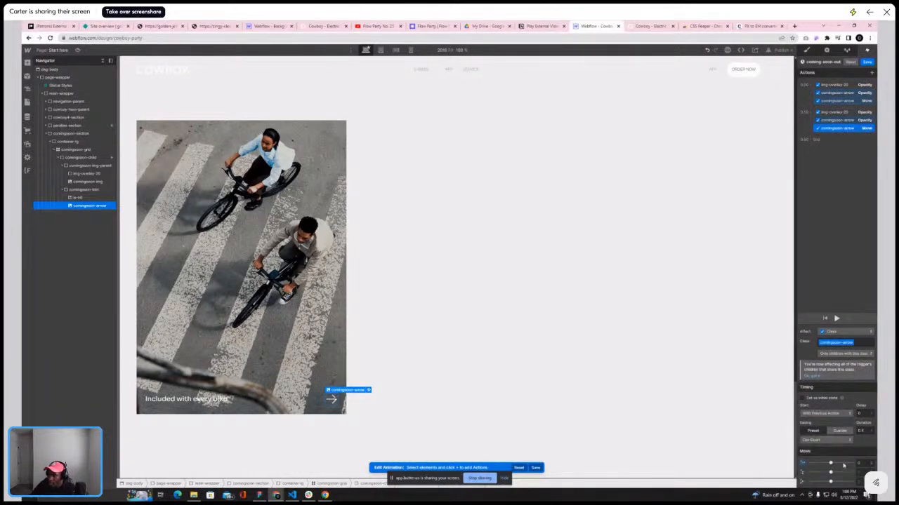
{"action": "left_click", "coordinate": [841, 102]}
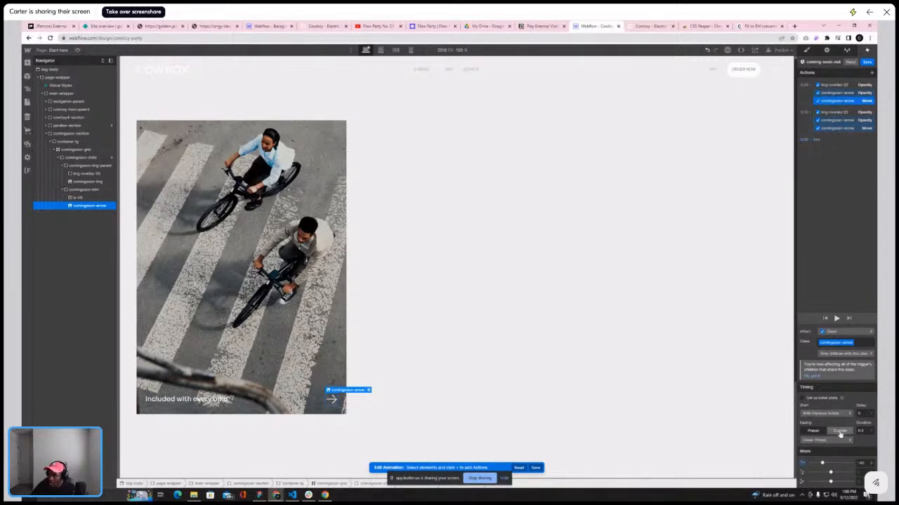
{"action": "left_click", "coordinate": [827, 439]}
{"action": "left_click", "coordinate": [814, 292]}
{"action": "left_click", "coordinate": [862, 431]}
Delete the second group of actions from the coming-soon-out animation
{"action": "left_click", "coordinate": [836, 111]}
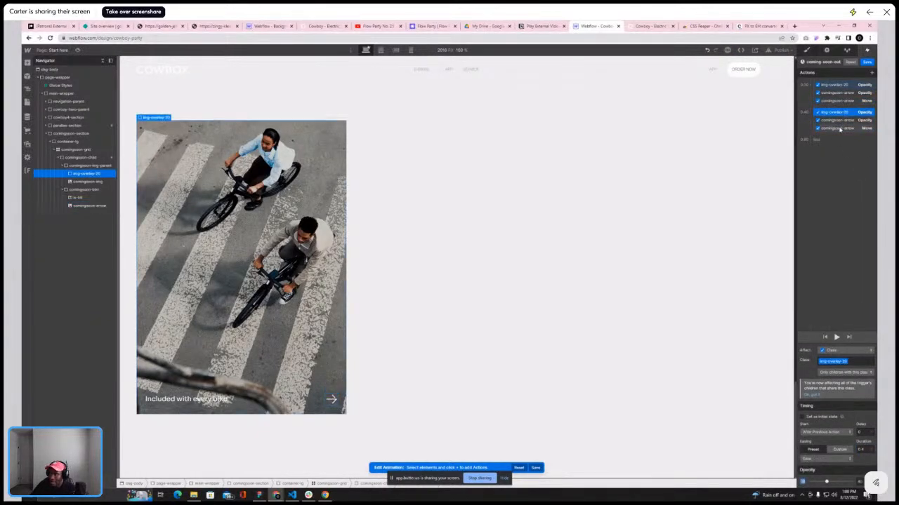
{"action": "left_click", "coordinate": [840, 128], "text": "shift"}
{"action": "key", "text": "Delete"}
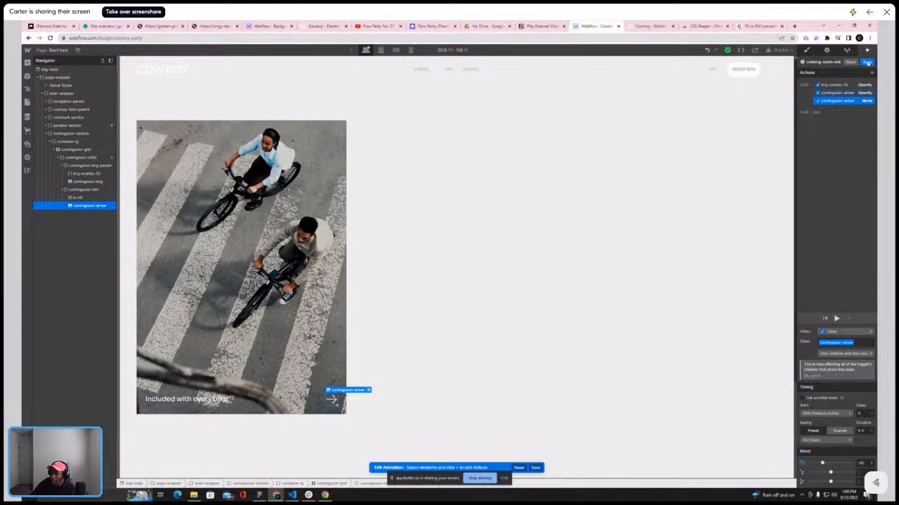
Close the animation editor and preview the coming-soon card's hover interaction
{"action": "left_click", "coordinate": [868, 63]}
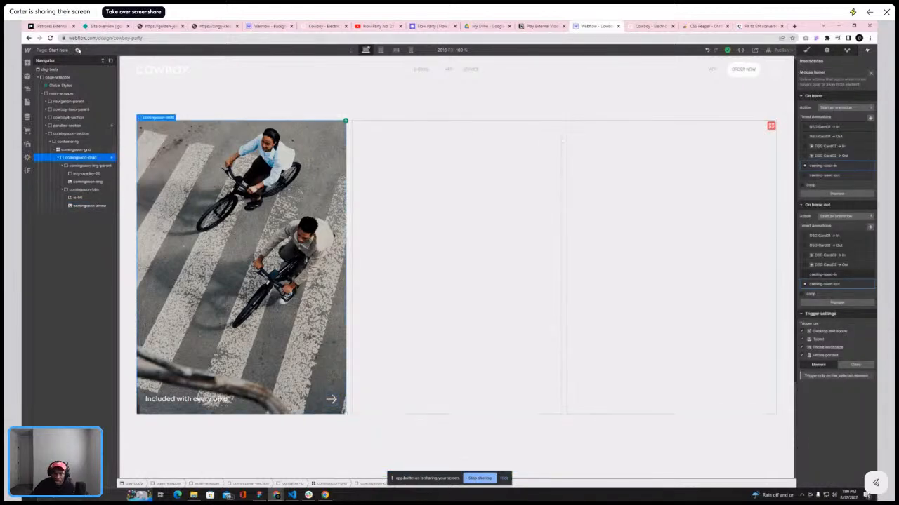
{"action": "left_click", "coordinate": [78, 50]}
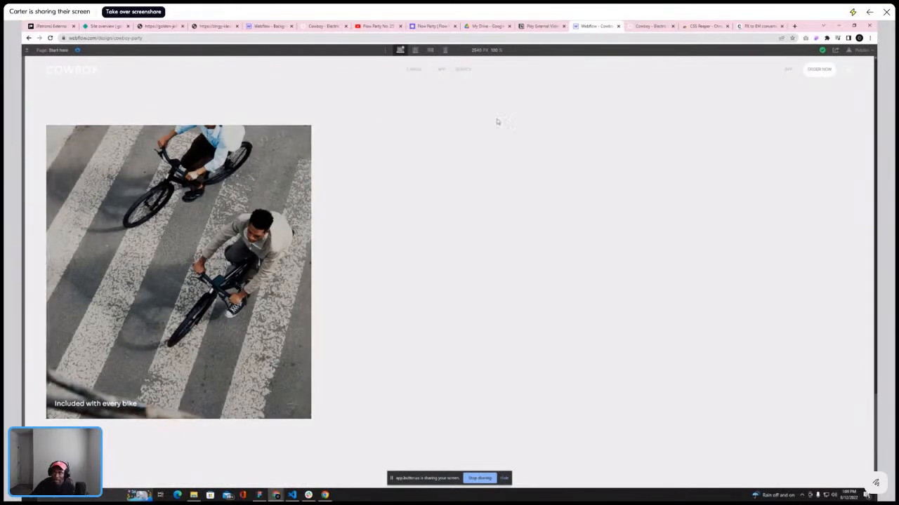
{"action": "left_click", "coordinate": [78, 51]}
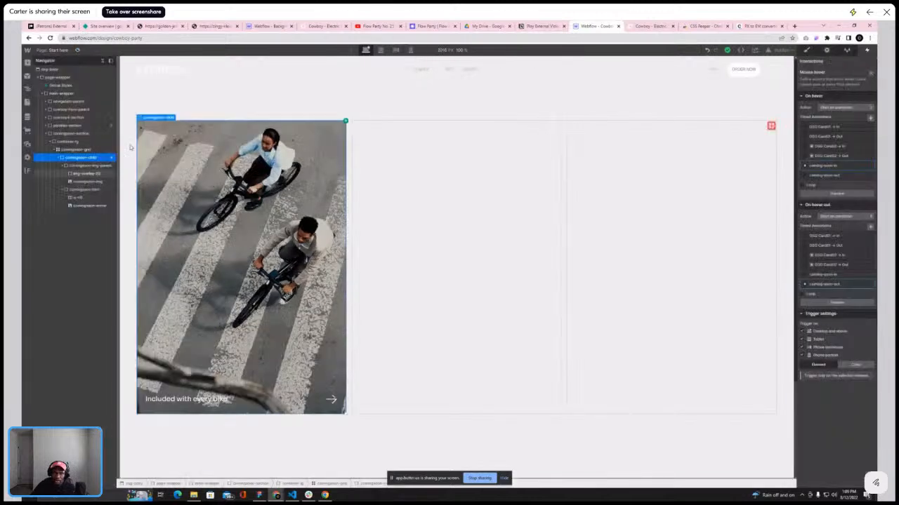
{"action": "right_click", "coordinate": [153, 118]}
{"action": "left_click", "coordinate": [78, 50]}
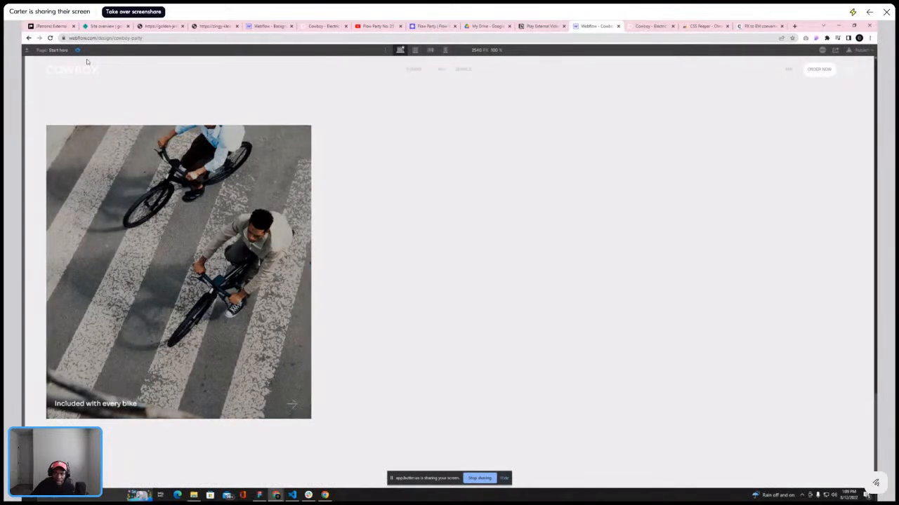
{"action": "left_click", "coordinate": [78, 50]}
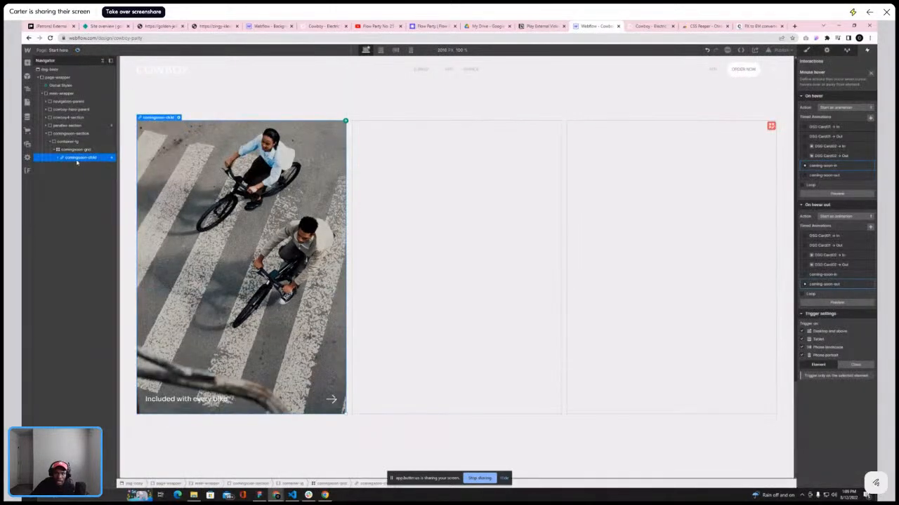
Duplicate the comingsoon-child card twice to make three cards in the grid
{"action": "key", "text": "ctrl+d"}
{"action": "key", "text": "ctrl+d"}
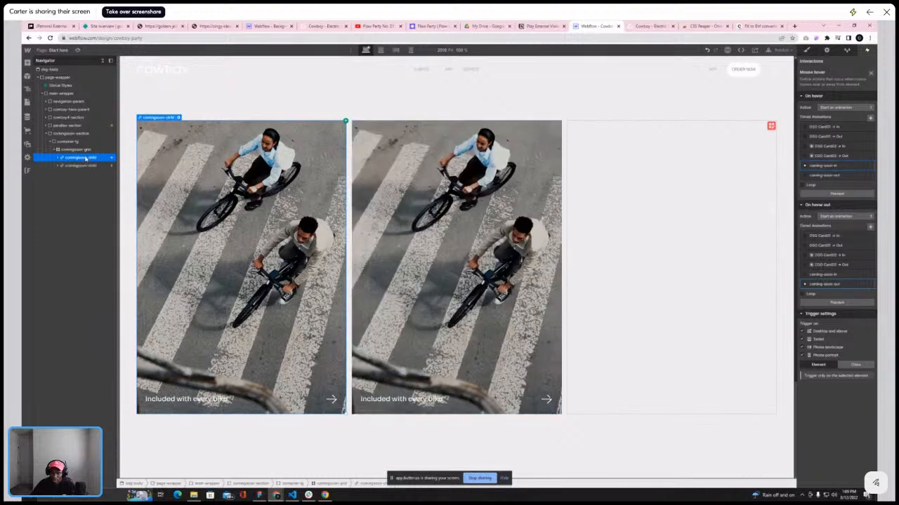
Compare the card grid with the service cards on the reference Cowboy site
{"action": "left_click", "coordinate": [642, 26]}
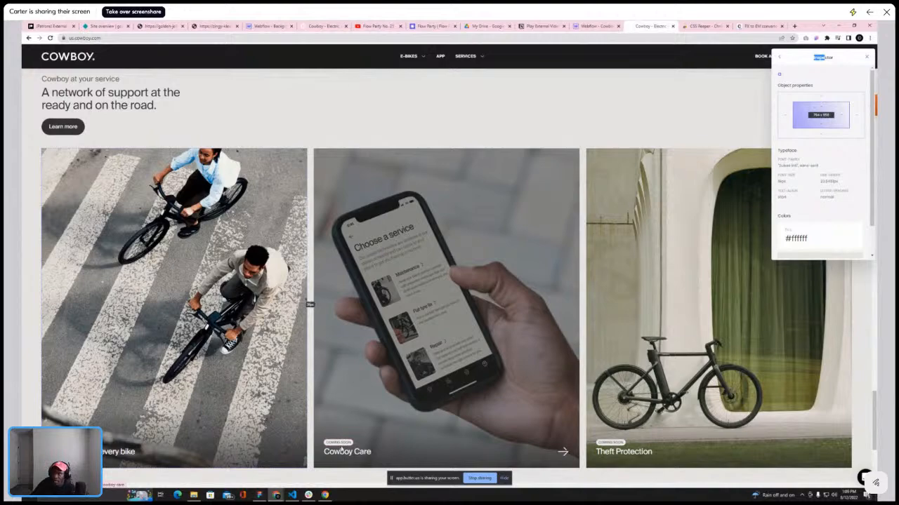
{"action": "scroll", "coordinate": [552, 373], "scroll_direction": "down", "scroll_amount": 3}
{"action": "scroll", "coordinate": [433, 414], "scroll_direction": "up", "scroll_amount": 4}
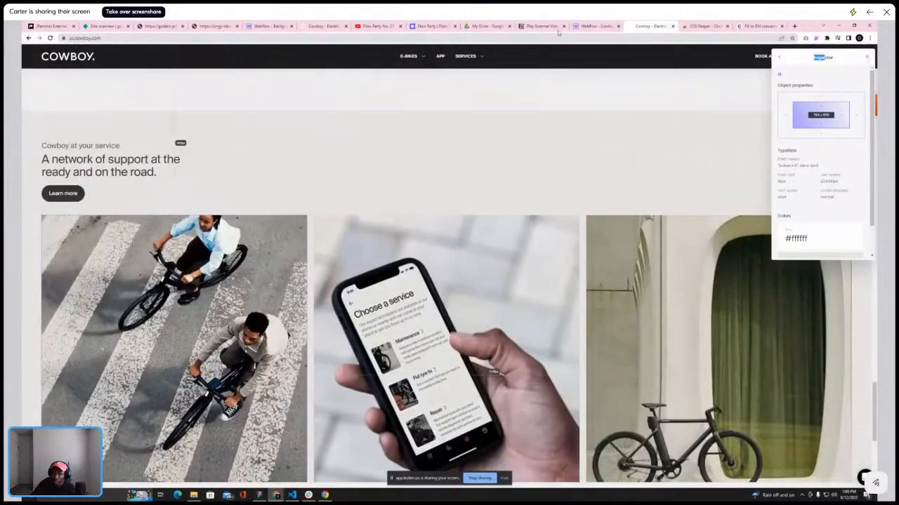
{"action": "left_click", "coordinate": [594, 26]}
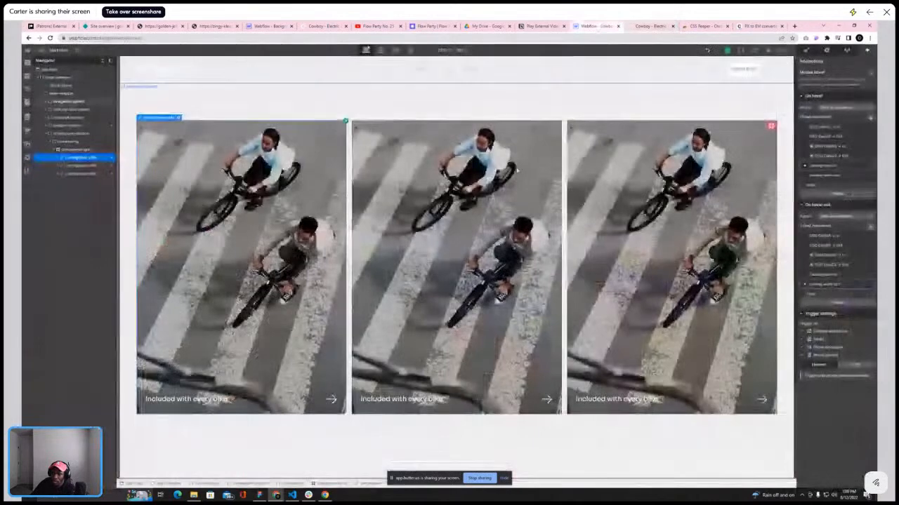
Add a Div Block inside the second card's comingsoon-btn and move the caption text into it
{"action": "left_click", "coordinate": [397, 401]}
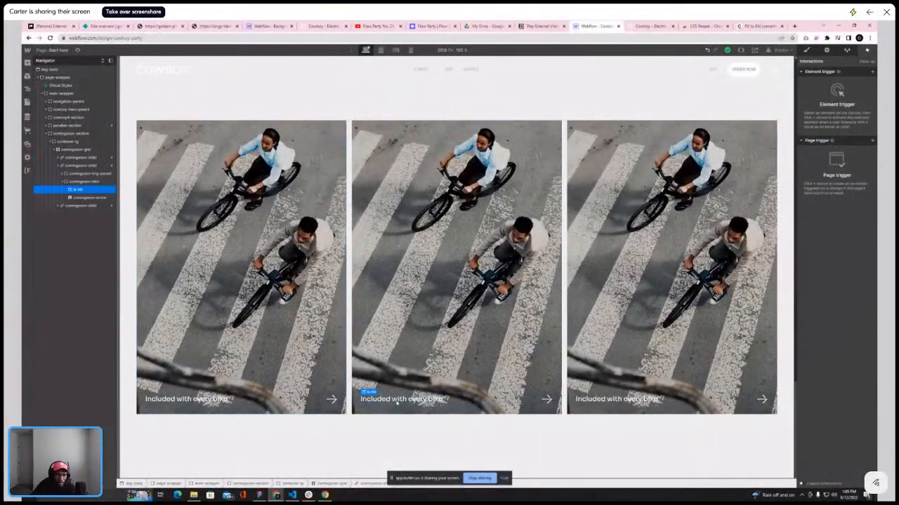
{"action": "left_click", "coordinate": [63, 182]}
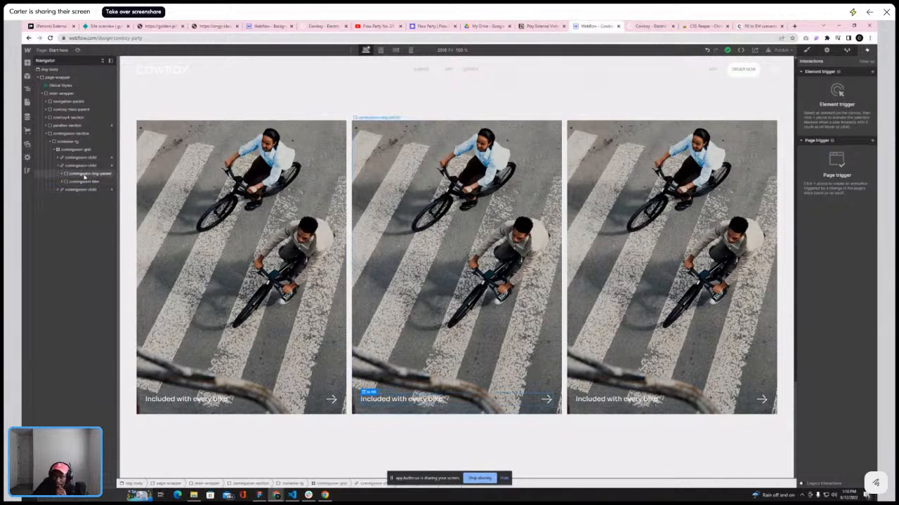
{"action": "left_click", "coordinate": [84, 175]}
{"action": "left_click", "coordinate": [84, 183]}
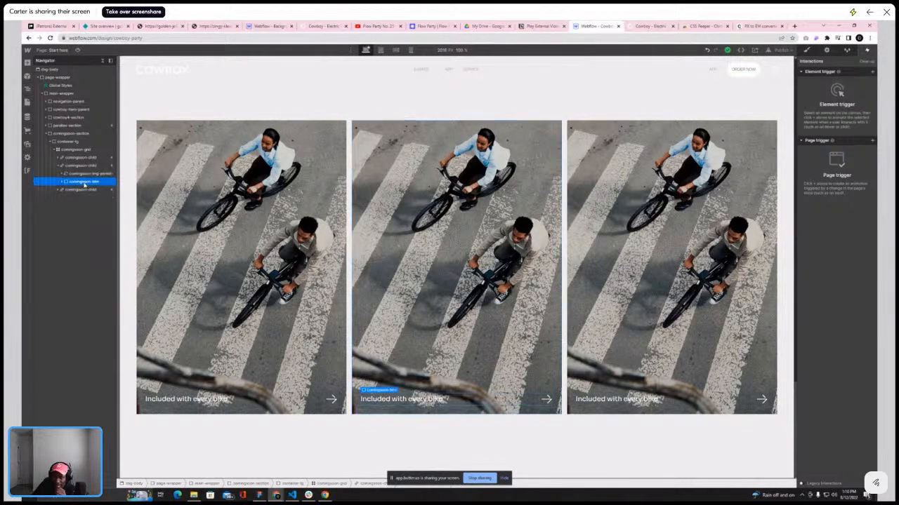
{"action": "left_click", "coordinate": [64, 181]}
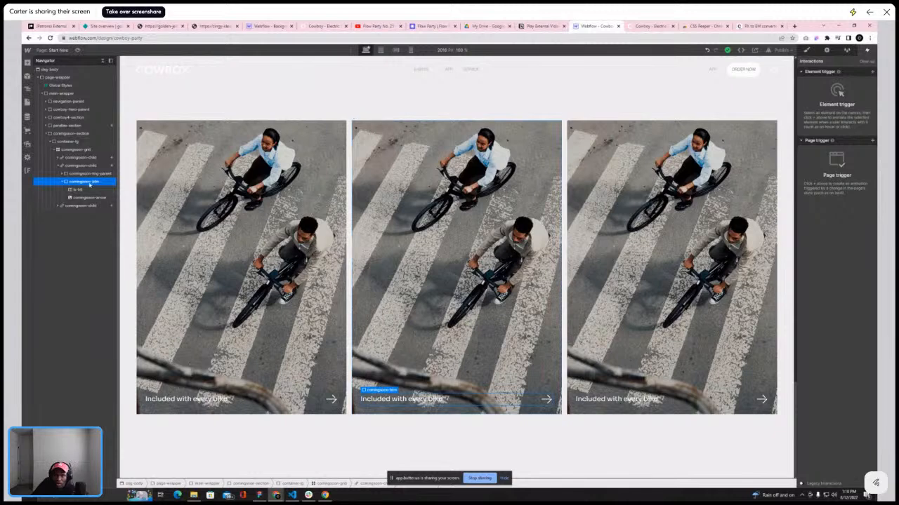
{"action": "key", "text": "a"}
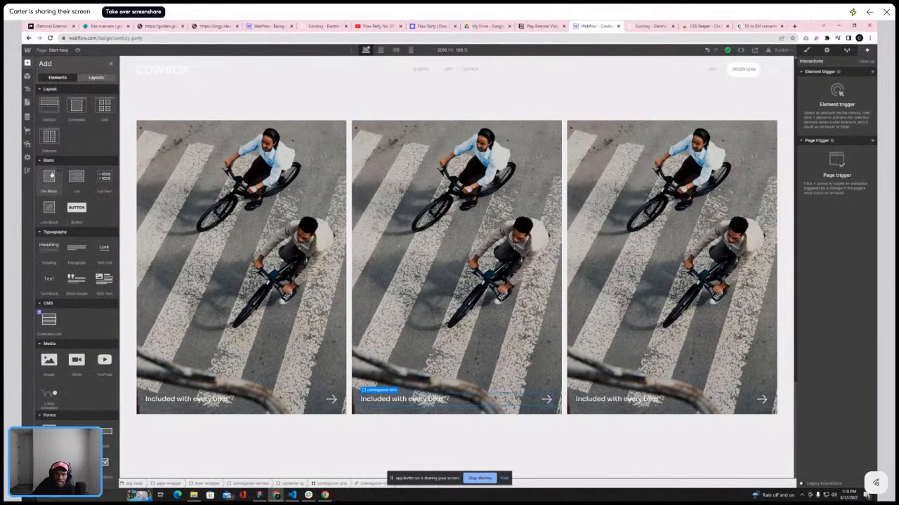
{"action": "left_click", "coordinate": [27, 88]}
{"action": "left_click", "coordinate": [73, 189]}
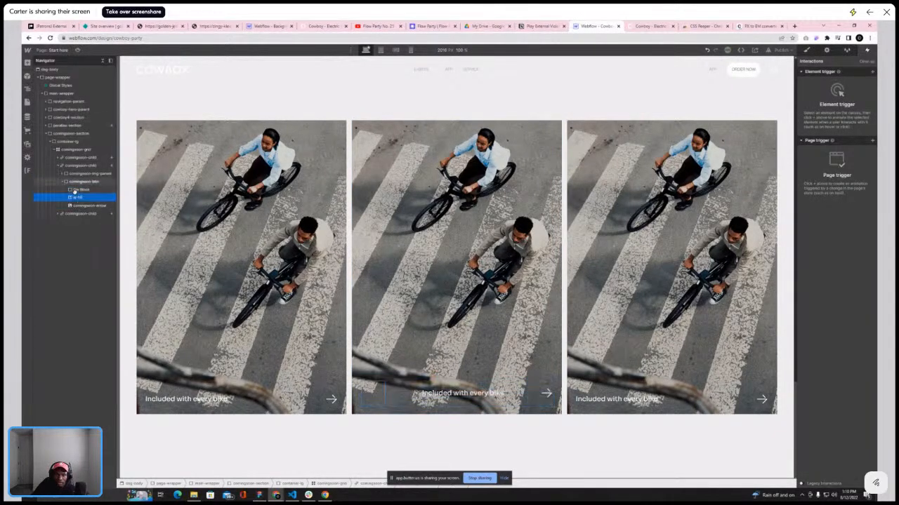
{"action": "left_click", "coordinate": [75, 198]}
{"action": "left_click_drag", "start_coordinate": [76, 205], "coordinate": [77, 190]}
Set the new Div Block's display to flex and its width to 100%
{"action": "left_click", "coordinate": [807, 50]}
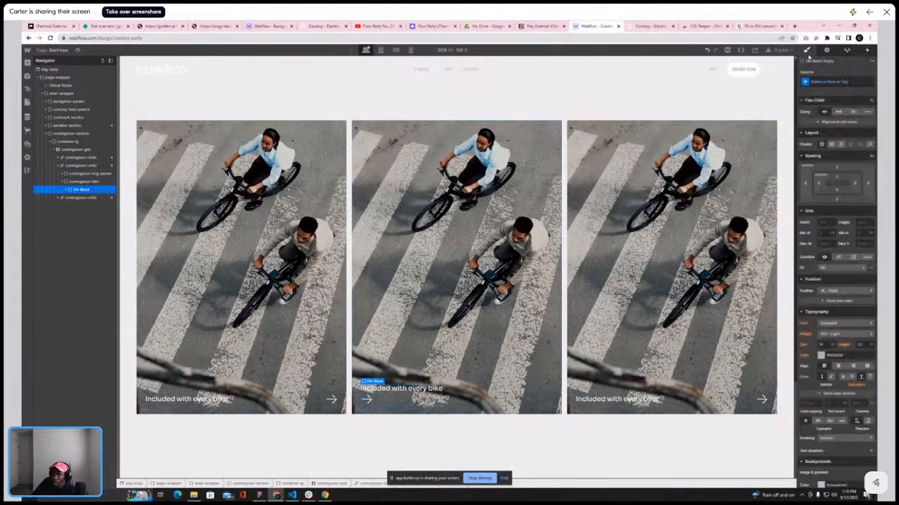
{"action": "left_click", "coordinate": [837, 145]}
{"action": "left_click", "coordinate": [856, 181]}
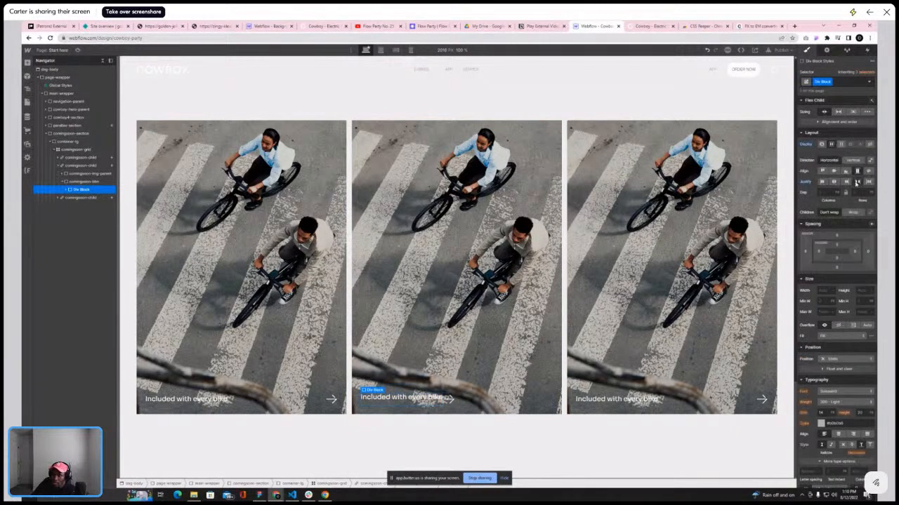
{"action": "left_click", "coordinate": [823, 291]}
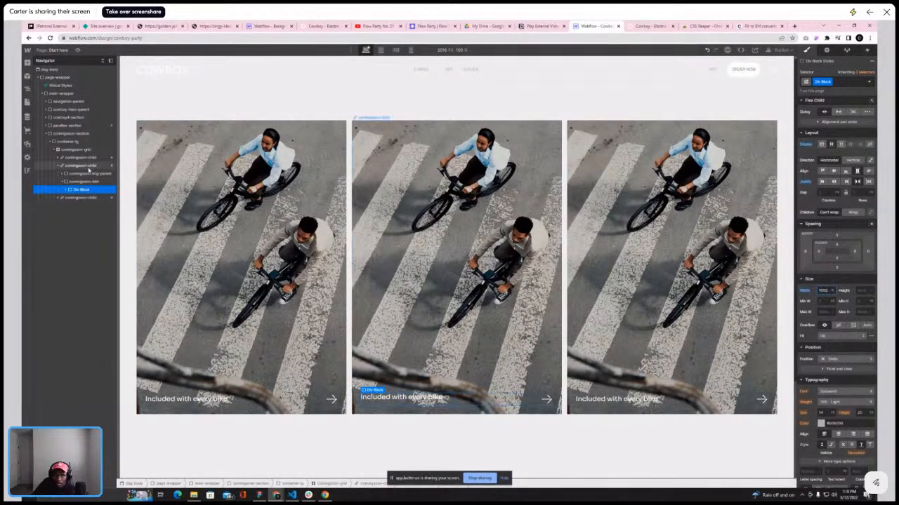
Add a second Div Block to the comingsoon-btn and set the button's flex direction to vertical, aligned left
{"action": "left_click", "coordinate": [81, 181]}
{"action": "left_click", "coordinate": [28, 65]}
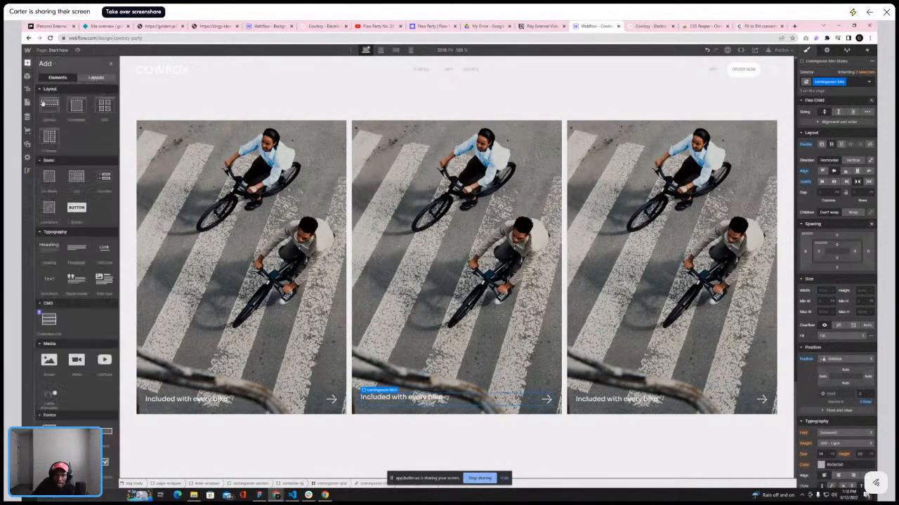
{"action": "left_click", "coordinate": [49, 181]}
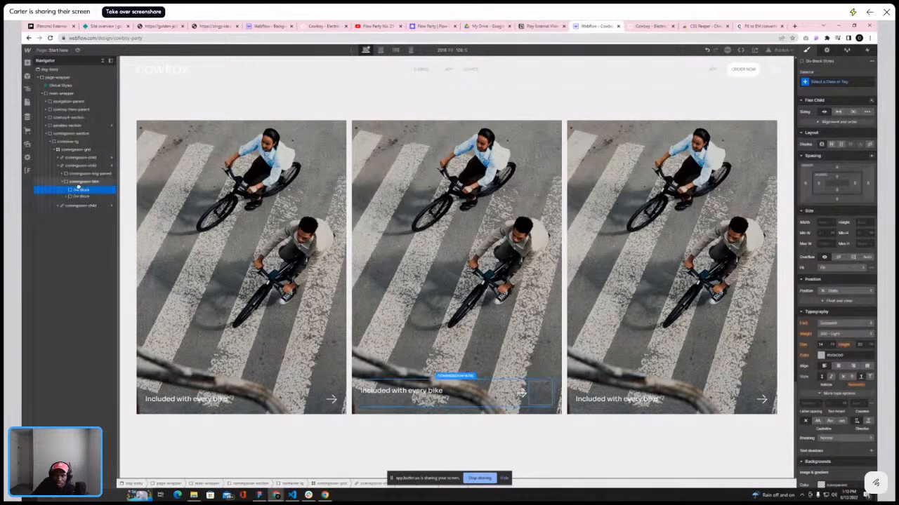
{"action": "left_click", "coordinate": [81, 181]}
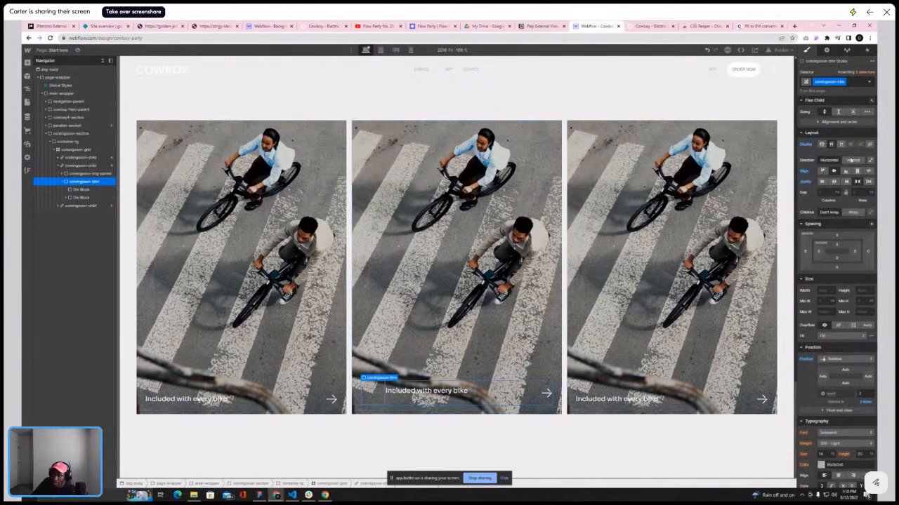
{"action": "left_click", "coordinate": [852, 161]}
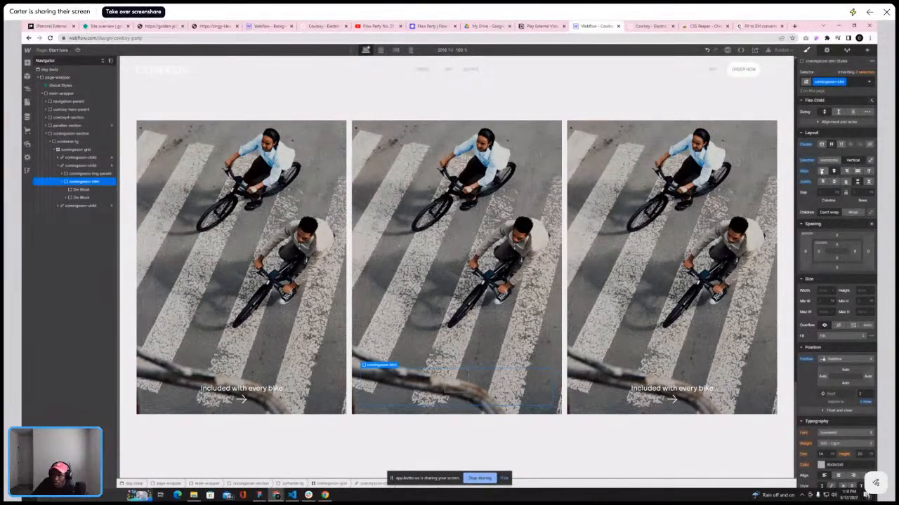
{"action": "left_click", "coordinate": [822, 172]}
Compare the card caption layout with the reference Cowboy site's cards
{"action": "left_click", "coordinate": [379, 382]}
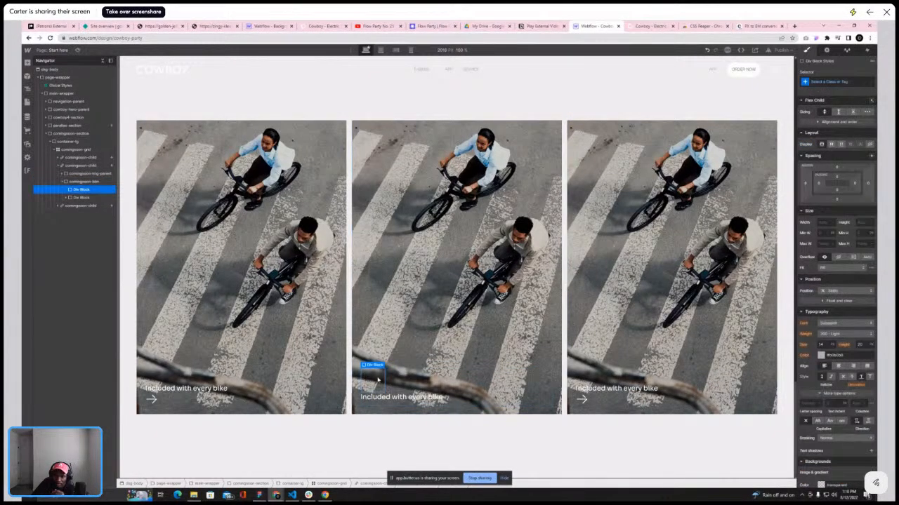
{"action": "key", "text": "ctrl+Tab"}
{"action": "scroll", "coordinate": [399, 341], "scroll_direction": "down", "scroll_amount": 3}
{"action": "scroll", "coordinate": [399, 340], "scroll_direction": "up", "scroll_amount": 1}
{"action": "scroll", "coordinate": [435, 281], "scroll_direction": "down", "scroll_amount": 2}
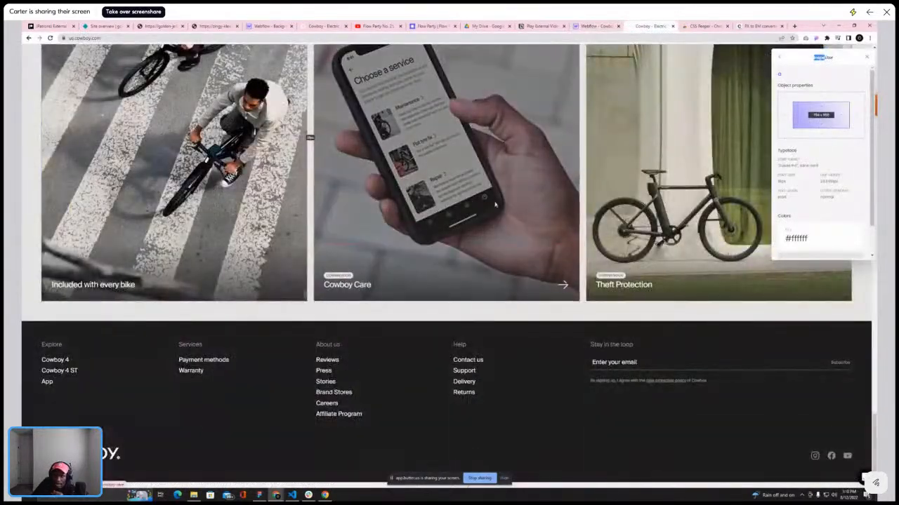
{"action": "left_click", "coordinate": [597, 26]}
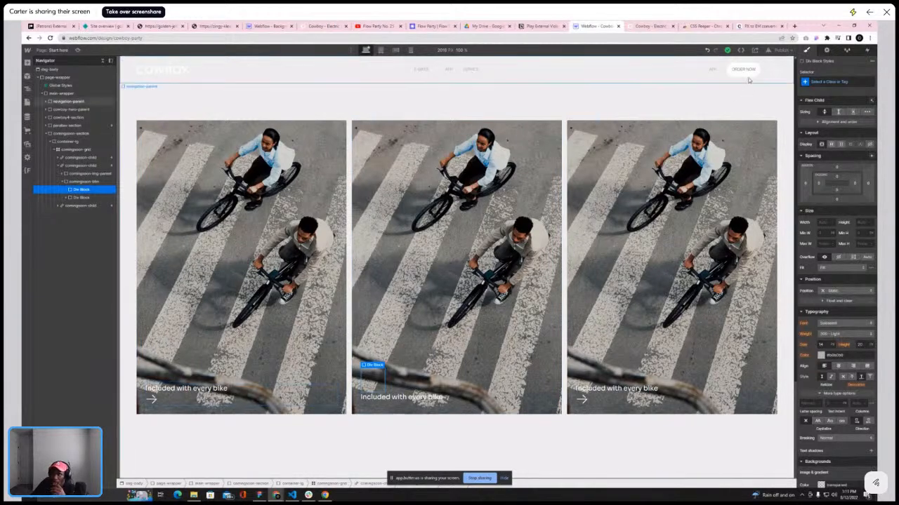
Undo the last three changes to the comingsoon-btn
{"action": "left_click", "coordinate": [706, 50]}
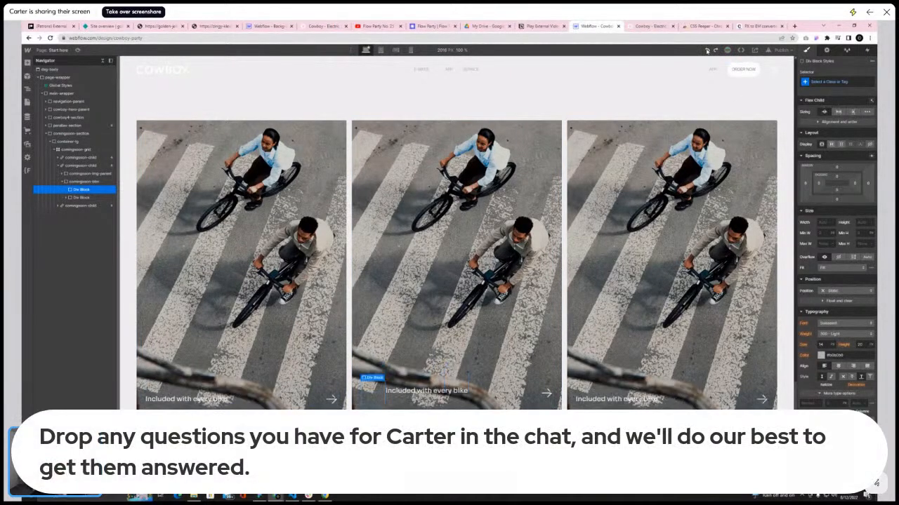
{"action": "left_click", "coordinate": [707, 50]}
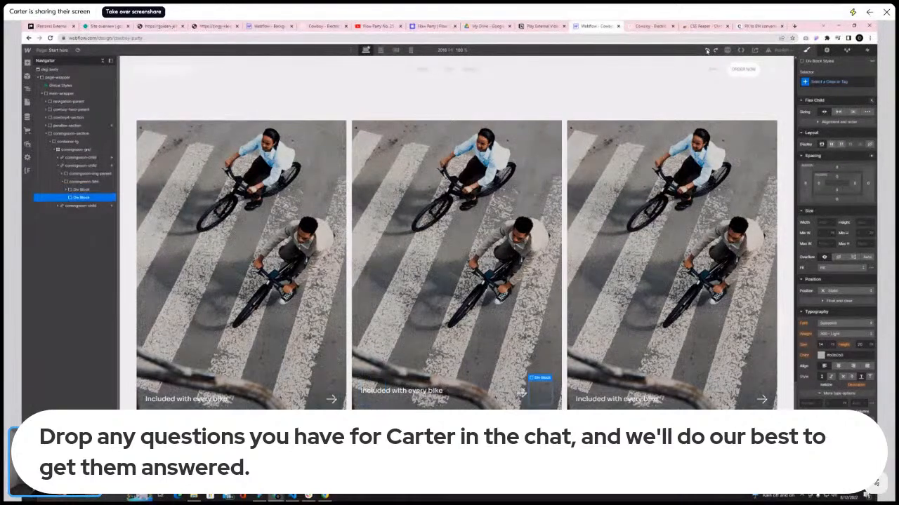
{"action": "left_click", "coordinate": [706, 50]}
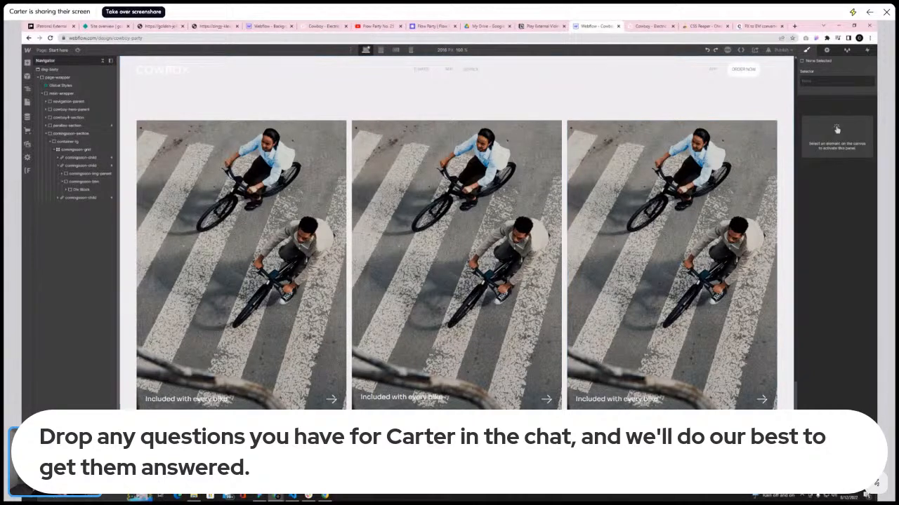
Try moving the caption Div Block out of and back into the comingsoon-btn in the navigator
{"action": "left_click", "coordinate": [475, 402]}
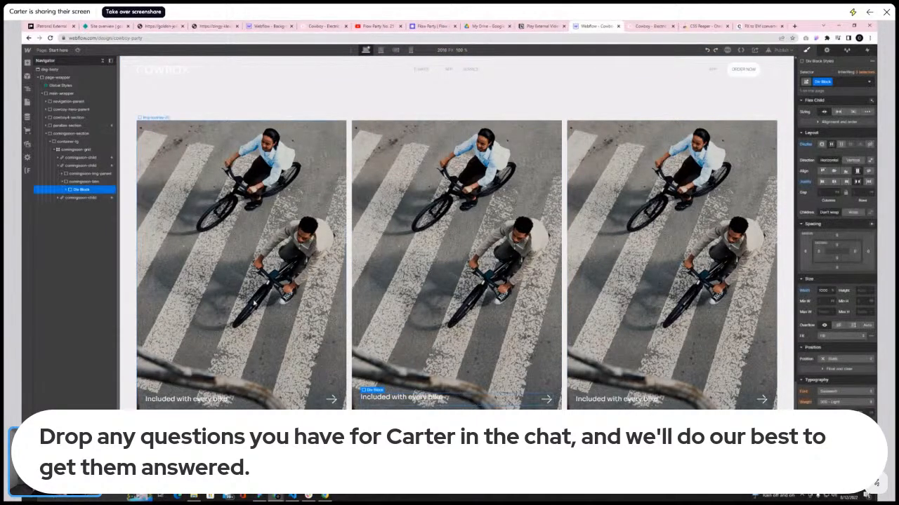
{"action": "left_click", "coordinate": [64, 182]}
{"action": "left_click", "coordinate": [68, 189]}
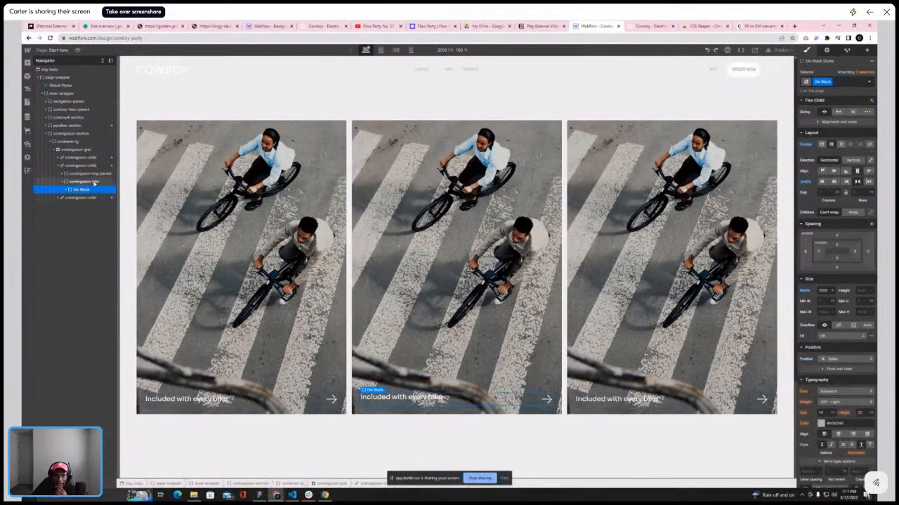
{"action": "left_click", "coordinate": [67, 189]}
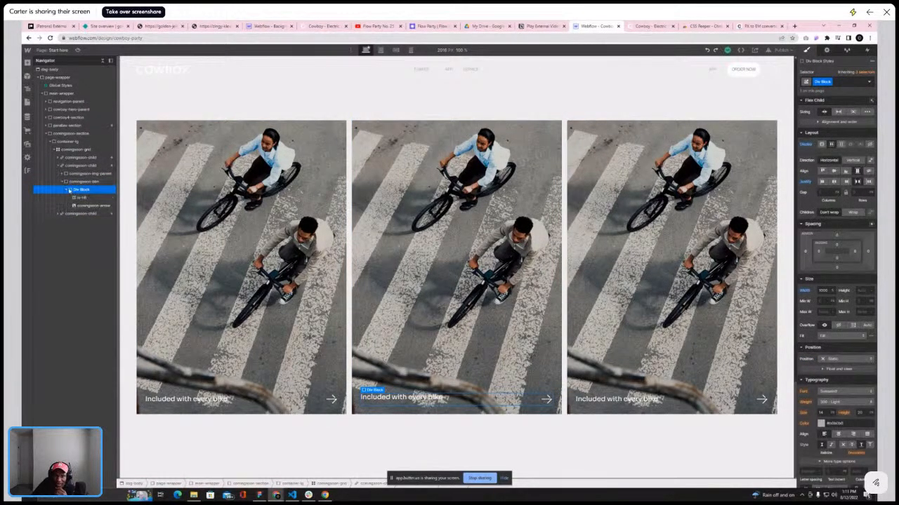
{"action": "left_click", "coordinate": [68, 191]}
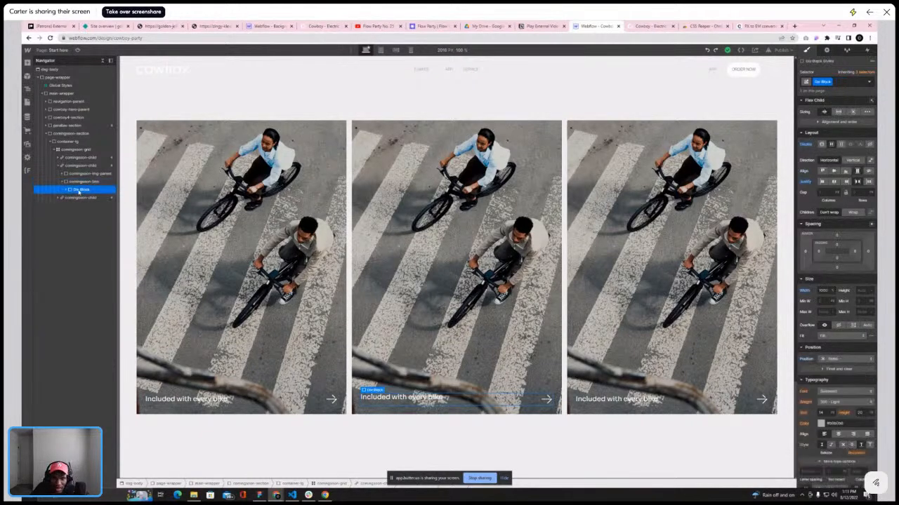
{"action": "left_click_drag", "start_coordinate": [77, 177], "coordinate": [77, 179]}
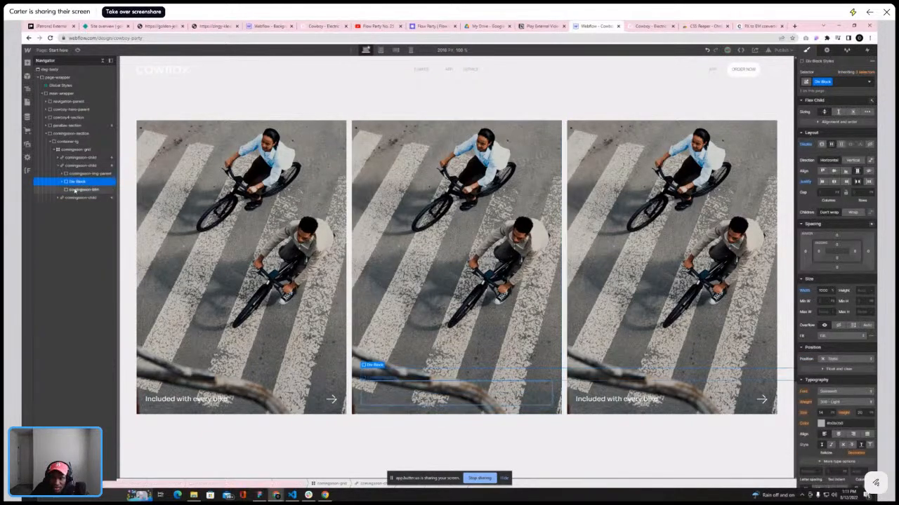
{"action": "left_click", "coordinate": [75, 191]}
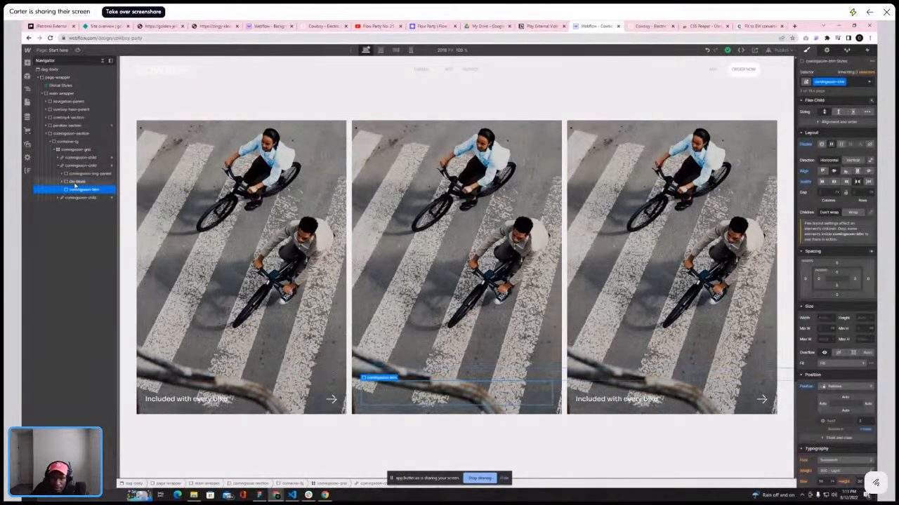
{"action": "left_click_drag", "start_coordinate": [75, 189], "coordinate": [76, 180]}
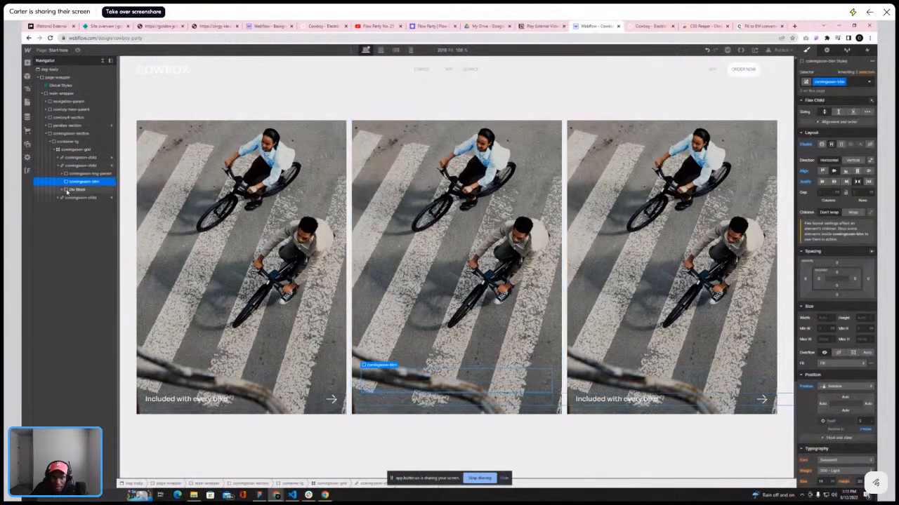
{"action": "key", "text": "ctrl+z"}
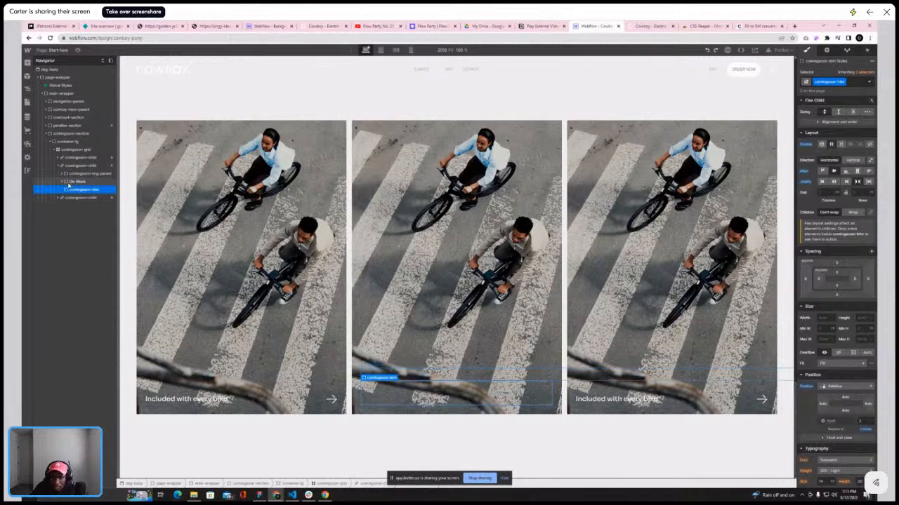
{"action": "left_click_drag", "start_coordinate": [69, 184], "coordinate": [71, 190]}
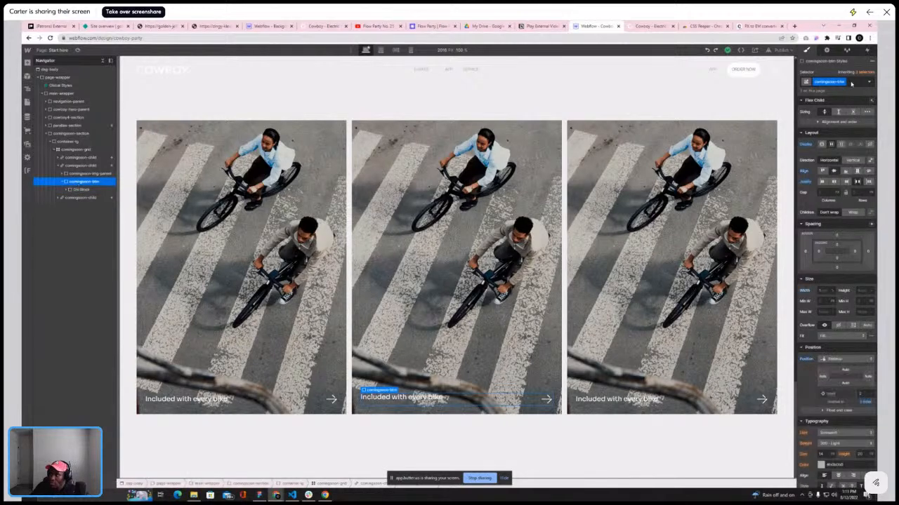
Duplicate the comingsoon-btn class and rename the copy comingsoon-btn-hr
{"action": "left_click", "coordinate": [846, 83]}
{"action": "left_click", "coordinate": [845, 90]}
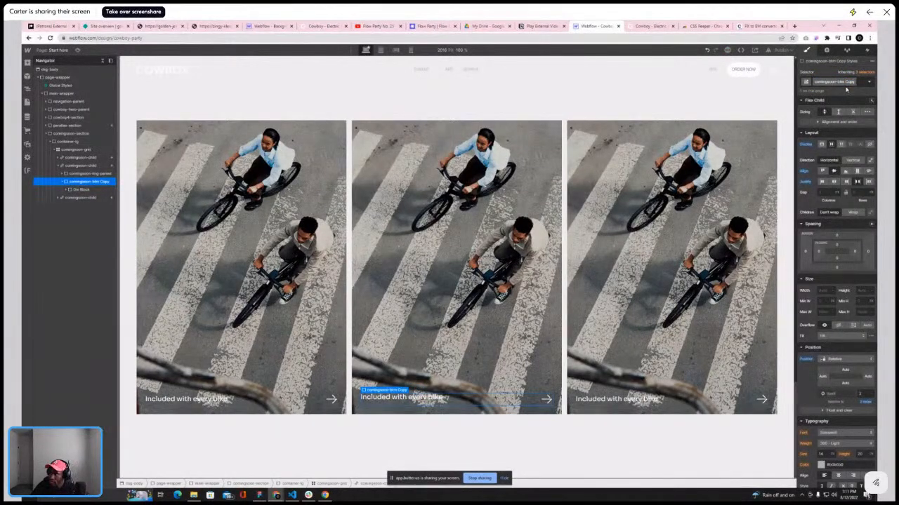
{"action": "key", "text": "BackSpace"}
{"action": "key", "text": "BackSpace"}
{"action": "key", "text": "BackSpace"}
{"action": "key", "text": "BackSpace"}
{"action": "key", "text": "BackSpace"}
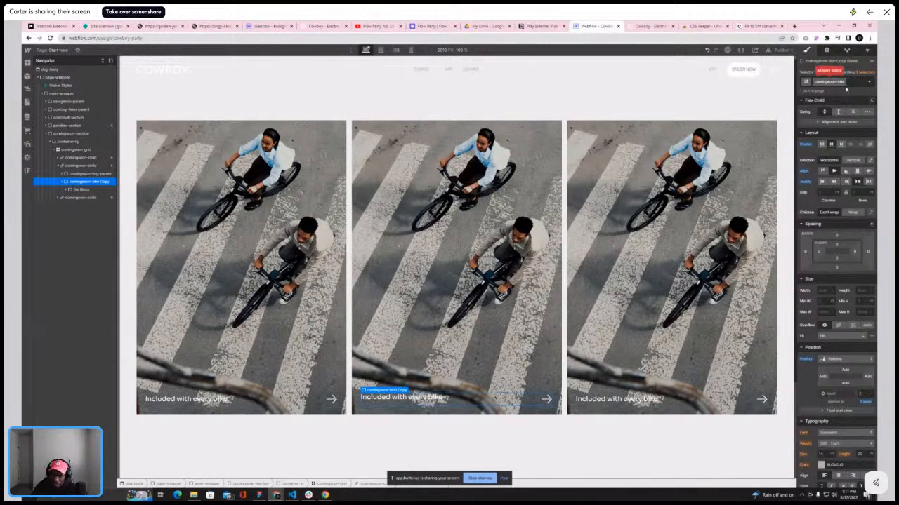
{"action": "type", "text": "-h"}
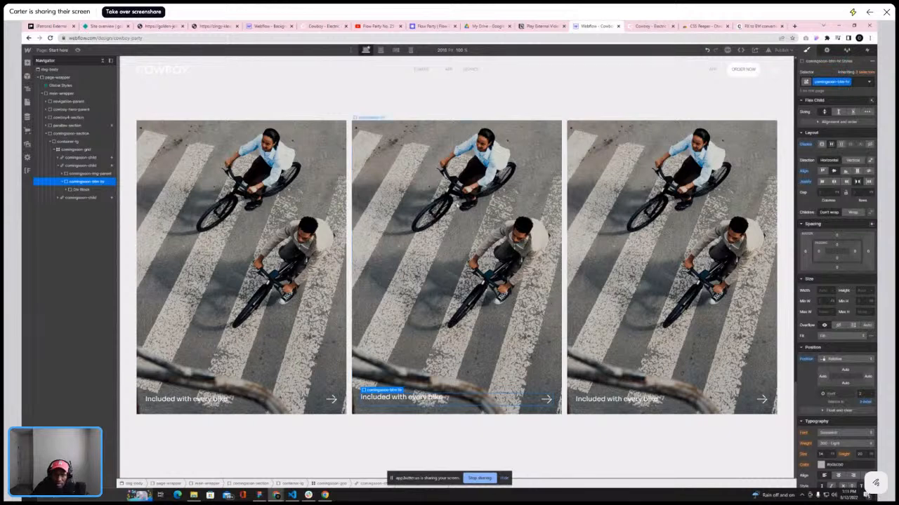
Add a new Div Block inside the comingsoon-btn-hr
{"action": "left_click", "coordinate": [78, 189]}
{"action": "left_click", "coordinate": [77, 181]}
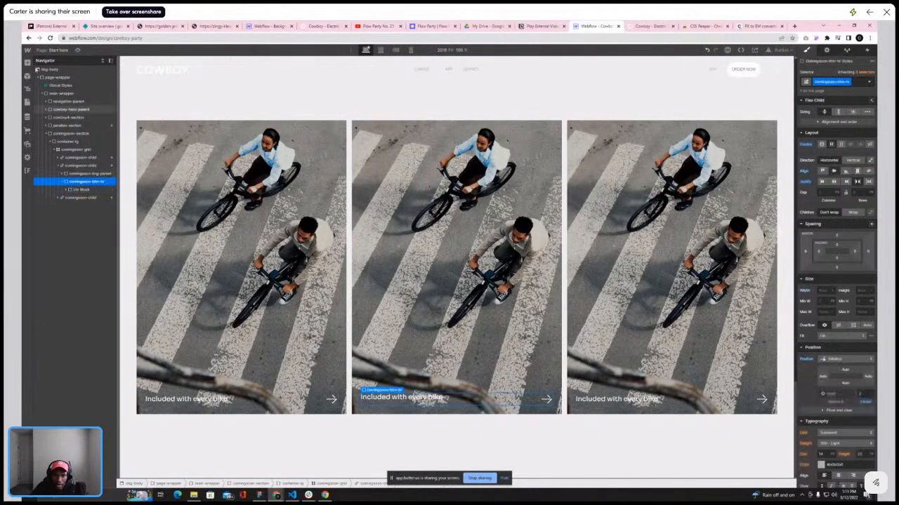
{"action": "left_click", "coordinate": [27, 62]}
{"action": "left_click", "coordinate": [50, 175]}
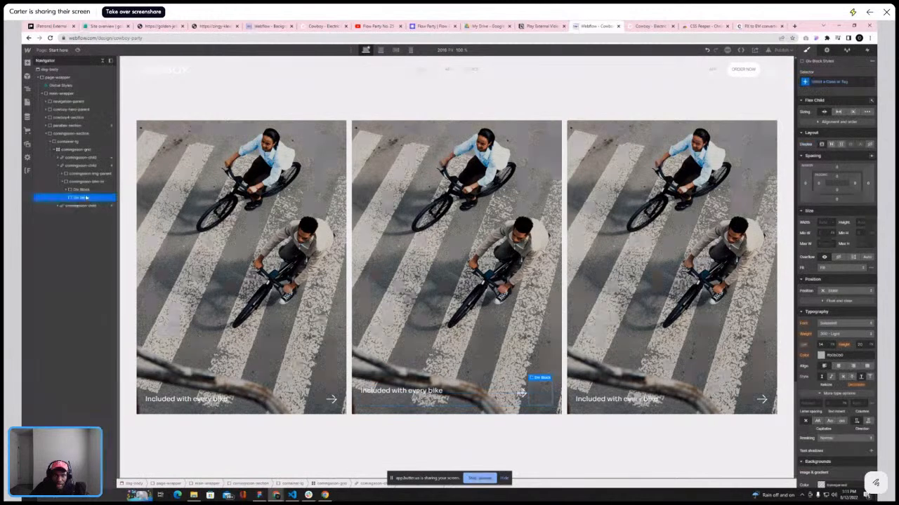
Set the comingsoon-btn-hr to flex with vertical direction and items aligned to the start
{"action": "left_click", "coordinate": [79, 181]}
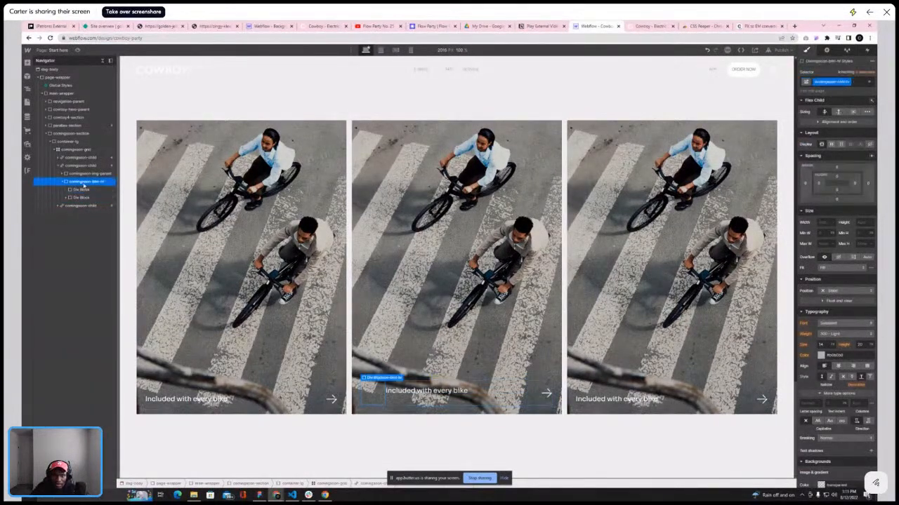
{"action": "left_click", "coordinate": [841, 144]}
{"action": "left_click", "coordinate": [853, 160]}
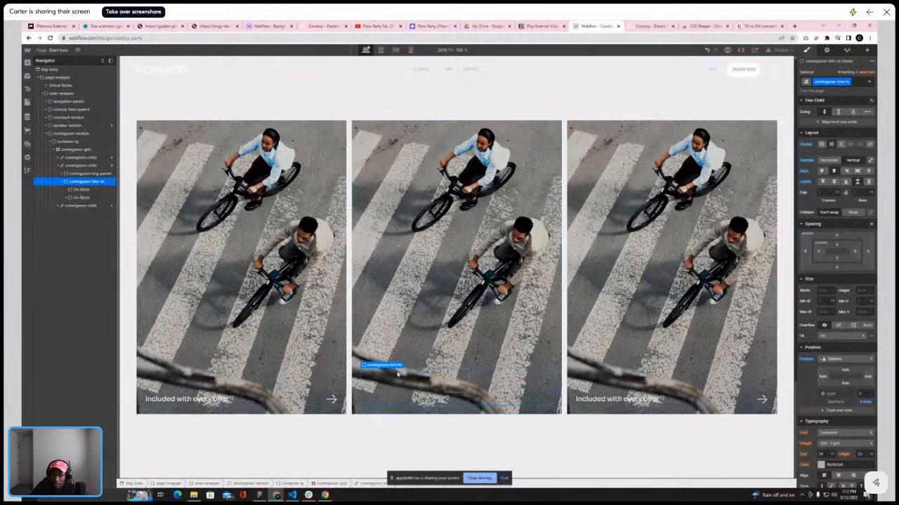
{"action": "left_click", "coordinate": [822, 171]}
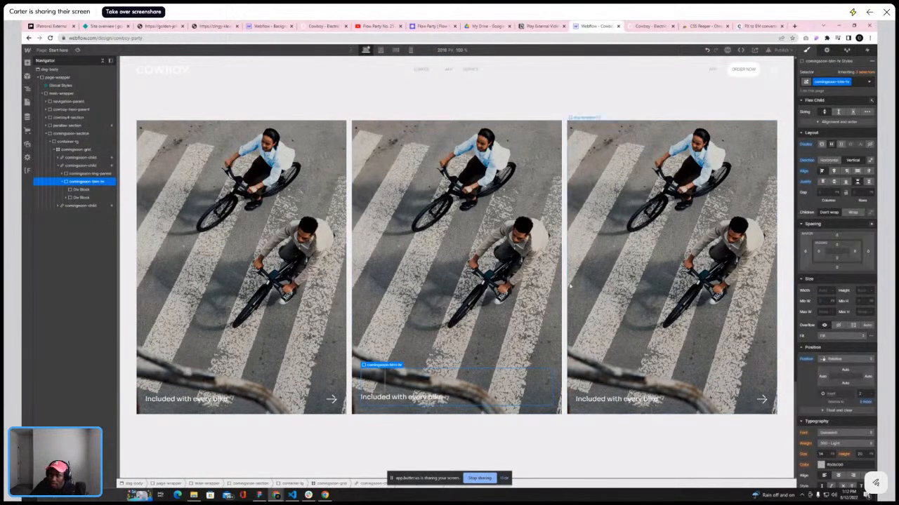
Compare the new Div Block's position with the caption on the reference Cowboy site's card
{"action": "left_click", "coordinate": [376, 379]}
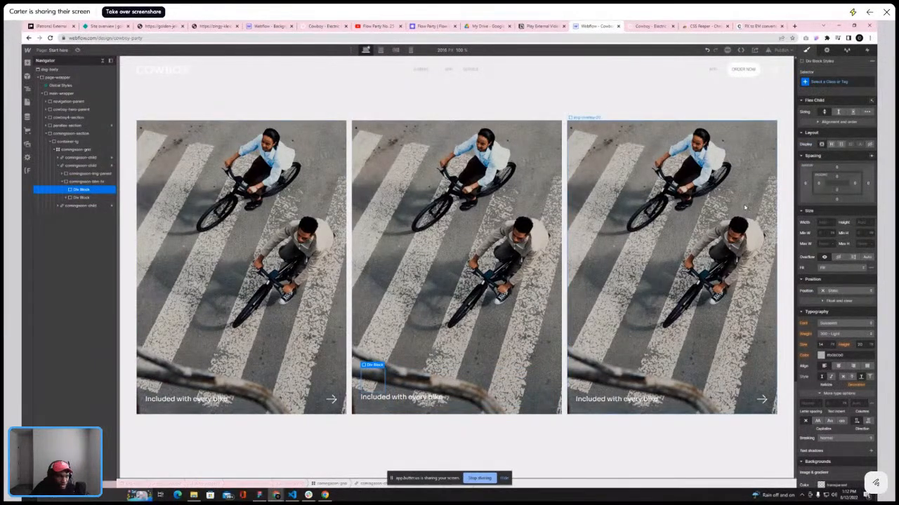
{"action": "left_click", "coordinate": [648, 28]}
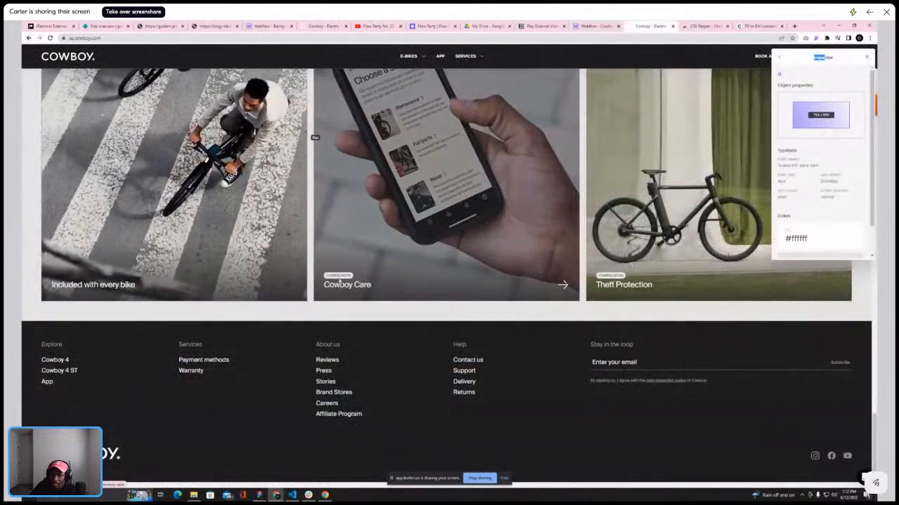
{"action": "left_click", "coordinate": [596, 26]}
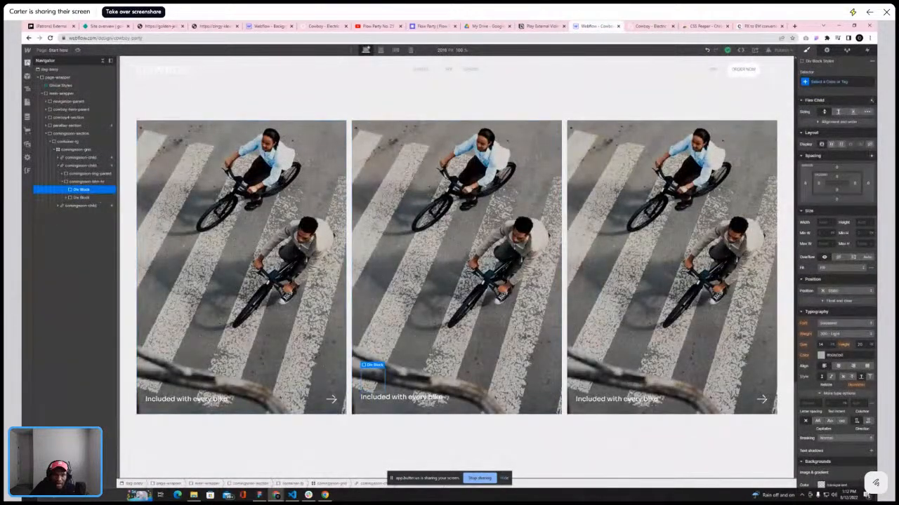
Add a Text Block into the new Div Block and delete its placeholder text
{"action": "left_click", "coordinate": [28, 63]}
{"action": "left_click", "coordinate": [56, 288]}
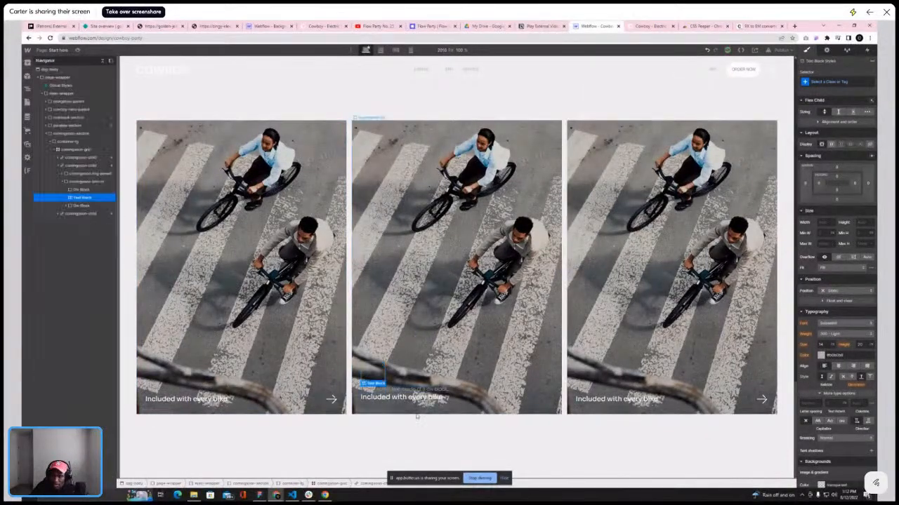
{"action": "left_click_drag", "start_coordinate": [81, 198], "coordinate": [80, 190]}
{"action": "double_click", "coordinate": [391, 391]}
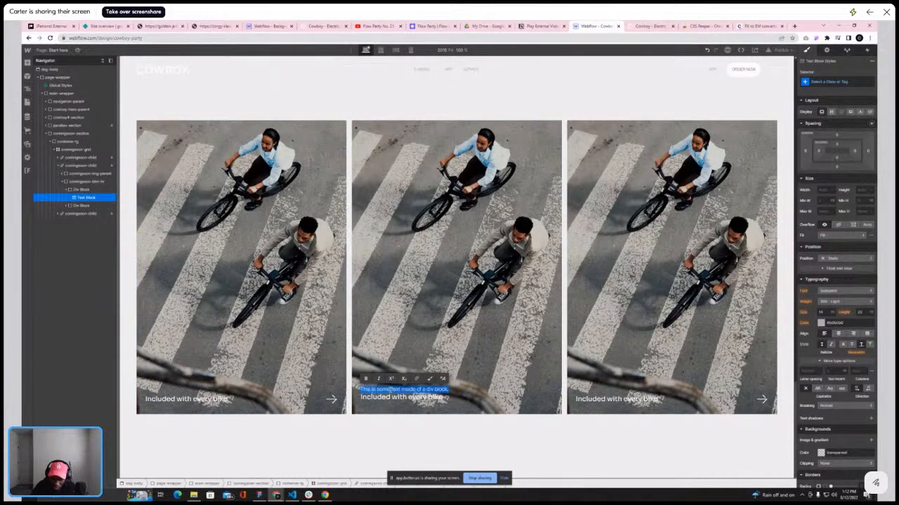
{"action": "key", "text": "BackSpace"}
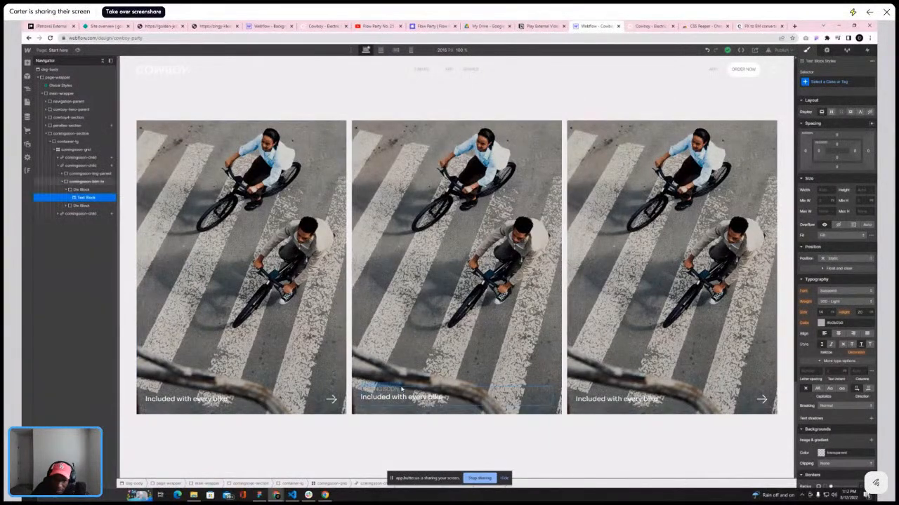
Adjust the new Div Block's spacing by switching the value's unit and dragging the value
{"action": "left_click", "coordinate": [87, 190]}
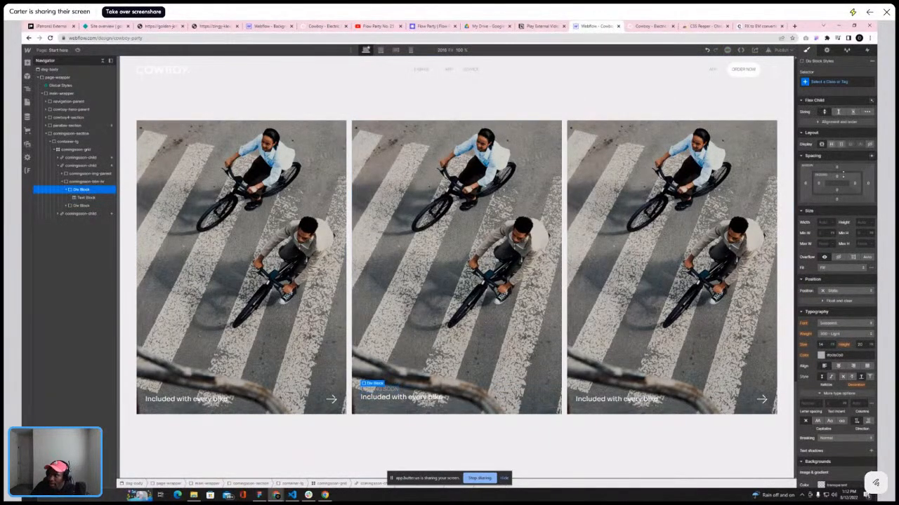
{"action": "left_click", "coordinate": [837, 180]}
{"action": "left_click", "coordinate": [862, 187]}
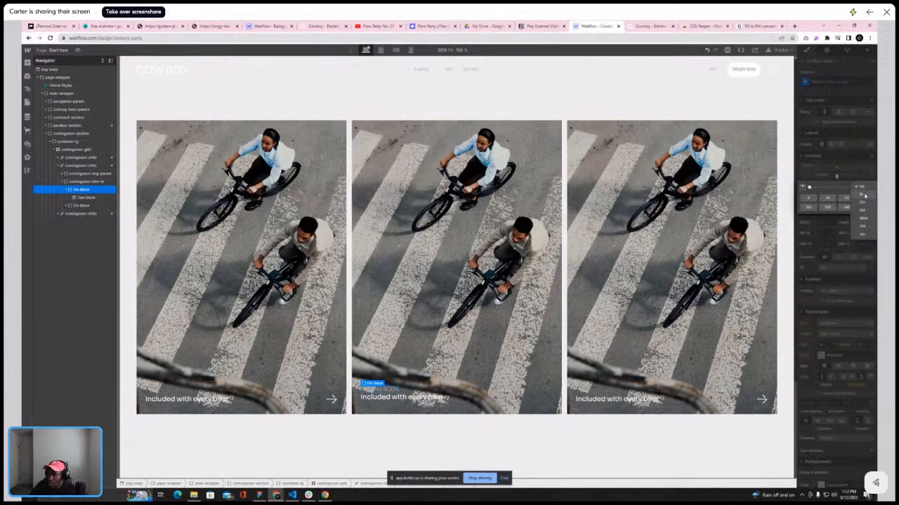
{"action": "left_click", "coordinate": [863, 212]}
{"action": "left_click_drag", "start_coordinate": [840, 179], "coordinate": [843, 176]}
{"action": "left_click", "coordinate": [382, 390]}
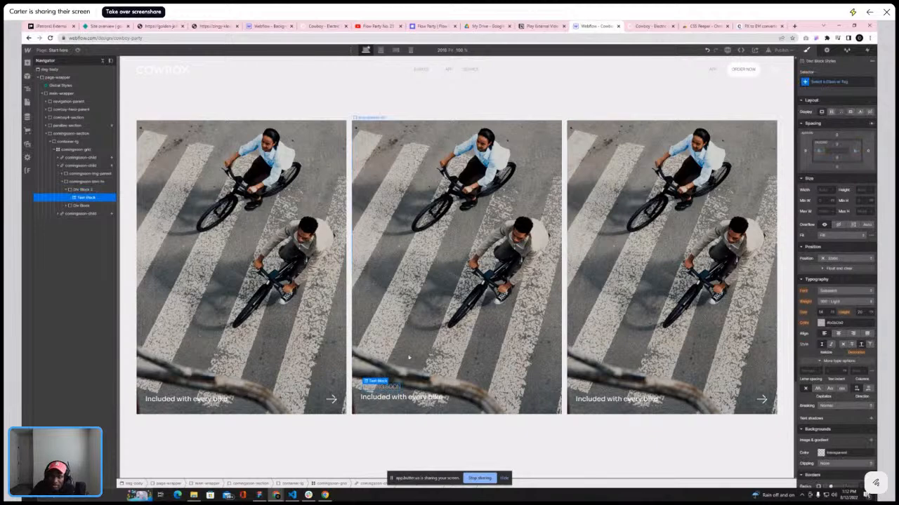
Open the Styleguide page and review the body copy text size classes
{"action": "left_click", "coordinate": [28, 102]}
{"action": "left_click", "coordinate": [61, 111]}
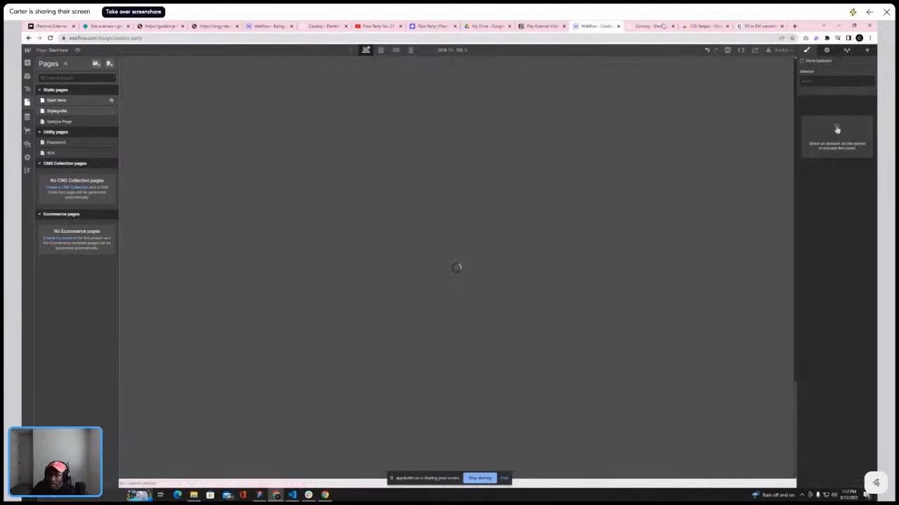
{"action": "scroll", "coordinate": [401, 175], "scroll_direction": "down", "scroll_amount": 5}
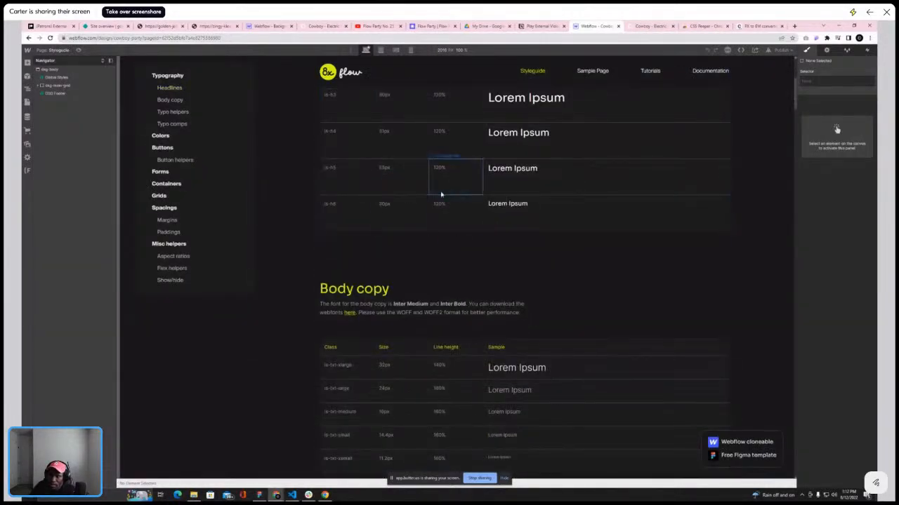
{"action": "scroll", "coordinate": [446, 232], "scroll_direction": "down", "scroll_amount": 3}
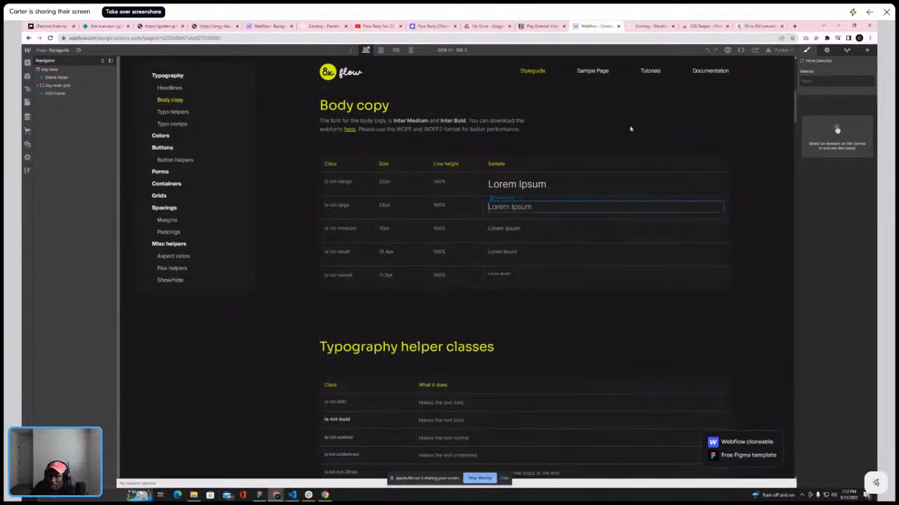
Inspect the font settings of the coming soon tag on the reference Cowboy site's cards
{"action": "left_click", "coordinate": [649, 26]}
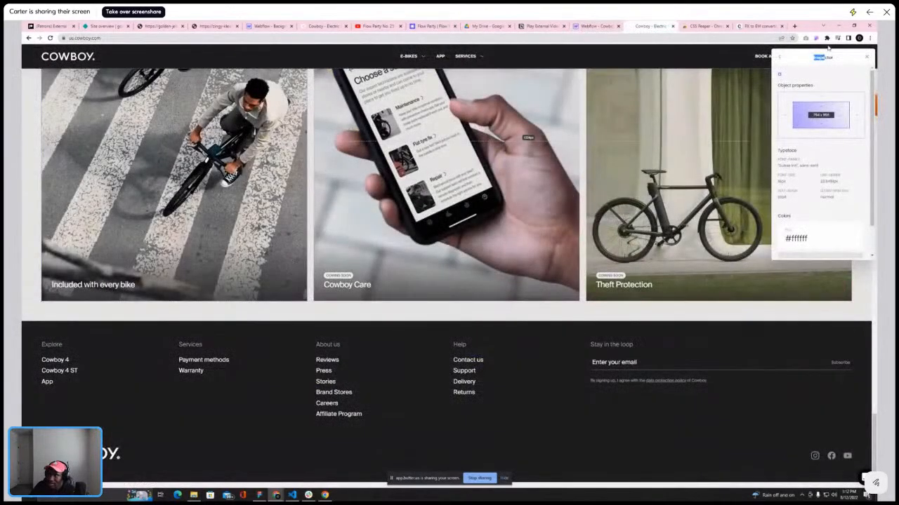
{"action": "left_click", "coordinate": [867, 57]}
{"action": "key", "text": "ctrl+r"}
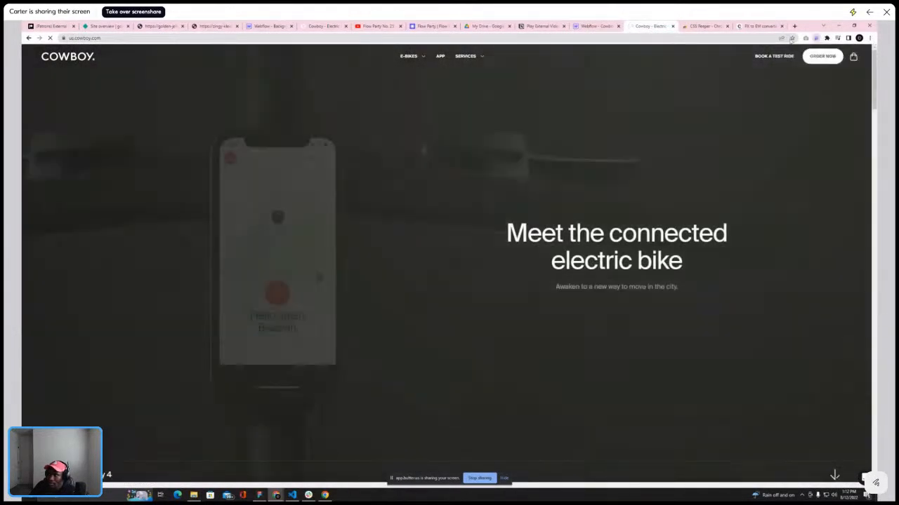
{"action": "left_click", "coordinate": [814, 38]}
{"action": "scroll", "coordinate": [421, 281], "scroll_direction": "down", "scroll_amount": 15}
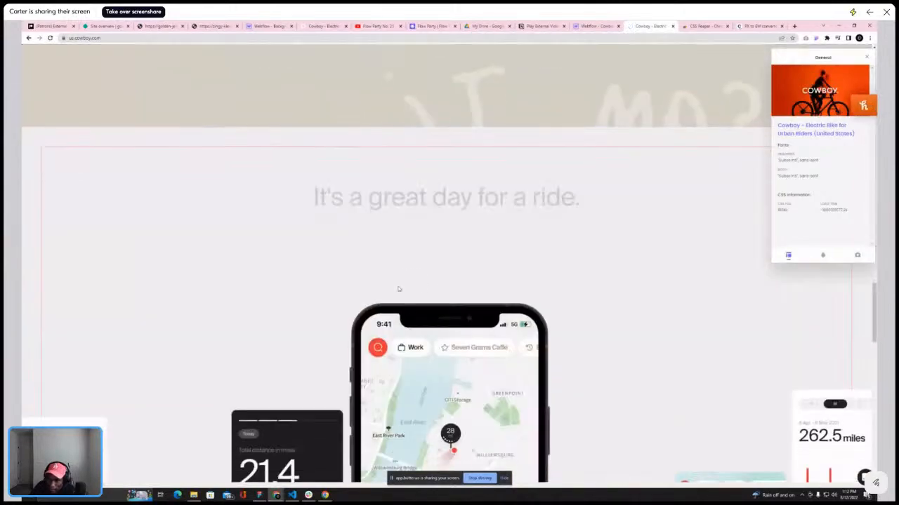
{"action": "scroll", "coordinate": [398, 288], "scroll_direction": "down", "scroll_amount": 10}
{"action": "left_click", "coordinate": [336, 247]}
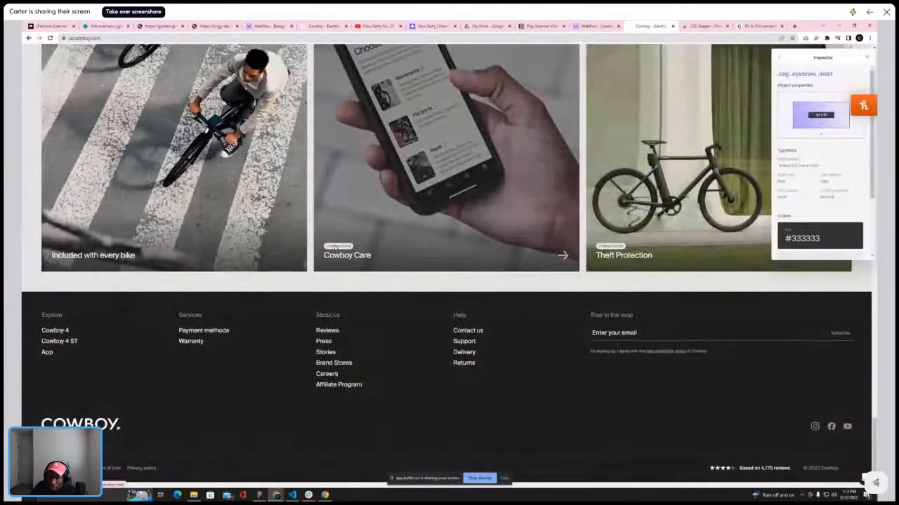
Select the is-txt-xsmall class sample in the styleguide's body copy table
{"action": "left_click", "coordinate": [596, 26]}
{"action": "scroll", "coordinate": [348, 212], "scroll_direction": "down", "scroll_amount": 2}
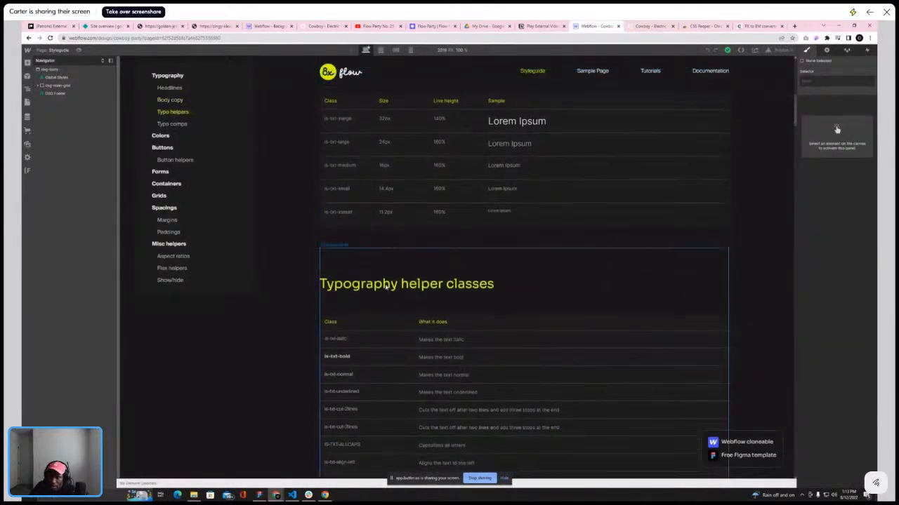
{"action": "left_click", "coordinate": [341, 216]}
{"action": "left_click", "coordinate": [59, 50]}
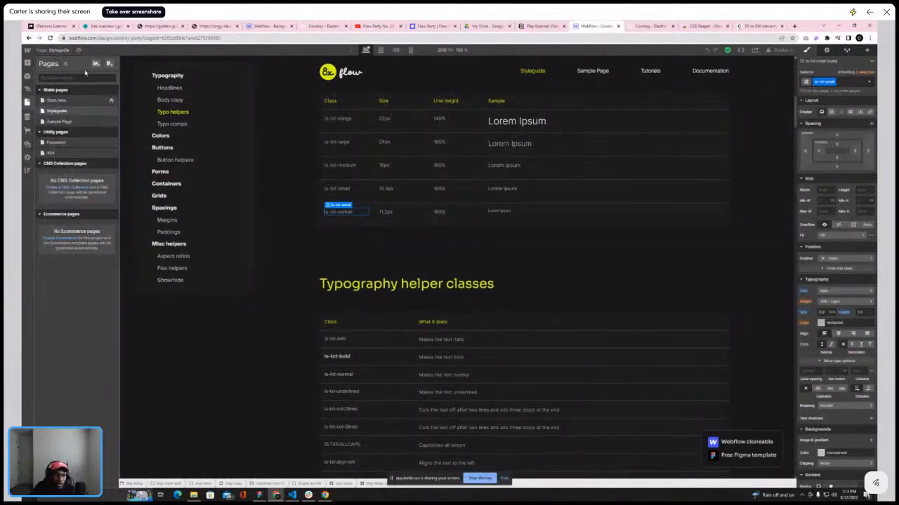
Open the Start here page and apply the is-txt-xsmall class to the text block on the middle card
{"action": "left_click", "coordinate": [69, 100]}
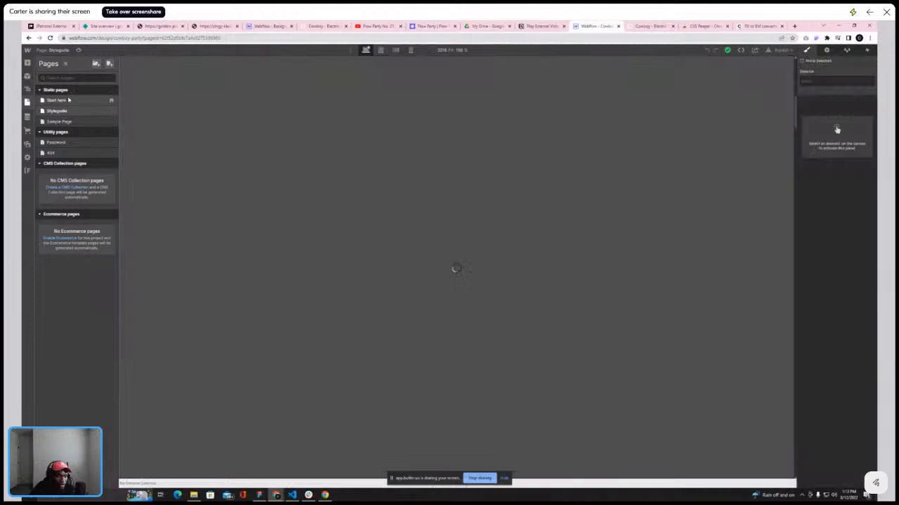
{"action": "scroll", "coordinate": [528, 380], "scroll_direction": "down", "scroll_amount": 15}
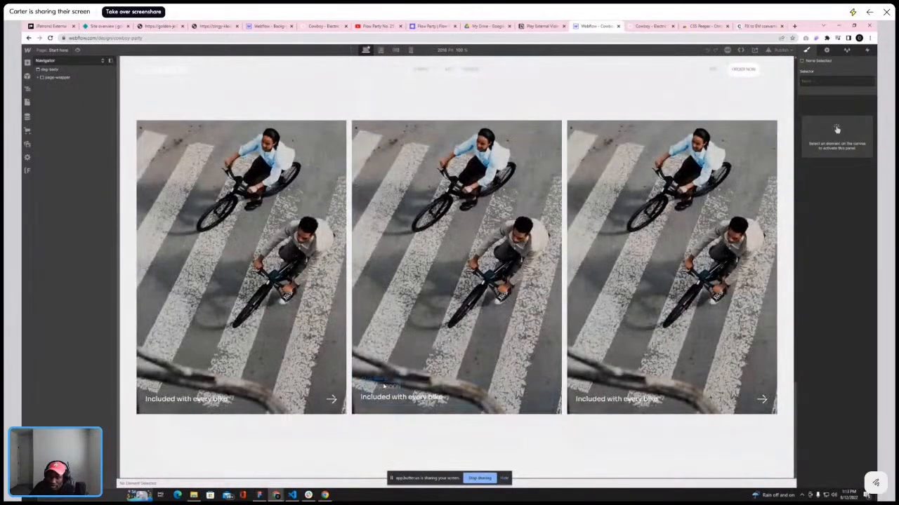
{"action": "left_click", "coordinate": [400, 398]}
{"action": "left_click", "coordinate": [833, 80]}
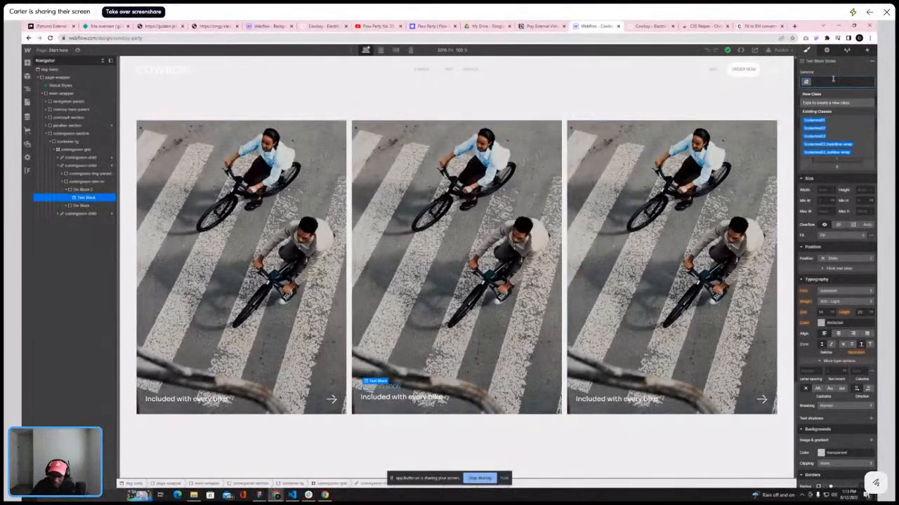
{"action": "type", "text": "is-txt"}
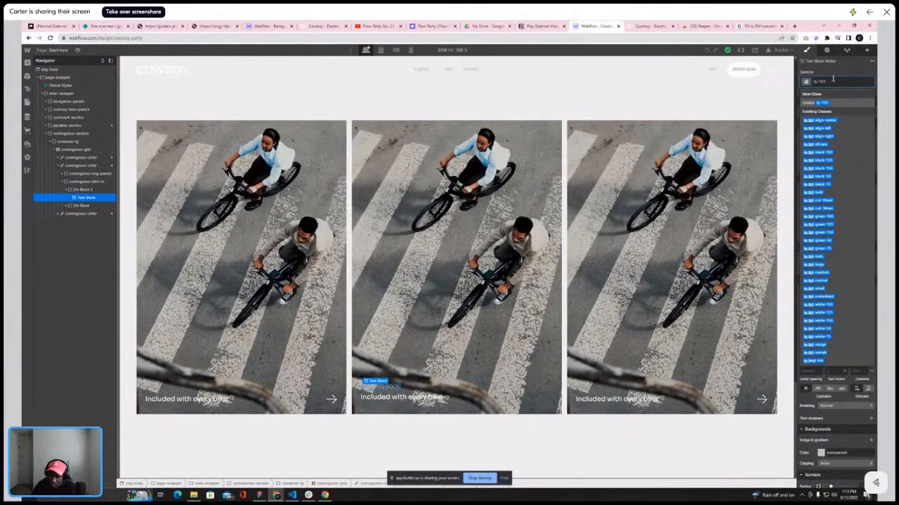
{"action": "key", "text": "BackSpace"}
{"action": "key", "text": "BackSpace"}
{"action": "key", "text": "BackSpace"}
{"action": "key", "text": "BackSpace"}
{"action": "key", "text": "BackSpace"}
{"action": "key", "text": "BackSpace"}
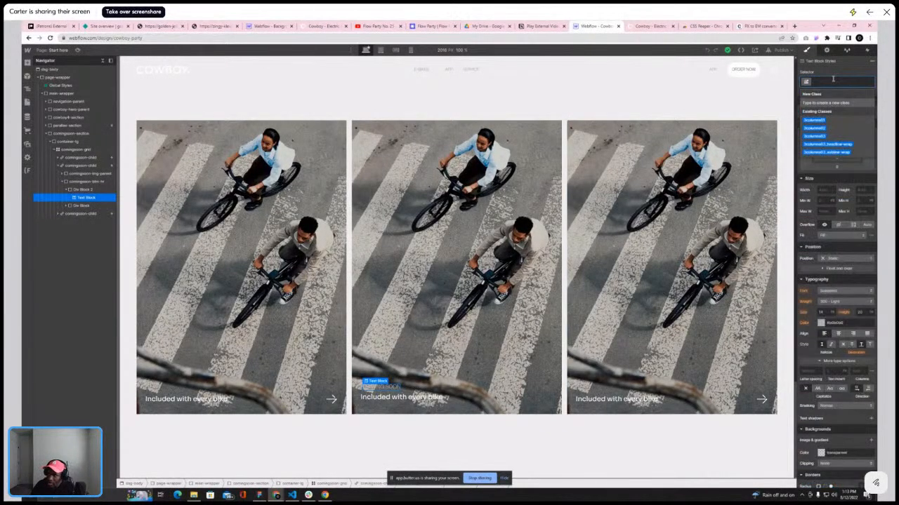
{"action": "type", "text": "xso"}
{"action": "key", "text": "BackSpace"}
{"action": "type", "text": "m"}
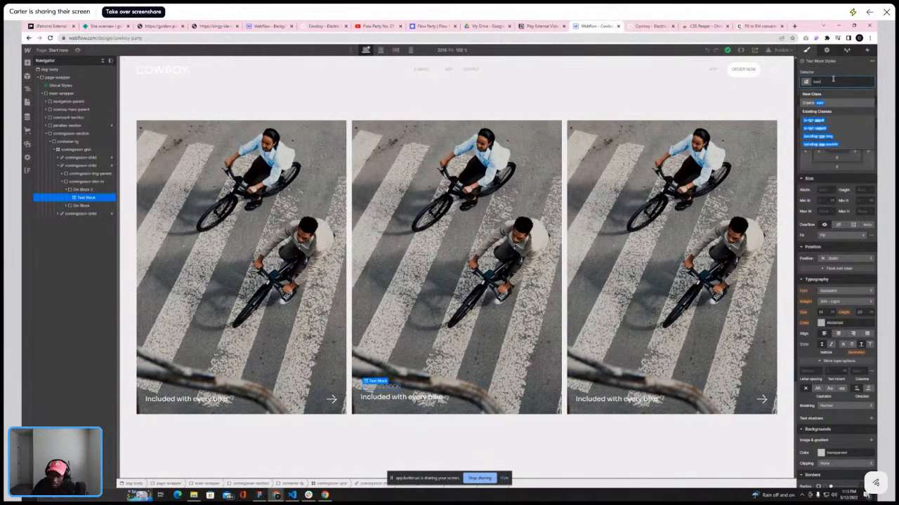
{"action": "left_click", "coordinate": [815, 120]}
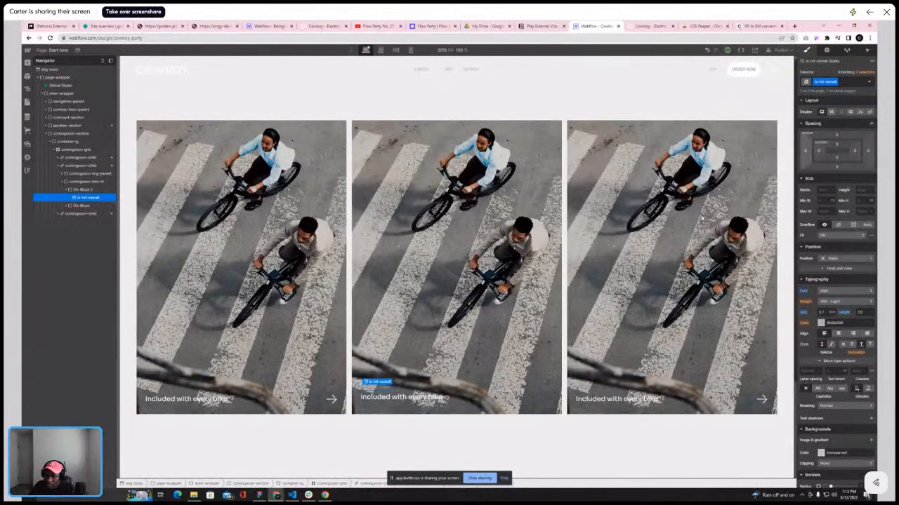
Give Div Block 2 a white background and round its corners with the radius slider
{"action": "left_click", "coordinate": [81, 191]}
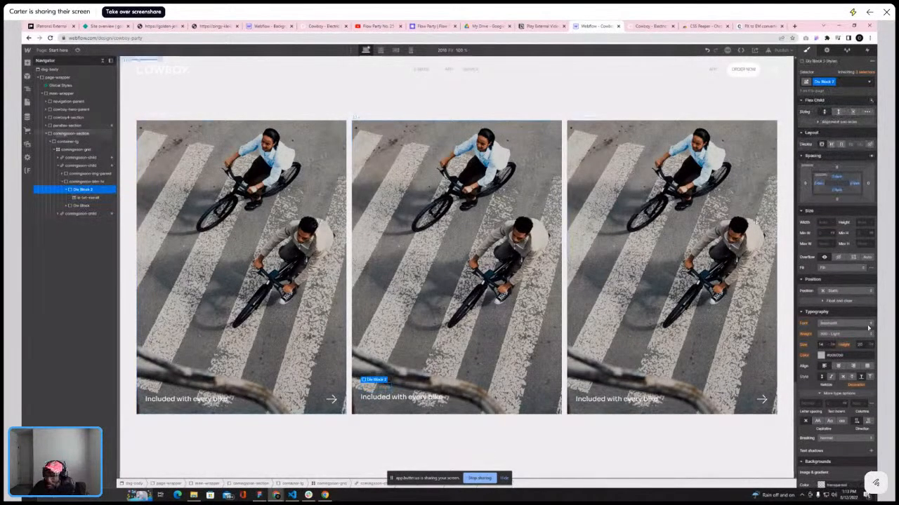
{"action": "left_click", "coordinate": [822, 353]}
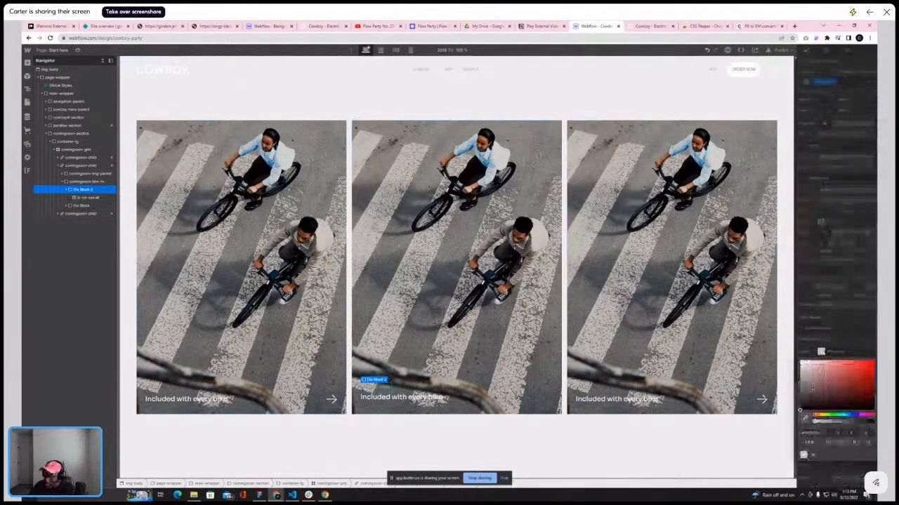
{"action": "left_click_drag", "start_coordinate": [810, 372], "coordinate": [791, 354]}
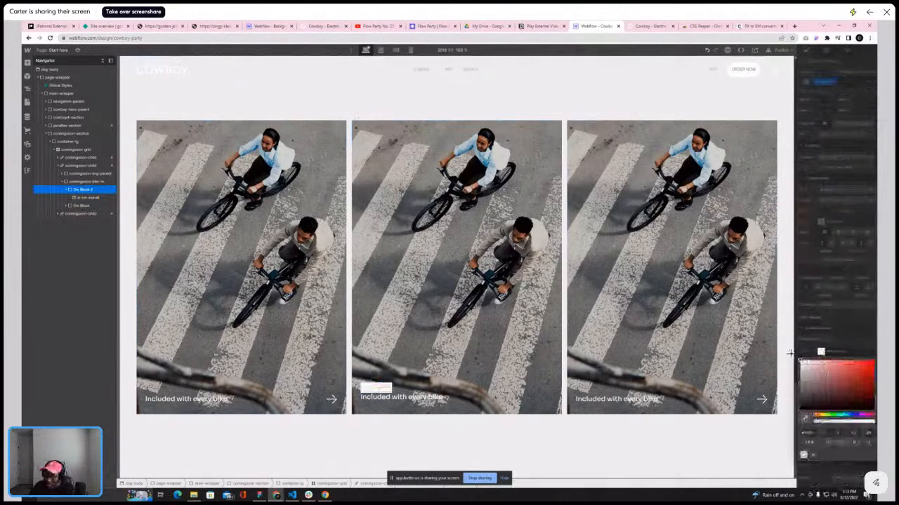
{"action": "left_click", "coordinate": [845, 322]}
{"action": "scroll", "coordinate": [852, 347], "scroll_direction": "down", "scroll_amount": 2}
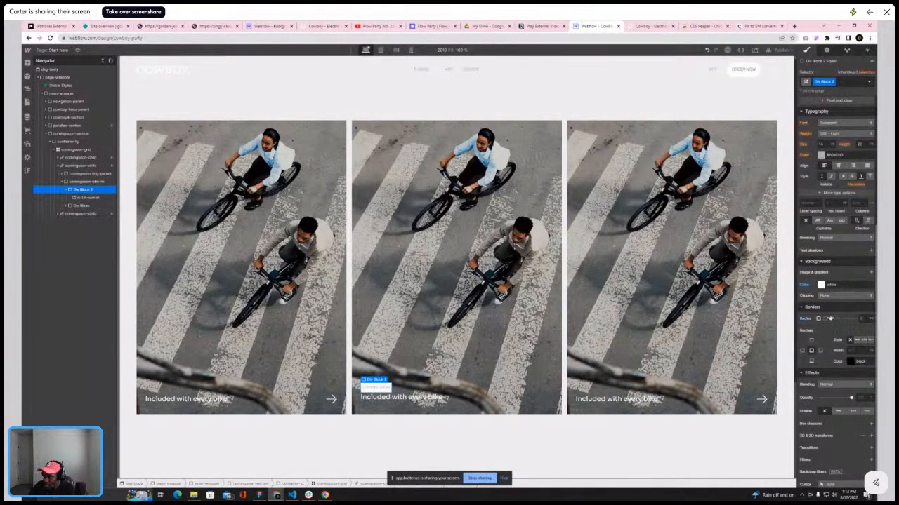
{"action": "left_click_drag", "start_coordinate": [830, 319], "coordinate": [849, 319]}
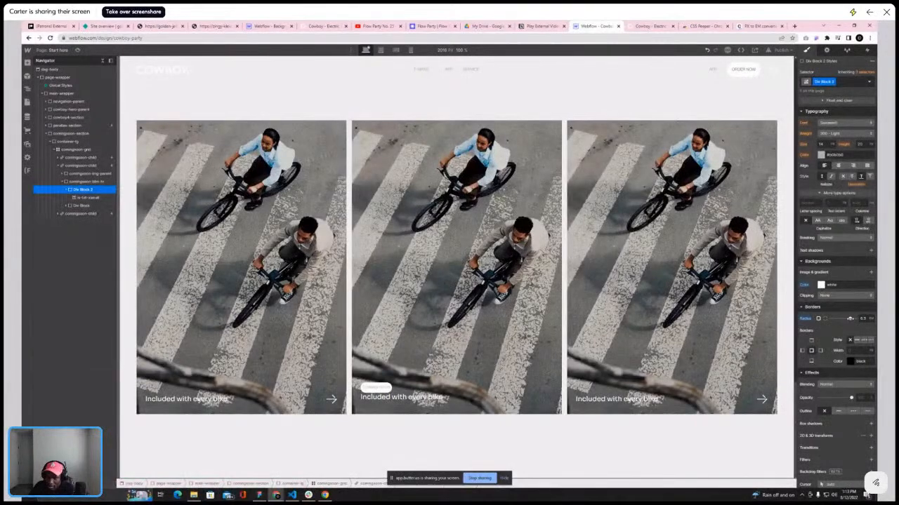
Compare with the reference site's coming soon tag and adjust Div Block 2's padding
{"action": "left_click", "coordinate": [641, 27]}
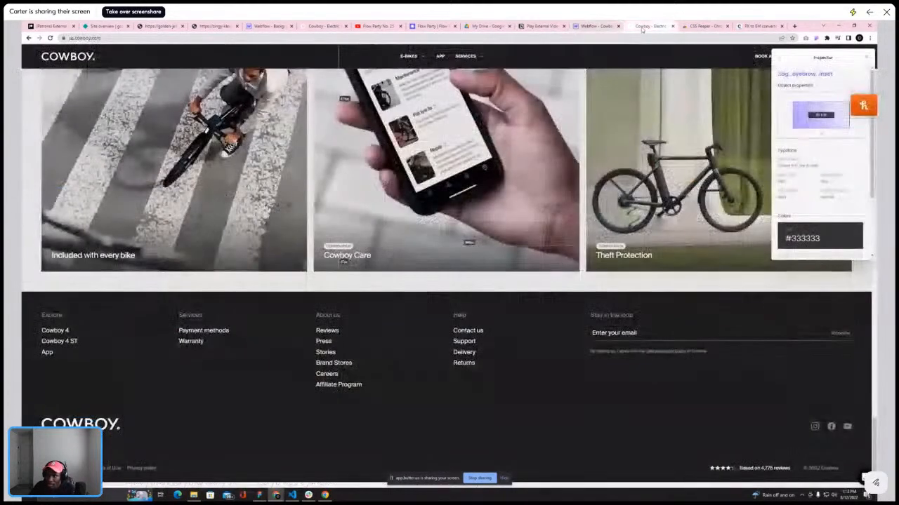
{"action": "left_click", "coordinate": [594, 26]}
{"action": "scroll", "coordinate": [804, 227], "scroll_direction": "up", "scroll_amount": 5}
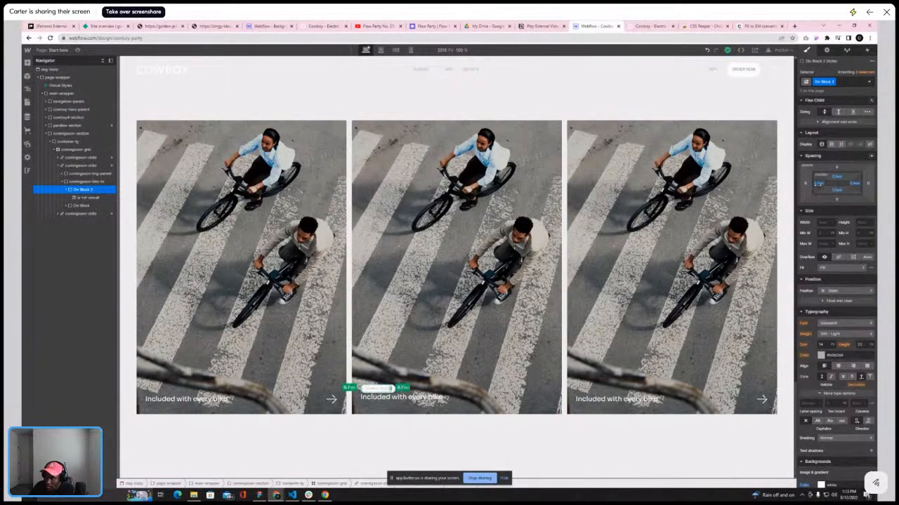
{"action": "left_click_drag", "start_coordinate": [816, 183], "coordinate": [816, 185]}
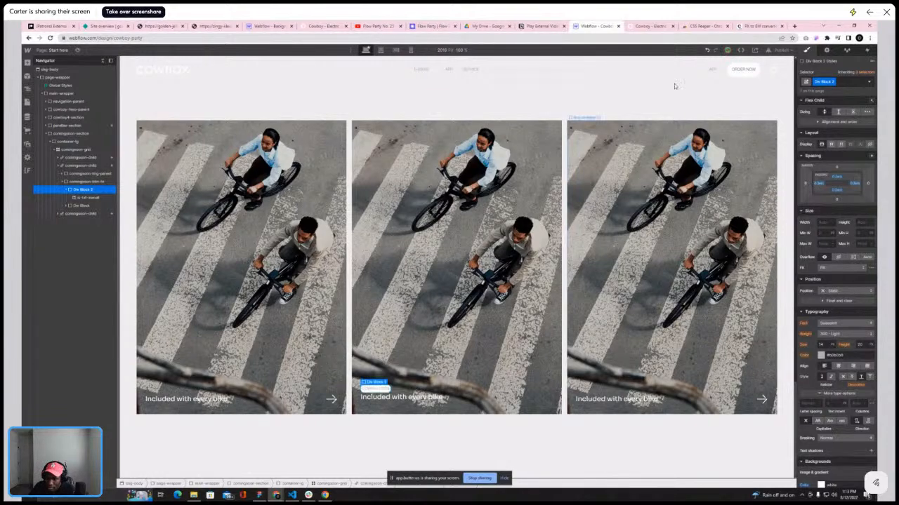
{"action": "left_click", "coordinate": [648, 26]}
{"action": "left_click", "coordinate": [595, 26]}
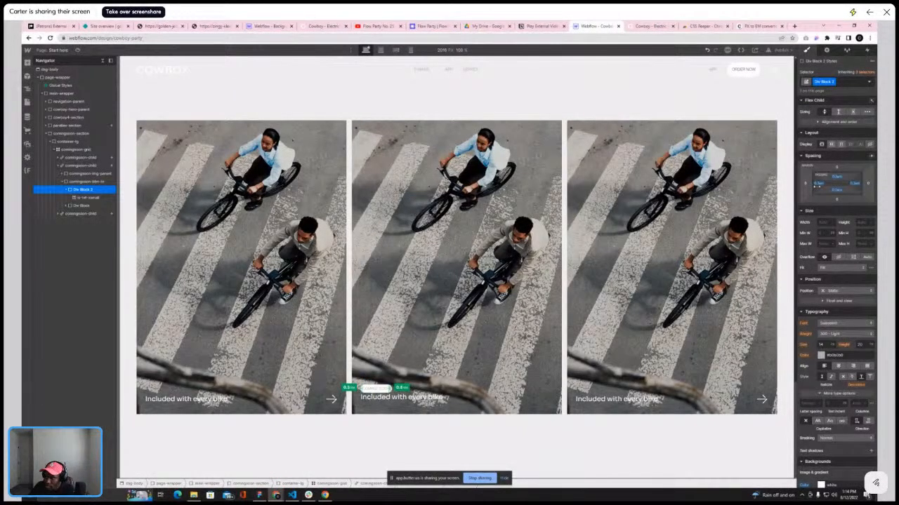
Add the is-txt-black-100 combo class to the coming soon text
{"action": "left_click", "coordinate": [549, 78]}
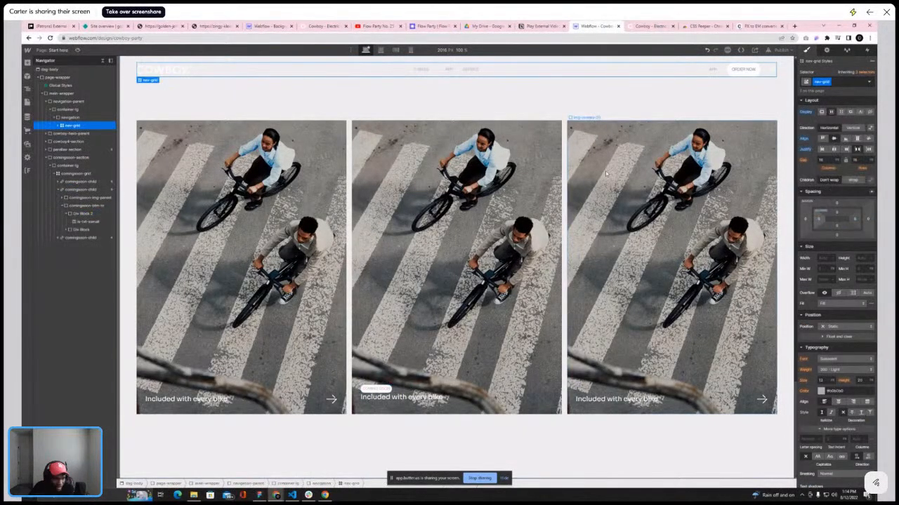
{"action": "left_click", "coordinate": [372, 389]}
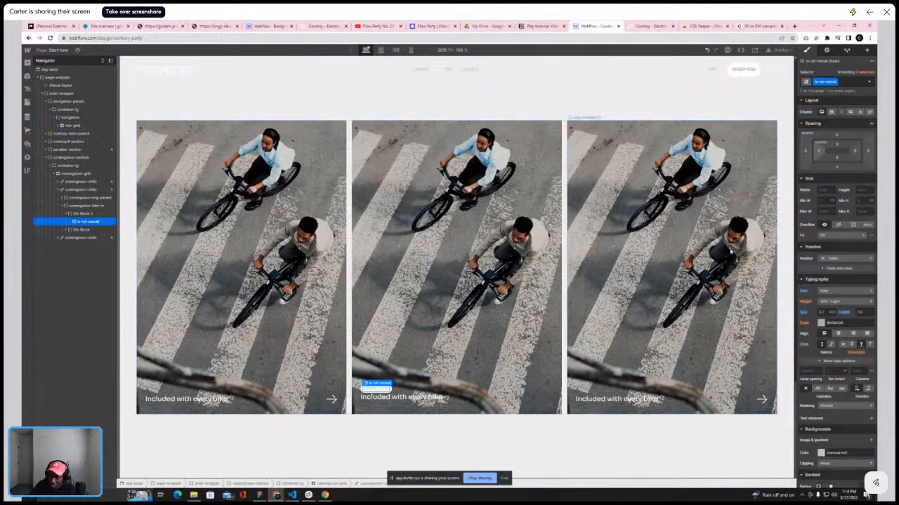
{"action": "left_click", "coordinate": [842, 82]}
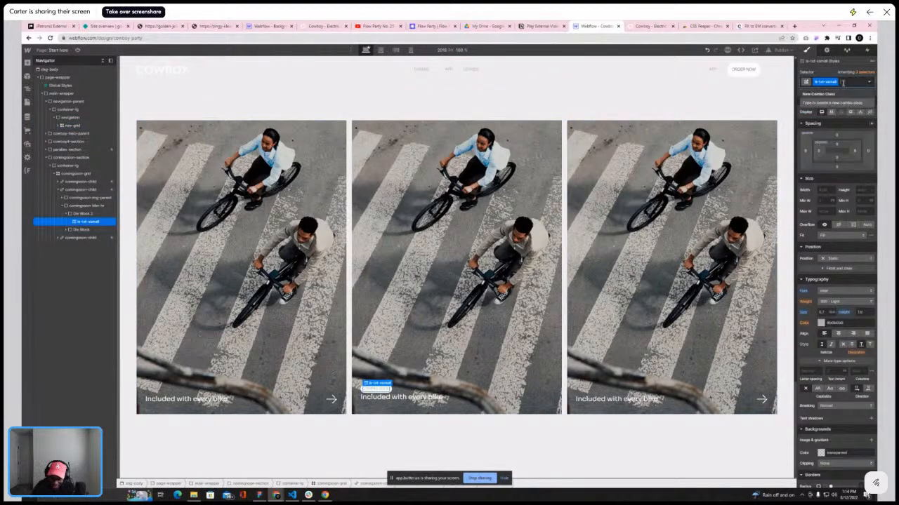
{"action": "type", "text": "is-t"}
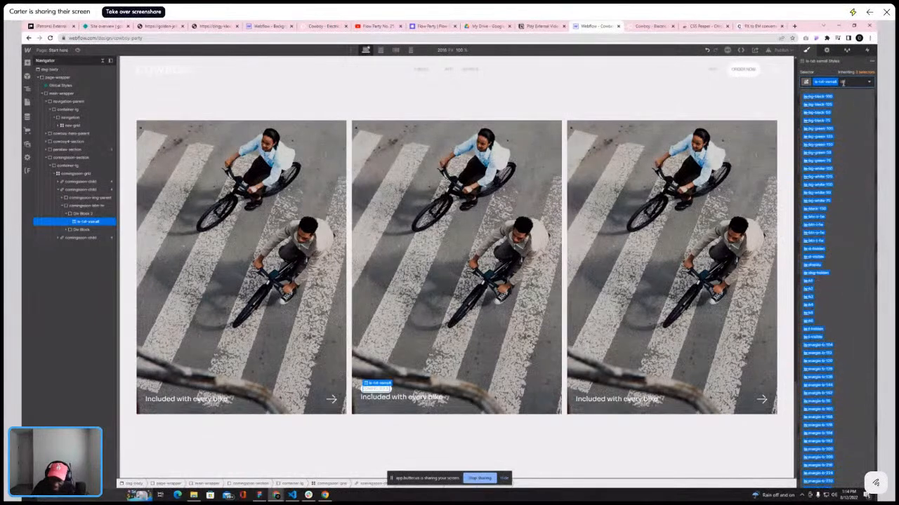
{"action": "type", "text": "xt"}
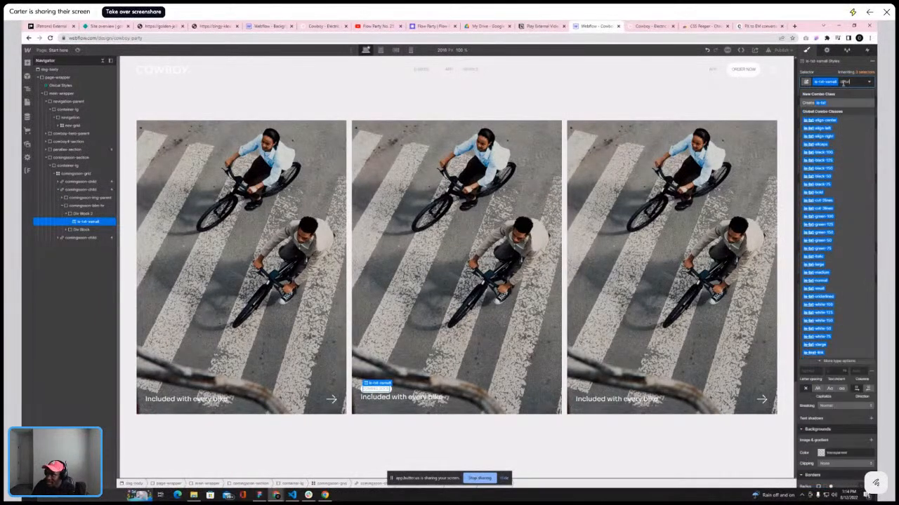
{"action": "type", "text": "-b"}
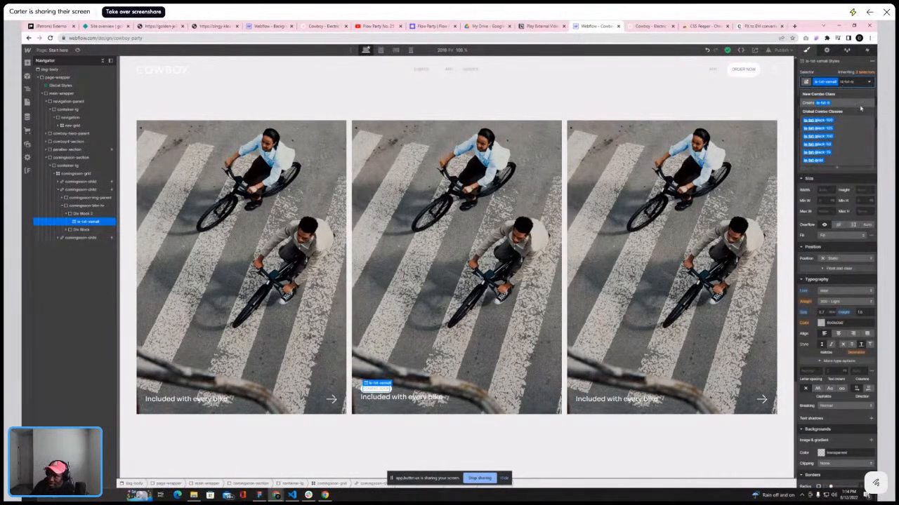
{"action": "left_click", "coordinate": [828, 121]}
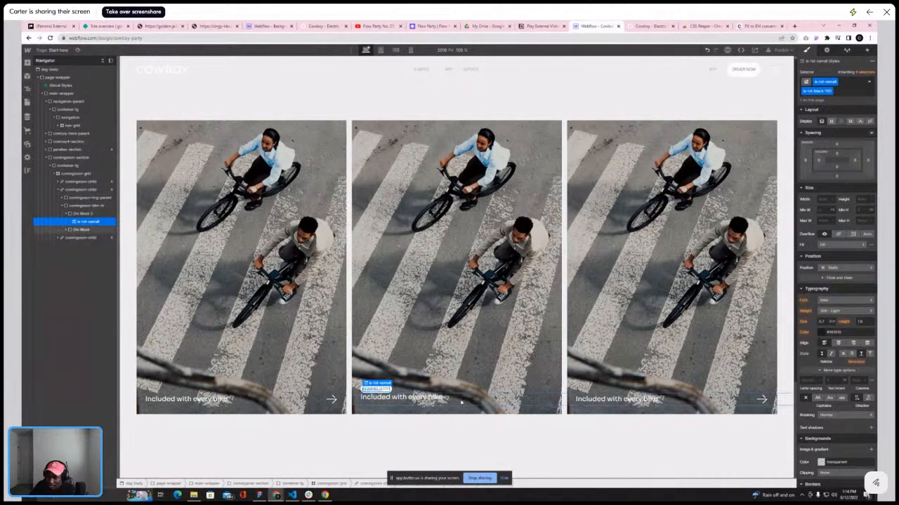
Rename the caption Div Block's class to comingsoon-caption
{"action": "left_click", "coordinate": [424, 403]}
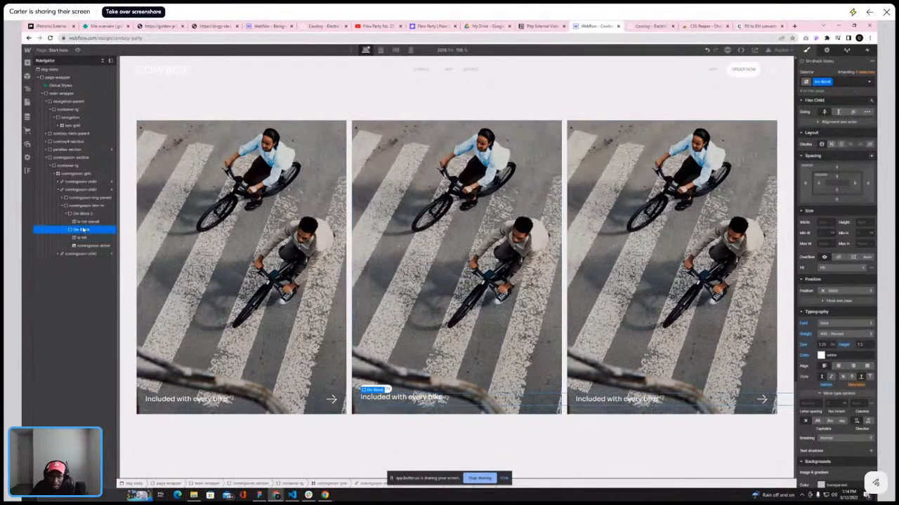
{"action": "left_click", "coordinate": [82, 230]}
{"action": "left_click", "coordinate": [66, 232]}
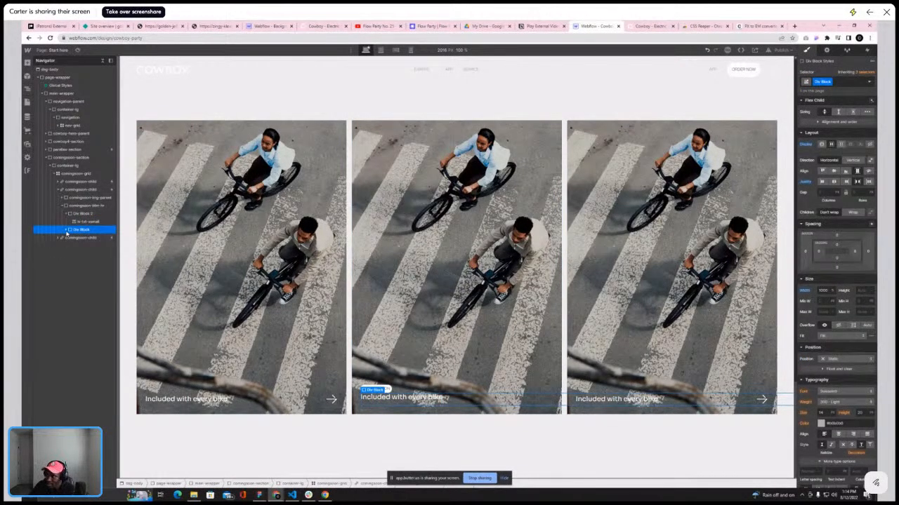
{"action": "left_click", "coordinate": [825, 292]}
{"action": "type", "text": "1"}
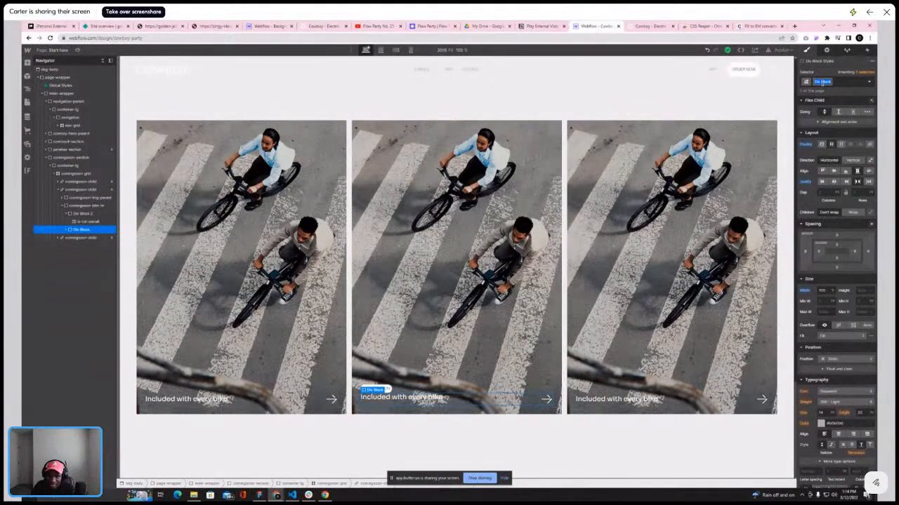
{"action": "key", "text": "BackSpace"}
{"action": "type", "text": "comi"}
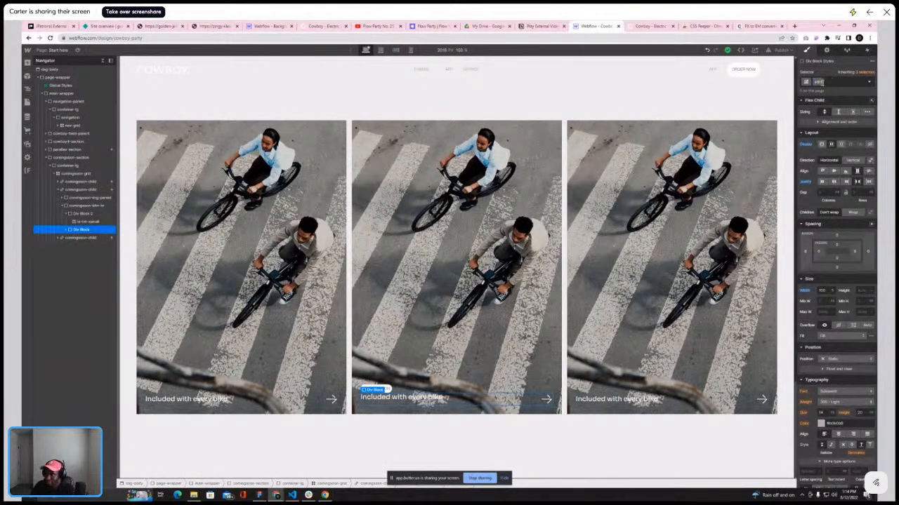
{"action": "type", "text": "ng"}
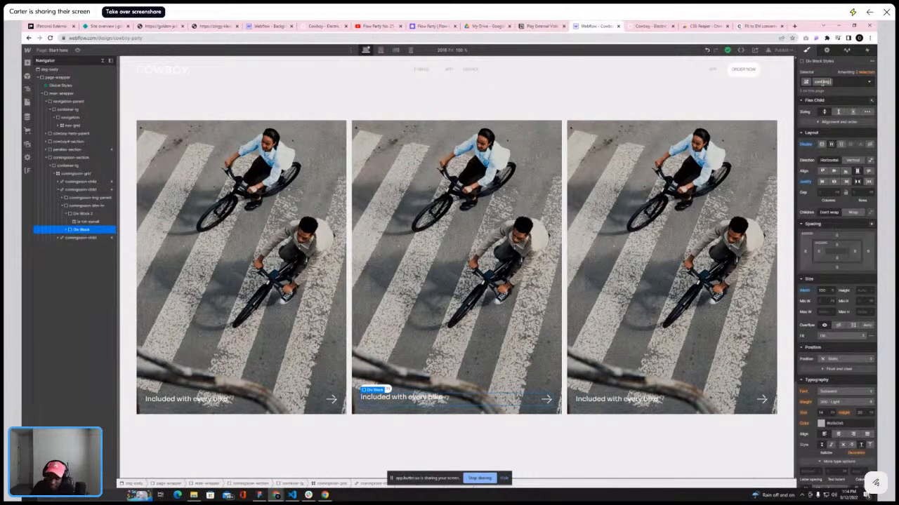
{"action": "type", "text": "soon-txt"}
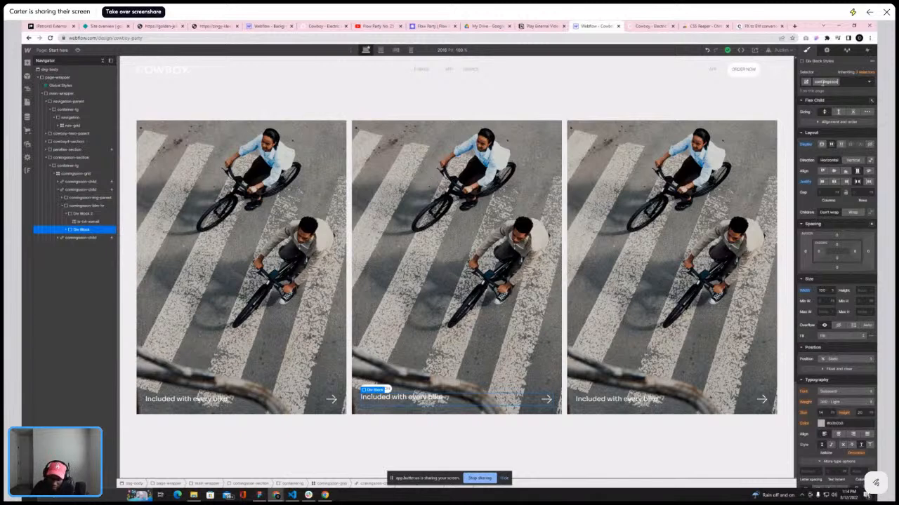
{"action": "type", "text": "ion"}
{"action": "key", "text": "Return"}
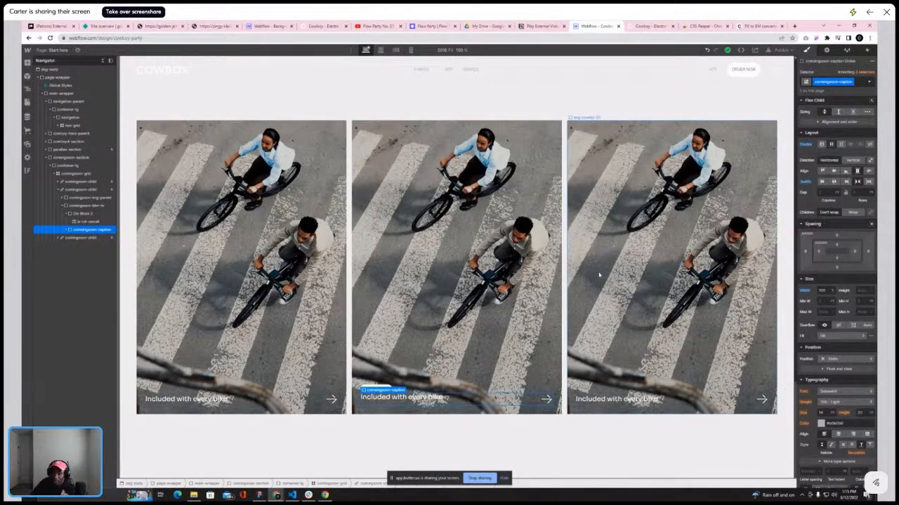
Try deleting the third comingsoon-child card, then undo the deletion
{"action": "left_click", "coordinate": [516, 246]}
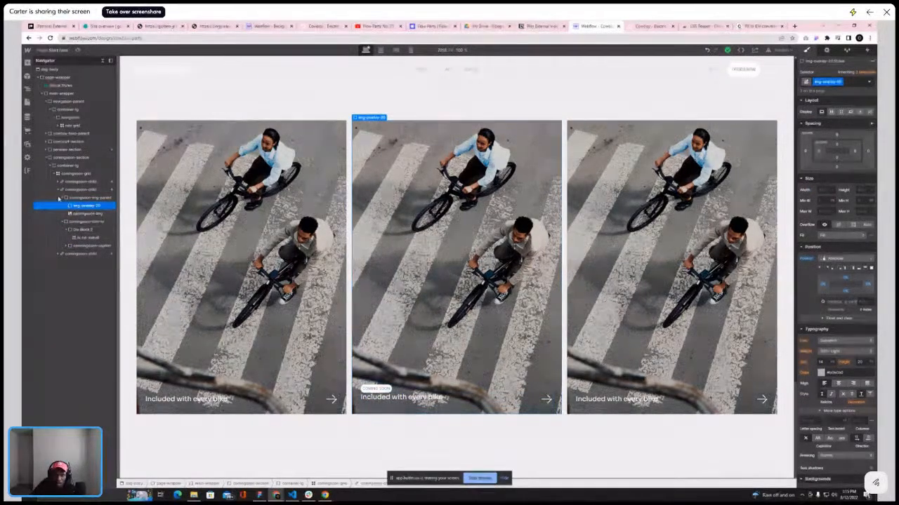
{"action": "left_click", "coordinate": [69, 198]}
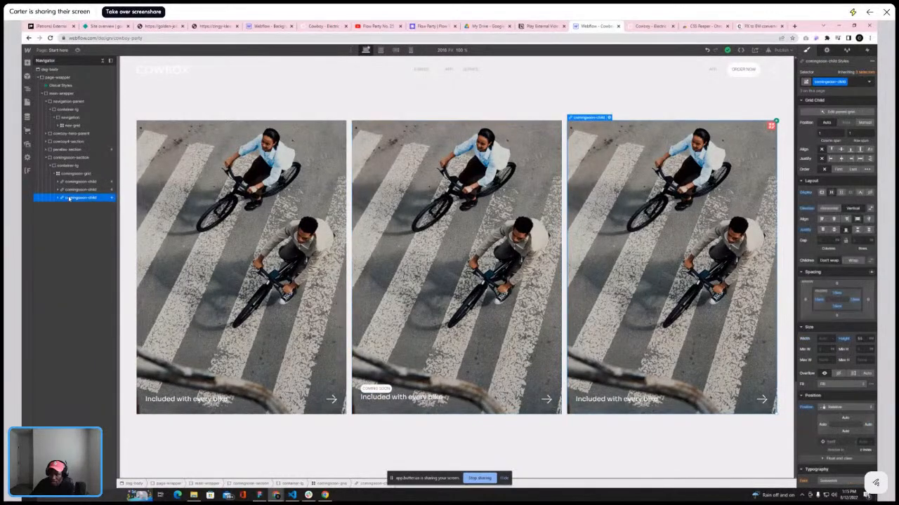
{"action": "key", "text": "Delete"}
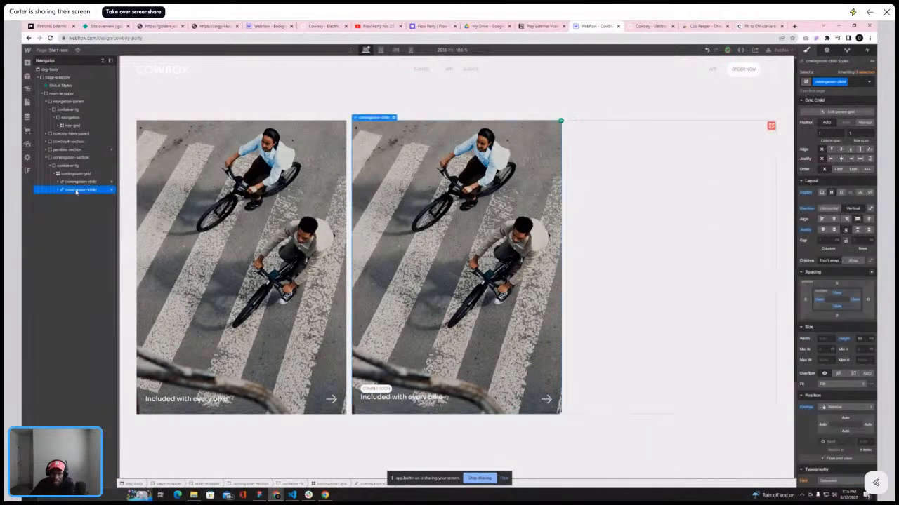
{"action": "key", "text": "ctrl+z"}
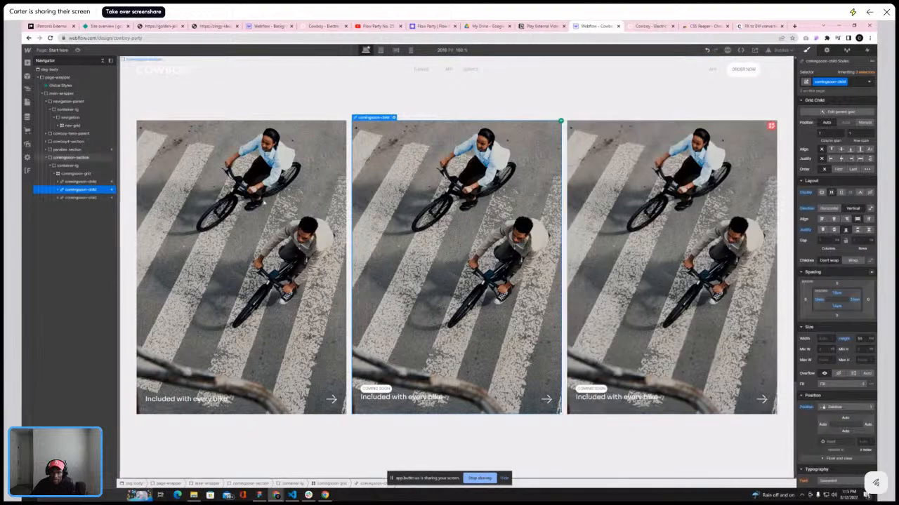
Switch to the reference Cowboy site and scroll up to its service cards
{"action": "left_click", "coordinate": [650, 26]}
{"action": "scroll", "coordinate": [439, 179], "scroll_direction": "up", "scroll_amount": 3}
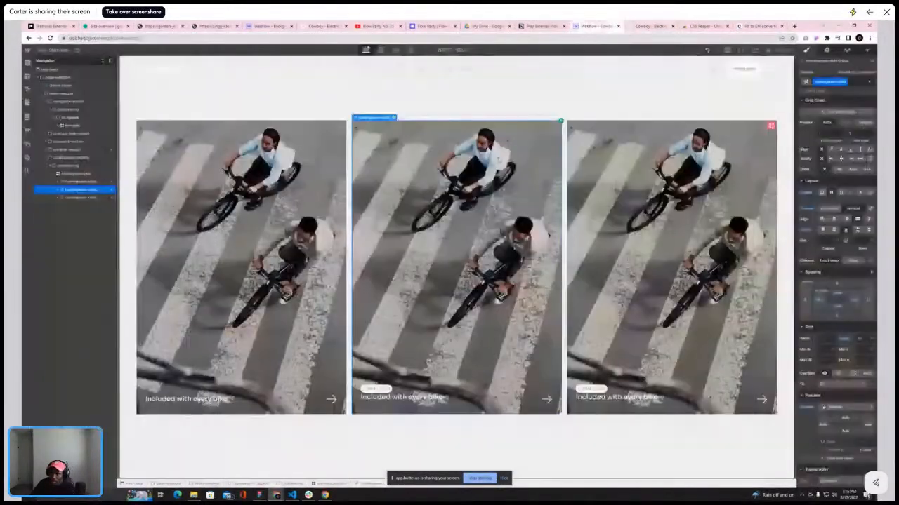
Rename the Div Block holding the coming soon tag in the second card's bottom text to class comingsoon-tagline
{"action": "left_click", "coordinate": [595, 26]}
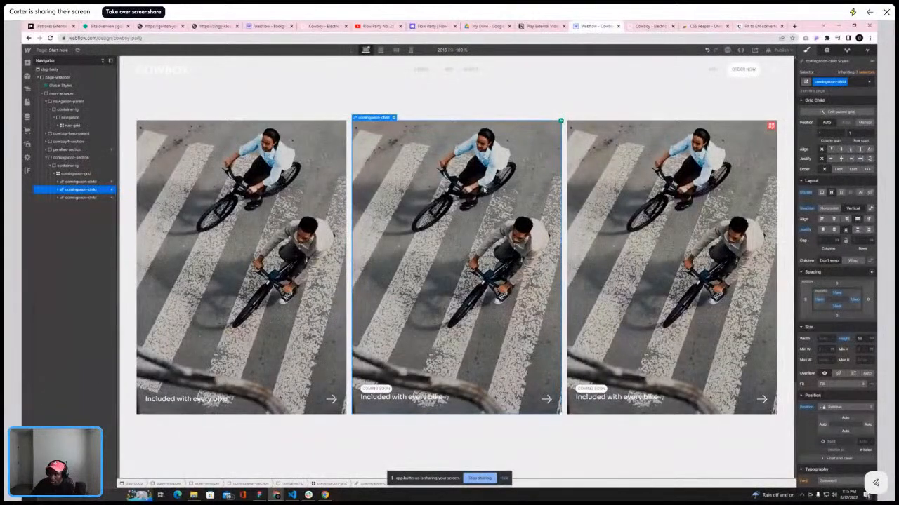
{"action": "left_click", "coordinate": [642, 27]}
{"action": "left_click", "coordinate": [597, 26]}
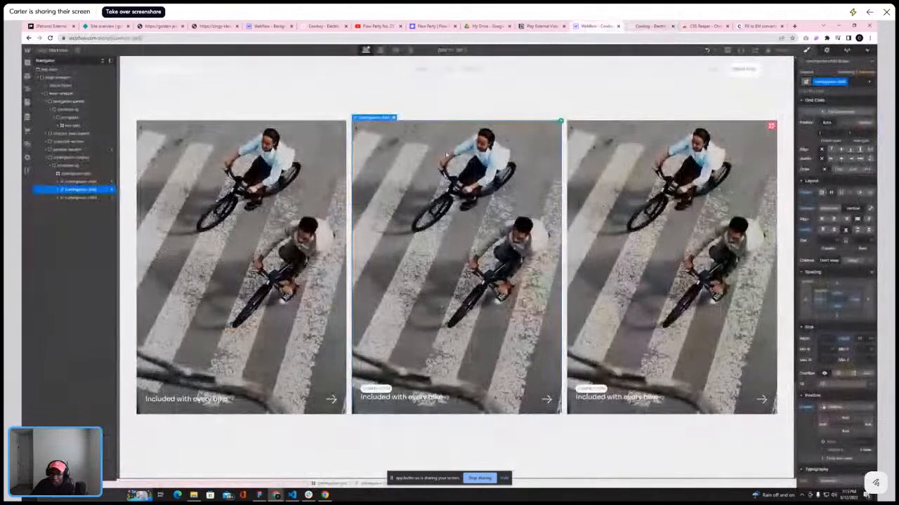
{"action": "left_click", "coordinate": [58, 190]}
{"action": "left_click", "coordinate": [62, 199]}
{"action": "left_click", "coordinate": [62, 207]}
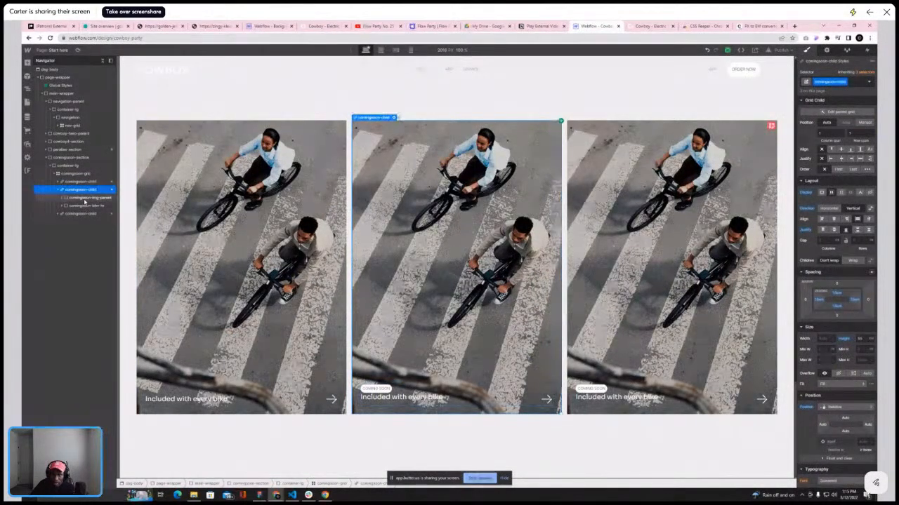
{"action": "left_click", "coordinate": [81, 205]}
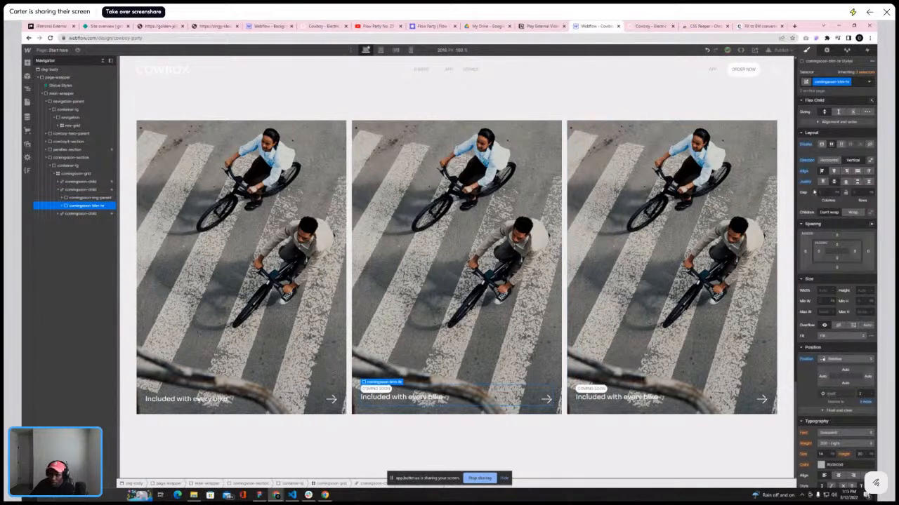
{"action": "left_click", "coordinate": [82, 199]}
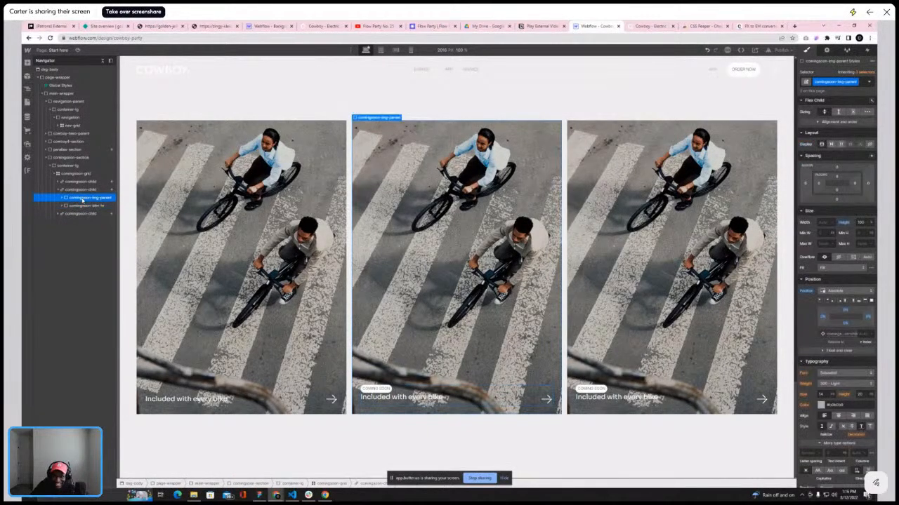
{"action": "left_click", "coordinate": [66, 206]}
{"action": "left_click", "coordinate": [64, 206]}
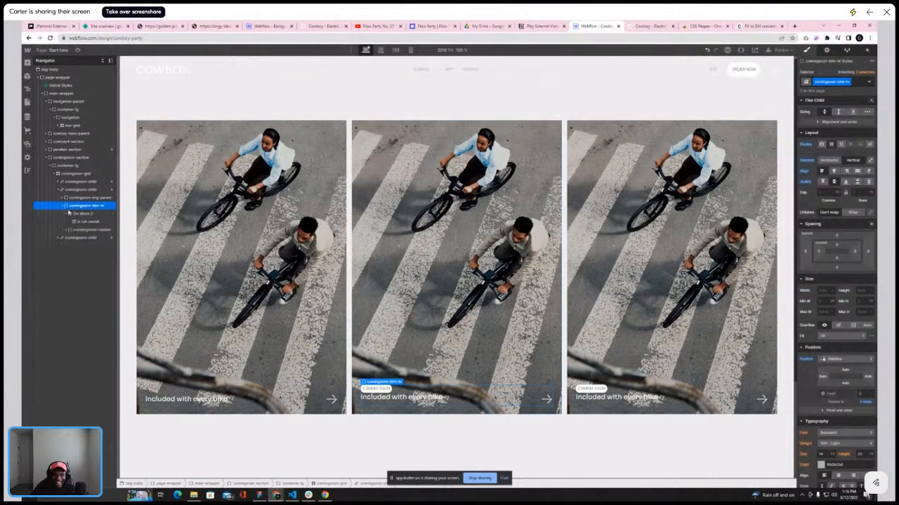
{"action": "left_click", "coordinate": [77, 214]}
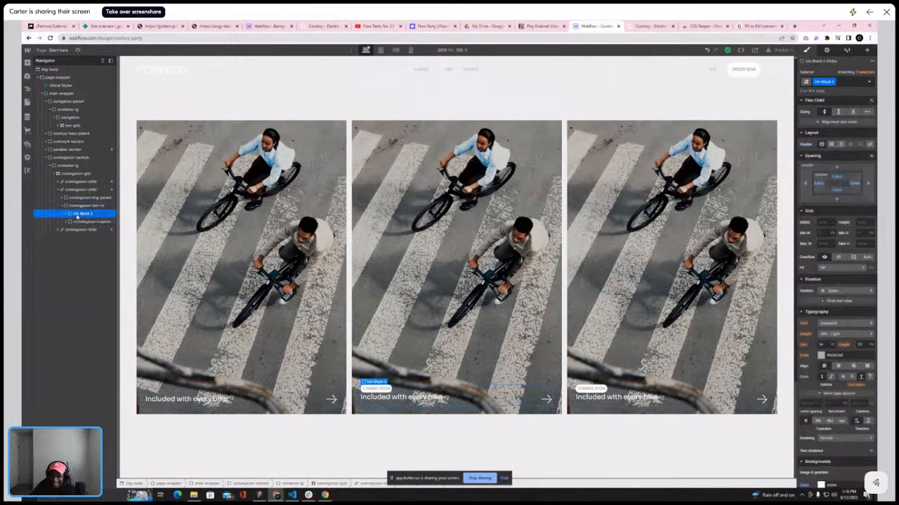
{"action": "double_click", "coordinate": [826, 81]}
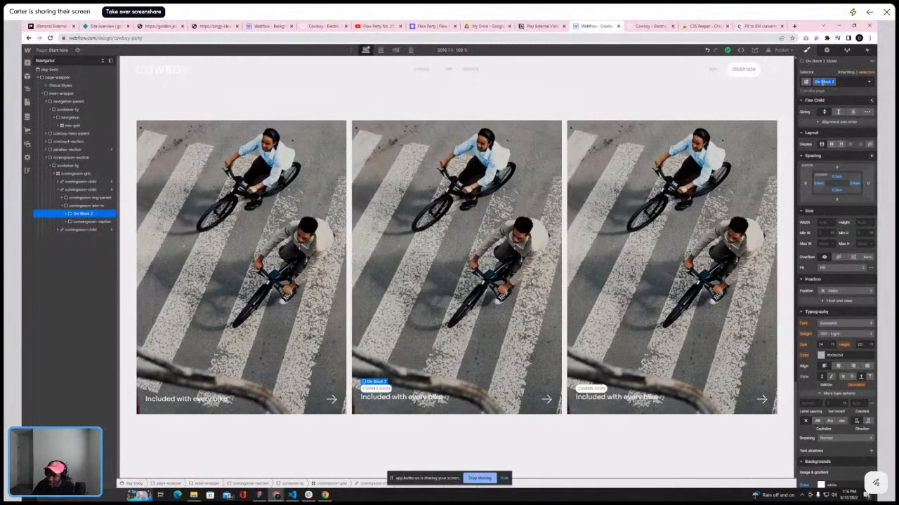
{"action": "key", "text": "BackSpace"}
{"action": "type", "text": "comingso"}
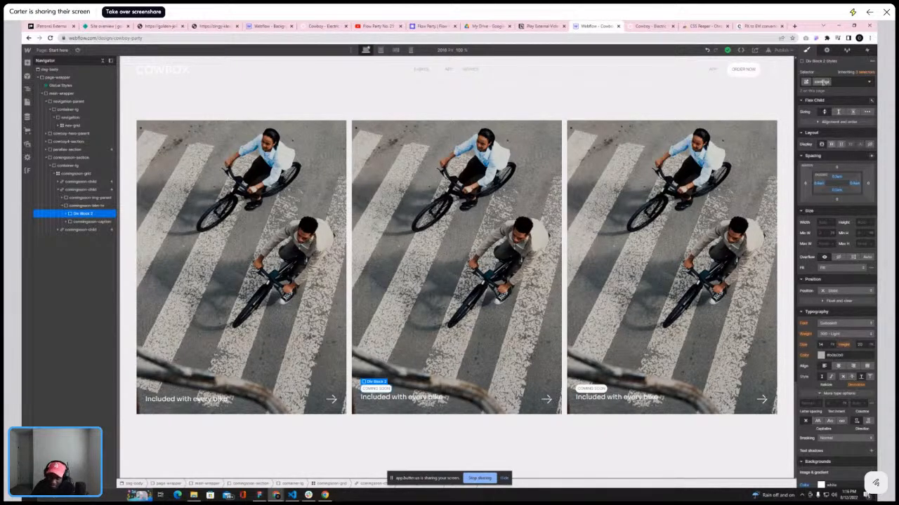
{"action": "type", "text": "on-txtline"}
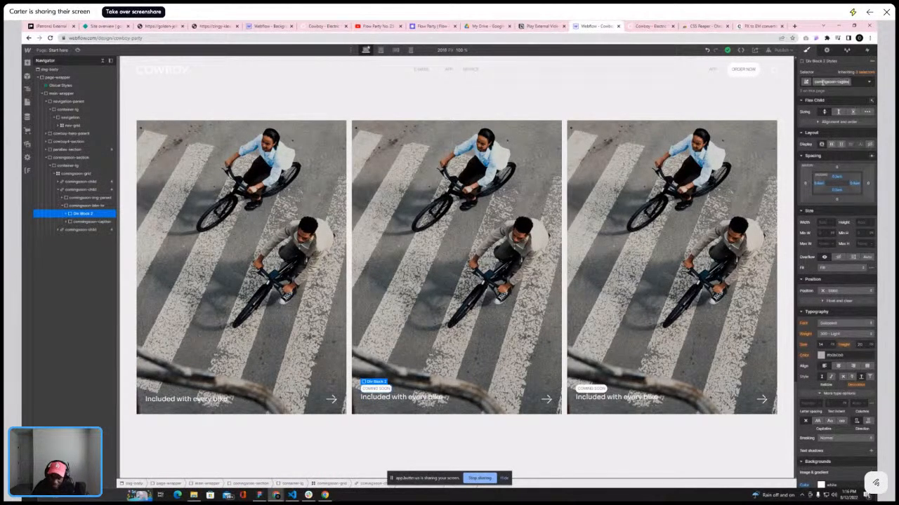
{"action": "key", "text": "Return"}
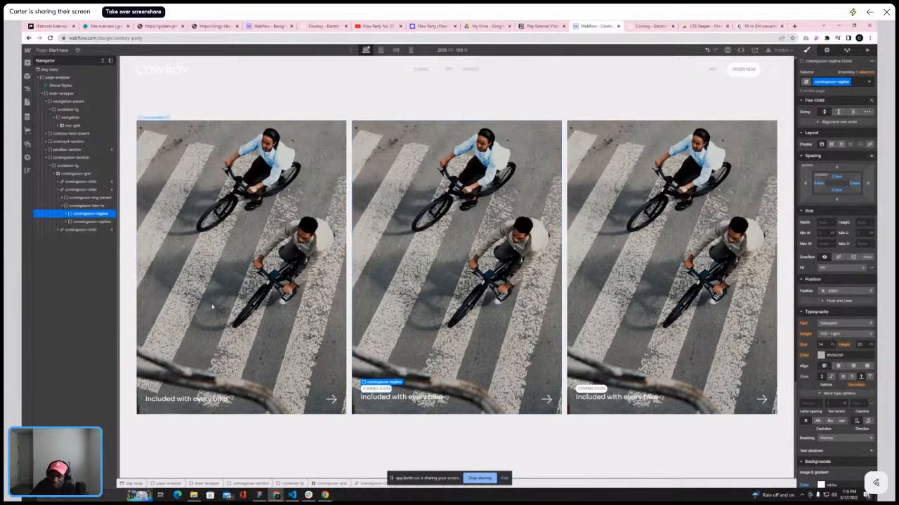
Set the comingsoon-caption's flex items alignment to center
{"action": "left_click", "coordinate": [85, 222]}
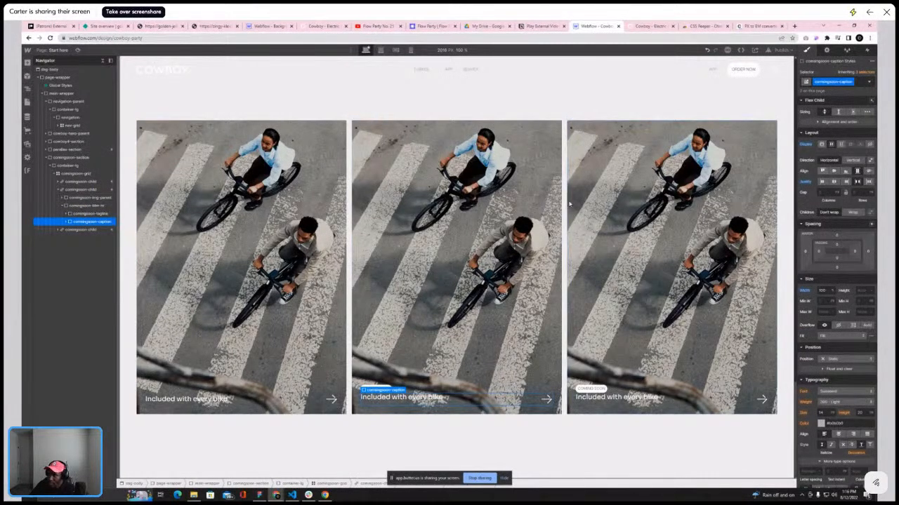
{"action": "left_click", "coordinate": [66, 222]}
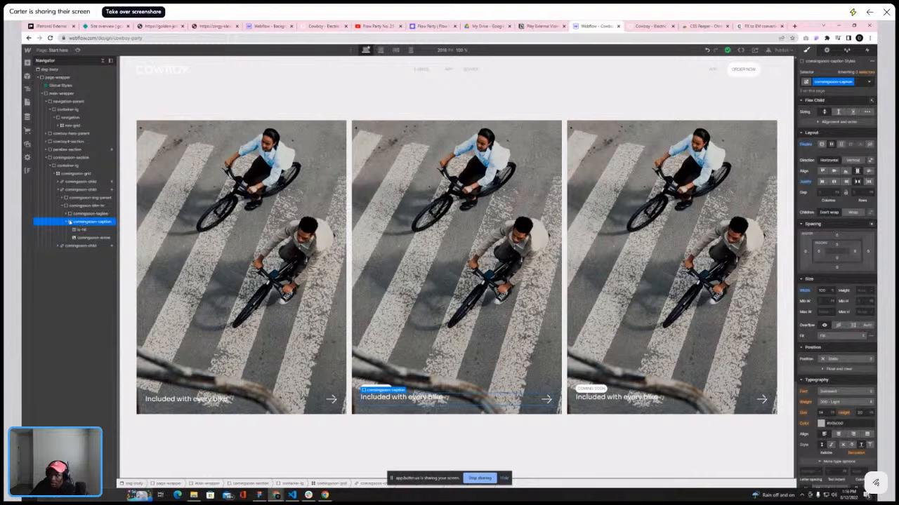
{"action": "left_click", "coordinate": [833, 171]}
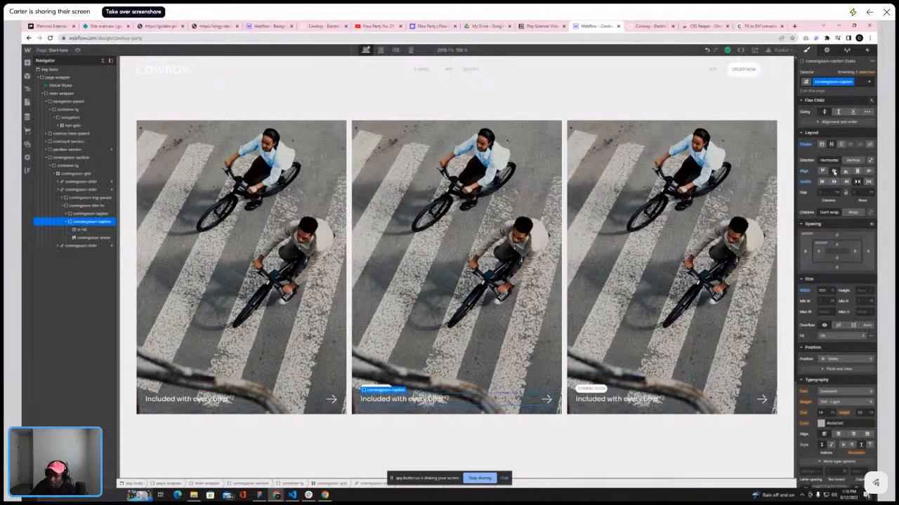
{"action": "left_click", "coordinate": [66, 222]}
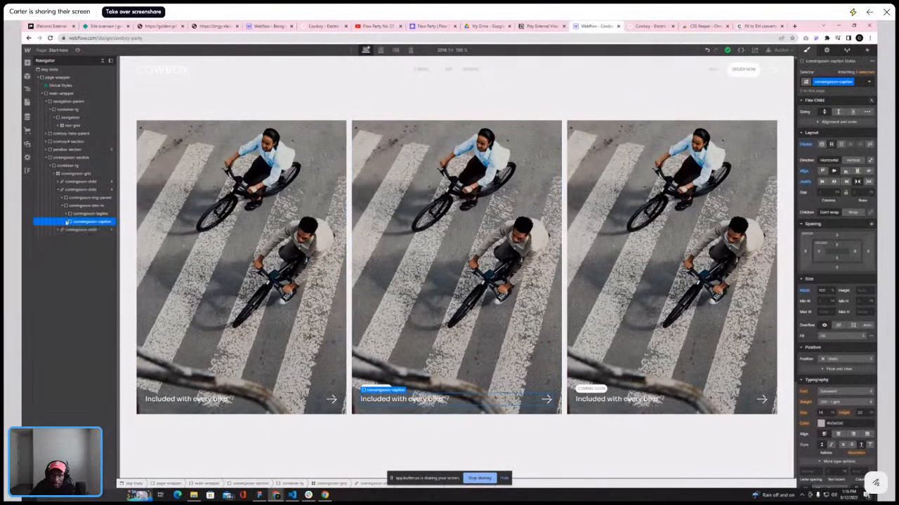
Replace the second card's comingsoon-img with the phone 'Choose a service' image from the assets
{"action": "left_click", "coordinate": [404, 282]}
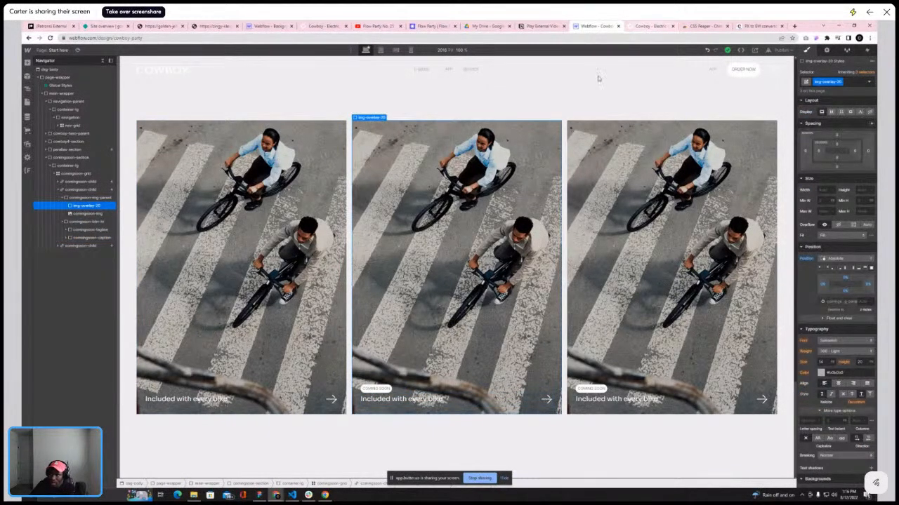
{"action": "left_click", "coordinate": [100, 212]}
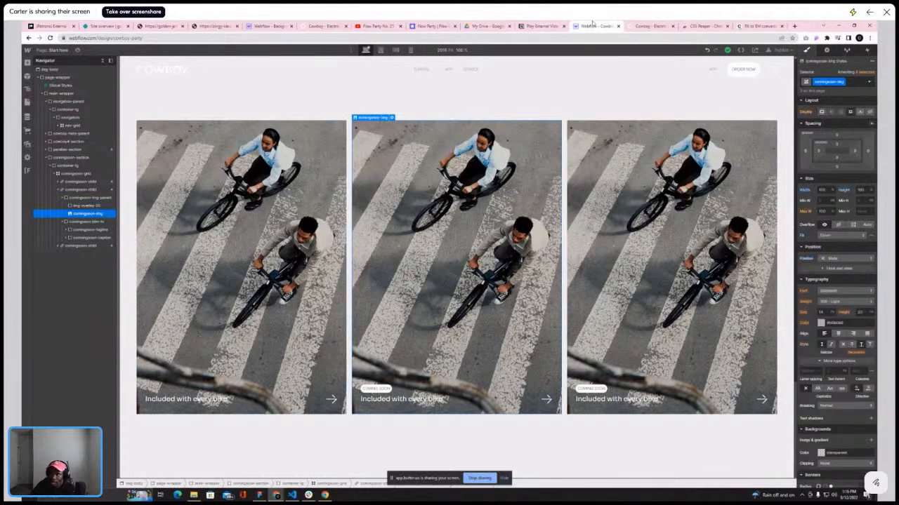
{"action": "left_click", "coordinate": [634, 26]}
{"action": "left_click", "coordinate": [598, 26]}
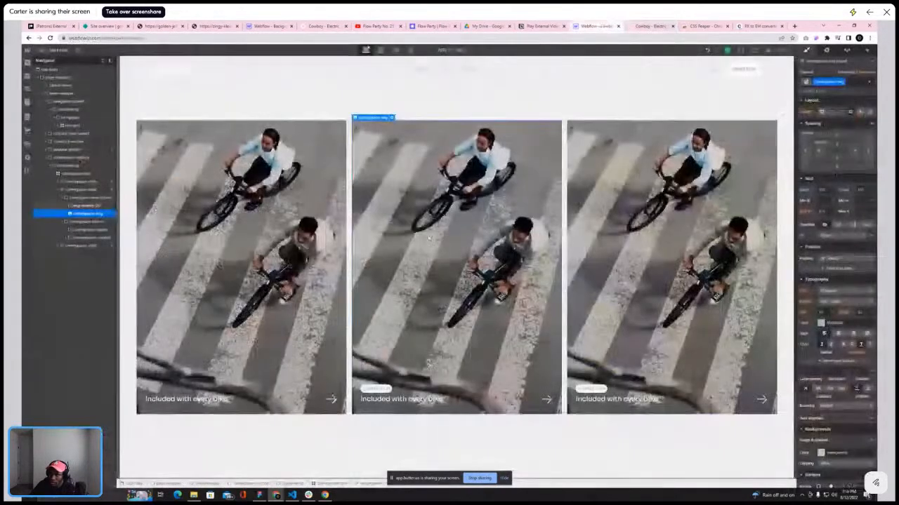
{"action": "double_click", "coordinate": [422, 191]}
{"action": "left_click", "coordinate": [400, 153]}
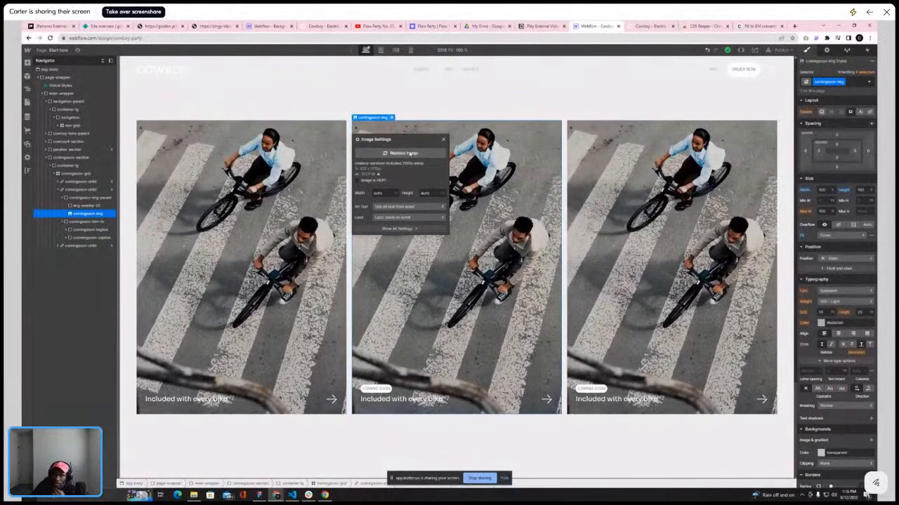
{"action": "scroll", "coordinate": [77, 274], "scroll_direction": "down", "scroll_amount": 5}
{"action": "scroll", "coordinate": [77, 277], "scroll_direction": "down", "scroll_amount": 10}
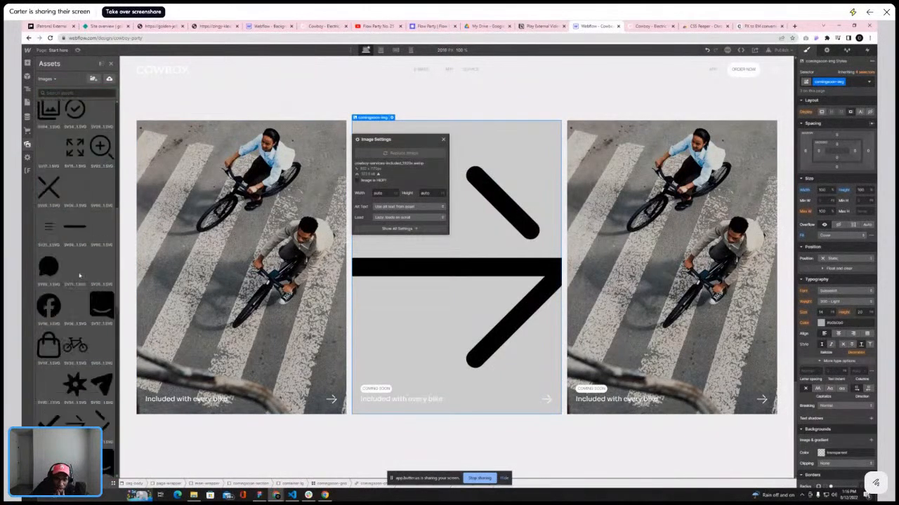
{"action": "left_click", "coordinate": [102, 281]}
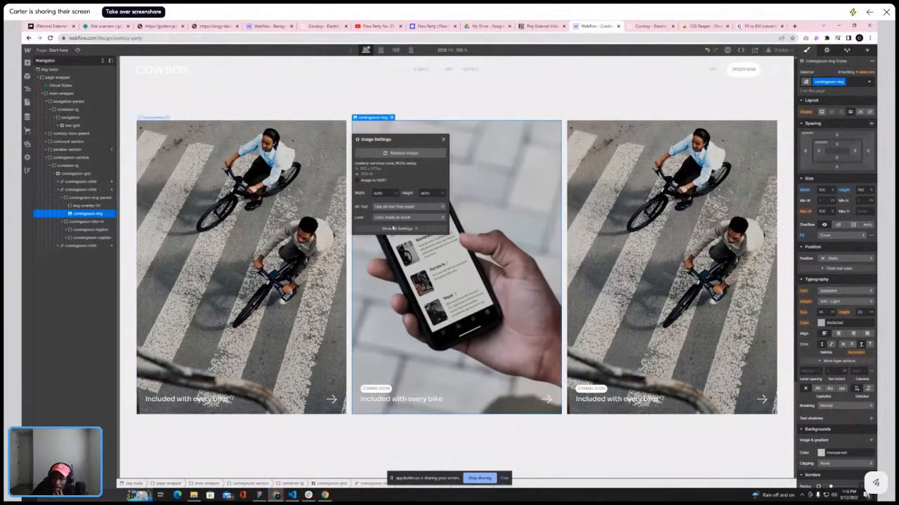
Replace the third card's comingsoon-img with the bike-by-the-archway image from the assets
{"action": "left_click", "coordinate": [621, 208]}
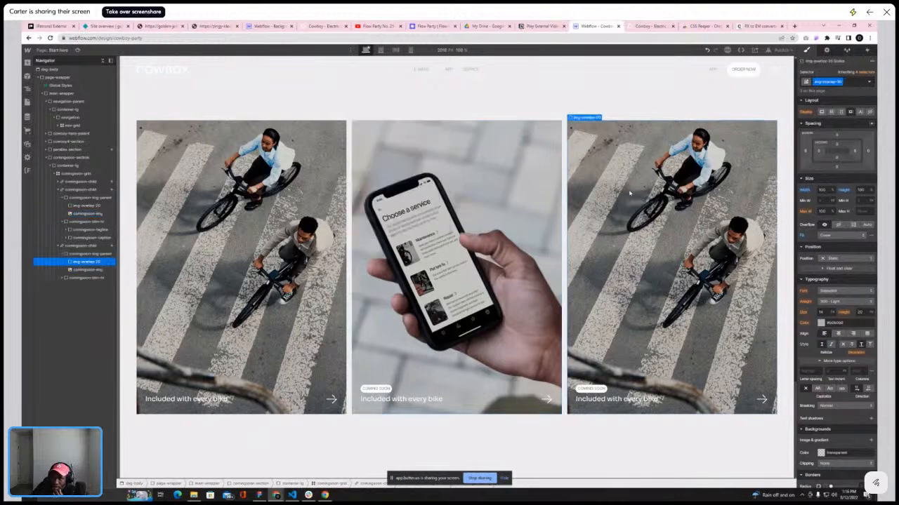
{"action": "left_click", "coordinate": [88, 270]}
{"action": "left_click", "coordinate": [606, 118]}
{"action": "left_click", "coordinate": [615, 152]}
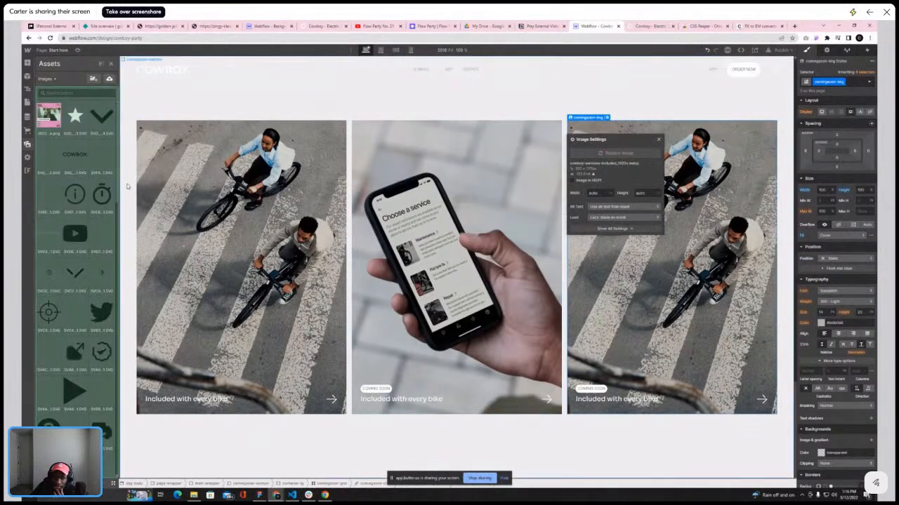
{"action": "scroll", "coordinate": [75, 281], "scroll_direction": "down", "scroll_amount": 10}
{"action": "scroll", "coordinate": [75, 252], "scroll_direction": "down", "scroll_amount": 6}
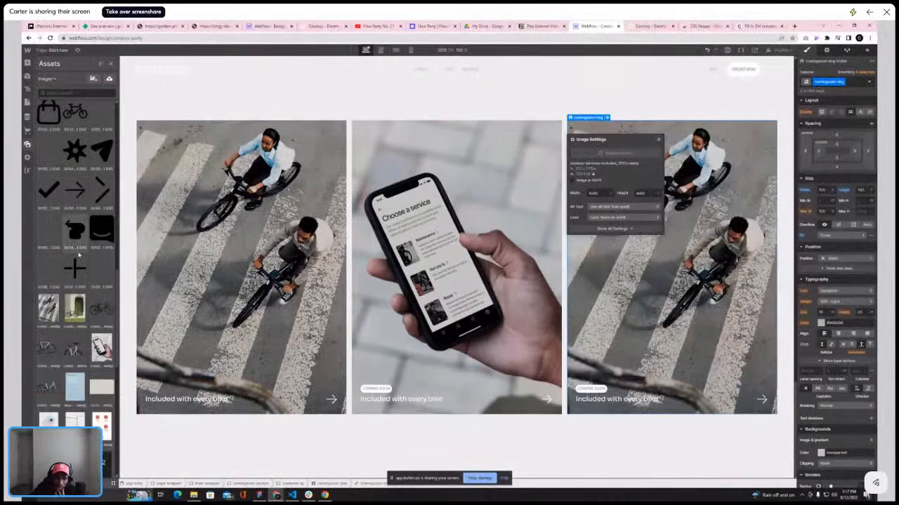
{"action": "scroll", "coordinate": [76, 244], "scroll_direction": "down", "scroll_amount": 4}
{"action": "scroll", "coordinate": [76, 243], "scroll_direction": "up", "scroll_amount": 5}
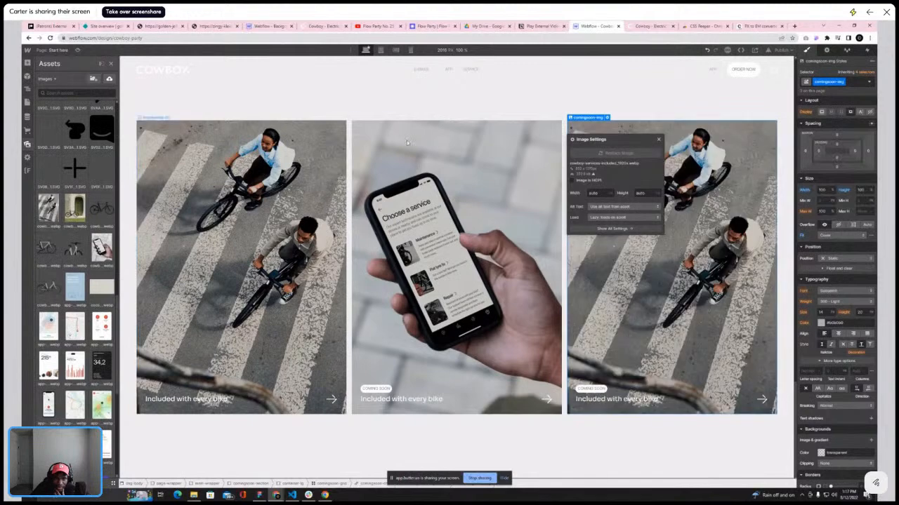
{"action": "left_click", "coordinate": [646, 28]}
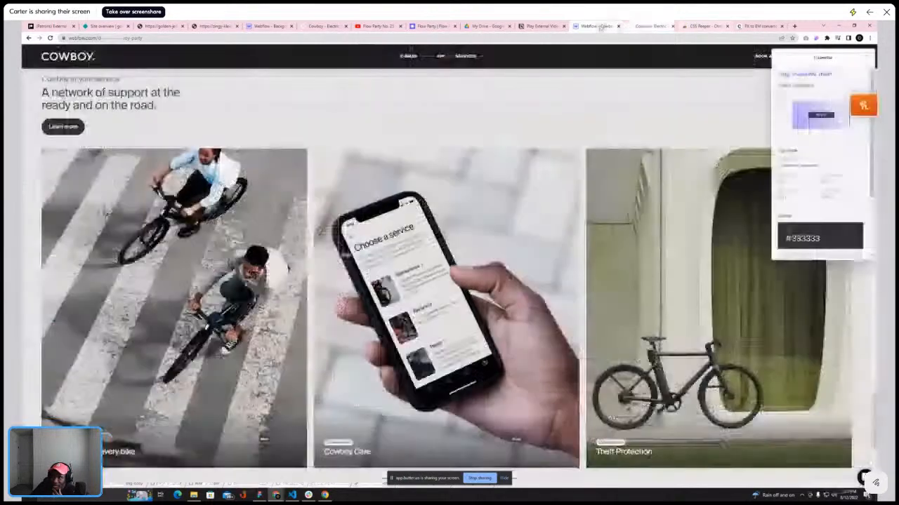
{"action": "left_click", "coordinate": [602, 26]}
{"action": "left_click", "coordinate": [75, 207]}
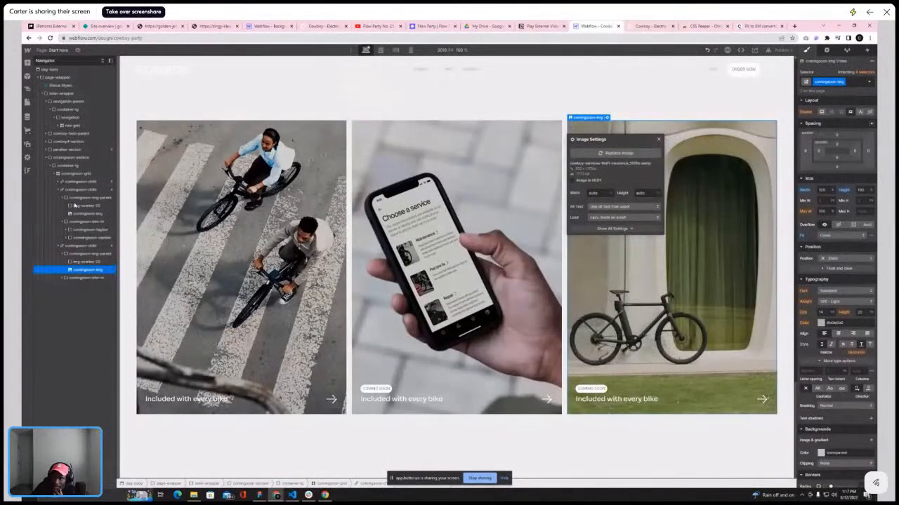
{"action": "left_click", "coordinate": [658, 139]}
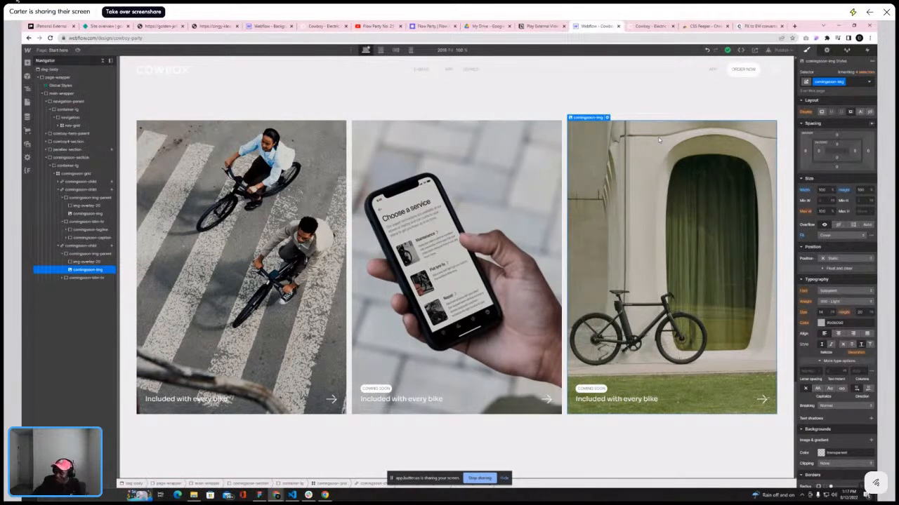
Review the three-card grid on the canvas against the reference Cowboy site's service cards
{"action": "left_click", "coordinate": [452, 99]}
{"action": "scroll", "coordinate": [495, 146], "scroll_direction": "up", "scroll_amount": 6}
{"action": "scroll", "coordinate": [500, 165], "scroll_direction": "down", "scroll_amount": 5}
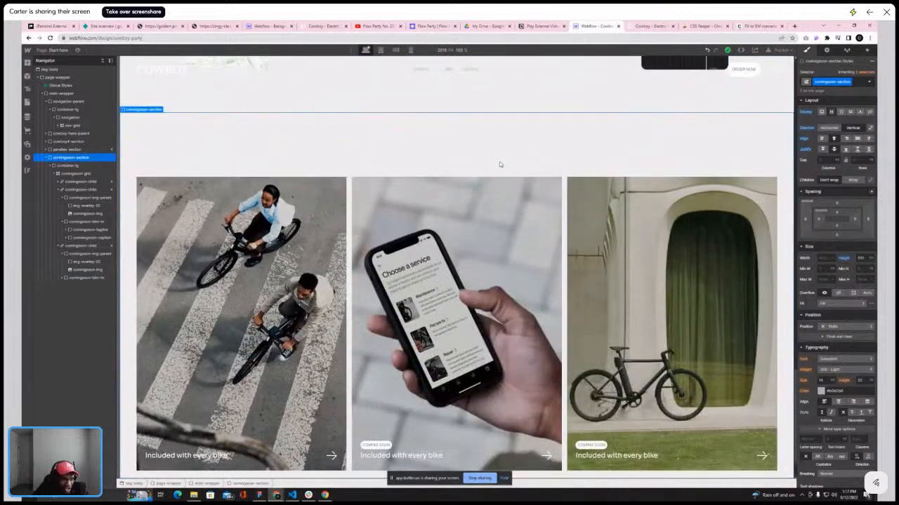
{"action": "scroll", "coordinate": [499, 161], "scroll_direction": "down", "scroll_amount": 2}
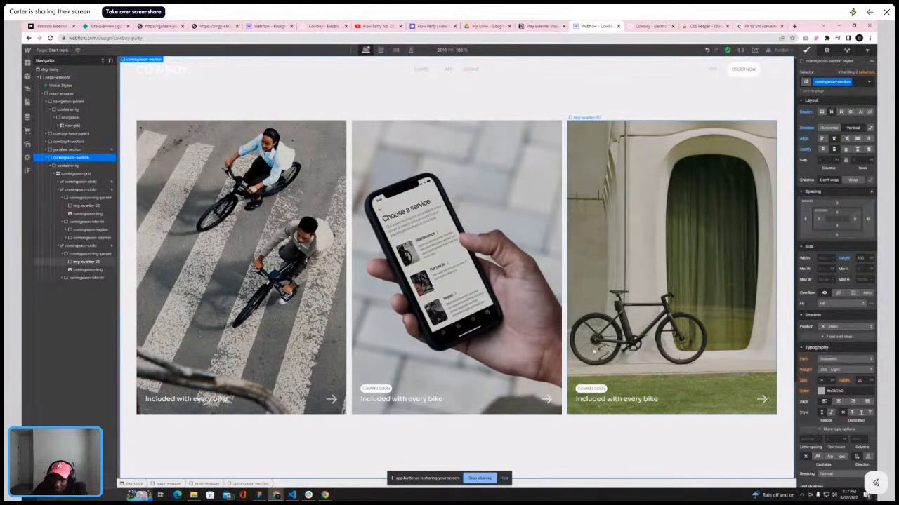
{"action": "scroll", "coordinate": [457, 281], "scroll_direction": "up", "scroll_amount": 3}
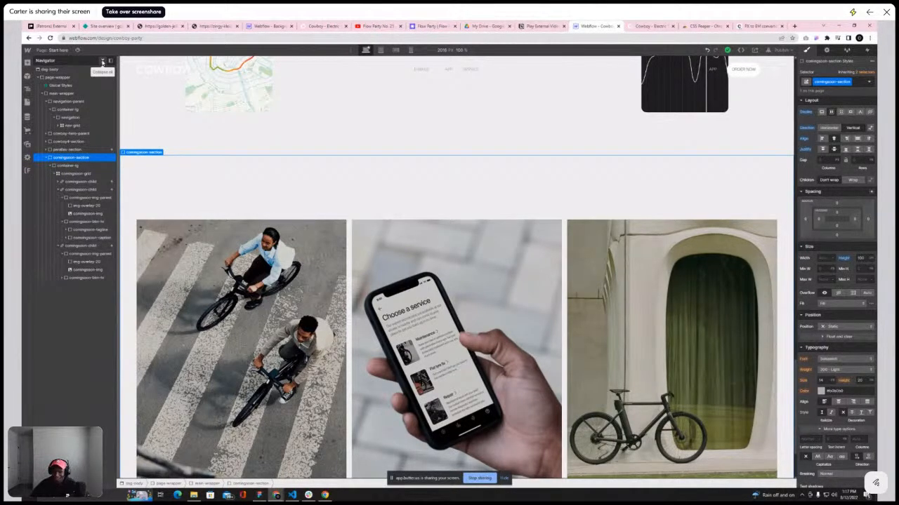
{"action": "scroll", "coordinate": [484, 187], "scroll_direction": "down", "scroll_amount": 2}
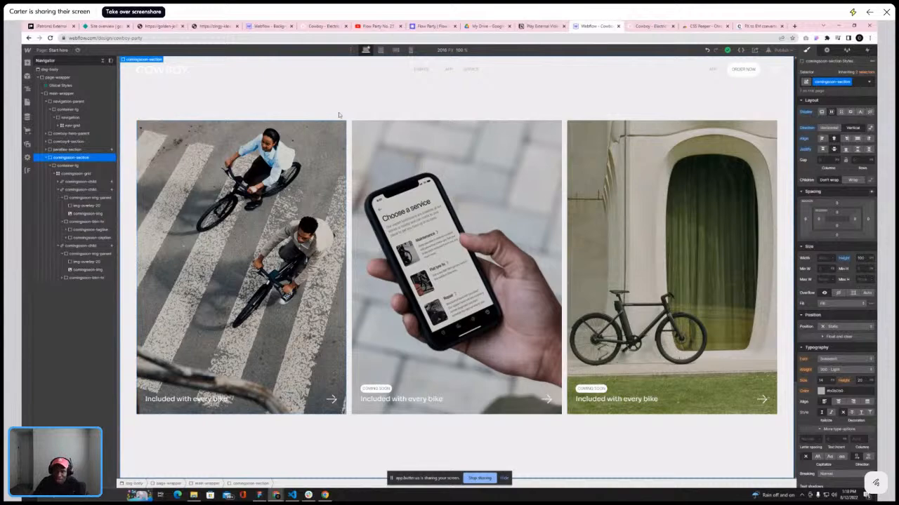
{"action": "left_click", "coordinate": [330, 129]}
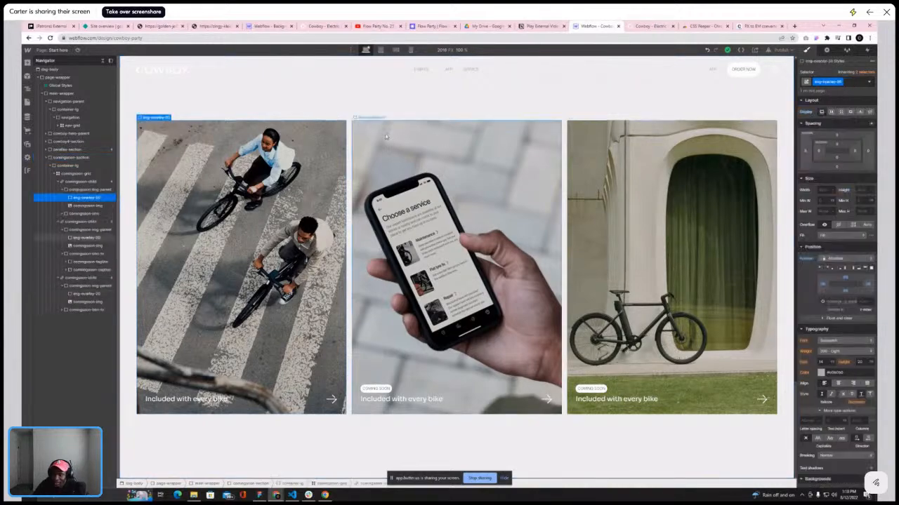
{"action": "left_click", "coordinate": [654, 26]}
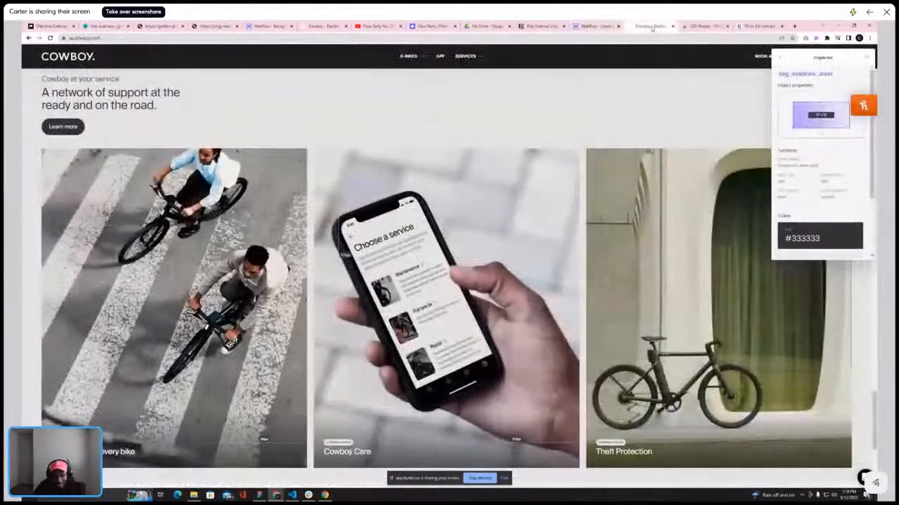
{"action": "left_click", "coordinate": [597, 26]}
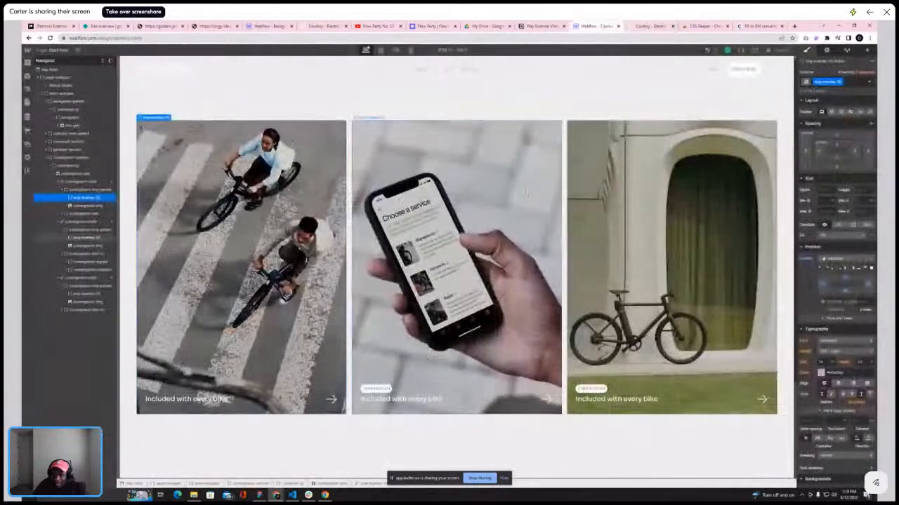
Rewrite the second card's caption text as "Cowboy Care"
{"action": "double_click", "coordinate": [404, 398]}
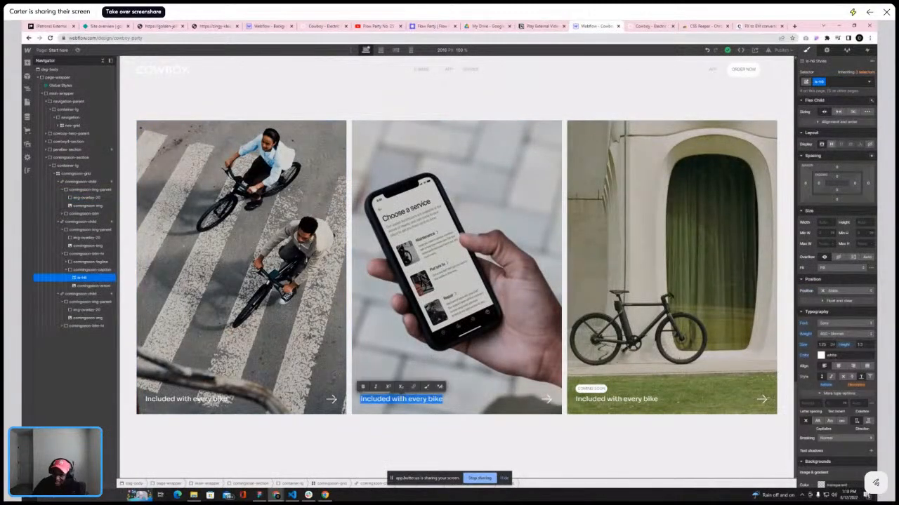
{"action": "left_click", "coordinate": [649, 26]}
{"action": "left_click", "coordinate": [595, 26]}
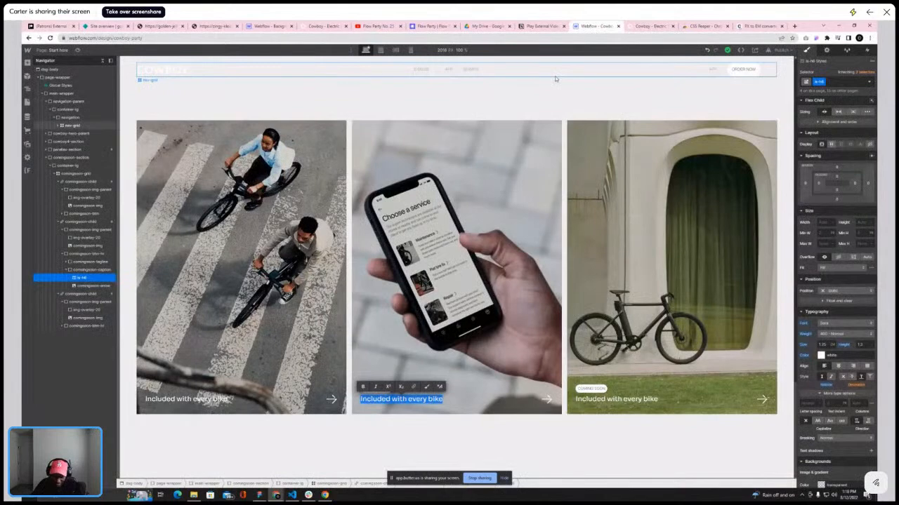
{"action": "type", "text": "Cowboy Care"}
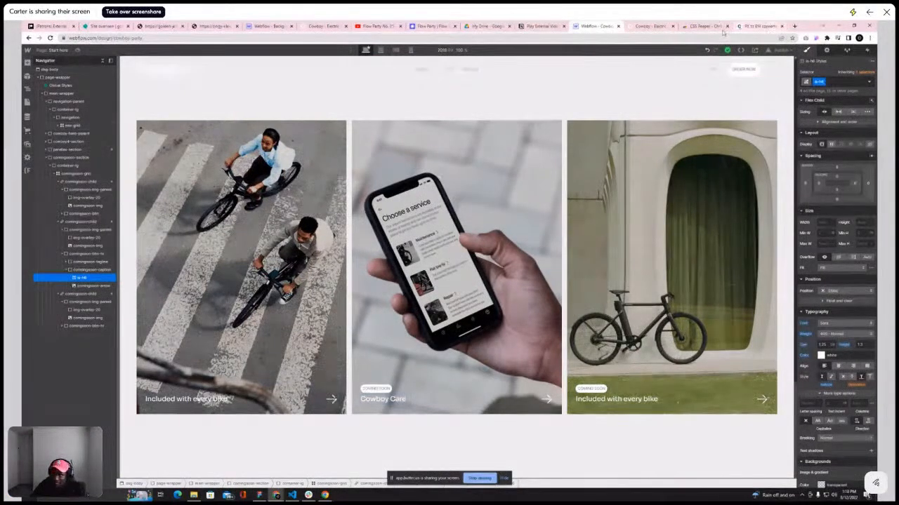
Rewrite the third card's caption text as "Theft Protection"
{"action": "left_click", "coordinate": [649, 26]}
{"action": "left_click", "coordinate": [602, 28]}
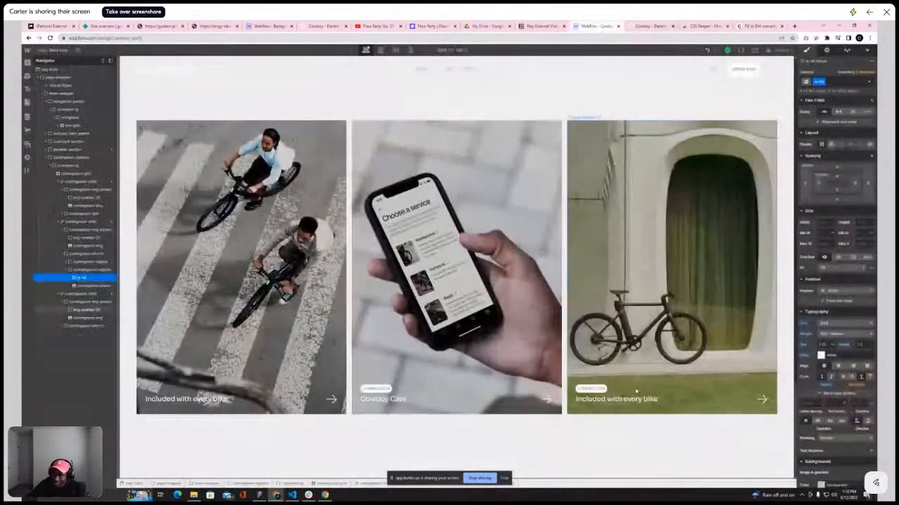
{"action": "double_click", "coordinate": [617, 398]}
{"action": "type", "text": "Th"}
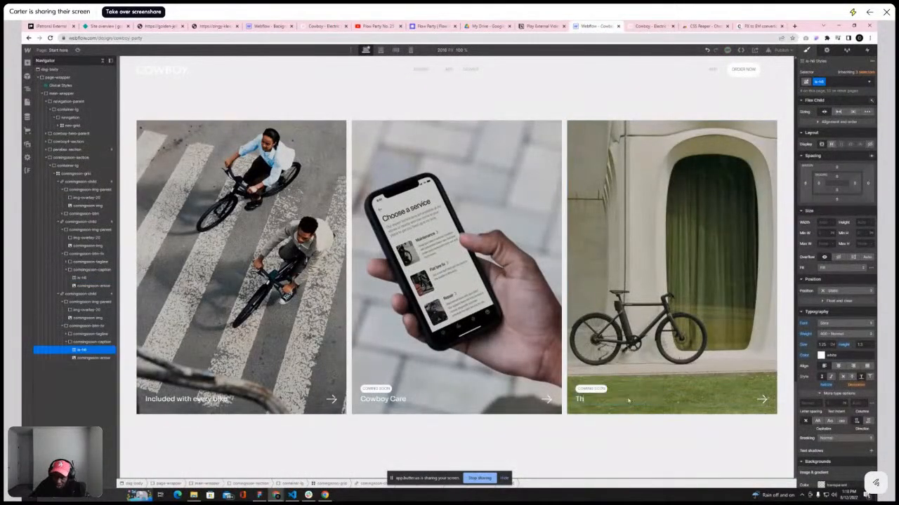
{"action": "type", "text": "eft"}
{"action": "type", "text": " in"}
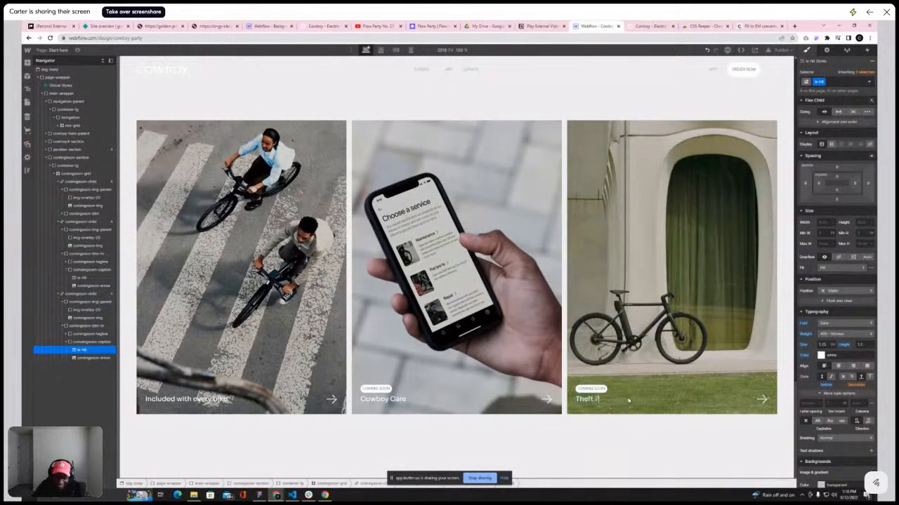
{"action": "type", "text": "otect"}
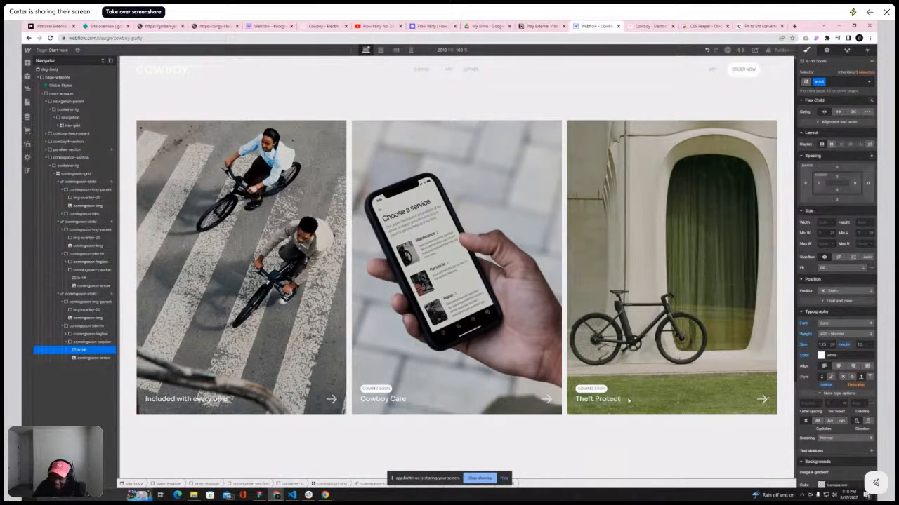
{"action": "type", "text": "ion"}
Compare the Webflow page with the reference site's service section heading above the cards
{"action": "left_click", "coordinate": [563, 147]}
{"action": "scroll", "coordinate": [578, 220], "scroll_direction": "up", "scroll_amount": 2}
{"action": "scroll", "coordinate": [580, 220], "scroll_direction": "down", "scroll_amount": 2}
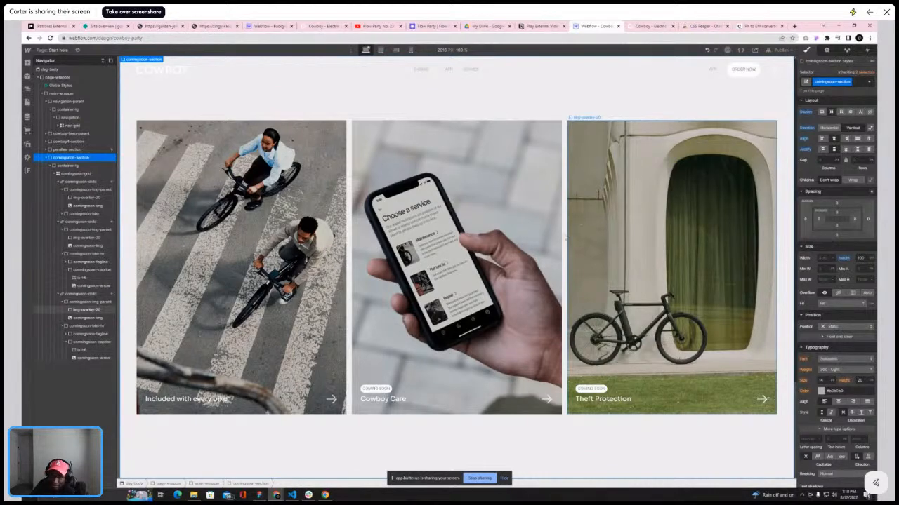
{"action": "scroll", "coordinate": [562, 235], "scroll_direction": "up", "scroll_amount": 3}
{"action": "scroll", "coordinate": [540, 248], "scroll_direction": "up", "scroll_amount": 9}
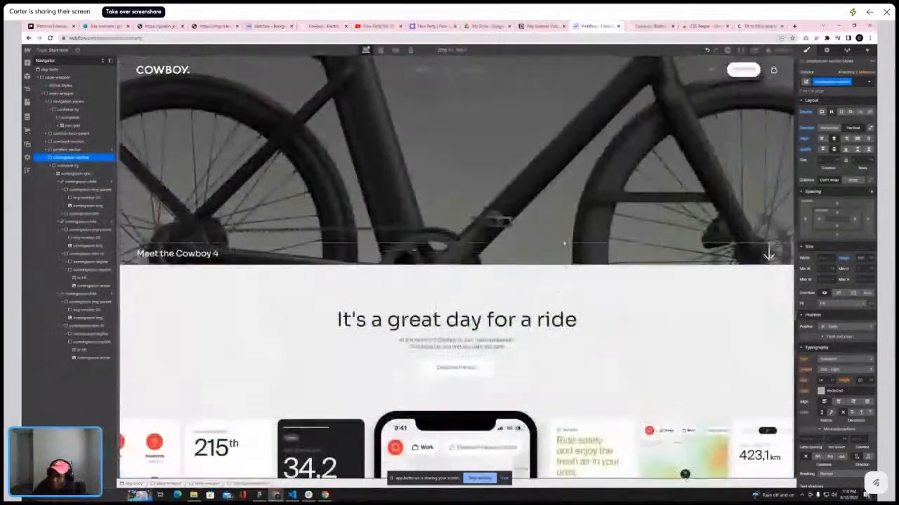
{"action": "scroll", "coordinate": [542, 242], "scroll_direction": "down", "scroll_amount": 3}
{"action": "scroll", "coordinate": [542, 242], "scroll_direction": "down", "scroll_amount": 8}
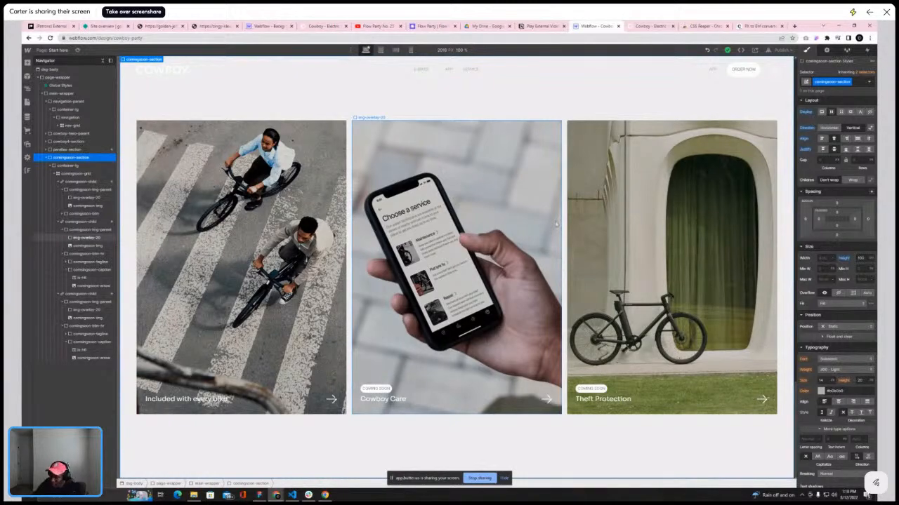
{"action": "left_click", "coordinate": [634, 28]}
{"action": "scroll", "coordinate": [622, 160], "scroll_direction": "down", "scroll_amount": 5}
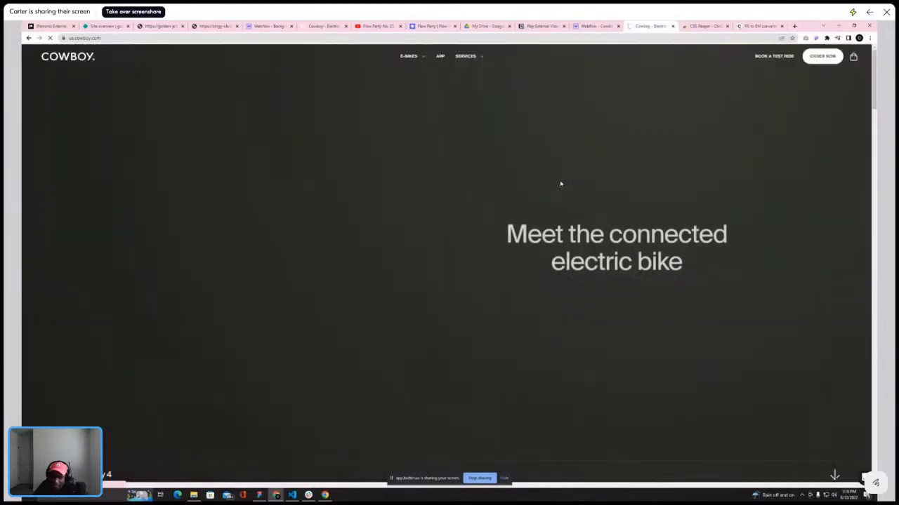
{"action": "scroll", "coordinate": [545, 200], "scroll_direction": "down", "scroll_amount": 10}
{"action": "scroll", "coordinate": [490, 191], "scroll_direction": "down", "scroll_amount": 15}
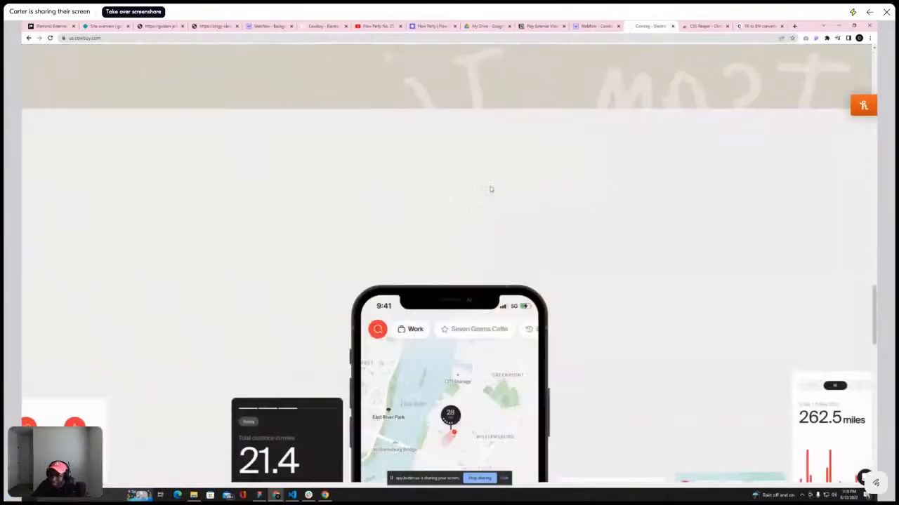
{"action": "scroll", "coordinate": [490, 186], "scroll_direction": "up", "scroll_amount": 3}
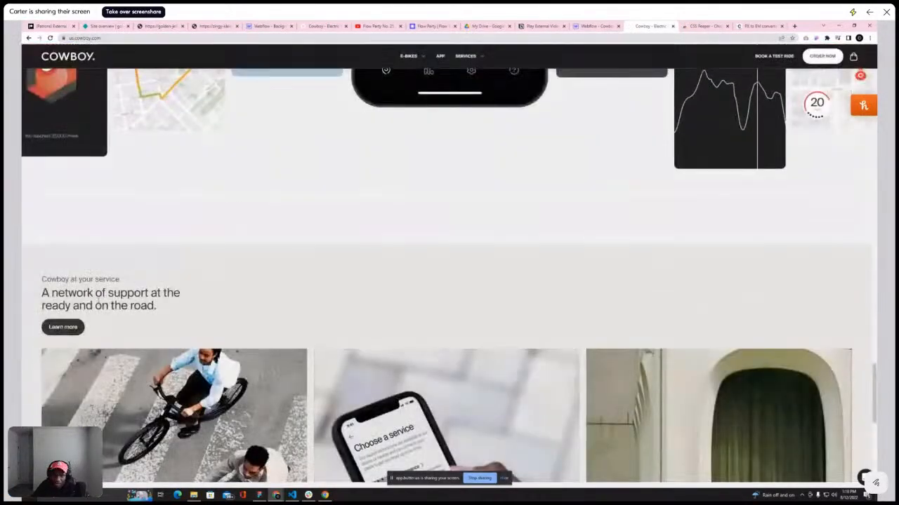
{"action": "left_click", "coordinate": [596, 26]}
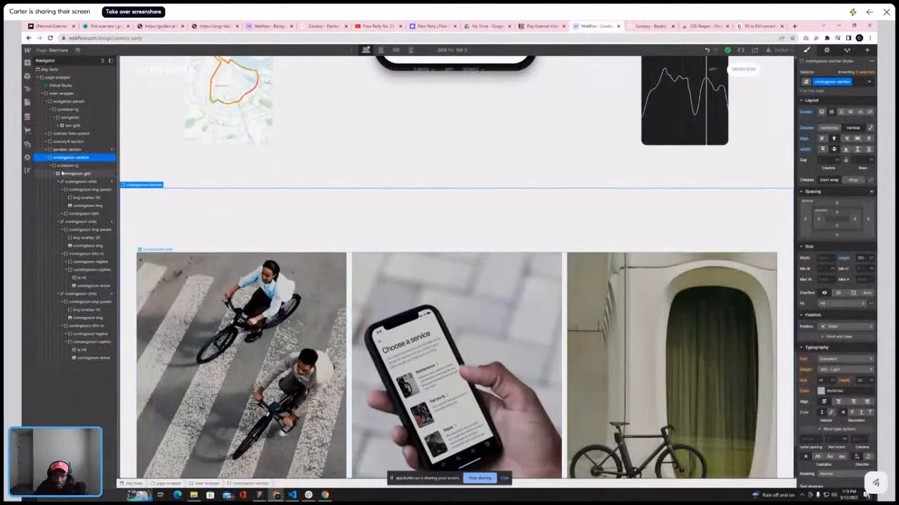
Add a div block inside container-lg and place it above the comingsoon-grid
{"action": "left_click", "coordinate": [54, 175]}
{"action": "left_click", "coordinate": [65, 174]}
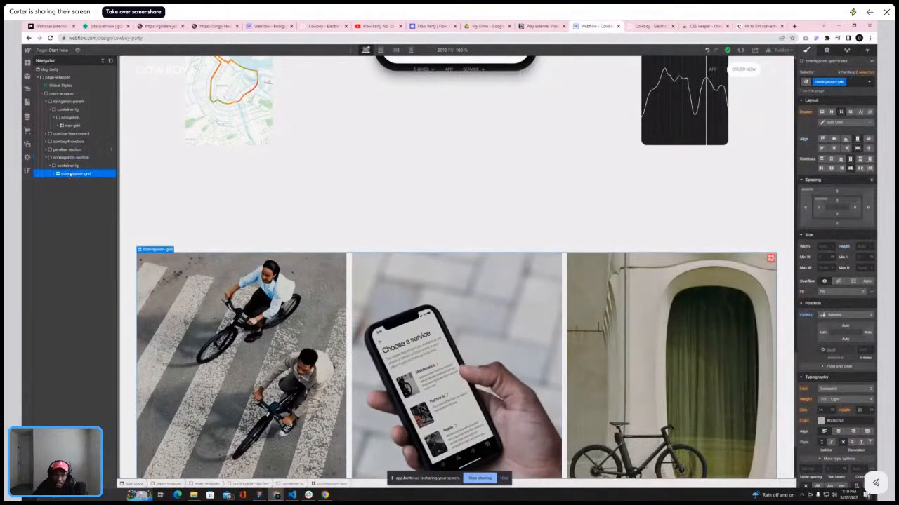
{"action": "left_click", "coordinate": [68, 166]}
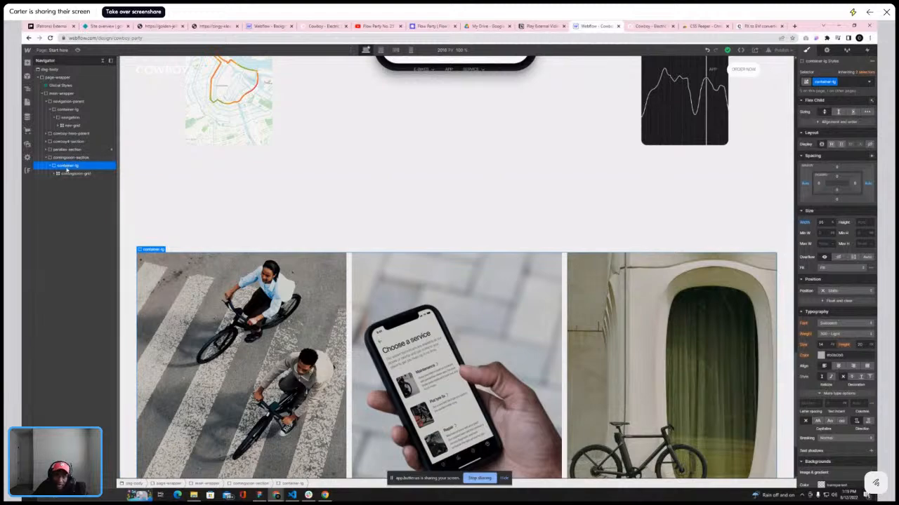
{"action": "left_click", "coordinate": [27, 62]}
{"action": "left_click", "coordinate": [42, 178]}
{"action": "left_click_drag", "start_coordinate": [66, 182], "coordinate": [66, 171]}
{"action": "scroll", "coordinate": [283, 208], "scroll_direction": "up", "scroll_amount": 5}
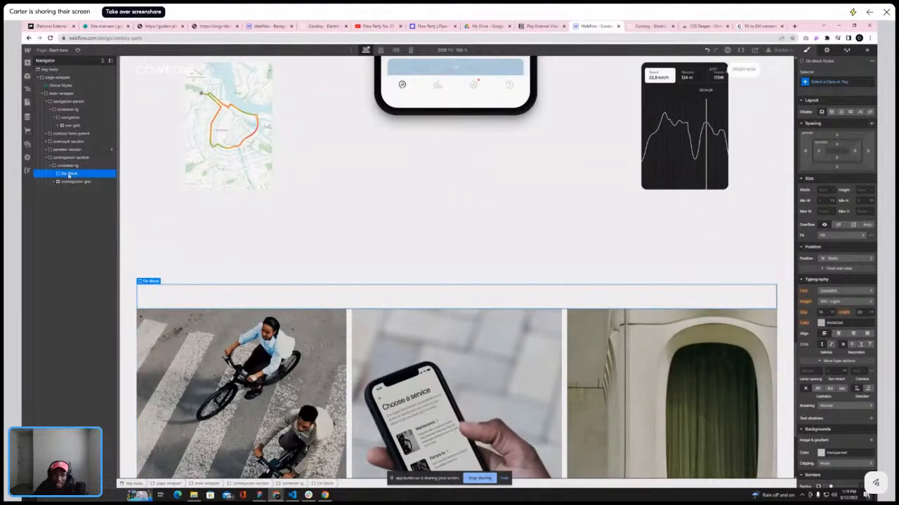
Give the new div block the class comingsoon-top
{"action": "left_click", "coordinate": [839, 82]}
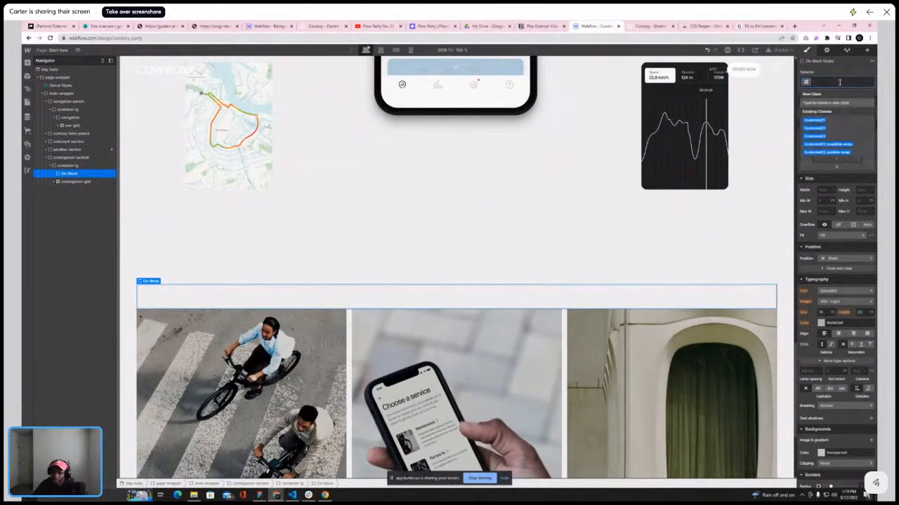
{"action": "type", "text": "co"}
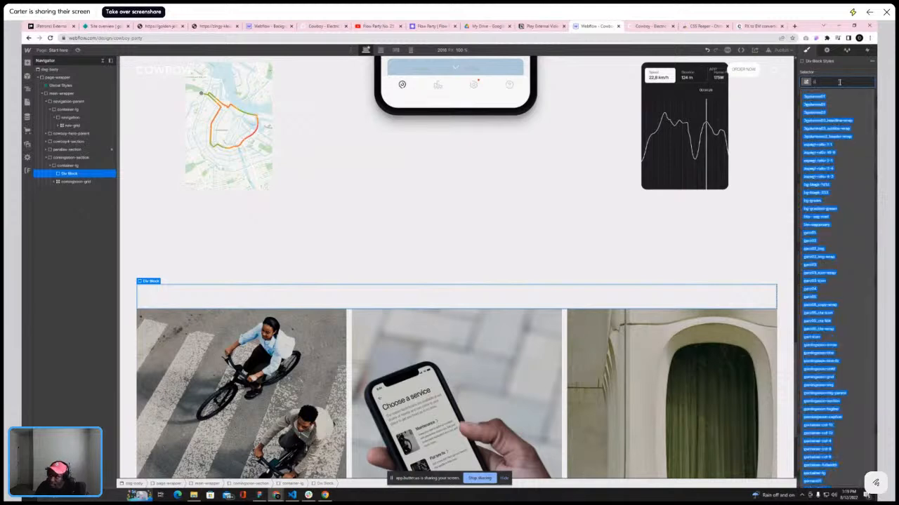
{"action": "type", "text": "min"}
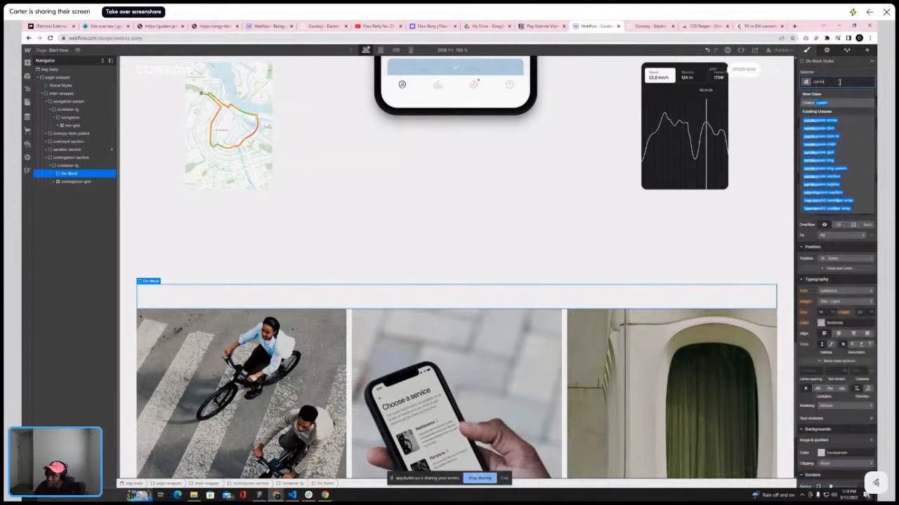
{"action": "type", "text": "gs"}
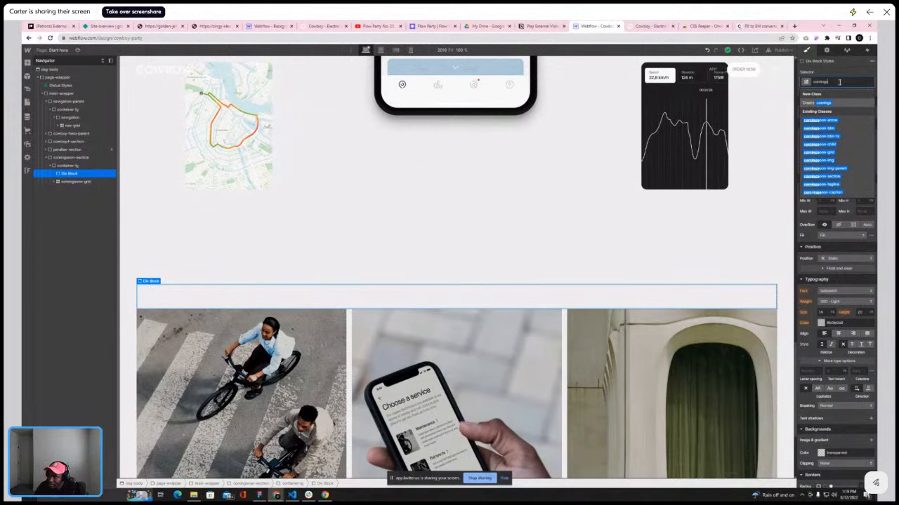
{"action": "type", "text": "on-text"}
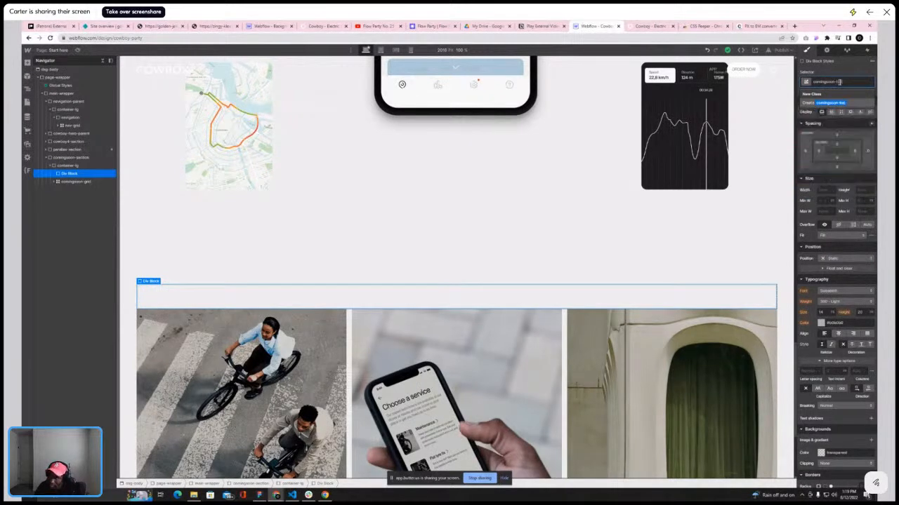
{"action": "key", "text": "Return"}
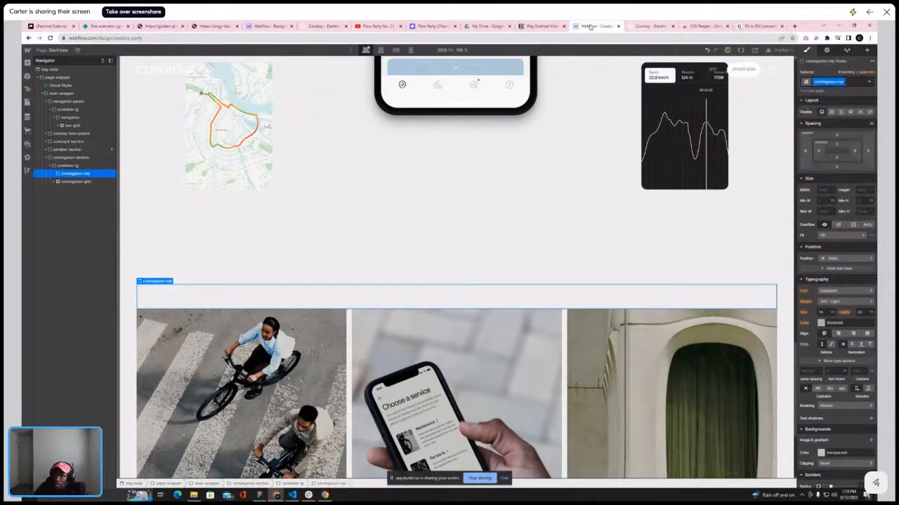
Set the comingsoon-top div's display to flex
{"action": "left_click", "coordinate": [636, 26]}
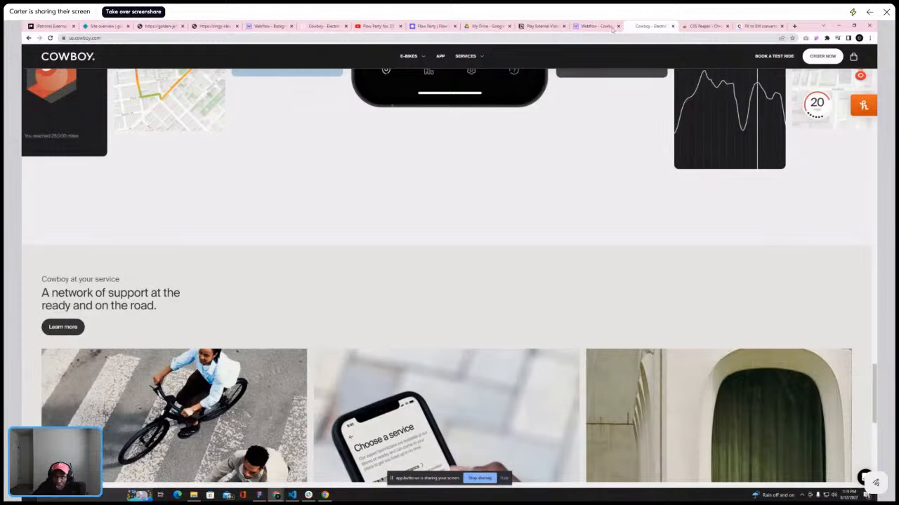
{"action": "left_click", "coordinate": [596, 26]}
{"action": "left_click", "coordinate": [831, 112]}
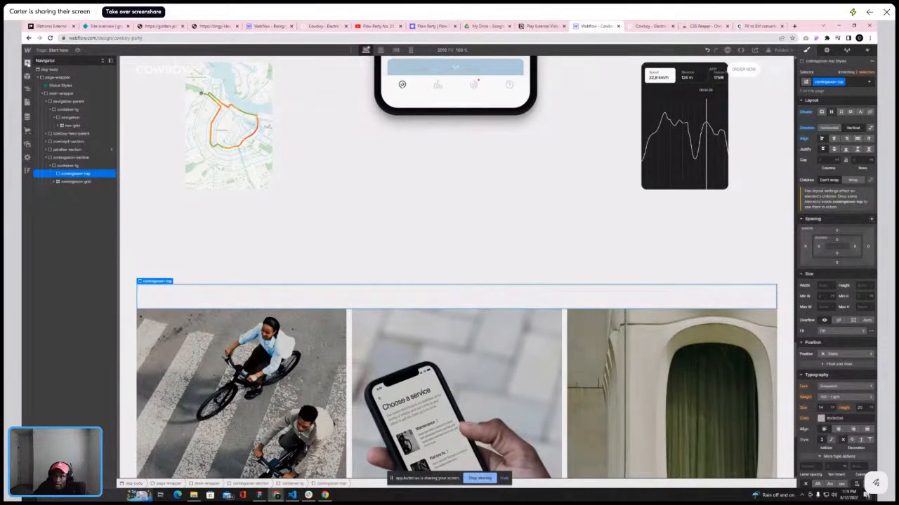
{"action": "left_click", "coordinate": [647, 26]}
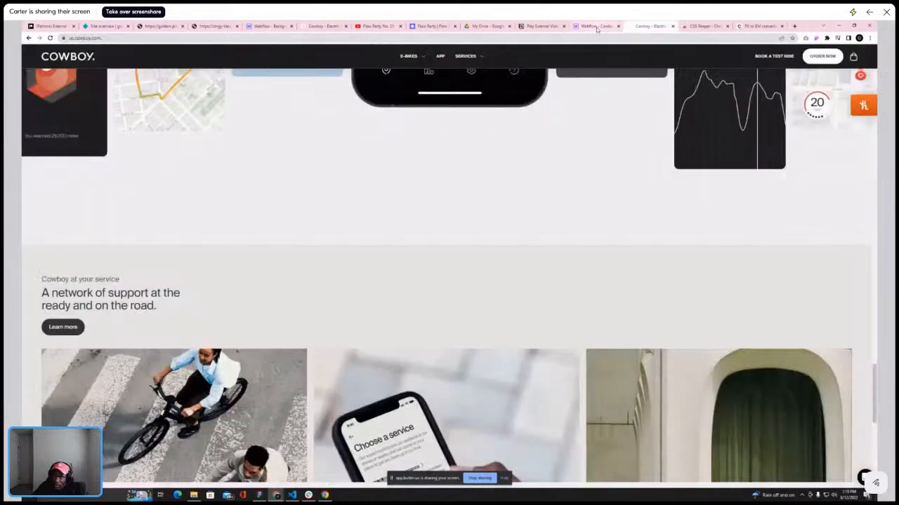
{"action": "left_click", "coordinate": [596, 27]}
Add two text blocks inside the comingsoon-top div
{"action": "left_click", "coordinate": [27, 63]}
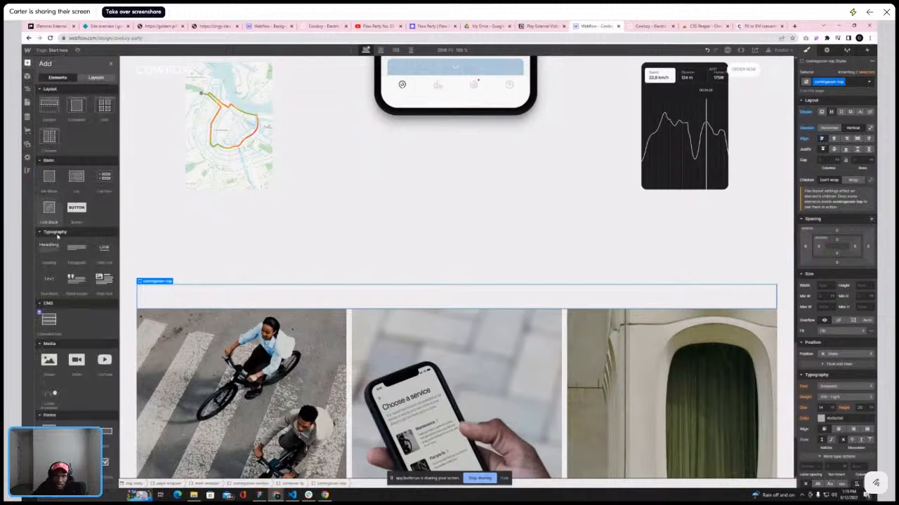
{"action": "left_click", "coordinate": [48, 279]}
{"action": "left_click", "coordinate": [53, 175]}
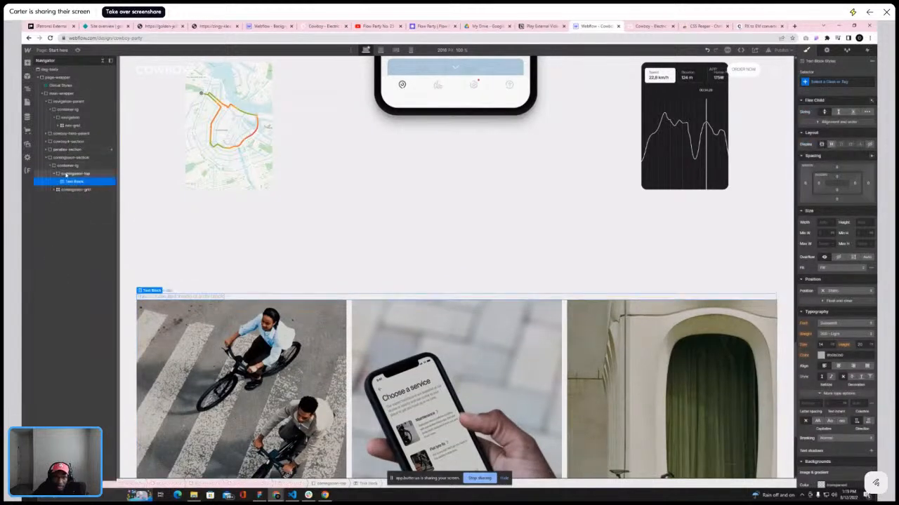
{"action": "key", "text": "a"}
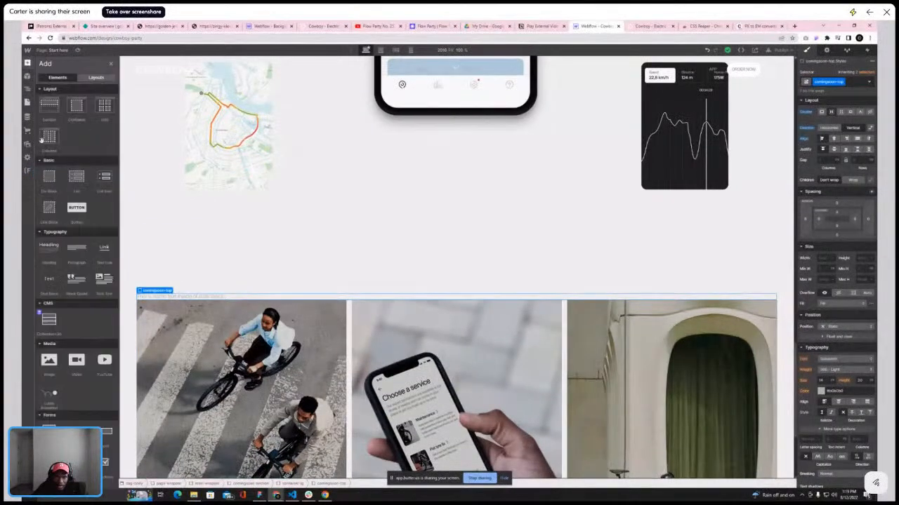
{"action": "left_click", "coordinate": [49, 278]}
Copy the hero's "Discover the app" button and paste it into the comingsoon-top div
{"action": "scroll", "coordinate": [483, 274], "scroll_direction": "down", "scroll_amount": 3}
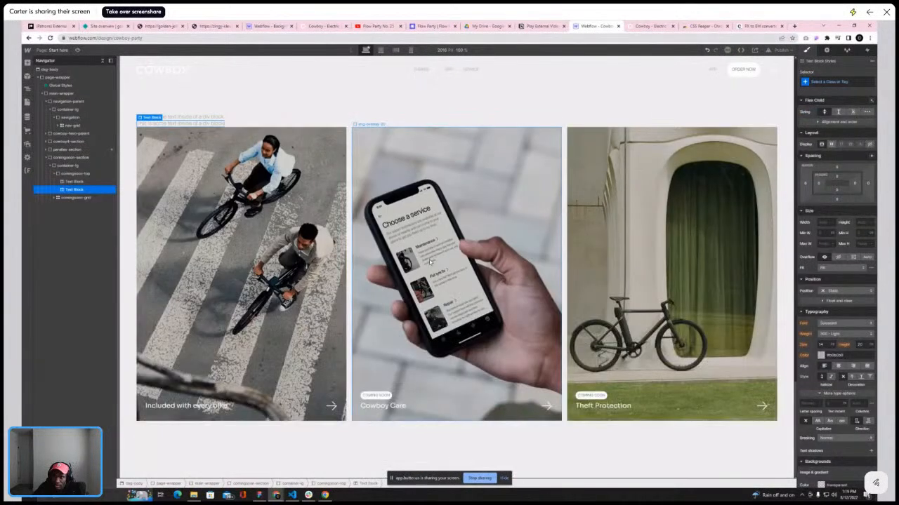
{"action": "scroll", "coordinate": [430, 263], "scroll_direction": "up", "scroll_amount": 15}
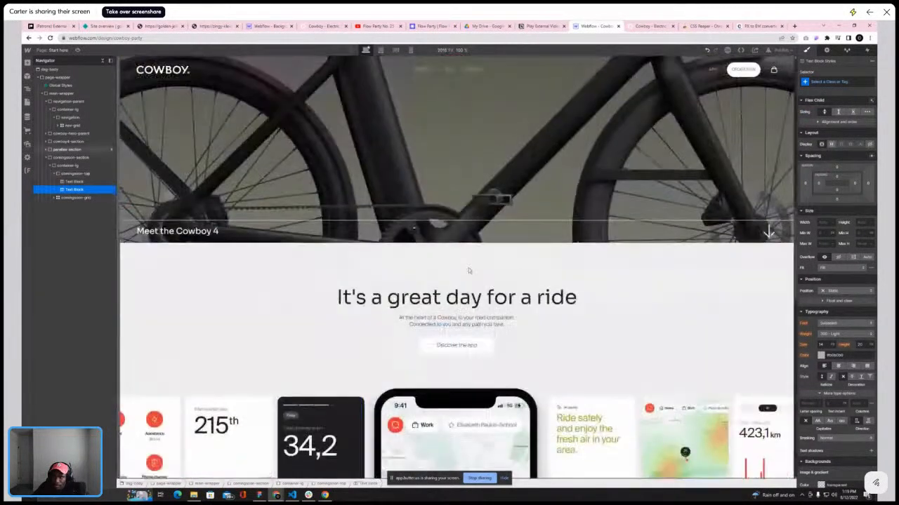
{"action": "left_click", "coordinate": [489, 348]}
{"action": "scroll", "coordinate": [393, 323], "scroll_direction": "down", "scroll_amount": 10}
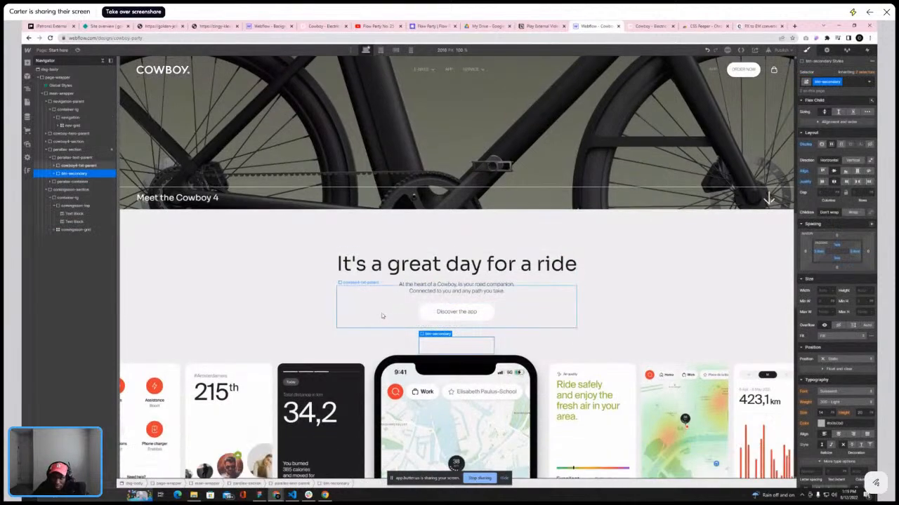
{"action": "scroll", "coordinate": [344, 300], "scroll_direction": "up", "scroll_amount": 3}
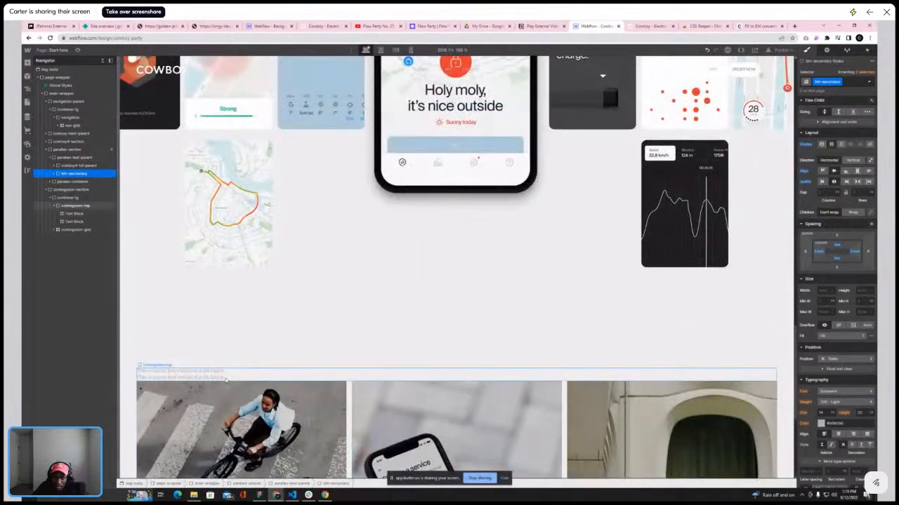
{"action": "left_click", "coordinate": [76, 205]}
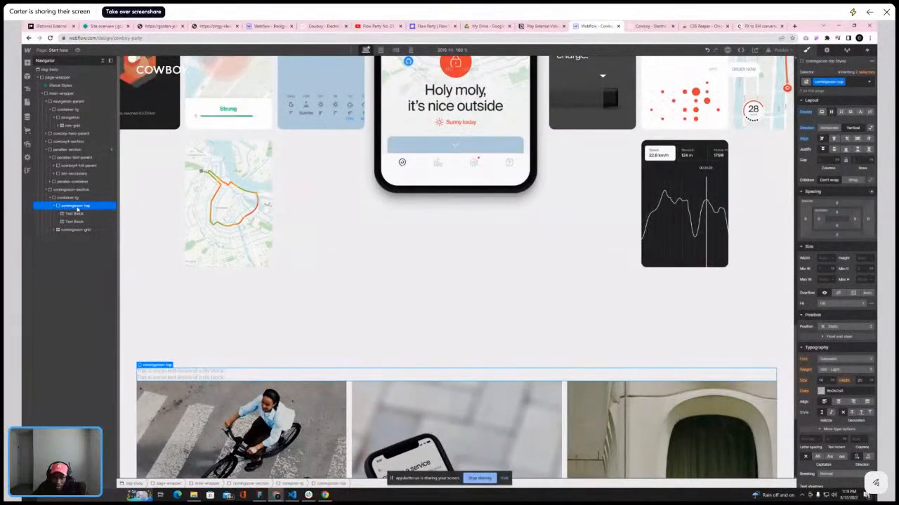
{"action": "key", "text": "ctrl+v"}
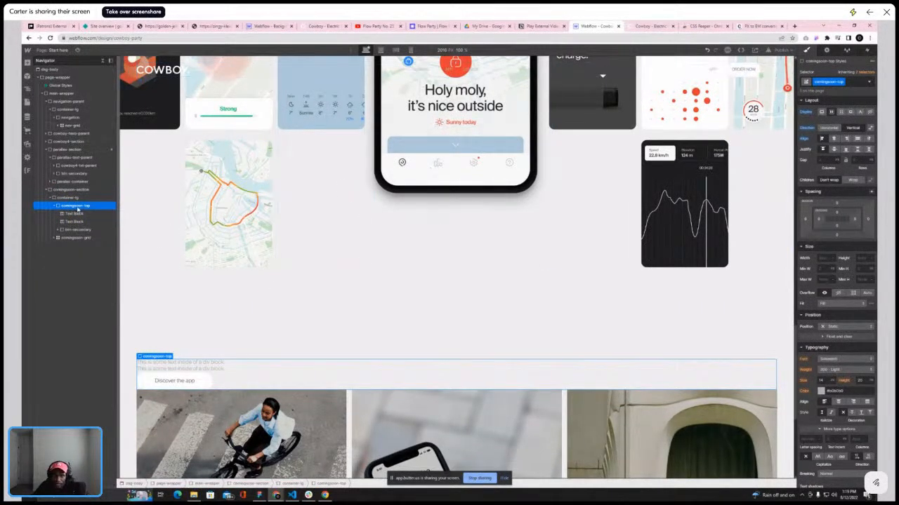
Set a gap between the children of the comingsoon-top div
{"action": "left_click", "coordinate": [864, 160]}
{"action": "left_click", "coordinate": [867, 167]}
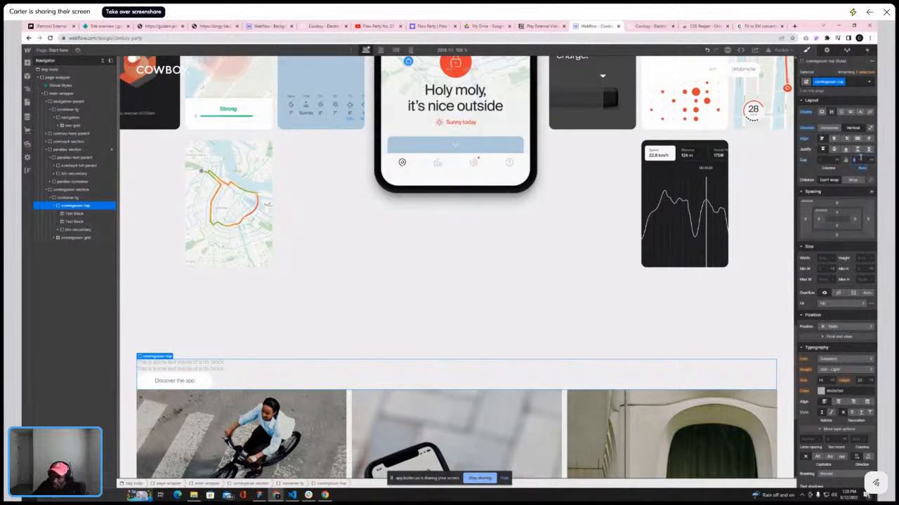
{"action": "key", "text": "Return"}
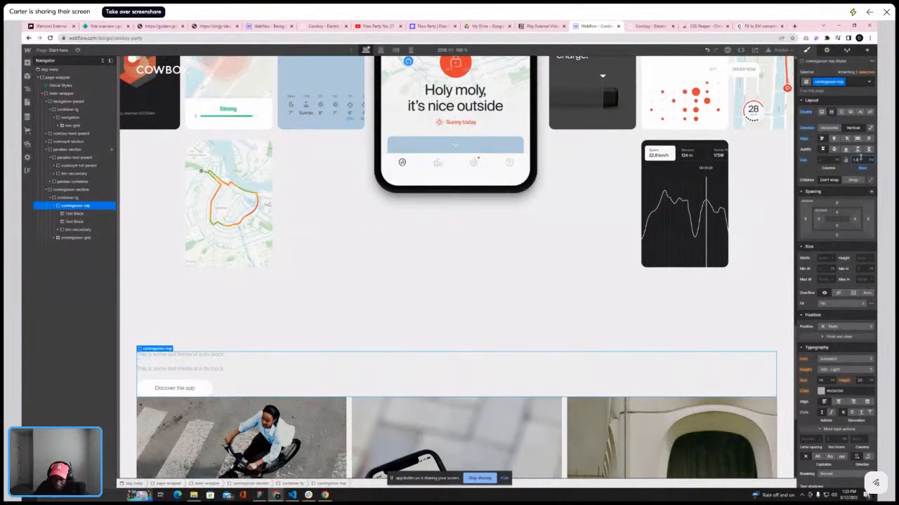
Compare with the reference site and give the second text block the class is-h4
{"action": "left_click", "coordinate": [645, 26]}
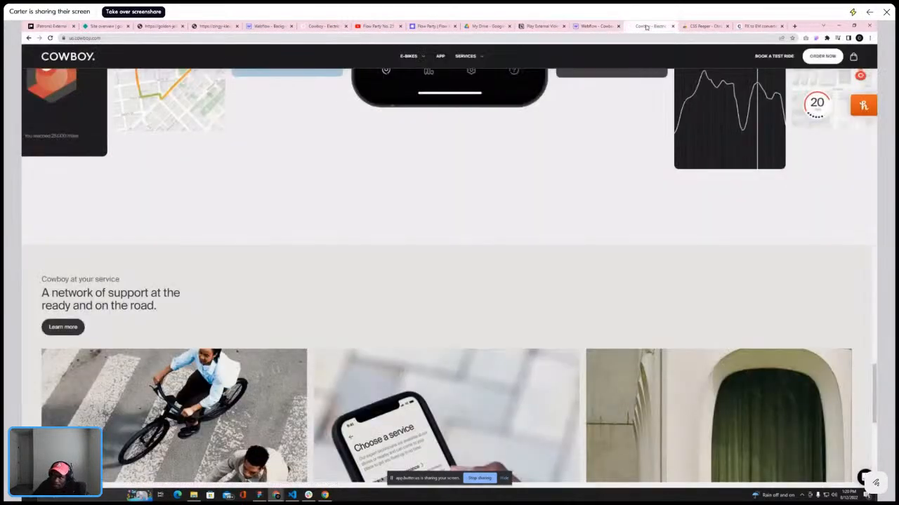
{"action": "left_click", "coordinate": [597, 26]}
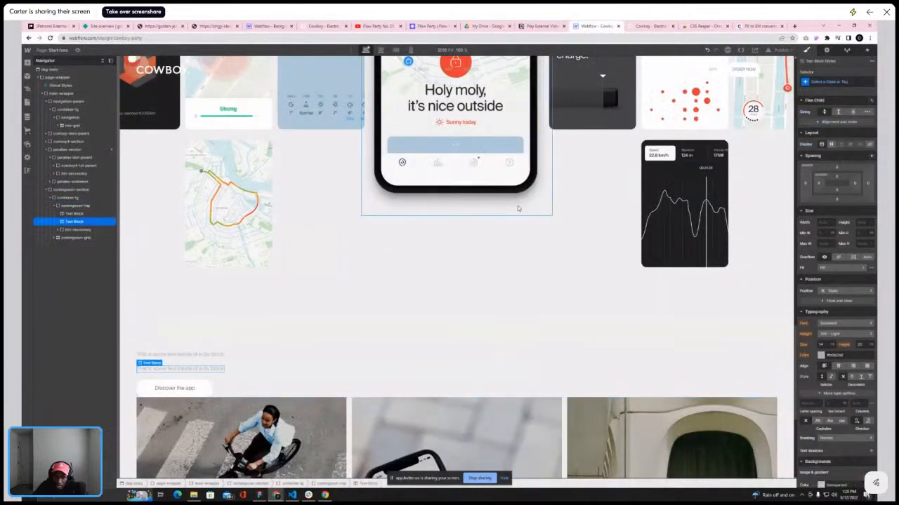
{"action": "left_click", "coordinate": [846, 82]}
{"action": "type", "text": "is-"}
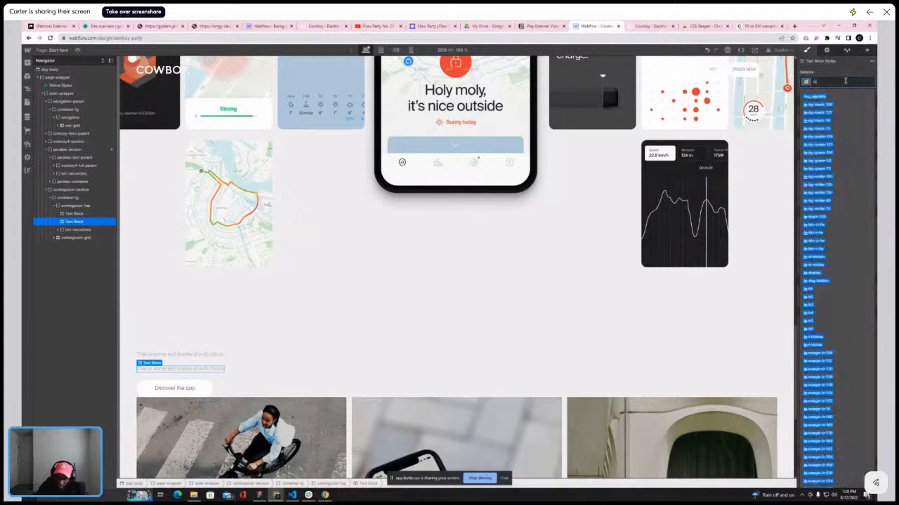
{"action": "type", "text": "h"}
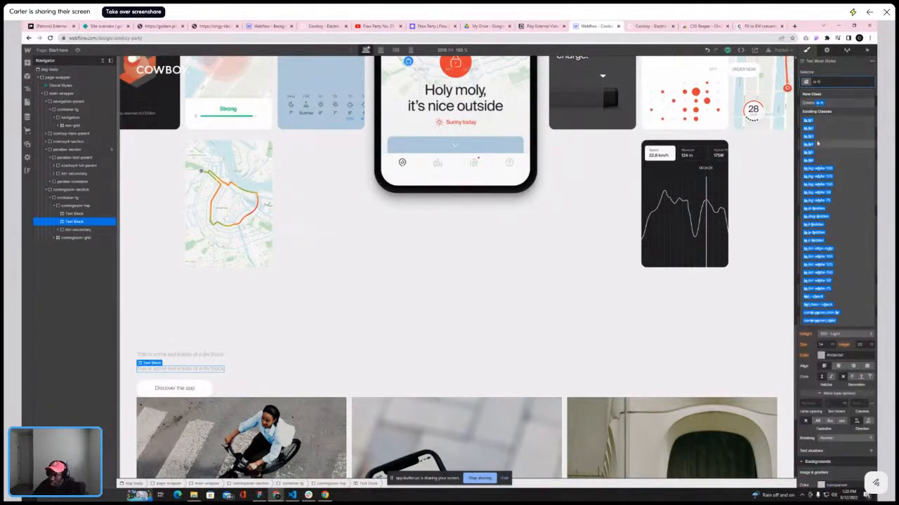
{"action": "left_click", "coordinate": [812, 145]}
{"action": "left_click", "coordinate": [641, 29]}
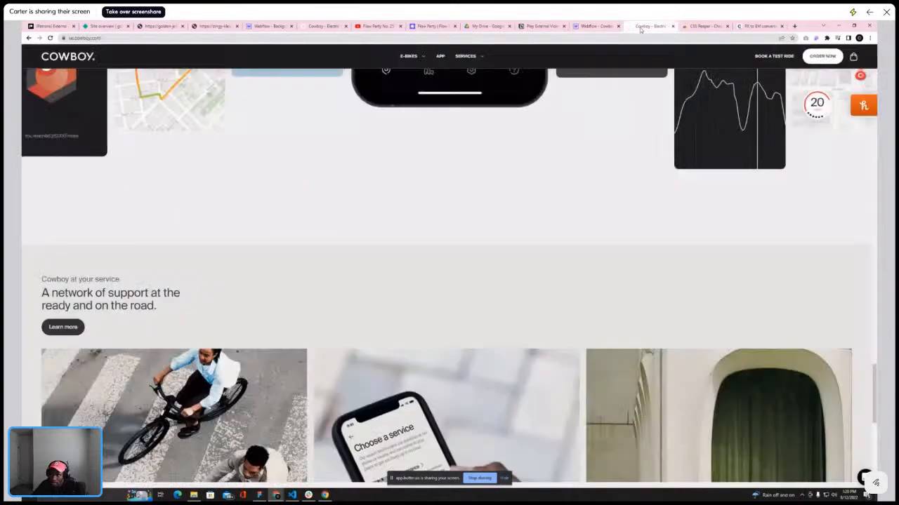
{"action": "left_click", "coordinate": [594, 26]}
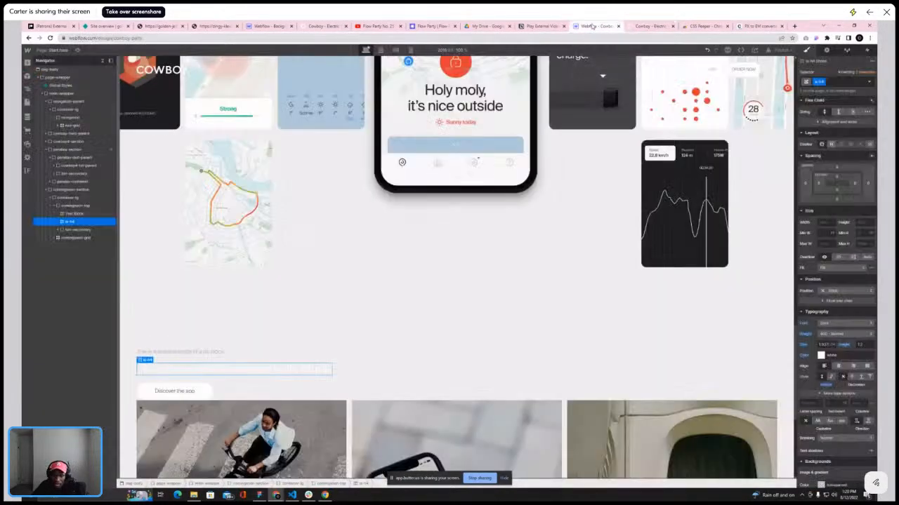
{"action": "double_click", "coordinate": [209, 370]}
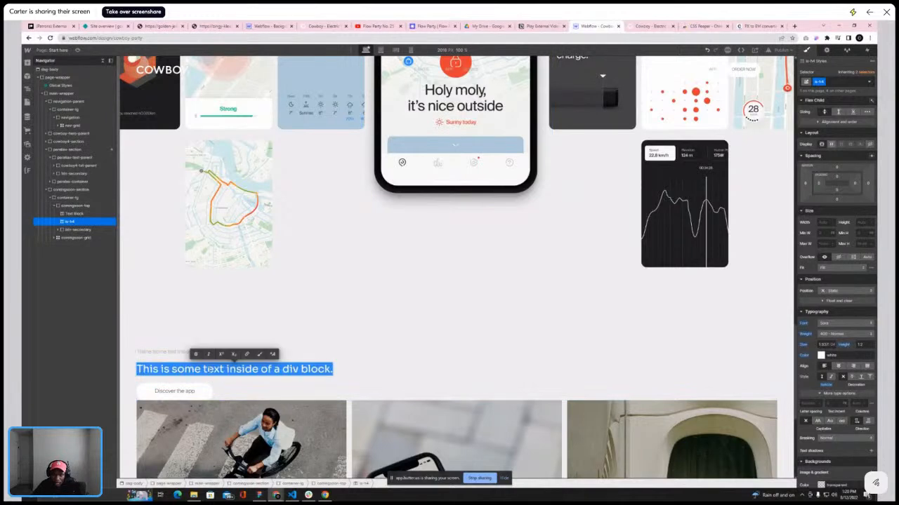
{"action": "key", "text": "Escape"}
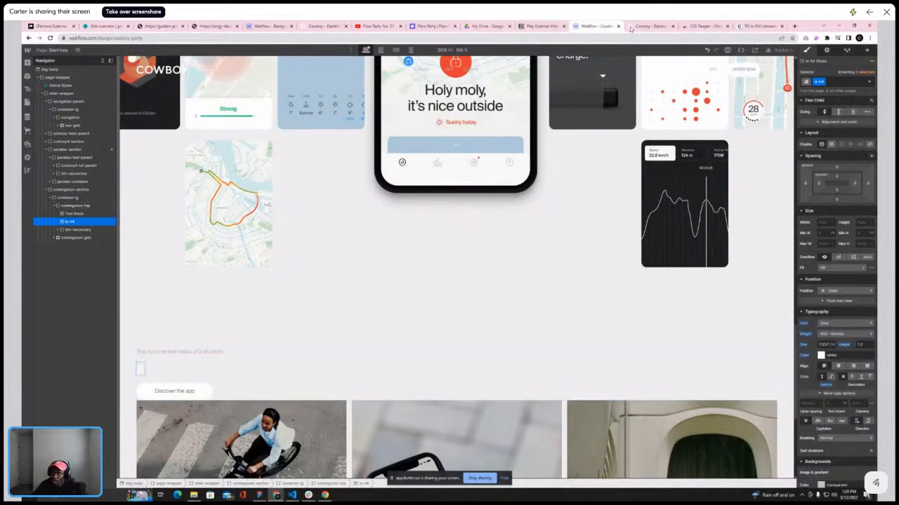
{"action": "left_click", "coordinate": [645, 26]}
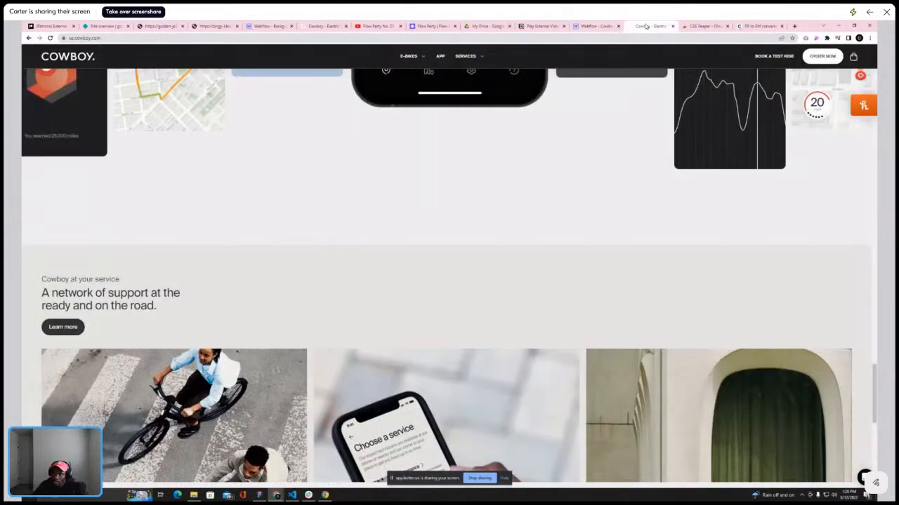
{"action": "left_click", "coordinate": [595, 26]}
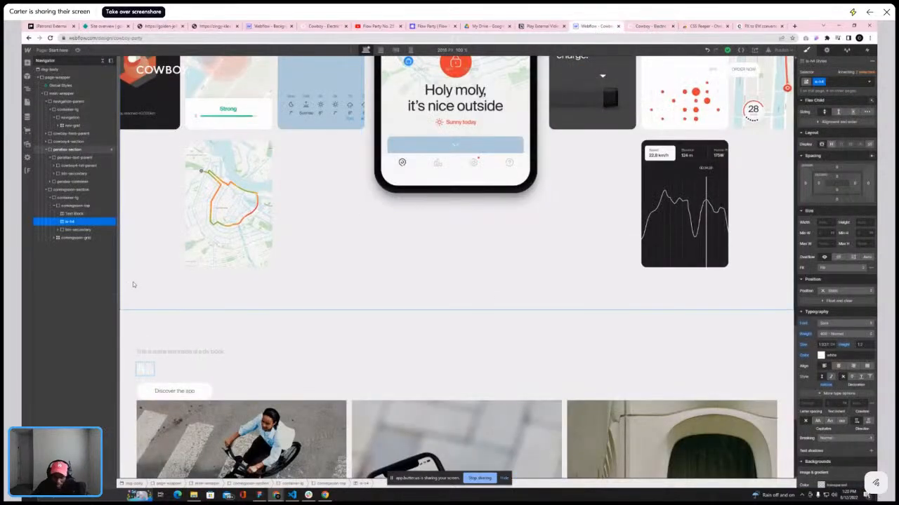
{"action": "type", "text": "mless"}
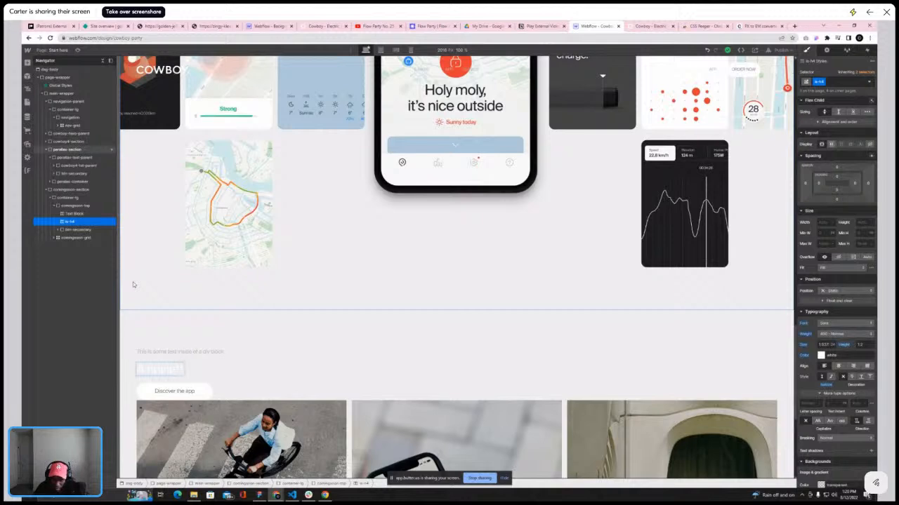
{"action": "type", "text": " ride"}
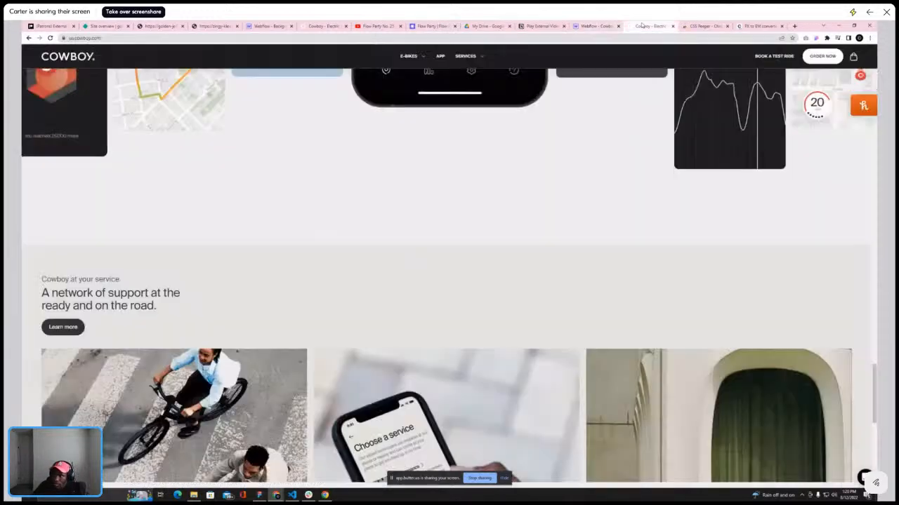
Copy the reference heading "A network of support at the ready and on the road." into the is-h4 text block
{"action": "left_click", "coordinate": [650, 26]}
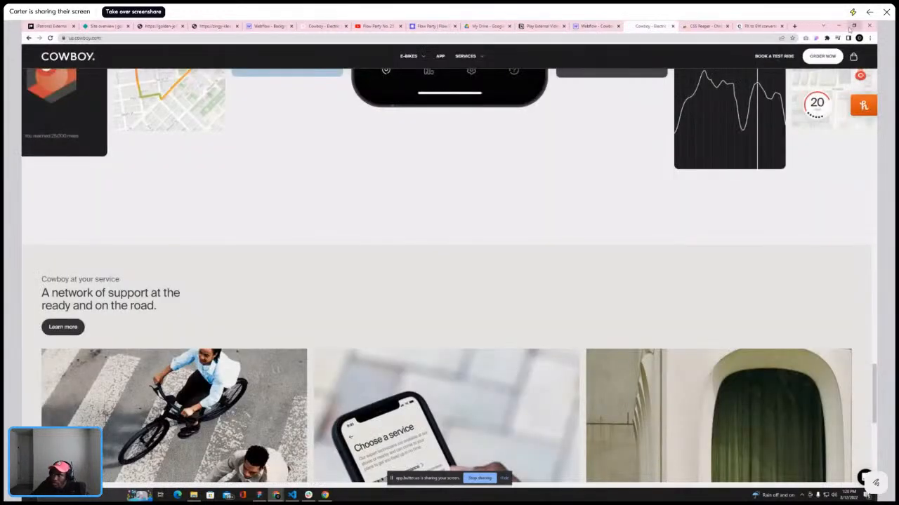
{"action": "left_click", "coordinate": [827, 38]}
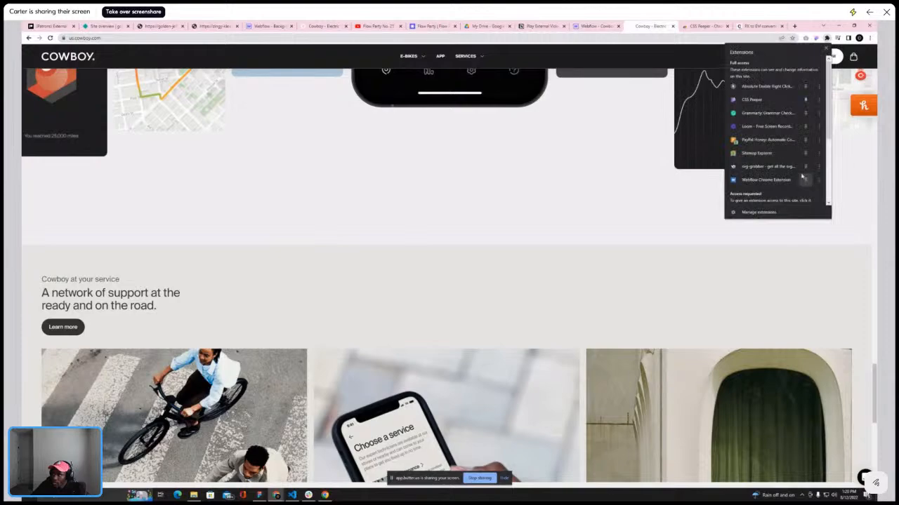
{"action": "left_click", "coordinate": [766, 85]}
{"action": "scroll", "coordinate": [83, 104], "scroll_direction": "down", "scroll_amount": 3}
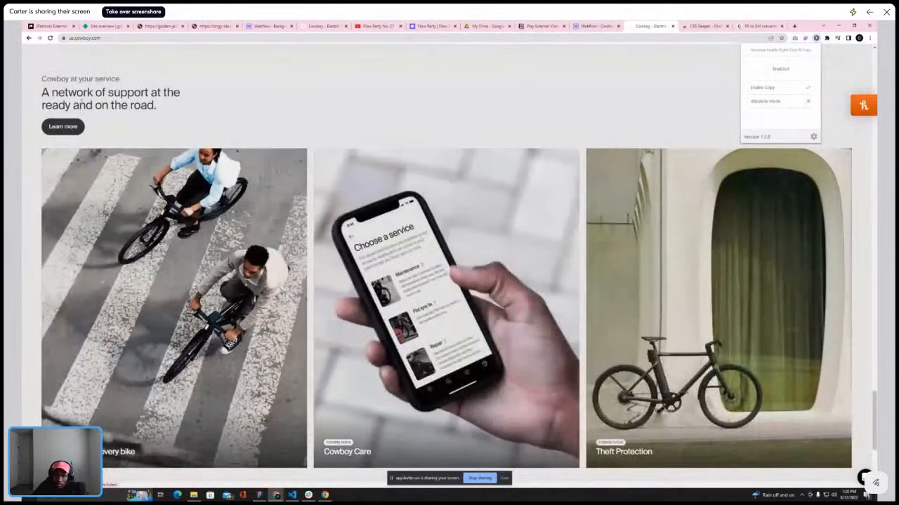
{"action": "left_click_drag", "start_coordinate": [43, 91], "coordinate": [159, 107]}
{"action": "key", "text": "ctrl+c"}
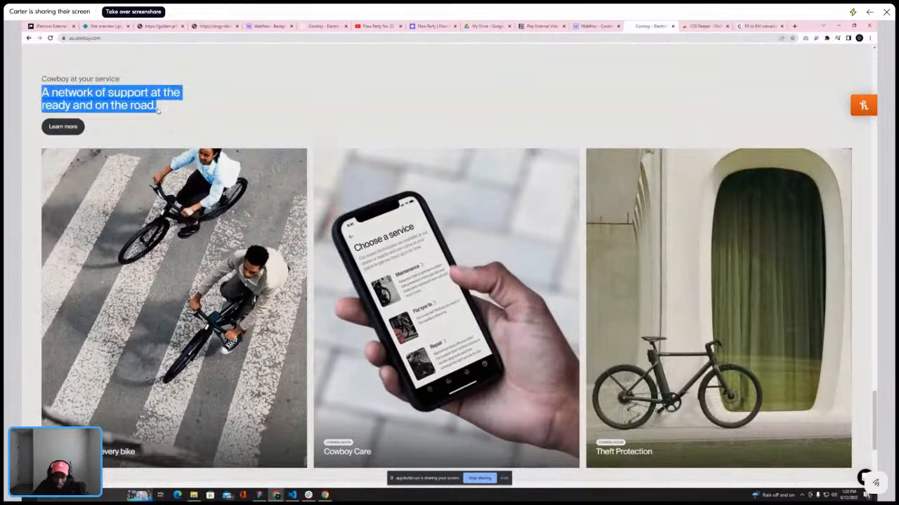
{"action": "left_click", "coordinate": [587, 26]}
{"action": "right_click", "coordinate": [168, 368]}
{"action": "left_click", "coordinate": [205, 409]}
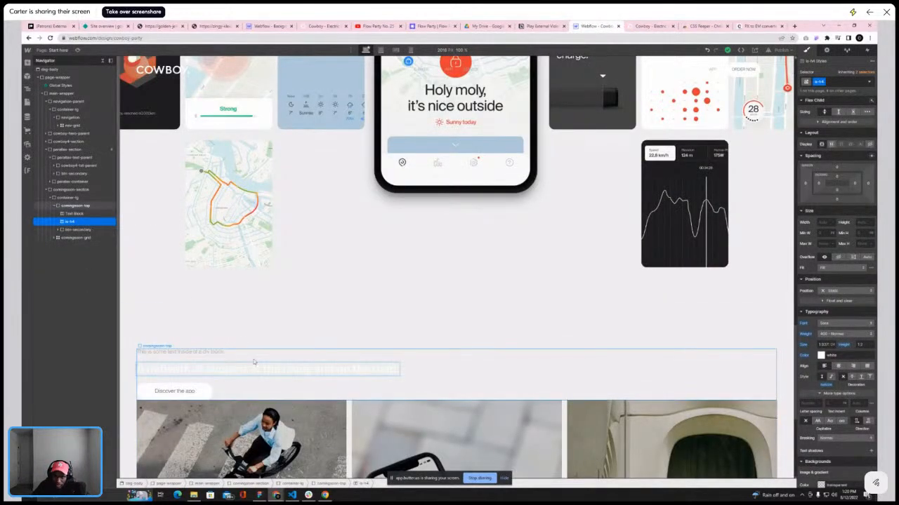
Copy "Cowboy at your service" from the reference site into the first text block as plain text
{"action": "left_click", "coordinate": [211, 354]}
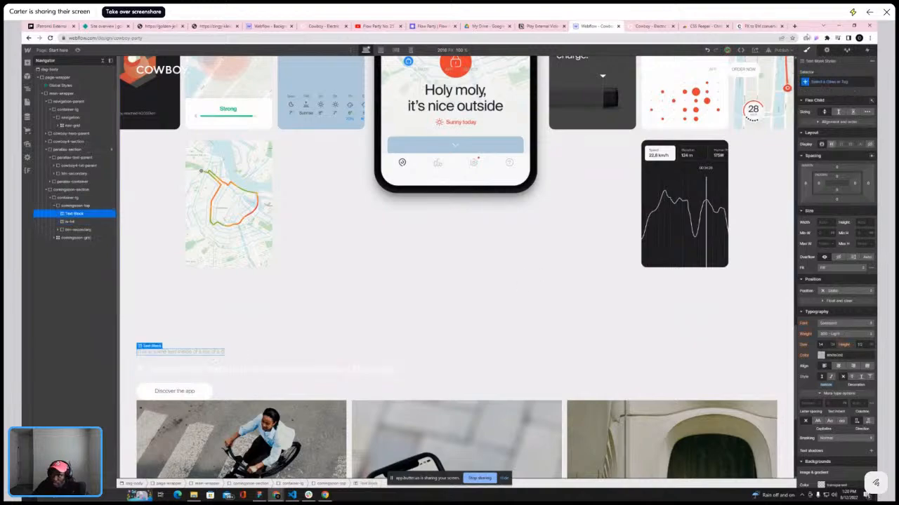
{"action": "left_click", "coordinate": [652, 26]}
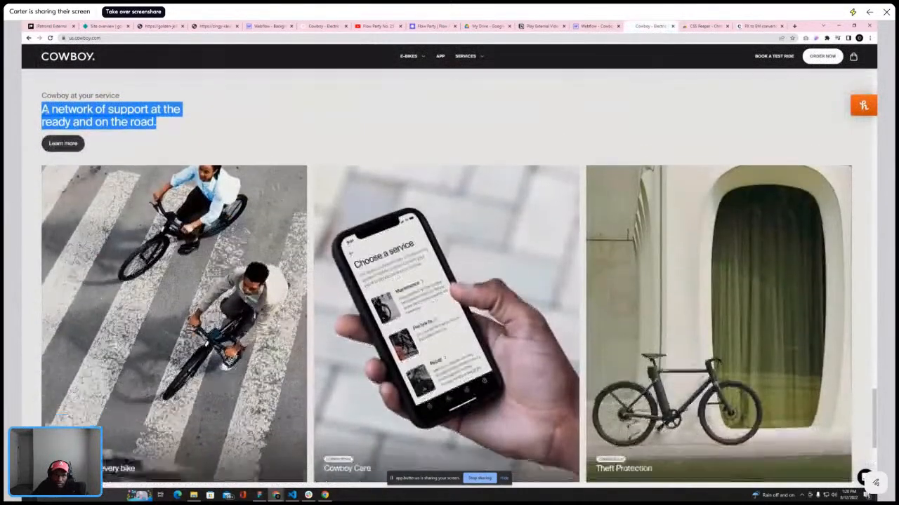
{"action": "scroll", "coordinate": [62, 414], "scroll_direction": "down", "scroll_amount": 1}
{"action": "left_click_drag", "start_coordinate": [42, 79], "coordinate": [123, 81]}
{"action": "key", "text": "ctrl+c"}
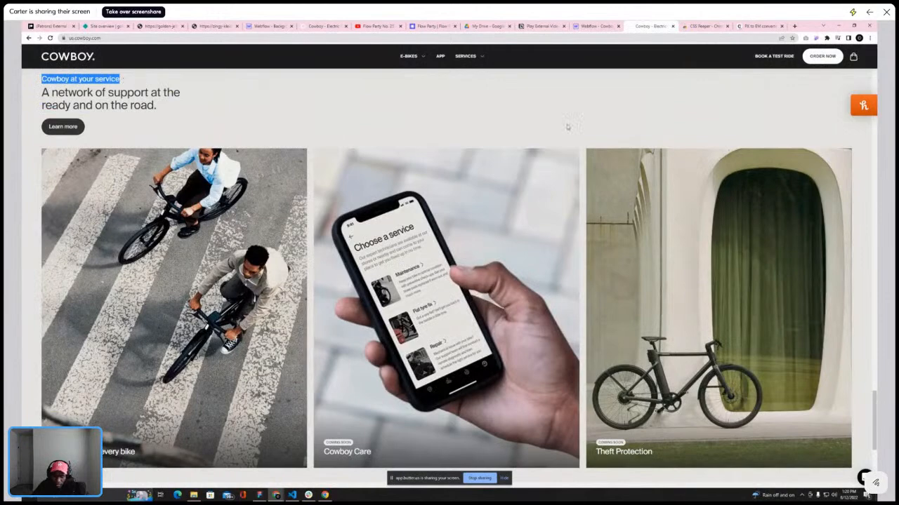
{"action": "left_click", "coordinate": [597, 26]}
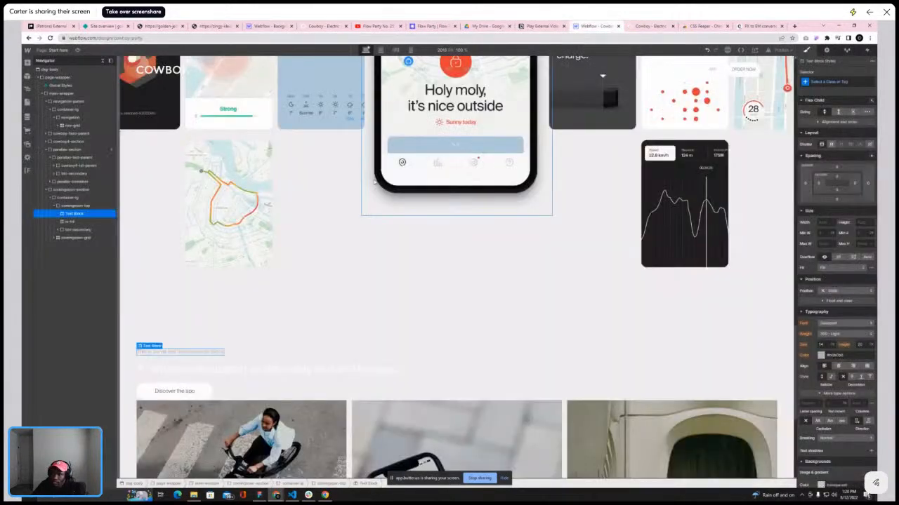
{"action": "double_click", "coordinate": [172, 352]}
{"action": "right_click", "coordinate": [172, 352]}
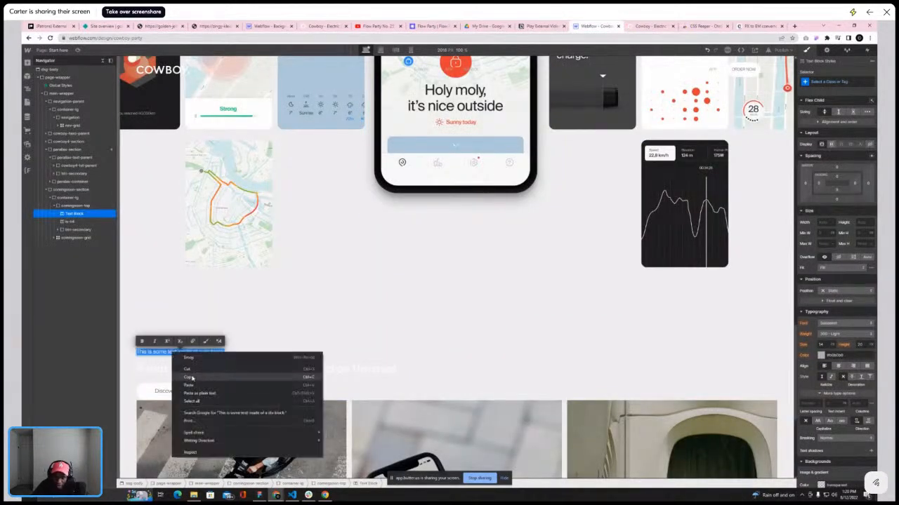
{"action": "left_click", "coordinate": [197, 393]}
{"action": "left_click", "coordinate": [213, 355]}
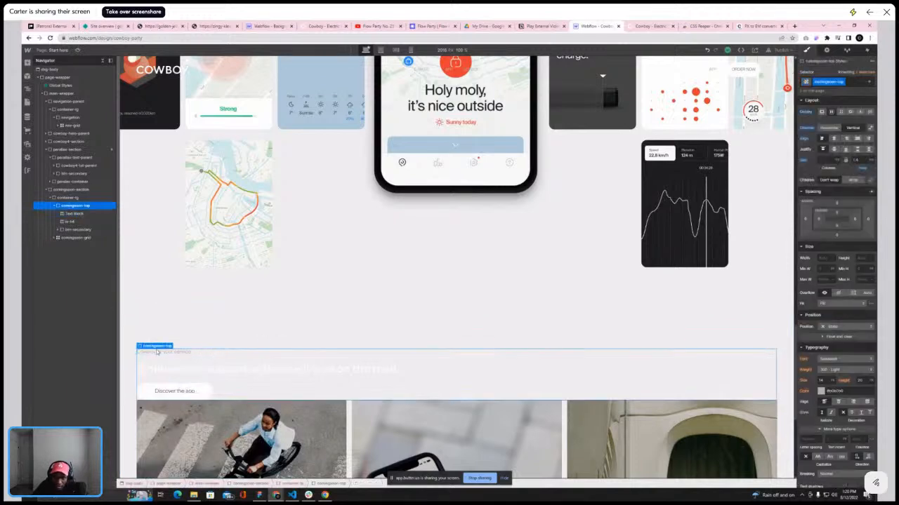
Give the first text block the class is-h6
{"action": "left_click", "coordinate": [157, 354]}
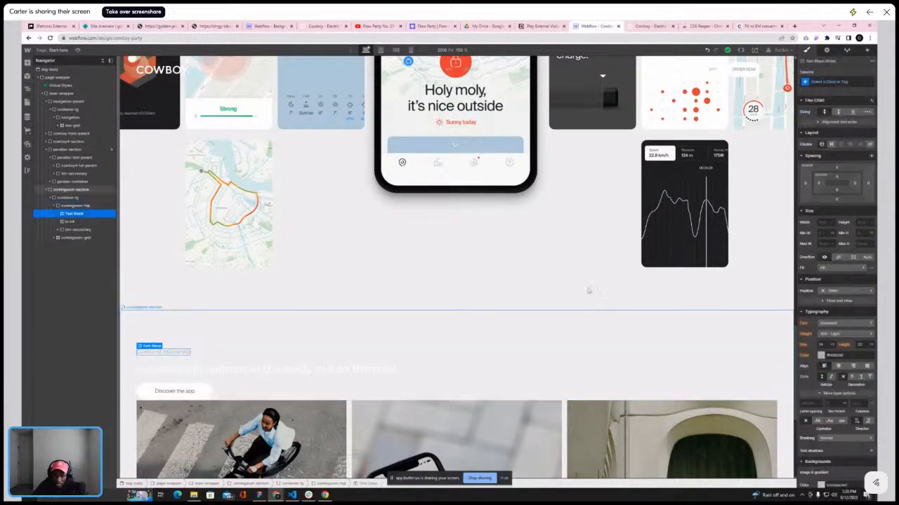
{"action": "left_click", "coordinate": [842, 83]}
{"action": "type", "text": "is-"}
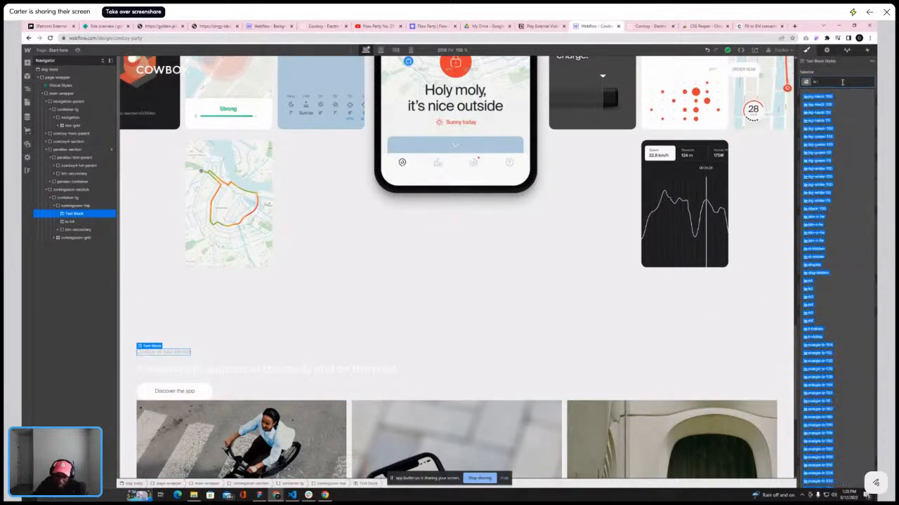
{"action": "type", "text": "h6"}
{"action": "left_click", "coordinate": [812, 104]}
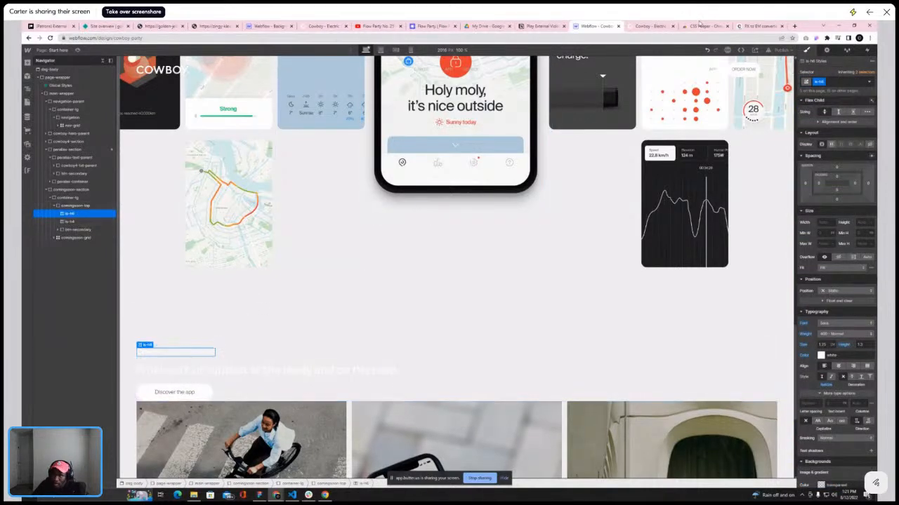
Select the comingsoon-top div and set its gap to 1
{"action": "left_click", "coordinate": [657, 27]}
{"action": "left_click", "coordinate": [609, 28]}
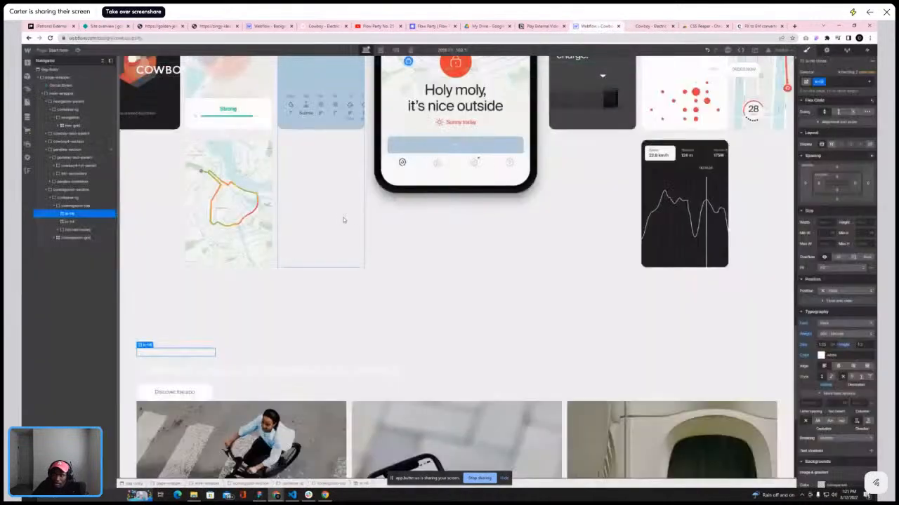
{"action": "left_click", "coordinate": [73, 205]}
{"action": "left_click", "coordinate": [856, 159]}
{"action": "type", "text": "1"}
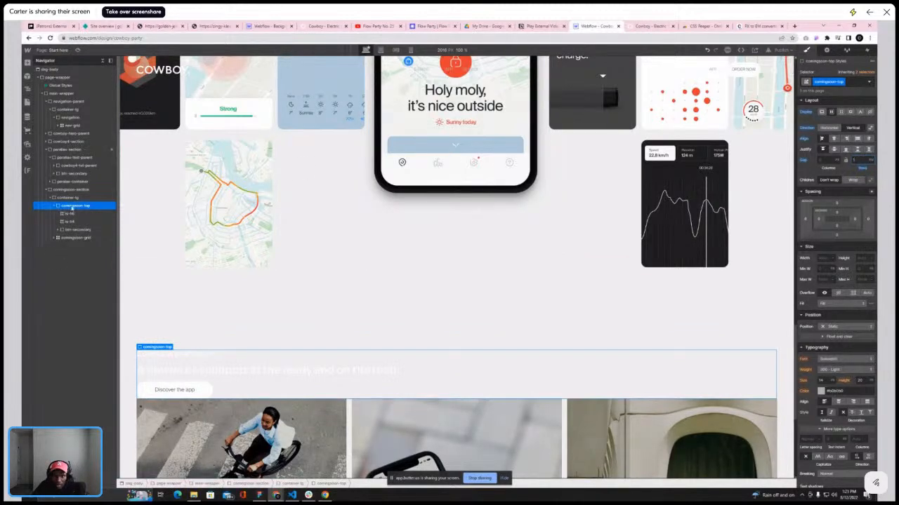
Set the comingsoon-top div's maximum width to 10
{"action": "left_click", "coordinate": [831, 281]}
{"action": "left_click", "coordinate": [839, 256]}
{"action": "left_click", "coordinate": [822, 279]}
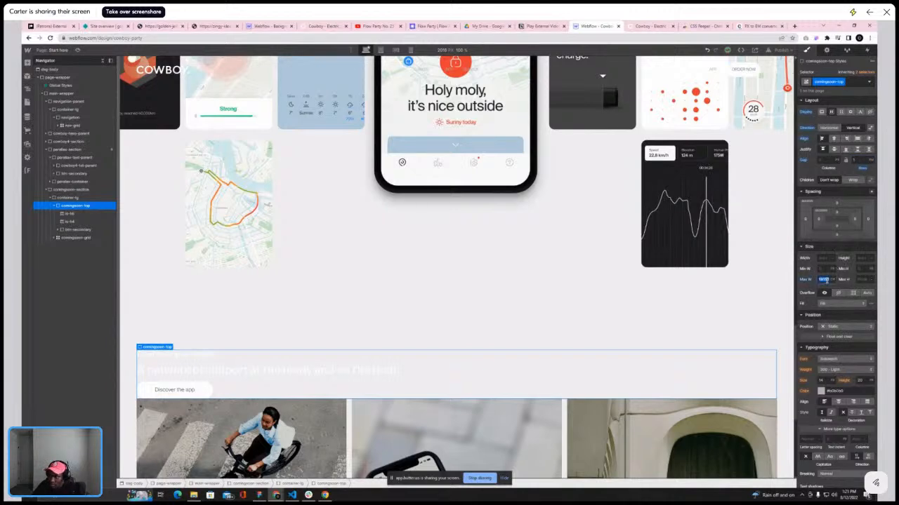
{"action": "type", "text": "10"}
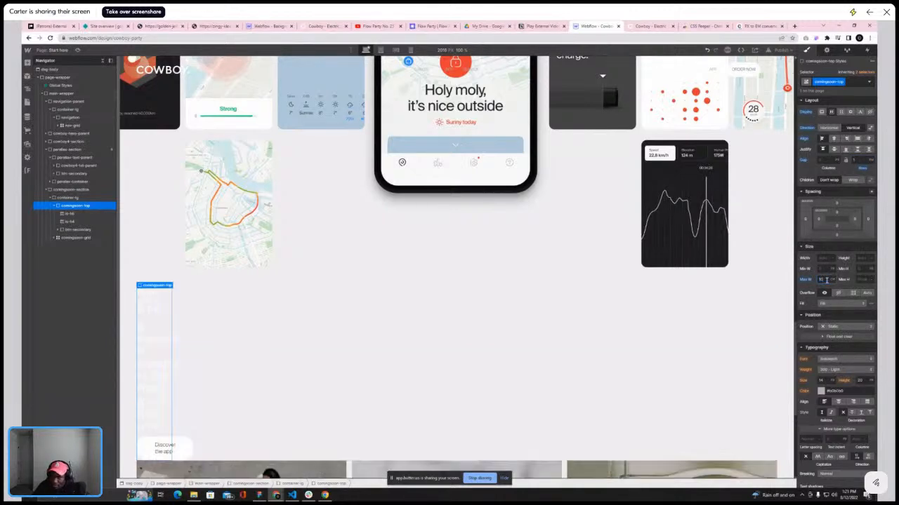
{"action": "key", "text": "Return"}
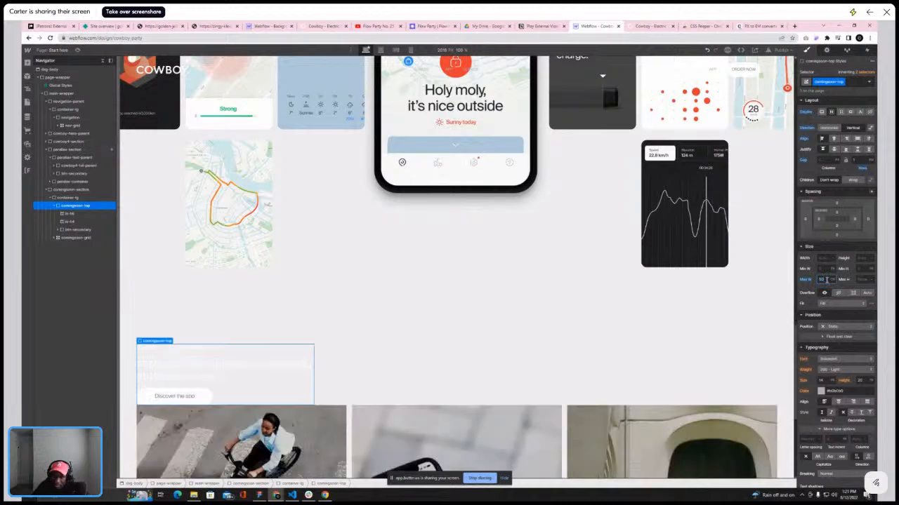
{"action": "right_click", "coordinate": [754, 218]}
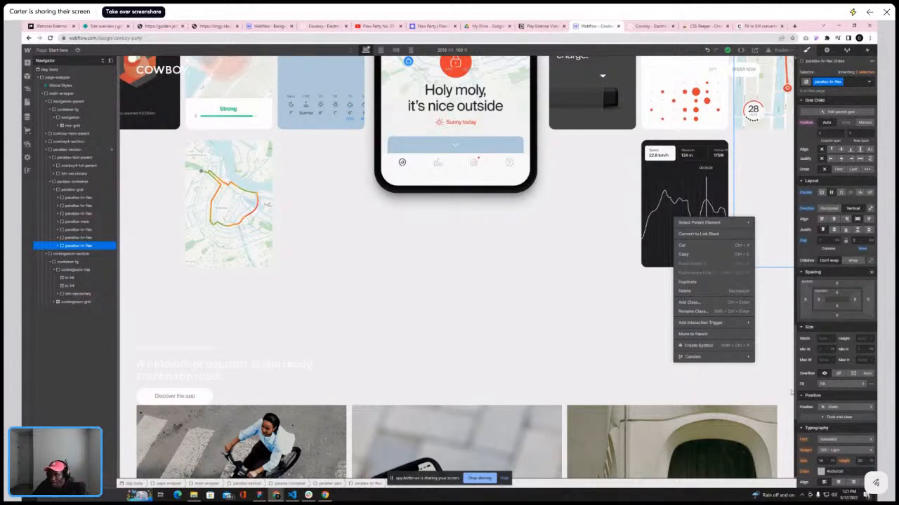
{"action": "left_click", "coordinate": [78, 300]}
{"action": "left_click", "coordinate": [276, 389]}
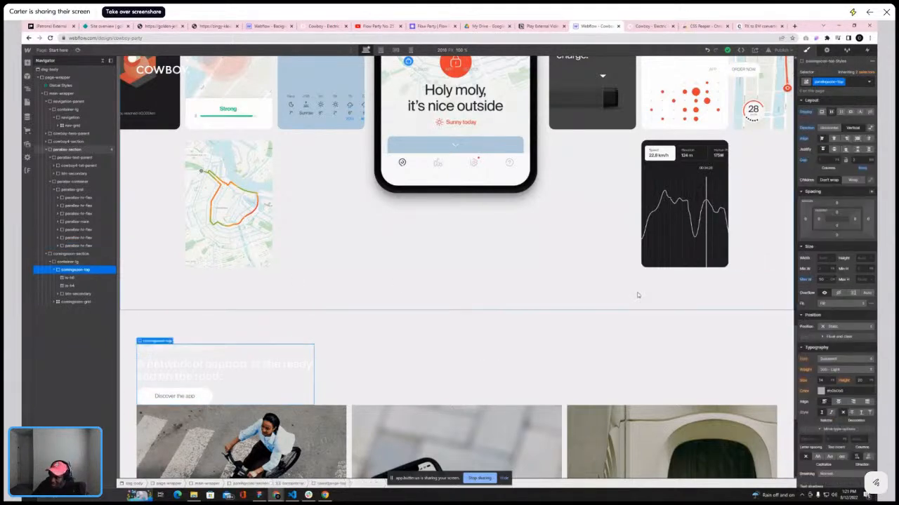
Fine-tune the comingsoon-top div's maximum width while comparing its heading against the reference site
{"action": "left_click", "coordinate": [822, 279]}
{"action": "key", "text": "Down"}
{"action": "left_click", "coordinate": [643, 28]}
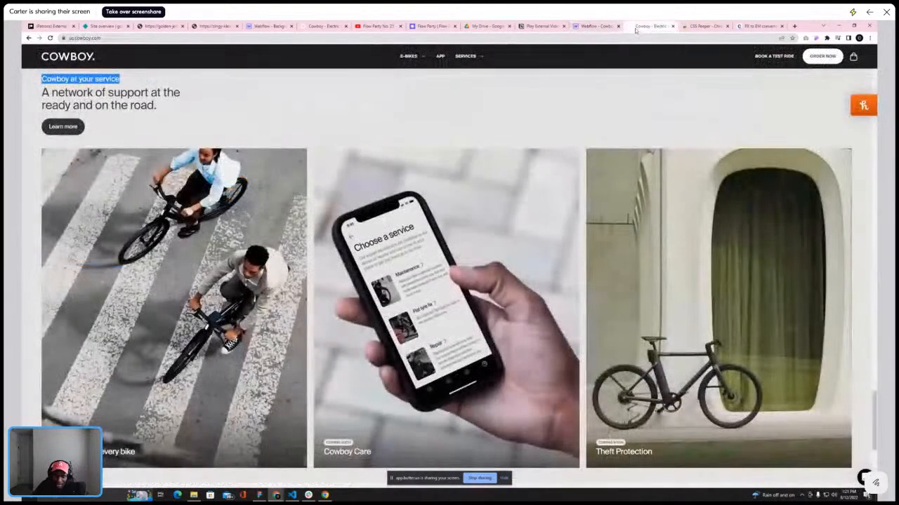
{"action": "left_click", "coordinate": [595, 26]}
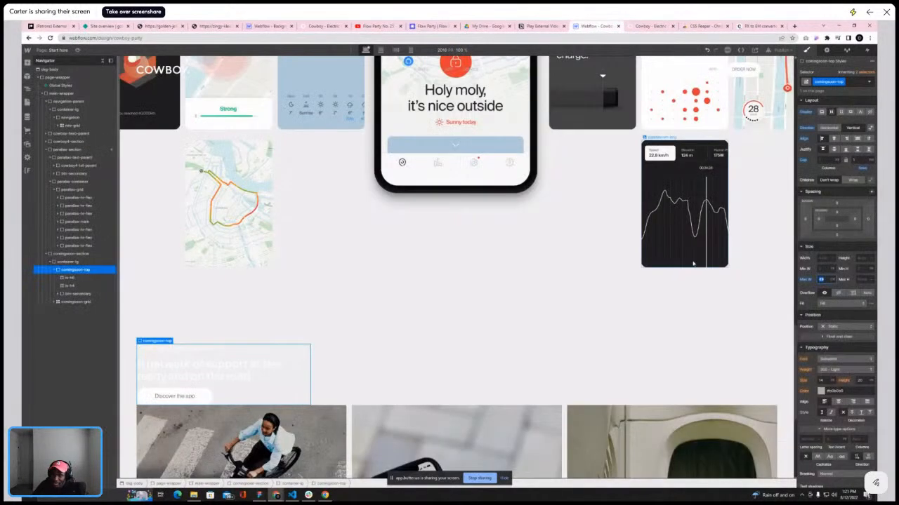
{"action": "key", "text": "Down"}
{"action": "key", "text": "Down"}
{"action": "key", "text": "Down"}
{"action": "key", "text": "Down"}
{"action": "key", "text": "Down"}
{"action": "key", "text": "Down"}
{"action": "key", "text": "Down"}
{"action": "key", "text": "Down"}
{"action": "key", "text": "Down"}
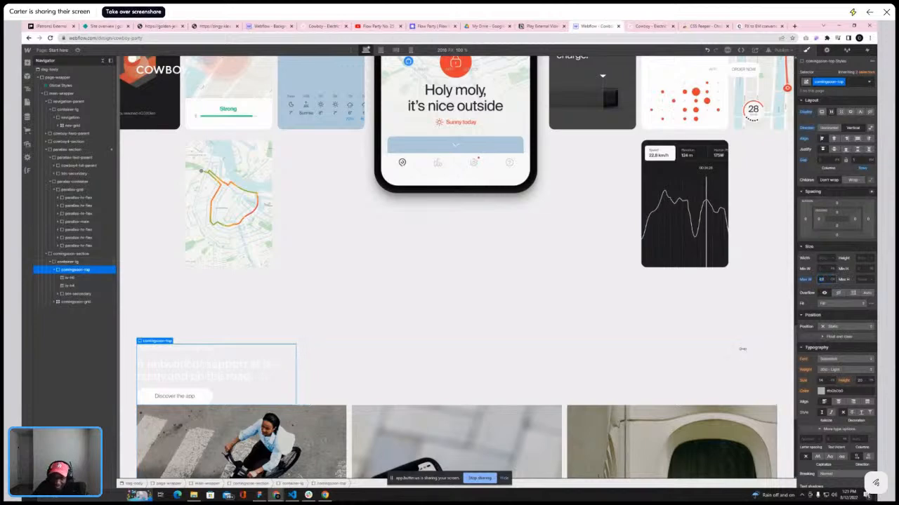
{"action": "key", "text": "Up"}
{"action": "key", "text": "Up"}
{"action": "key", "text": "Up"}
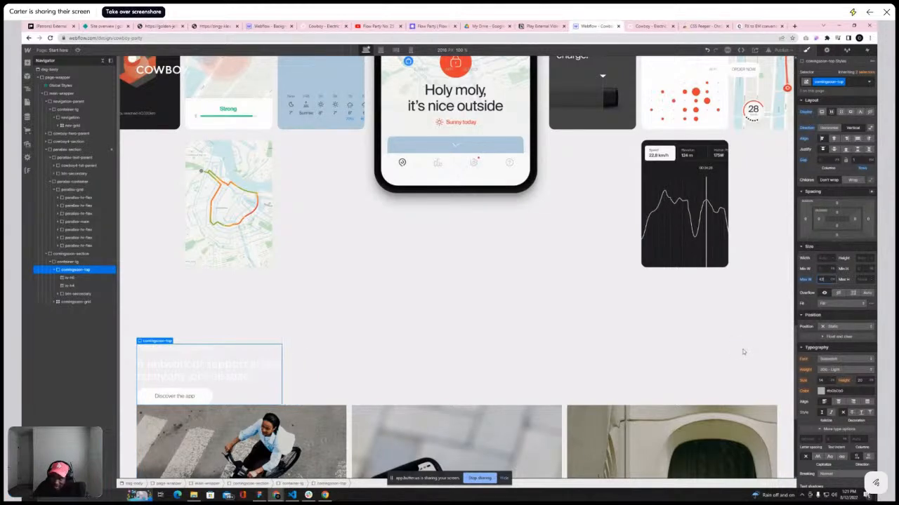
{"action": "key", "text": "Down"}
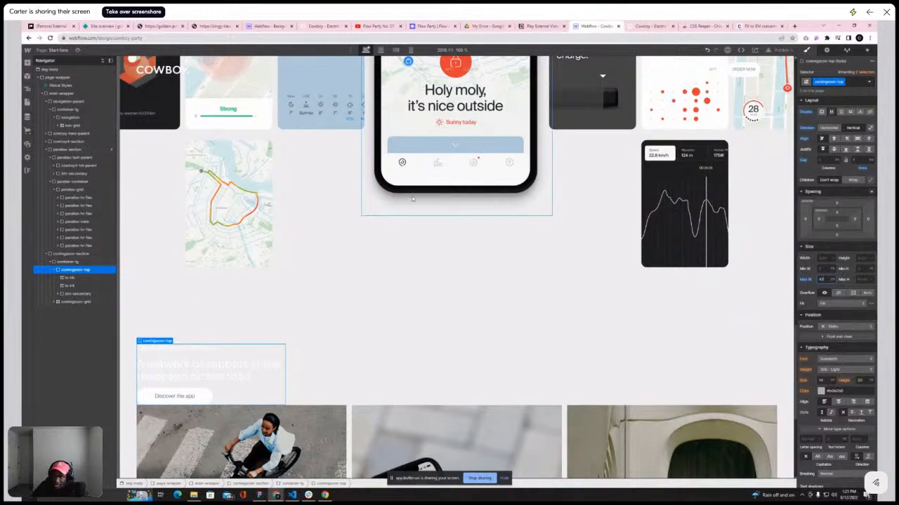
{"action": "left_click", "coordinate": [638, 28]}
{"action": "scroll", "coordinate": [468, 172], "scroll_direction": "down", "scroll_amount": 1}
{"action": "scroll", "coordinate": [467, 172], "scroll_direction": "up", "scroll_amount": 2}
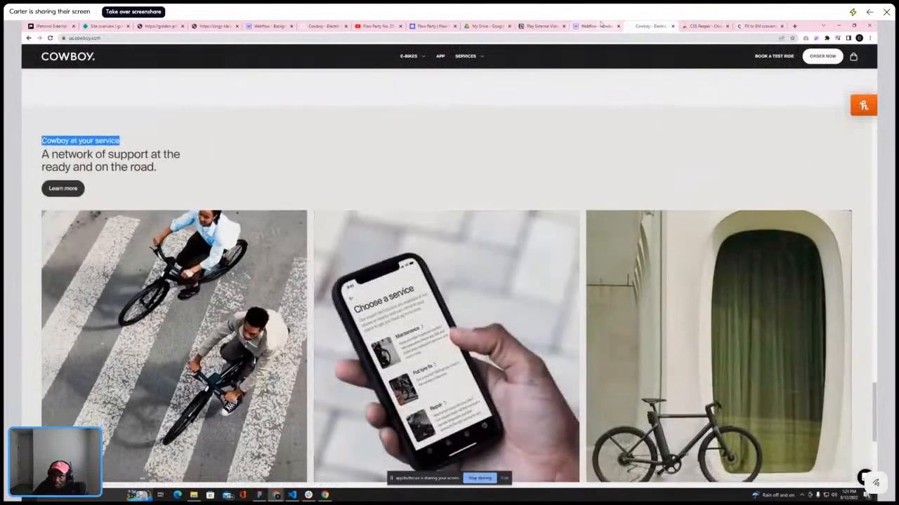
{"action": "left_click", "coordinate": [597, 26]}
Inspect the Discover the app button's classes and style settings
{"action": "left_click", "coordinate": [205, 395]}
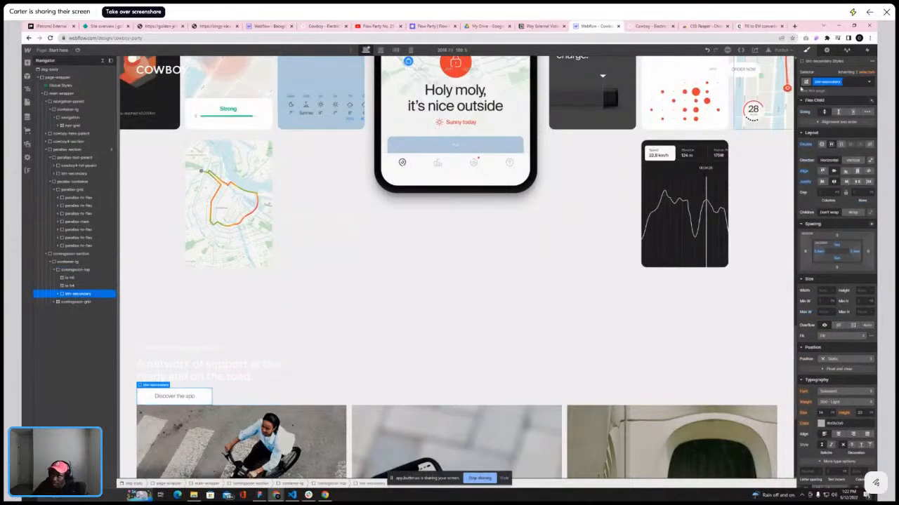
{"action": "left_click", "coordinate": [847, 82]}
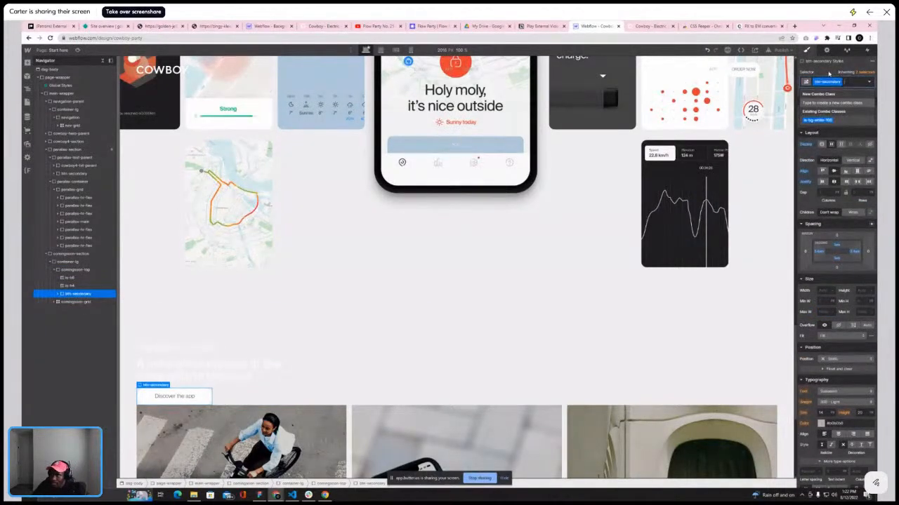
{"action": "left_click", "coordinate": [829, 73]}
{"action": "scroll", "coordinate": [834, 292], "scroll_direction": "down", "scroll_amount": 3}
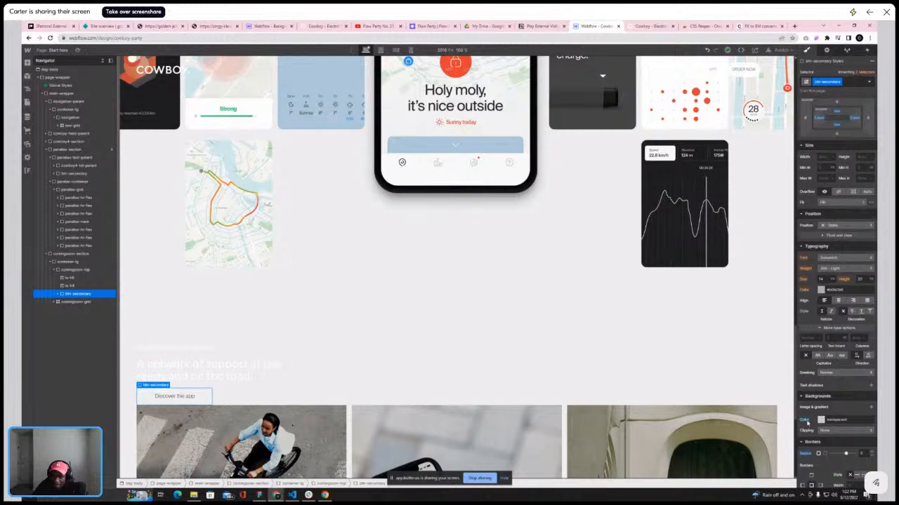
Add a div block inside comingsoon-top with the new class bg-white and a white background
{"action": "left_click", "coordinate": [70, 269]}
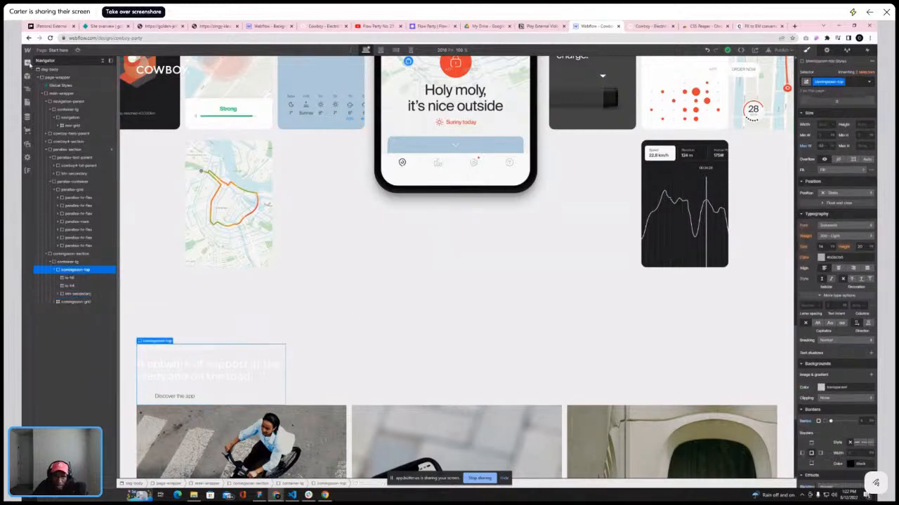
{"action": "left_click", "coordinate": [27, 62]}
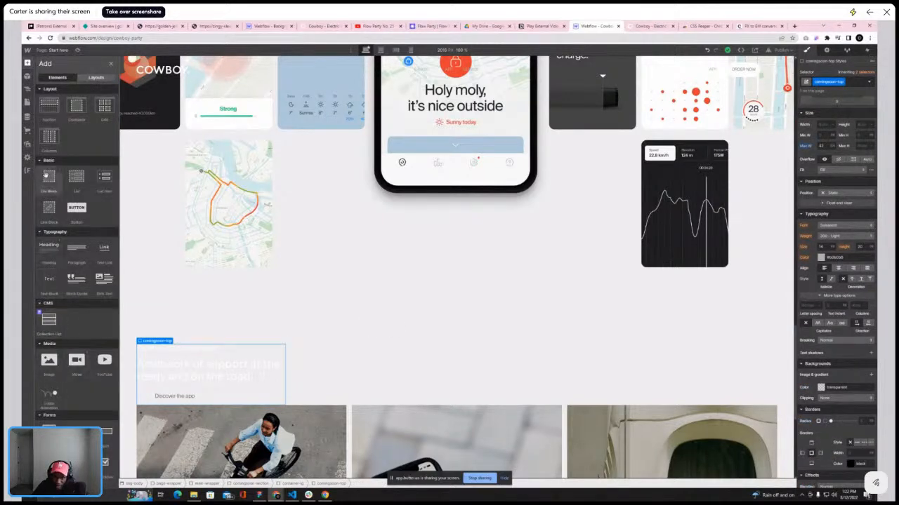
{"action": "left_click", "coordinate": [48, 176]}
{"action": "left_click", "coordinate": [827, 82]}
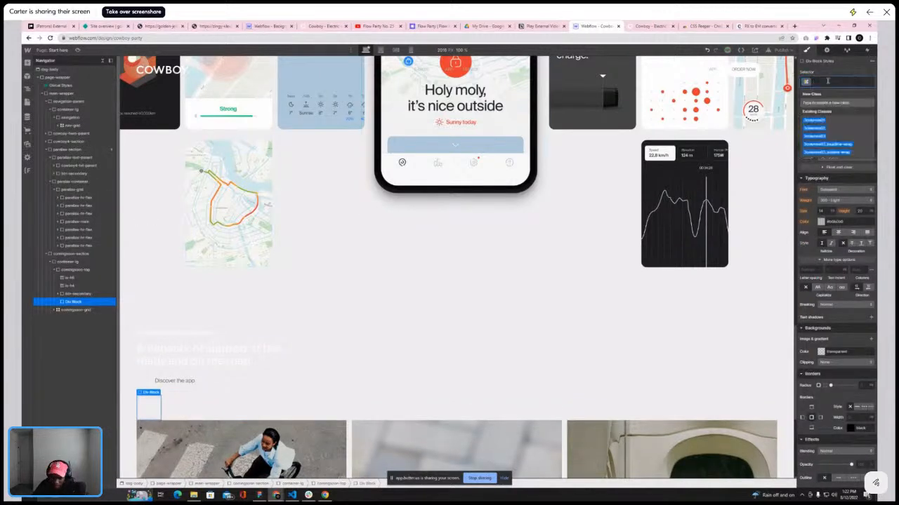
{"action": "type", "text": "bg-whi"}
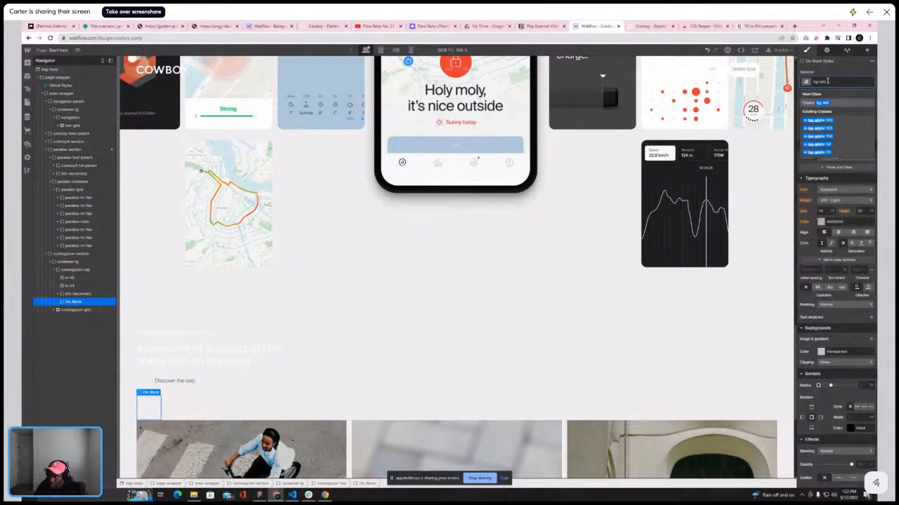
{"action": "type", "text": "te"}
{"action": "key", "text": "Return"}
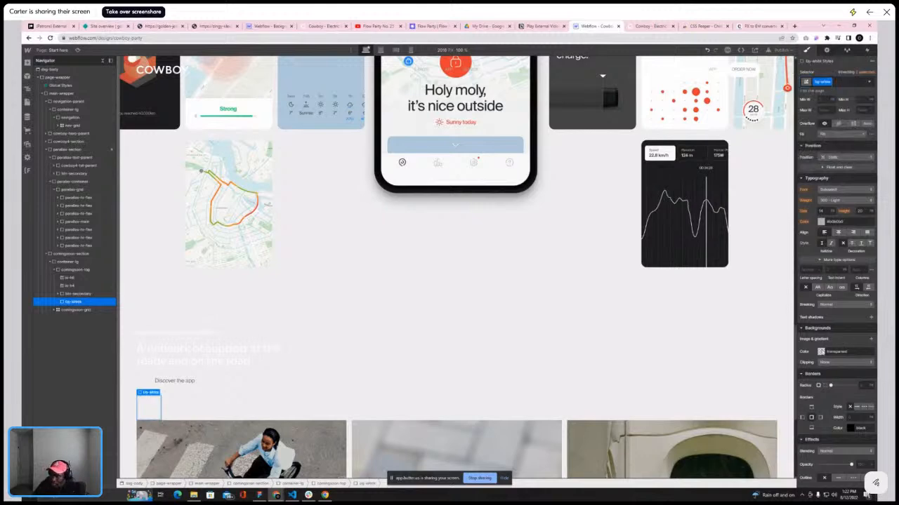
{"action": "left_click", "coordinate": [821, 352]}
{"action": "left_click_drag", "start_coordinate": [811, 389], "coordinate": [799, 361]}
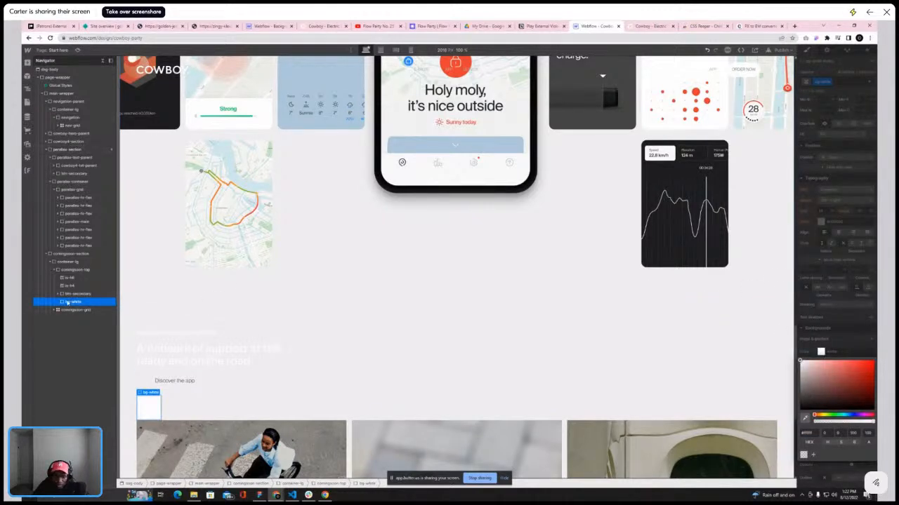
Add another div block inside comingsoon-top and give it the new class bg-black
{"action": "left_click", "coordinate": [77, 269]}
{"action": "left_click", "coordinate": [27, 63]}
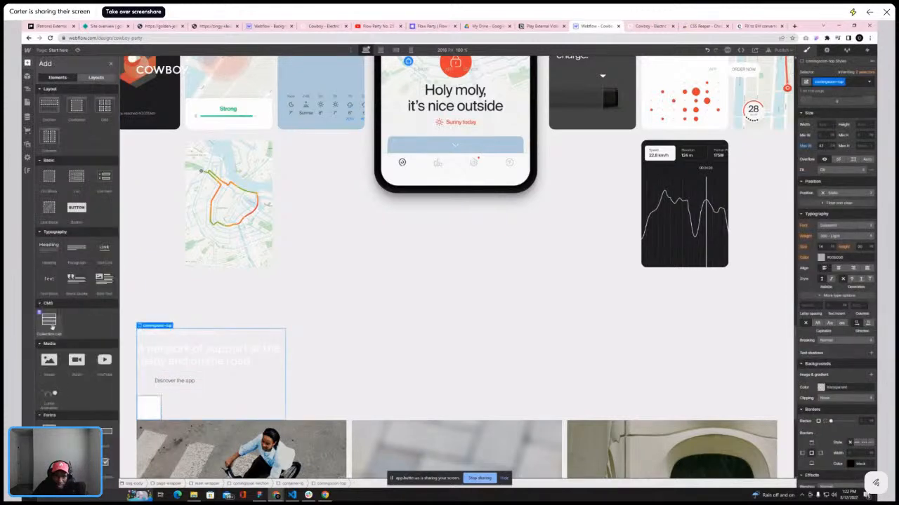
{"action": "left_click", "coordinate": [51, 186]}
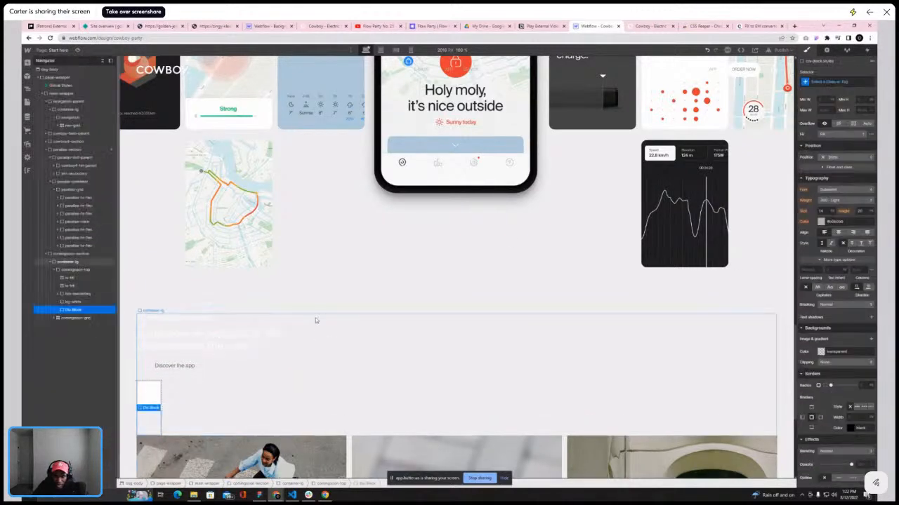
{"action": "left_click", "coordinate": [854, 80]}
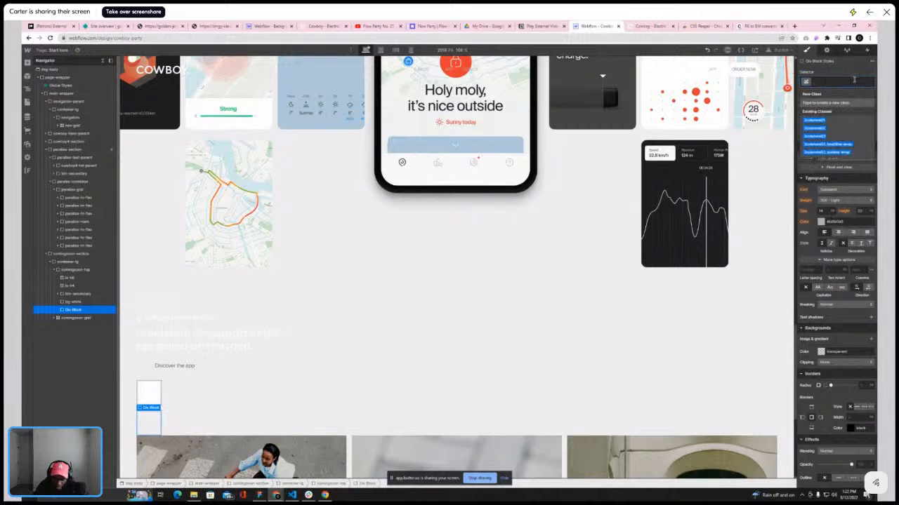
{"action": "type", "text": "bg-black"}
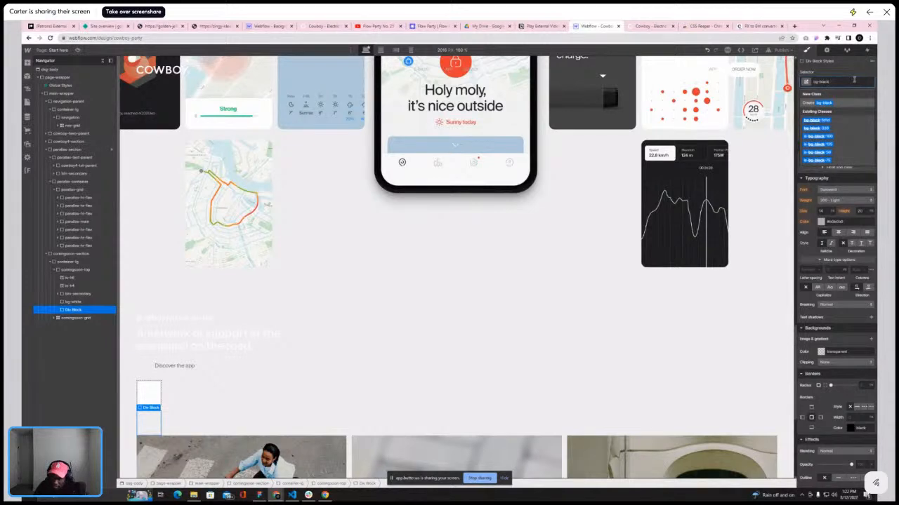
{"action": "key", "text": "Return"}
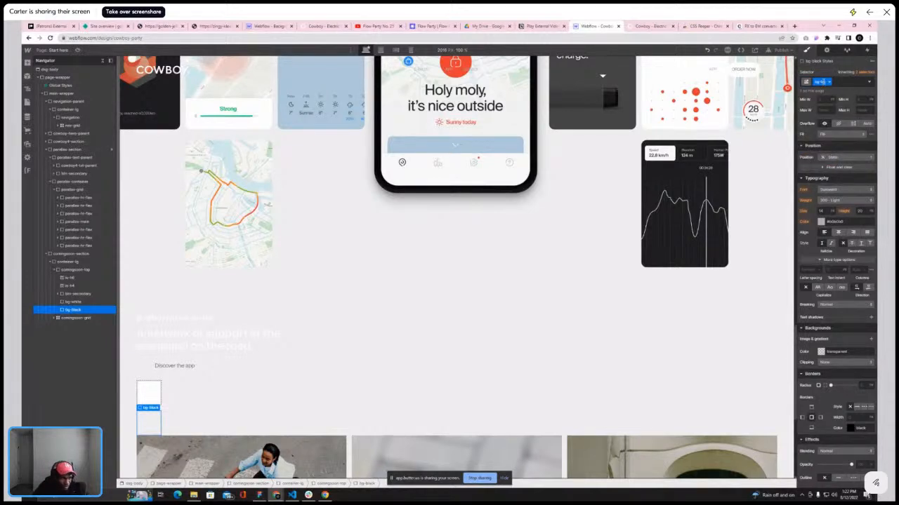
Set the bg-black div's background colour to #333, taken from the reference site's button
{"action": "left_click", "coordinate": [651, 26]}
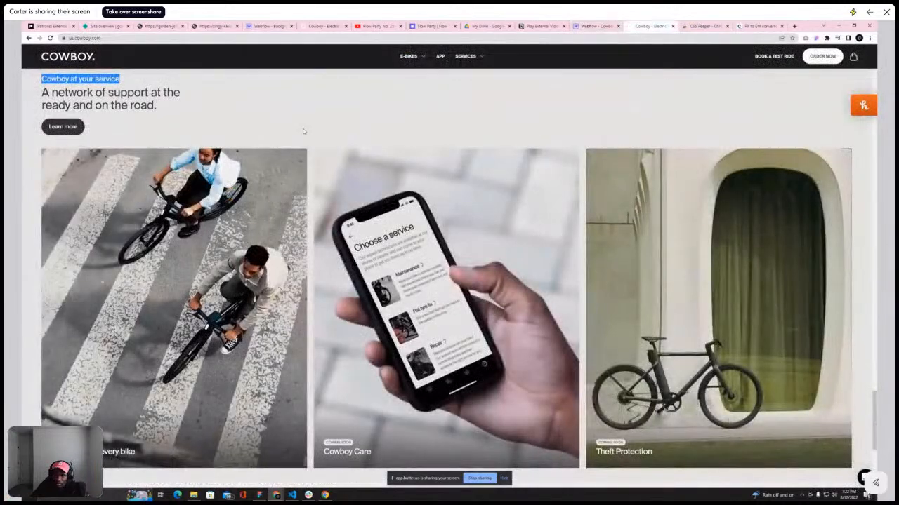
{"action": "left_click", "coordinate": [815, 38]}
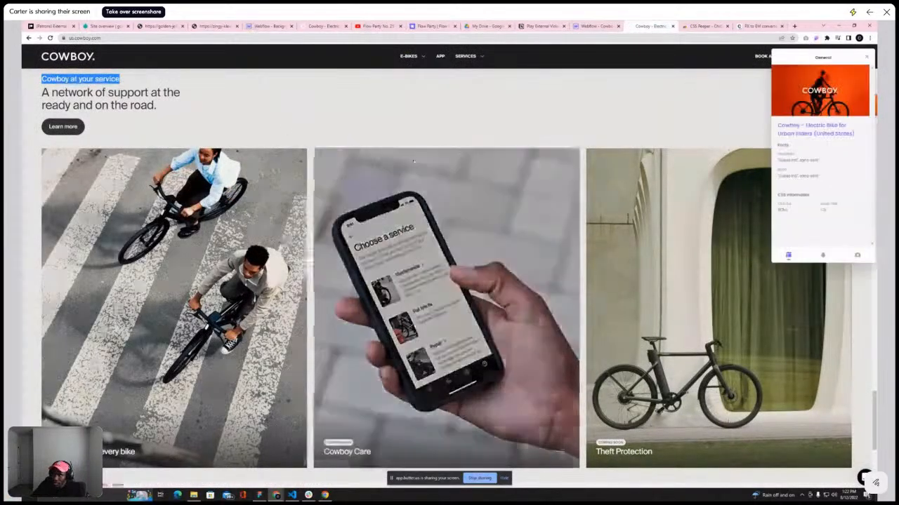
{"action": "left_click", "coordinate": [857, 253]}
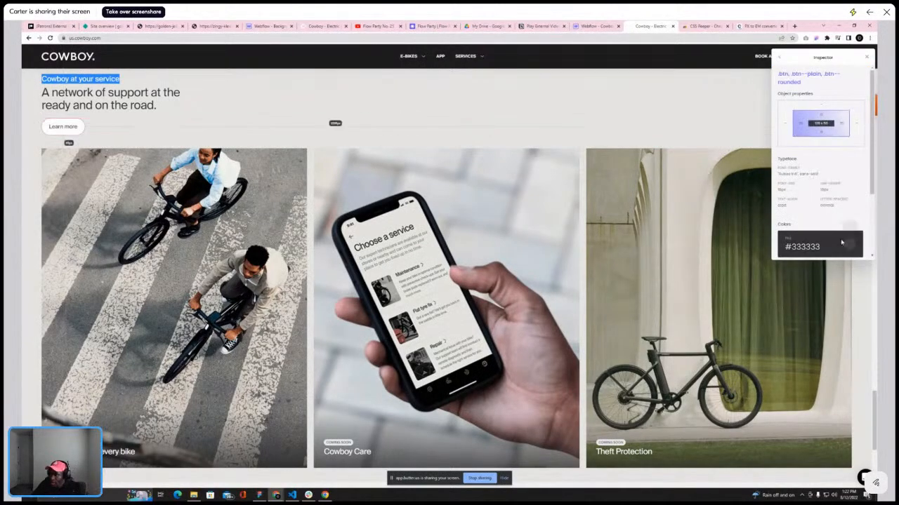
{"action": "left_click", "coordinate": [817, 247]}
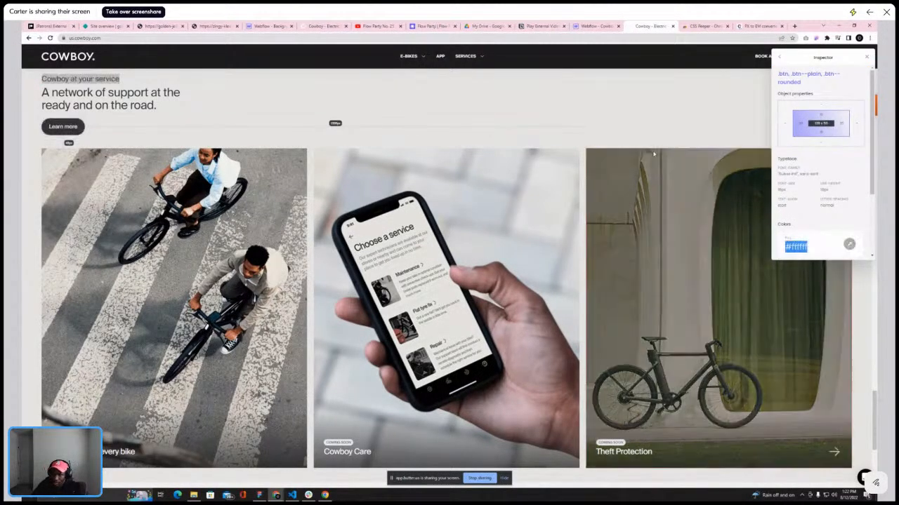
{"action": "key", "text": "ctrl+shift+Tab"}
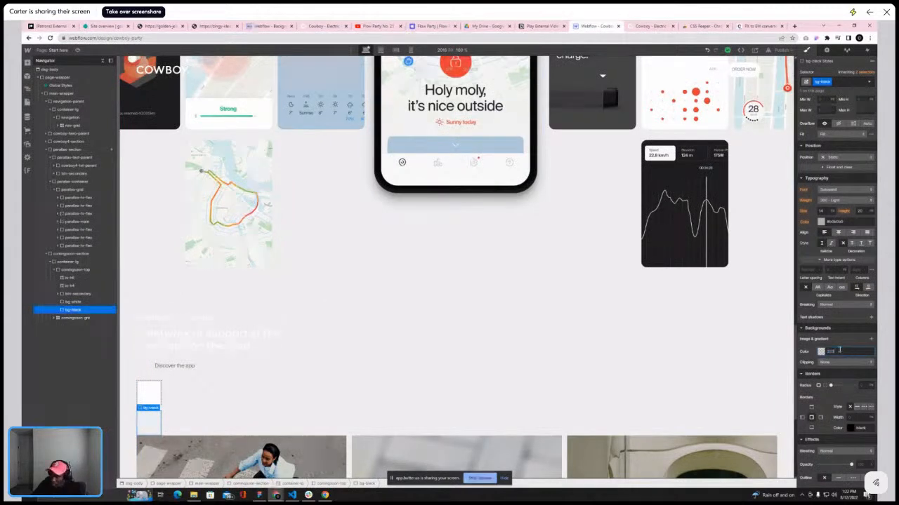
{"action": "key", "text": "Return"}
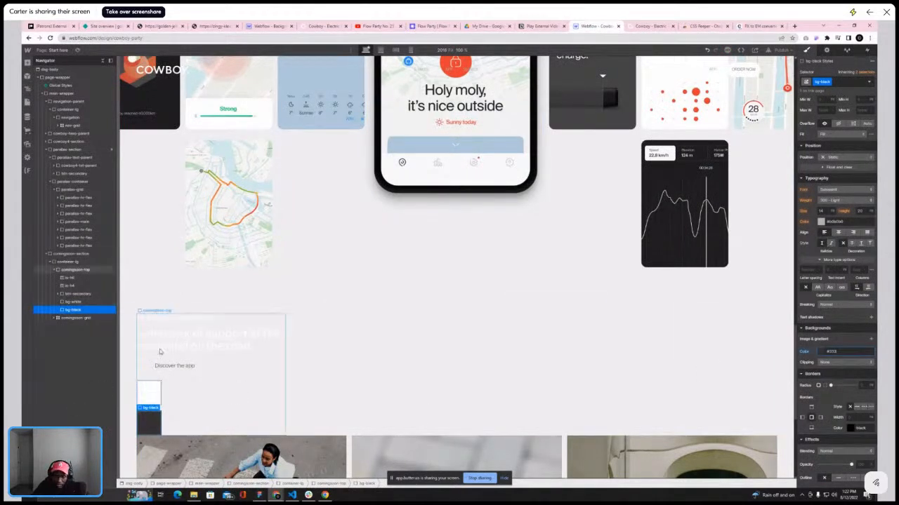
Add the bg-black combo class to the Discover the app button
{"action": "left_click", "coordinate": [174, 366]}
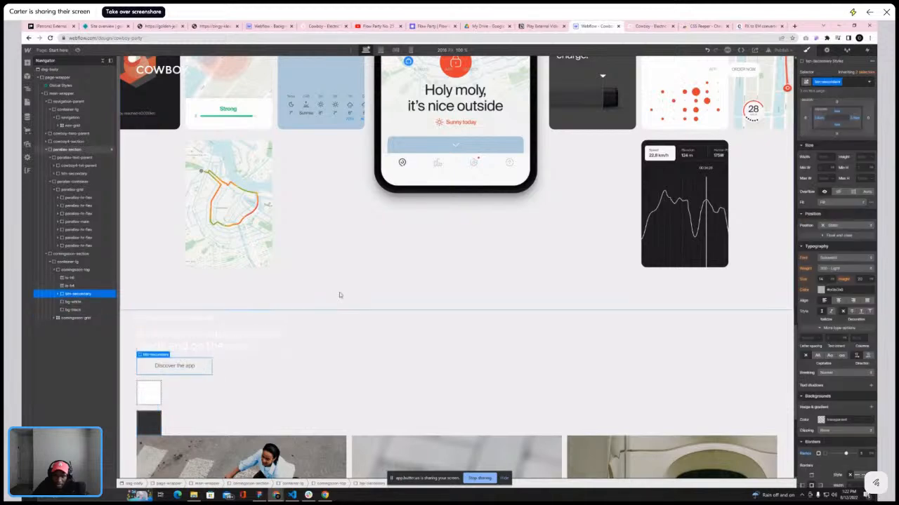
{"action": "left_click", "coordinate": [849, 82]}
{"action": "type", "text": "bg-b"}
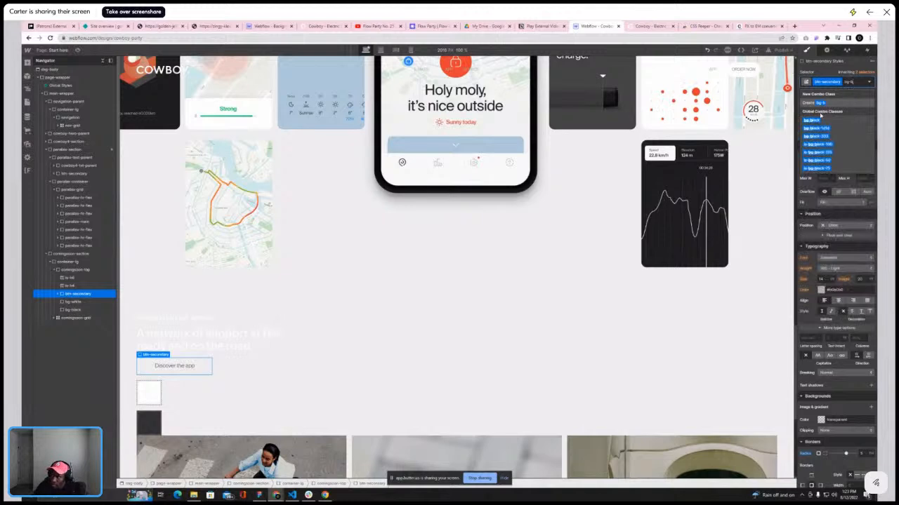
{"action": "left_click", "coordinate": [813, 120]}
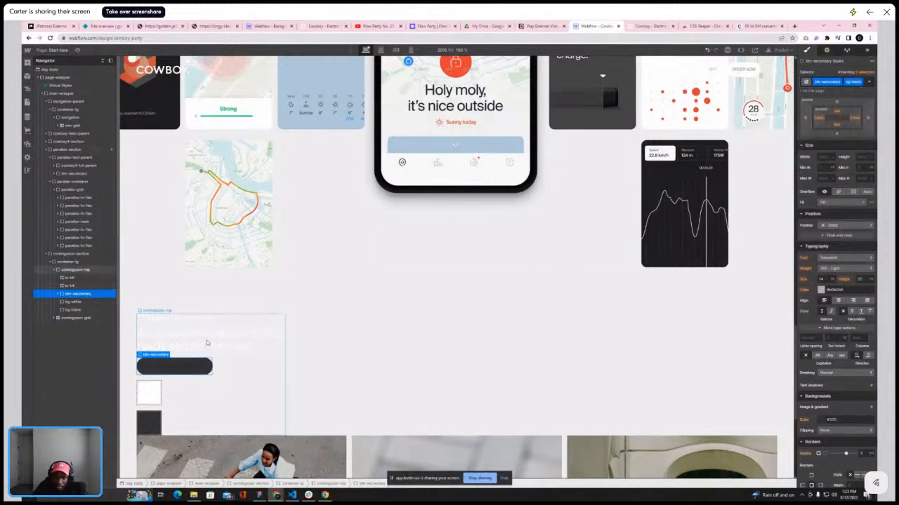
Add a txt-white combo class to the button's text block
{"action": "left_click", "coordinate": [157, 365]}
{"action": "left_click", "coordinate": [855, 82]}
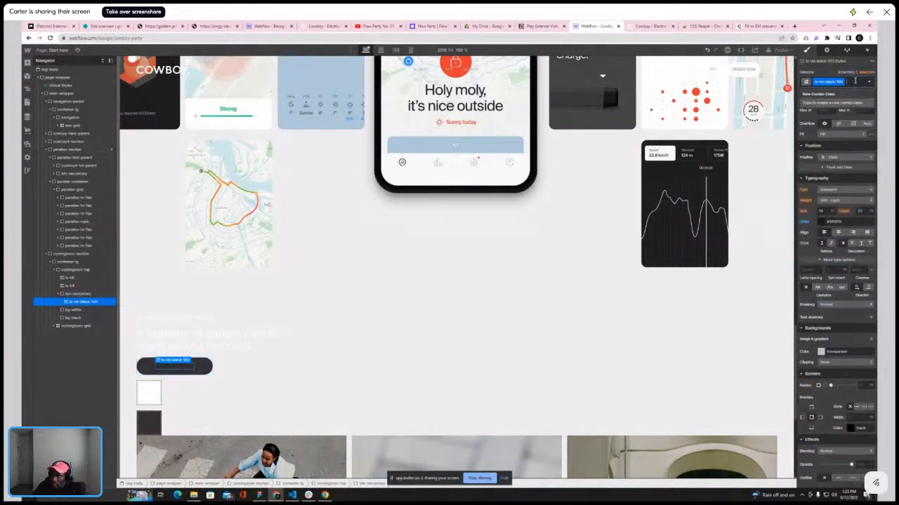
{"action": "type", "text": "txt-wh"}
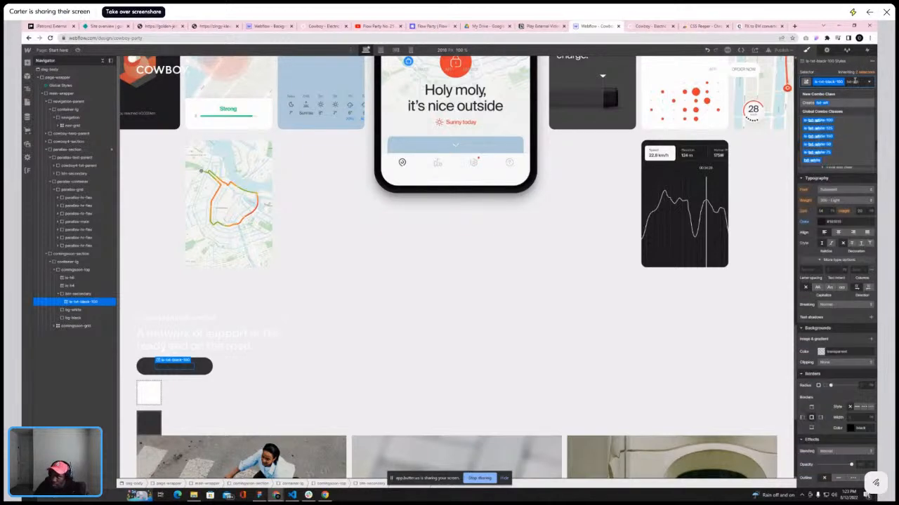
{"action": "left_click", "coordinate": [817, 121]}
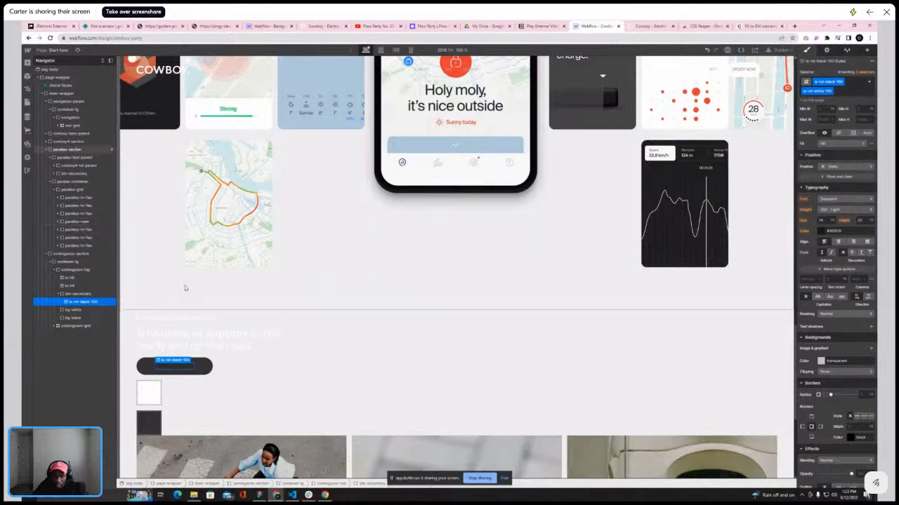
Remove all classes from the button's text block
{"action": "left_click", "coordinate": [79, 293]}
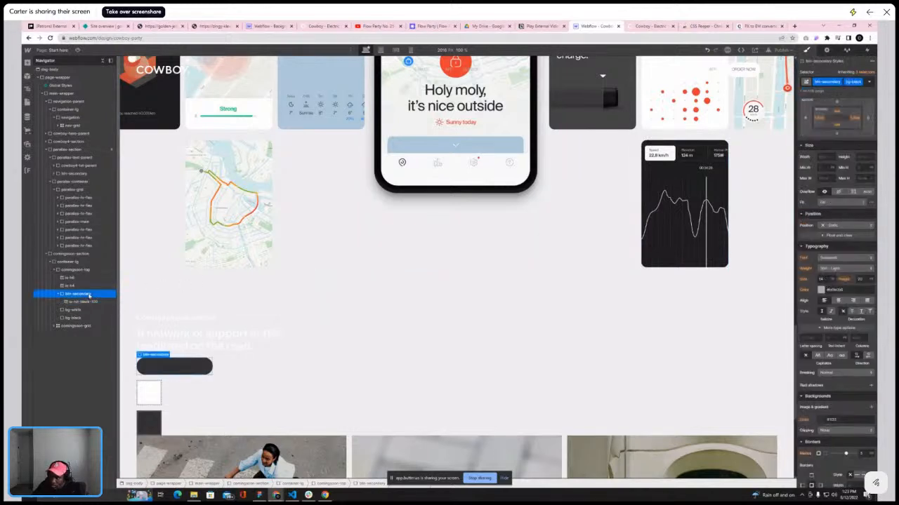
{"action": "left_click", "coordinate": [85, 302]}
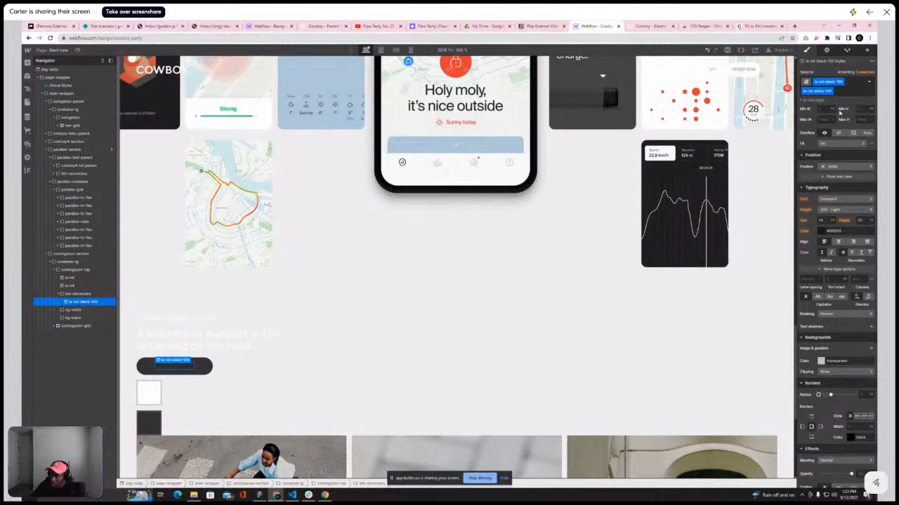
{"action": "left_click", "coordinate": [849, 92]}
{"action": "key", "text": "BackSpace"}
Apply the is-txt-white-100 class to the button's text block
{"action": "key", "text": "BackSpace"}
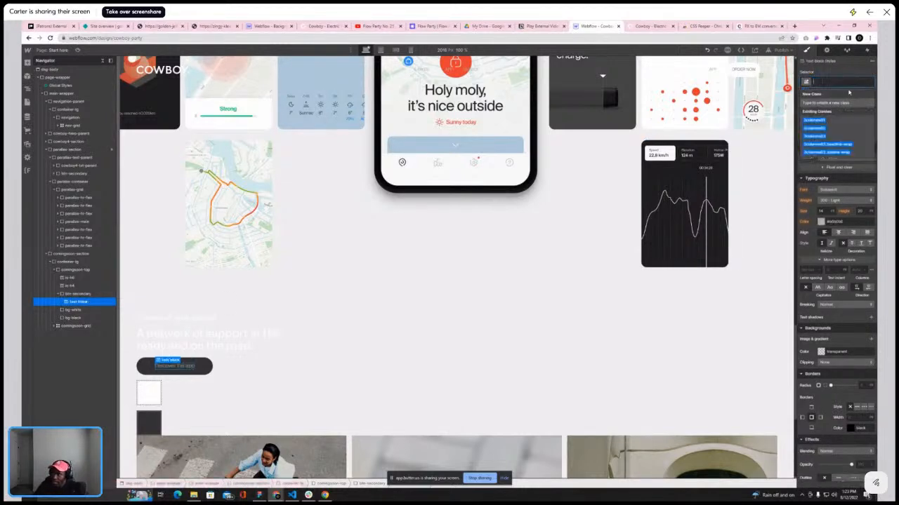
{"action": "type", "text": "r"}
{"action": "key", "text": "BackSpace"}
{"action": "type", "text": "t"}
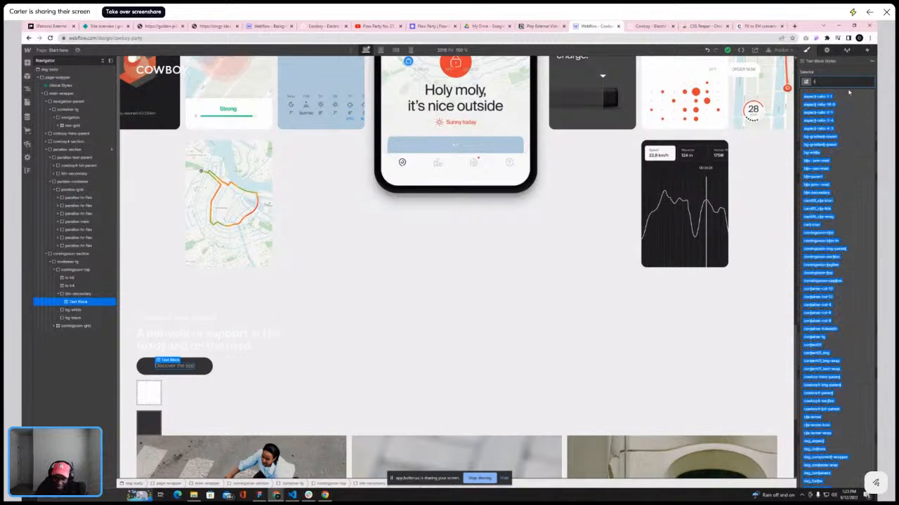
{"action": "type", "text": "xt-"}
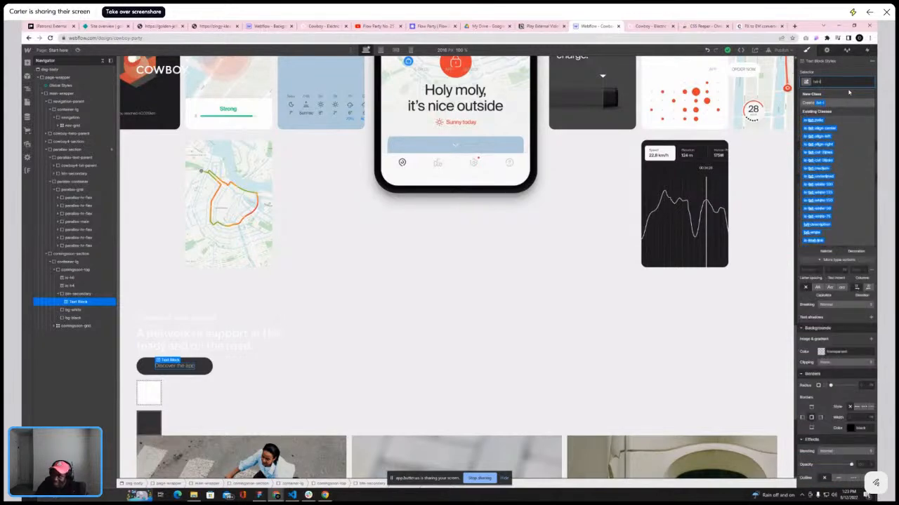
{"action": "key", "text": "BackSpace"}
{"action": "key", "text": "BackSpace"}
{"action": "key", "text": "BackSpace"}
{"action": "key", "text": "BackSpace"}
{"action": "type", "text": "is-"}
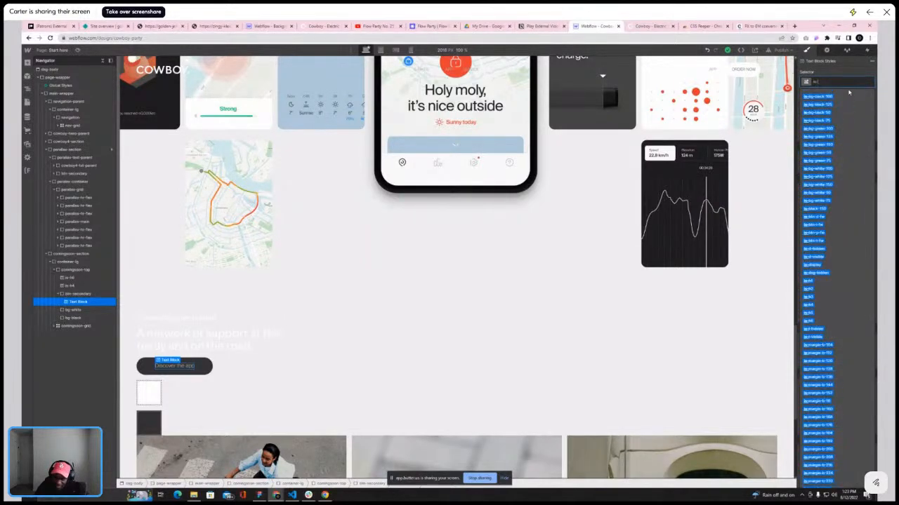
{"action": "type", "text": "txt"}
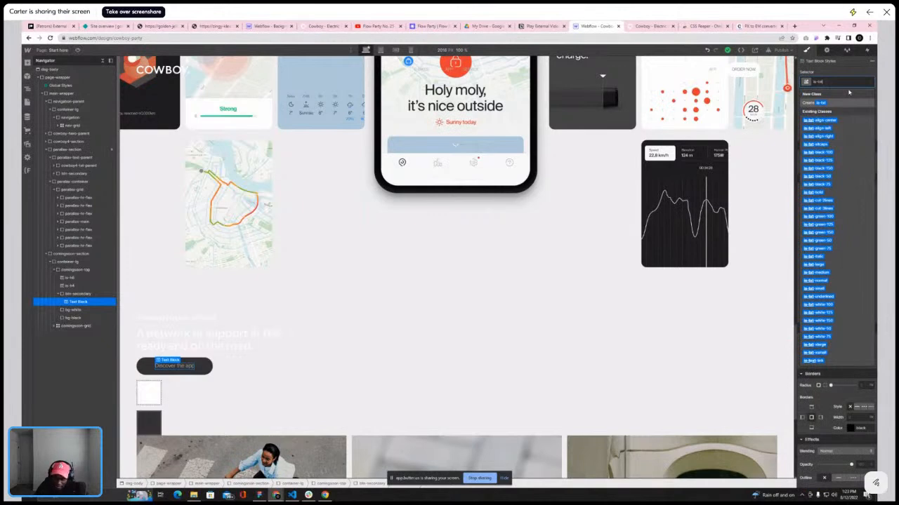
{"action": "type", "text": "-wh"}
{"action": "key", "text": "Down"}
{"action": "key", "text": "Return"}
{"action": "left_click", "coordinate": [182, 387]}
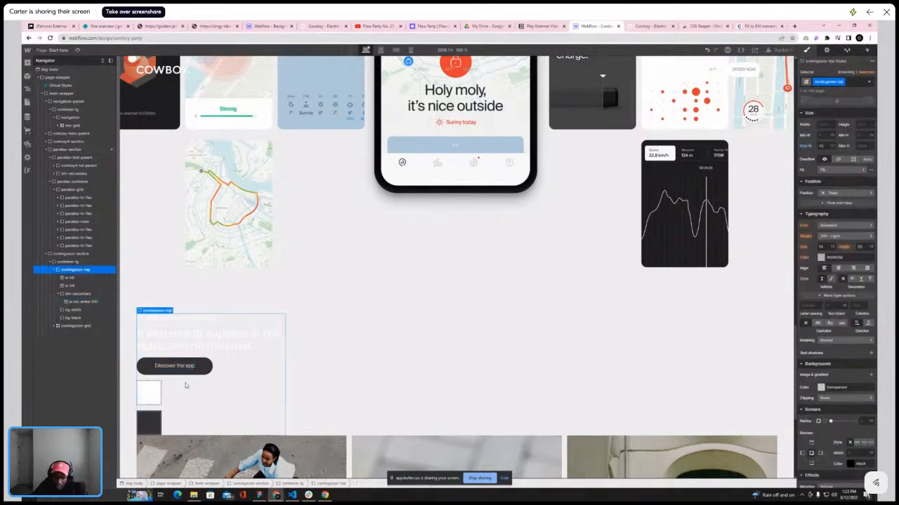
Add the bg-white combo class to the hero section's Discover the app button
{"action": "scroll", "coordinate": [430, 357], "scroll_direction": "up", "scroll_amount": 3}
{"action": "scroll", "coordinate": [431, 361], "scroll_direction": "up", "scroll_amount": 5}
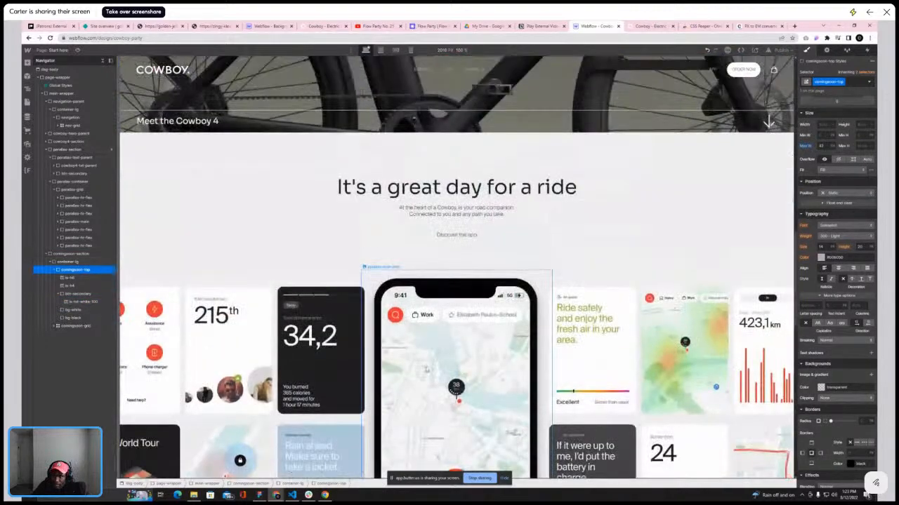
{"action": "left_click", "coordinate": [455, 326]}
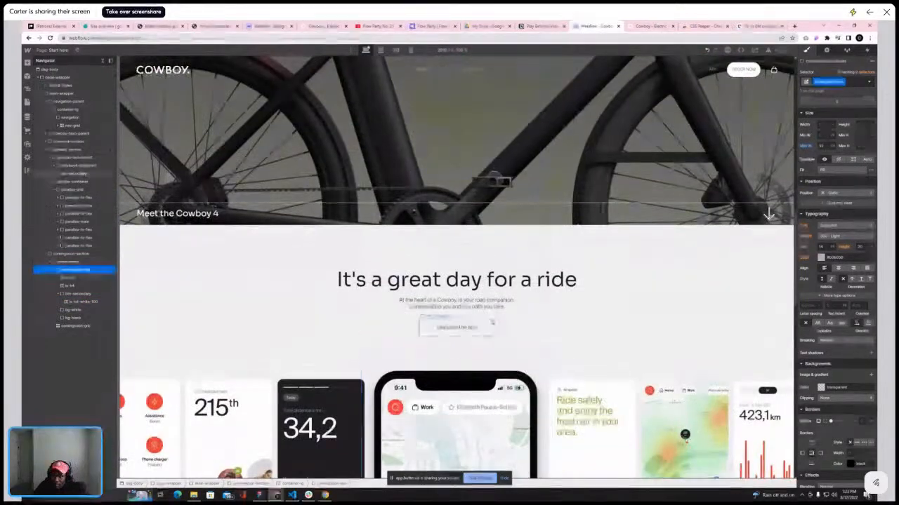
{"action": "left_click", "coordinate": [846, 81]}
{"action": "type", "text": "n"}
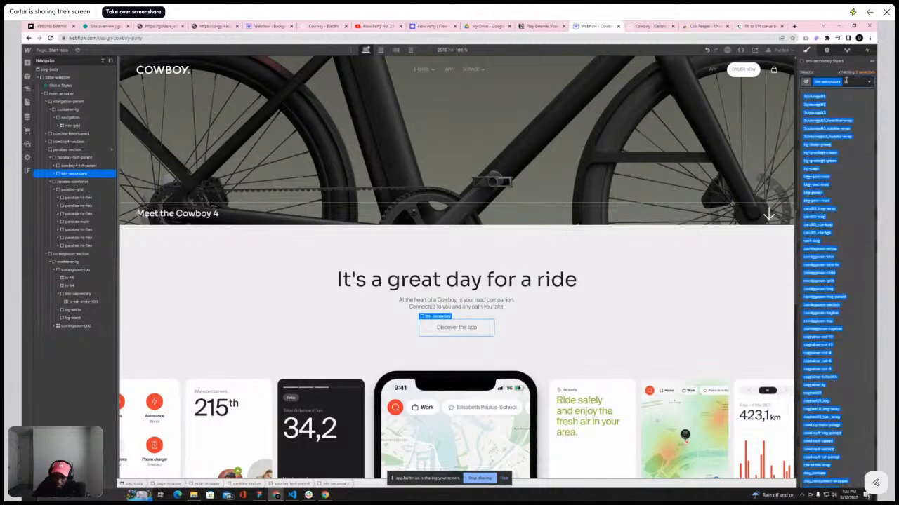
{"action": "key", "text": "BackSpace"}
{"action": "type", "text": "bg-wh"}
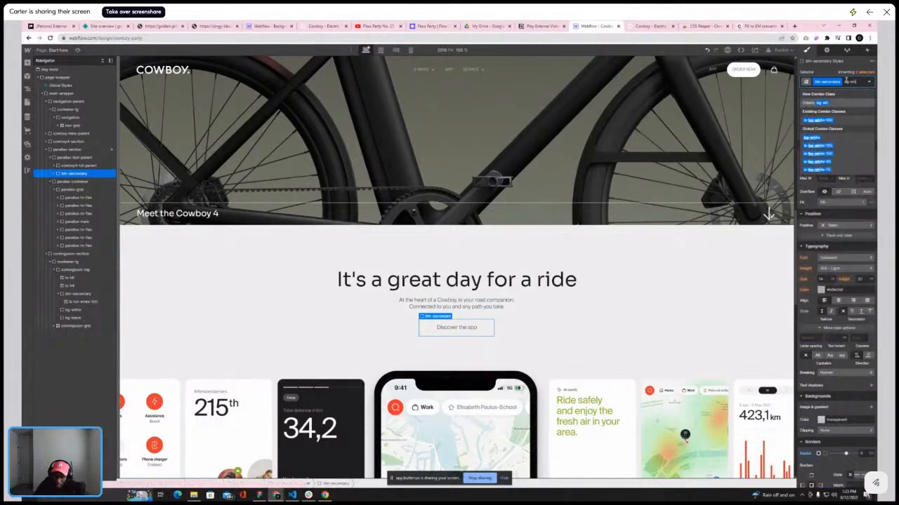
{"action": "left_click", "coordinate": [812, 137]}
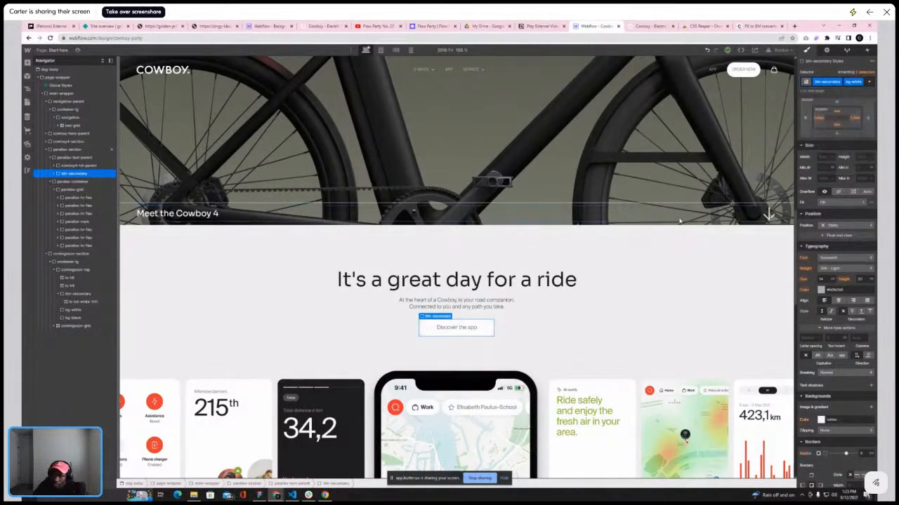
Delete the white and black sample swatch divs below the service section's button
{"action": "scroll", "coordinate": [631, 267], "scroll_direction": "down", "scroll_amount": 3}
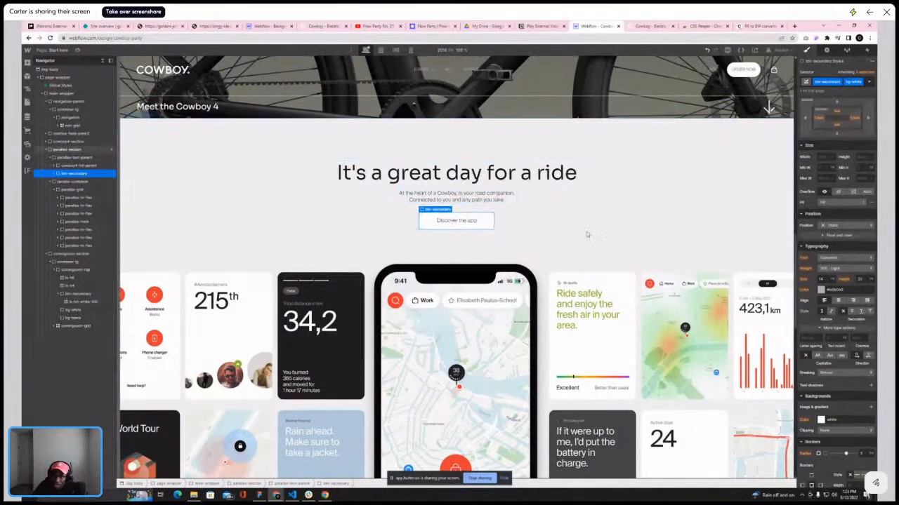
{"action": "scroll", "coordinate": [562, 253], "scroll_direction": "down", "scroll_amount": 3}
{"action": "scroll", "coordinate": [483, 131], "scroll_direction": "down", "scroll_amount": 15}
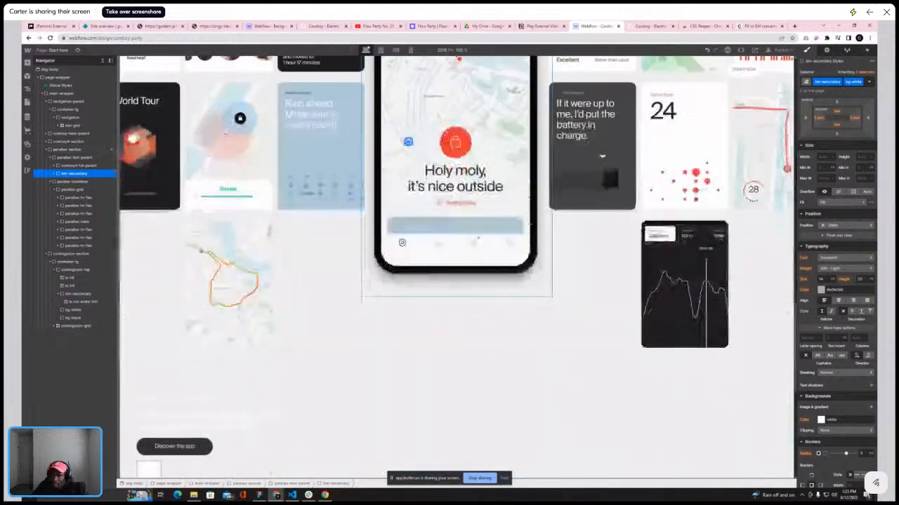
{"action": "scroll", "coordinate": [353, 322], "scroll_direction": "up", "scroll_amount": 9}
{"action": "scroll", "coordinate": [353, 322], "scroll_direction": "down", "scroll_amount": 4}
{"action": "scroll", "coordinate": [353, 323], "scroll_direction": "down", "scroll_amount": 5}
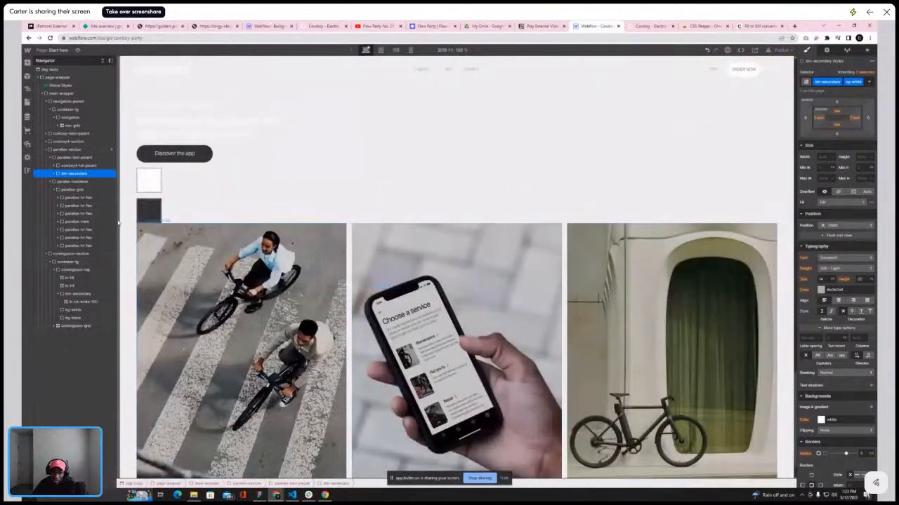
{"action": "left_click", "coordinate": [151, 205]}
{"action": "key", "text": "Delete"}
{"action": "key", "text": "Delete"}
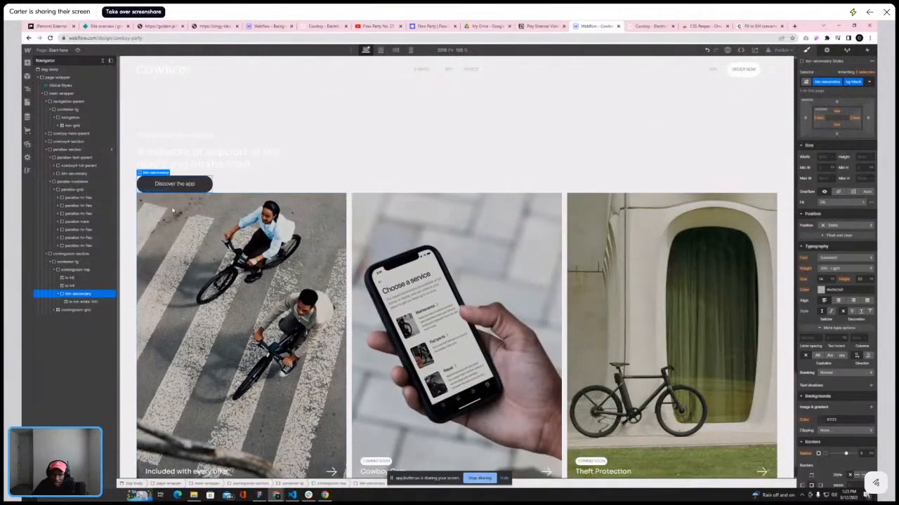
Set the comingsoon-section background colour to #e5e5e1, copied from the reference site's services section
{"action": "scroll", "coordinate": [296, 317], "scroll_direction": "up", "scroll_amount": 4}
{"action": "left_click", "coordinate": [314, 337]}
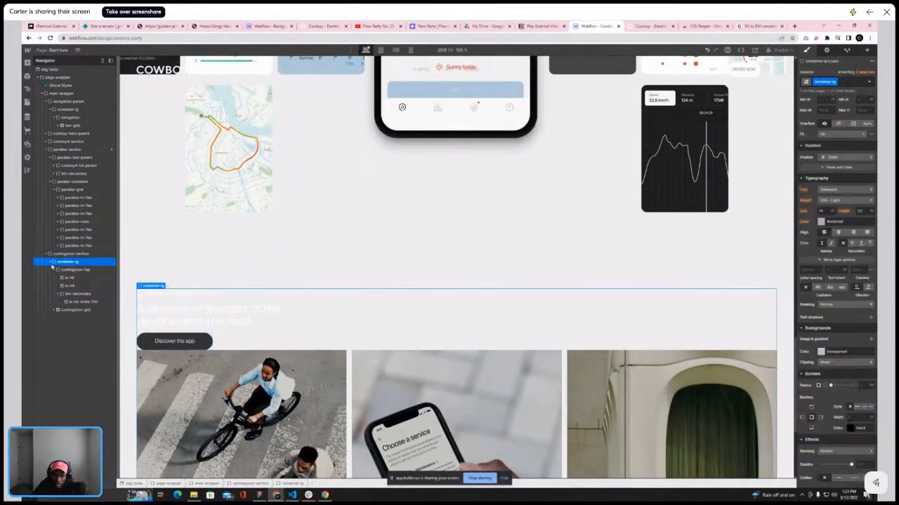
{"action": "left_click", "coordinate": [54, 270]}
{"action": "left_click", "coordinate": [75, 278]}
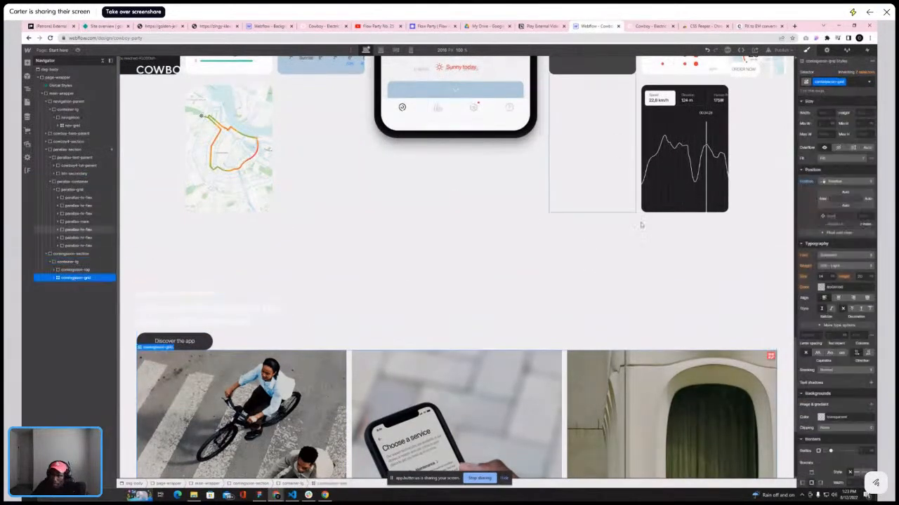
{"action": "left_click", "coordinate": [649, 26]}
{"action": "scroll", "coordinate": [572, 182], "scroll_direction": "up", "scroll_amount": 4}
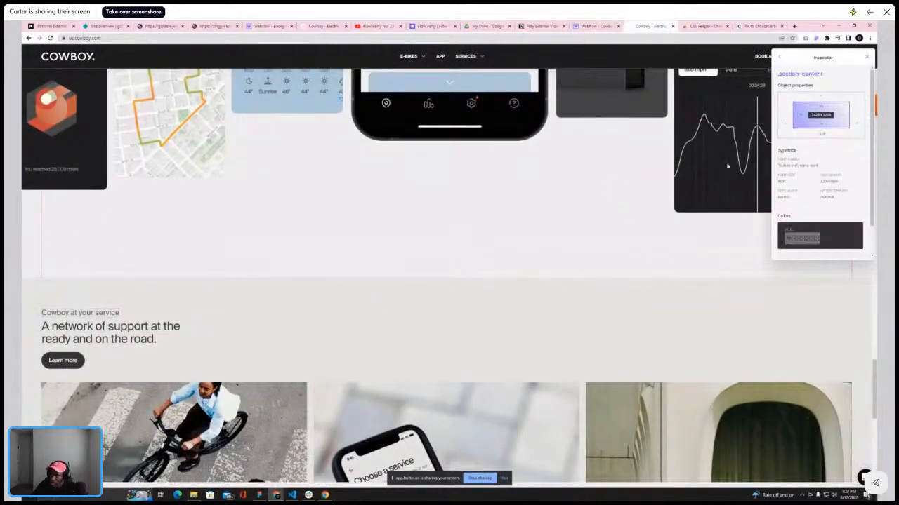
{"action": "scroll", "coordinate": [825, 230], "scroll_direction": "down", "scroll_amount": 1}
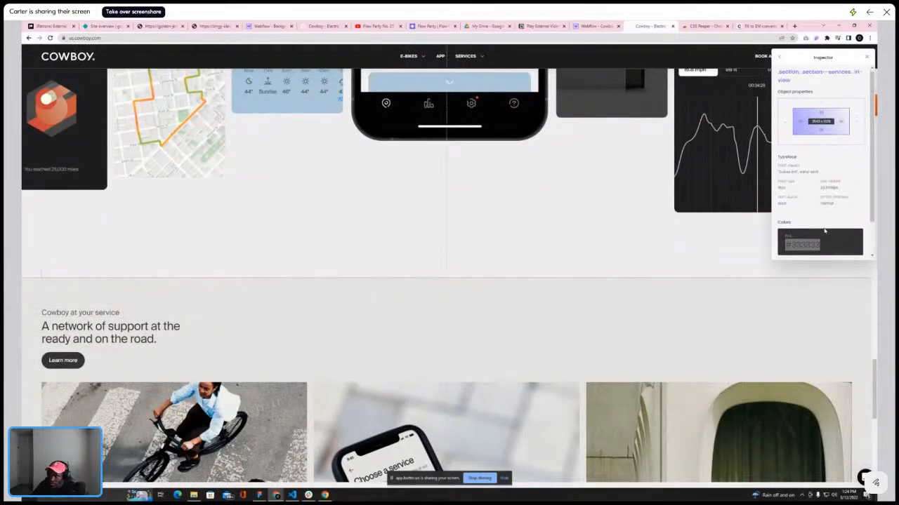
{"action": "left_click", "coordinate": [819, 234]}
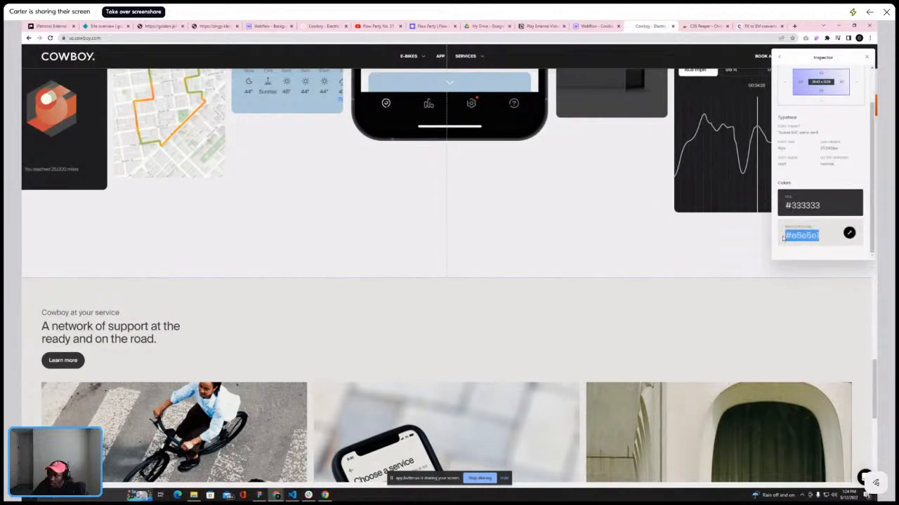
{"action": "left_click", "coordinate": [597, 26]}
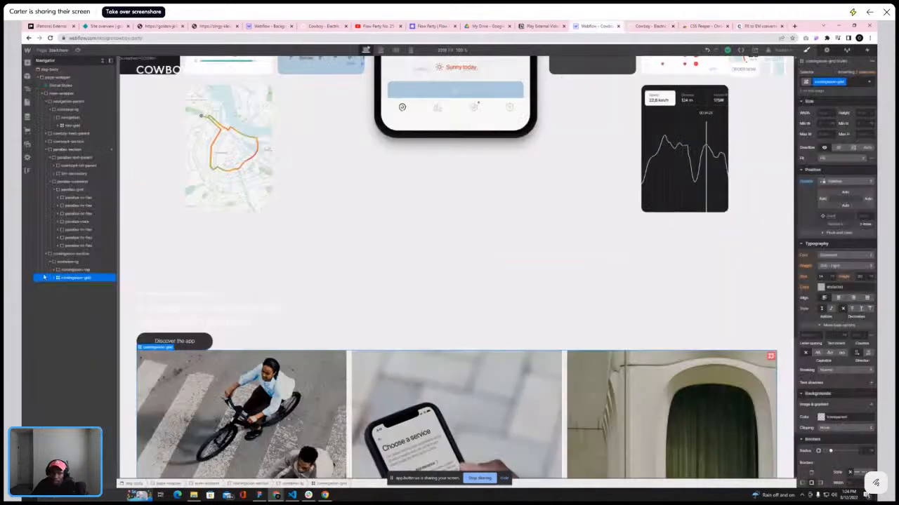
{"action": "left_click", "coordinate": [49, 253]}
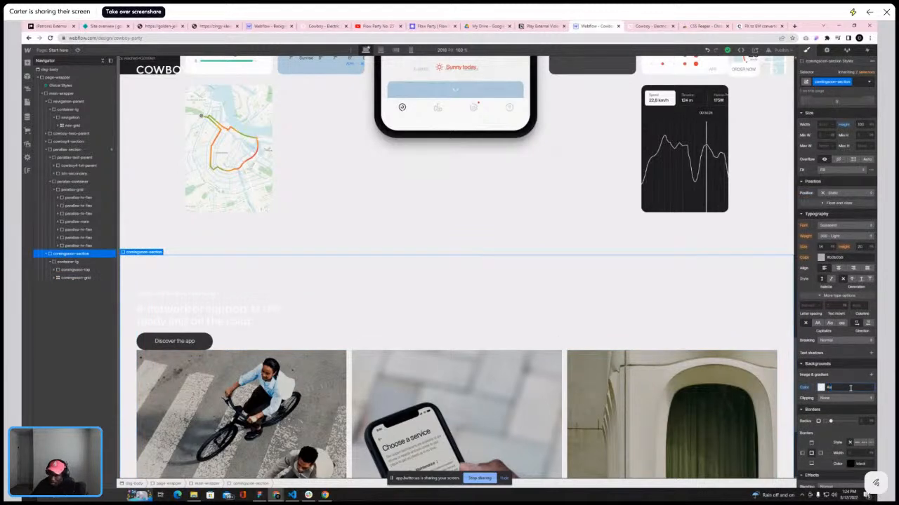
{"action": "type", "text": "#e5e5e1"}
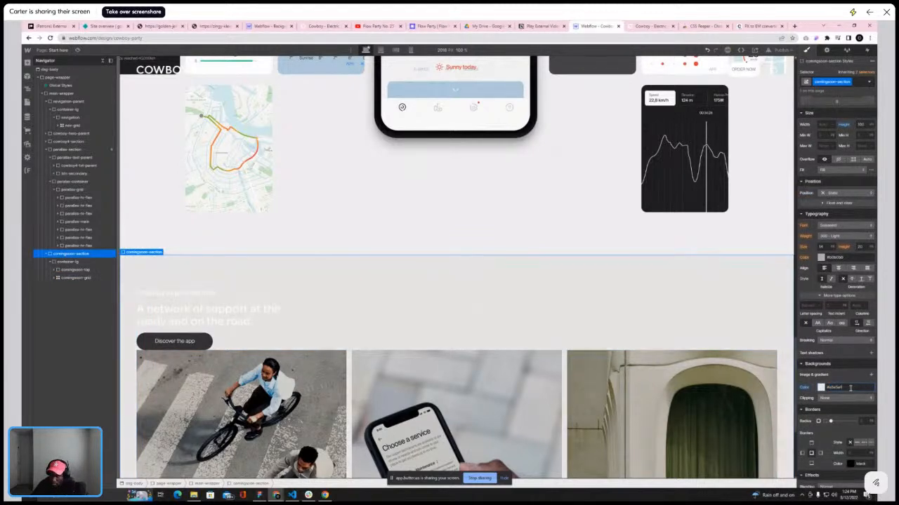
Add top margin to the comingsoon-grid using the spacing presets to separate it from the heading block
{"action": "left_click", "coordinate": [72, 278]}
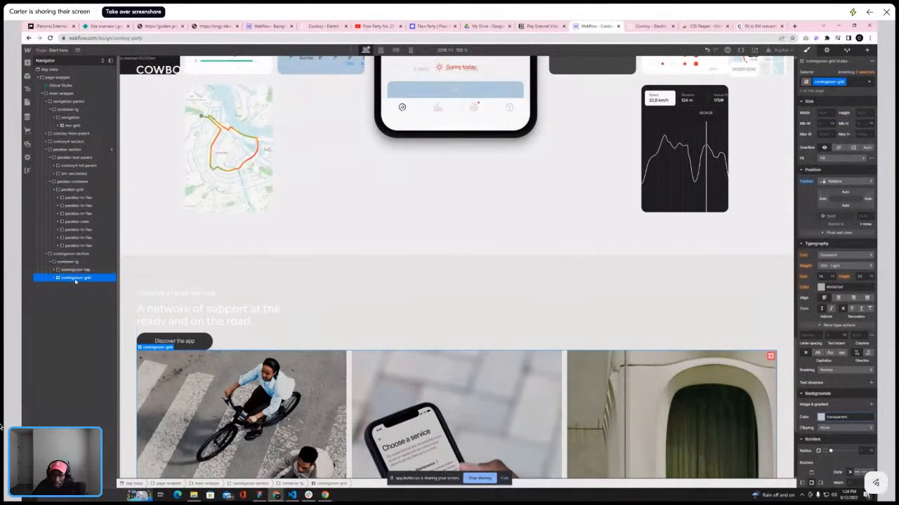
{"action": "scroll", "coordinate": [872, 260], "scroll_direction": "up", "scroll_amount": 3}
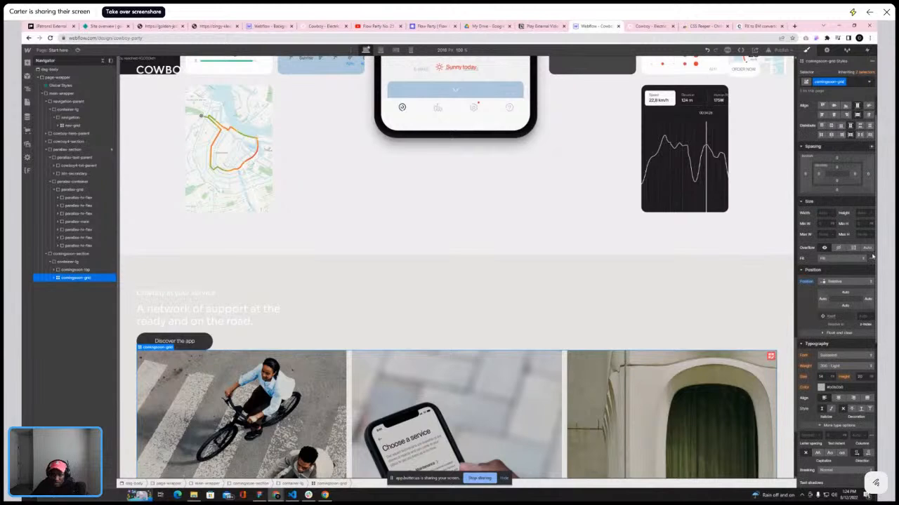
{"action": "left_click", "coordinate": [836, 158]}
{"action": "left_click", "coordinate": [872, 168]}
{"action": "left_click", "coordinate": [861, 191]}
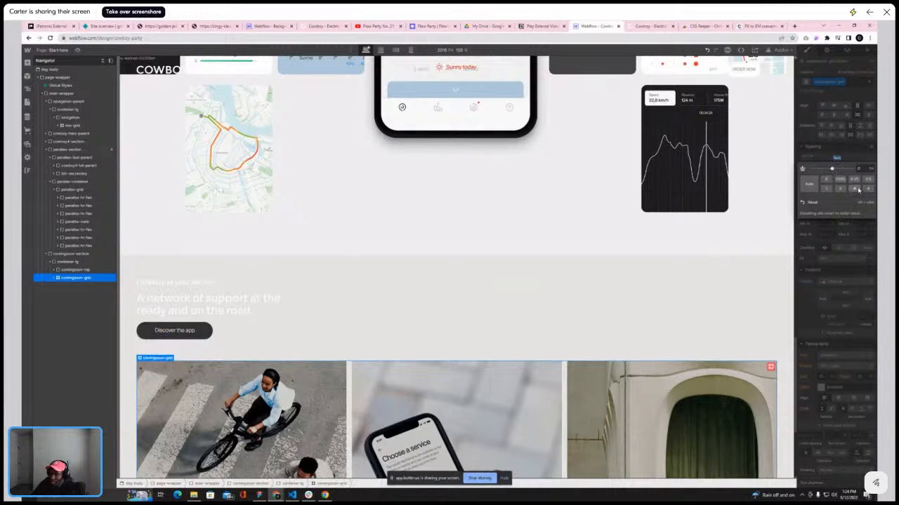
{"action": "left_click", "coordinate": [623, 26]}
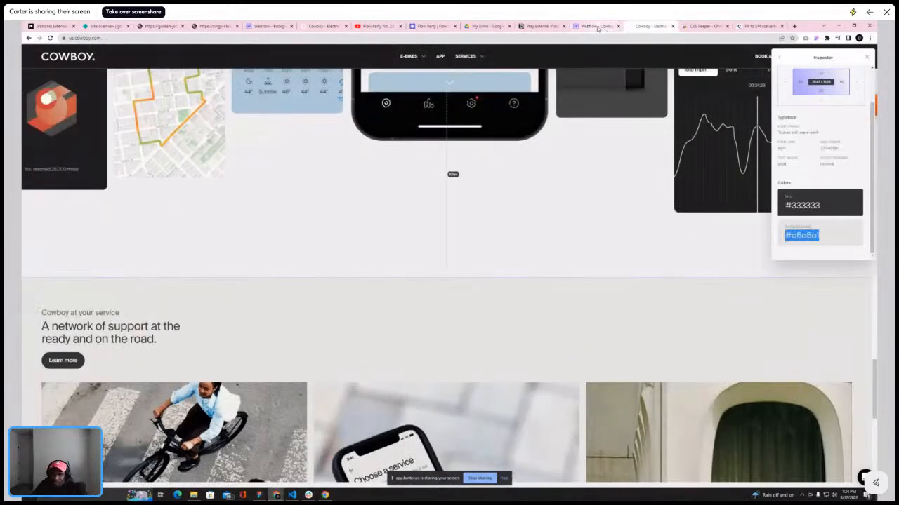
{"action": "left_click", "coordinate": [596, 26]}
{"action": "left_click", "coordinate": [839, 190]}
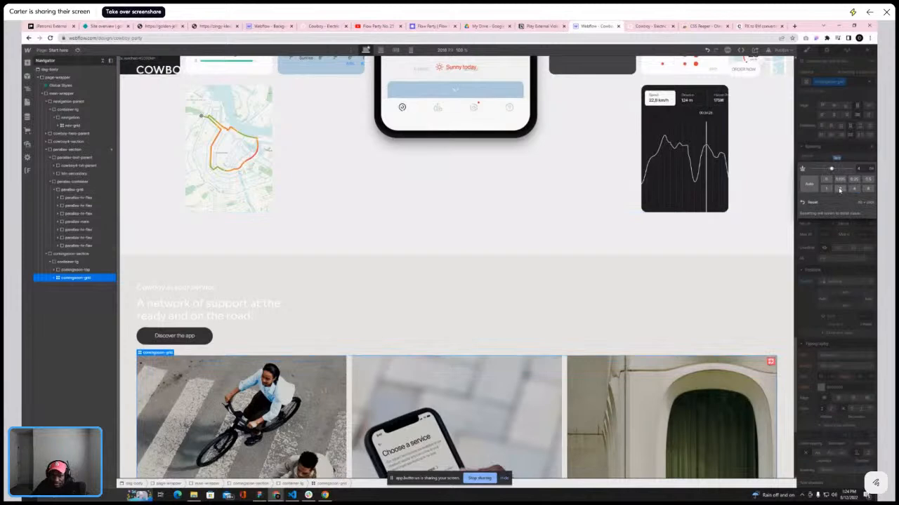
{"action": "left_click", "coordinate": [852, 189]}
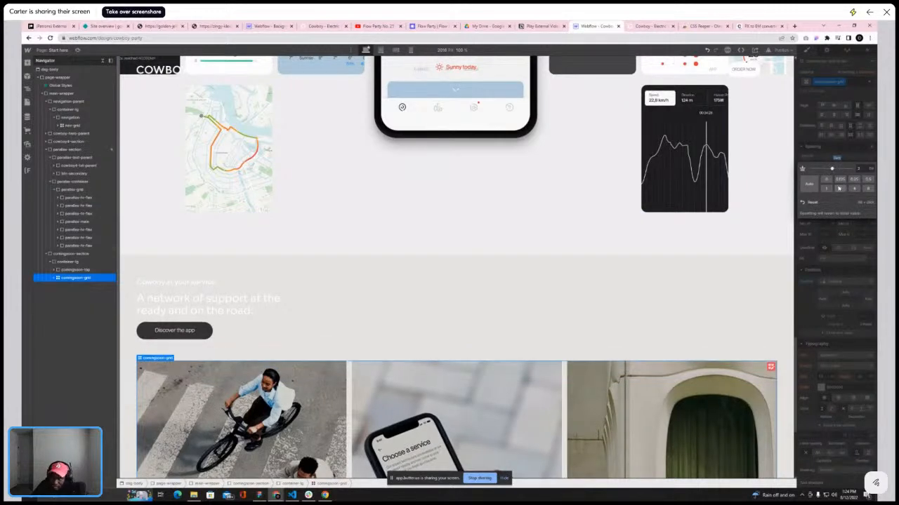
{"action": "left_click", "coordinate": [839, 188]}
{"action": "scroll", "coordinate": [660, 193], "scroll_direction": "down", "scroll_amount": 3}
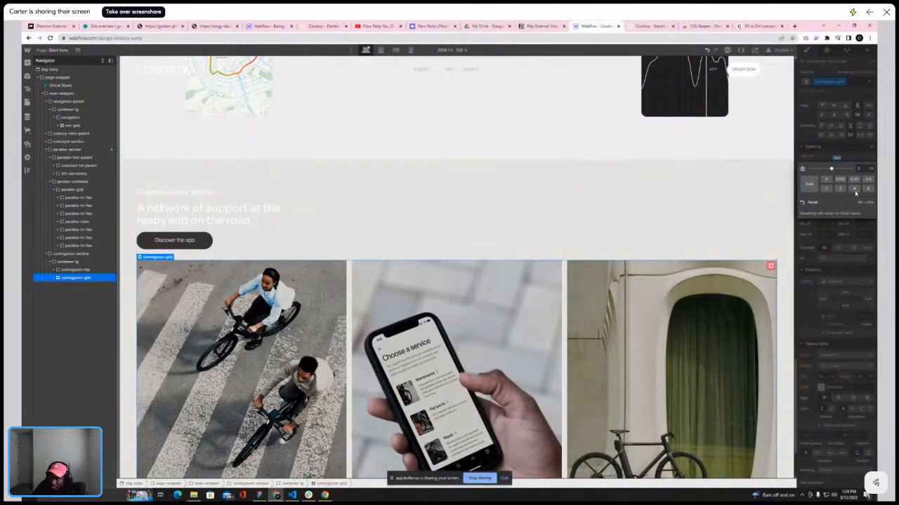
{"action": "left_click", "coordinate": [854, 191]}
{"action": "left_click", "coordinate": [407, 175]}
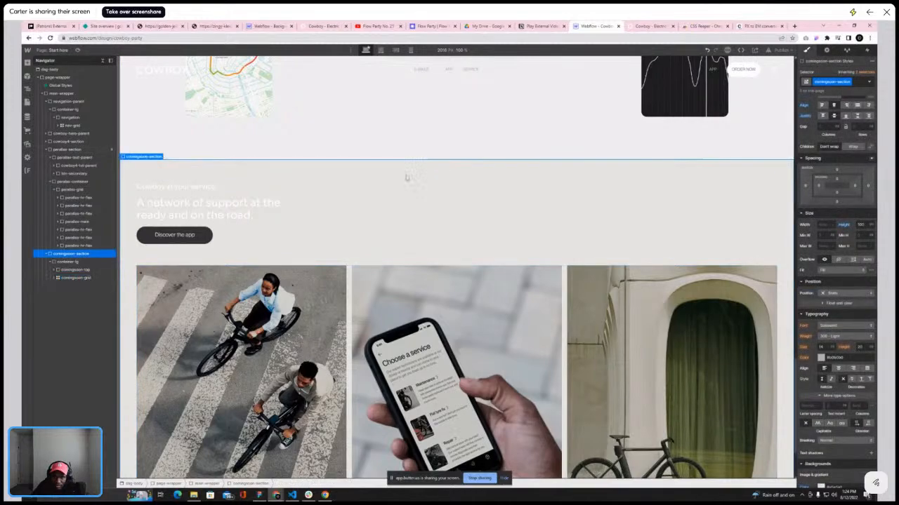
Add the is-txt-black-100 combo class to the Cowboy at your service caption
{"action": "scroll", "coordinate": [413, 166], "scroll_direction": "up", "scroll_amount": 2}
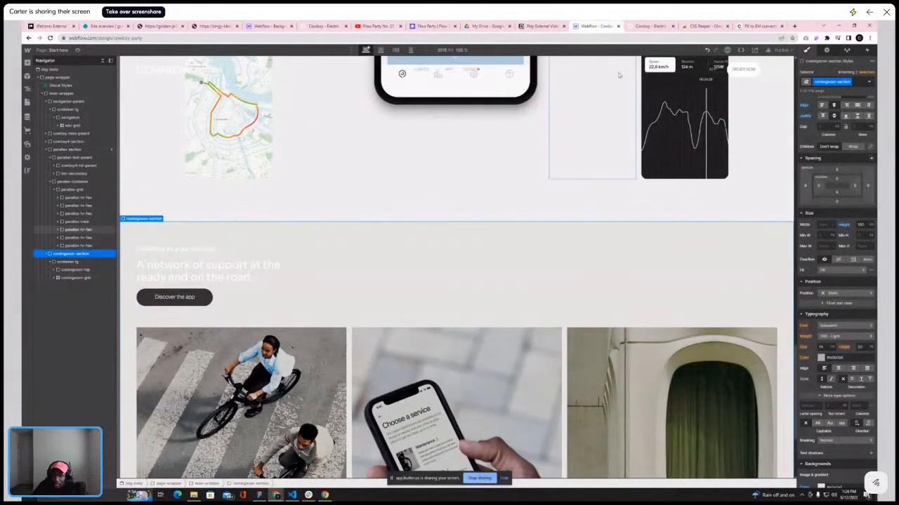
{"action": "left_click", "coordinate": [649, 26]}
{"action": "left_click", "coordinate": [594, 26]}
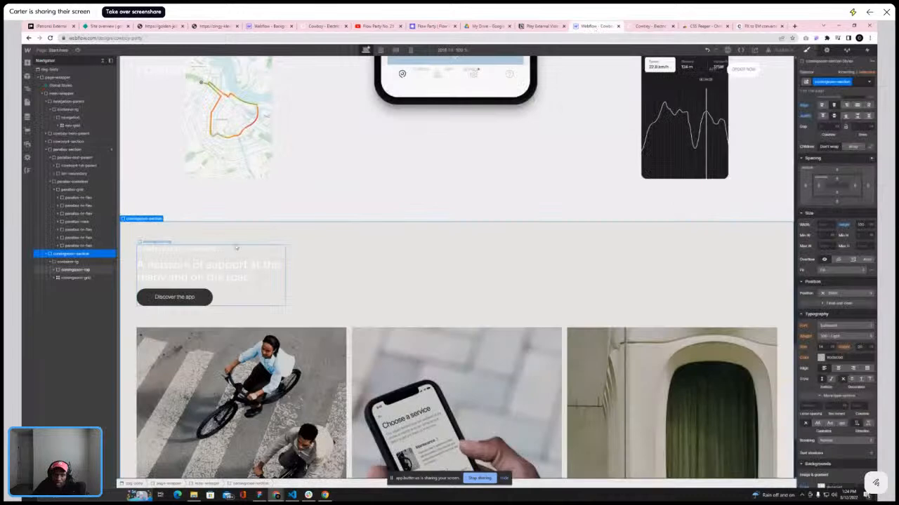
{"action": "left_click", "coordinate": [175, 248]}
{"action": "left_click", "coordinate": [849, 82]}
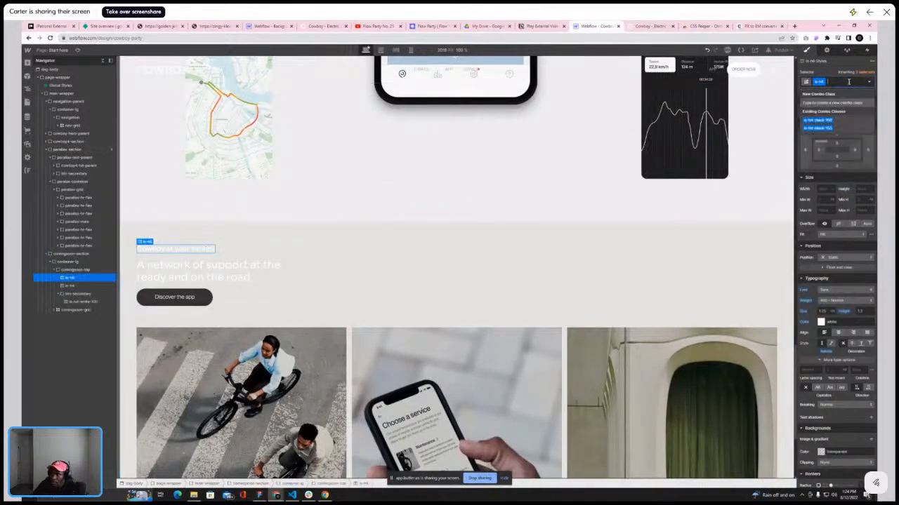
{"action": "left_click", "coordinate": [818, 120]}
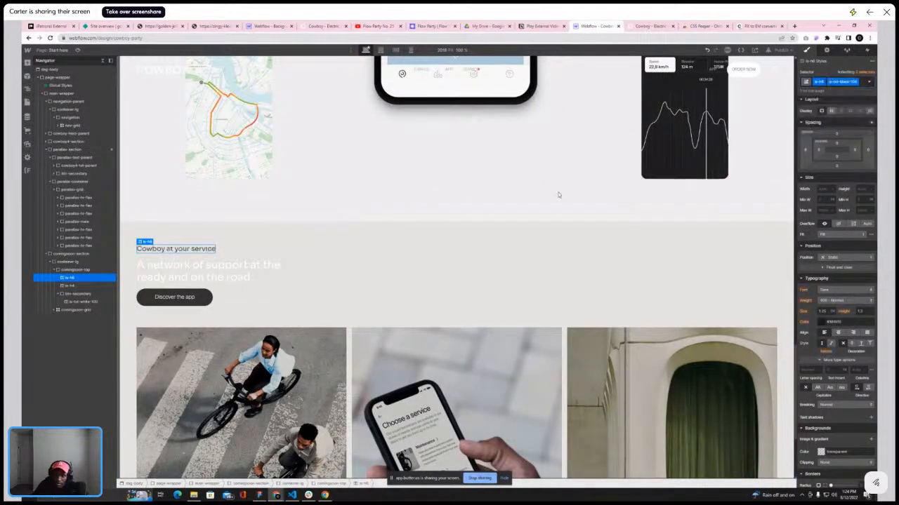
{"action": "left_click", "coordinate": [866, 82]}
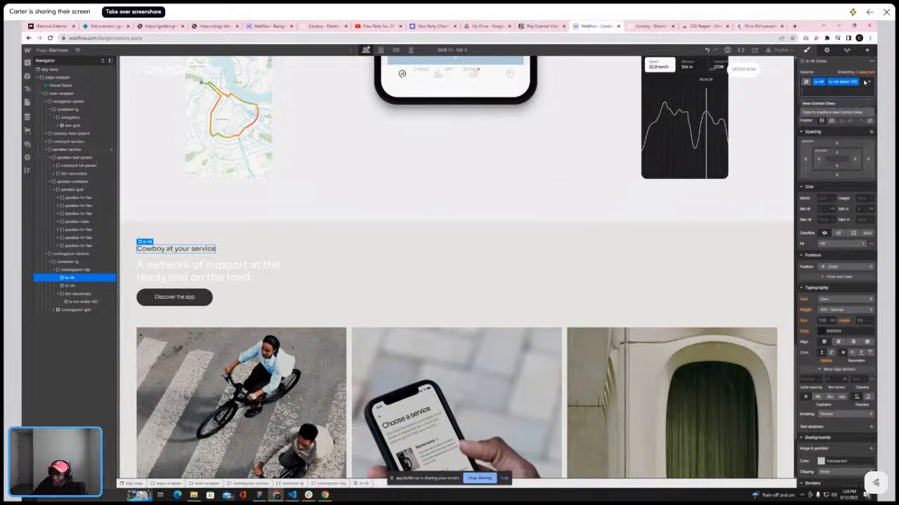
Add the is-txt-black-100 combo class to the "A network of support at the ready and on the road." heading
{"action": "key", "text": "BackSpace"}
{"action": "left_click", "coordinate": [827, 129]}
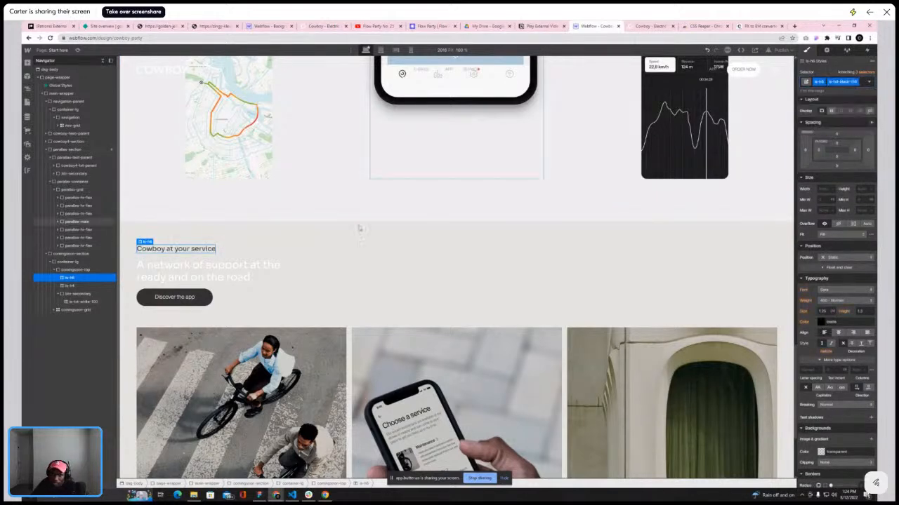
{"action": "left_click", "coordinate": [271, 267]}
{"action": "left_click", "coordinate": [848, 82]}
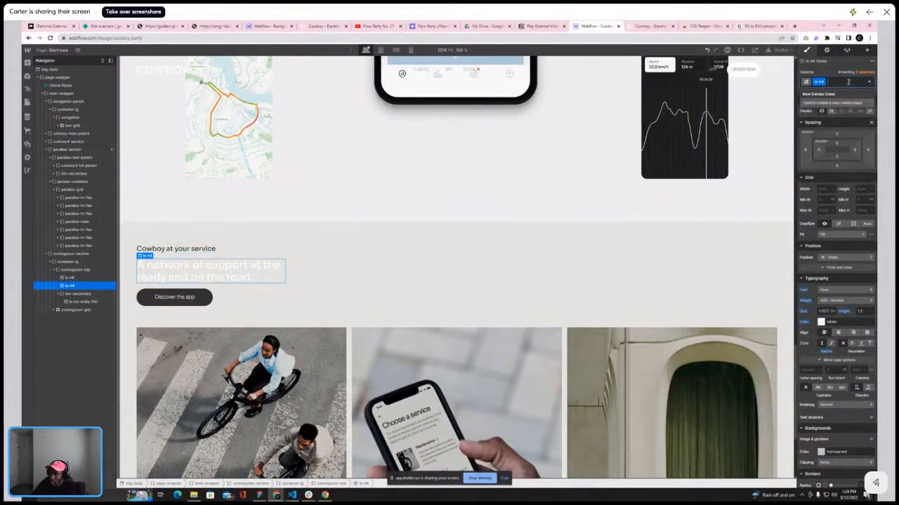
{"action": "type", "text": "is-txt"}
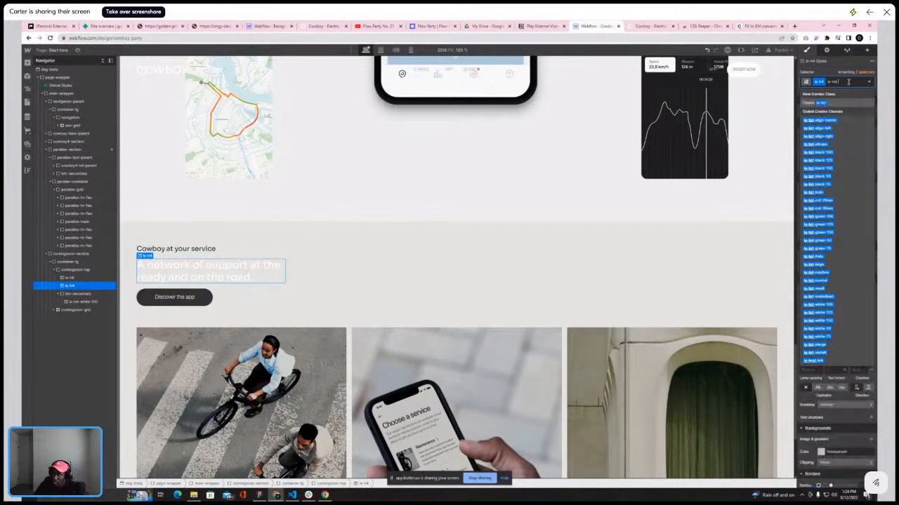
{"action": "key", "text": "Escape"}
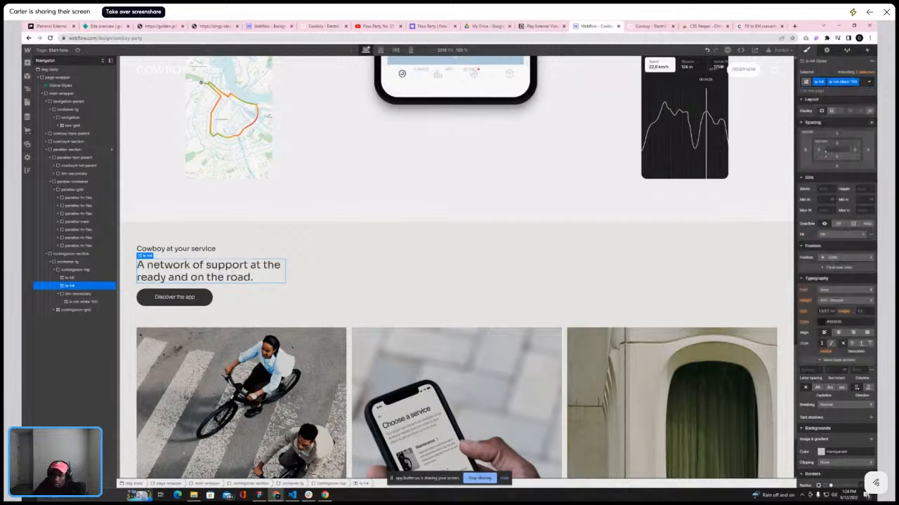
Compare the coming-soon section with the reference Cowboy site's services section, footer and navigation menus
{"action": "left_click", "coordinate": [618, 232]}
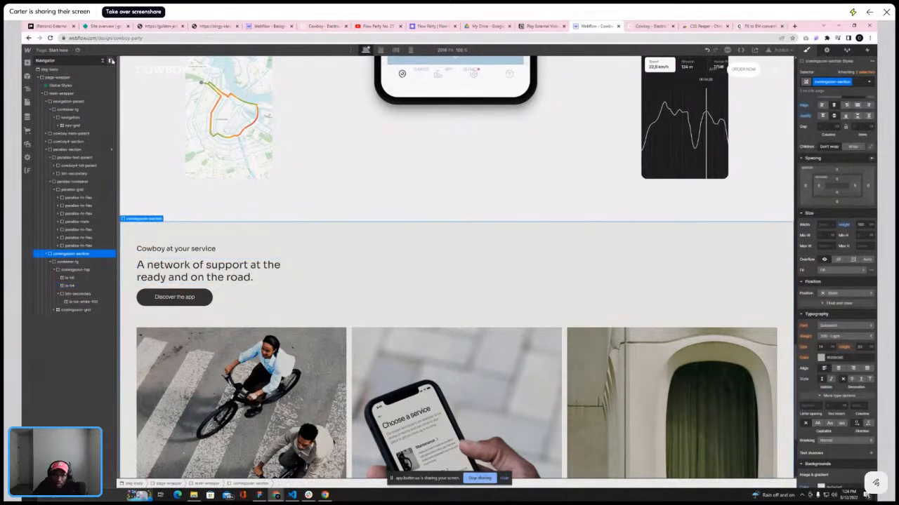
{"action": "left_click", "coordinate": [110, 61]}
{"action": "scroll", "coordinate": [371, 198], "scroll_direction": "down", "scroll_amount": 3}
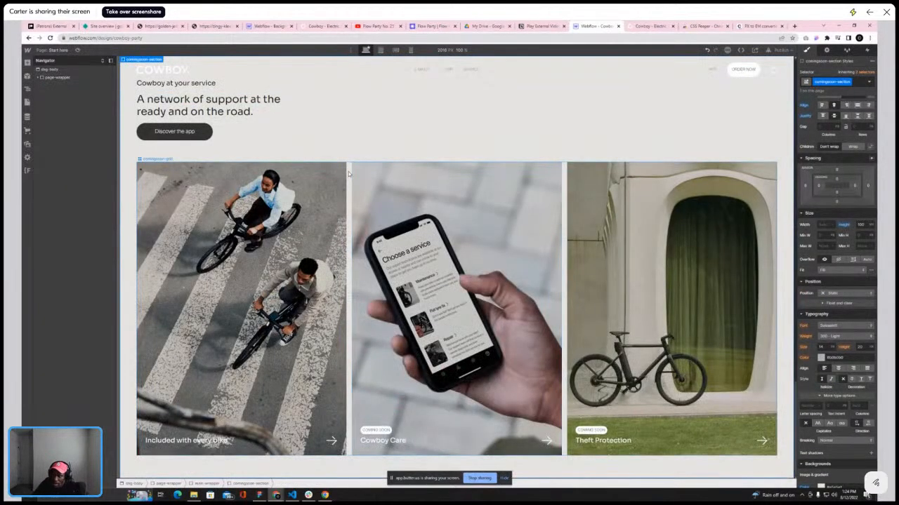
{"action": "left_click", "coordinate": [633, 28]}
{"action": "scroll", "coordinate": [567, 129], "scroll_direction": "down", "scroll_amount": 5}
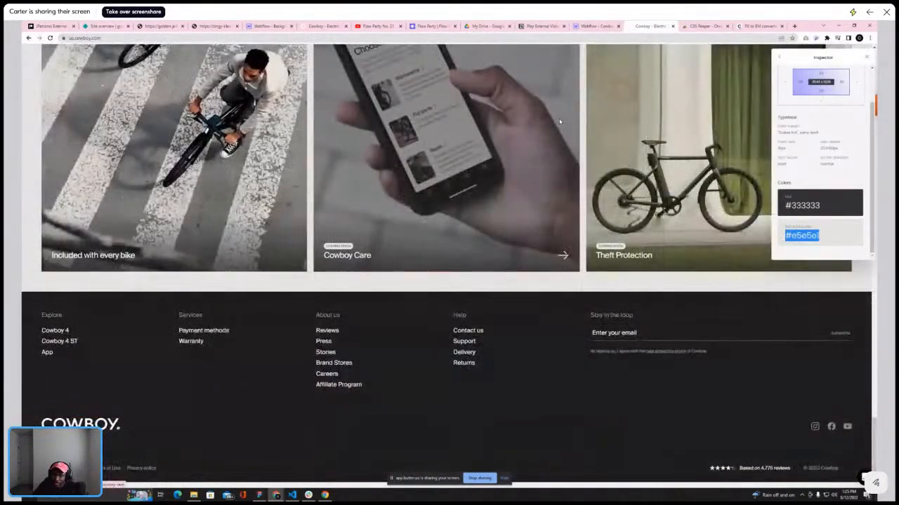
{"action": "left_click", "coordinate": [864, 59]}
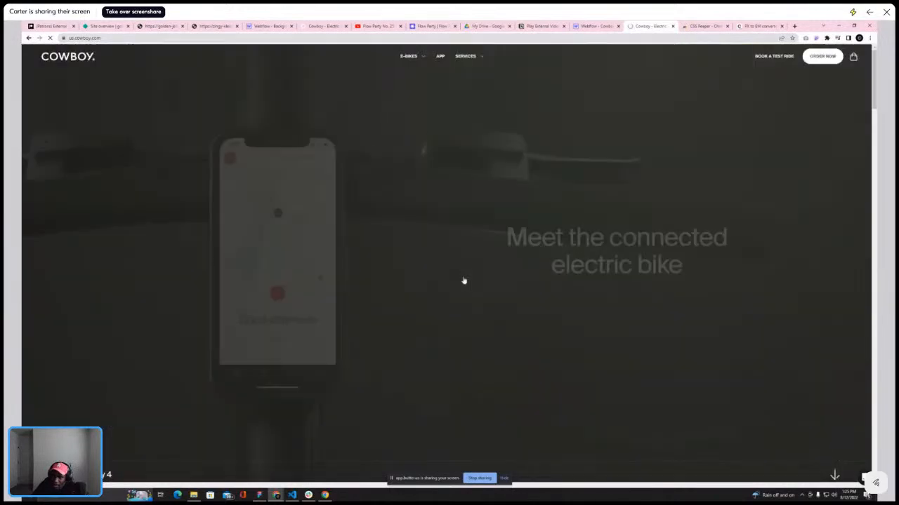
{"action": "scroll", "coordinate": [408, 345], "scroll_direction": "down", "scroll_amount": 10}
{"action": "scroll", "coordinate": [407, 351], "scroll_direction": "down", "scroll_amount": 15}
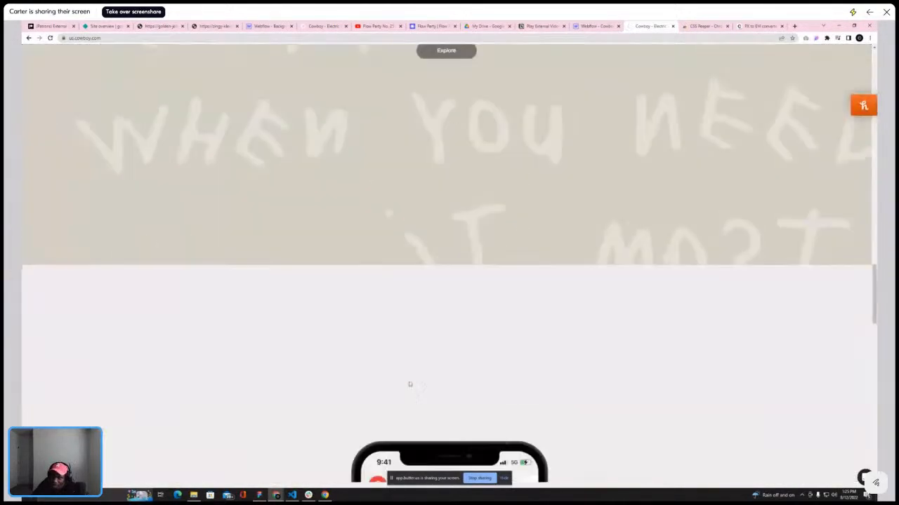
{"action": "scroll", "coordinate": [408, 379], "scroll_direction": "down", "scroll_amount": 3}
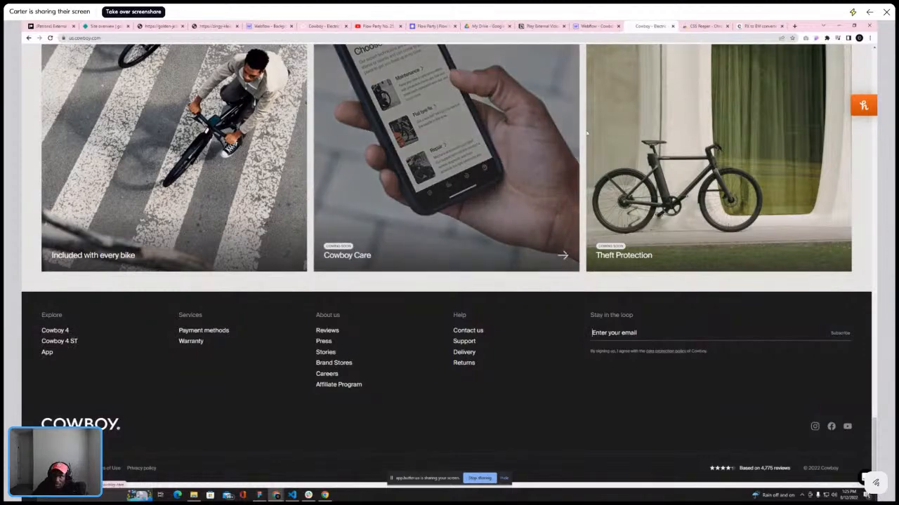
{"action": "left_click", "coordinate": [600, 27]}
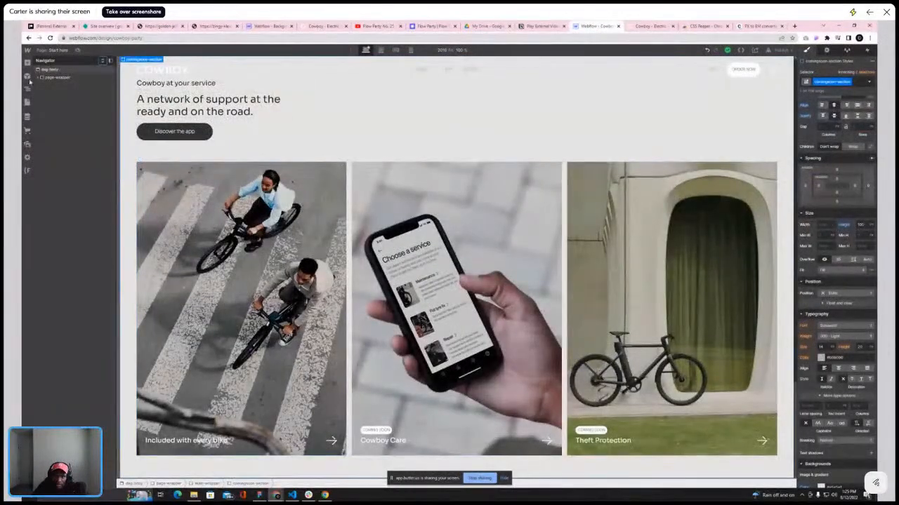
{"action": "scroll", "coordinate": [198, 119], "scroll_direction": "up", "scroll_amount": 10}
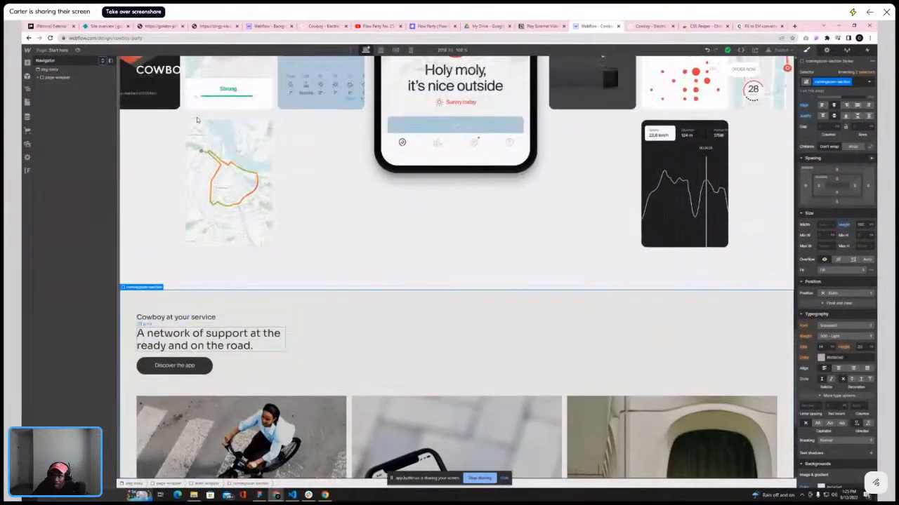
{"action": "scroll", "coordinate": [197, 119], "scroll_direction": "down", "scroll_amount": 5}
{"action": "scroll", "coordinate": [197, 119], "scroll_direction": "up", "scroll_amount": 9}
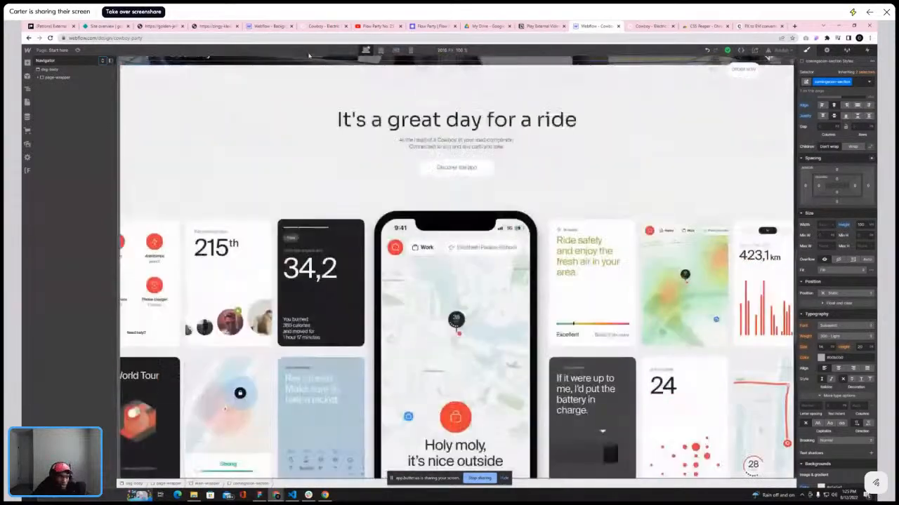
{"action": "left_click", "coordinate": [650, 25]}
{"action": "scroll", "coordinate": [424, 91], "scroll_direction": "up", "scroll_amount": 10}
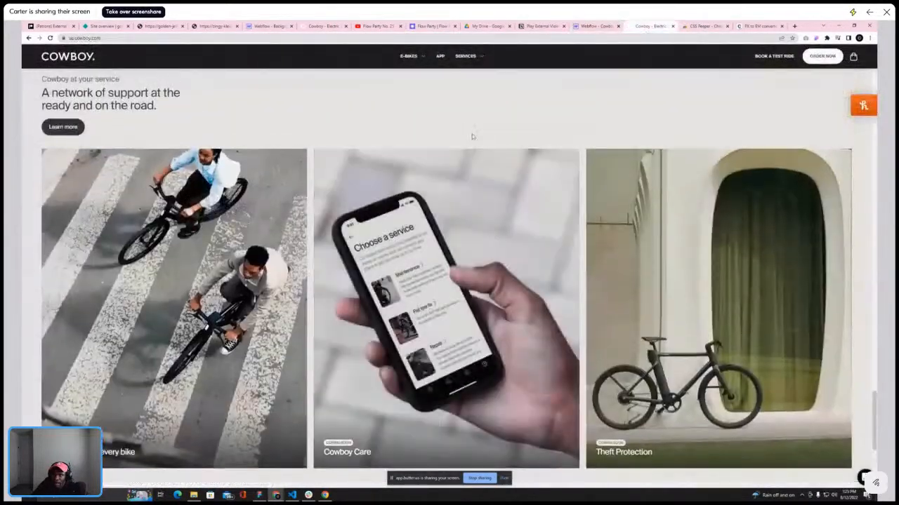
{"action": "mouse_move", "coordinate": [421, 64]}
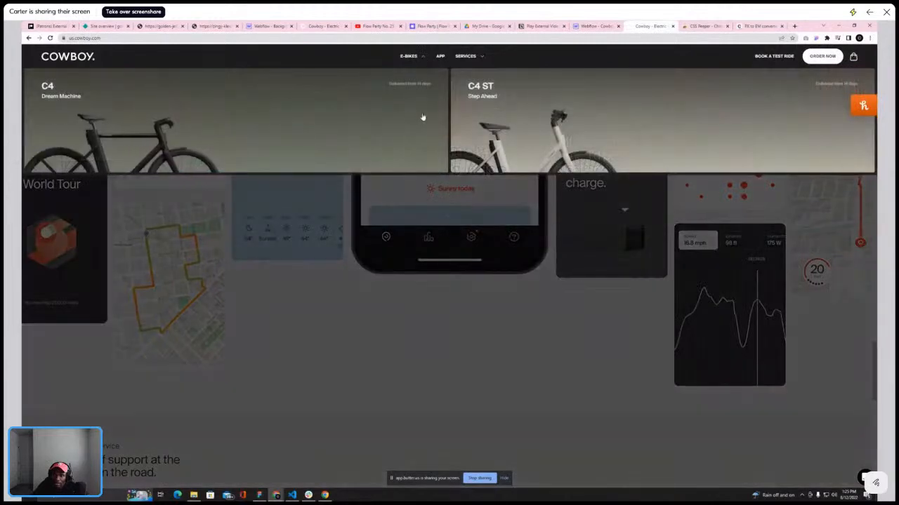
{"action": "mouse_move", "coordinate": [459, 59]}
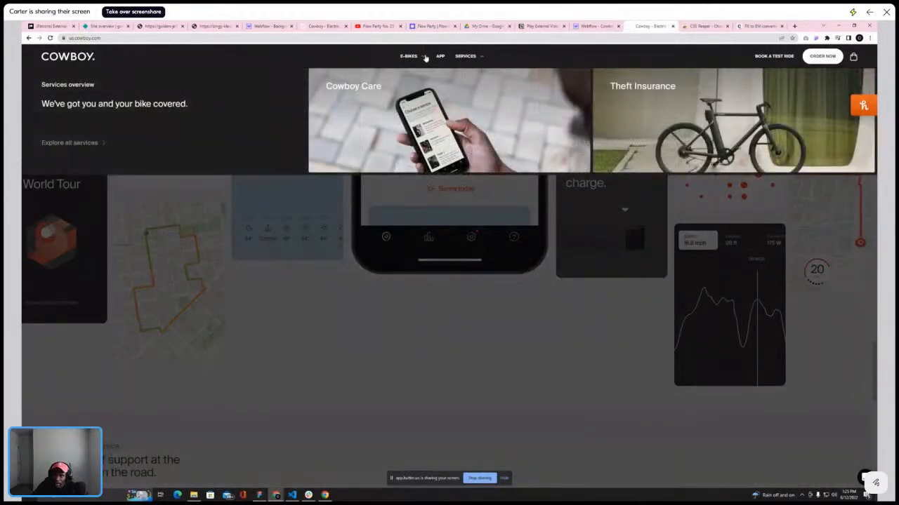
{"action": "left_click", "coordinate": [586, 28]}
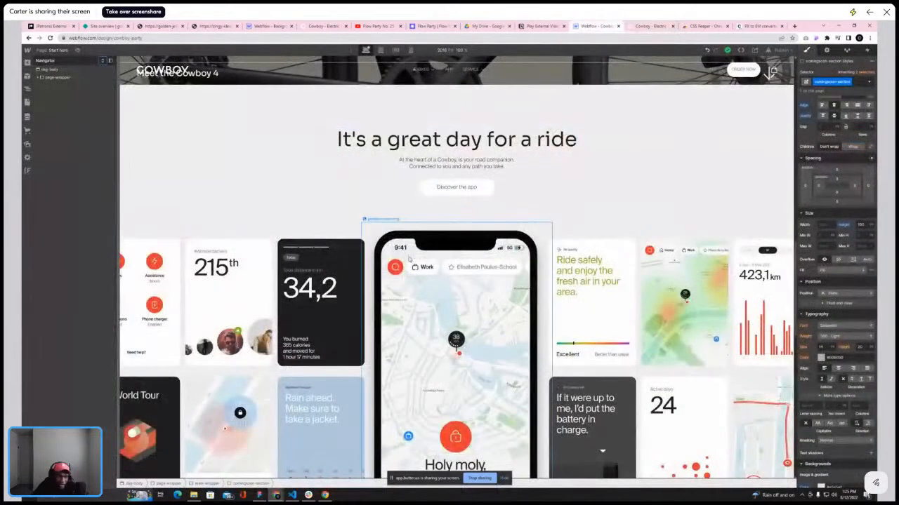
{"action": "scroll", "coordinate": [411, 260], "scroll_direction": "down", "scroll_amount": 10}
Add a Div Block inside main-wrapper, below the comingsoon-section
{"action": "left_click", "coordinate": [56, 77]}
{"action": "left_click", "coordinate": [42, 94]}
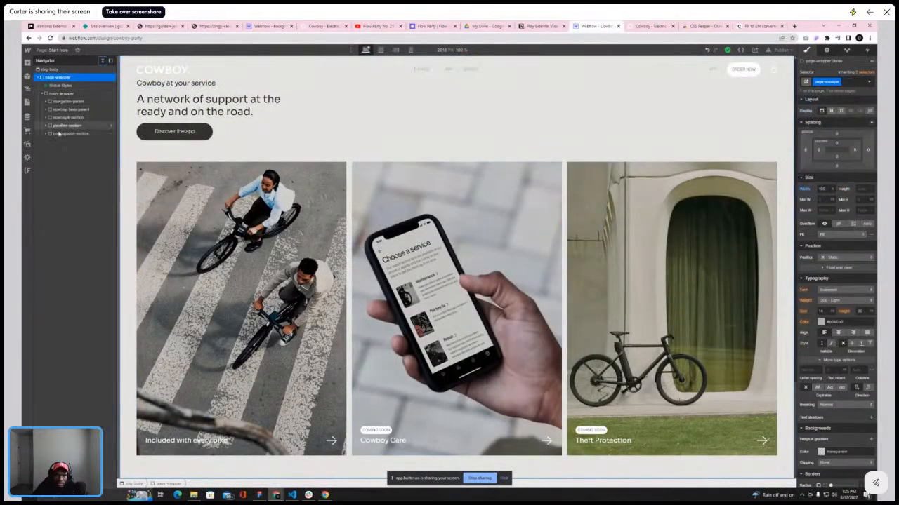
{"action": "left_click", "coordinate": [85, 132]}
{"action": "left_click", "coordinate": [52, 94]}
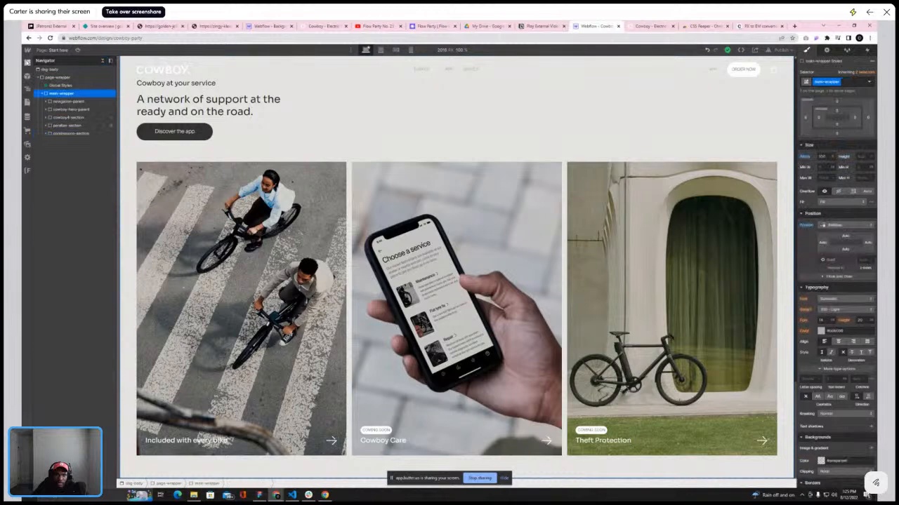
{"action": "left_click", "coordinate": [28, 63]}
{"action": "left_click", "coordinate": [46, 181]}
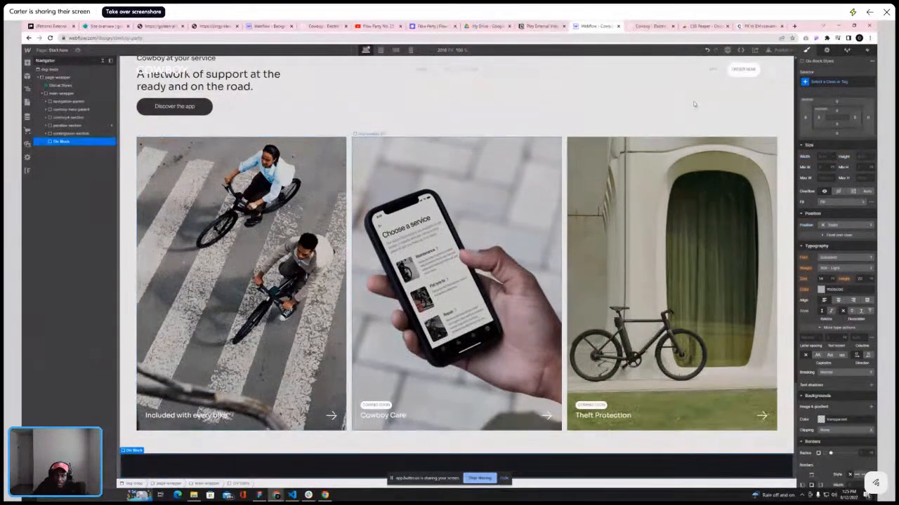
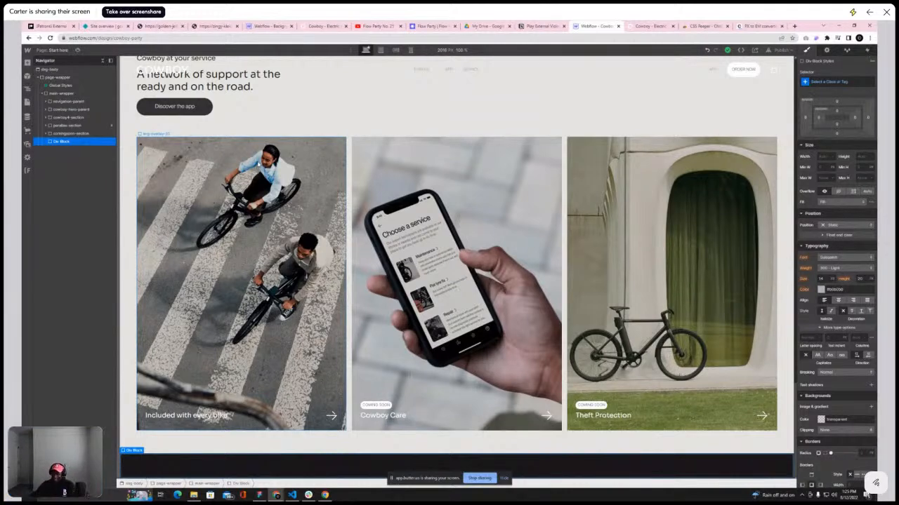
Give the new Div Block inside main-wrapper the class footer-section
{"action": "left_click", "coordinate": [833, 81]}
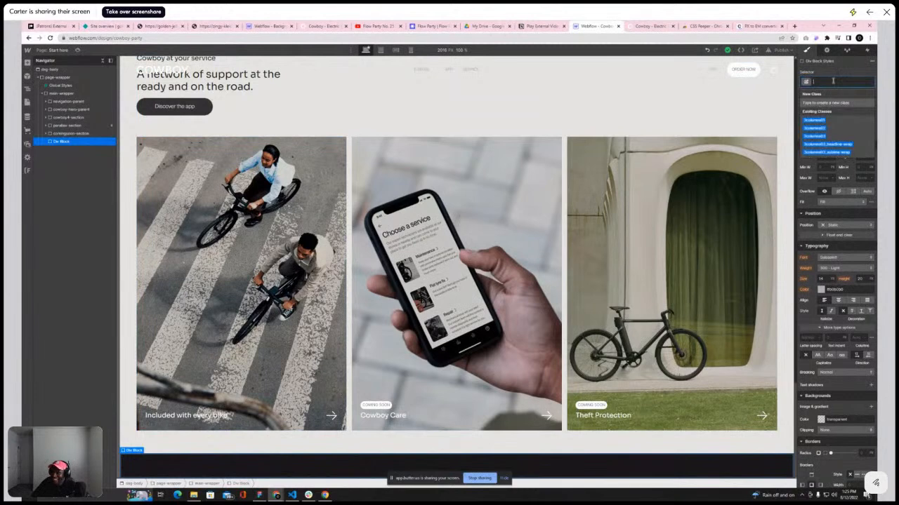
{"action": "type", "text": "footer-section"}
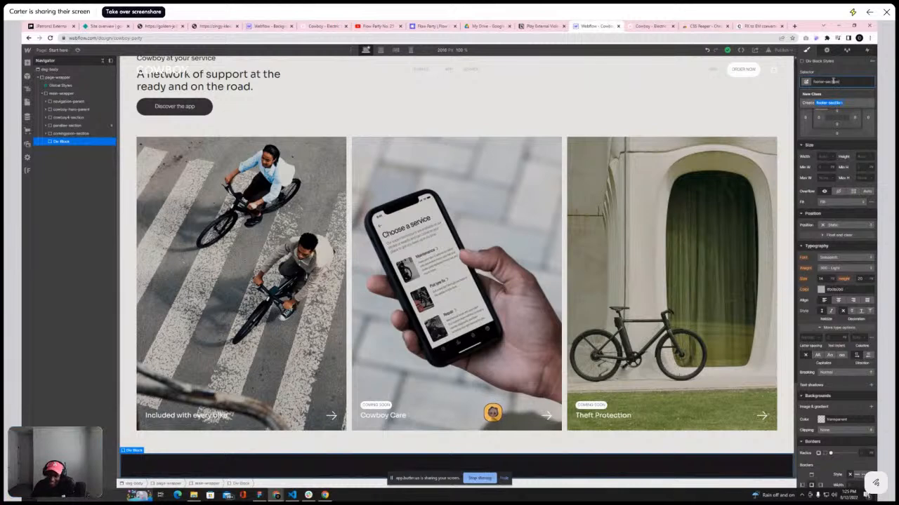
{"action": "key", "text": "Return"}
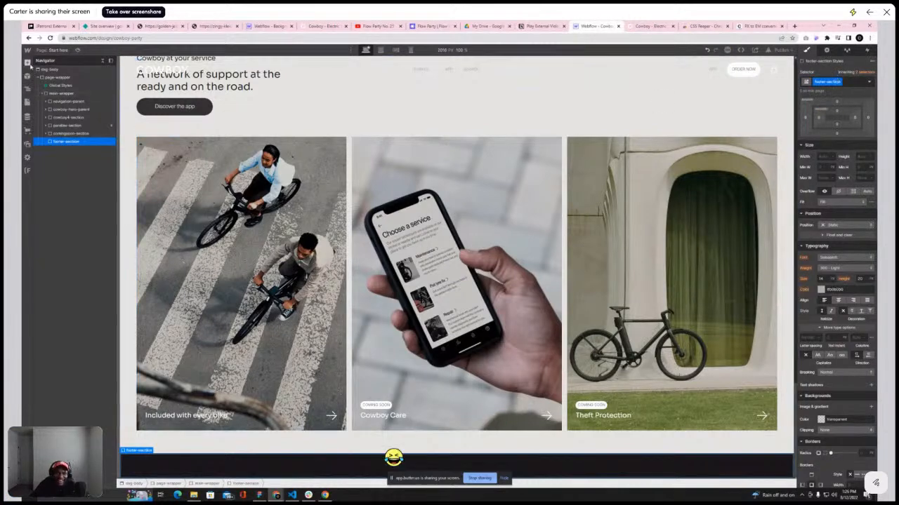
Add a Div Block inside footer-section and apply the existing container-lg class to it
{"action": "left_click", "coordinate": [27, 62]}
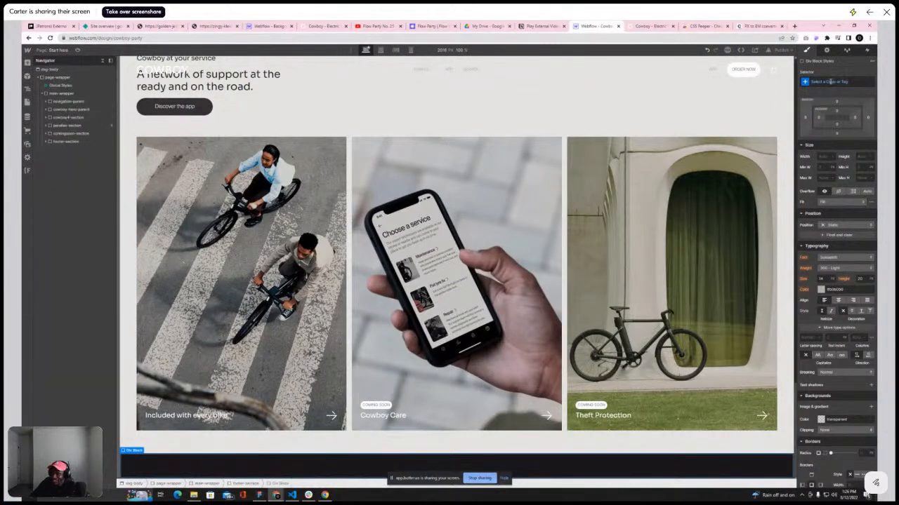
{"action": "left_click", "coordinate": [830, 81]}
{"action": "type", "text": "container"}
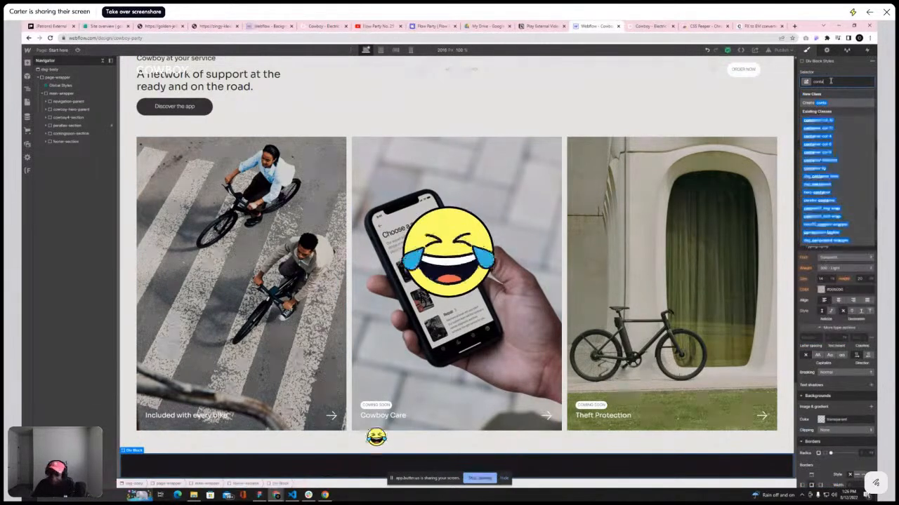
{"action": "left_click", "coordinate": [819, 169]}
Inspect the reference Cowboy site's E-bikes and Services navigation dropdowns
{"action": "scroll", "coordinate": [291, 196], "scroll_direction": "up", "scroll_amount": 10}
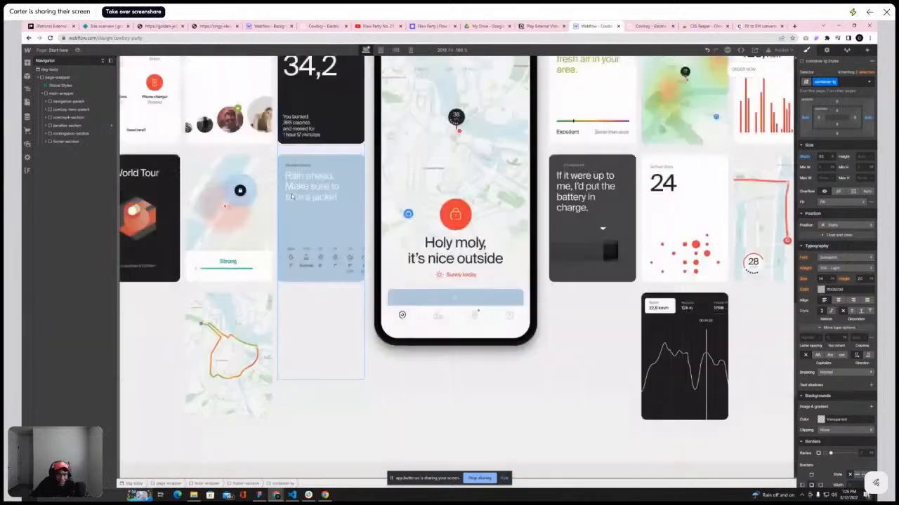
{"action": "scroll", "coordinate": [292, 196], "scroll_direction": "up", "scroll_amount": 5}
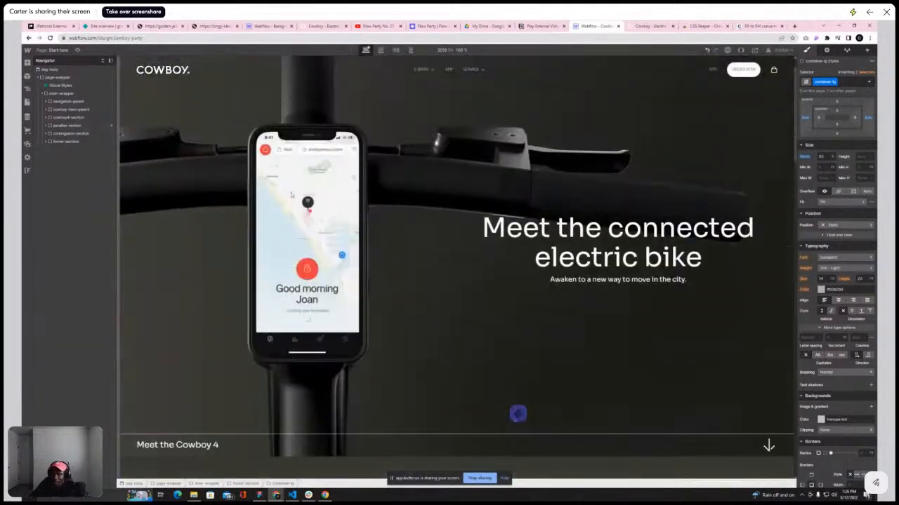
{"action": "left_click", "coordinate": [649, 26]}
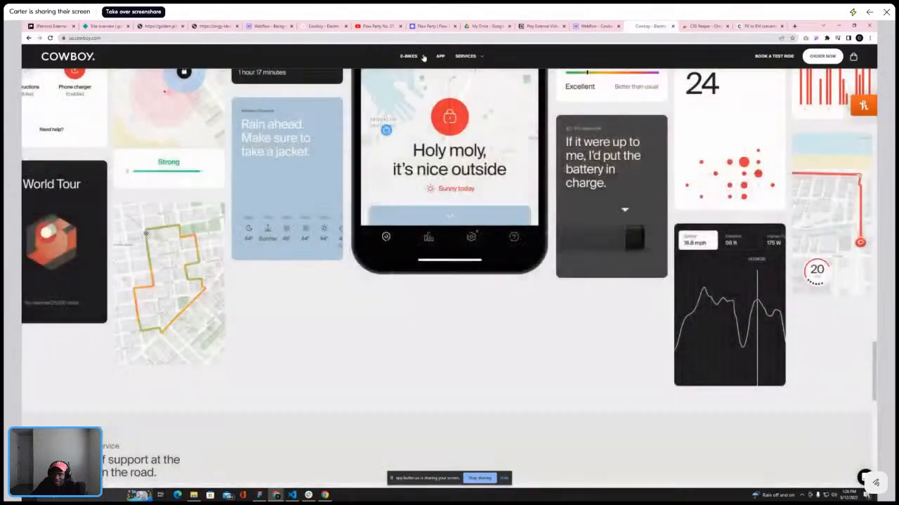
{"action": "left_click", "coordinate": [423, 57]}
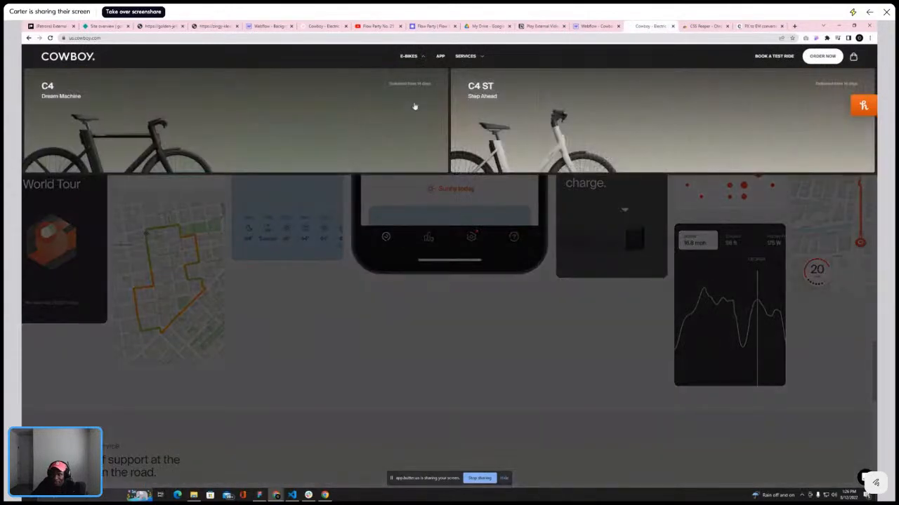
{"action": "double_click", "coordinate": [423, 58]}
{"action": "left_click", "coordinate": [483, 59]}
{"action": "left_click", "coordinate": [425, 58]}
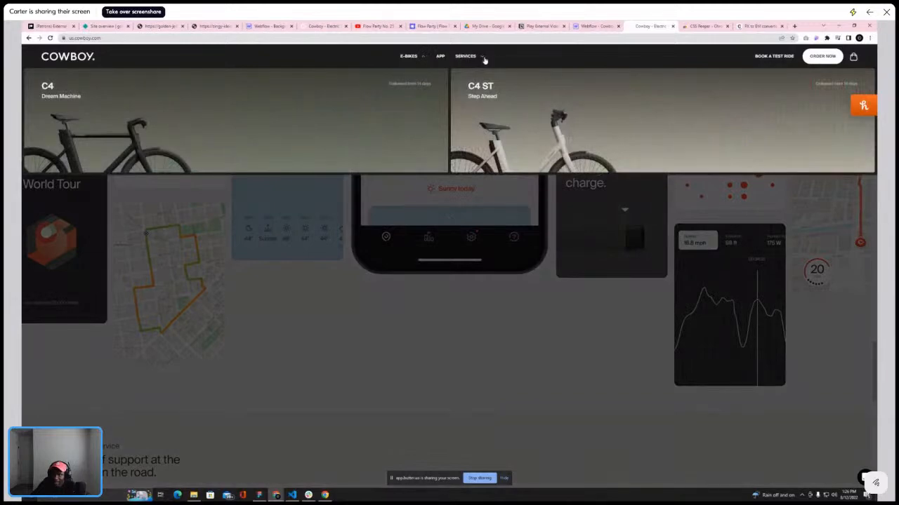
{"action": "left_click", "coordinate": [483, 59]}
{"action": "left_click", "coordinate": [425, 59]}
{"action": "left_click", "coordinate": [424, 59]}
{"action": "left_click", "coordinate": [424, 60]}
{"action": "left_click", "coordinate": [481, 60]}
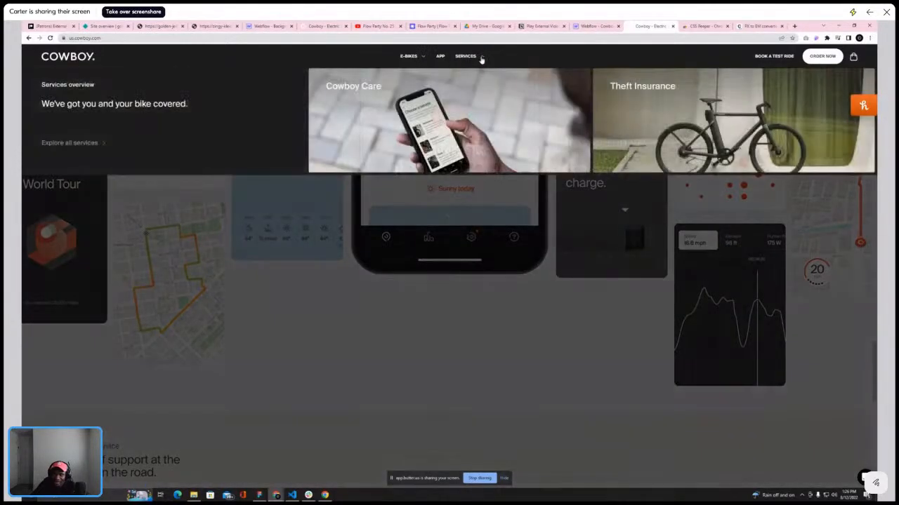
{"action": "left_click", "coordinate": [425, 59]}
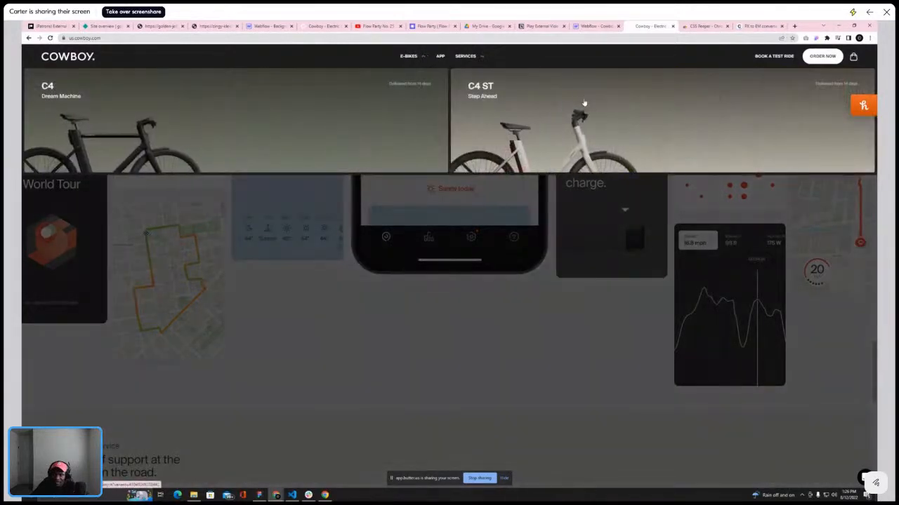
{"action": "scroll", "coordinate": [380, 234], "scroll_direction": "down", "scroll_amount": 15}
{"action": "scroll", "coordinate": [376, 196], "scroll_direction": "up", "scroll_amount": 10}
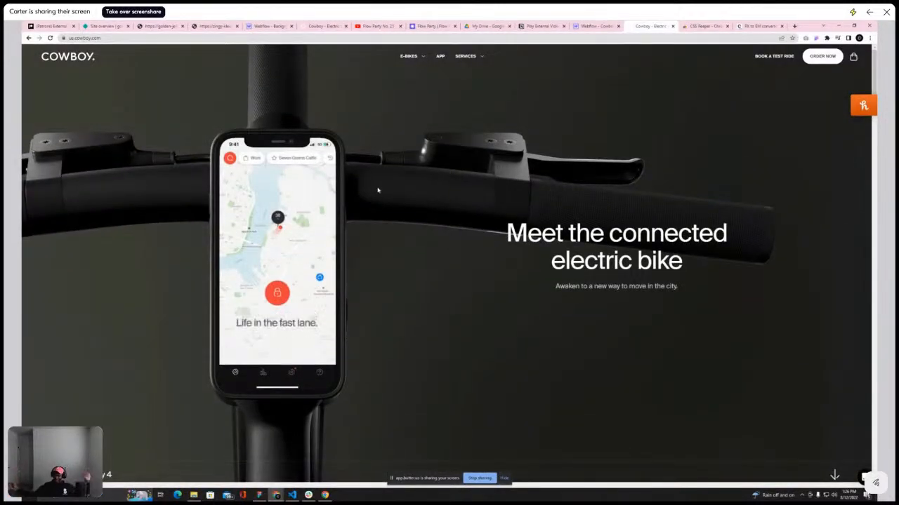
Publish the site to the cowboy-party.webflow.io domain and close the publish panel
{"action": "left_click", "coordinate": [593, 26]}
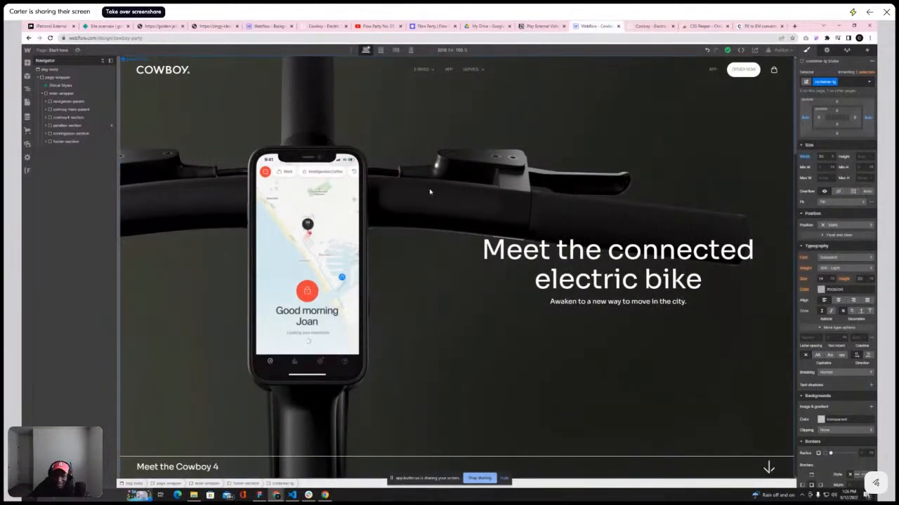
{"action": "scroll", "coordinate": [398, 234], "scroll_direction": "down", "scroll_amount": 5}
{"action": "scroll", "coordinate": [397, 233], "scroll_direction": "up", "scroll_amount": 5}
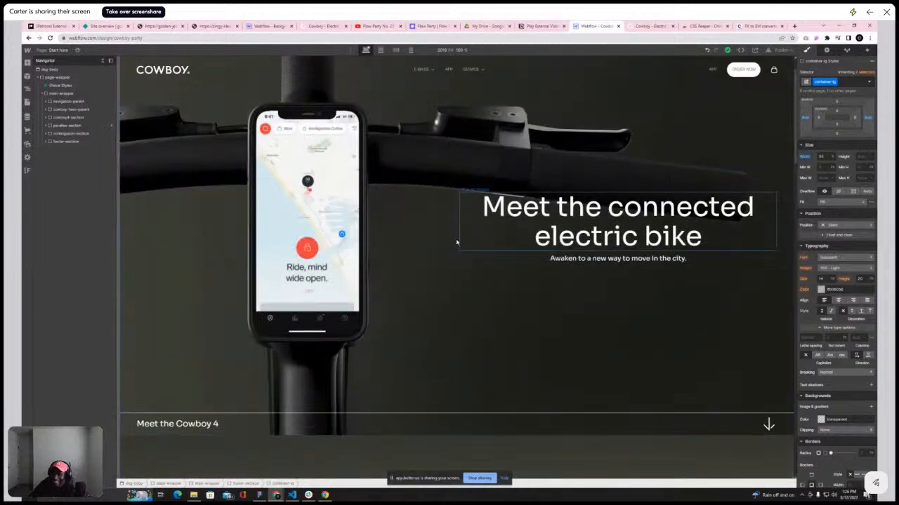
{"action": "left_click", "coordinate": [779, 51]}
{"action": "left_click", "coordinate": [749, 134]}
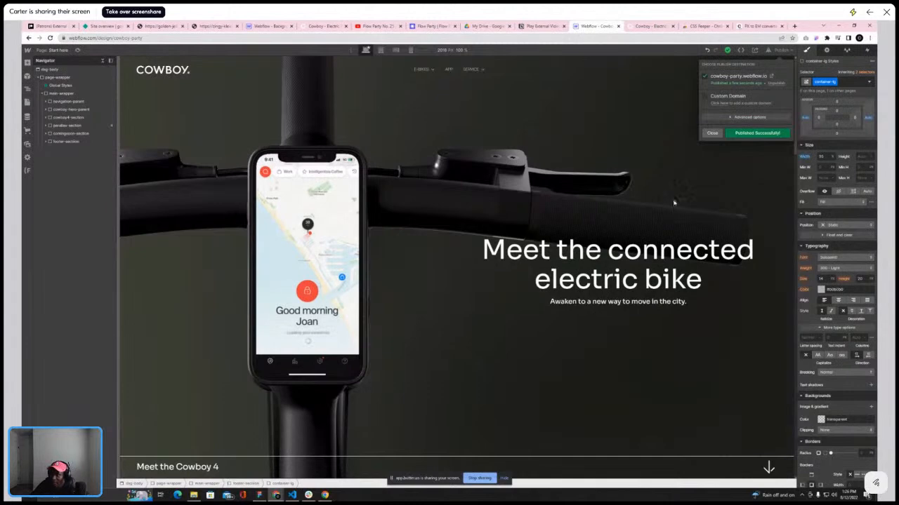
{"action": "left_click", "coordinate": [712, 133]}
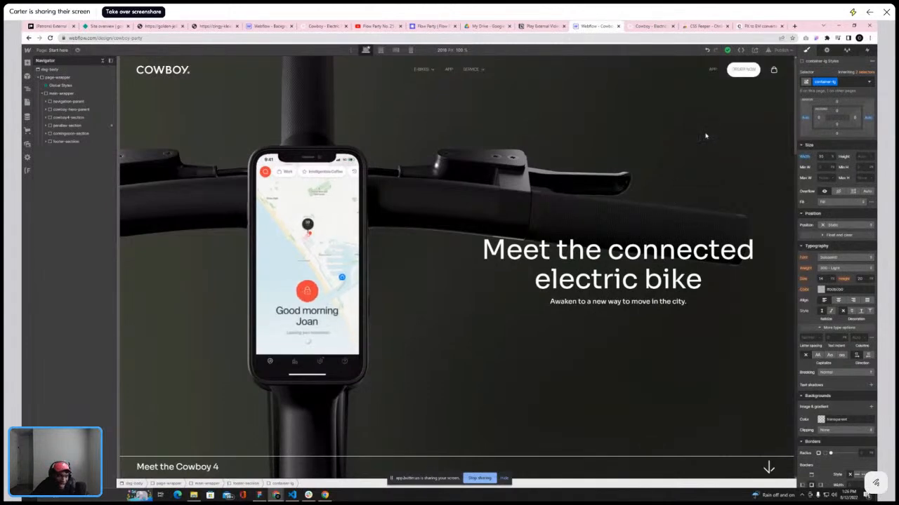
Open the published cowboy-party.webflow.io site and scroll through its hero, Cowboy 4 and service sections
{"action": "left_click", "coordinate": [103, 61]}
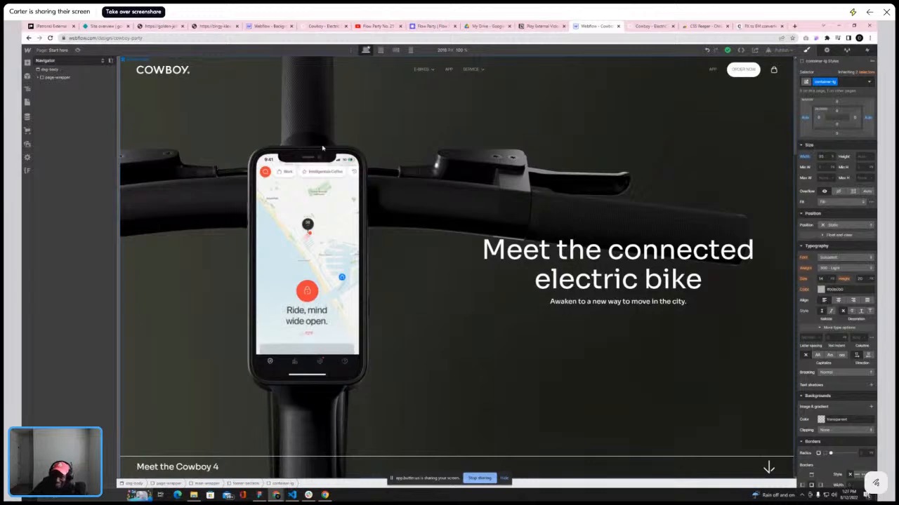
{"action": "scroll", "coordinate": [601, 141], "scroll_direction": "down", "scroll_amount": 5}
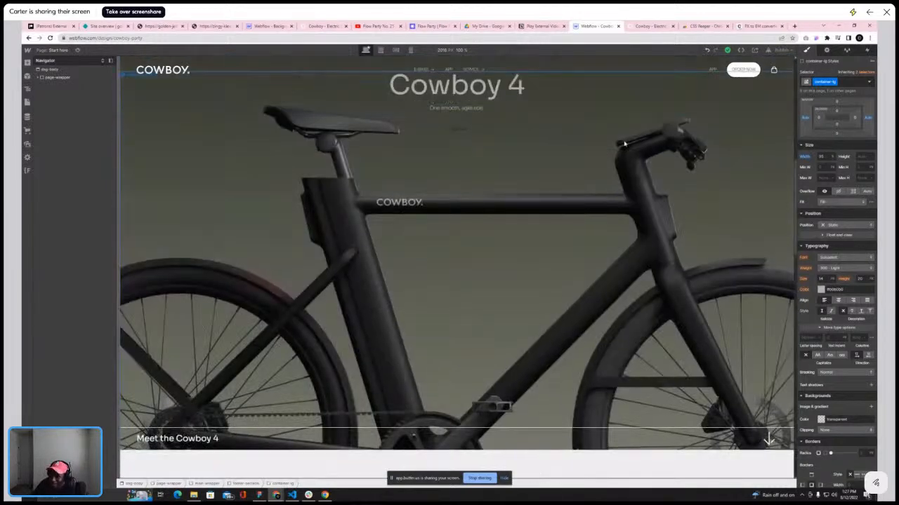
{"action": "scroll", "coordinate": [625, 143], "scroll_direction": "up", "scroll_amount": 5}
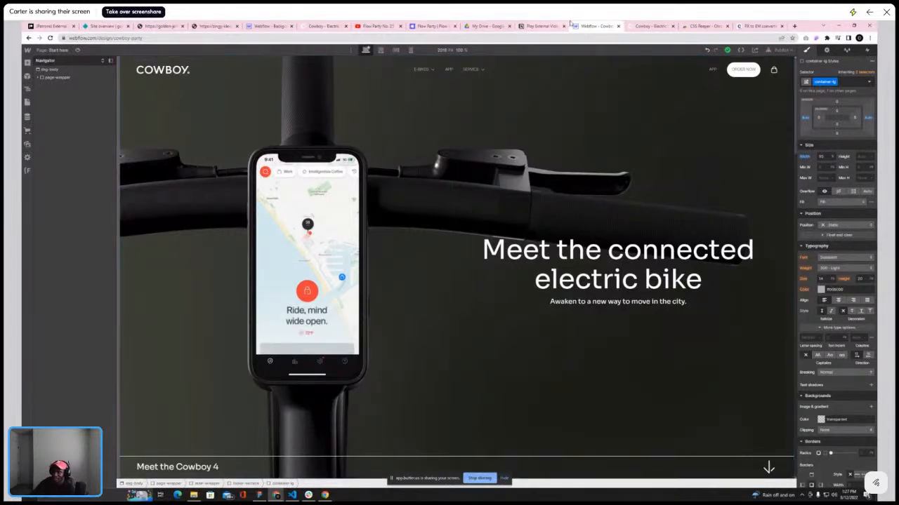
{"action": "left_click", "coordinate": [786, 52]}
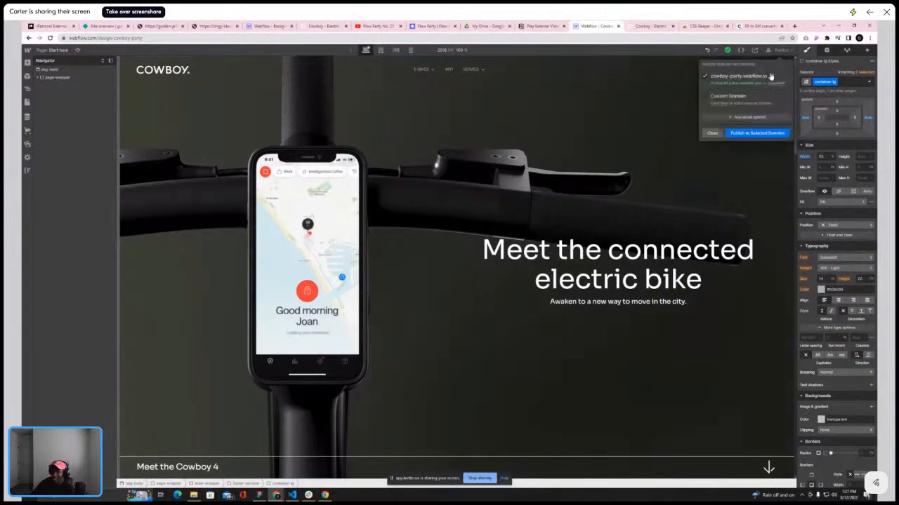
{"action": "left_click", "coordinate": [771, 76]}
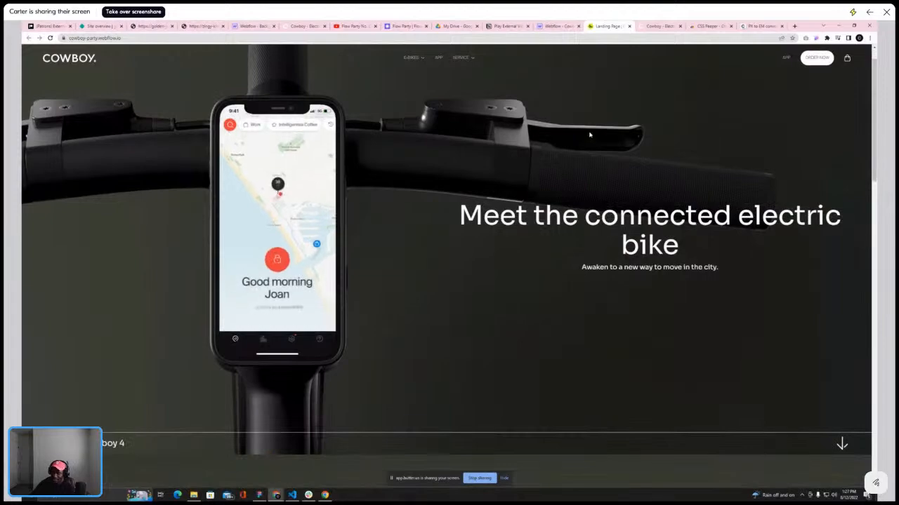
{"action": "scroll", "coordinate": [590, 134], "scroll_direction": "down", "scroll_amount": 5}
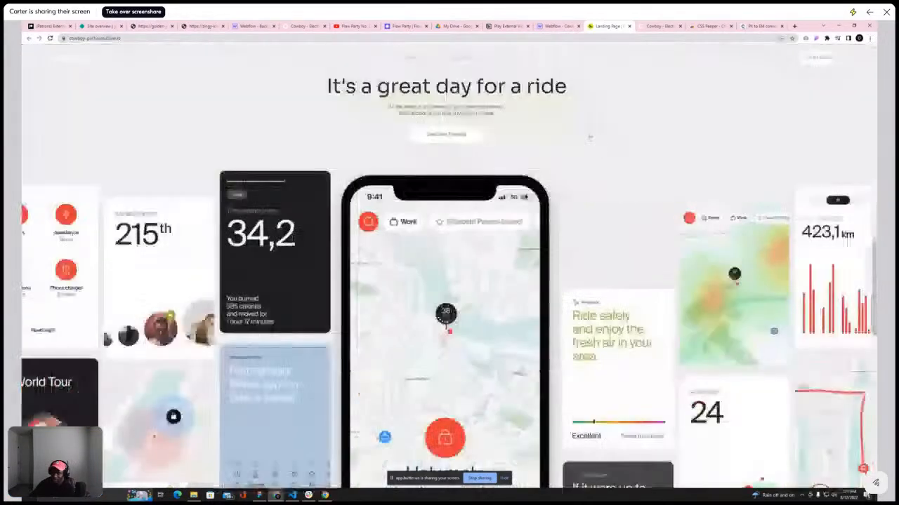
{"action": "scroll", "coordinate": [590, 134], "scroll_direction": "down", "scroll_amount": 8}
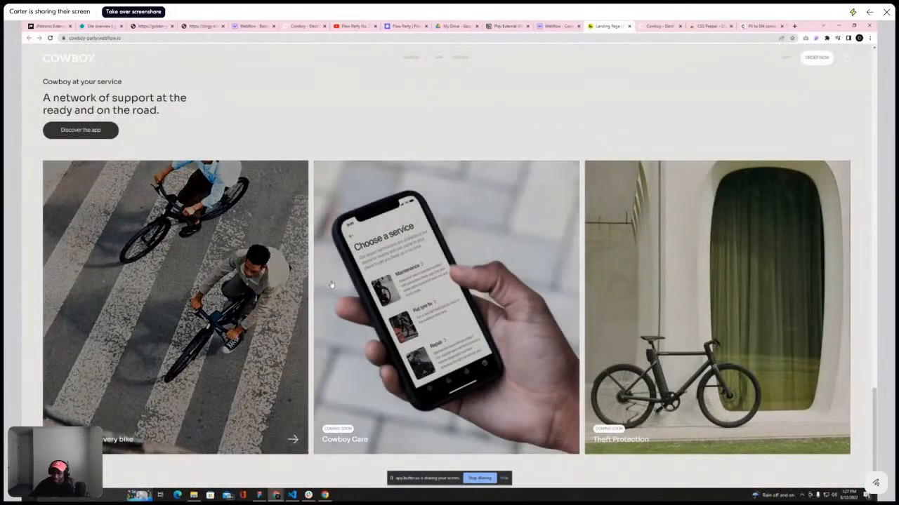
{"action": "scroll", "coordinate": [474, 362], "scroll_direction": "up", "scroll_amount": 4}
{"action": "scroll", "coordinate": [474, 361], "scroll_direction": "up", "scroll_amount": 10}
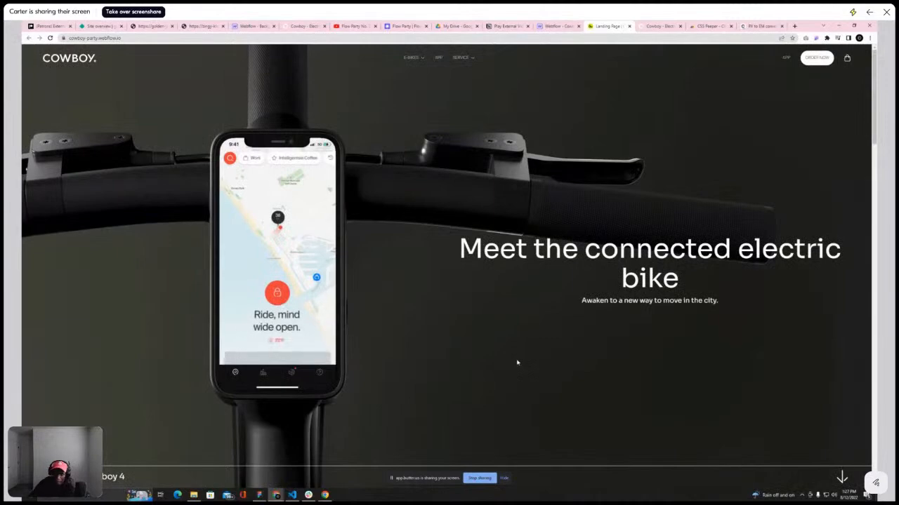
{"action": "scroll", "coordinate": [565, 265], "scroll_direction": "down", "scroll_amount": 6}
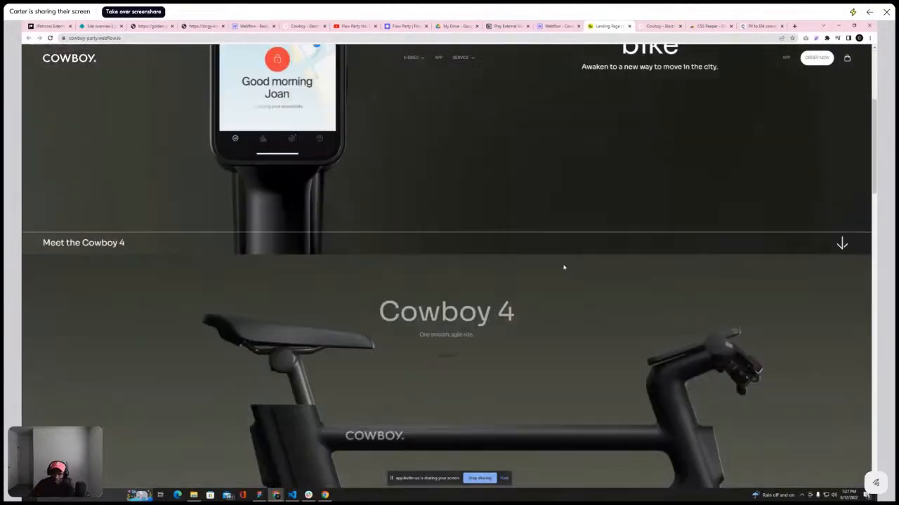
{"action": "scroll", "coordinate": [570, 346], "scroll_direction": "up", "scroll_amount": 6}
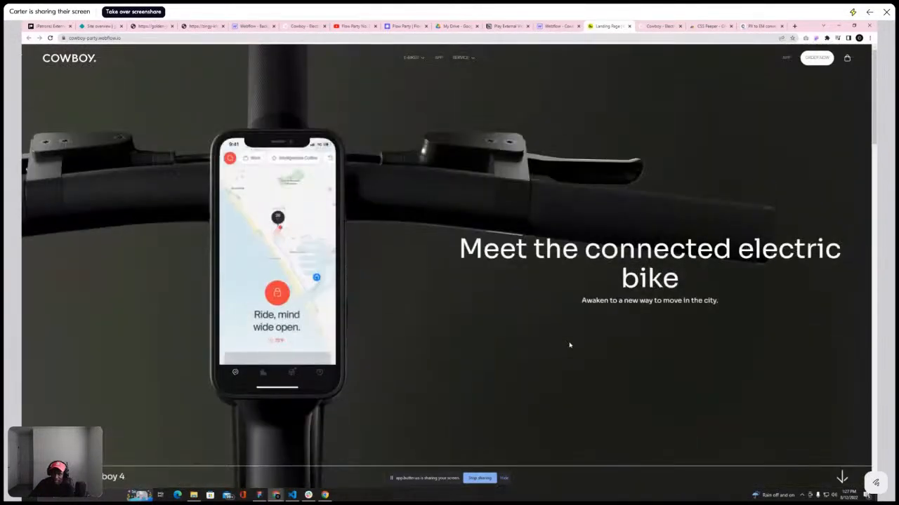
{"action": "scroll", "coordinate": [570, 345], "scroll_direction": "down", "scroll_amount": 6}
{"action": "scroll", "coordinate": [572, 341], "scroll_direction": "up", "scroll_amount": 5}
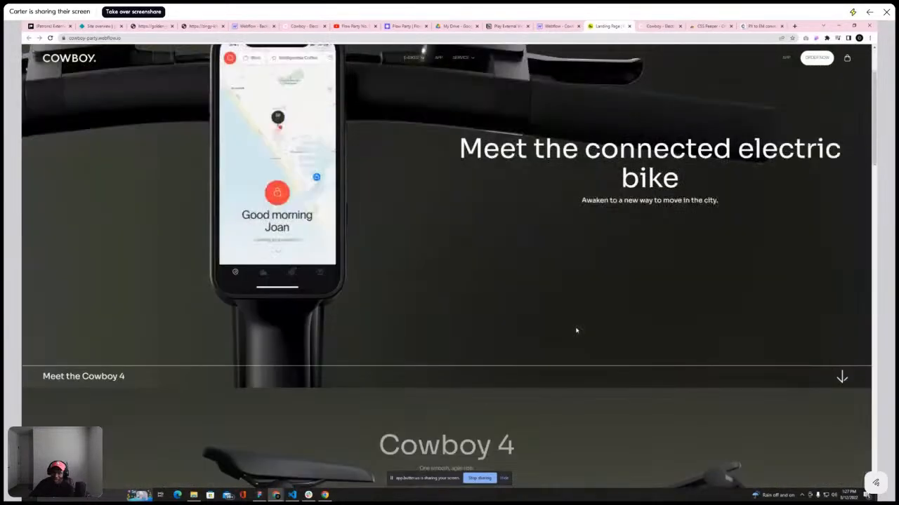
{"action": "scroll", "coordinate": [527, 302], "scroll_direction": "up", "scroll_amount": 2}
{"action": "scroll", "coordinate": [557, 319], "scroll_direction": "down", "scroll_amount": 6}
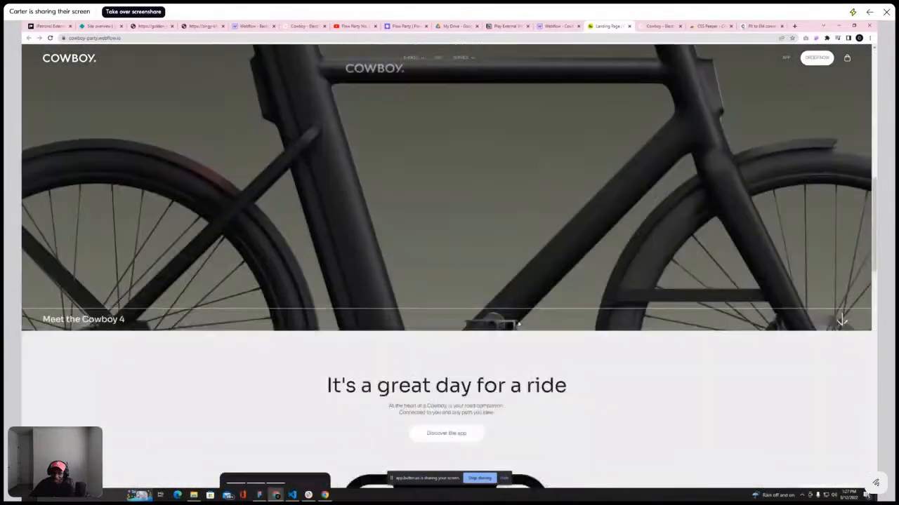
{"action": "scroll", "coordinate": [508, 337], "scroll_direction": "up", "scroll_amount": 4}
{"action": "scroll", "coordinate": [491, 356], "scroll_direction": "up", "scroll_amount": 5}
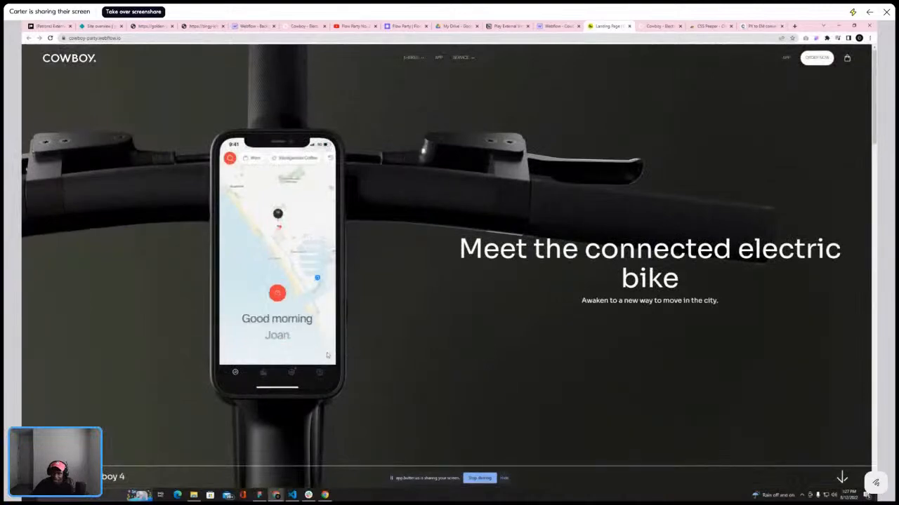
{"action": "scroll", "coordinate": [473, 332], "scroll_direction": "down", "scroll_amount": 6}
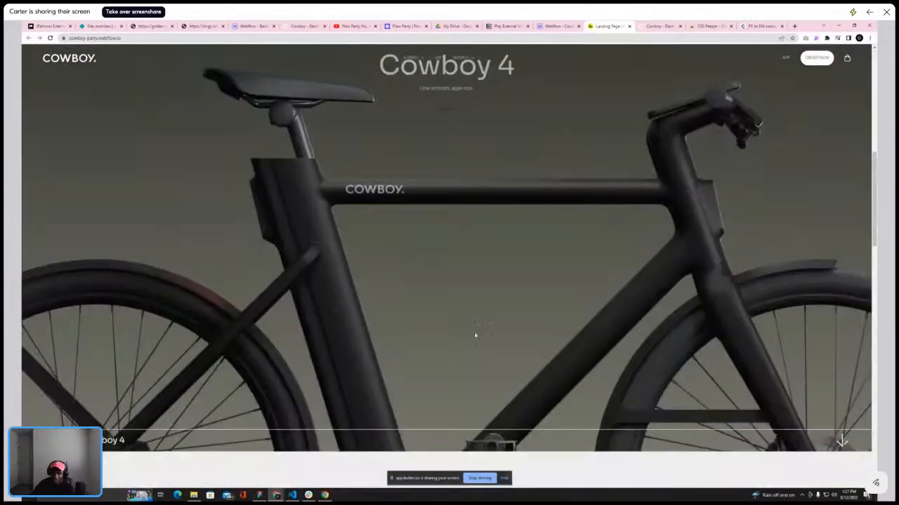
{"action": "scroll", "coordinate": [476, 333], "scroll_direction": "up", "scroll_amount": 4}
{"action": "scroll", "coordinate": [476, 334], "scroll_direction": "up", "scroll_amount": 5}
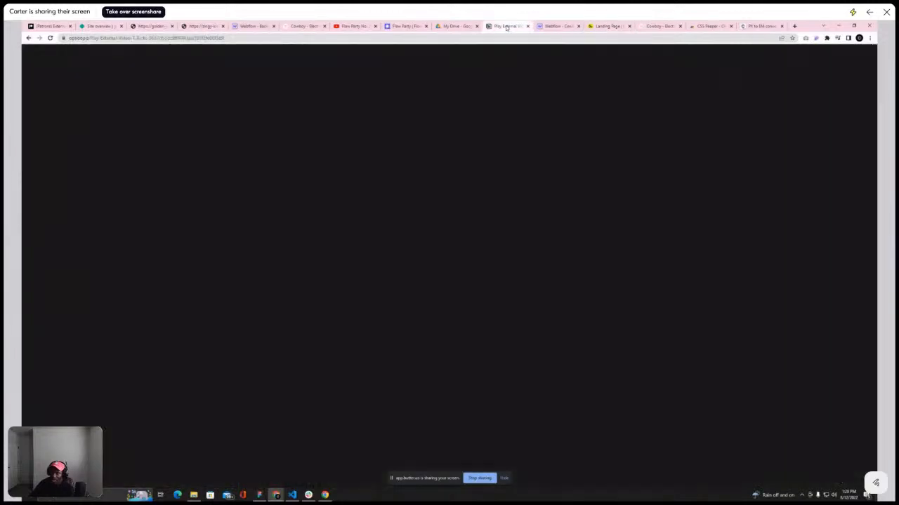
On the Play External Video - T.Ricks Notion page, enable Share to web and copy the page link
{"action": "left_click", "coordinate": [507, 26]}
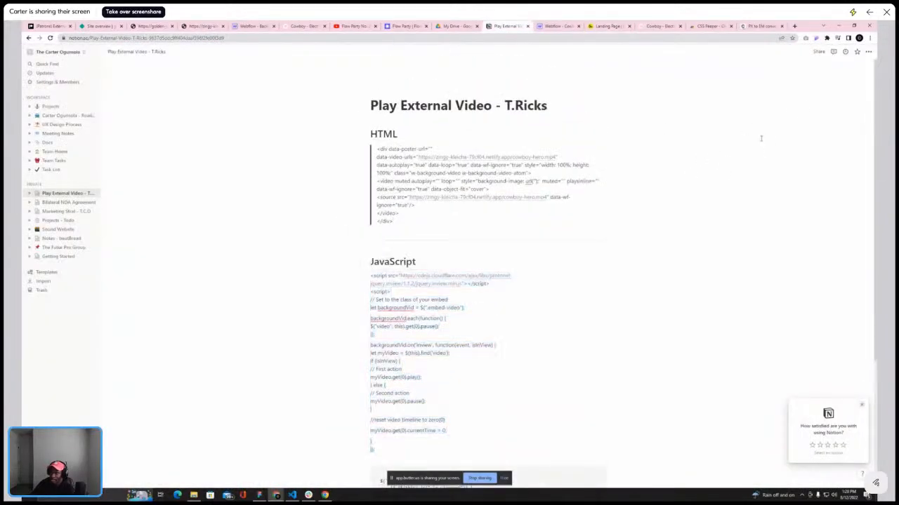
{"action": "left_click", "coordinate": [818, 54]}
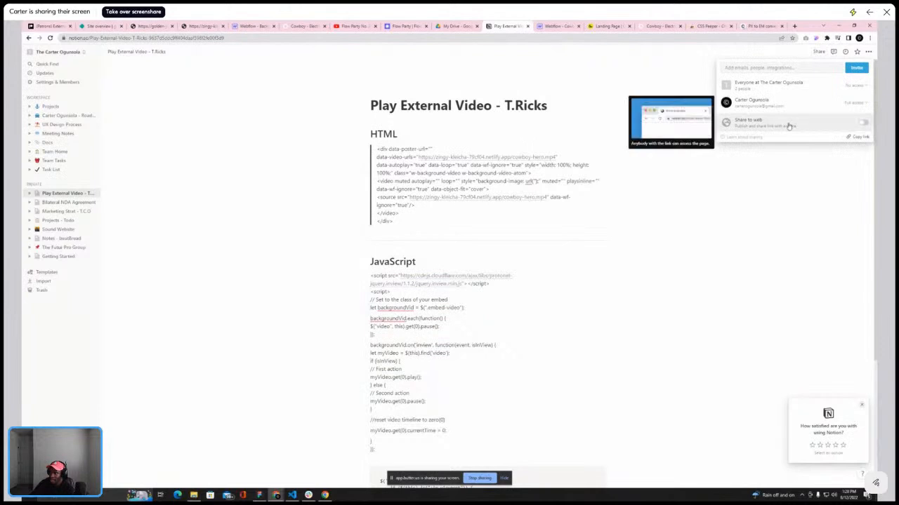
{"action": "left_click", "coordinate": [862, 124]}
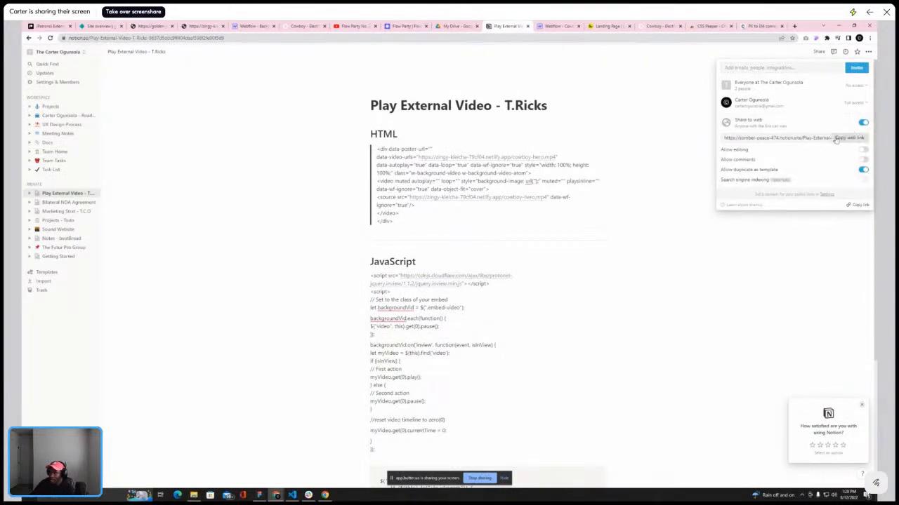
{"action": "left_click", "coordinate": [856, 205]}
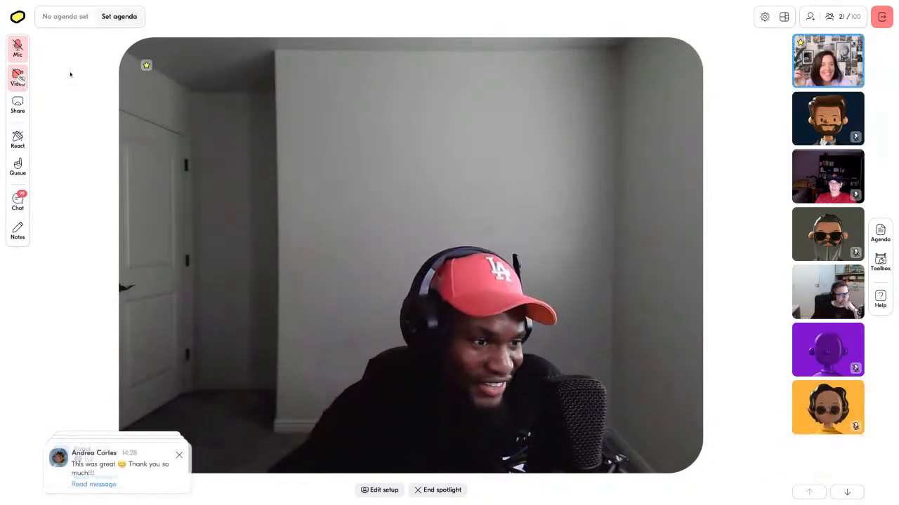
Open the meeting chat panel, dismiss the incoming message notifications and scroll through the chat
{"action": "left_click", "coordinate": [179, 456]}
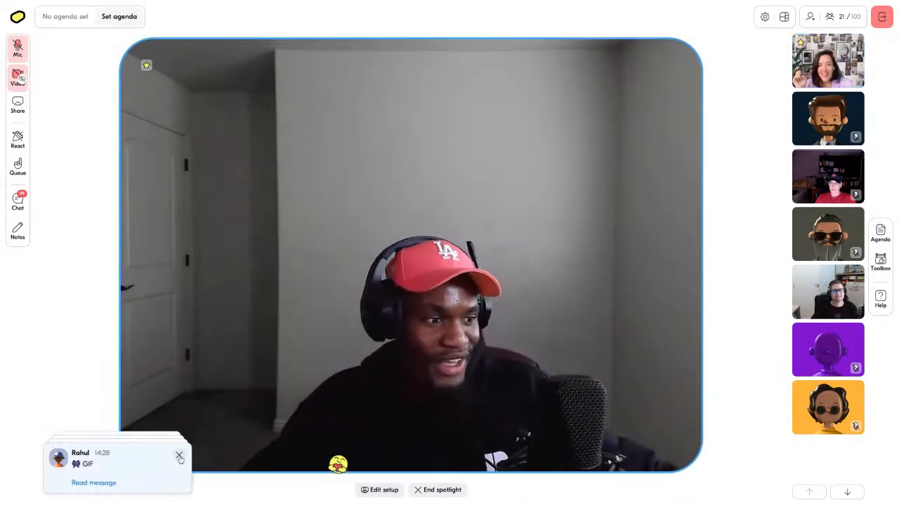
{"action": "left_click", "coordinate": [17, 201]}
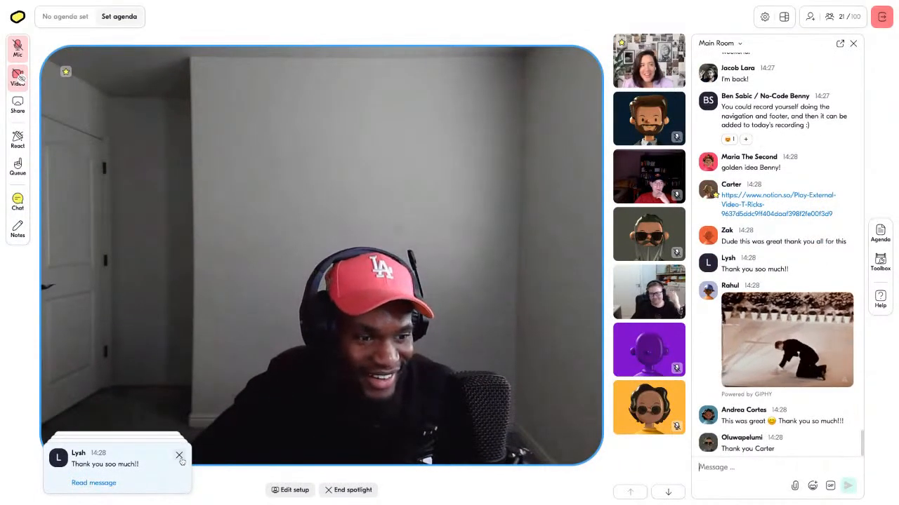
{"action": "left_click", "coordinate": [179, 455]}
{"action": "left_click", "coordinate": [179, 455]}
{"action": "left_click", "coordinate": [179, 456]}
{"action": "left_click", "coordinate": [179, 456]}
{"action": "left_click", "coordinate": [179, 455]}
{"action": "left_click", "coordinate": [180, 456]}
{"action": "left_click", "coordinate": [180, 456]}
{"action": "left_click", "coordinate": [180, 456]}
{"action": "left_click", "coordinate": [180, 457]}
{"action": "left_click", "coordinate": [177, 453]}
{"action": "left_click", "coordinate": [177, 452]}
{"action": "left_click", "coordinate": [177, 452]}
{"action": "left_click", "coordinate": [177, 452]}
{"action": "left_click", "coordinate": [177, 452]}
{"action": "left_click", "coordinate": [176, 452]}
{"action": "left_click", "coordinate": [177, 452]}
{"action": "left_click", "coordinate": [177, 452]}
{"action": "left_click", "coordinate": [177, 453]}
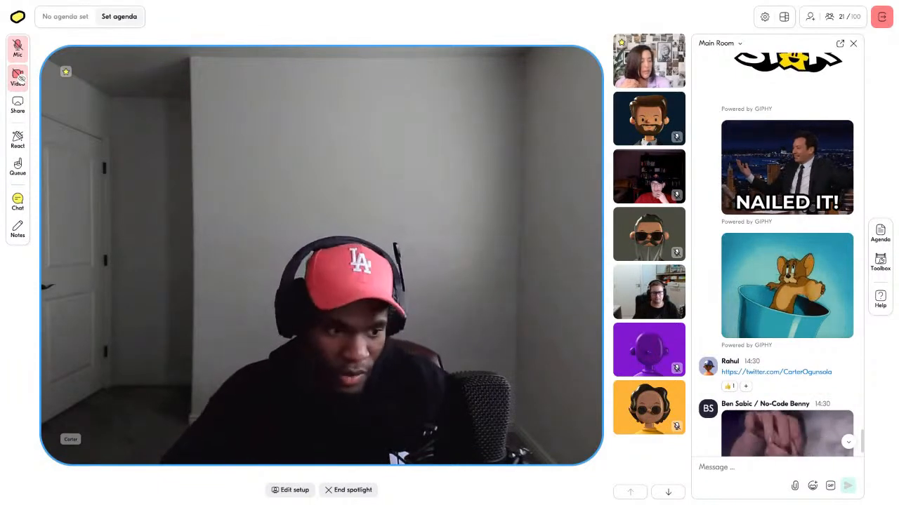
{"action": "scroll", "coordinate": [727, 270], "scroll_direction": "down", "scroll_amount": 2}
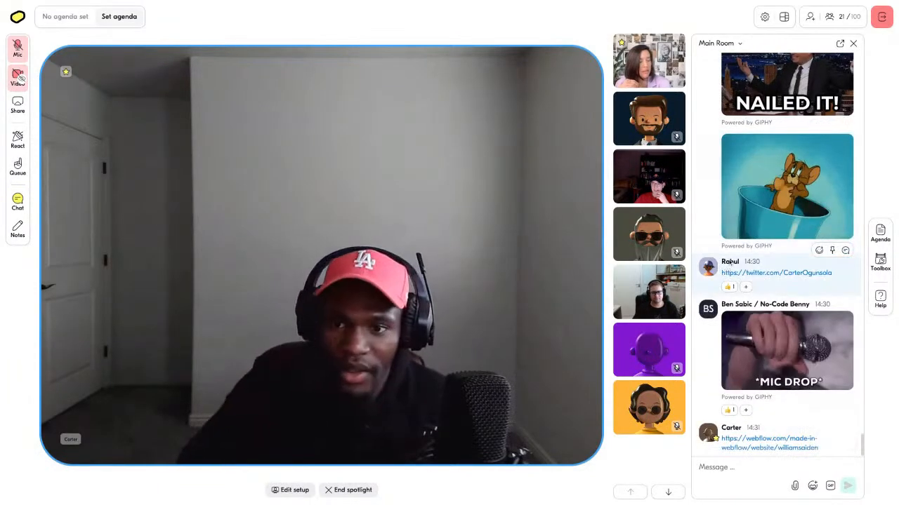